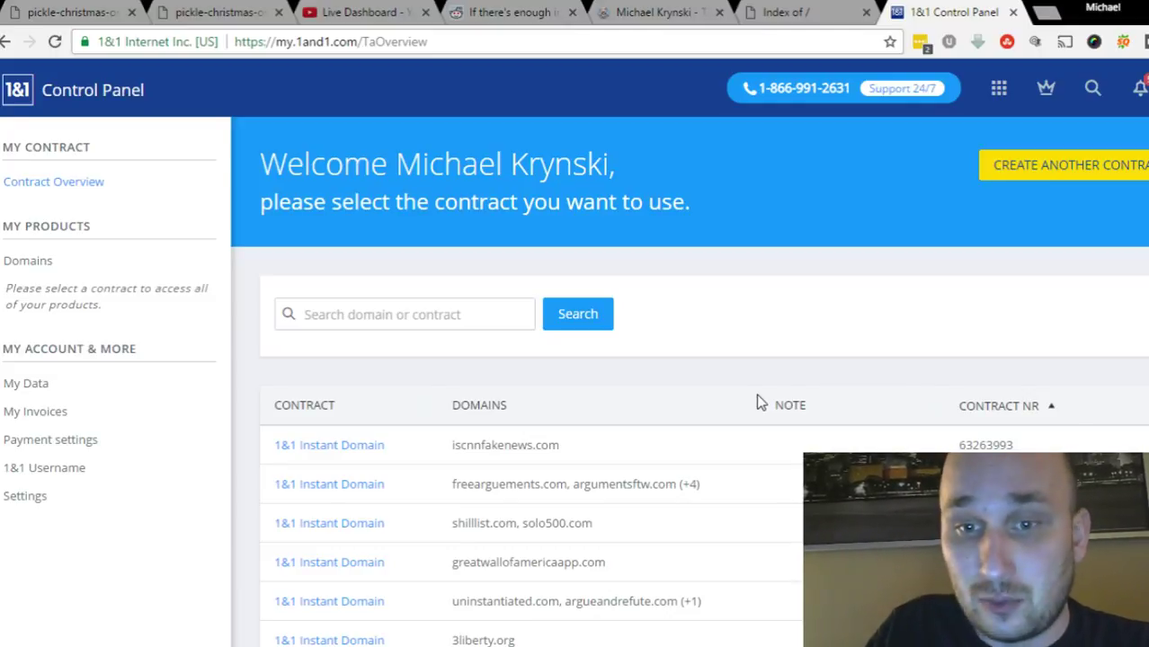
# Open the 1&1 Instant Domain contract that holds freearguements.com and argumentsftw.com
pyautogui.scroll(-1, 757, 403)
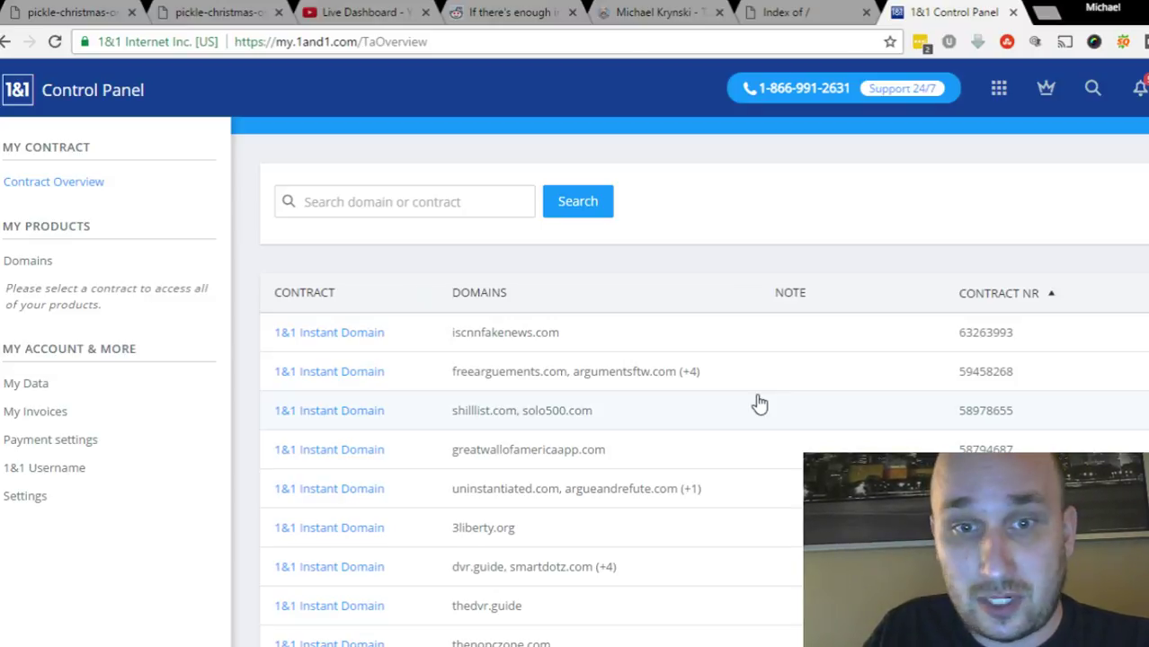
pyautogui.click(679, 384)
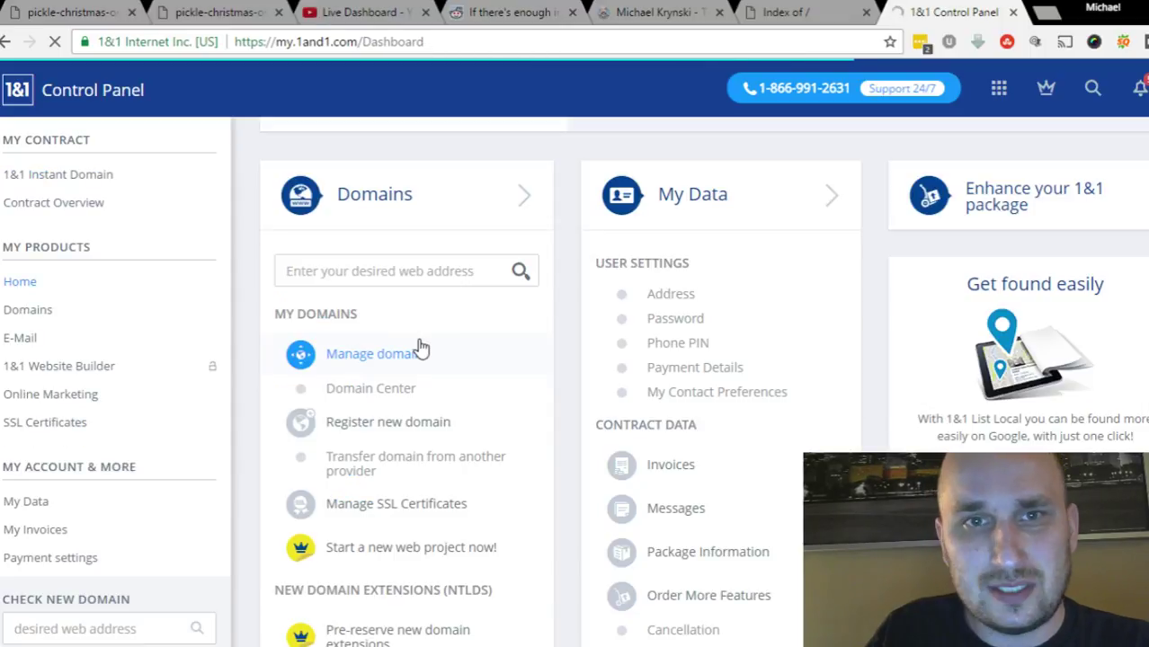
# Filter My Domains by 'thechristmas' and open Advanced settings for thechristmaspickle.com
pyautogui.click(417, 352)
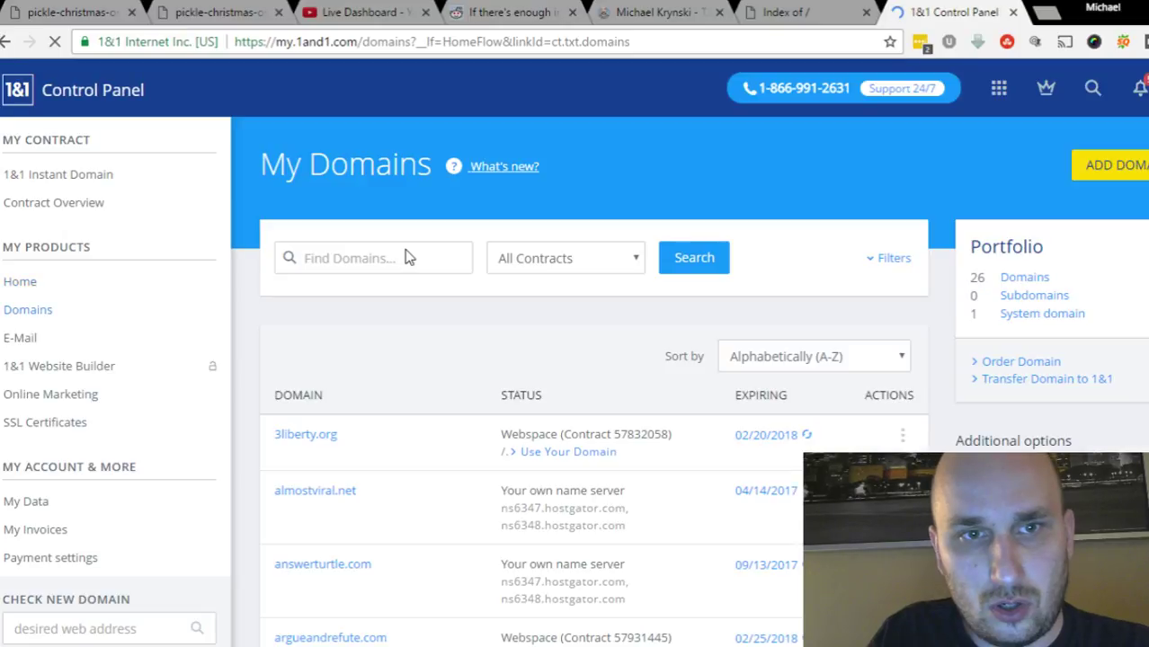
pyautogui.click(400, 259)
pyautogui.write('th')
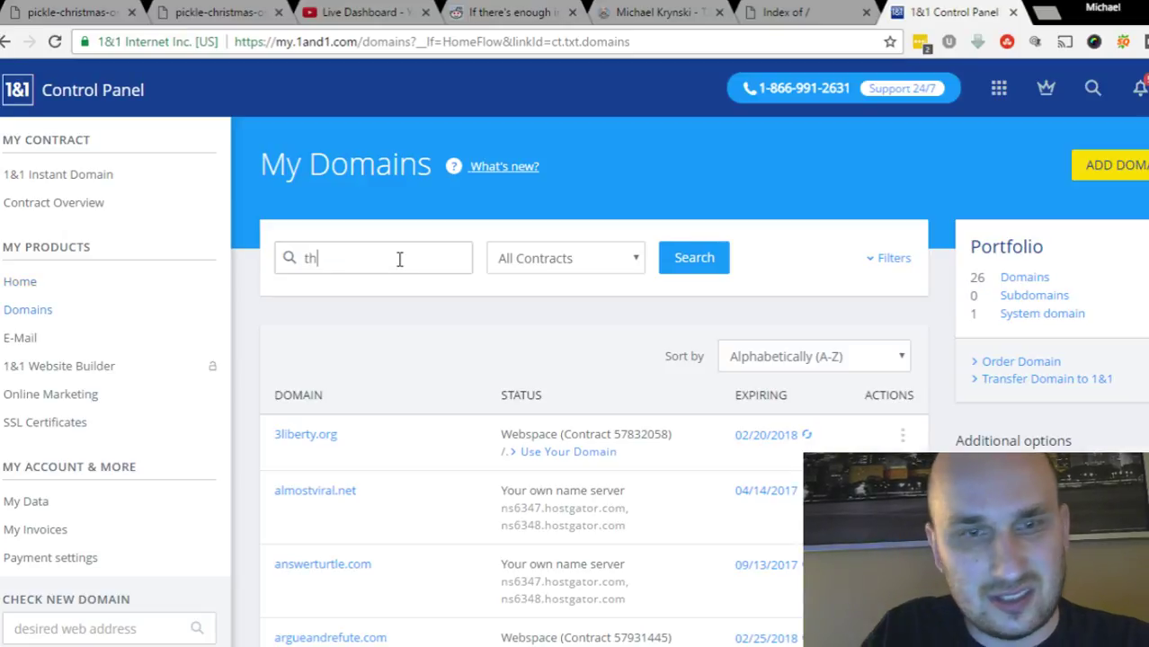
pyautogui.write('echristmas')
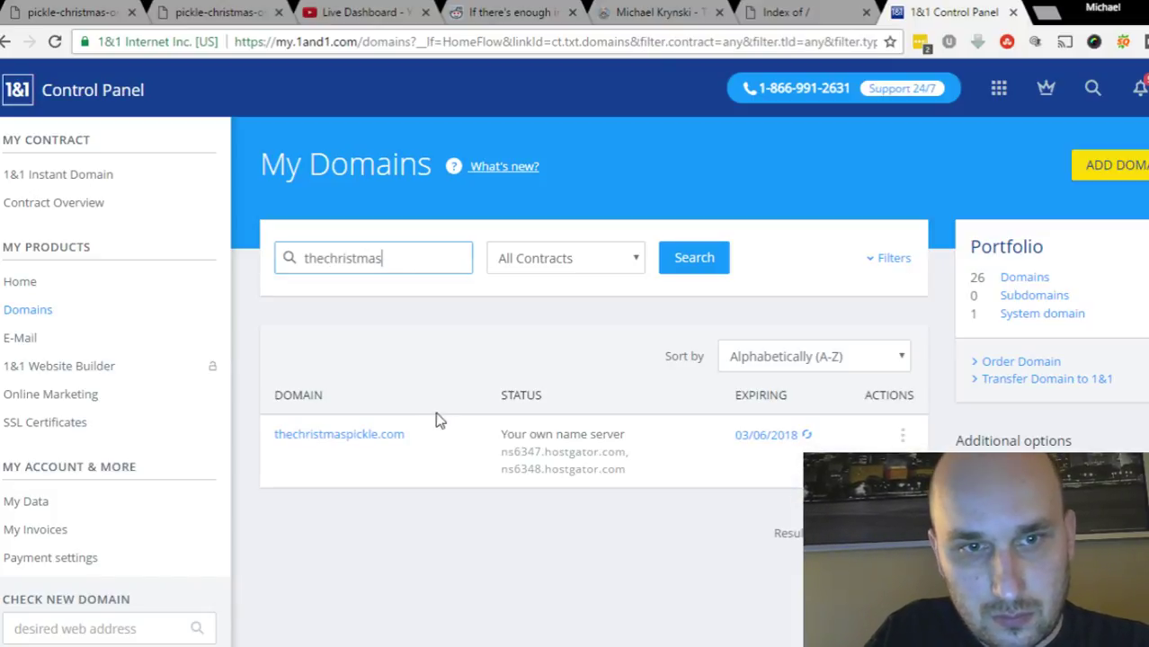
pyautogui.click(904, 436)
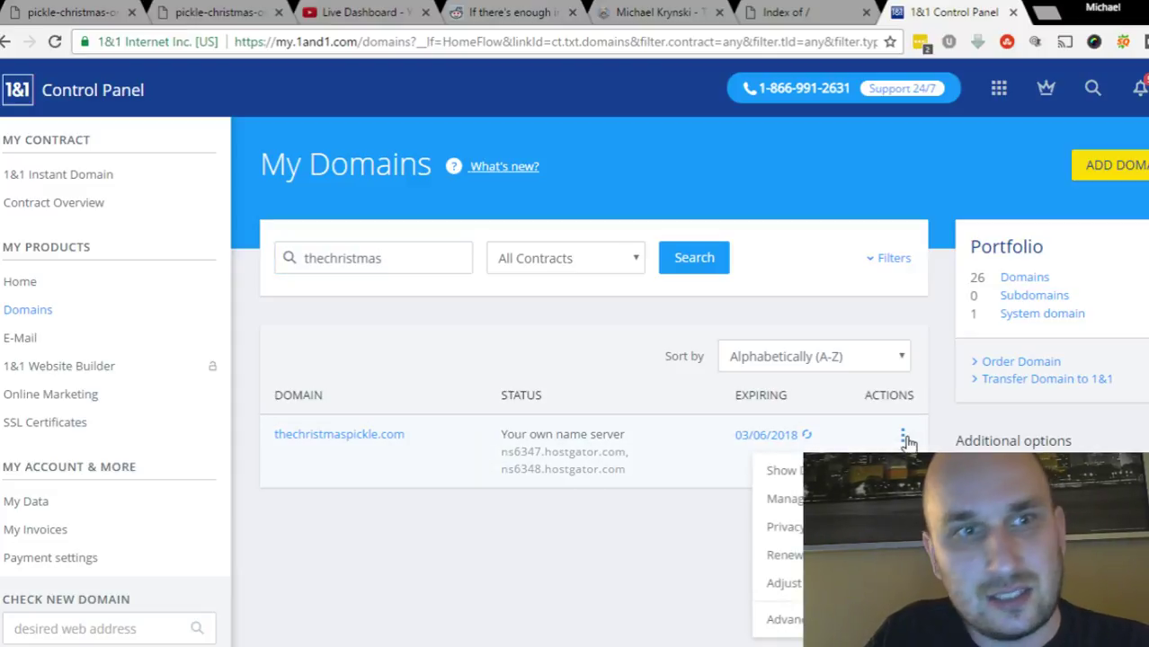
pyautogui.scroll(-1, 908, 442)
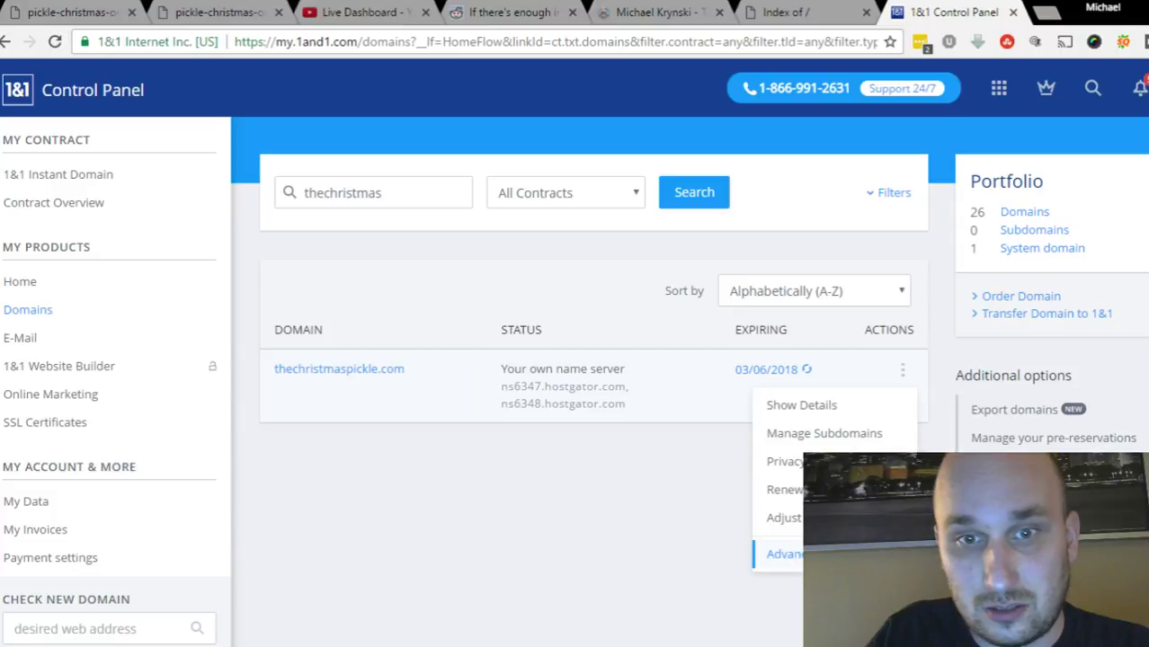
pyautogui.click(766, 553)
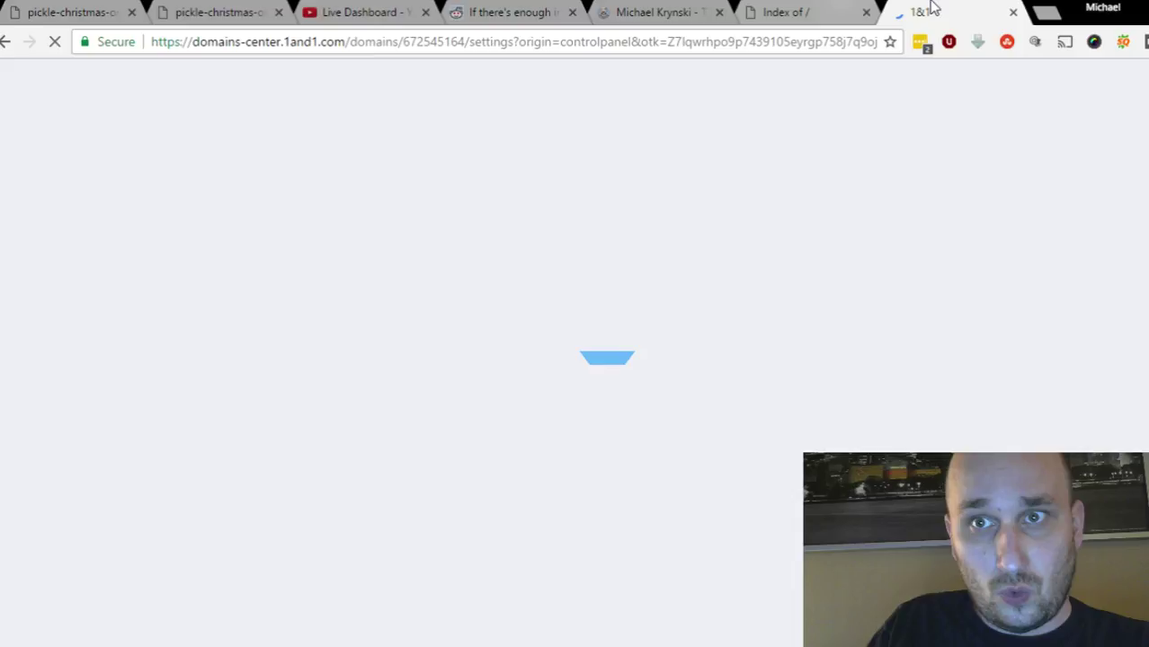
# Confirm thechristmaspickle.com uses HostGator name servers, then close the Domain Center tab
pyautogui.hotkey('ctrl', 'shift', 't')
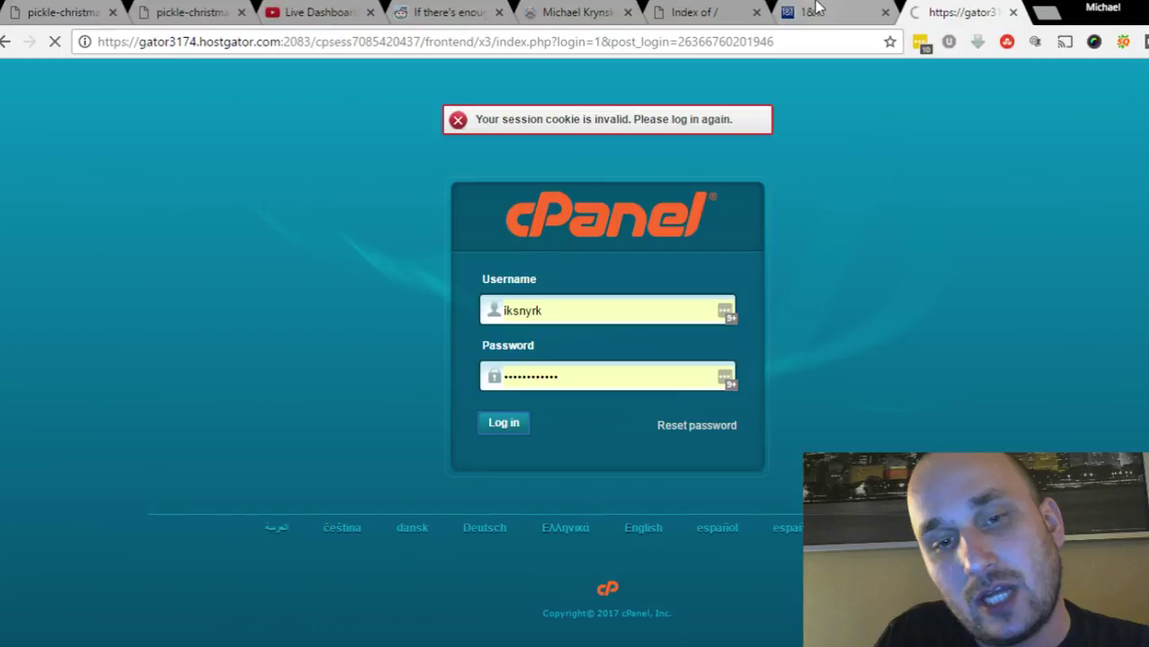
pyautogui.click(816, 9)
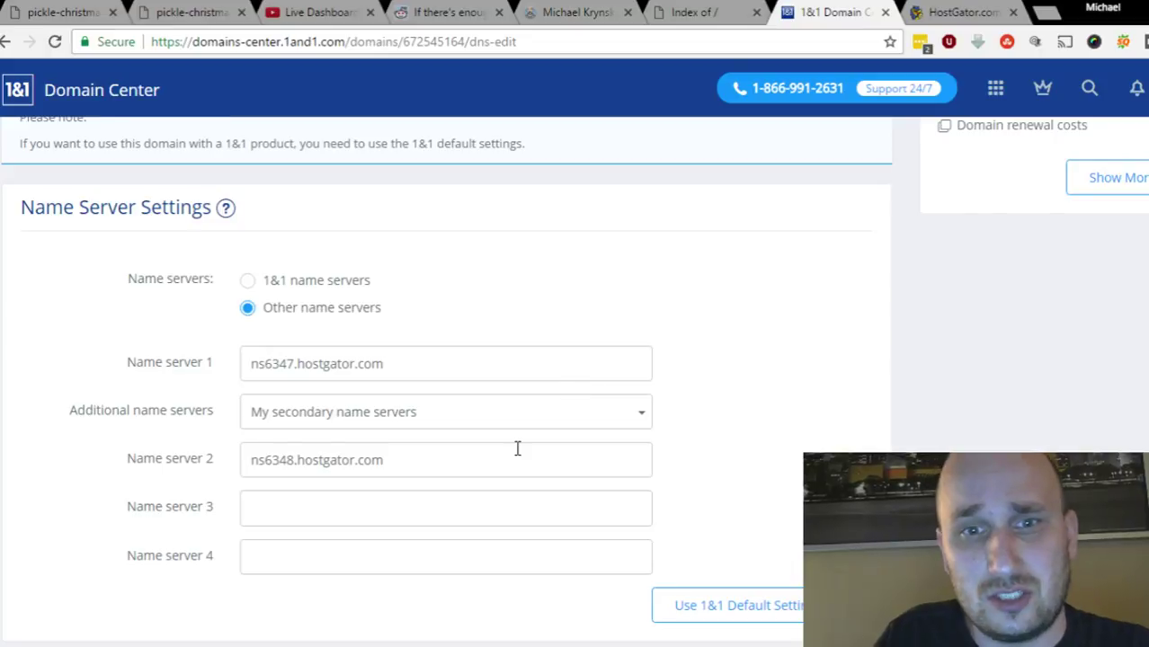
pyautogui.scroll(10, 840, 330)
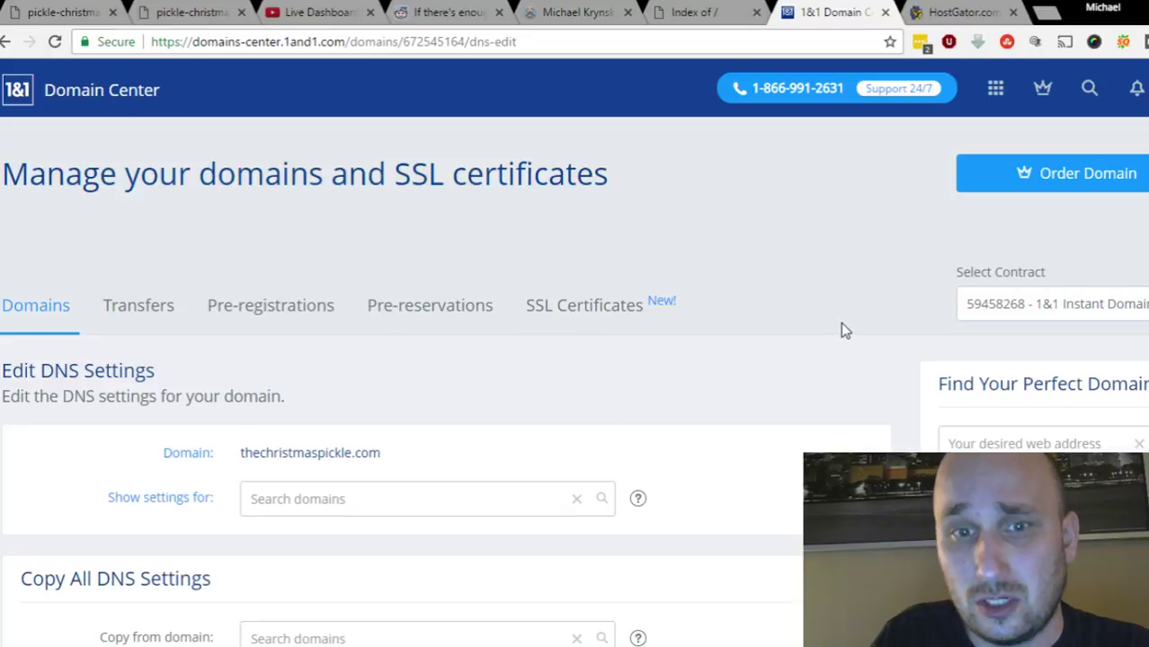
pyautogui.click(885, 13)
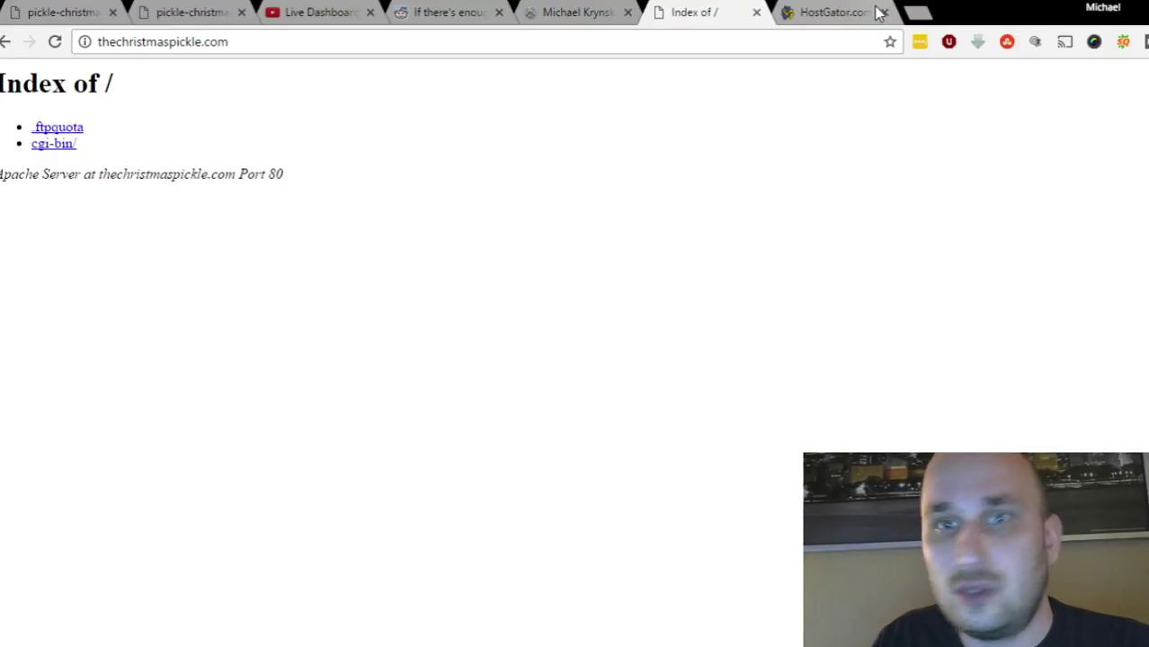
# Open a blank Chrome tab and switch to the HostGator Control Panel tab
pyautogui.click(917, 12)
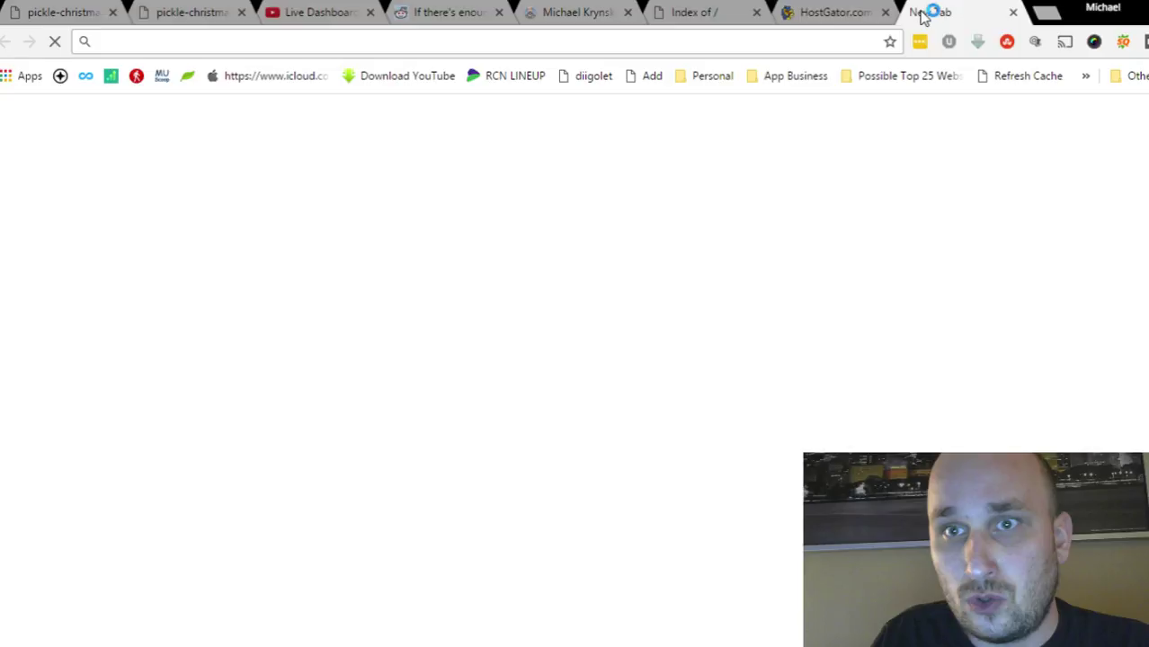
pyautogui.click(835, 11)
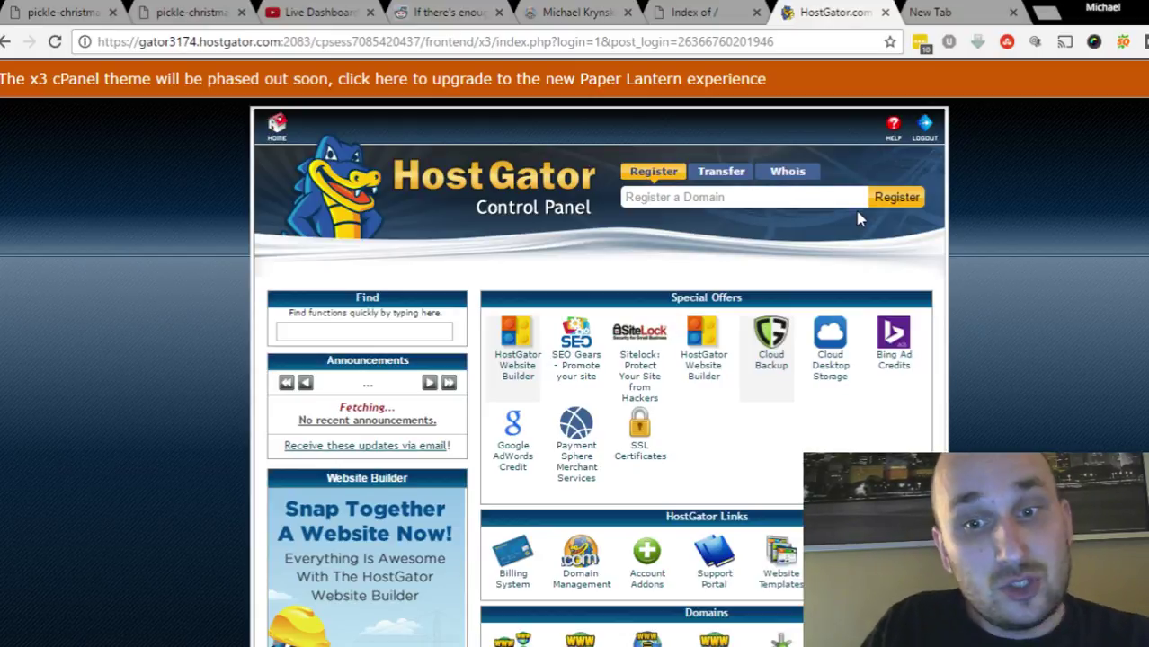
# Find Software and Services in cPanel and launch QuickInstall's WordPress installer for thechristmaspickle.com
pyautogui.scroll(-2, 859, 219)
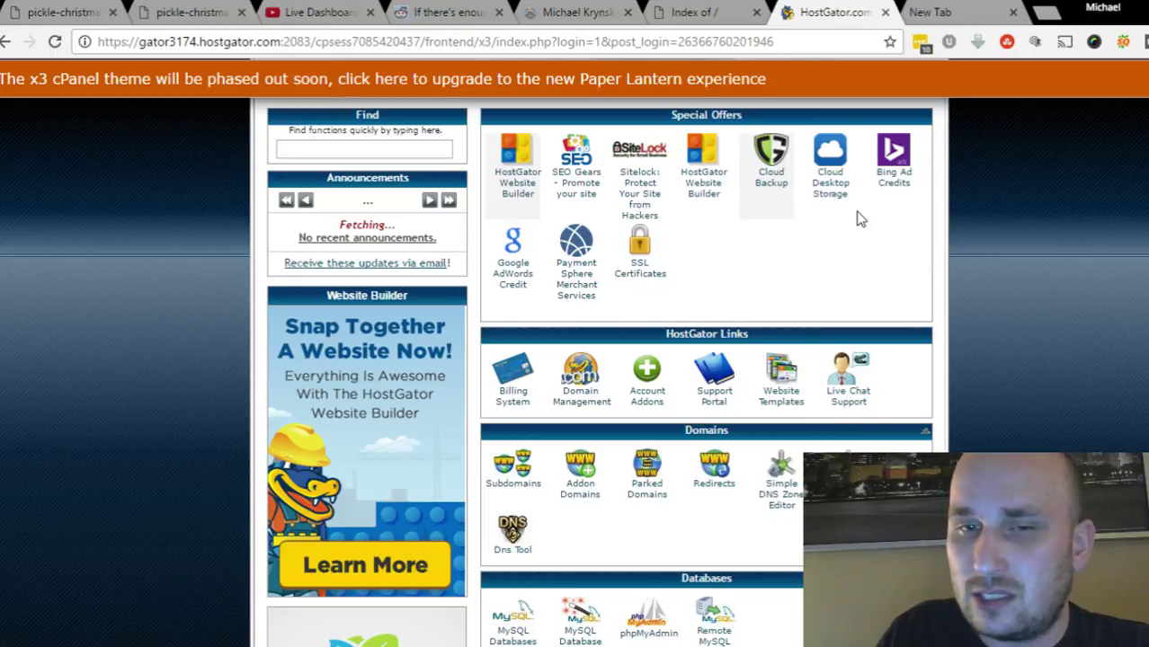
pyautogui.scroll(-1, 858, 219)
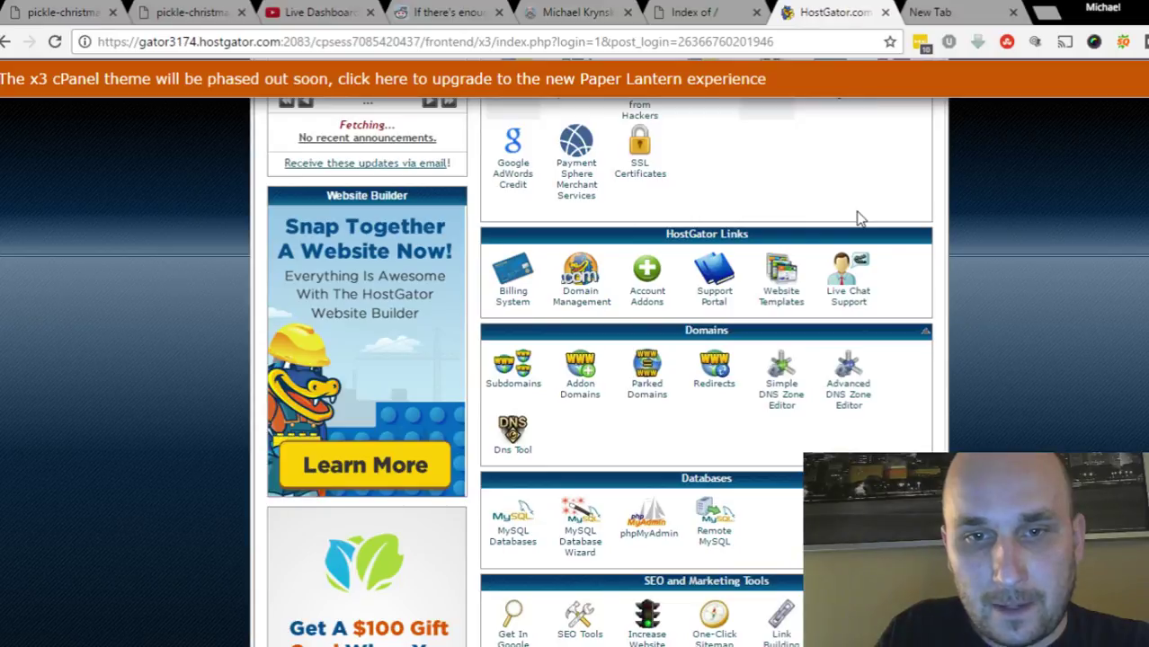
pyautogui.scroll(3, 858, 218)
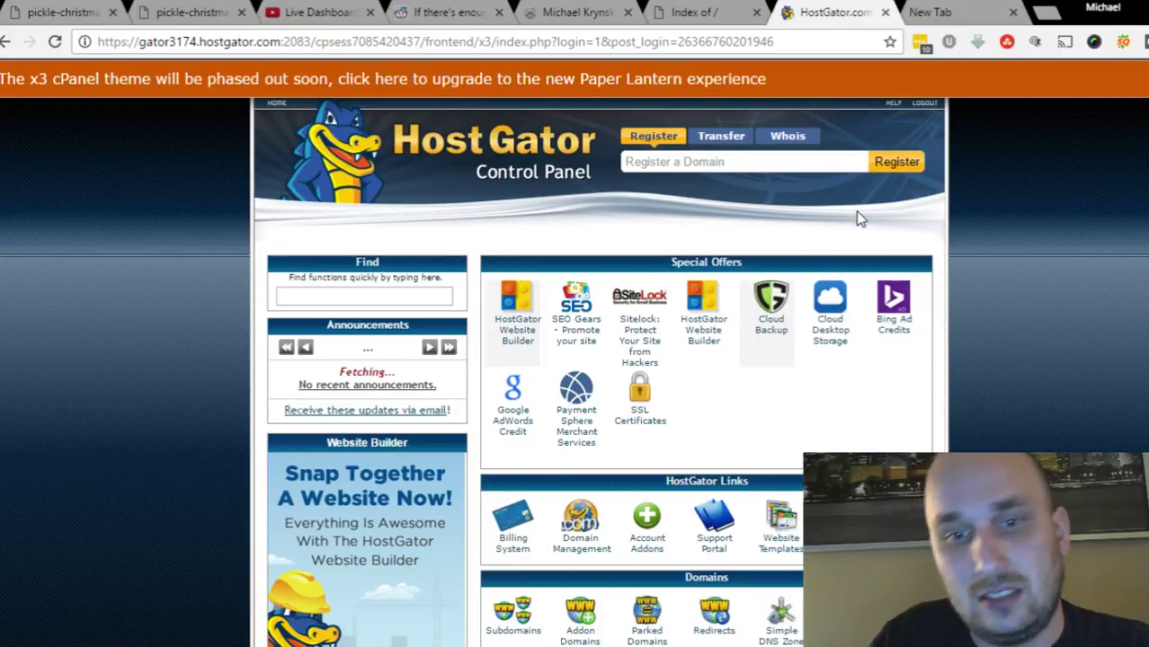
pyautogui.scroll(-2, 855, 393)
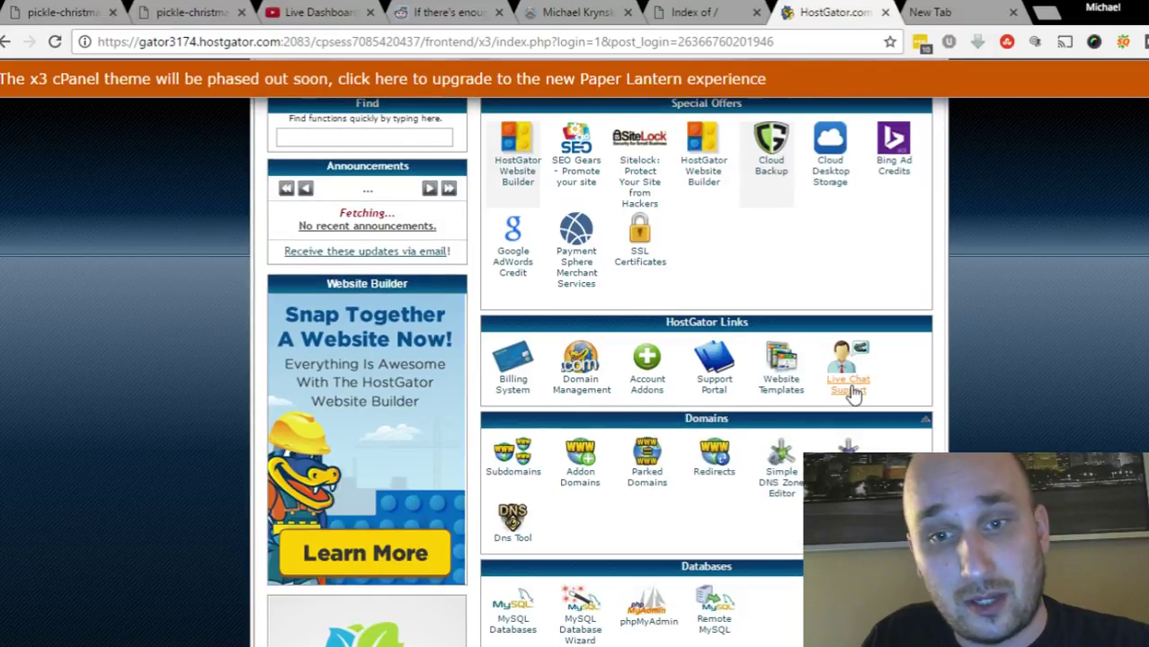
pyautogui.scroll(-2, 853, 394)
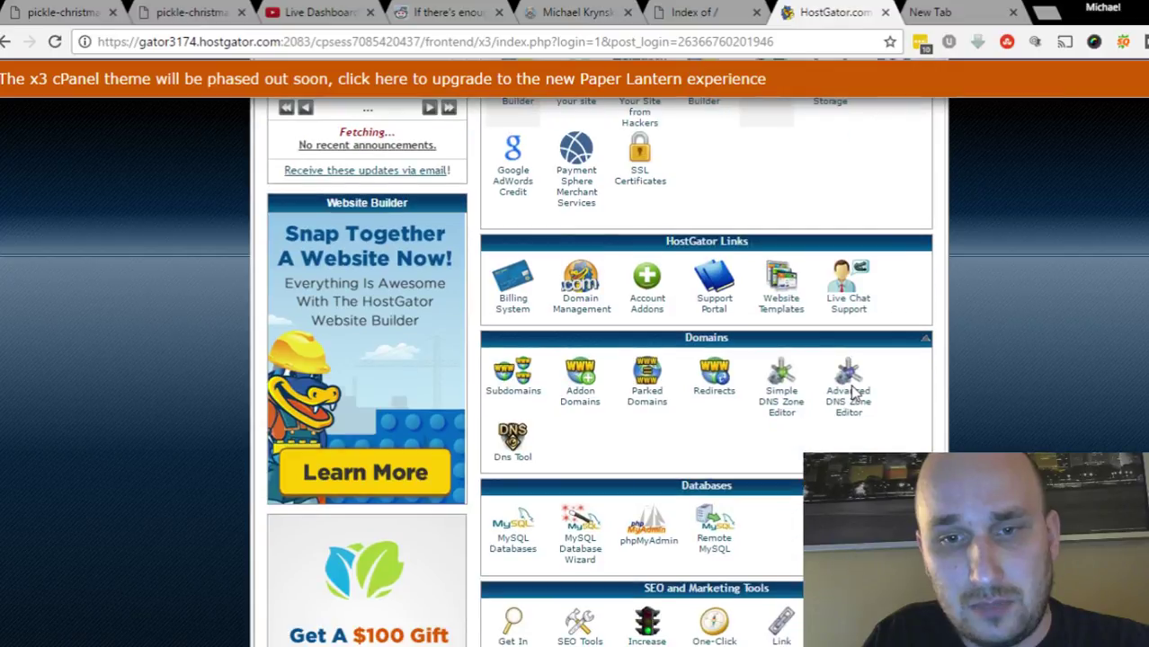
pyautogui.scroll(-2, 853, 394)
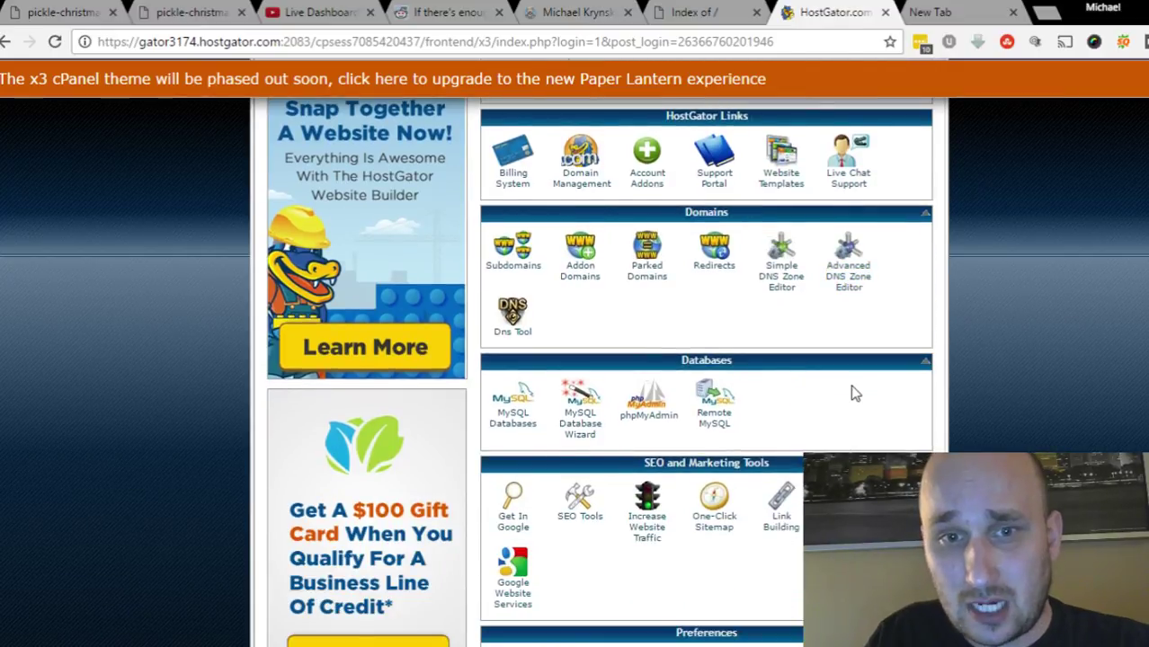
pyautogui.scroll(-2, 854, 393)
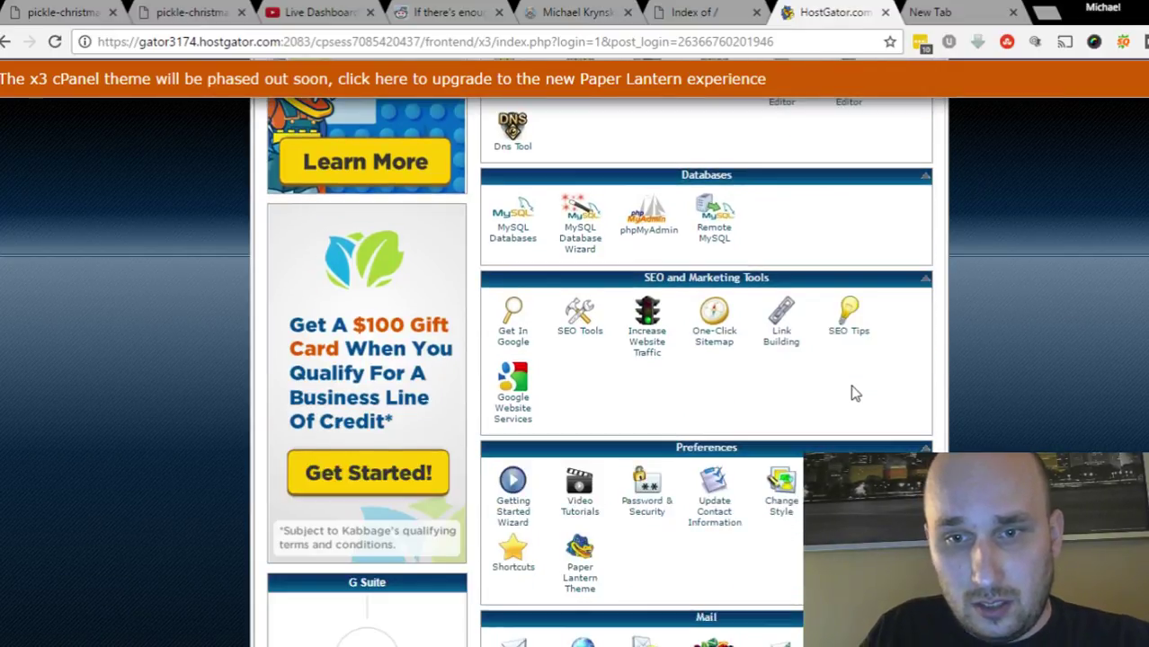
pyautogui.scroll(-5, 854, 391)
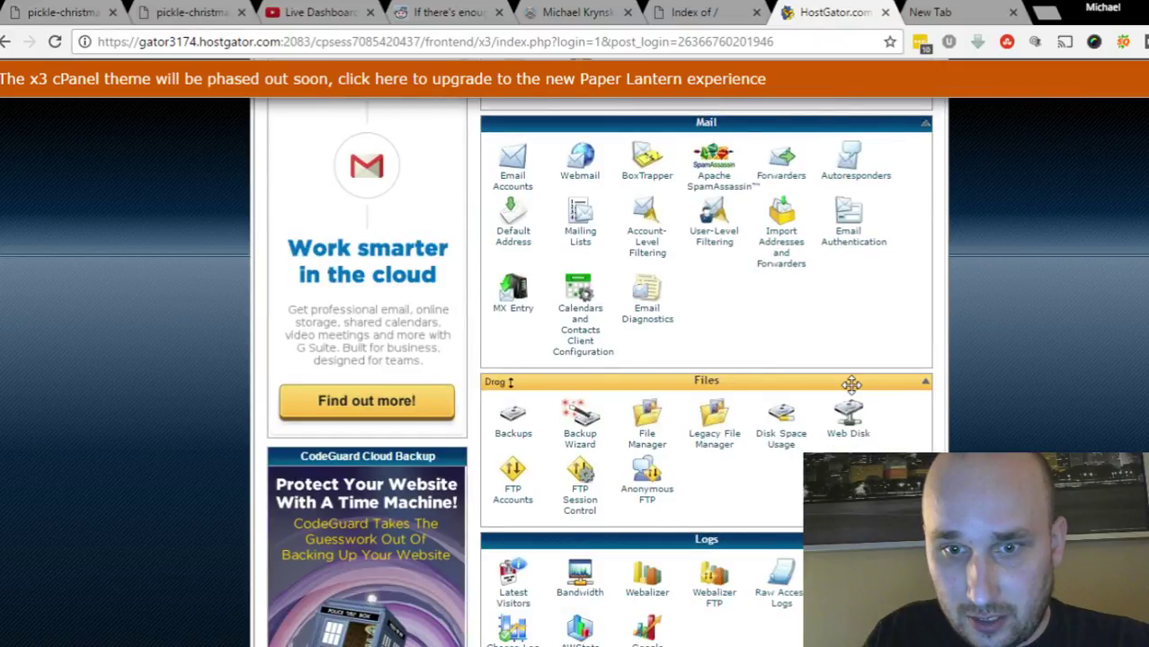
pyautogui.scroll(-10, 851, 385)
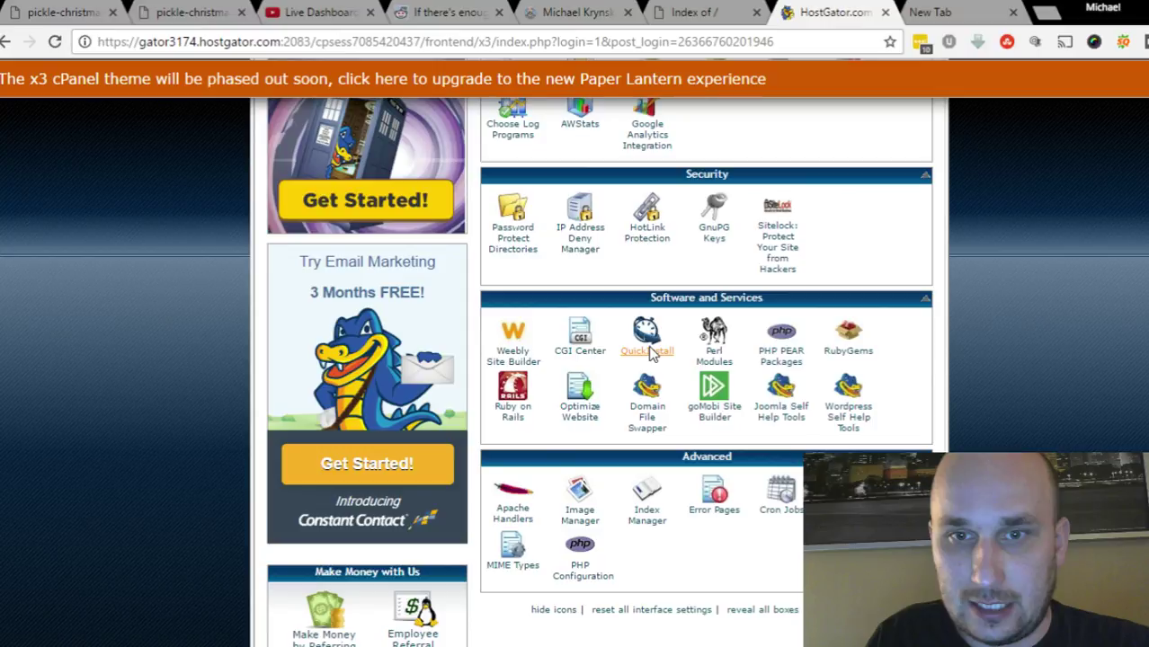
pyautogui.click(647, 350)
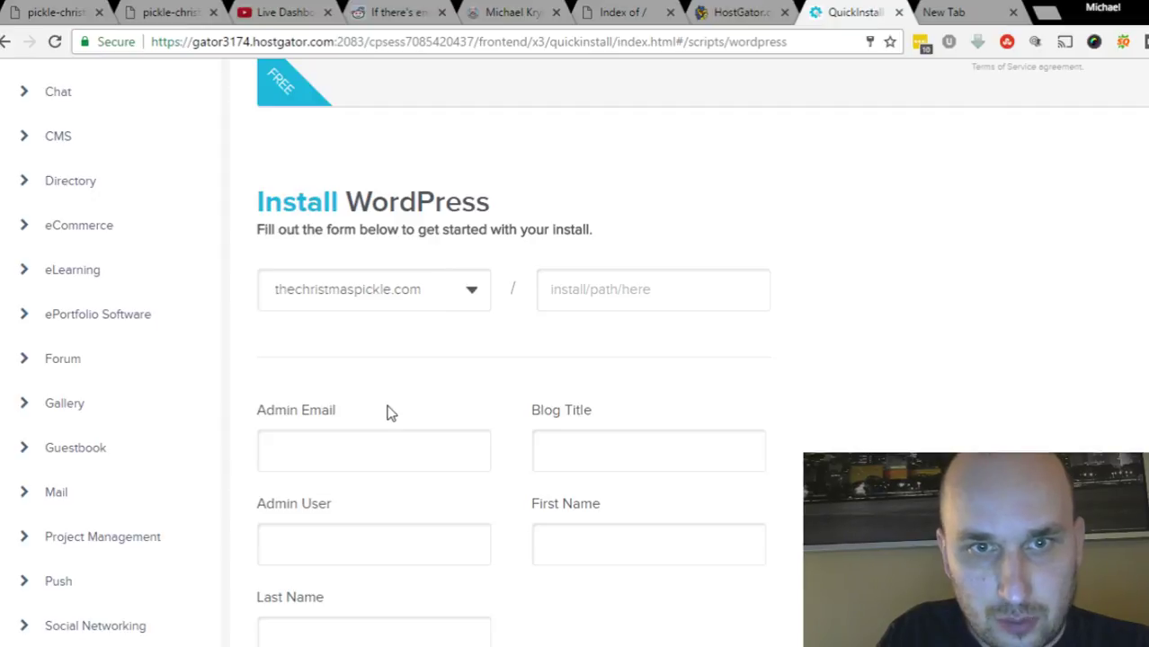
# Enter the admin's e-mail address in the WordPress install form
pyautogui.scroll(-3, 832, 420)
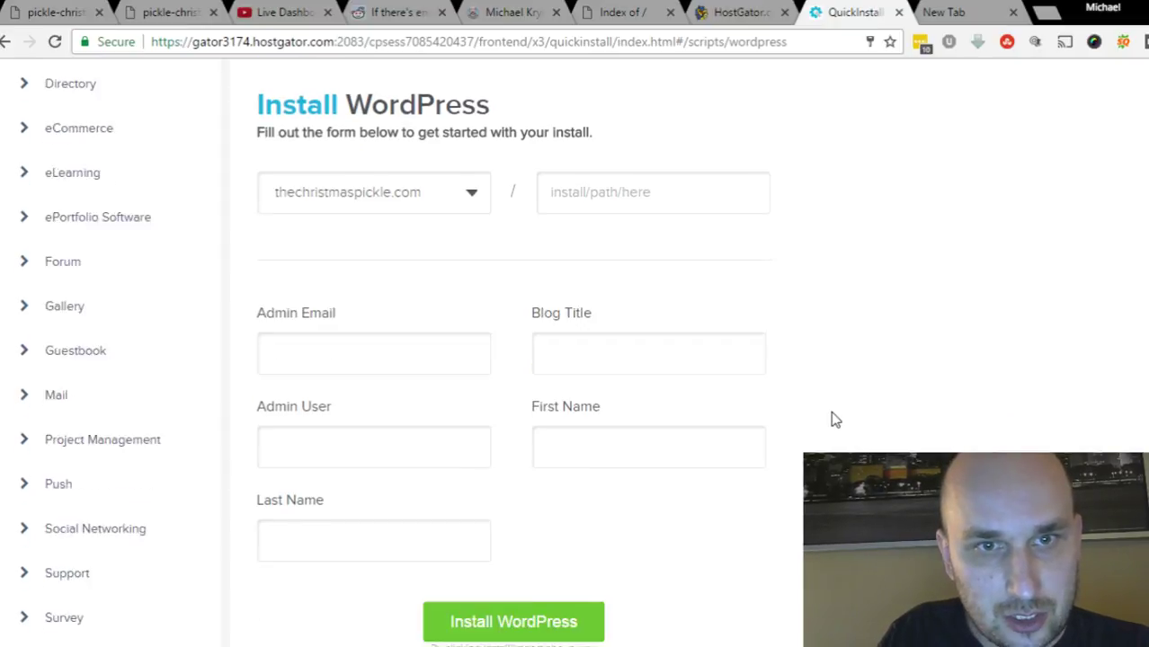
pyautogui.click(376, 313)
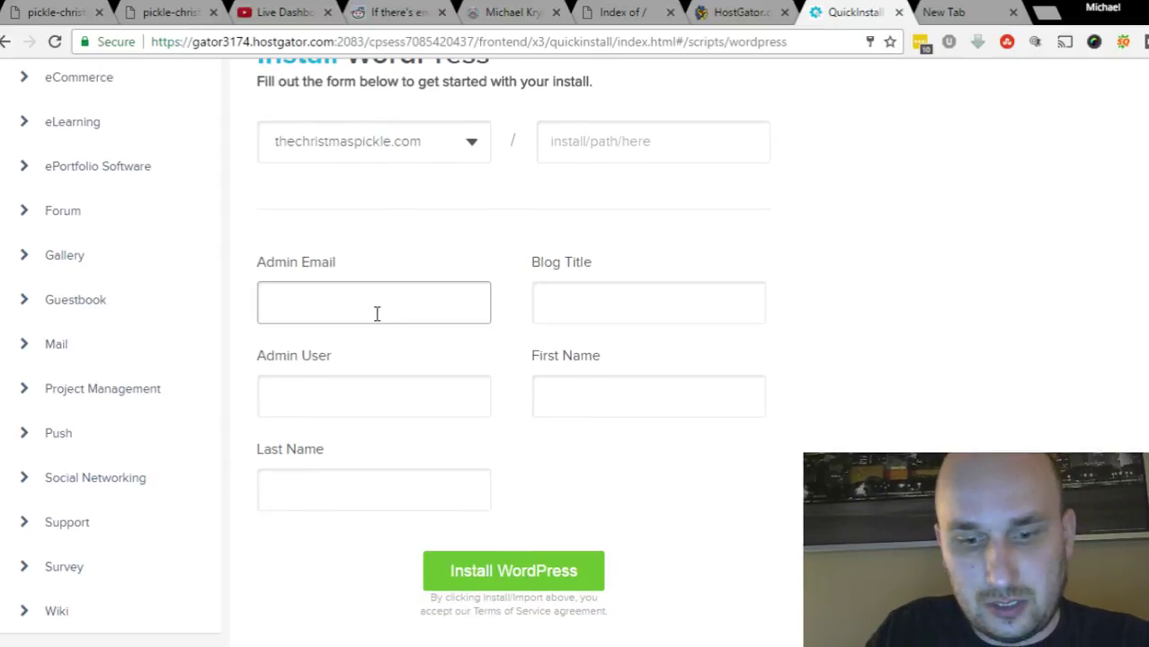
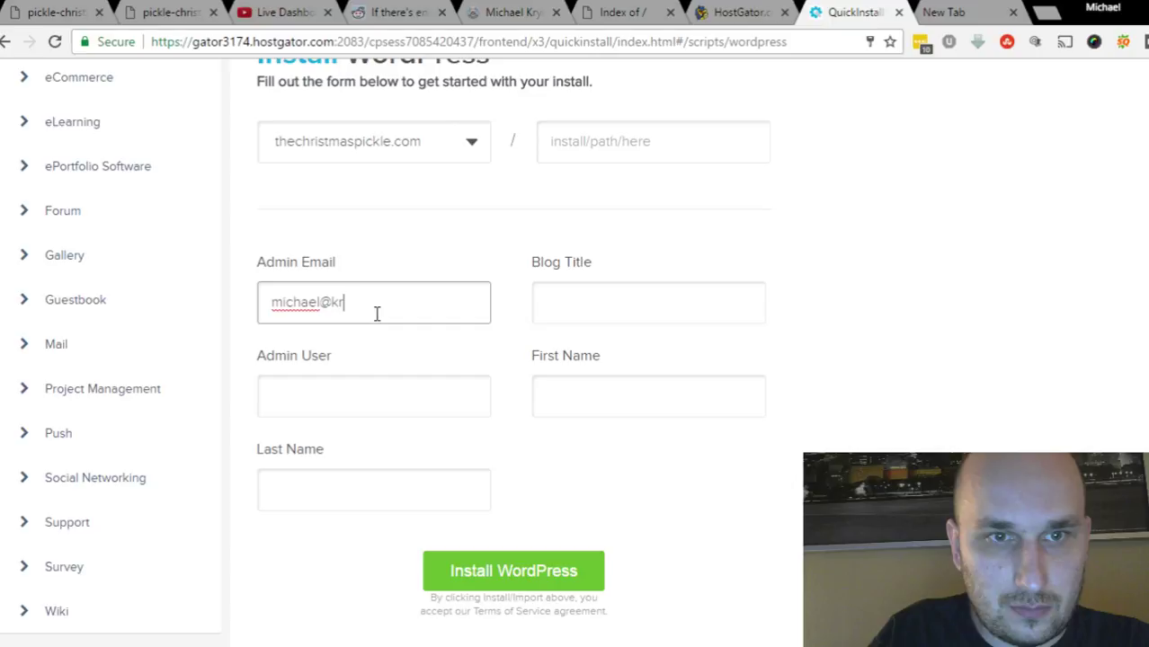
pyautogui.press('Tab')
# Set the Blog Title to 'The Christmas Pickle'
pyautogui.scroll(1, 387, 306)
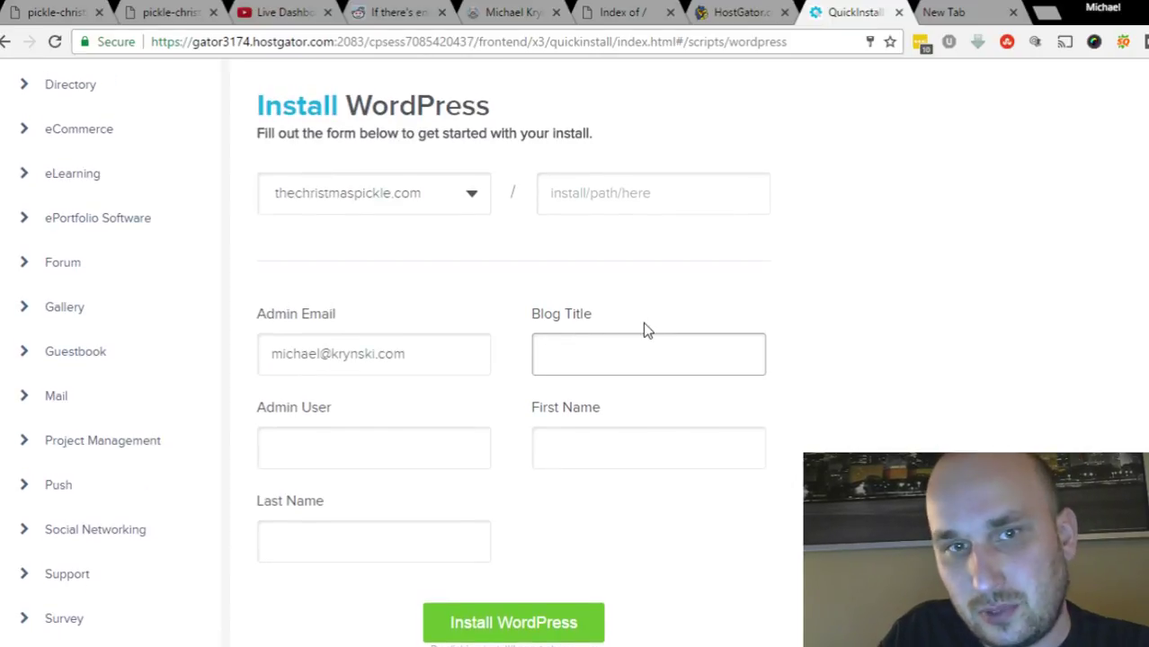
pyautogui.write('The Christ')
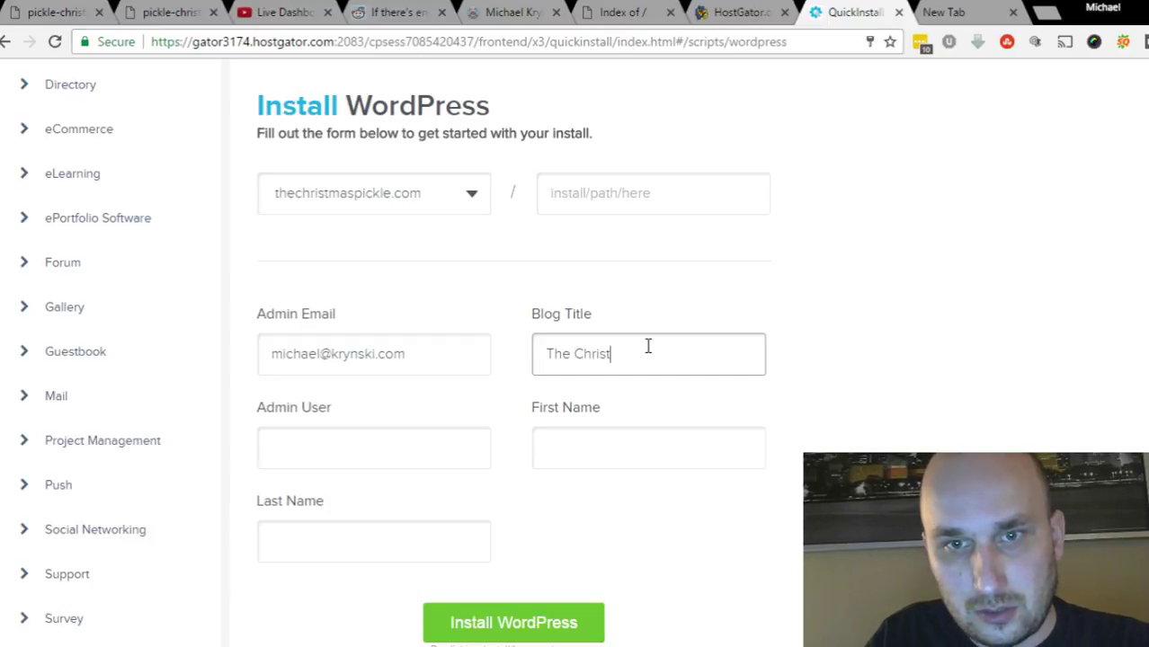
pyautogui.write('mas Pickle')
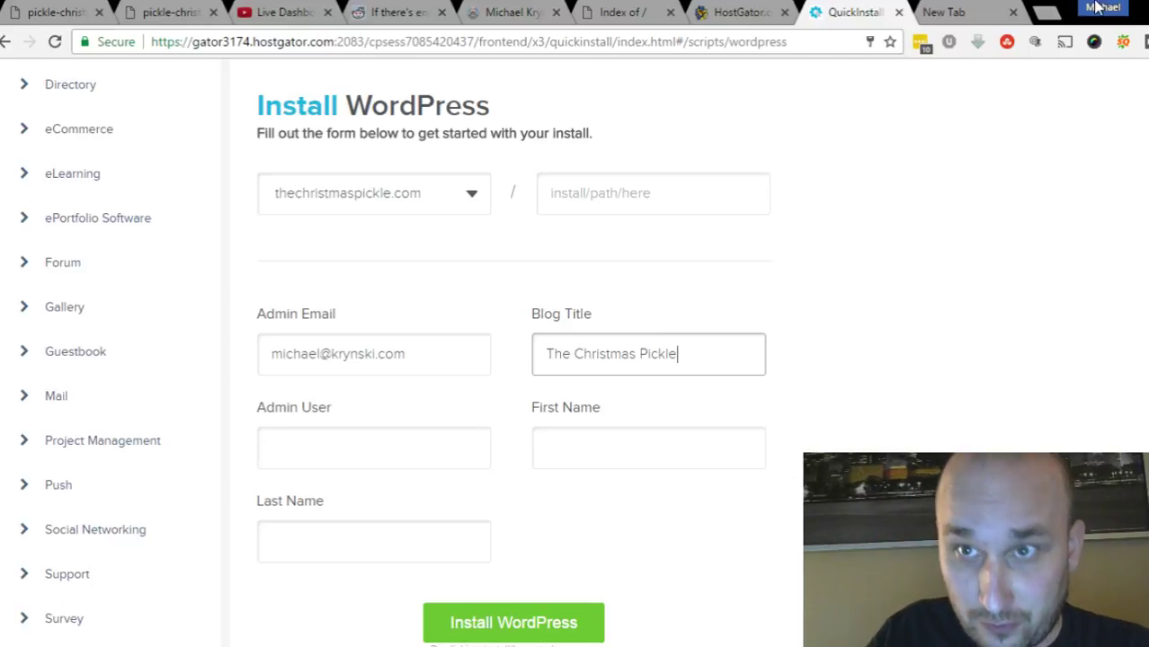
pyautogui.click(953, 20)
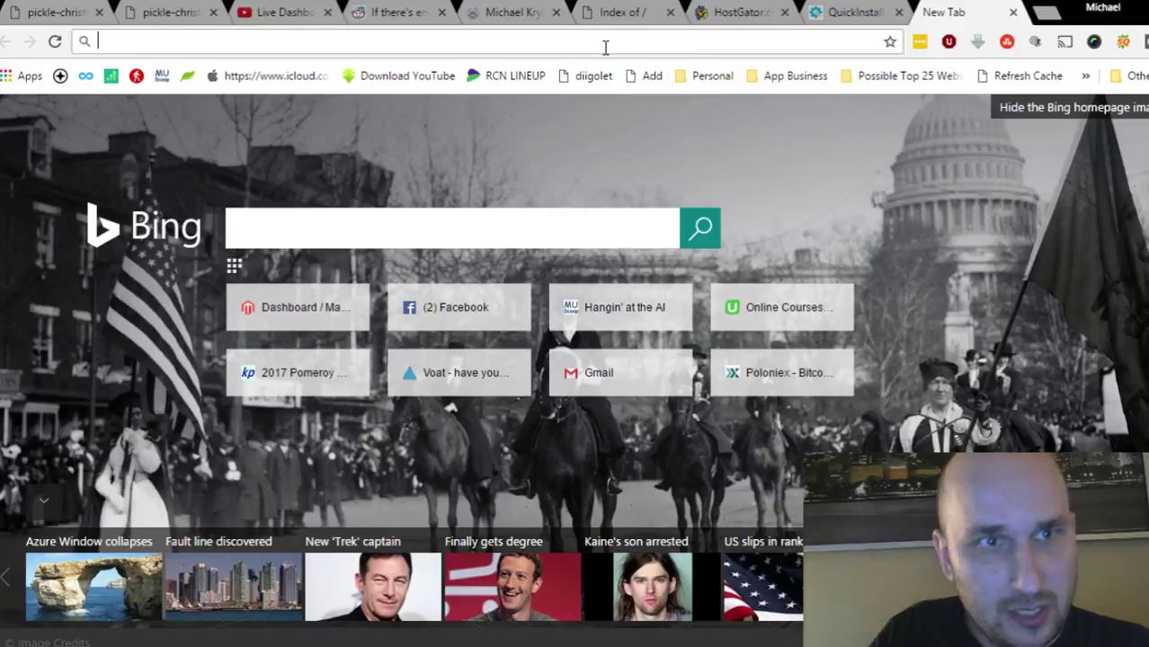
# Search Bing for 'christmas pickle' and skim the results about the tradition
pyautogui.write('chrit')
pyautogui.press('BackSpace')
pyautogui.write('stmas p')
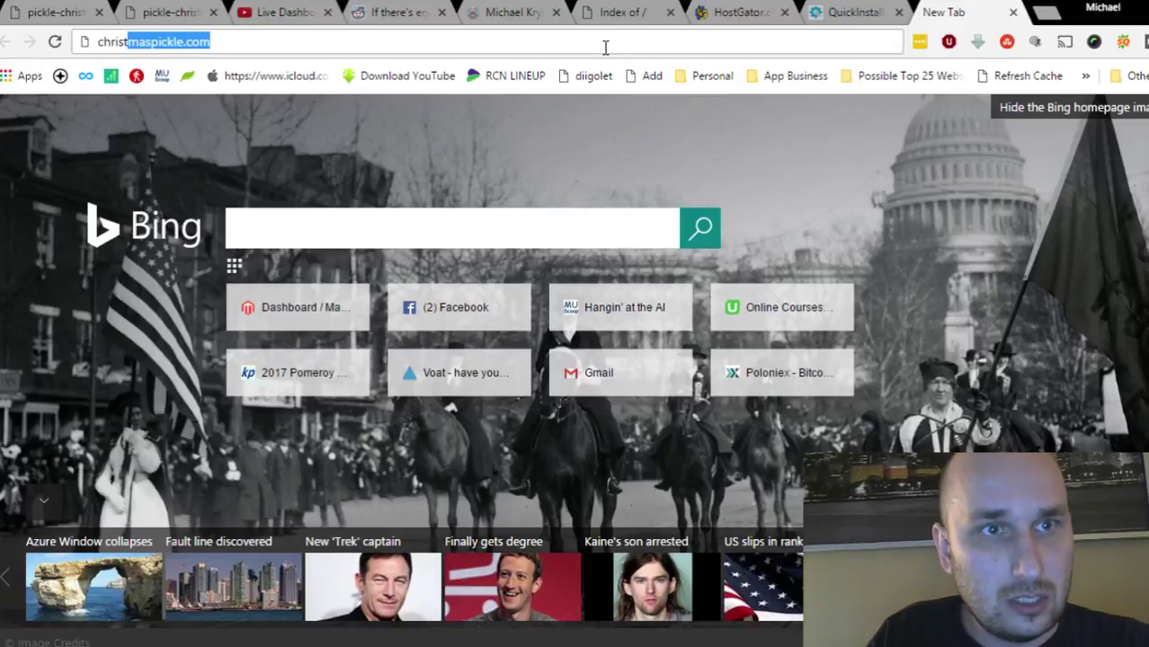
pyautogui.write('ickle')
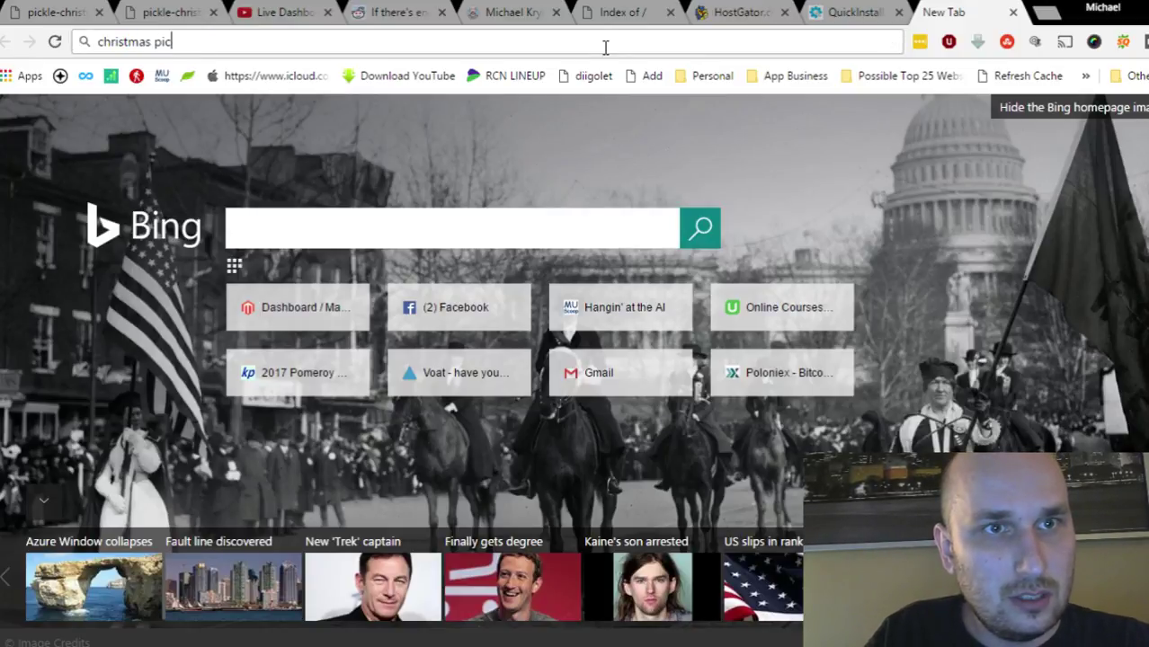
pyautogui.press('Return')
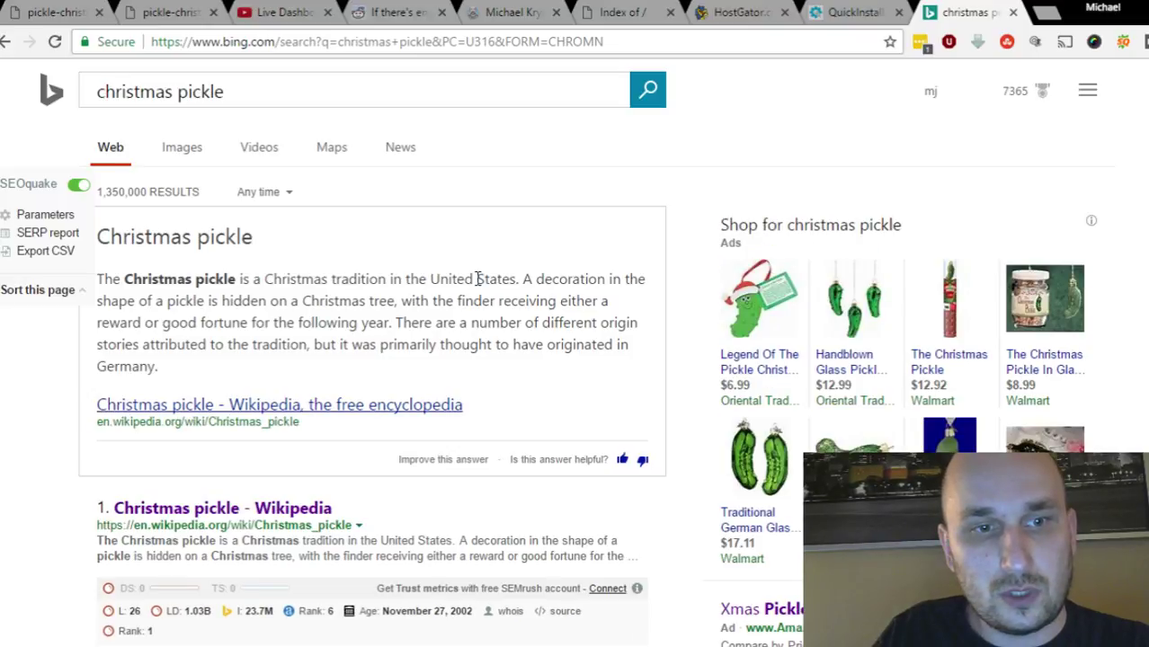
pyautogui.scroll(-4, 584, 377)
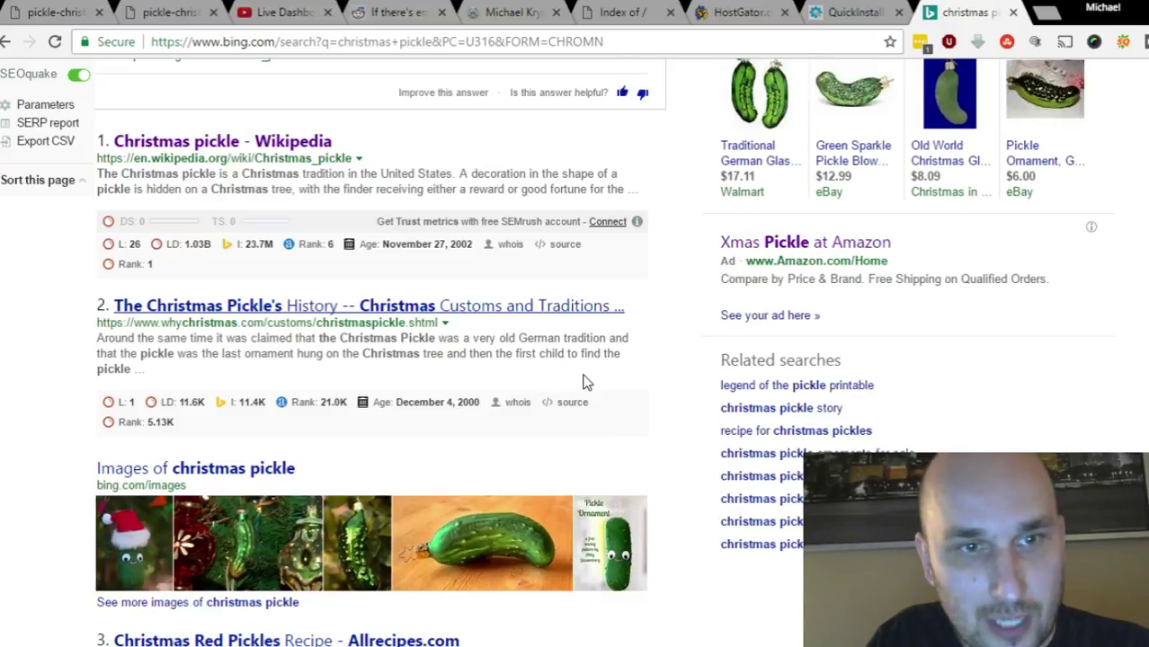
pyautogui.scroll(4, 582, 382)
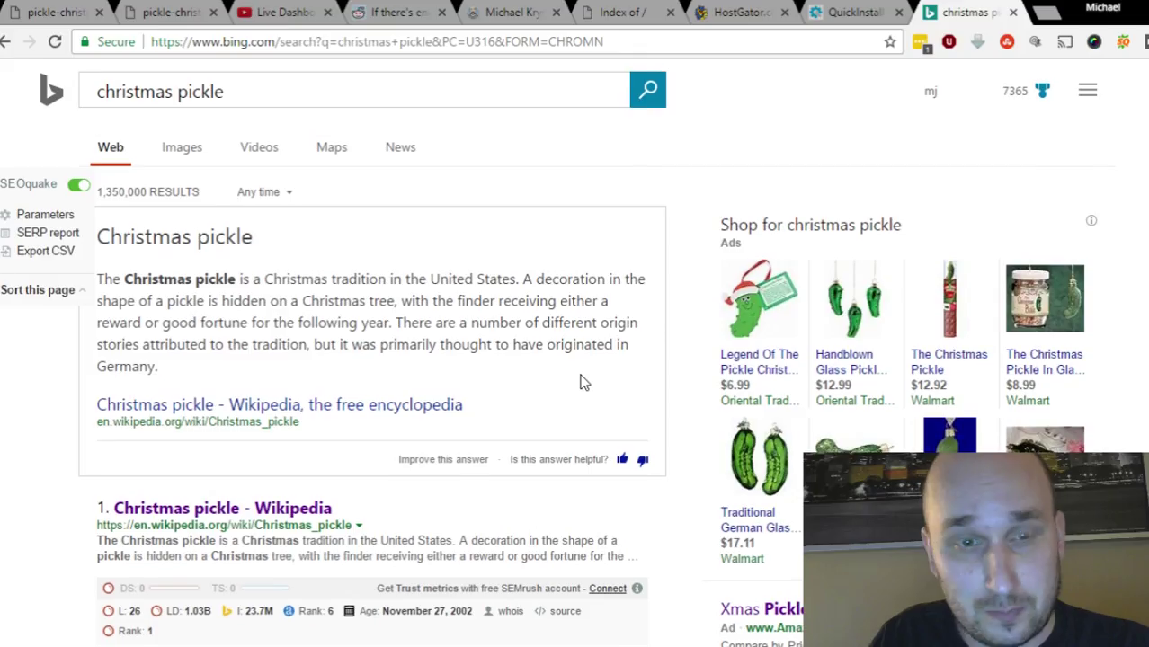
pyautogui.click(852, 11)
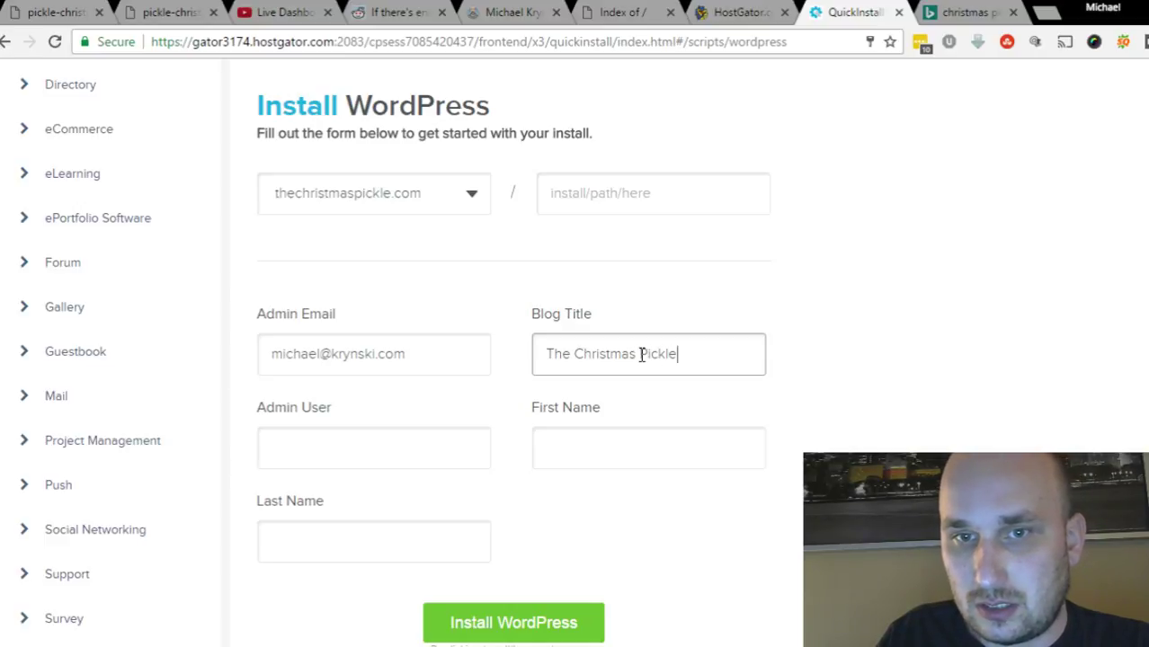
# Extend the title to 'The Christmas Pickle Ornament : A fun Christmas tree tradition'
pyautogui.write('Ornament')
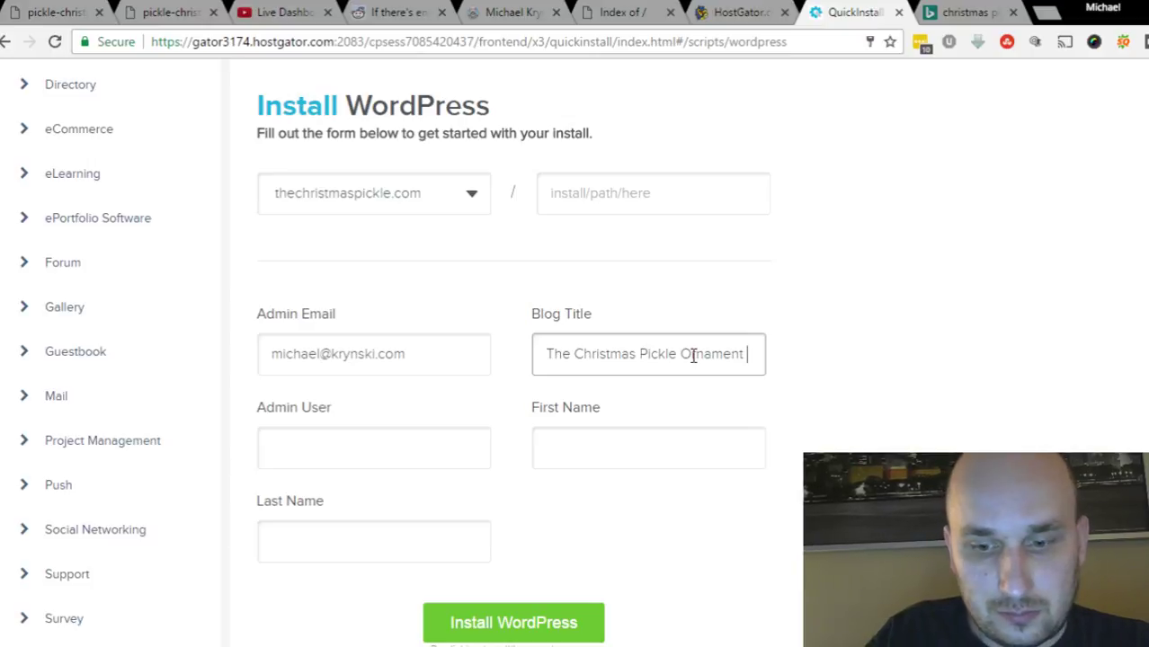
pyautogui.write(': A fun t')
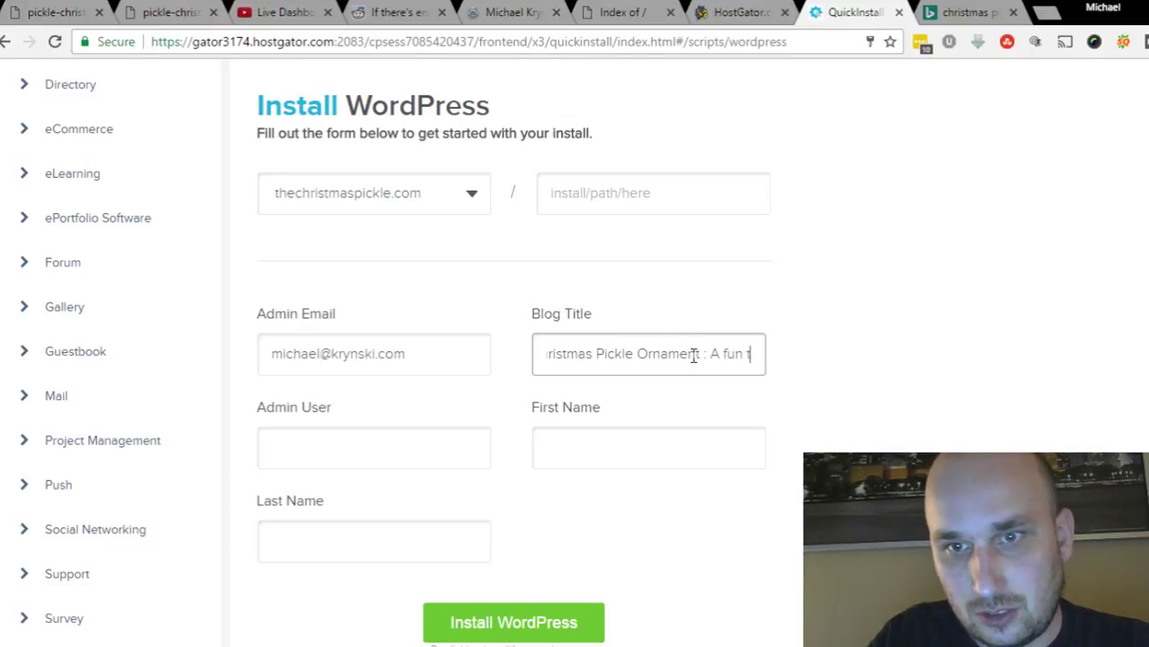
pyautogui.write('radition of')
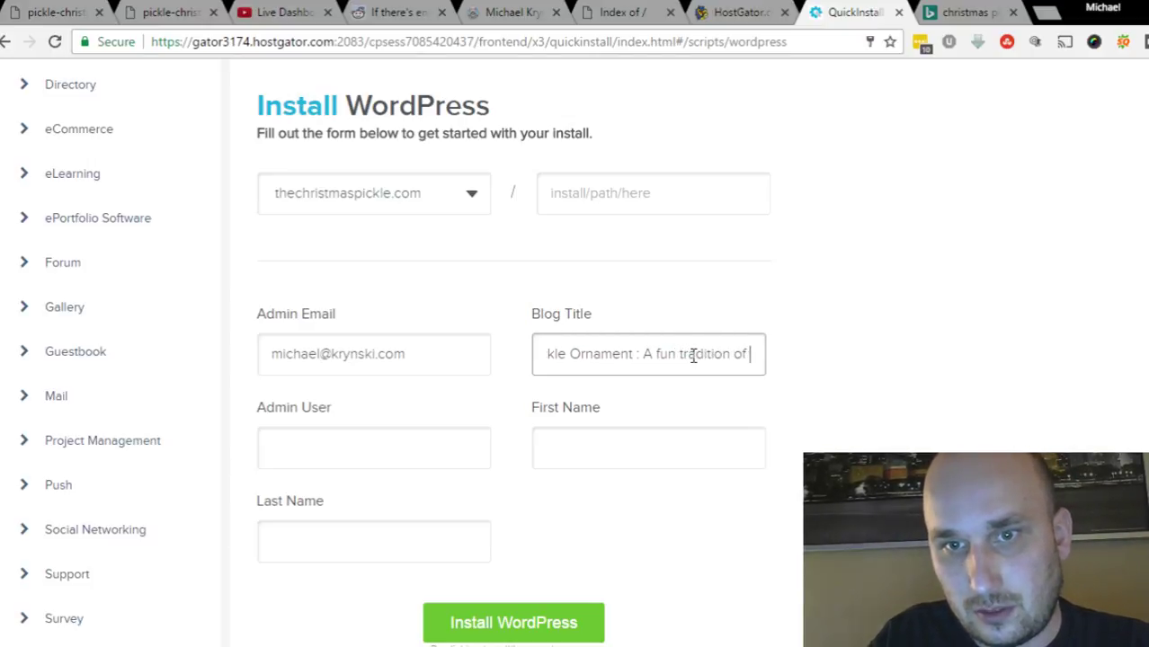
pyautogui.press('BackSpace')
pyautogui.press('BackSpace')
pyautogui.press('BackSpace')
pyautogui.press('BackSpace')
pyautogui.press('BackSpace')
pyautogui.press('BackSpace')
pyautogui.press('BackSpace')
pyautogui.press('BackSpace')
pyautogui.press('BackSpace')
pyautogui.press('BackSpace')
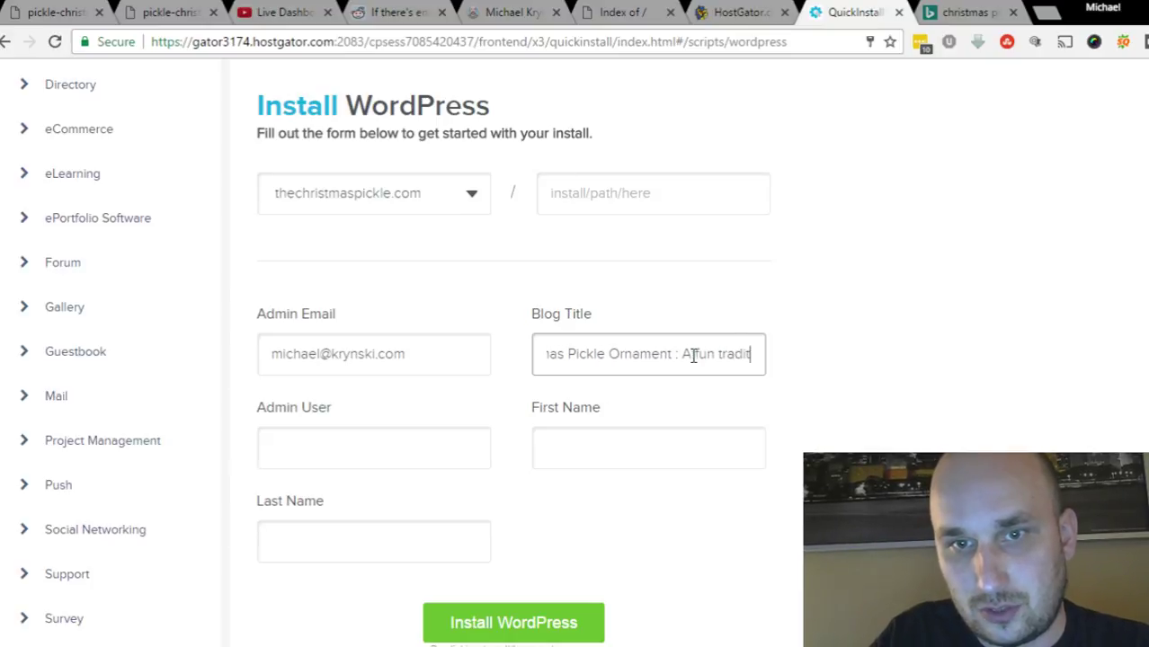
pyautogui.press('BackSpace')
pyautogui.press('BackSpace')
pyautogui.write('Christ')
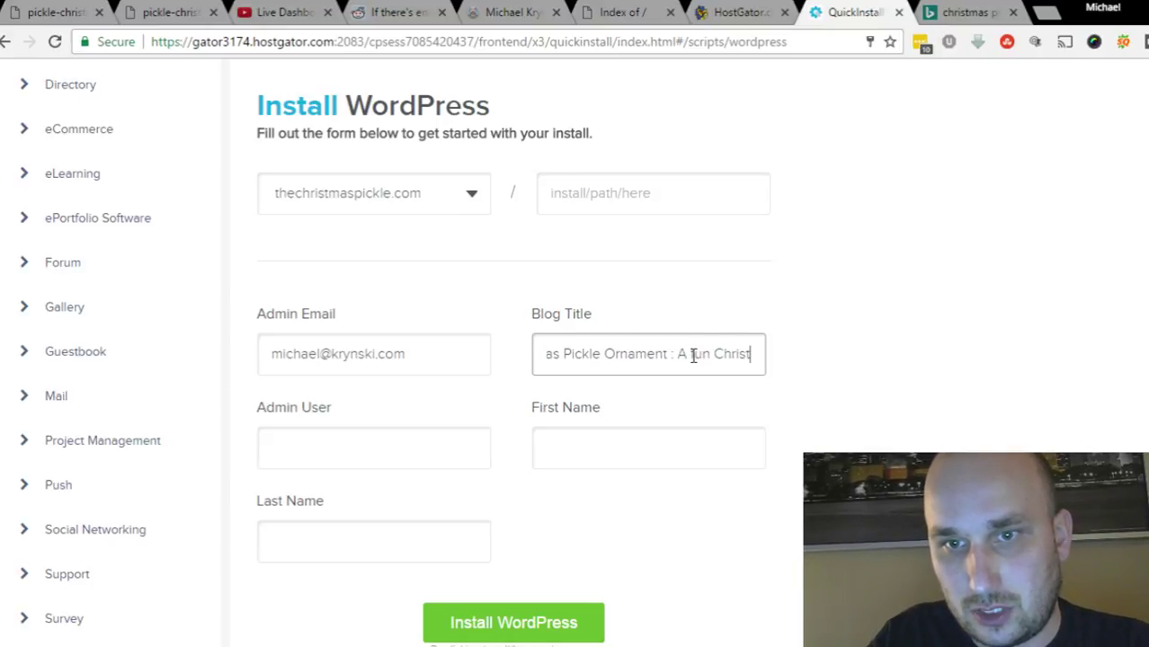
pyautogui.write('mas tree ')
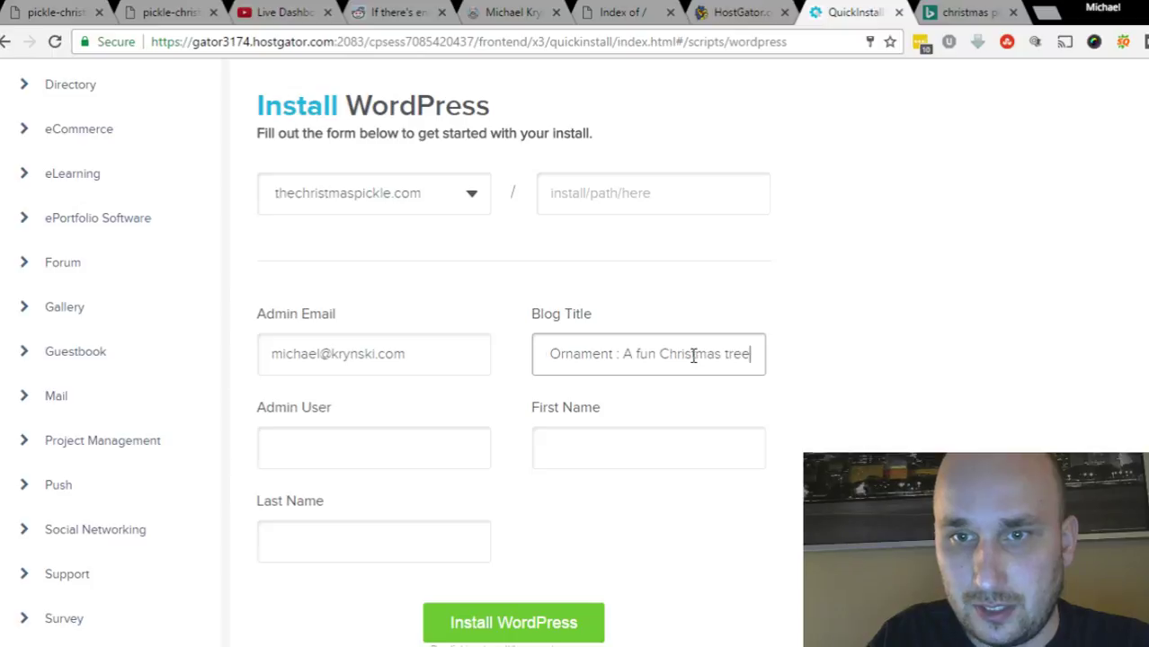
pyautogui.write('tradition')
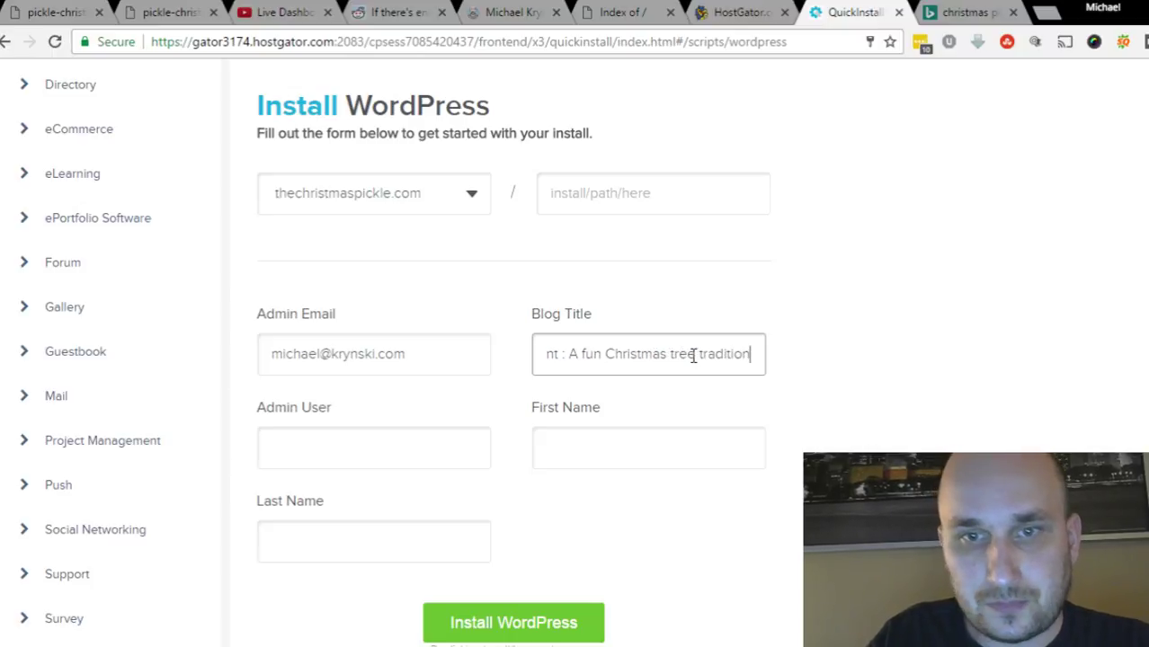
# Enter the admin username and first-name initial, then go to the YouTube Live Dashboard
pyautogui.click(385, 454)
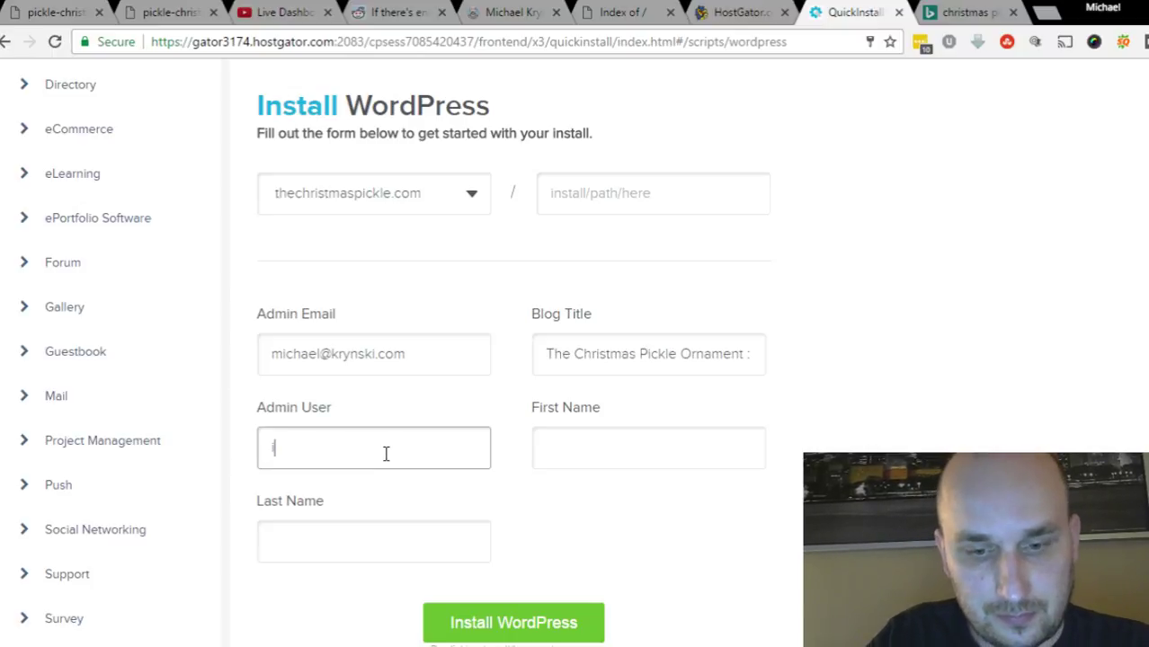
pyautogui.write('iksnyrk')
pyautogui.press('Tab')
pyautogui.write('M')
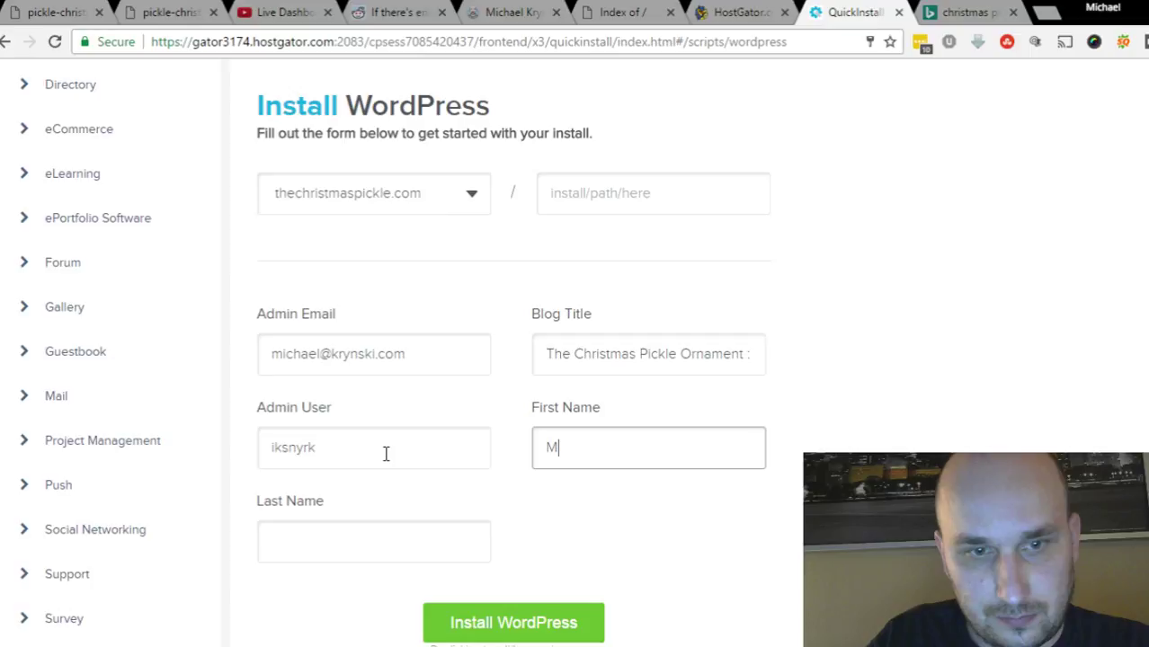
pyautogui.hotkey('ctrl', '3')
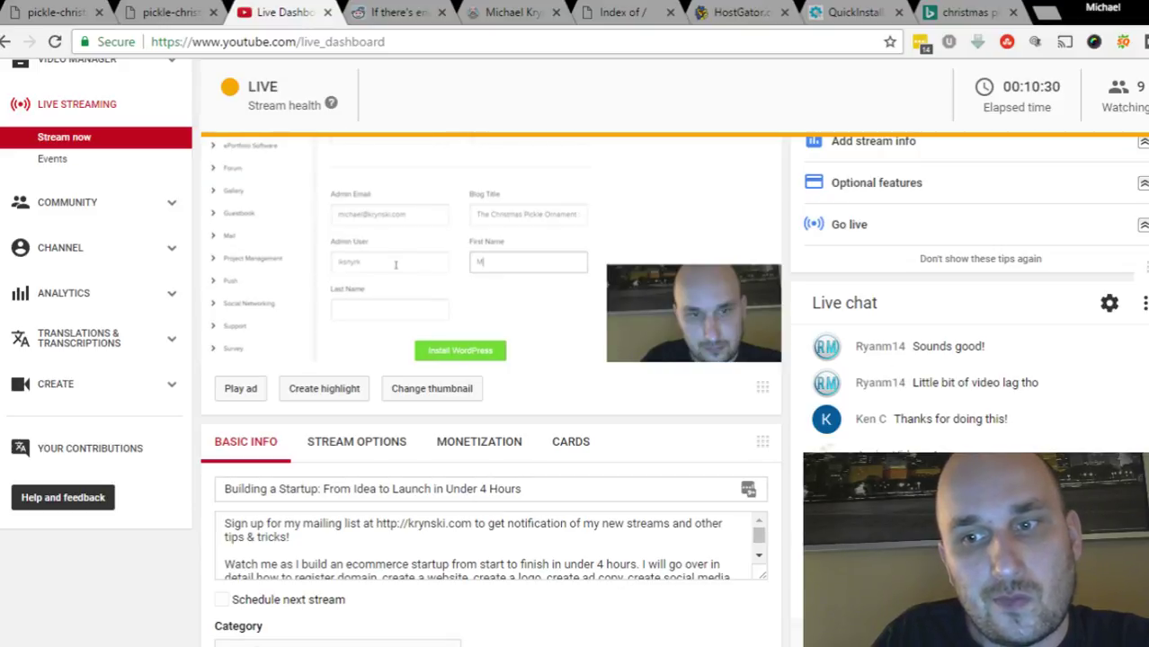
# Look through the open tabs, ending back on the YouTube Live Dashboard
pyautogui.click(411, 9)
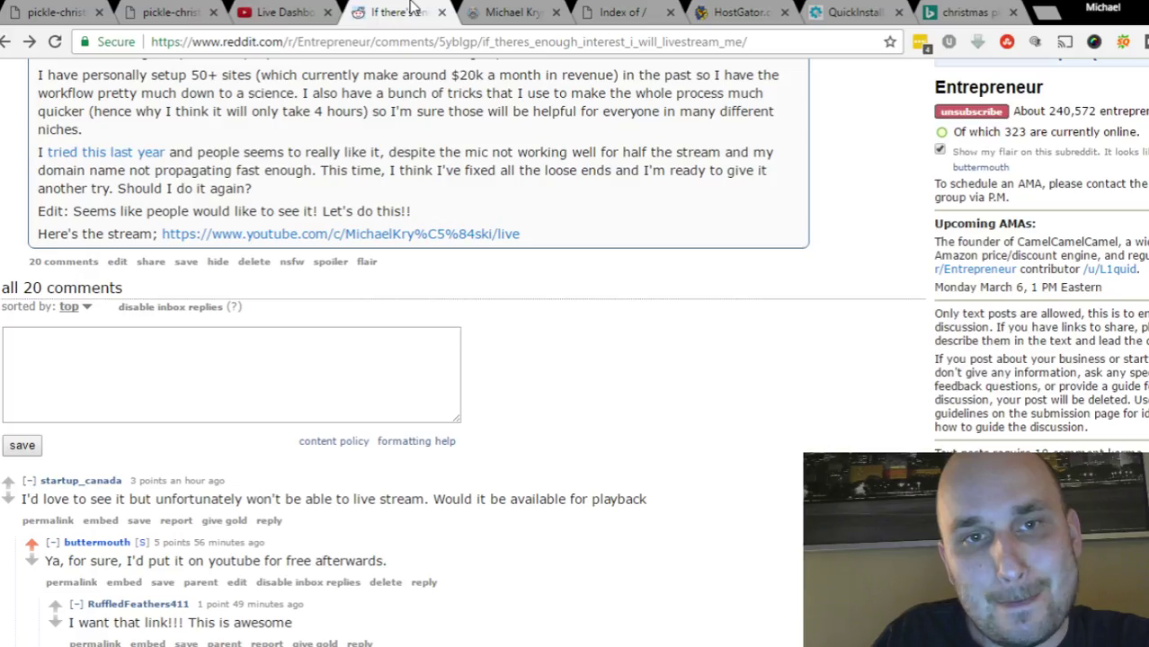
pyautogui.click(532, 9)
pyautogui.click(604, 11)
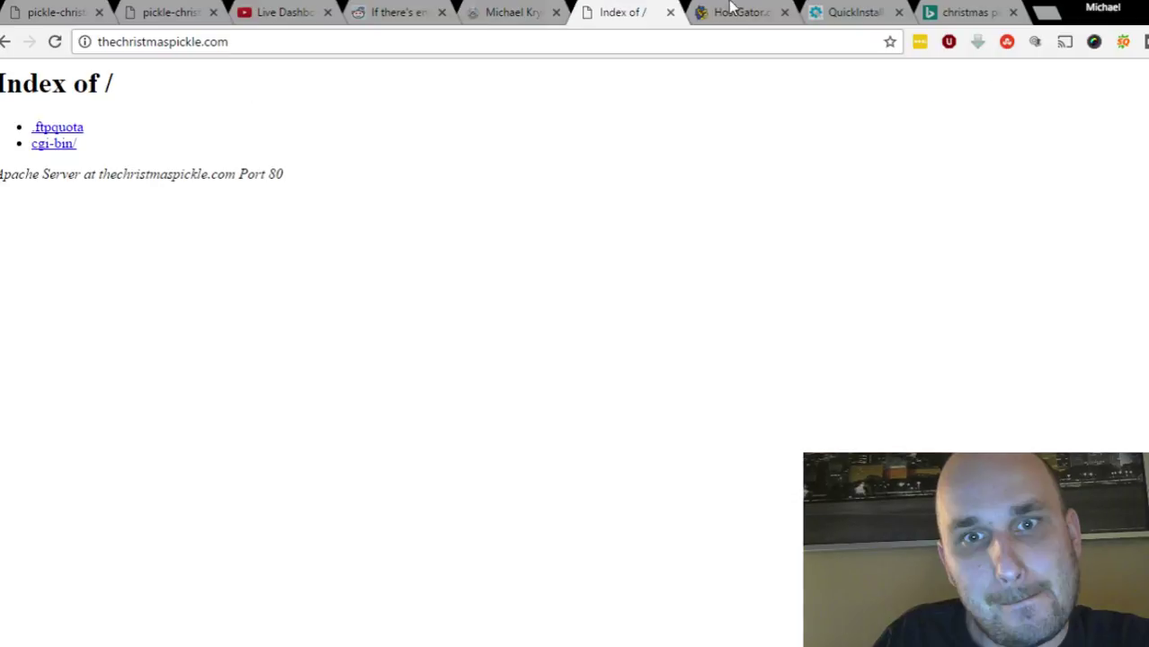
pyautogui.click(732, 10)
pyautogui.click(823, 9)
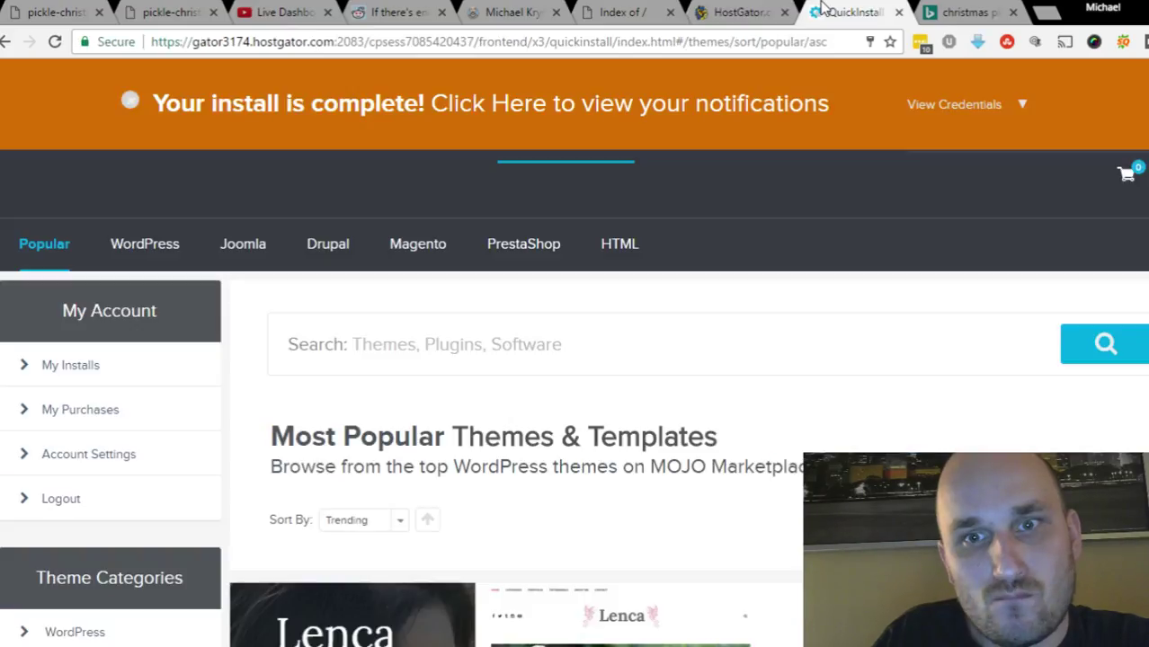
pyautogui.click(275, 8)
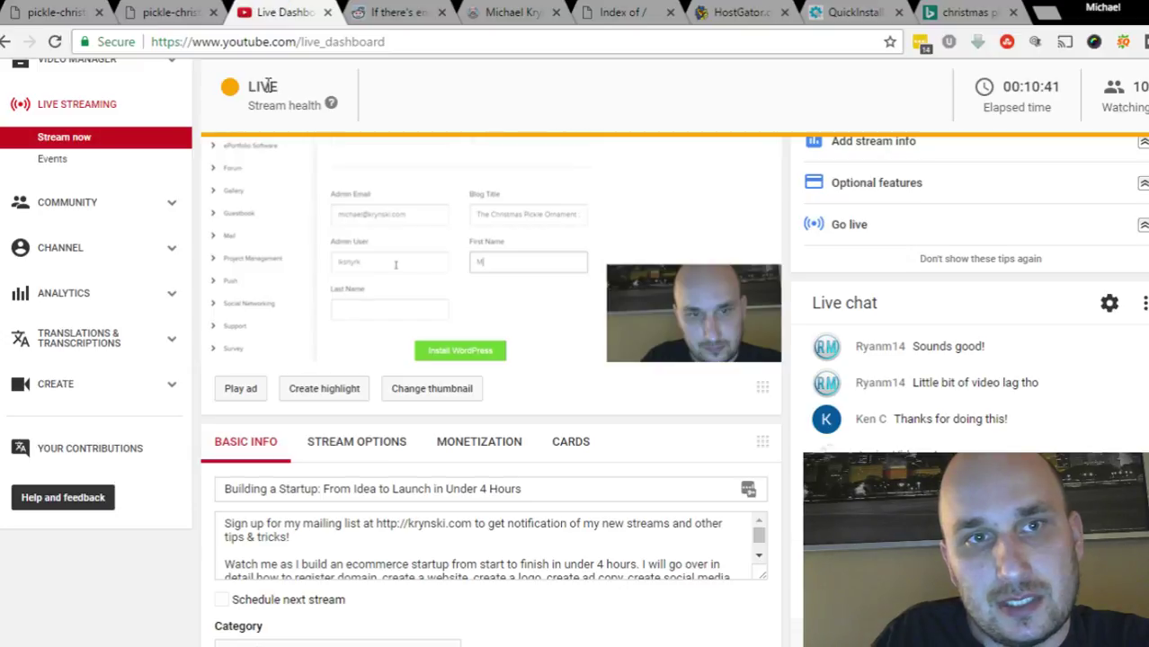
# Read the Stream health colour explanation, then return to the completed QuickInstall page
pyautogui.click(331, 105)
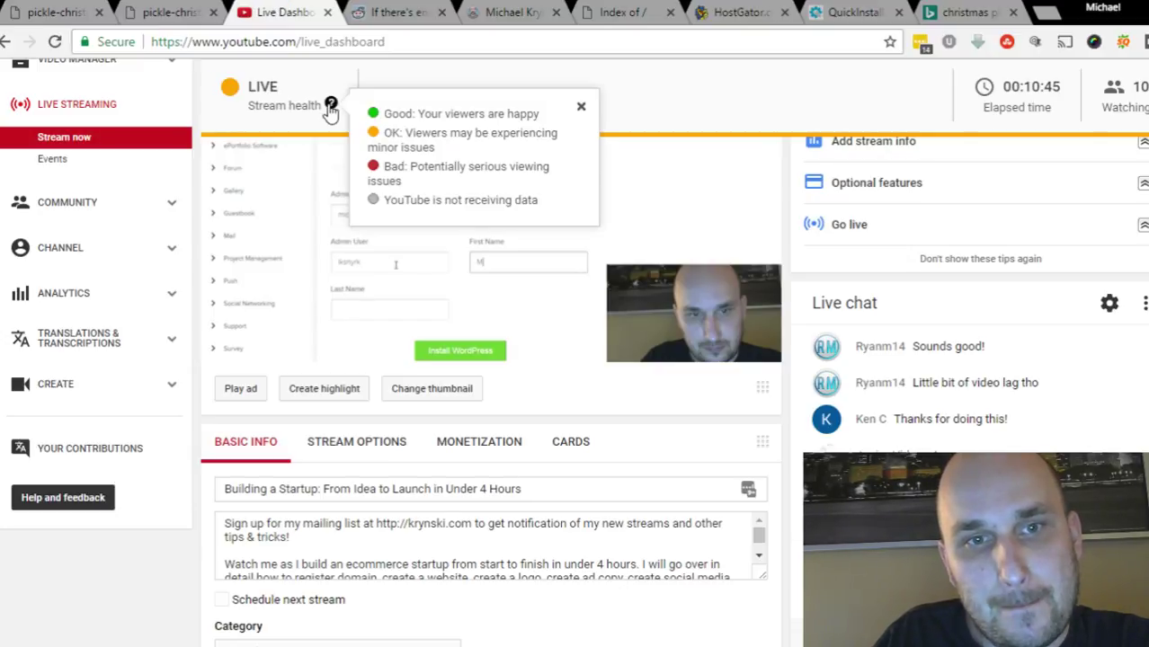
pyautogui.click(510, 11)
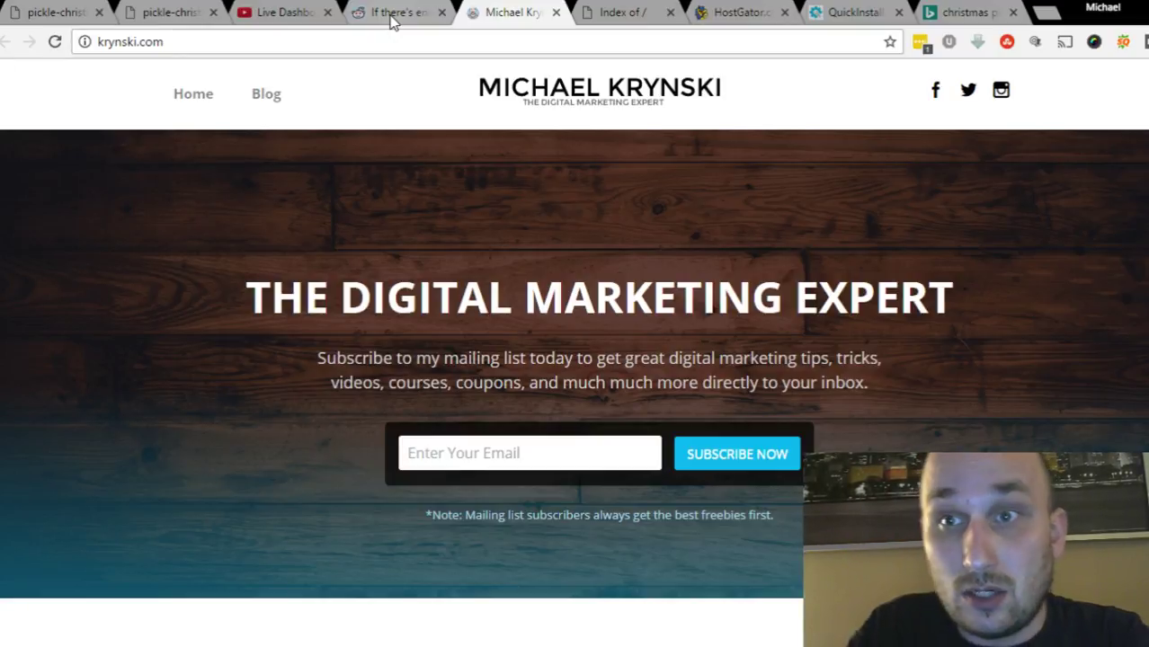
pyautogui.click(870, 12)
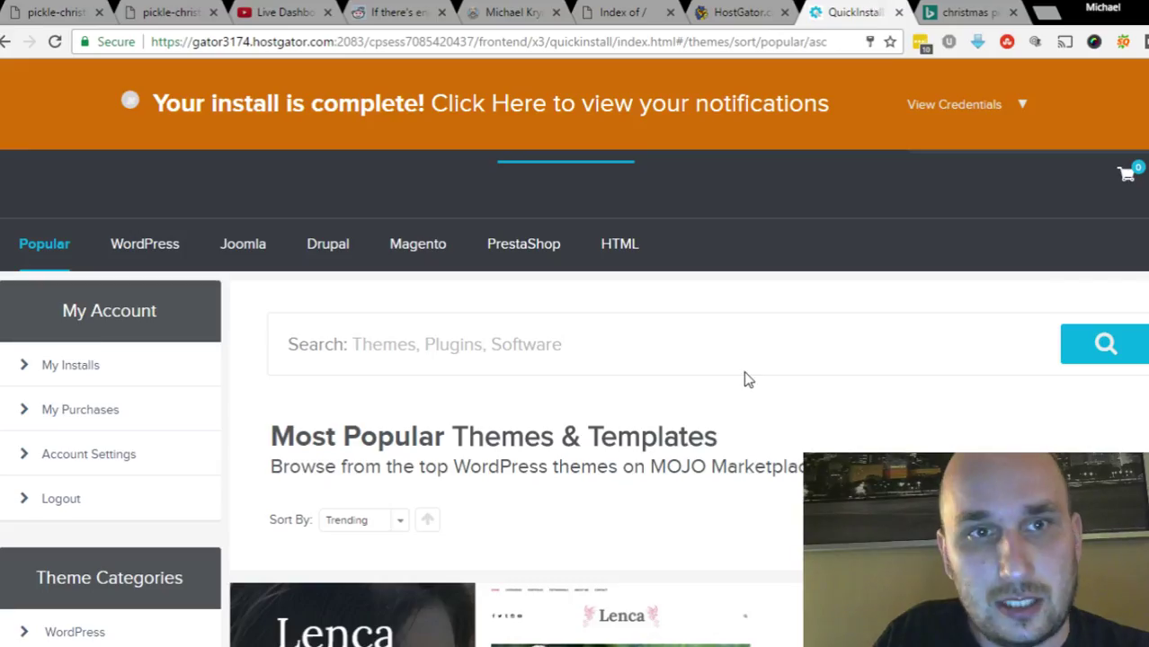
# Reveal the install credentials, select the admin password, and open the wp-admin login page
pyautogui.click(978, 105)
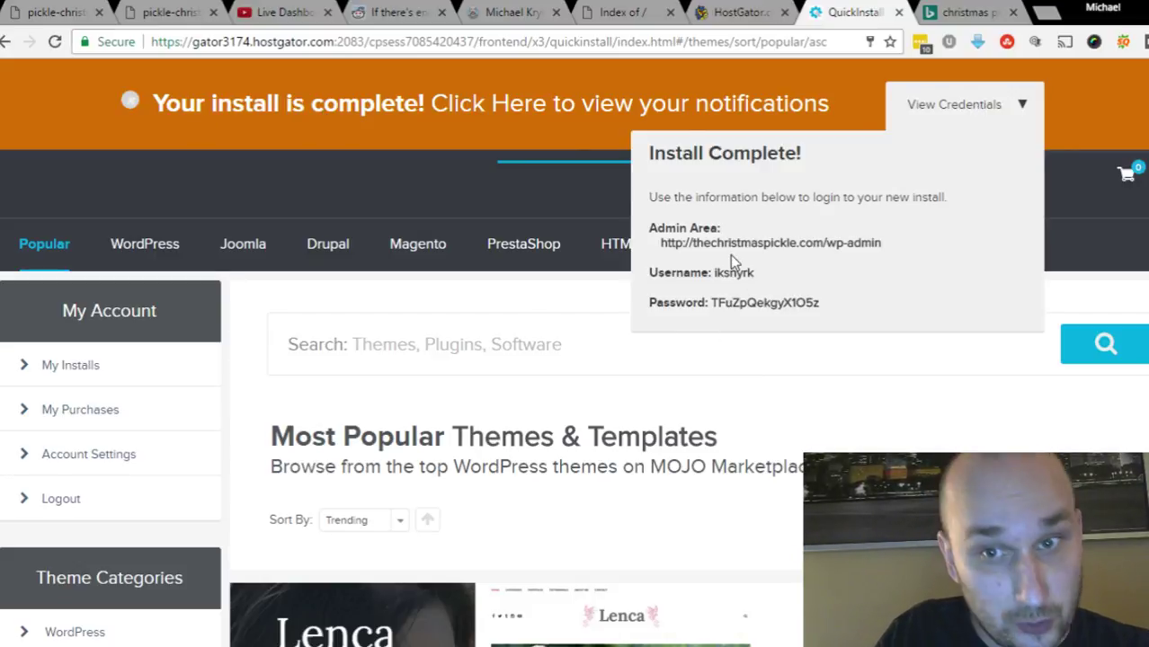
pyautogui.moveTo(829, 299); pyautogui.dragTo(713, 301)
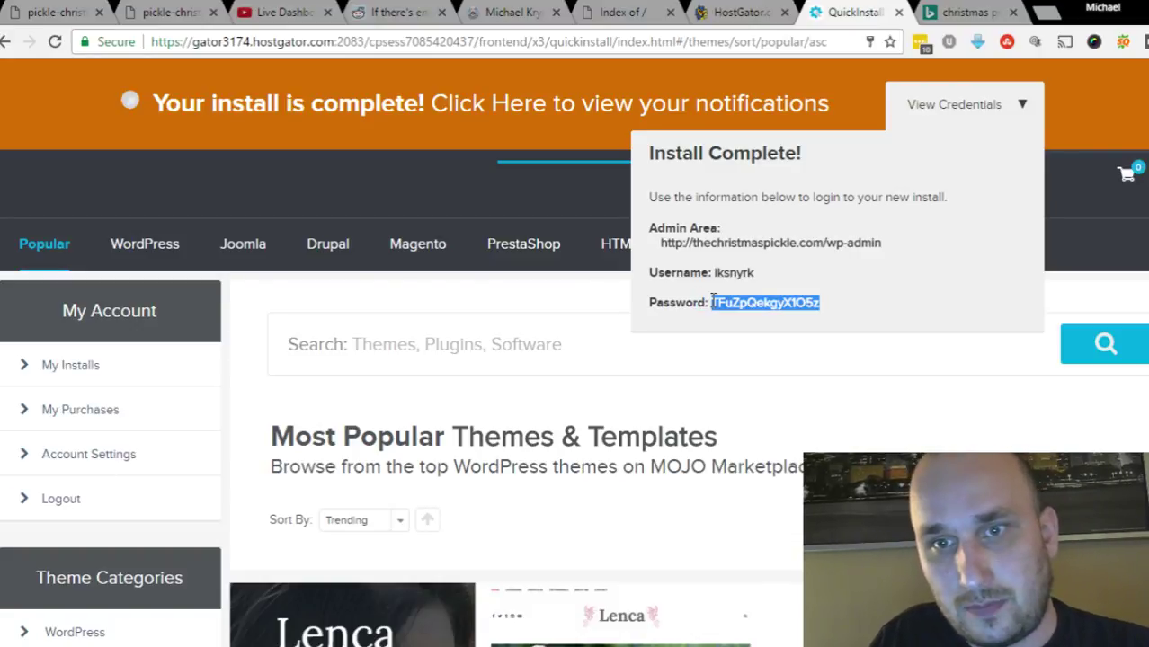
pyautogui.click(824, 251)
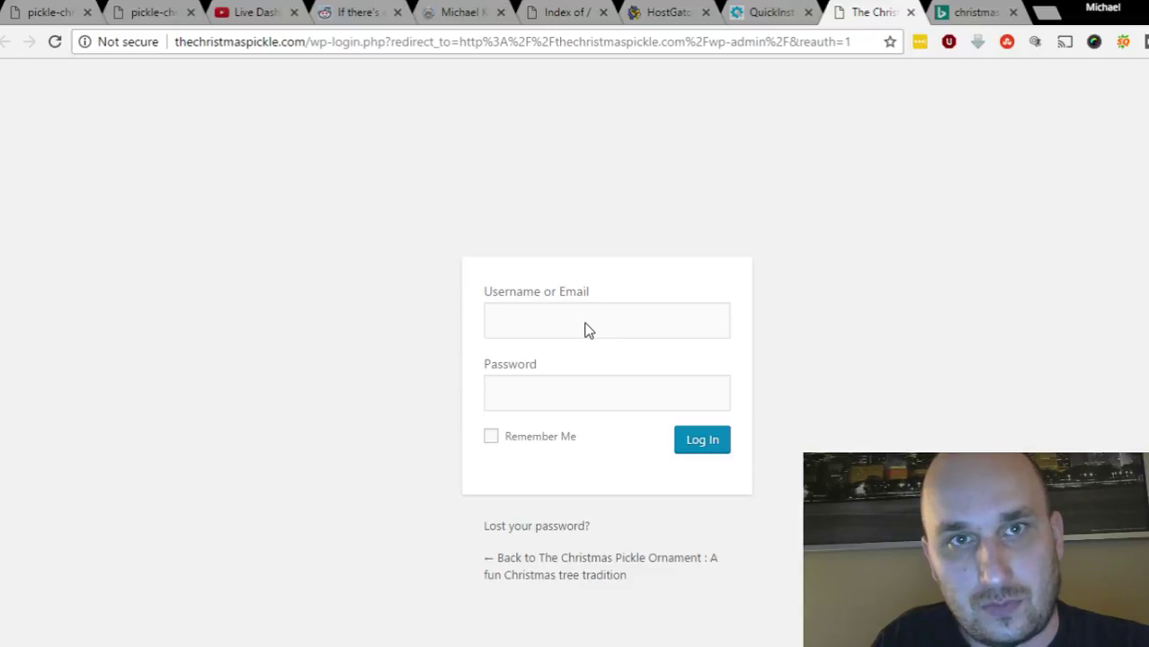
# Log in to the Christmas Pickle WordPress admin with the account's username and password, then open Users
pyautogui.write('iksnyrk')
pyautogui.press('Tab')
pyautogui.hotkey('ctrl', 'v')
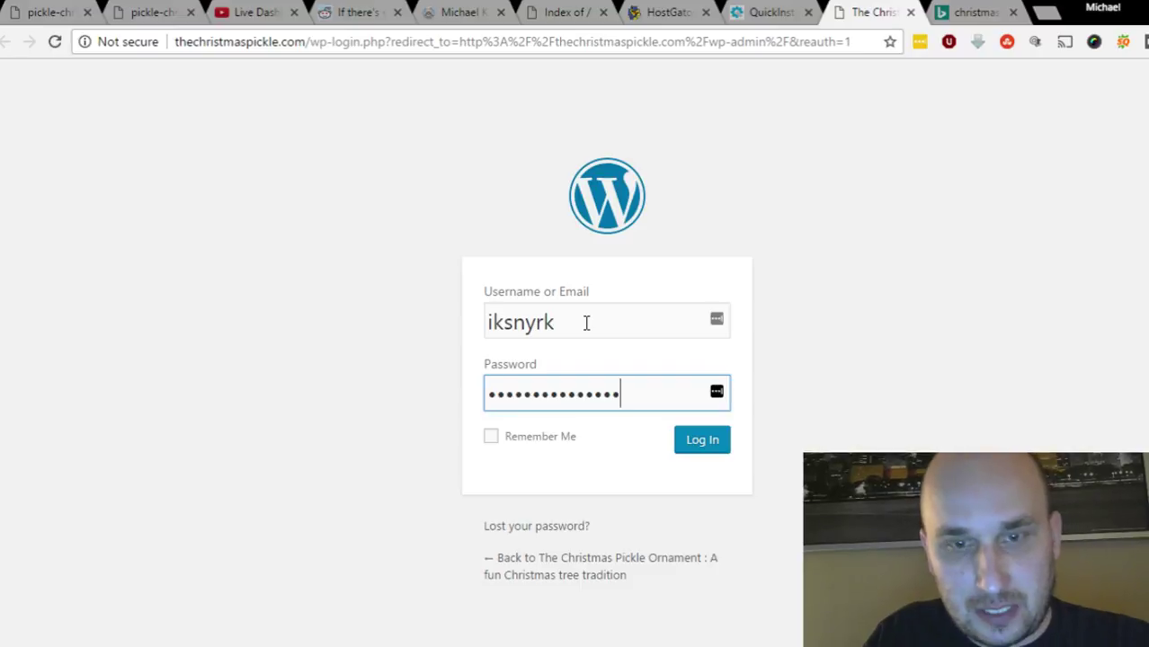
pyautogui.click(692, 446)
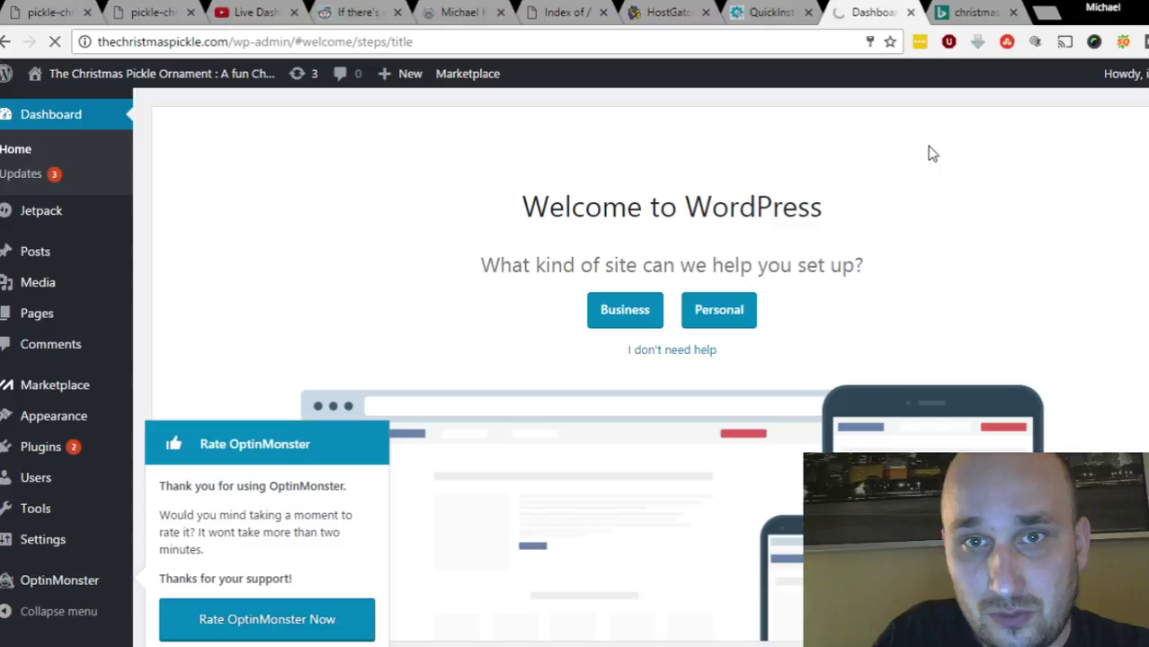
pyautogui.click(36, 477)
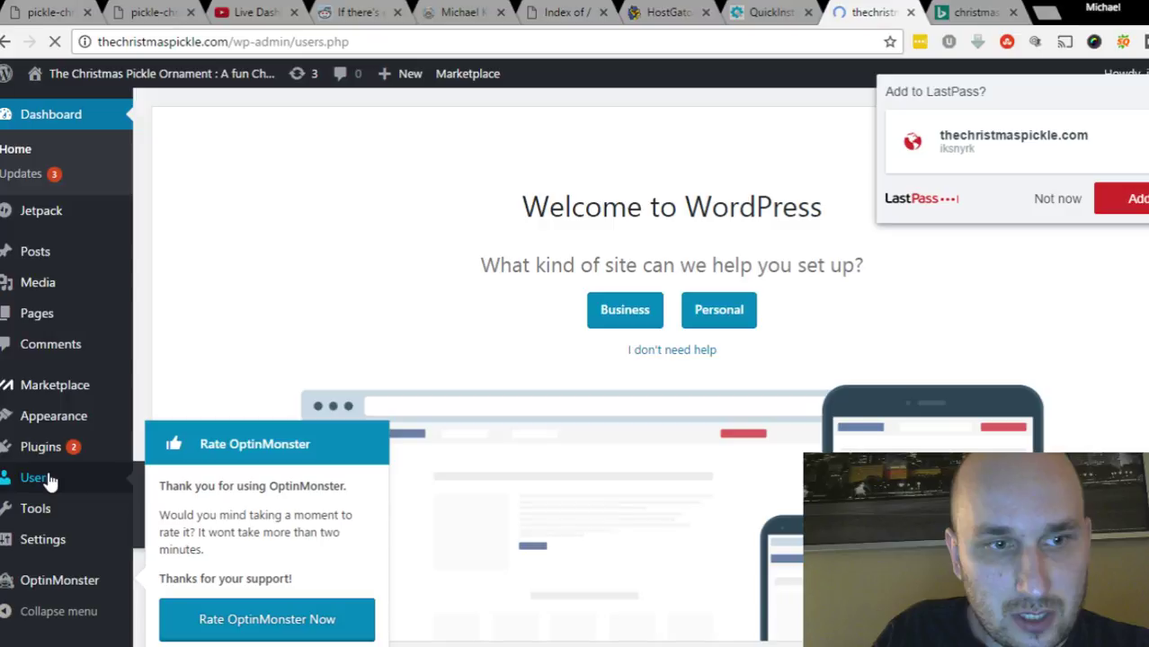
# Scroll Your Profile and check the account's e-mail address field
pyautogui.scroll(-5, 809, 298)
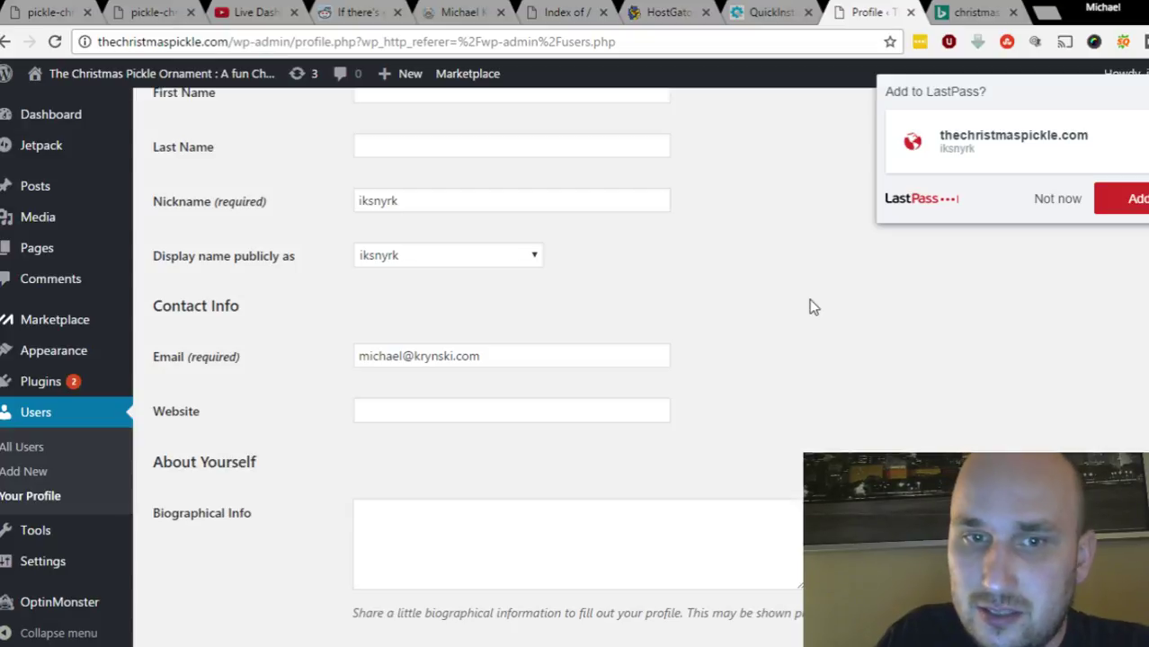
pyautogui.click(564, 362)
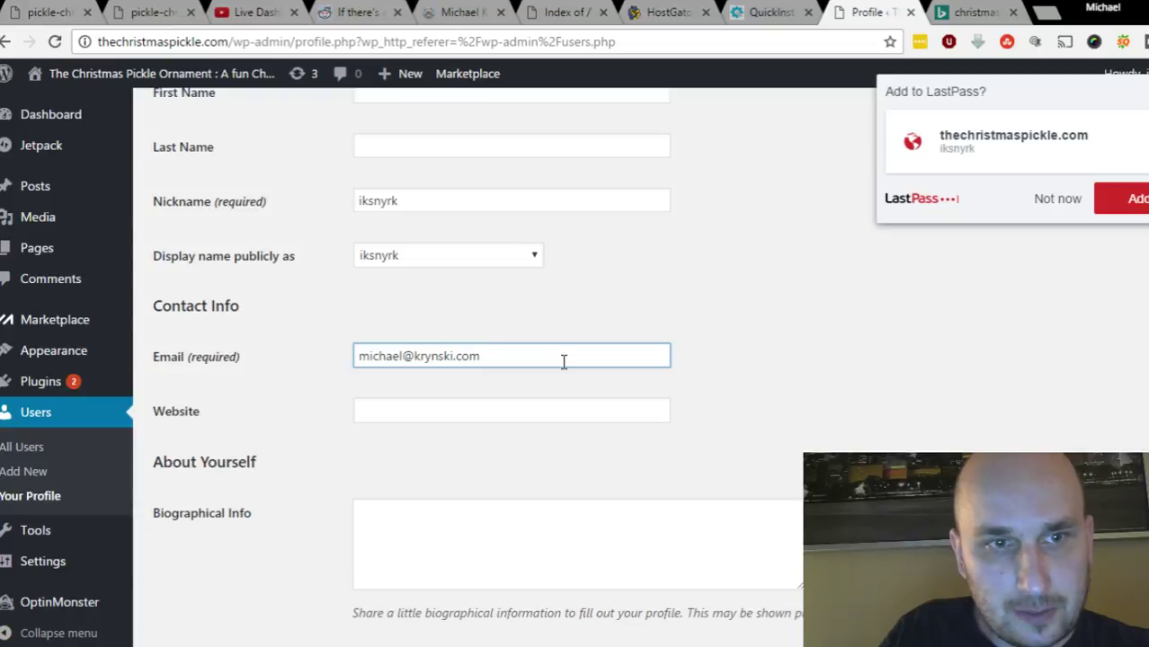
pyautogui.scroll(-2, 563, 362)
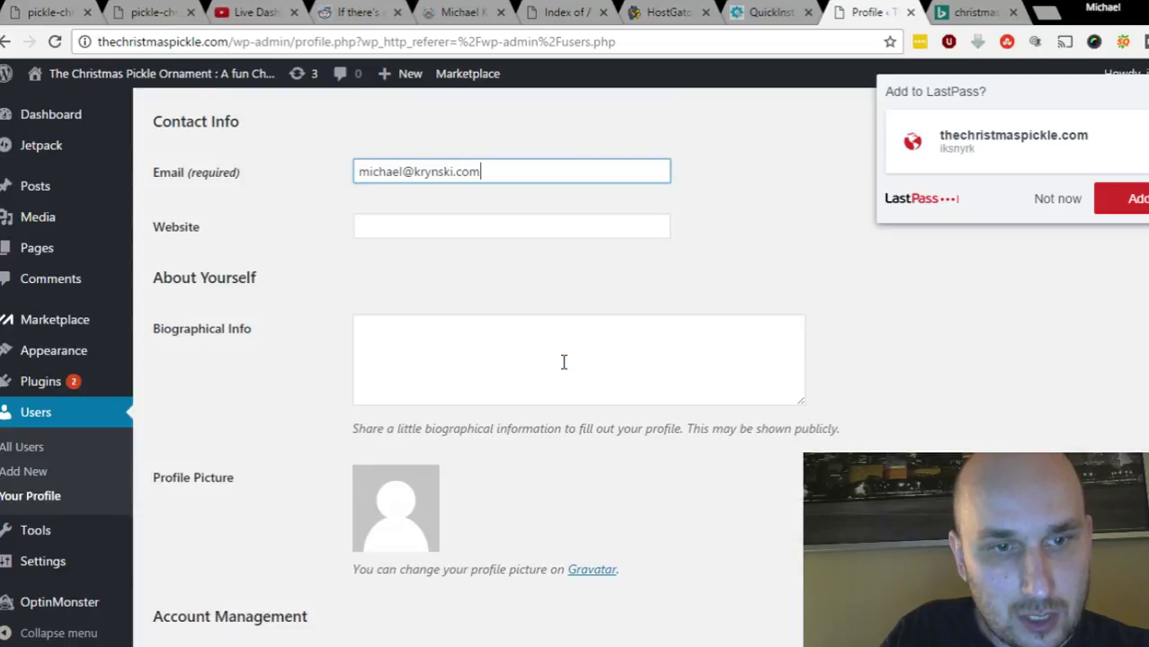
pyautogui.scroll(-3, 564, 362)
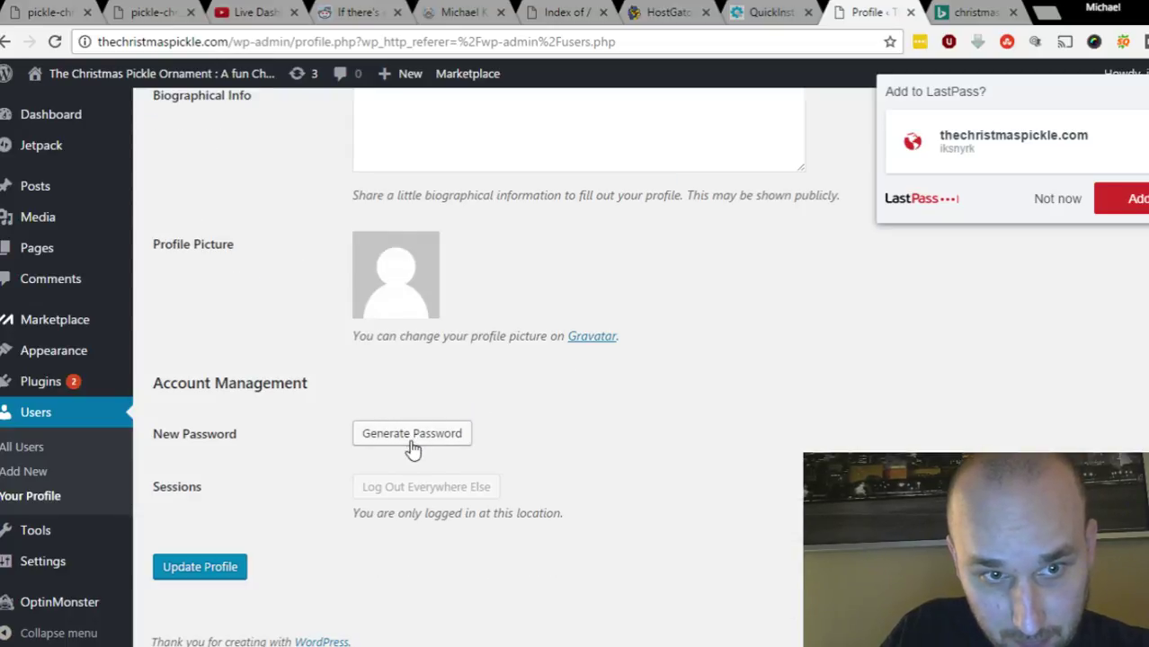
# Generate a new password, clear it, and start typing a replacement password
pyautogui.click(449, 432)
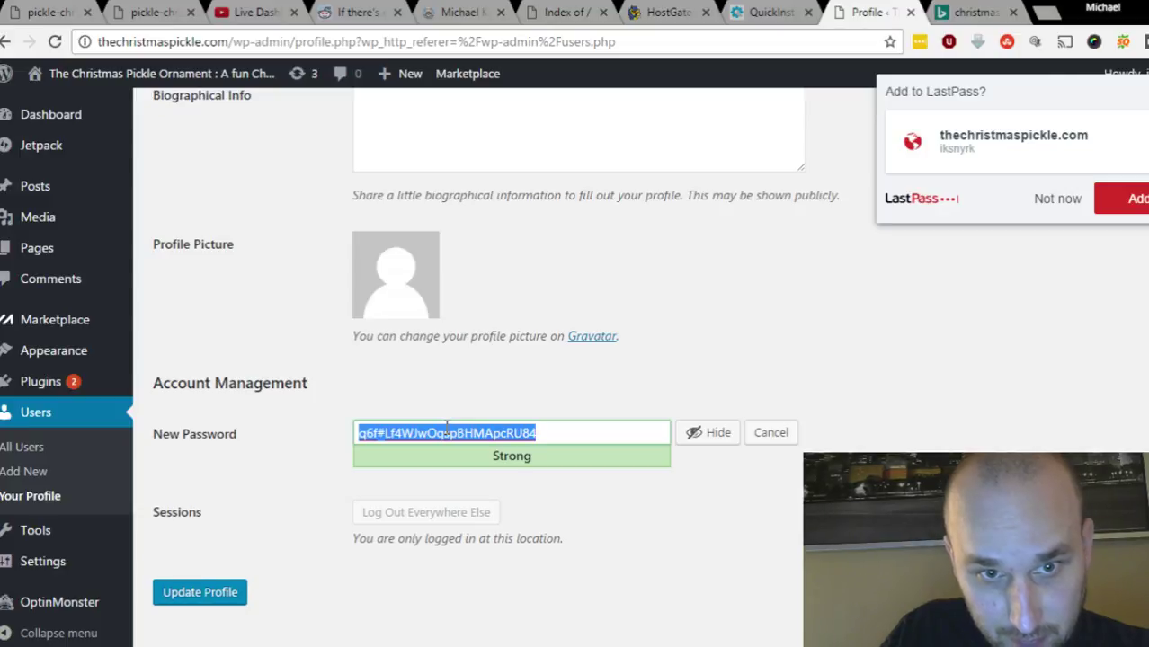
pyautogui.click(567, 435)
pyautogui.hotkey('ctrl', 'a')
pyautogui.press('BackSpace')
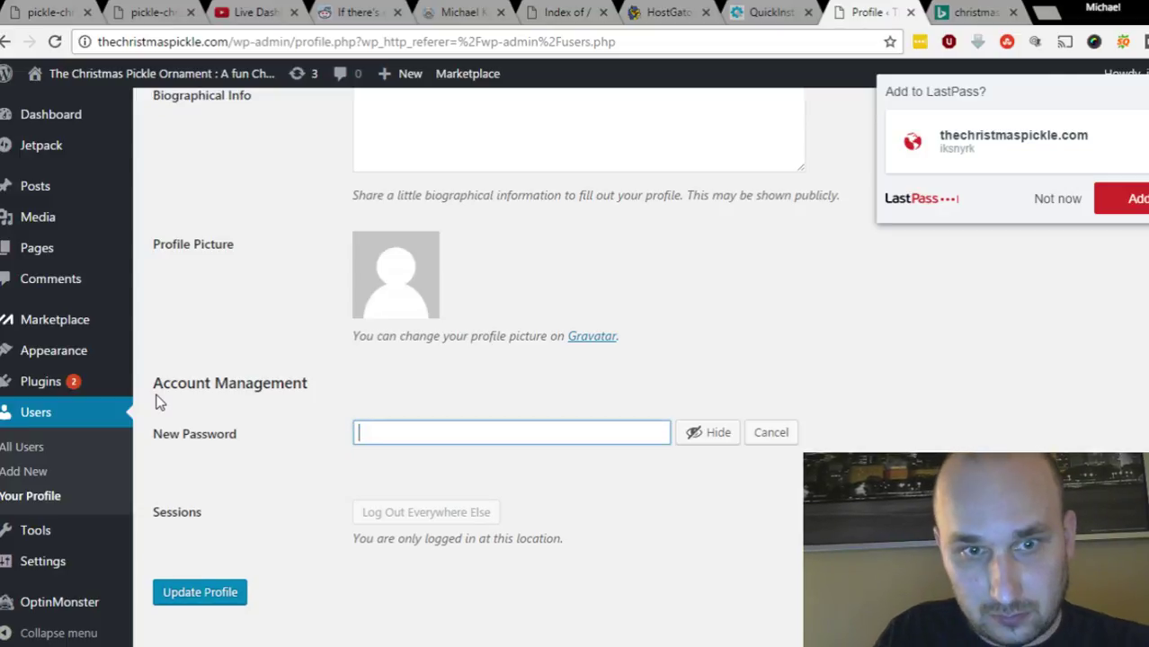
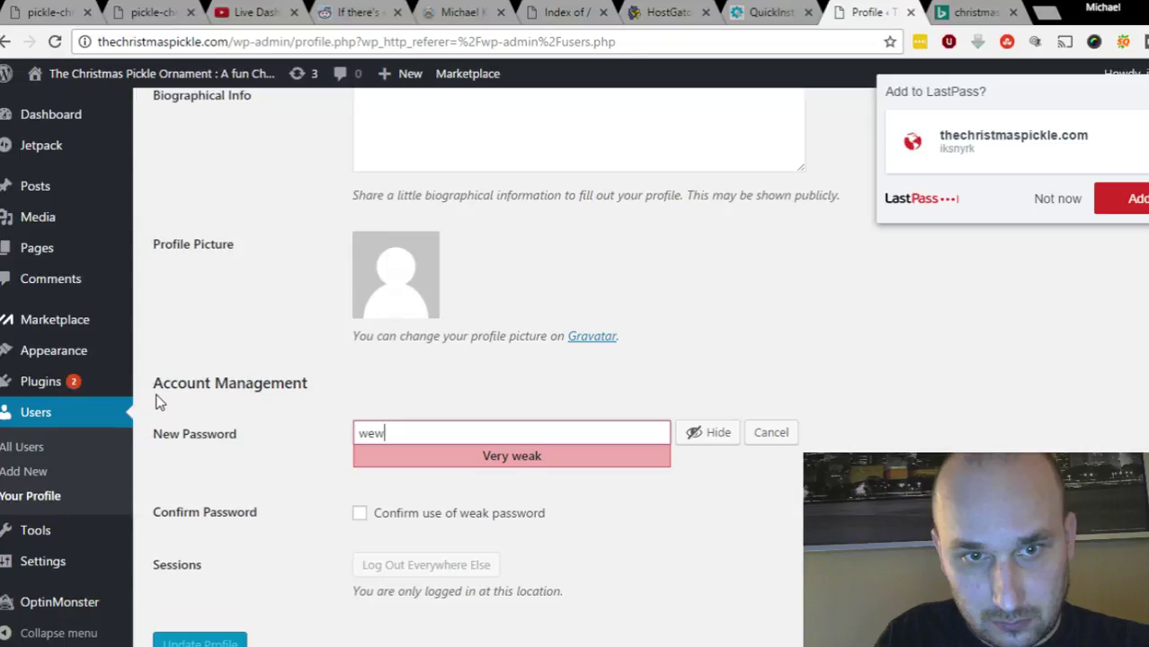
pyautogui.press('BackSpace')
pyautogui.press('BackSpace')
pyautogui.press('BackSpace')
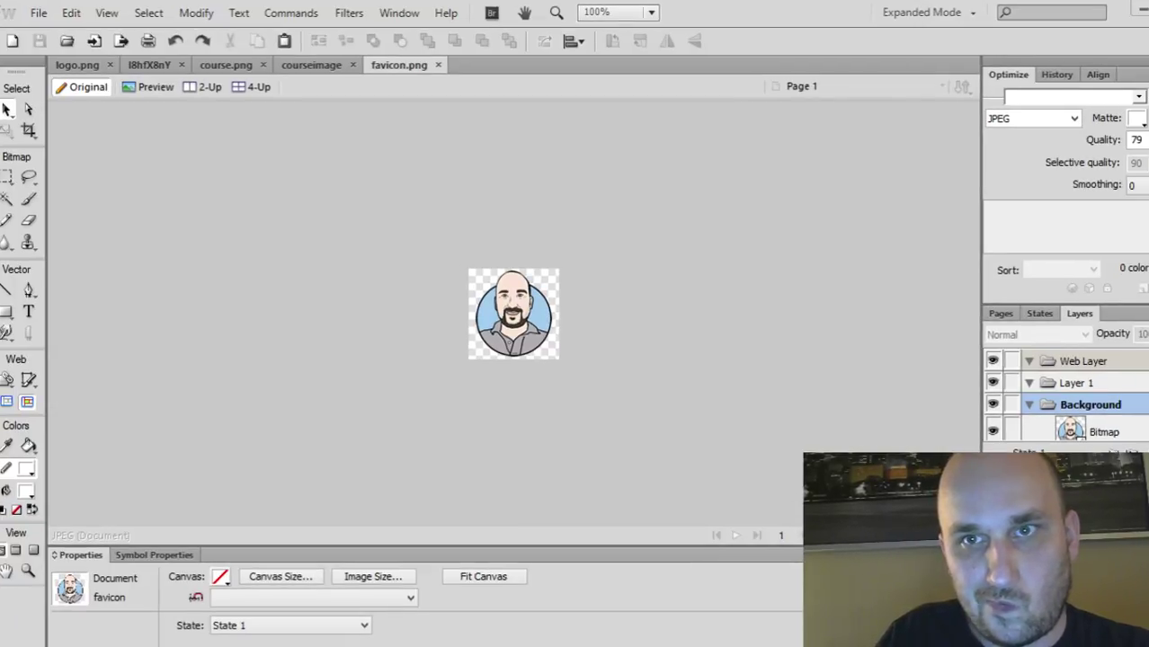
# Return from favicon.png in Fireworks to the WordPress Profile page showing 'Profile updated.'
pyautogui.hotkey('alt', 'Tab')
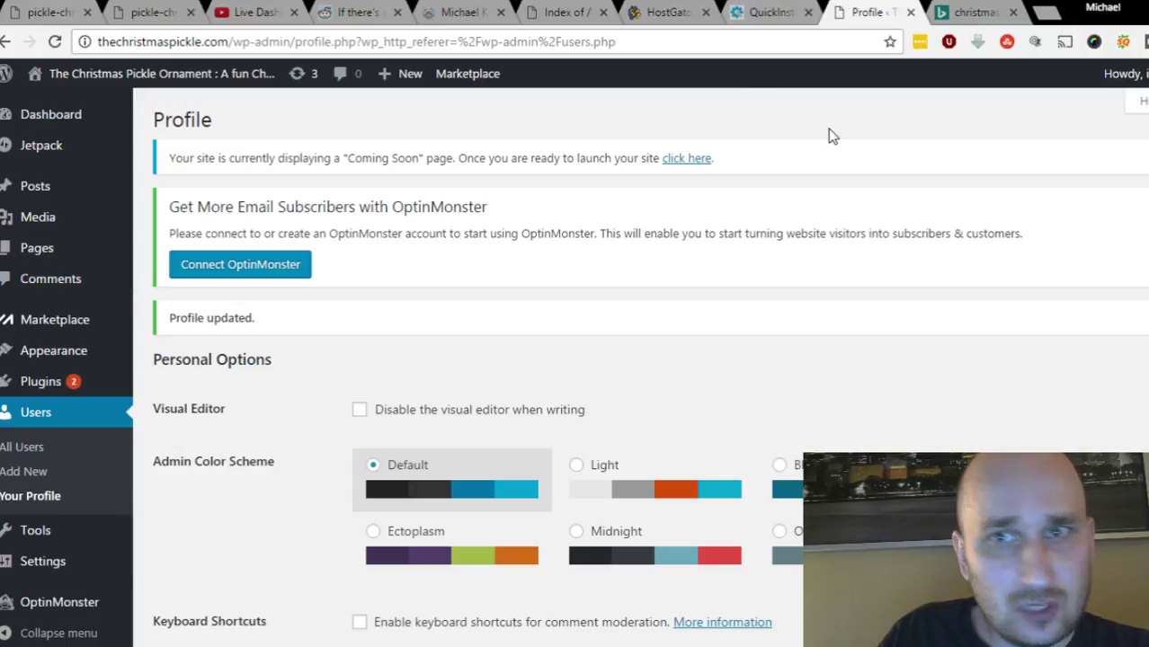
# Load thechristmaspickle.com in the Bing tab
pyautogui.click(975, 12)
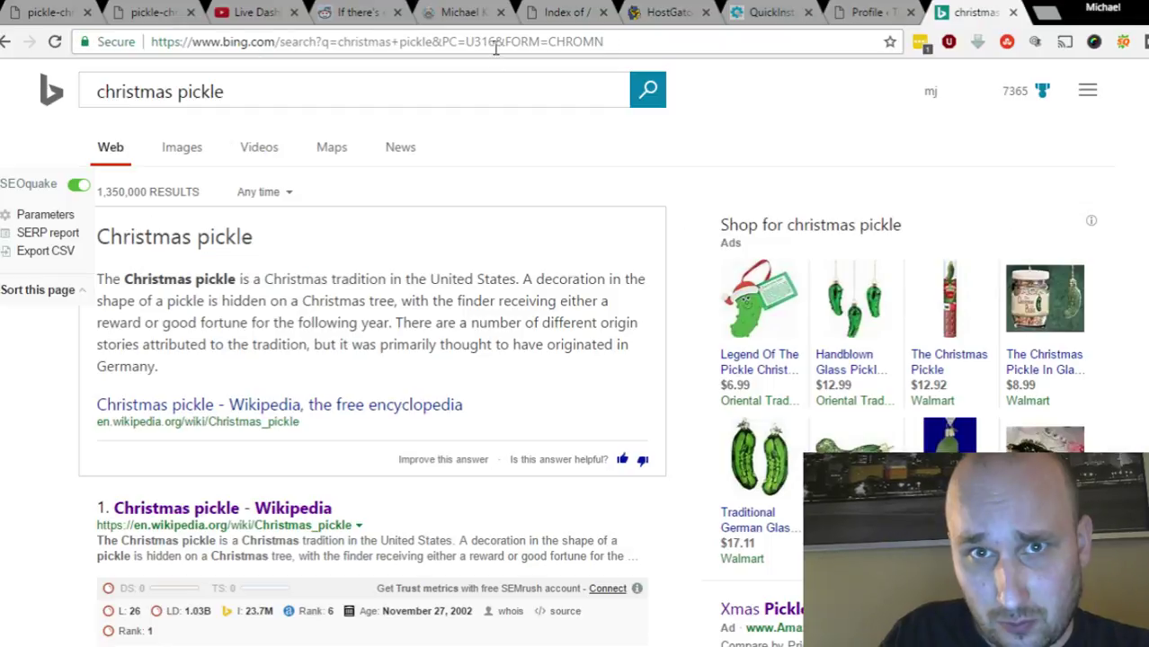
pyautogui.click(512, 41)
pyautogui.write('the')
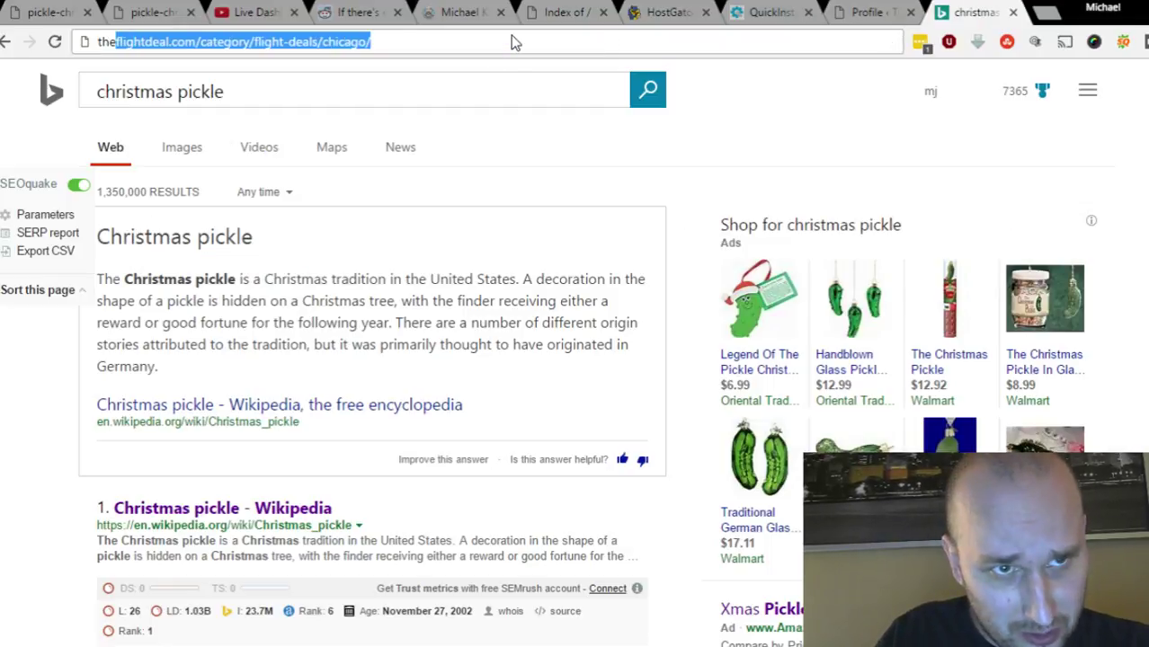
pyautogui.write('chri')
pyautogui.press('Return')
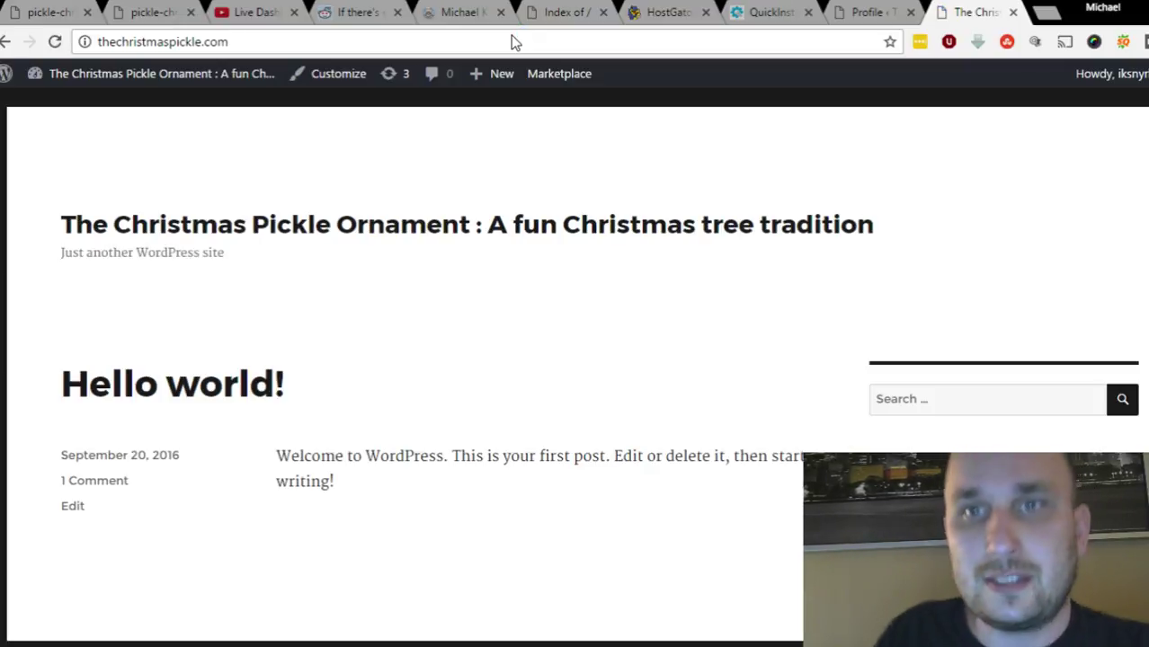
# Check the addresses in the QuickInstall, WordPress profile and HostGator cPanel tabs
pyautogui.click(780, 9)
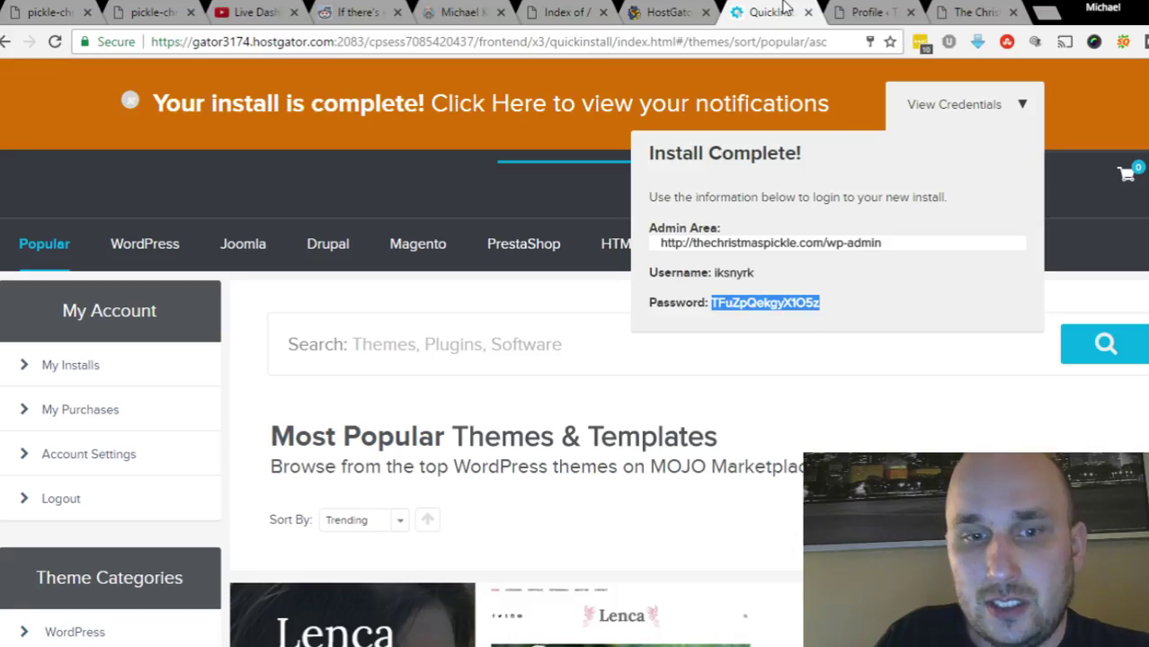
pyautogui.click(869, 11)
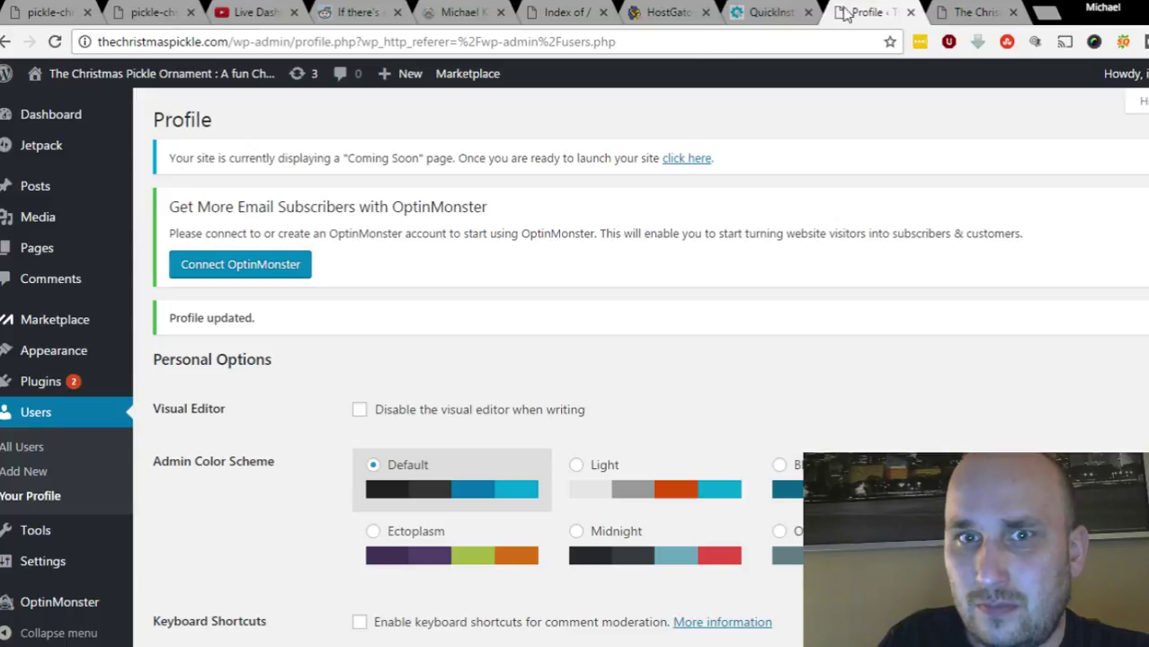
pyautogui.click(689, 42)
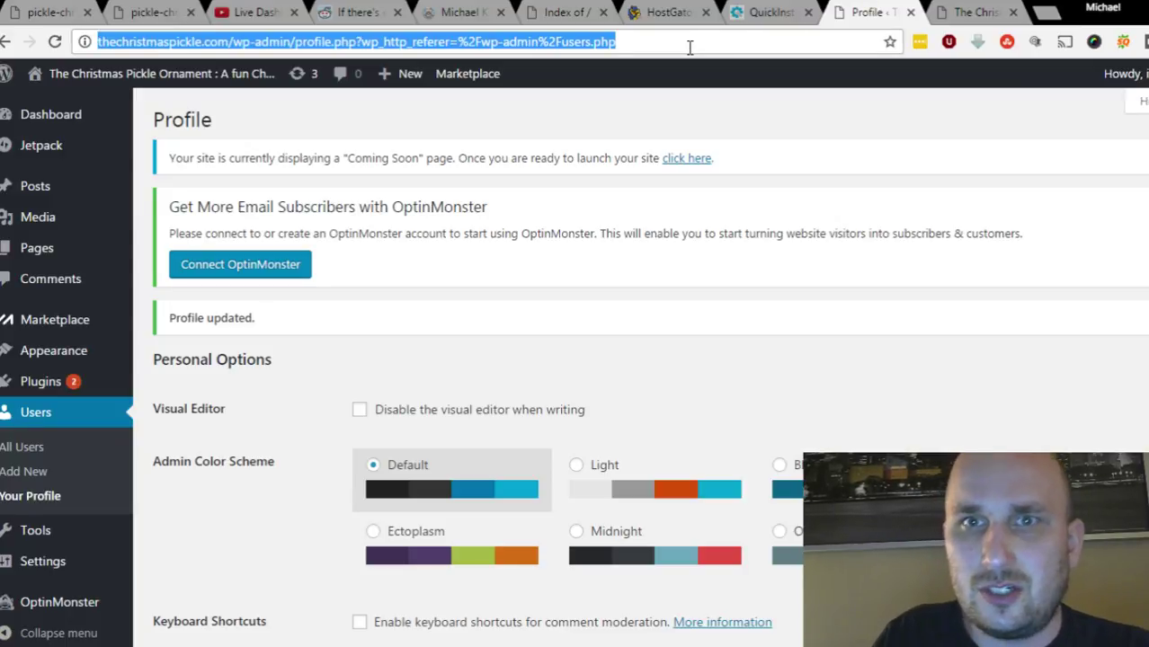
pyautogui.click(661, 9)
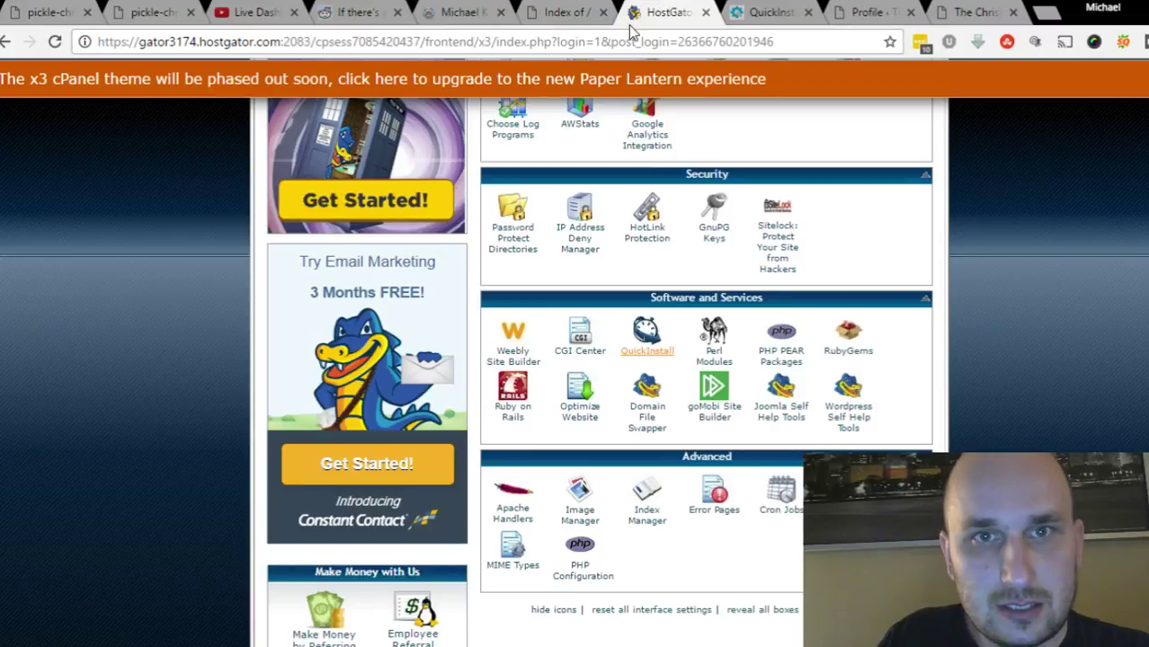
pyautogui.click(604, 40)
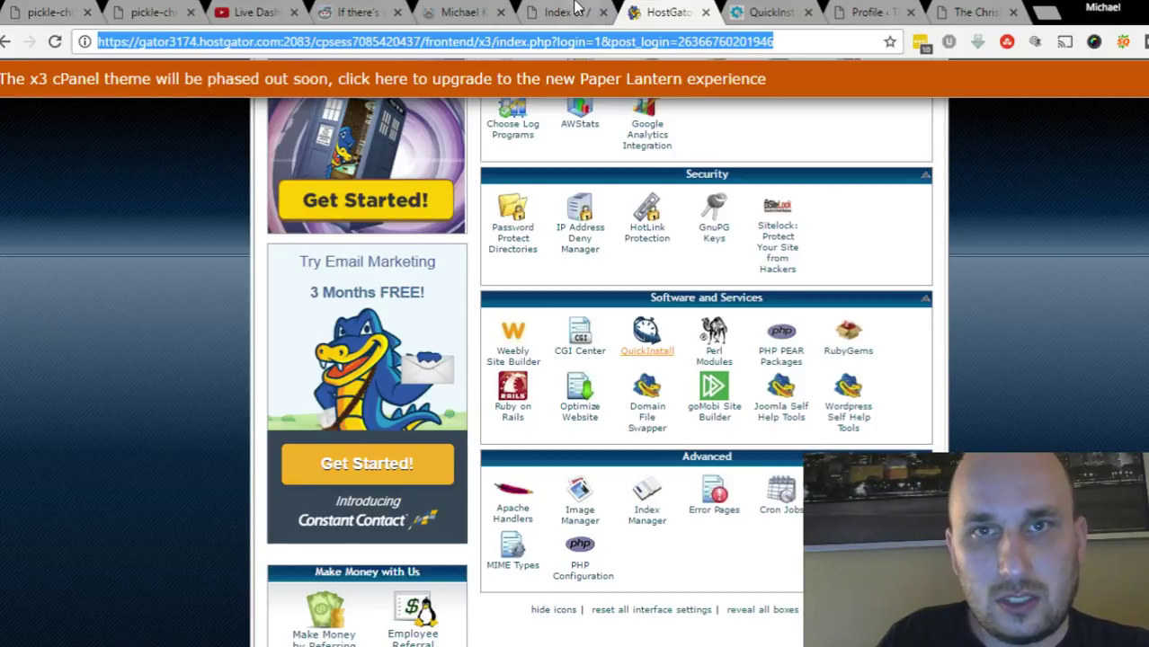
# Load themeforest.net in the 'Index of' tab, then go to the YouTube live dashboard
pyautogui.click(576, 7)
pyautogui.click(563, 42)
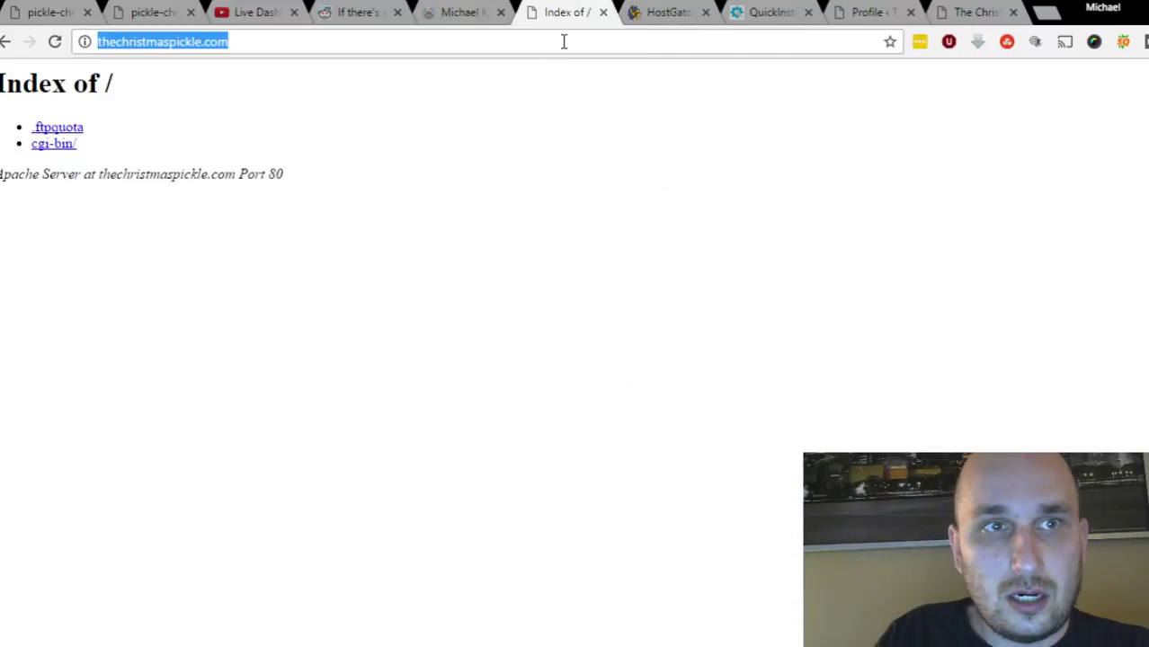
pyautogui.write('themeforest.net')
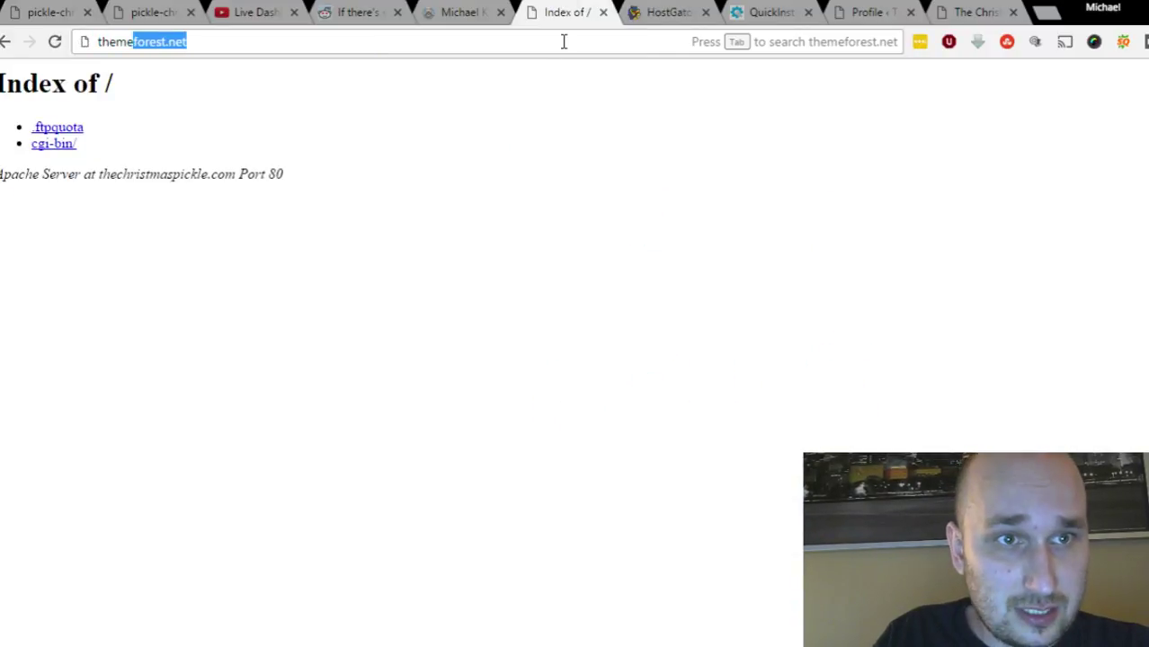
pyautogui.press('Return')
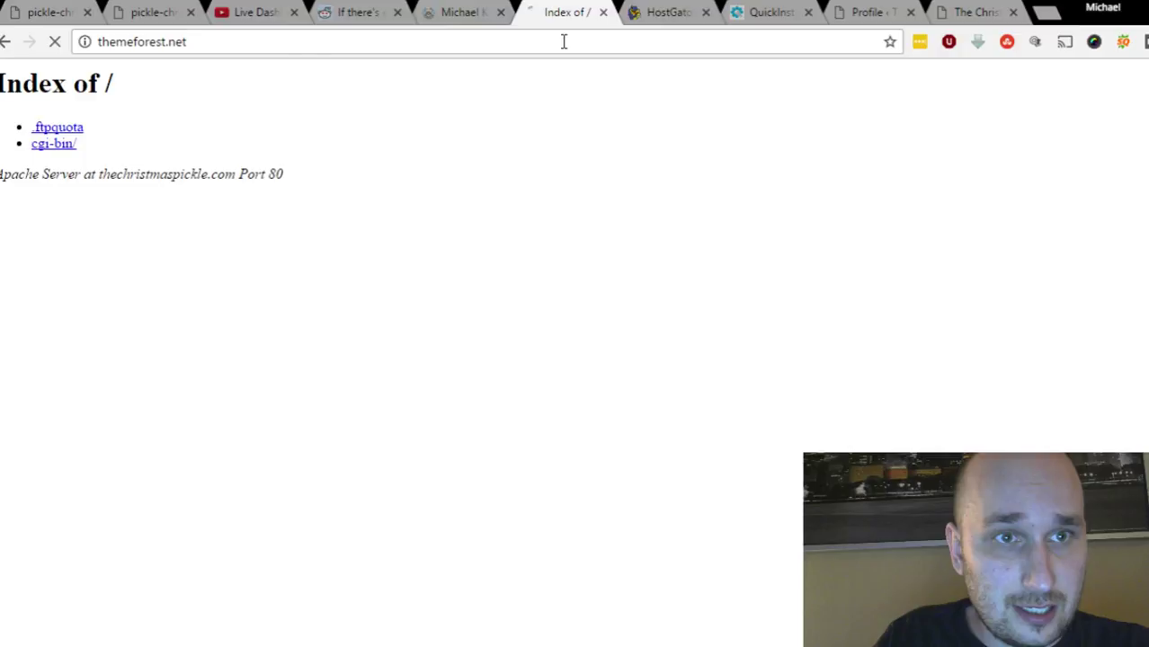
pyautogui.hotkey('ctrl', '3')
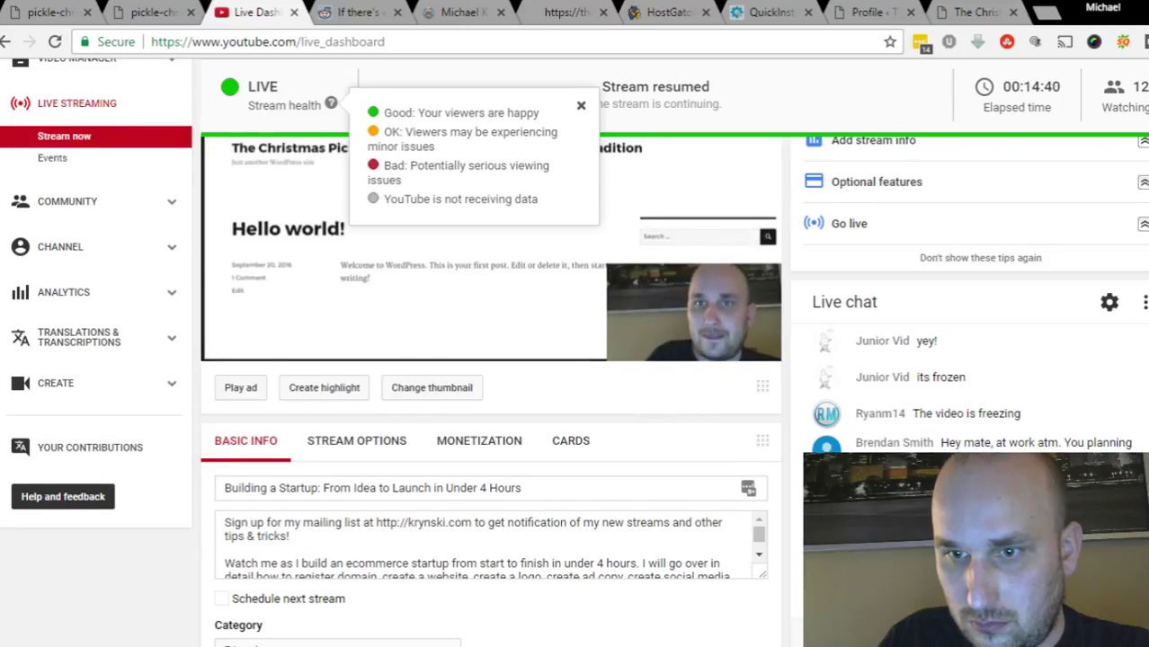
# Scroll the Live Dashboard, glance at the Reddit and personal site tabs, then view ThemeForest's homepage
pyautogui.scroll(-1, 575, 352)
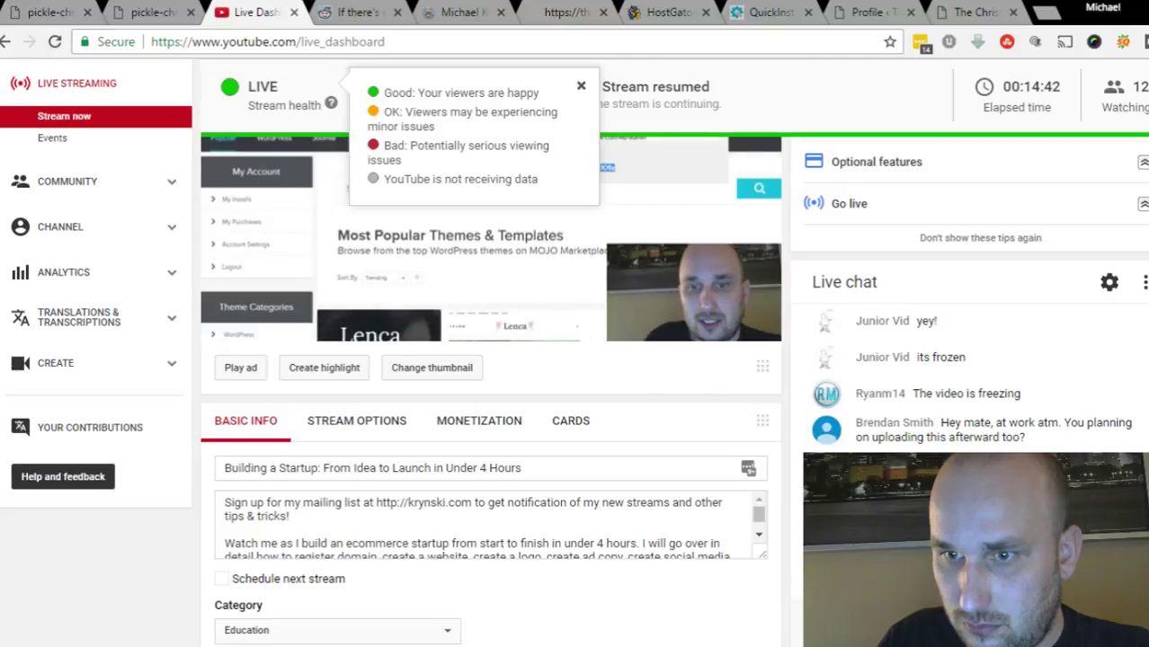
pyautogui.scroll(-1, 574, 352)
pyautogui.scroll(-1, 575, 352)
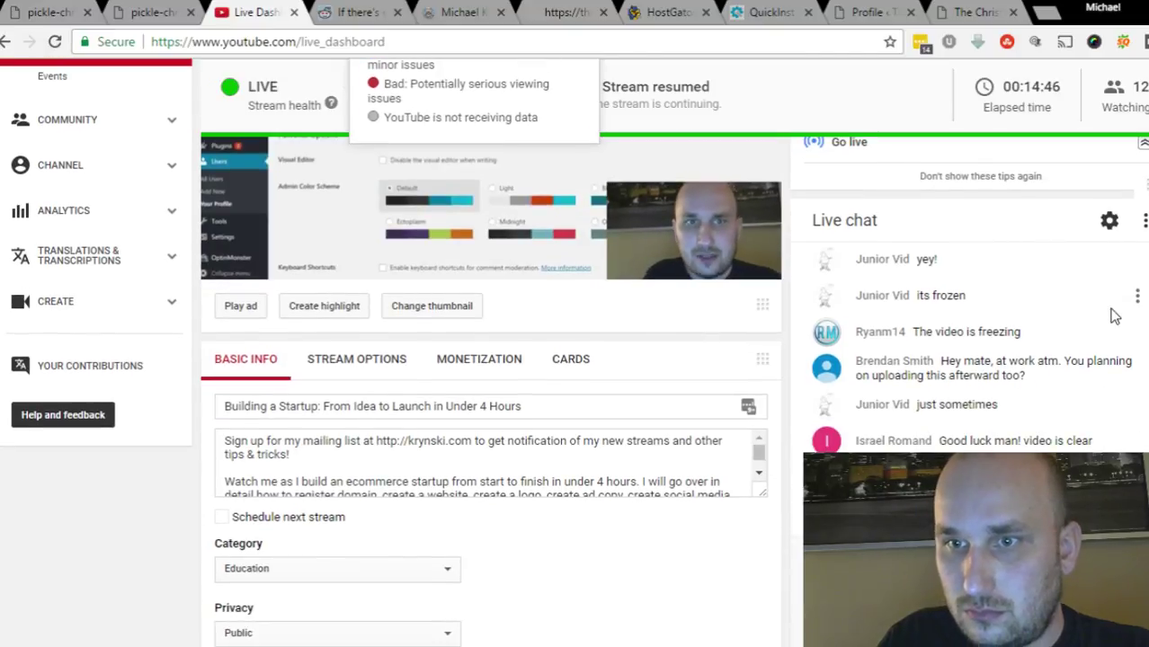
pyautogui.click(402, 8)
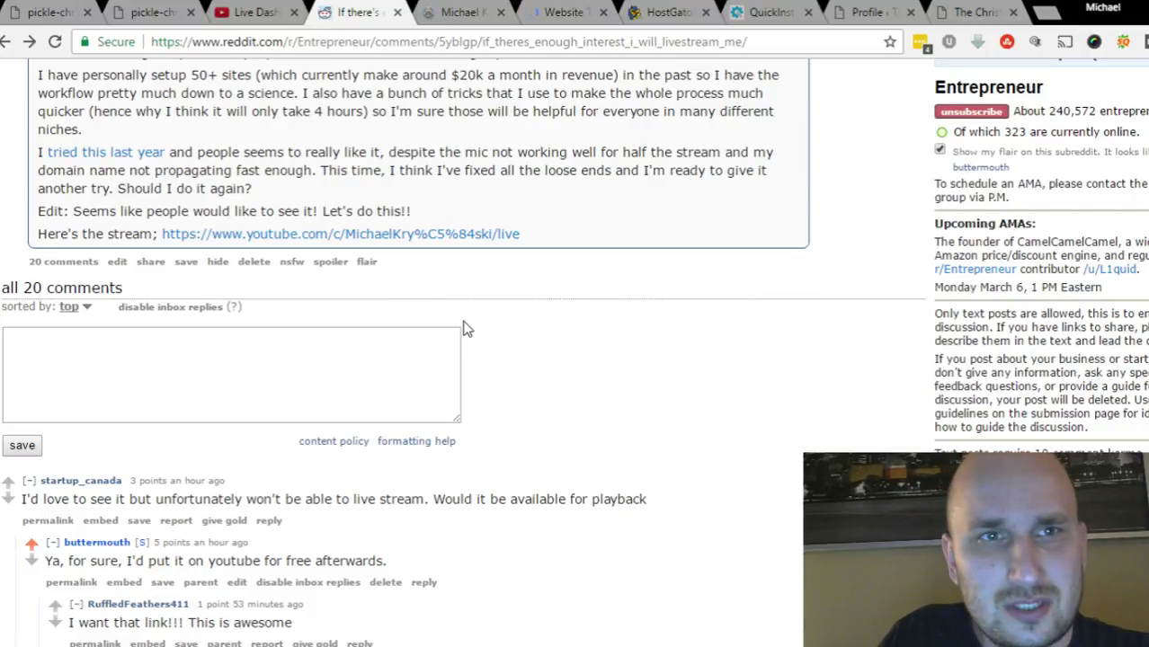
pyautogui.click(469, 12)
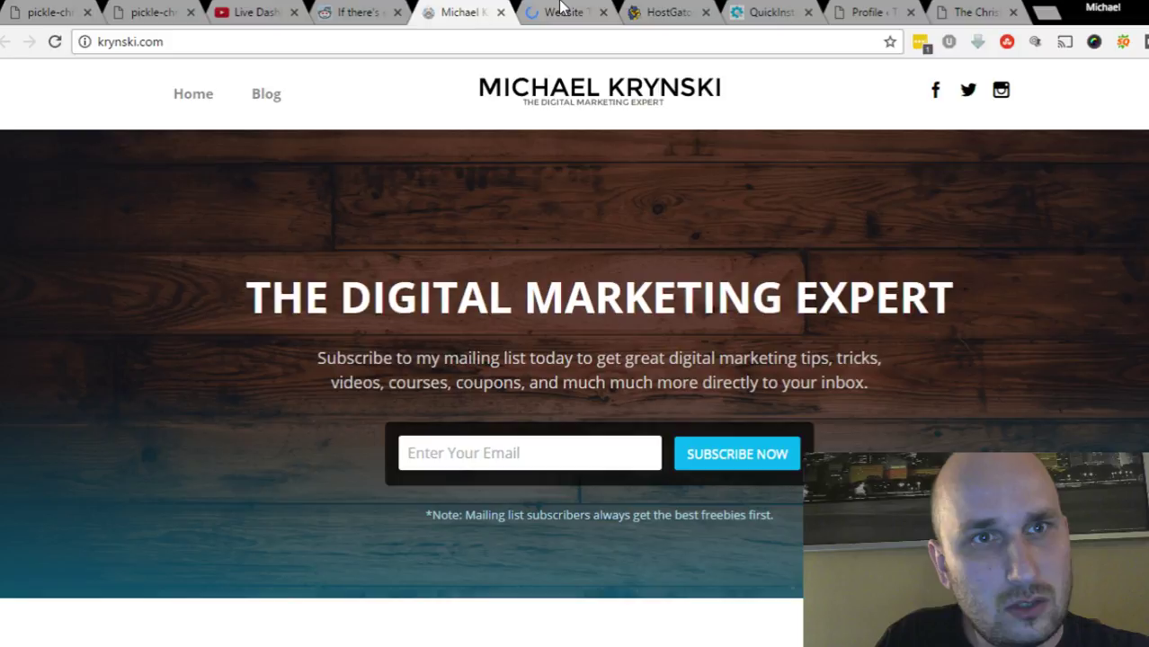
pyautogui.click(561, 12)
pyautogui.scroll(-1, 1097, 442)
pyautogui.scroll(5, 1101, 444)
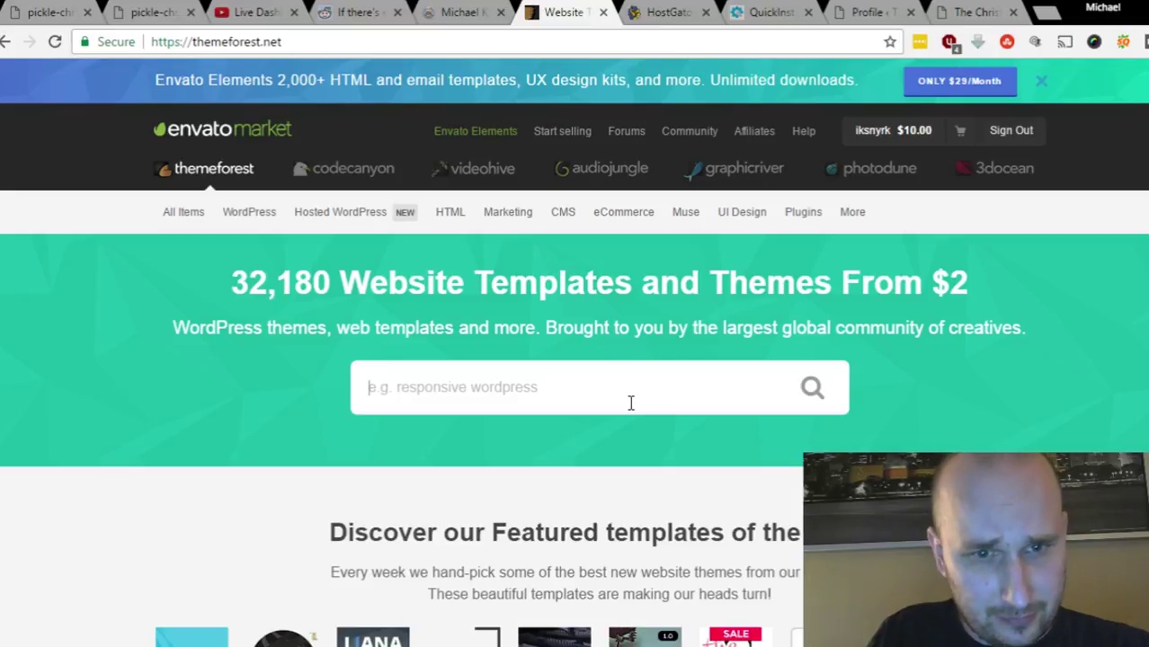
# Search ThemeForest for 'single product' themes
pyautogui.write('single')
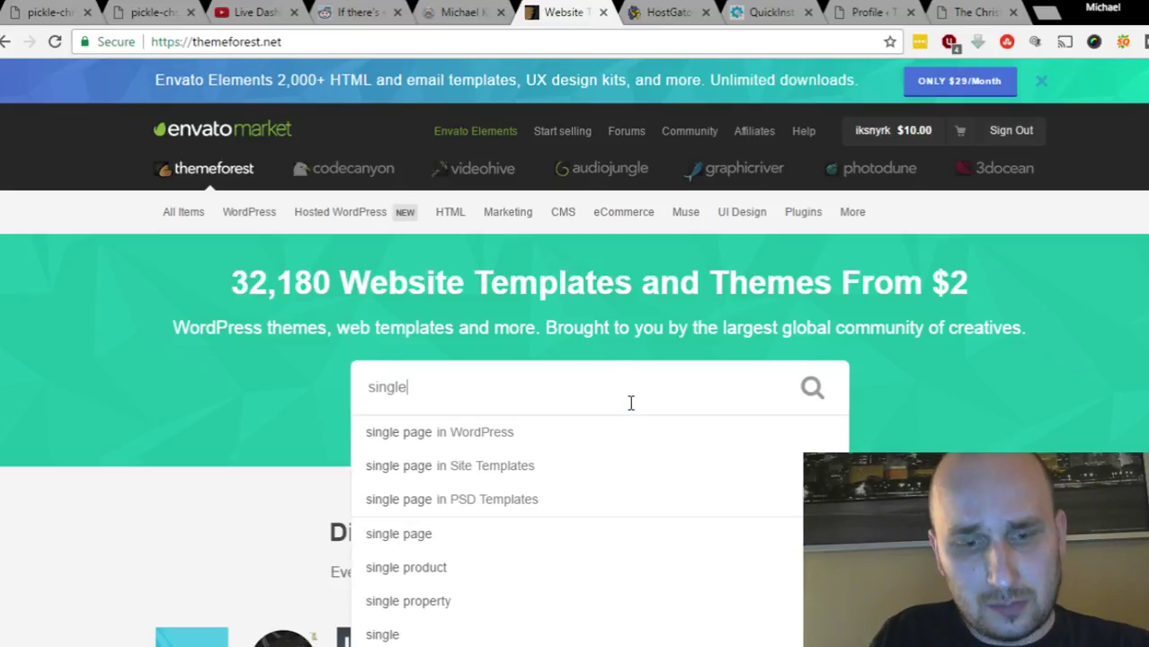
pyautogui.write(' product')
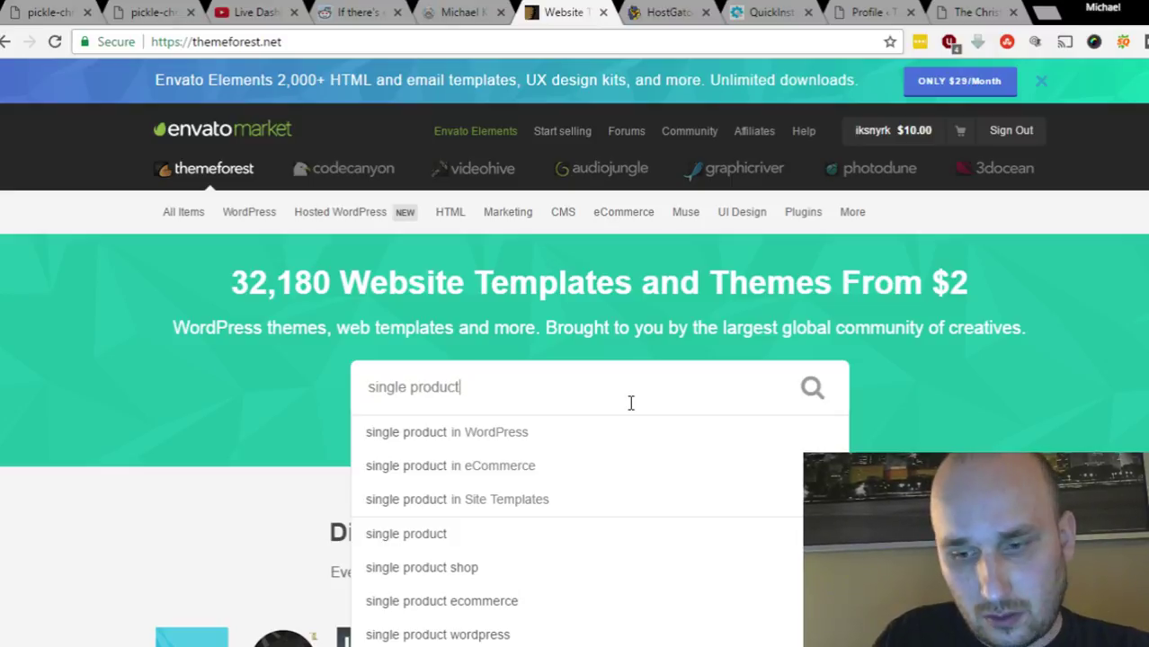
pyautogui.press('Return')
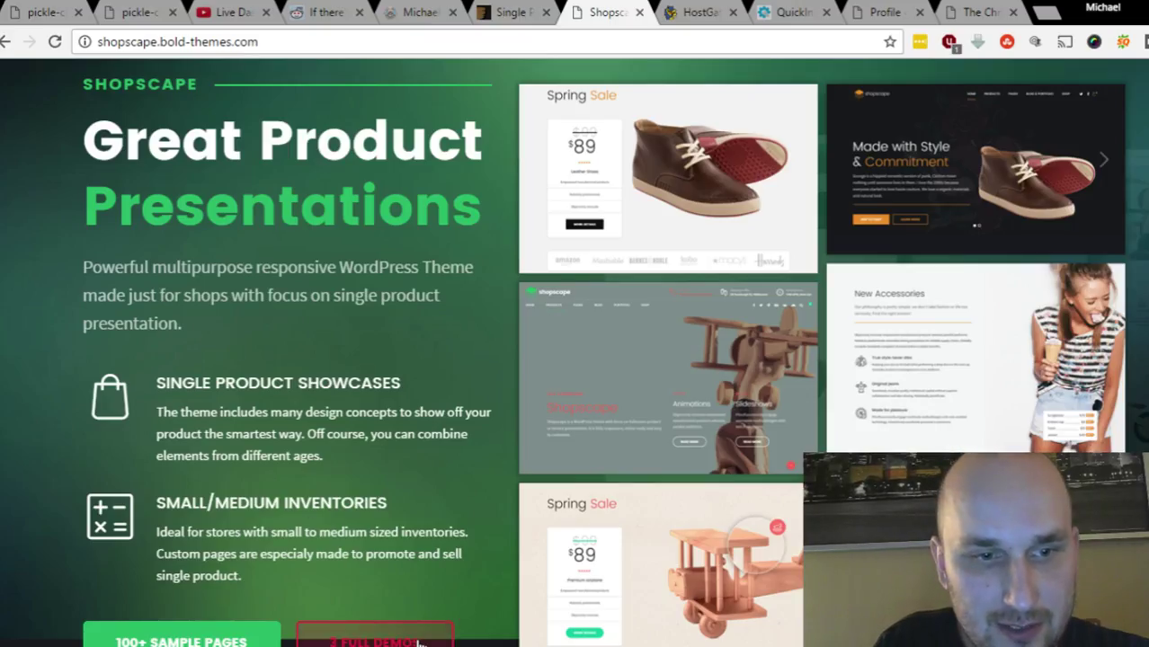
# Try Shopscape's Fashion & Style demo Product landing page, then close both demo tabs
pyautogui.click(419, 642)
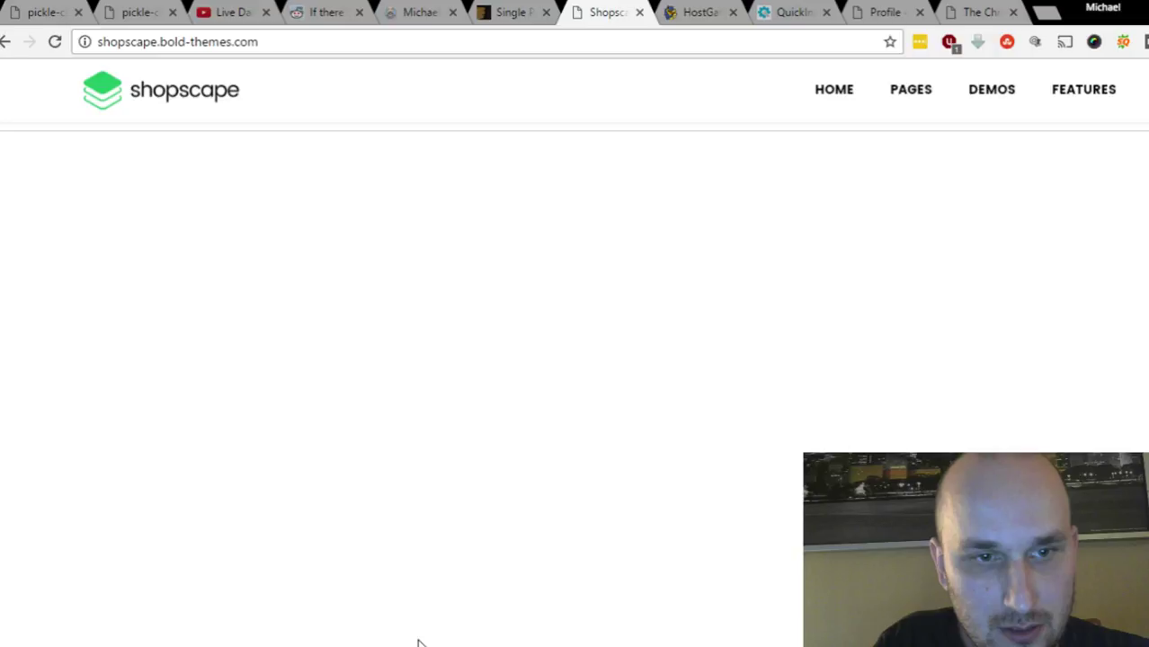
pyautogui.scroll(-2, 867, 415)
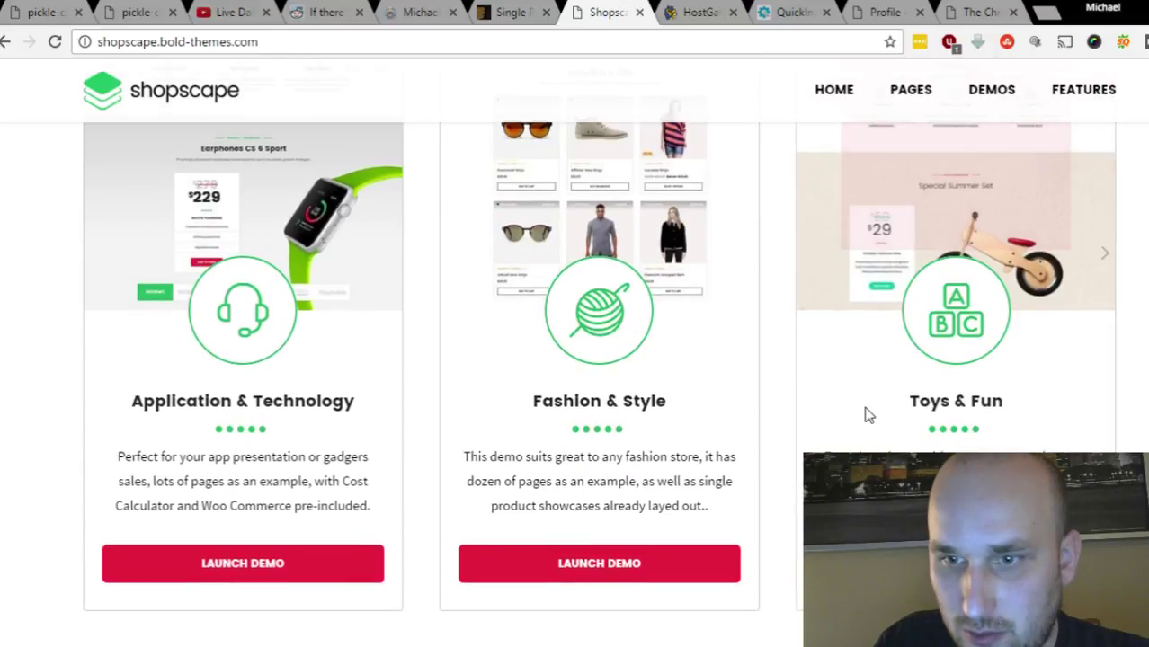
pyautogui.scroll(-2, 867, 415)
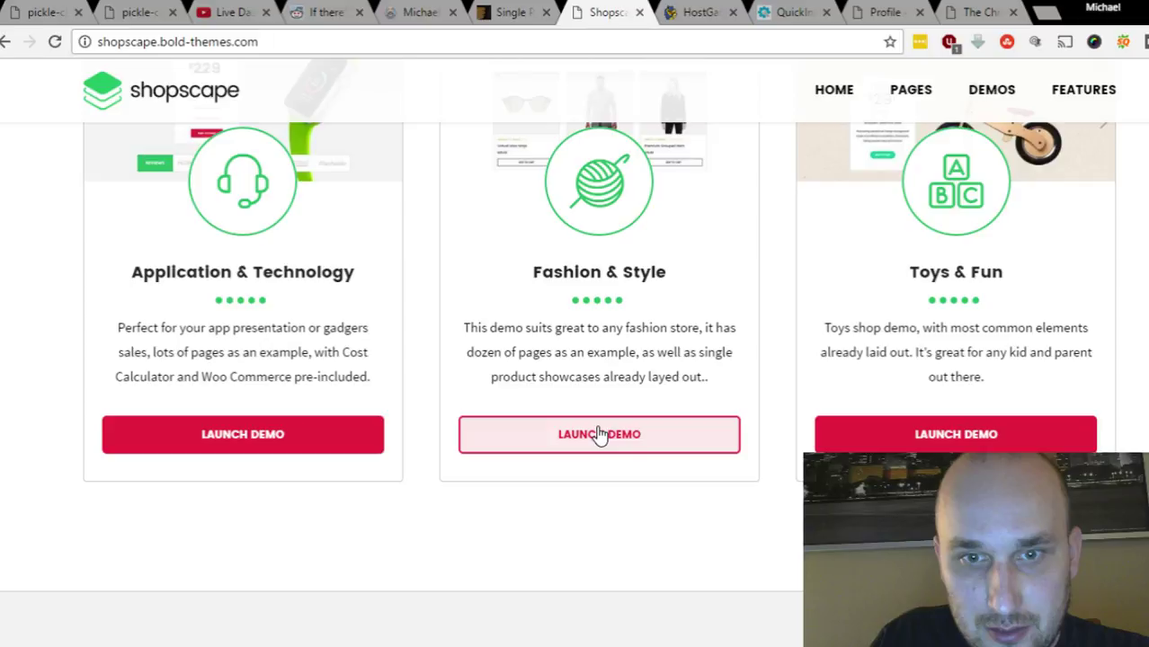
pyautogui.click(598, 434)
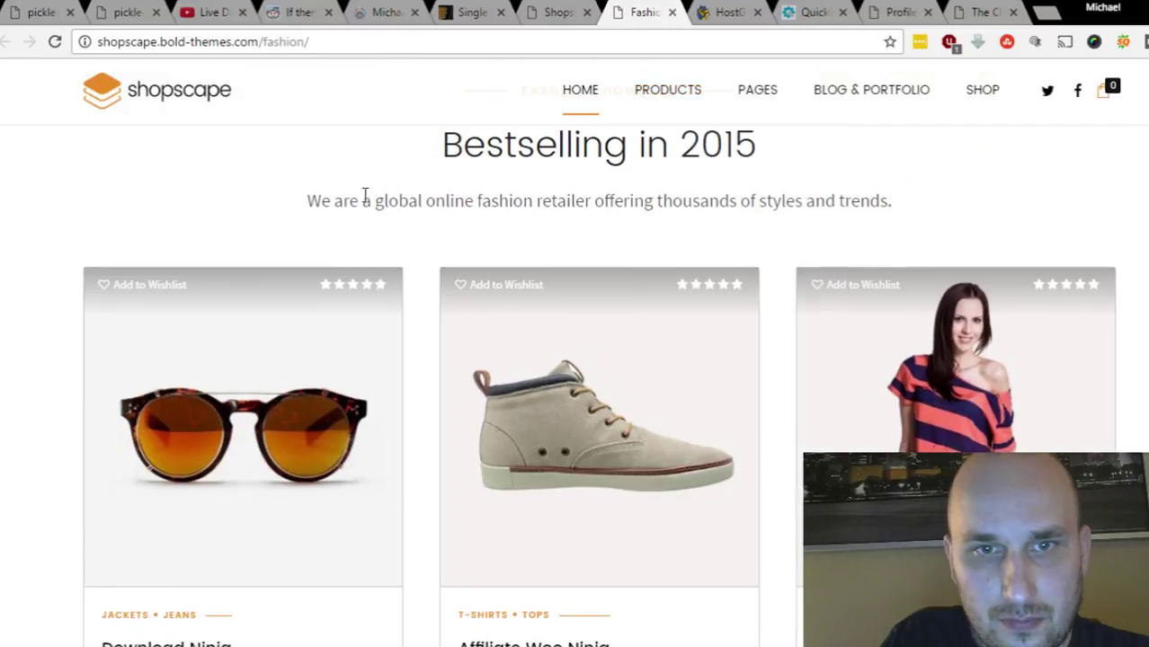
pyautogui.scroll(-3, 365, 196)
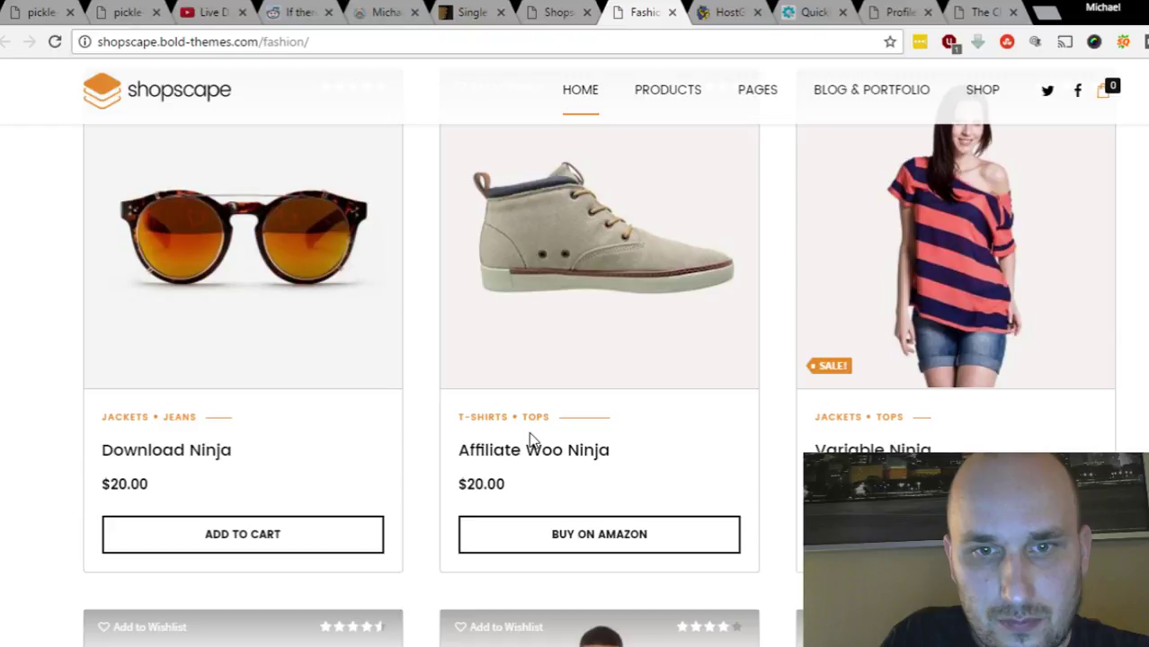
pyautogui.moveTo(669, 103)
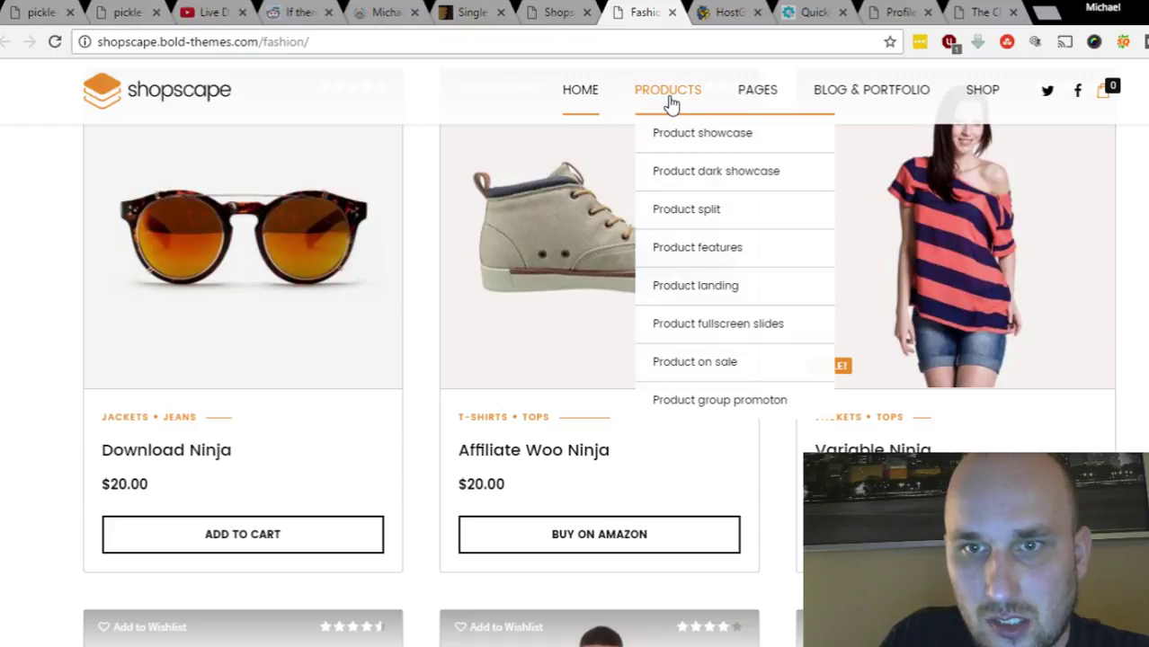
pyautogui.click(695, 285)
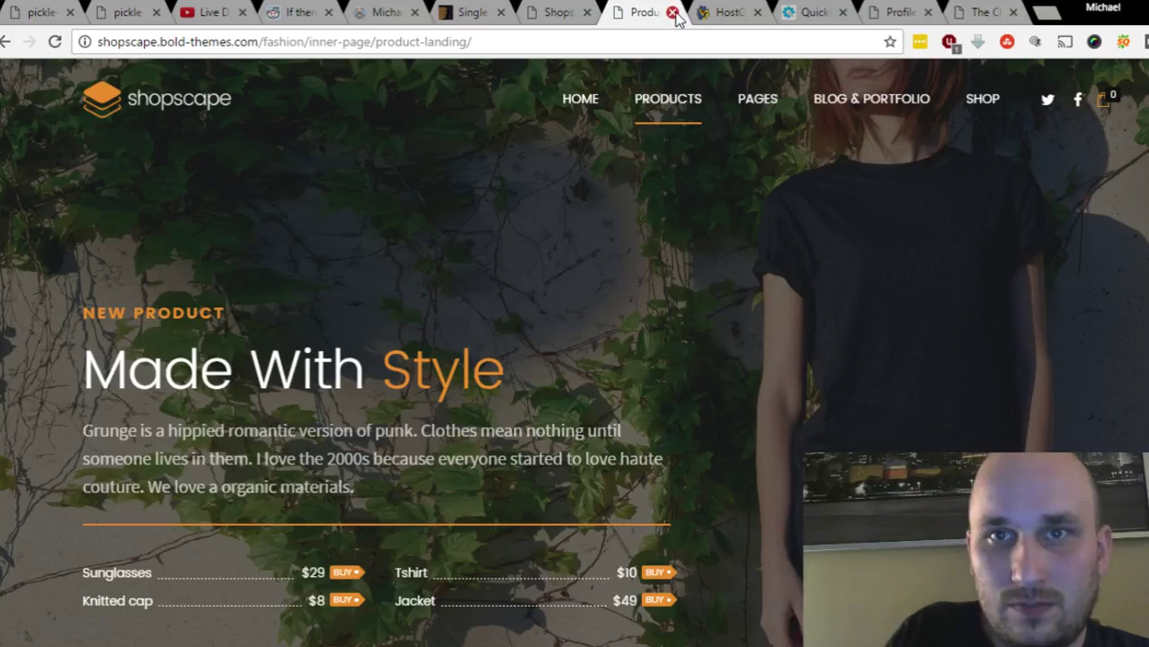
pyautogui.click(671, 12)
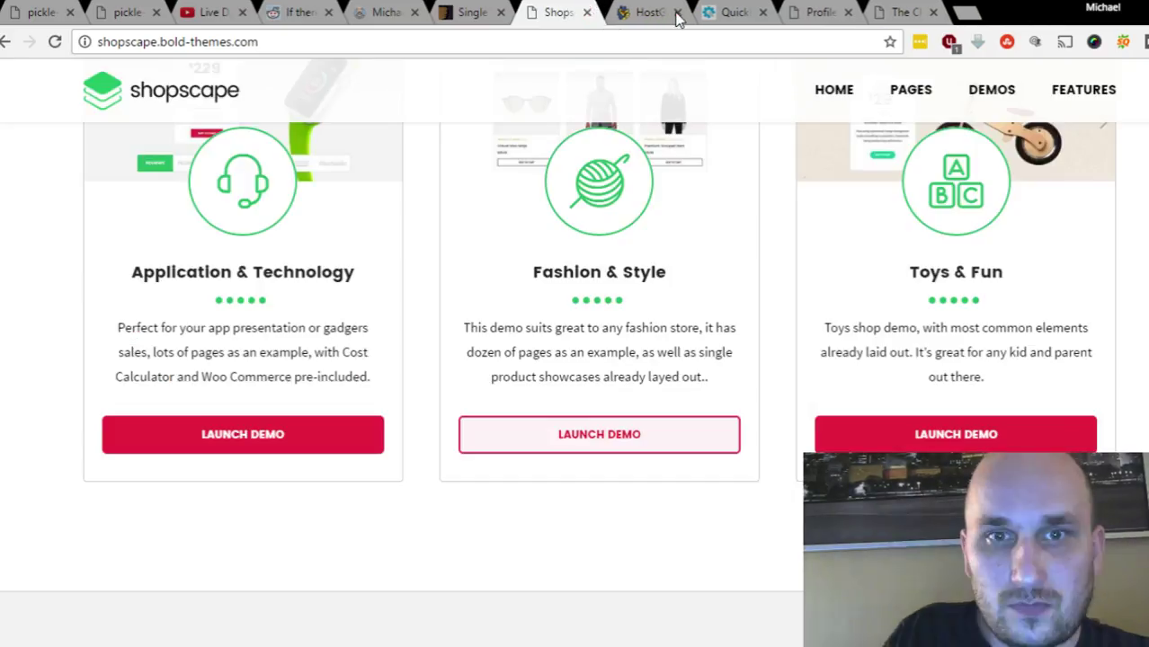
pyautogui.middleClick(541, 15)
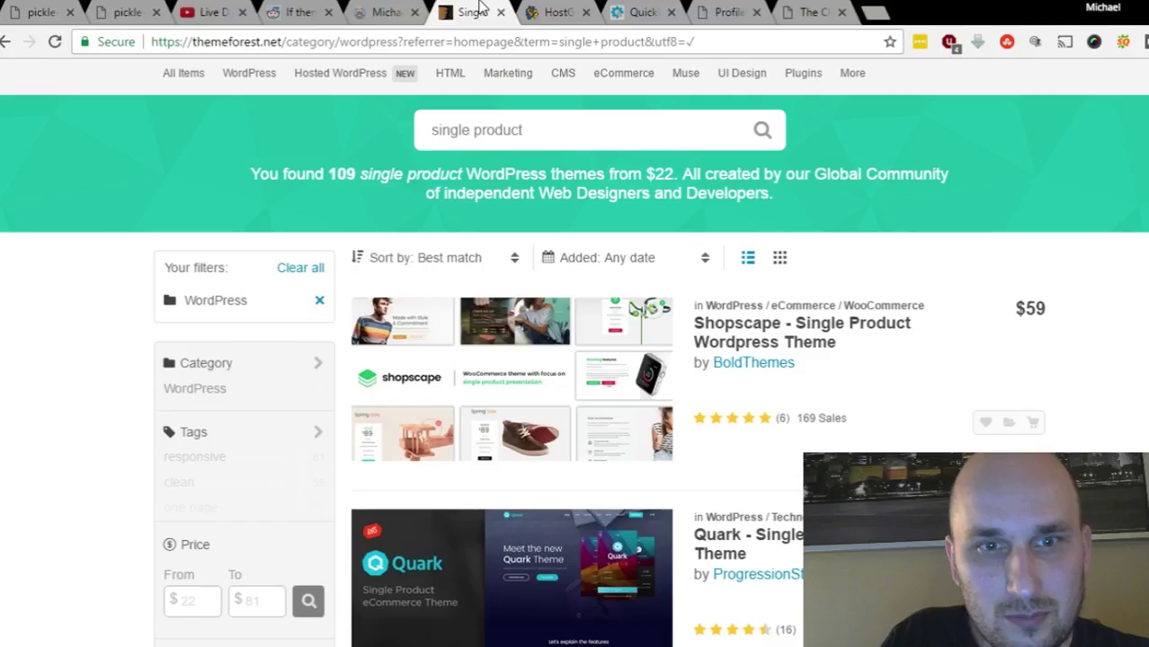
# Scroll the single product results and open the Goral SmartWatch theme's live preview
pyautogui.scroll(-5, 575, 359)
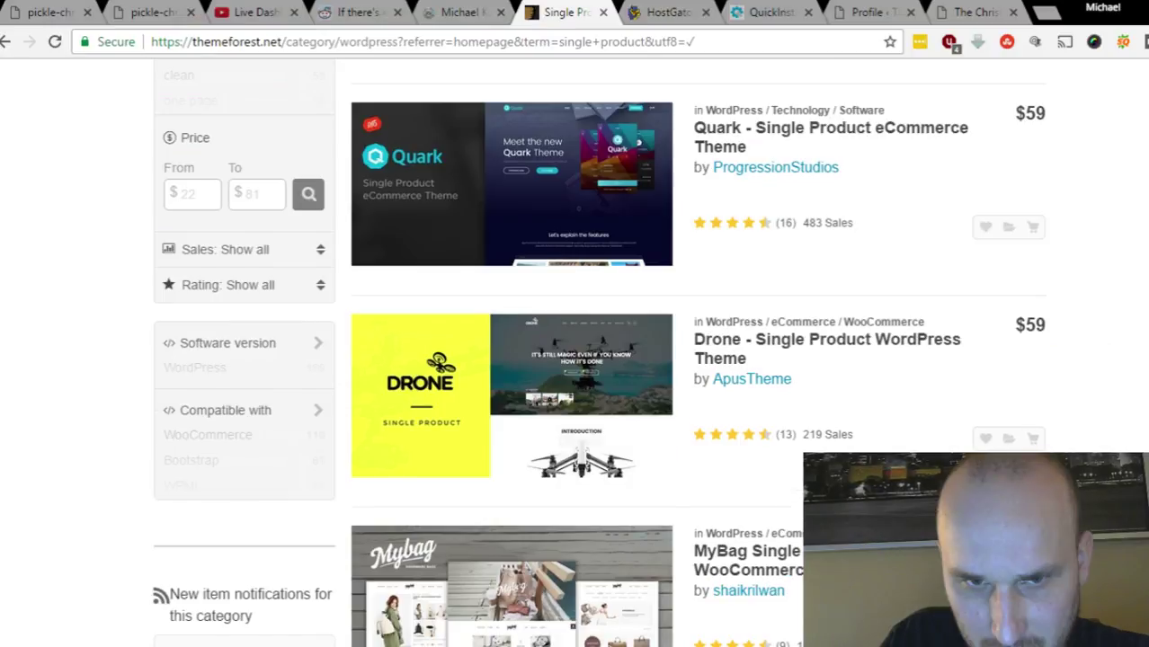
pyautogui.scroll(-2, 575, 360)
pyautogui.scroll(-10, 575, 359)
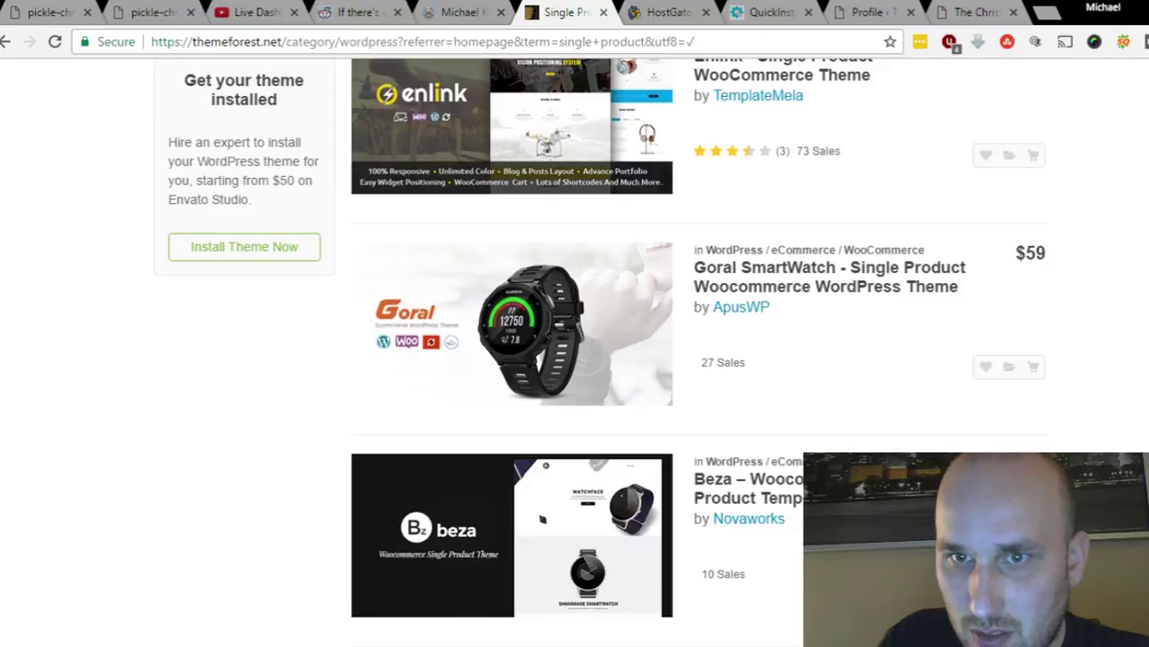
pyautogui.moveTo(532, 400)
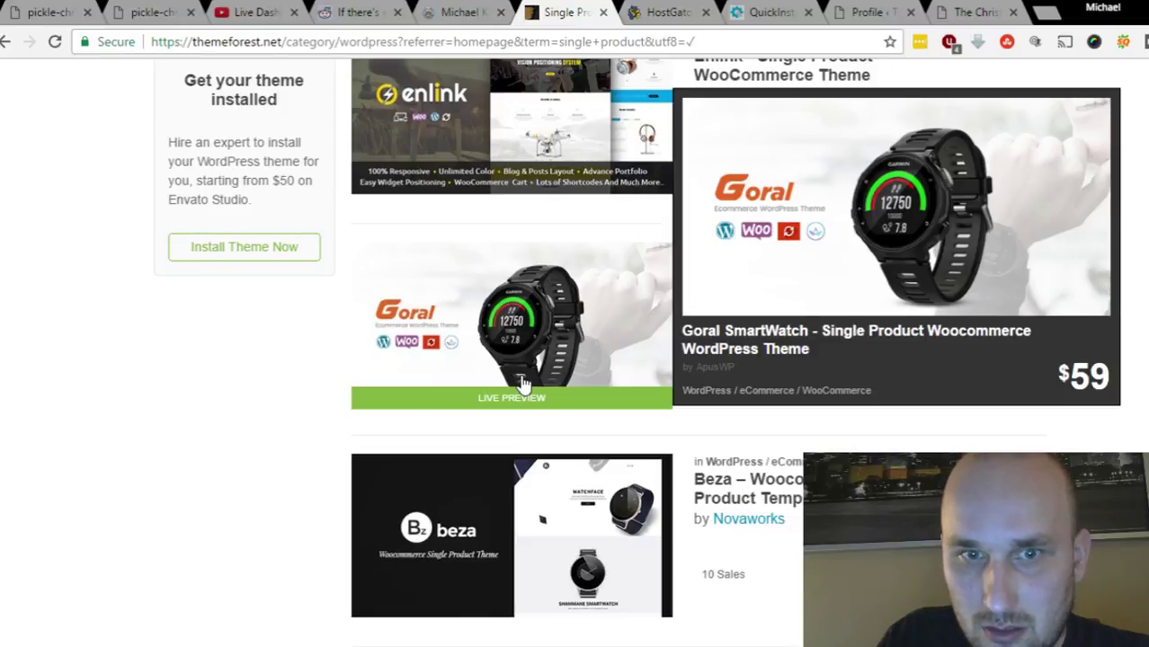
pyautogui.click(533, 400)
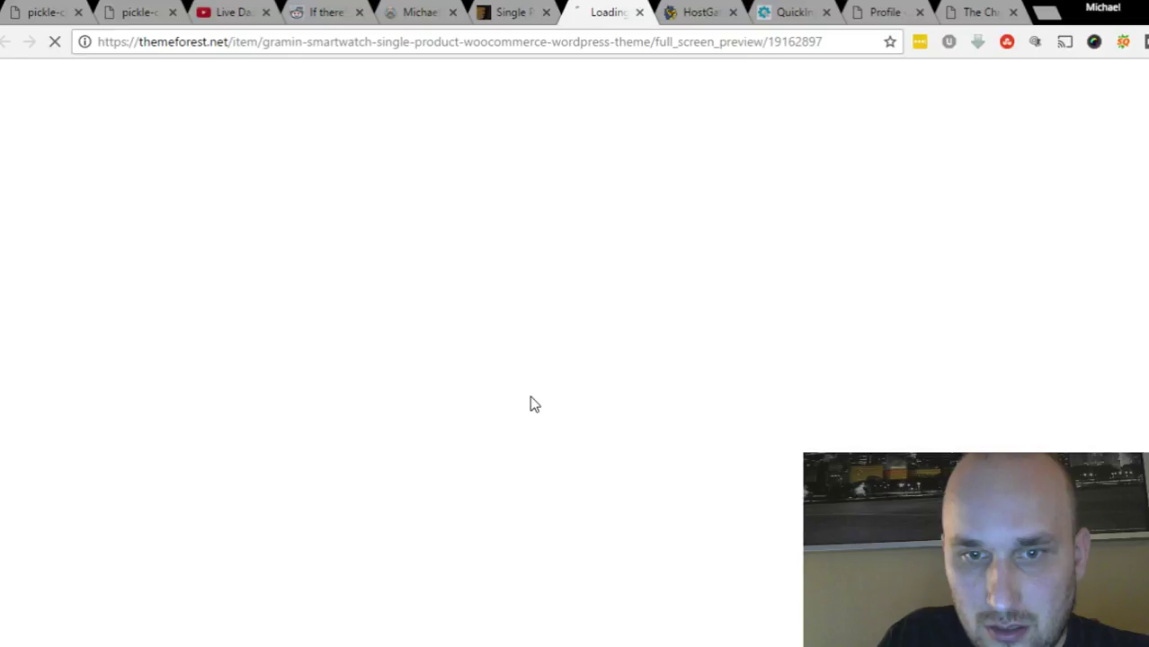
# Glance at the YouTube dashboard and Goral preview, then view the unread Reddit inbox messages
pyautogui.click(231, 9)
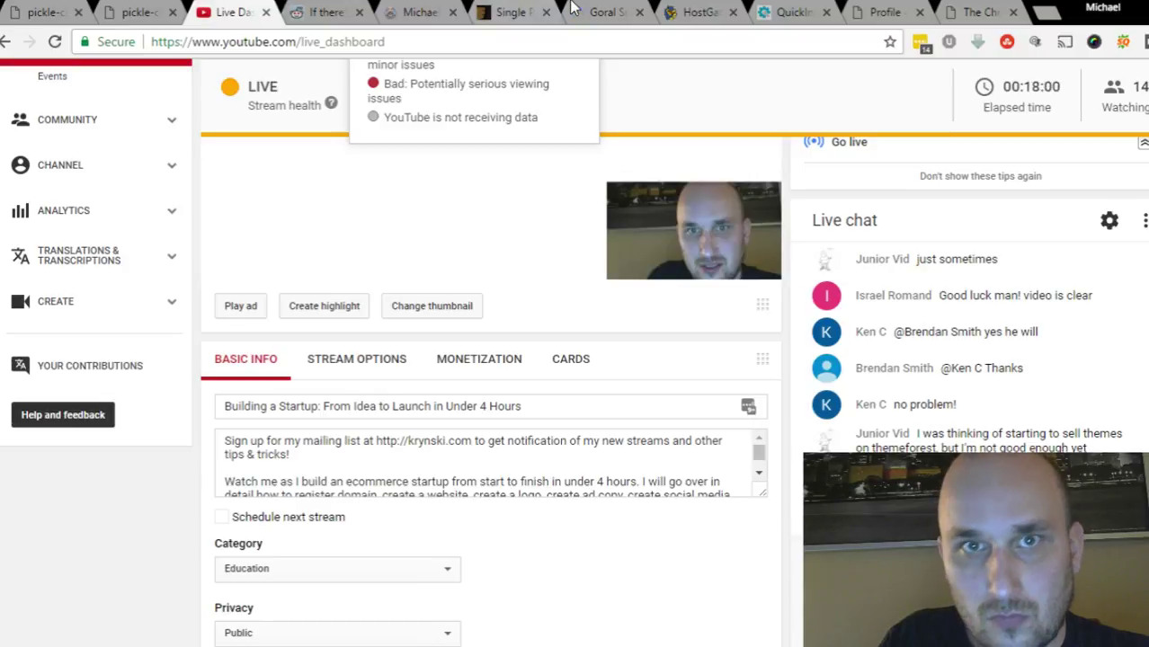
pyautogui.click(510, 12)
pyautogui.click(602, 11)
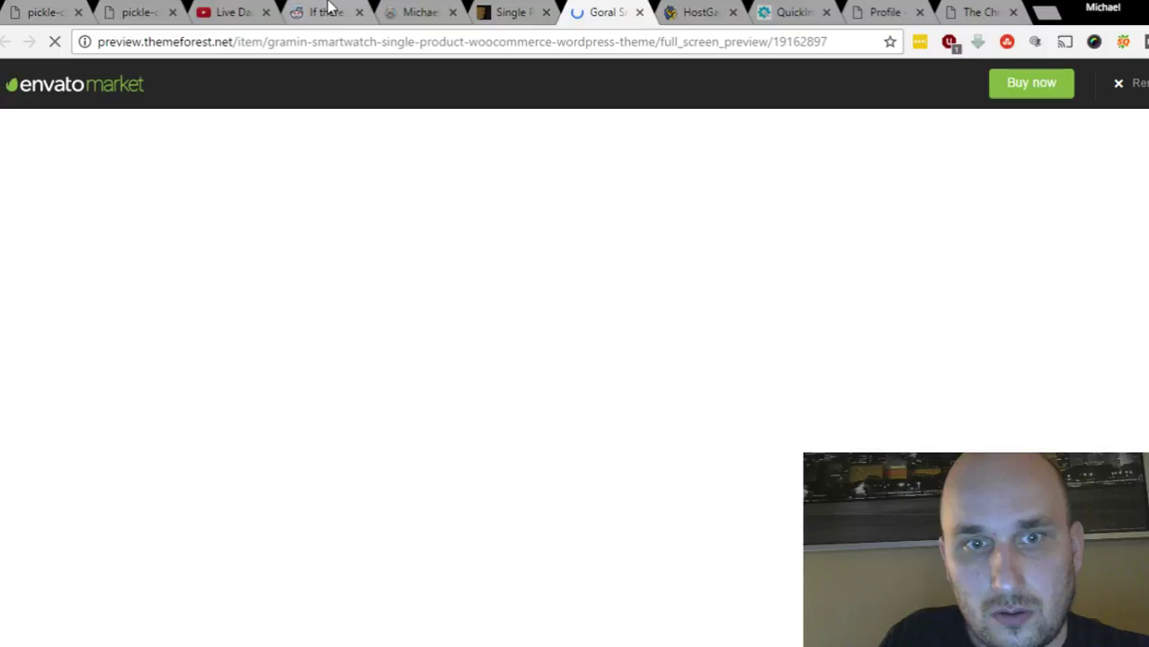
pyautogui.click(329, 11)
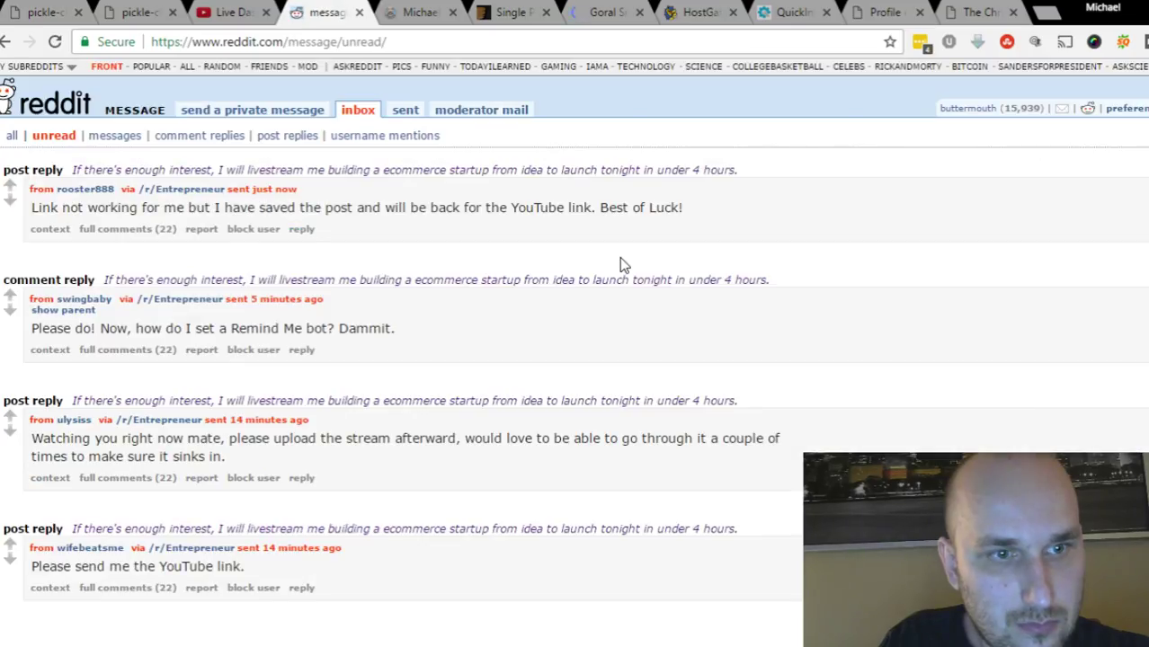
# Reply 'Here you go!' with the pasted YouTube livestream link under the comment requesting it
pyautogui.click(11, 43)
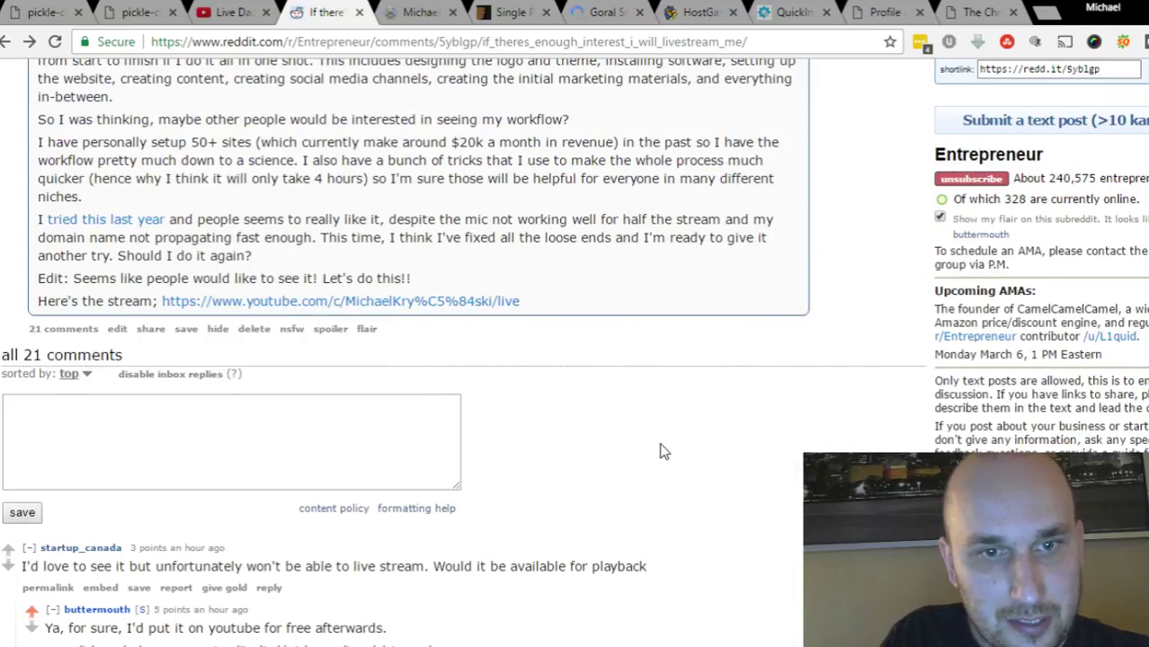
pyautogui.scroll(-4, 661, 451)
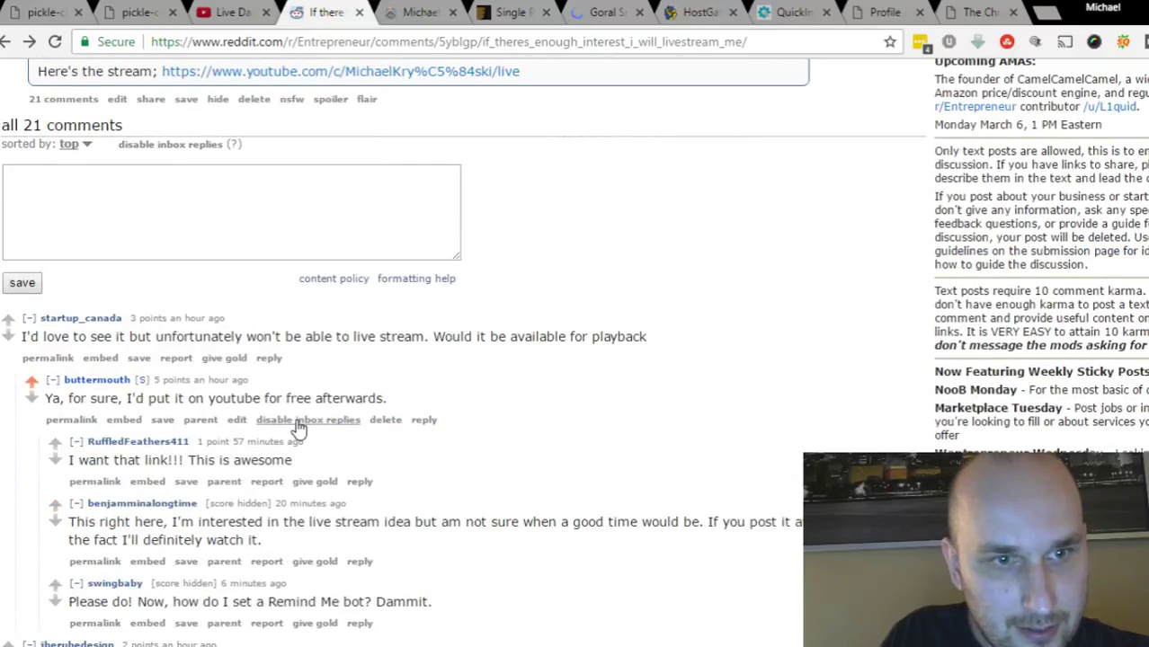
pyautogui.click(359, 483)
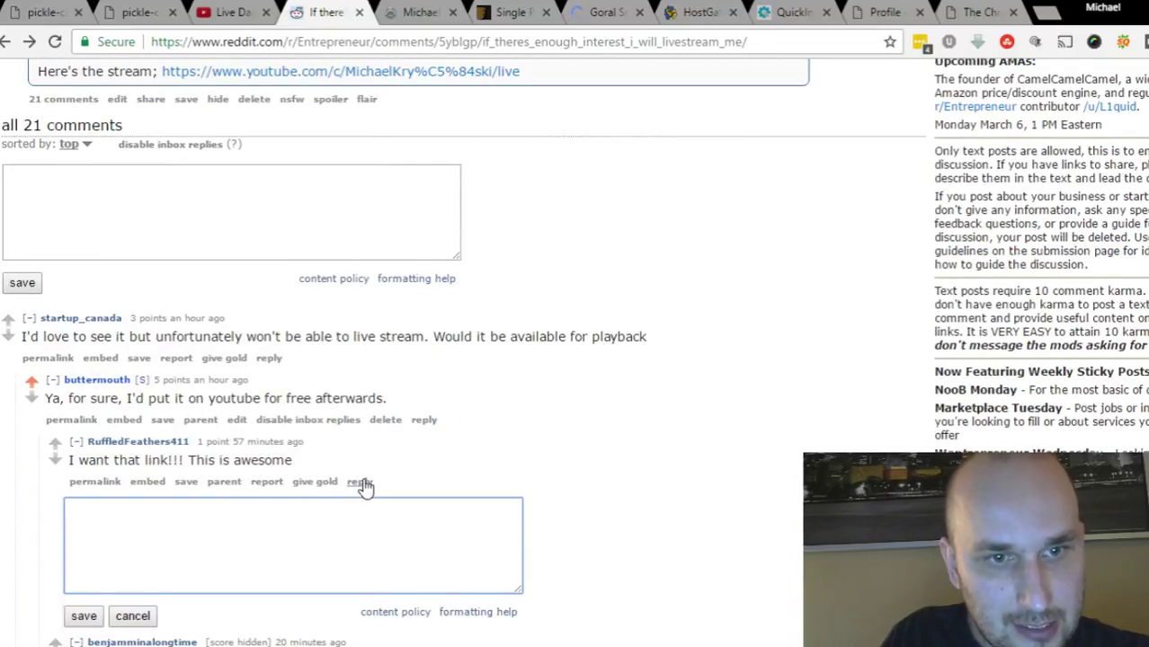
pyautogui.scroll(-3, 364, 483)
pyautogui.write('Here you go!')
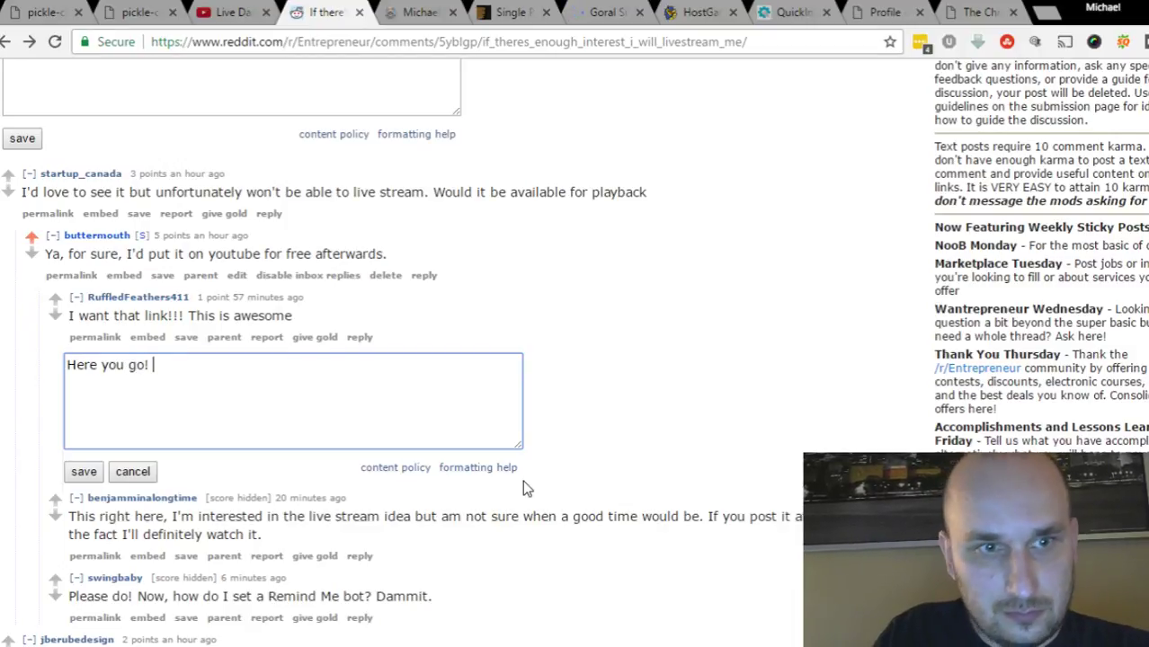
pyautogui.write('https://www.youtube.com/c/MichaelKry%C5%84ski/live')
pyautogui.click(86, 472)
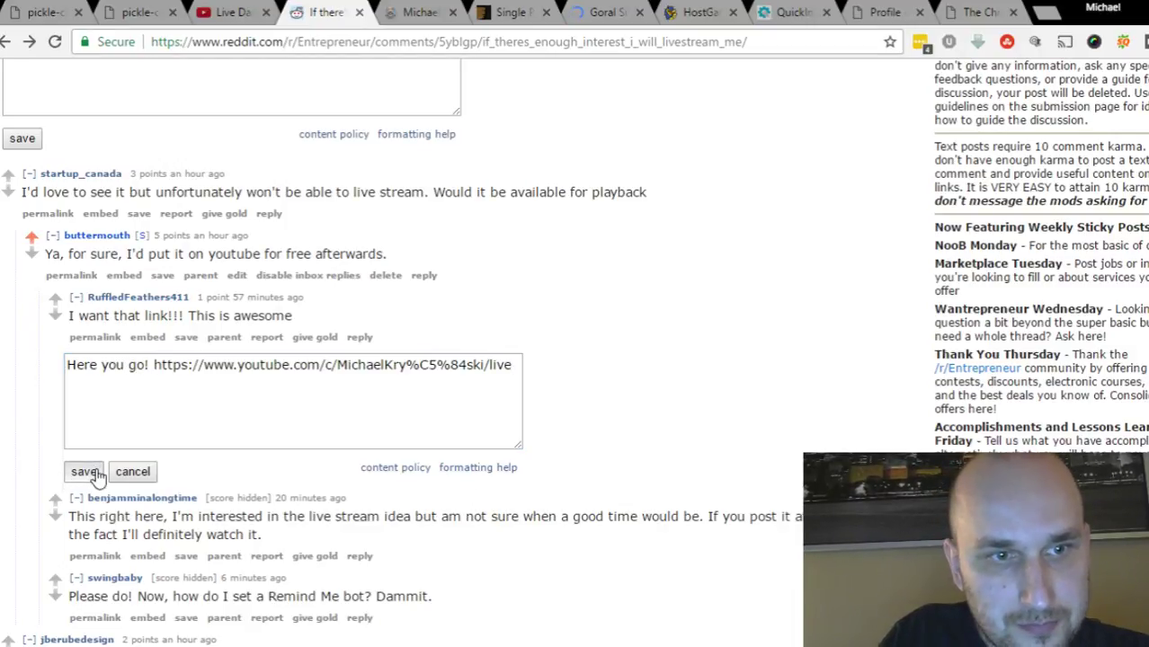
# Return to the ThemeForest single product search results
pyautogui.scroll(3, 554, 393)
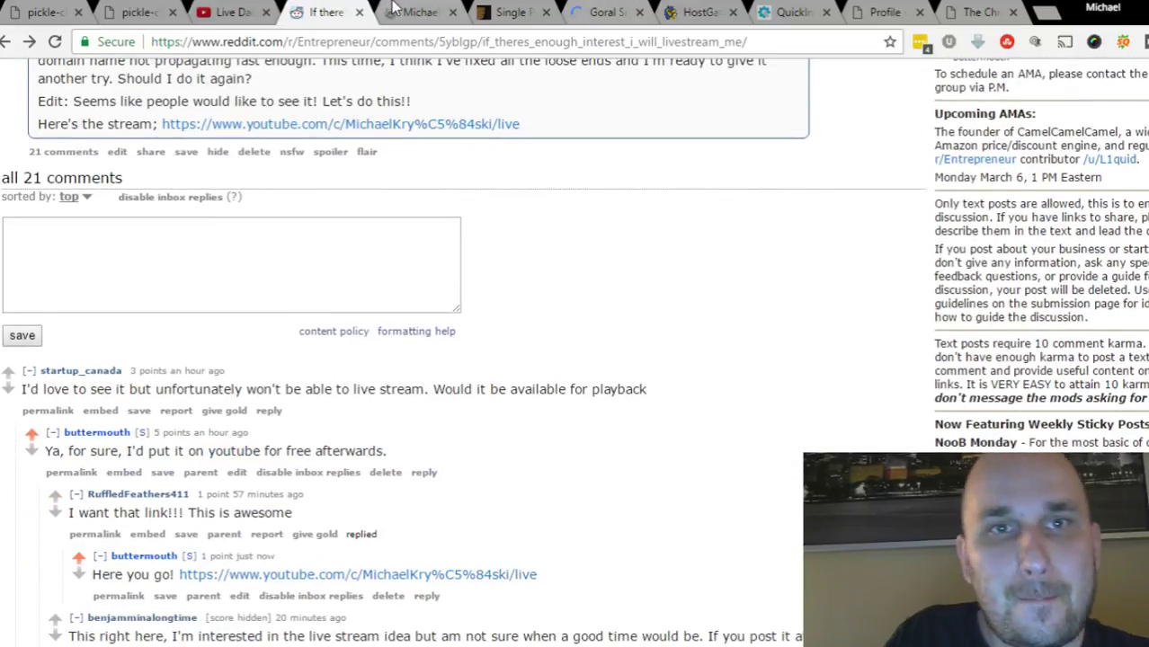
pyautogui.hotkey('ctrl', 'Tab')
pyautogui.click(537, 9)
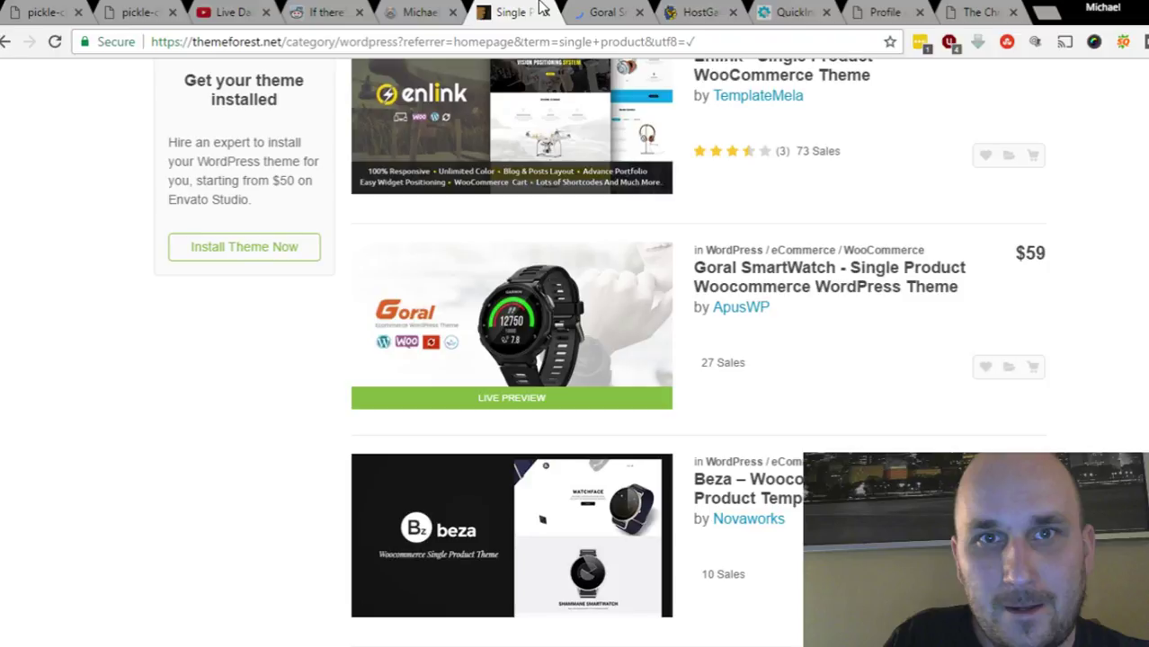
# Switch to the Goral theme demo preview and look over other candidate themes
pyautogui.hotkey('ctrl', 'Tab')
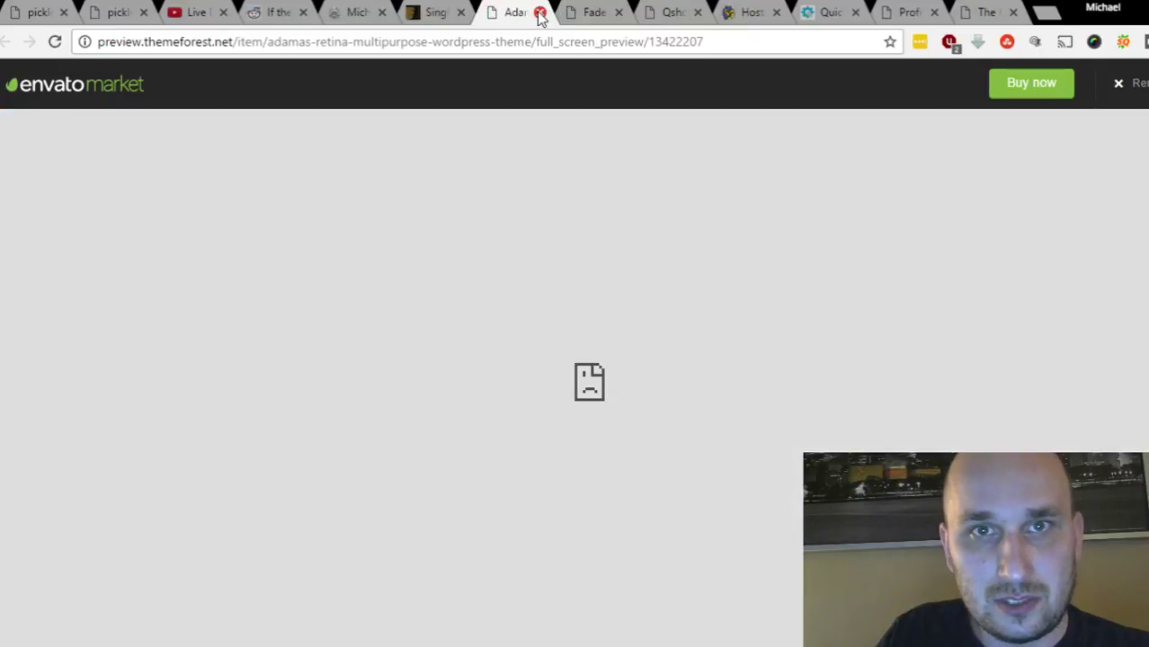
# Close the Adamas and Faded previews and search the web for 'free woocommerce theme'
pyautogui.click(539, 13)
pyautogui.click(539, 12)
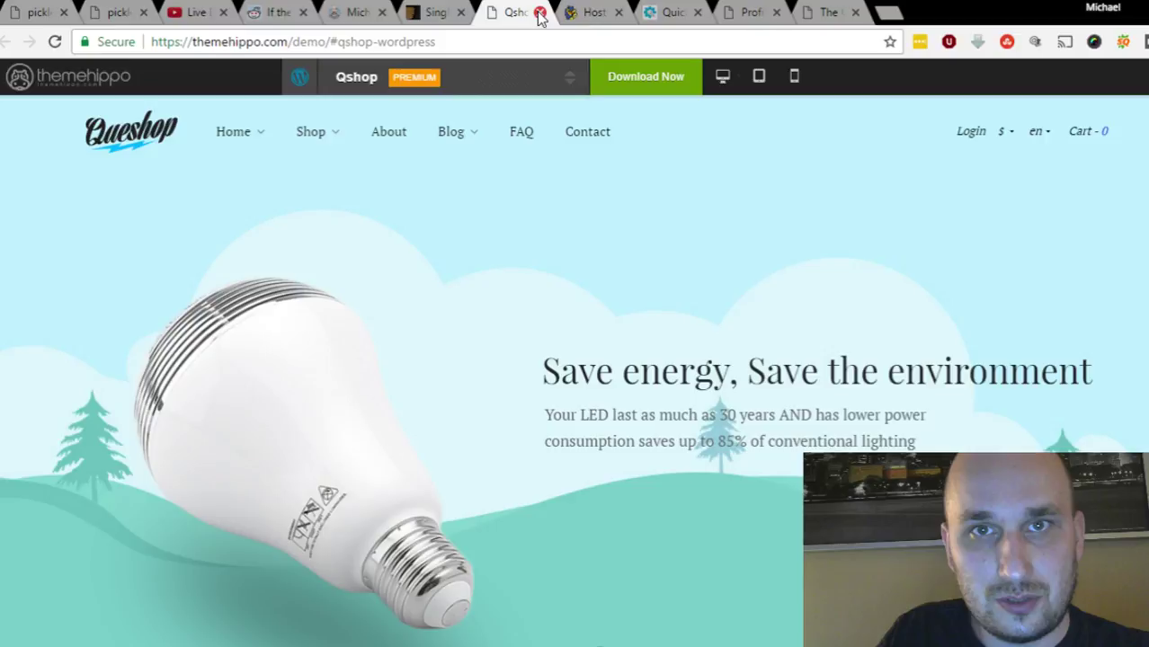
pyautogui.click(669, 12)
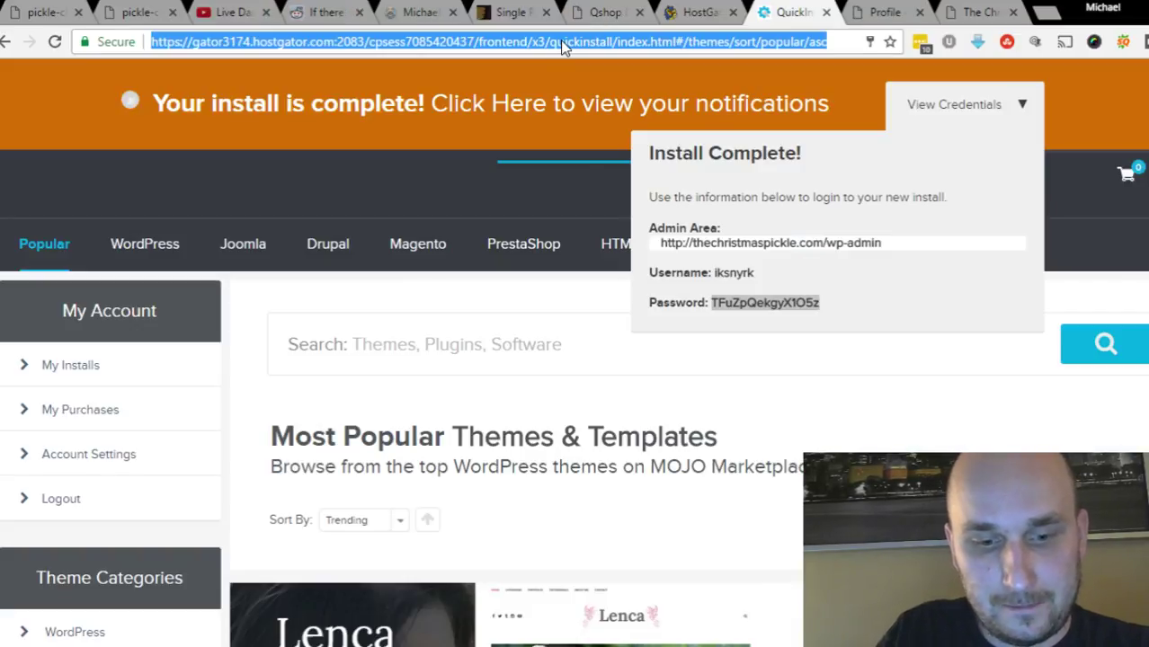
pyautogui.write('free woocommerce theme')
pyautogui.press('Return')
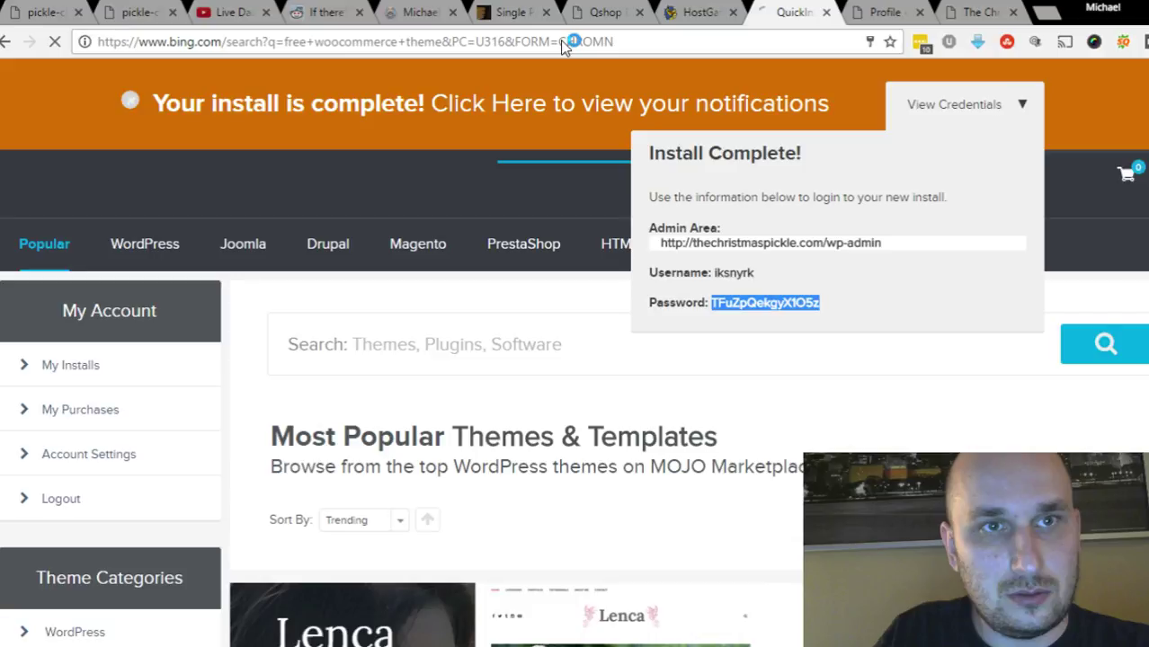
# Refine the Bing search to 'free woocommerce theme single product'
pyautogui.click(379, 94)
pyautogui.write('single d')
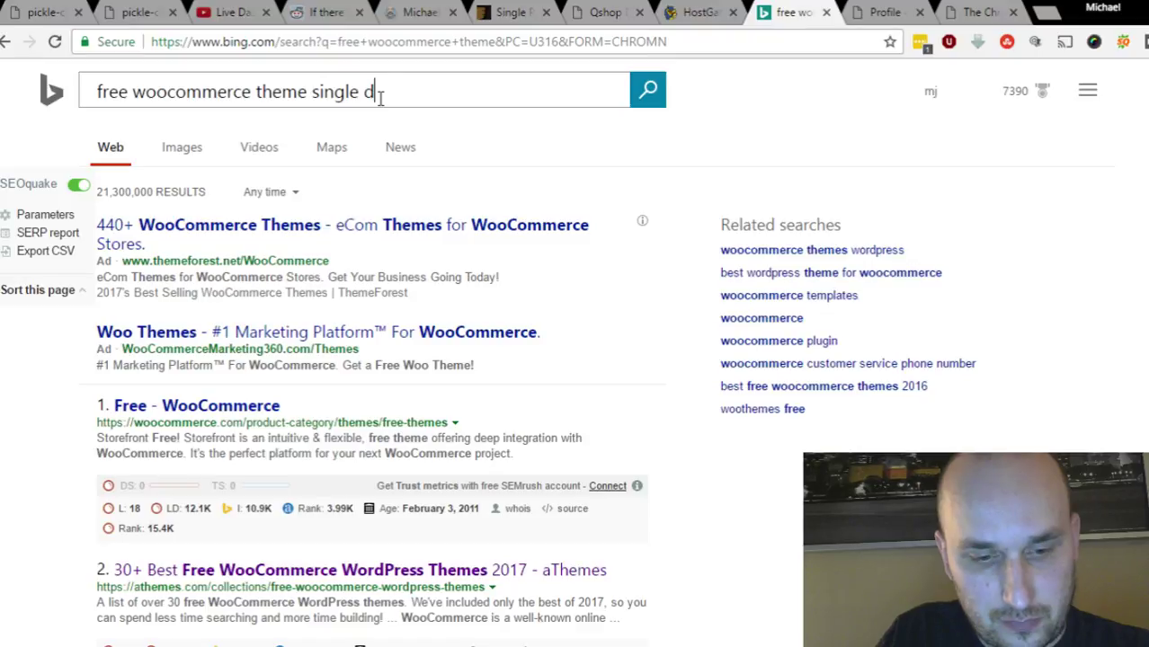
pyautogui.press('BackSpace')
pyautogui.write('product')
pyautogui.press('Return')
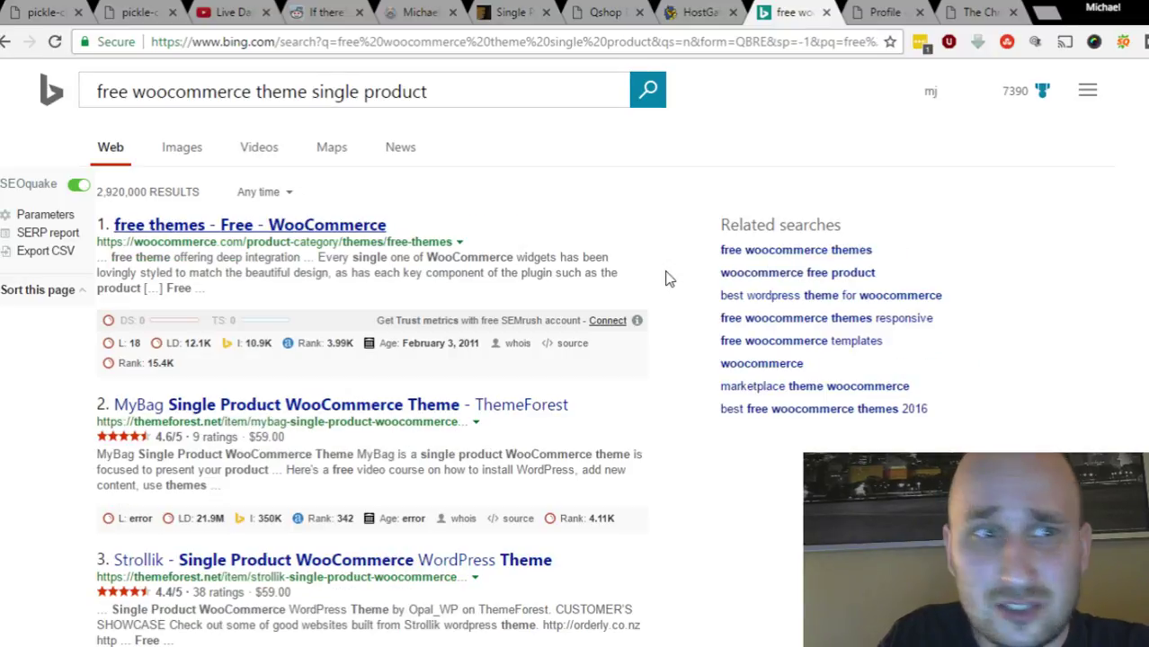
# Open the free WooCommerce themes result in a new tab, then switch to the YouTube Live Dashboard
pyautogui.scroll(-1, 667, 279)
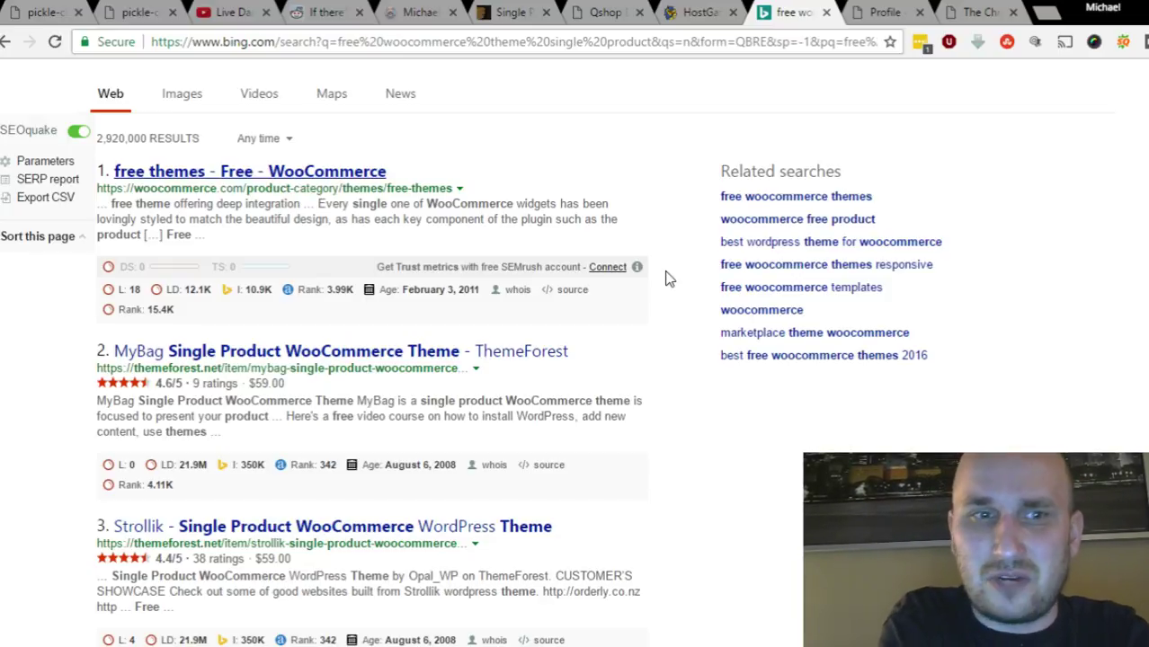
pyautogui.scroll(1, 665, 279)
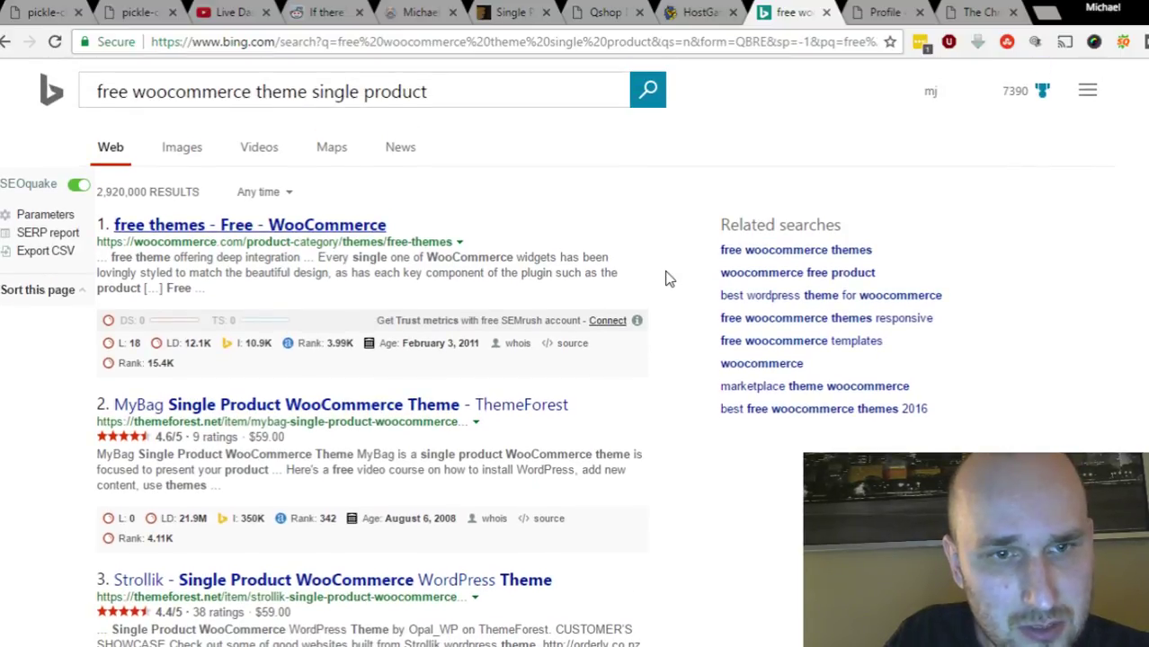
pyautogui.scroll(-1, 665, 278)
pyautogui.scroll(-1, 665, 279)
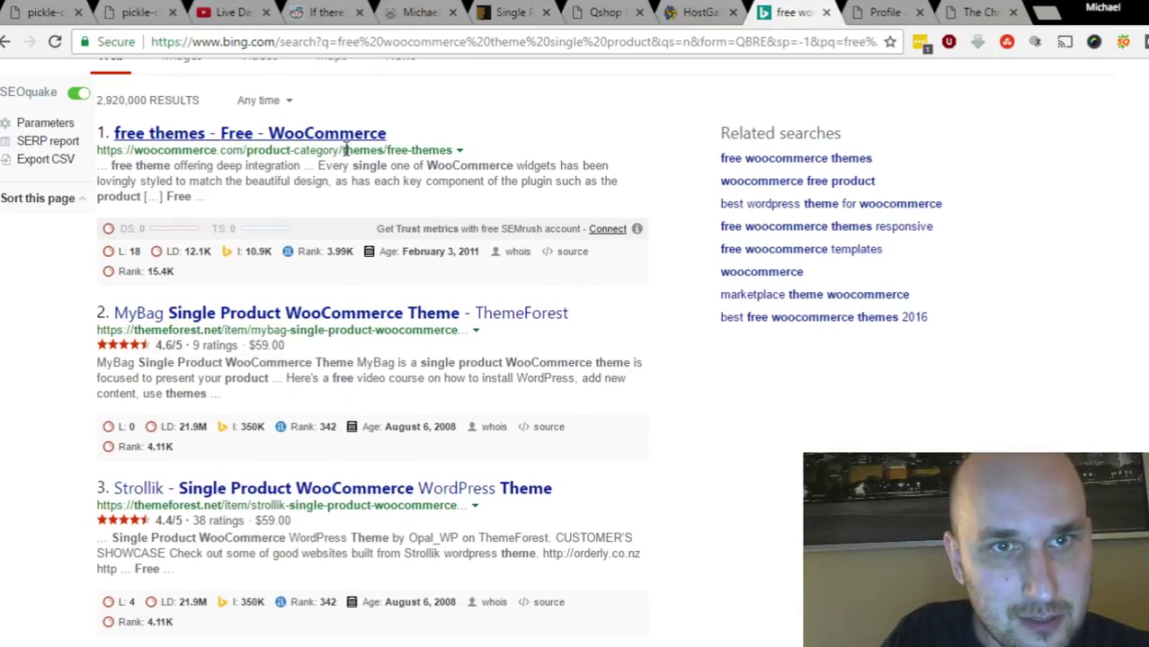
pyautogui.middleClick(378, 136)
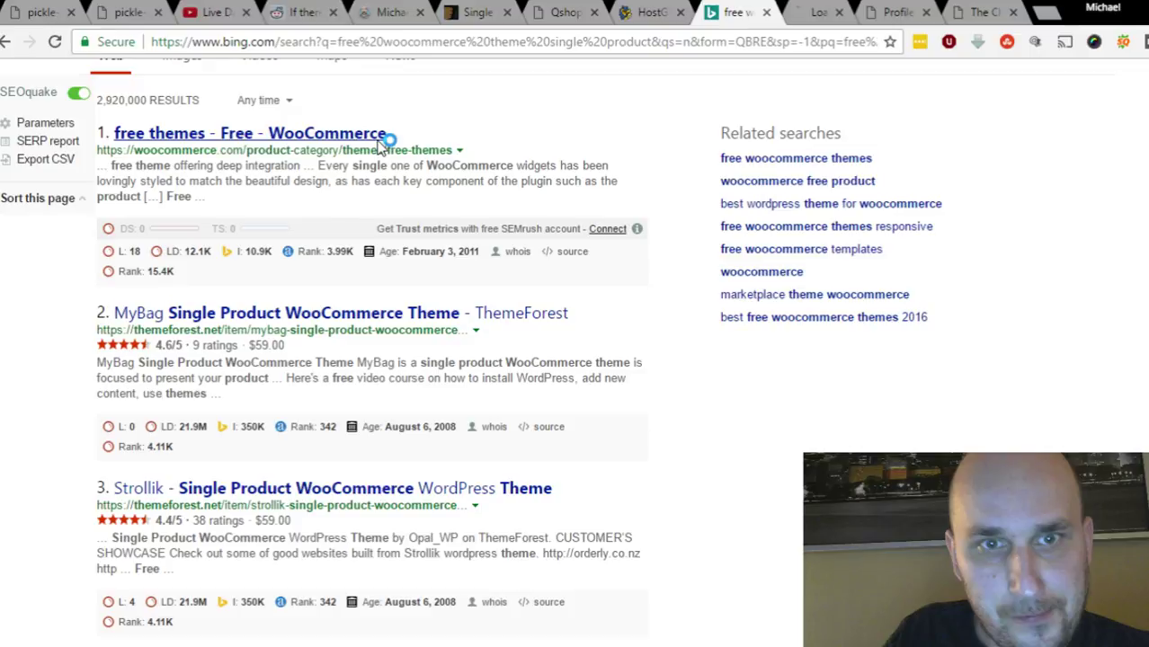
pyautogui.hotkey('ctrl', '3')
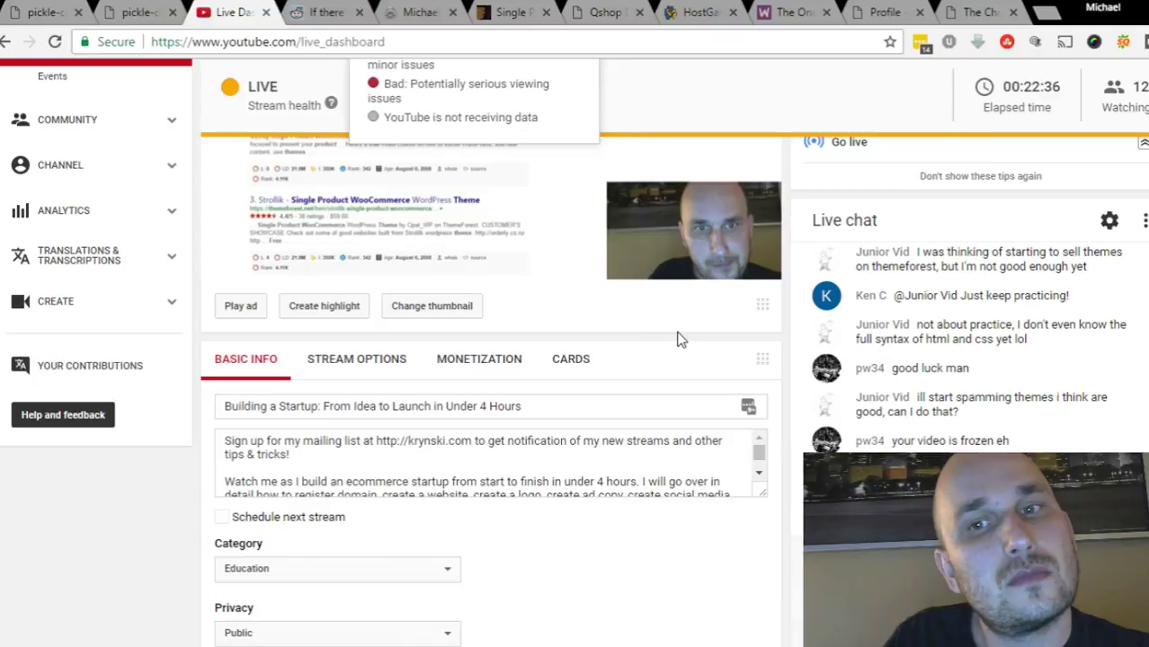
# Check the stream status at the top of the Live Dashboard, then switch to The Christmas Pickle site
pyautogui.scroll(2, 679, 339)
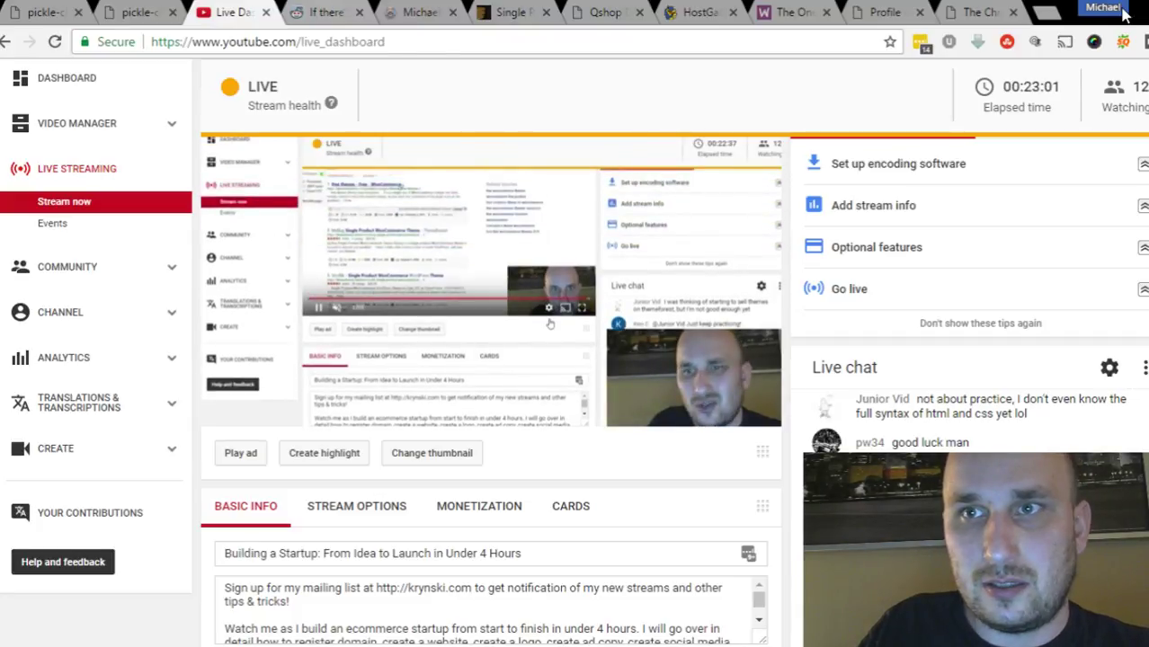
pyautogui.click(1023, 16)
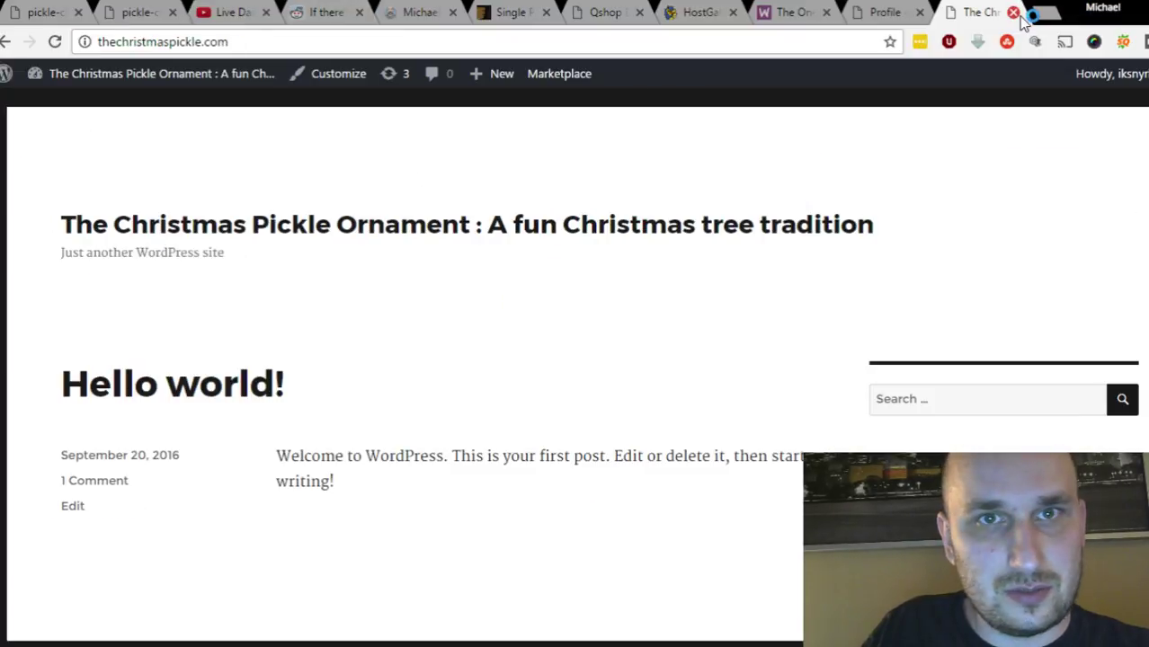
# Close the Christmas Pickle, Qshop, HostGator and other leftover tabs
pyautogui.click(1013, 13)
pyautogui.click(454, 14)
pyautogui.click(499, 13)
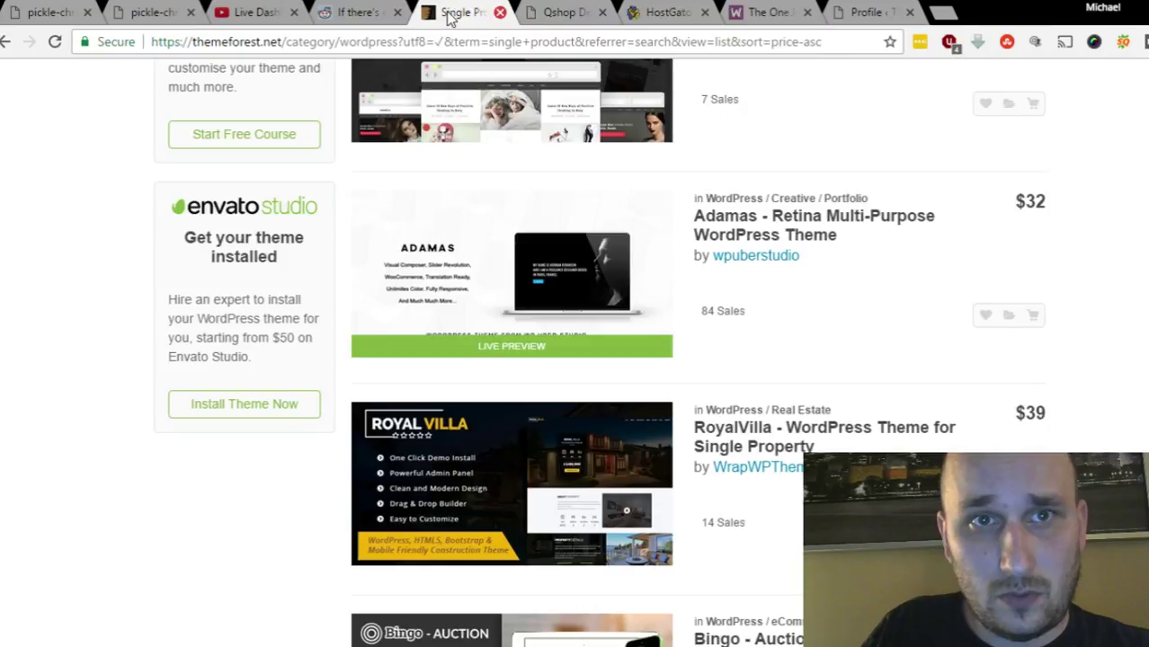
pyautogui.hotkey('ctrl', 'shift', 'Tab')
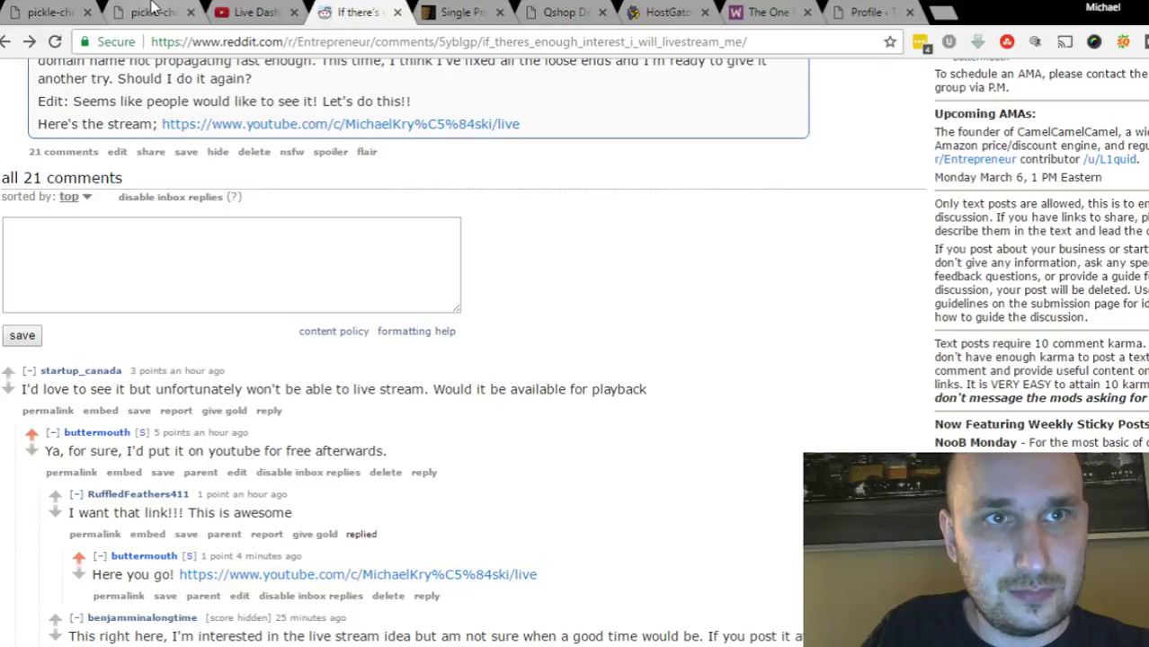
pyautogui.hotkey('ctrl', 'shift', 'Tab')
pyautogui.hotkey('ctrl', 'shift', 'Tab')
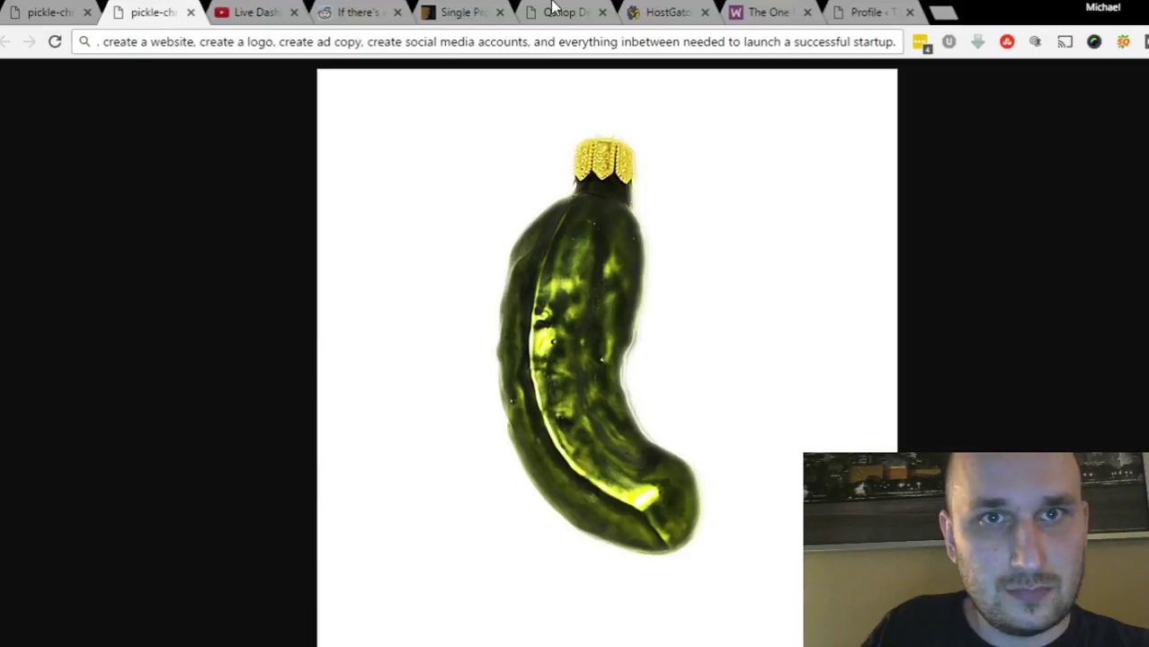
pyautogui.click(553, 12)
pyautogui.click(602, 12)
pyautogui.click(602, 13)
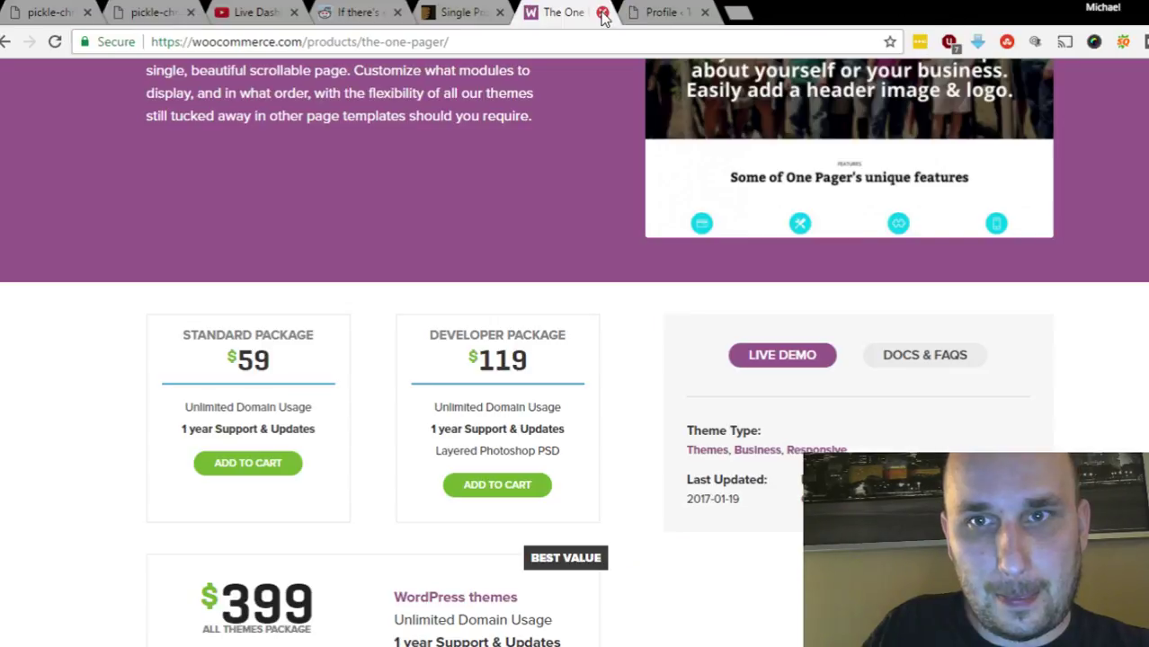
pyautogui.click(602, 13)
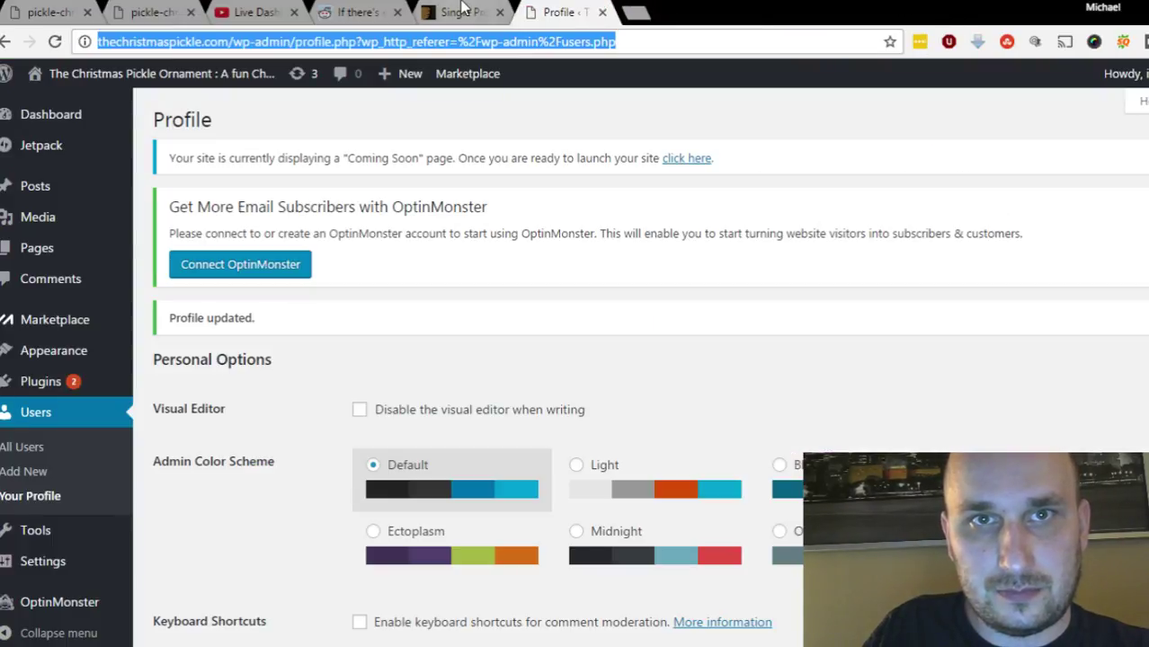
pyautogui.click(463, 12)
# Look over the theme listing and WordPress profile, then reload the Reddit livestream post
pyautogui.scroll(-1, 773, 346)
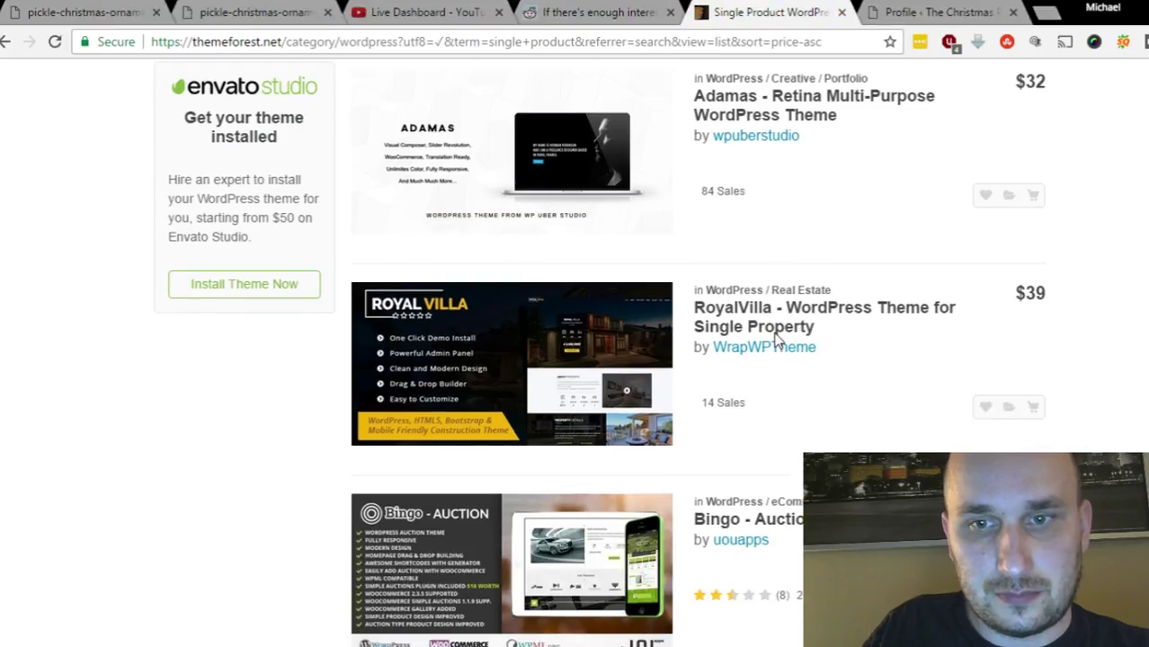
pyautogui.scroll(-2, 774, 337)
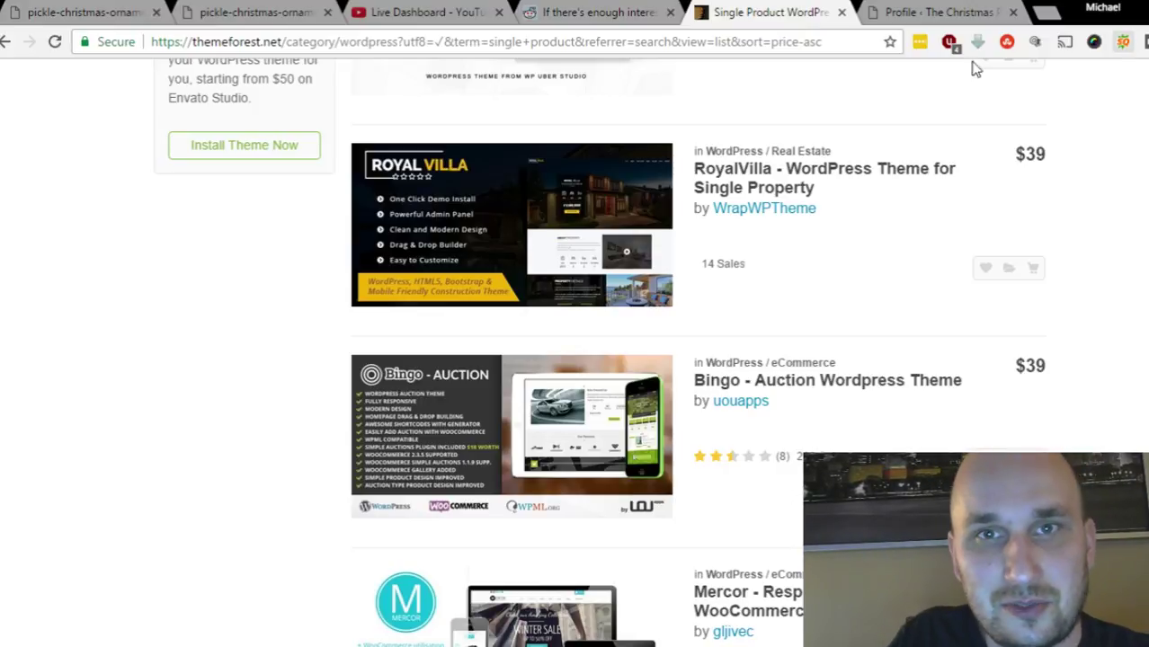
pyautogui.click(958, 9)
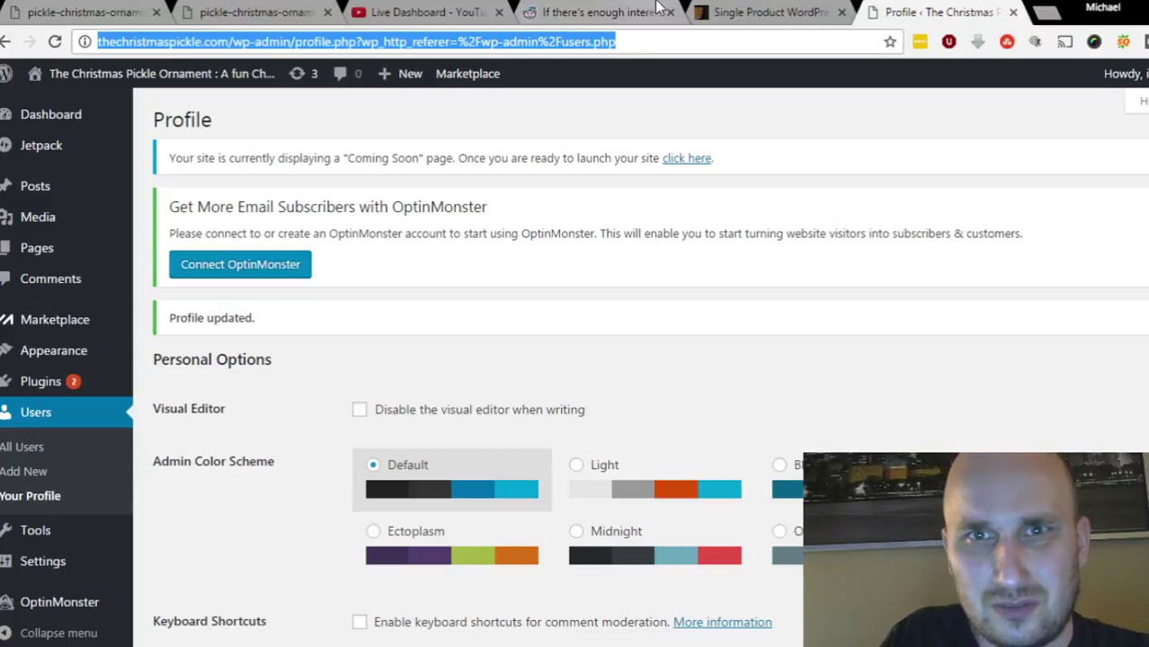
pyautogui.click(658, 11)
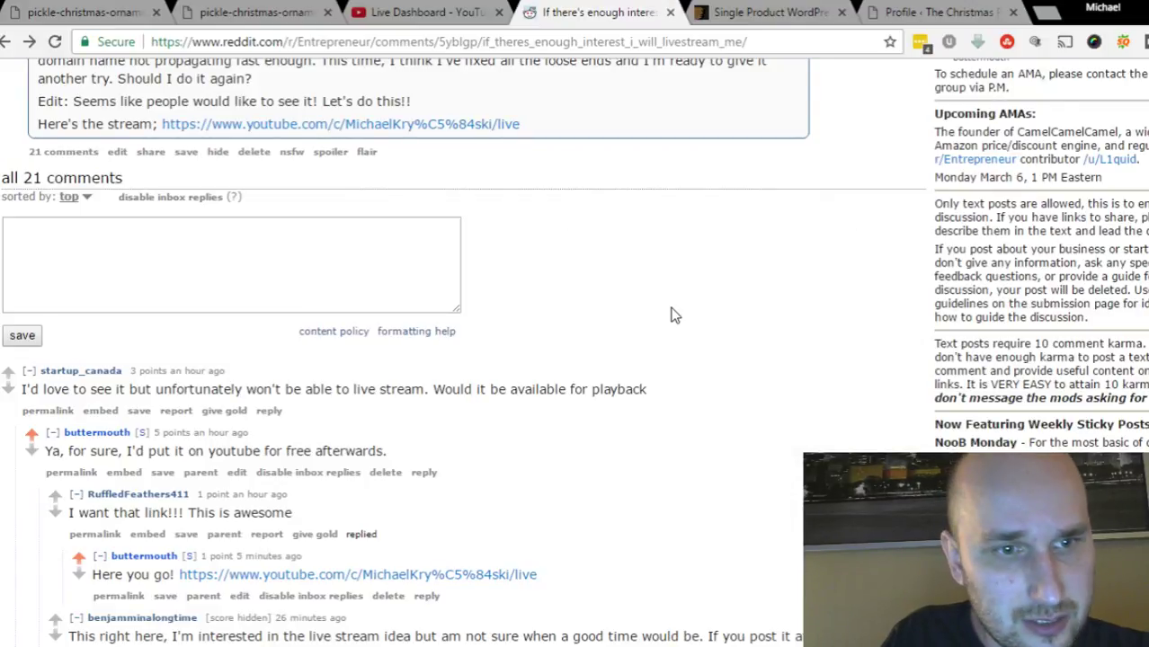
pyautogui.scroll(-2, 675, 314)
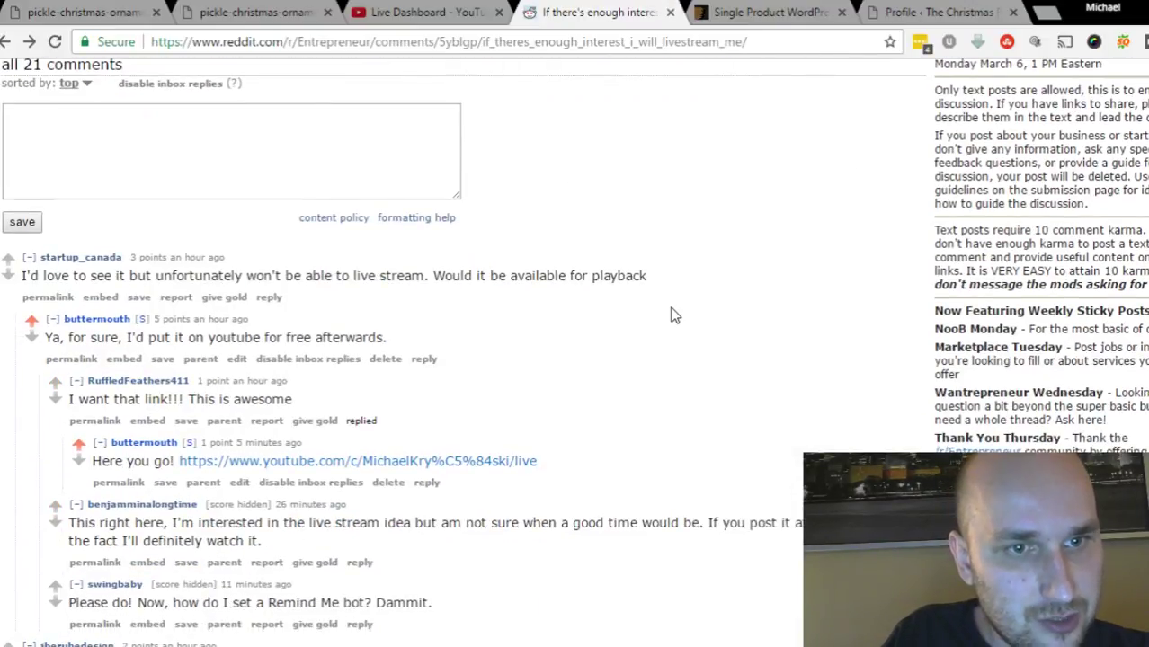
pyautogui.scroll(8, 675, 315)
pyautogui.click(55, 42)
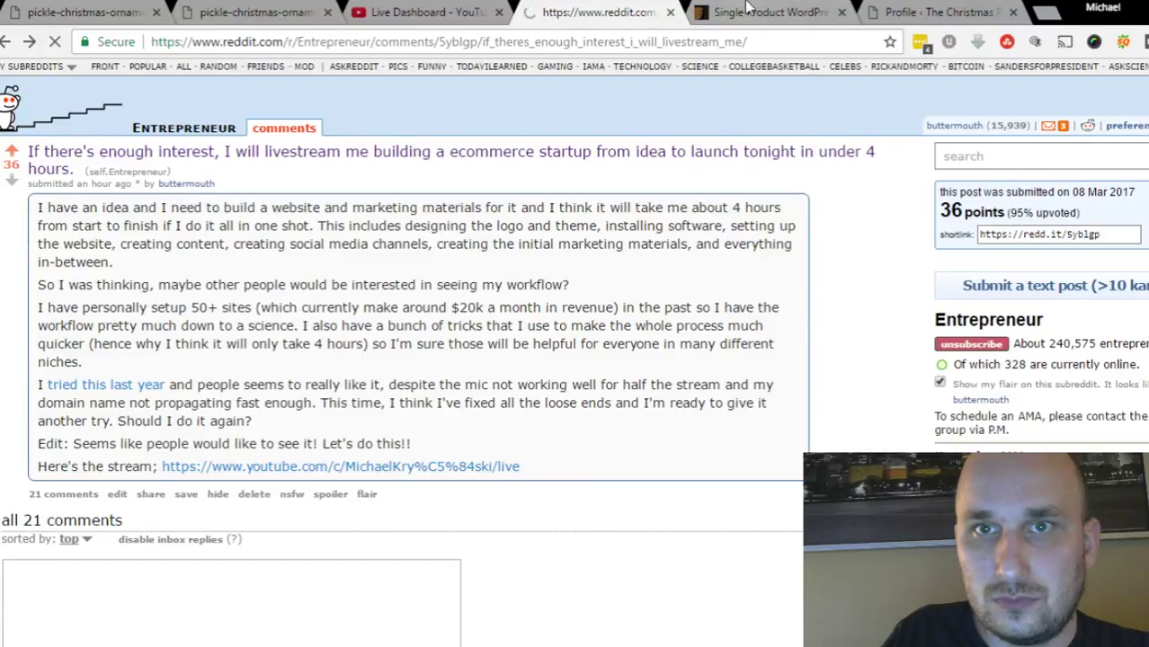
# Scroll through the single product theme listing, then go back to the price-sorted results with Cypress first
pyautogui.click(746, 11)
pyautogui.scroll(-4, 870, 454)
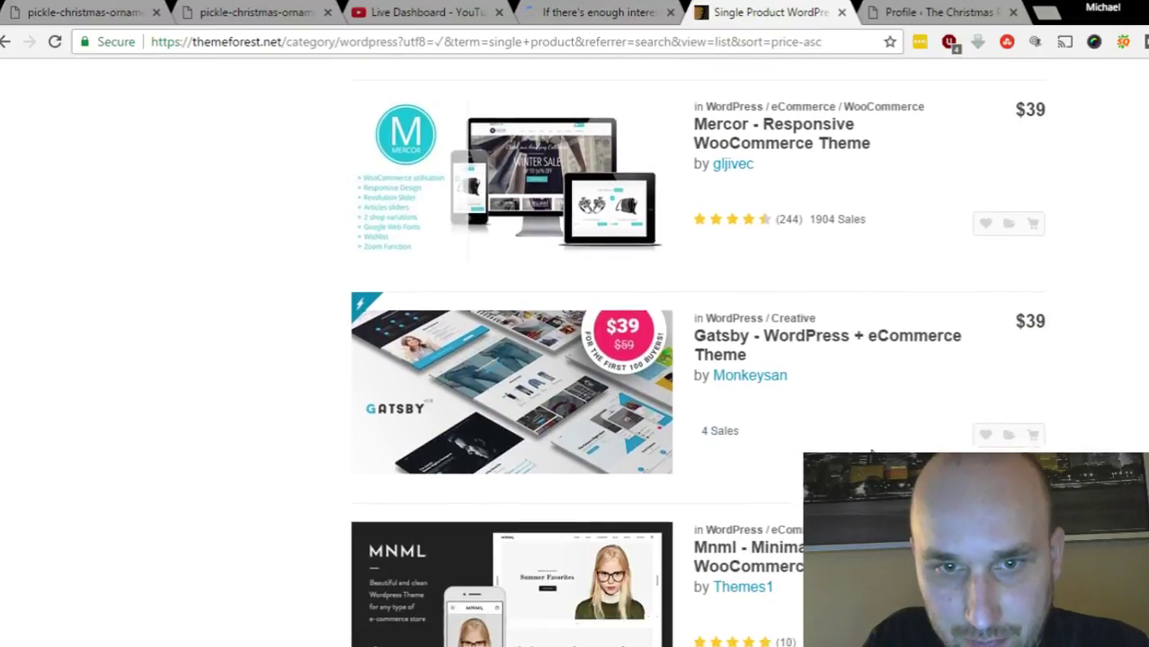
pyautogui.scroll(-8, 870, 454)
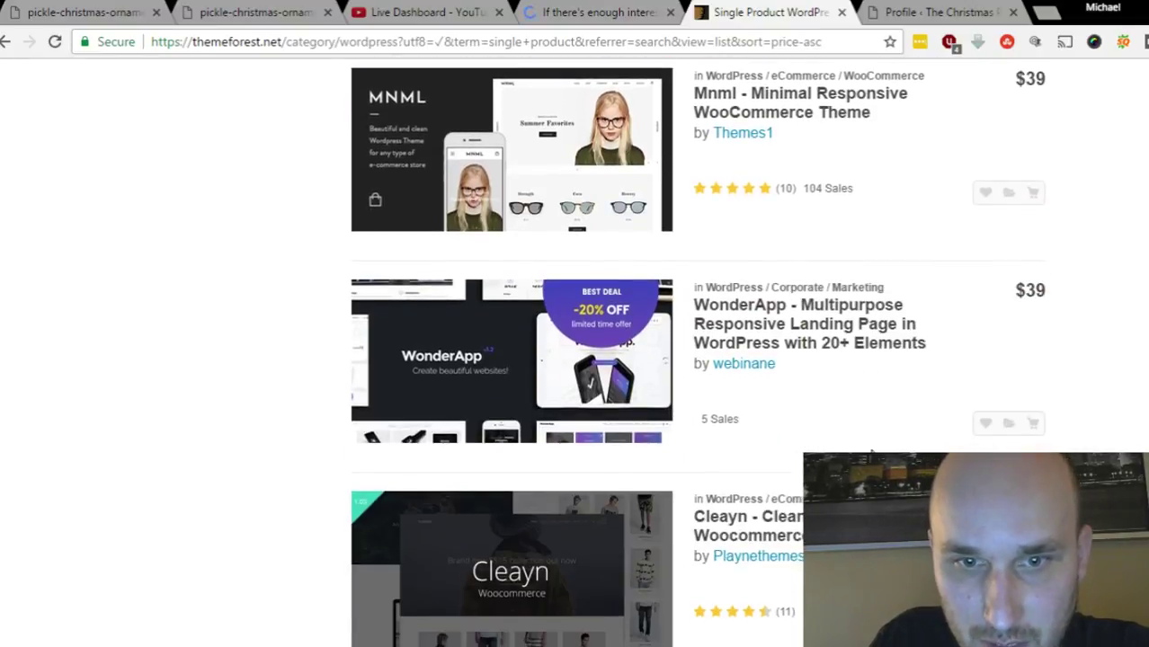
pyautogui.scroll(-12, 870, 454)
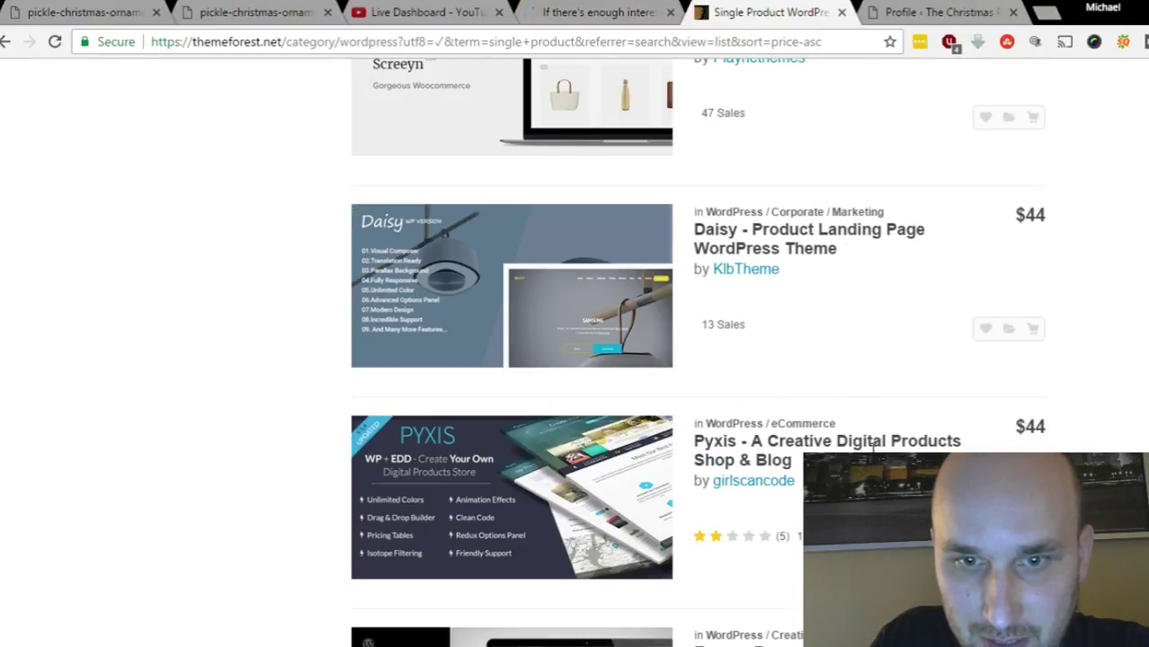
pyautogui.scroll(-10, 872, 449)
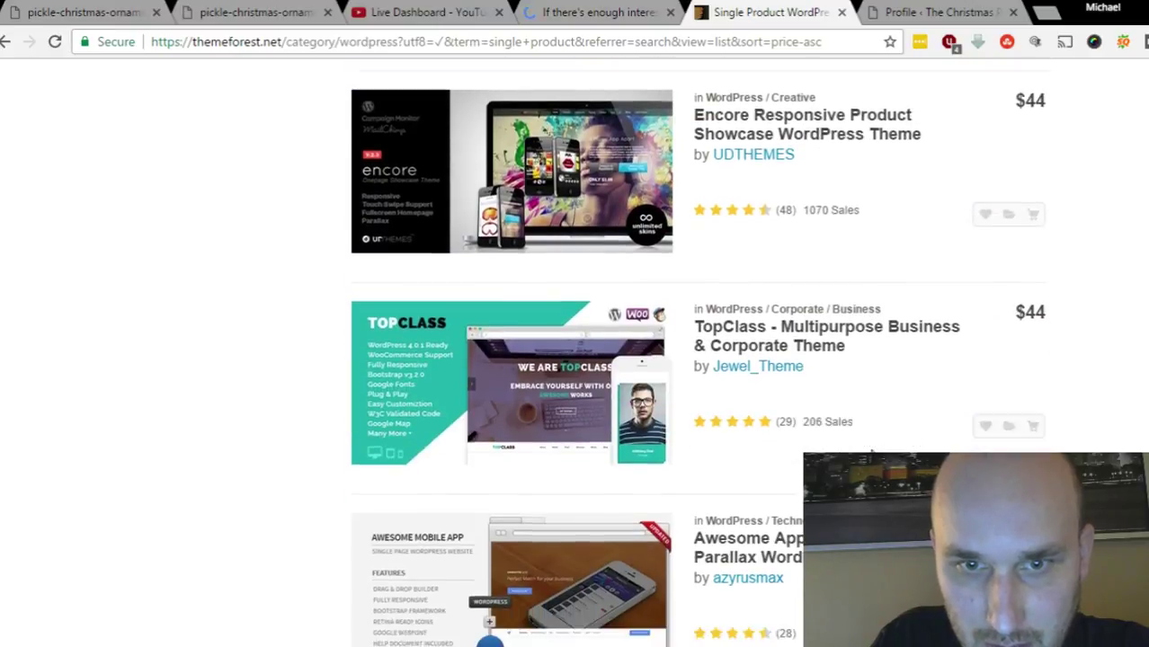
pyautogui.scroll(-10, 870, 454)
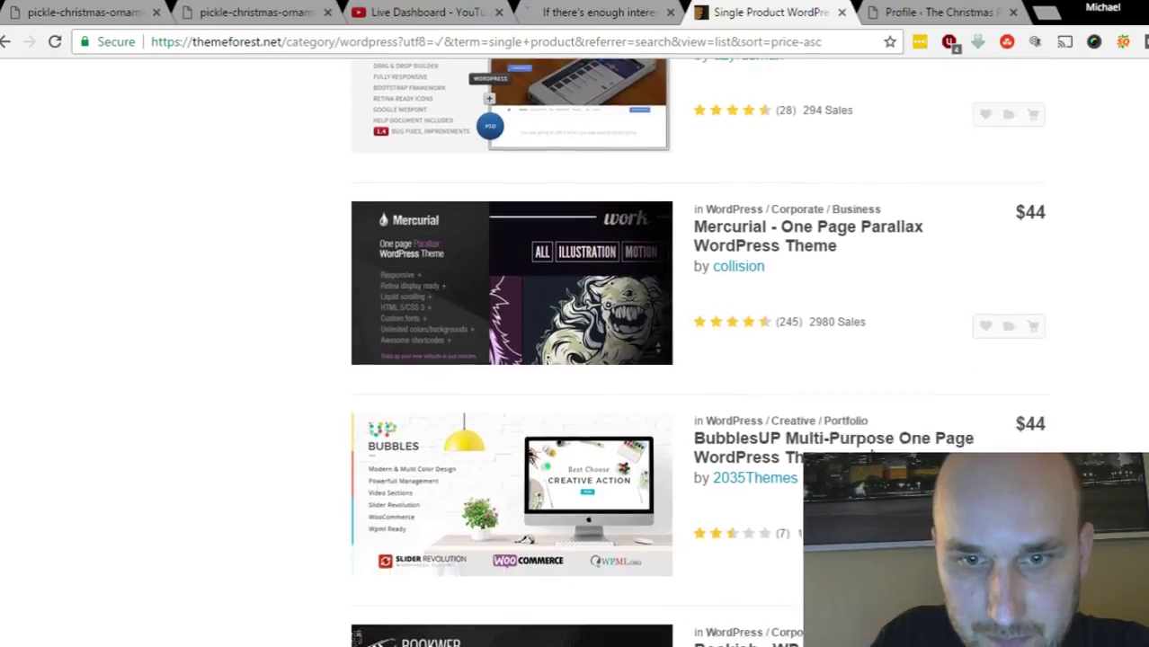
pyautogui.scroll(-13, 870, 453)
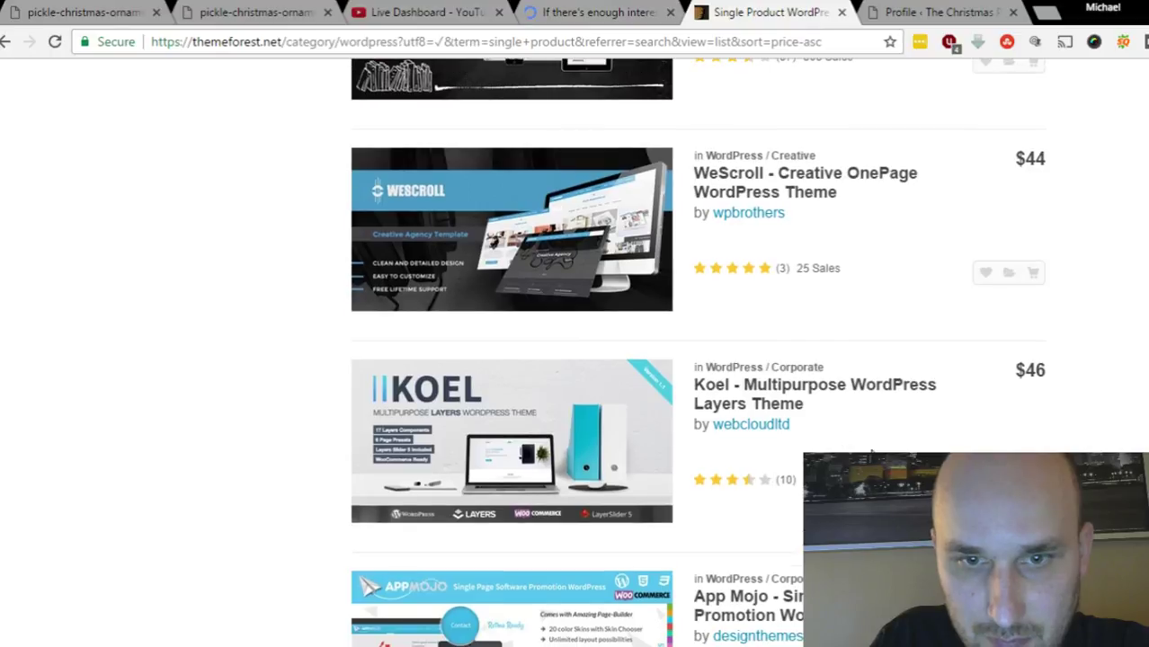
pyautogui.scroll(-6, 870, 454)
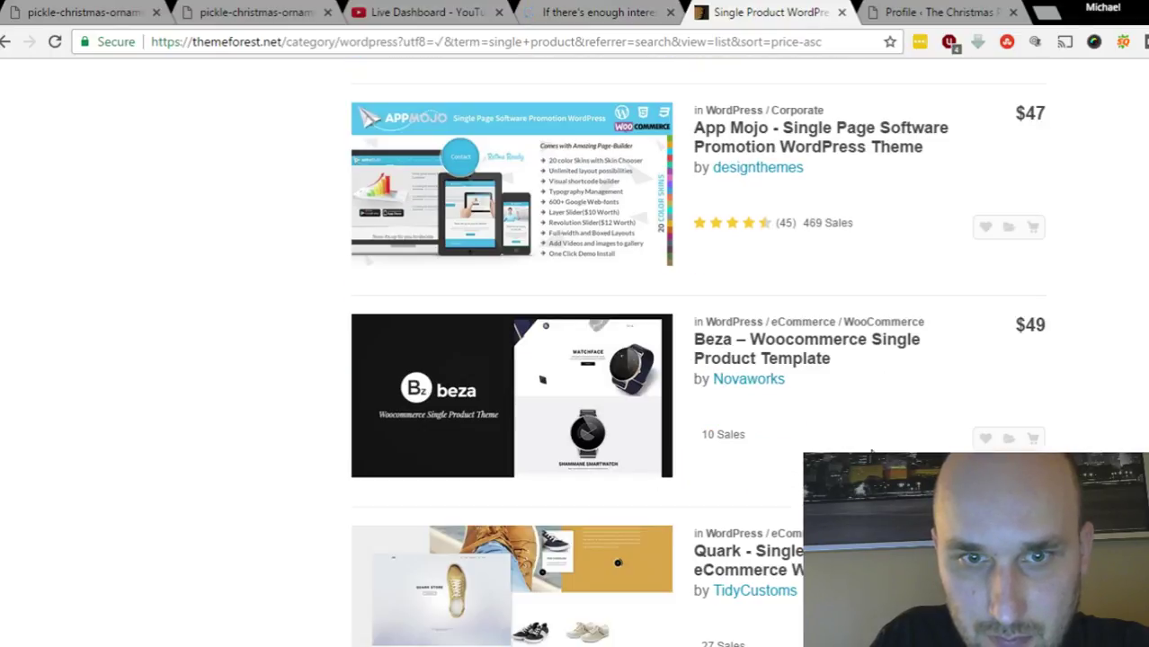
pyautogui.scroll(17, 575, 359)
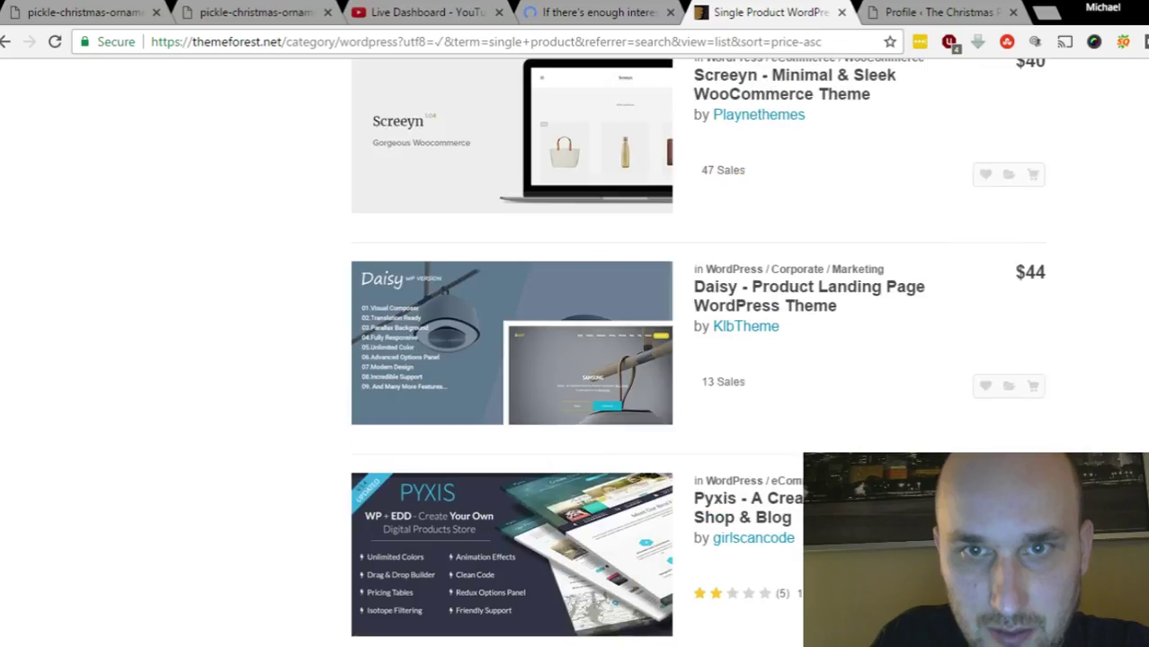
pyautogui.scroll(18, 575, 359)
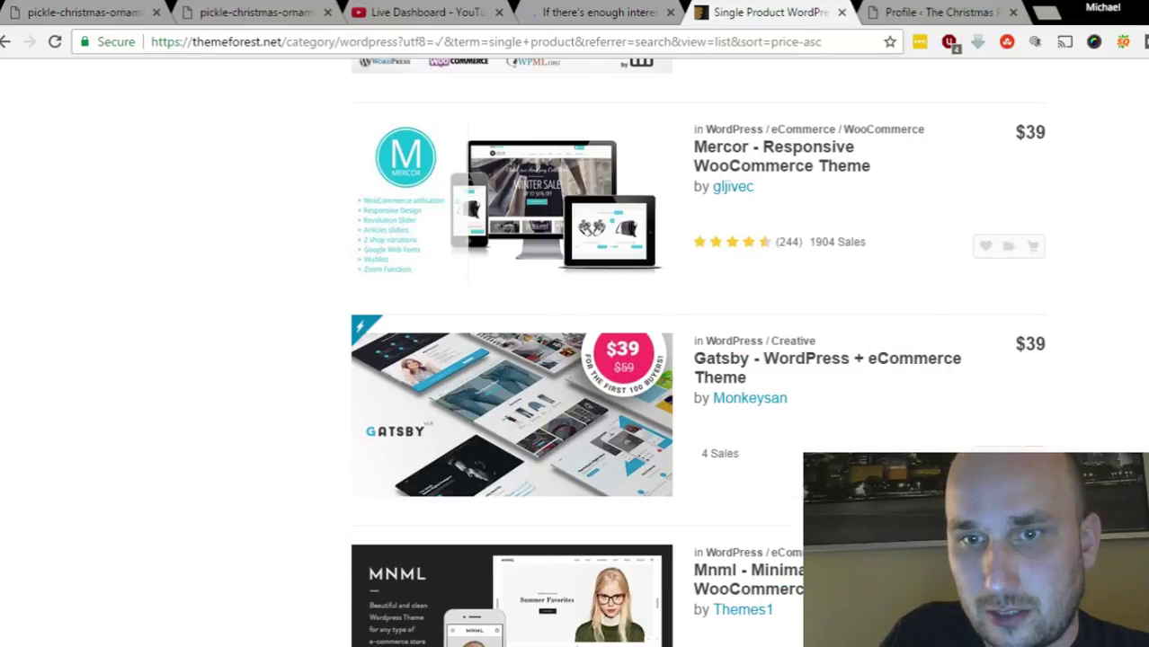
pyautogui.scroll(15, 575, 360)
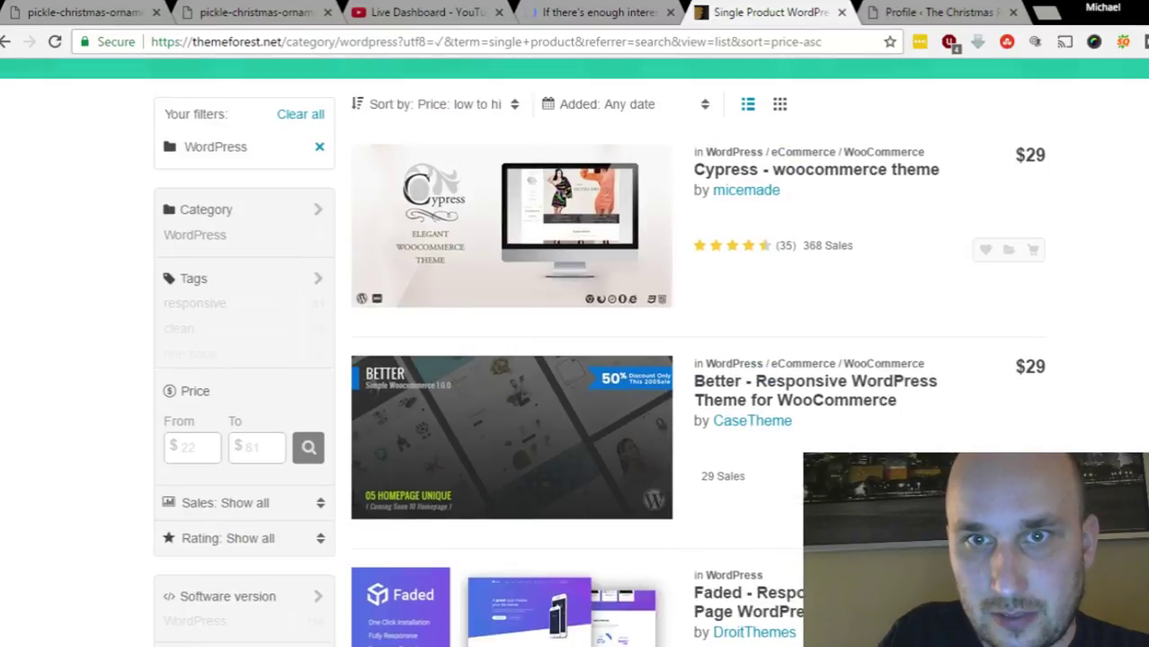
pyautogui.scroll(3, 94, 186)
pyautogui.scroll(-3, 94, 186)
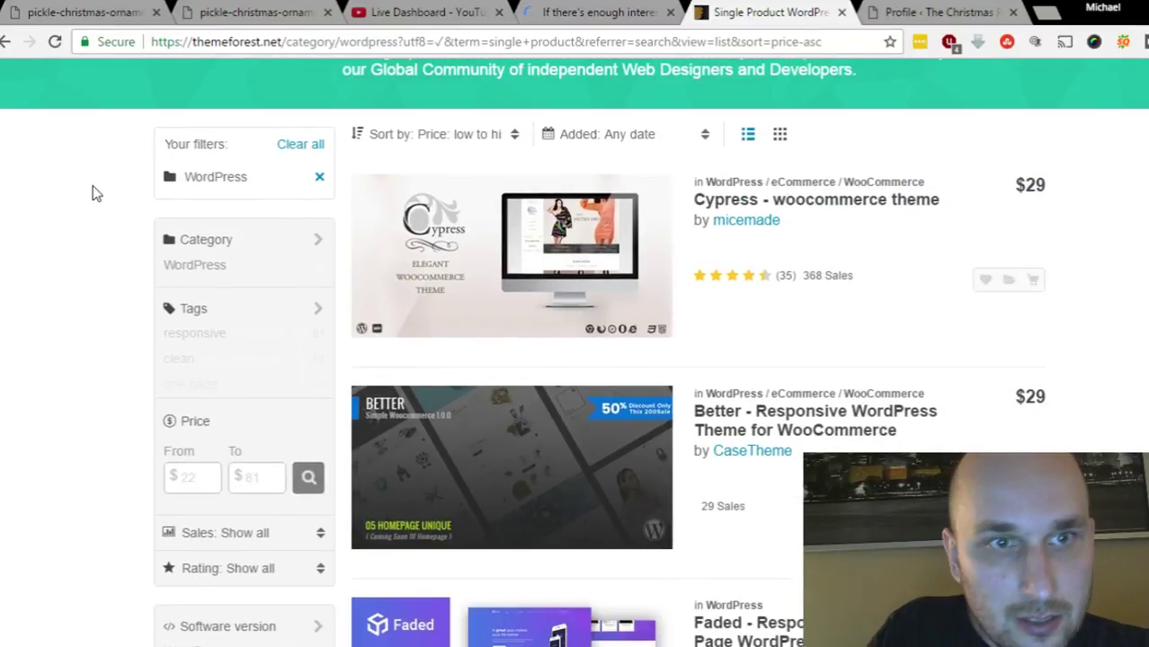
pyautogui.click(6, 42)
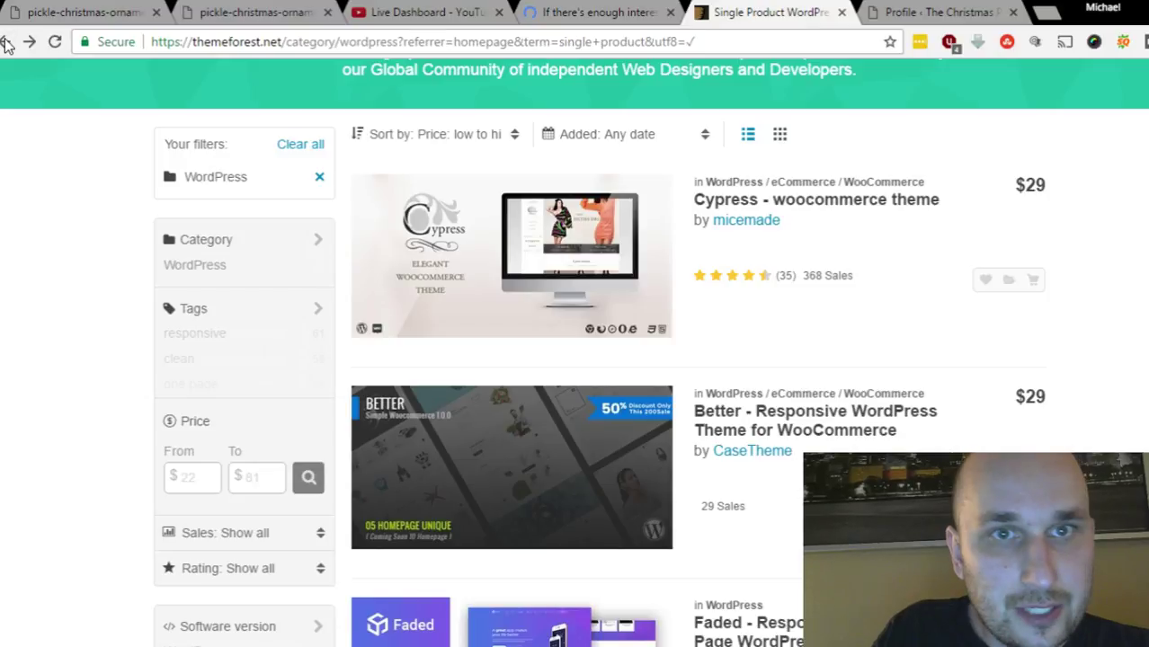
pyautogui.click(461, 9)
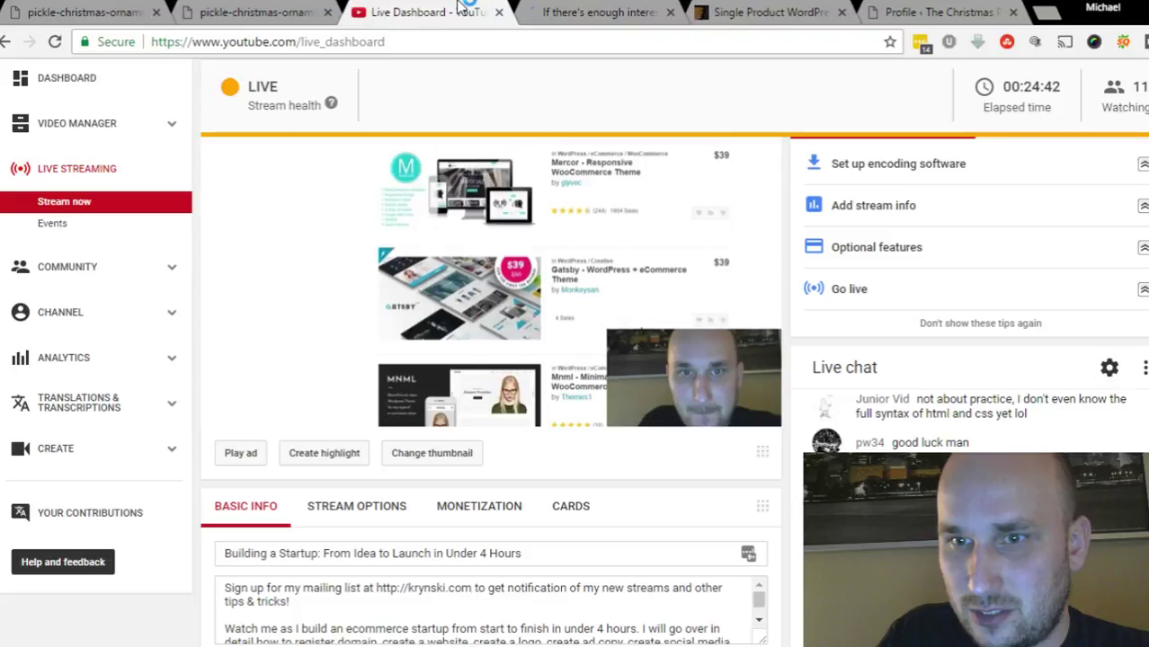
pyautogui.scroll(-2, 661, 103)
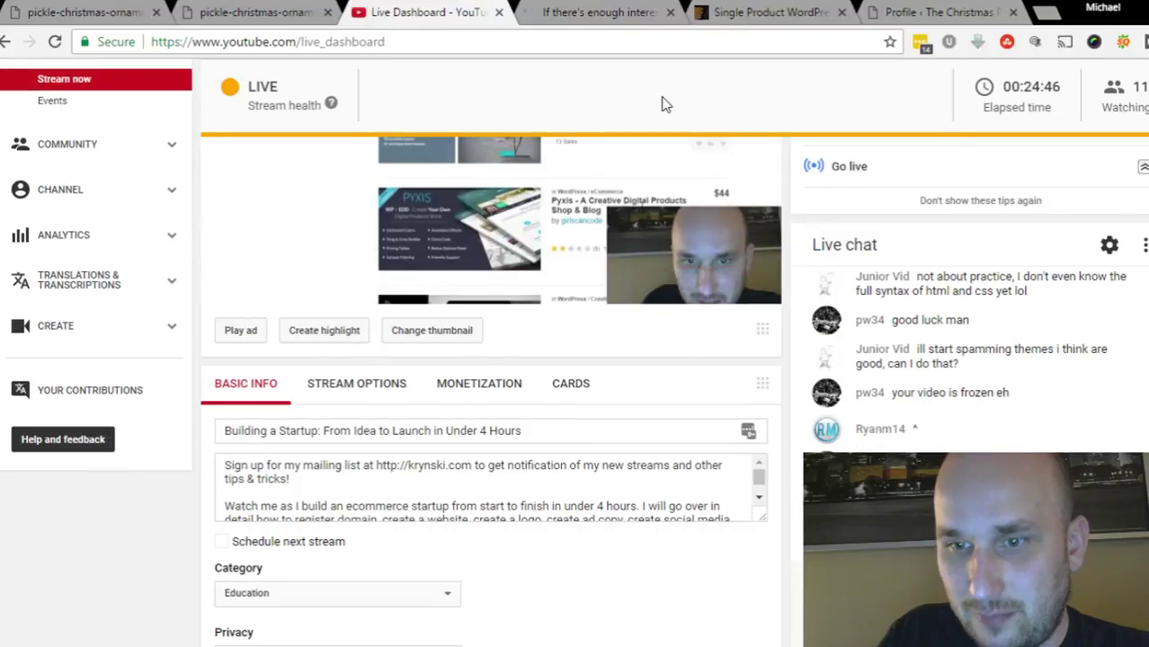
pyautogui.click(609, 8)
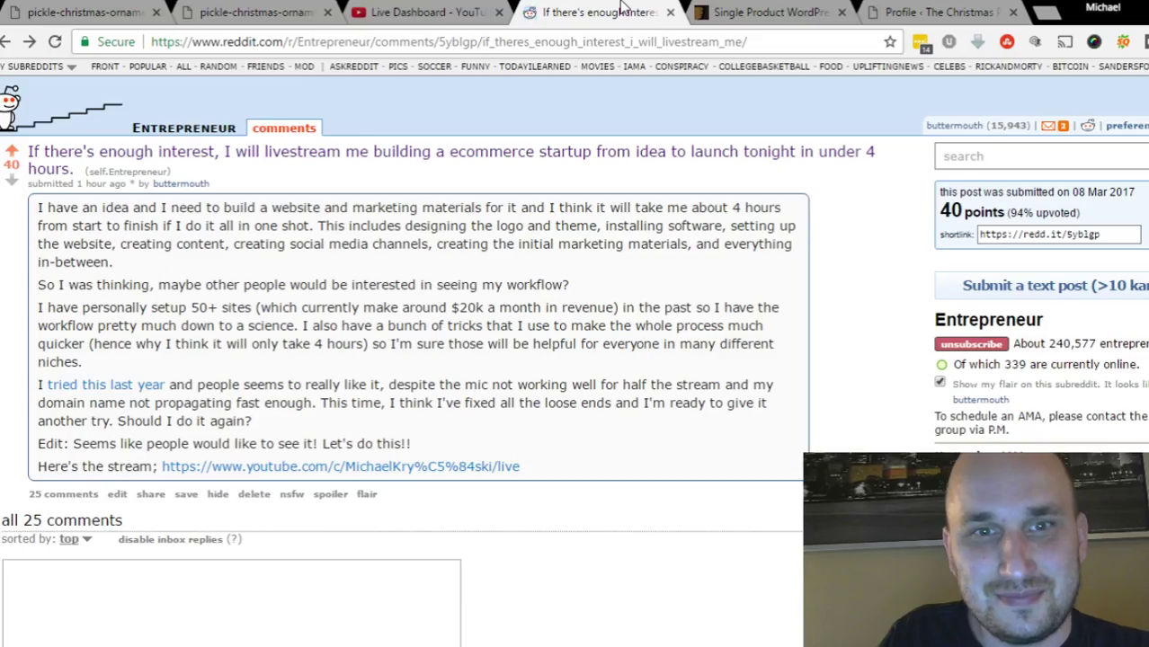
pyautogui.click(768, 11)
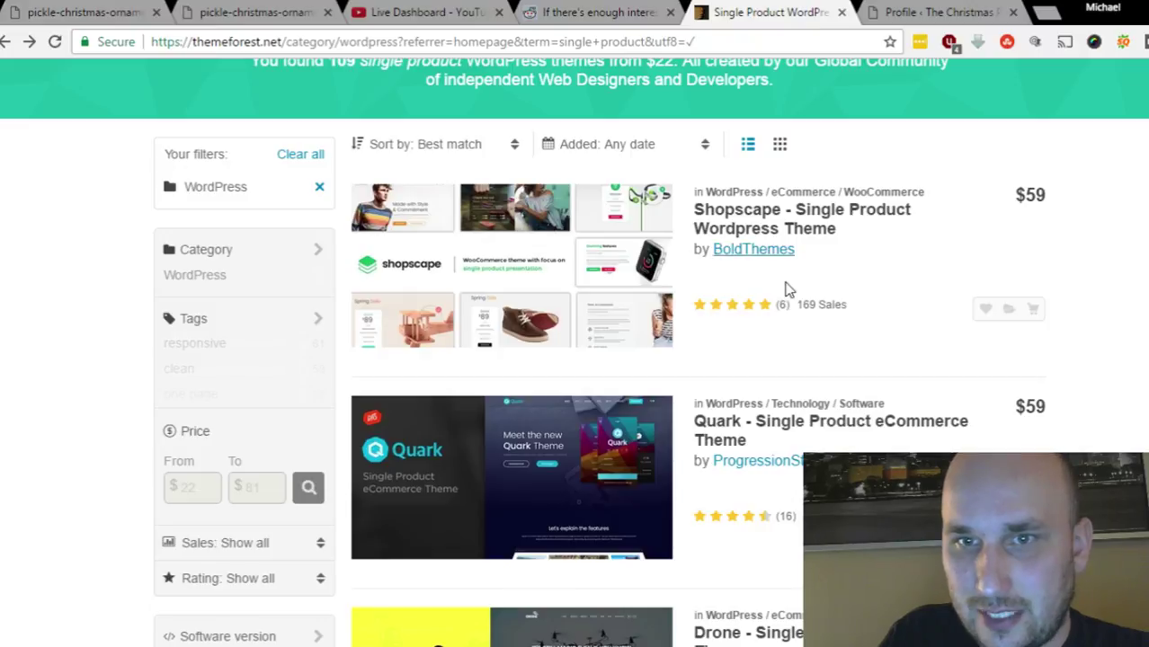
# Add Shopscape with a Regular license to the cart and open the $59 shopping cart
pyautogui.click(1033, 310)
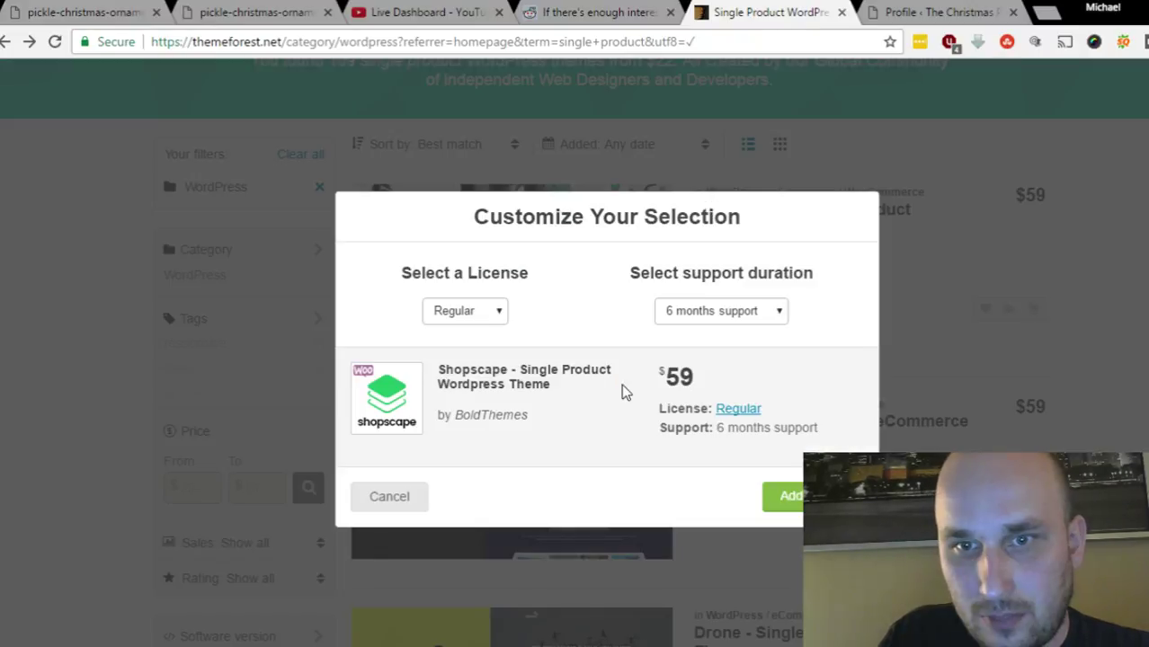
pyautogui.click(791, 499)
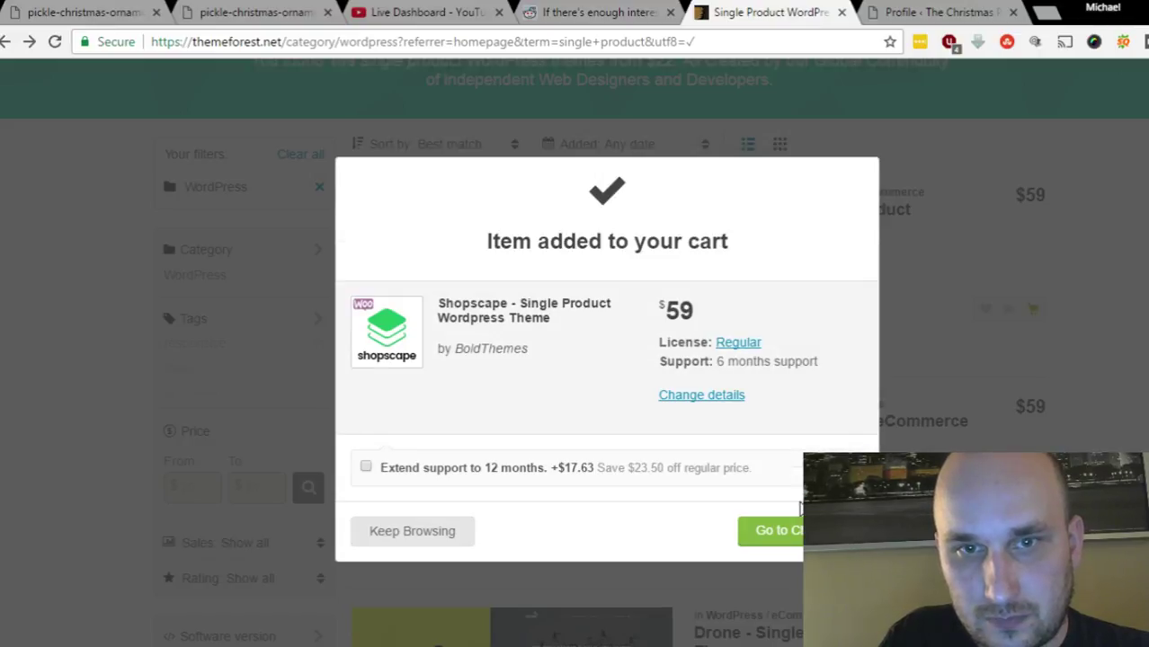
pyautogui.press('Escape')
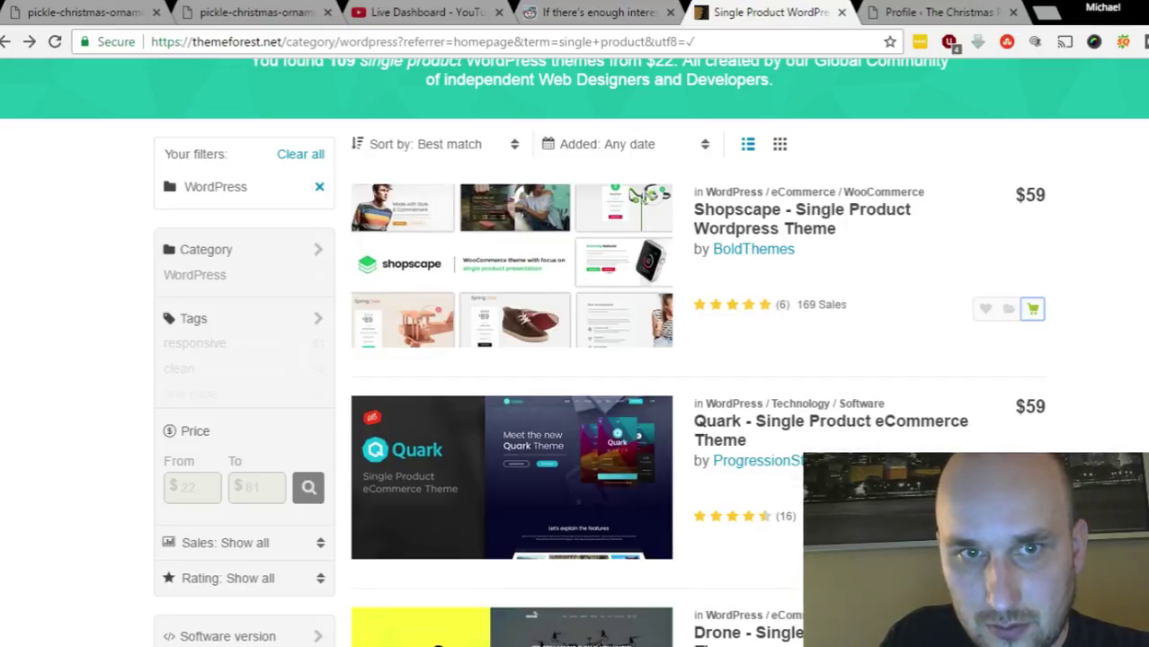
pyautogui.scroll(3, 1103, 141)
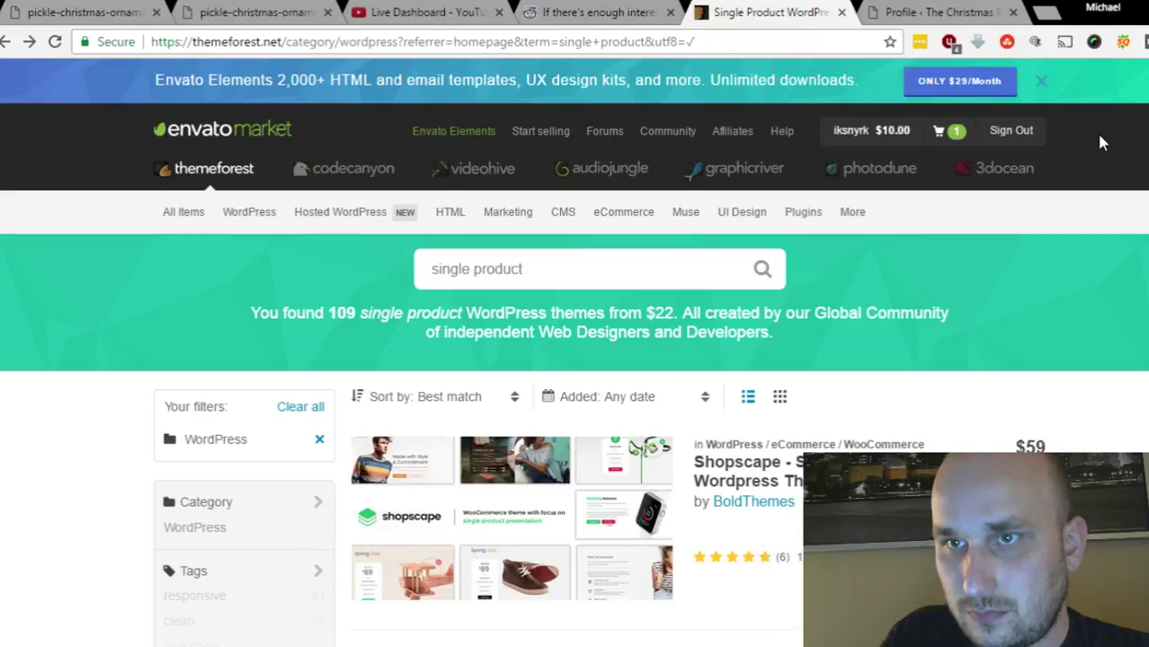
pyautogui.click(945, 132)
pyautogui.moveTo(894, 147)
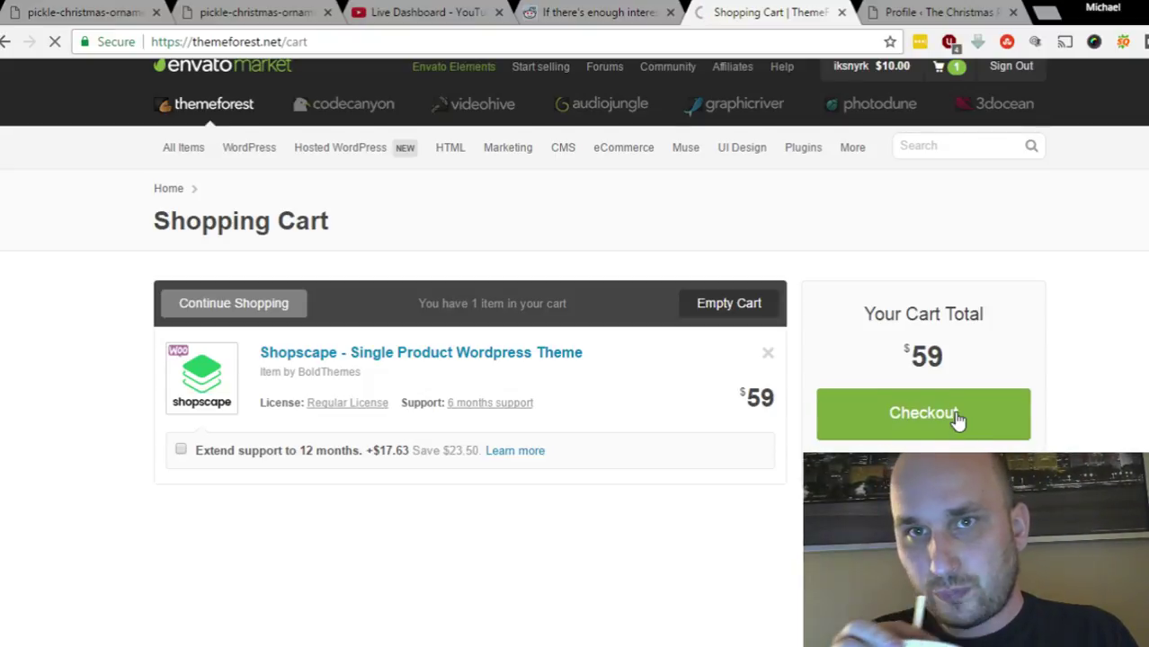
# Start checkout with VISA/Mastercard card payment, clearing test digits from the Card number field
pyautogui.click(957, 419)
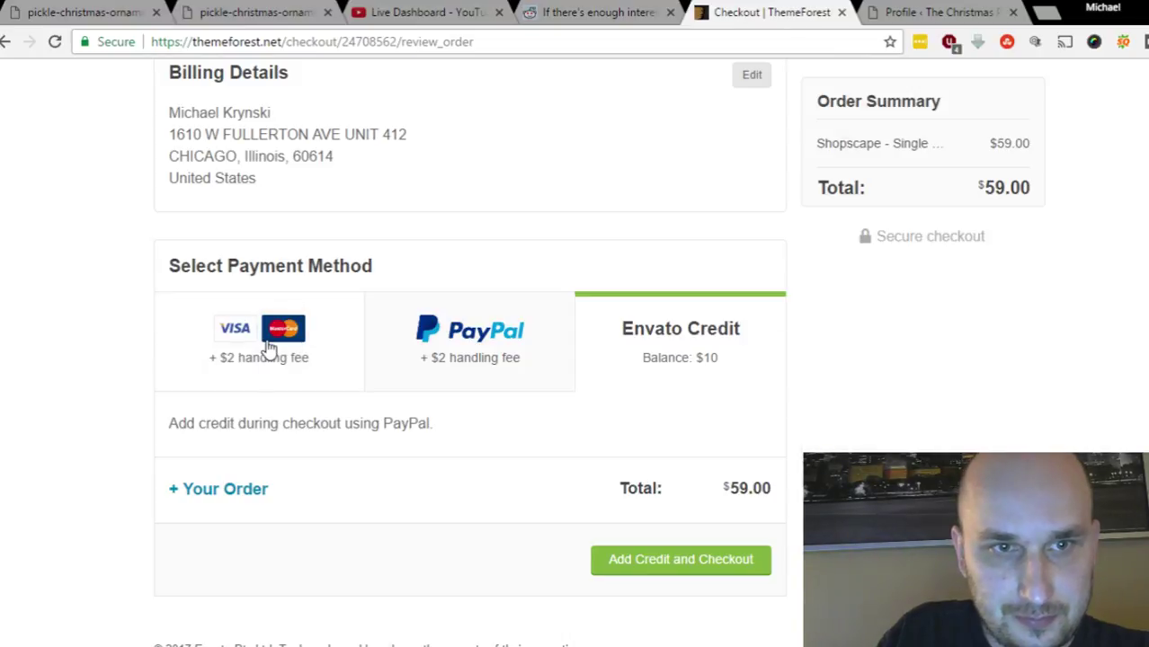
pyautogui.click(266, 340)
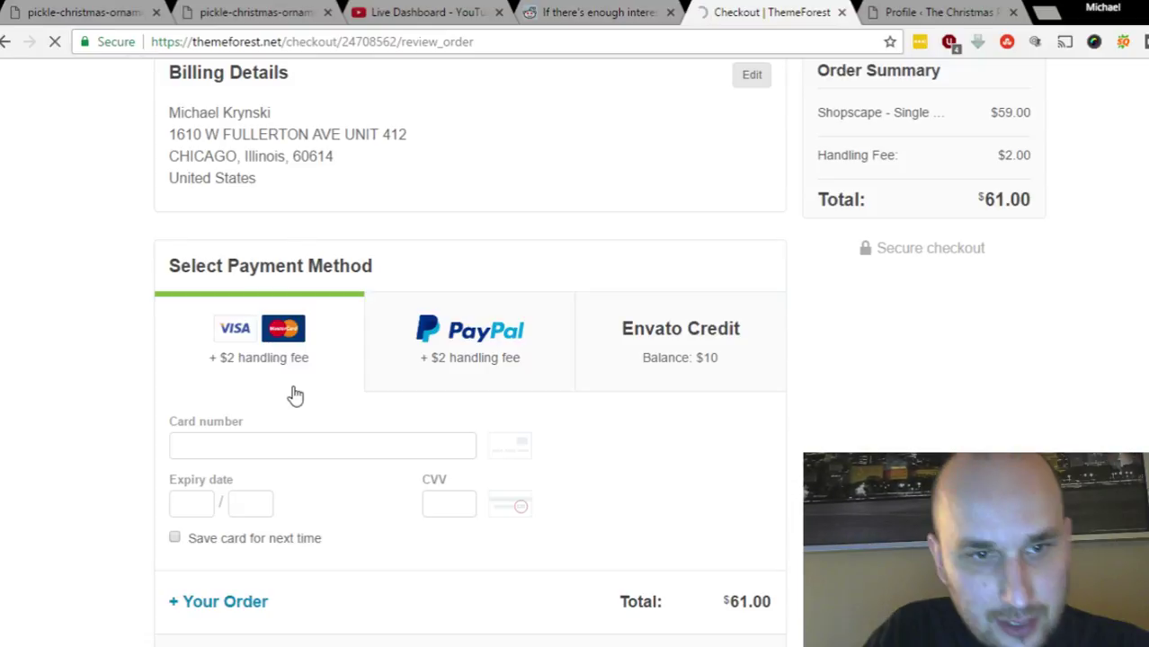
pyautogui.click(303, 445)
pyautogui.write('345345')
pyautogui.press('BackSpace')
pyautogui.press('BackSpace')
pyautogui.press('BackSpace')
pyautogui.press('BackSpace')
pyautogui.press('BackSpace')
pyautogui.press('BackSpace')
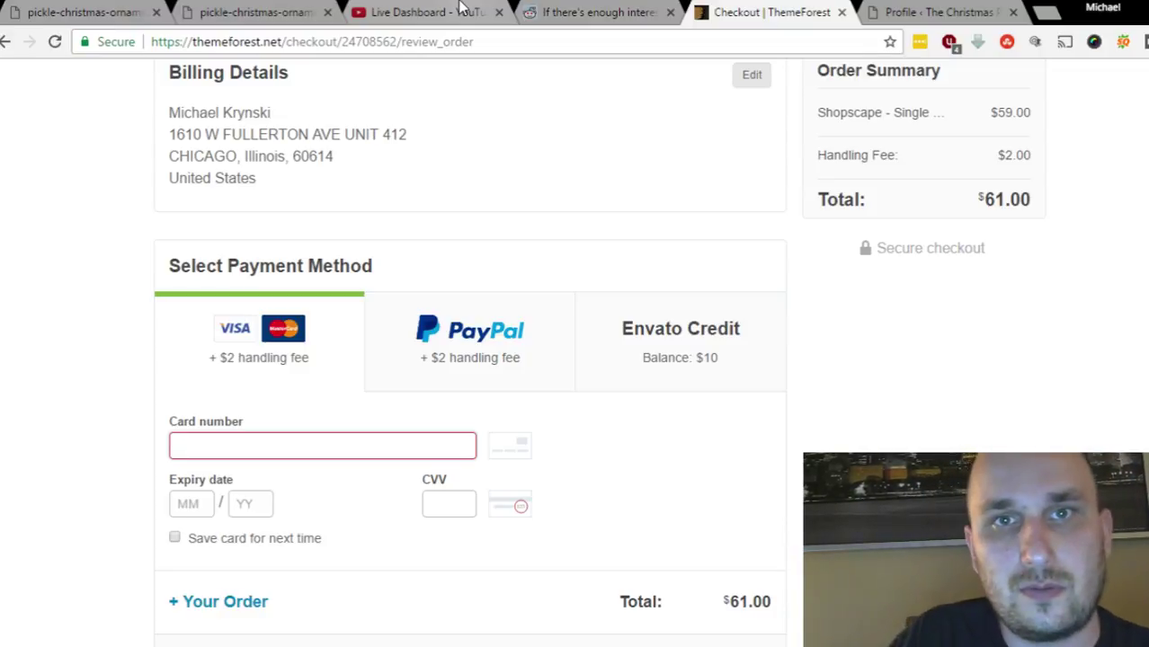
pyautogui.click(413, 9)
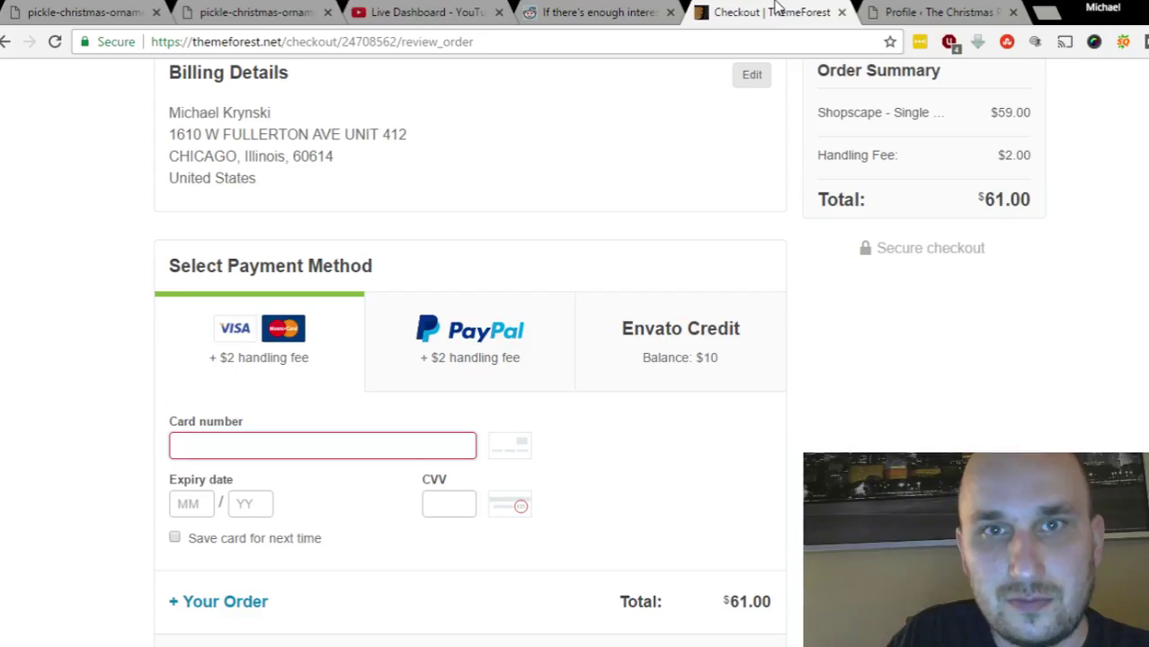
# Flip between the YouTube Live Dashboard and checkout tabs, ending on the ThemeForest checkout
pyautogui.click(415, 10)
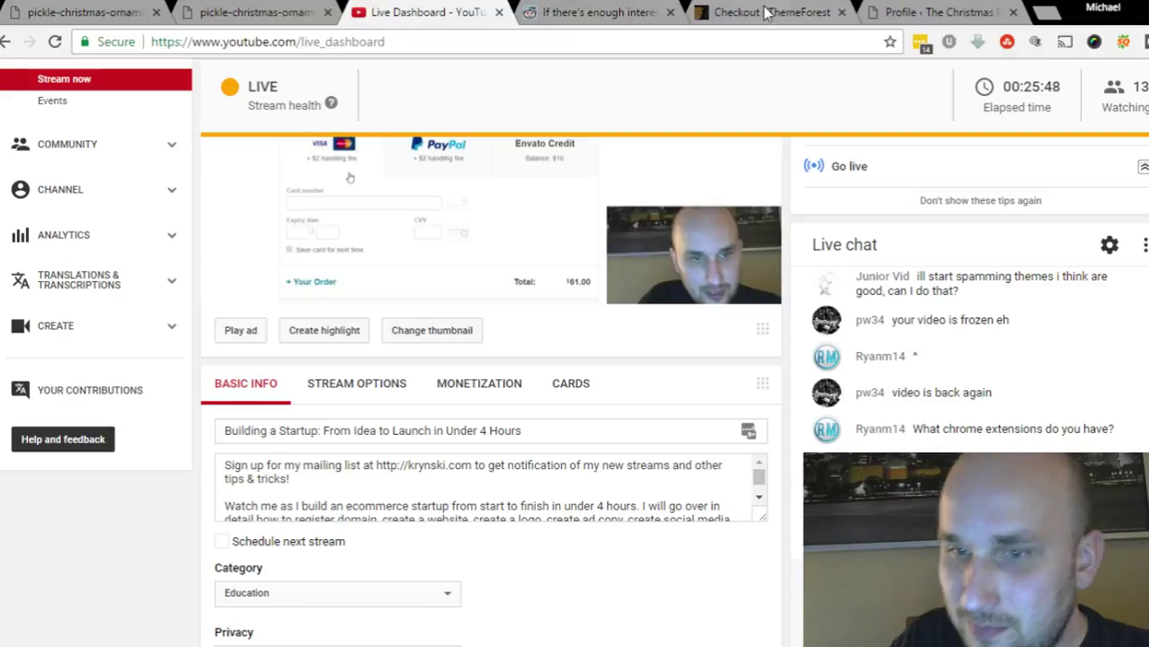
pyautogui.click(744, 11)
pyautogui.click(446, 11)
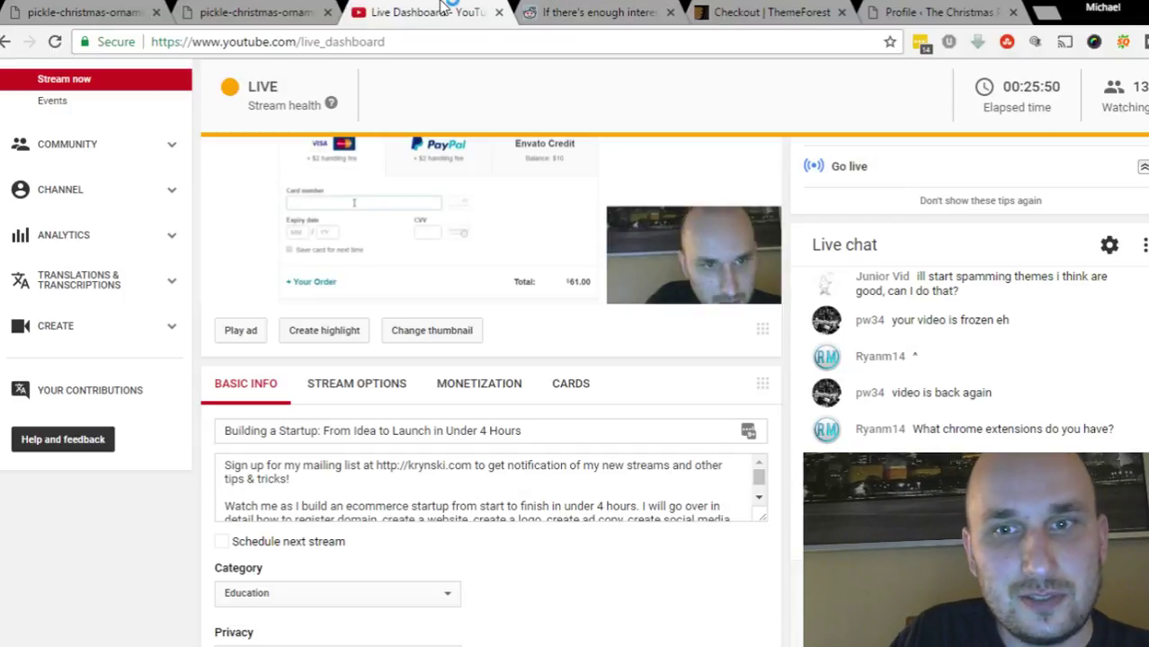
pyautogui.click(760, 11)
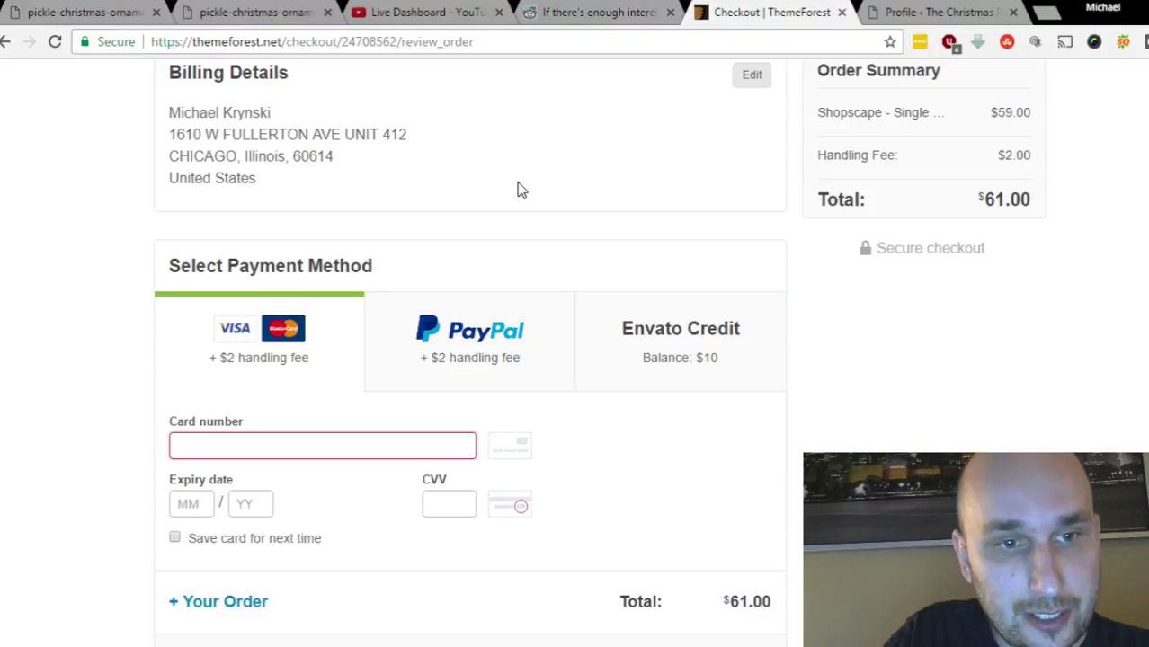
# Enter the payment details off-screen and submit, reaching Shopscape's 'Payment complete' confirmation
pyautogui.scroll(-2, 522, 179)
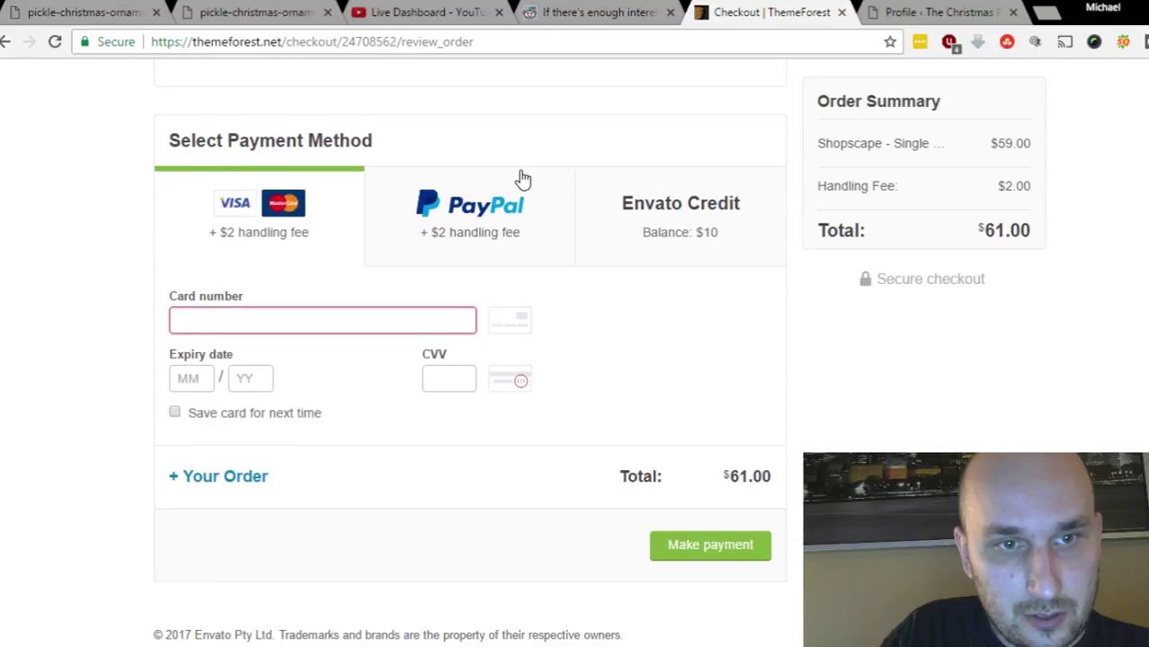
pyautogui.scroll(-1, 523, 180)
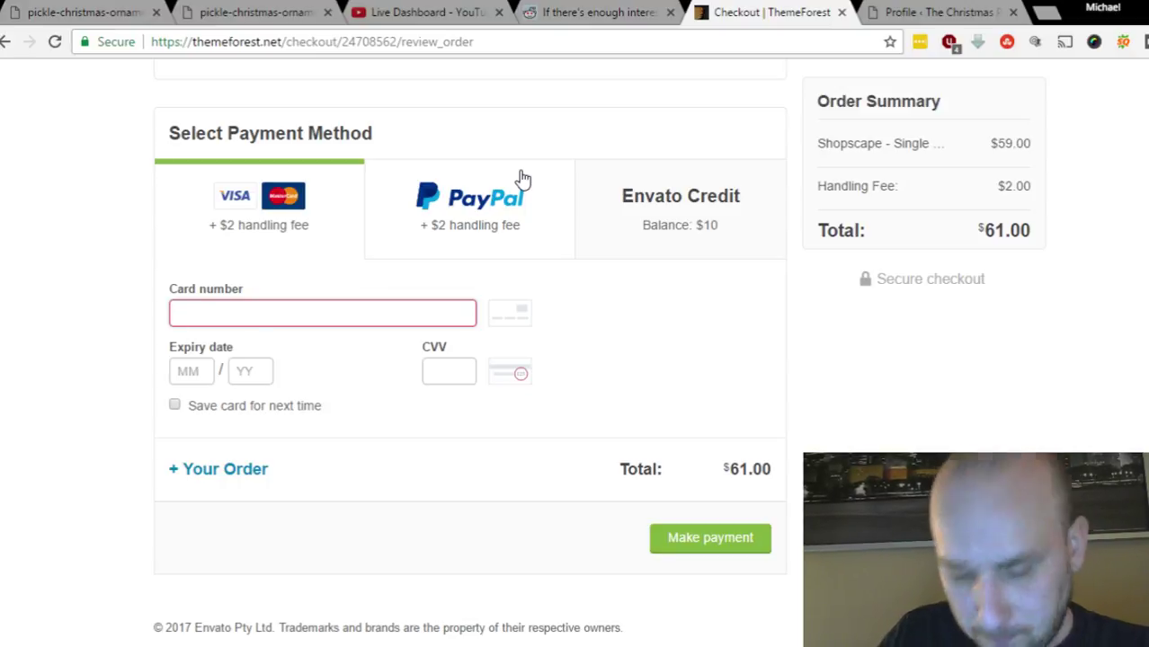
pyautogui.click(409, 12)
pyautogui.hotkey('ctrl', '5')
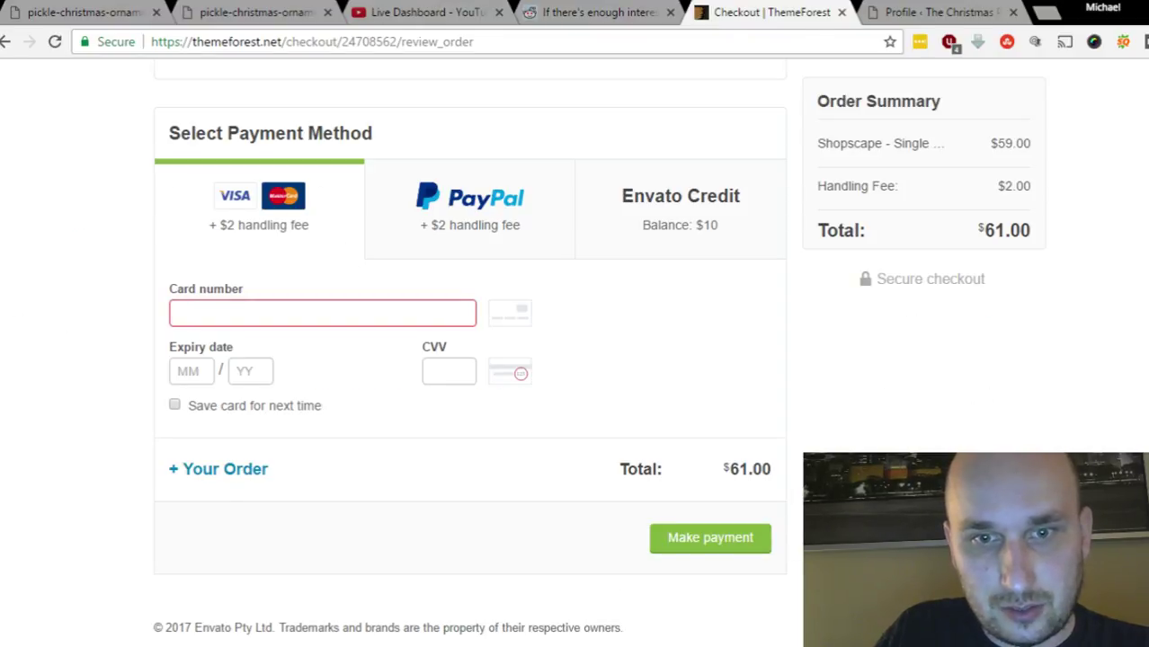
pyautogui.hotkey('alt', 'Tab')
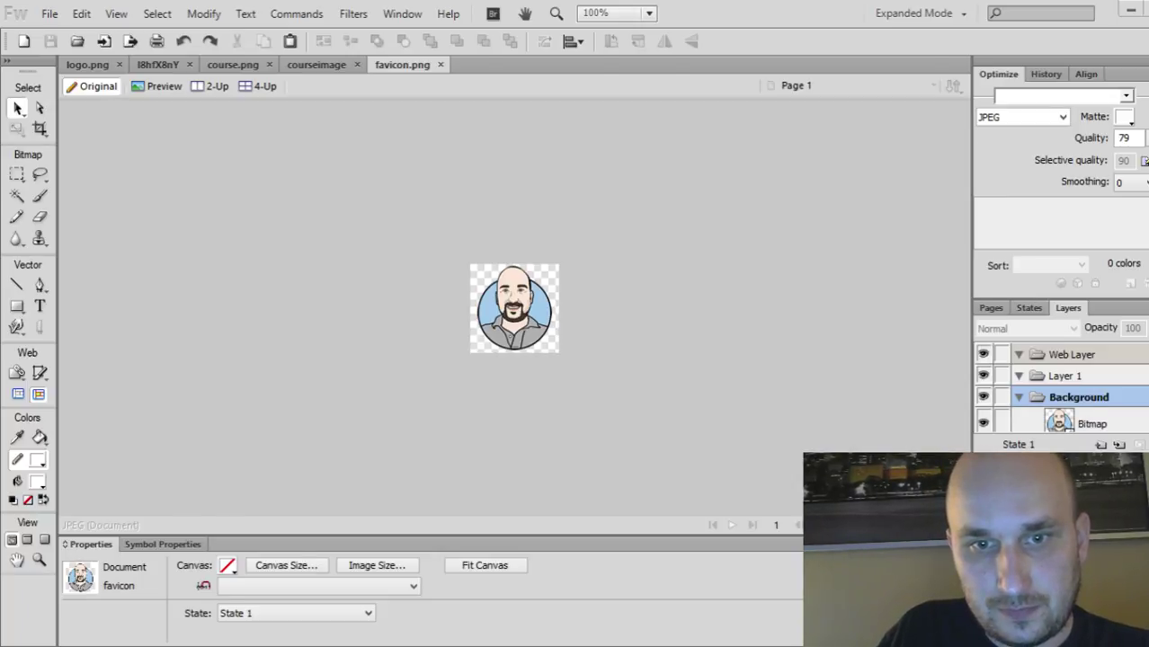
pyautogui.hotkey('alt', 'Tab')
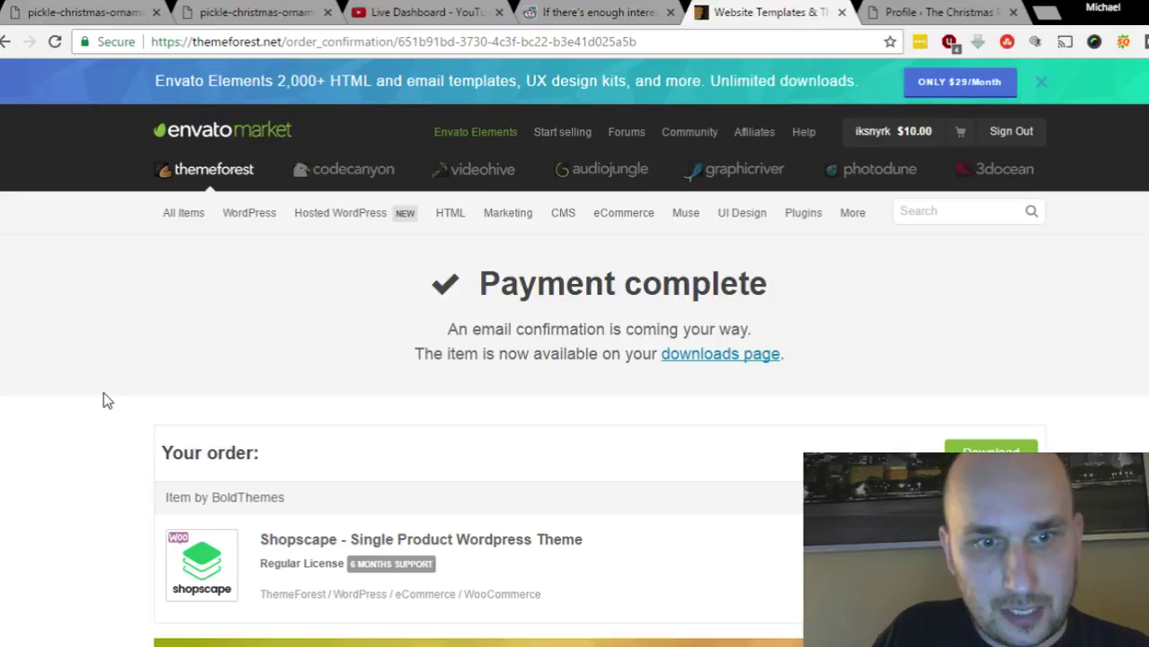
pyautogui.scroll(-2, 103, 401)
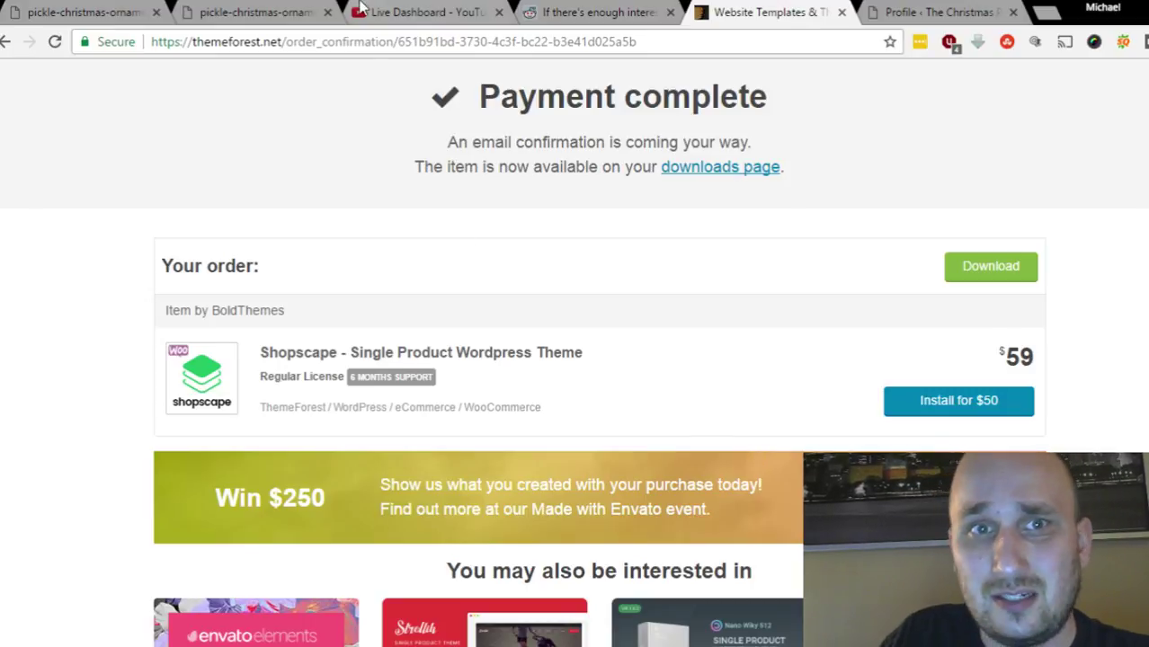
# Download the purchased Shopscape theme zip from the ThemeForest payment confirmation page
pyautogui.click(360, 10)
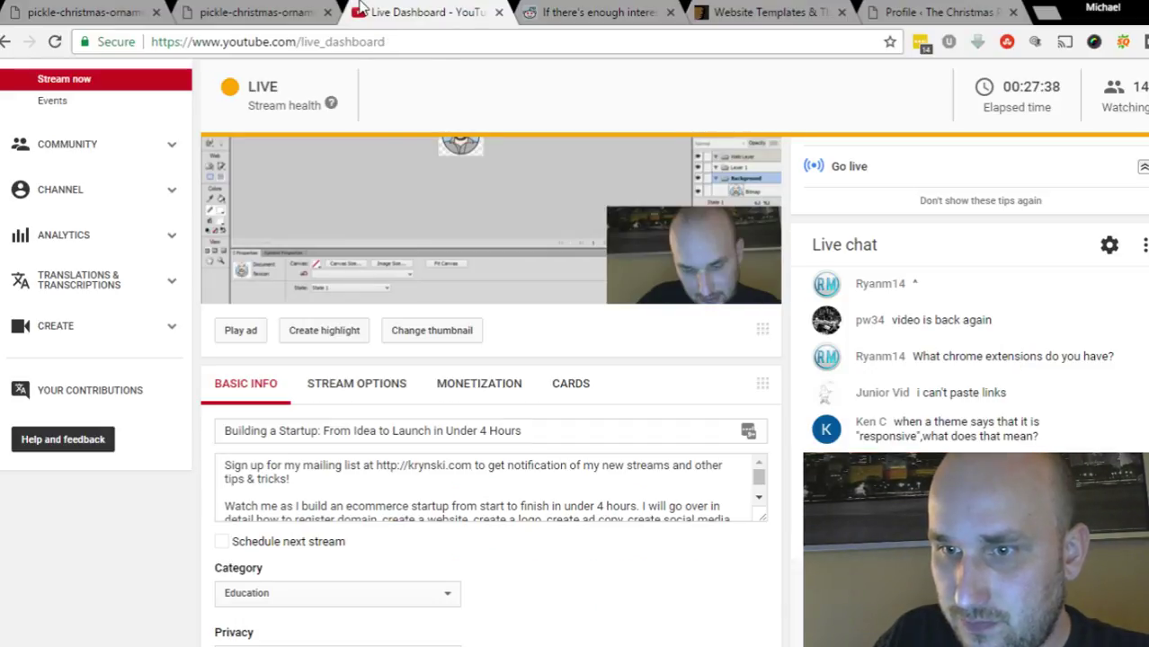
pyautogui.click(797, 11)
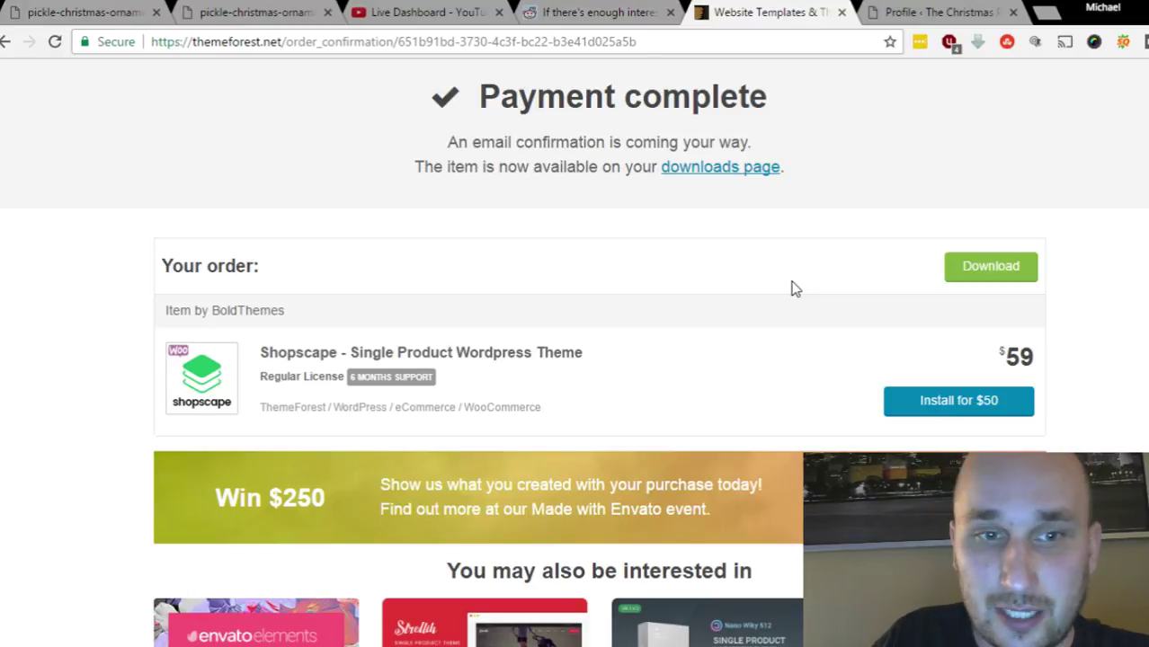
pyautogui.click(992, 269)
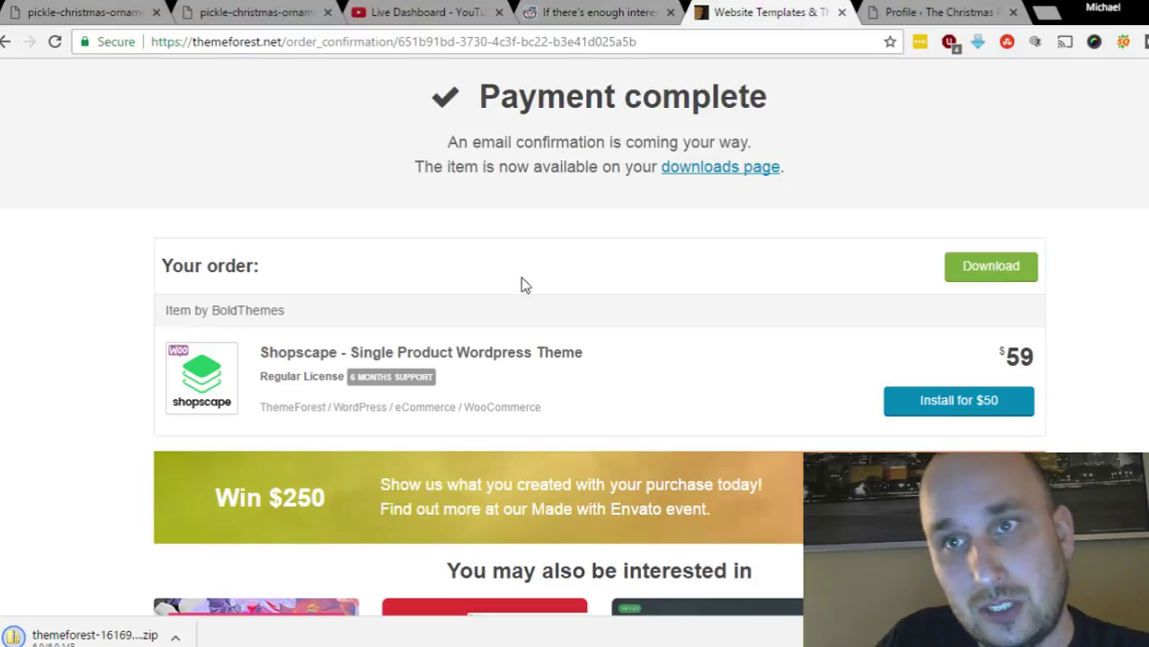
# Show the Christmas Pickle WordPress Appearance > Themes page, then switch to the YouTube Live Dashboard
pyautogui.click(978, 9)
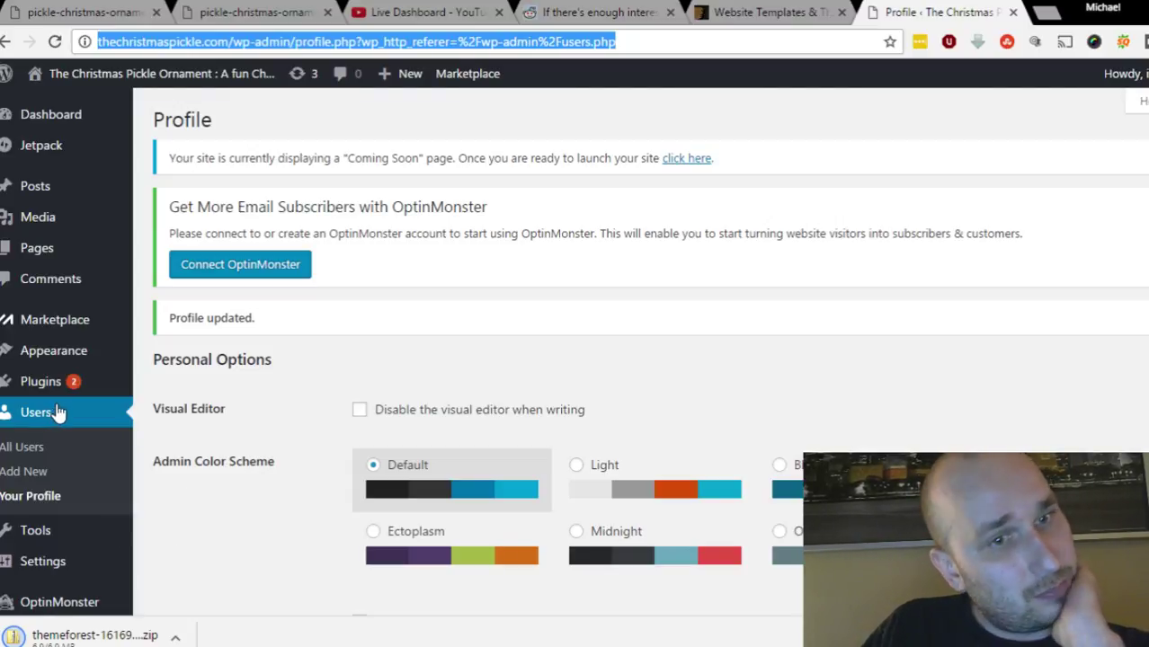
pyautogui.moveTo(79, 359)
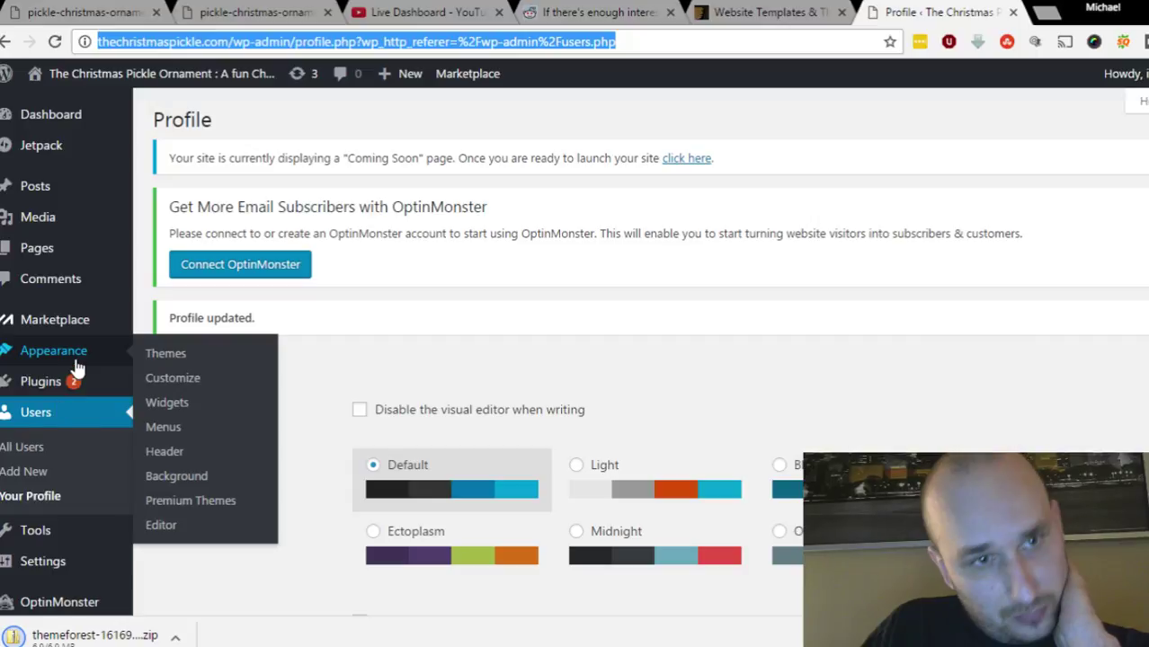
pyautogui.click(180, 354)
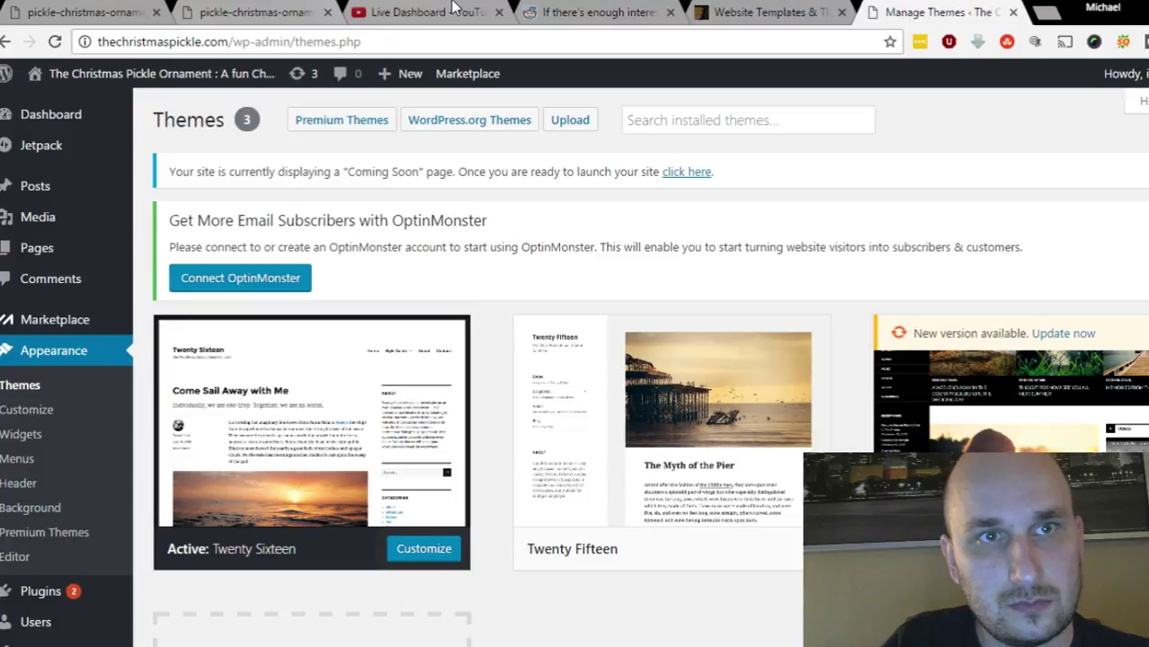
pyautogui.click(455, 11)
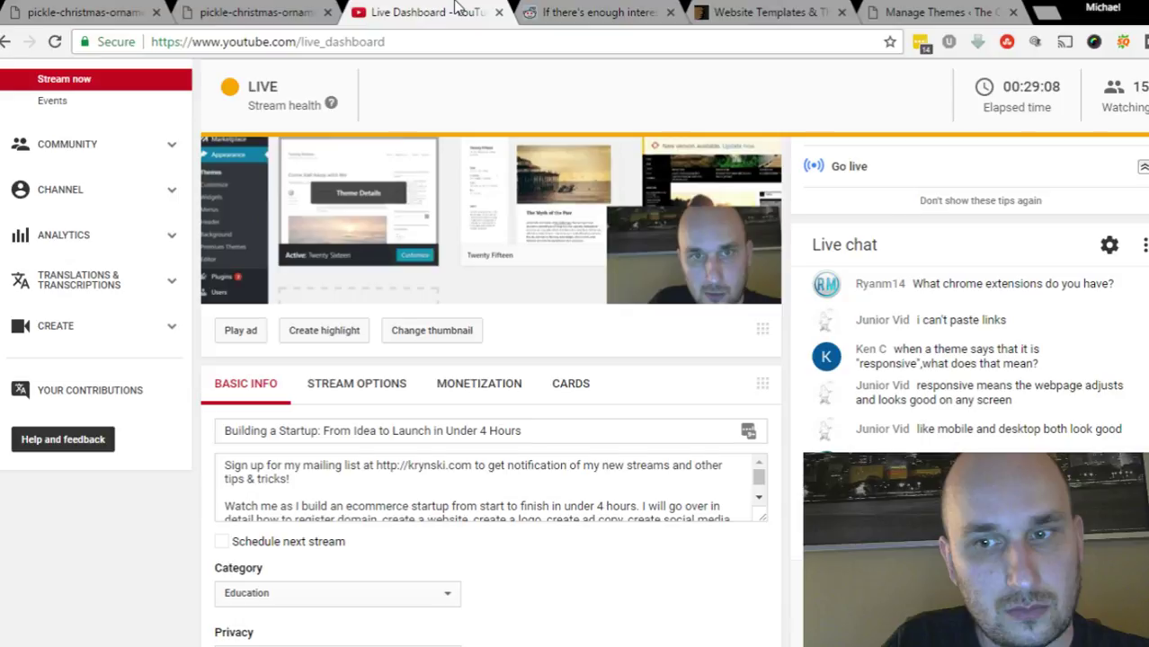
# Check the ThemeForest Shopscape payment confirmation, then view the Reddit livestream announcement post
pyautogui.click(765, 11)
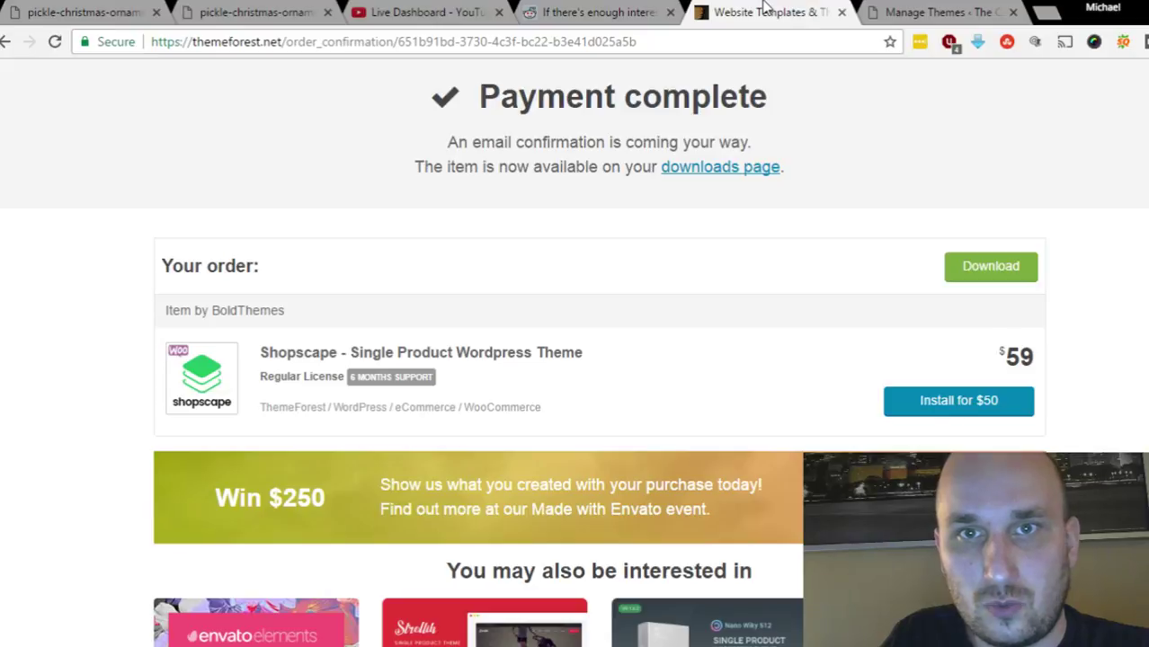
pyautogui.click(593, 9)
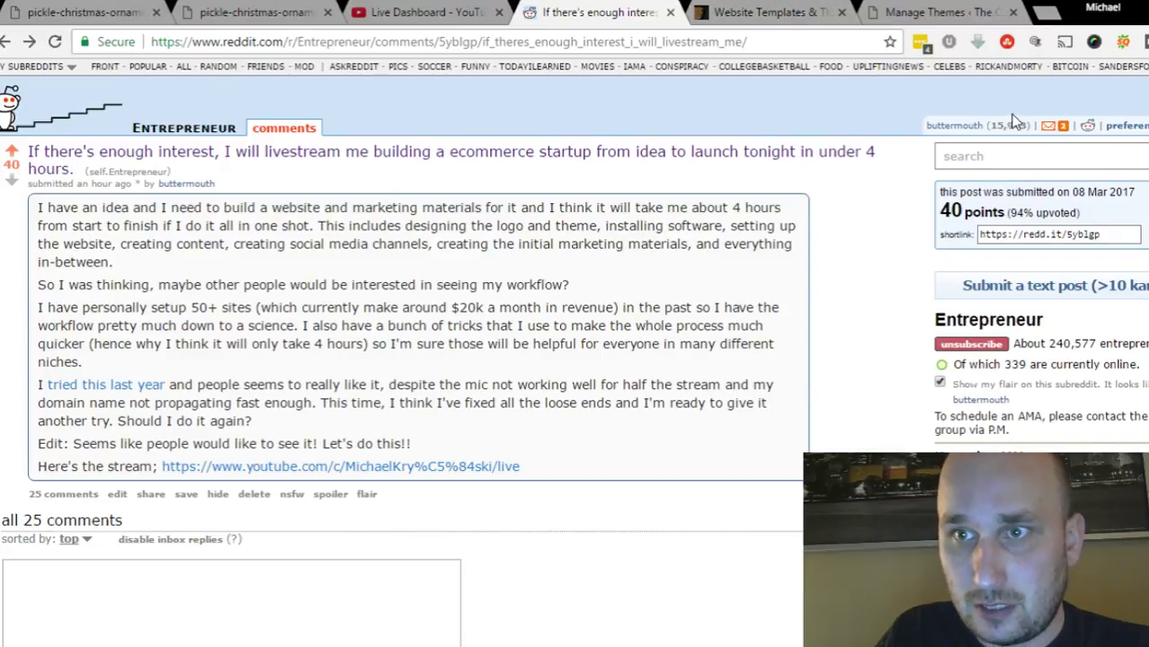
# Read the Reddit inbox, open the suggested theme demo in a new tab, and return to WordPress Themes
pyautogui.click(1047, 128)
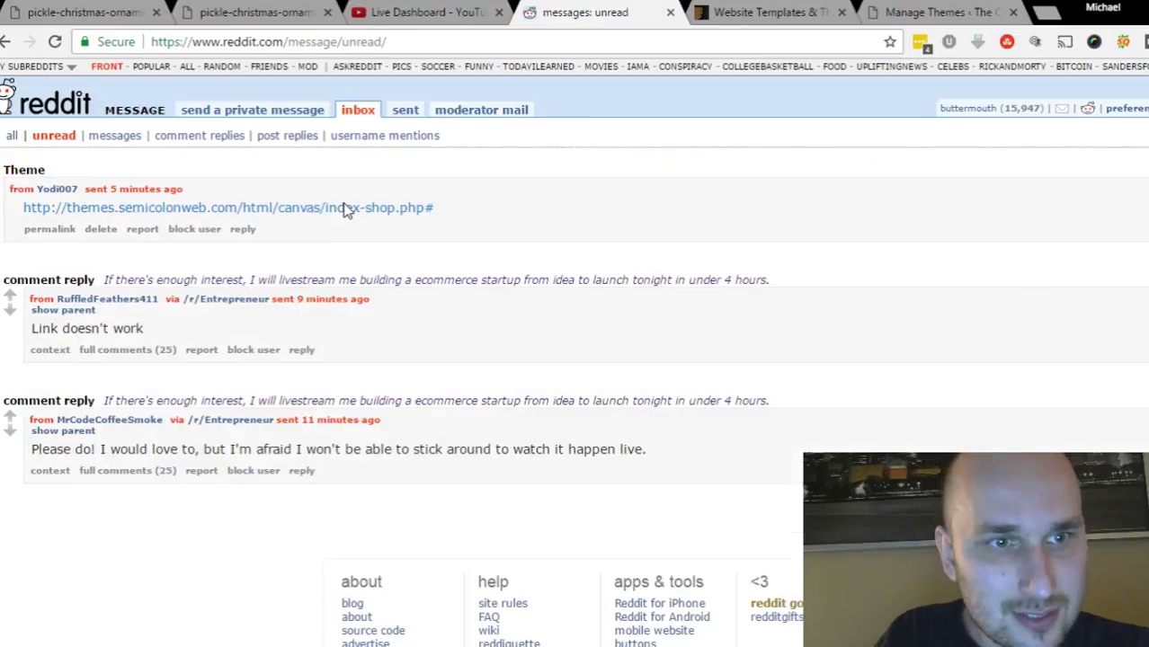
pyautogui.middleClick(396, 214)
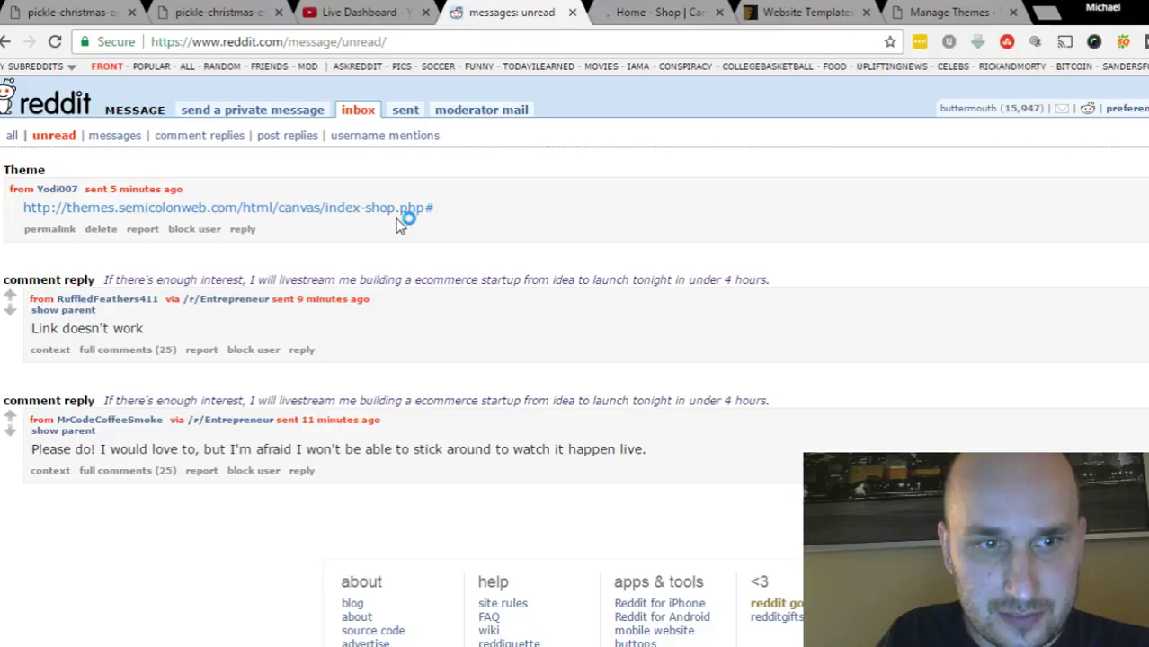
pyautogui.click(948, 11)
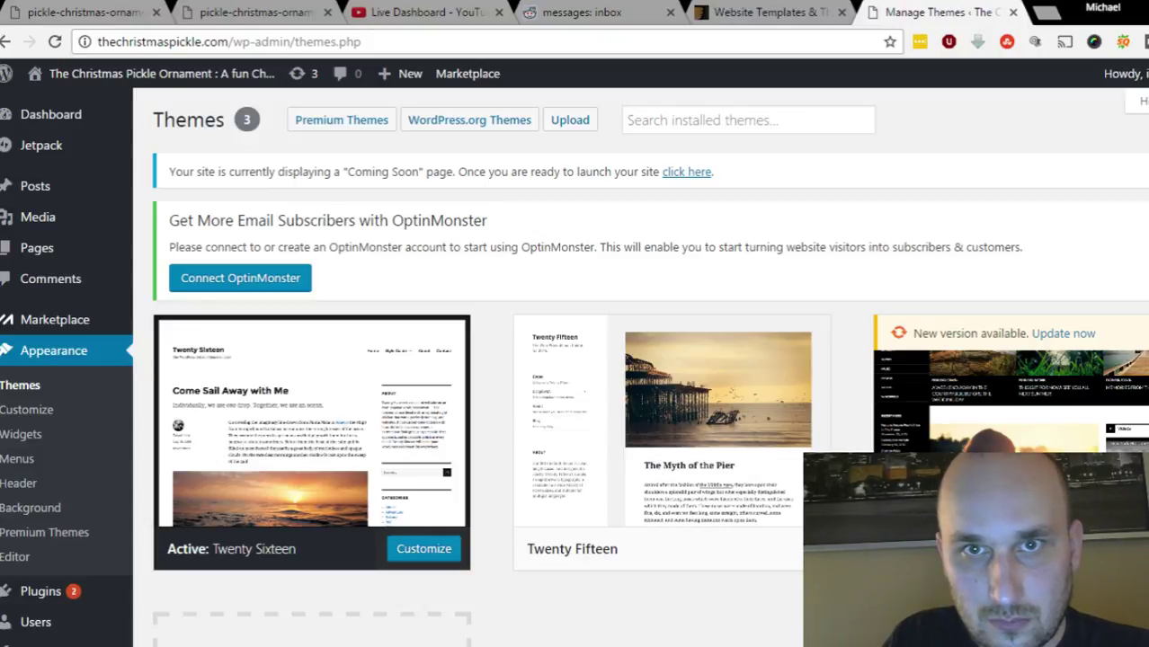
# Browse the extracted shopscape folder and open the shopscape-child folder in File Explorer
pyautogui.hotkey('alt', 'Tab')
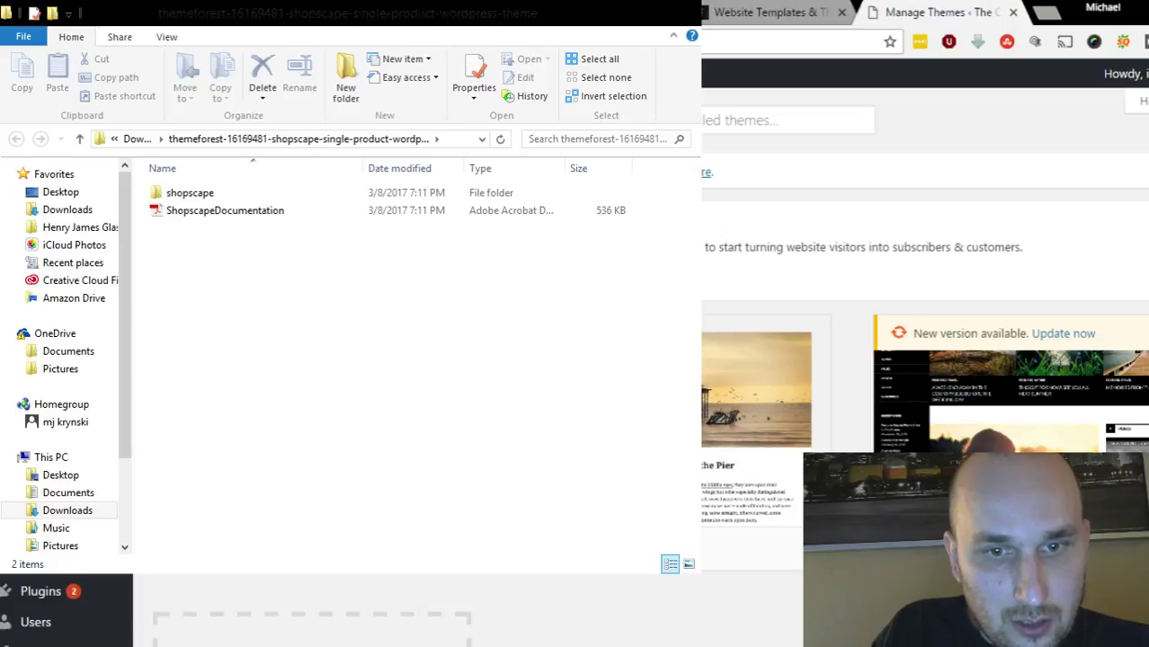
pyautogui.doubleClick(185, 193)
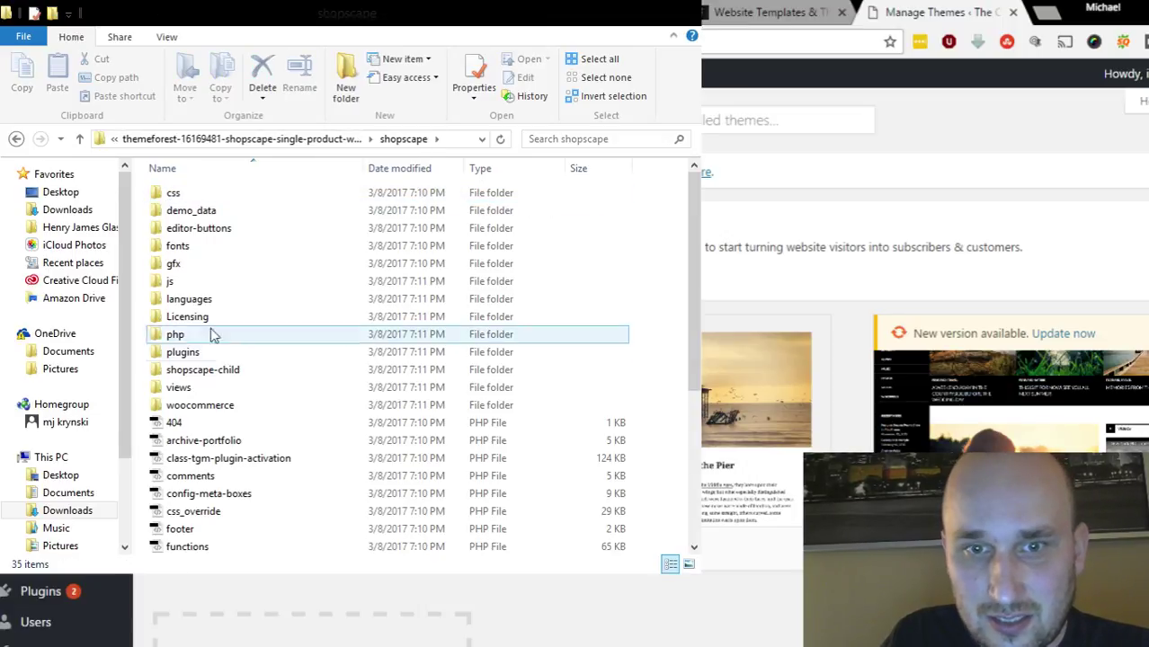
pyautogui.scroll(-5, 225, 357)
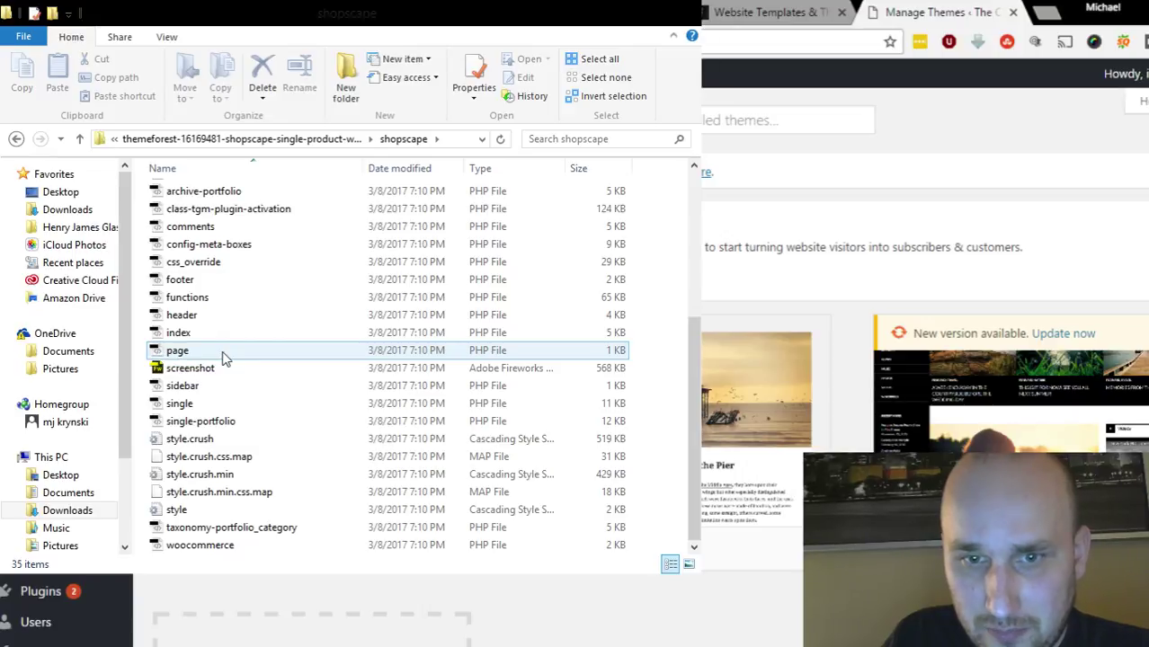
pyautogui.scroll(5, 225, 357)
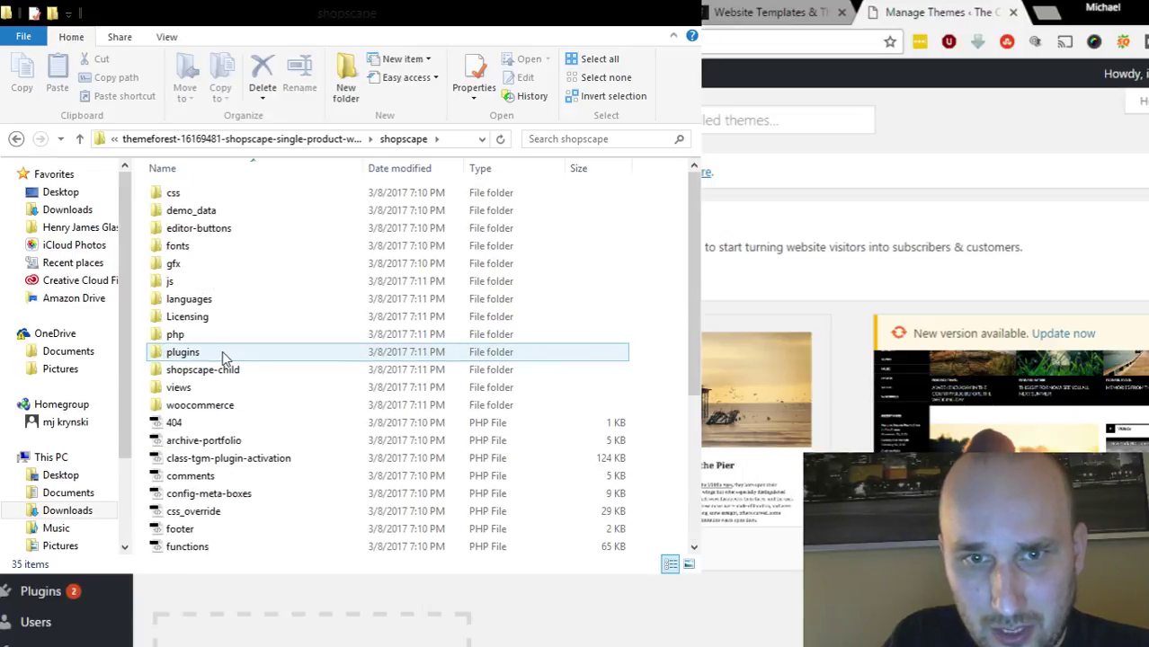
pyautogui.doubleClick(191, 372)
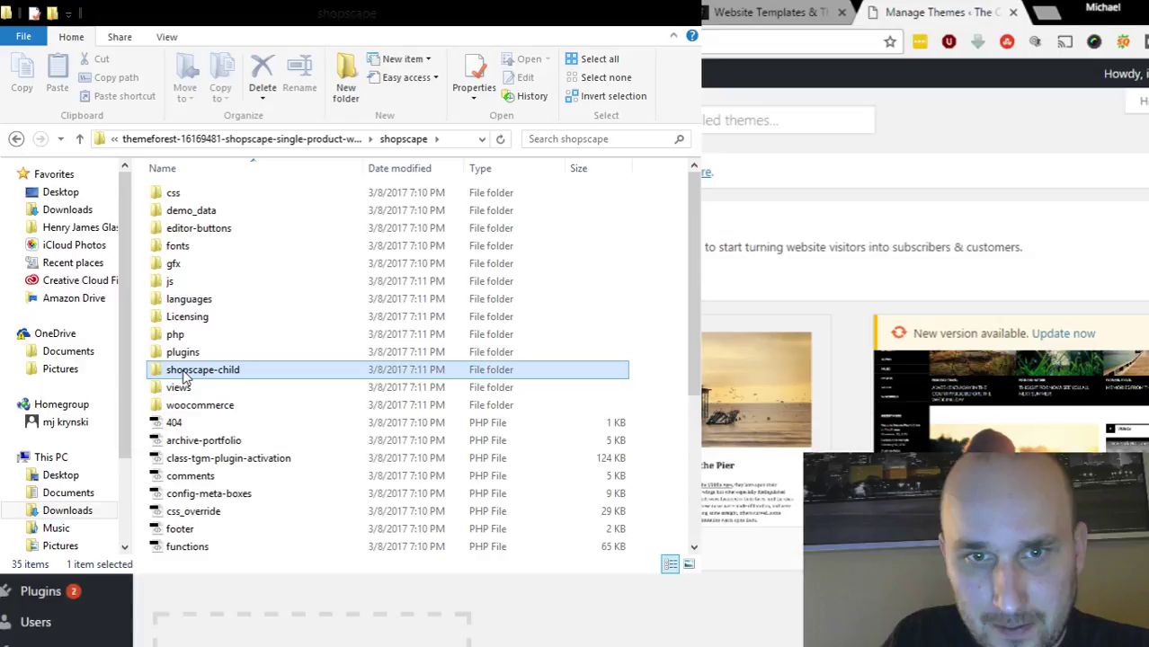
# Navigate back through the theme folders, close File Explorer, and bring Dreamweaver to the front
pyautogui.click(79, 139)
pyautogui.scroll(-3, 207, 340)
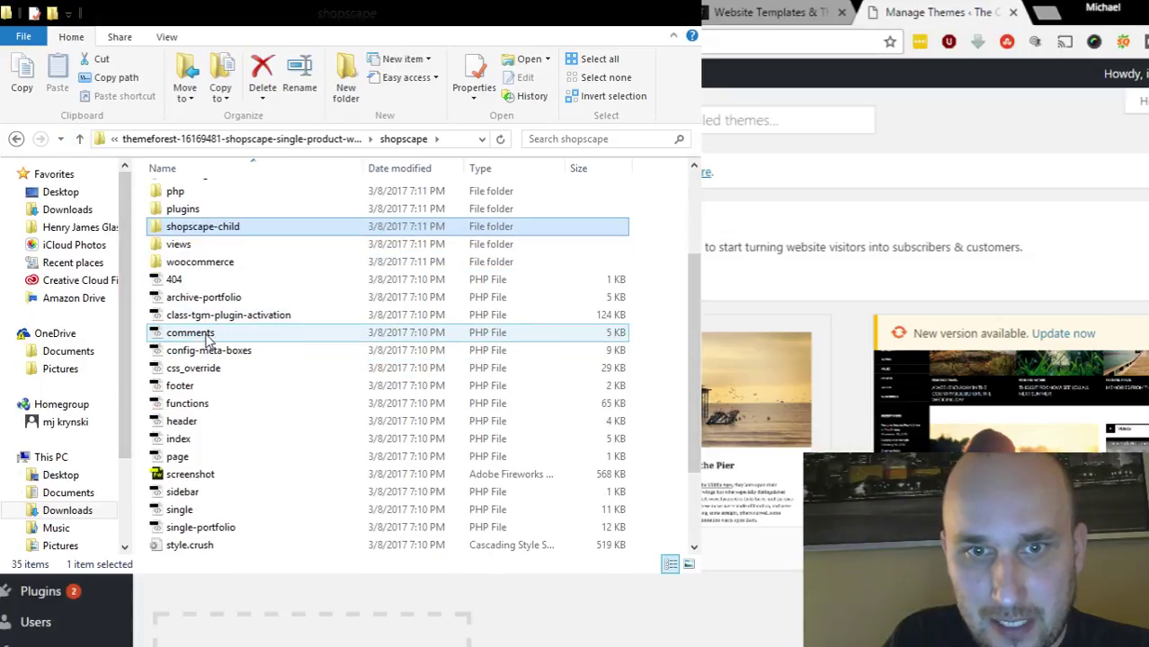
pyautogui.scroll(-3, 206, 340)
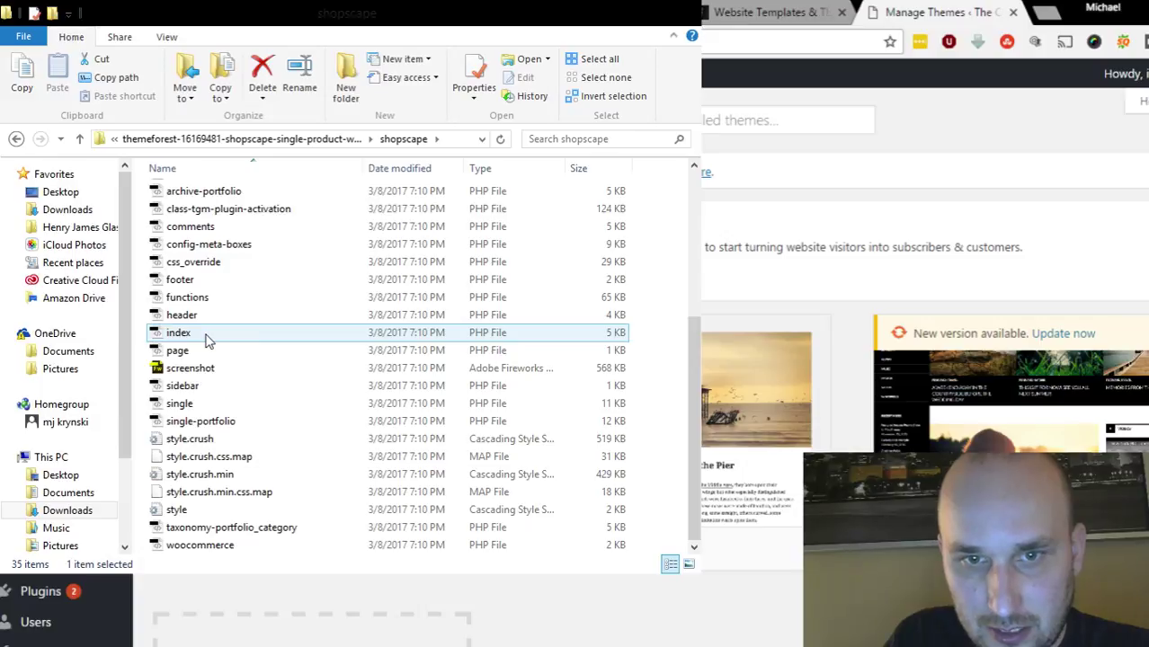
pyautogui.scroll(6, 205, 340)
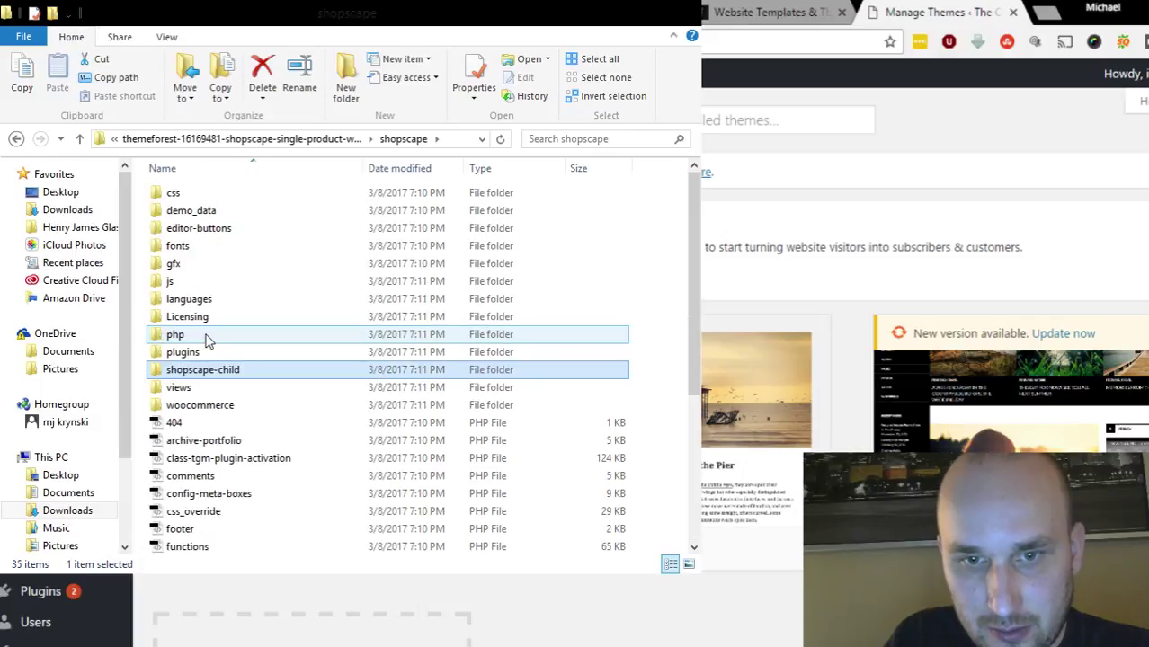
pyautogui.click(79, 139)
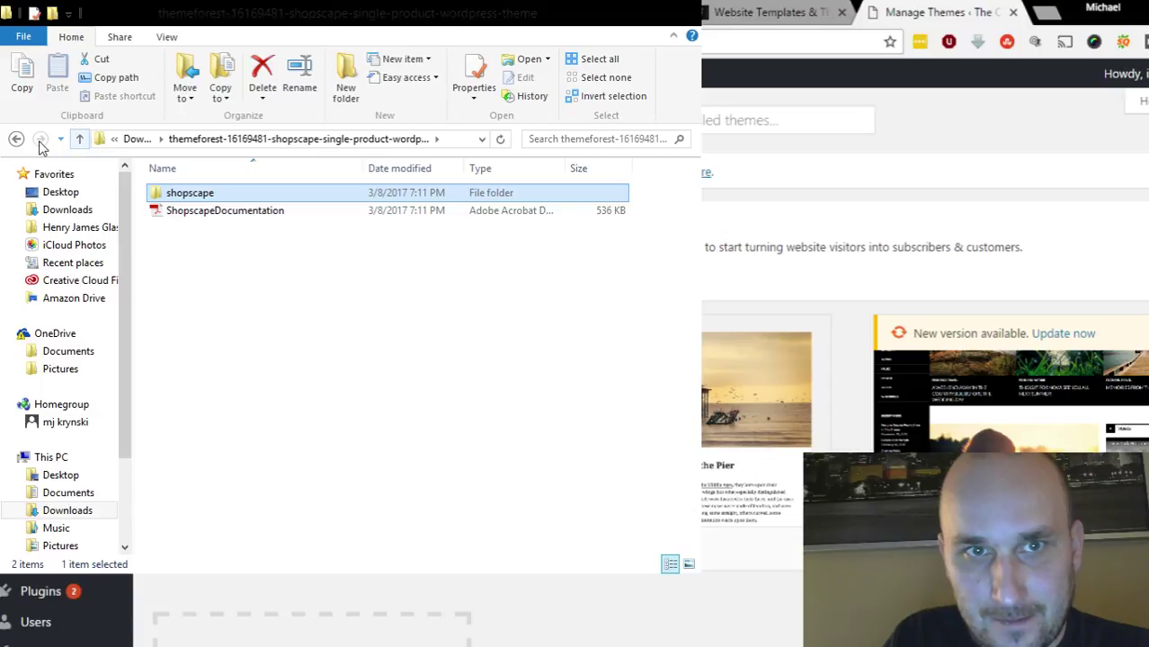
pyautogui.click(16, 139)
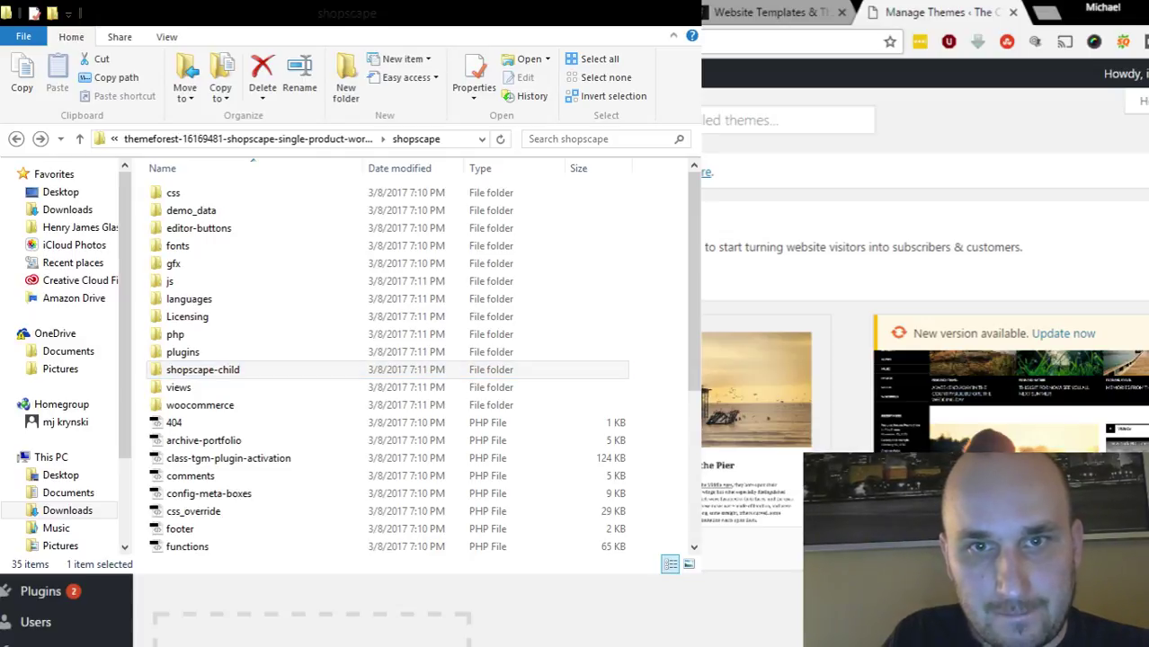
pyautogui.hotkey('alt', 'Tab')
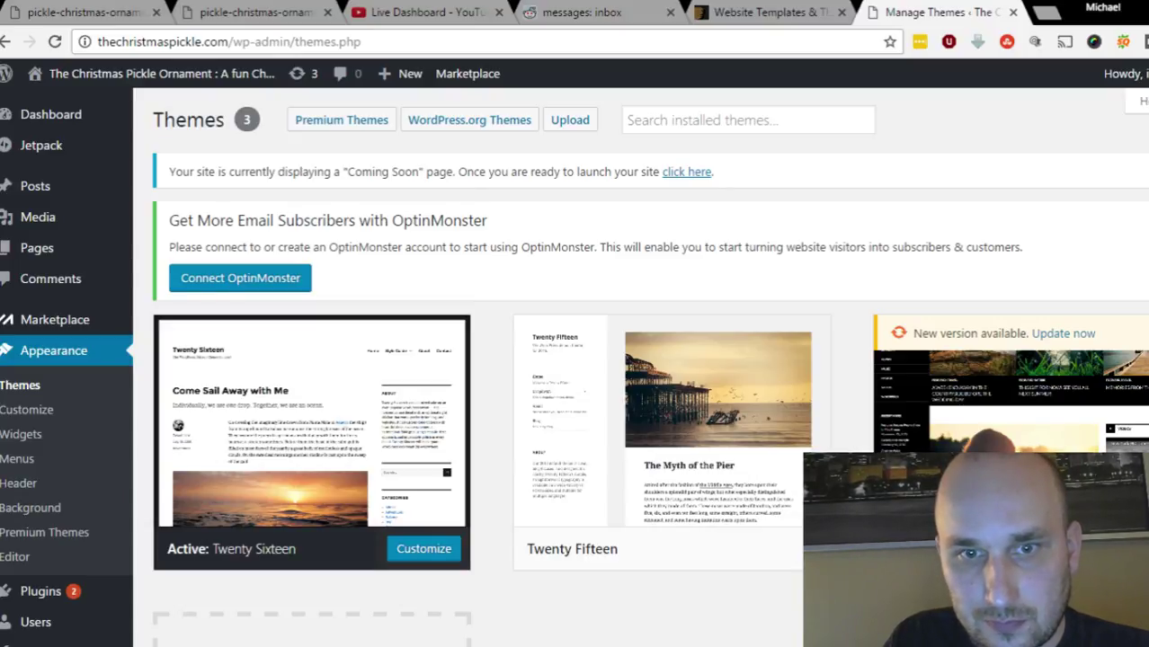
pyautogui.hotkey('alt', 'Tab')
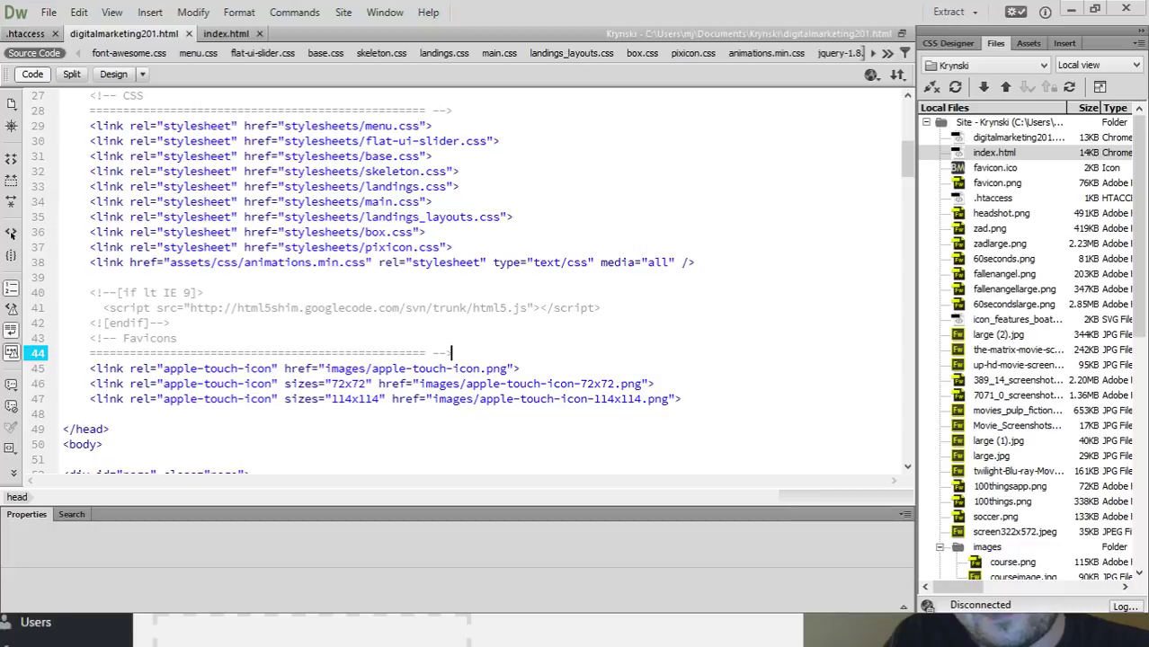
# Review digitalmarketing201.html code and the Christmas Ornaments site root in the Files panel
pyautogui.click(203, 341)
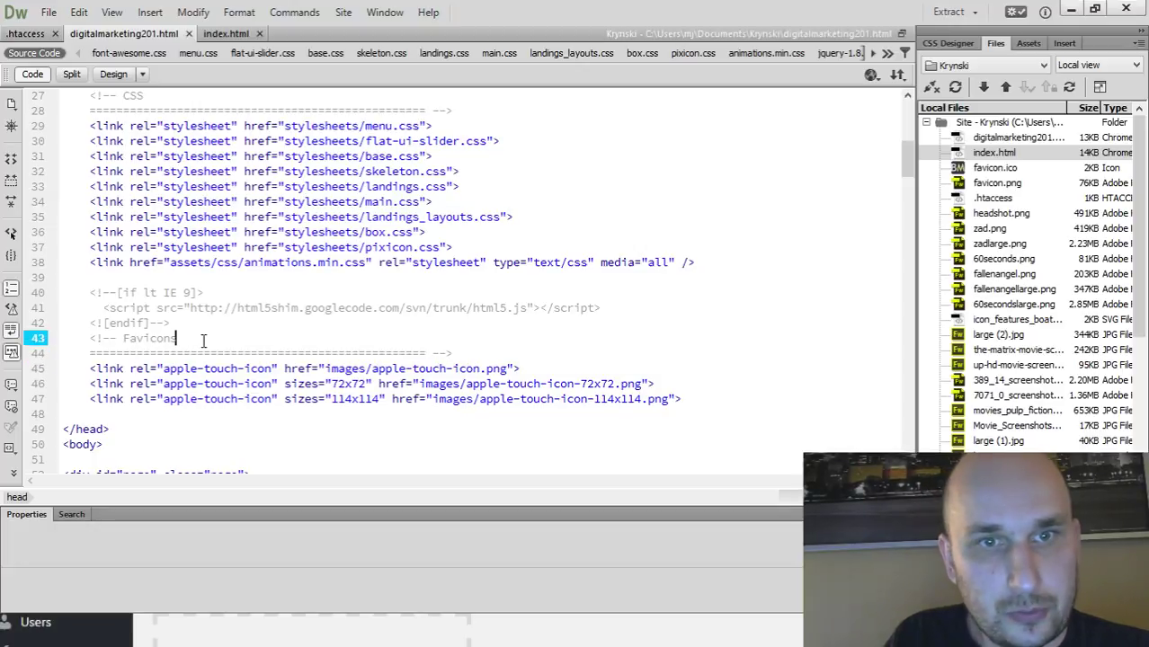
pyautogui.scroll(-20, 596, 253)
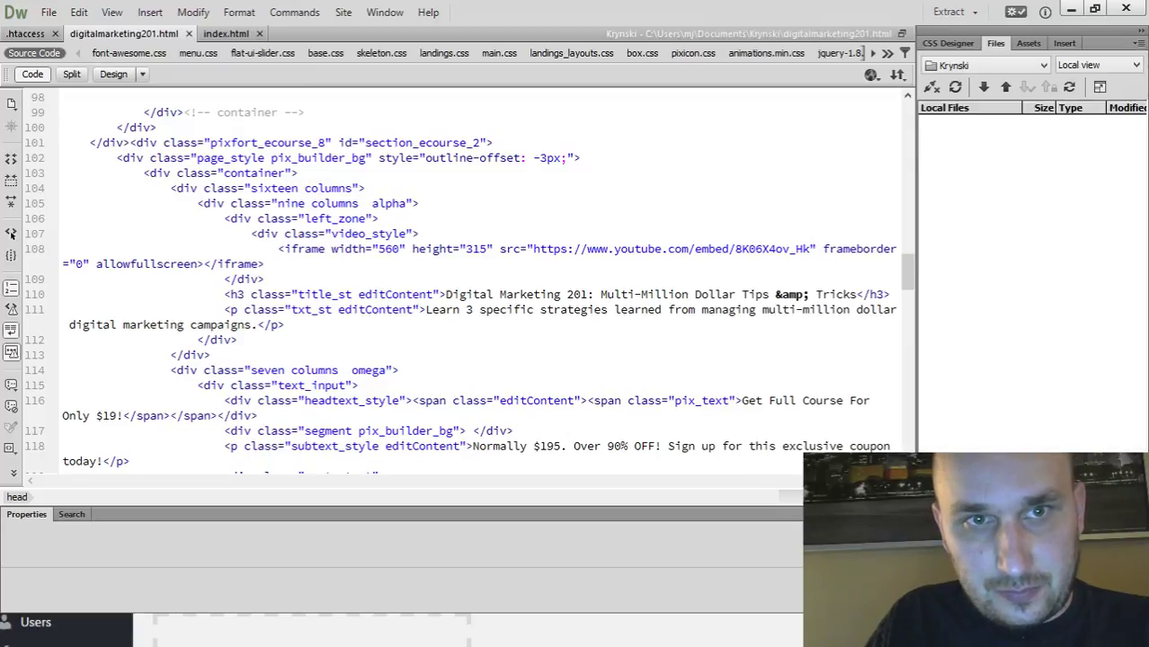
pyautogui.click(942, 124)
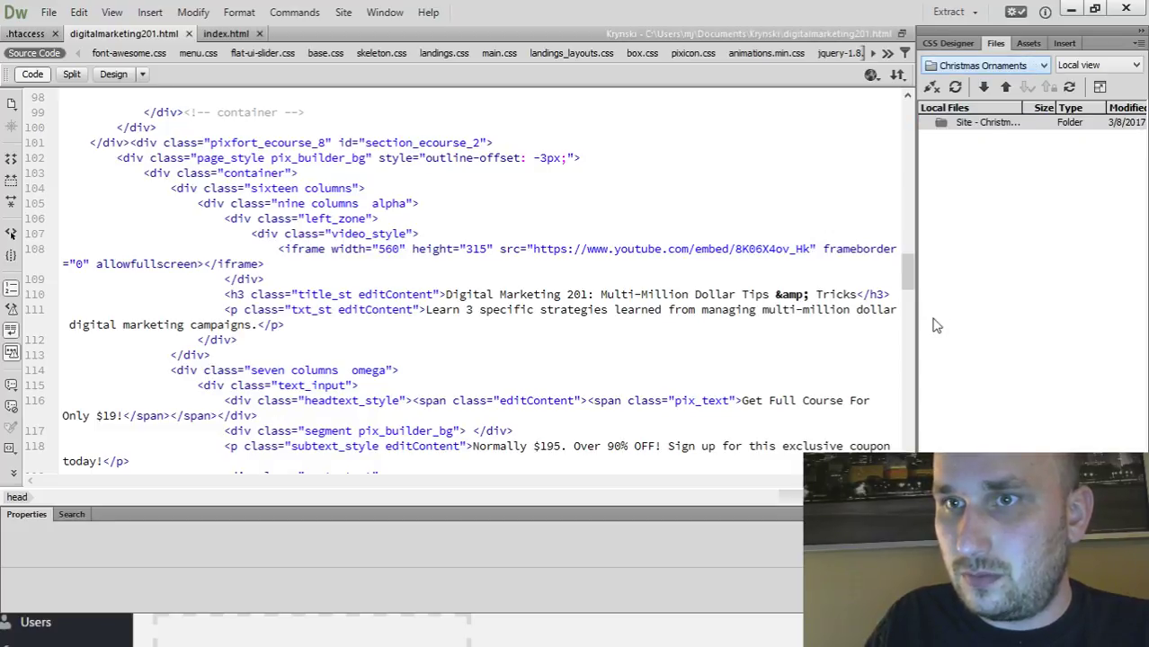
pyautogui.click(1069, 213)
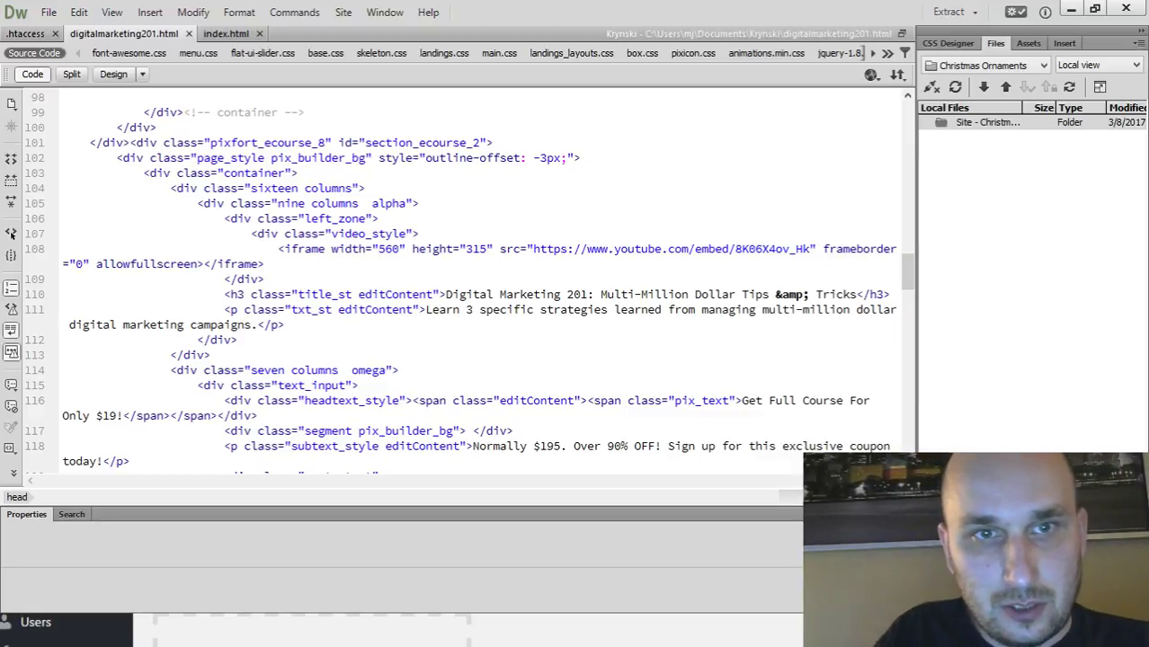
# Pick Christmas Pickle from the Files panel site list and expand to the local/remote view
pyautogui.click(984, 64)
pyautogui.click(1016, 133)
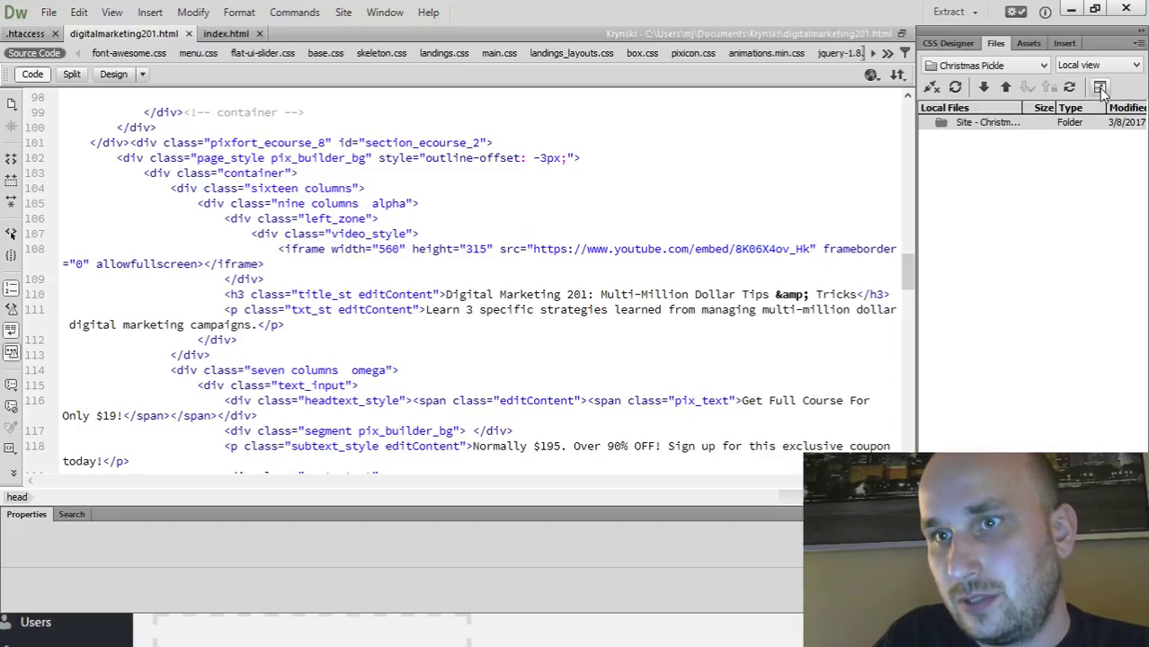
pyautogui.click(1098, 87)
# Connect to the Christmas Pickle remote server and expand wp-content/themes
pyautogui.click(321, 39)
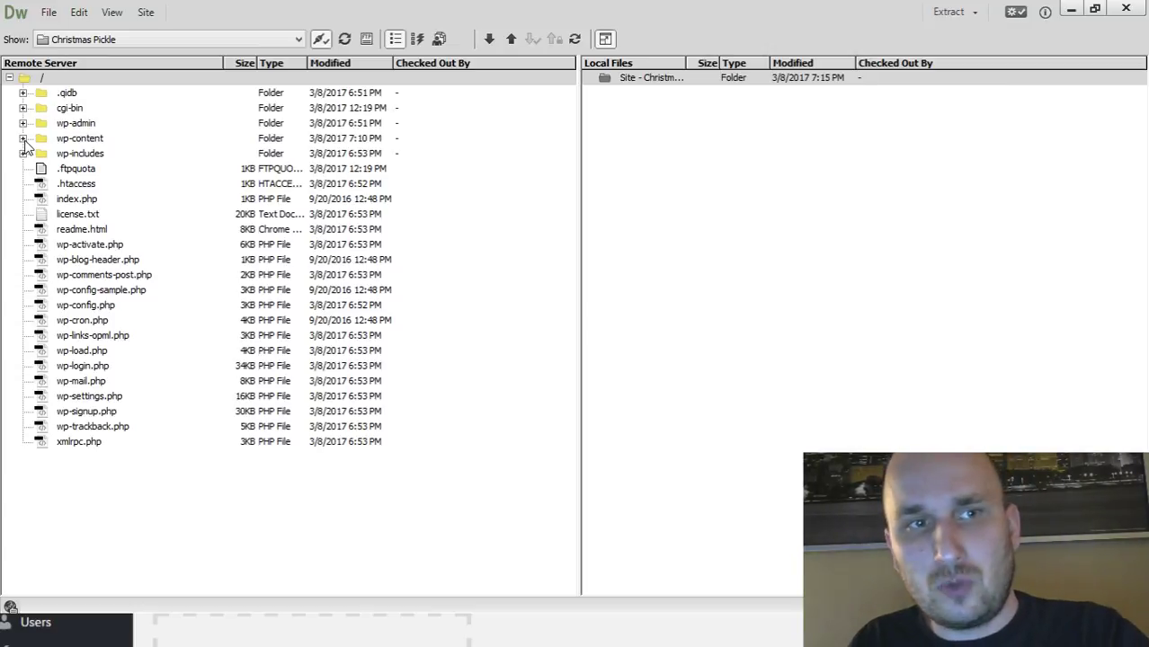
pyautogui.click(23, 139)
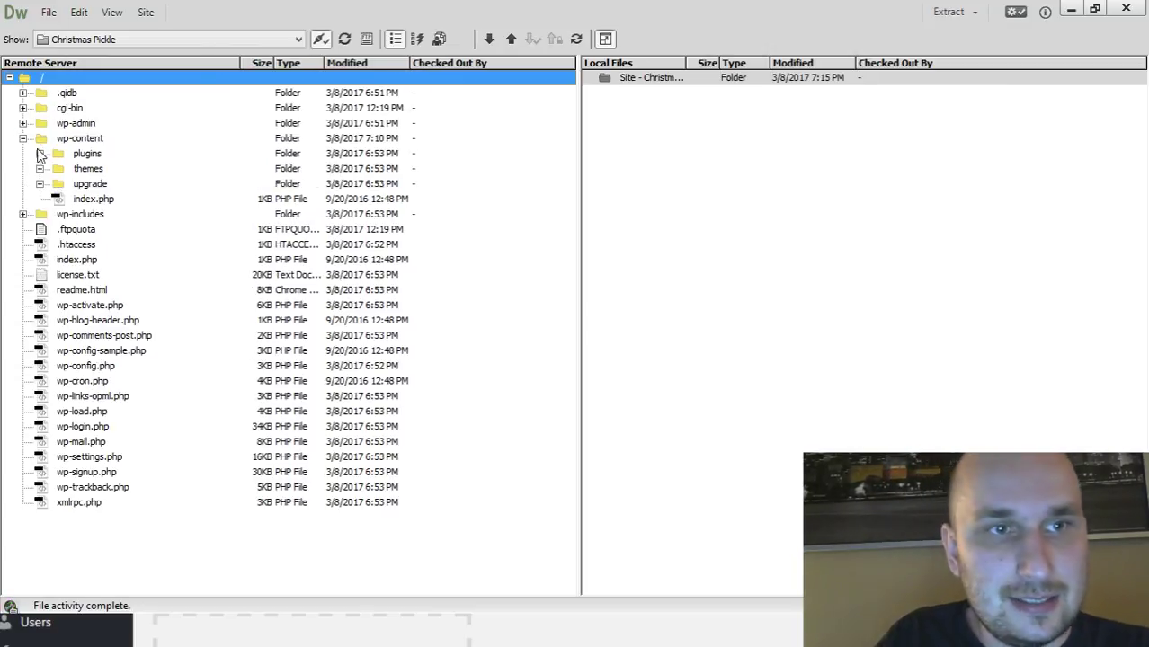
pyautogui.click(39, 169)
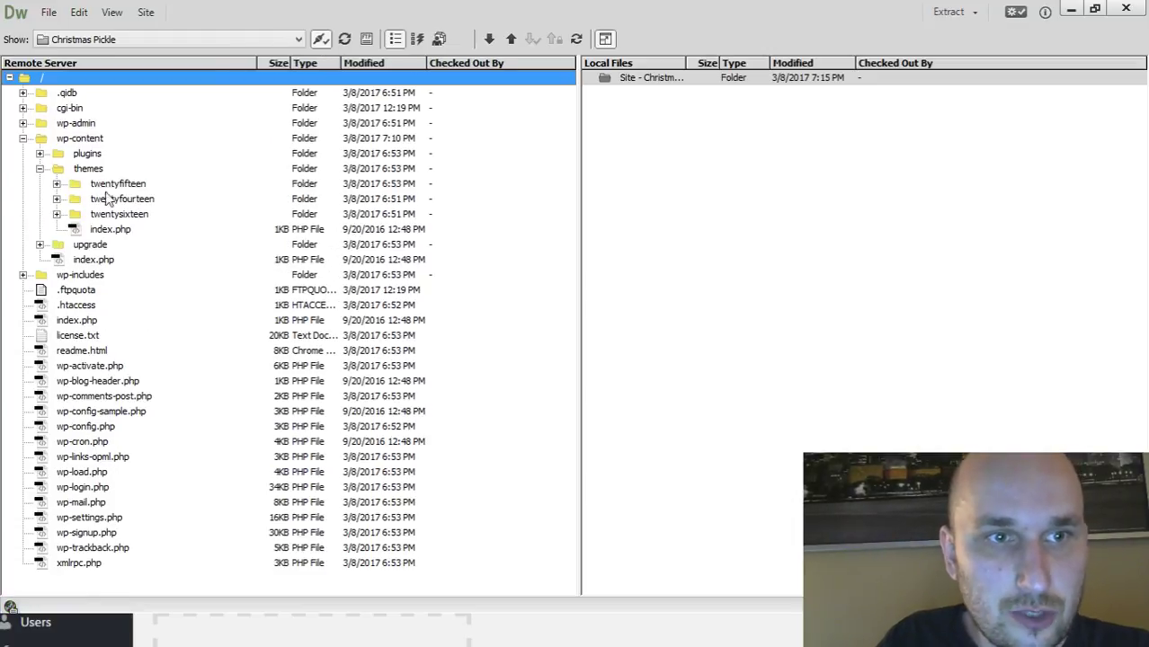
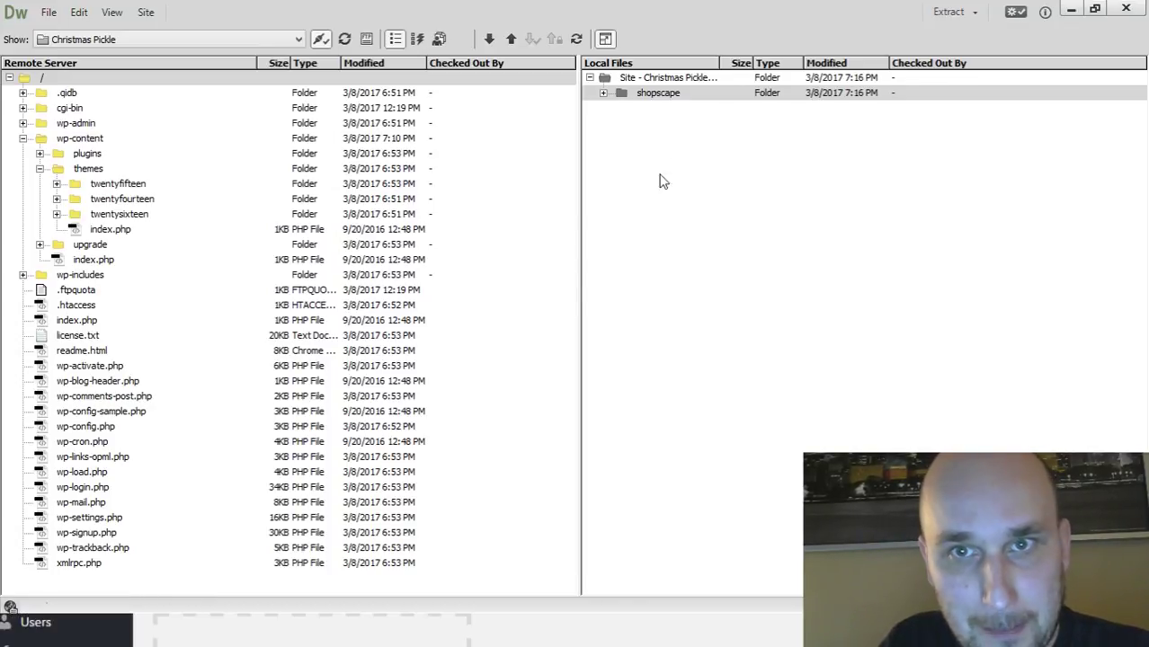
# Drag the local shopscape folder toward the Christmas Pickle remote server's file tree
pyautogui.moveTo(665, 95); pyautogui.dragTo(93, 454)
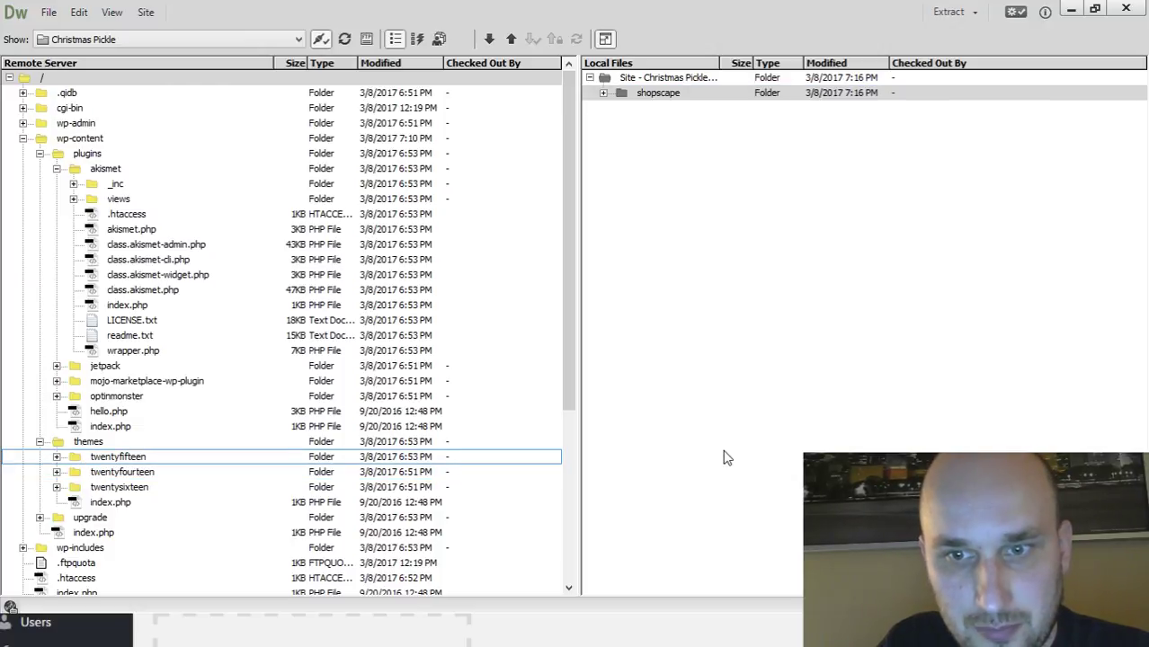
# Upload the shopscape folder from Local Files onto the remote server's root
pyautogui.moveTo(623, 95); pyautogui.dragTo(87, 447)
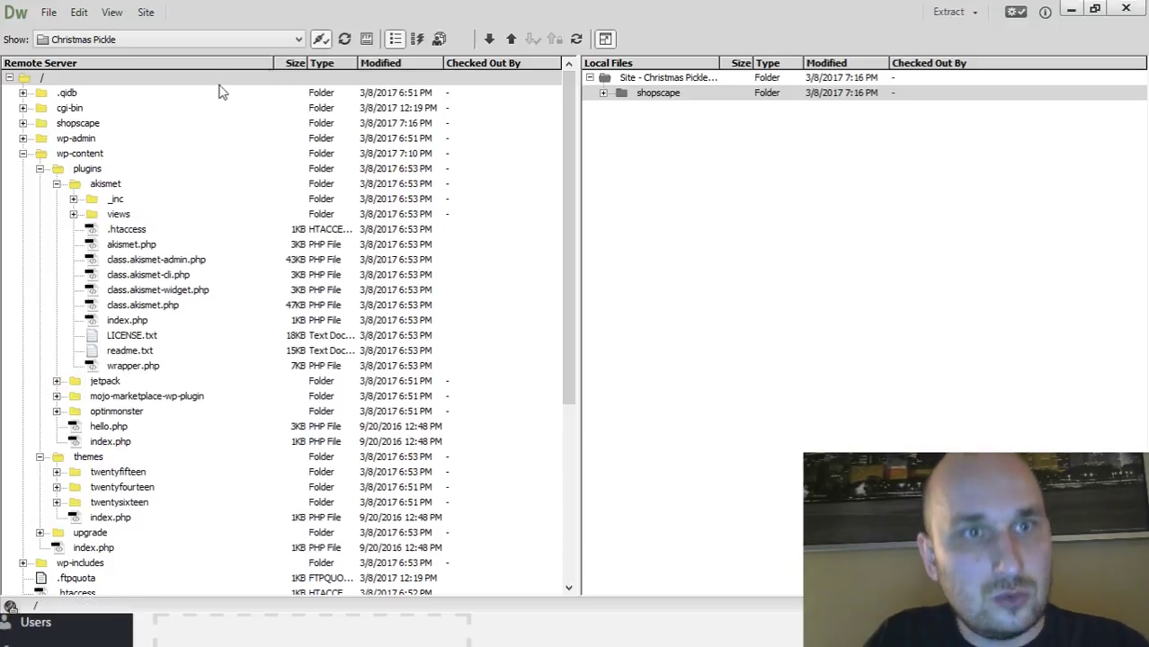
# Refresh the remote server listing twice and select the shopscape folder at the server root
pyautogui.click(344, 39)
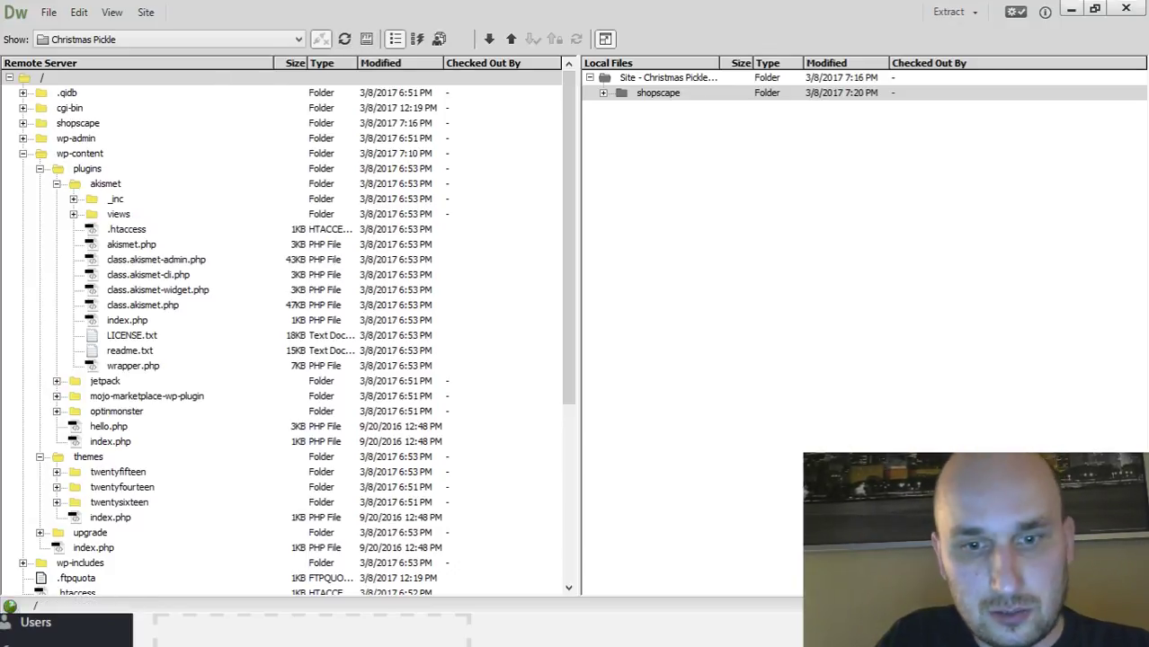
pyautogui.click(57, 183)
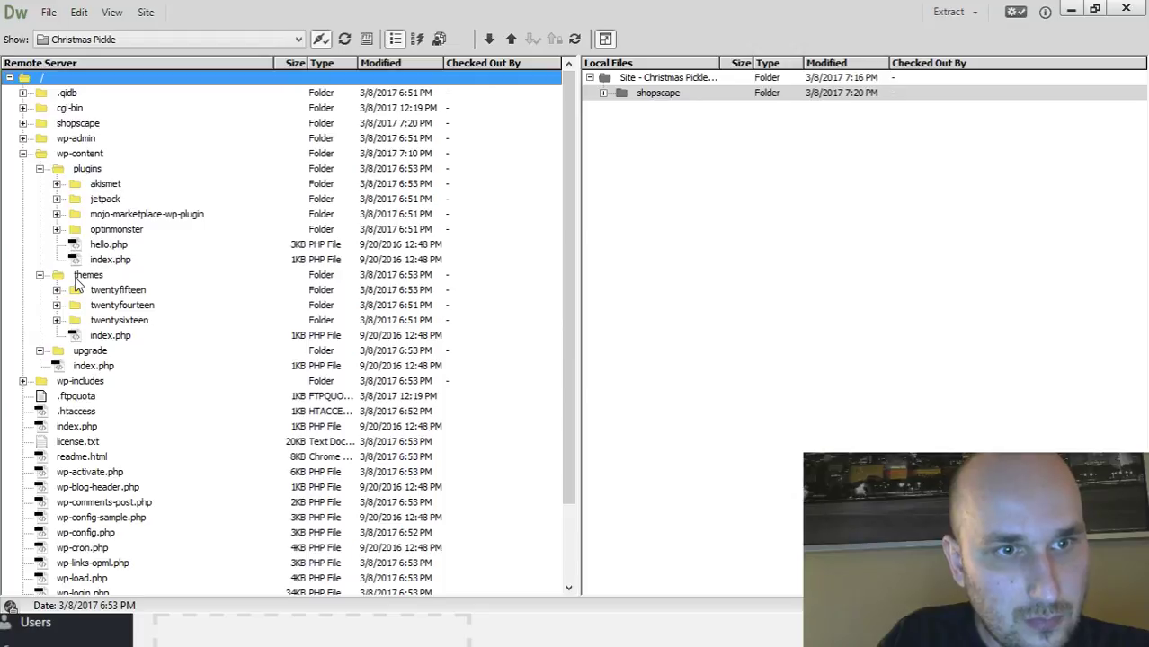
pyautogui.click(343, 39)
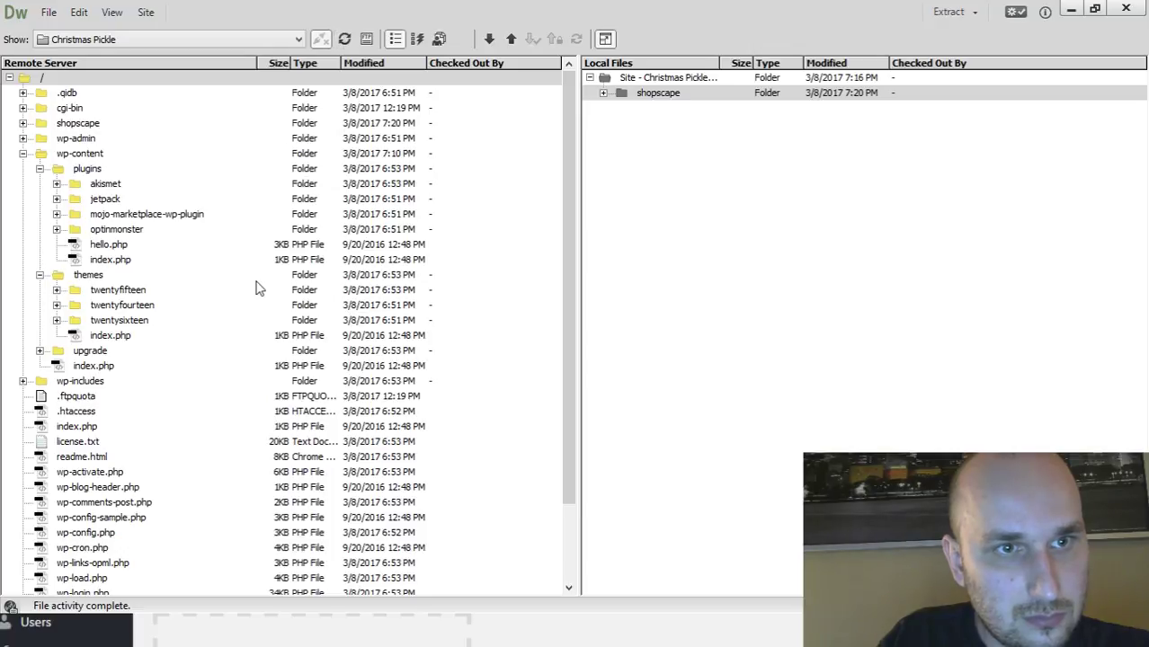
pyautogui.click(56, 320)
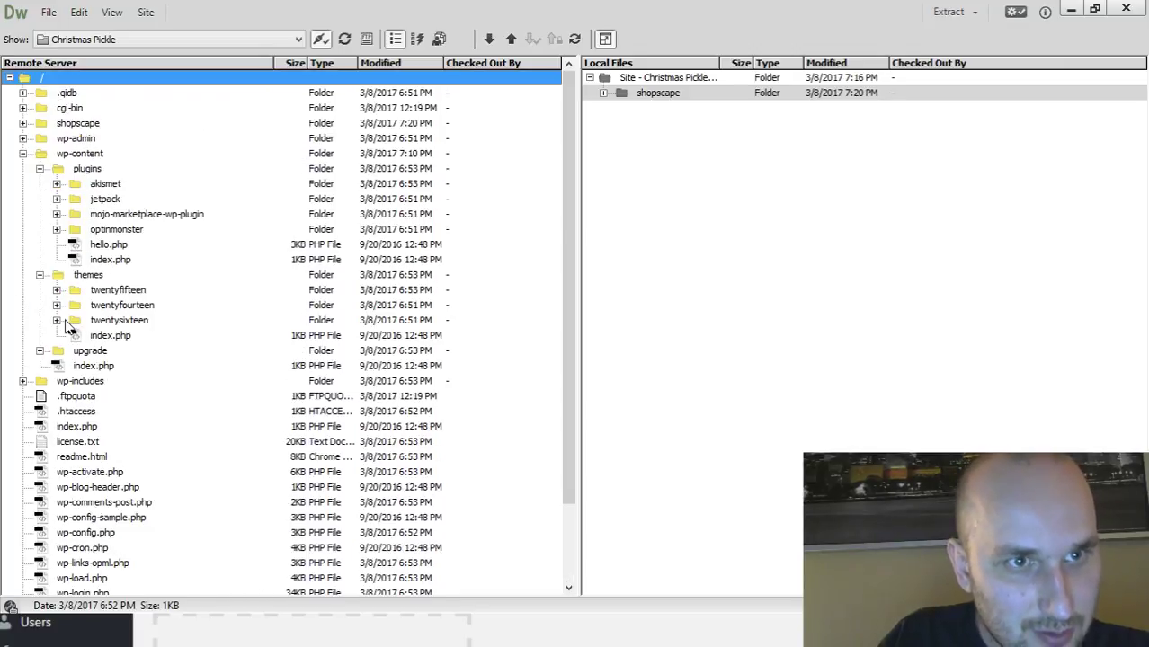
pyautogui.click(54, 124)
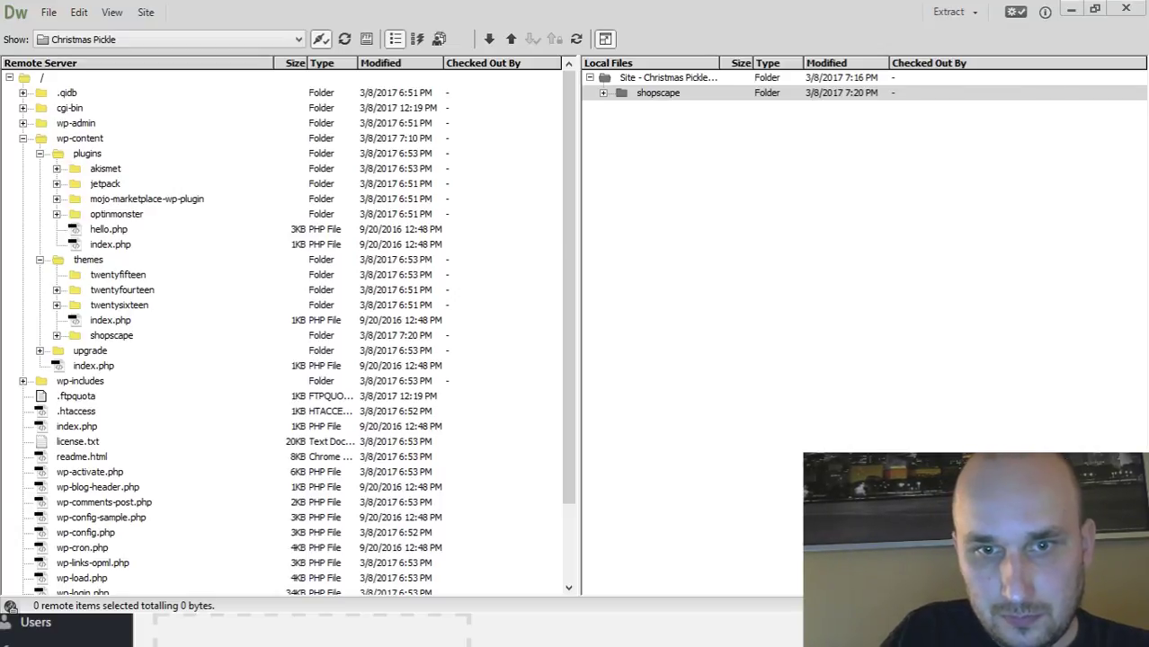
# Back in the browser, reload Appearance > Themes and activate the Shopscape theme
pyautogui.hotkey('alt', 'Tab')
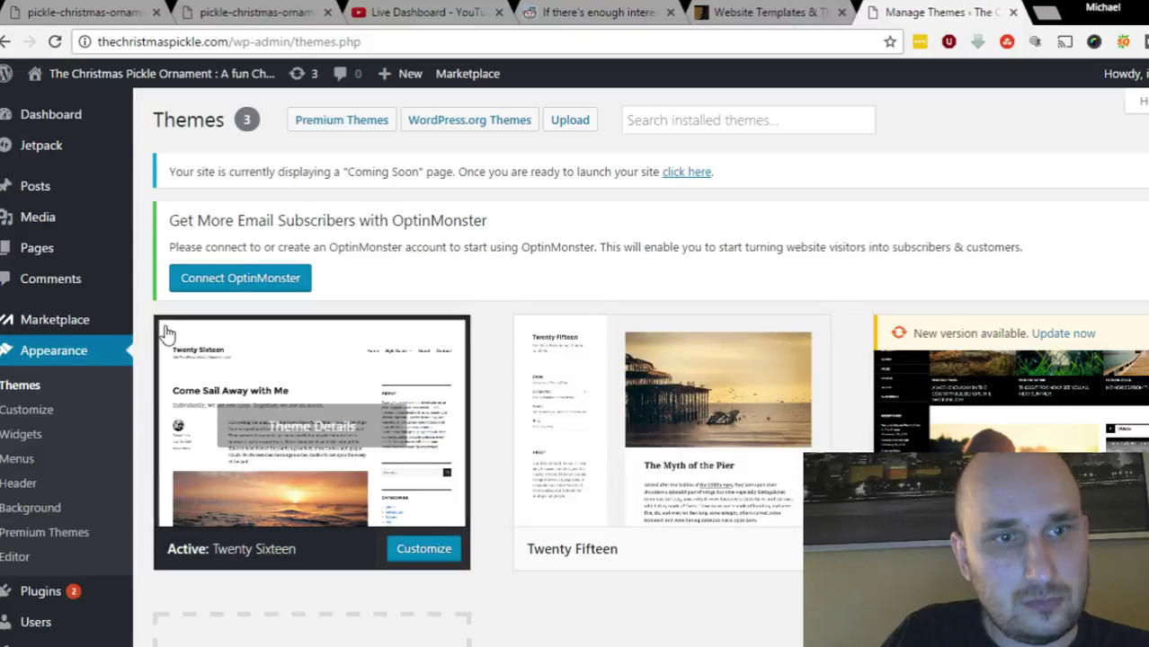
pyautogui.click(41, 384)
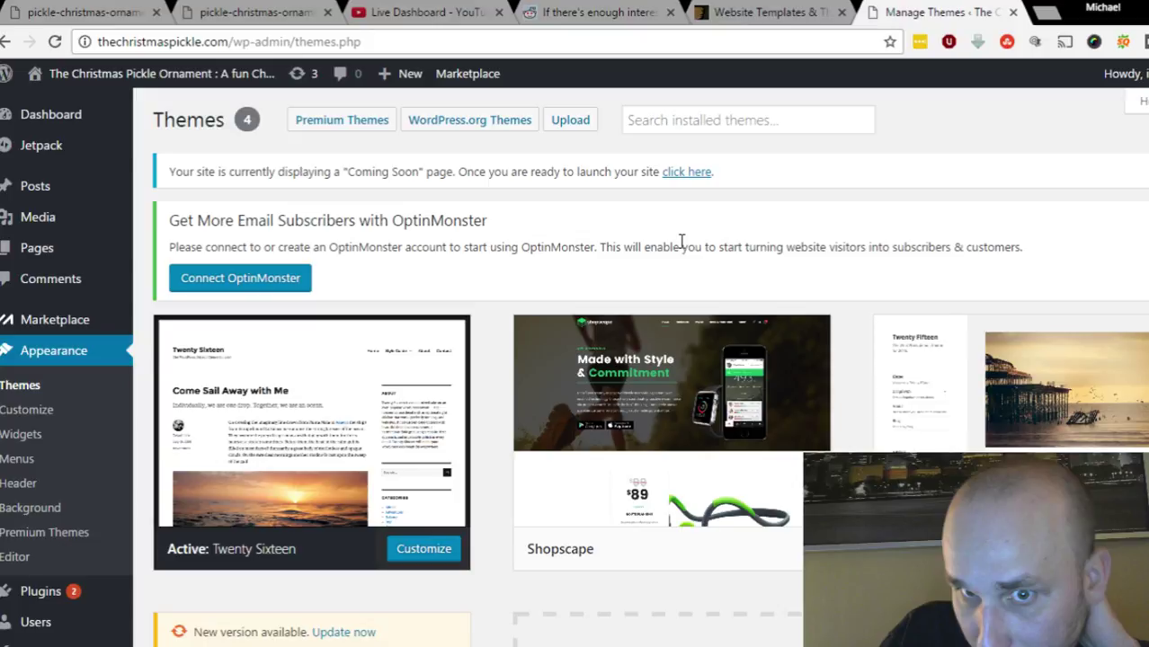
pyautogui.click(697, 550)
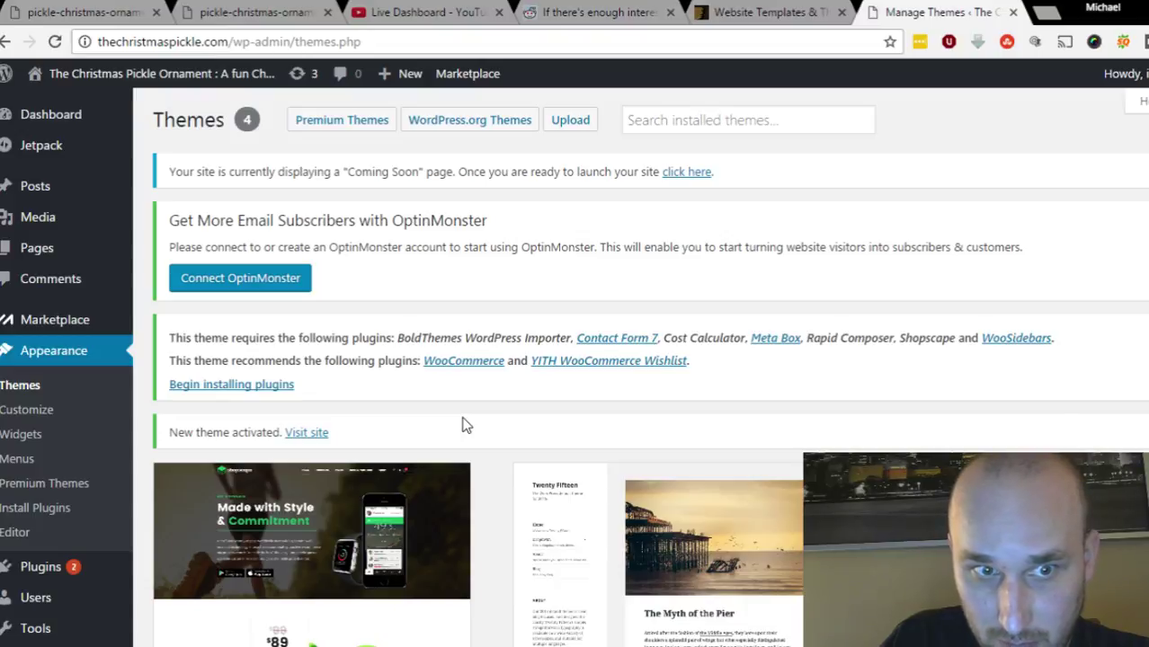
# Bulk-install and activate all nine Shopscape plugins, including WooCommerce, then return to the Dashboard
pyautogui.click(263, 385)
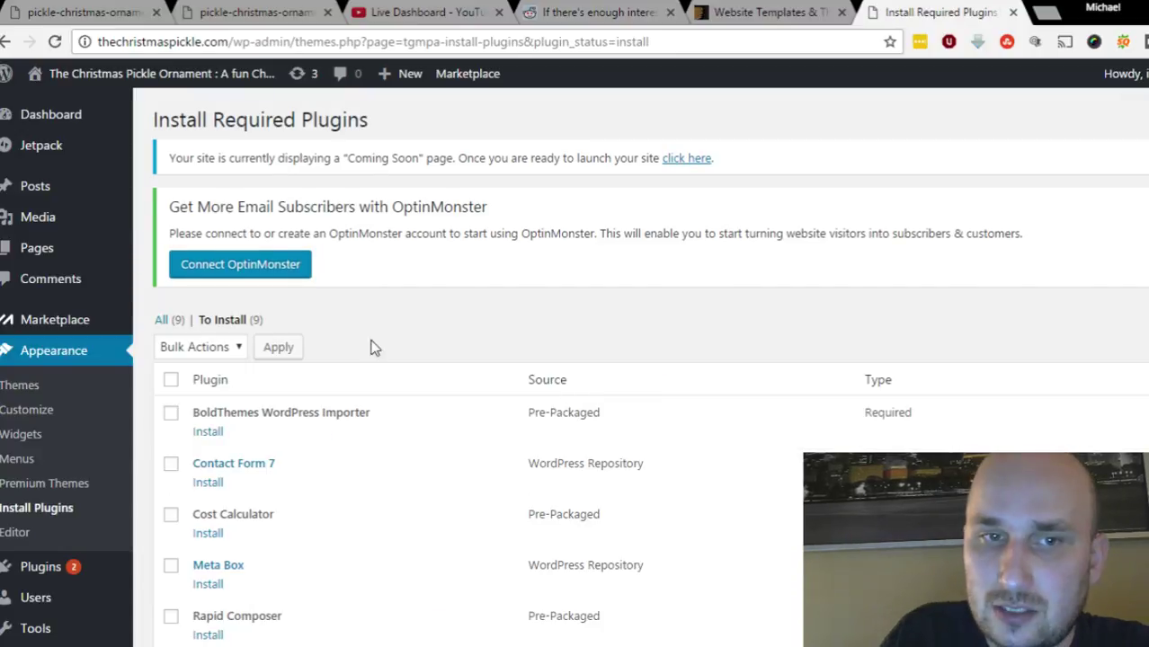
pyautogui.scroll(-3, 357, 333)
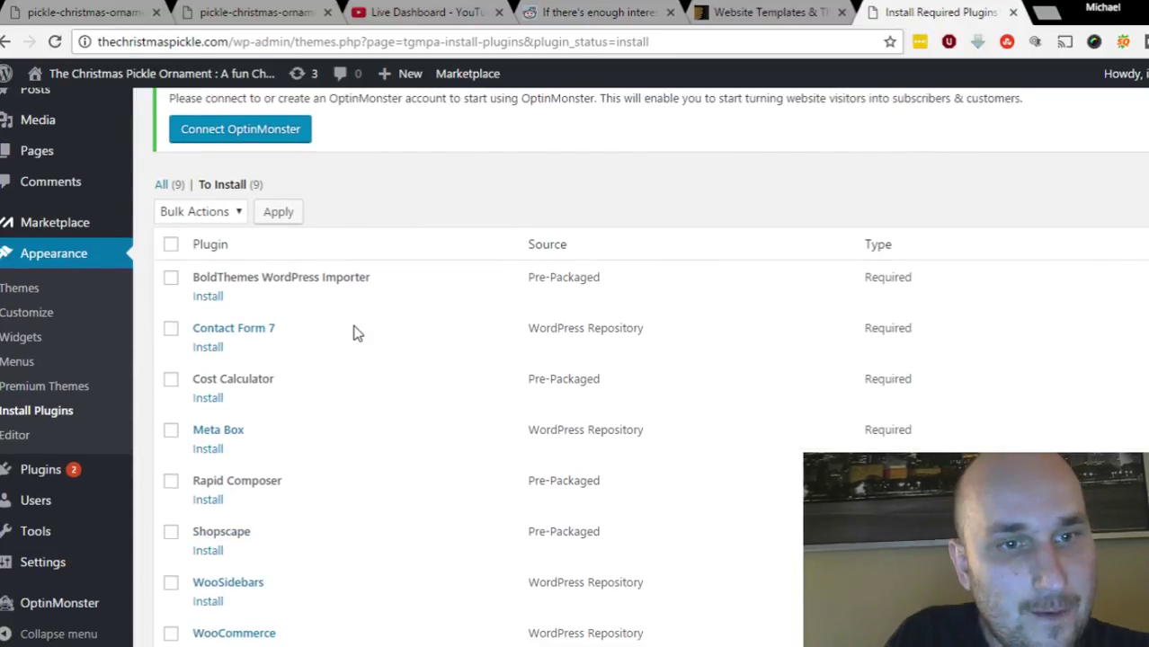
pyautogui.moveTo(144, 244)
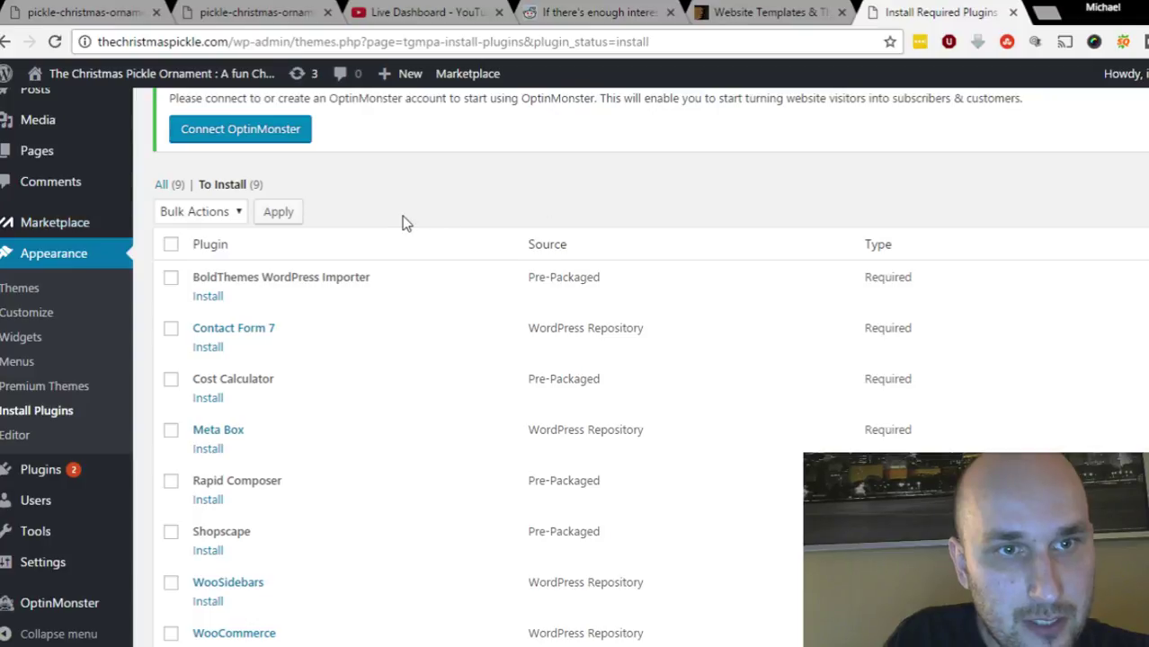
pyautogui.click(171, 246)
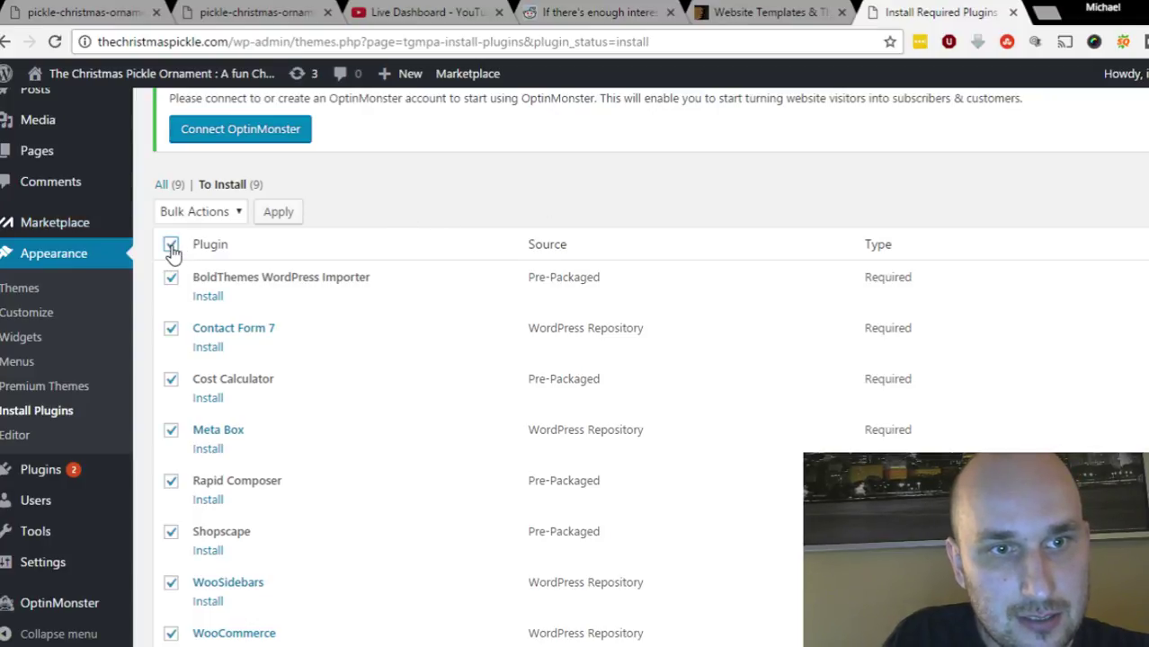
pyautogui.click(222, 216)
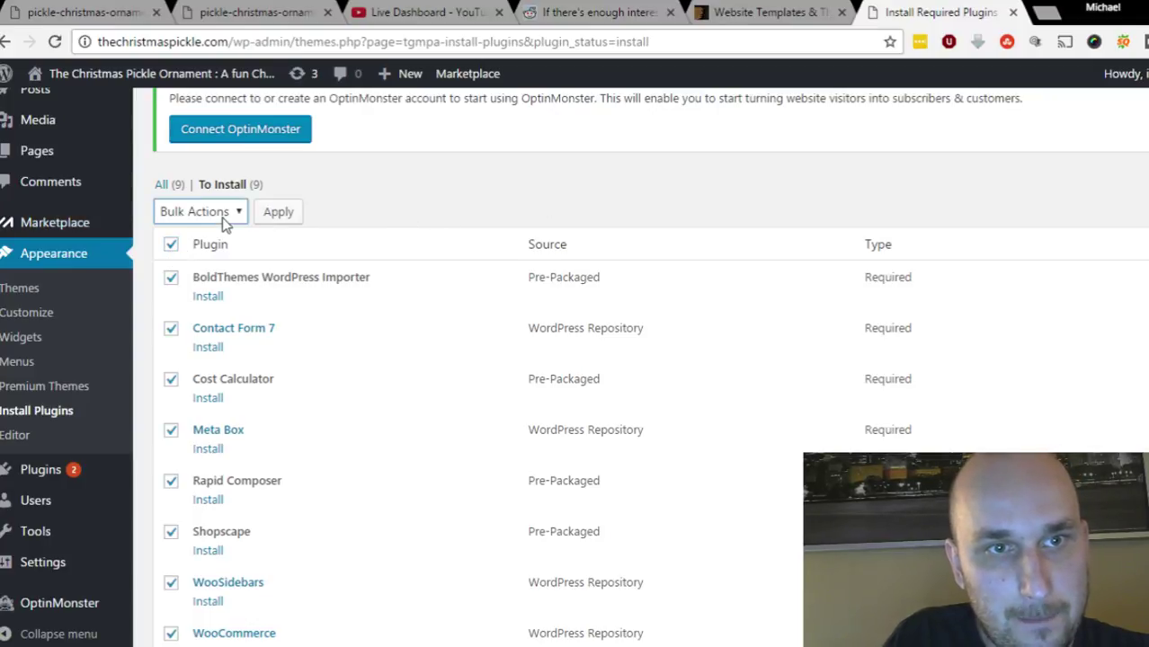
pyautogui.click(189, 260)
pyautogui.click(280, 214)
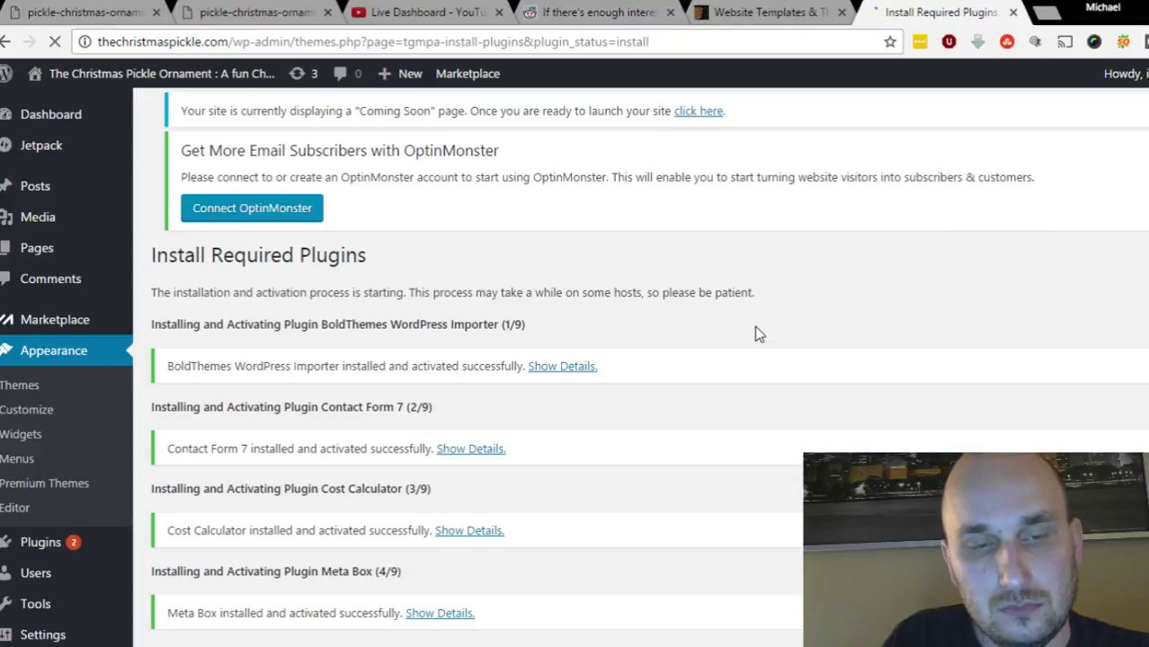
pyautogui.scroll(-5, 755, 332)
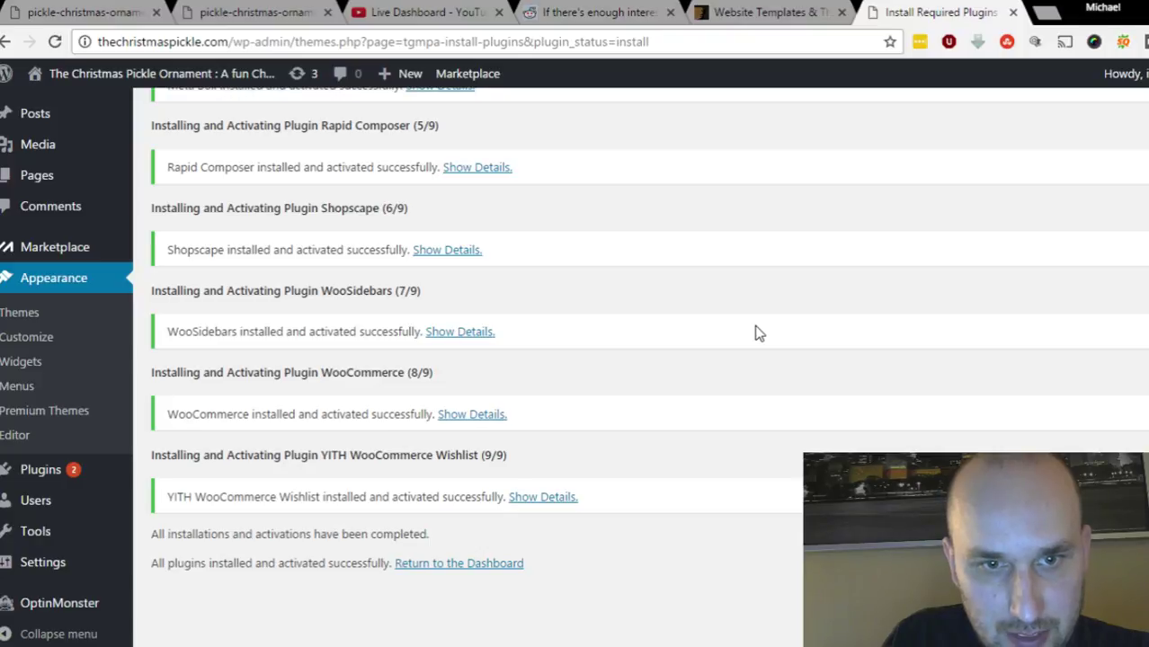
pyautogui.click(500, 563)
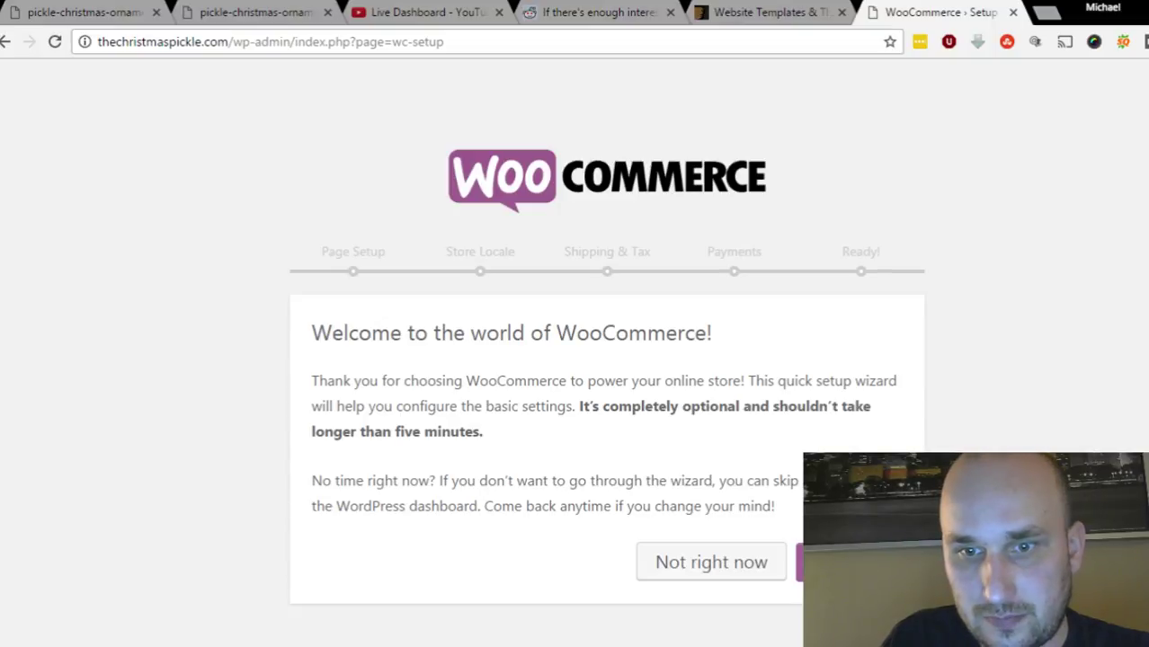
# Run the WooCommerce wizard through the store pages, store locale, and shipping and tax steps
pyautogui.click(820, 561)
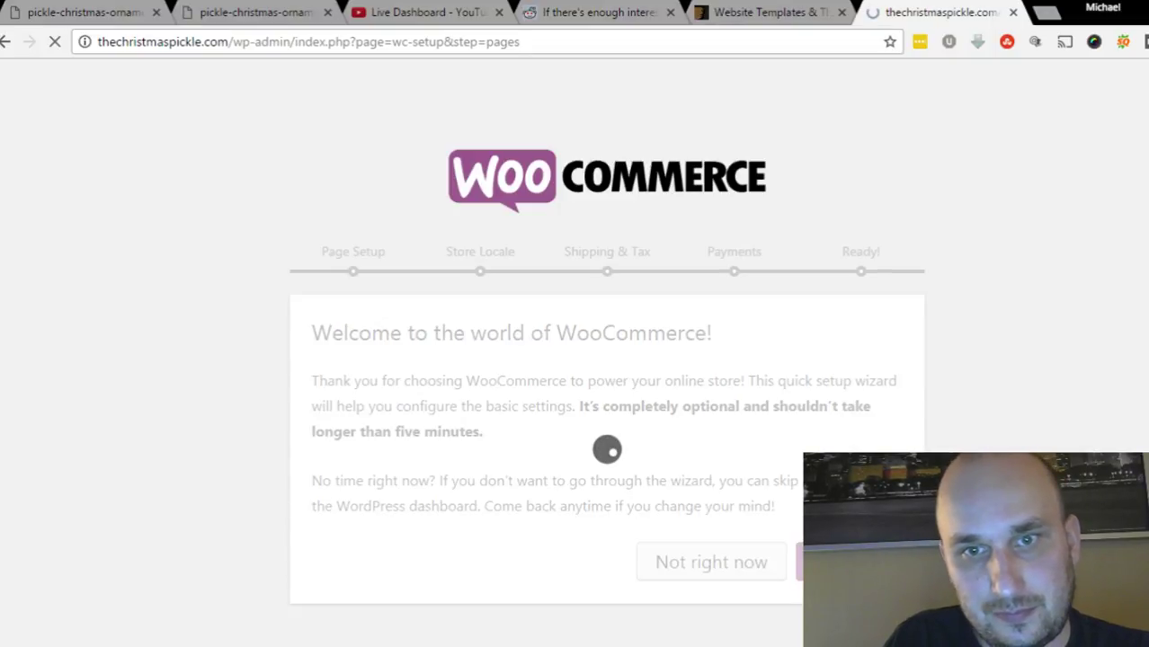
pyautogui.scroll(-1, 1019, 410)
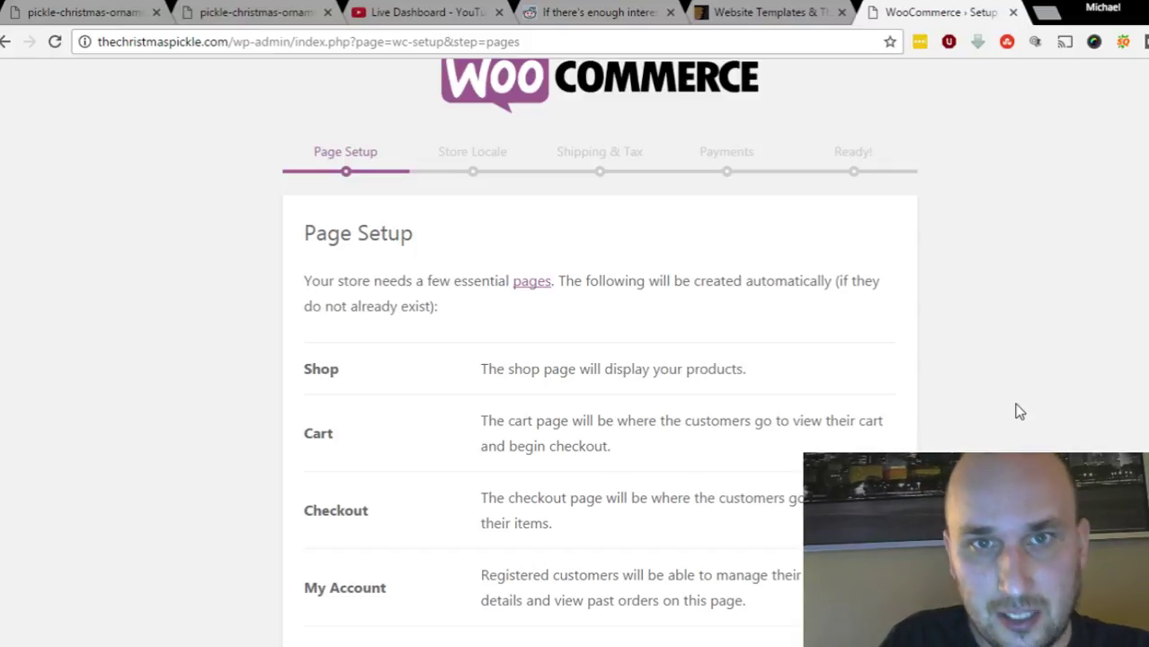
pyautogui.scroll(-1, 1016, 408)
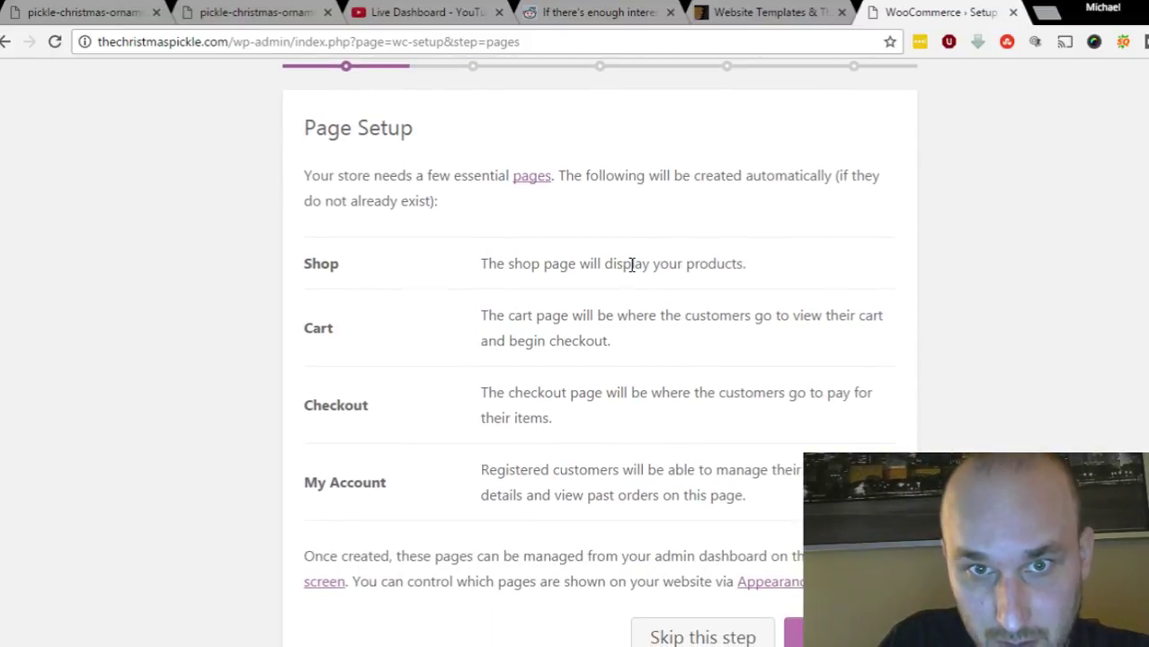
pyautogui.scroll(-1, 632, 264)
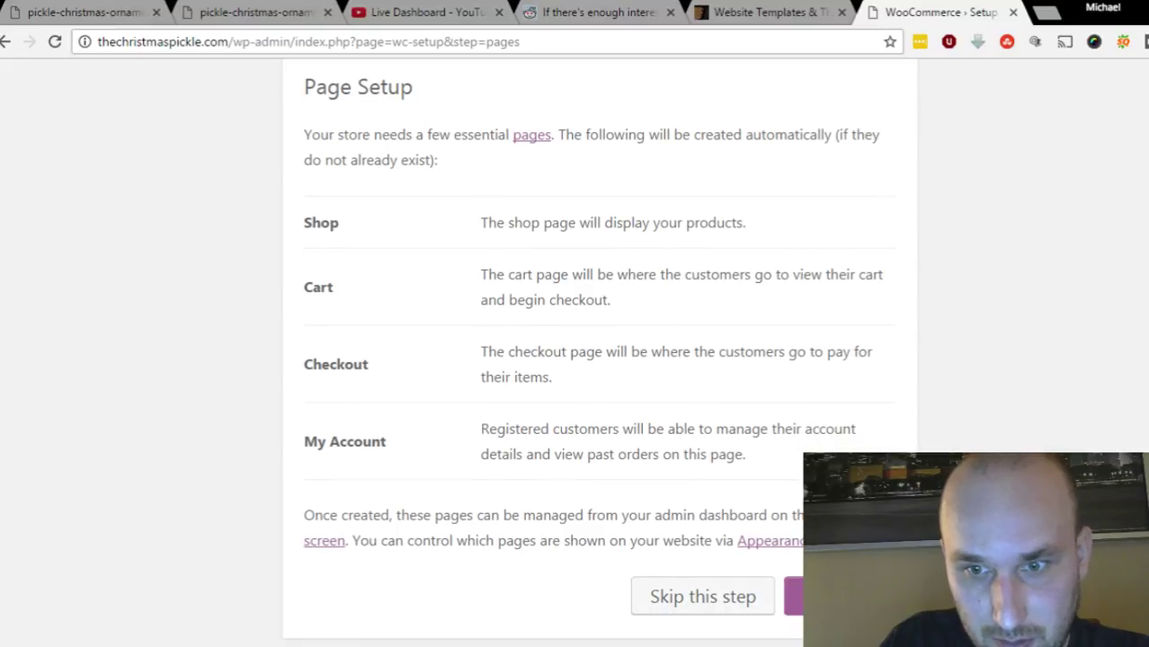
pyautogui.click(794, 596)
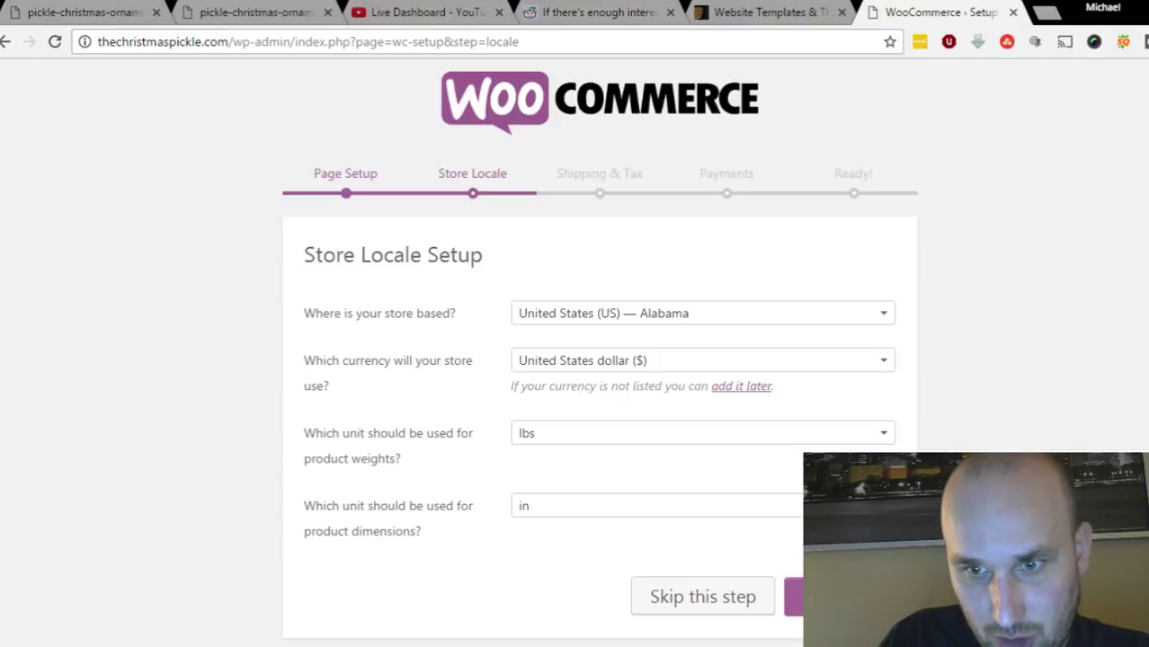
pyautogui.click(827, 596)
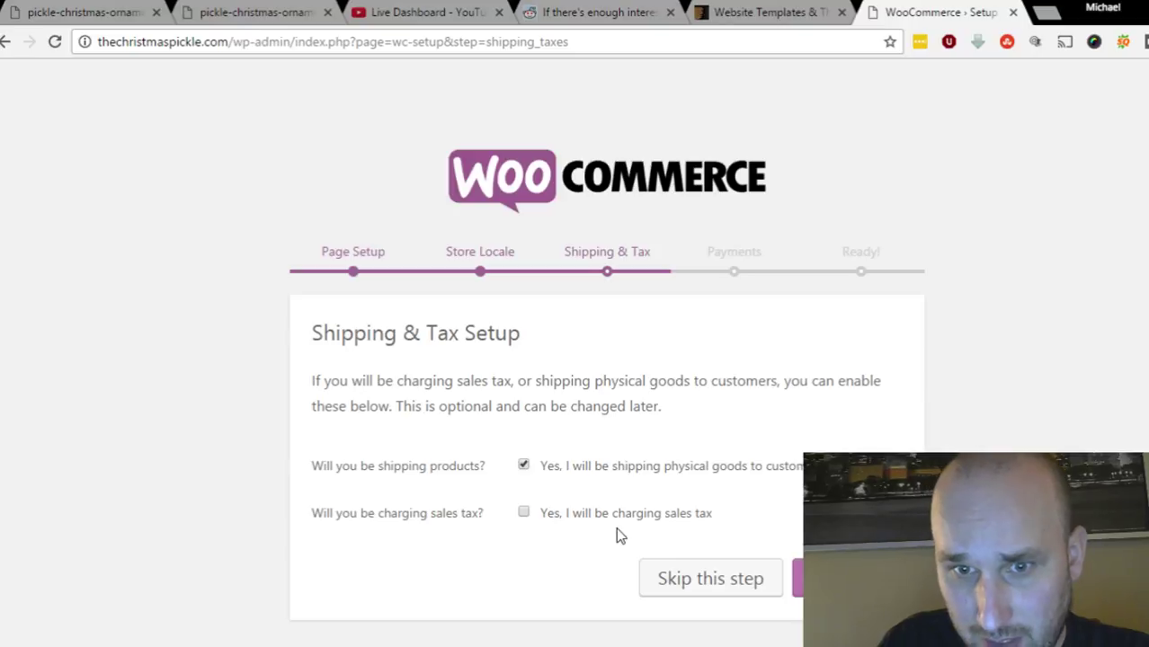
pyautogui.press('Return')
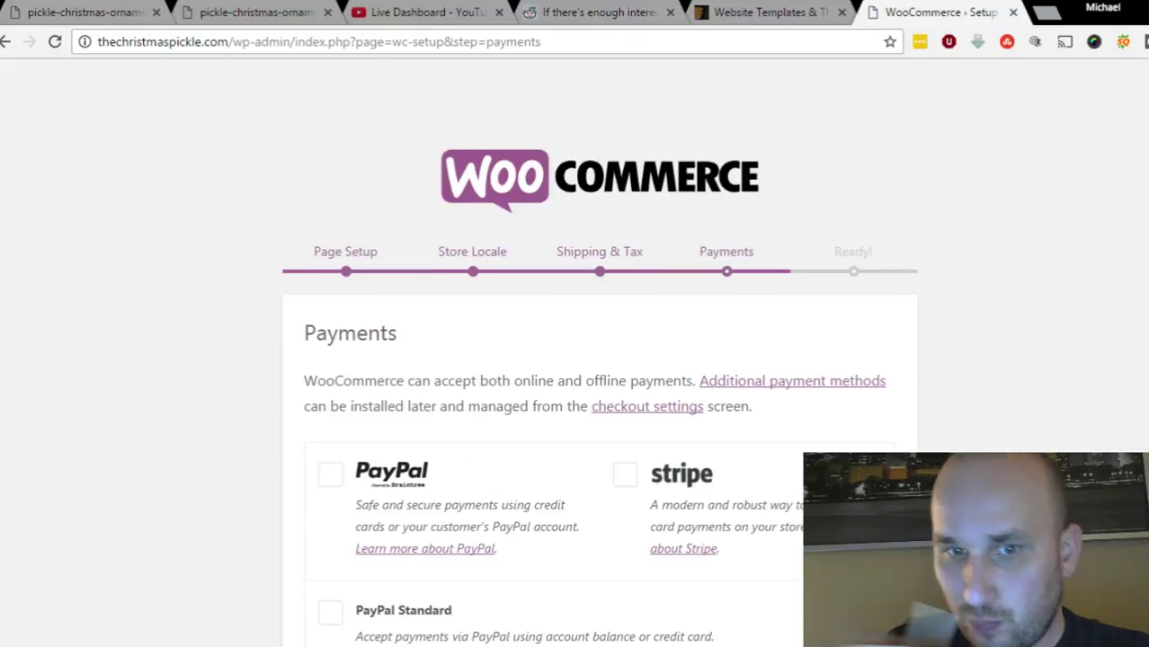
# Enable PayPal by Braintree and PayPal Standard, submit the payments step, then open Live Dashboard
pyautogui.scroll(-4, 598, 360)
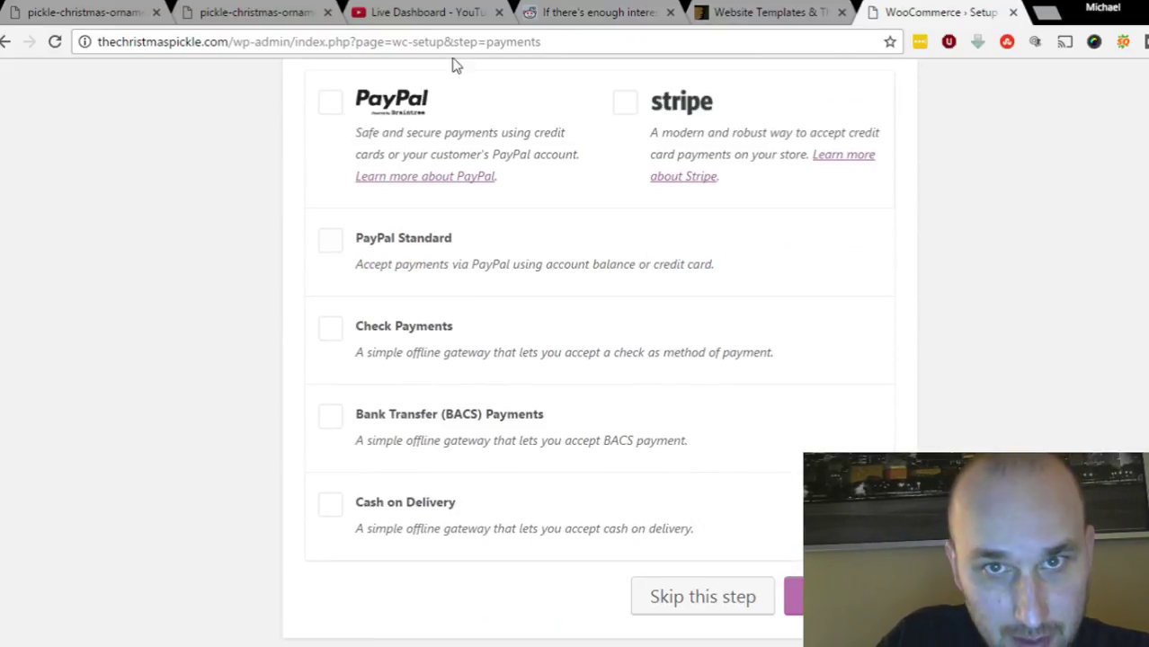
pyautogui.click(325, 109)
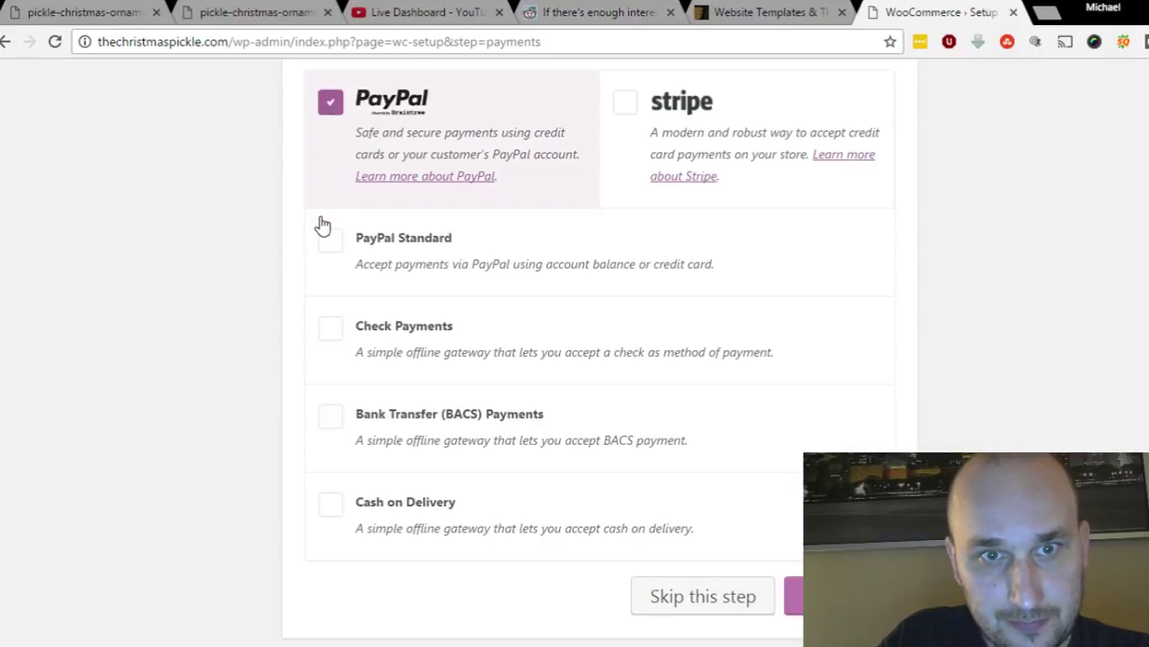
pyautogui.click(329, 243)
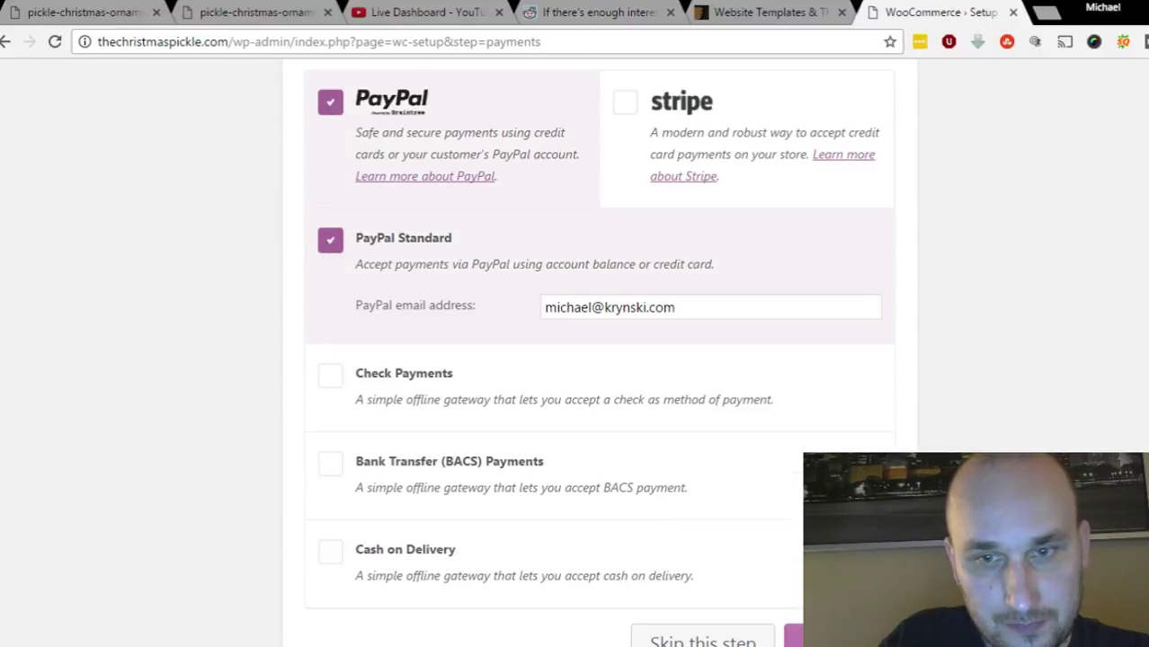
pyautogui.scroll(-1, 330, 252)
pyautogui.click(793, 596)
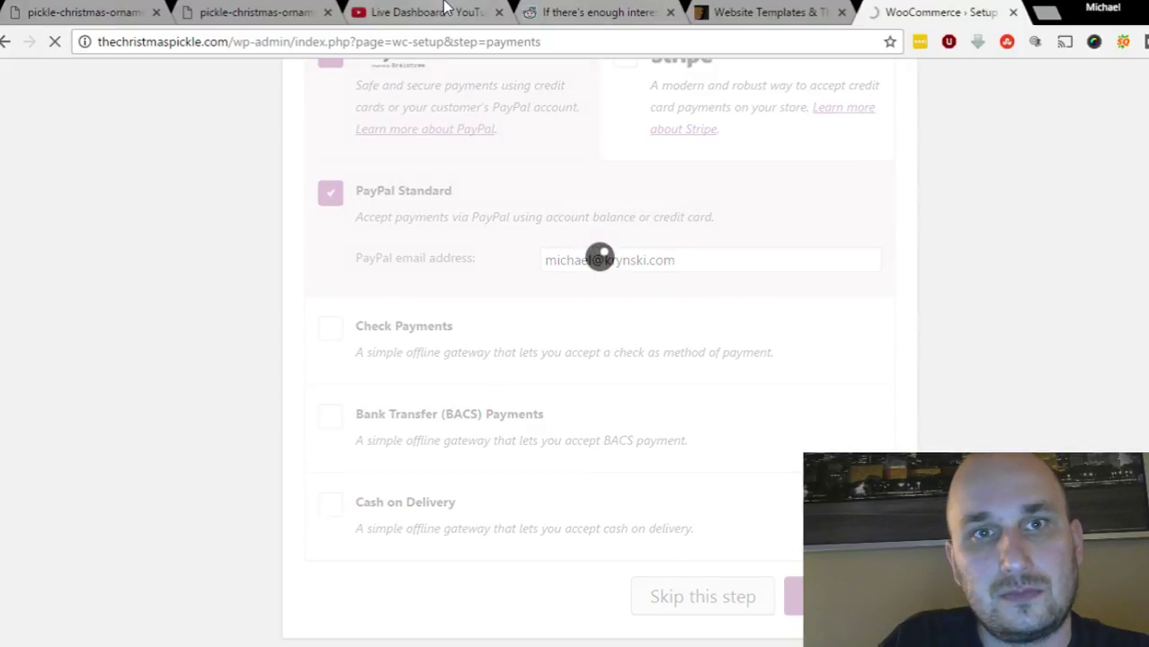
pyautogui.click(443, 10)
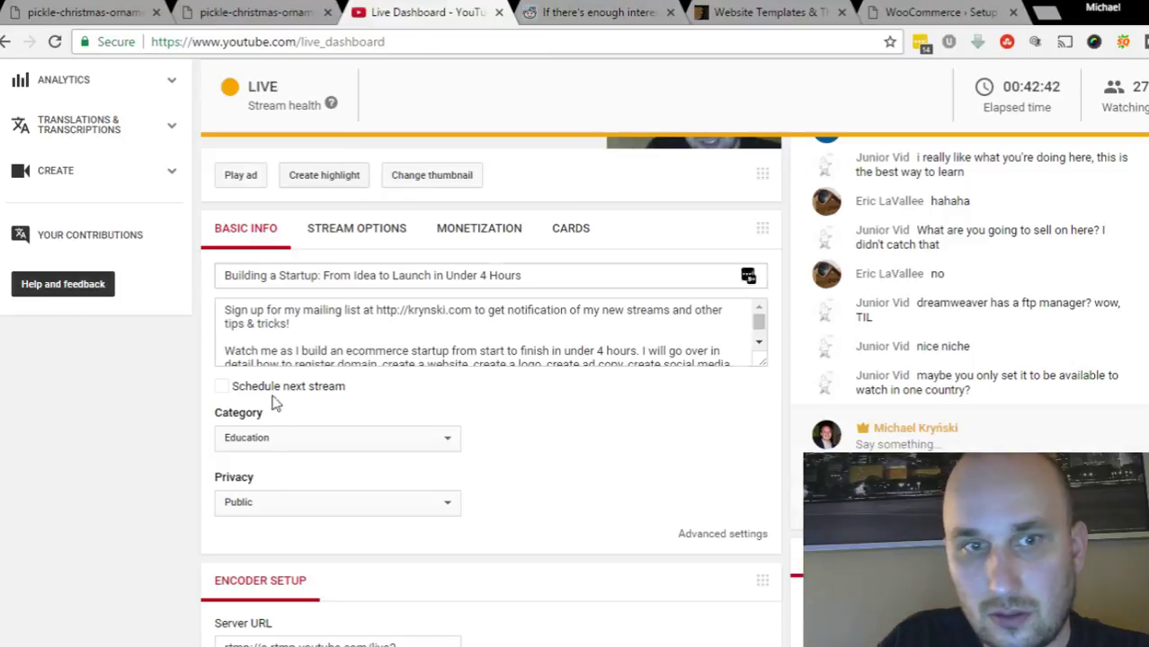
# Scroll the Live Dashboard and expand, then collapse, the optional features and stream info tips
pyautogui.scroll(-2, 179, 476)
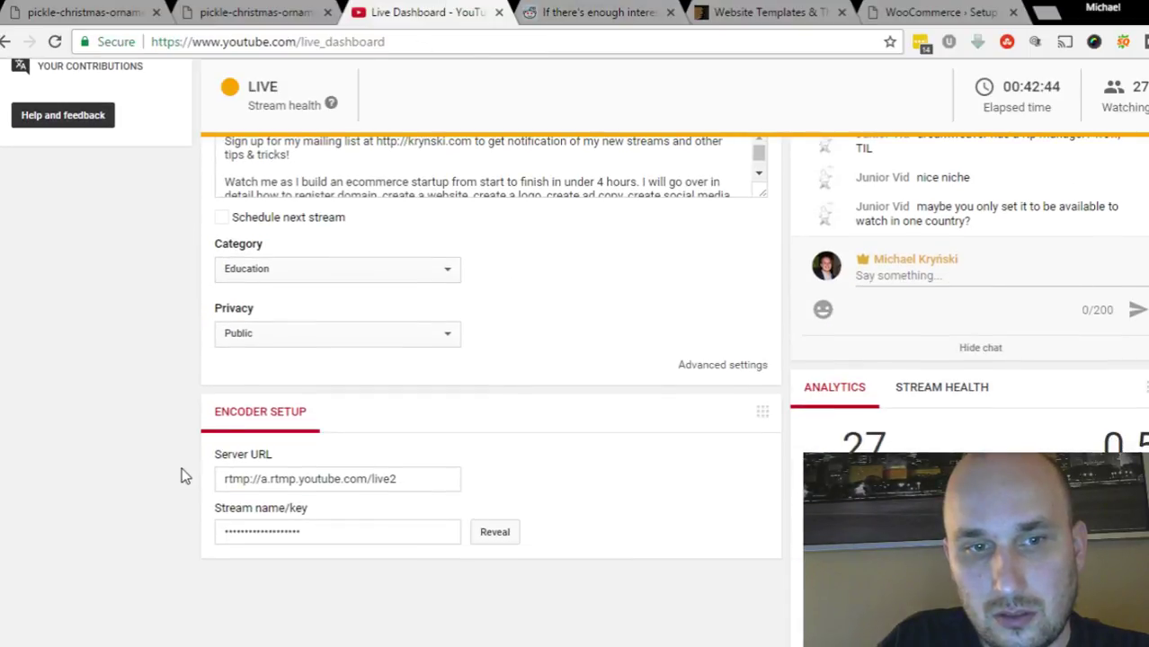
pyautogui.scroll(-4, 179, 476)
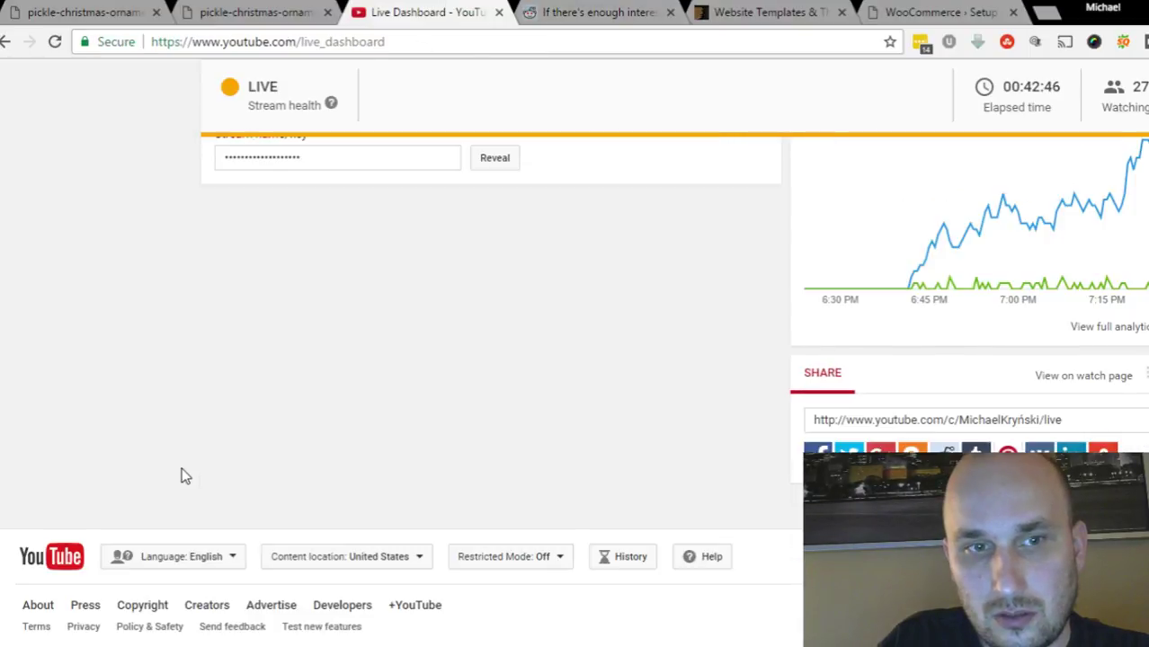
pyautogui.scroll(7, 179, 476)
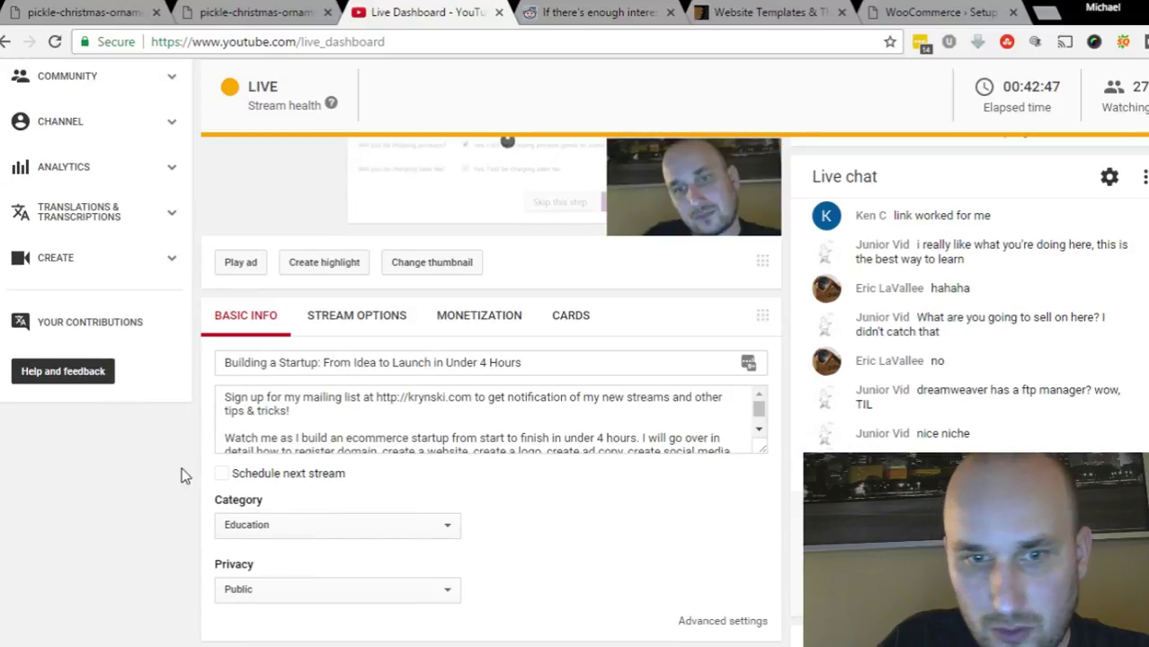
pyautogui.scroll(3, 185, 476)
pyautogui.click(1104, 332)
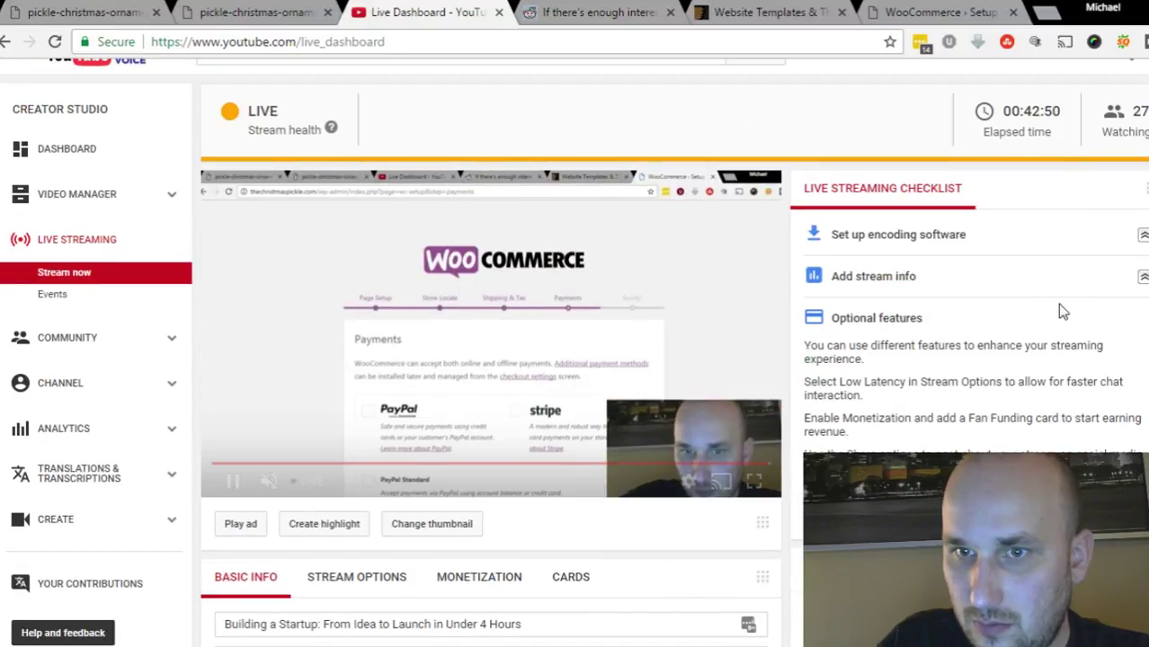
pyautogui.click(1060, 289)
pyautogui.click(1060, 289)
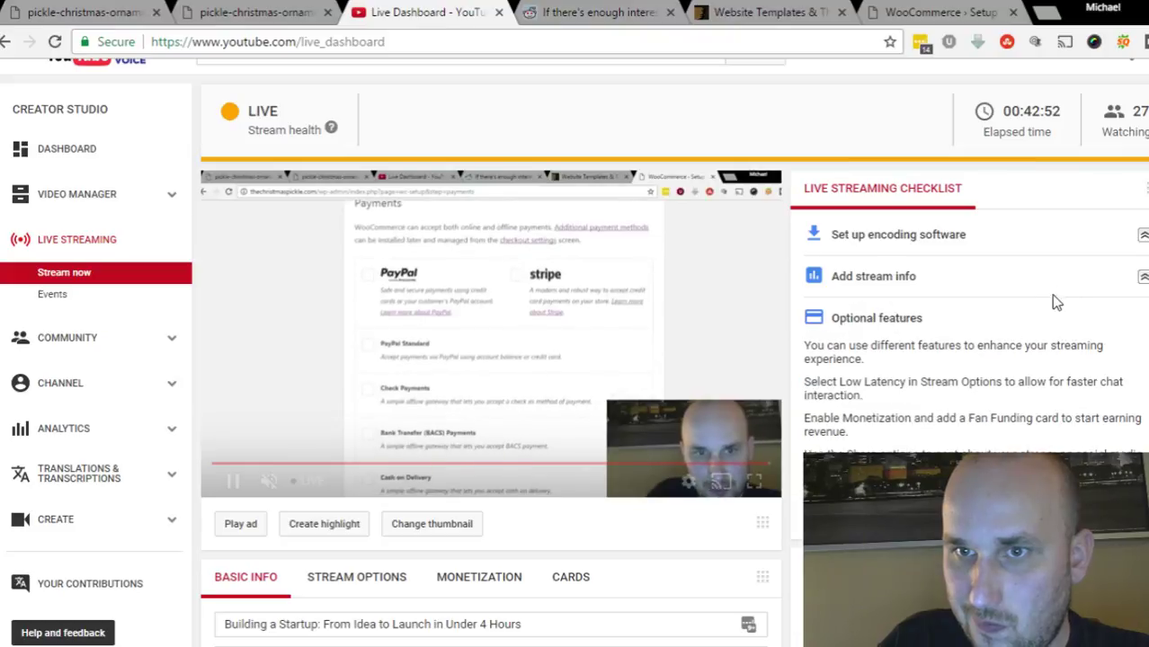
pyautogui.click(1033, 326)
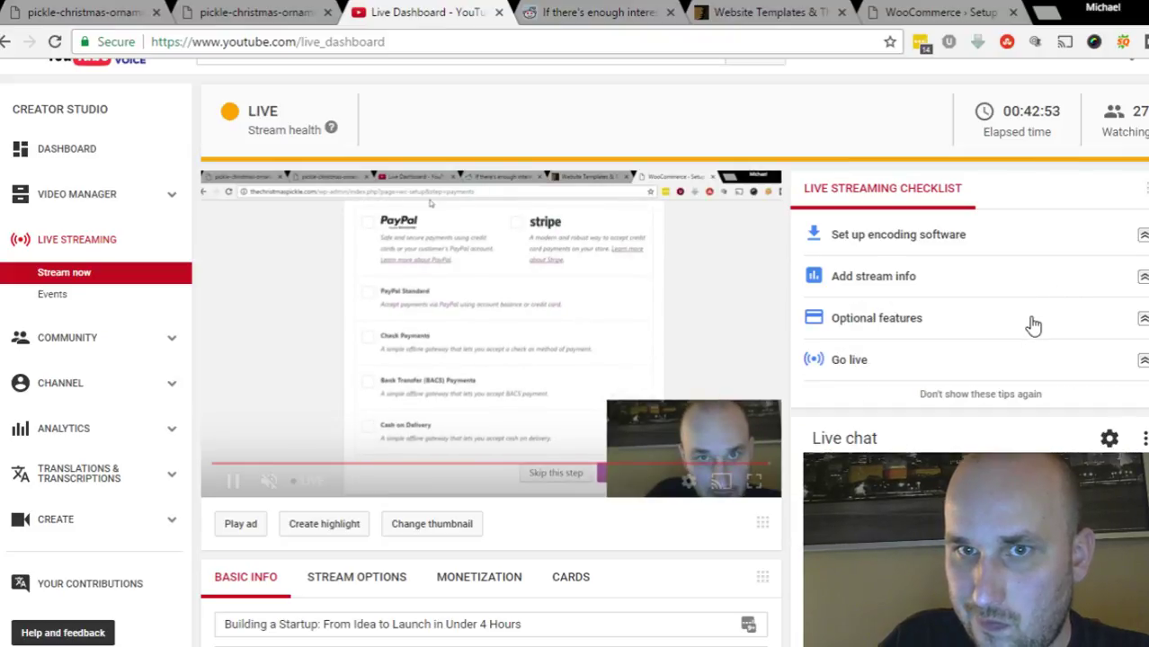
pyautogui.scroll(-4, 1031, 325)
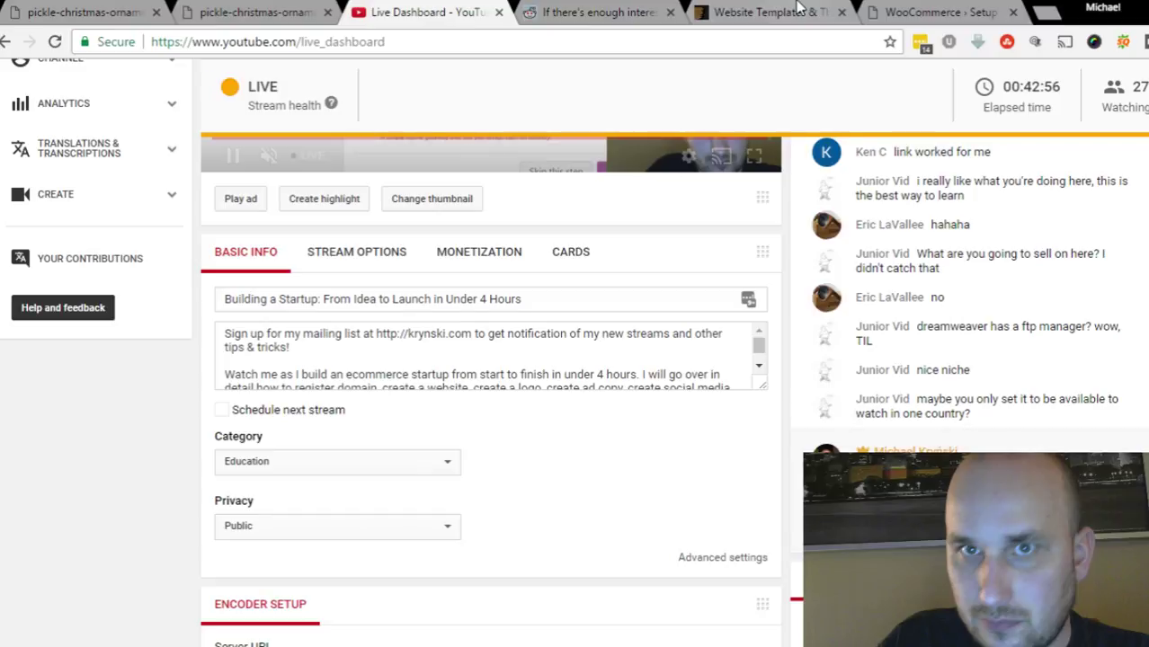
# Check the reddit replies and comment thread, view the ThemeForest order, then return to WooCommerce Setup
pyautogui.click(598, 12)
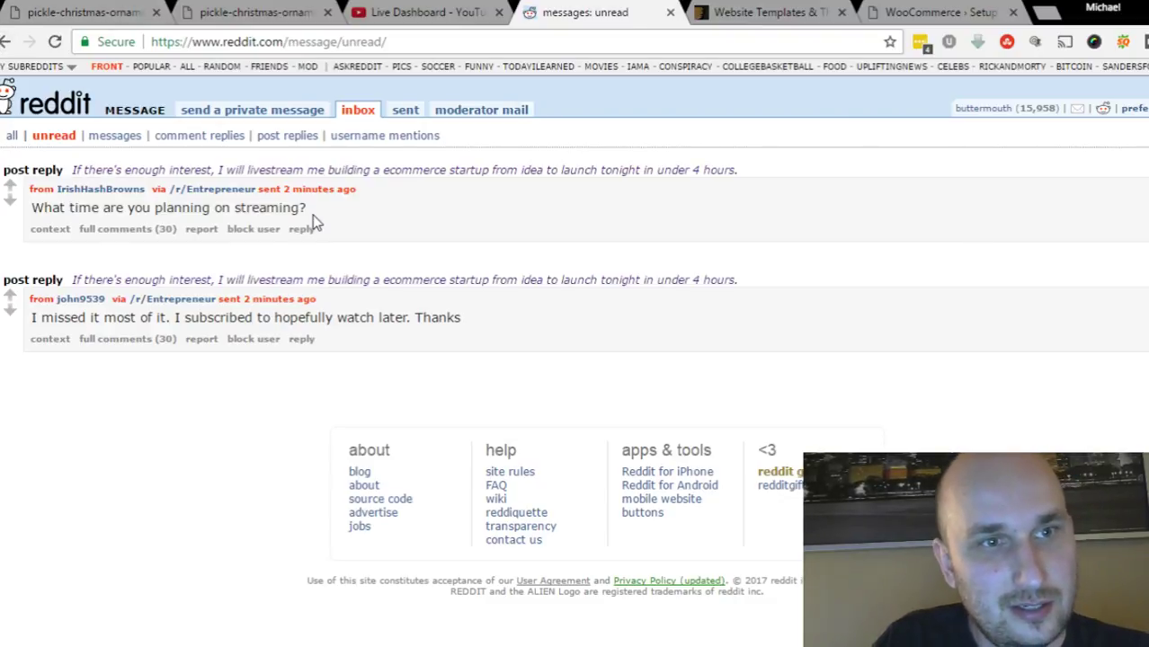
pyautogui.click(396, 170)
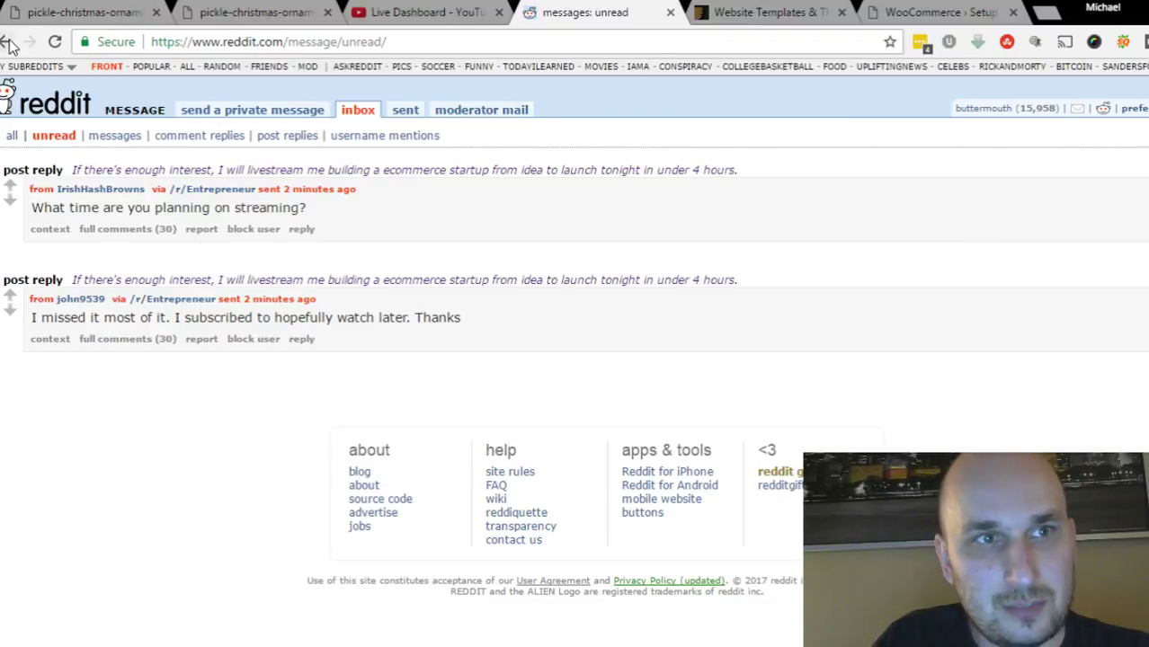
pyautogui.click(732, 12)
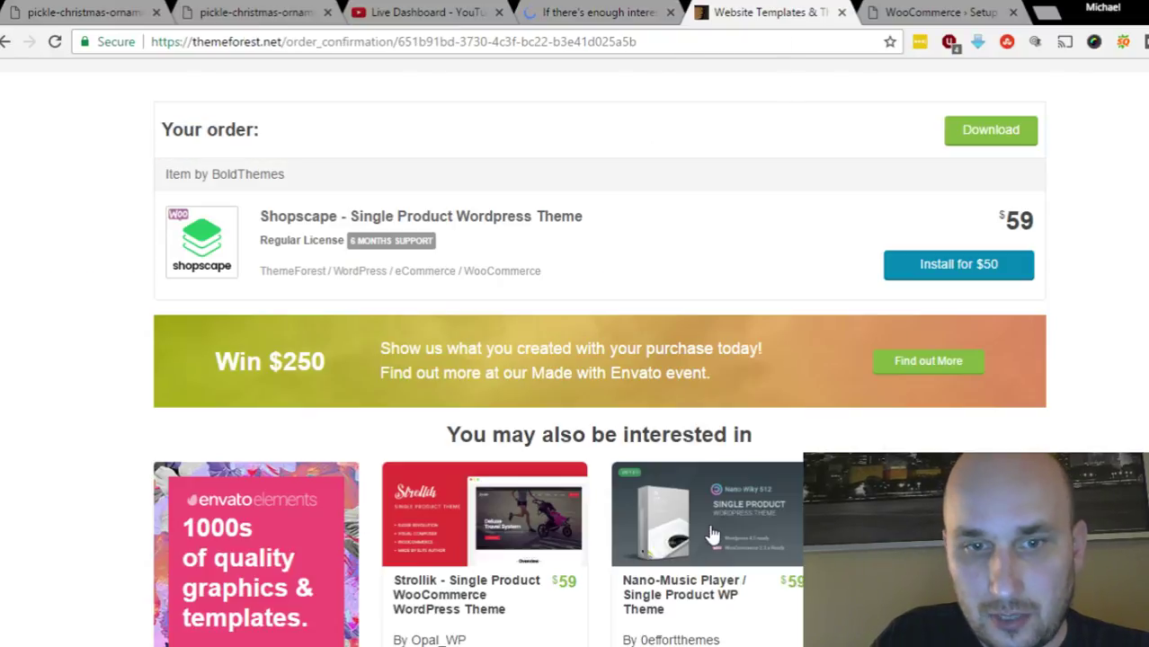
pyautogui.click(944, 7)
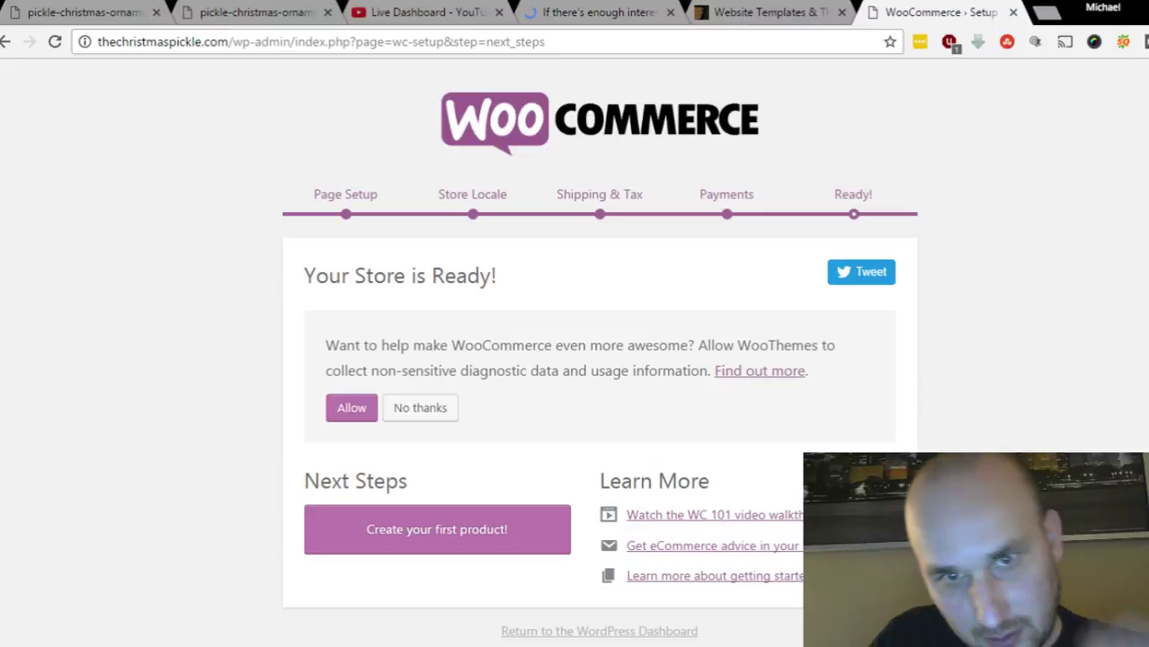
# Decline WooCommerce usage tracking and start creating the store's first product
pyautogui.click(411, 415)
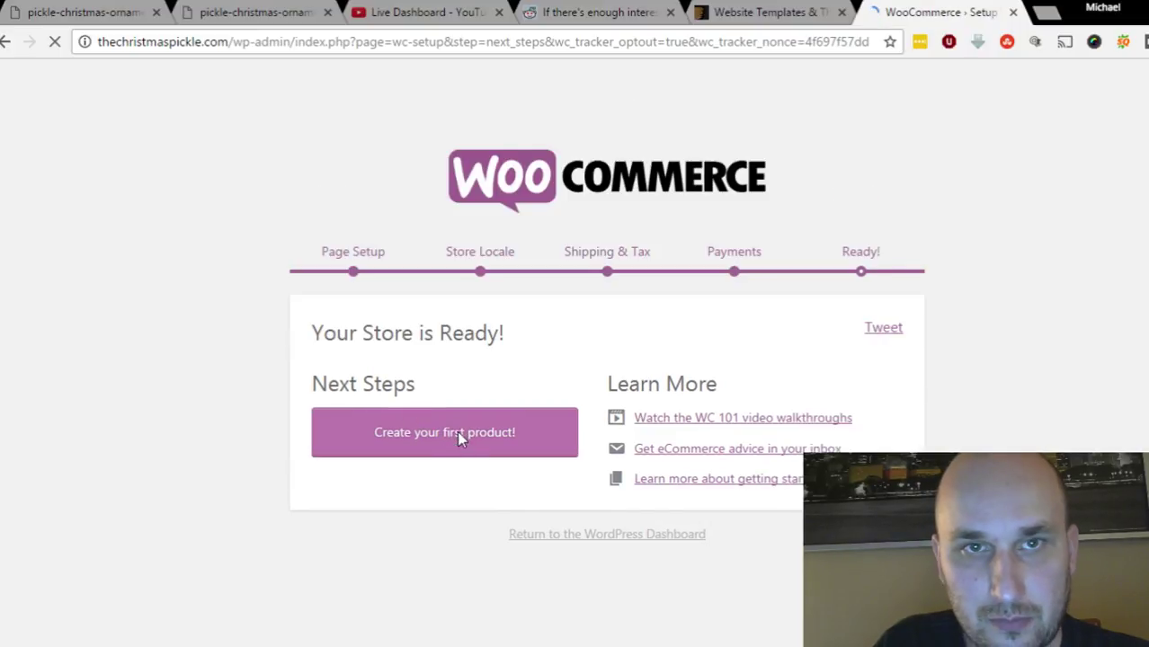
pyautogui.click(458, 437)
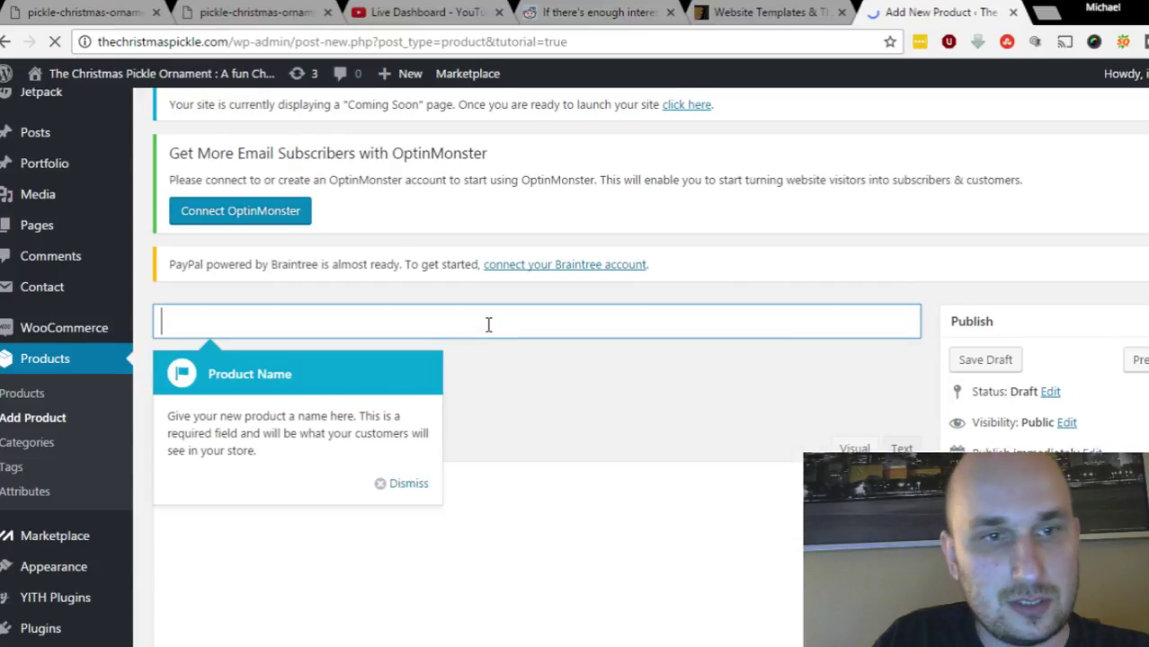
# Title the product 'The Christmas Pickle' and dismiss the description, type, virtual and downloadable tips
pyautogui.write('The Christmas Pickle')
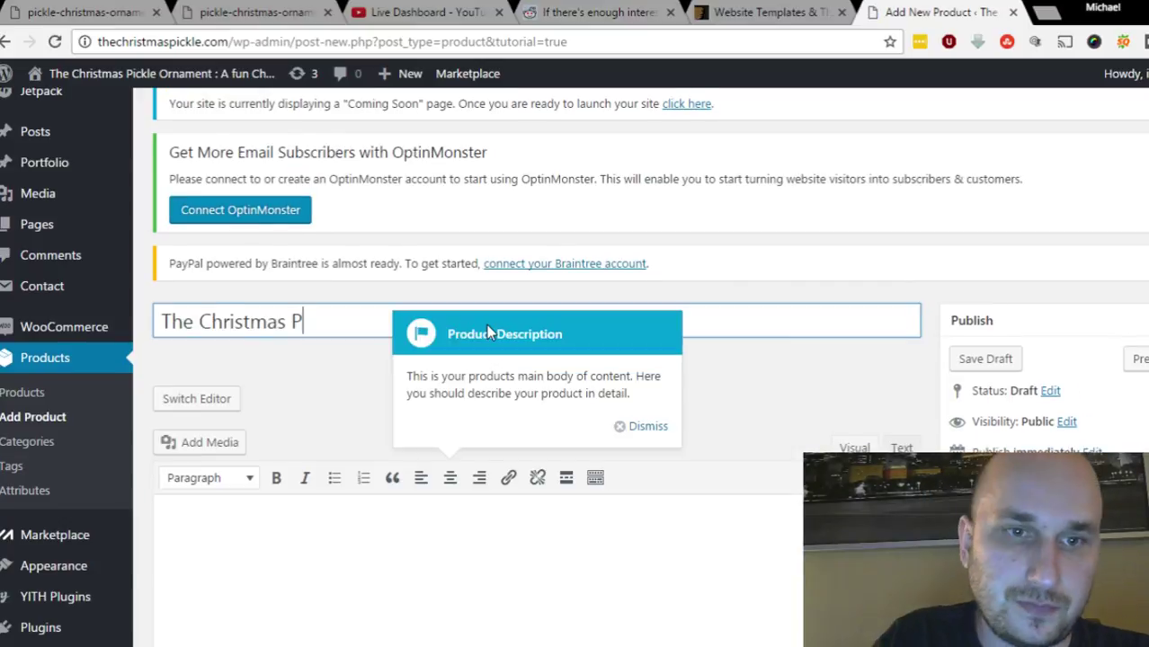
pyautogui.click(536, 564)
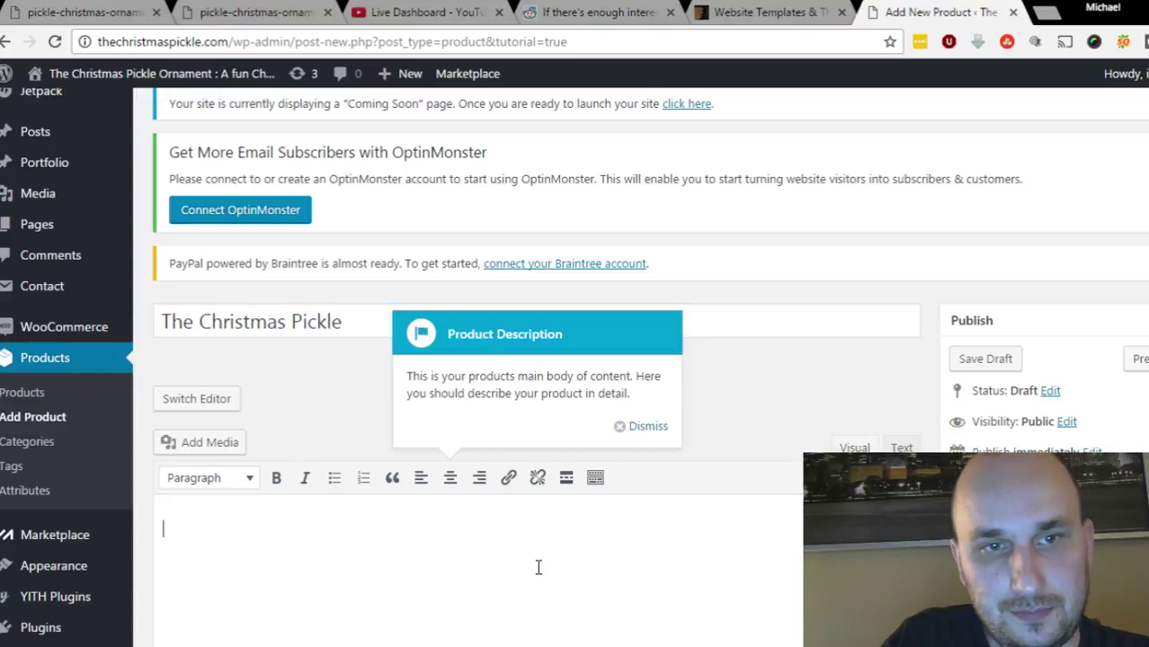
pyautogui.click(646, 426)
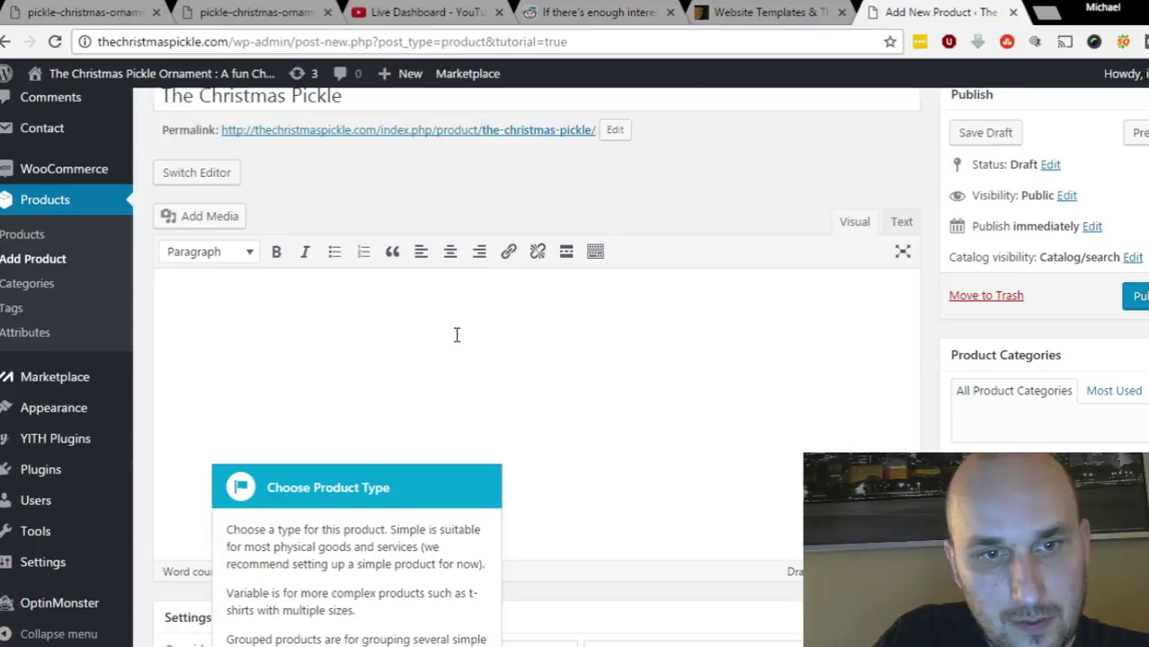
pyautogui.scroll(-3, 456, 334)
pyautogui.click(473, 473)
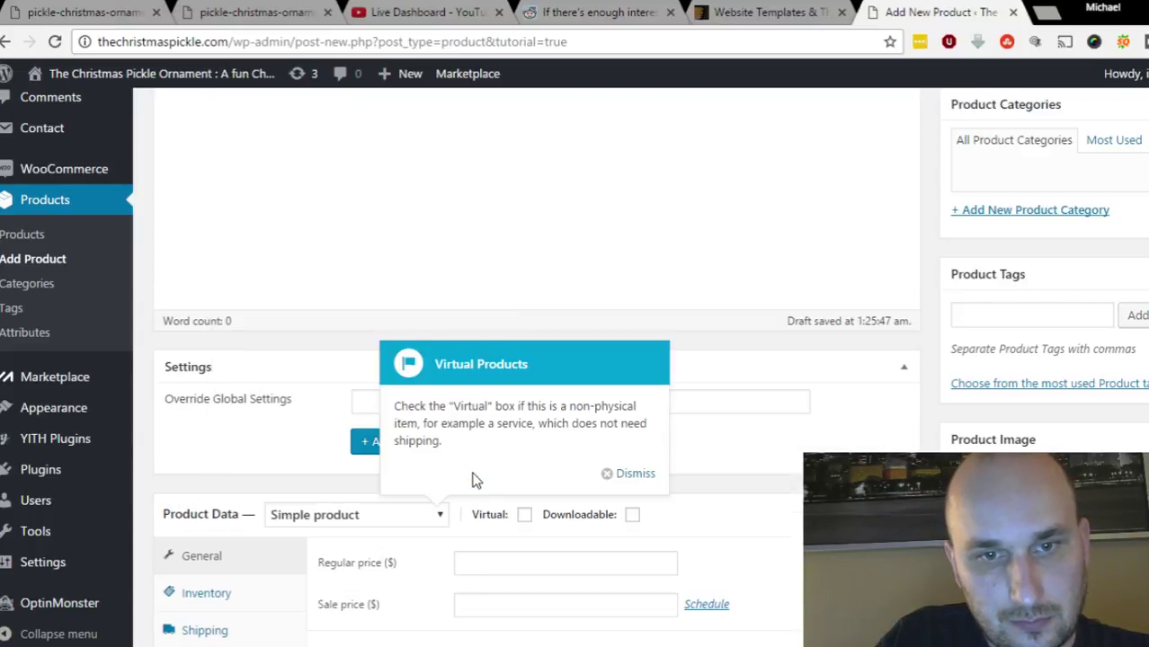
pyautogui.click(619, 472)
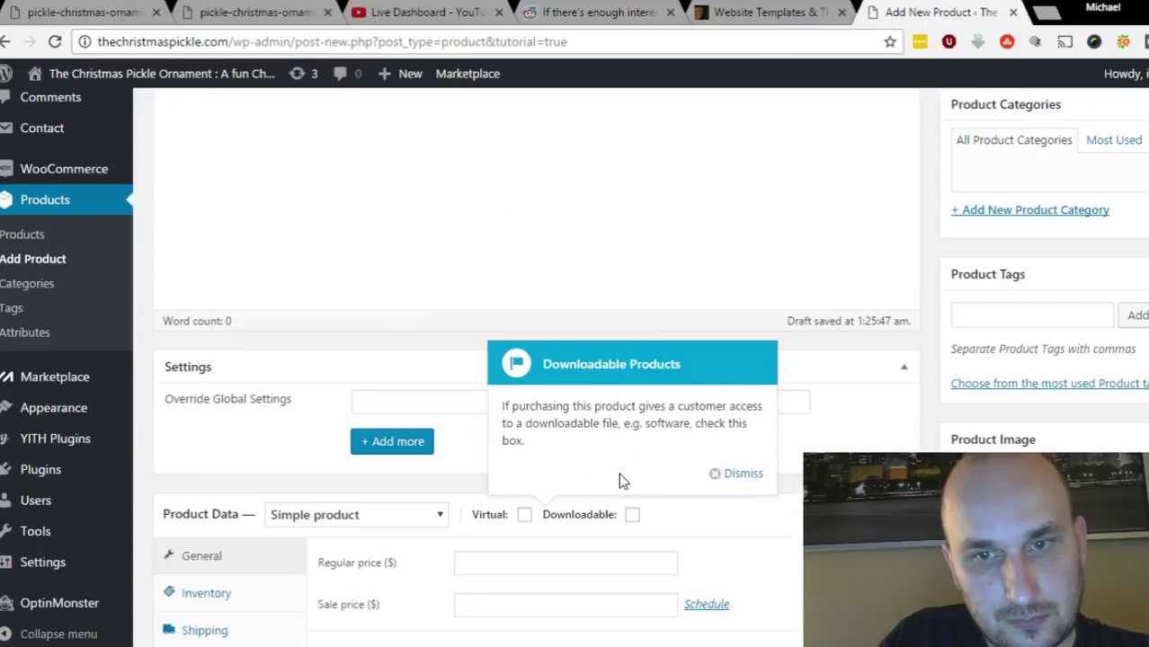
pyautogui.click(735, 482)
# Dismiss the prices, short description, images, tags, categories and publish tips, then return to the title
pyautogui.click(664, 515)
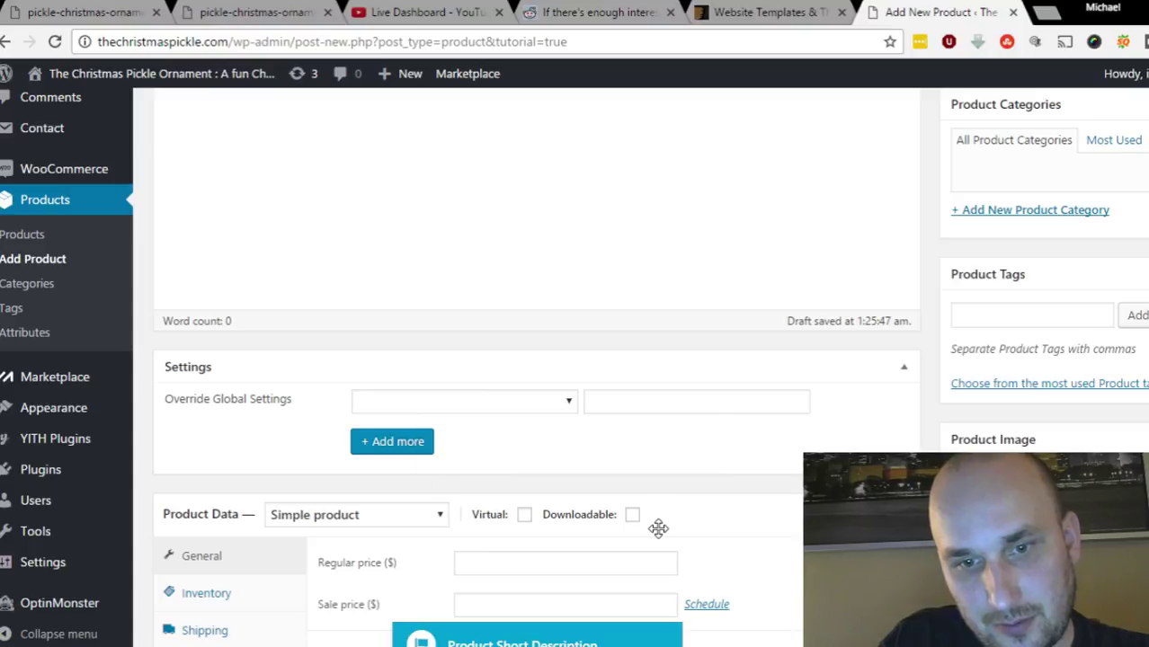
pyautogui.click(662, 485)
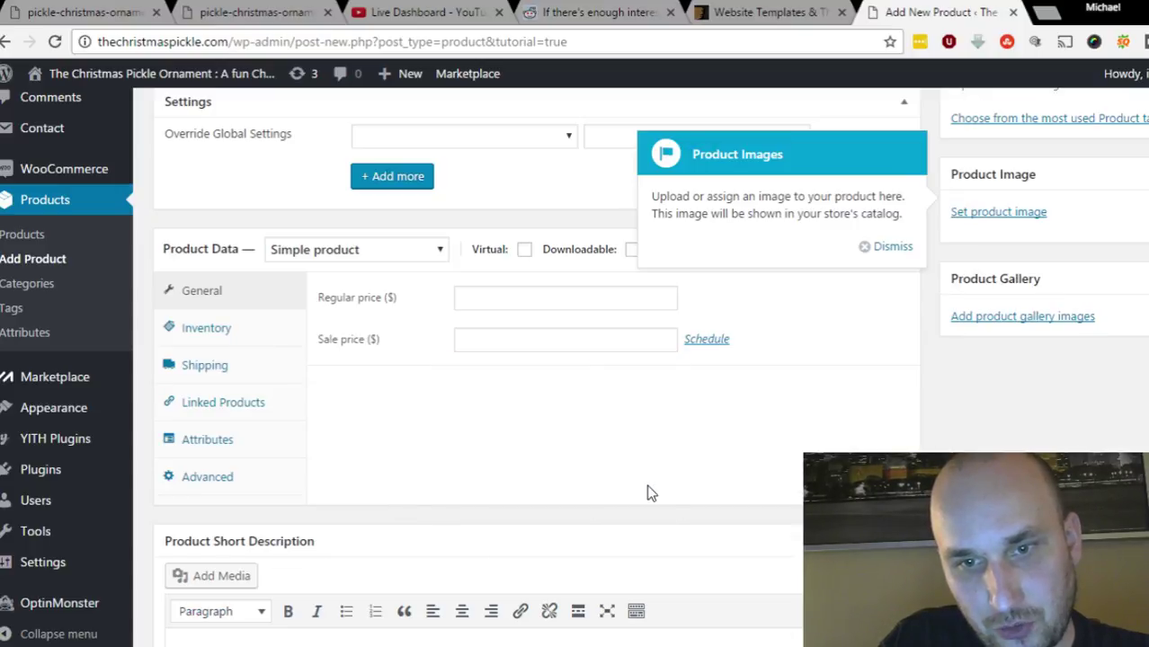
pyautogui.click(899, 245)
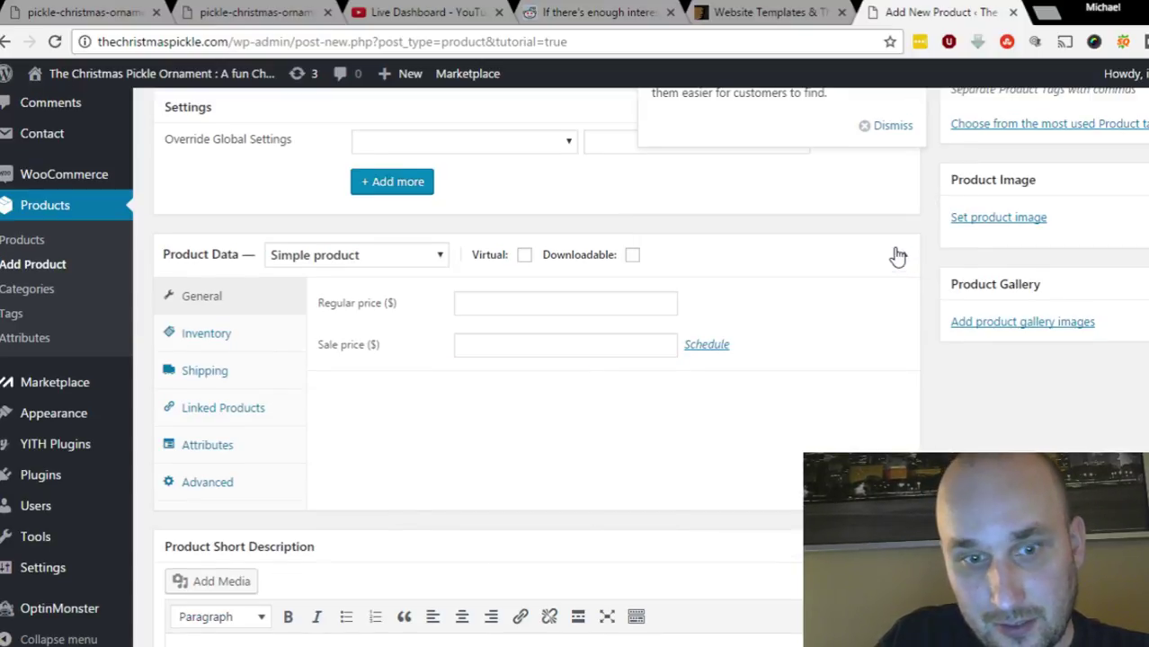
pyautogui.click(897, 420)
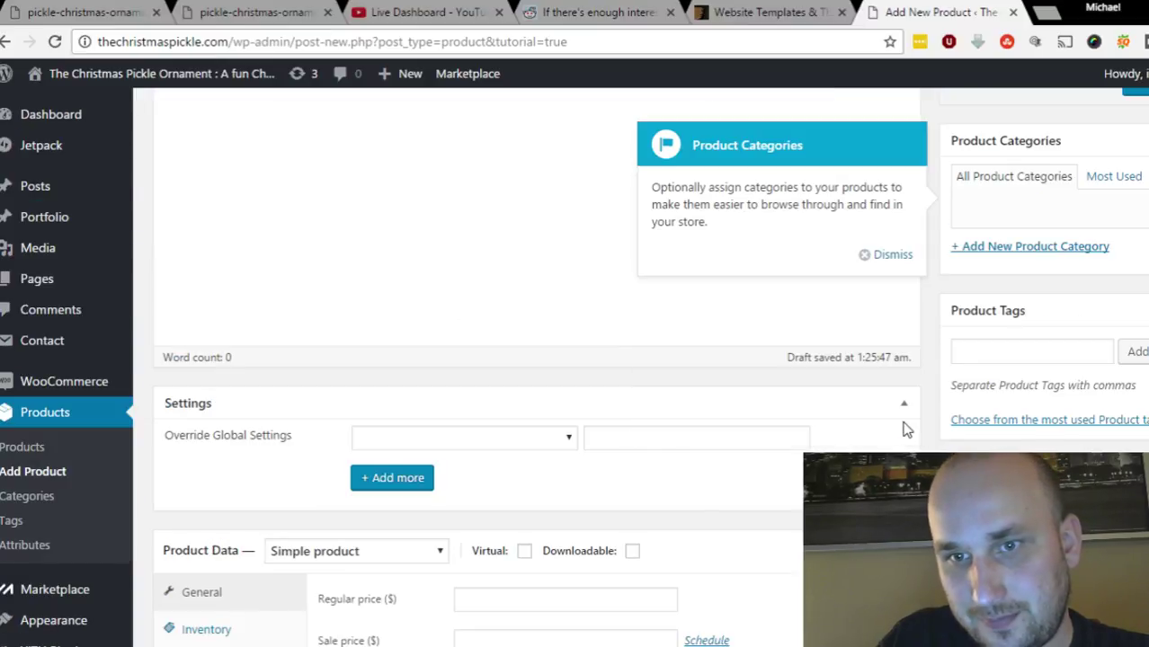
pyautogui.click(898, 254)
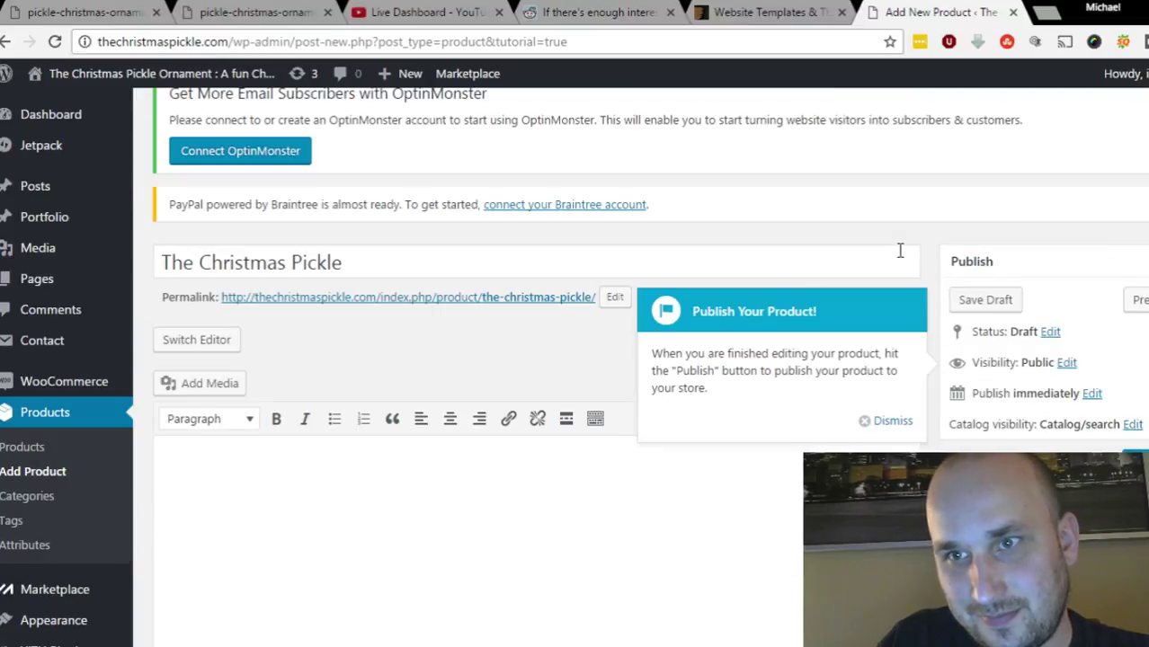
pyautogui.click(888, 422)
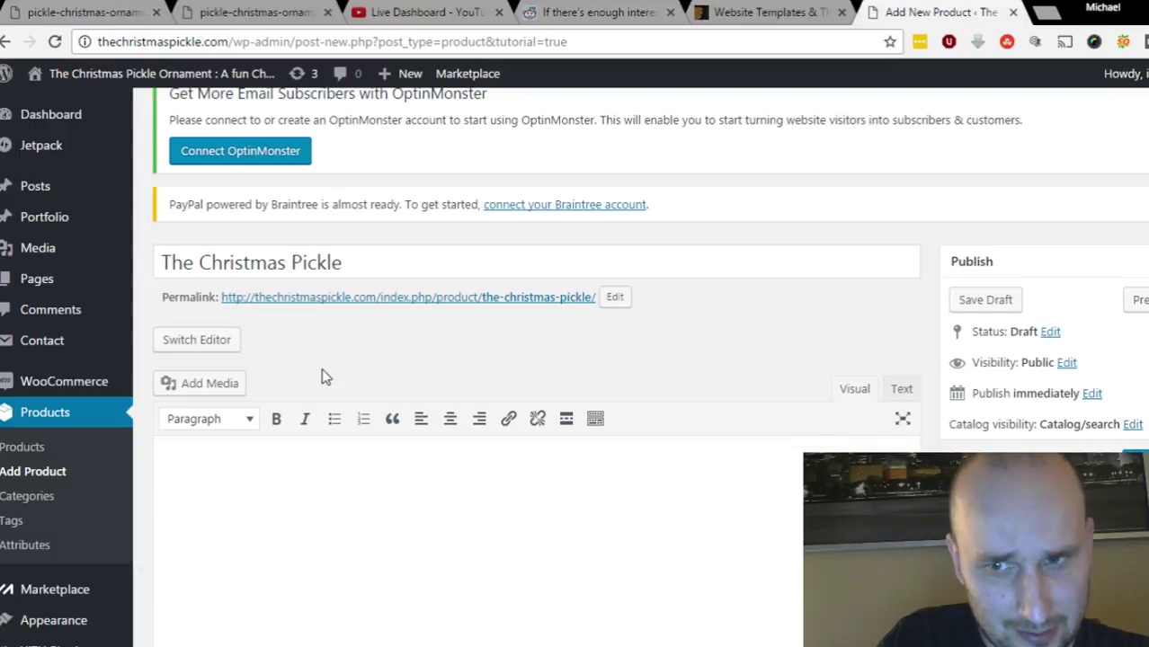
pyautogui.scroll(-2, 477, 382)
pyautogui.click(394, 126)
# Add 'Ornaments' to the title, trim it to 'The Christmas Pickle Ornament', then click into the description
pyautogui.write('Ornaments')
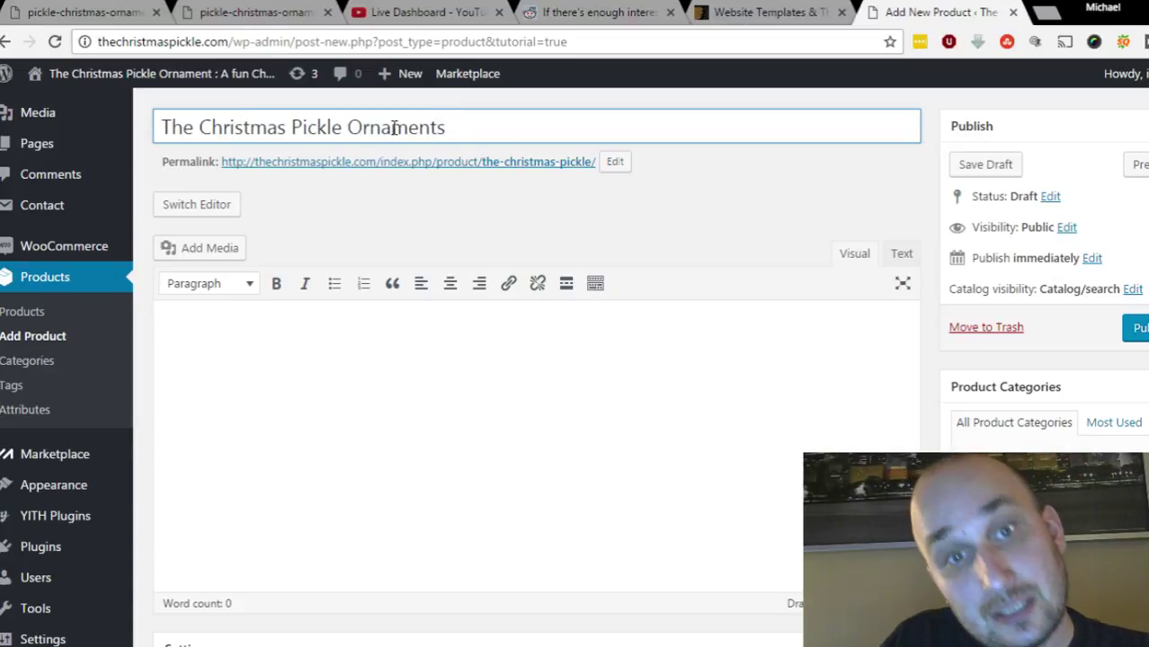
pyautogui.press('BackSpace')
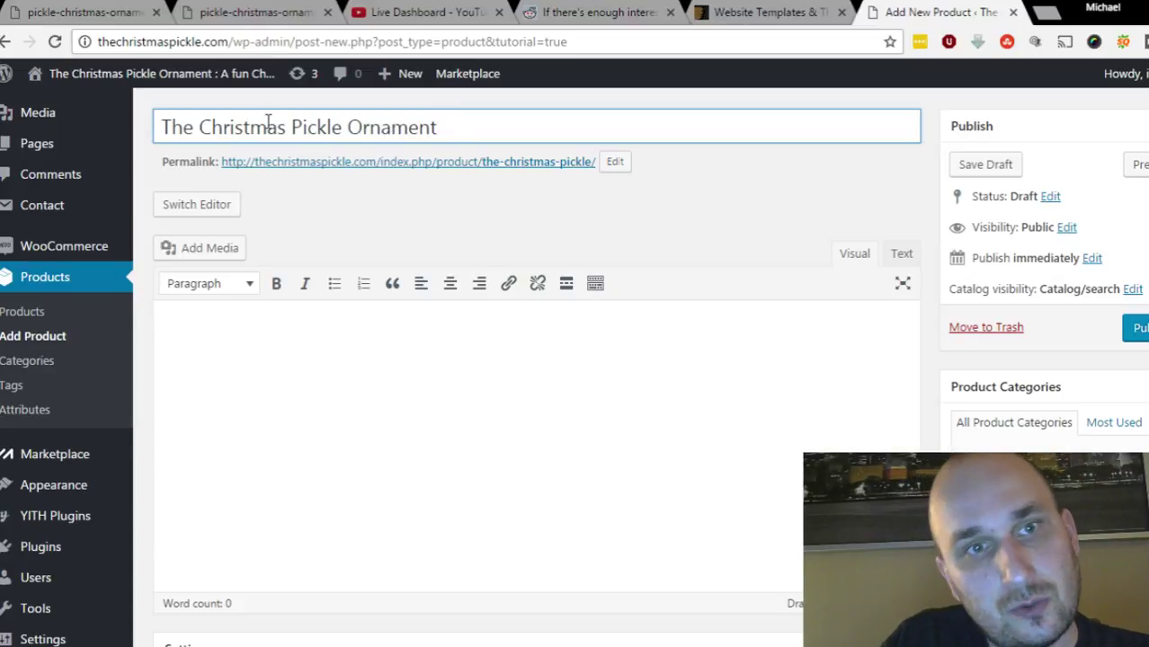
pyautogui.moveTo(199, 127); pyautogui.dragTo(461, 112)
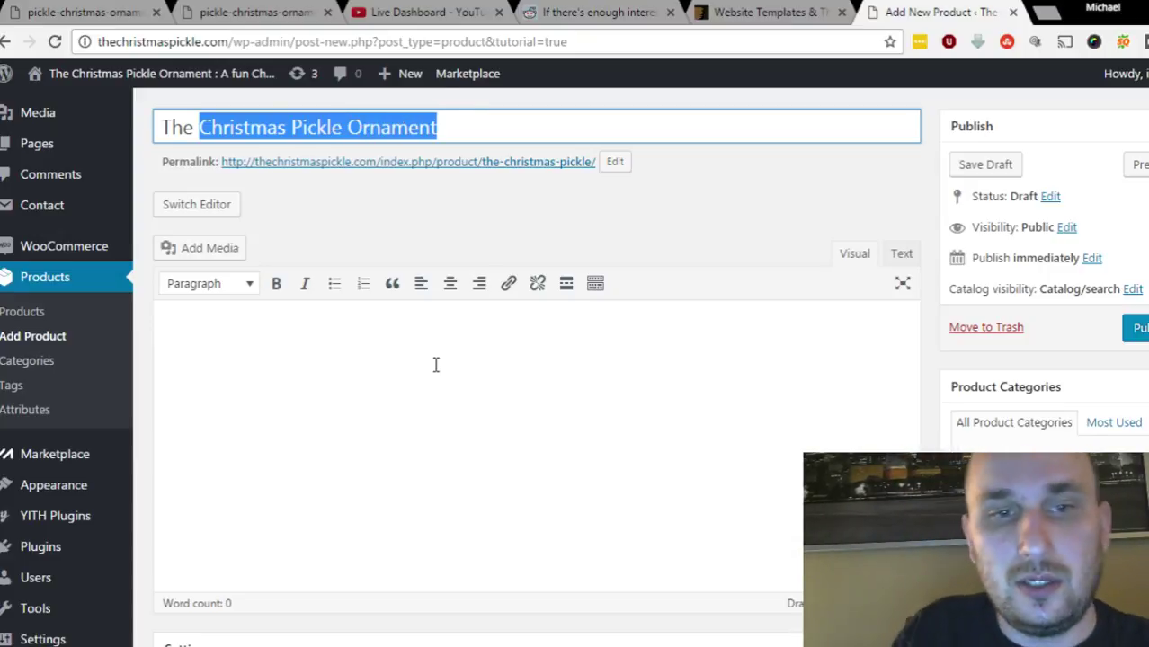
pyautogui.click(439, 400)
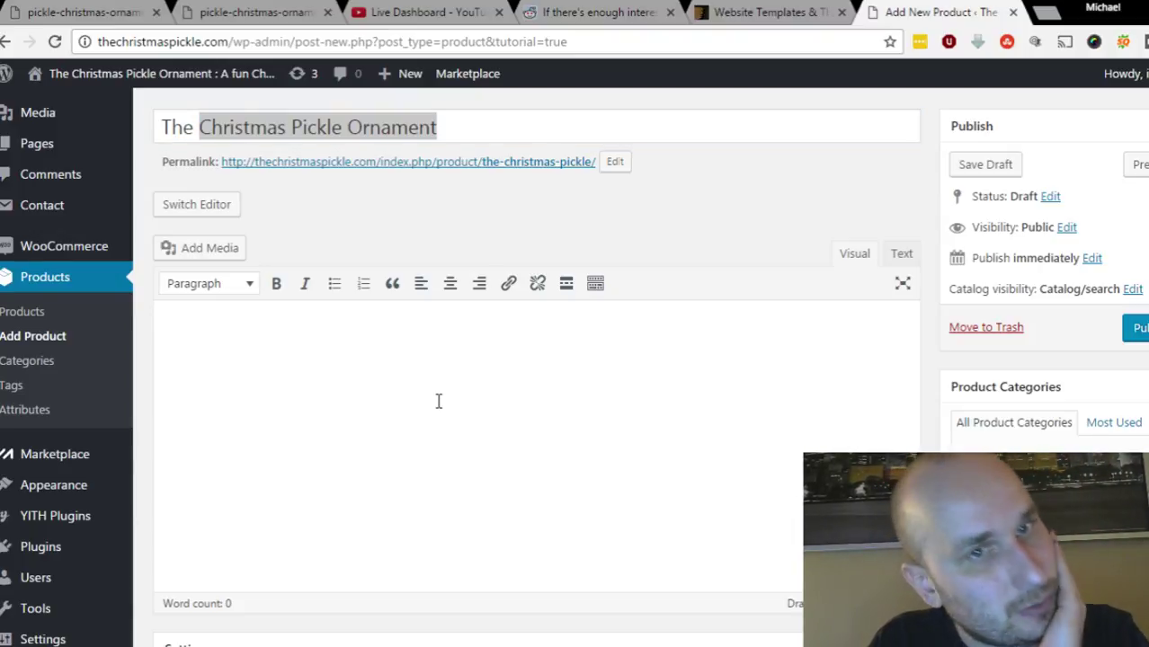
pyautogui.click(559, 225)
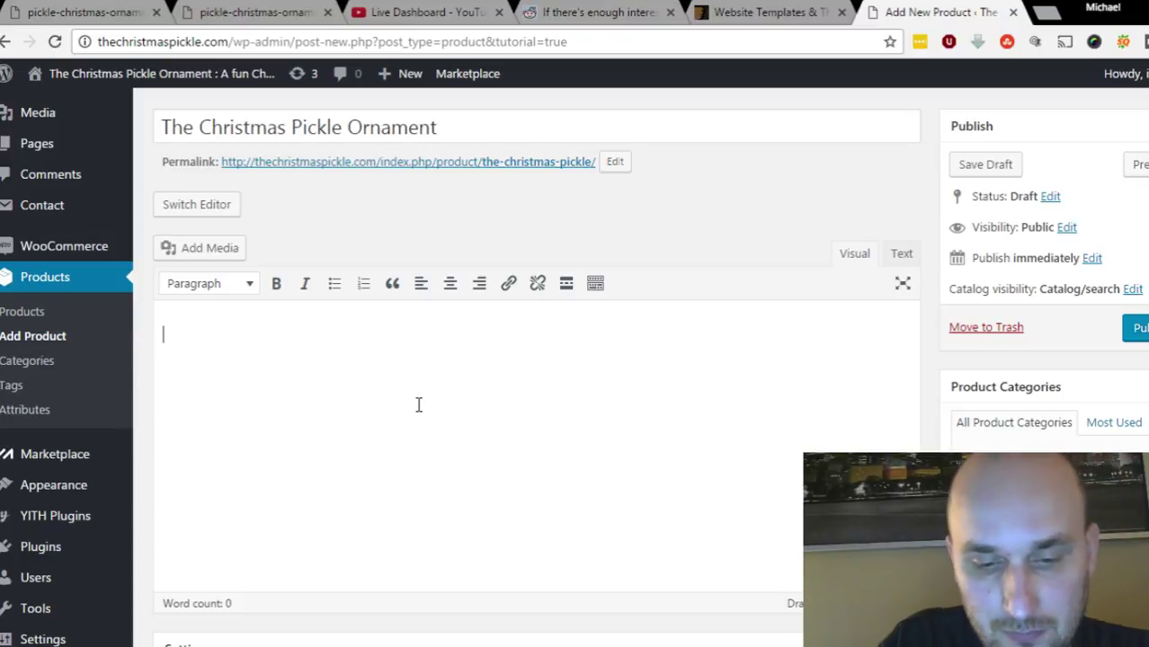
# Type the opening line 'The fun German Christmas tradition is now in the United States!' into the description
pyautogui.write('The')
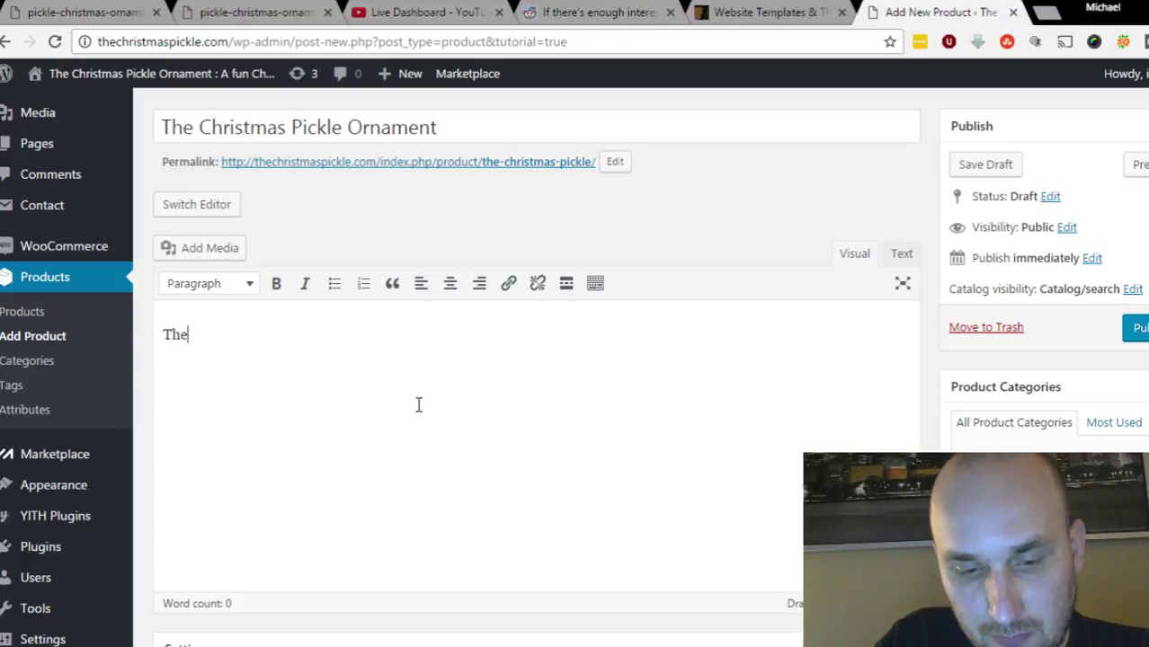
pyautogui.write(' fun ')
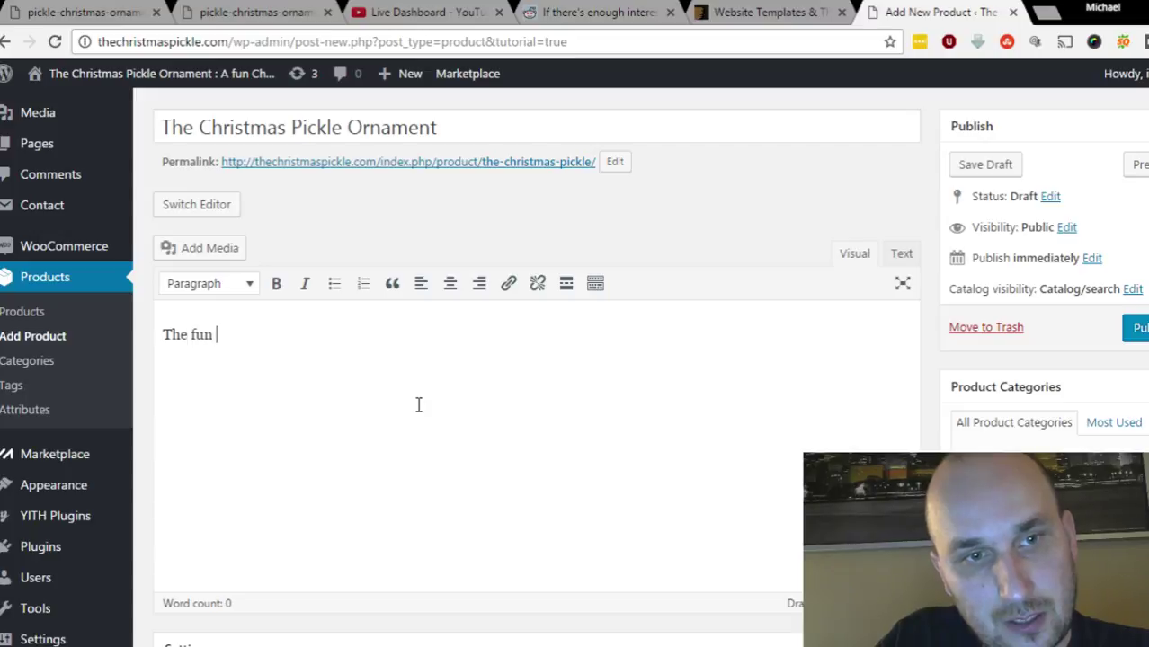
pyautogui.write('and unique')
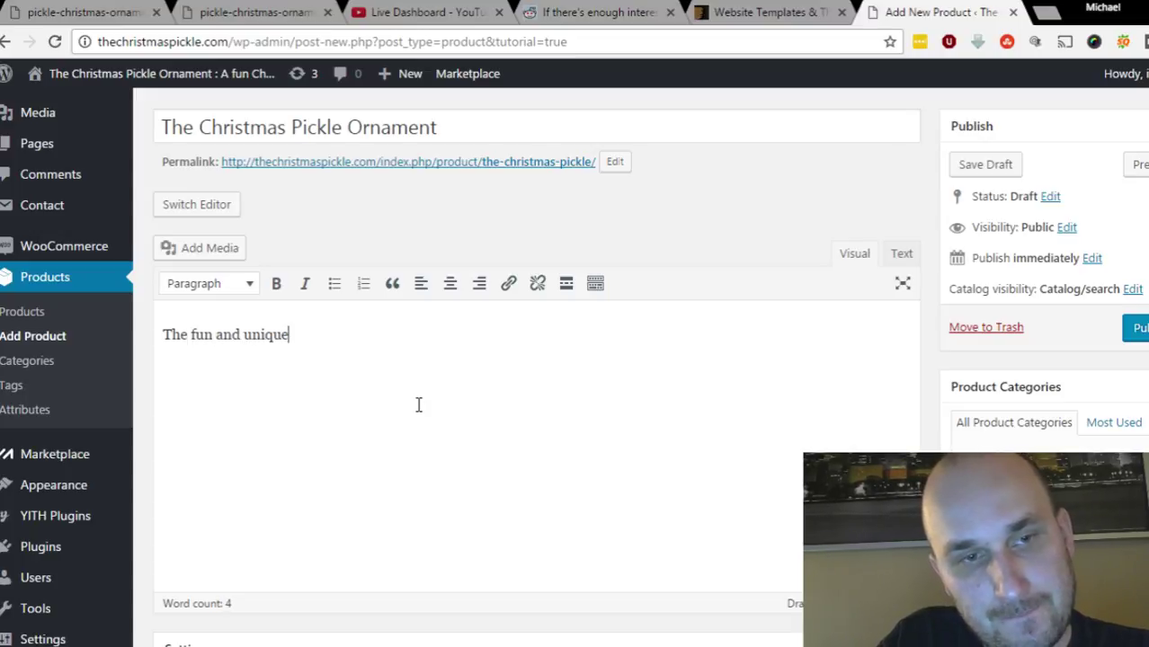
pyautogui.press('BackSpace')
pyautogui.press('BackSpace')
pyautogui.press('BackSpace')
pyautogui.press('BackSpace')
pyautogui.press('BackSpace')
pyautogui.press('BackSpace')
pyautogui.press('BackSpace')
pyautogui.press('BackSpace')
pyautogui.press('BackSpace')
pyautogui.press('BackSpace')
pyautogui.write('German tradition')
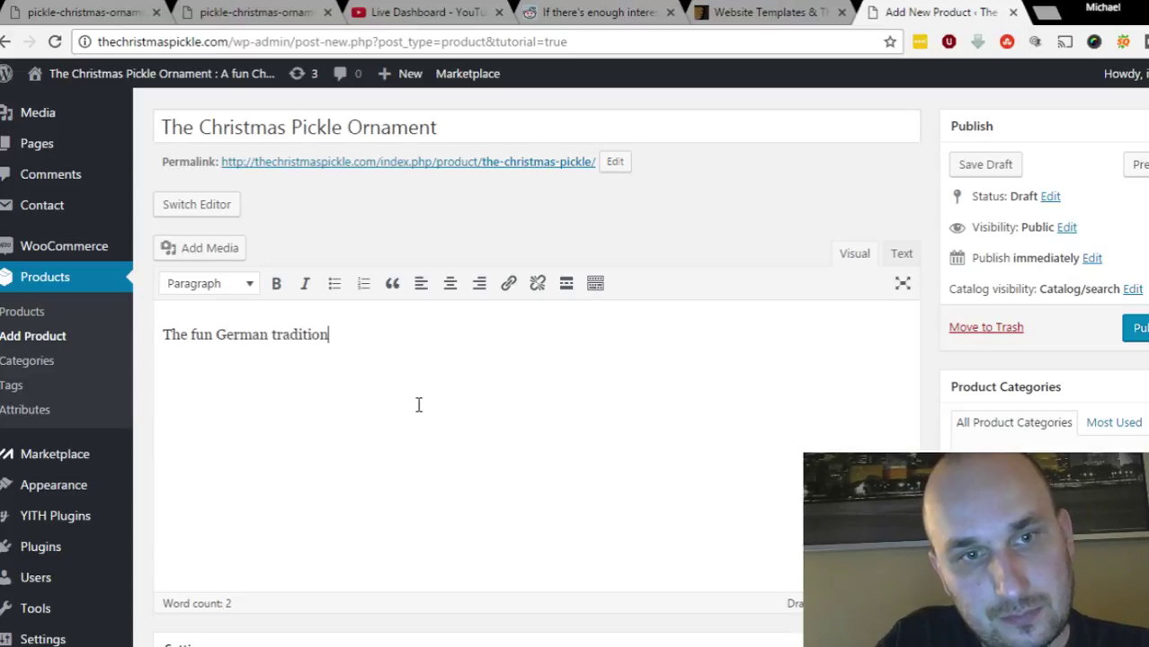
pyautogui.press('BackSpace')
pyautogui.press('BackSpace')
pyautogui.press('BackSpace')
pyautogui.press('BackSpace')
pyautogui.press('BackSpace')
pyautogui.press('BackSpace')
pyautogui.press('BackSpace')
pyautogui.press('BackSpace')
pyautogui.press('BackSpace')
pyautogui.write('Chris')
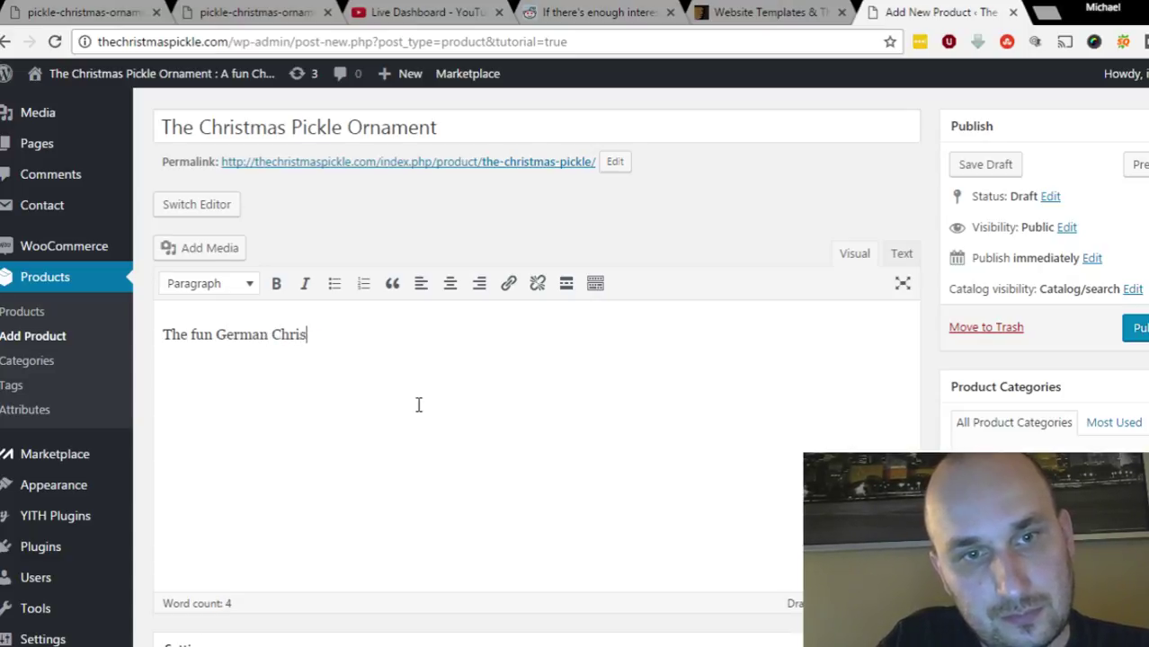
pyautogui.write('tmas traditi')
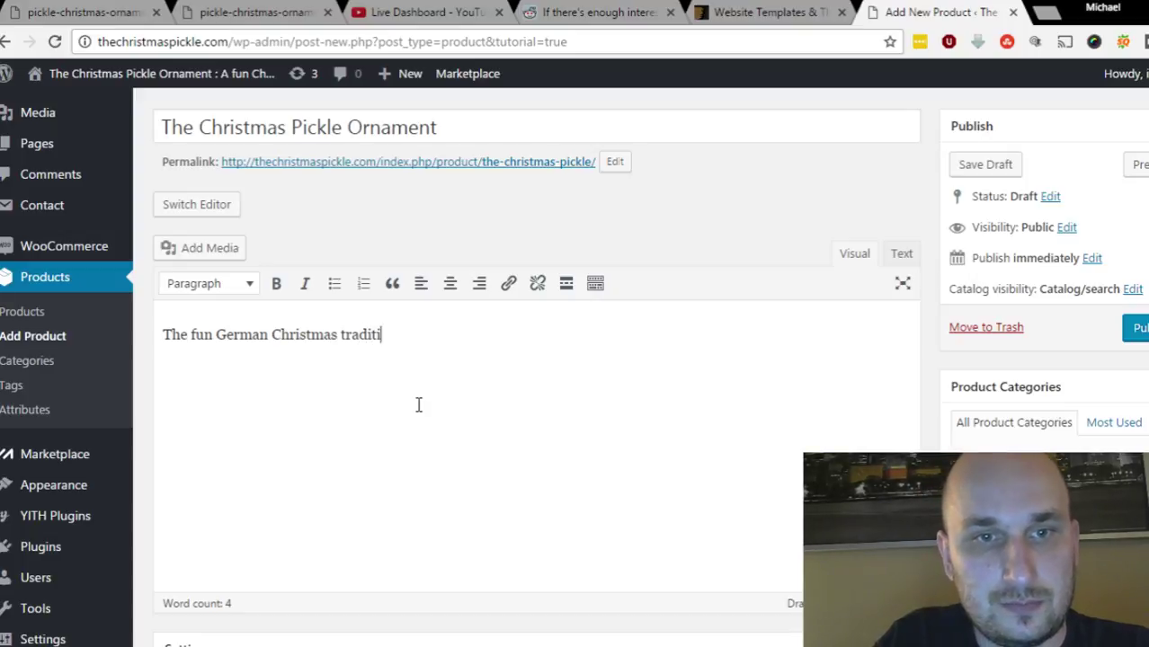
pyautogui.write('on is now in the Un')
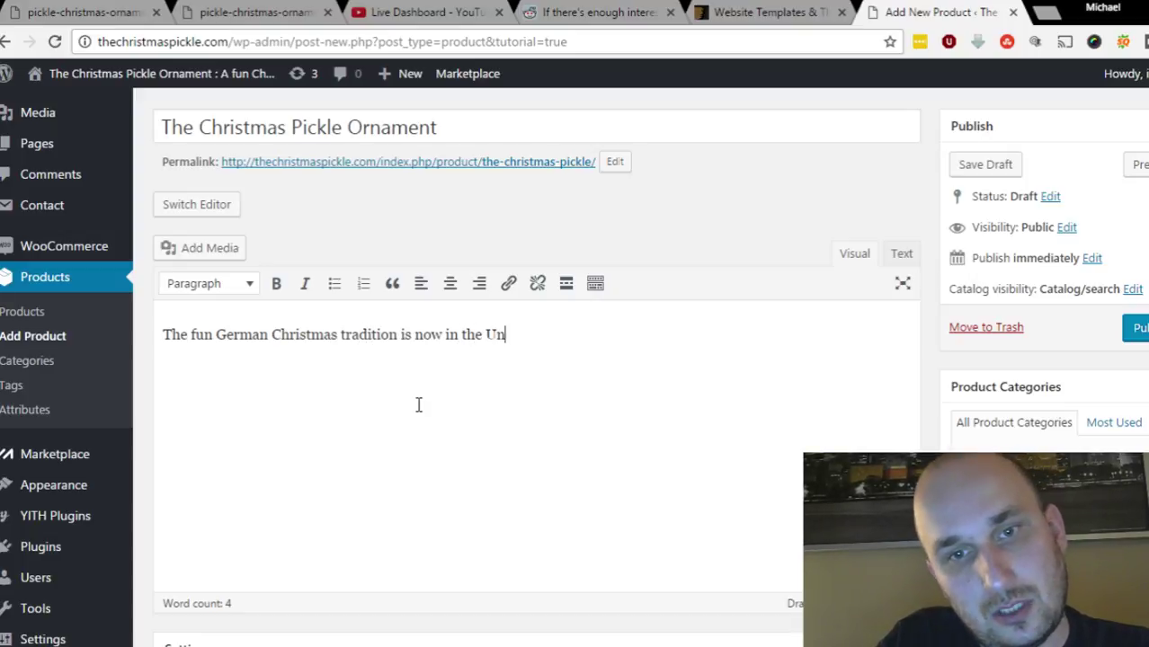
pyautogui.write('ited States')
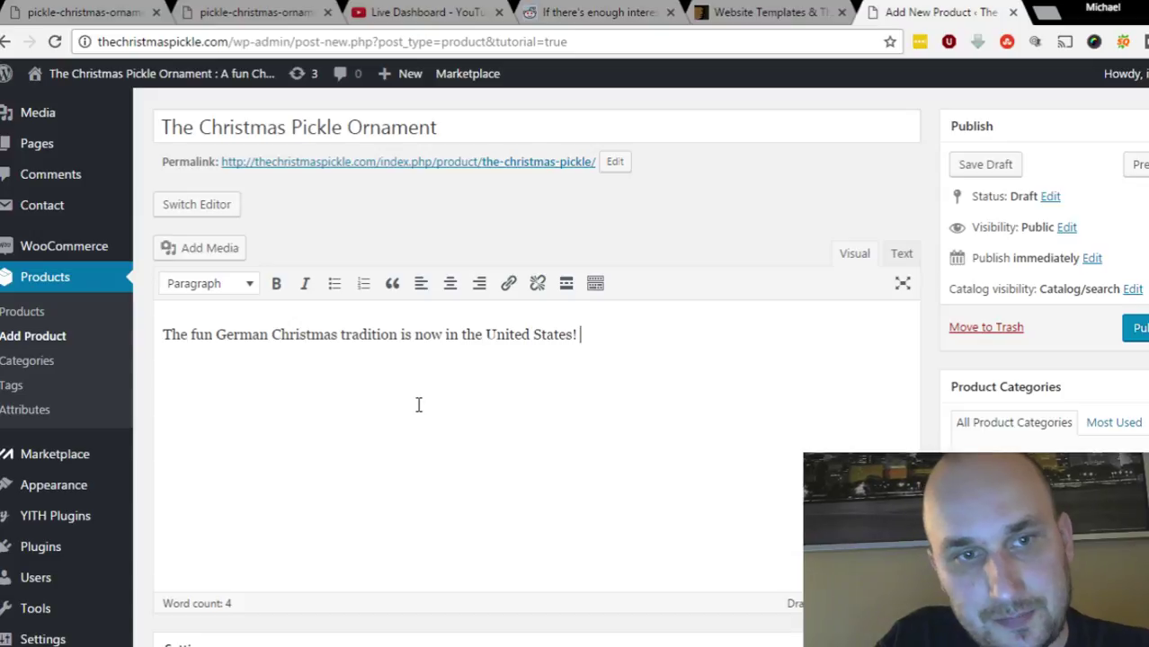
pyautogui.write('! Hide a')
# Add 'Hide a Christmas pickle' to the description and check the live stream dashboard
pyautogui.press('BackSpace')
pyautogui.press('BackSpace')
pyautogui.press('BackSpace')
pyautogui.press('BackSpace')
pyautogui.press('BackSpace')
pyautogui.press('BackSpace')
pyautogui.press('BackSpace')
pyautogui.press('BackSpace')
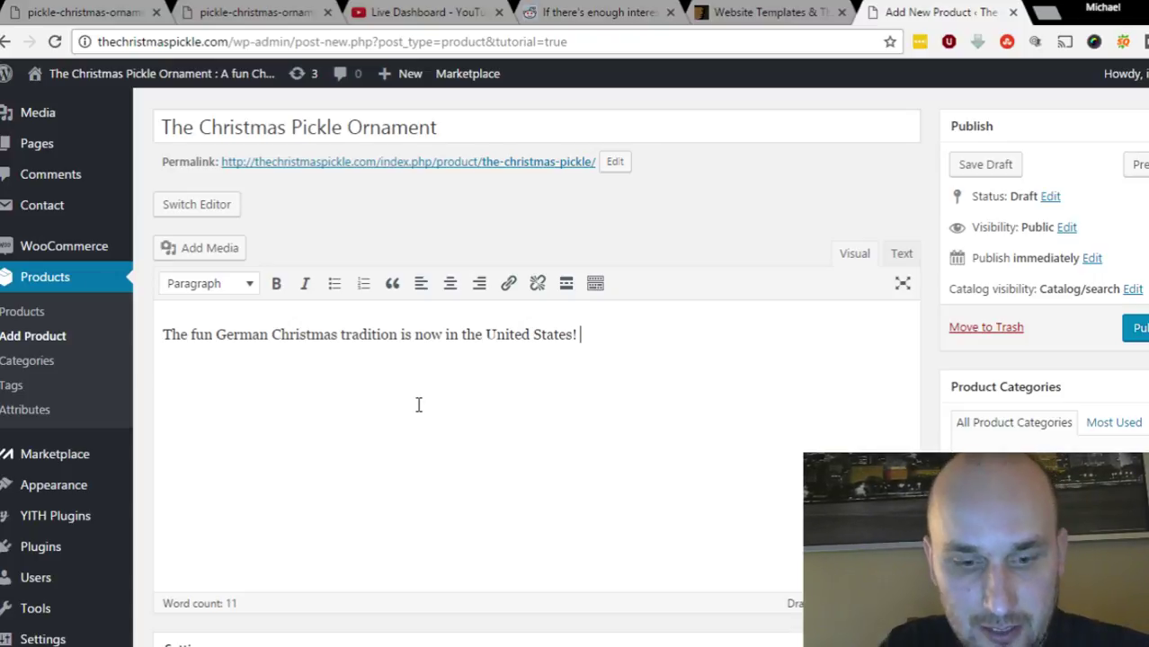
pyautogui.write('Hid')
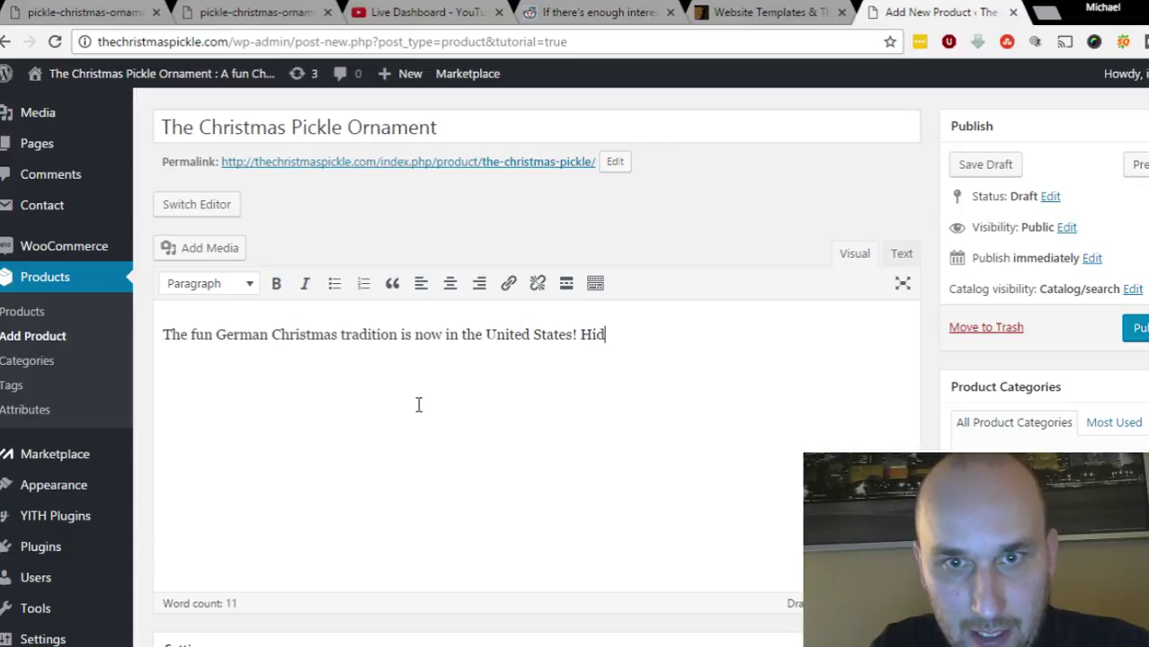
pyautogui.write('e t')
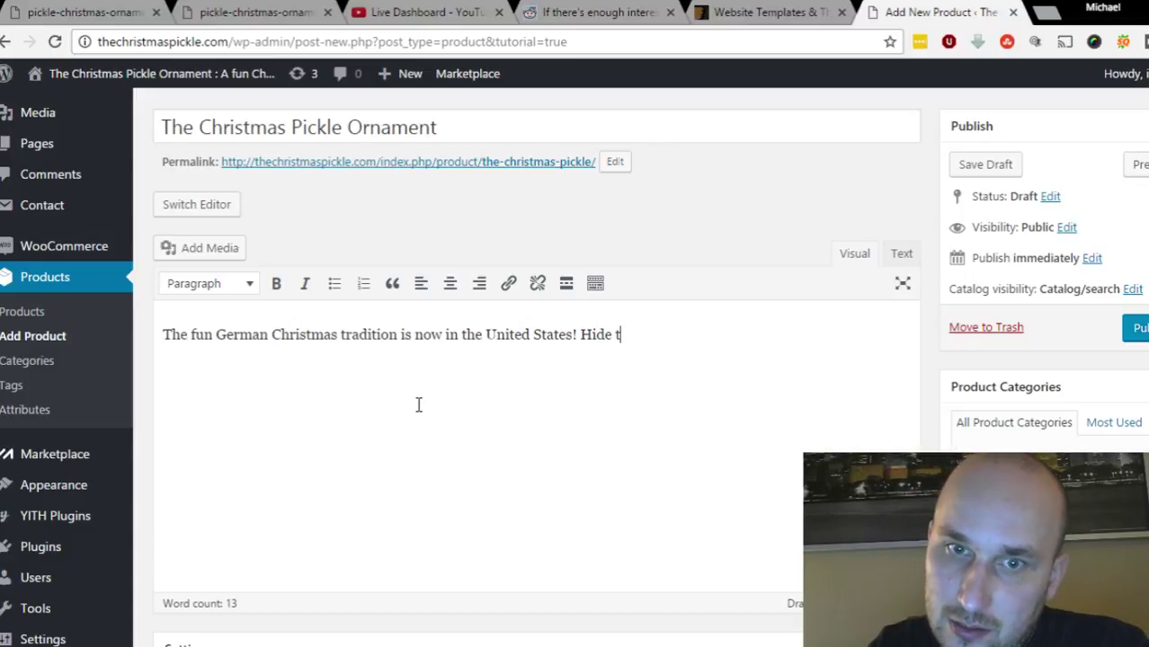
pyautogui.write('he')
pyautogui.press('BackSpace')
pyautogui.press('BackSpace')
pyautogui.press('BackSpace')
pyautogui.press('BackSpace')
pyautogui.press('BackSpace')
pyautogui.press('BackSpace')
pyautogui.press('BackSpace')
pyautogui.press('BackSpace')
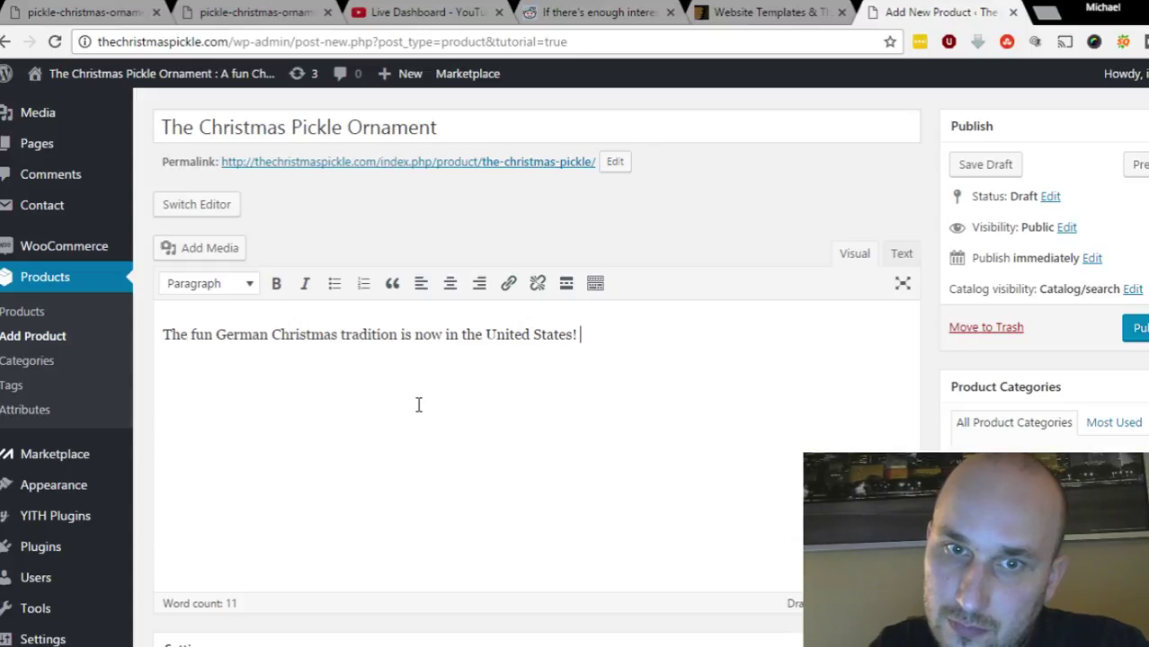
pyautogui.write('Hide a C')
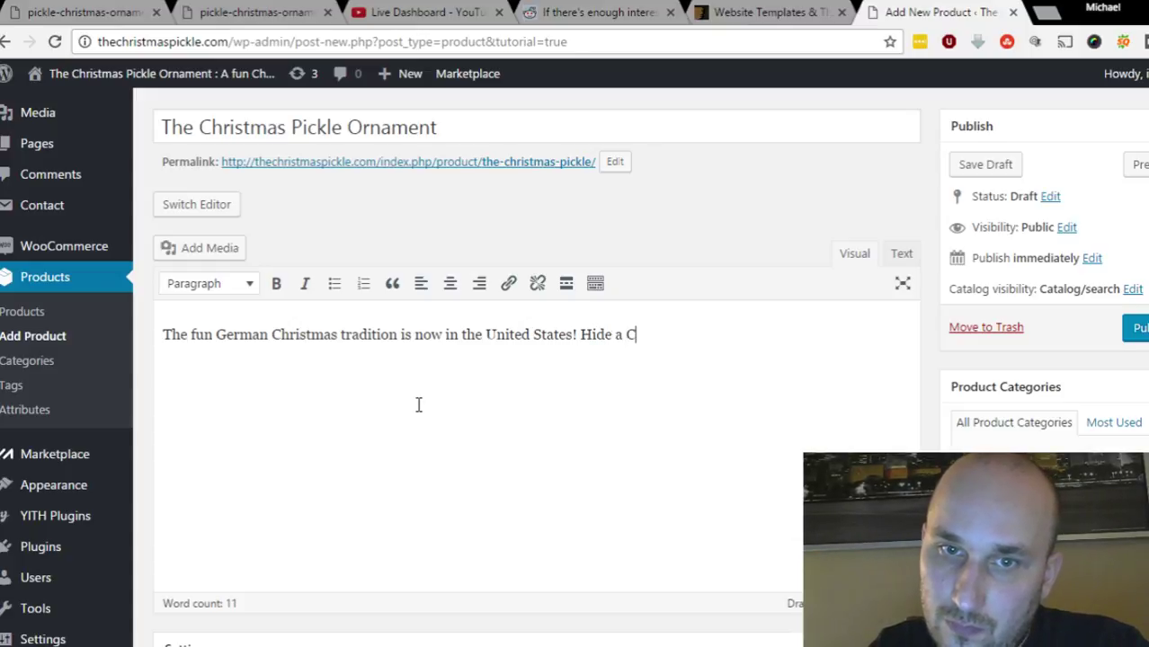
pyautogui.press('BackSpace')
pyautogui.press('BackSpace')
pyautogui.press('BackSpace')
pyautogui.press('BackSpace')
pyautogui.press('BackSpace')
pyautogui.press('BackSpace')
pyautogui.press('BackSpace')
pyautogui.write('Hide a Christ')
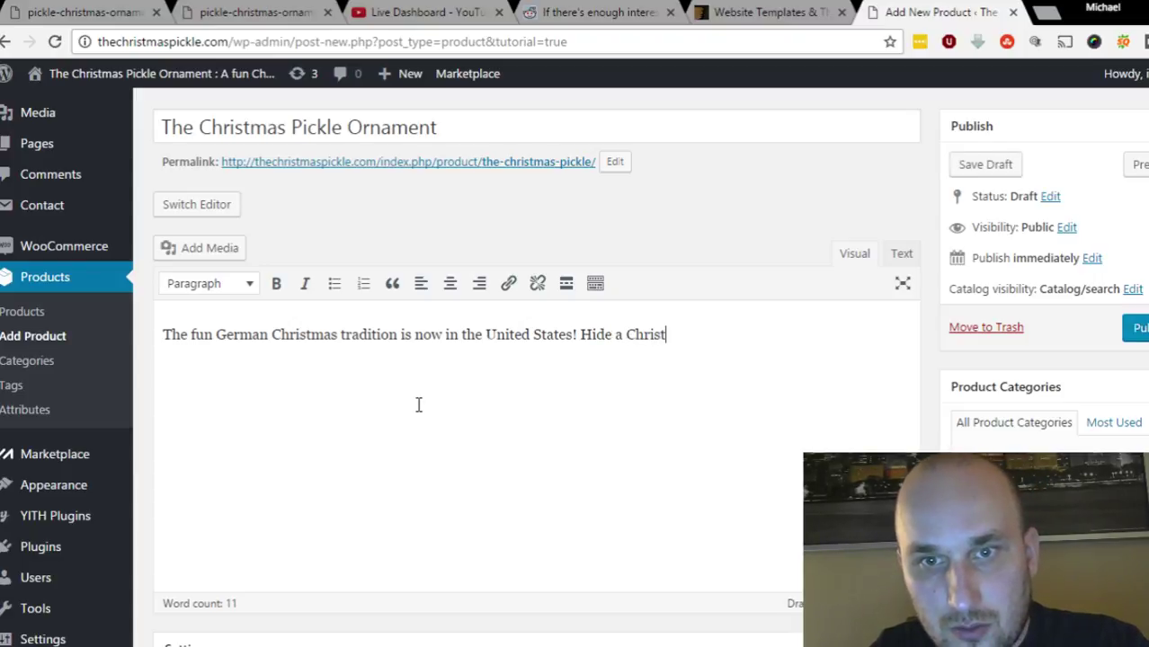
pyautogui.write('mas pickle')
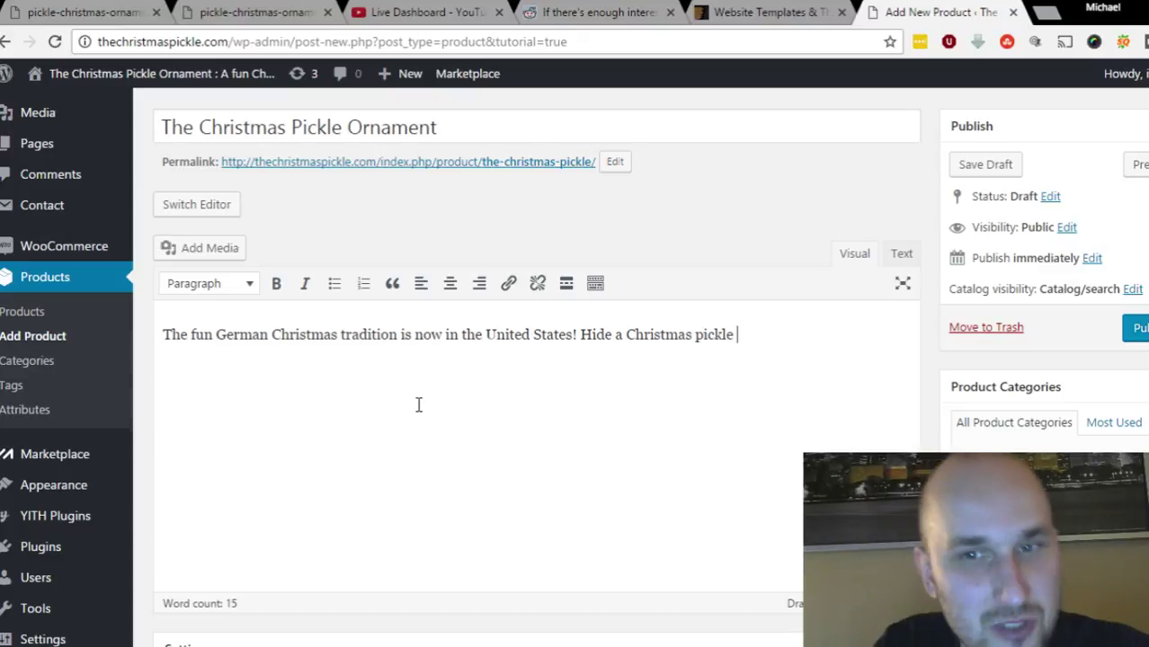
pyautogui.click(455, 9)
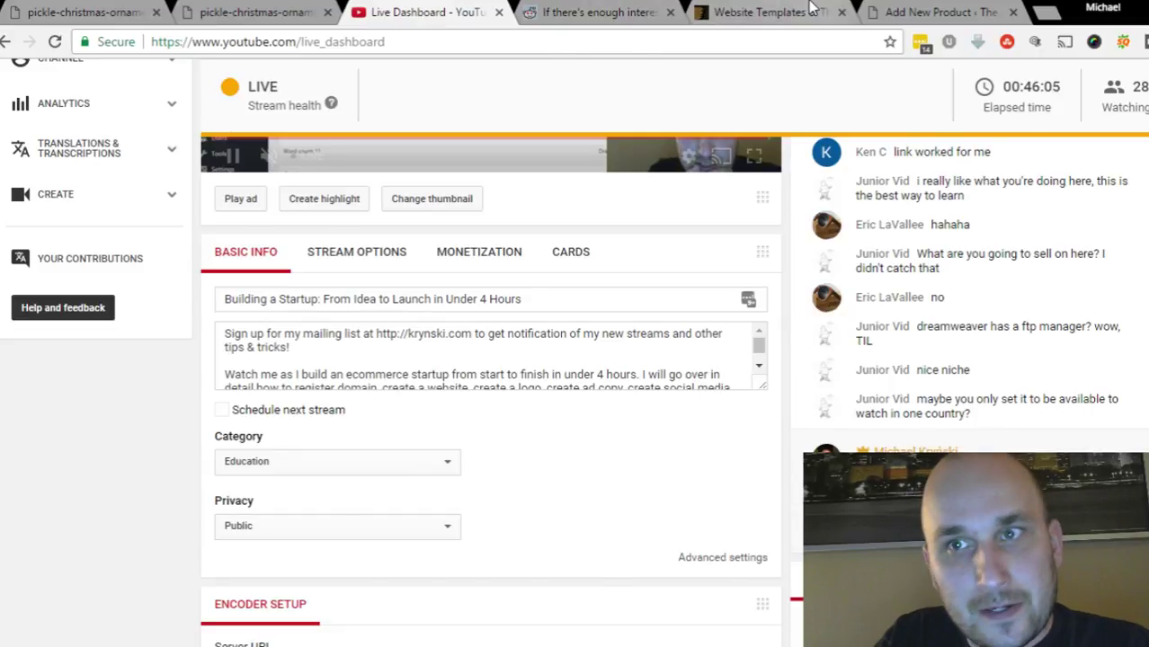
pyautogui.click(935, 11)
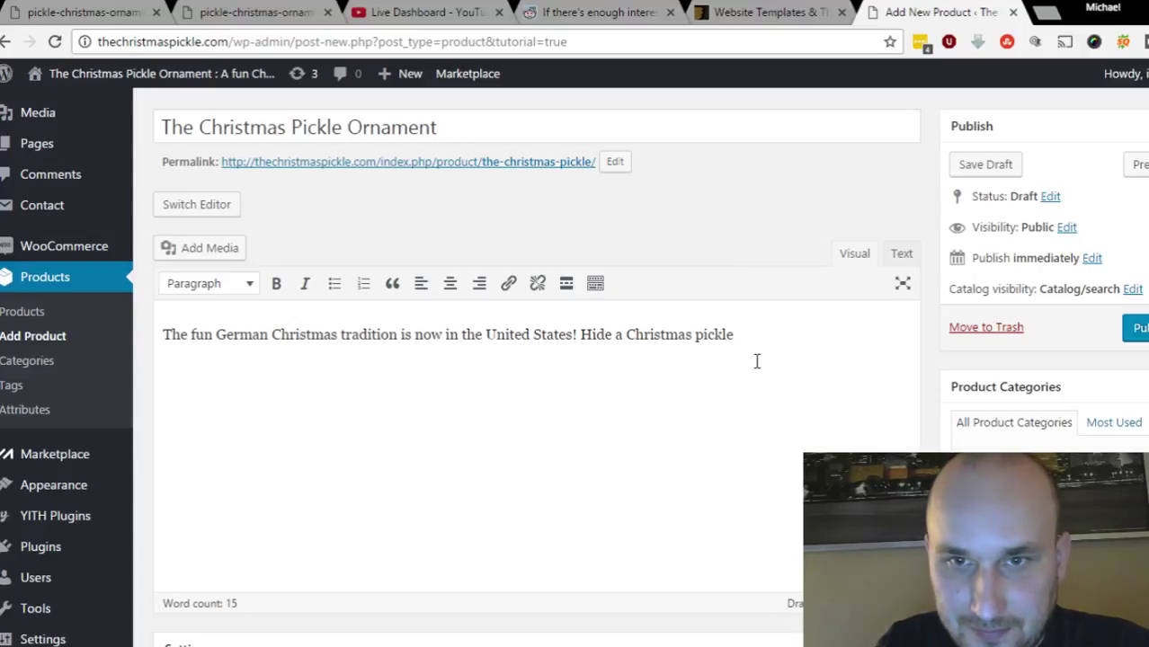
# Continue the description with 'inside your tree and see if your kids can find it!'
pyautogui.write('inside your tree and see if y')
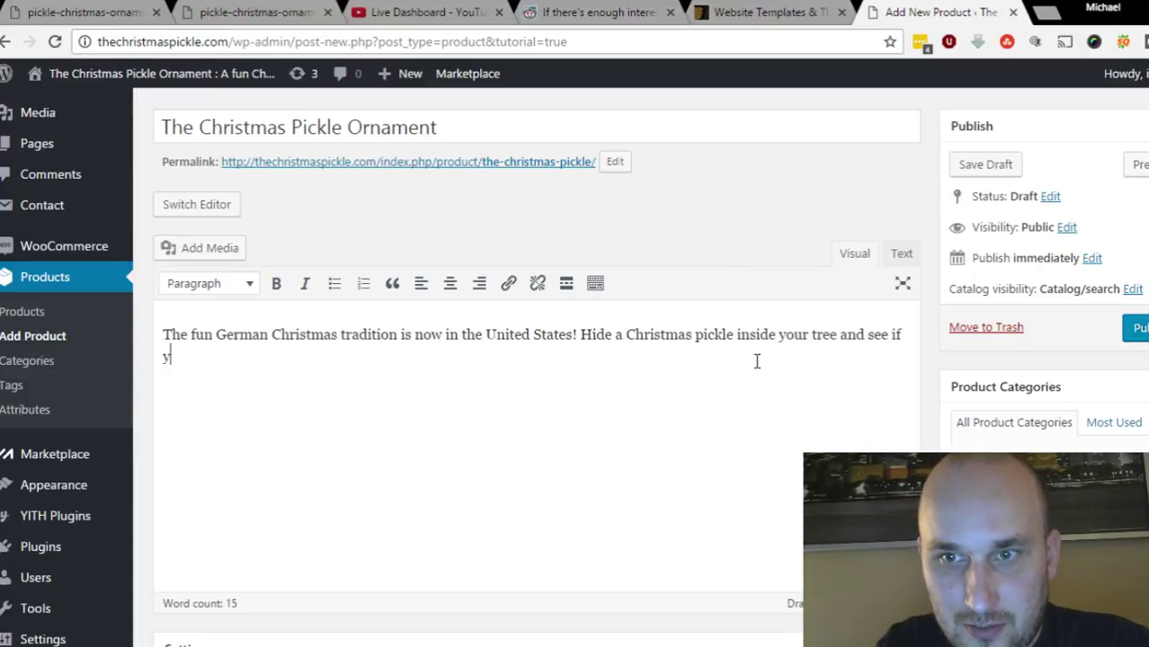
pyautogui.write('our kids can find')
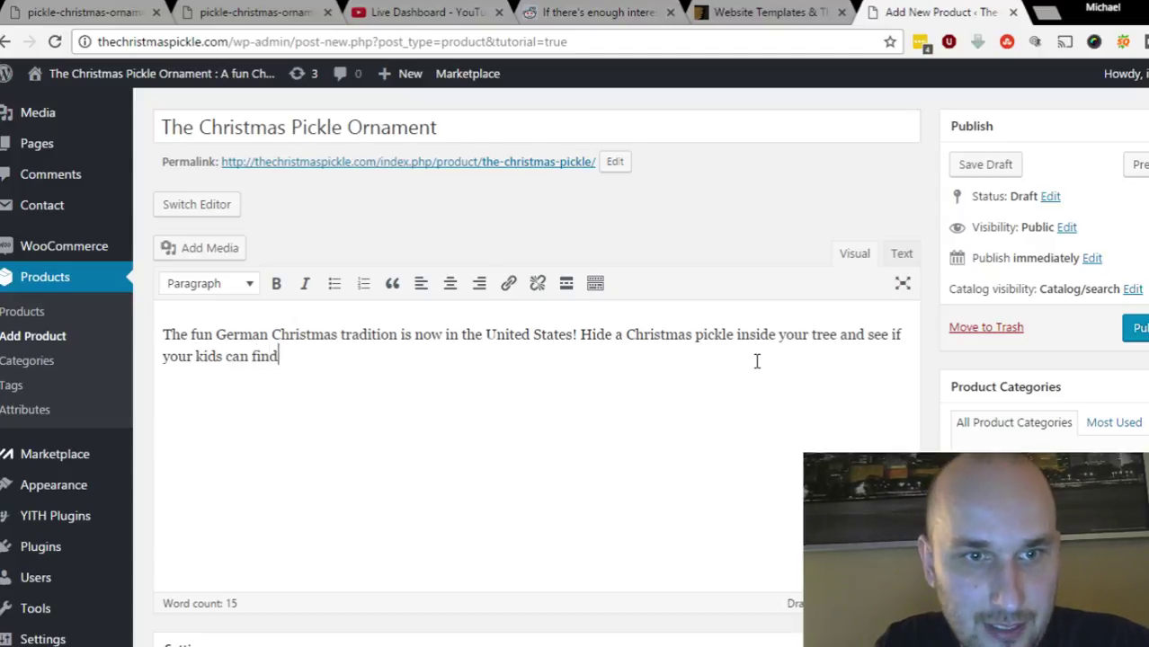
pyautogui.write(' it! If they do')
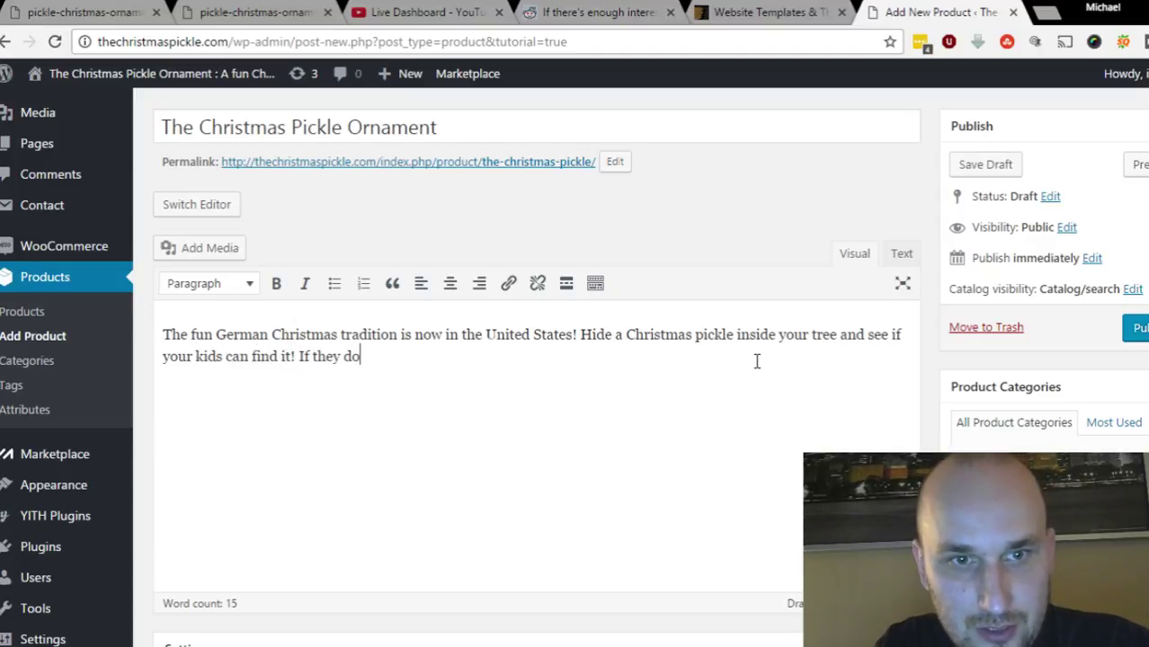
pyautogui.write(', they')
pyautogui.press('BackSpace')
pyautogui.press('BackSpace')
pyautogui.press('BackSpace')
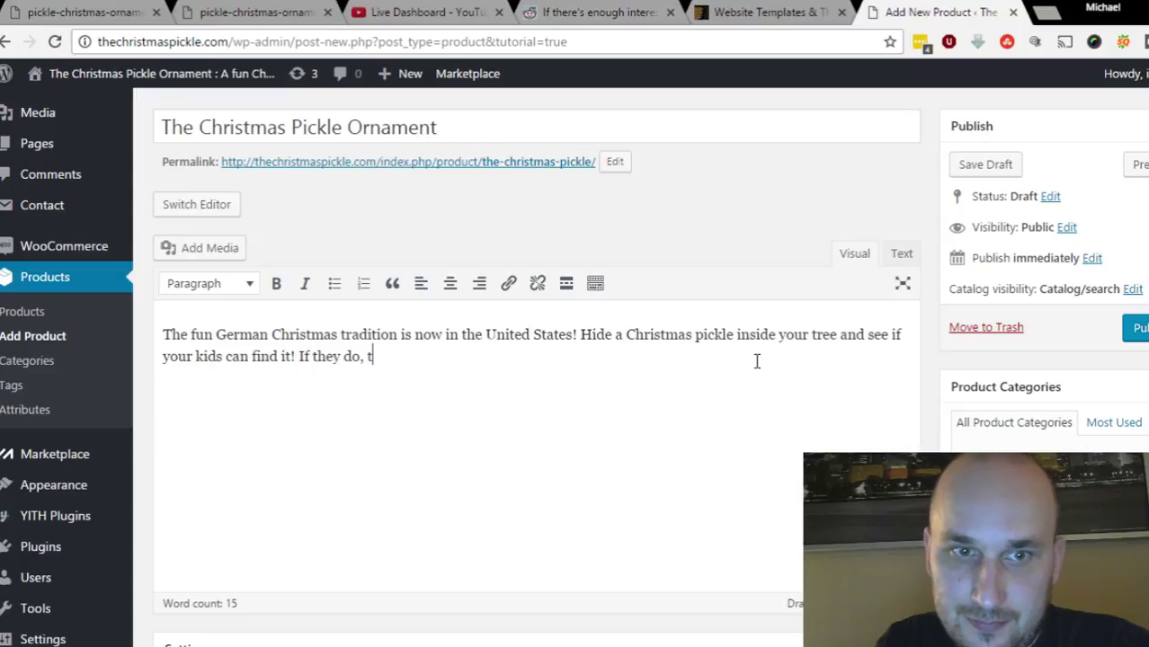
pyautogui.write('hey get')
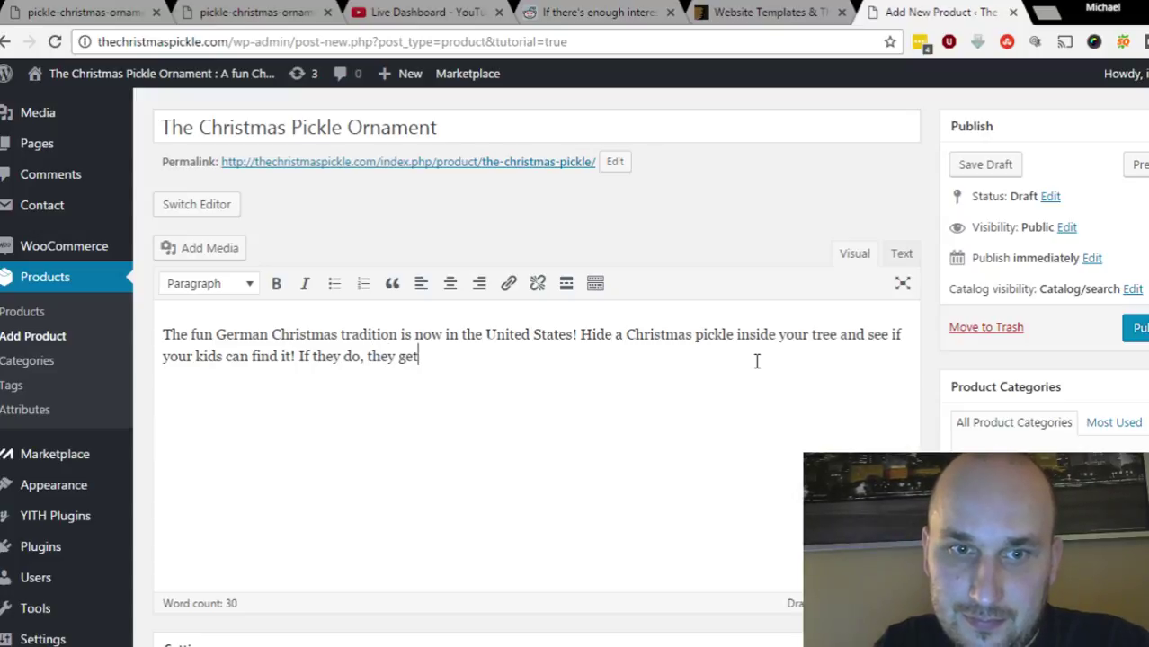
pyautogui.write(' an extra')
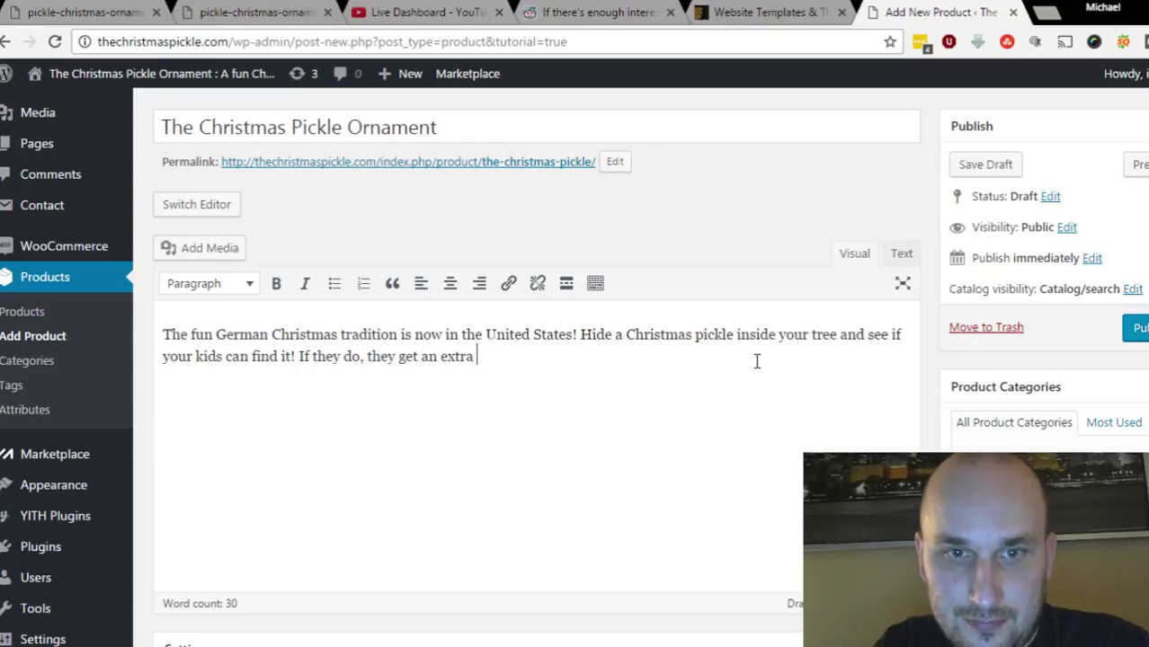
pyautogui.press('BackSpace')
pyautogui.press('BackSpace')
pyautogui.press('BackSpace')
pyautogui.press('BackSpace')
pyautogui.press('BackSpace')
pyautogui.press('BackSpace')
pyautogui.press('BackSpace')
pyautogui.press('BackSpace')
pyautogui.press('BackSpace')
pyautogui.press('BackSpace')
pyautogui.press('BackSpace')
pyautogui.press('BackSpace')
pyautogui.press('BackSpace')
pyautogui.press('BackSpace')
pyautogui.press('BackSpace')
pyautogui.press('BackSpace')
pyautogui.press('BackSpace')
pyautogui.press('BackSpace')
pyautogui.press('BackSpace')
pyautogui.press('BackSpace')
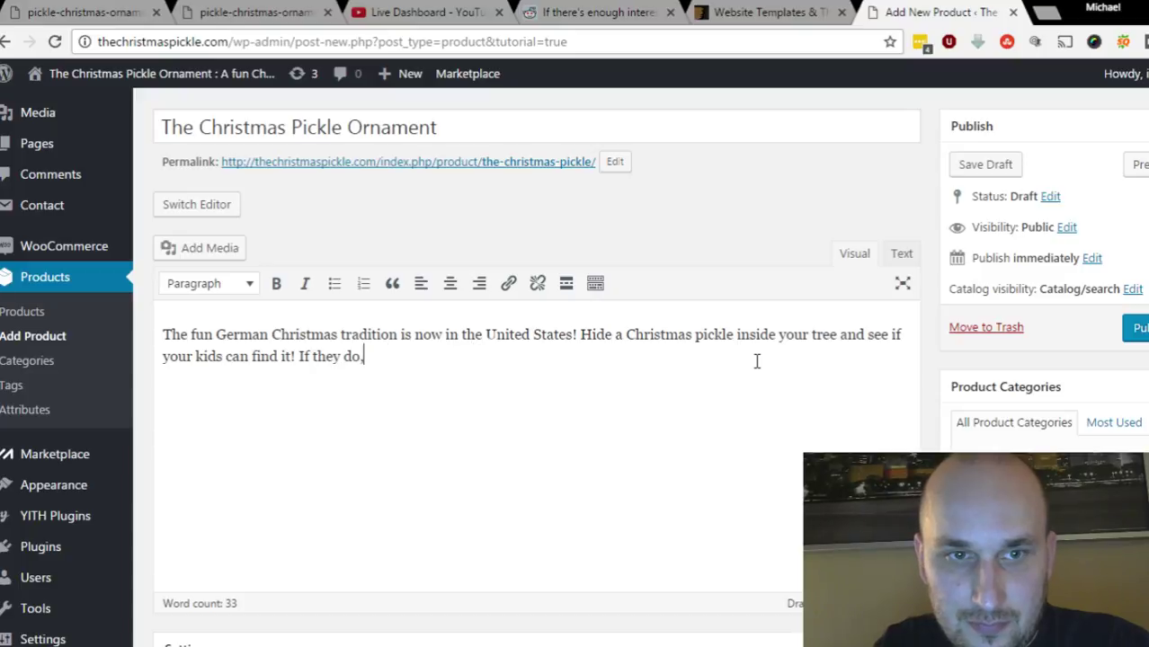
pyautogui.press('BackSpace')
# End with 'Whichever kid finds it first, can get a extra gift! A fun tradition to keep your family in the Christmas spirit.'
pyautogui.write('W')
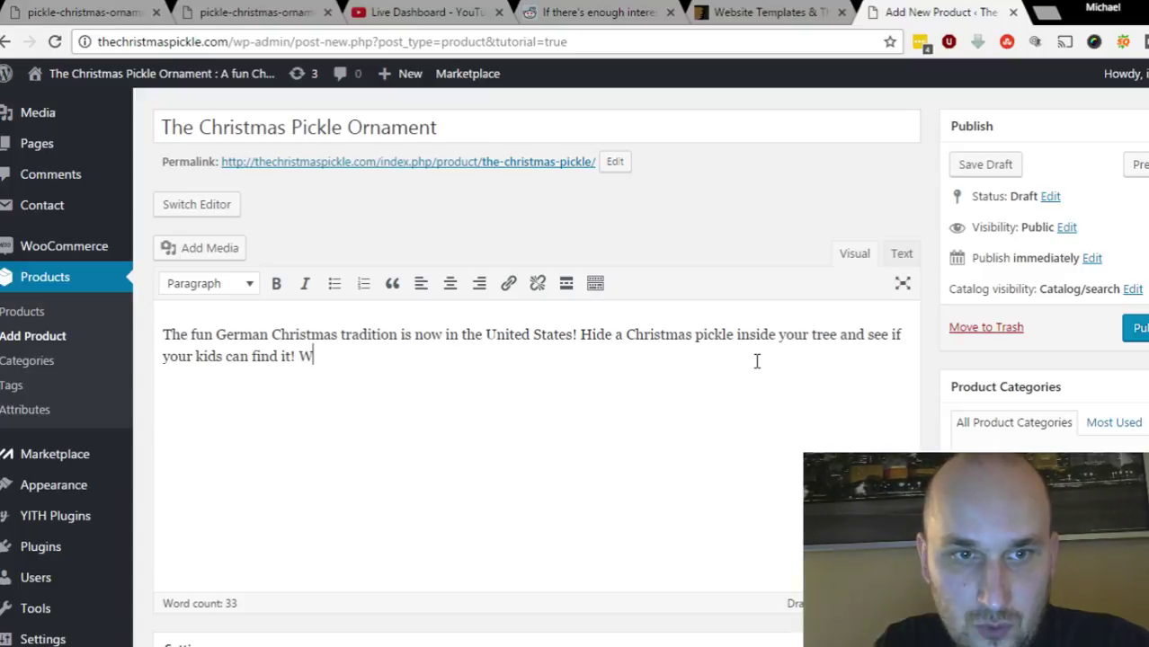
pyautogui.write('hichever kids')
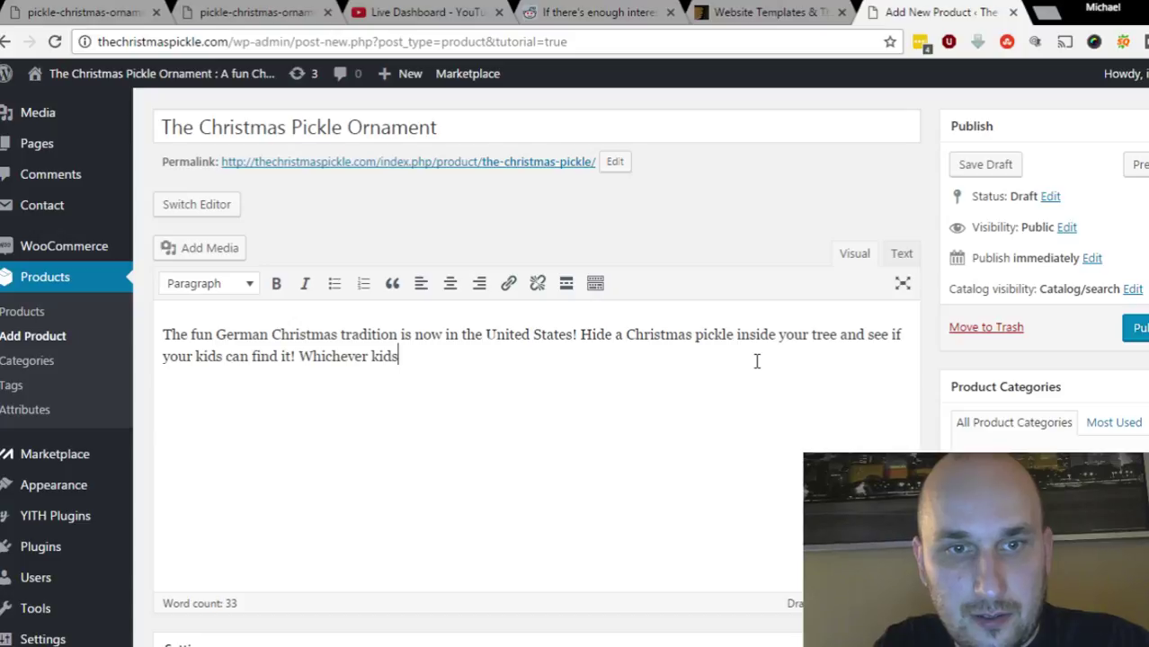
pyautogui.press('BackSpace')
pyautogui.write('finds it ')
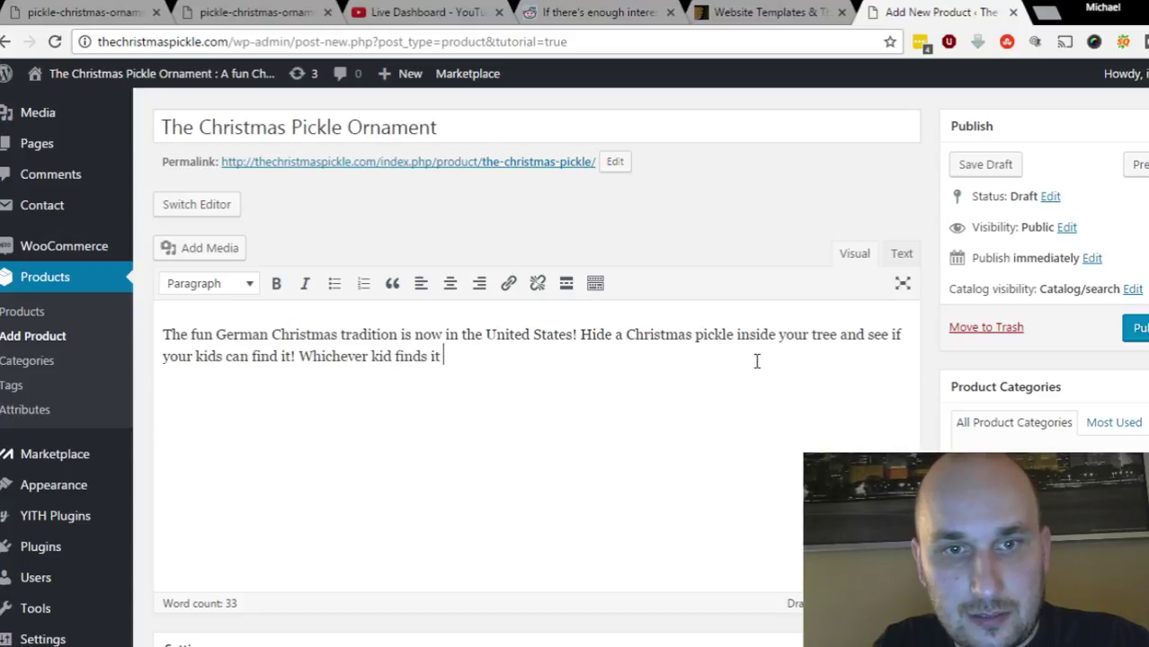
pyautogui.write('first, get')
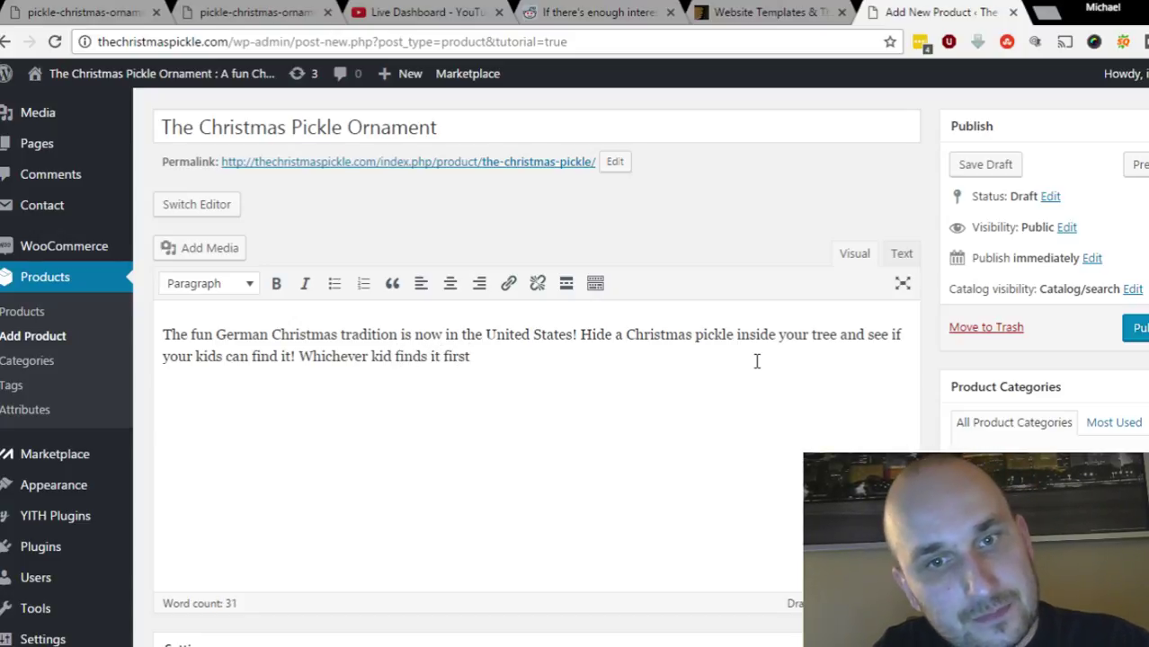
pyautogui.press('BackSpace')
pyautogui.press('BackSpace')
pyautogui.press('BackSpace')
pyautogui.write('can get')
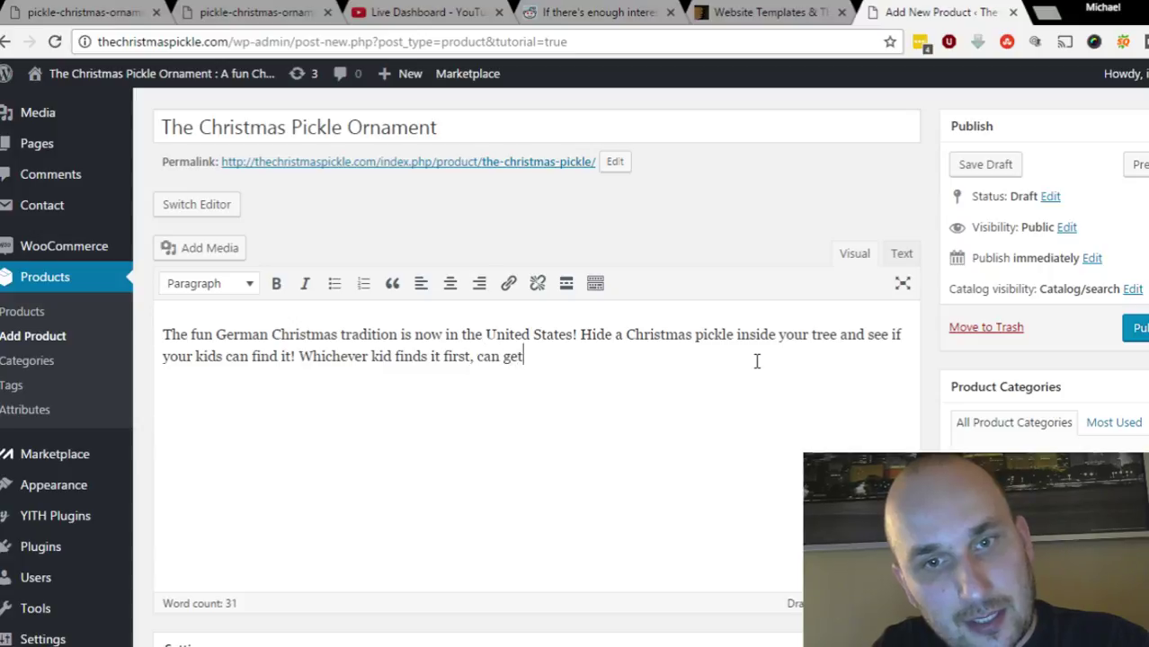
pyautogui.write(' a extra')
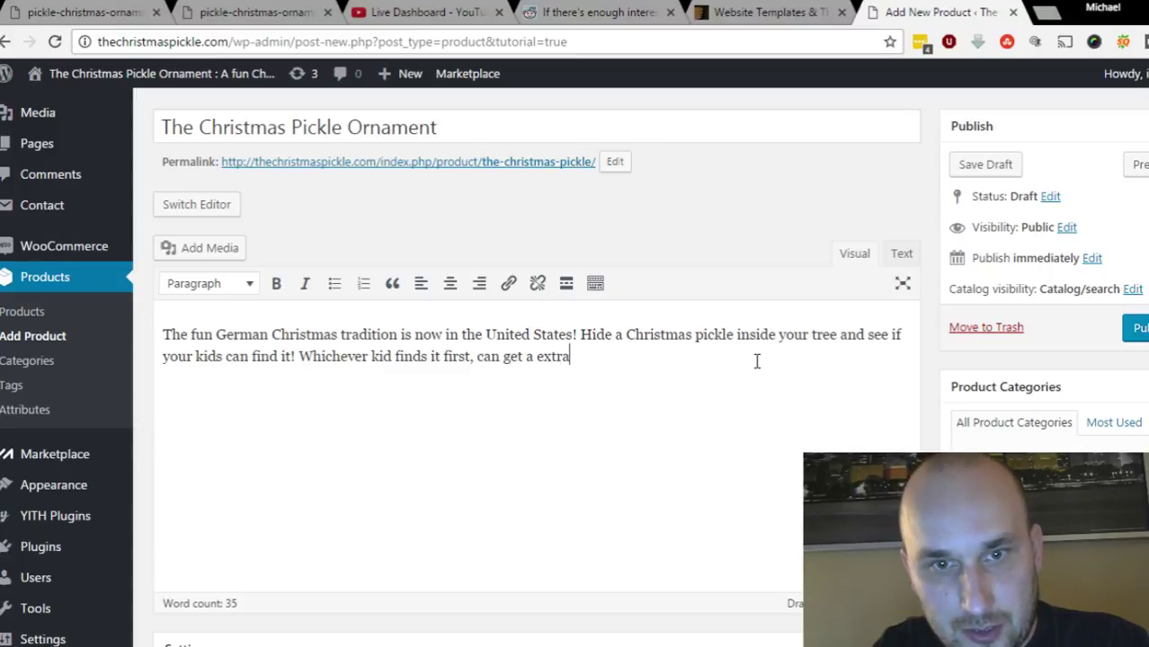
pyautogui.write(' gift! A fu')
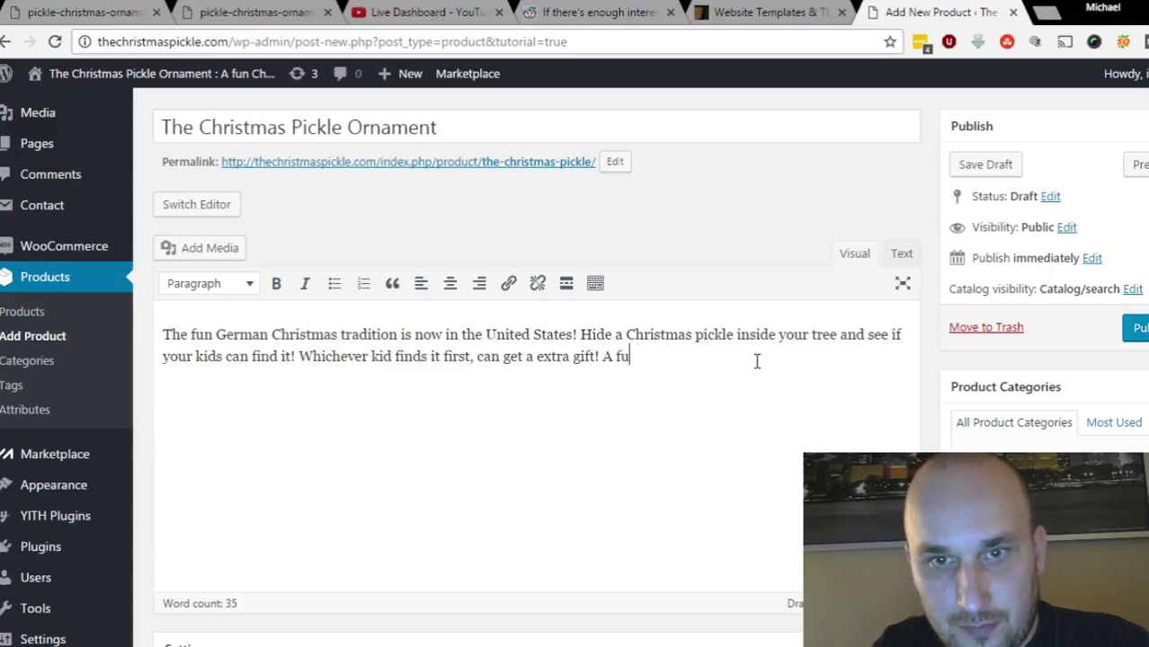
pyautogui.write('n tradition to ke')
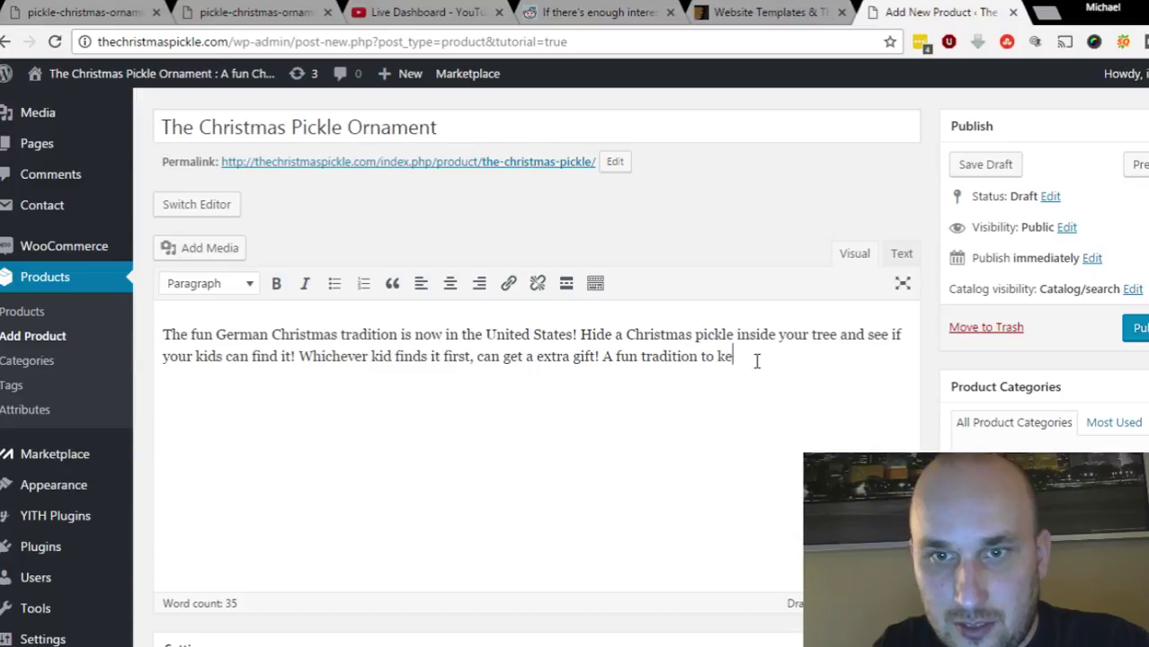
pyautogui.write('ep your famil')
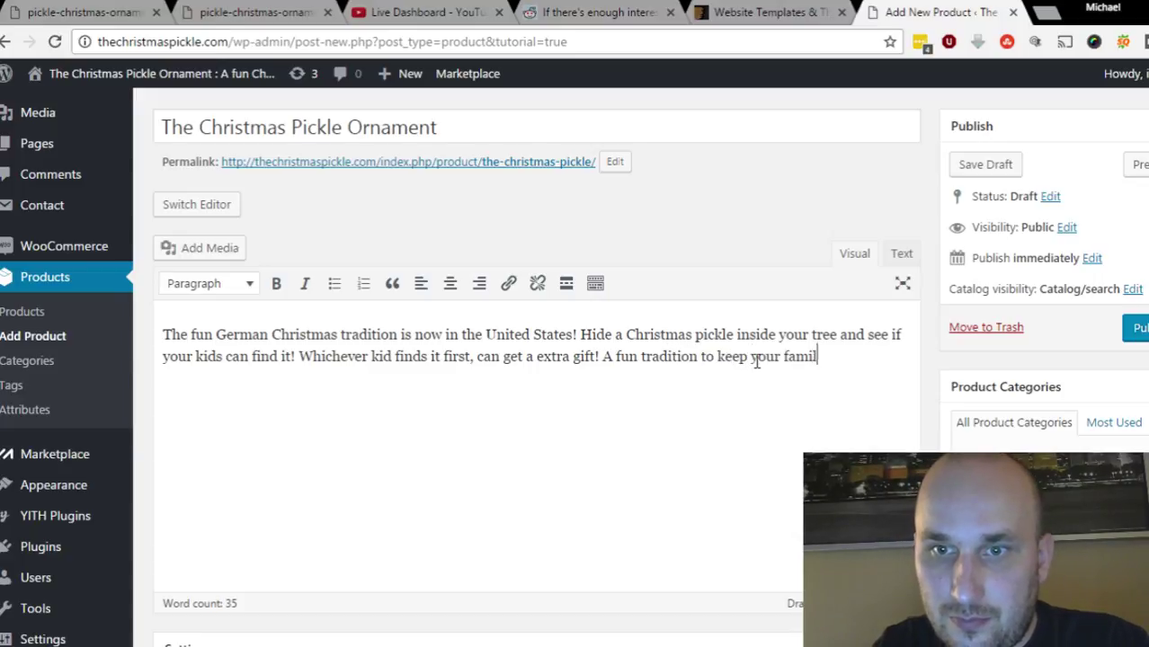
pyautogui.write('y in ')
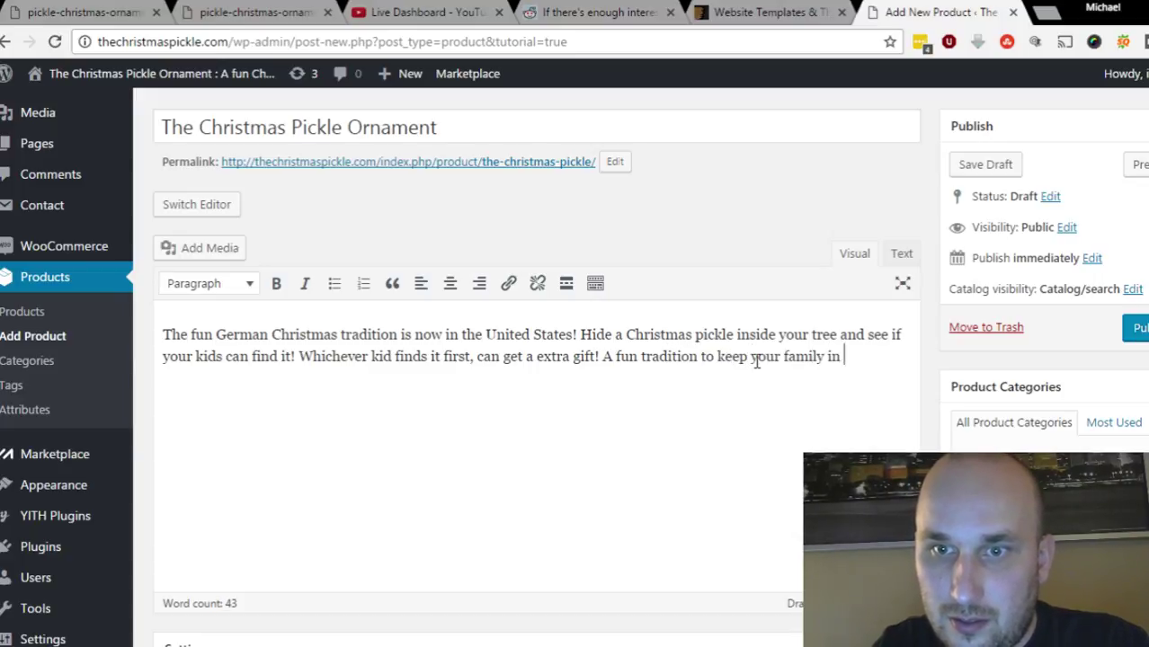
pyautogui.write('the Christmas s')
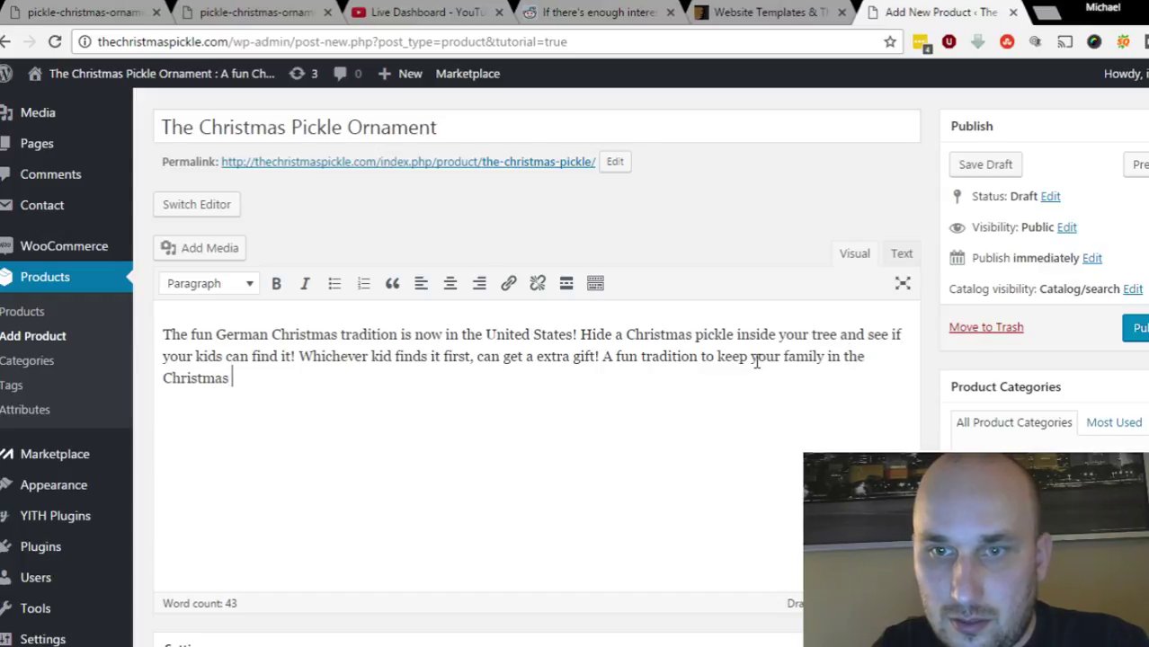
pyautogui.press('BackSpace')
pyautogui.write('spirit.')
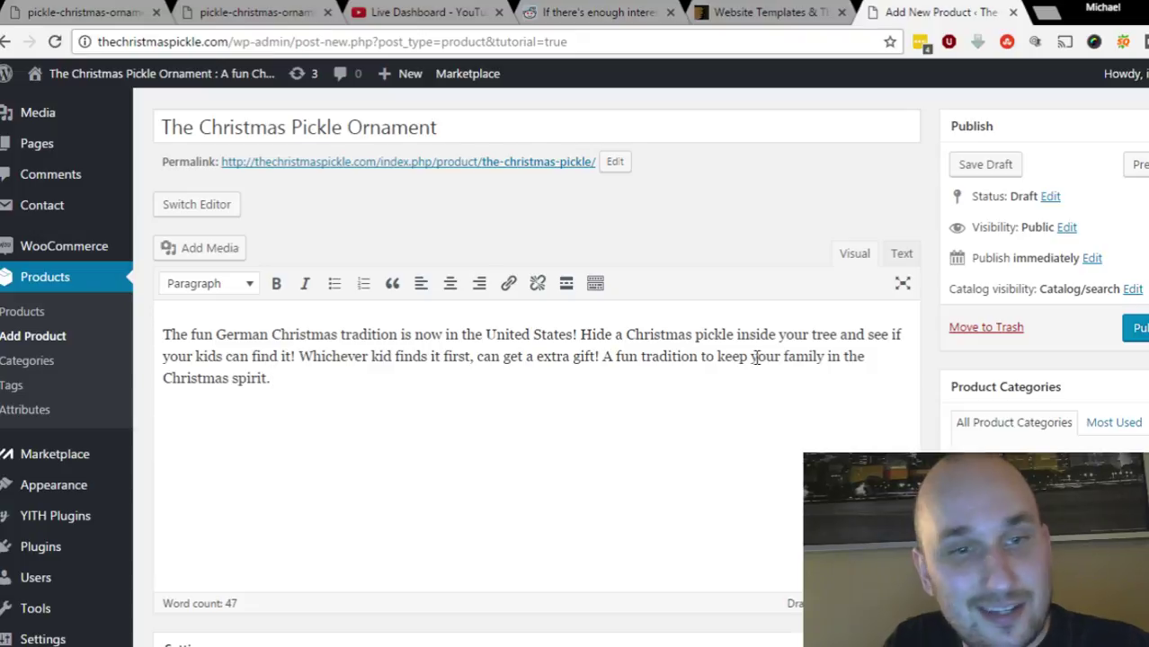
pyautogui.scroll(-1, 755, 359)
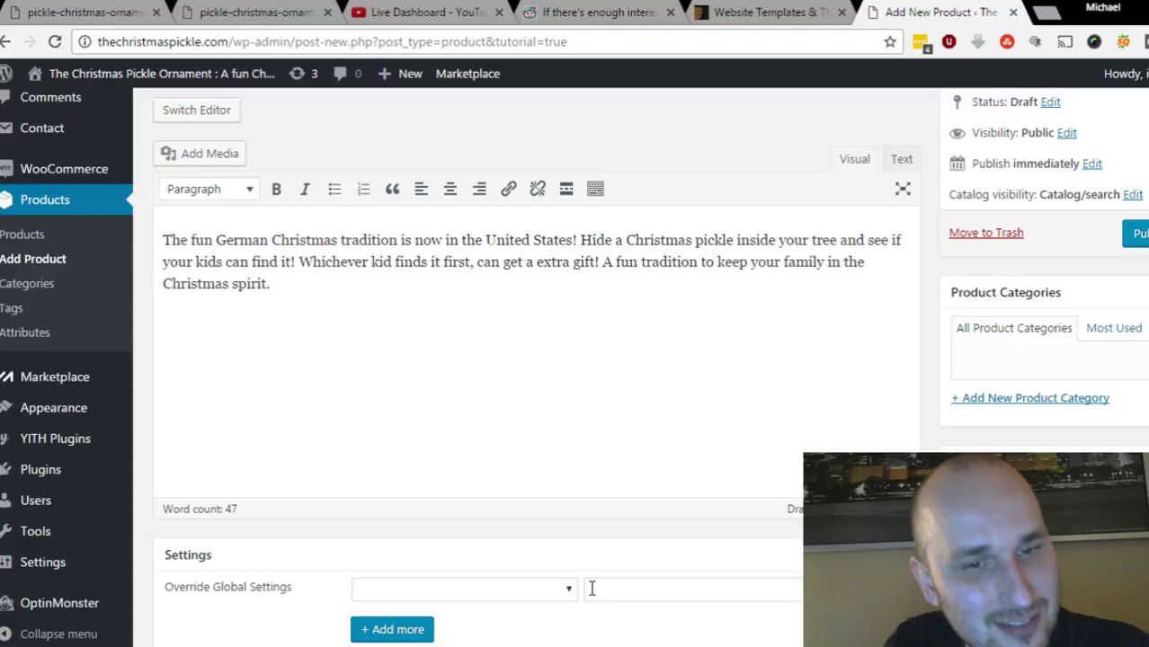
# Enter 9.99 as the Regular price on the General tab, leaving Sale price empty
pyautogui.scroll(-4, 591, 588)
pyautogui.click(649, 387)
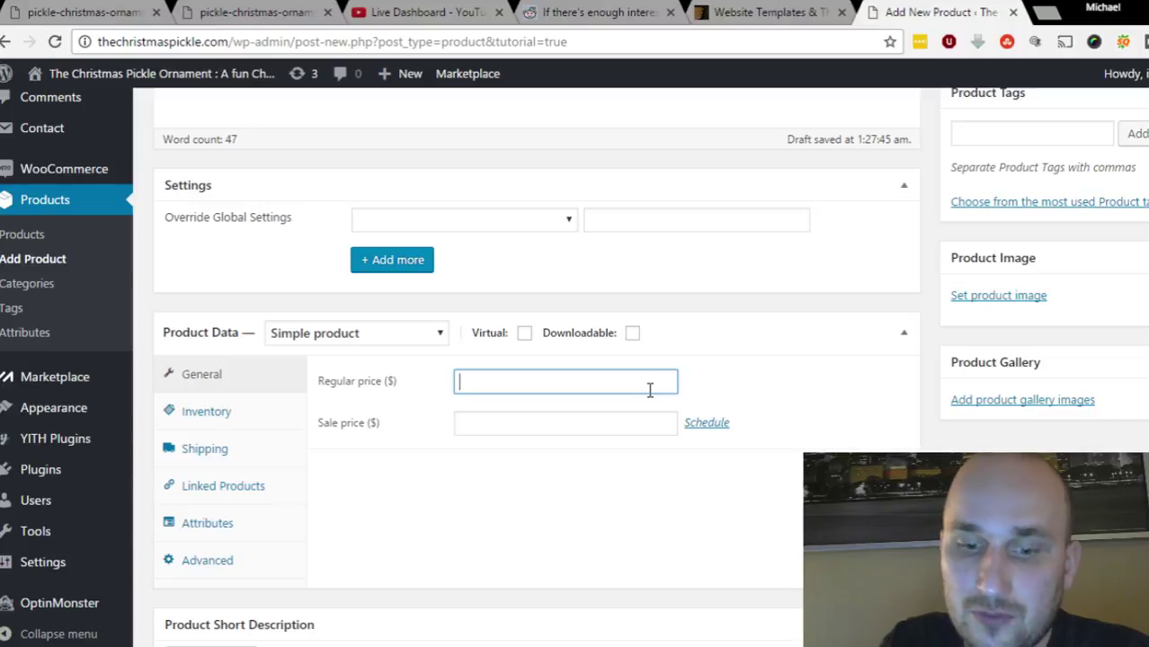
pyautogui.write('9.99')
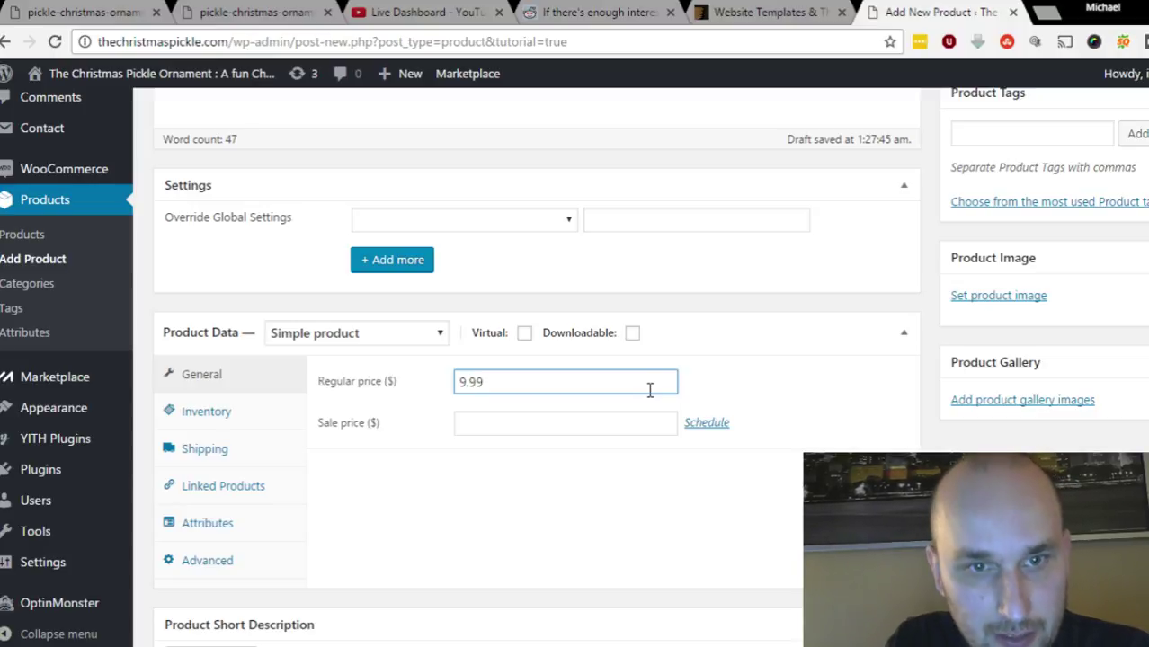
pyautogui.click(552, 421)
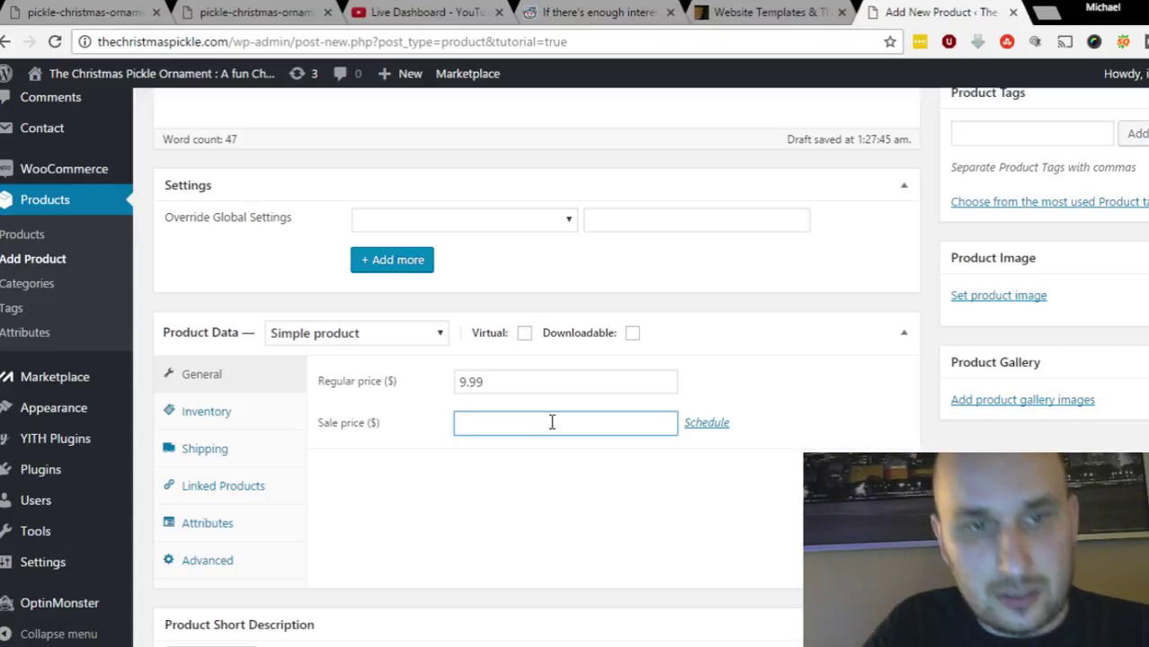
pyautogui.scroll(-2, 551, 427)
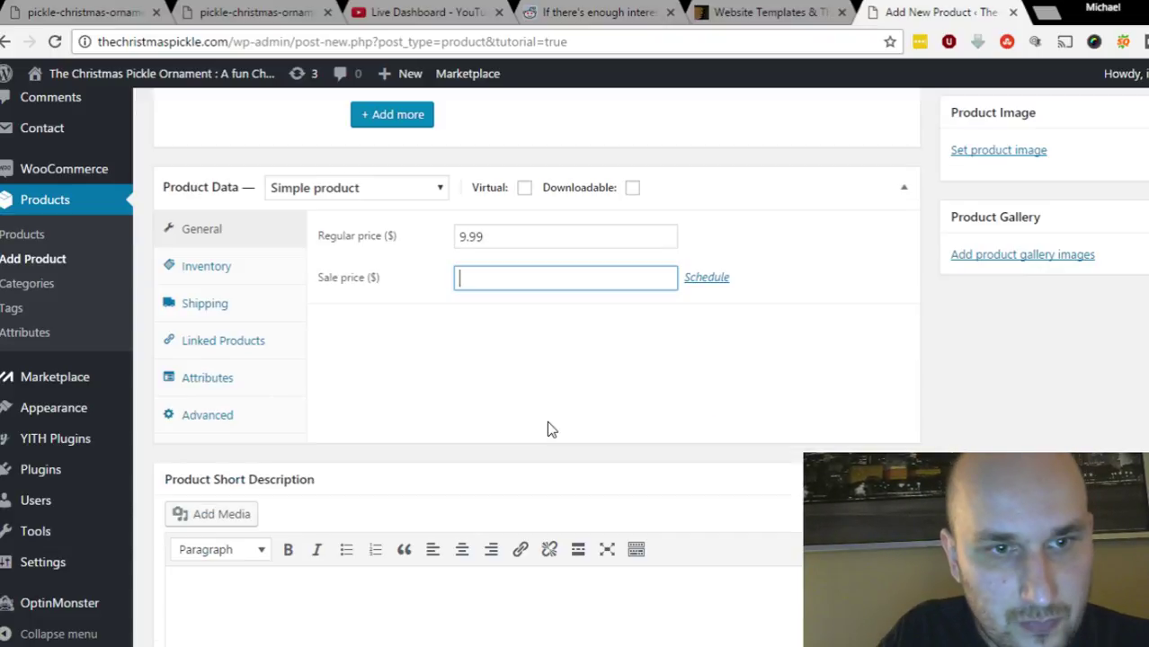
# Enter christmaspickle as the product's SKU on the Inventory tab
pyautogui.click(218, 263)
pyautogui.click(554, 234)
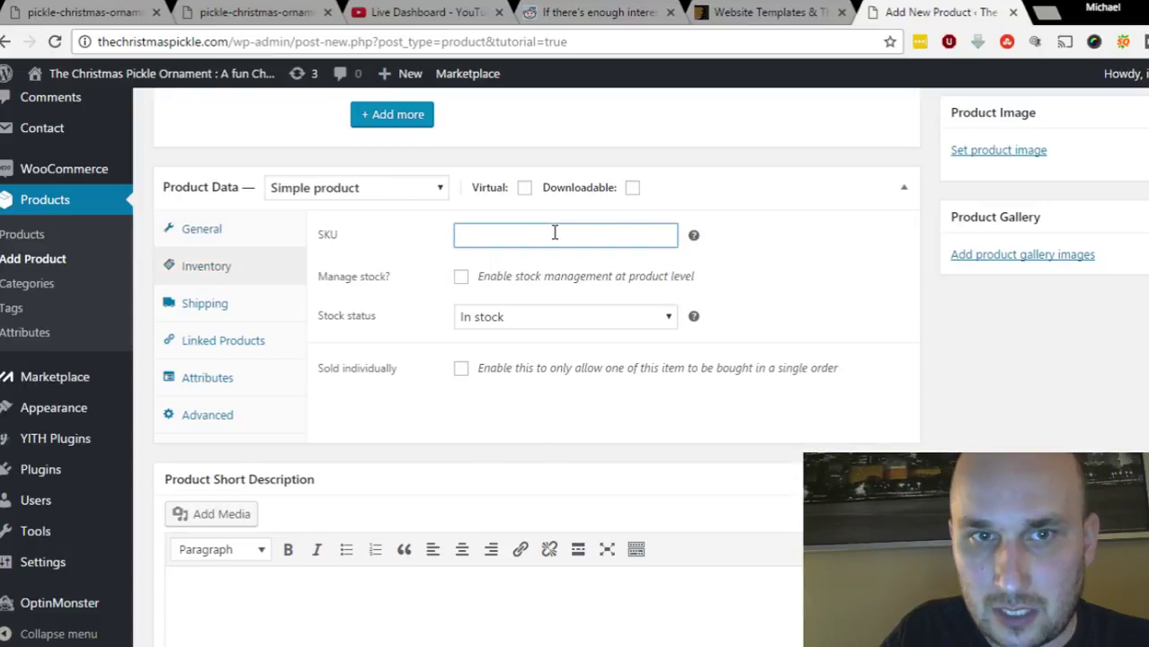
pyautogui.write('christmasp')
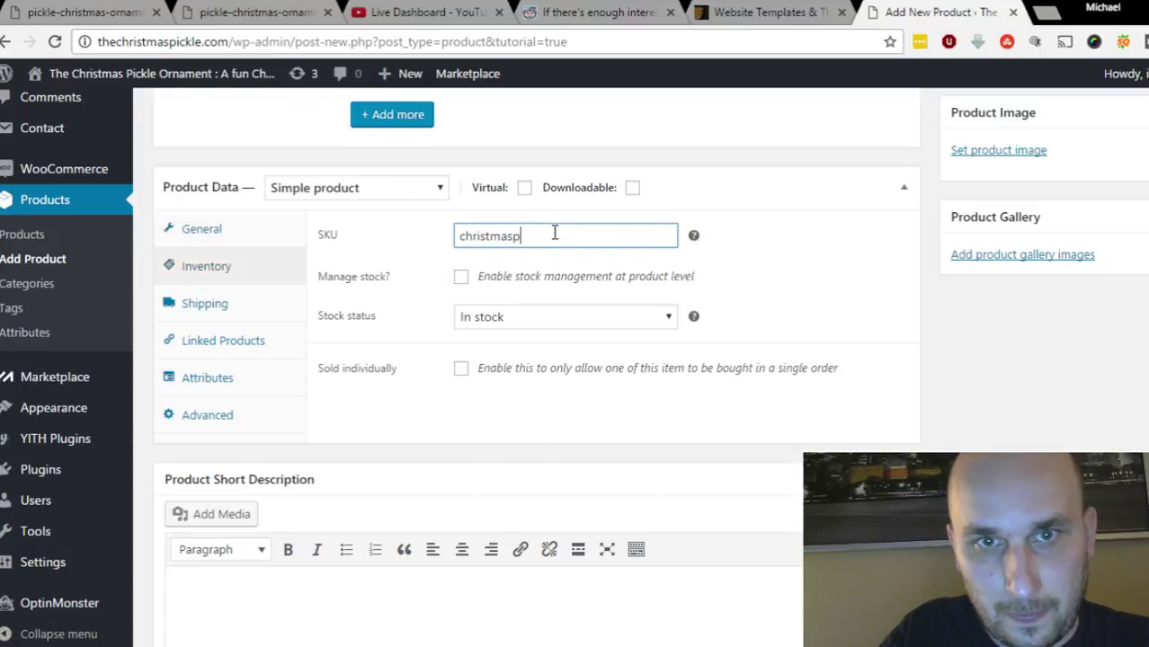
pyautogui.write('ickle')
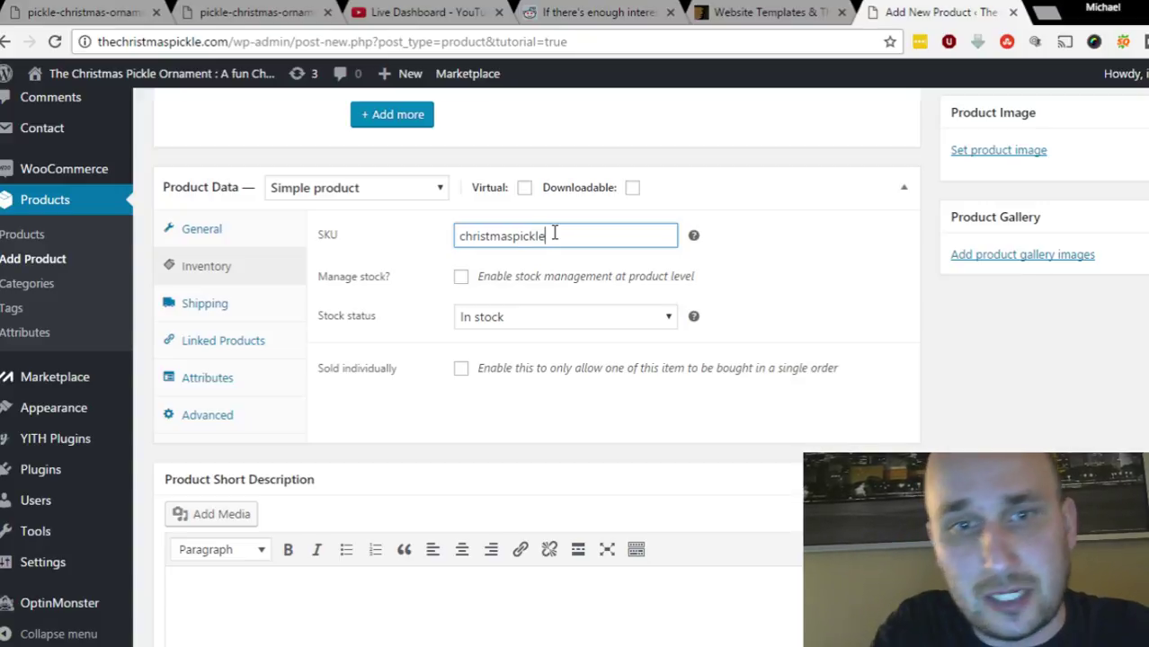
# Look through the Shipping, General, Linked Products, Attributes and Advanced tabs, ending back on Inventory
pyautogui.click(235, 318)
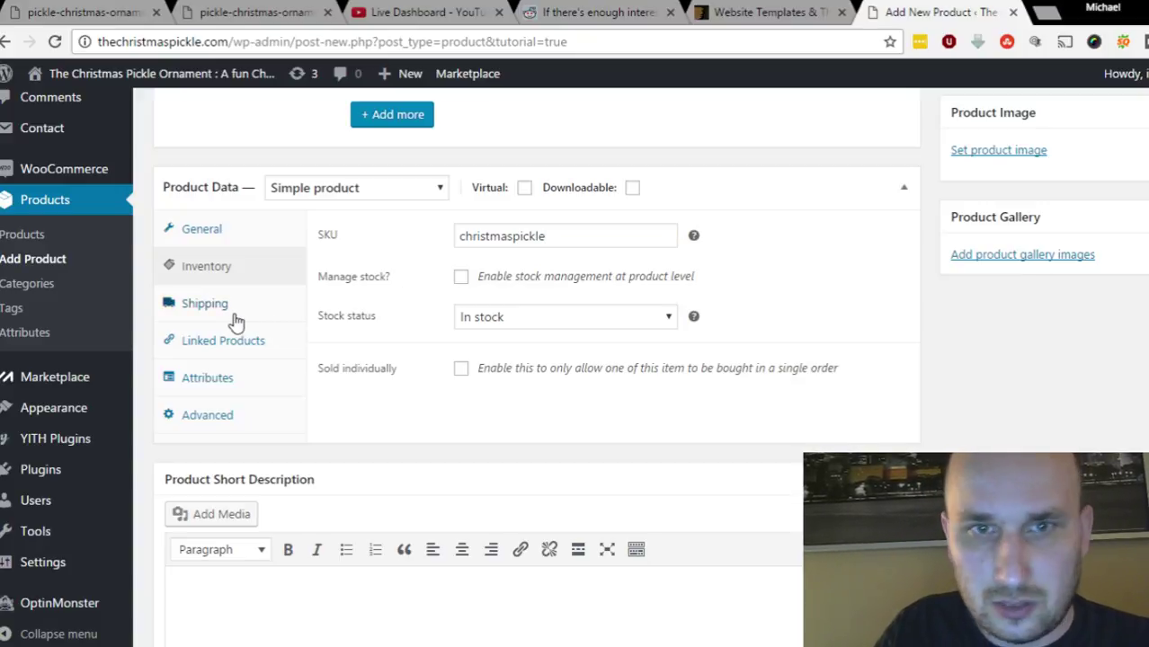
pyautogui.click(241, 272)
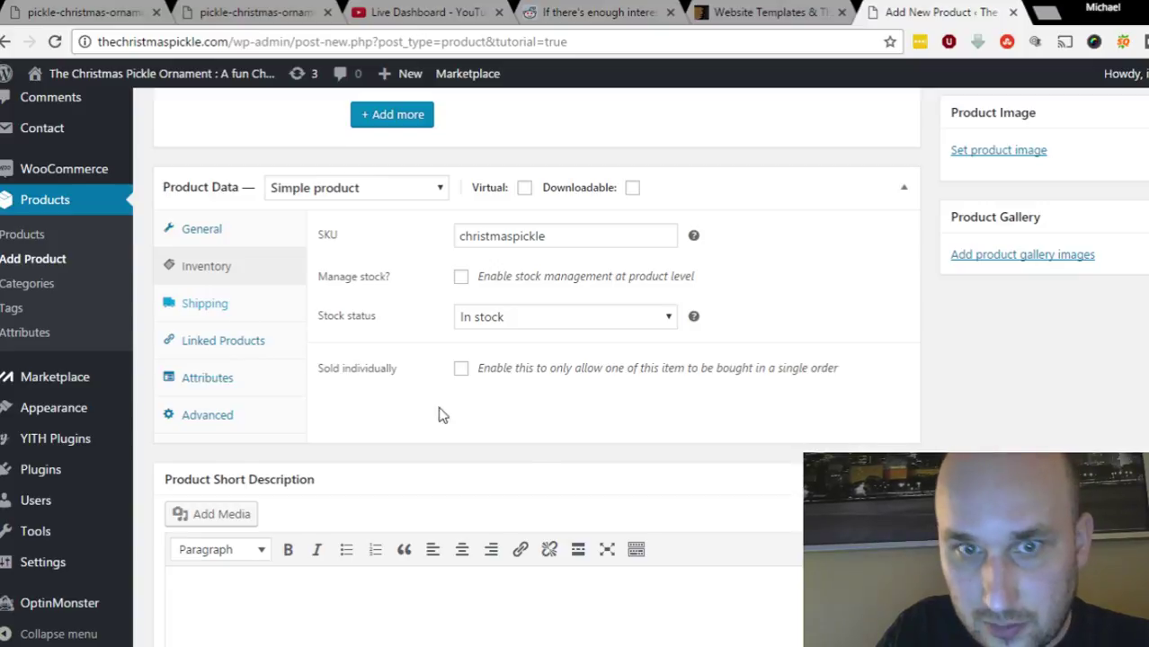
pyautogui.scroll(-2, 533, 470)
pyautogui.scroll(2, 530, 473)
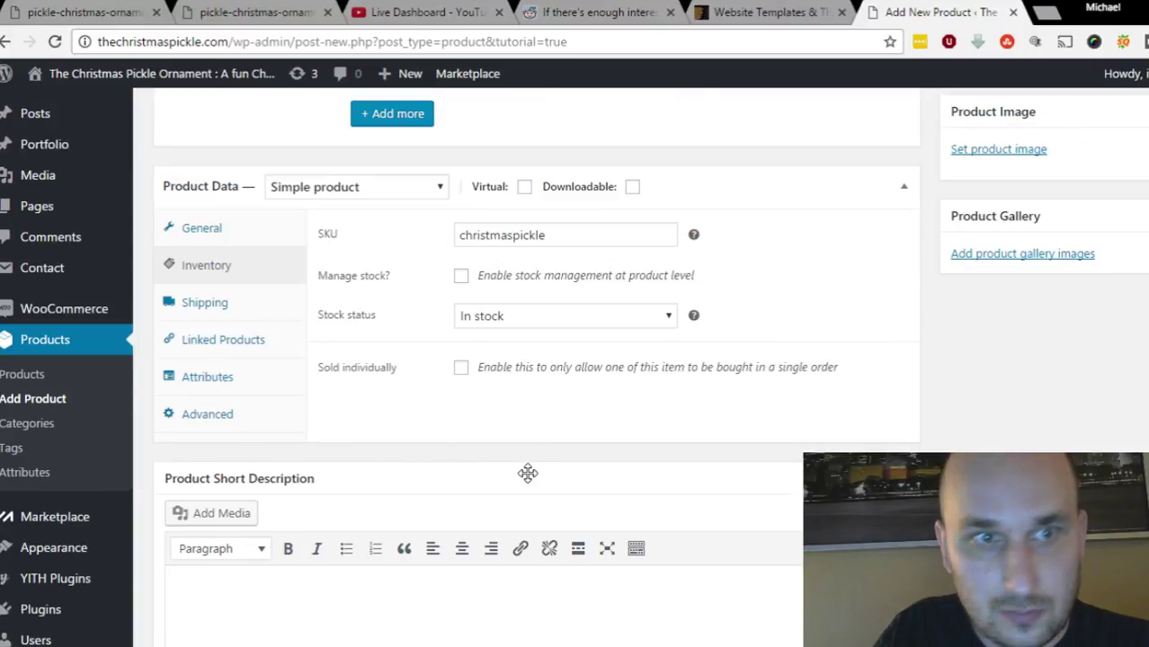
pyautogui.click(220, 231)
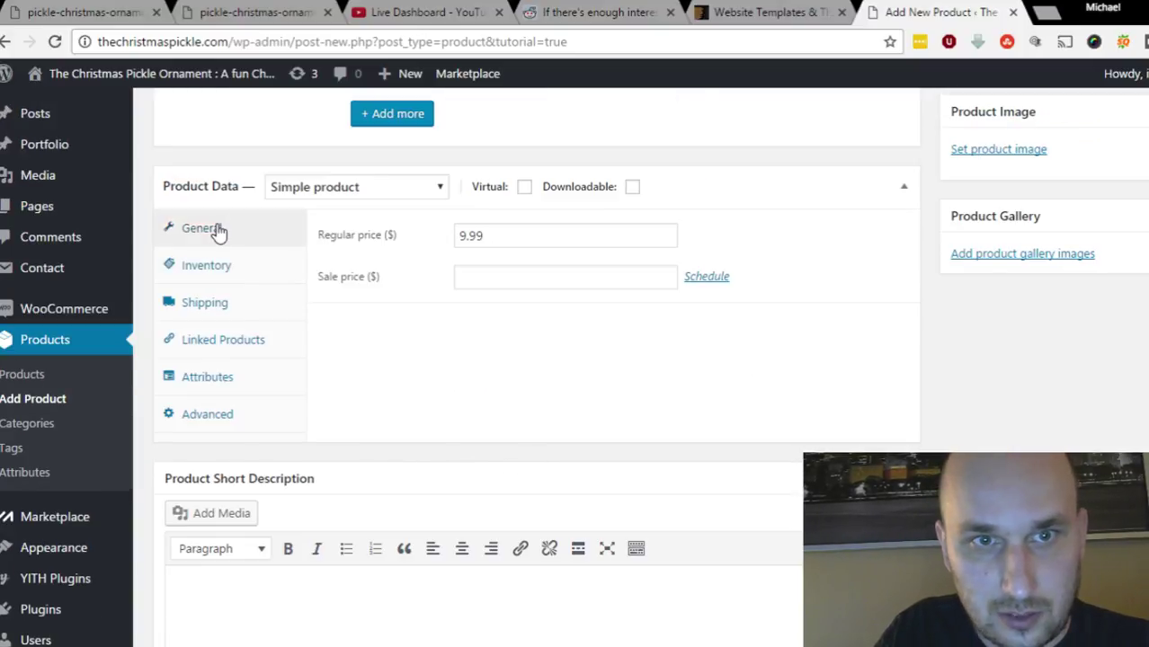
pyautogui.click(227, 311)
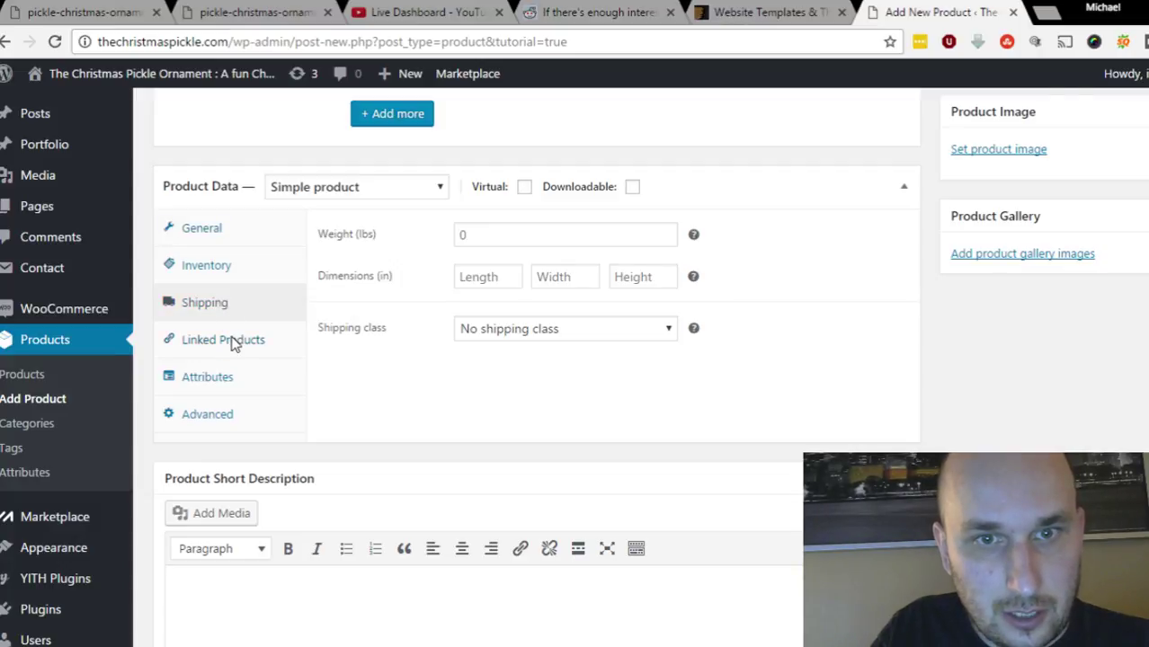
pyautogui.click(232, 343)
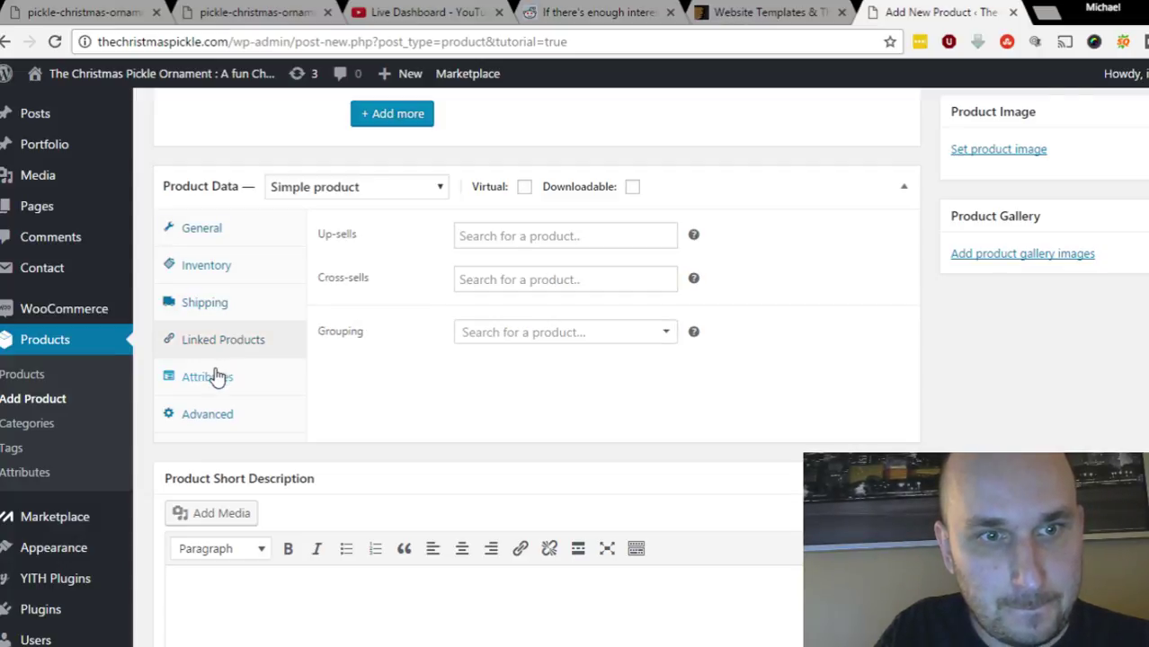
pyautogui.click(216, 379)
pyautogui.click(225, 412)
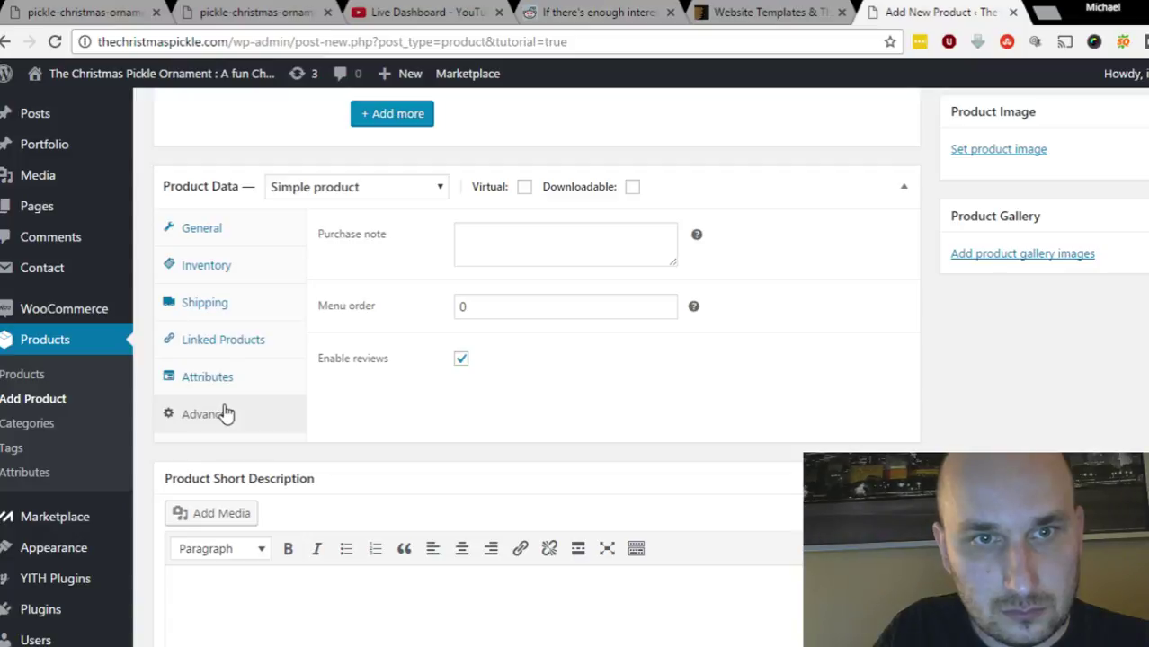
pyautogui.scroll(-2, 318, 324)
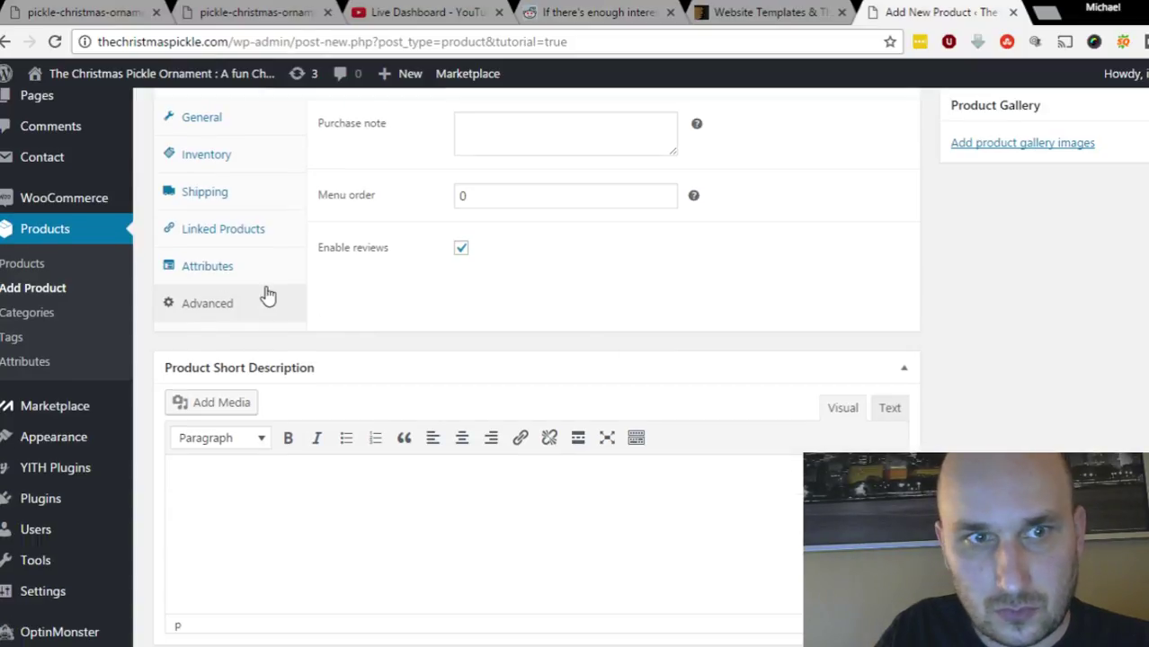
pyautogui.click(237, 158)
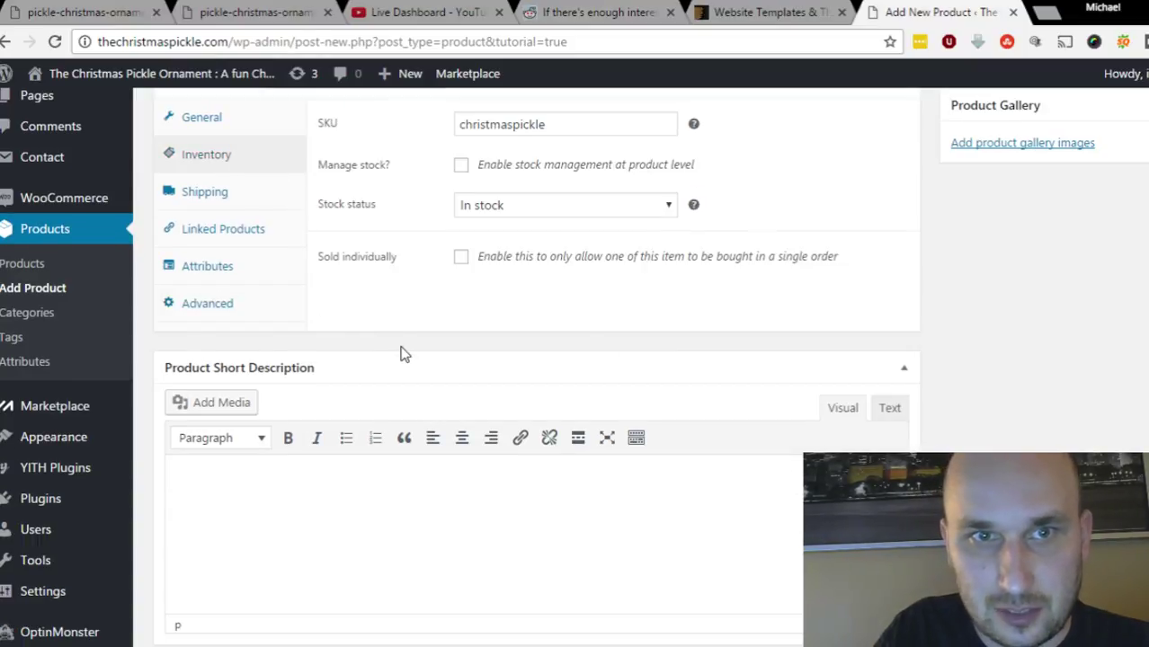
pyautogui.scroll(1, 404, 354)
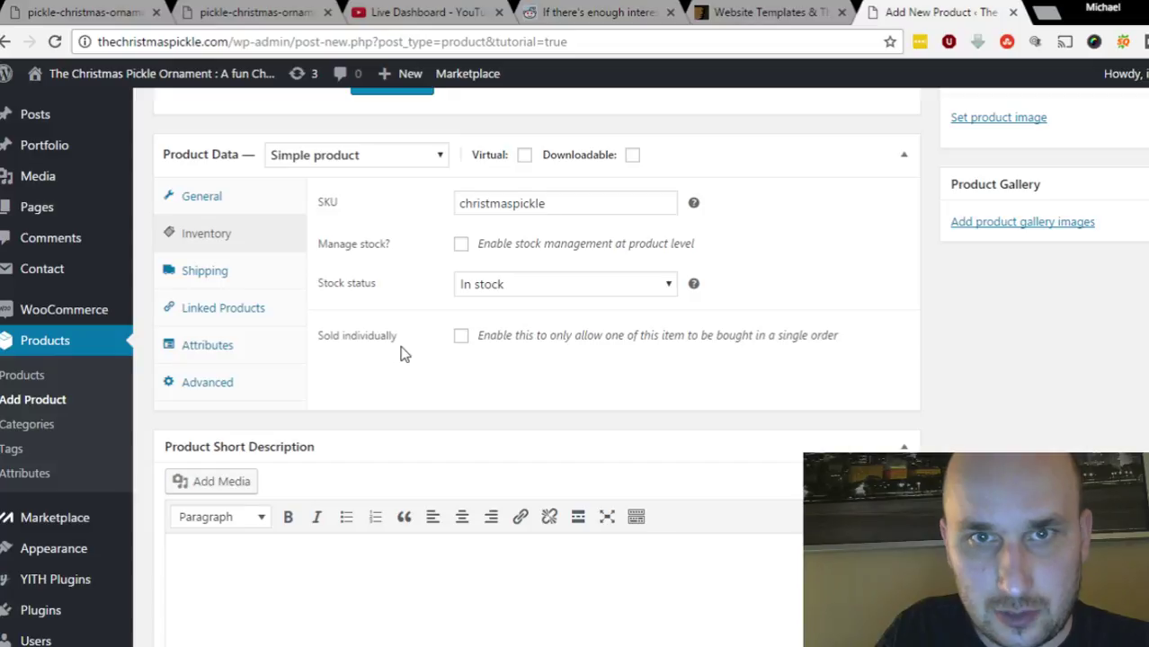
# Check Manage stock and set the stock quantity to 99, keeping backorders at Do not allow
pyautogui.click(515, 284)
pyautogui.click(460, 243)
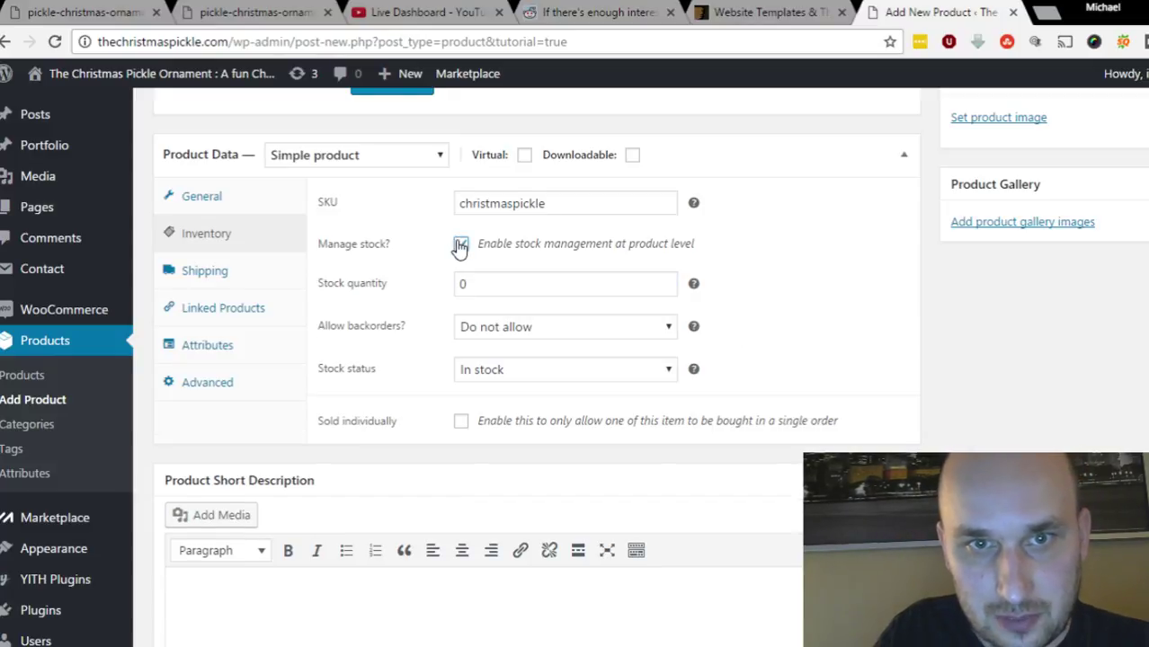
pyautogui.doubleClick(564, 286)
pyautogui.write('99')
pyautogui.click(858, 324)
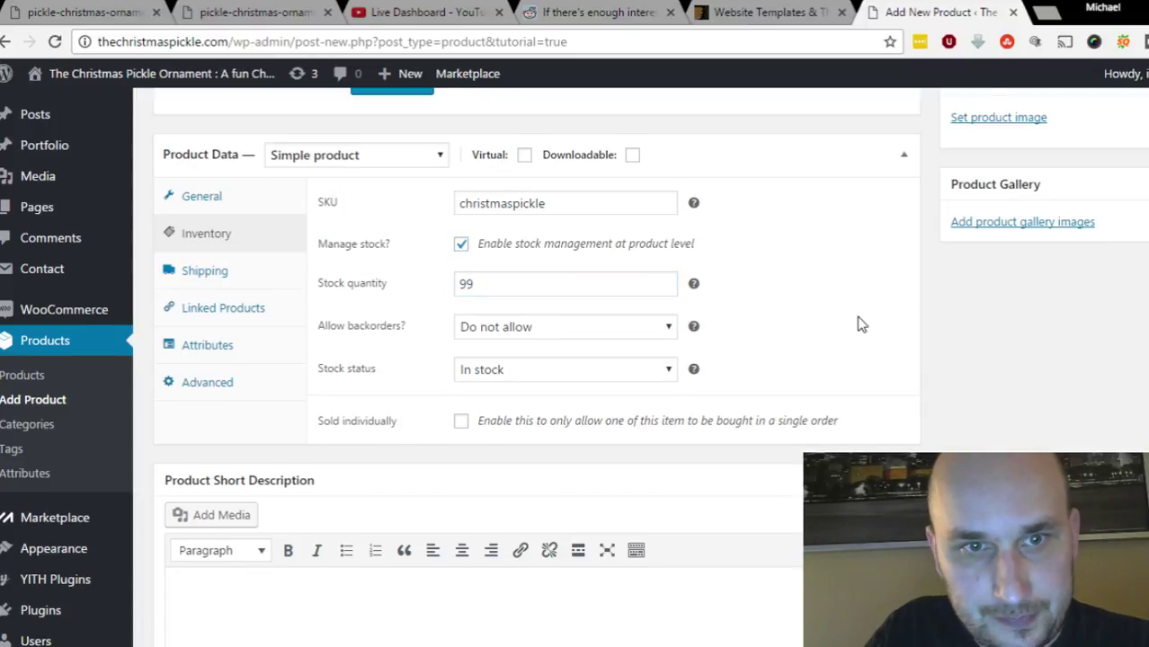
pyautogui.scroll(-2, 858, 325)
pyautogui.click(428, 487)
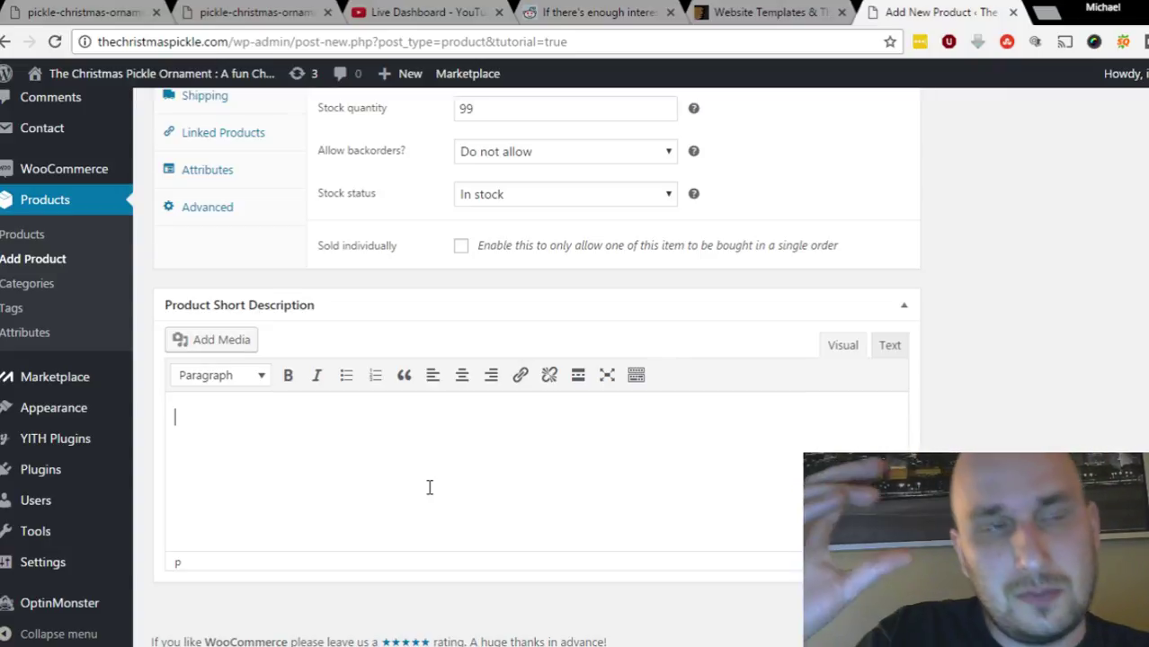
# Type 'The best Christmas tradition you have never heard about!' into the Product Short Description box
pyautogui.write('T')
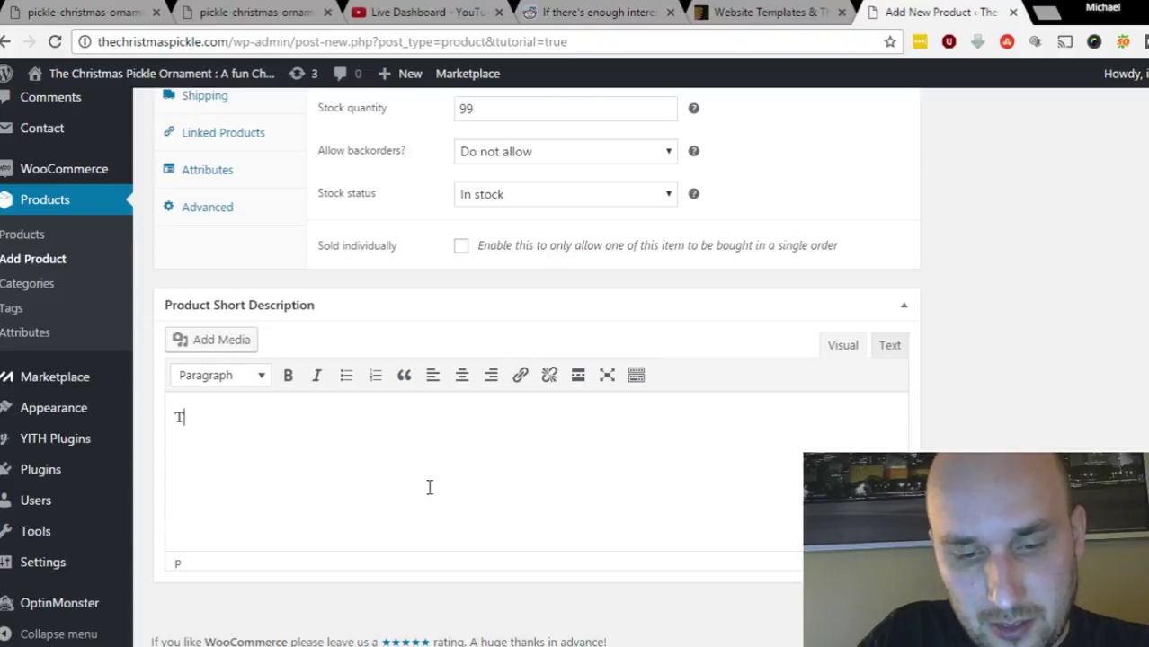
pyautogui.write('he best Christmas tradition you ')
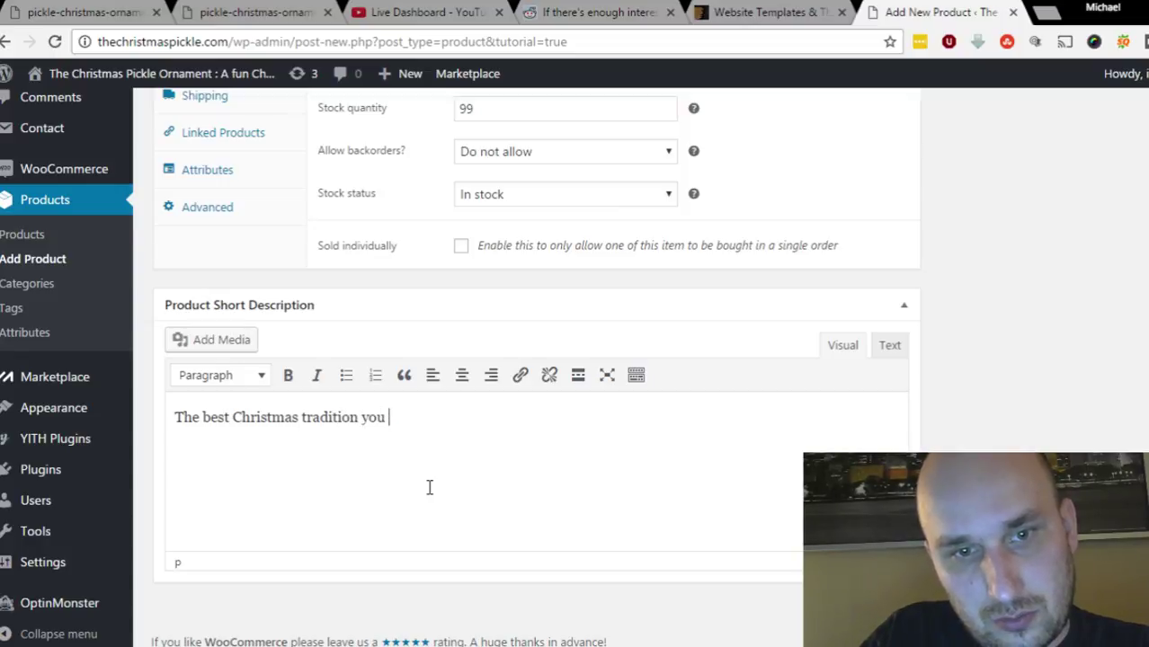
pyautogui.write('have nev')
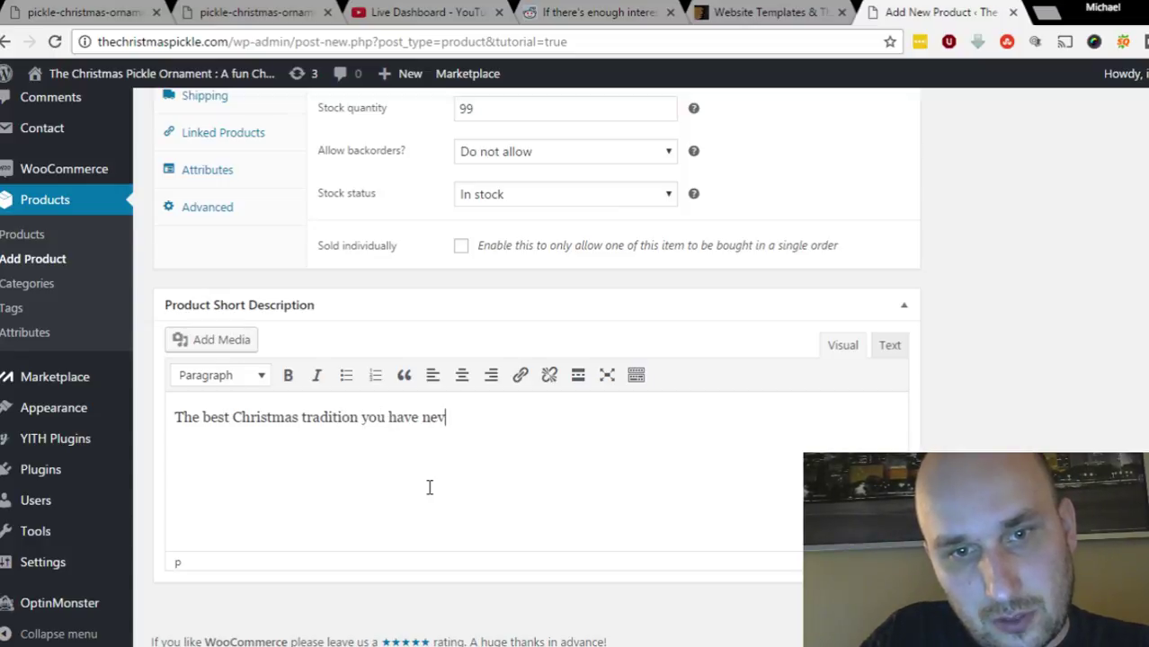
pyautogui.write('er heard about!')
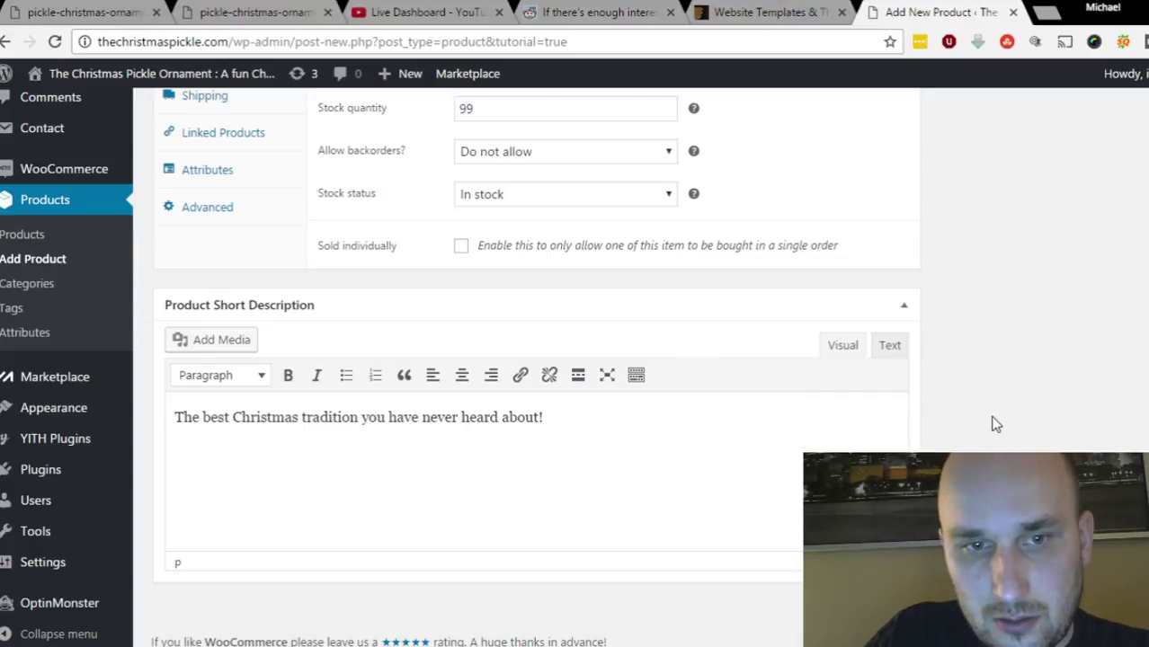
pyautogui.scroll(3, 995, 425)
pyautogui.scroll(3, 996, 424)
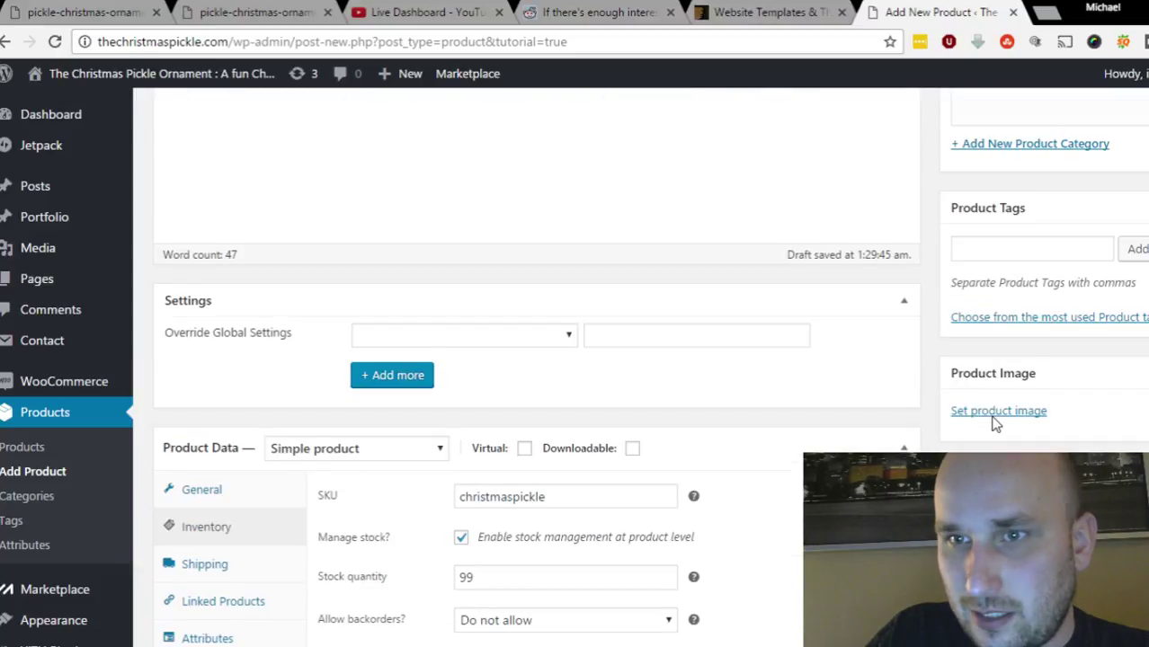
# Create a Christmas Ornaments product category and check it for the pickle product
pyautogui.scroll(3, 996, 424)
pyautogui.click(1003, 355)
pyautogui.write('Christmas Ornaments')
pyautogui.press('Return')
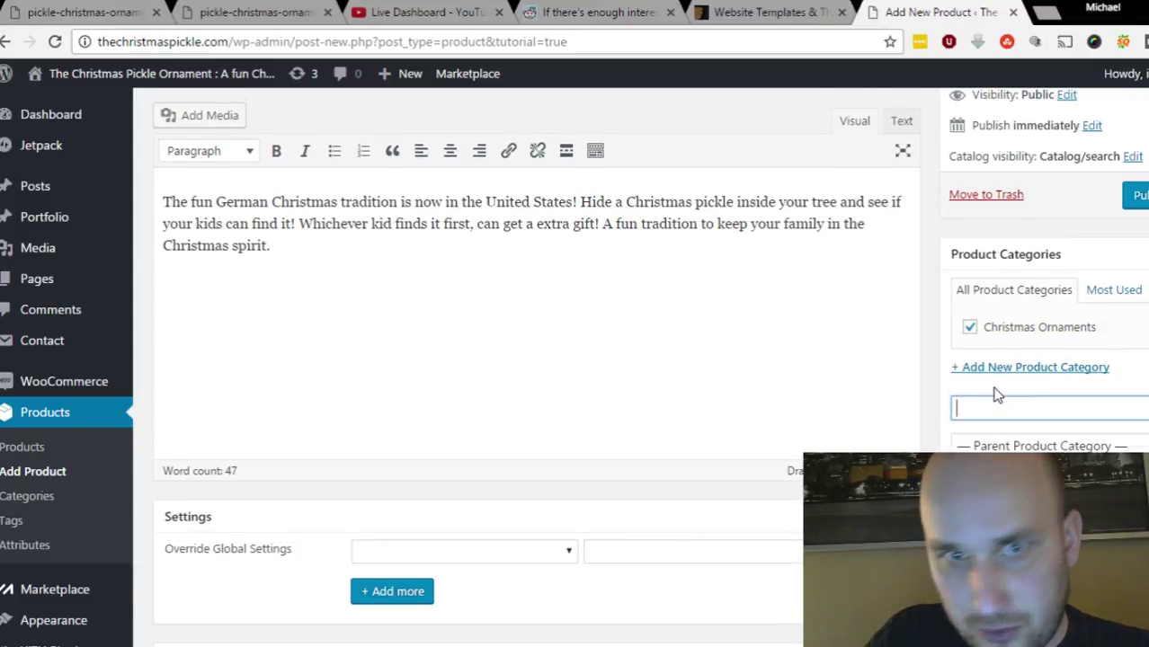
pyautogui.scroll(1, 996, 396)
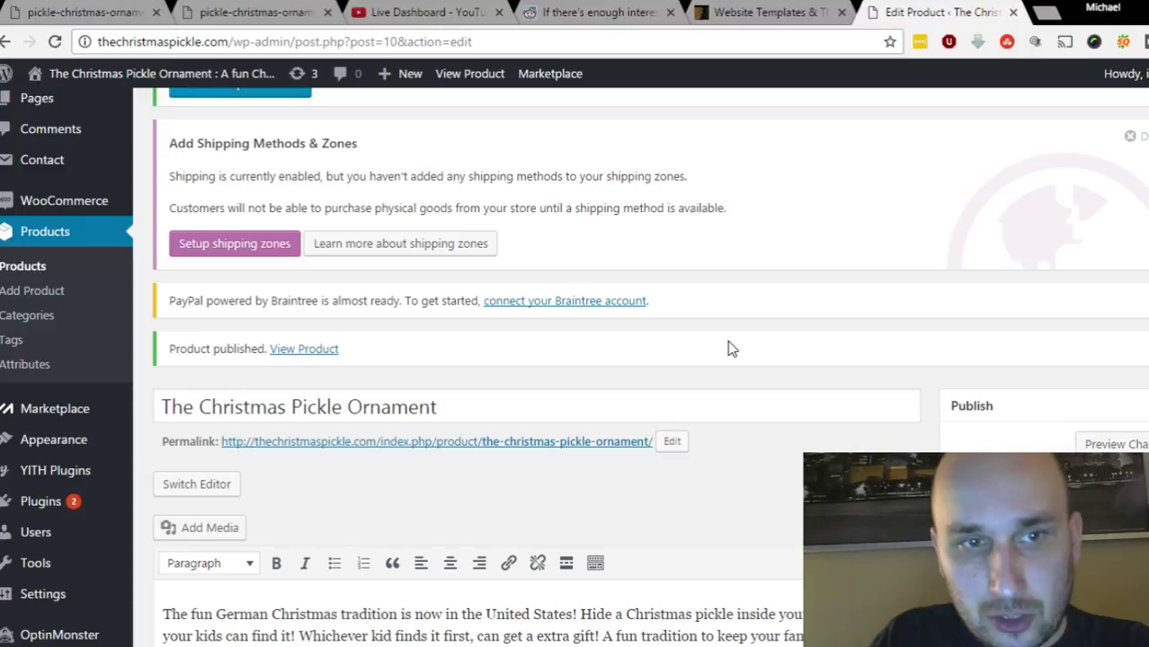
pyautogui.scroll(-1, 729, 349)
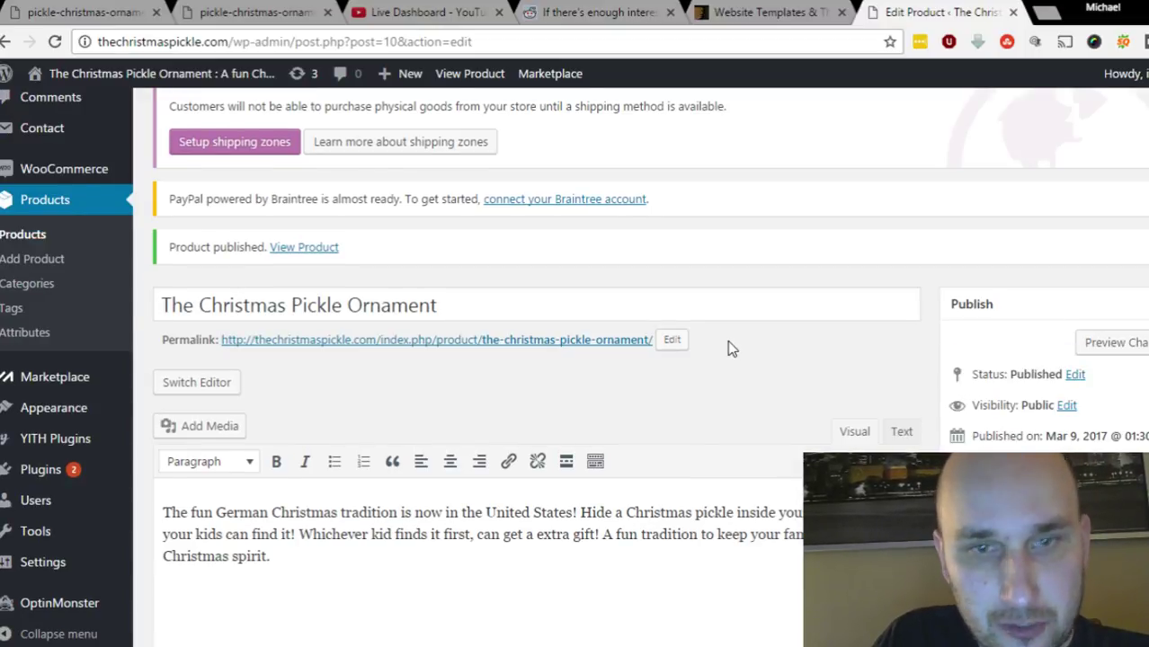
pyautogui.scroll(-3, 728, 347)
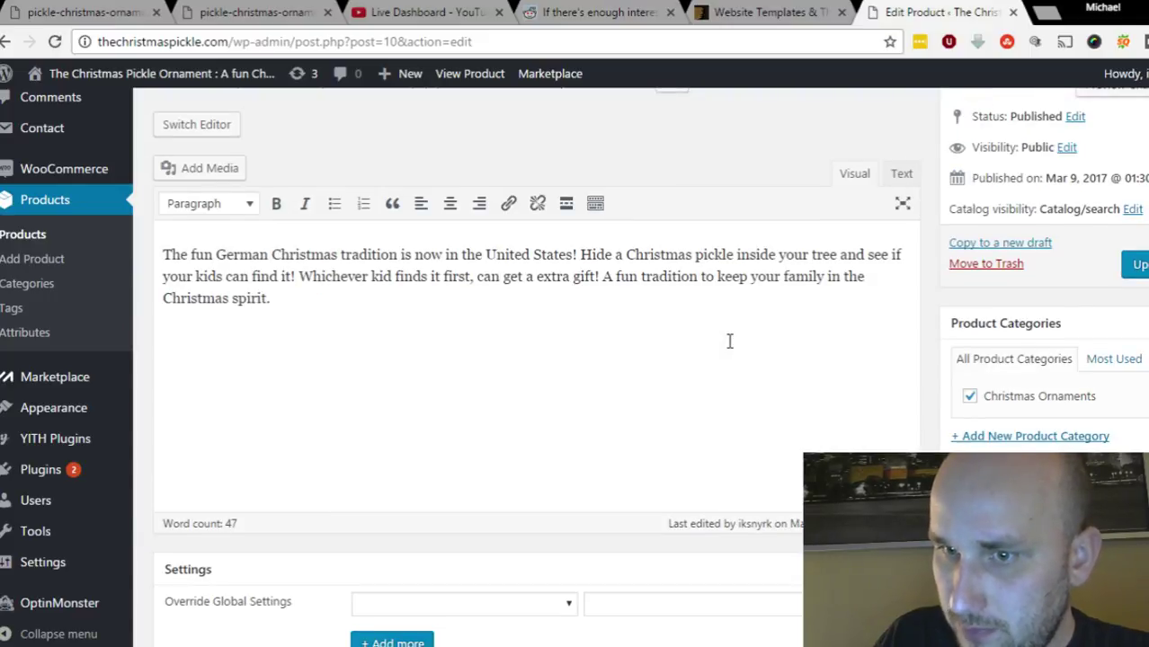
pyautogui.scroll(-2, 729, 340)
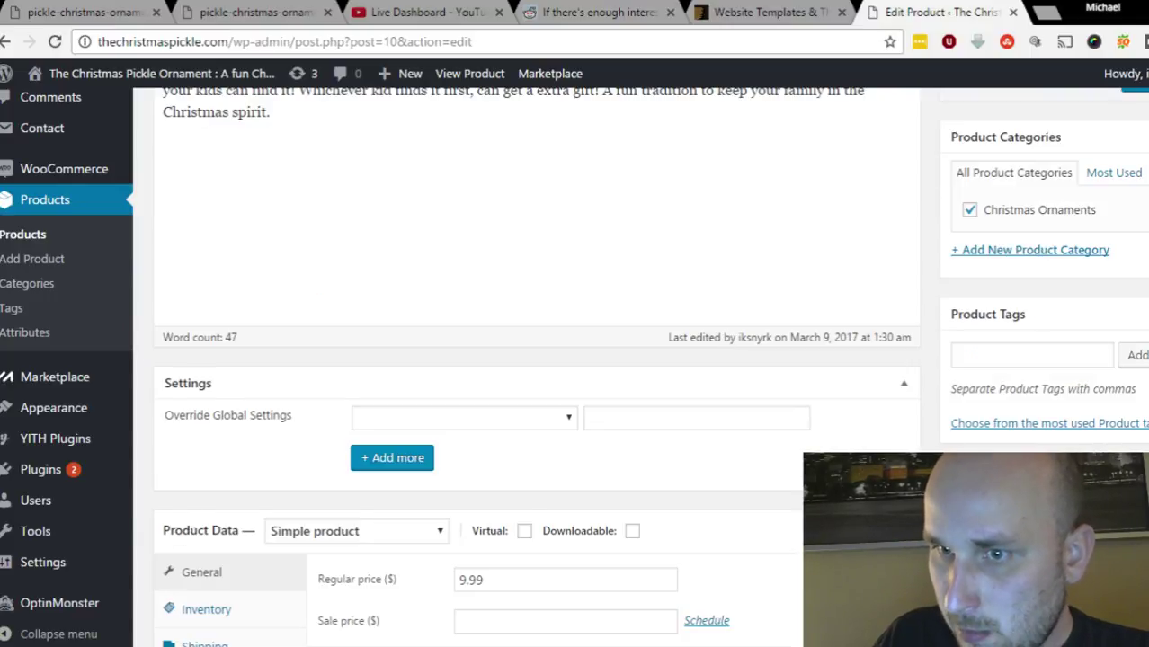
pyautogui.scroll(-1, 729, 340)
pyautogui.scroll(-2, 729, 341)
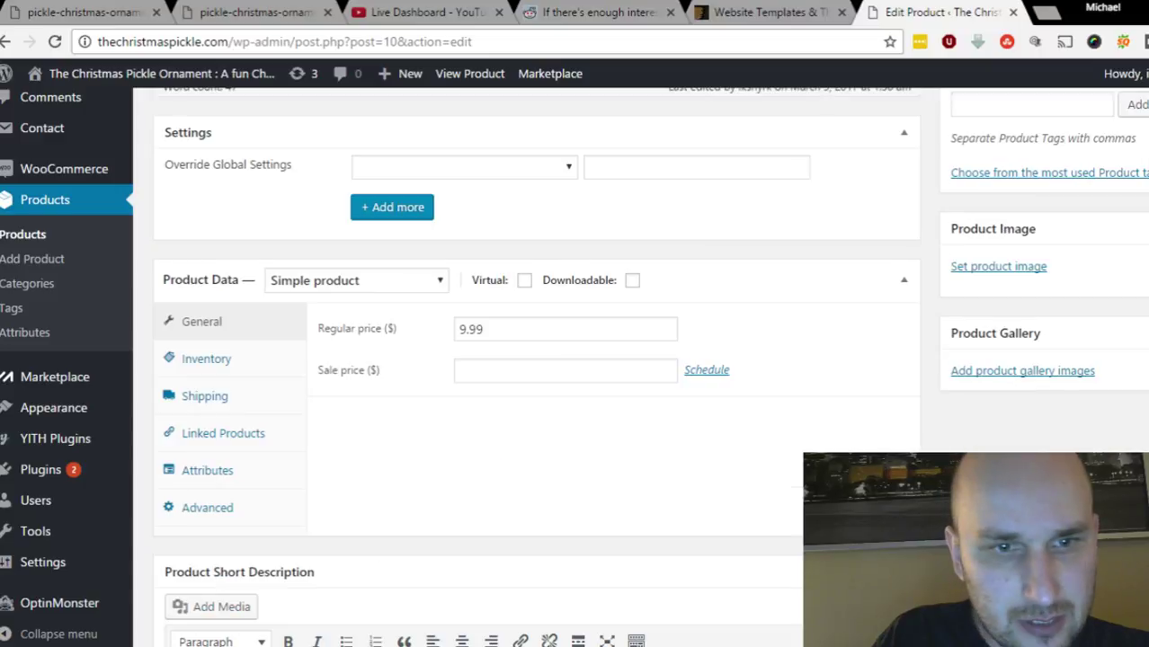
# Load thechristmaspickle.com in a new tab, scroll its homepage, then return to Edit Product
pyautogui.click(1045, 13)
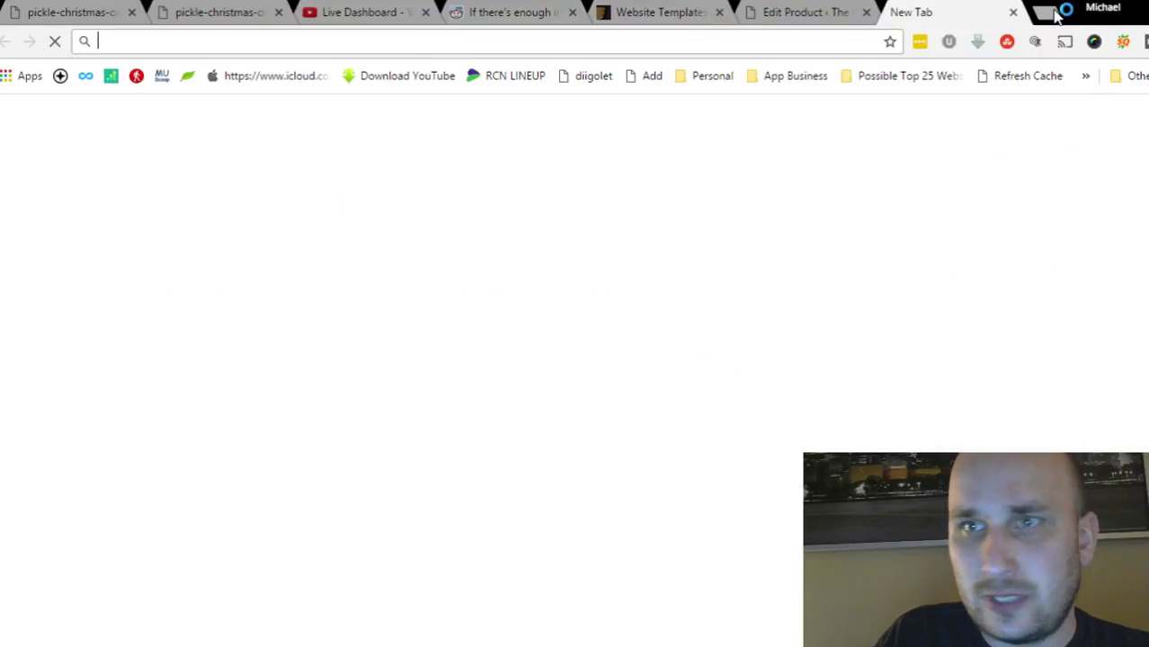
pyautogui.write('thechristmaspickle.com')
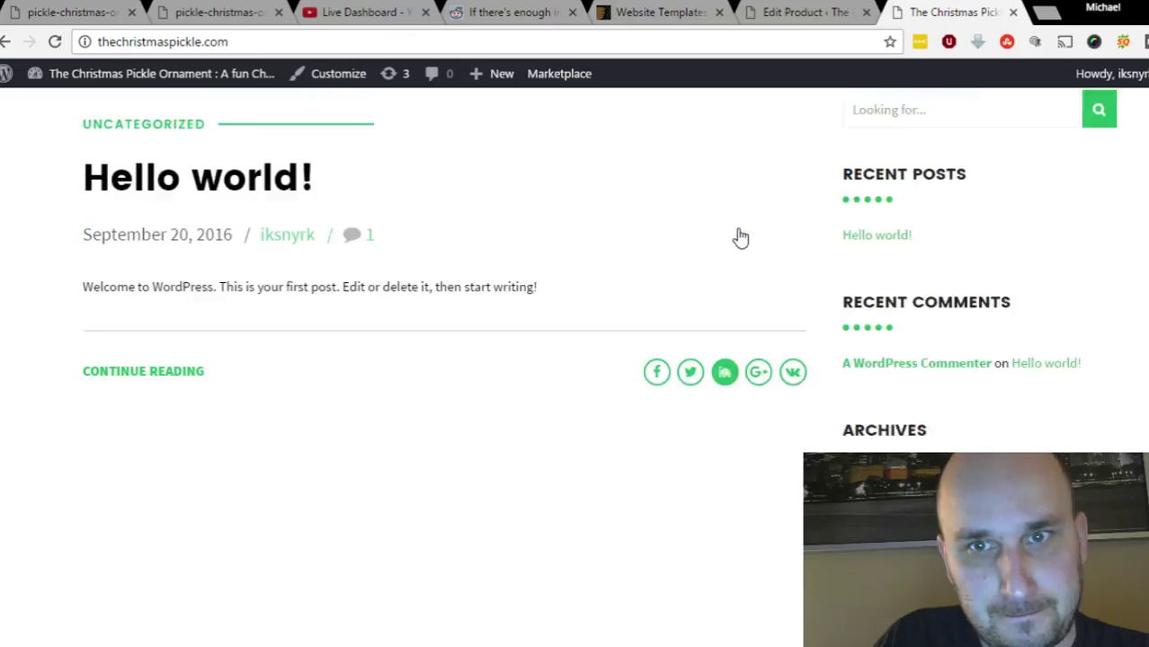
pyautogui.scroll(-10, 737, 236)
pyautogui.scroll(10, 737, 236)
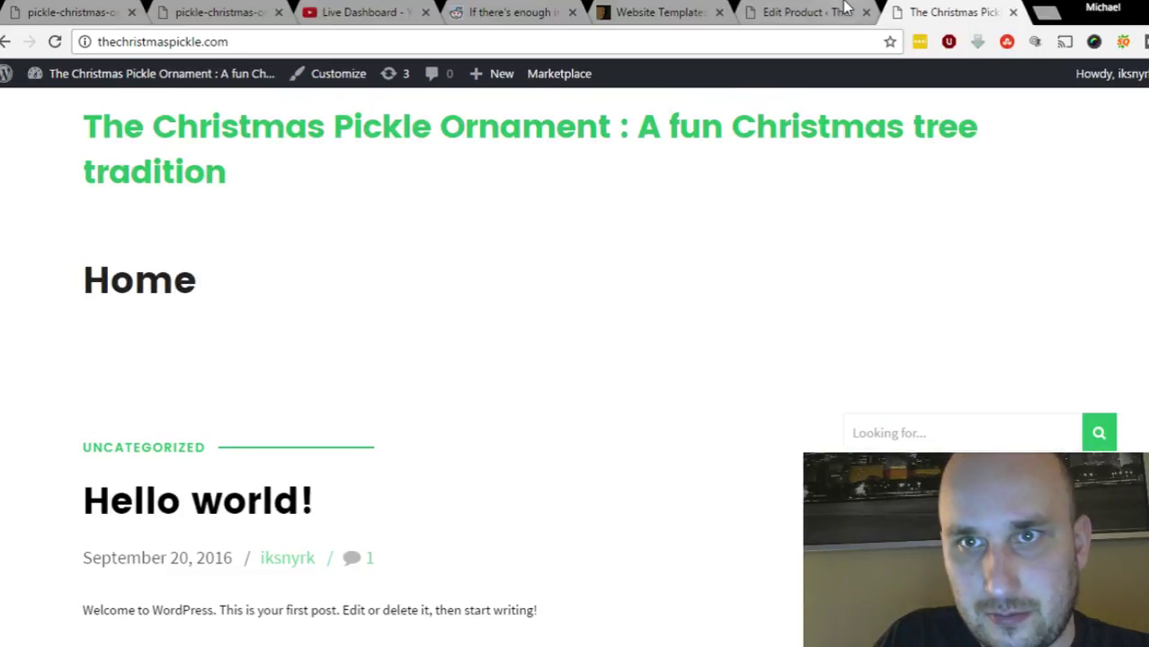
pyautogui.hotkey('ctrl', 'shift', 'Tab')
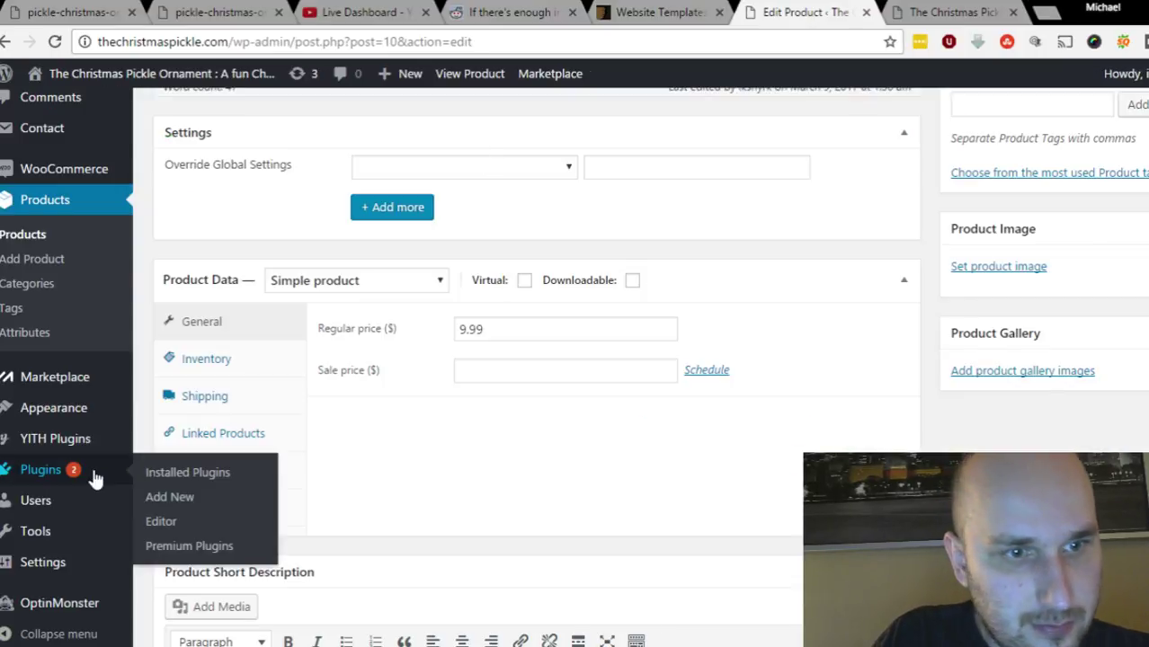
pyautogui.moveTo(97, 405)
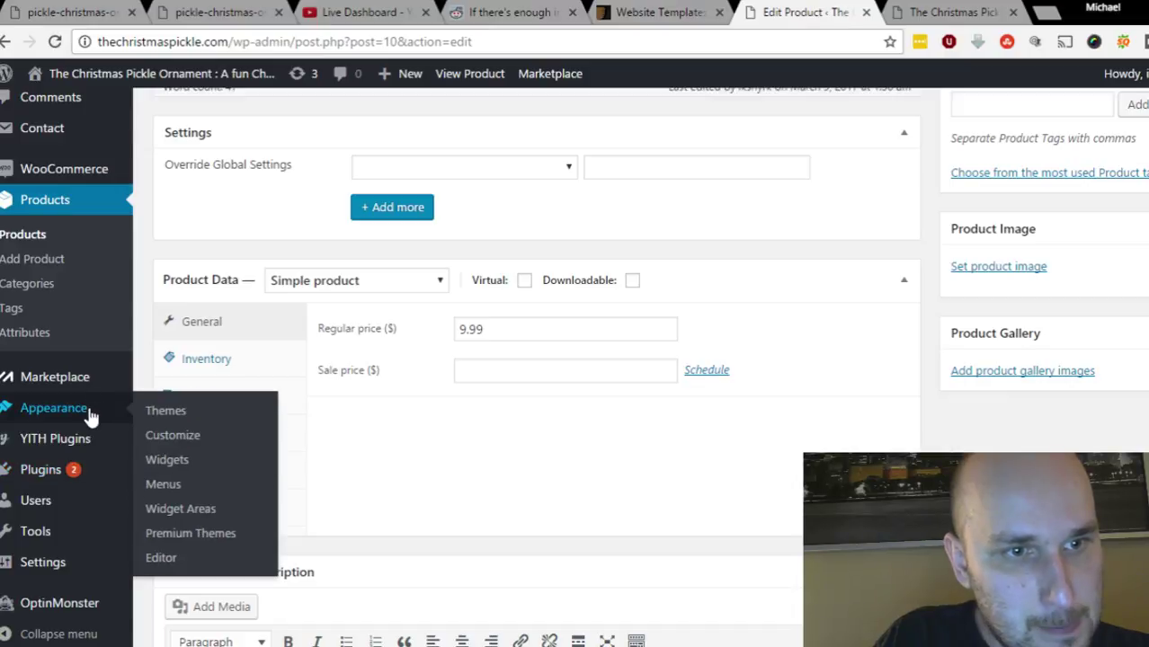
pyautogui.scroll(-2, 83, 388)
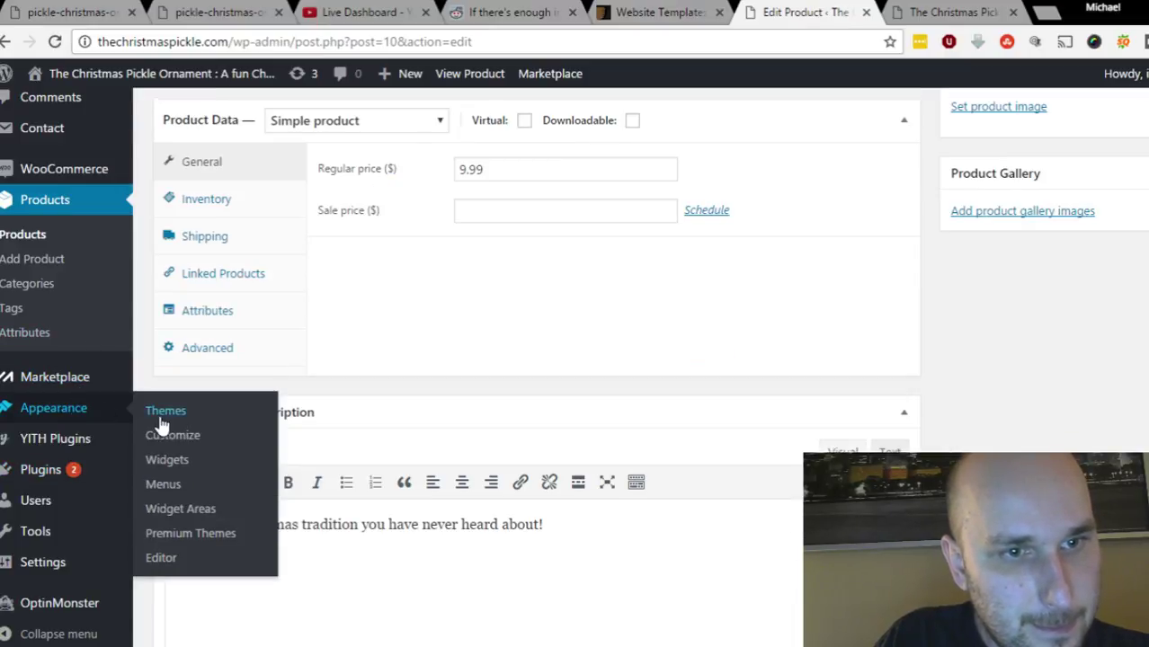
pyautogui.click(163, 422)
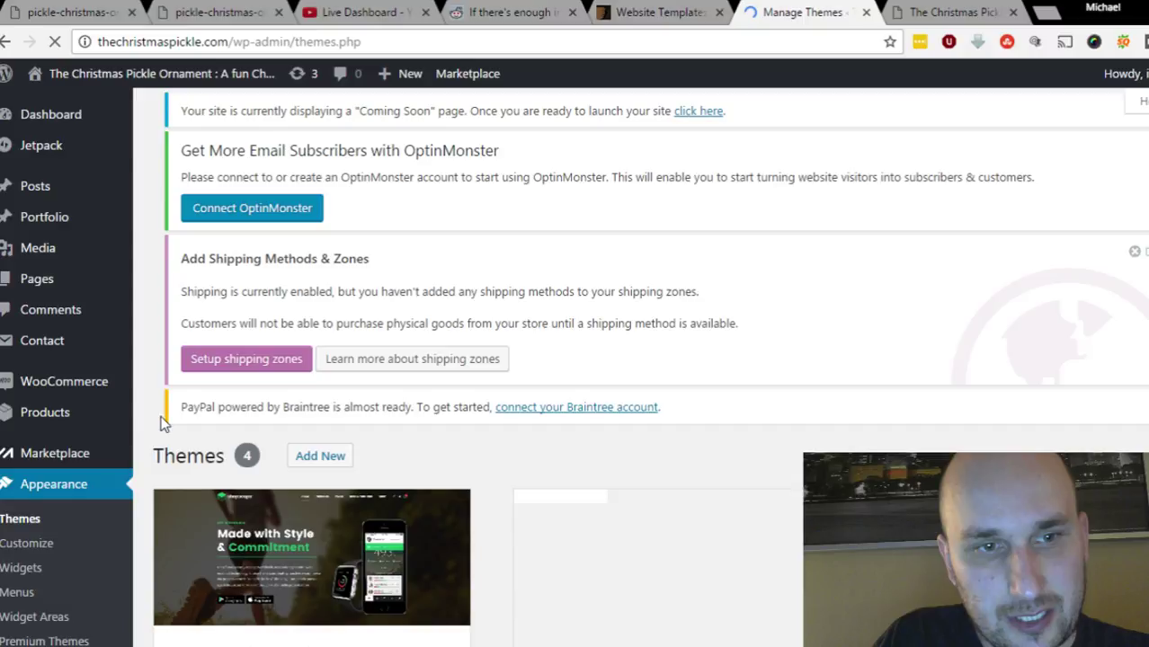
pyautogui.scroll(-4, 164, 423)
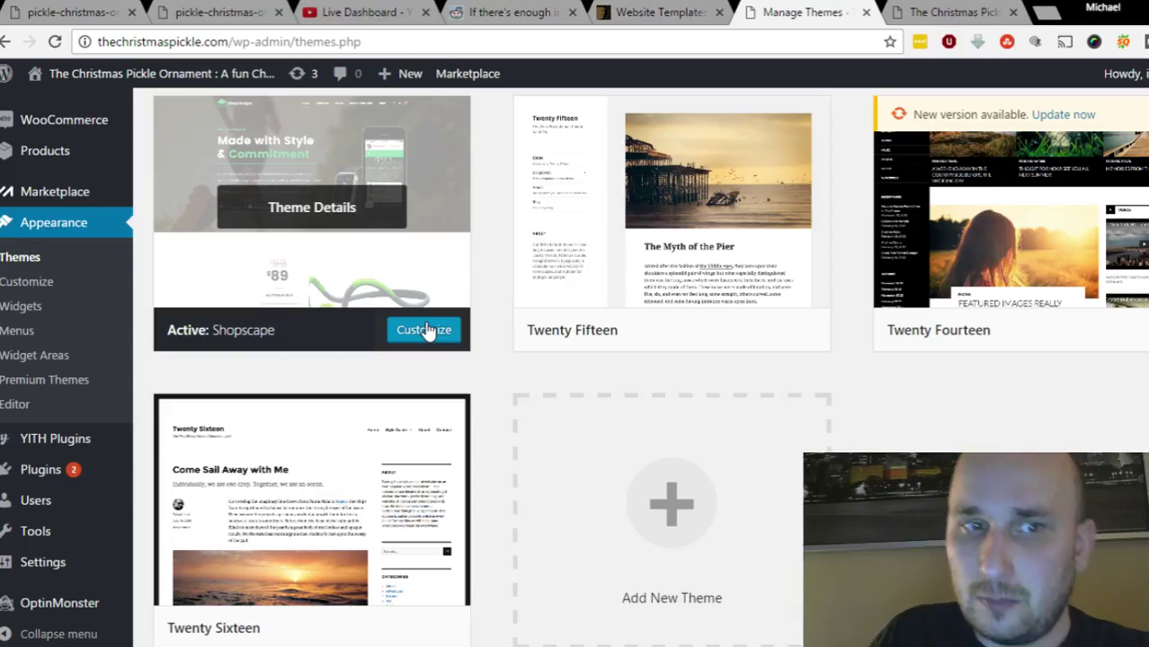
pyautogui.click(425, 330)
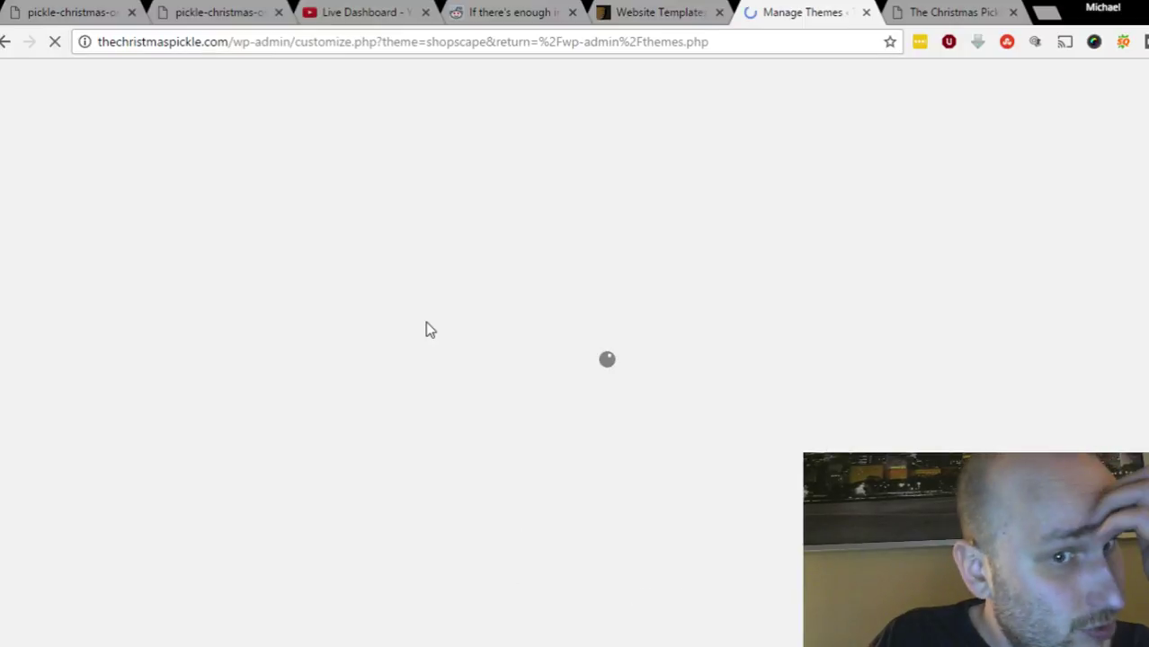
pyautogui.click(5, 41)
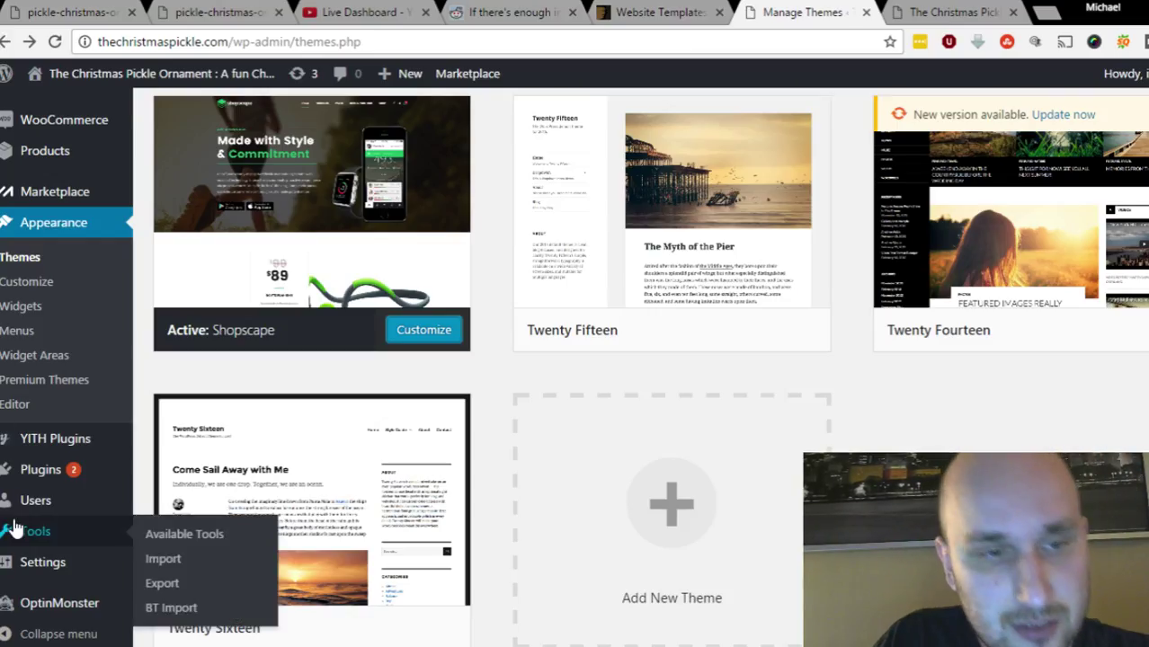
pyautogui.scroll(-1, 36, 535)
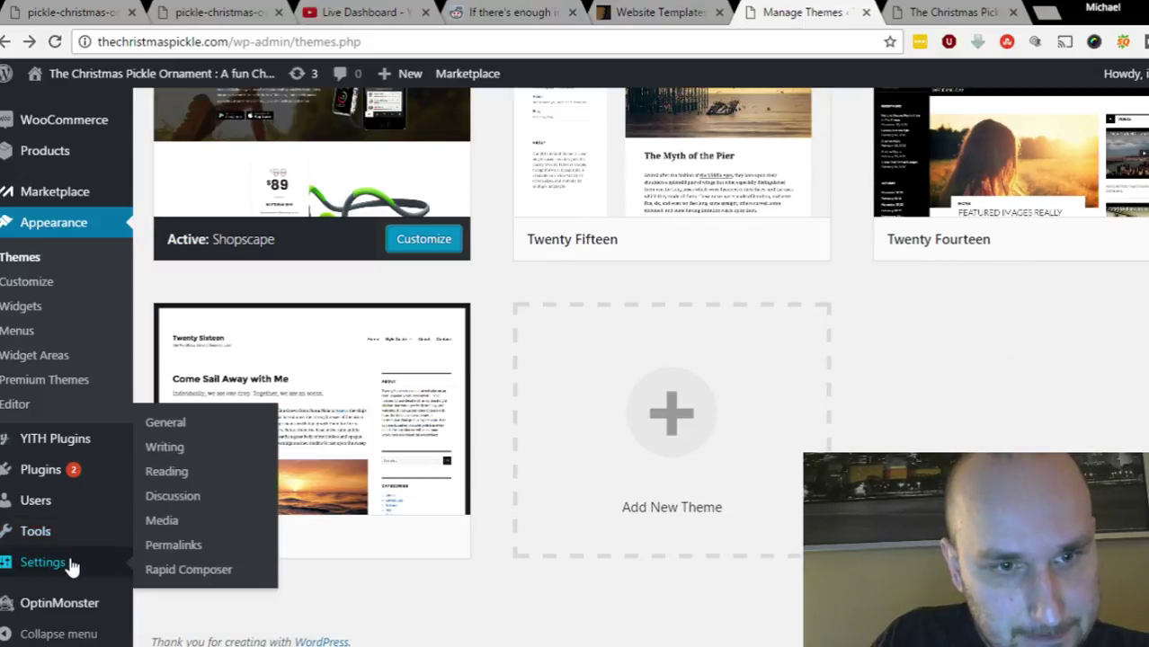
pyautogui.moveTo(87, 444)
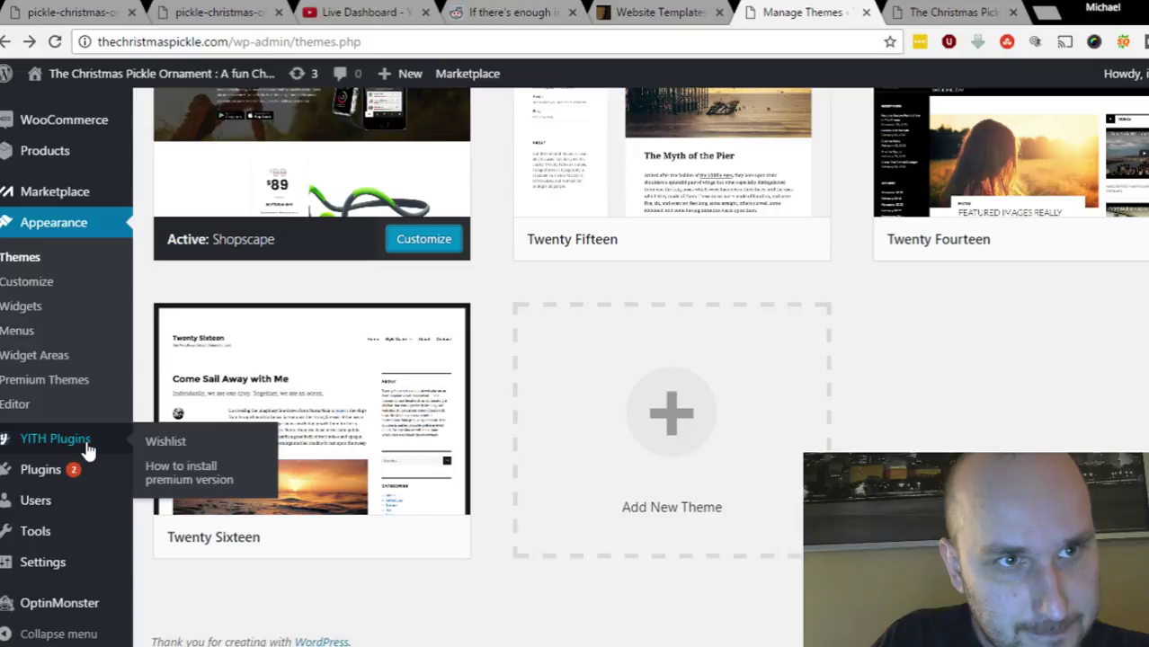
pyautogui.moveTo(78, 566)
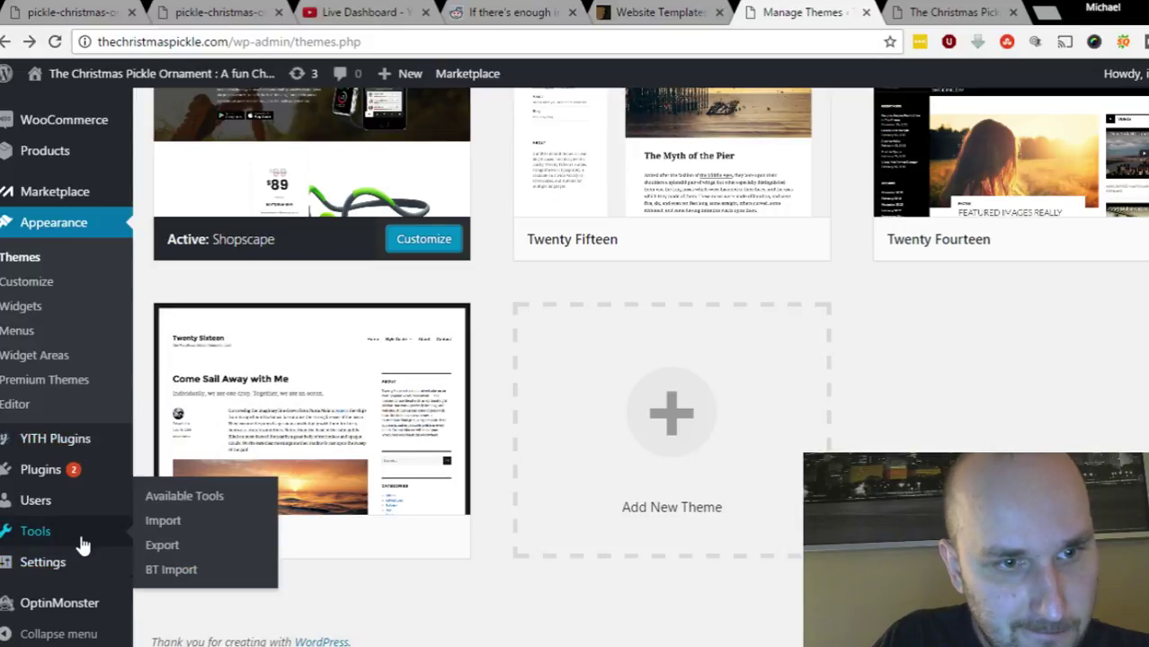
pyautogui.moveTo(98, 452)
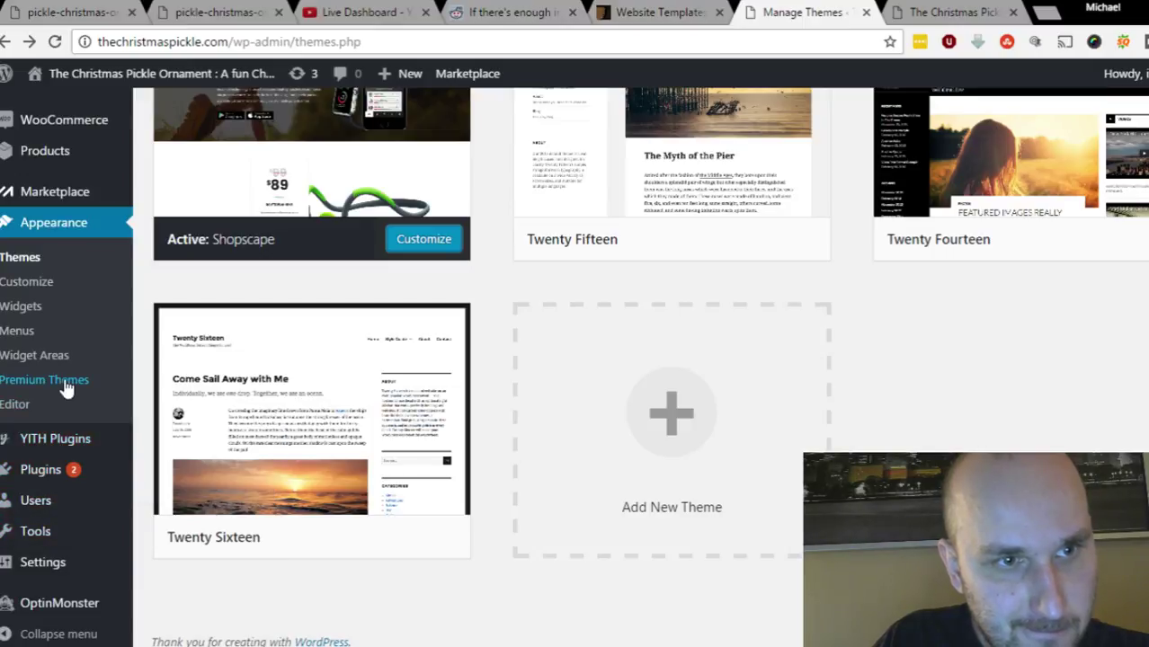
# View the Shopscape theme details, then go to the General Settings page
pyautogui.click(328, 122)
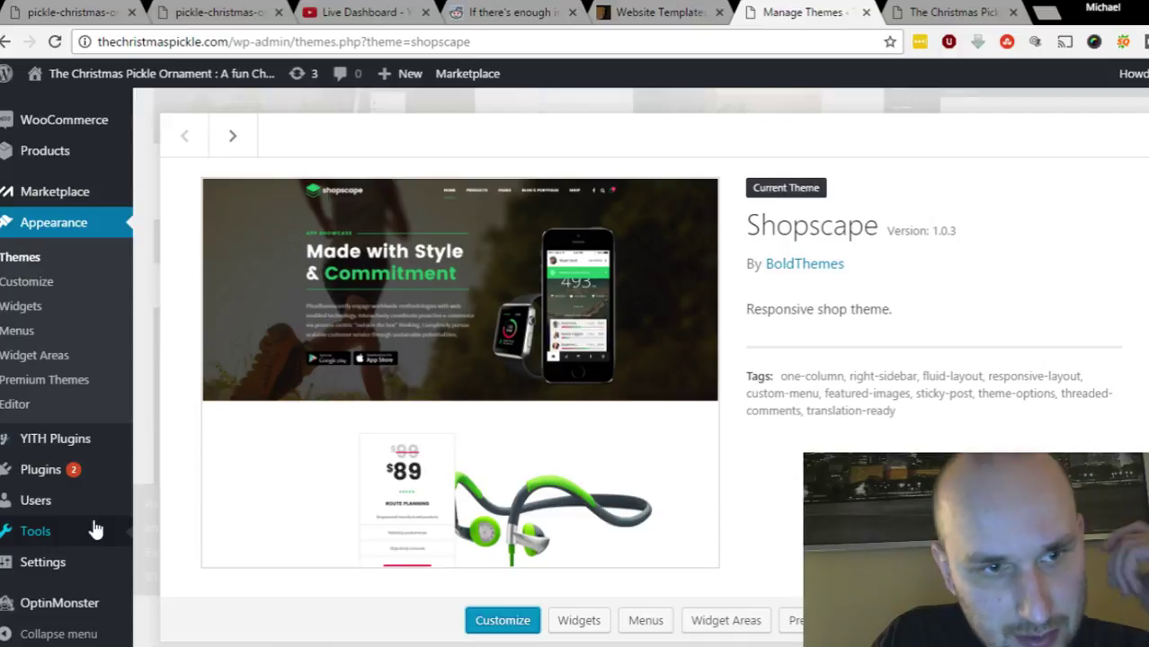
pyautogui.click(100, 562)
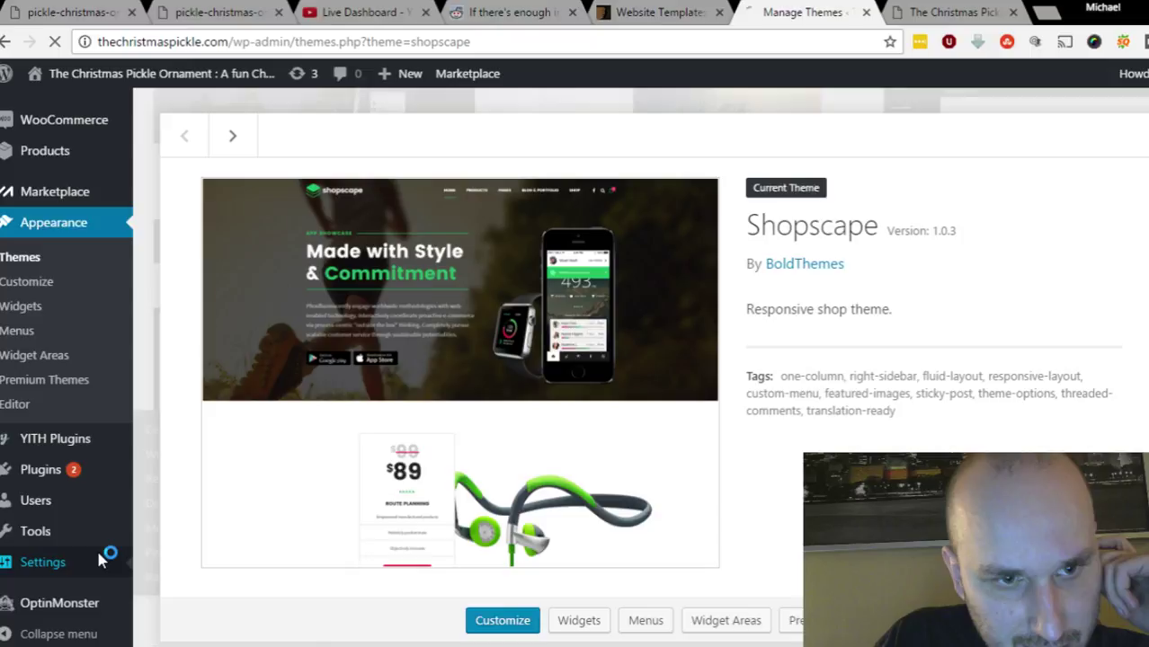
pyautogui.scroll(10, 343, 400)
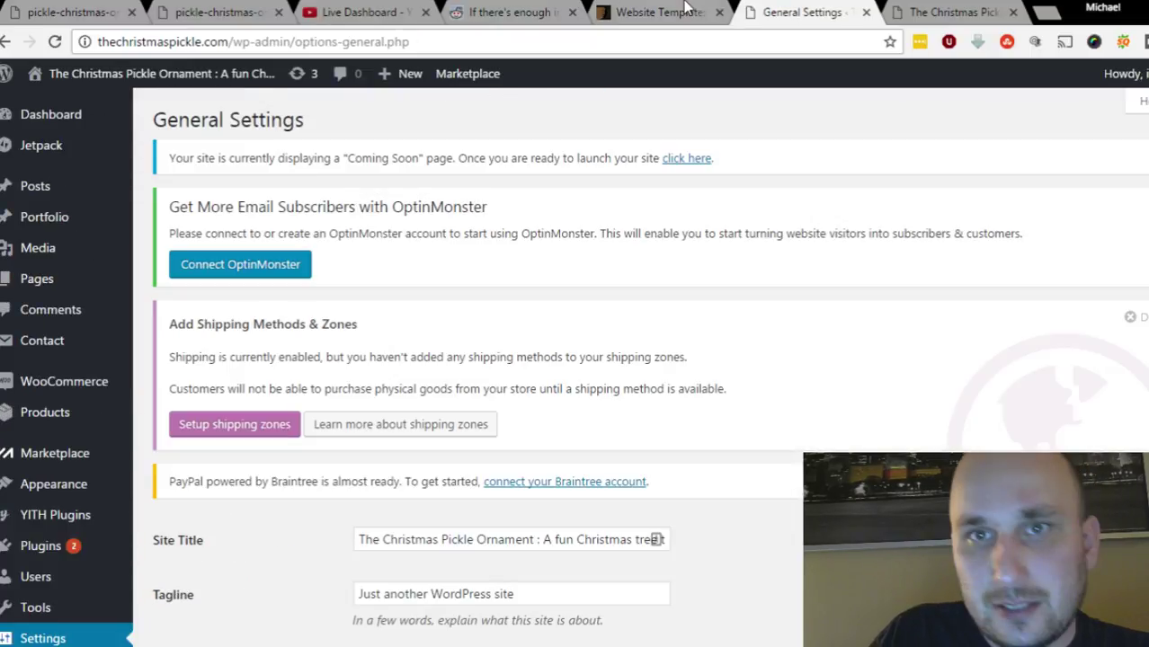
# Switch to the ThemeForest purchase page tab
pyautogui.click(665, 12)
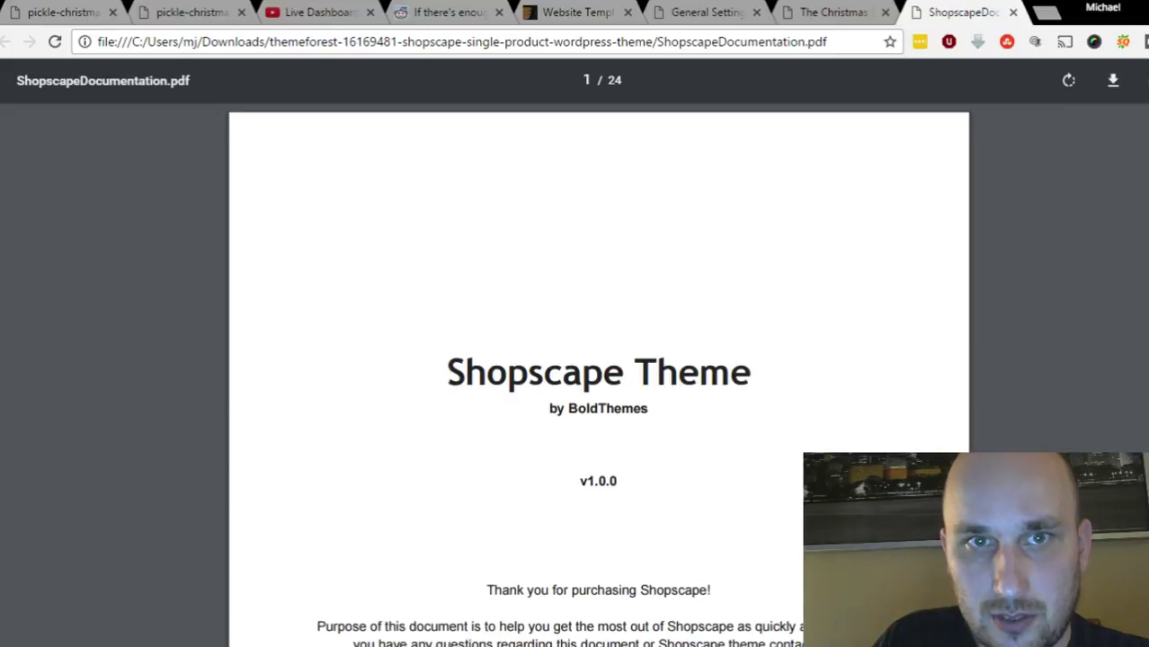
# Scroll the Shopscape documentation PDF from the contents to Theme Customization and Header and Footer
pyautogui.scroll(-10, 795, 395)
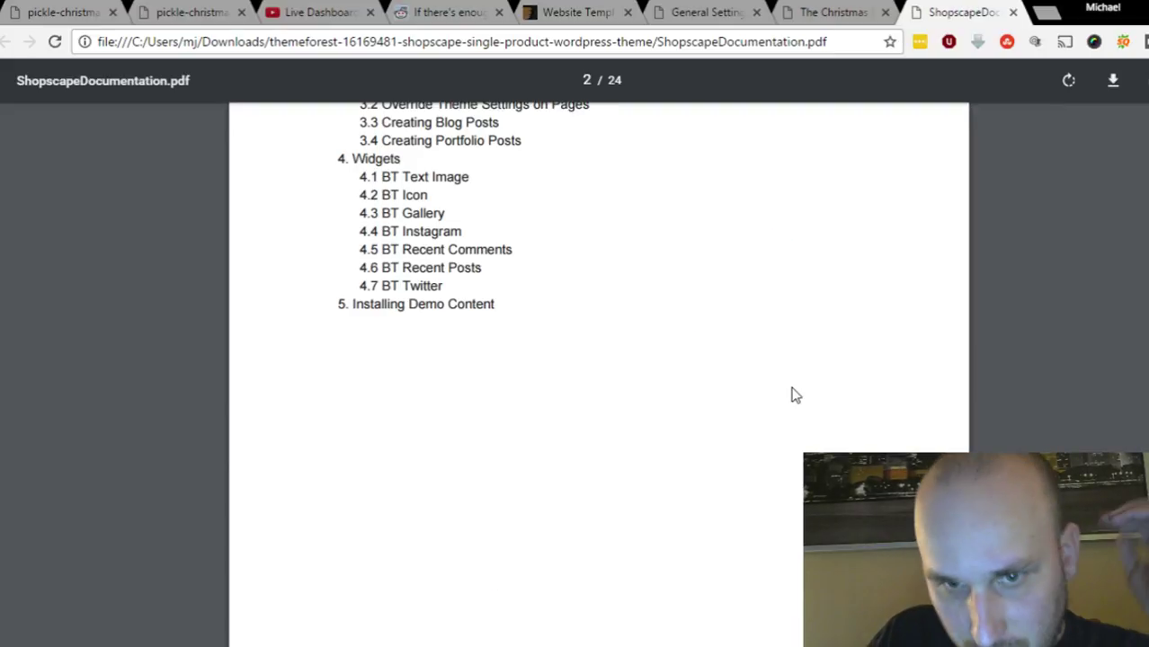
pyautogui.scroll(-5, 795, 396)
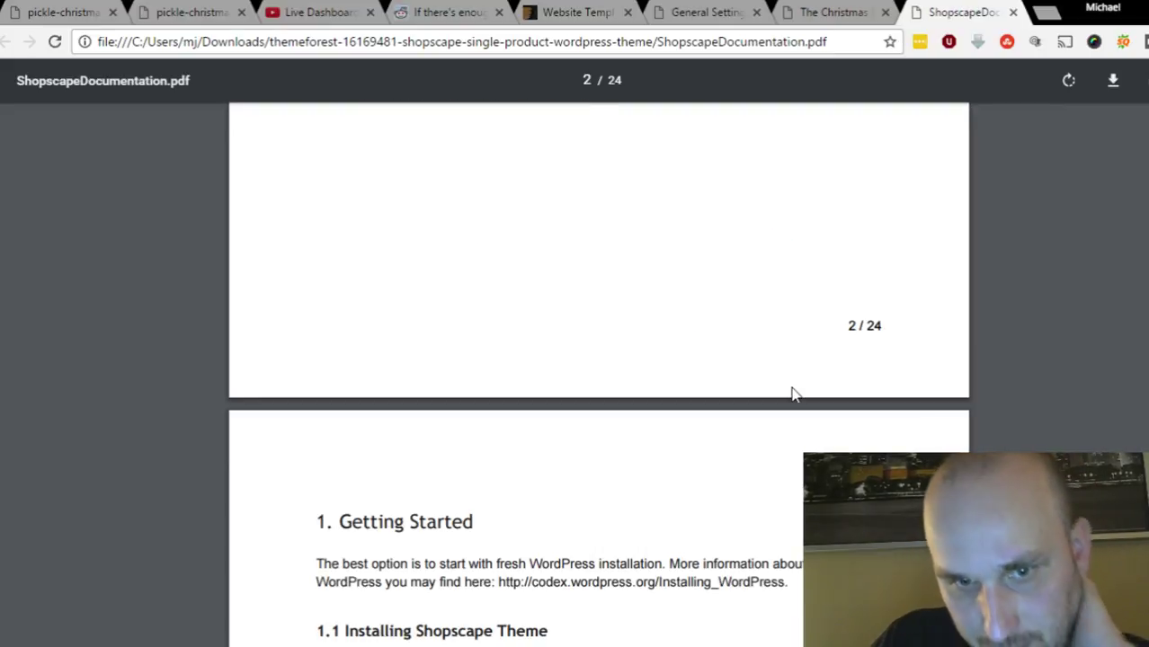
pyautogui.scroll(-2, 795, 395)
pyautogui.scroll(-2, 794, 395)
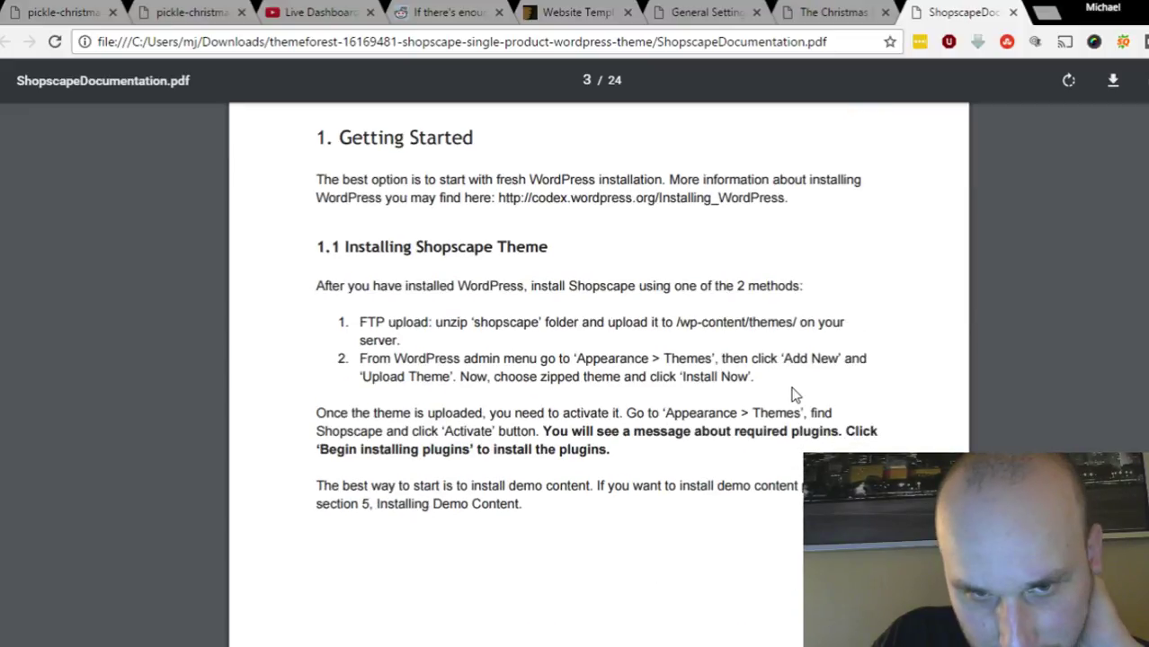
pyautogui.scroll(-3, 794, 396)
pyautogui.scroll(-2, 794, 395)
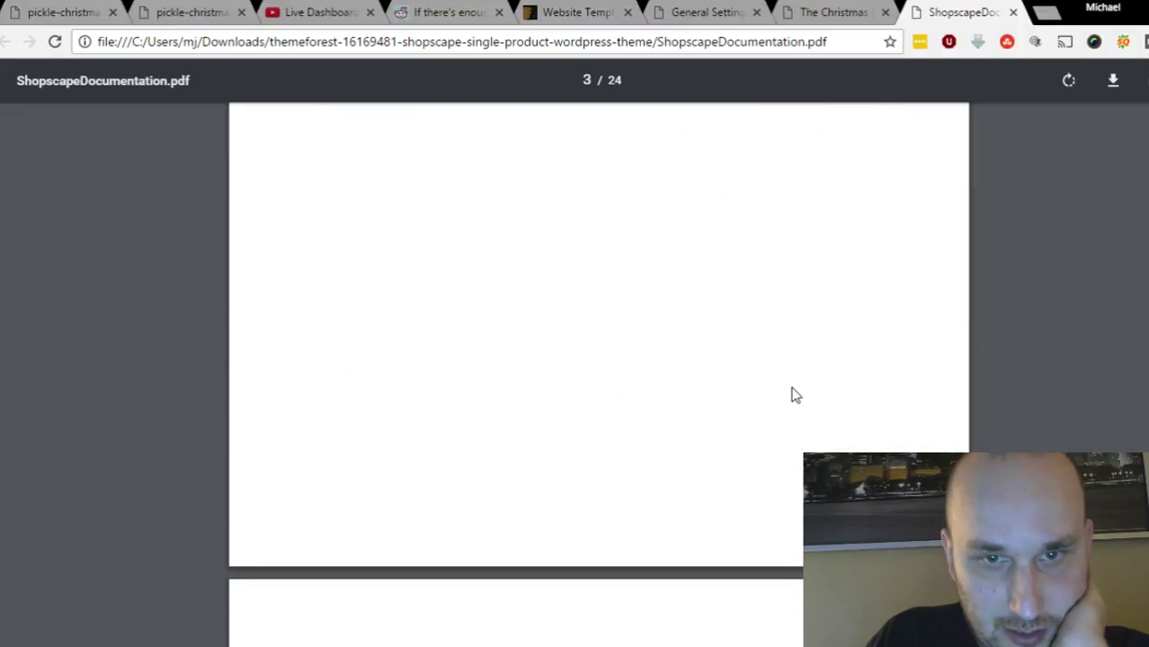
pyautogui.scroll(-6, 794, 395)
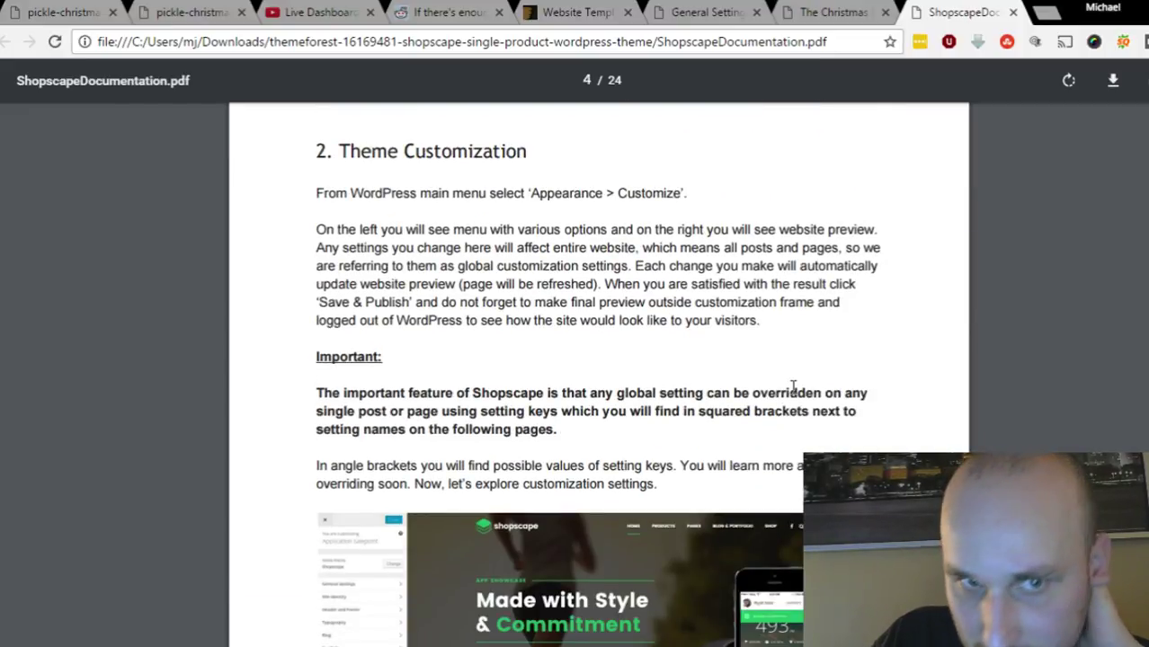
pyautogui.scroll(-2, 794, 396)
pyautogui.scroll(-1, 795, 395)
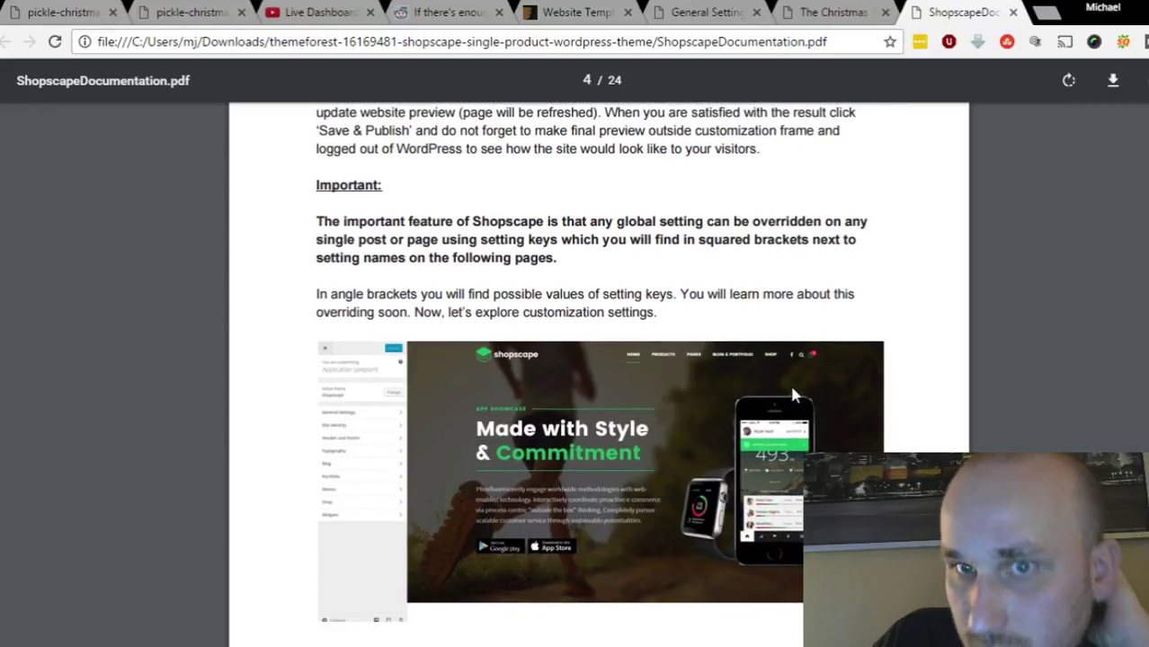
pyautogui.scroll(-3, 793, 396)
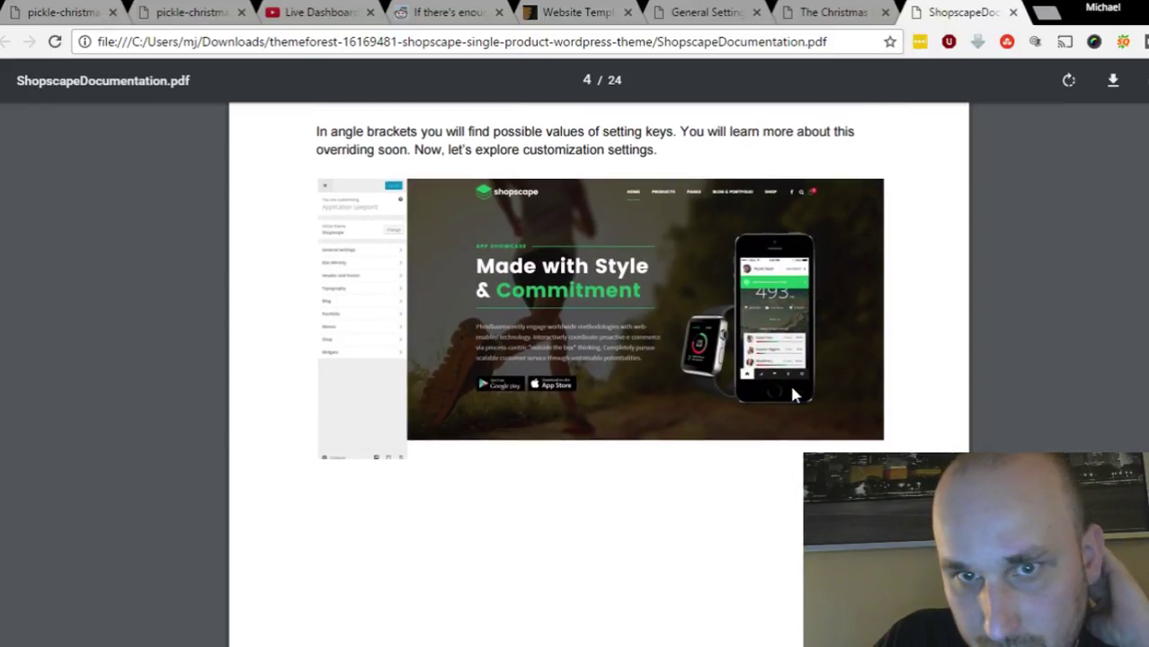
pyautogui.scroll(-10, 793, 393)
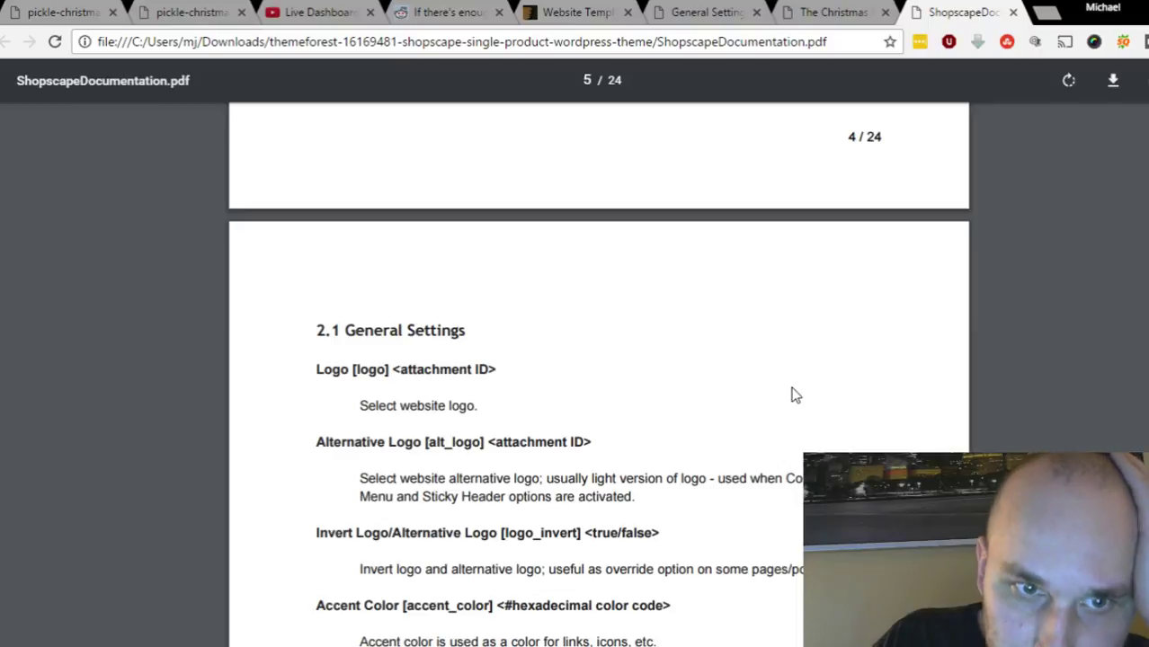
pyautogui.scroll(10, 793, 393)
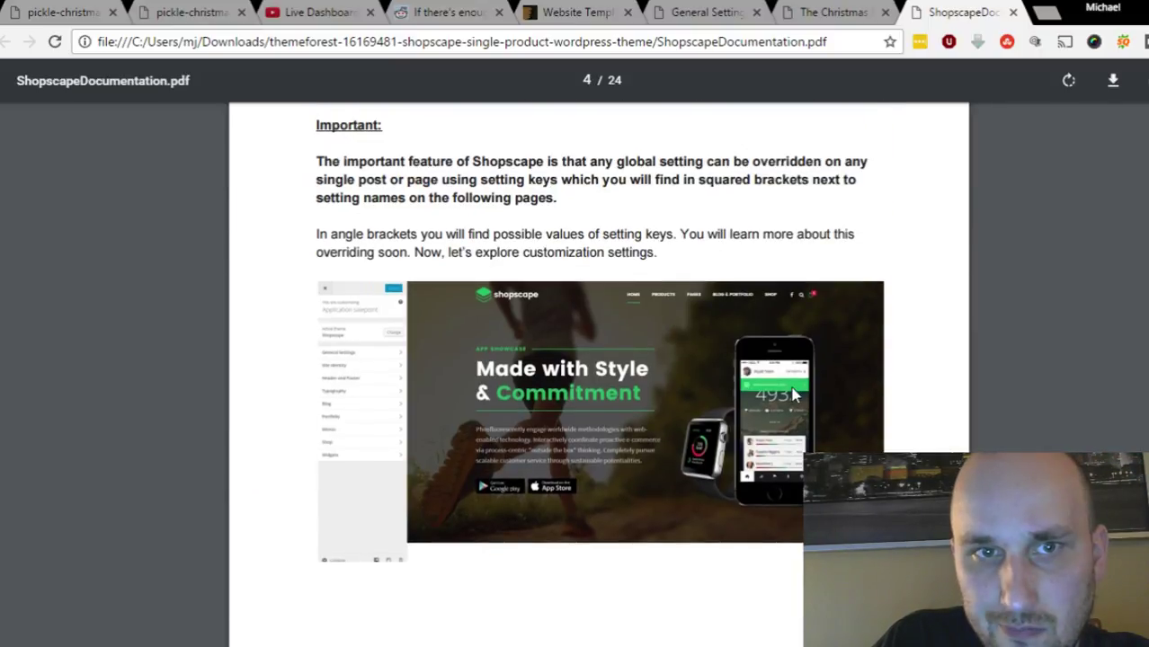
pyautogui.scroll(2, 793, 393)
pyautogui.scroll(2, 792, 393)
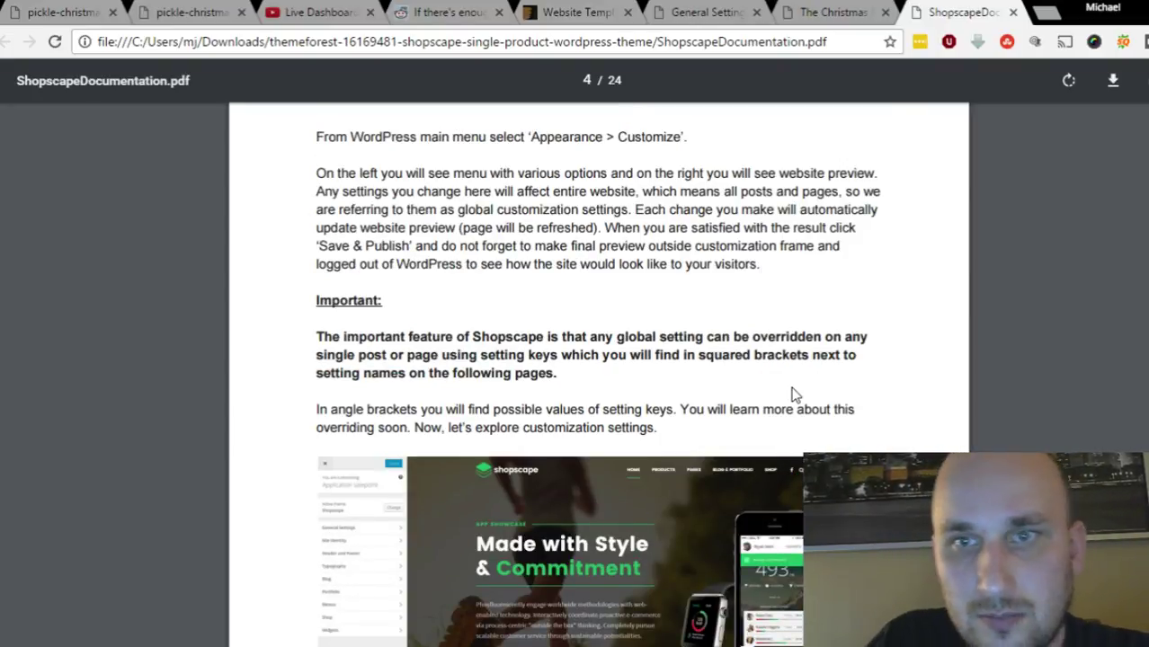
pyautogui.scroll(2, 792, 393)
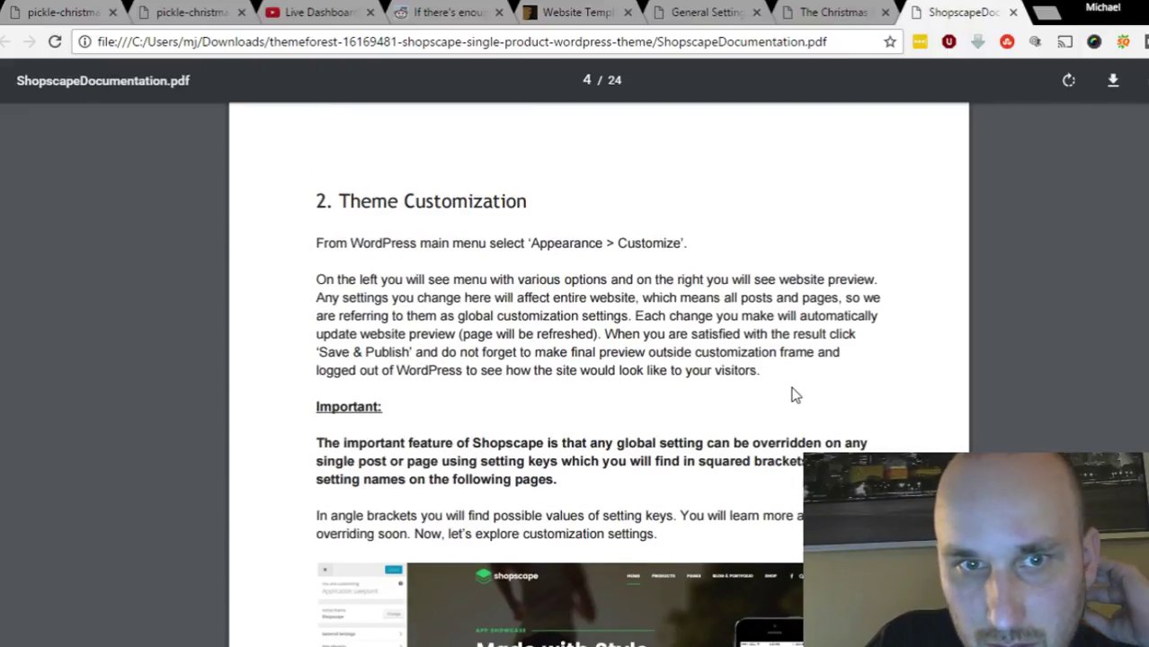
pyautogui.scroll(-5, 792, 393)
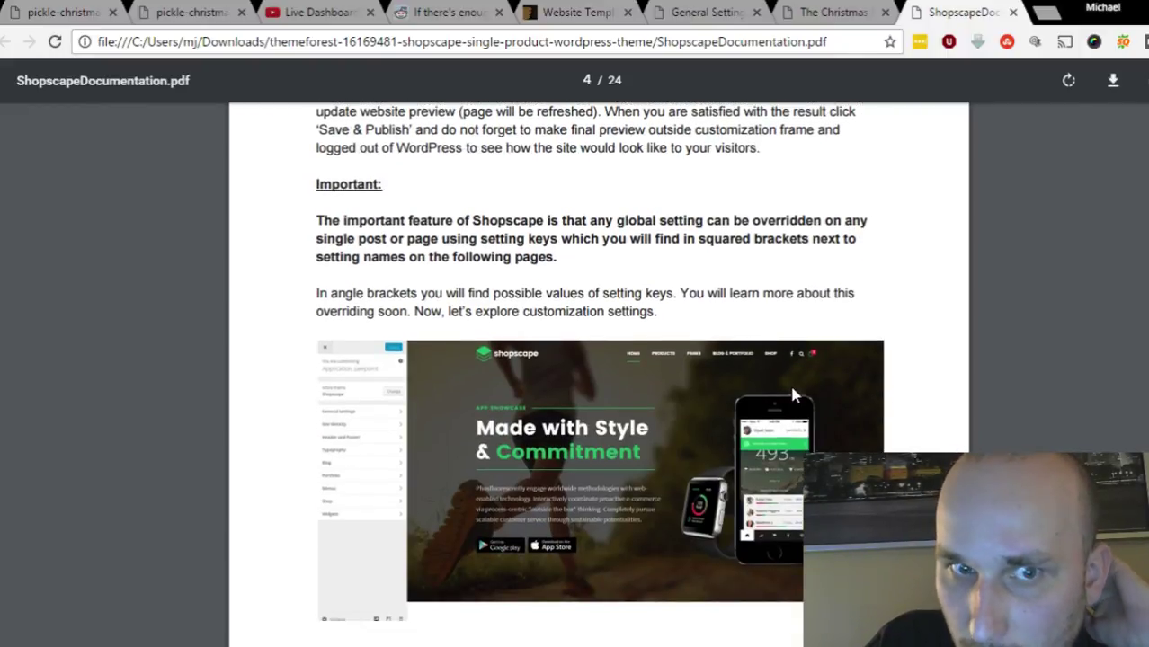
pyautogui.scroll(-2, 793, 394)
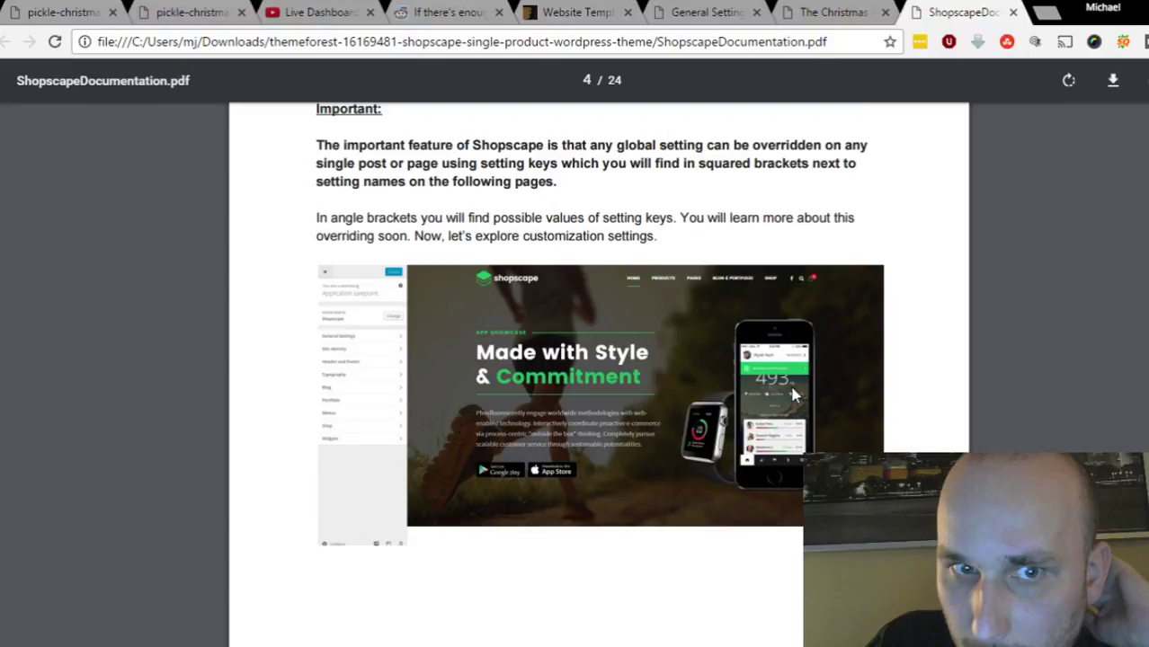
pyautogui.scroll(-20, 793, 393)
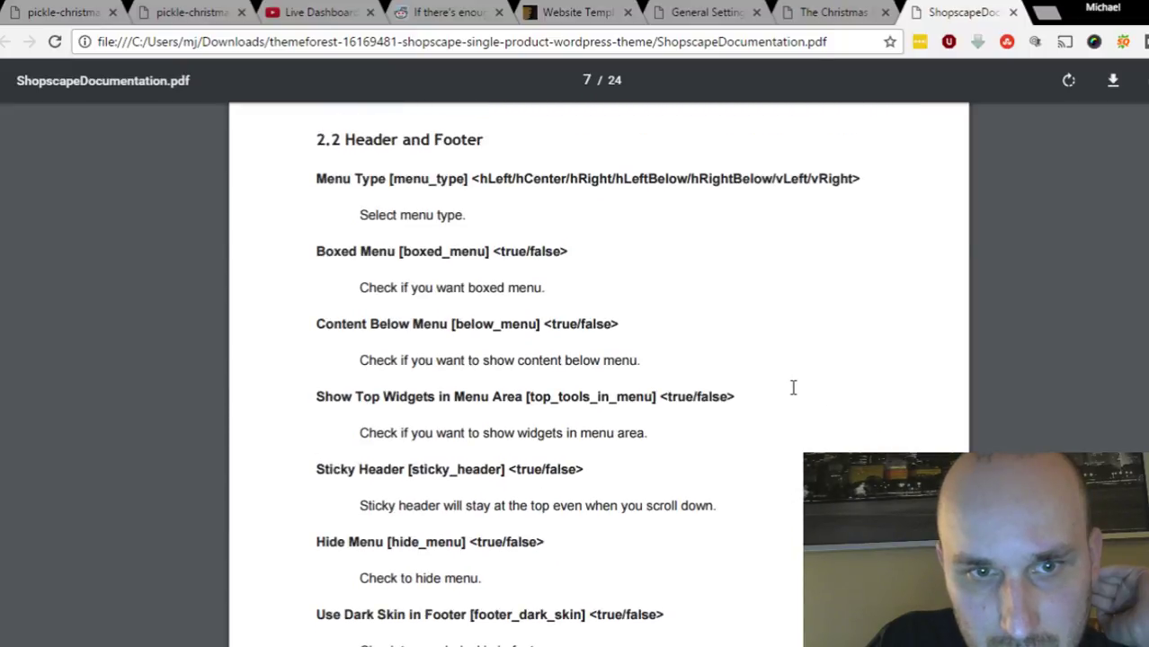
pyautogui.scroll(-15, 793, 387)
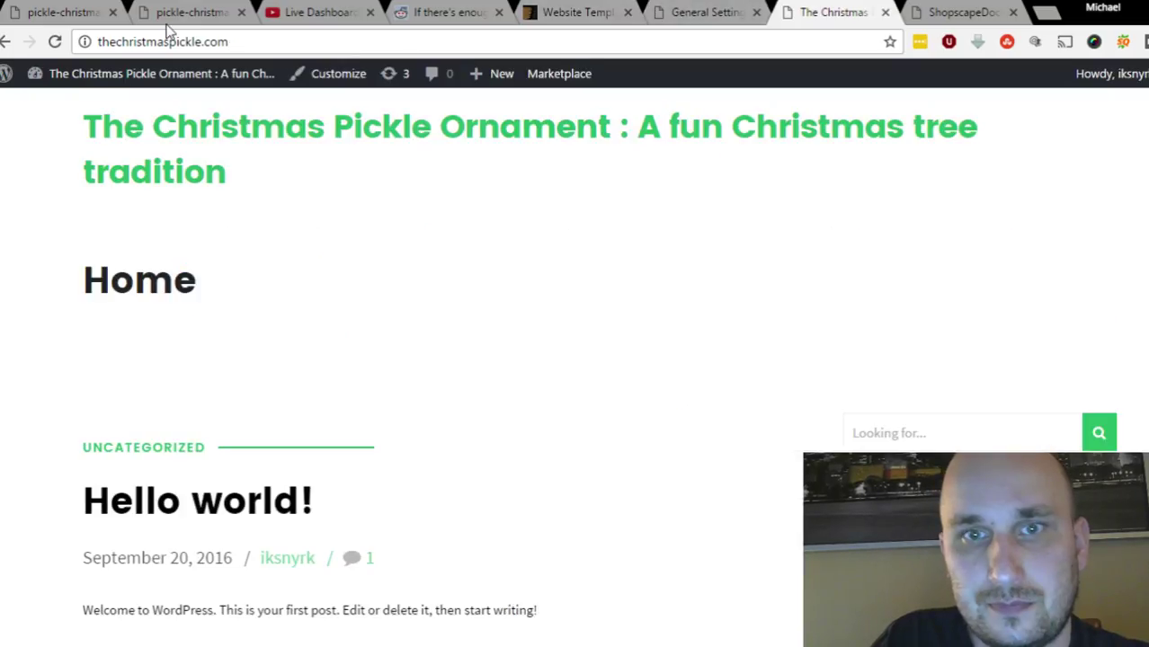
# Reload the Christmas Pickle home page, glance at the ThemeForest order and reddit post, then return to YouTube
pyautogui.click(55, 41)
pyautogui.click(307, 10)
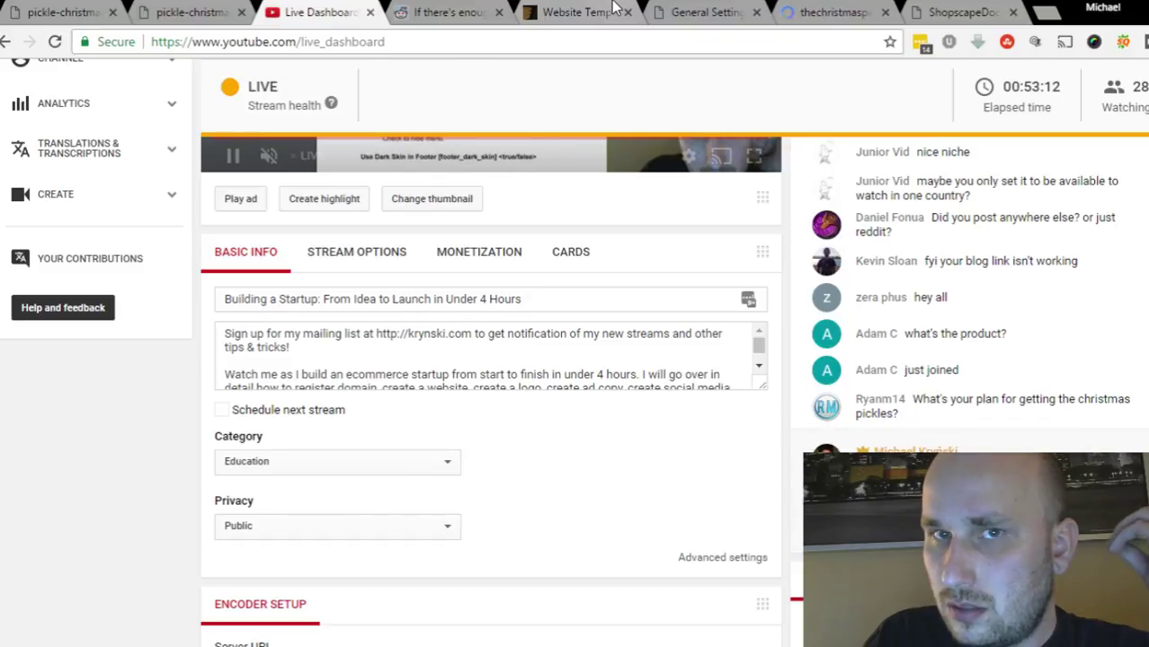
pyautogui.click(589, 11)
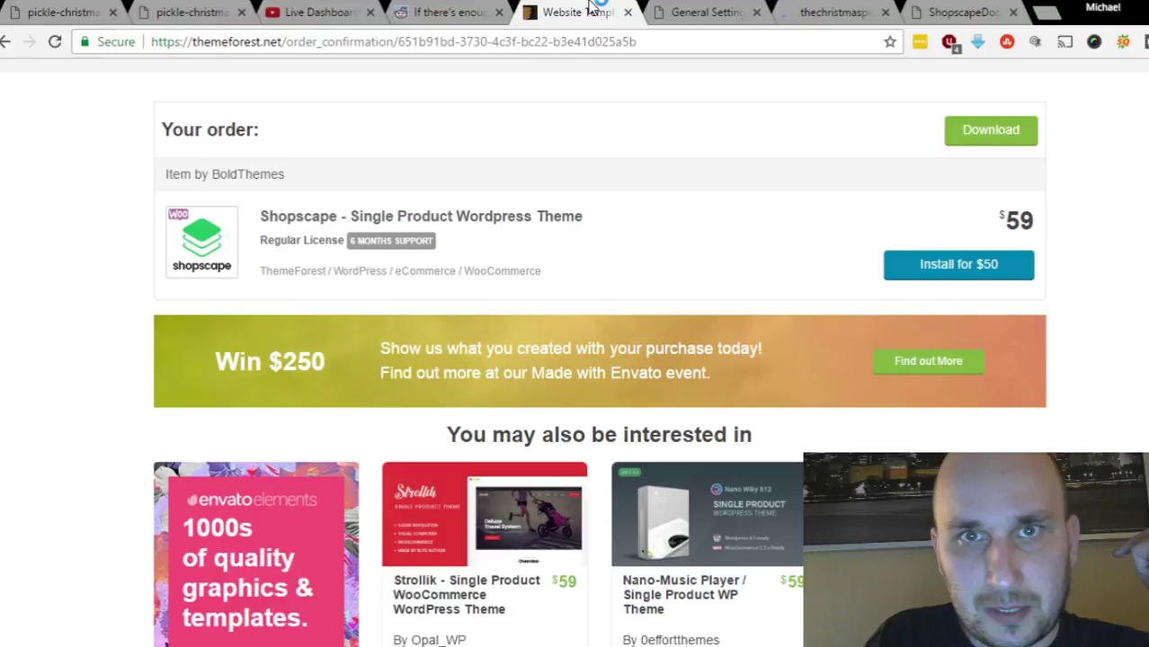
pyautogui.click(476, 11)
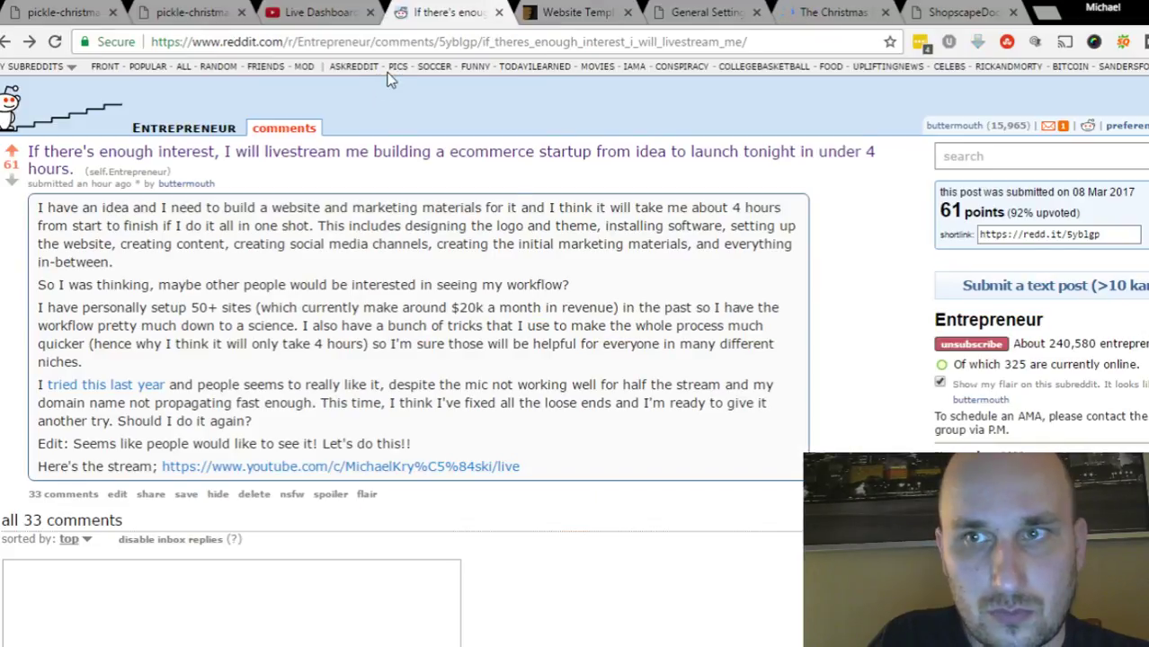
pyautogui.click(345, 9)
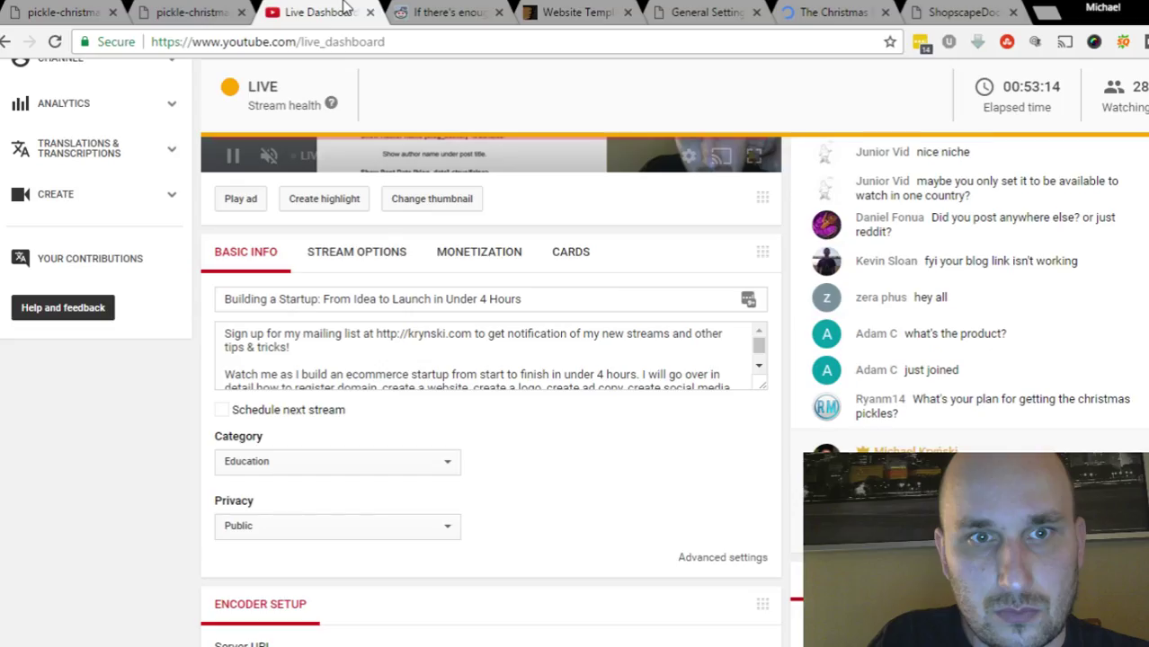
# Select the mailing list link in the YouTube stream description
pyautogui.click(471, 334)
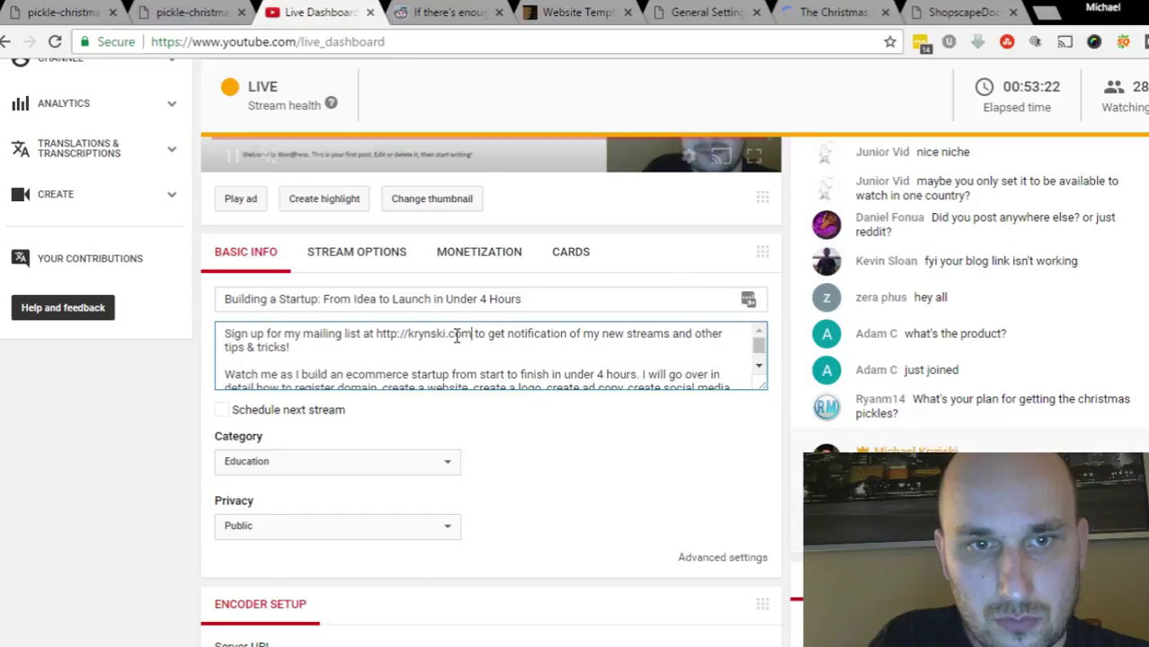
pyautogui.moveTo(471, 335); pyautogui.dragTo(375, 334)
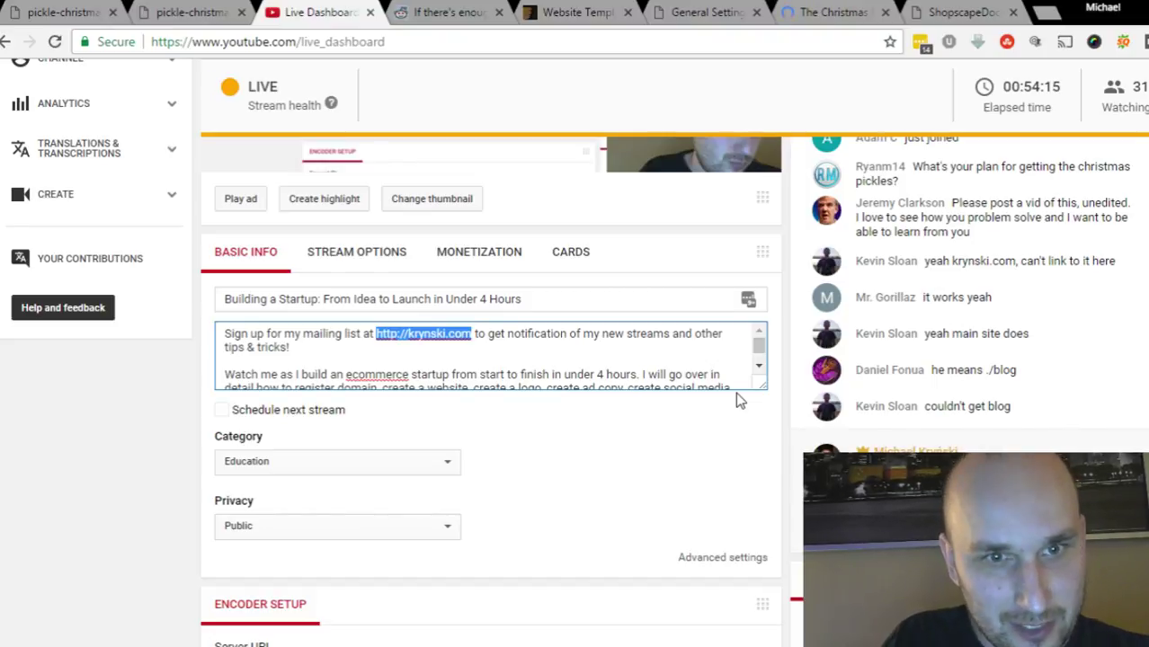
pyautogui.scroll(1, 735, 392)
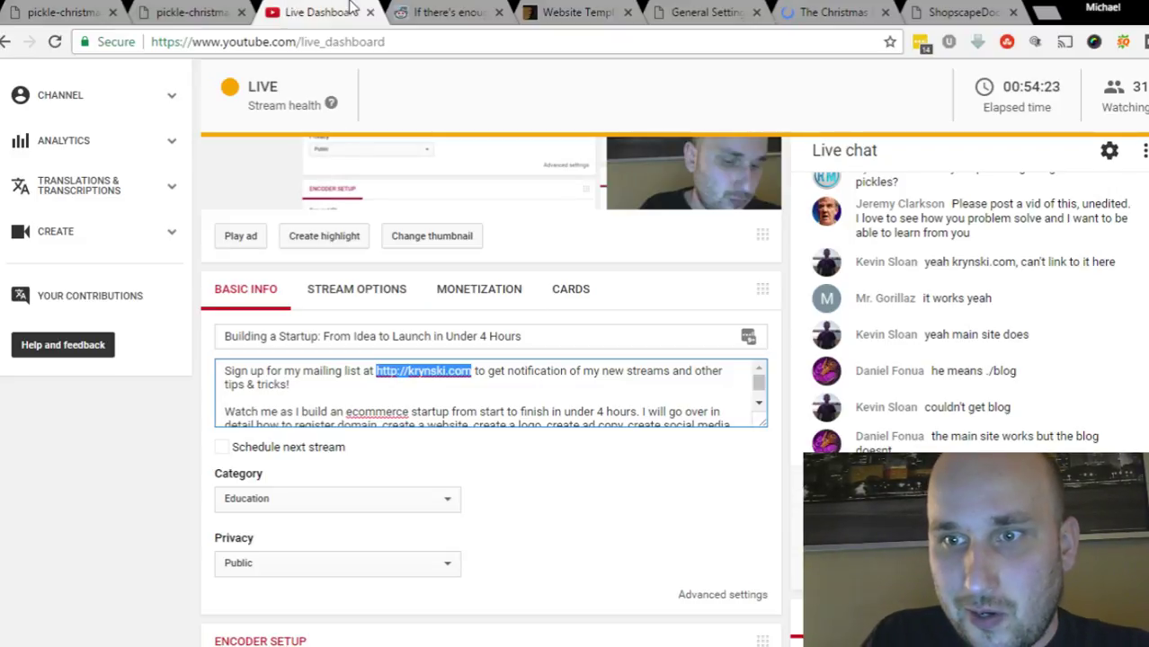
pyautogui.scroll(3, 1043, 333)
pyautogui.scroll(-5, 1038, 352)
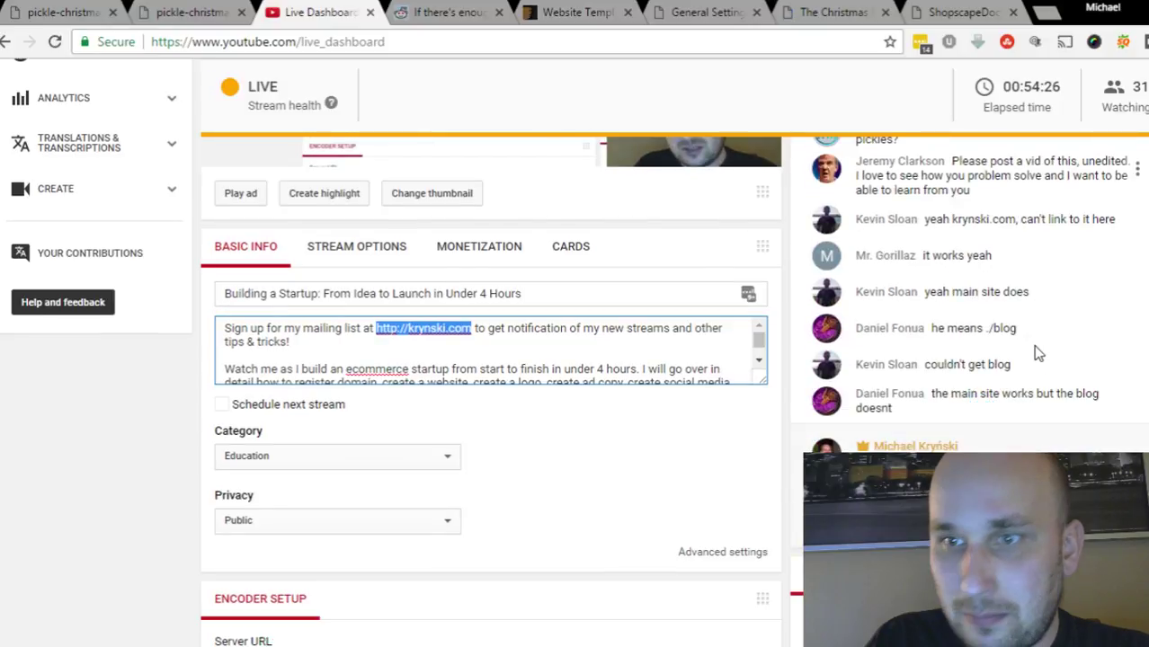
# Move through the reddit and ThemeForest tabs to the WordPress General Settings page
pyautogui.hotkey('ctrl', 'Tab')
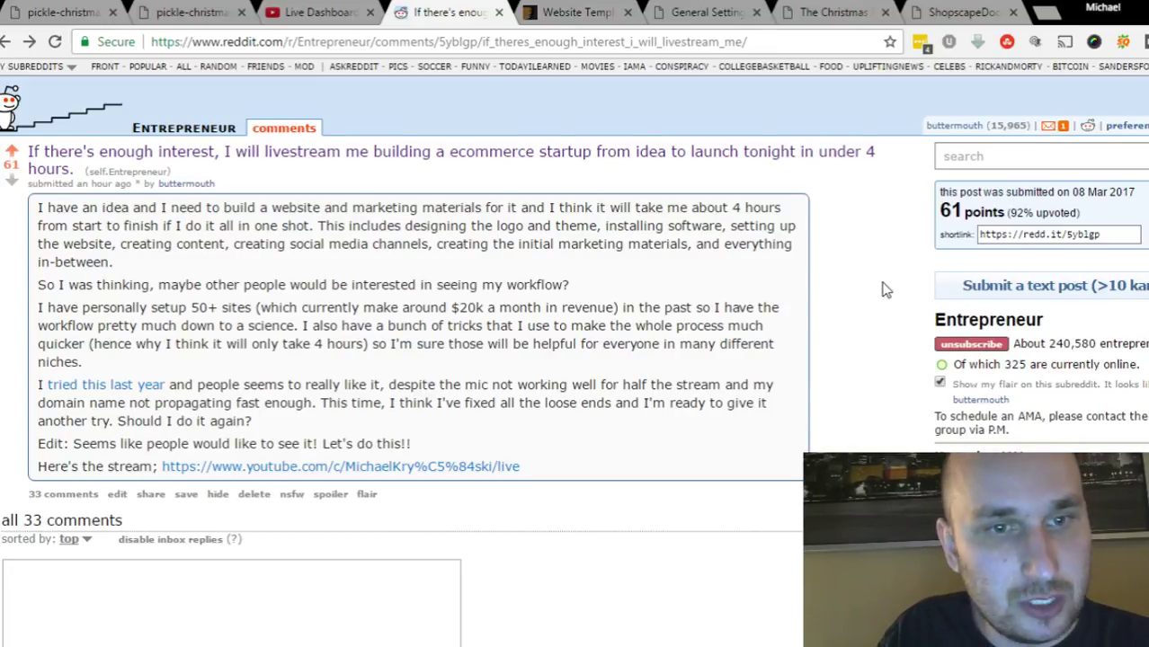
pyautogui.click(595, 9)
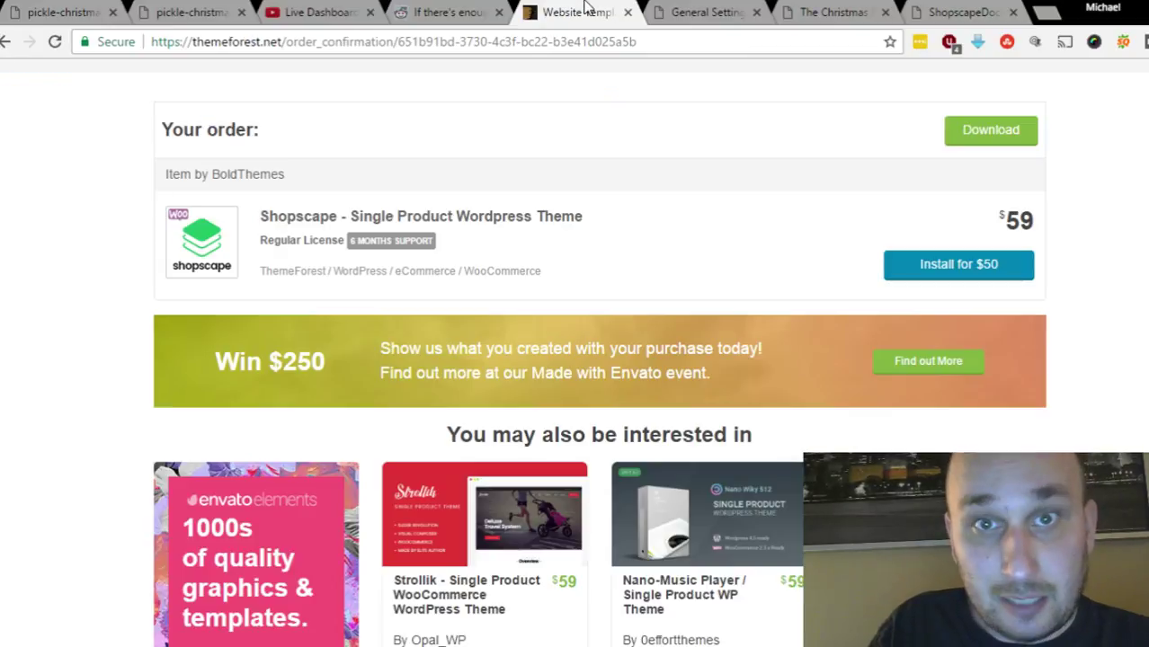
pyautogui.click(665, 10)
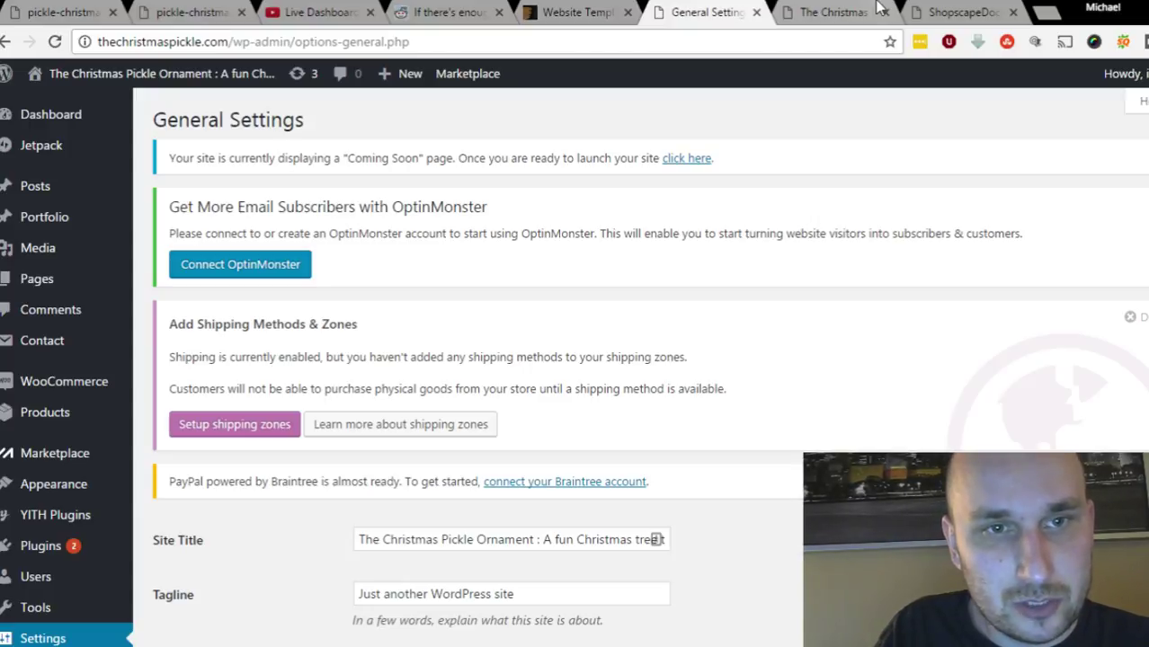
pyautogui.click(836, 11)
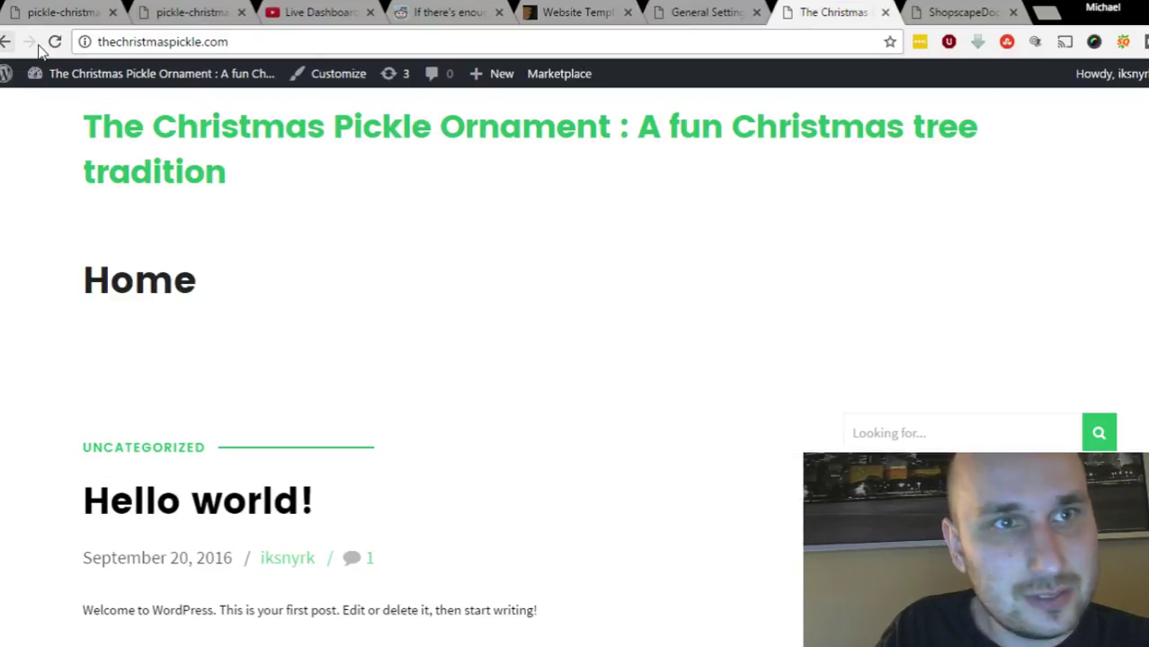
pyautogui.click(53, 42)
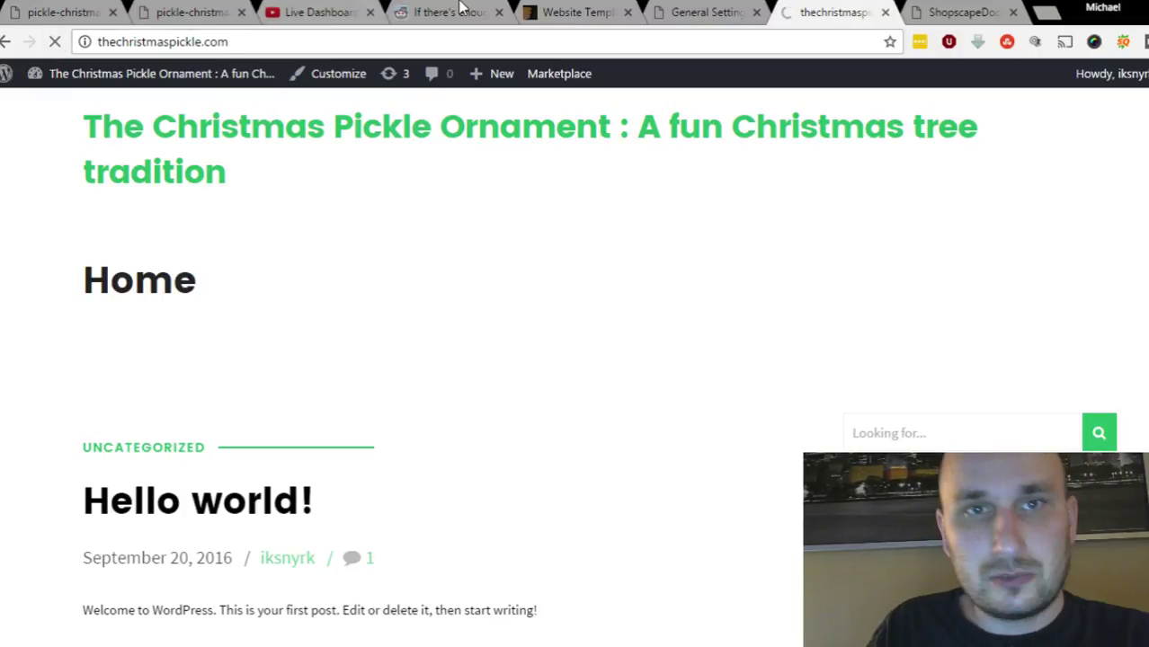
pyautogui.click(566, 12)
pyautogui.click(675, 9)
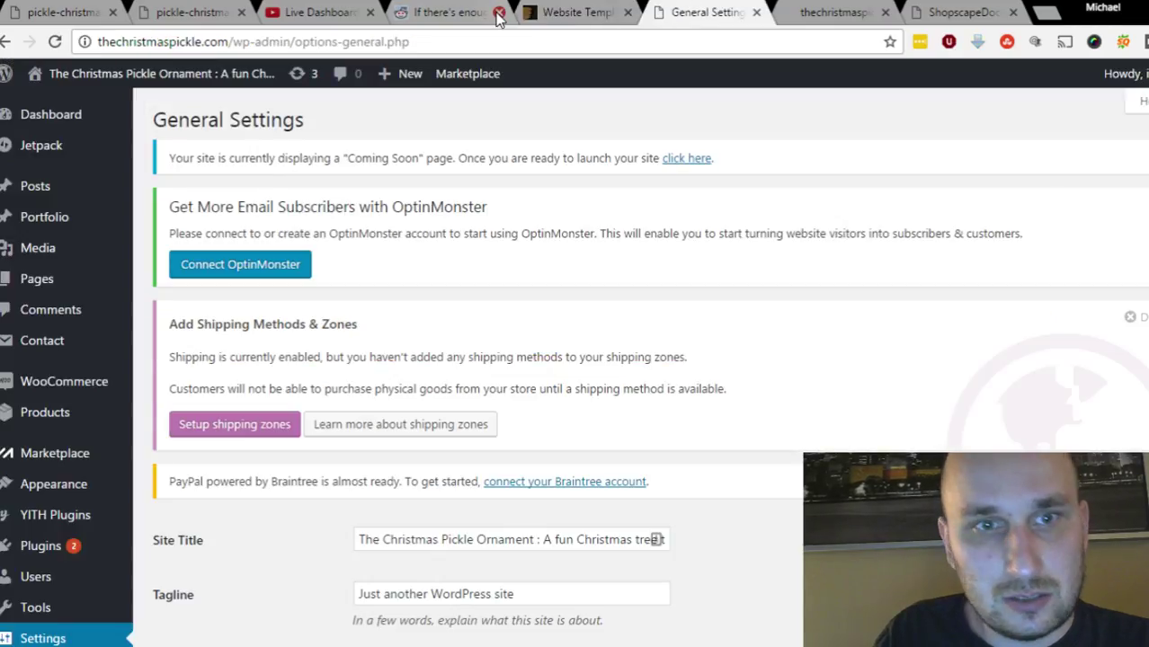
pyautogui.click(324, 9)
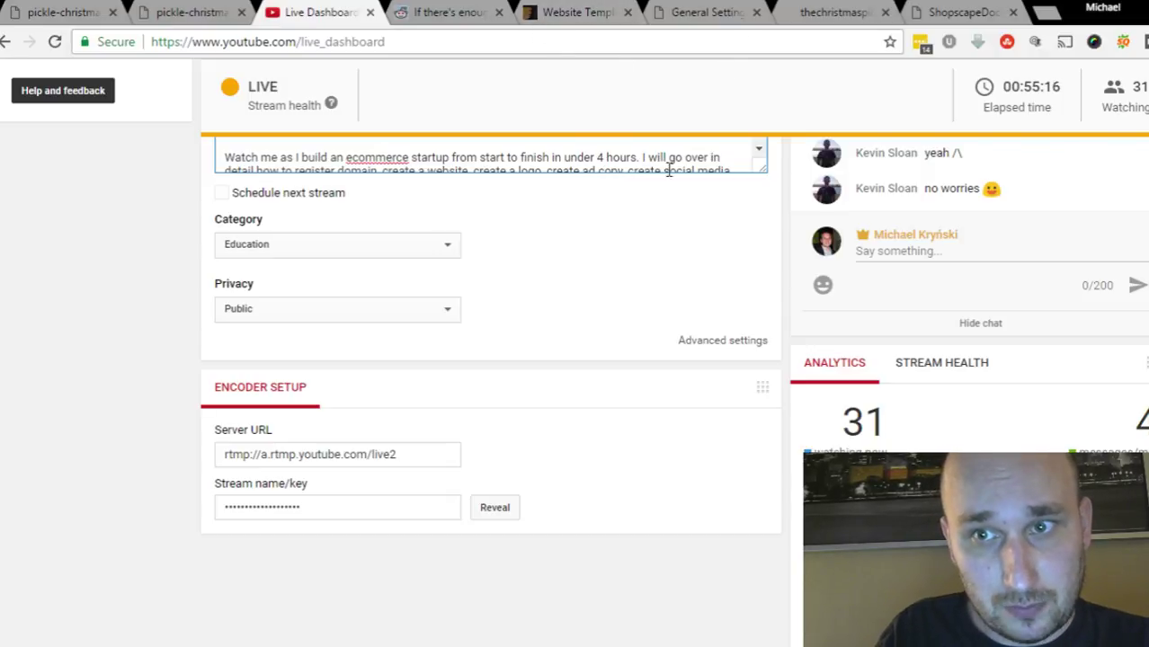
pyautogui.scroll(2, 683, 225)
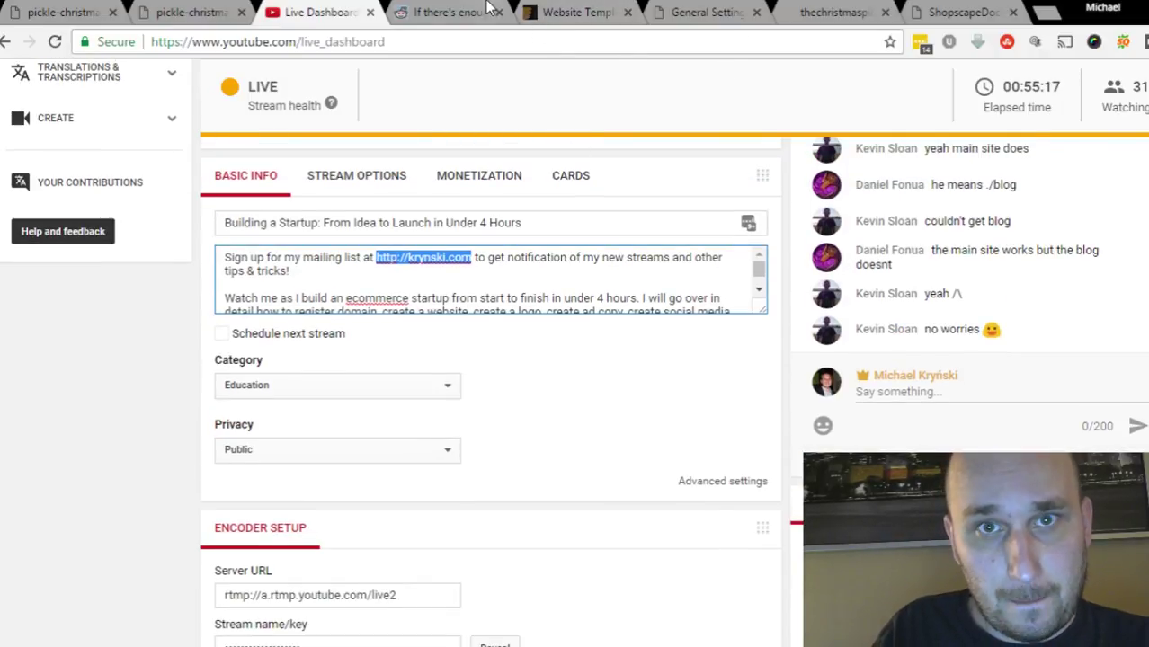
pyautogui.click(620, 9)
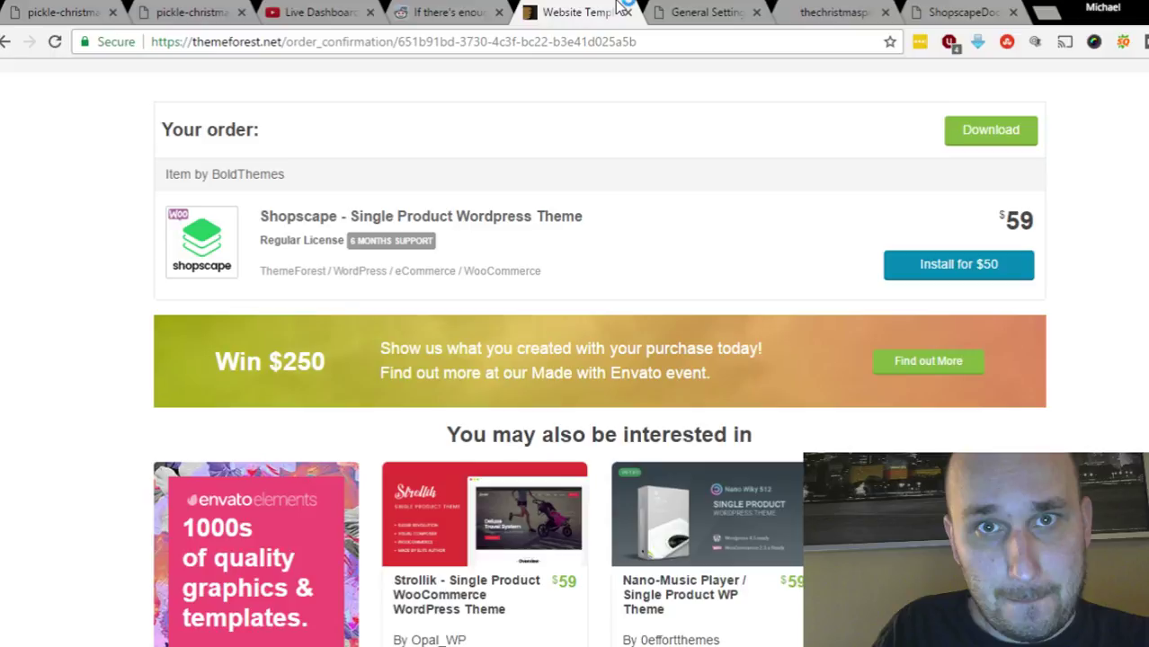
pyautogui.hotkey('ctrl', 'Tab')
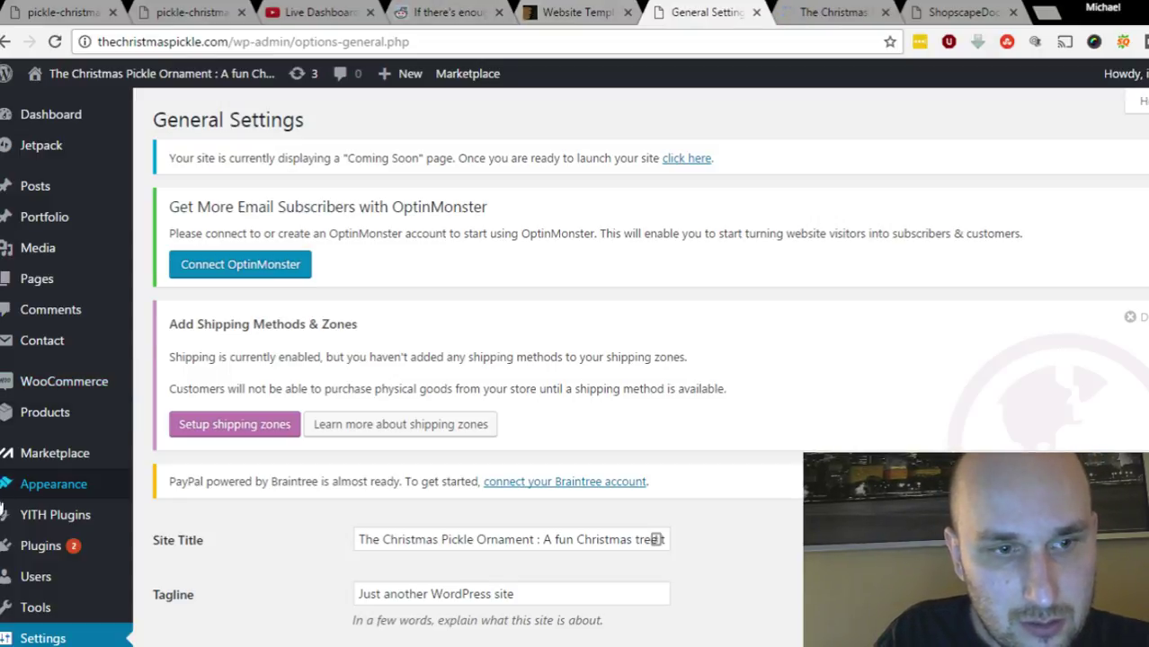
pyautogui.moveTo(79, 456)
pyautogui.moveTo(78, 488)
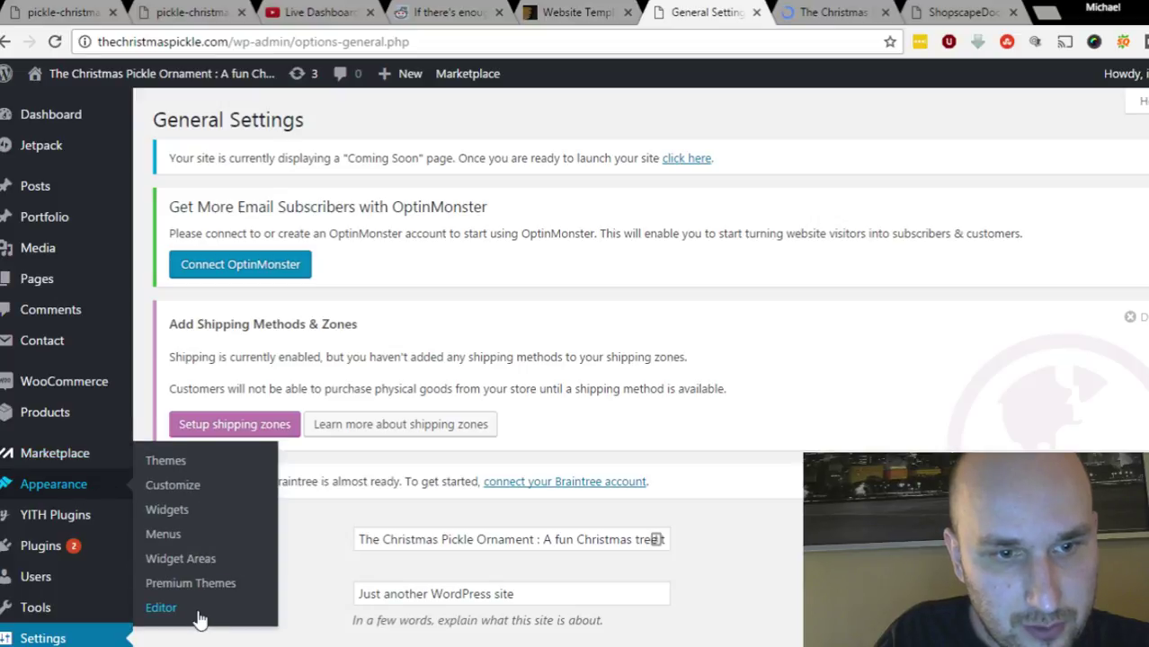
pyautogui.click(181, 482)
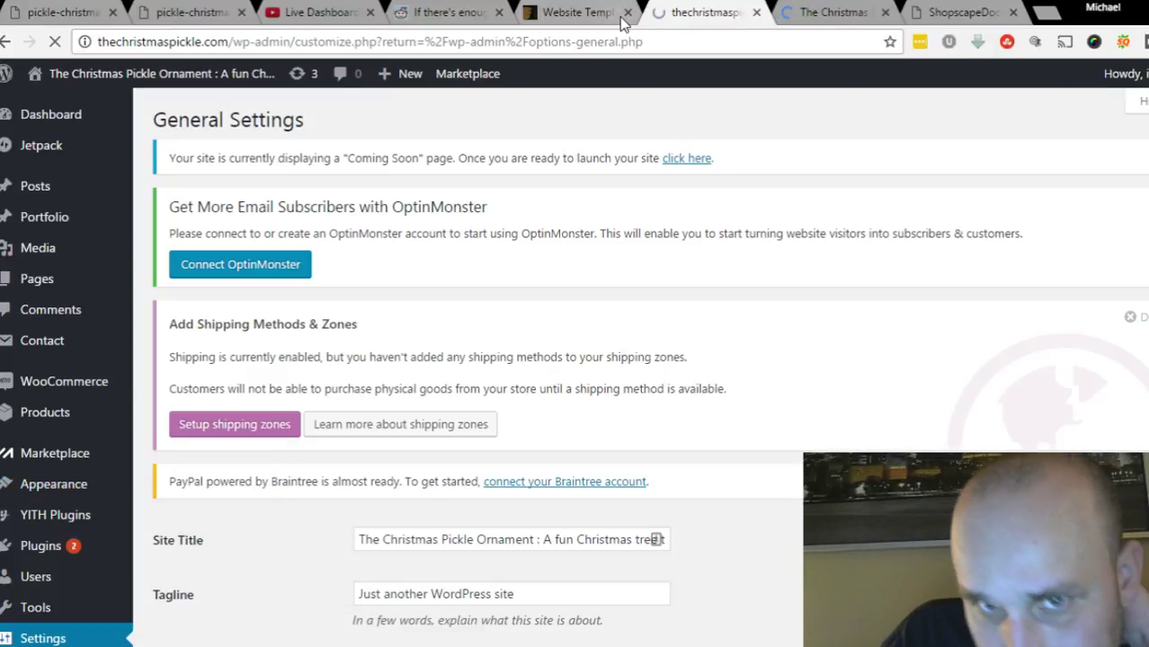
pyautogui.click(960, 12)
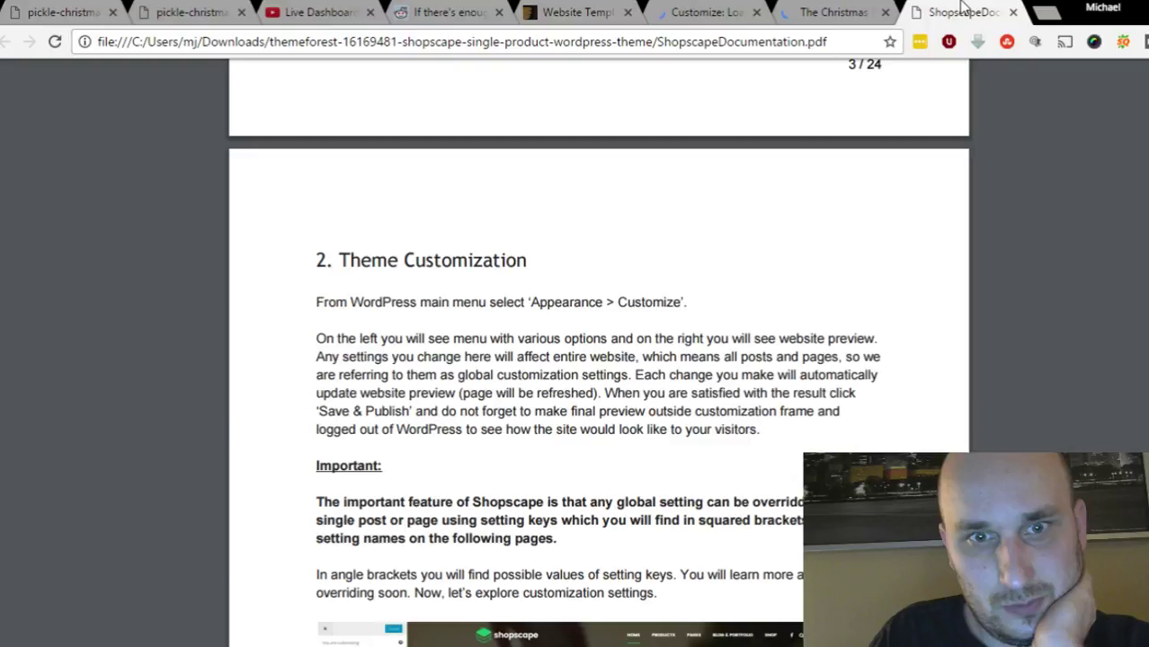
pyautogui.click(701, 12)
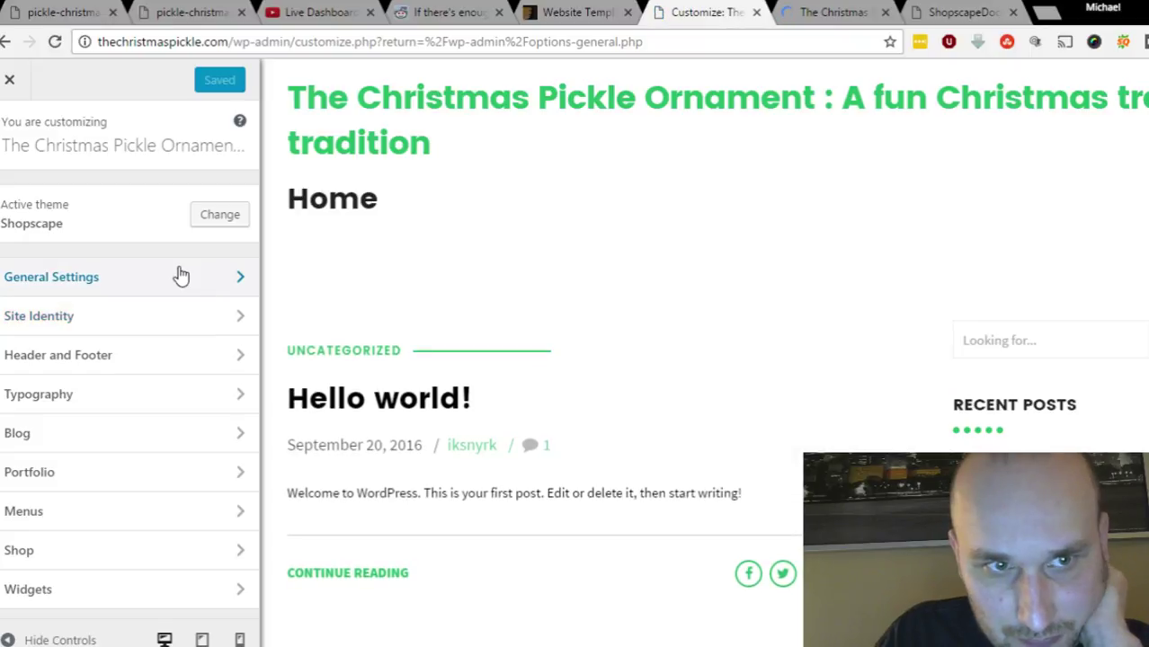
pyautogui.click(180, 276)
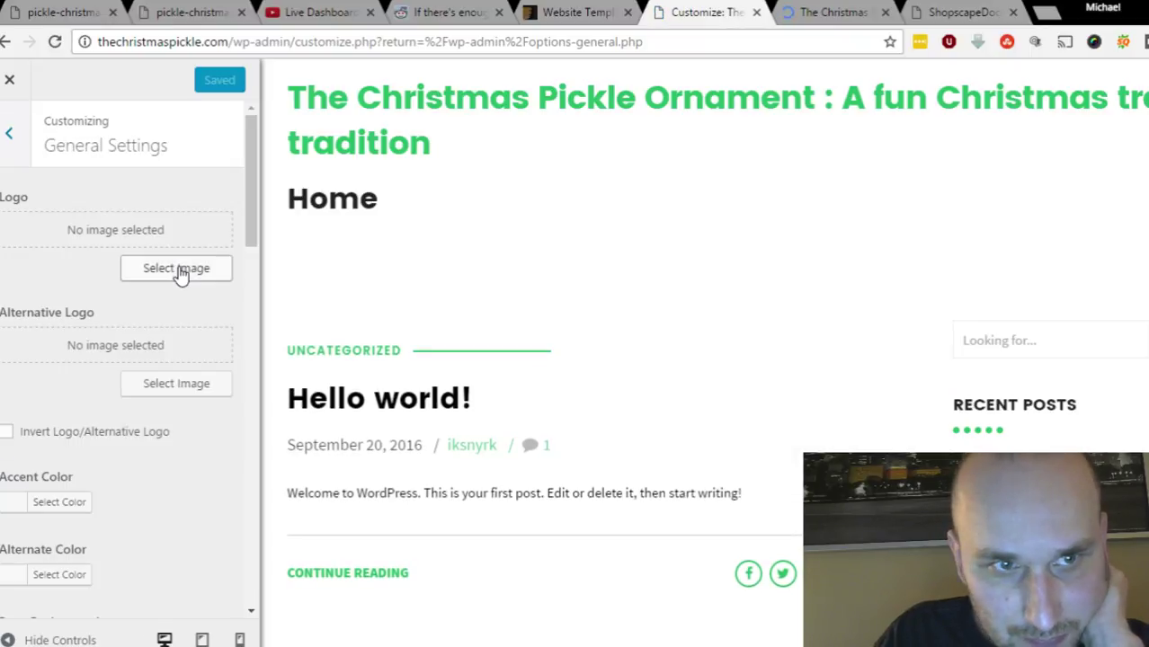
pyautogui.click(8, 87)
pyautogui.scroll(-4, 925, 436)
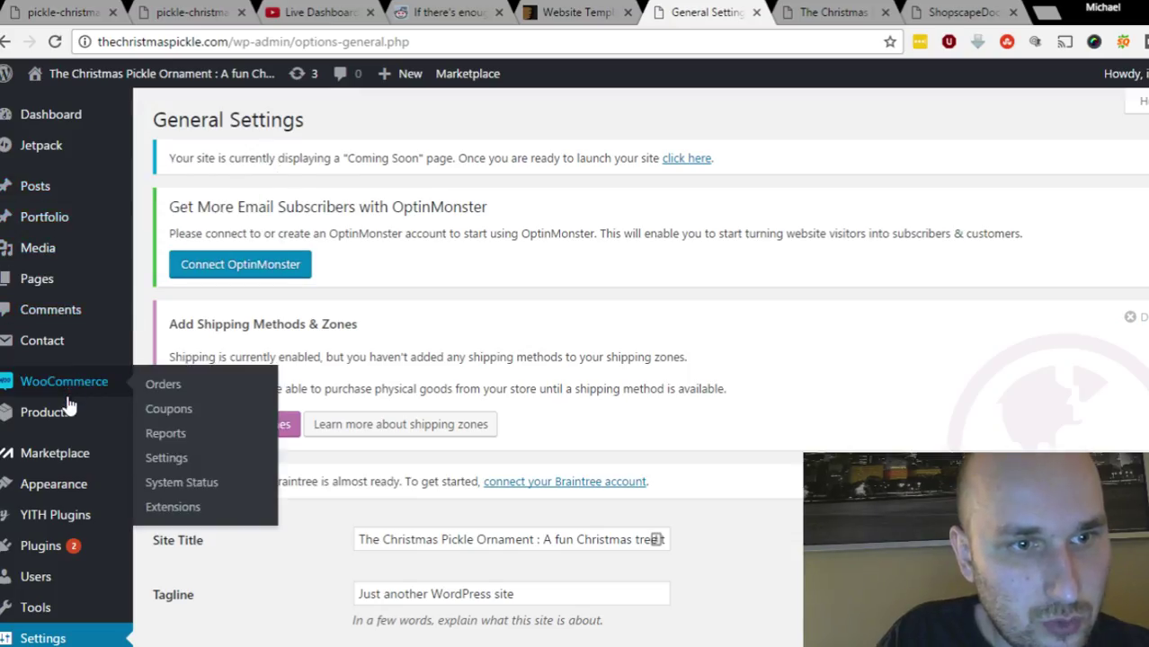
# Open Products and scroll The Christmas Pickle Ornament product page down to the reviews form
pyautogui.click(63, 412)
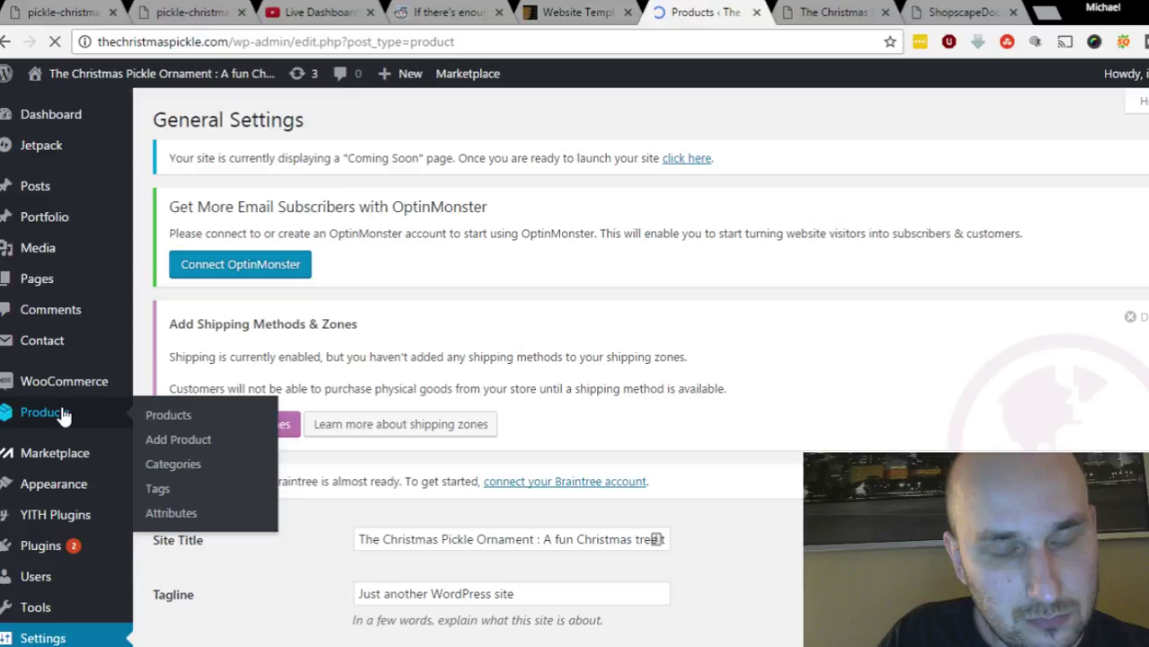
pyautogui.scroll(-3, 432, 440)
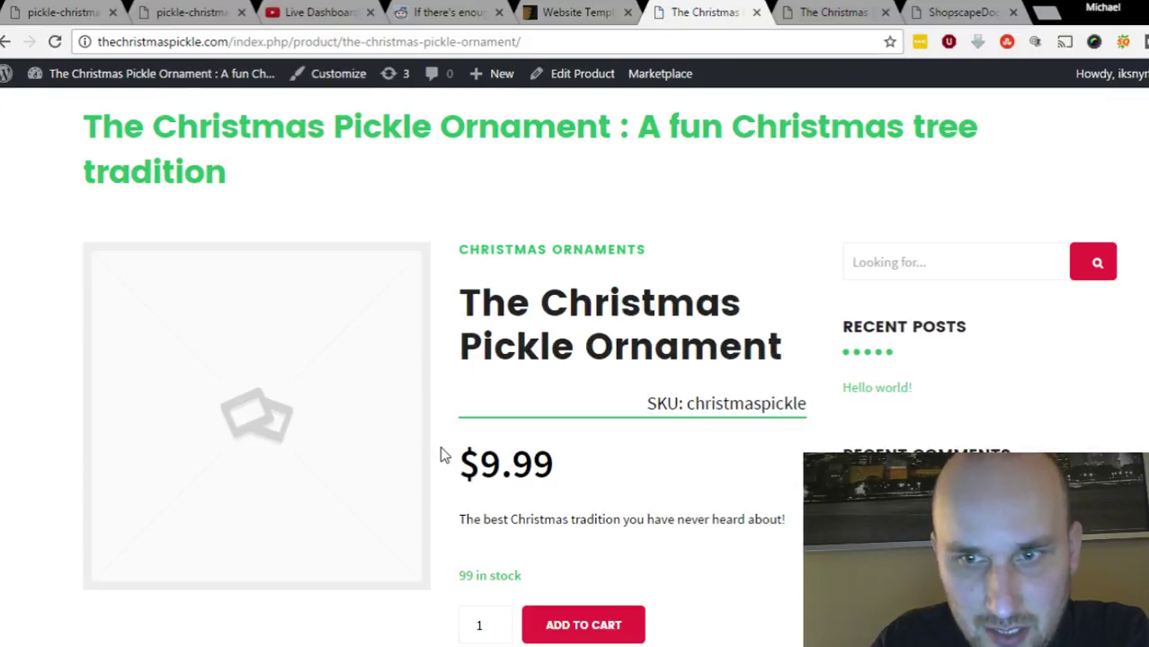
pyautogui.scroll(-5, 440, 456)
pyautogui.scroll(-4, 440, 455)
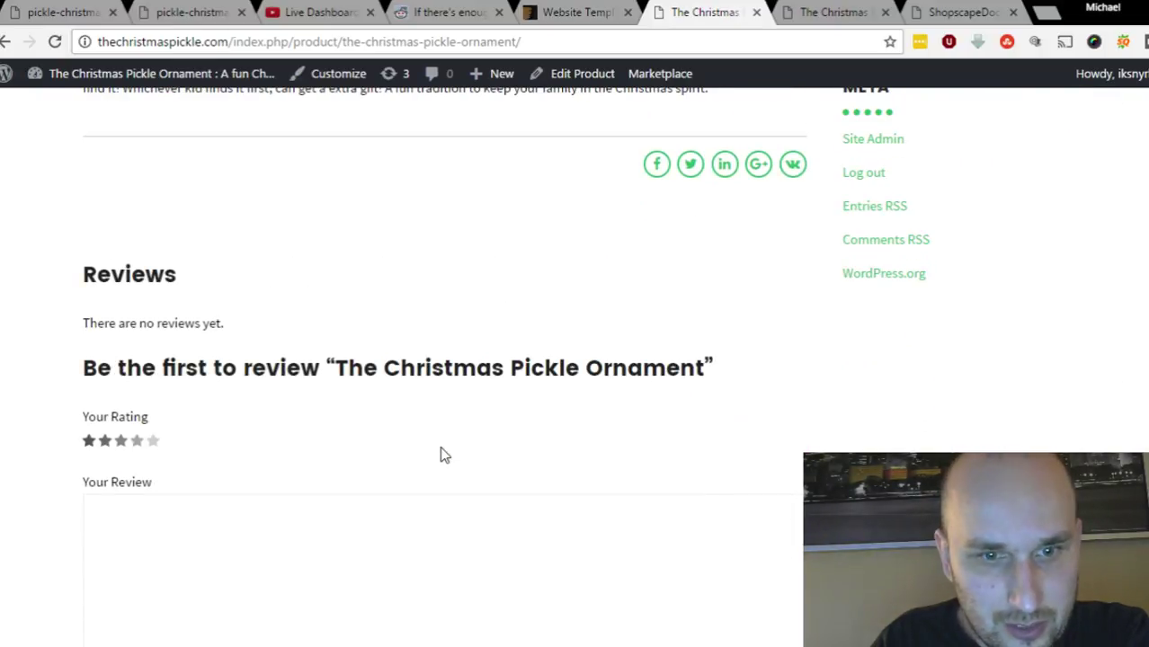
pyautogui.scroll(-3, 440, 456)
pyautogui.scroll(10, 441, 455)
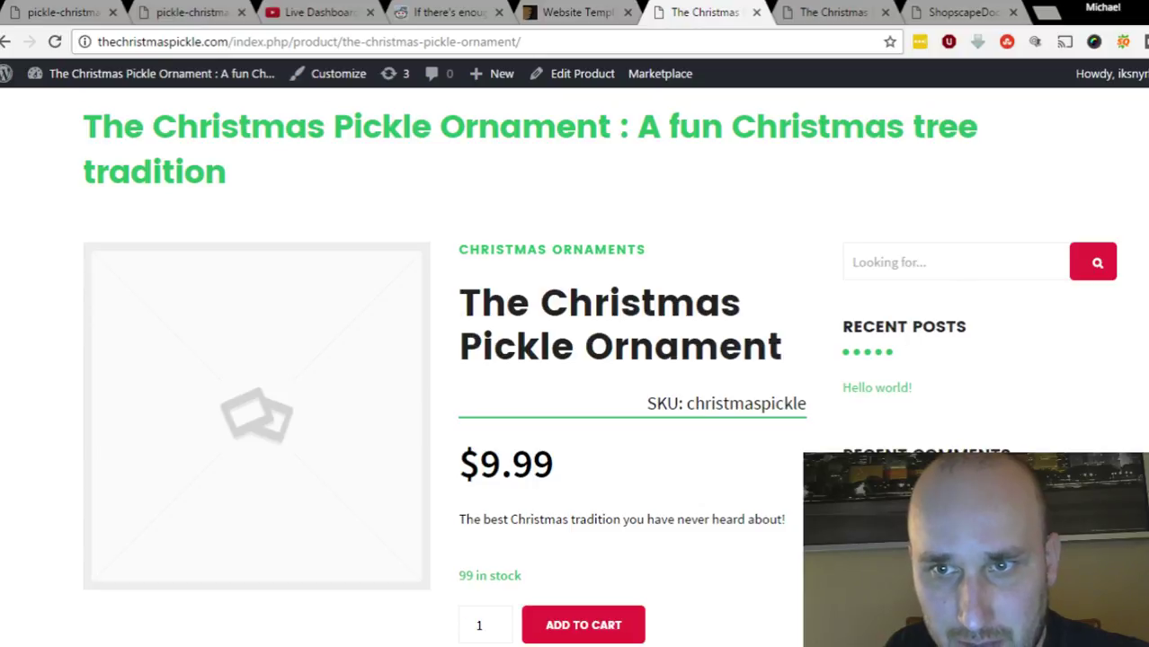
# Reload The Christmas Pickle Ornament product page with F5, then return to the admin Products list
pyautogui.click(568, 9)
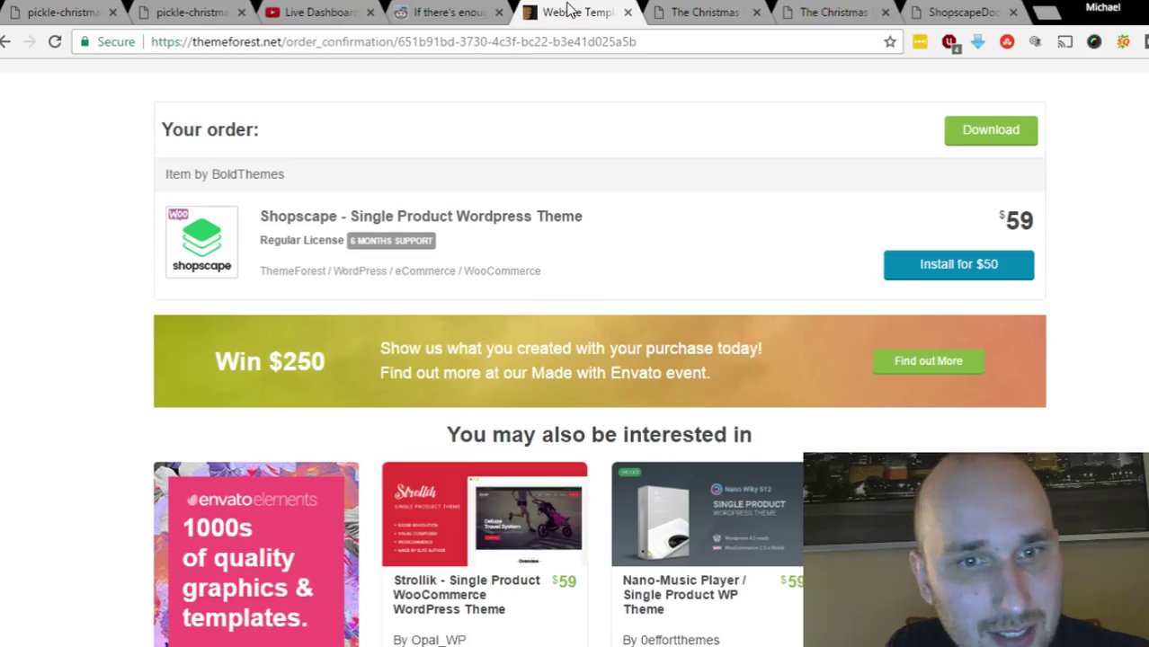
pyautogui.click(719, 9)
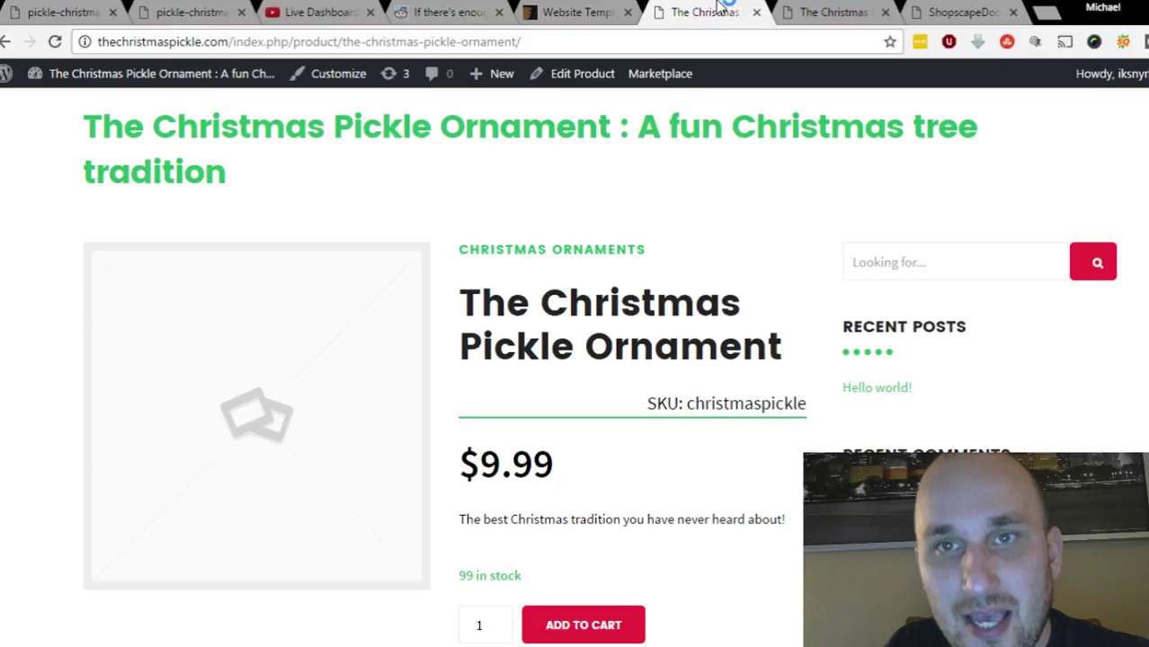
pyautogui.press('F5')
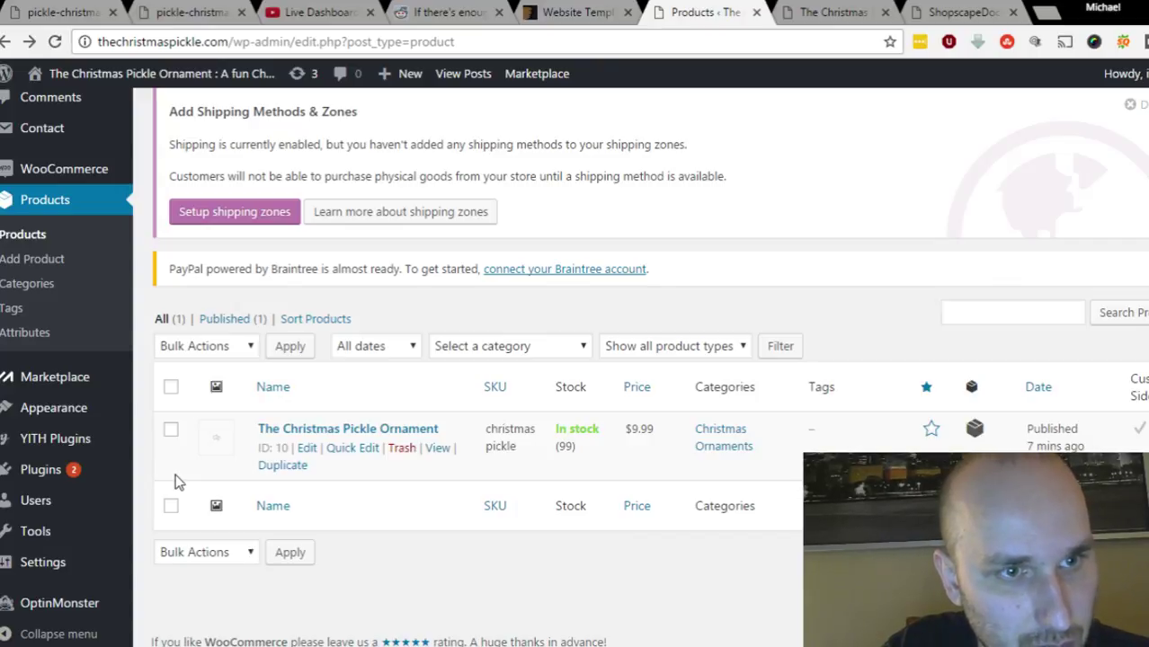
pyautogui.moveTo(75, 528)
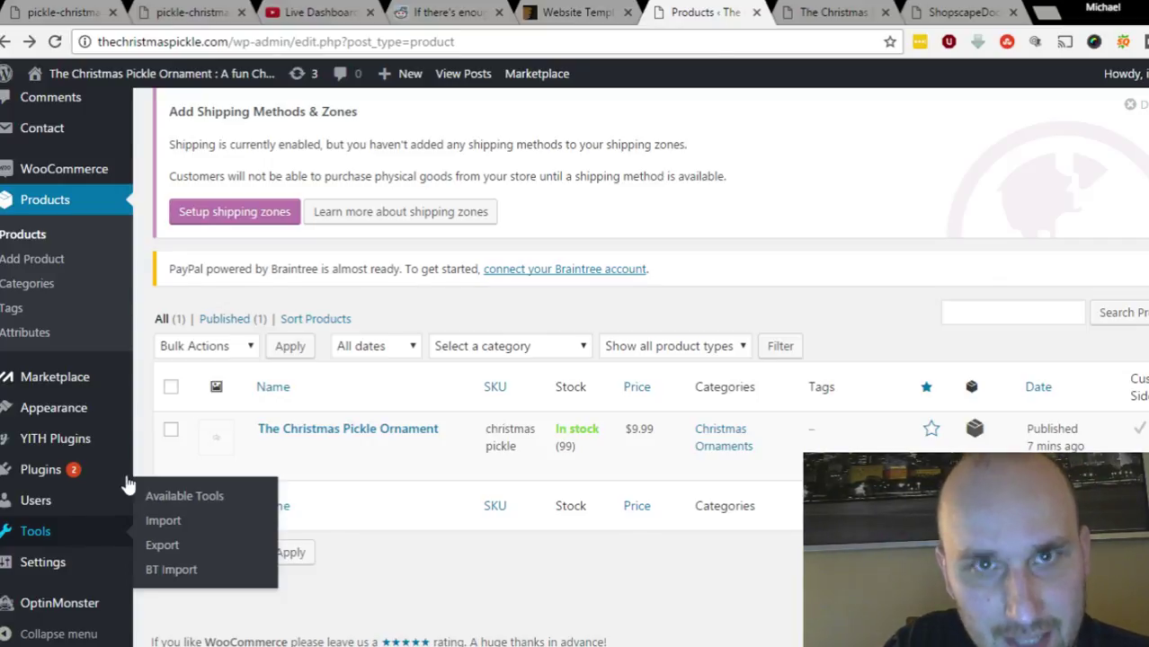
# Return to the Shopscape documentation PDF and read through pages 4–6
pyautogui.click(575, 11)
pyautogui.click(863, 12)
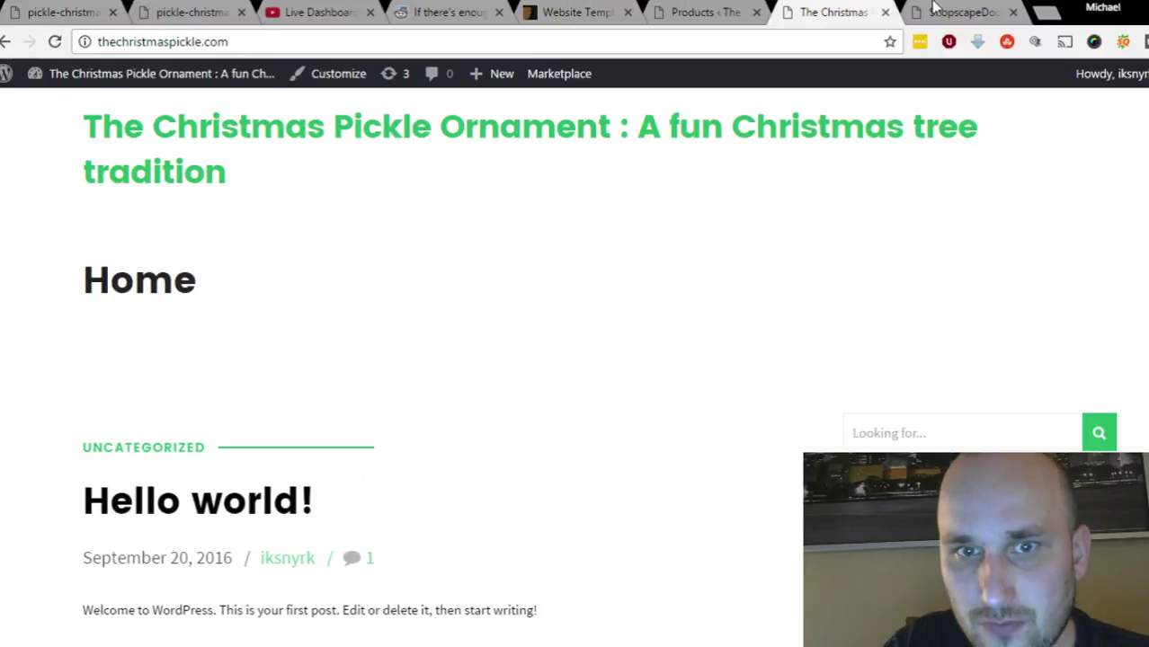
pyautogui.click(953, 11)
pyautogui.scroll(-6, 683, 384)
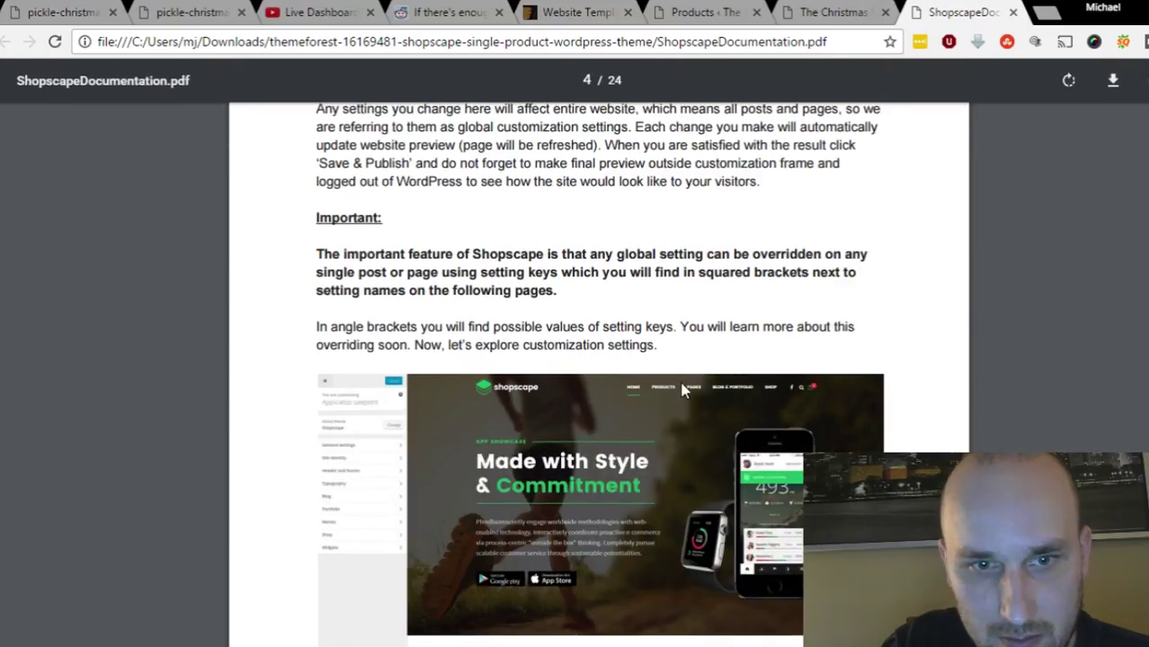
pyautogui.scroll(2, 582, 208)
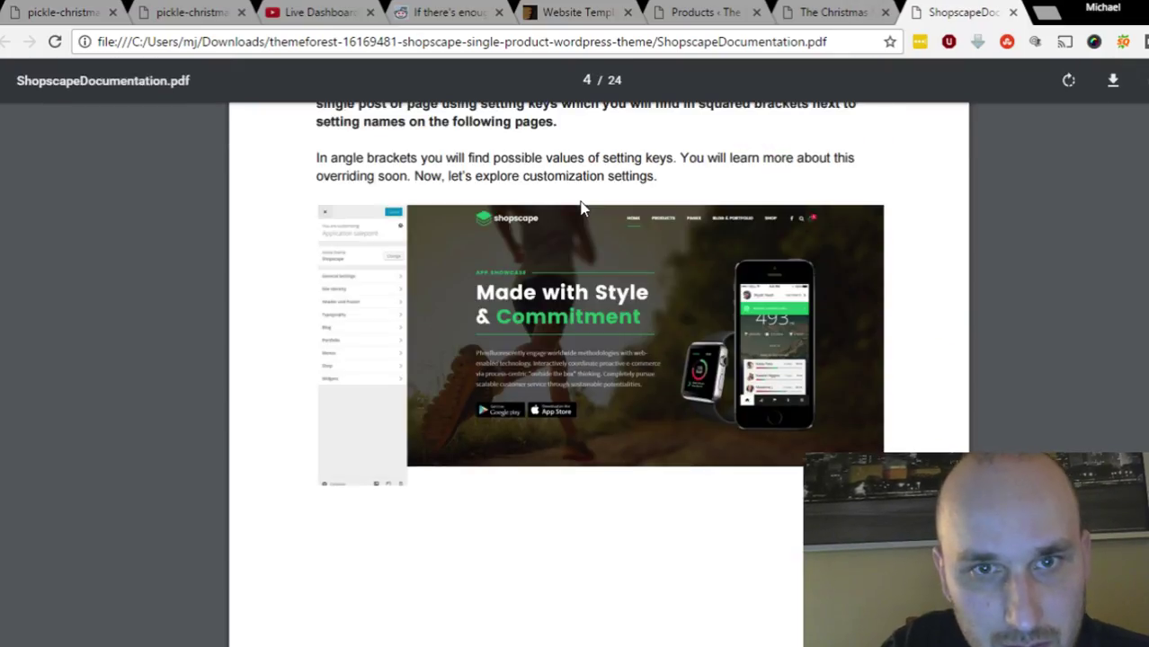
pyautogui.scroll(1, 582, 203)
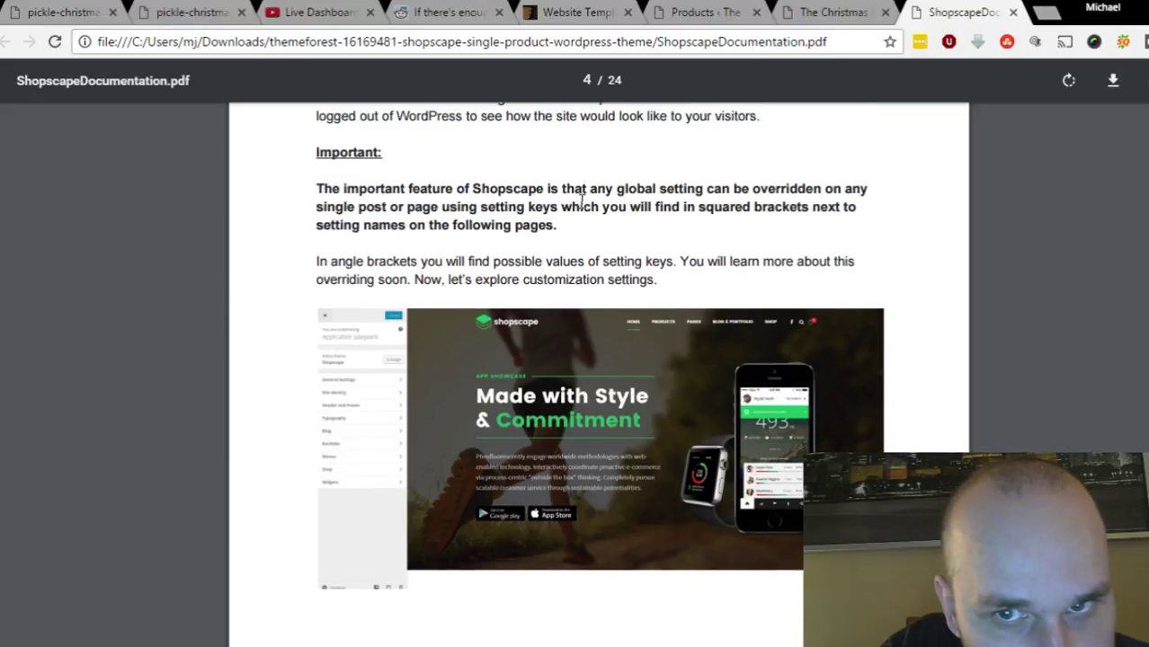
pyautogui.scroll(-6, 583, 202)
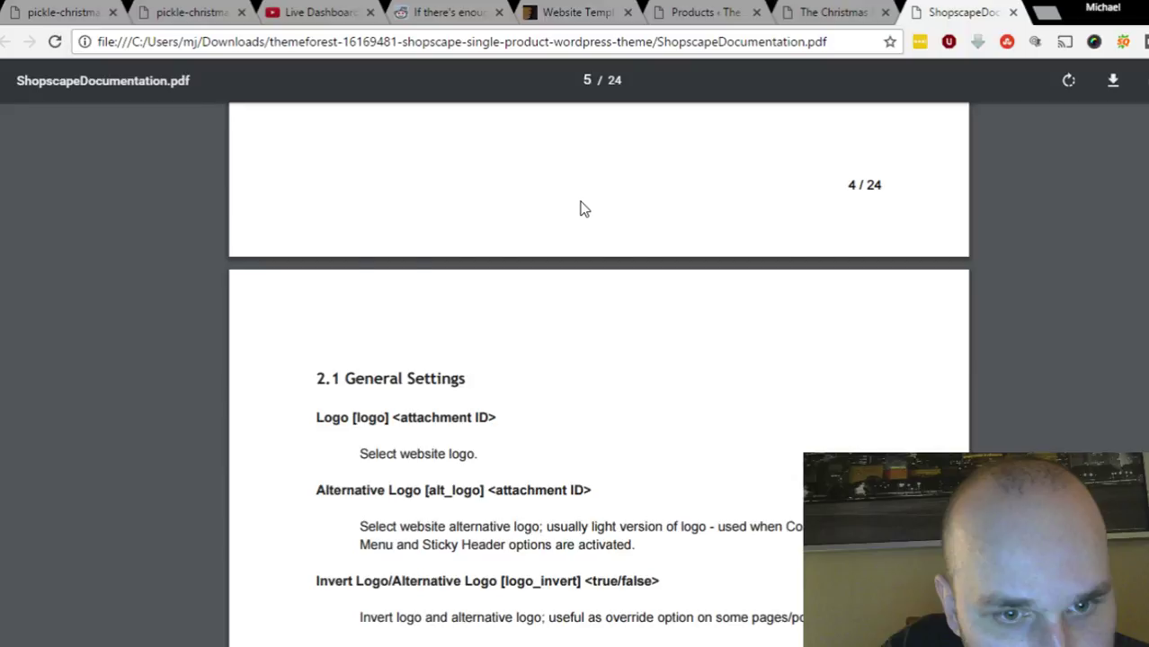
pyautogui.scroll(-3, 580, 209)
pyautogui.scroll(1, 581, 202)
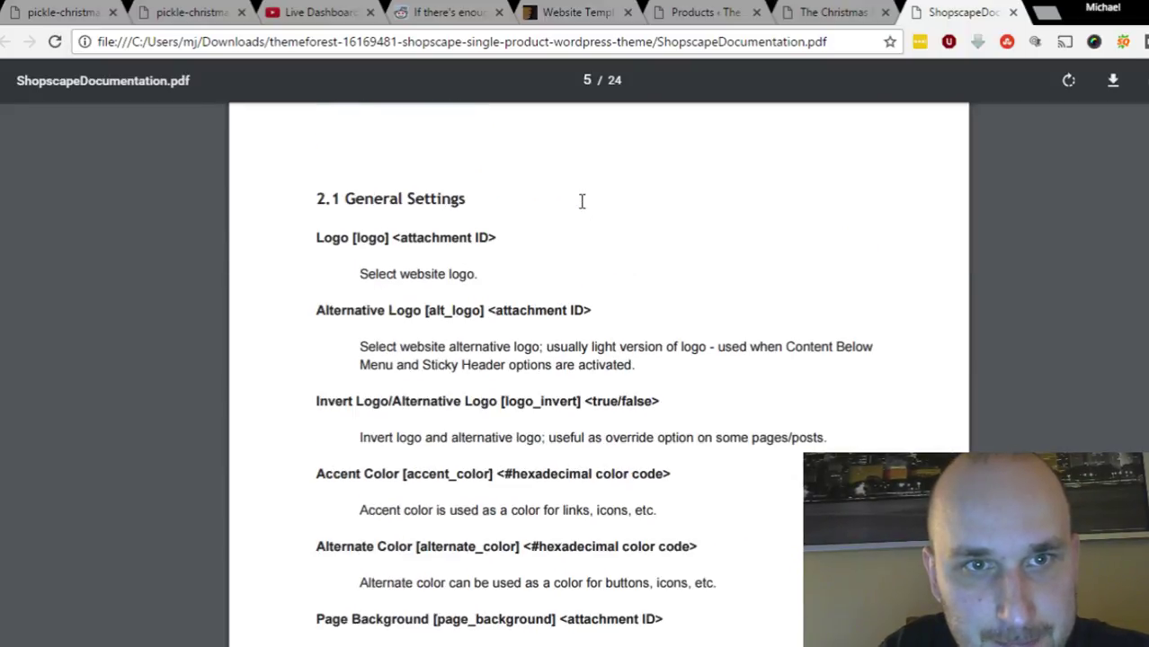
pyautogui.scroll(-3, 582, 208)
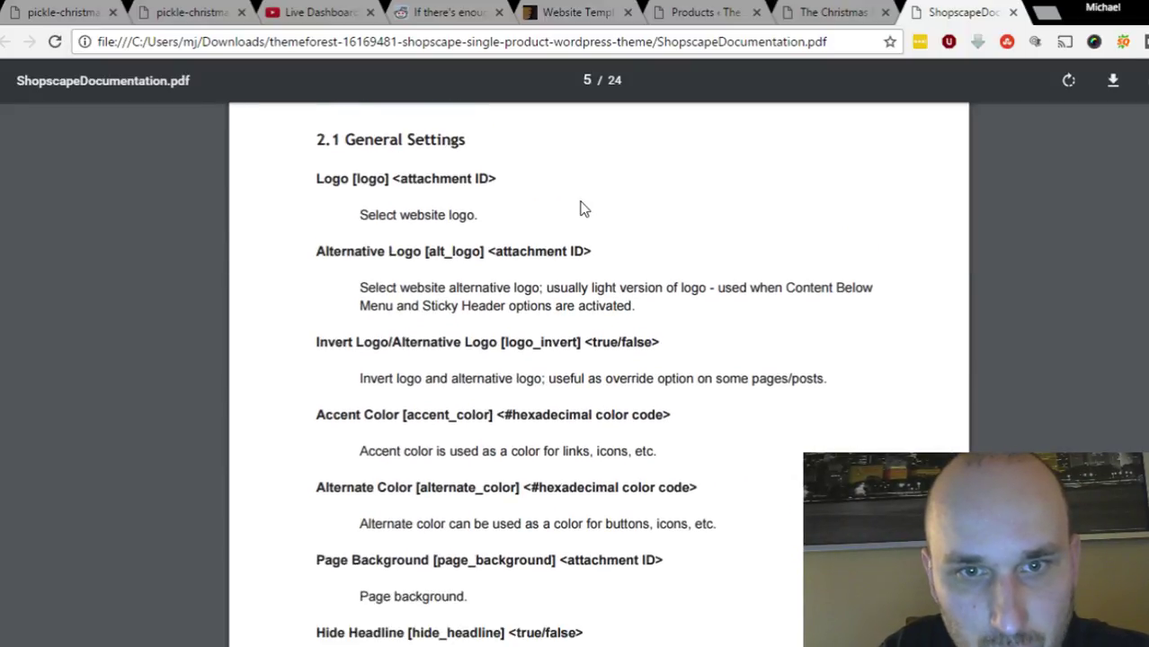
pyautogui.scroll(-5, 581, 202)
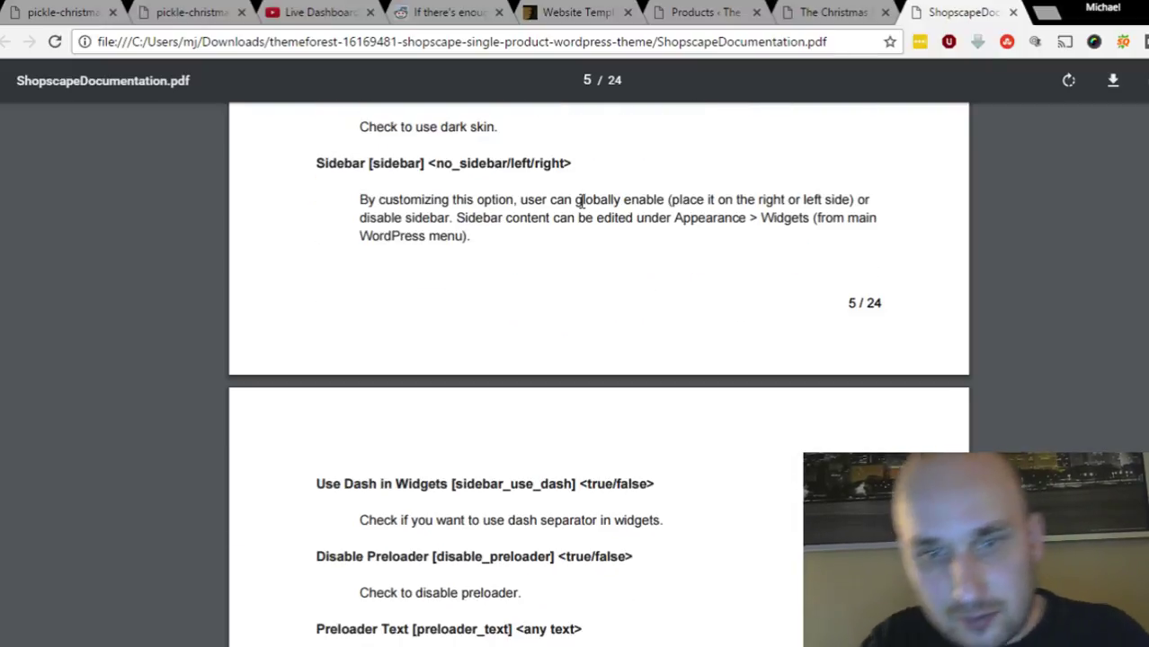
pyautogui.scroll(-4, 580, 201)
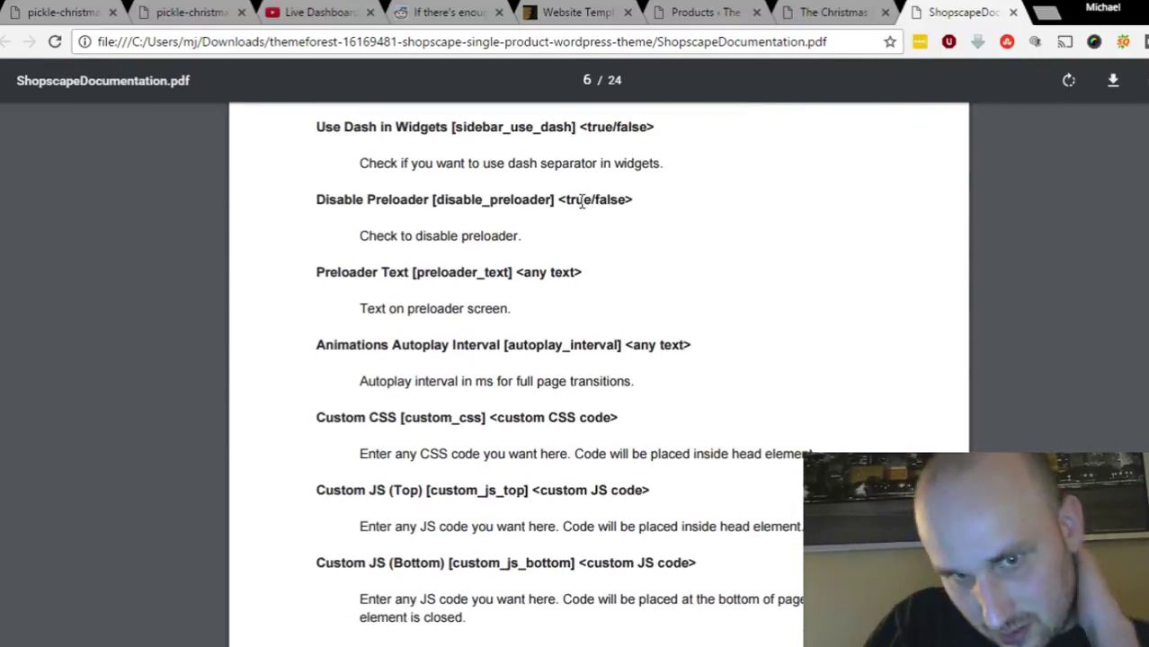
pyautogui.scroll(-3, 581, 201)
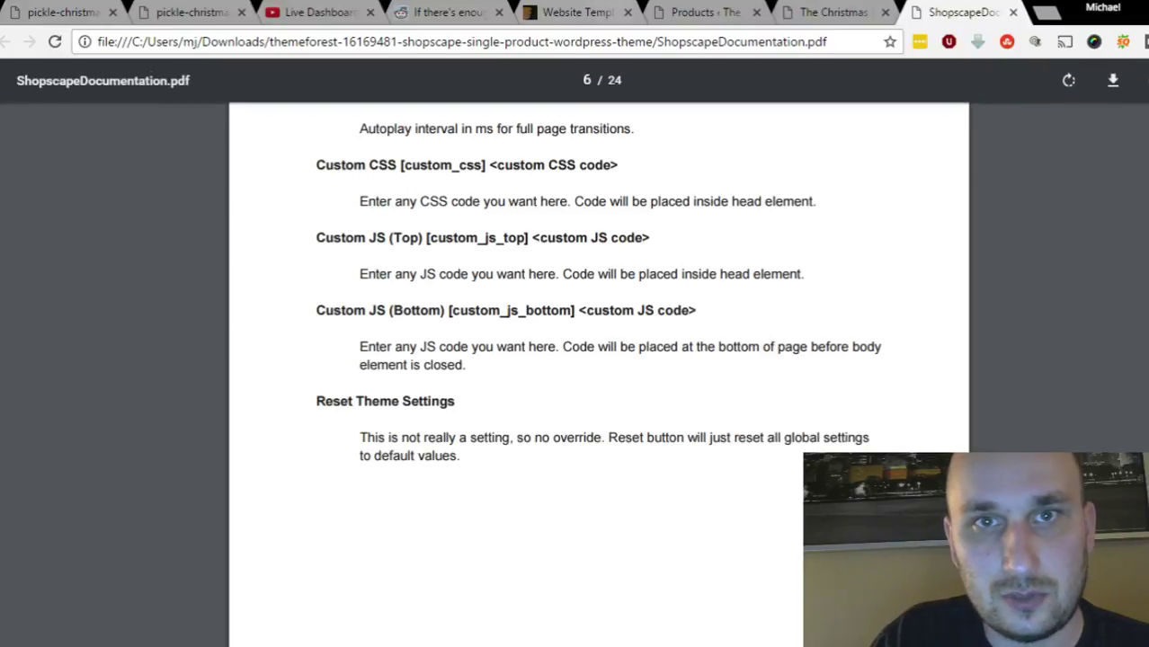
# Check the YouTube live dashboard, then return to the documentation and open its find bar
pyautogui.click(329, 11)
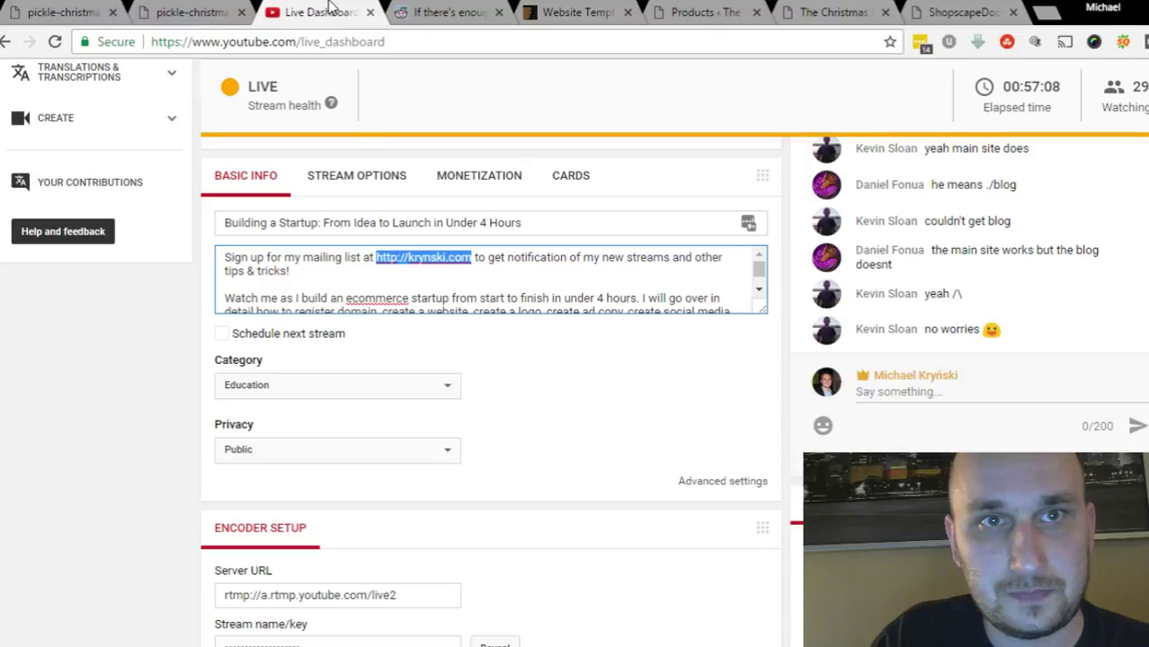
pyautogui.click(705, 12)
pyautogui.click(962, 12)
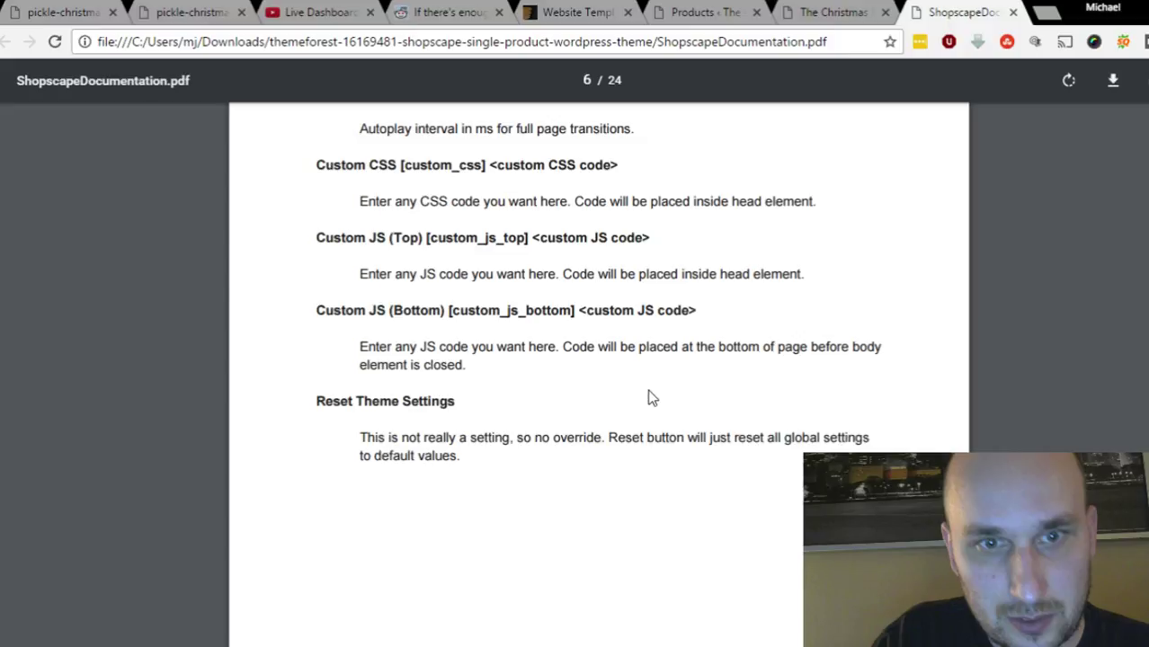
pyautogui.hotkey('ctrl', 'f')
# Search 'demo d', jump to Installing Demo Content on page 24, then return to WordPress Products
pyautogui.write('demo d')
pyautogui.scroll(-3, 439, 372)
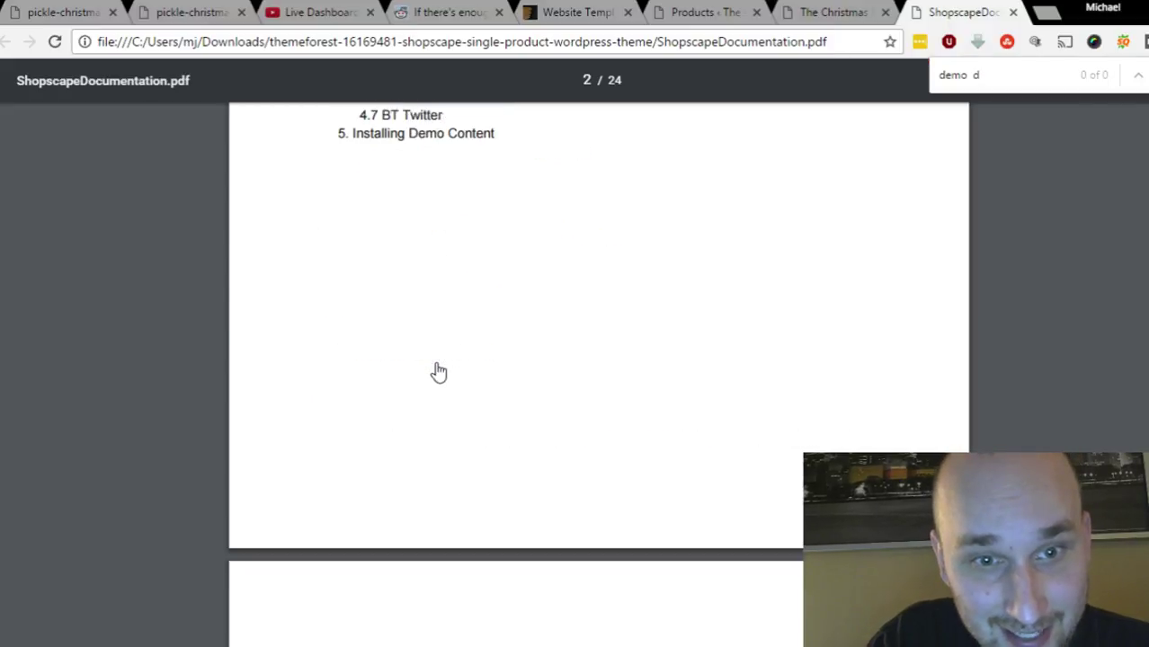
pyautogui.click(440, 133)
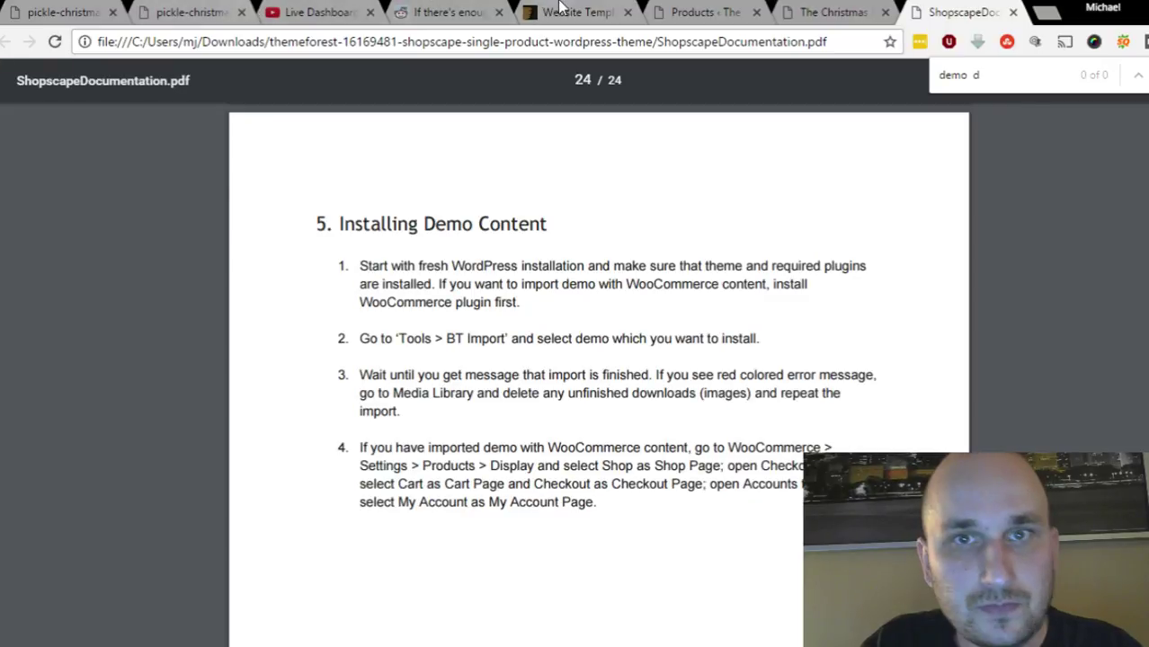
pyautogui.click(664, 9)
pyautogui.moveTo(41, 537)
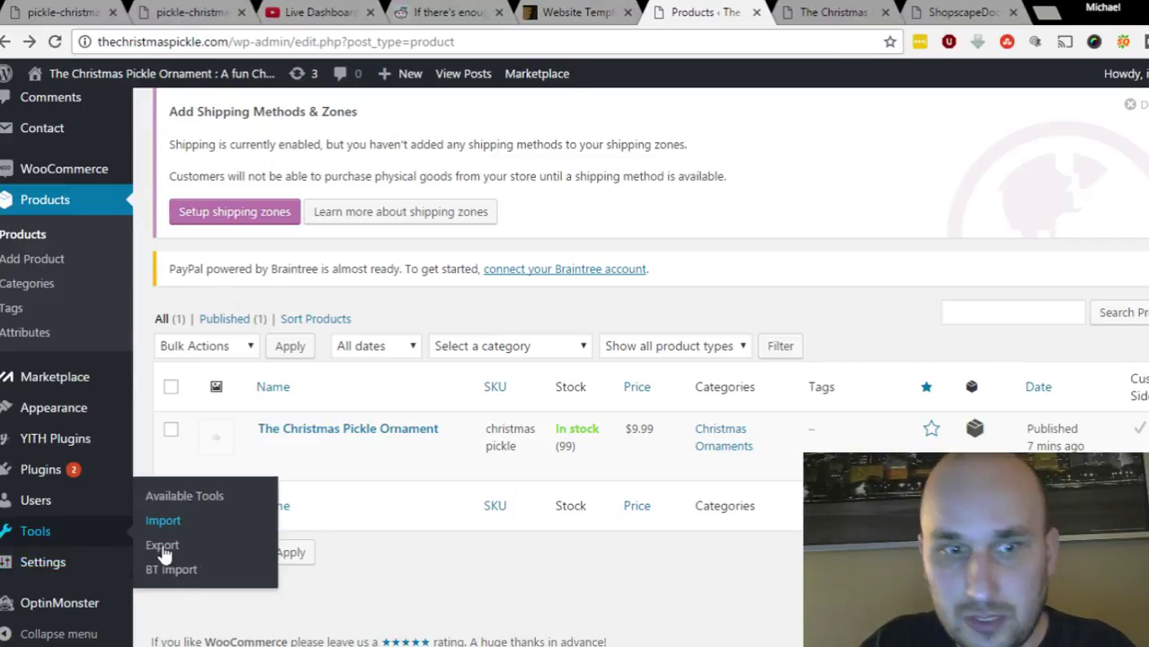
# View the PDF, then the BT Import list of three demo XML files, then the ThemeForest order
pyautogui.click(969, 10)
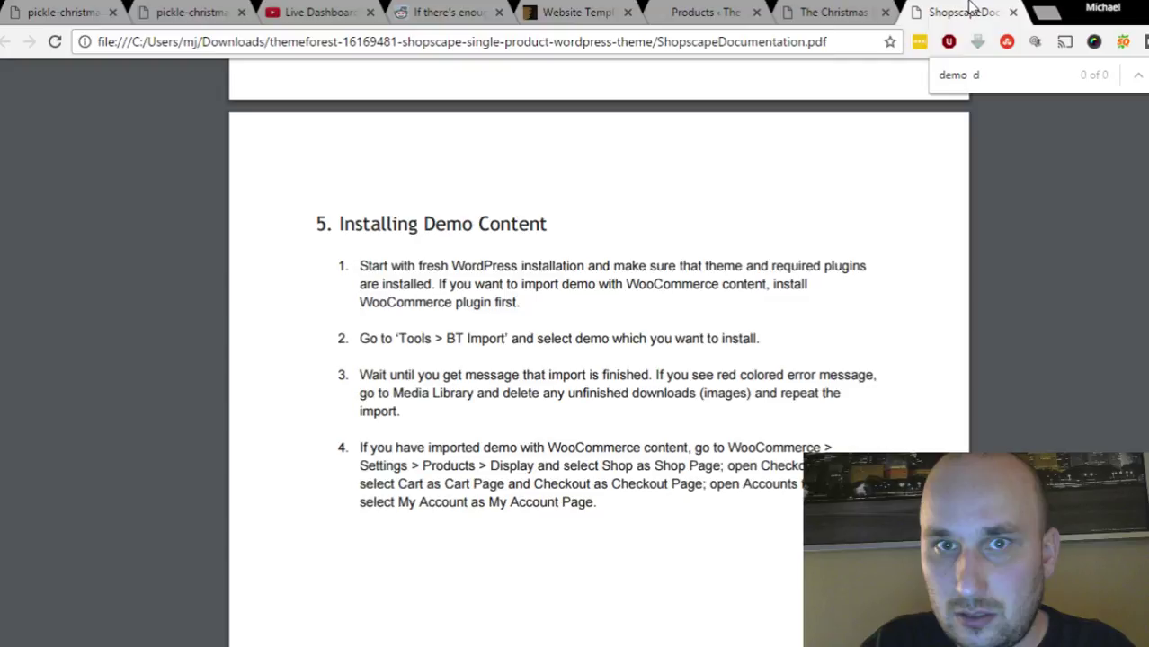
pyautogui.click(705, 12)
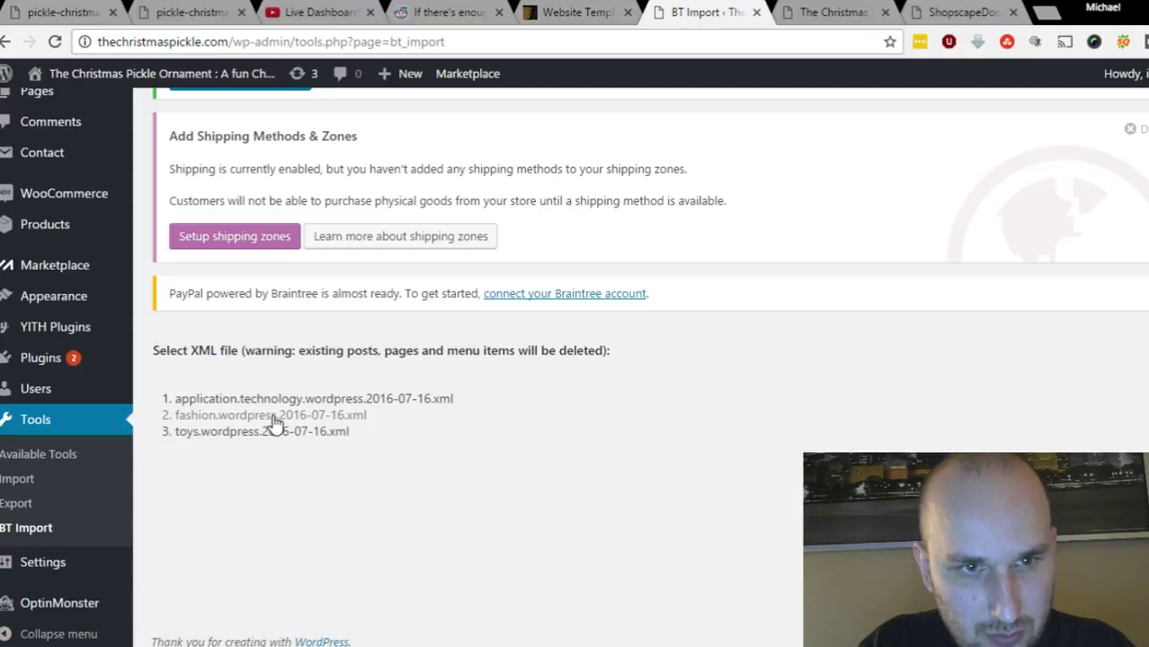
pyautogui.click(559, 11)
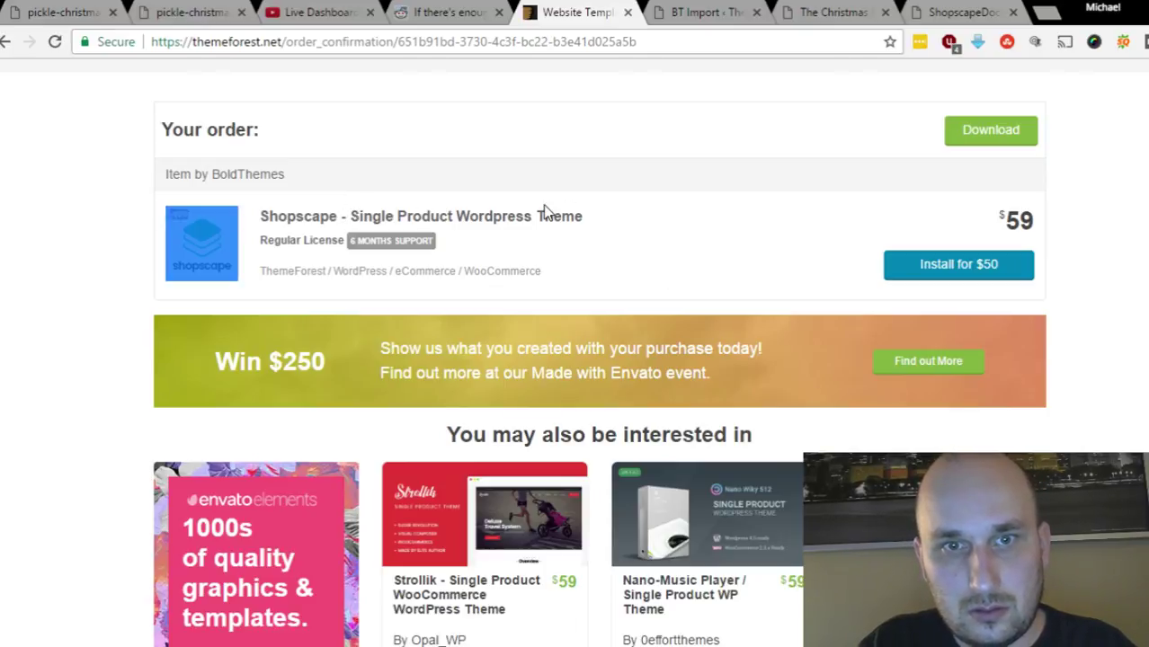
# Select 'Shopscape' in the order title, go back to the theme listings, then switch to reddit messages
pyautogui.scroll(3, 545, 211)
pyautogui.doubleClick(306, 334)
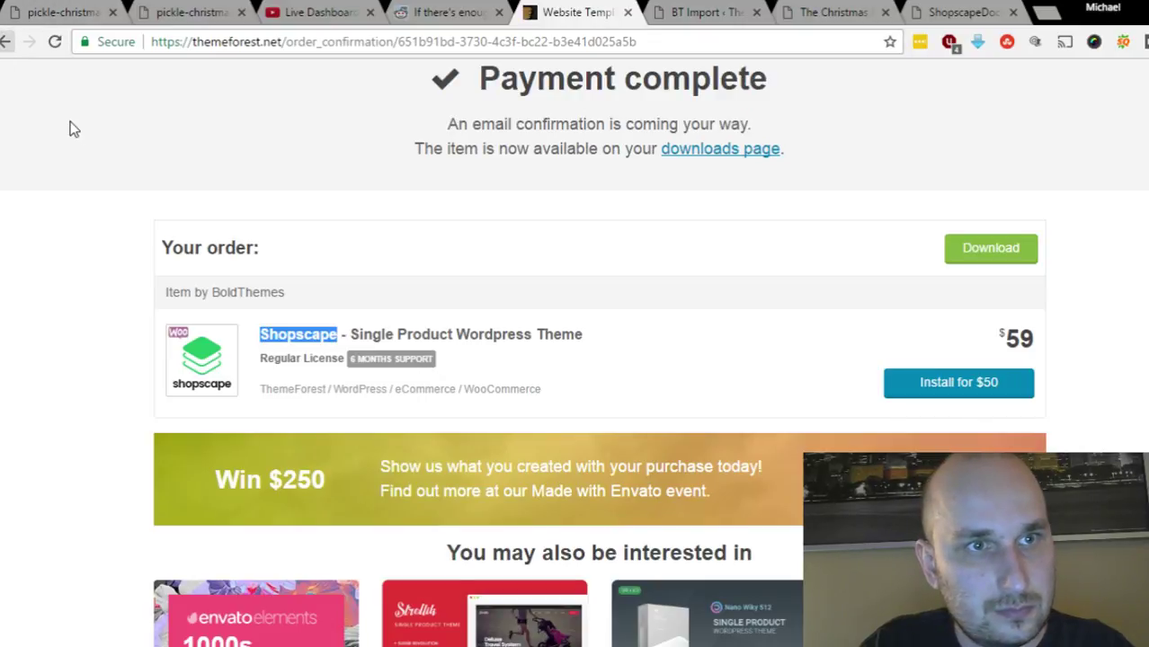
pyautogui.hotkey('alt', 'Left')
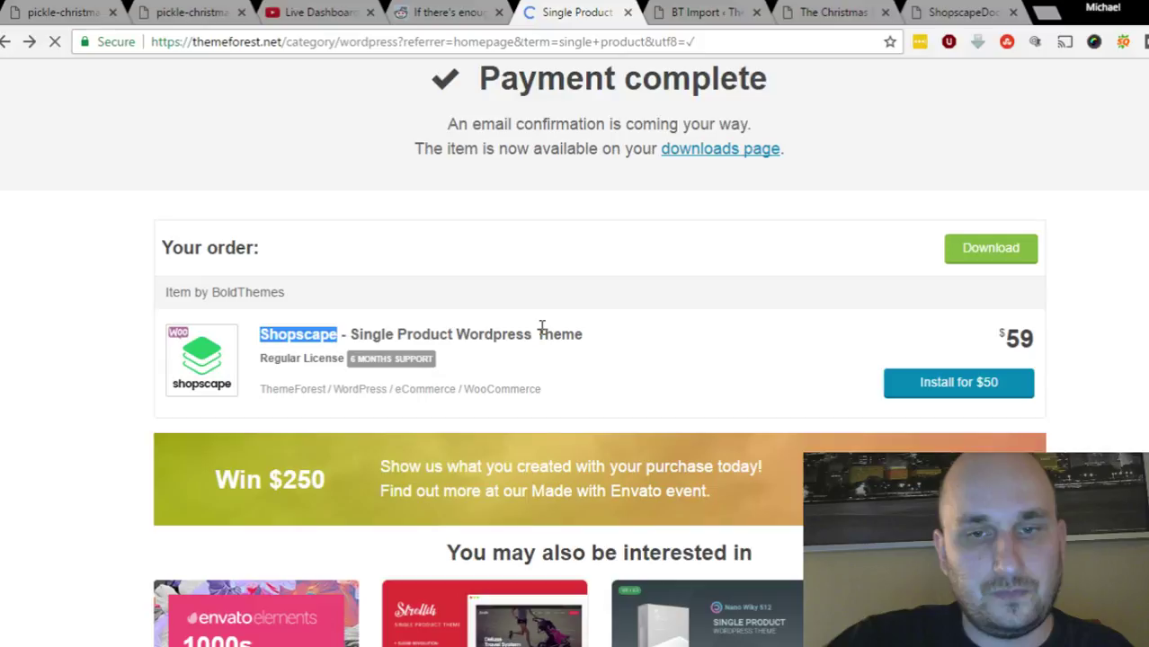
pyautogui.hotkey('ctrl', 'shift', 'Tab')
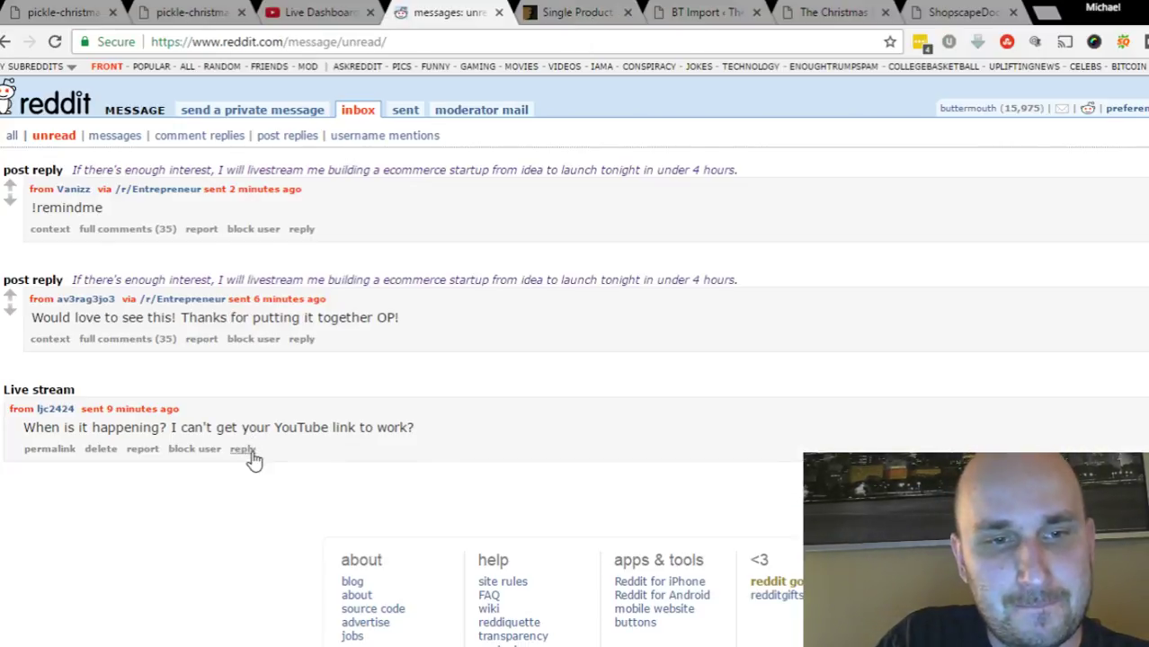
# Draft a reply 'Did you try' to the Live stream message, then open the livestream post in a new tab
pyautogui.click(247, 445)
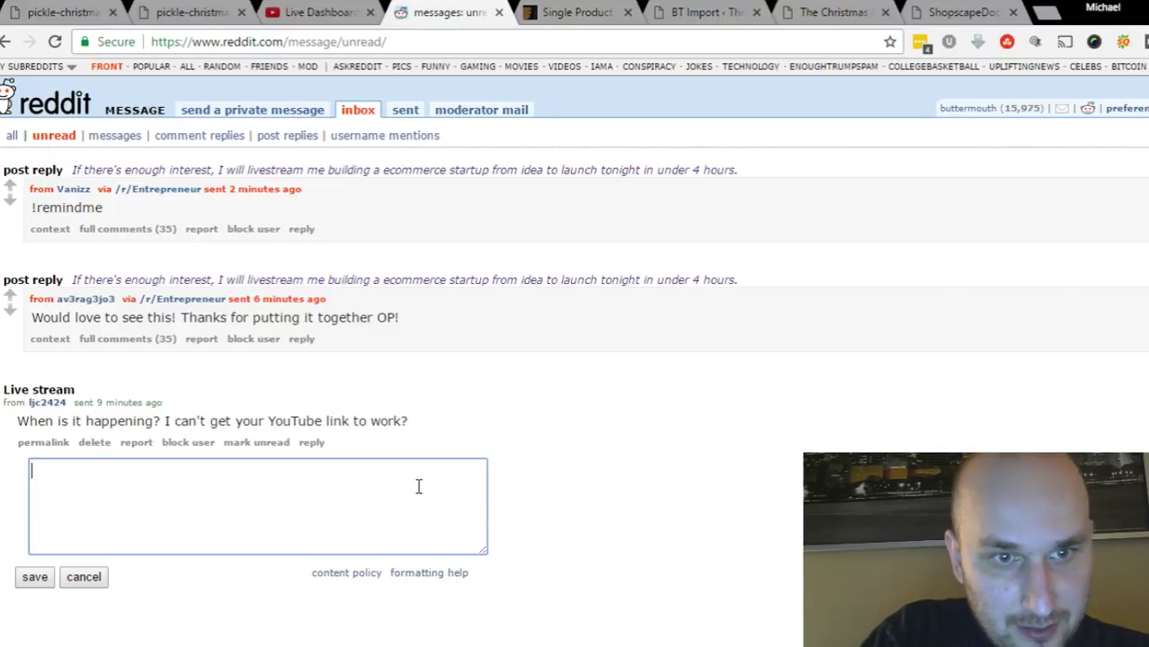
pyautogui.write('D')
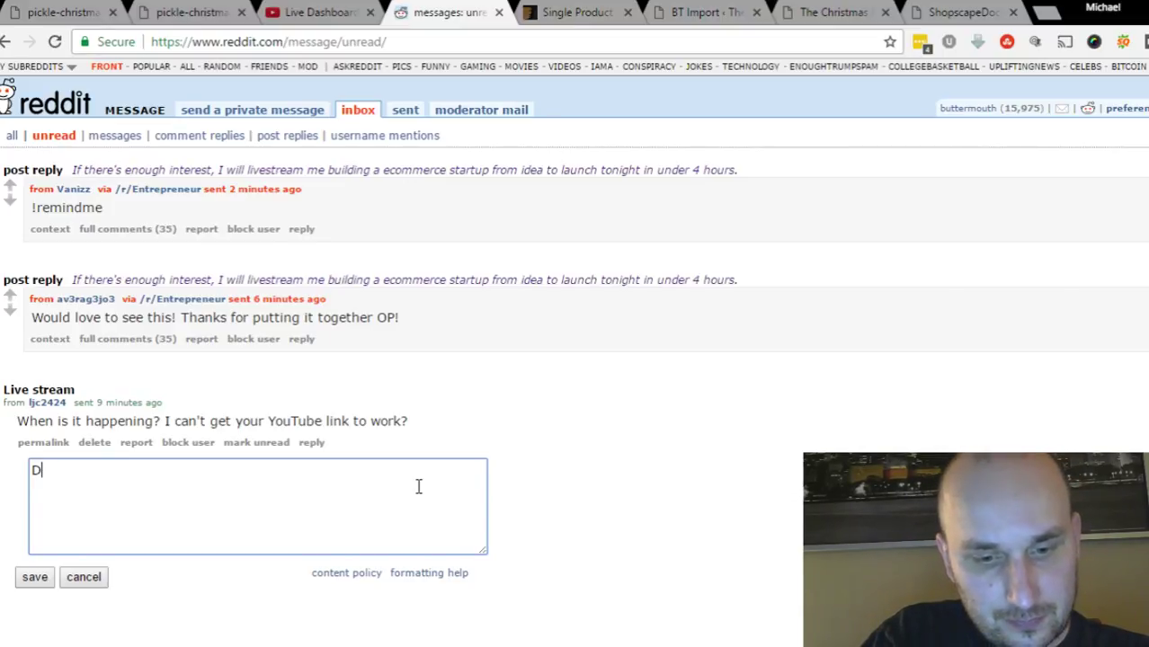
pyautogui.write('id you try v')
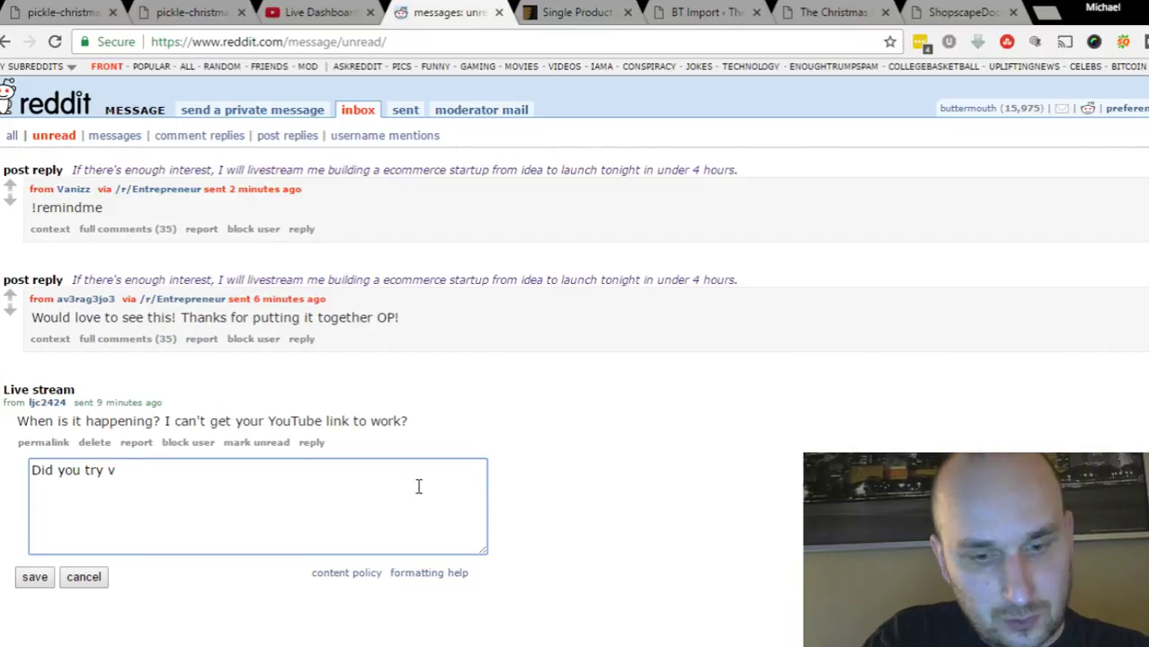
pyautogui.press('BackSpace')
pyautogui.write('http://krynski.com')
pyautogui.hotkey('ctrl', 'z')
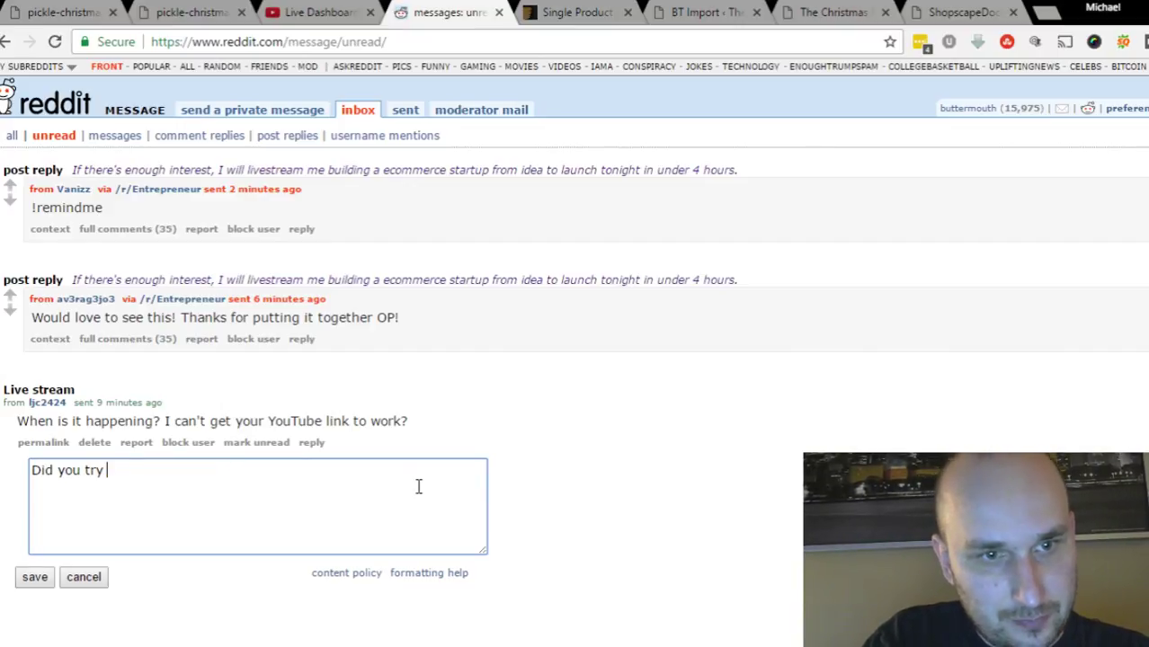
pyautogui.middleClick(403, 175)
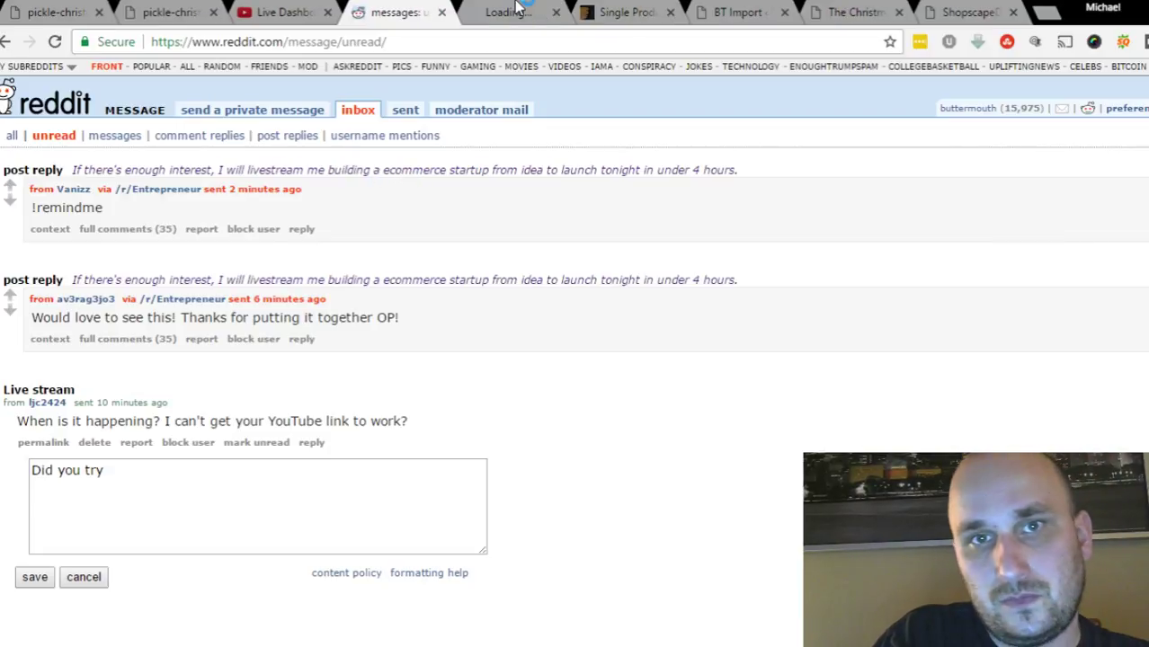
pyautogui.click(520, 9)
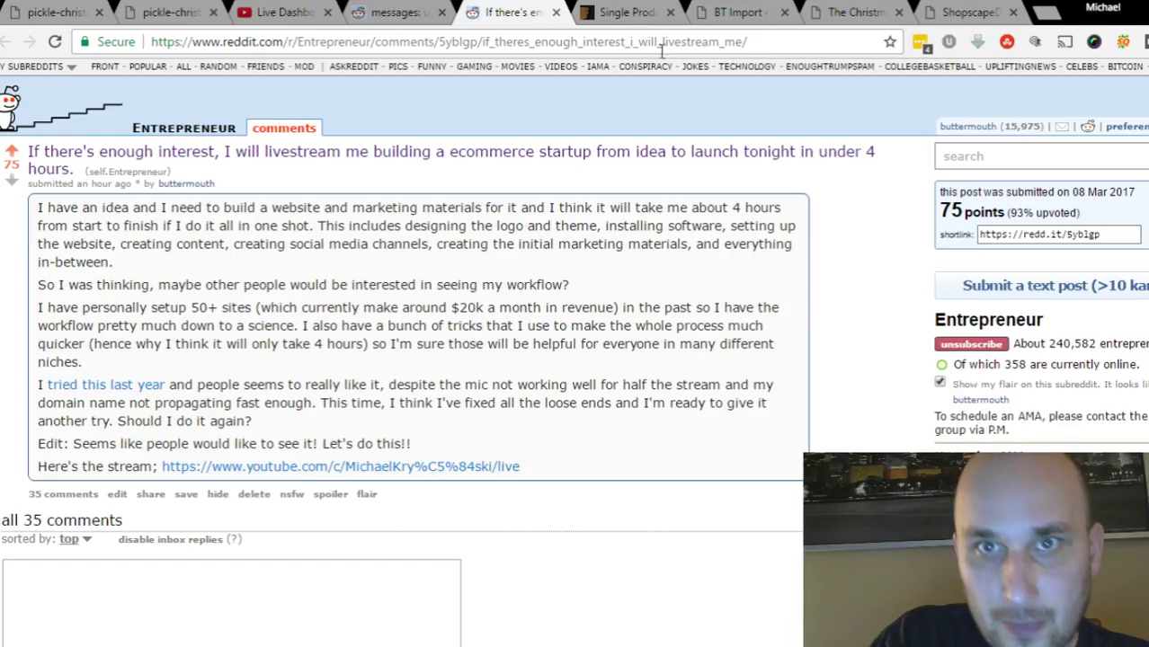
pyautogui.click(284, 11)
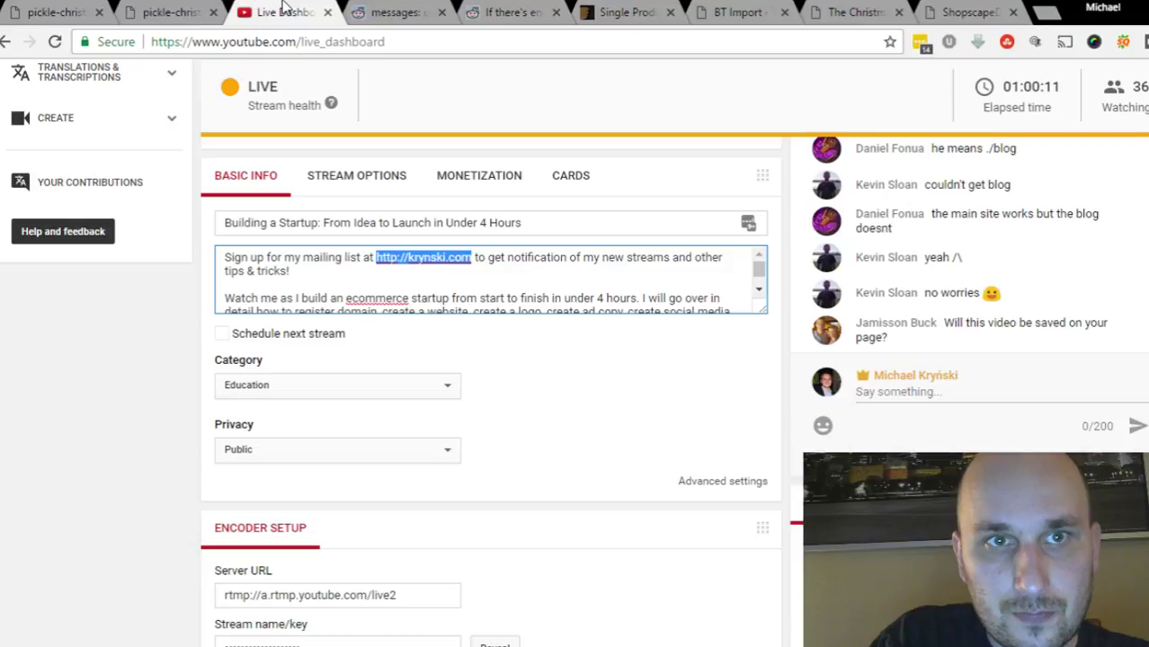
pyautogui.scroll(-1, 885, 450)
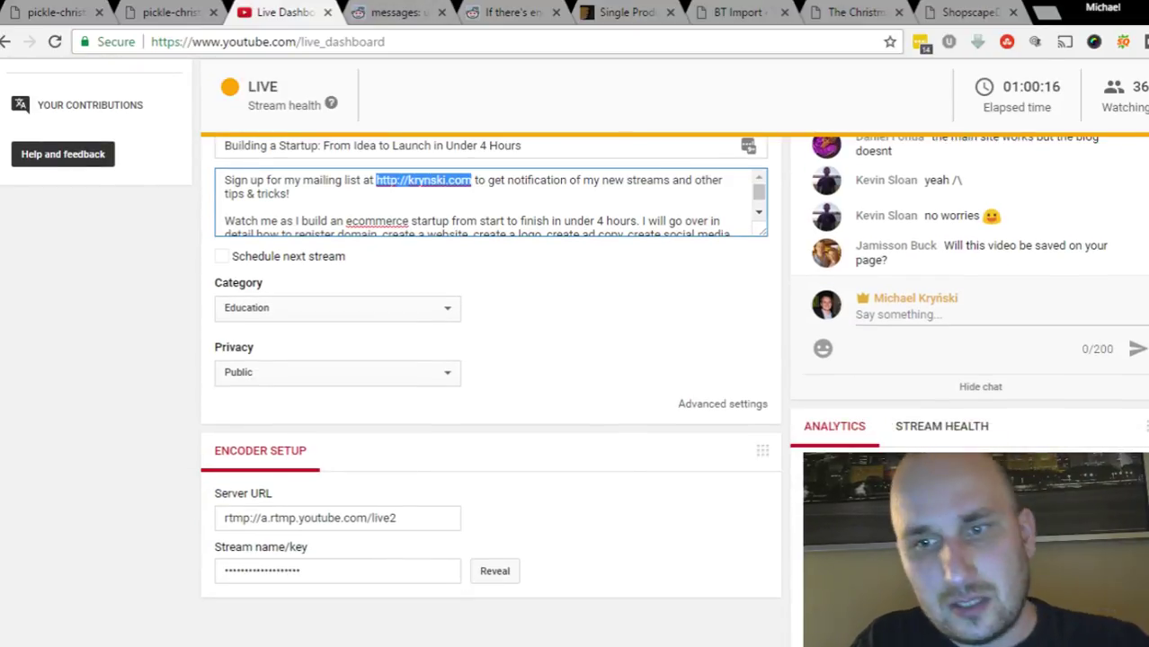
pyautogui.scroll(-2, 575, 359)
pyautogui.scroll(-2, 576, 360)
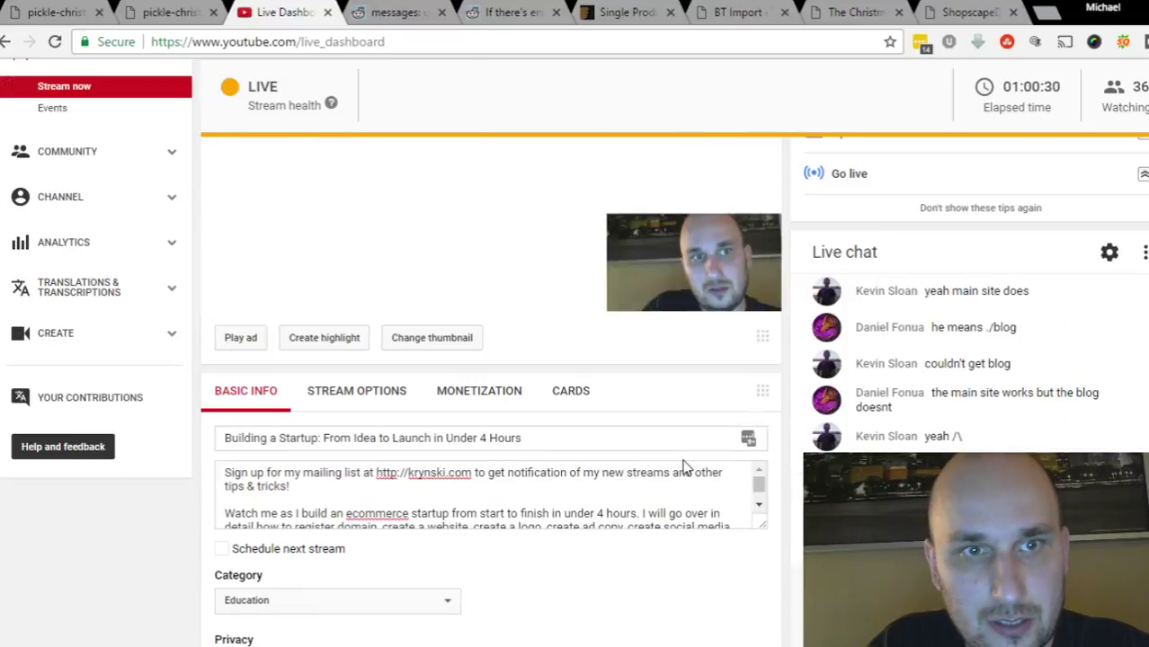
pyautogui.scroll(3, 683, 467)
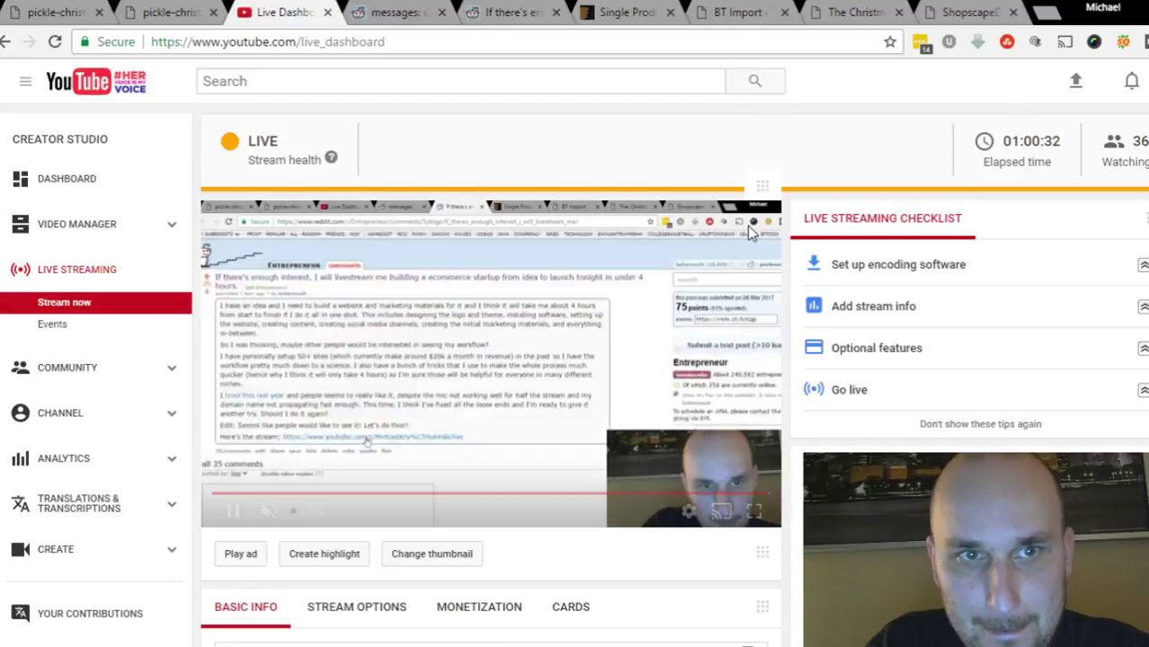
pyautogui.scroll(-2, 767, 190)
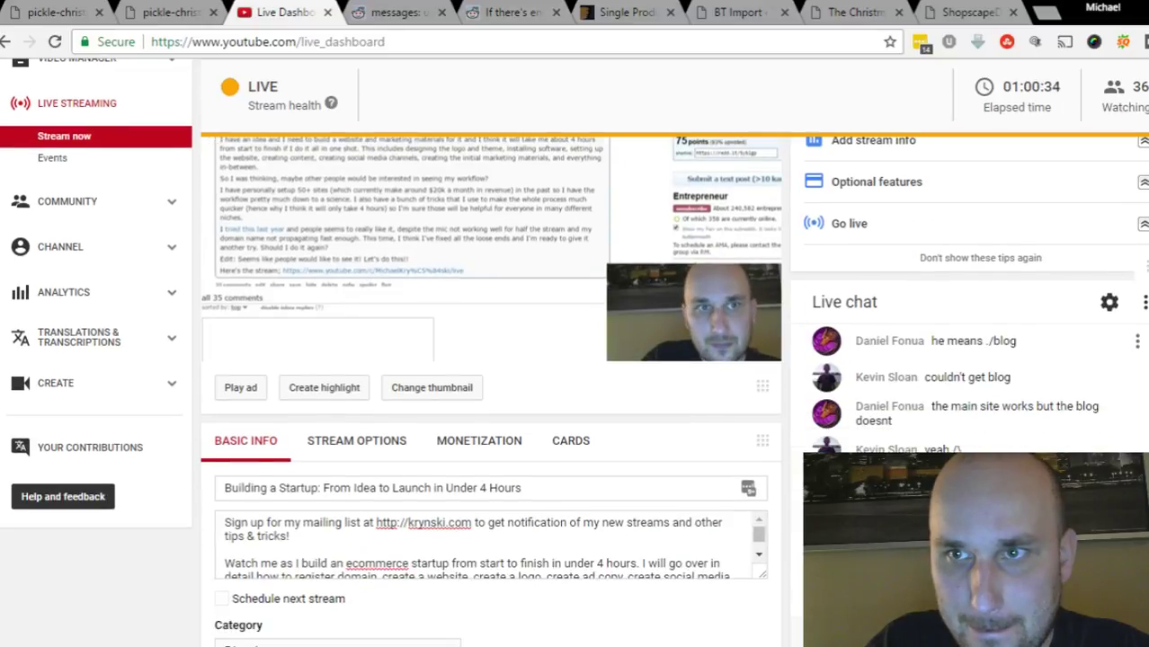
pyautogui.scroll(-2, 575, 359)
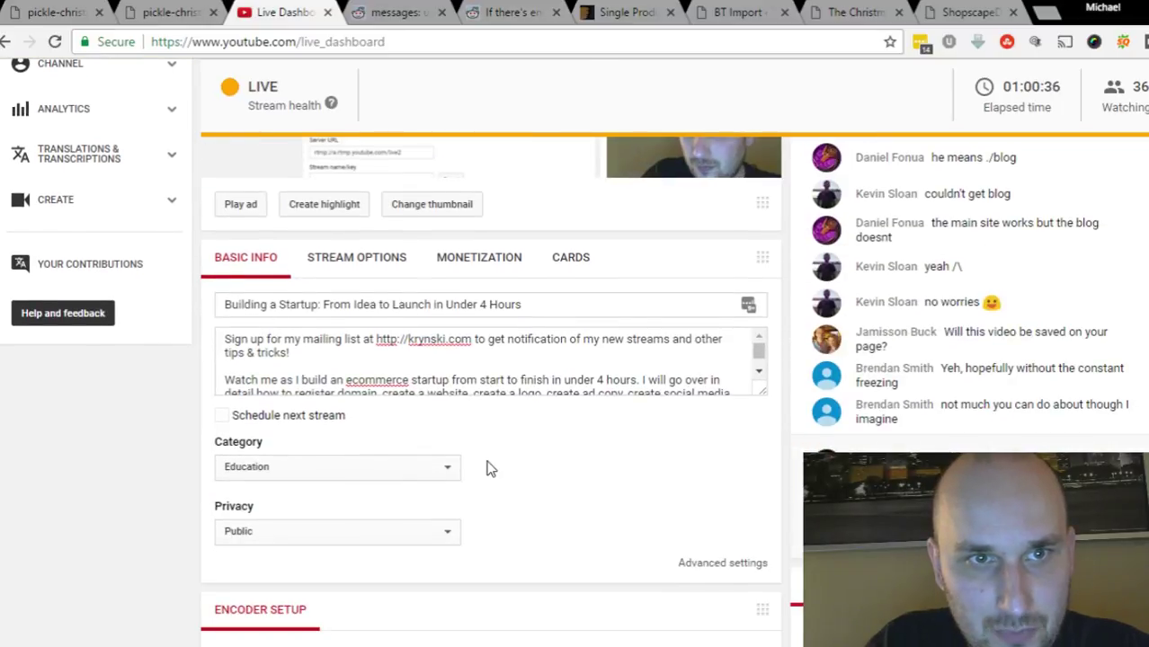
pyautogui.scroll(-2, 487, 466)
pyautogui.scroll(-4, 488, 466)
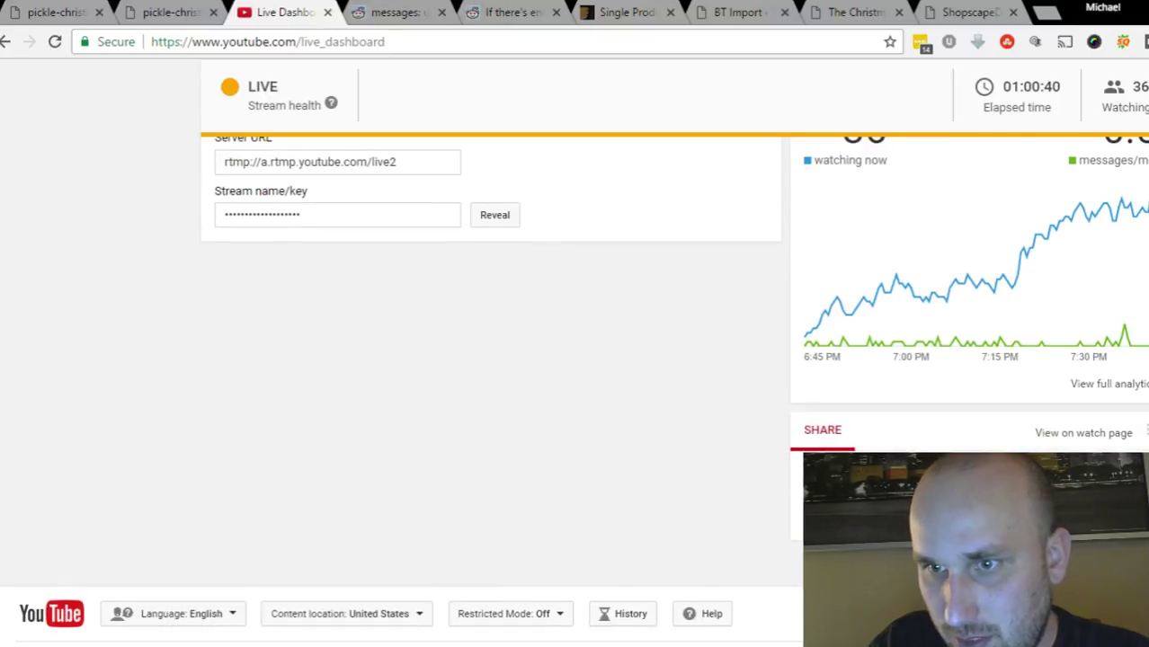
pyautogui.click(1083, 433)
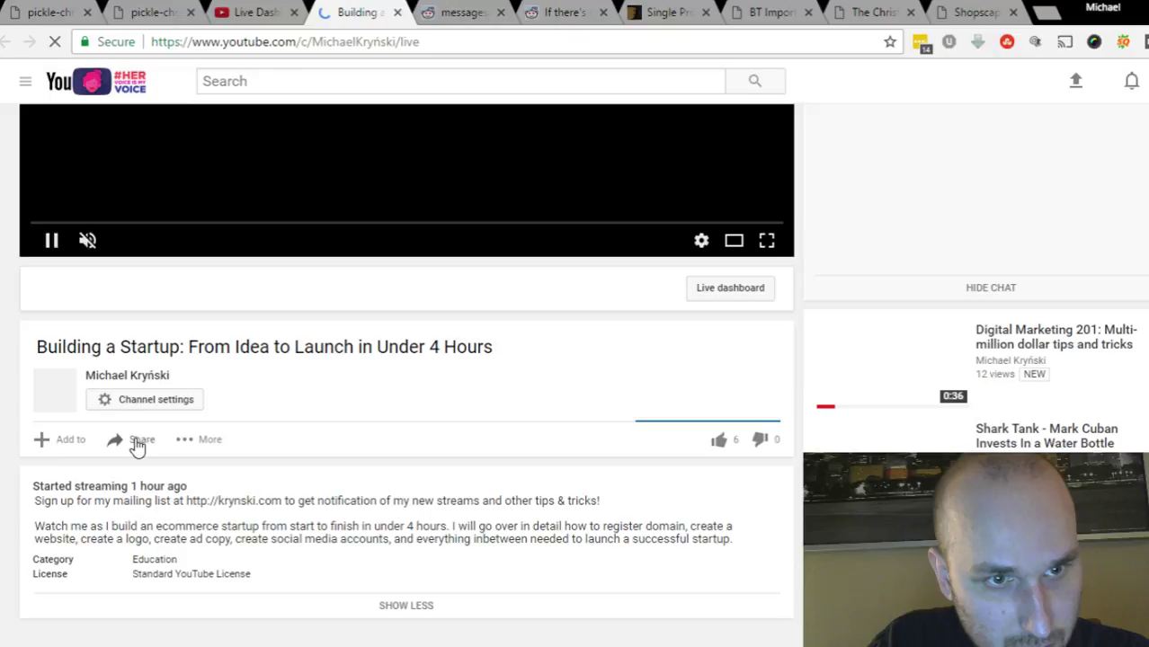
pyautogui.hotkey('ctrl', 'w')
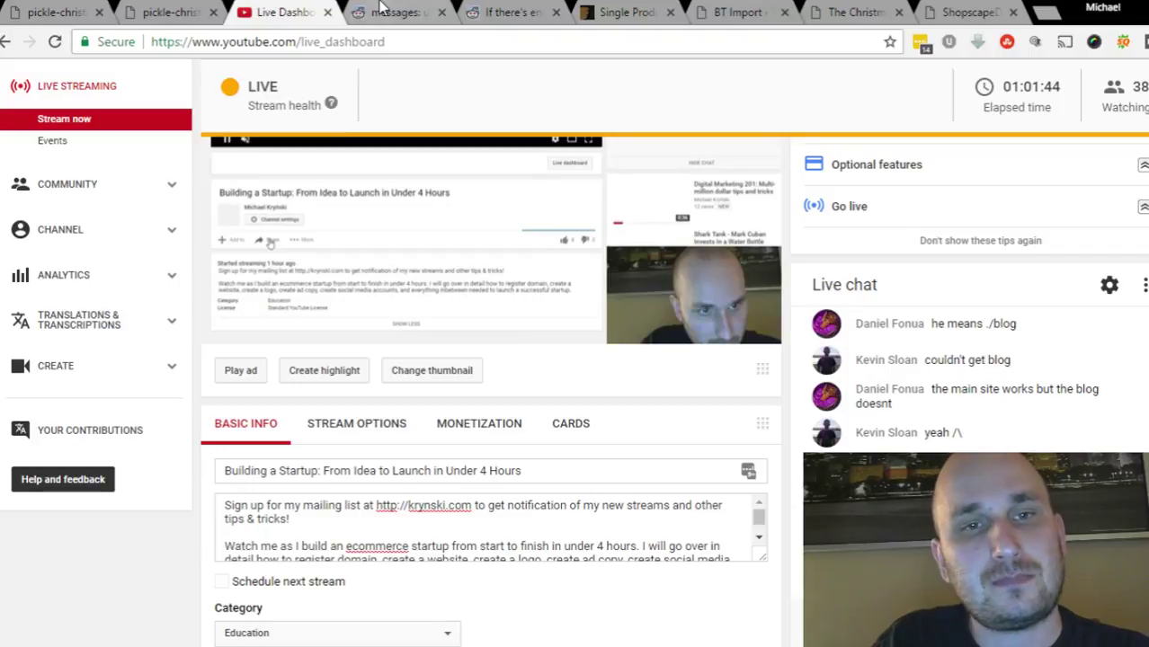
pyautogui.scroll(-2, 610, 431)
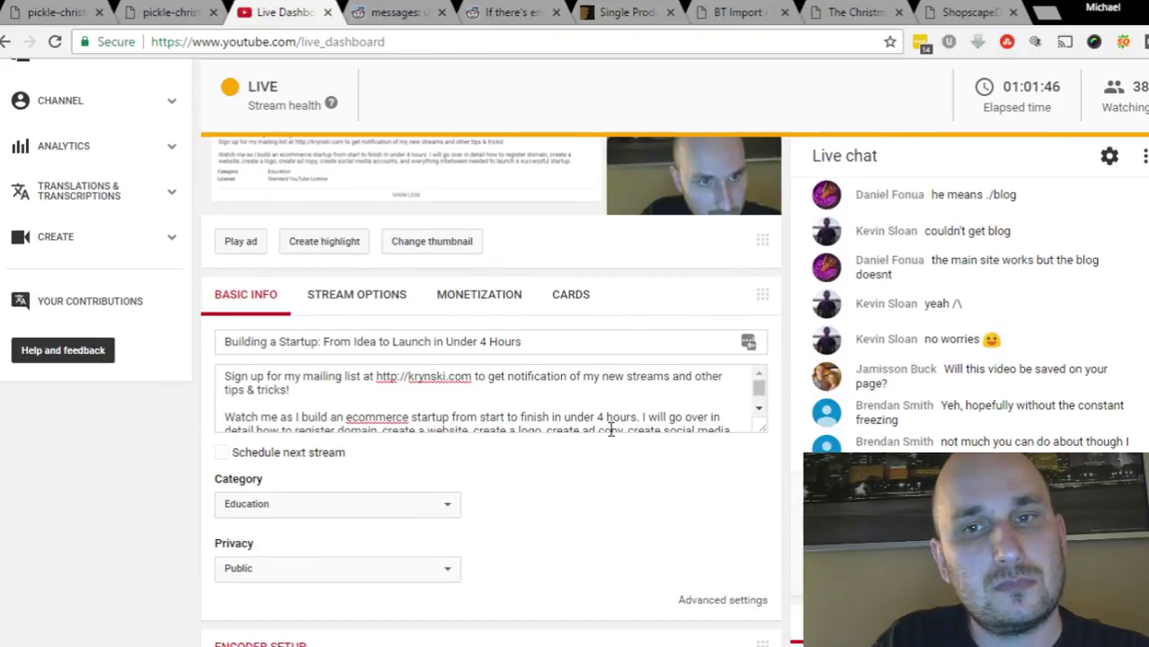
pyautogui.scroll(-1, 604, 546)
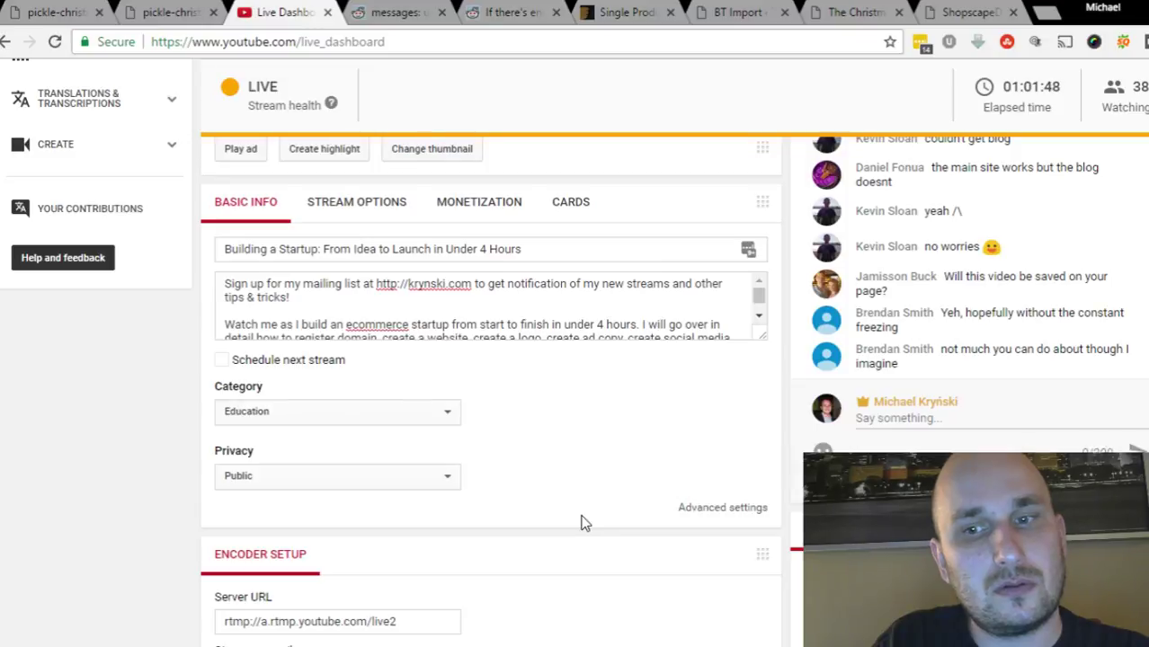
pyautogui.scroll(3, 581, 522)
# Reply to the live-stream question with the YouTube live link plus ' ?', then open the livestream post's comments
pyautogui.click(397, 9)
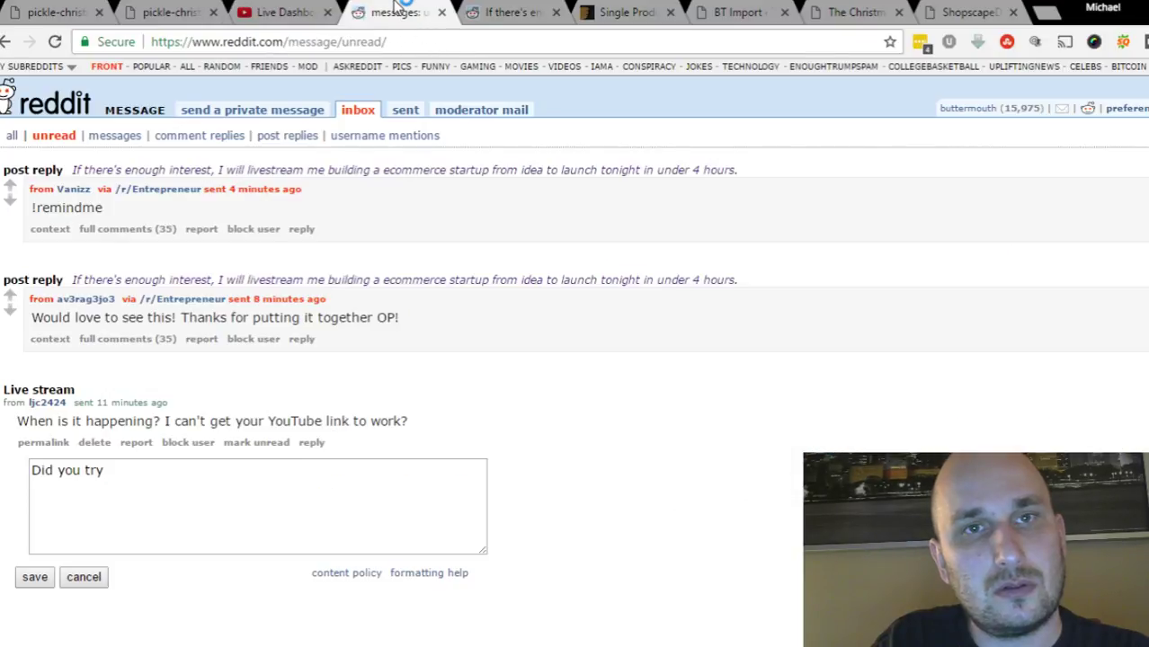
pyautogui.click(228, 475)
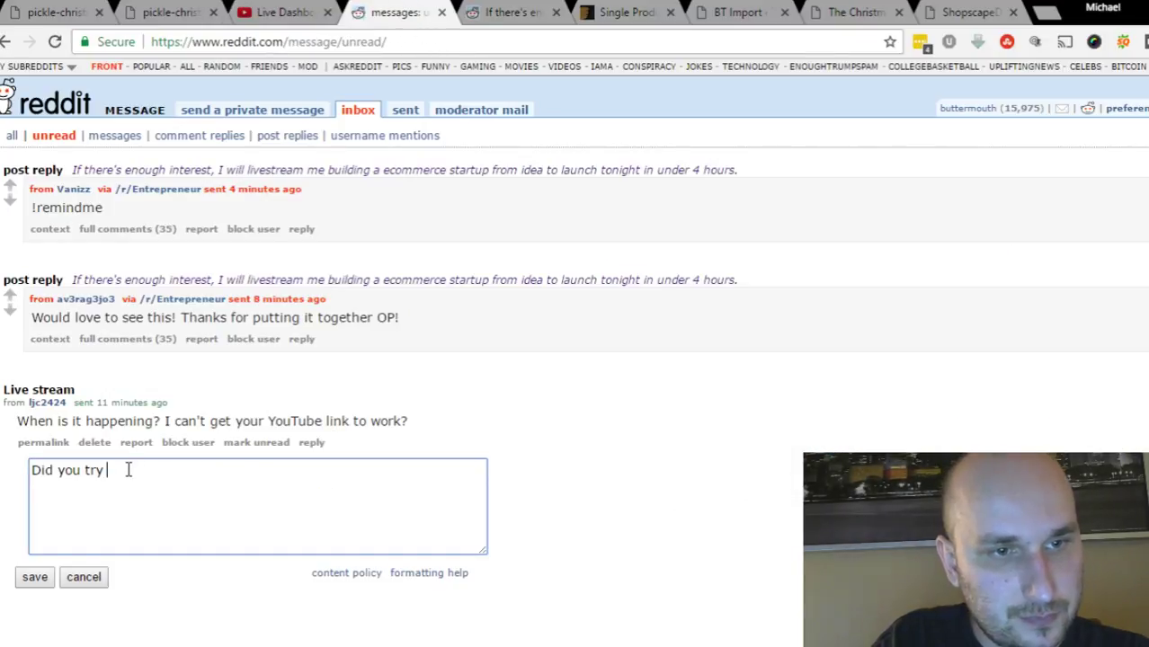
pyautogui.write('https://www.youtube.com/c/MichaelKry%C5%84ski/live')
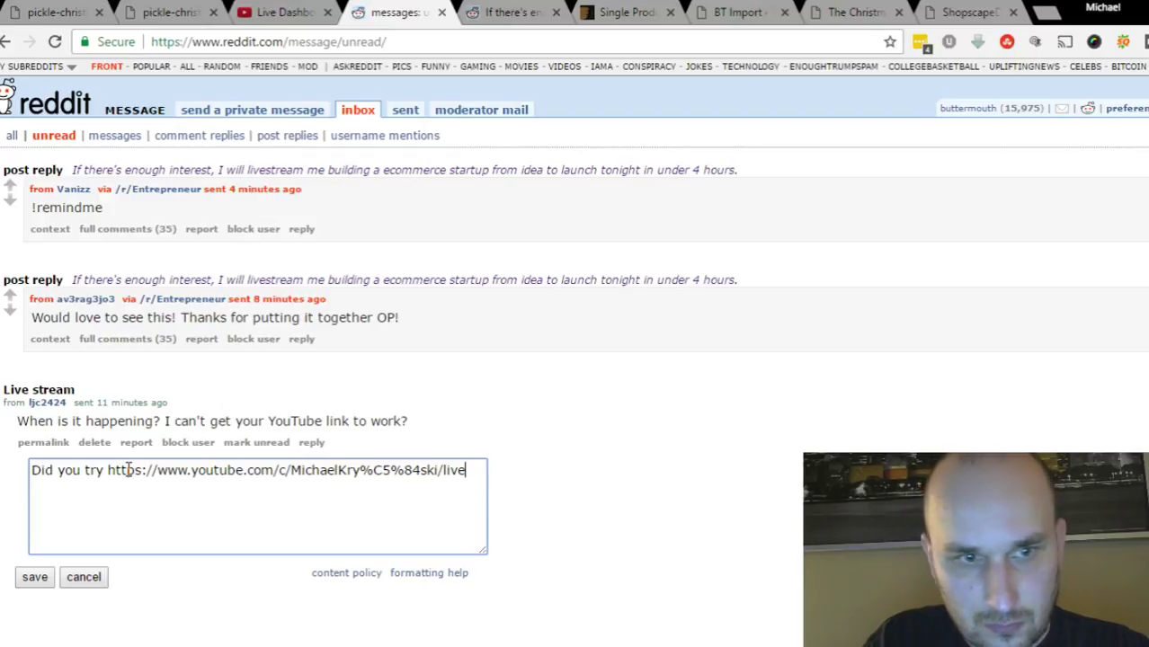
pyautogui.write('?')
pyautogui.click(40, 584)
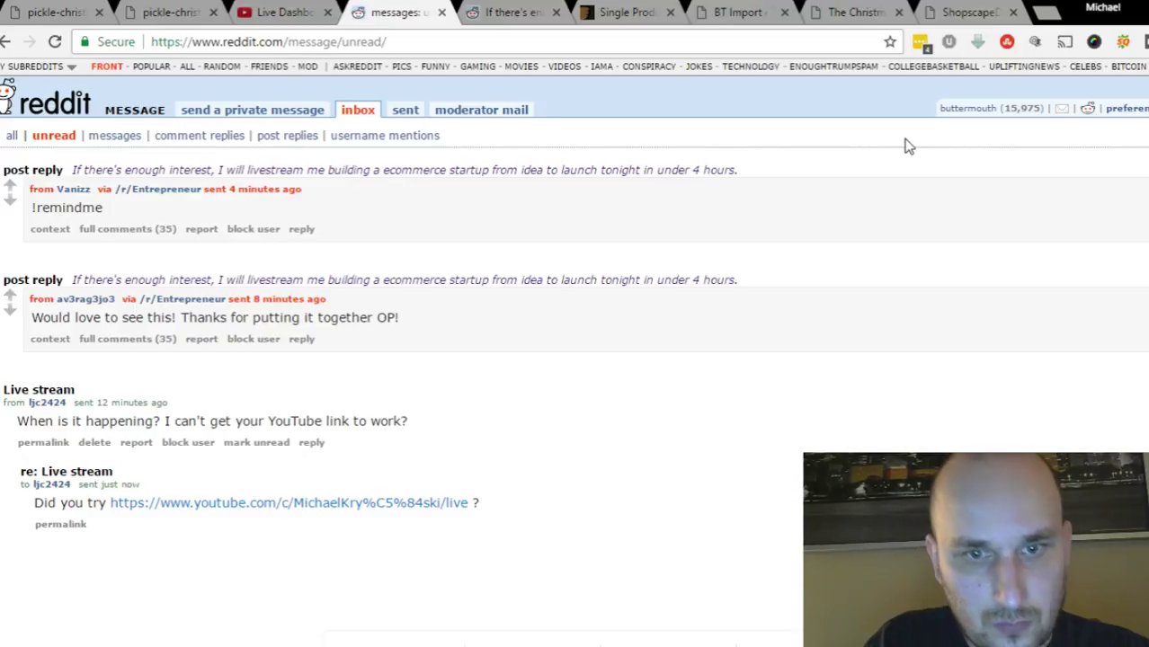
pyautogui.click(975, 108)
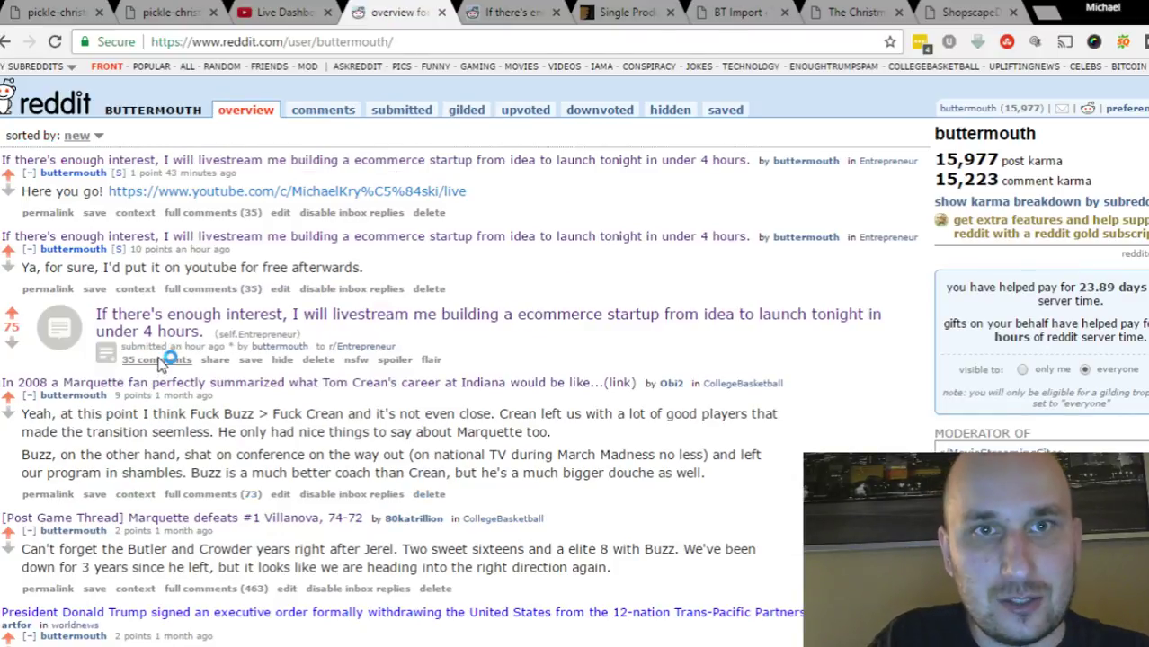
pyautogui.click(157, 361)
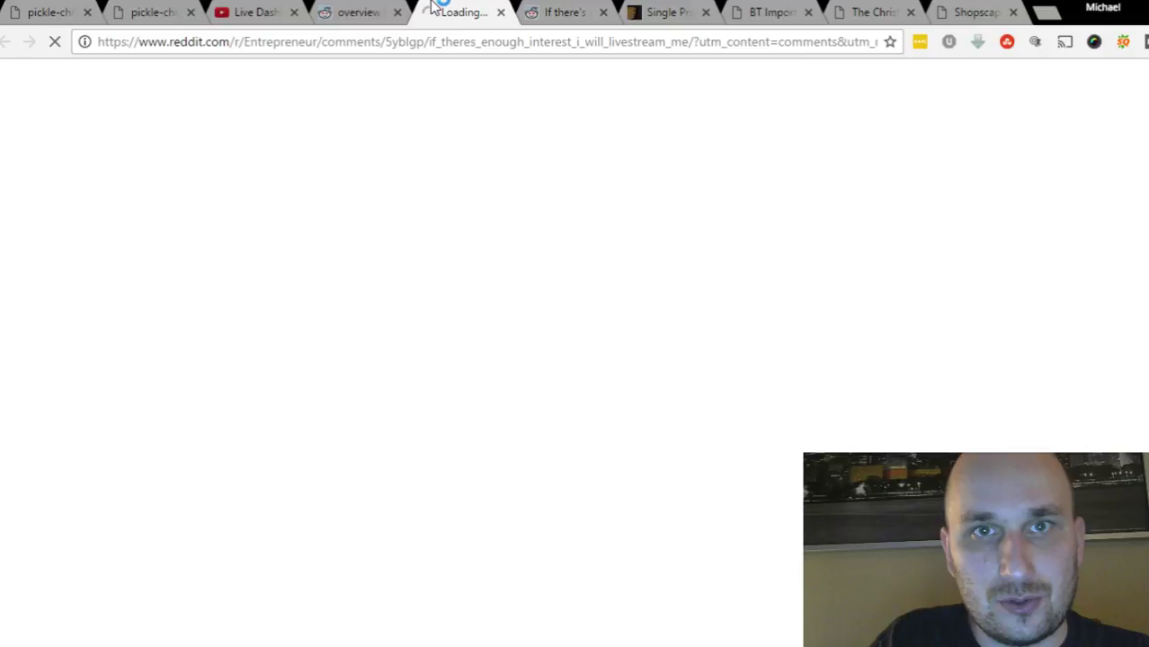
# Close the Reddit tabs and browse the Shopscape – Single Product theme's item page and demos
pyautogui.hotkey('ctrl', 'w')
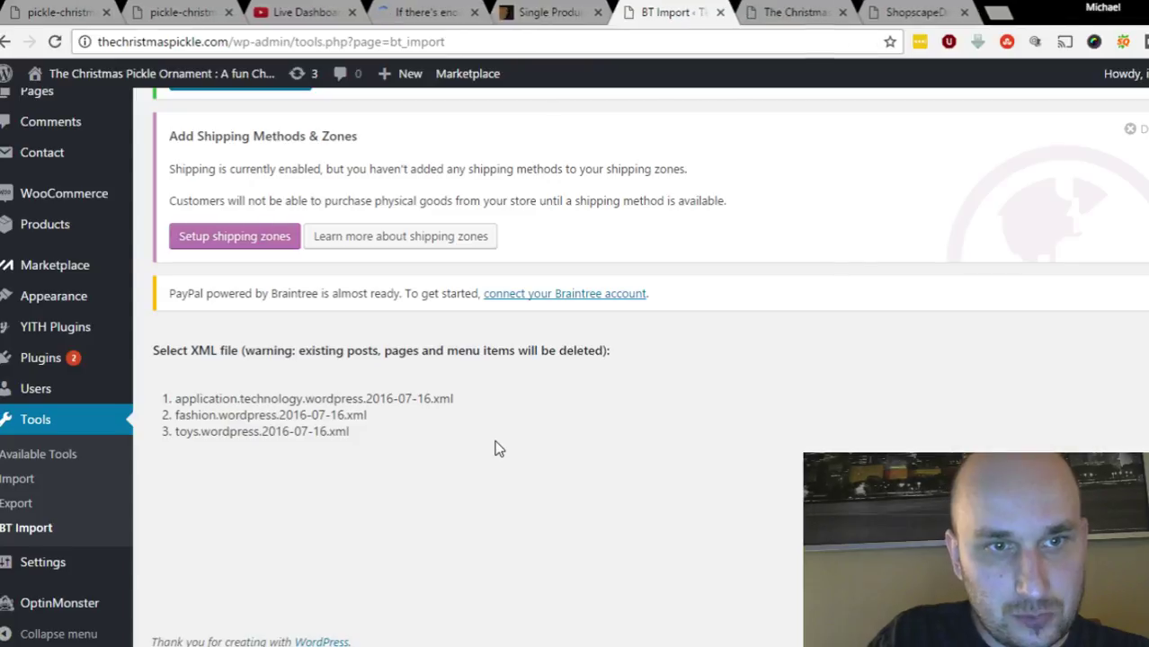
pyautogui.click(618, 9)
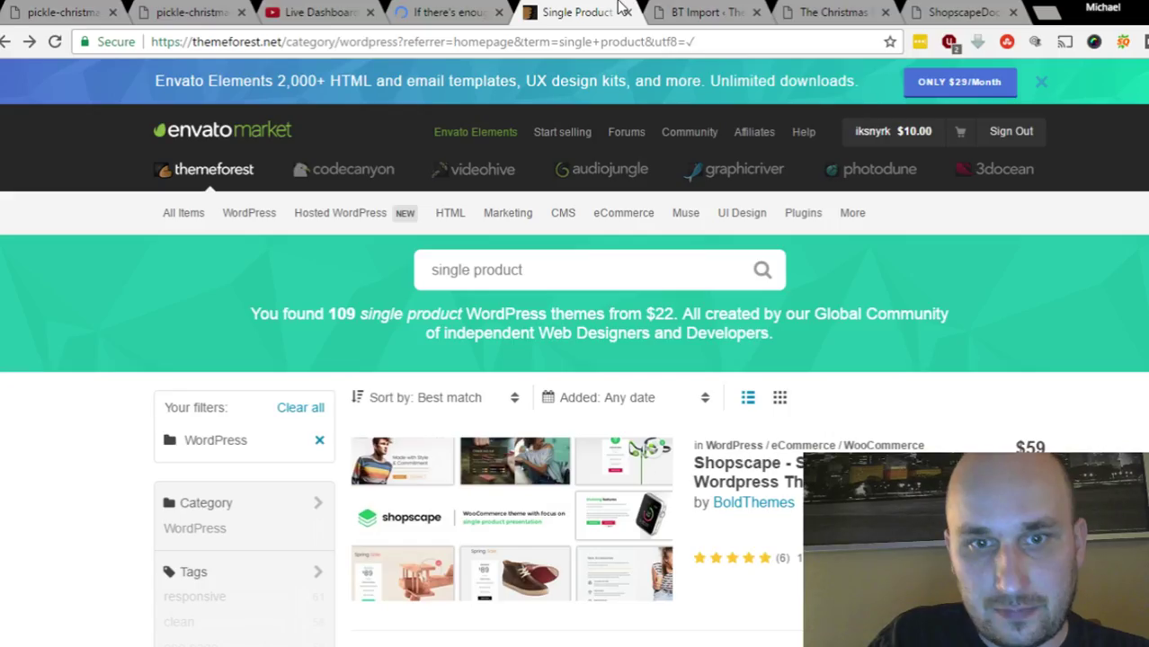
pyautogui.click(796, 467)
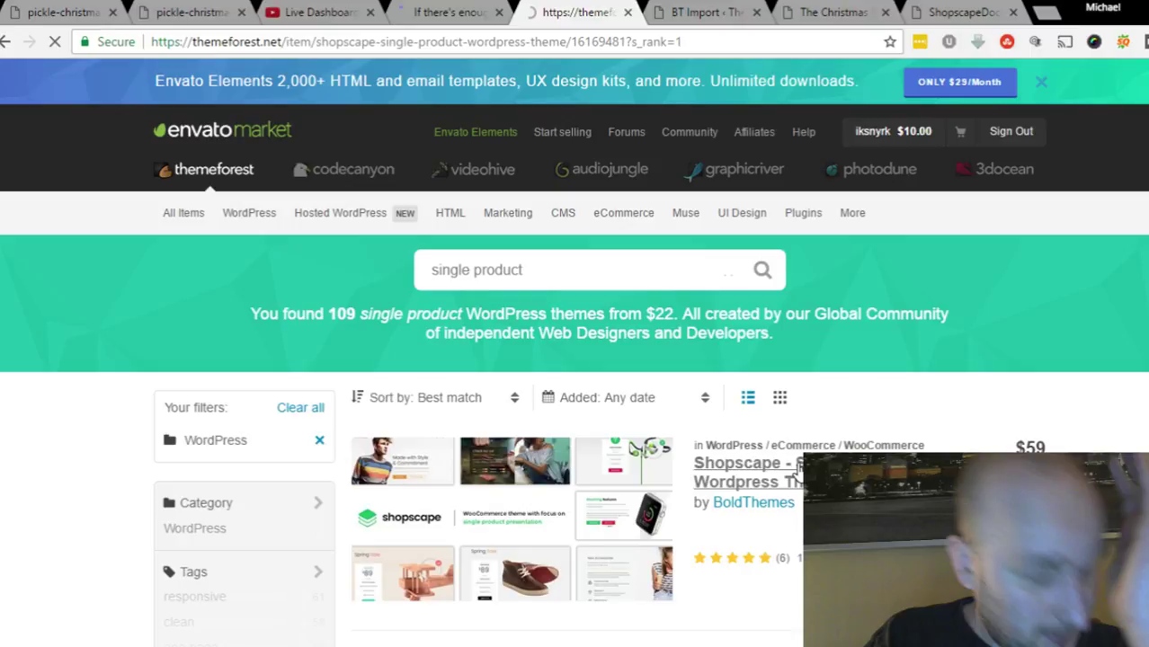
pyautogui.scroll(-3, 962, 441)
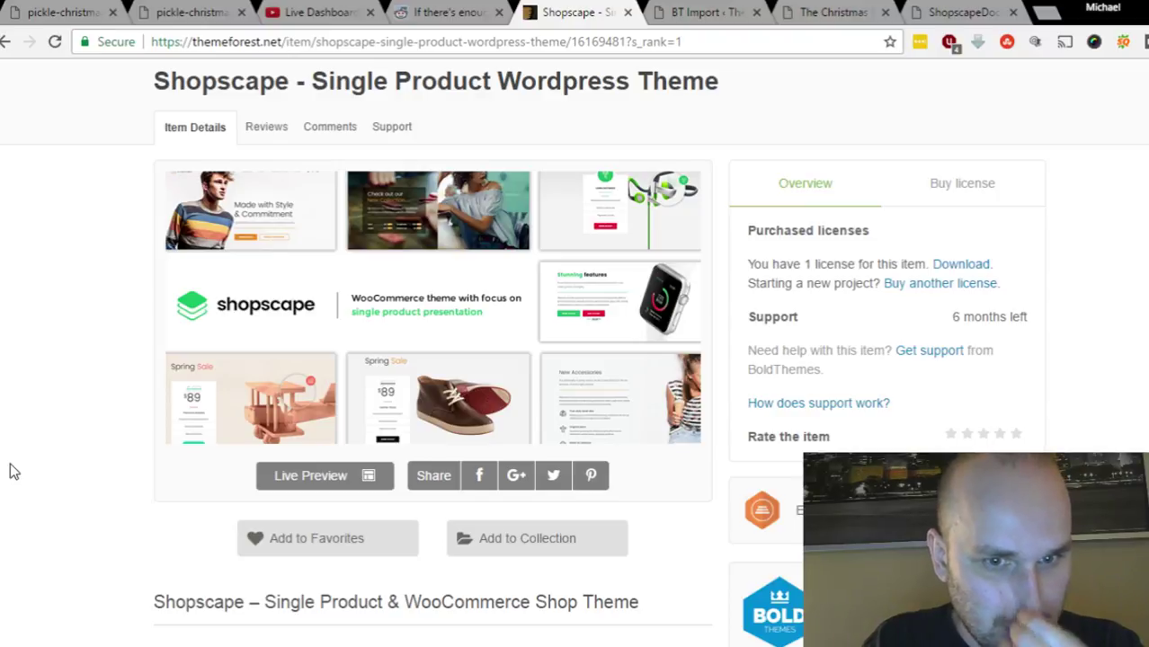
pyautogui.scroll(-3, 12, 472)
pyautogui.scroll(-1, 13, 472)
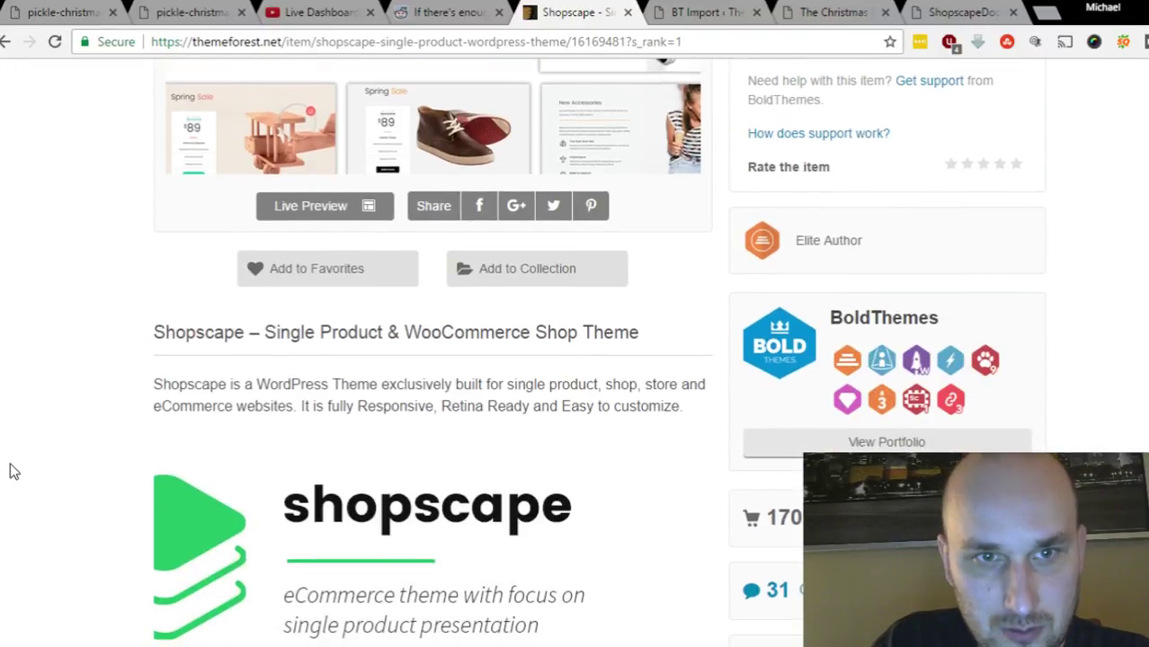
pyautogui.scroll(-10, 13, 472)
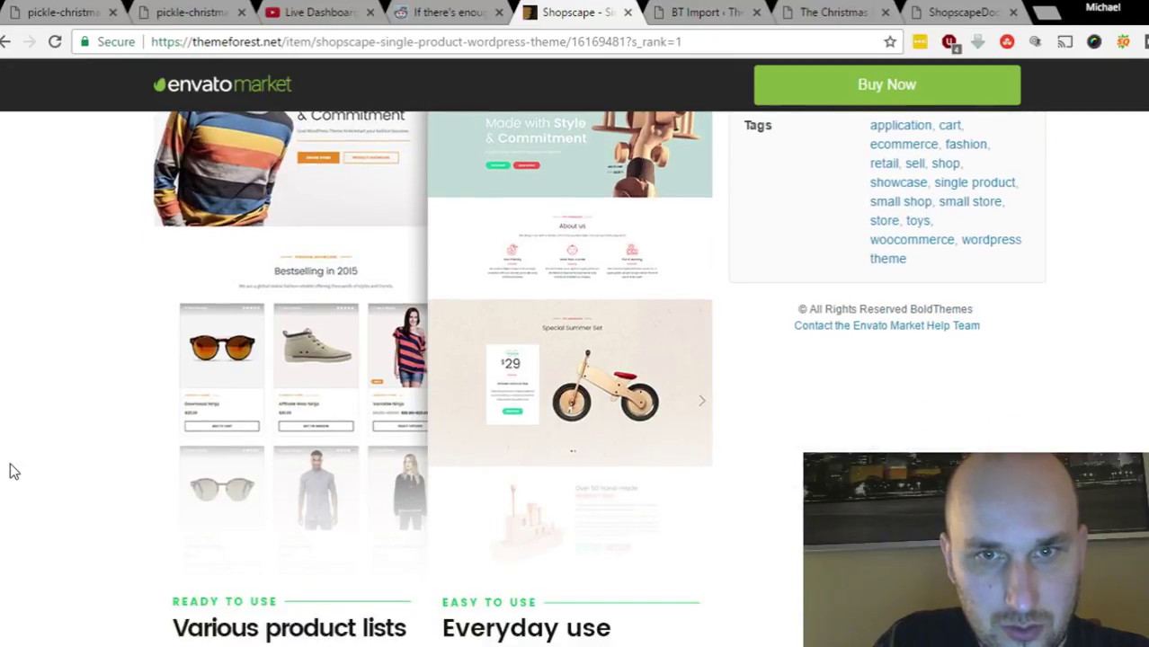
pyautogui.click(722, 10)
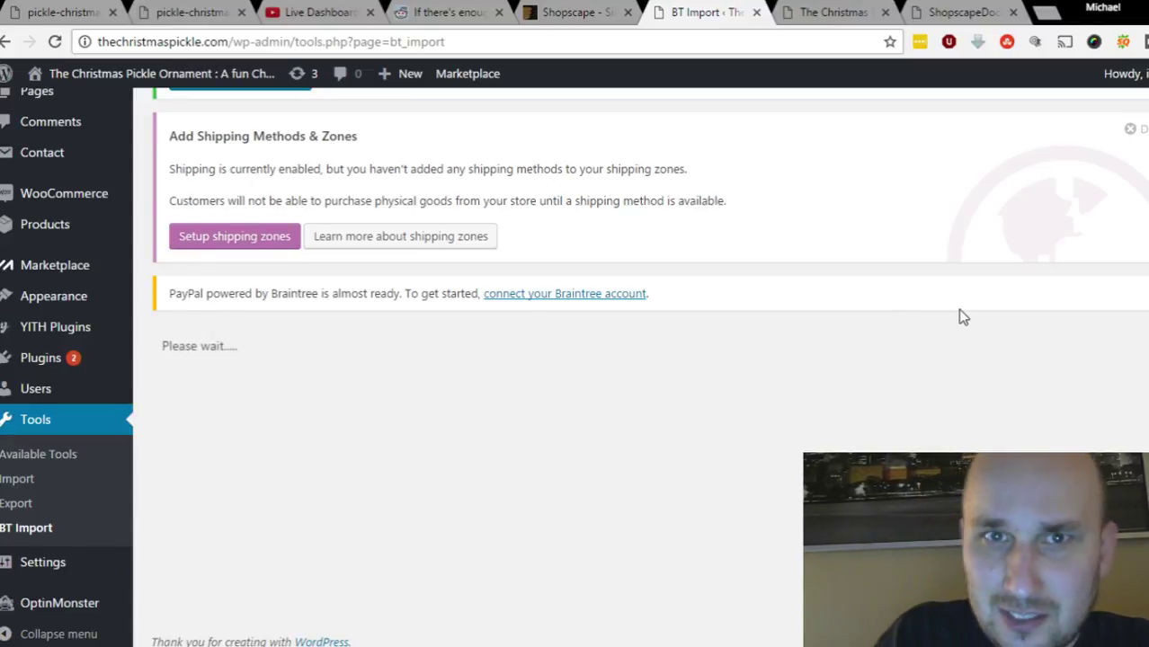
# Switch to the YouTube Live Dashboard tab, leaving the import running
pyautogui.click(358, 11)
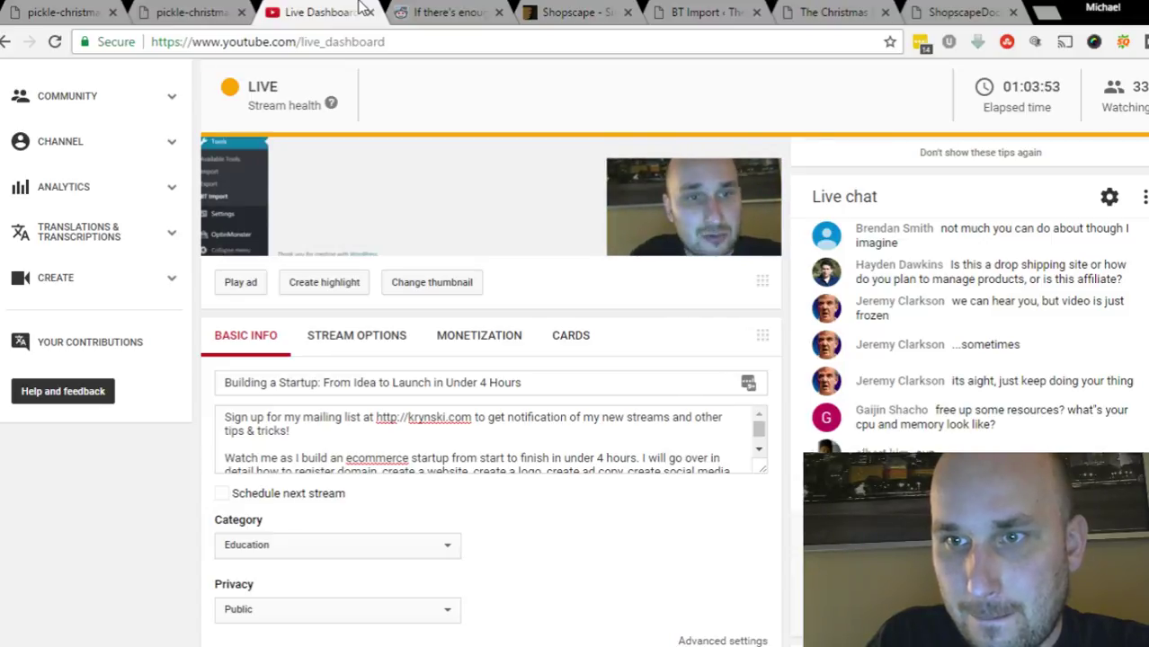
# Switch back to the Shopscape theme's ThemeForest item page
pyautogui.click(548, 11)
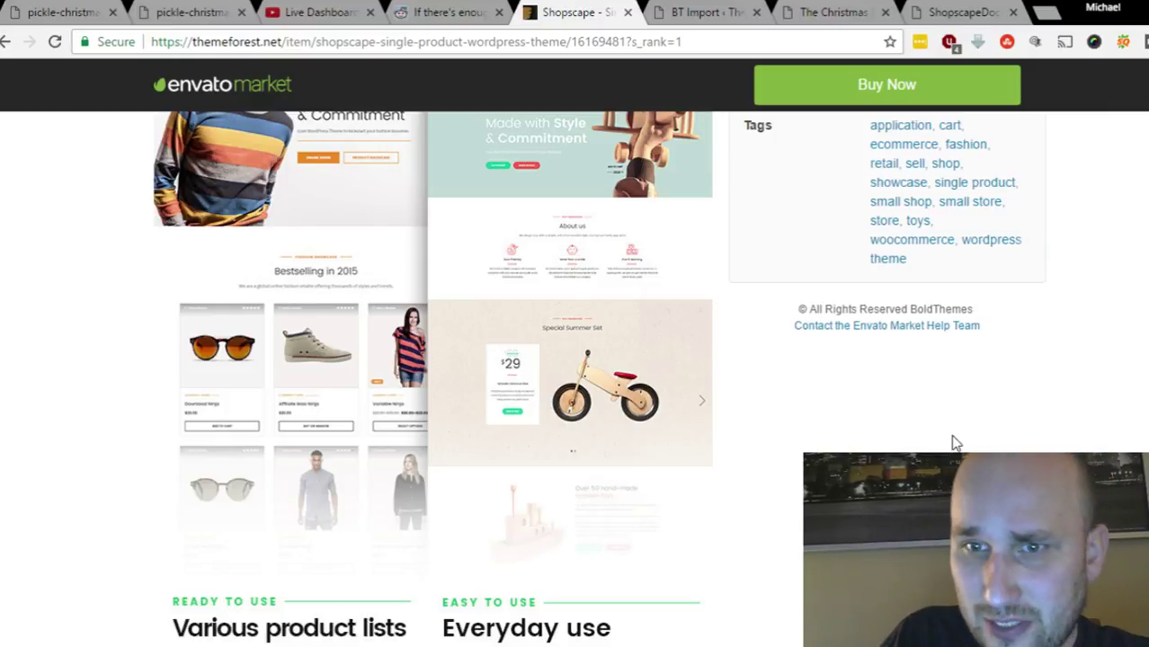
# Check the BT Import demo progress, then return to the YouTube Live Dashboard
pyautogui.scroll(2, 955, 442)
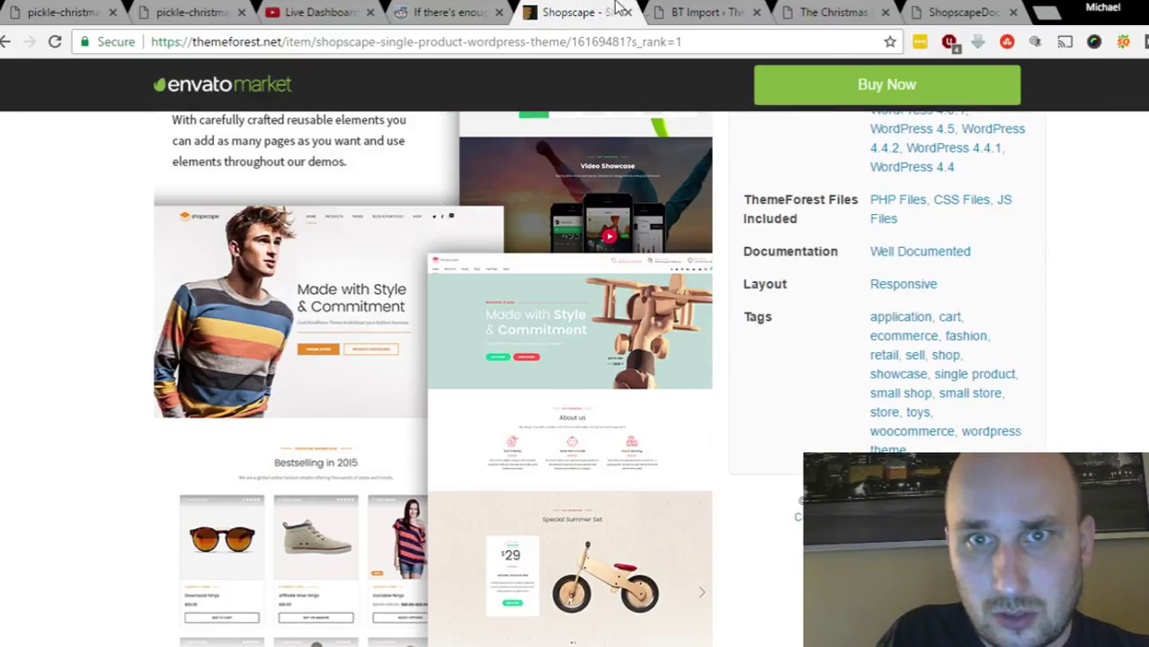
pyautogui.click(750, 9)
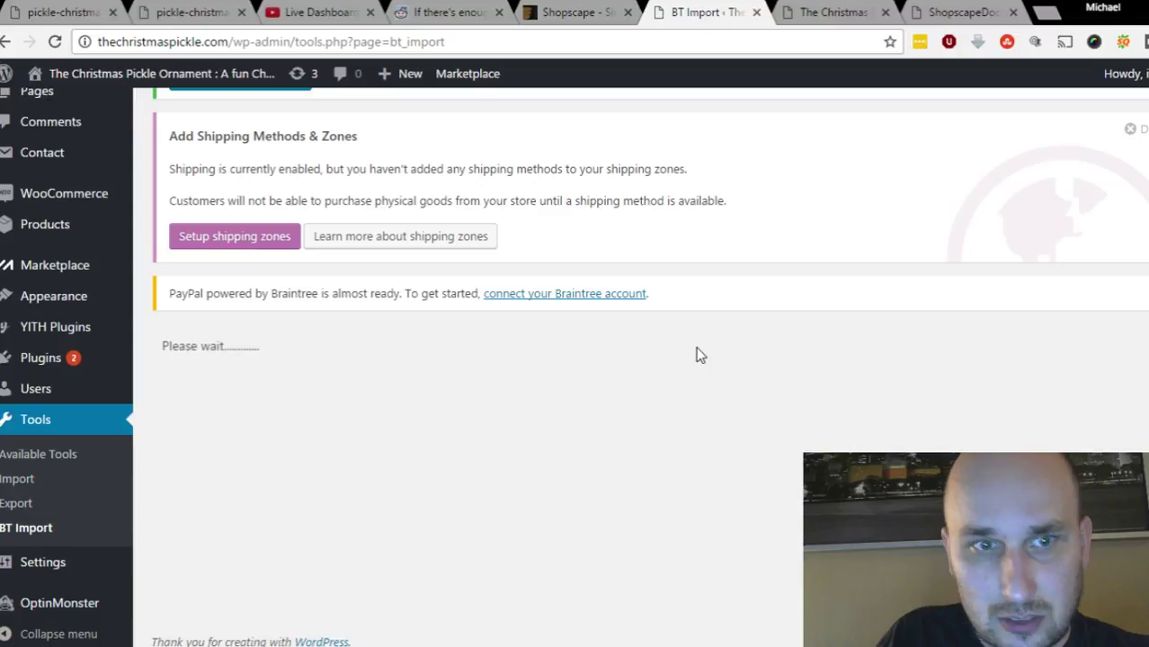
pyautogui.click(305, 9)
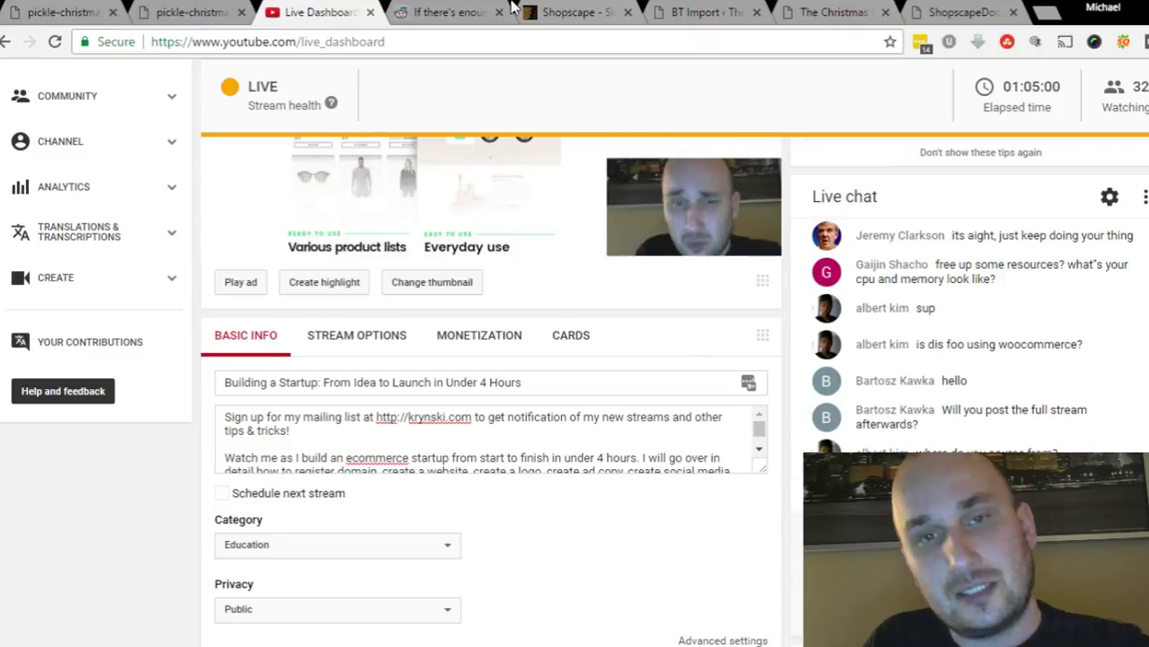
# Return to the BT Import tab, where the demo import still reads 'Please wait…'
pyautogui.click(694, 11)
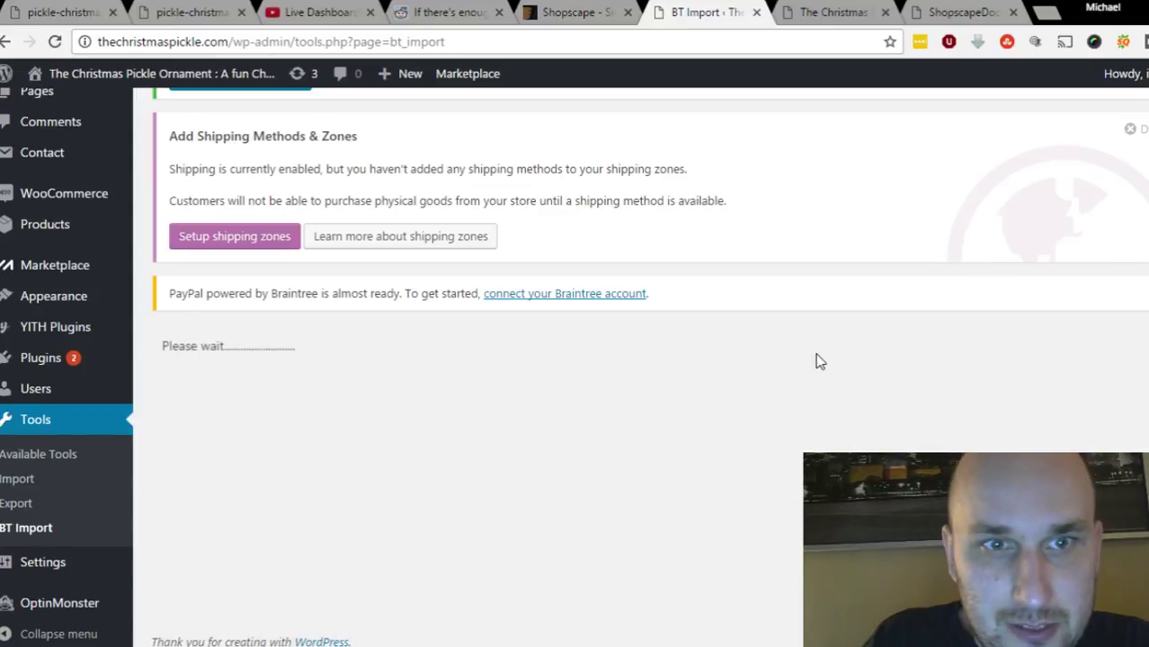
# Dismiss the 'Add Shipping Methods & Zones' notice on the Tools page
pyautogui.scroll(2, 818, 360)
pyautogui.scroll(-2, 818, 360)
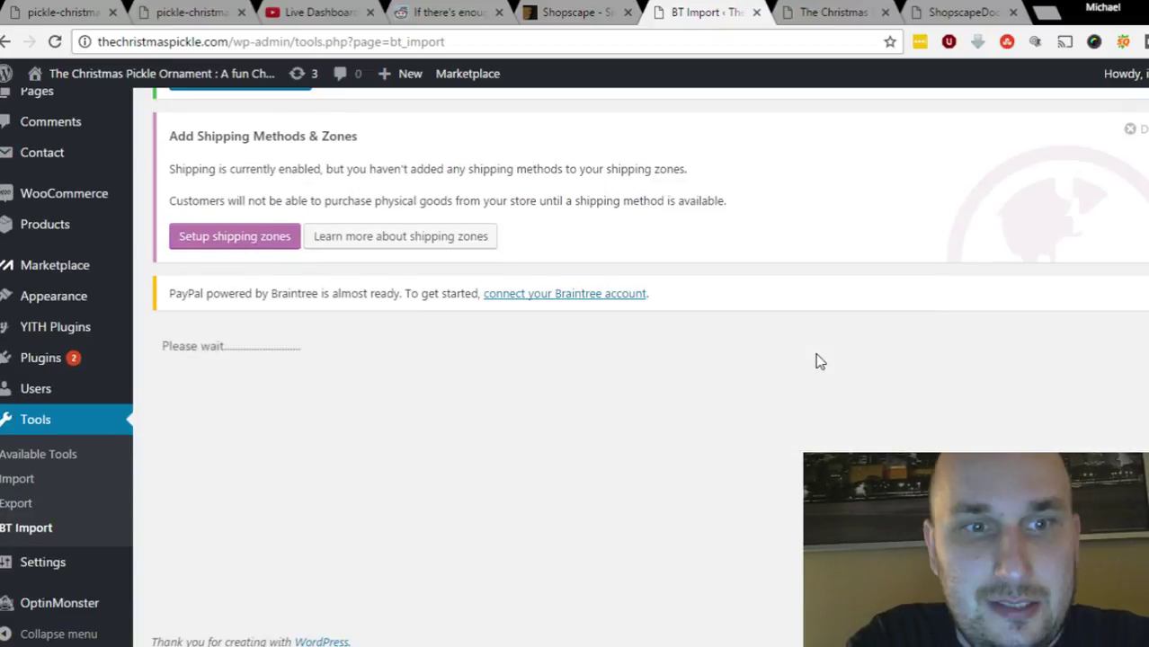
pyautogui.click(1142, 133)
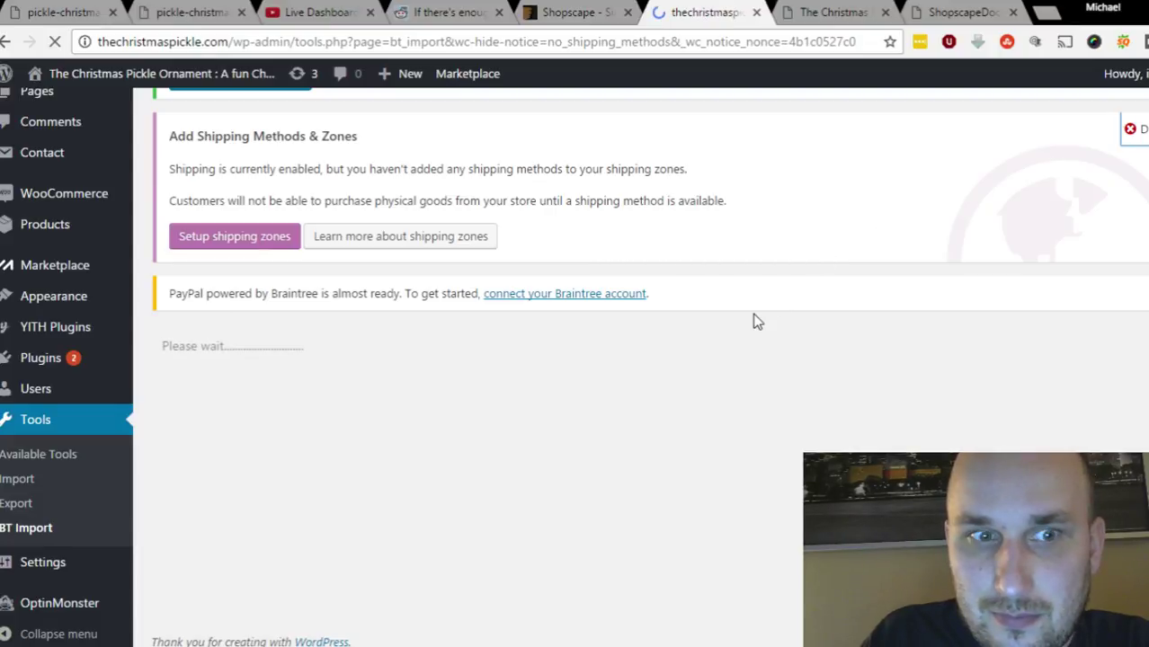
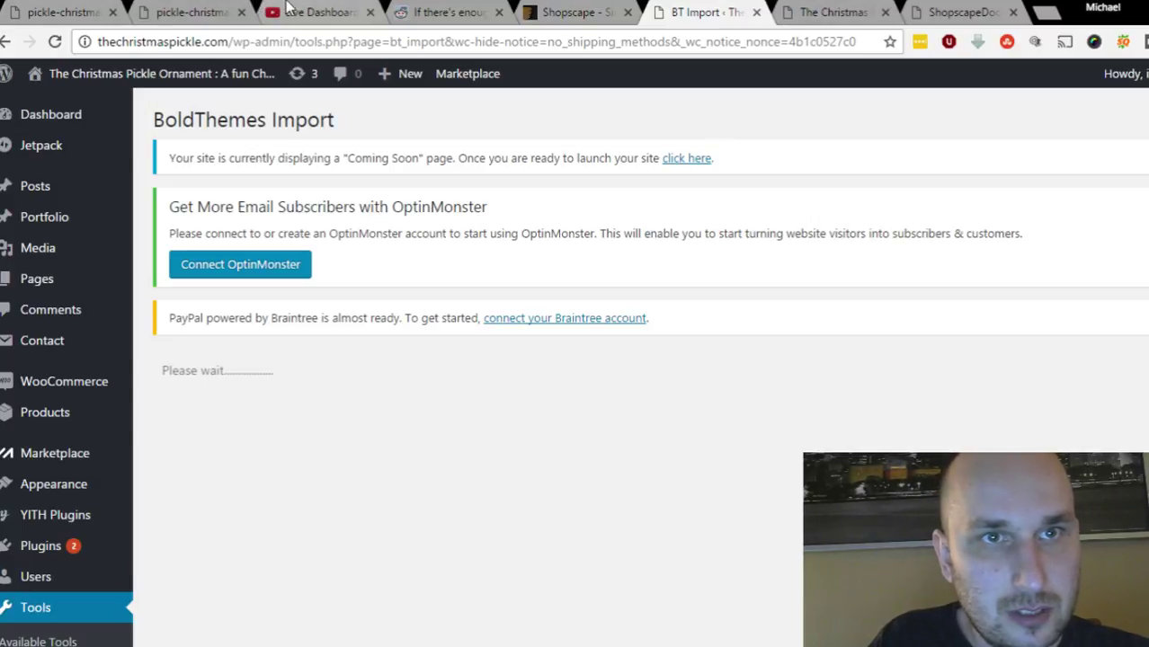
# Switch to the second 'pickle-christmas' browser tab showing the pickle ornament image
pyautogui.click(166, 10)
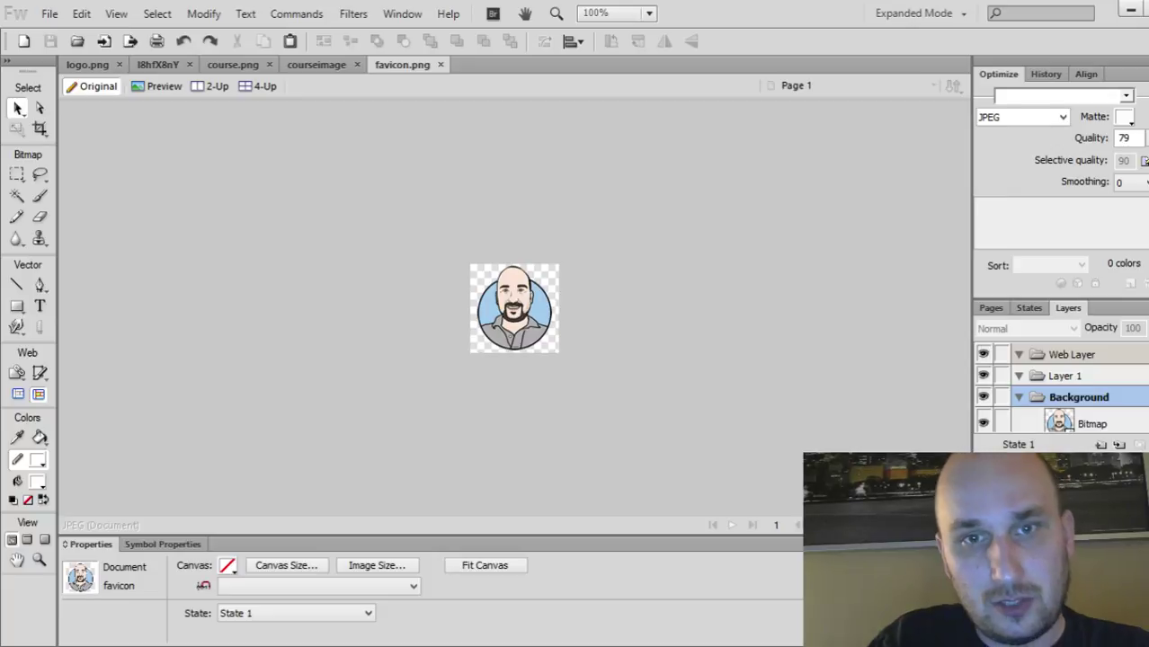
# Paste the pickle photo into a new document and align it with the canvas top
pyautogui.hotkey('ctrl', 'n')
pyautogui.press('Return')
pyautogui.hotkey('ctrl', 'v')
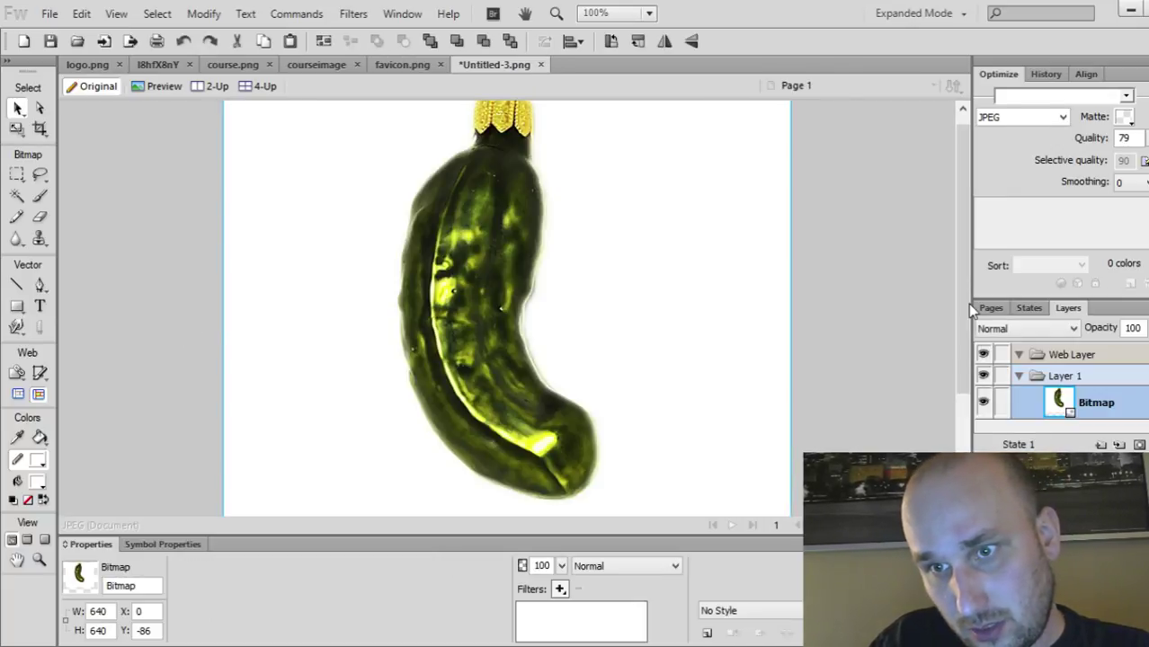
pyautogui.hotkey('ctrl', '-')
pyautogui.hotkey('ctrl', '-')
pyautogui.hotkey('ctrl', '-')
pyautogui.hotkey('ctrl', '-')
pyautogui.moveTo(548, 322); pyautogui.dragTo(549, 339)
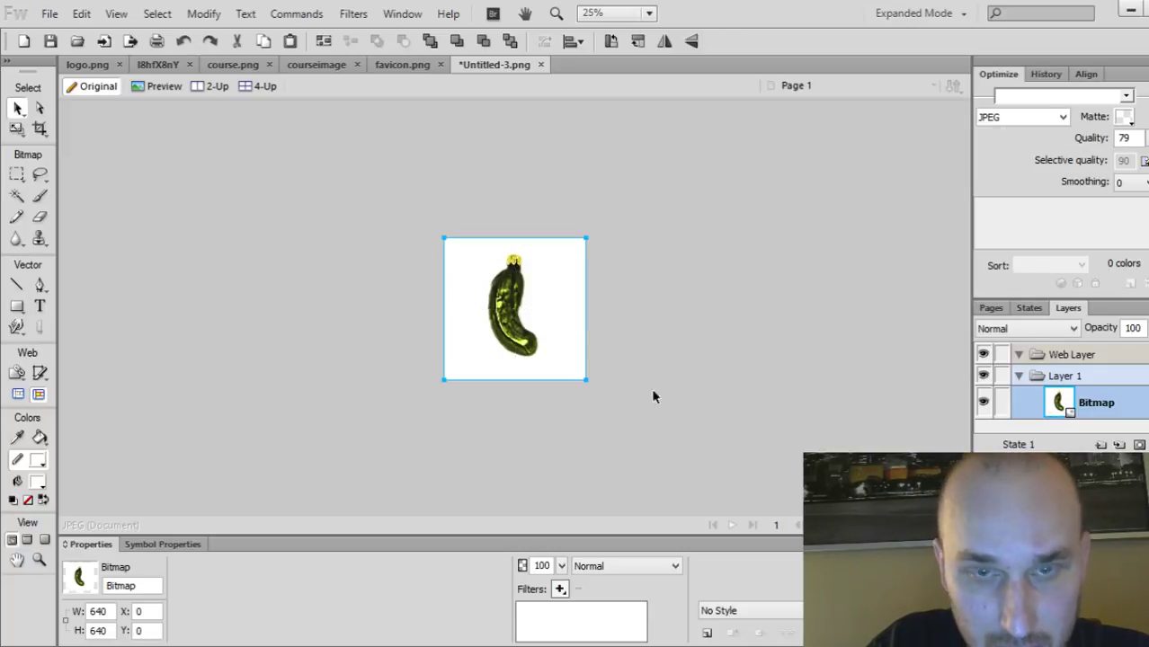
pyautogui.hotkey('ctrl', '+')
pyautogui.hotkey('ctrl', '+')
pyautogui.hotkey('ctrl', '+')
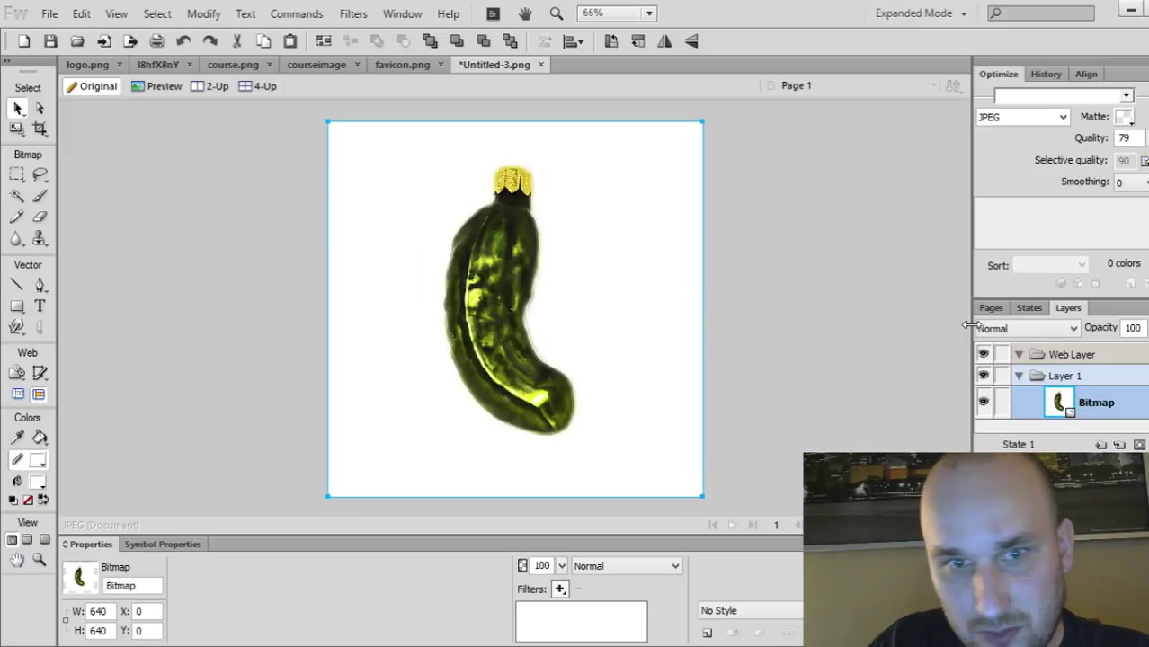
pyautogui.moveTo(376, 319); pyautogui.dragTo(367, 319)
pyautogui.hotkey('ctrl', 'z')
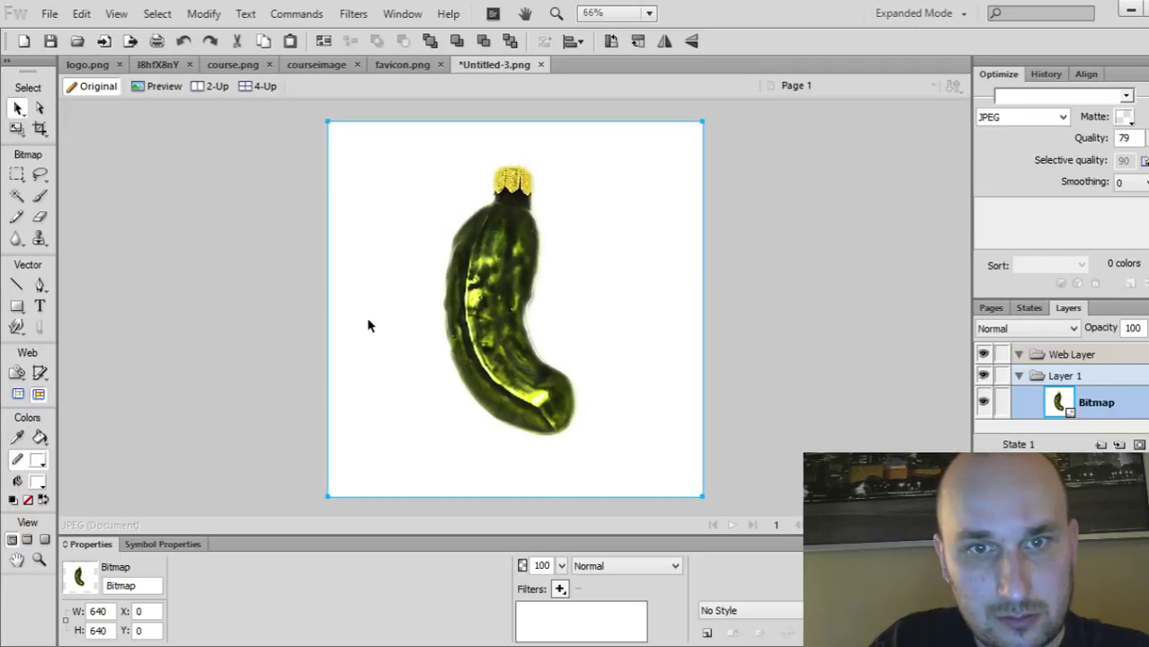
# Try the Eraser on the pickle bitmap, then undo the stray erase stroke
pyautogui.click(253, 316)
pyautogui.click(464, 319)
pyautogui.press('e')
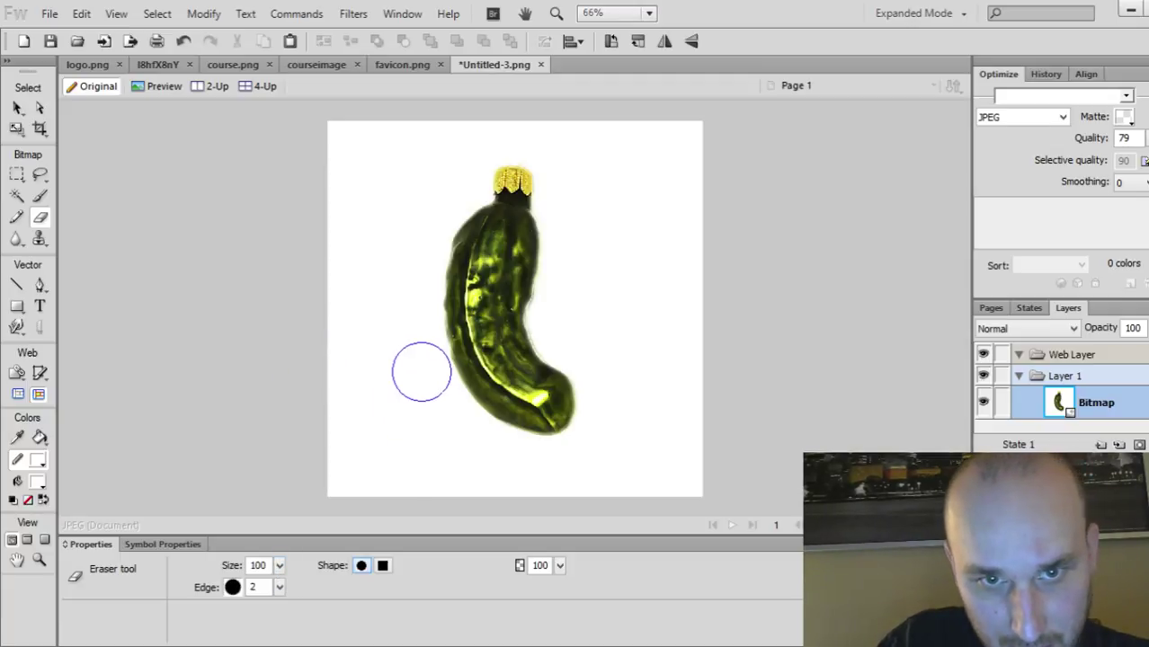
pyautogui.click(17, 108)
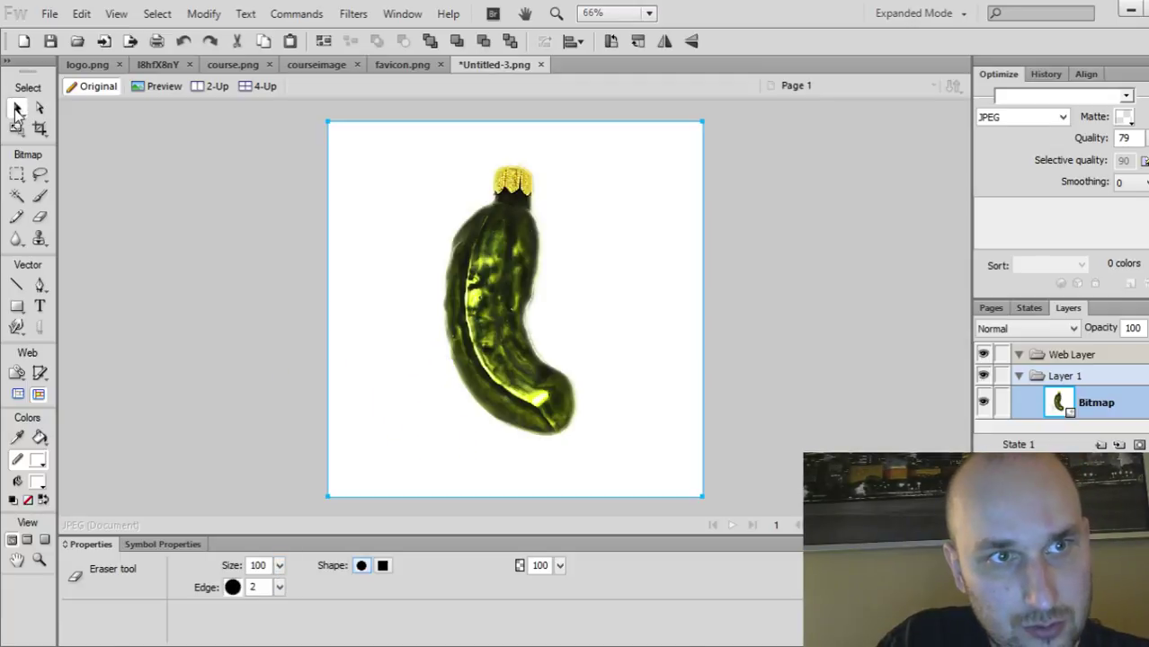
pyautogui.click(229, 339)
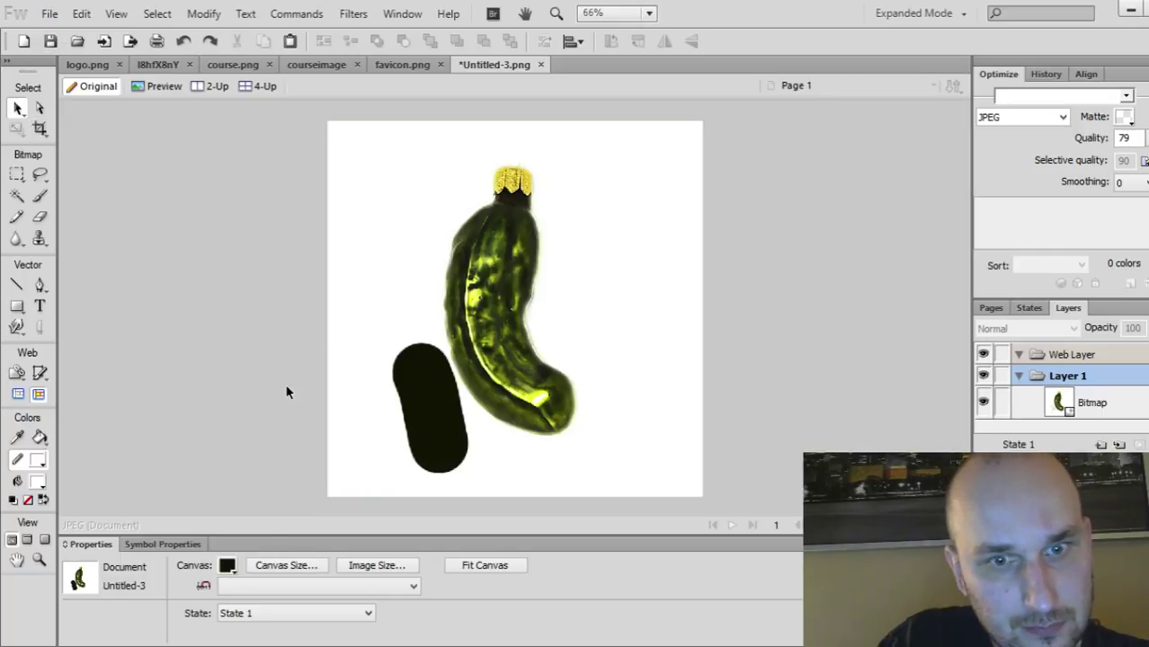
pyautogui.hotkey('ctrl', 'z')
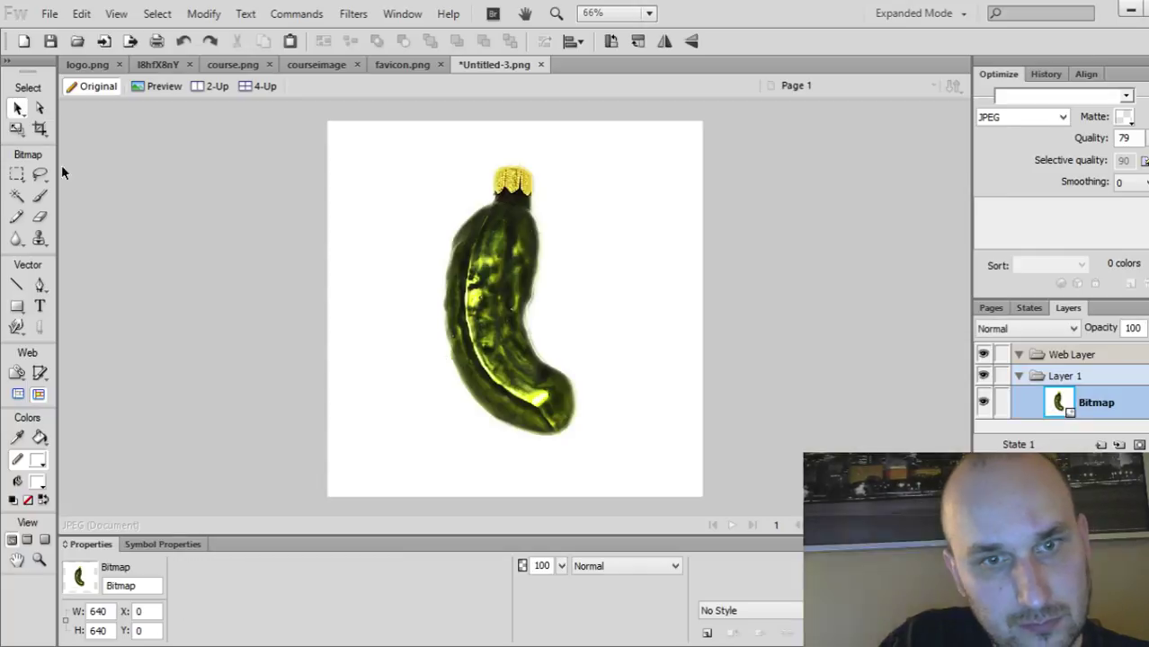
pyautogui.click(293, 384)
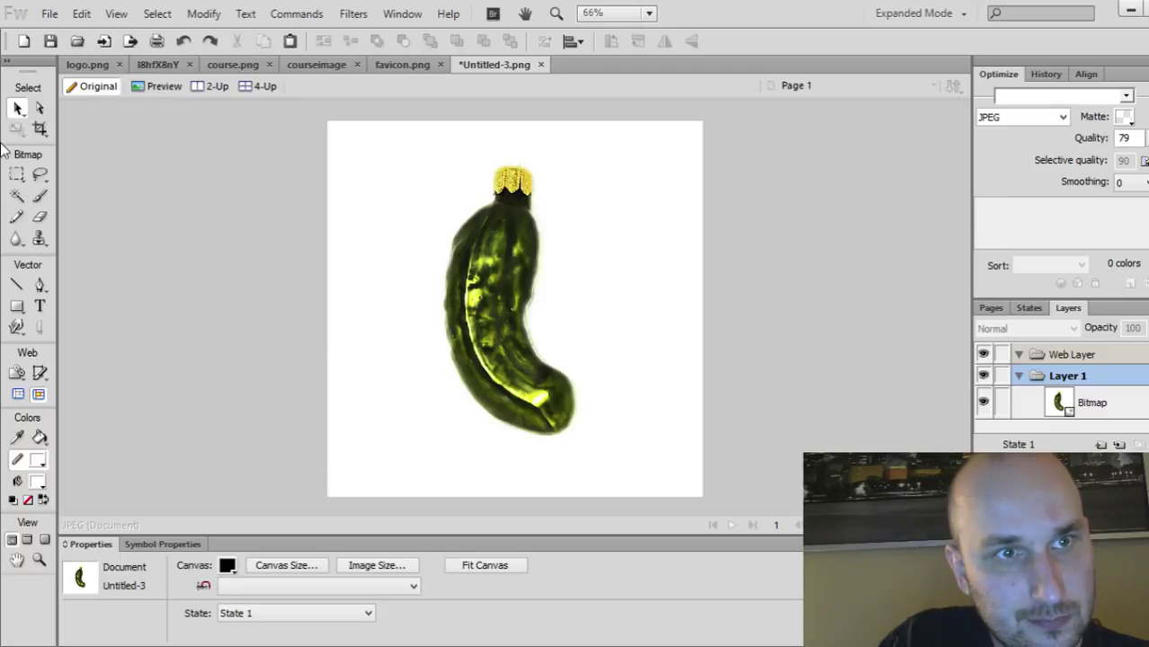
# Delete the white background around the pickle using a Magic Wand selection
pyautogui.click(18, 197)
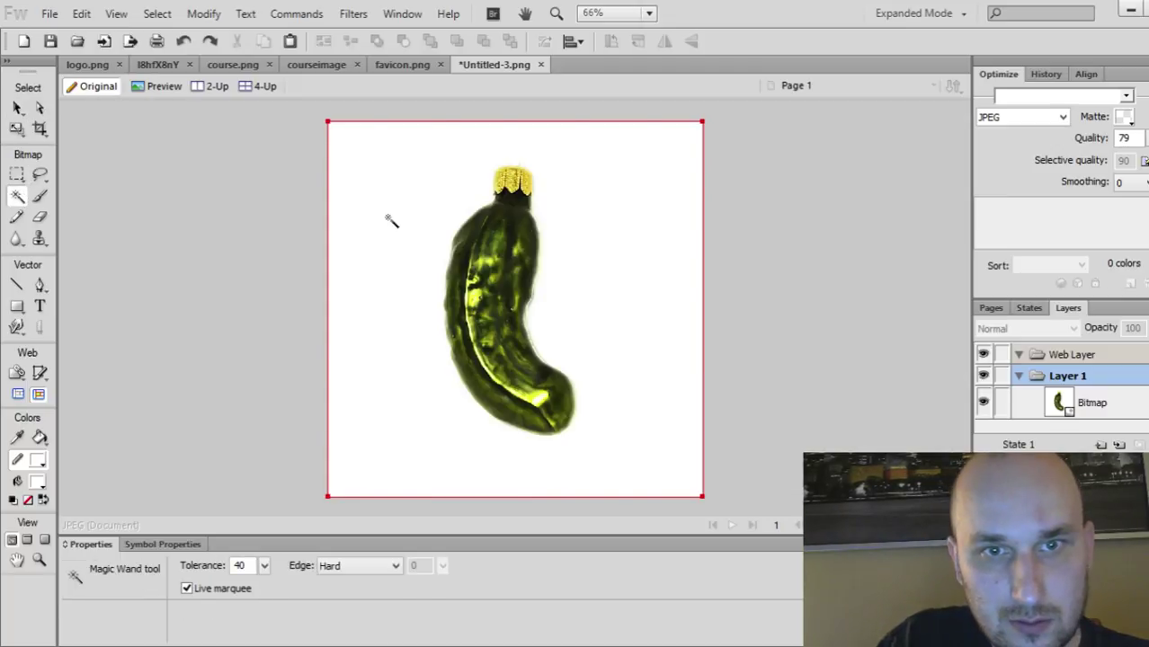
pyautogui.click(389, 221)
pyautogui.press('Delete')
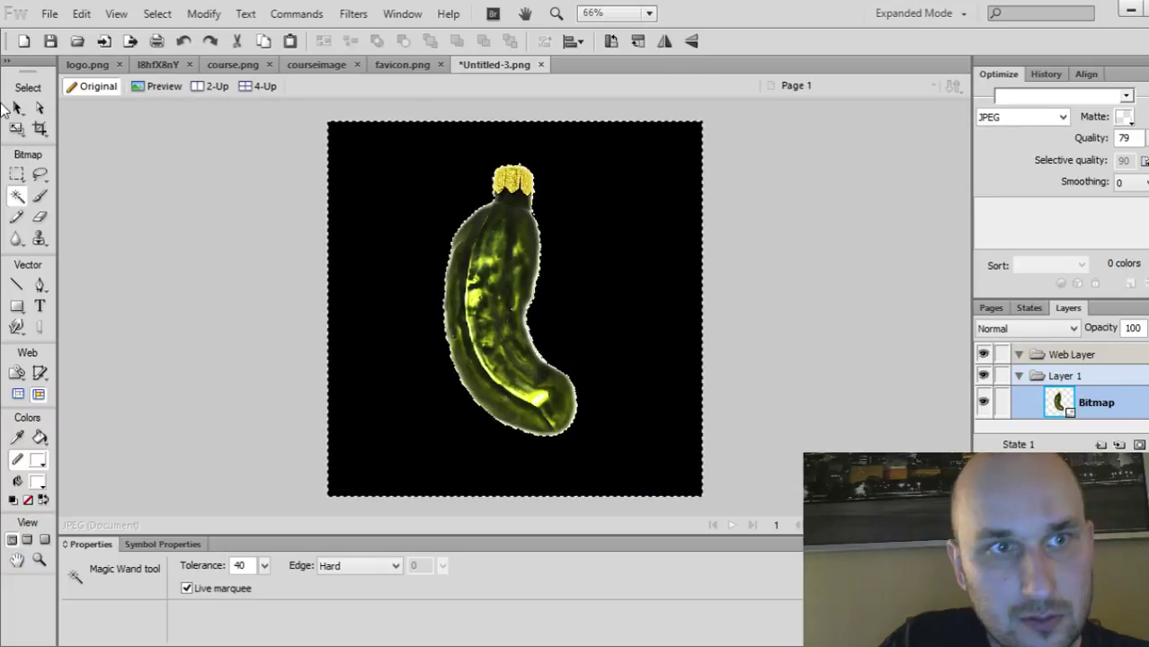
pyautogui.click(17, 107)
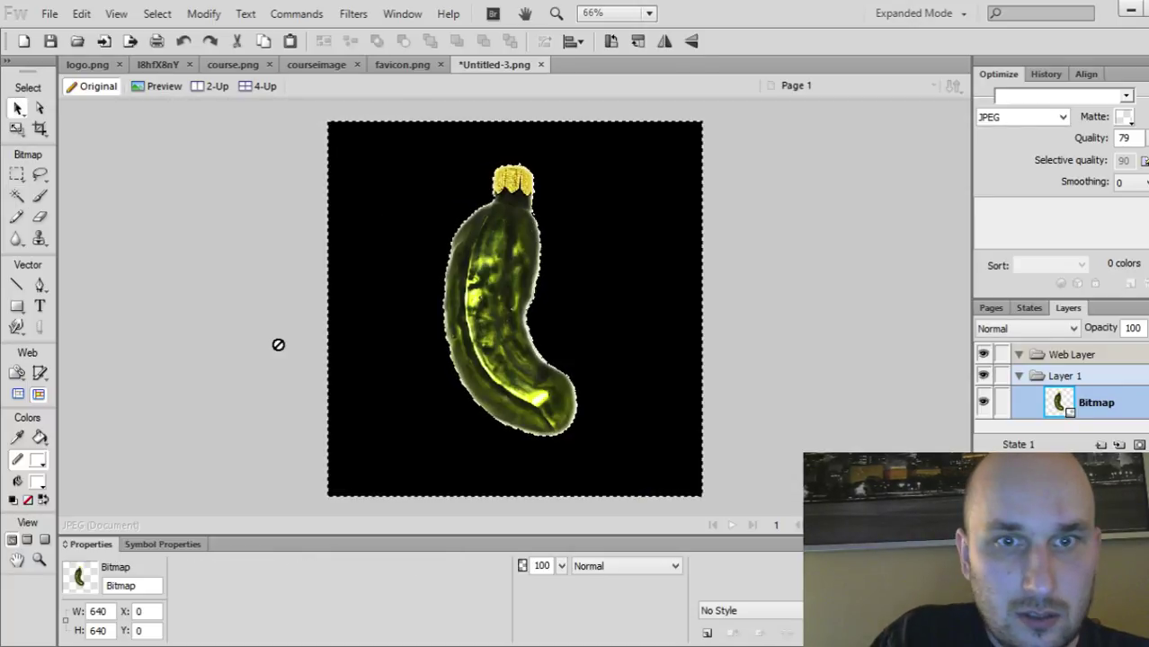
pyautogui.click(278, 344)
# Erase the leftover pixels below and along the pickle's lower tip
pyautogui.click(492, 347)
pyautogui.click(39, 217)
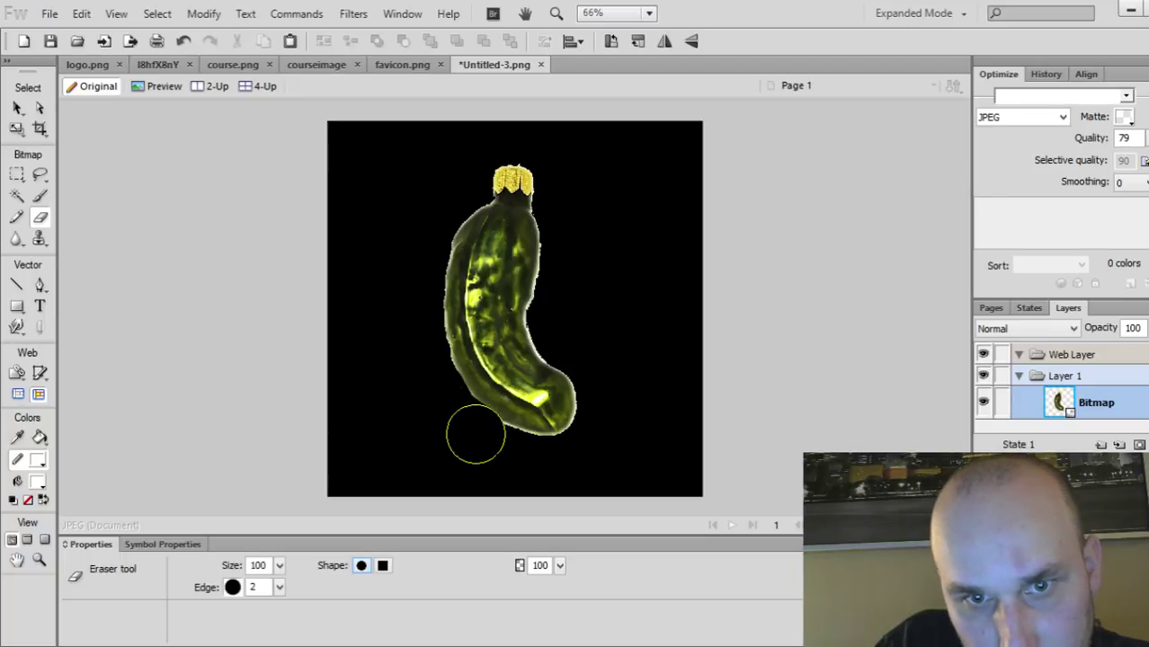
pyautogui.hotkey('ctrl', 'z')
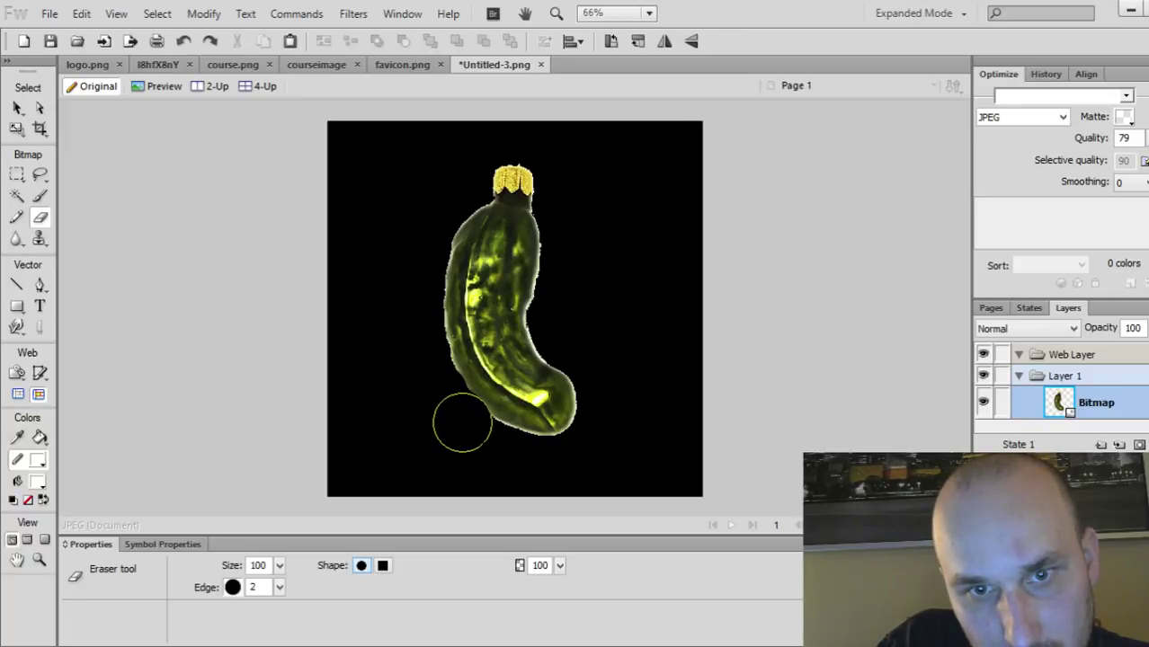
pyautogui.click(516, 458)
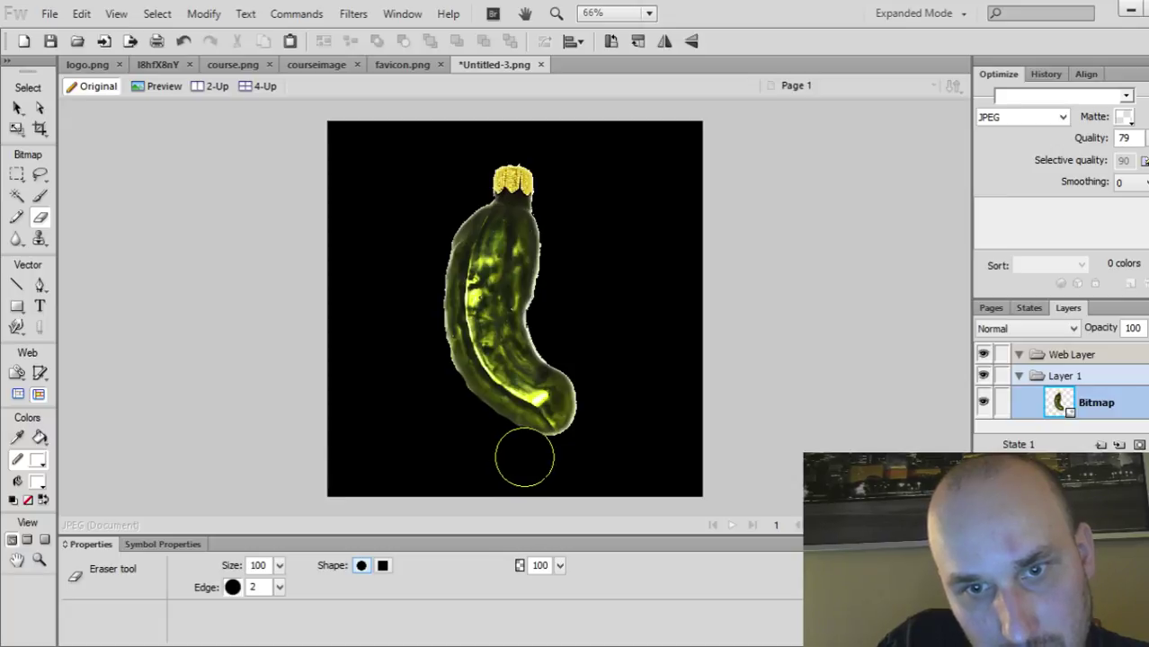
pyautogui.moveTo(535, 458)
pyautogui.mouseDown()
pyautogui.moveTo(576, 462)
pyautogui.moveTo(601, 418)
pyautogui.moveTo(600, 469)
pyautogui.moveTo(600, 381)
pyautogui.moveTo(553, 320)
pyautogui.moveTo(569, 270)
pyautogui.moveTo(567, 205)
pyautogui.mouseUp()
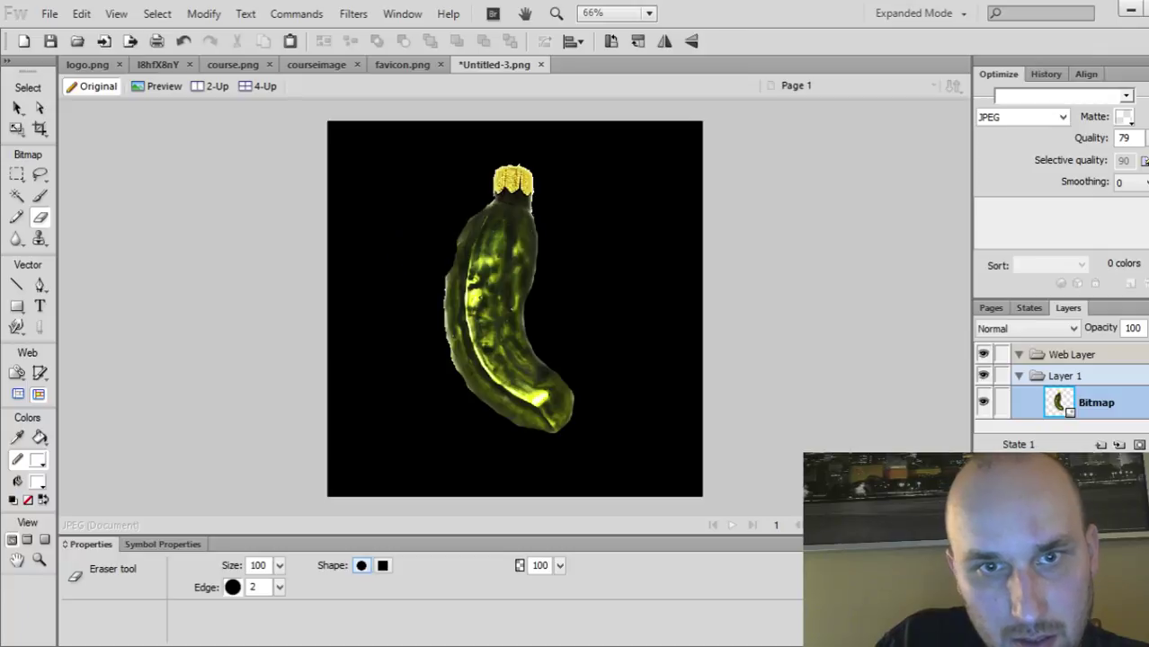
# Undo an unwanted erase to the left of the pickle and deselect the bitmap
pyautogui.click(417, 286)
pyautogui.hotkey('ctrl', 'z')
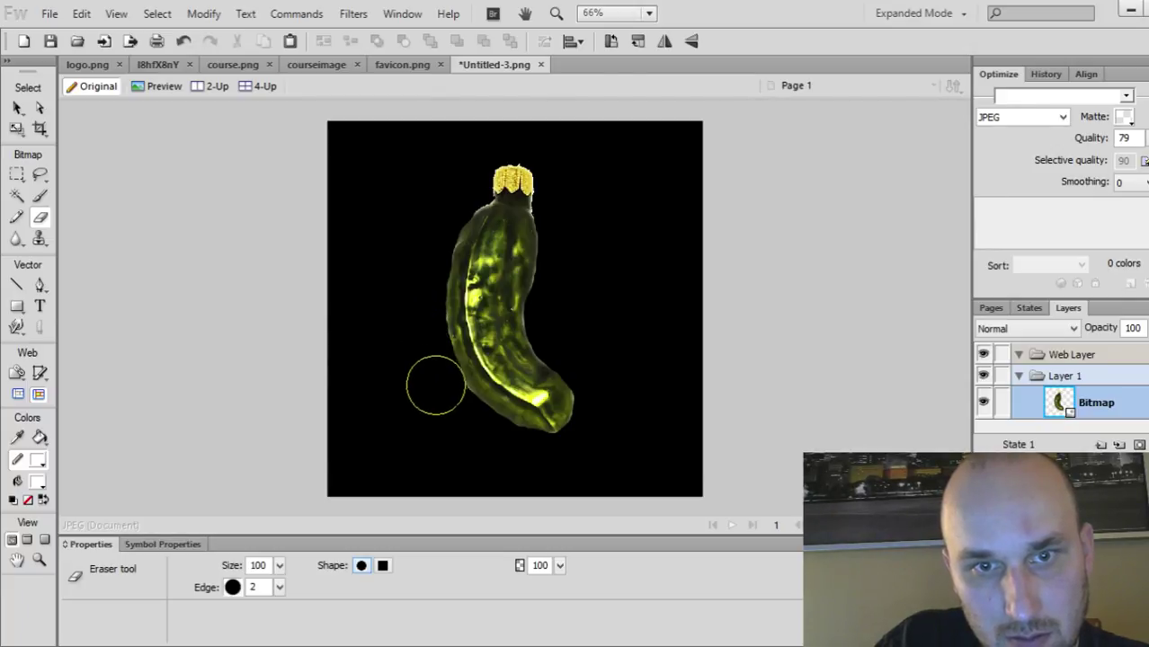
pyautogui.click(16, 105)
pyautogui.click(400, 311)
# Set the Eraser size to 36, zoom to 100%, and reselect the pickle for erasing
pyautogui.press('e')
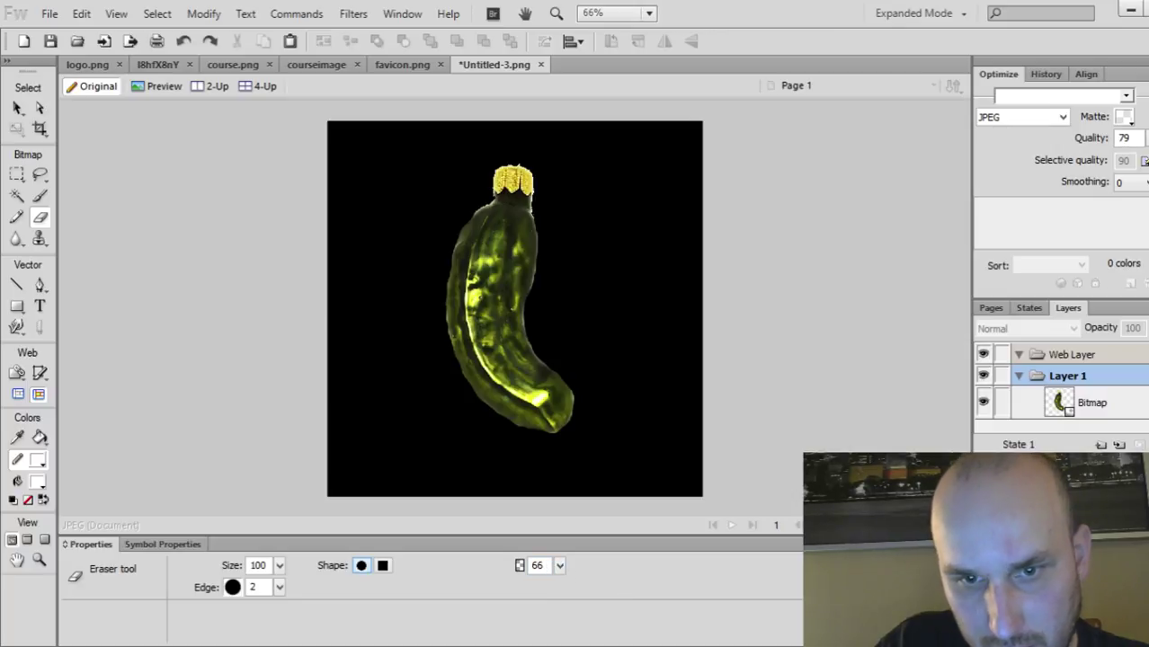
pyautogui.write('36')
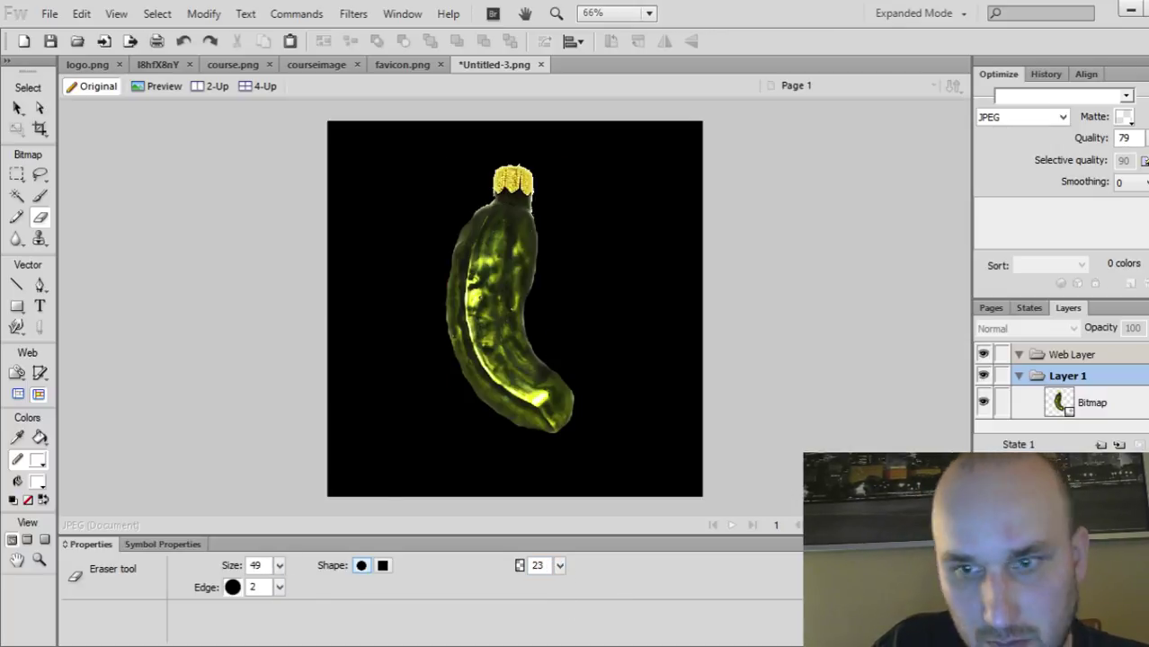
pyautogui.hotkey('ctrl', '1')
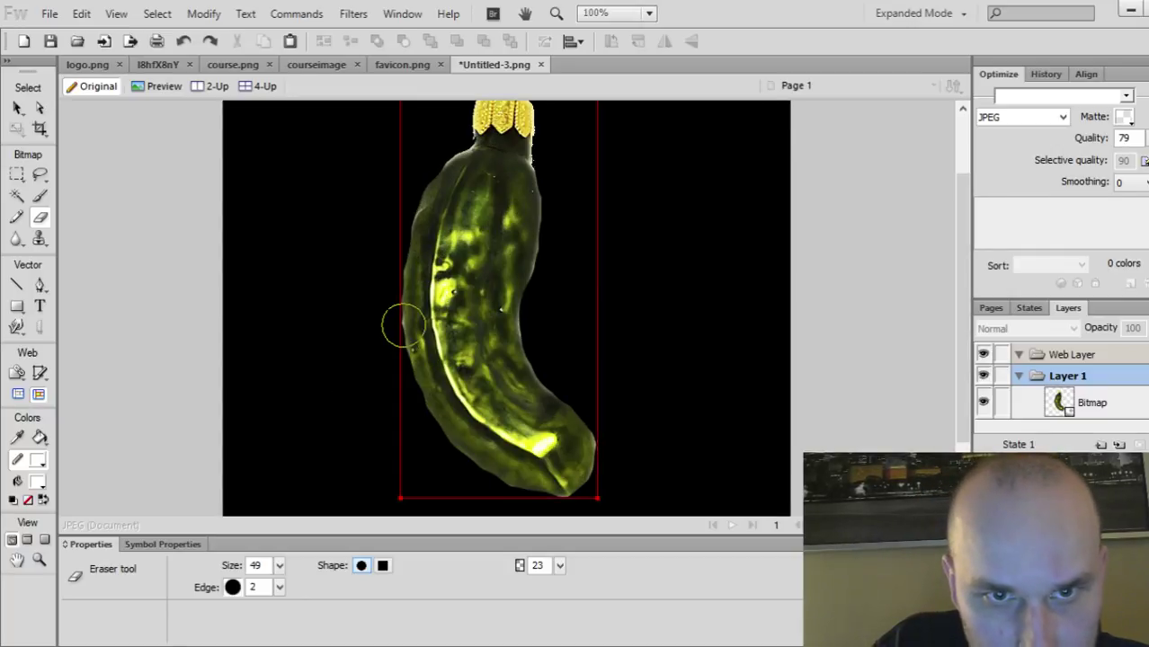
pyautogui.press('v')
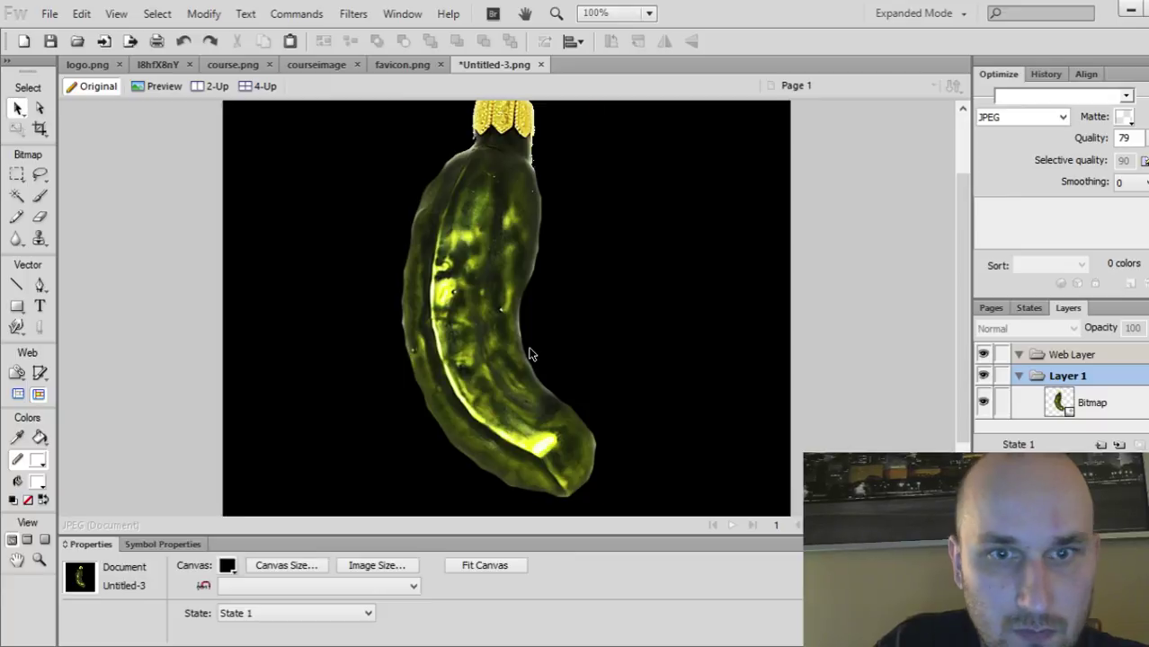
pyautogui.click(477, 348)
pyautogui.press('e')
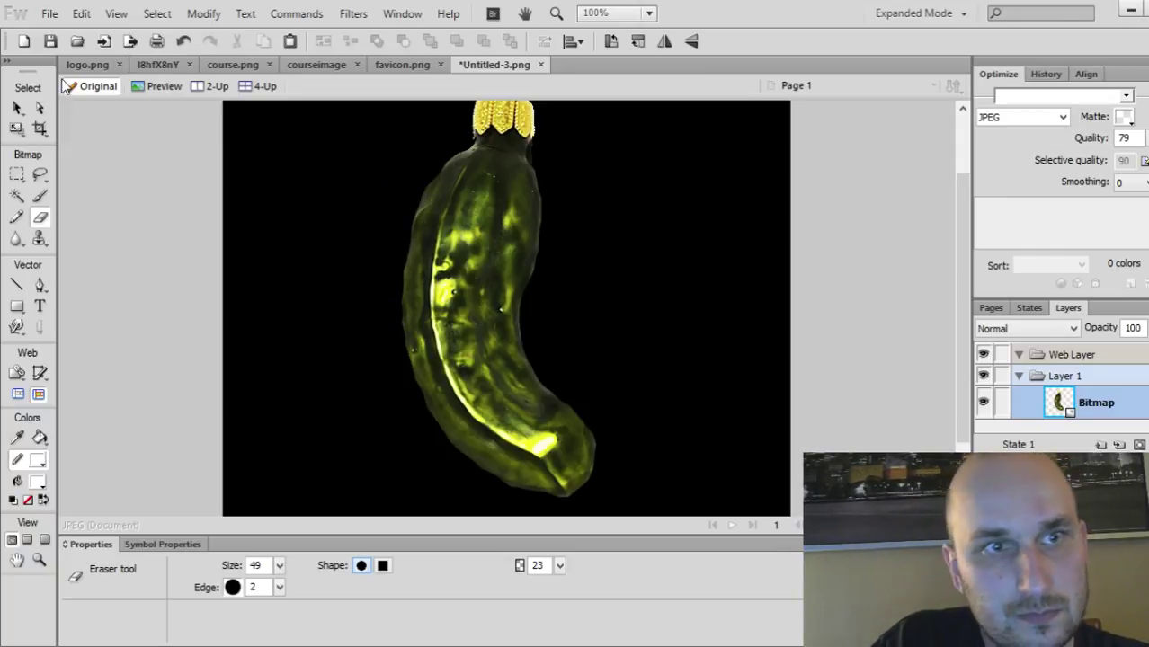
# Move the pickle lower on the canvas and set the canvas colour to white
pyautogui.click(16, 107)
pyautogui.moveTo(508, 278); pyautogui.dragTo(485, 342)
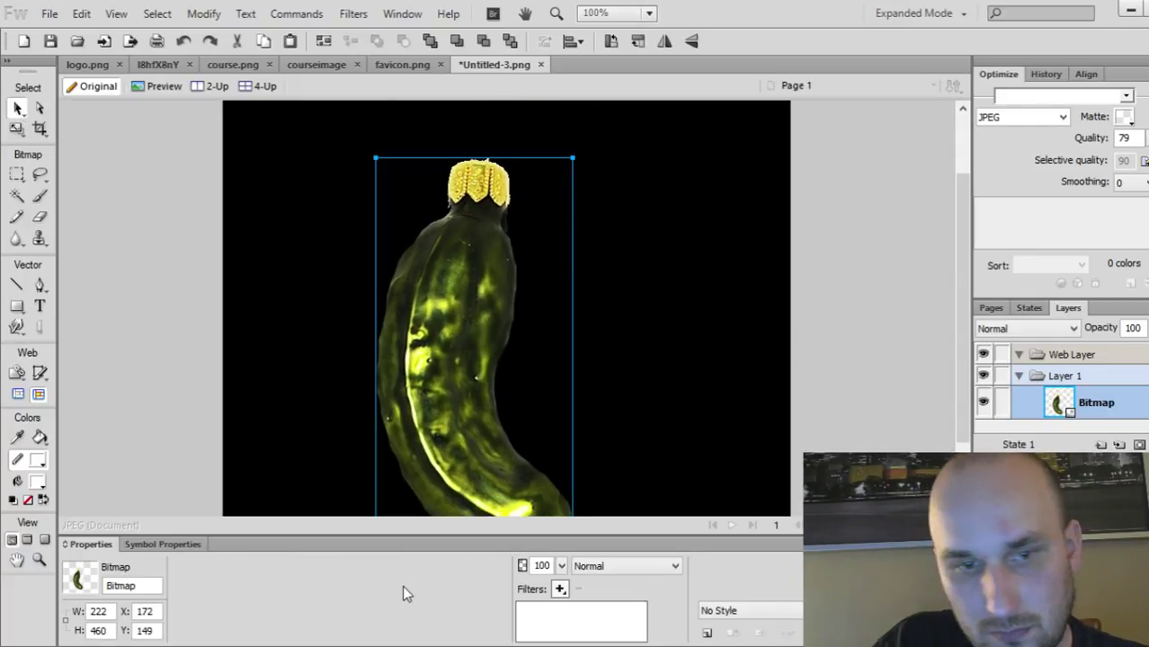
pyautogui.click(88, 351)
pyautogui.click(226, 566)
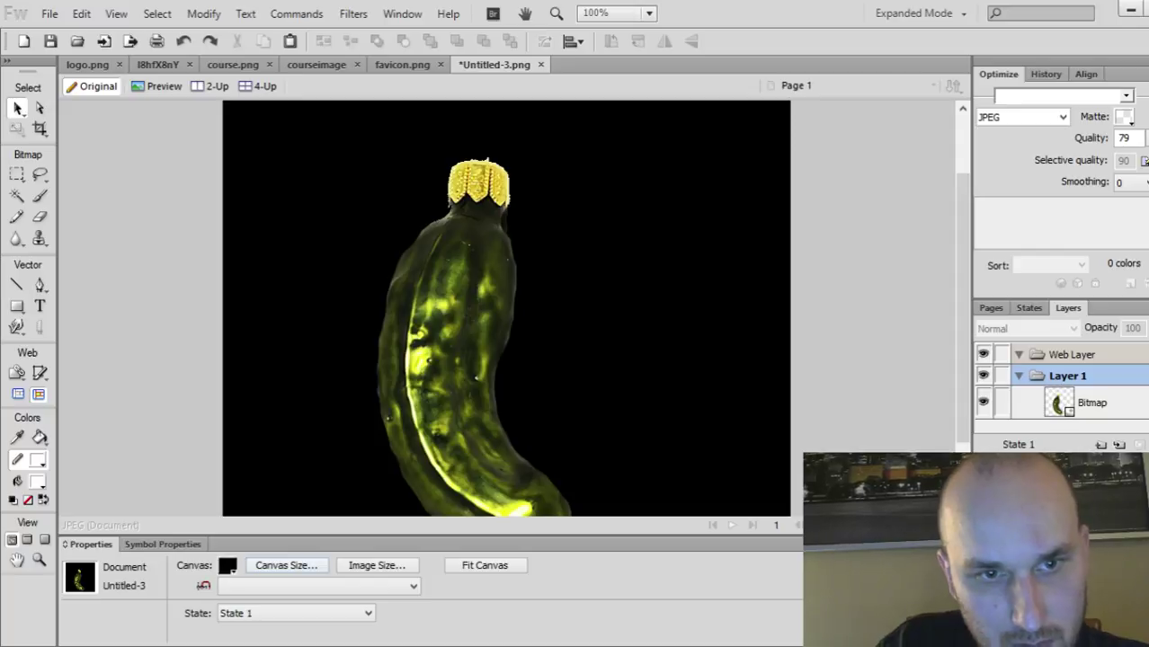
pyautogui.click(486, 387)
# Centre the pickle horizontally near the top of the canvas and view the whole canvas
pyautogui.moveTo(486, 383); pyautogui.dragTo(508, 332)
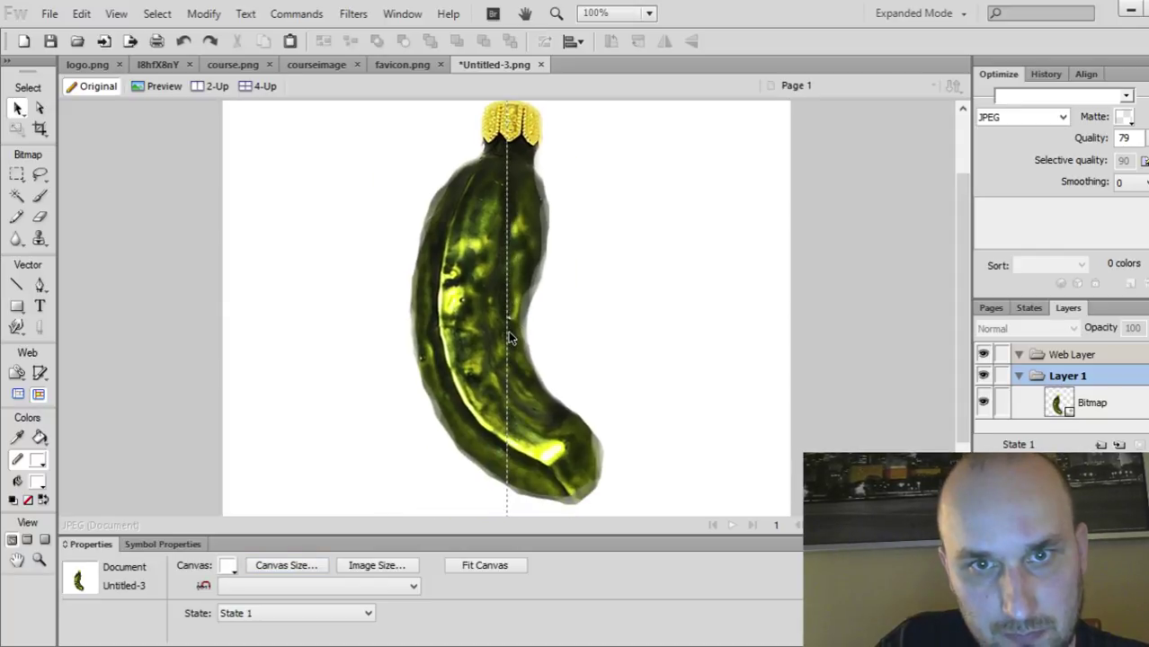
pyautogui.moveTo(508, 337); pyautogui.dragTo(509, 344)
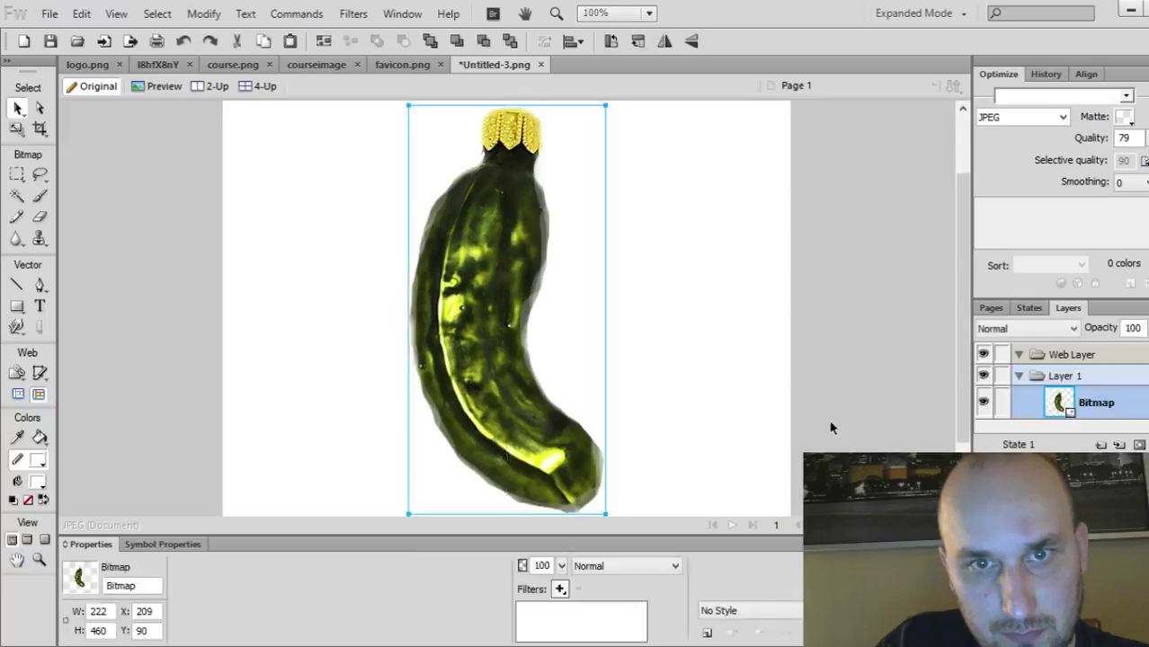
pyautogui.hotkey('ctrl', '5')
pyautogui.click(484, 300)
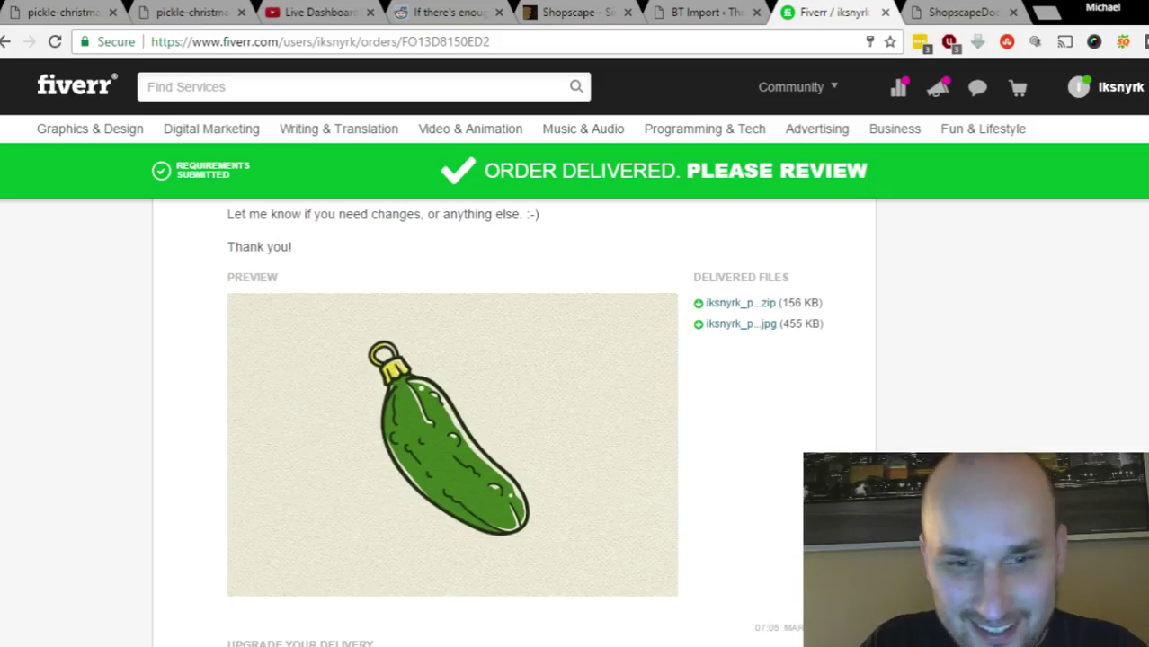
# Switch to the YouTube Live Dashboard tab to check the stream and chat
pyautogui.click(295, 9)
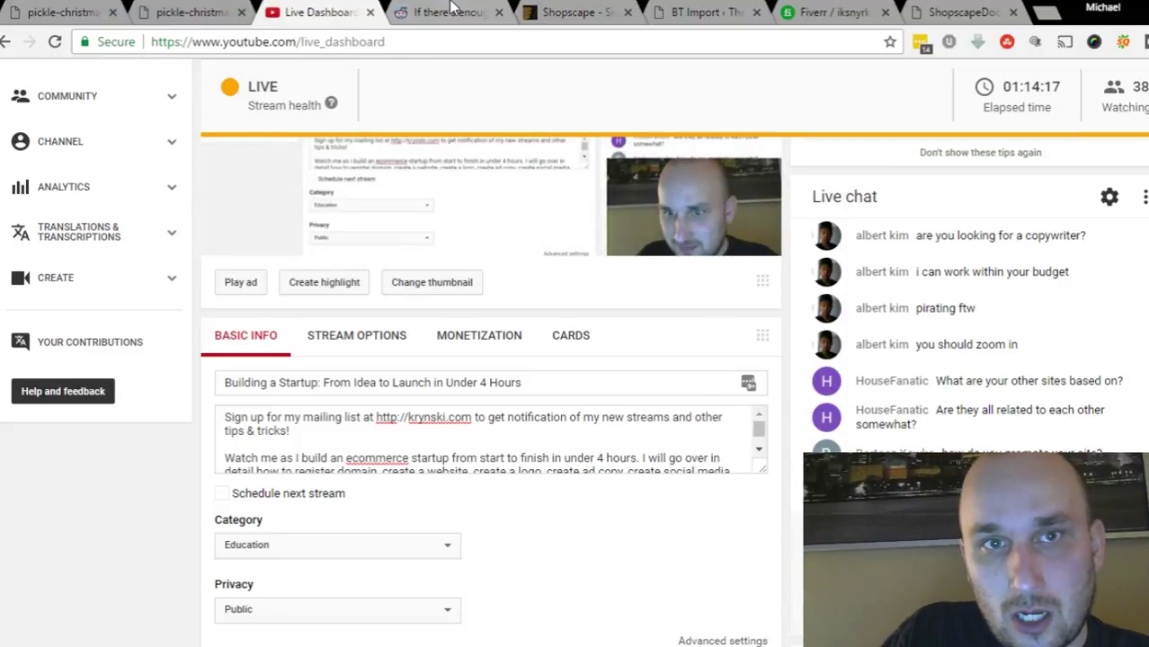
# Switch to the Reddit 'If there's enough interest…' livestream announcement tab
pyautogui.click(454, 9)
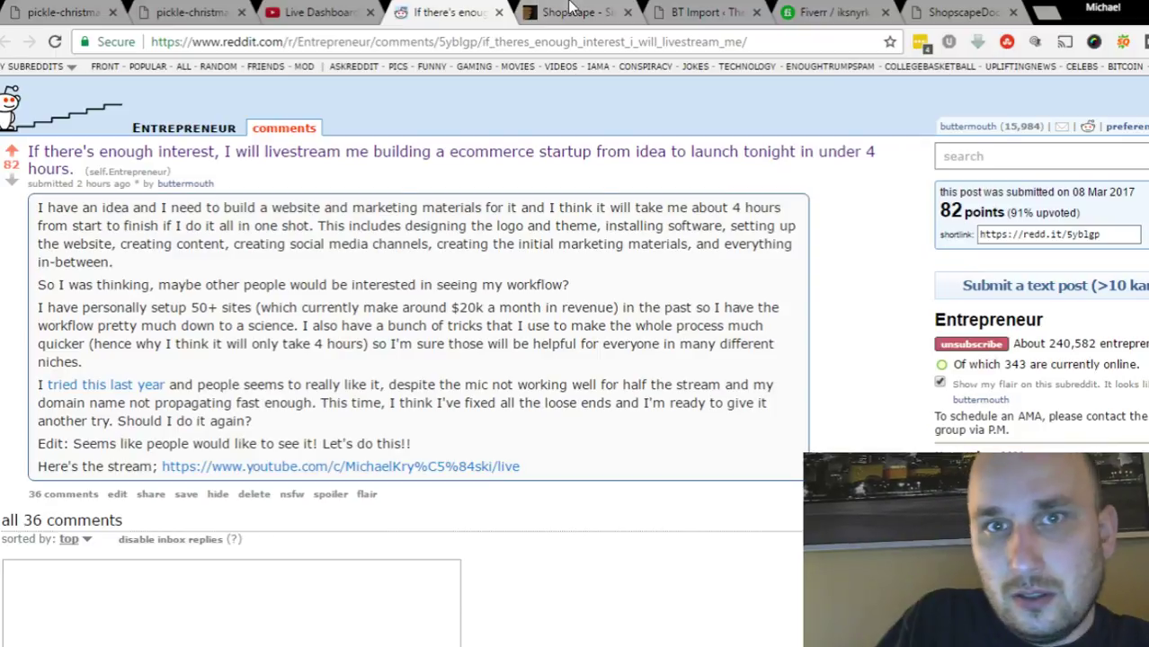
# Reload the Reddit livestream announcement post, then switch to the Fiverr order tab
pyautogui.click(566, 11)
pyautogui.click(453, 11)
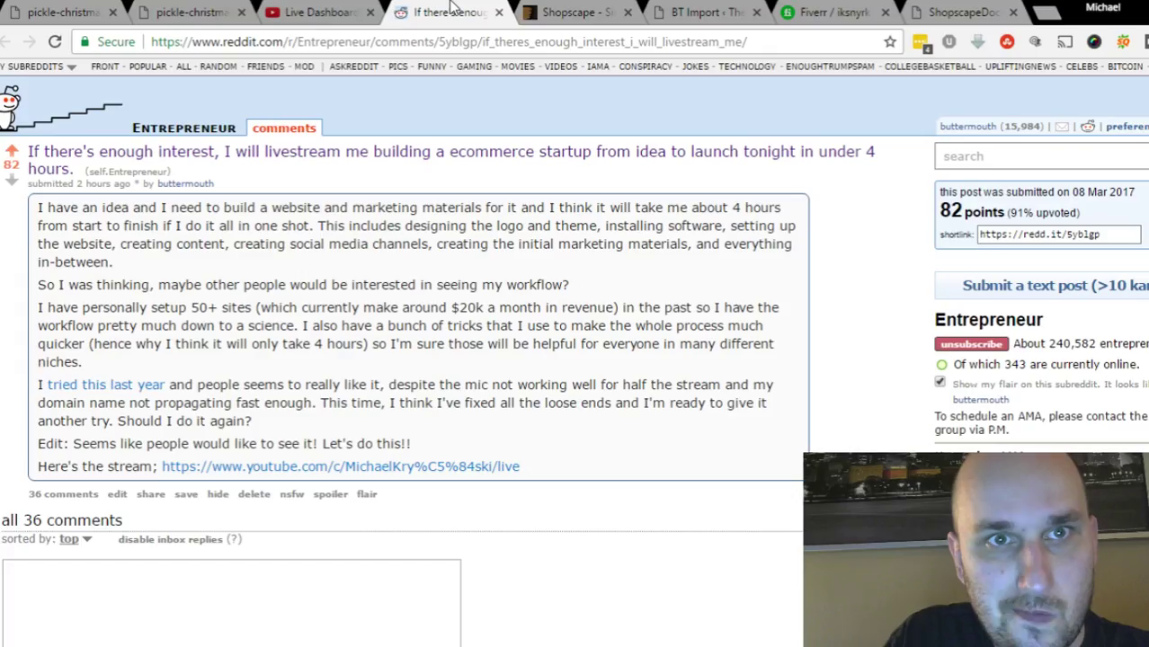
pyautogui.click(55, 41)
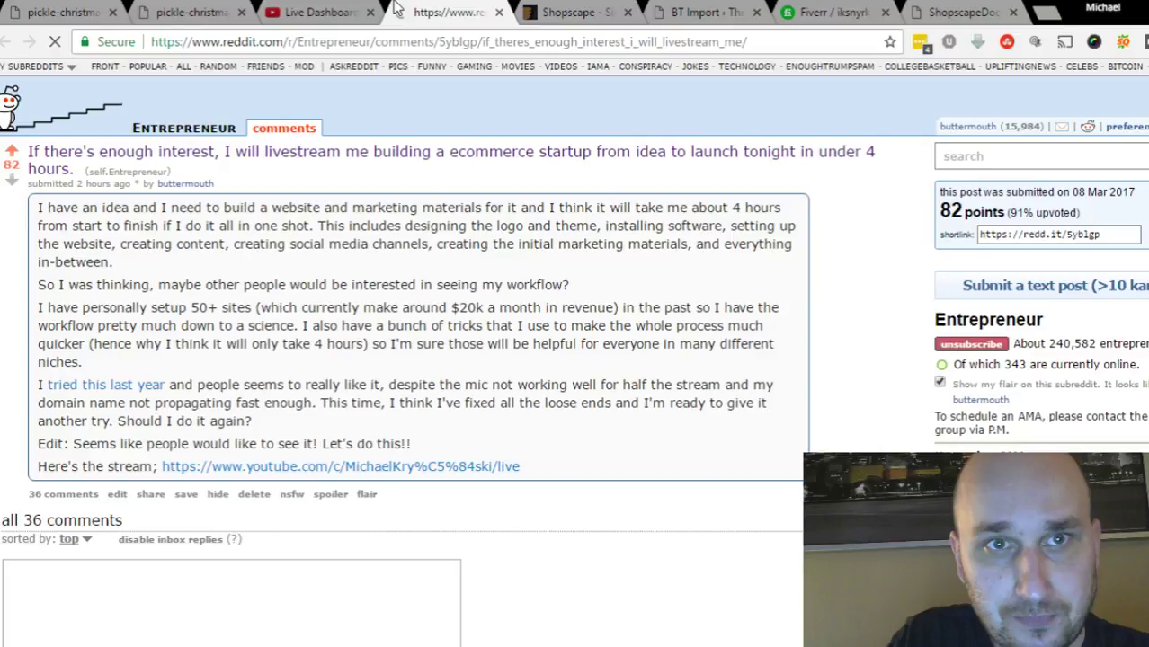
pyautogui.hotkey('ctrl', '7')
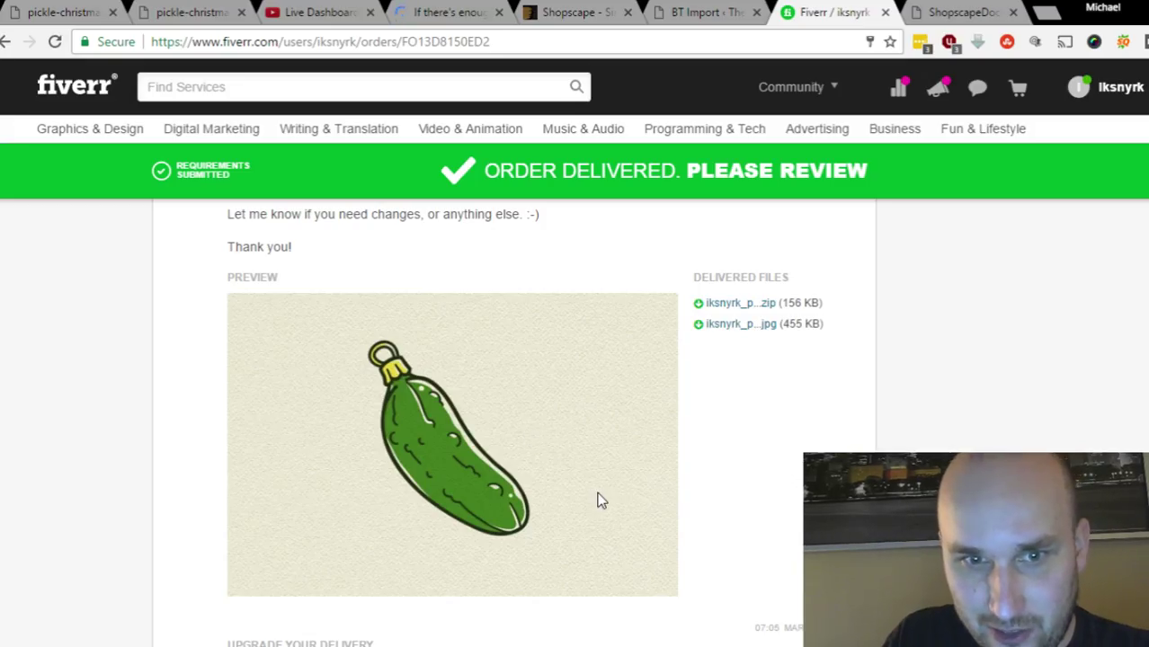
# Scroll through the Fiverr delivered order, glance at the YouTube Live Dashboard, and return to Fiverr
pyautogui.scroll(-1, 601, 500)
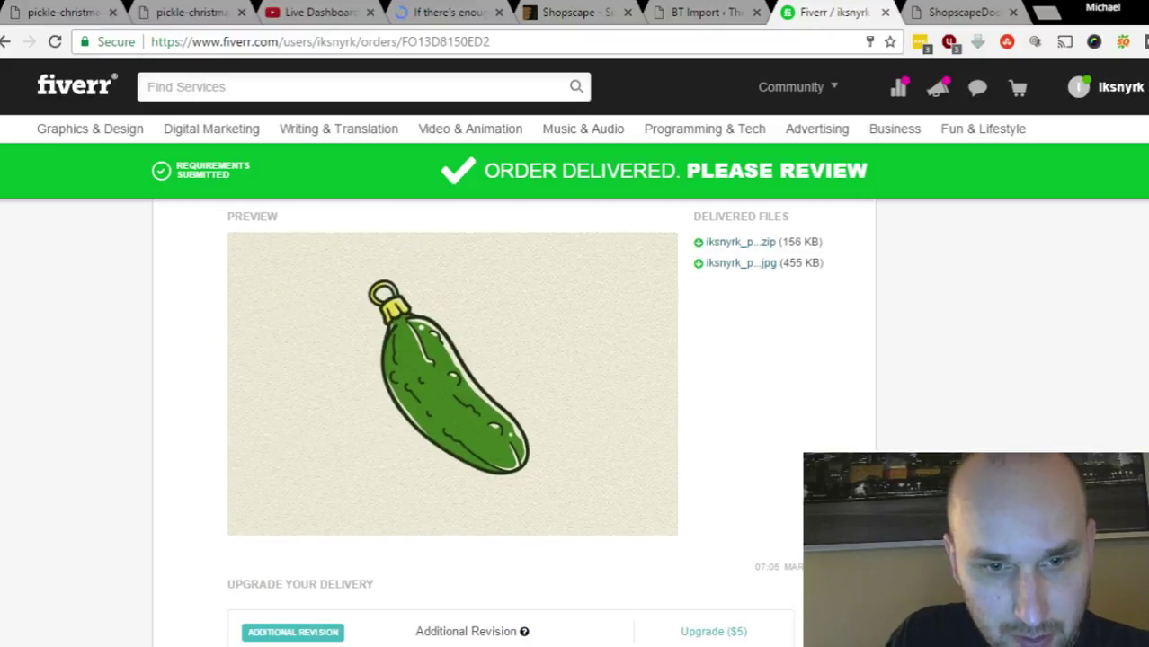
pyautogui.click(346, 12)
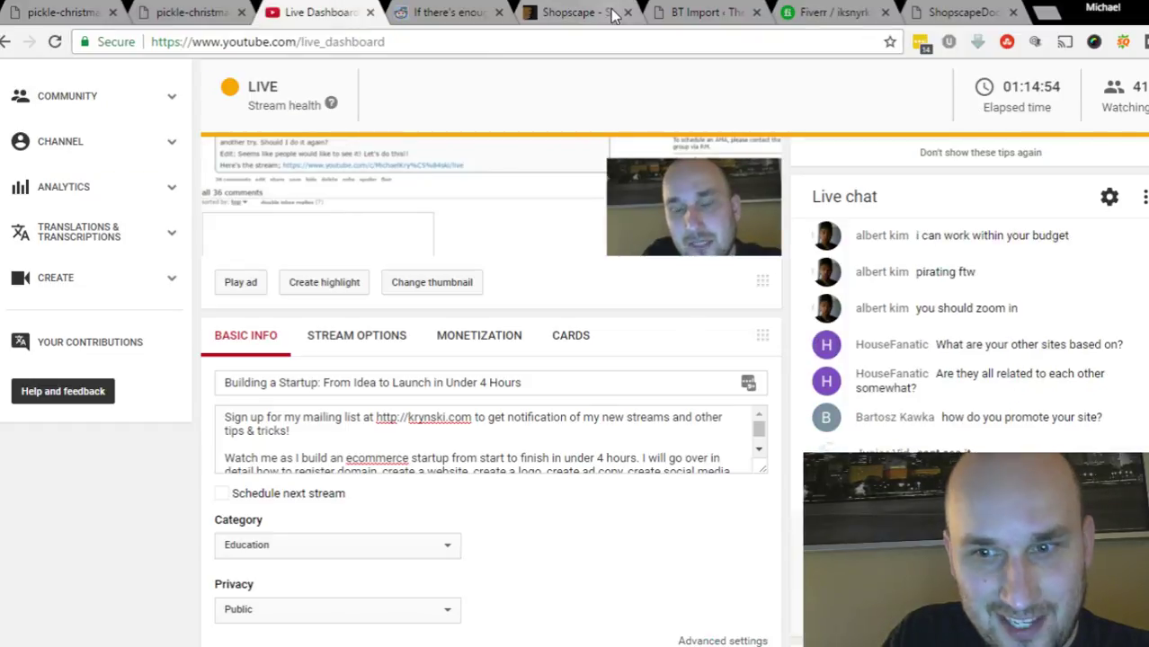
pyautogui.click(800, 9)
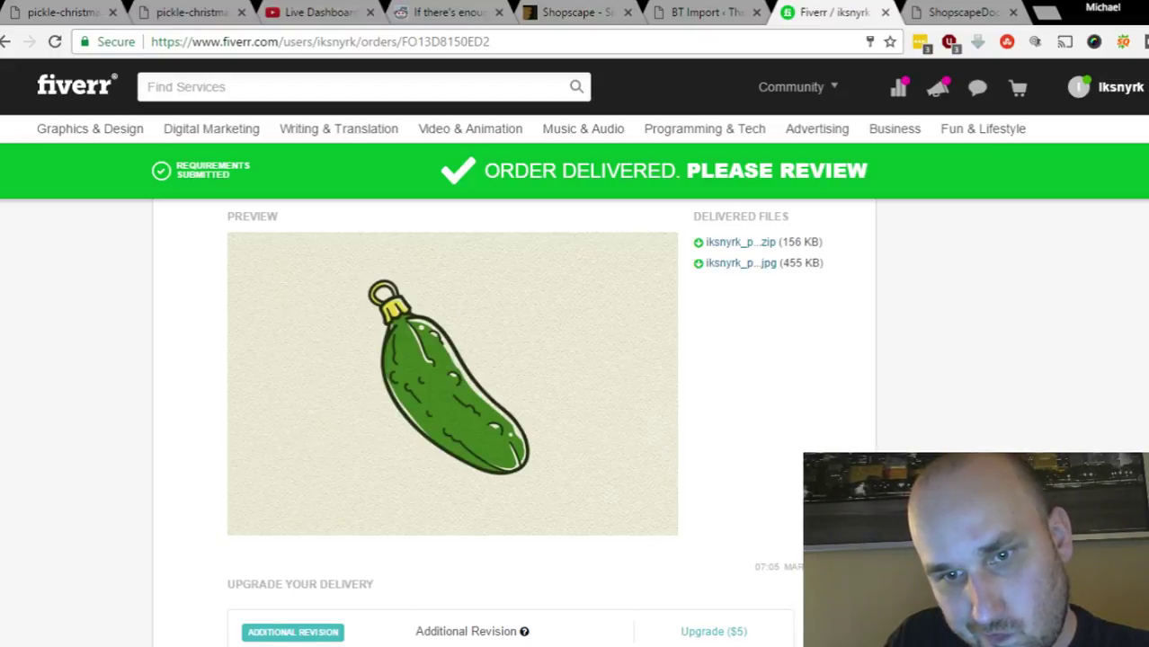
# Return to Fireworks and zoom out to see the whole delivered pickle design
pyautogui.hotkey('alt', 'Tab')
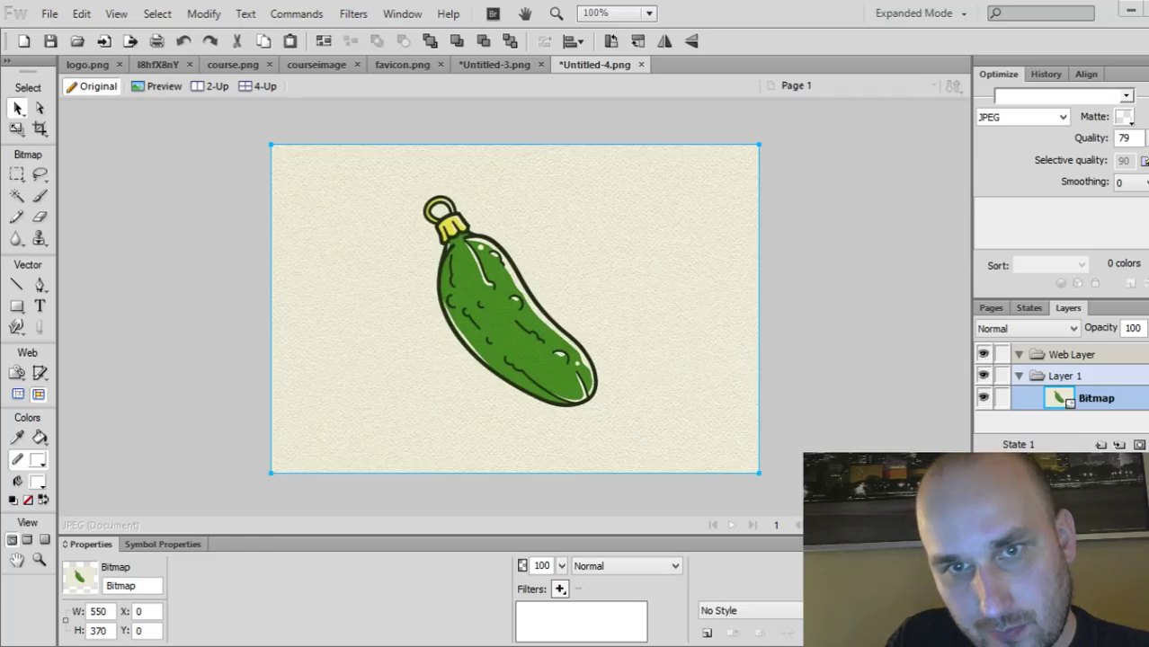
pyautogui.click(217, 387)
pyautogui.click(724, 345)
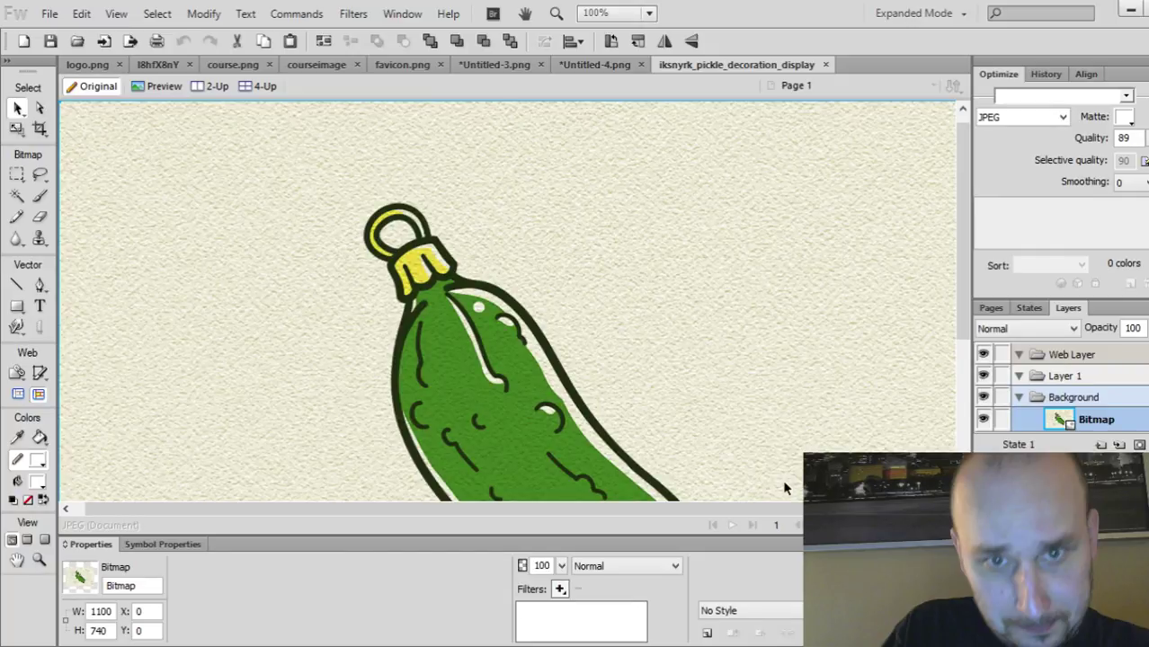
pyautogui.hotkey('ctrl', '5')
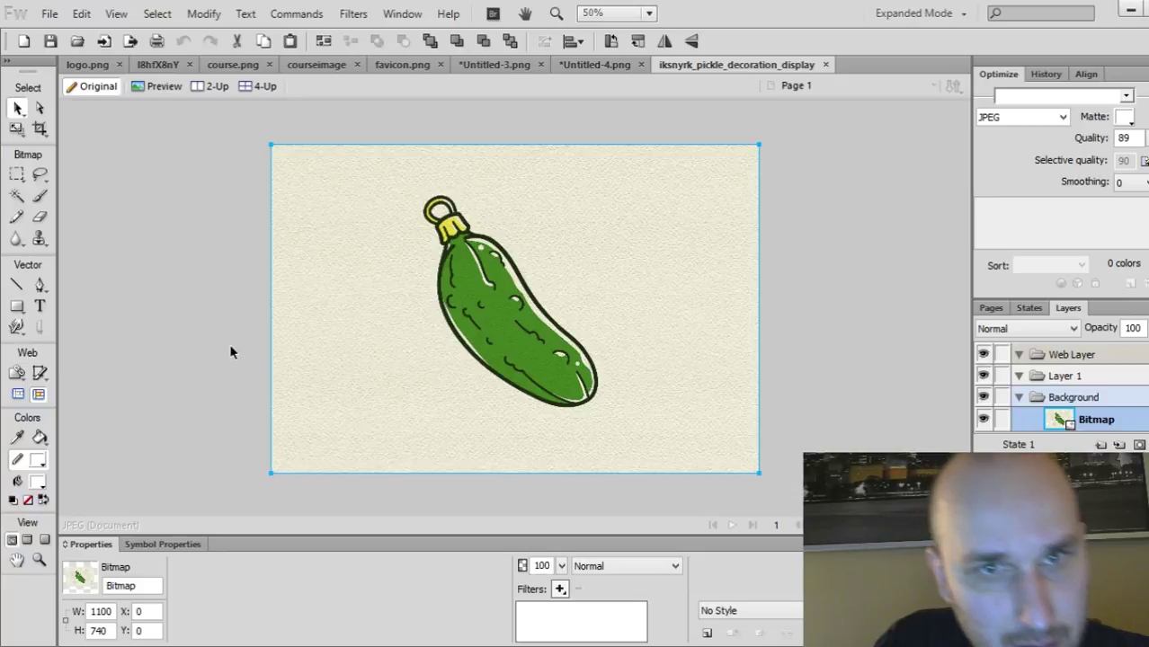
# Try a Magic Wand selection on the textured background, then start a new blank document
pyautogui.press('w')
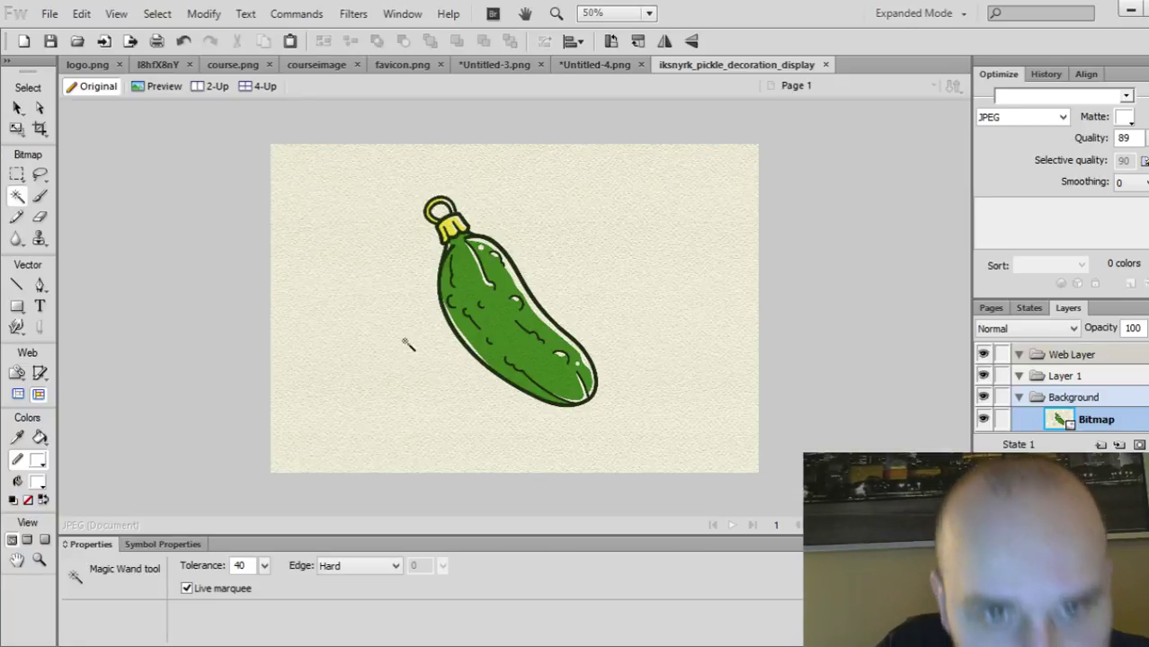
pyautogui.click(406, 344)
pyautogui.press('v')
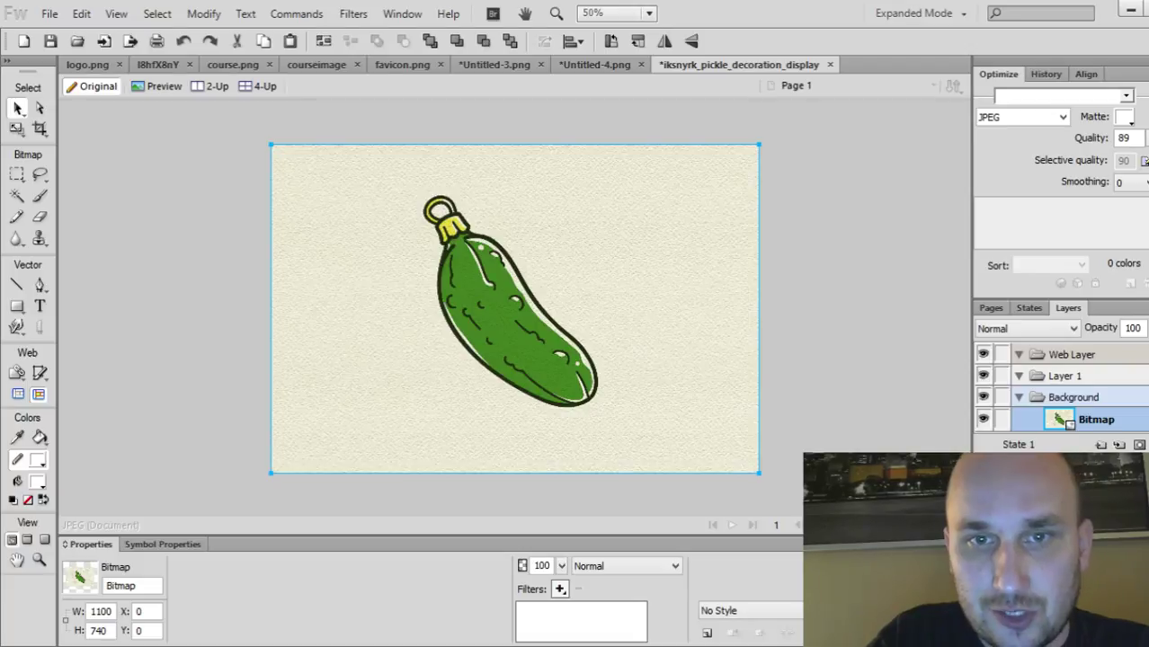
pyautogui.hotkey('ctrl', 'n')
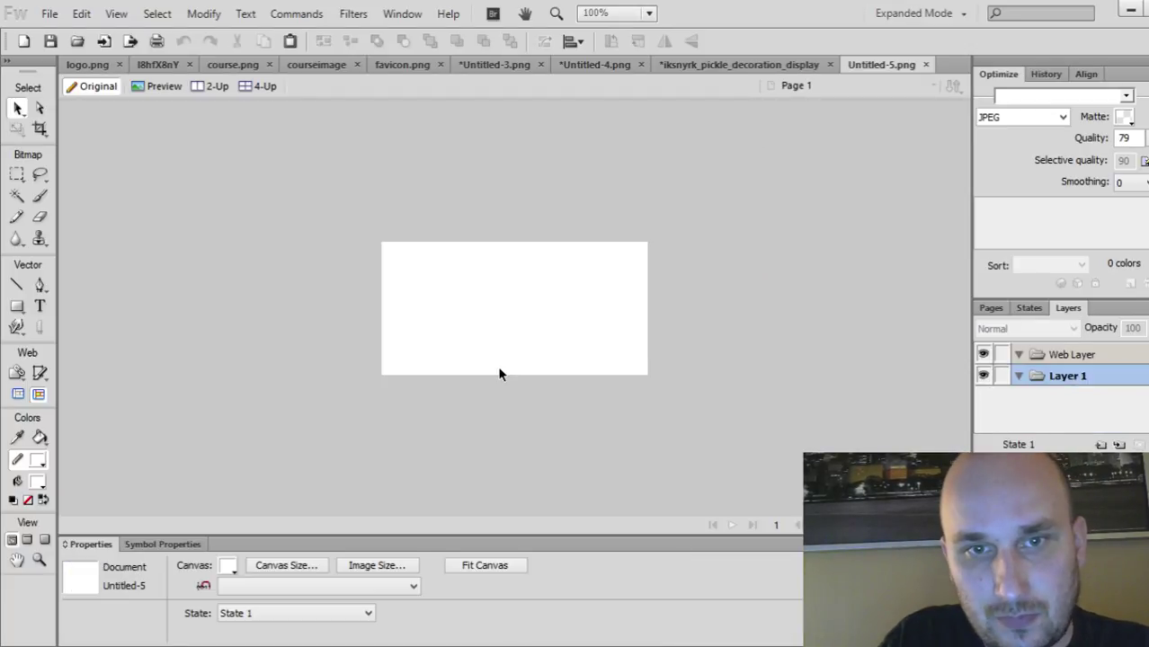
# Paste the pickle artwork into the new document and scale it down roughly onto the canvas
pyautogui.hotkey('ctrl', 'v')
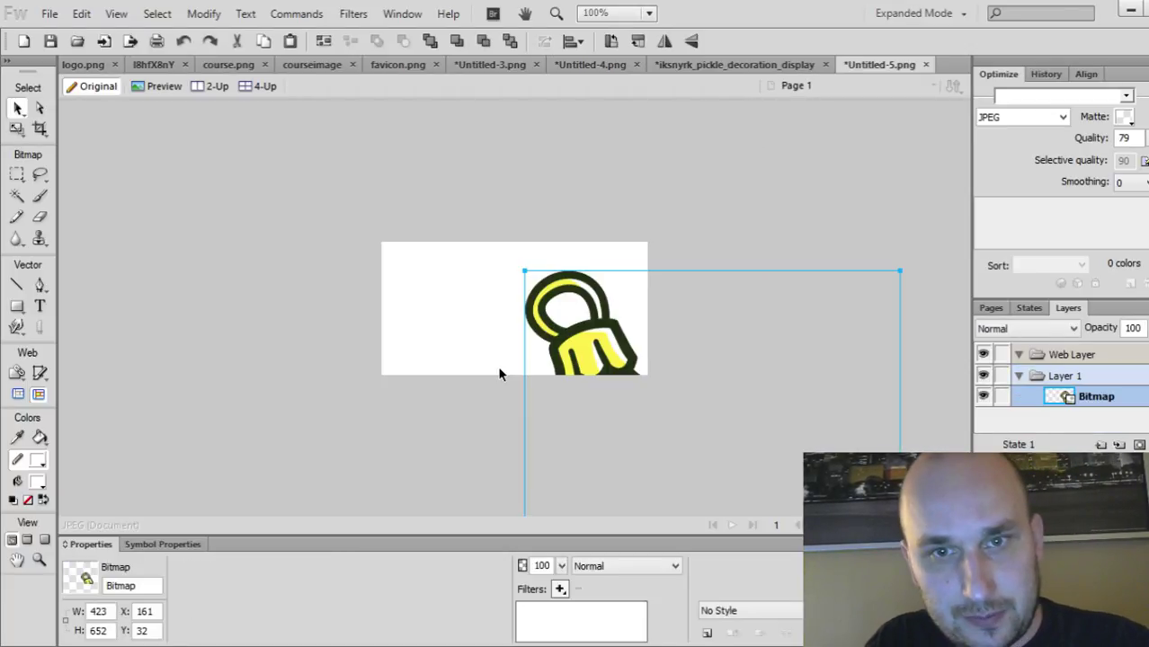
pyautogui.moveTo(666, 368); pyautogui.dragTo(445, 216)
pyautogui.press('q')
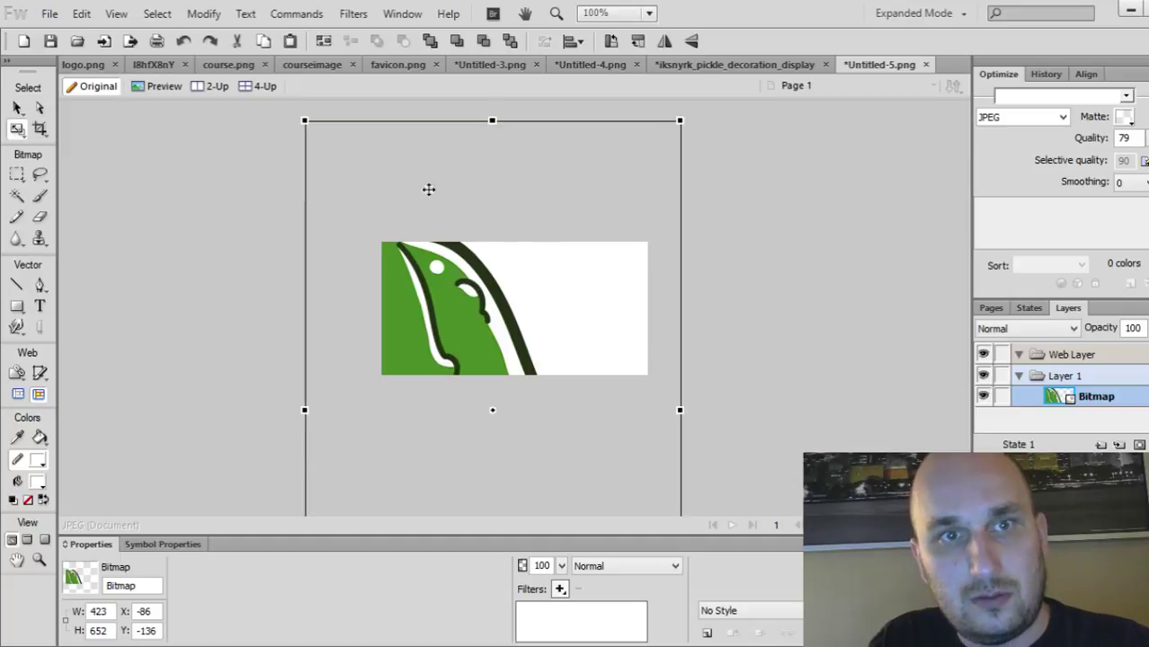
pyautogui.moveTo(305, 119); pyautogui.dragTo(513, 444)
pyautogui.moveTo(579, 482); pyautogui.dragTo(395, 226)
pyautogui.moveTo(331, 188); pyautogui.dragTo(442, 294)
# Shrink the pickle further to 65×100 and place it at the canvas's left side (X 30, Y 25)
pyautogui.press('v')
pyautogui.click(325, 406)
pyautogui.moveTo(419, 391); pyautogui.dragTo(415, 330)
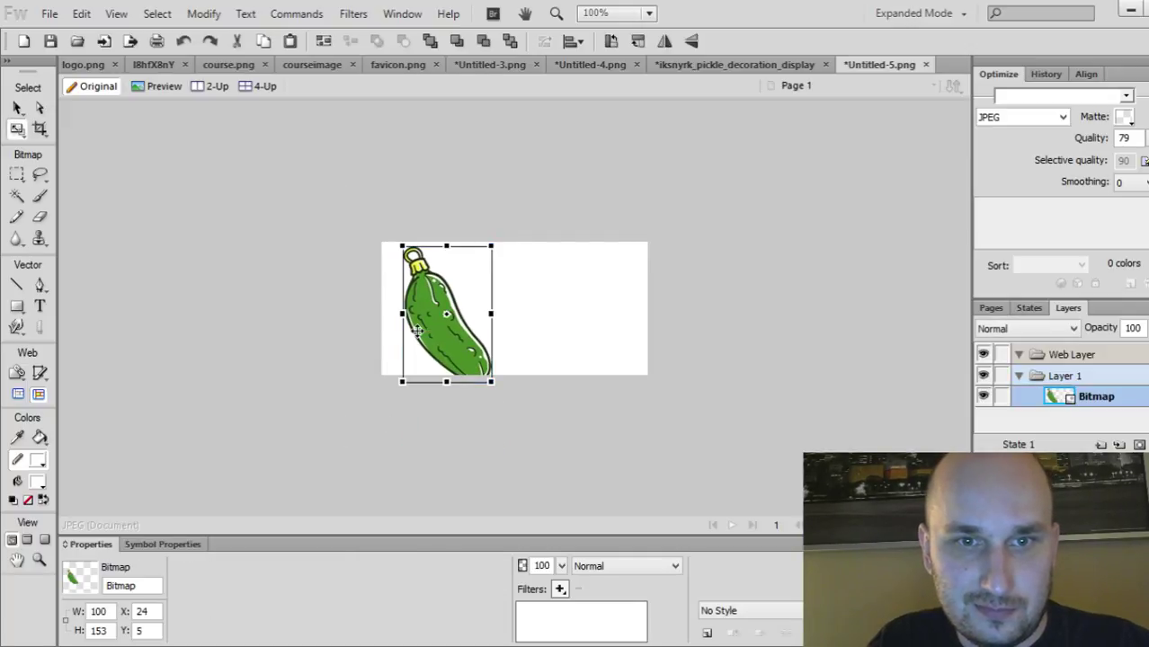
pyautogui.moveTo(491, 381); pyautogui.dragTo(429, 335)
pyautogui.press('v')
pyautogui.click(286, 346)
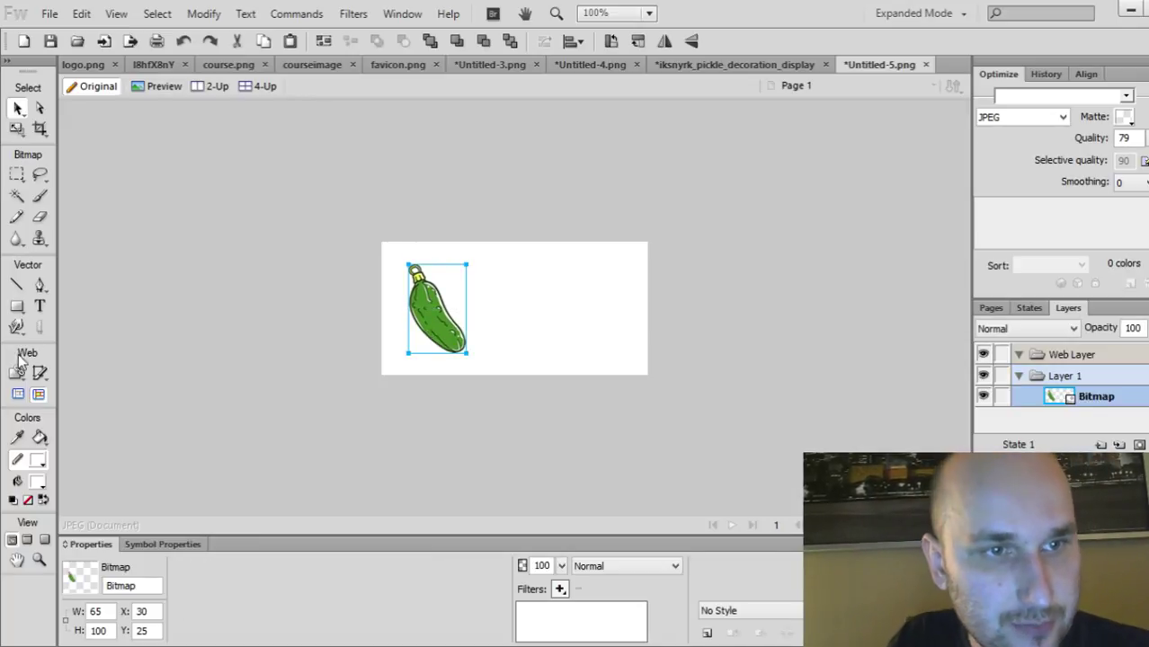
pyautogui.click(40, 305)
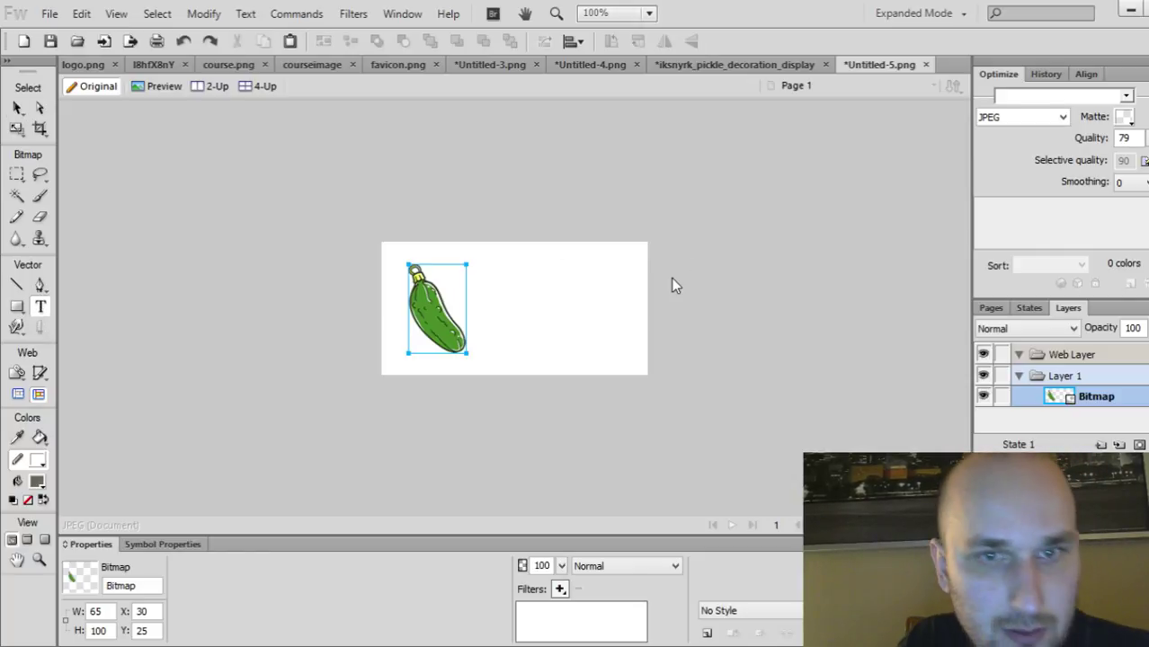
# Type the title 'THE CHRISTMAS PICKLE' in a text box right of the pickle
pyautogui.click(543, 302)
pyautogui.write('THE')
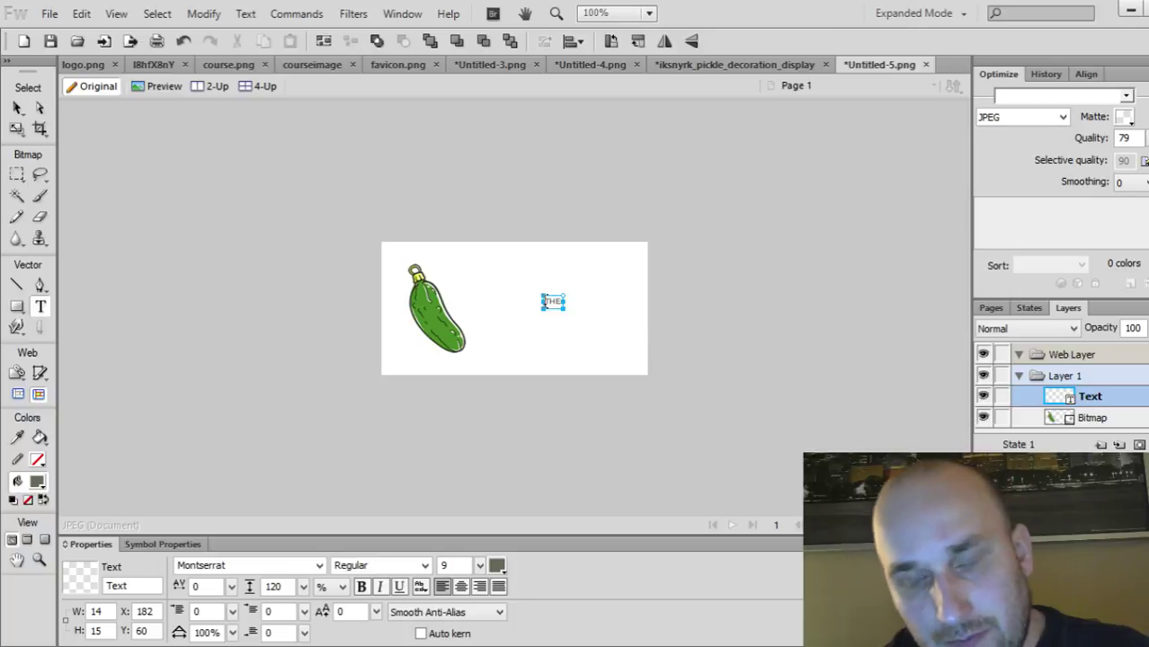
pyautogui.write(' Chick')
pyautogui.press('BackSpace')
pyautogui.press('BackSpace')
pyautogui.press('BackSpace')
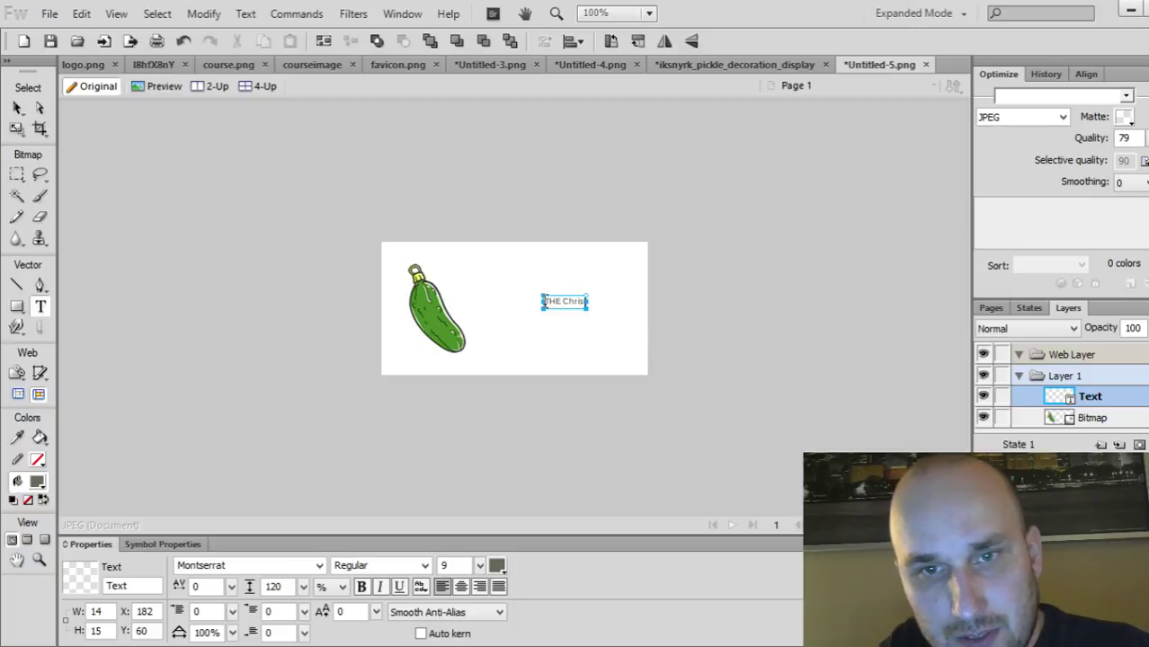
pyautogui.press('BackSpace')
pyautogui.press('BackSpace')
pyautogui.press('BackSpace')
pyautogui.press('BackSpace')
pyautogui.press('BackSpace')
pyautogui.press('BackSpace')
pyautogui.write('T')
pyautogui.press('BackSpace')
pyautogui.write('THE CHRISTMAS')
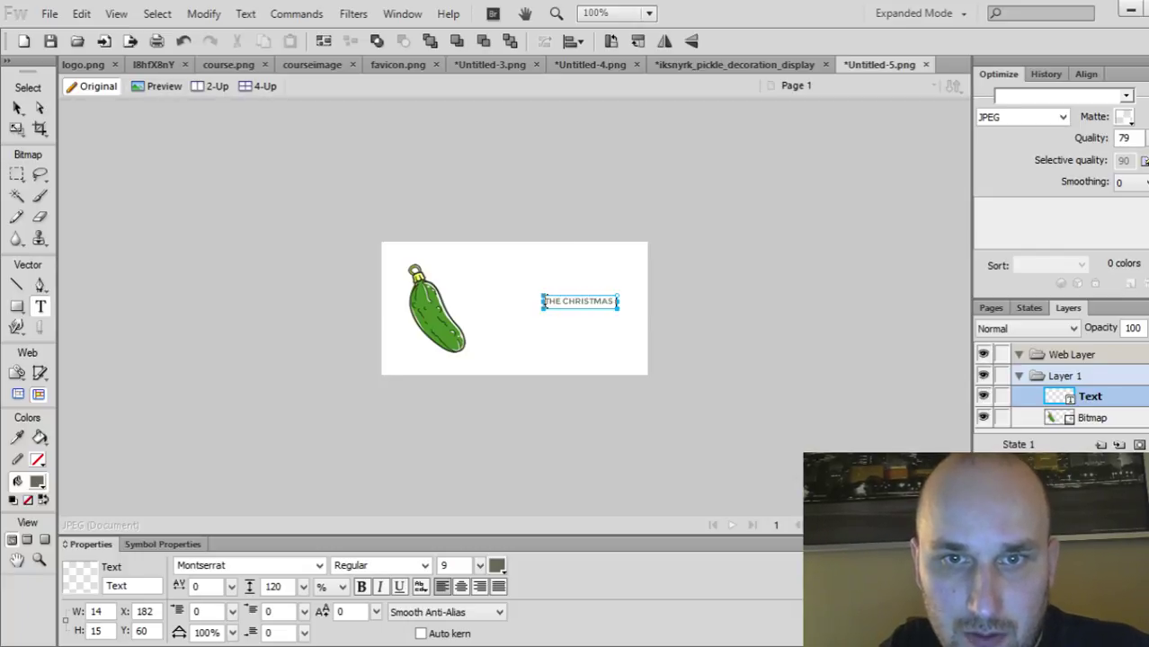
pyautogui.write(' PICKLE')
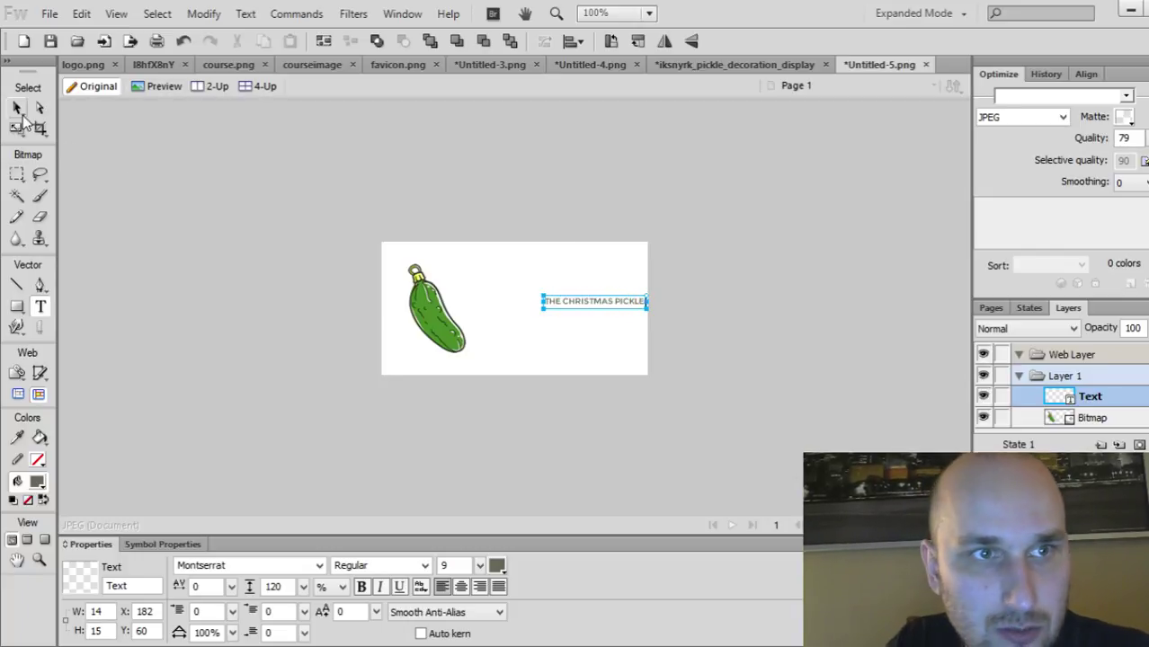
# Enlarge the title to 15-pt black Montserrat and move it beside the pickle at X 88, Y 65
pyautogui.click(17, 109)
pyautogui.moveTo(565, 313); pyautogui.dragTo(506, 313)
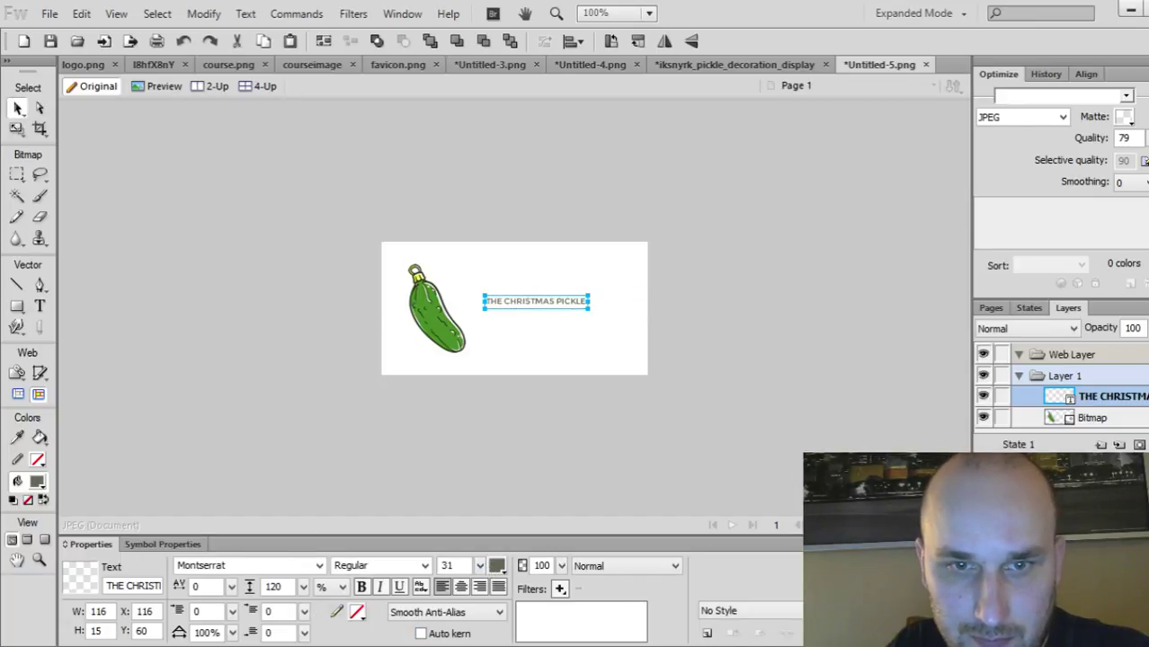
pyautogui.press('Up')
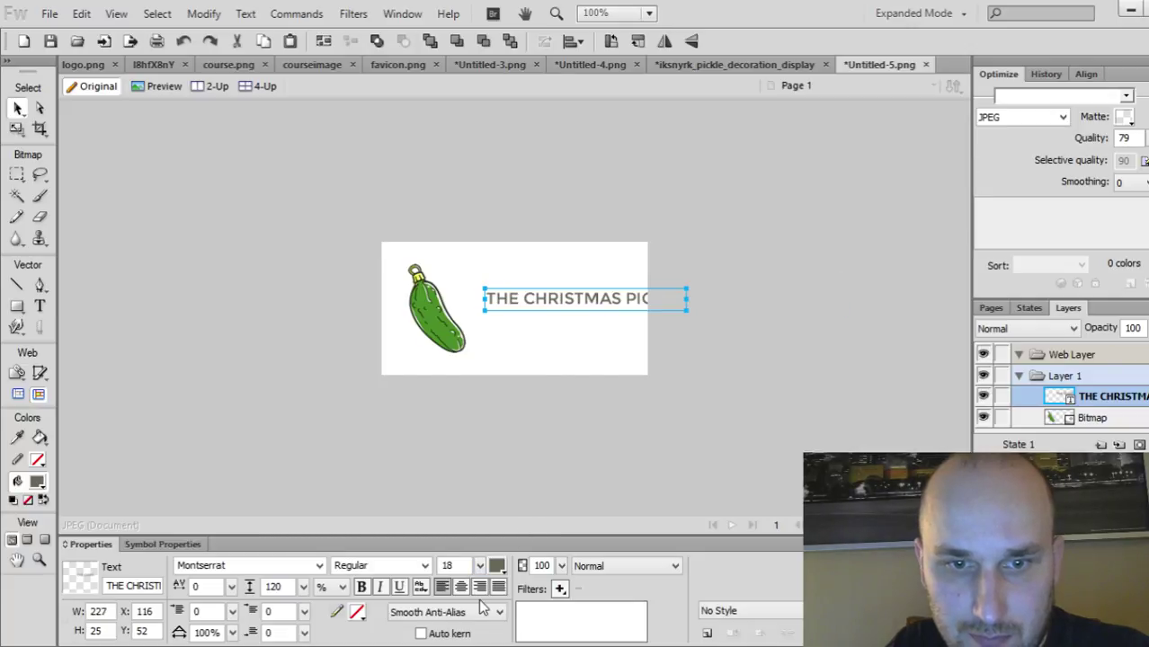
pyautogui.moveTo(598, 305); pyautogui.dragTo(558, 305)
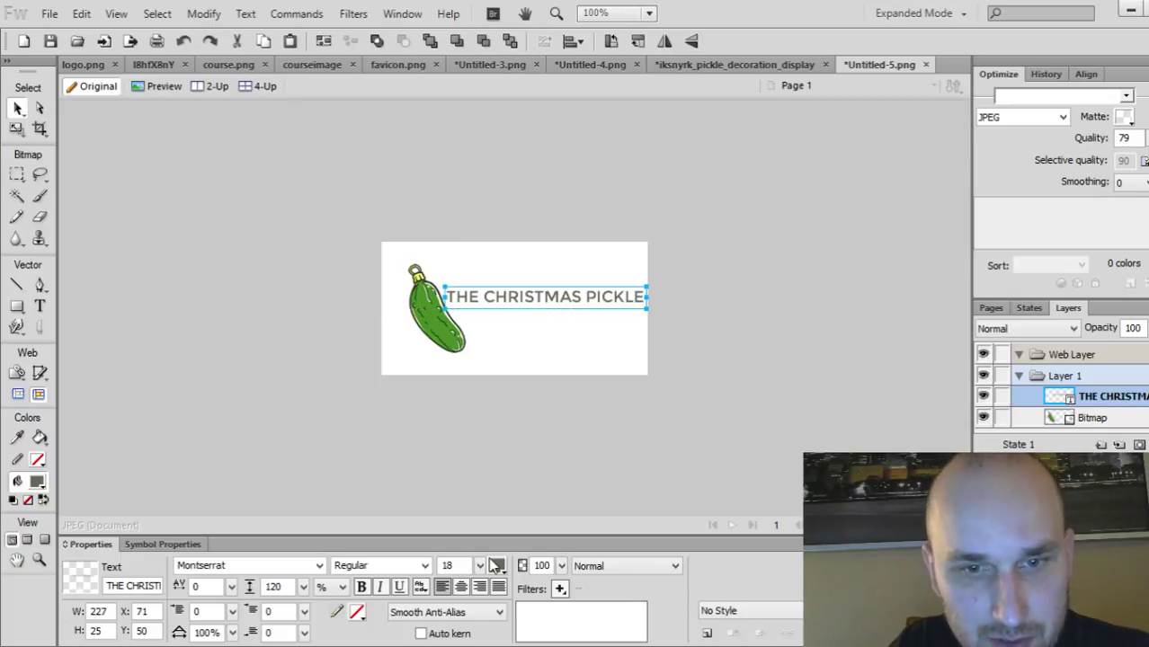
pyautogui.scroll(-3, 480, 565)
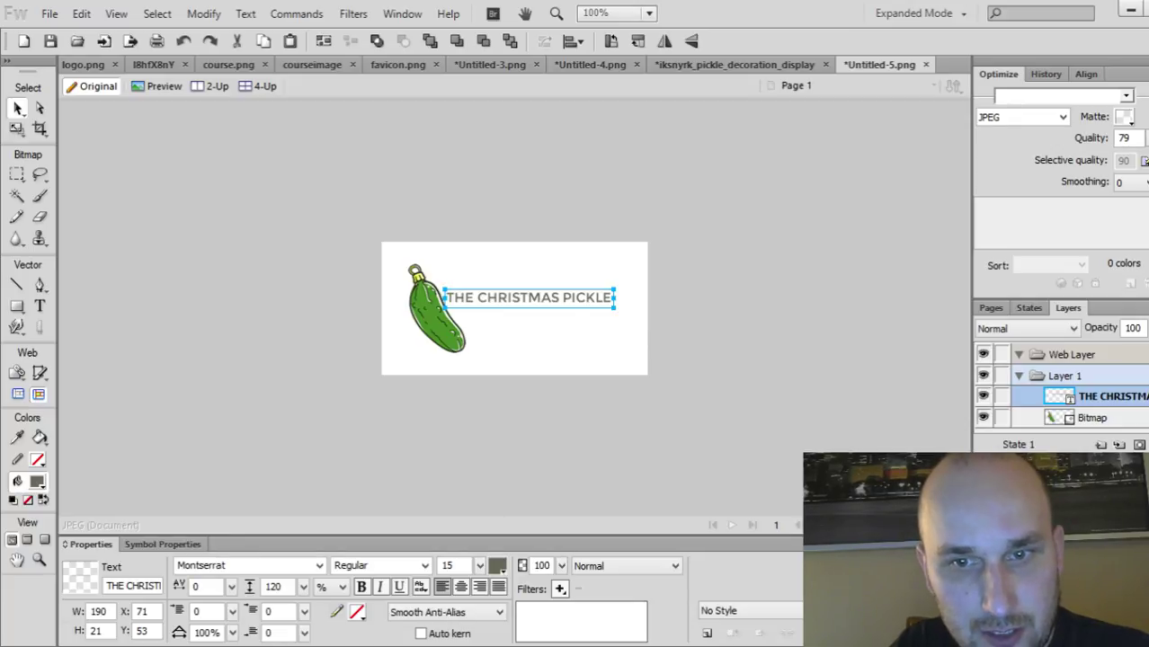
pyautogui.moveTo(515, 297)
pyautogui.mouseDown()
pyautogui.moveTo(521, 315)
pyautogui.moveTo(530, 307)
pyautogui.mouseUp()
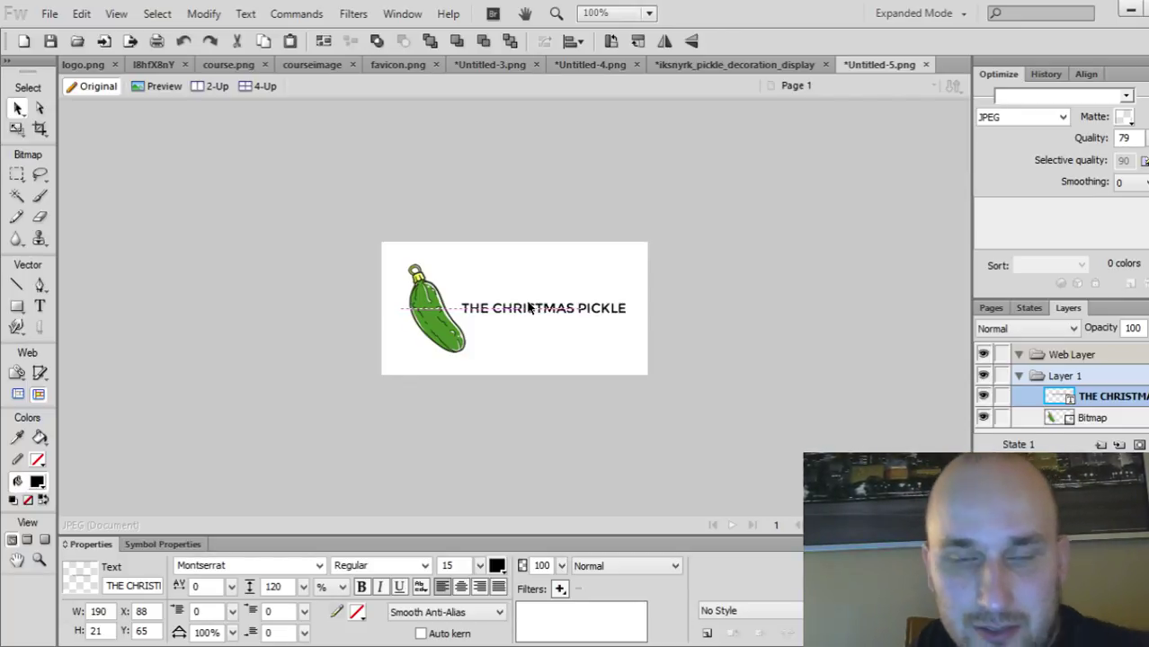
# Break the title after THE and narrow its box so it stacks on three lines
pyautogui.click(529, 307)
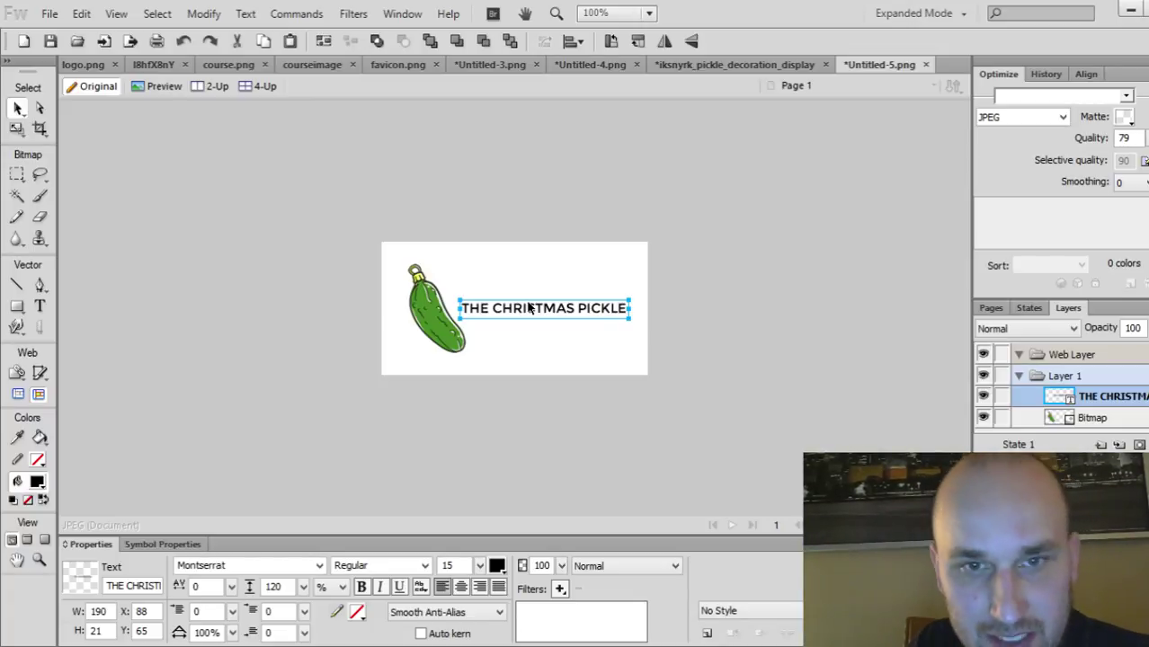
pyautogui.moveTo(529, 307); pyautogui.dragTo(532, 309)
pyautogui.press('t')
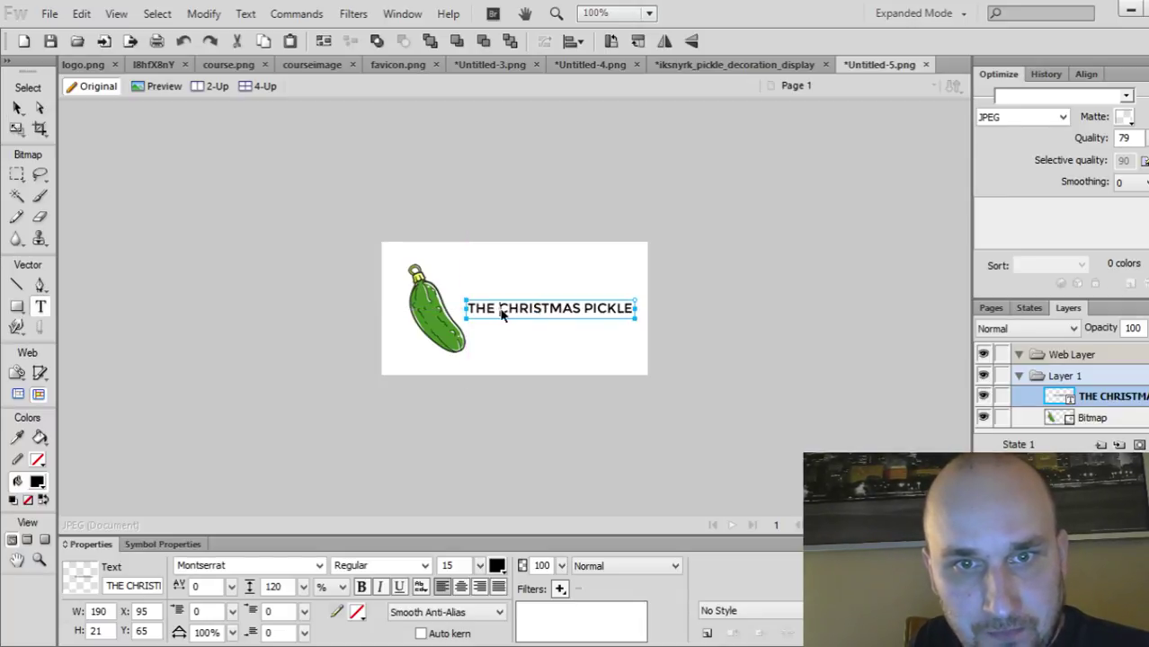
pyautogui.click(500, 310)
pyautogui.press('Return')
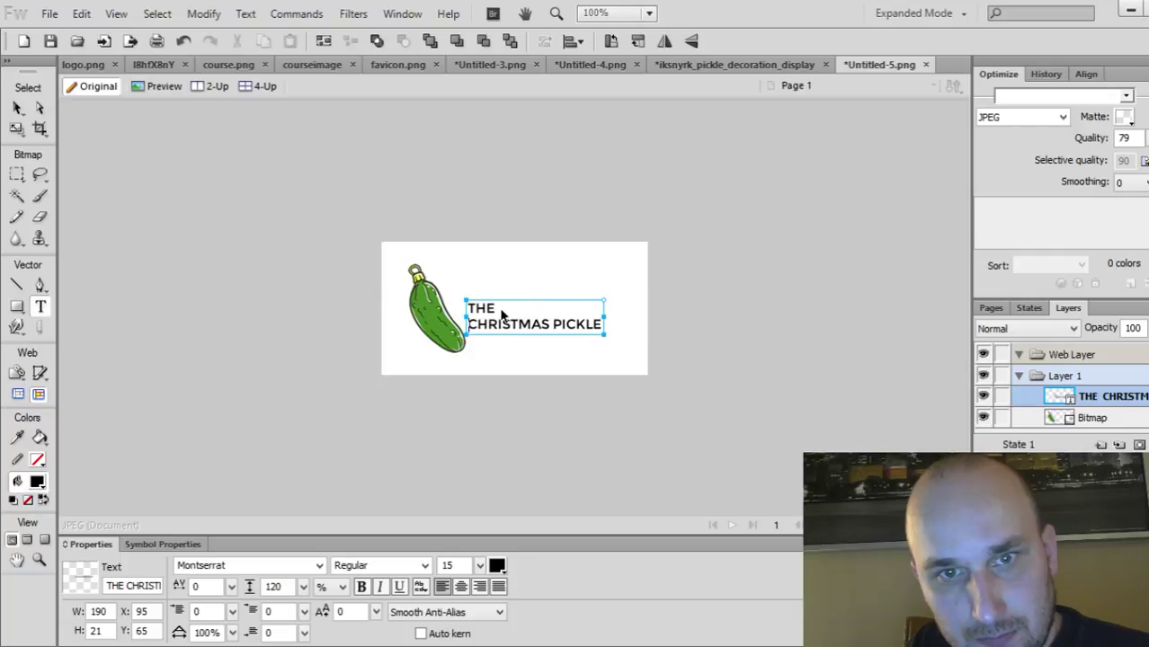
pyautogui.moveTo(604, 325); pyautogui.dragTo(556, 326)
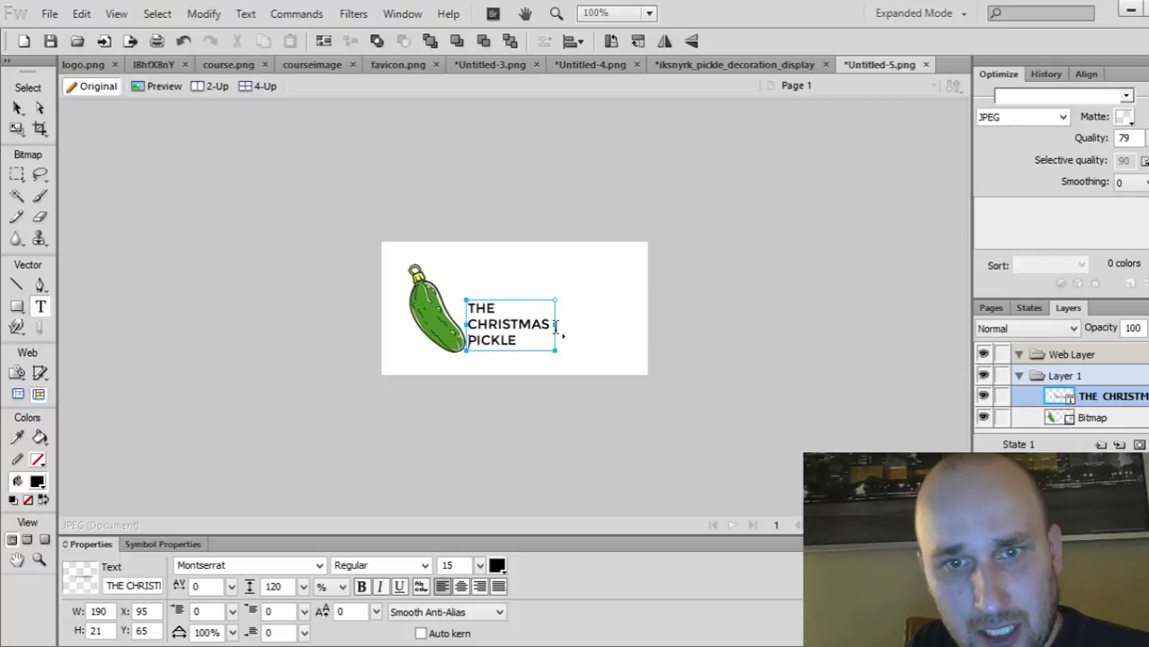
pyautogui.click(19, 108)
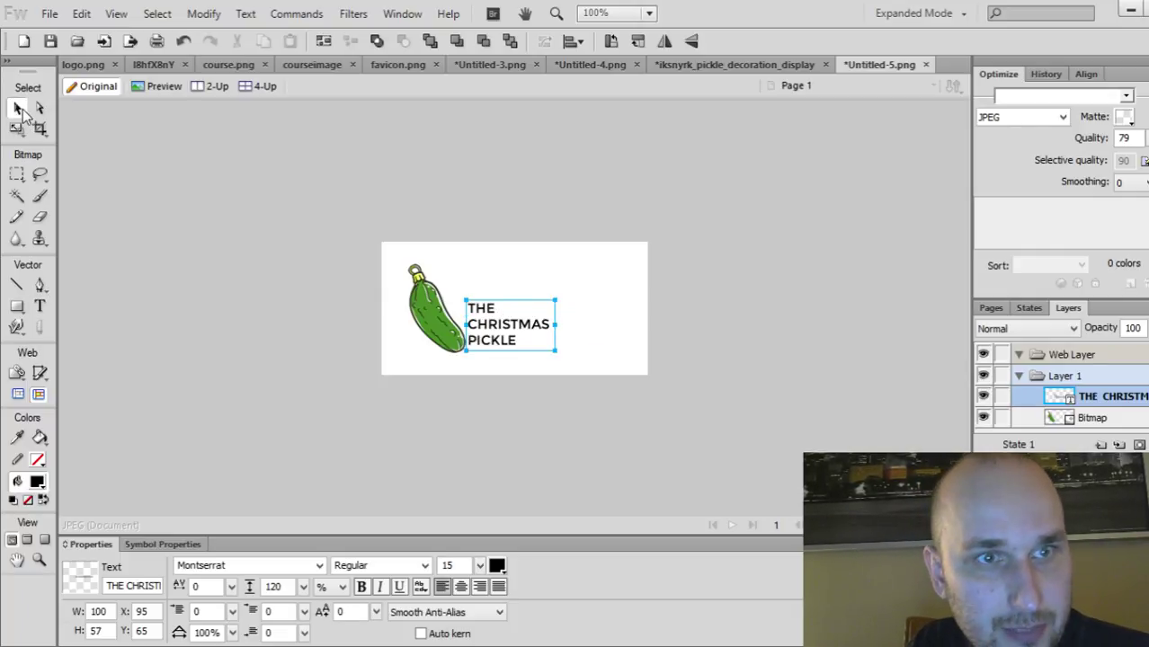
# Move the text block level with the pickle, try Center alignment, then keep Left alignment
pyautogui.moveTo(475, 334)
pyautogui.mouseDown()
pyautogui.moveTo(523, 328)
pyautogui.moveTo(487, 326)
pyautogui.mouseUp()
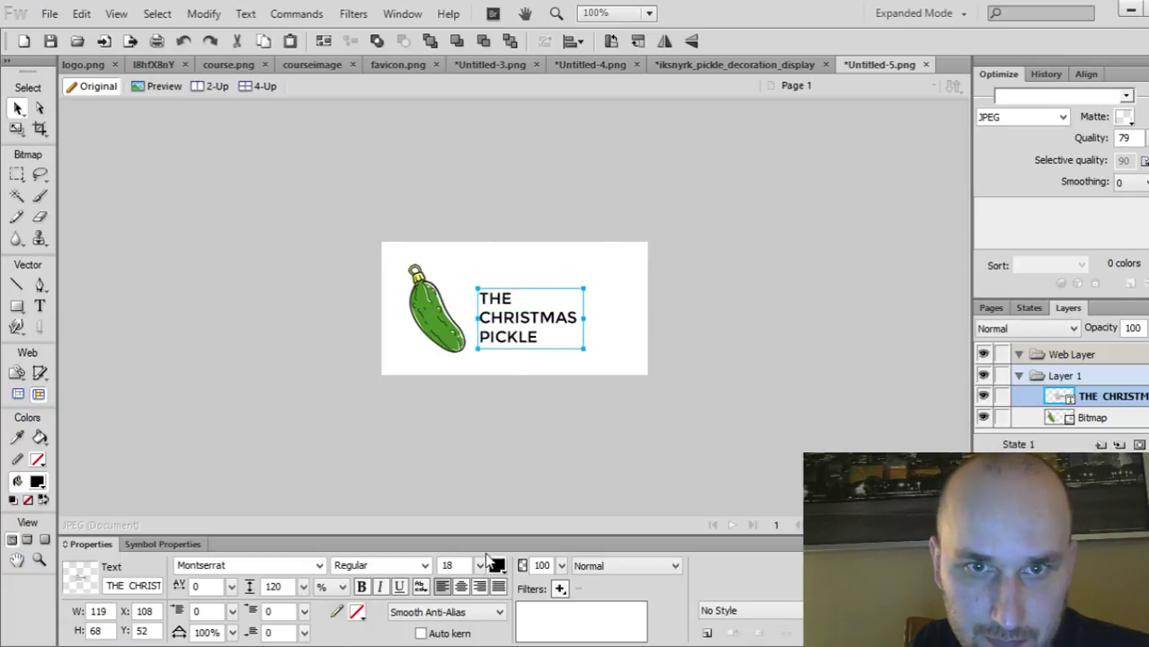
pyautogui.moveTo(509, 340)
pyautogui.mouseDown()
pyautogui.moveTo(495, 321)
pyautogui.moveTo(505, 329)
pyautogui.mouseUp()
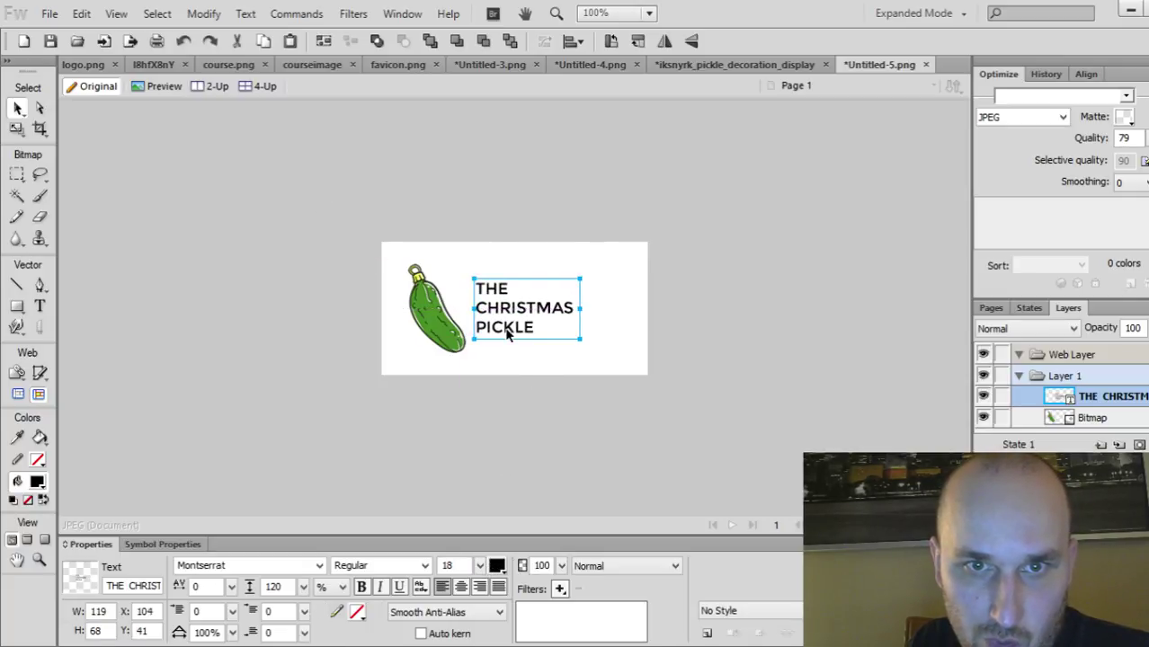
pyautogui.click(460, 586)
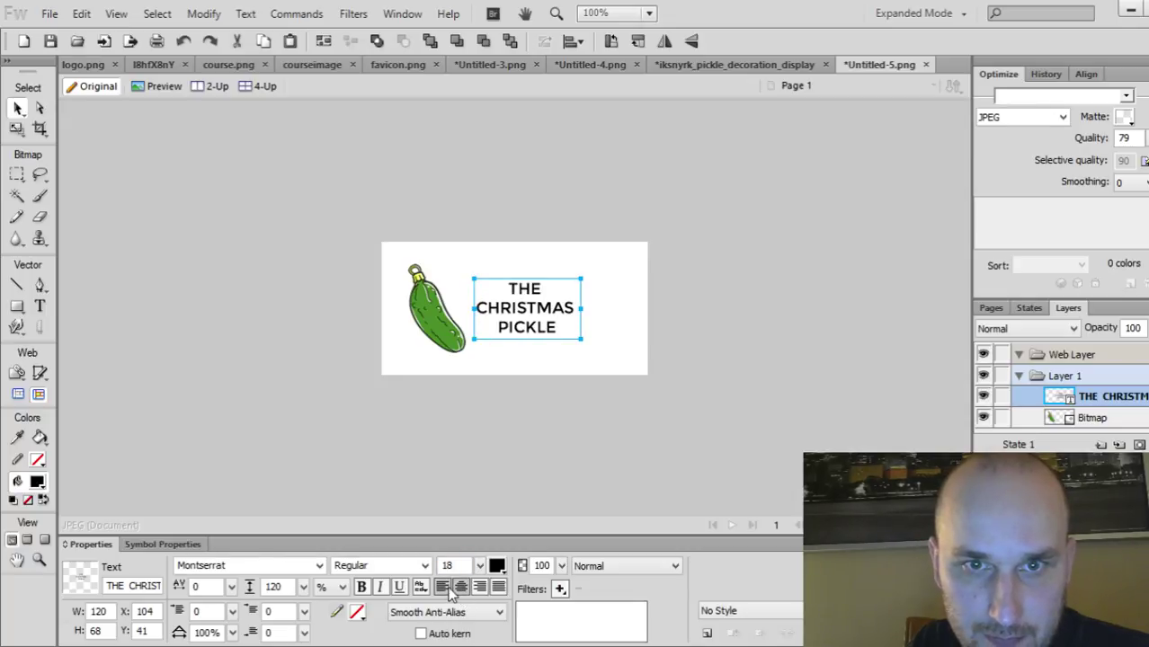
pyautogui.click(442, 587)
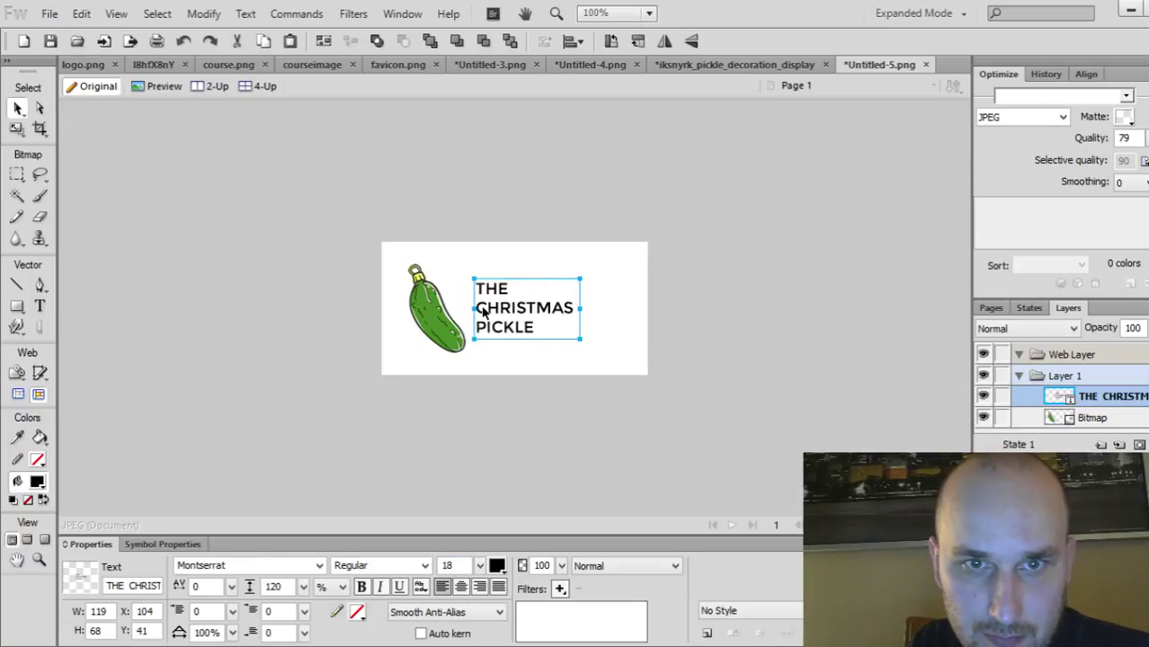
pyautogui.click(317, 574)
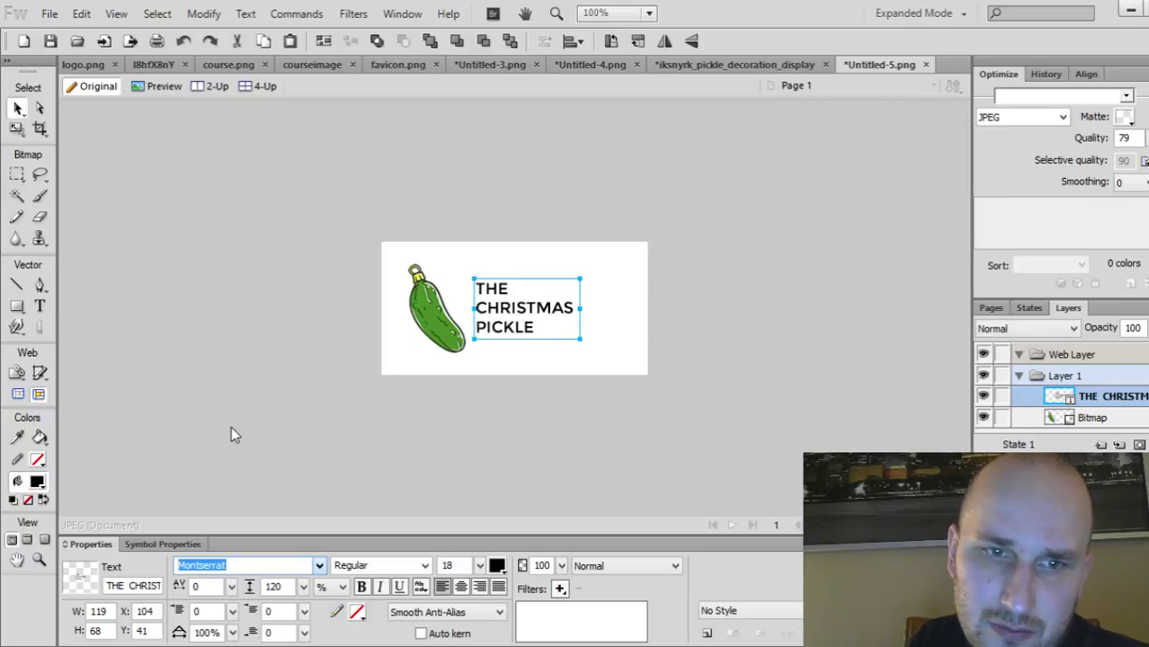
# Try the Alex Brush, Alegreya SC and Cabin fonts on the title
pyautogui.write('Alex Brush')
pyautogui.press('Return')
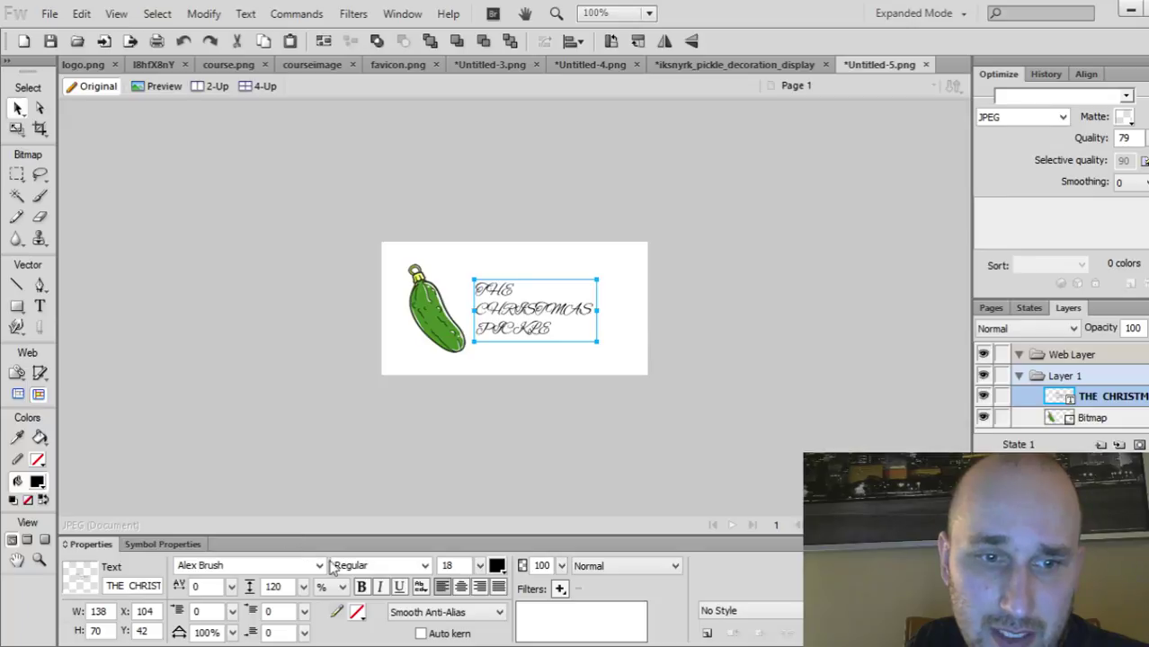
pyautogui.click(315, 568)
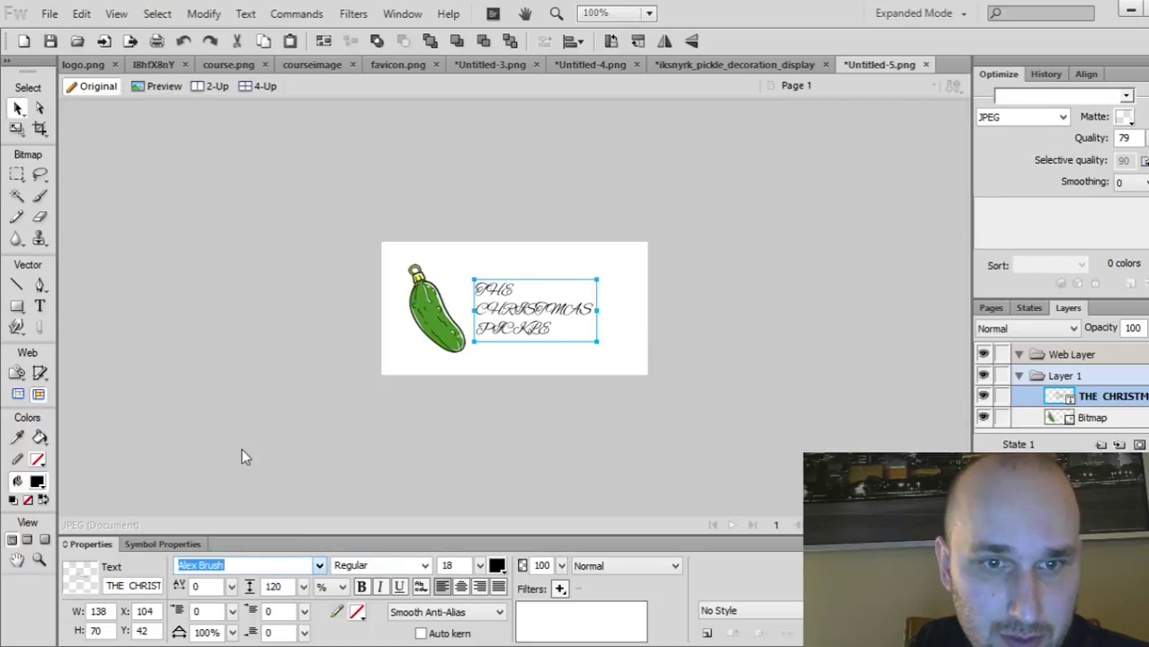
pyautogui.press('Up')
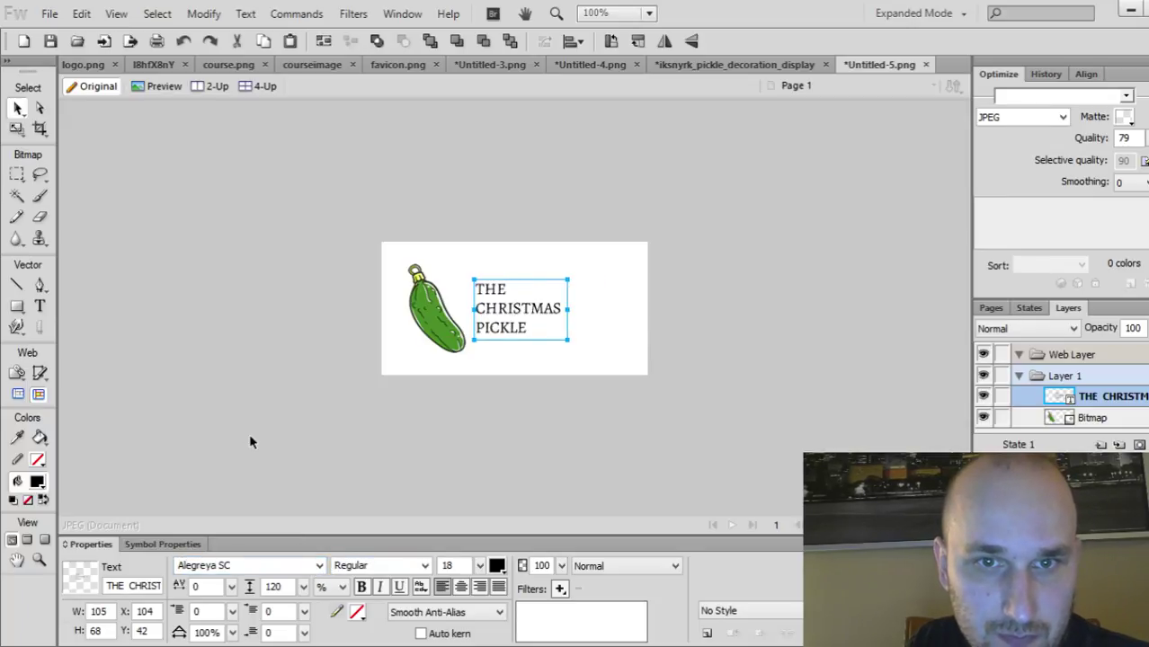
pyautogui.click(314, 568)
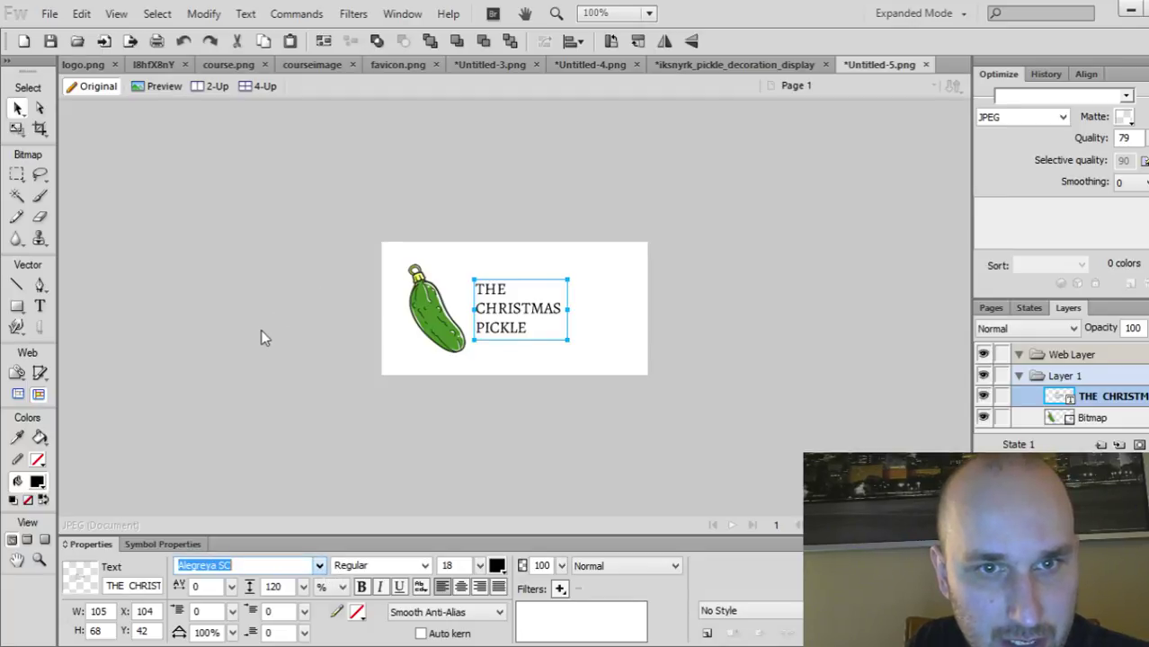
pyautogui.write('Cabin')
pyautogui.press('Return')
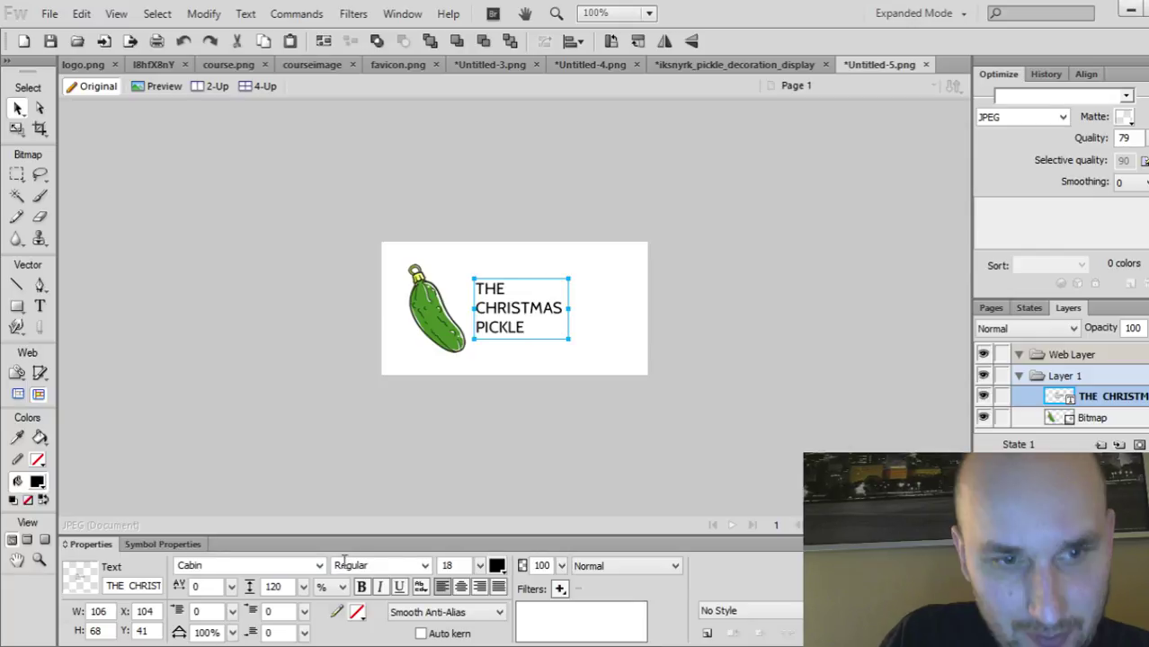
# Set the title in Century and nudge it to X 112, Y 46
pyautogui.click(310, 566)
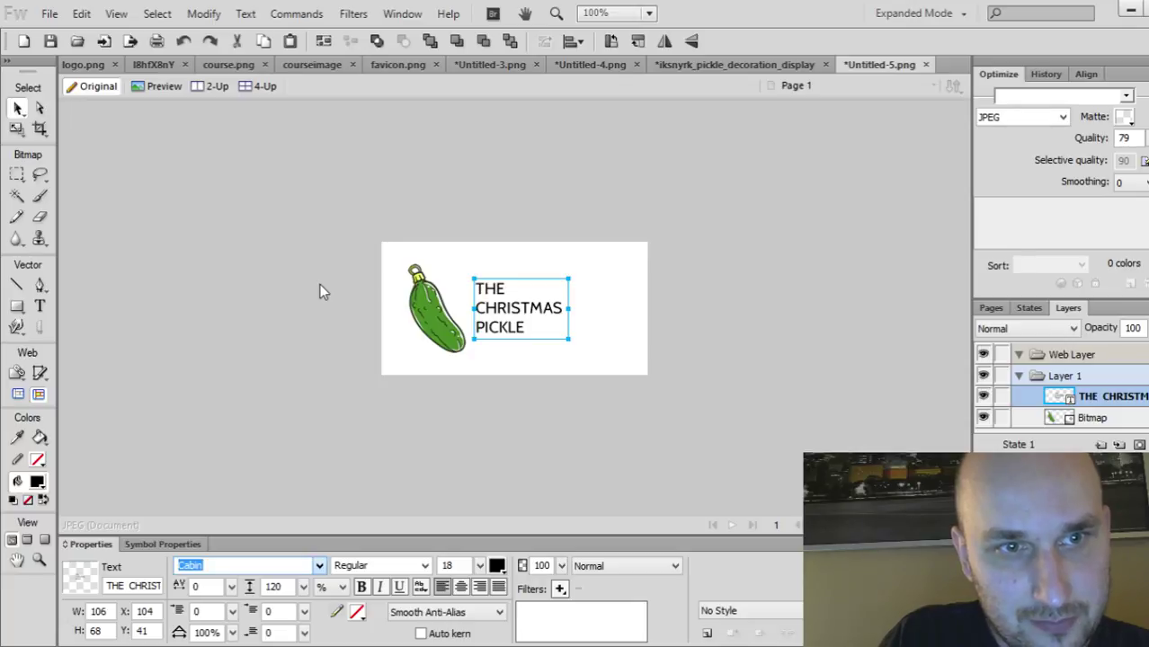
pyautogui.write('Century')
pyautogui.press('Return')
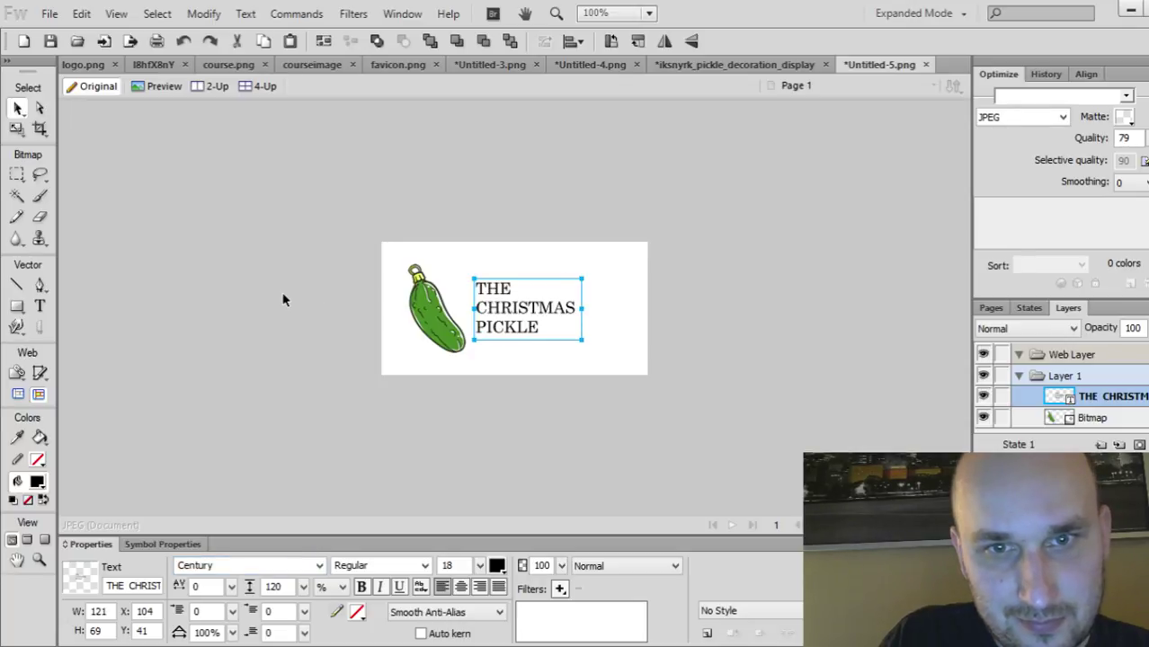
pyautogui.click(509, 345)
pyautogui.moveTo(508, 312); pyautogui.dragTo(515, 317)
# Try bold on the logo text, revert it, and nudge the text block slightly
pyautogui.click(515, 317)
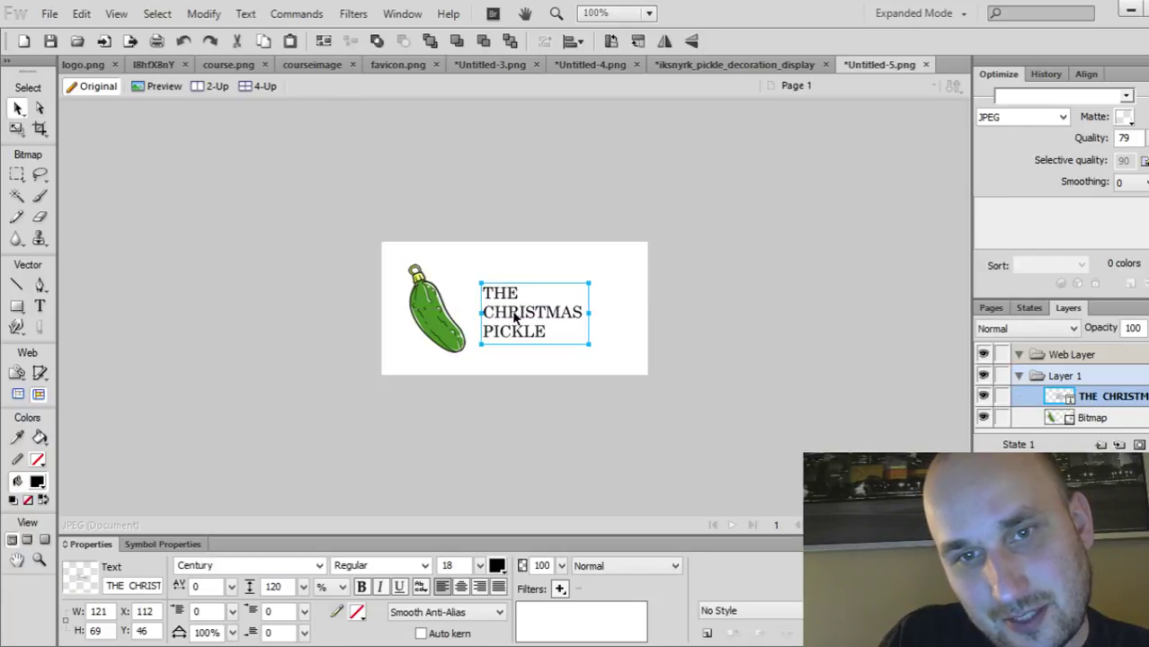
pyautogui.press('t')
pyautogui.tripleClick(515, 317)
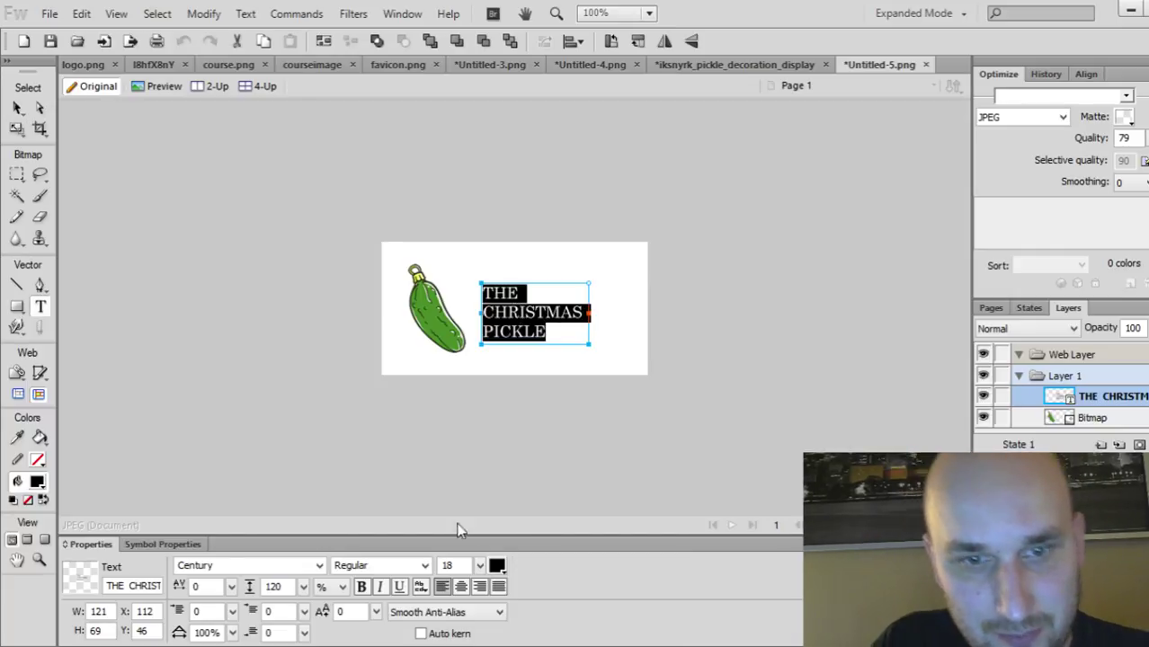
pyautogui.click(360, 586)
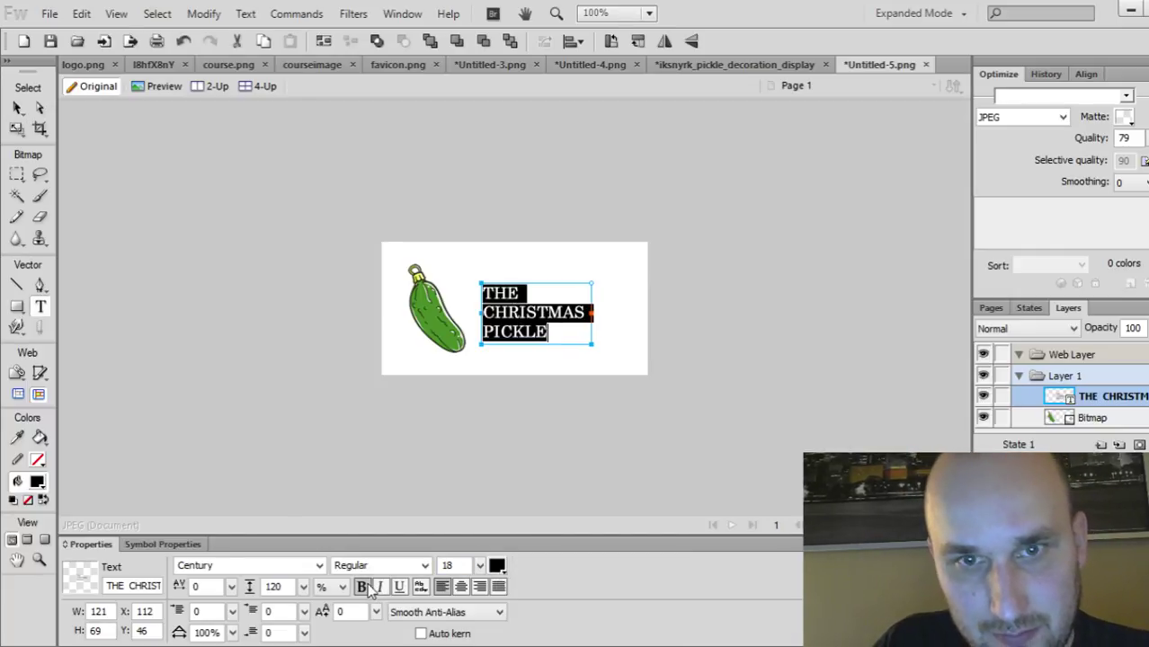
pyautogui.press('Escape')
pyautogui.press('Tab')
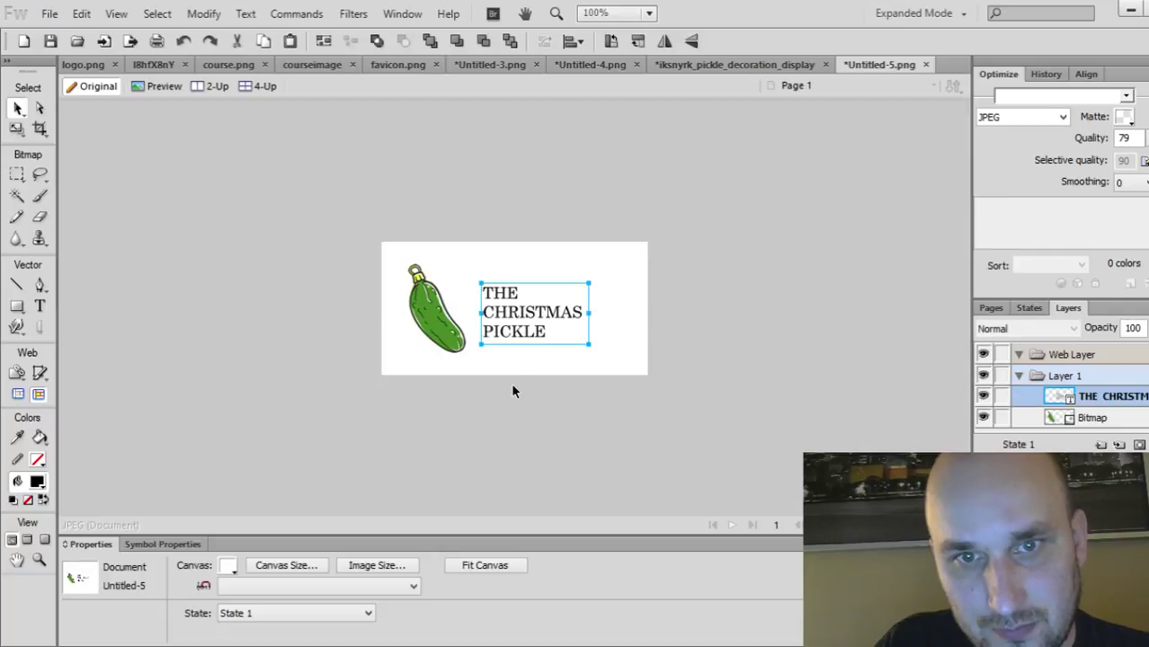
pyautogui.click(554, 311)
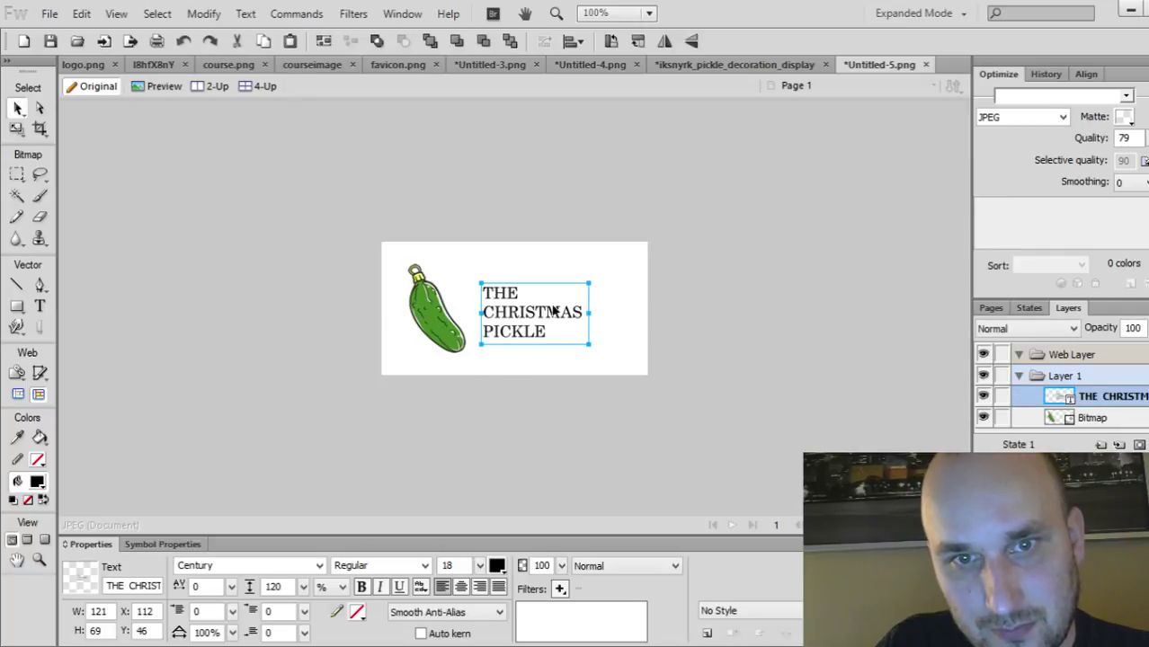
pyautogui.press('t')
pyautogui.click(487, 315)
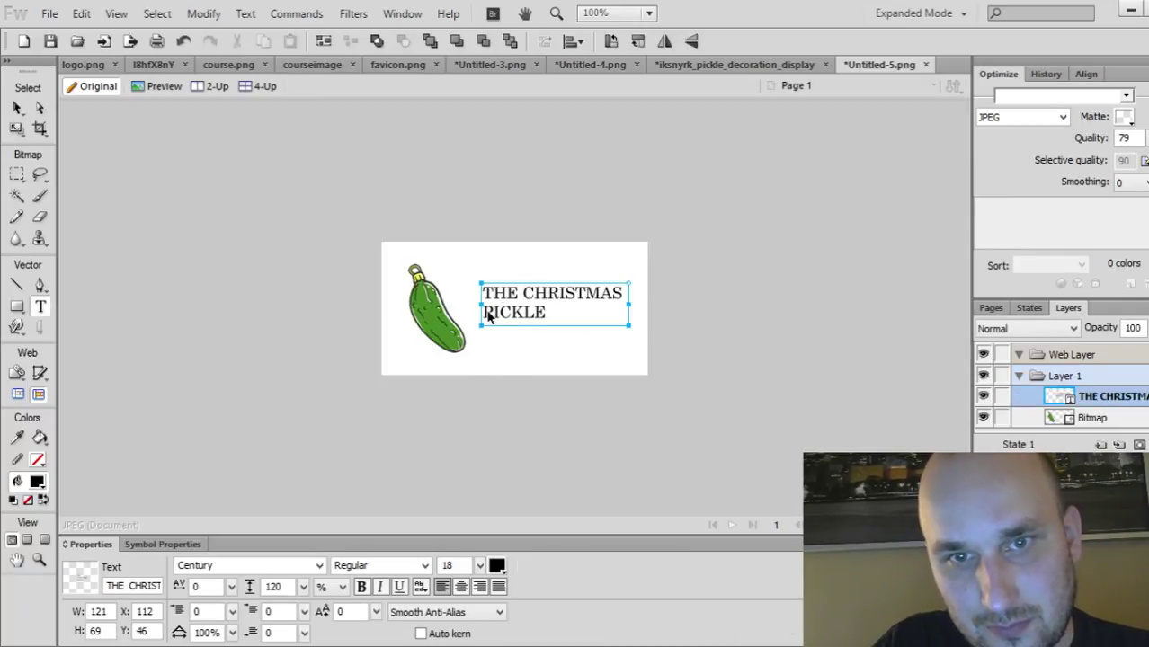
pyautogui.press('Escape')
pyautogui.moveTo(524, 311)
pyautogui.mouseDown()
pyautogui.moveTo(509, 321)
pyautogui.moveTo(526, 314)
pyautogui.mouseUp()
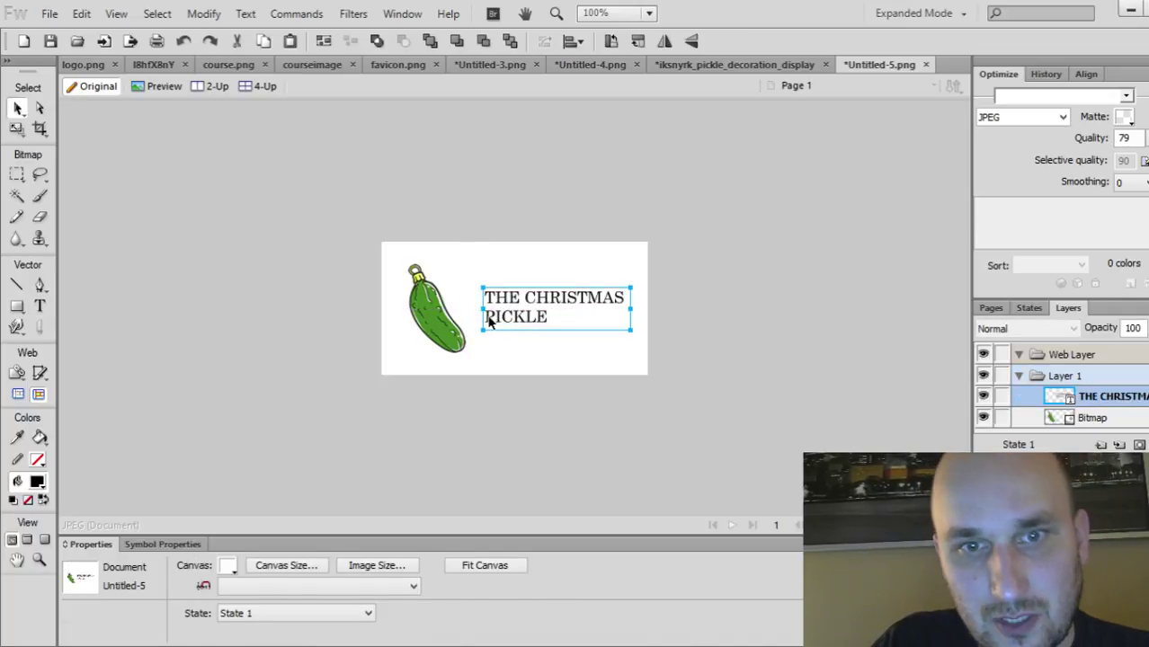
# Break the title after THE and before PICKLE and align the block beside the pickle
pyautogui.press('t')
pyautogui.click(486, 321)
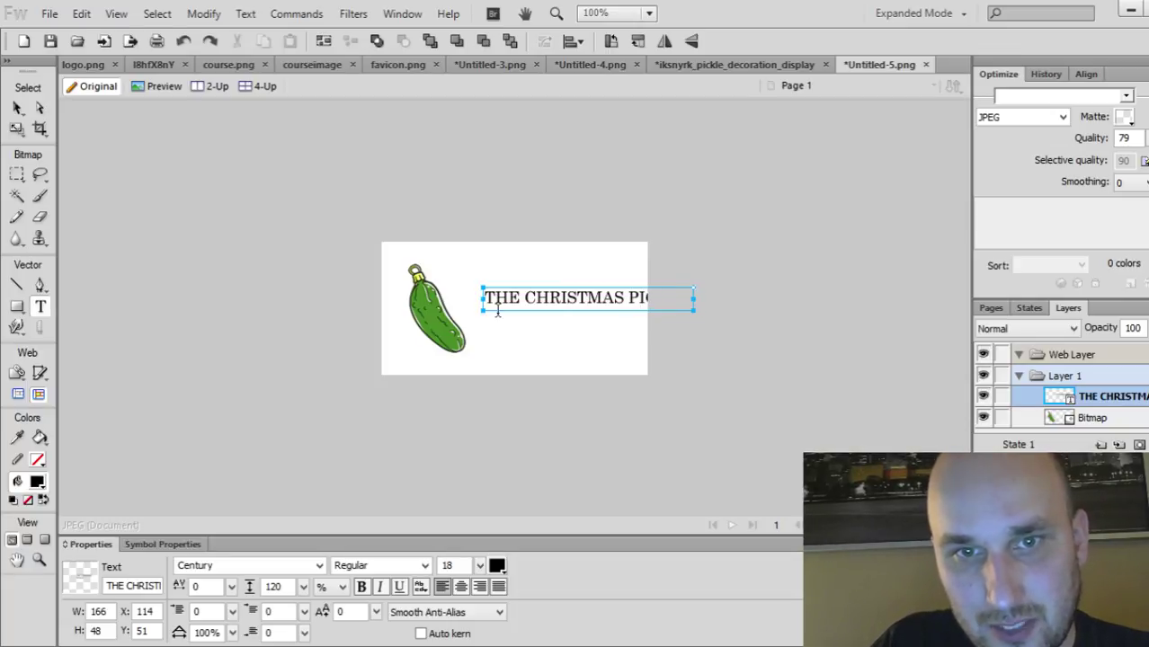
pyautogui.click(525, 298)
pyautogui.press('Return')
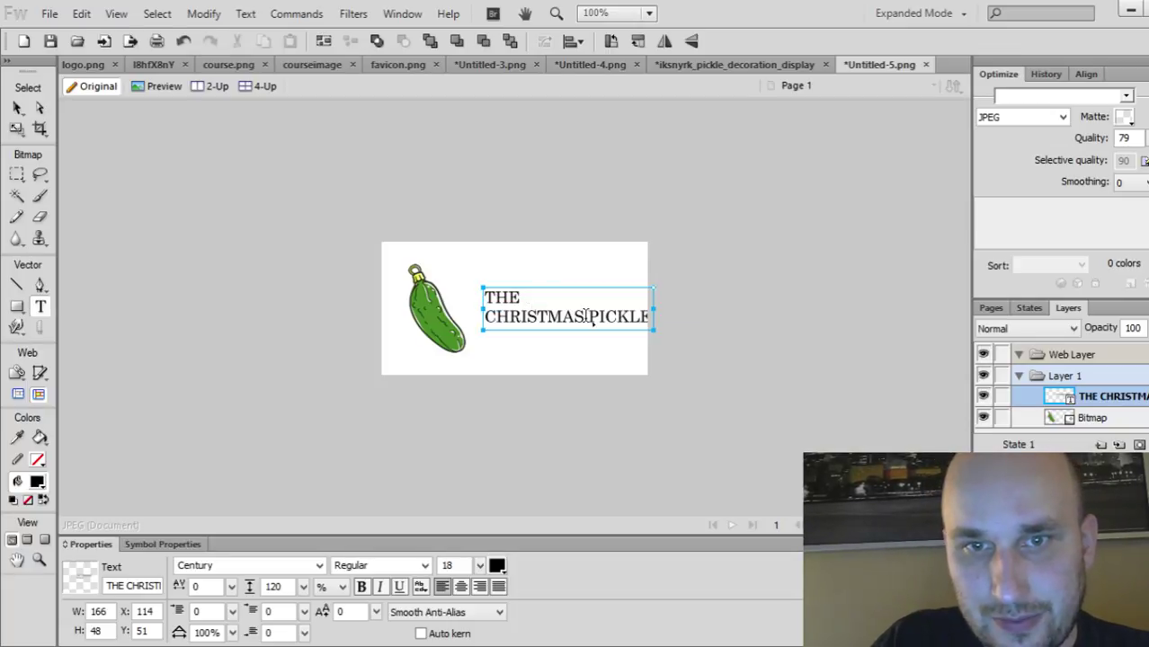
pyautogui.click(589, 318)
pyautogui.press('Return')
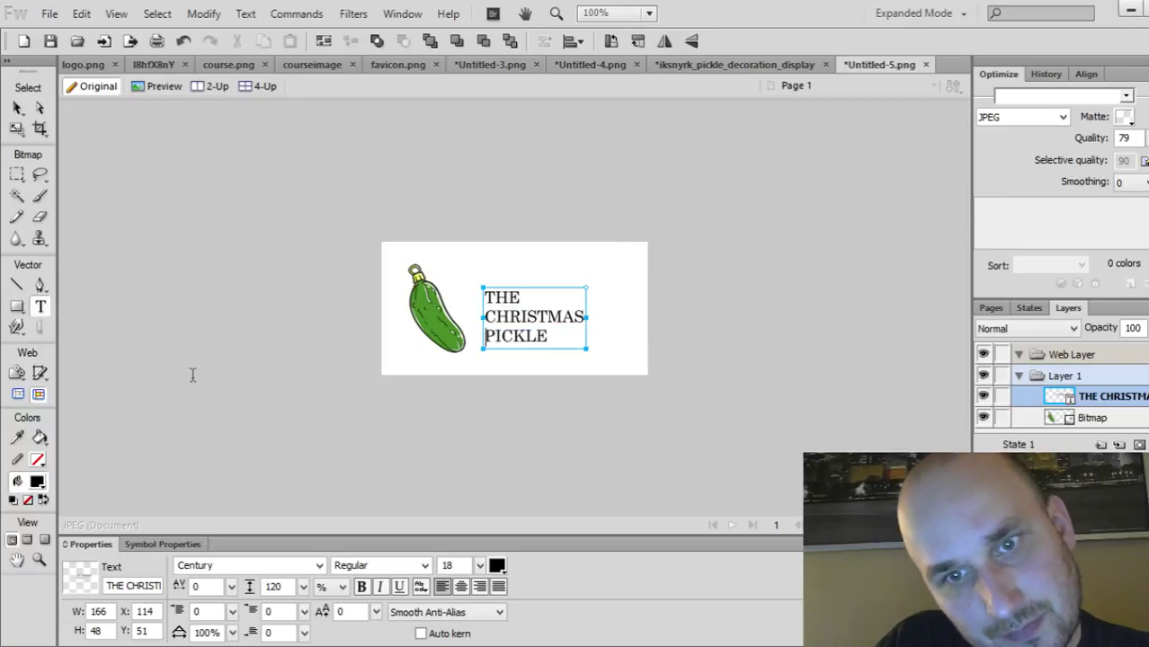
pyautogui.click(18, 108)
pyautogui.moveTo(509, 331)
pyautogui.mouseDown()
pyautogui.moveTo(525, 328)
pyautogui.moveTo(511, 329)
pyautogui.mouseUp()
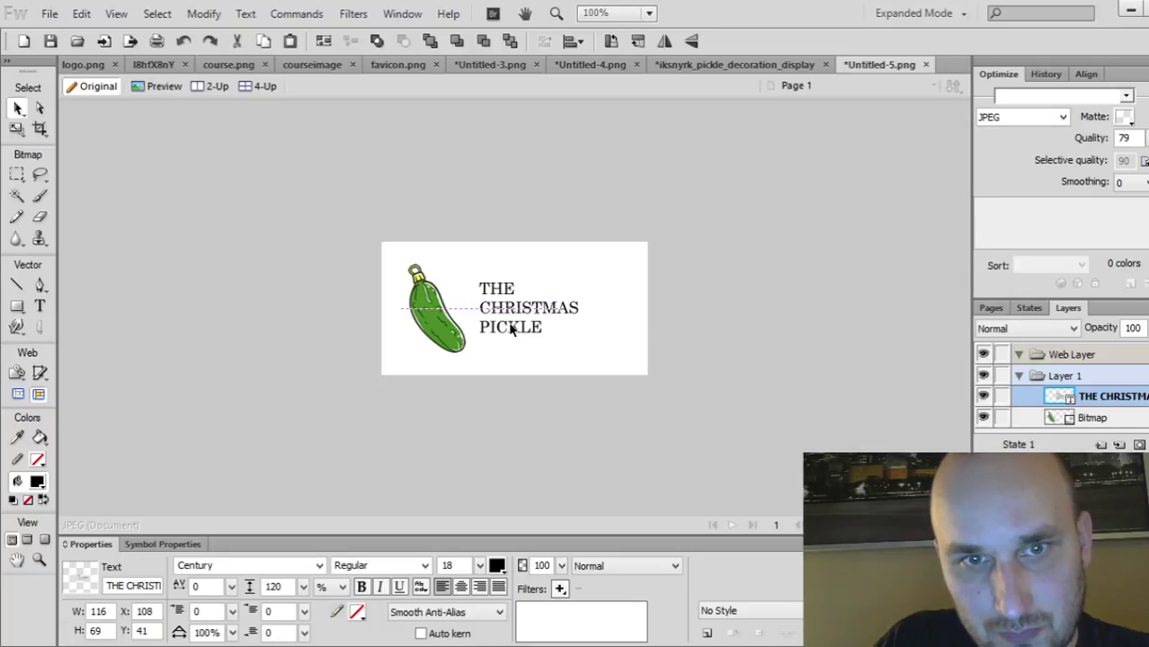
pyautogui.moveTo(511, 329); pyautogui.dragTo(510, 331)
# Join CHRISTMAS PICKLE back onto THE's line, leaving a wide gap after THE
pyautogui.press('t')
pyautogui.click(479, 332)
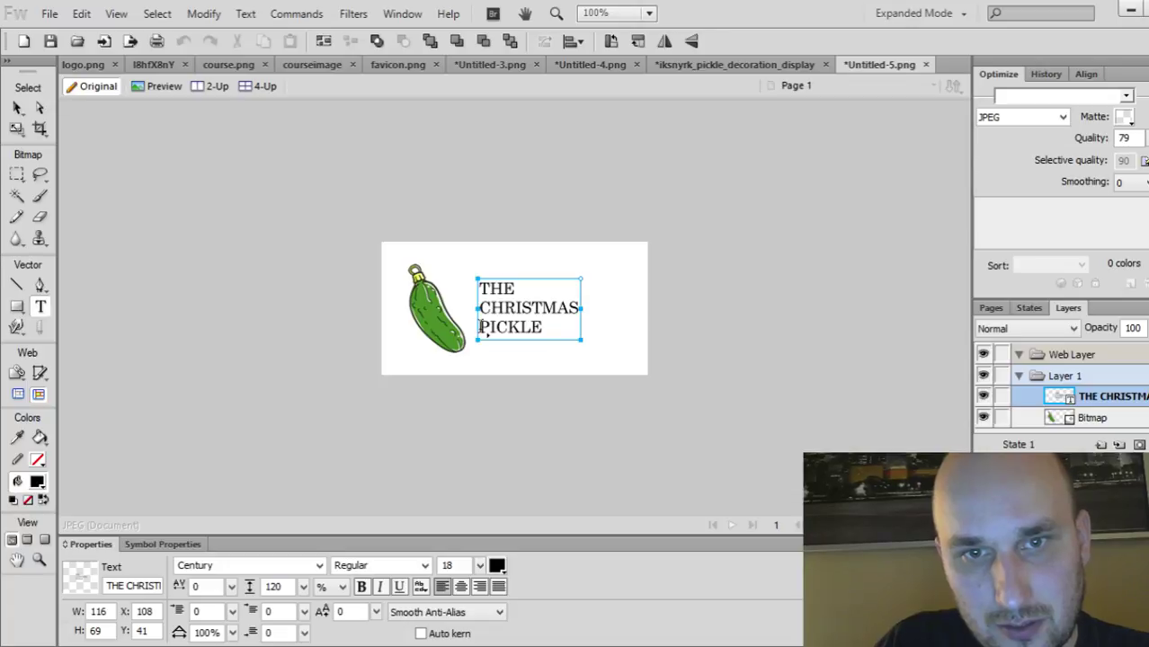
pyautogui.press('BackSpace')
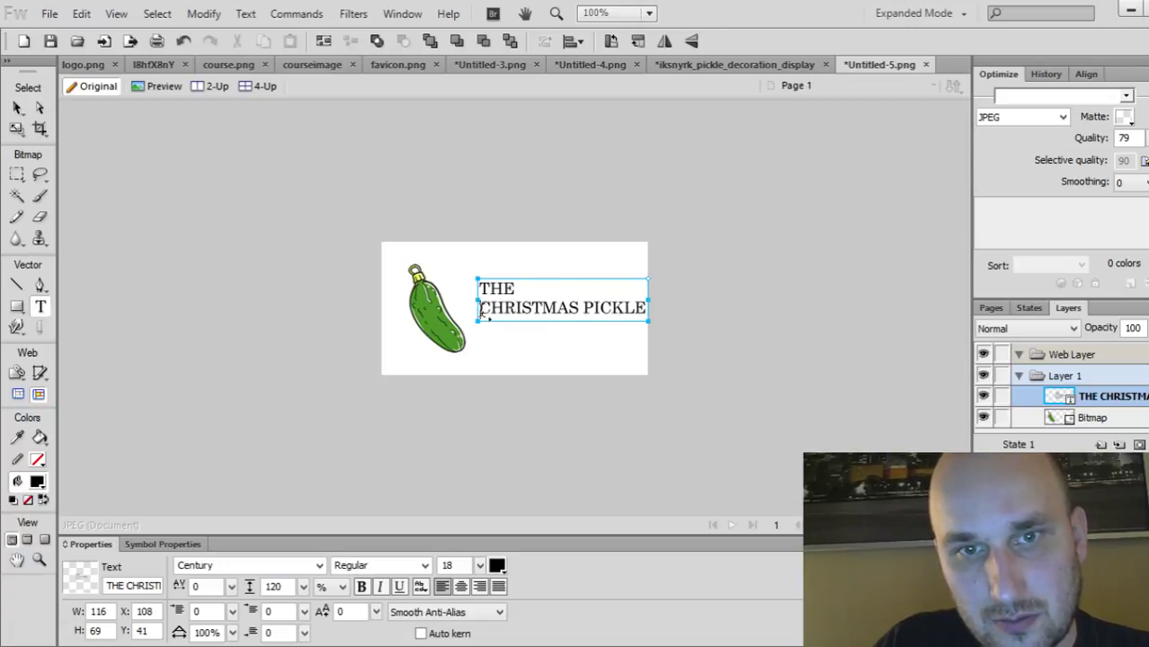
pyautogui.press('BackSpace')
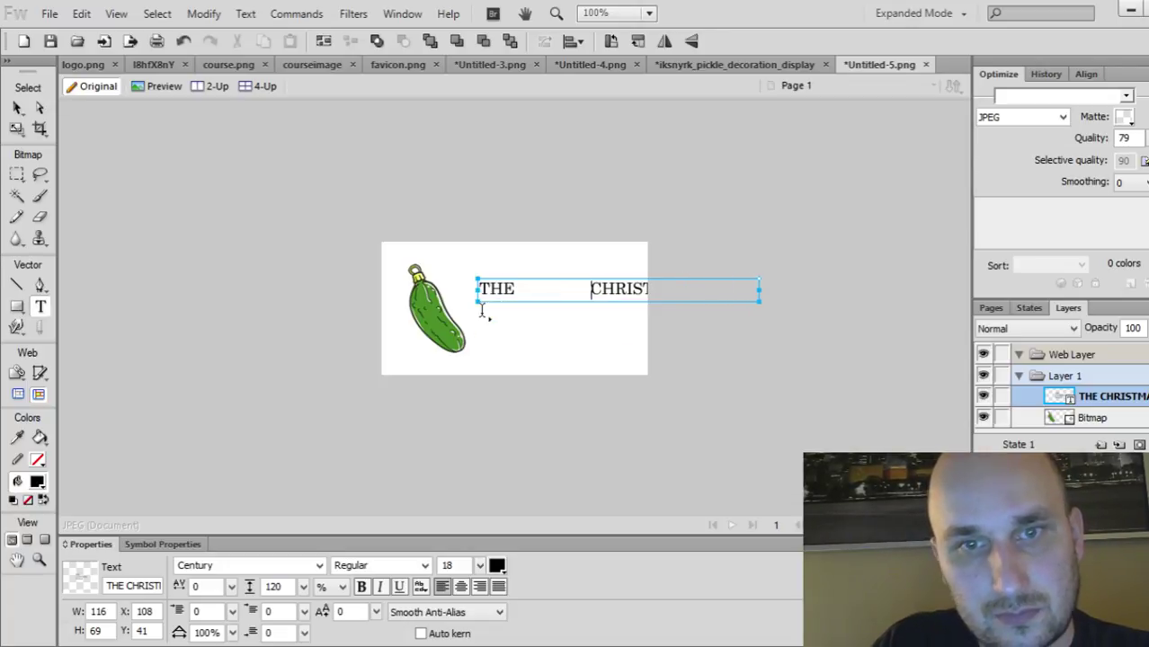
# Place the pickle between THE and CHRISTMAS and remove a space so the text fits the canvas
pyautogui.click(17, 107)
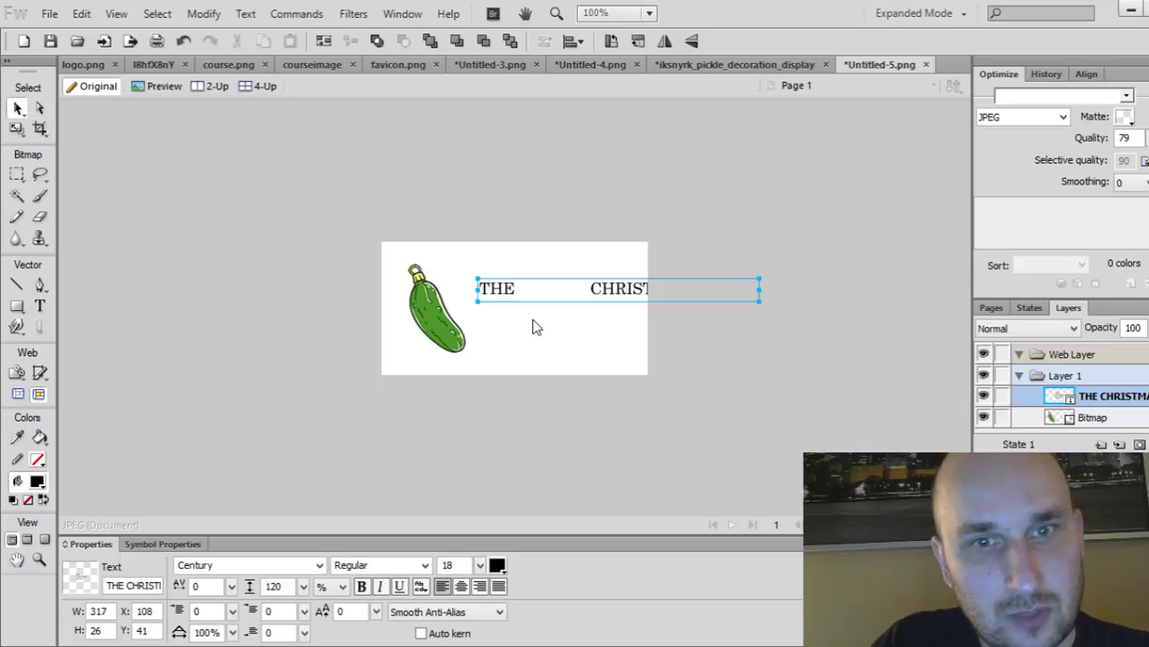
pyautogui.moveTo(670, 299); pyautogui.dragTo(574, 313)
pyautogui.moveTo(450, 349); pyautogui.dragTo(480, 355)
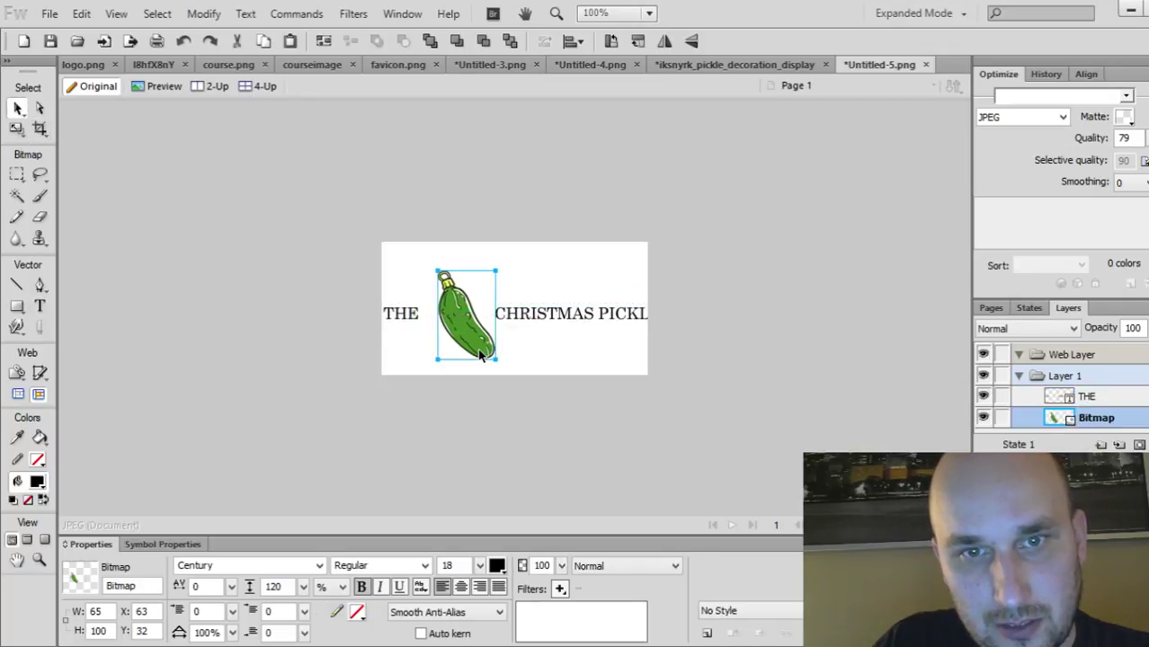
pyautogui.click(521, 324)
pyautogui.doubleClick(488, 318)
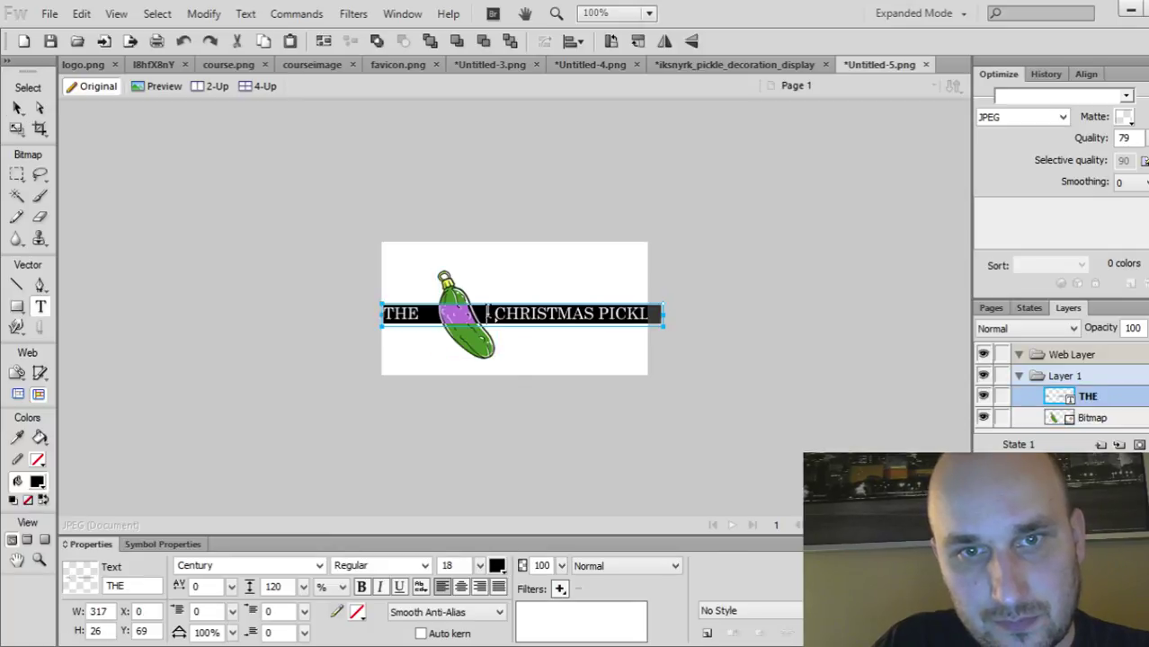
pyautogui.click(487, 314)
pyautogui.press('BackSpace')
pyautogui.press('BackSpace')
pyautogui.press('BackSpace')
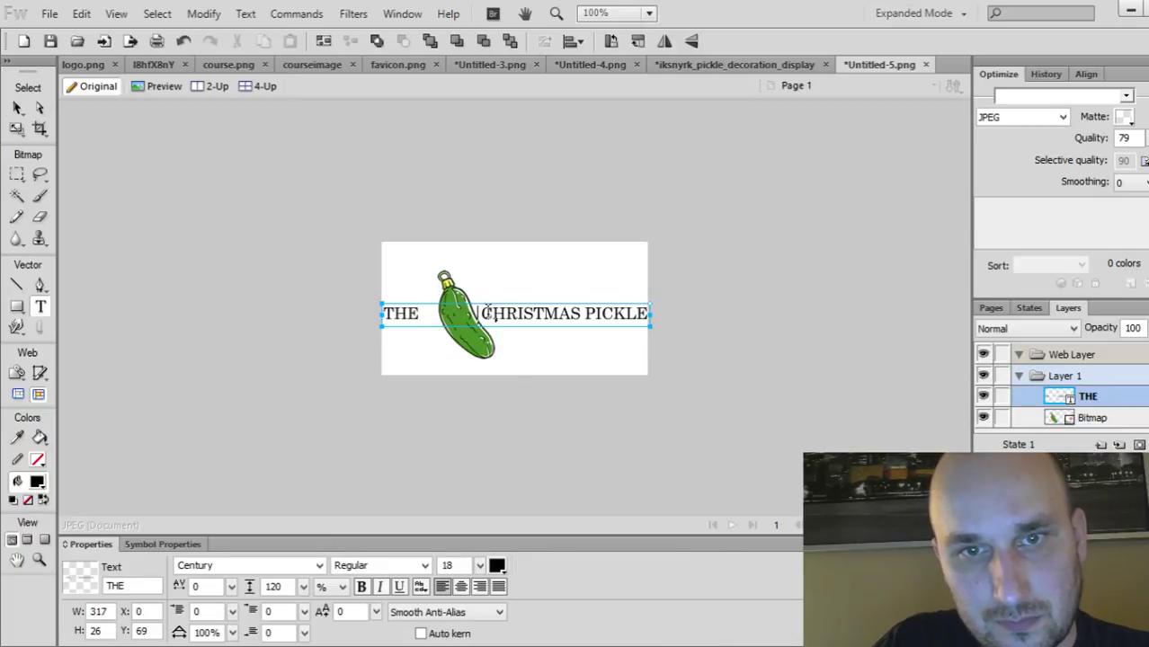
pyautogui.click(379, 391)
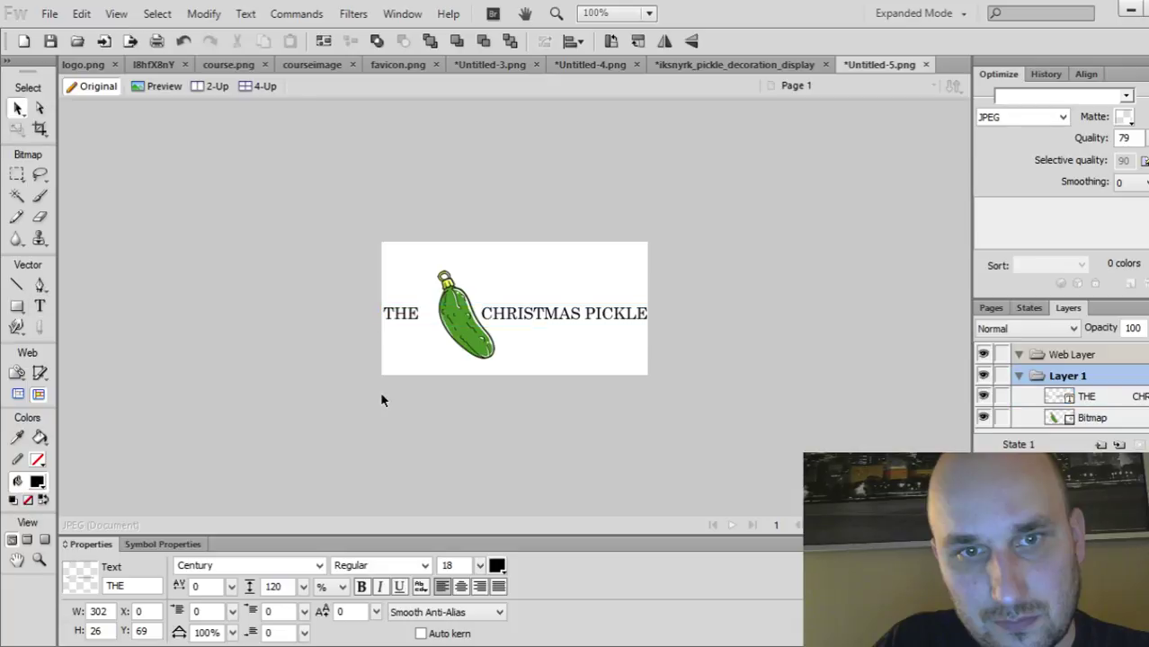
# Raise the pickle in line with the text, delete another space before CHRISTMAS, and nudge both right
pyautogui.click(475, 352)
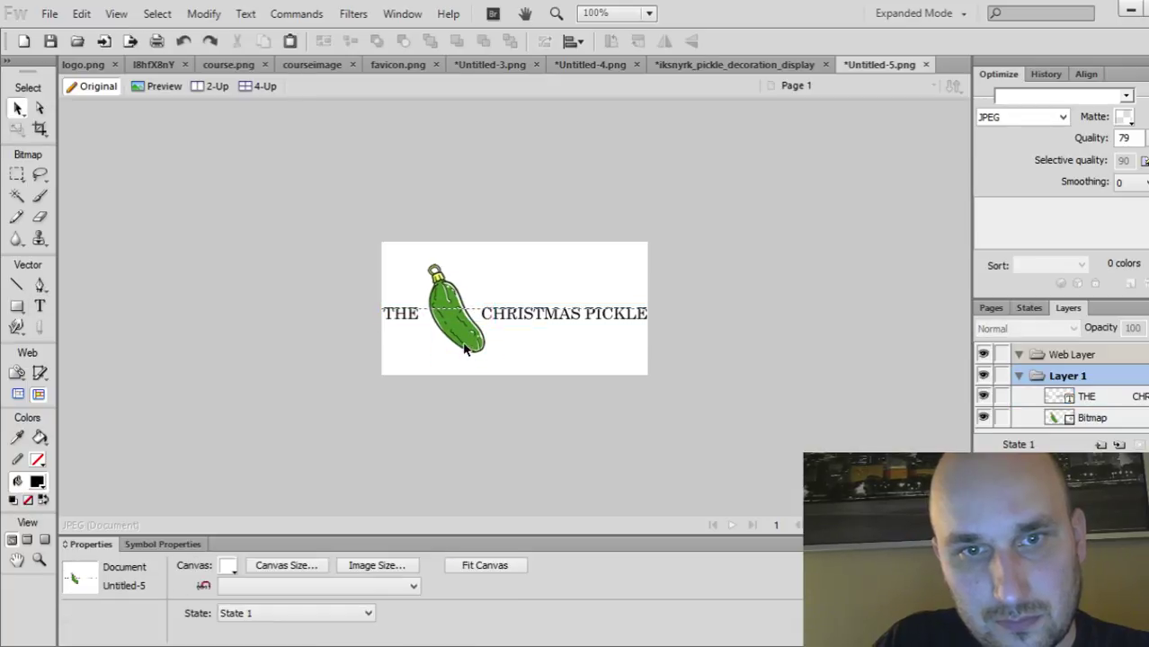
pyautogui.moveTo(526, 318); pyautogui.dragTo(529, 312)
pyautogui.click(526, 313)
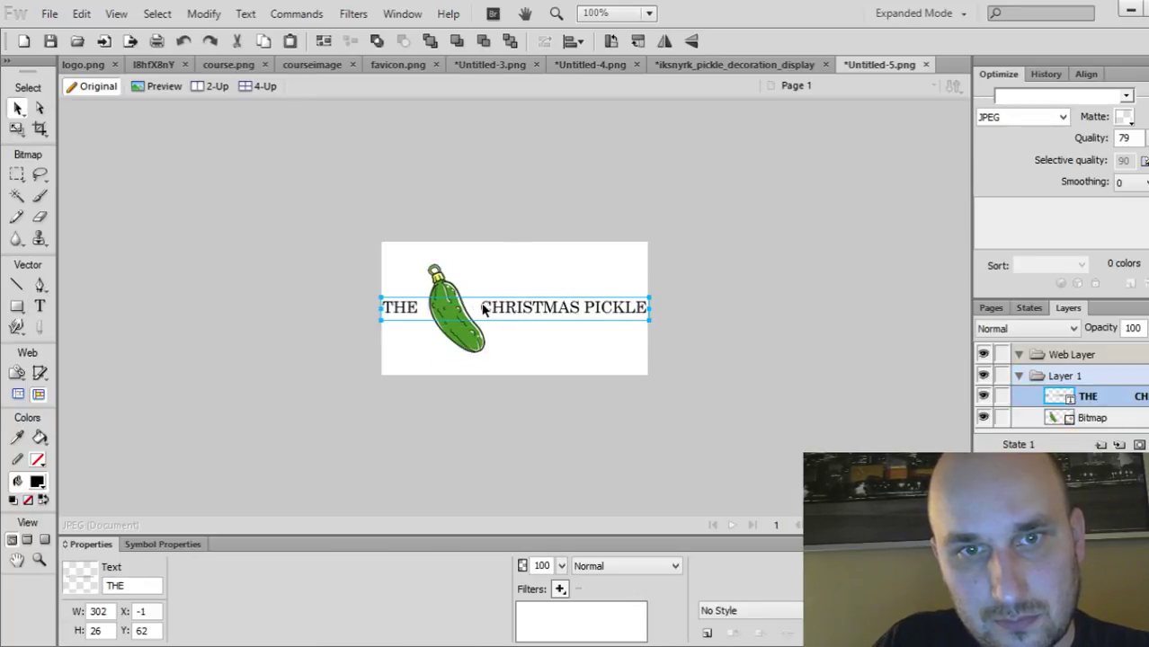
pyautogui.doubleClick(485, 311)
pyautogui.press('BackSpace')
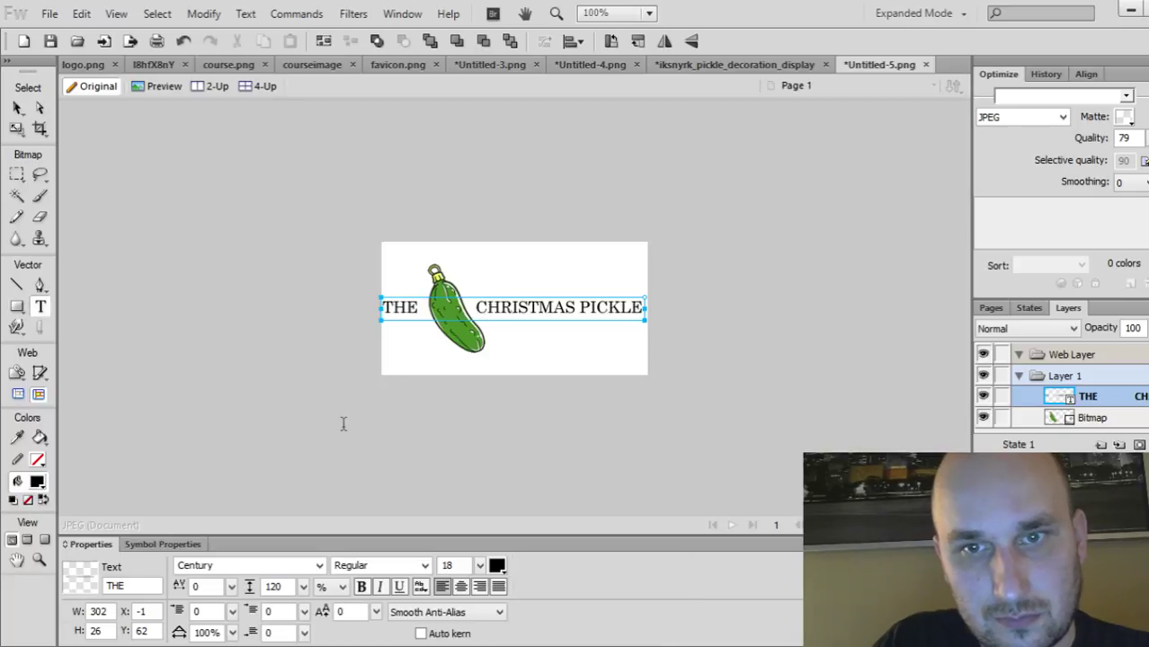
pyautogui.click(342, 423)
pyautogui.moveTo(520, 312); pyautogui.dragTo(525, 311)
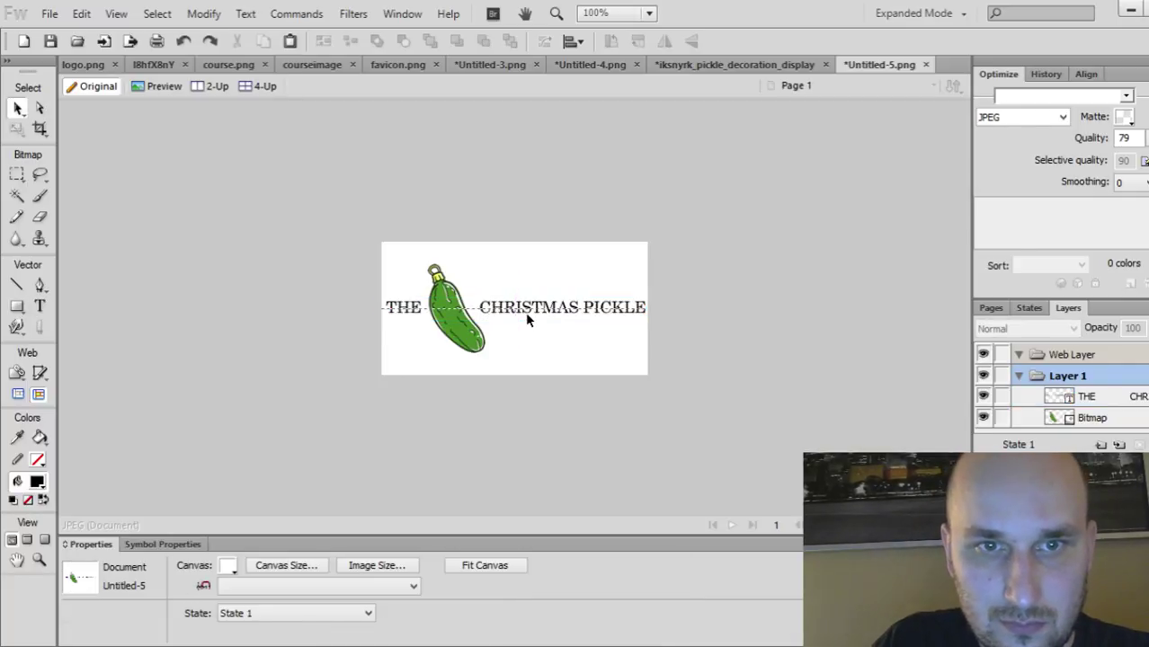
pyautogui.moveTo(455, 345); pyautogui.dragTo(459, 346)
# Scale the pickle down so it fits between THE and CHRISTMAS
pyautogui.press('q')
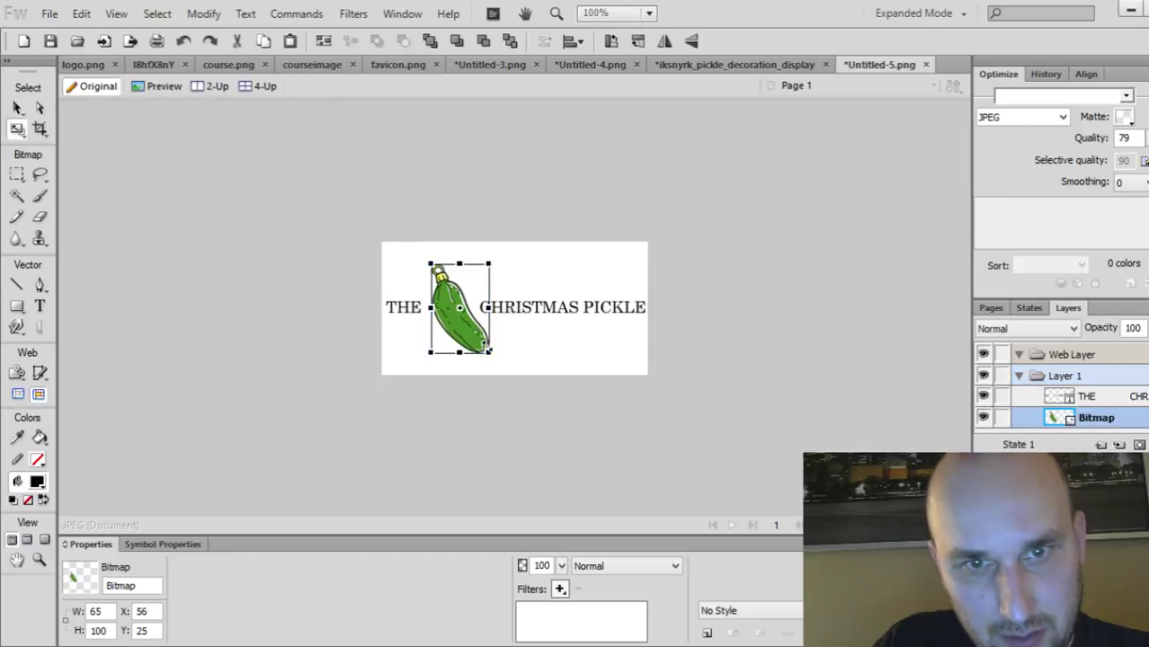
pyautogui.click(277, 390)
pyautogui.click(277, 390)
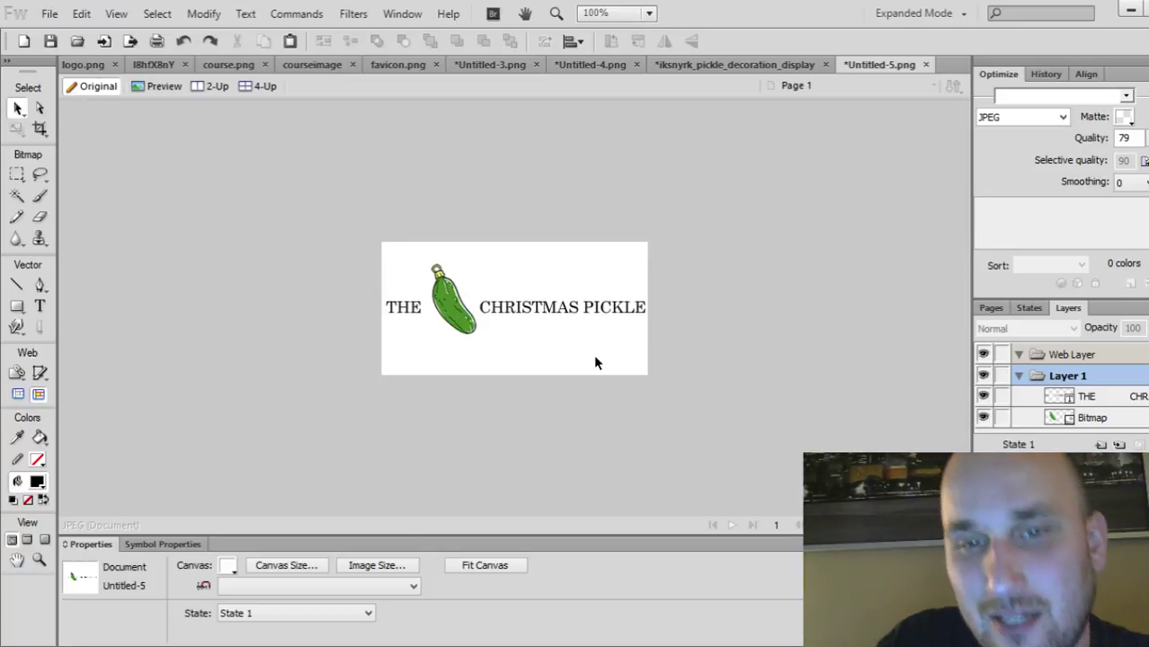
# Centre the logo text on the canvas using smart guides, then reselect the pickle
pyautogui.click(552, 316)
pyautogui.moveTo(552, 316); pyautogui.dragTo(552, 316)
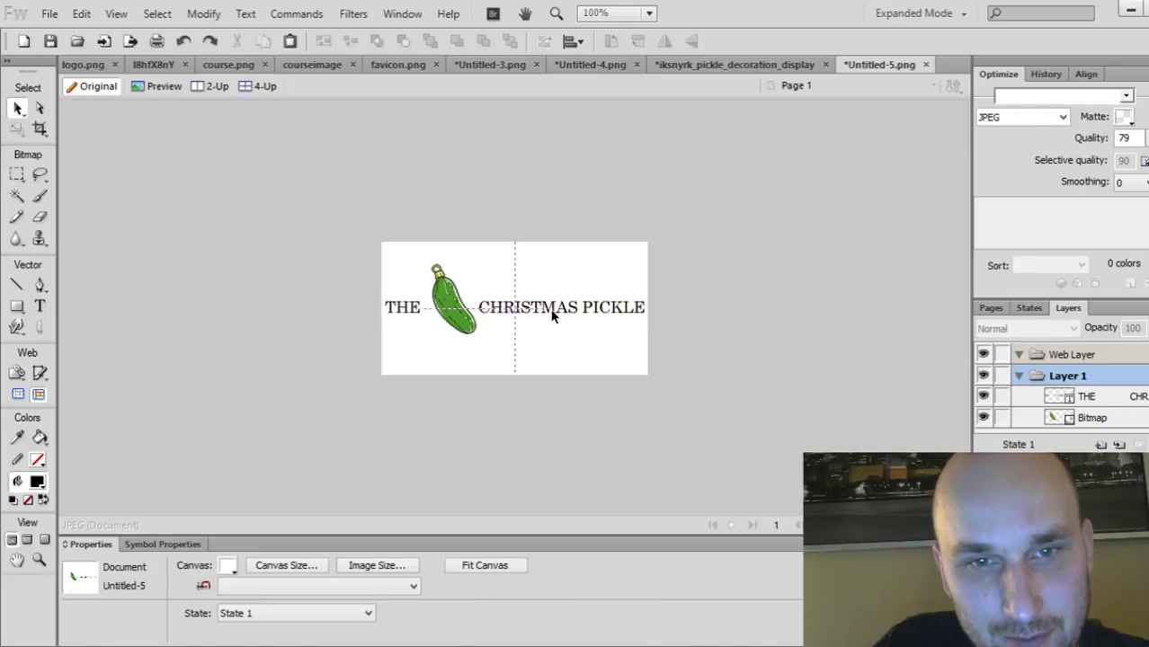
pyautogui.moveTo(552, 313); pyautogui.dragTo(553, 314)
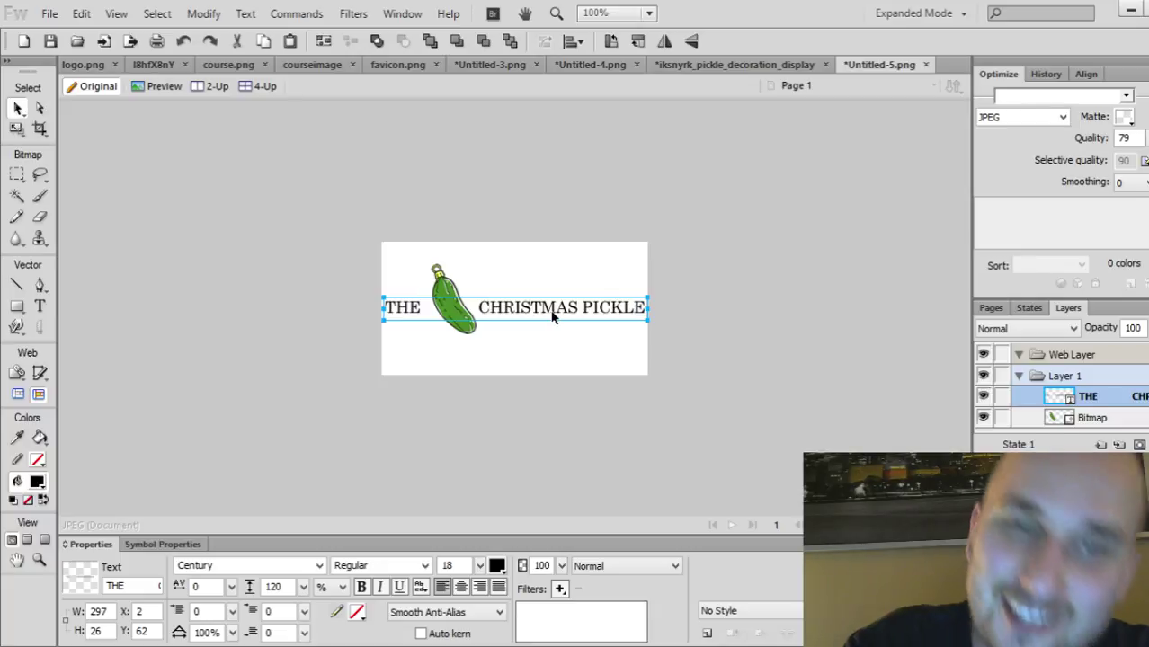
pyautogui.click(443, 336)
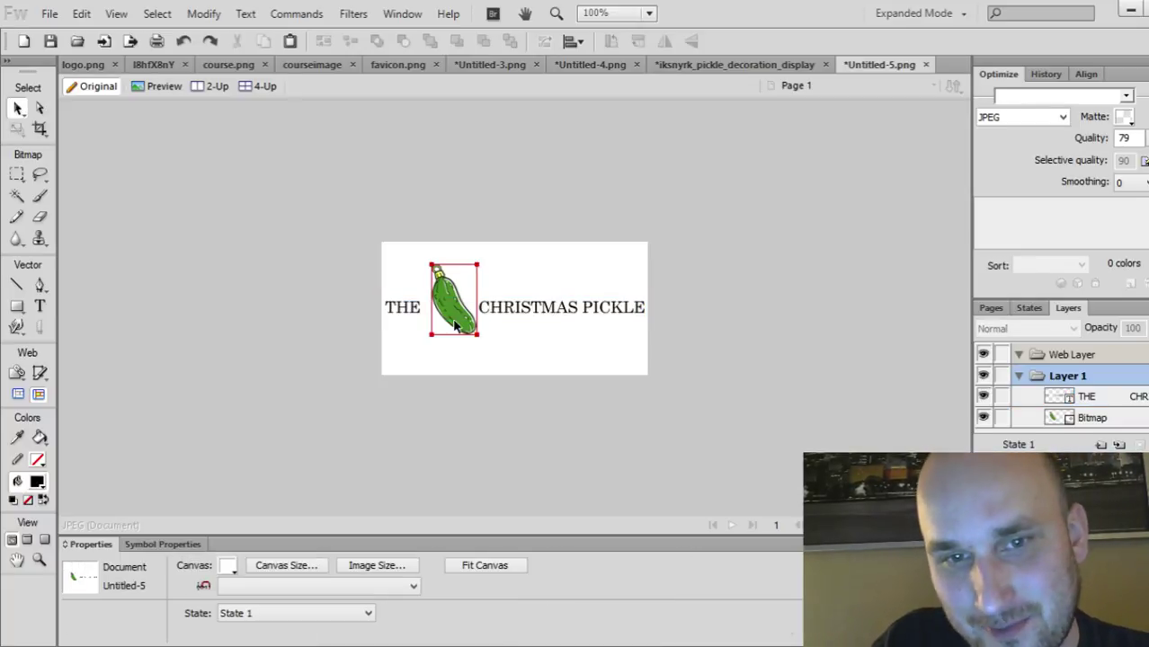
pyautogui.click(460, 333)
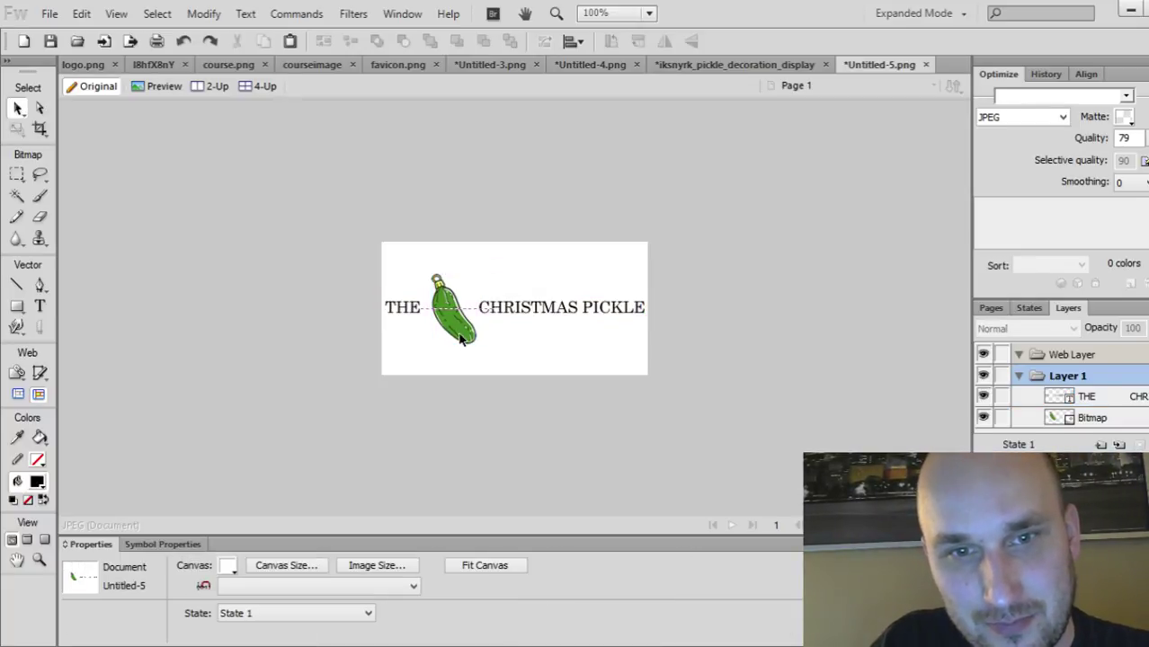
pyautogui.click(459, 330)
pyautogui.click(410, 362)
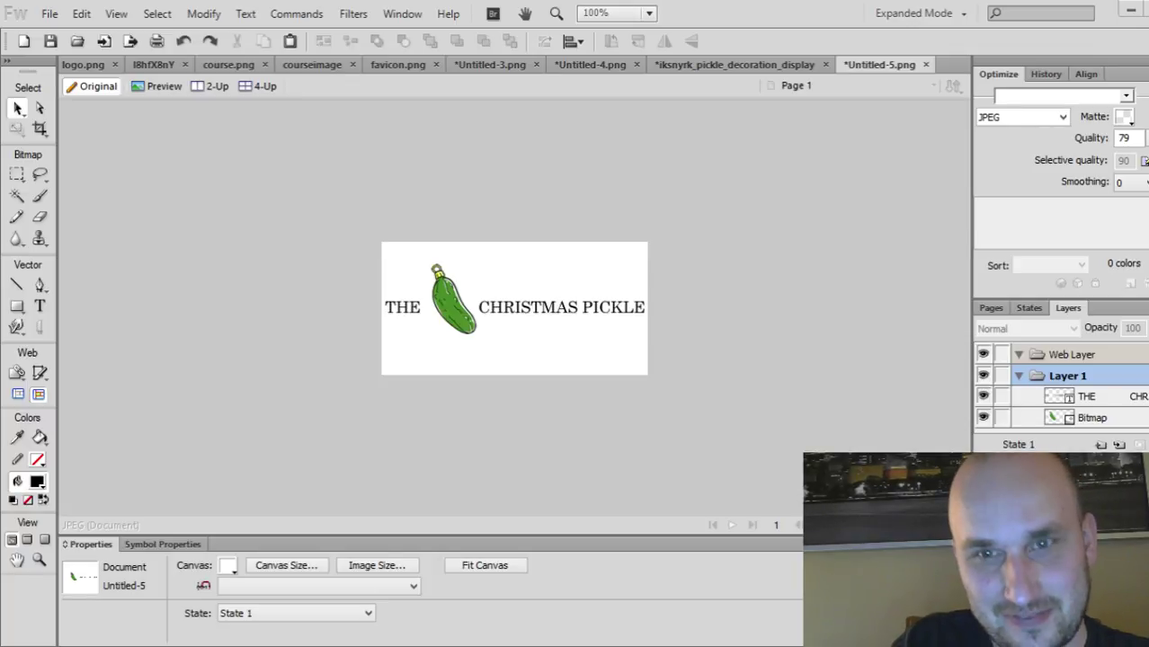
# Close the gap after THE, open one before PICKLE, and move the pickle into it
pyautogui.click(467, 318)
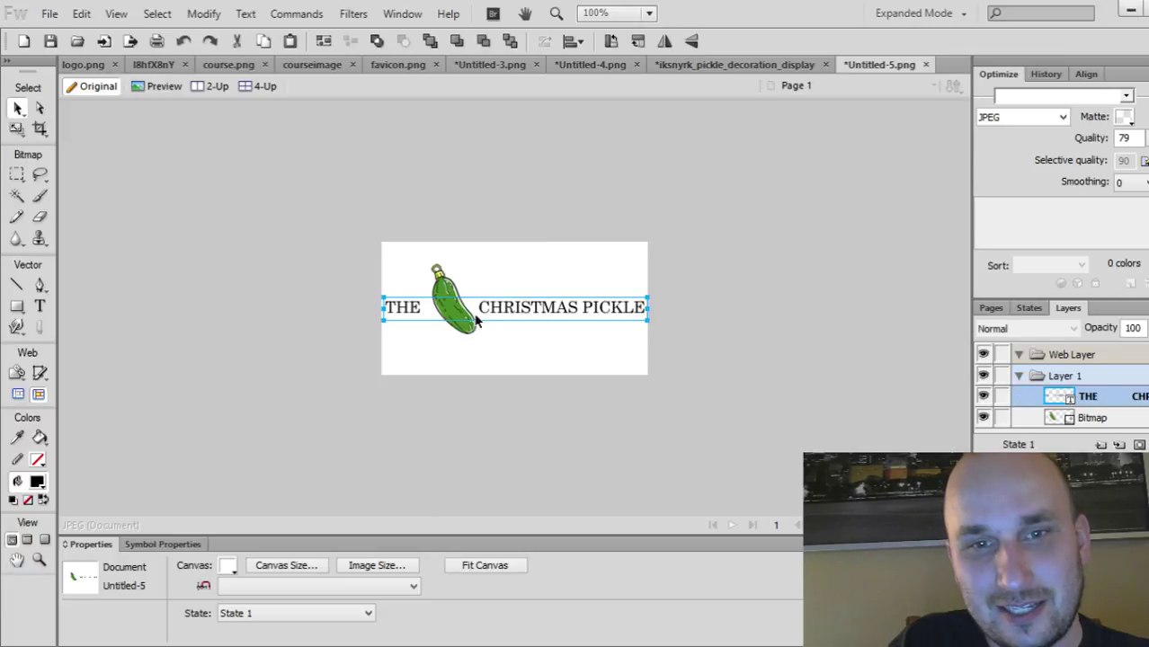
pyautogui.doubleClick(481, 319)
pyautogui.press('BackSpace')
pyautogui.press('BackSpace')
pyautogui.press('BackSpace')
pyautogui.press('BackSpace')
pyautogui.press('BackSpace')
pyautogui.press('BackSpace')
pyautogui.press('BackSpace')
pyautogui.press('BackSpace')
pyautogui.press('BackSpace')
pyautogui.press('BackSpace')
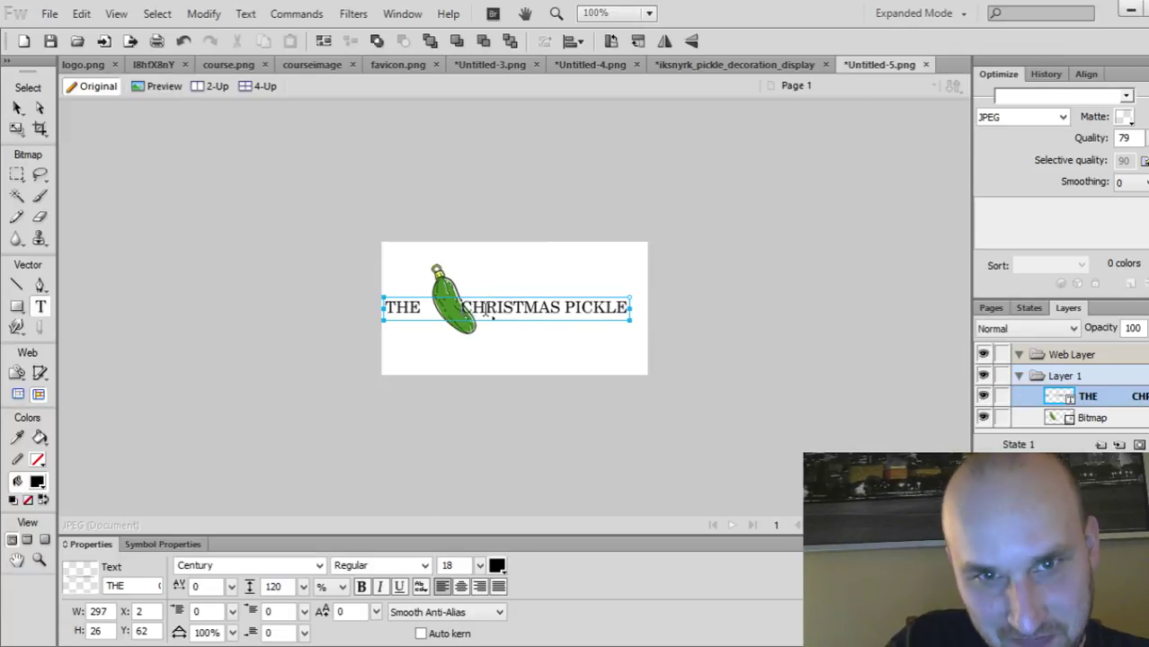
pyautogui.click(534, 310)
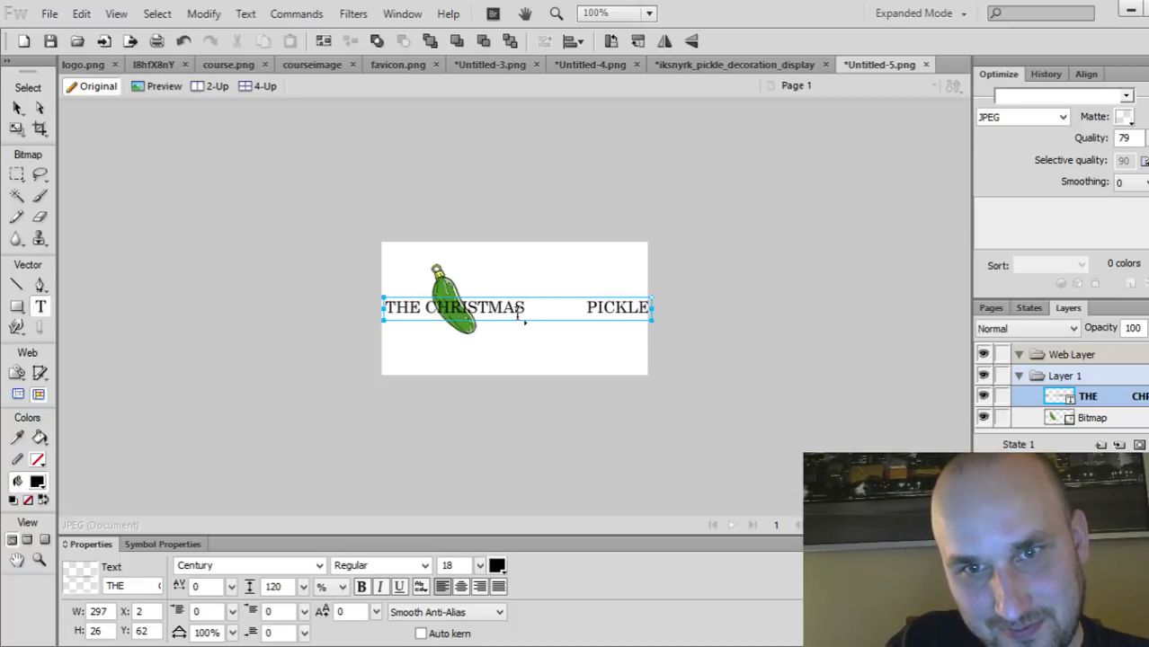
pyautogui.press('Escape')
pyautogui.click(384, 403)
pyautogui.click(457, 330)
pyautogui.moveTo(457, 330); pyautogui.dragTo(565, 331)
# Save the logo as logo.png
pyautogui.press('m')
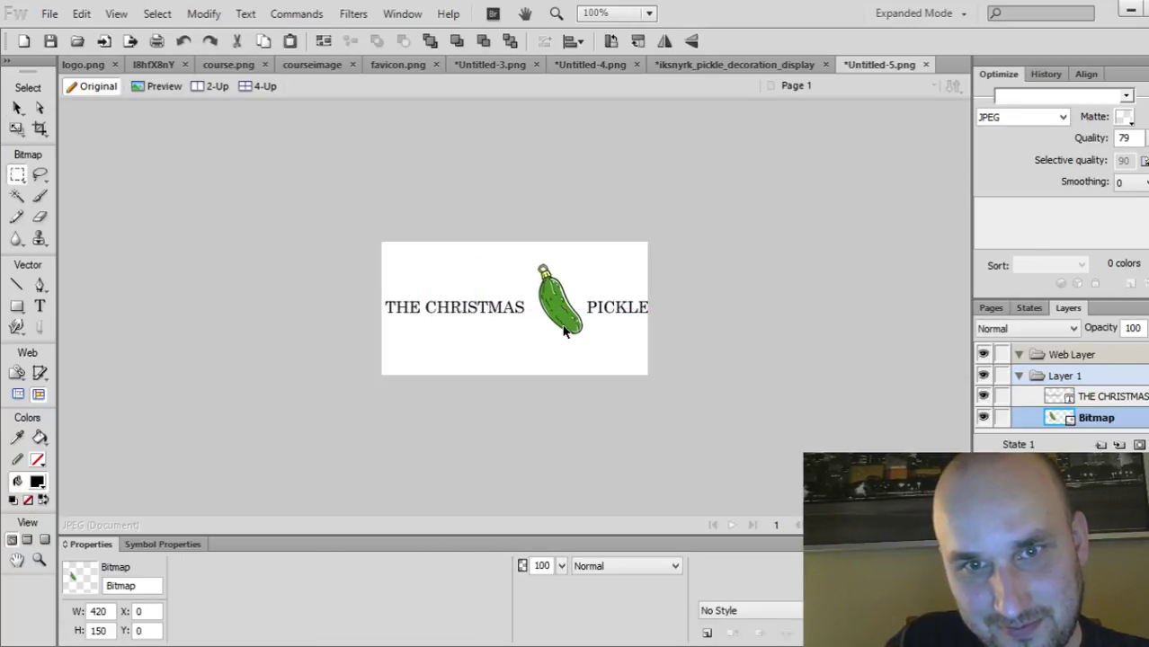
pyautogui.click(17, 107)
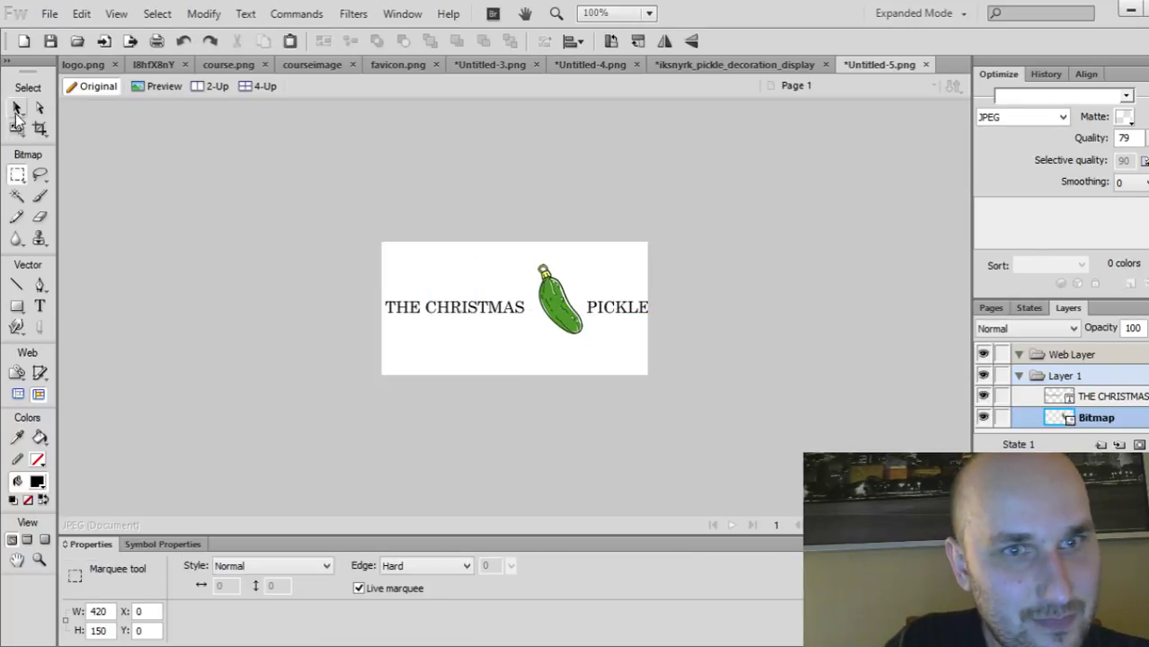
pyautogui.click(584, 311)
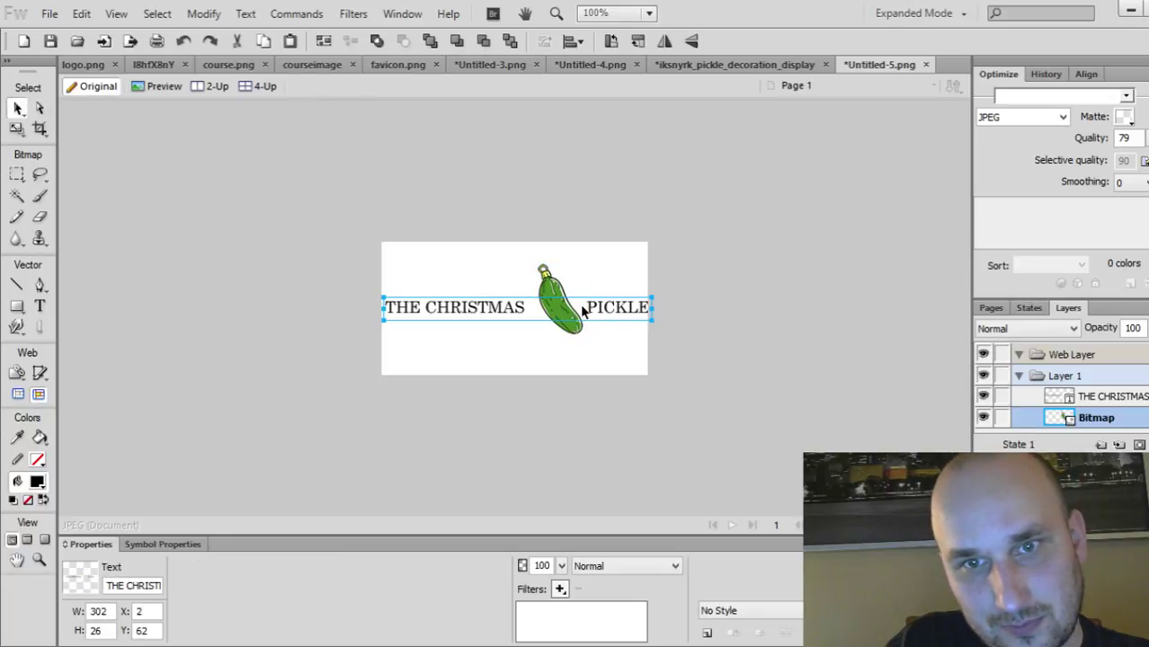
pyautogui.click(292, 456)
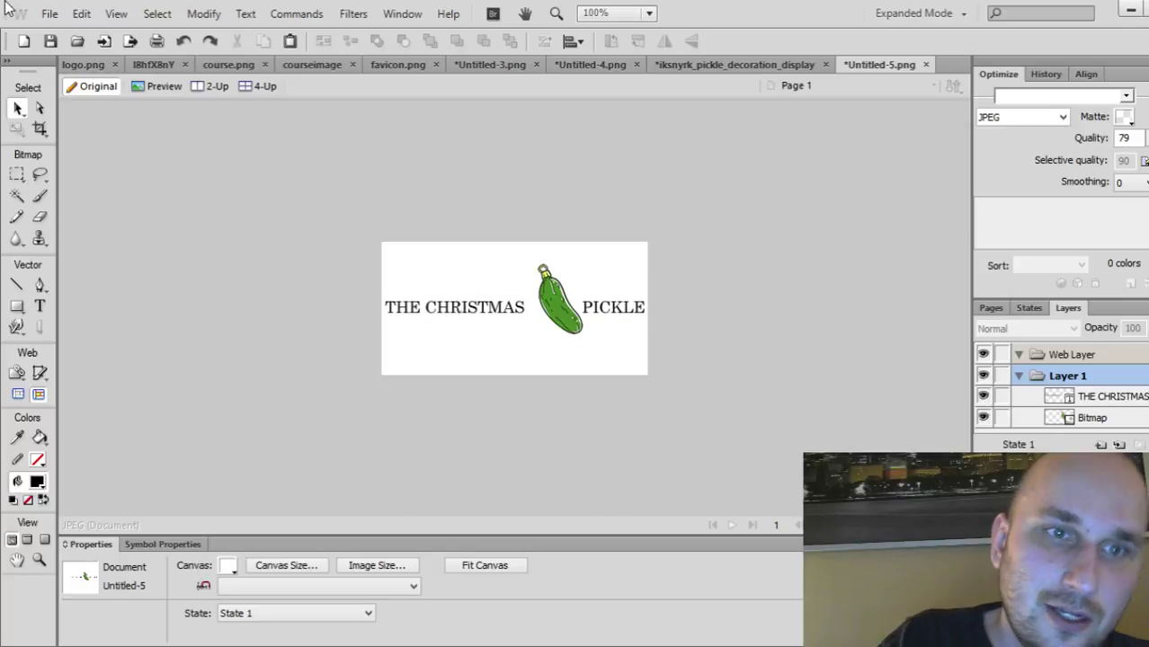
pyautogui.click(47, 14)
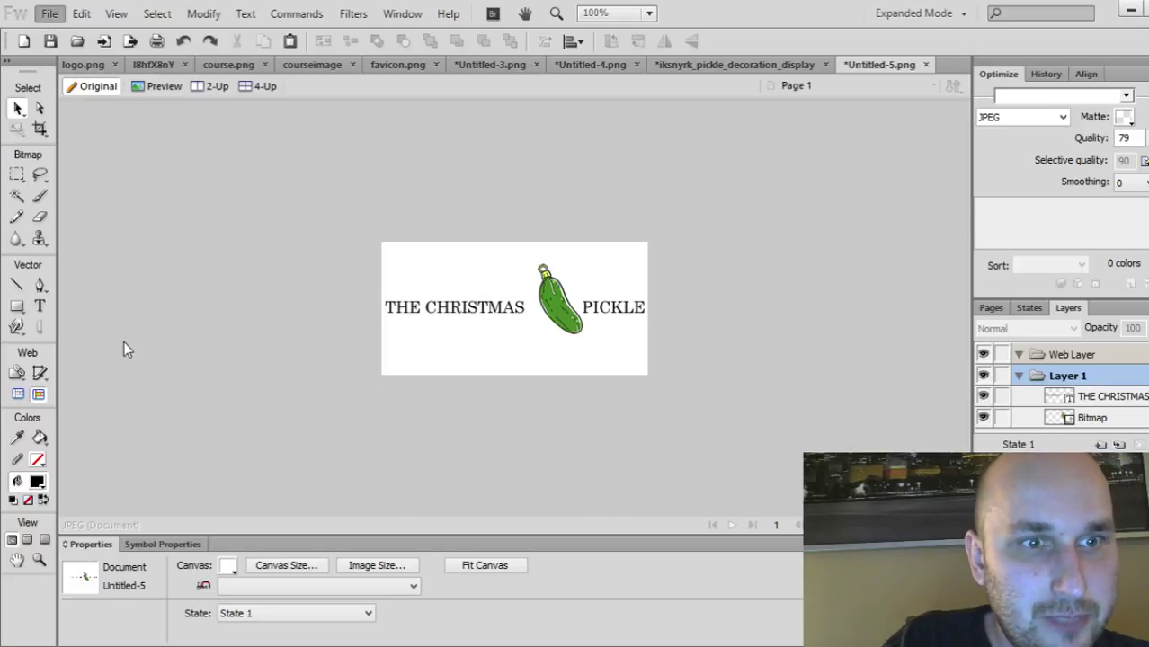
pyautogui.click(154, 216)
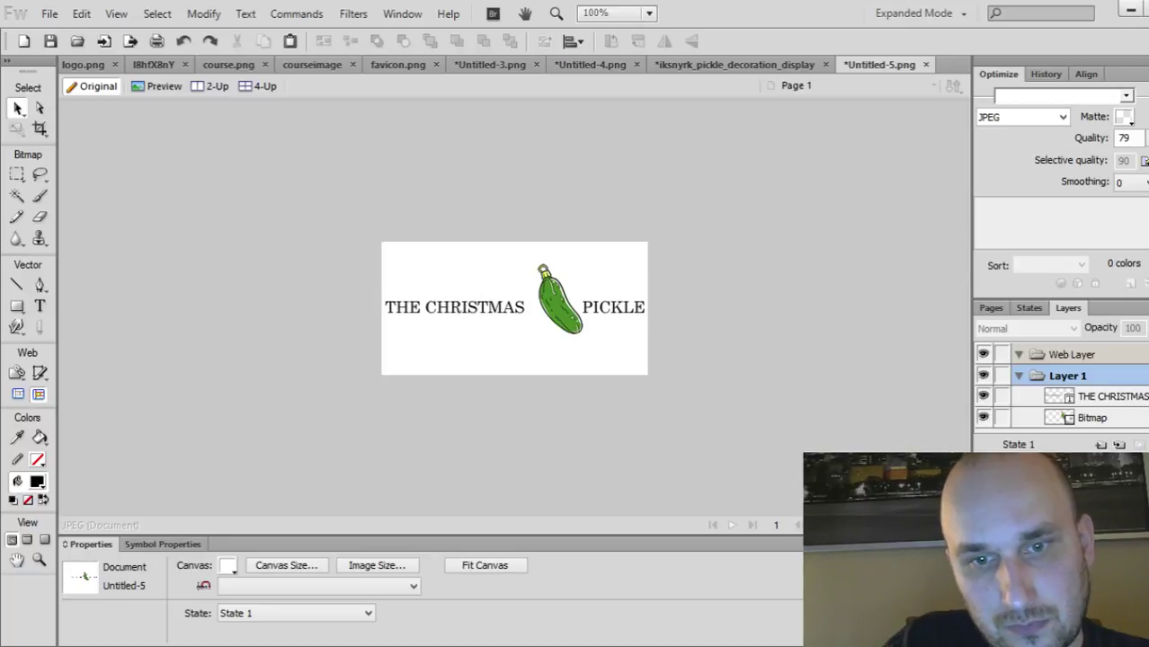
pyautogui.hotkey('ctrl', 's')
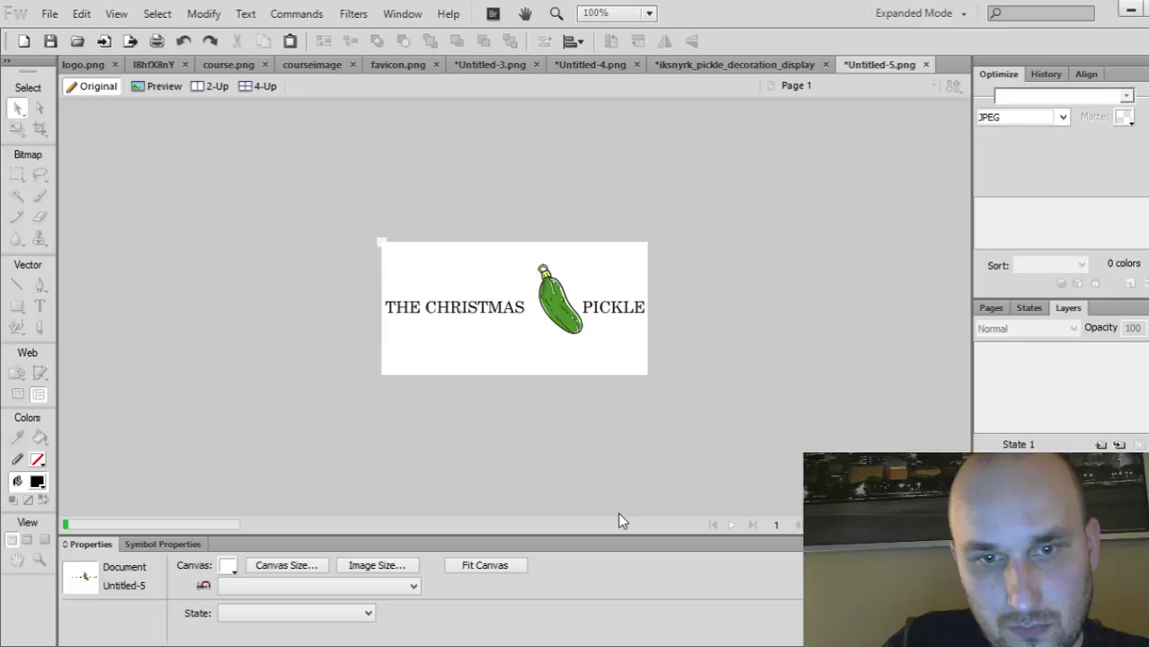
# Crop the canvas to a narrow band around the text and pickle
pyautogui.press('m')
pyautogui.moveTo(381, 268); pyautogui.dragTo(654, 337)
pyautogui.click(654, 337)
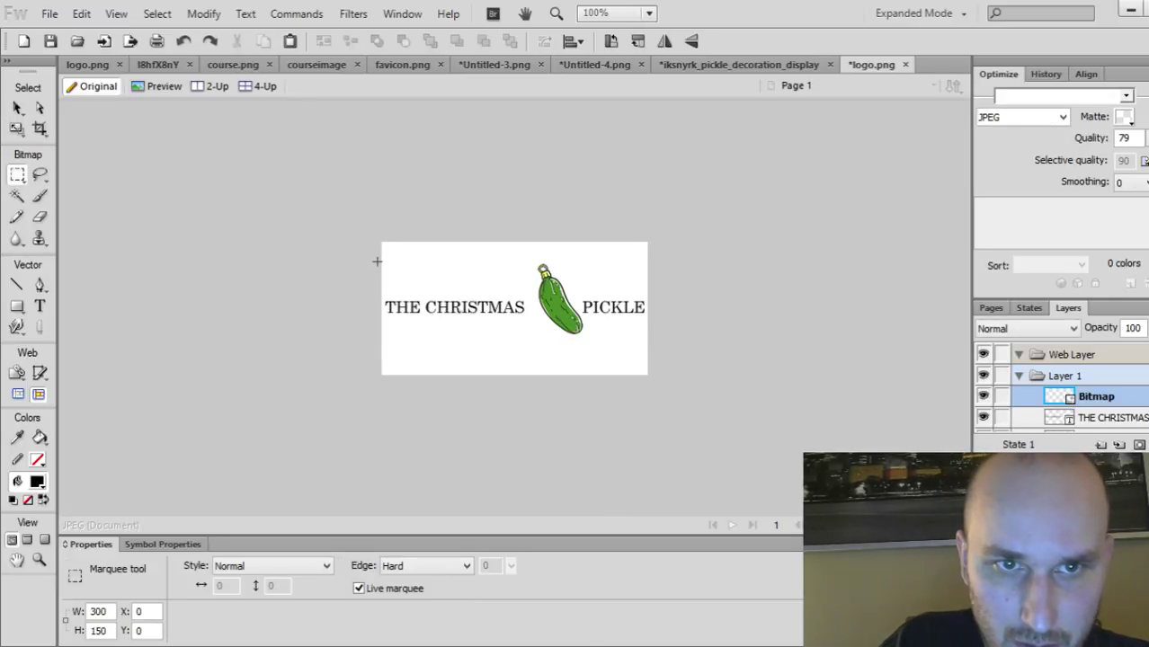
pyautogui.moveTo(377, 262); pyautogui.dragTo(656, 339)
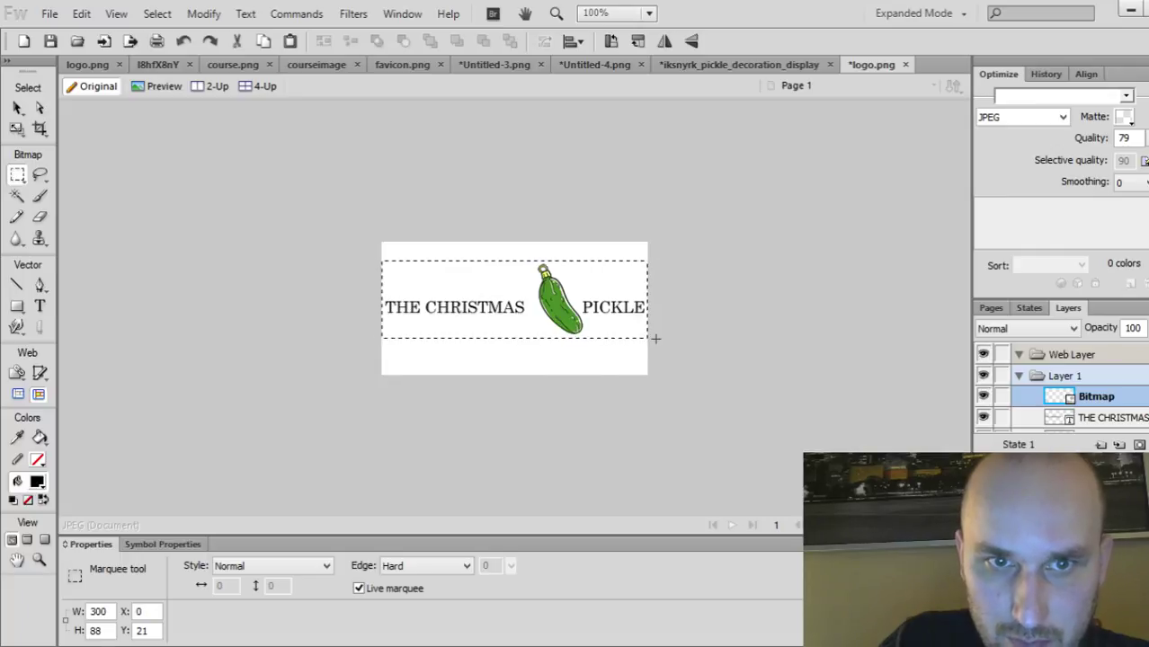
pyautogui.click(81, 14)
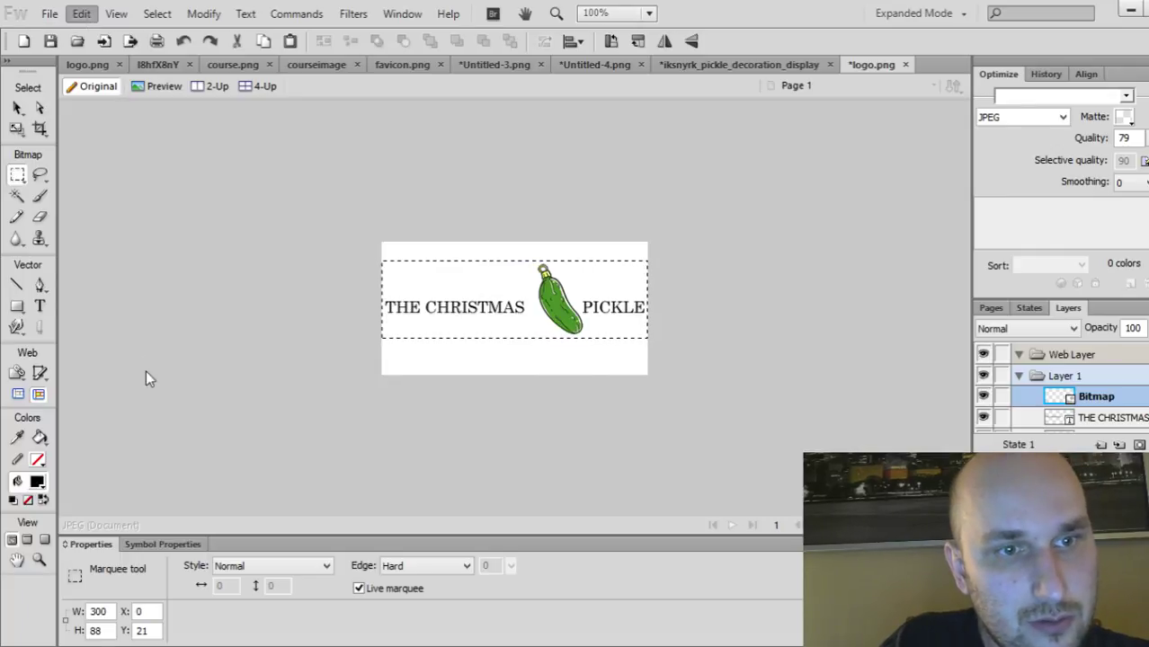
# Nudge the logo text up level with the pickle and save logo.png
pyautogui.click(18, 108)
pyautogui.click(368, 443)
pyautogui.moveTo(616, 319); pyautogui.dragTo(615, 314)
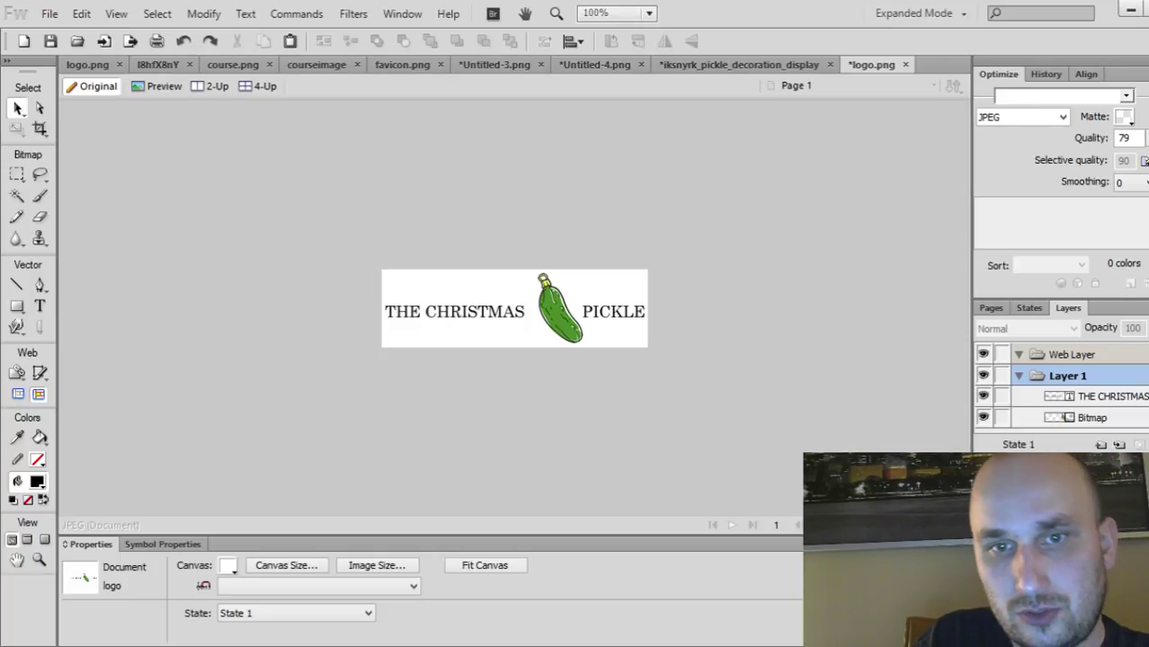
pyautogui.hotkey('ctrl', 's')
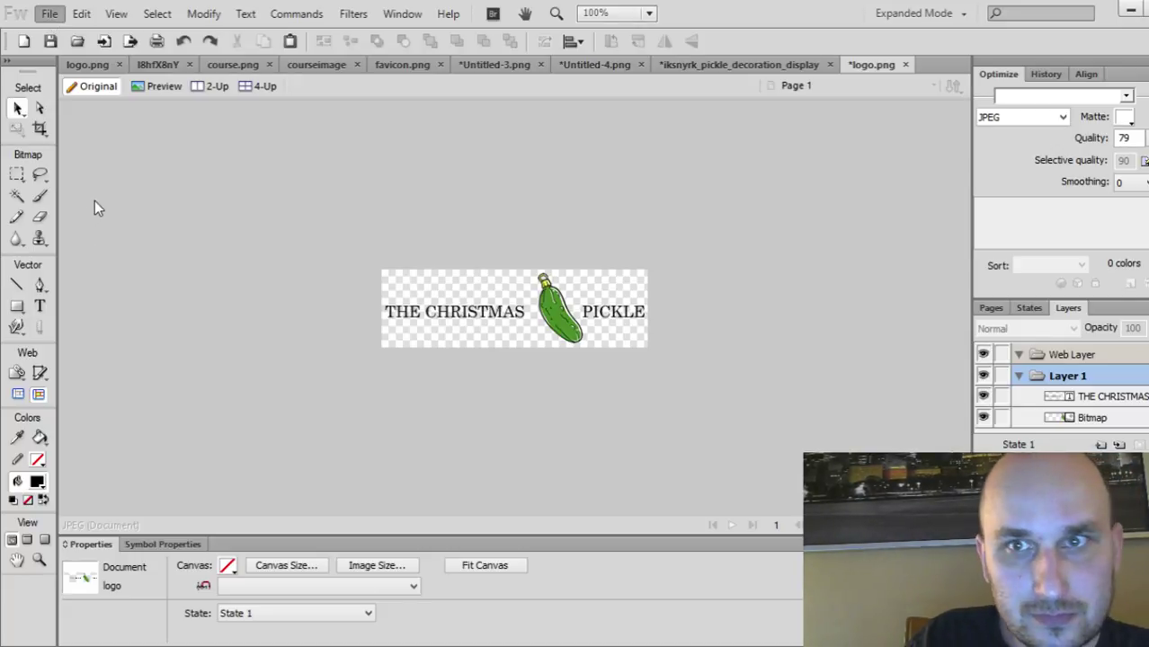
# Save logo.png with its transparent background and switch to thechristmaspickle.com in Chrome
pyautogui.hotkey('ctrl', 's')
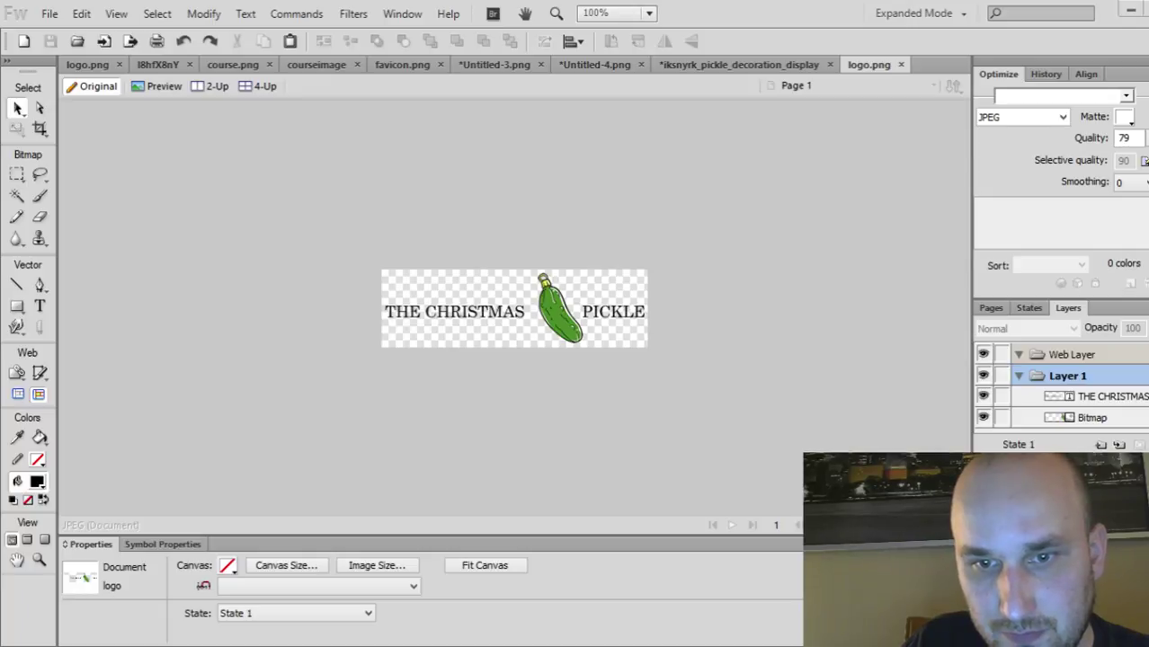
pyautogui.hotkey('alt', 'Tab')
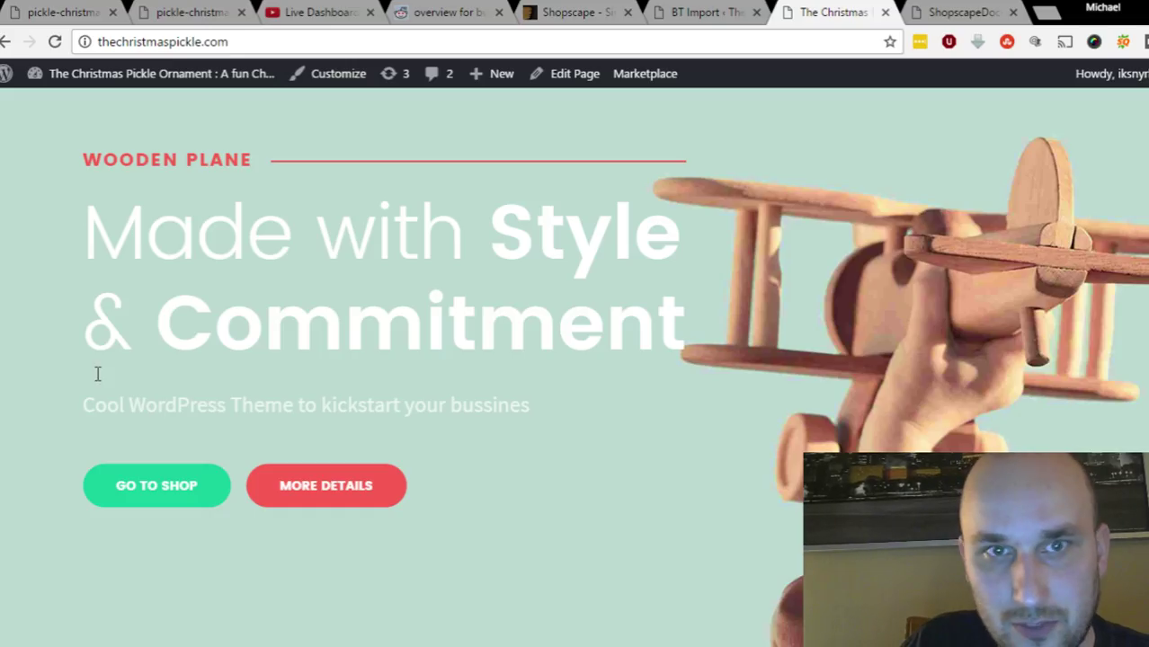
# Add the Wooden balance bike from the Special Summer Set to the cart
pyautogui.scroll(3, 115, 364)
pyautogui.scroll(-1, 115, 364)
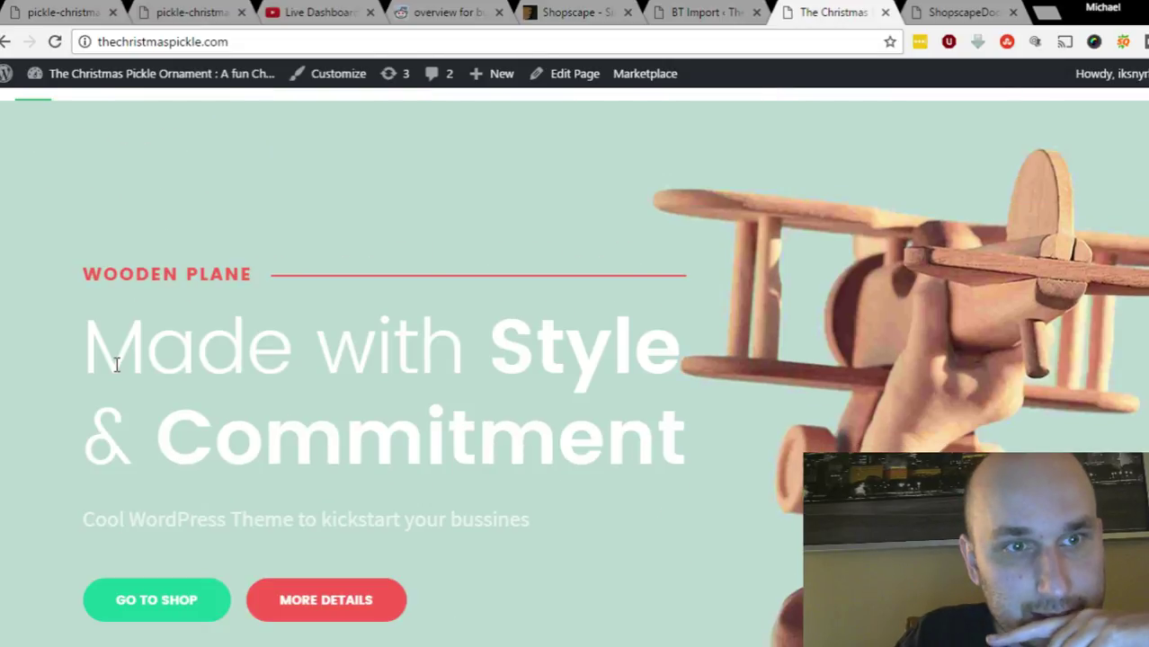
pyautogui.scroll(-2, 115, 364)
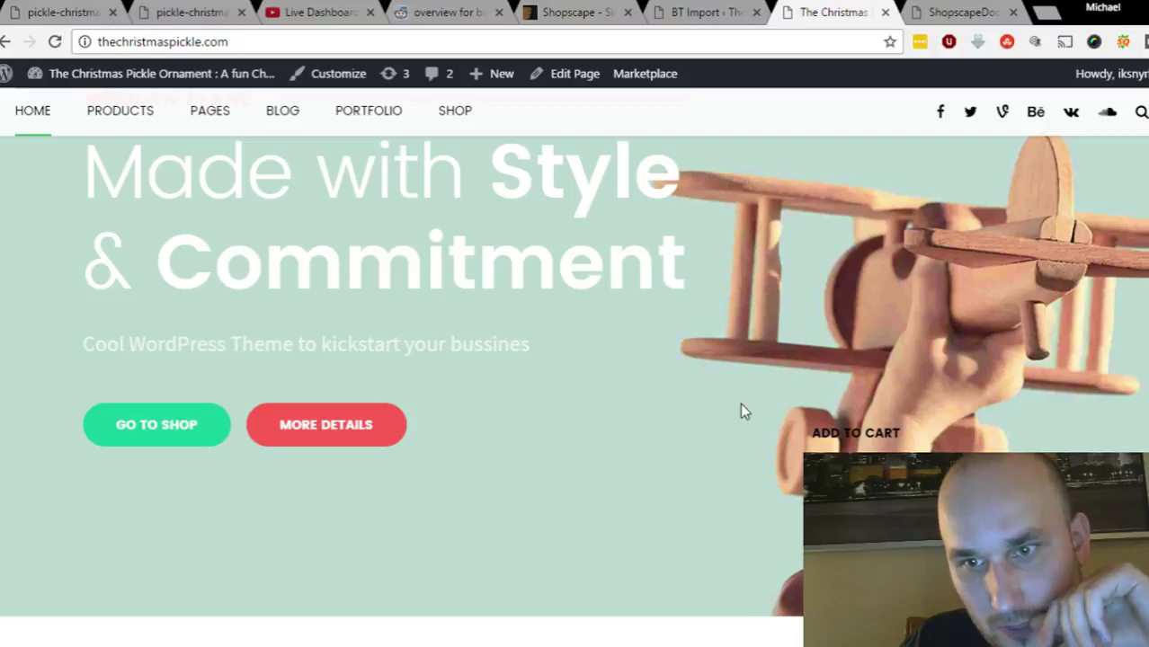
pyautogui.scroll(-2, 720, 464)
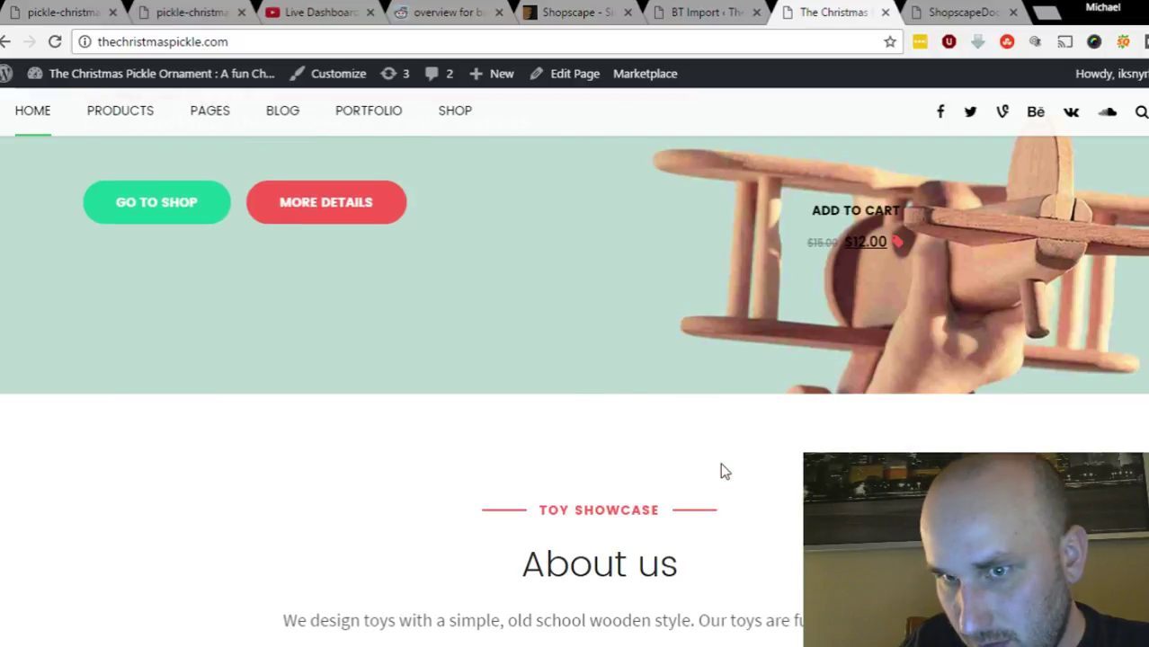
pyautogui.scroll(-1, 720, 464)
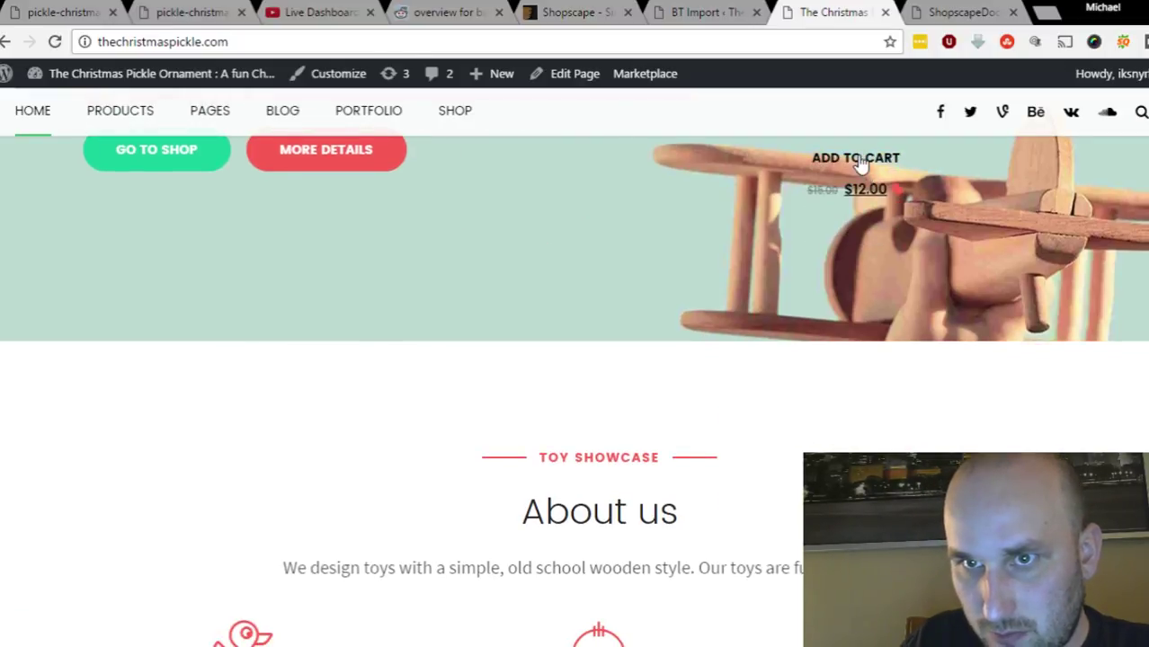
pyautogui.scroll(2, 768, 354)
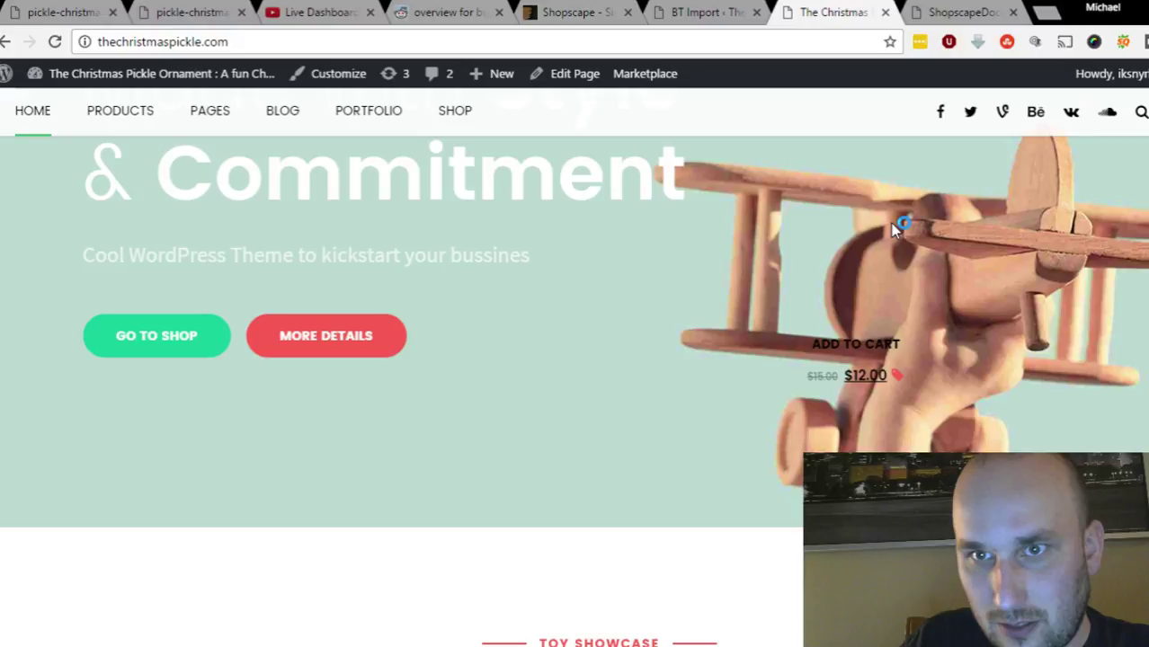
pyautogui.scroll(-7, 803, 320)
pyautogui.scroll(3, 803, 320)
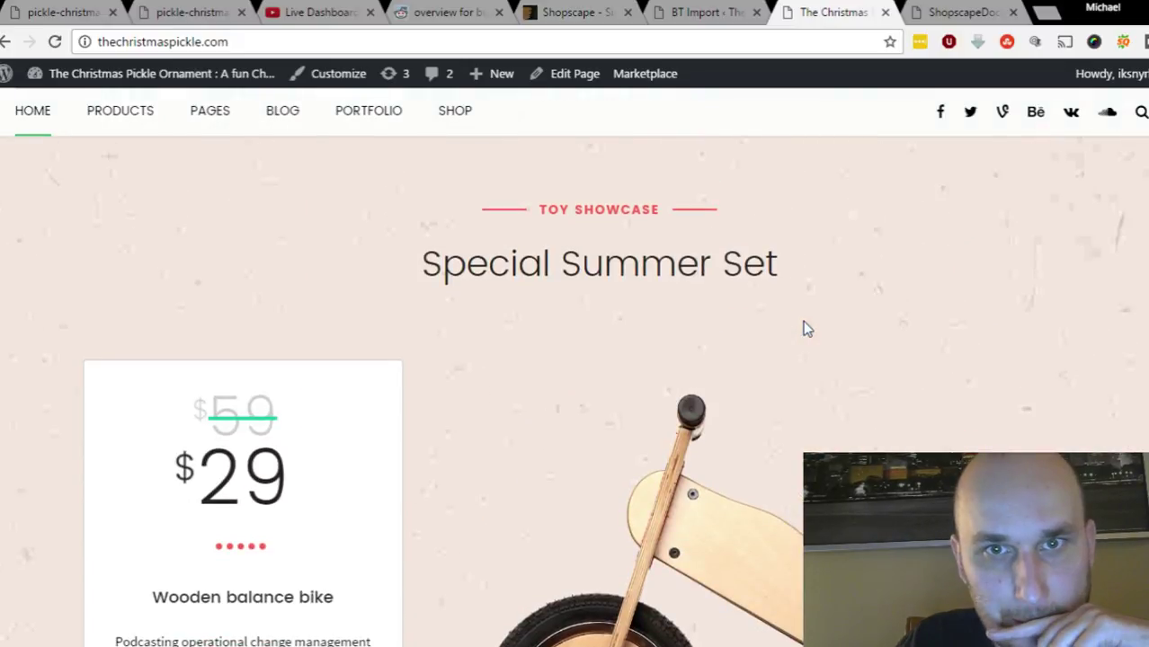
pyautogui.scroll(-5, 804, 325)
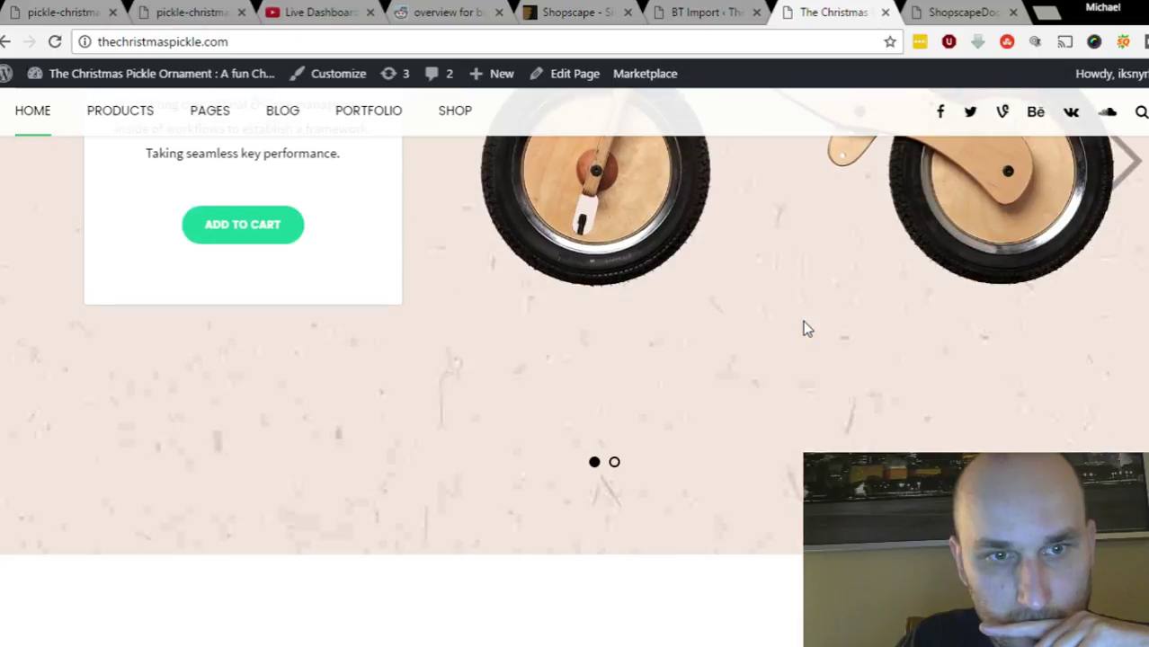
pyautogui.scroll(4, 804, 329)
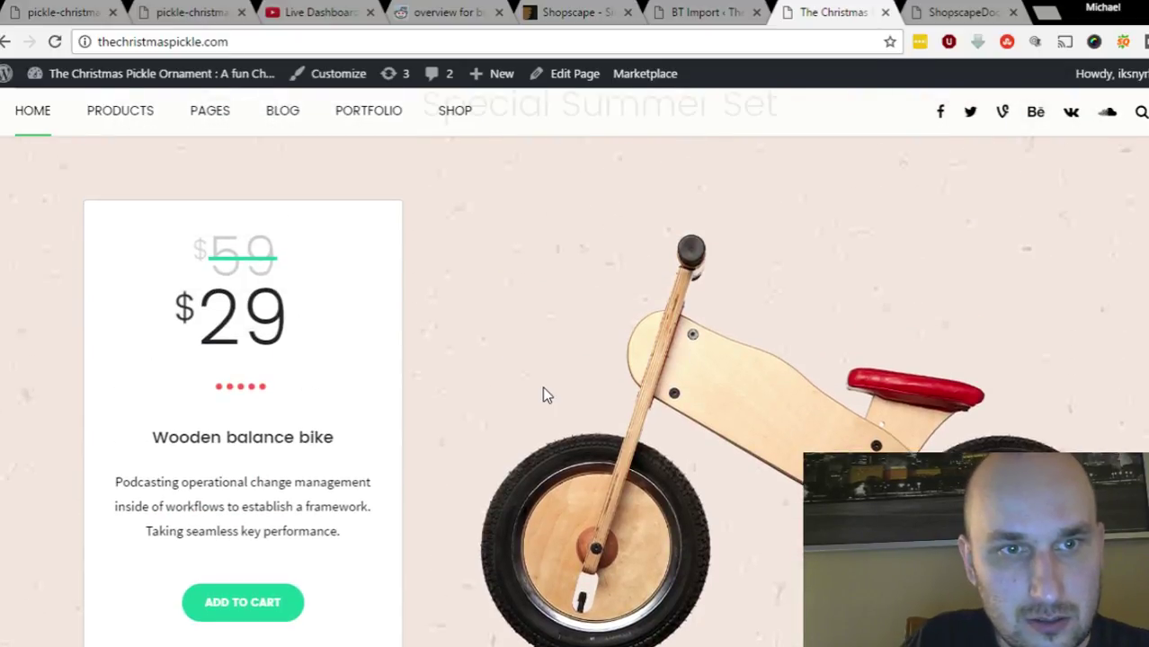
pyautogui.click(278, 601)
# View the shopping cart, then return to the YouTube Live Dashboard
pyautogui.scroll(-1, 280, 601)
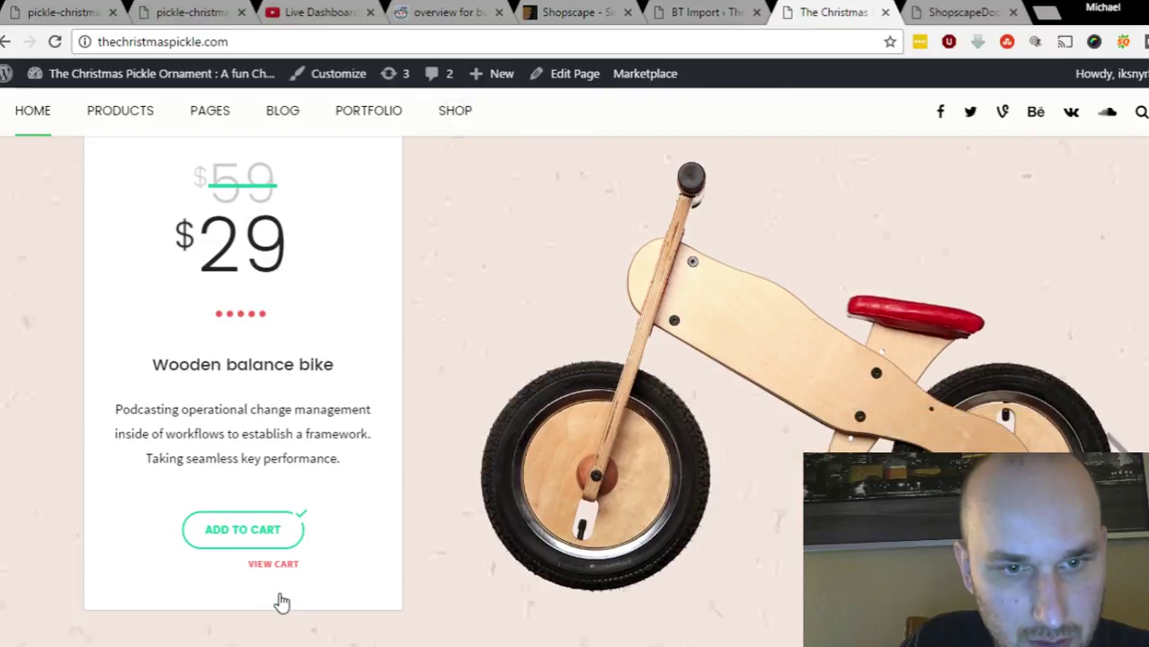
pyautogui.click(277, 563)
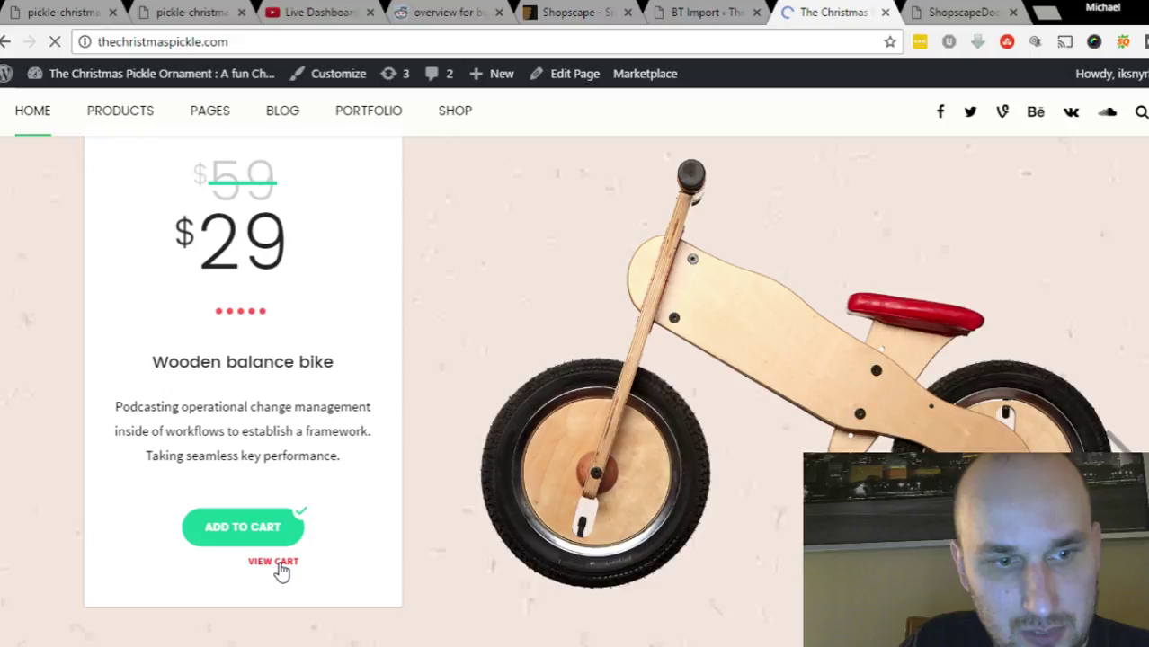
pyautogui.click(357, 11)
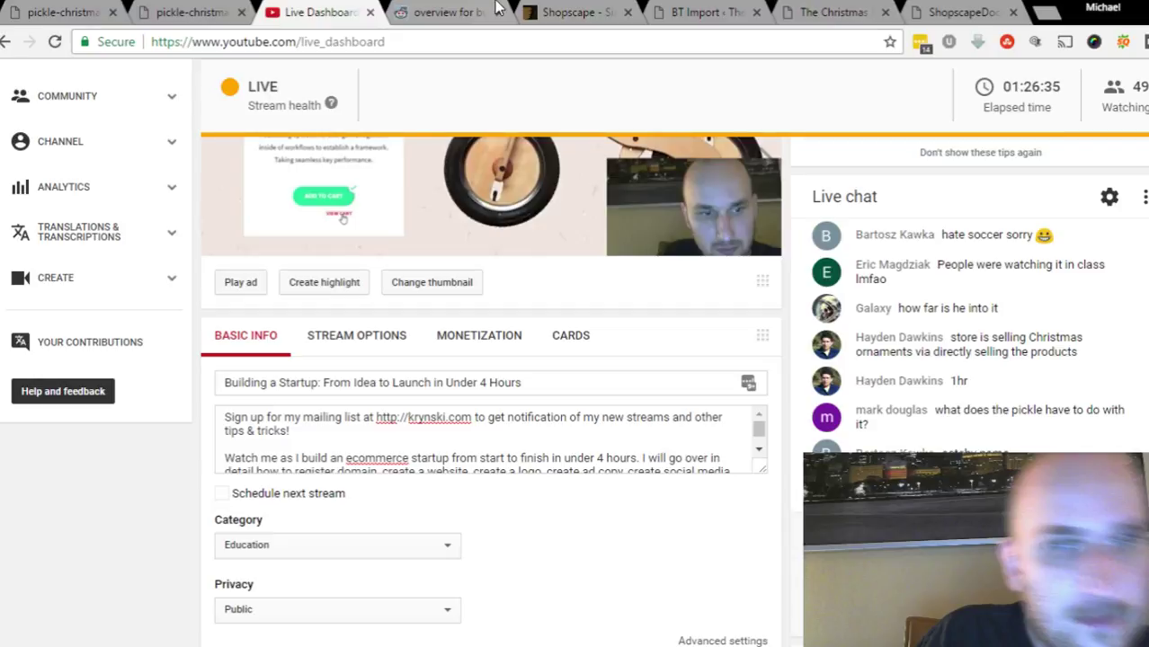
# Check the Shopscape listing and the reloaded reddit inbox, then close the reddit tab
pyautogui.click(543, 11)
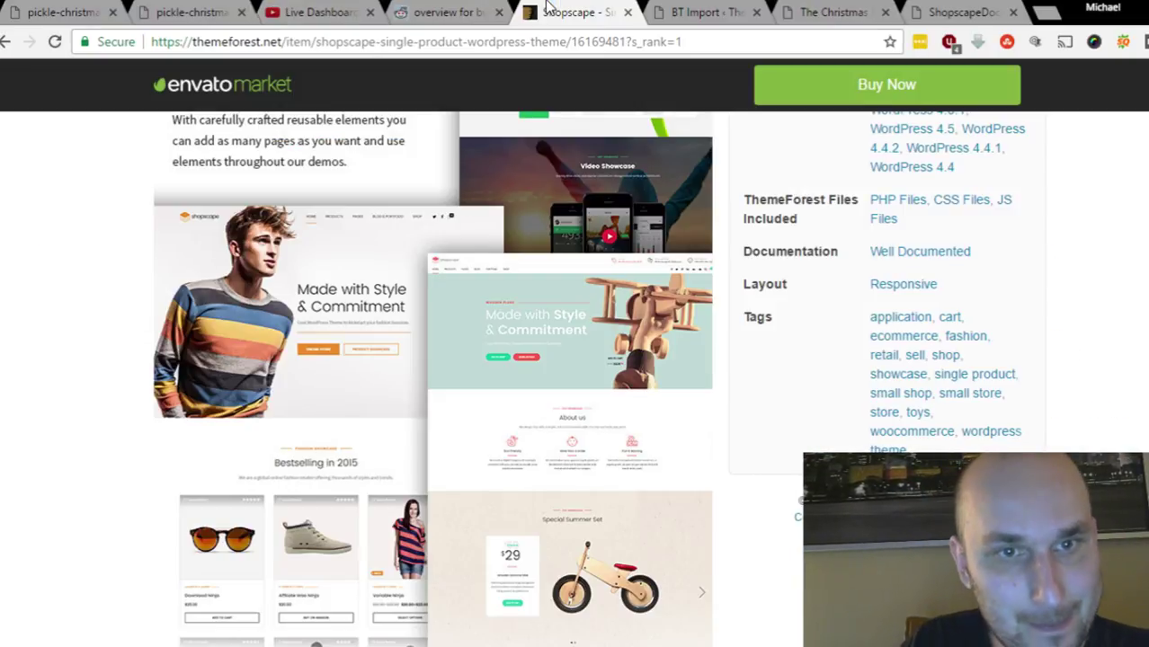
pyautogui.click(442, 12)
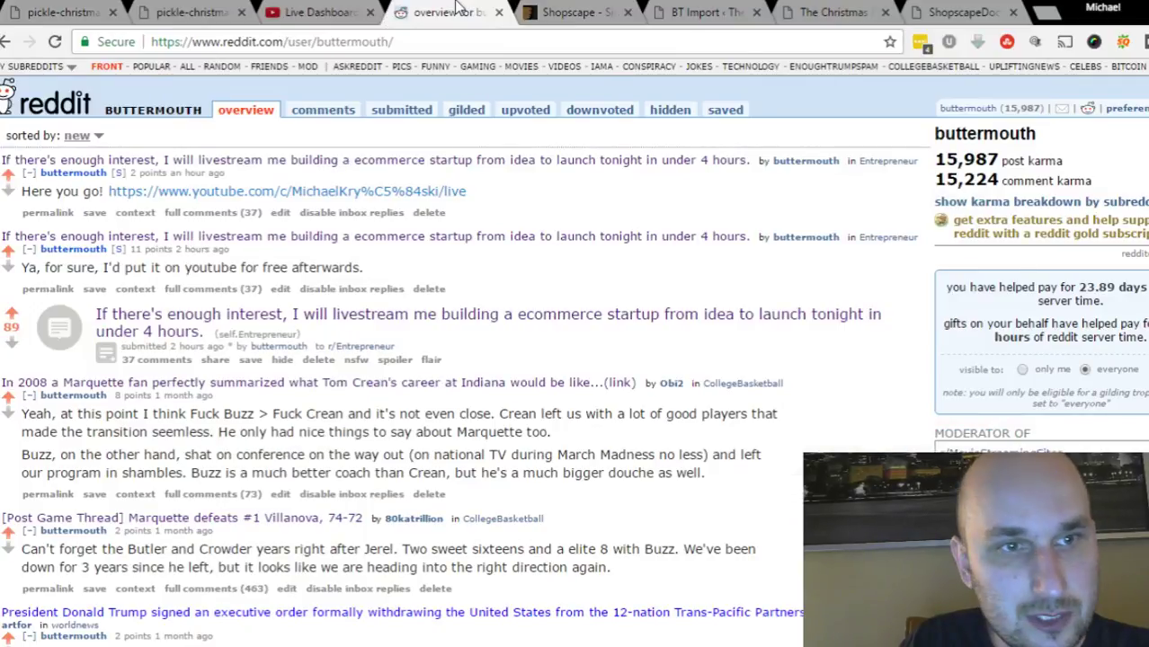
pyautogui.click(55, 43)
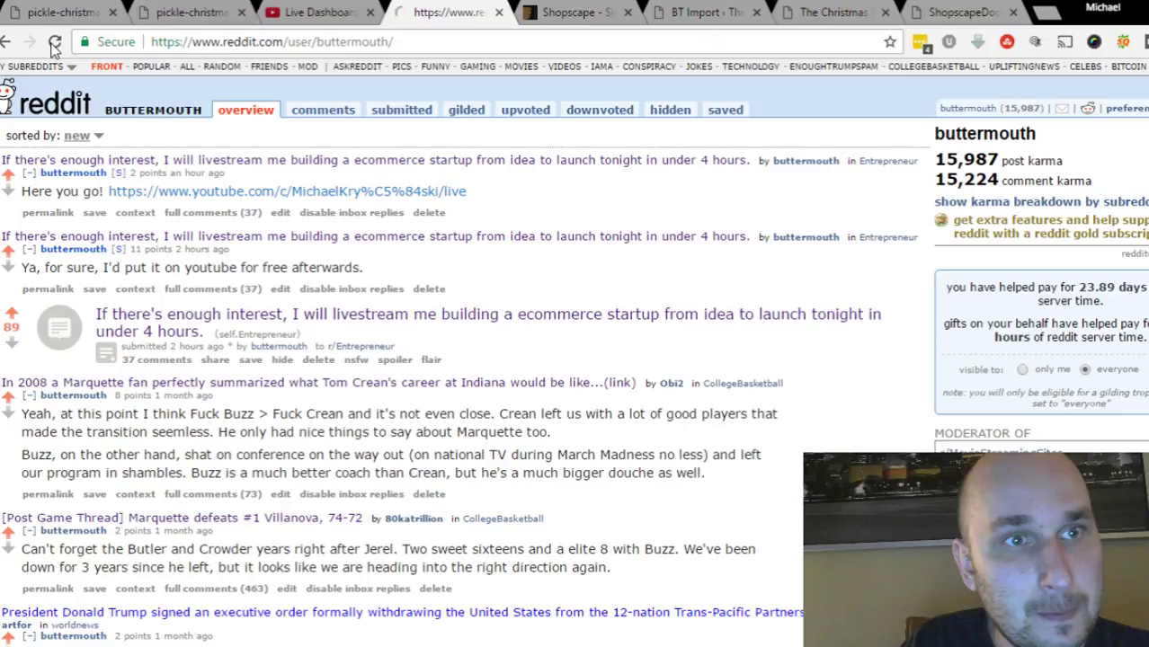
pyautogui.click(1048, 109)
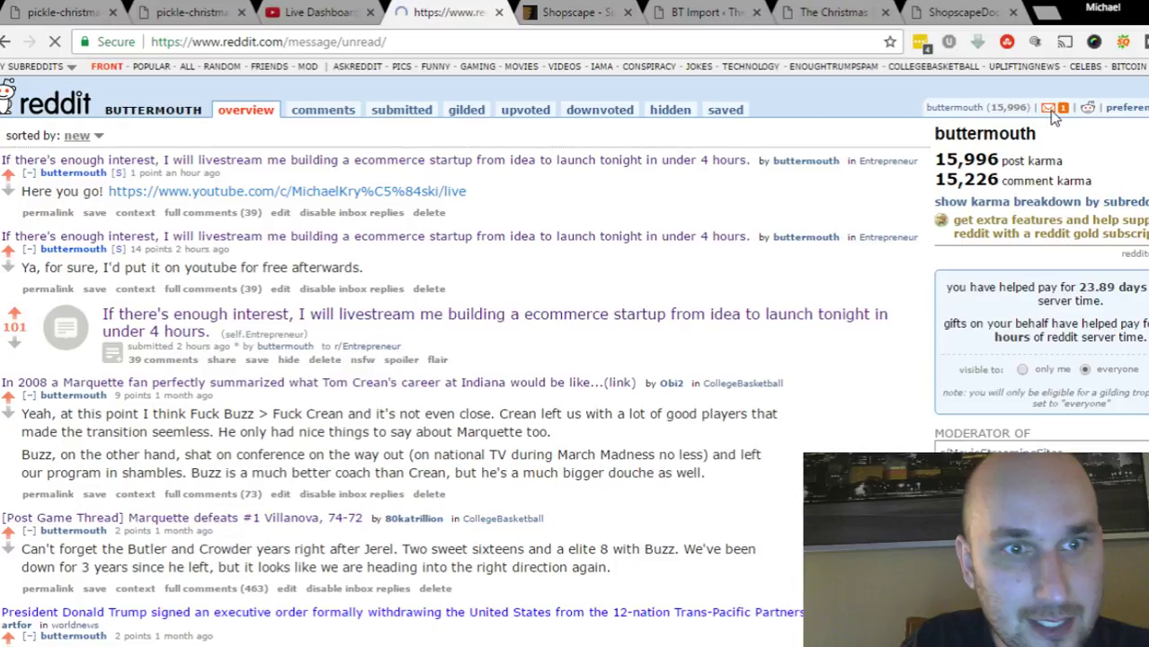
pyautogui.click(499, 11)
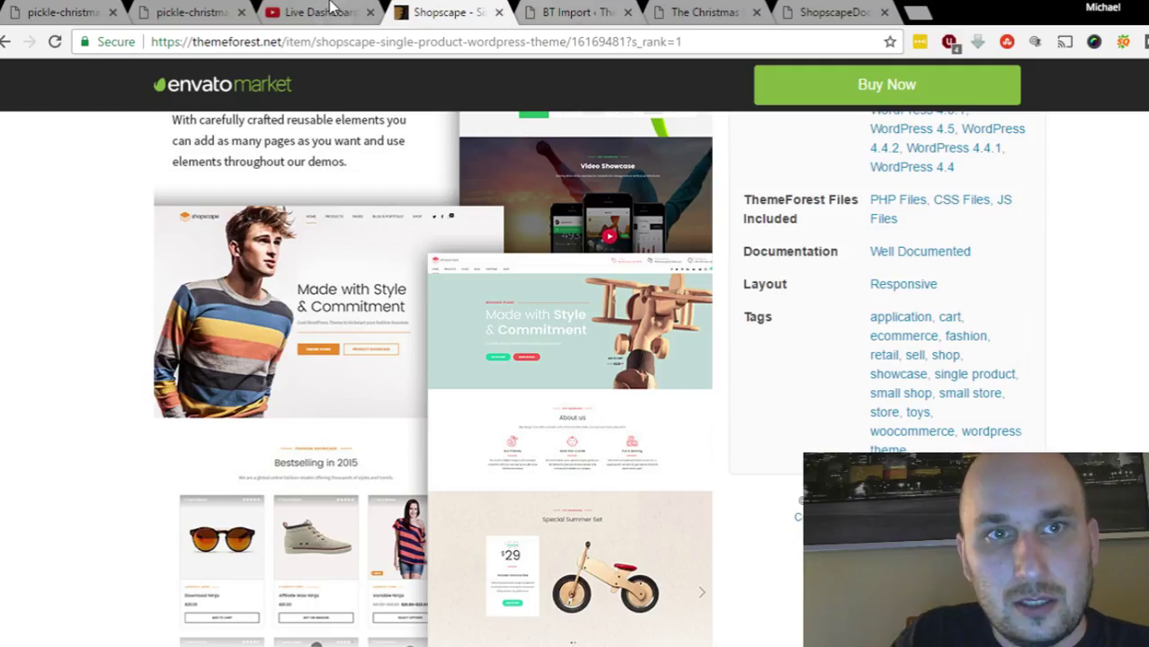
pyautogui.click(330, 11)
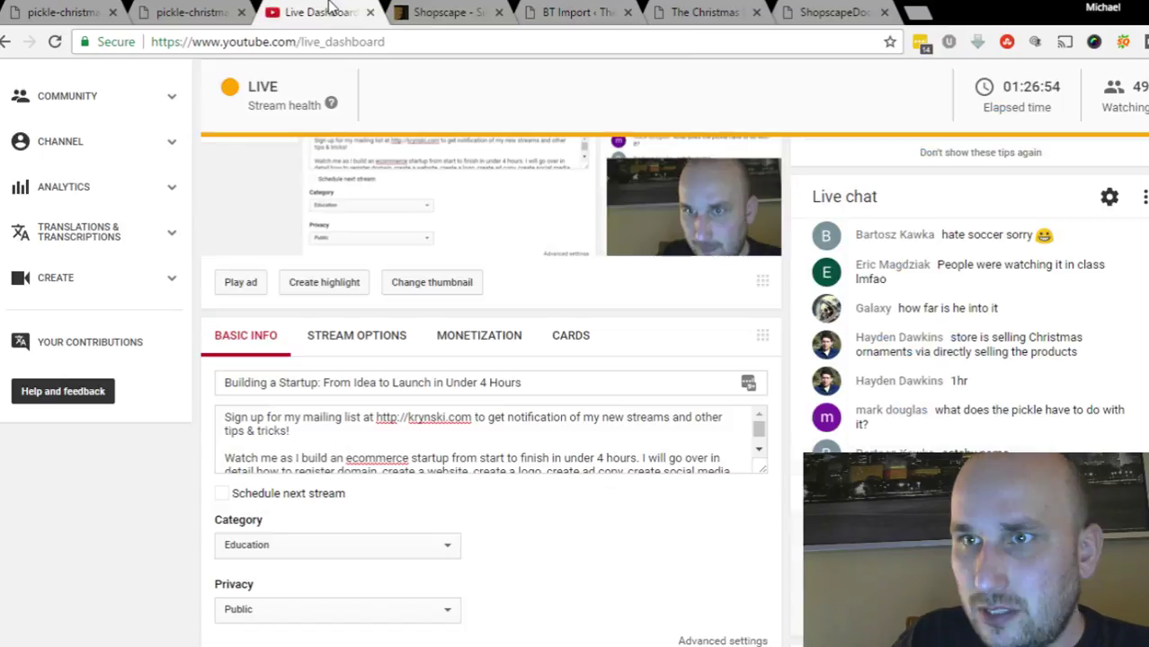
# From the WordPress admin import tab, open Appearance > Customize
pyautogui.click(566, 12)
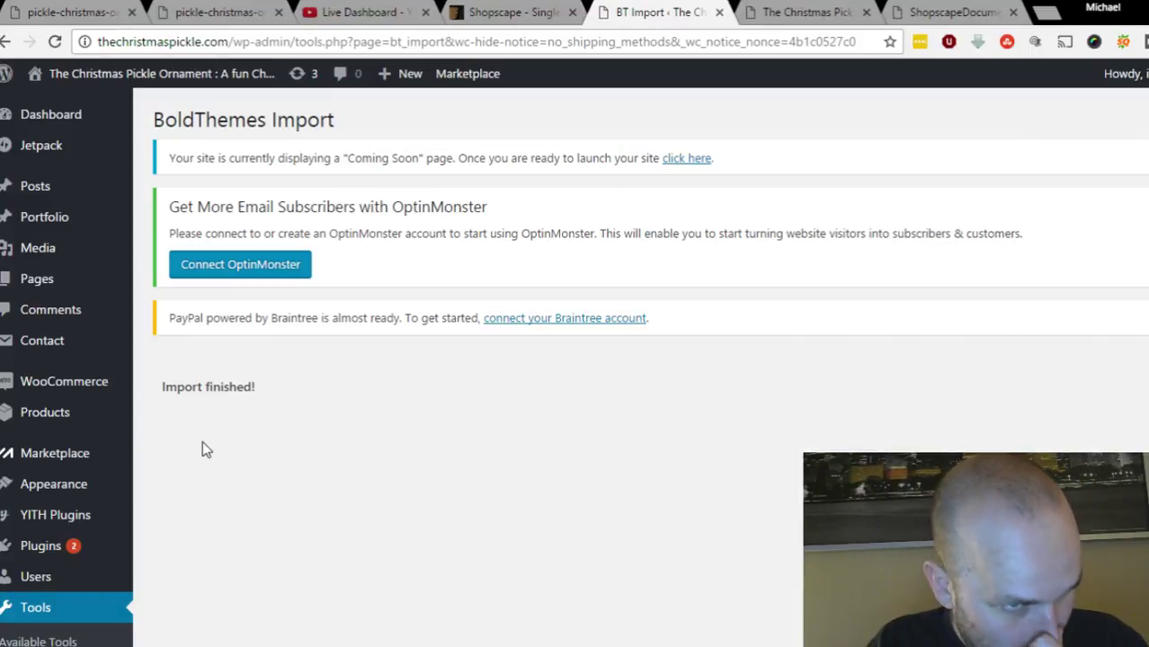
pyautogui.moveTo(99, 431)
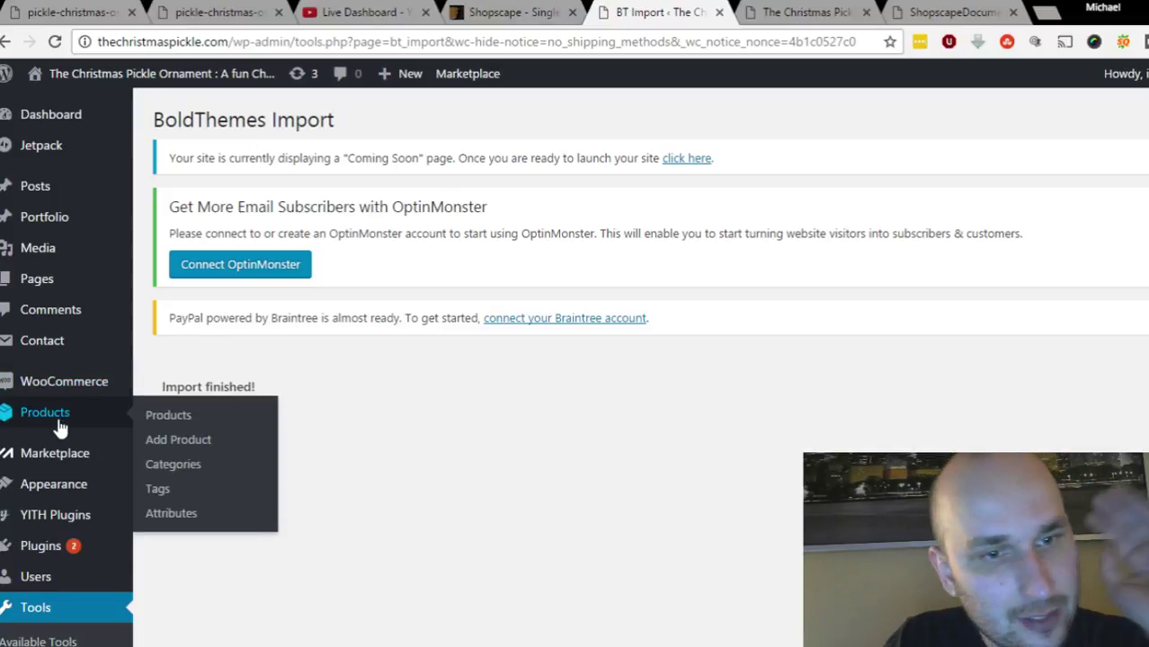
pyautogui.moveTo(79, 398)
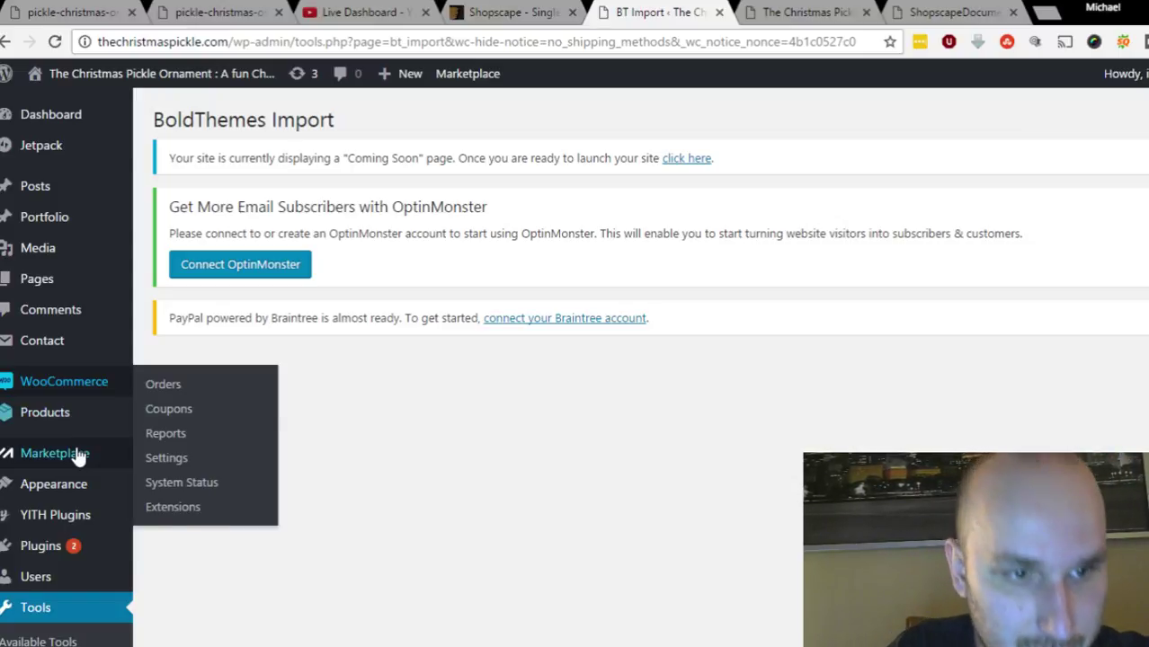
pyautogui.moveTo(67, 485)
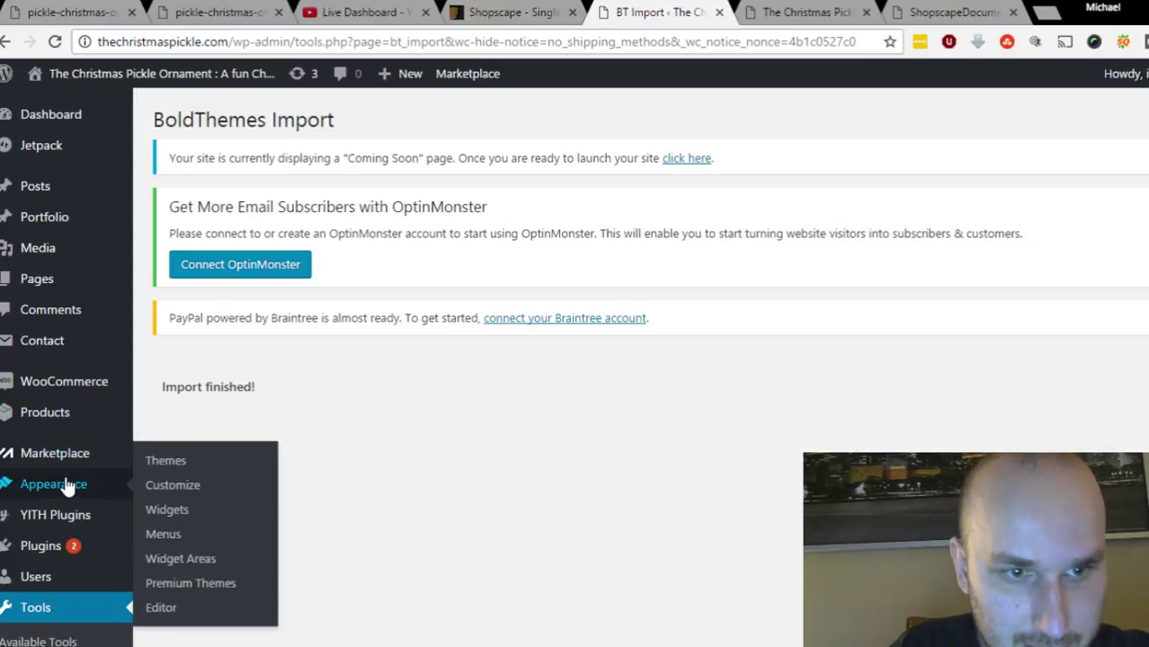
pyautogui.click(216, 486)
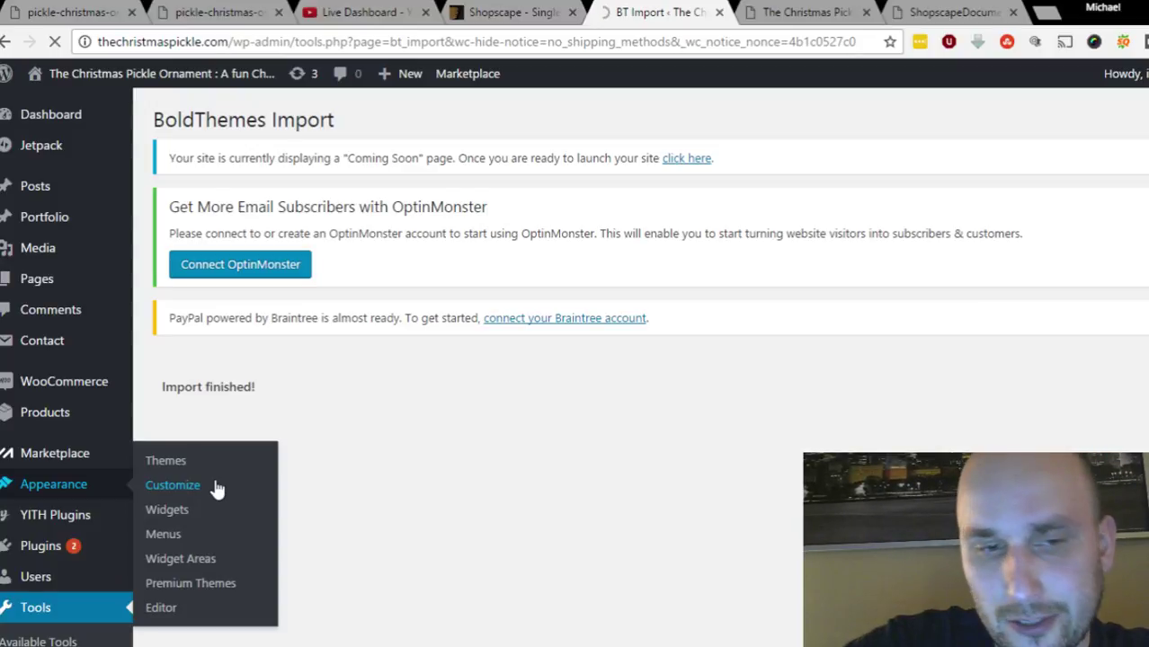
pyautogui.click(215, 487)
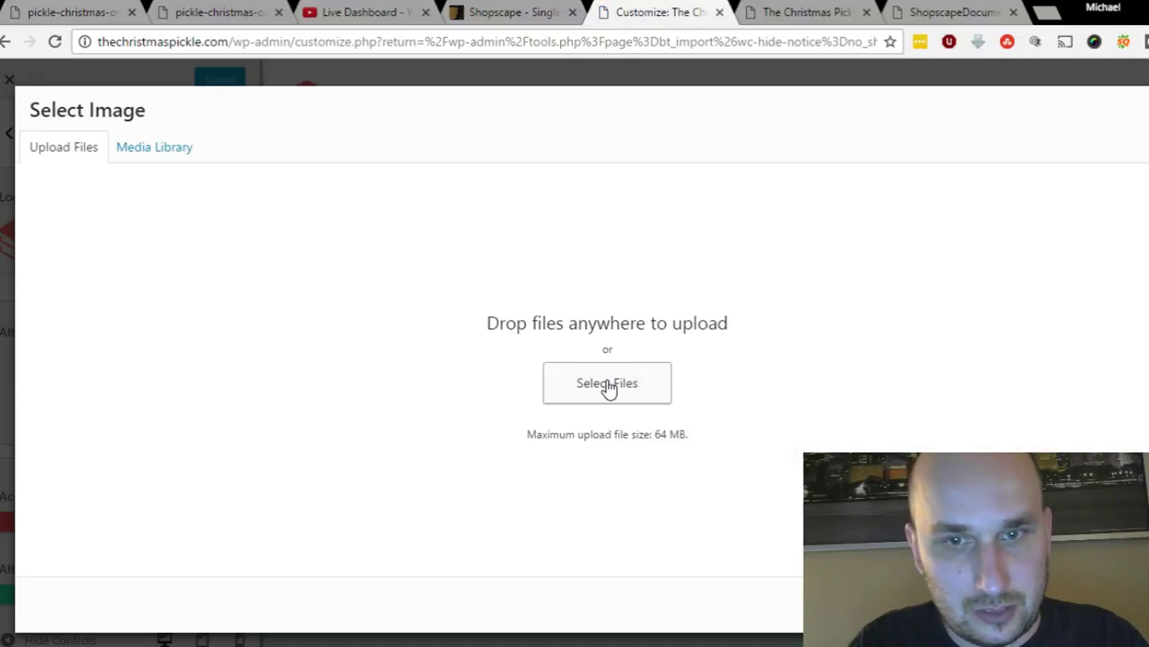
# Open the Select Image file chooser for the Logo in General Settings
pyautogui.click(608, 387)
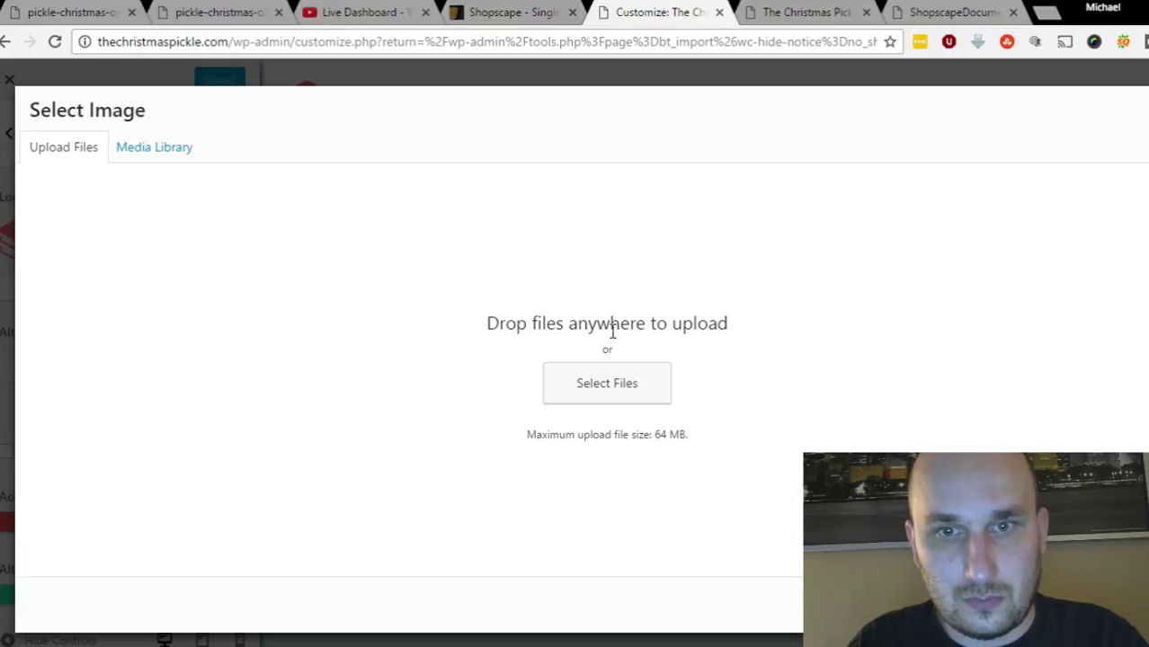
pyautogui.click(603, 379)
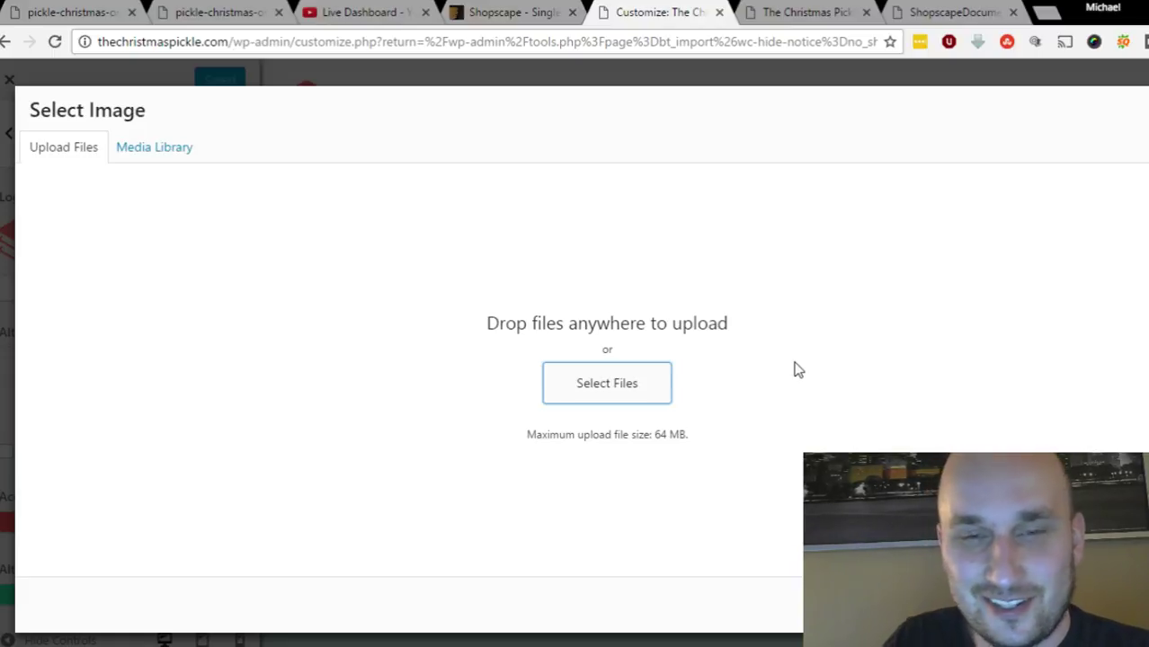
pyautogui.click(615, 382)
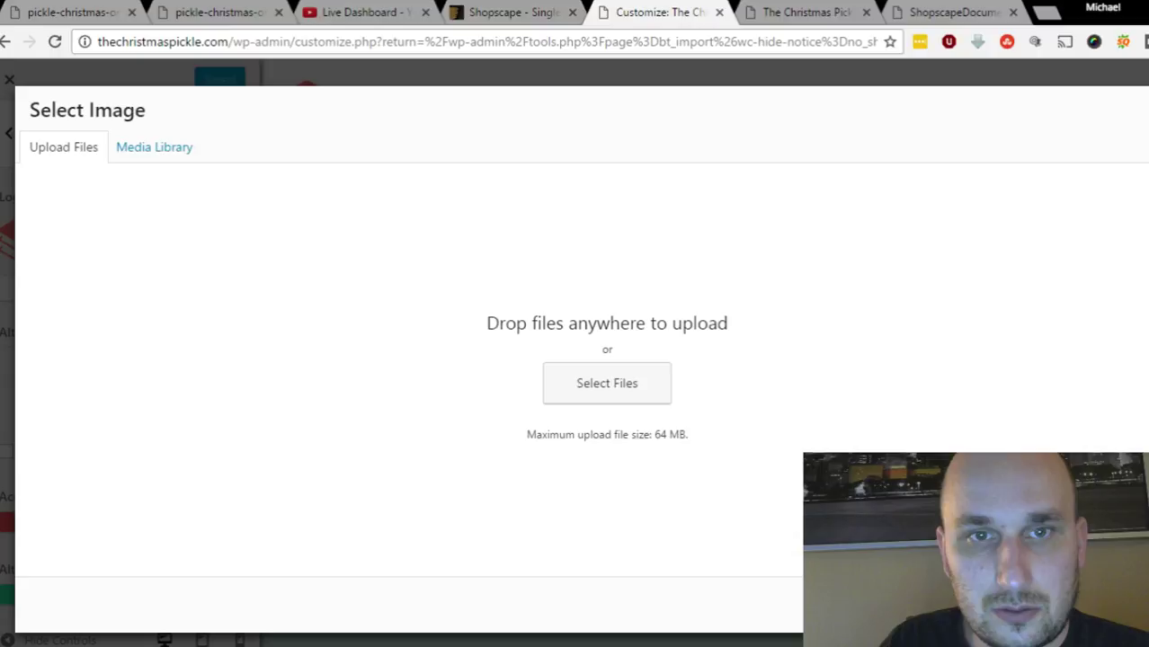
# Upload logo.png and set it as the site logo in General Settings
pyautogui.moveTo(0, 386); pyautogui.dragTo(123, 386)
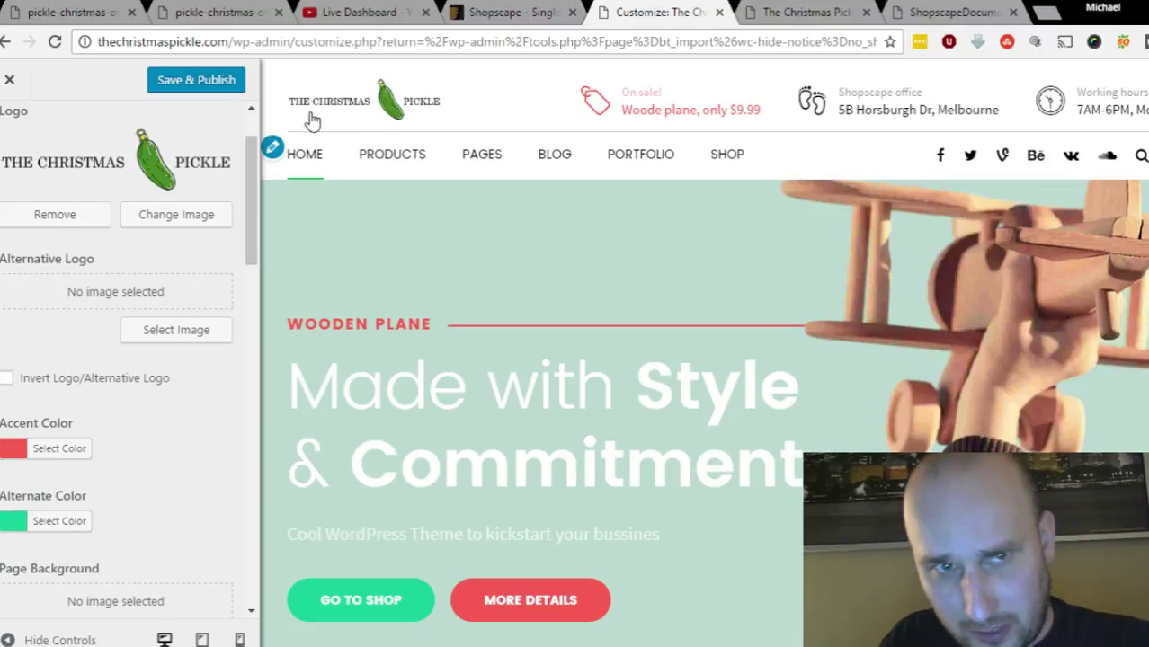
pyautogui.moveTo(366, 155)
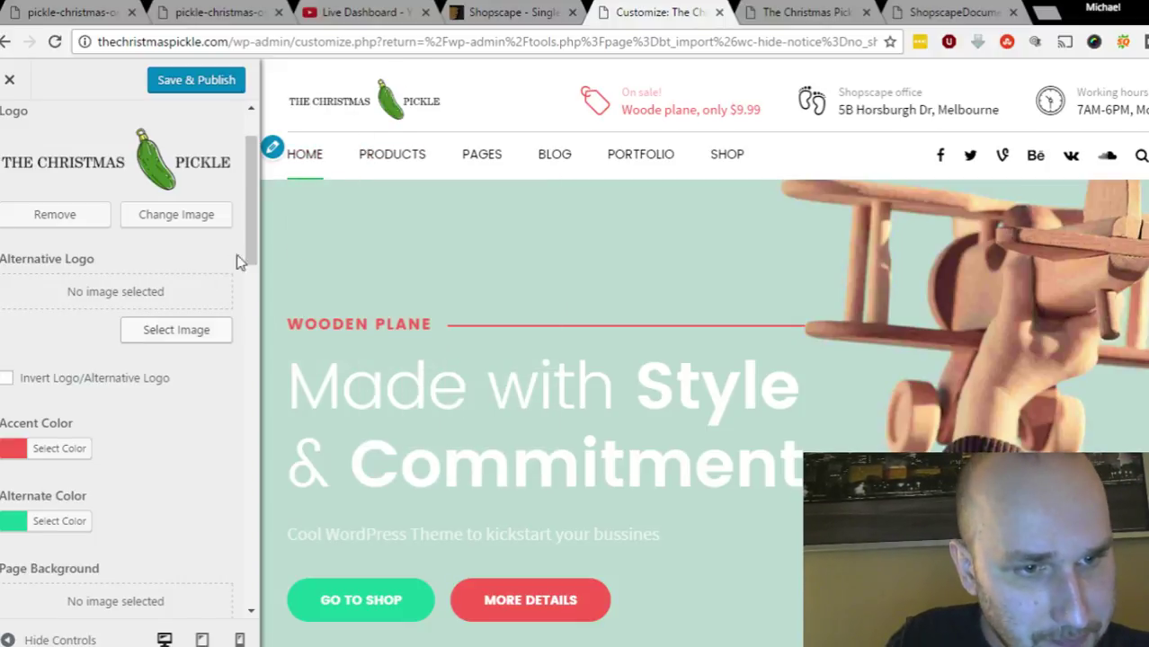
pyautogui.scroll(-3, 149, 452)
pyautogui.scroll(-6, 149, 452)
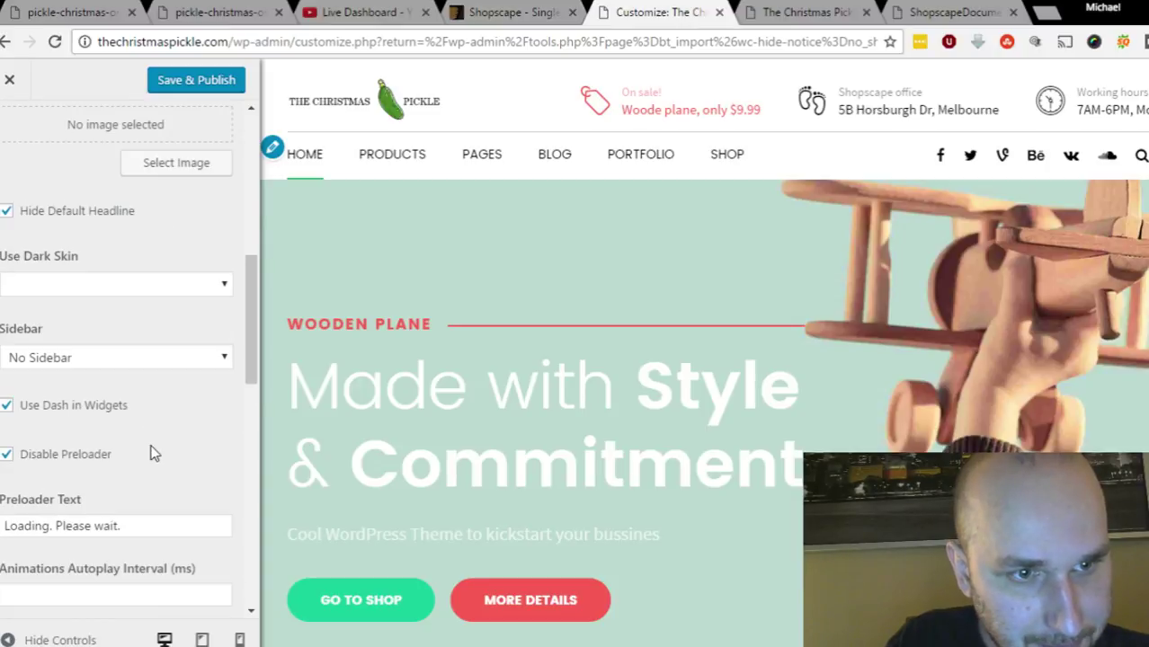
pyautogui.scroll(-5, 152, 446)
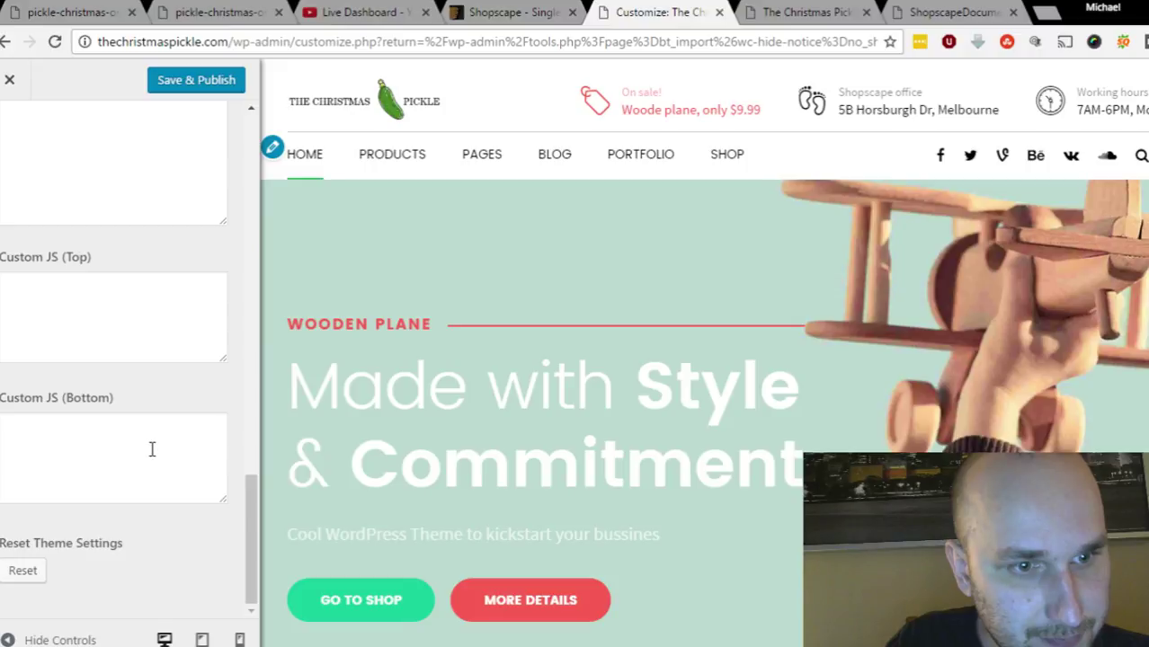
pyautogui.scroll(15, 151, 448)
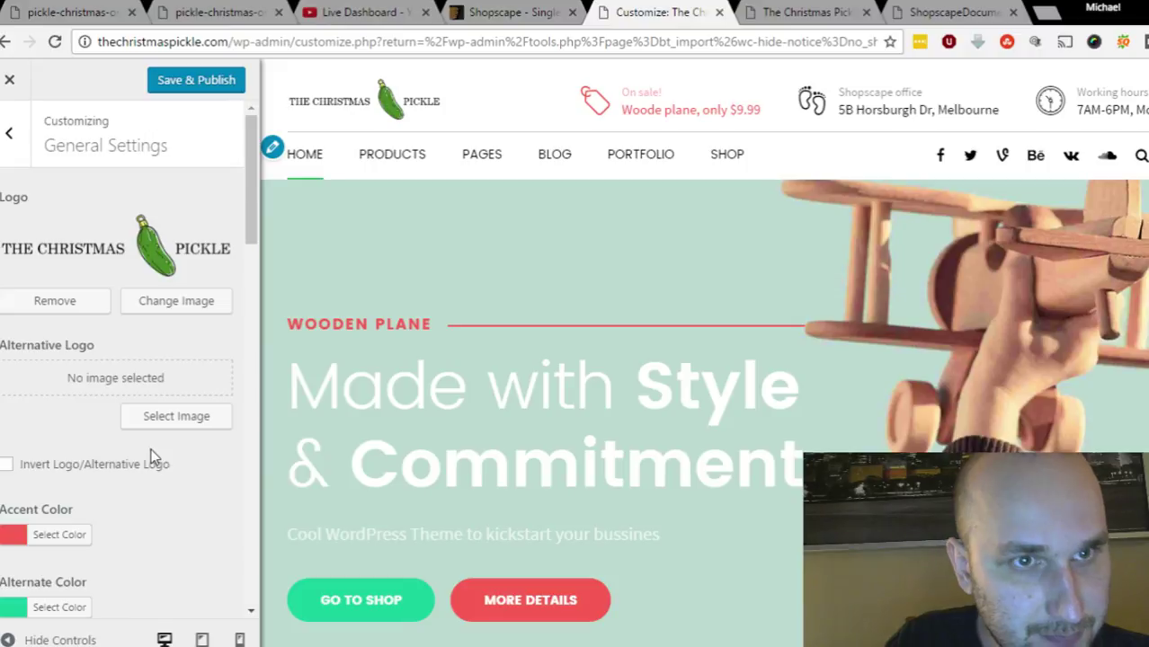
pyautogui.click(12, 143)
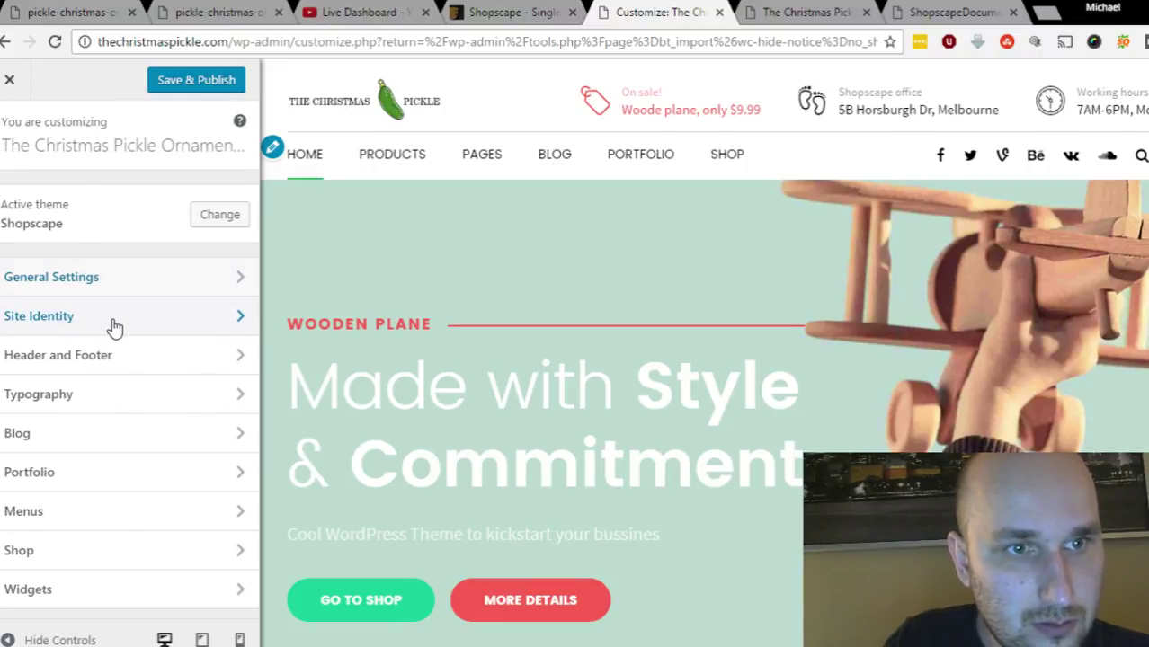
# Open Site Identity and clear the default tagline
pyautogui.click(112, 320)
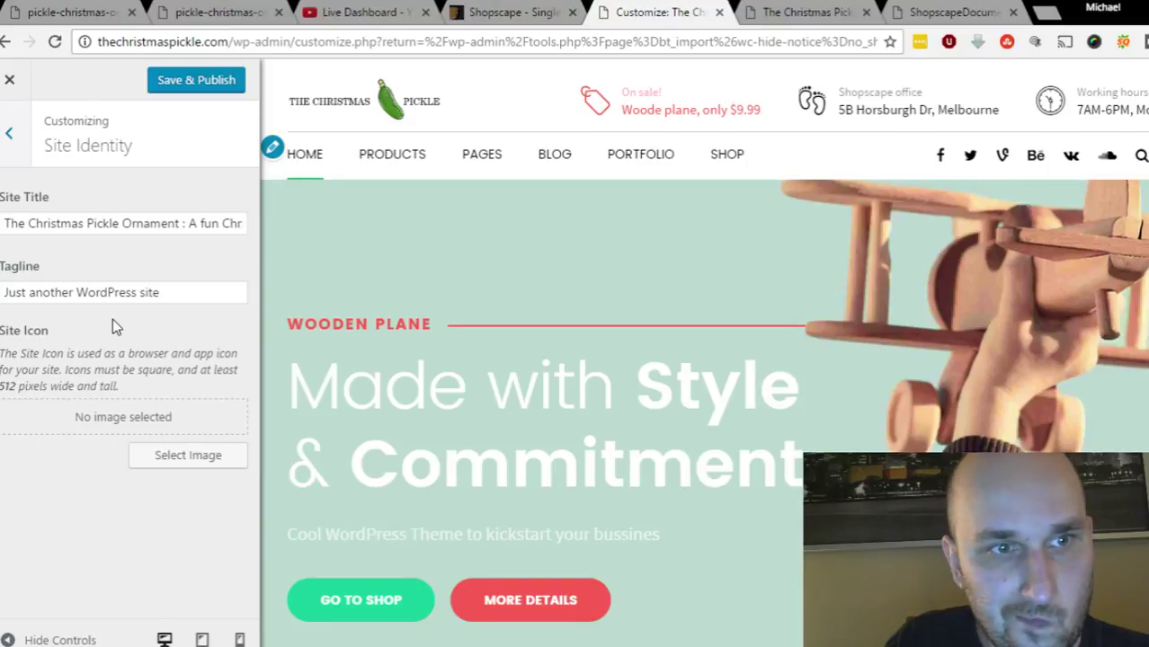
pyautogui.click(192, 288)
pyautogui.hotkey('ctrl', 'a')
pyautogui.press('BackSpace')
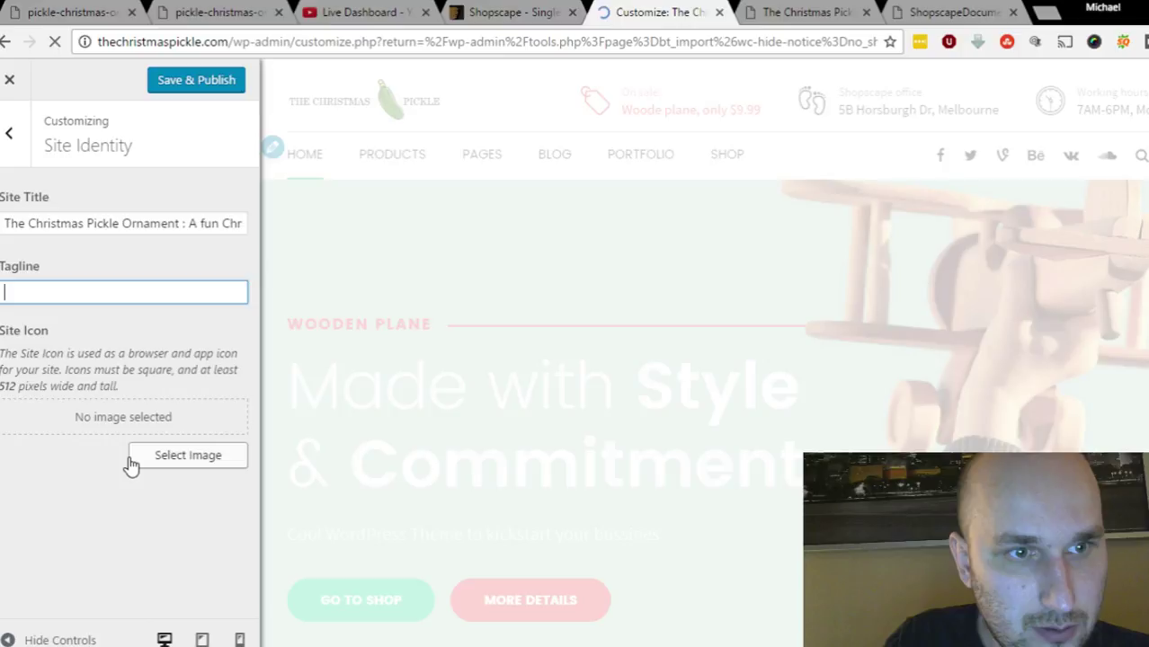
# Close the site icon image picker without choosing an image and switch to Fireworks
pyautogui.click(132, 460)
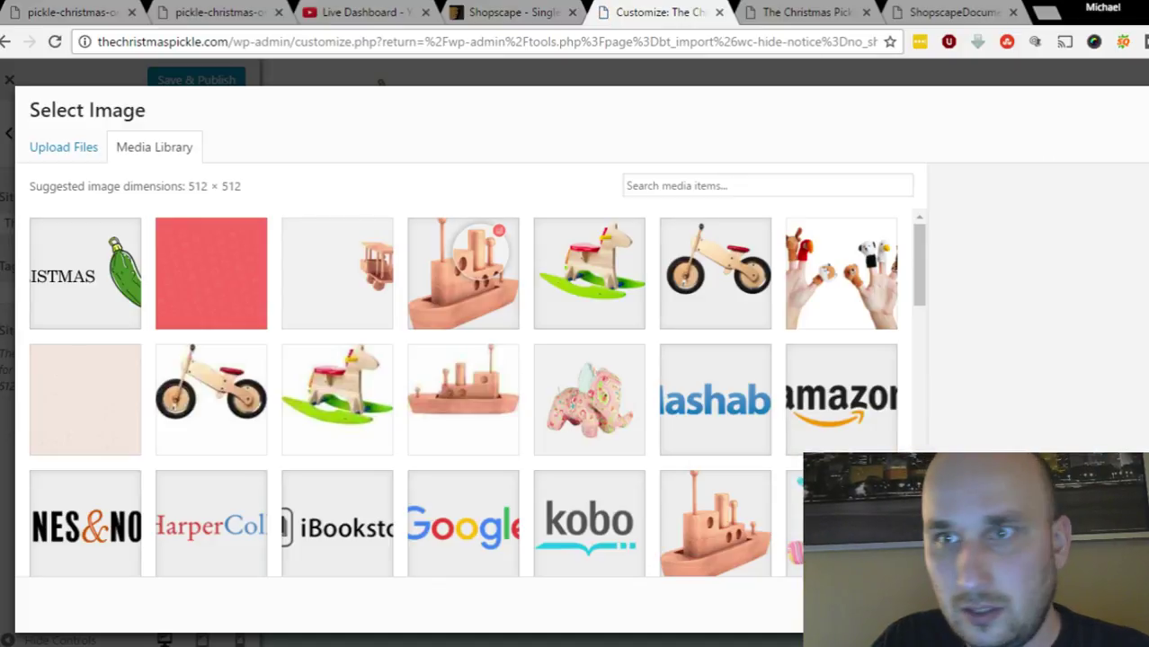
pyautogui.press('Escape')
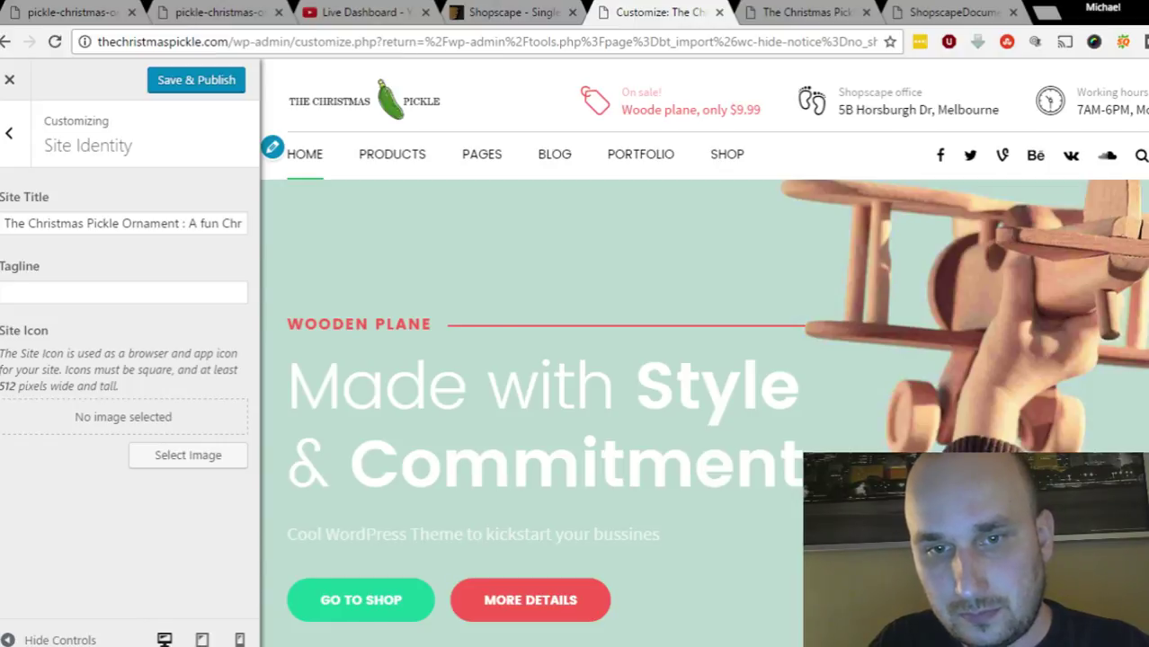
pyautogui.hotkey('alt', 'Tab')
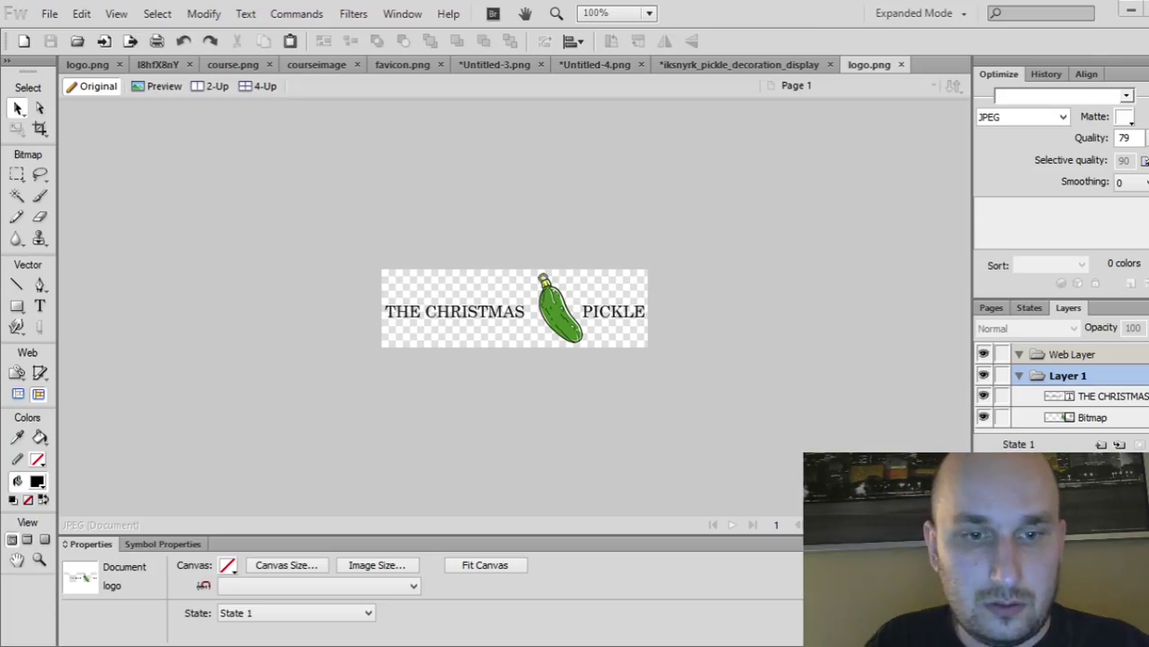
# Copy the pickle from the logo into a new Fireworks document
pyautogui.click(557, 335)
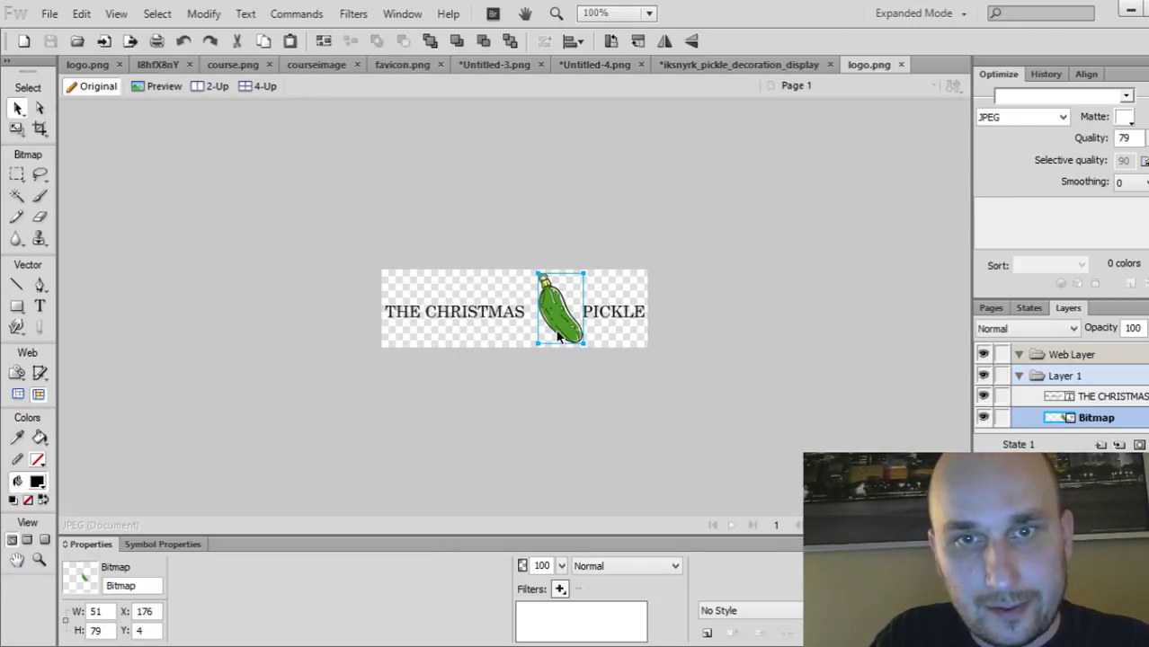
pyautogui.hotkey('ctrl', 'n')
pyautogui.press('Return')
pyautogui.hotkey('ctrl', 'v')
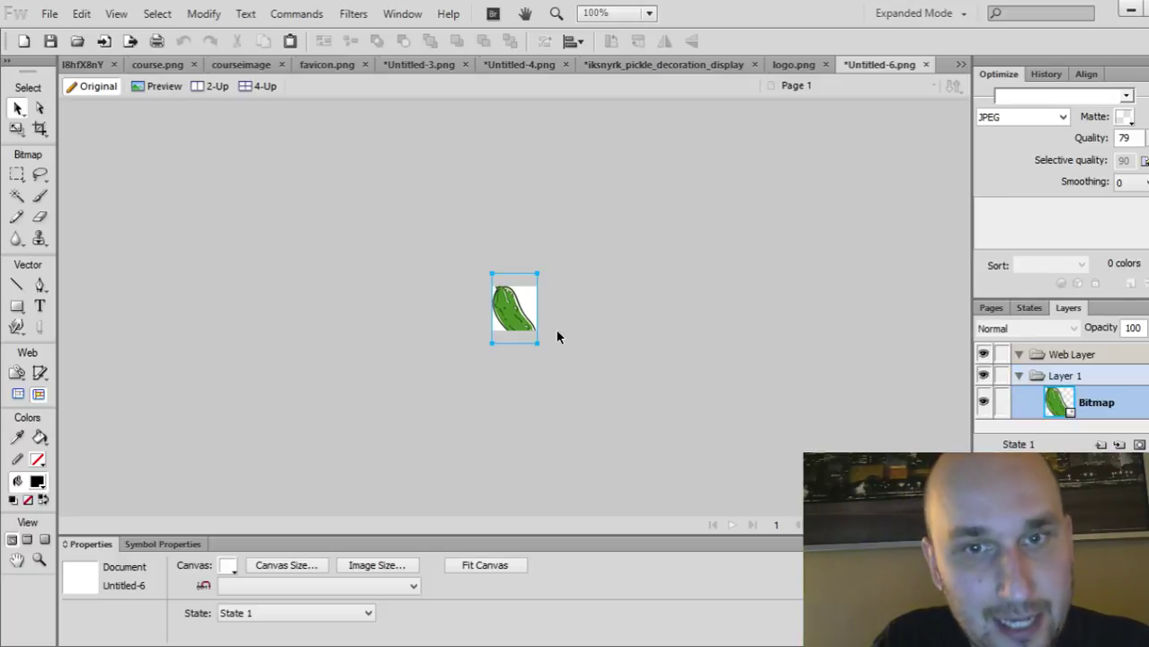
# Scale the pickle down to fit the small favicon canvas
pyautogui.hotkey('ctrl', 't')
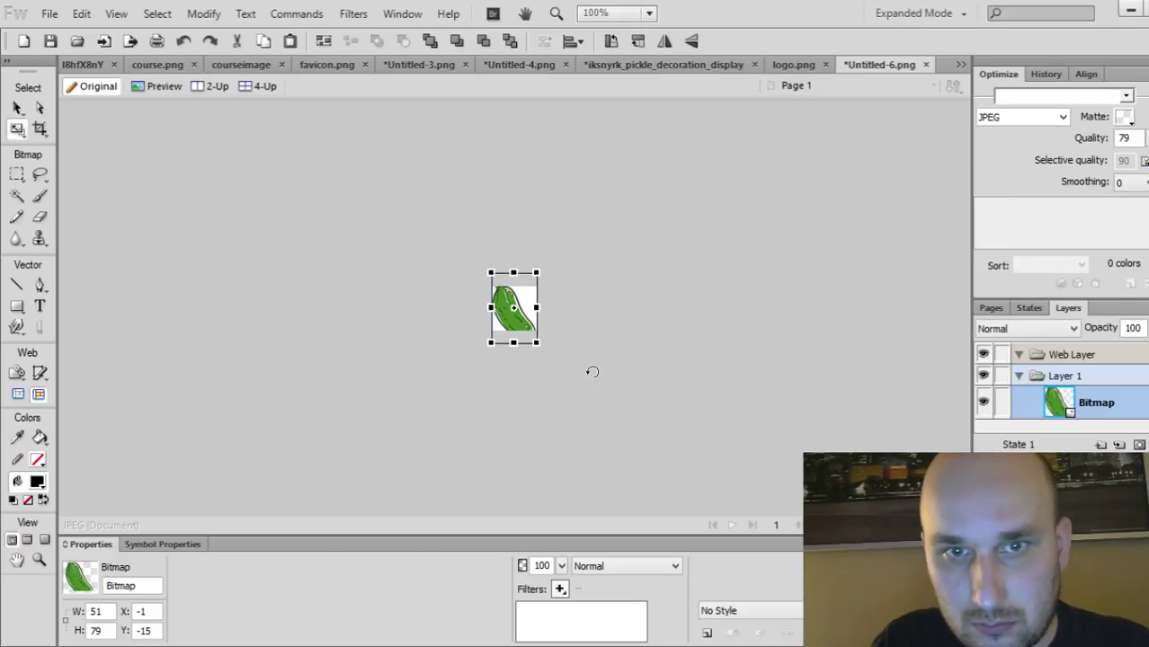
pyautogui.moveTo(489, 272); pyautogui.dragTo(510, 306)
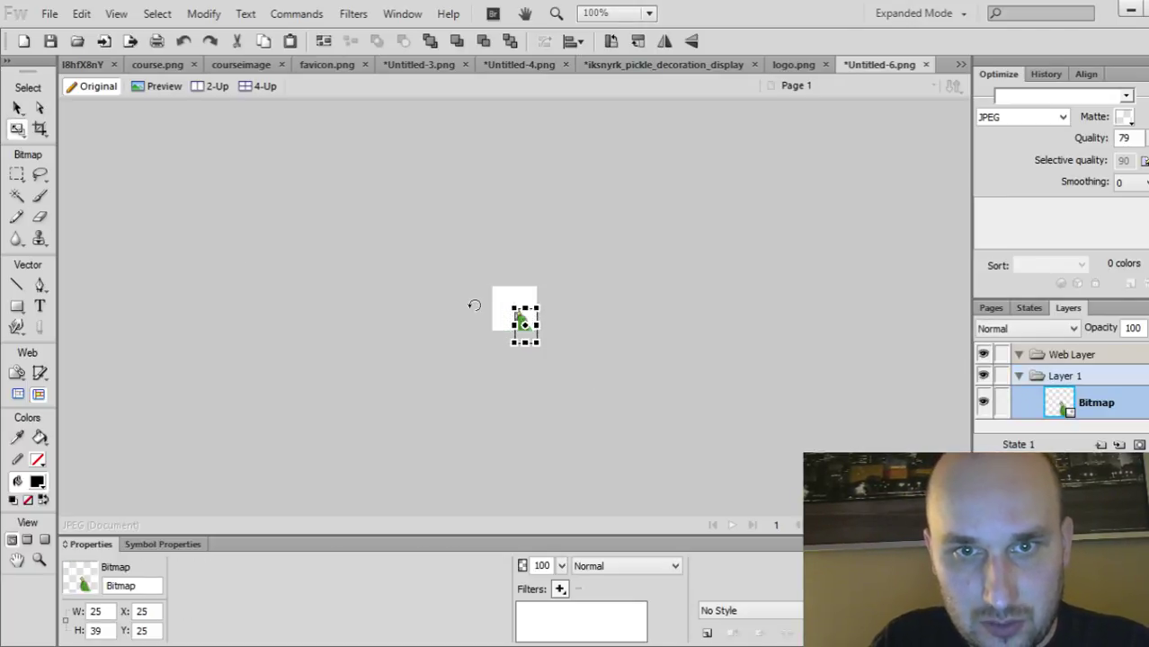
pyautogui.press('Return')
pyautogui.click(477, 321)
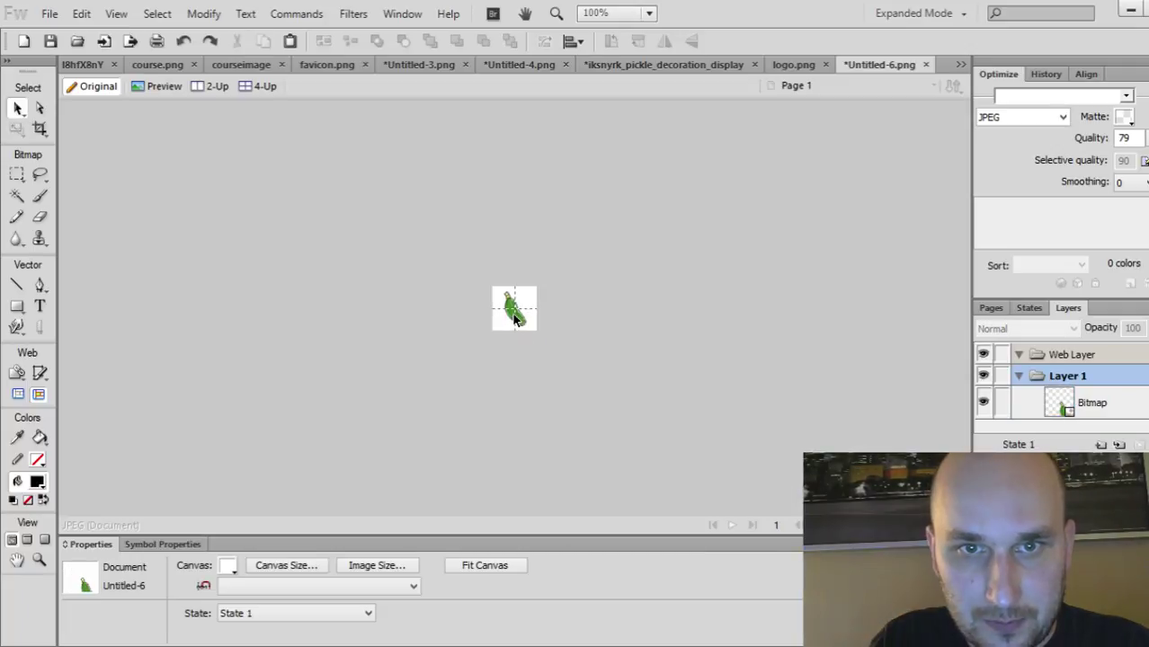
pyautogui.click(512, 314)
pyautogui.click(481, 329)
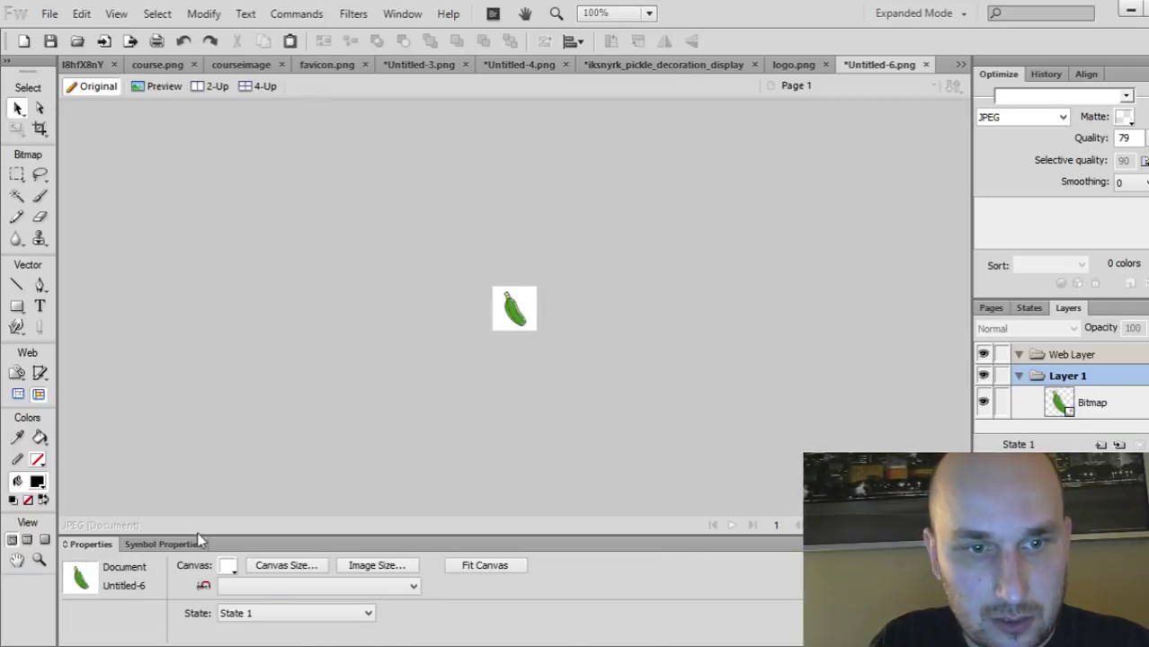
pyautogui.click(512, 319)
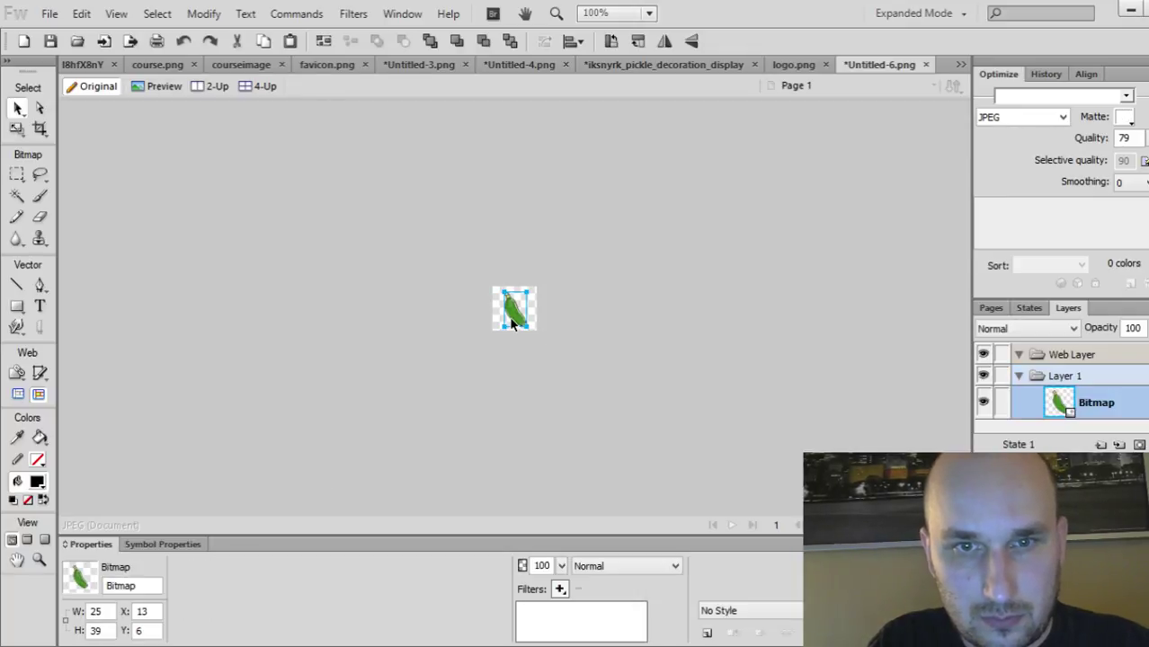
pyautogui.press('q')
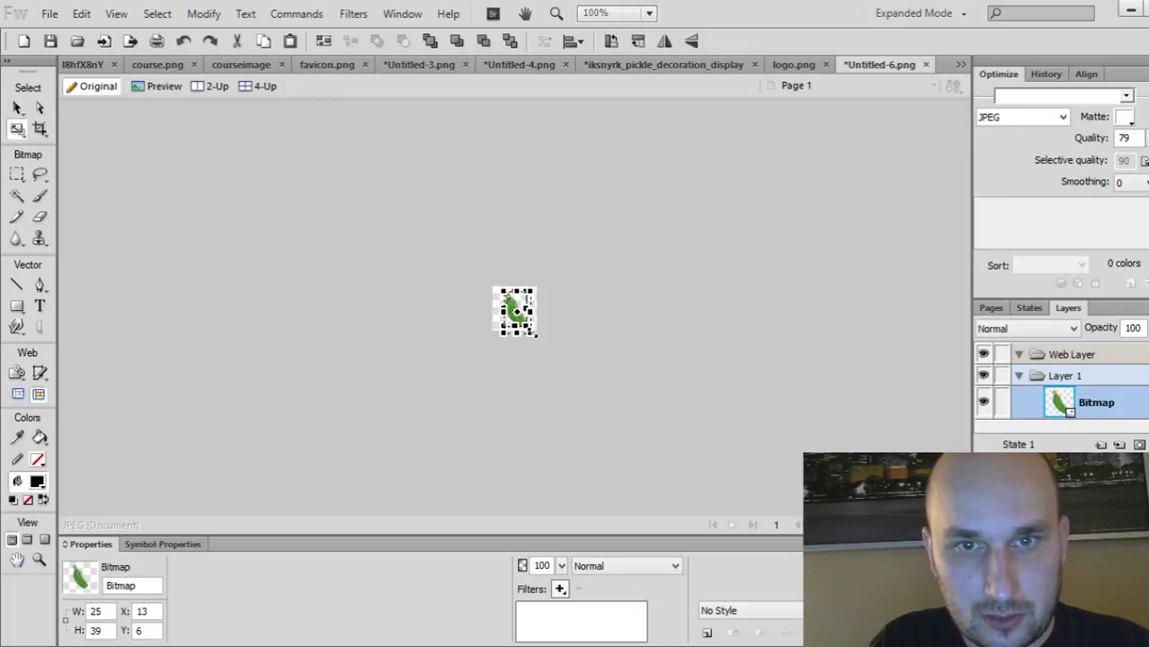
pyautogui.doubleClick(448, 346)
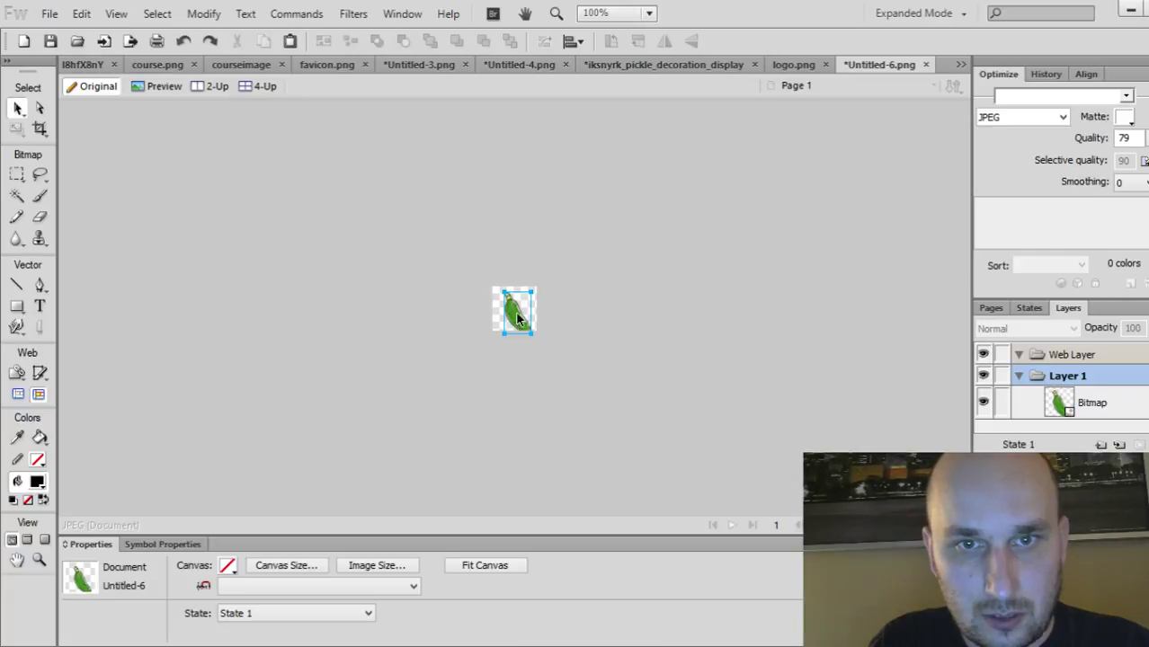
pyautogui.click(515, 311)
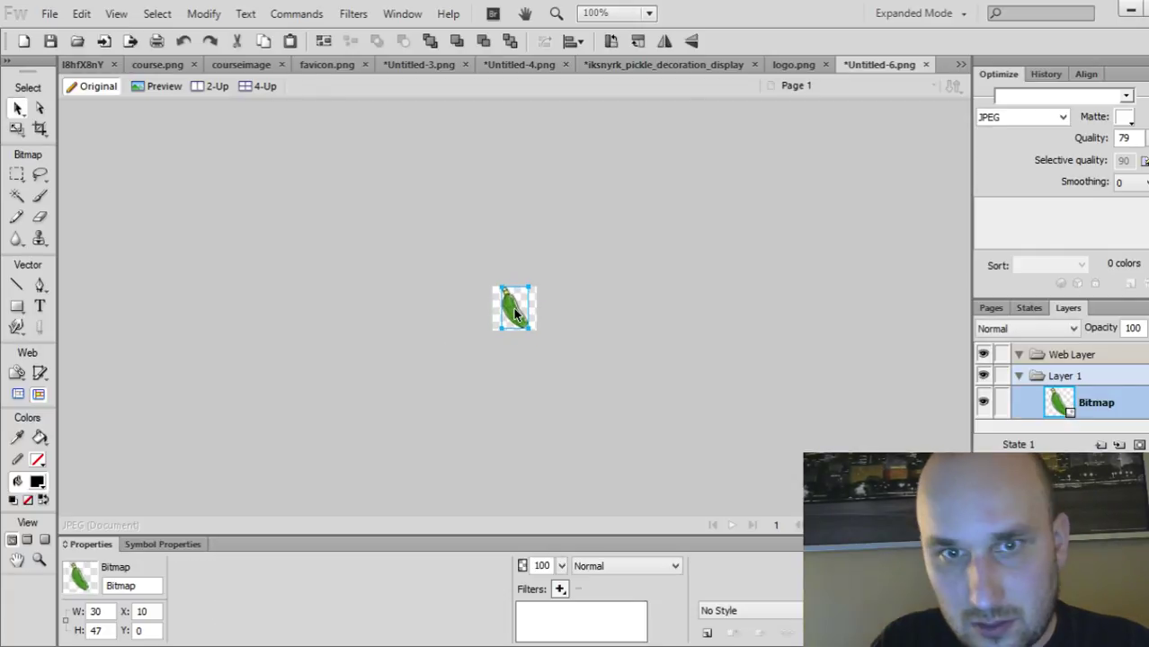
pyautogui.click(194, 421)
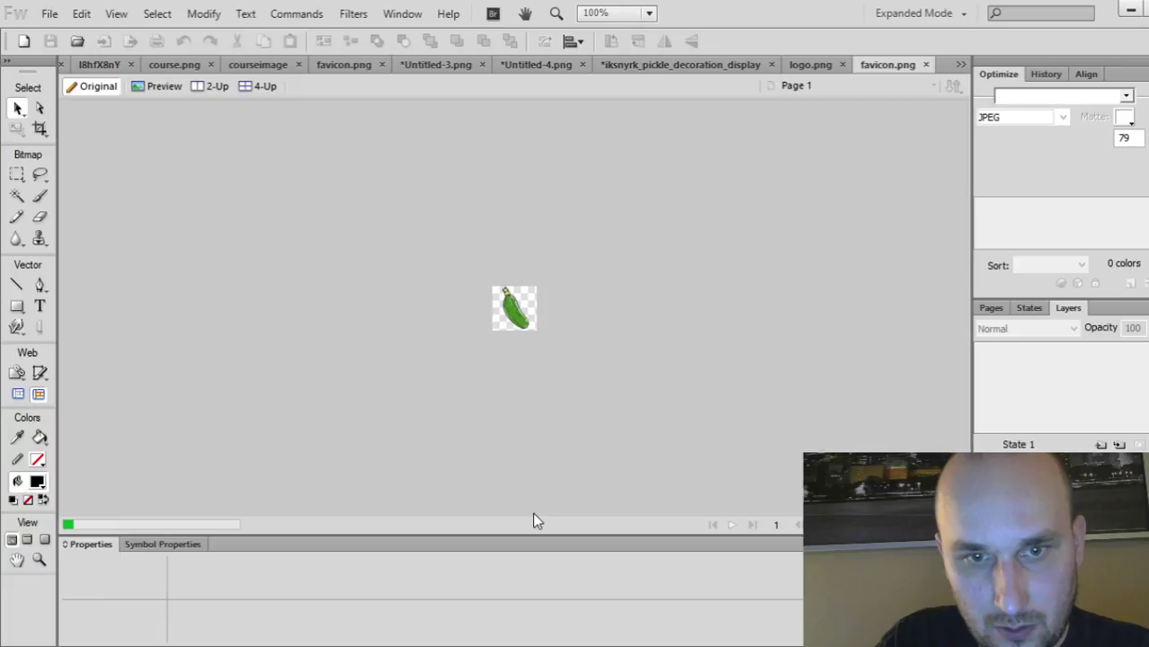
pyautogui.hotkey('alt', 'Tab')
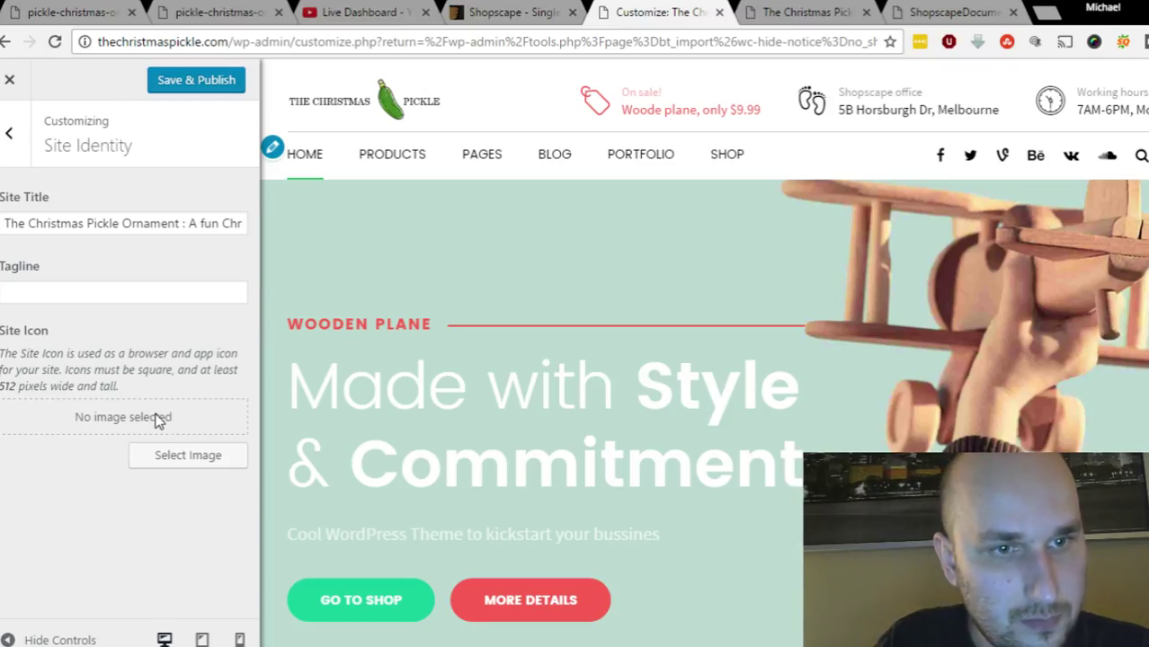
# Upload favicon.png and make it the site icon, then switch to the Live Dashboard
pyautogui.click(181, 456)
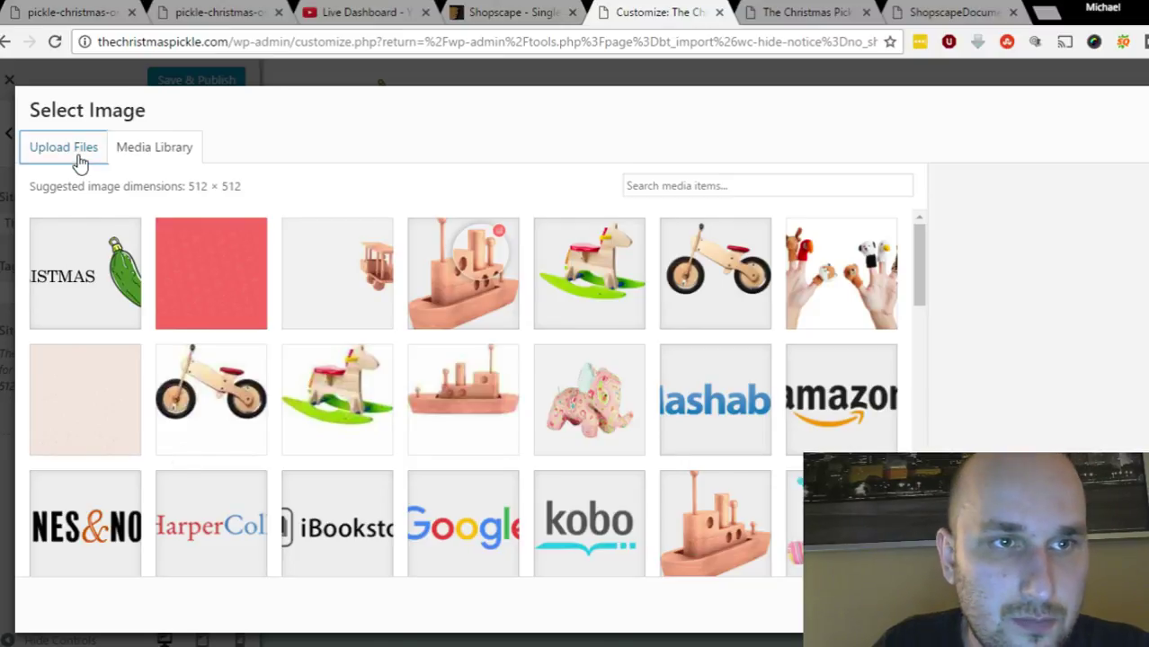
pyautogui.click(78, 155)
pyautogui.click(615, 384)
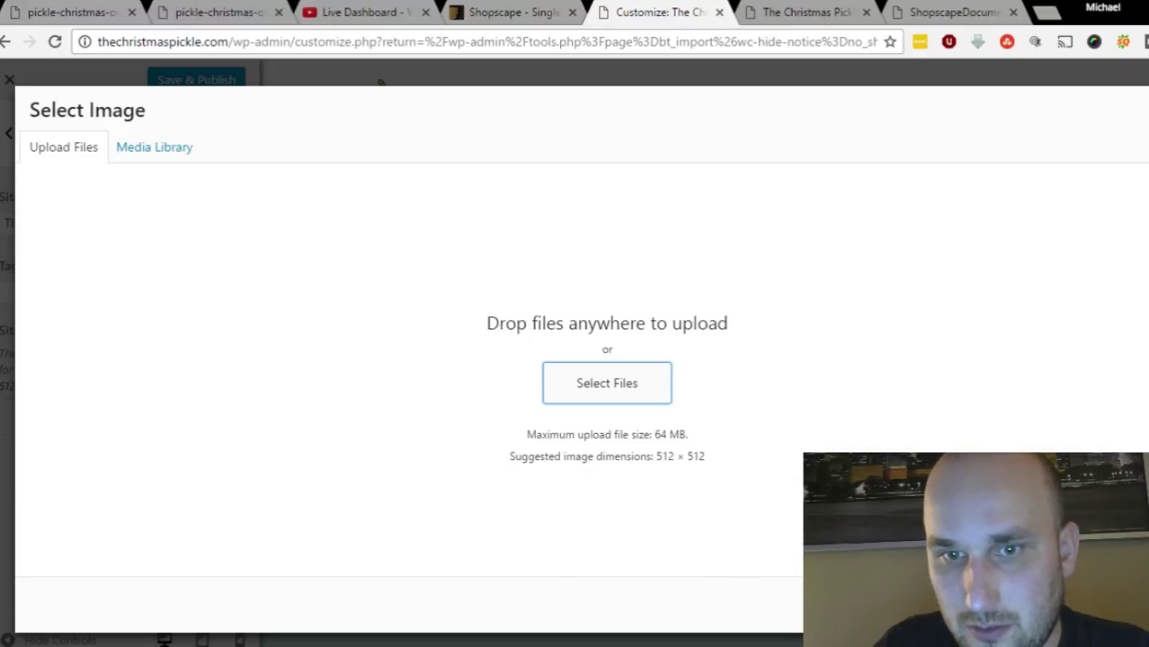
pyautogui.moveTo(0, 382); pyautogui.dragTo(153, 384)
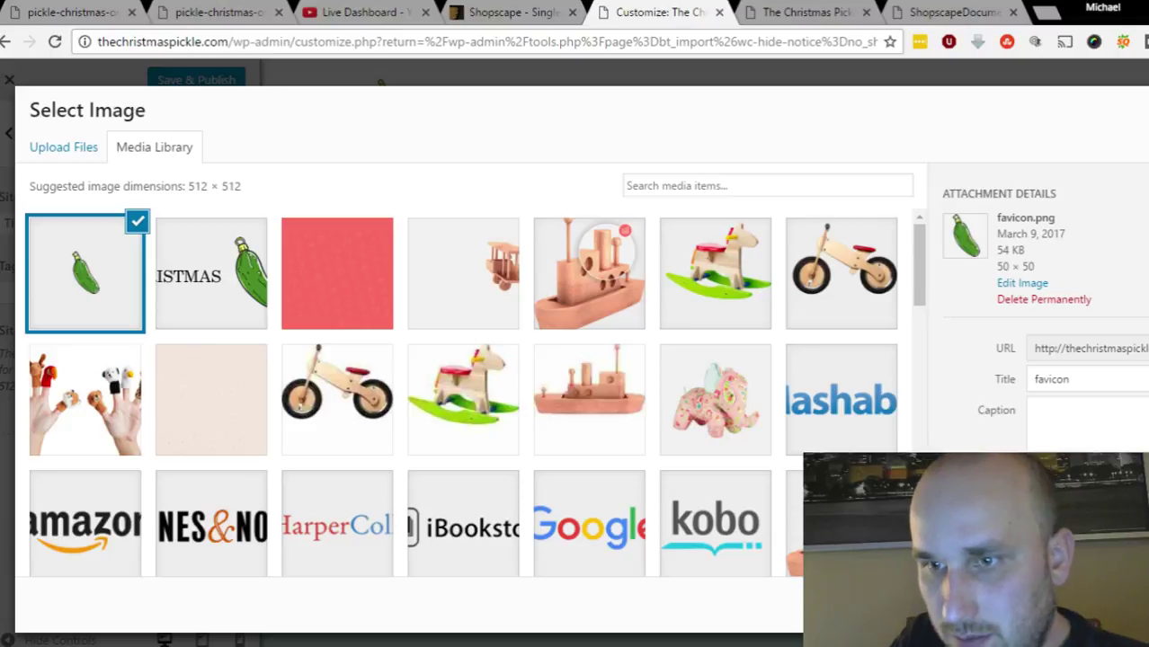
pyautogui.click(1103, 604)
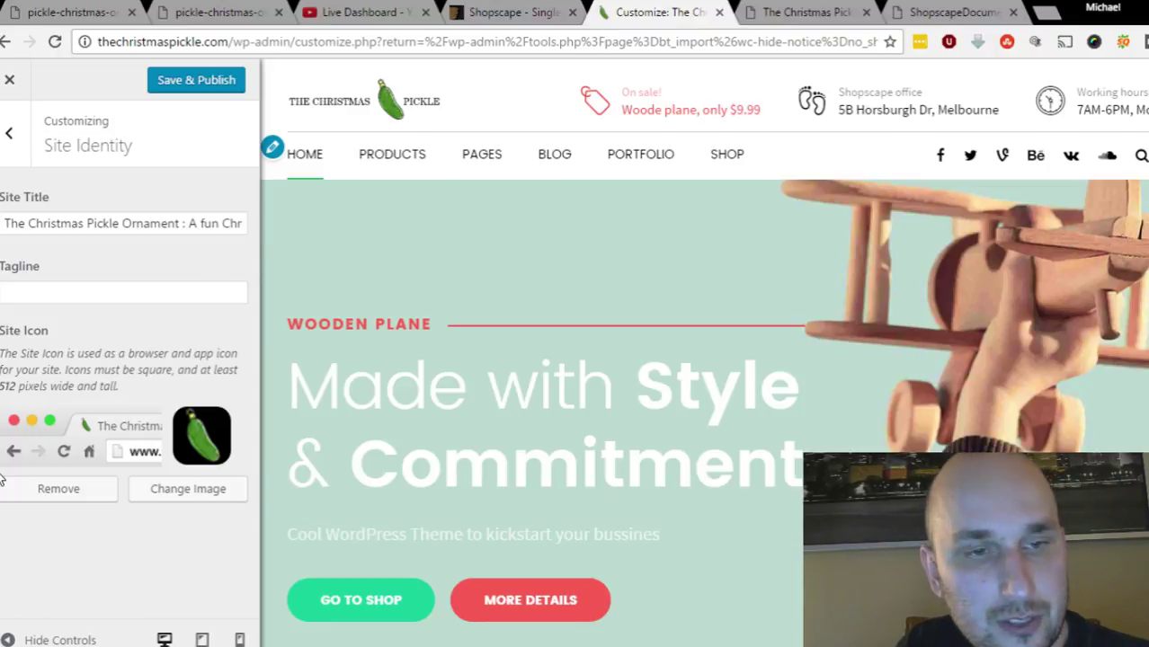
pyautogui.click(5, 132)
pyautogui.click(364, 11)
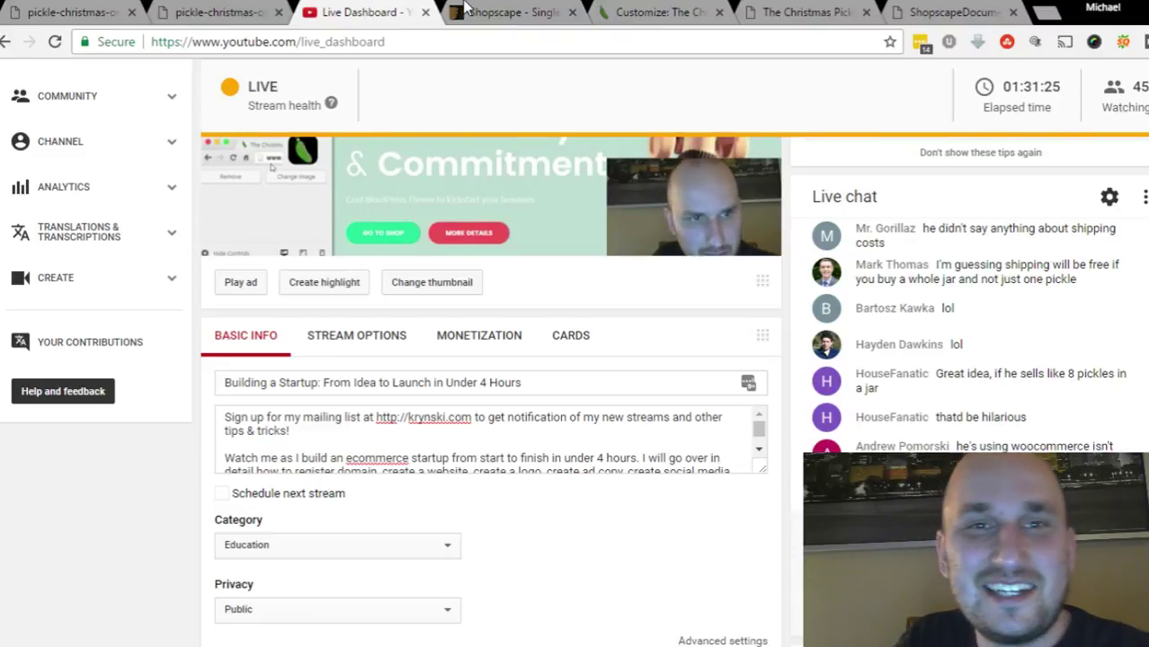
# Glance at the Shopscape ThemeForest page, then return to the Customizer
pyautogui.click(511, 11)
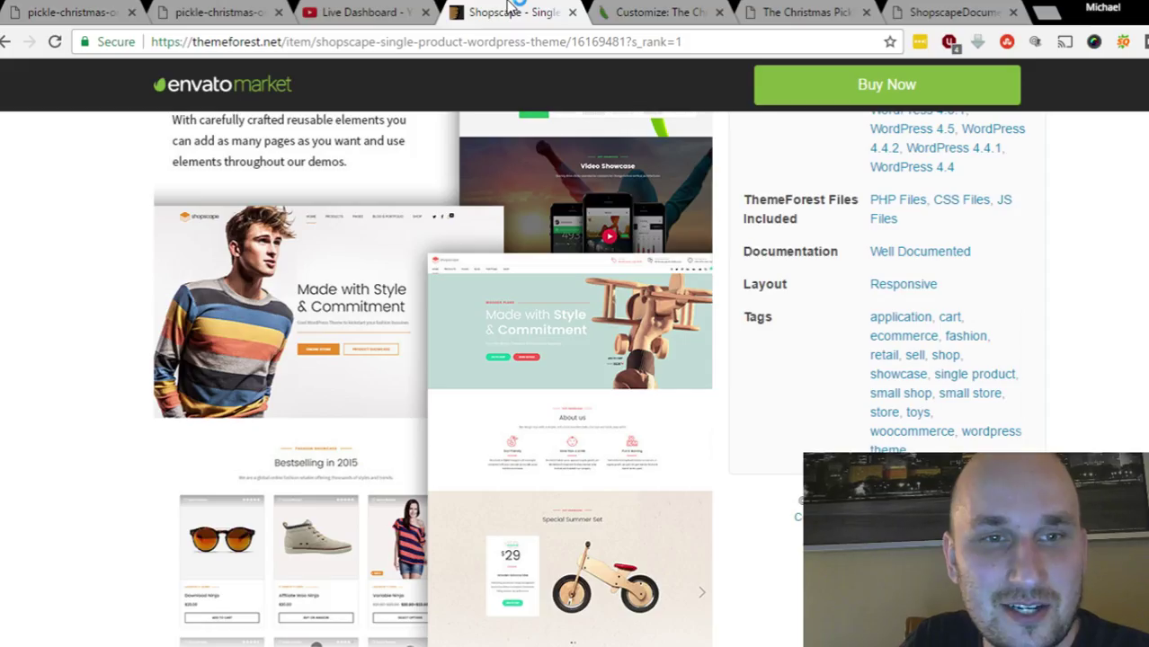
pyautogui.click(652, 9)
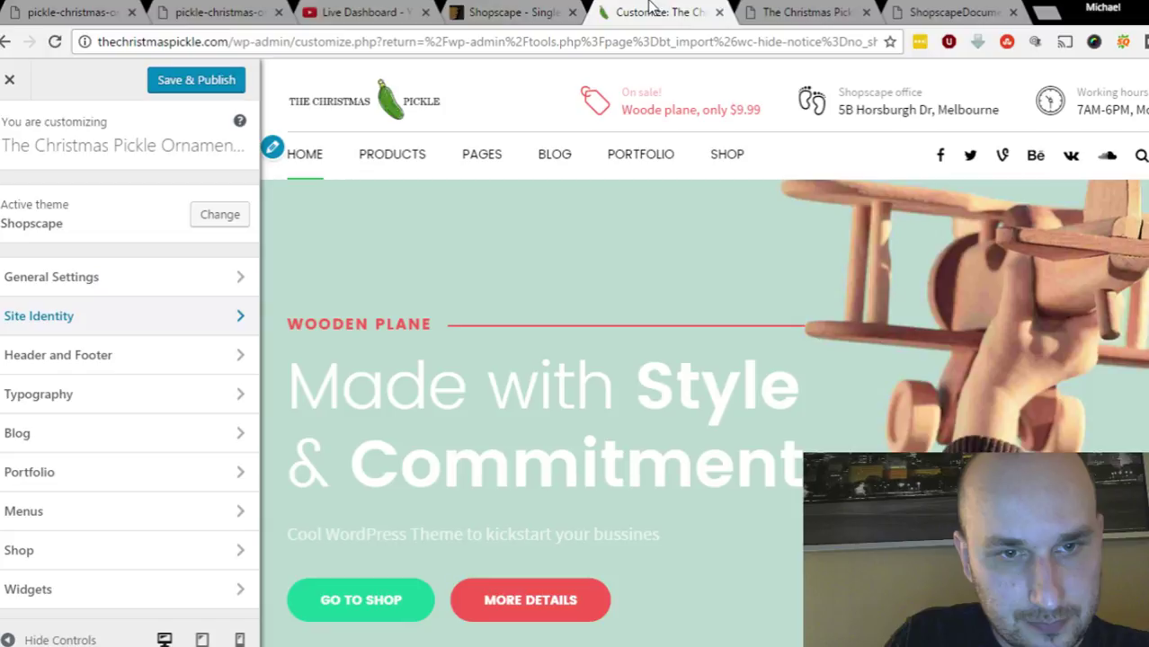
# Review the Header and Footer settings and Save & Publish the site identity changes
pyautogui.click(177, 364)
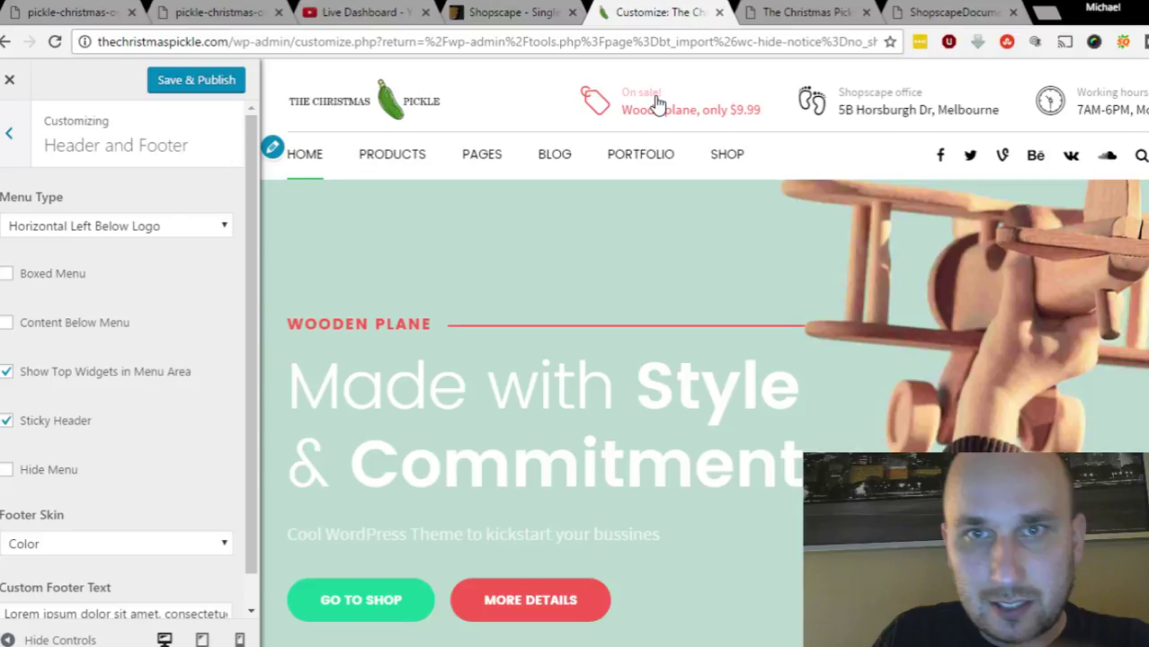
pyautogui.press('Escape')
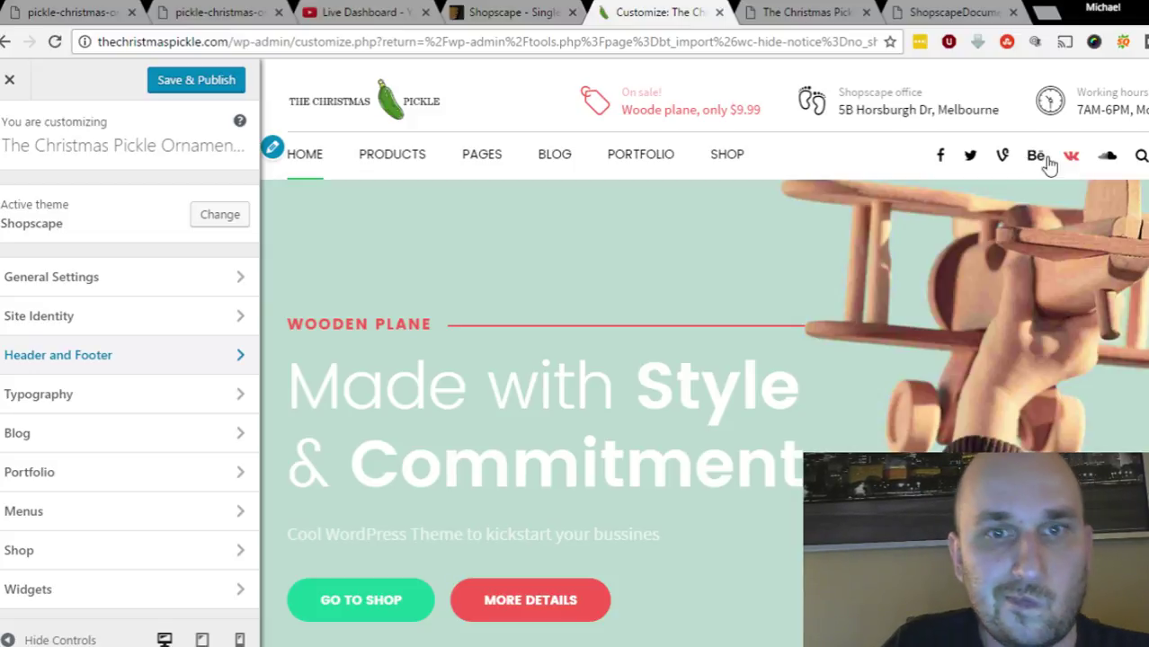
pyautogui.moveTo(434, 144)
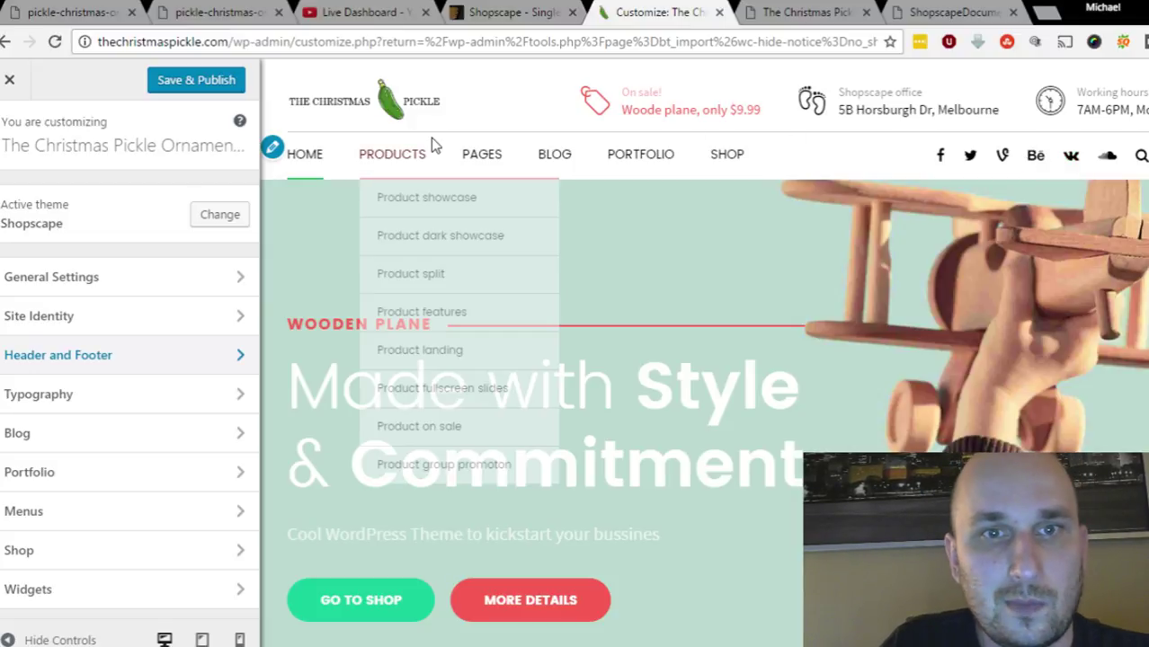
pyautogui.click(378, 169)
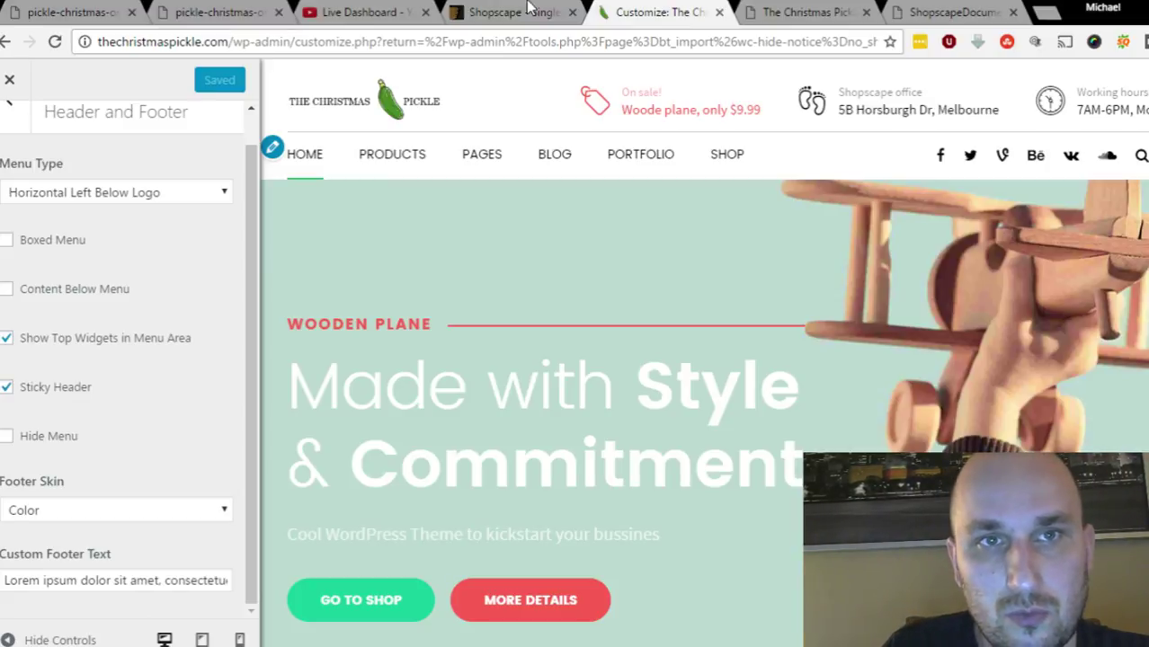
pyautogui.click(358, 11)
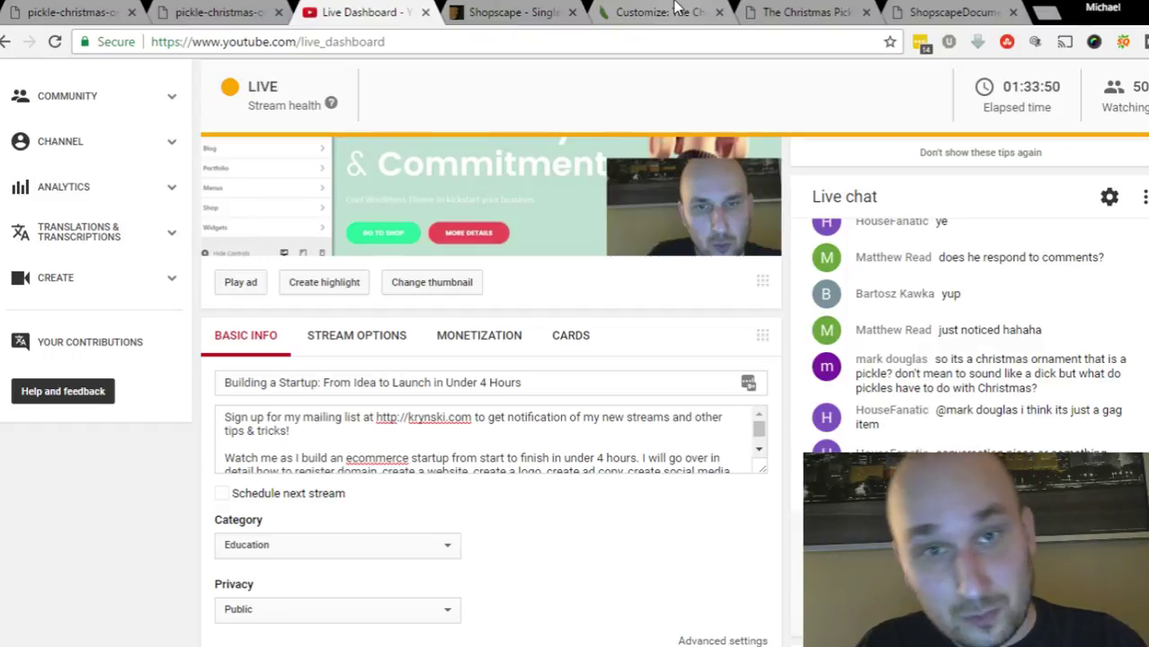
pyautogui.click(675, 11)
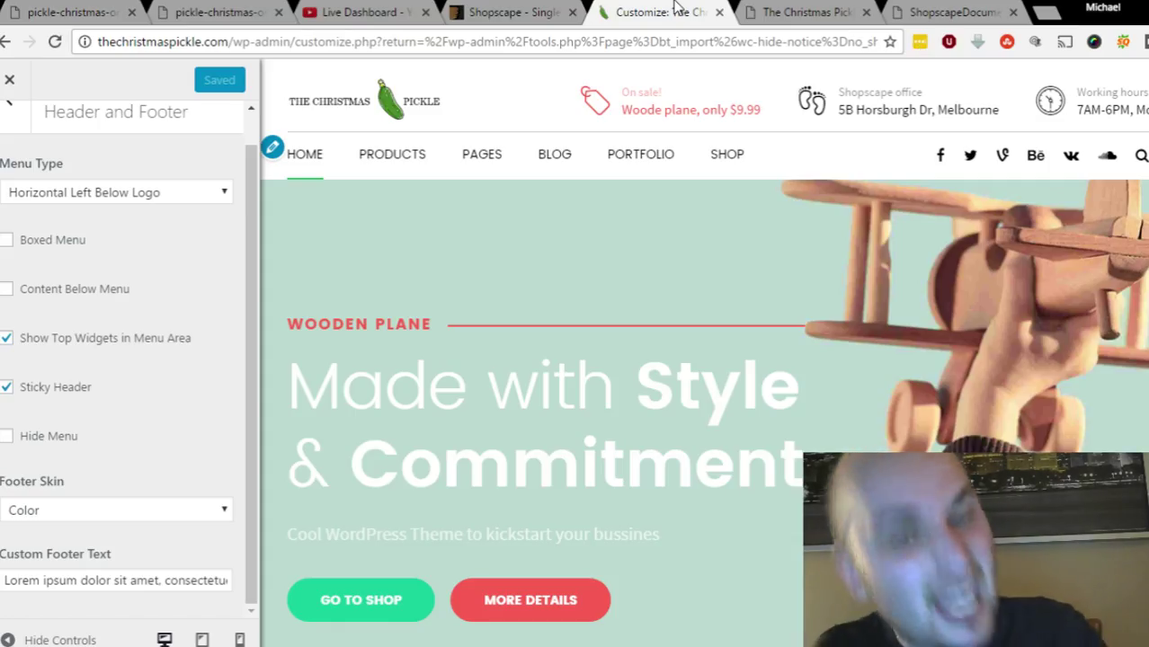
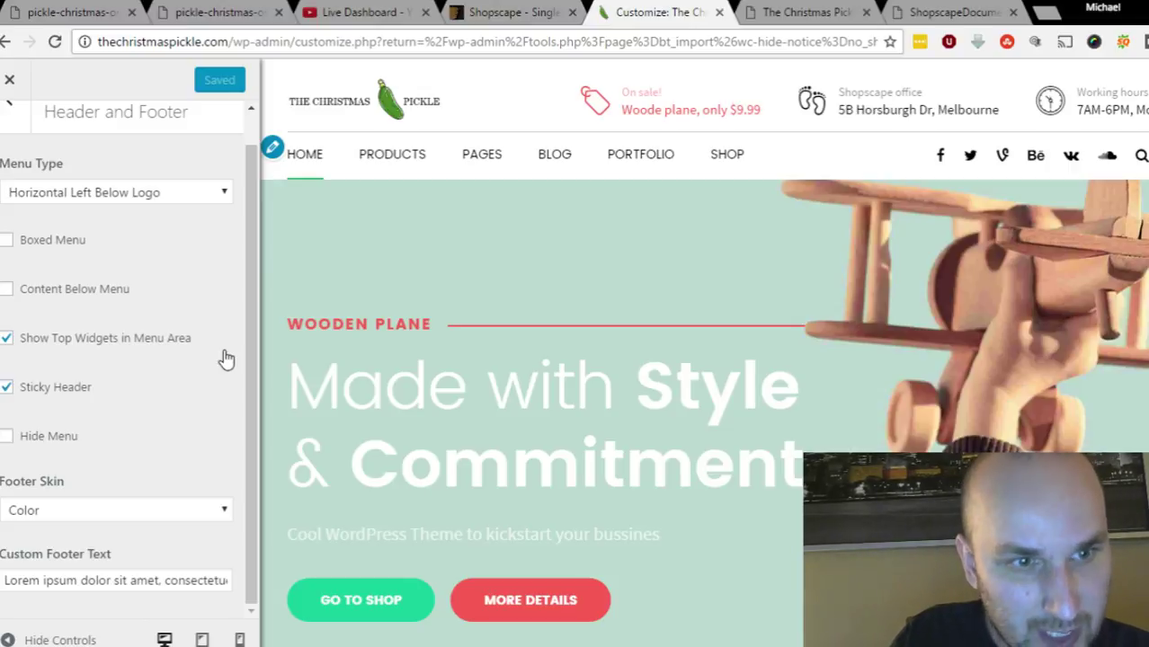
# Leave the Header and Footer section and close the Shopscape Customizer
pyautogui.scroll(1, 226, 358)
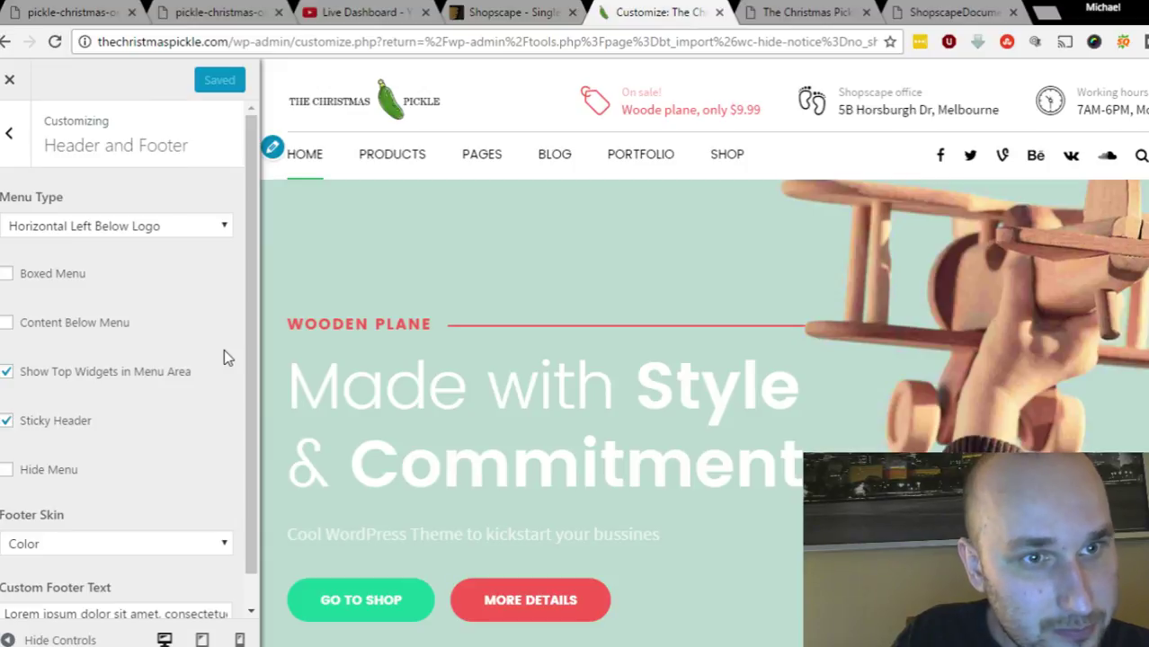
pyautogui.scroll(-1, 225, 359)
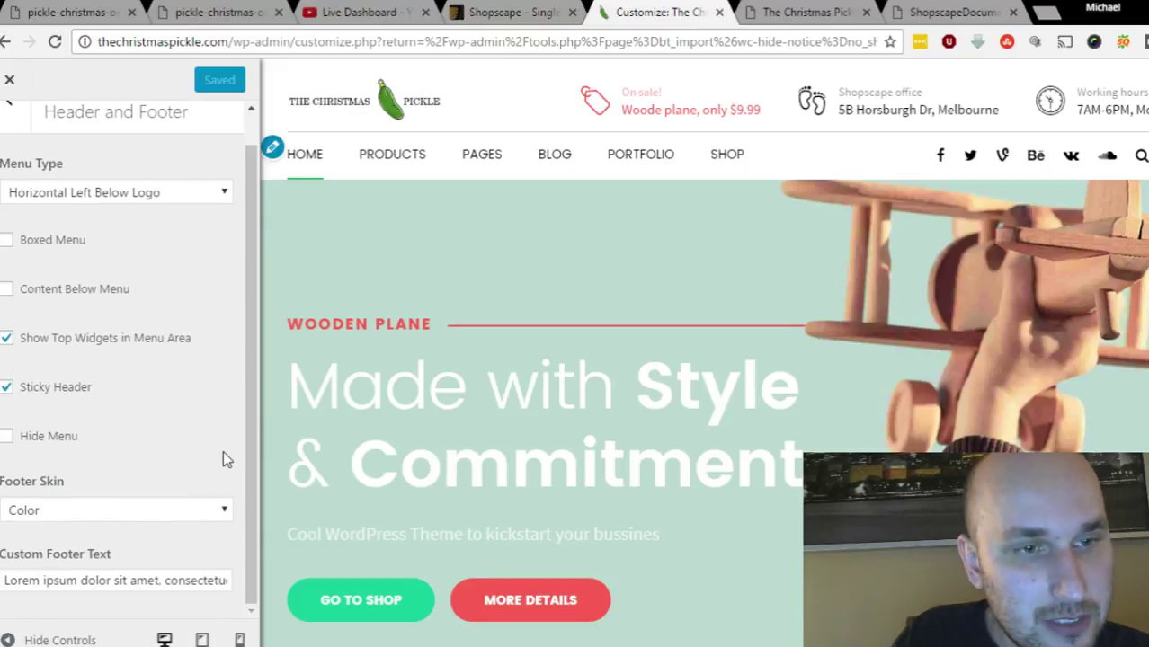
pyautogui.scroll(1, 226, 458)
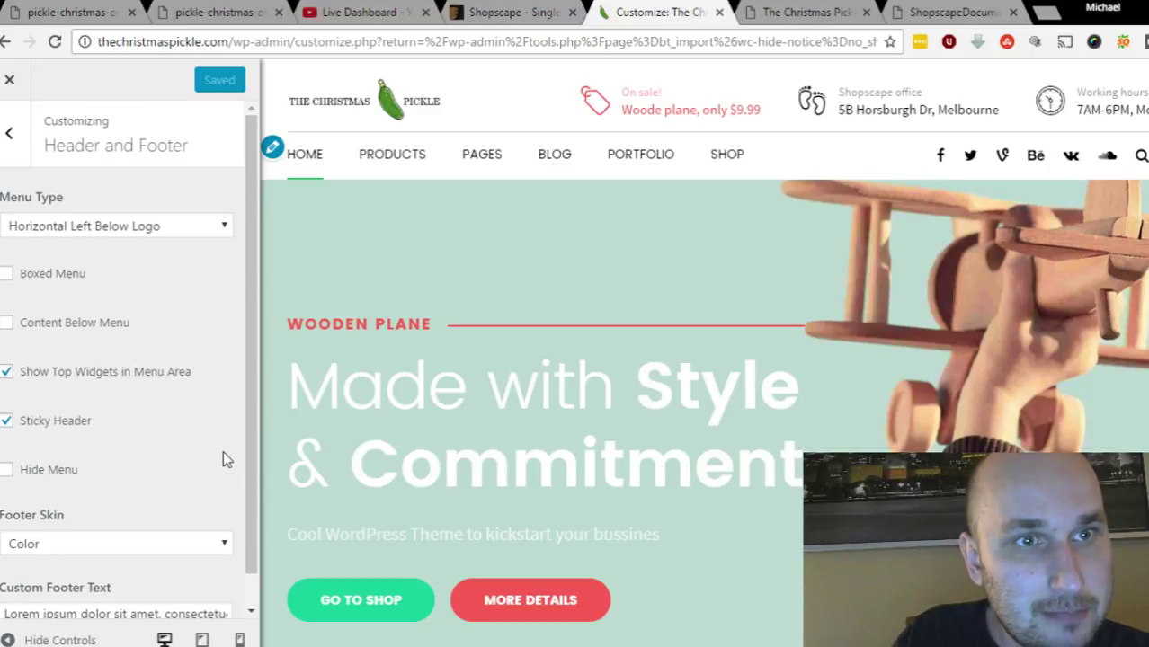
pyautogui.click(9, 133)
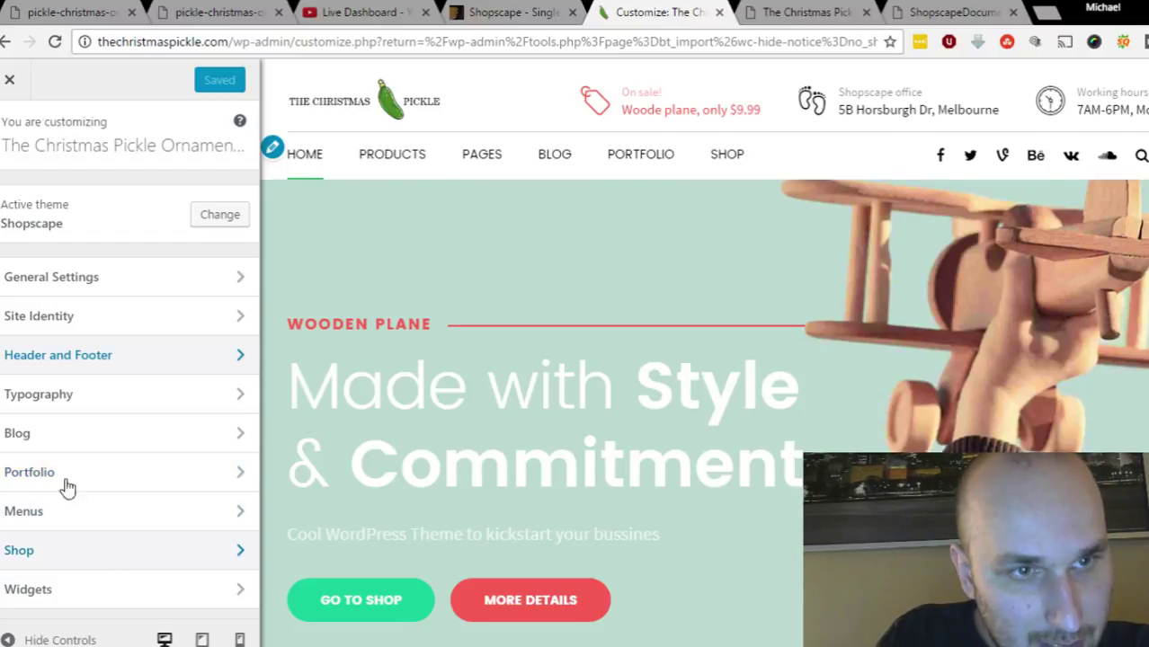
pyautogui.click(9, 81)
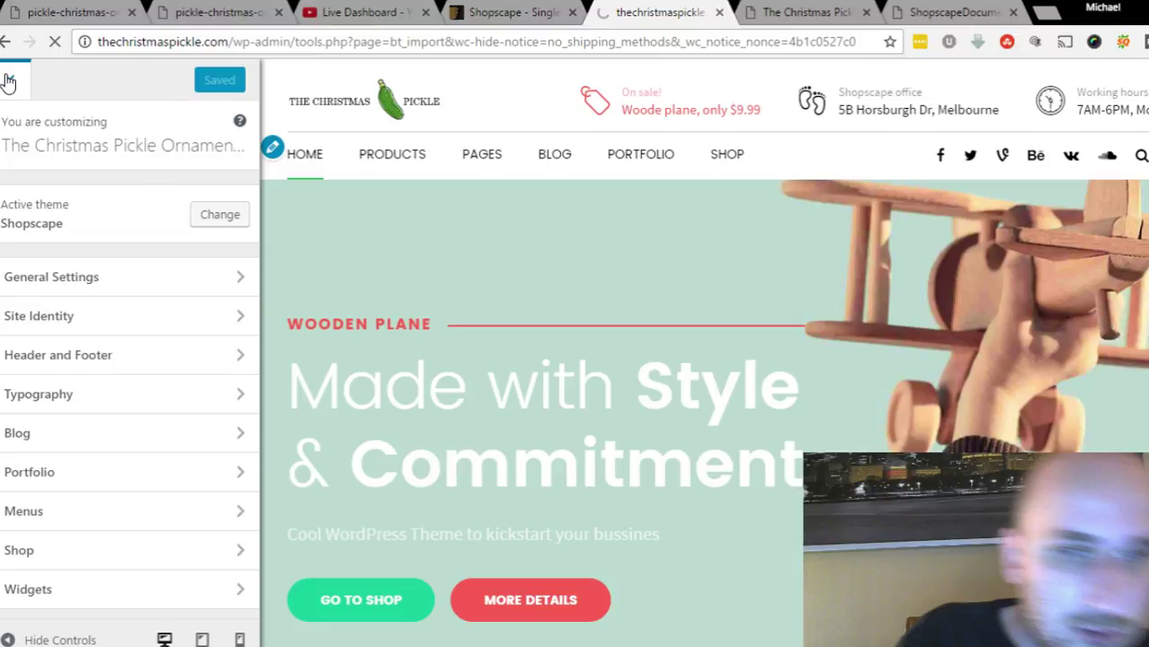
# In All Pages, move every demo page except Blog and Home to the trash
pyautogui.click(38, 279)
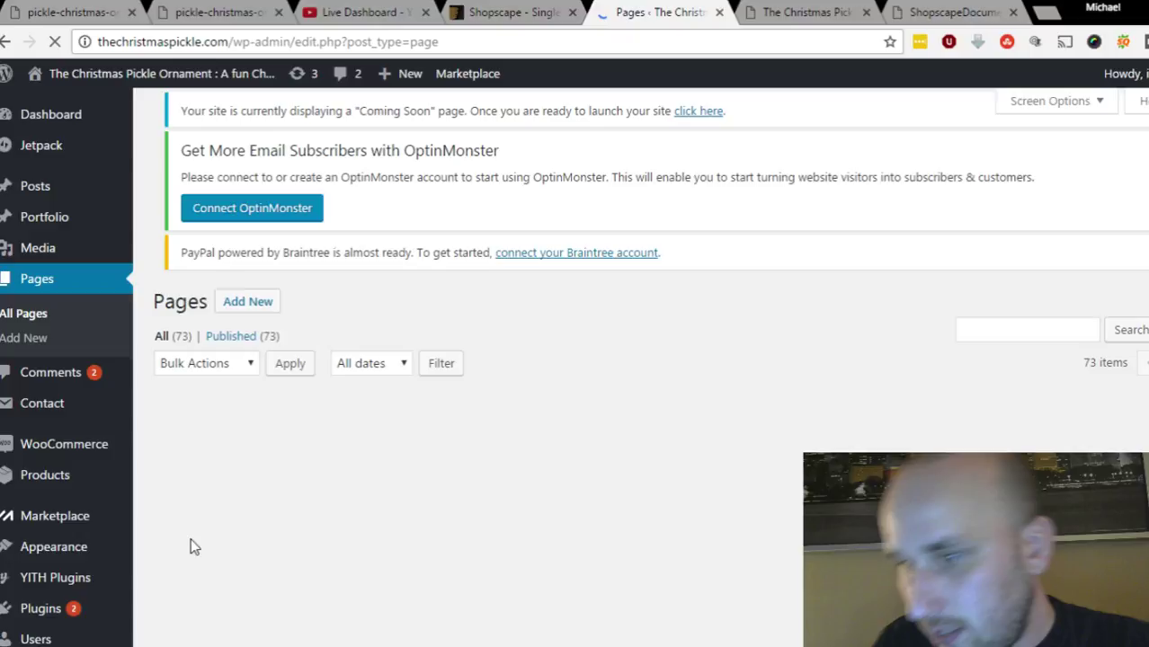
pyautogui.scroll(-3, 653, 318)
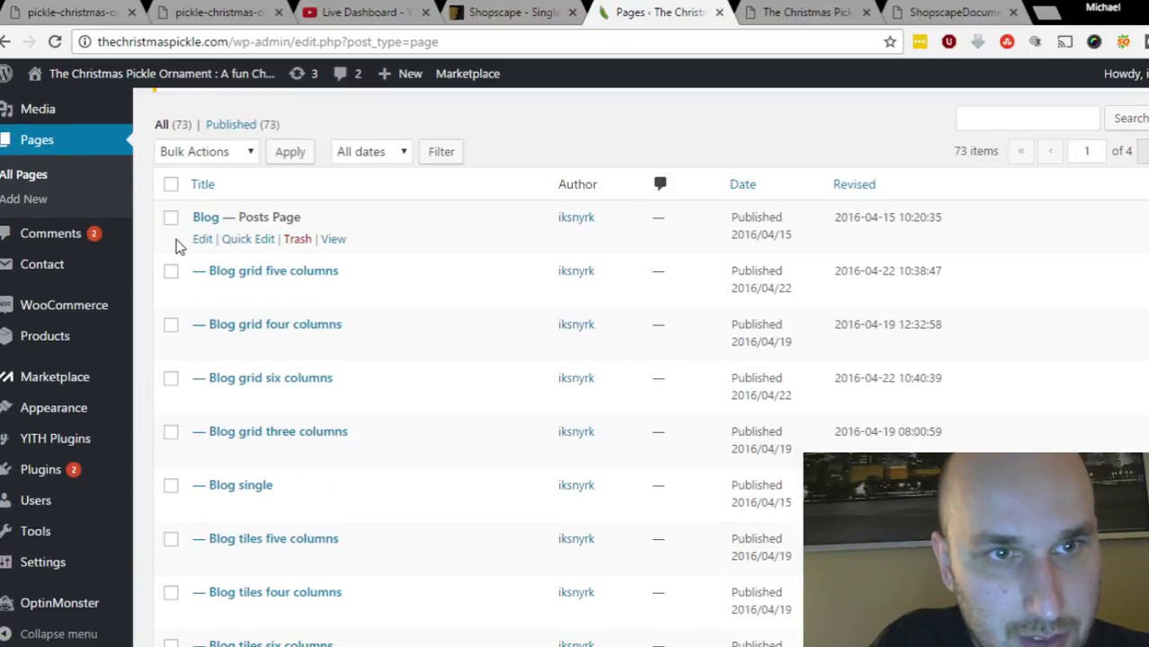
pyautogui.click(172, 186)
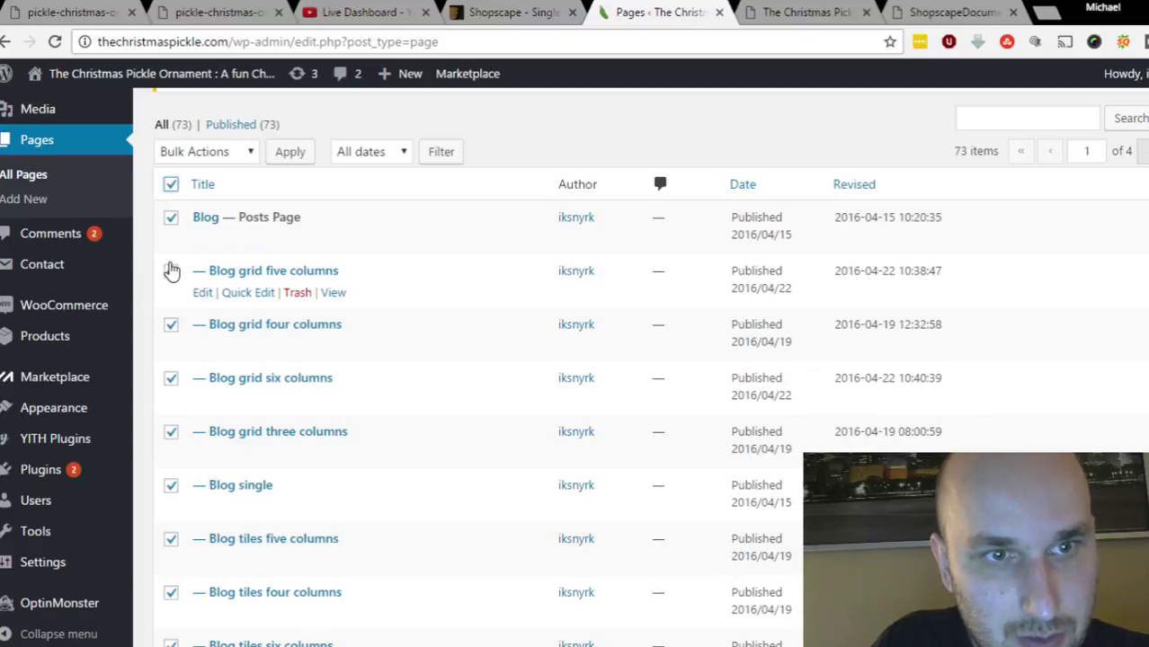
pyautogui.click(171, 217)
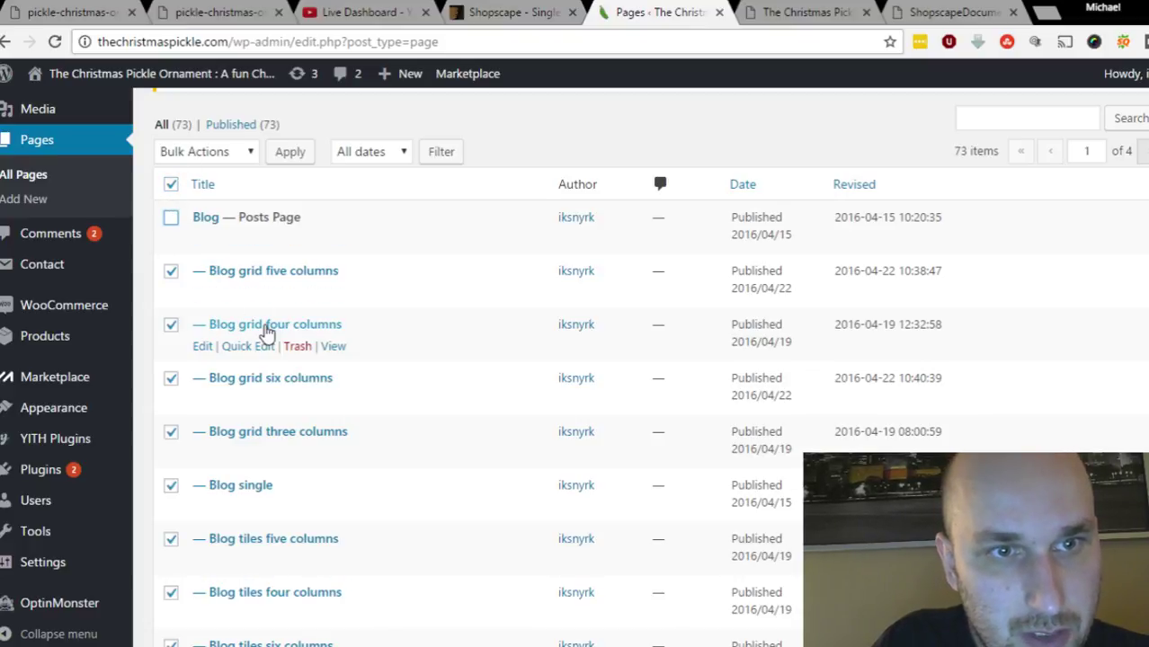
pyautogui.scroll(-3, 267, 333)
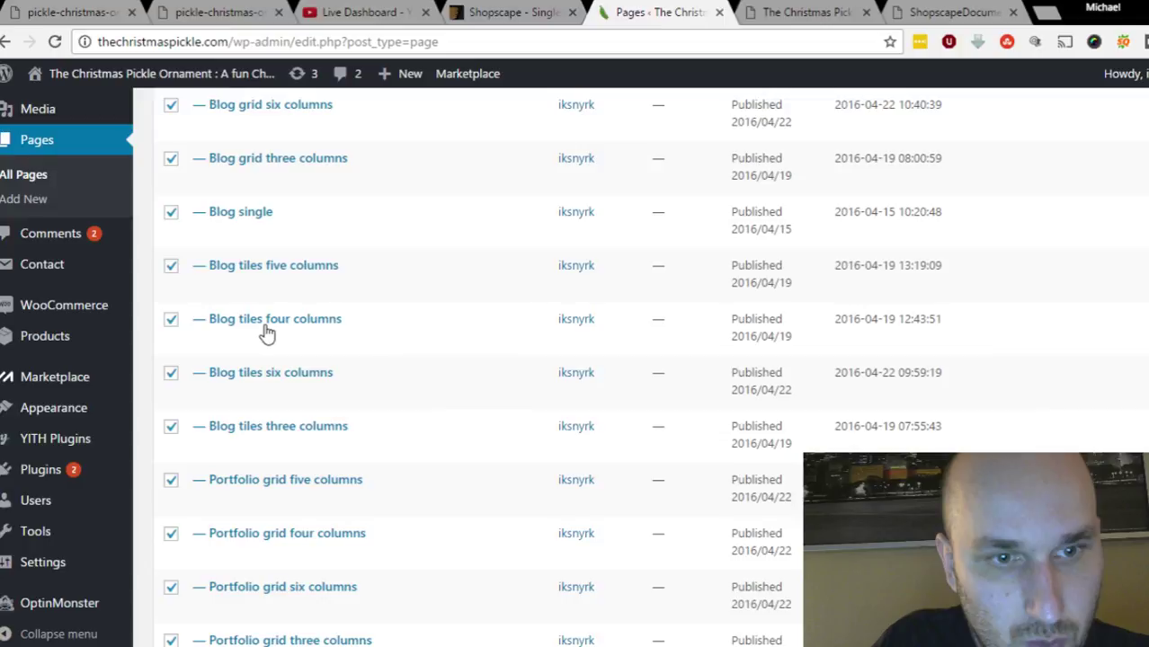
pyautogui.scroll(-5, 267, 334)
pyautogui.click(291, 571)
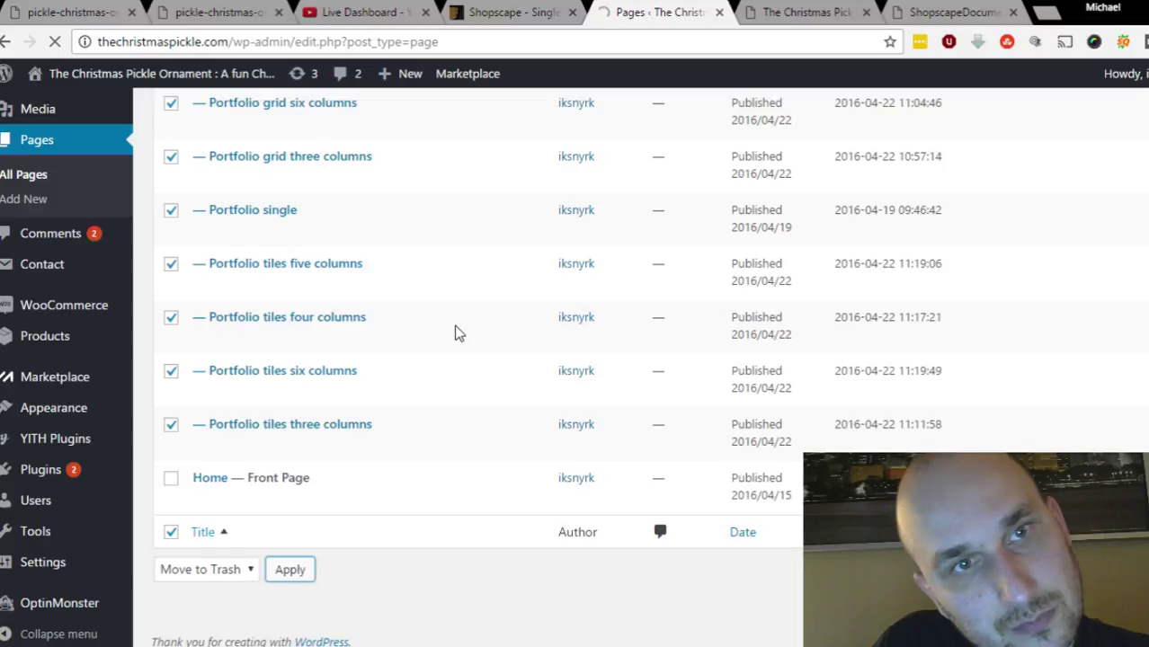
pyautogui.moveTo(480, 293)
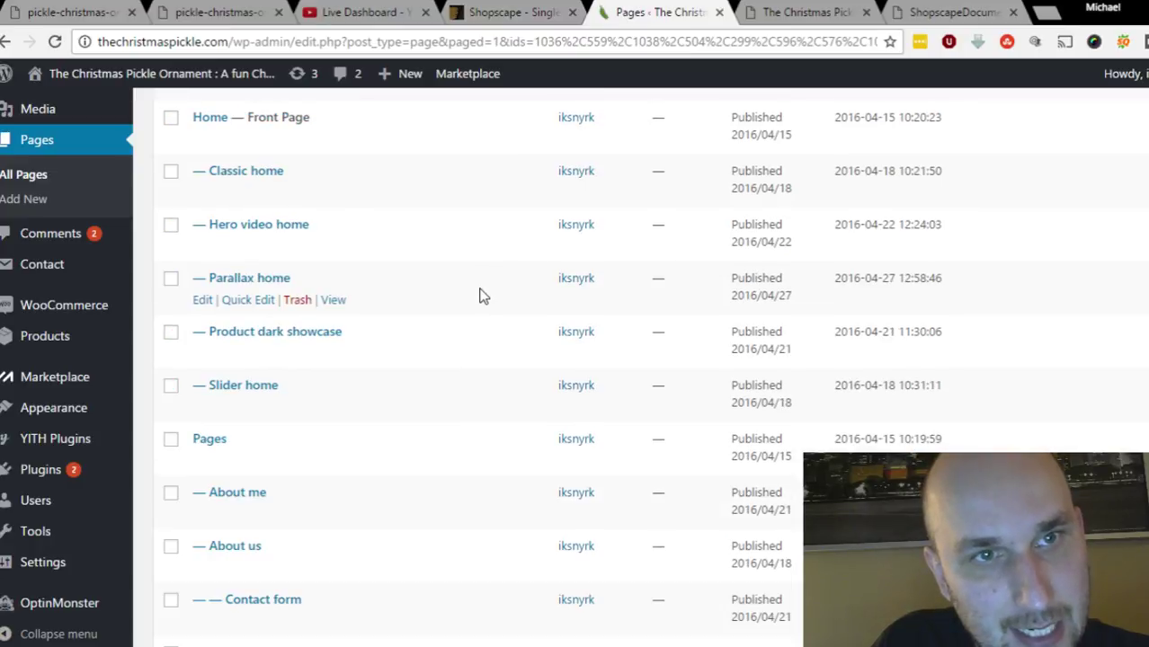
pyautogui.moveTo(43, 562)
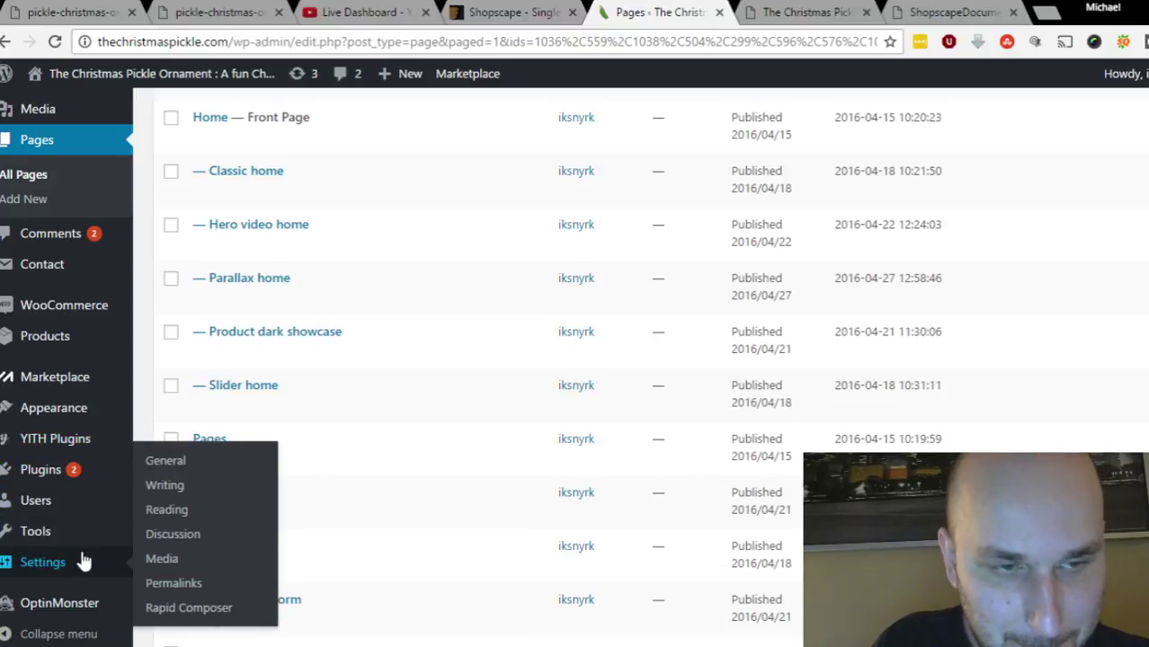
# In Menus, drag Landing page between Hero video home and Parallax home, then view the YouTube Live Dashboard
pyautogui.moveTo(76, 409)
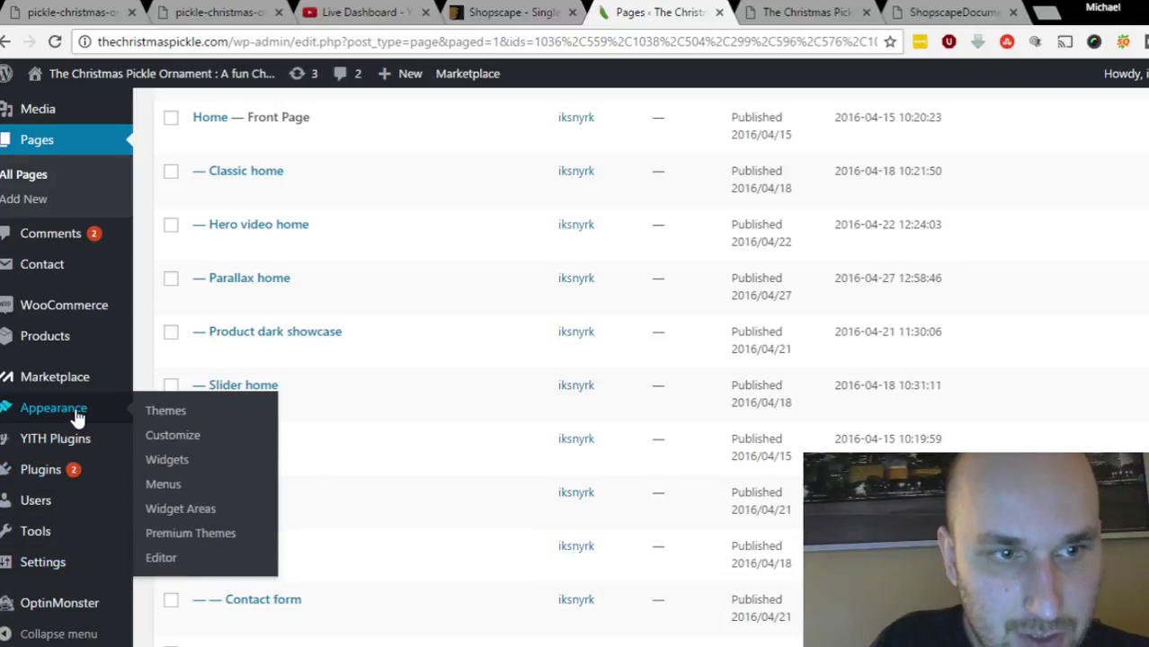
pyautogui.click(183, 486)
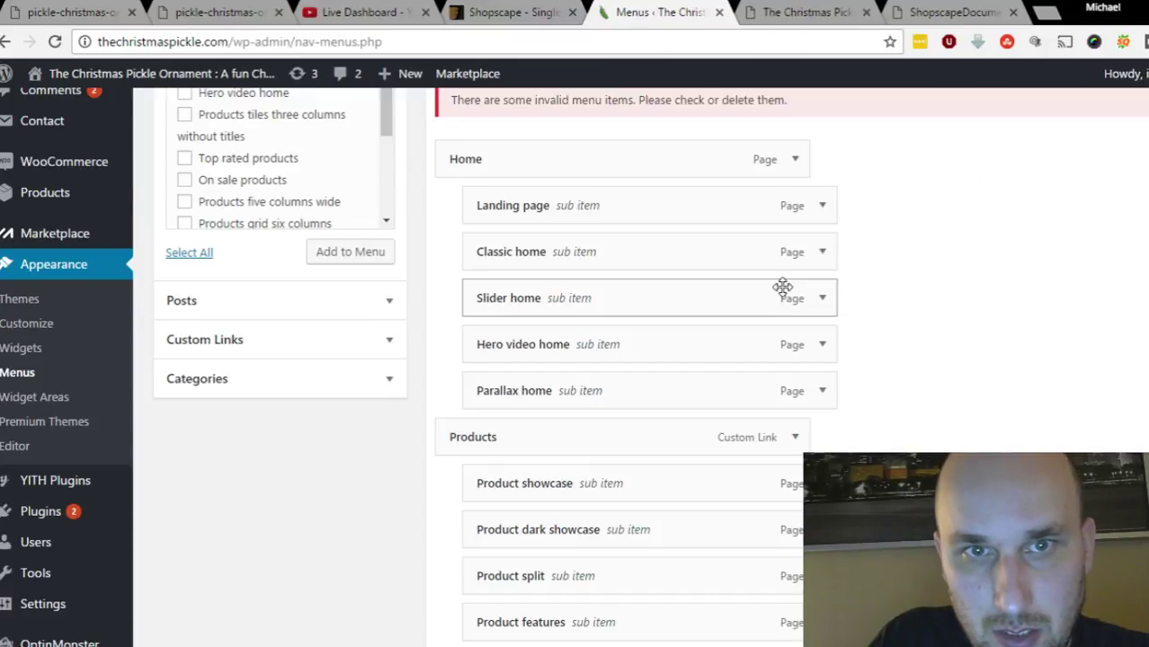
pyautogui.click(807, 12)
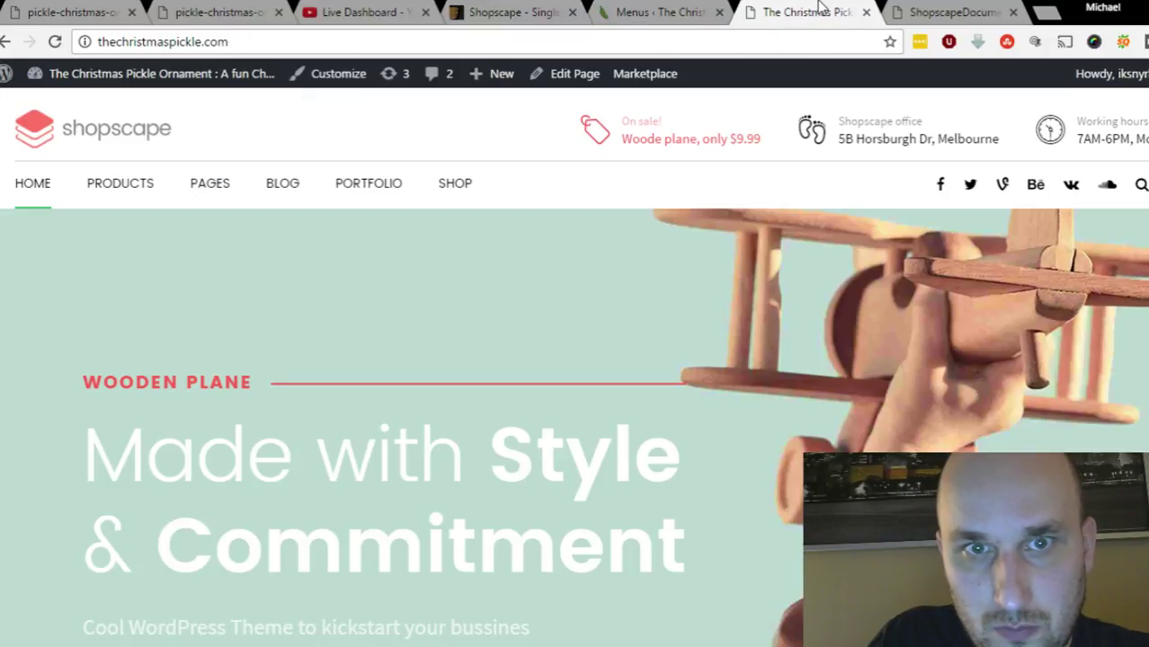
pyautogui.moveTo(42, 191)
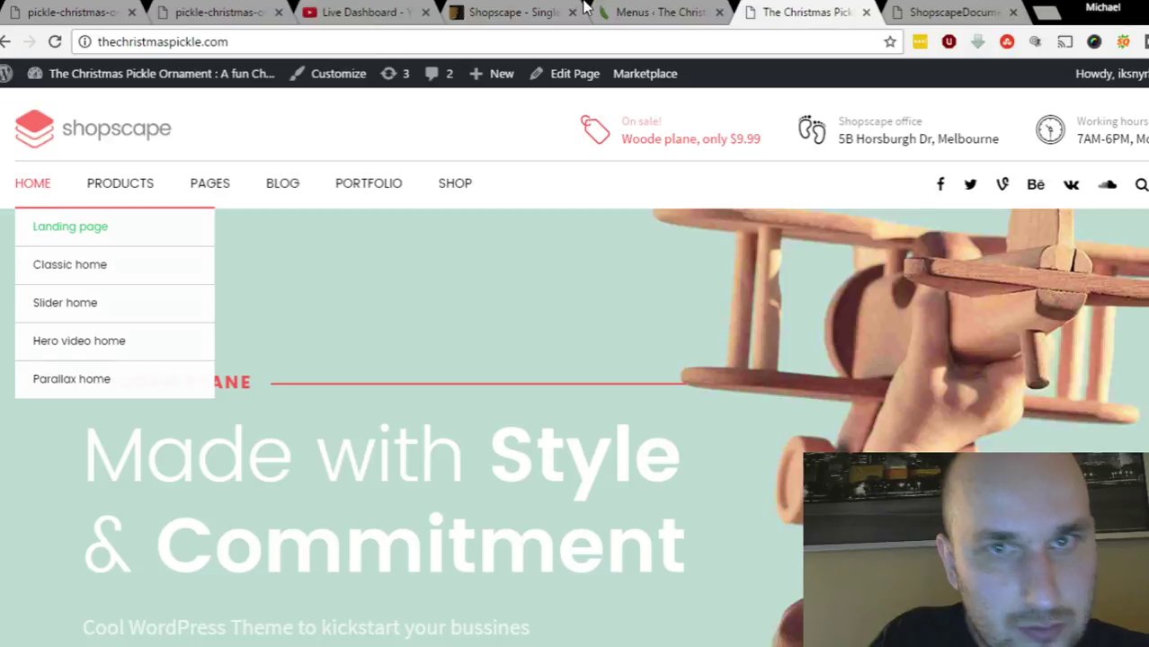
pyautogui.click(629, 12)
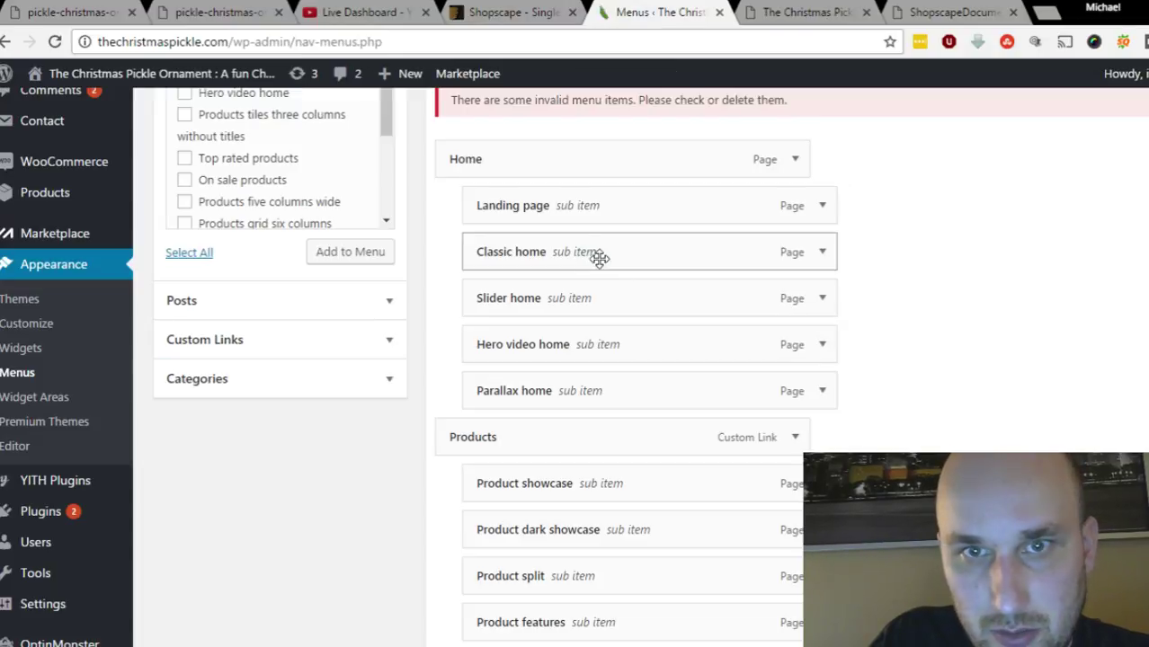
pyautogui.moveTo(639, 205); pyautogui.dragTo(262, 349)
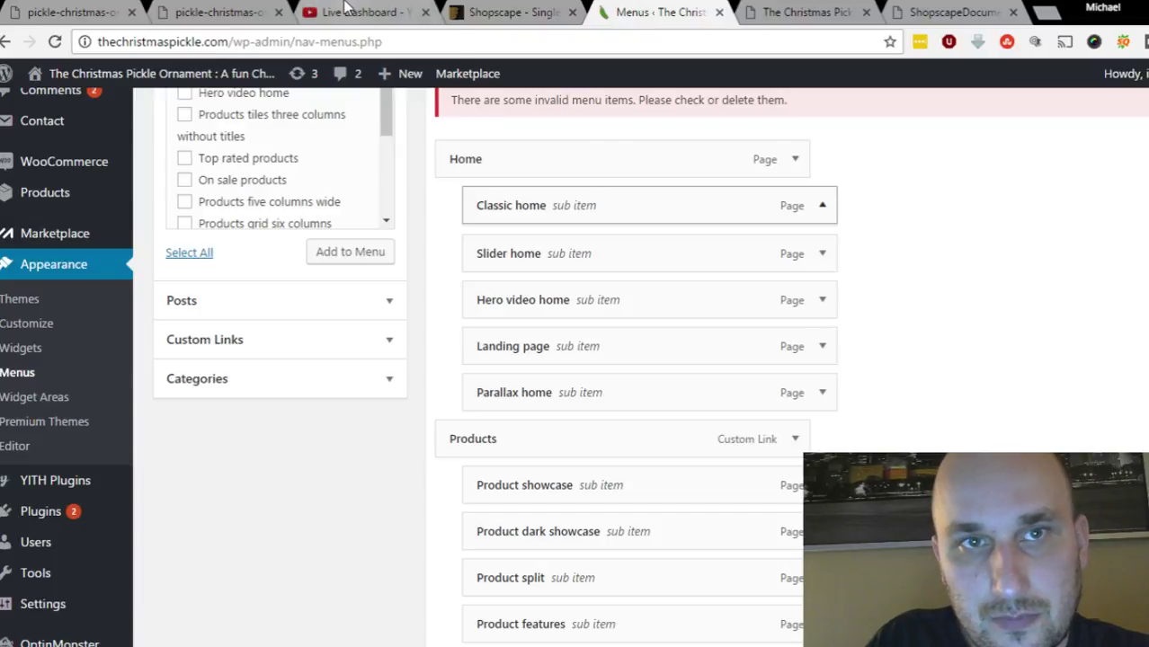
pyautogui.click(347, 12)
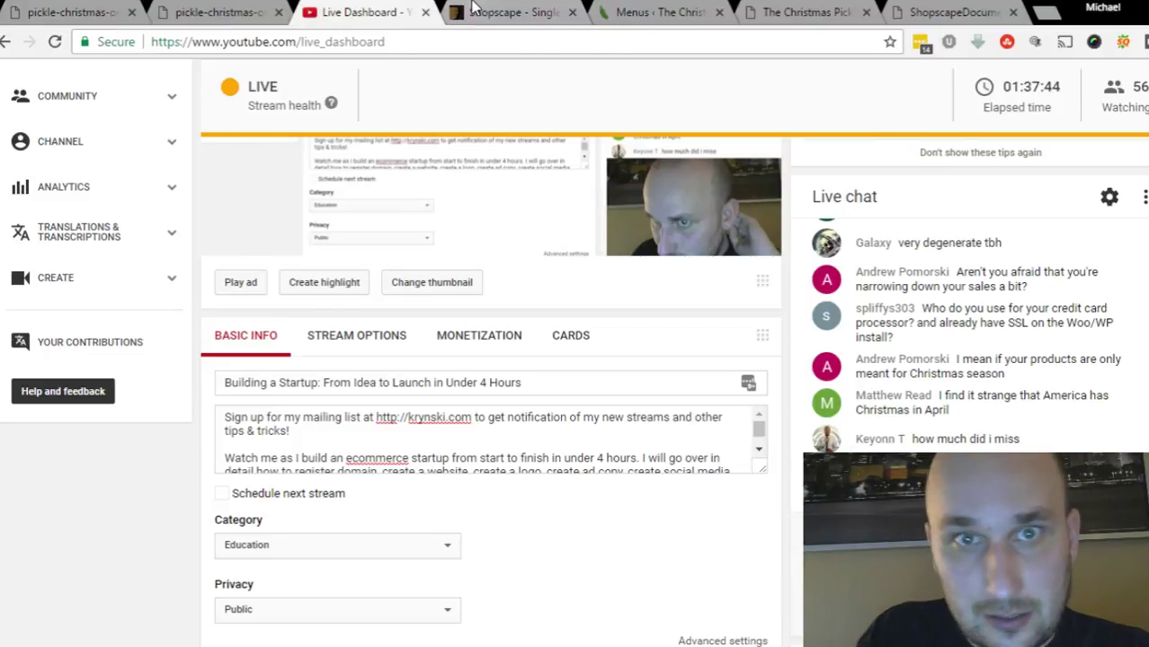
# Close the themeforest Shopscape store tab and return to the Menus editor
pyautogui.click(474, 8)
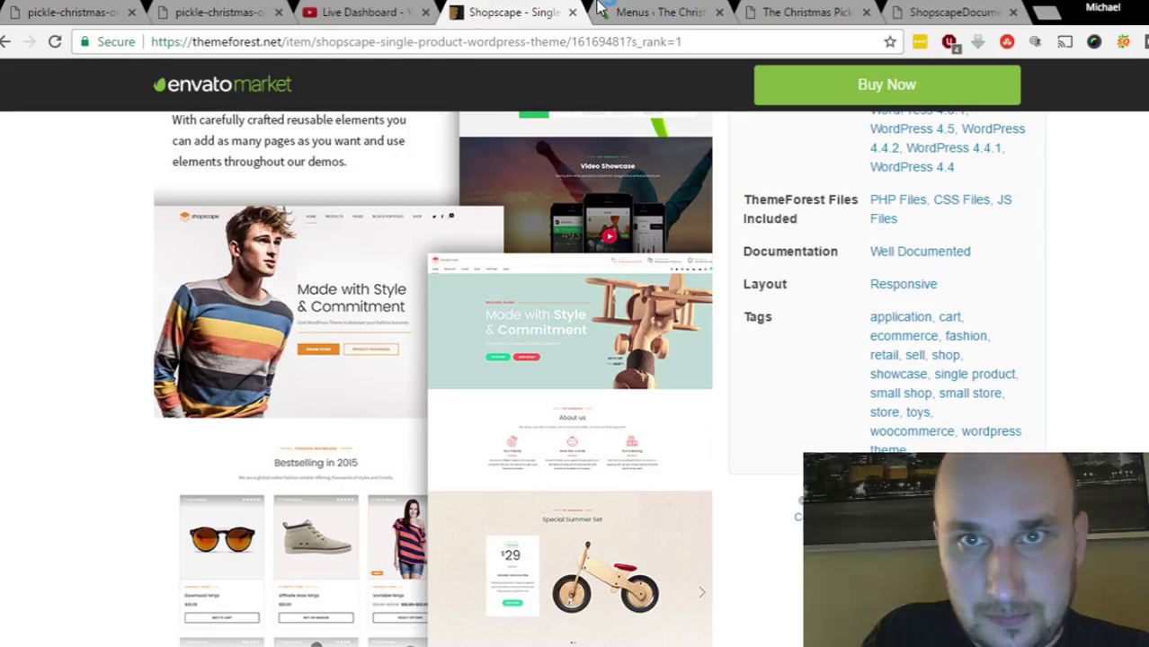
pyautogui.click(600, 9)
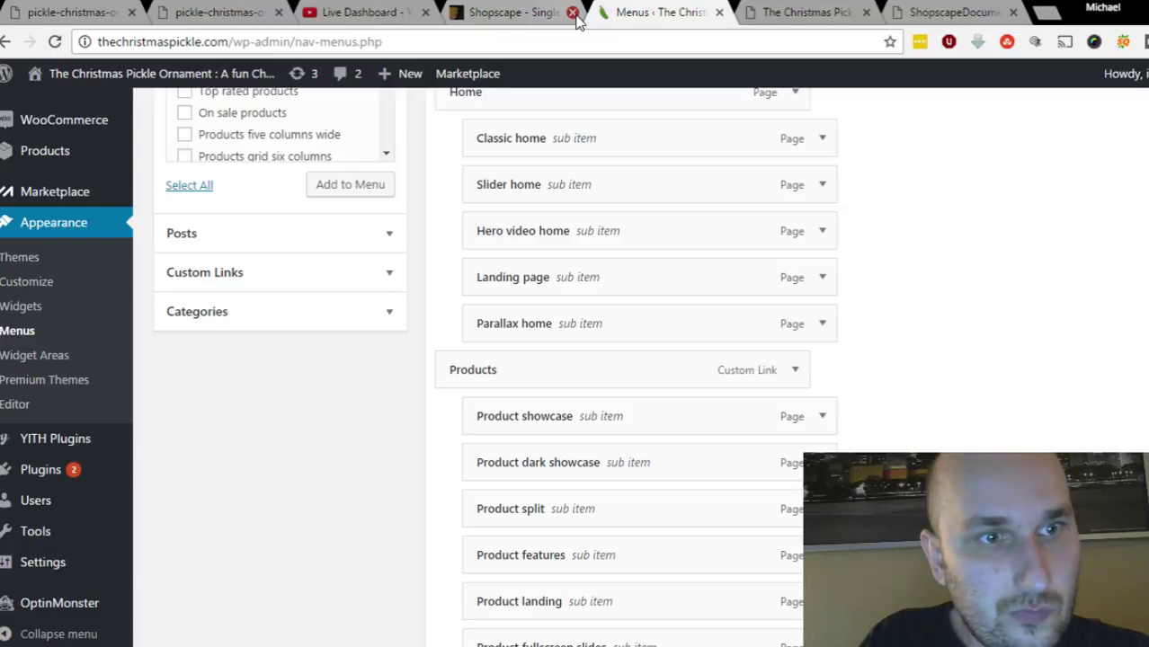
pyautogui.click(573, 12)
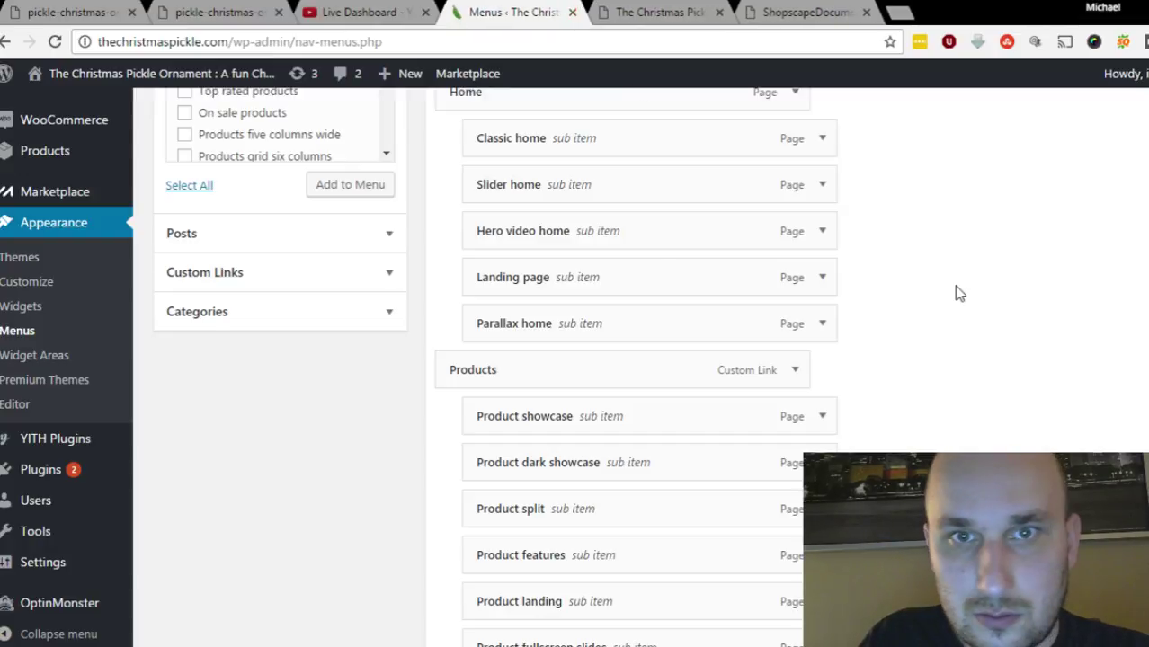
# Expand the Classic home menu item's settings, leaving it in place
pyautogui.scroll(1, 899, 234)
pyautogui.moveTo(826, 178); pyautogui.dragTo(827, 180)
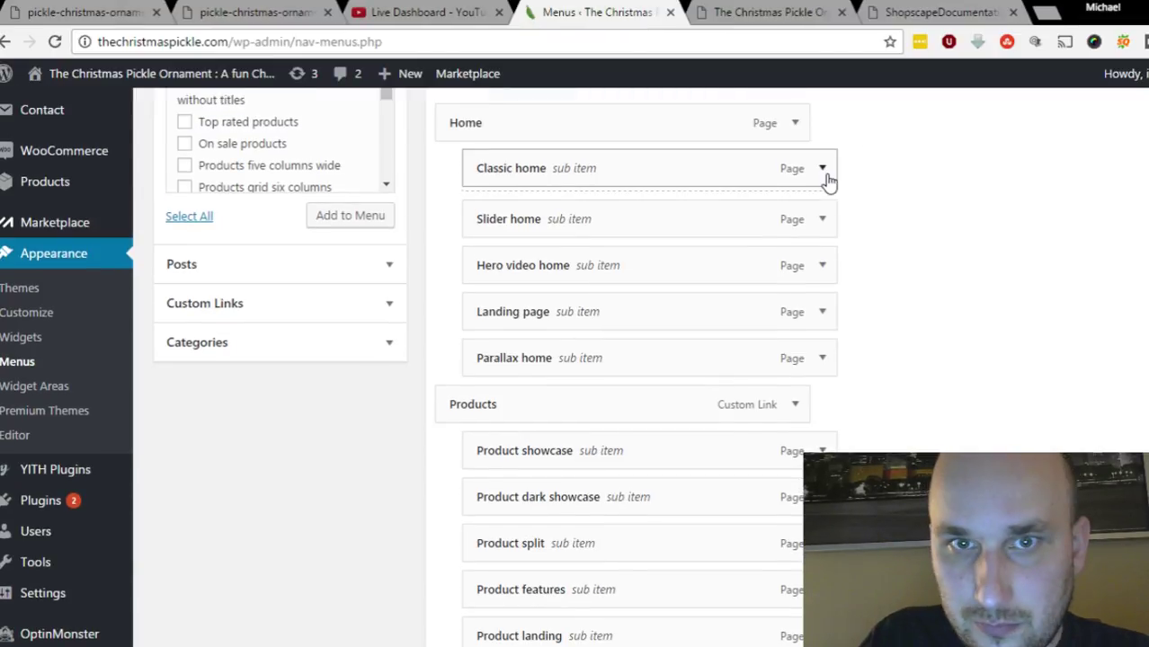
pyautogui.moveTo(827, 178); pyautogui.dragTo(825, 173)
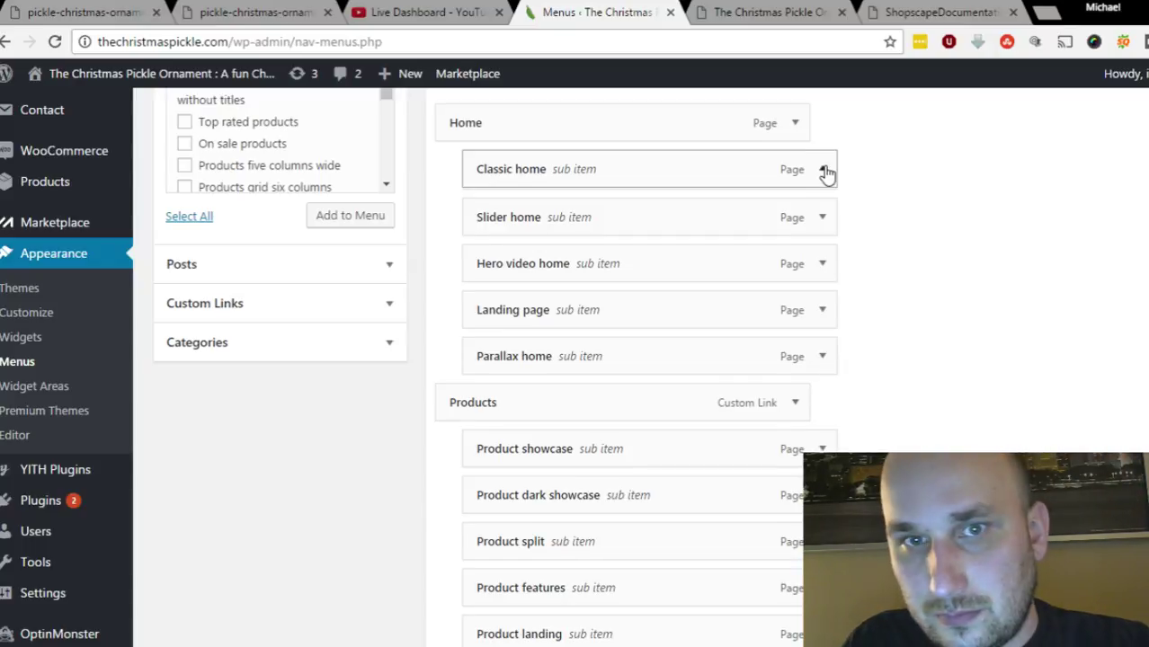
pyautogui.click(825, 173)
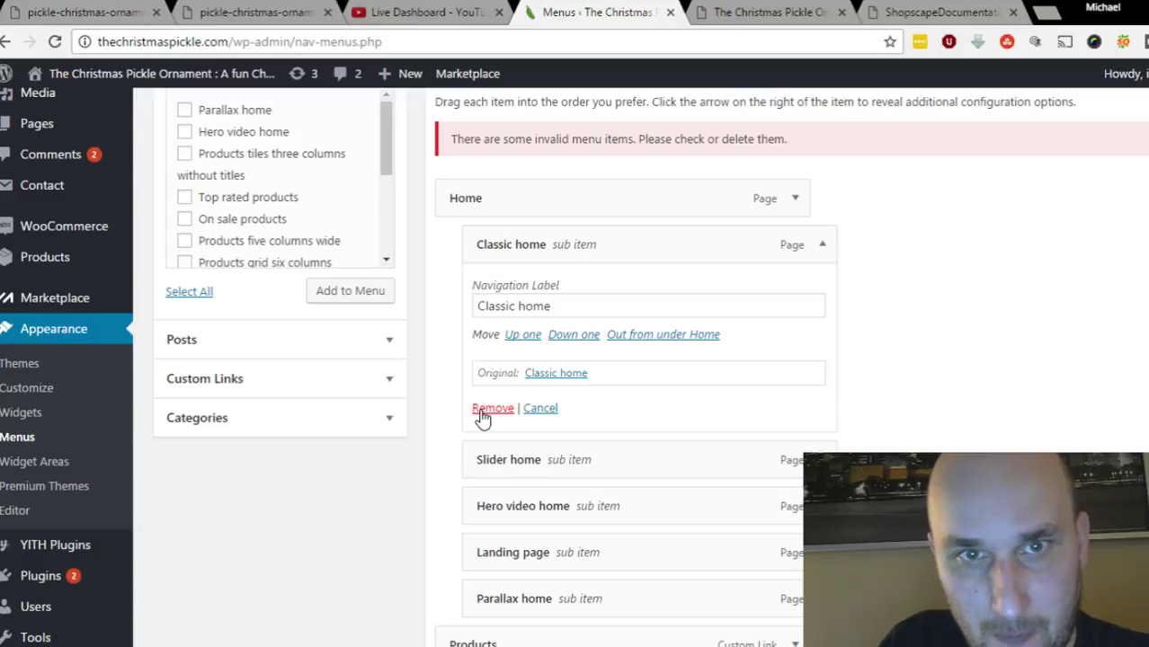
# Remove Classic home from the Home submenu and switch to the YouTube Live Dashboard
pyautogui.click(481, 410)
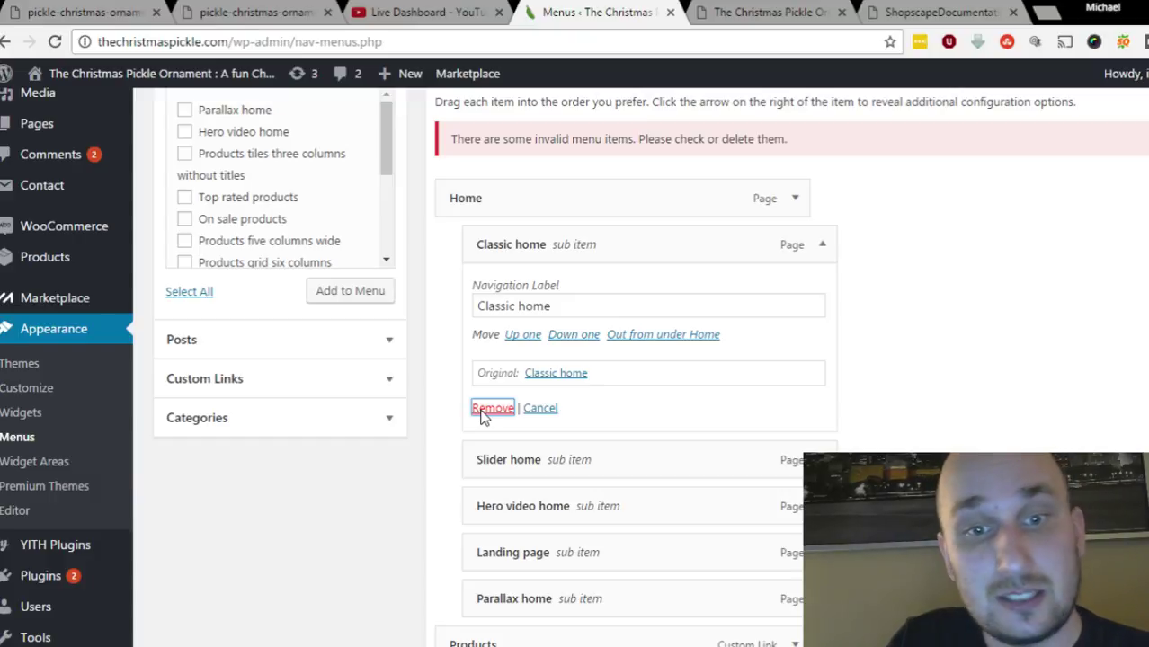
pyautogui.click(482, 410)
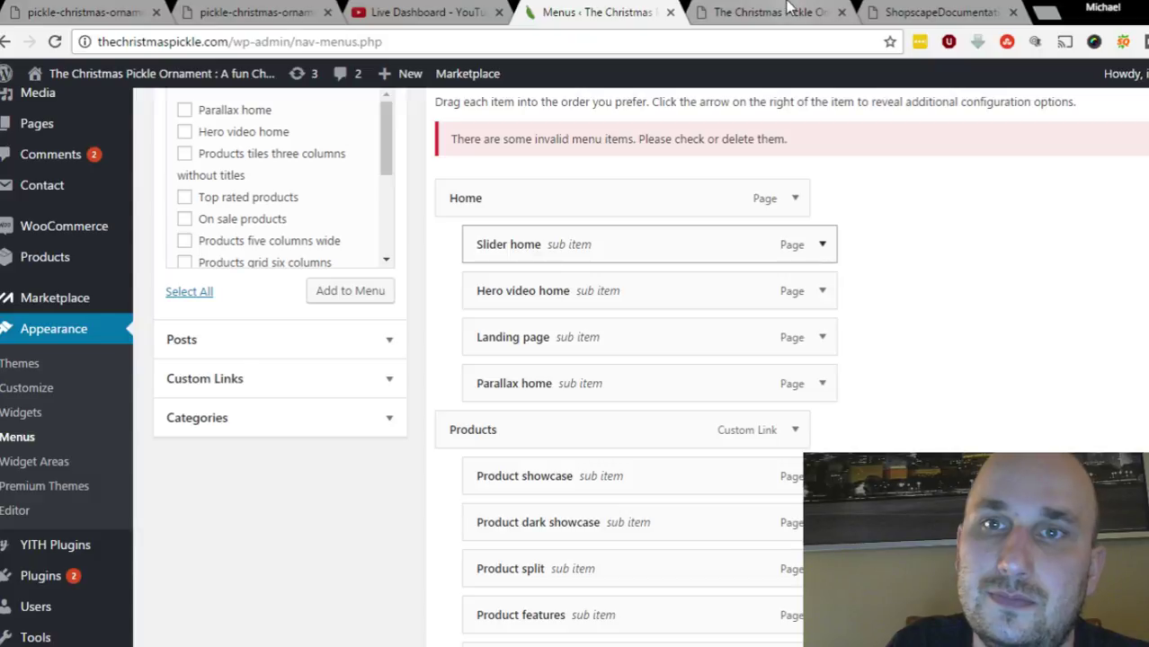
pyautogui.click(434, 9)
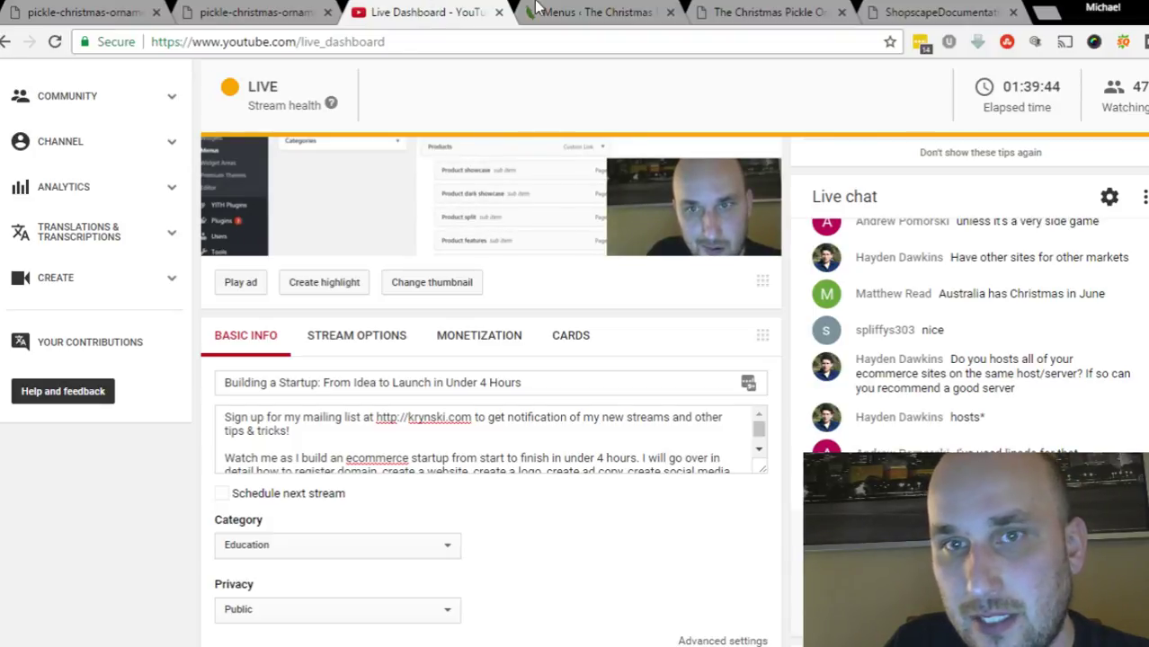
# Remove the Slider home and Hero video home items from the Home submenu
pyautogui.click(598, 13)
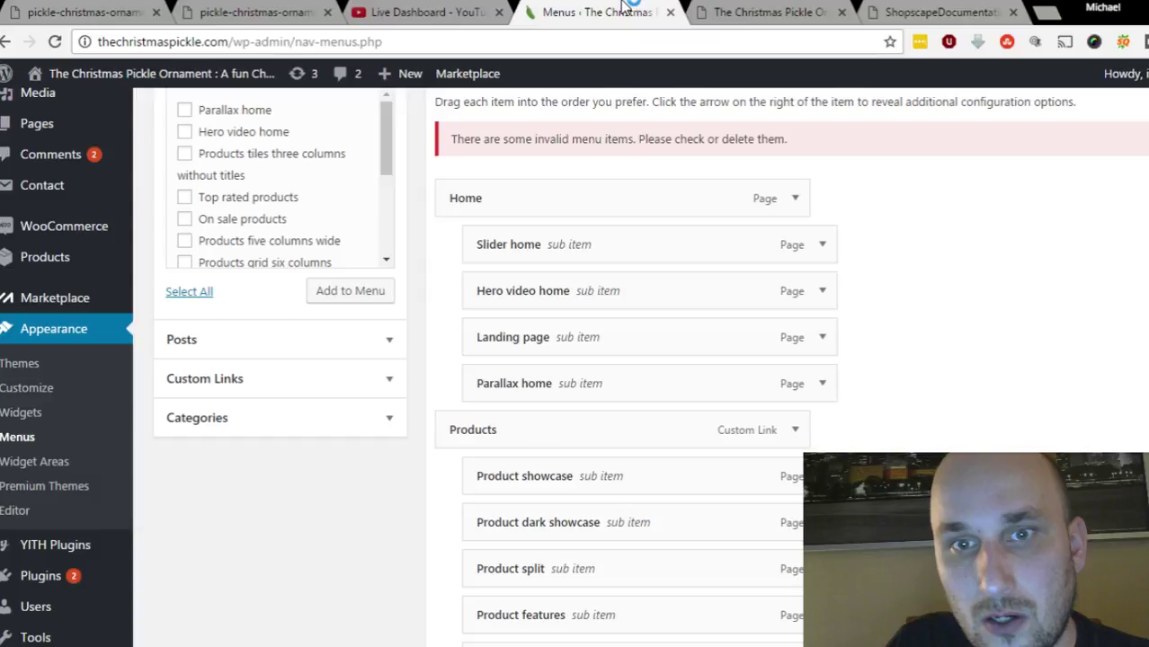
pyautogui.click(821, 245)
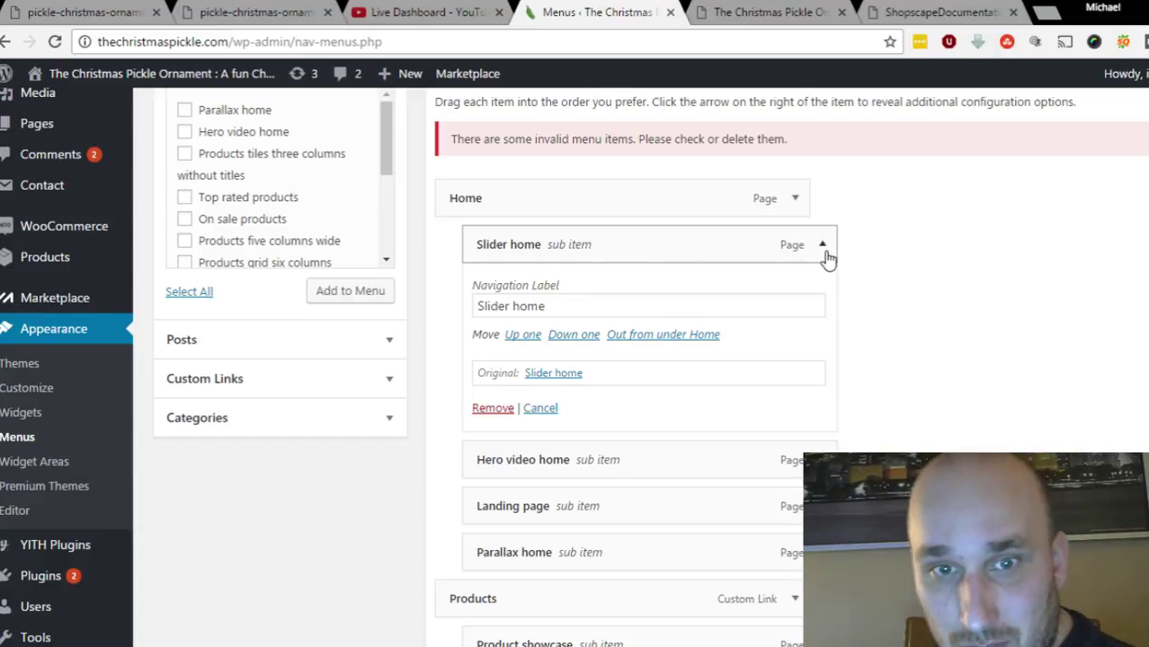
pyautogui.click(494, 411)
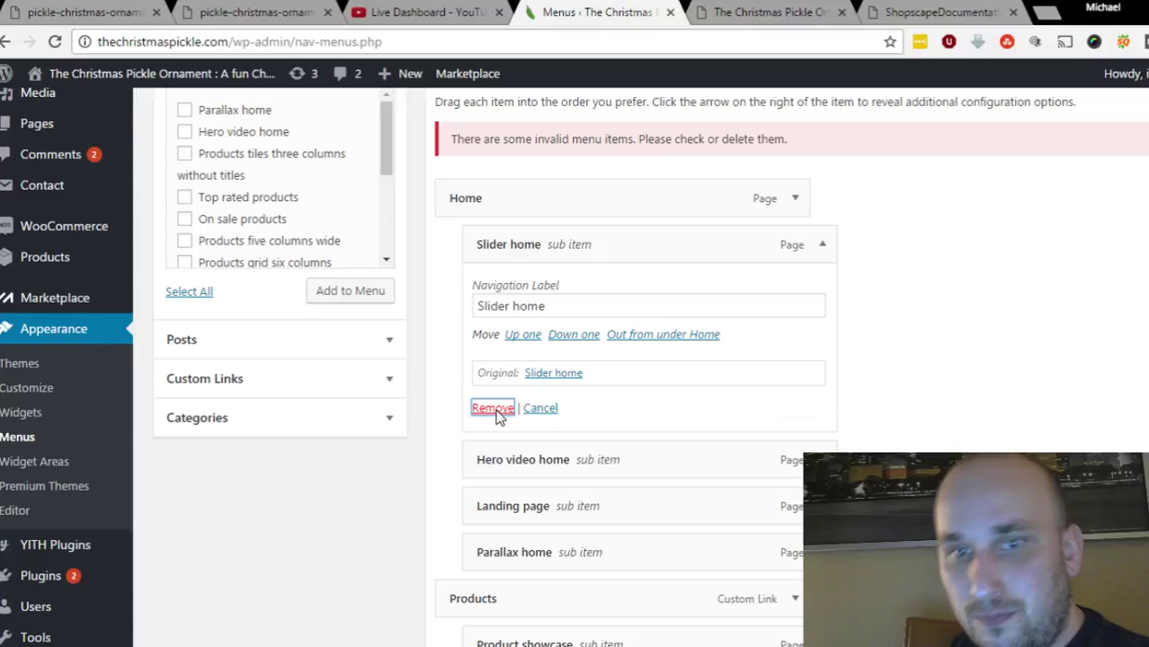
pyautogui.click(493, 409)
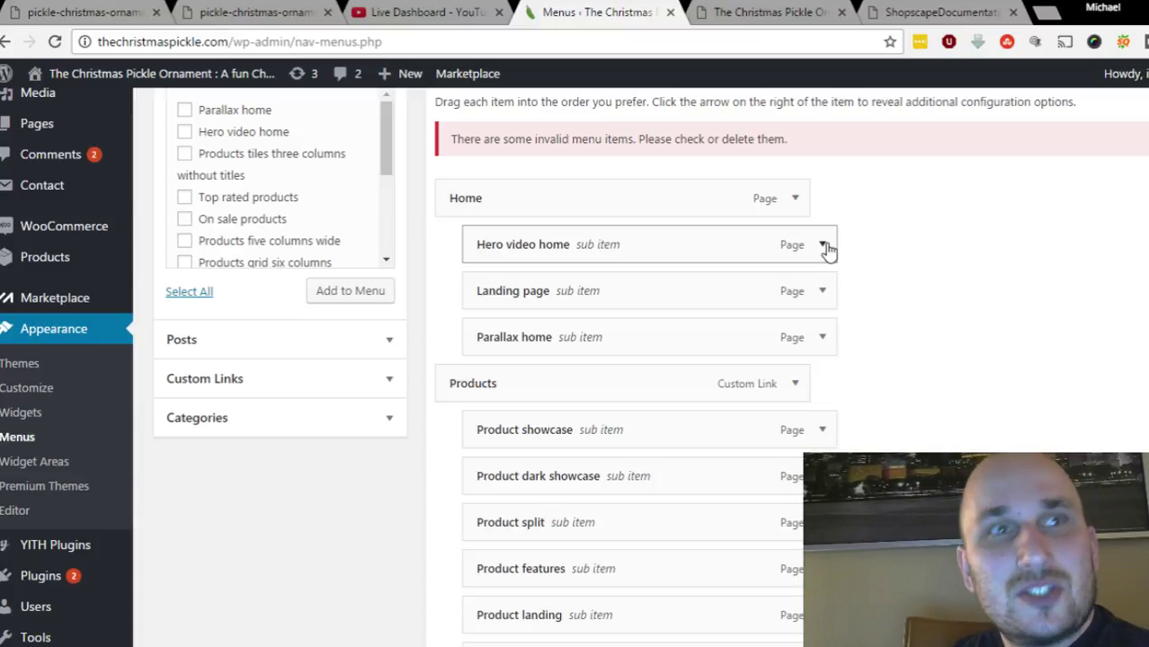
pyautogui.click(822, 245)
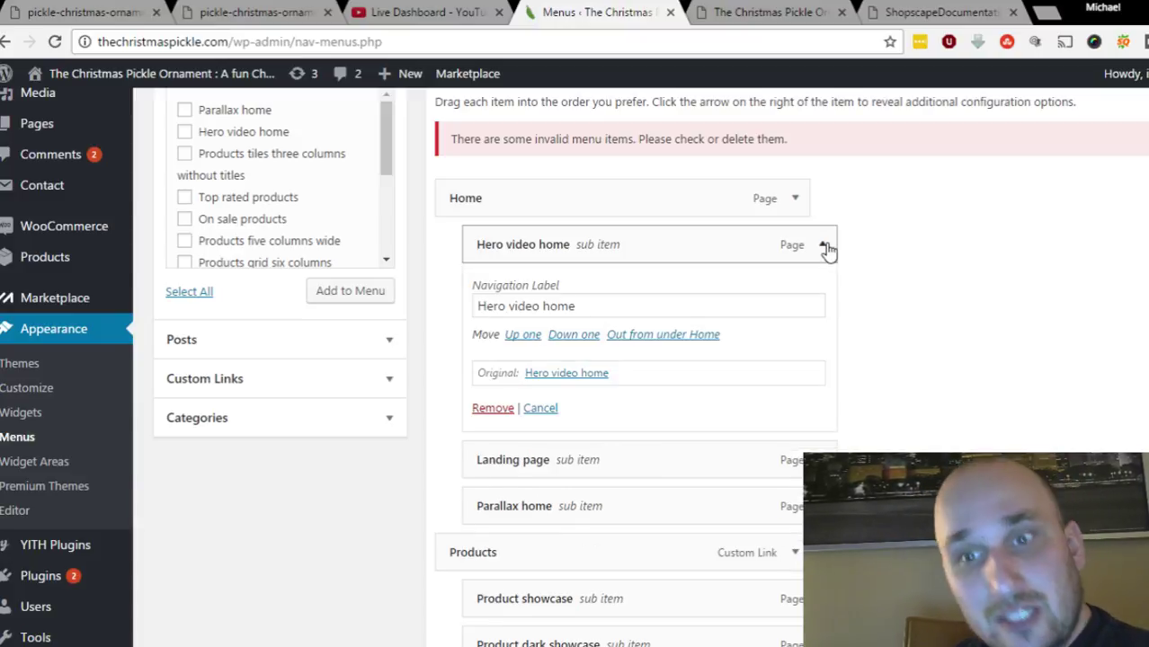
pyautogui.click(481, 410)
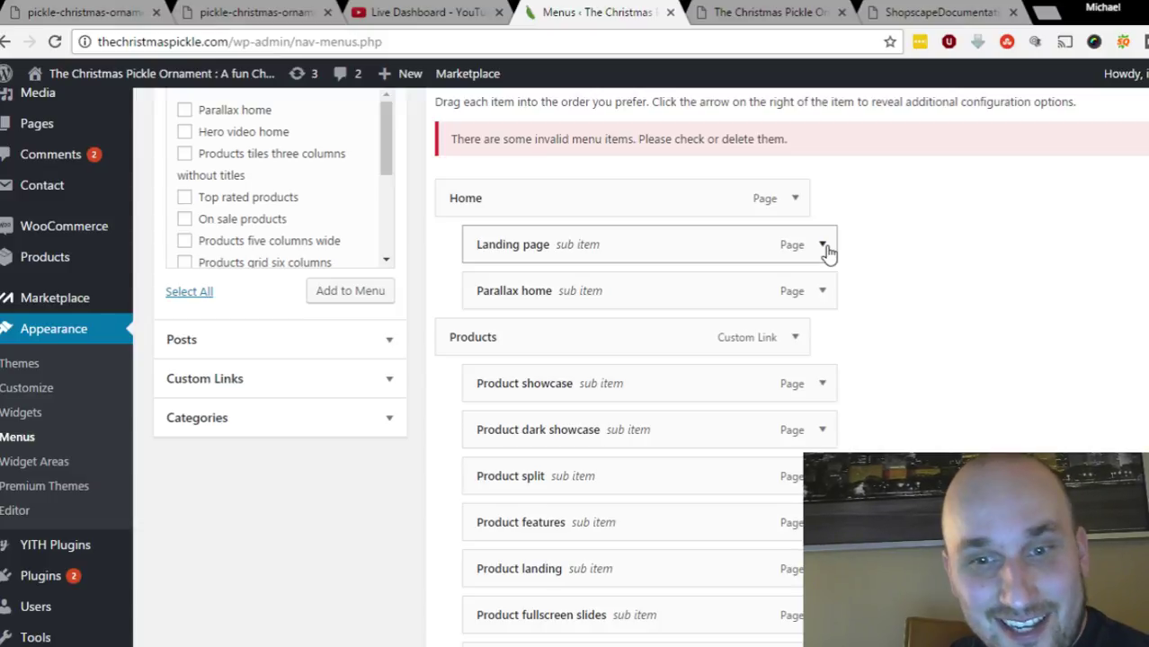
# Remove Landing page and Parallax home from the Home submenu, then view the storefront
pyautogui.click(823, 247)
pyautogui.click(496, 410)
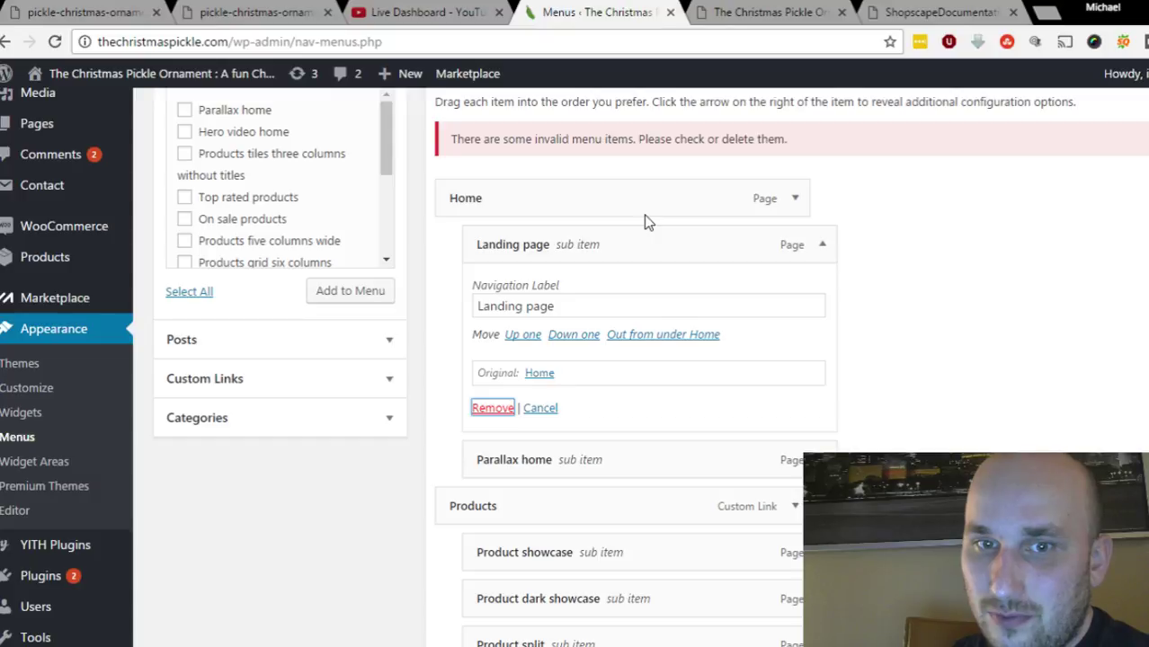
pyautogui.press('Return')
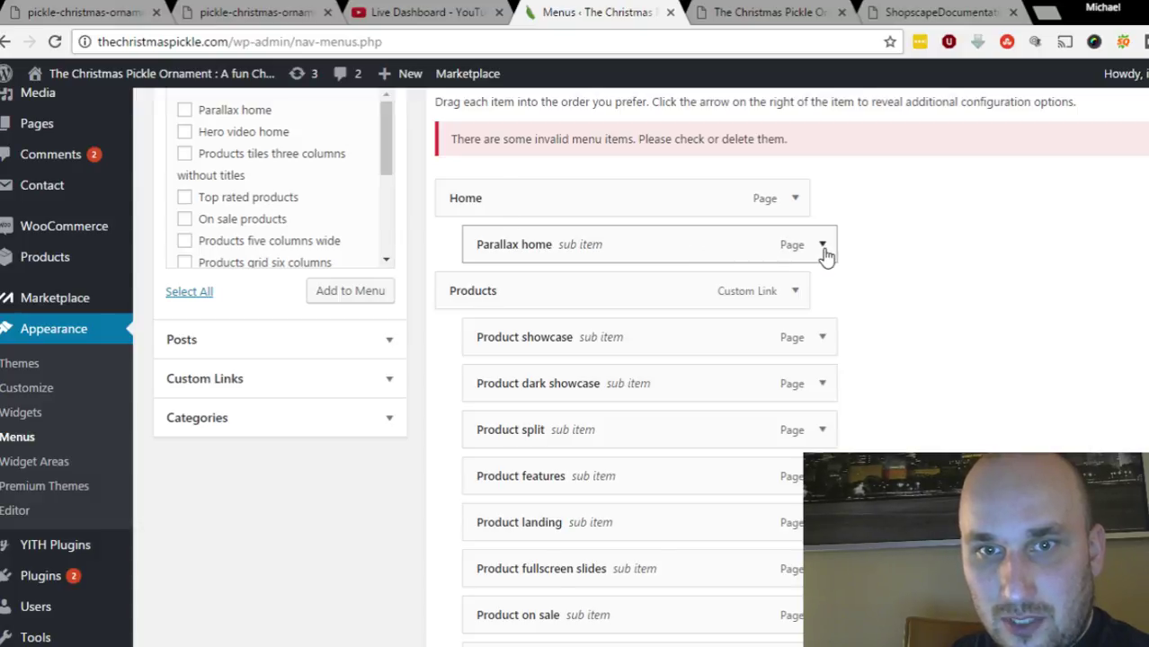
pyautogui.click(822, 245)
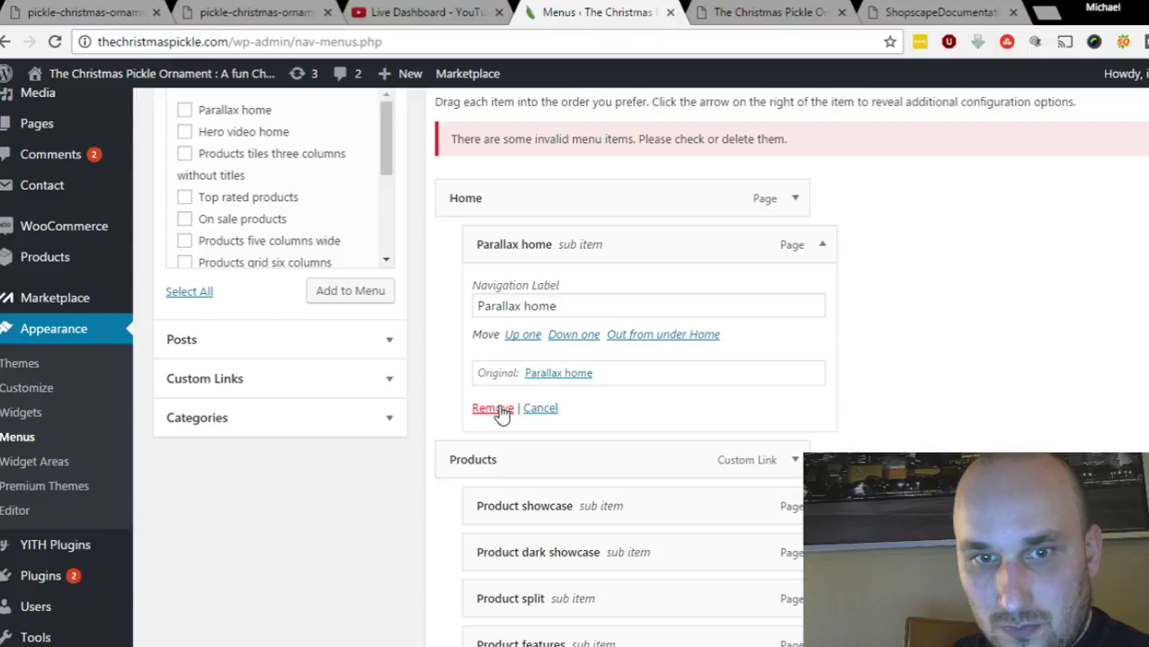
pyautogui.click(493, 409)
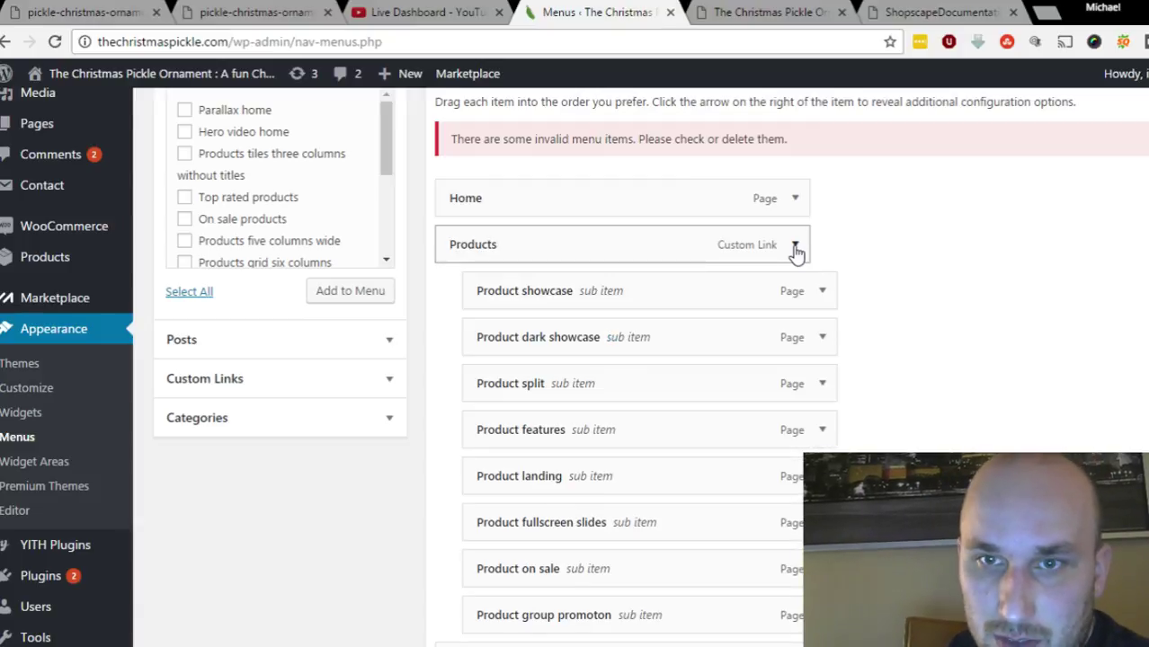
pyautogui.click(773, 12)
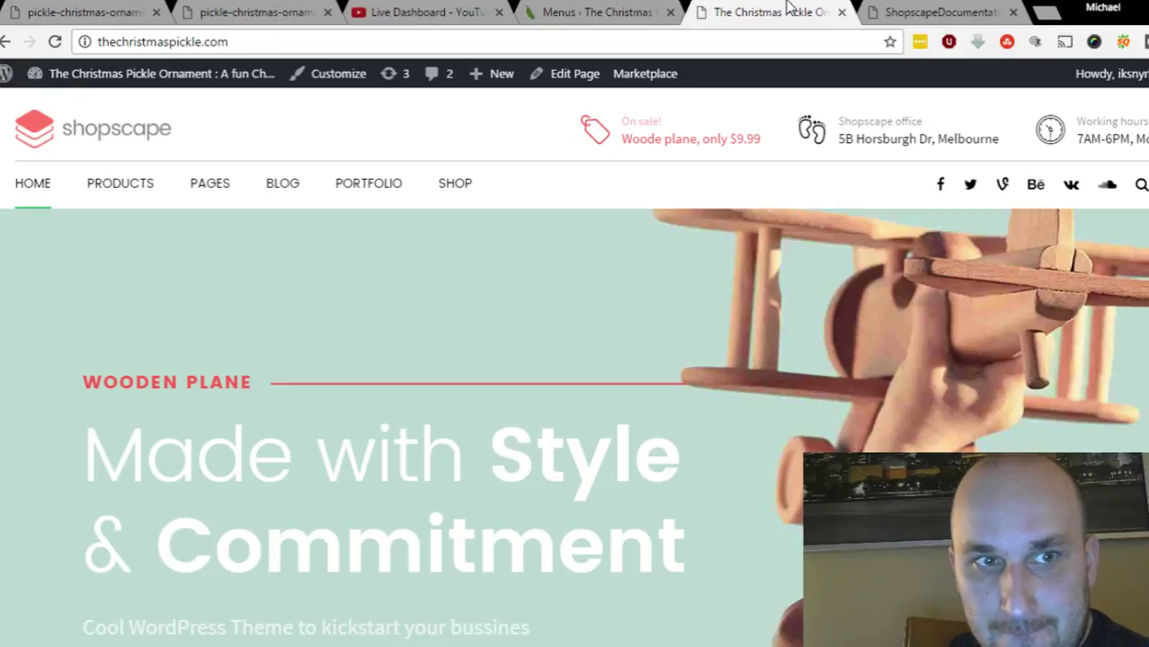
# Compare the storefront's navigation links against the menu editor, glancing at the live stream dashboard
pyautogui.click(551, 12)
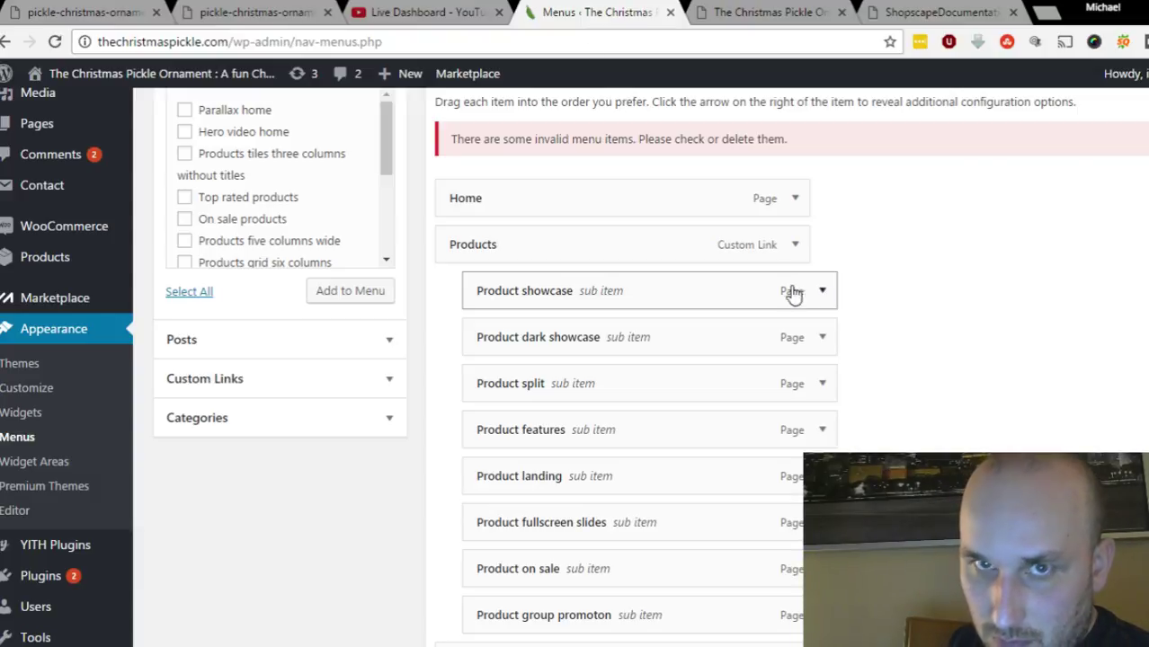
pyautogui.hotkey('ctrl', 'Tab')
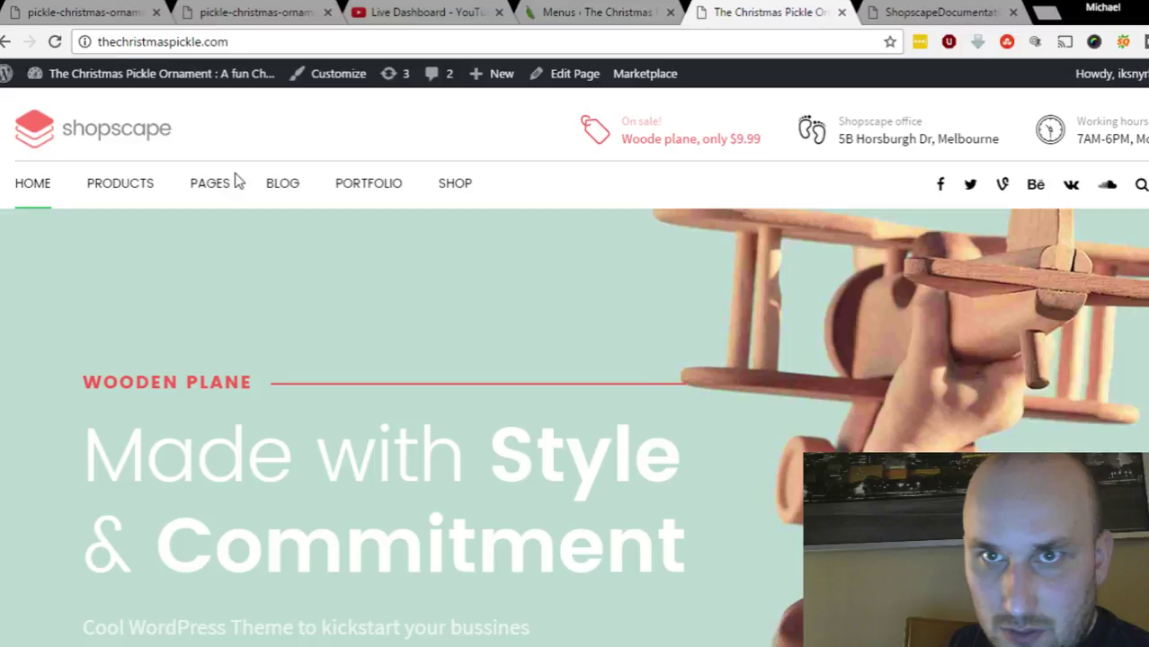
pyautogui.click(236, 180)
pyautogui.hotkey('ctrl', 'shift', 'Tab')
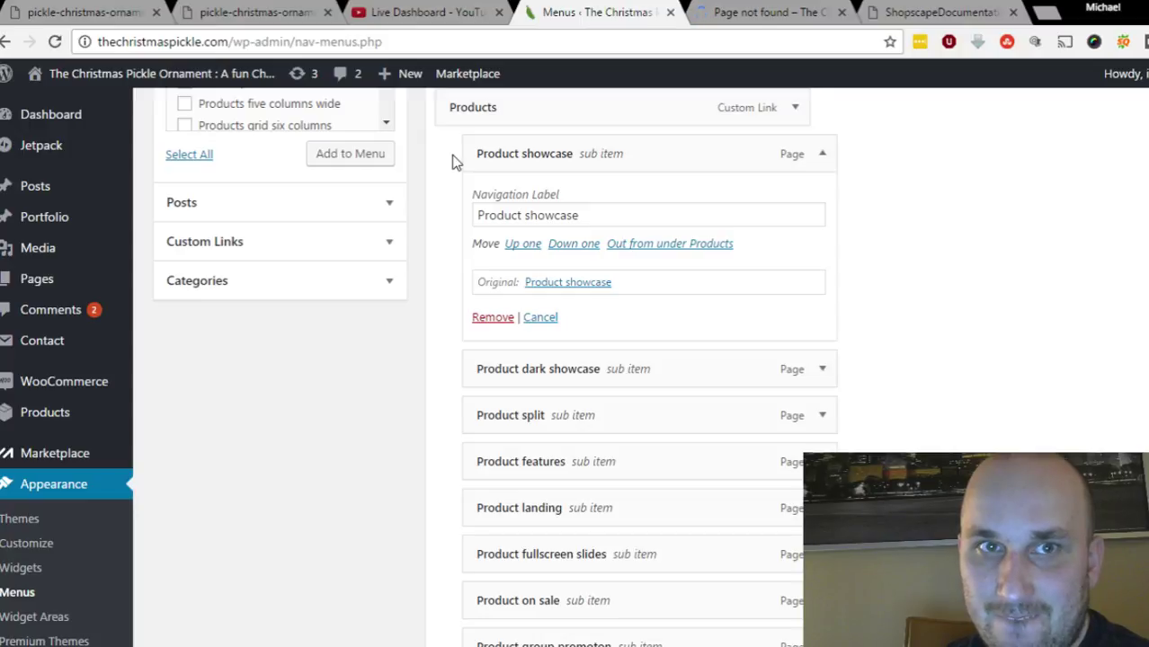
pyautogui.click(422, 12)
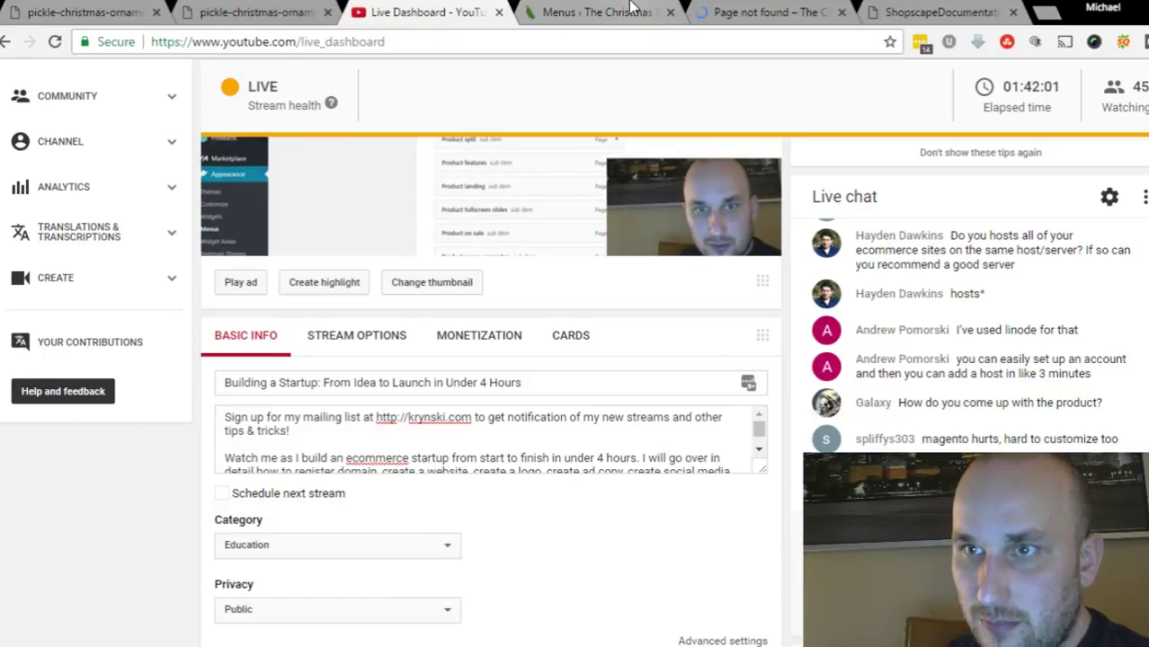
pyautogui.click(632, 9)
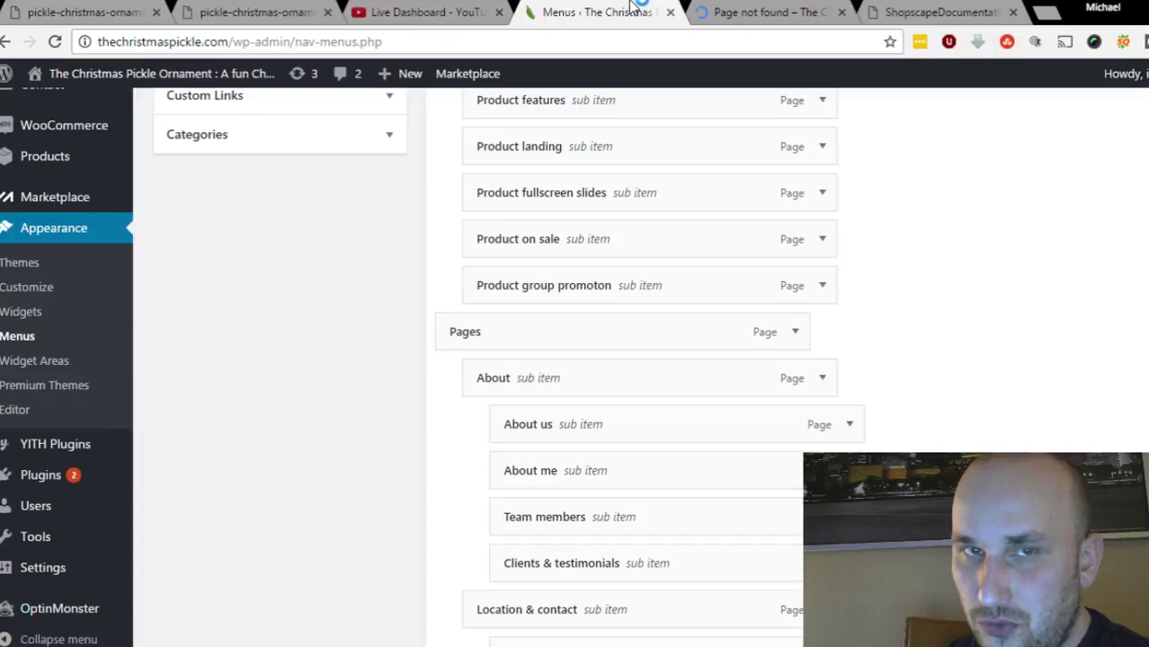
# Untick the Primary Menu and Footer Menu display locations under Menu Settings
pyautogui.scroll(5, 881, 340)
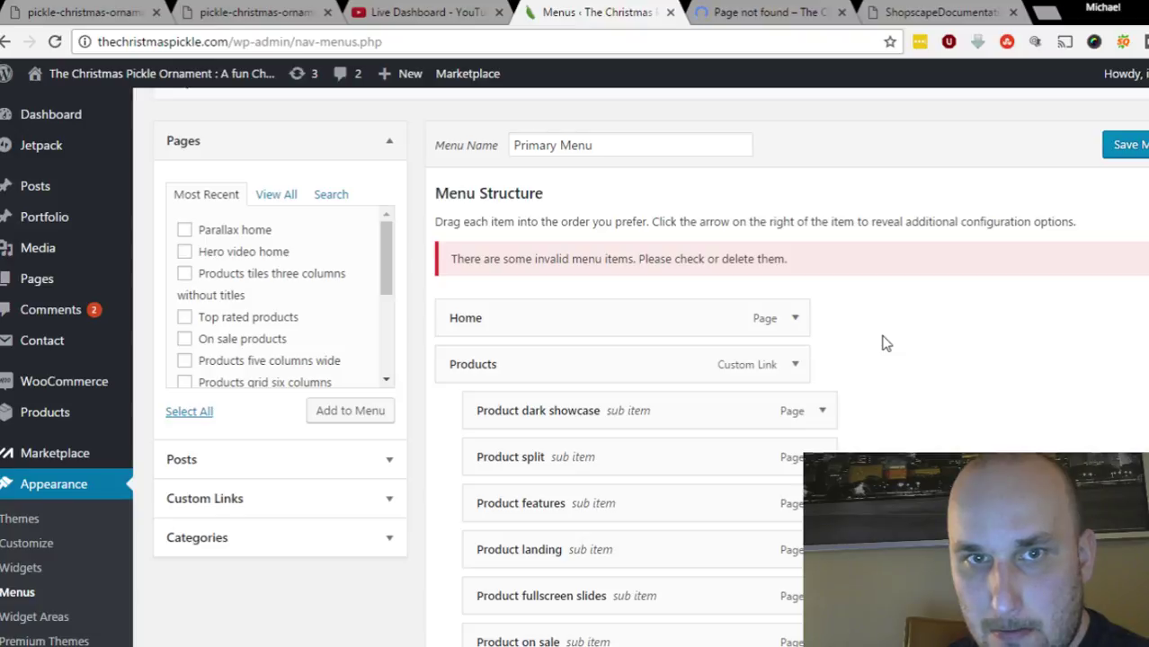
pyautogui.scroll(-2, 881, 340)
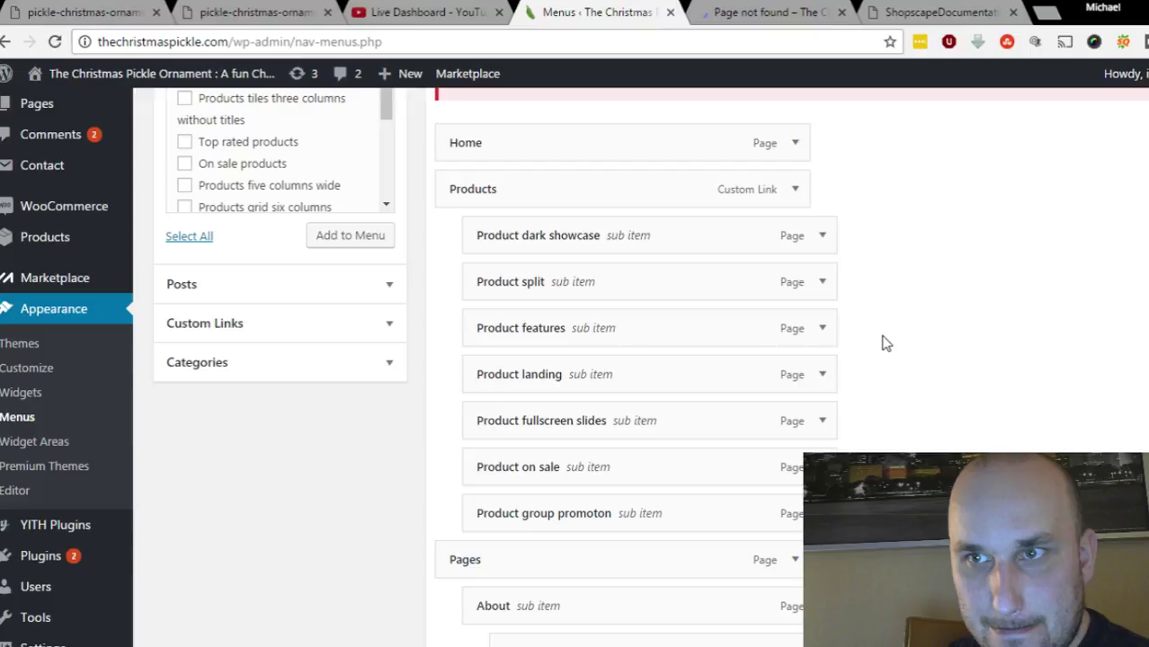
pyautogui.scroll(-10, 885, 343)
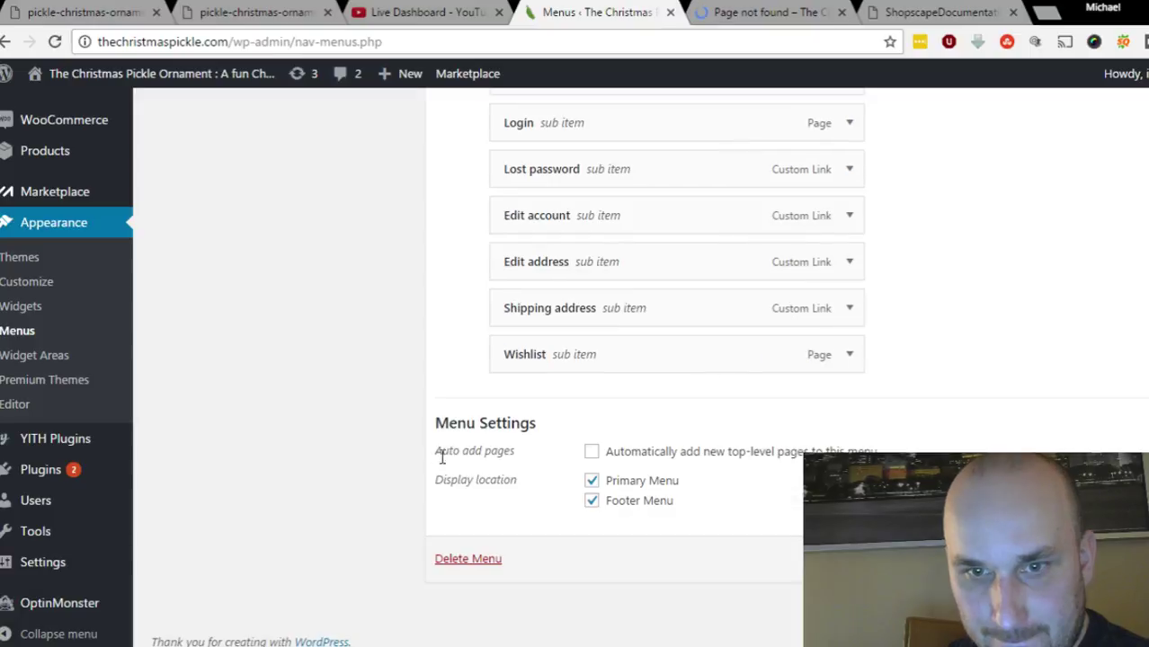
pyautogui.click(591, 481)
pyautogui.click(591, 501)
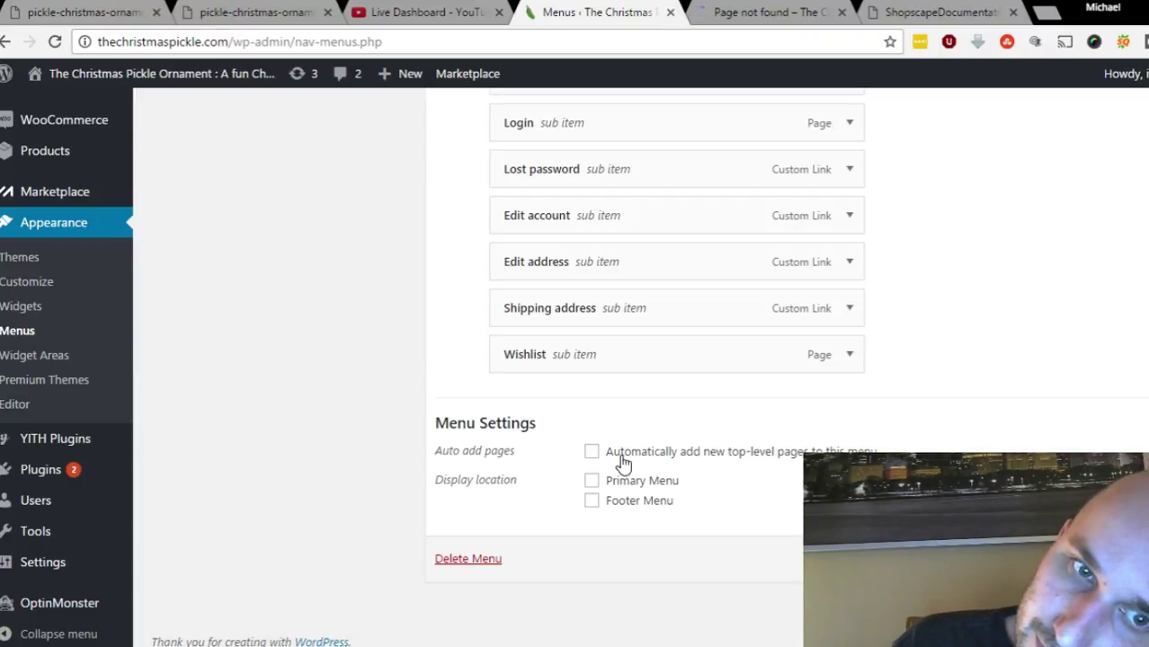
pyautogui.scroll(5, 623, 463)
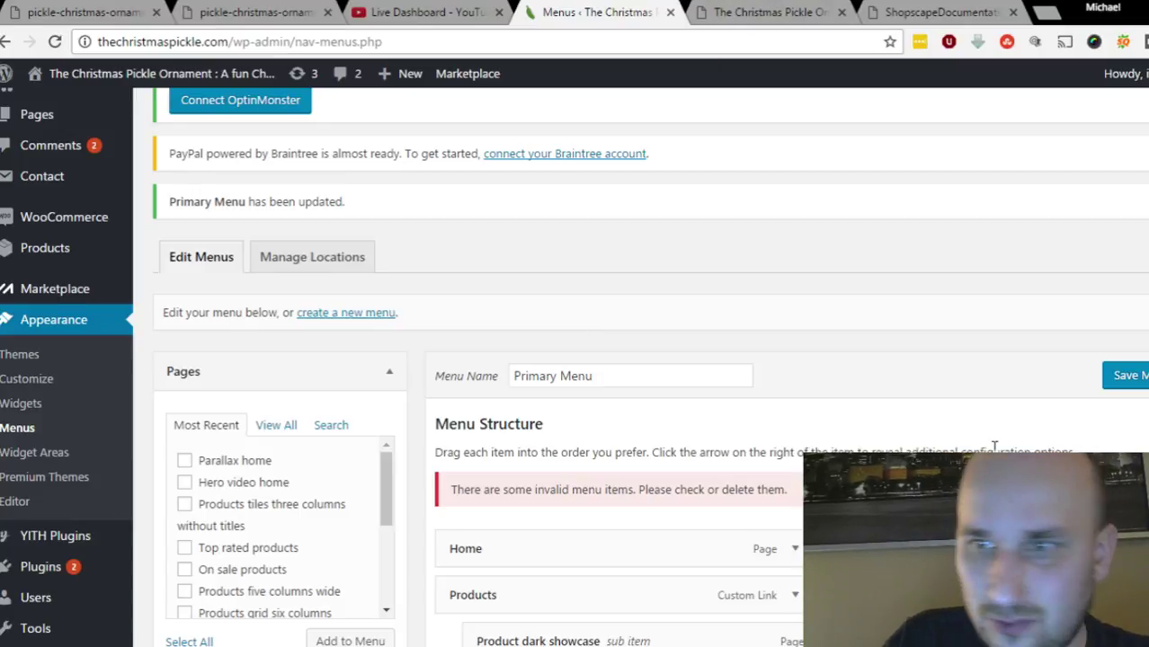
# Expand the Product dark showcase item under Products, then scroll back to the top
pyautogui.scroll(-3, 994, 446)
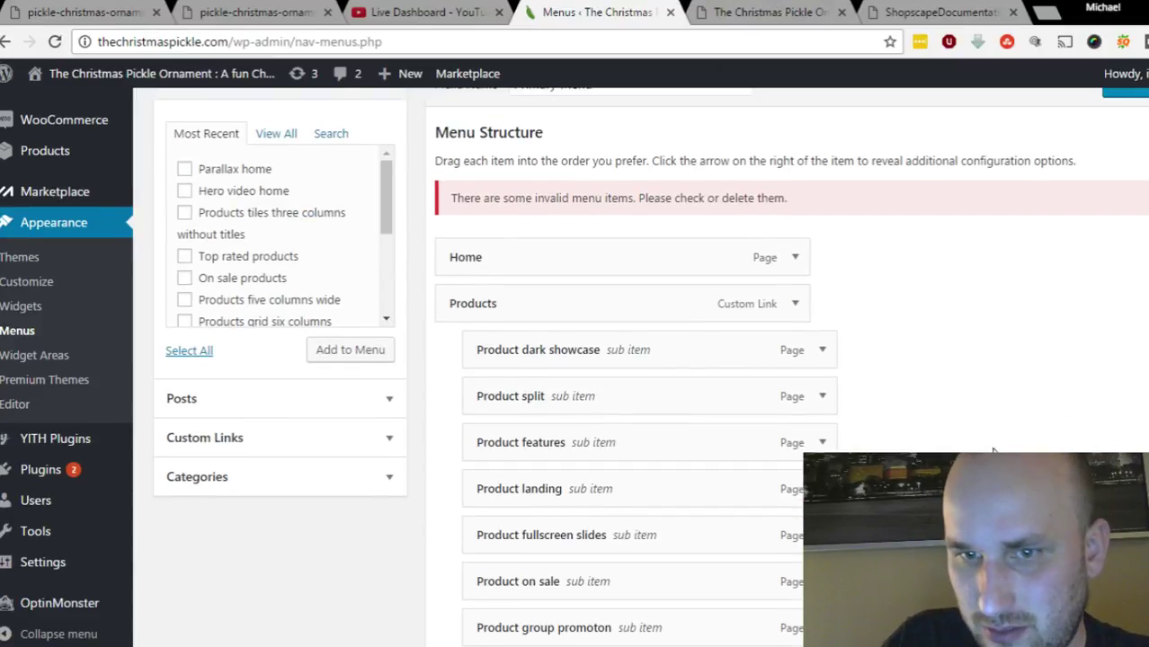
pyautogui.scroll(-1, 994, 449)
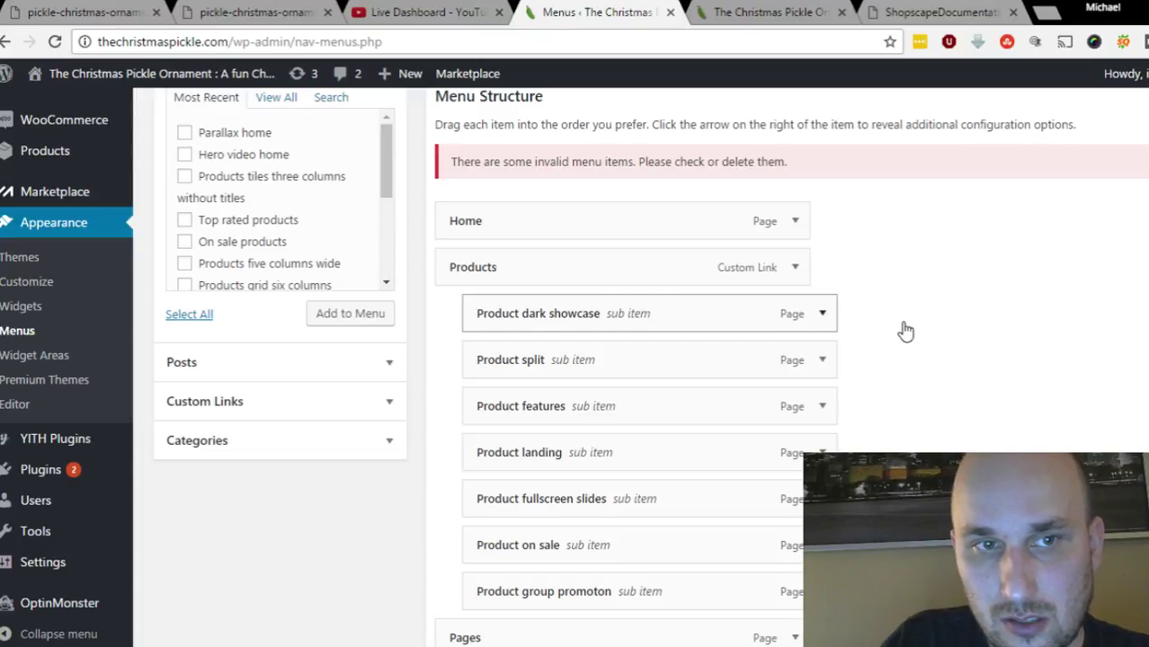
pyautogui.click(822, 313)
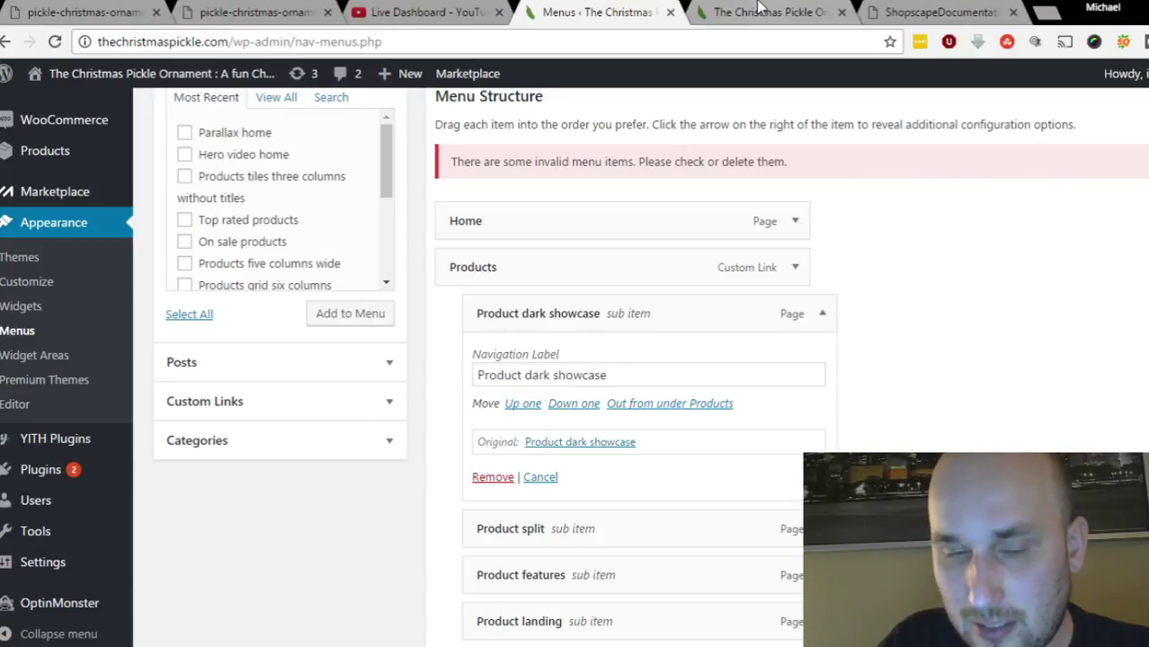
pyautogui.scroll(3, 822, 213)
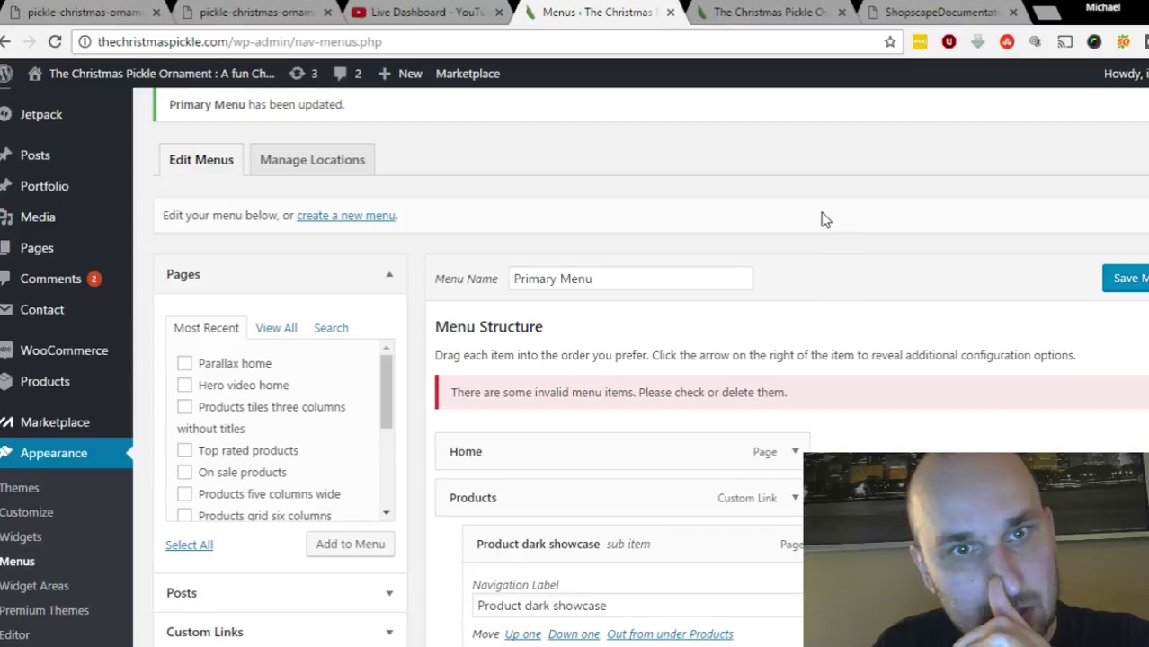
pyautogui.scroll(2, 820, 219)
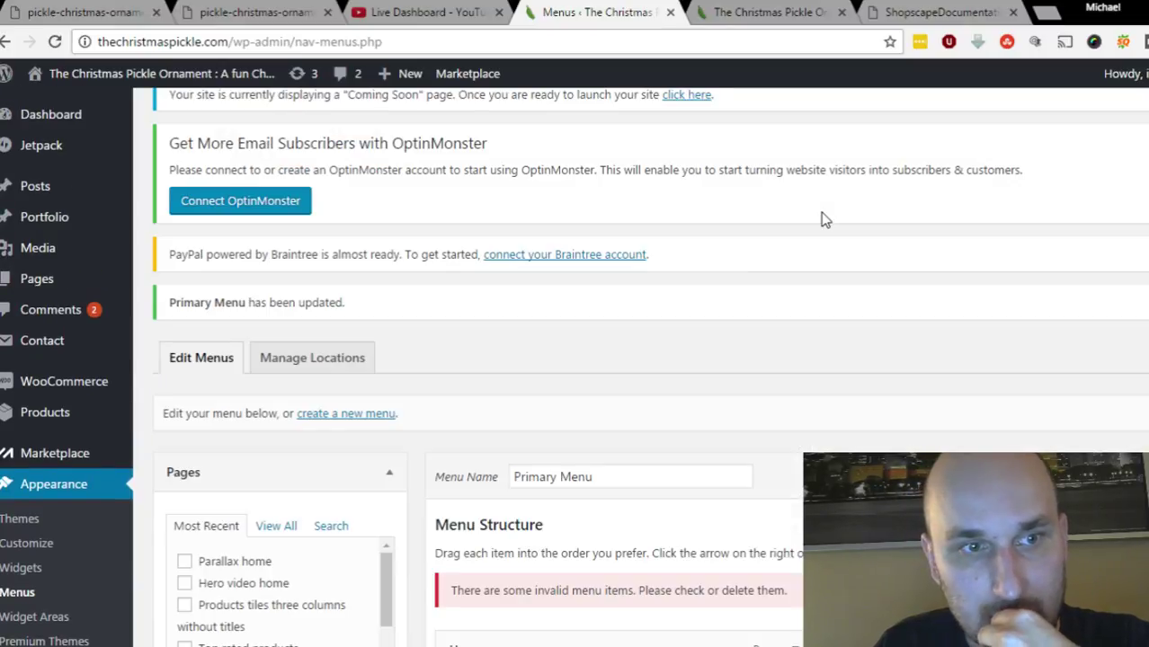
# From the Products list, open The Christmas Pickle Ornament in Edit Product after its broken public page
pyautogui.click(49, 419)
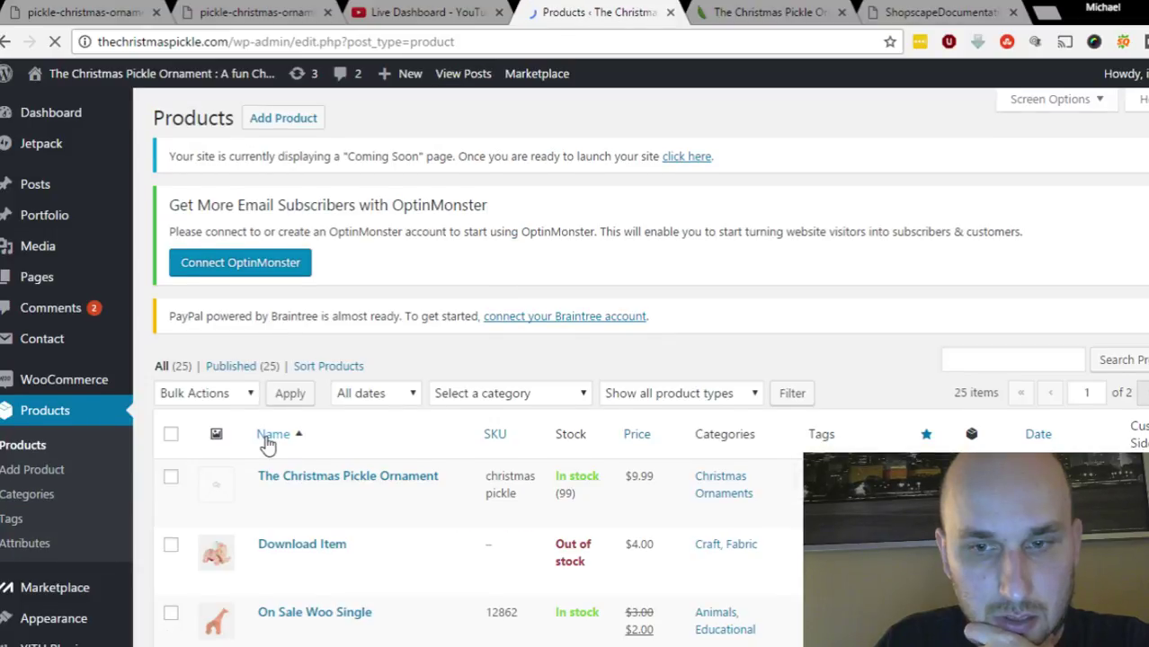
pyautogui.scroll(-1, 266, 440)
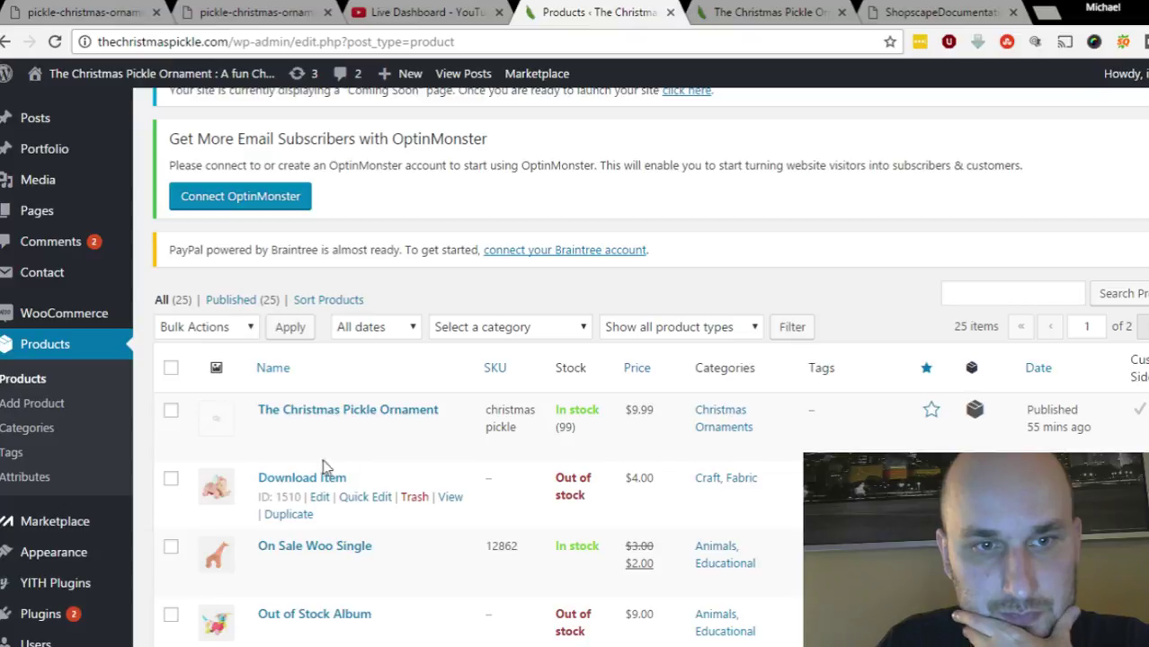
pyautogui.click(436, 431)
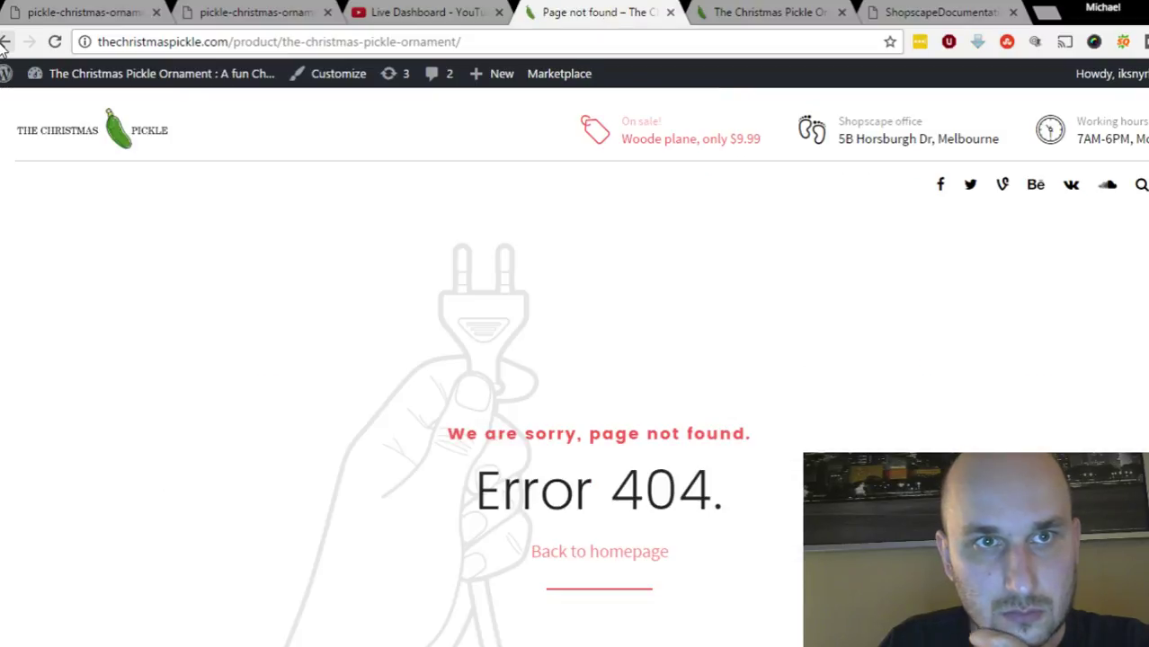
pyautogui.click(4, 43)
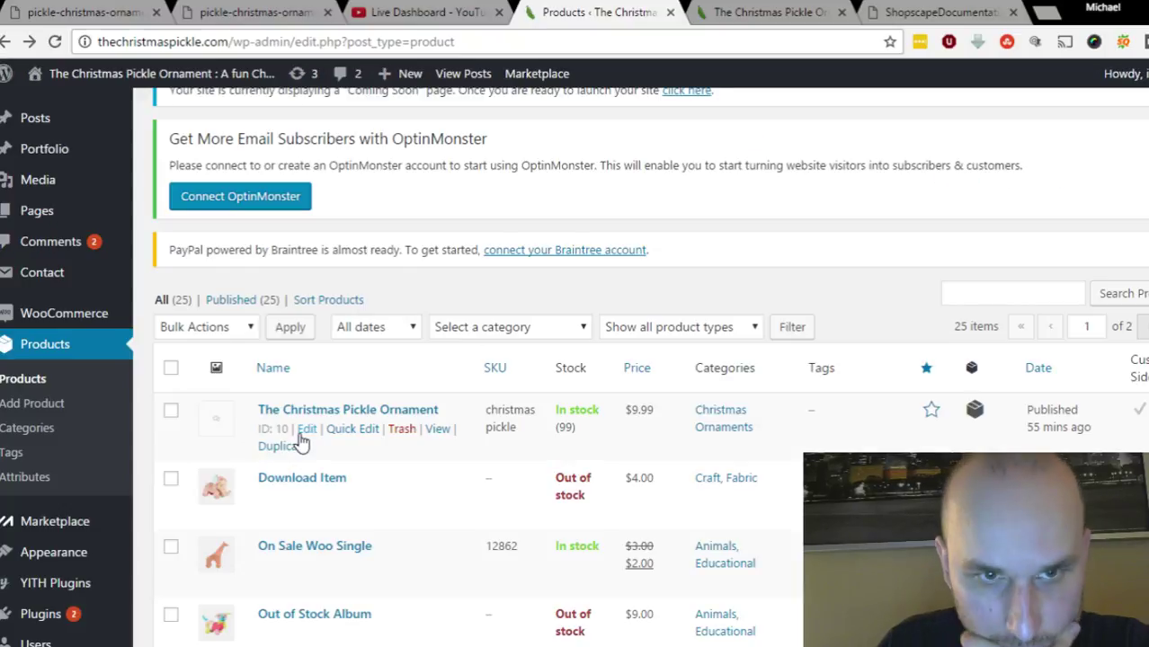
pyautogui.click(306, 430)
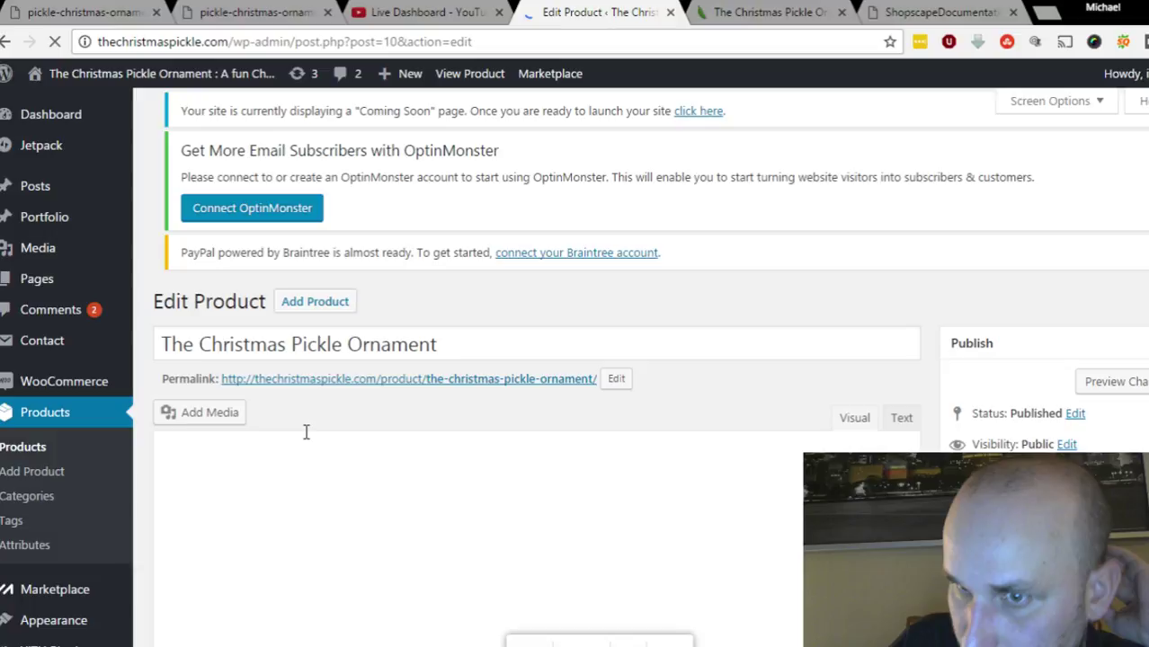
# Collapse the Settings box on The Christmas Pickle Ornament's edit page
pyautogui.scroll(-2, 305, 433)
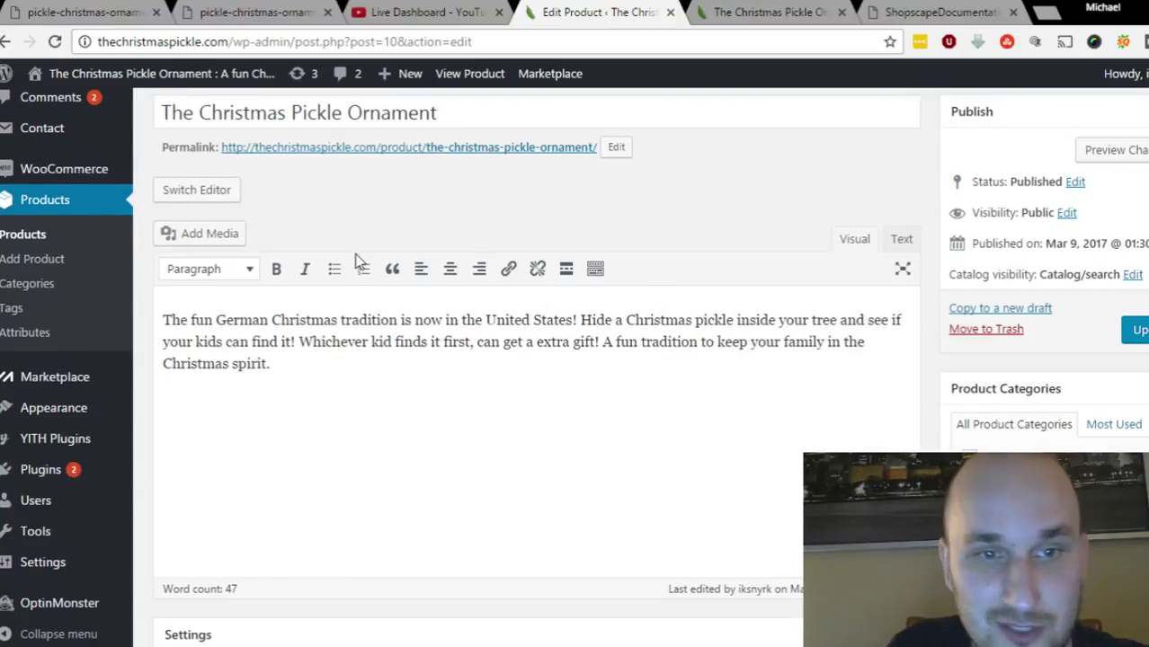
pyautogui.scroll(-2, 802, 201)
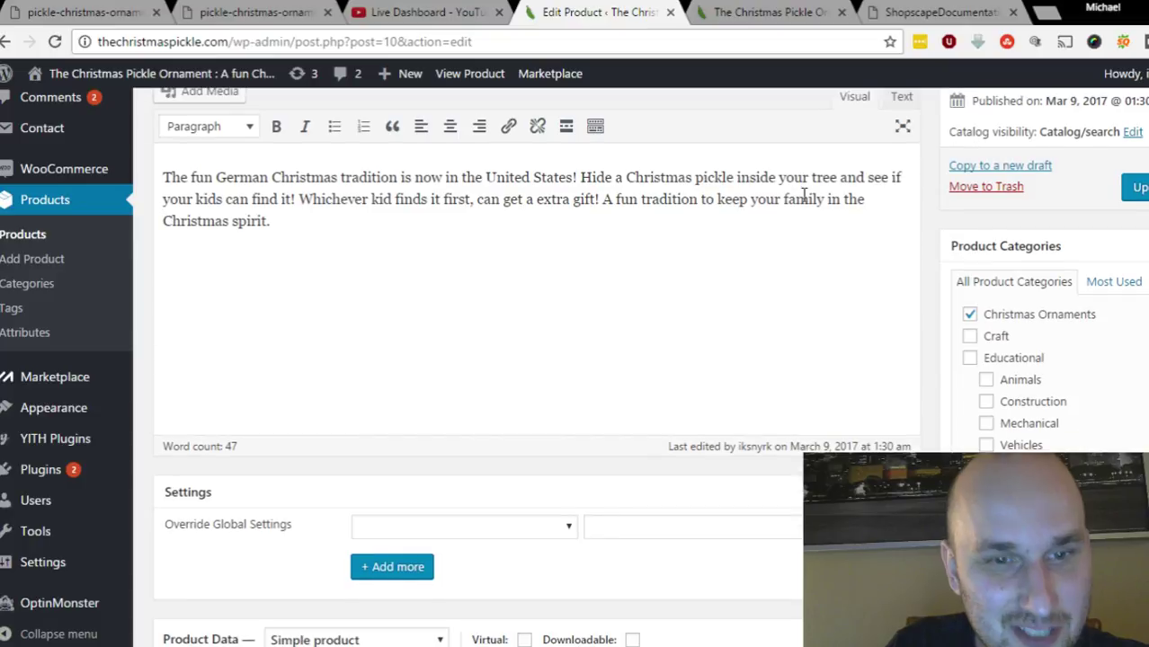
pyautogui.moveTo(808, 198); pyautogui.dragTo(271, 222)
pyautogui.click(770, 495)
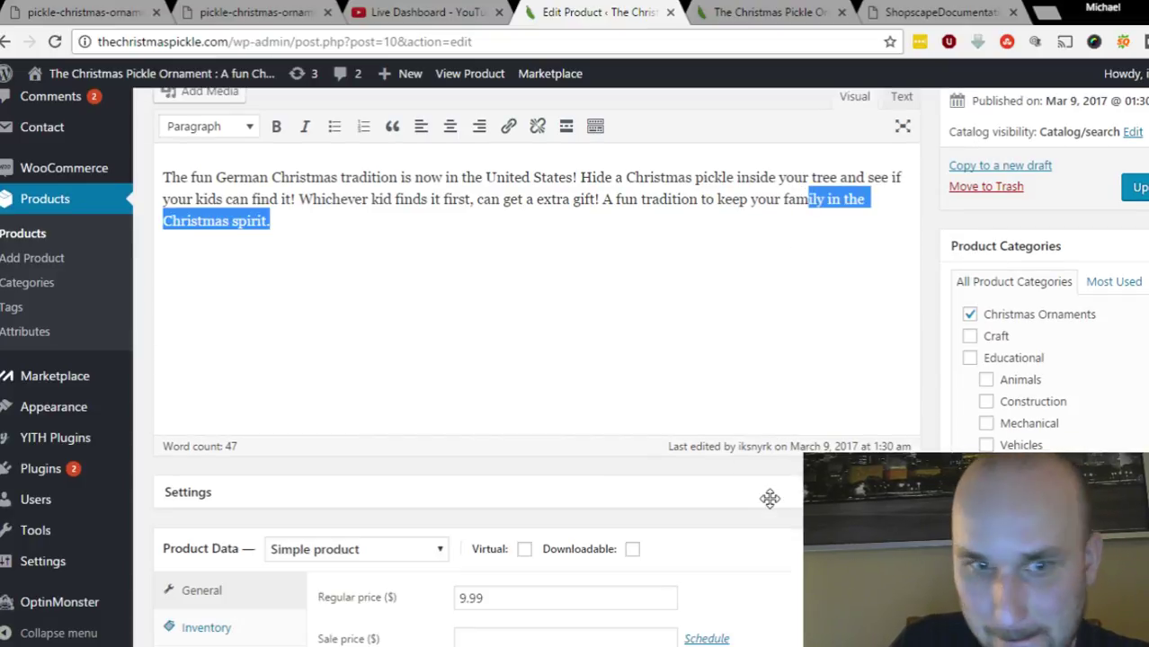
# Glance at the theme documentation PDF, then come back to the product editor
pyautogui.scroll(-3, 771, 500)
pyautogui.scroll(-2, 771, 506)
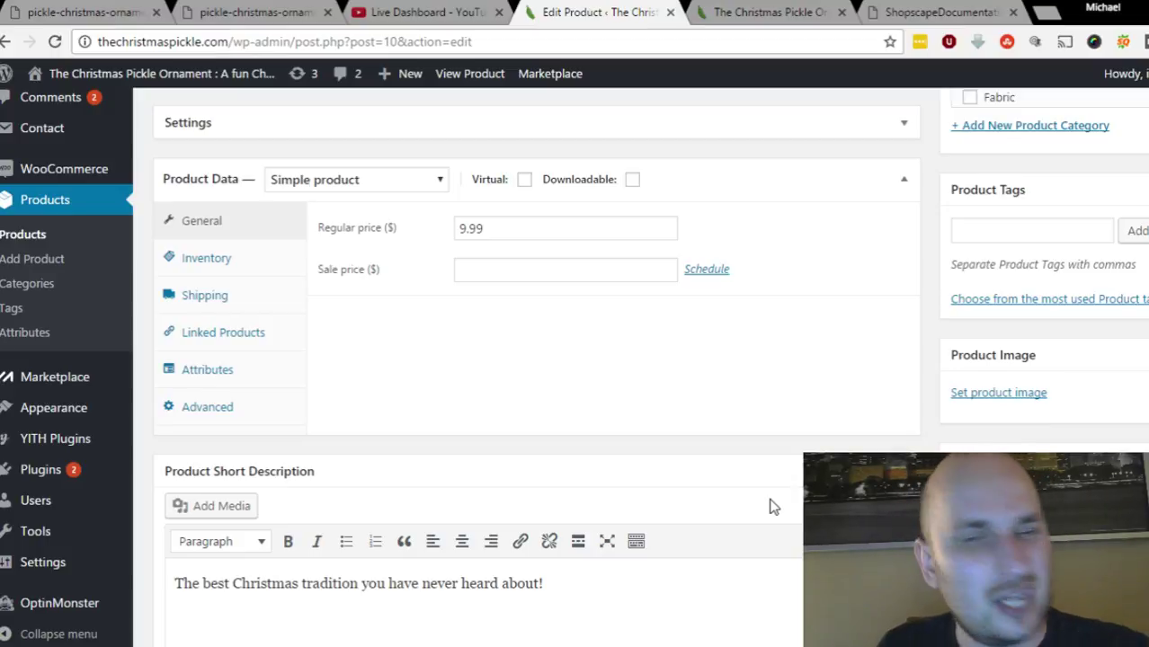
pyautogui.scroll(-1, 771, 506)
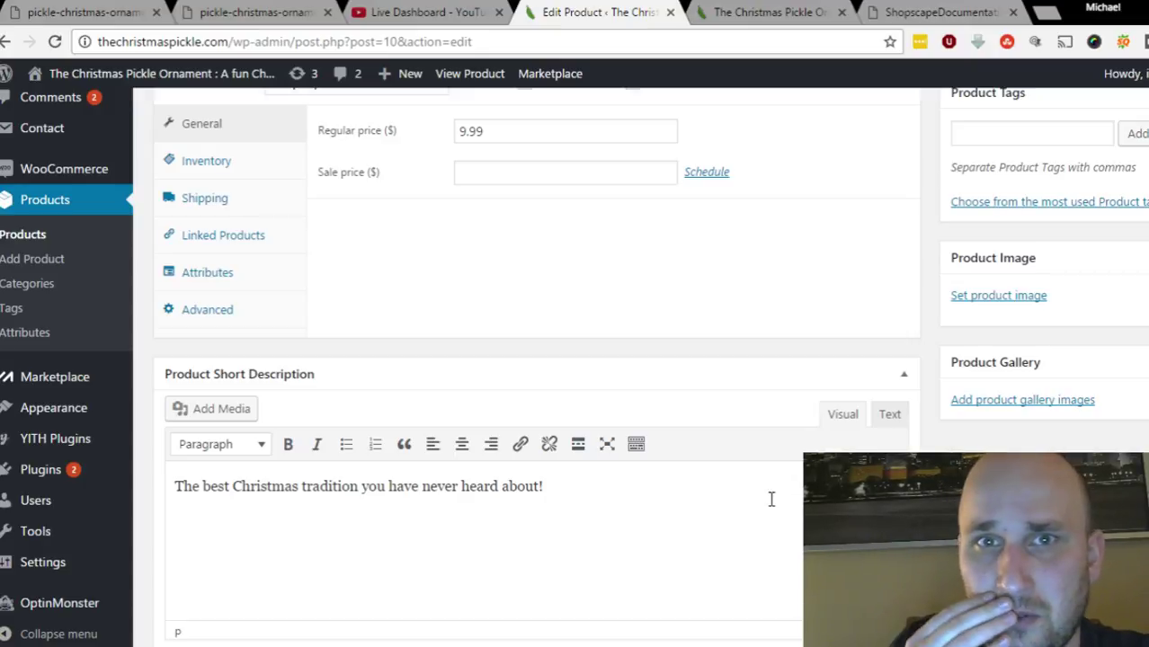
pyautogui.click(926, 9)
pyautogui.click(595, 9)
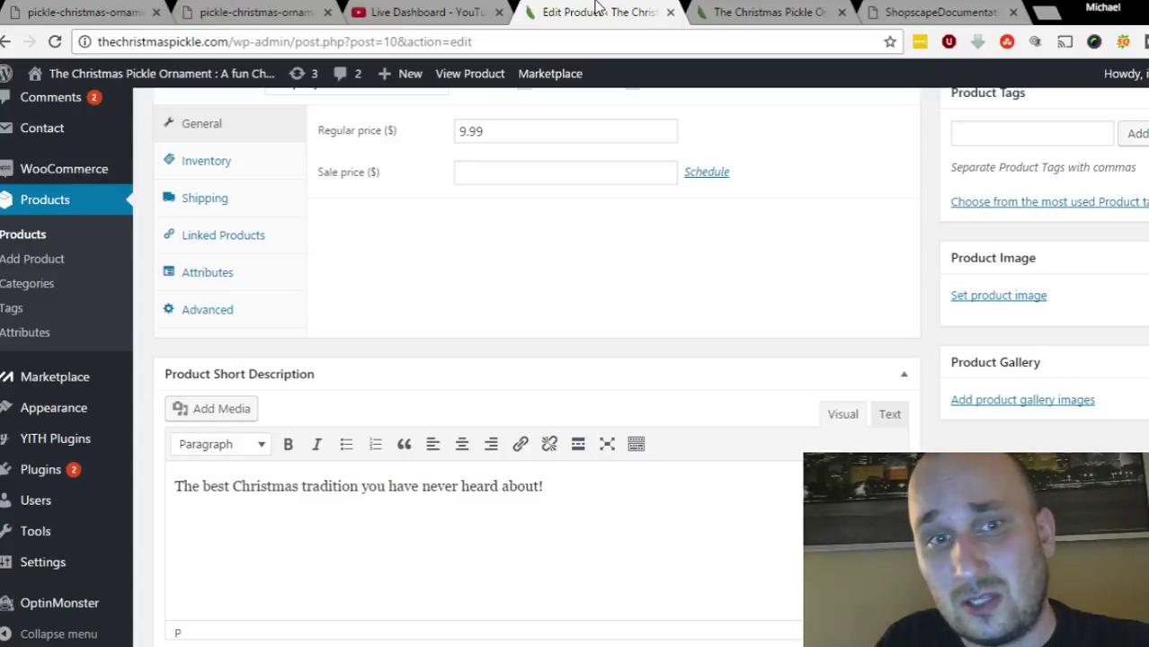
# Open the product's permalink, its public page, in a new browser tab
pyautogui.scroll(2, 744, 310)
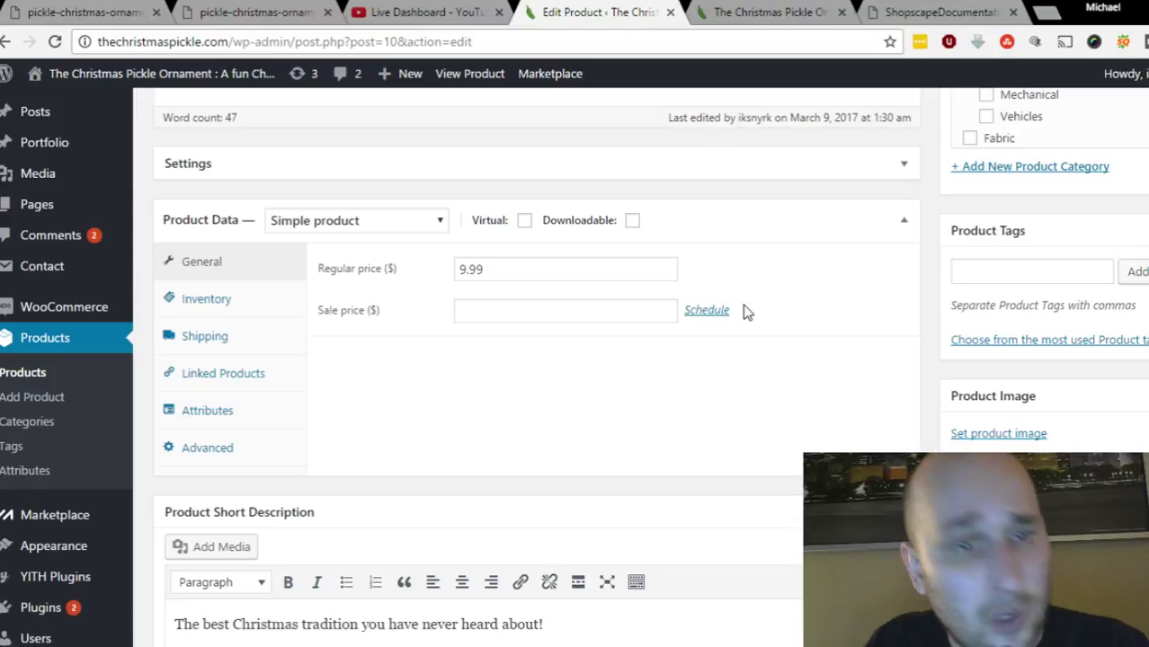
pyautogui.scroll(2, 743, 310)
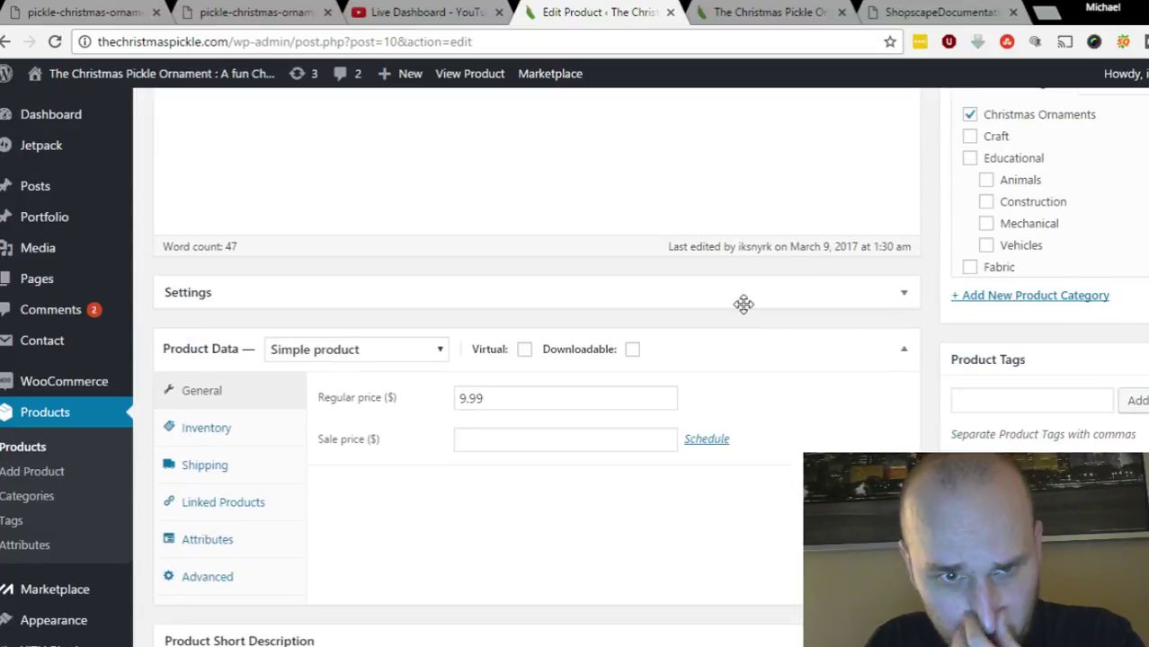
pyautogui.scroll(3, 757, 297)
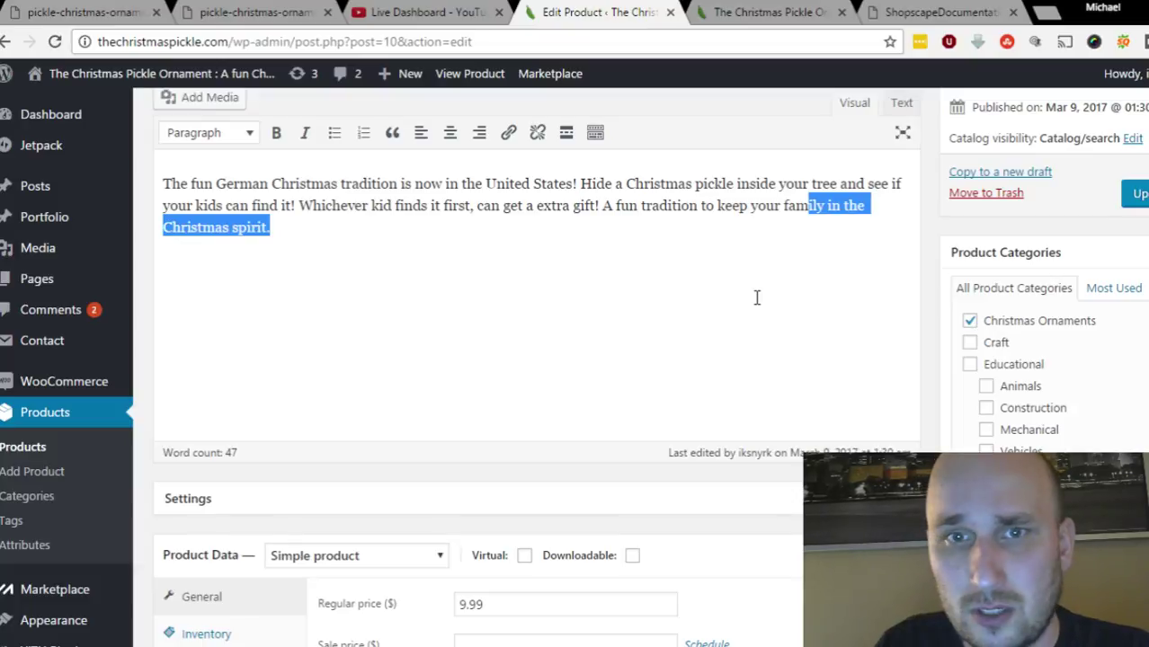
pyautogui.scroll(1, 757, 297)
pyautogui.click(756, 297)
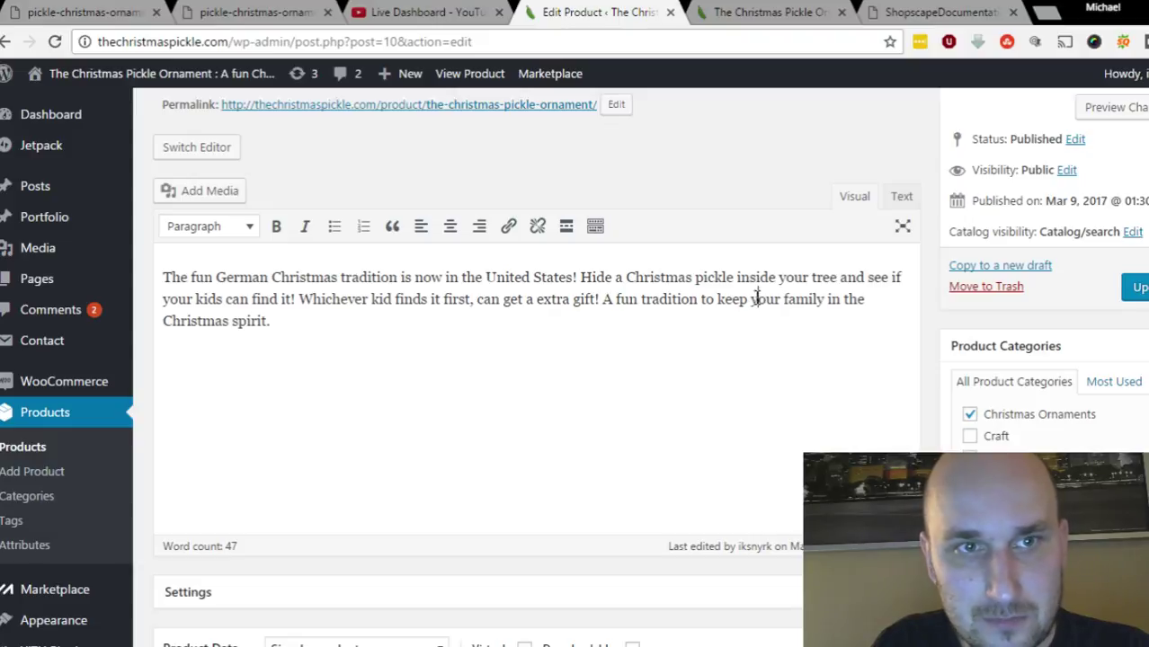
pyautogui.tripleClick(544, 114)
pyautogui.middleClick(575, 117)
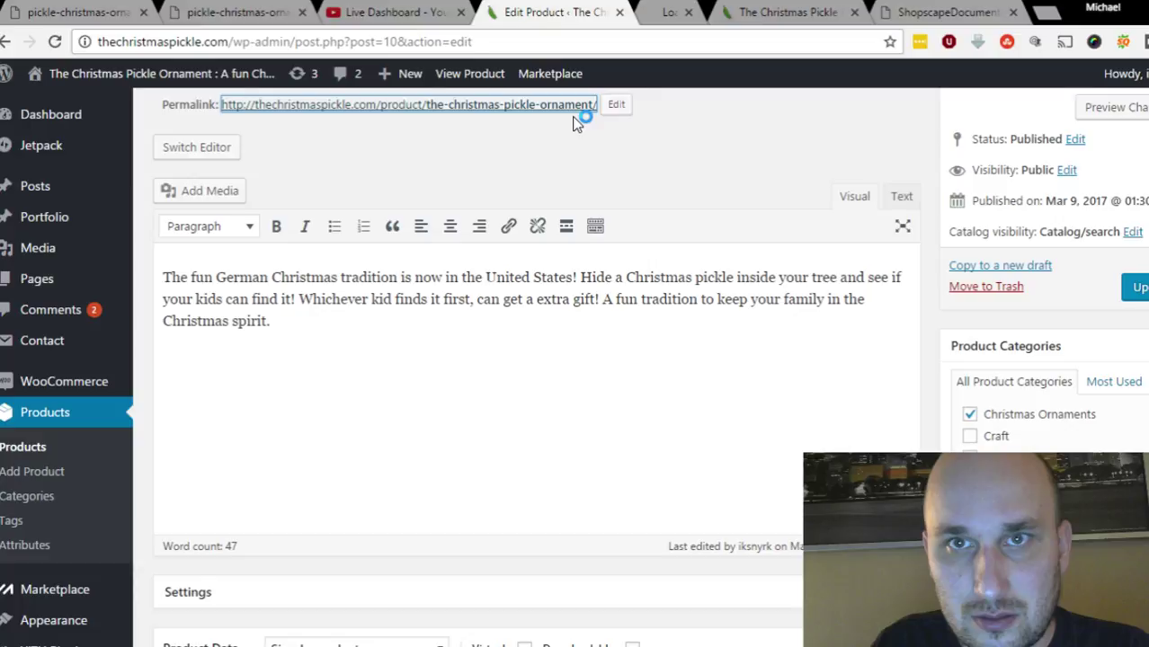
pyautogui.scroll(-5, 576, 123)
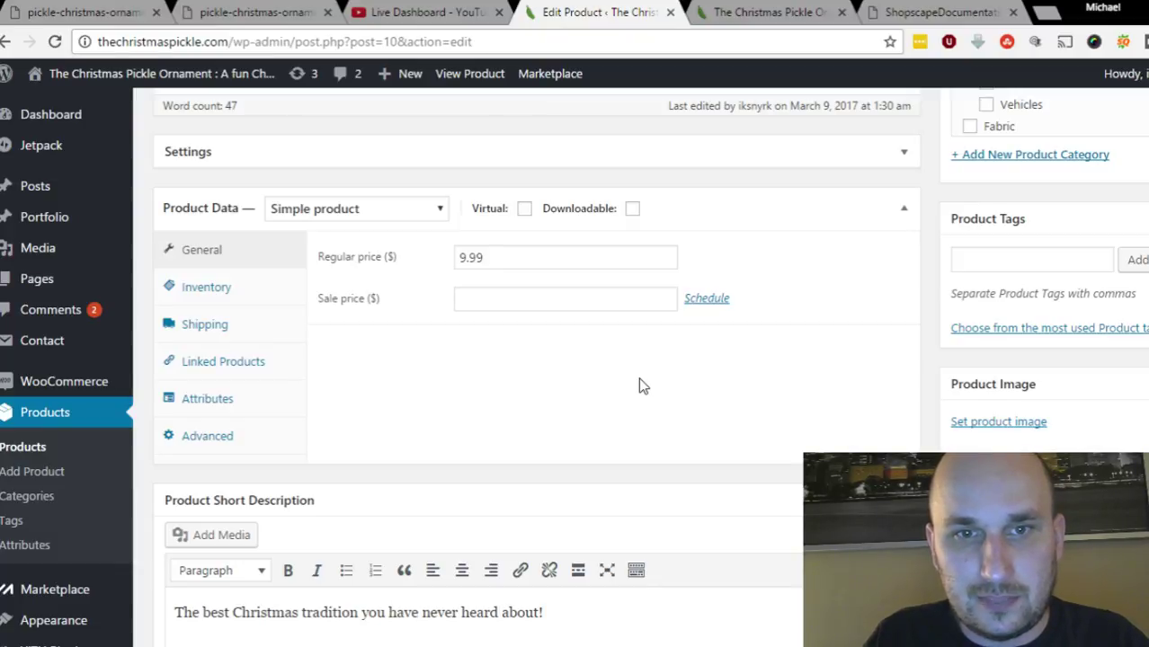
pyautogui.click(440, 7)
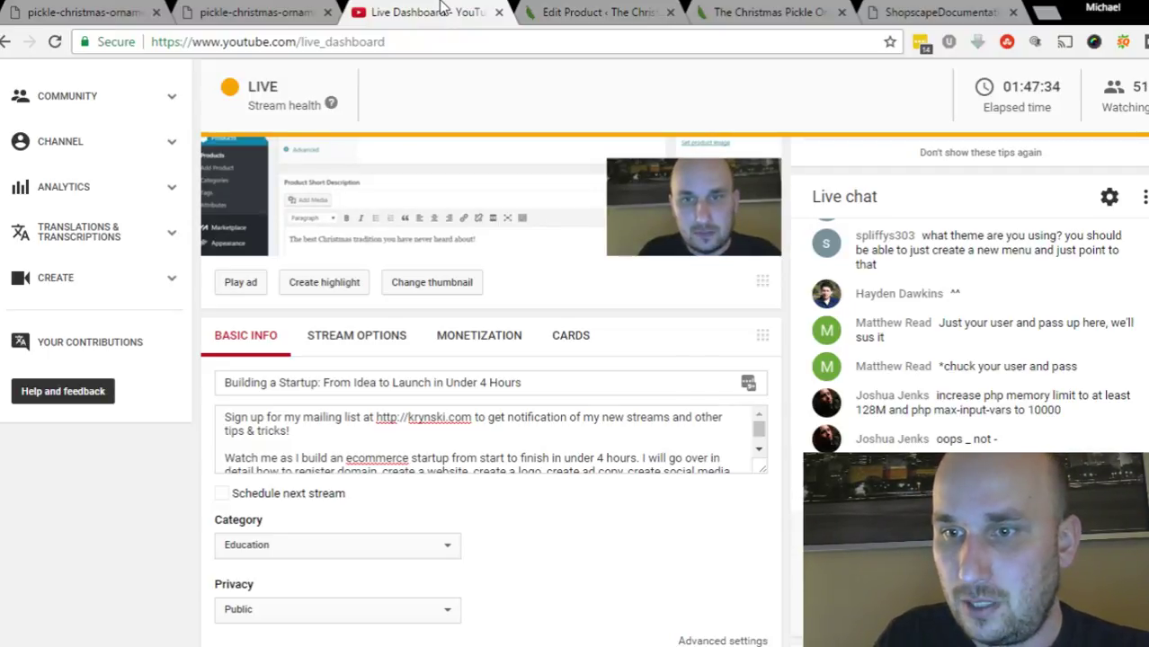
pyautogui.click(595, 11)
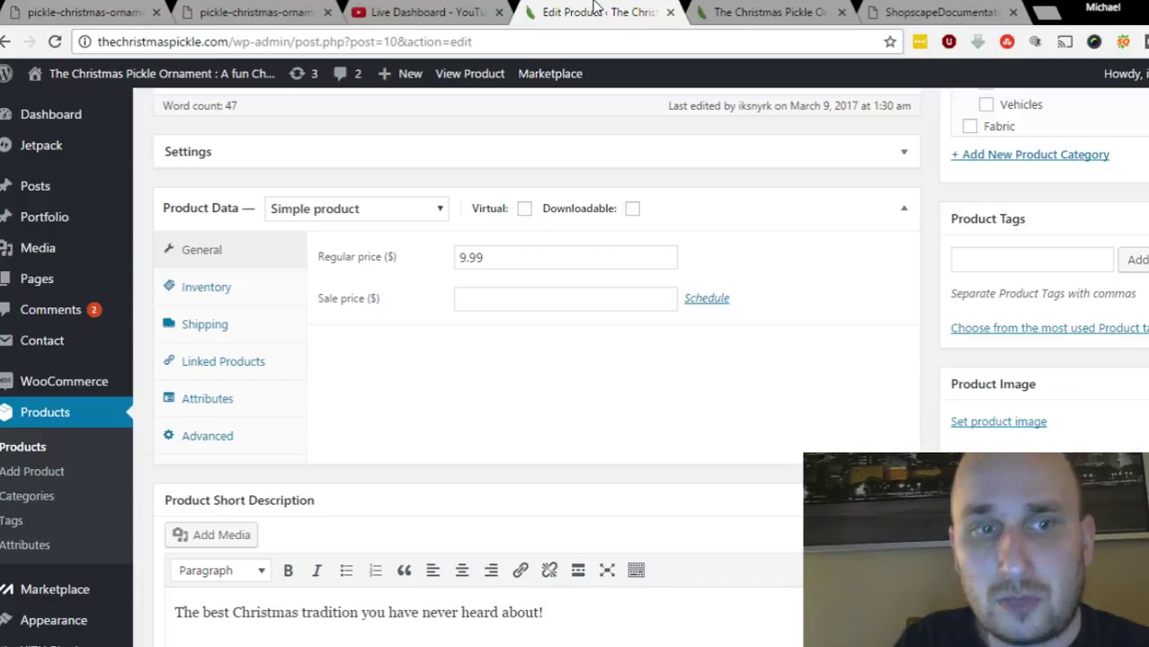
pyautogui.scroll(-1, 693, 440)
pyautogui.scroll(-1, 694, 440)
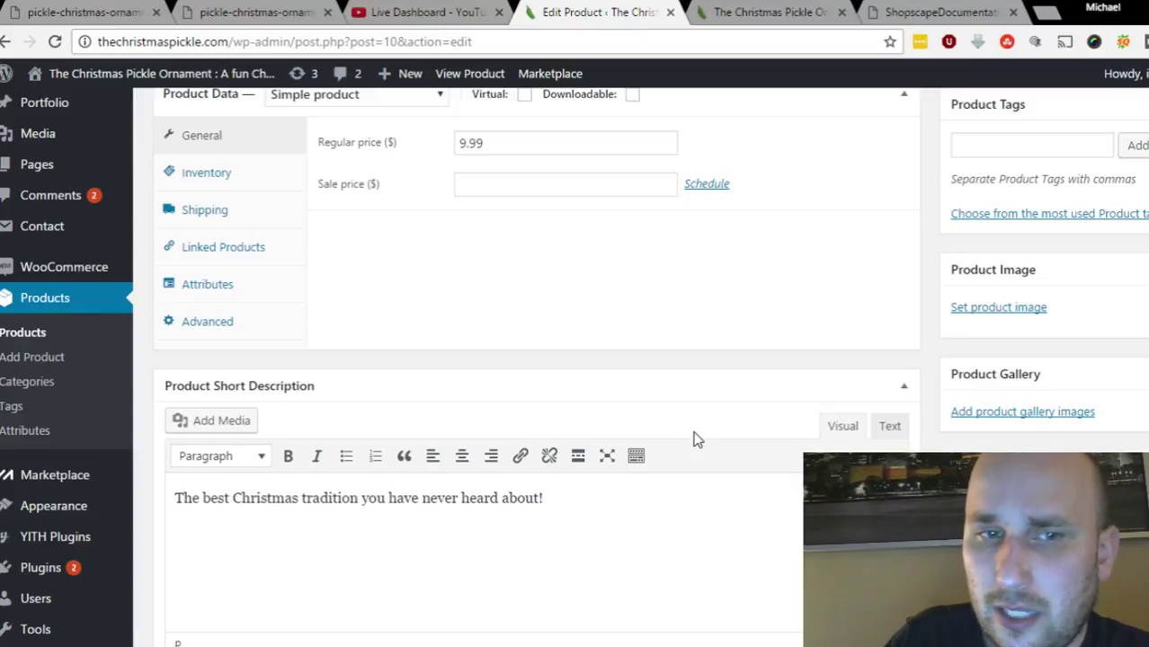
pyautogui.scroll(2, 694, 439)
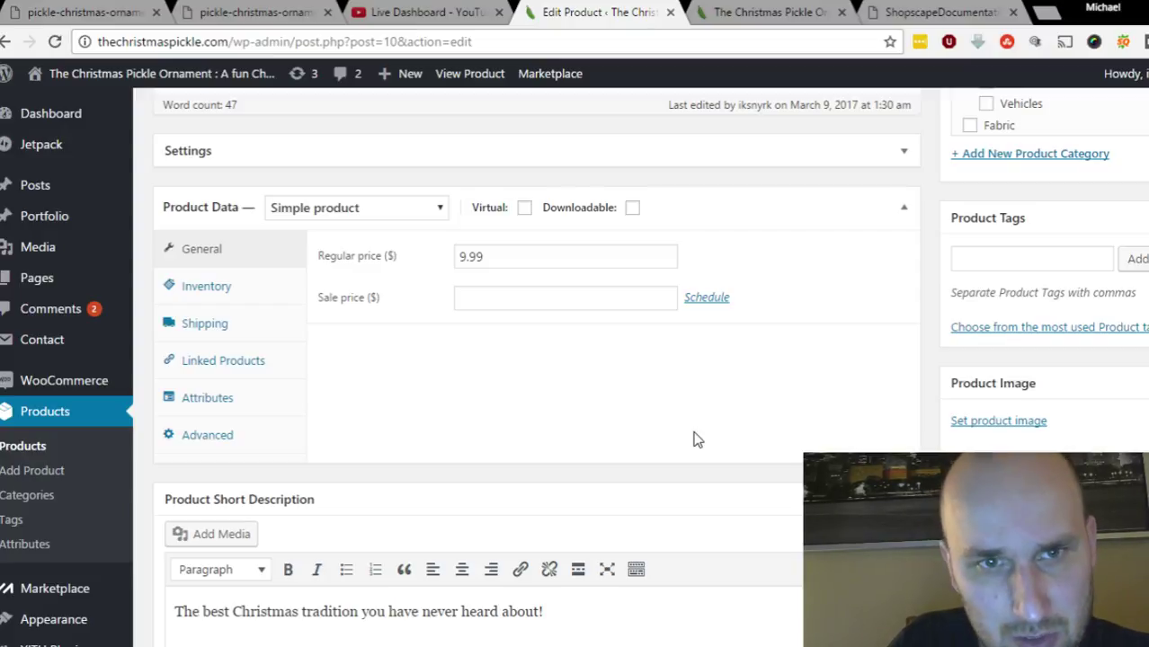
pyautogui.scroll(2, 698, 440)
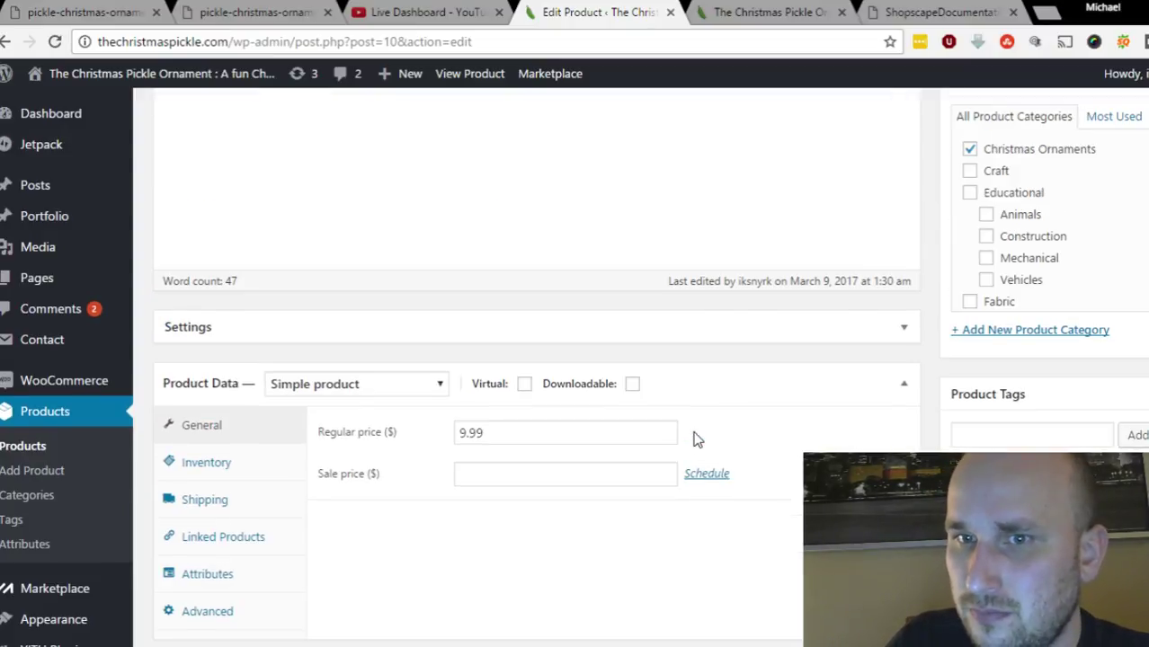
pyautogui.scroll(1, 694, 436)
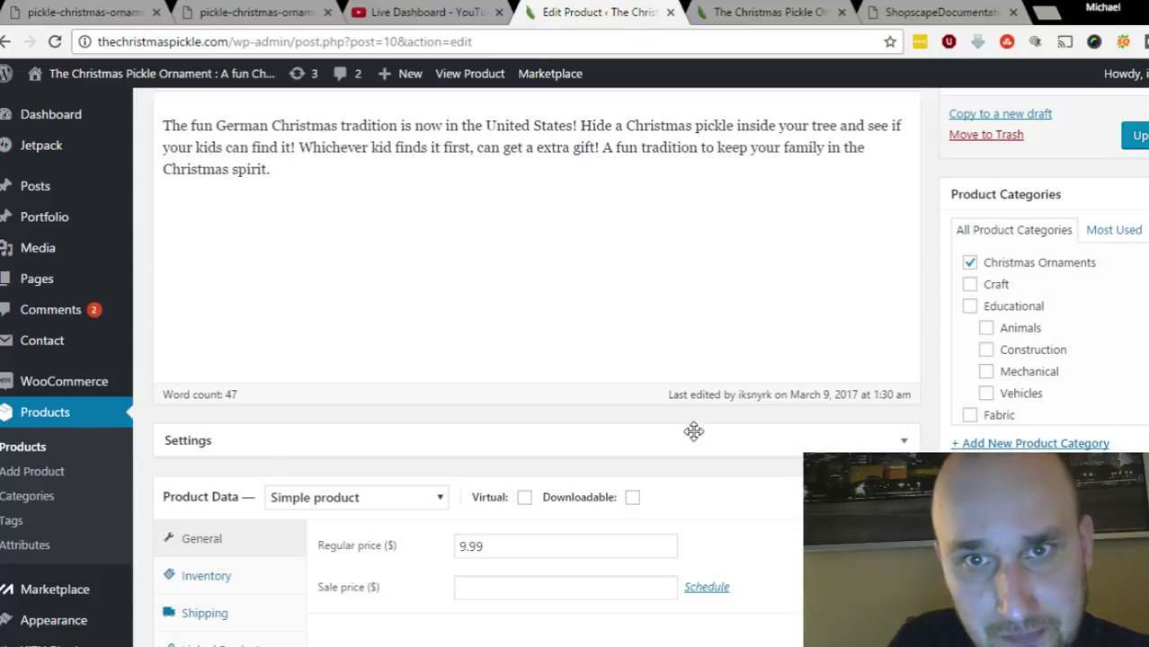
pyautogui.scroll(1, 695, 436)
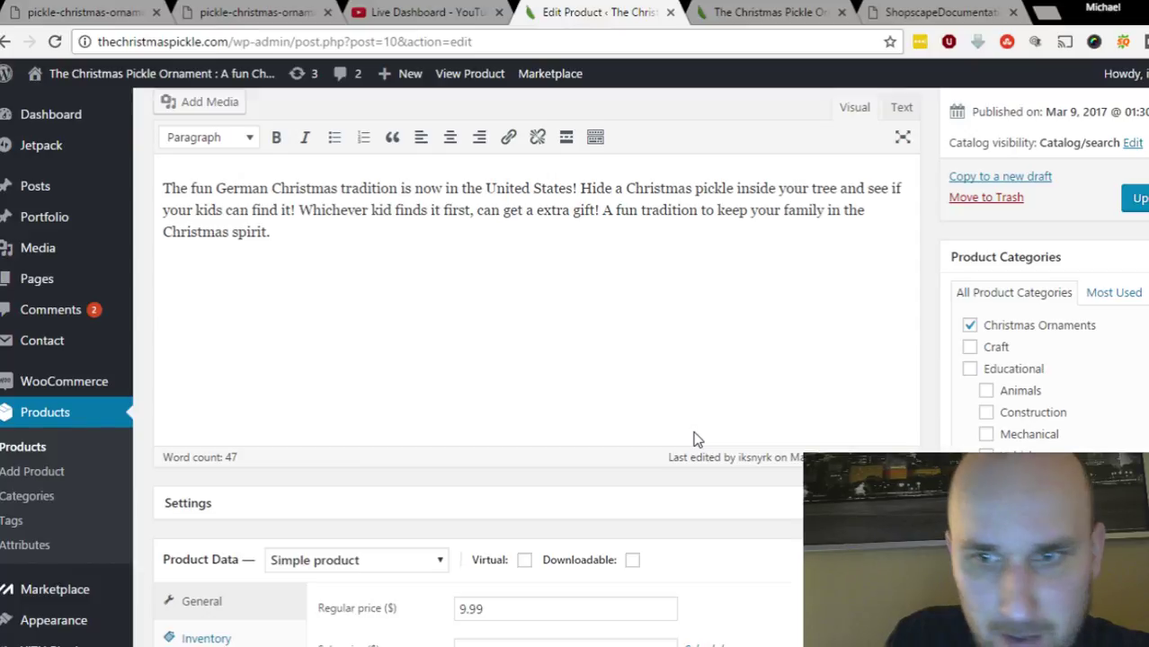
pyautogui.scroll(-4, 729, 490)
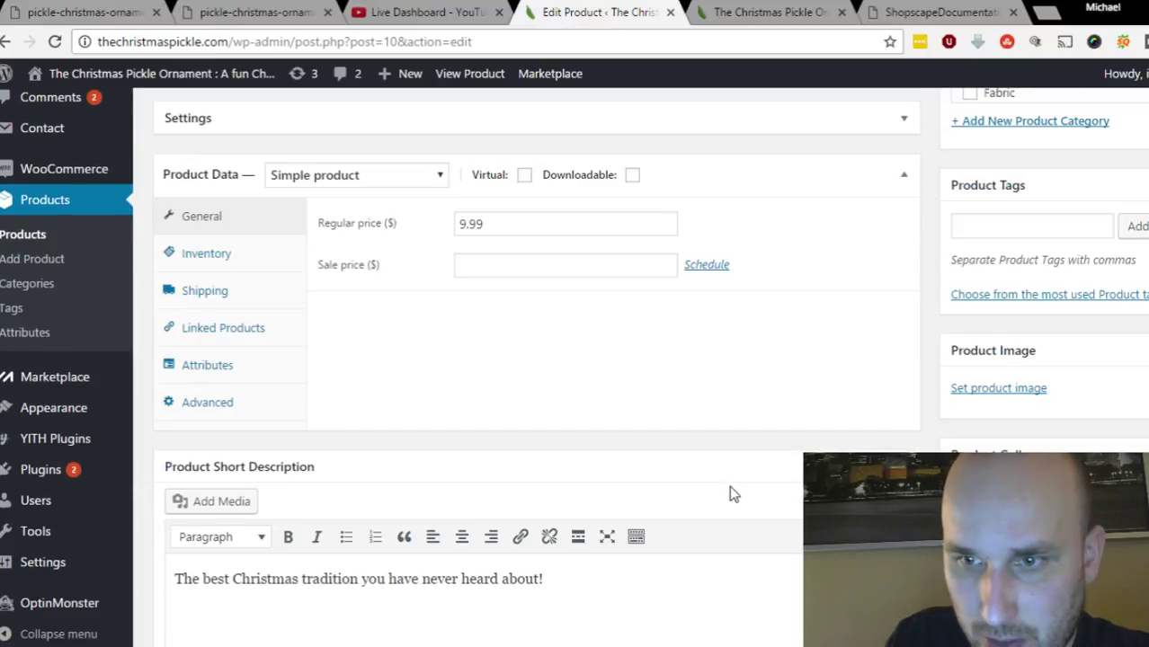
# Upload christmaspickle.png and set it as the ornament's product image
pyautogui.click(1012, 390)
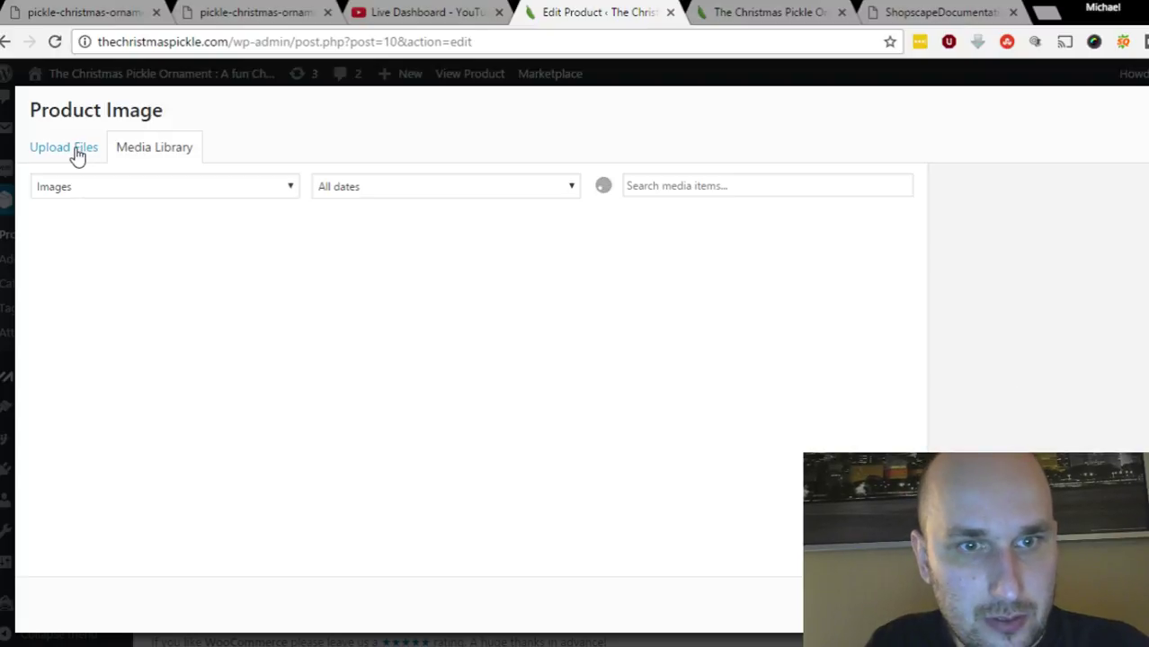
pyautogui.click(78, 155)
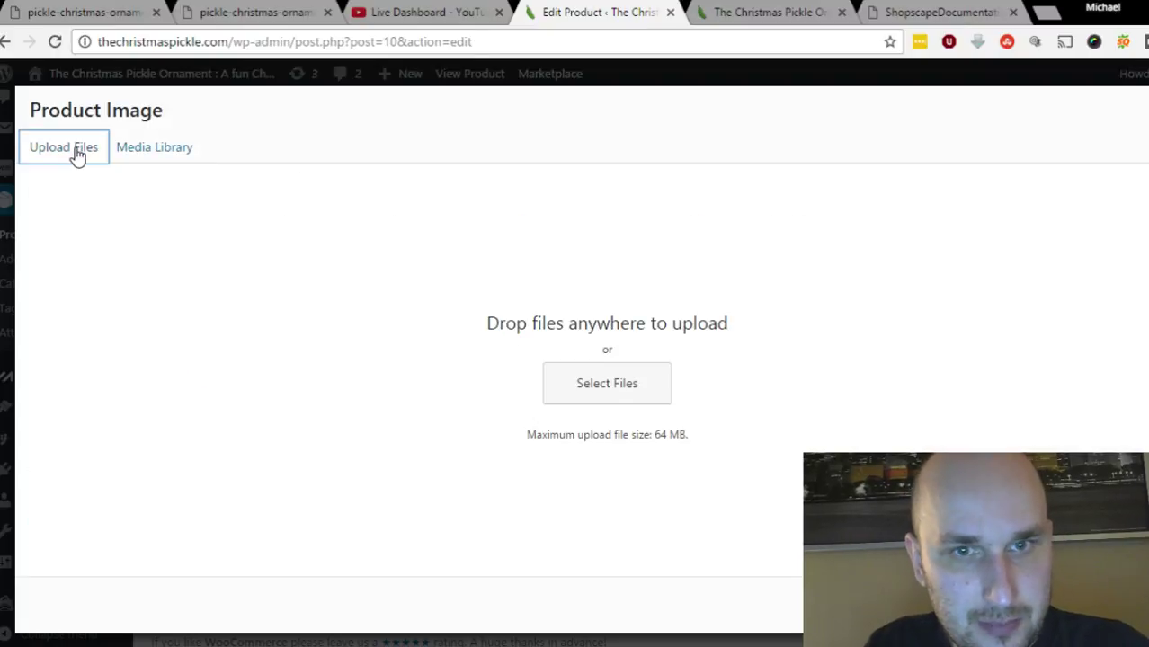
pyautogui.click(641, 388)
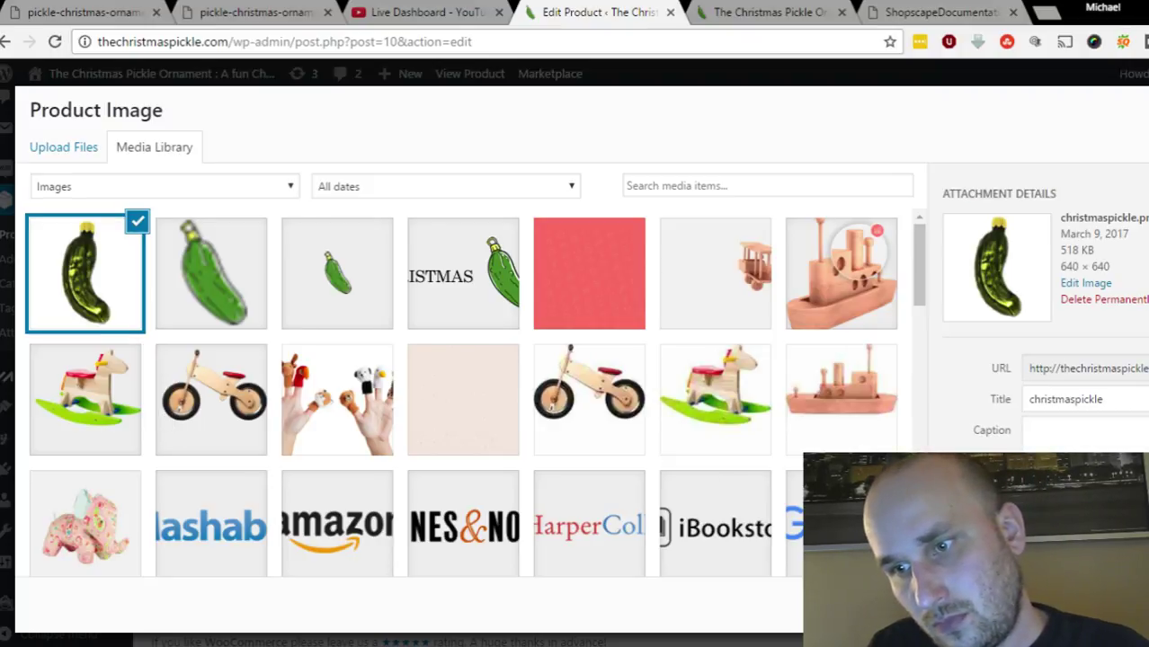
pyautogui.click(1106, 622)
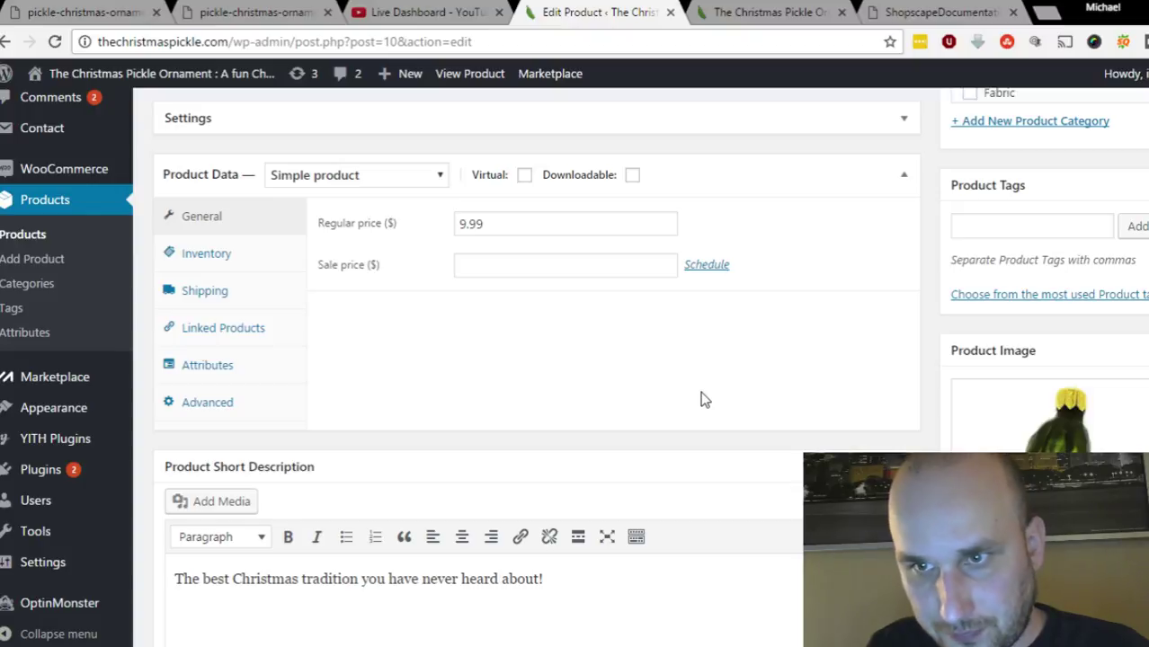
# Add the product tags christmas, pickle, ornament and tree
pyautogui.scroll(-2, 702, 396)
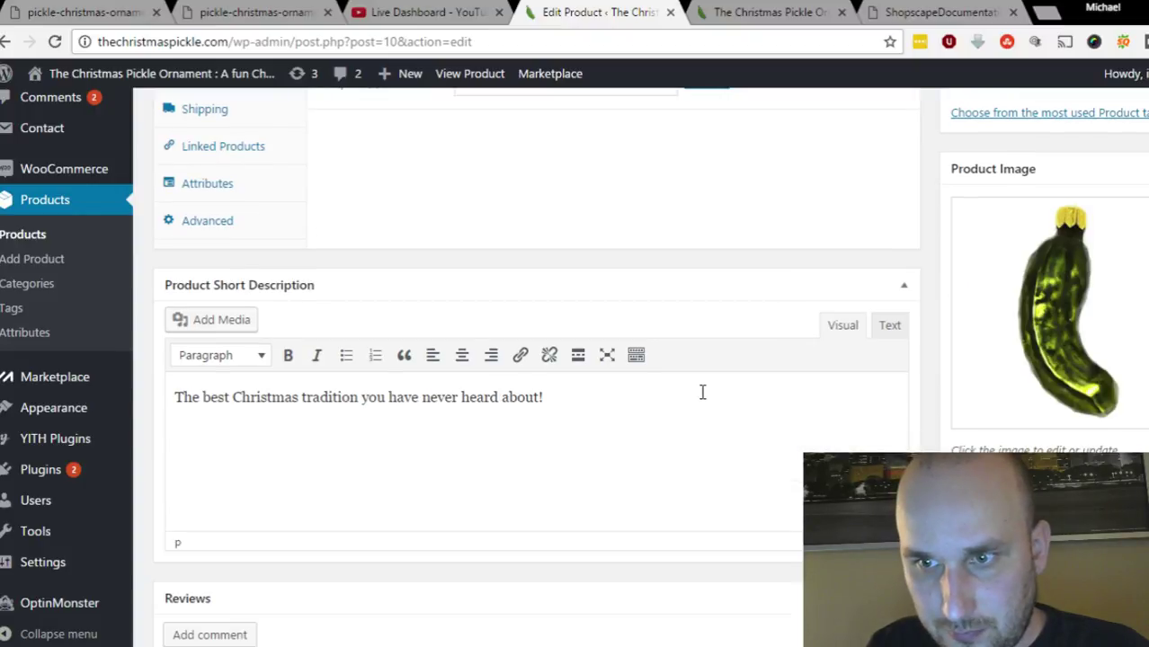
pyautogui.scroll(-1, 702, 392)
pyautogui.scroll(3, 702, 392)
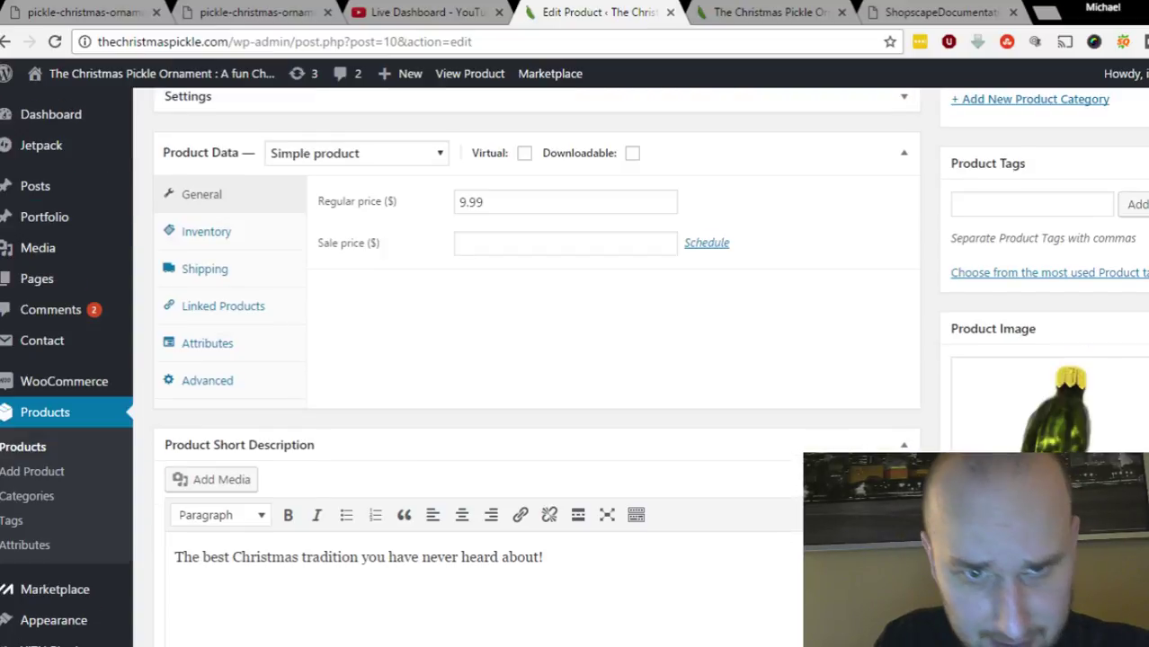
pyautogui.scroll(2, 937, 400)
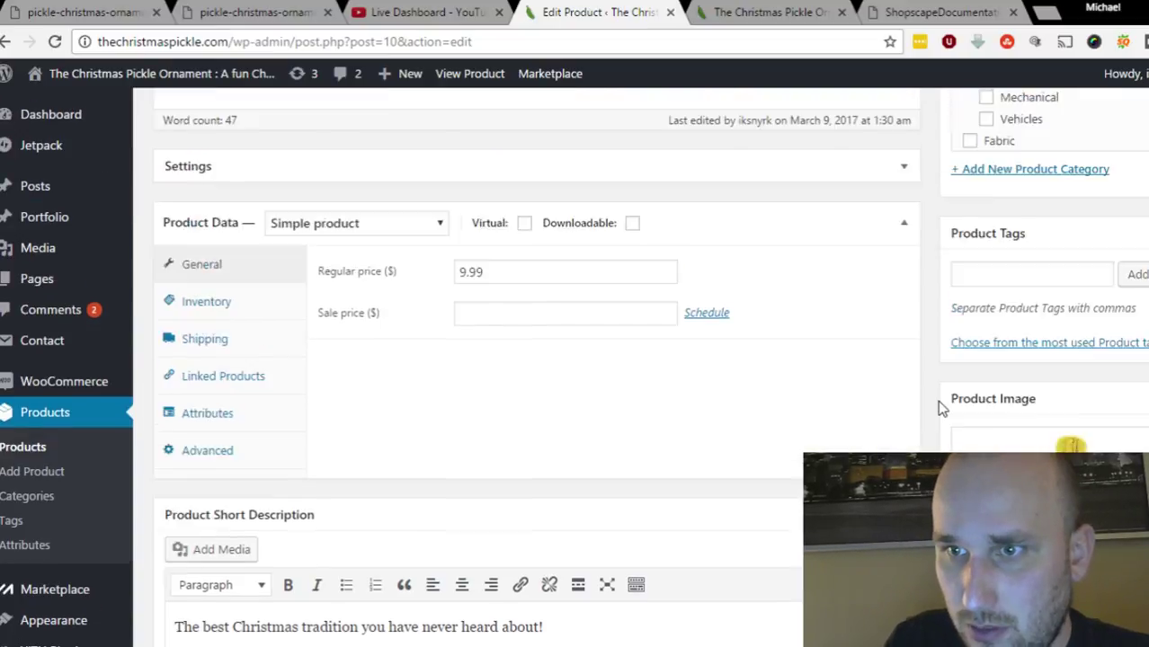
pyautogui.click(1015, 394)
pyautogui.write('christmas')
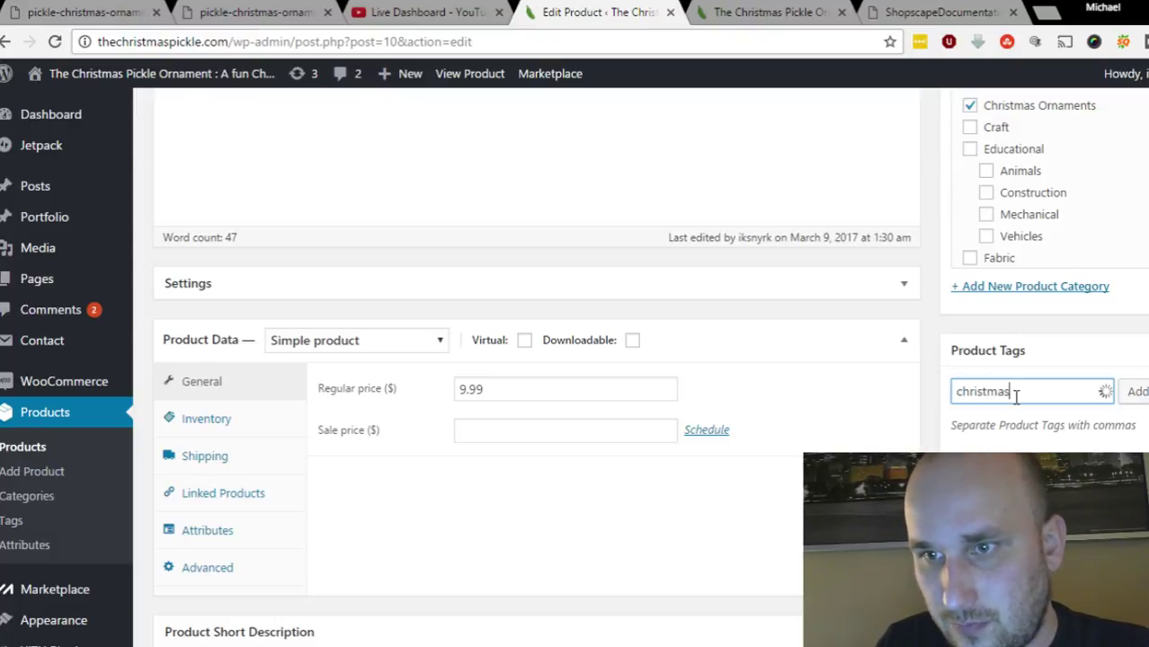
pyautogui.press('Return')
pyautogui.write('pickle')
pyautogui.press('Return')
pyautogui.write('ornament')
pyautogui.press('Return')
pyautogui.write('t')
pyautogui.press('BackSpace')
pyautogui.write('tree')
pyautogui.press('Return')
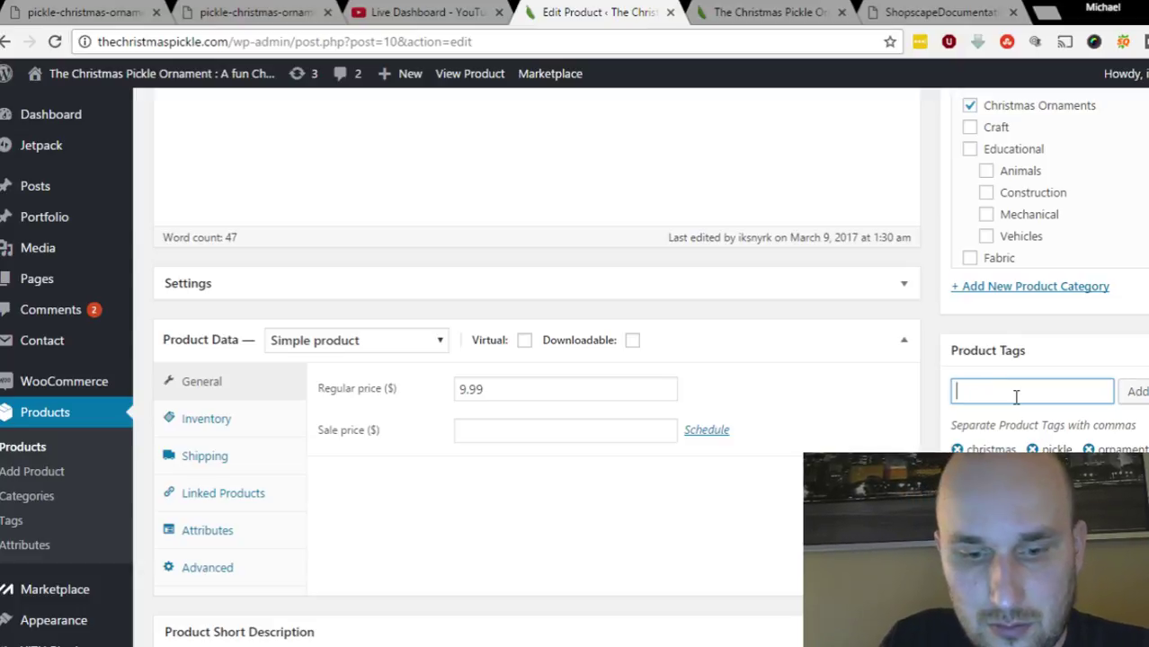
# Go to the General Settings page in the admin menu
pyautogui.scroll(3, 1017, 400)
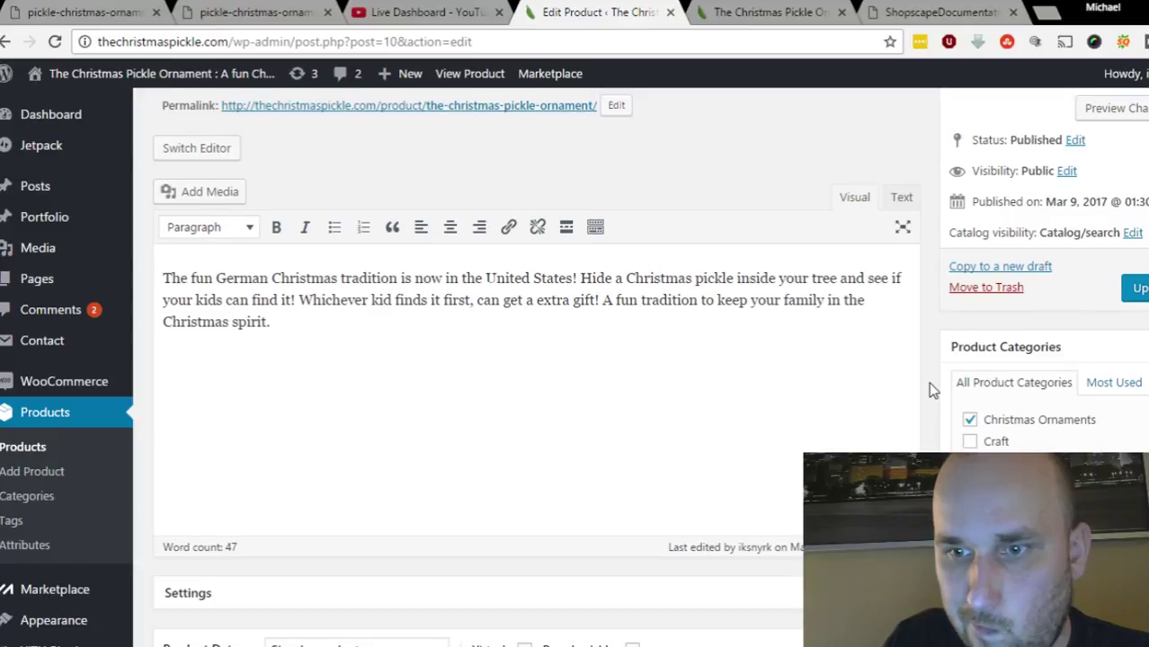
pyautogui.scroll(1, 930, 388)
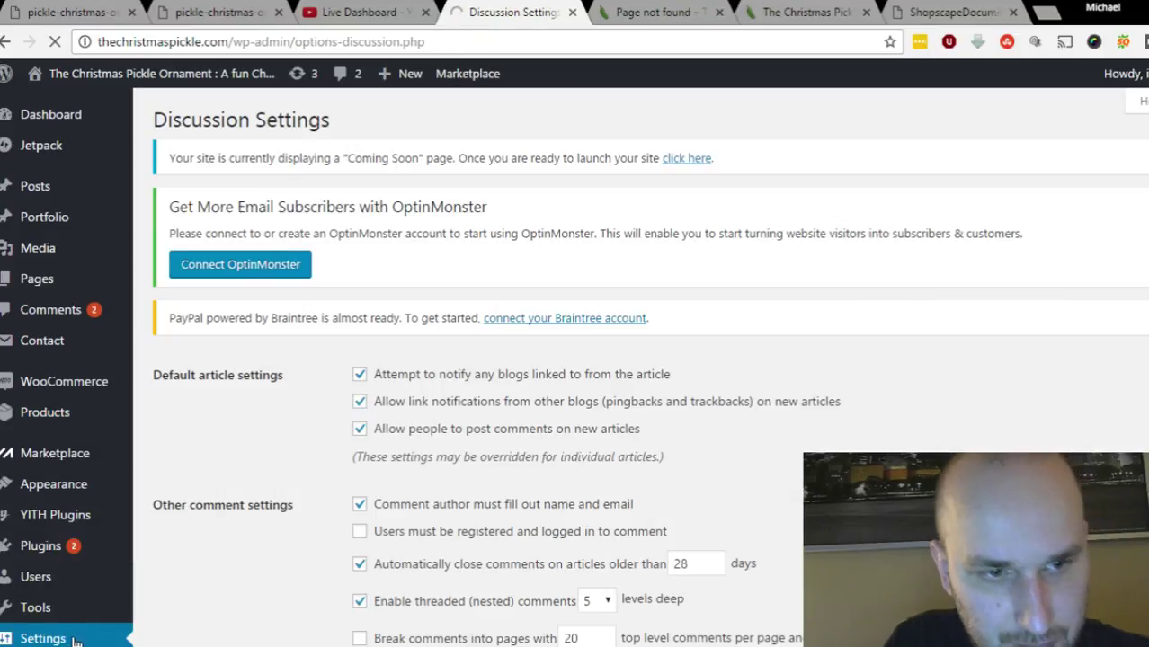
pyautogui.click(75, 635)
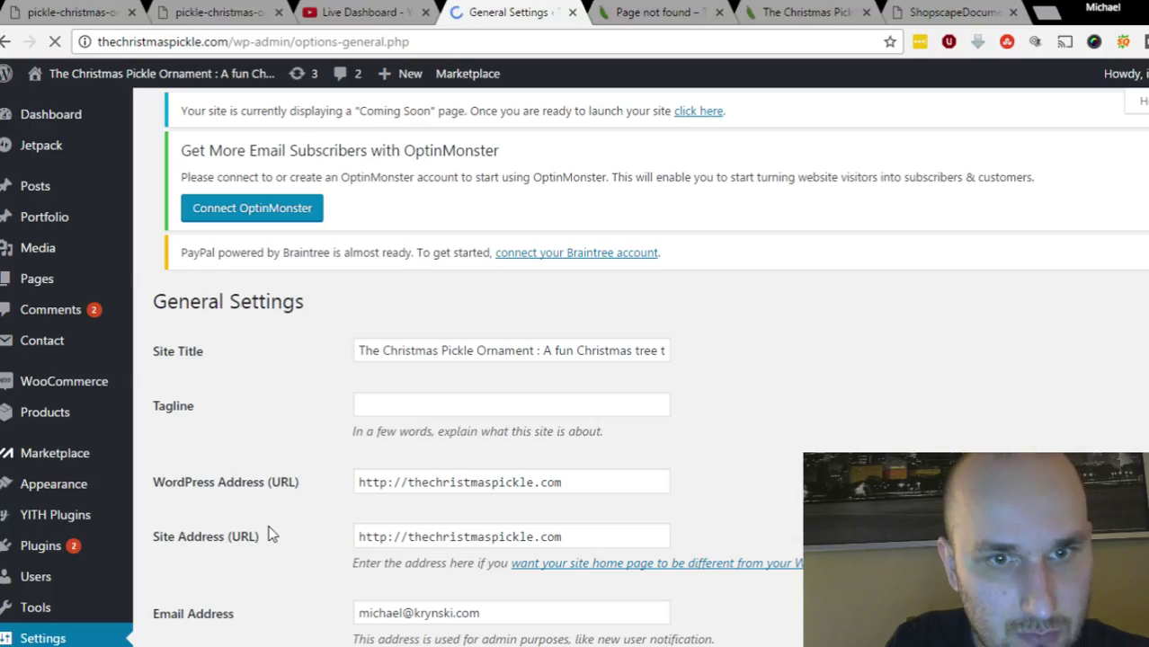
# Choose the Post name structure in Permalink Settings
pyautogui.click(38, 461)
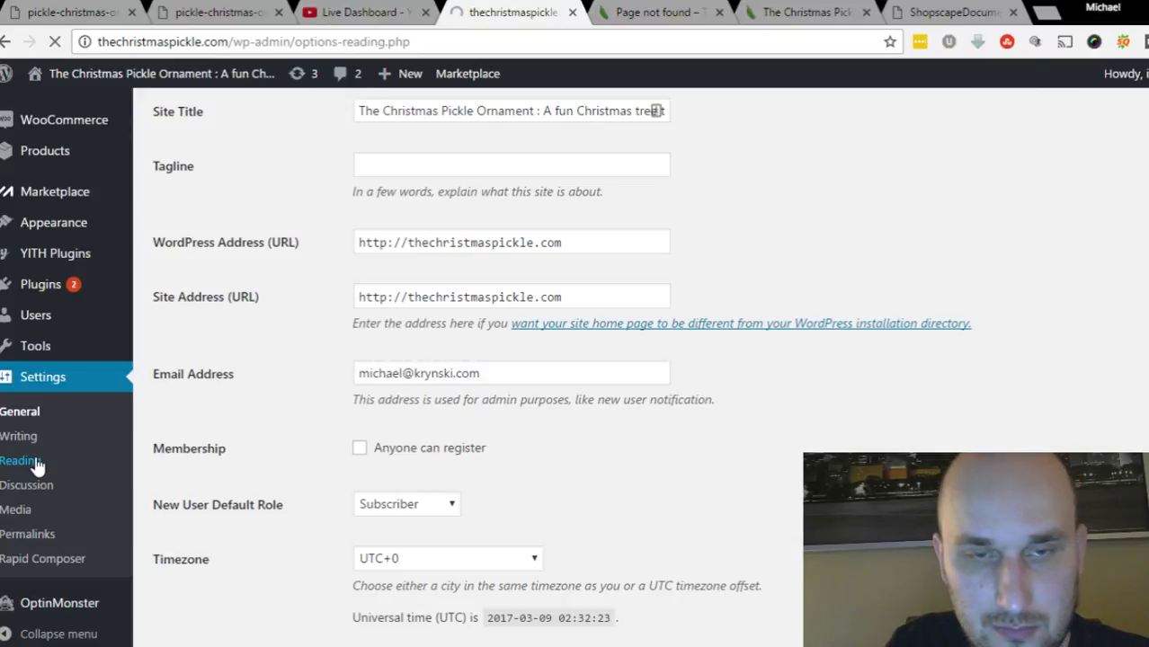
pyautogui.scroll(-3, 210, 447)
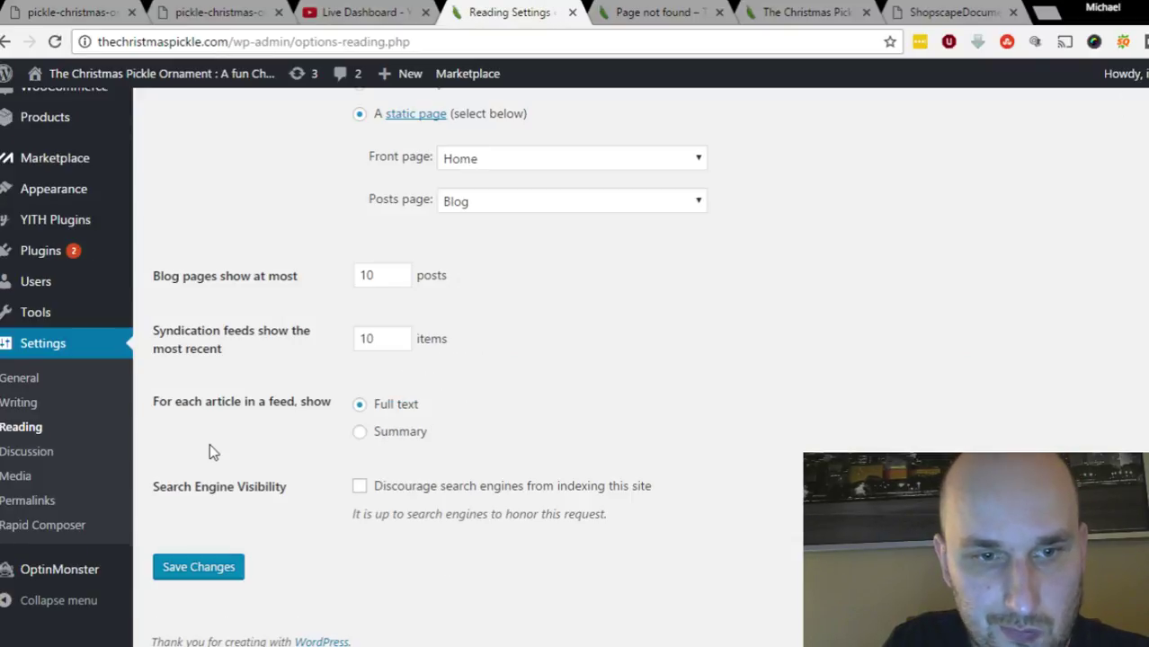
pyautogui.click(39, 408)
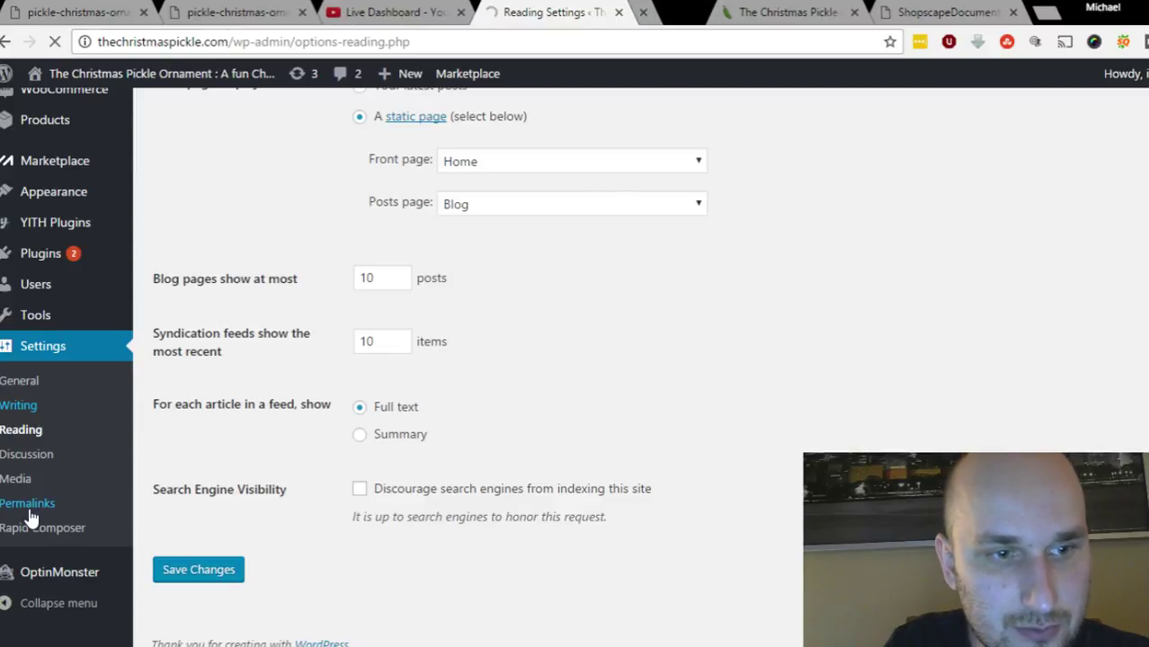
pyautogui.scroll(-3, 256, 402)
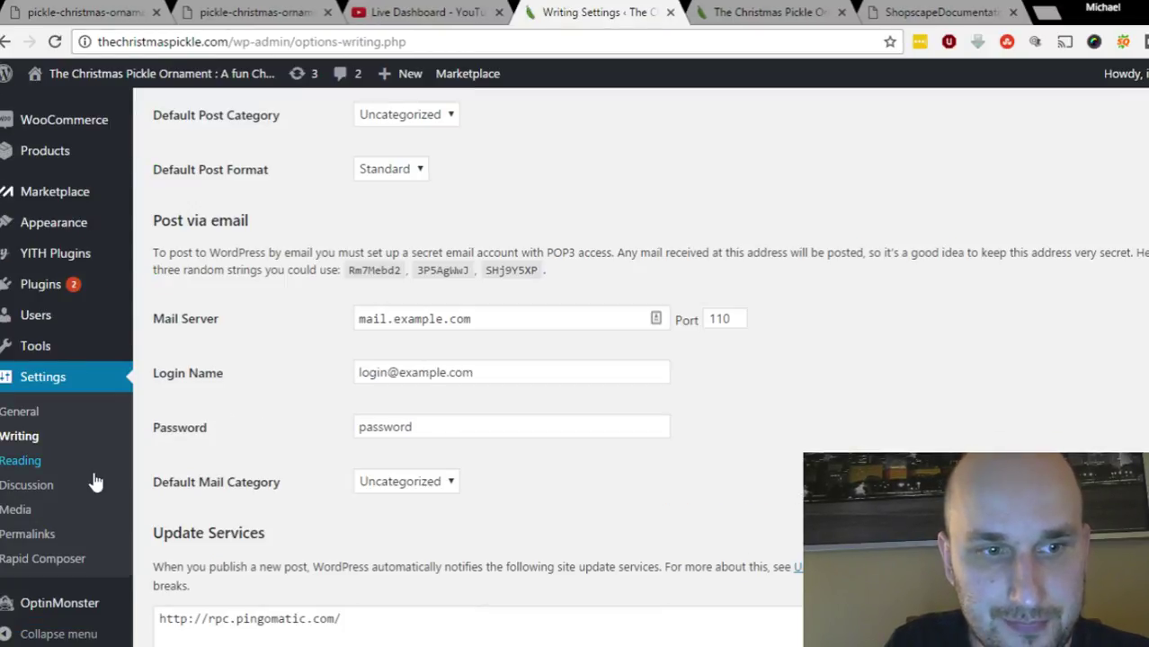
pyautogui.click(36, 534)
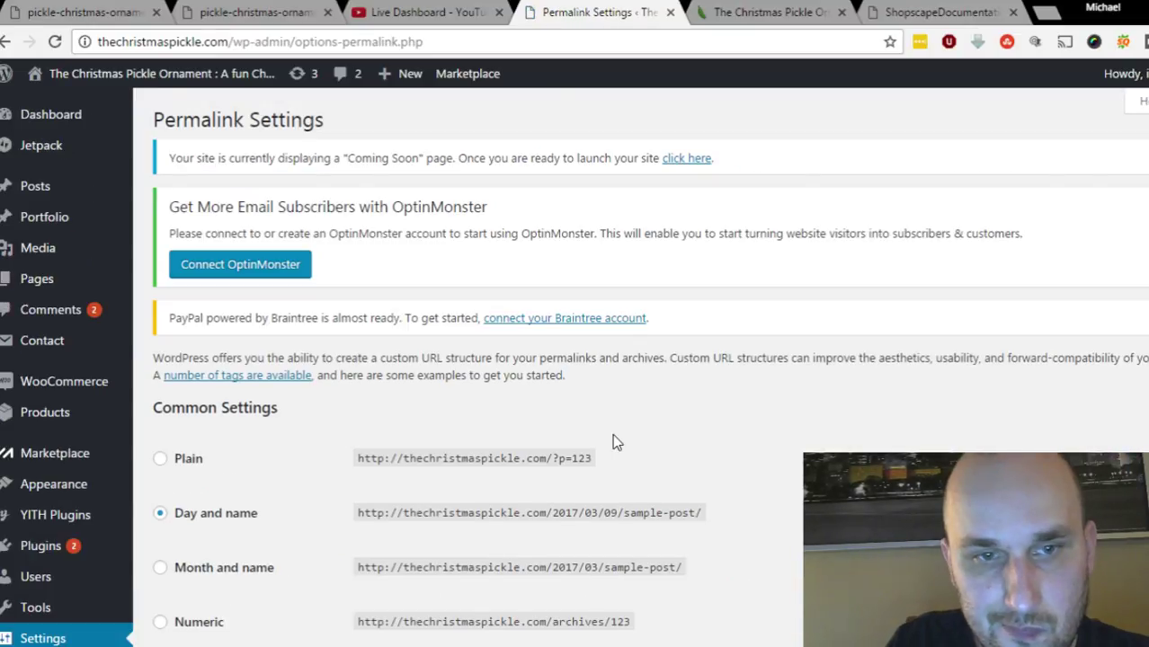
pyautogui.scroll(-2, 614, 440)
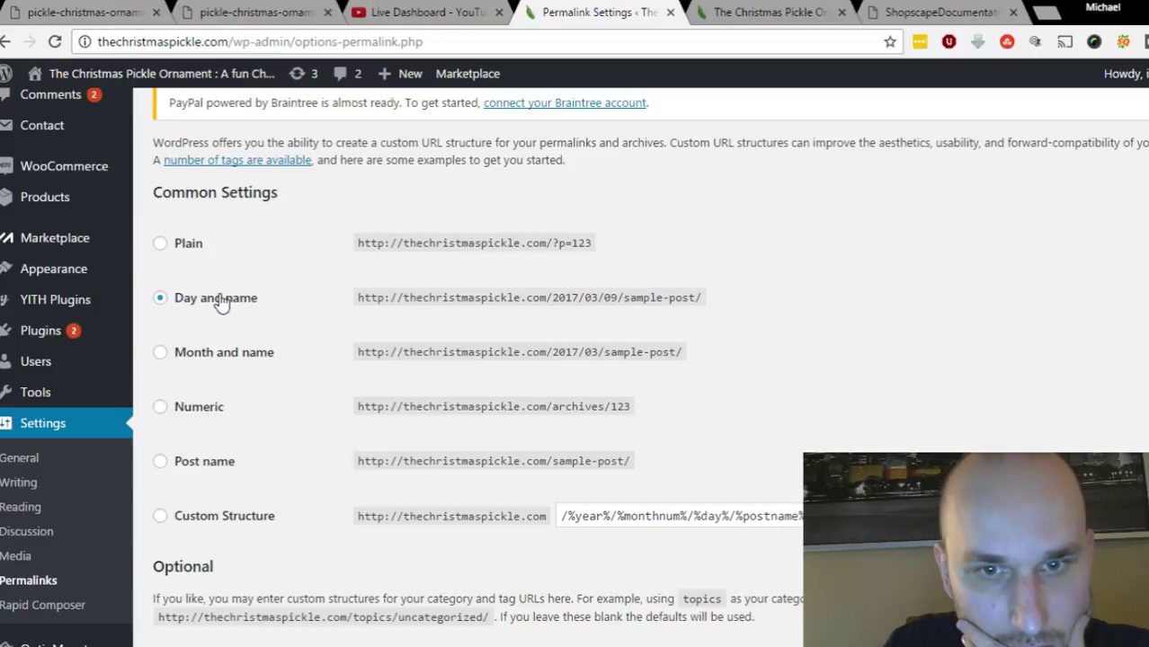
pyautogui.click(160, 462)
# Set product permalinks to Shop base (/shop) and save the changes
pyautogui.scroll(-2, 170, 466)
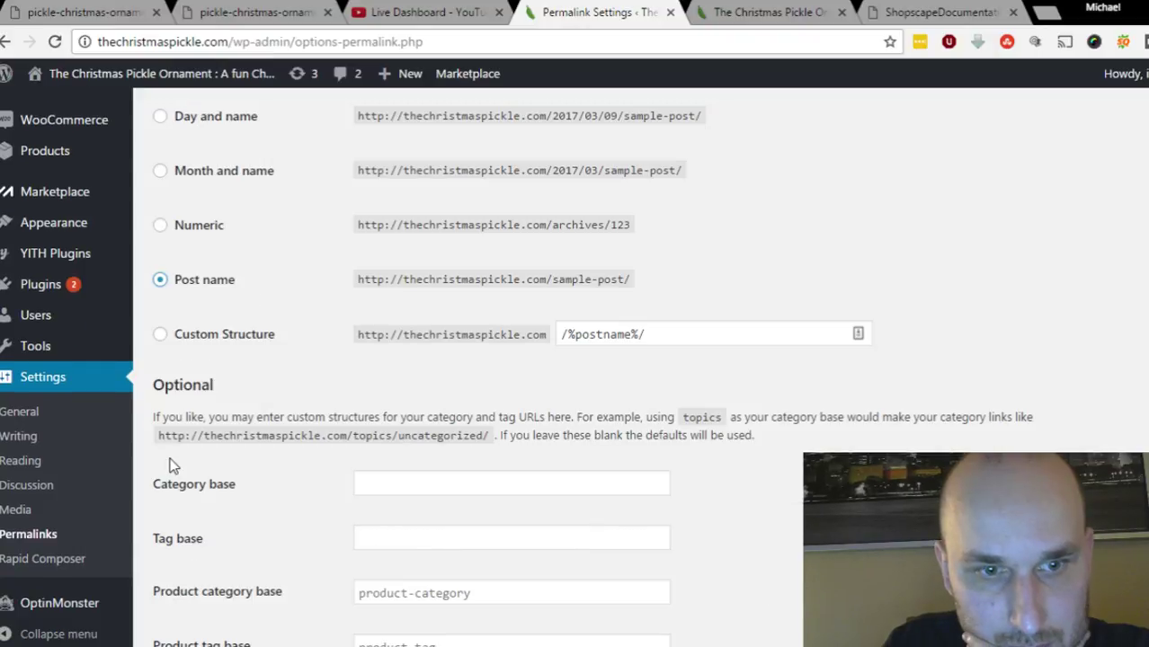
pyautogui.scroll(-3, 173, 466)
pyautogui.scroll(-2, 174, 466)
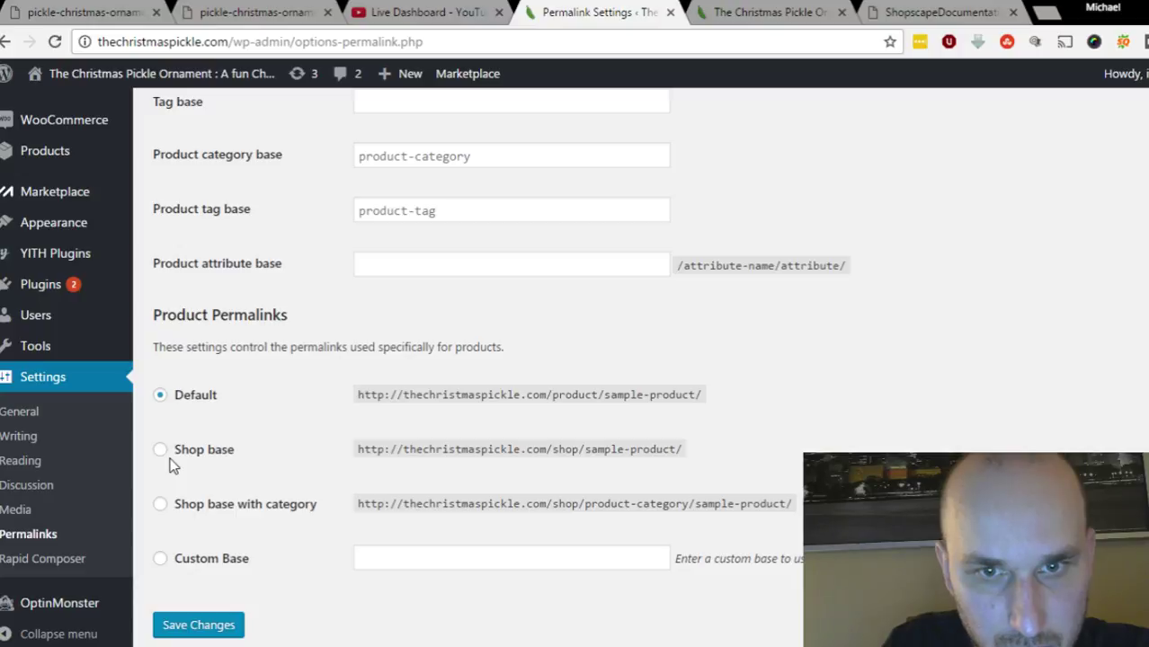
pyautogui.click(161, 454)
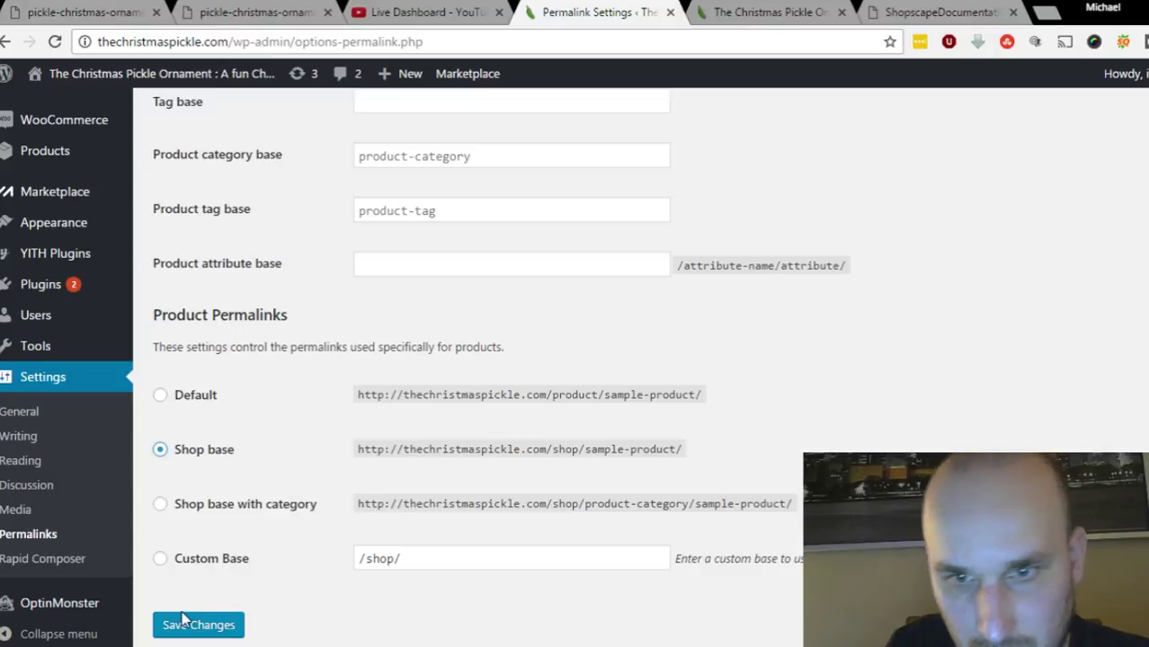
pyautogui.scroll(-1, 185, 618)
pyautogui.click(226, 564)
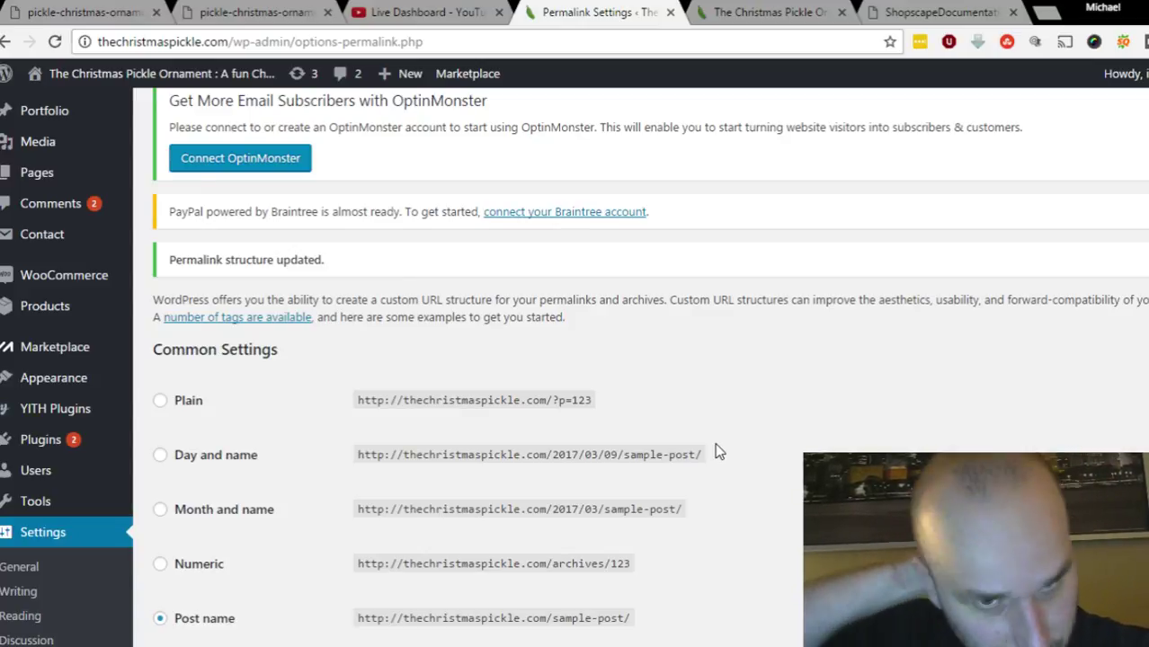
# Check the site's homepage, then return and open the Products list
pyautogui.scroll(-1, 719, 452)
pyautogui.scroll(-3, 719, 452)
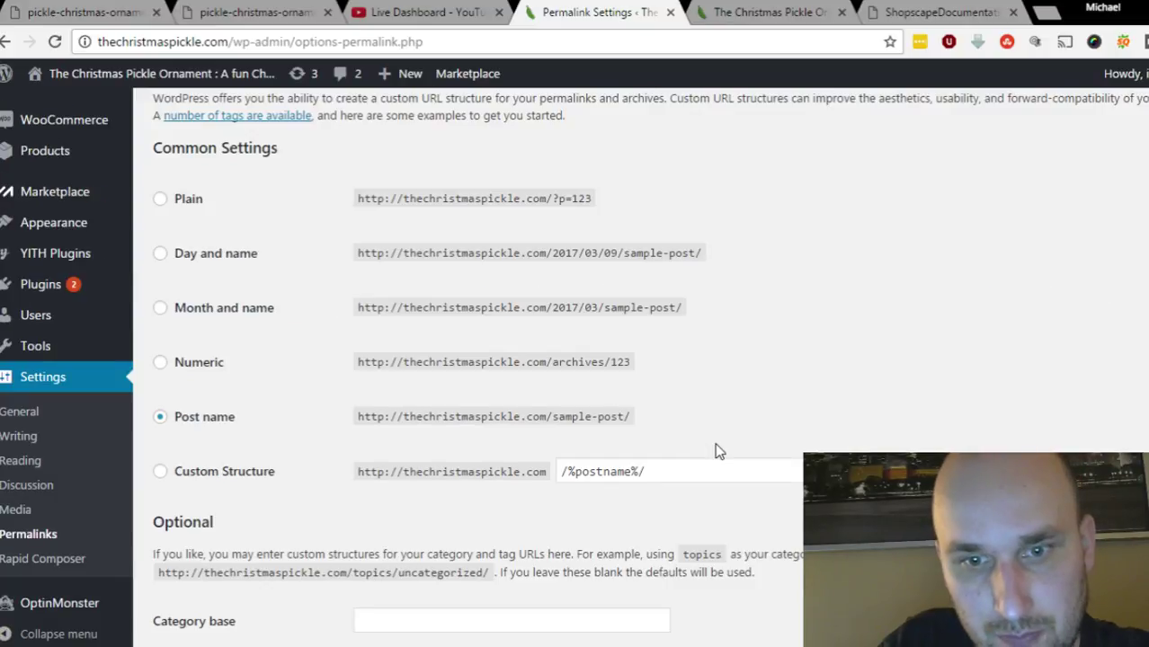
pyautogui.scroll(-6, 717, 450)
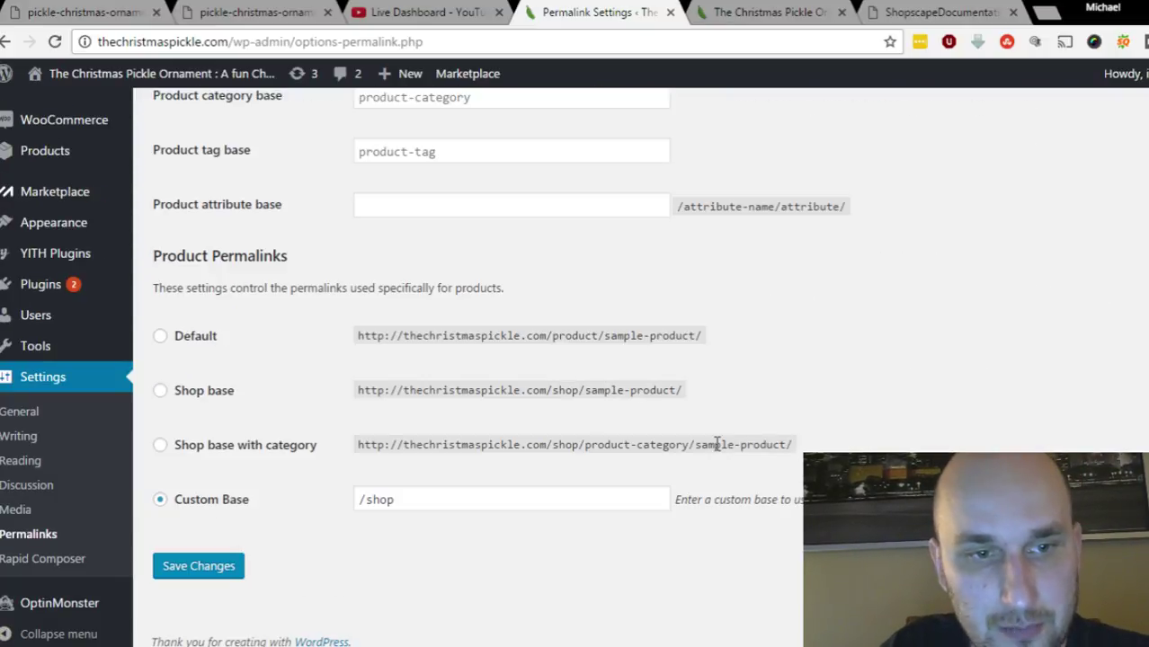
pyautogui.click(763, 12)
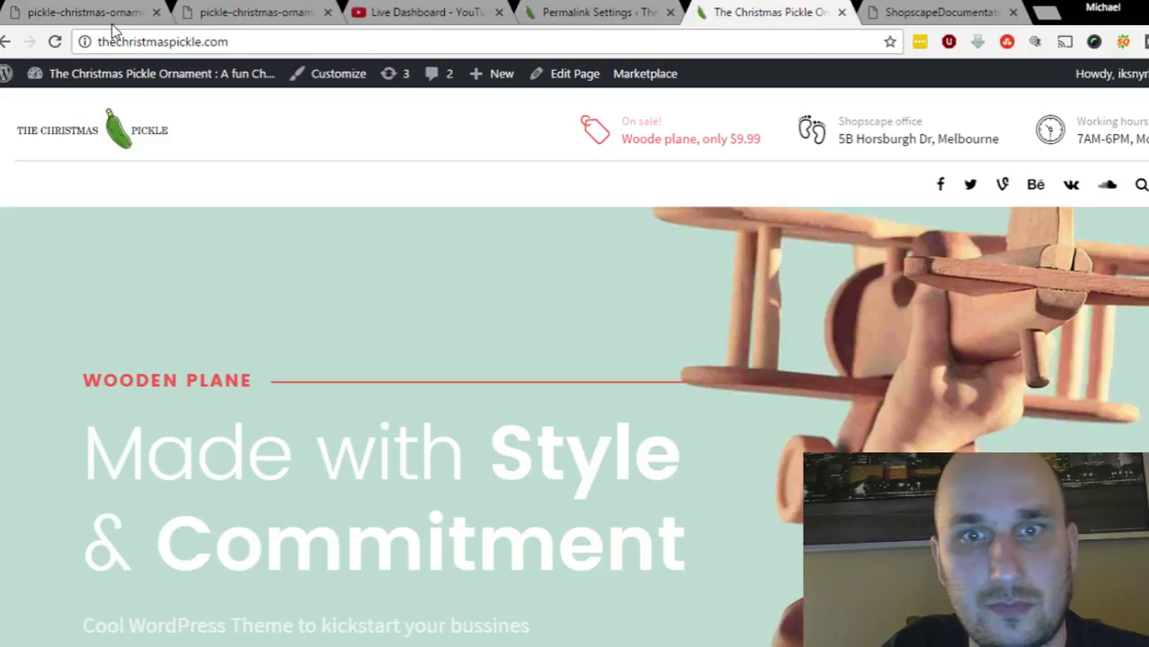
pyautogui.hotkey('ctrl', 'shift', 'Tab')
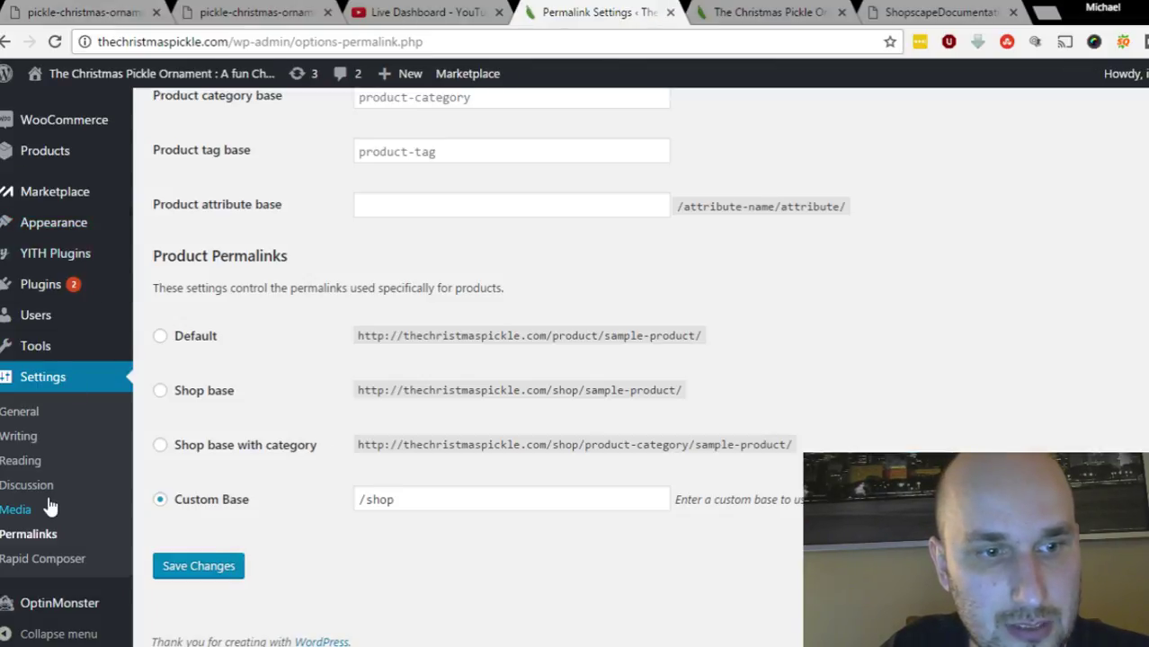
pyautogui.scroll(10, 51, 508)
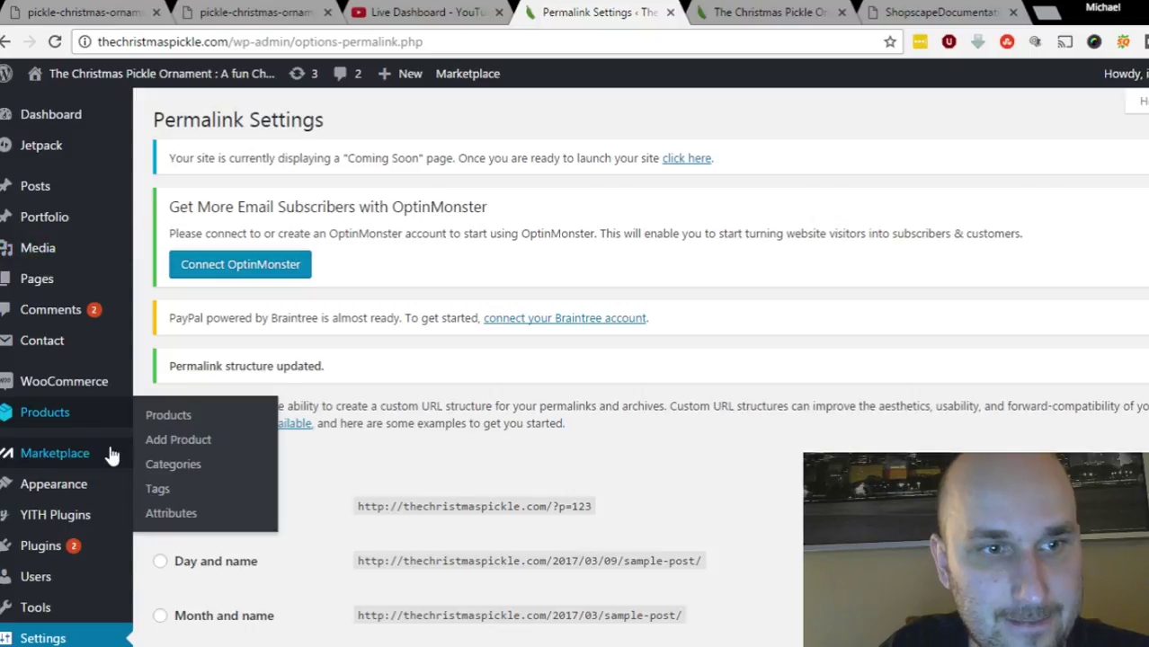
pyautogui.click(72, 410)
# Read the YouTube live chat, then switch back to the WordPress Products tab
pyautogui.click(422, 11)
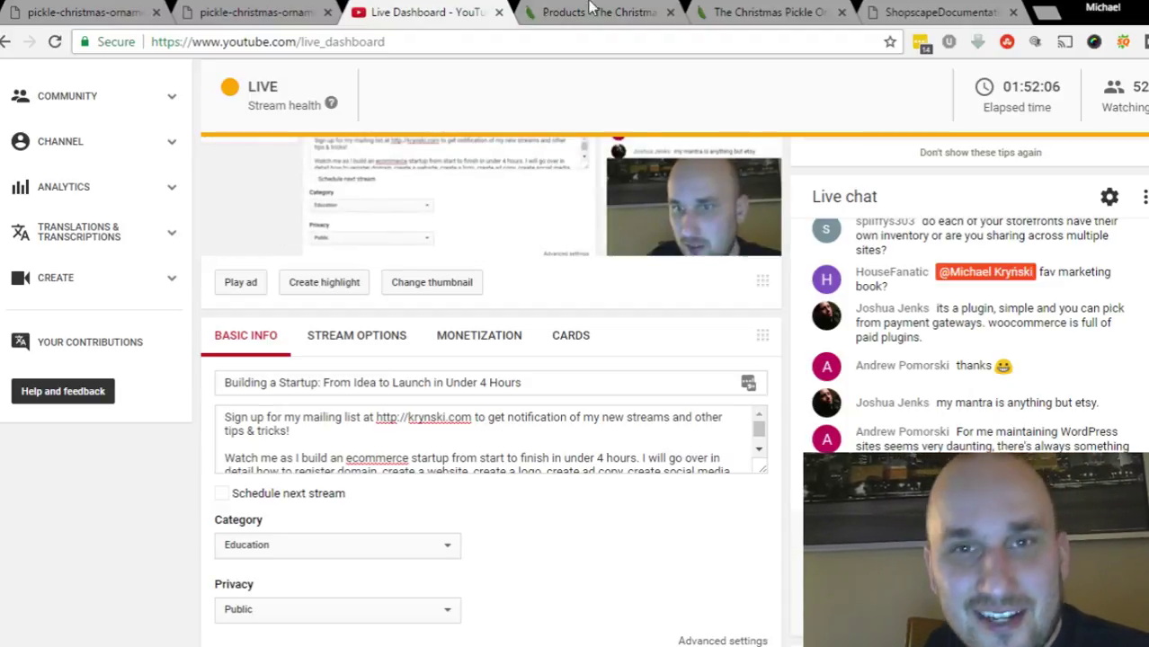
pyautogui.click(635, 9)
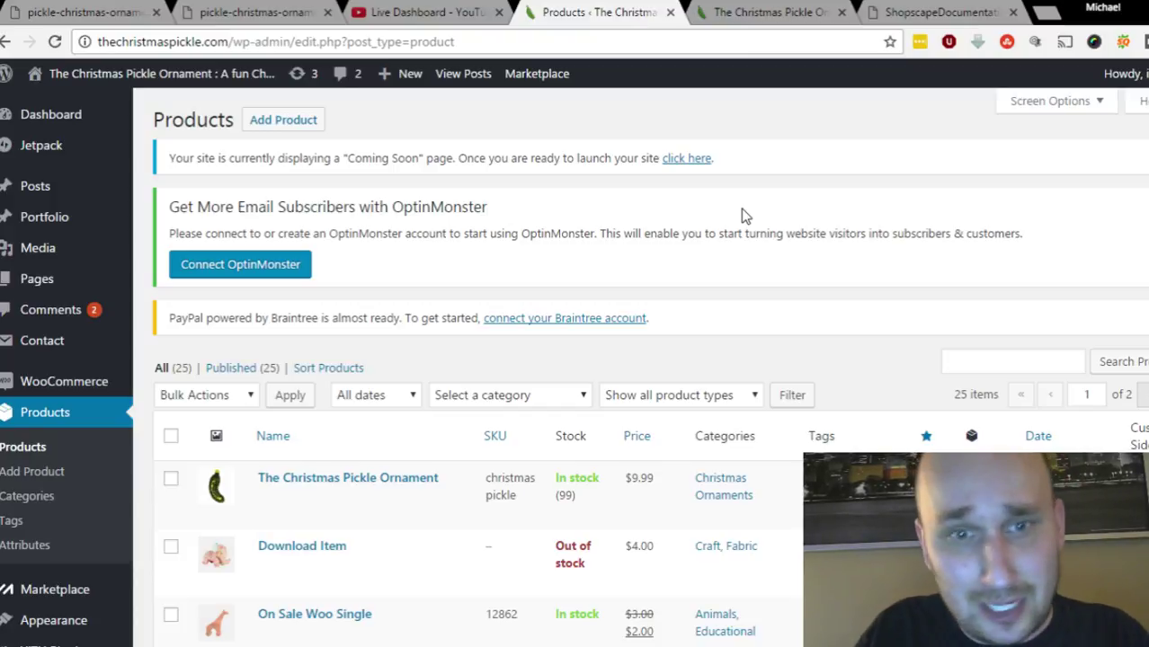
# Open The Christmas Pickle Ornament's page at /shop/the-christmas-pickle-ornament/ via its View link
pyautogui.scroll(-1, 742, 215)
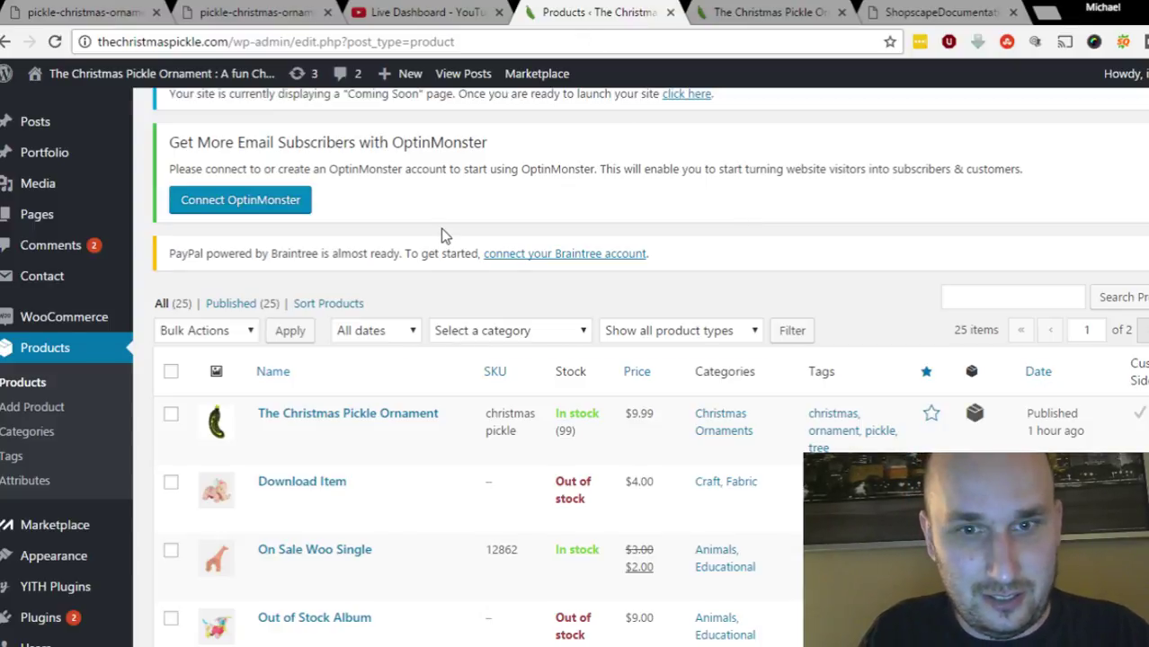
pyautogui.scroll(-1, 440, 235)
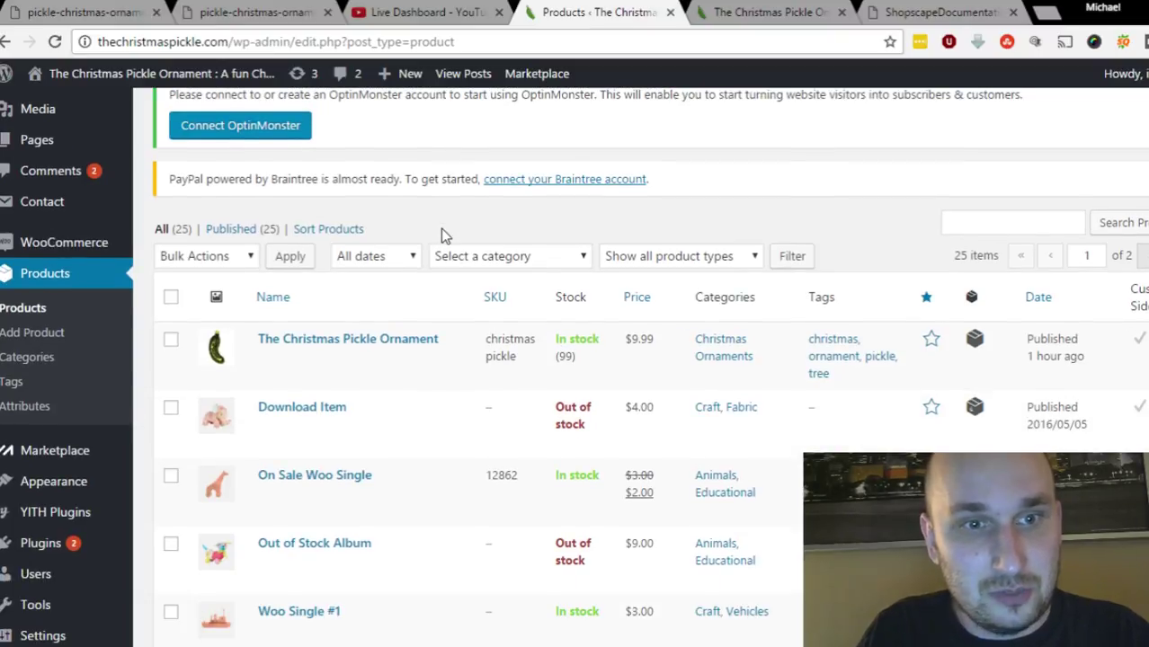
pyautogui.moveTo(288, 386)
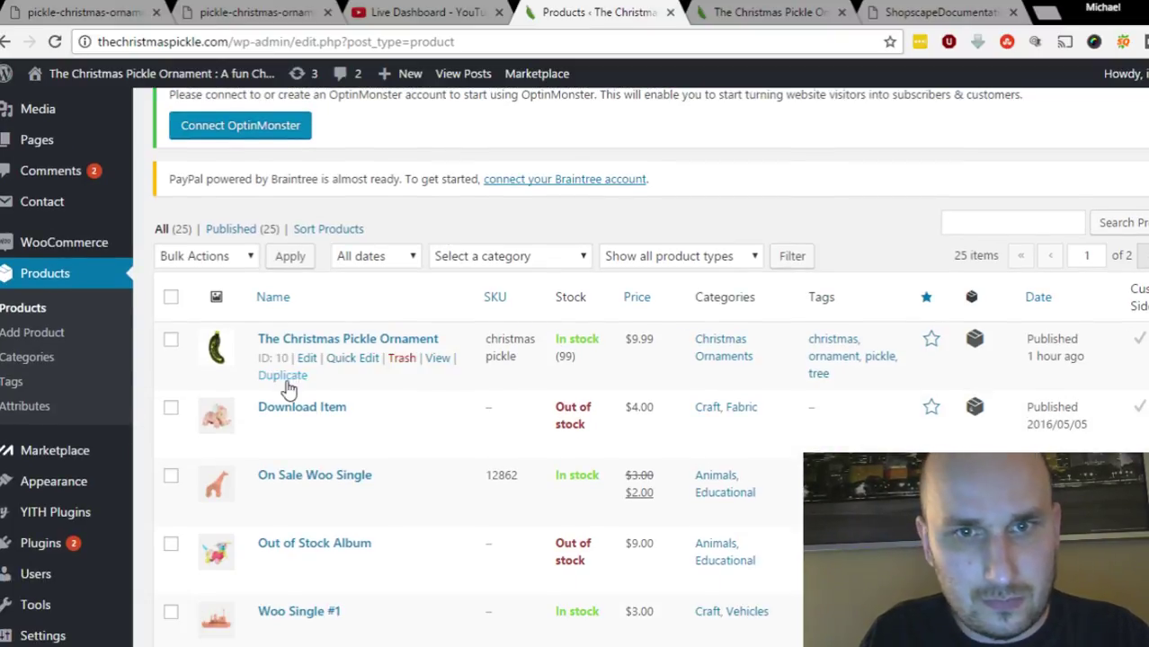
pyautogui.click(439, 358)
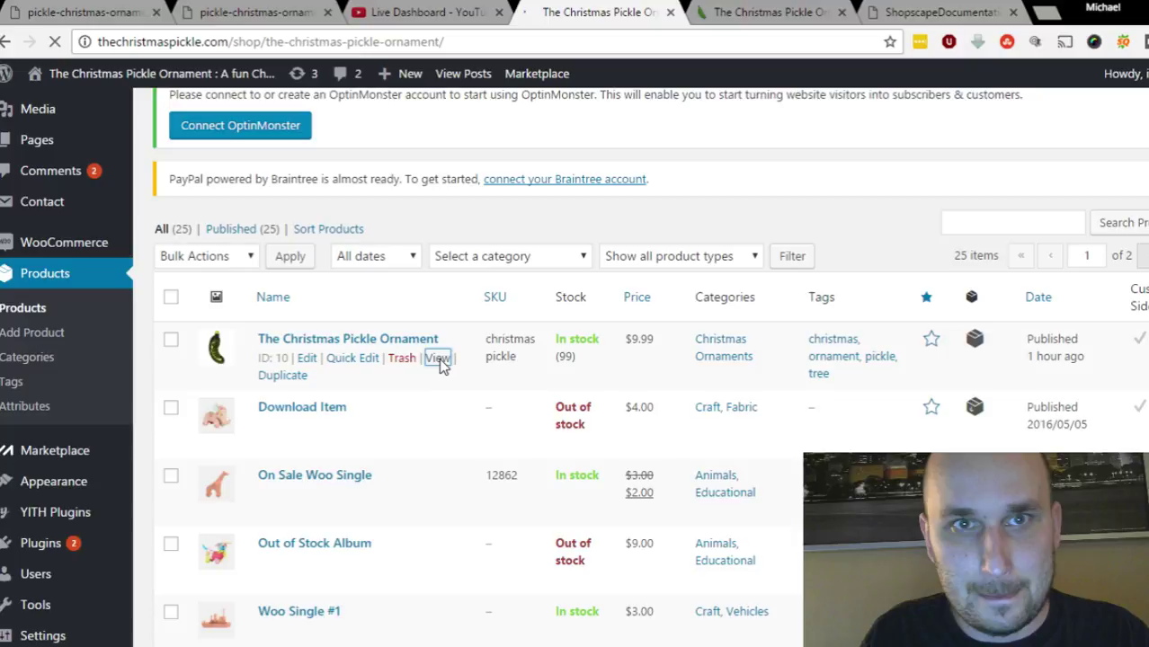
# Add The Christmas Pickle Ornament to the cart from its product page
pyautogui.scroll(-3, 721, 430)
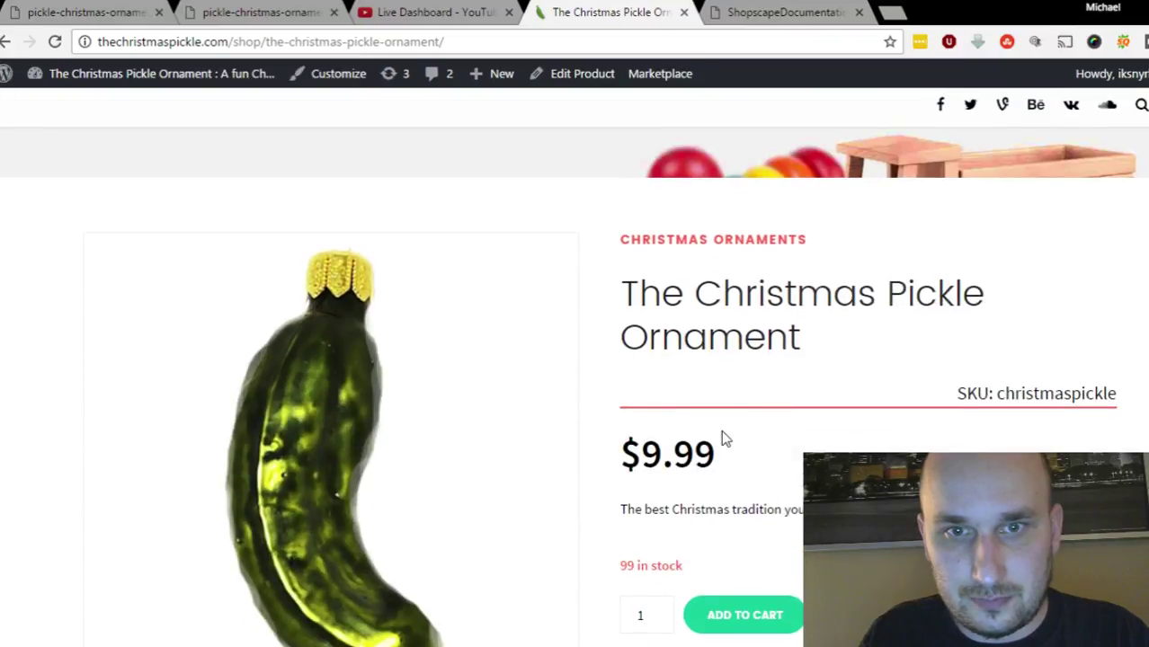
pyautogui.scroll(3, 721, 430)
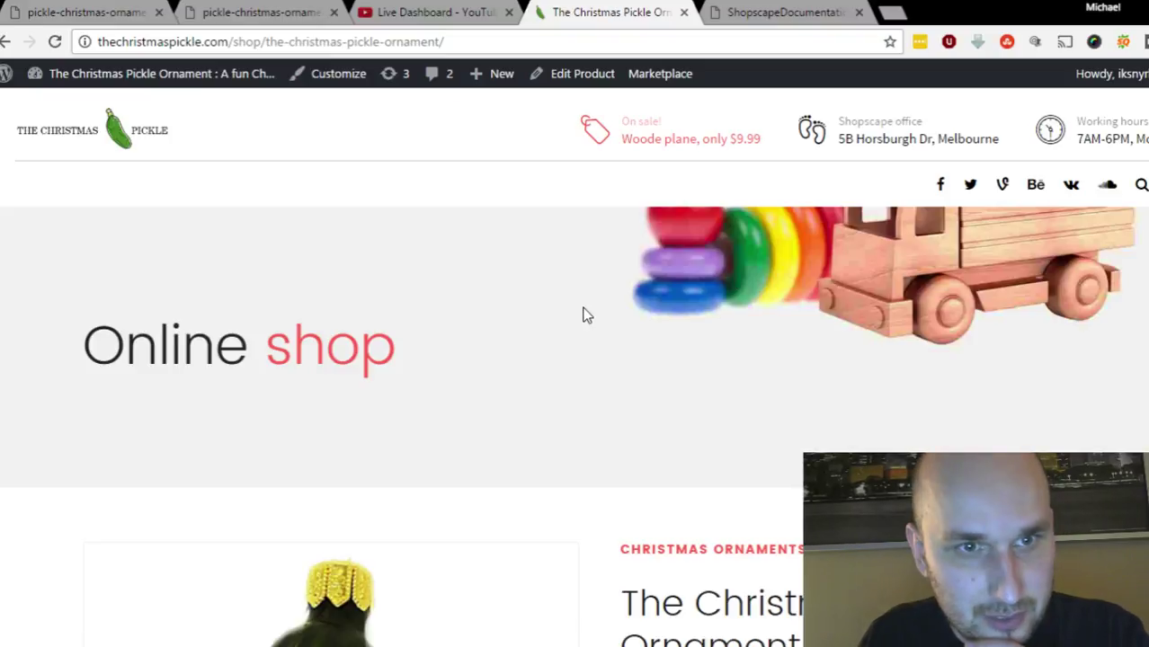
pyautogui.scroll(-2, 582, 315)
pyautogui.scroll(-2, 583, 314)
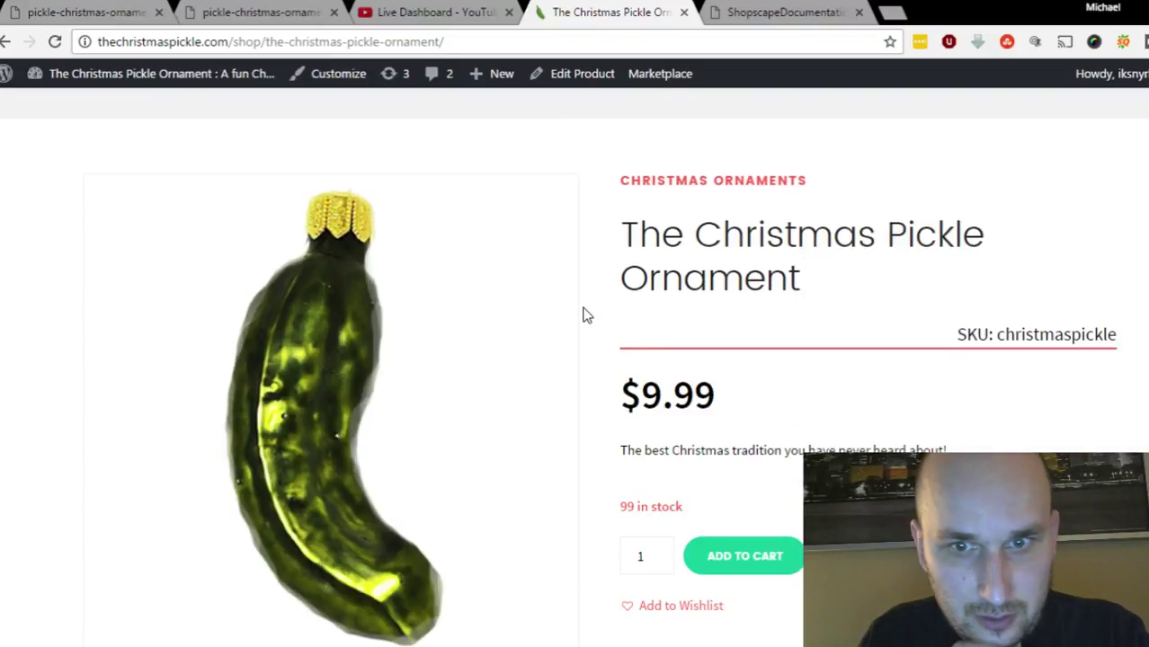
pyautogui.scroll(-5, 583, 315)
pyautogui.scroll(3, 582, 315)
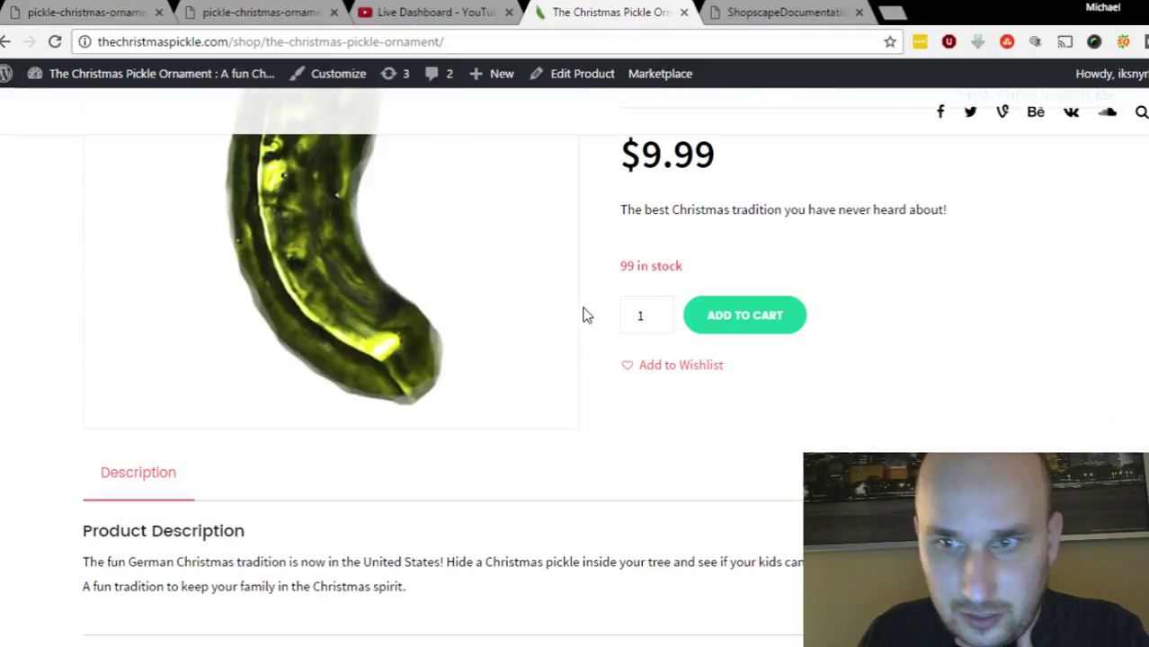
pyautogui.scroll(2, 583, 315)
pyautogui.scroll(4, 582, 315)
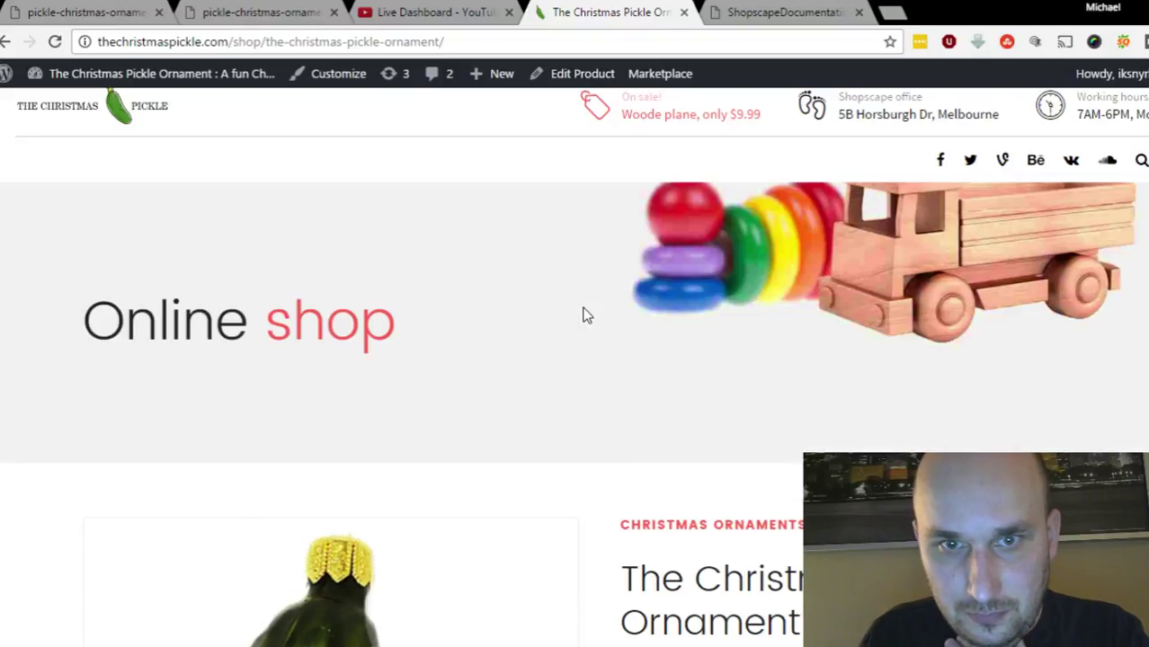
pyautogui.scroll(-5, 583, 315)
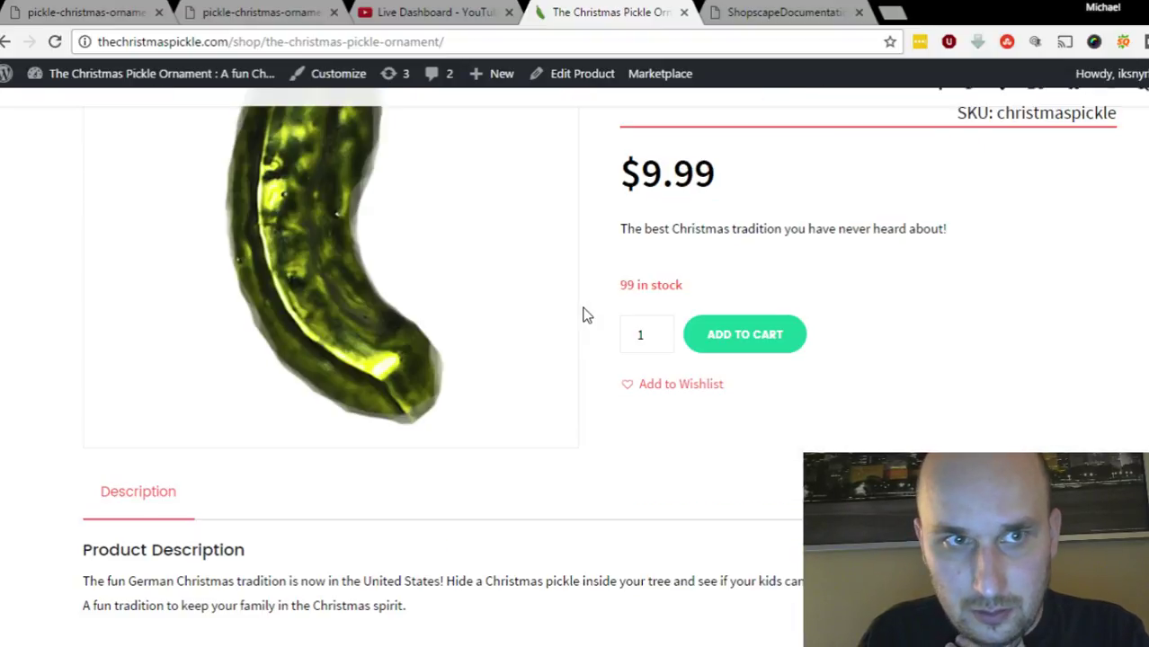
pyautogui.scroll(-10, 582, 315)
pyautogui.scroll(3, 583, 314)
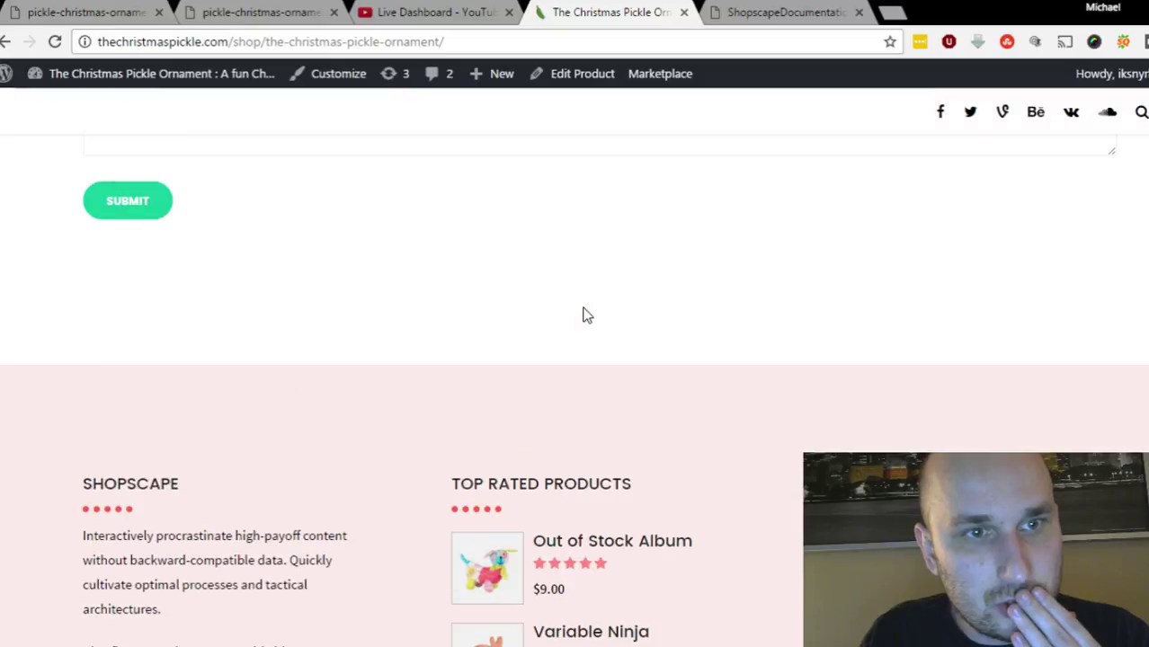
pyautogui.scroll(12, 582, 314)
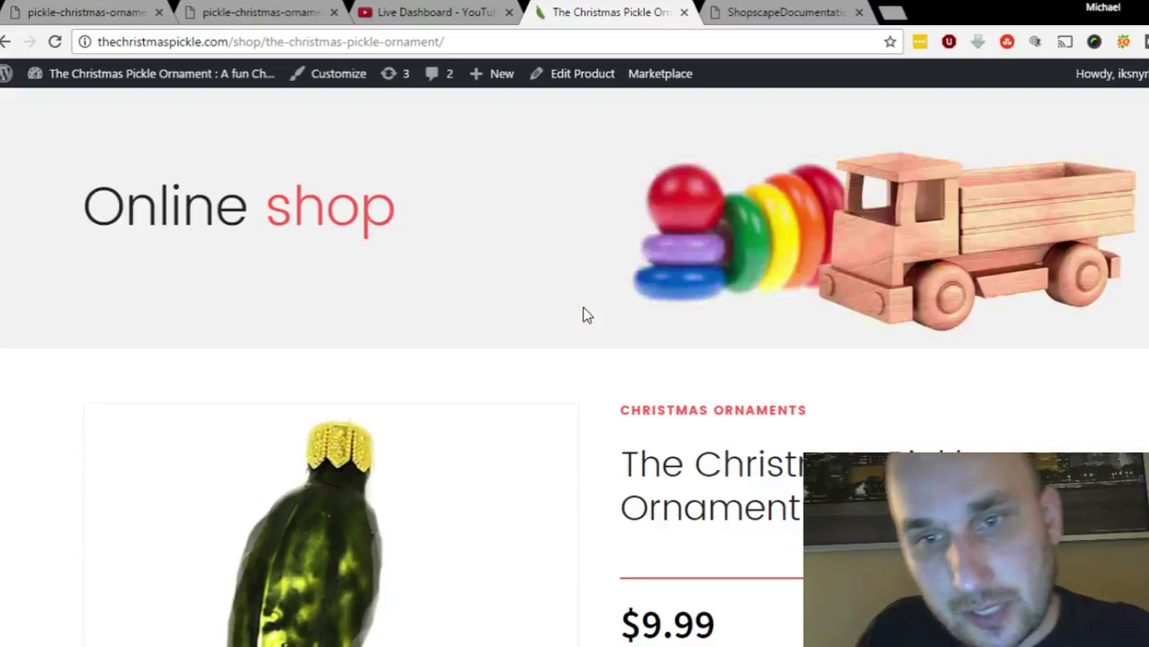
pyautogui.scroll(2, 582, 315)
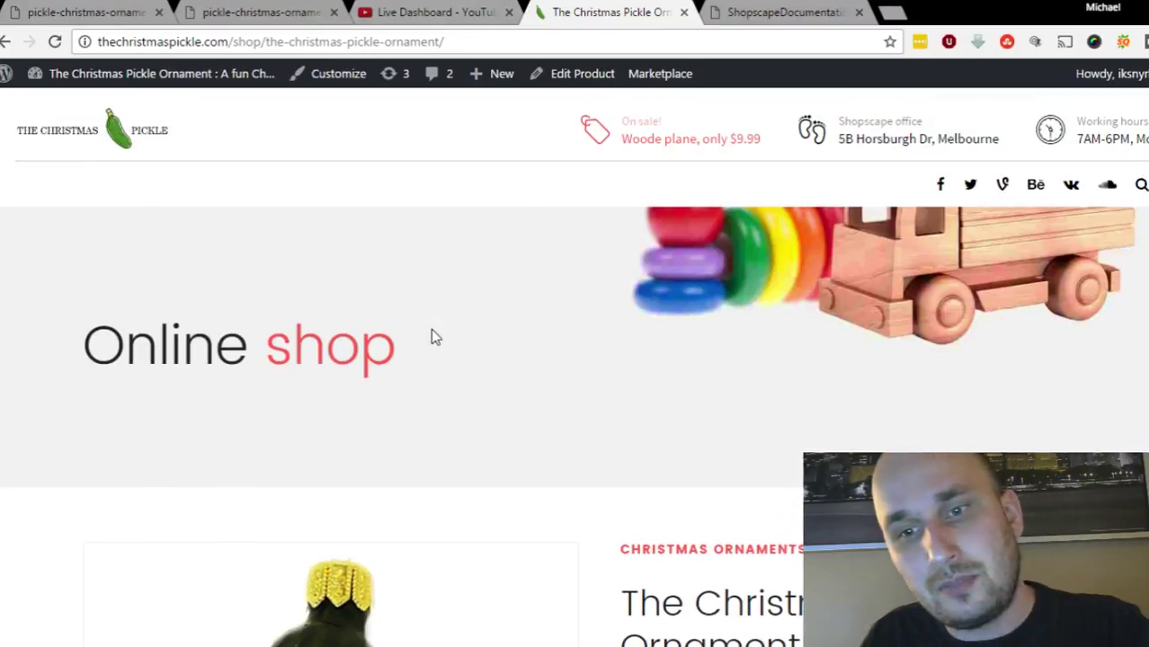
pyautogui.scroll(-2, 430, 335)
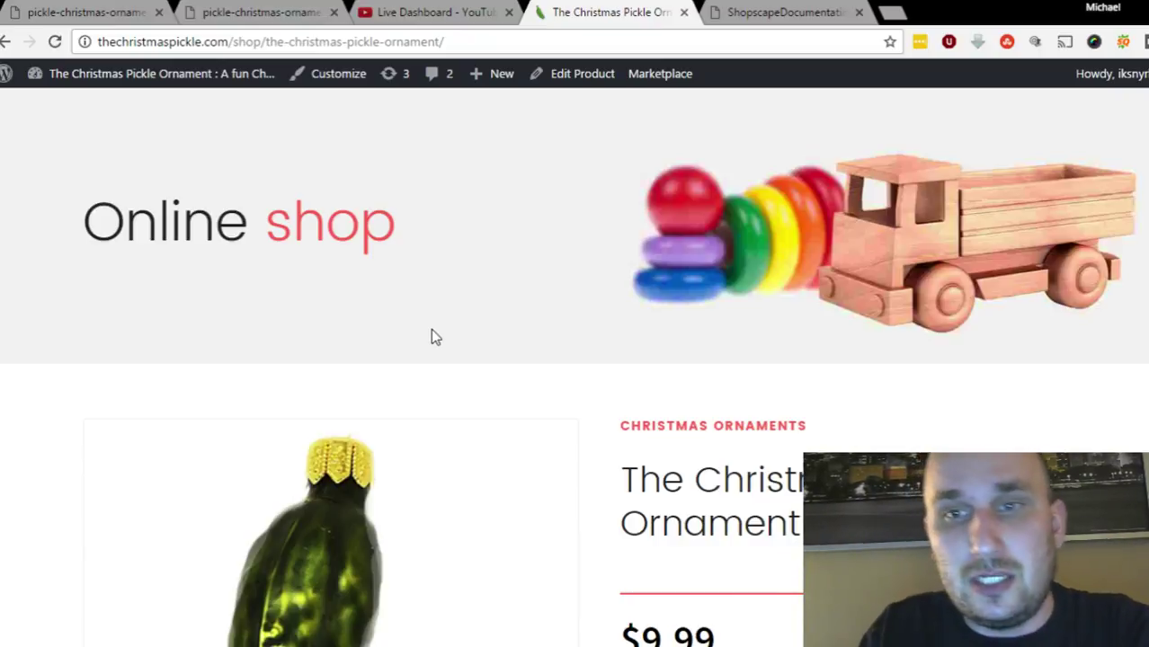
pyautogui.scroll(-2, 515, 405)
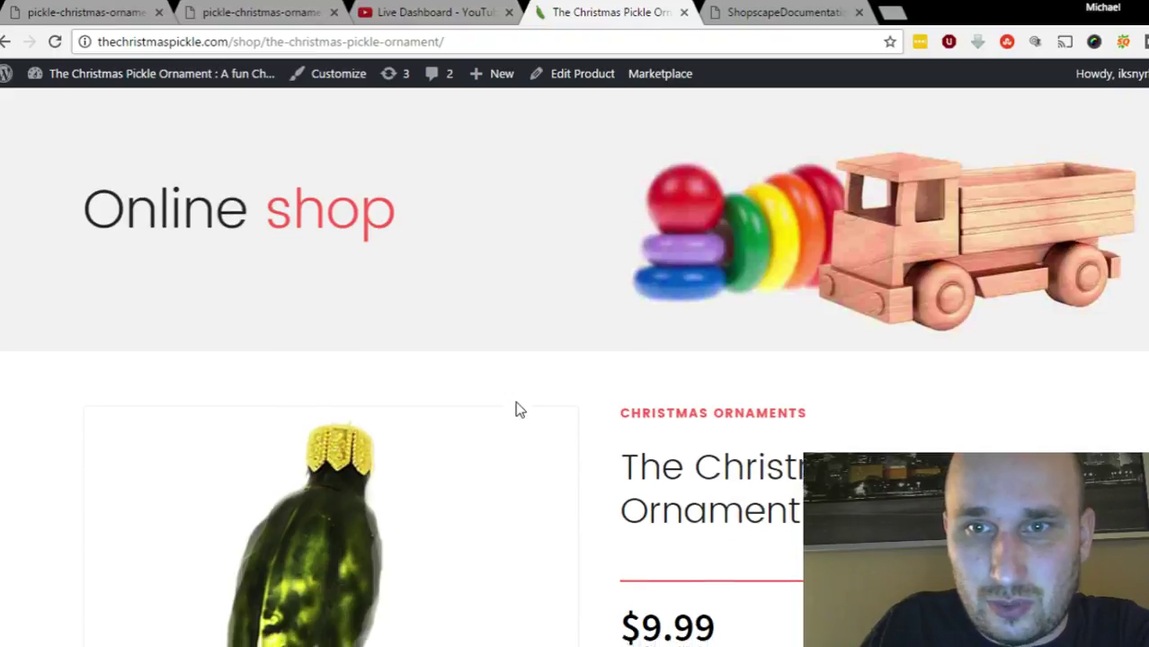
pyautogui.scroll(-2, 574, 391)
pyautogui.scroll(3, 574, 391)
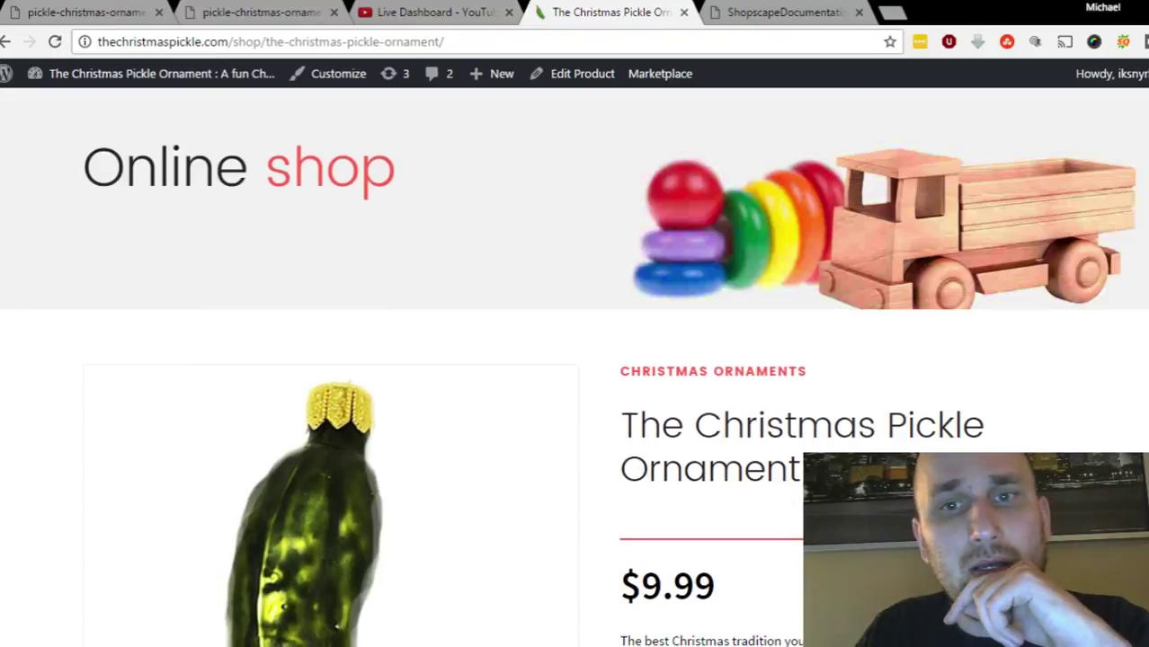
pyautogui.scroll(-3, 575, 391)
pyautogui.click(784, 517)
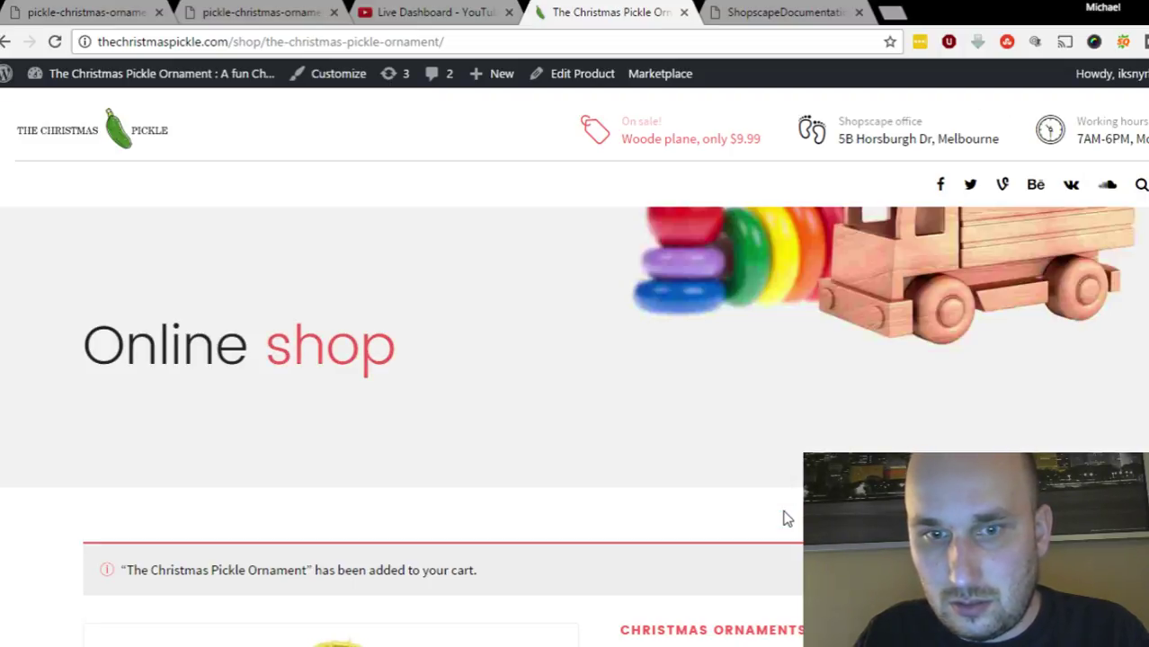
# View the cart contents, then switch to the tab with the pickle image
pyautogui.scroll(-3, 783, 519)
pyautogui.click(1046, 263)
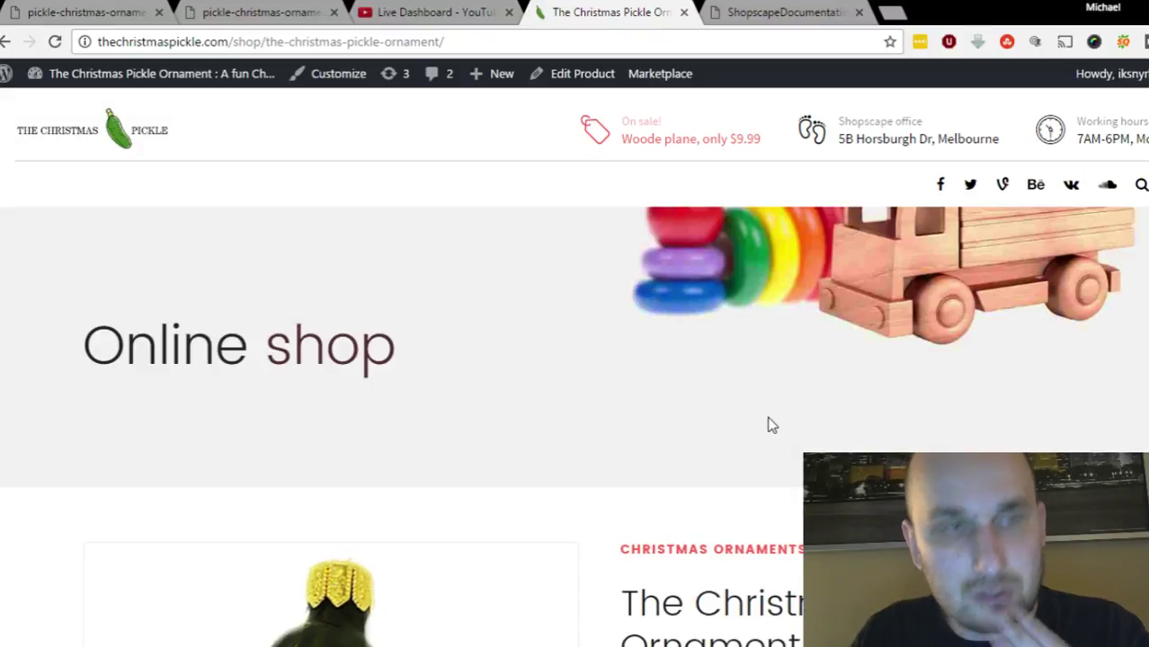
pyautogui.click(274, 11)
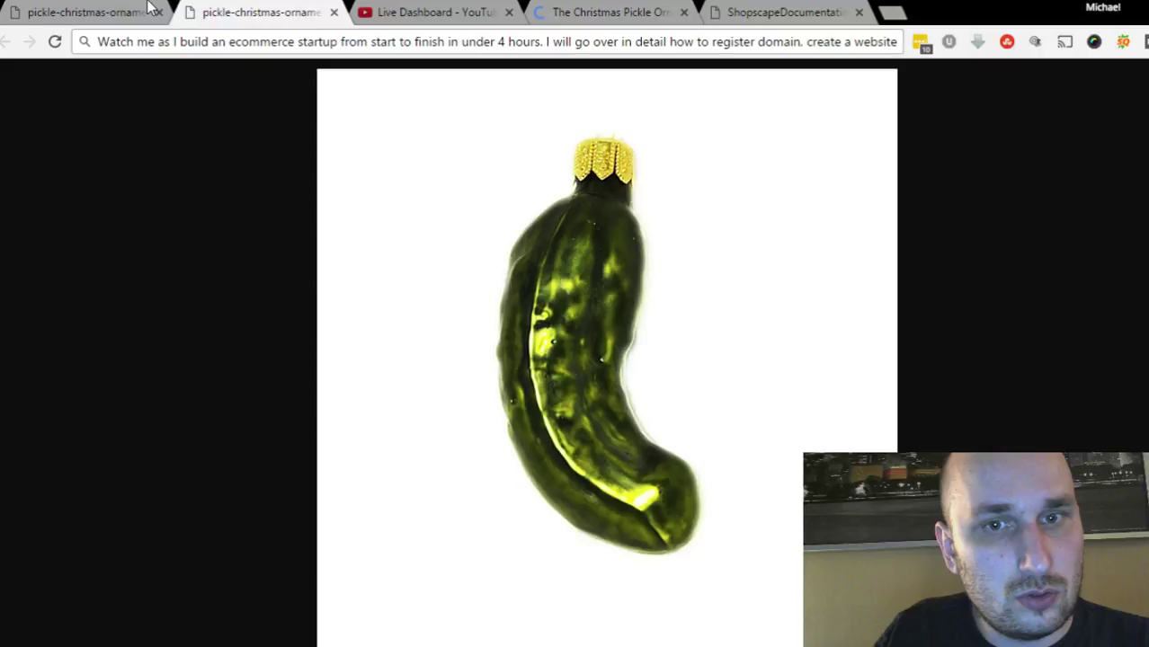
# Choose Dashboard from the admin-bar site menu and answer "I don't need help" on the welcome screen
pyautogui.hotkey('ctrl', '4')
pyautogui.moveTo(56, 113)
pyautogui.click(57, 108)
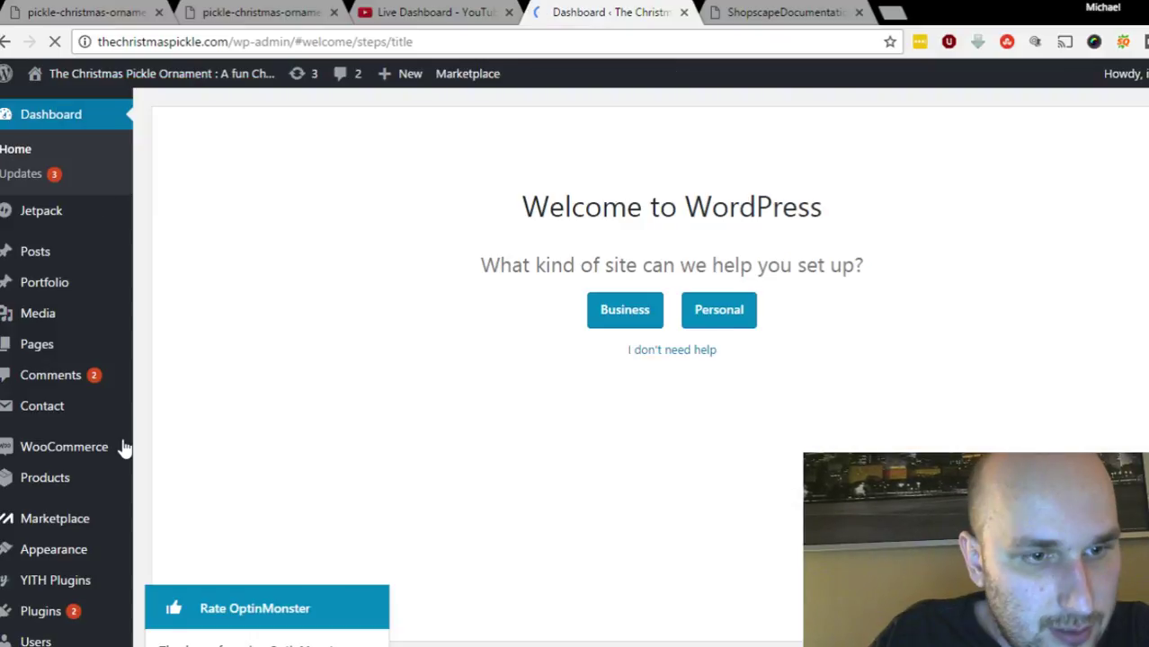
pyautogui.scroll(-2, 124, 449)
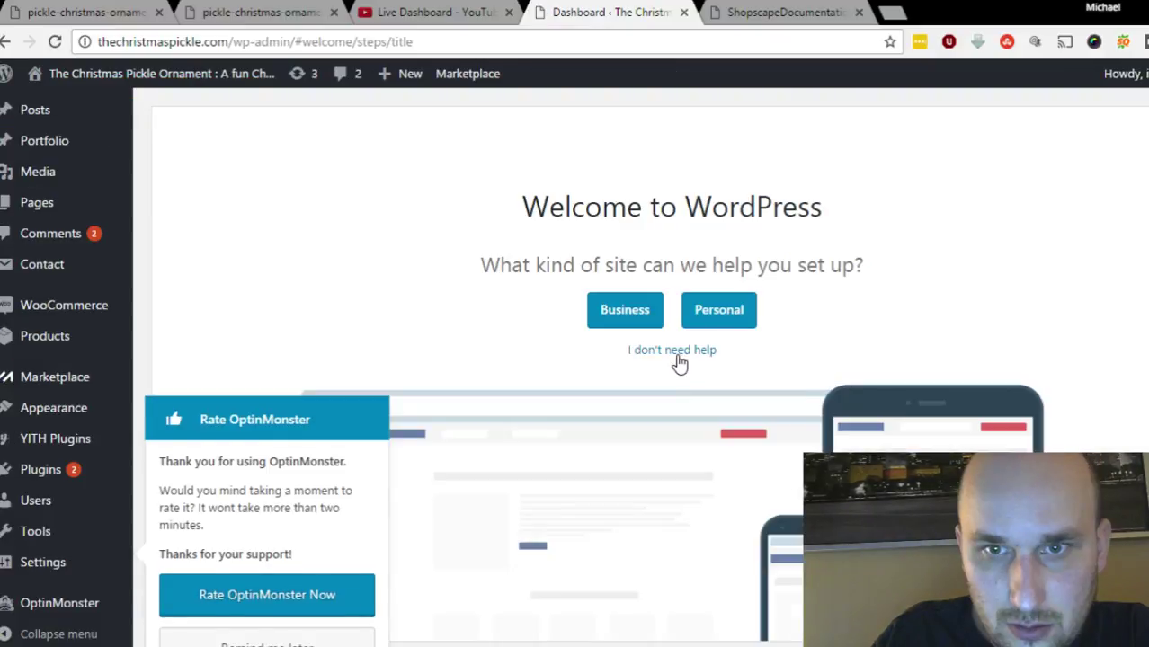
pyautogui.click(684, 353)
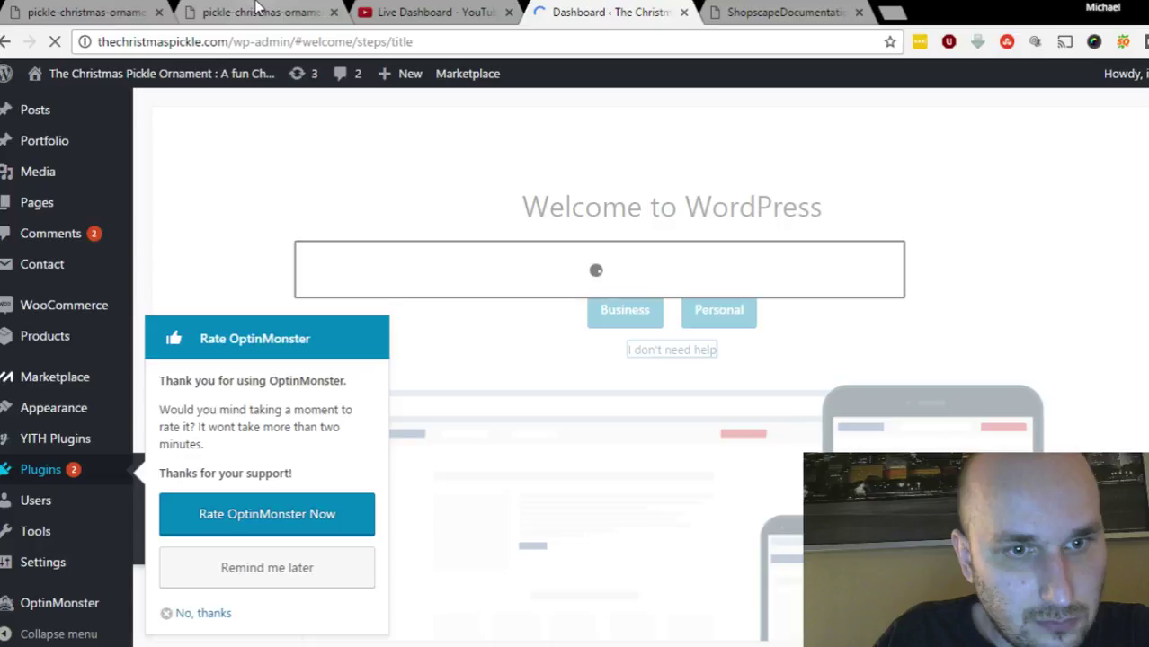
pyautogui.click(430, 11)
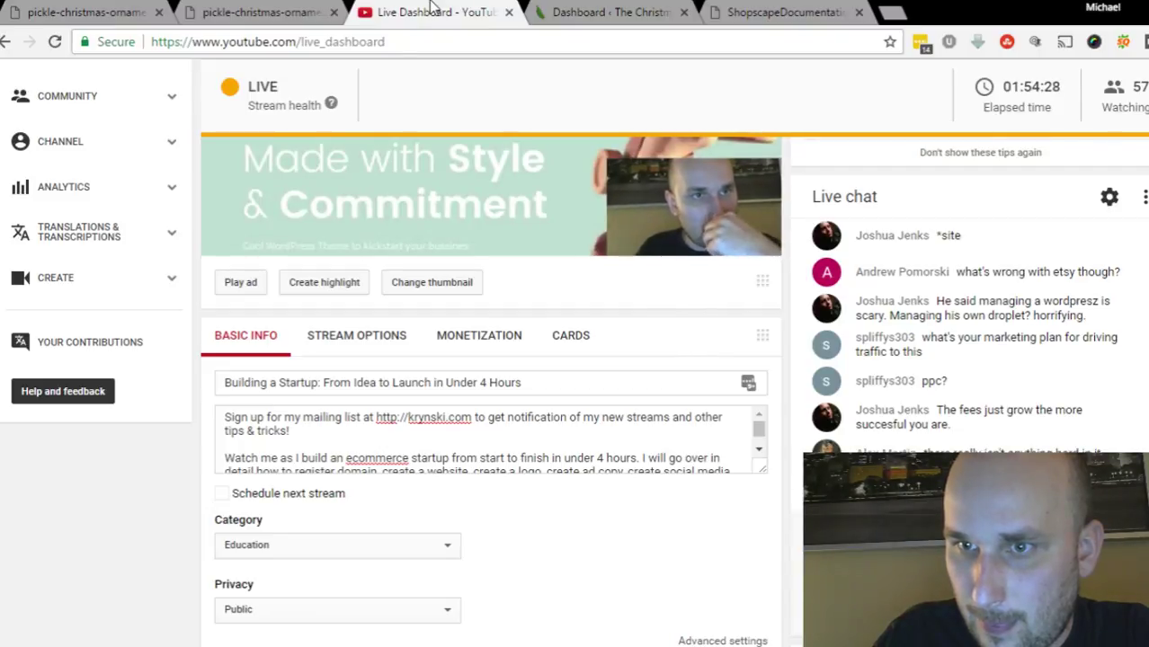
# Switch back to the WordPress Dashboard tab after checking the YouTube stream
pyautogui.click(620, 9)
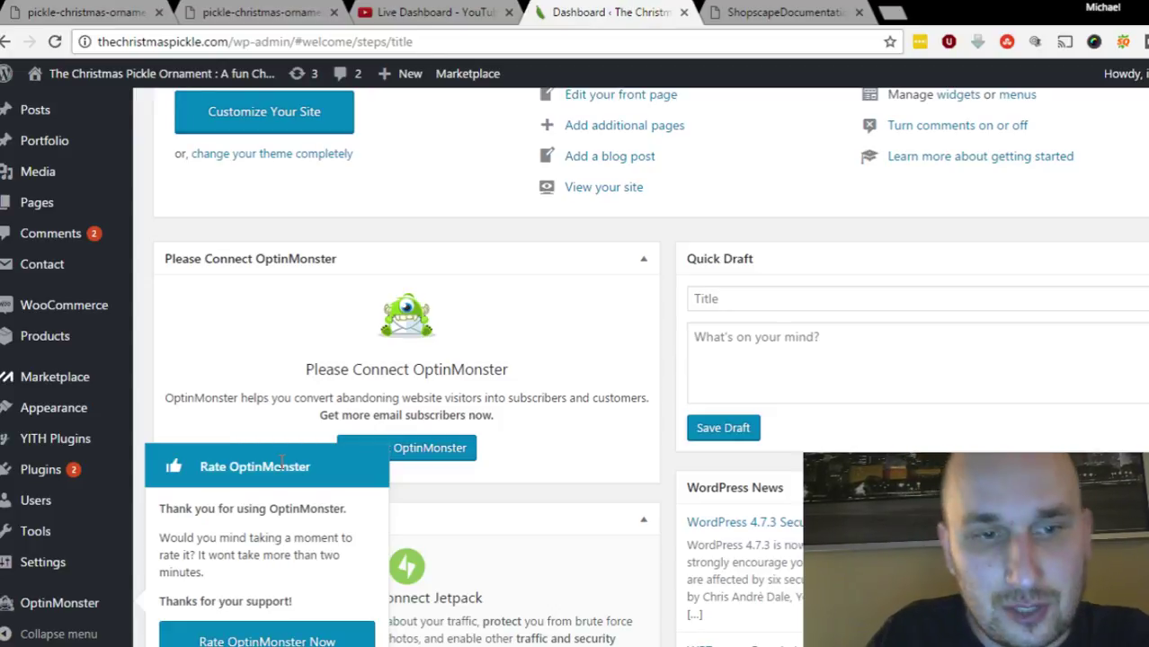
pyautogui.scroll(-2, 281, 460)
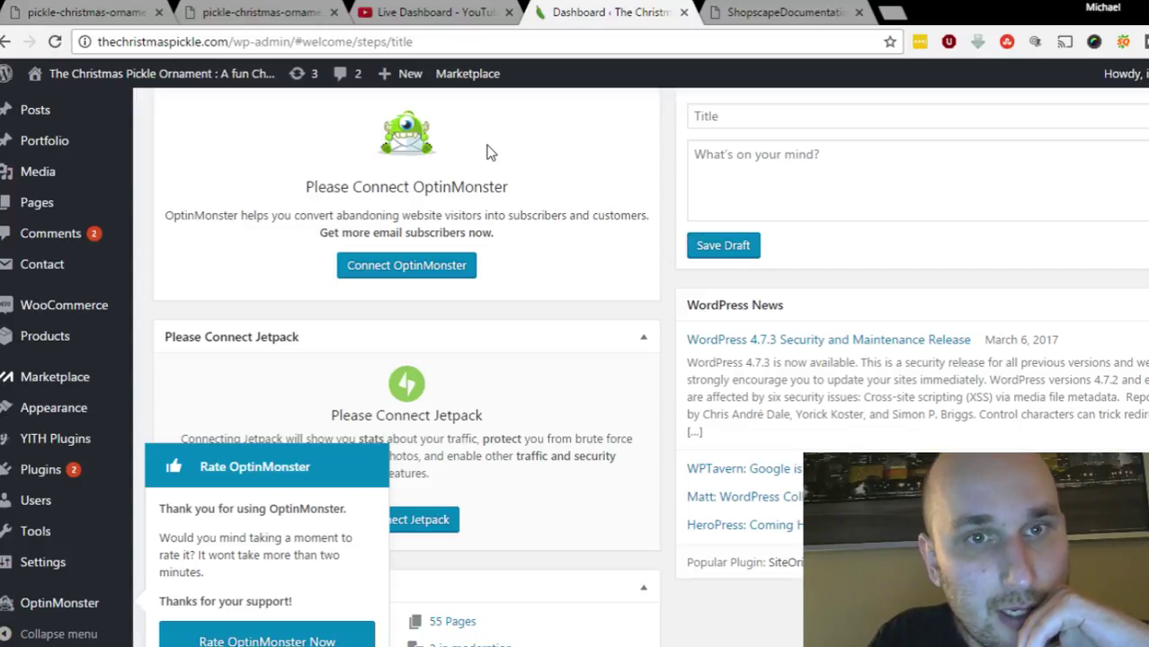
# Collapse the Please Connect OptinMonster and Please Connect Jetpack boxes, then review the dashboard panels
pyautogui.scroll(2, 534, 337)
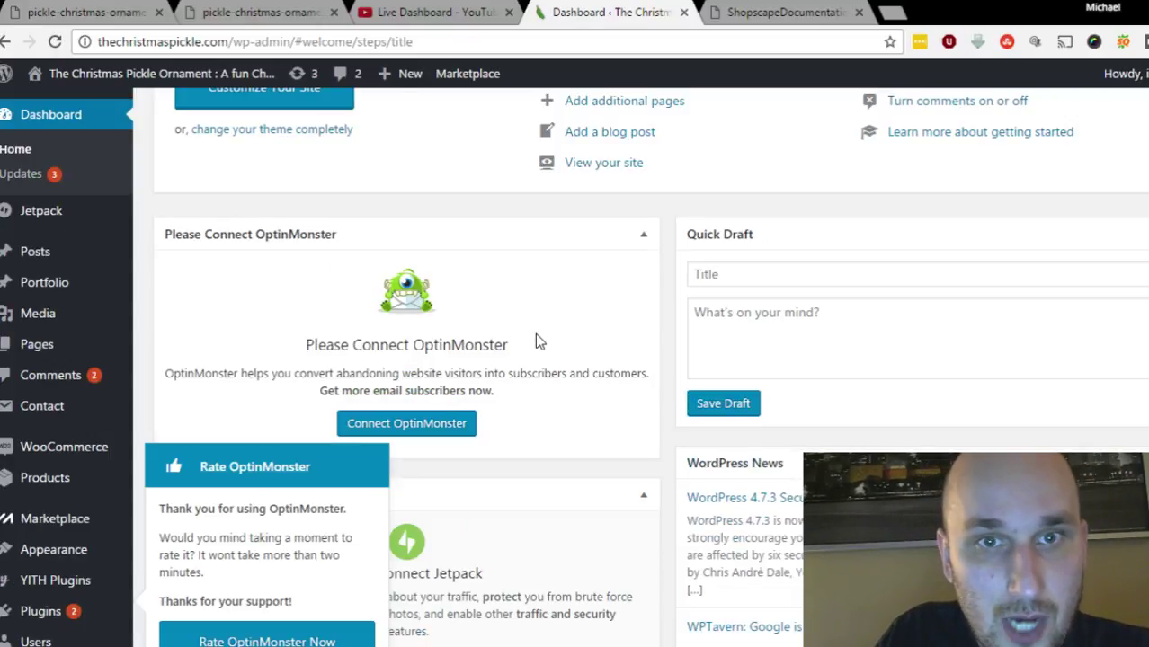
pyautogui.scroll(1, 535, 336)
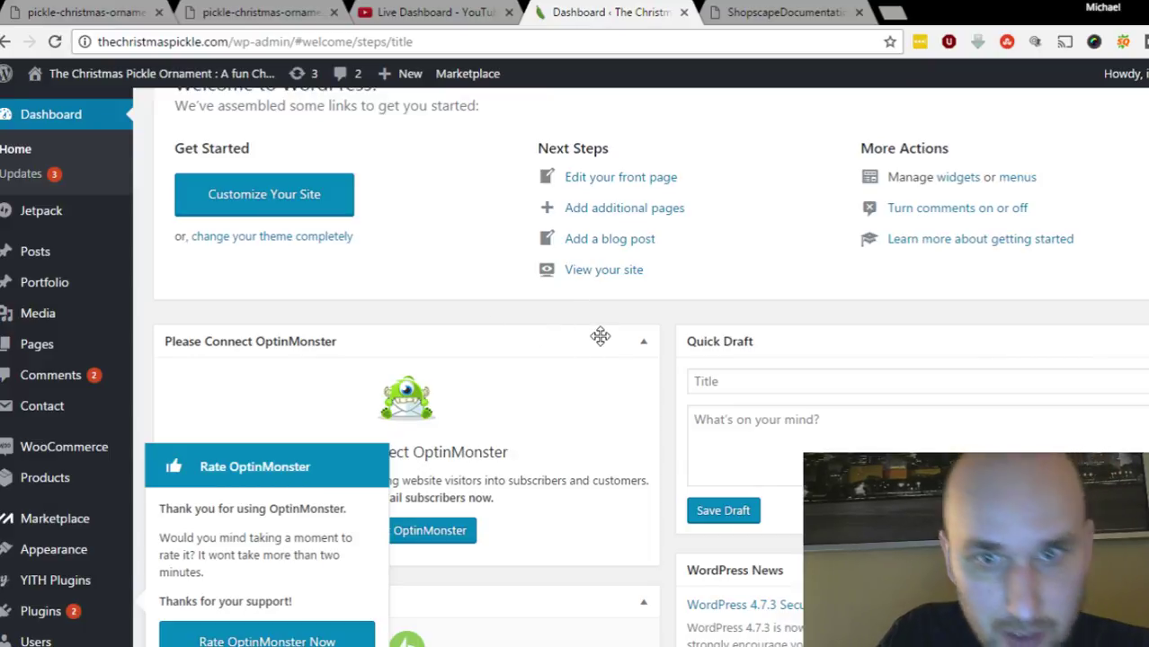
pyautogui.click(644, 343)
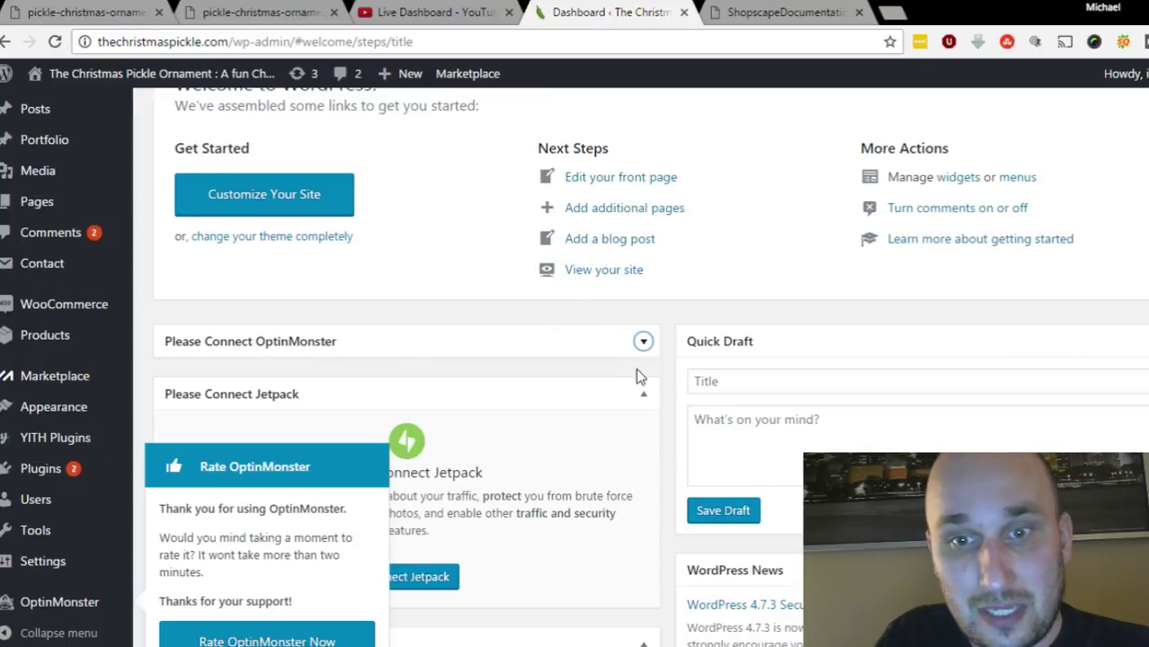
pyautogui.click(642, 393)
pyautogui.scroll(-1, 468, 392)
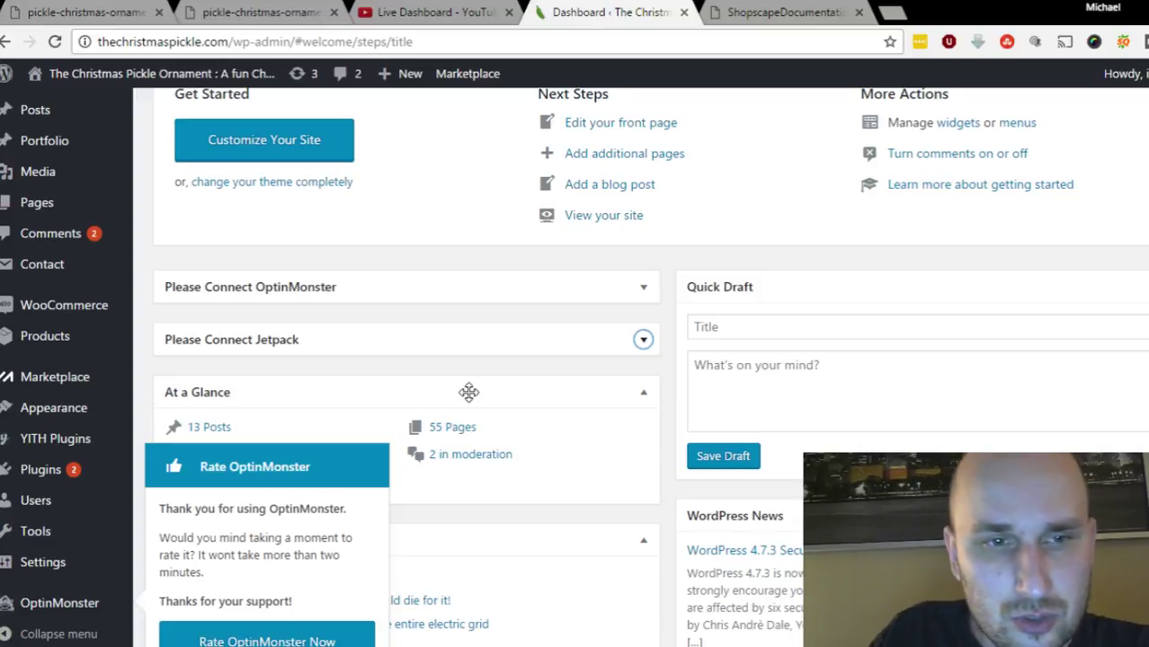
pyautogui.scroll(2, 468, 391)
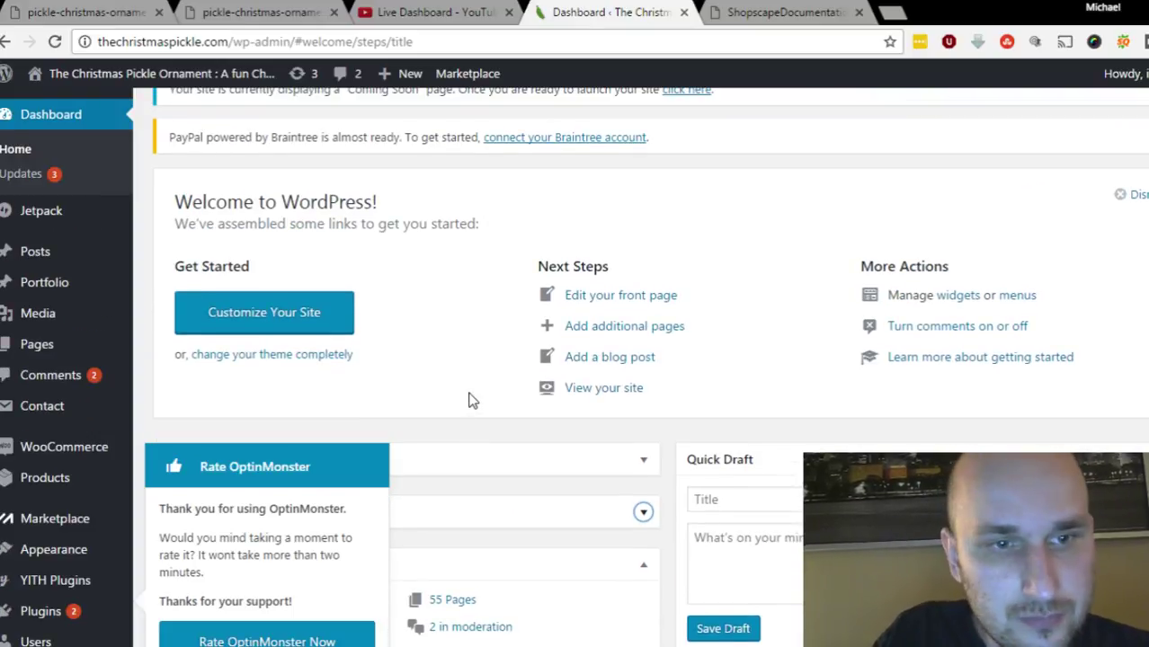
pyautogui.scroll(-3, 468, 400)
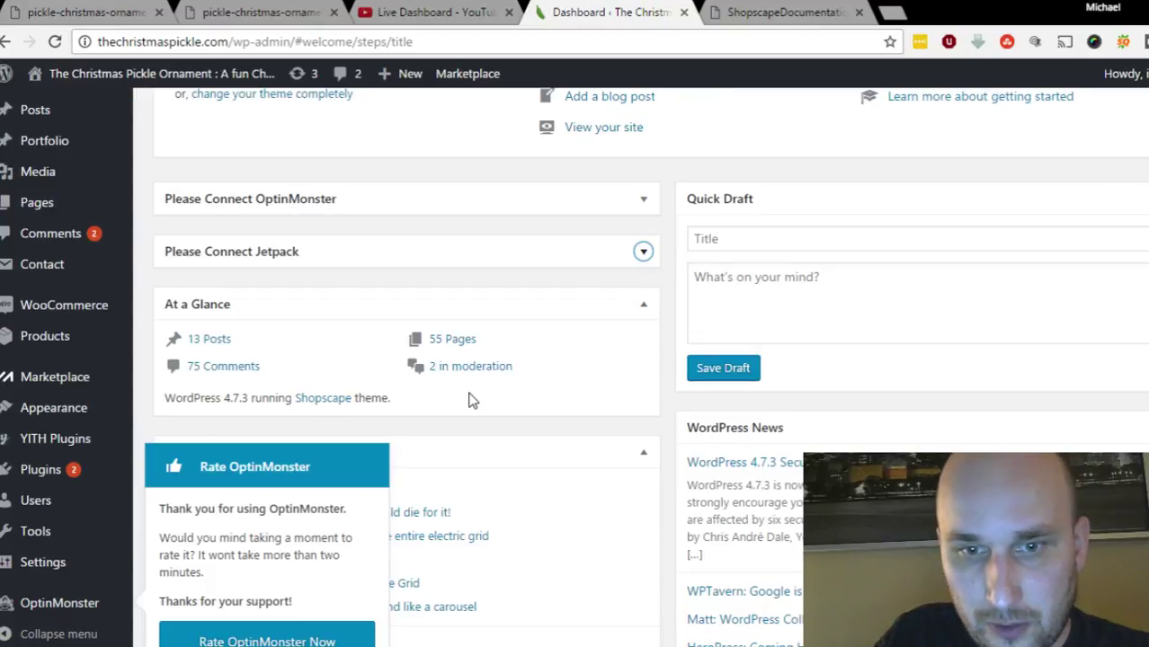
pyautogui.scroll(4, 472, 400)
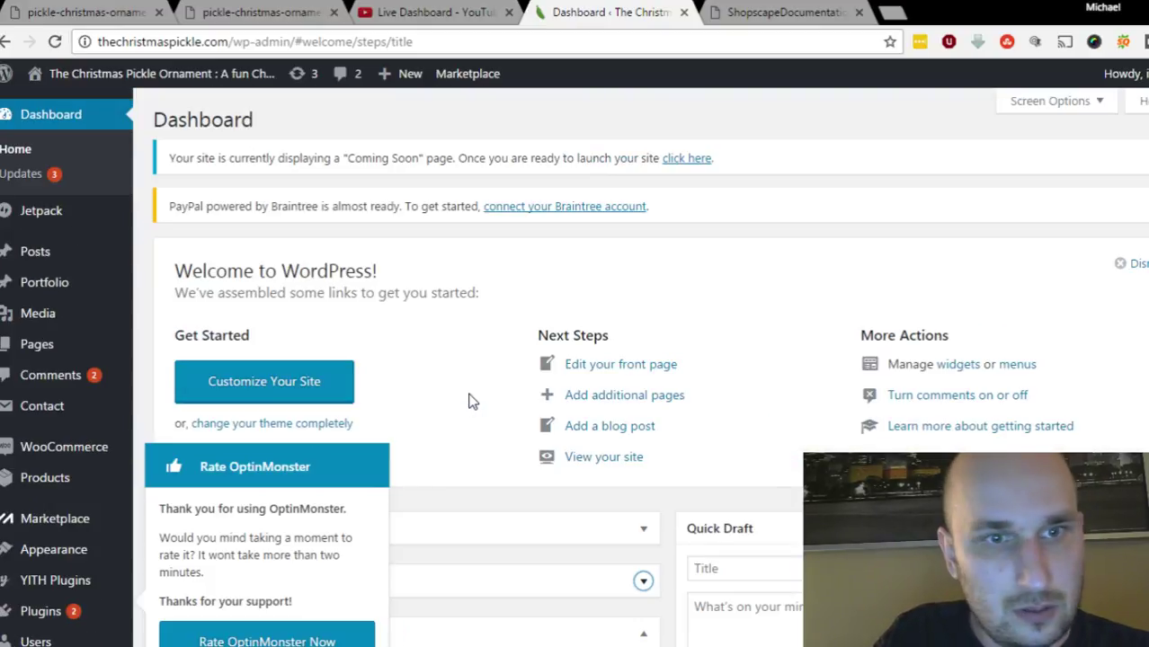
pyautogui.scroll(-2, 472, 400)
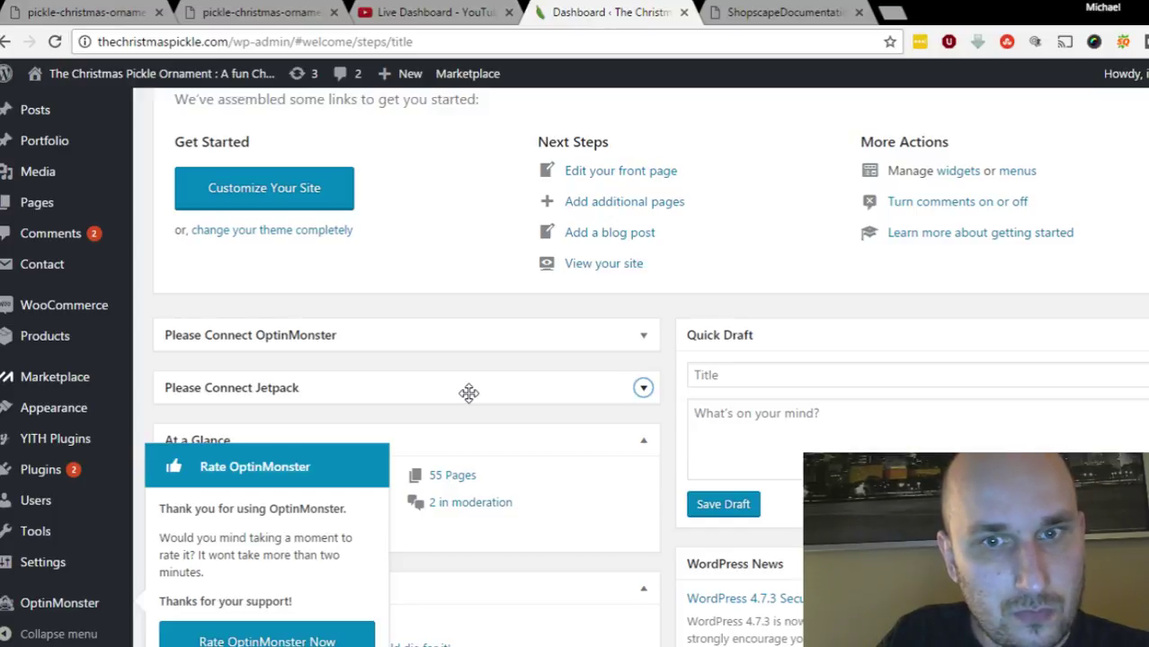
pyautogui.scroll(-2, 470, 398)
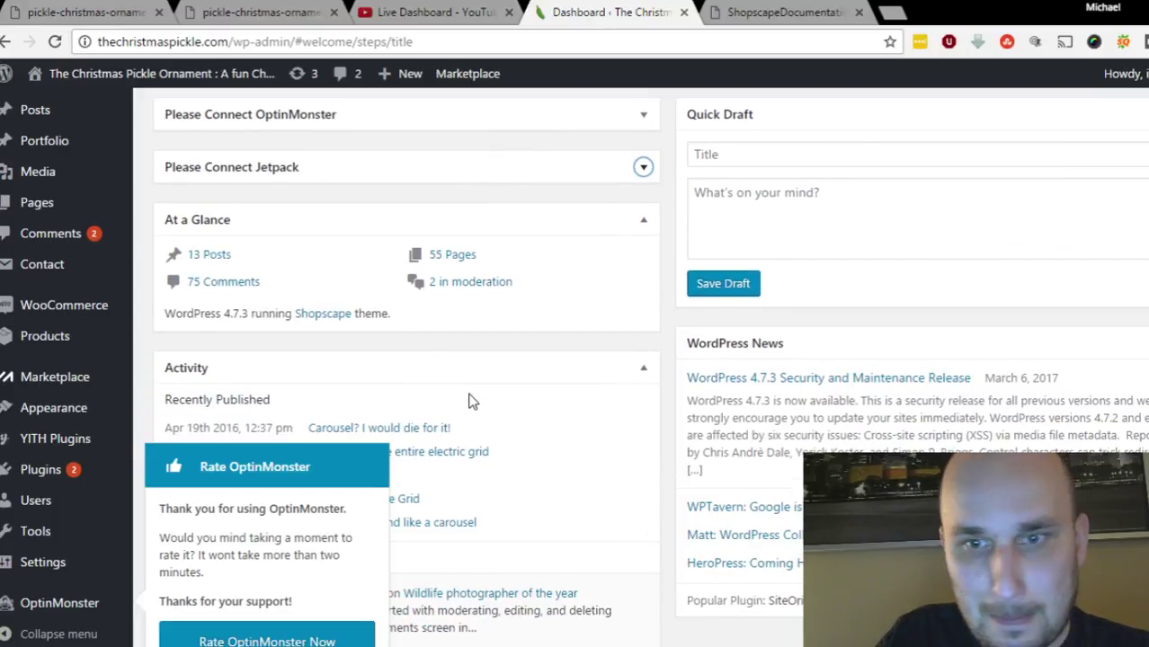
# Scroll through the YouTube live stream's chat, then return to the Christmas Pickle WordPress dashboard tab
pyautogui.click(428, 11)
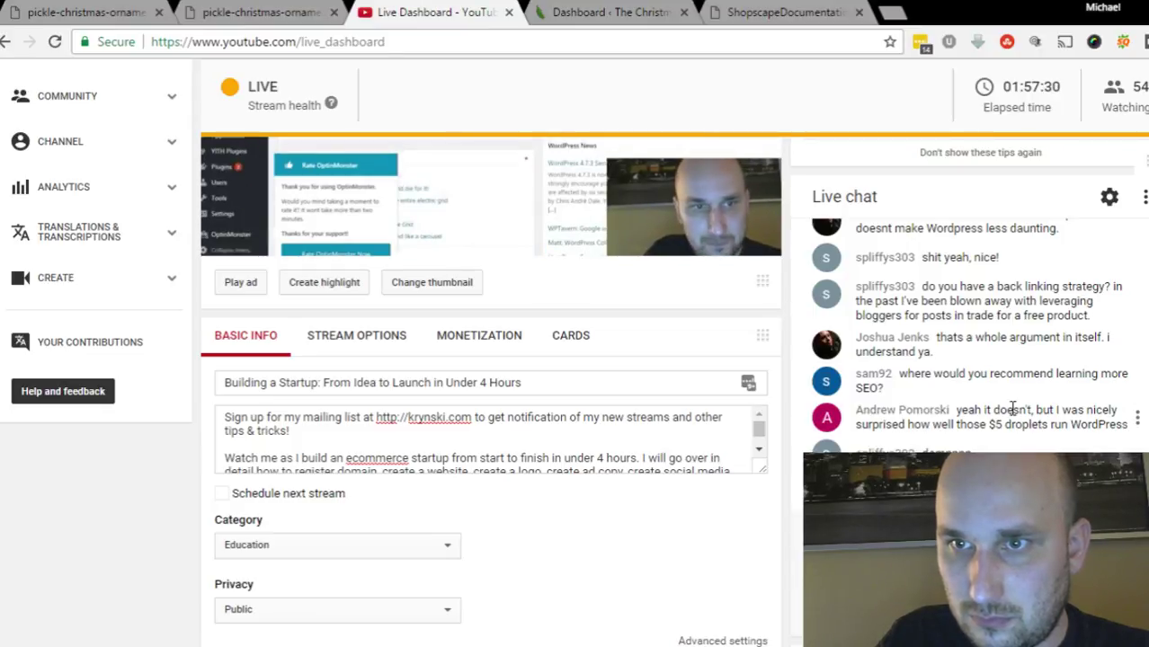
pyautogui.scroll(3, 1013, 409)
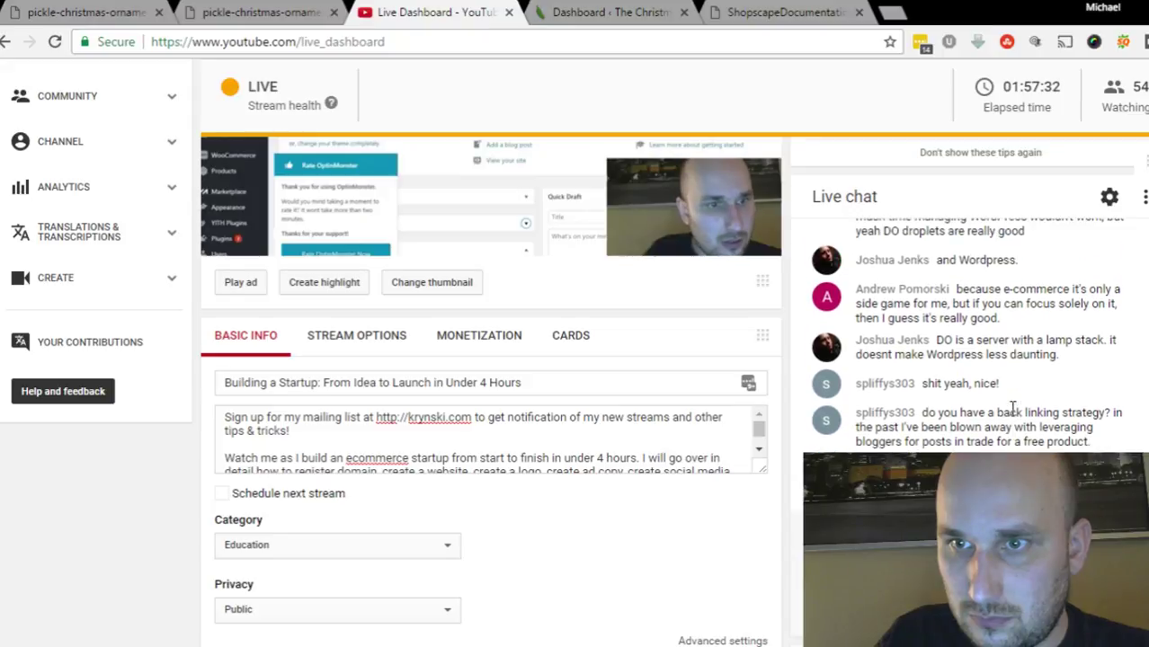
pyautogui.scroll(1, 1012, 413)
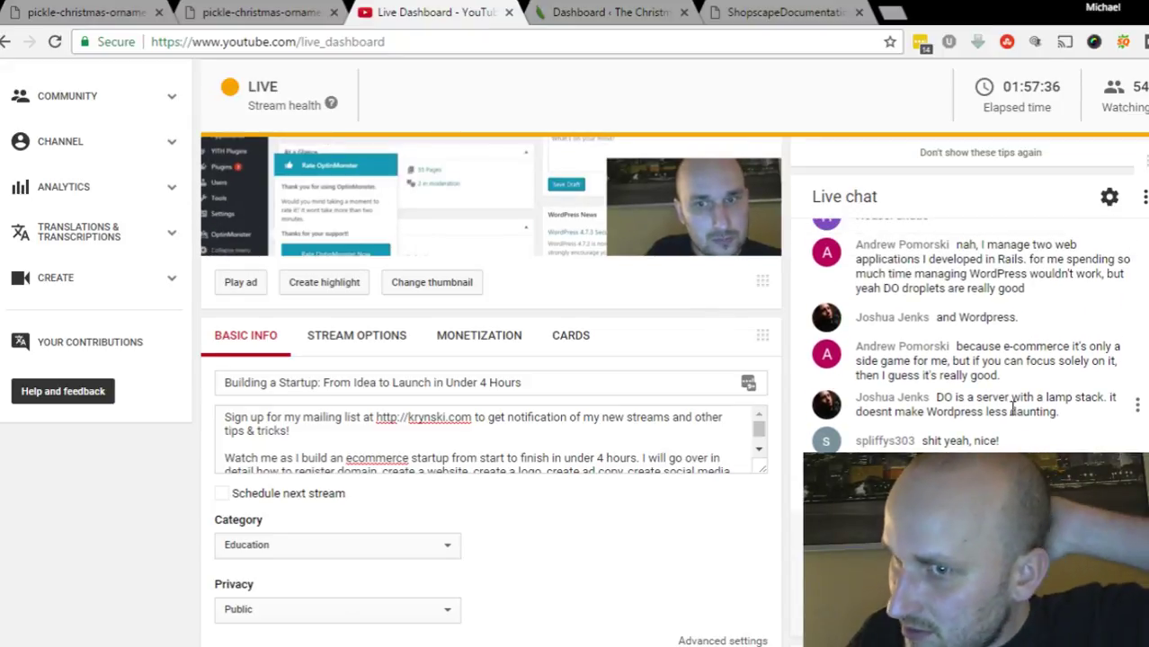
pyautogui.scroll(1, 1013, 409)
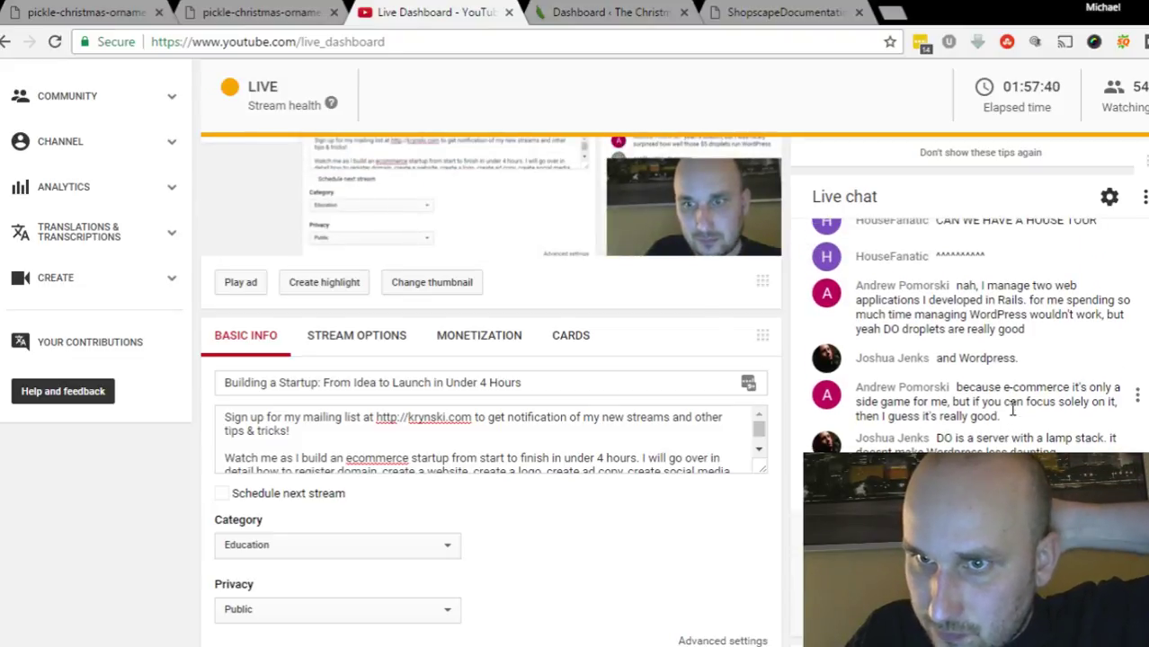
pyautogui.scroll(-3, 1013, 409)
pyautogui.scroll(-3, 1013, 409)
pyautogui.scroll(4, 568, 564)
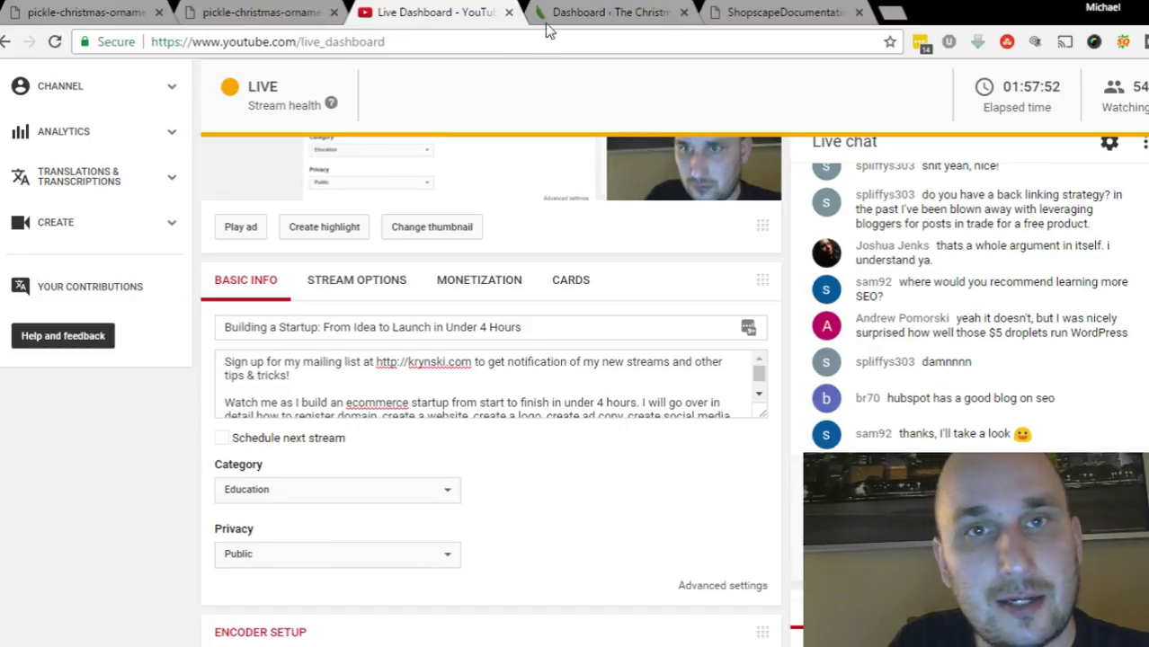
pyautogui.click(588, 11)
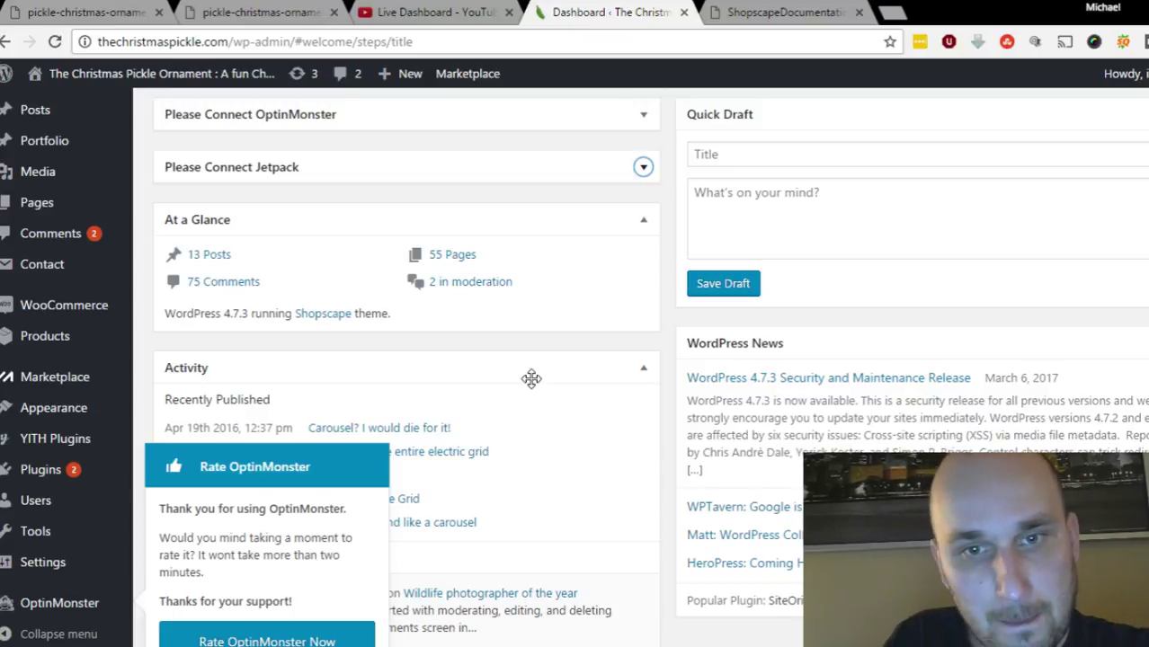
pyautogui.scroll(1, 531, 379)
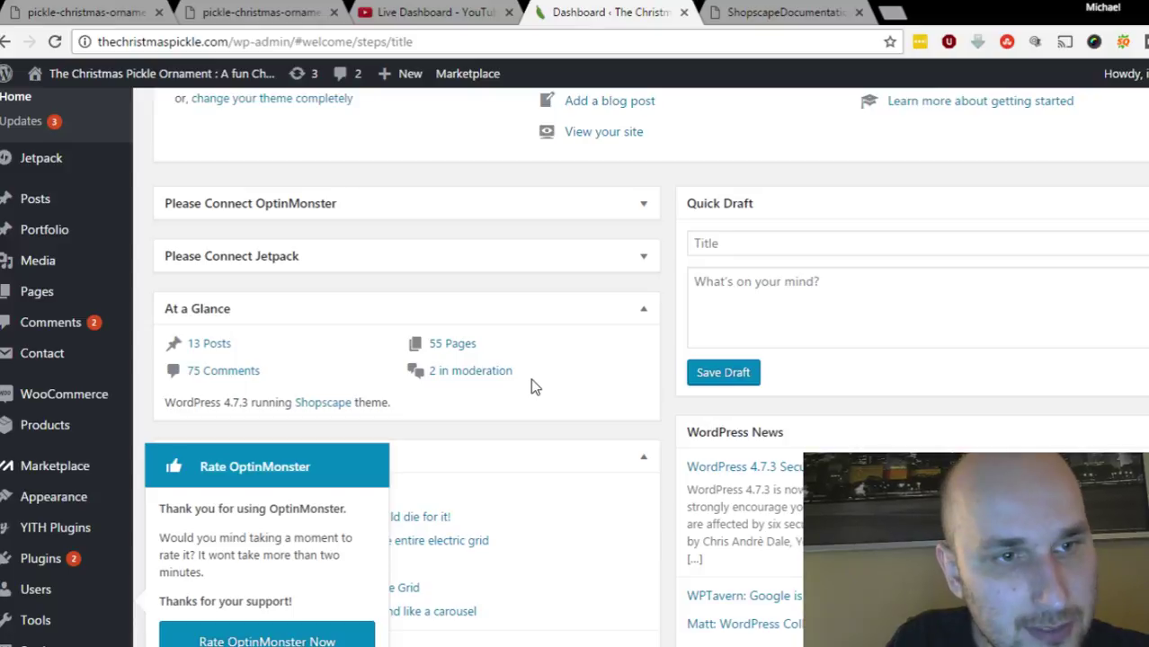
pyautogui.scroll(4, 530, 386)
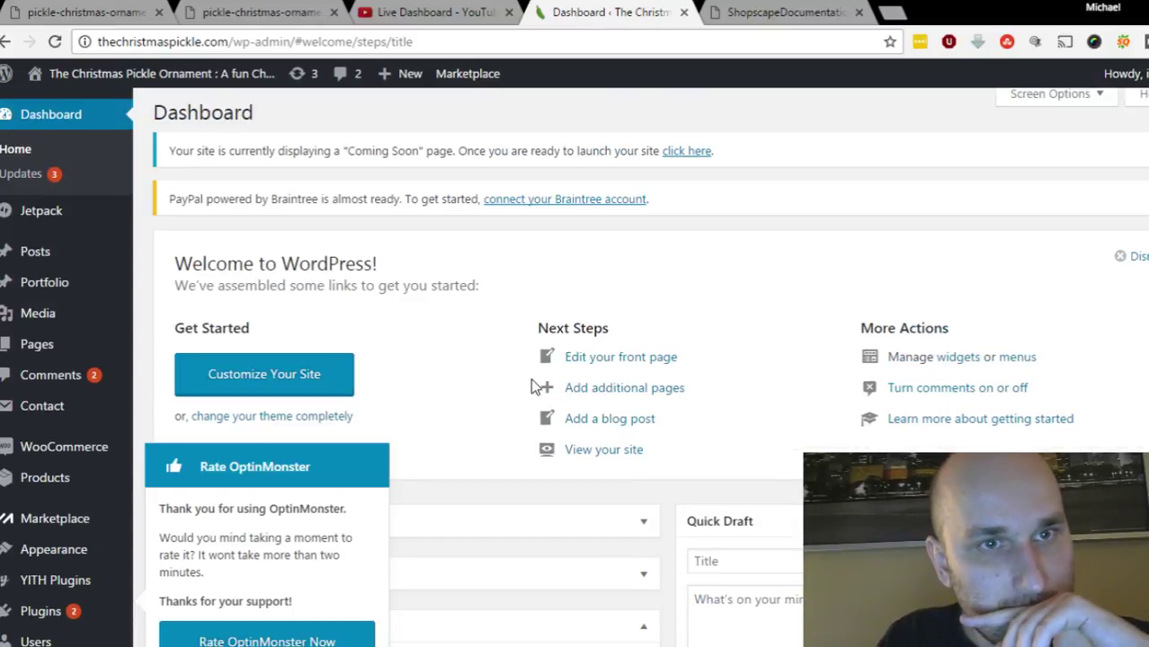
# Look through the installed Plugins list and the General Settings page on the way to Add New
pyautogui.click(40, 611)
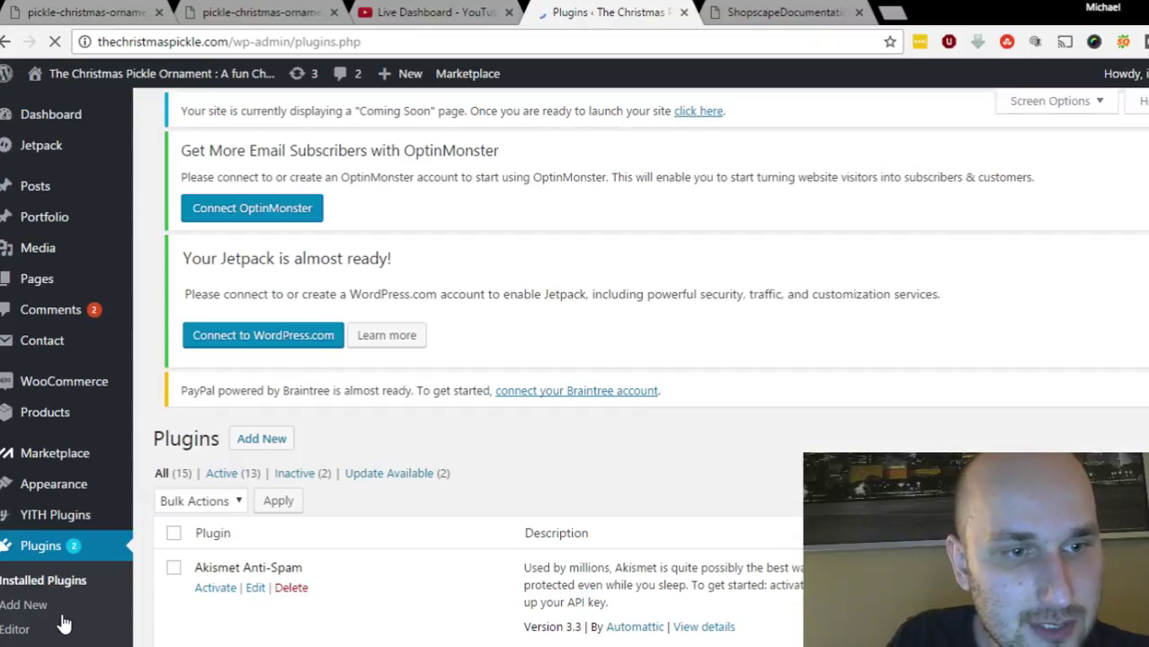
pyautogui.scroll(-3, 47, 509)
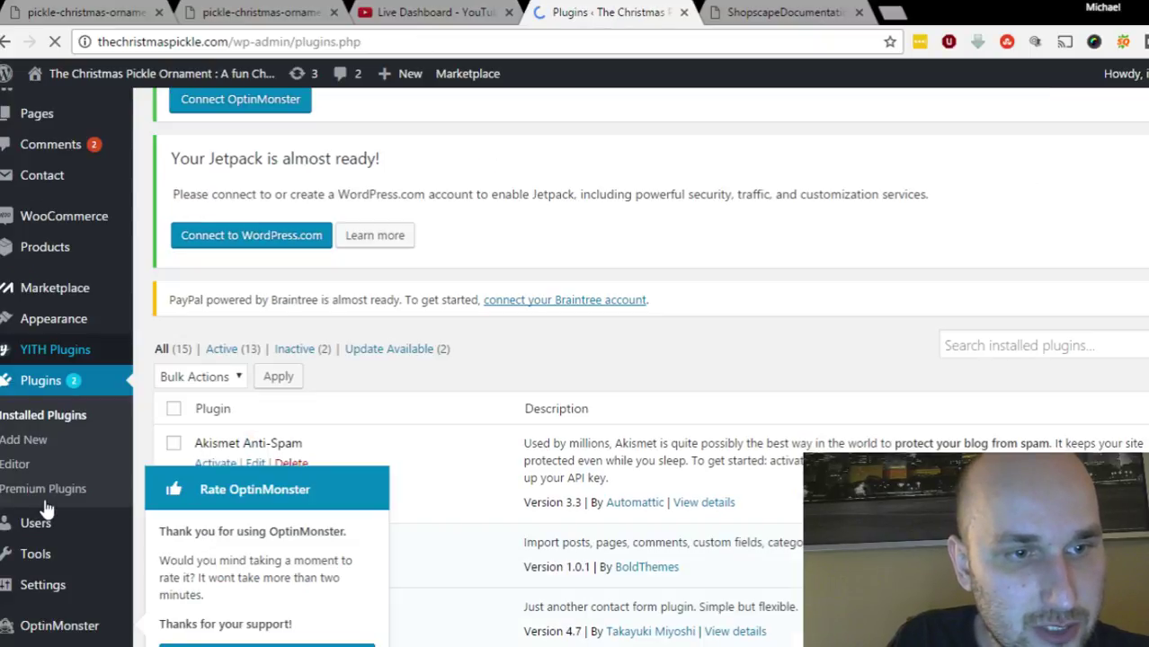
pyautogui.scroll(-1, 65, 590)
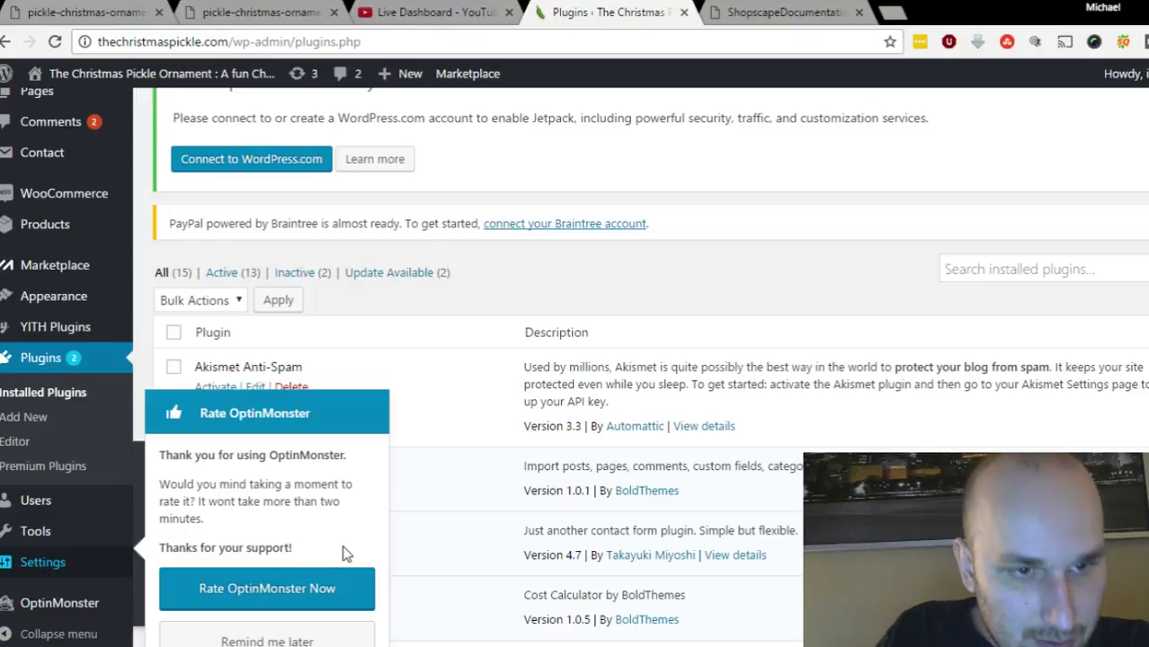
pyautogui.click(60, 564)
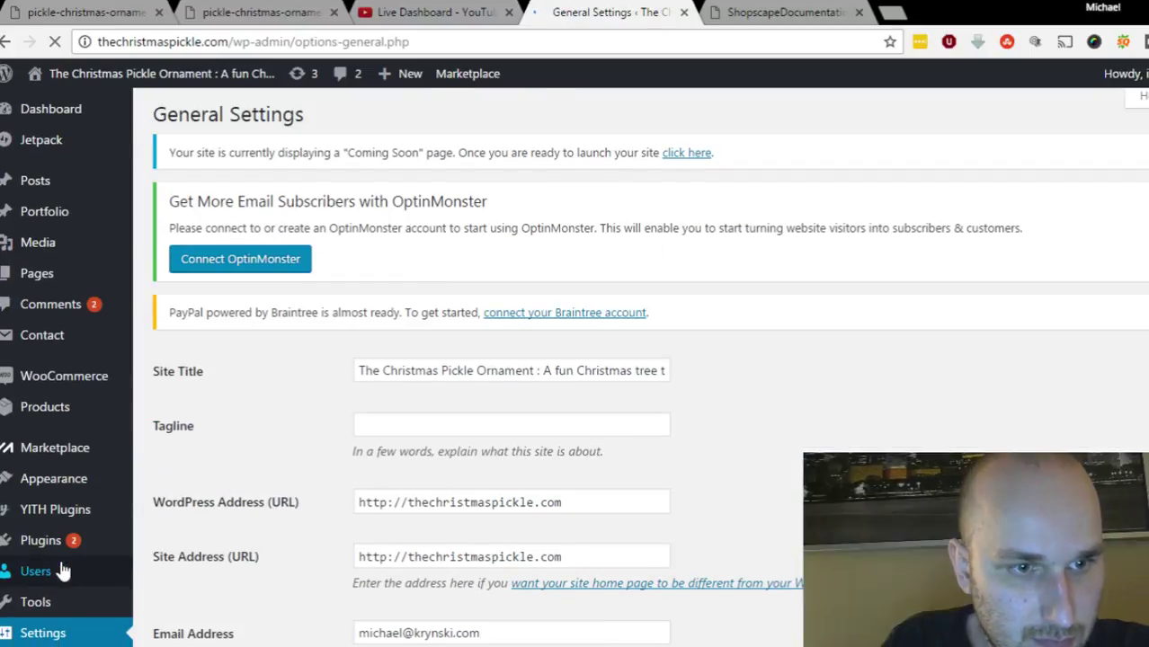
pyautogui.scroll(-4, 63, 571)
pyautogui.moveTo(64, 287)
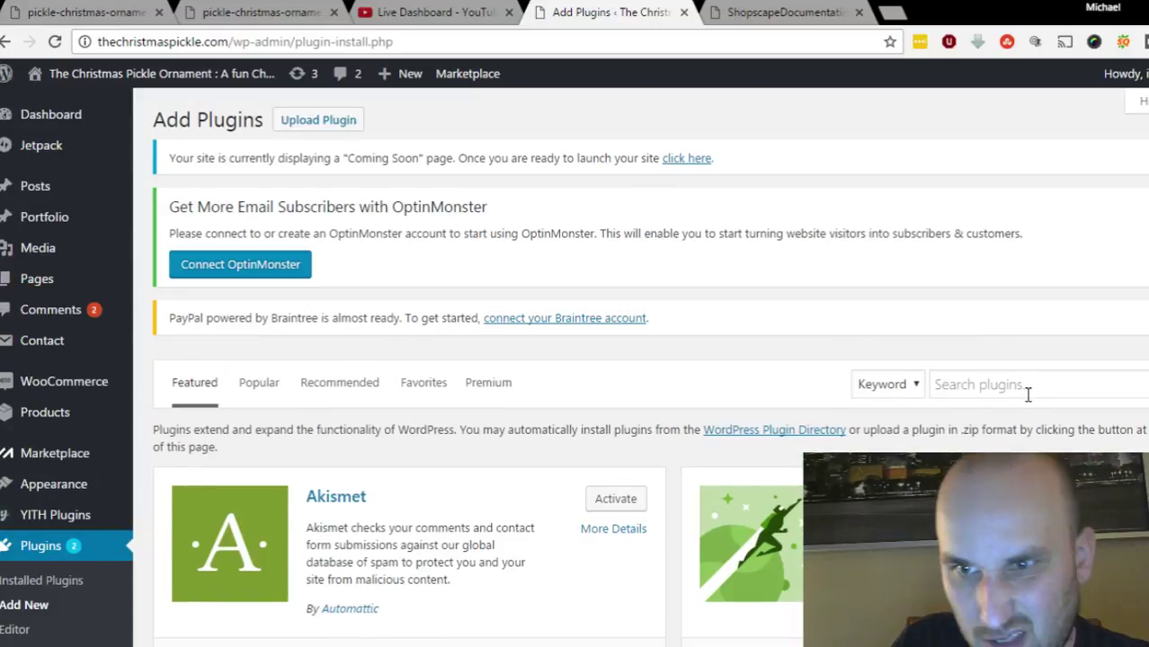
# Search plugins for 'coming soon', then install and activate SeedProd Coming Soon Page & Maintenance Mode
pyautogui.click(1027, 388)
pyautogui.write('coming soon')
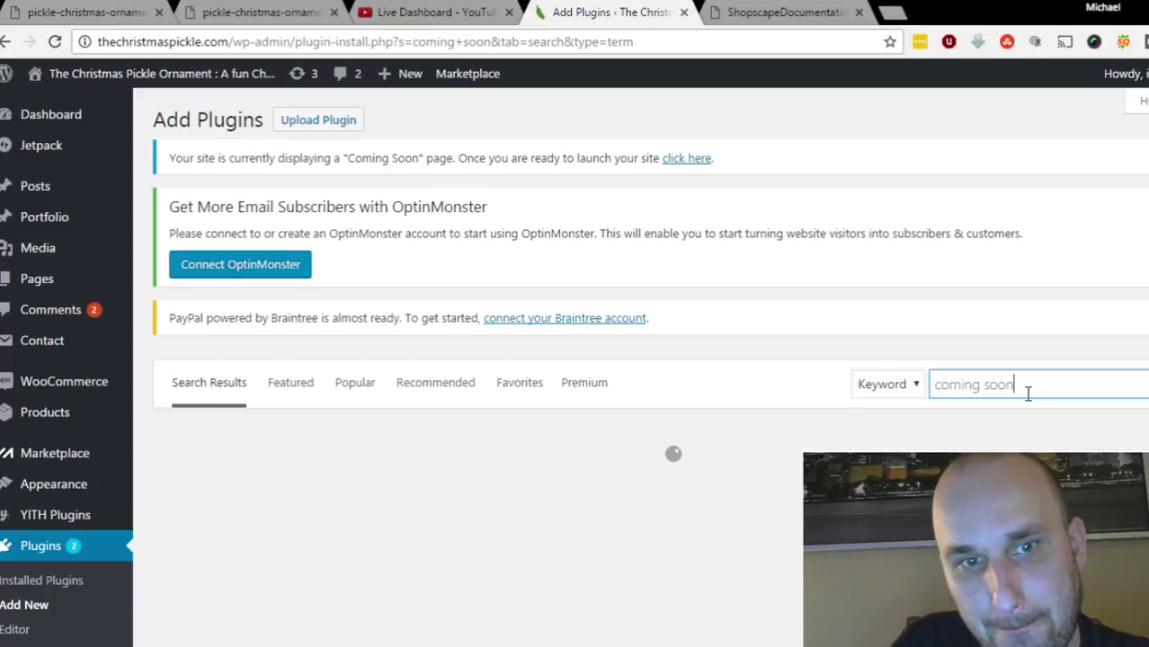
pyautogui.scroll(-1, 1029, 395)
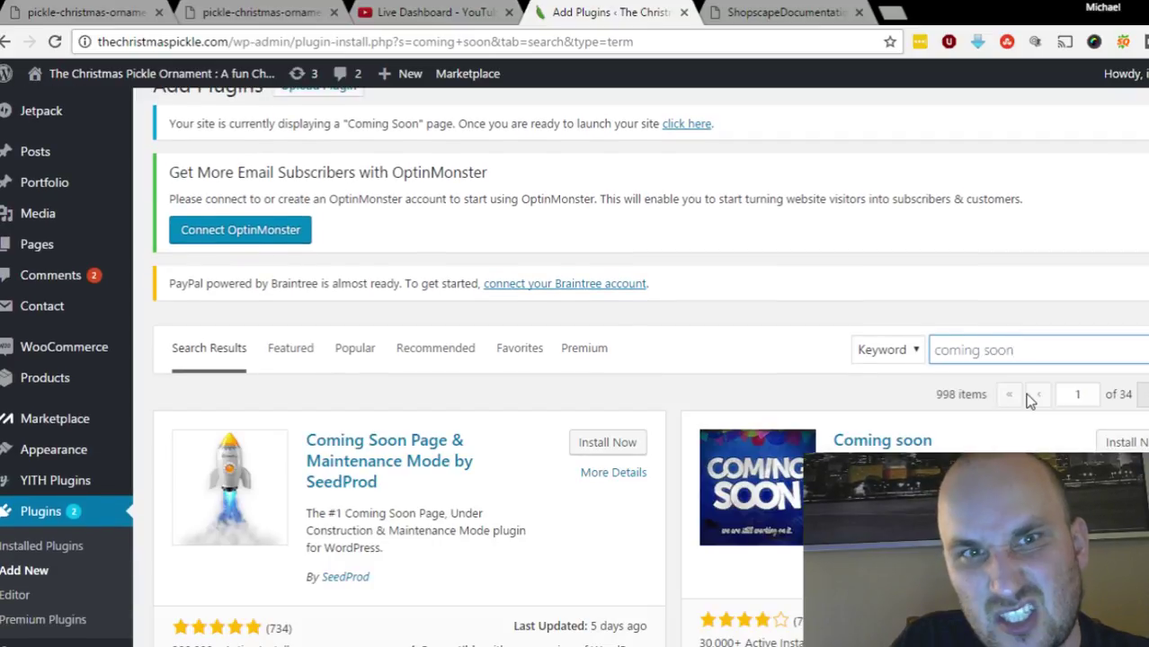
pyautogui.scroll(-2, 1030, 399)
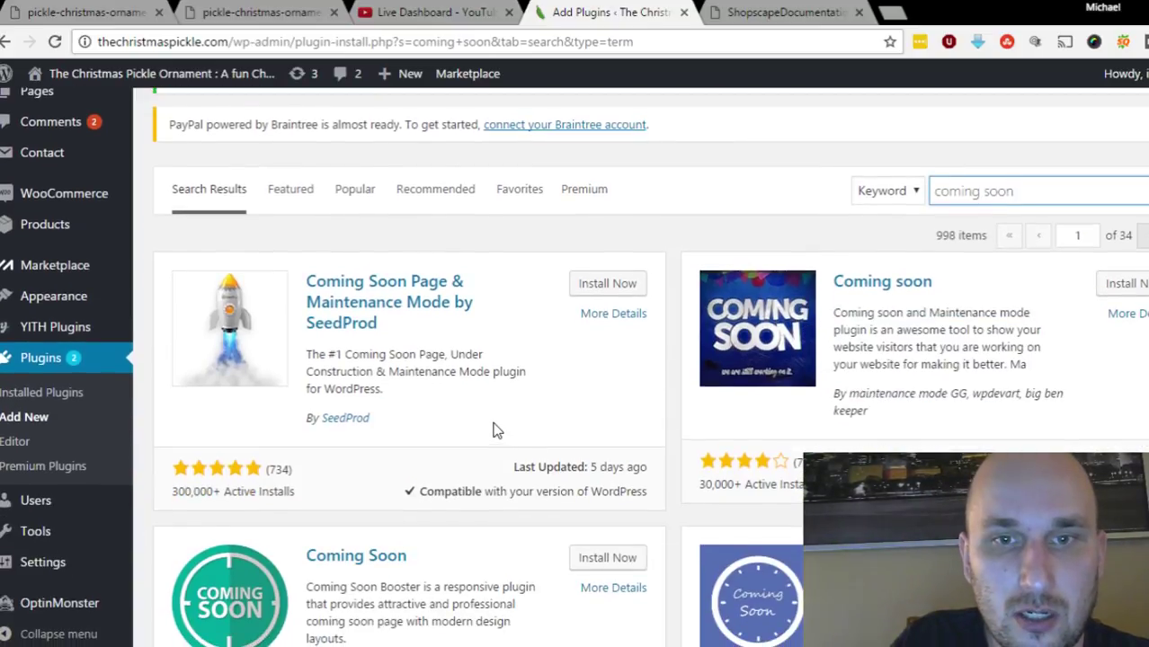
pyautogui.click(607, 284)
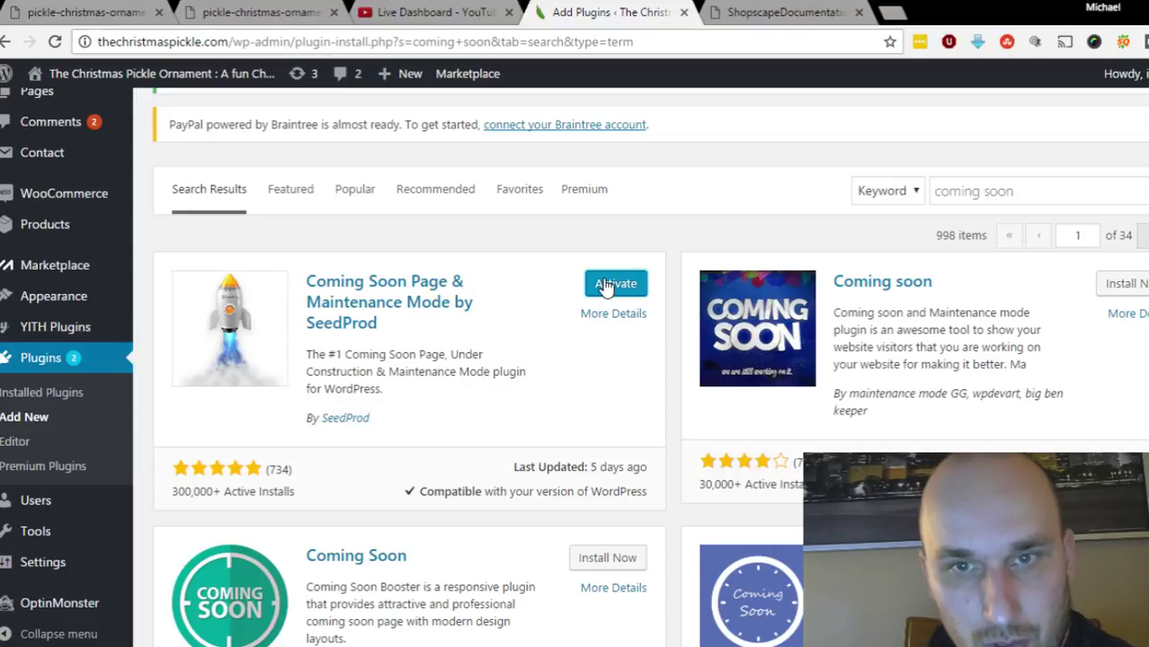
pyautogui.click(606, 286)
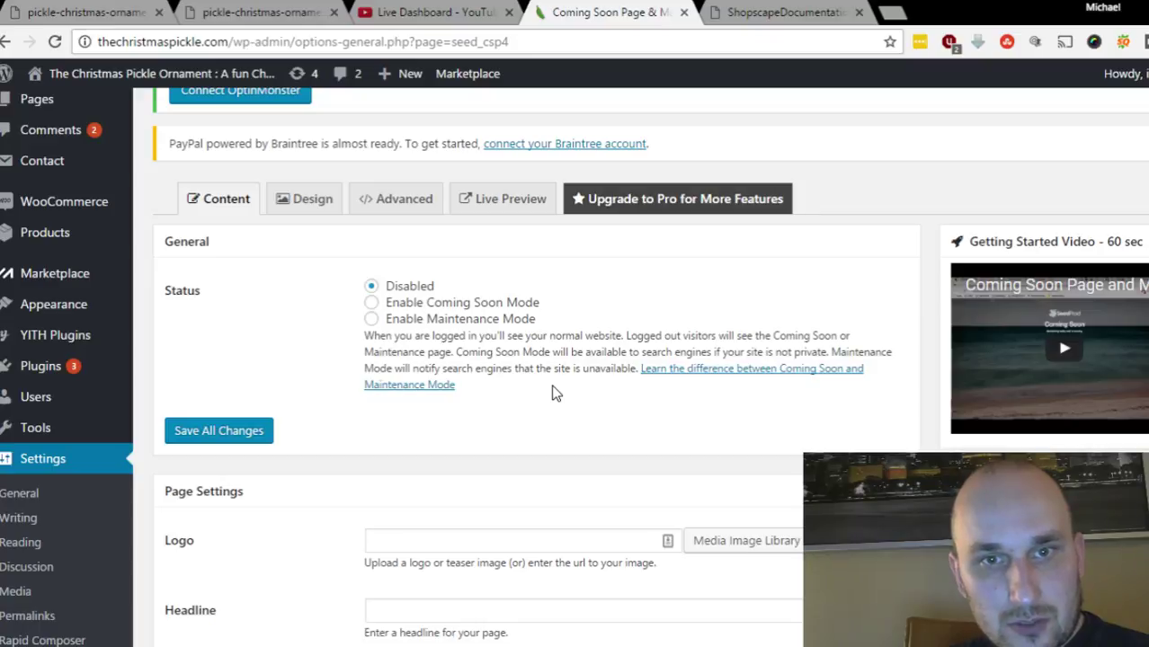
# Enable Coming Soon Mode and insert logo.png from the media library as the page logo
pyautogui.click(371, 303)
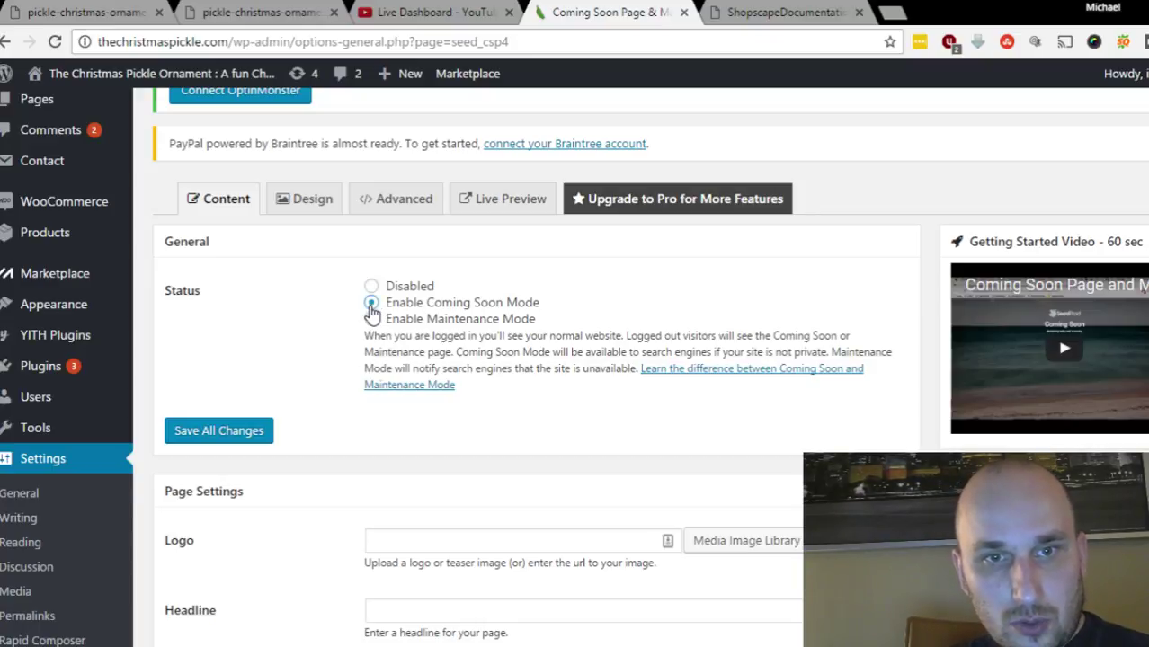
pyautogui.scroll(-2, 372, 310)
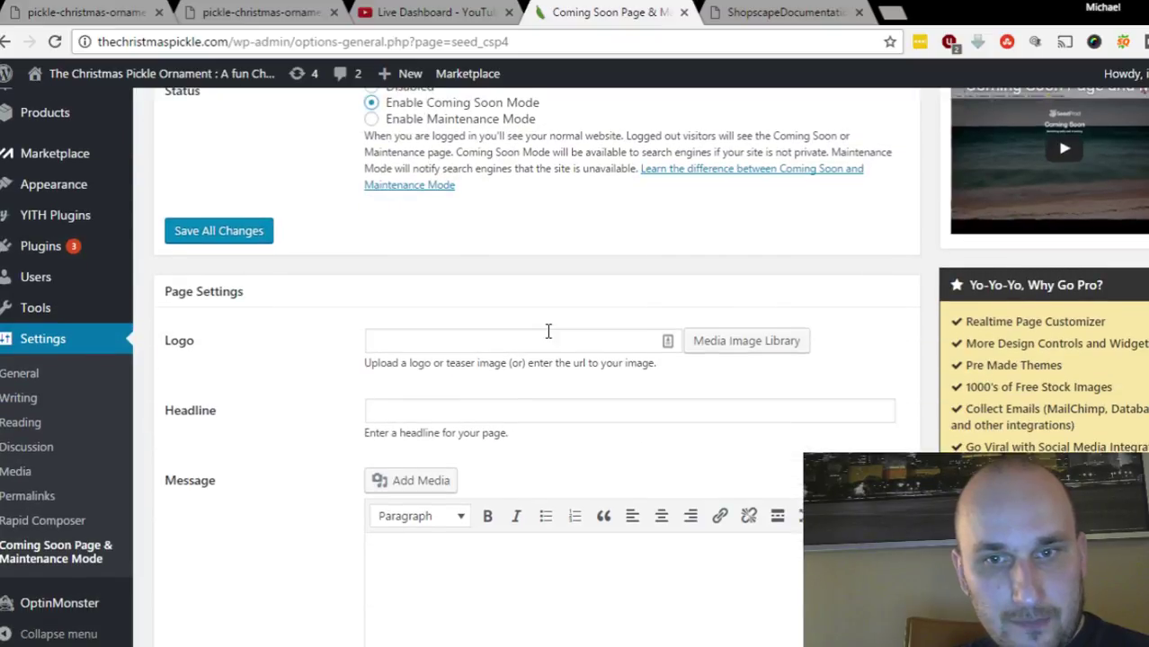
pyautogui.click(747, 342)
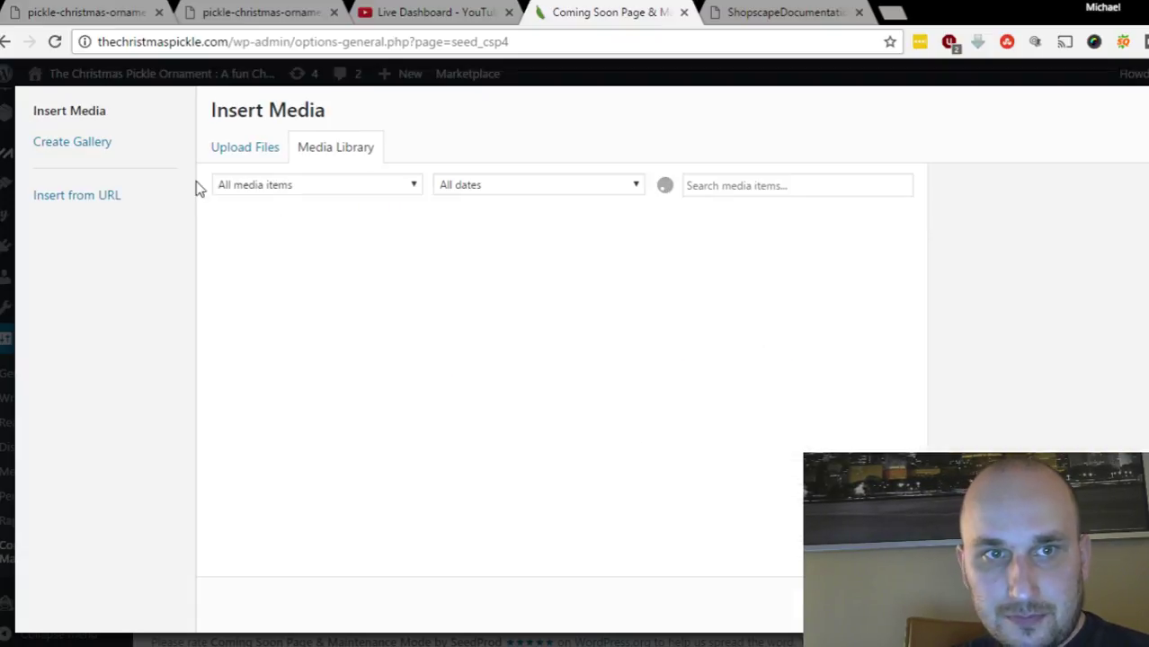
pyautogui.click(270, 153)
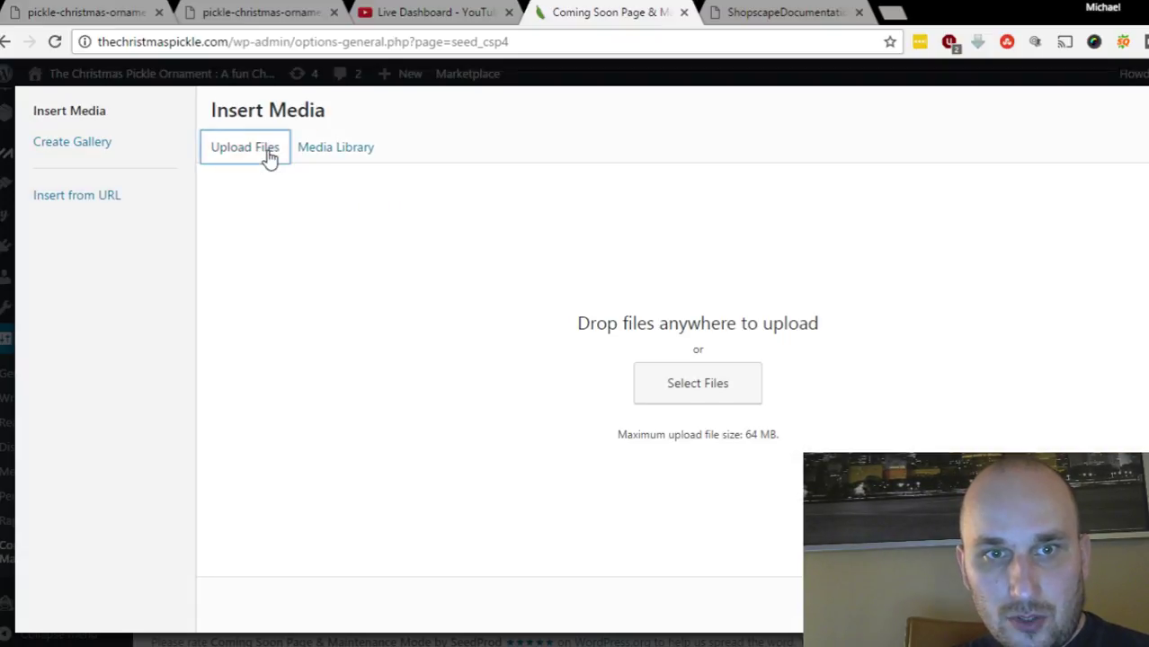
pyautogui.click(335, 147)
pyautogui.click(693, 281)
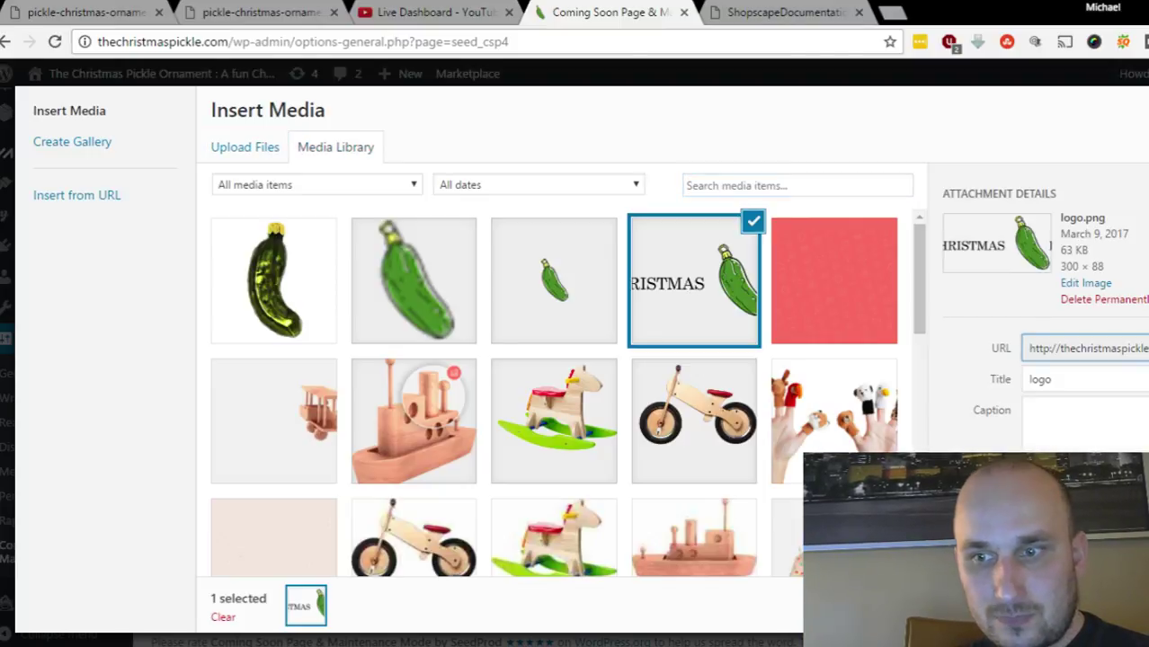
pyautogui.click(1087, 617)
# Enter 'The Christmas Pickle' as the headline and move into the Message field
pyautogui.click(456, 418)
pyautogui.write('The Chri')
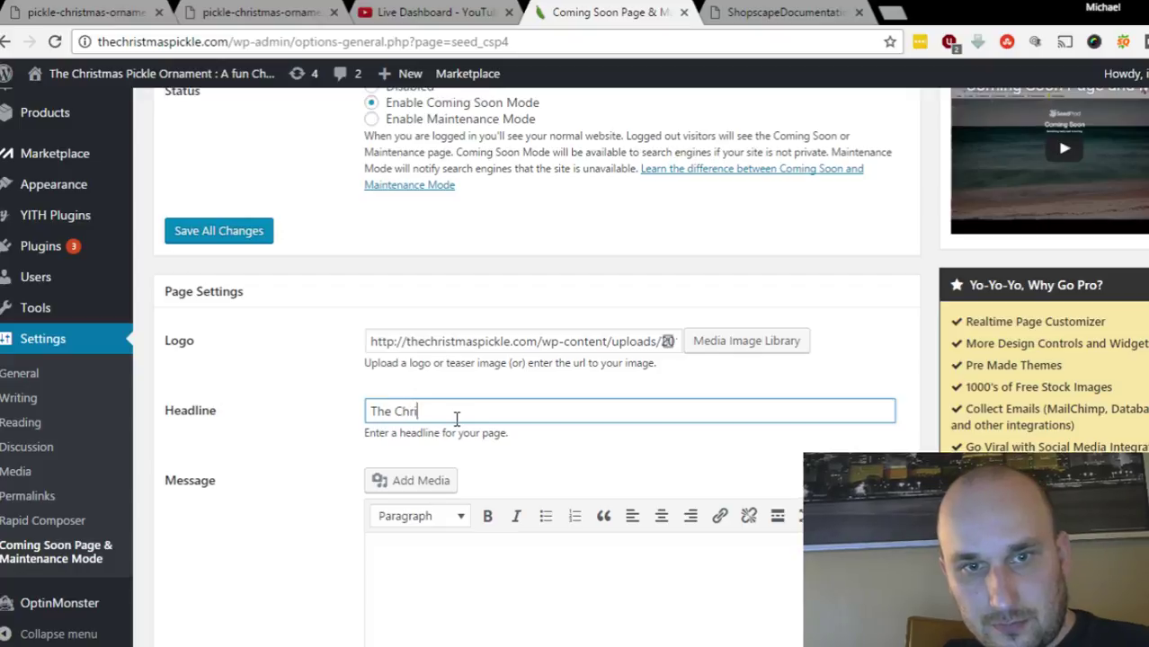
pyautogui.write('stmas Pickle')
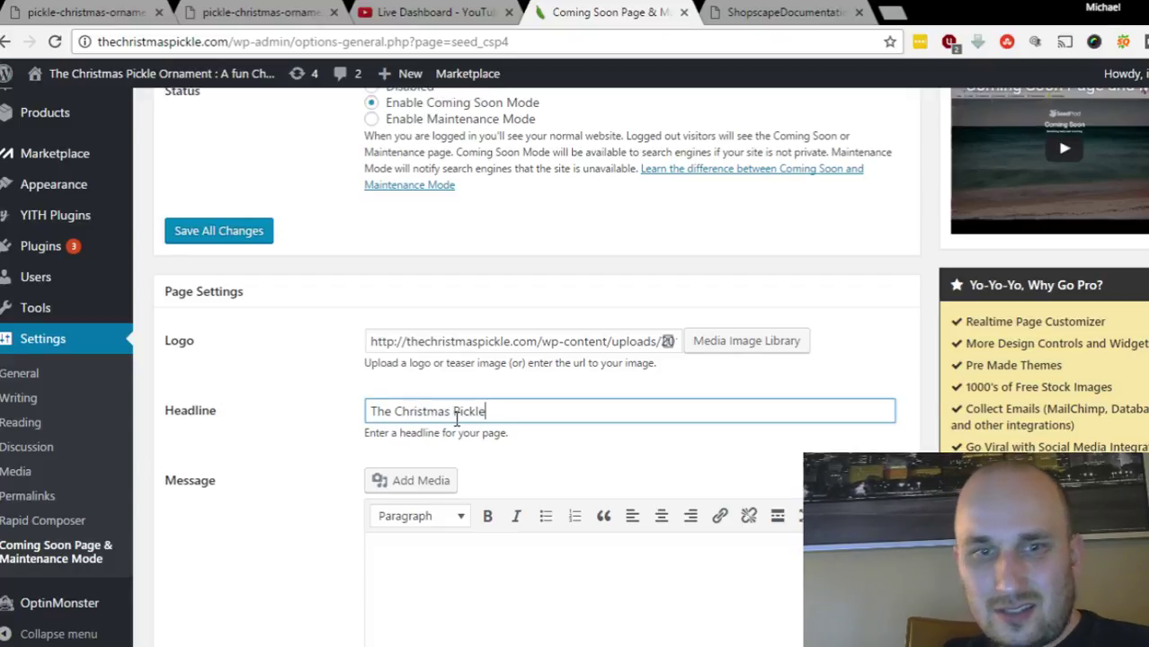
pyautogui.scroll(-2, 489, 554)
pyautogui.click(576, 523)
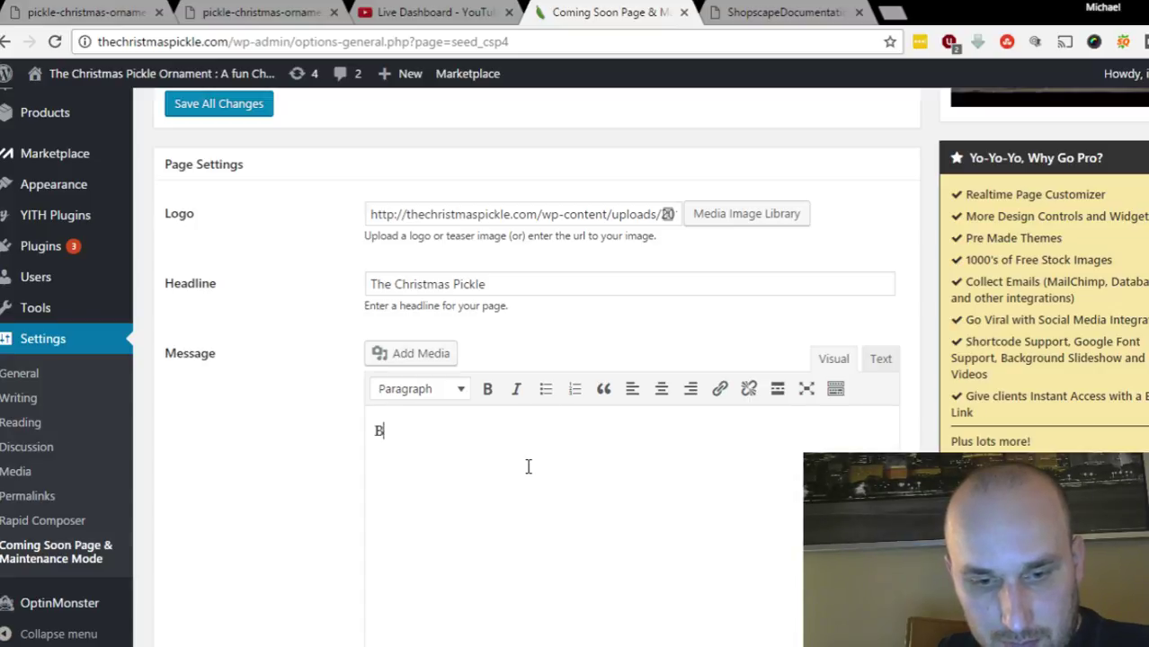
# Write the message 'Find out when you can buy the Christmas Pickle by joining our mailing list! Best the first to know when we launch!'
pyautogui.write('Buy')
pyautogui.write('Find')
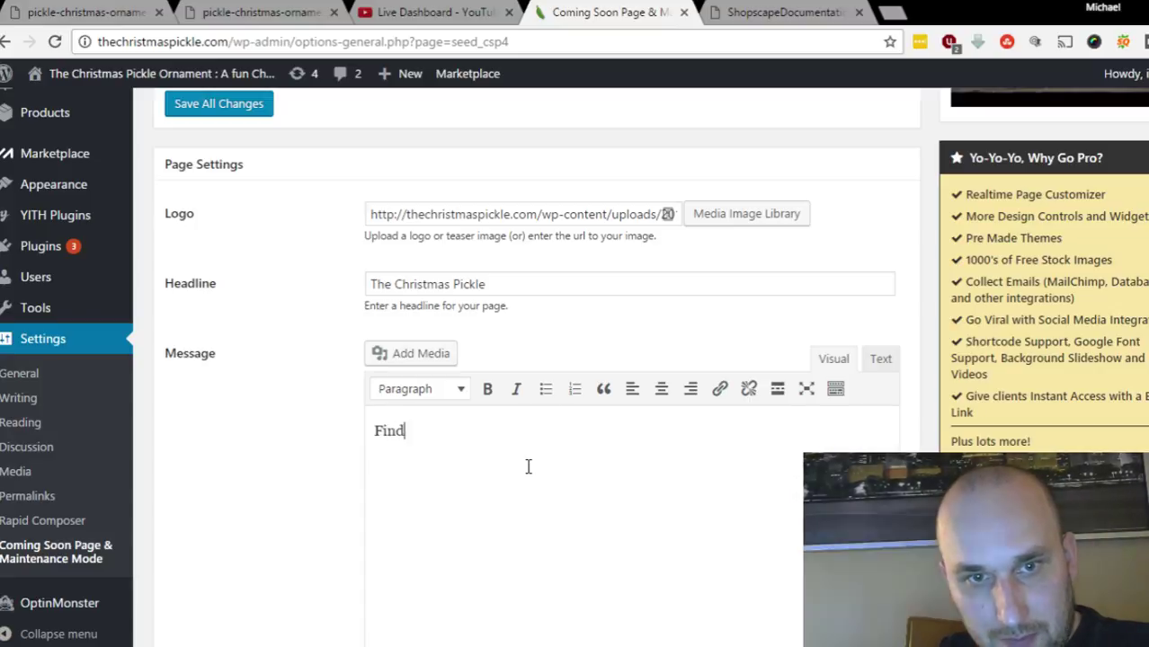
pyautogui.write(' out when the')
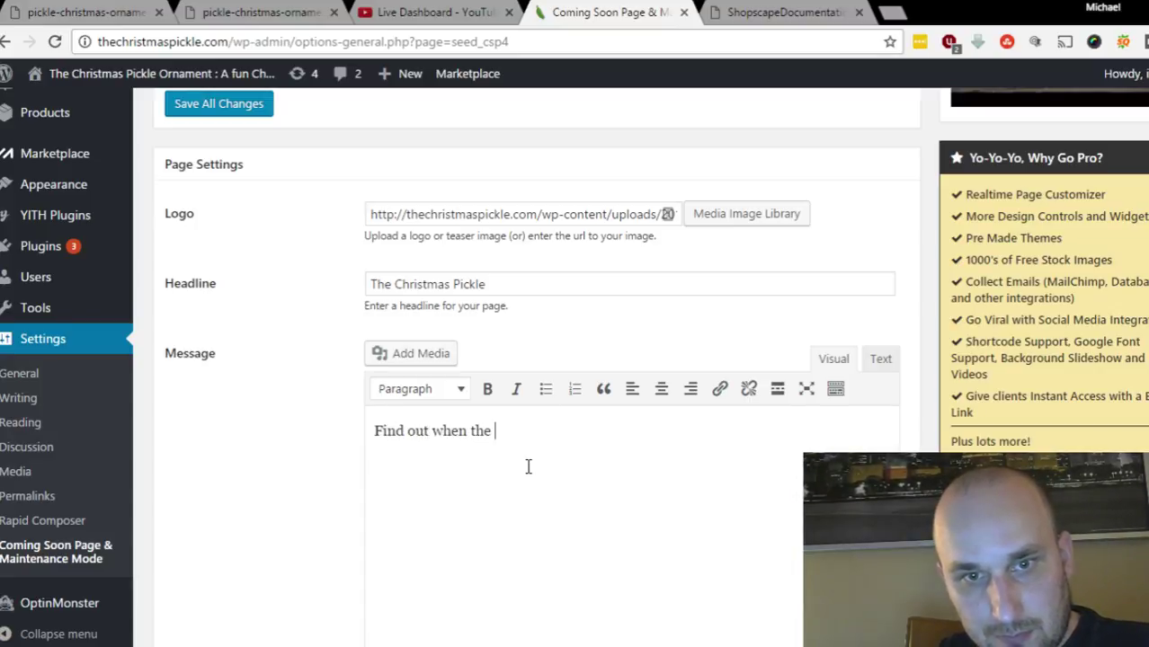
pyautogui.press('BackSpace')
pyautogui.press('BackSpace')
pyautogui.press('BackSpace')
pyautogui.write('you ')
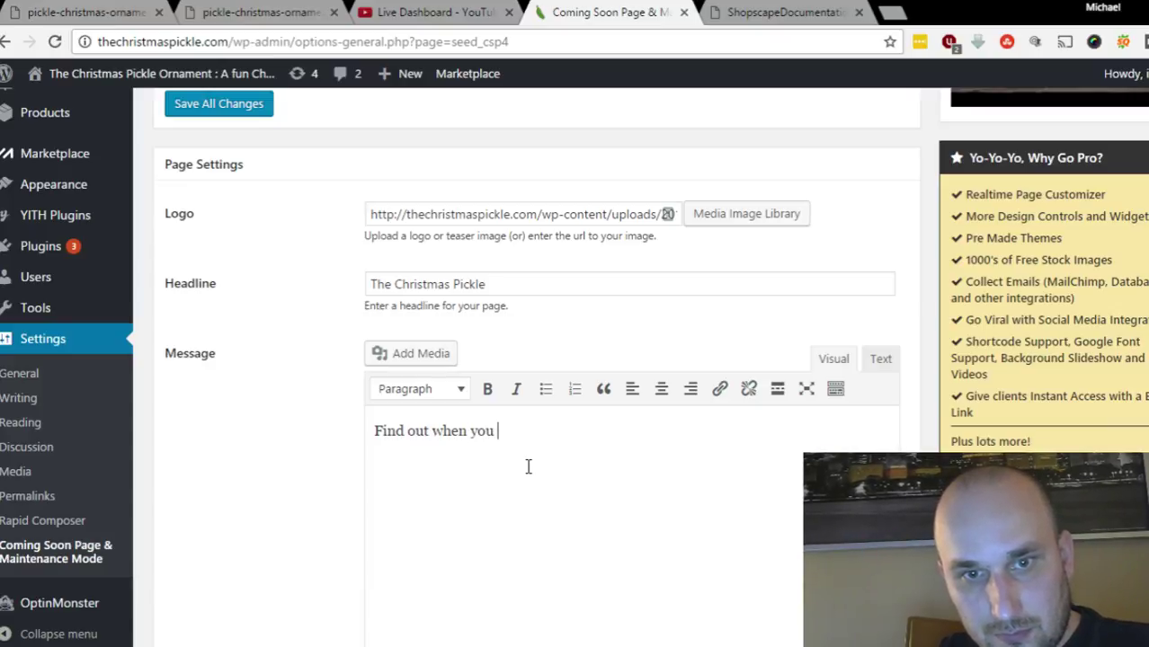
pyautogui.write('can buy the C')
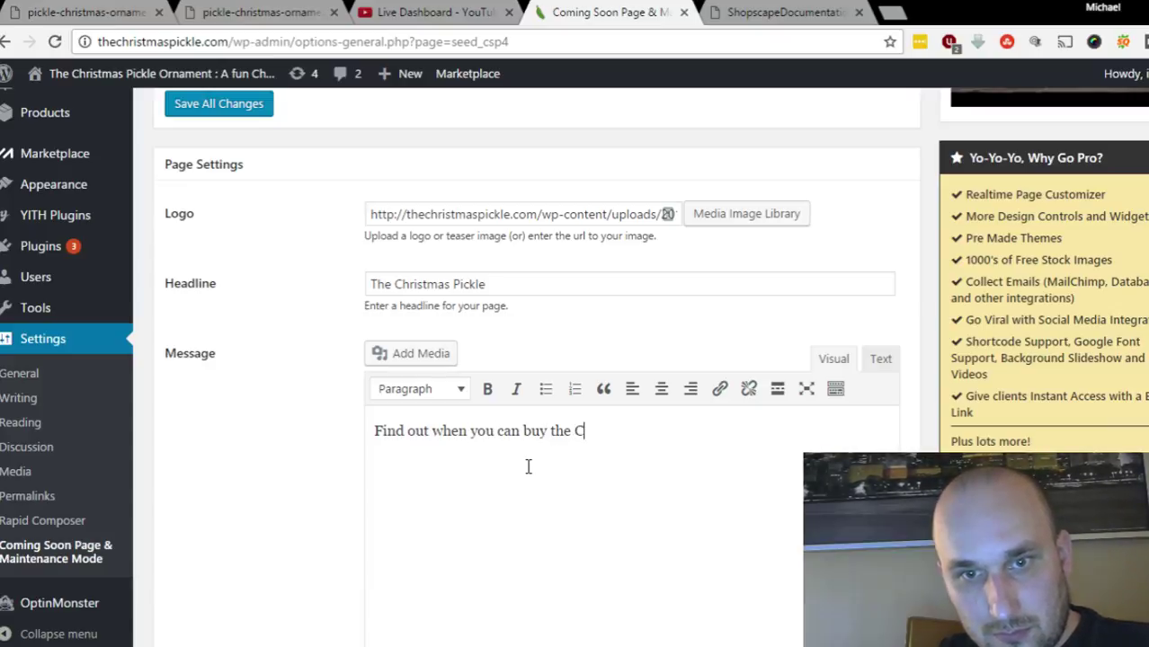
pyautogui.write('hristmas Pickle by ')
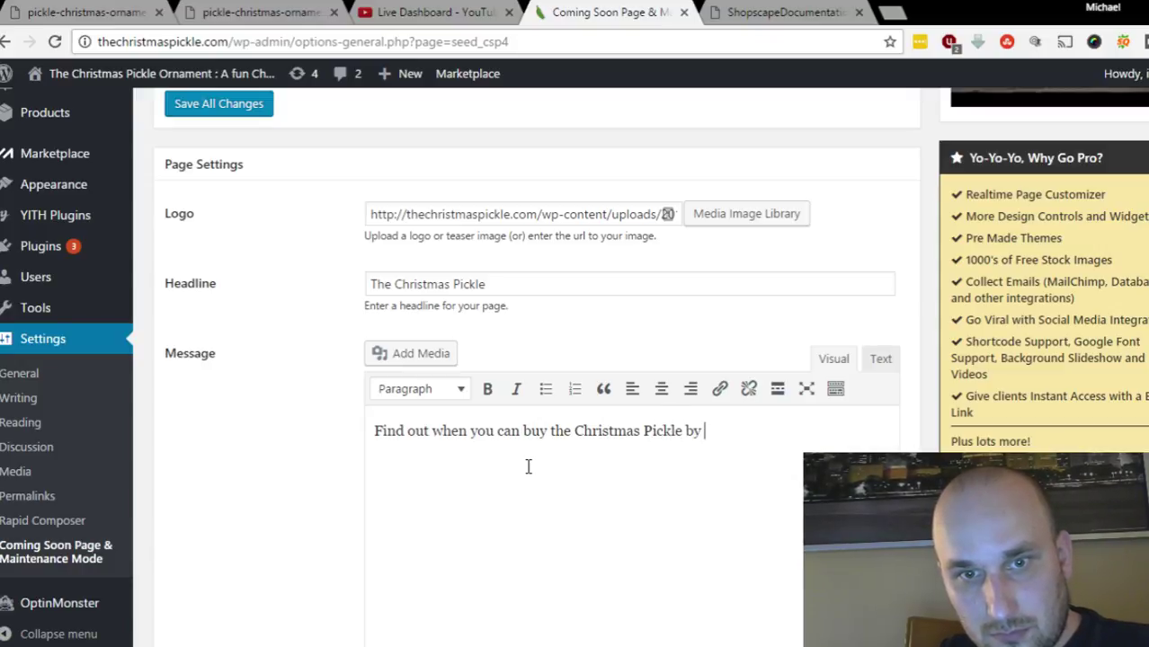
pyautogui.write('joingin')
pyautogui.press('BackSpace')
pyautogui.press('BackSpace')
pyautogui.press('BackSpace')
pyautogui.press('BackSpace')
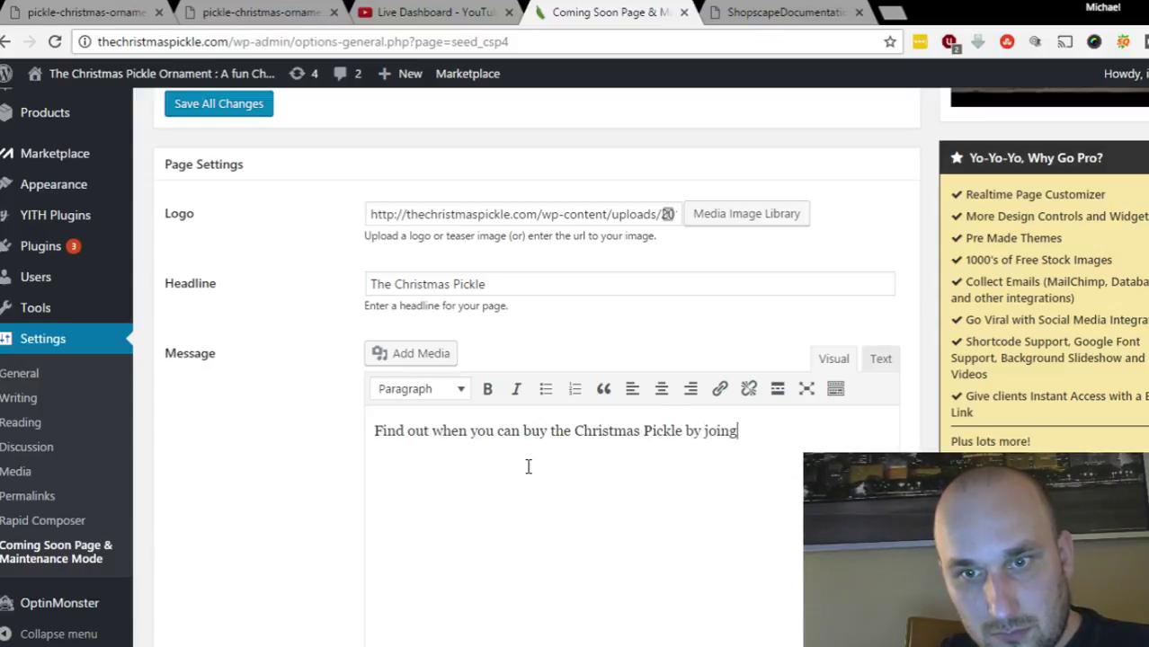
pyautogui.write('ning our m')
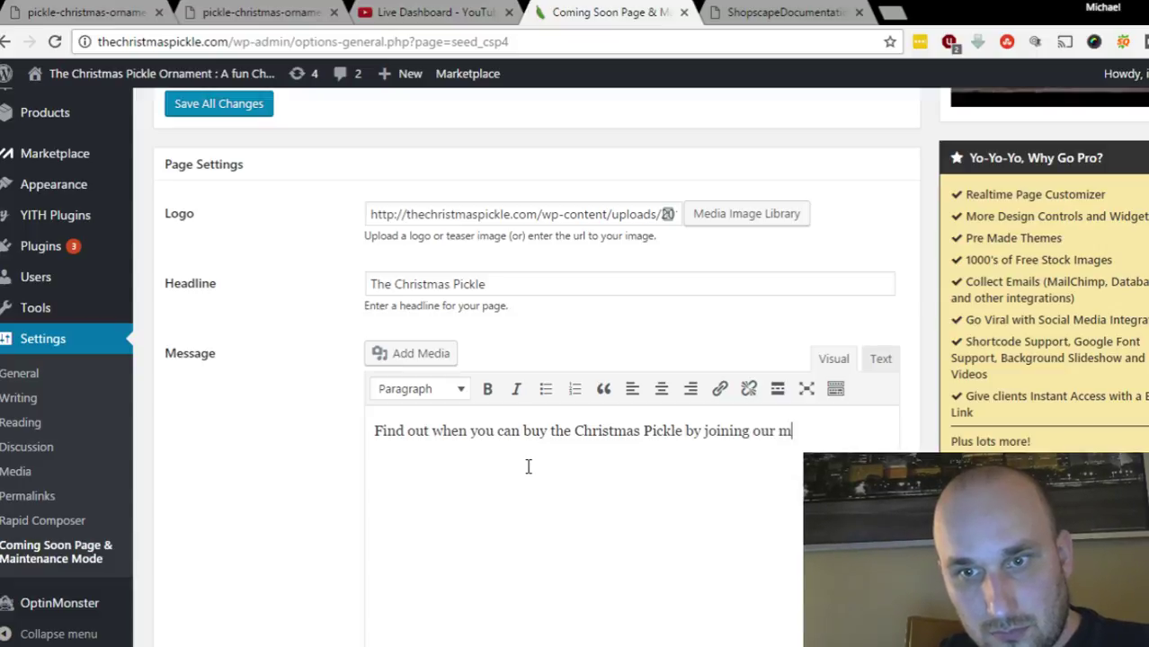
pyautogui.write('ailing list! Be')
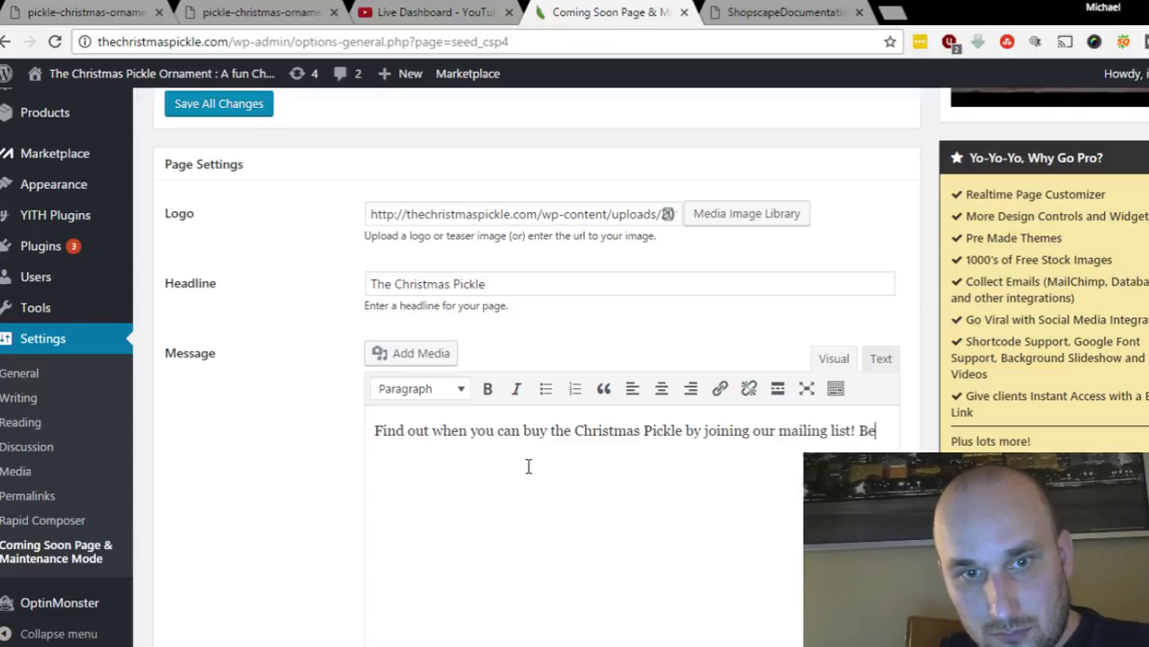
pyautogui.write('st the first to know')
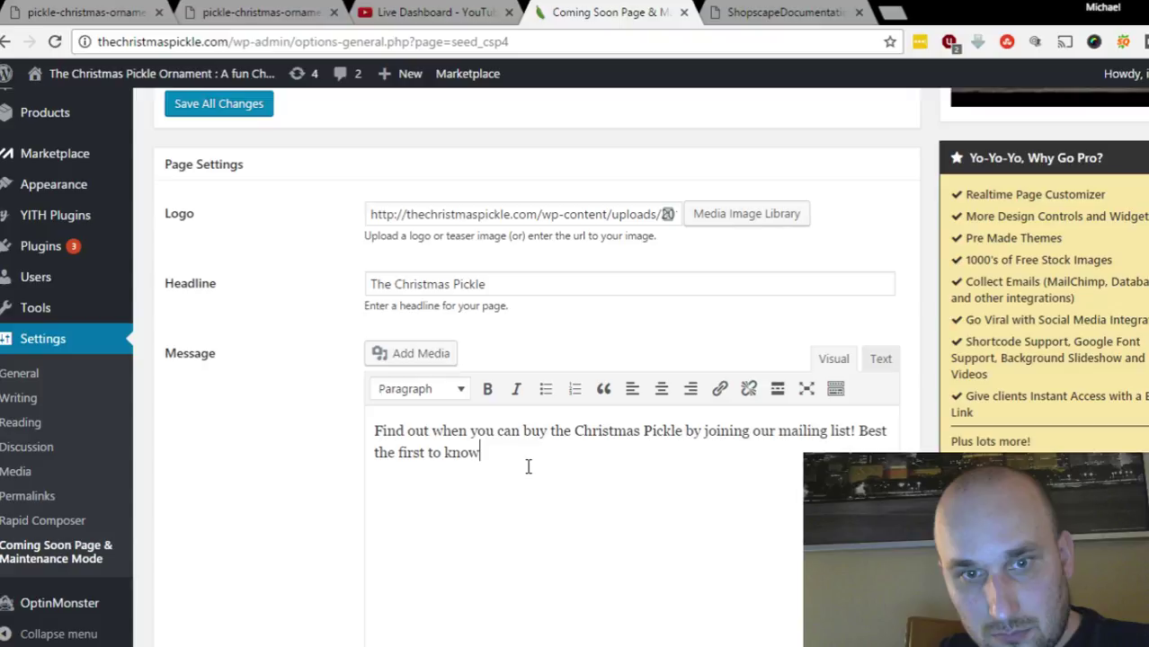
pyautogui.write(' when we launch!')
# Save all the coming-soon page settings, then switch to the YouTube Live Dashboard tab
pyautogui.scroll(-2, 528, 467)
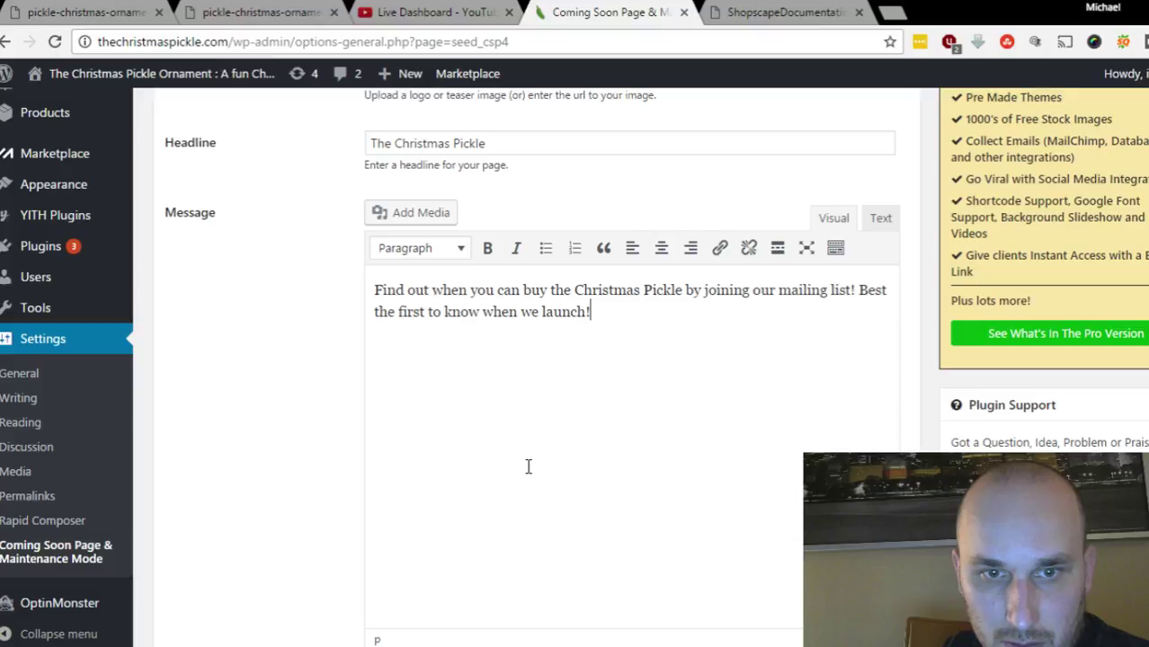
pyautogui.scroll(-5, 527, 467)
pyautogui.click(267, 403)
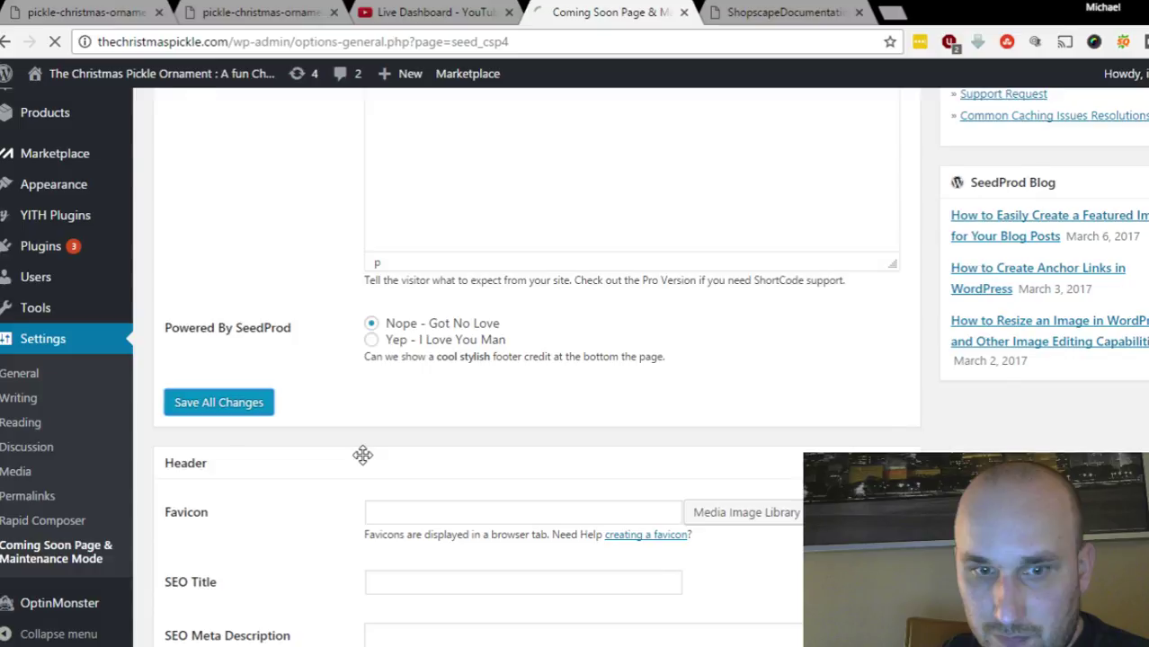
pyautogui.click(441, 12)
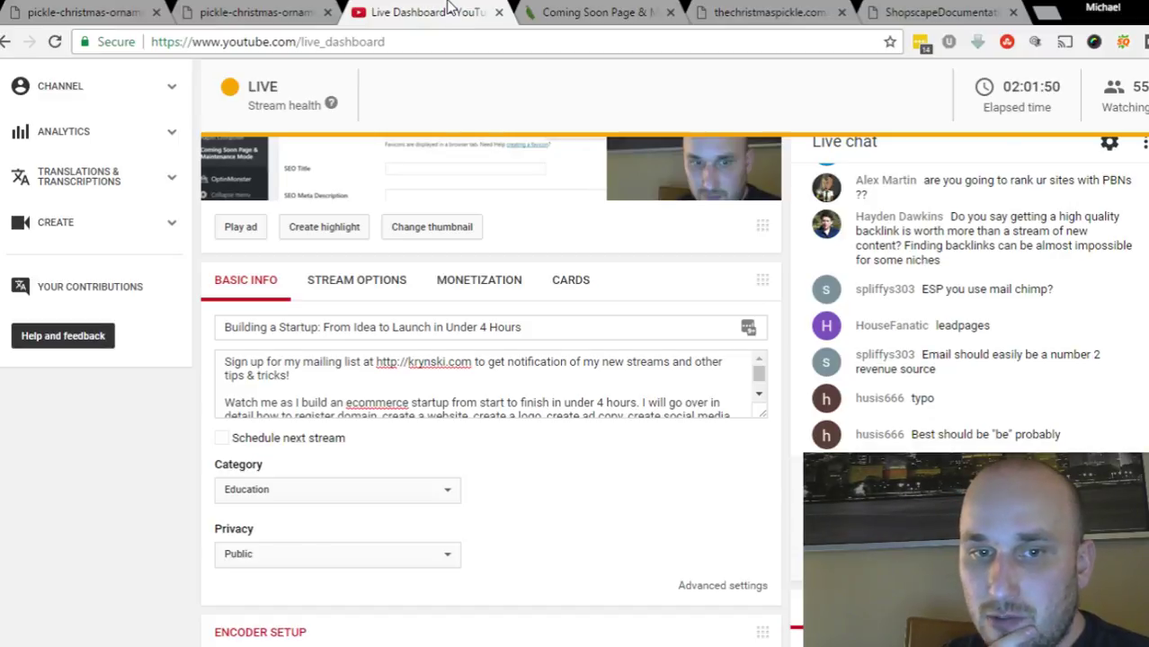
# Scroll the YouTube live dashboard, then switch to the Shopscape documentation PDF tab
pyautogui.scroll(-1, 636, 311)
pyautogui.scroll(1, 637, 312)
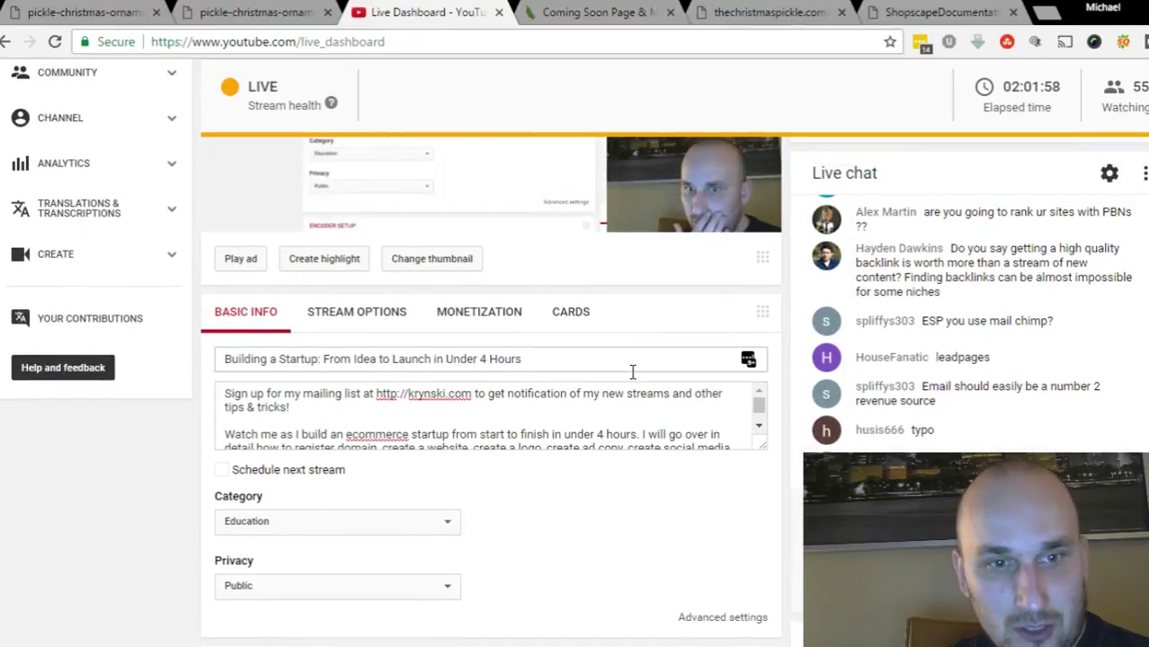
pyautogui.scroll(-2, 605, 543)
pyautogui.scroll(1, 605, 543)
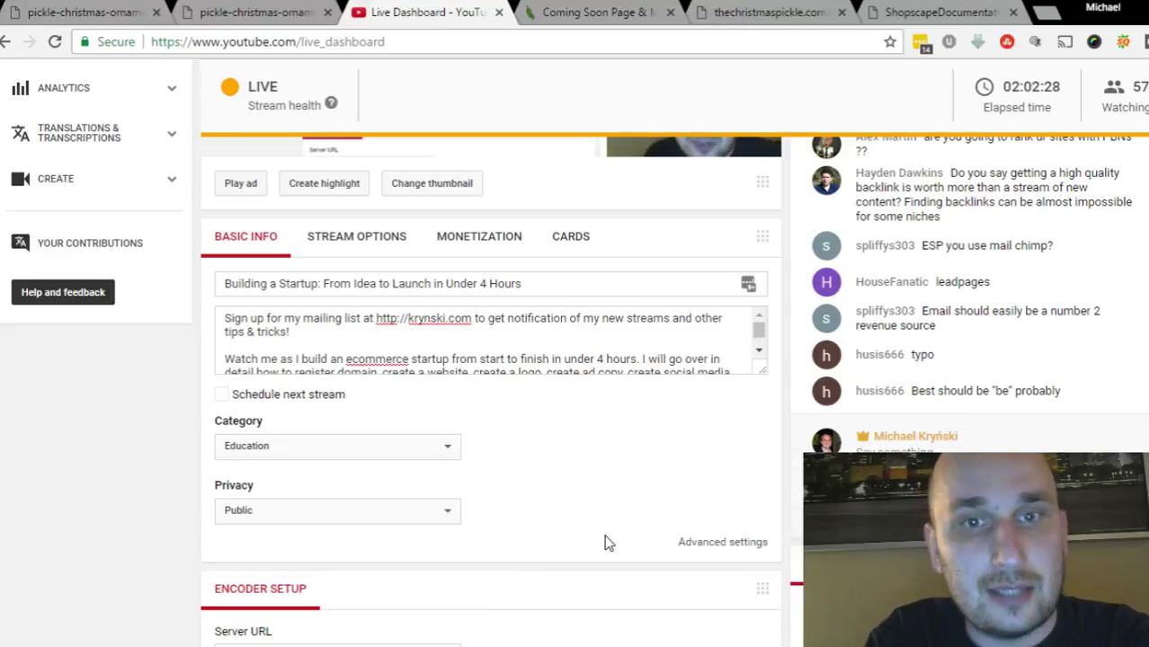
pyautogui.click(942, 11)
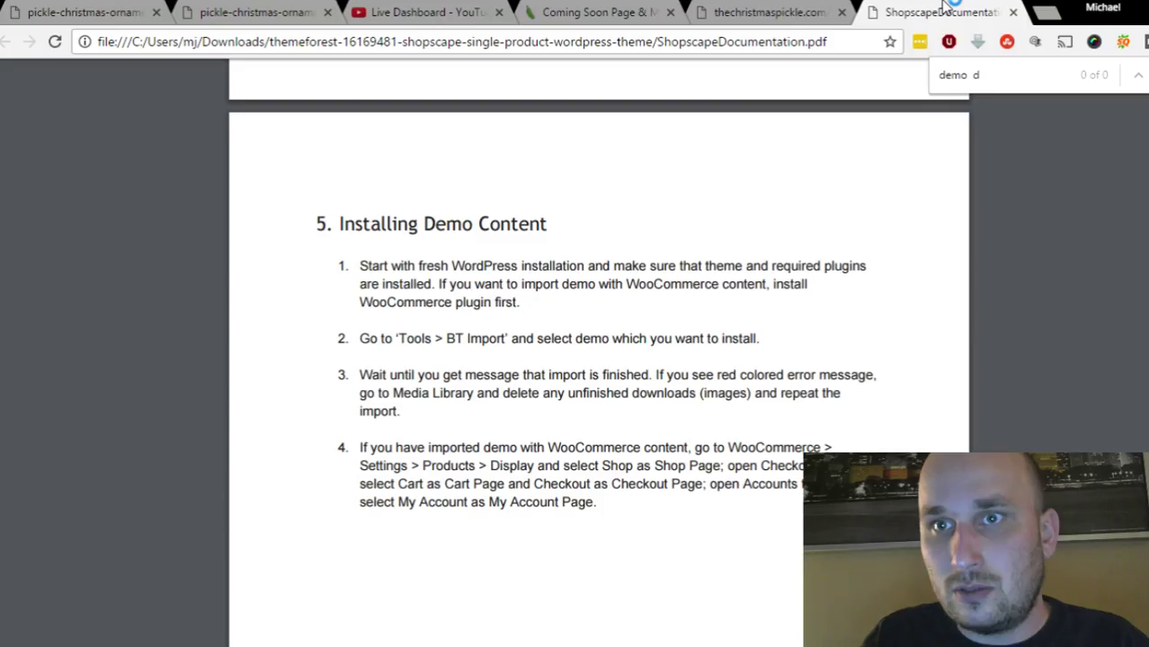
# Search 'free movie sites' from the address bar, then load google.com instead of the Bing results
pyautogui.click(669, 41)
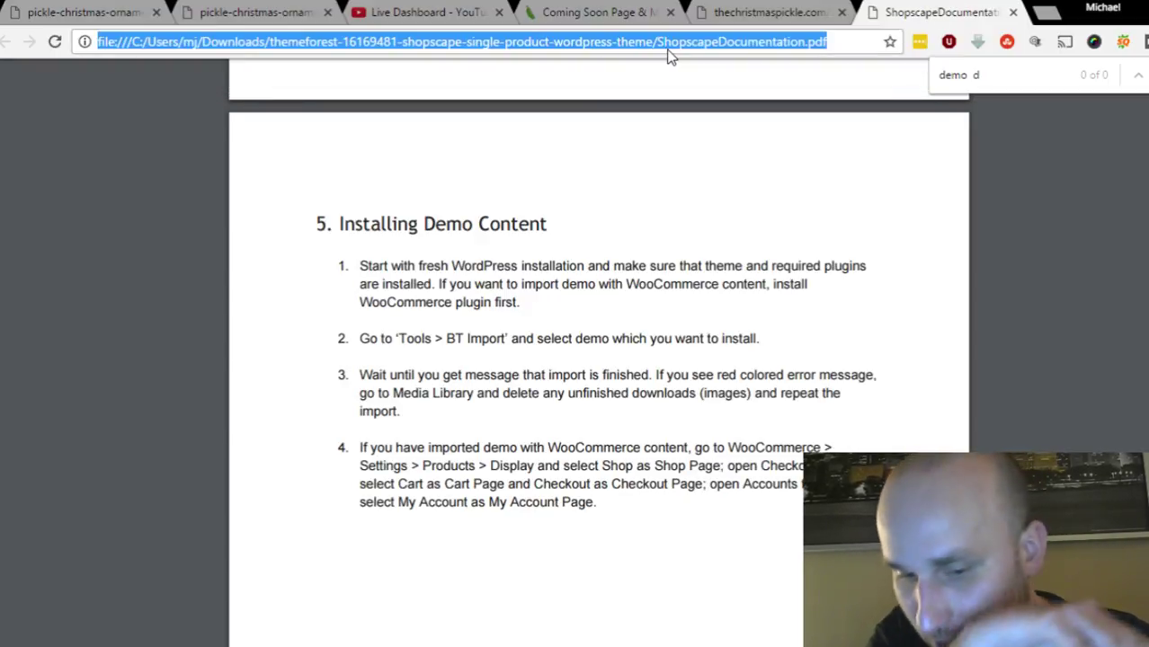
pyautogui.write('f')
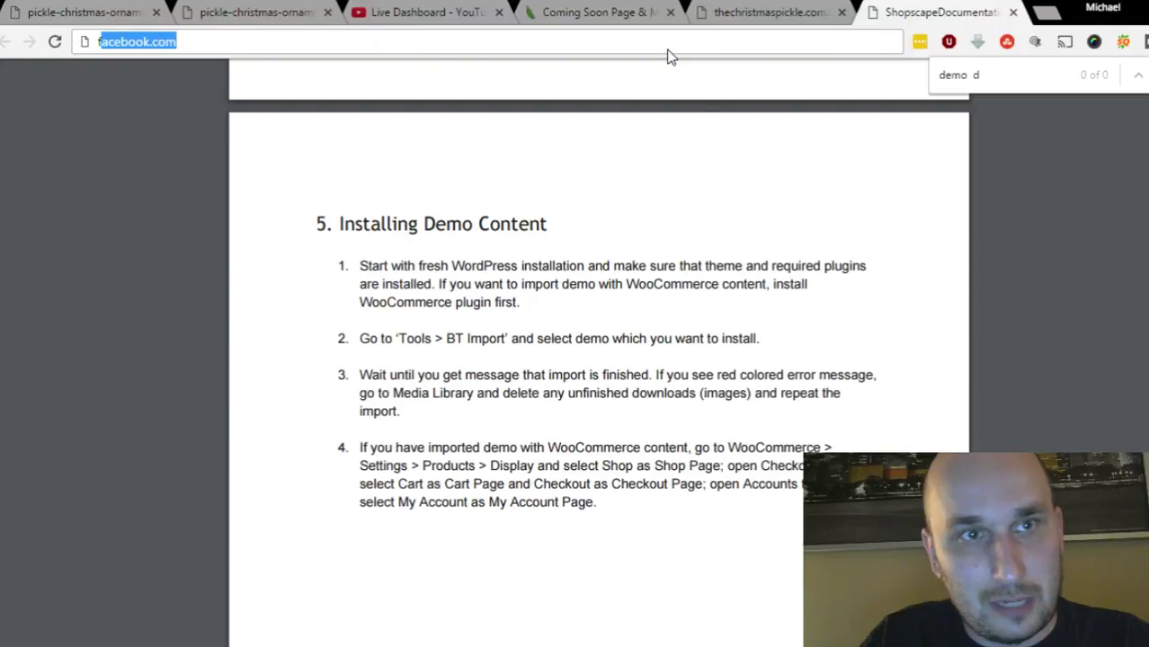
pyautogui.write('ree movie sites')
pyautogui.press('Return')
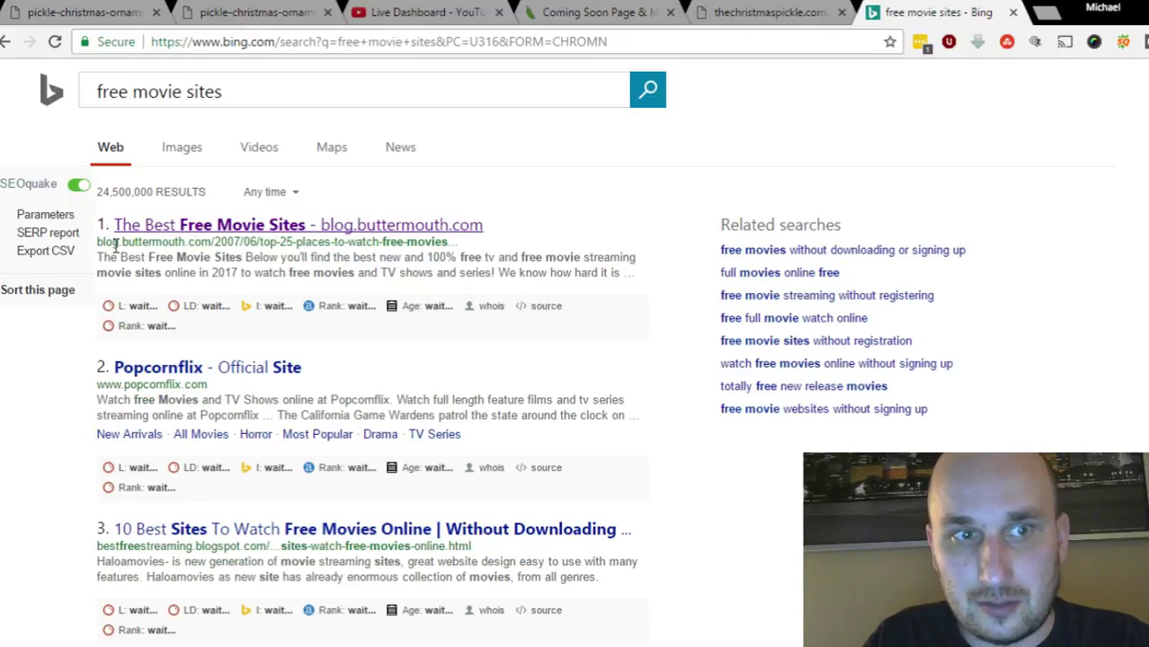
pyautogui.click(428, 45)
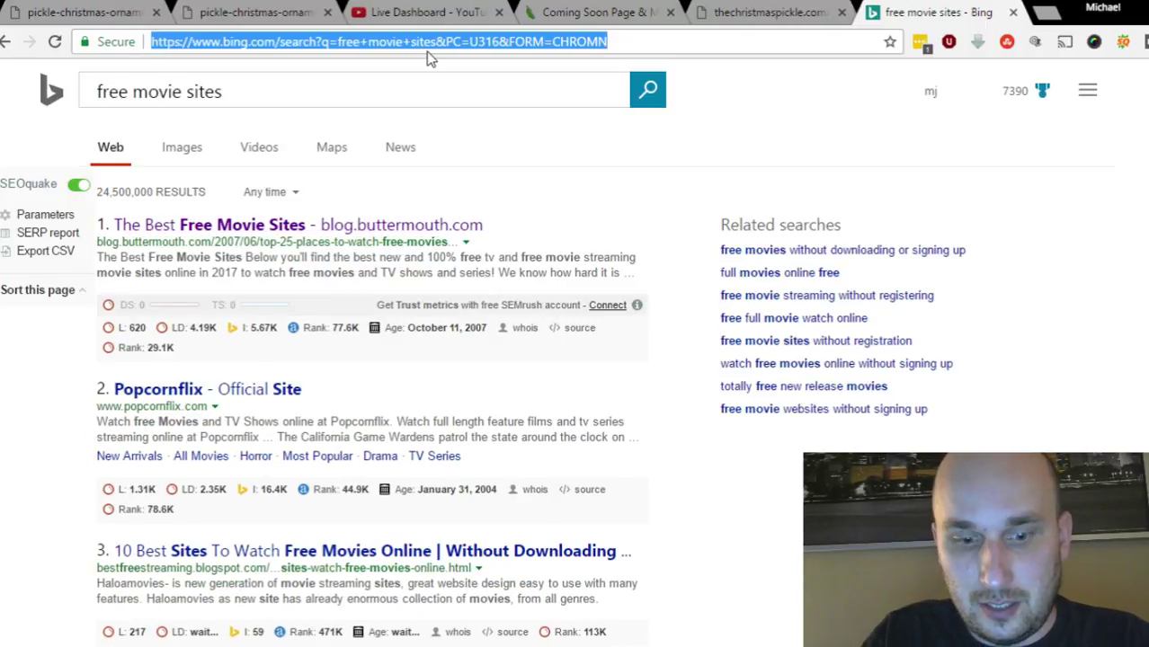
pyautogui.write('google.com')
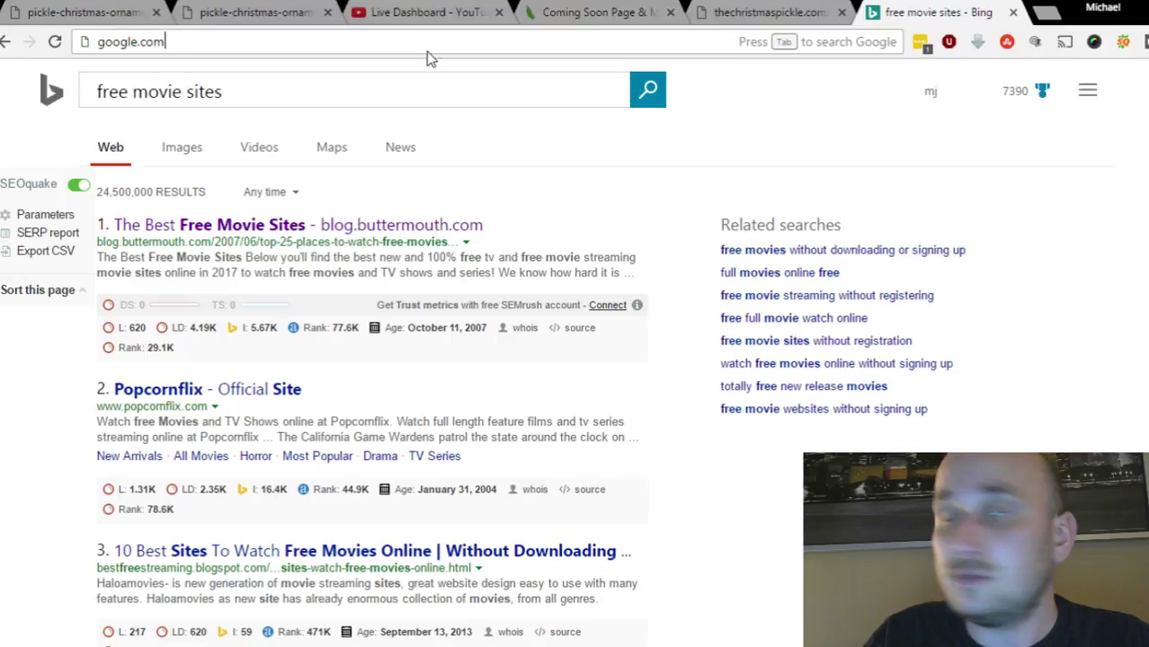
pyautogui.press('Return')
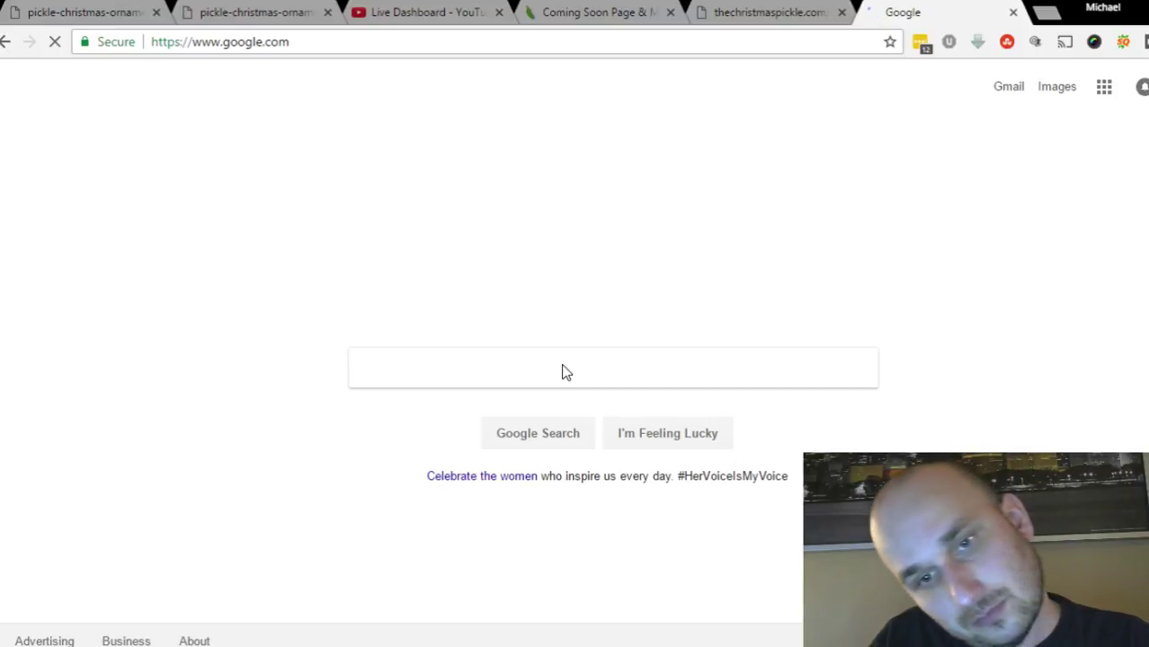
# Search Google for 'free movie sites' and scroll through the results
pyautogui.write('free movie sites')
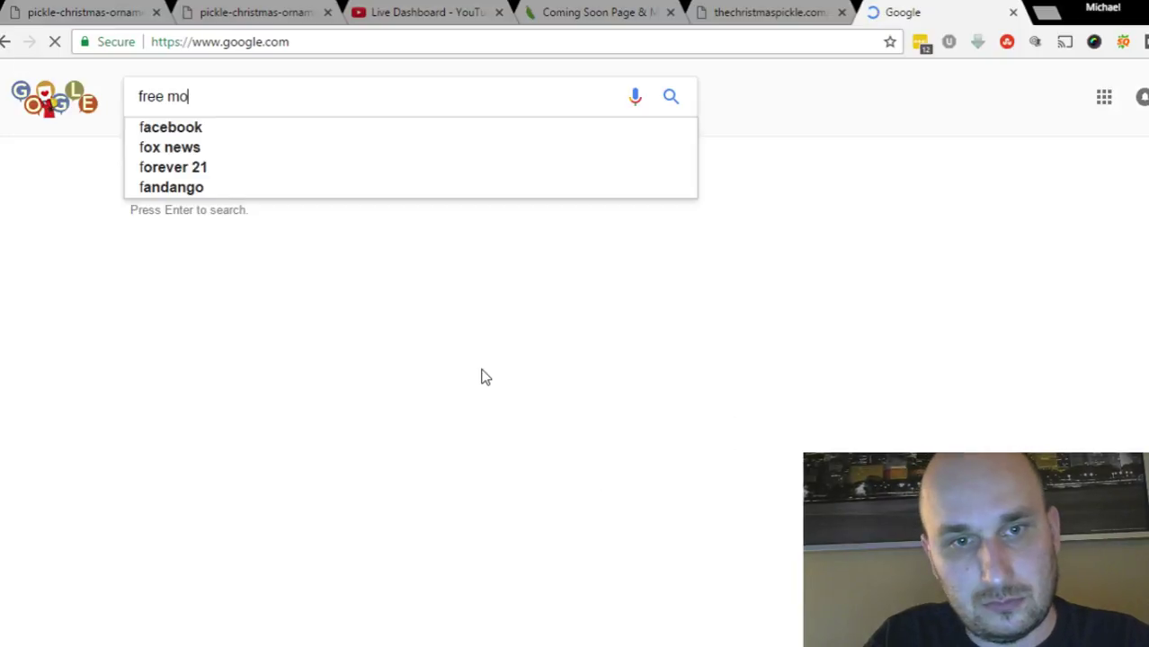
pyautogui.press('Return')
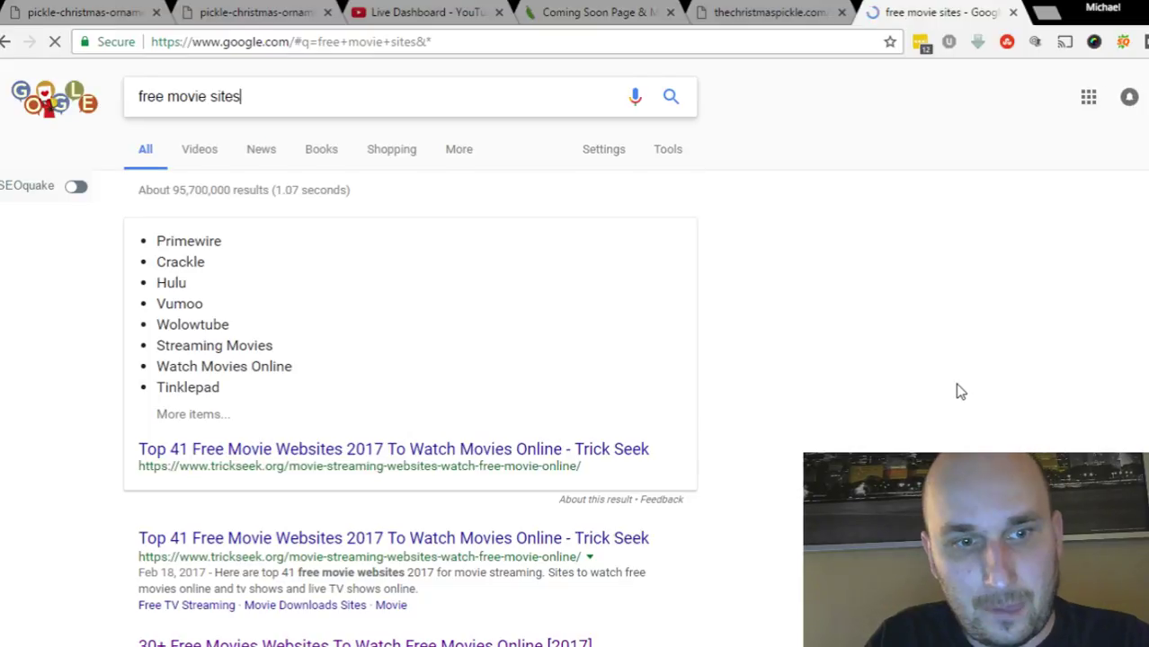
pyautogui.scroll(-2, 956, 390)
pyautogui.scroll(-2, 794, 423)
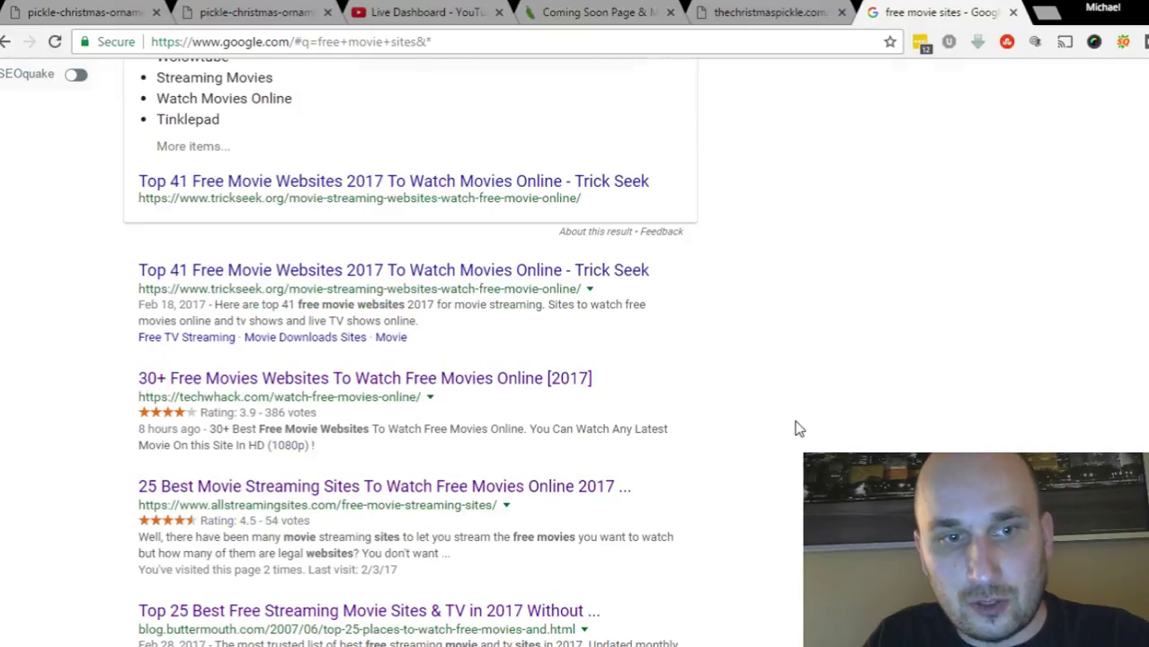
pyautogui.scroll(-1, 794, 429)
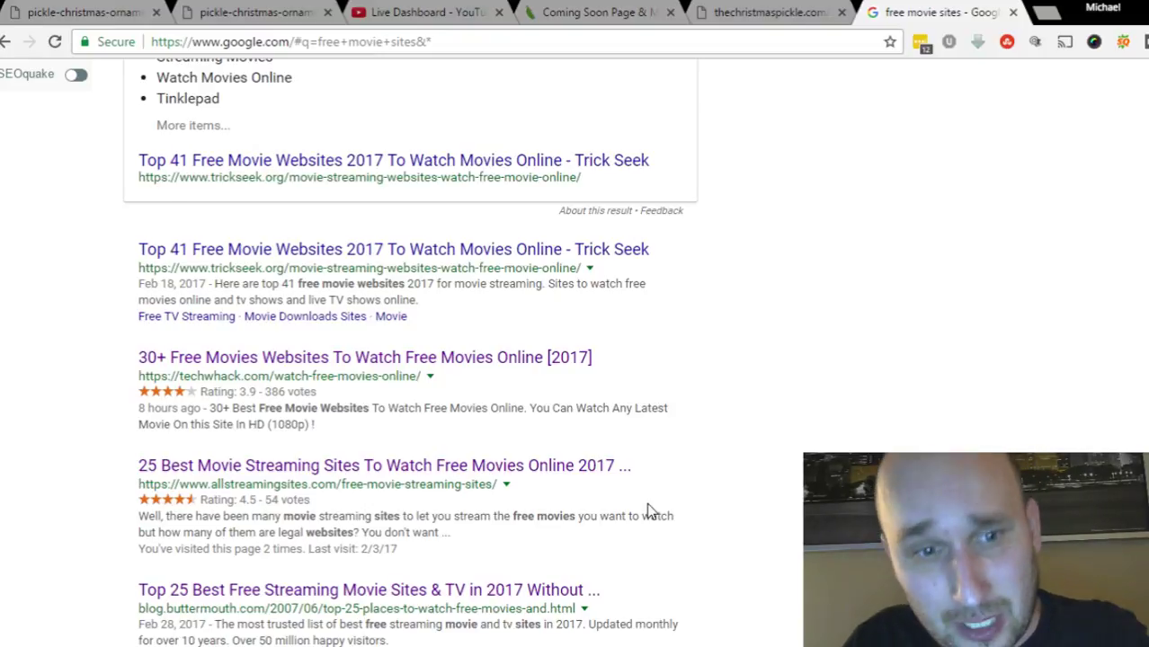
pyautogui.scroll(3, 649, 510)
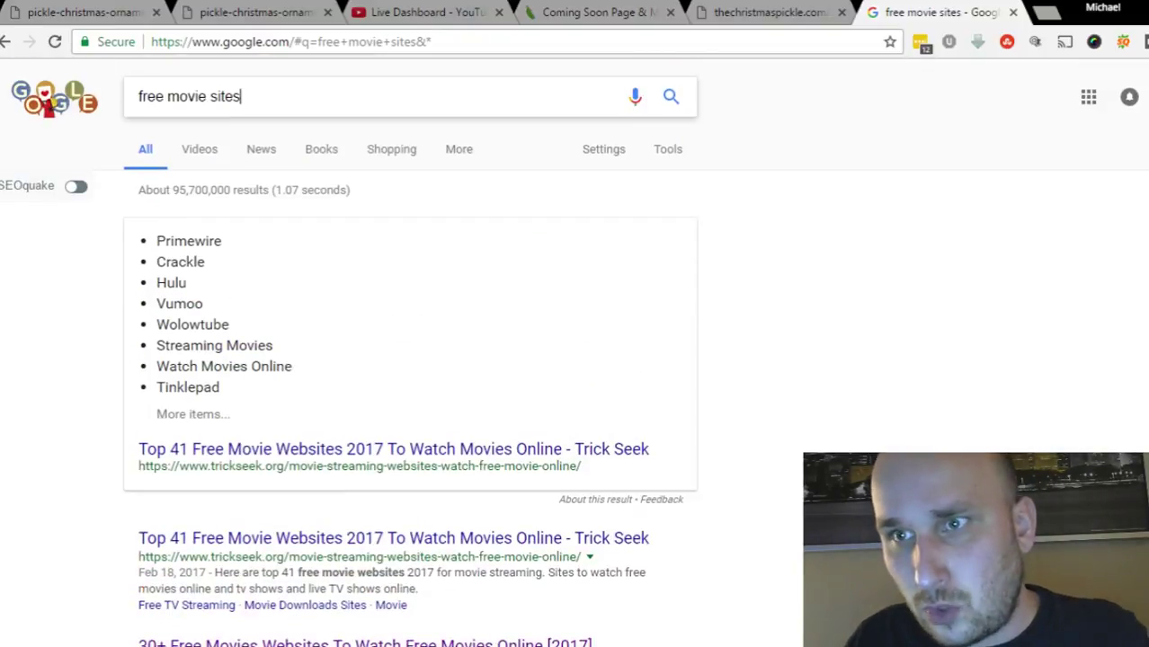
pyautogui.scroll(-1, 833, 277)
pyautogui.scroll(-1, 833, 279)
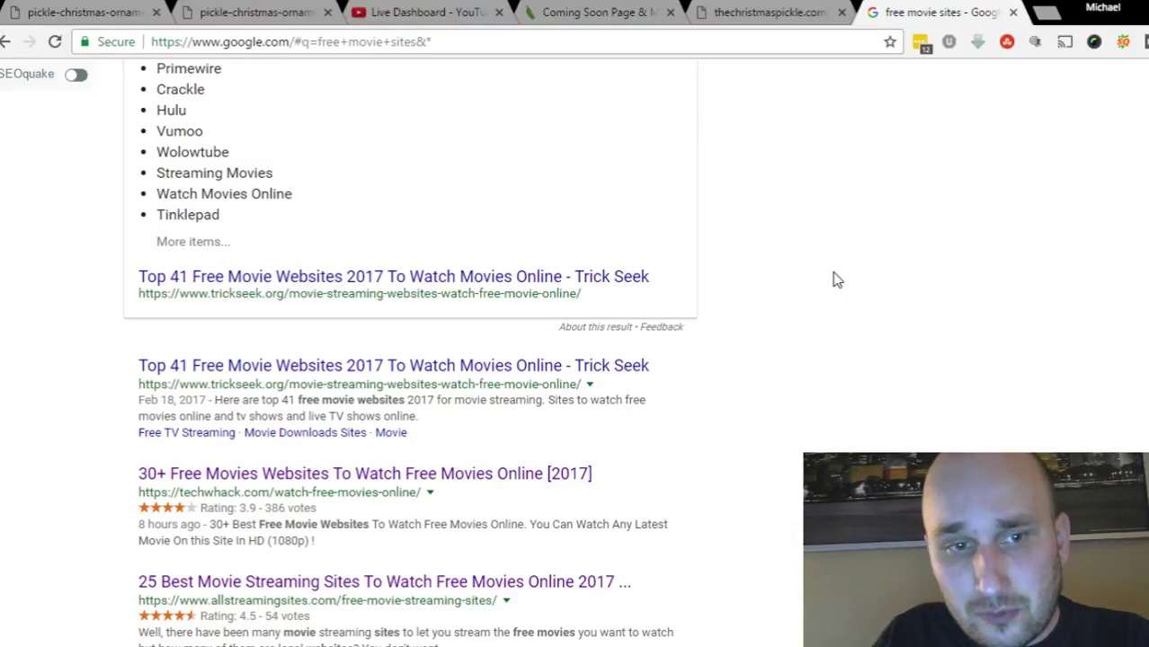
pyautogui.scroll(-1, 833, 280)
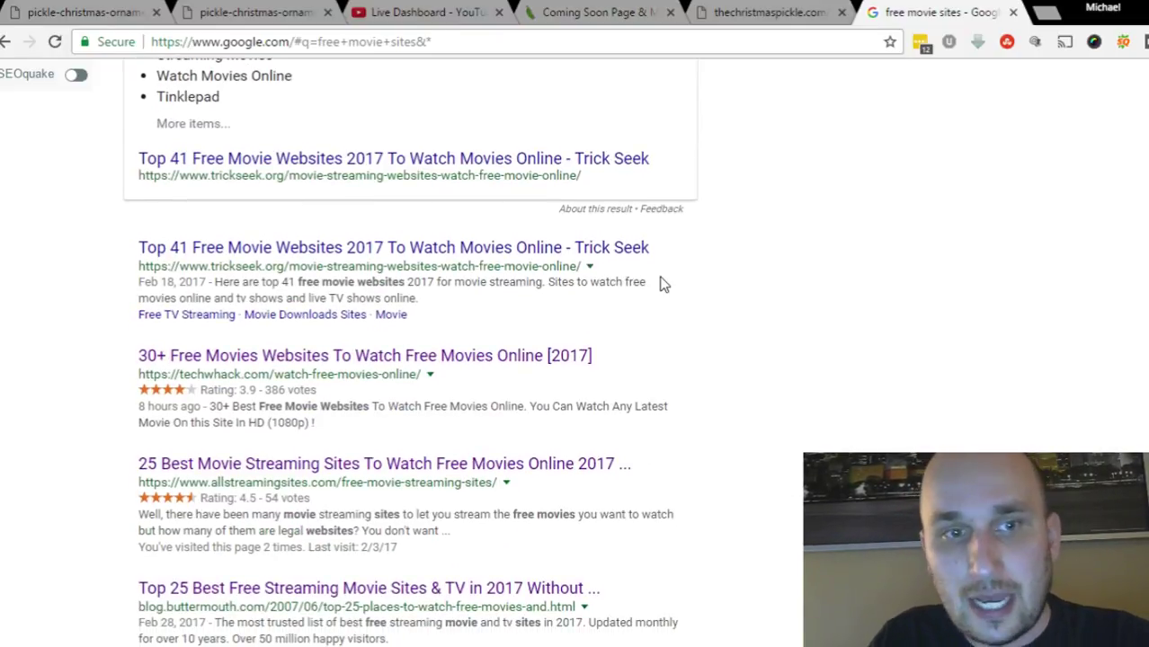
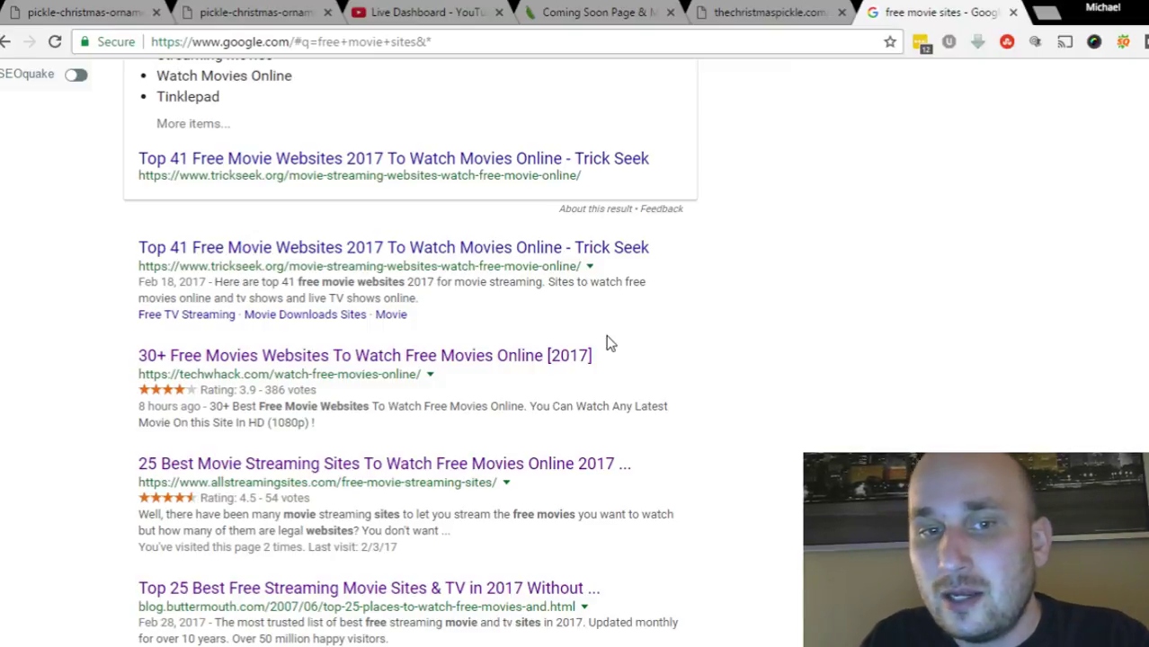
# Scroll through the 'free movie sites' Google results, then return to the Coming Soon Page settings
pyautogui.scroll(-1, 606, 342)
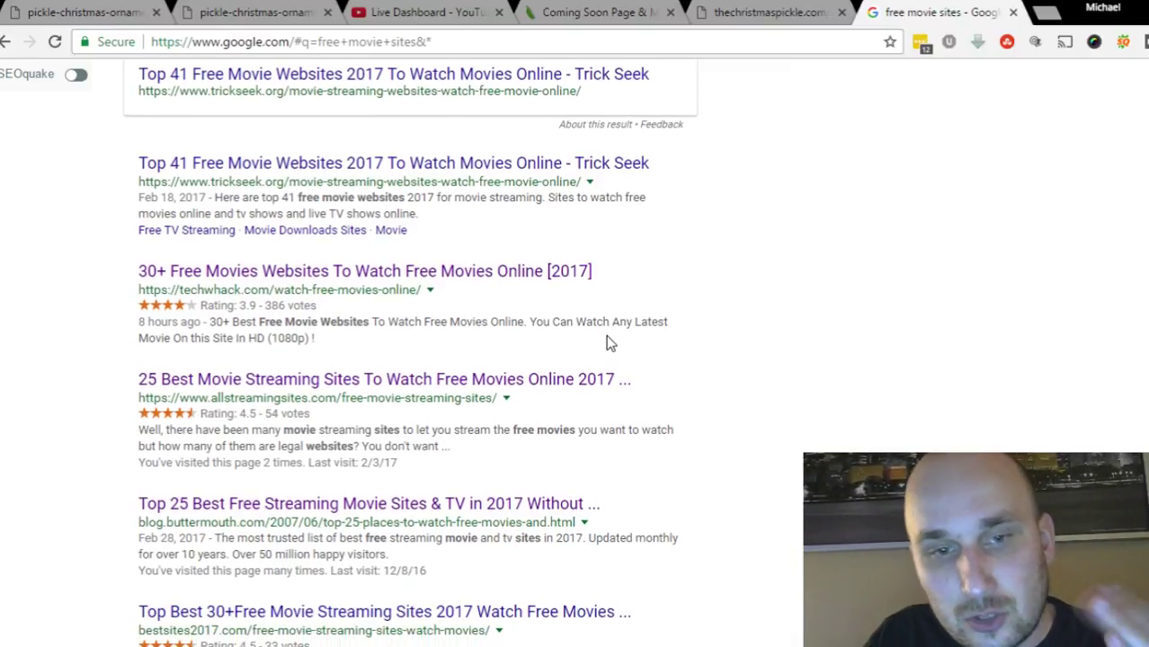
pyautogui.scroll(-3, 606, 342)
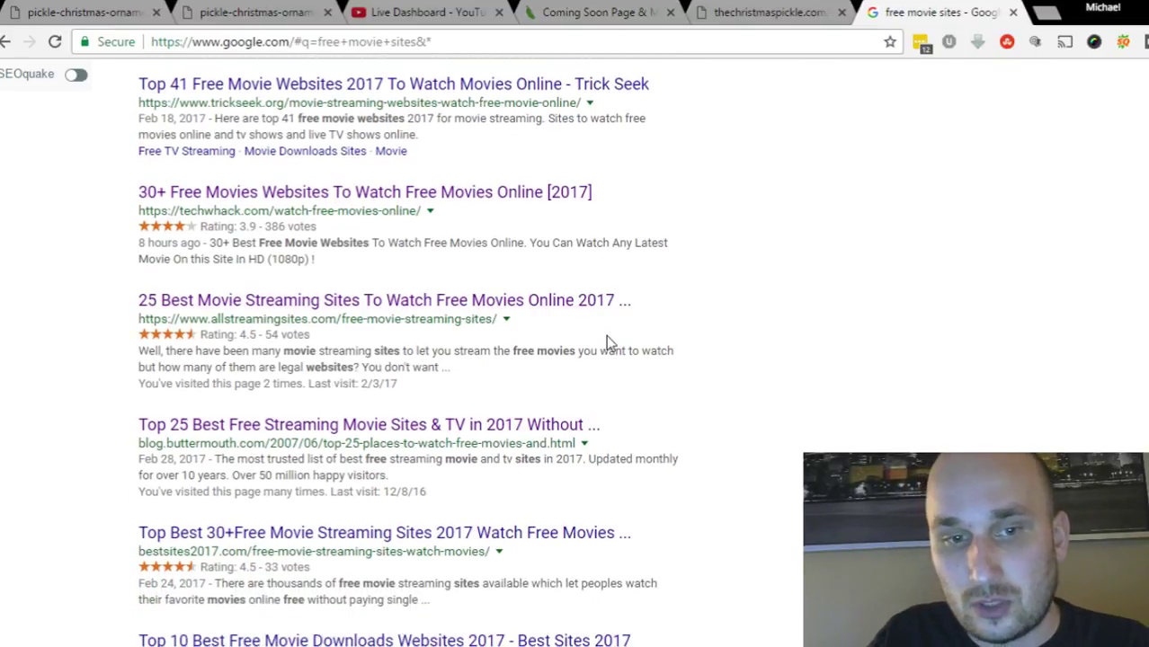
pyautogui.scroll(-1, 608, 342)
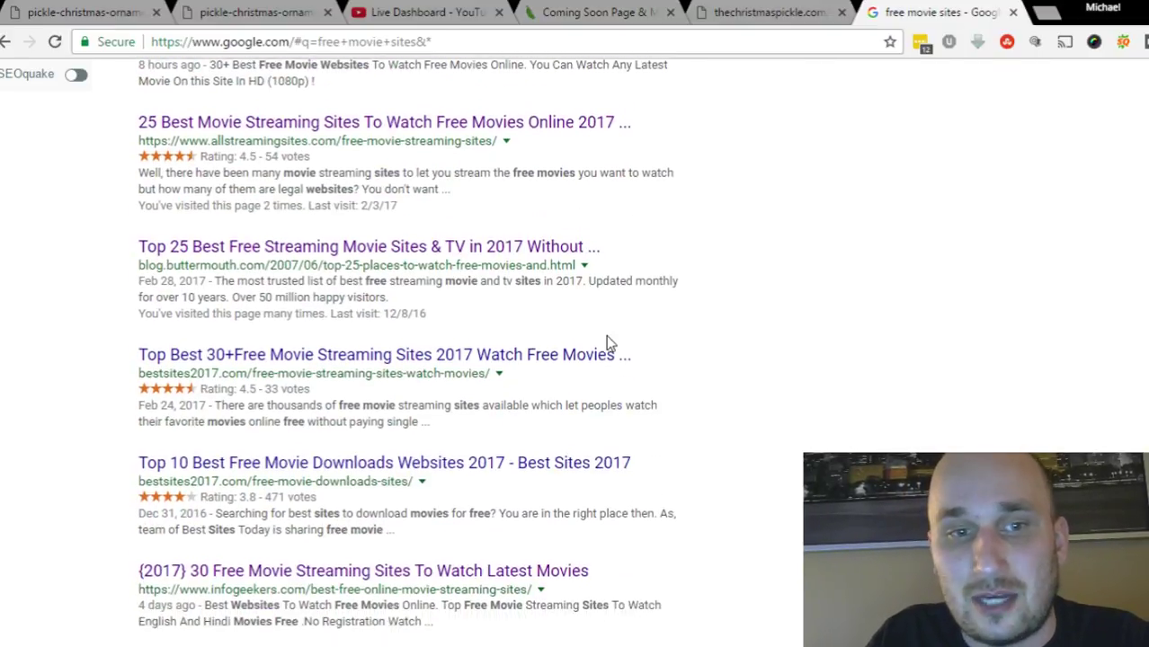
pyautogui.scroll(-2, 607, 341)
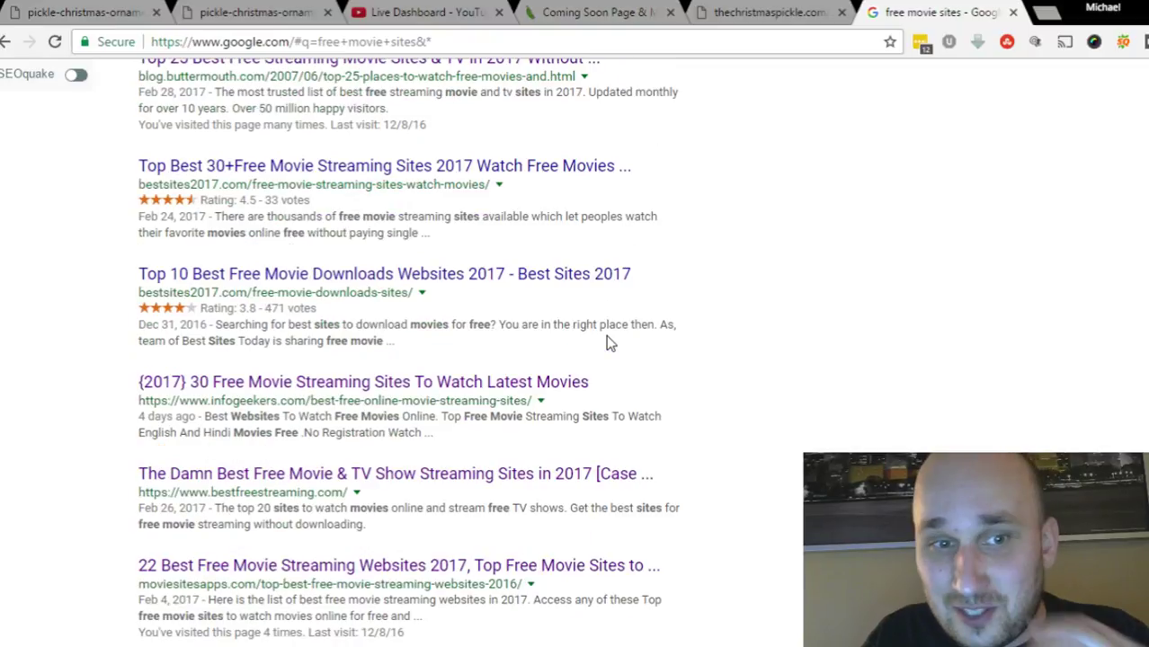
pyautogui.scroll(-1, 607, 342)
pyautogui.scroll(-1, 608, 342)
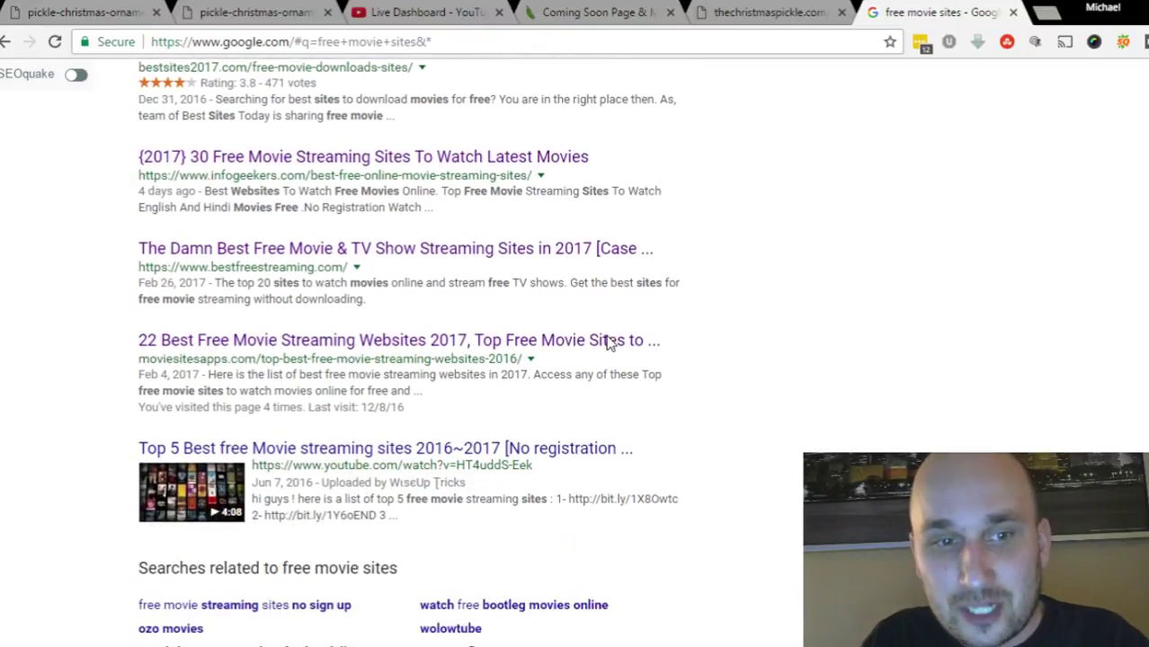
pyautogui.scroll(7, 608, 343)
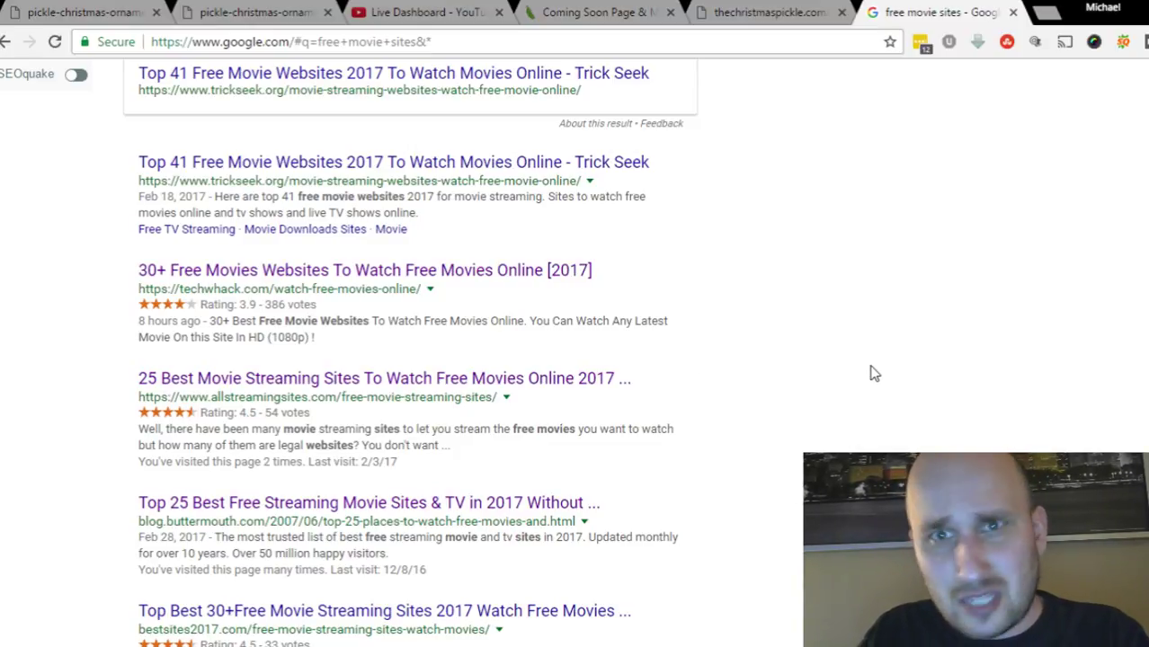
pyautogui.scroll(2, 874, 376)
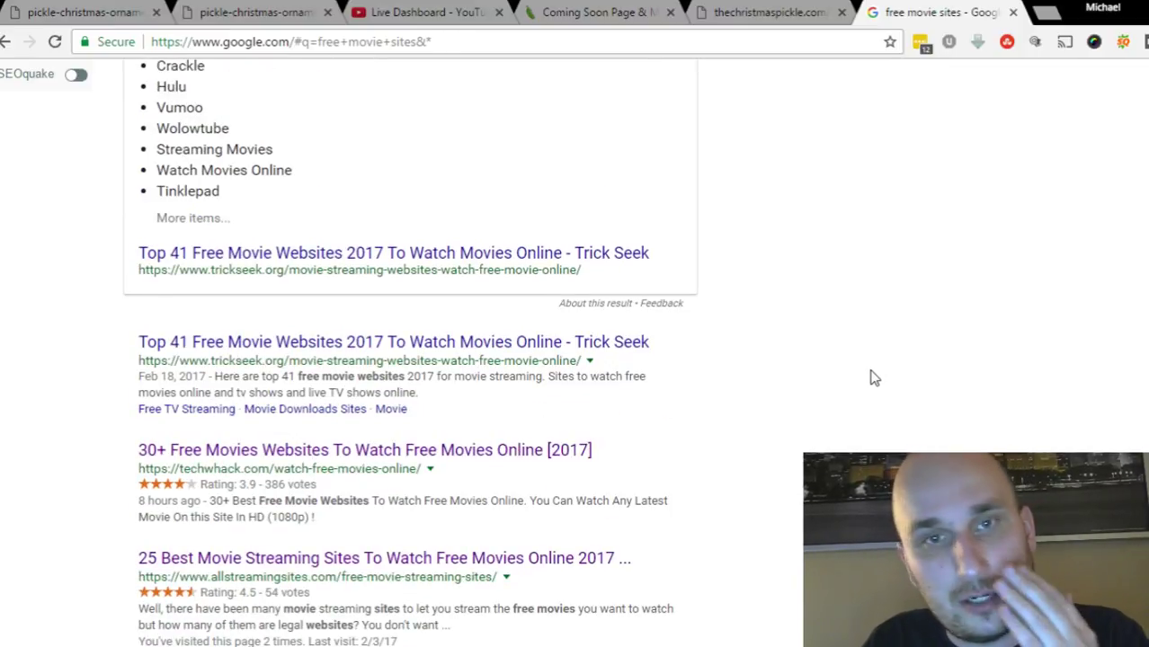
pyautogui.click(618, 11)
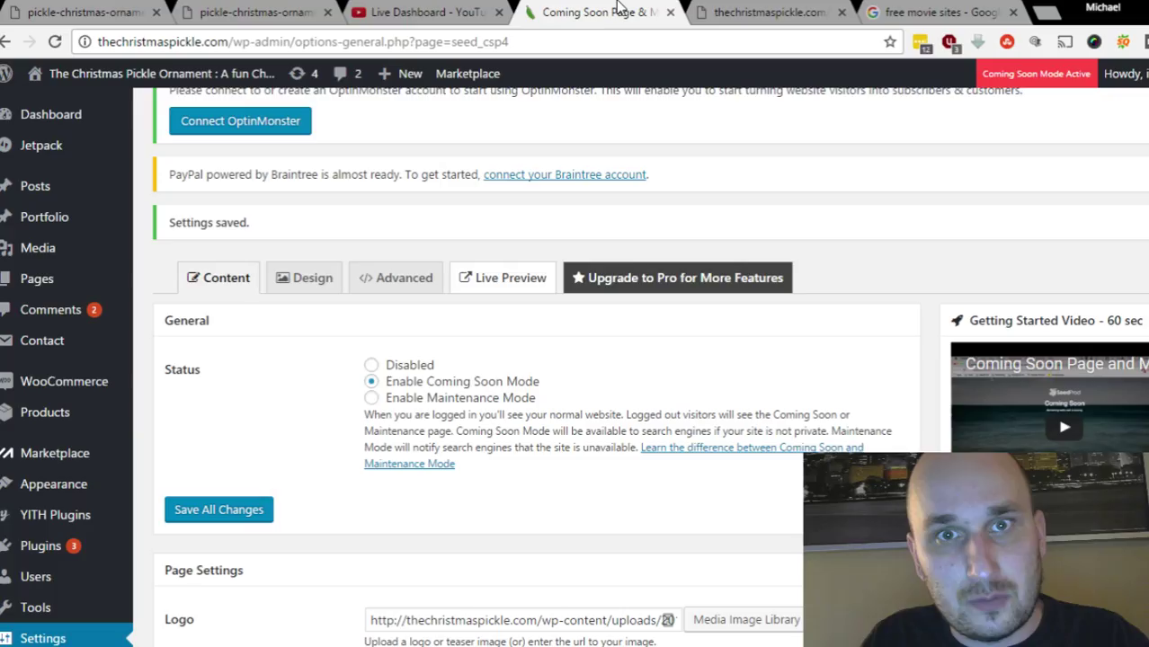
# Check the YouTube Live Dashboard and its stream chat
pyautogui.click(449, 11)
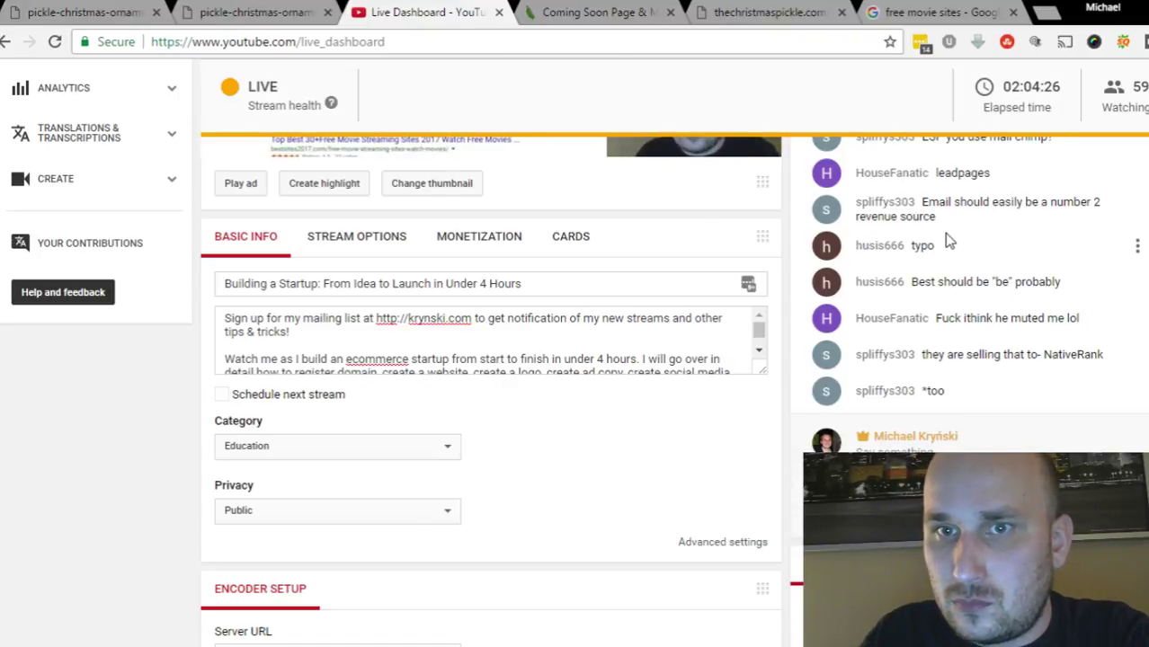
pyautogui.scroll(-1, 940, 277)
pyautogui.scroll(1, 620, 464)
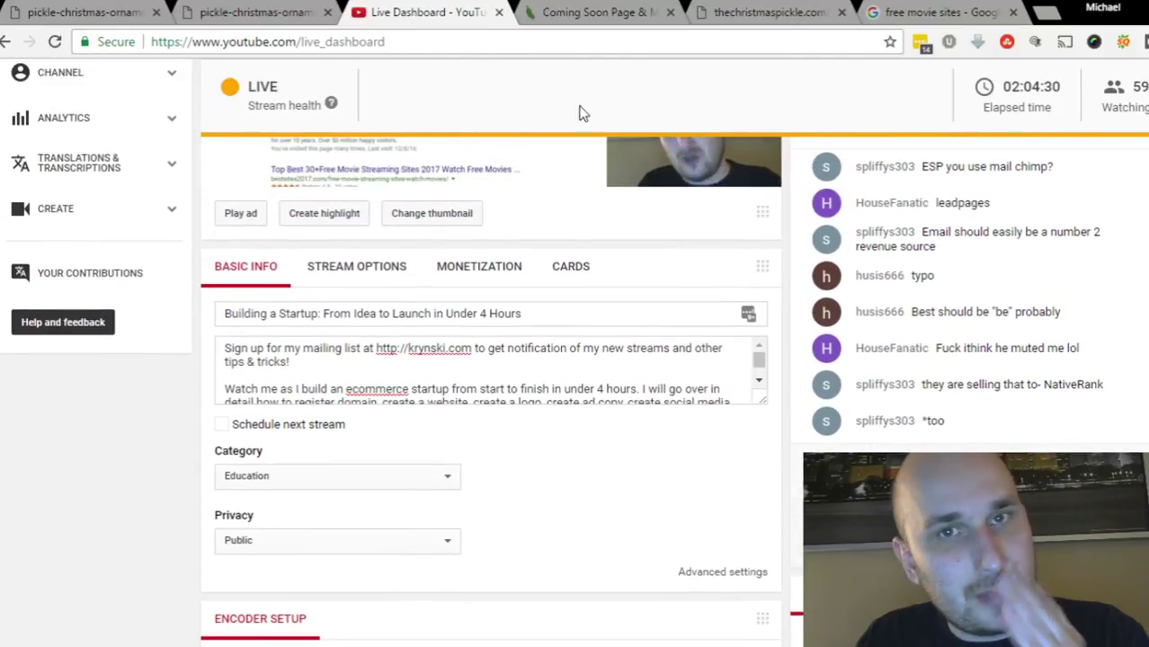
# View the Christmas Pickle preview, then open the Trick Seek 'Top 41 Free Movie Websites' result
pyautogui.click(775, 11)
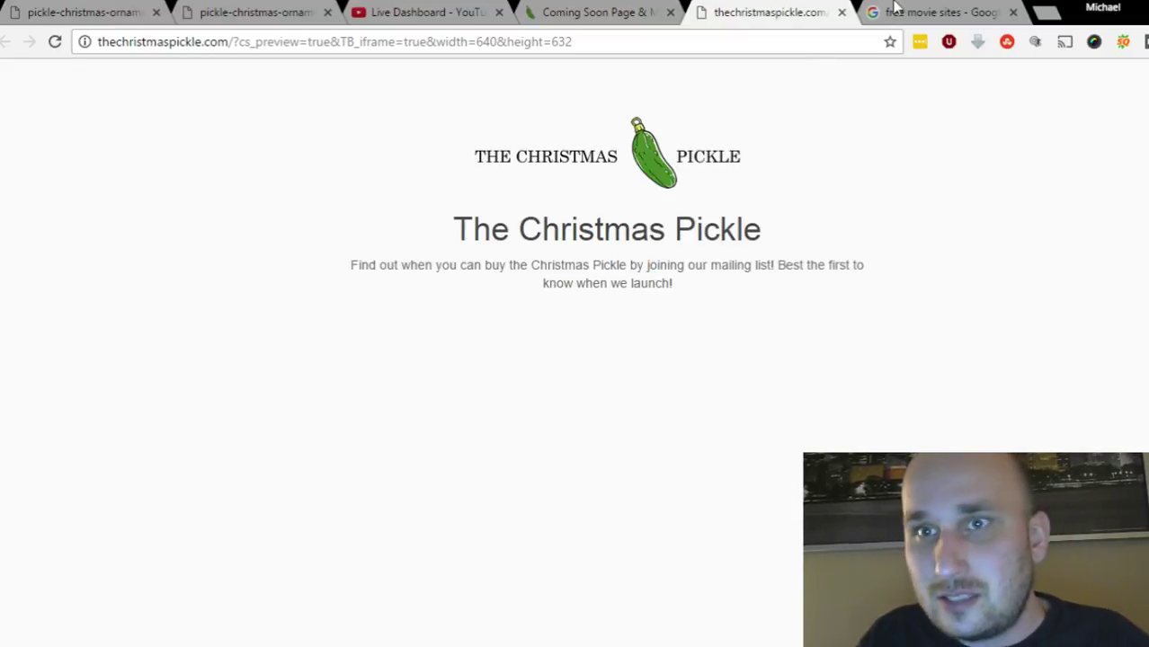
pyautogui.hotkey('ctrl', 'Tab')
pyautogui.click(459, 346)
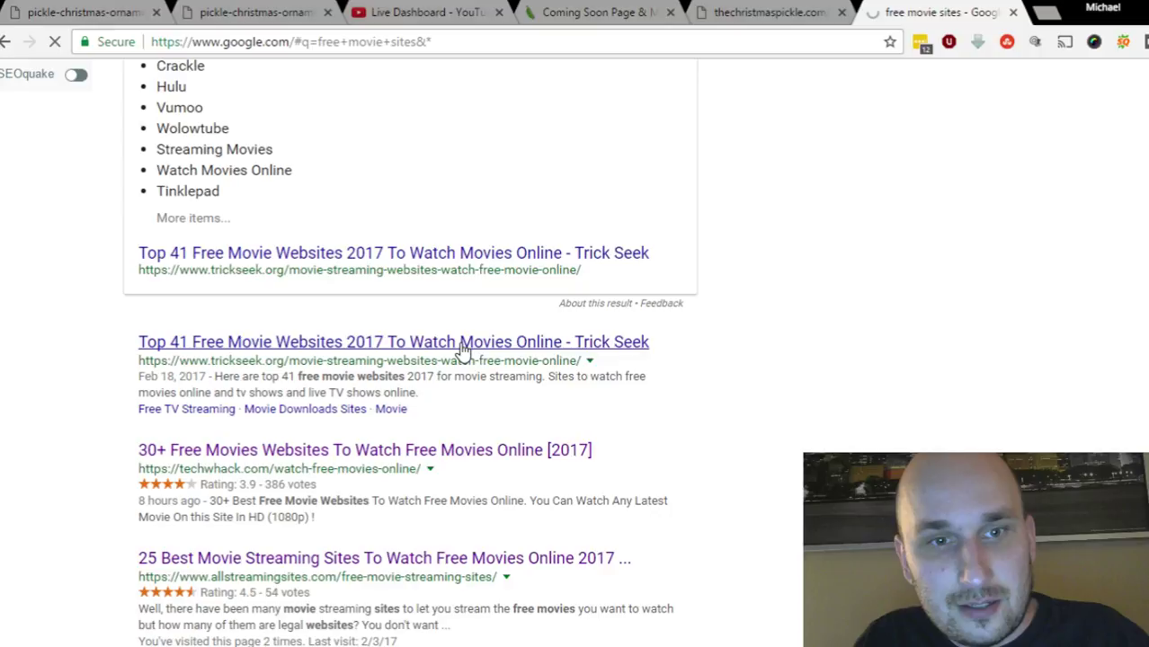
# Scroll through the Trick Seek article and reload it with F5
pyautogui.scroll(-8, 276, 295)
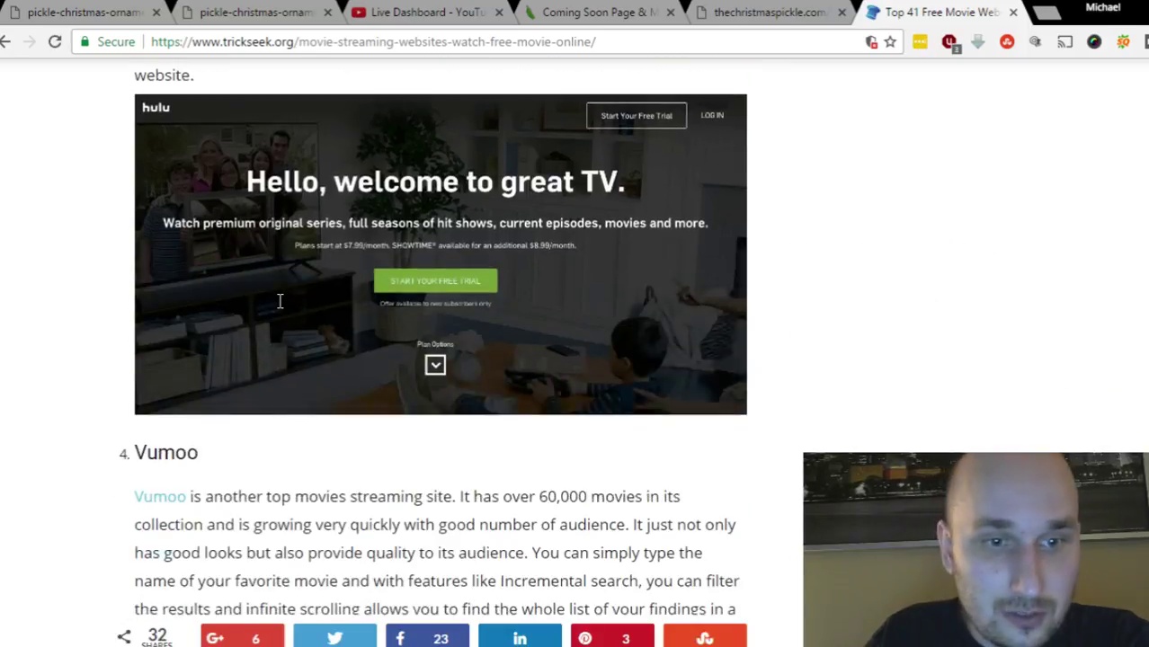
pyautogui.scroll(-11, 279, 307)
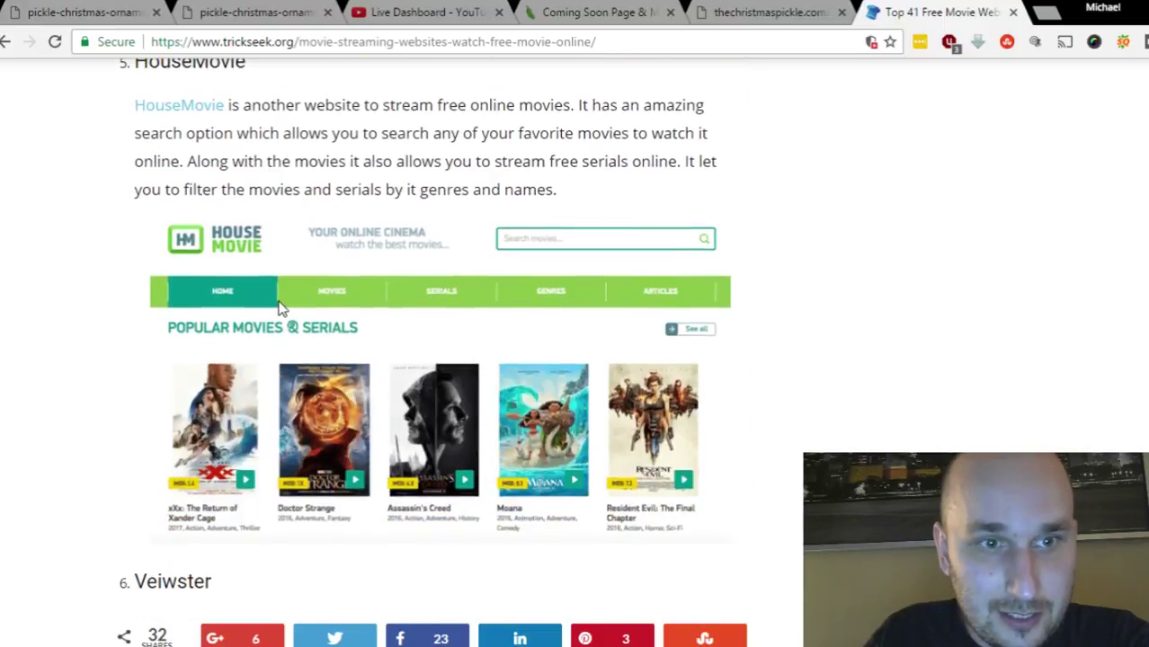
pyautogui.scroll(-15, 280, 301)
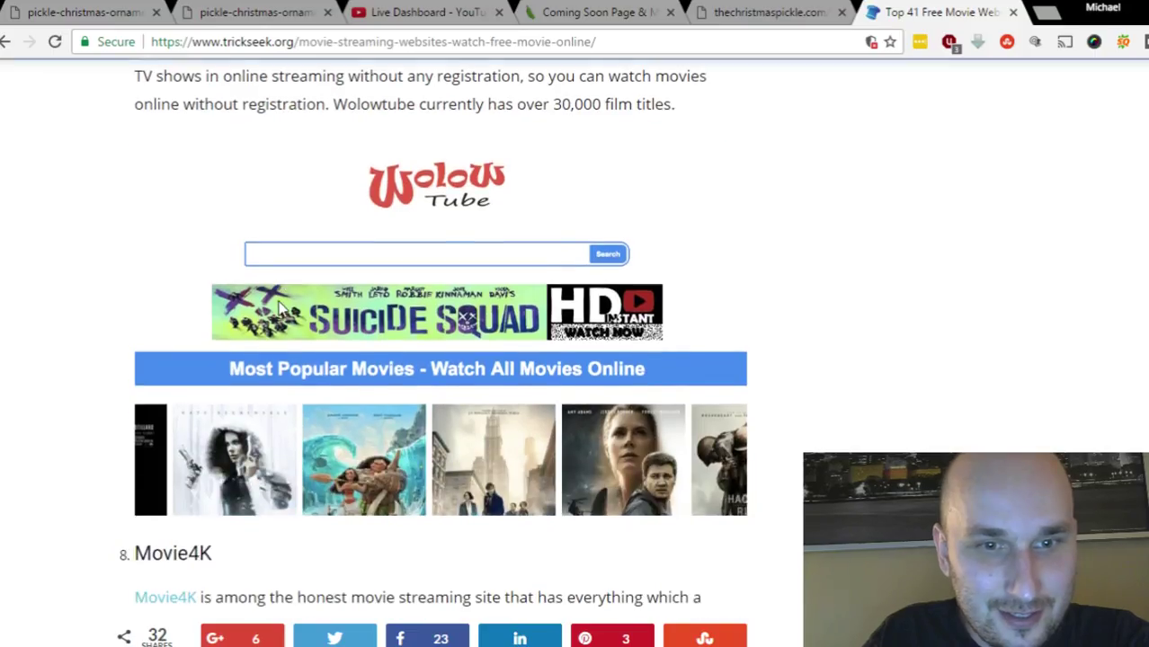
pyautogui.scroll(-4, 280, 301)
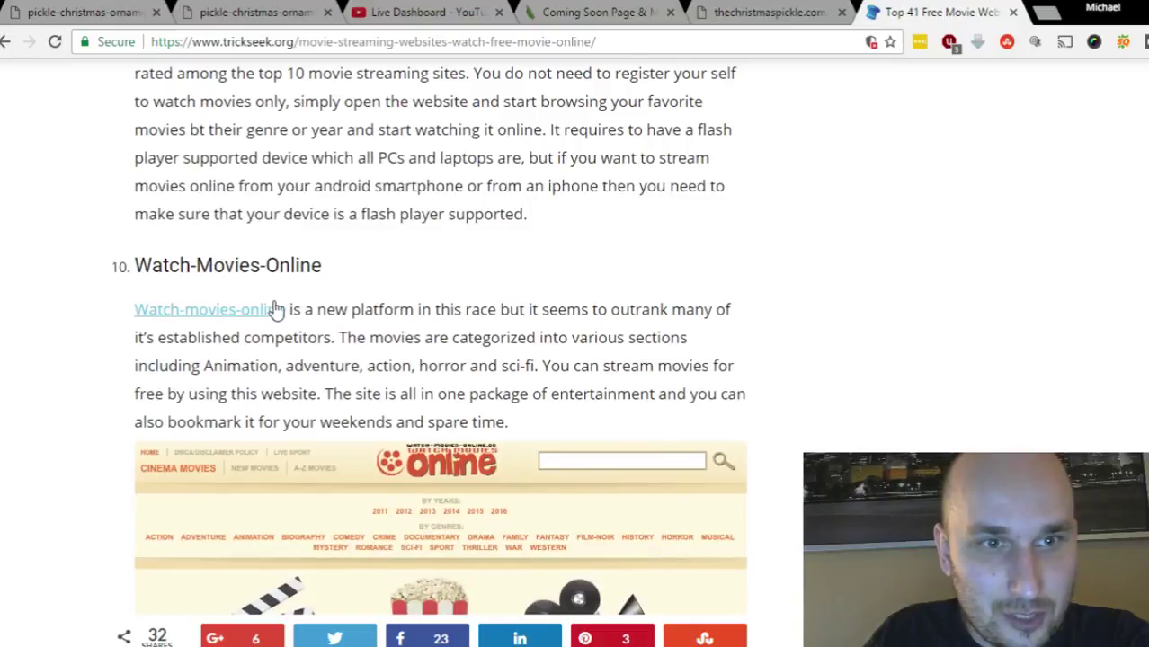
pyautogui.scroll(20, 223, 313)
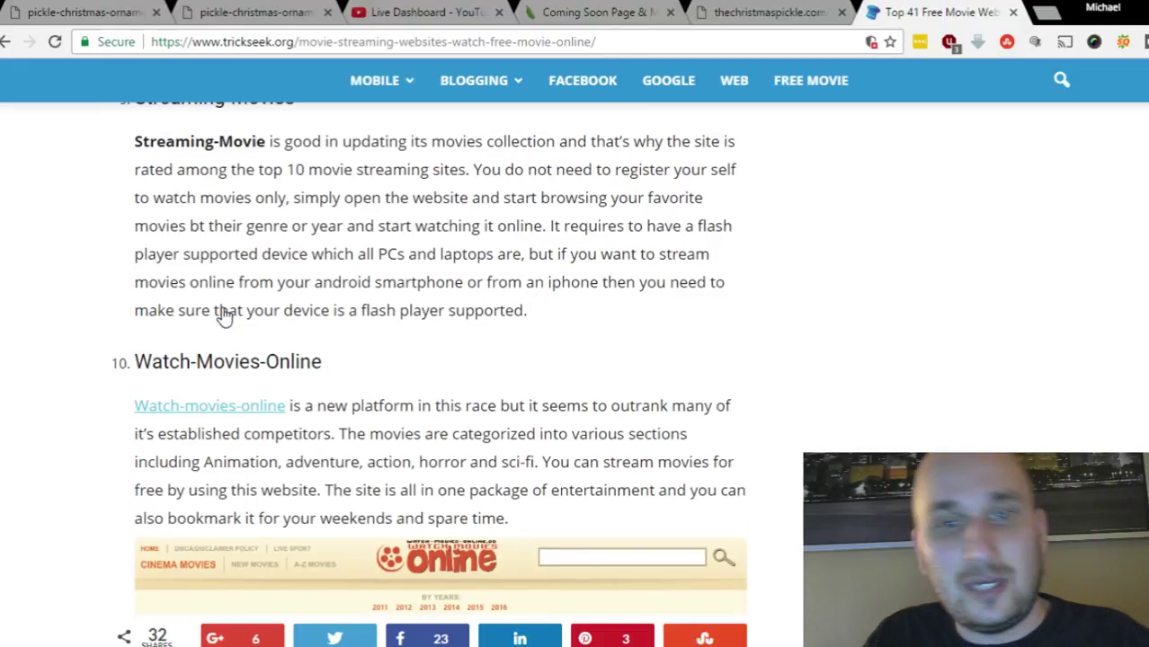
pyautogui.scroll(2, 224, 313)
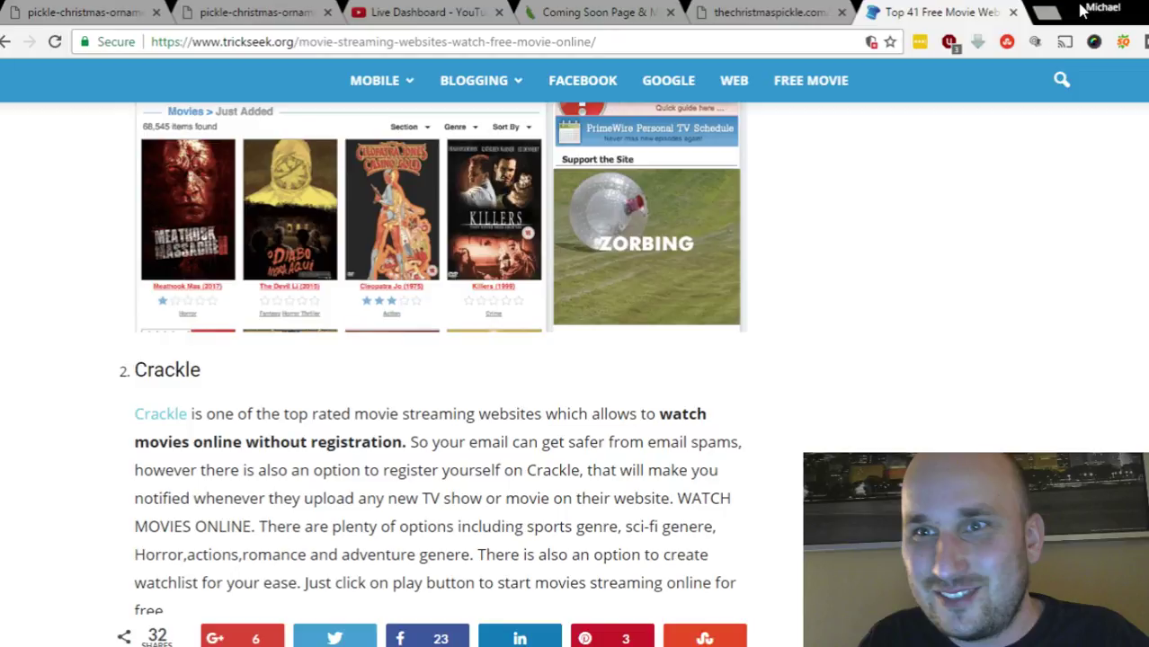
pyautogui.press('F5')
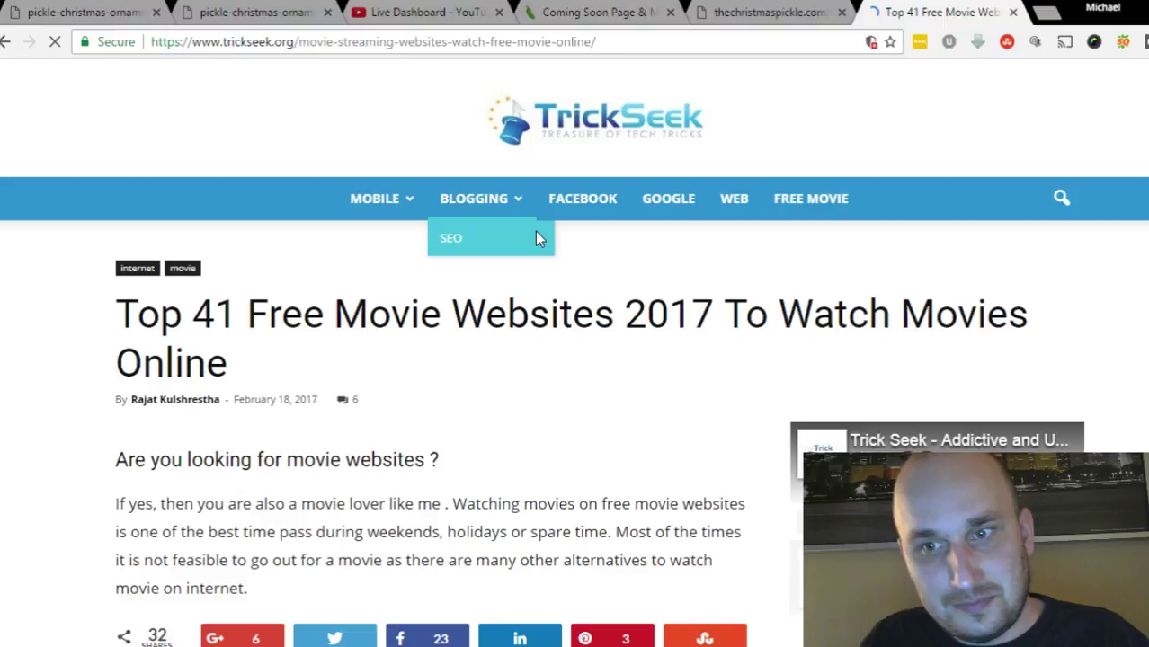
# Highlight text in the Streaming-Movies section, including the passage about top 10 streaming sites
pyautogui.scroll(-15, 449, 386)
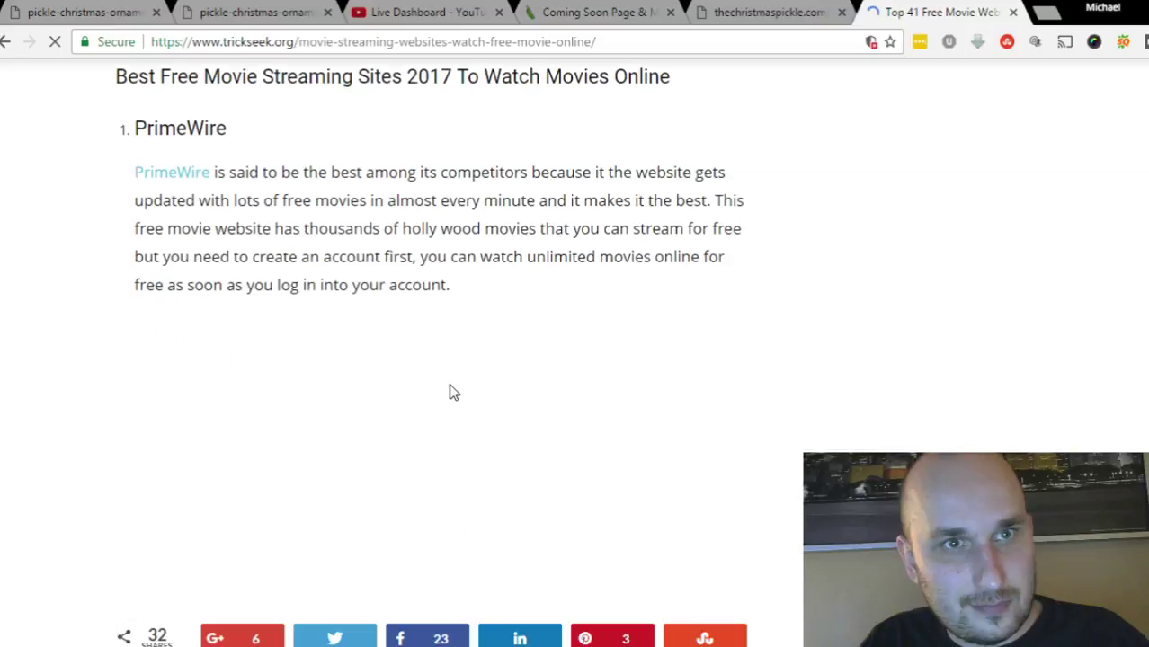
pyautogui.scroll(-6, 452, 393)
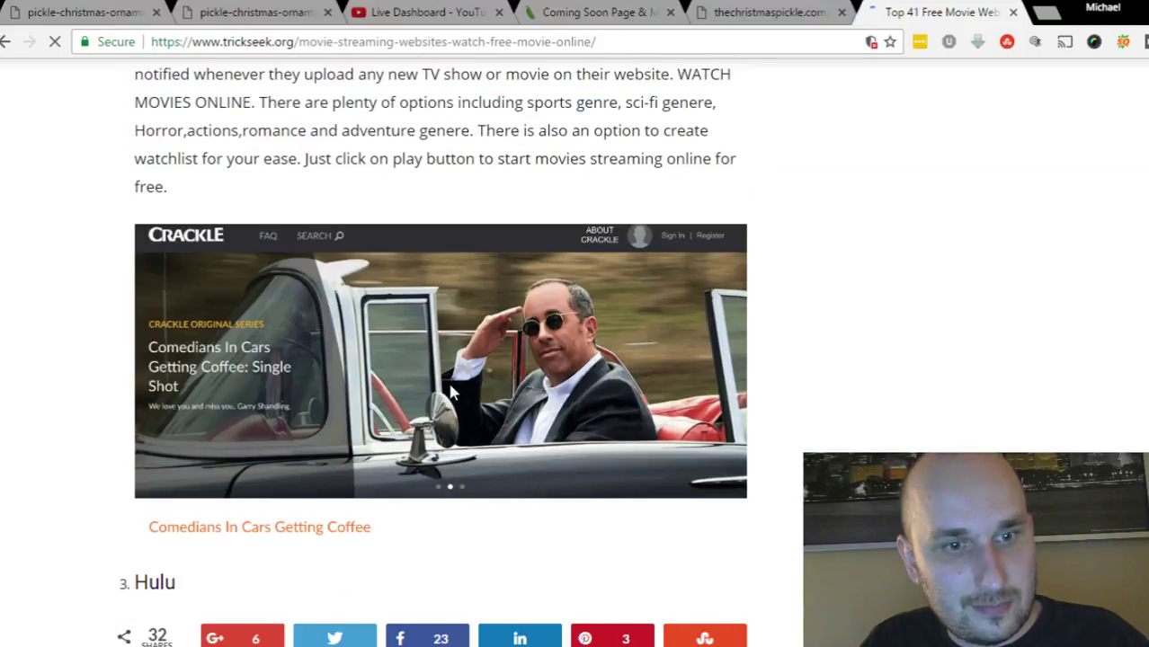
pyautogui.scroll(-20, 452, 393)
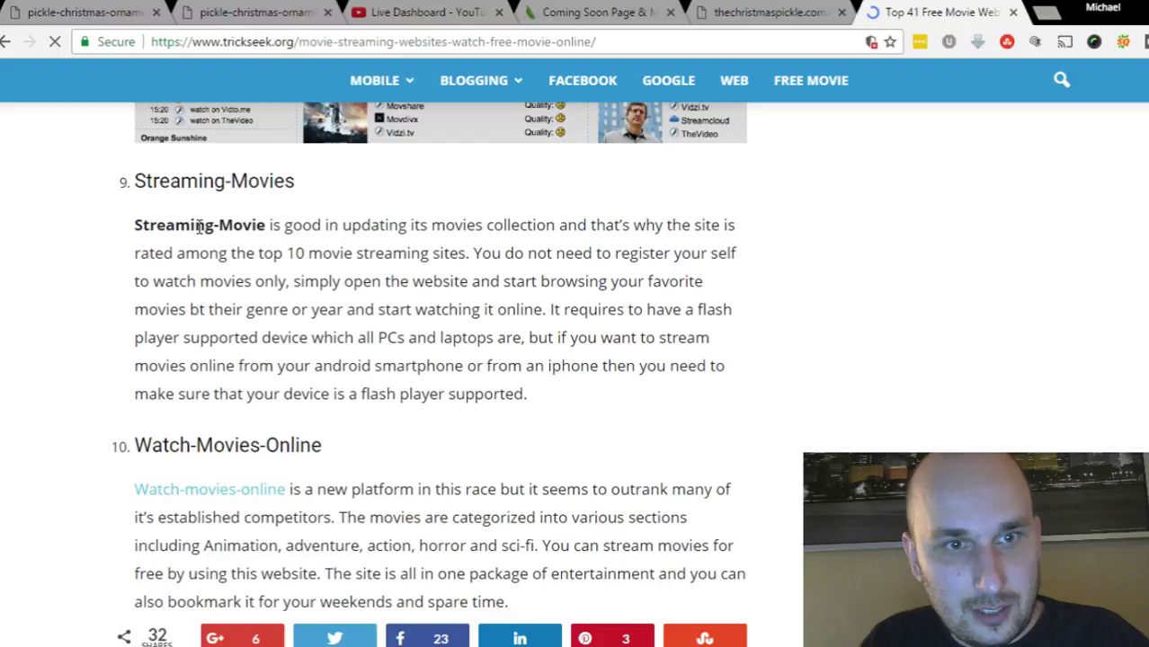
pyautogui.moveTo(147, 225); pyautogui.dragTo(270, 224)
pyautogui.doubleClick(202, 180)
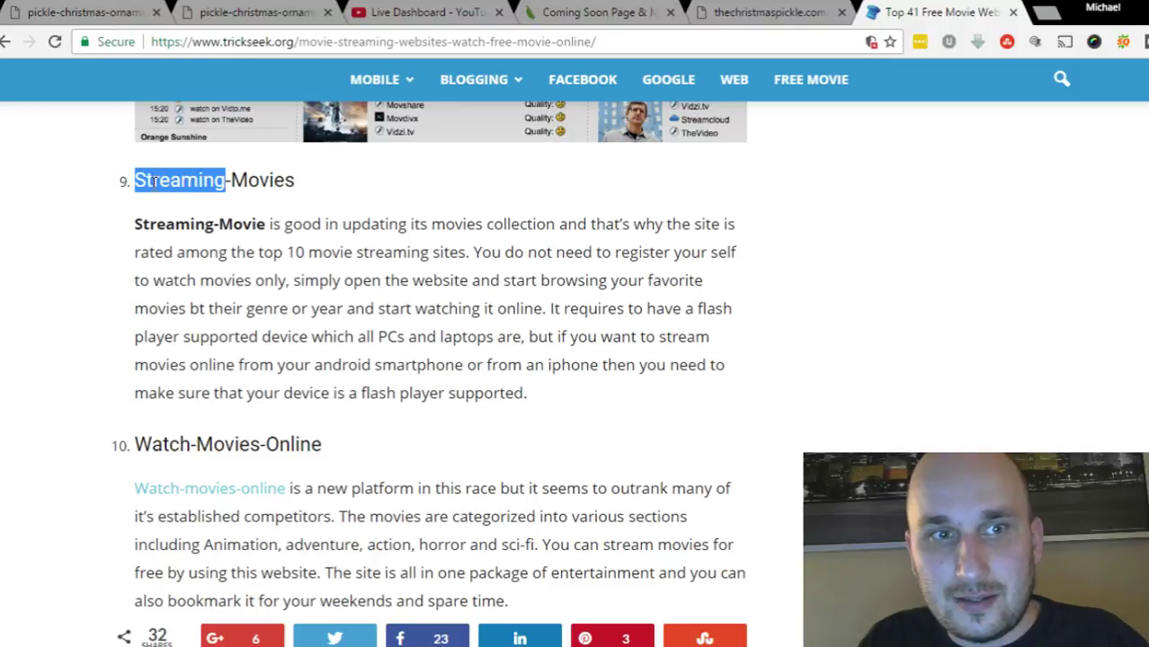
pyautogui.click(232, 180)
pyautogui.moveTo(296, 179); pyautogui.dragTo(48, 183)
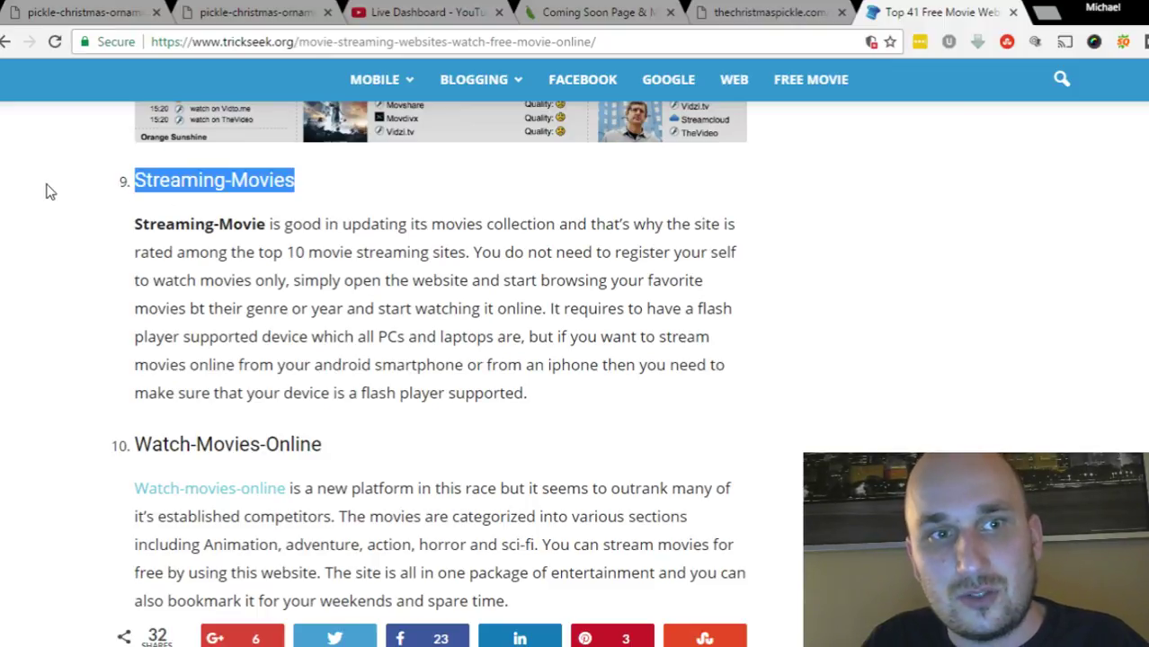
pyautogui.click(210, 183)
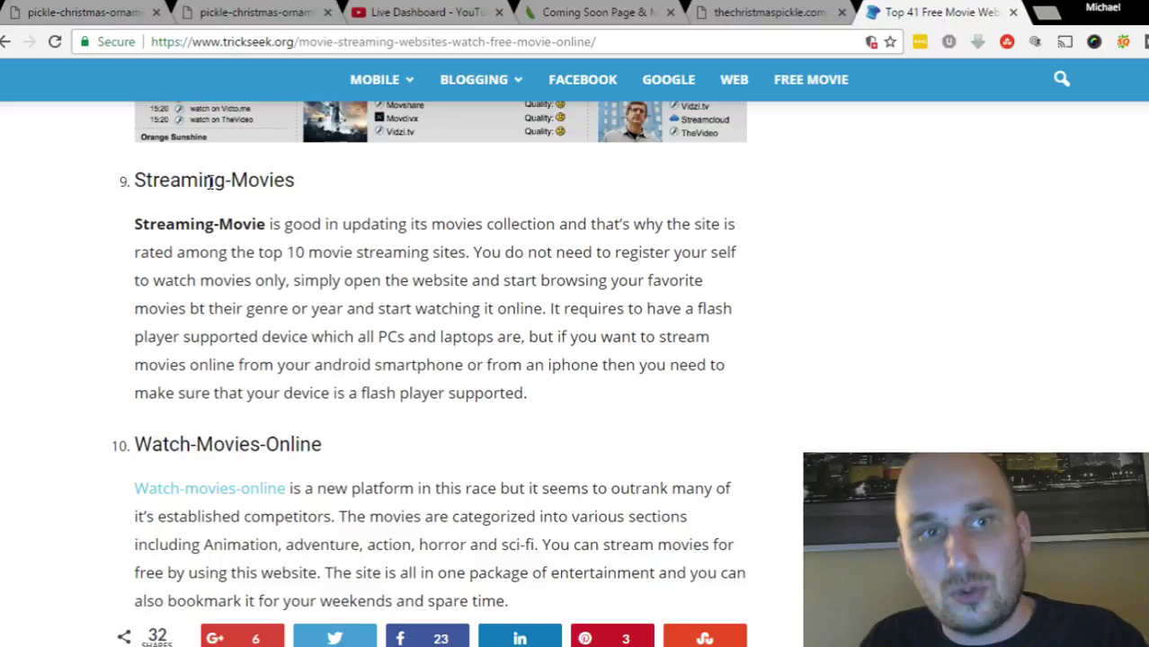
pyautogui.moveTo(225, 252); pyautogui.dragTo(601, 365)
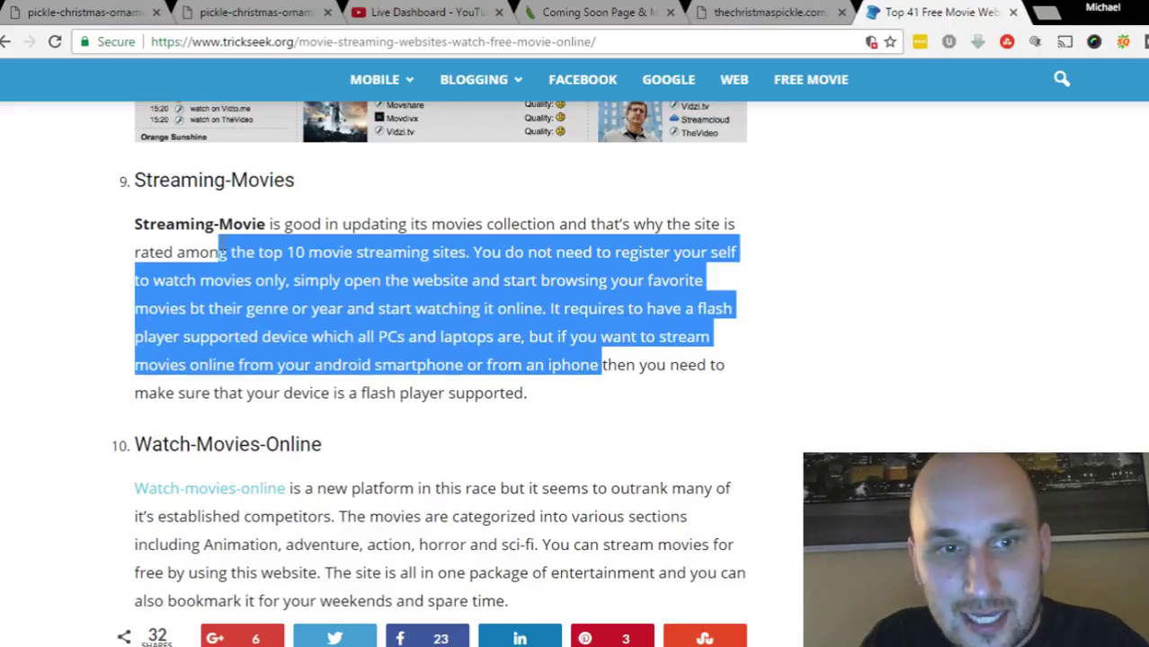
# Scroll back up the article and return to the 'free movie sites' search results
pyautogui.scroll(-2, 225, 252)
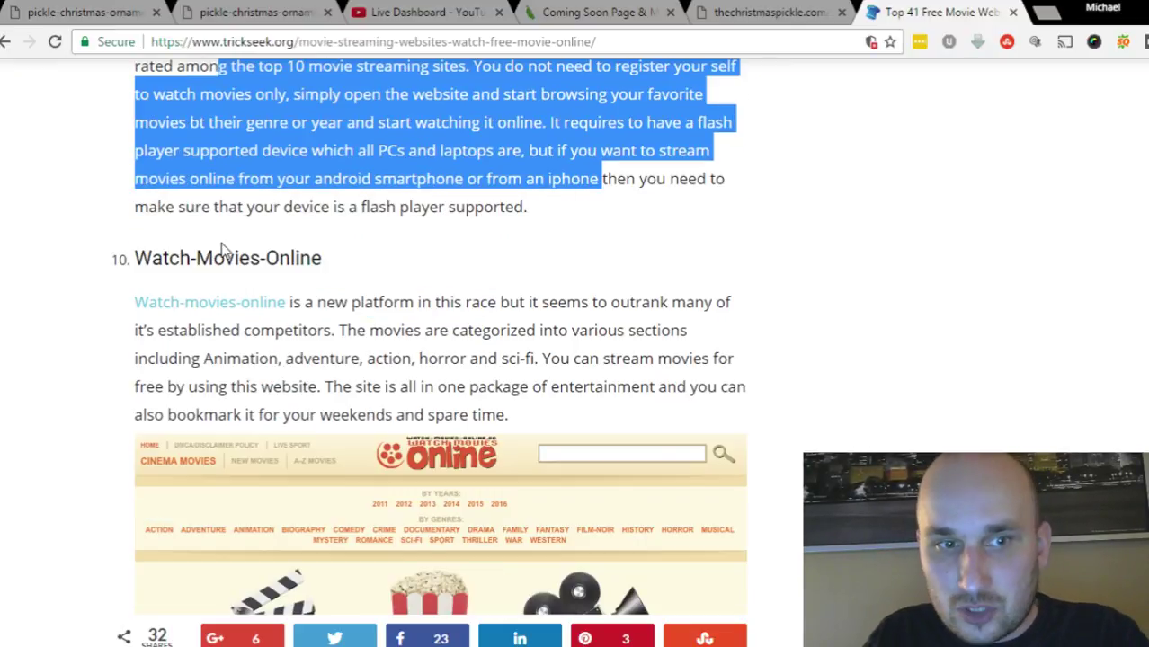
pyautogui.scroll(10, 280, 315)
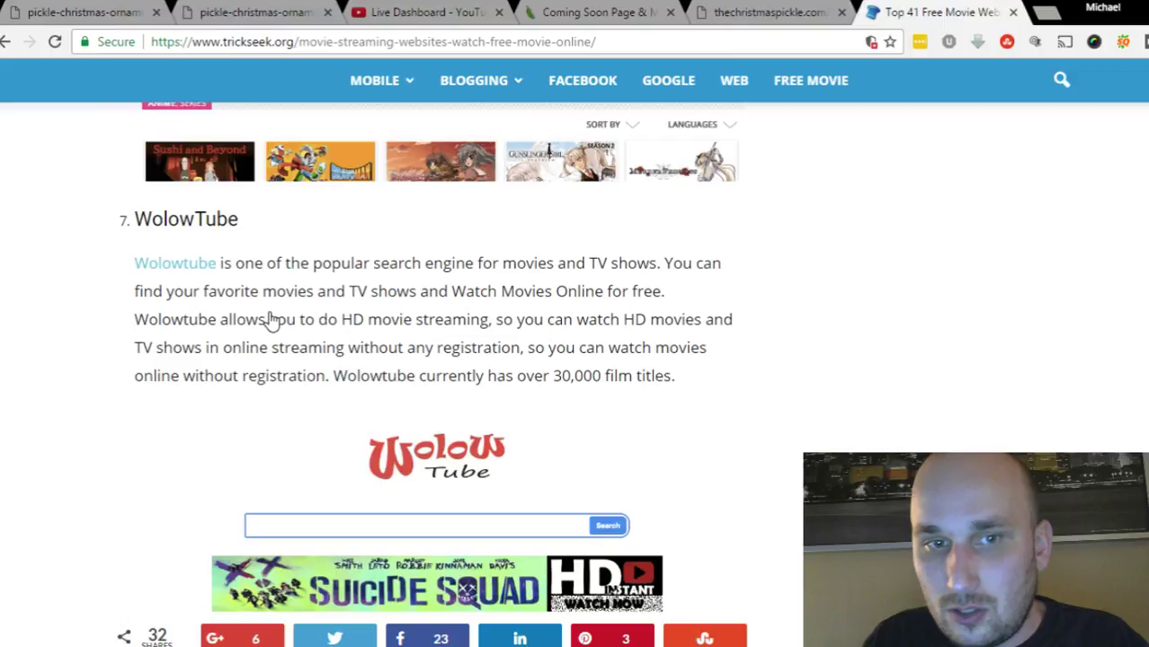
pyautogui.scroll(15, 270, 319)
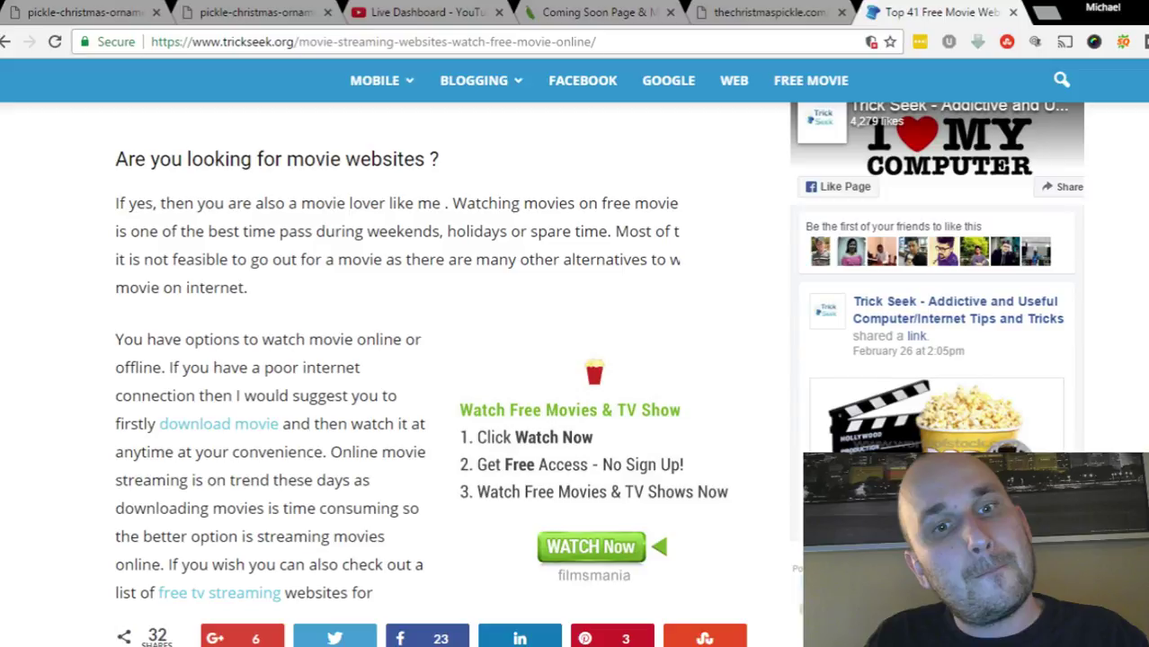
pyautogui.hotkey('alt', 'Left')
# Select the 'free movie sites' query and look over the preview, settings and live dashboard tabs
pyautogui.scroll(6, 590, 290)
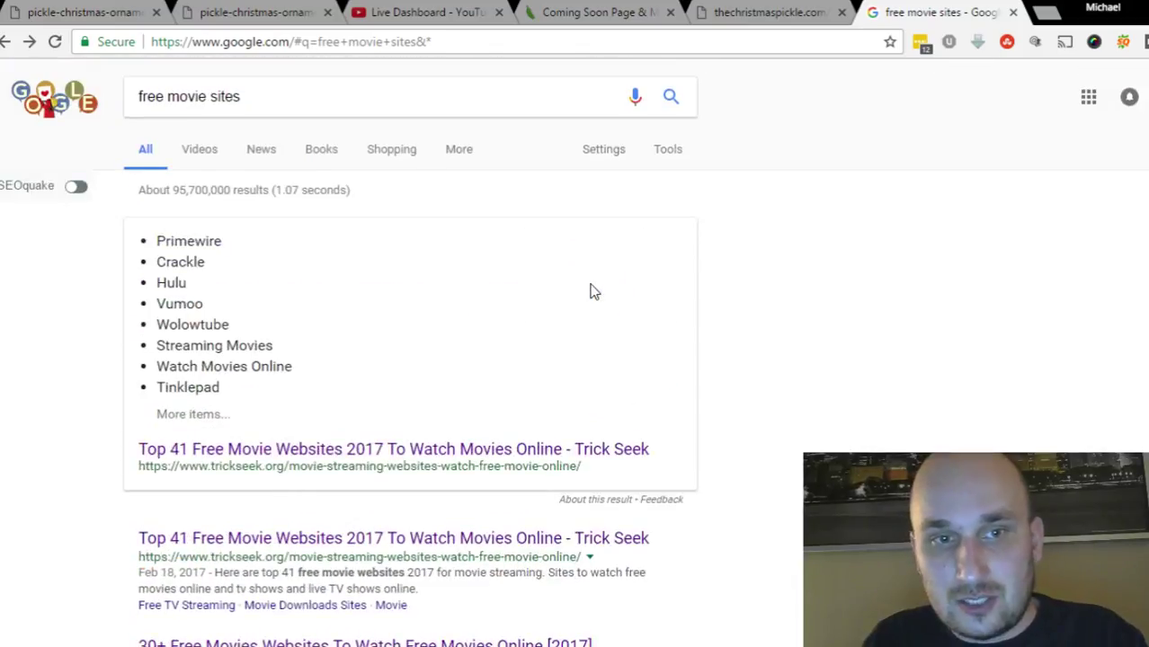
pyautogui.tripleClick(299, 100)
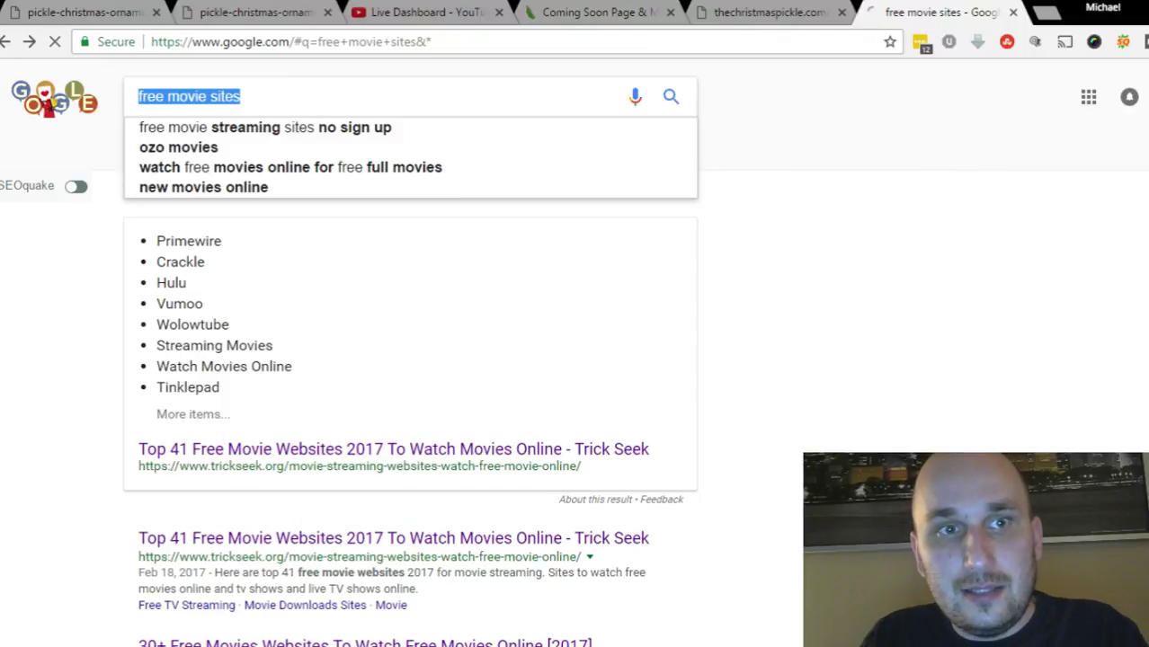
pyautogui.click(818, 7)
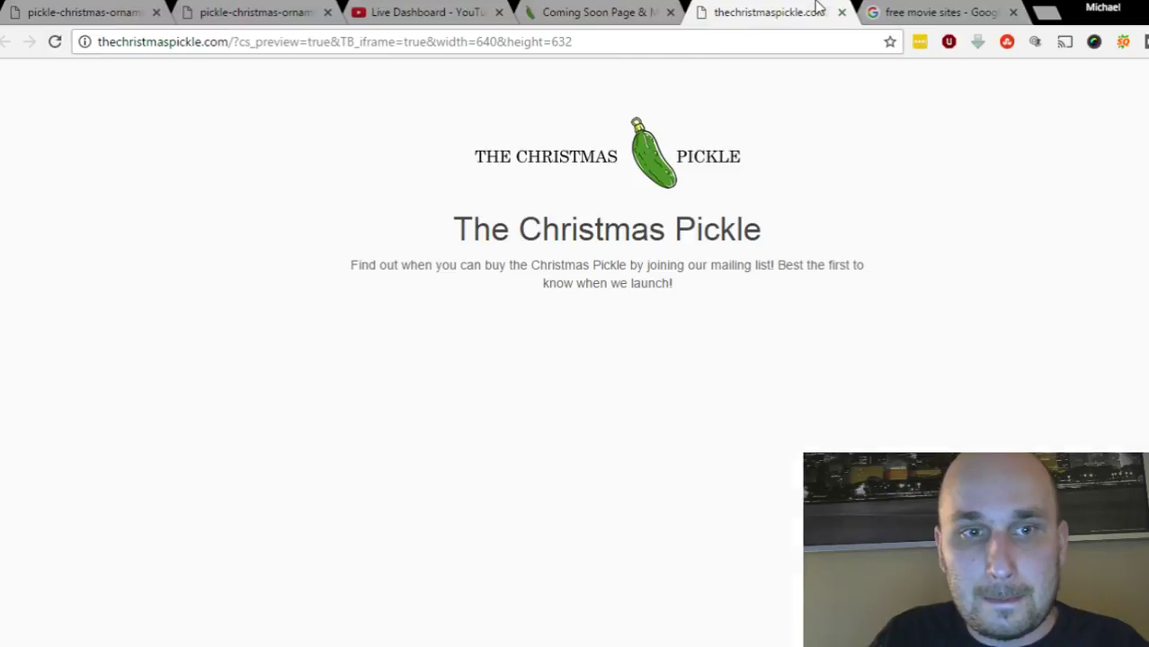
pyautogui.click(598, 11)
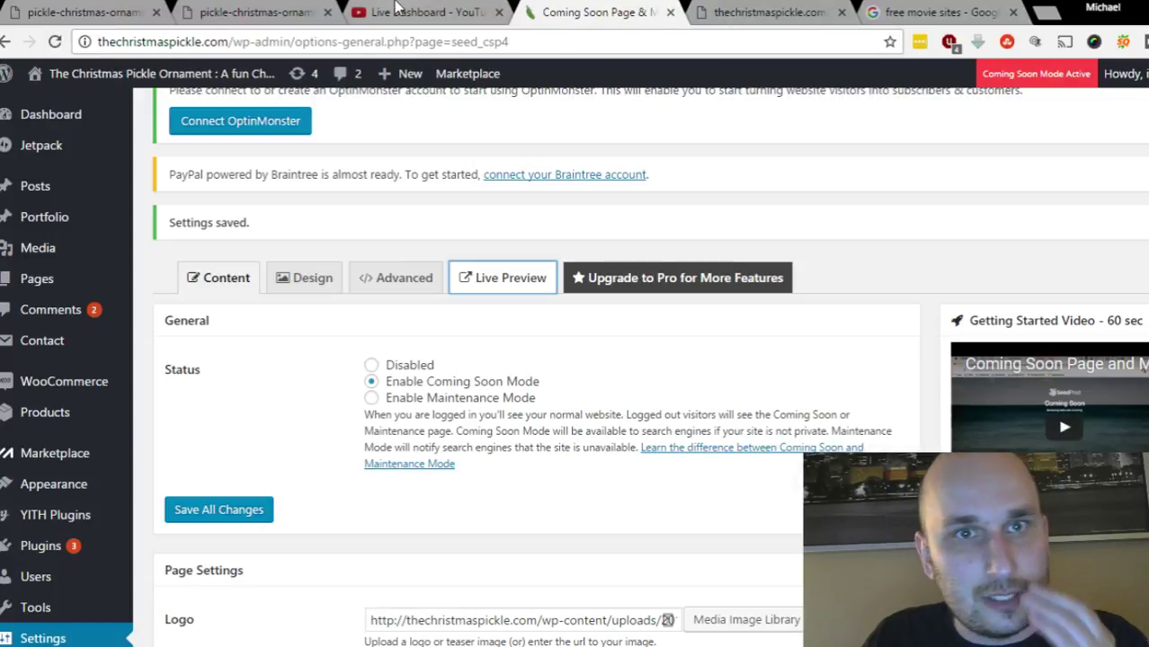
pyautogui.click(396, 11)
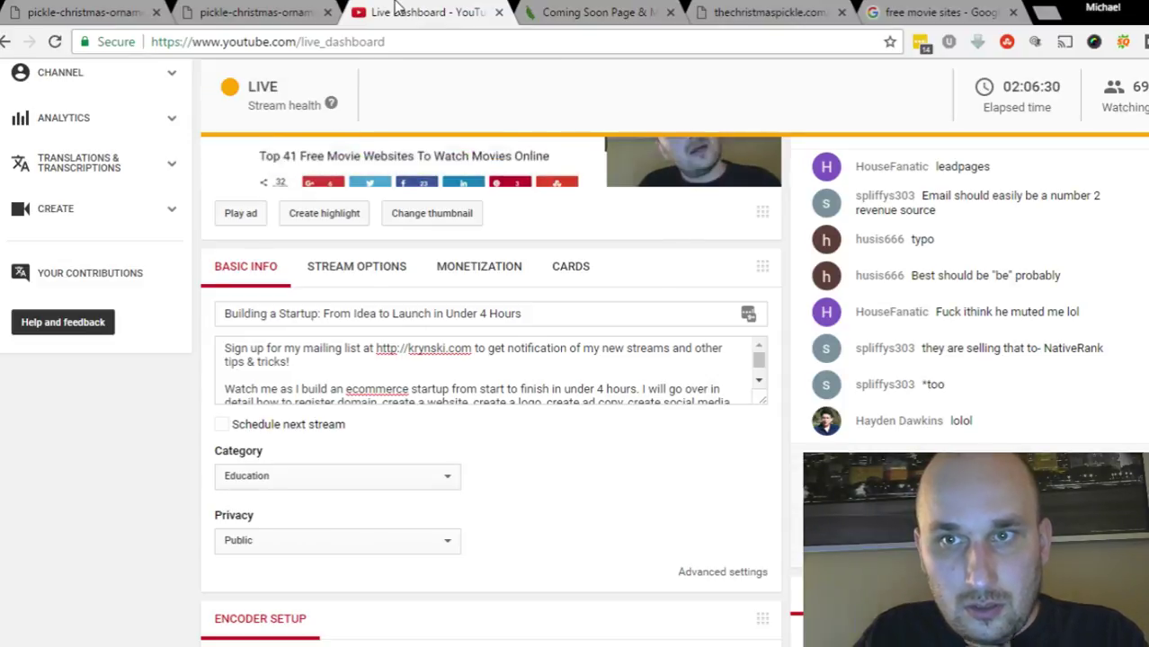
pyautogui.click(552, 9)
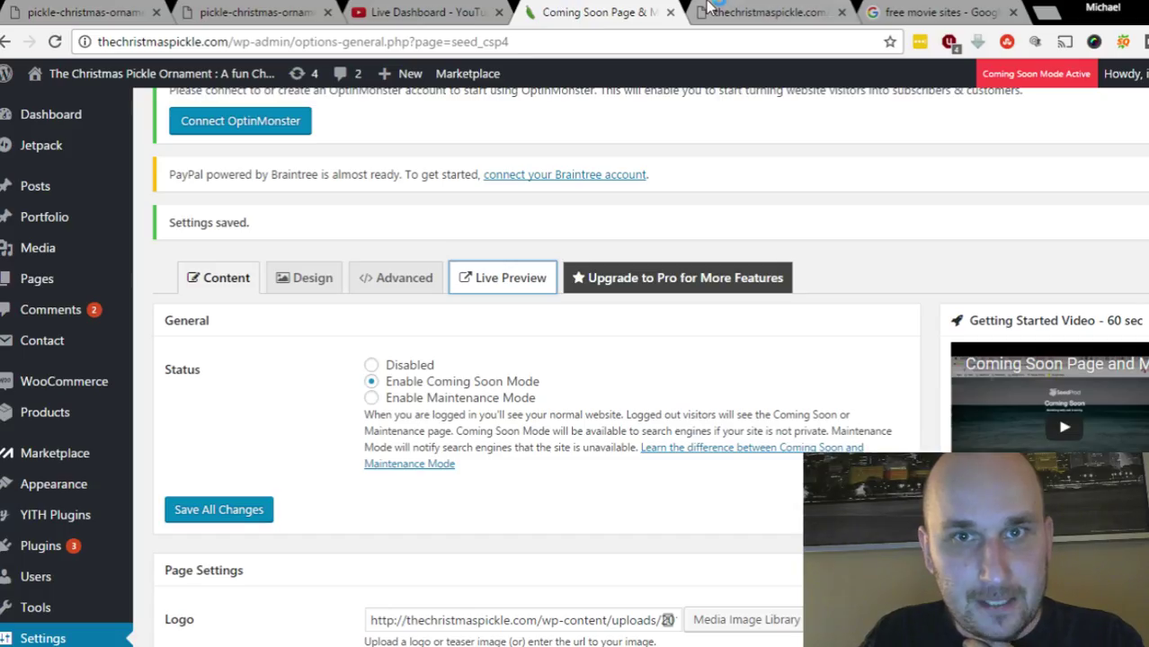
pyautogui.click(710, 9)
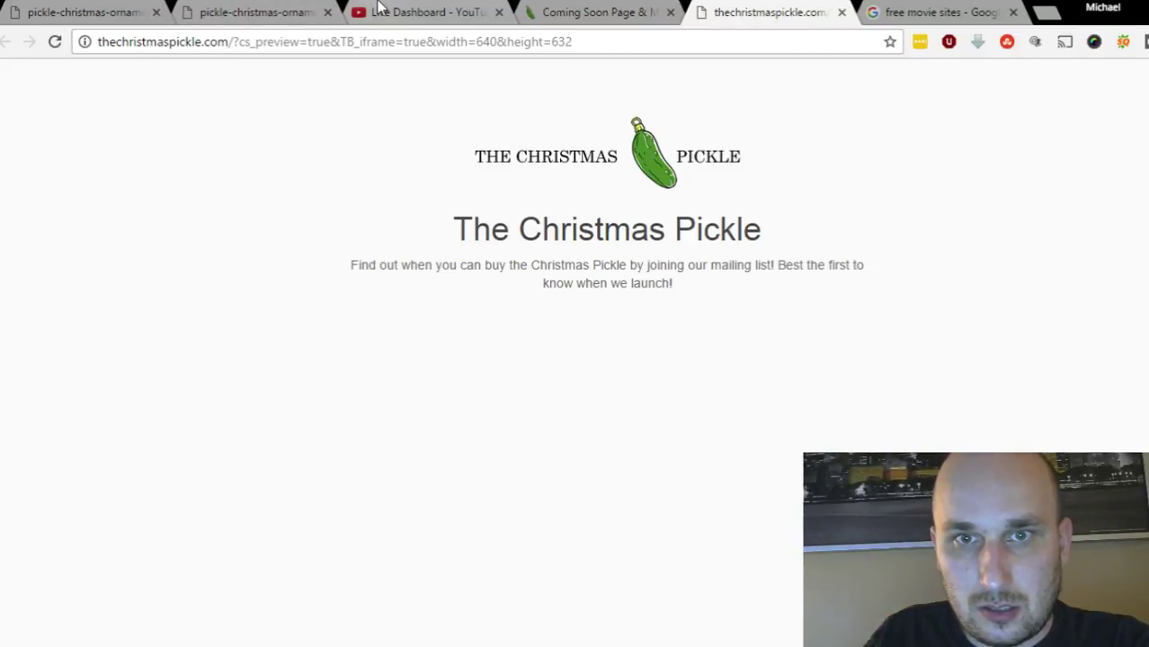
# Reorder the tabs so the site preview sits beside the Coming Soon settings, ending on the settings
pyautogui.moveTo(378, 8); pyautogui.dragTo(550, 7)
pyautogui.click(477, 7)
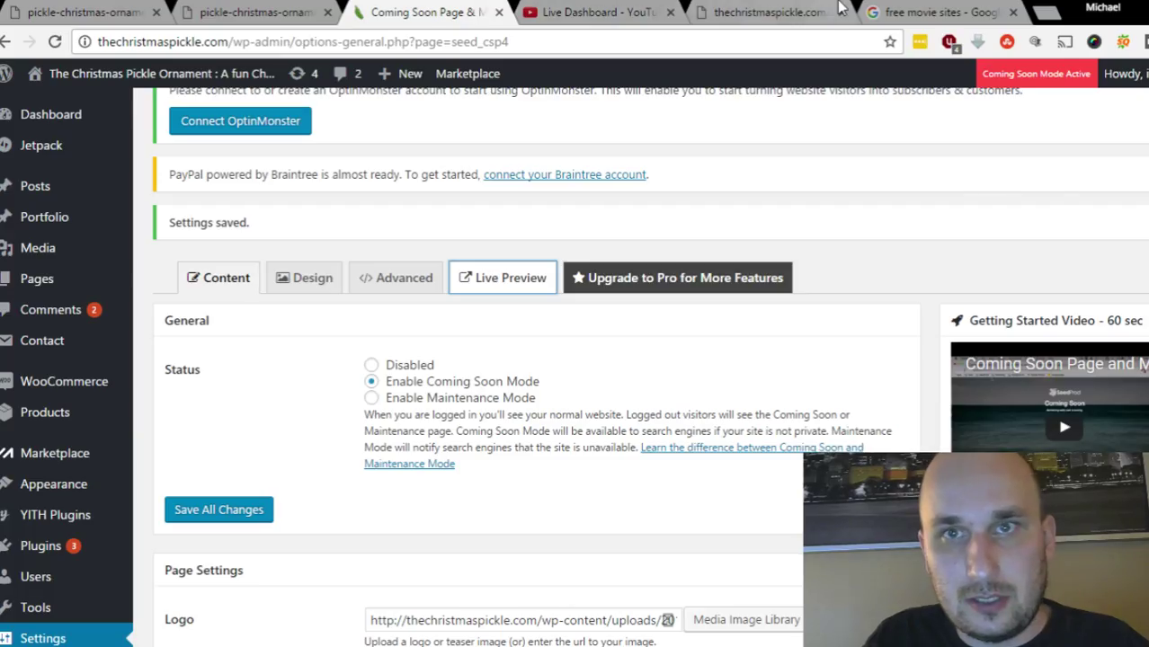
pyautogui.click(773, 12)
pyautogui.moveTo(773, 7); pyautogui.dragTo(568, 7)
pyautogui.click(321, 7)
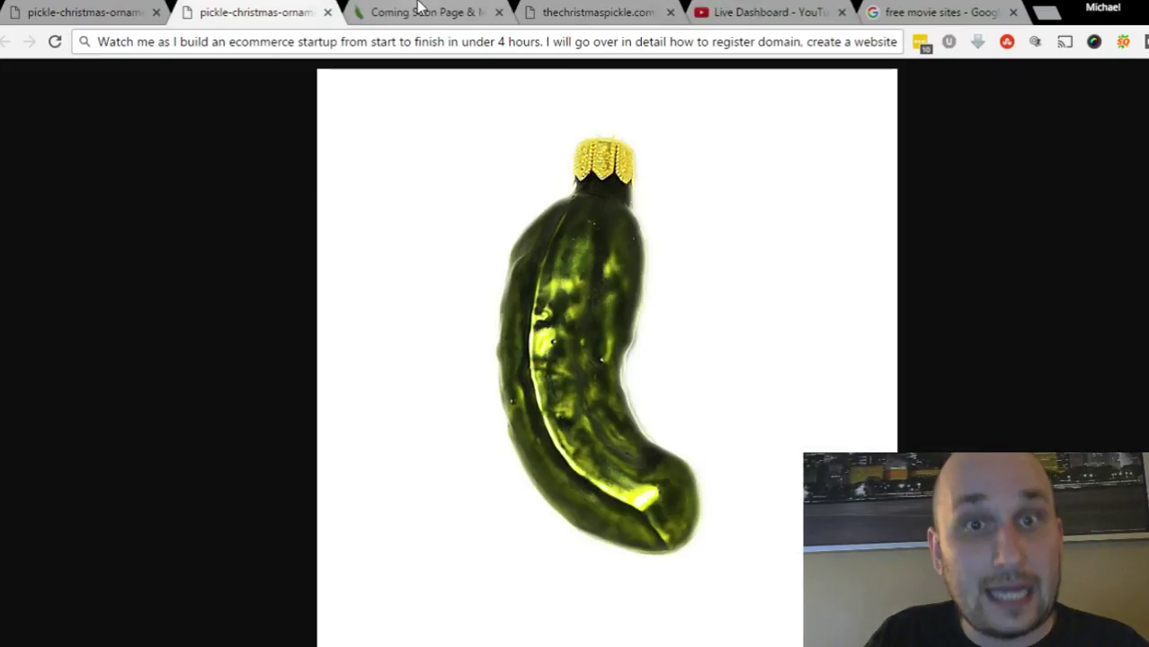
pyautogui.click(418, 11)
pyautogui.scroll(-2, 391, 427)
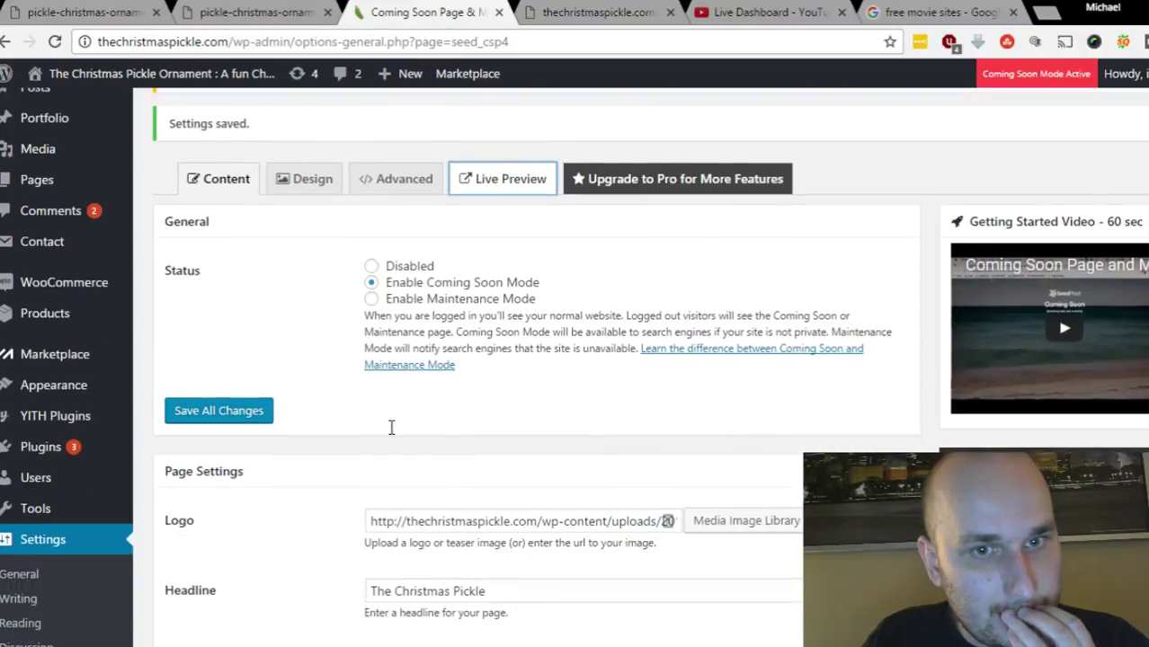
pyautogui.click(408, 185)
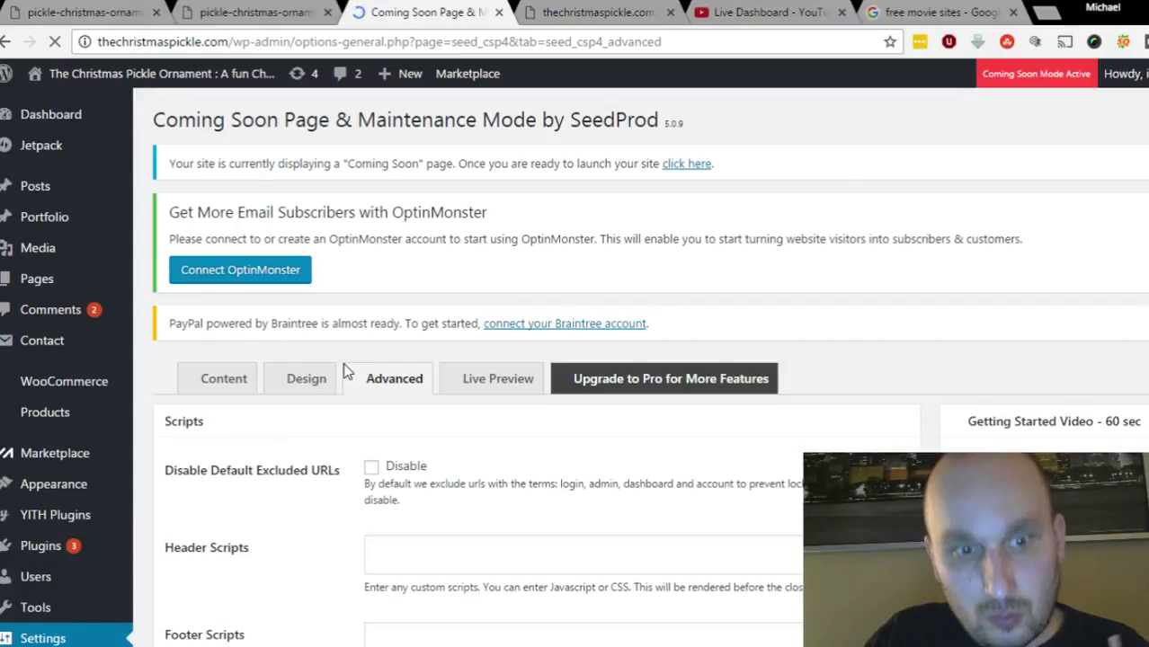
pyautogui.scroll(-2, 630, 449)
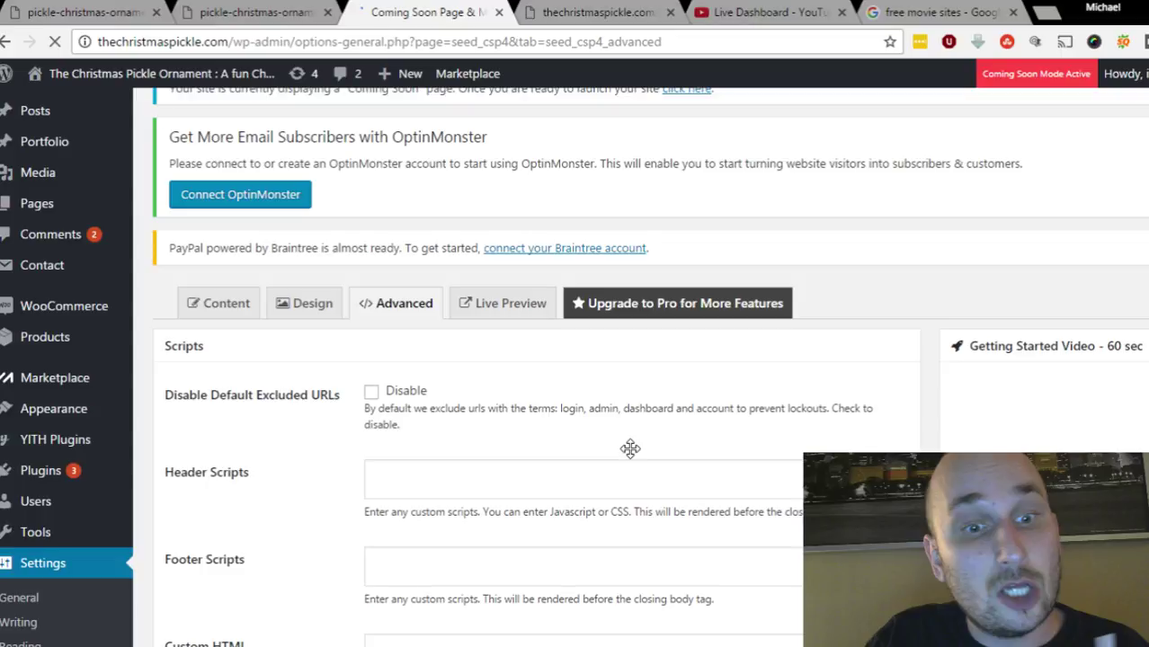
pyautogui.scroll(-3, 630, 449)
pyautogui.click(316, 175)
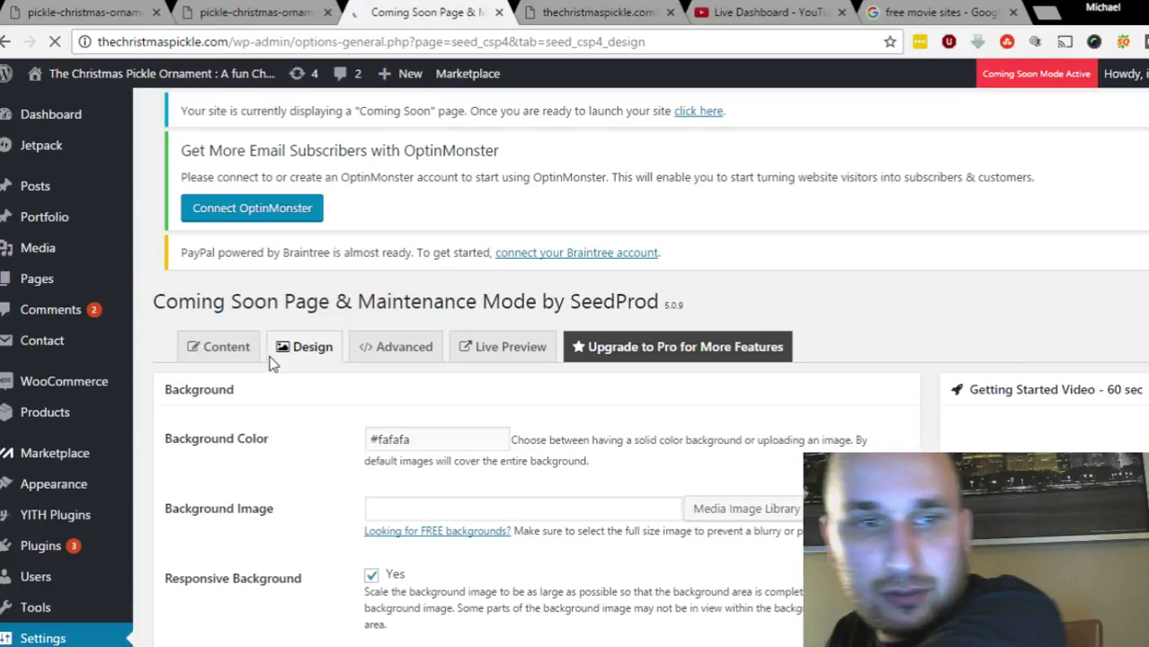
pyautogui.scroll(-12, 272, 361)
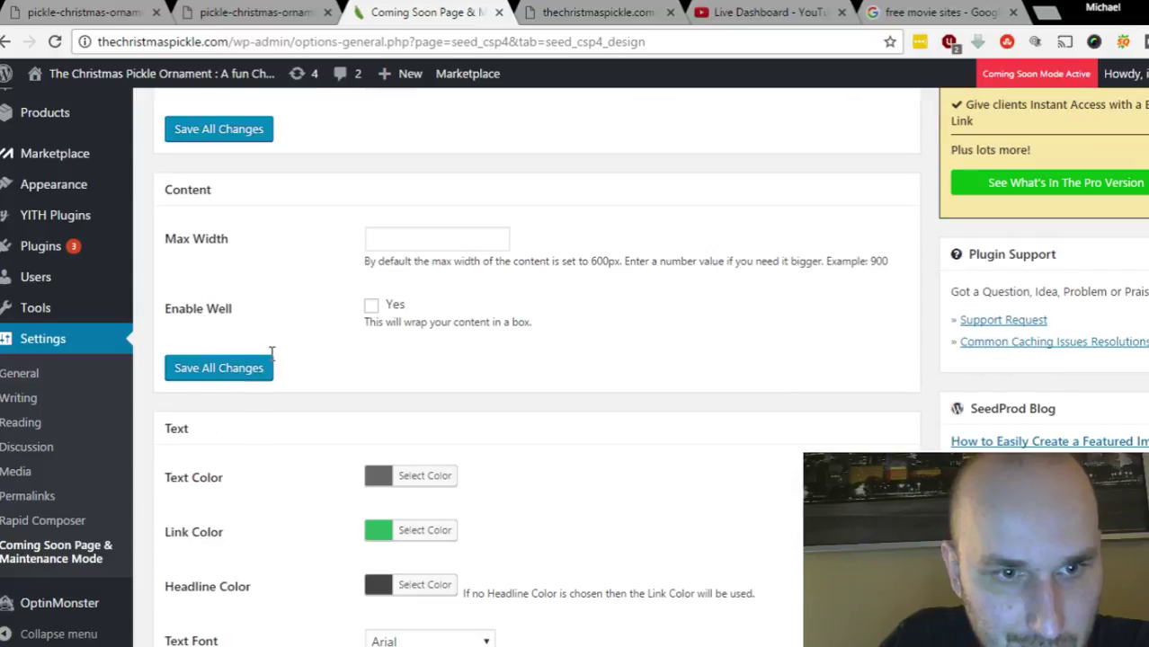
pyautogui.scroll(-1, 273, 361)
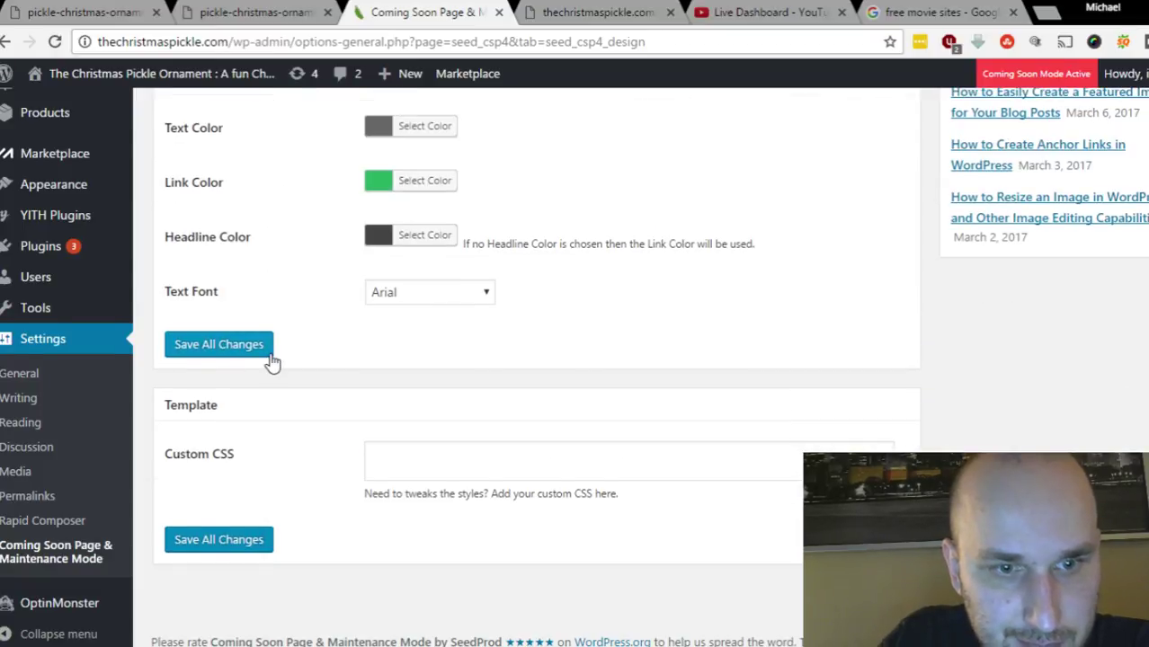
pyautogui.scroll(9, 272, 360)
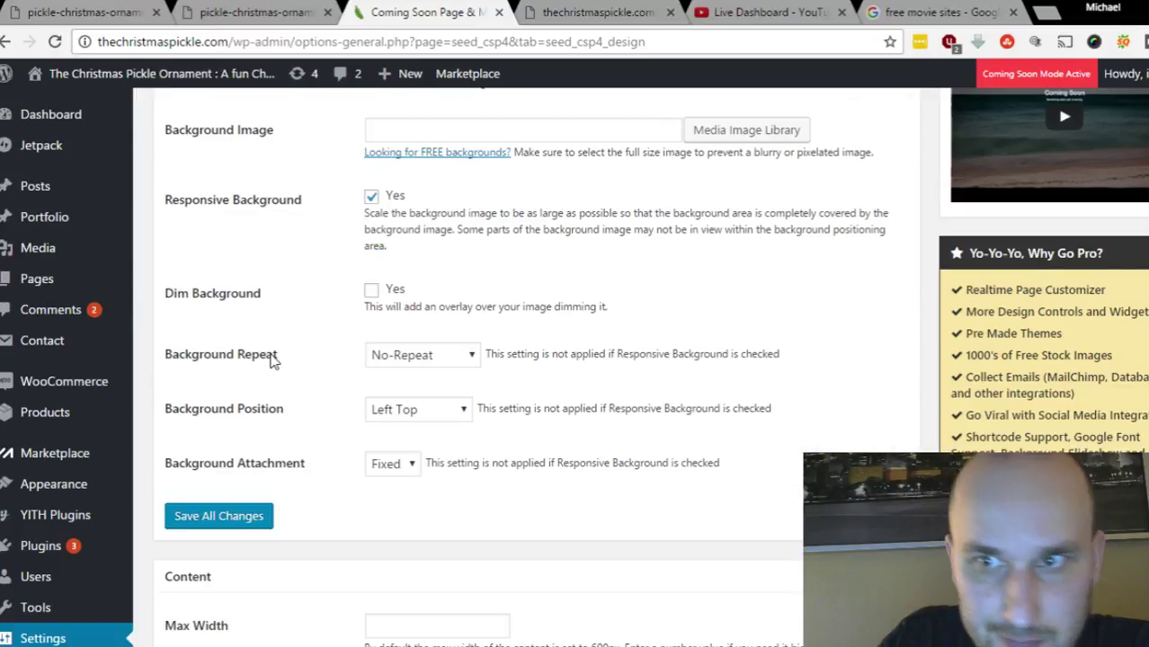
pyautogui.scroll(5, 272, 360)
pyautogui.click(209, 357)
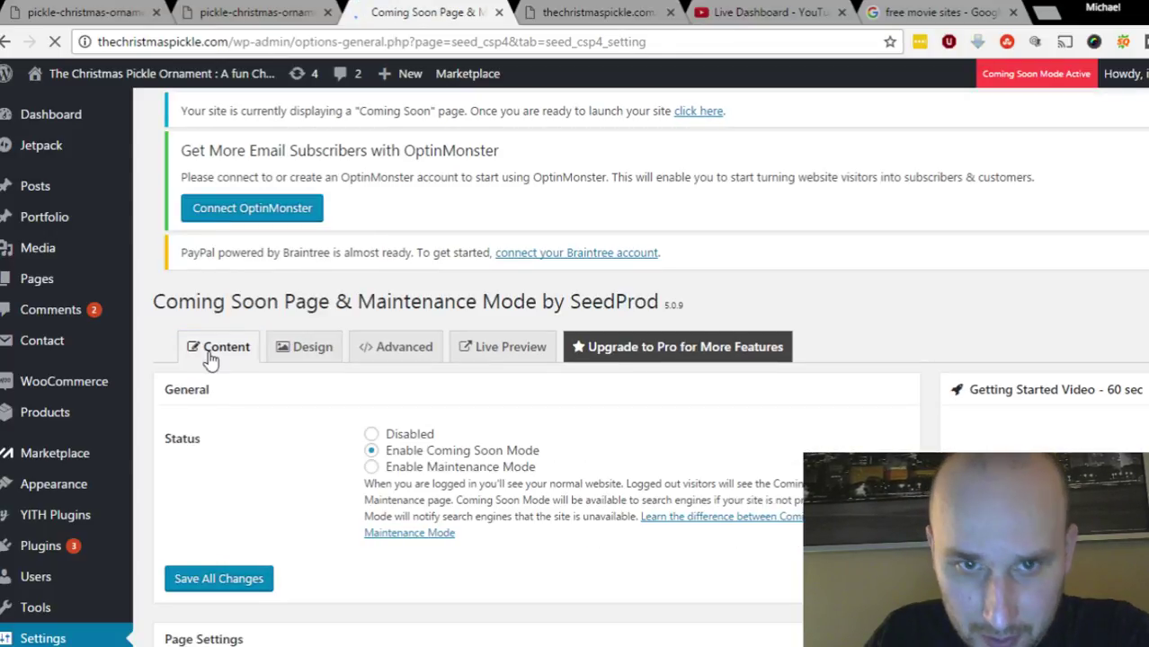
pyautogui.scroll(-5, 209, 357)
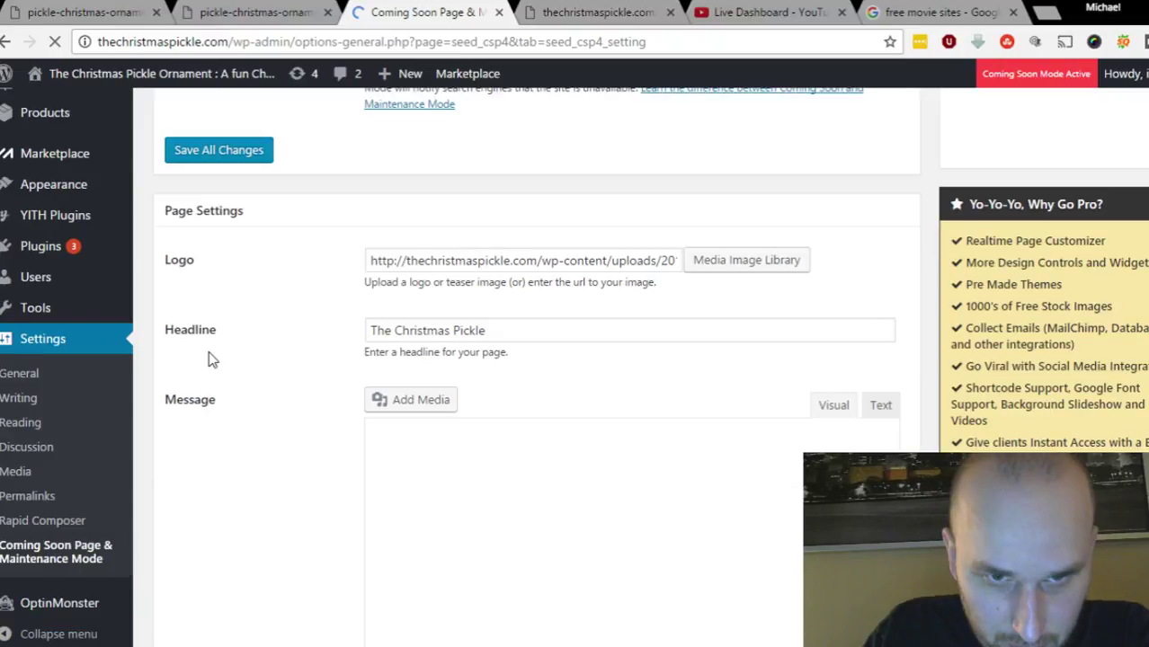
# Delete the 'The Christmas Pickle' headline, save all changes, and check the preview without it
pyautogui.scroll(-1, 211, 356)
pyautogui.moveTo(569, 232); pyautogui.dragTo(358, 224)
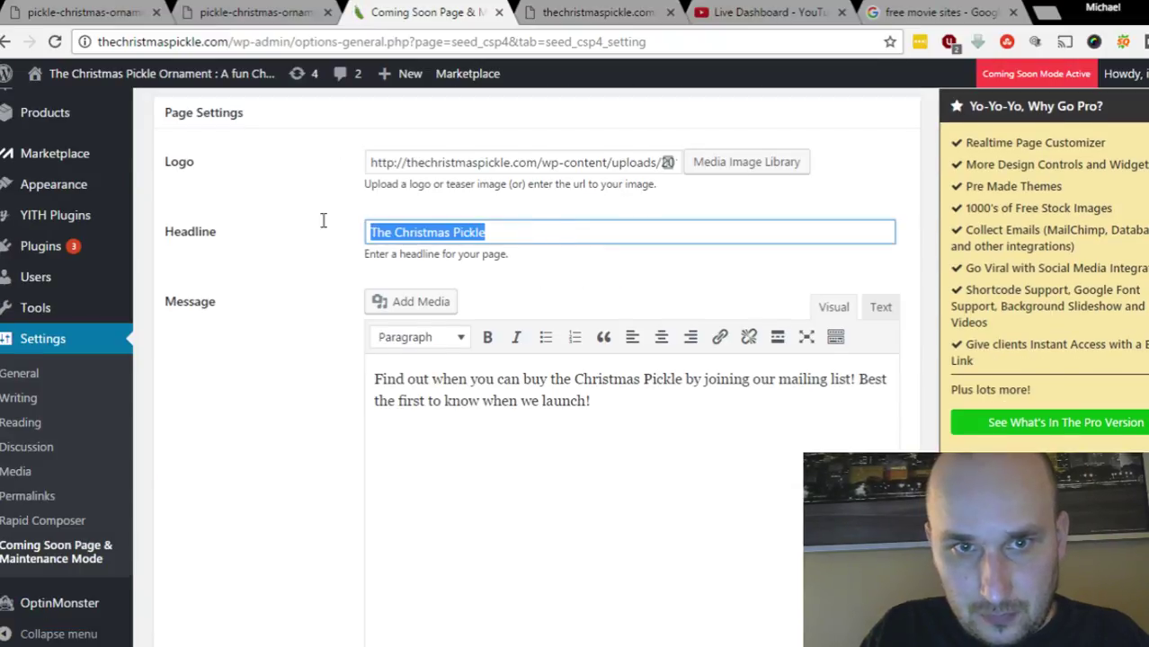
pyautogui.press('BackSpace')
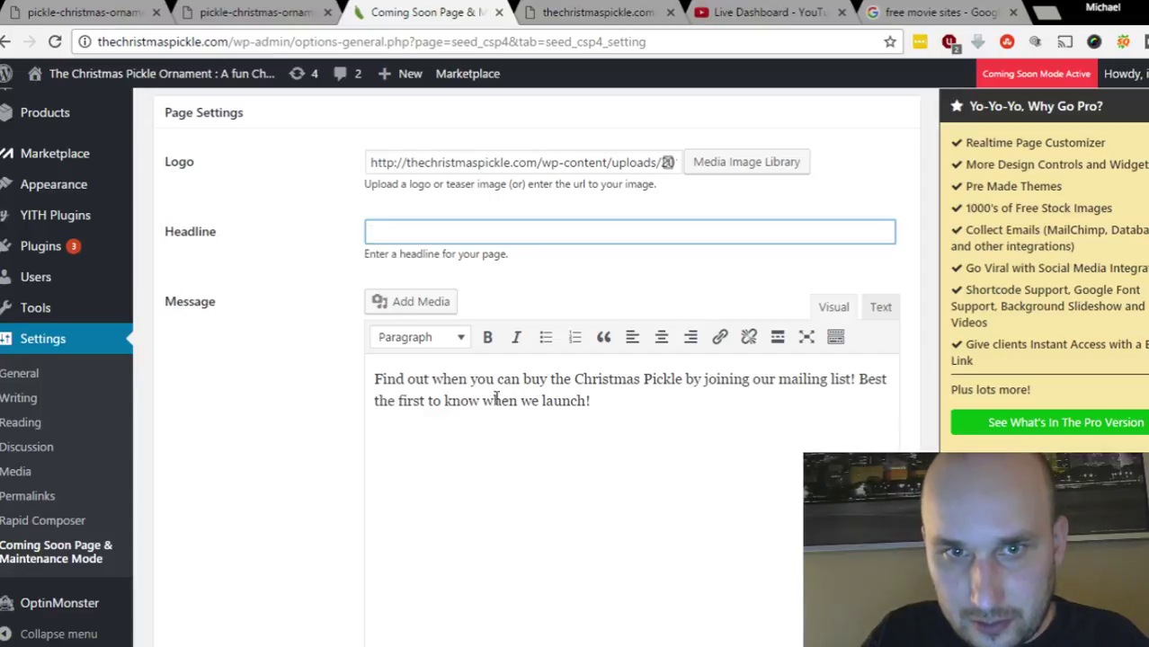
pyautogui.click(632, 562)
pyautogui.scroll(-3, 637, 568)
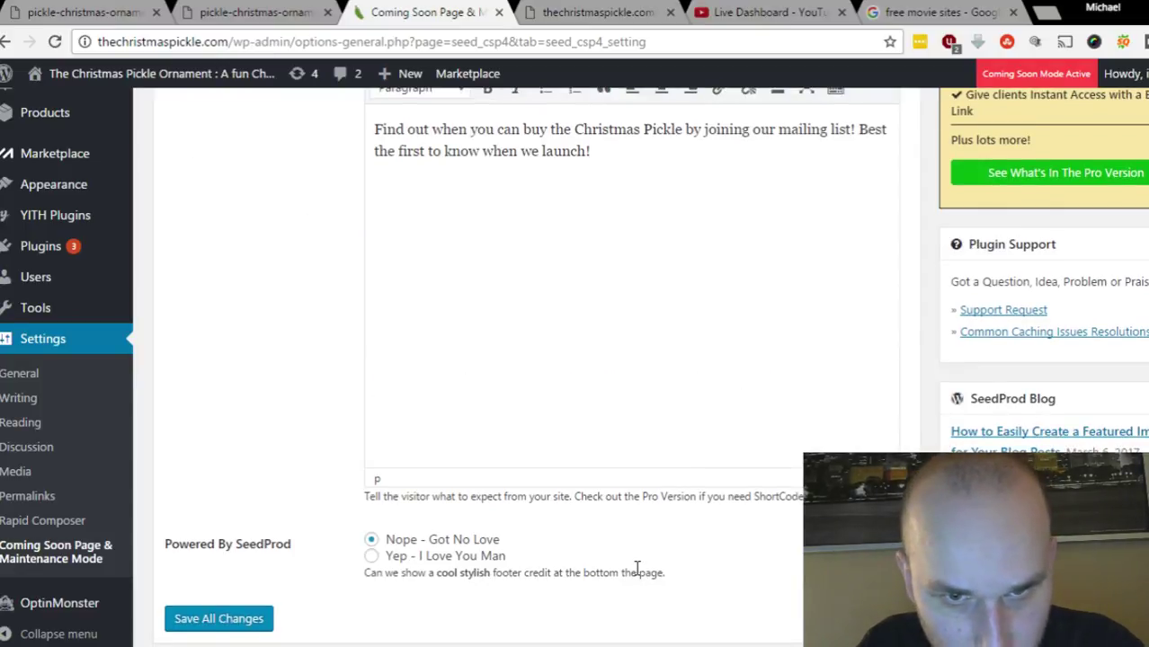
pyautogui.click(218, 618)
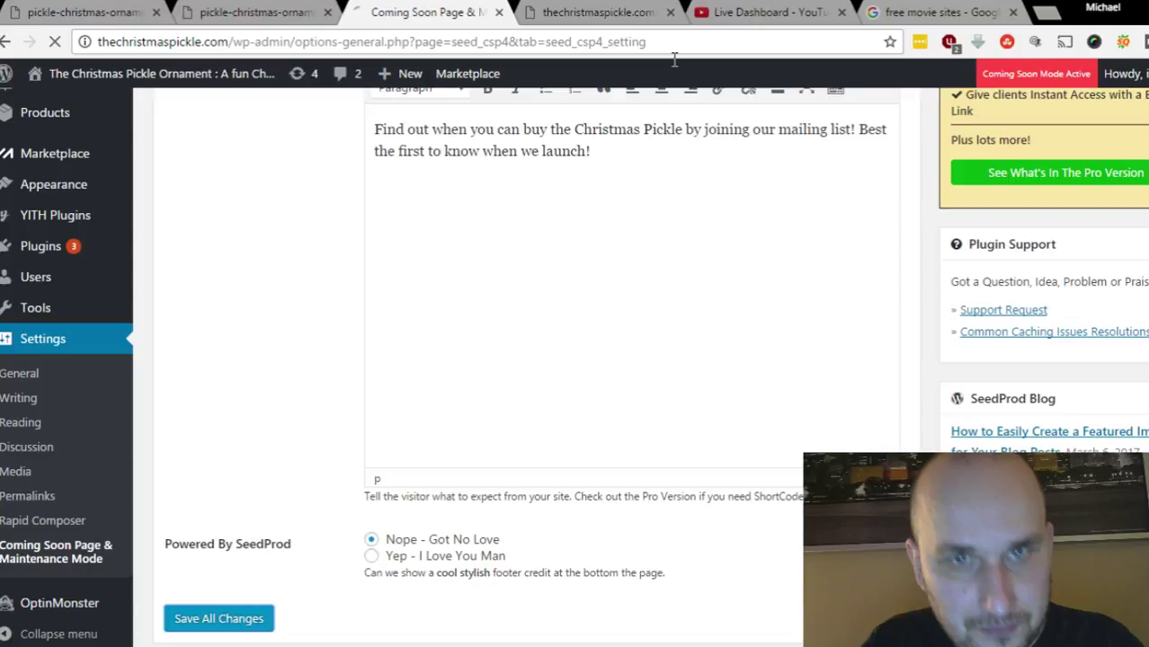
pyautogui.click(594, 12)
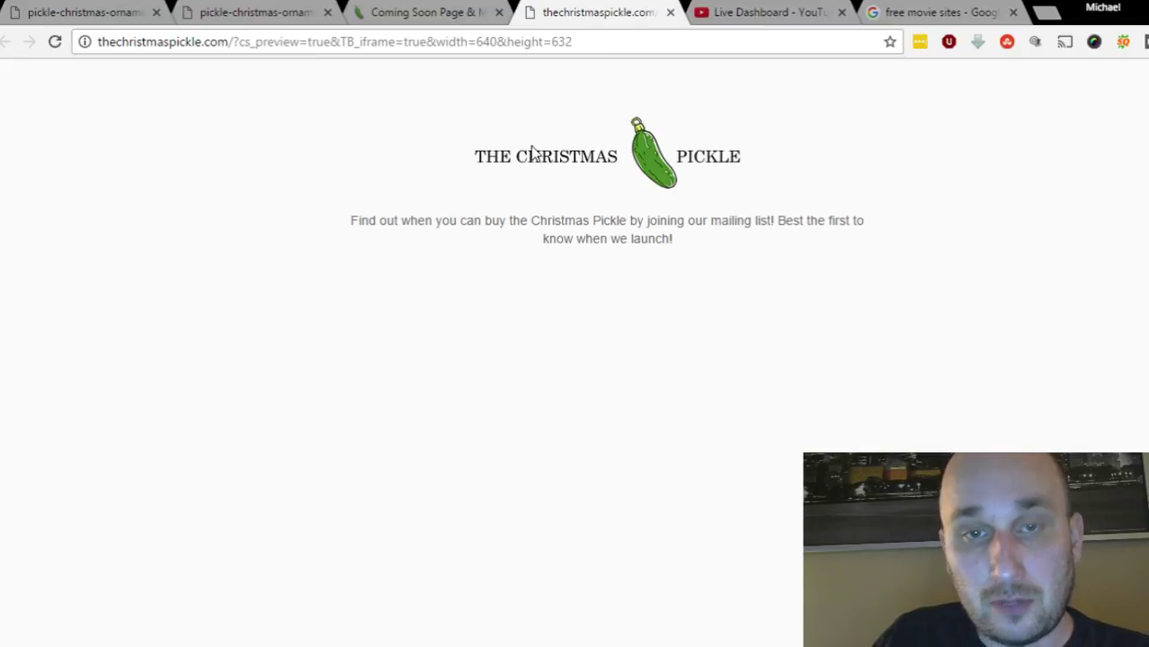
pyautogui.click(457, 9)
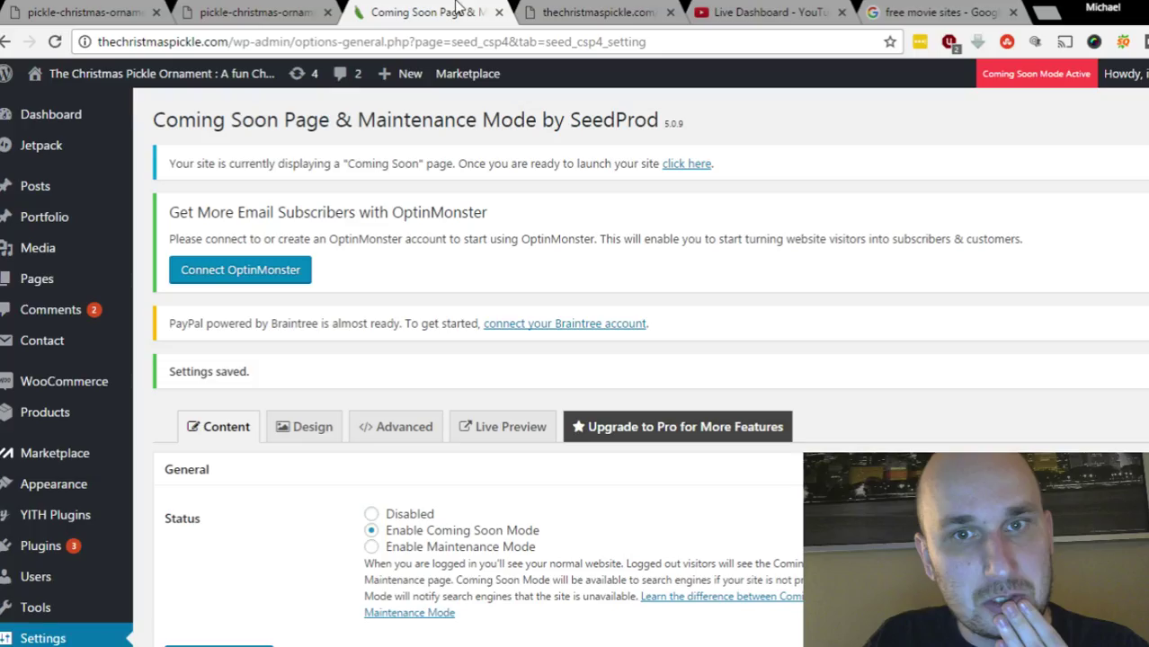
pyautogui.scroll(-2, 466, 436)
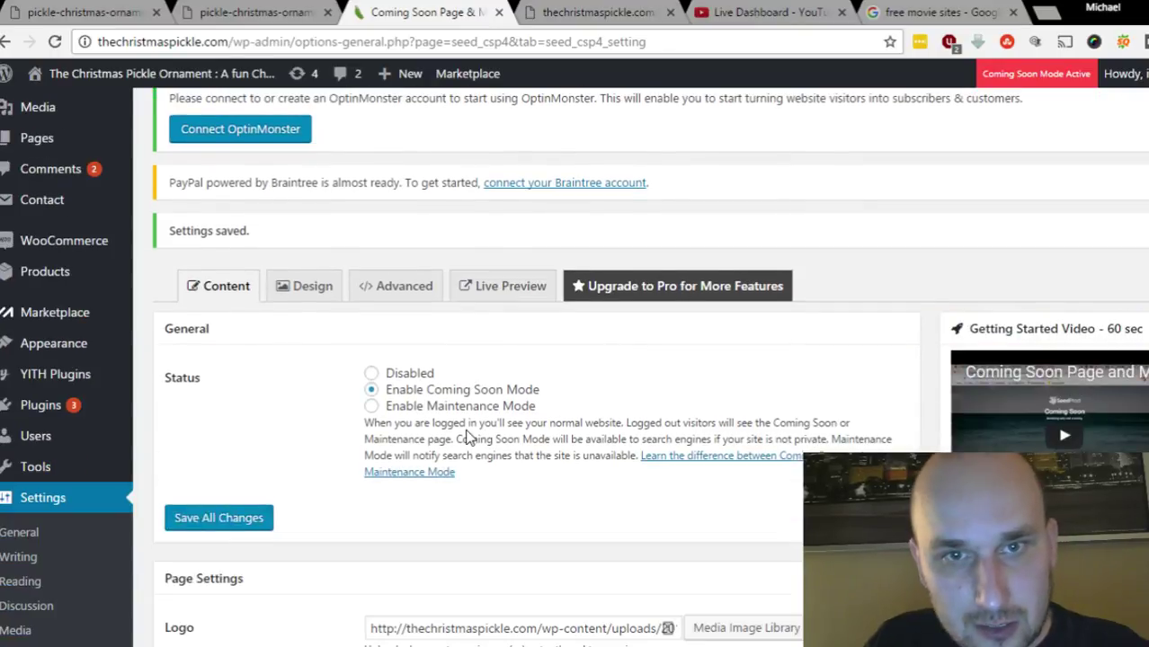
pyautogui.scroll(-2, 466, 437)
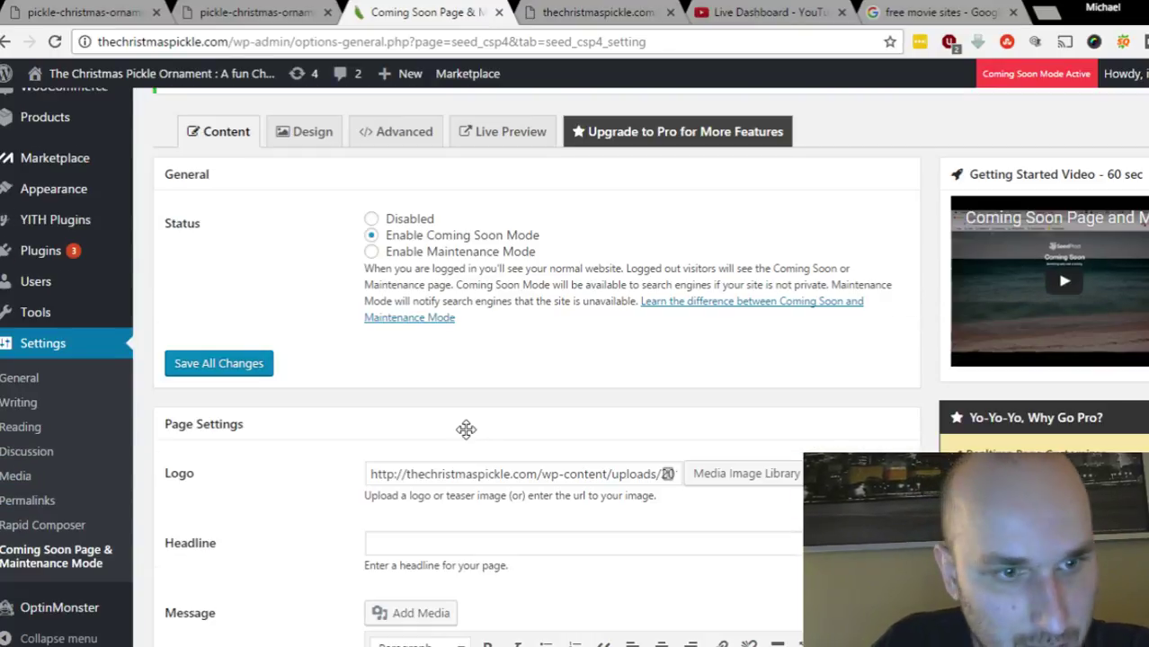
pyautogui.scroll(3, 466, 429)
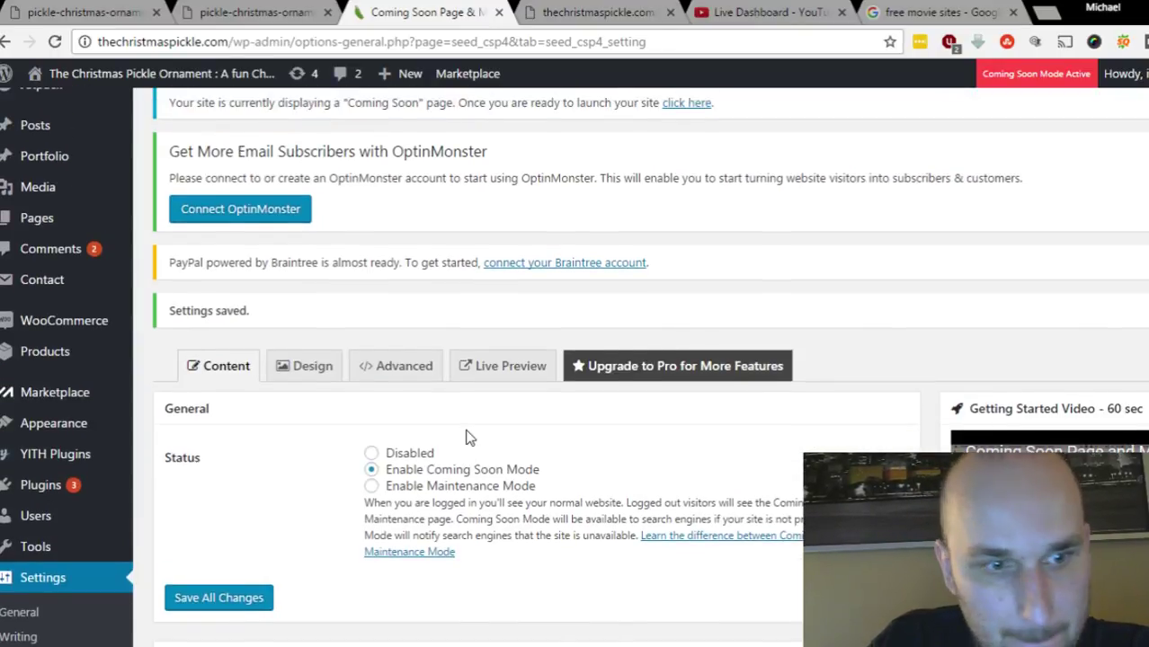
pyautogui.scroll(-4, 467, 437)
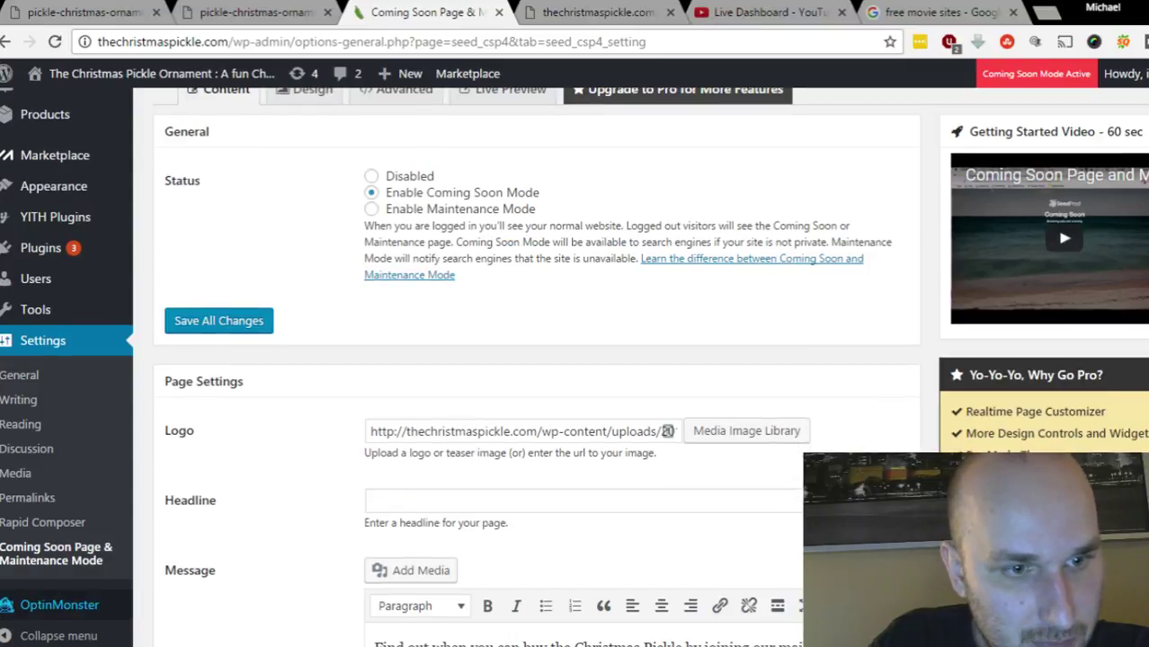
pyautogui.click(11, 614)
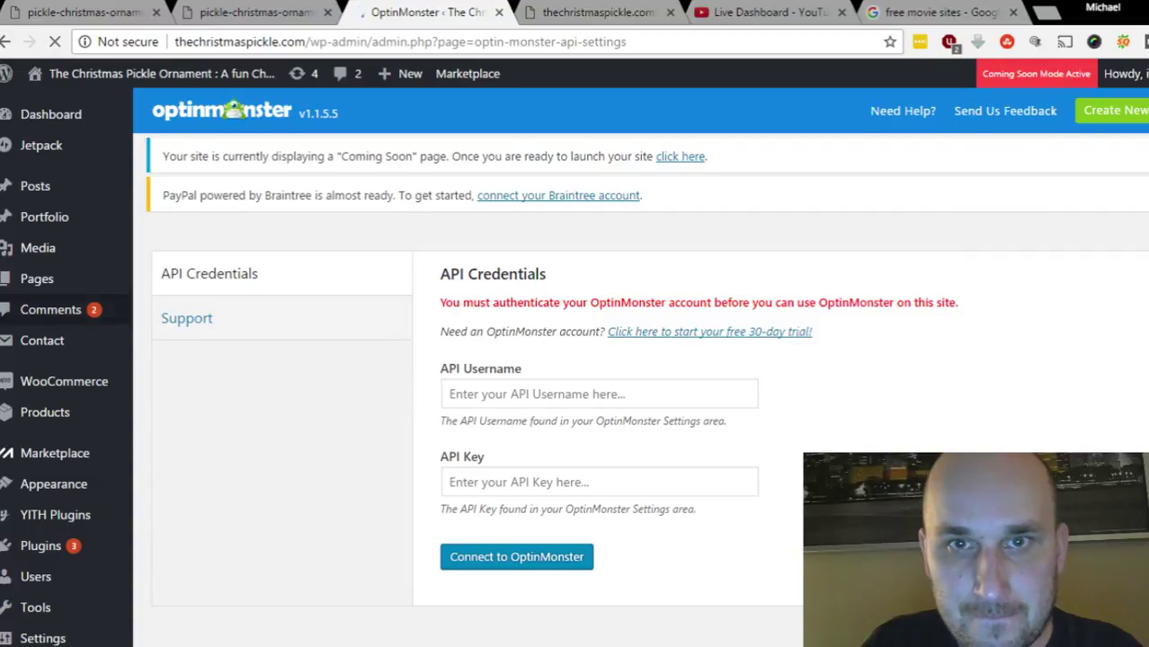
pyautogui.click(8, 42)
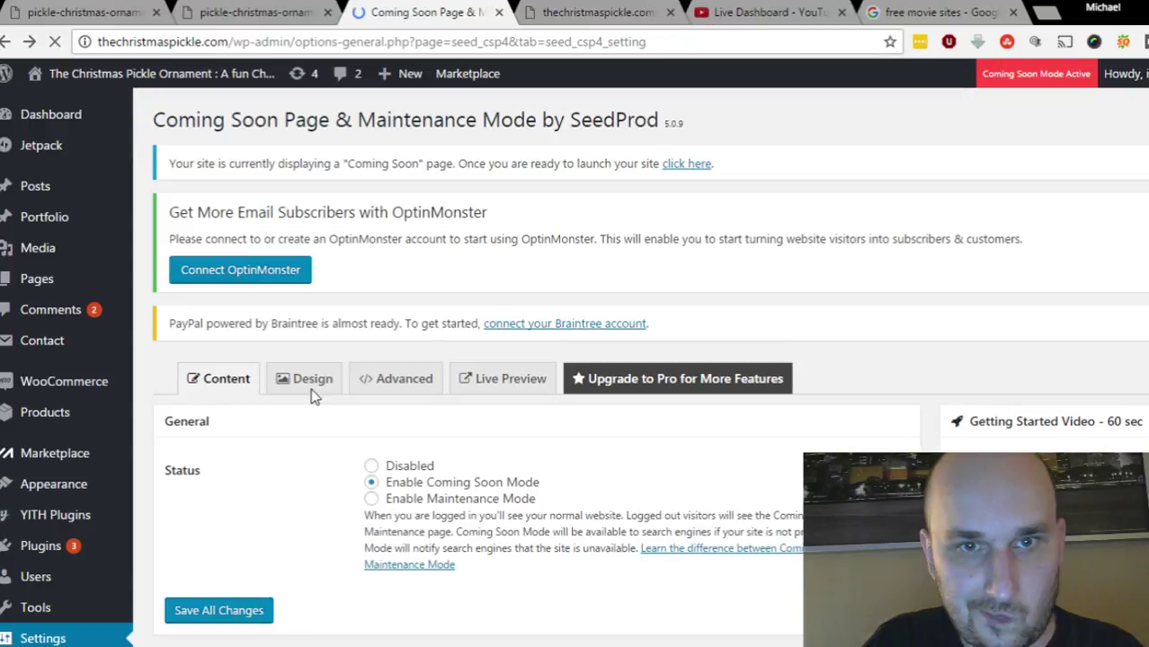
pyautogui.scroll(-2, 310, 389)
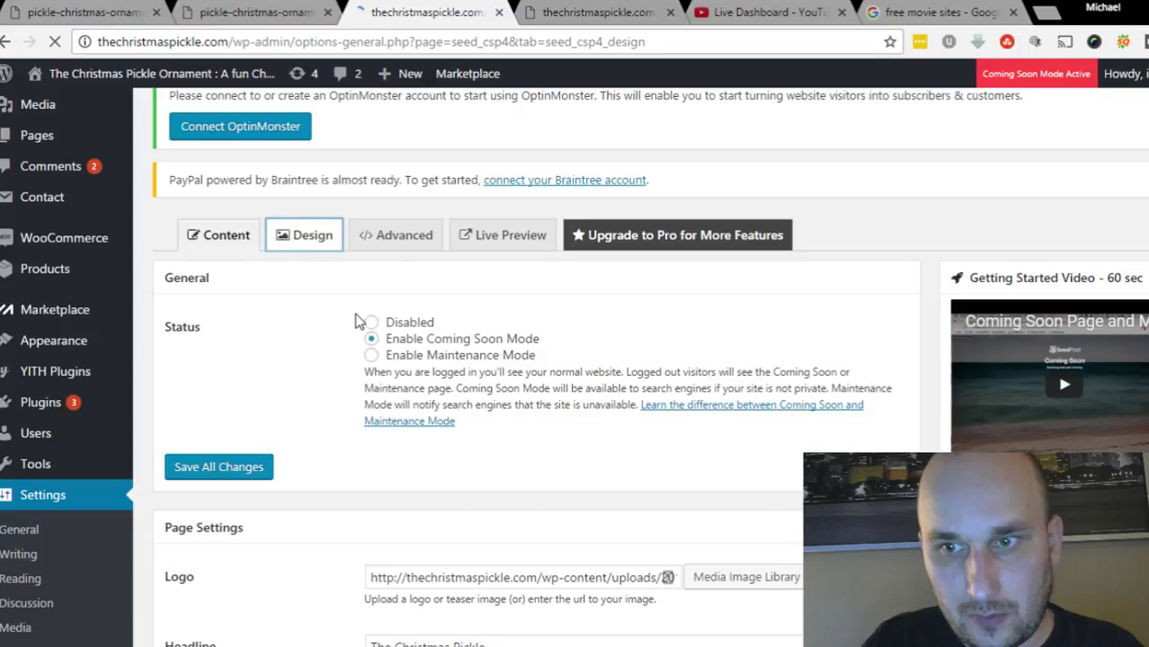
# Scroll through SeedProd's Design settings and the Advanced script fields
pyautogui.scroll(-2, 343, 489)
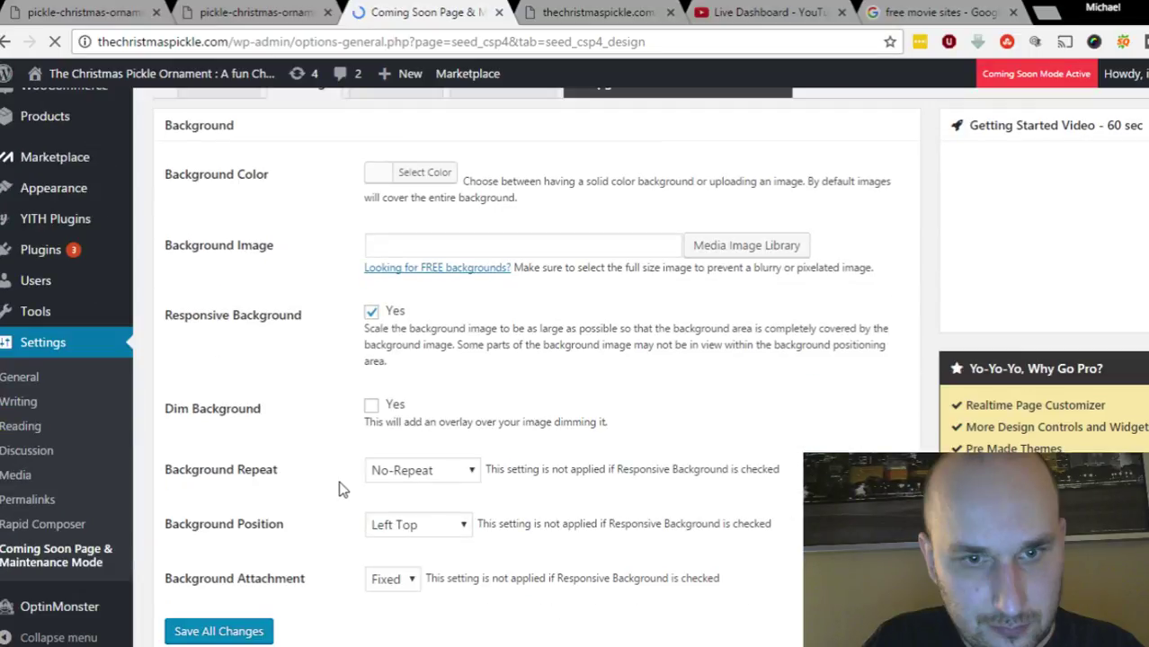
pyautogui.scroll(-5, 343, 489)
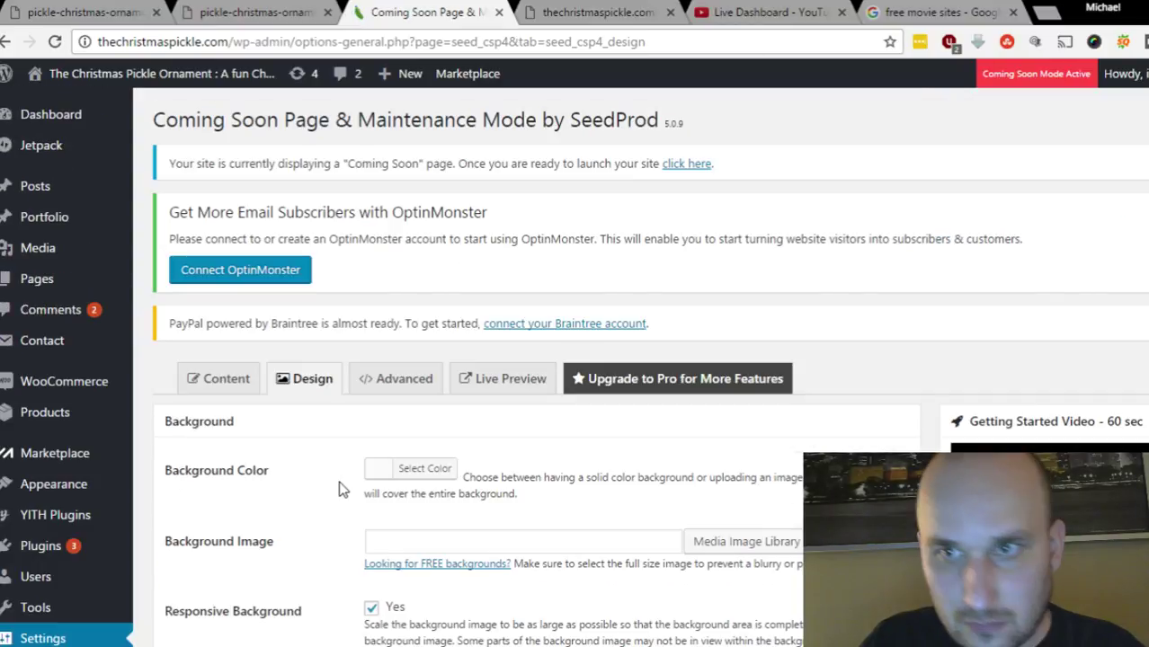
pyautogui.click(388, 381)
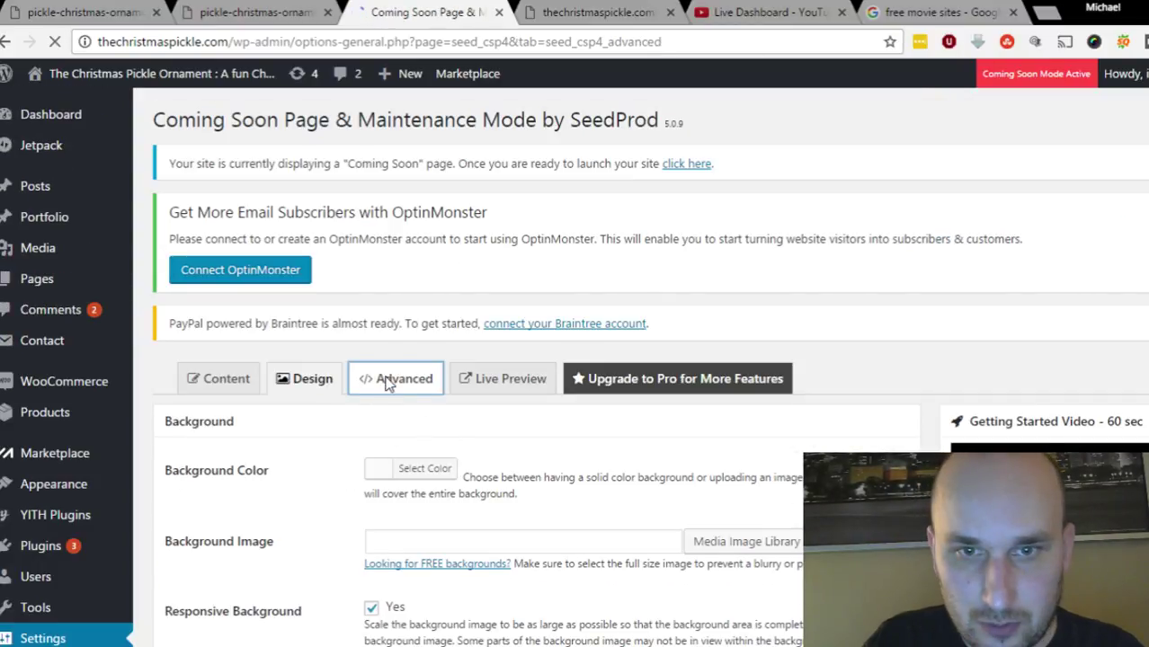
pyautogui.scroll(-2, 388, 385)
pyautogui.scroll(-4, 387, 384)
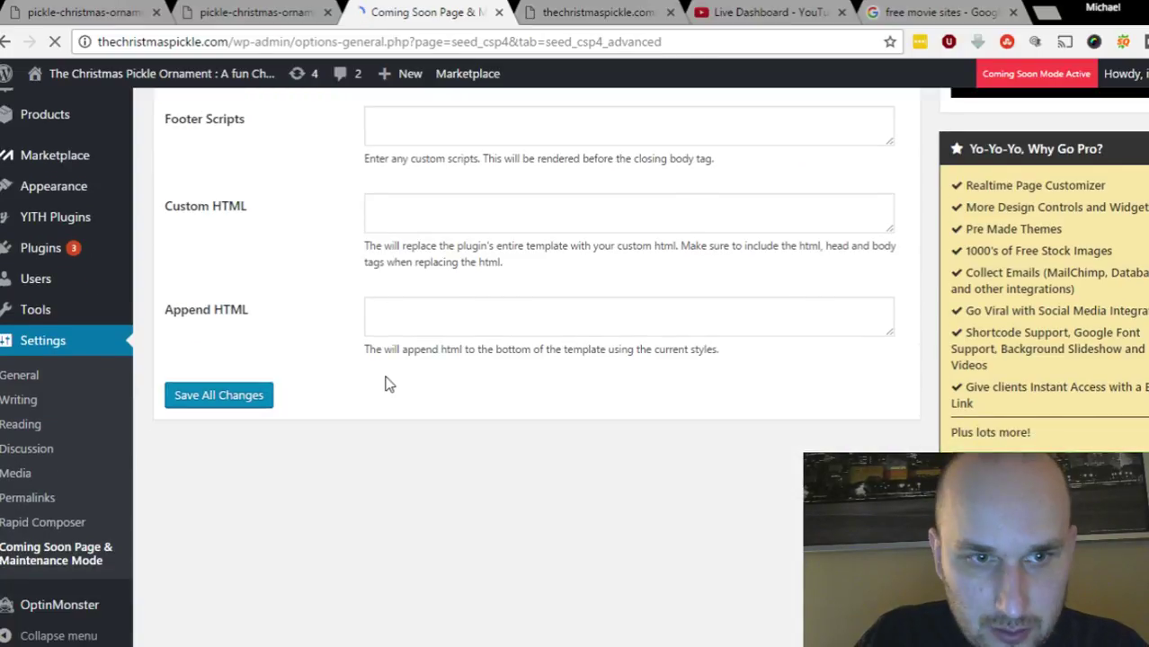
pyautogui.scroll(4, 388, 384)
# Go to Plugins > Installed Plugins, then switch to the live stream dashboard
pyautogui.moveTo(117, 543)
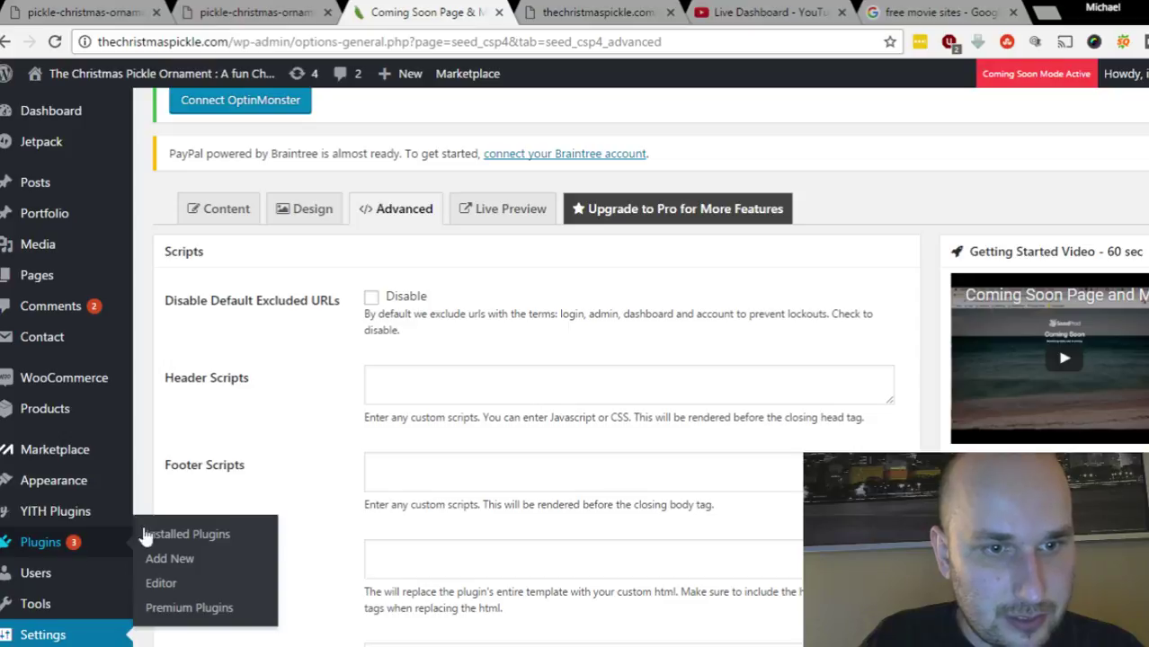
pyautogui.click(178, 530)
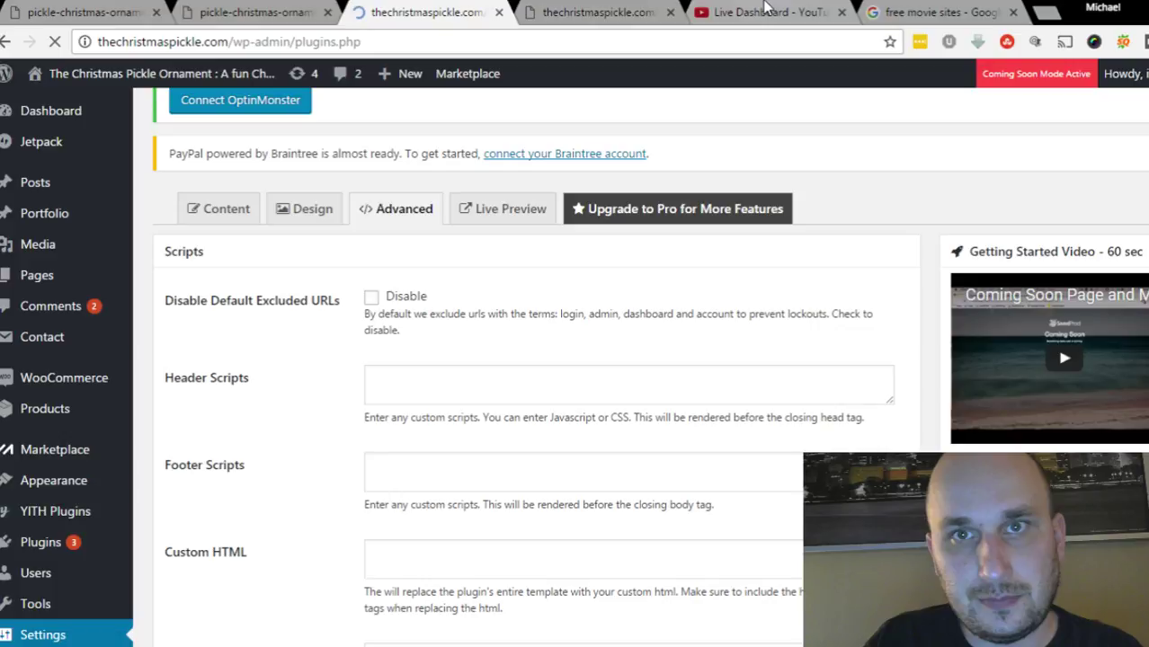
pyautogui.click(765, 11)
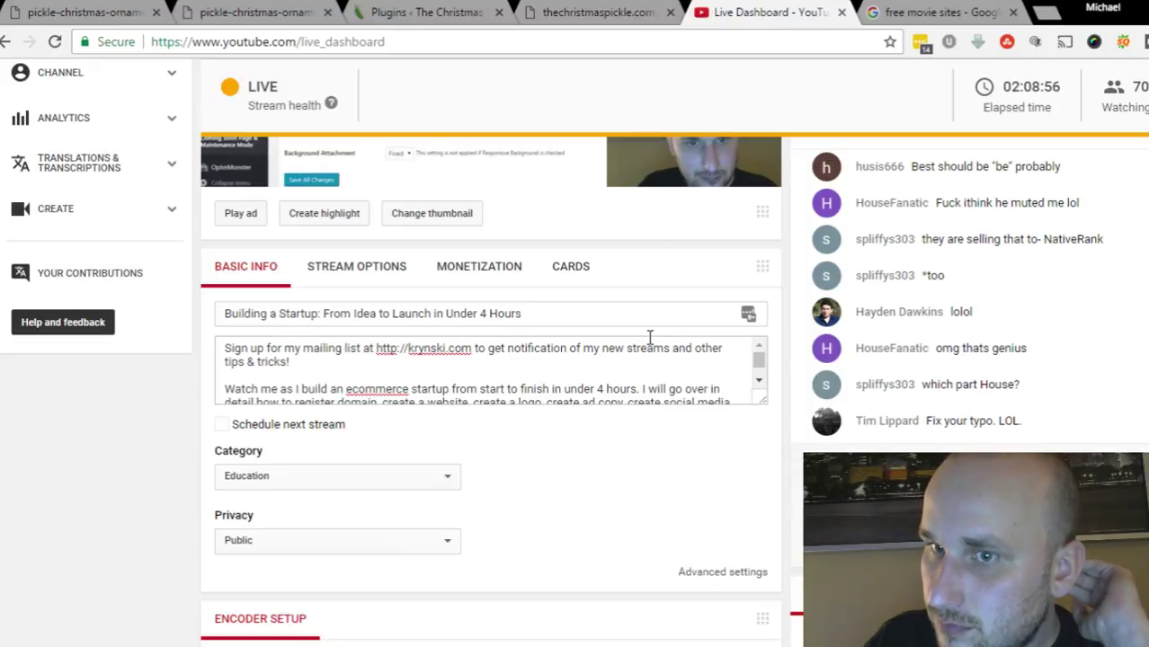
# Scroll the live dashboard to check the stream and chat, then go back to the Plugins page
pyautogui.scroll(2, 649, 336)
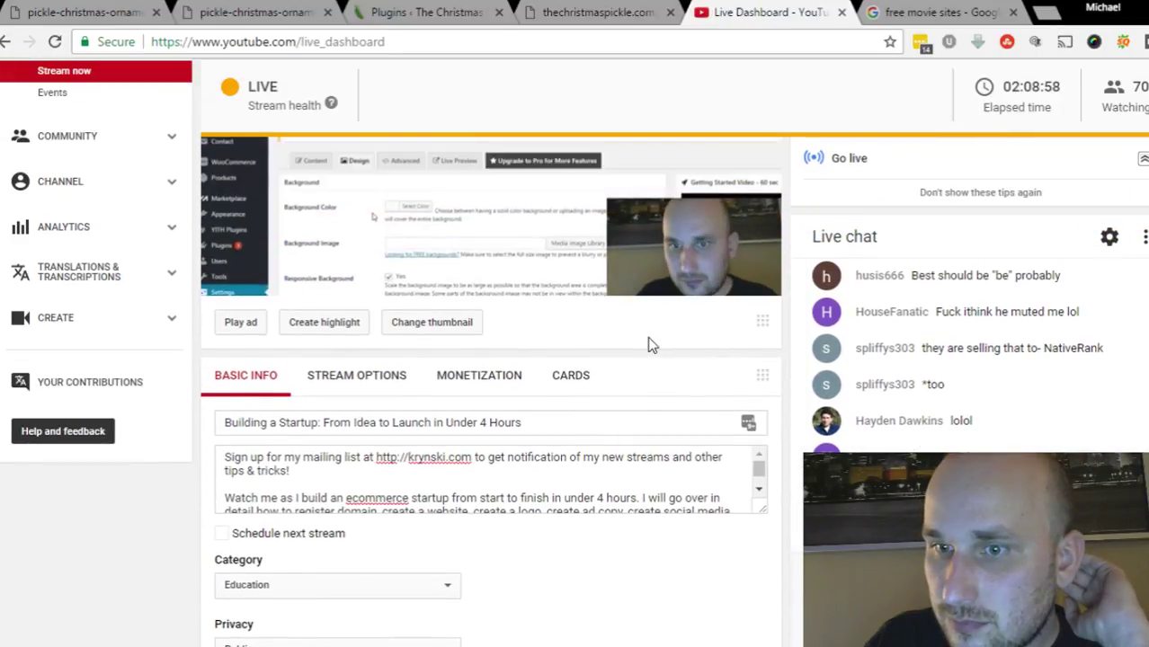
pyautogui.scroll(-3, 647, 339)
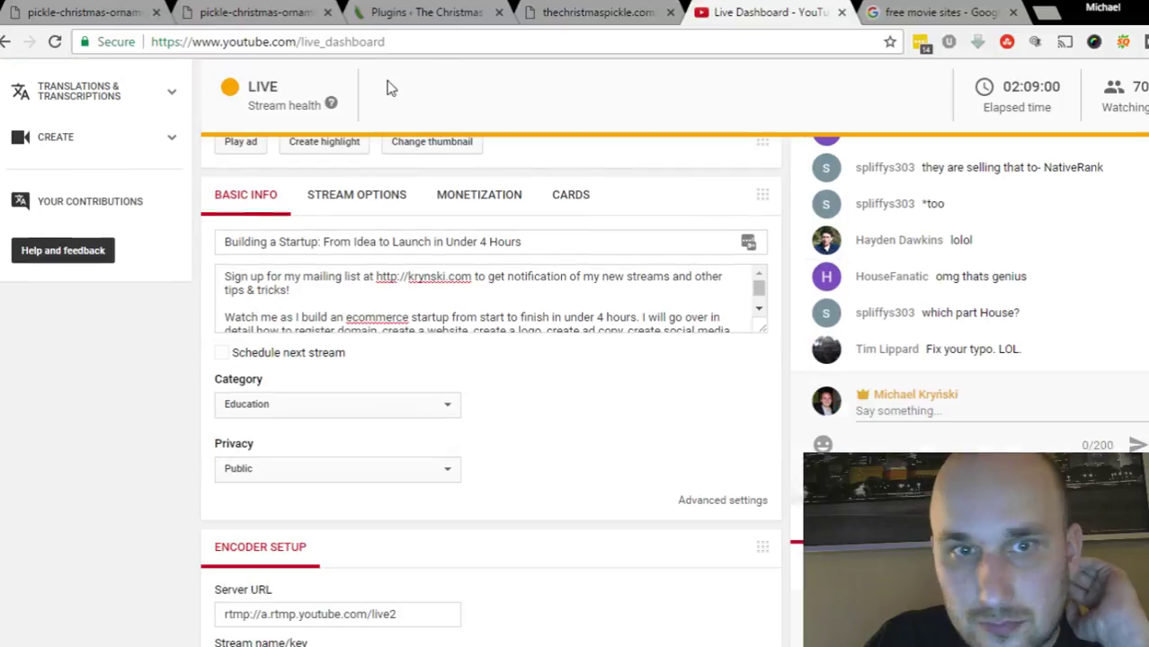
pyautogui.click(425, 11)
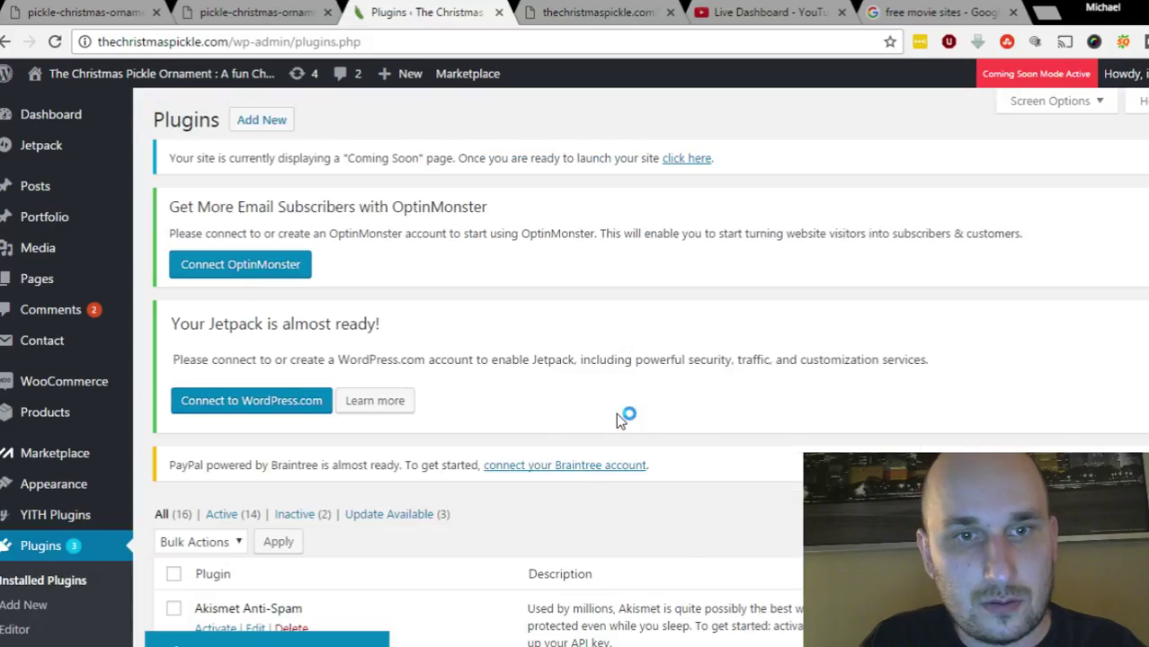
# Check the preview, choose 'Remind me later' on the OptinMonster rating request, and go to Plugins > Add New
pyautogui.scroll(-4, 620, 415)
pyautogui.click(628, 14)
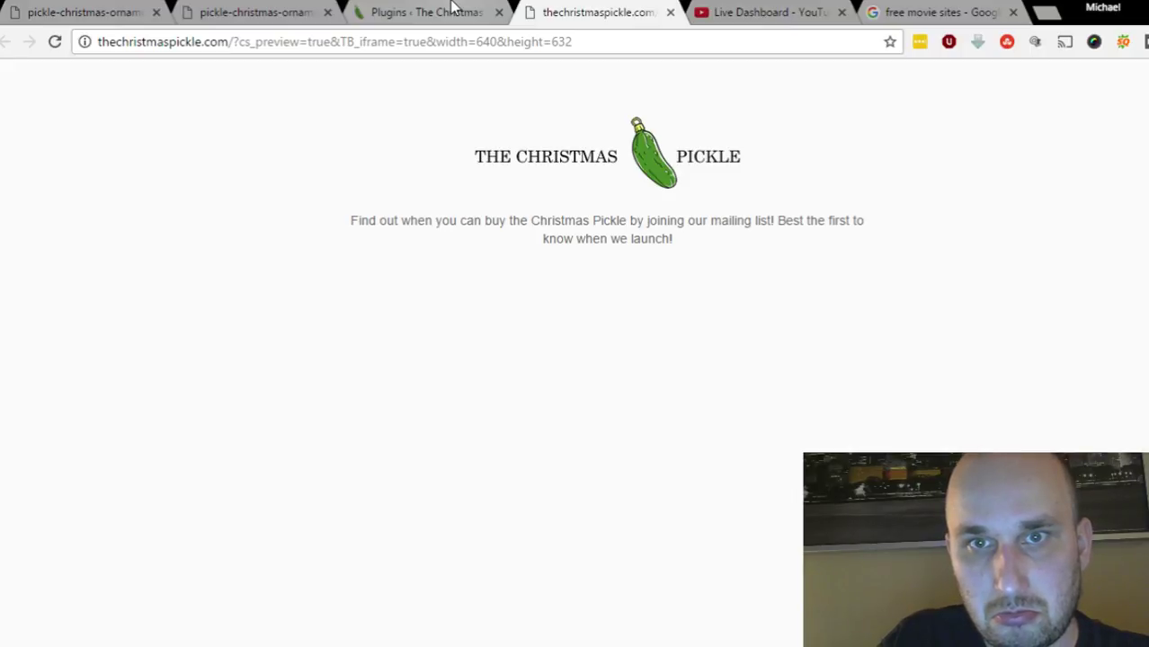
pyautogui.click(452, 7)
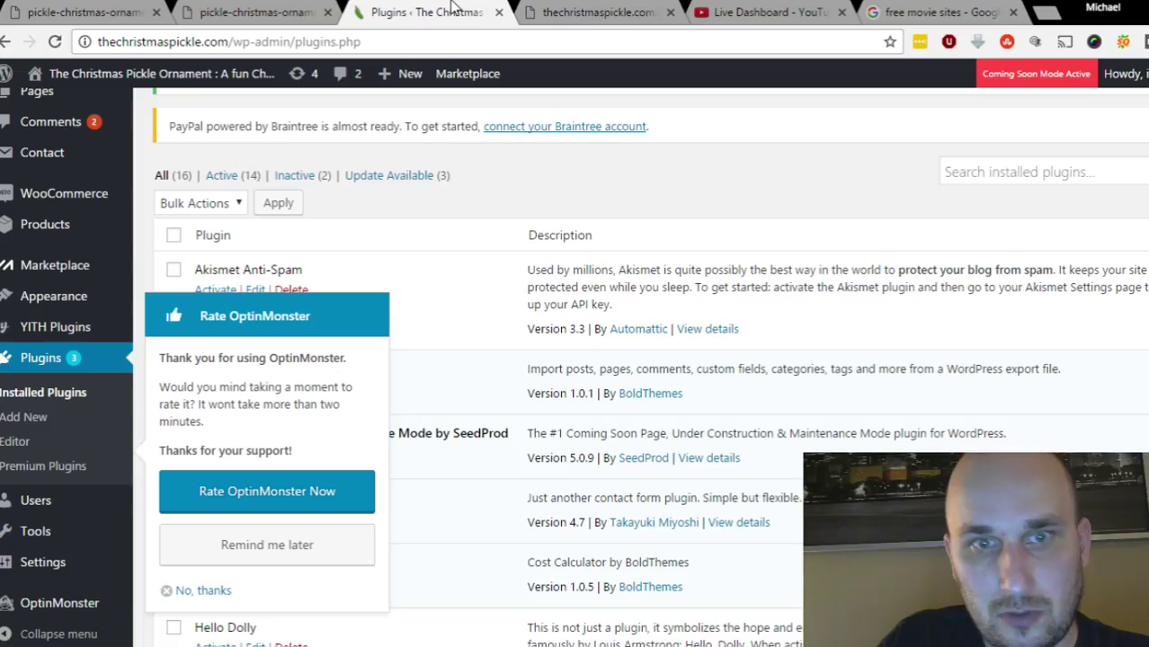
pyautogui.click(274, 548)
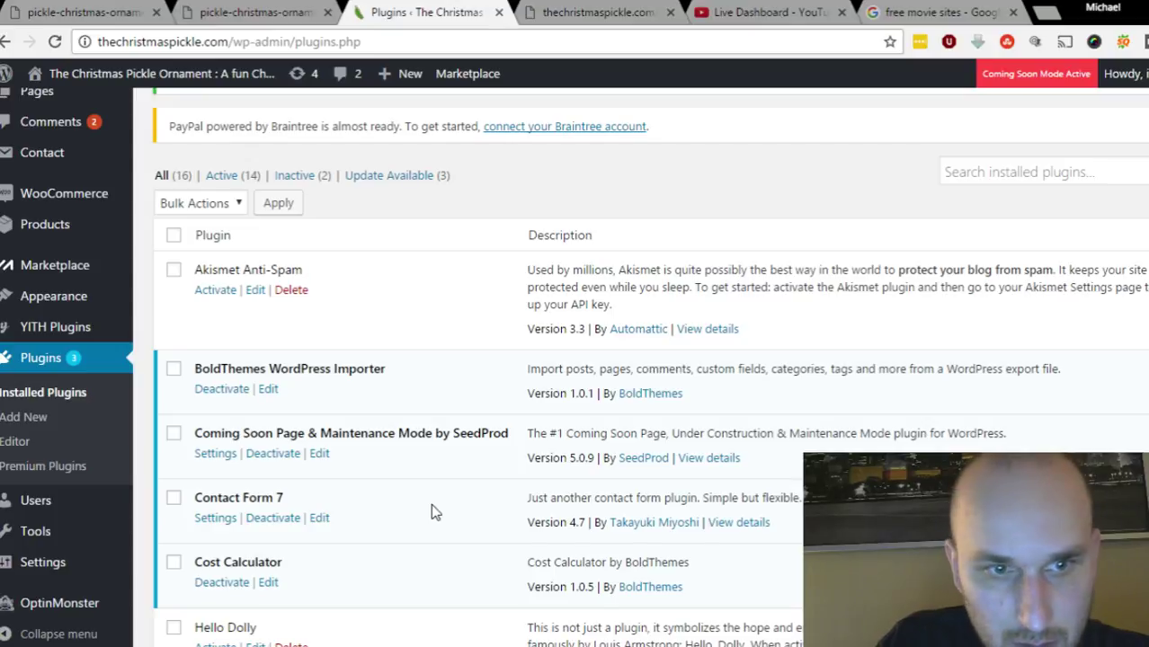
pyautogui.click(26, 418)
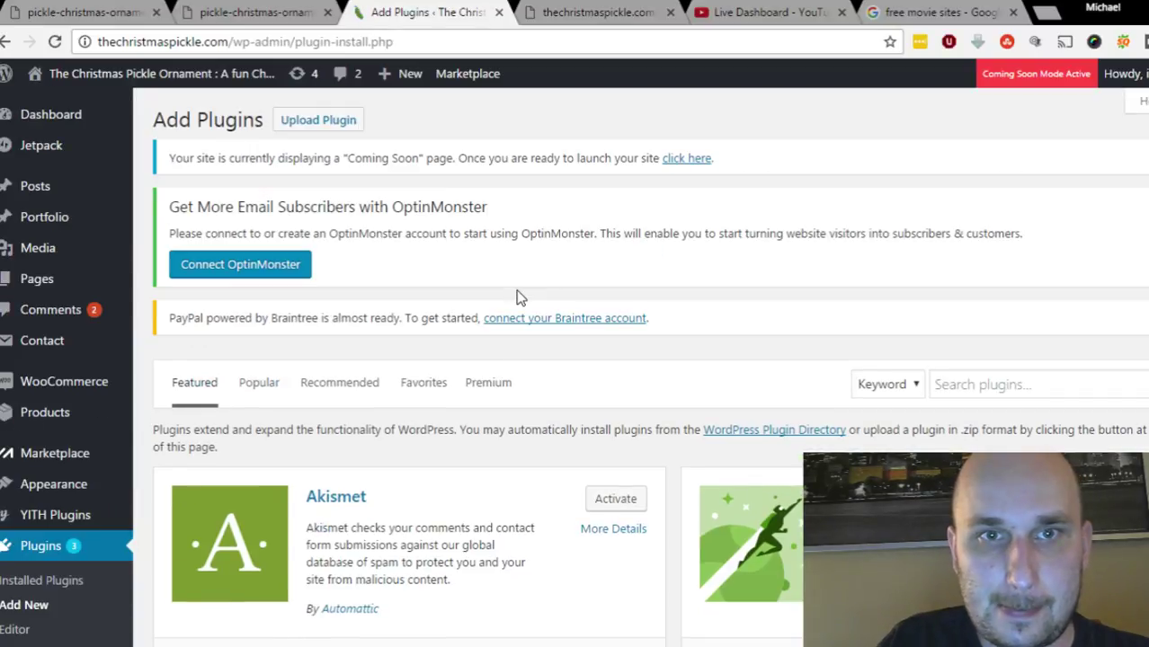
pyautogui.scroll(-1, 518, 297)
# Search the plugin directory for 'coming soon' and browse the results
pyautogui.click(1012, 335)
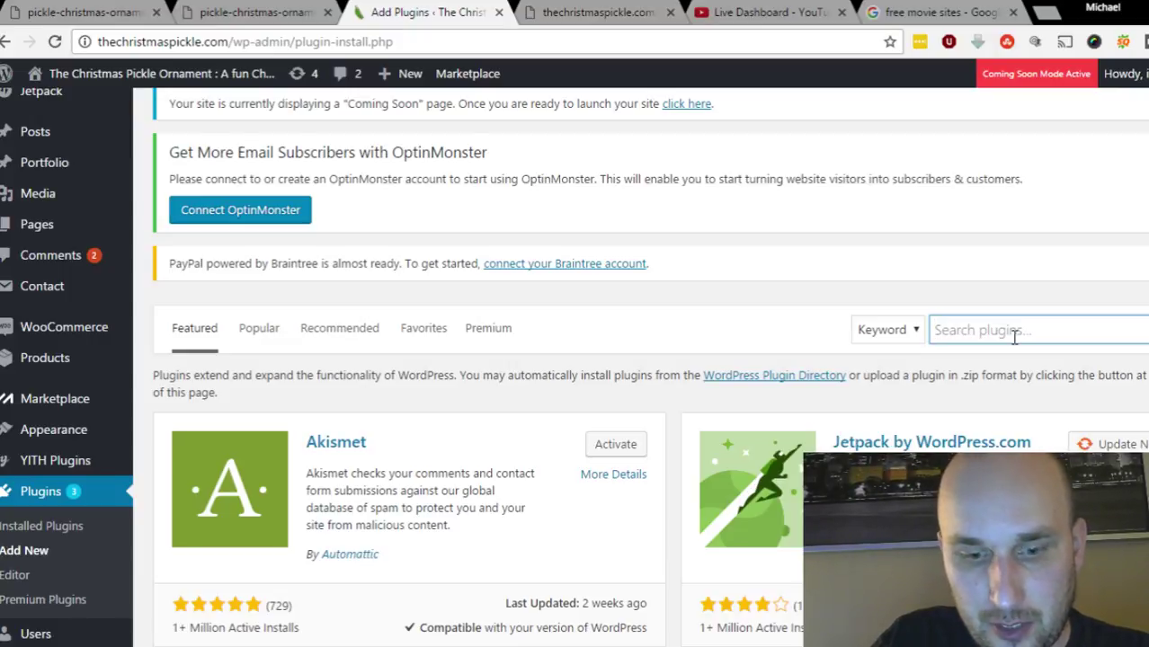
pyautogui.write('coming soon')
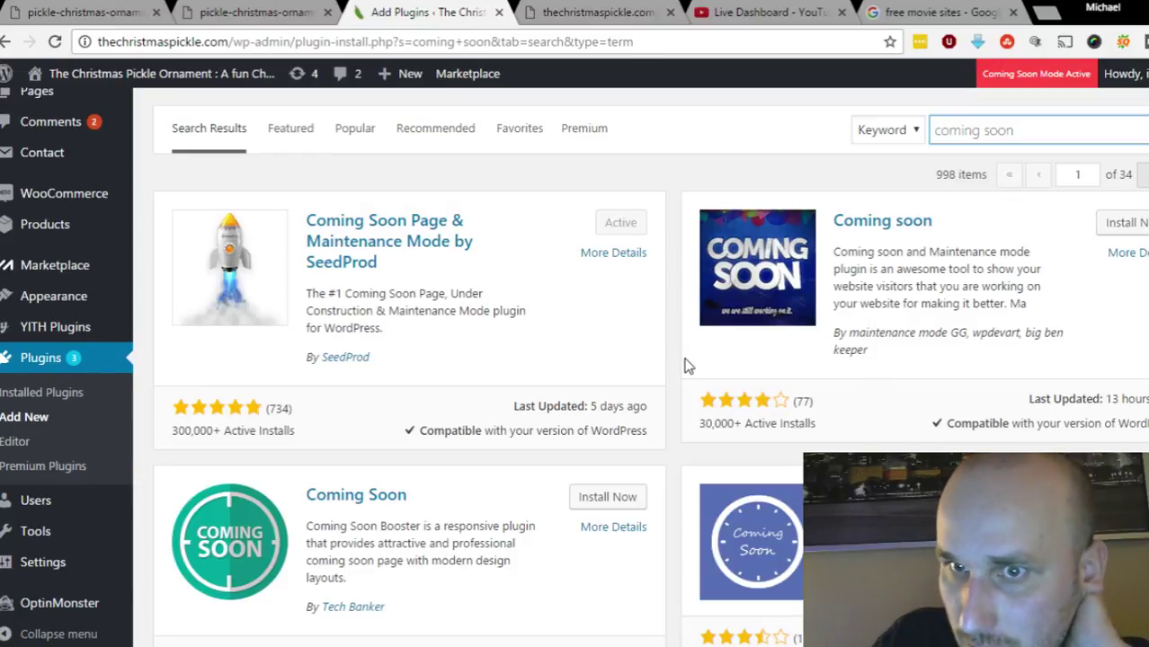
pyautogui.scroll(-1, 685, 364)
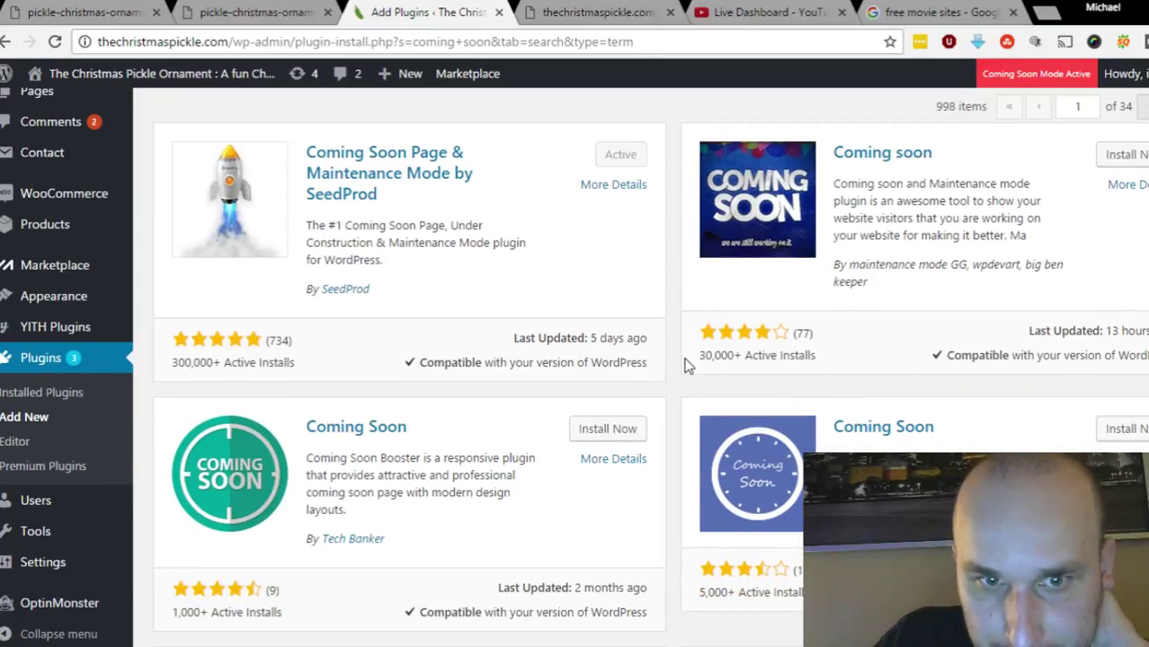
pyautogui.scroll(-1, 685, 364)
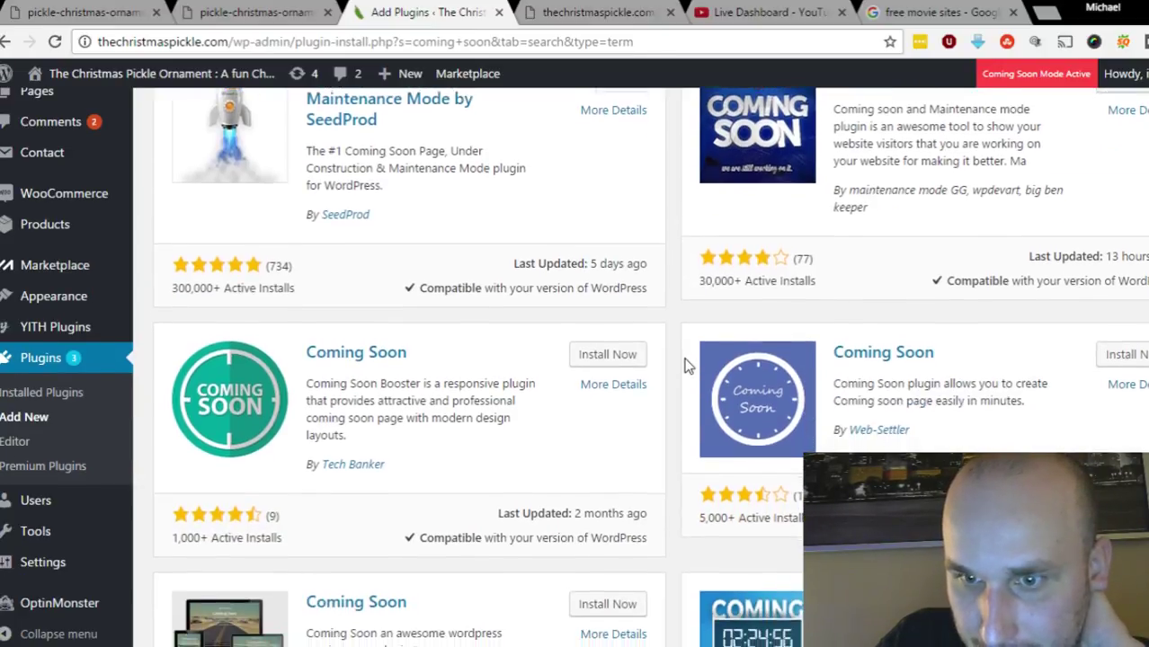
pyautogui.scroll(-3, 686, 364)
pyautogui.scroll(-1, 686, 364)
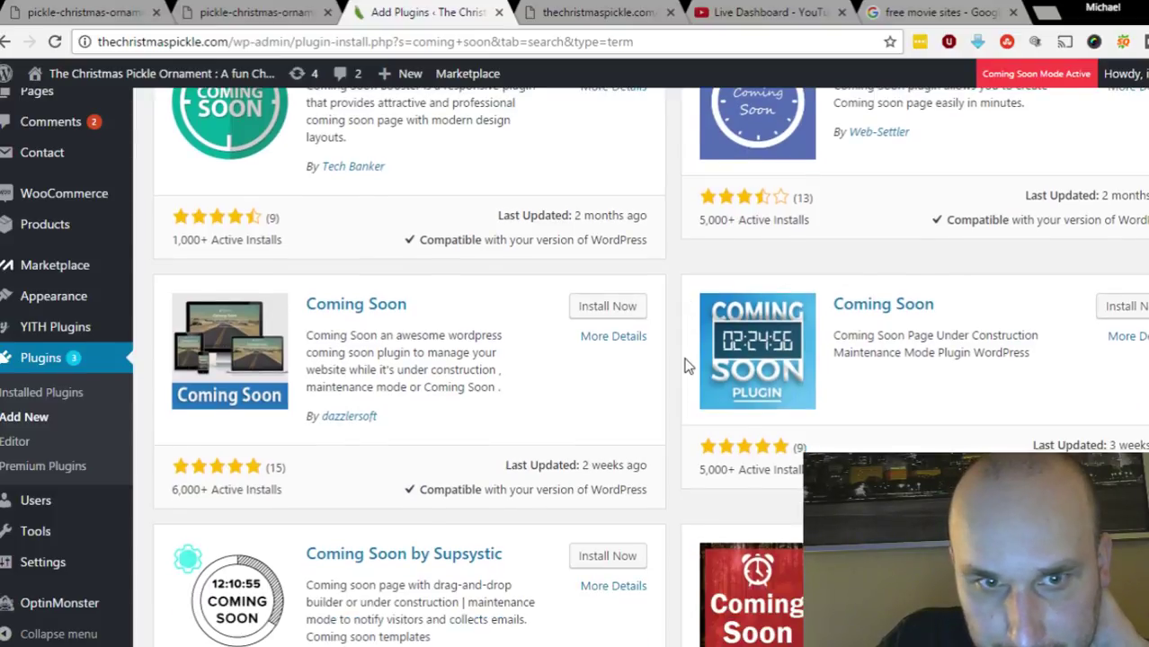
pyautogui.scroll(-2, 686, 364)
pyautogui.scroll(-2, 686, 364)
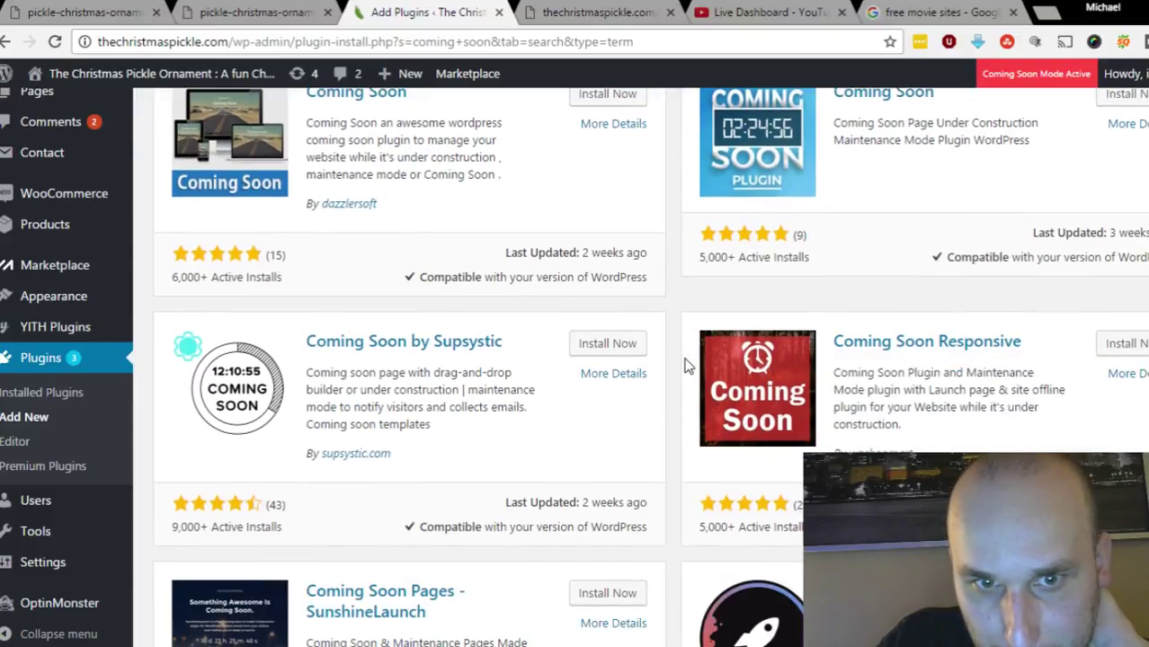
pyautogui.scroll(-1, 686, 364)
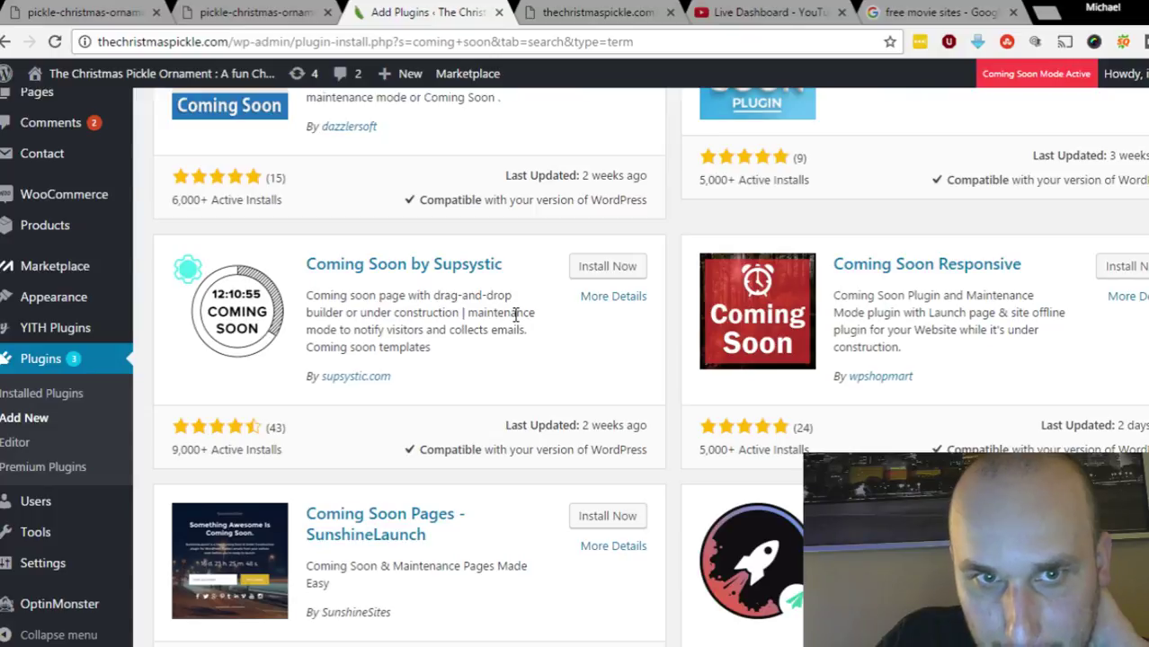
# Install and activate Coming Soon by Supsystic, then return to the search results
pyautogui.click(607, 267)
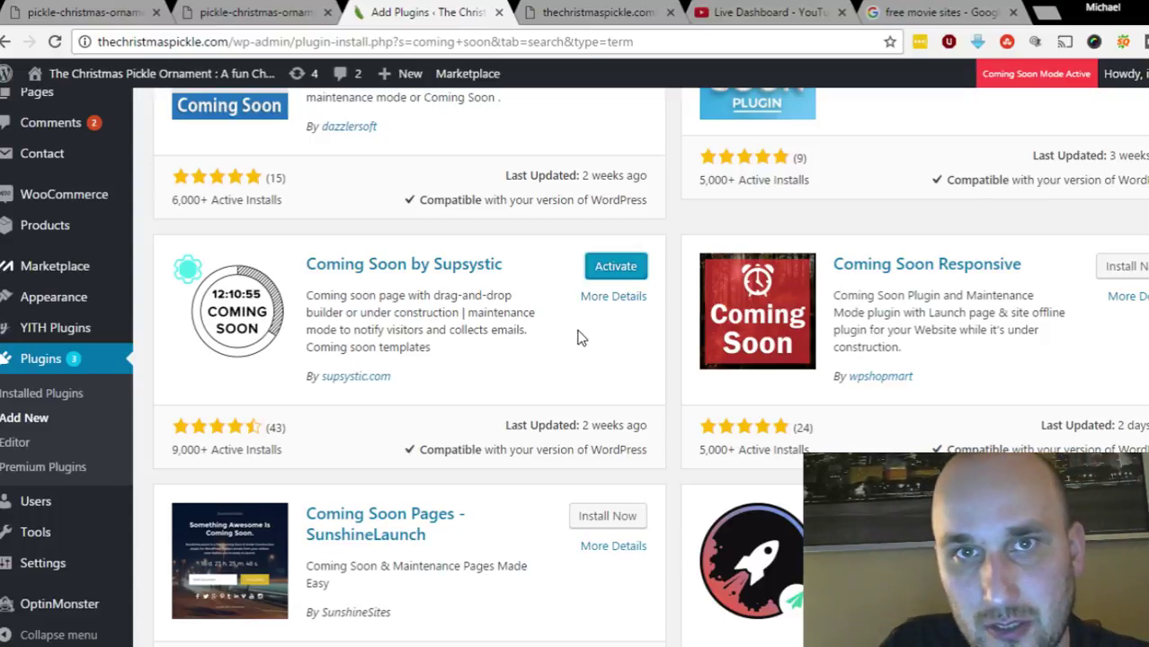
pyautogui.click(616, 268)
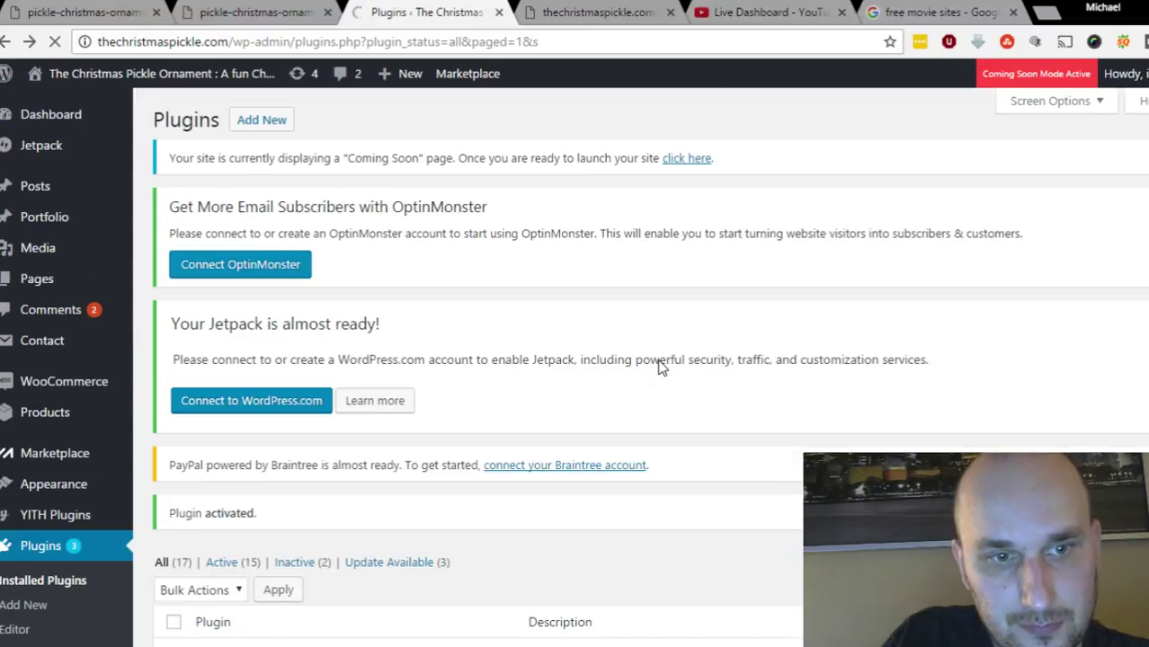
pyautogui.hotkey('alt', 'Left')
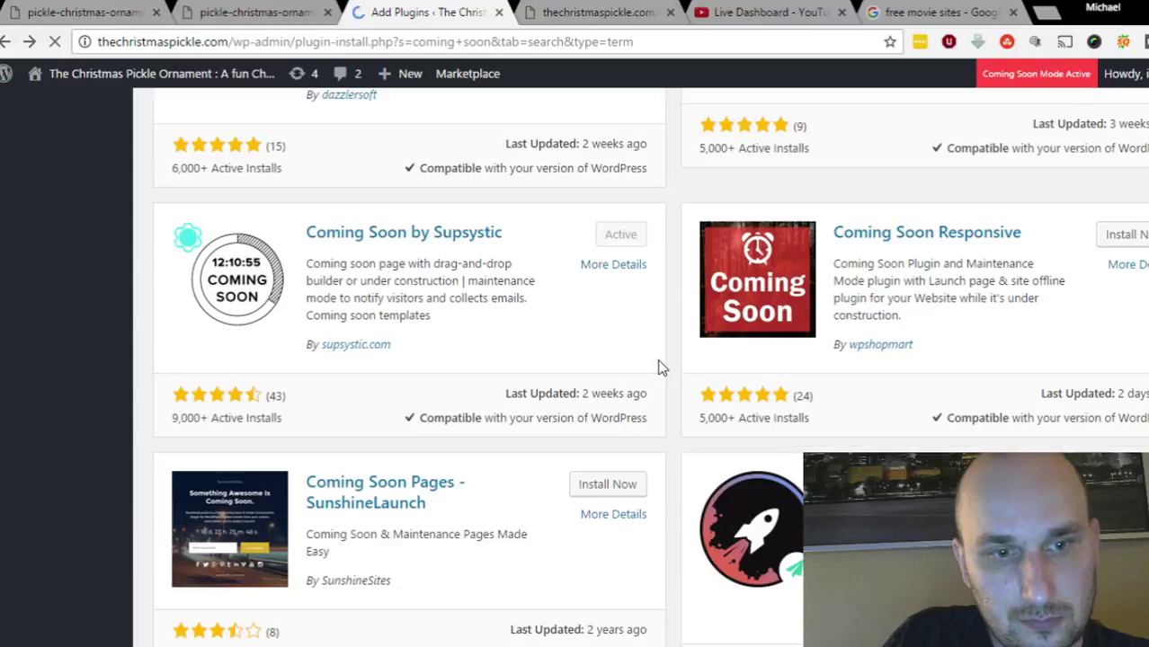
# Scroll the results showing Supsystic active, then open Coming Soon Supsystic settings from the sidebar
pyautogui.scroll(-1, 385, 510)
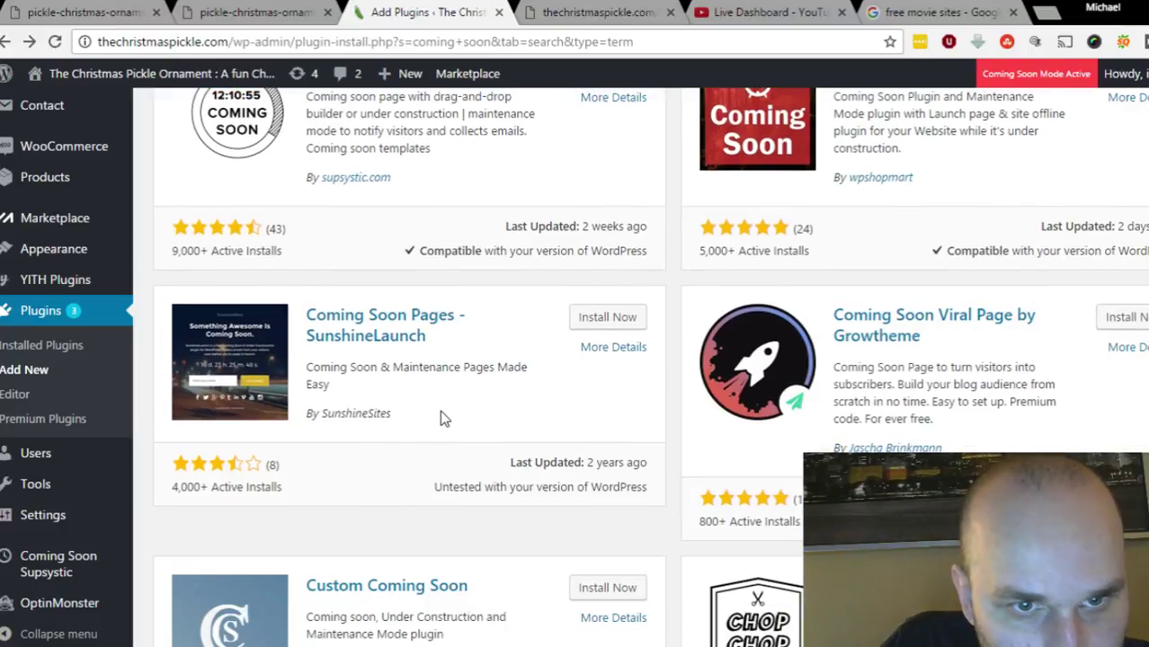
pyautogui.scroll(3, 440, 415)
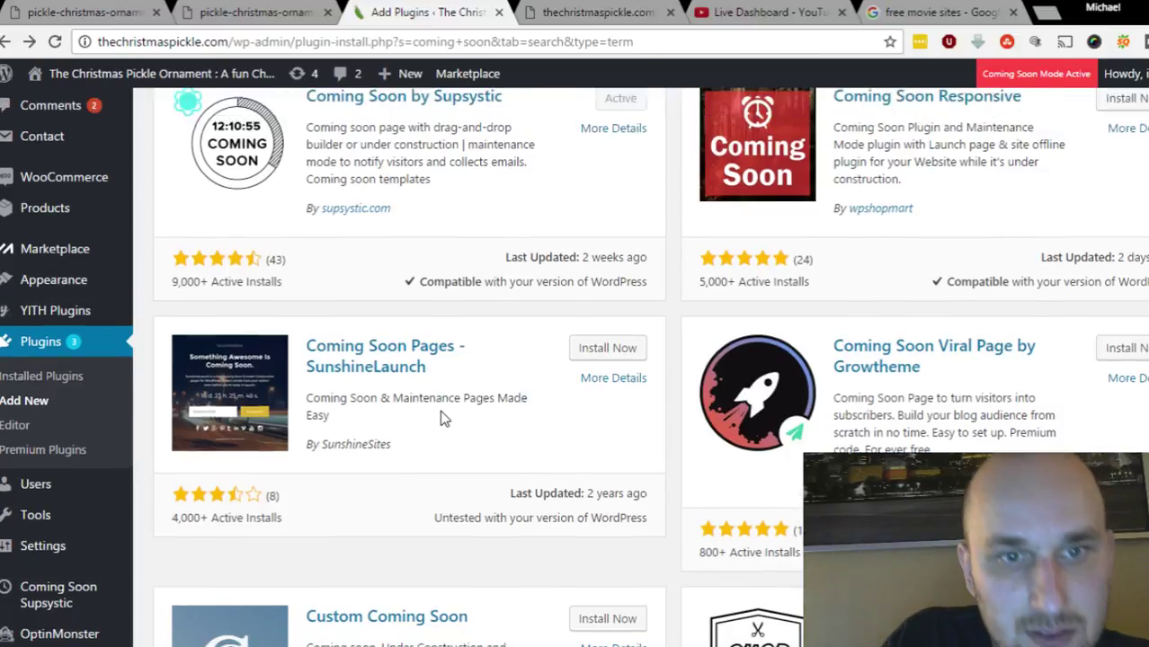
pyautogui.scroll(-1, 439, 410)
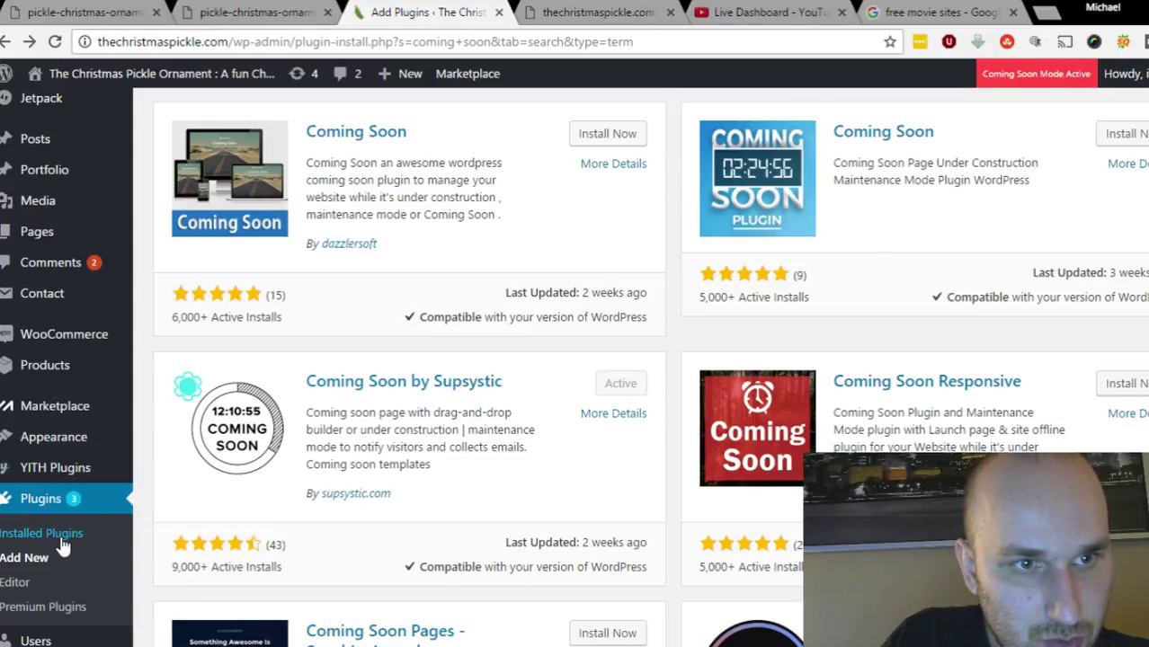
pyautogui.scroll(-2, 63, 546)
pyautogui.scroll(-2, 79, 578)
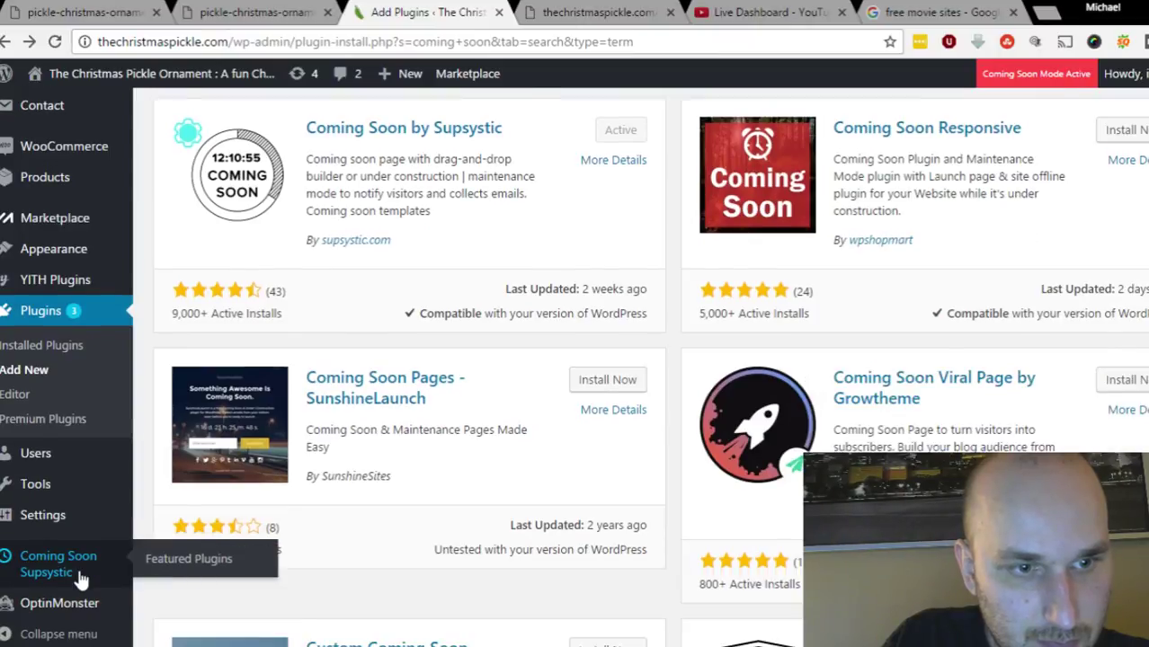
pyautogui.moveTo(80, 534)
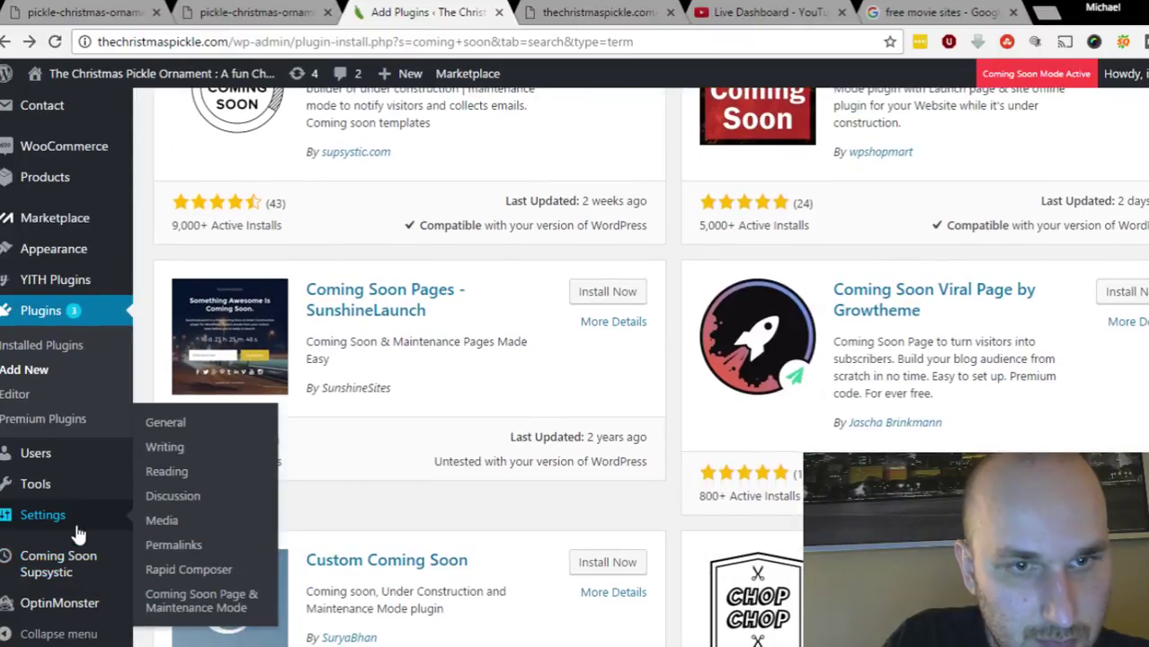
pyautogui.click(74, 555)
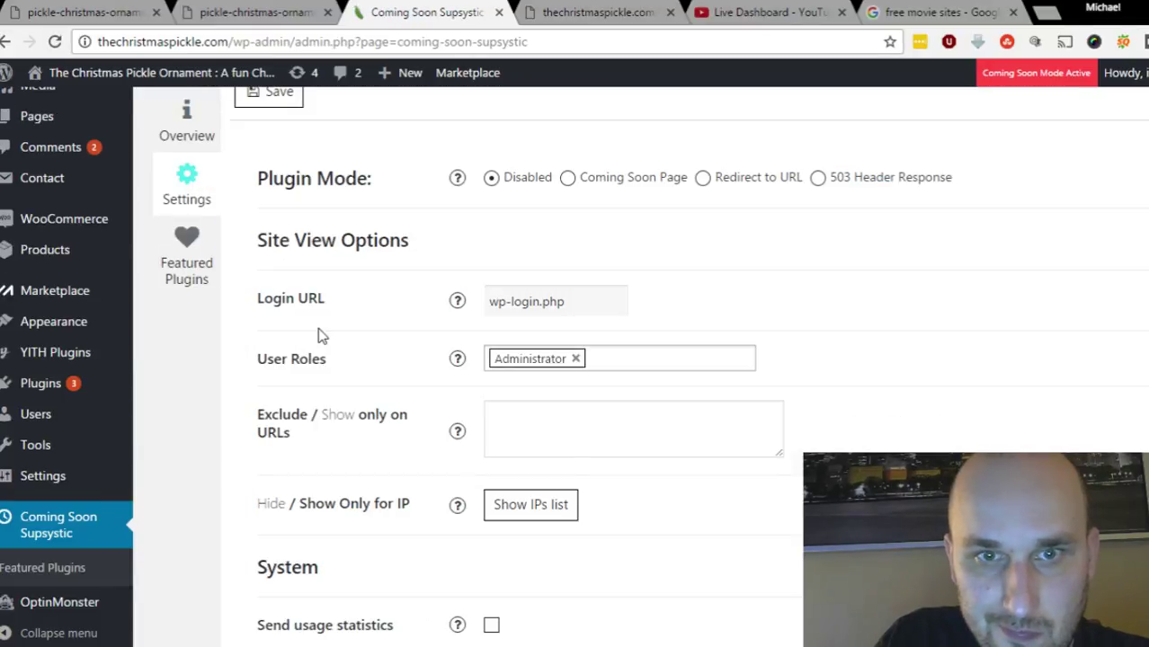
# View the Supsystic Overview page, then return to Settings showing Coming Soon Page mode and templates
pyautogui.scroll(-2, 320, 336)
pyautogui.scroll(2, 320, 333)
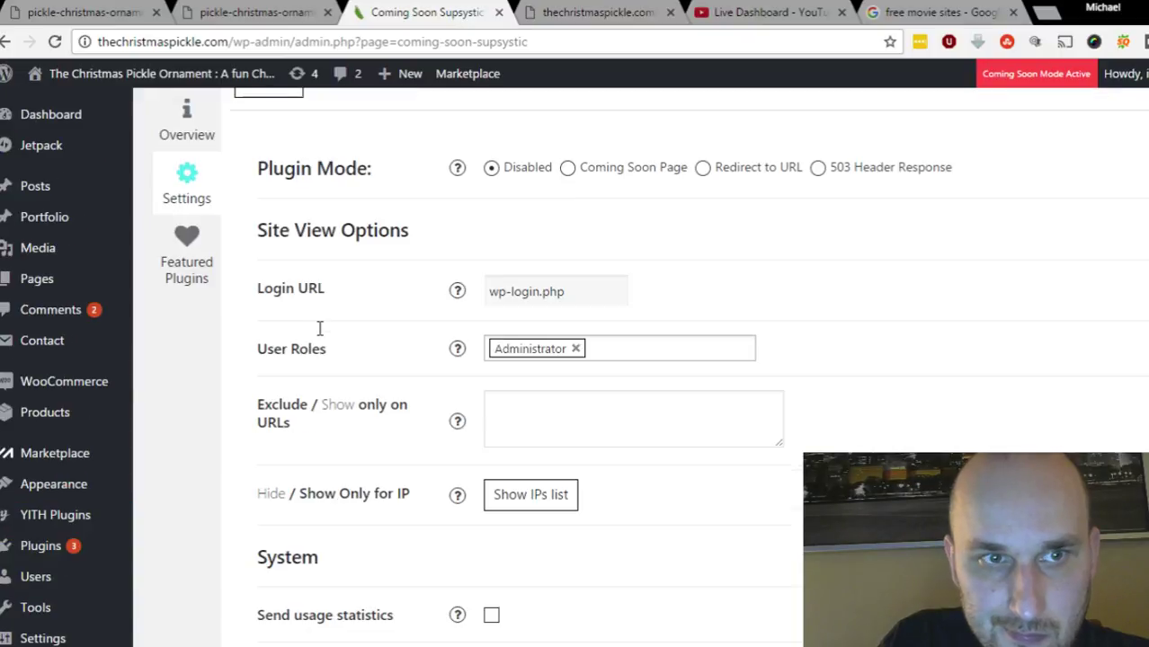
pyautogui.scroll(1, 339, 306)
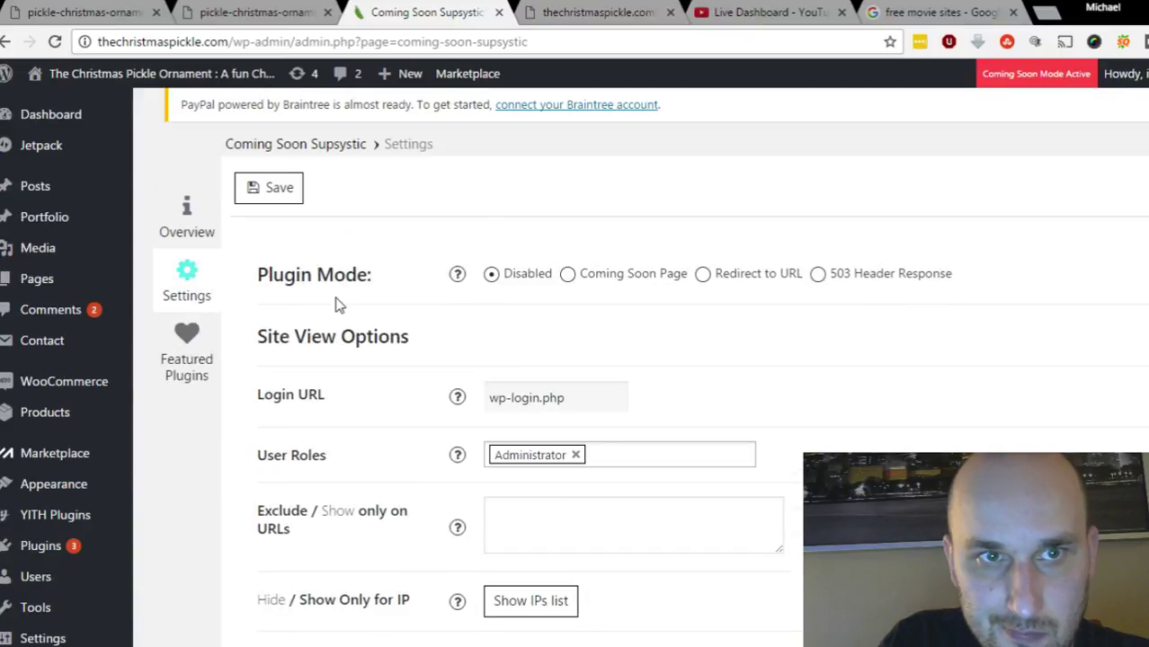
pyautogui.scroll(1, 334, 304)
pyautogui.click(203, 333)
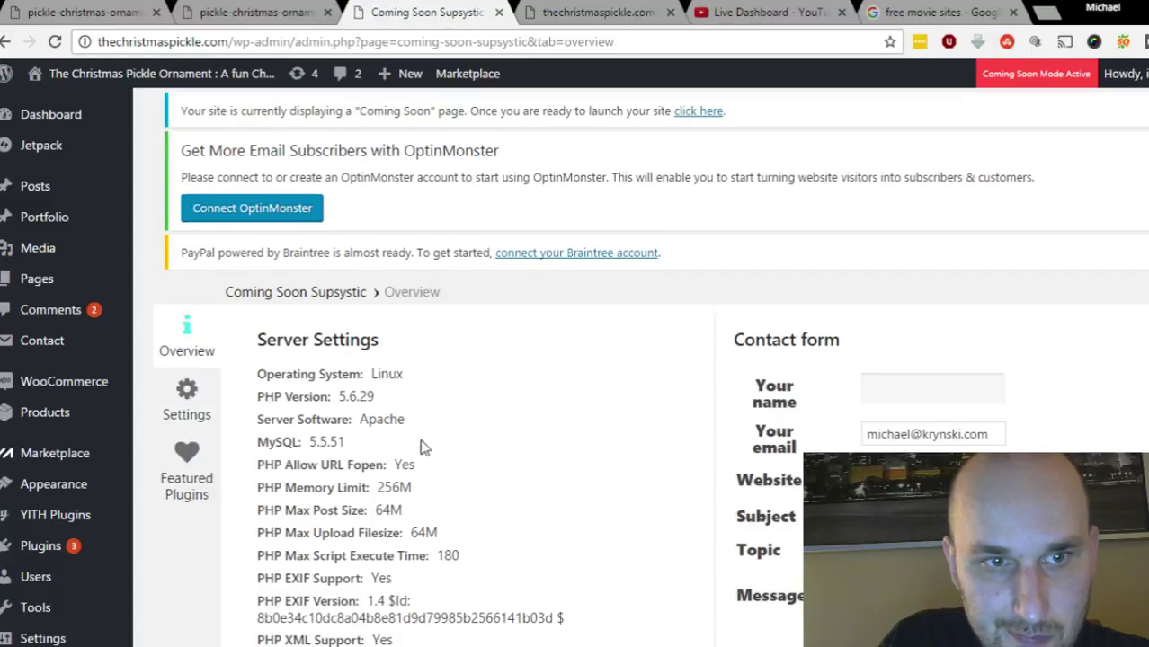
pyautogui.scroll(-2, 187, 297)
pyautogui.click(186, 251)
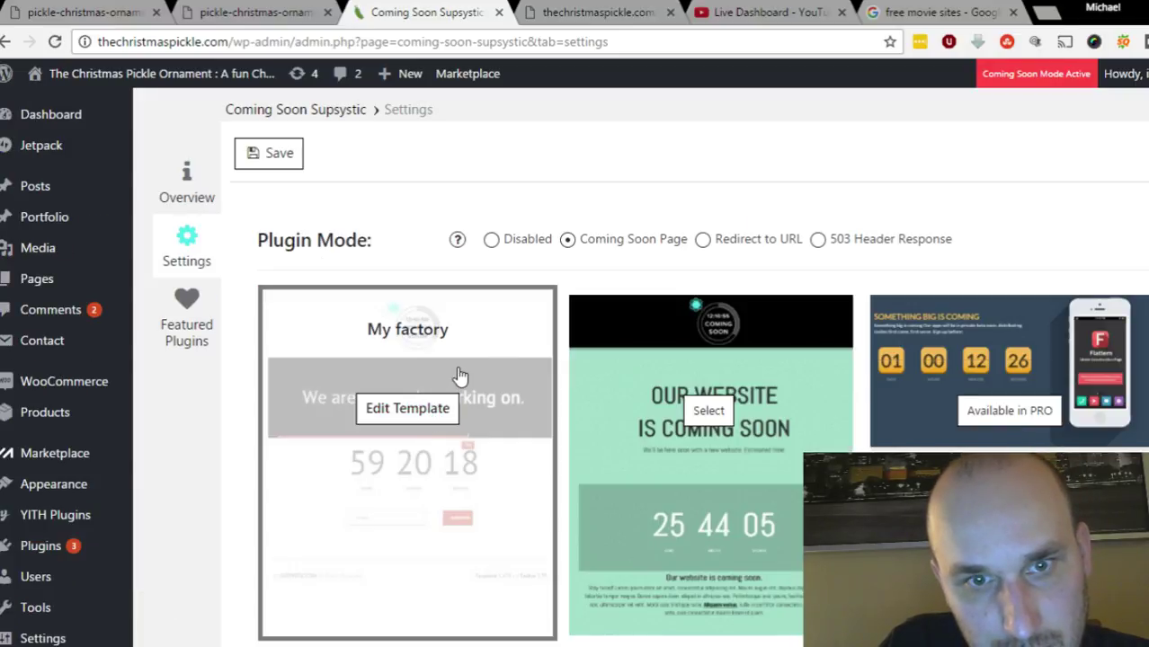
pyautogui.click(419, 422)
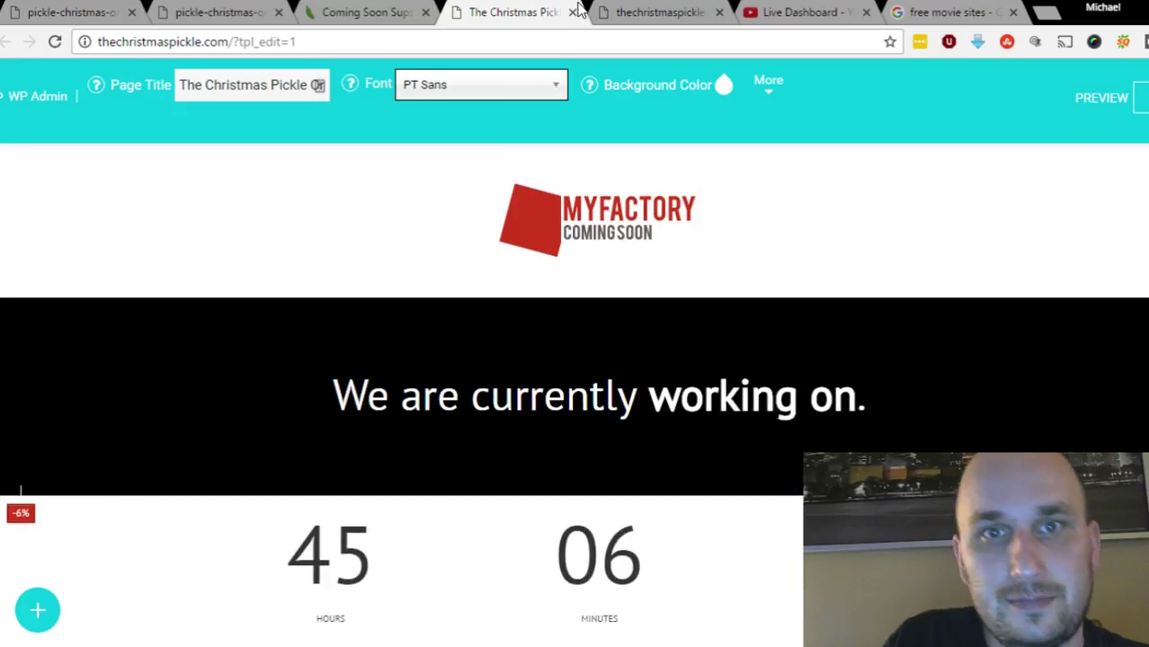
pyautogui.click(572, 12)
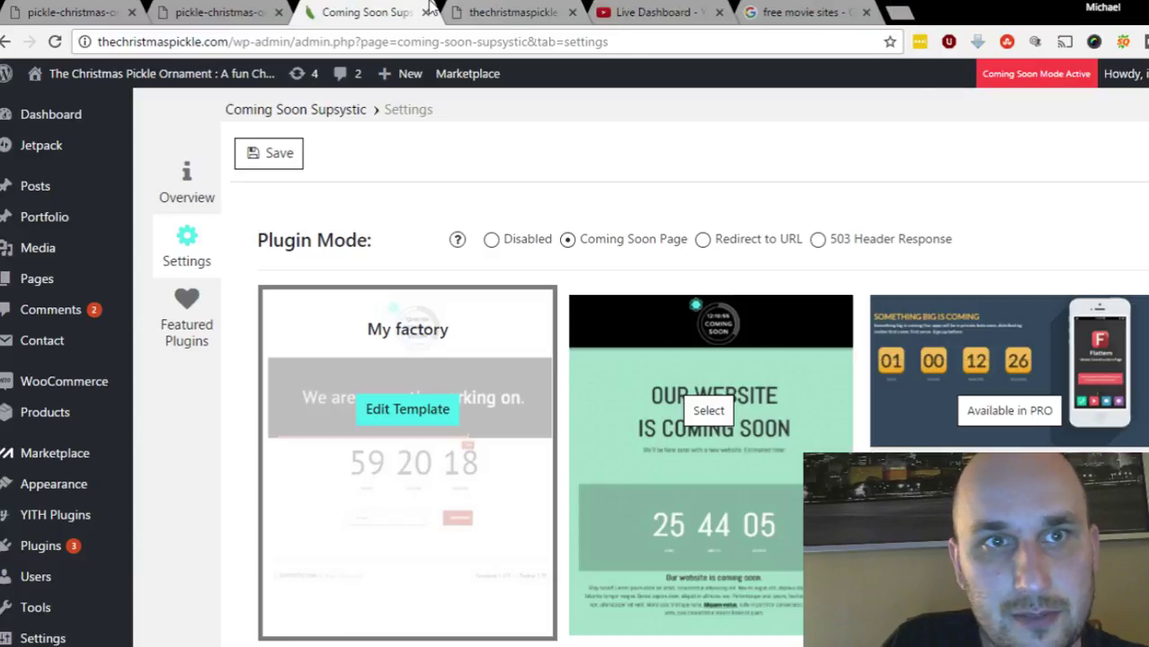
pyautogui.moveTo(72, 482)
pyautogui.scroll(-5, 67, 476)
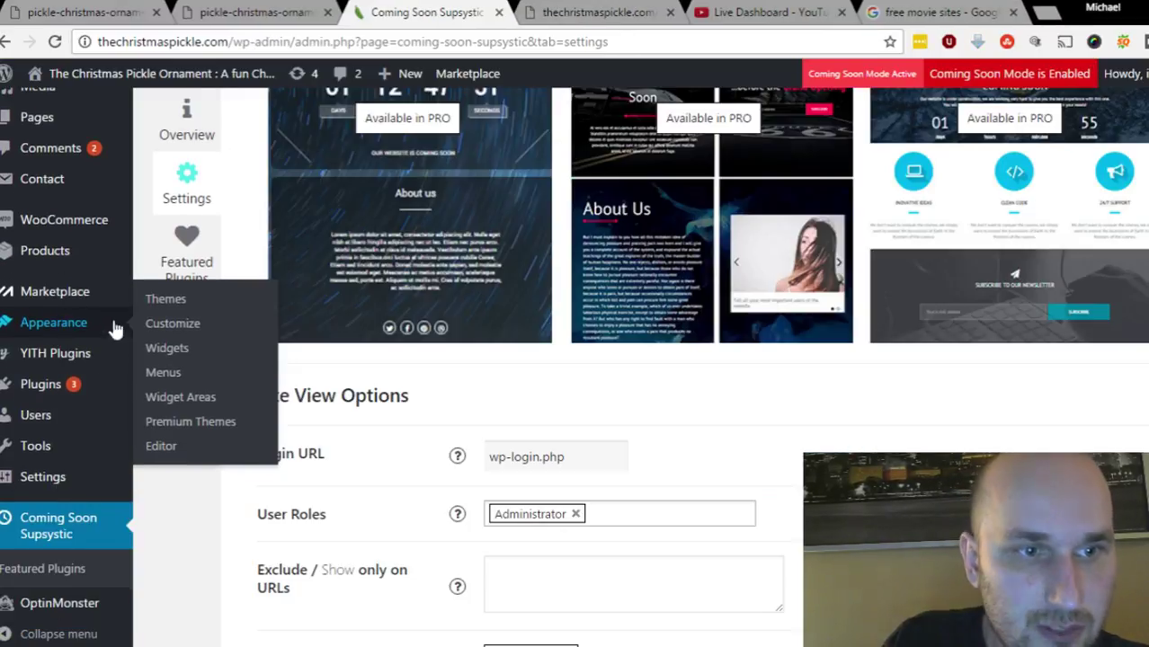
# Deactivate the Coming Soon Page & Maintenance Mode by SeedProd plugin in Installed Plugins
pyautogui.moveTo(54, 384)
pyautogui.click(193, 388)
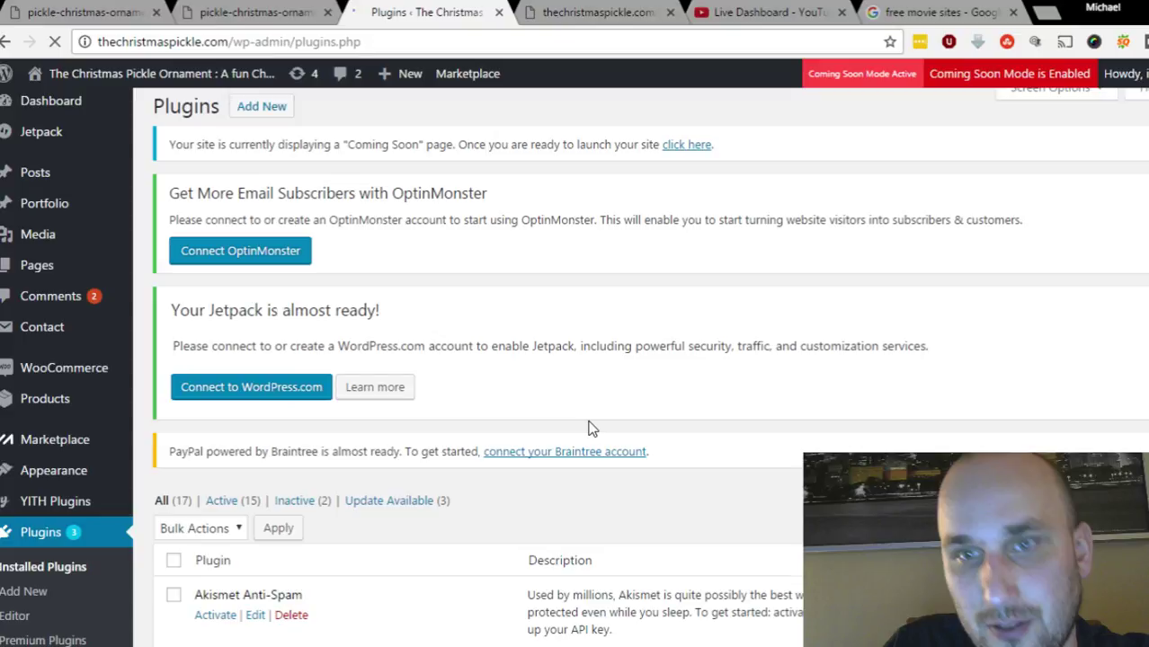
pyautogui.scroll(-8, 590, 428)
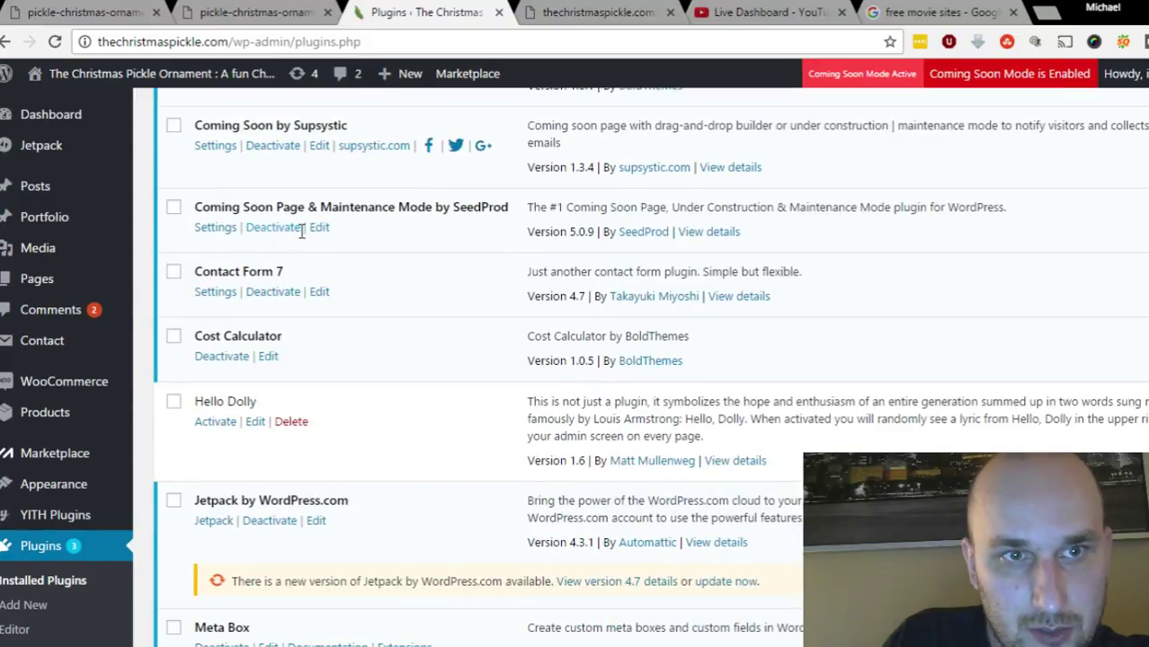
pyautogui.click(265, 234)
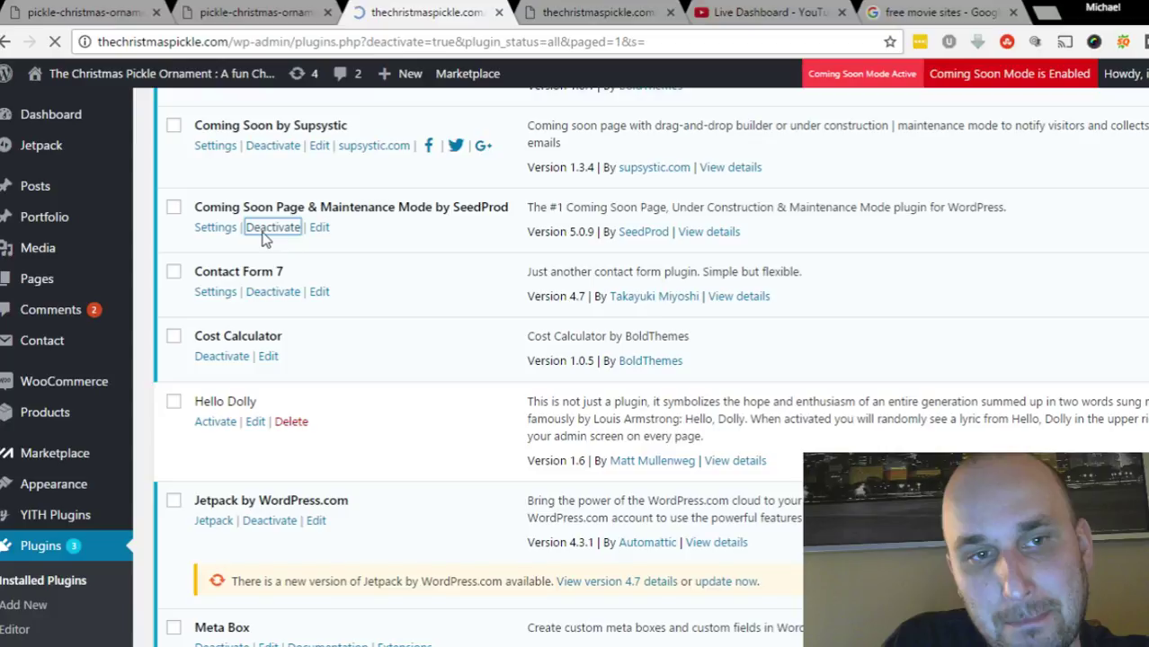
# Delete the SeedProd plugin, then go to the Supsystic coming-soon Settings
pyautogui.scroll(-3, 263, 231)
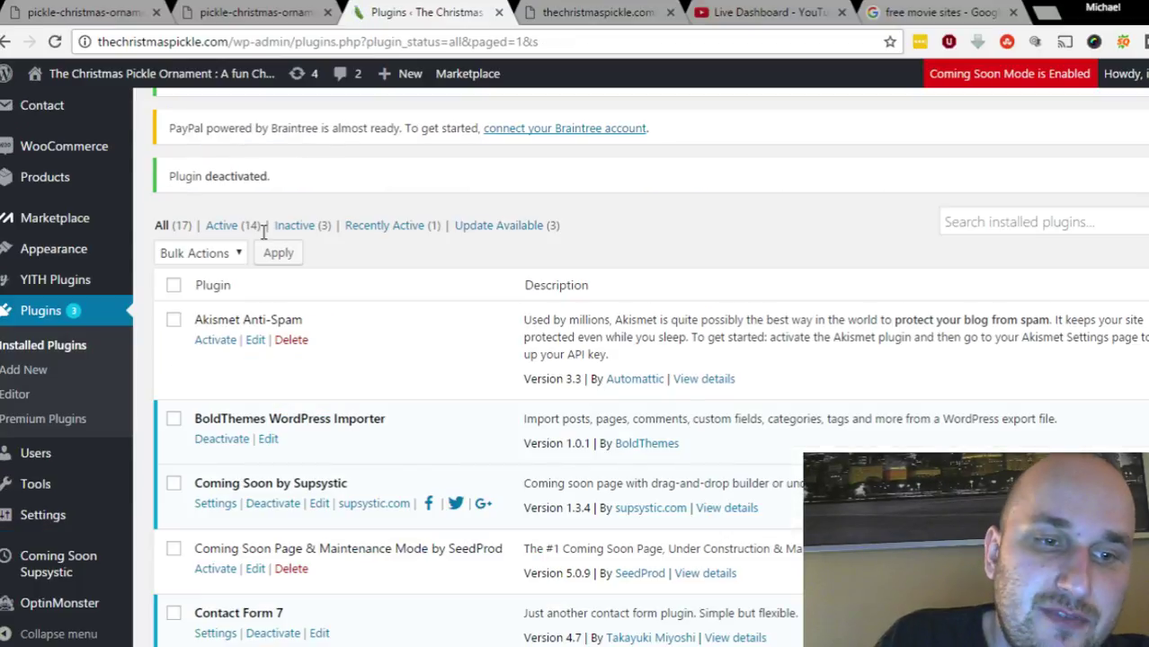
pyautogui.scroll(-3, 263, 231)
pyautogui.click(174, 323)
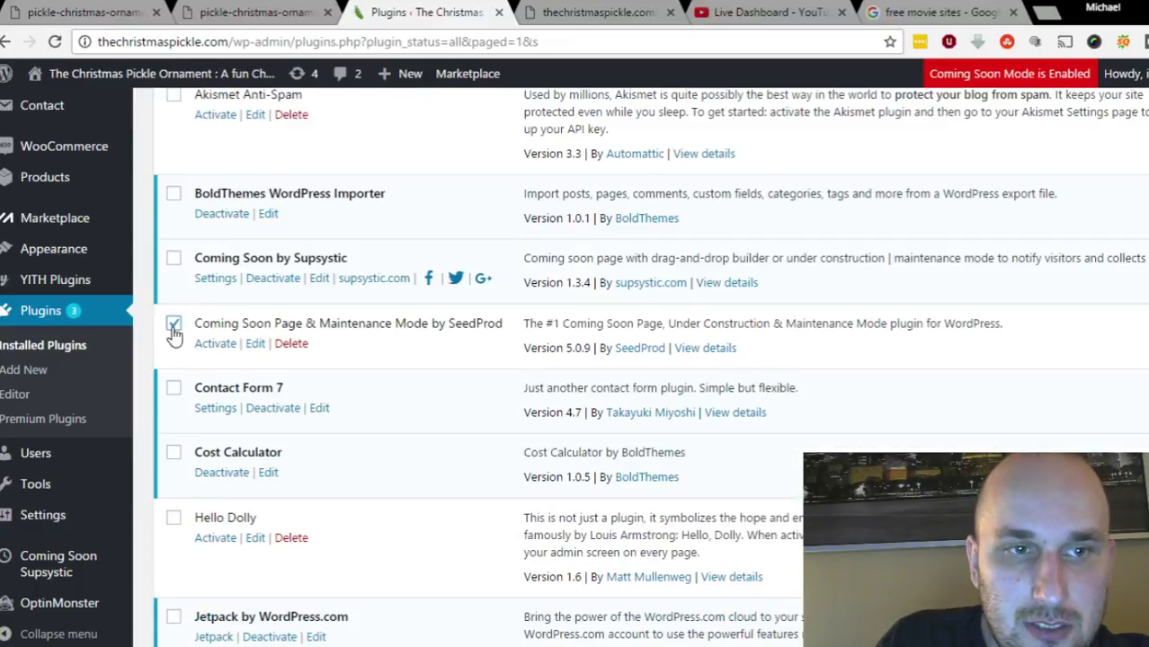
pyautogui.click(290, 343)
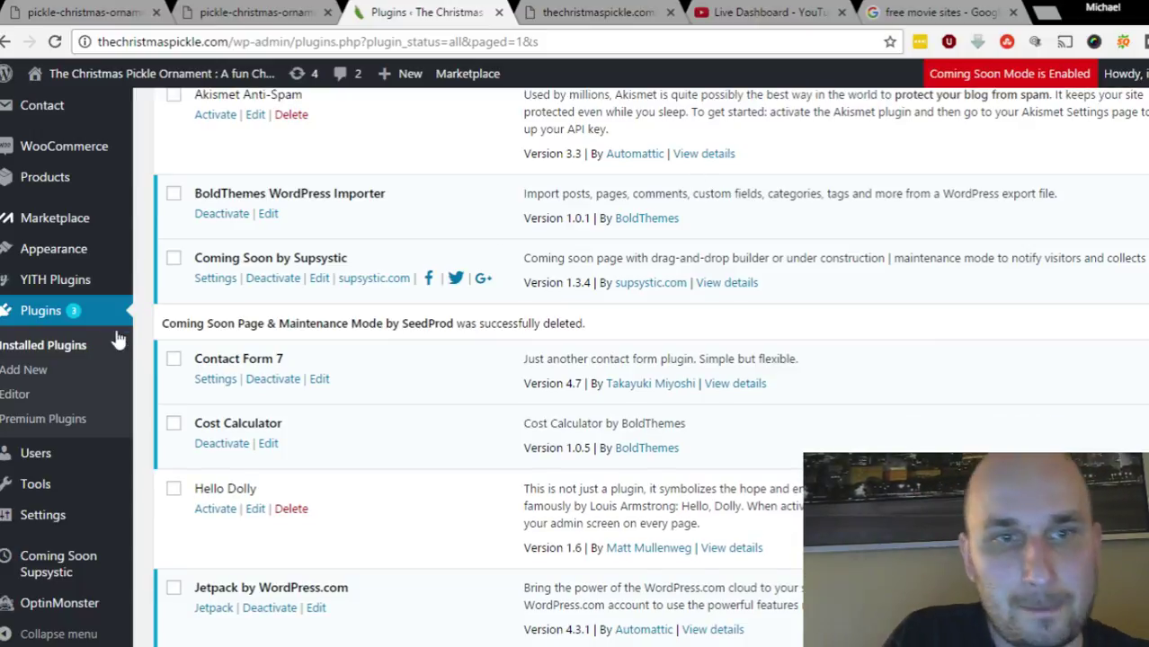
pyautogui.click(213, 281)
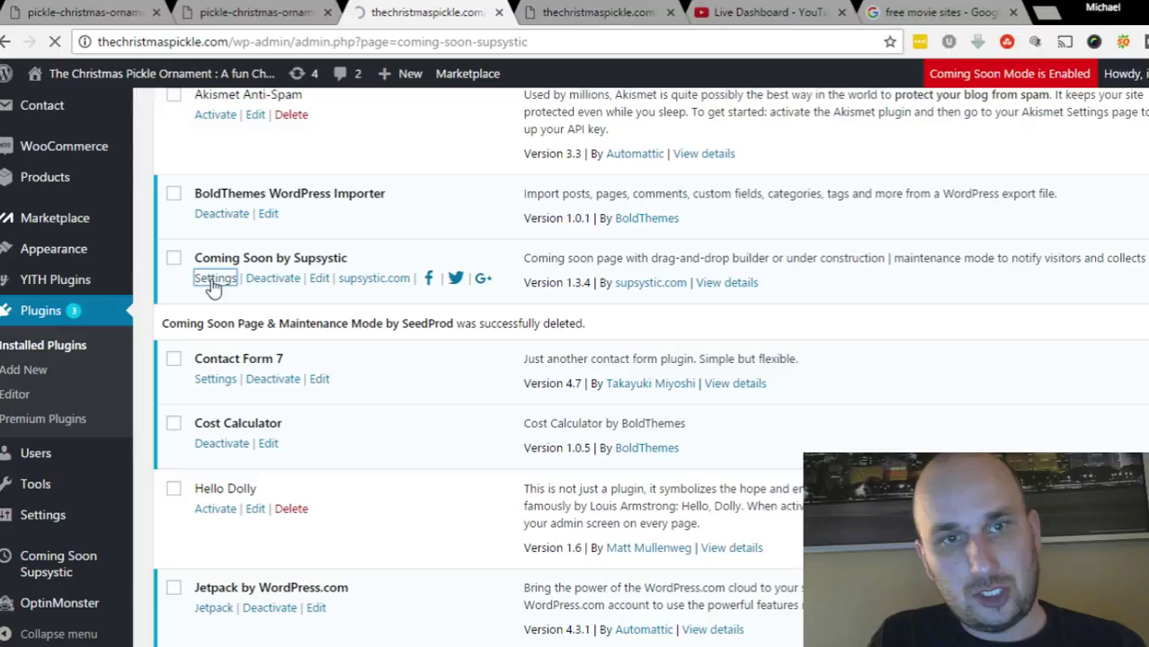
# In Edit Template, select the MYFACTORY logo and insert the Christmas Pickle logo from the Media Library
pyautogui.scroll(-1, 660, 381)
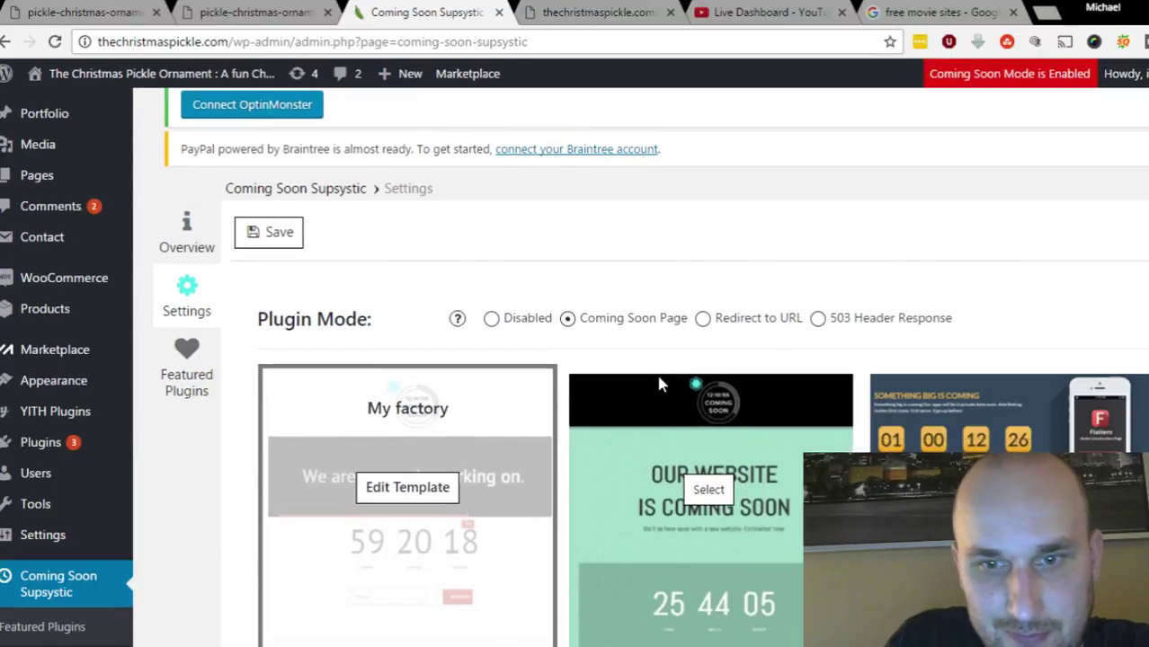
pyautogui.scroll(-1, 660, 385)
pyautogui.click(413, 387)
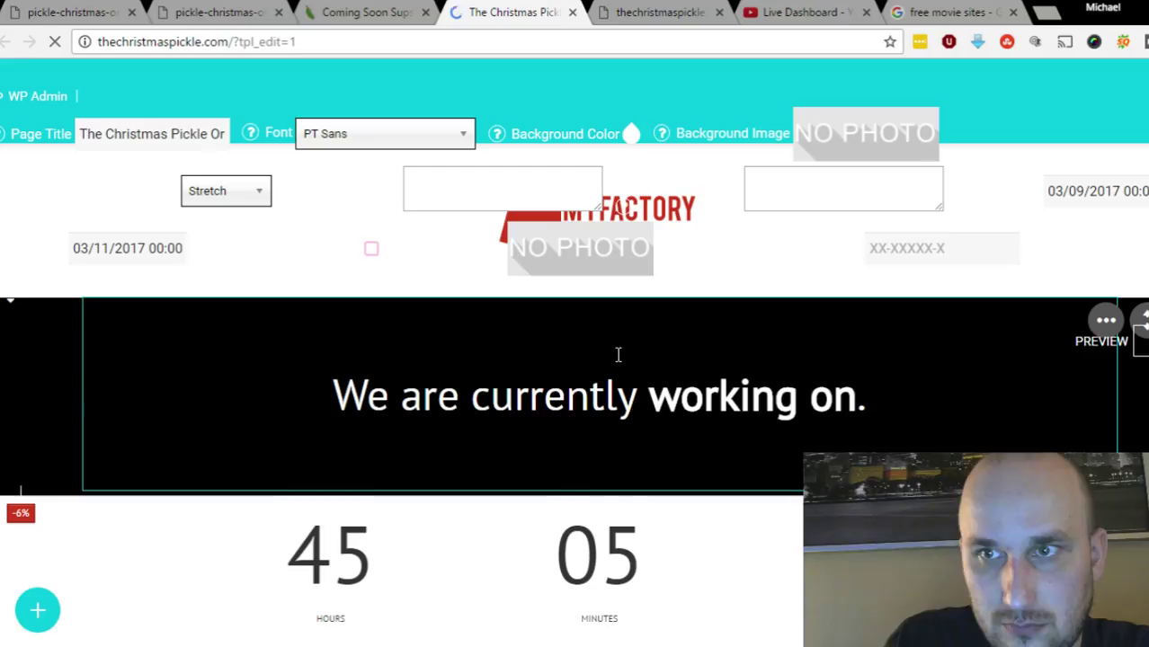
pyautogui.click(565, 396)
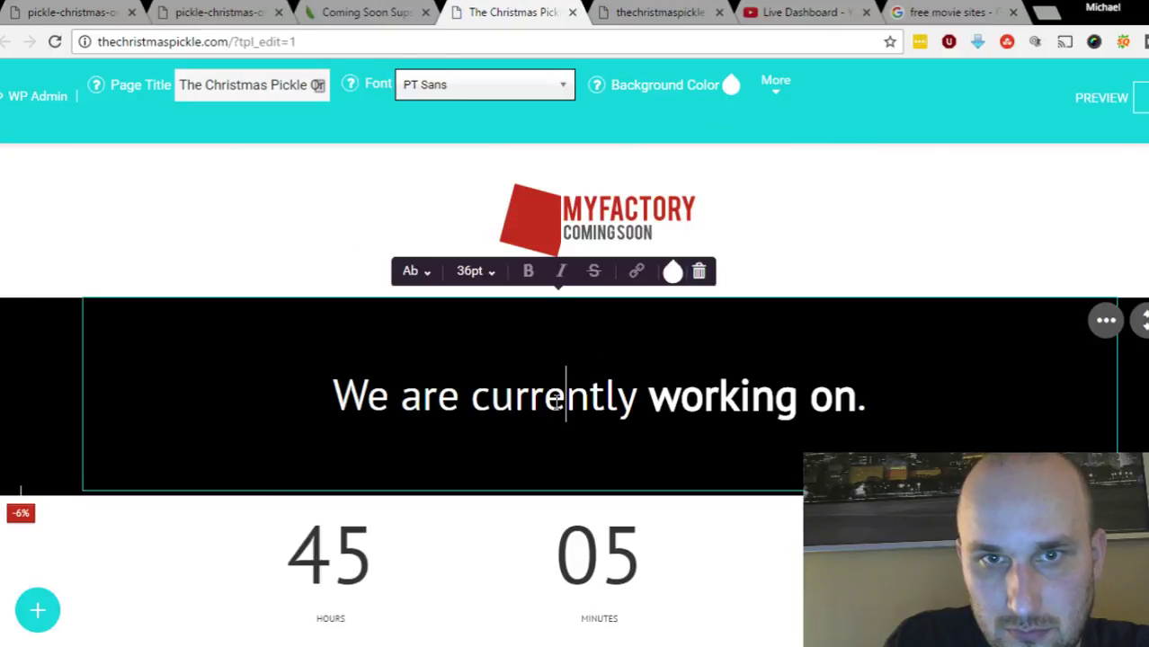
pyautogui.click(654, 206)
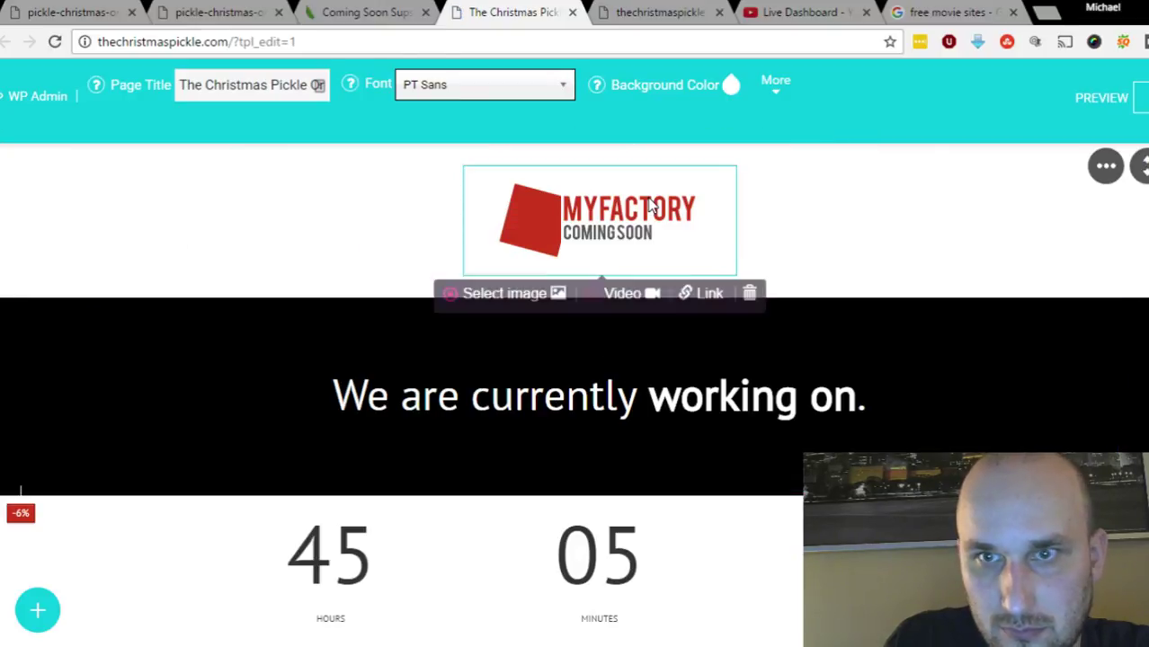
pyautogui.click(521, 300)
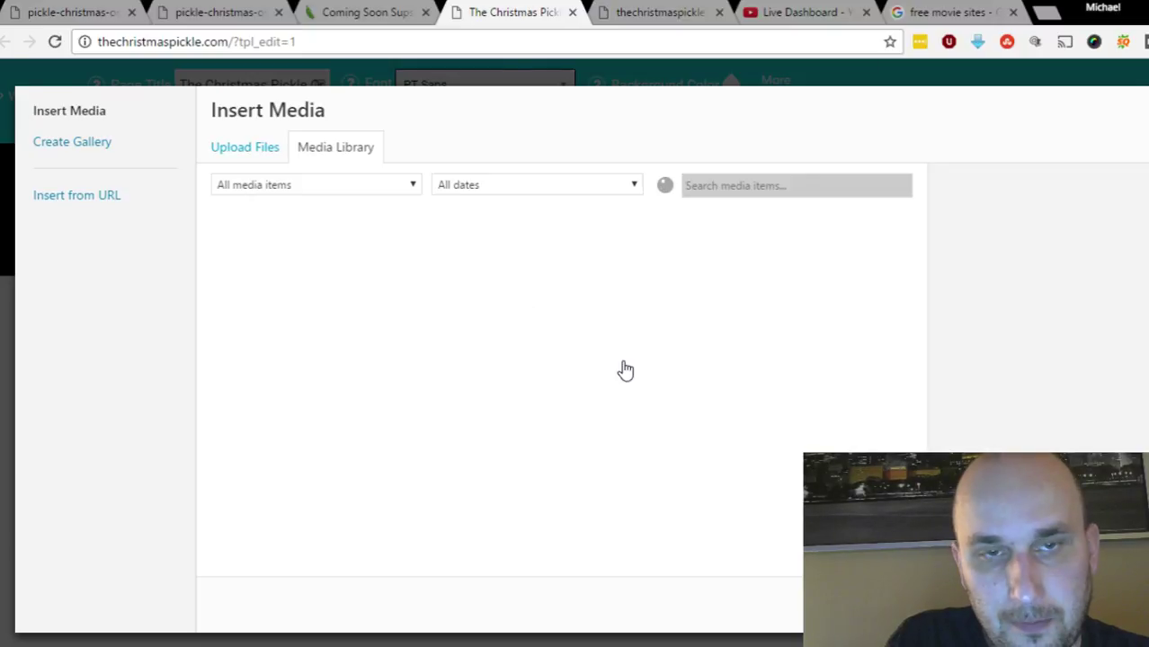
pyautogui.press('Escape')
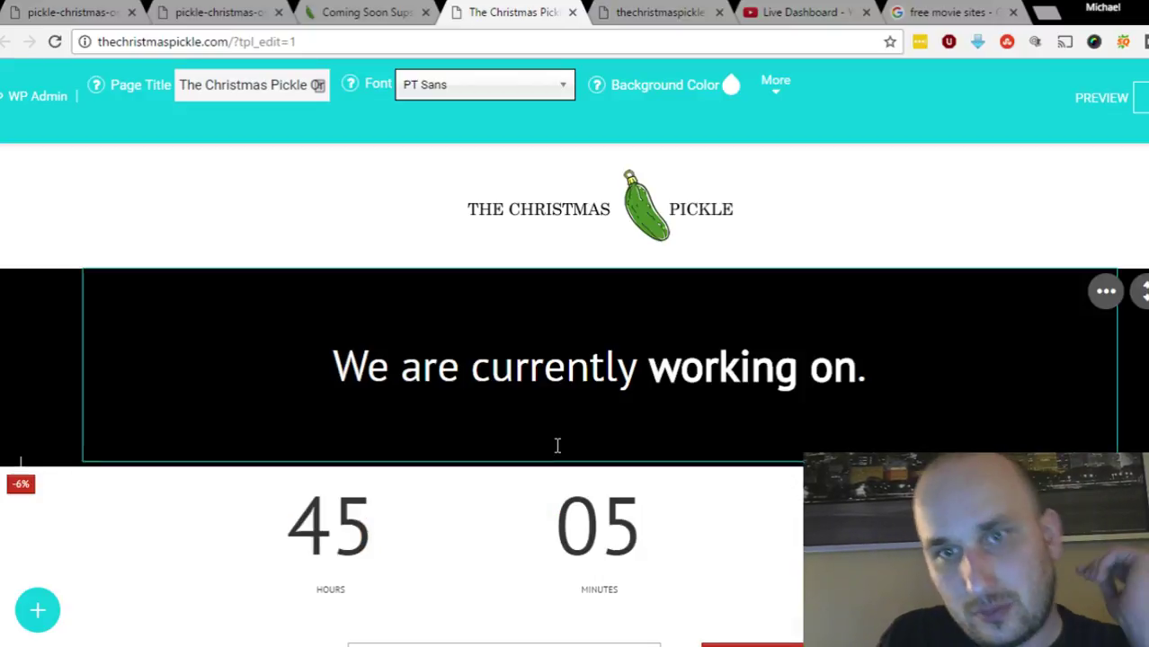
# Select the old headline and try out drafts like 'Be the first to' and 'We are coming so', clearing each
pyautogui.tripleClick(676, 370)
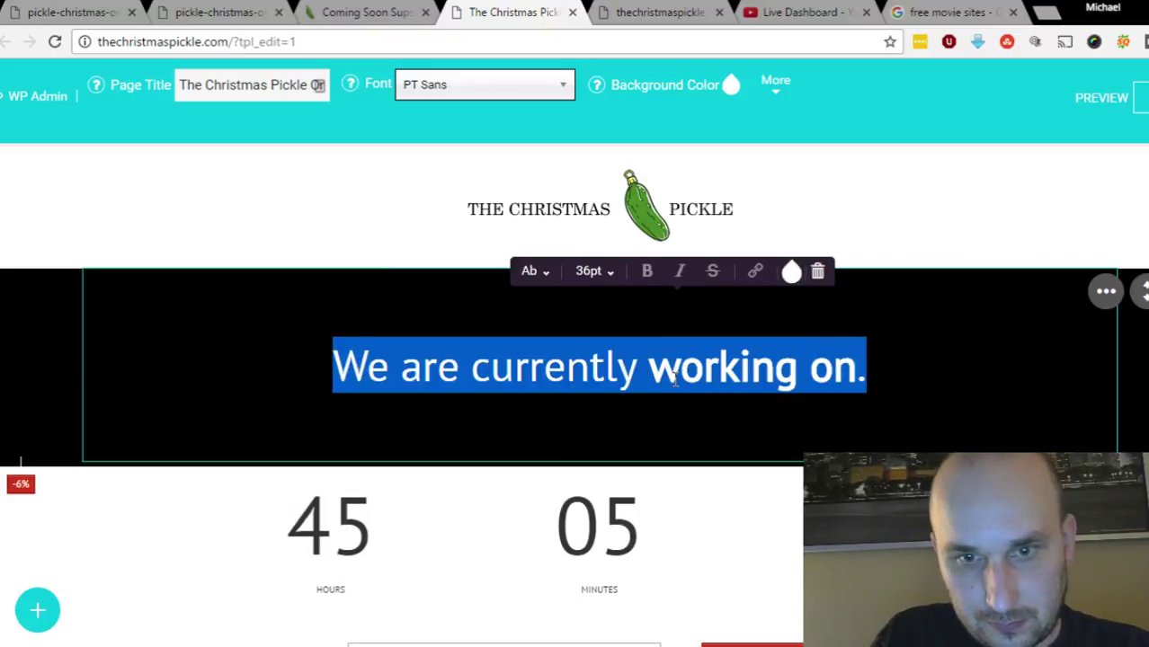
pyautogui.write('Be the fijrst')
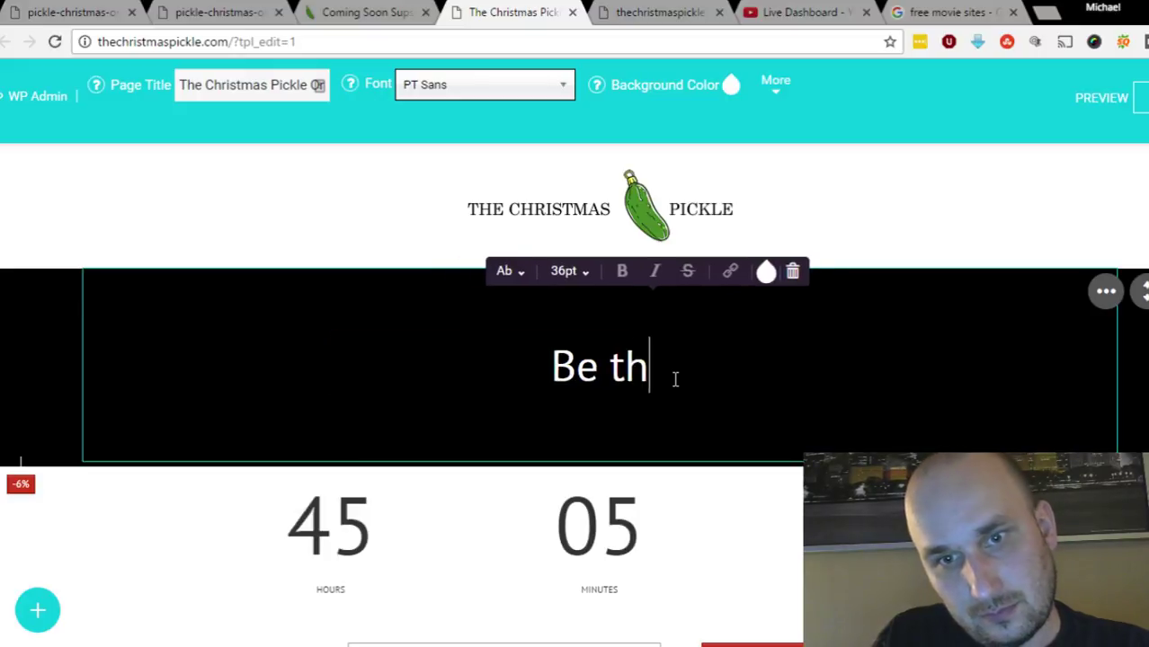
pyautogui.press('BackSpace')
pyautogui.press('BackSpace')
pyautogui.press('BackSpace')
pyautogui.press('BackSpace')
pyautogui.write('rst to')
pyautogui.press('BackSpace')
pyautogui.press('BackSpace')
pyautogui.press('BackSpace')
pyautogui.press('BackSpace')
pyautogui.press('BackSpace')
pyautogui.press('BackSpace')
pyautogui.press('BackSpace')
pyautogui.press('BackSpace')
pyautogui.press('BackSpace')
pyautogui.press('BackSpace')
pyautogui.press('BackSpace')
pyautogui.press('BackSpace')
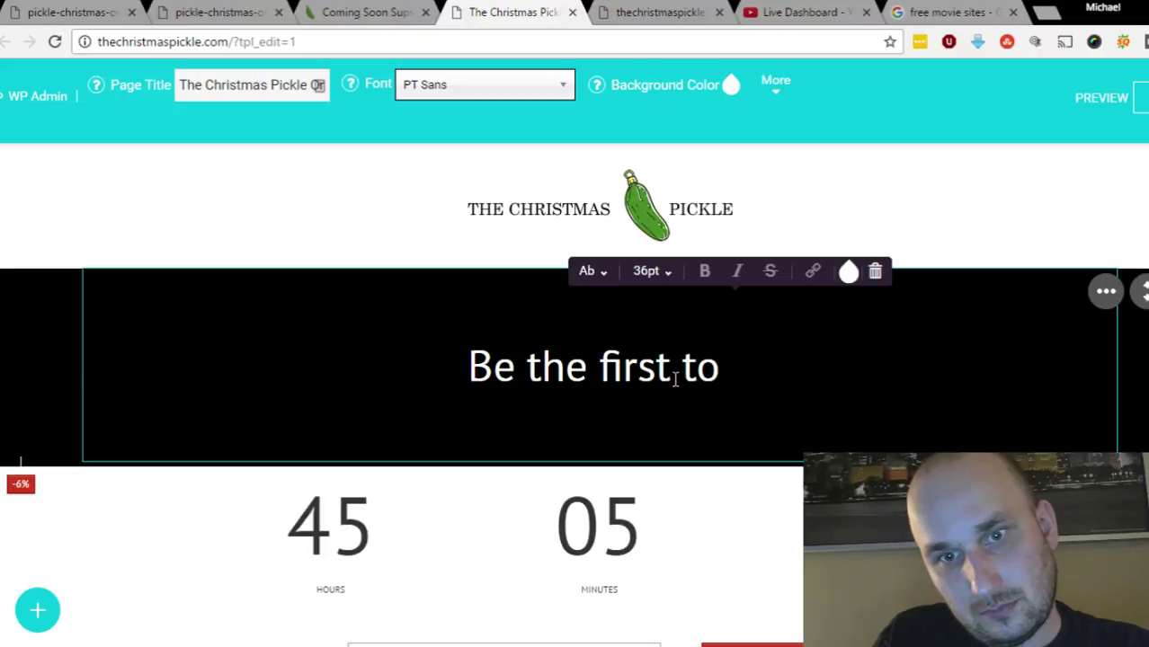
pyautogui.press('BackSpace')
pyautogui.press('BackSpace')
pyautogui.press('BackSpace')
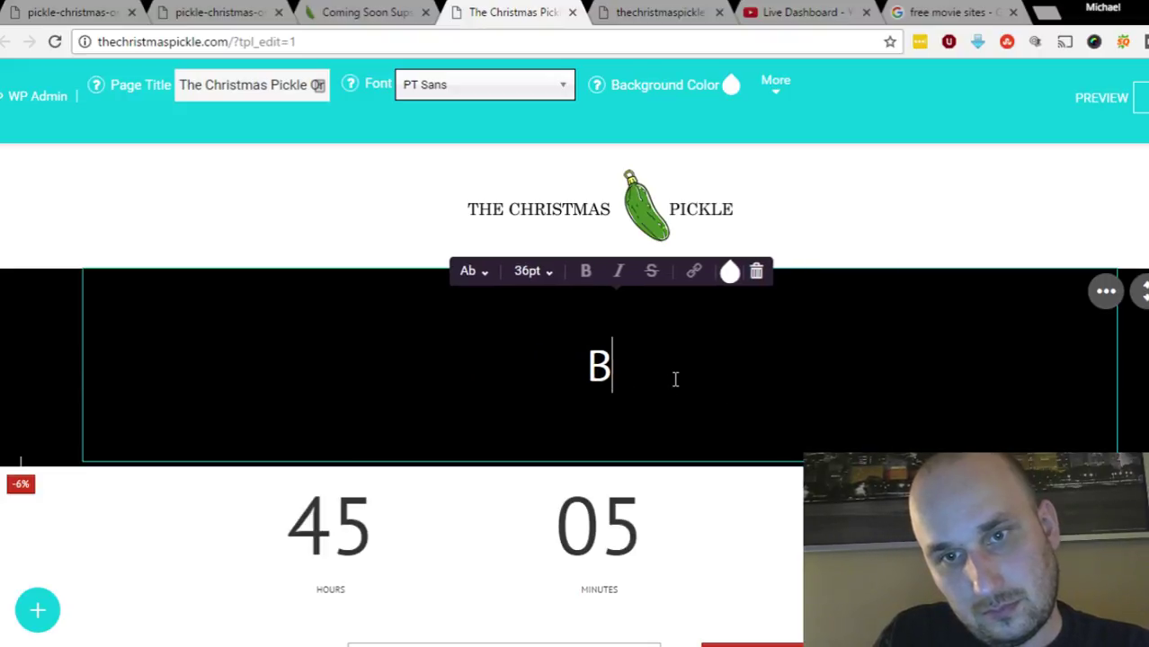
pyautogui.press('BackSpace')
pyautogui.write('We ar')
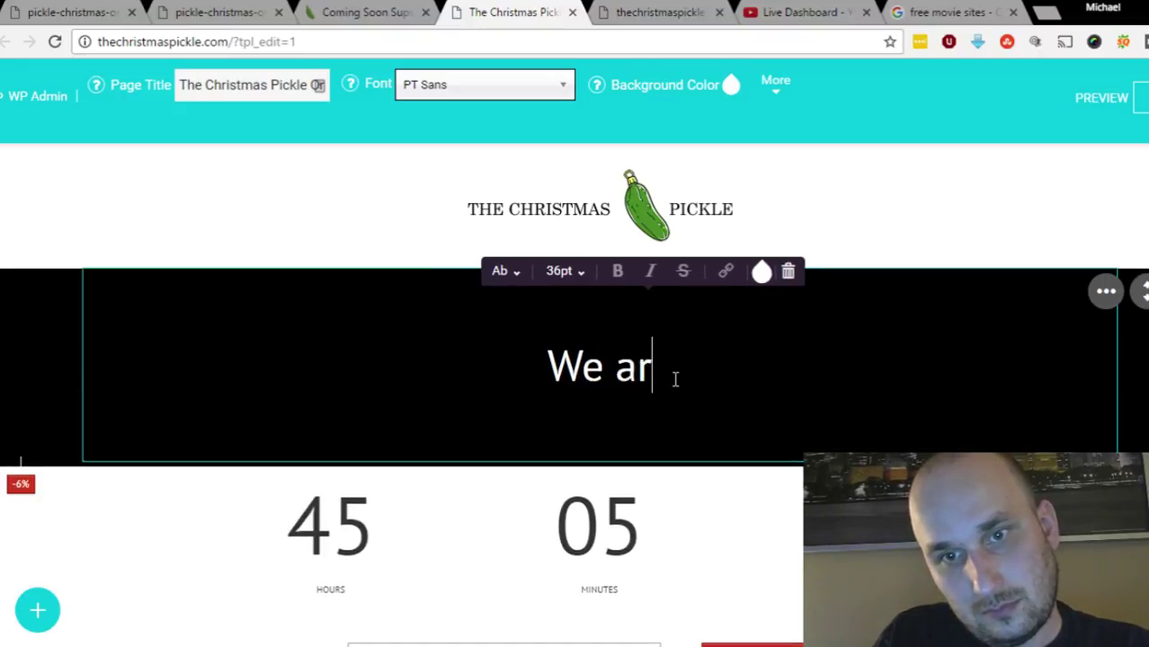
pyautogui.write('e coming ')
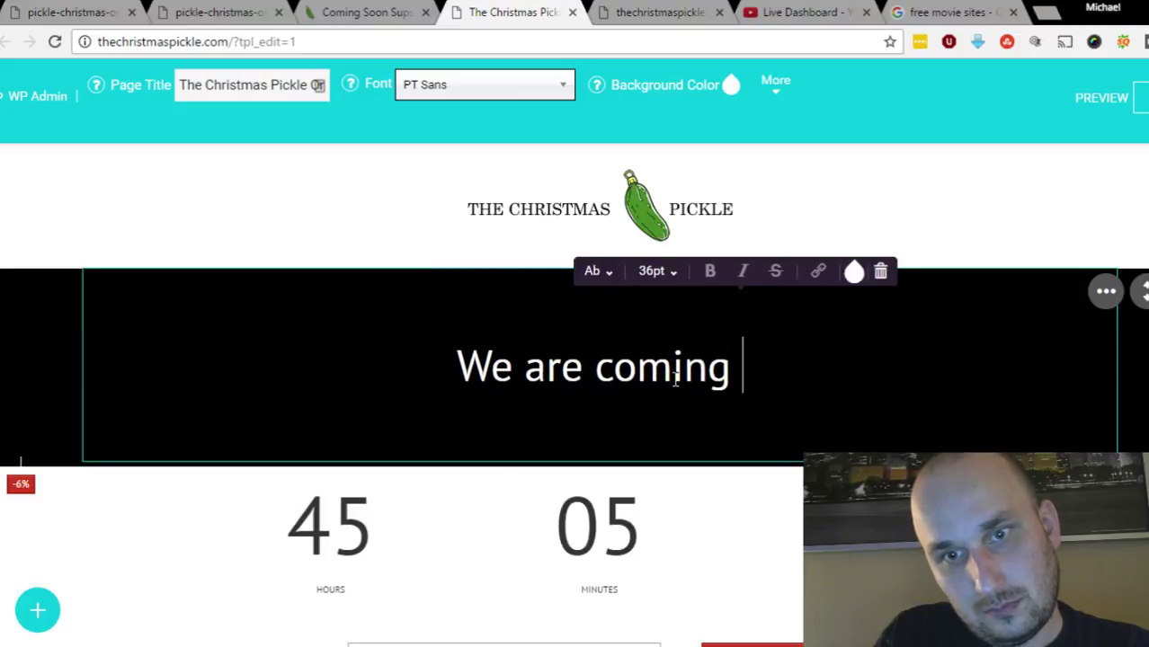
pyautogui.write('so')
pyautogui.press('BackSpace')
pyautogui.press('BackSpace')
pyautogui.press('BackSpace')
pyautogui.press('BackSpace')
pyautogui.press('BackSpace')
pyautogui.press('BackSpace')
pyautogui.press('BackSpace')
pyautogui.press('BackSpace')
pyautogui.press('BackSpace')
pyautogui.press('BackSpace')
pyautogui.press('BackSpace')
pyautogui.press('BackSpace')
pyautogui.press('BackSpace')
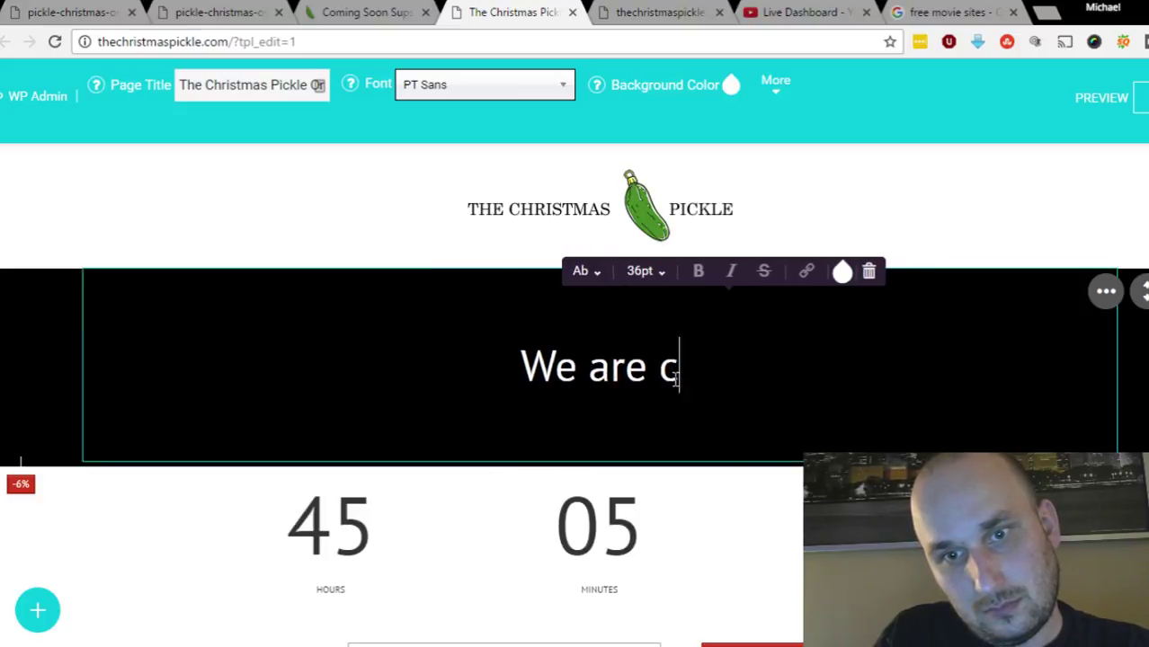
pyautogui.press('BackSpace')
pyautogui.press('BackSpace')
pyautogui.press('BackSpace')
pyautogui.write('Coming ')
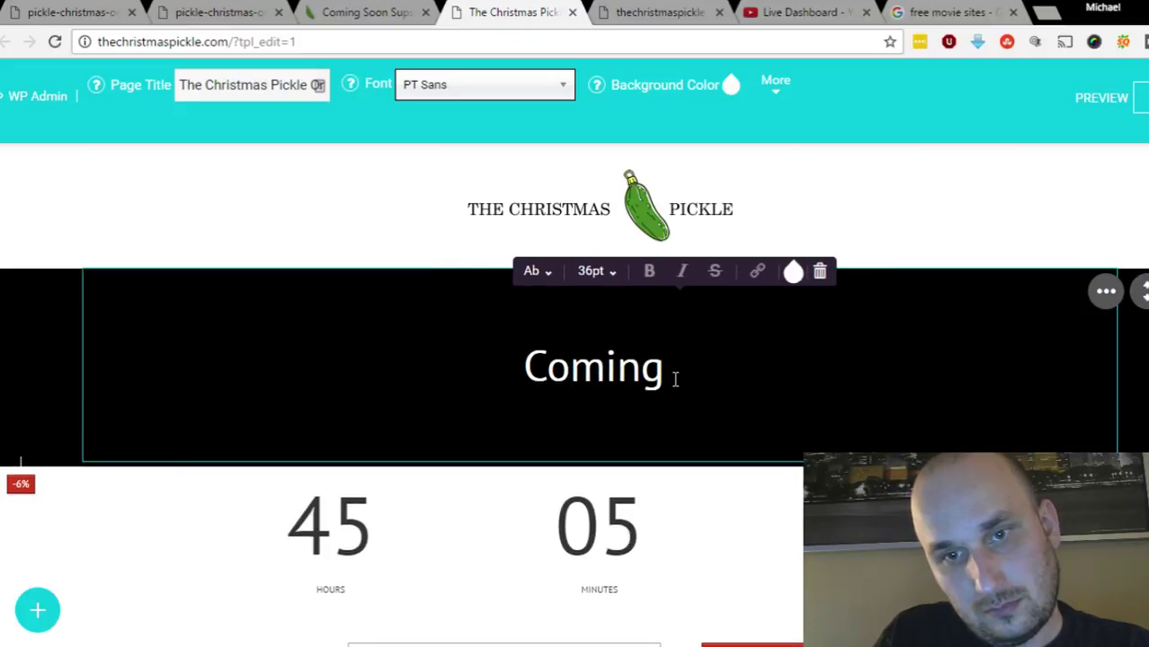
pyautogui.write('during')
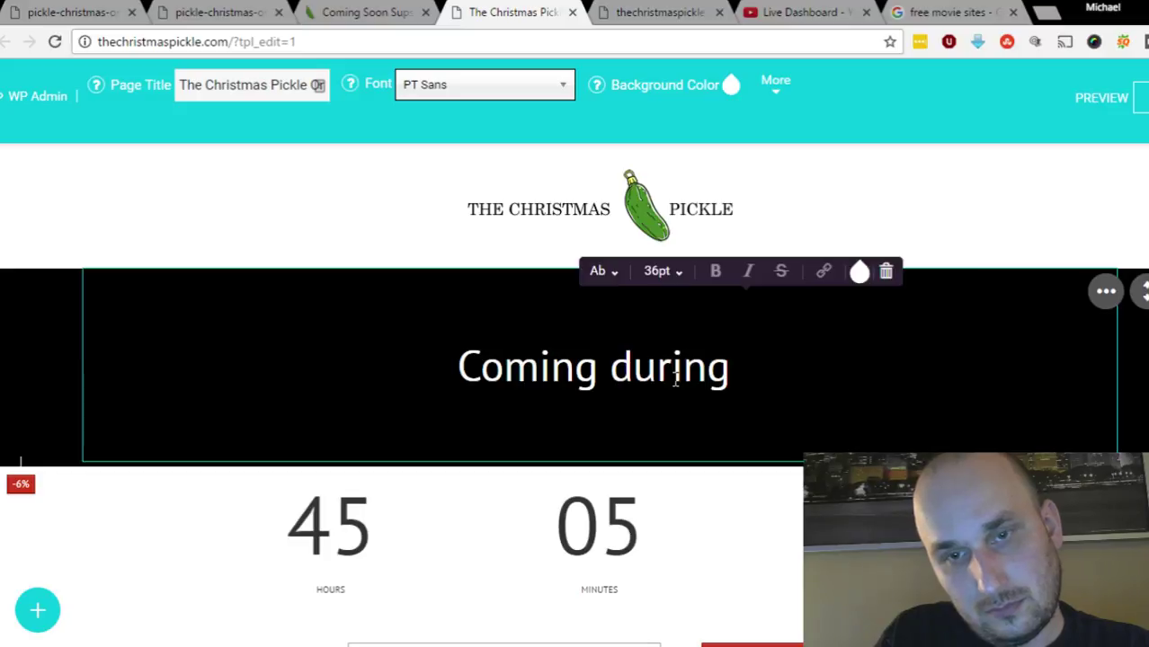
pyautogui.press('BackSpace')
pyautogui.press('BackSpace')
pyautogui.press('BackSpace')
pyautogui.press('BackSpace')
pyautogui.press('BackSpace')
pyautogui.press('BackSpace')
pyautogui.press('BackSpace')
pyautogui.press('BackSpace')
pyautogui.press('BackSpace')
pyautogui.press('BackSpace')
pyautogui.press('BackSpace')
pyautogui.press('BackSpace')
pyautogui.press('BackSpace')
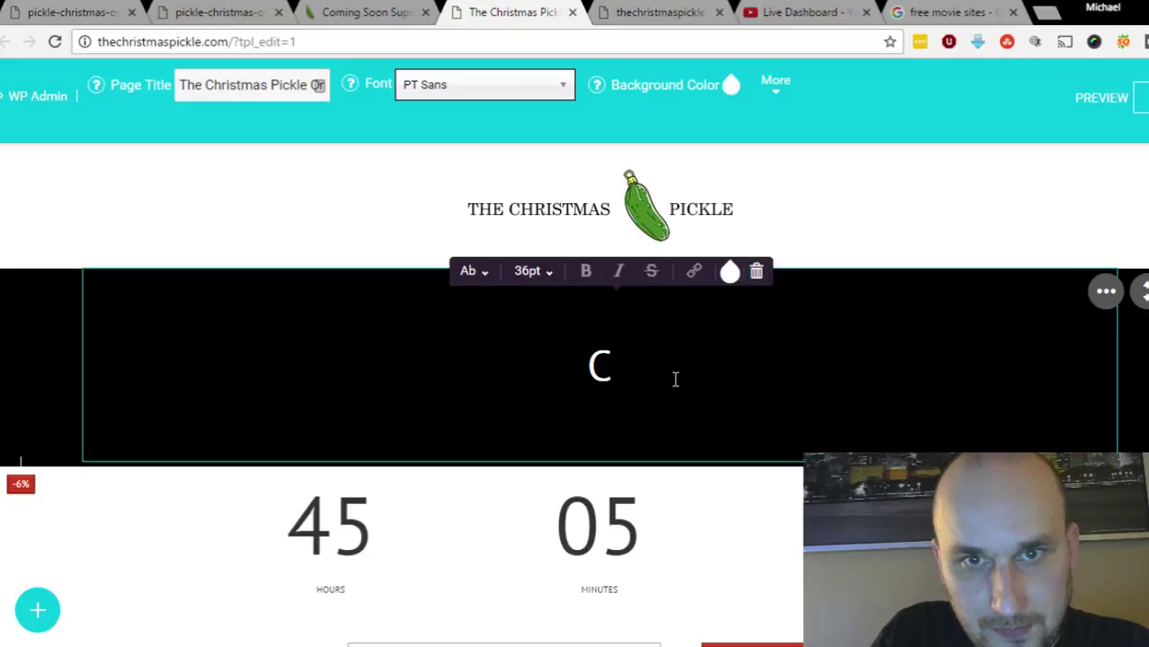
pyautogui.press('BackSpace')
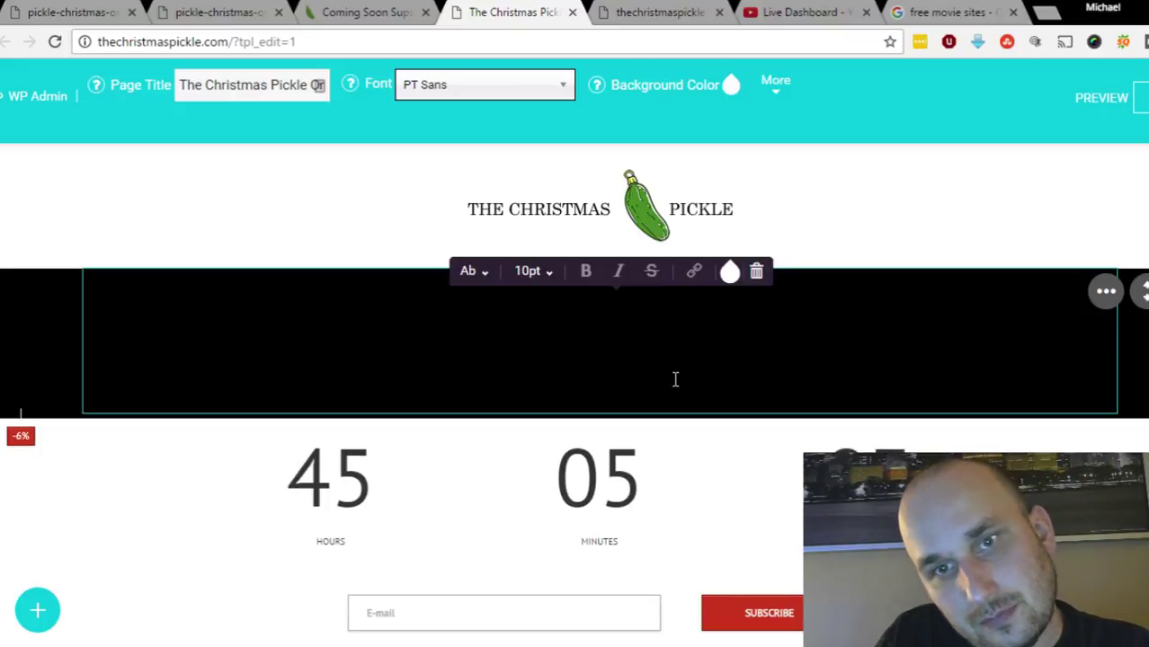
# Type 'Holidays 2017', then revise it into 'Coming this holiday season' and click outside the headline
pyautogui.write('Coming end f')
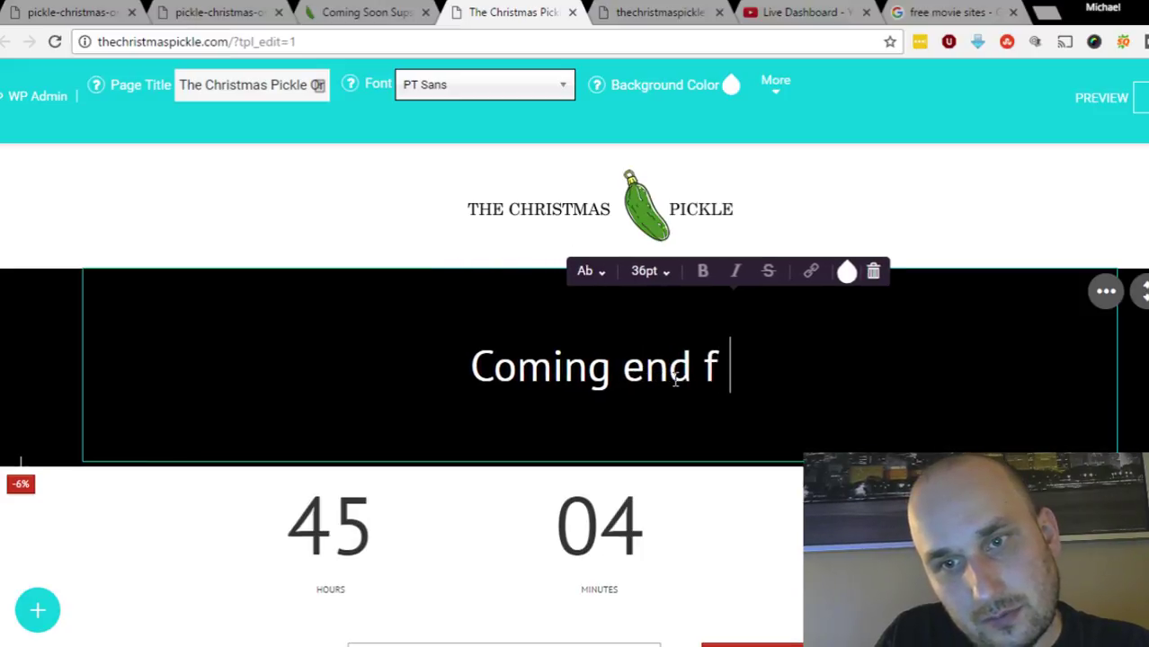
pyautogui.press('BackSpace')
pyautogui.press('BackSpace')
pyautogui.press('BackSpace')
pyautogui.press('BackSpace')
pyautogui.press('BackSpace')
pyautogui.press('BackSpace')
pyautogui.write('Holidays 2')
pyautogui.press('BackSpace')
pyautogui.press('BackSpace')
pyautogui.write('s 201')
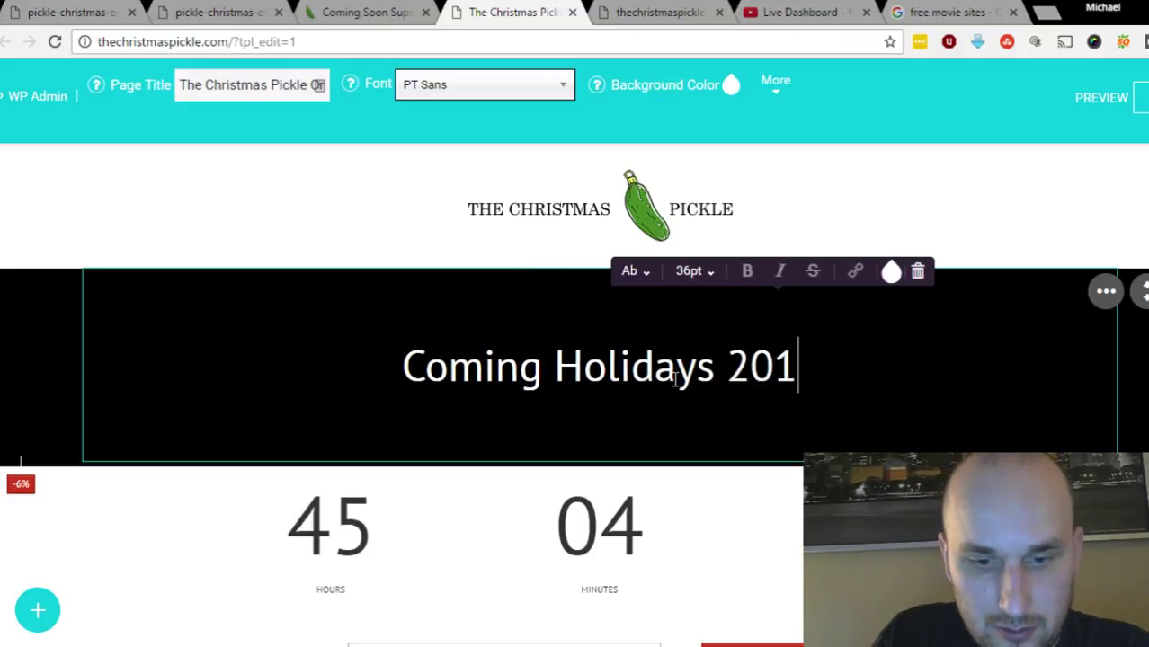
pyautogui.write('7')
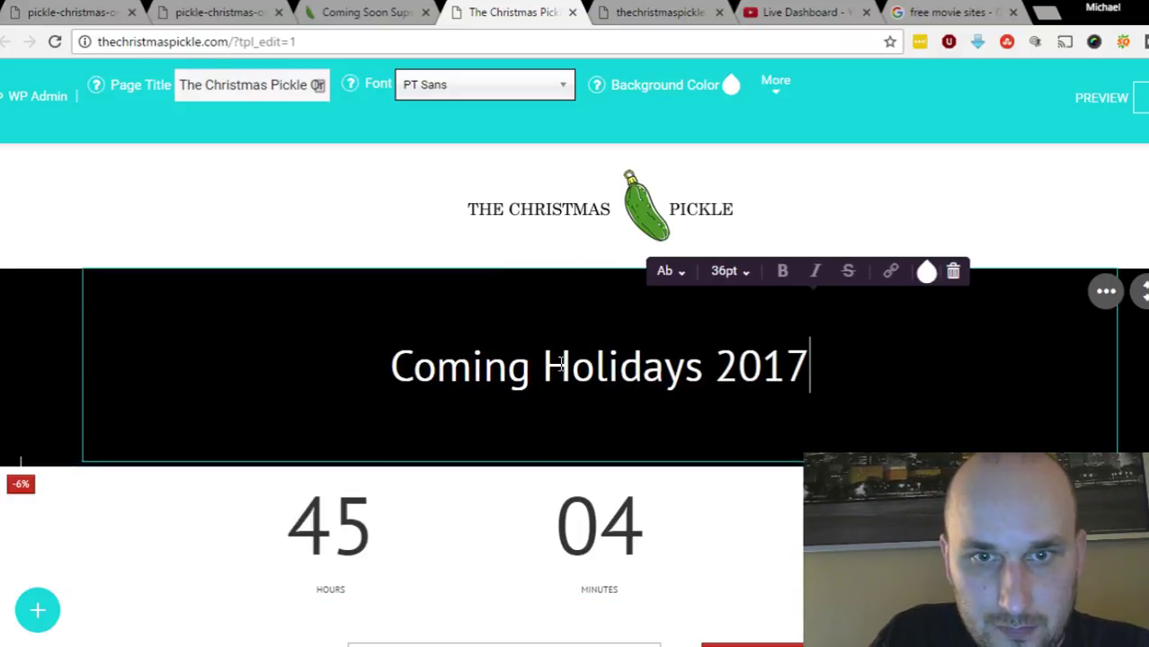
pyautogui.click(558, 364)
pyautogui.write('this')
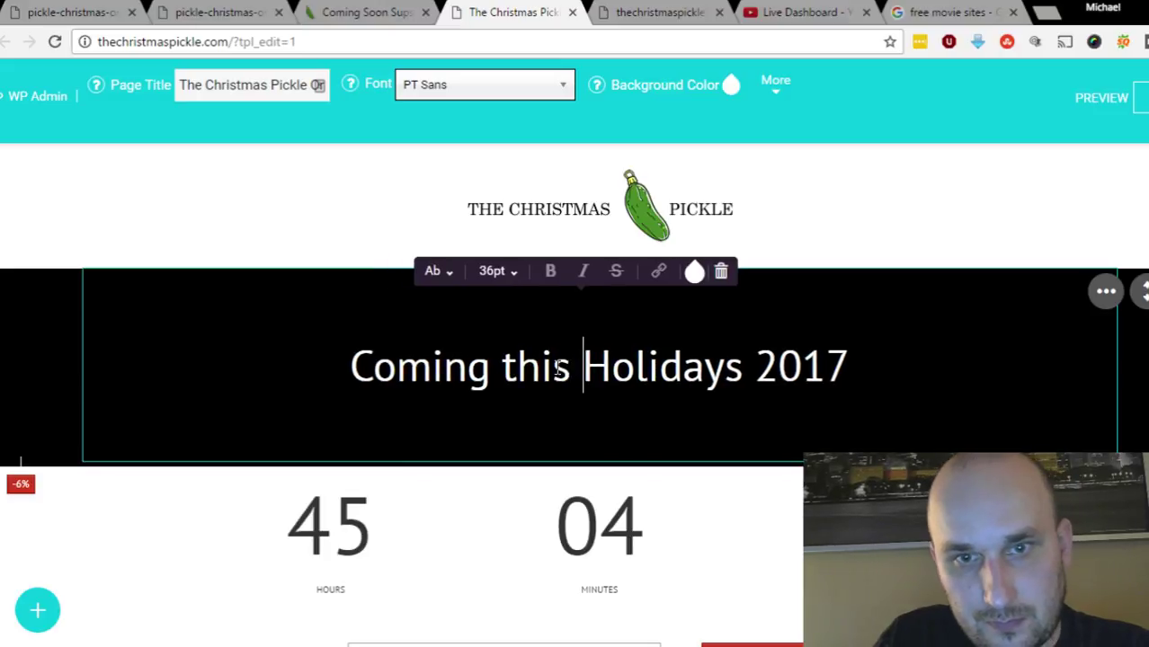
pyautogui.keyDown('shift'); pyautogui.click(1003, 396); pyautogui.keyUp('shift')
pyautogui.write('his h')
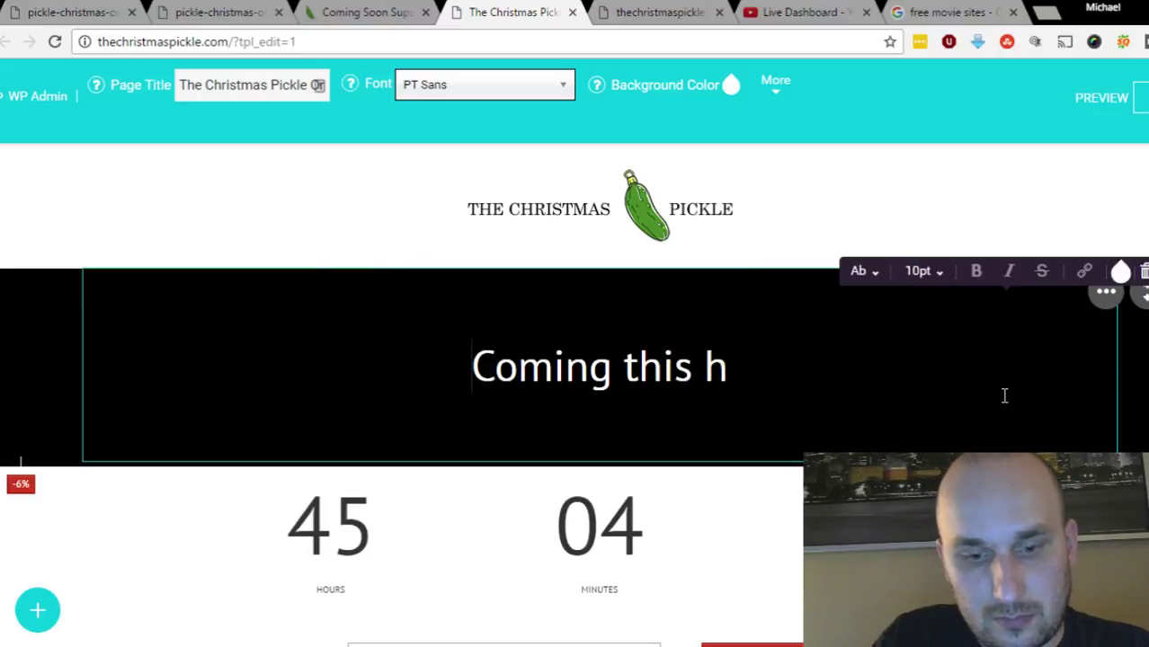
pyautogui.write('olida')
pyautogui.press('BackSpace')
pyautogui.press('BackSpace')
pyautogui.press('BackSpace')
pyautogui.press('BackSpace')
pyautogui.press('BackSpace')
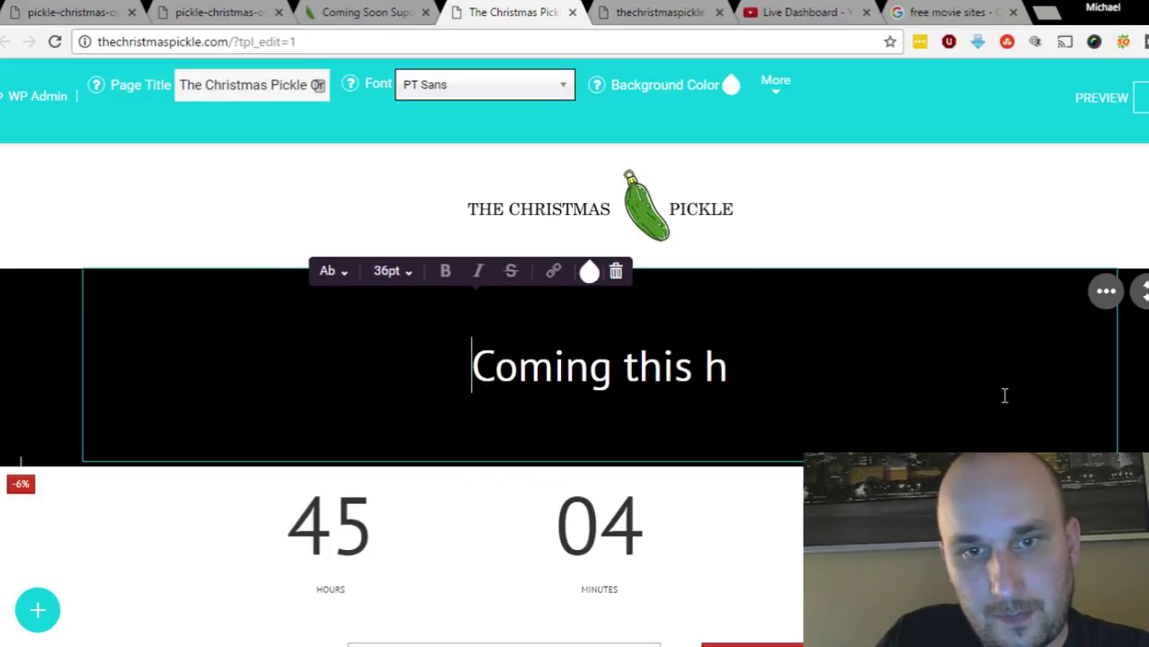
pyautogui.click(793, 369)
pyautogui.write('oliday season')
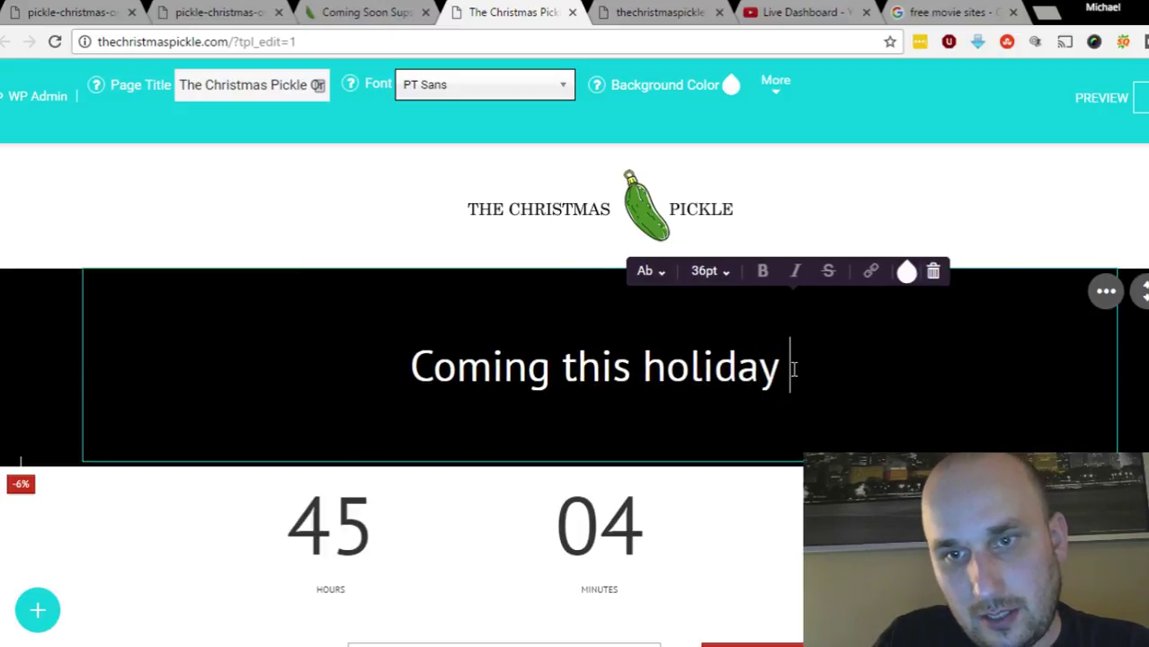
pyautogui.click(418, 536)
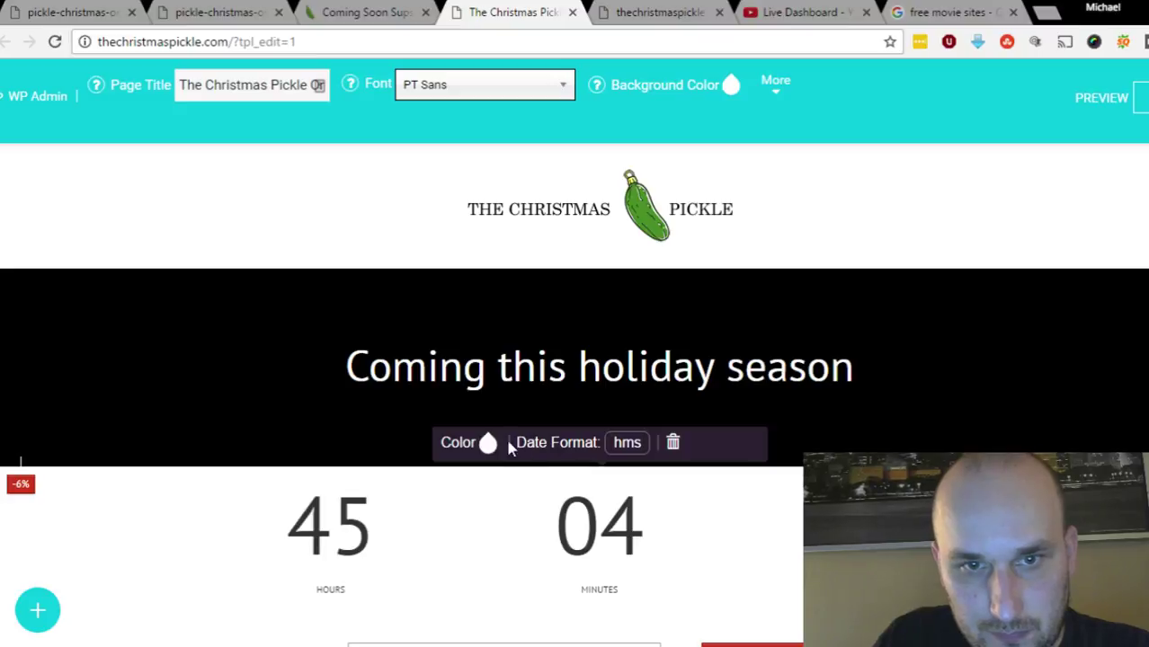
# Inspect the countdown's hours number and the E-mail subscribe field options
pyautogui.doubleClick(325, 545)
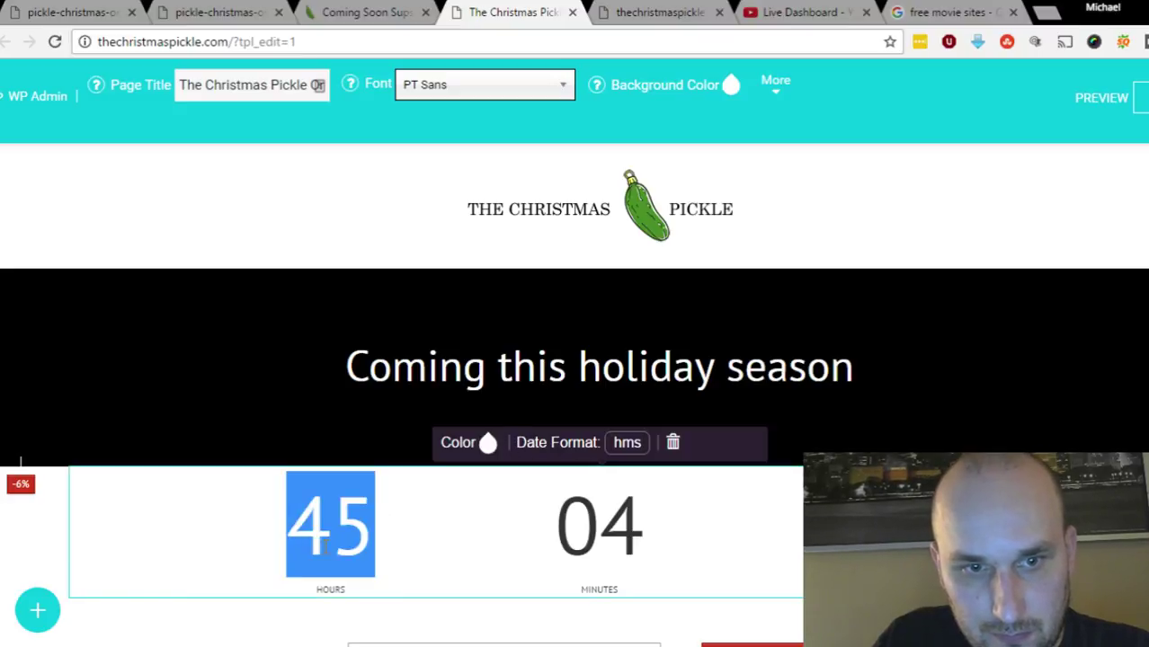
pyautogui.click(324, 546)
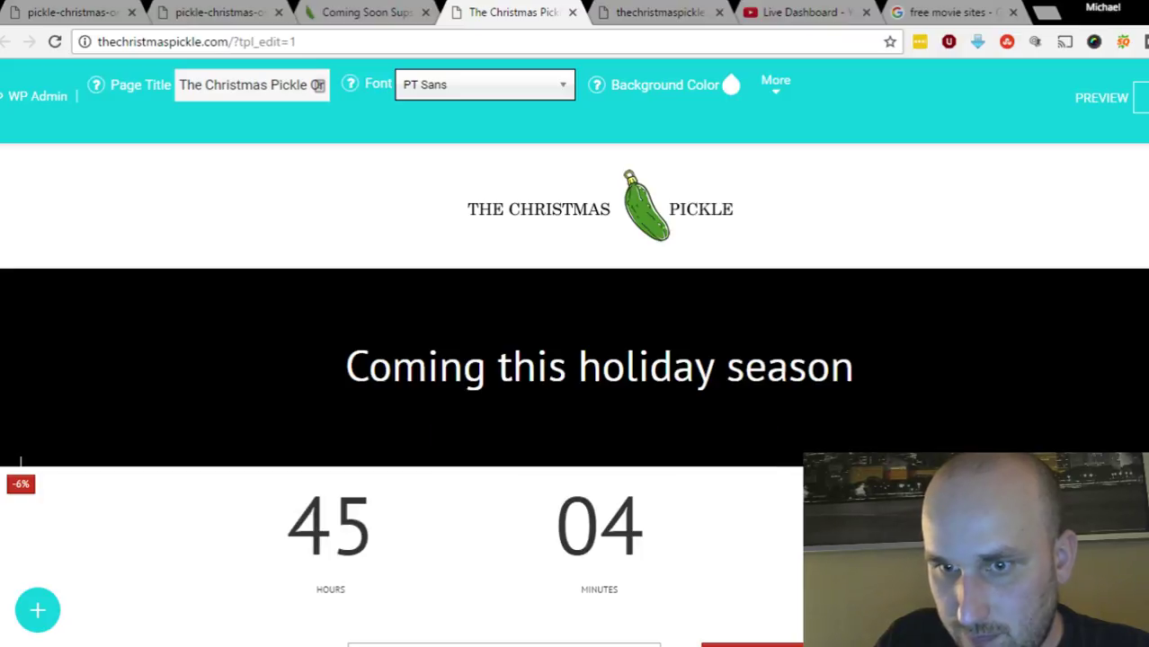
pyautogui.scroll(-2, 575, 396)
pyautogui.scroll(-1, 746, 350)
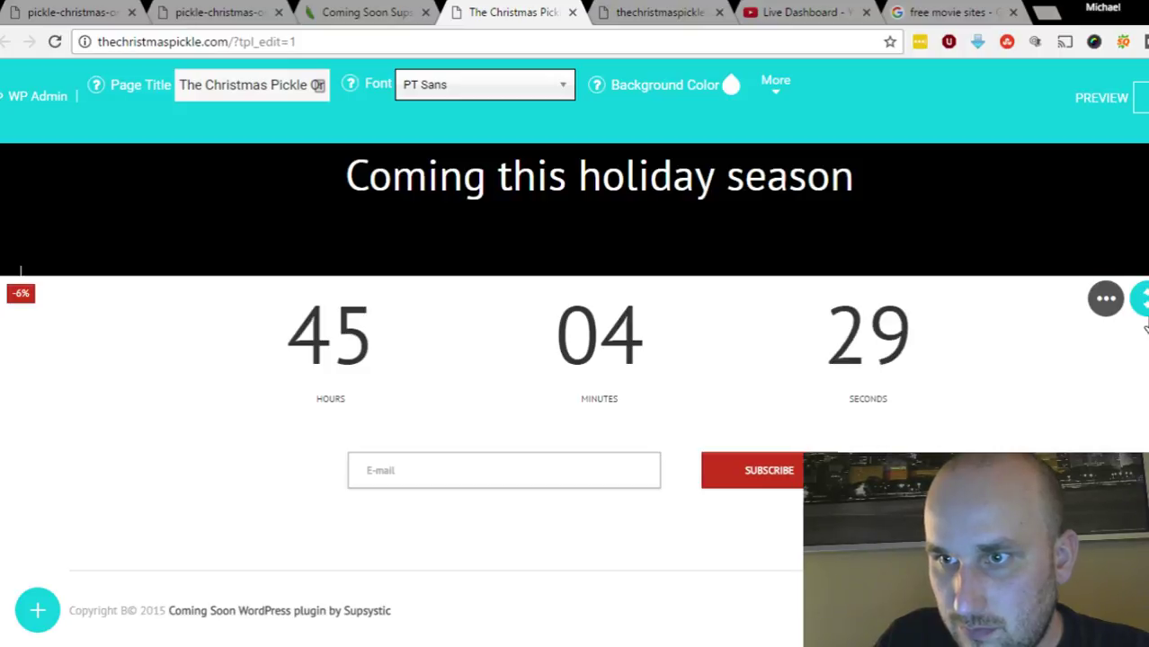
pyautogui.click(335, 351)
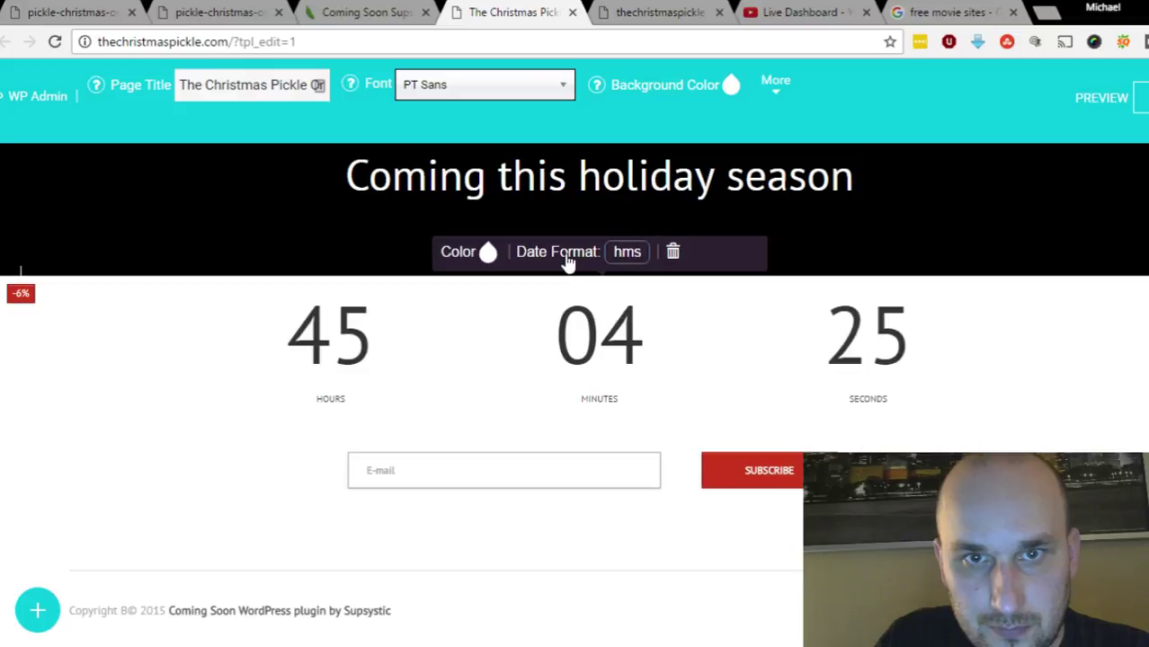
pyautogui.doubleClick(330, 334)
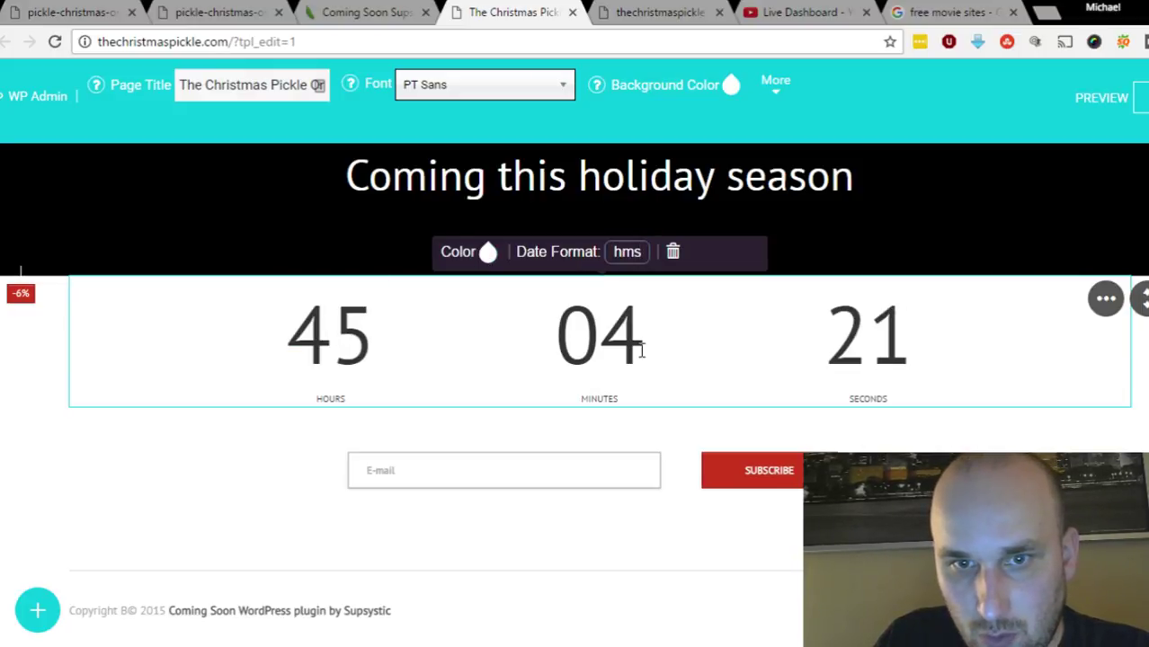
pyautogui.click(613, 469)
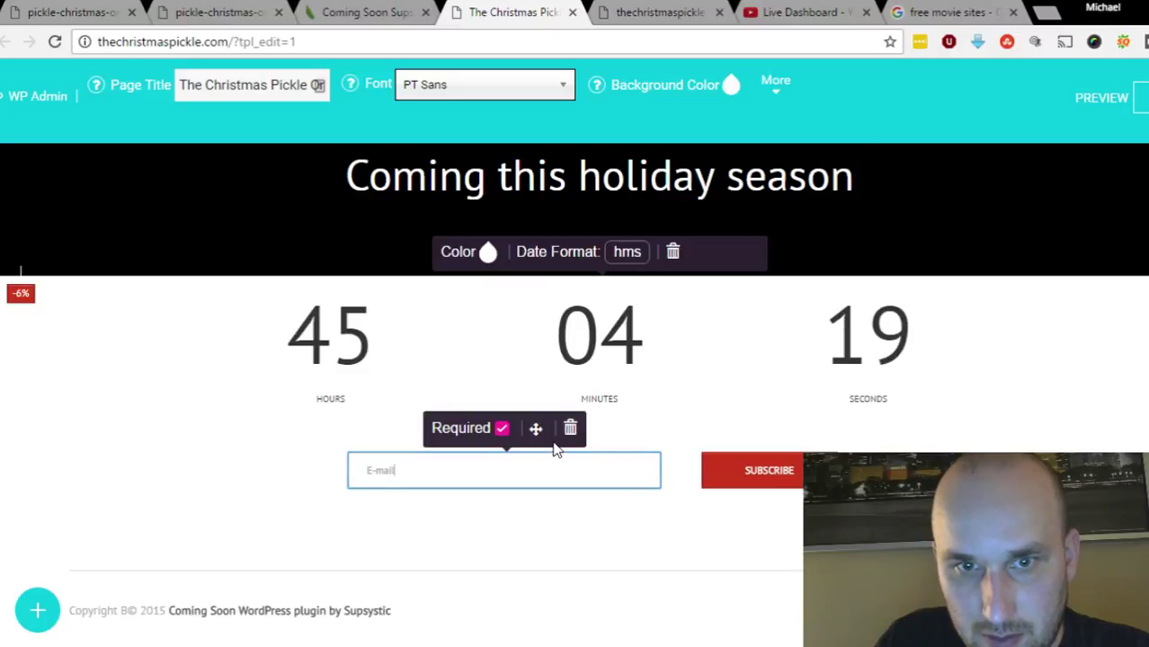
# Expand the More page settings, showing start date 03/09/2017 and end date 03/11/2017
pyautogui.scroll(2, 381, 320)
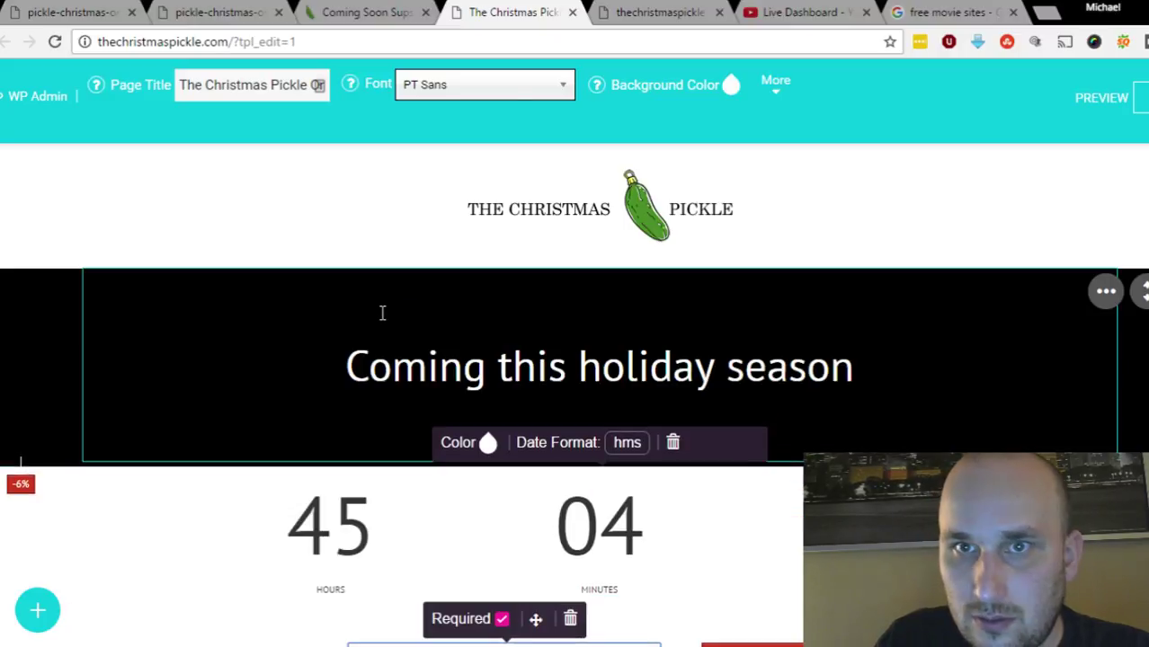
pyautogui.click(779, 85)
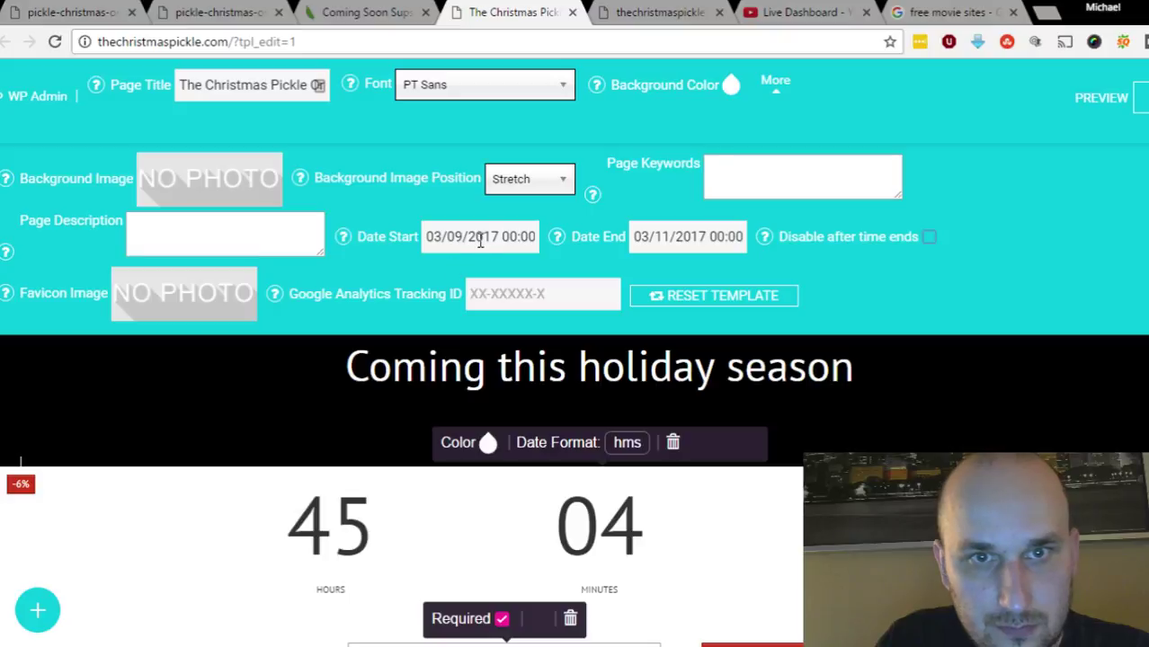
pyautogui.click(683, 237)
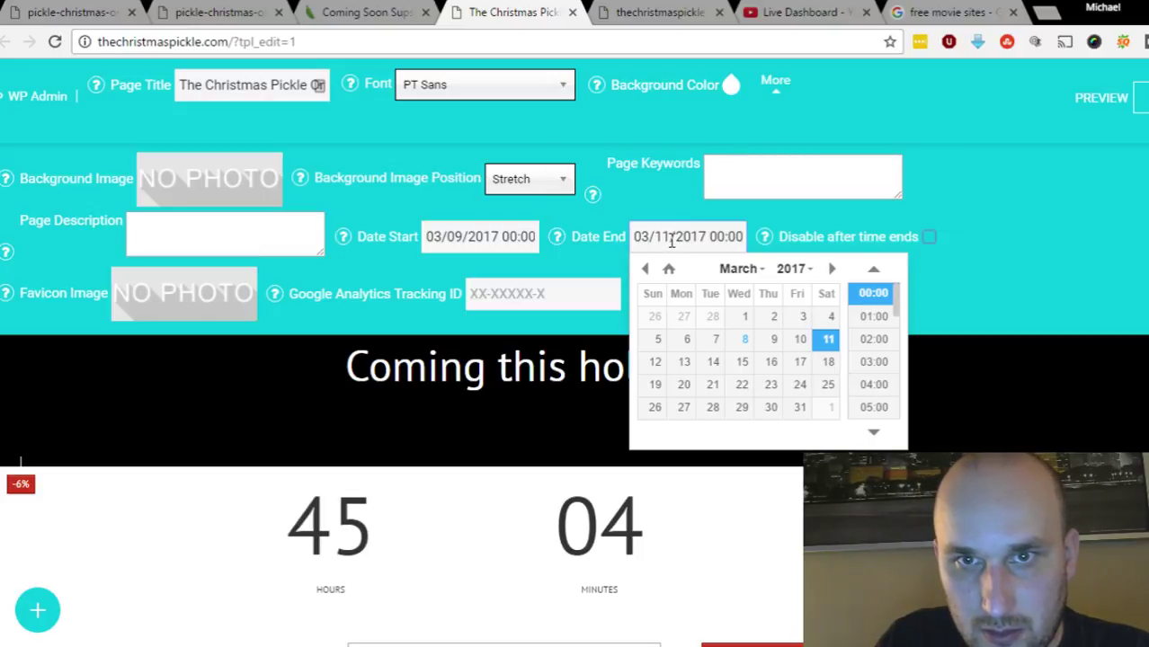
# Set the countdown end date to September 25, 2017 in the calendar picker
pyautogui.click(832, 269)
pyautogui.click(831, 268)
pyautogui.click(832, 268)
pyautogui.click(831, 269)
pyautogui.click(831, 269)
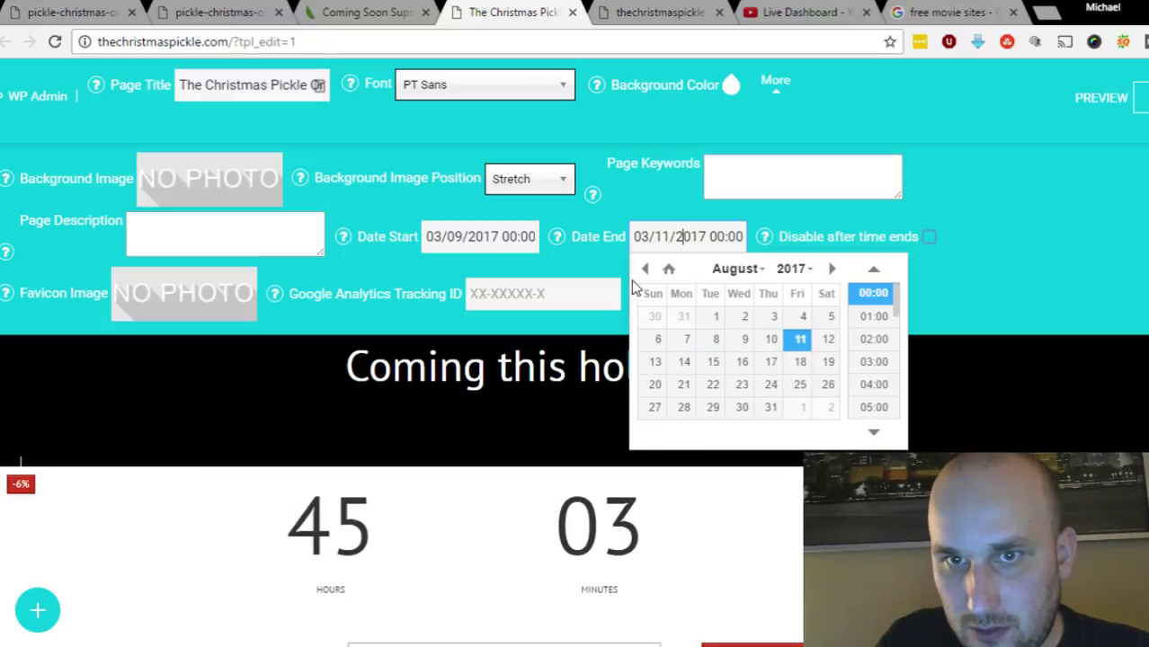
pyautogui.click(831, 269)
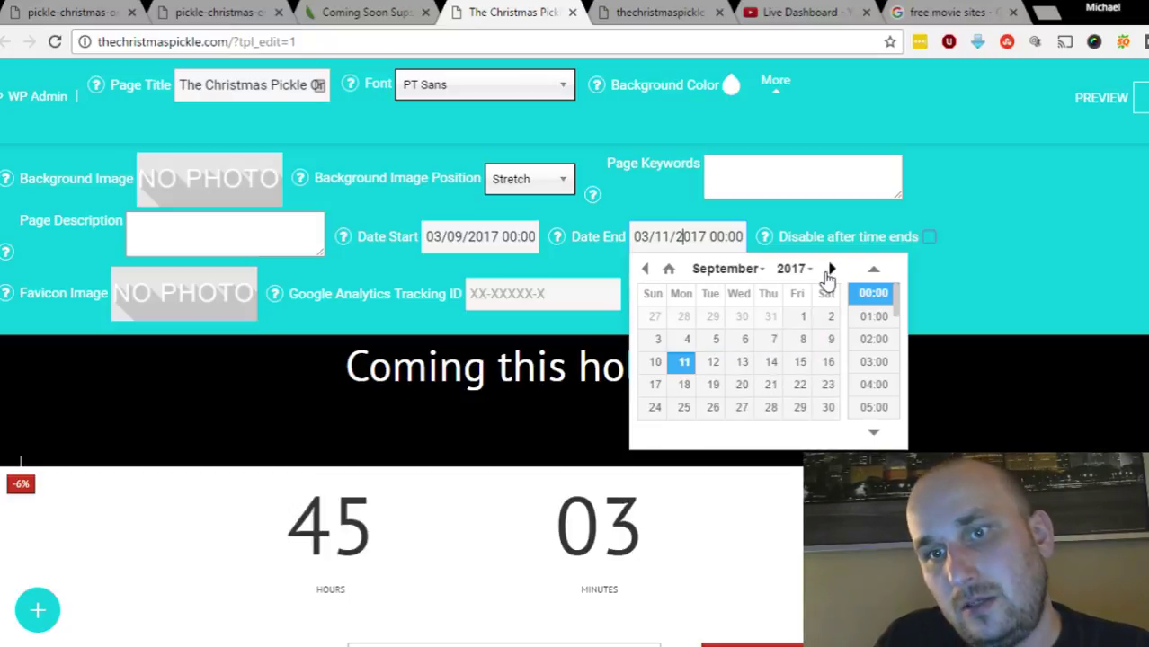
pyautogui.click(683, 412)
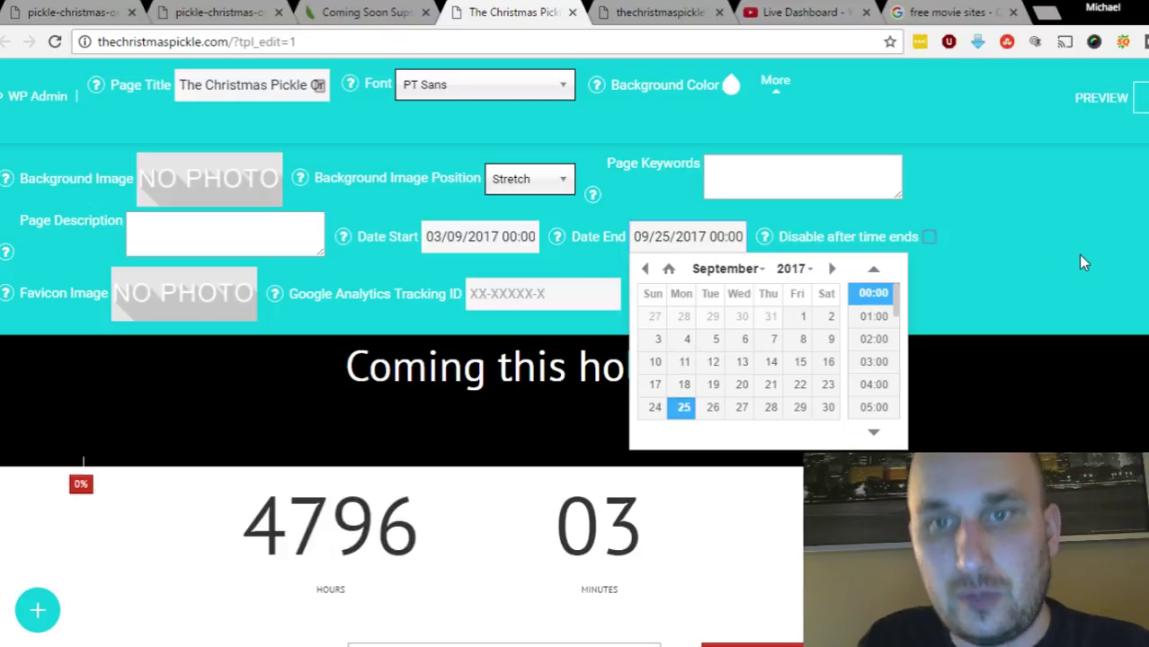
pyautogui.click(1006, 261)
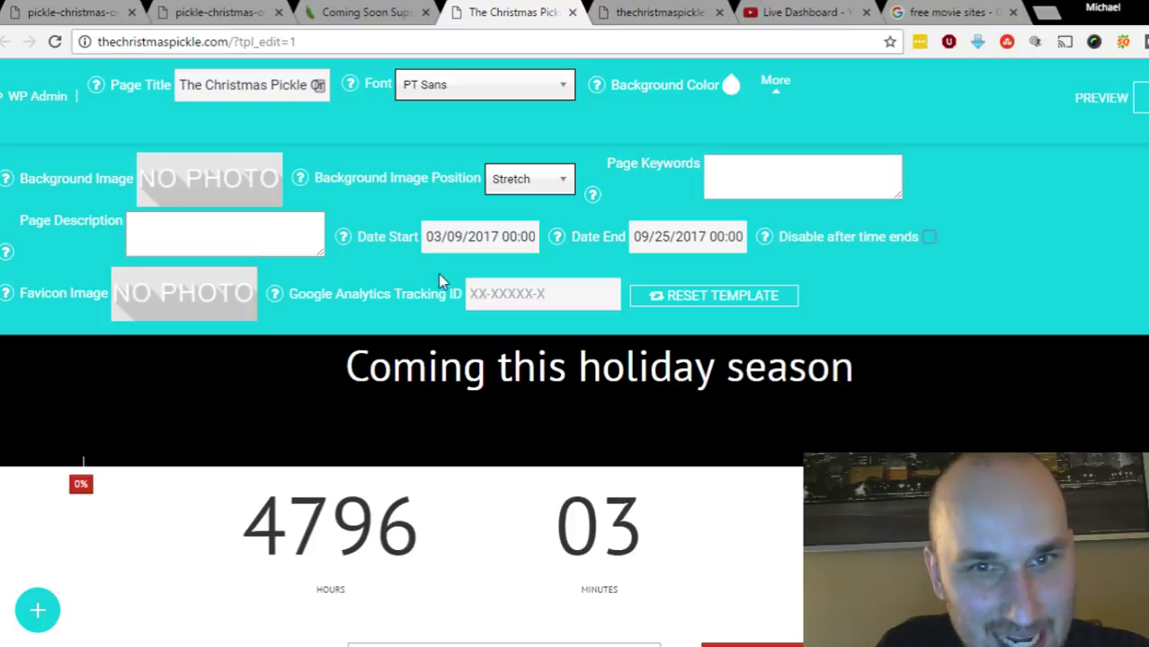
# Scroll down to the countdown block and bring up its alignment options
pyautogui.scroll(-1, 644, 595)
pyautogui.scroll(-2, 643, 595)
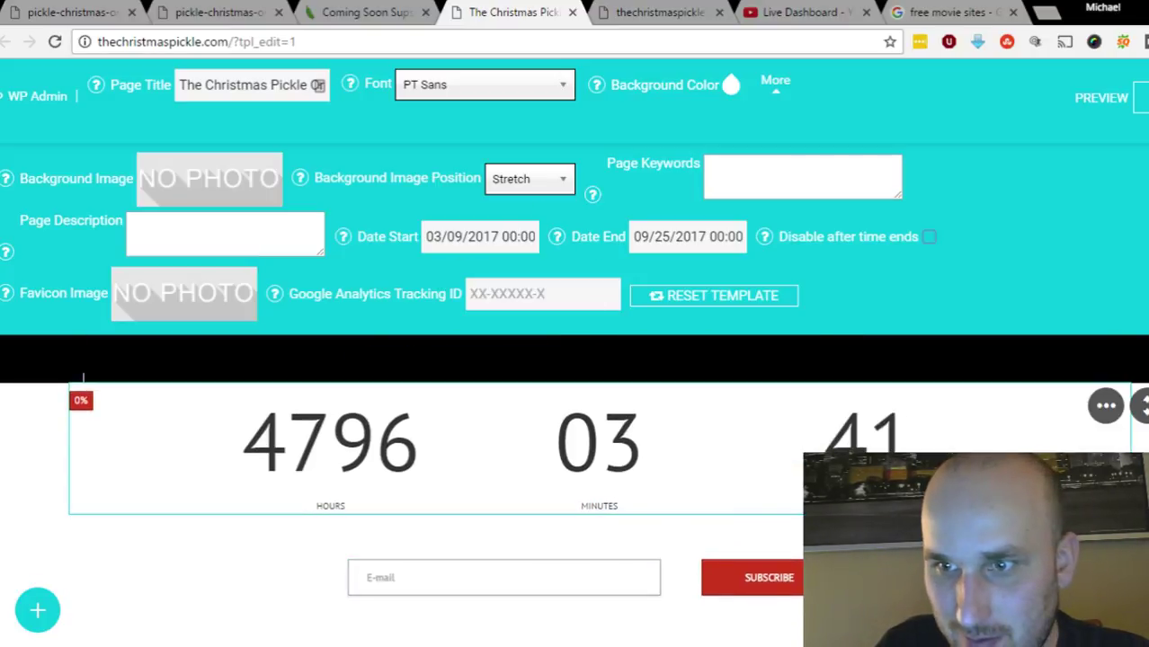
pyautogui.click(1105, 407)
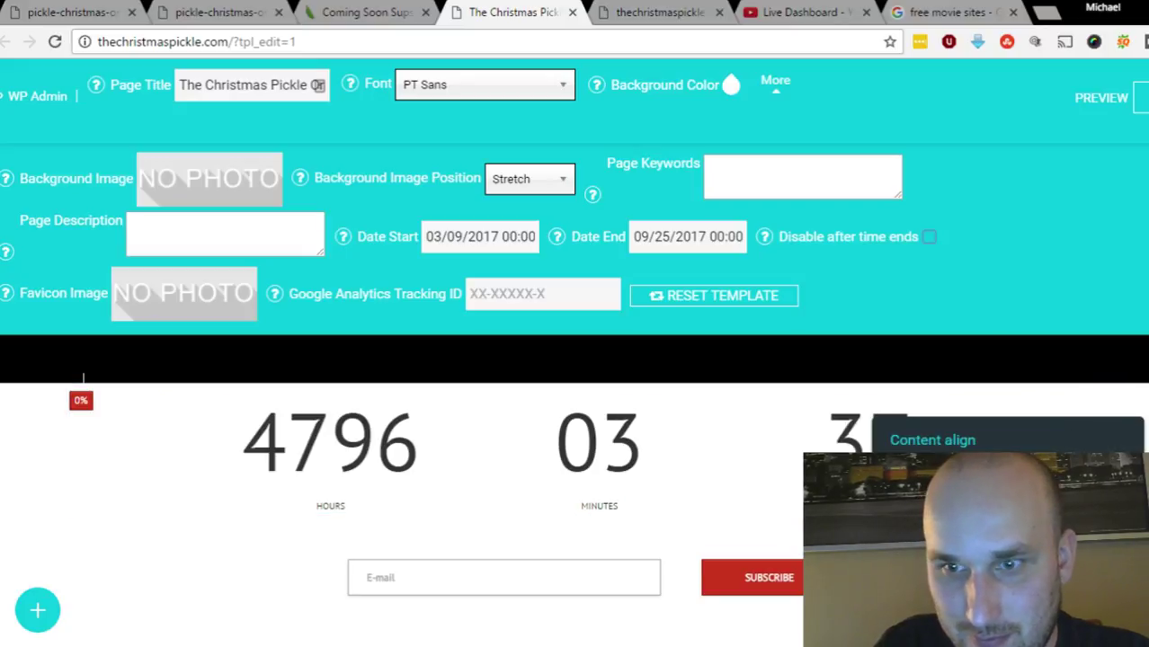
# Change the countdown's date format value to 'dh', then switch to the YouTube Live Dashboard tab
pyautogui.click(647, 481)
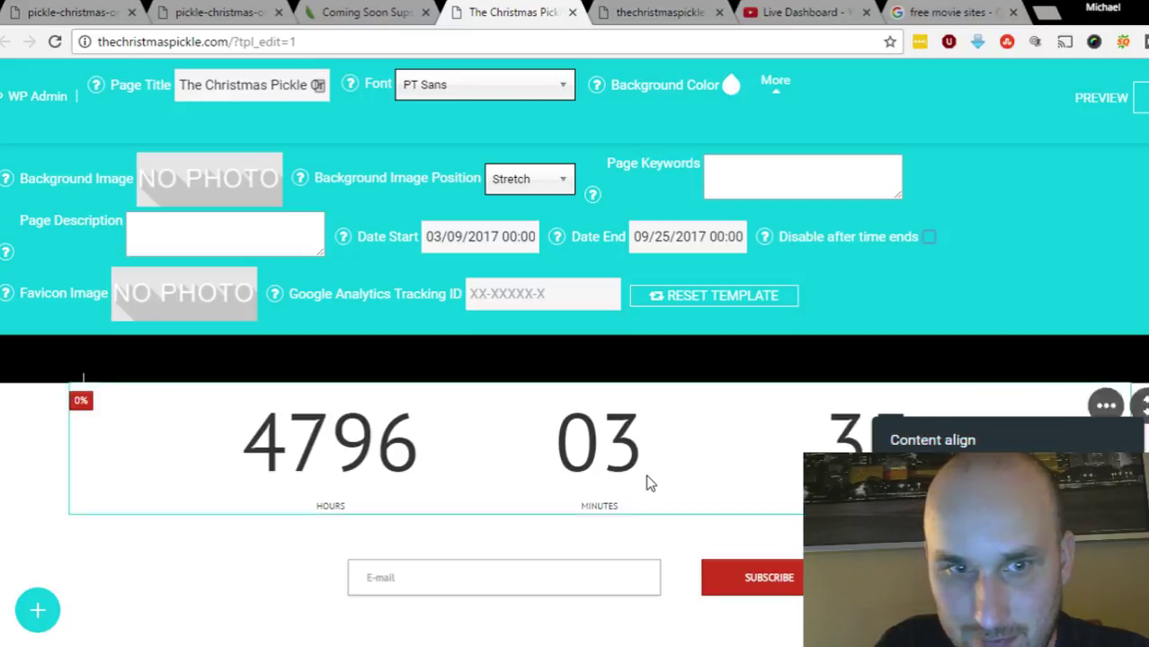
pyautogui.click(405, 441)
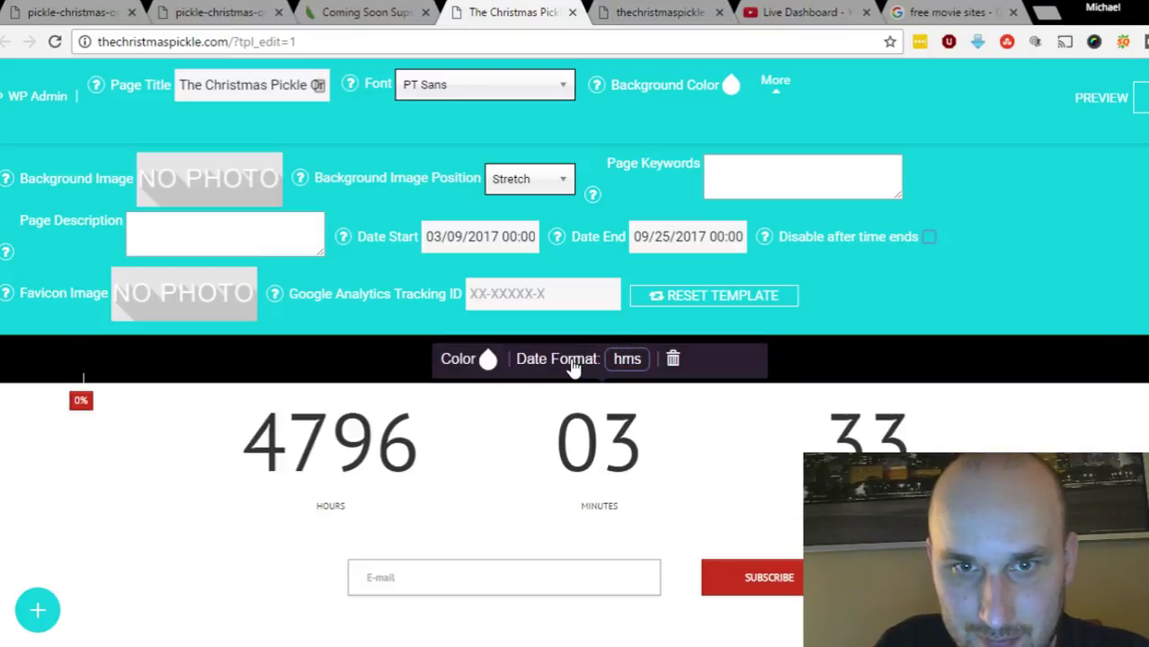
pyautogui.click(616, 360)
pyautogui.write('d')
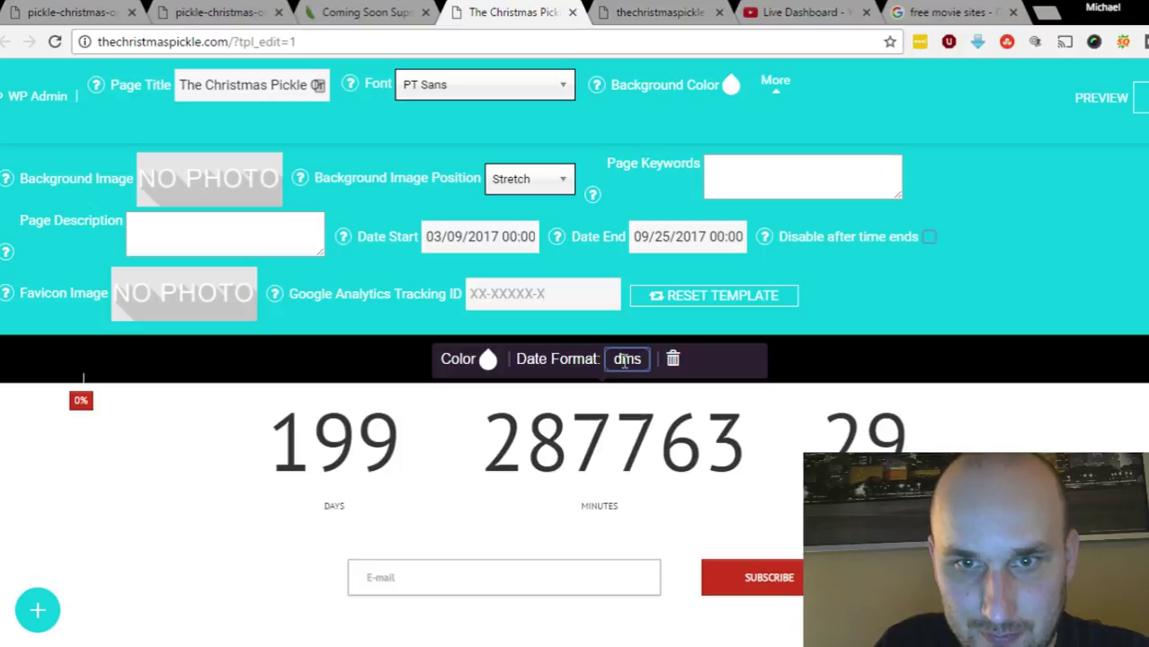
pyautogui.doubleClick(625, 359)
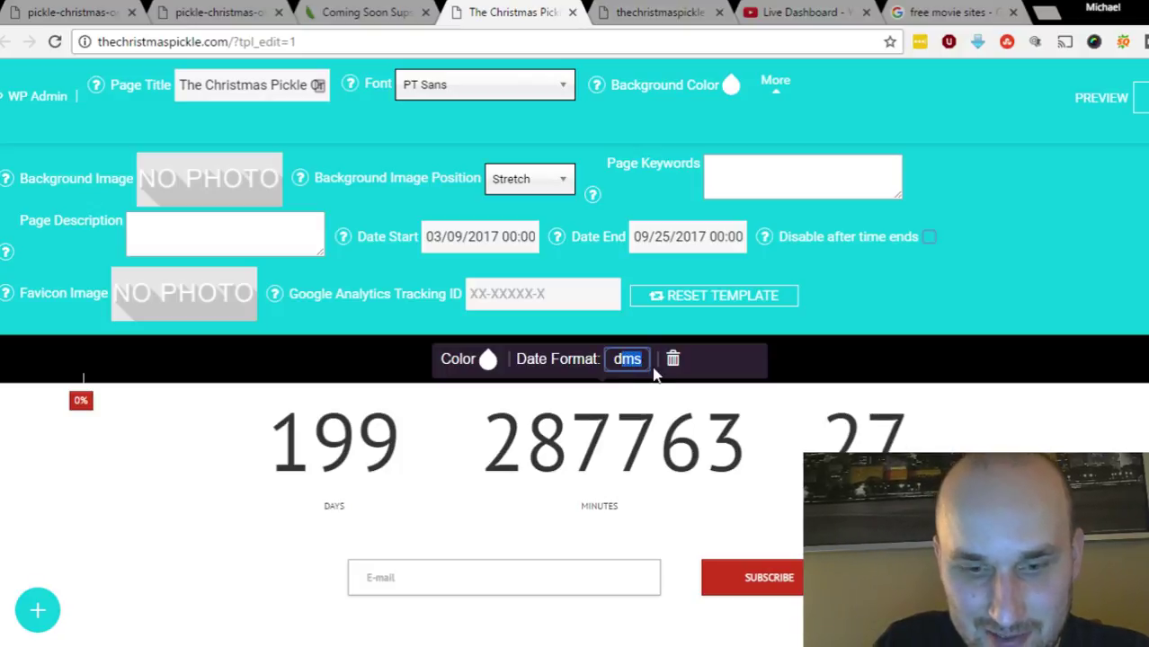
pyautogui.write('dh')
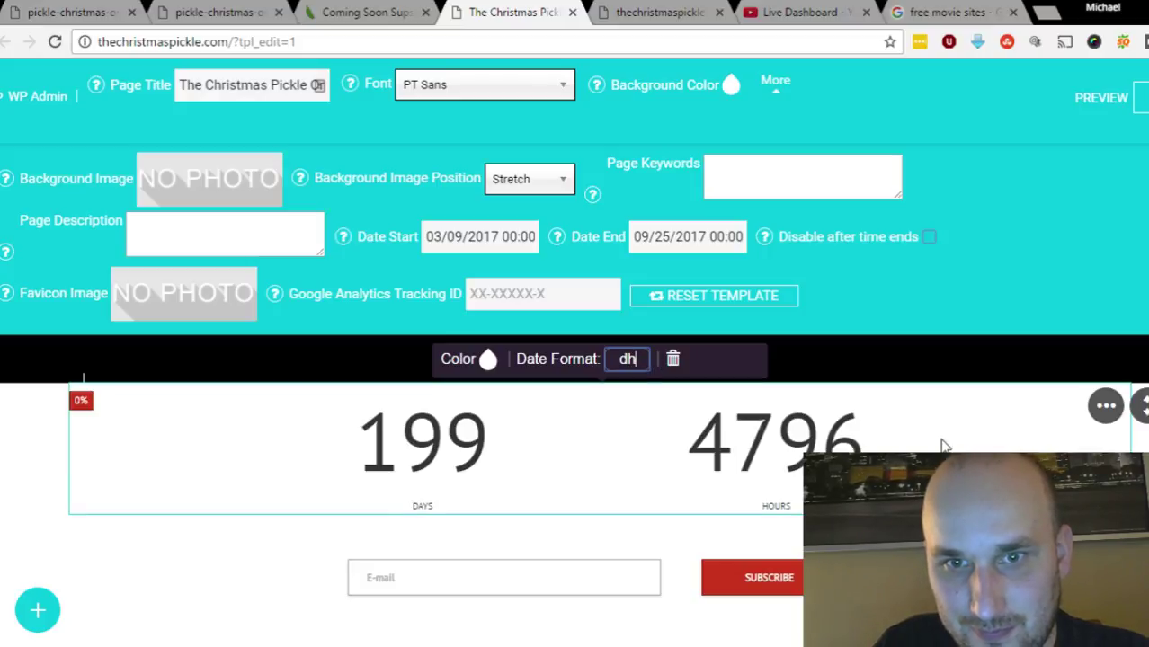
pyautogui.click(601, 377)
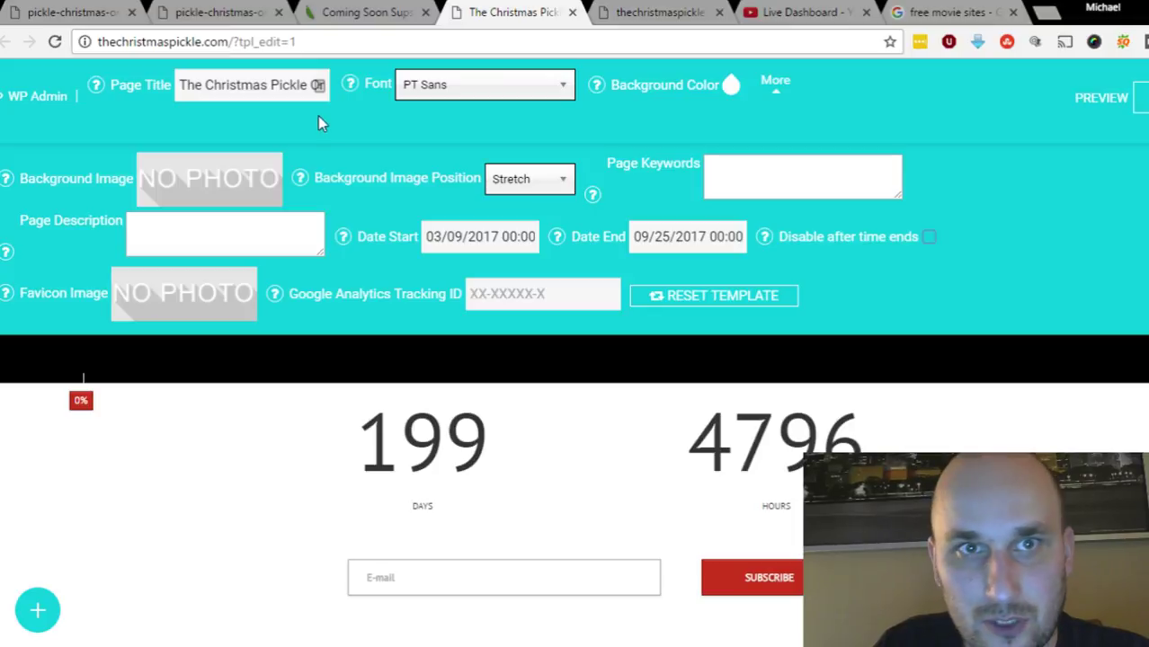
pyautogui.click(780, 11)
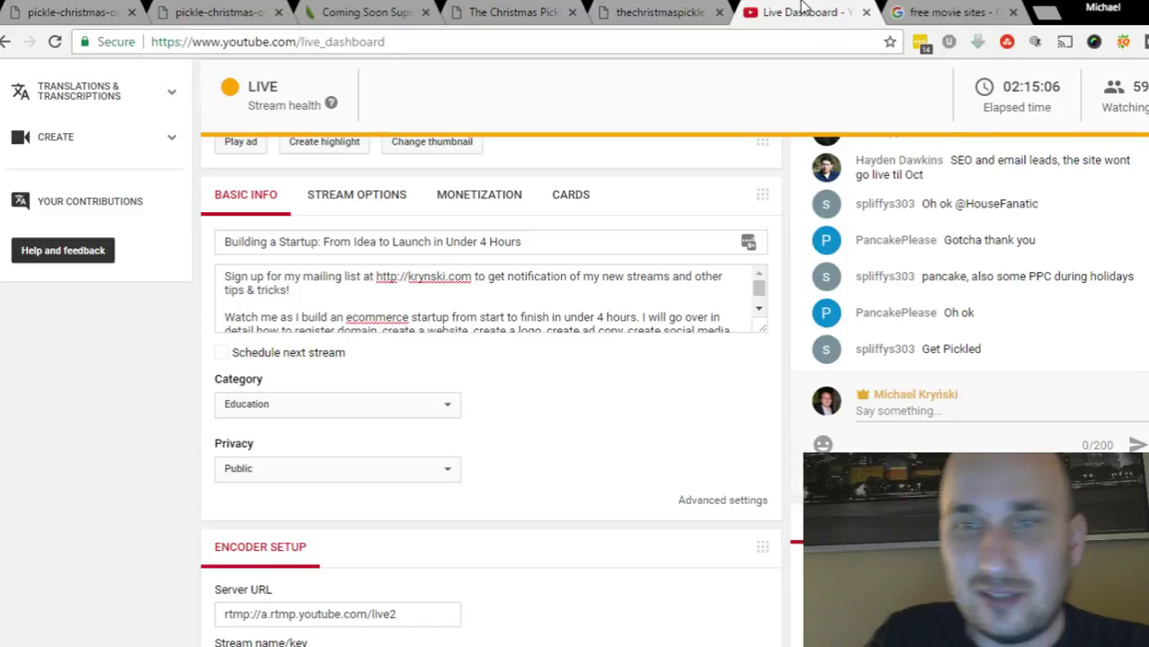
# Compare the public coming-soon preview with the template editor and plugin settings tabs
pyautogui.click(662, 9)
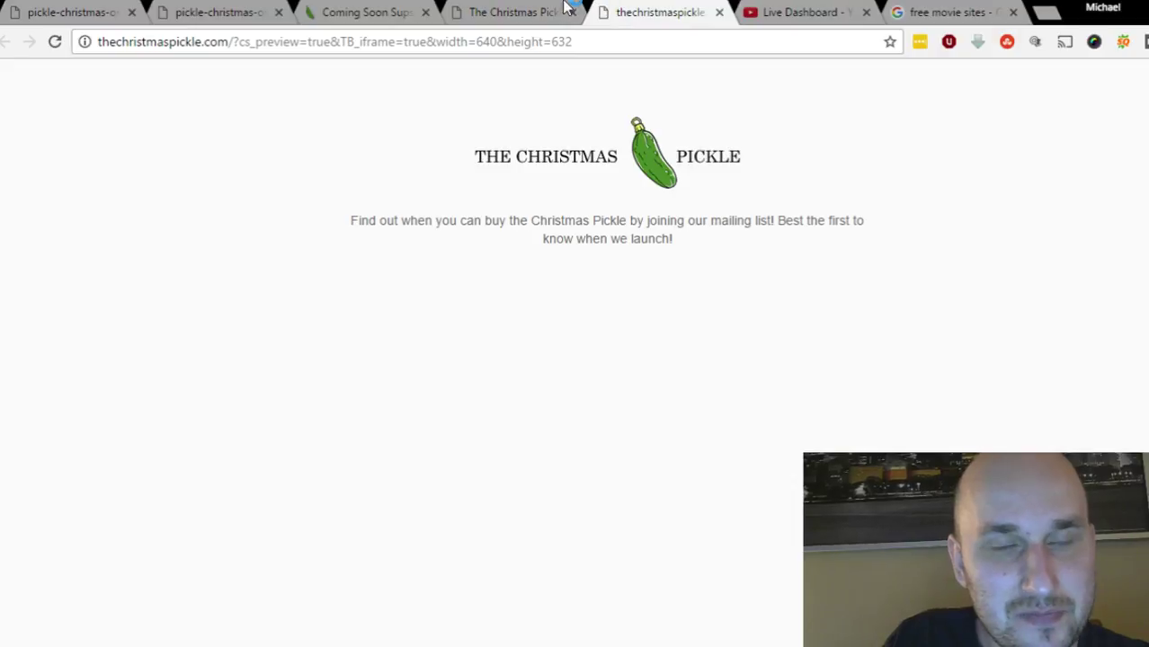
pyautogui.click(542, 9)
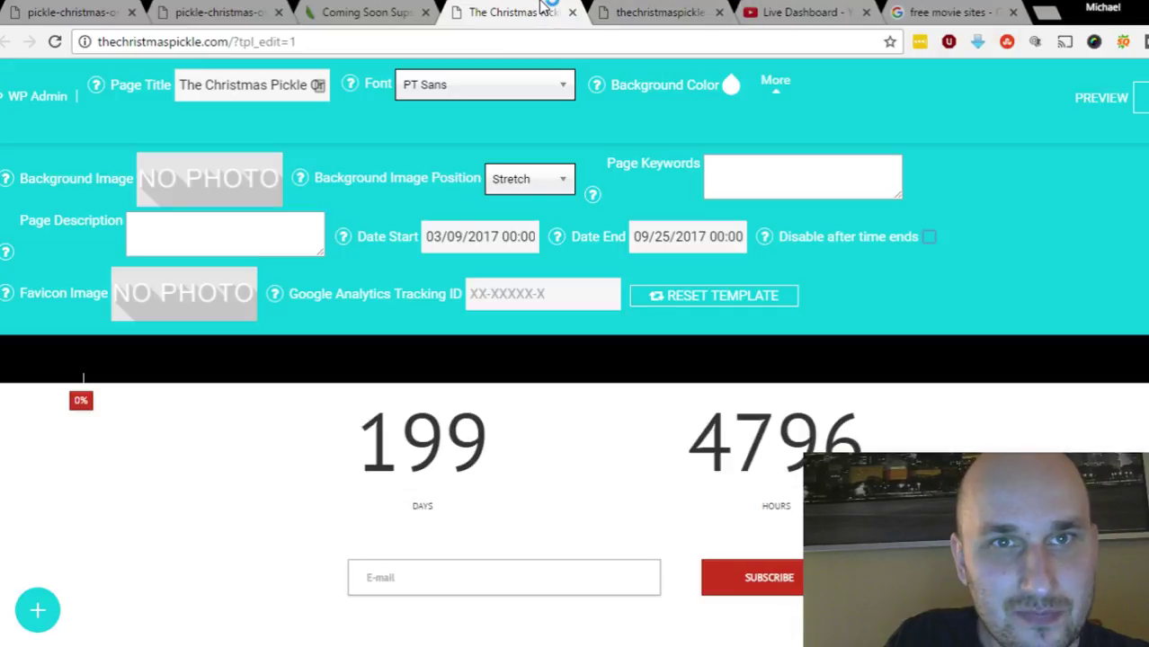
pyautogui.click(661, 12)
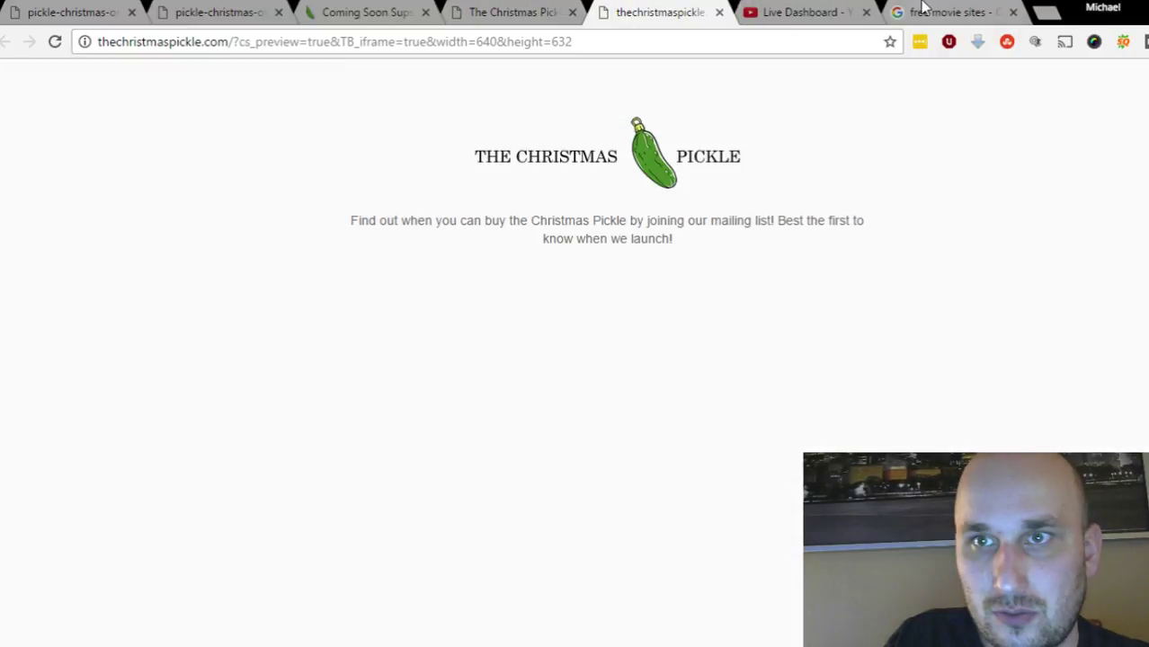
pyautogui.click(364, 12)
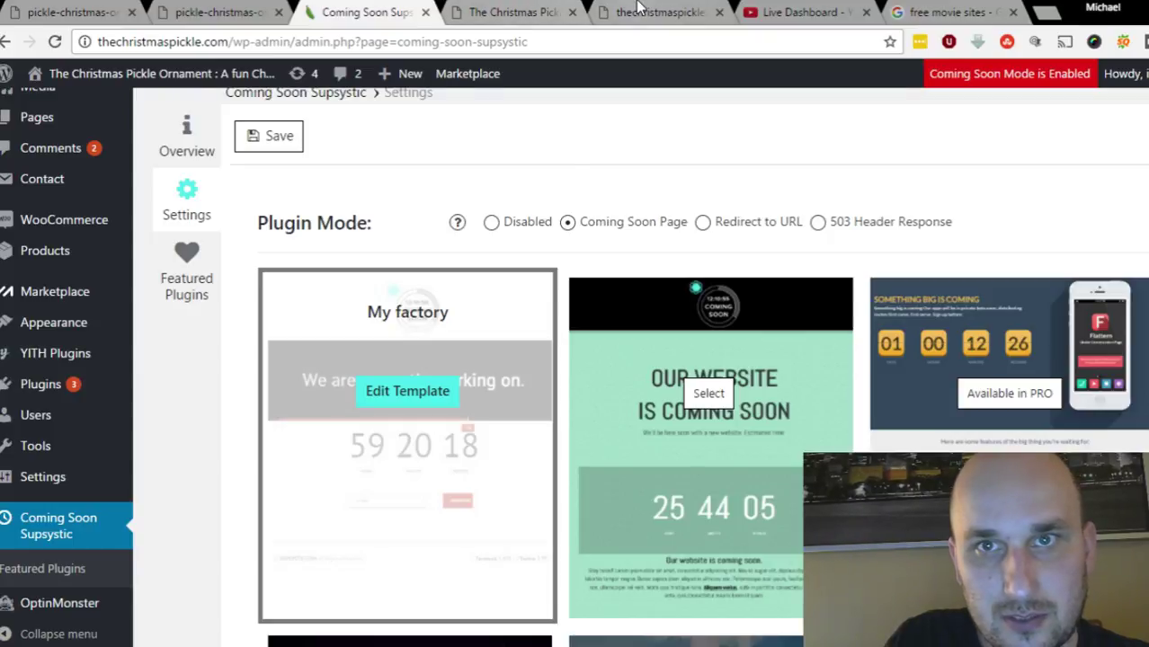
pyautogui.click(640, 12)
# Search for reddit.com/r/entrepreneur from the Google tab's address bar
pyautogui.click(629, 36)
pyautogui.write('re')
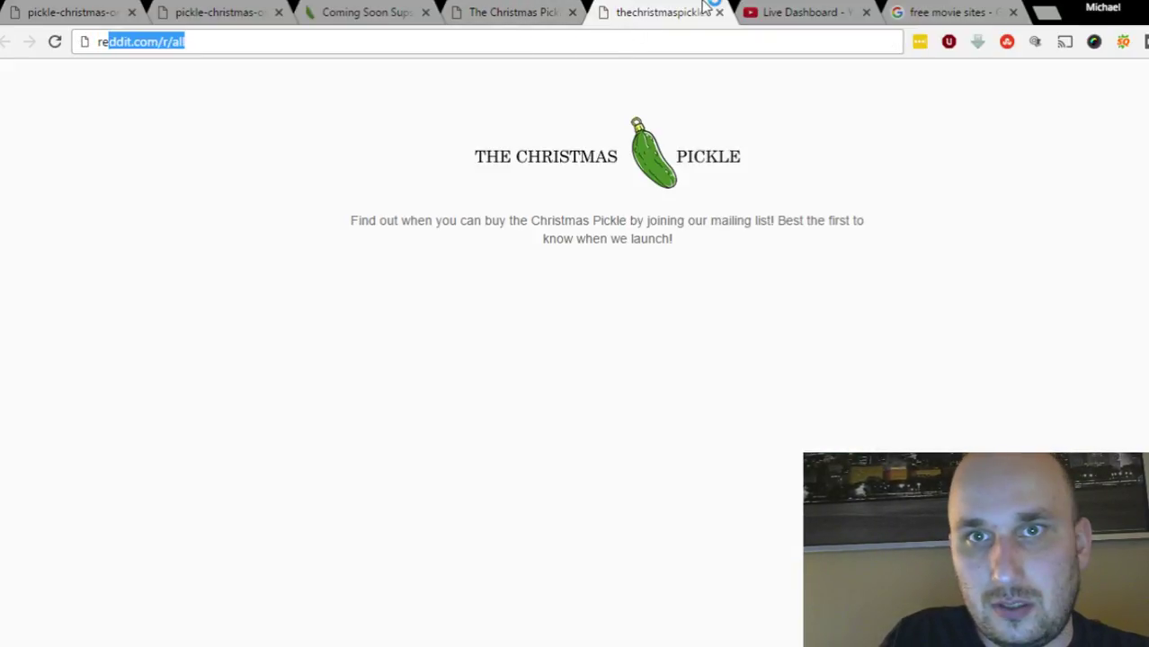
pyautogui.hotkey('ctrl', 'Tab')
pyautogui.hotkey('ctrl', 'Tab')
pyautogui.tripleClick(728, 42)
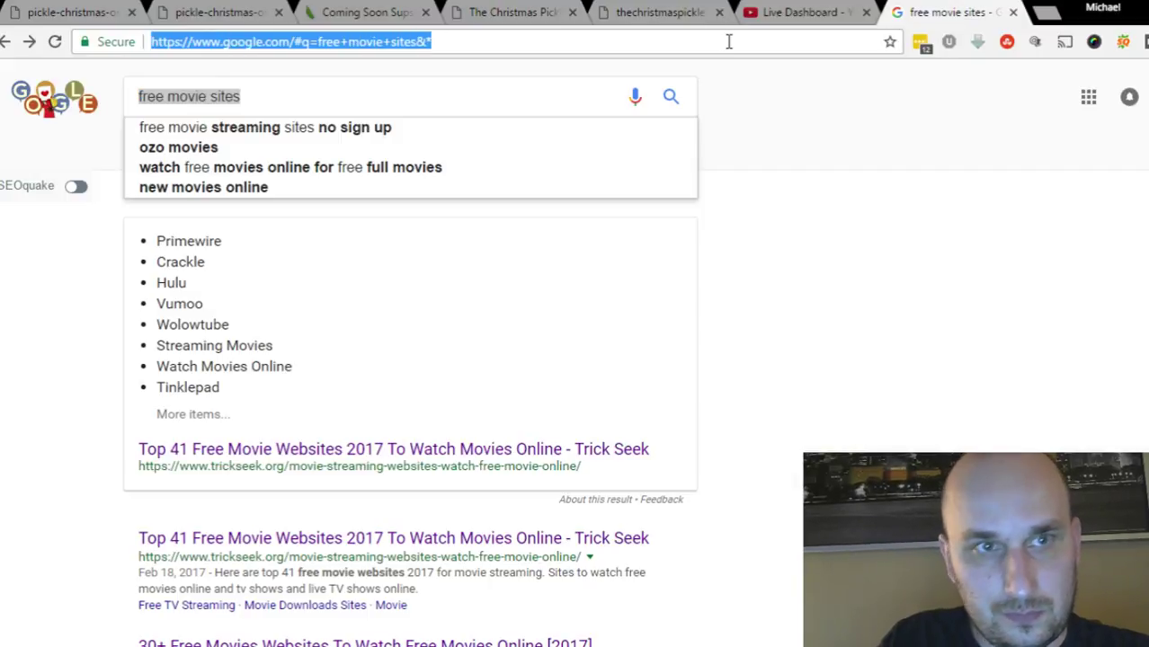
pyautogui.write('red')
pyautogui.press('Right')
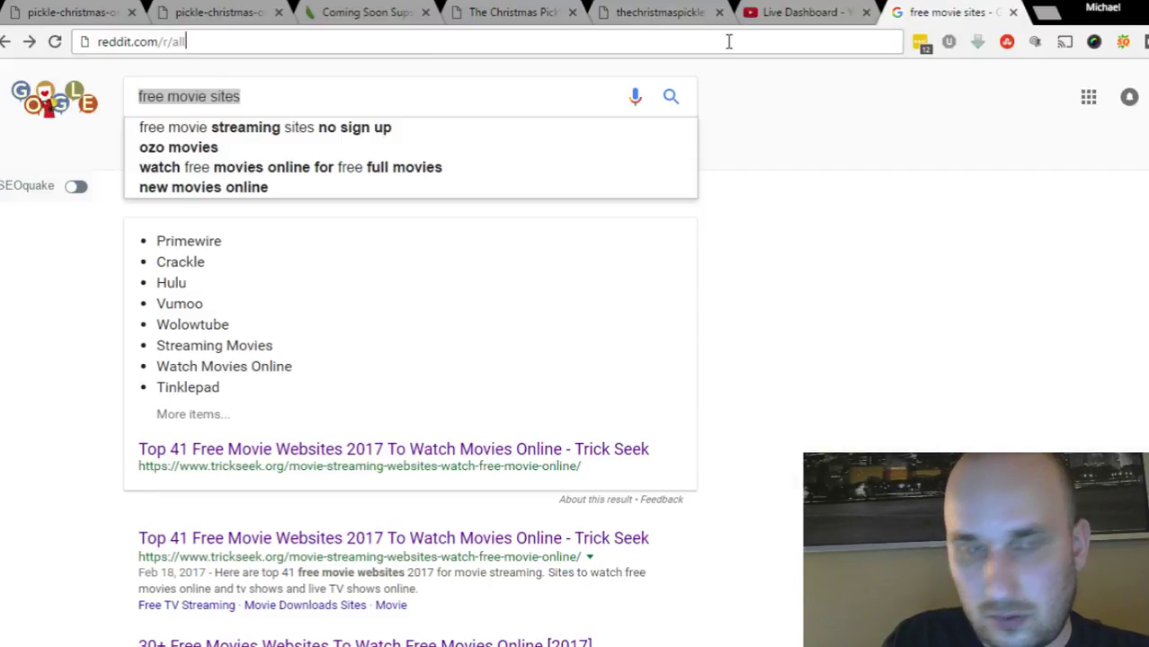
pyautogui.press('BackSpace')
pyautogui.press('BackSpace')
pyautogui.press('BackSpace')
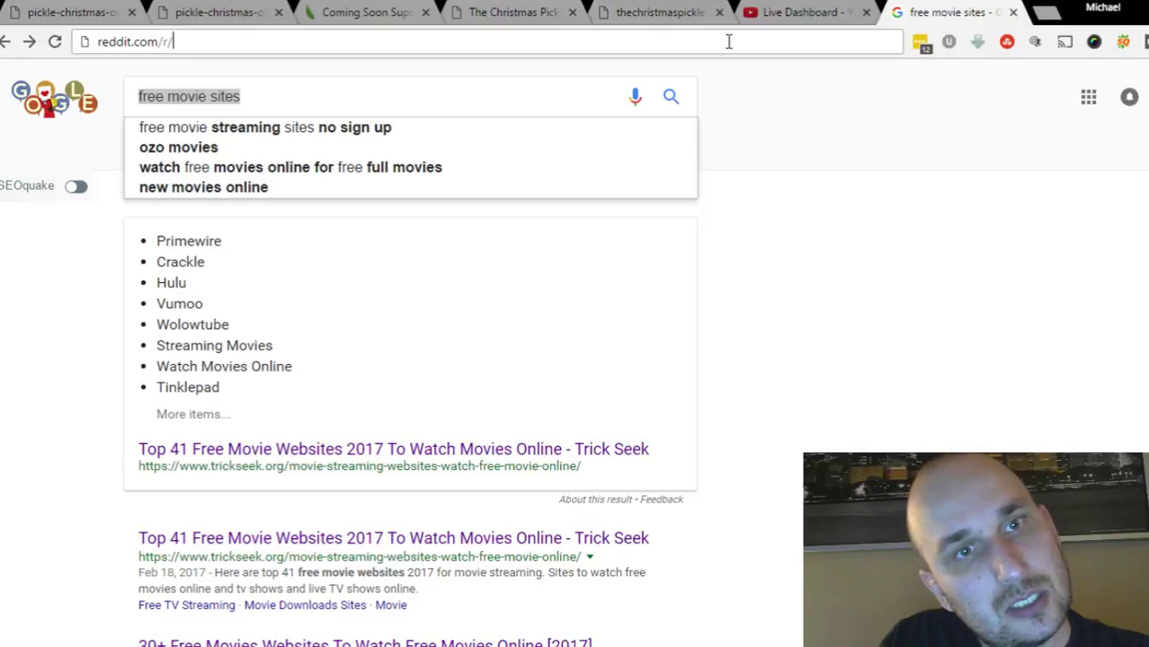
pyautogui.write('entrepreneur')
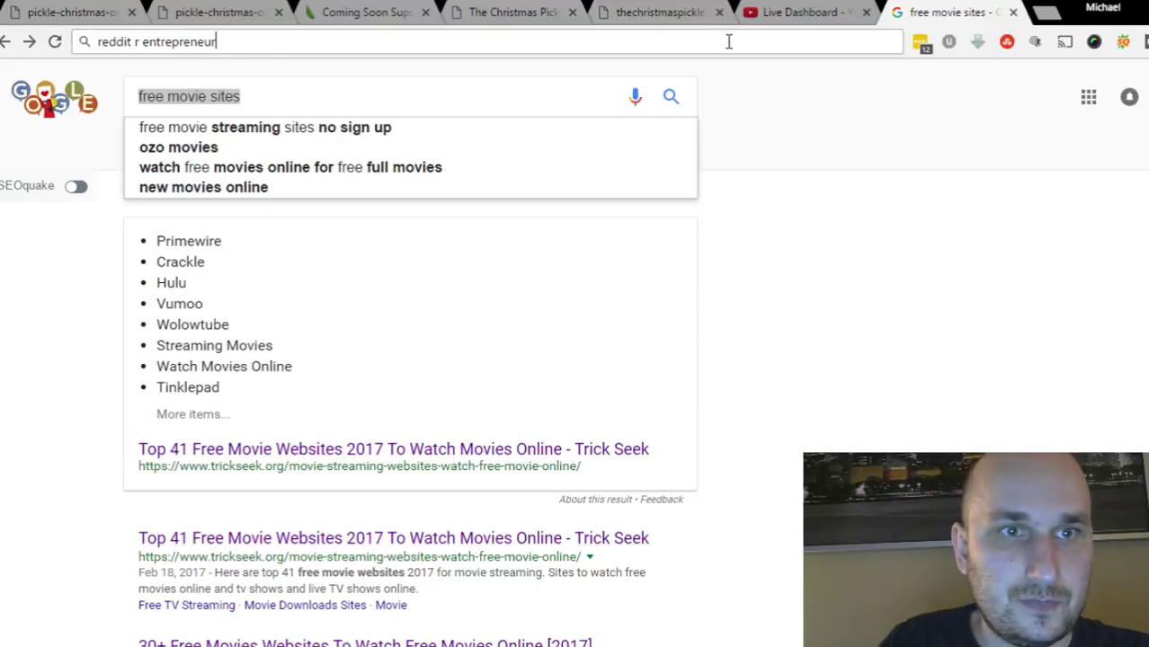
pyautogui.press('Return')
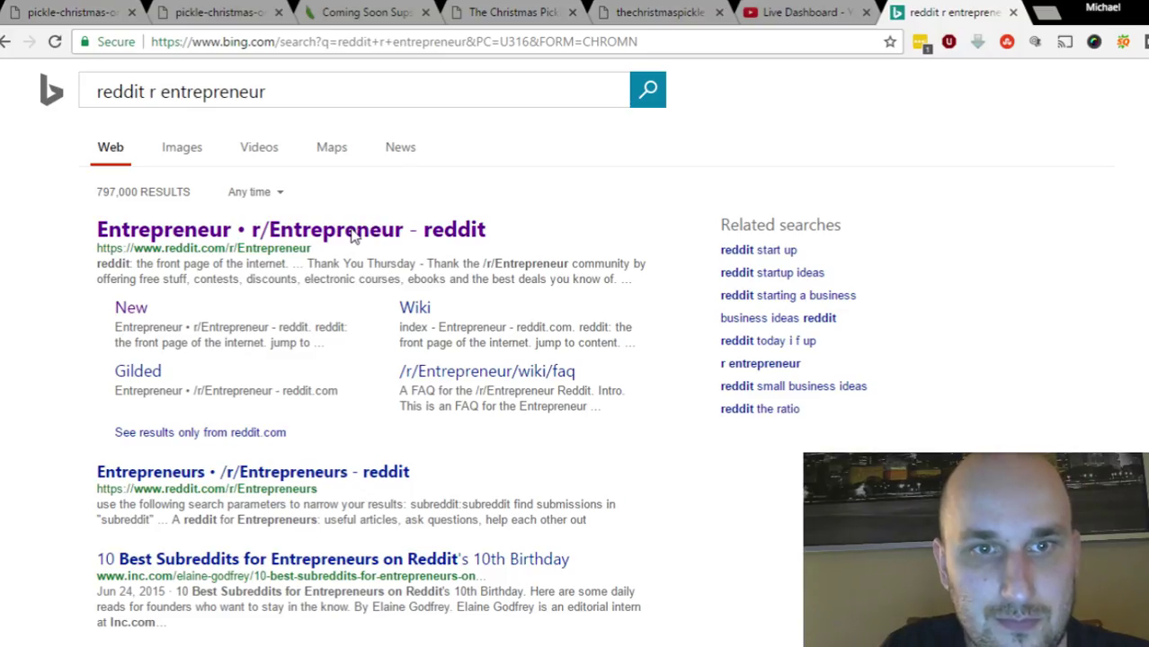
# Open the r/Entrepreneur result, scroll through it, then go back to the subreddit
pyautogui.click(353, 232)
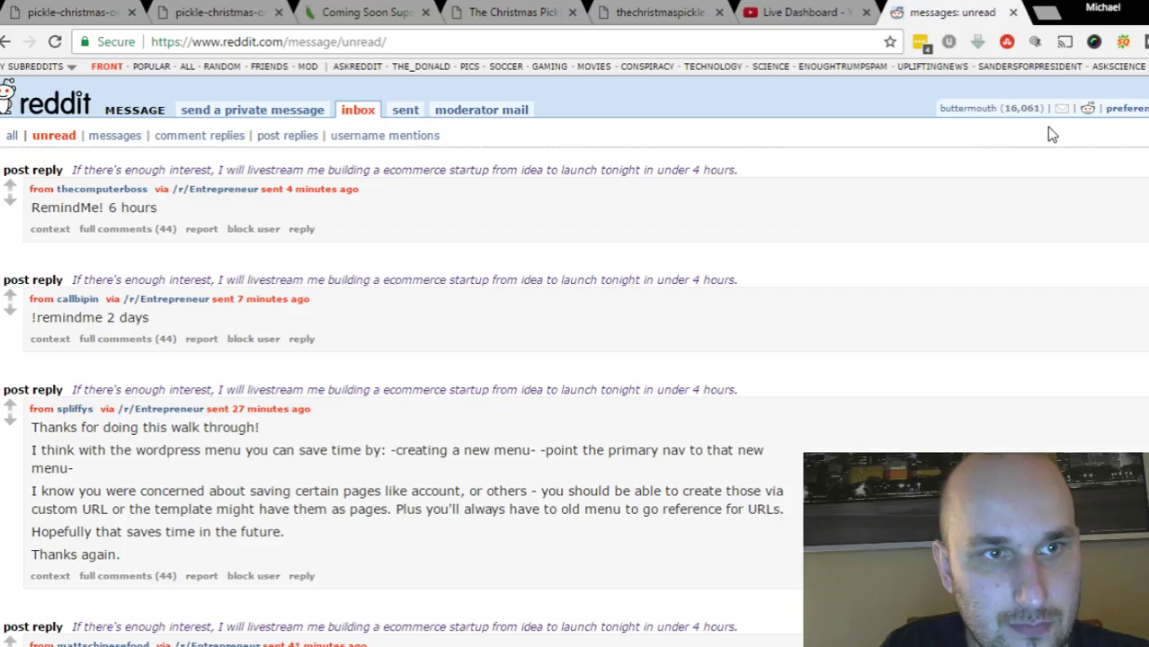
pyautogui.scroll(-3, 526, 445)
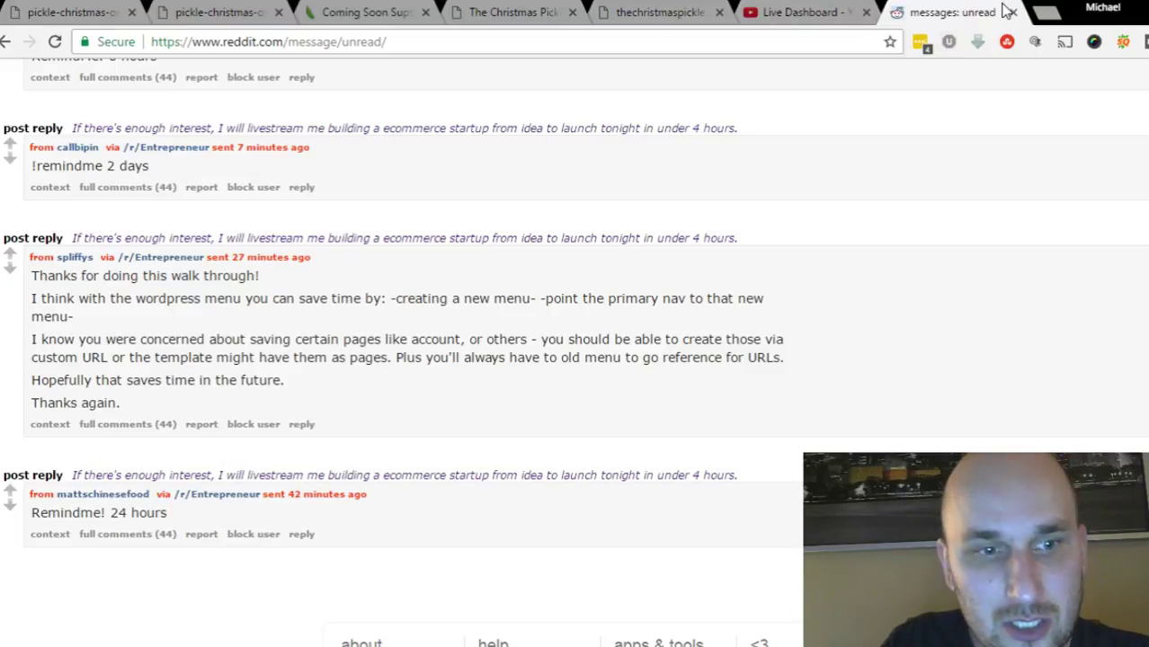
pyautogui.click(7, 42)
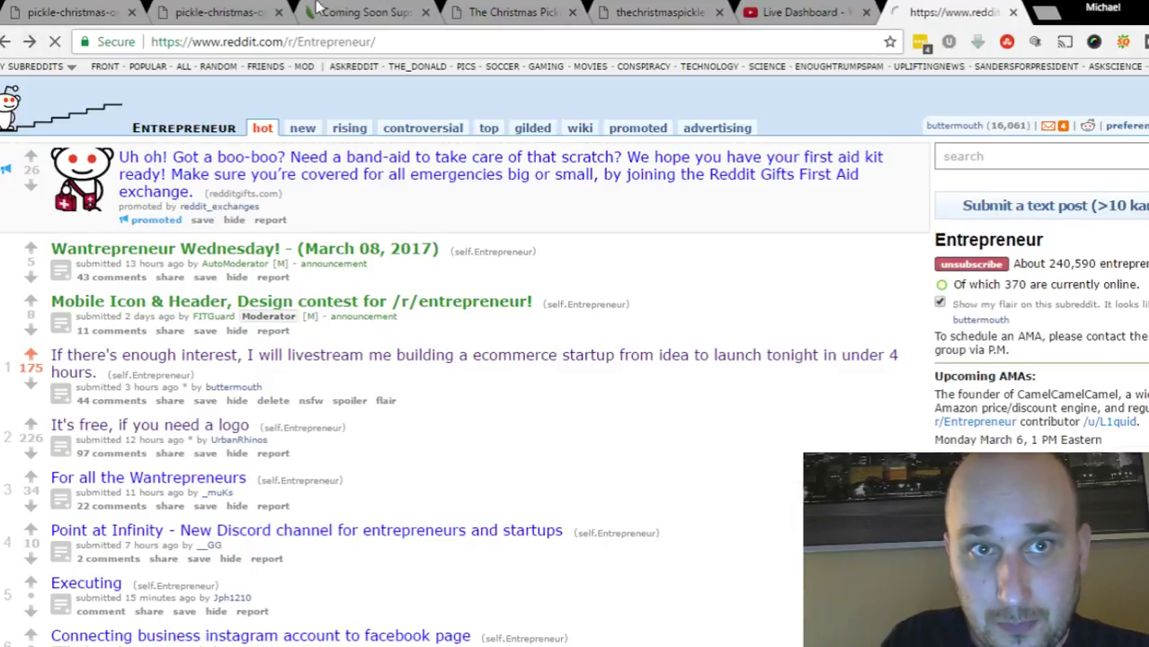
# Check the E-mail field and Subscribe button in the template editor, then go to WP Admin
pyautogui.click(514, 11)
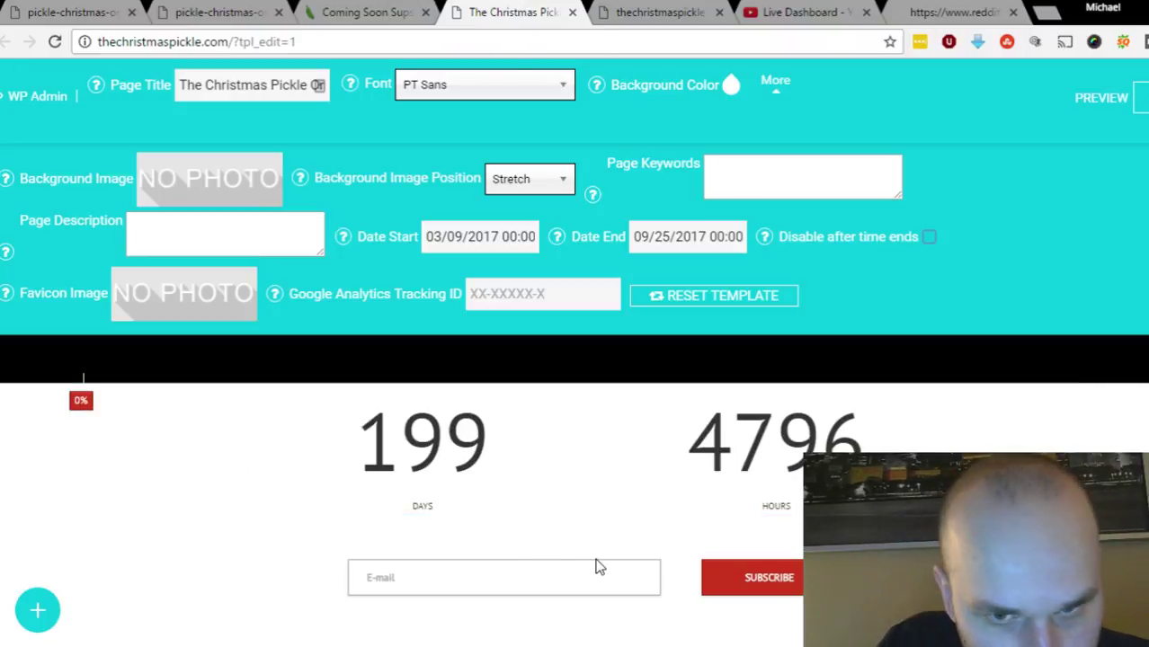
pyautogui.scroll(-1, 601, 565)
pyautogui.scroll(-2, 600, 565)
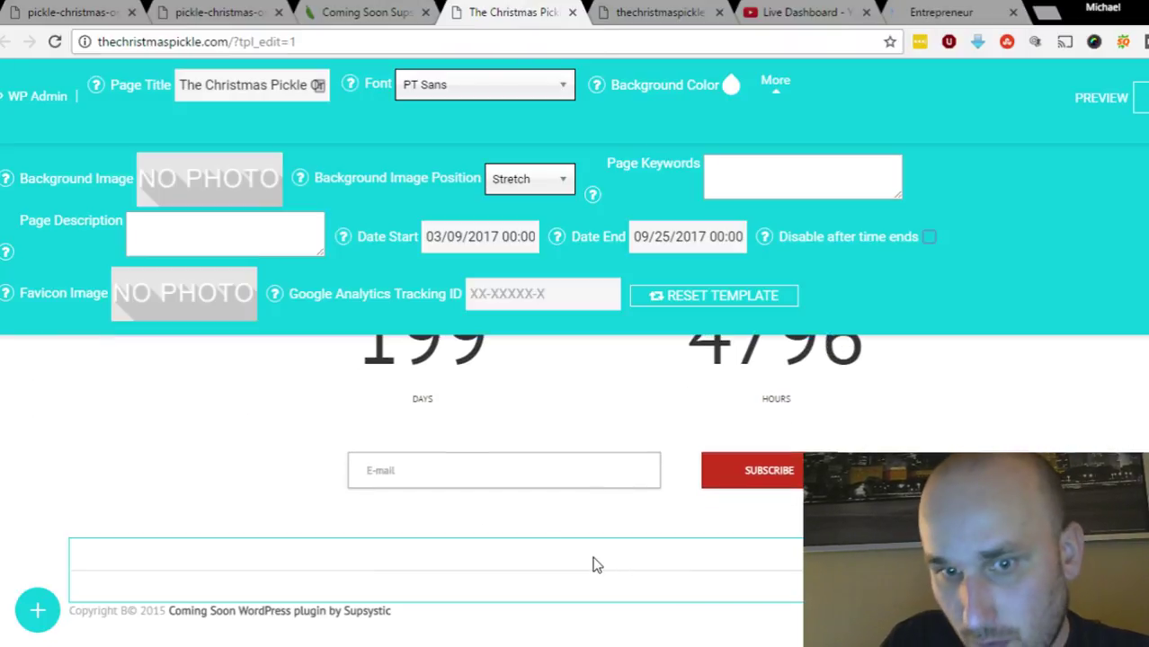
pyautogui.click(500, 469)
pyautogui.doubleClick(497, 469)
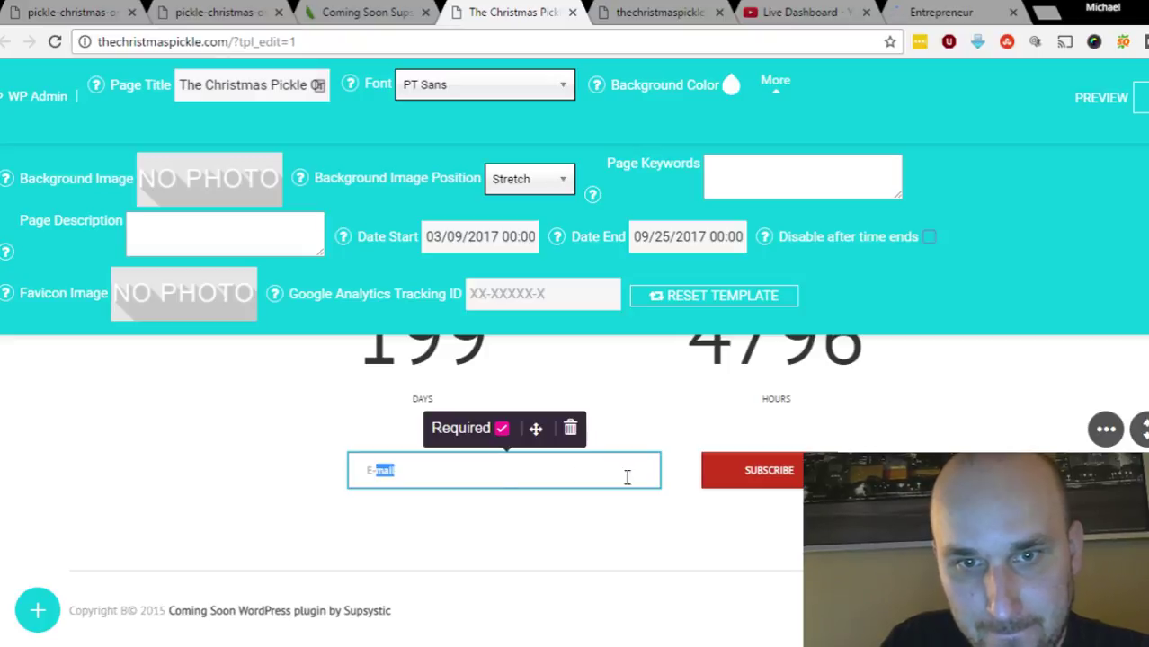
pyautogui.click(746, 481)
pyautogui.click(548, 470)
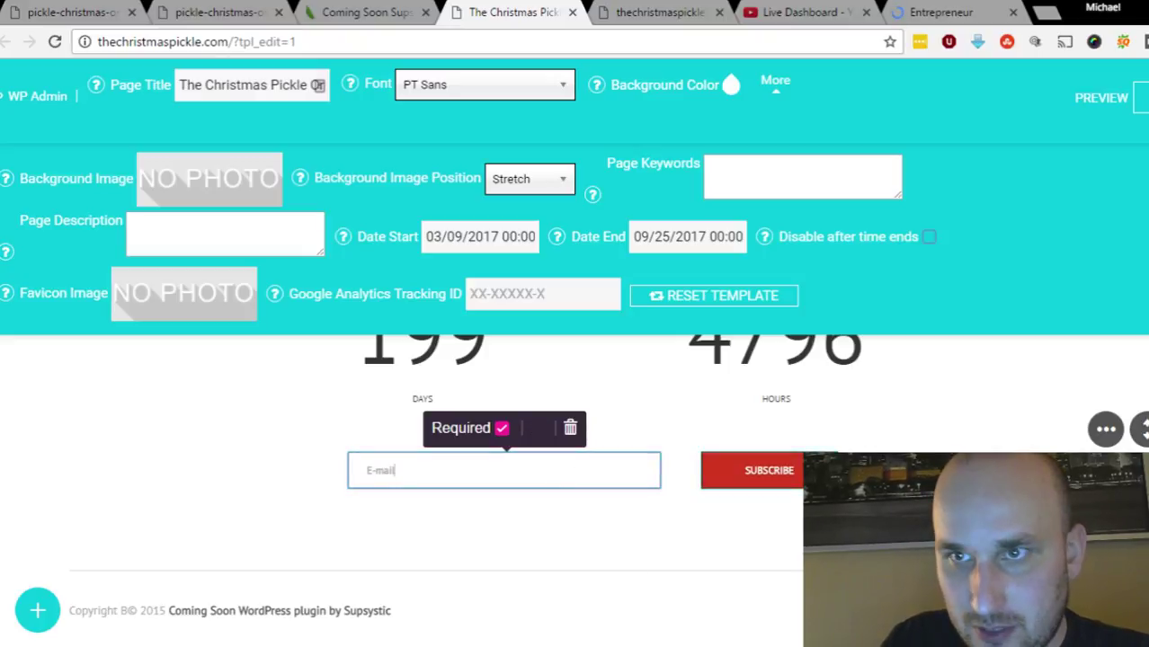
pyautogui.click(746, 470)
pyautogui.click(502, 472)
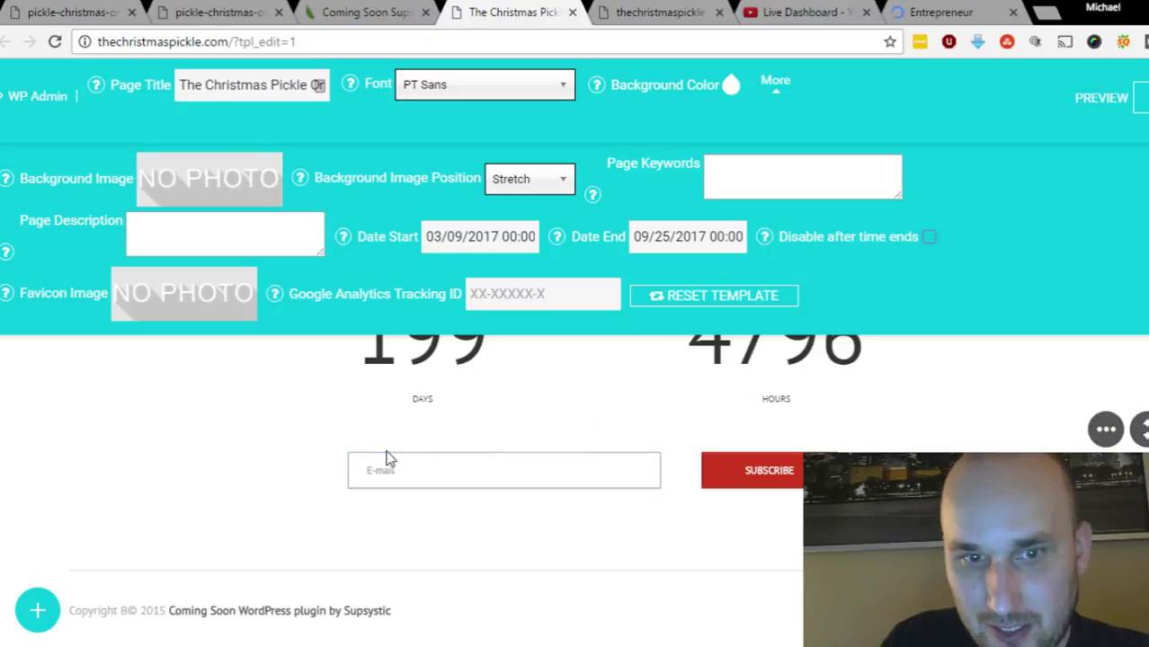
pyautogui.click(413, 467)
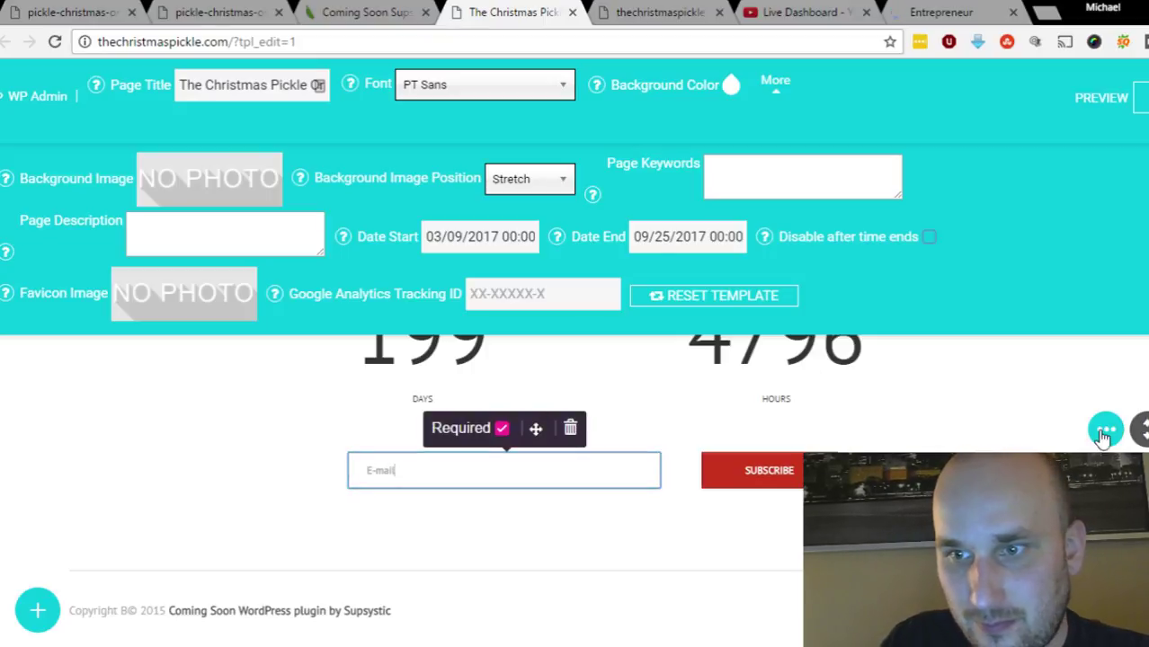
pyautogui.click(8, 103)
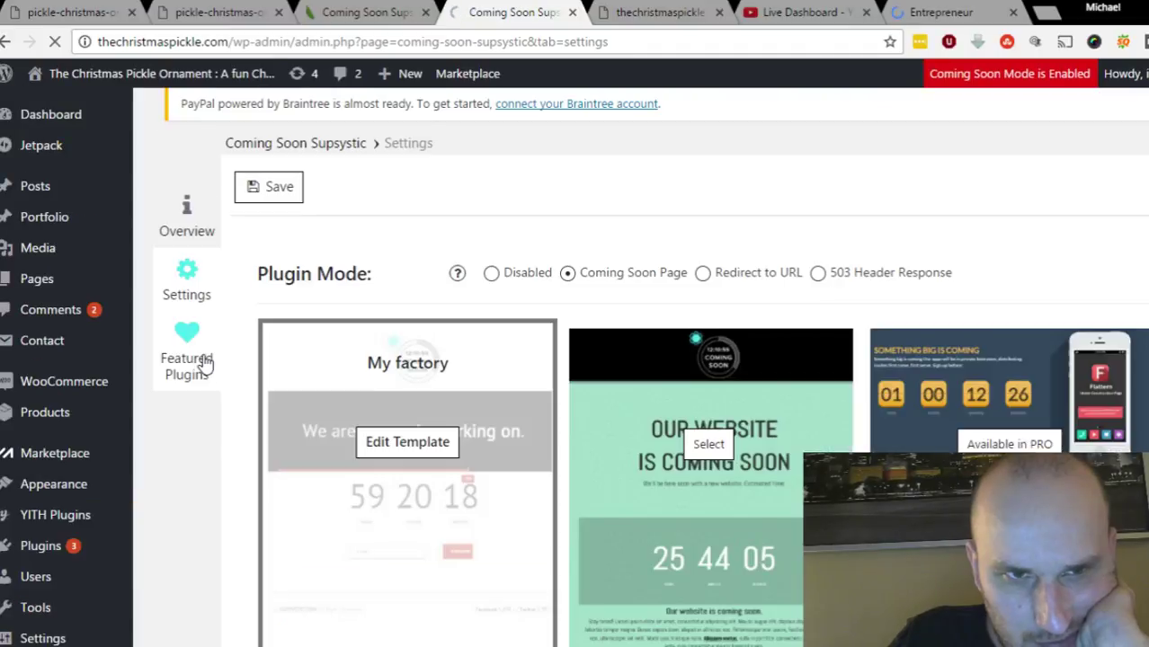
# Browse Supsystic's Featured Plugins and Overview pages, then go to Users > All Users
pyautogui.click(205, 363)
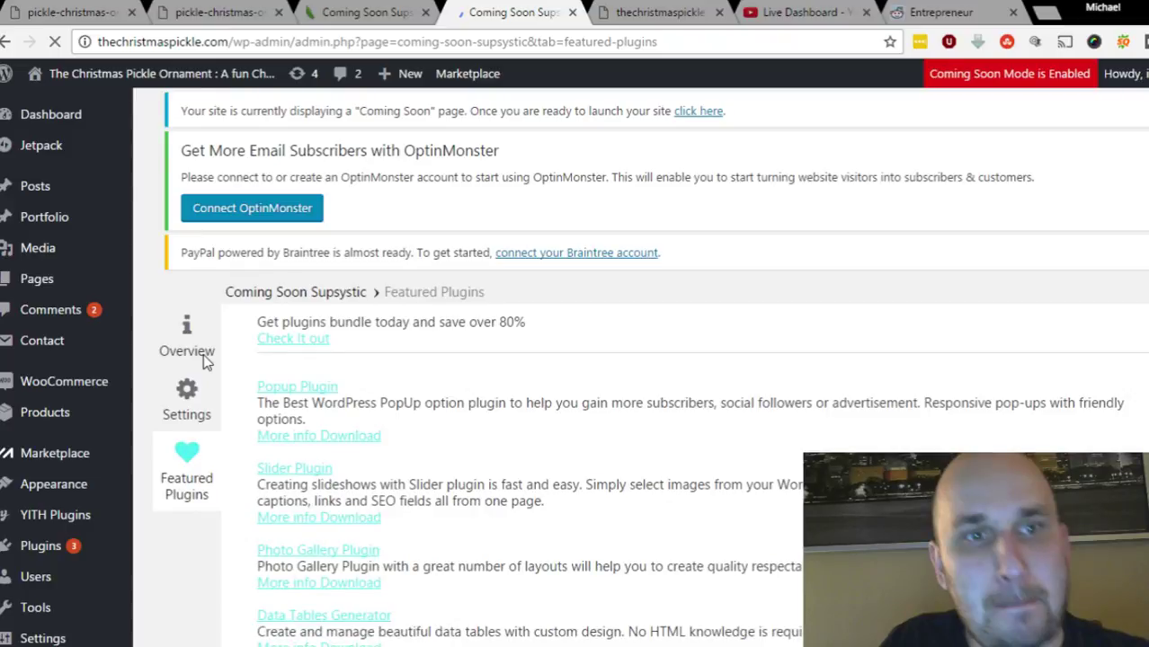
pyautogui.scroll(-8, 204, 358)
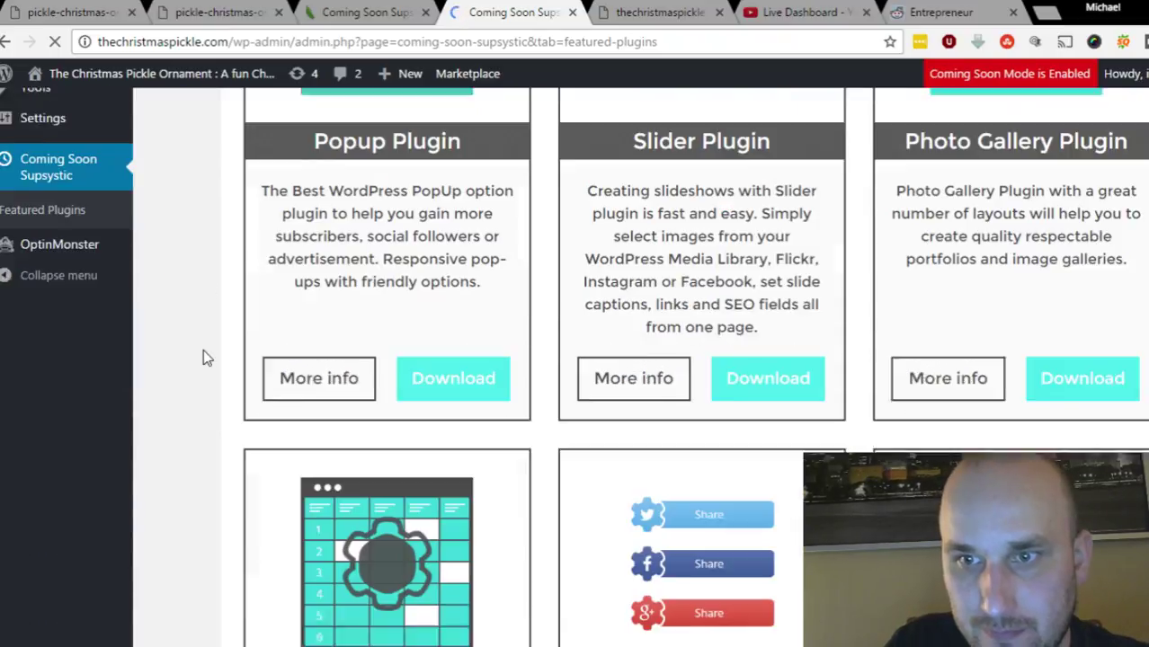
pyautogui.scroll(6, 204, 357)
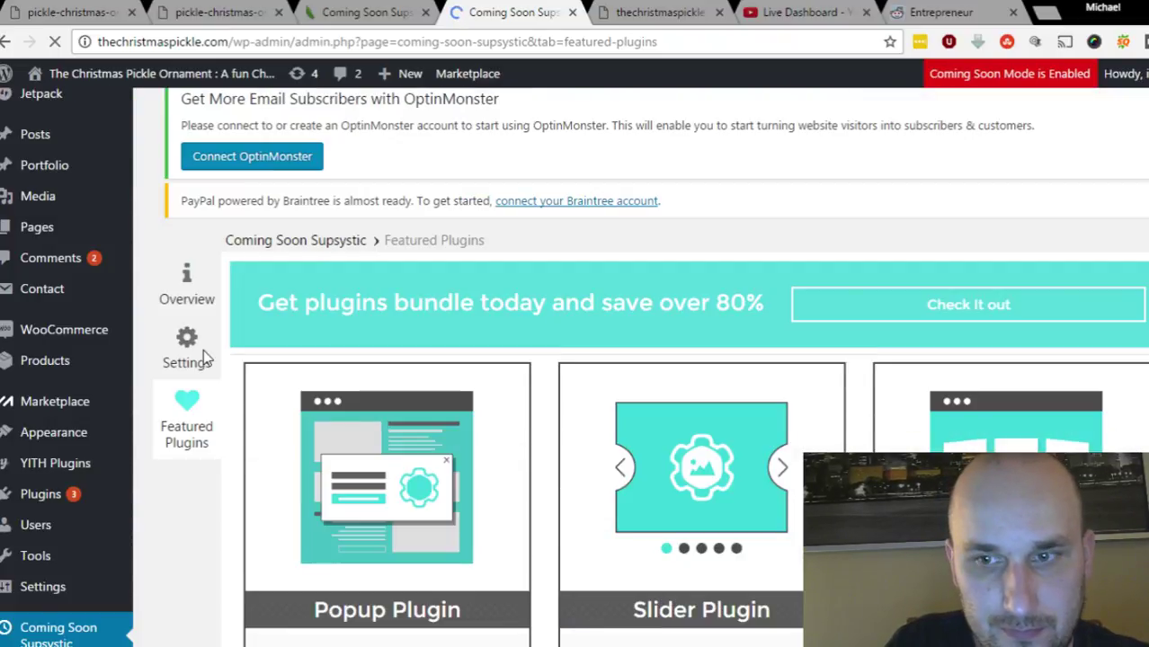
pyautogui.scroll(1, 186, 350)
pyautogui.click(187, 352)
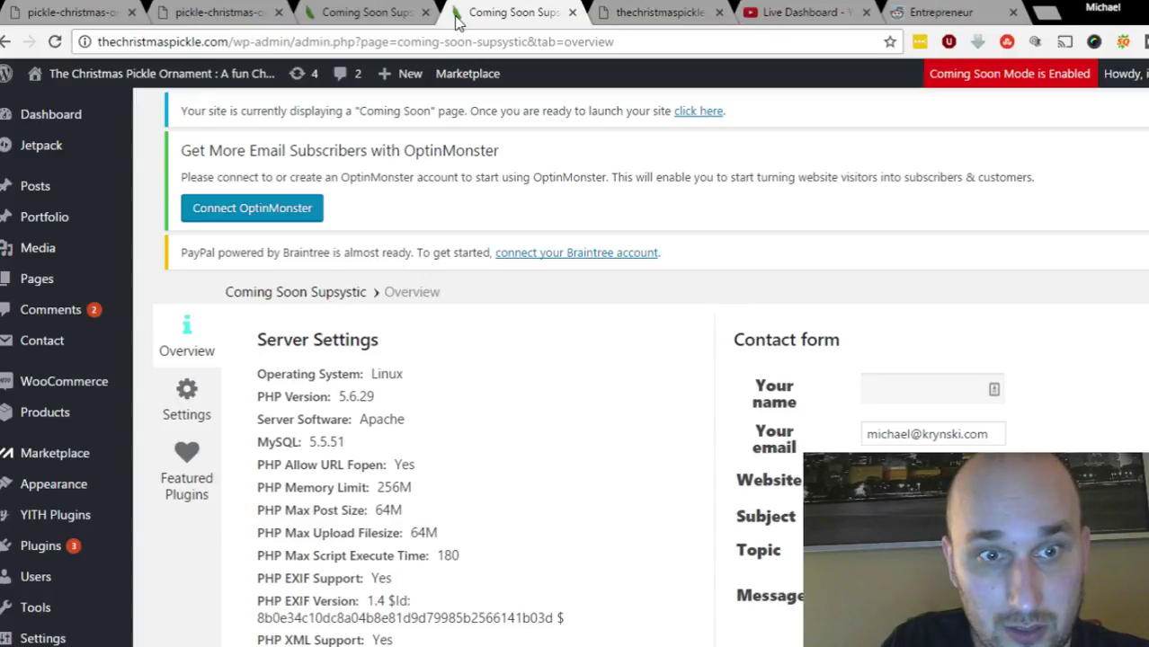
pyautogui.click(167, 561)
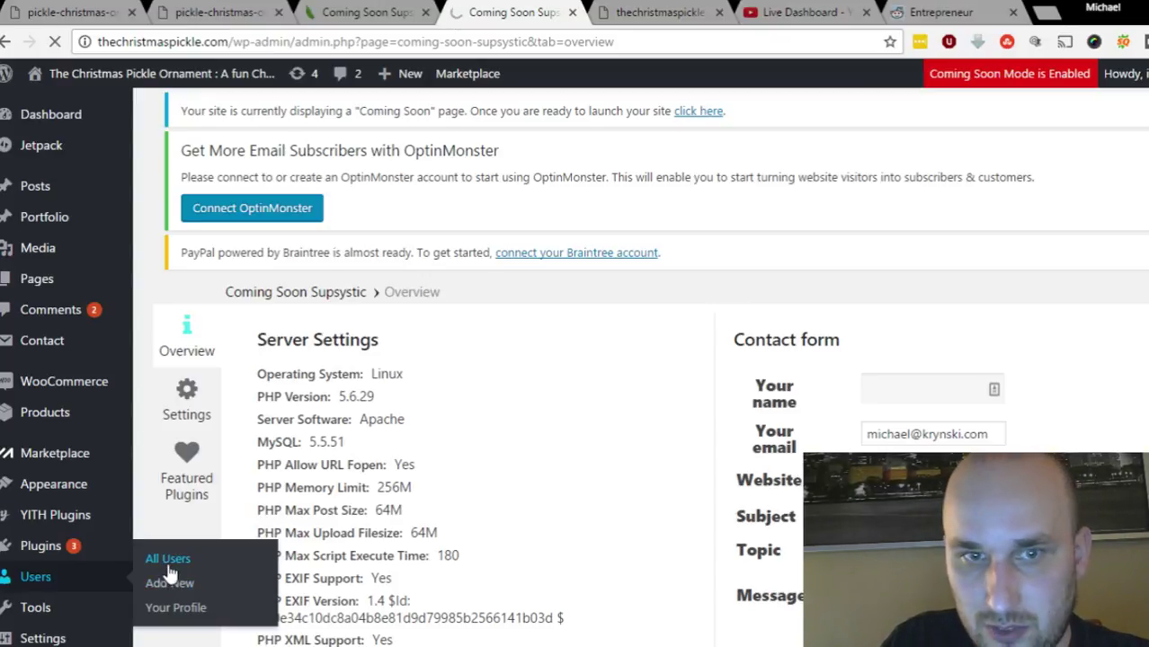
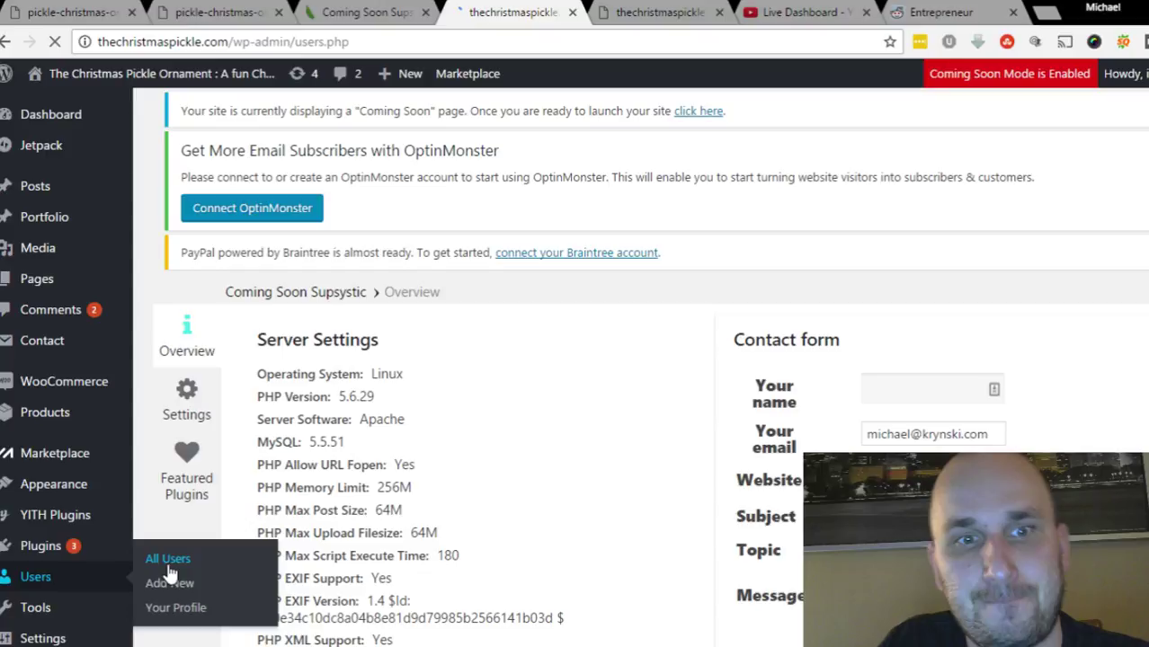
# Switch to the YouTube Live Dashboard showing the 'Building a Startup' live stream
pyautogui.click(796, 12)
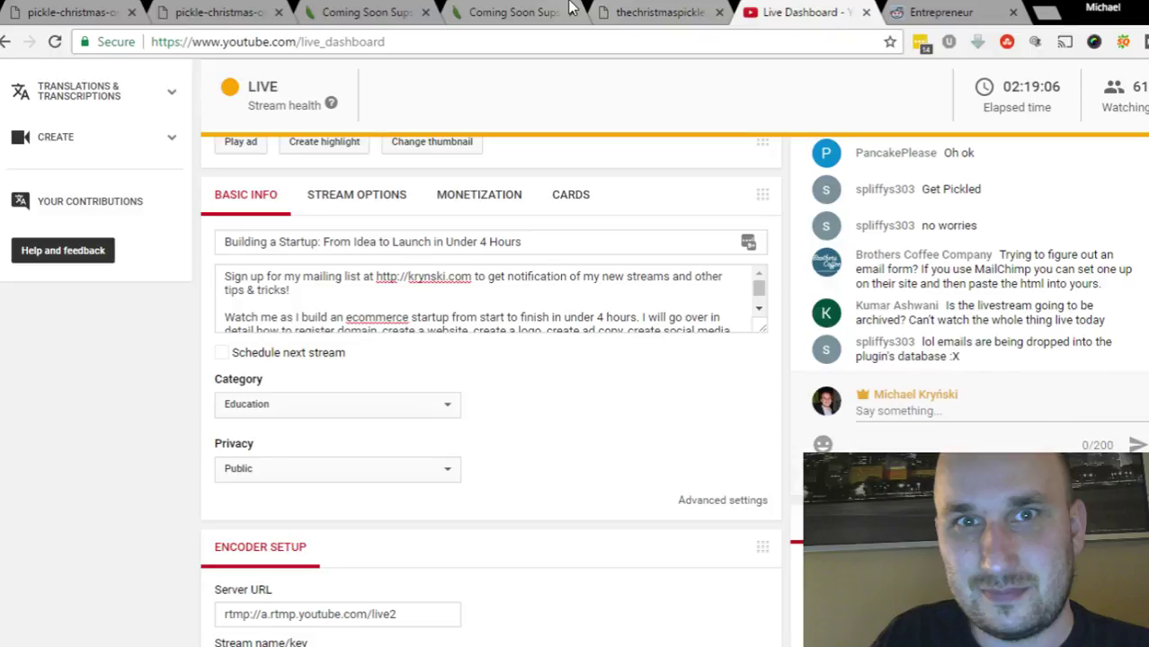
# Return to the Coming Soon Supsystic plugin settings page in WordPress
pyautogui.click(572, 8)
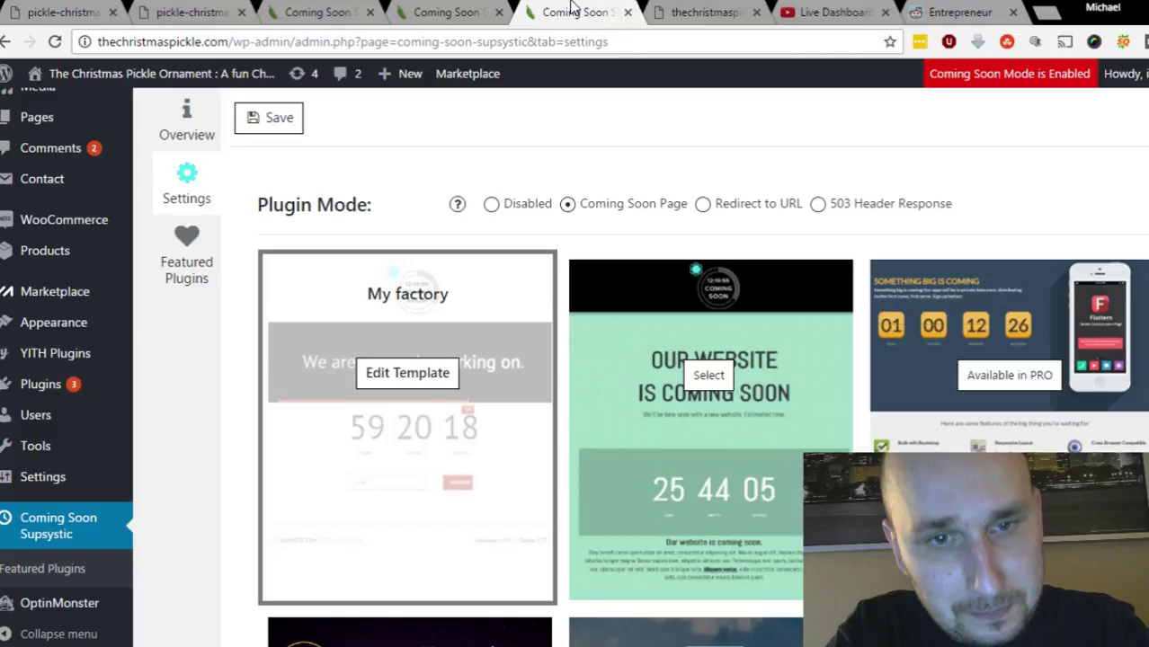
# Switch back to the YouTube Live Dashboard to read the viewer chat
pyautogui.click(841, 10)
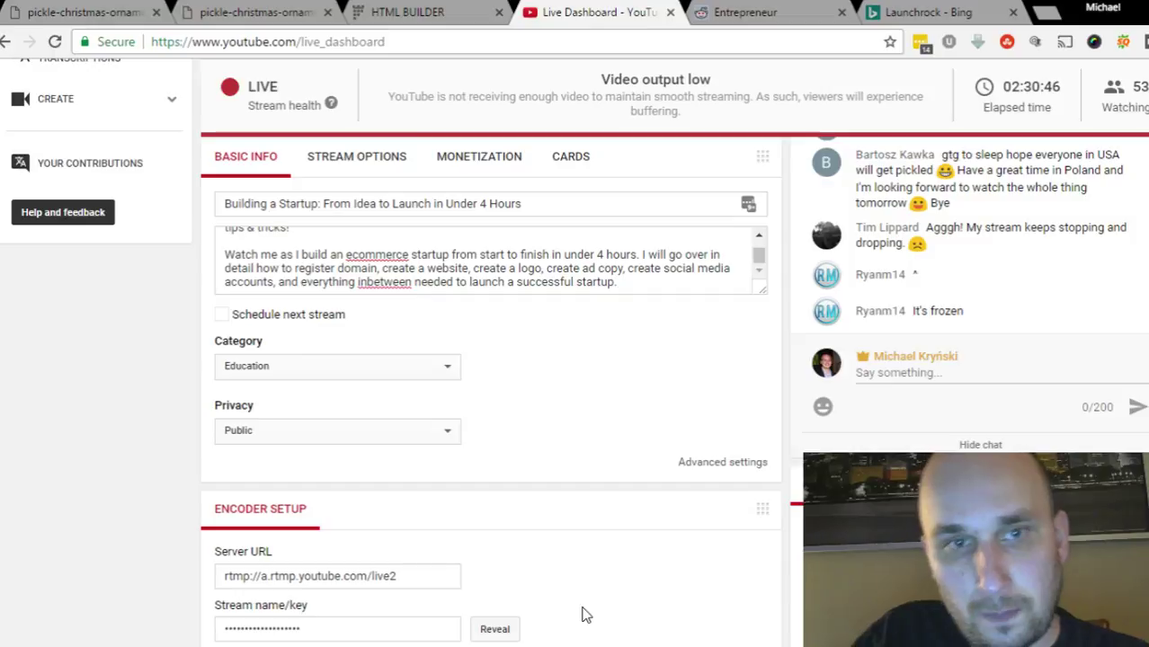
pyautogui.scroll(1, 575, 629)
pyautogui.scroll(5, 572, 634)
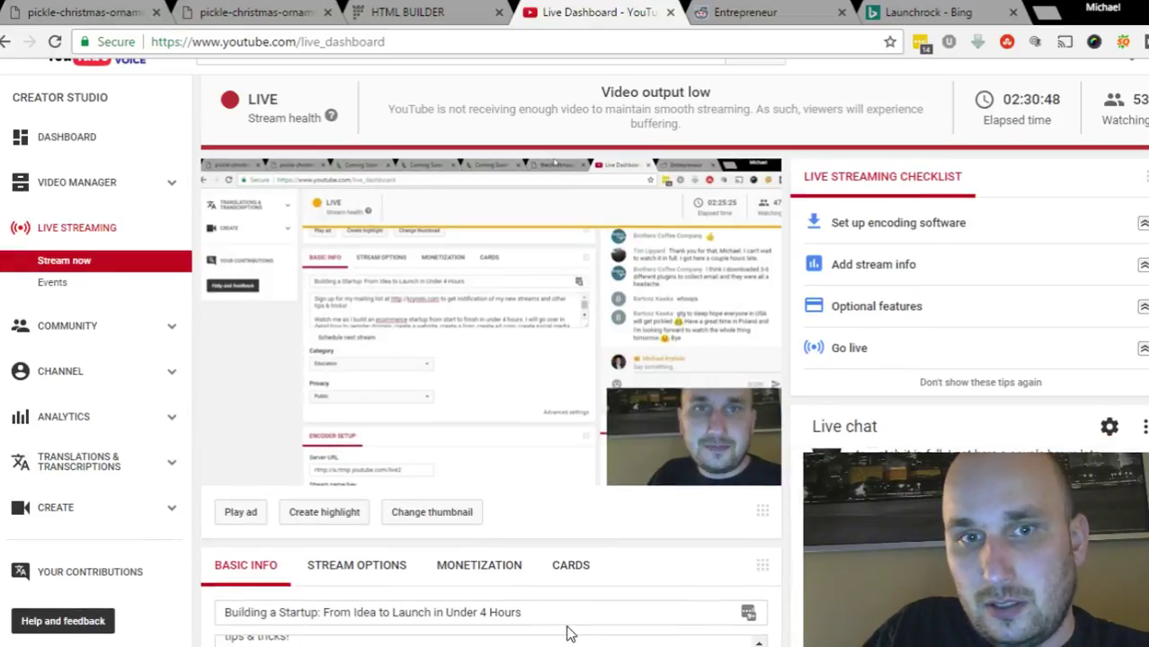
pyautogui.scroll(-3, 674, 530)
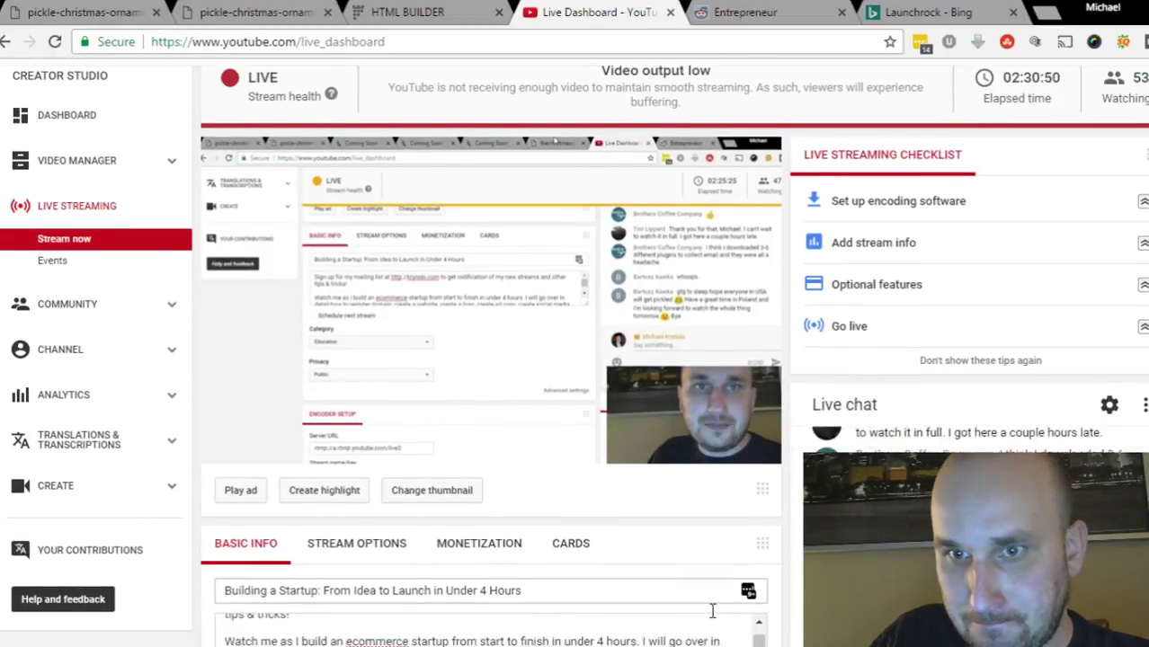
pyautogui.scroll(2, 713, 616)
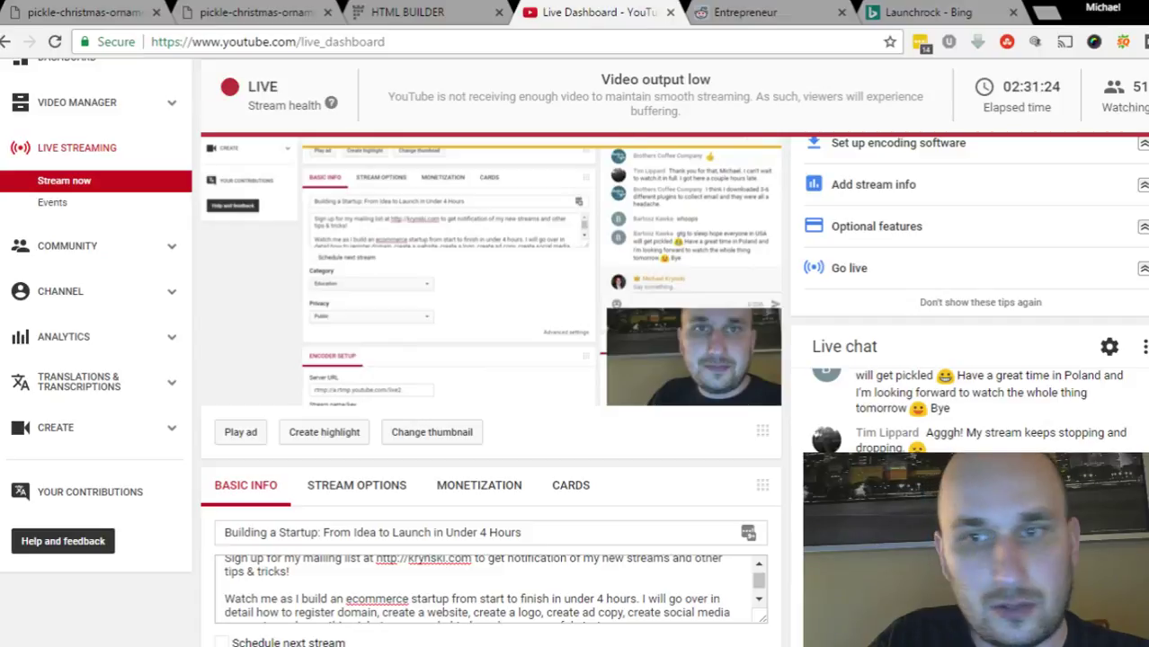
pyautogui.scroll(-2, 172, 605)
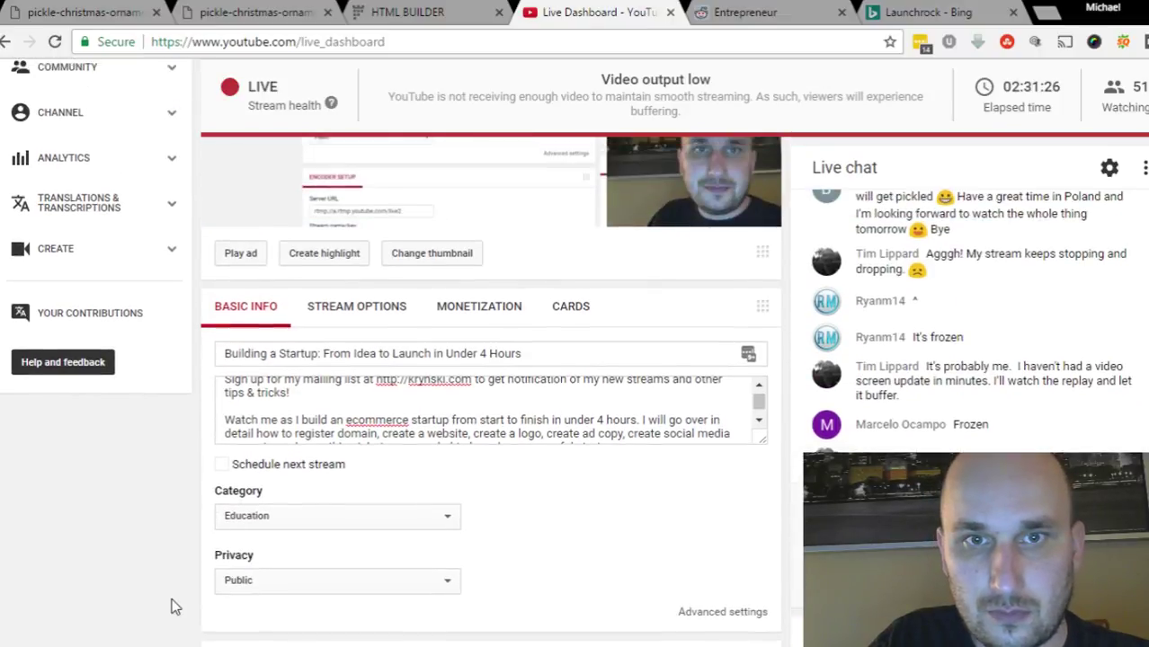
pyautogui.scroll(-1, 175, 606)
pyautogui.scroll(-1, 175, 607)
pyautogui.scroll(1, 175, 607)
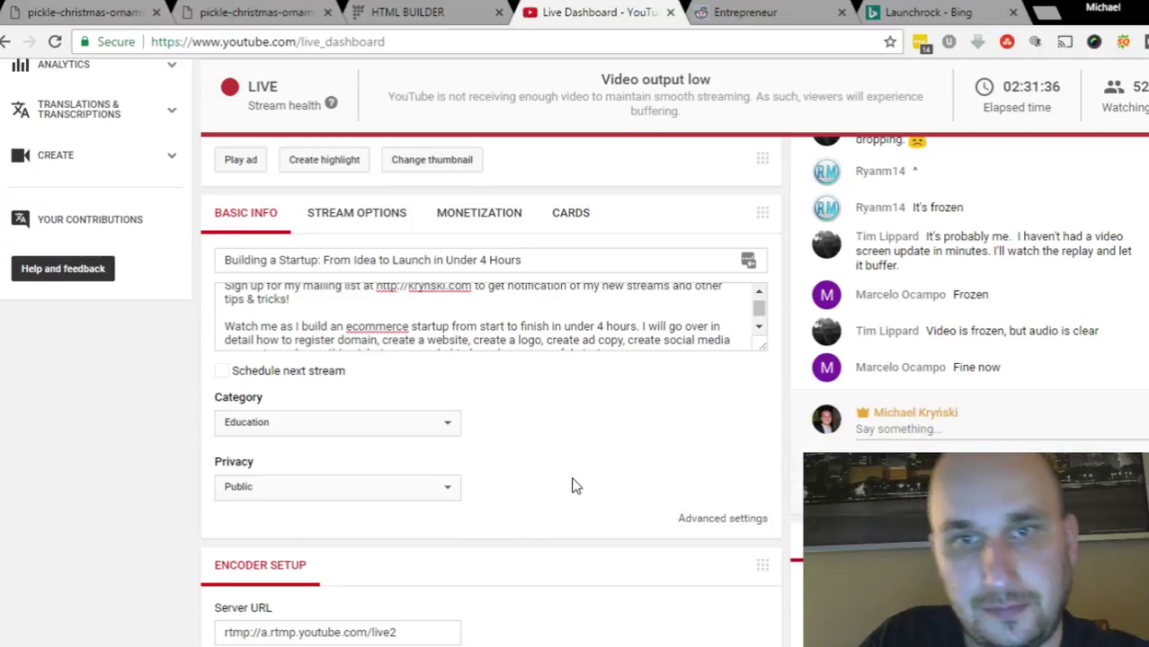
pyautogui.scroll(3, 576, 487)
pyautogui.scroll(-3, 576, 486)
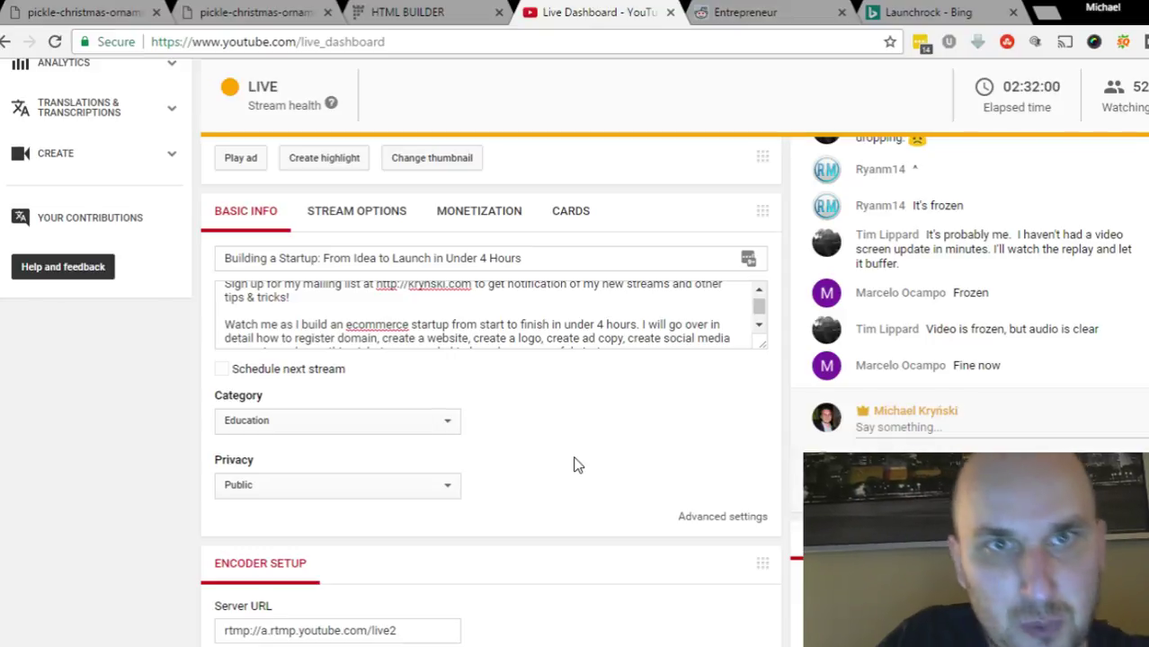
# In the HTML Builder, remove the Work and Blog header links, leaving Home and Contact
pyautogui.click(455, 9)
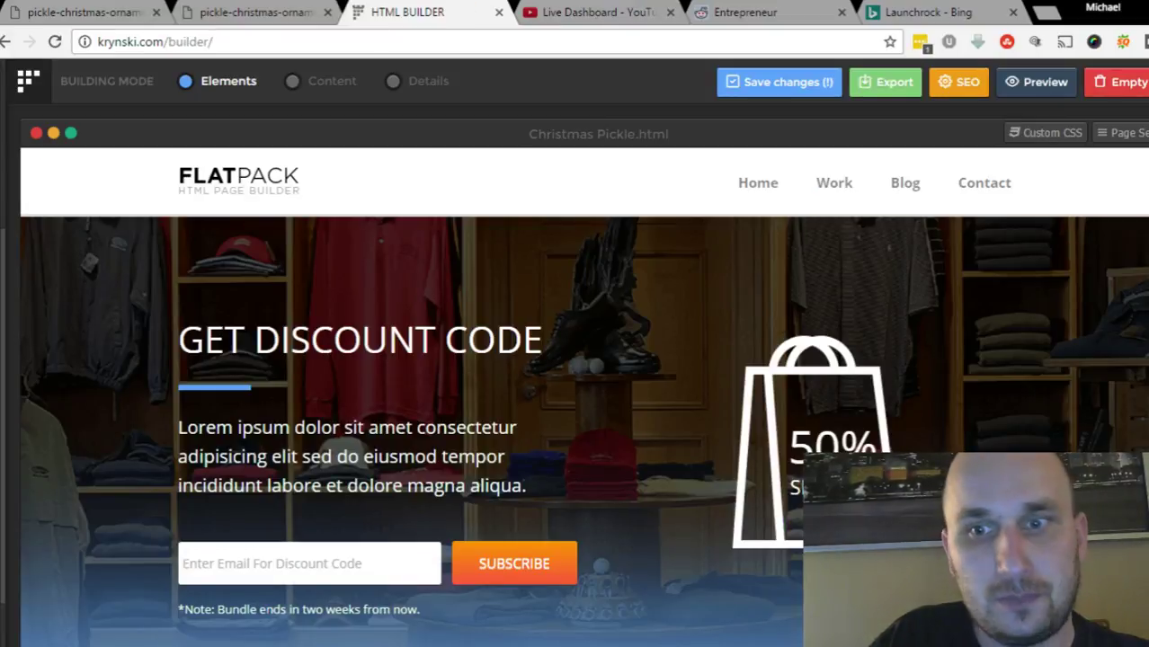
pyautogui.moveTo(501, 397)
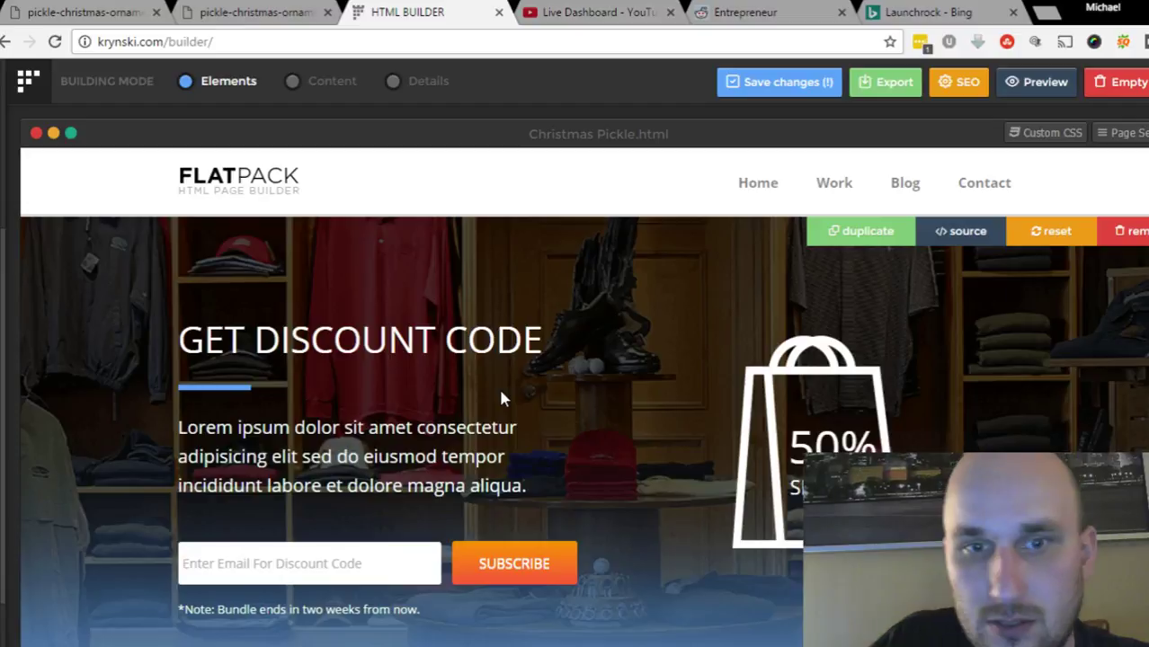
pyautogui.scroll(-3, 516, 564)
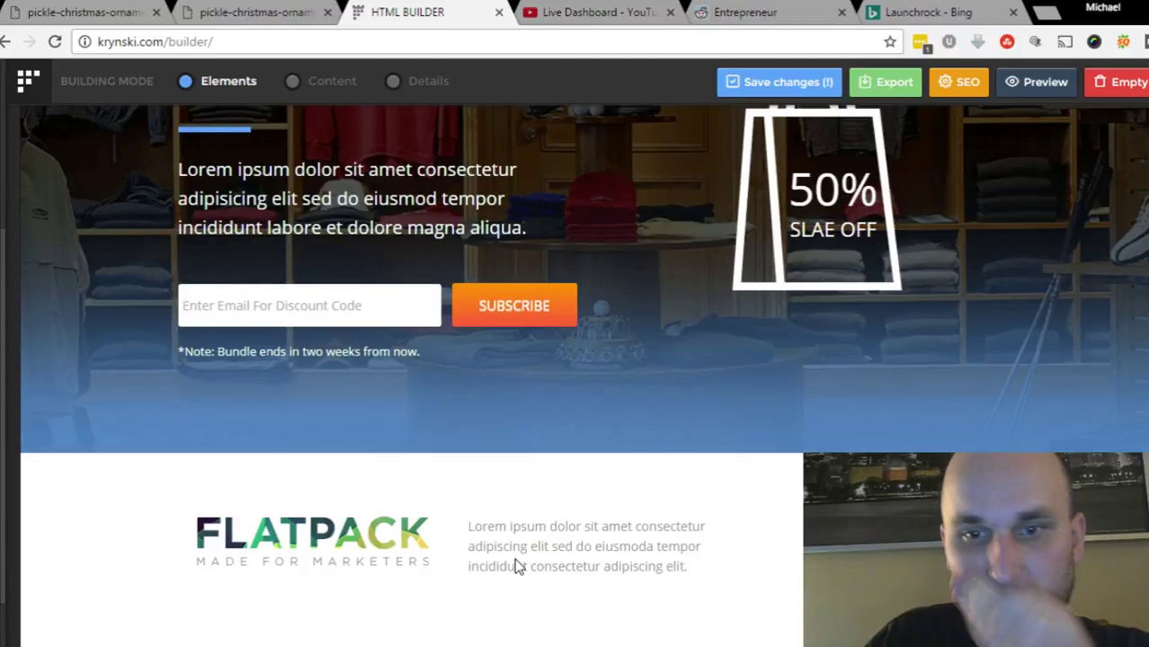
pyautogui.scroll(-1, 517, 566)
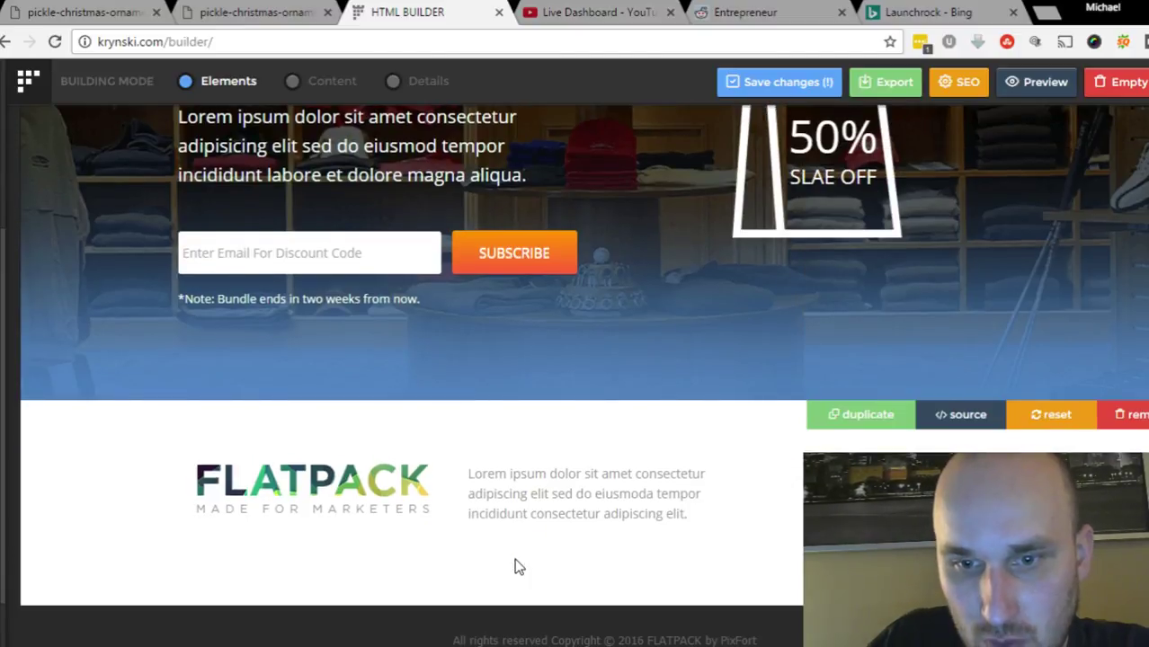
pyautogui.scroll(4, 516, 564)
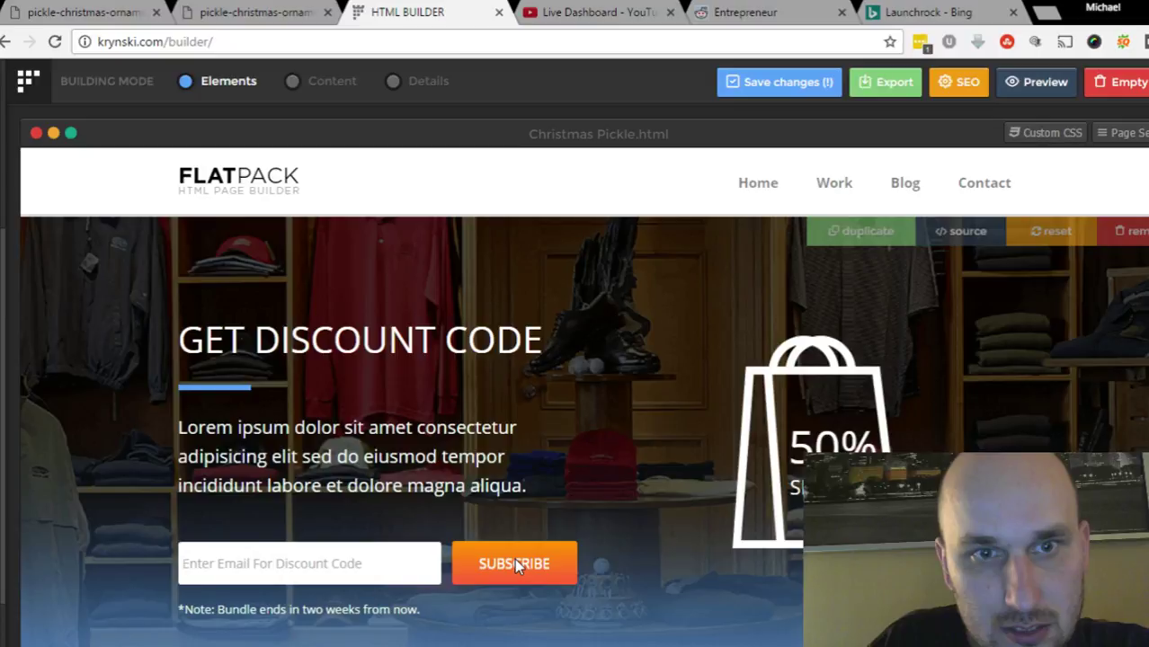
pyautogui.moveTo(323, 174)
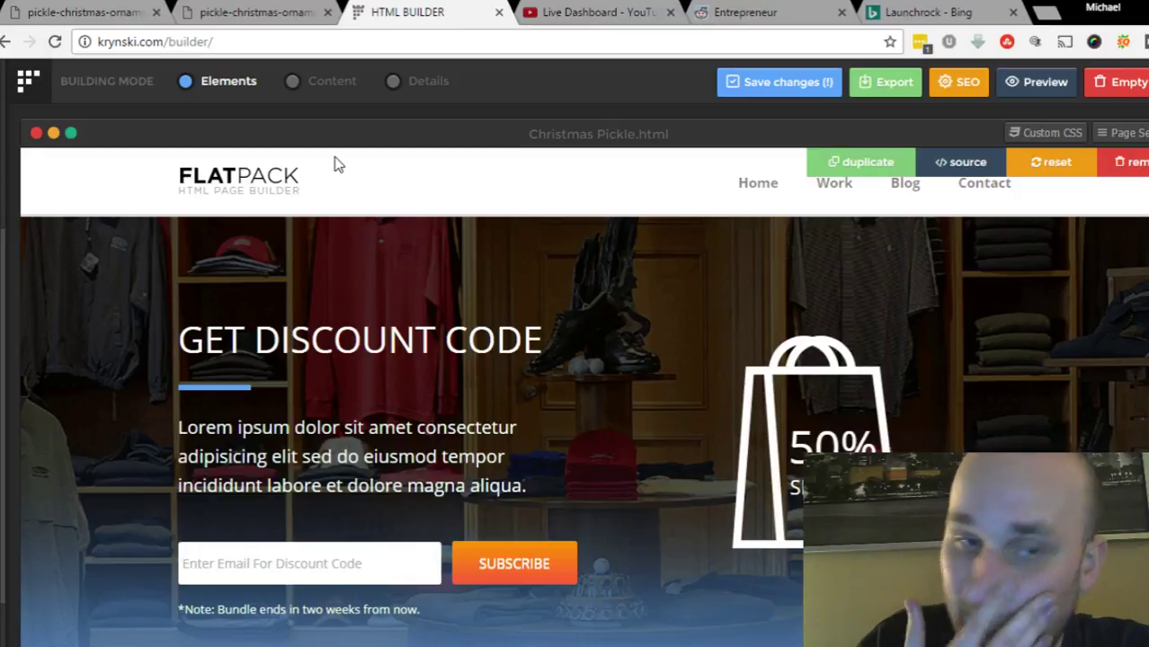
pyautogui.moveTo(430, 242)
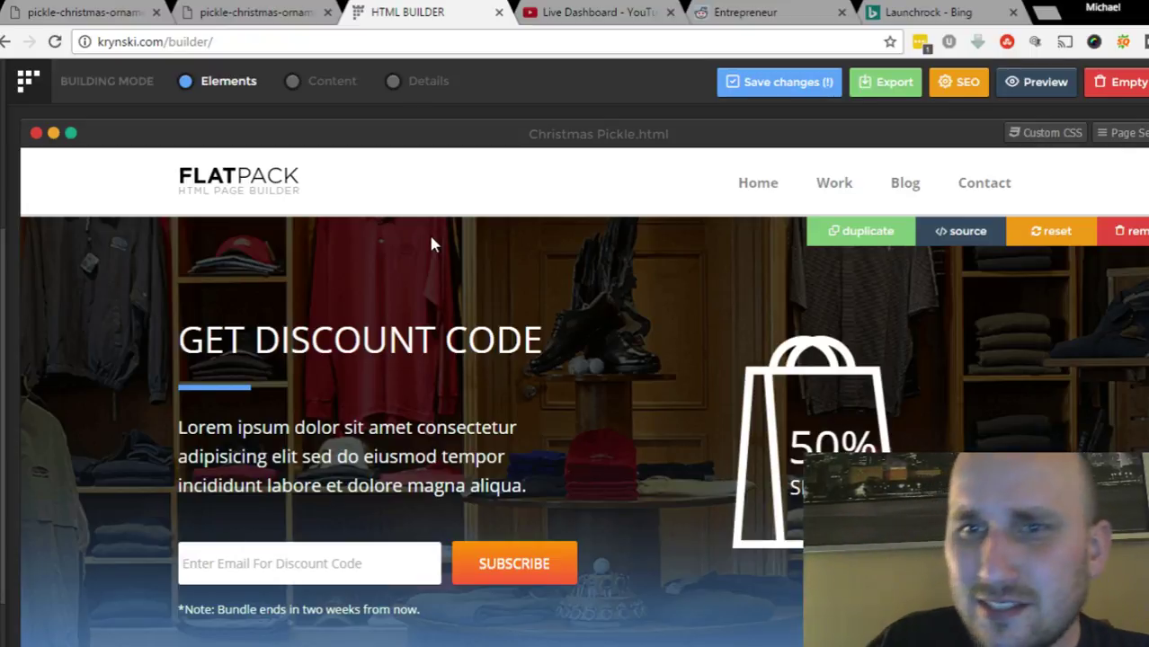
pyautogui.moveTo(835, 166)
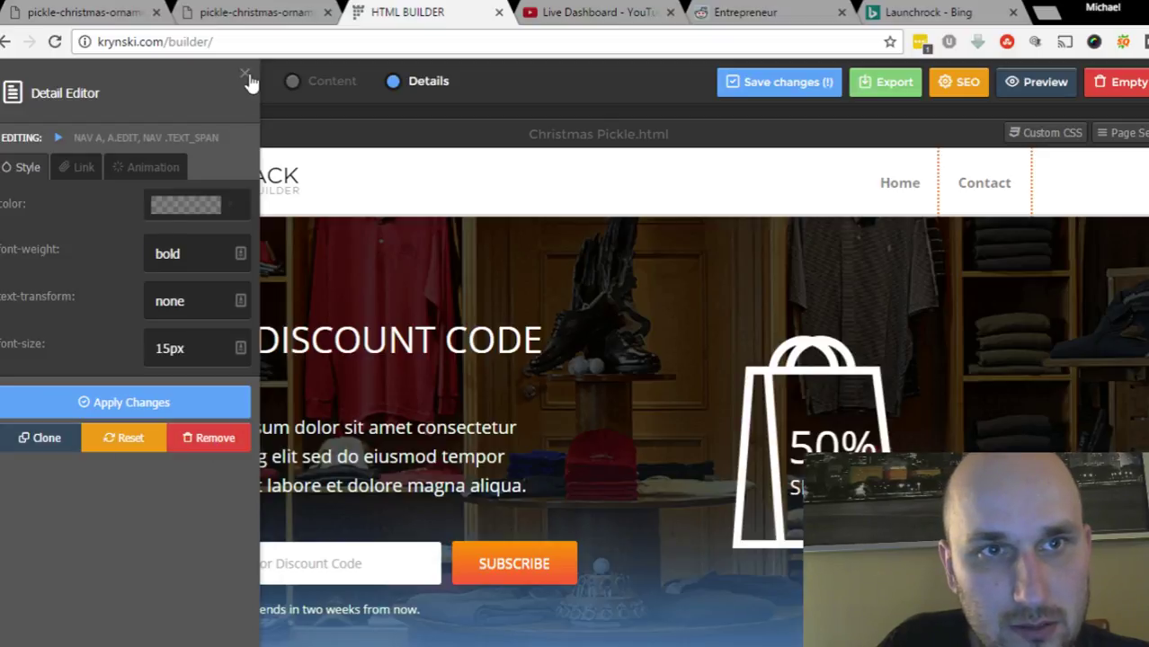
# Delete the Home navigation link, leaving only Contact in the header
pyautogui.click(896, 175)
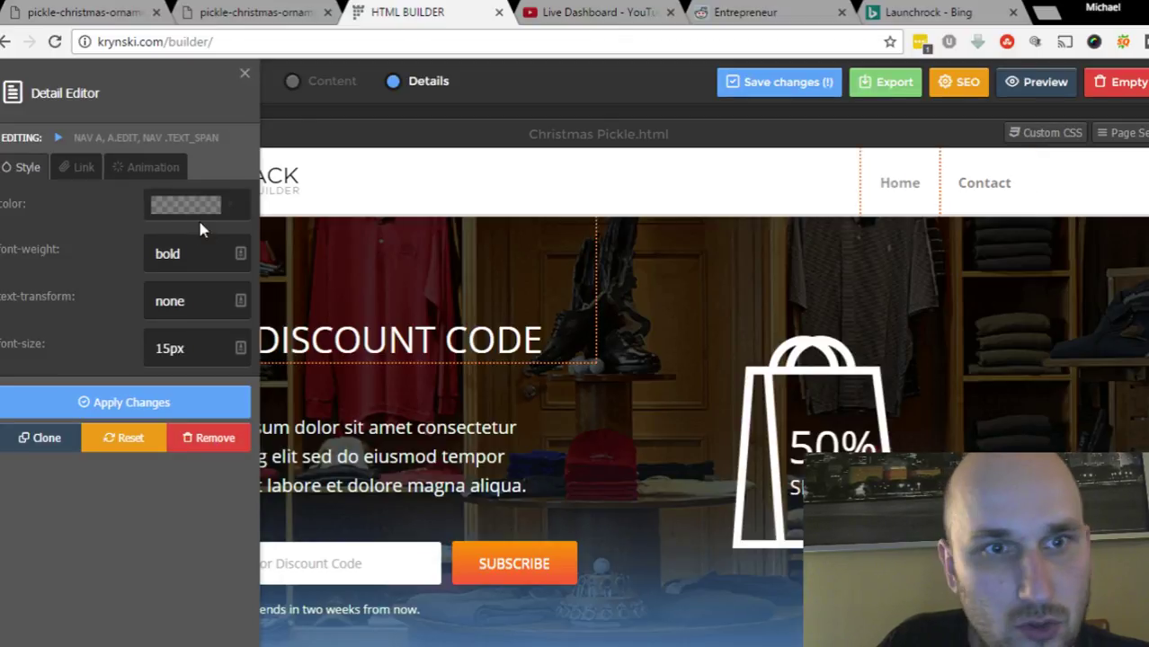
pyautogui.click(216, 438)
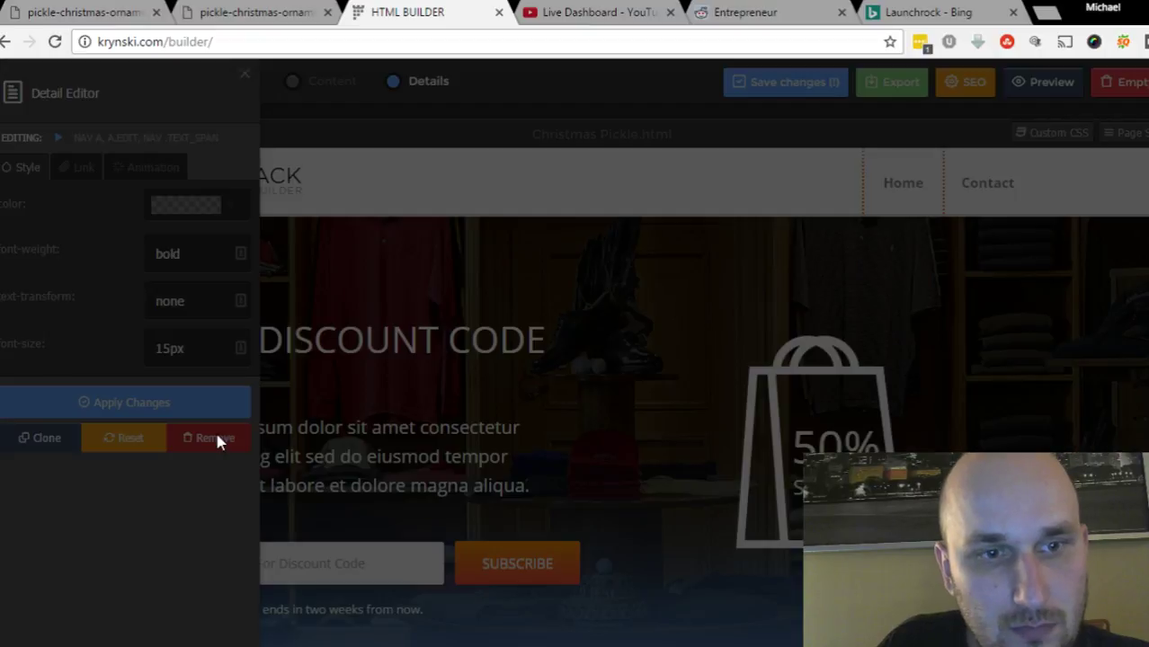
pyautogui.click(745, 304)
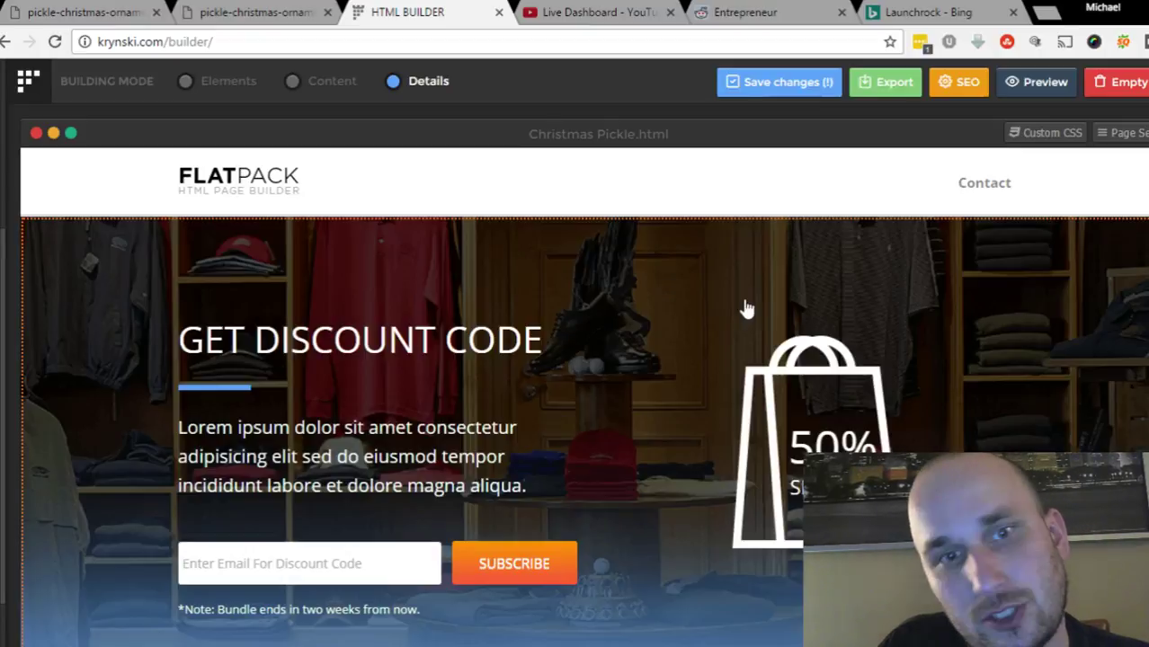
# In the header logo's Image settings, load a replacement logo image, then discard it
pyautogui.click(216, 184)
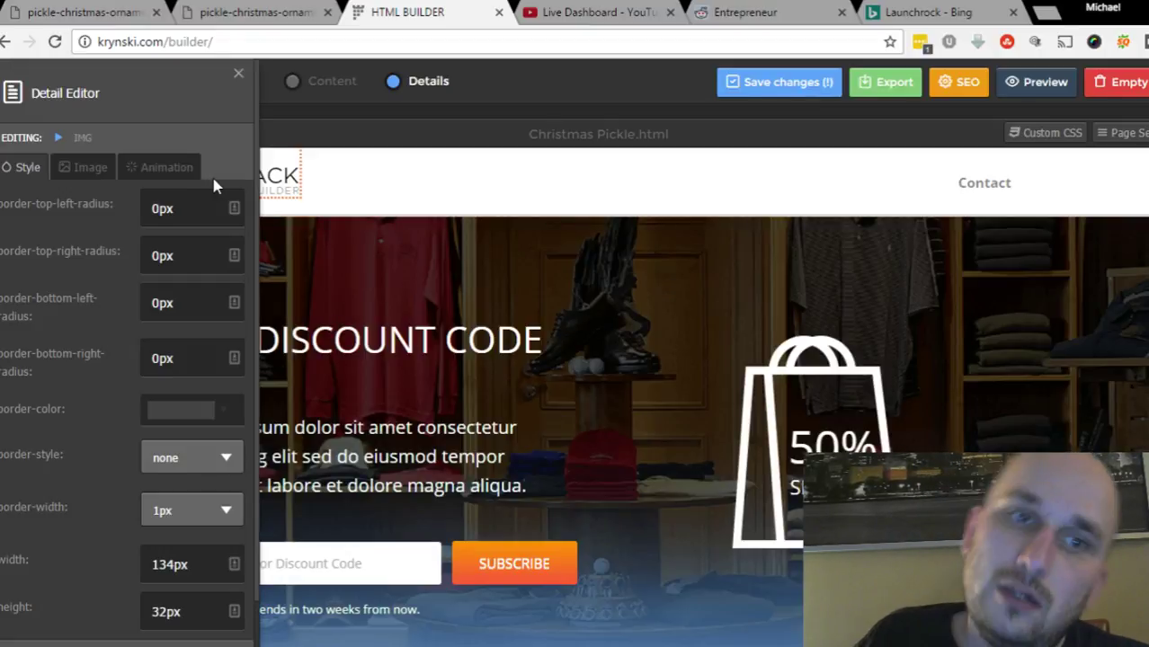
pyautogui.click(62, 167)
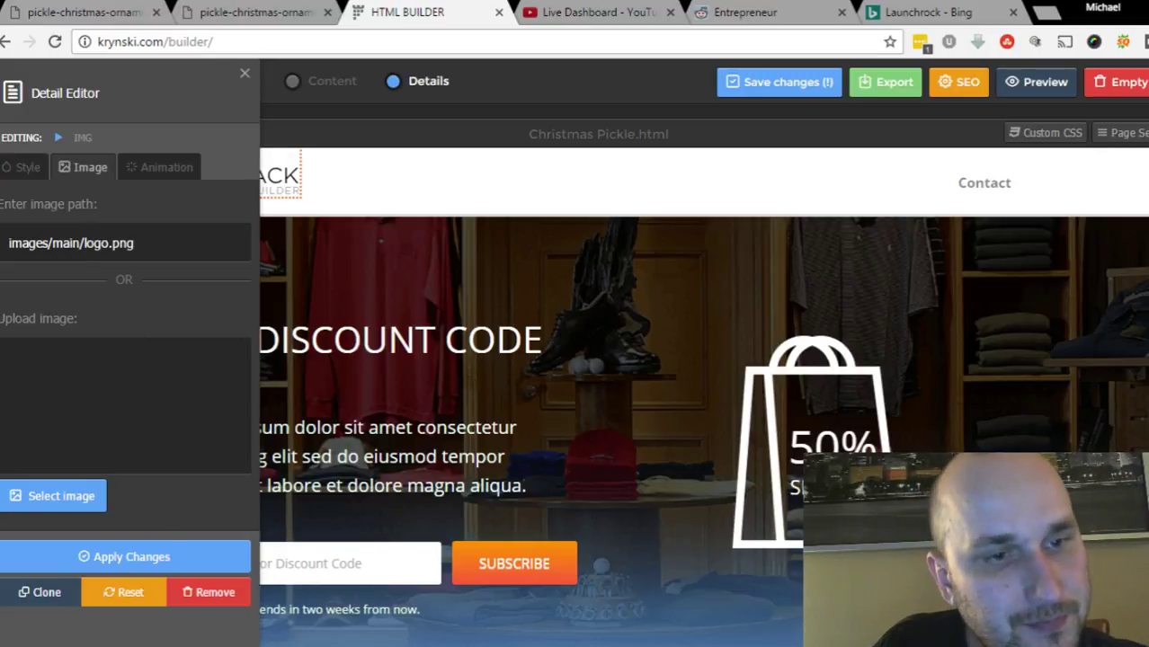
pyautogui.moveTo(0, 350); pyautogui.dragTo(129, 346)
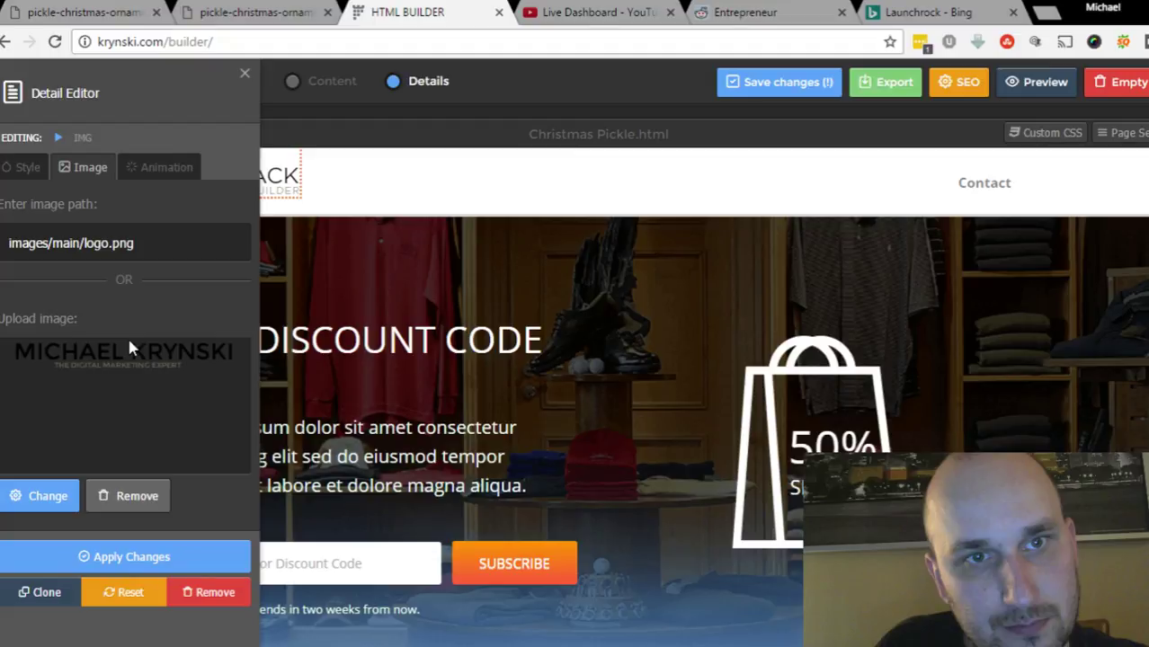
pyautogui.click(136, 495)
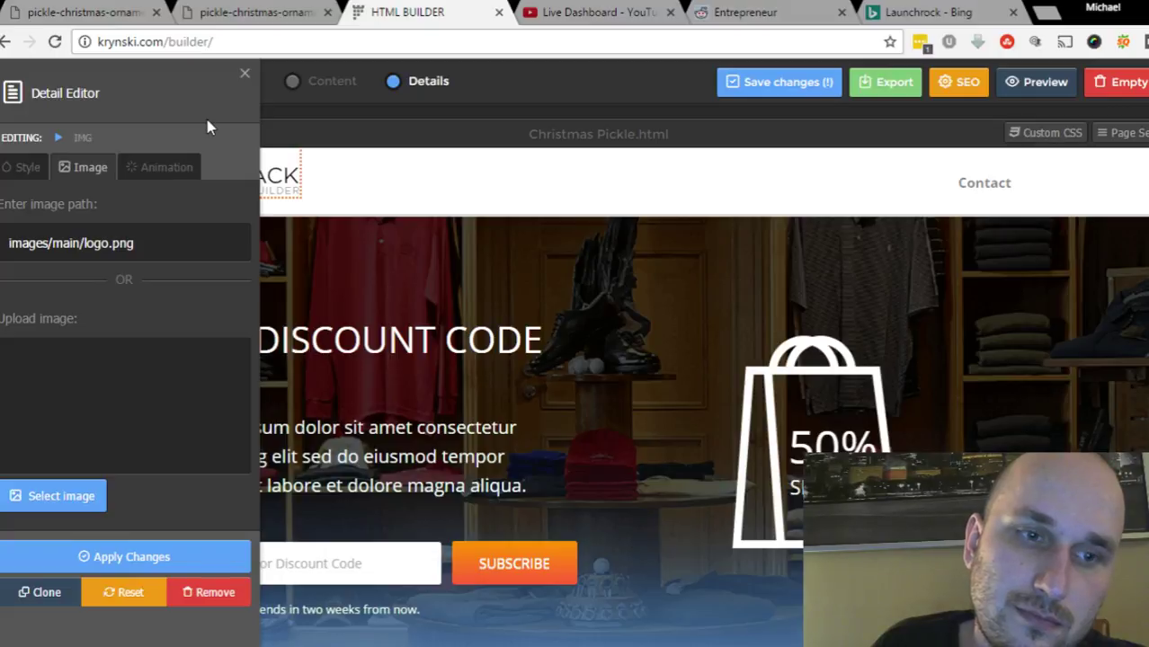
# Check the YouTube live dashboard, then return to the HTML Builder
pyautogui.click(575, 9)
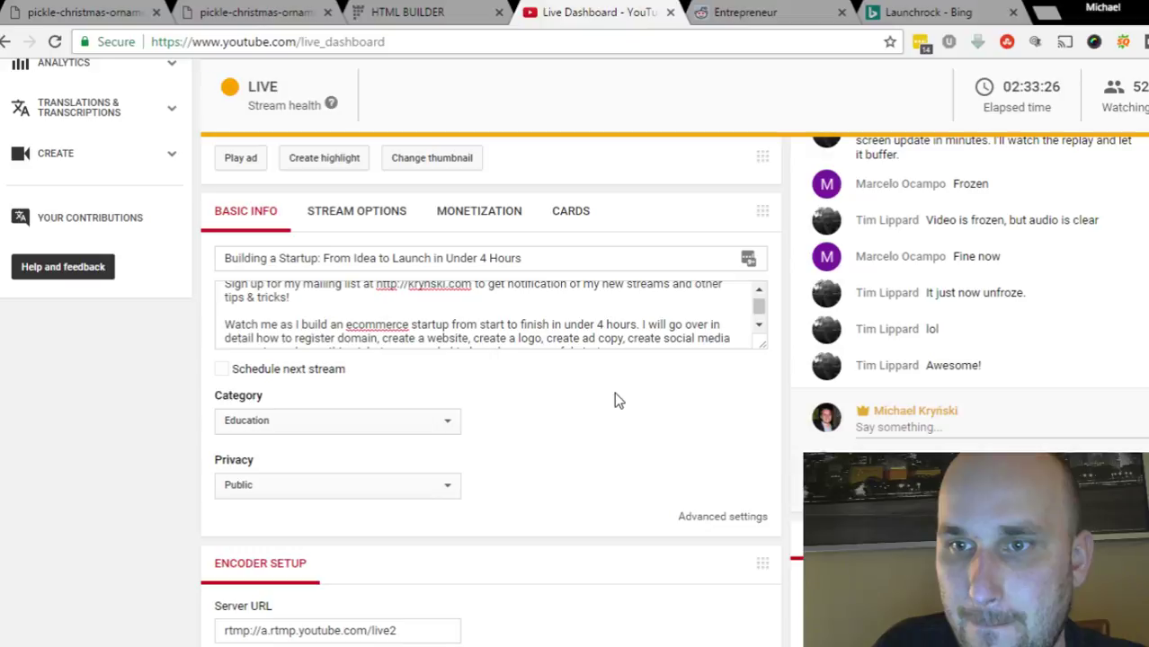
pyautogui.scroll(3, 614, 396)
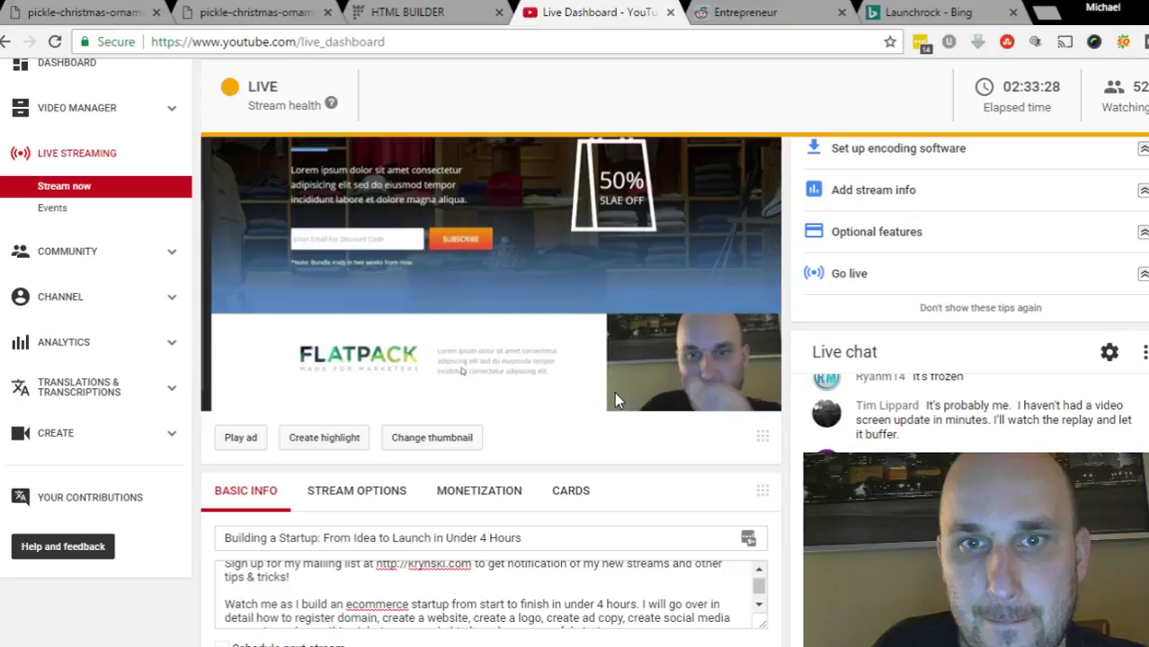
pyautogui.hotkey('ctrl', 'shift', 'Tab')
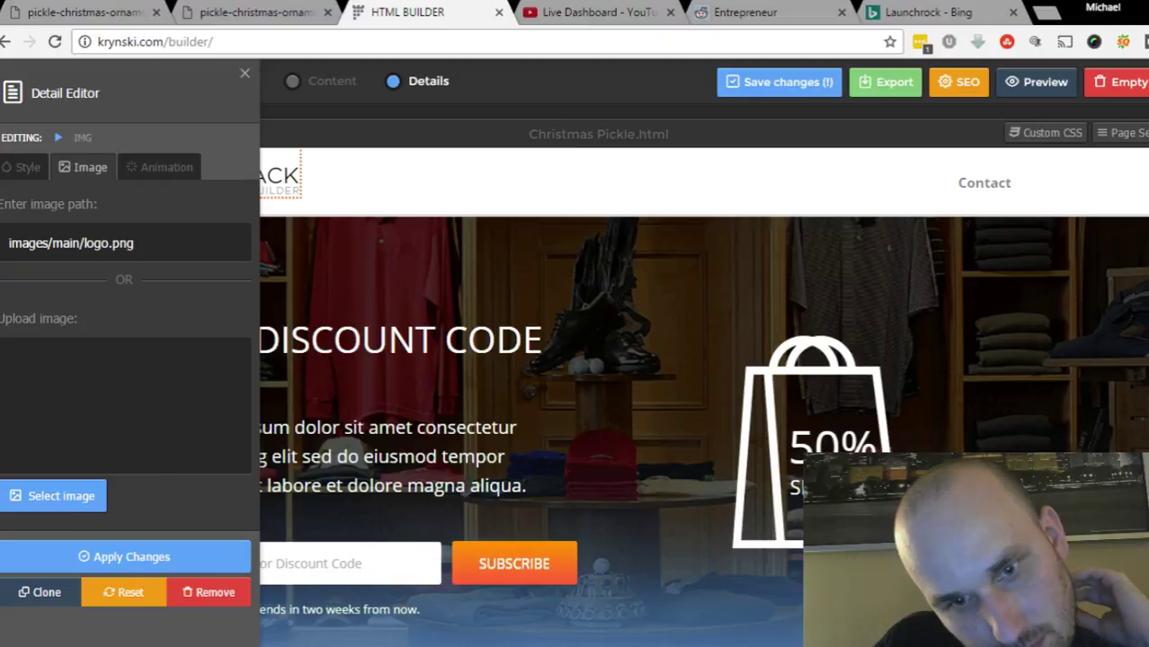
# Recheck the header logo's image source settings, close the editor and save the page
pyautogui.click(244, 78)
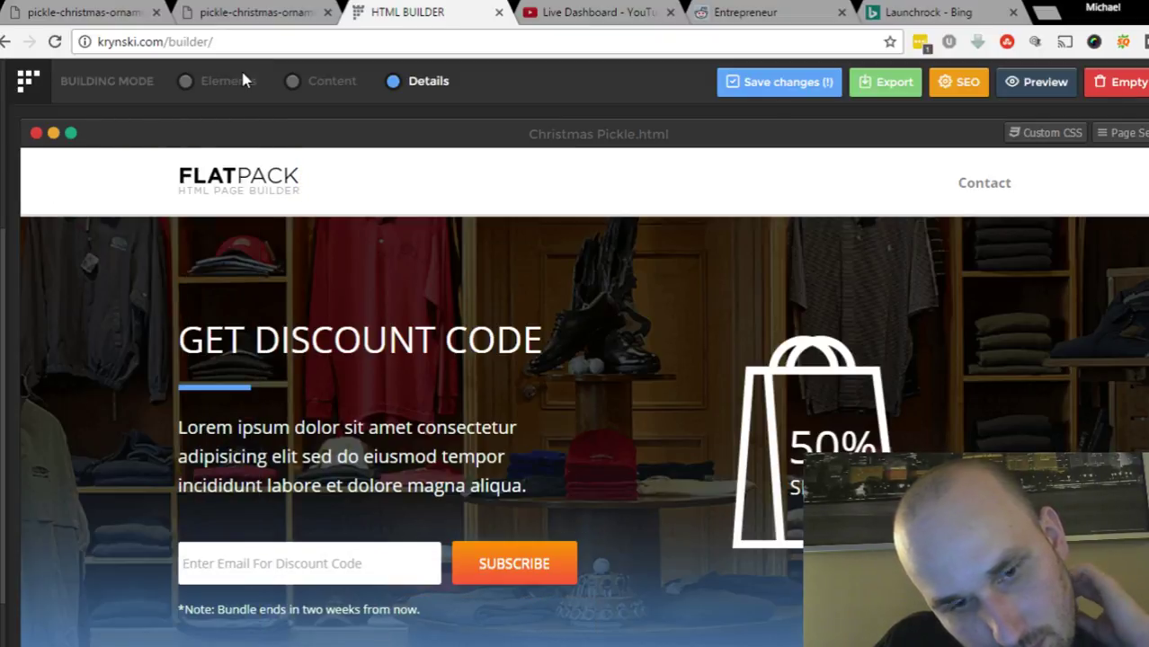
pyautogui.click(257, 184)
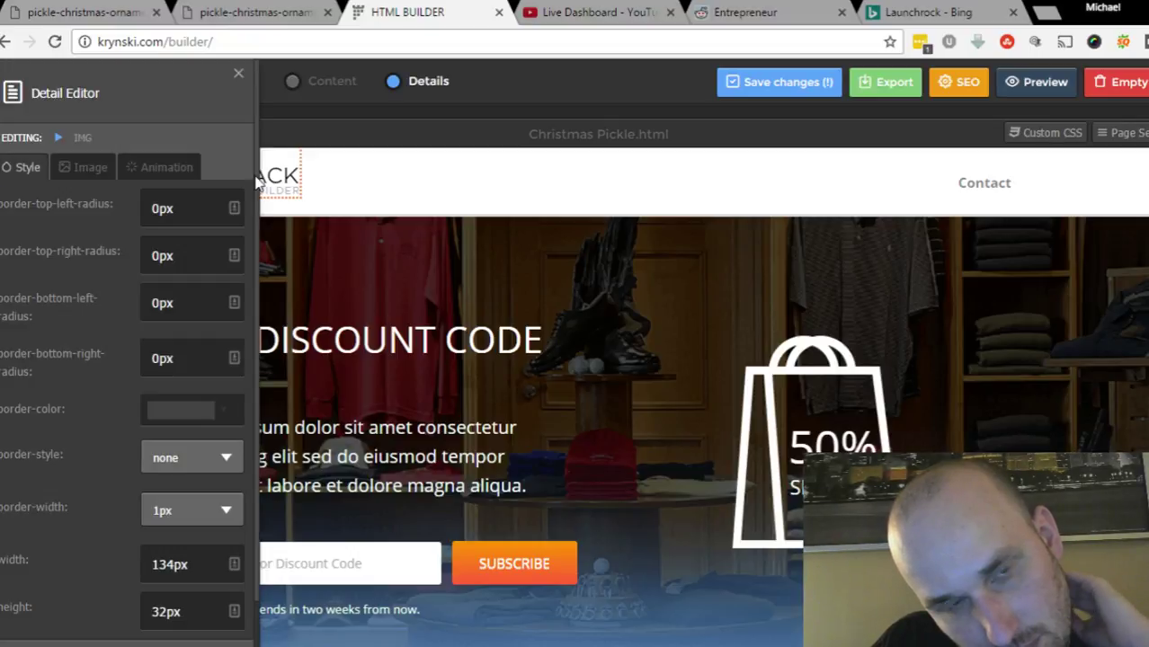
pyautogui.click(88, 168)
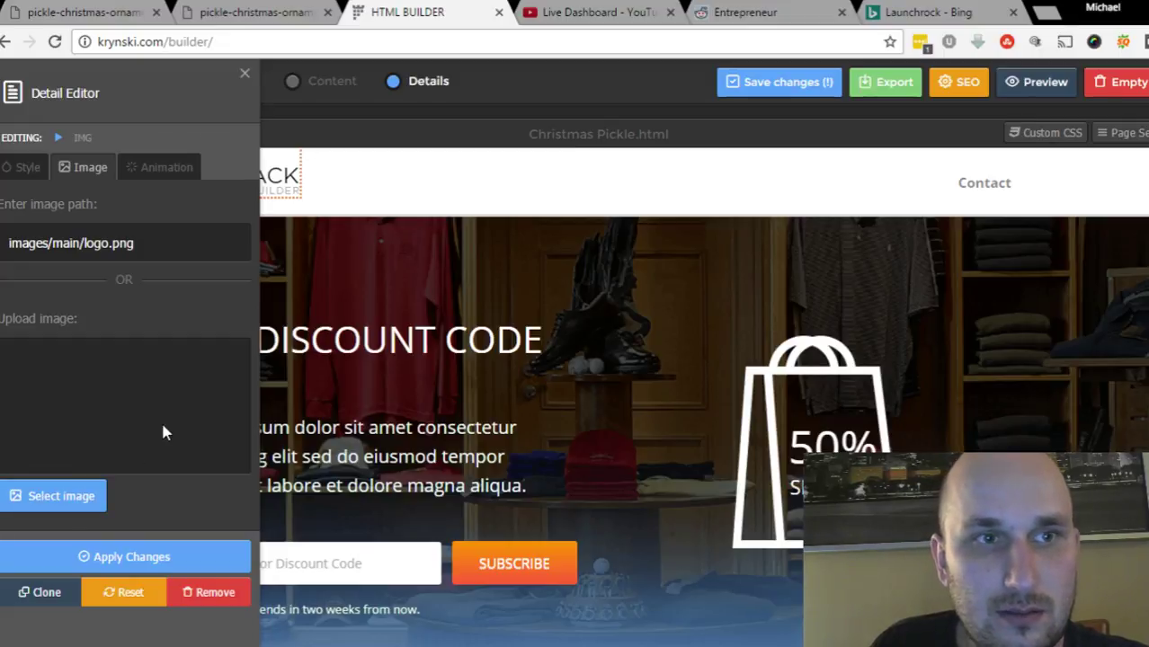
pyautogui.click(249, 83)
pyautogui.click(745, 83)
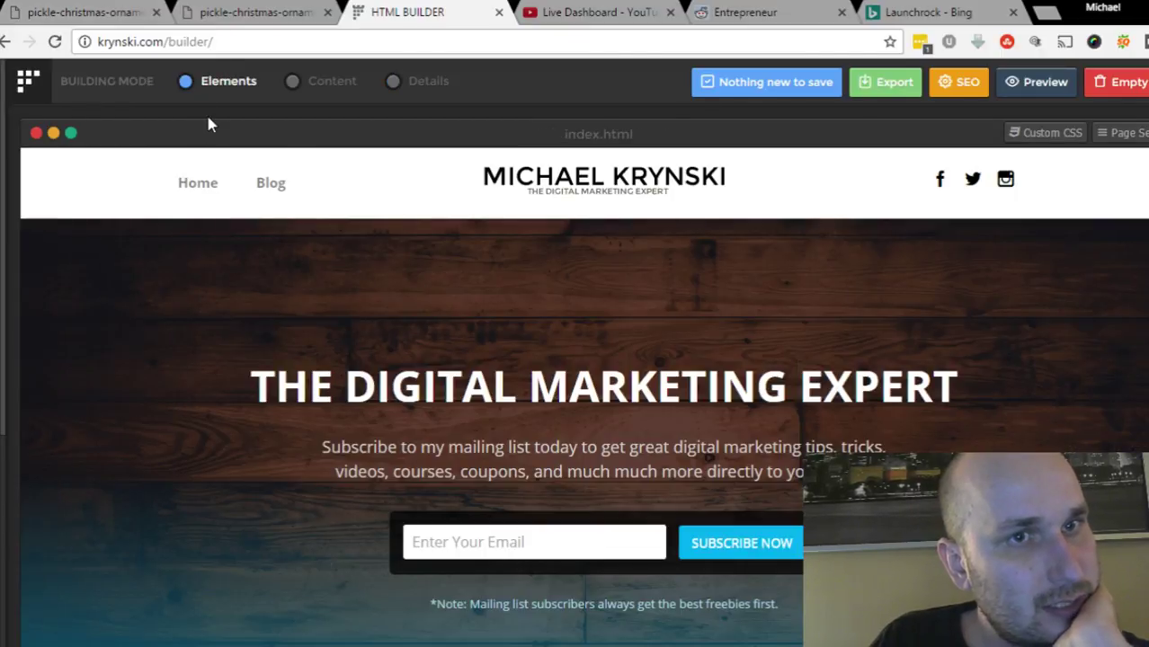
# Show the Pages list: index, digitalmarketing201 and Christmas Pickle
pyautogui.moveTo(20, 198)
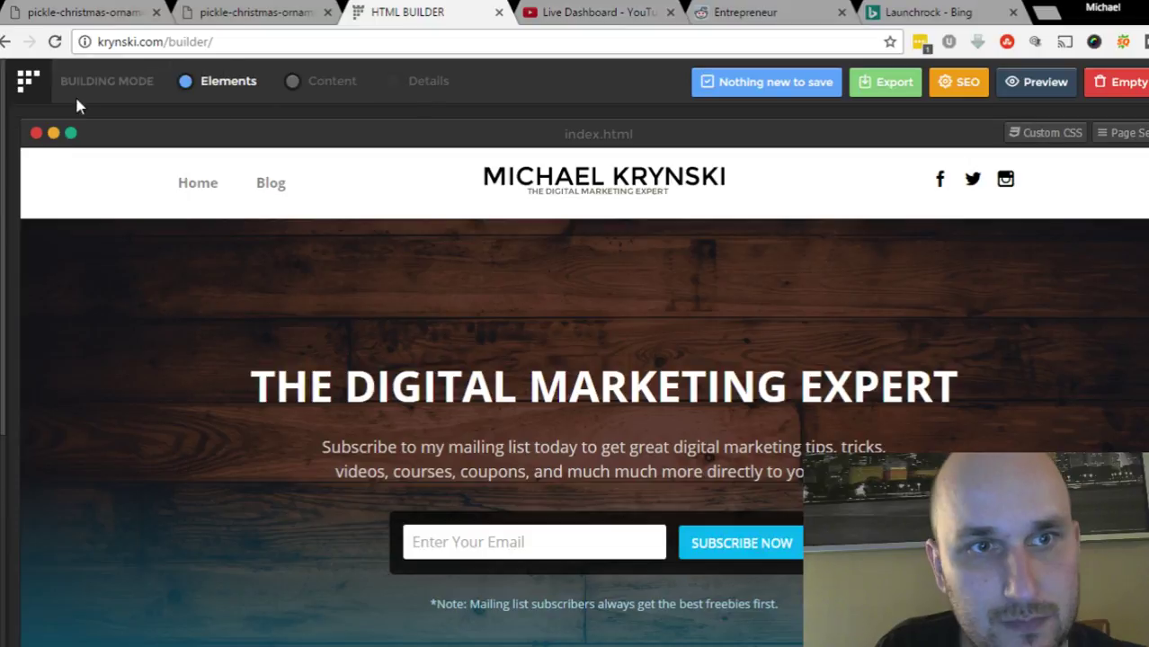
pyautogui.scroll(-3, 4, 452)
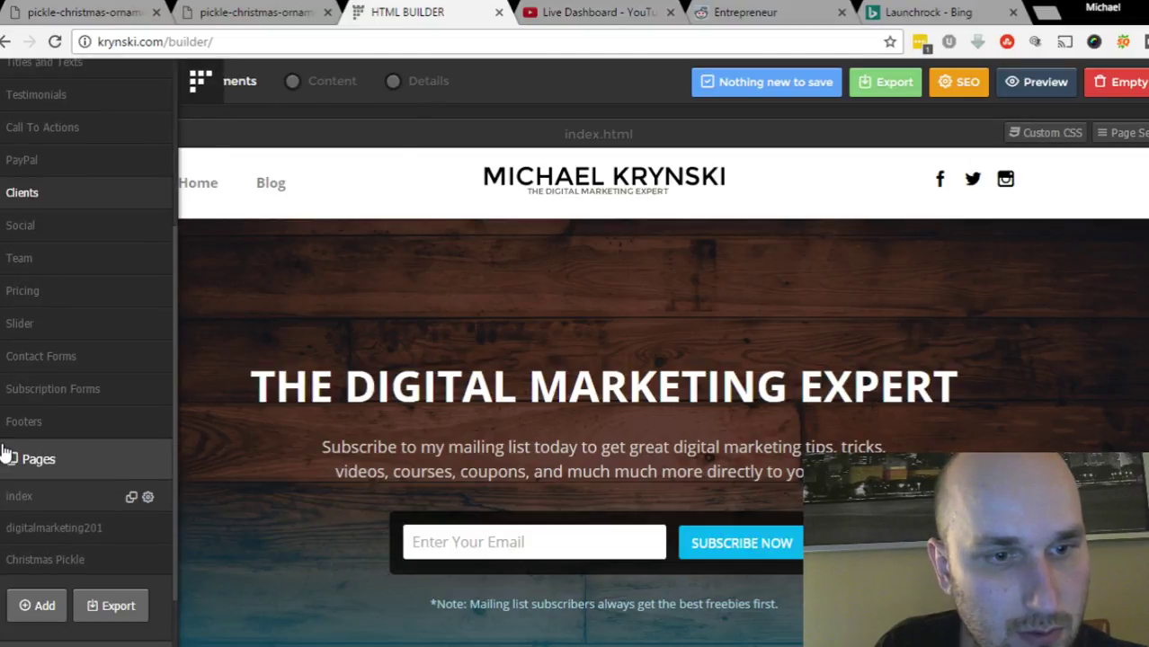
# Open the Christmas Pickle page and apply the uploaded images/uploads/logo.png to the header logo
pyautogui.scroll(-2, 5, 452)
pyautogui.click(45, 467)
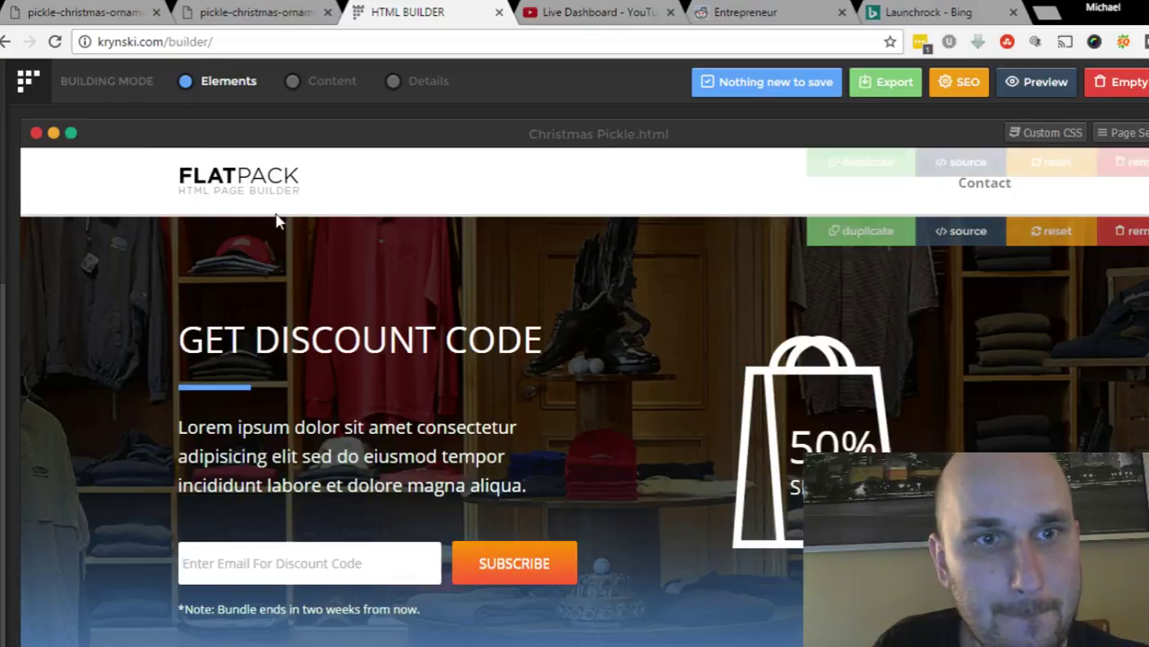
pyautogui.click(447, 87)
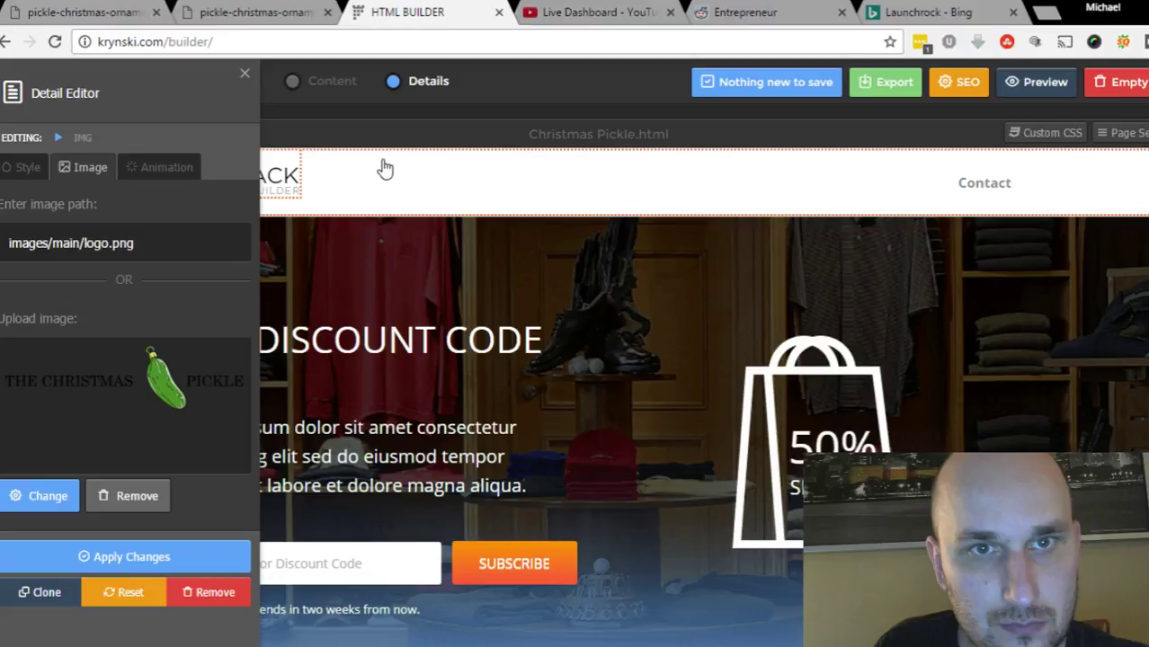
pyautogui.click(131, 556)
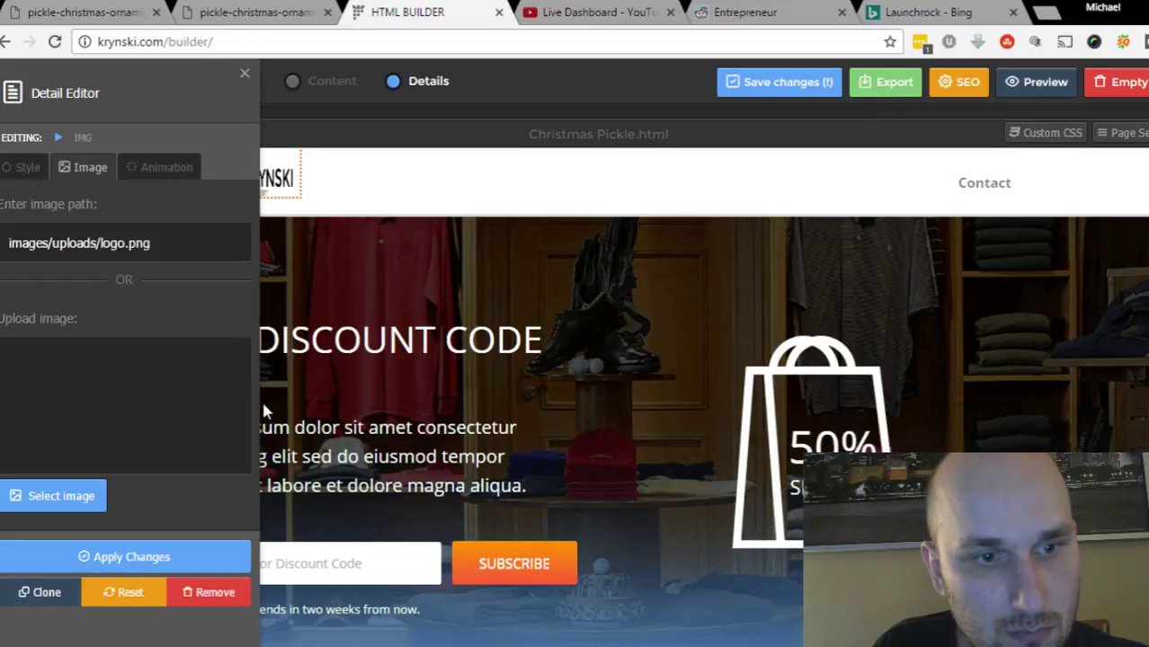
pyautogui.click(246, 79)
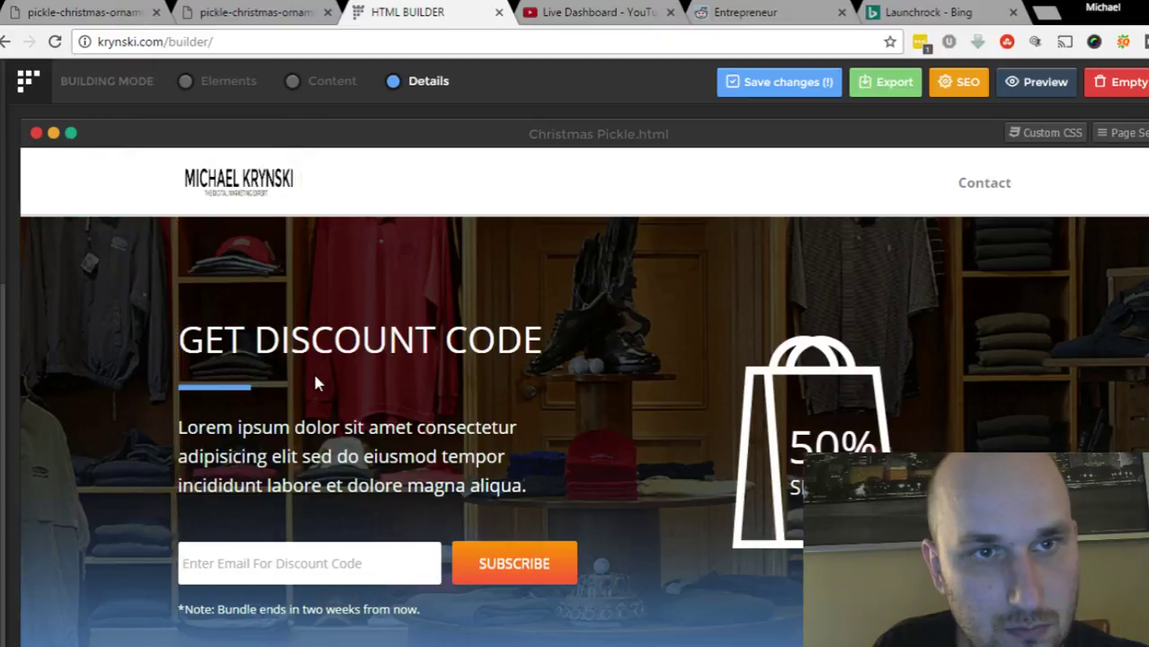
# Reapply the logo image and reopen the logo settings, now sized 134px by 32px
pyautogui.click(276, 188)
pyautogui.click(87, 167)
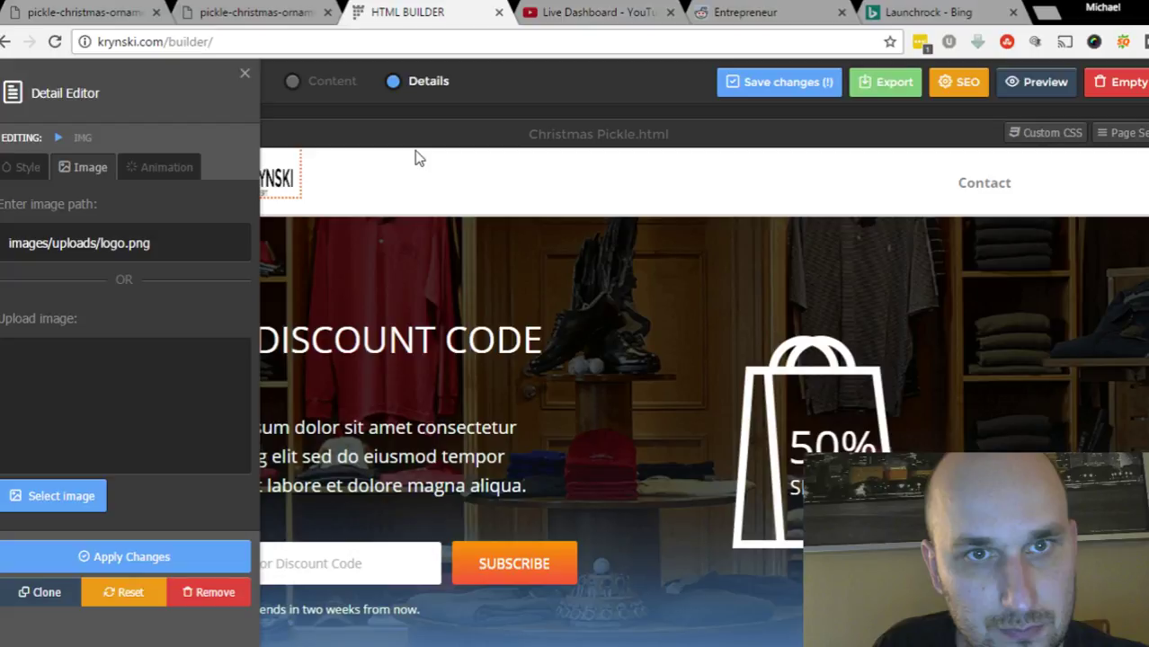
pyautogui.click(166, 556)
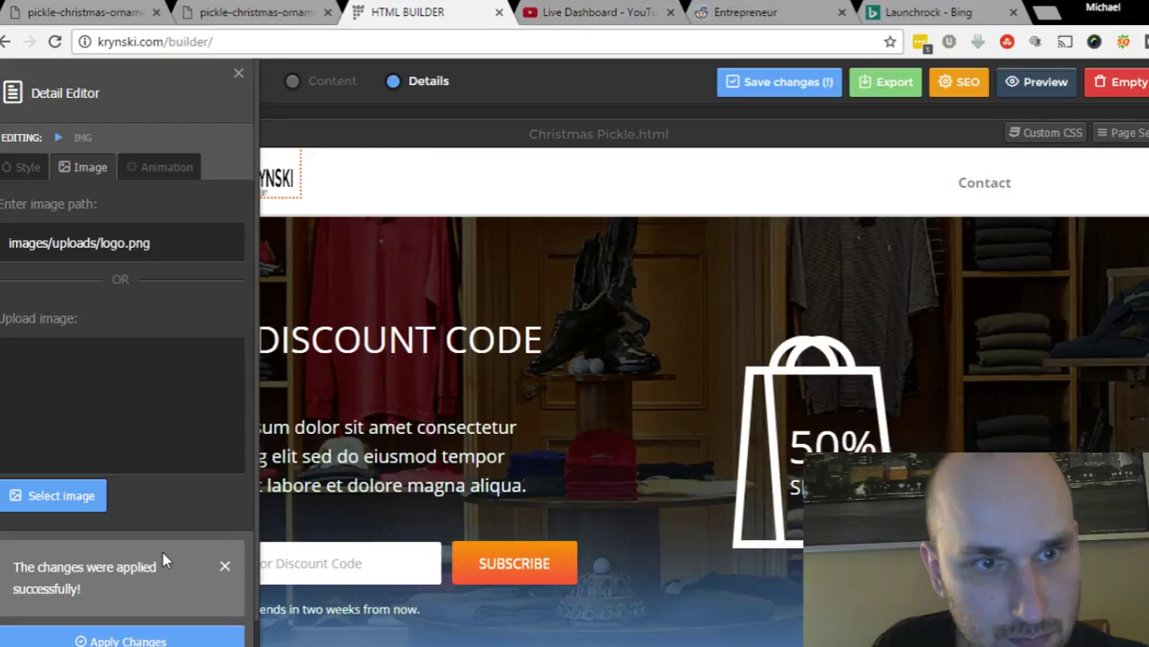
pyautogui.click(238, 75)
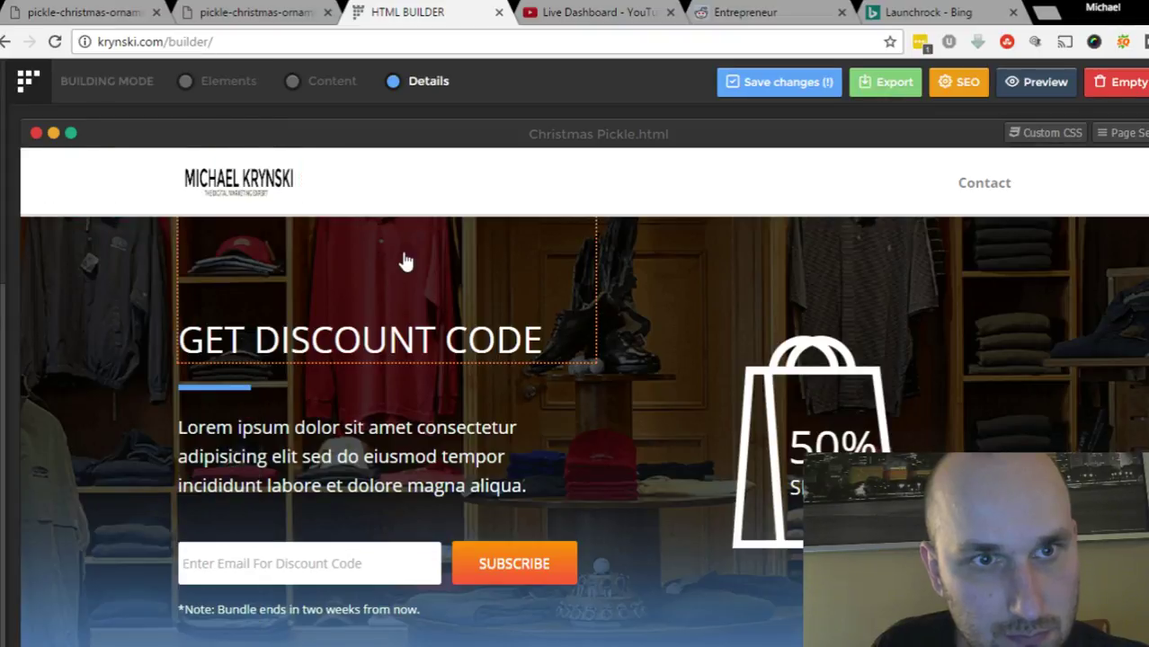
pyautogui.click(255, 190)
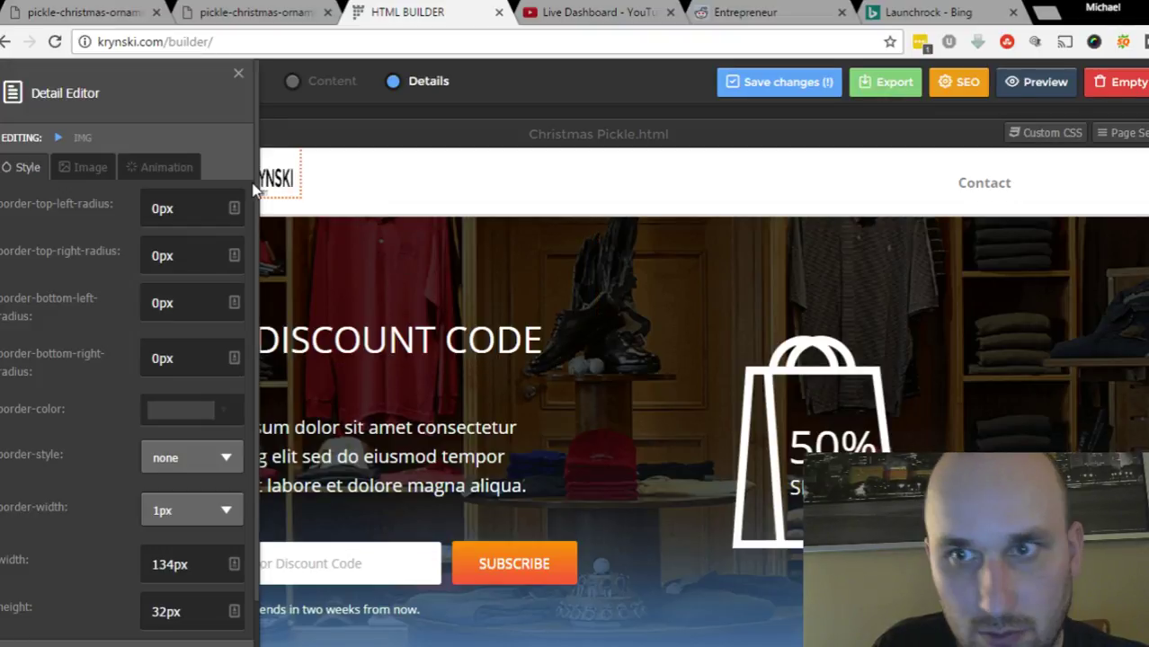
pyautogui.click(240, 80)
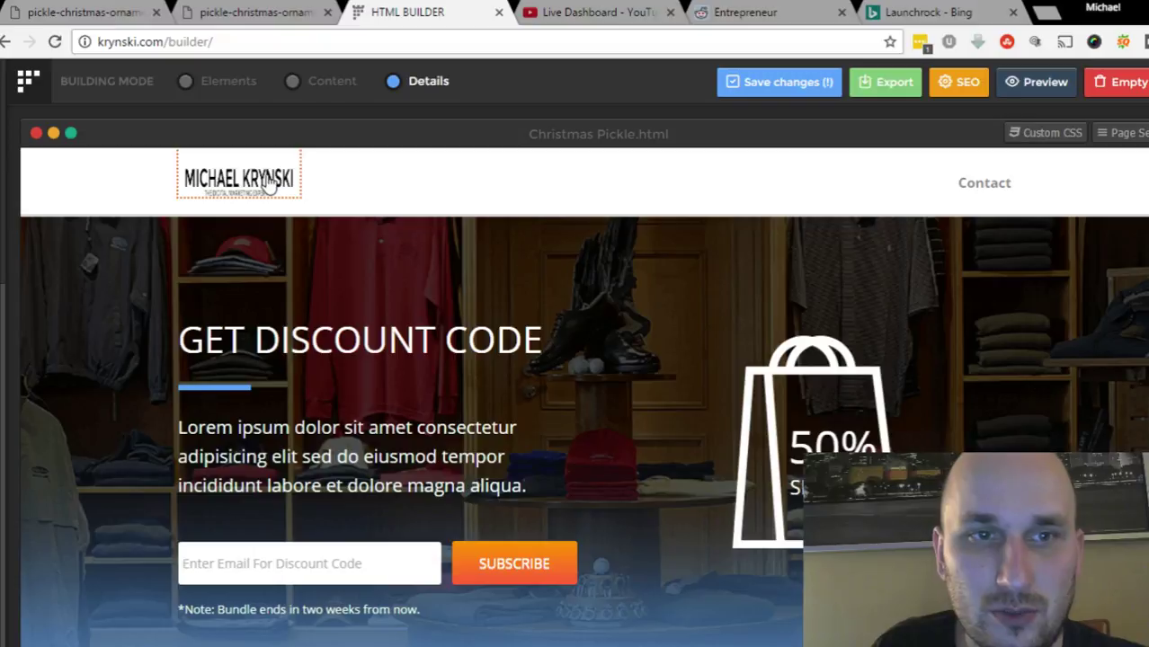
pyautogui.click(238, 180)
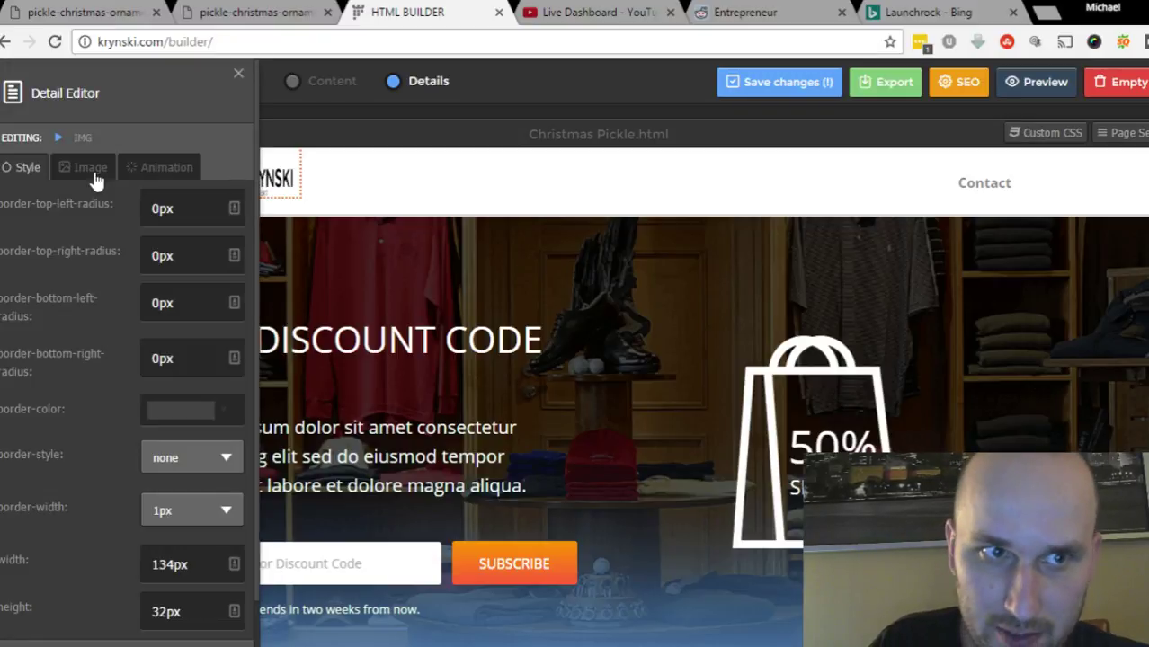
# Set the header logo image to images/uploads/logopickle.png and apply it
pyautogui.click(93, 178)
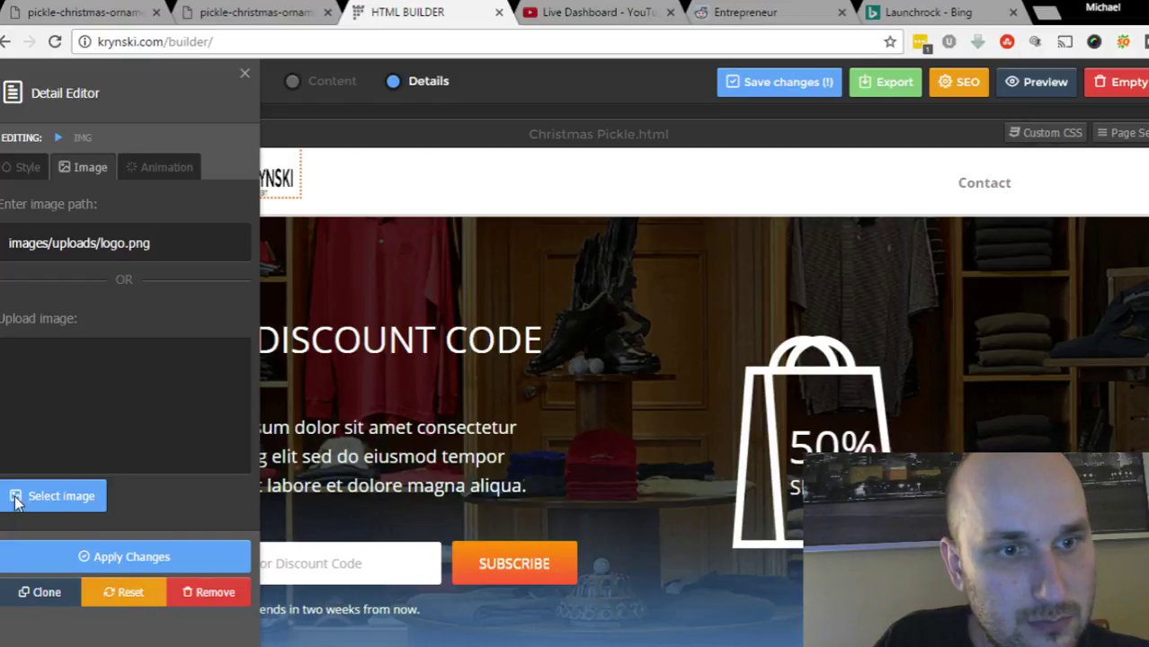
pyautogui.click(171, 572)
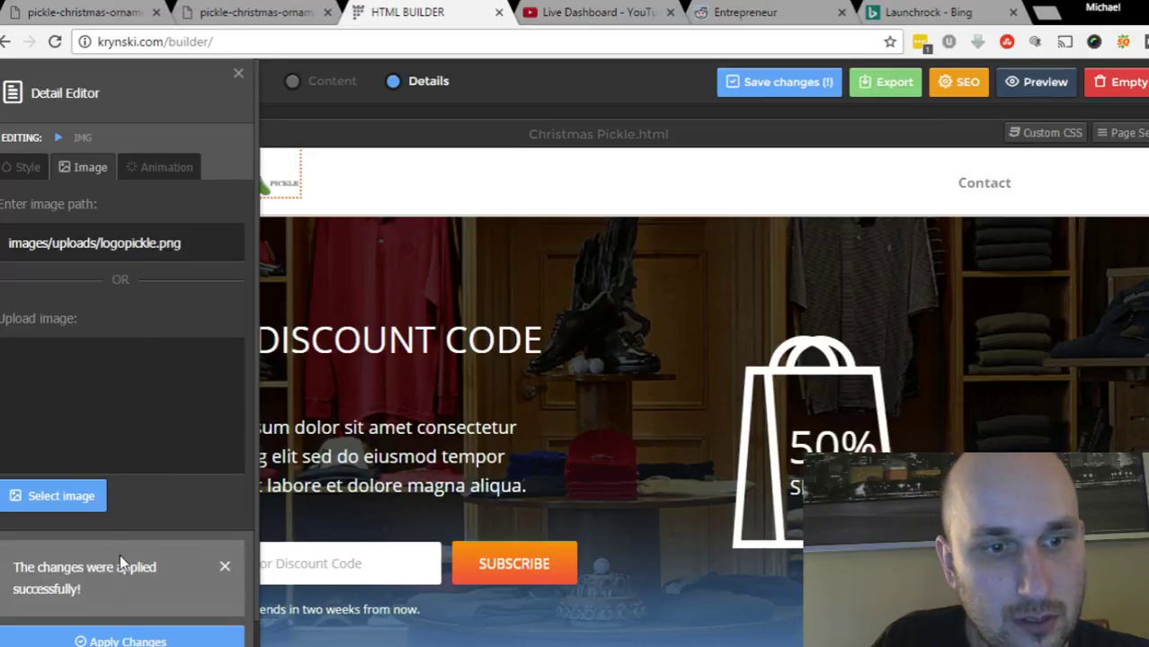
pyautogui.click(245, 77)
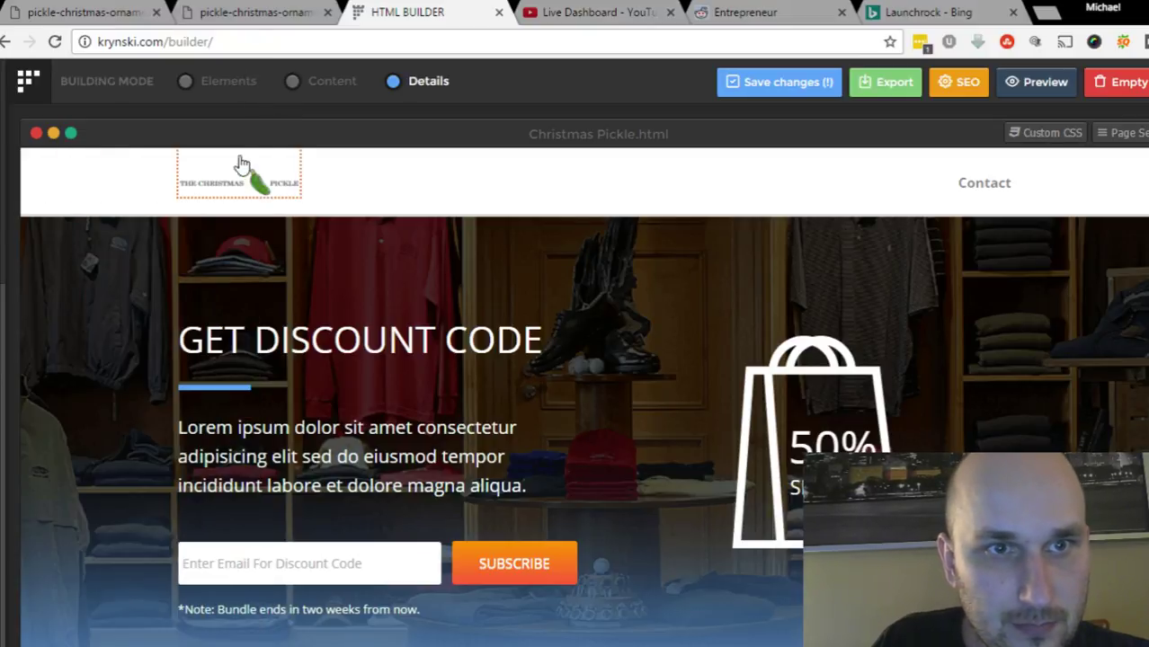
# Resize the header's pickle logo image to 300px wide by 150px high and apply it
pyautogui.click(280, 191)
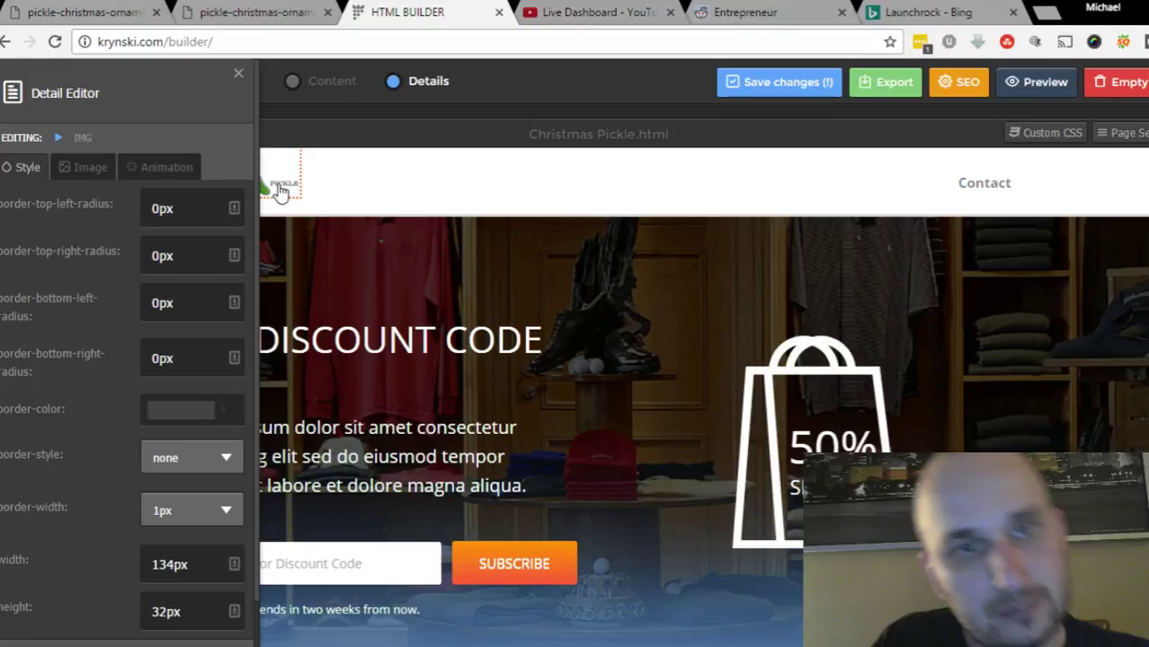
pyautogui.scroll(-1, 126, 385)
pyautogui.click(206, 525)
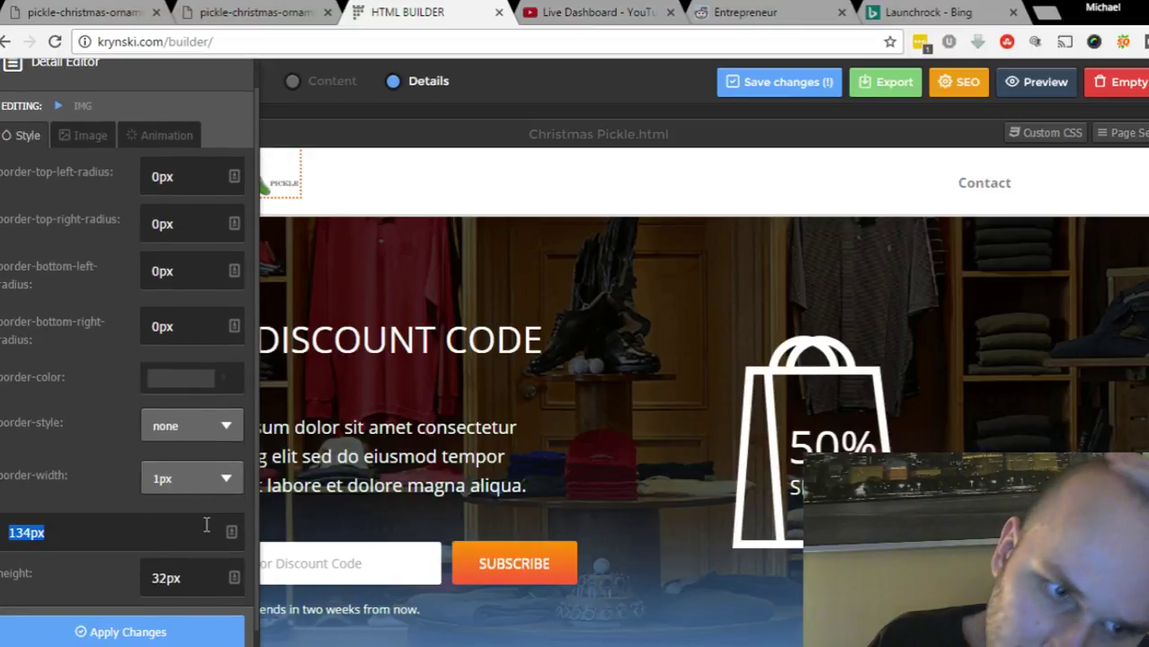
pyautogui.write('300px')
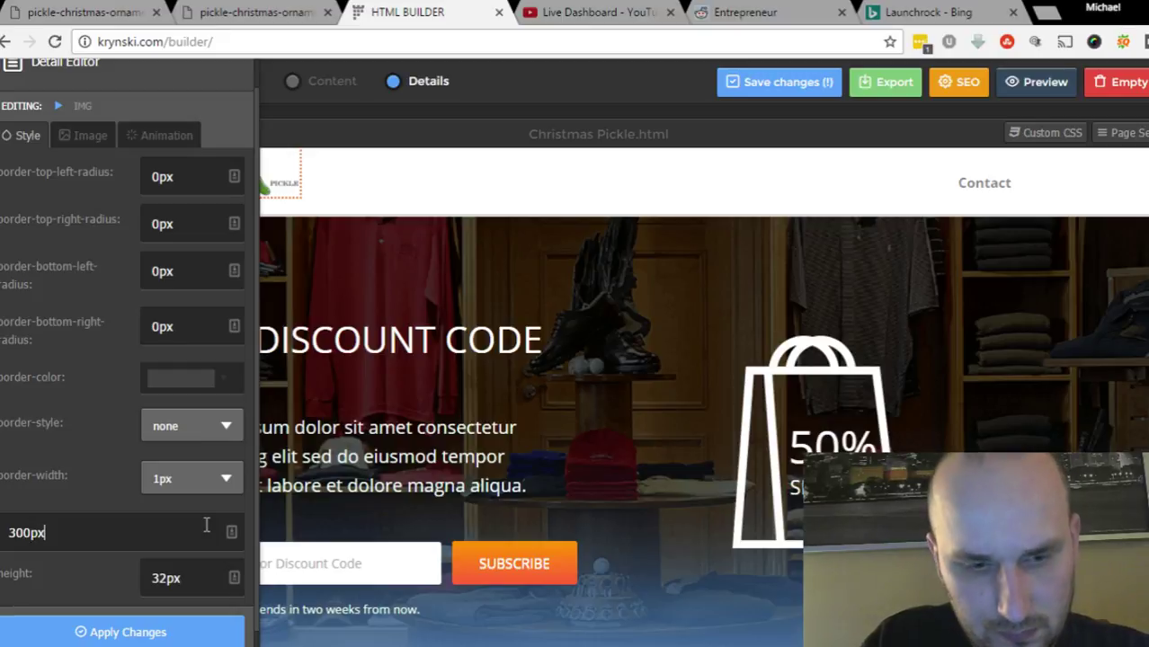
pyautogui.click(192, 426)
pyautogui.click(203, 593)
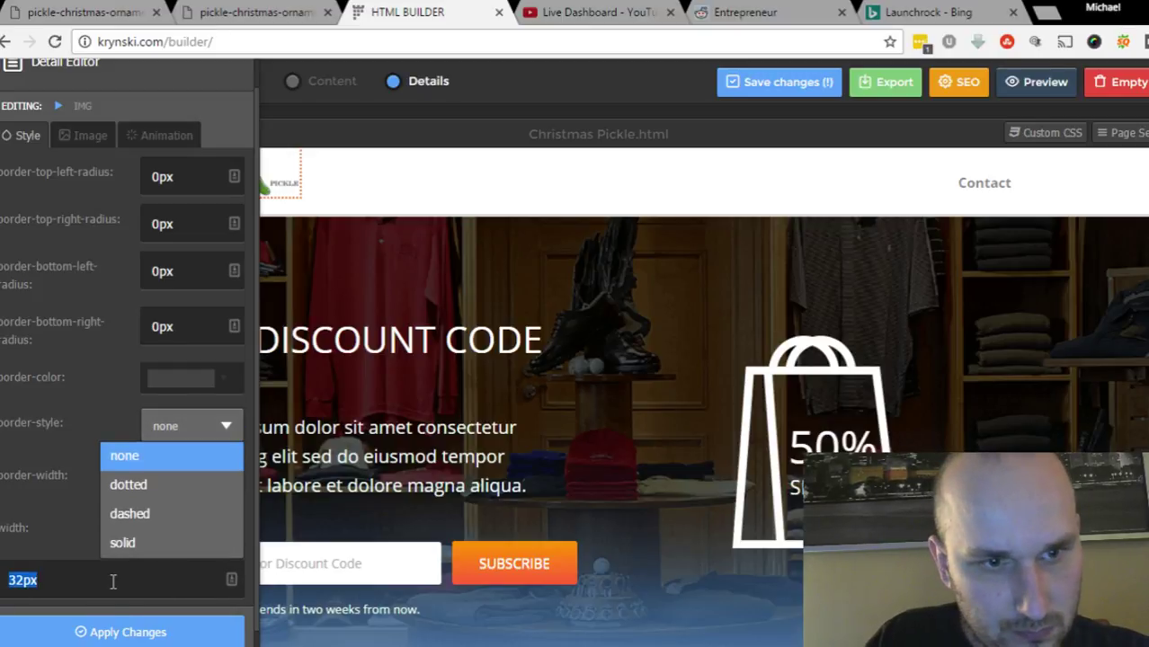
pyautogui.write('150px')
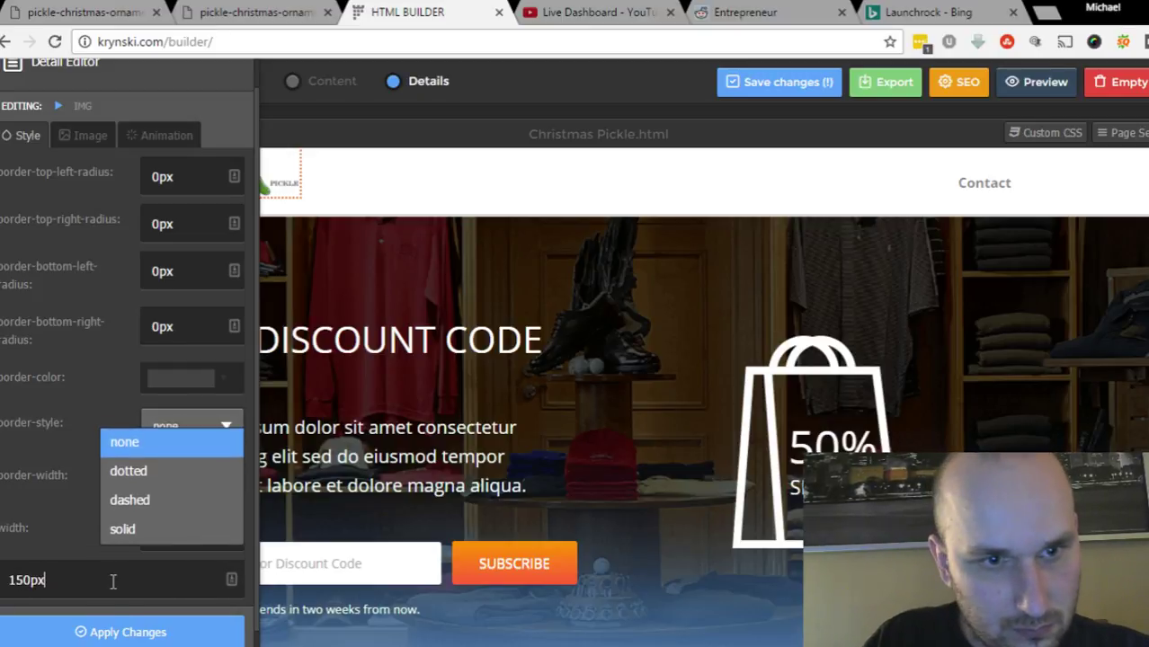
pyautogui.click(127, 633)
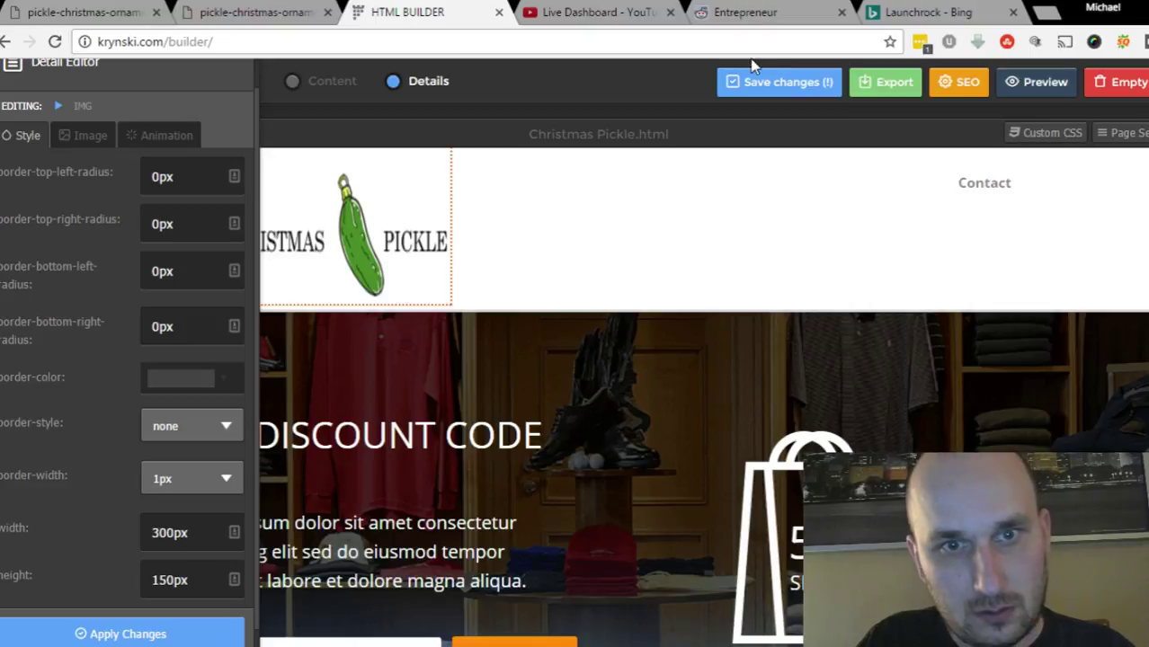
# Inspect the header section's background image settings
pyautogui.click(918, 220)
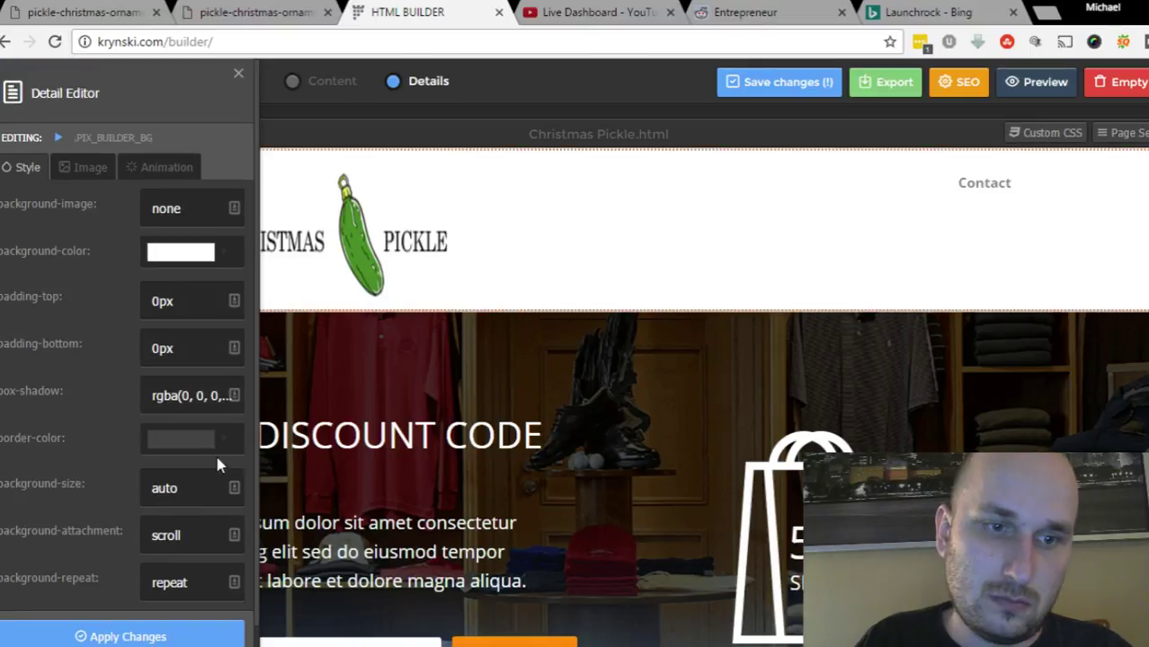
pyautogui.scroll(-1, 135, 539)
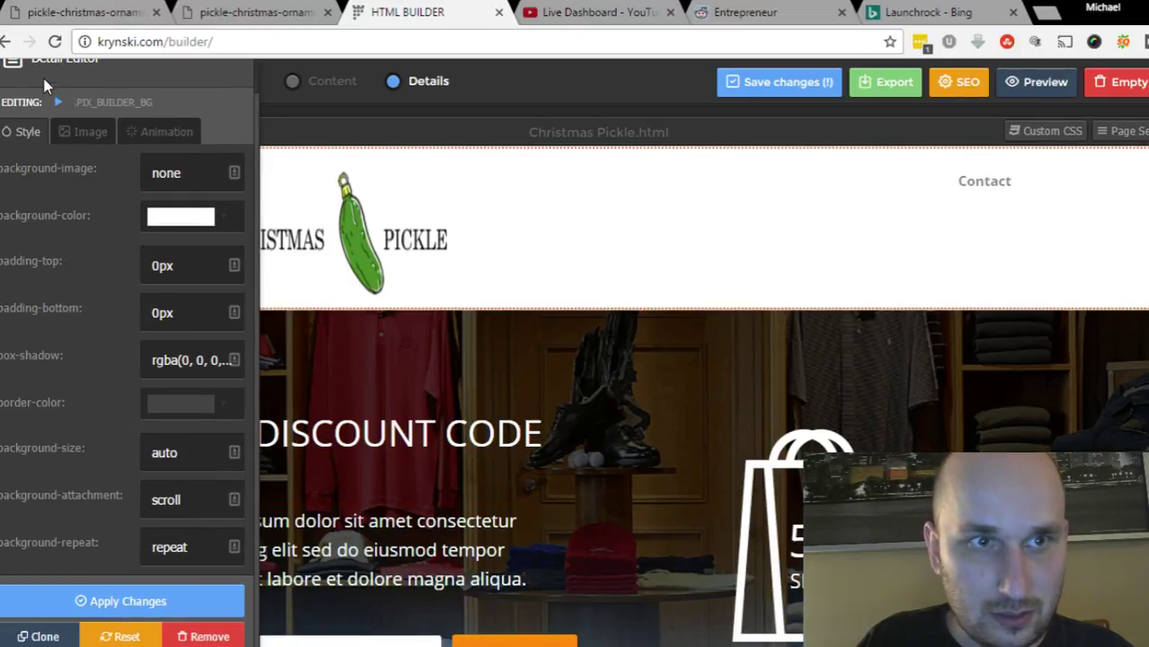
pyautogui.click(79, 131)
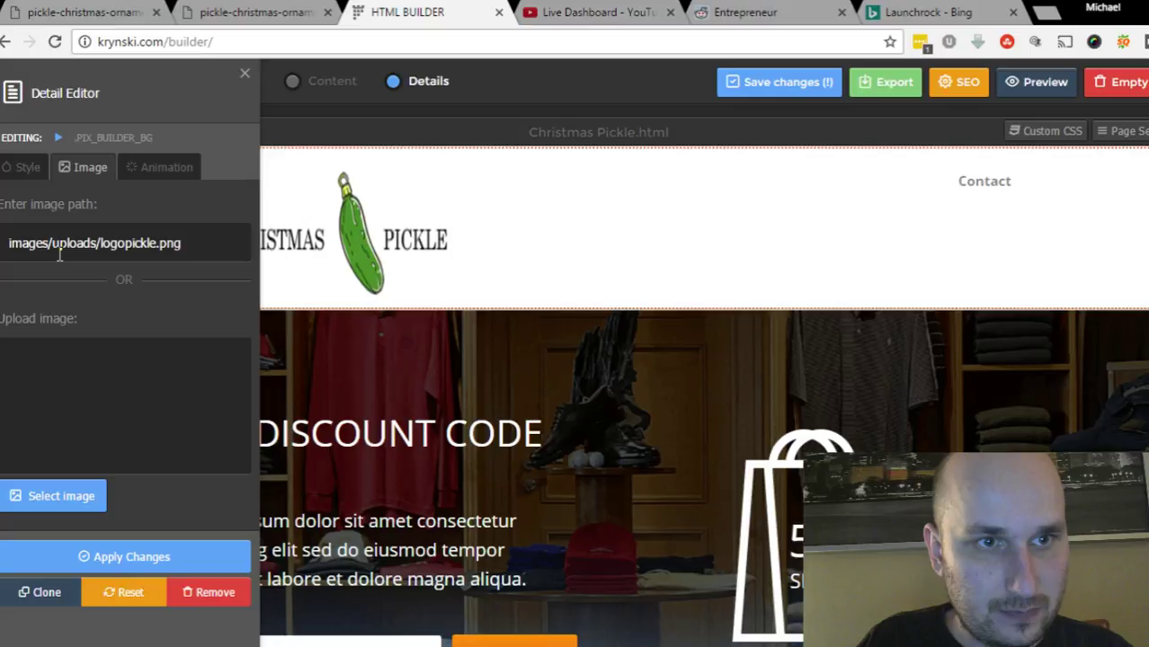
pyautogui.click(162, 556)
pyautogui.scroll(-5, 200, 530)
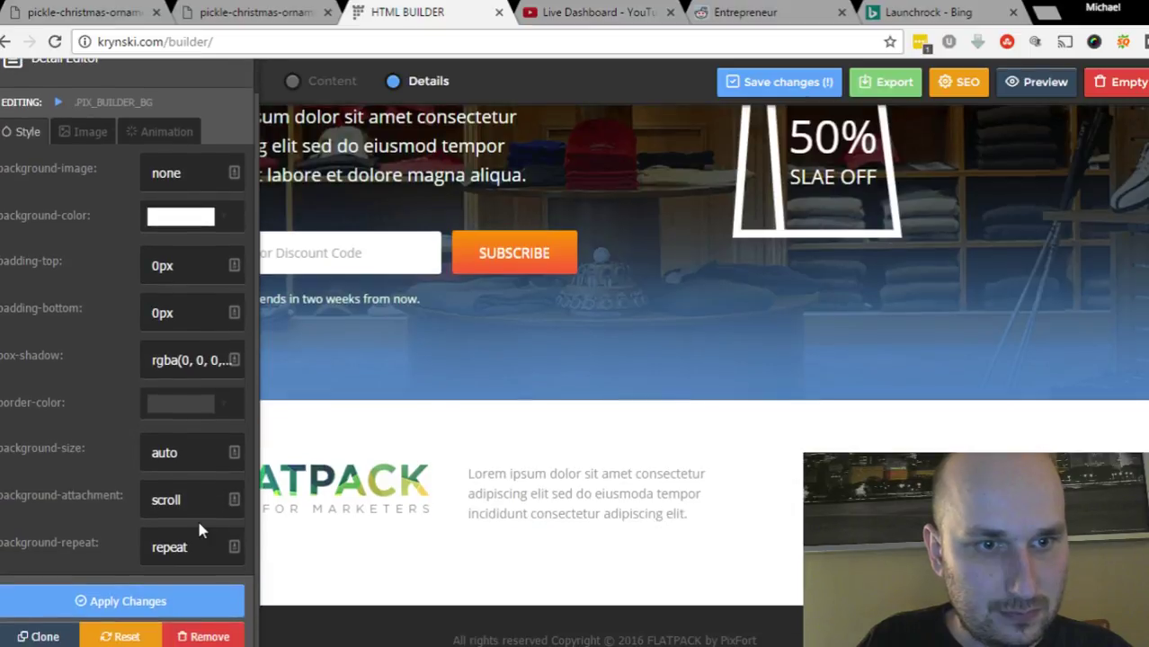
pyautogui.scroll(1, 199, 528)
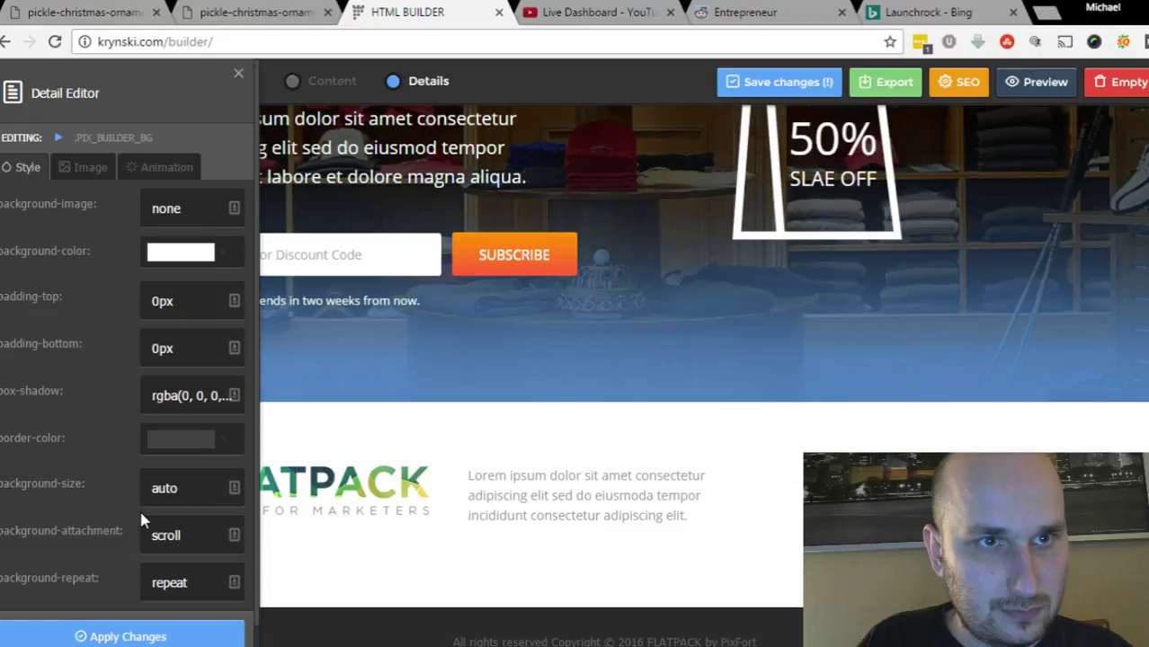
# Change the logo height to 100px, apply it, and bring up the hero paragraph's styles
pyautogui.doubleClick(144, 569)
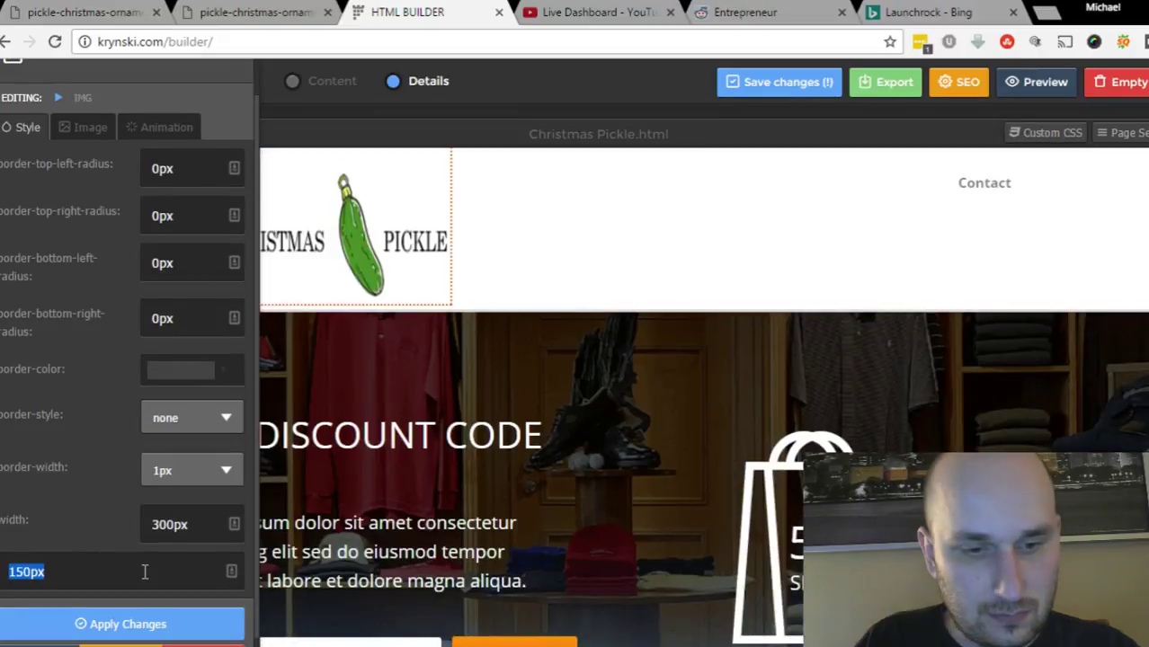
pyautogui.write('100px')
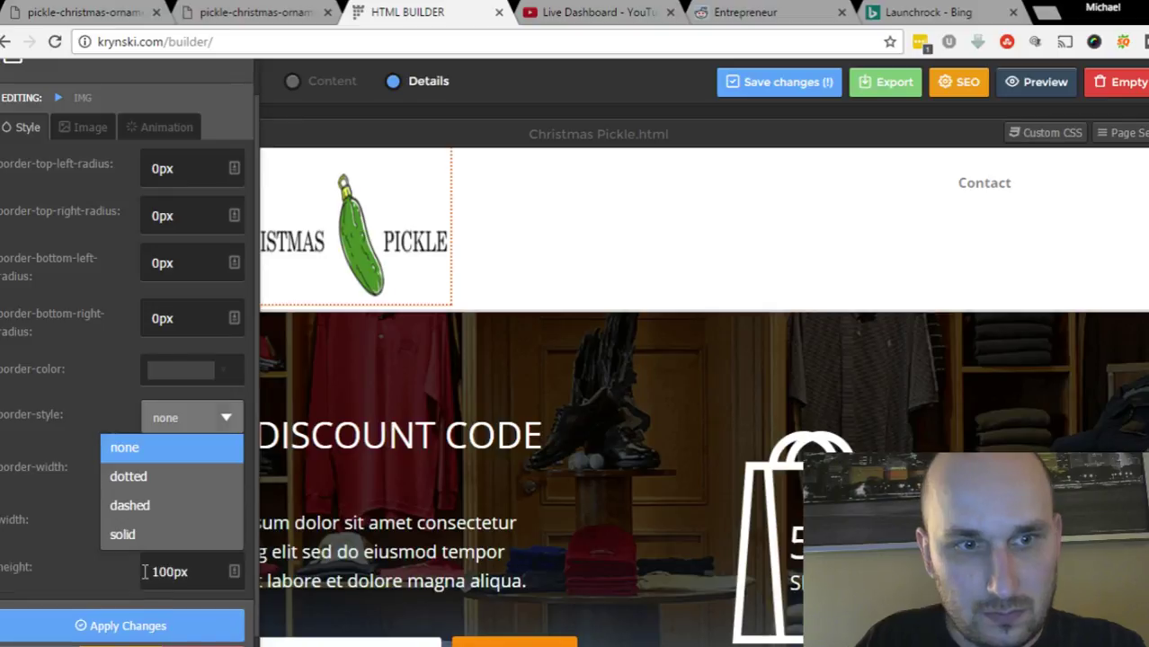
pyautogui.click(203, 624)
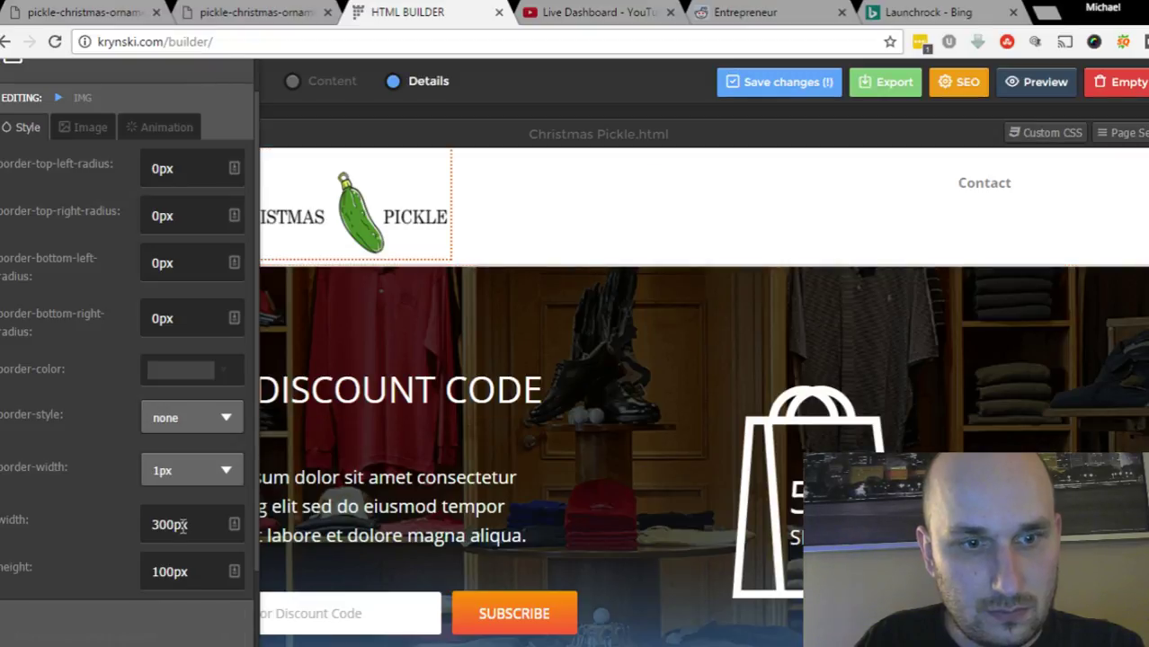
pyautogui.scroll(-1, 182, 526)
pyautogui.click(121, 608)
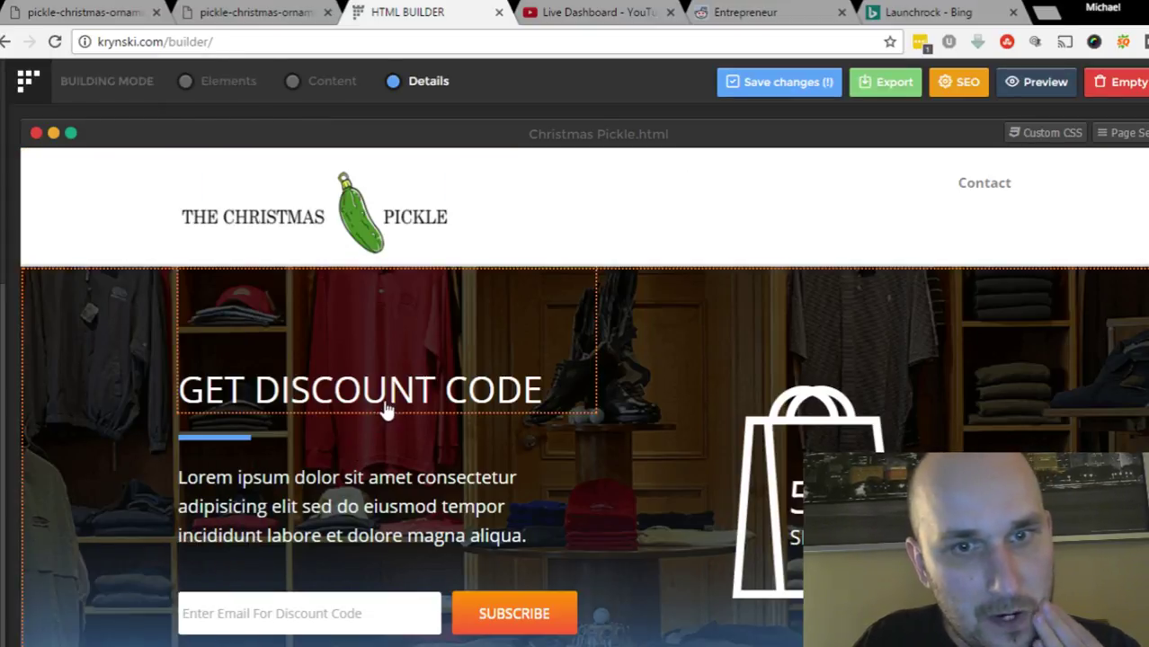
pyautogui.click(333, 535)
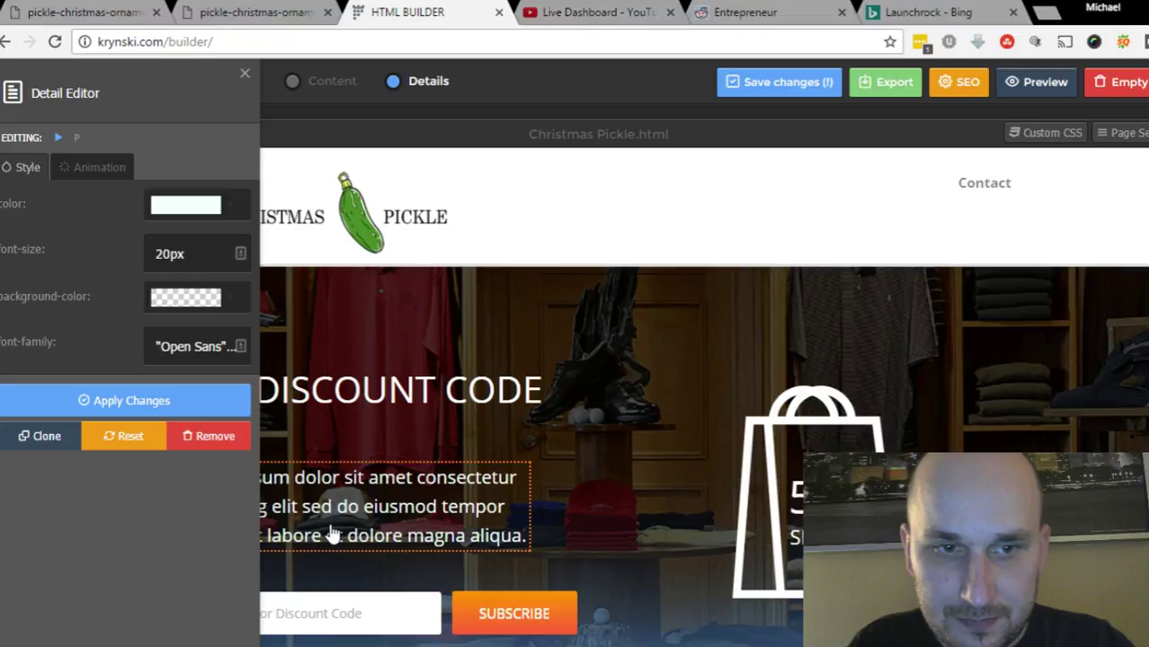
# Switch to Content mode to edit the hero paragraph's Lorem ipsum placeholder
pyautogui.click(331, 81)
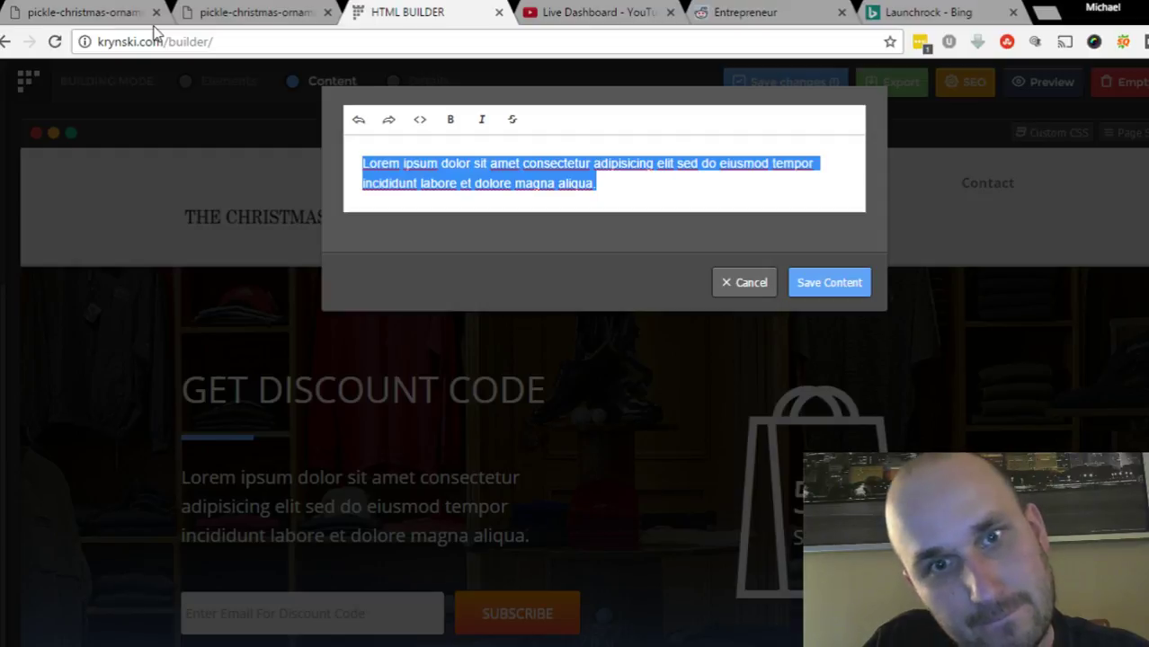
# Replace the placeholder with 'Sign up today to be the first to buy The Christmas Pickle!', save, and reopen
pyautogui.write('Sign up today to ')
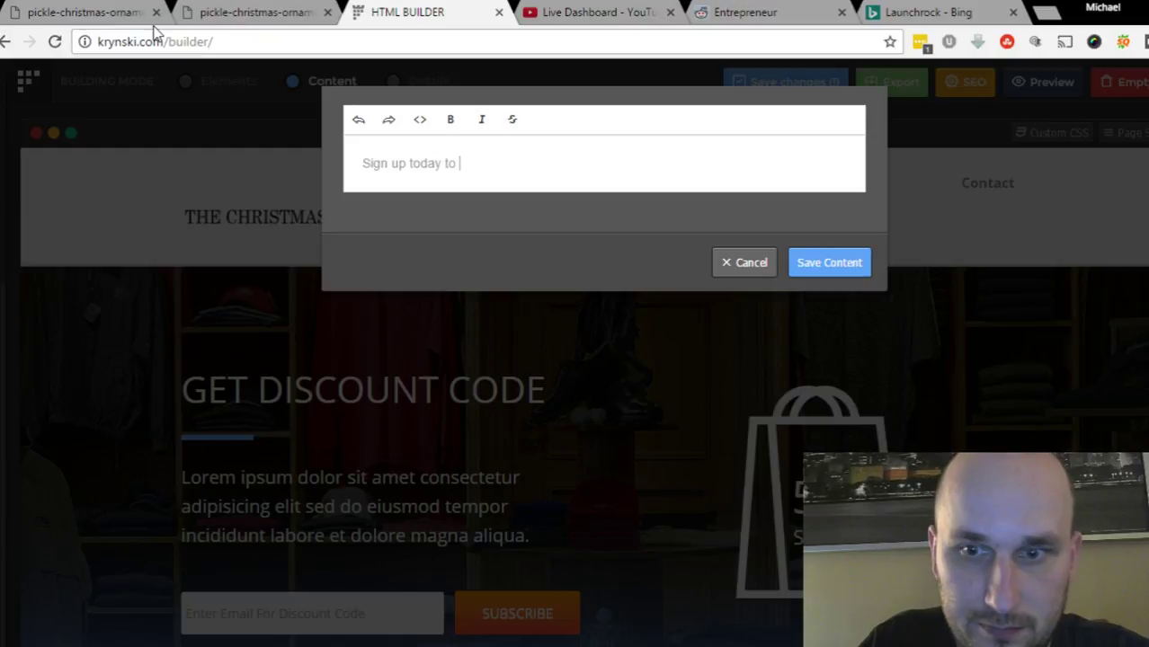
pyautogui.write('be the first ')
pyautogui.write('to buy')
pyautogui.write(' the')
pyautogui.press('BackSpace')
pyautogui.press('BackSpace')
pyautogui.press('BackSpace')
pyautogui.write('Thr')
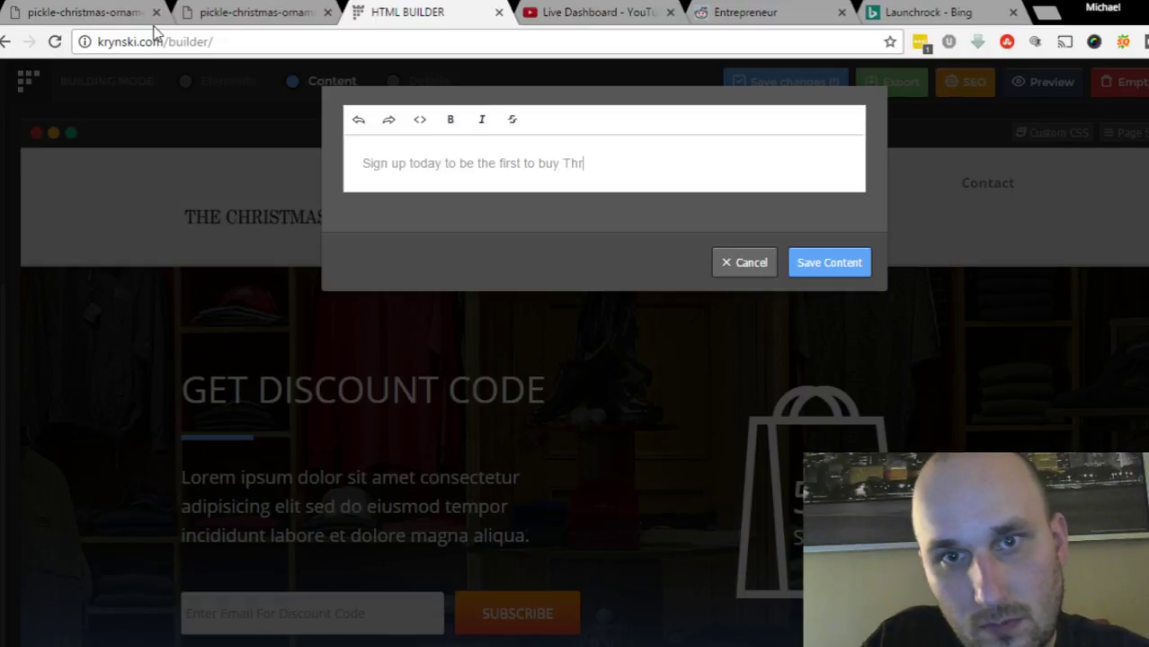
pyautogui.press('BackSpace')
pyautogui.write('e Christmas Pickle!')
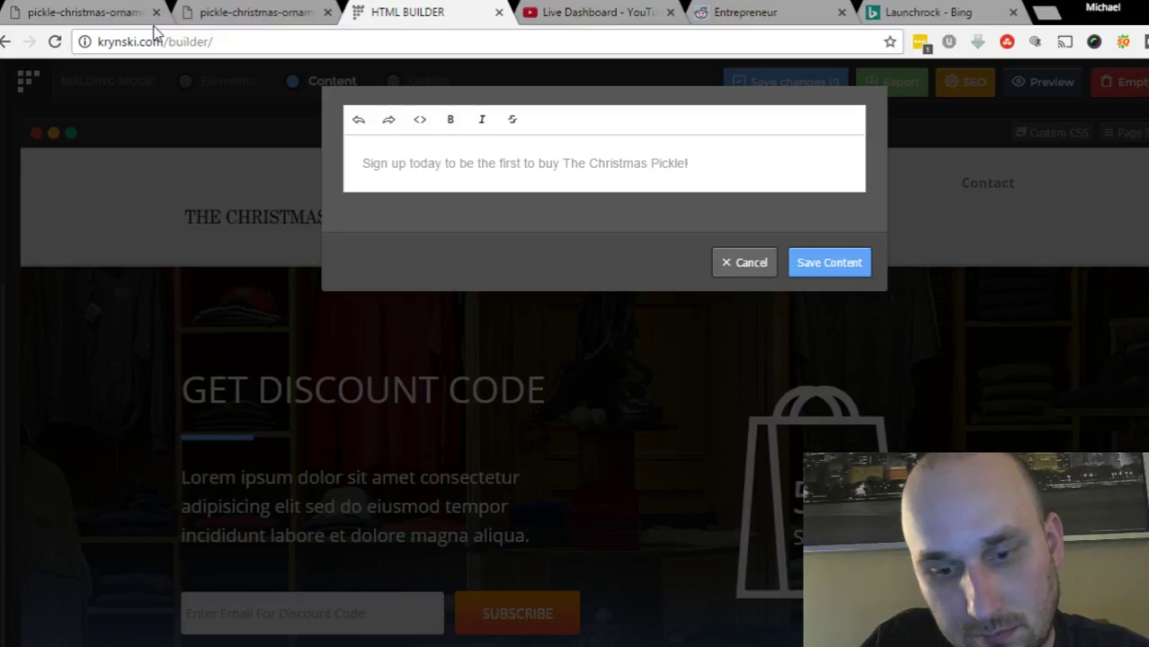
pyautogui.click(848, 271)
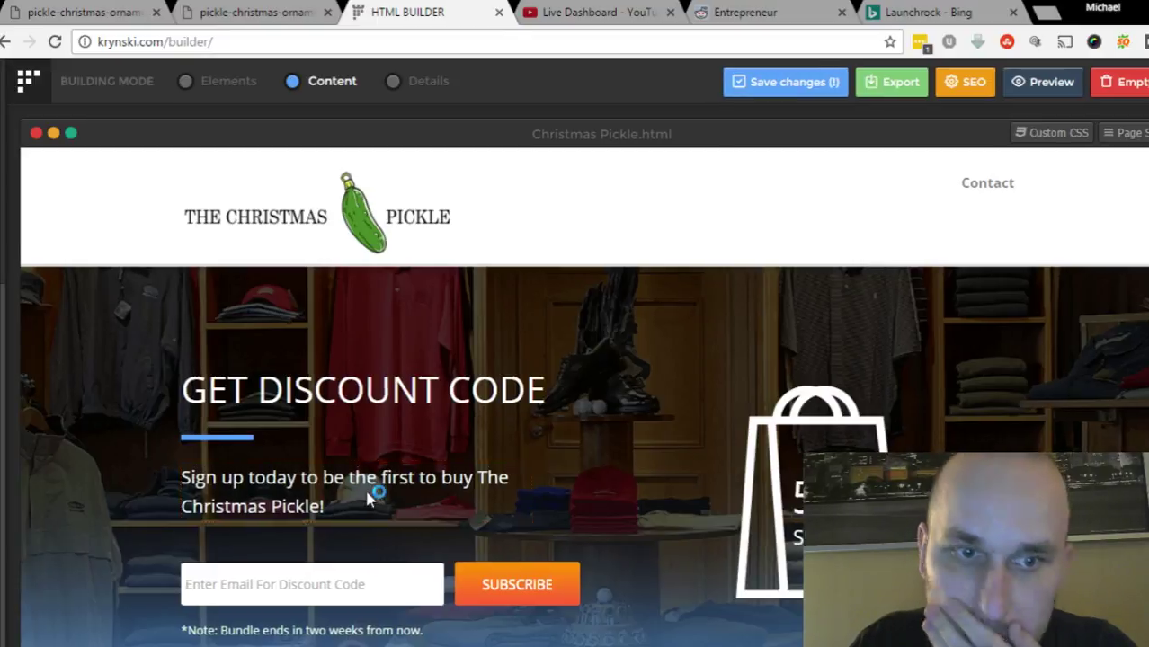
pyautogui.click(367, 496)
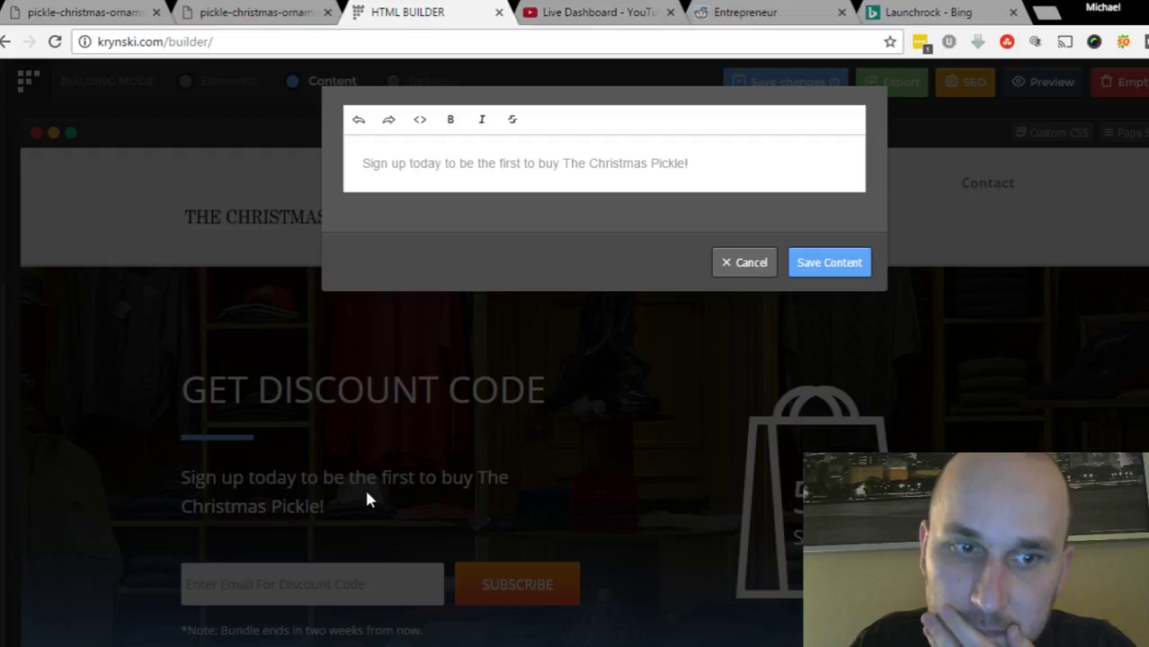
# Append 'First 100 sign ups get a special coupon code!' to the paragraph and save
pyautogui.click(766, 165)
pyautogui.write('First 100')
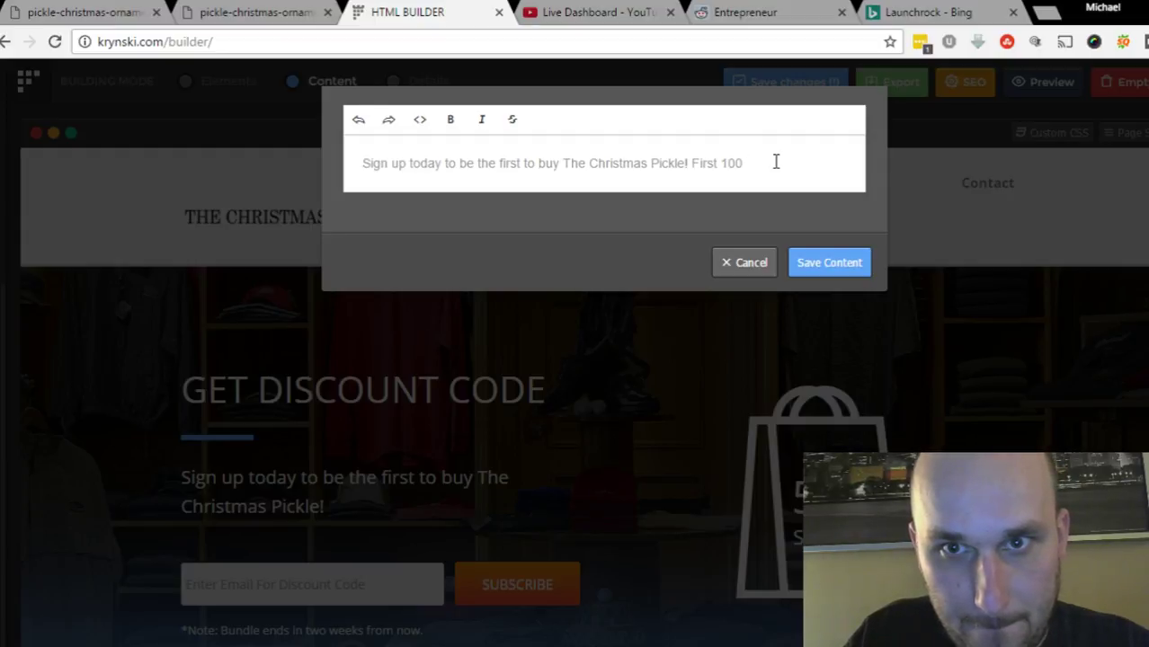
pyautogui.write('sign up')
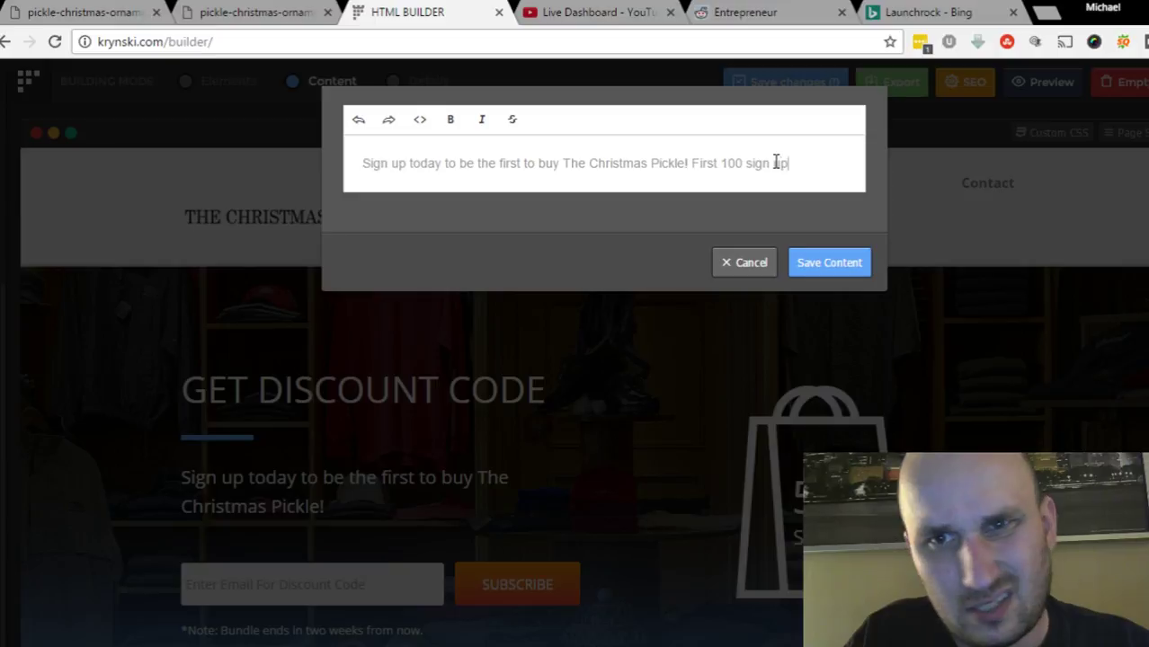
pyautogui.write('s get a special coupon s')
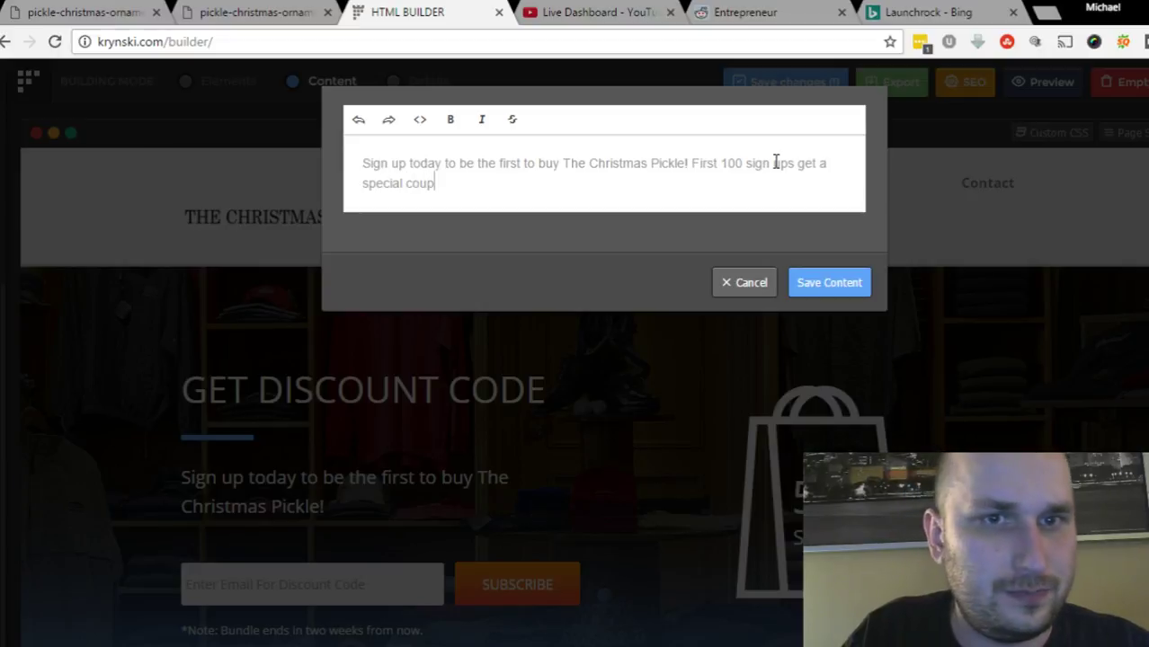
pyautogui.press('BackSpace')
pyautogui.write('code!')
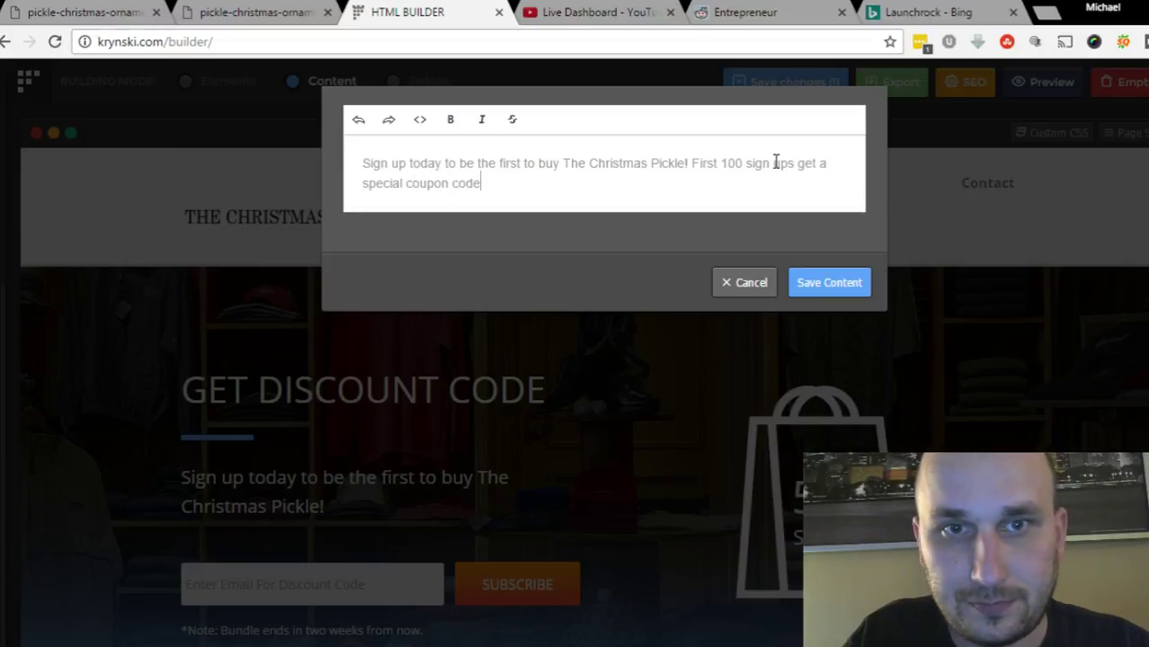
pyautogui.click(845, 288)
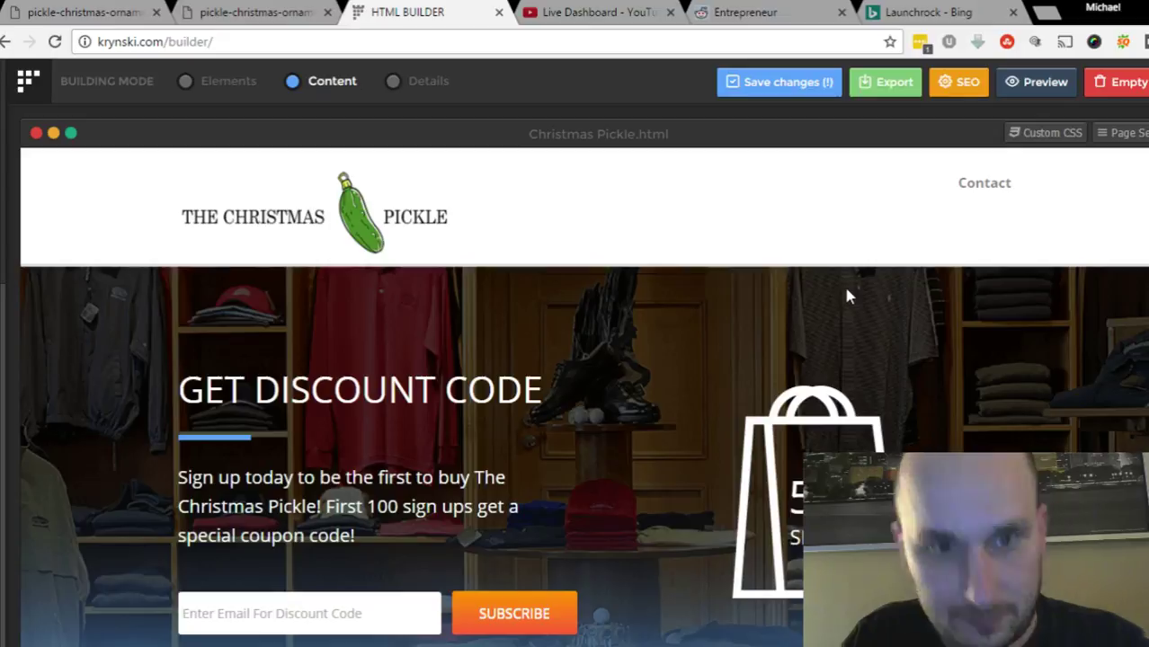
# Replace 'sign ups' with 'peeople' in the paragraph and save
pyautogui.click(378, 501)
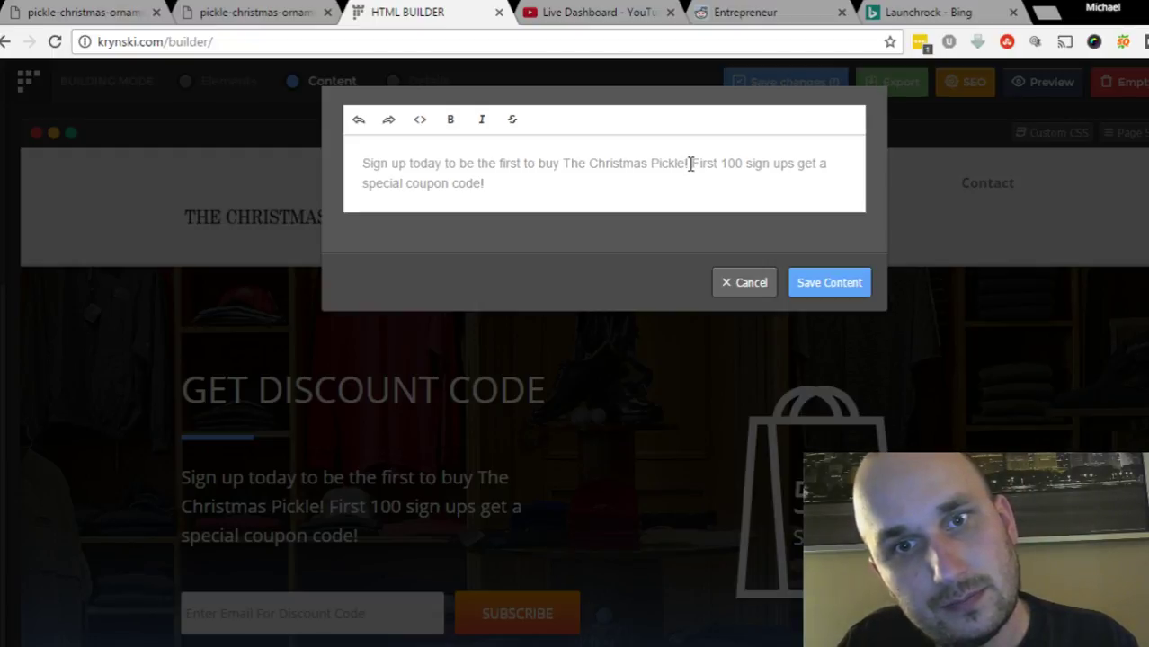
pyautogui.moveTo(689, 163); pyautogui.dragTo(368, 163)
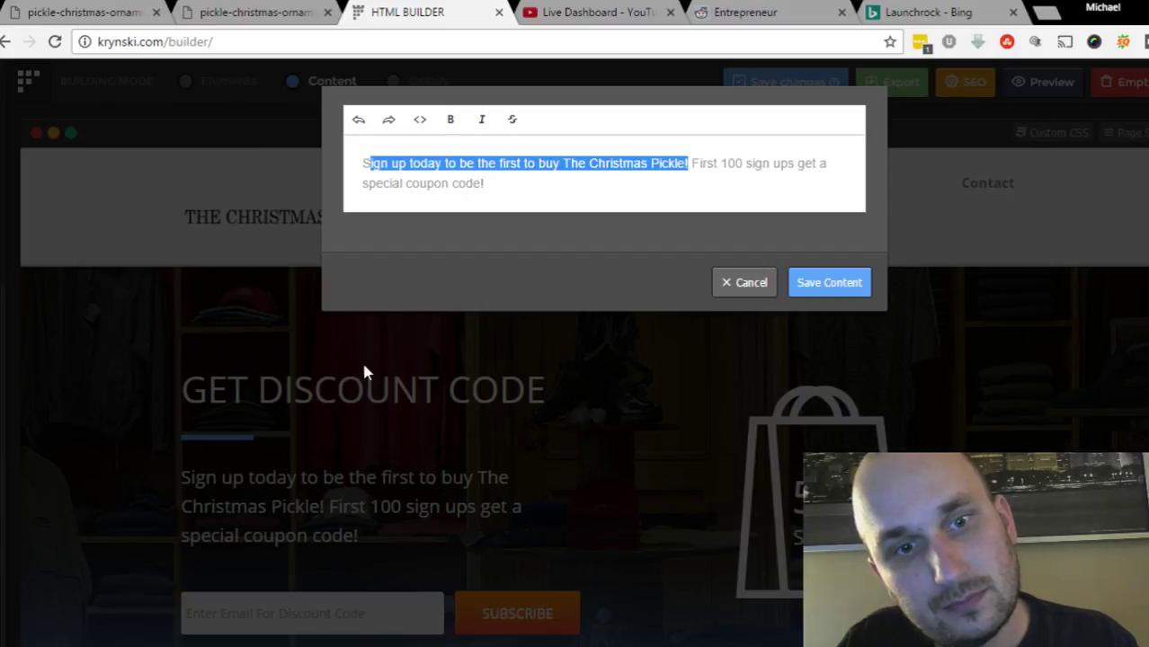
pyautogui.click(579, 181)
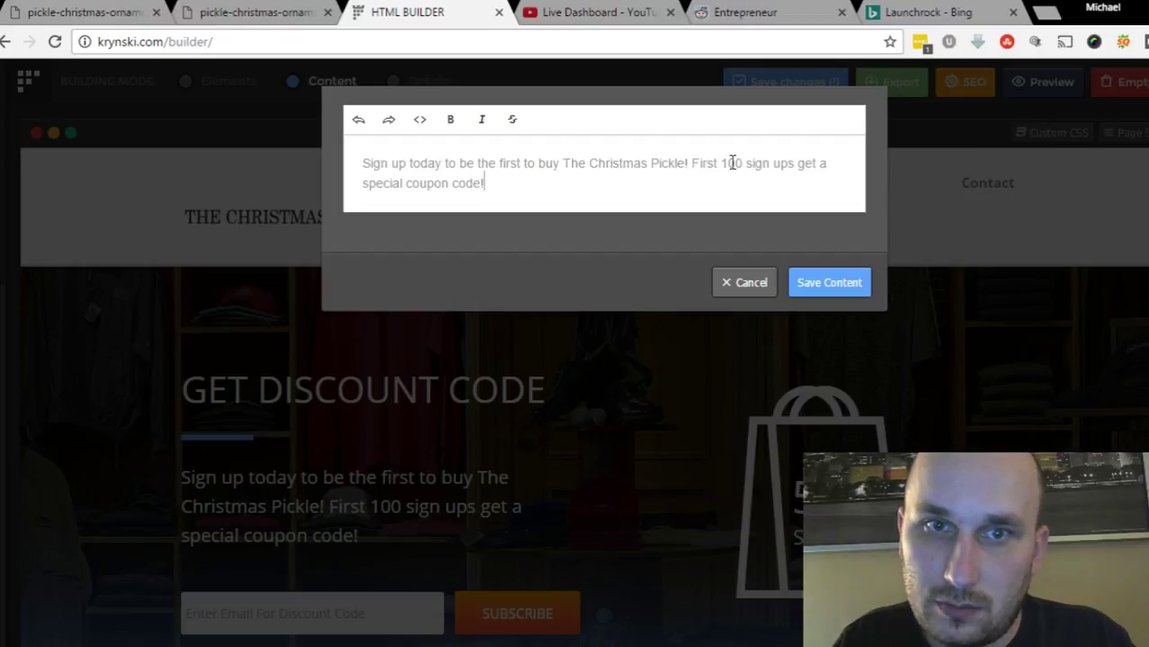
pyautogui.moveTo(746, 164); pyautogui.dragTo(795, 163)
pyautogui.write('peeople')
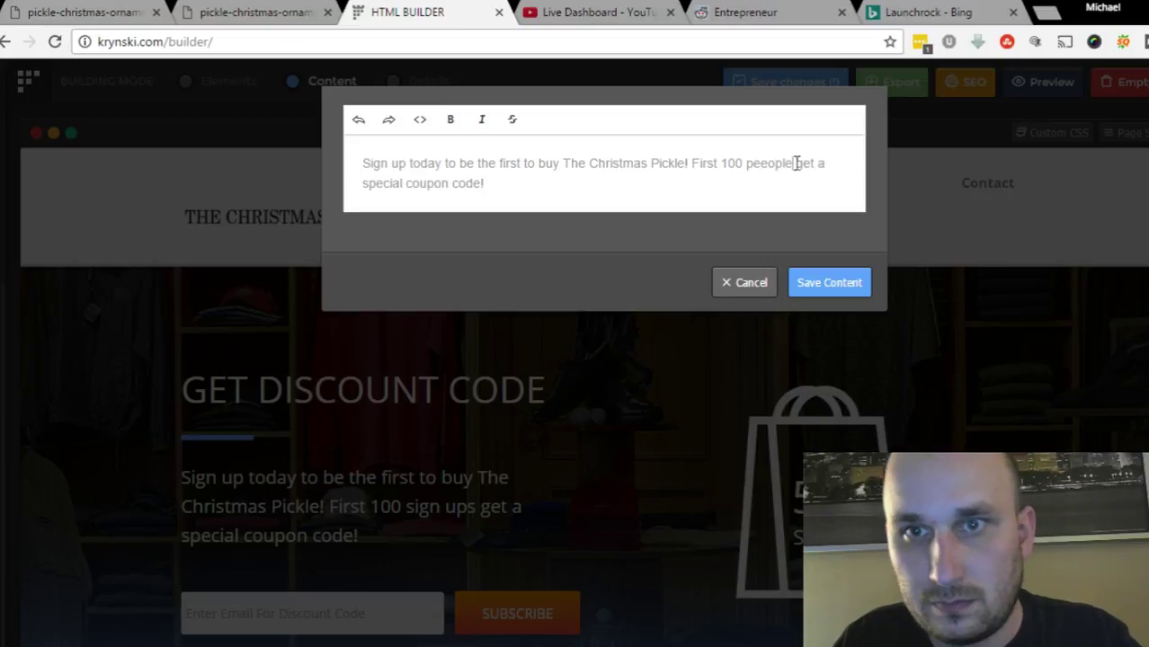
pyautogui.click(793, 282)
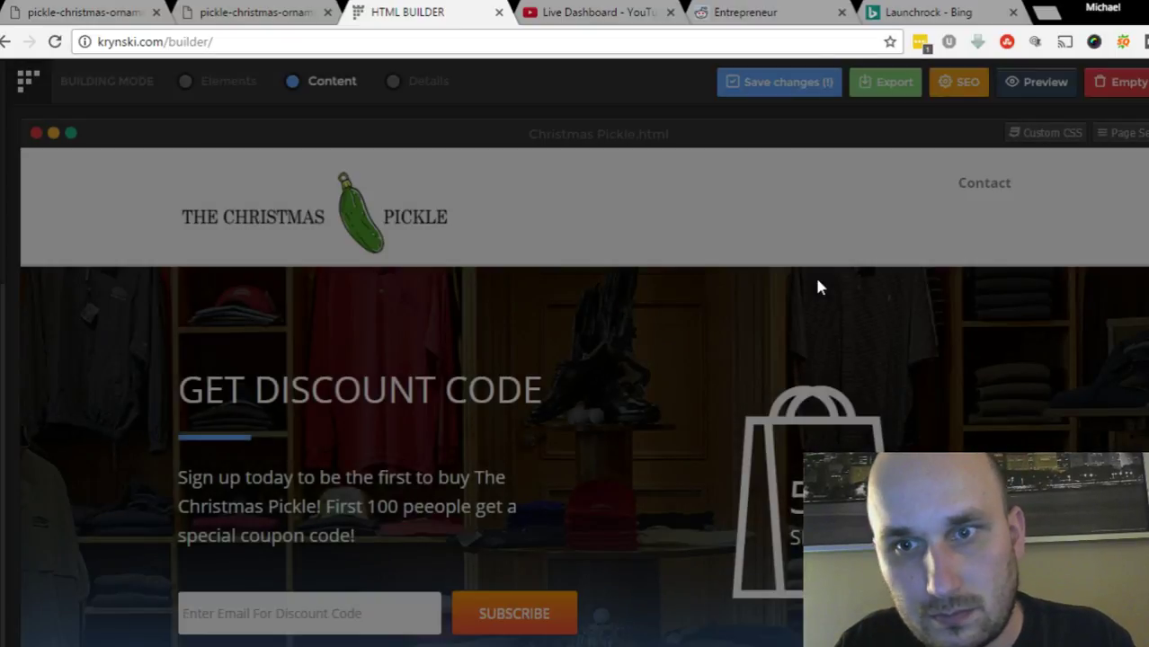
# Change the hero heading from GET DISCOUNT CODE to 'SIGN UP TODAY!' and save
pyautogui.scroll(-3, 617, 411)
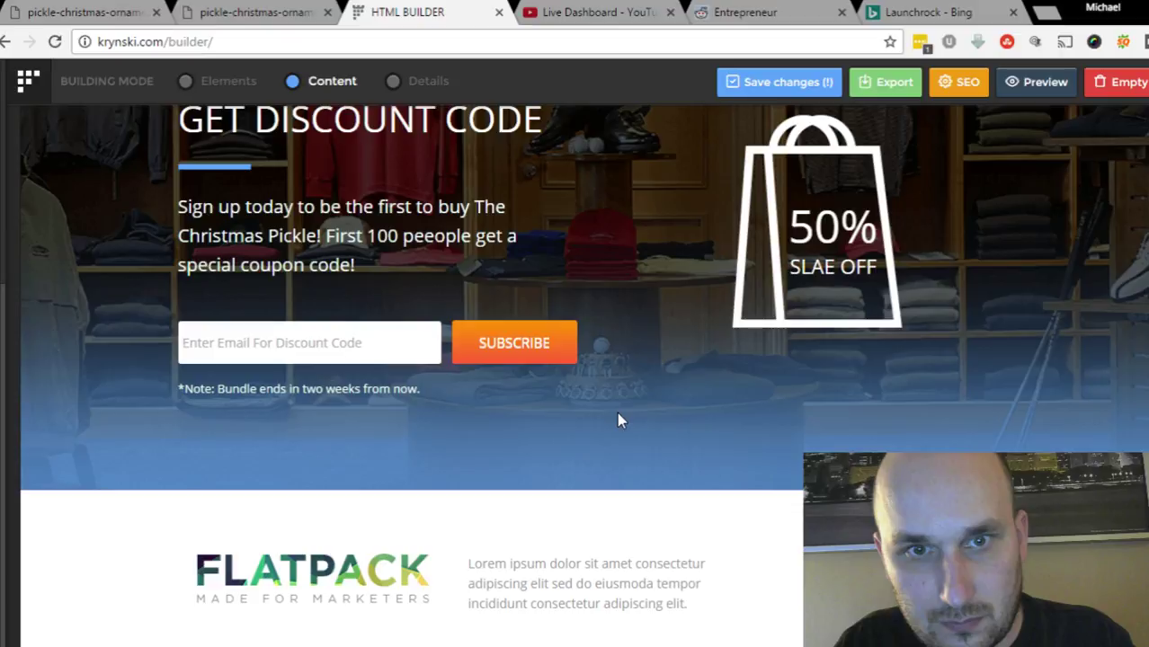
pyautogui.scroll(2, 617, 411)
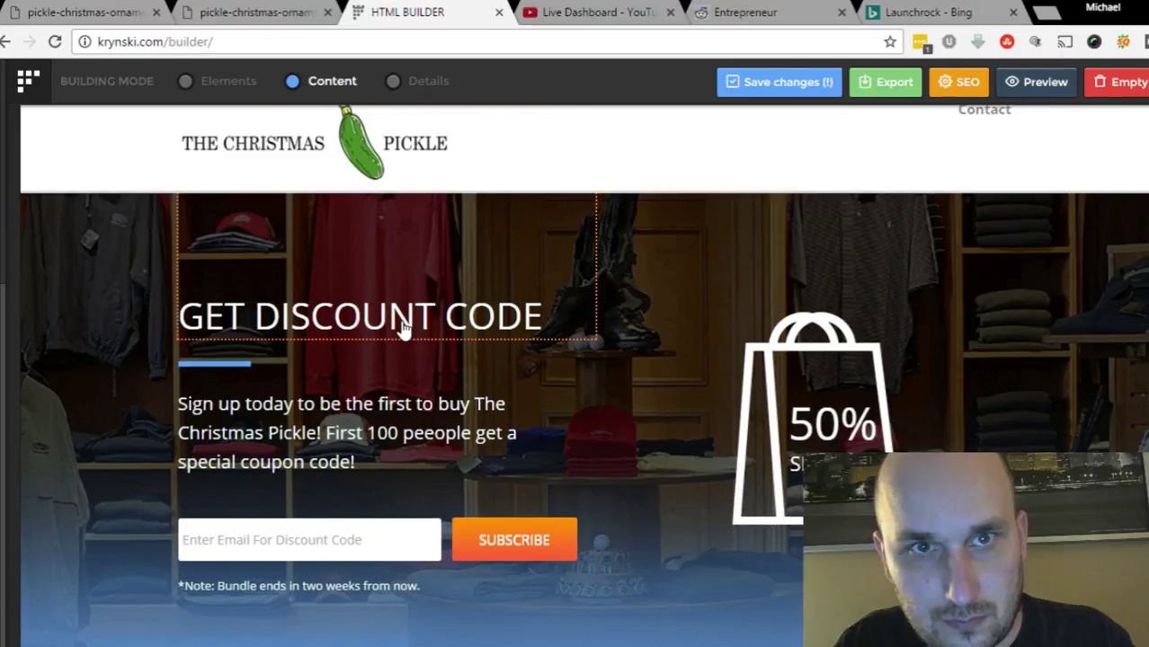
pyautogui.click(405, 316)
pyautogui.tripleClick(566, 162)
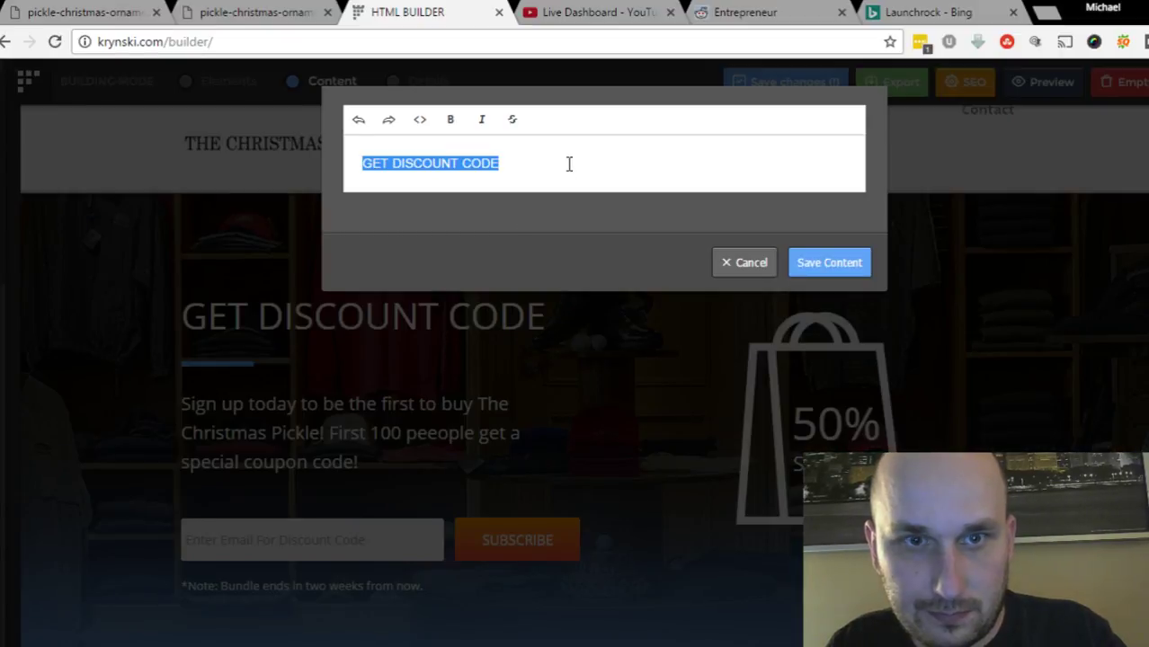
pyautogui.write('THE')
pyautogui.press('BackSpace')
pyautogui.press('BackSpace')
pyautogui.press('BackSpace')
pyautogui.write('SIGN UP TODAY!')
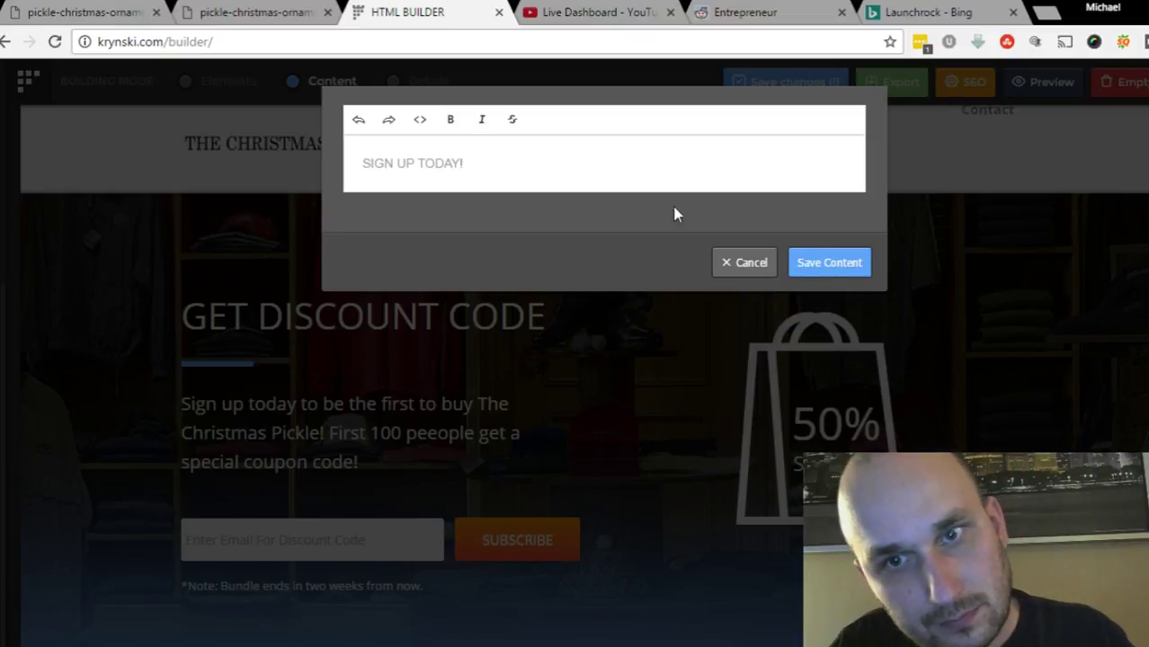
pyautogui.click(853, 263)
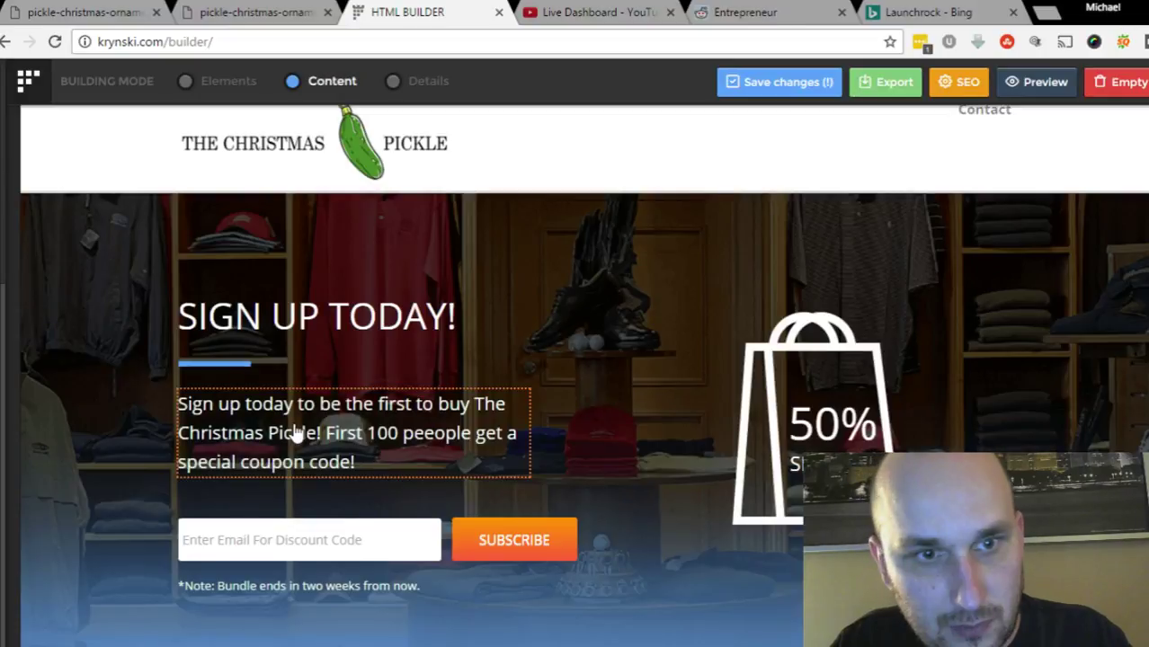
# Make the paragraph start with 'Be the first to buy The Christmas Pickle!' and save
pyautogui.click(296, 433)
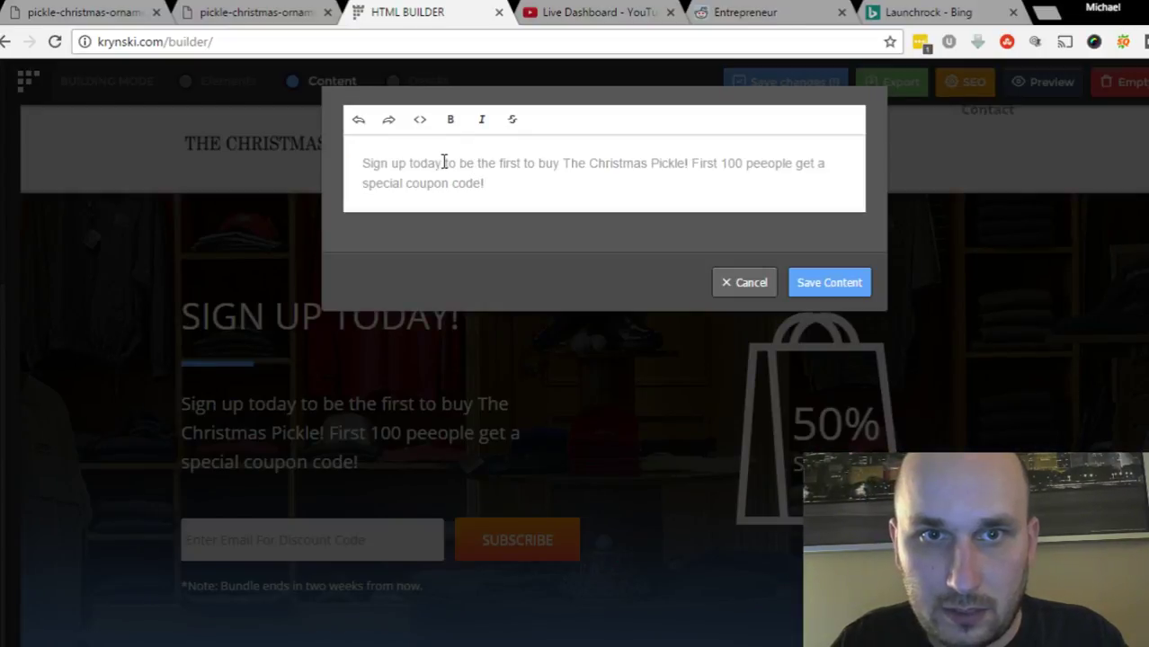
pyautogui.moveTo(443, 162); pyautogui.dragTo(231, 139)
pyautogui.click(231, 139)
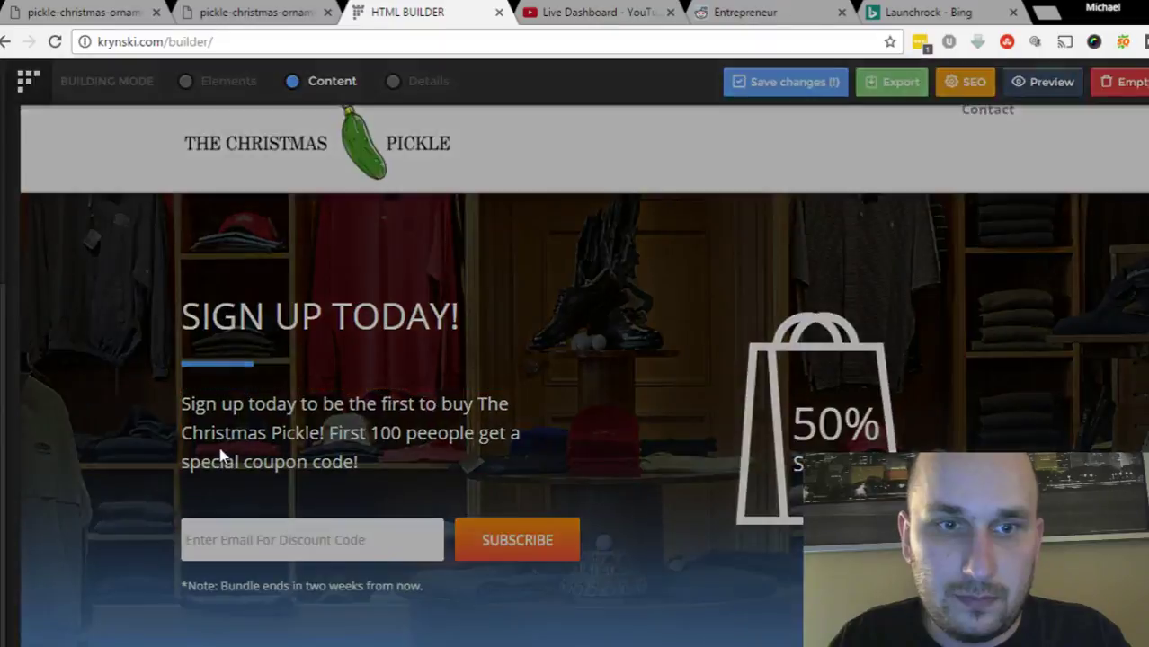
pyautogui.click(223, 455)
pyautogui.moveTo(466, 165); pyautogui.dragTo(337, 166)
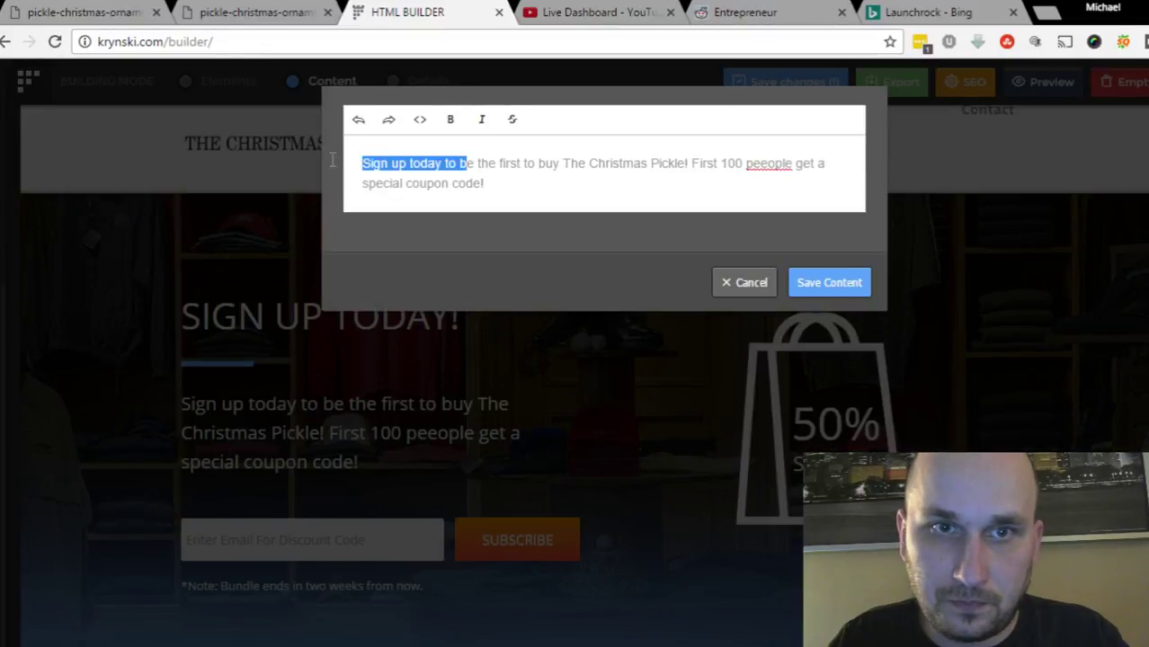
pyautogui.write('B')
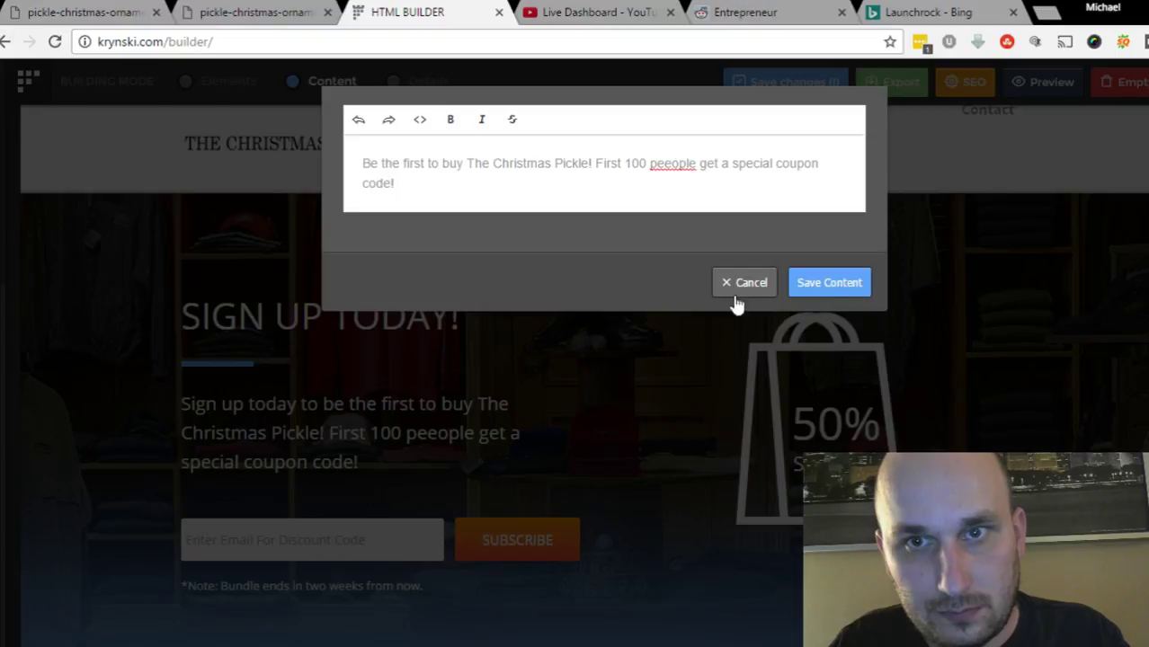
pyautogui.click(832, 284)
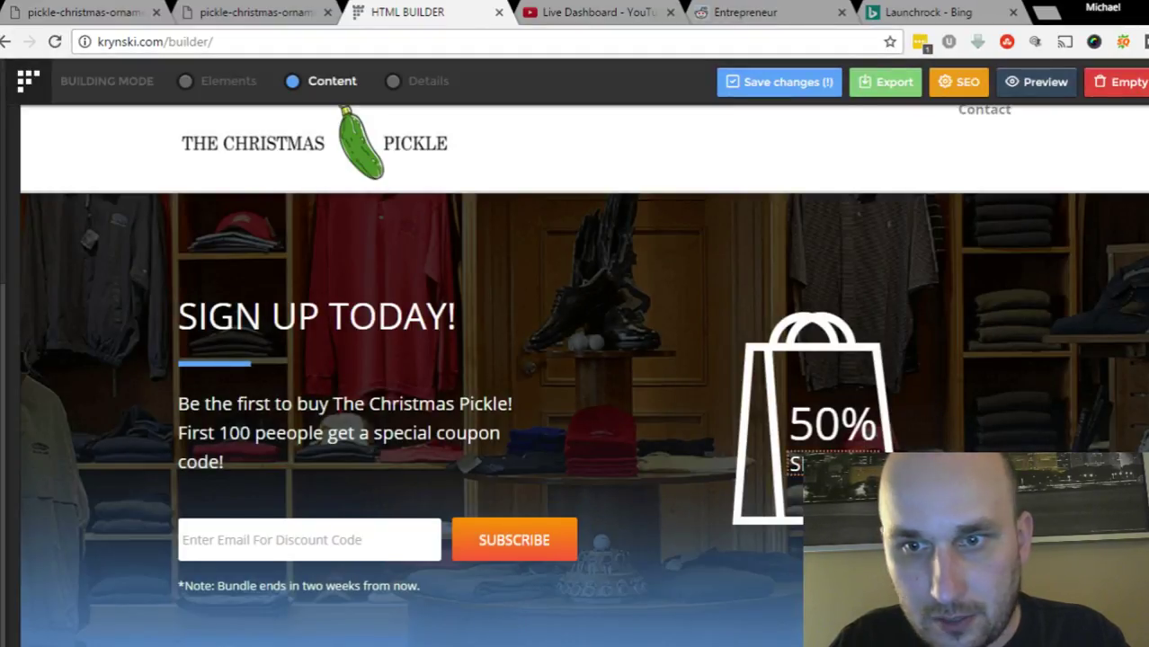
# Correct the badge's misspelled 'SLAE' to 'SALE'
pyautogui.click(809, 463)
pyautogui.moveTo(394, 163); pyautogui.dragTo(368, 166)
pyautogui.write('ALE OFF')
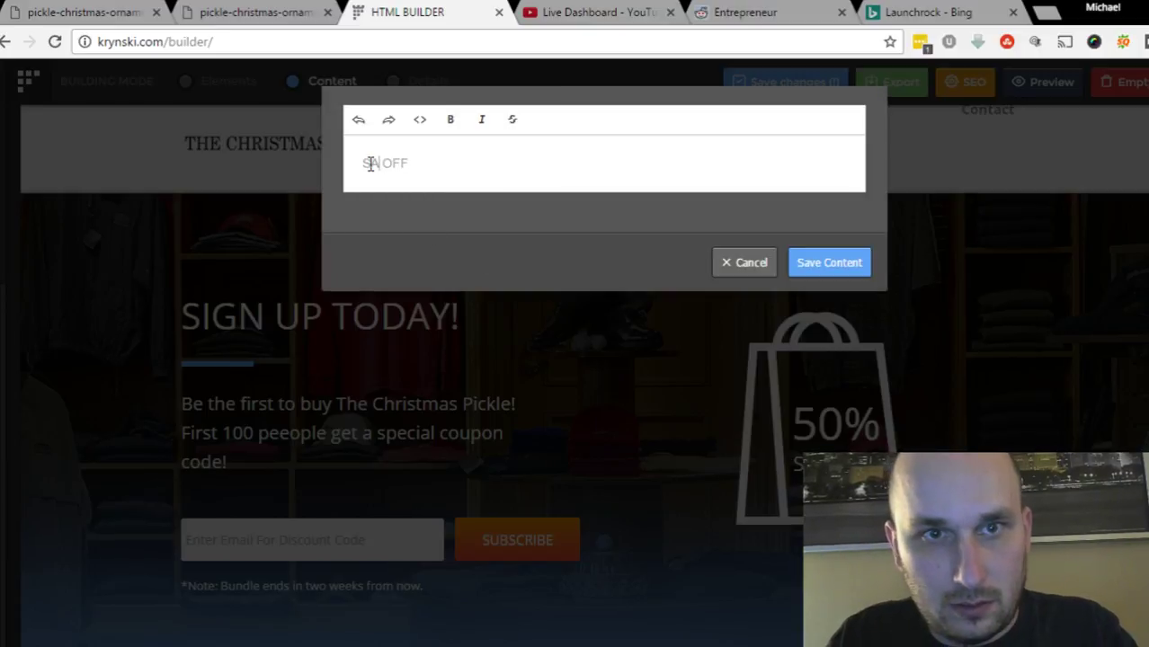
# Save the '50% SALE OFF' badge, switch to Details mode, and select the bundle note
pyautogui.click(847, 264)
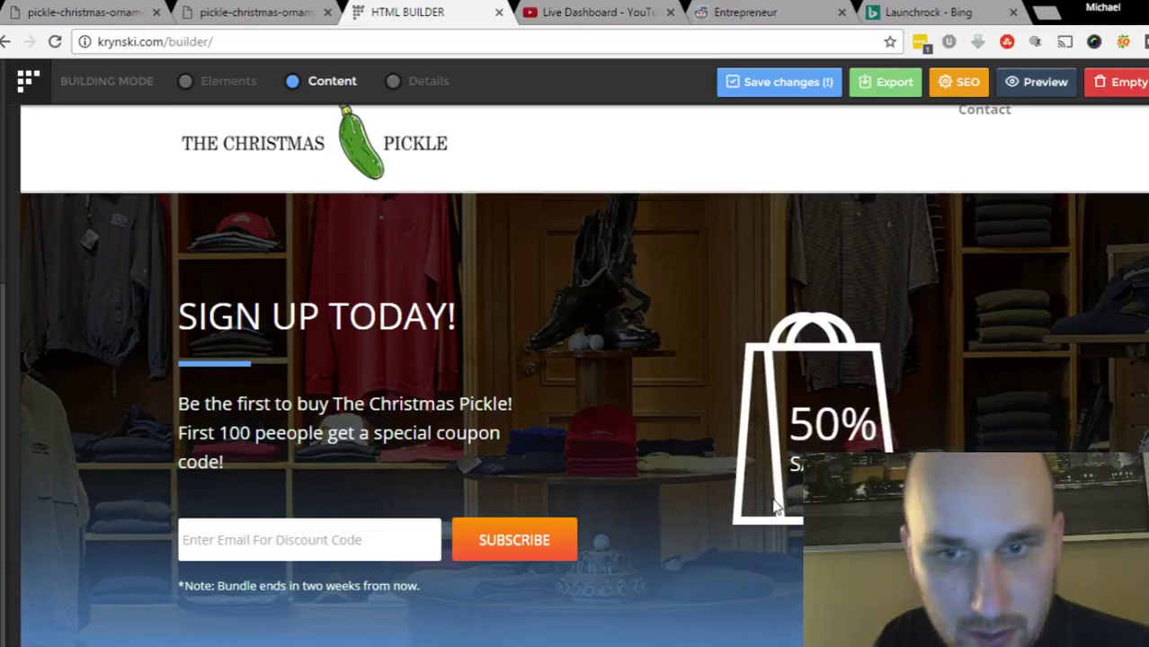
pyautogui.scroll(-2, 775, 508)
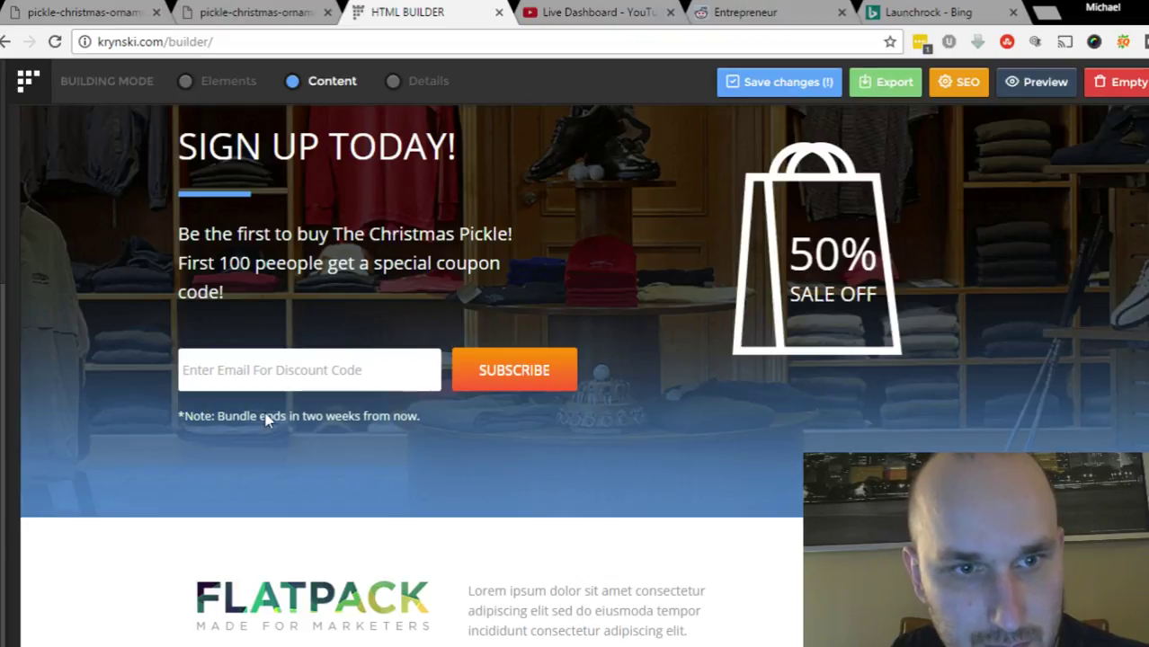
pyautogui.click(429, 82)
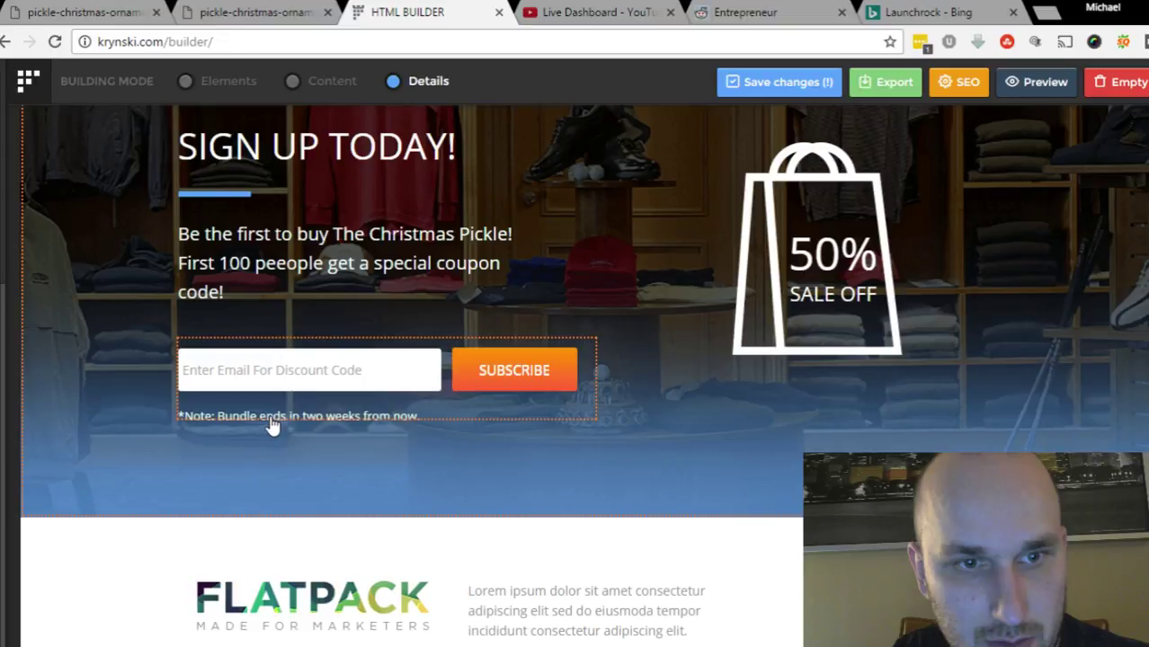
pyautogui.click(272, 426)
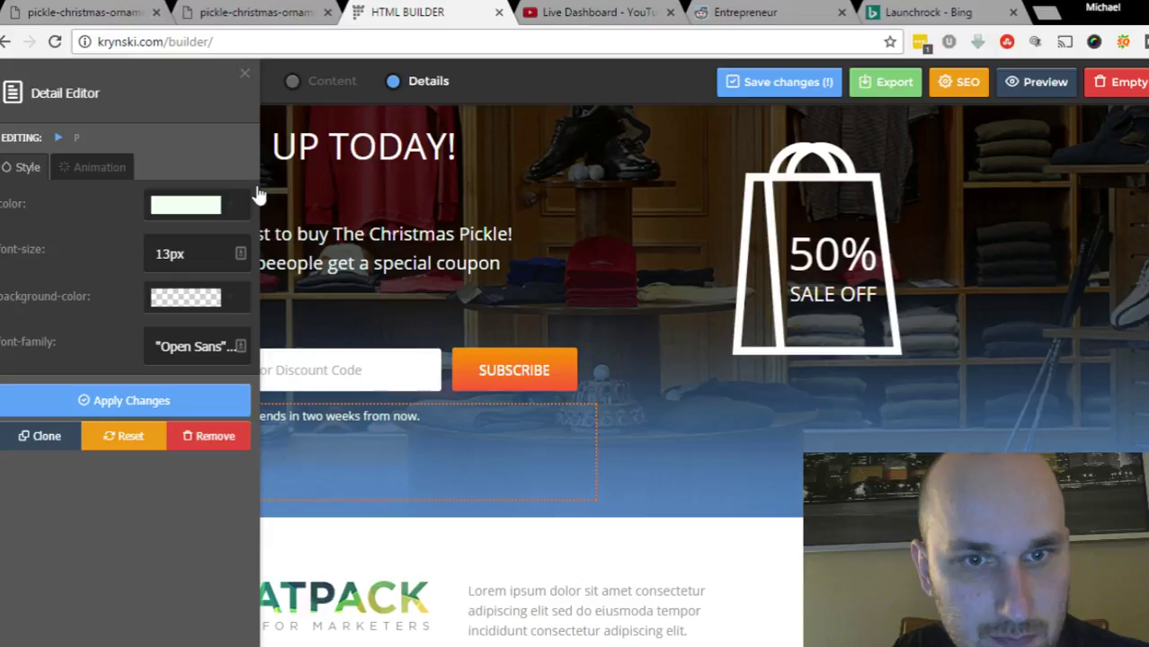
# Remove the bundle note and the header's Contact link, confirming each deletion
pyautogui.click(215, 436)
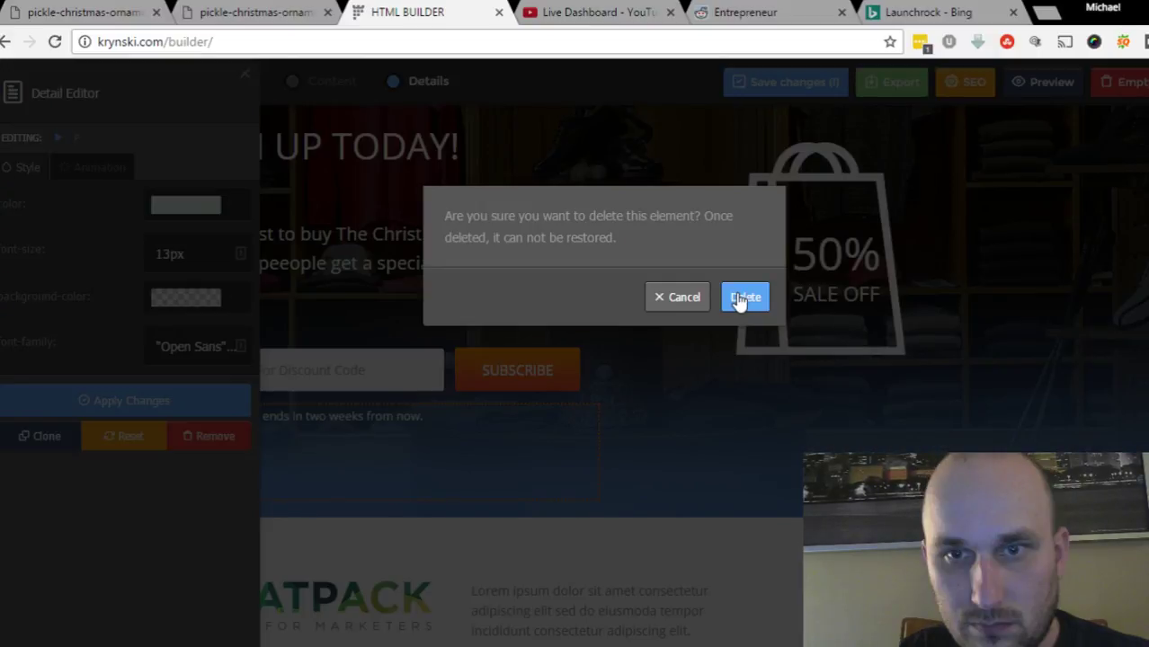
pyautogui.click(744, 297)
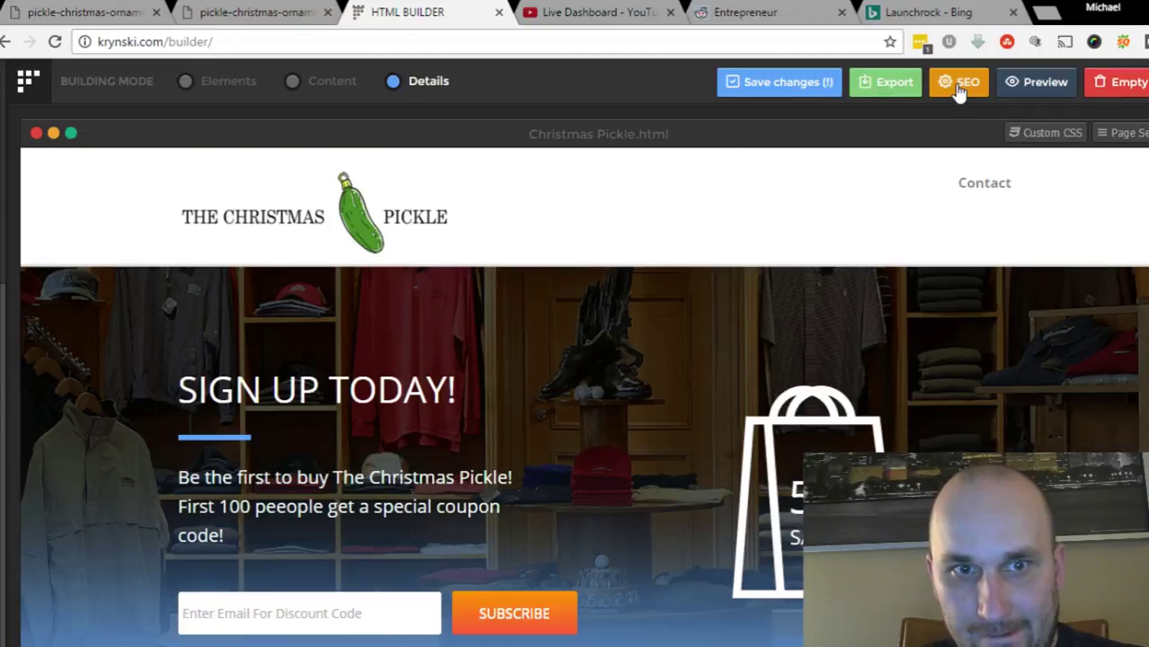
pyautogui.click(984, 185)
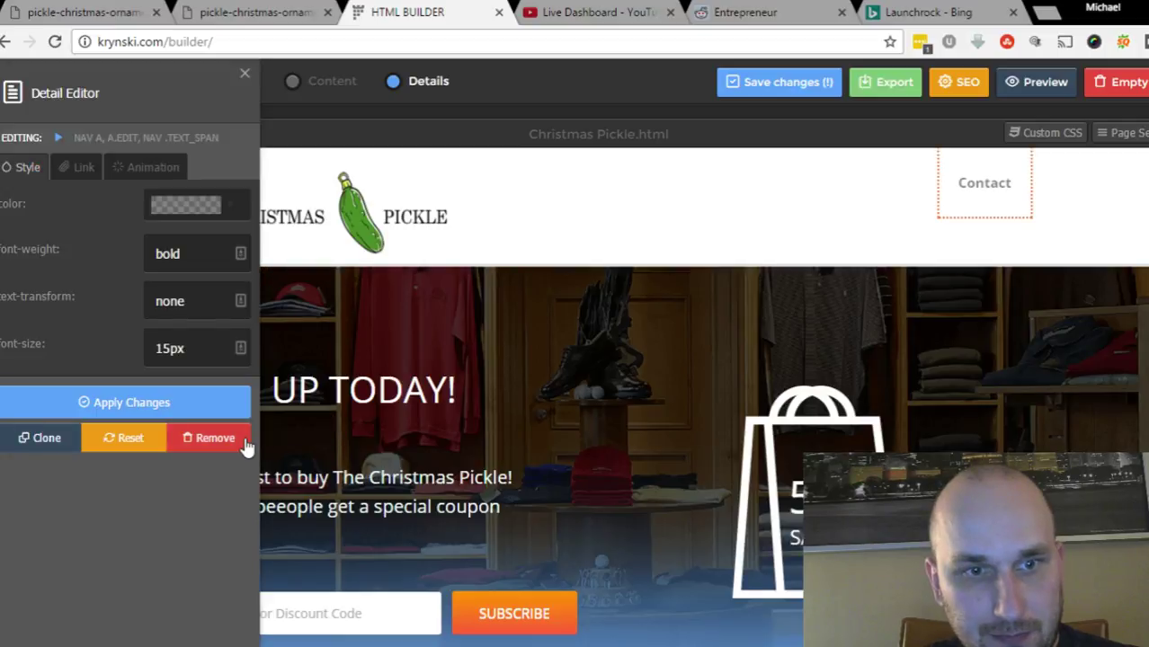
pyautogui.click(246, 440)
pyautogui.click(744, 298)
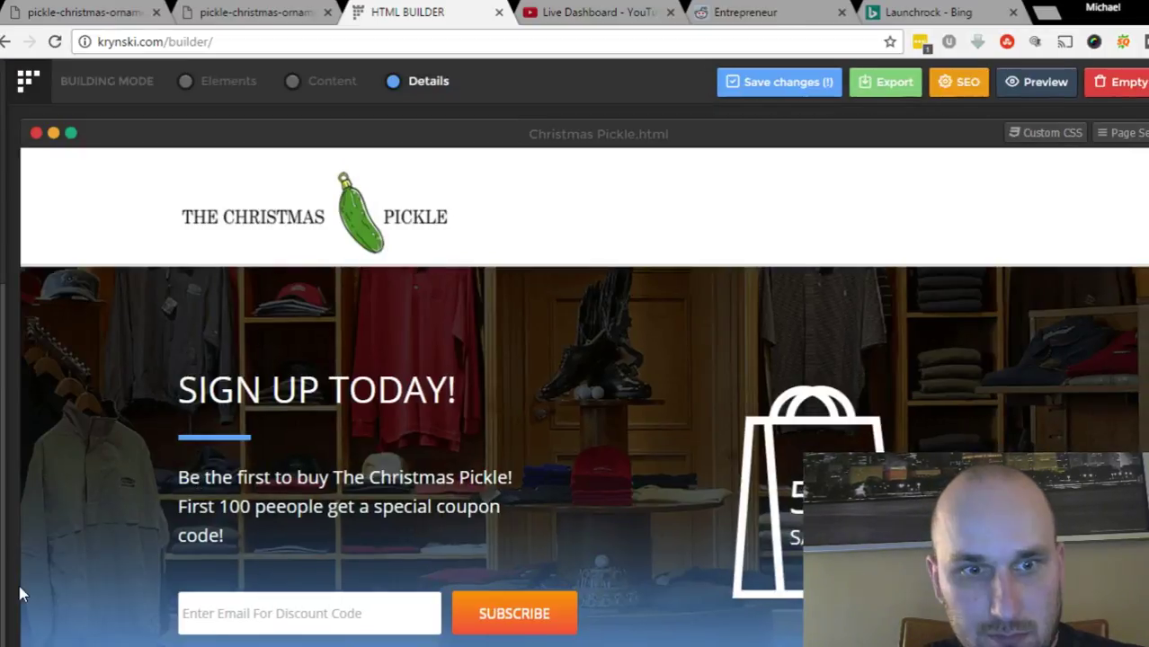
pyautogui.scroll(-3, 20, 590)
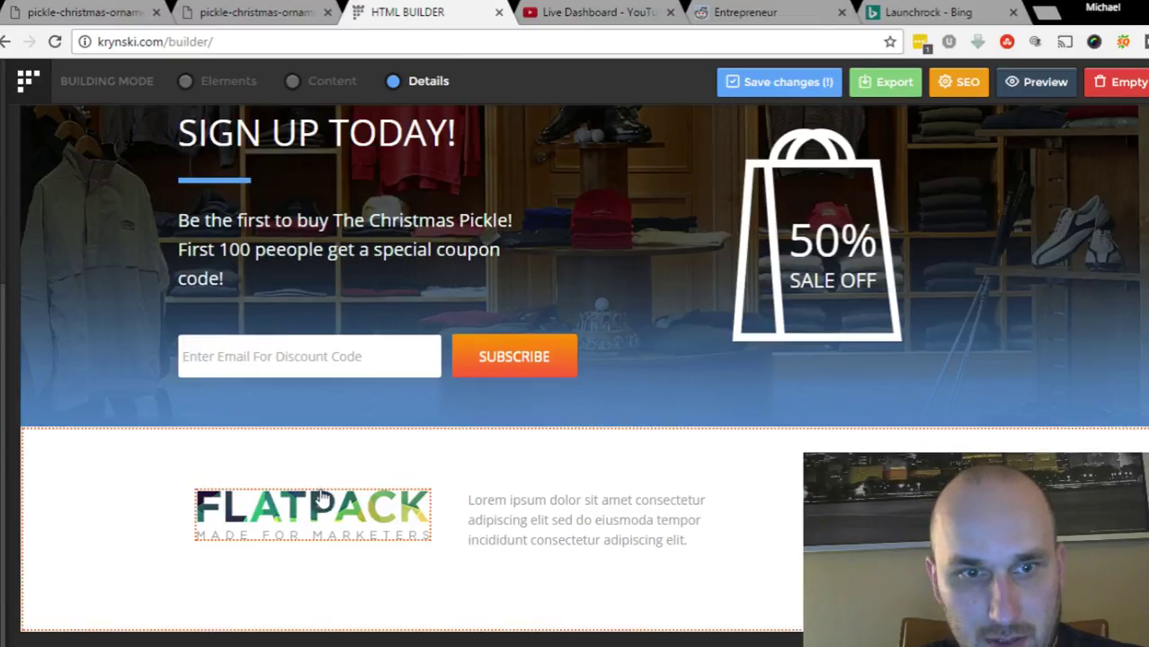
# Remove the FLATPACK logo and Lorem ipsum block above the copyright footer
pyautogui.scroll(-1, 321, 505)
pyautogui.moveTo(2, 297)
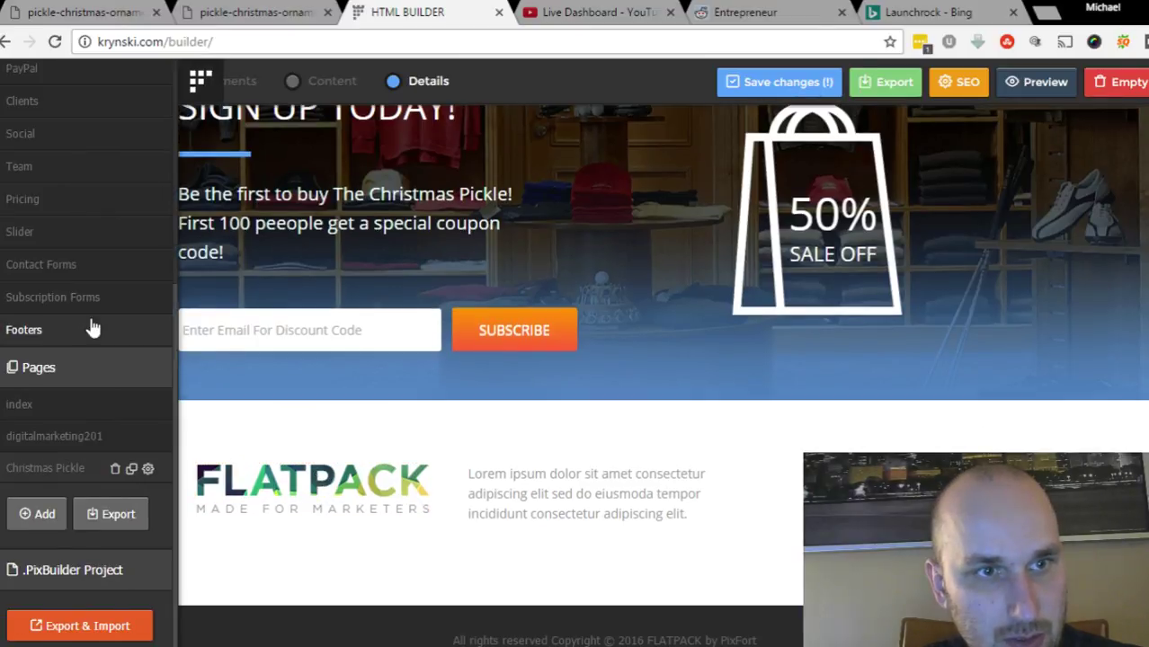
pyautogui.scroll(2, 79, 334)
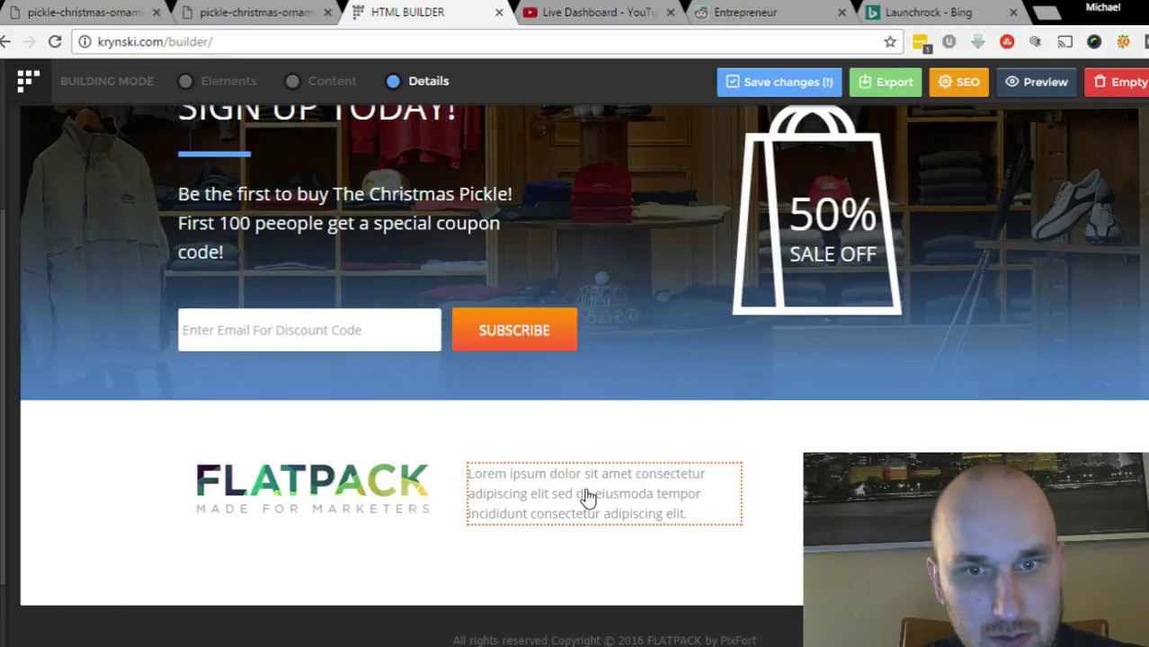
pyautogui.scroll(1, 593, 497)
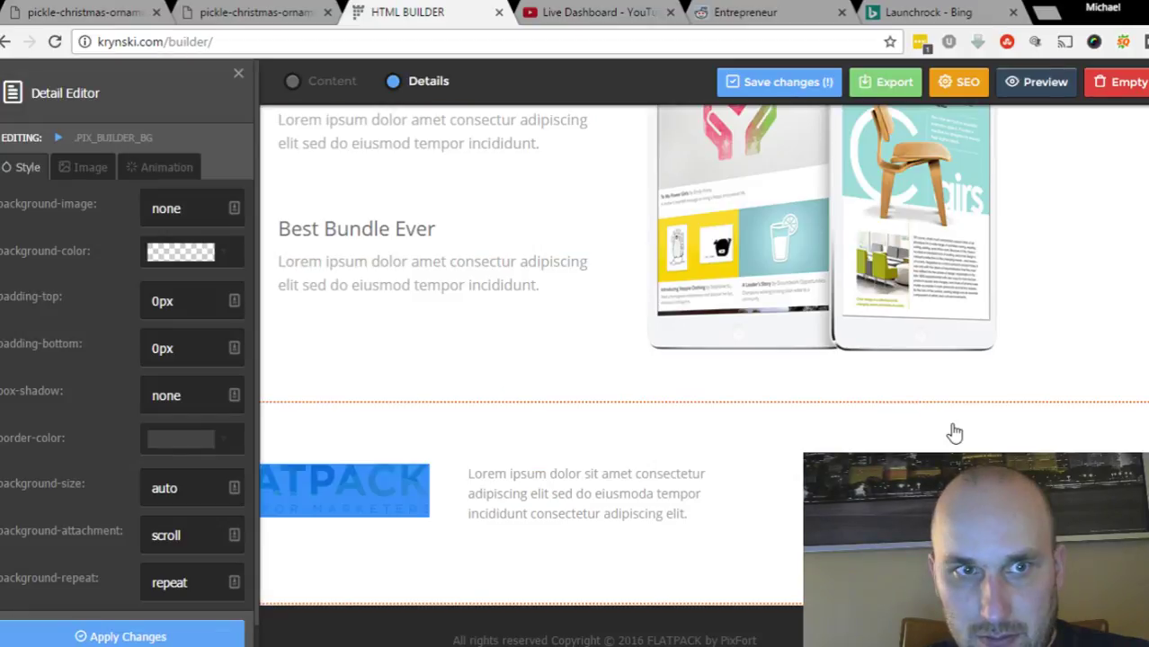
pyautogui.click(69, 637)
pyautogui.scroll(-1, 69, 637)
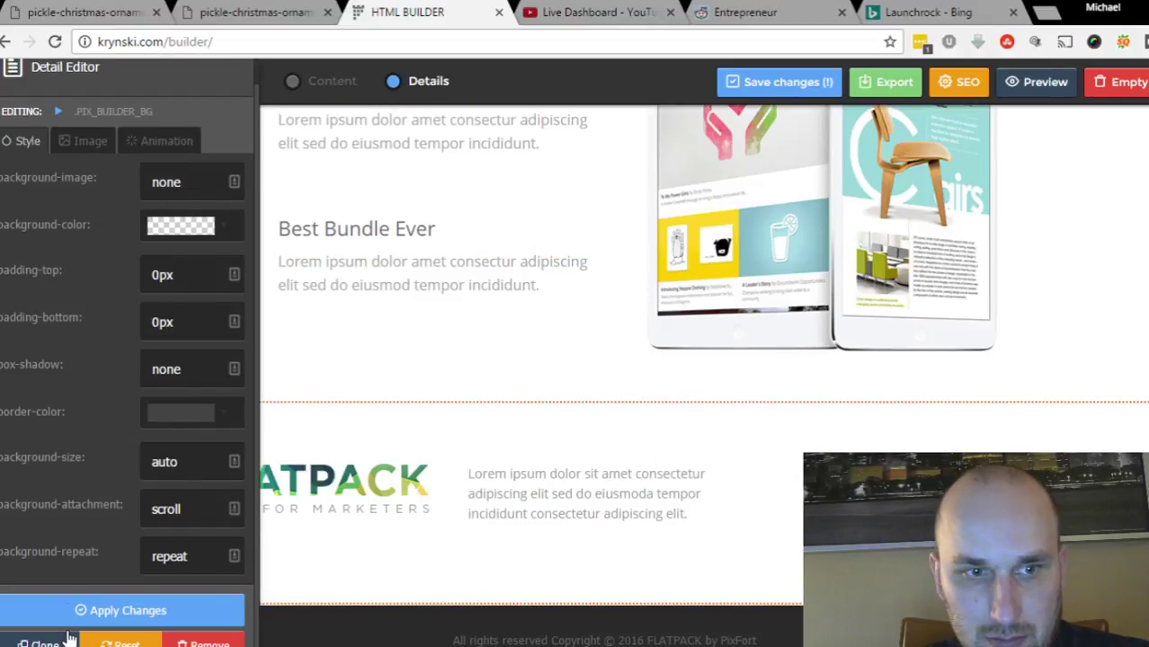
pyautogui.click(208, 643)
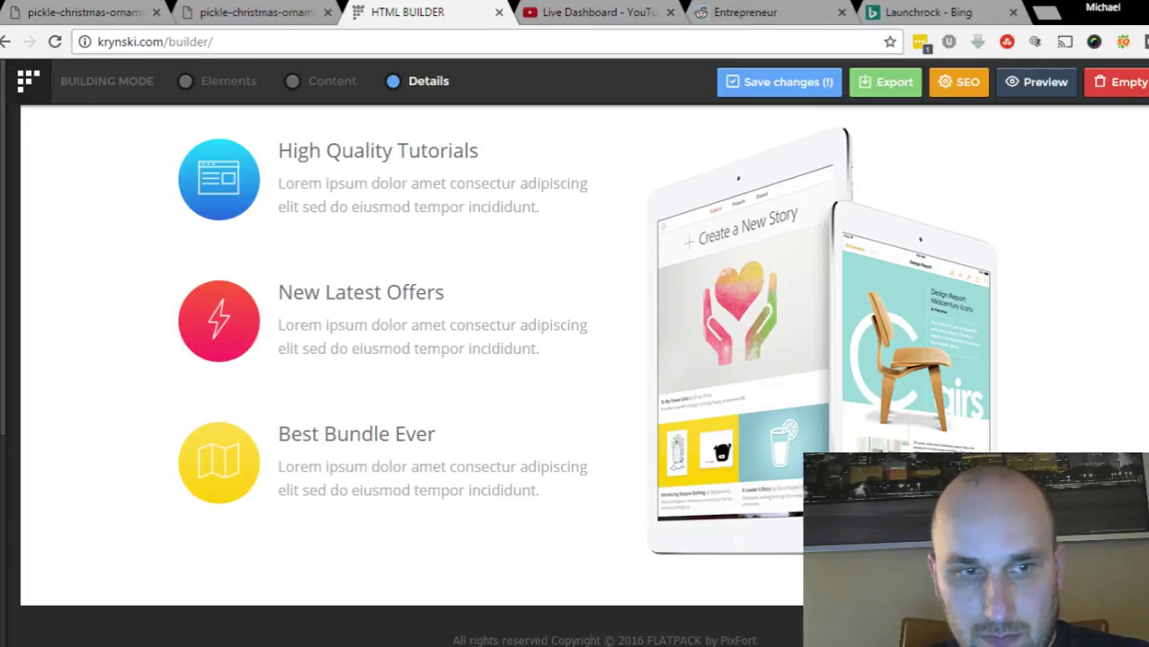
# Drag the dark FLATPACK 'Made for Marketers' footer from Footers to the page bottom
pyautogui.moveTo(27, 284)
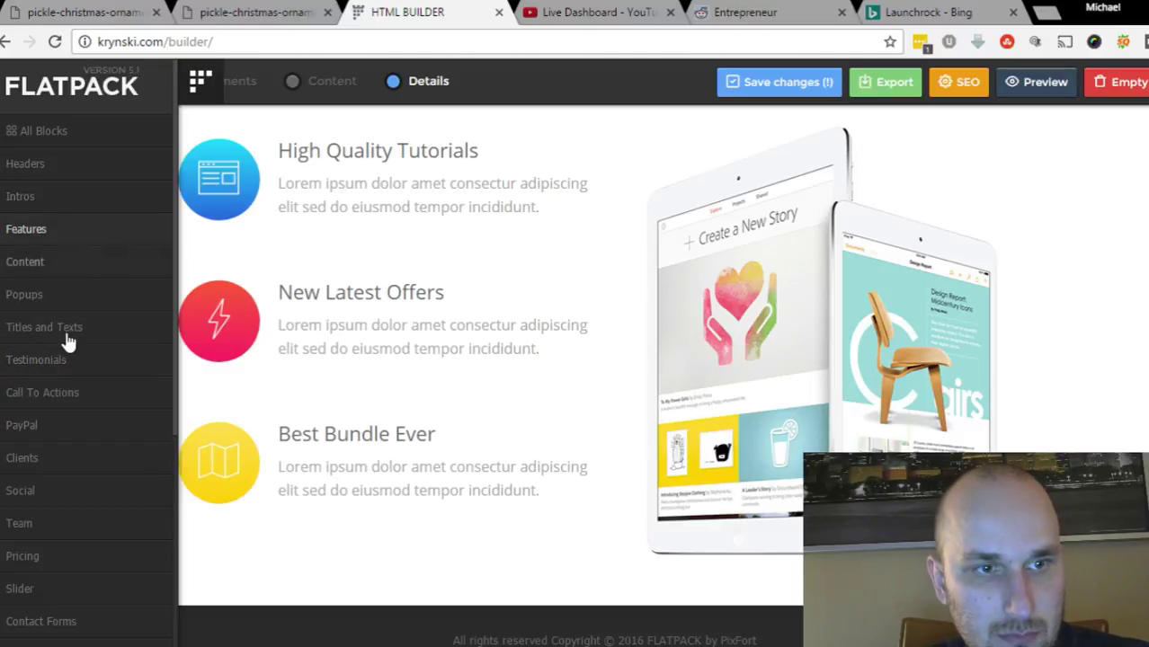
pyautogui.scroll(-2, 50, 567)
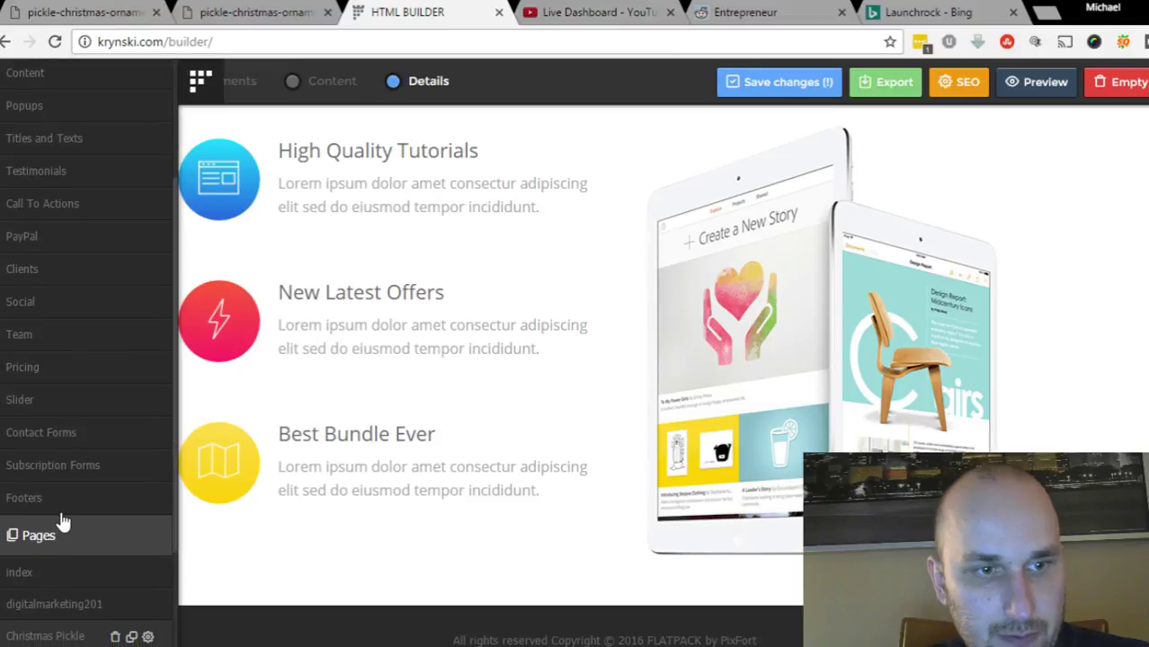
pyautogui.click(57, 508)
pyautogui.scroll(-1, 321, 366)
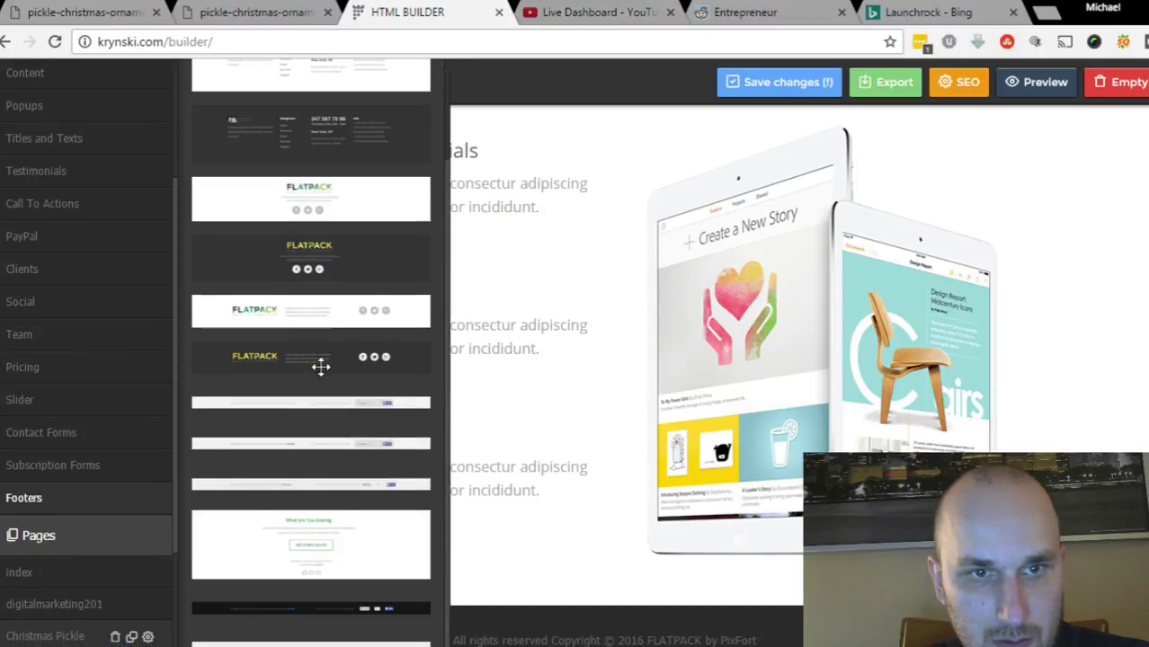
pyautogui.moveTo(321, 366); pyautogui.dragTo(687, 620)
pyautogui.scroll(-1, 478, 438)
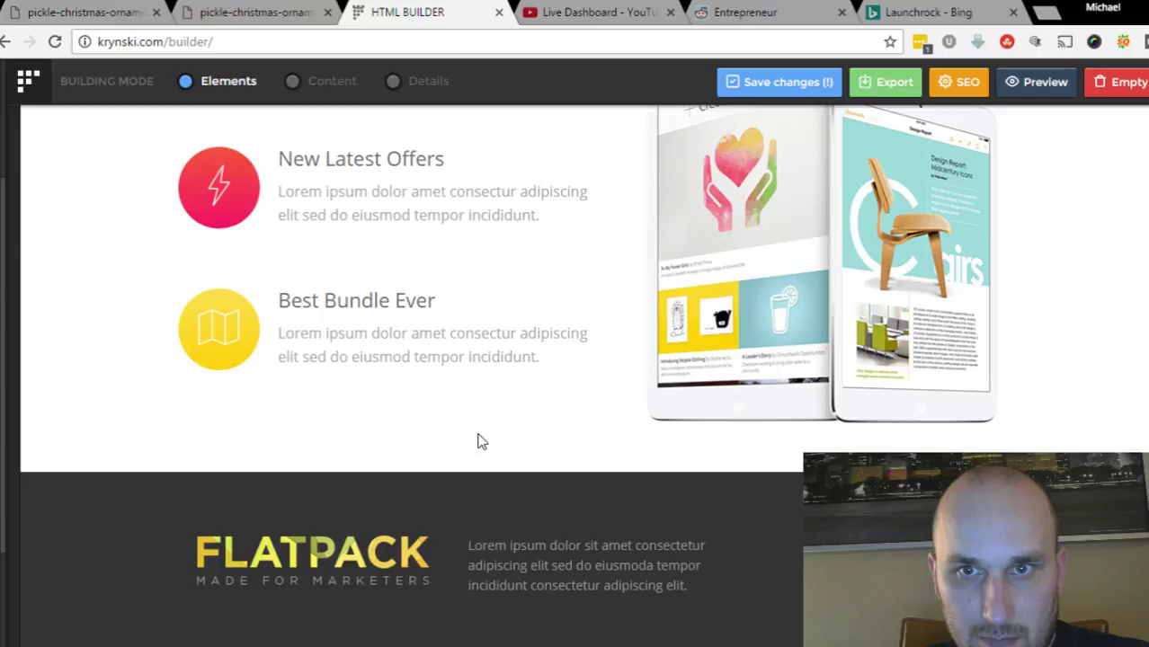
pyautogui.scroll(-1, 475, 429)
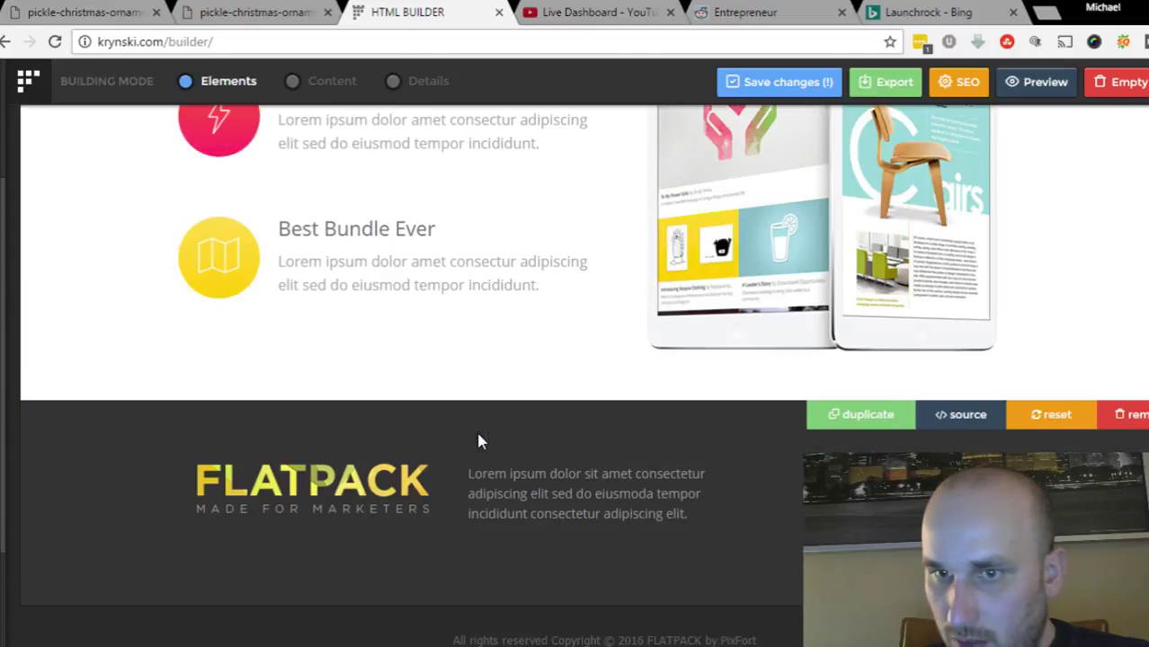
pyautogui.scroll(10, 467, 435)
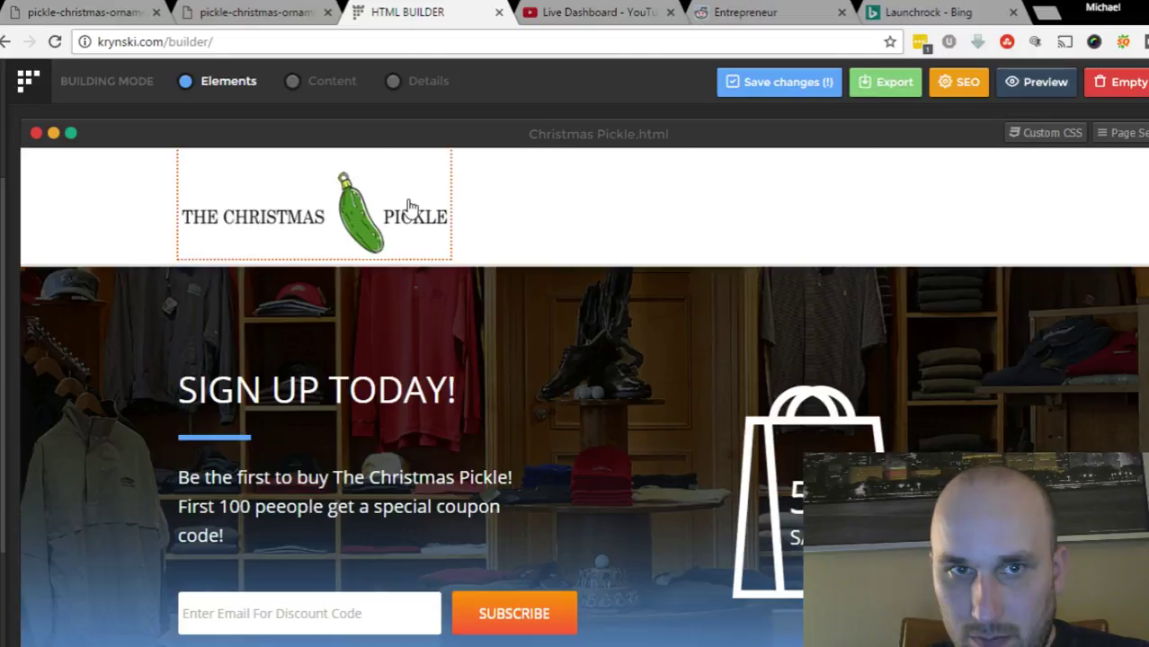
# Inspect the pickle logo image's size, border and image source settings
pyautogui.click(455, 197)
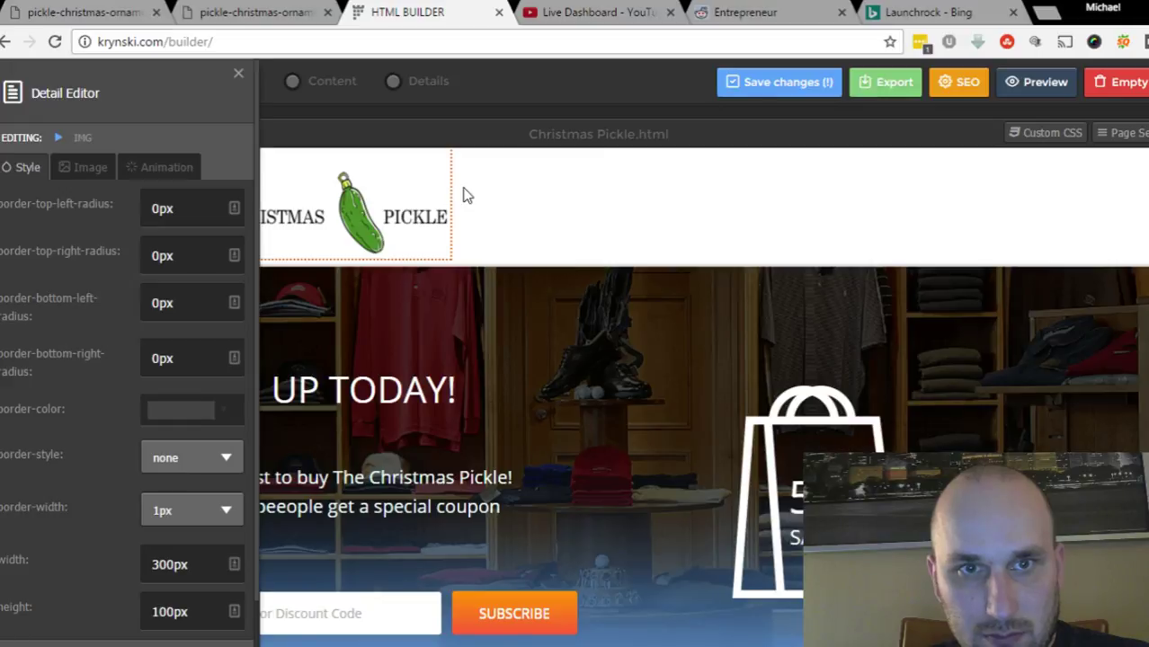
pyautogui.click(99, 165)
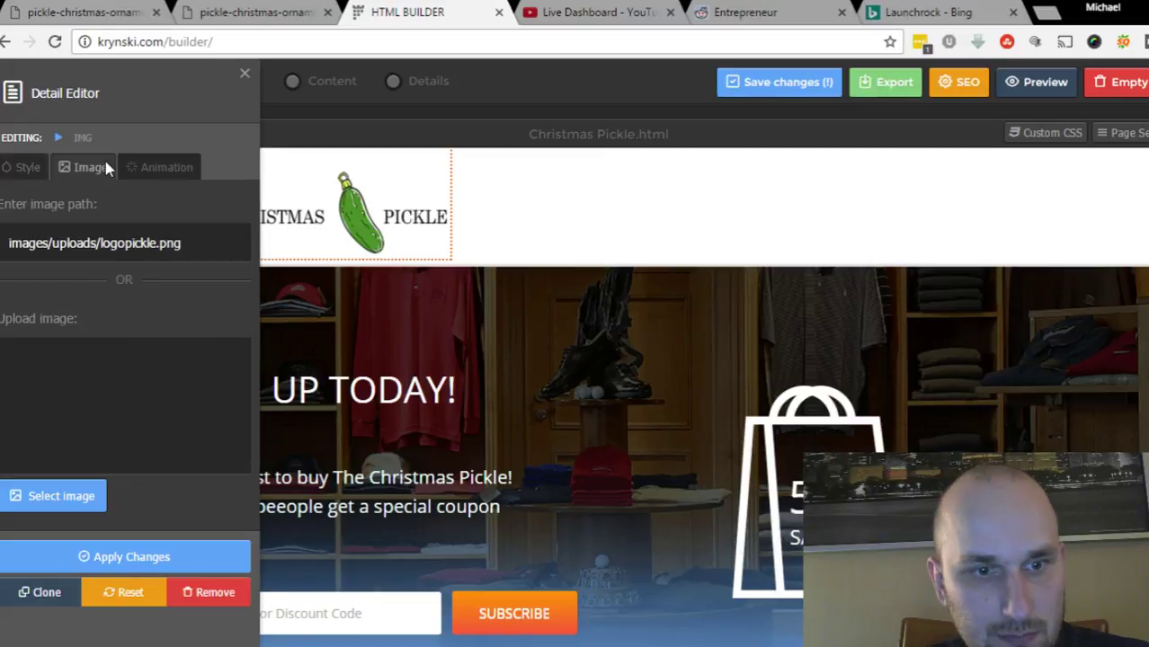
pyautogui.click(34, 169)
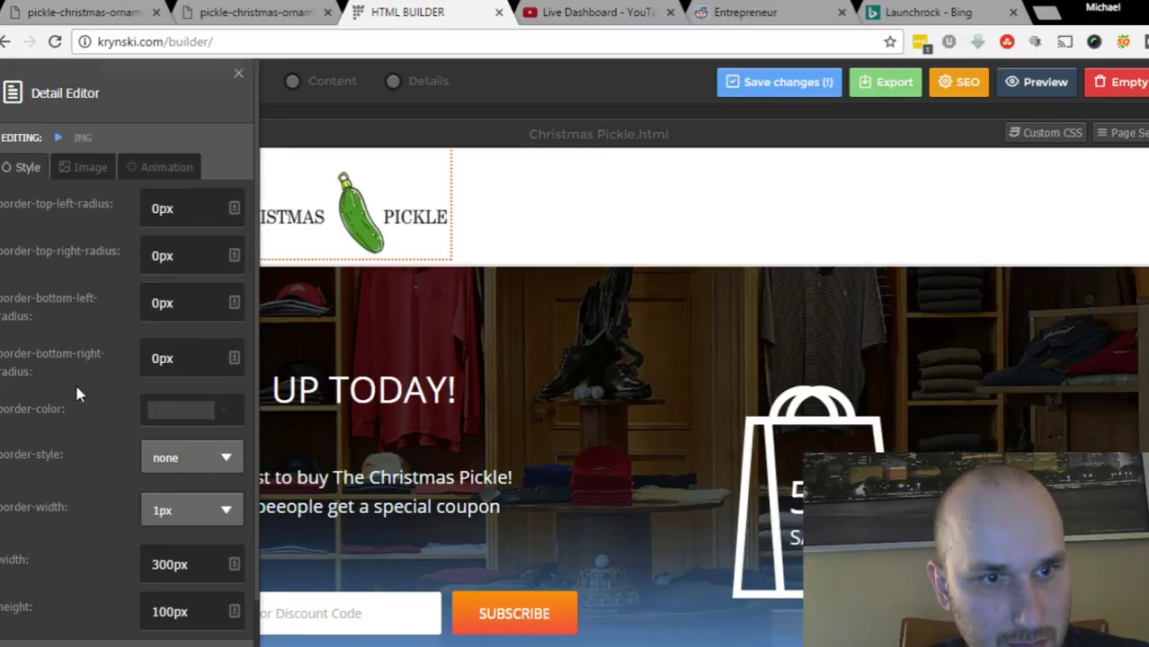
pyautogui.scroll(-1, 76, 393)
pyautogui.scroll(1, 74, 381)
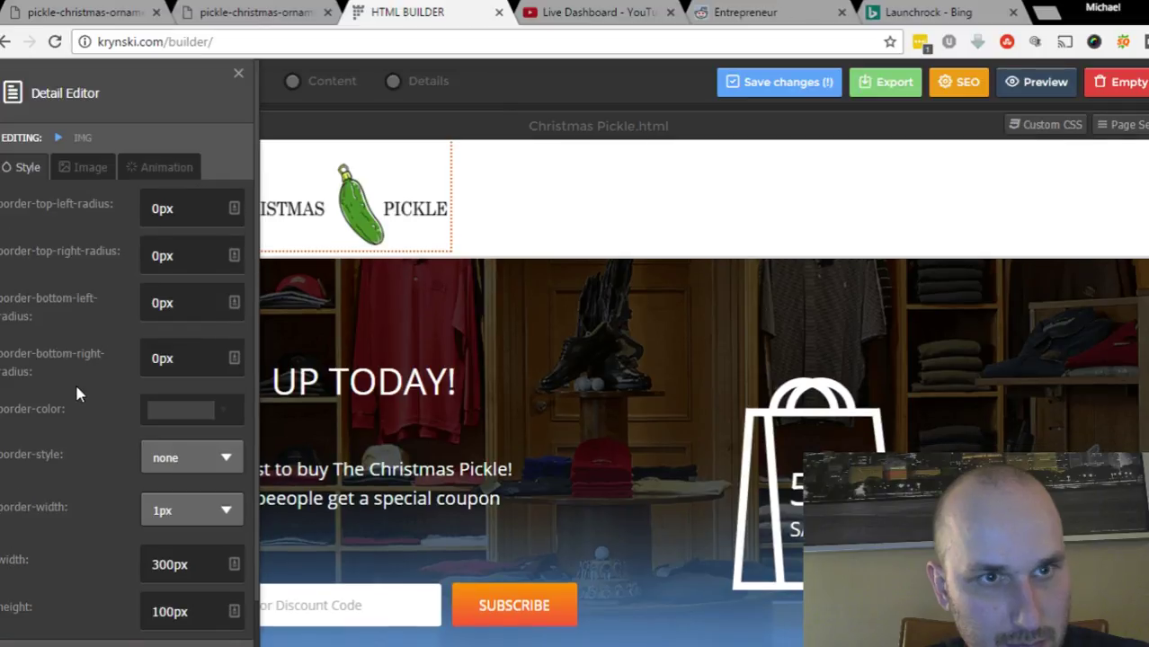
pyautogui.click(238, 75)
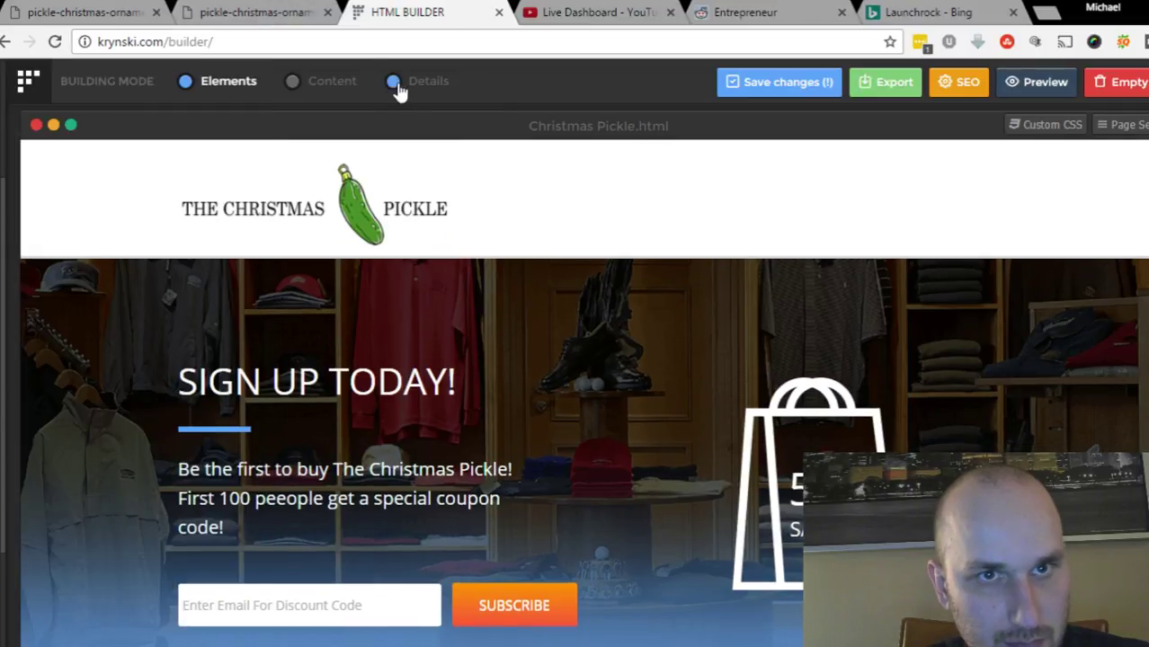
# Review the pickle logo's style settings and image path in Details mode
pyautogui.click(393, 83)
pyautogui.click(274, 225)
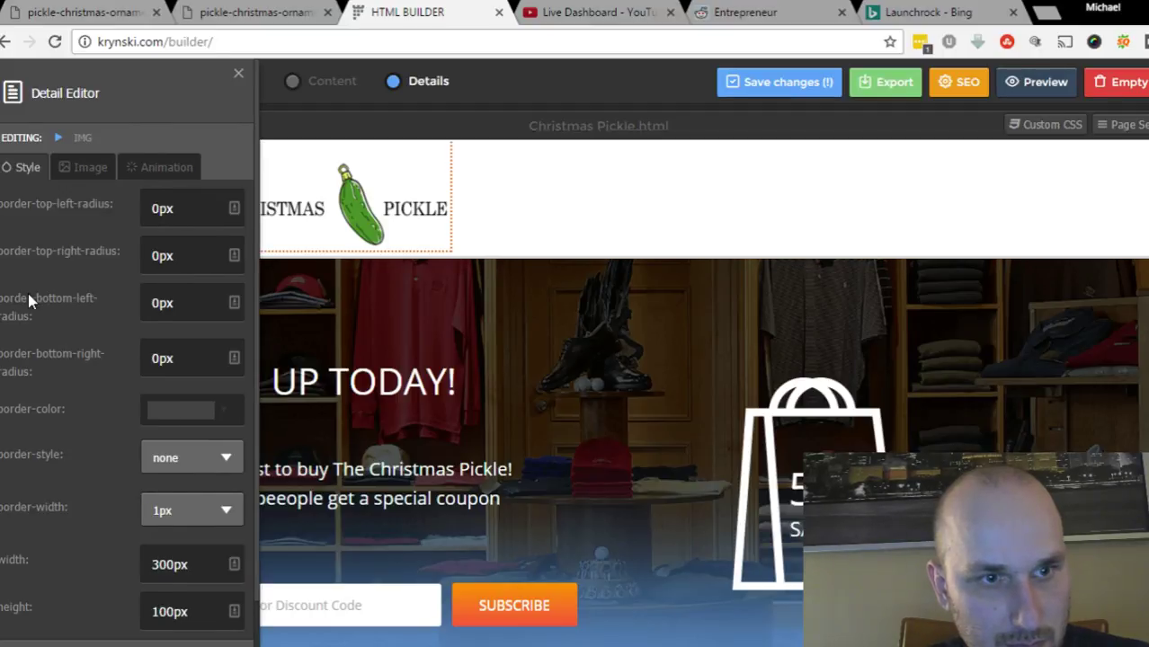
pyautogui.scroll(-1, 29, 300)
pyautogui.scroll(1, 28, 300)
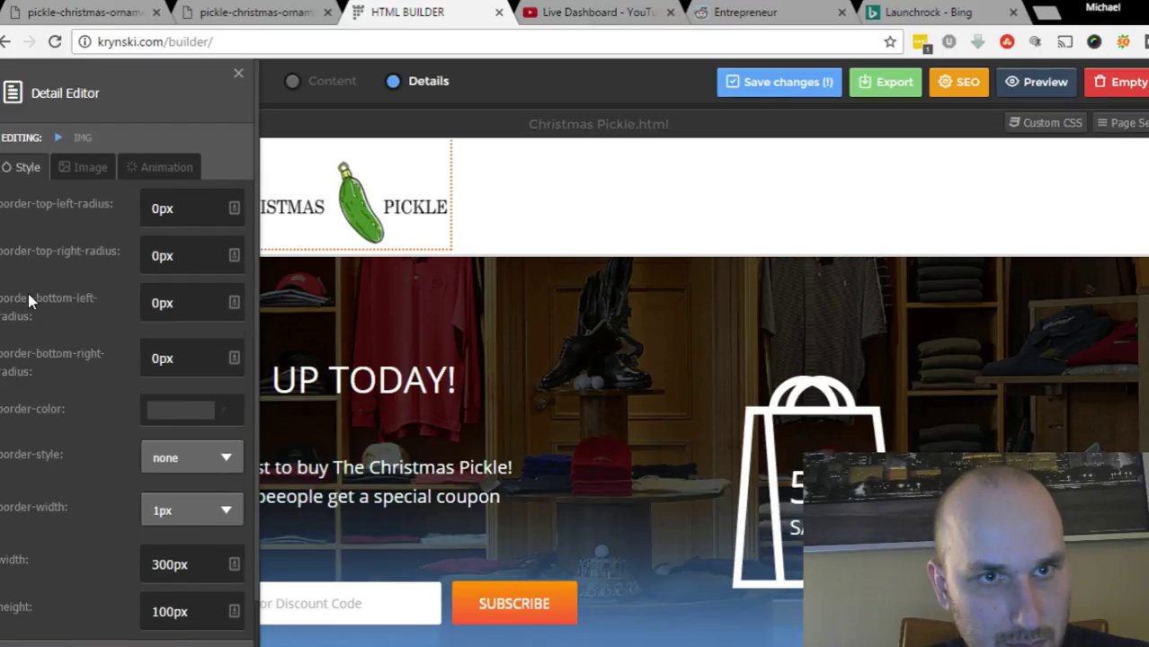
pyautogui.click(90, 168)
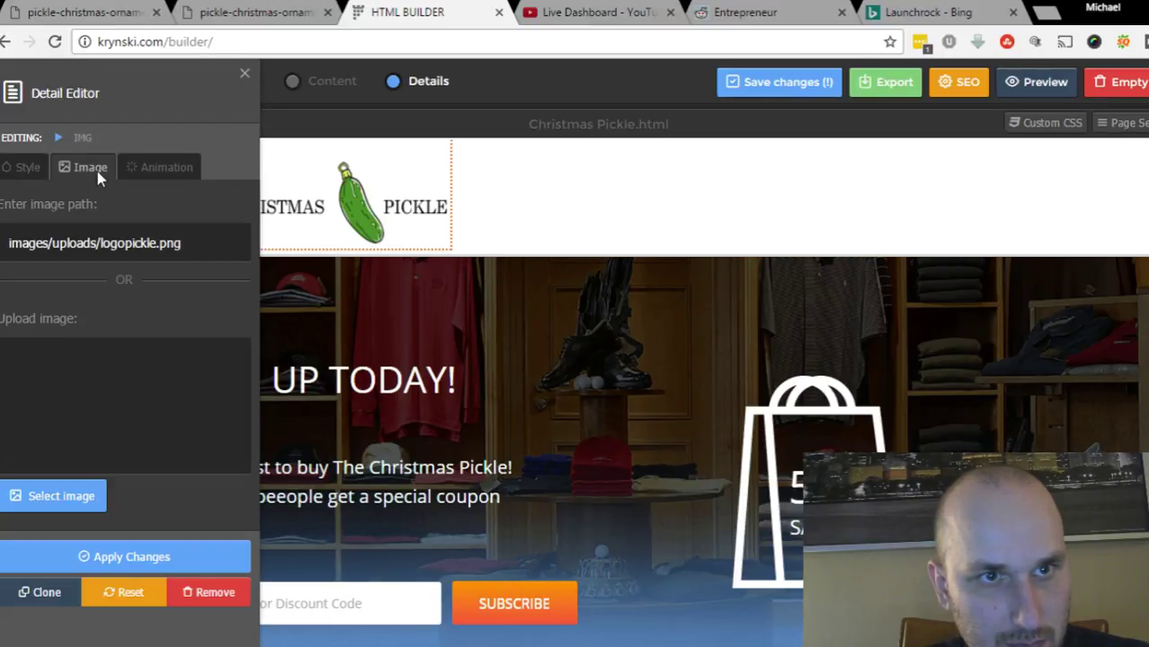
pyautogui.click(245, 74)
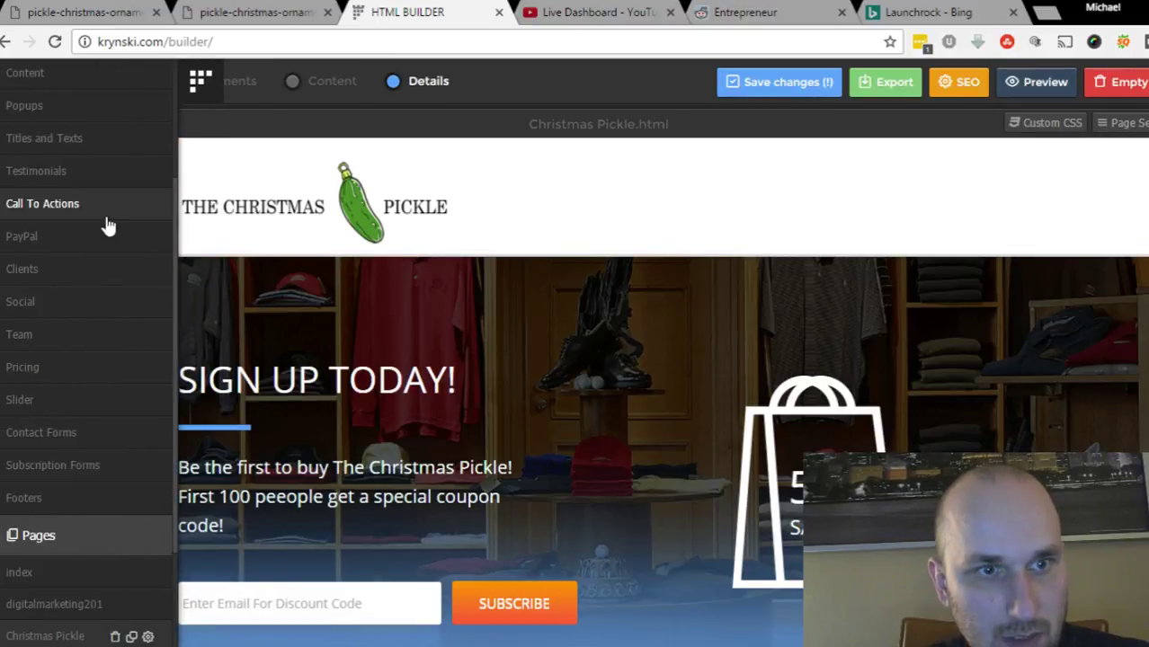
# Drop a FLATPACK header block from Headers onto the top of the page
pyautogui.scroll(3, 108, 226)
pyautogui.click(55, 174)
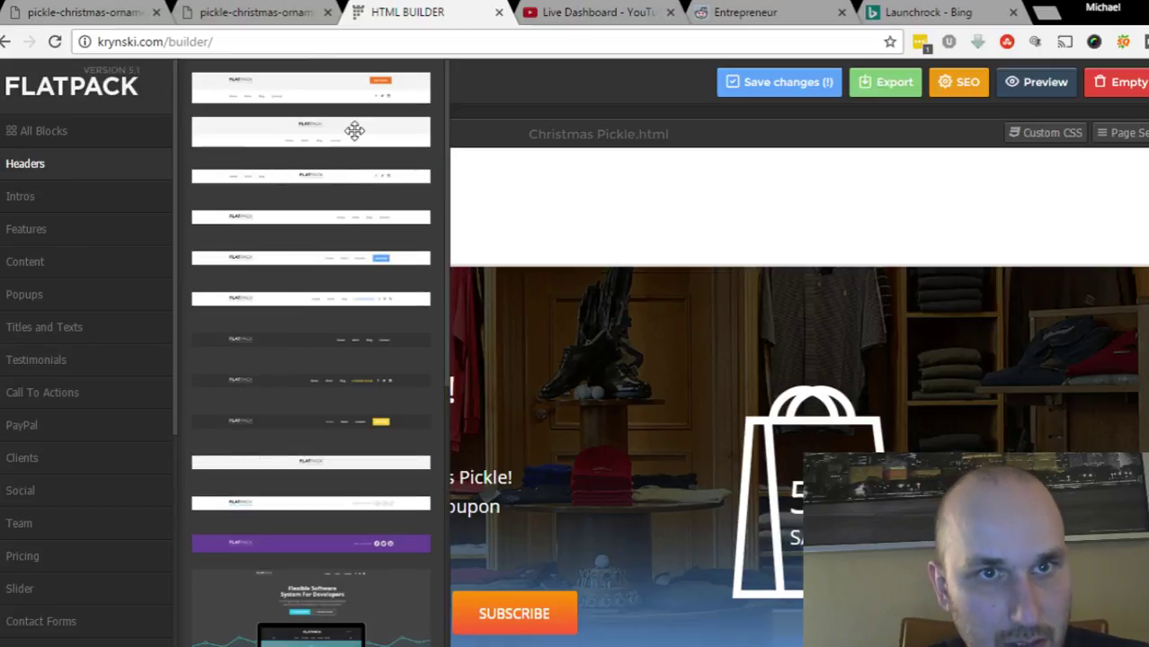
pyautogui.moveTo(357, 126); pyautogui.dragTo(557, 197)
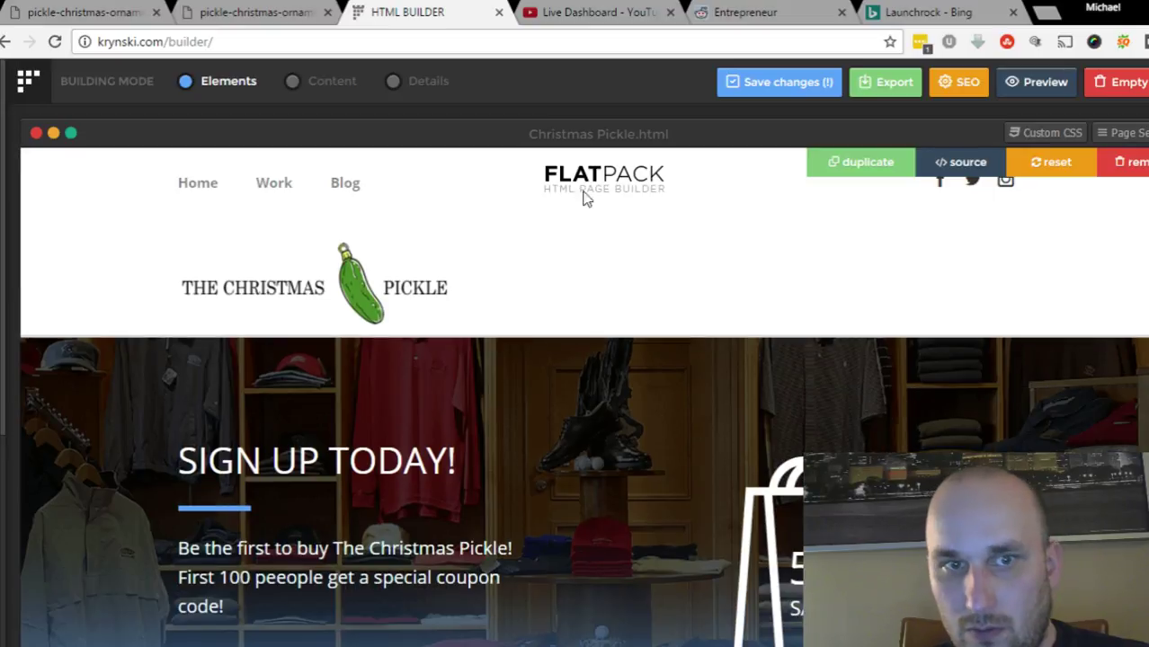
# Remove the old Christmas Pickle logo block and confirm Delete
pyautogui.click(701, 283)
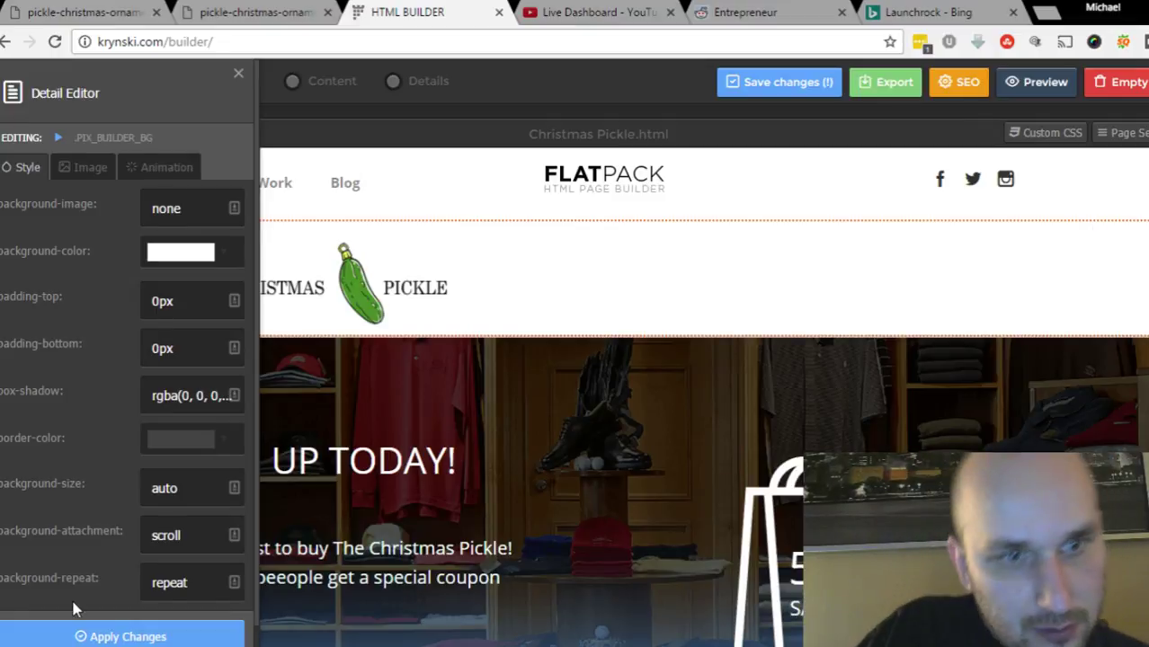
pyautogui.scroll(-1, 76, 610)
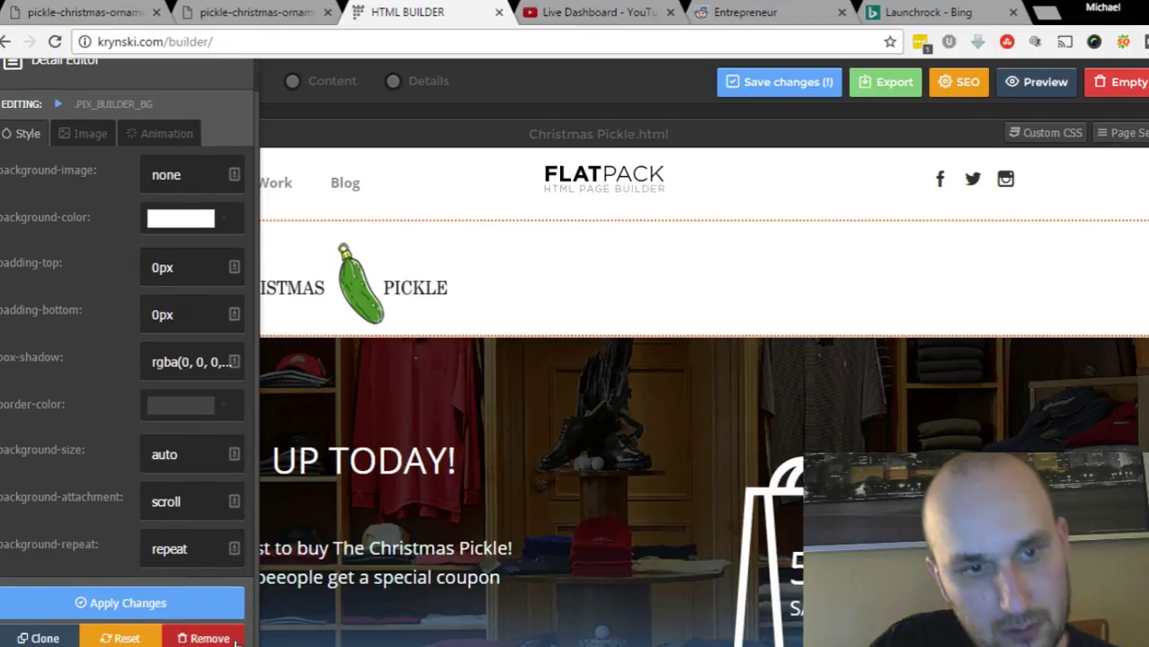
pyautogui.click(234, 639)
pyautogui.click(736, 304)
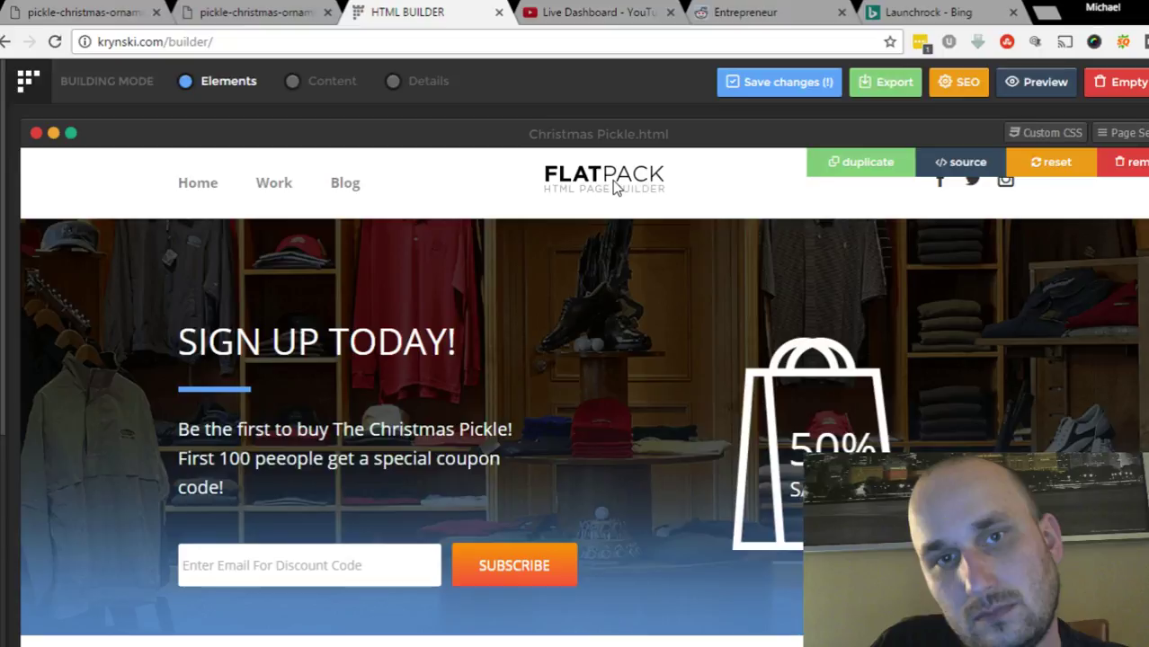
pyautogui.click(401, 86)
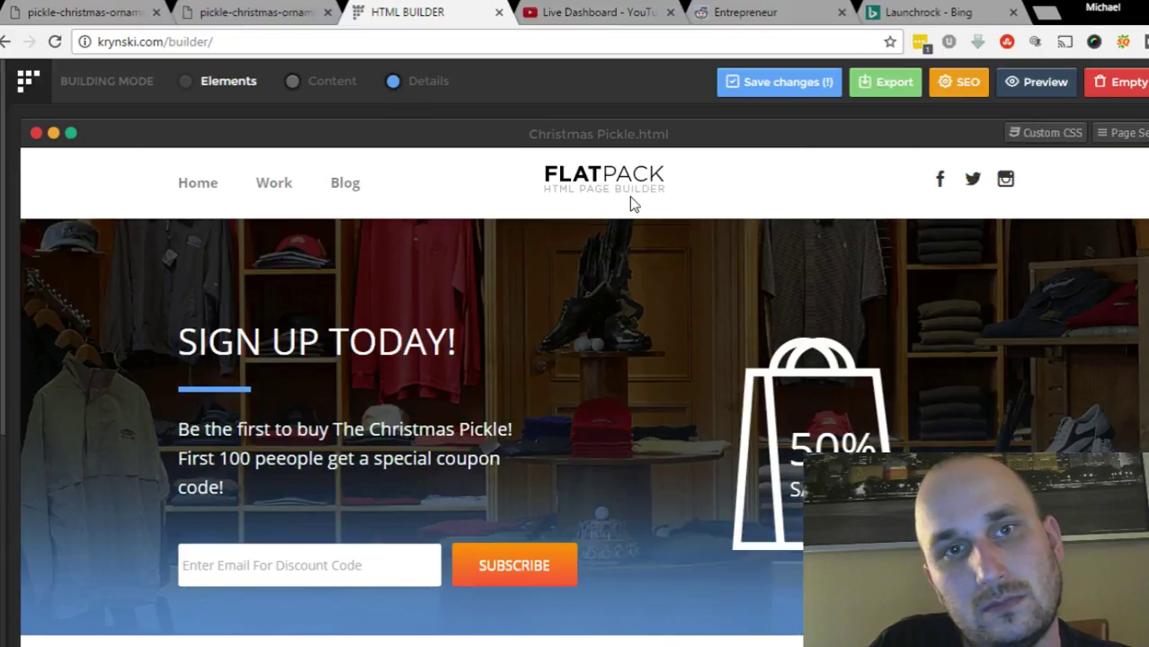
# Replace the header's FLATPACK logo with the Christmas Pickle image and enter a 200px width
pyautogui.click(631, 202)
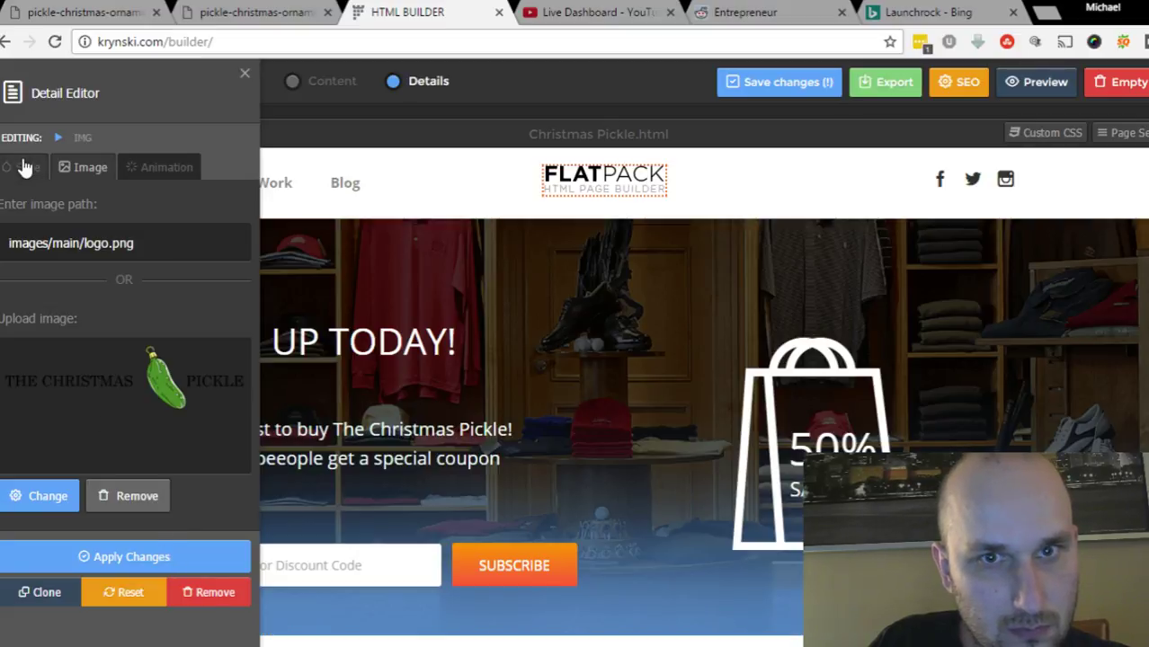
pyautogui.click(197, 557)
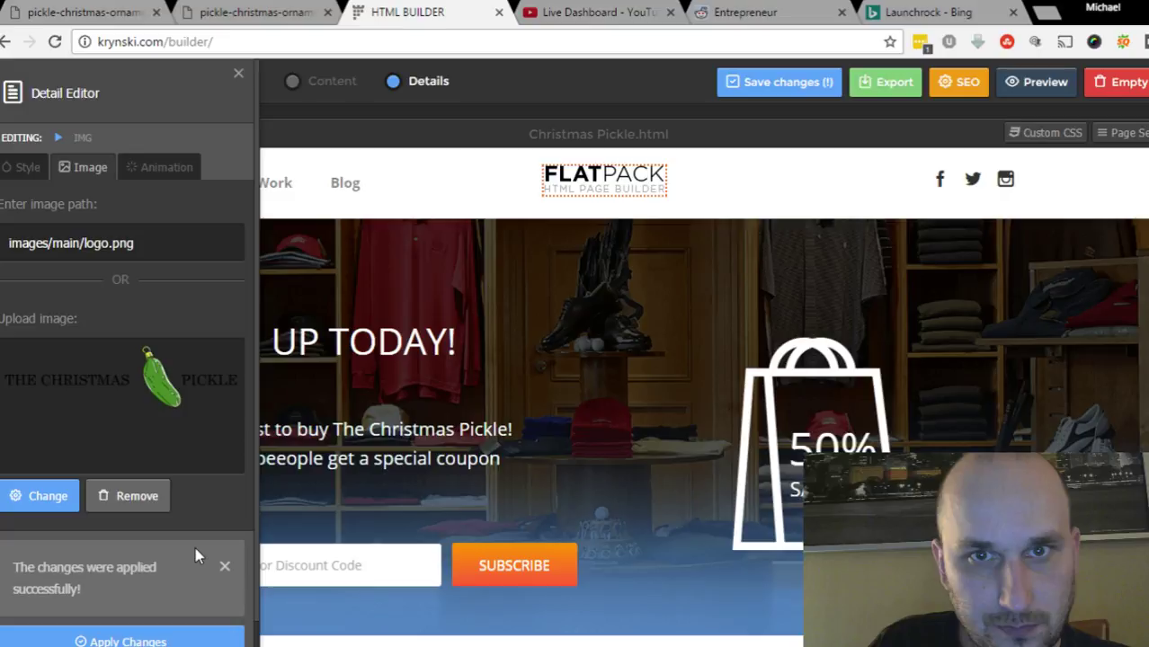
pyautogui.click(121, 501)
pyautogui.write('200px')
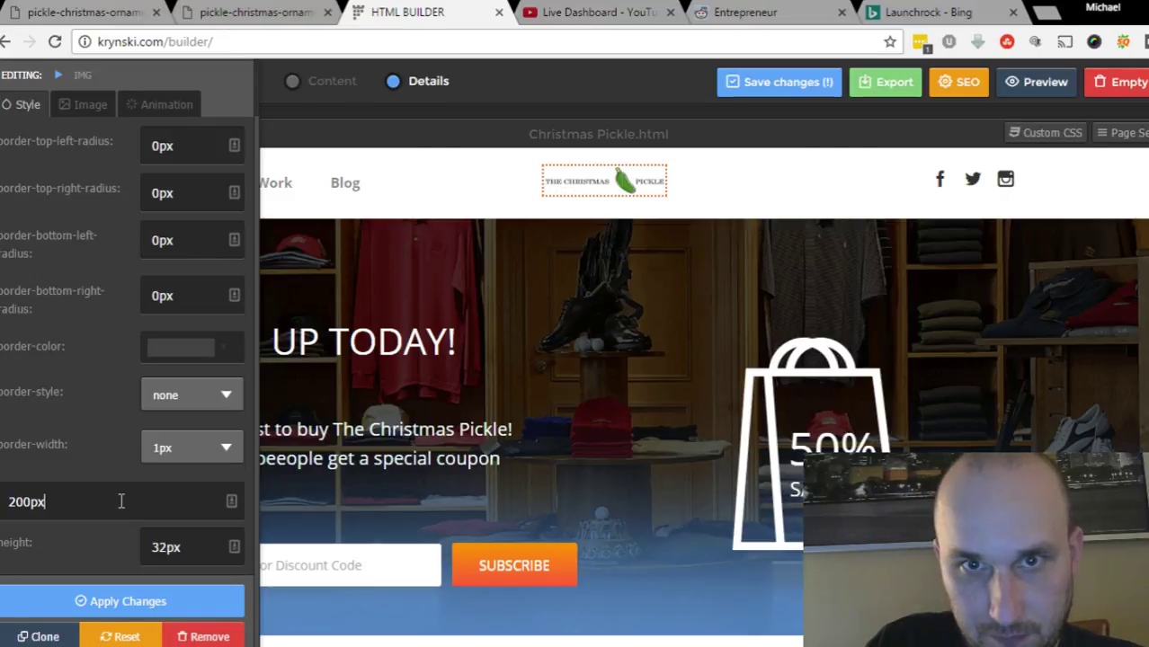
# Apply the 200px logo width, then set the logo height to 50px
pyautogui.click(171, 611)
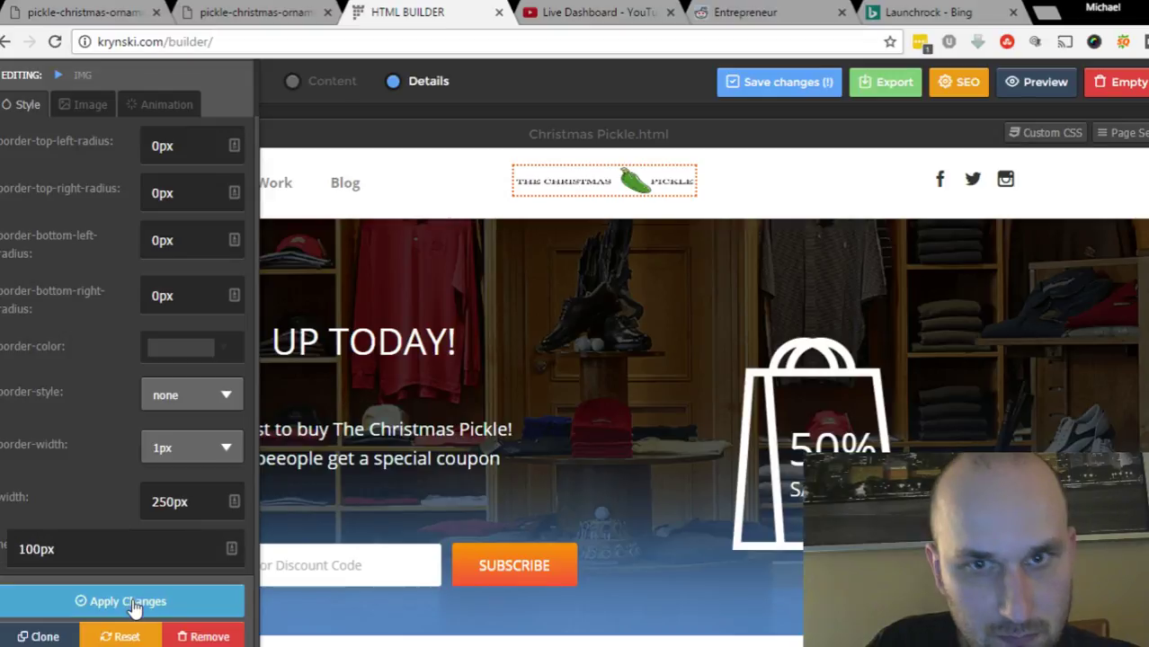
pyautogui.click(132, 599)
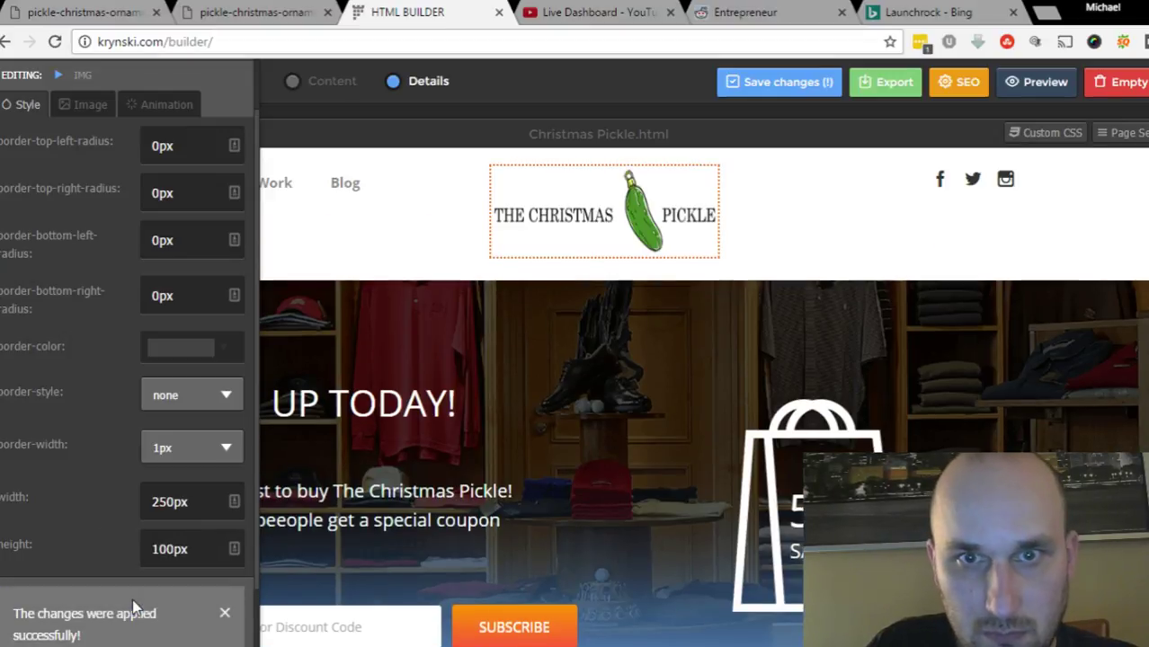
pyautogui.click(193, 550)
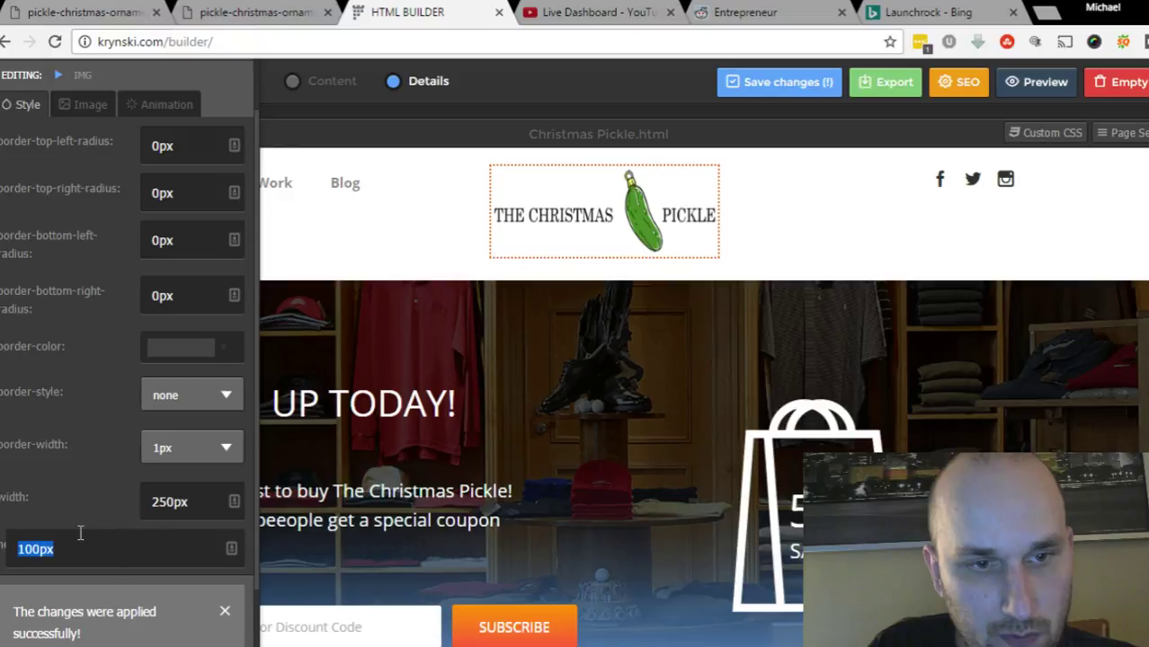
pyautogui.write('50px')
pyautogui.click(165, 608)
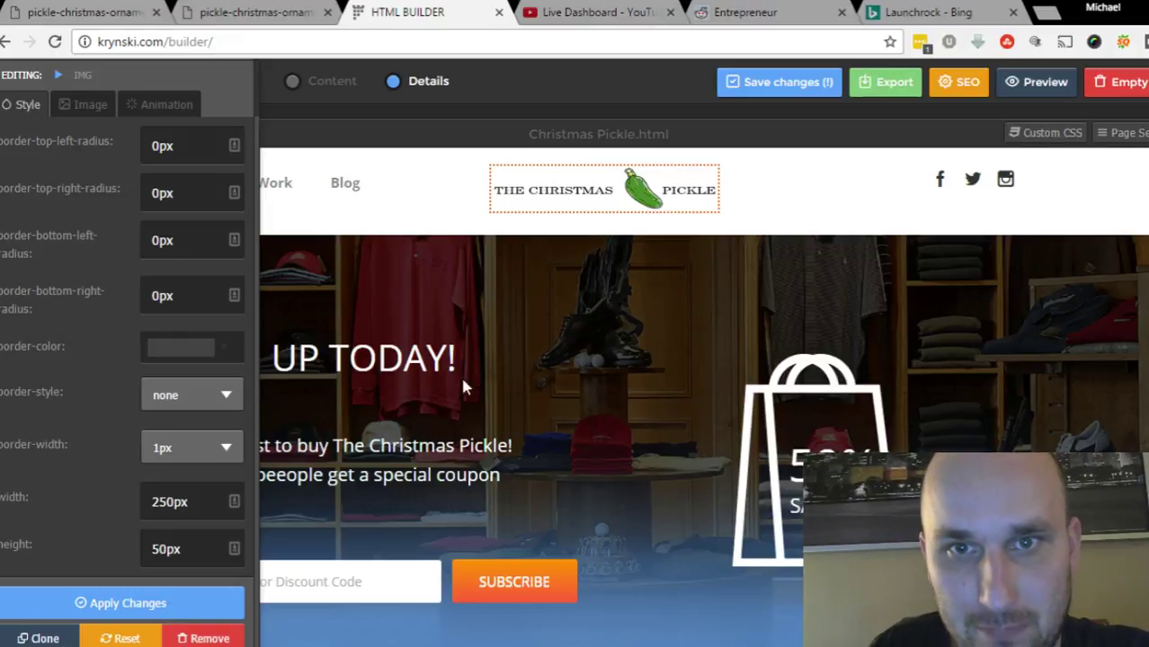
# Reselect the header's pickle logo and apply a 200px width
pyautogui.click(827, 224)
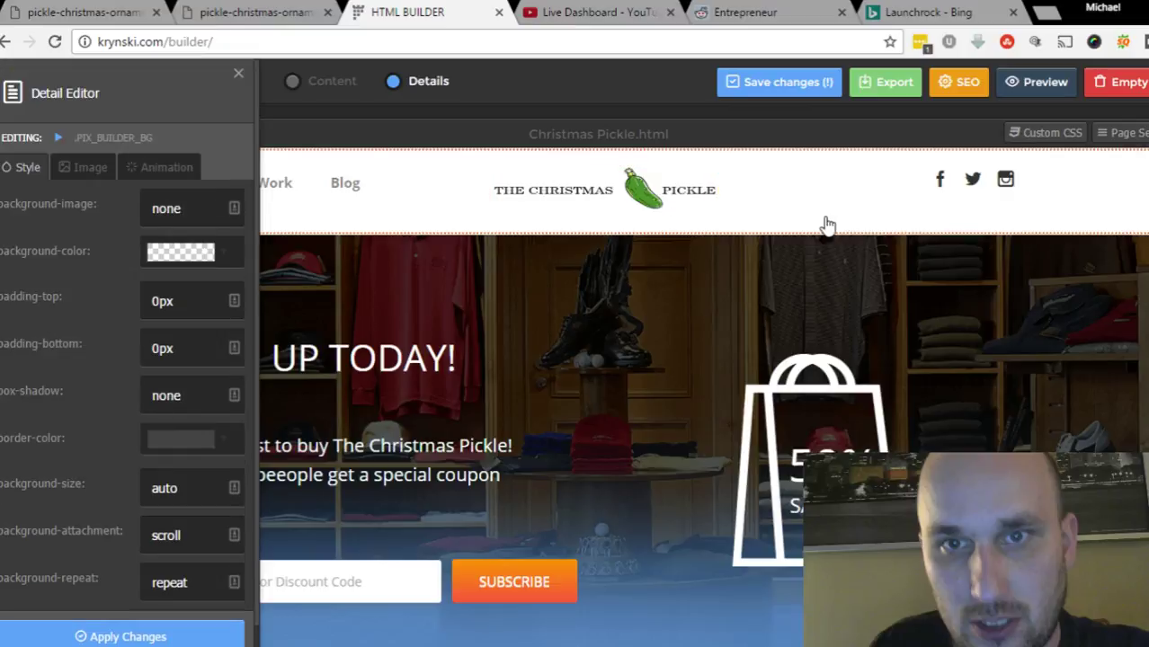
pyautogui.click(614, 196)
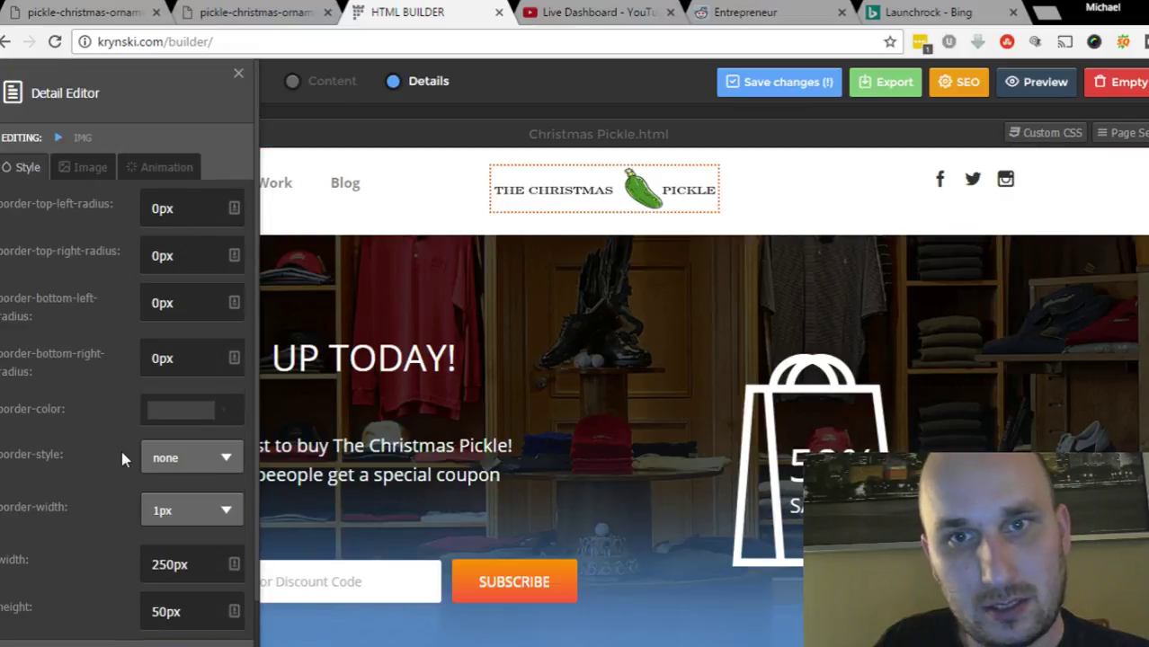
pyautogui.click(176, 566)
pyautogui.write('200px')
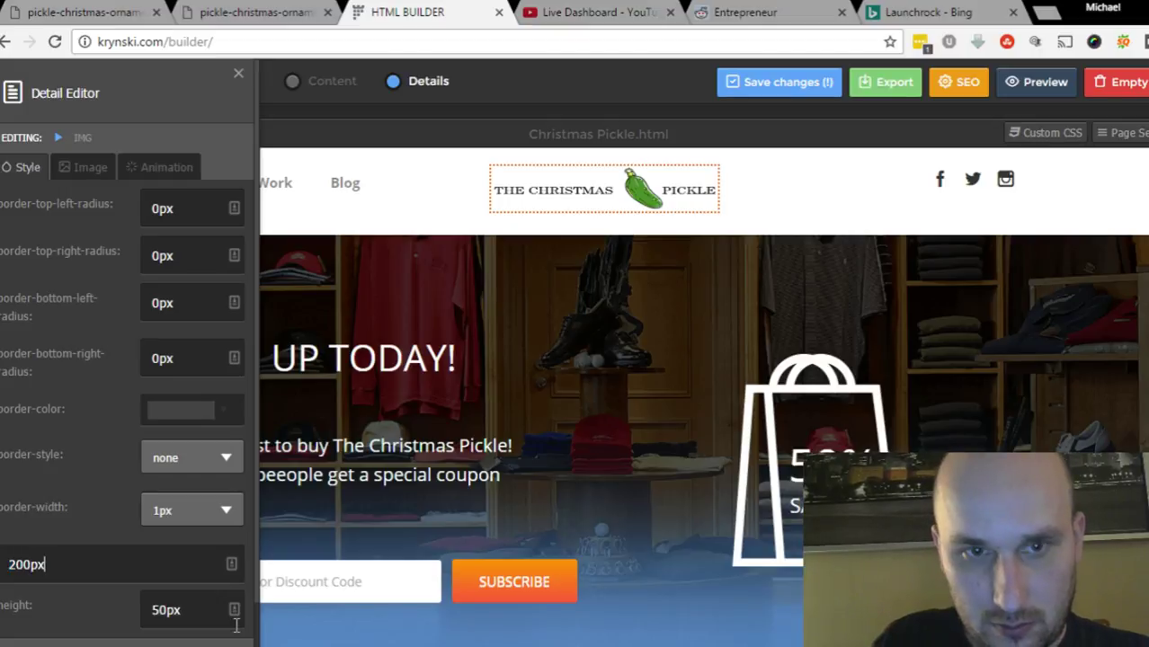
pyautogui.press('Return')
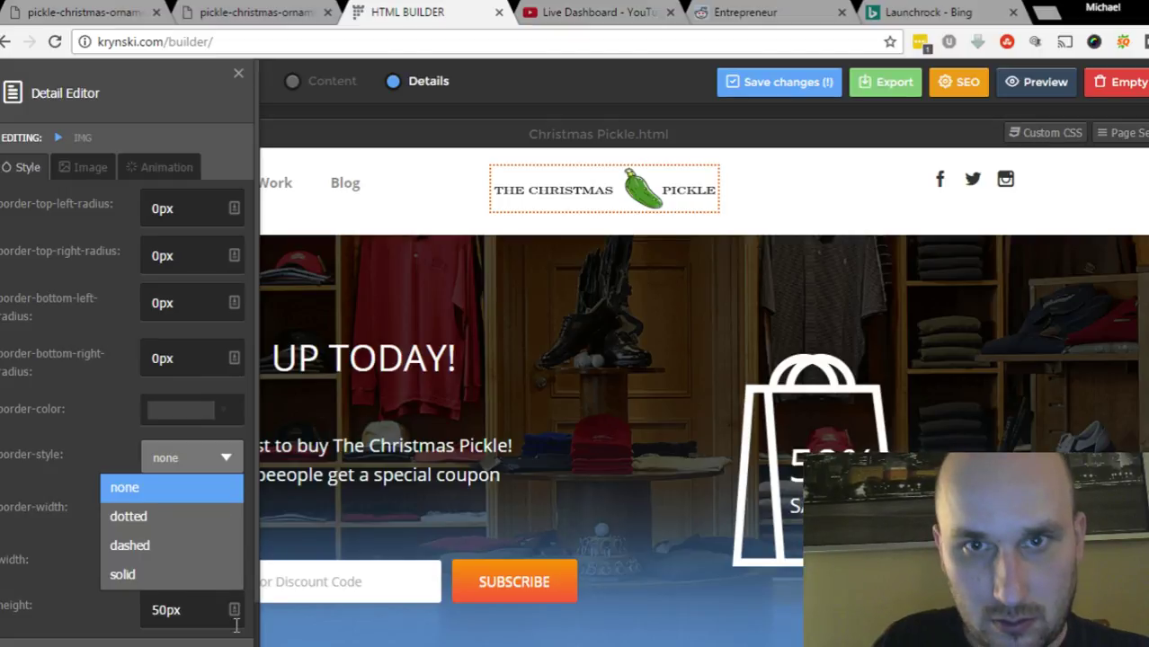
pyautogui.scroll(-1, 76, 568)
pyautogui.click(109, 599)
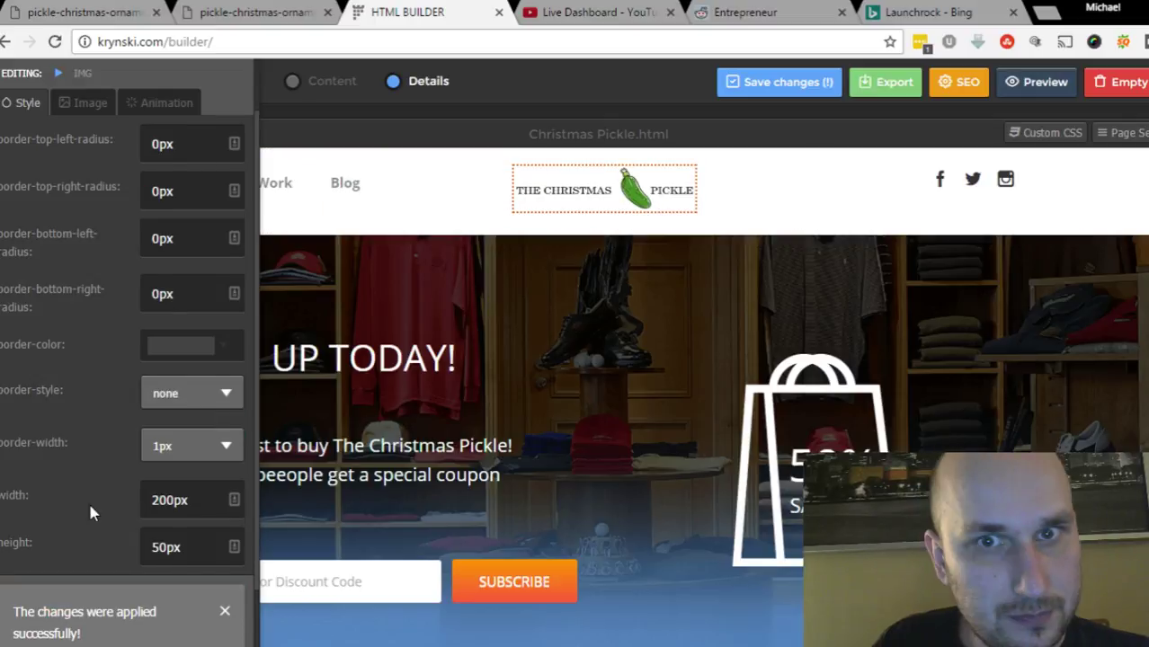
pyautogui.scroll(-1, 89, 501)
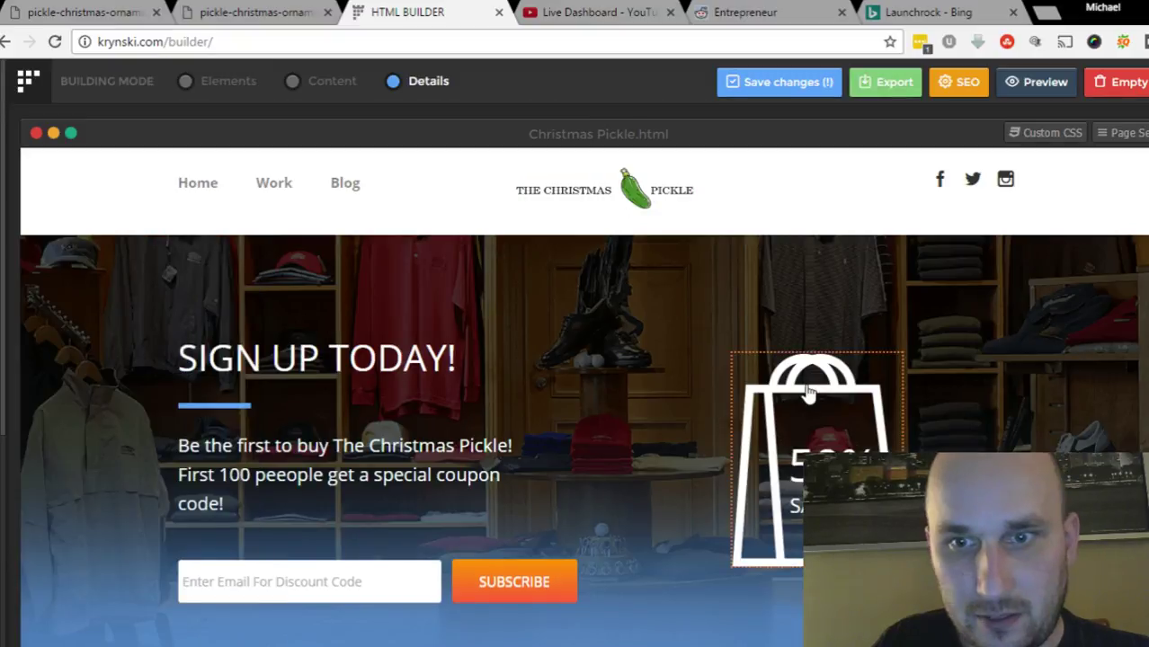
# Swap the sign-up hero's shopping-bag image for christmaspickle.png
pyautogui.click(807, 392)
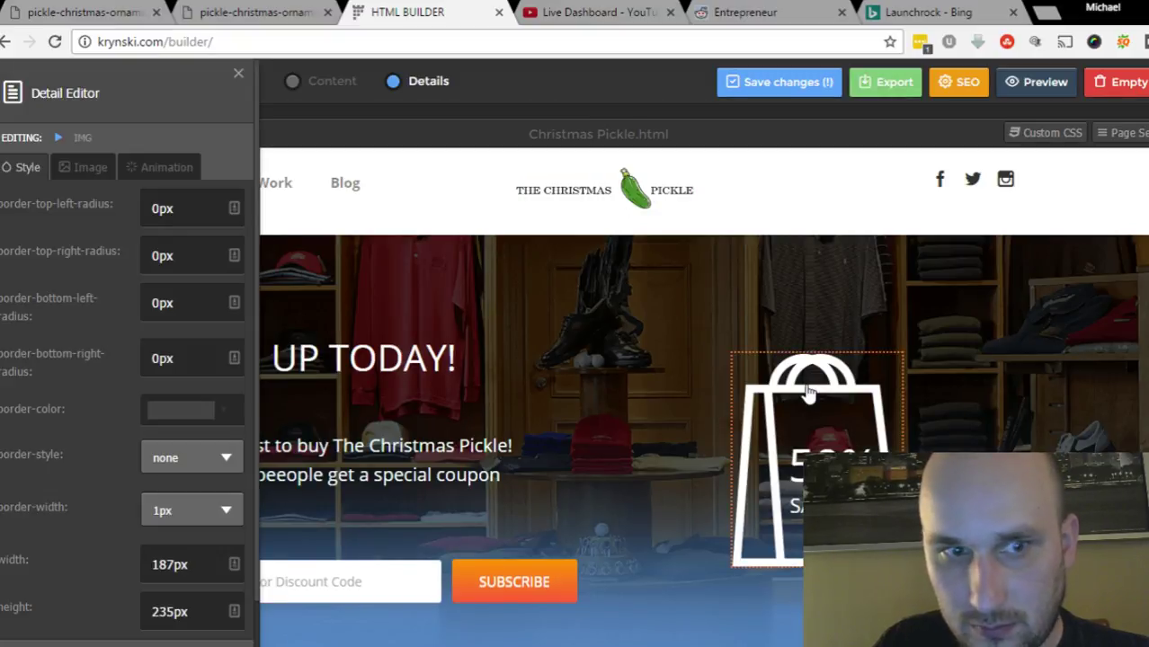
pyautogui.click(90, 172)
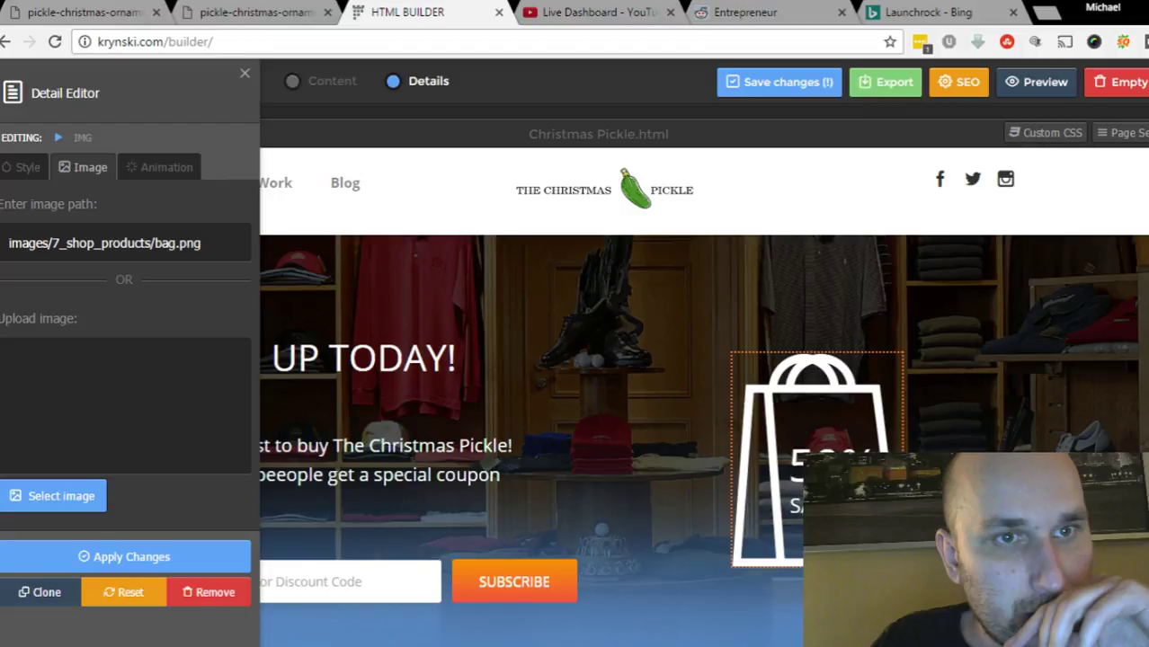
pyautogui.click(192, 566)
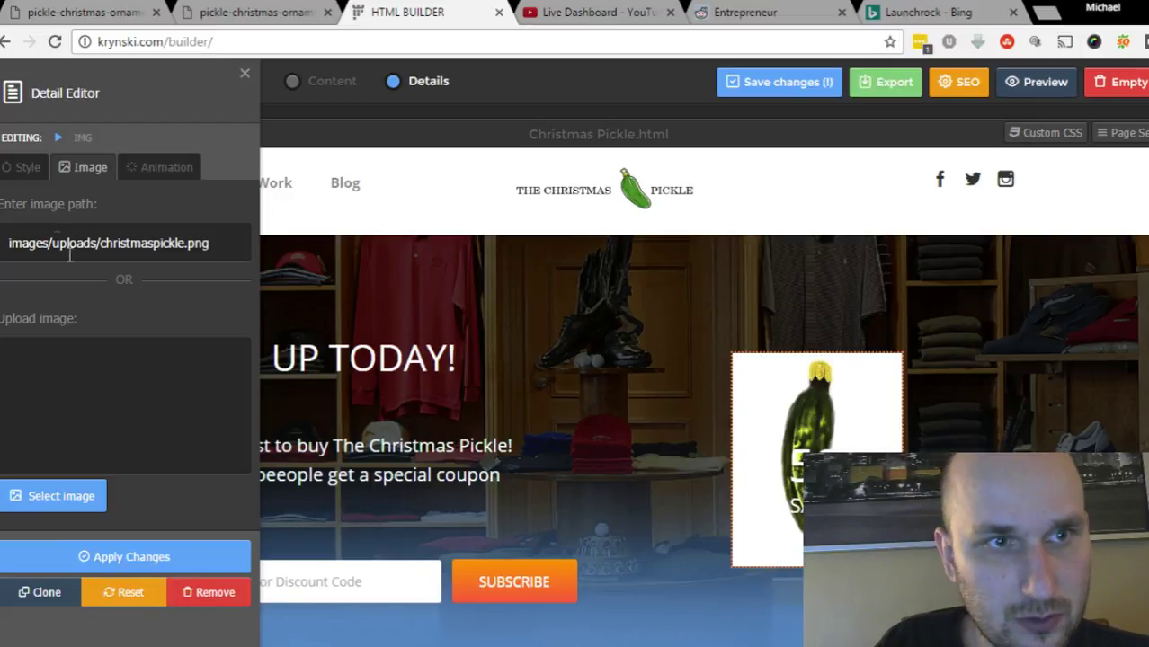
# Check the new image's size, animation options and images/uploads/christmaspickle.png path
pyautogui.click(31, 175)
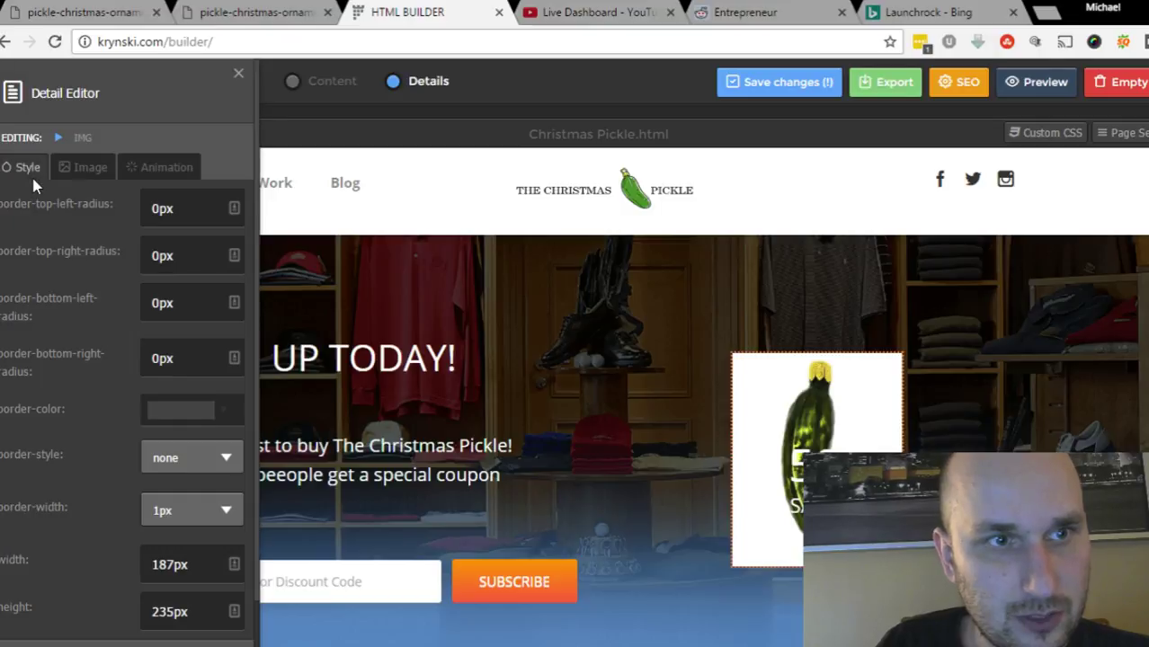
pyautogui.click(84, 173)
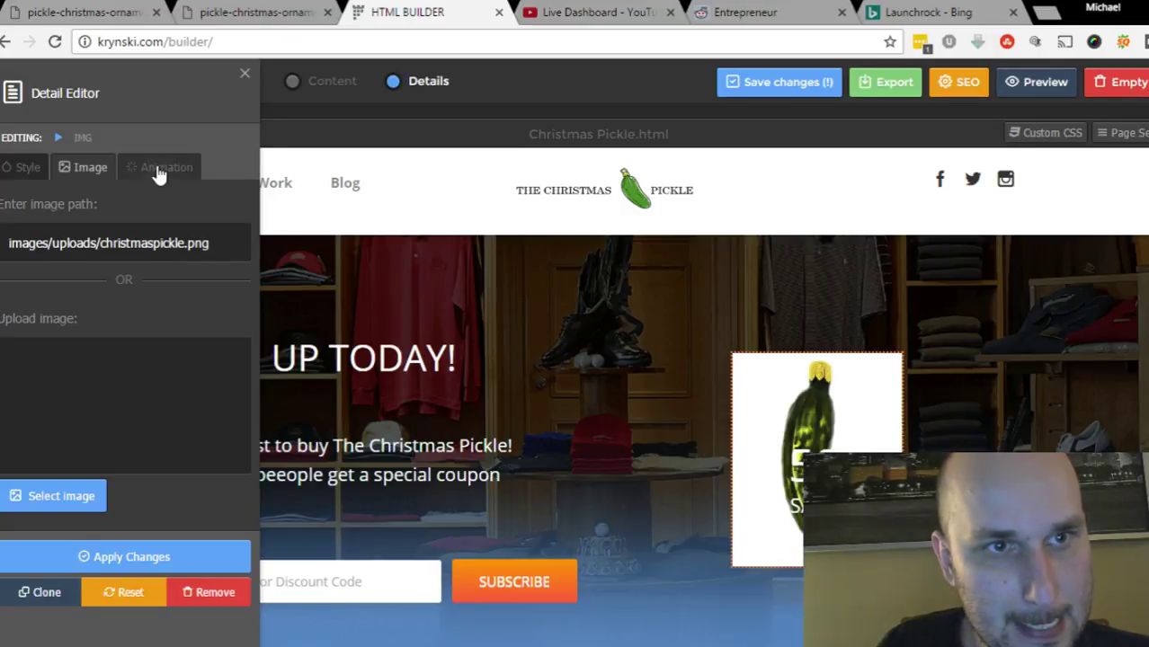
pyautogui.click(162, 173)
pyautogui.click(95, 173)
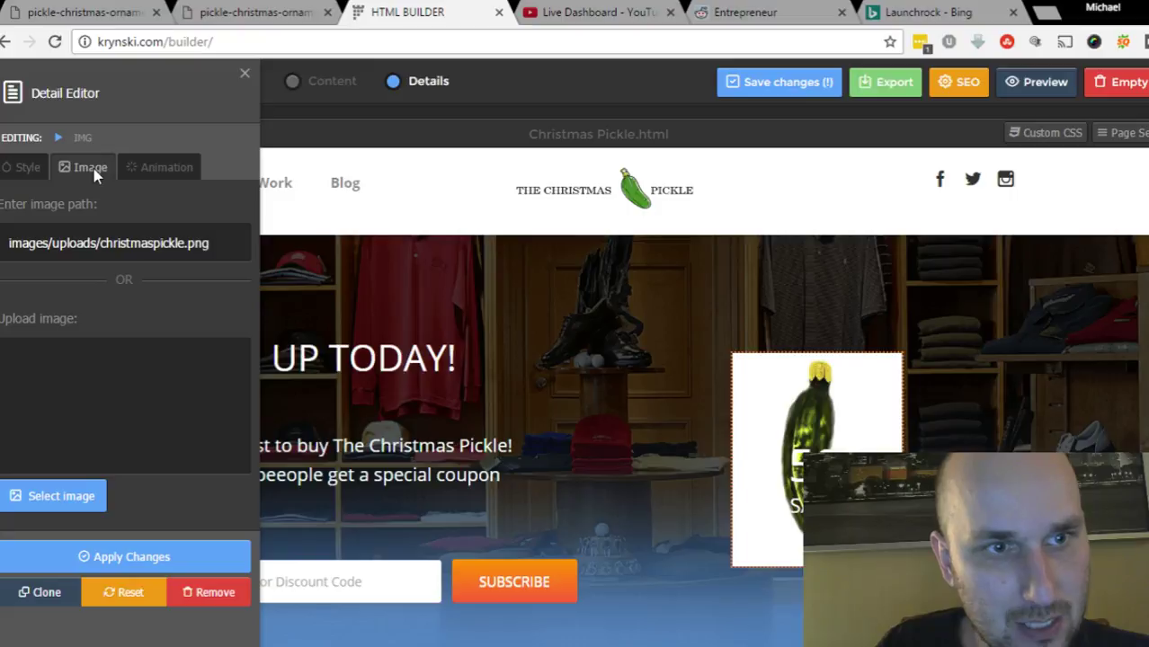
pyautogui.click(97, 507)
pyautogui.click(212, 253)
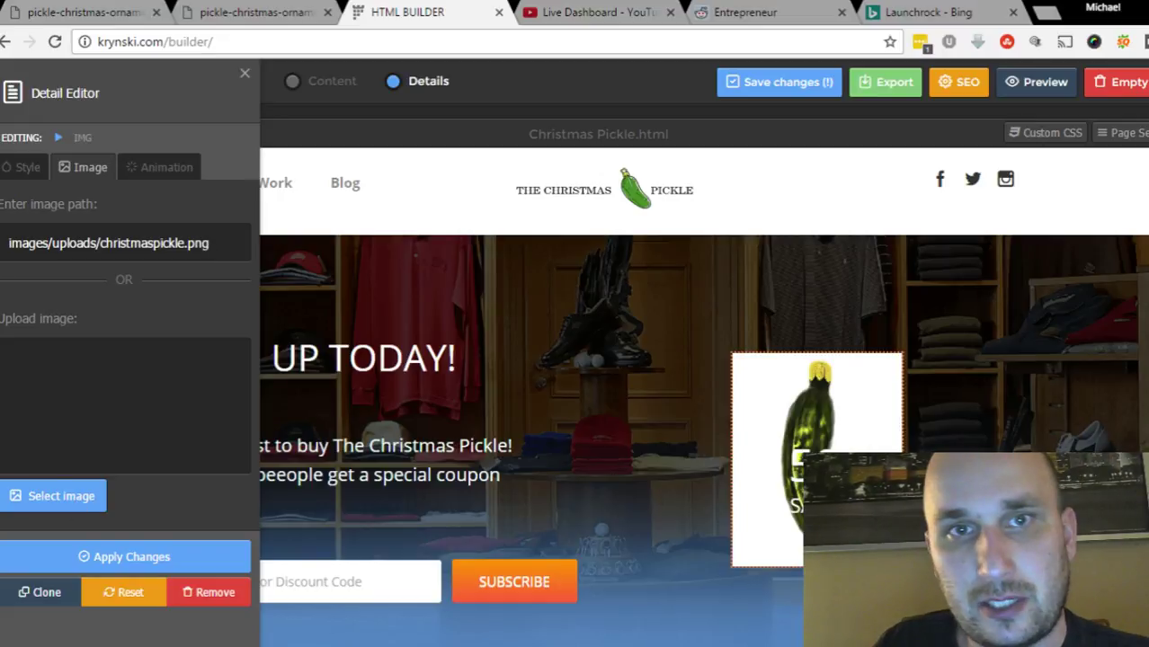
pyautogui.click(580, 11)
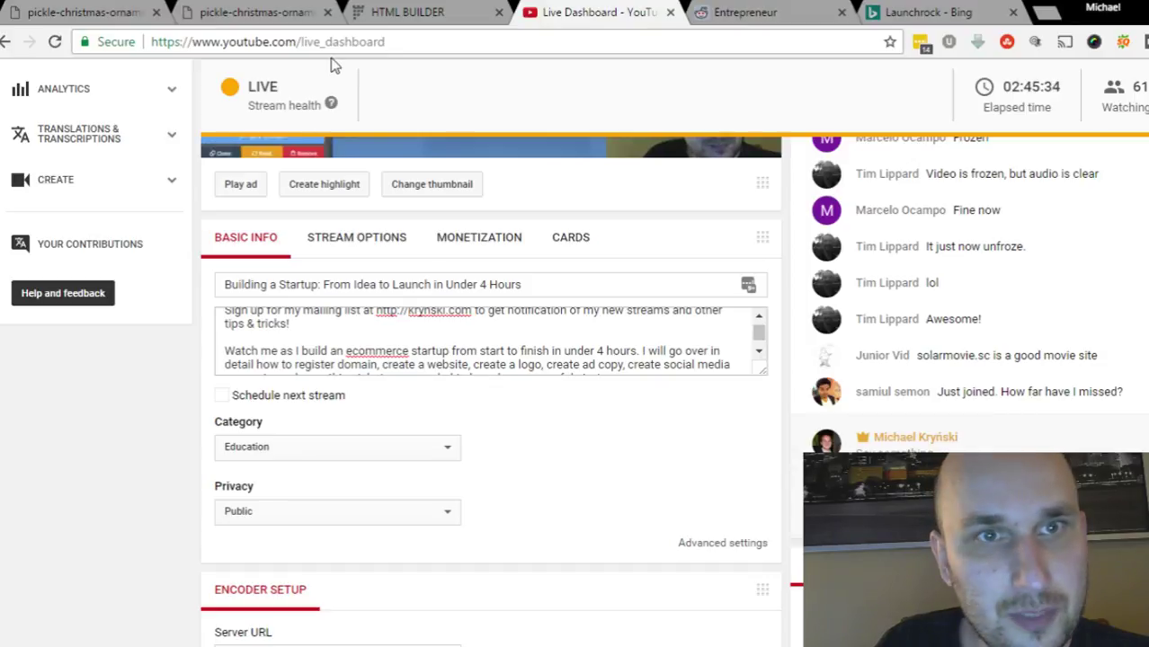
pyautogui.click(485, 11)
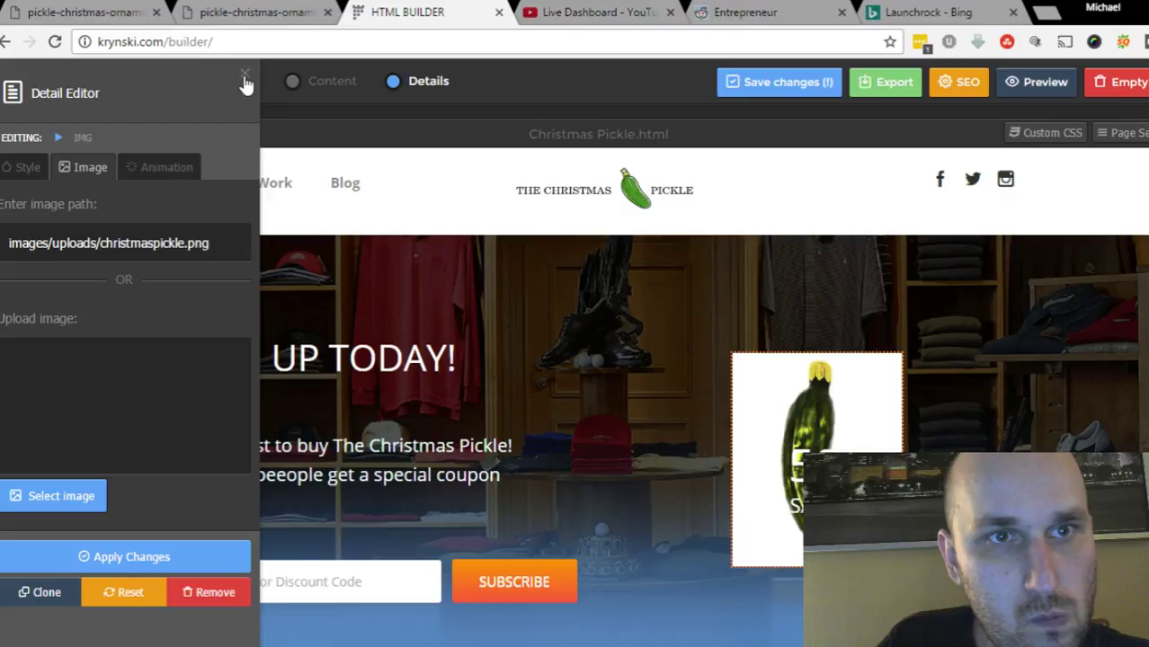
pyautogui.click(244, 84)
pyautogui.scroll(-3, 782, 352)
pyautogui.click(782, 351)
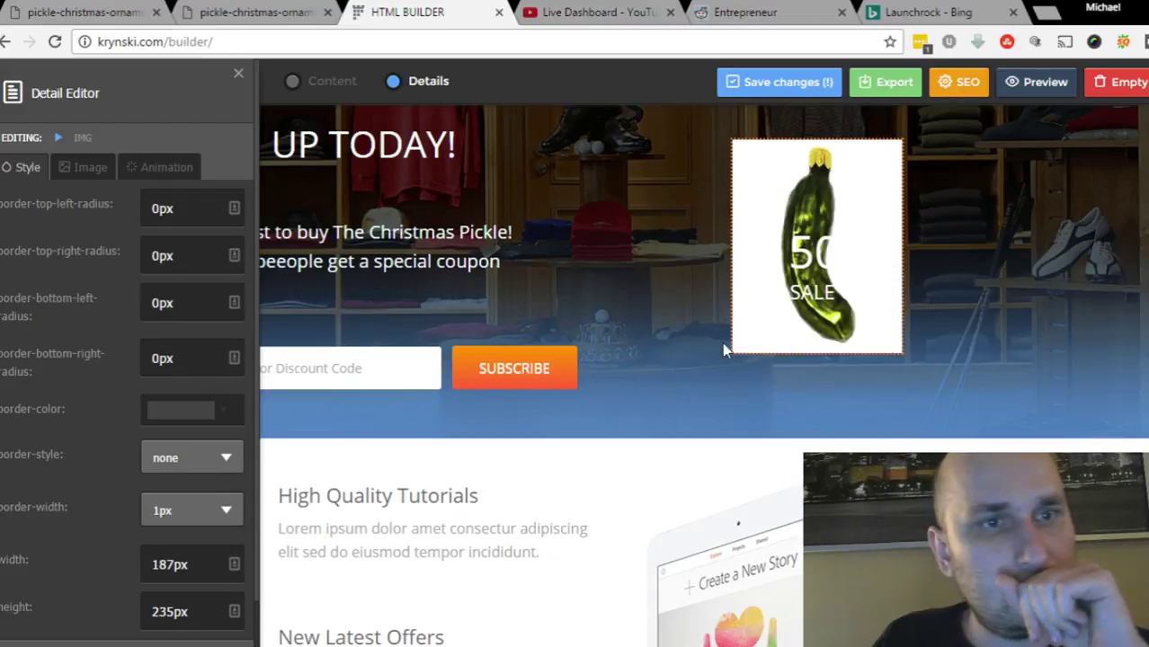
pyautogui.click(85, 165)
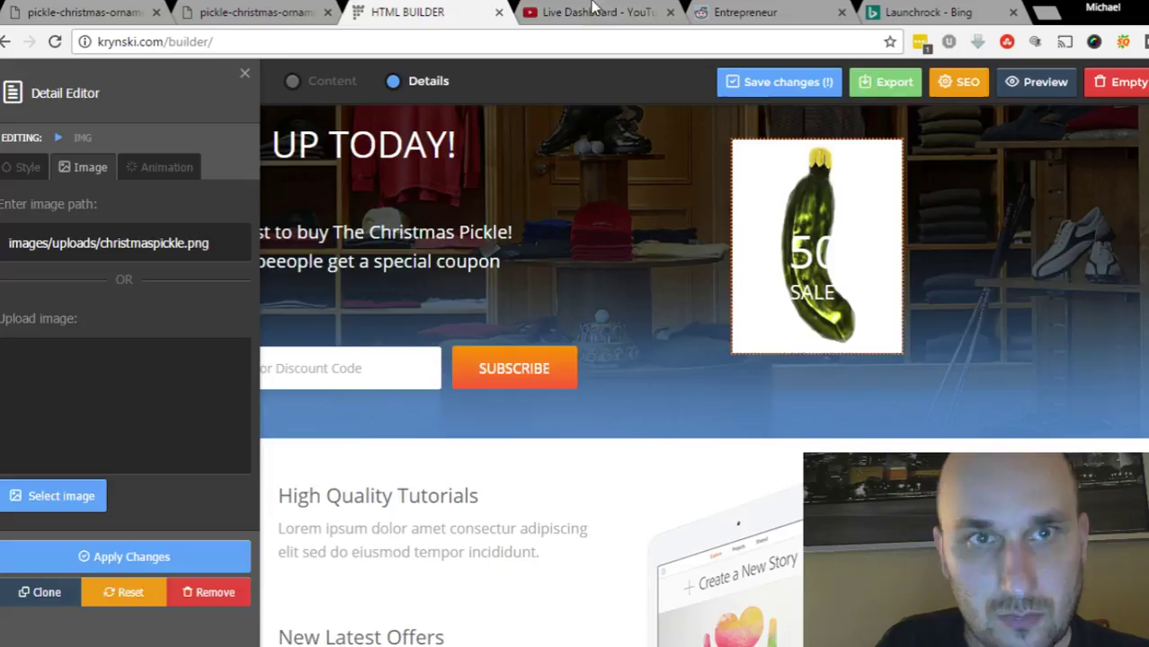
pyautogui.click(593, 11)
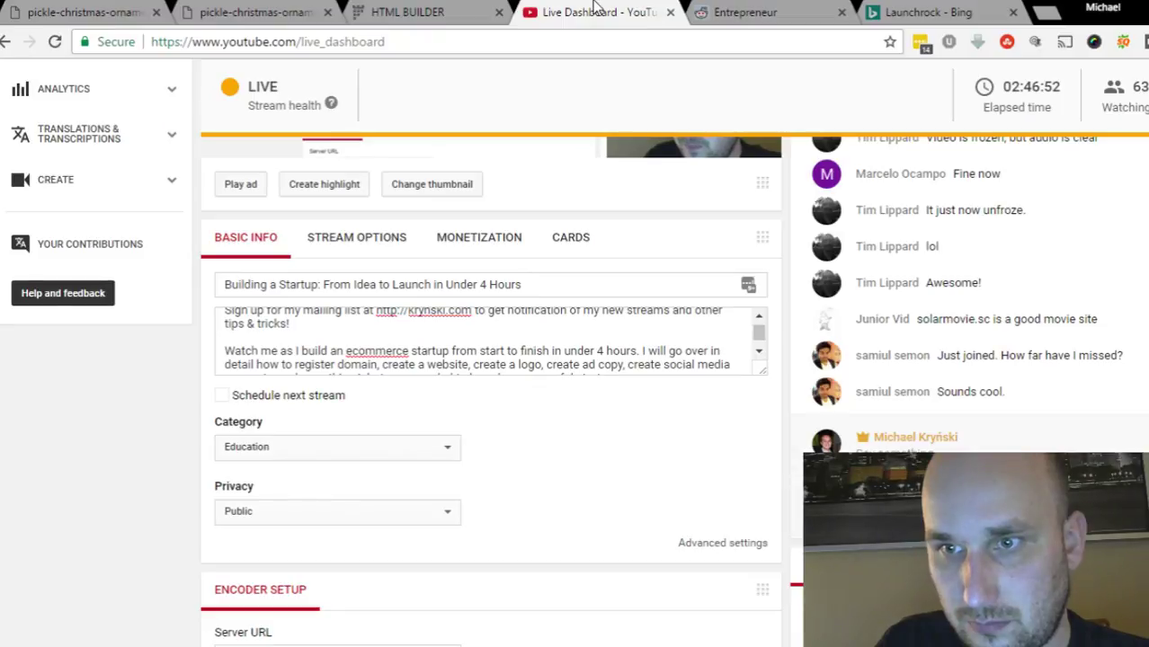
pyautogui.click(422, 12)
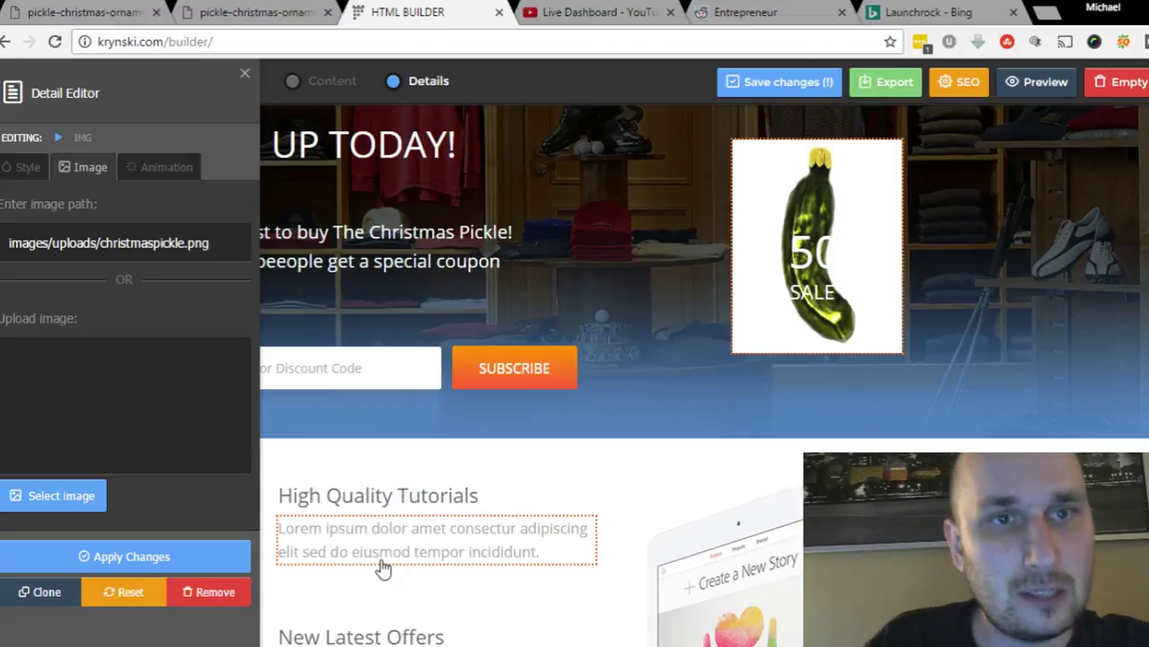
pyautogui.scroll(3, 559, 284)
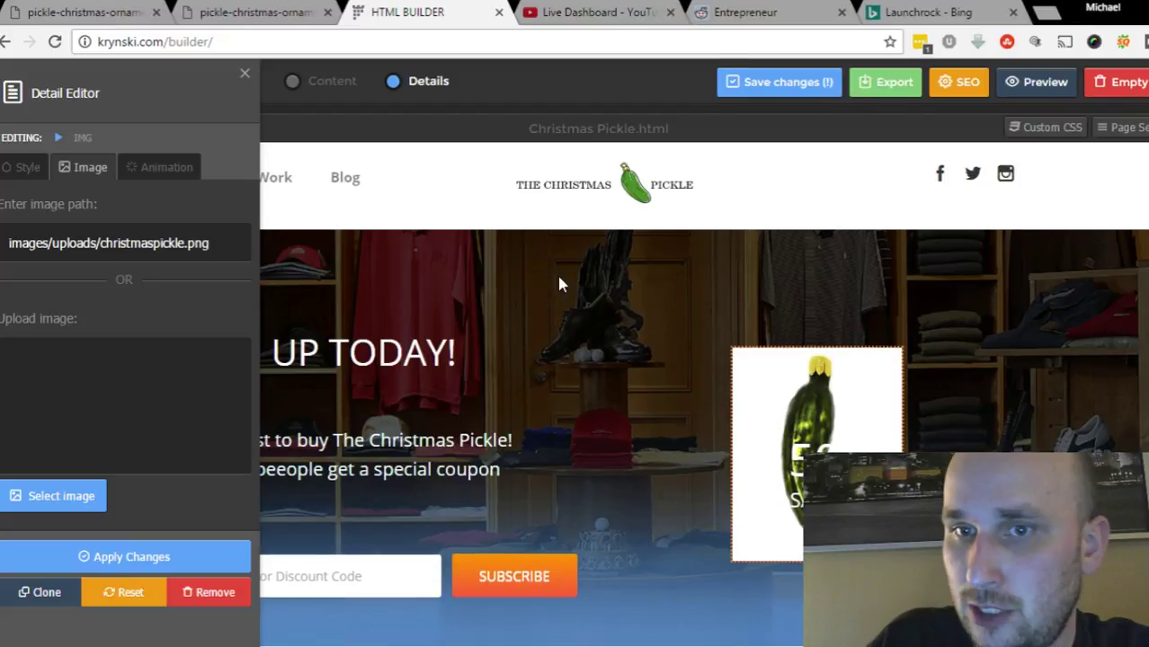
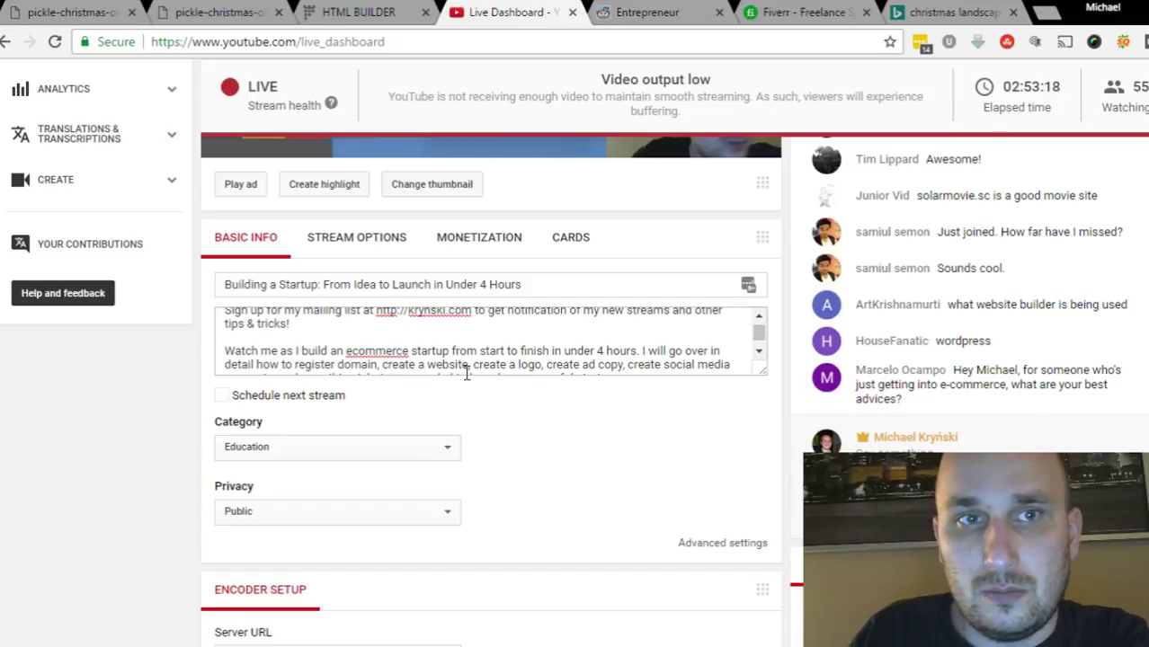
# Jump the livestream preview ahead to the live broadcast
pyautogui.scroll(2, 431, 342)
pyautogui.scroll(1, 527, 522)
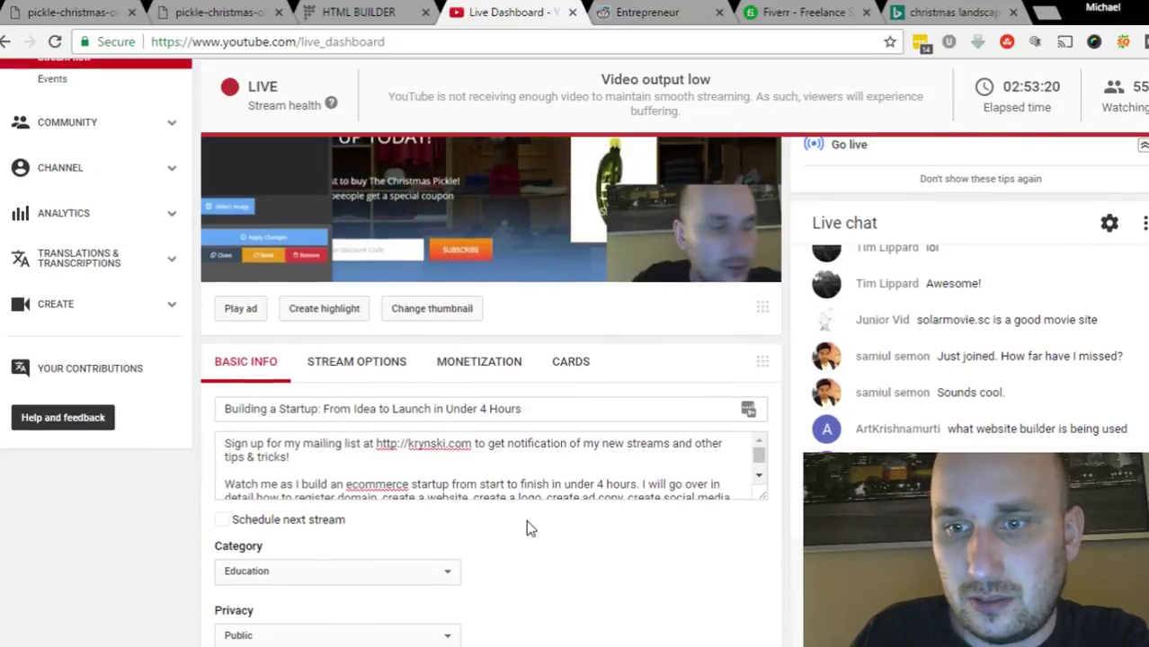
pyautogui.scroll(-3, 527, 524)
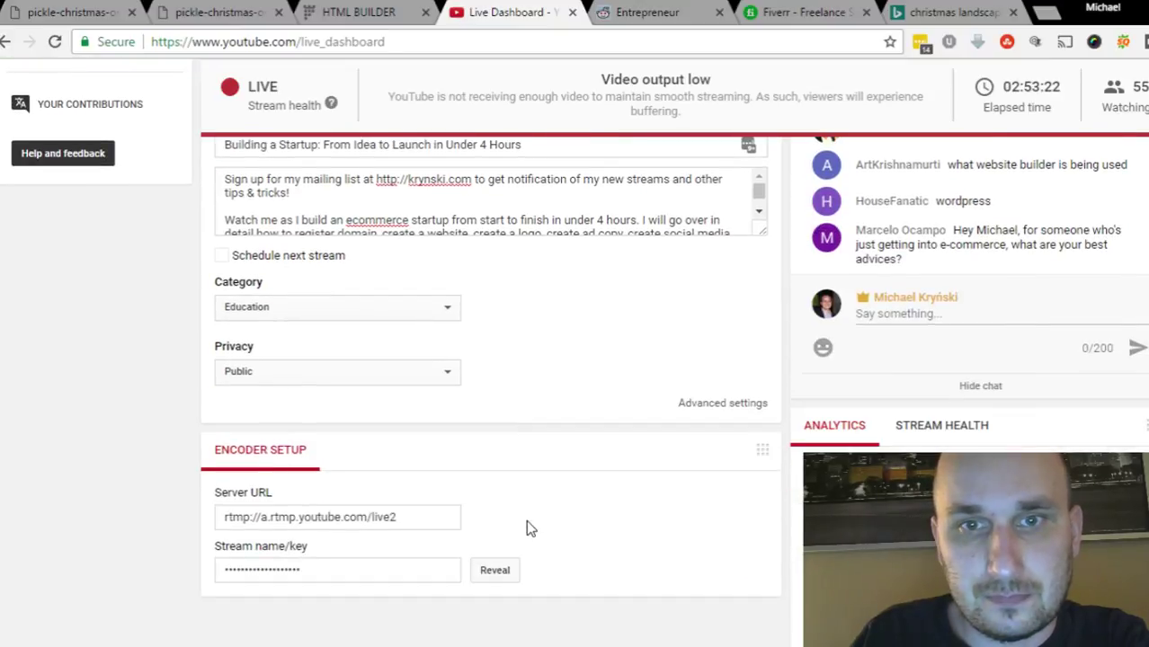
pyautogui.scroll(1, 526, 522)
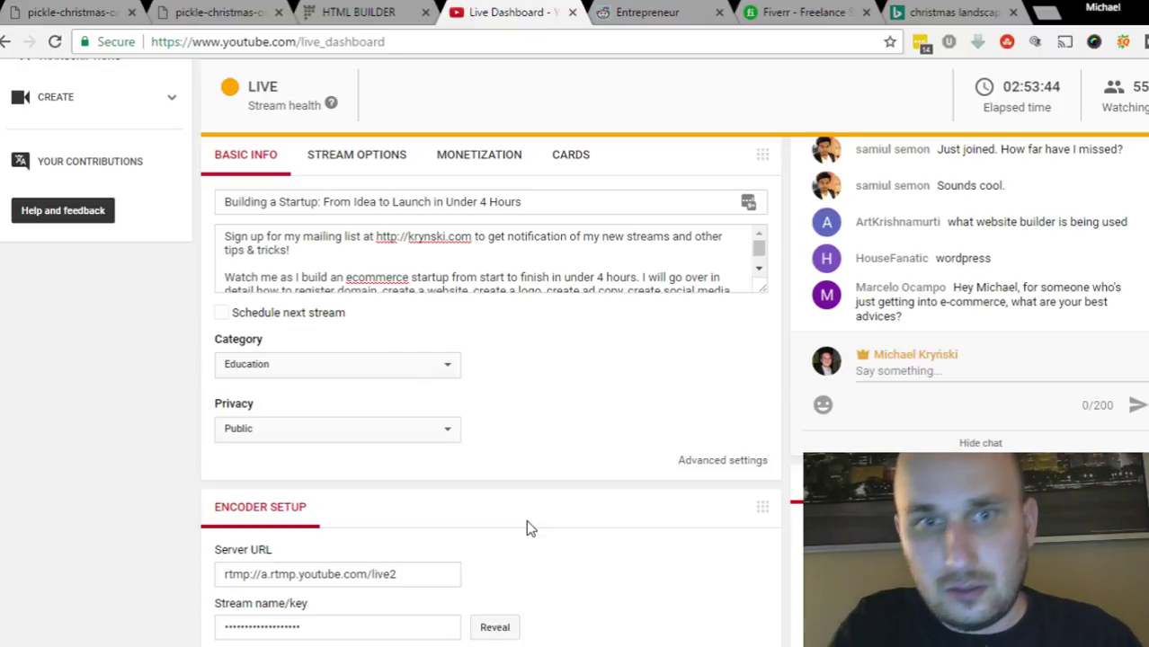
pyautogui.scroll(3, 526, 418)
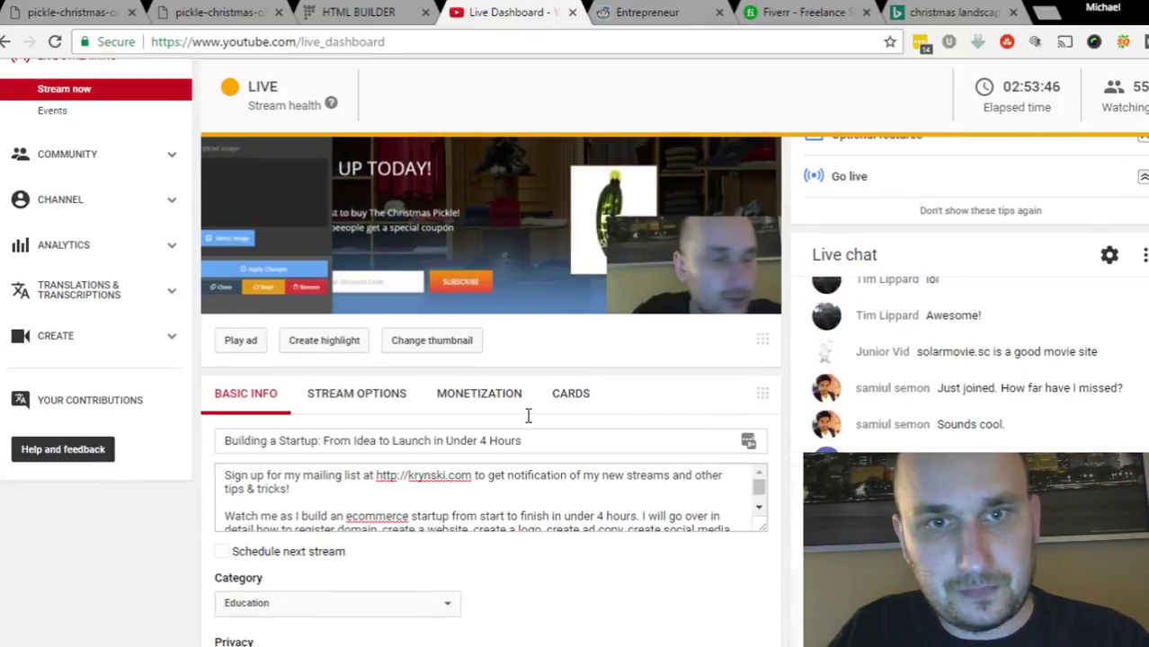
pyautogui.moveTo(743, 159)
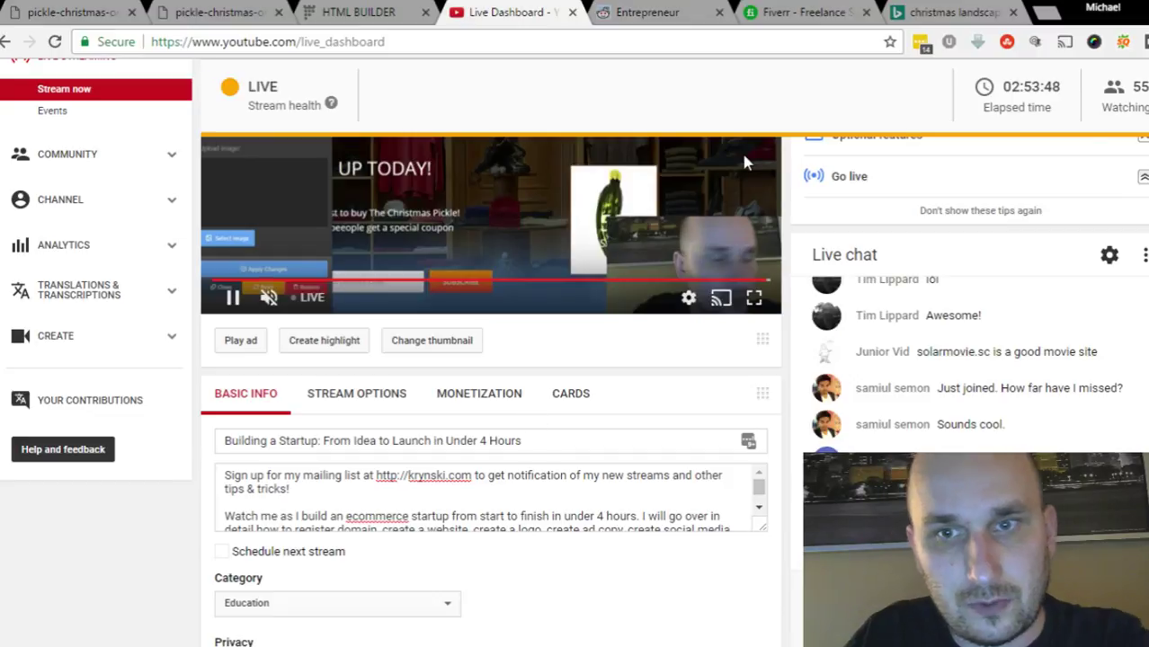
pyautogui.click(359, 300)
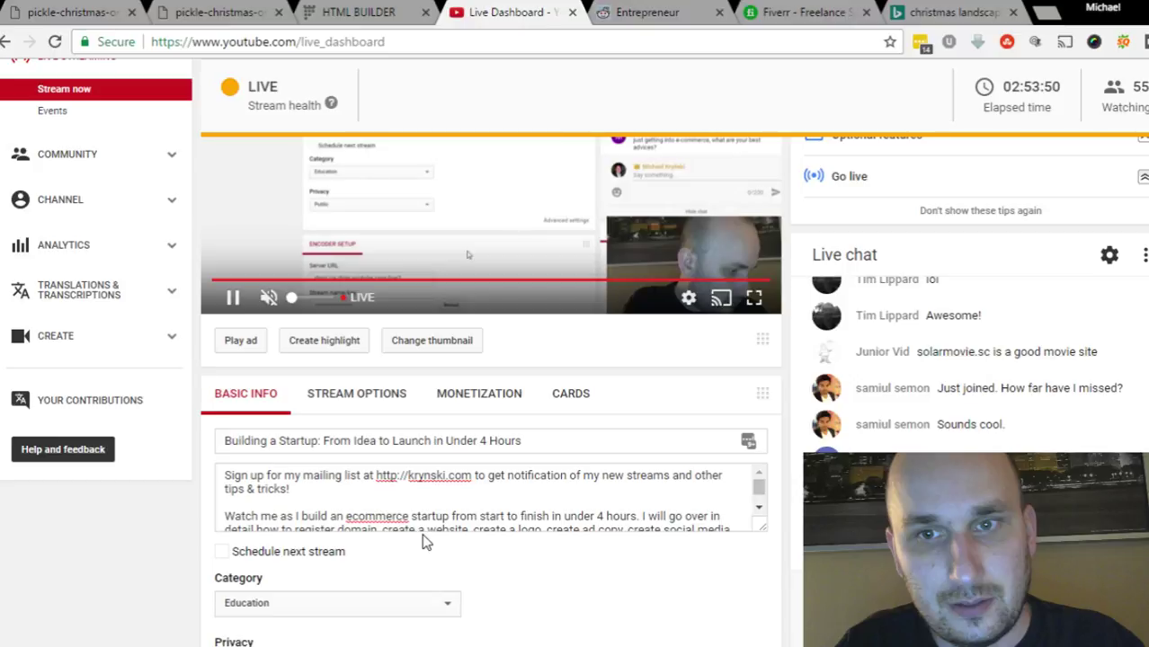
pyautogui.scroll(-2, 426, 542)
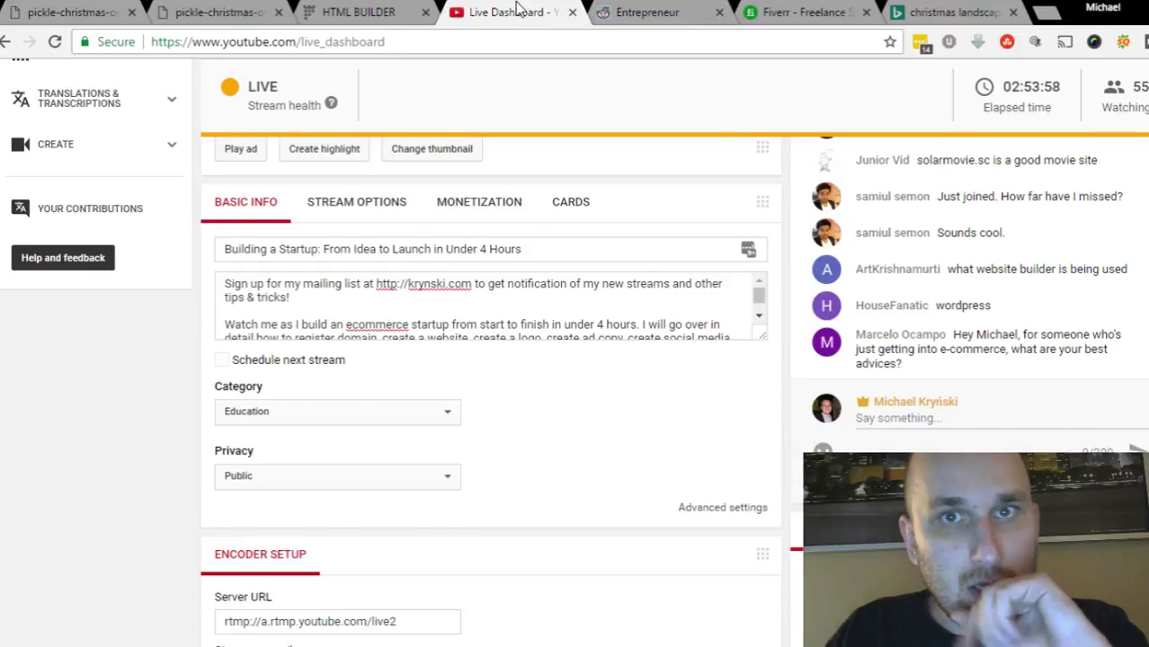
# Read the three unread replies to the r/Entrepreneur livestream post, then close the inbox
pyautogui.click(651, 10)
pyautogui.hotkey('ctrl', 'shift', 'Tab')
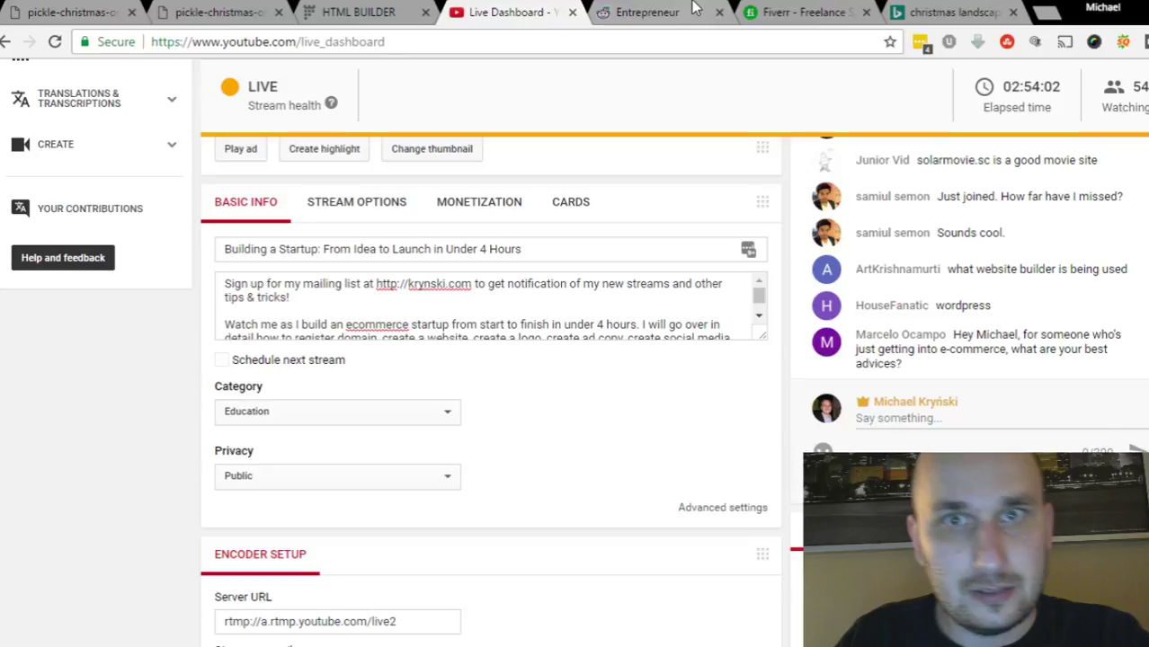
pyautogui.click(693, 7)
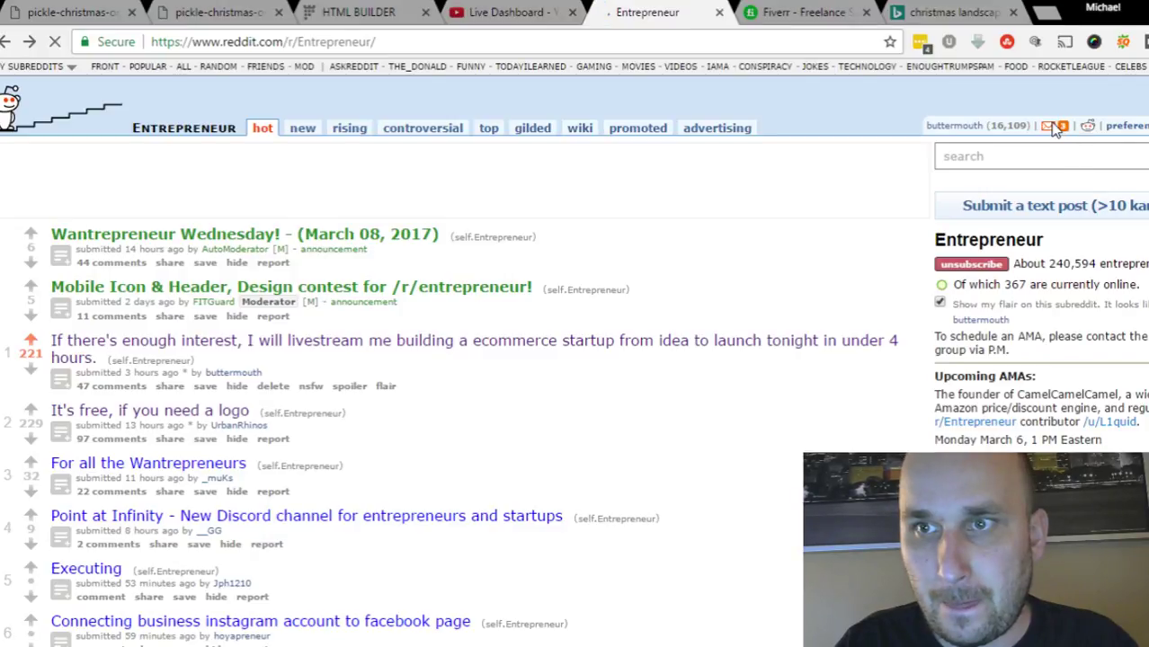
pyautogui.click(1055, 127)
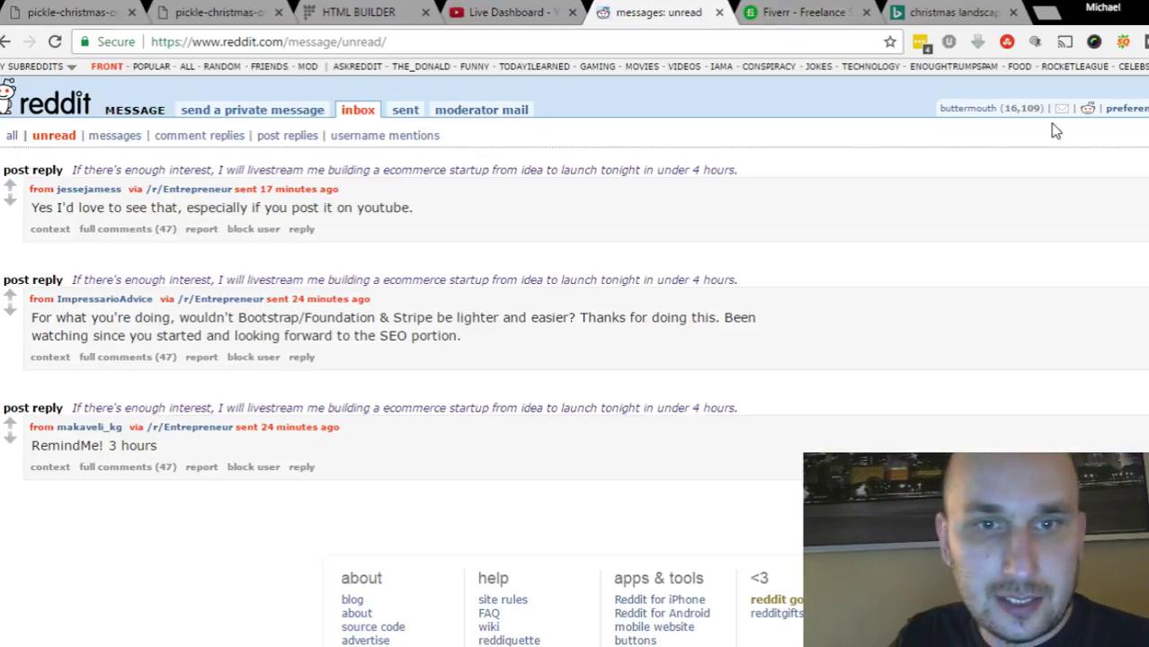
pyautogui.click(719, 12)
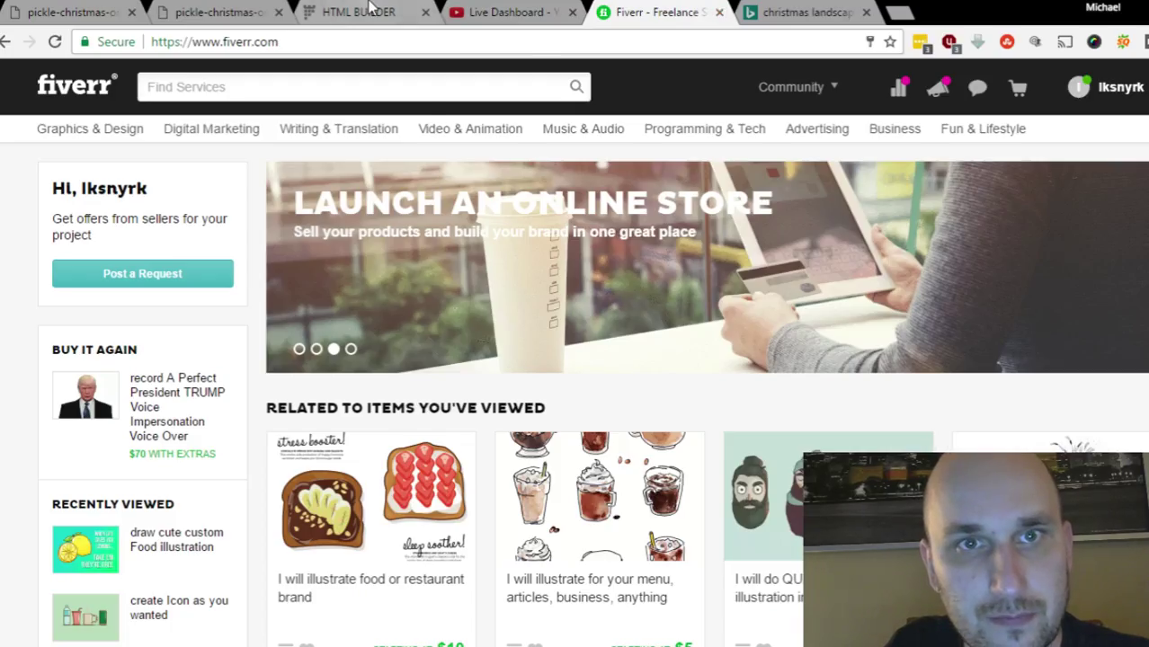
# Go back to the Christmas Pickle builder page and close the background Detail Editor
pyautogui.click(368, 10)
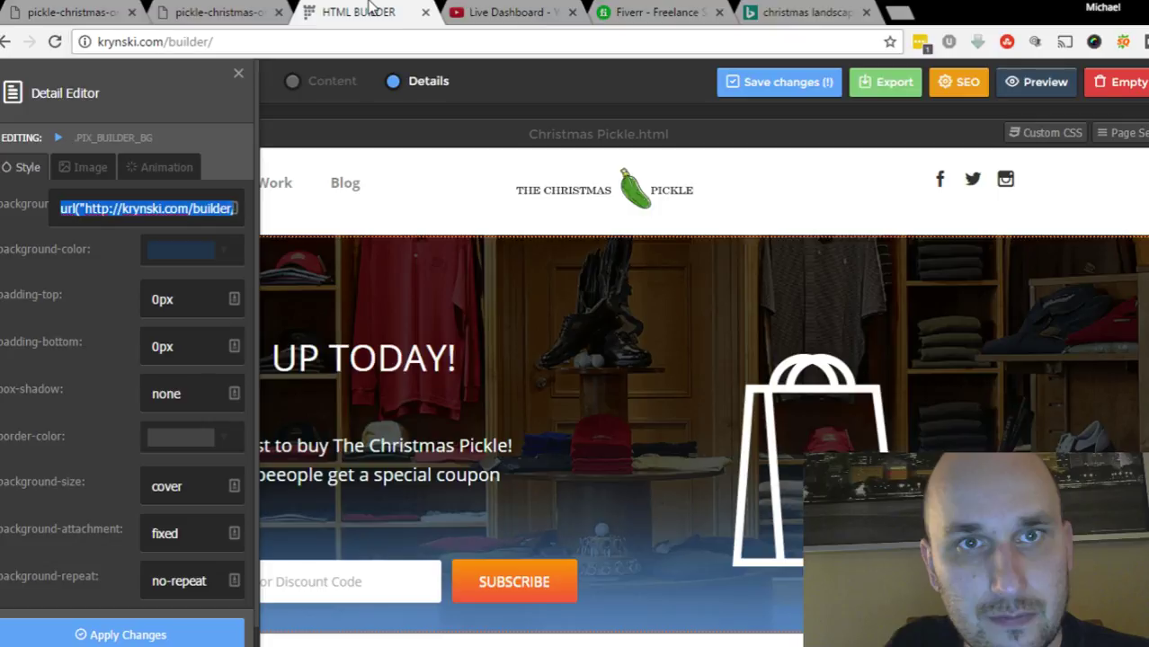
pyautogui.scroll(-1, 464, 436)
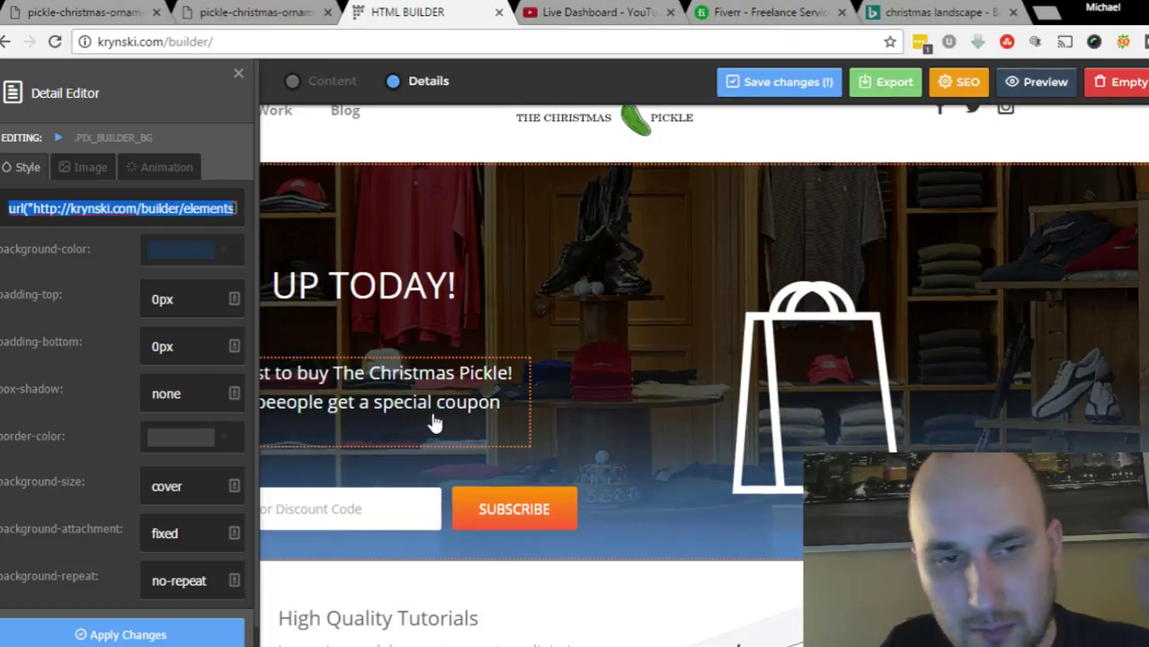
pyautogui.click(238, 76)
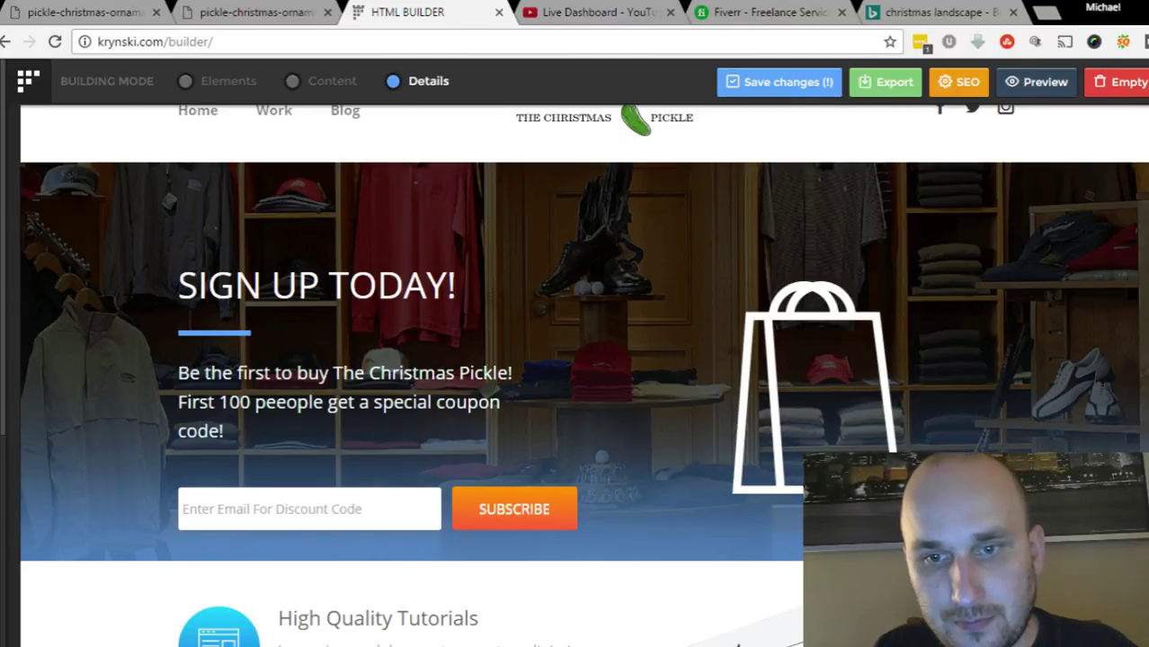
pyautogui.hotkey('alt', 'Tab')
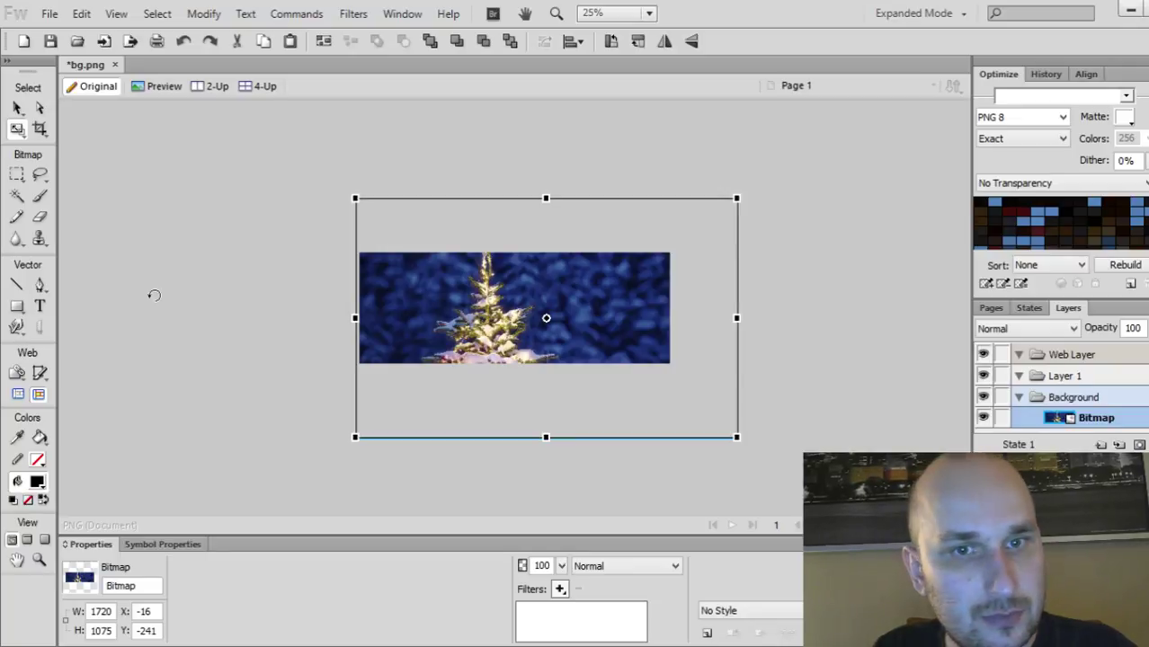
# Scale the tree bitmap to 1423×889 and move it up to show the snowy ground
pyautogui.moveTo(736, 437); pyautogui.dragTo(671, 394)
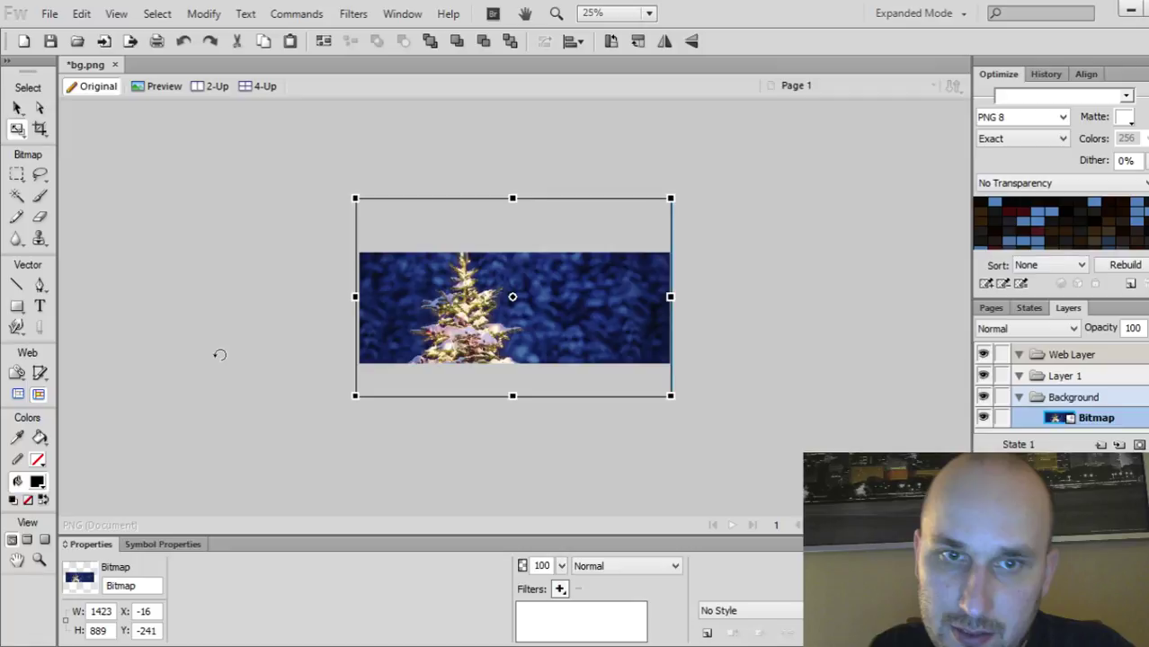
pyautogui.press('Return')
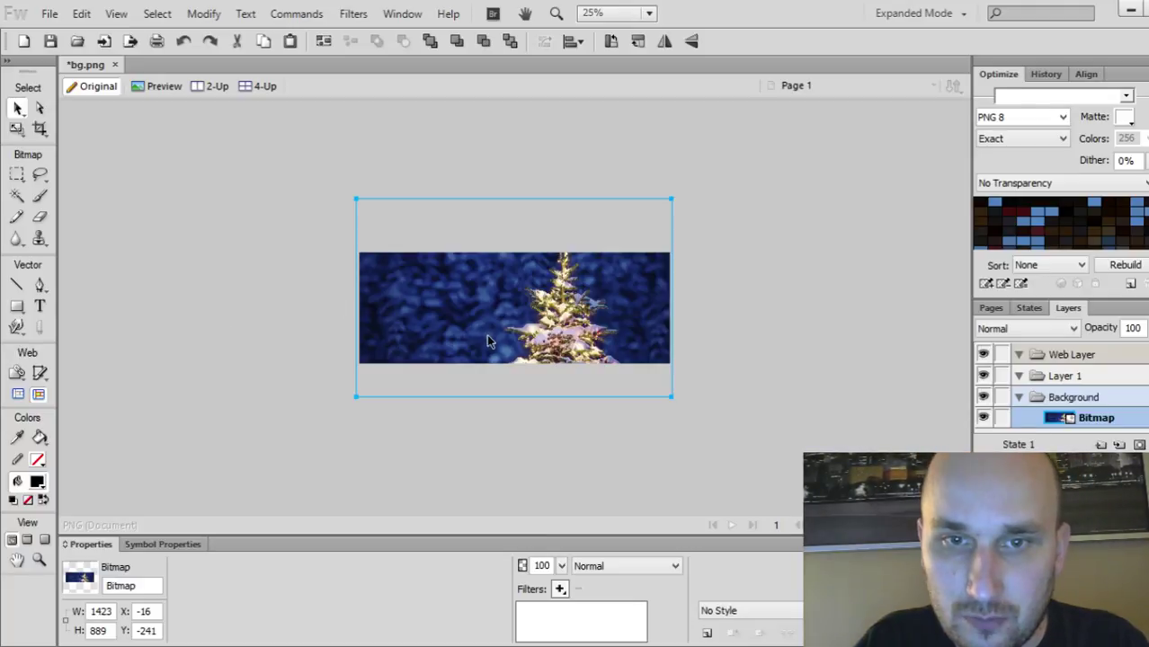
pyautogui.moveTo(536, 324); pyautogui.dragTo(541, 297)
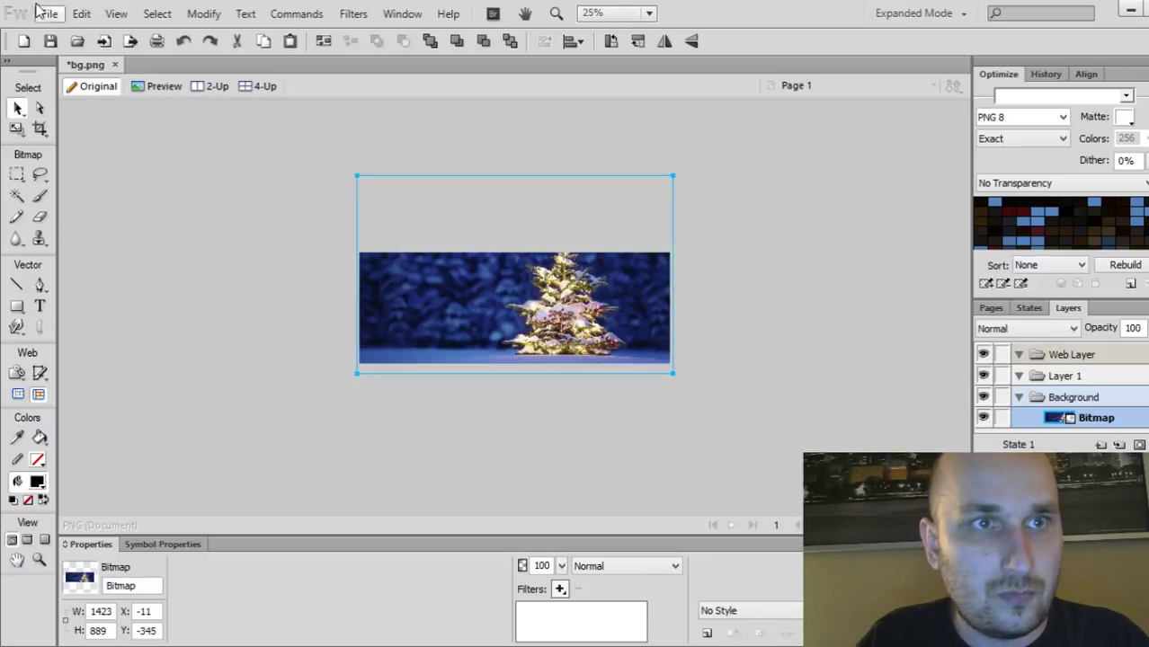
# Nudge the tree bitmap slightly lower into its final position
pyautogui.moveTo(540, 293); pyautogui.dragTo(540, 304)
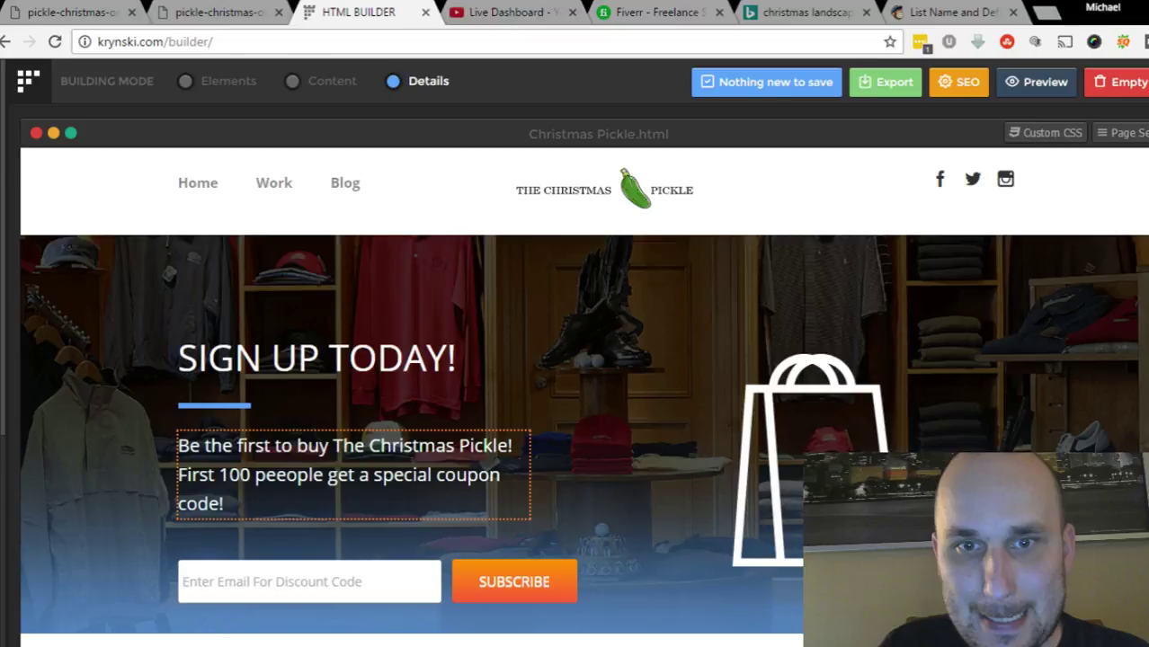
# Switch from the HTML Builder to the YouTube Live Dashboard tab
pyautogui.hotkey('ctrl', 'Tab')
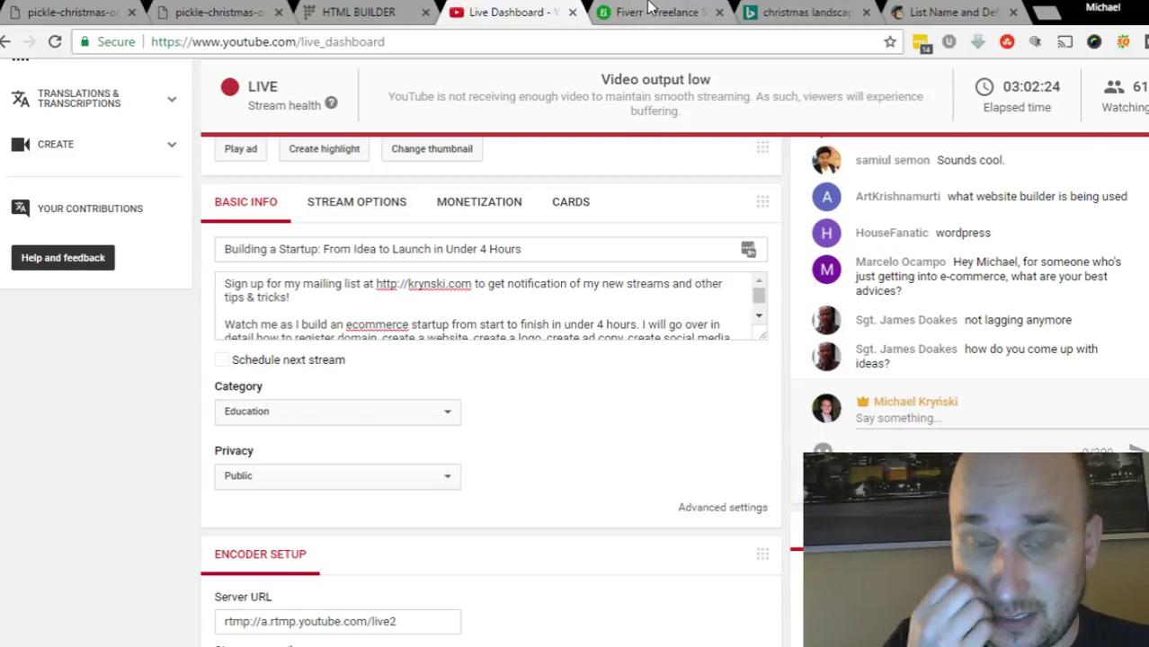
# Check the Fiverr and Live Dashboard tabs, then return to the Export Your Markup dialog
pyautogui.click(650, 11)
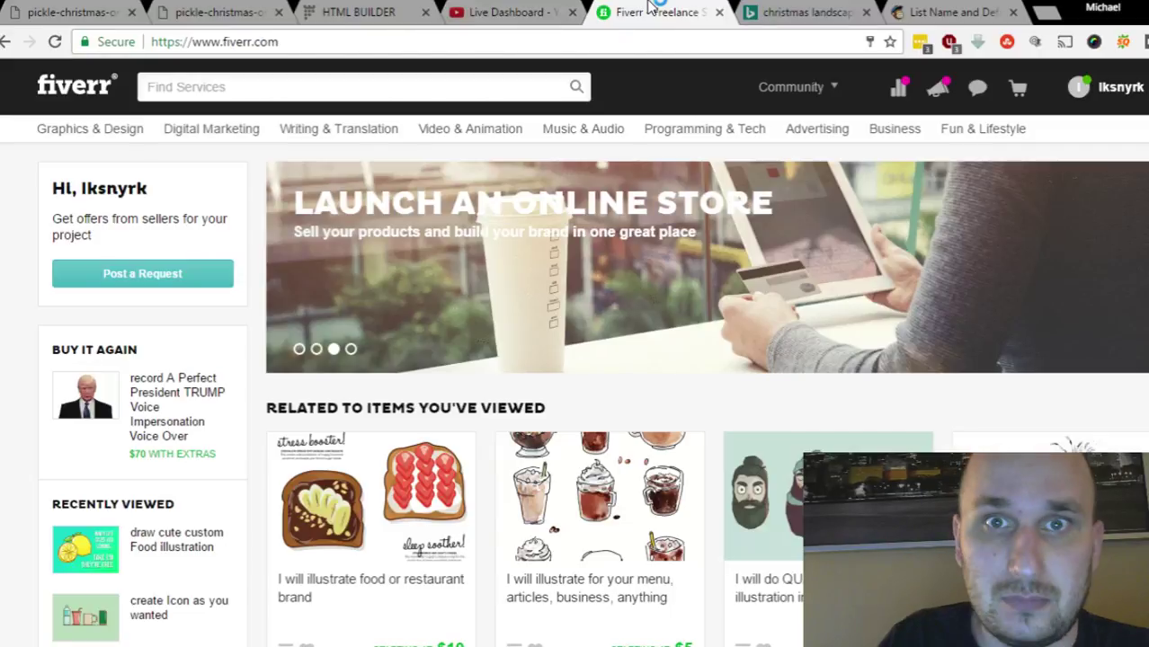
pyautogui.click(490, 9)
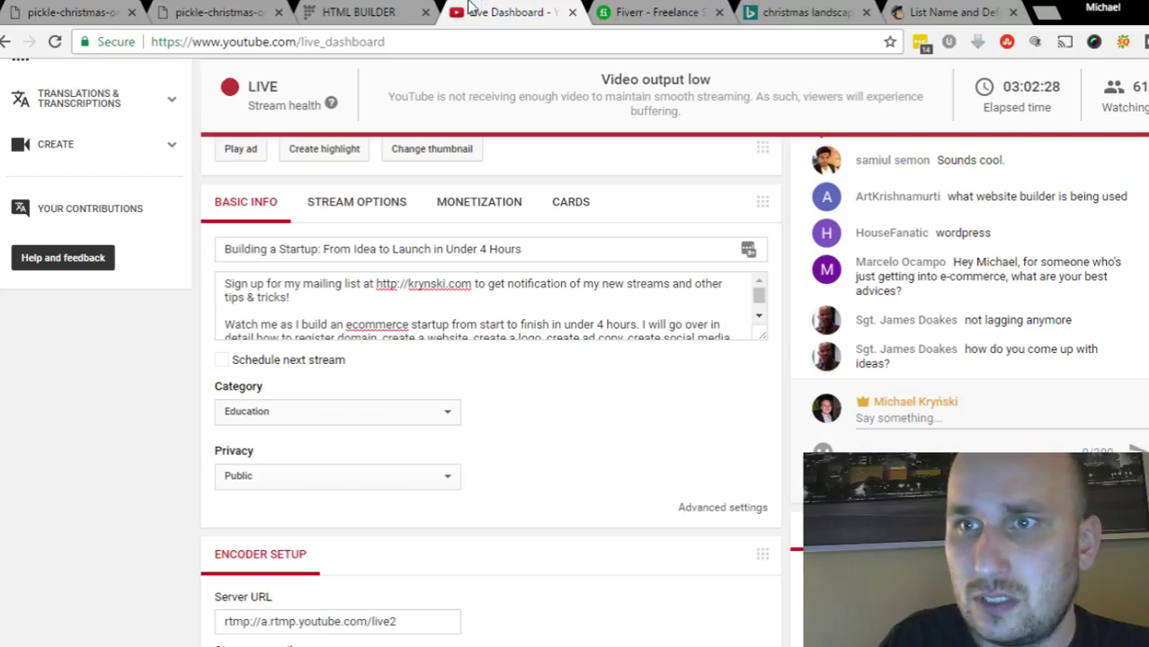
pyautogui.click(393, 9)
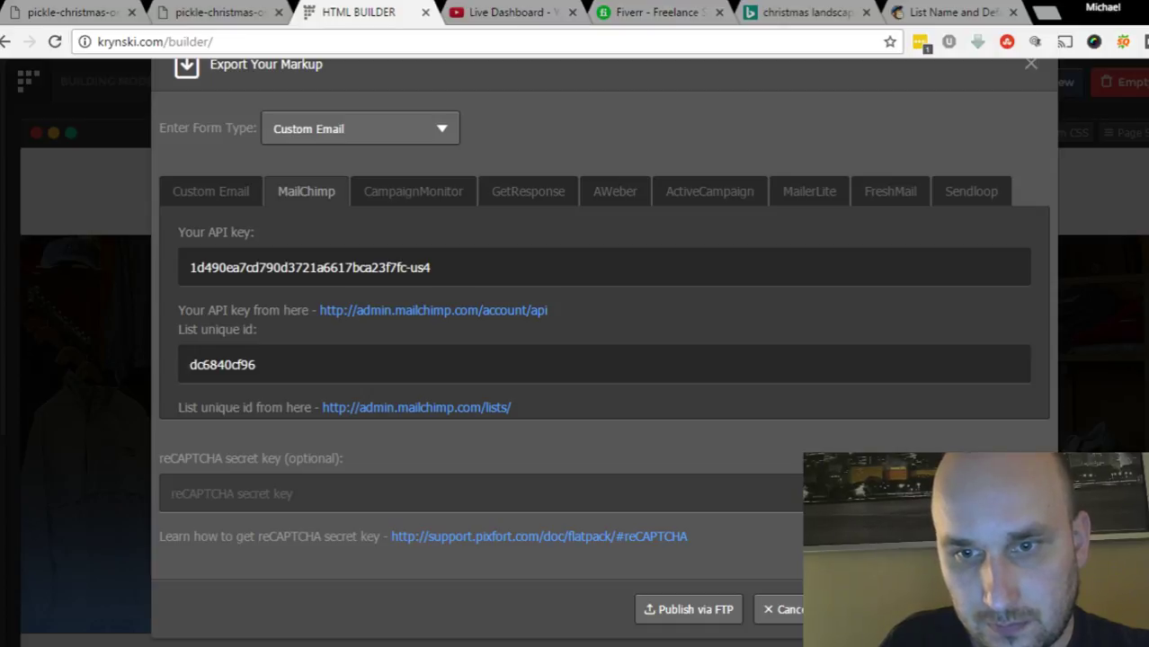
# Switch to Dreamweaver CC showing the Christmas Pickle site files
pyautogui.hotkey('alt', 'Tab')
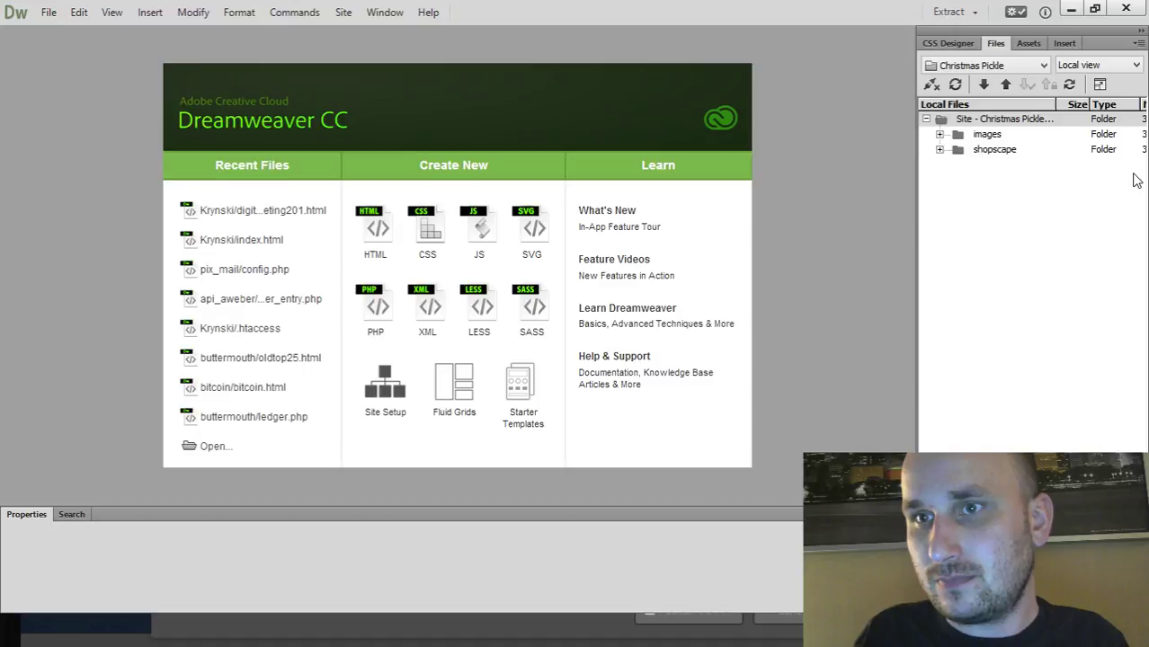
# Connect to the remote server, add a 'preorder' folder at the site root, and Put it
pyautogui.click(1099, 84)
pyautogui.click(321, 39)
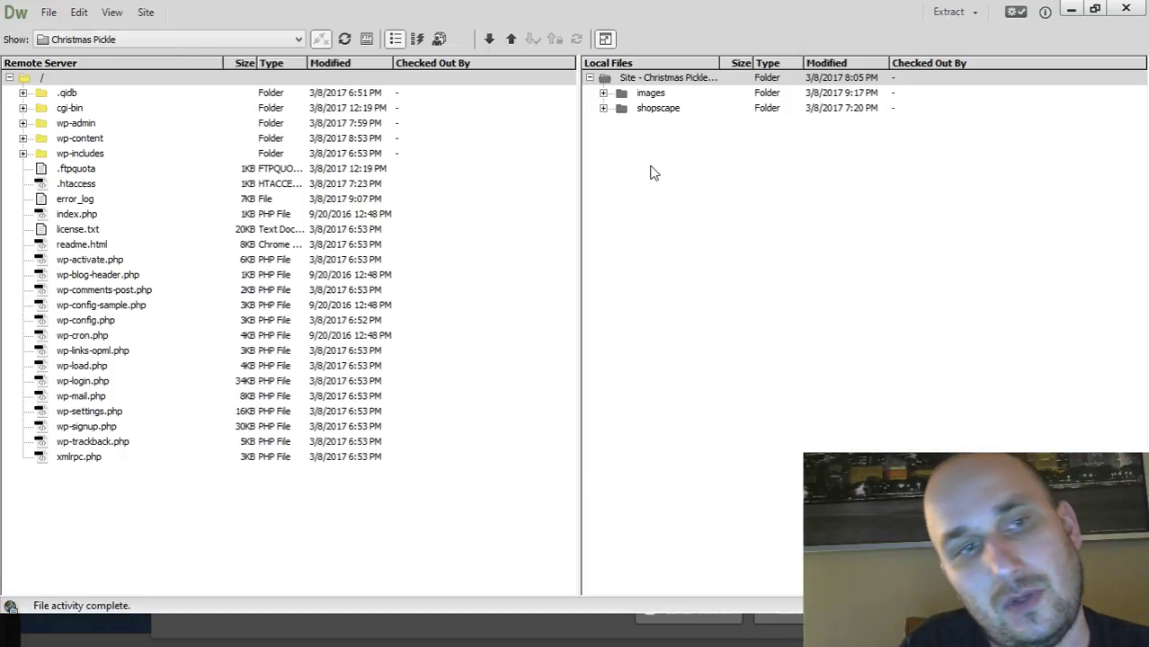
pyautogui.click(710, 77)
pyautogui.hotkey('ctrl', 'alt', 'shift', 'n')
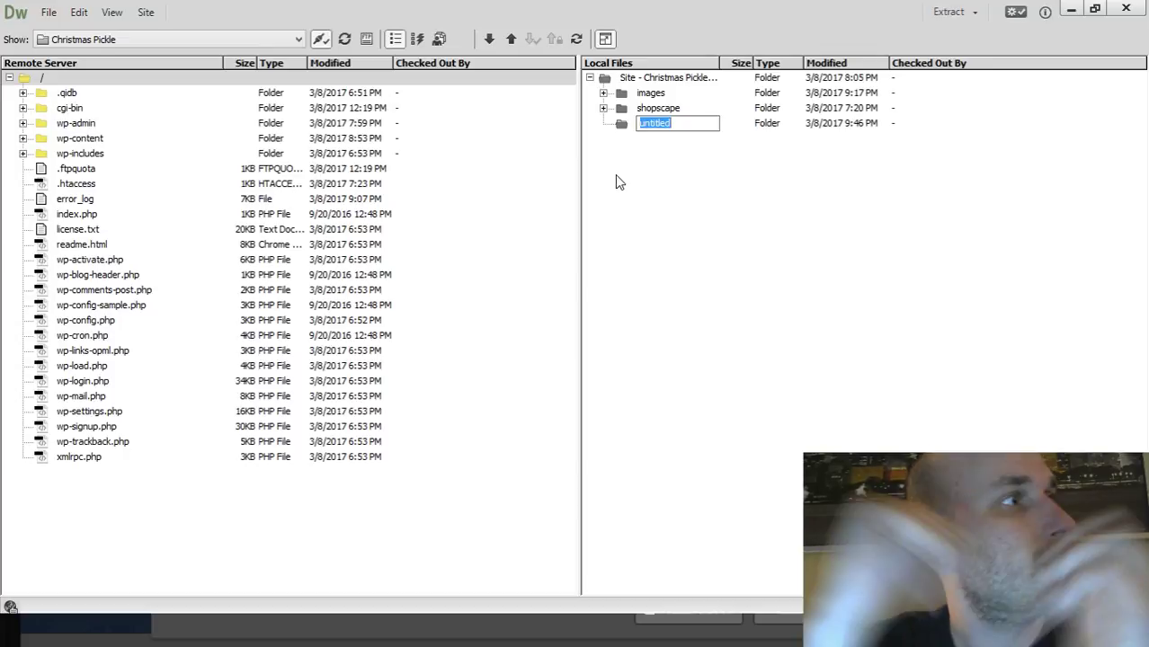
pyautogui.write('preorder')
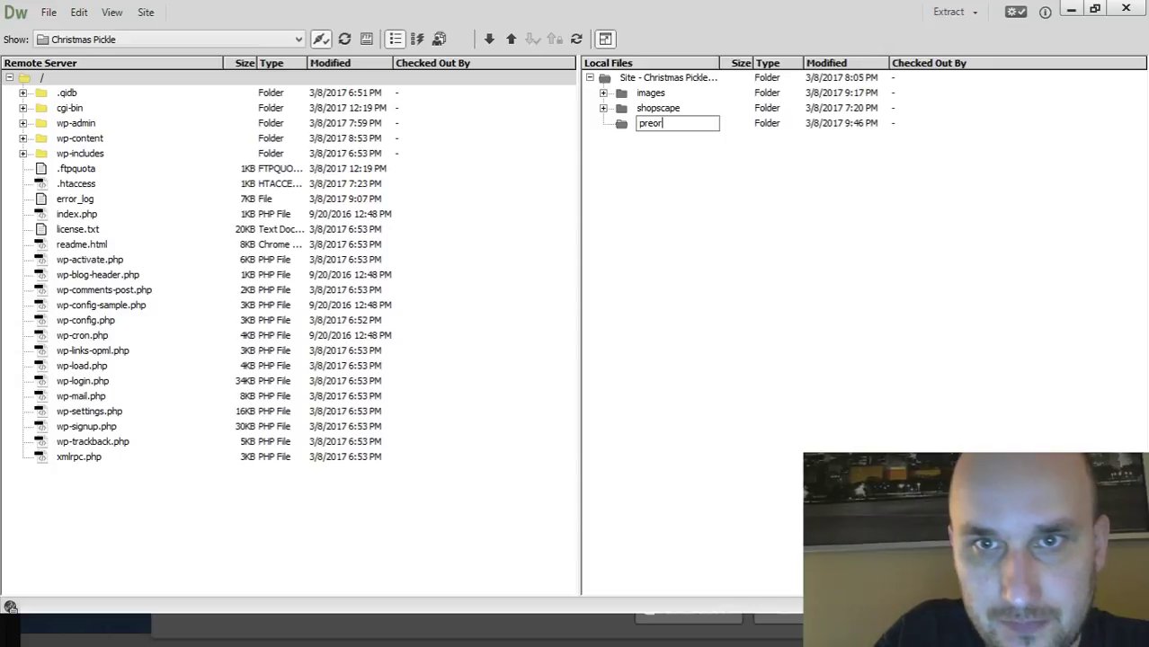
pyautogui.press('Return')
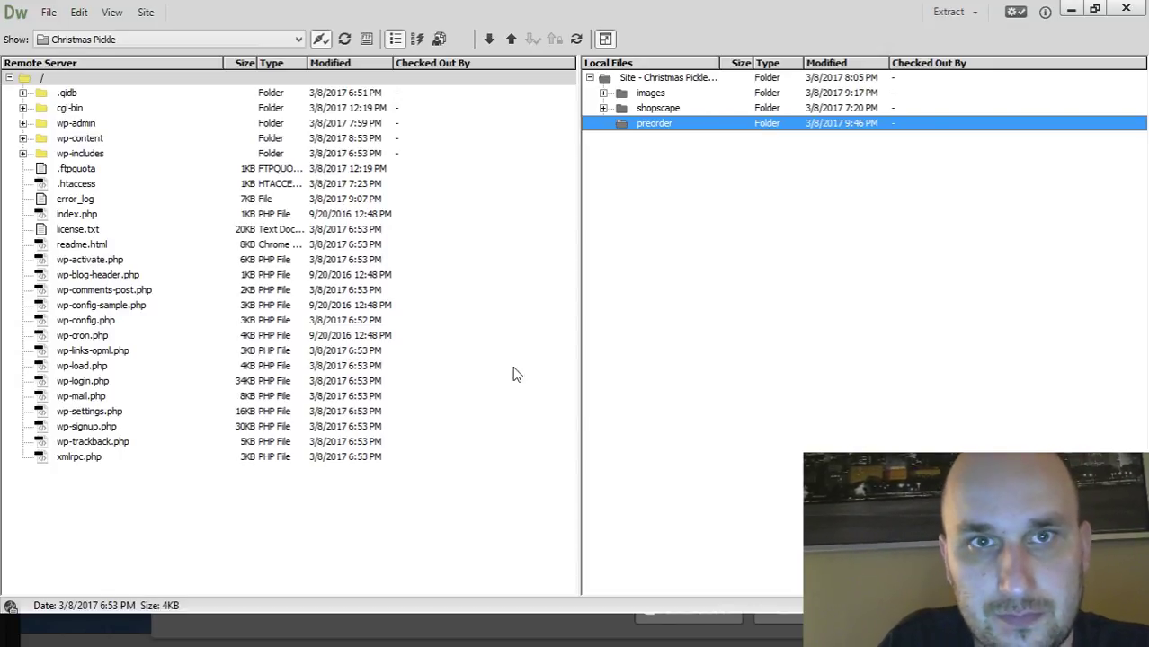
pyautogui.click(509, 43)
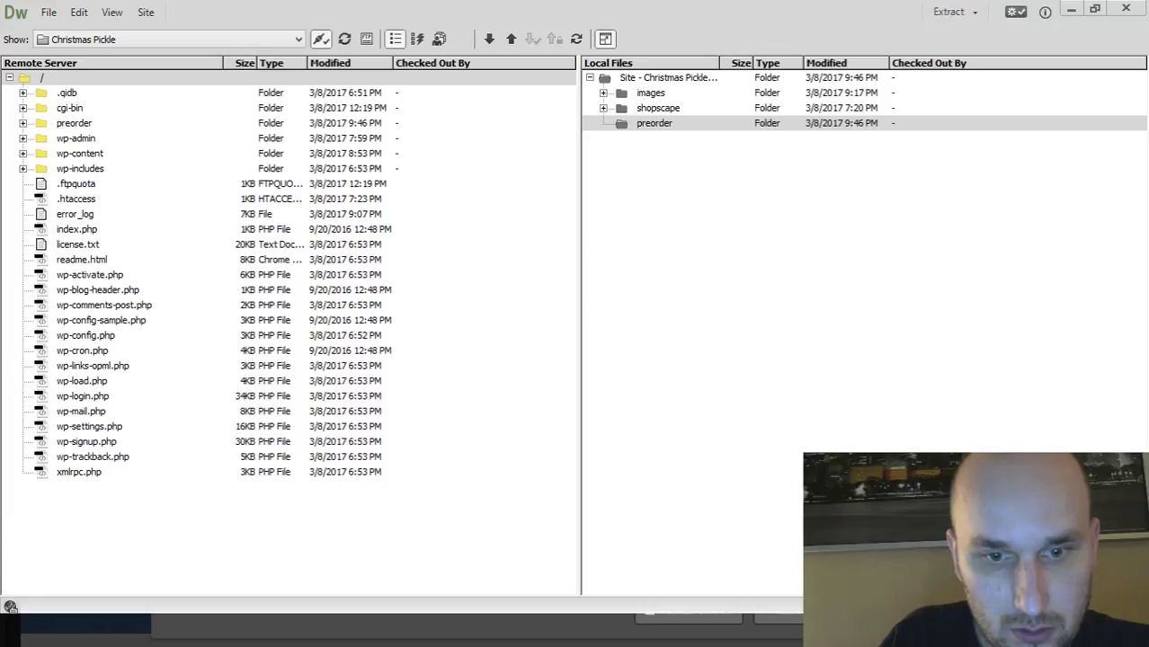
pyautogui.click(1094, 9)
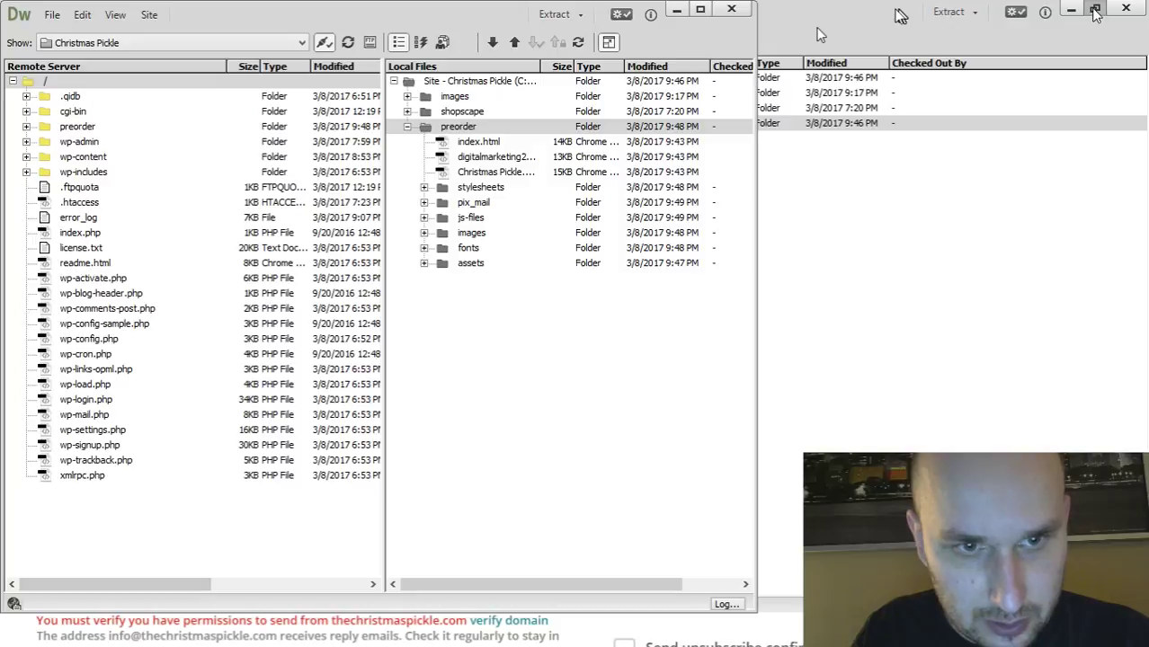
# Expand the remote preorder folder to list its uploaded files
pyautogui.click(27, 127)
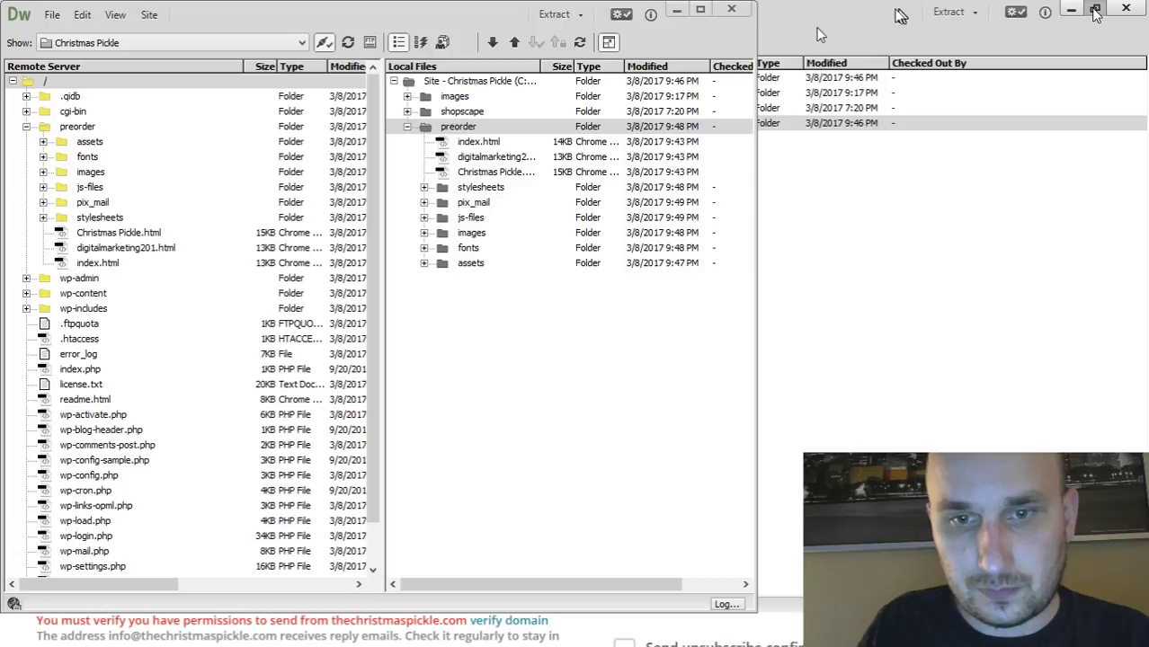
pyautogui.hotkey('alt', 'Tab')
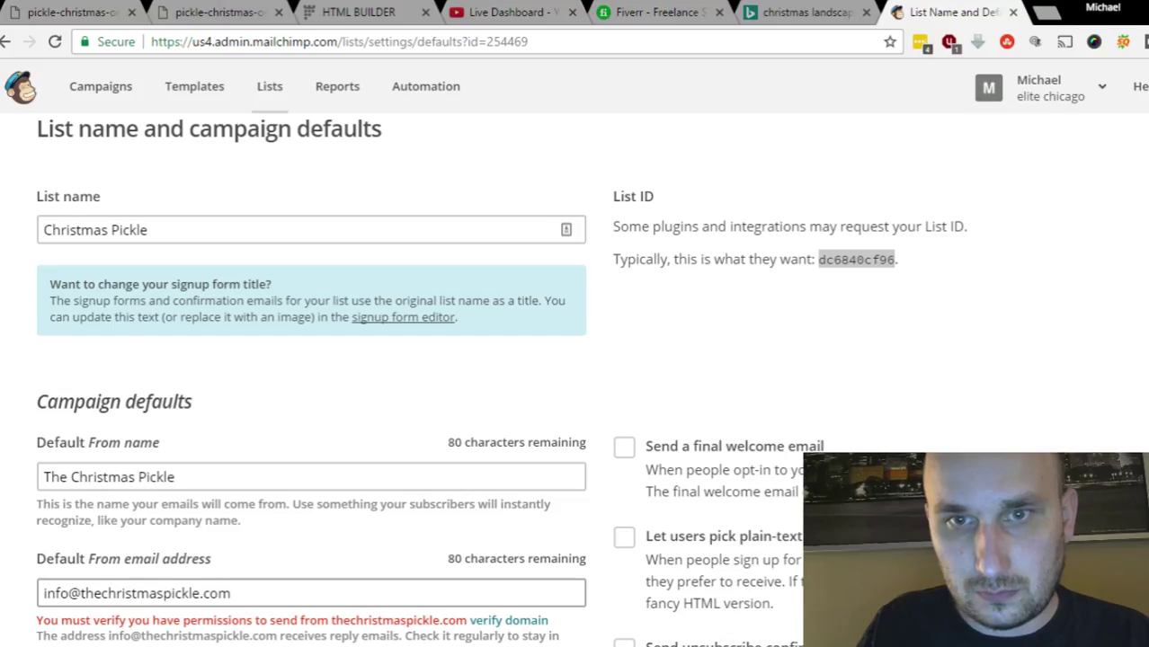
# Load thechristmaspickle.com/preorder/ in Chrome to confirm the uploaded files are live
pyautogui.click(763, 134)
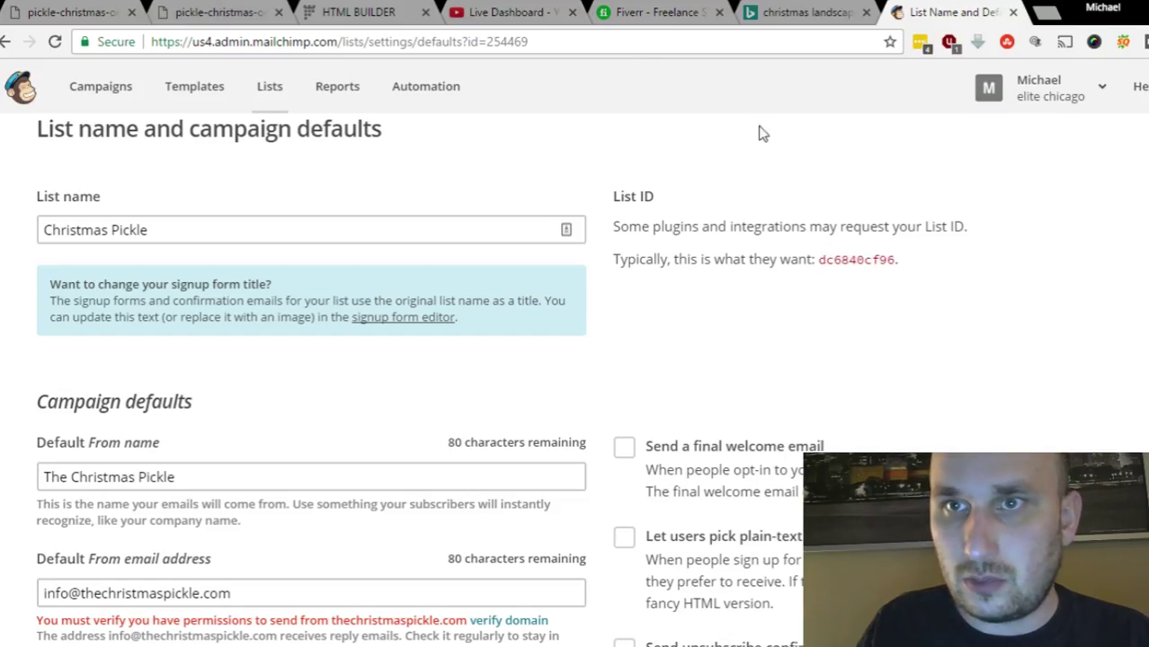
pyautogui.click(572, 41)
pyautogui.write('the')
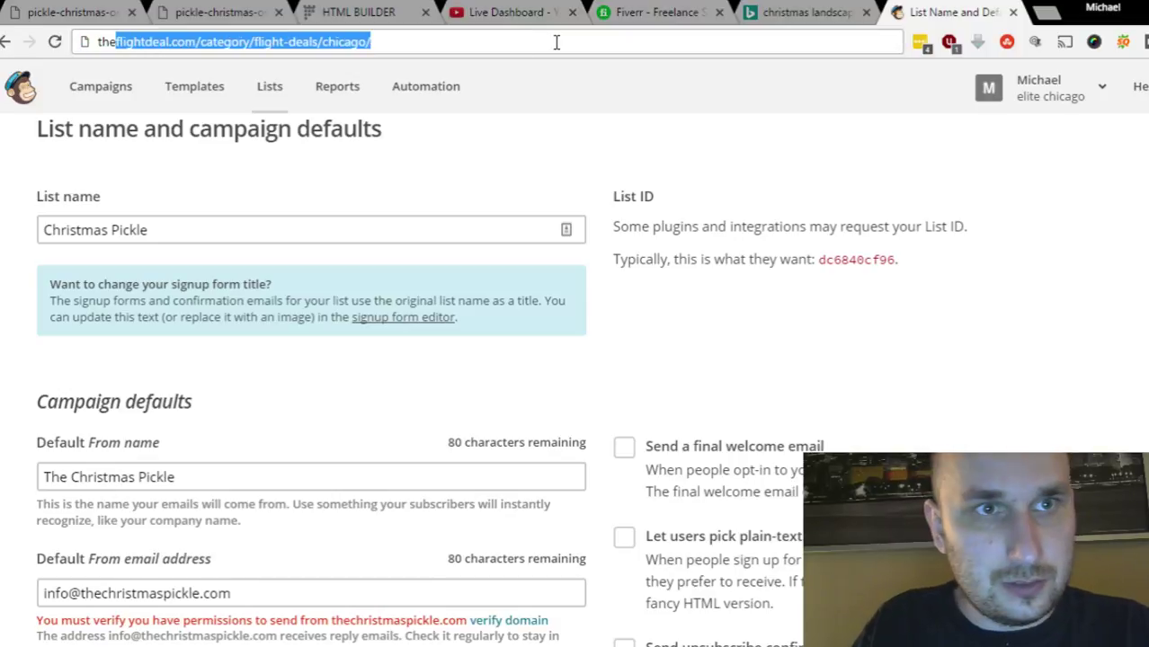
pyautogui.write('chr')
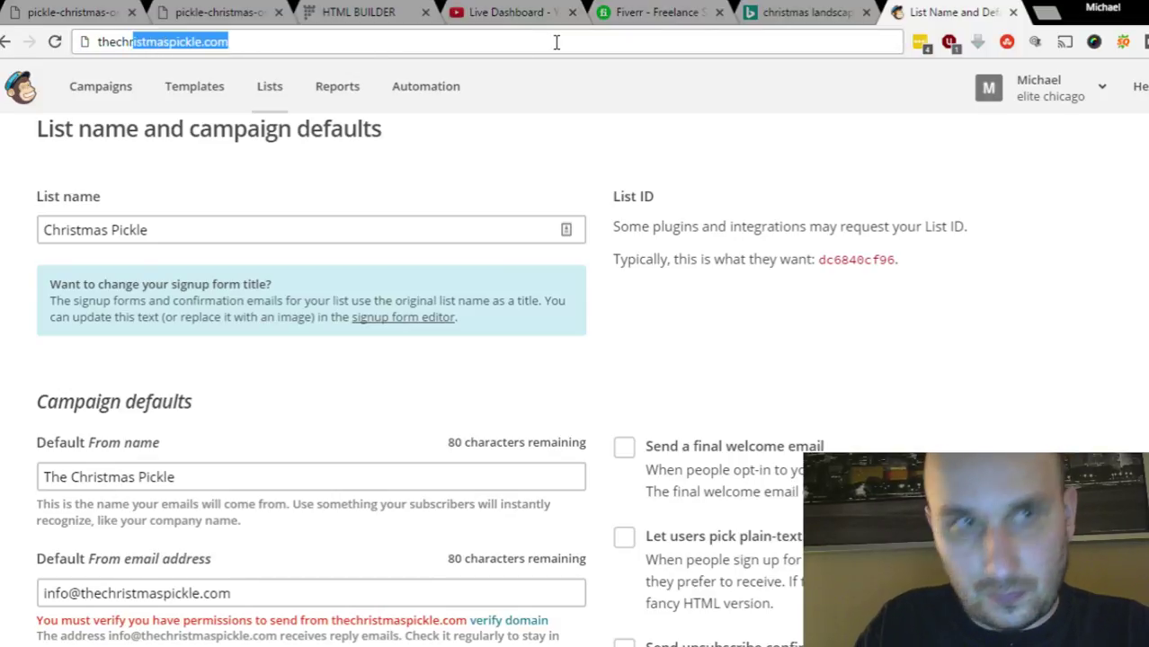
pyautogui.press('Right')
pyautogui.write('/')
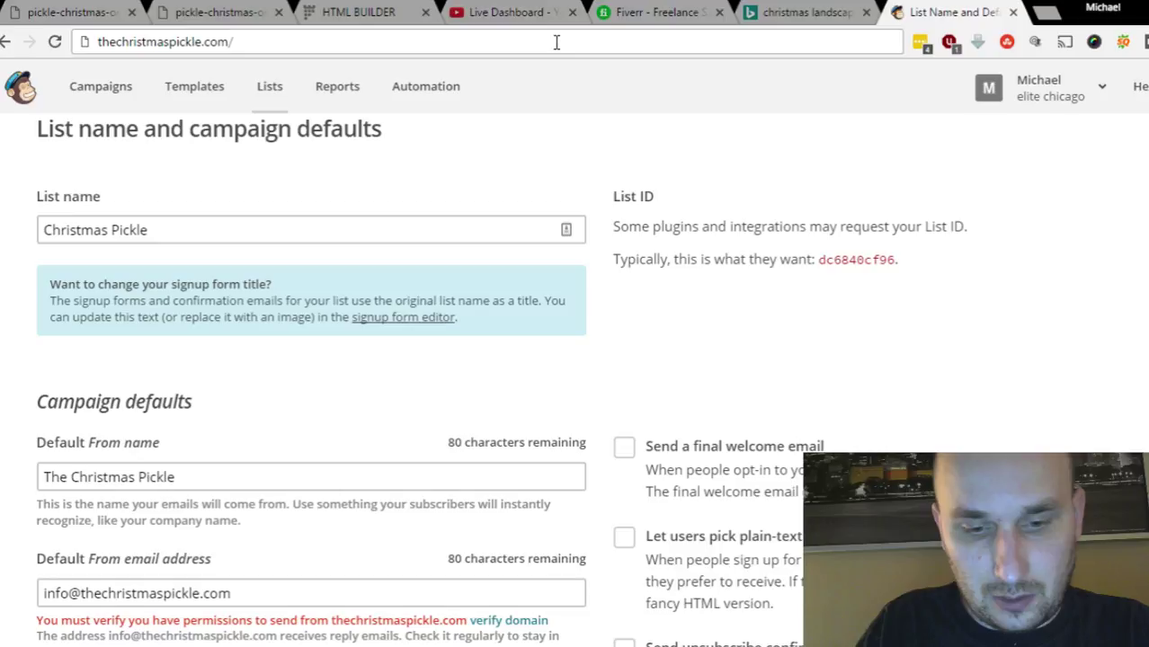
pyautogui.write('preorder/')
pyautogui.press('Return')
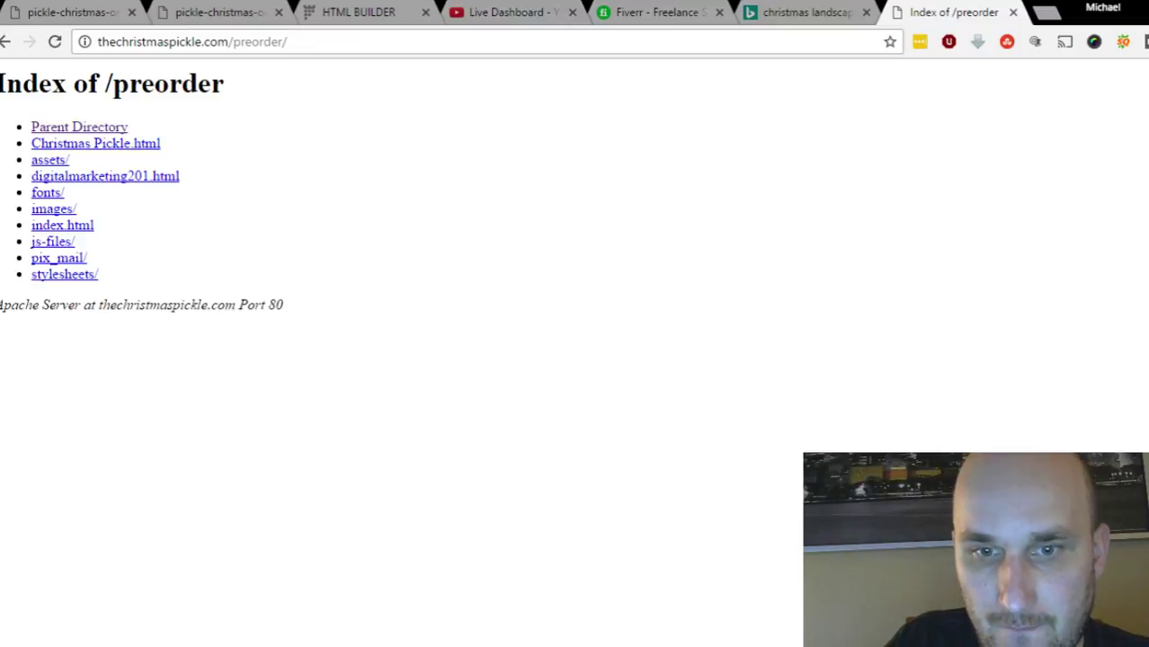
pyautogui.hotkey('alt', 'Tab')
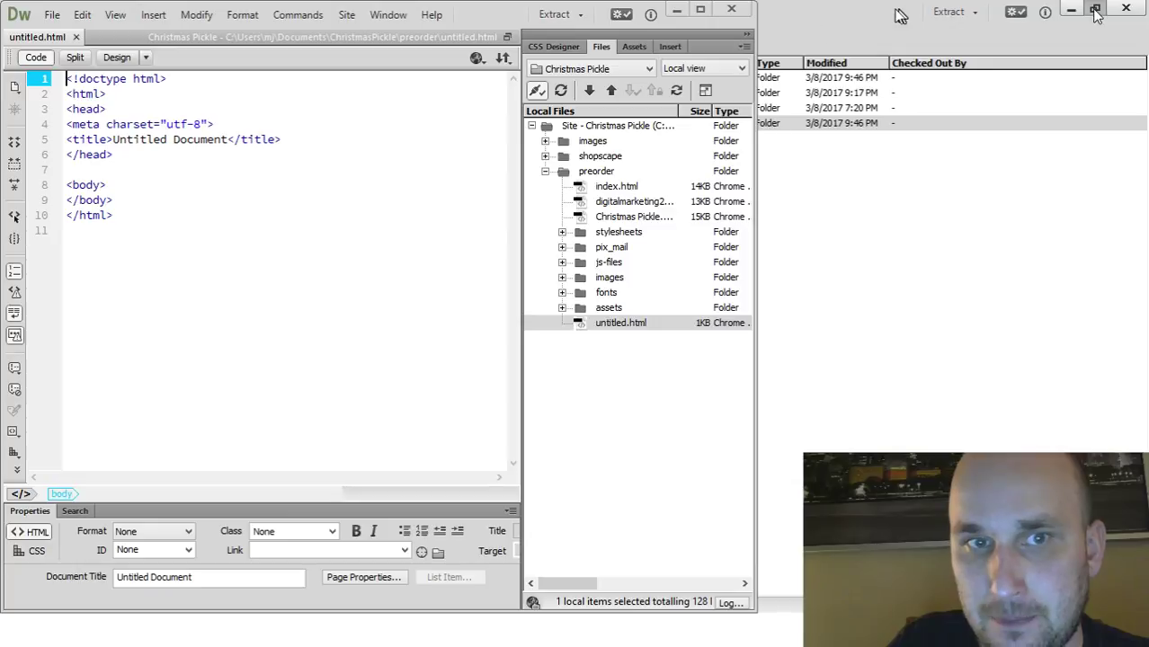
# Add a new file to the preorder folder and keep its default name untitled1.html
pyautogui.click(746, 390)
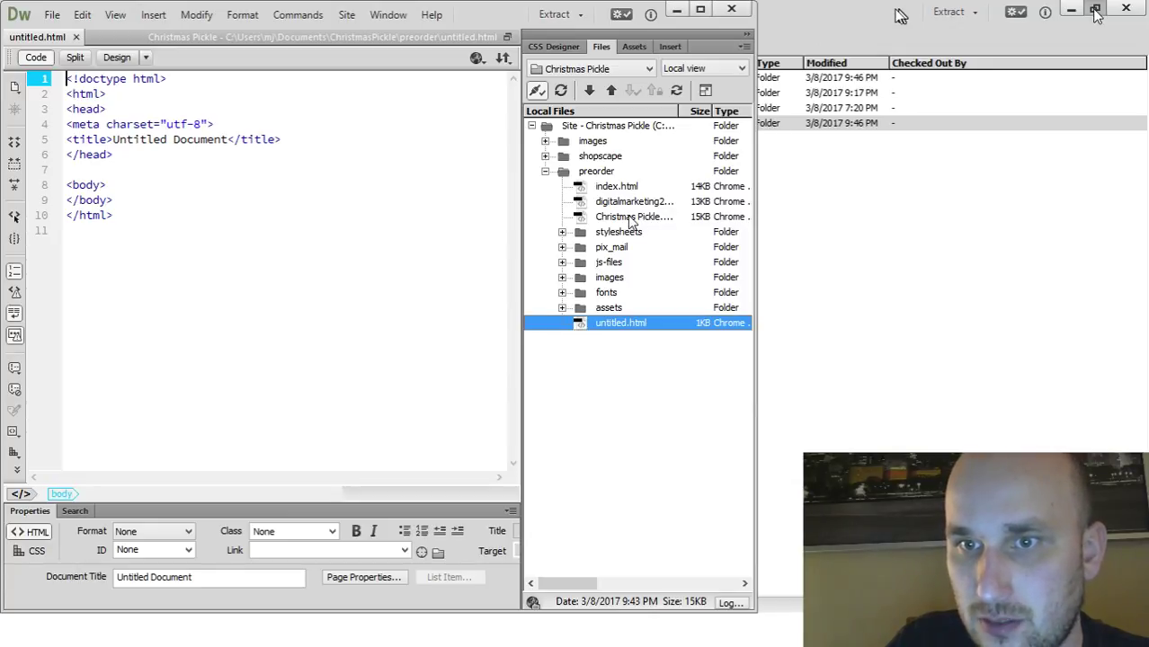
pyautogui.click(585, 219)
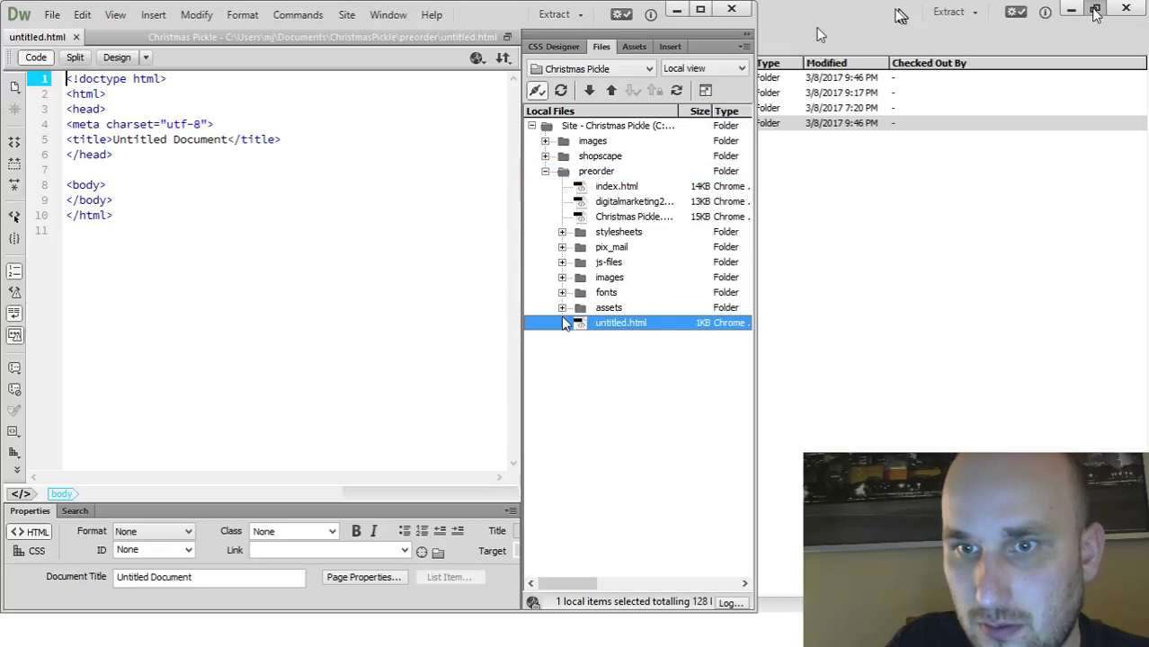
pyautogui.click(647, 262)
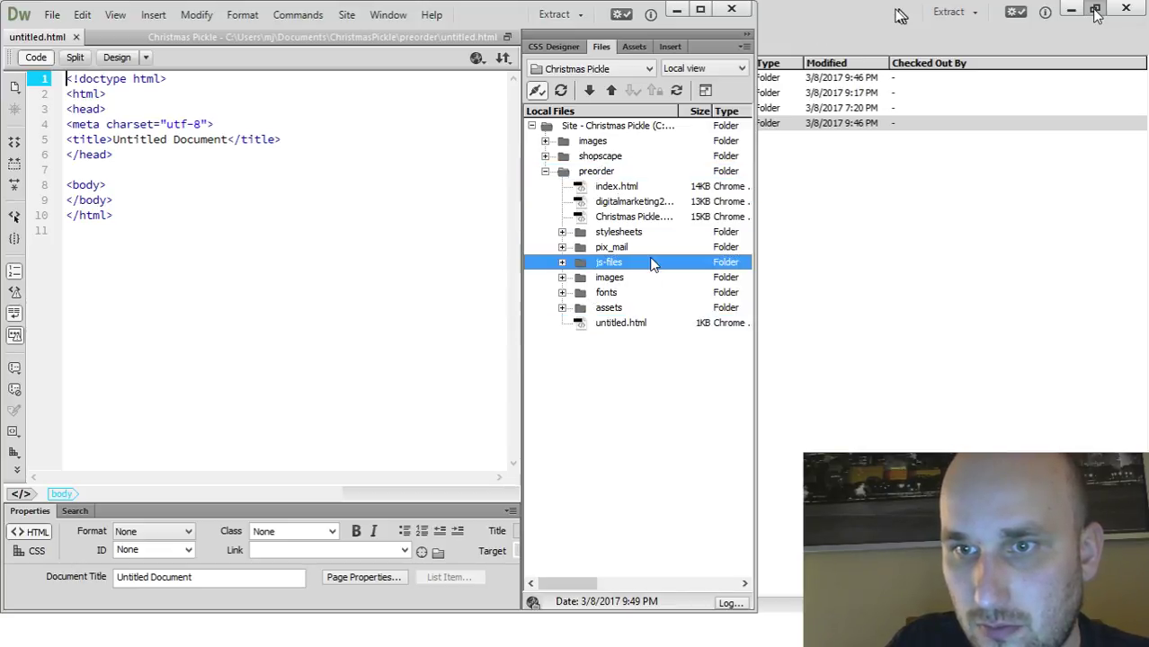
pyautogui.click(614, 175)
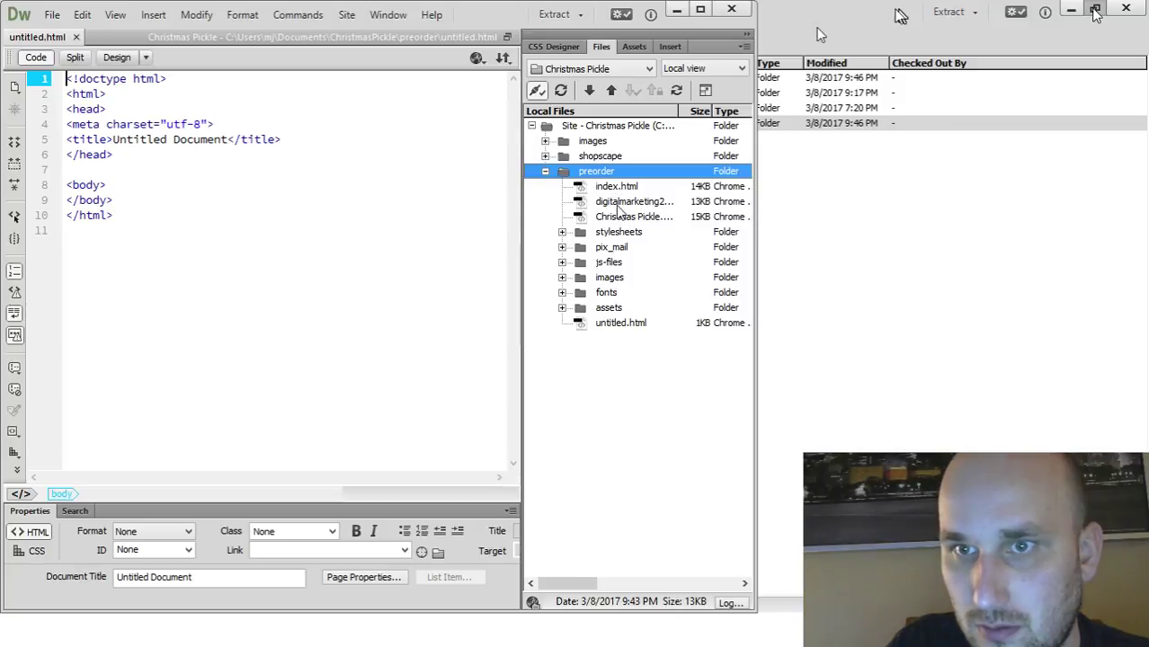
pyautogui.click(623, 201)
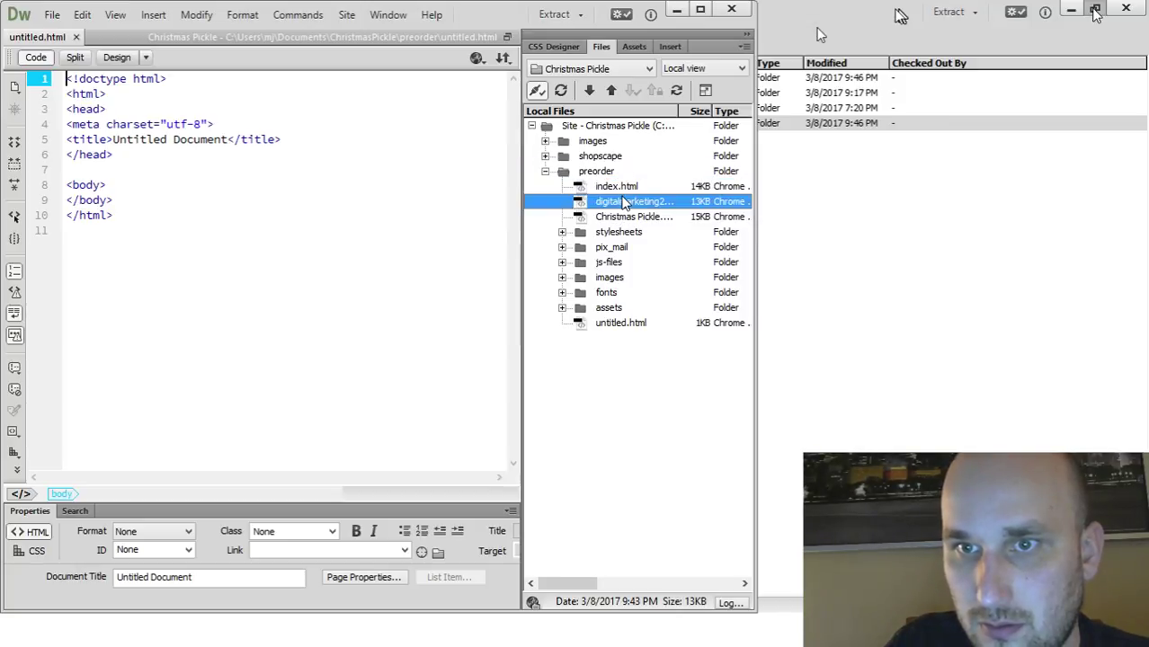
pyautogui.click(597, 171)
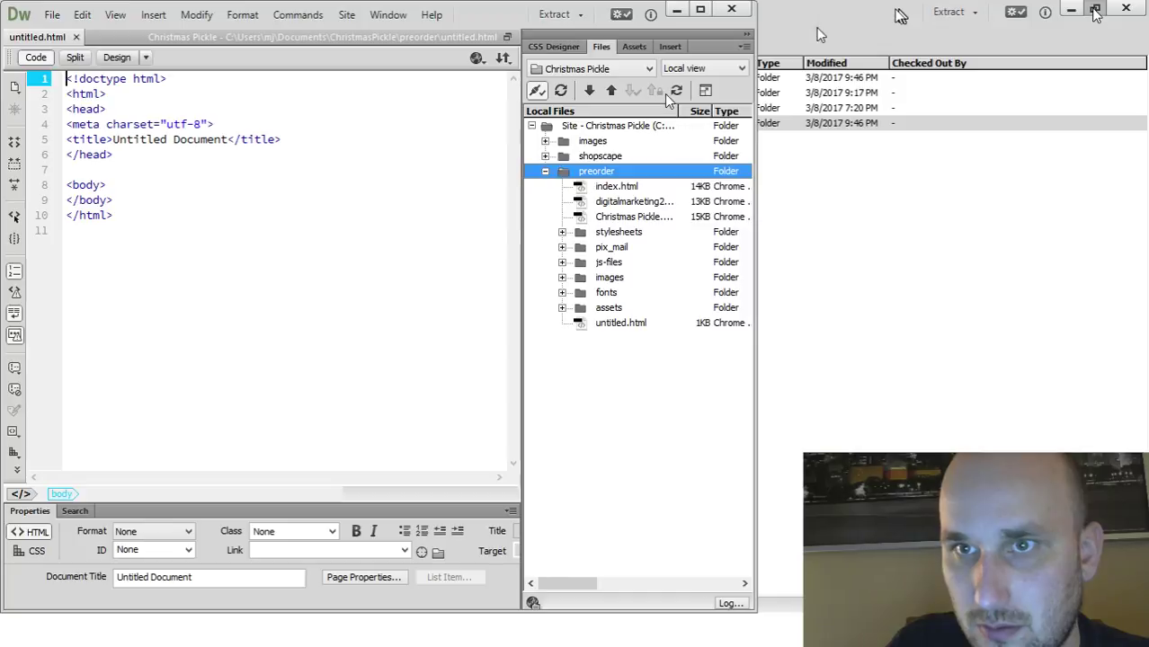
pyautogui.hotkey('ctrl', 'shift', 'n')
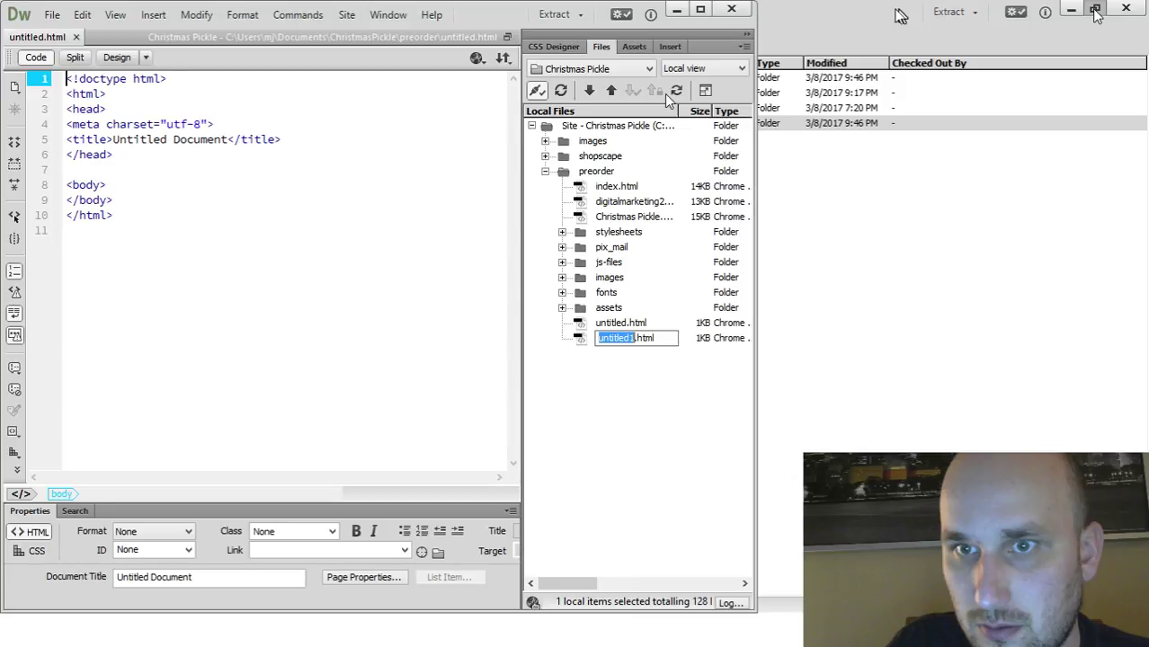
pyautogui.press('Return')
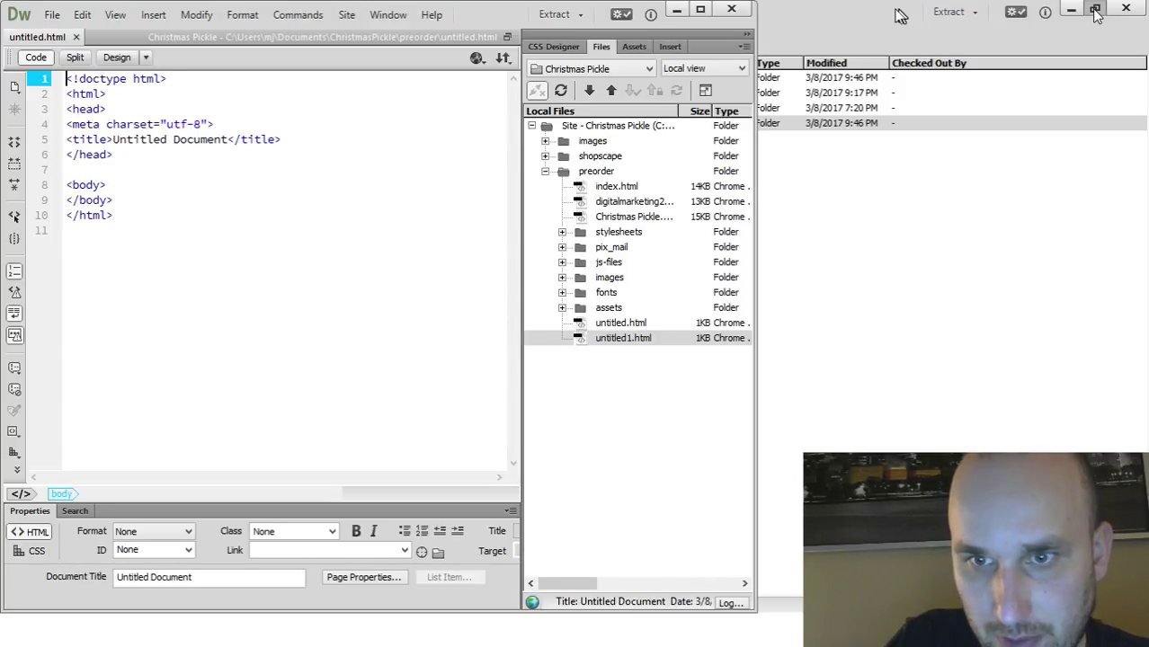
# Rename the preorder folder's untitled.html file to .htaccess
pyautogui.click(620, 324)
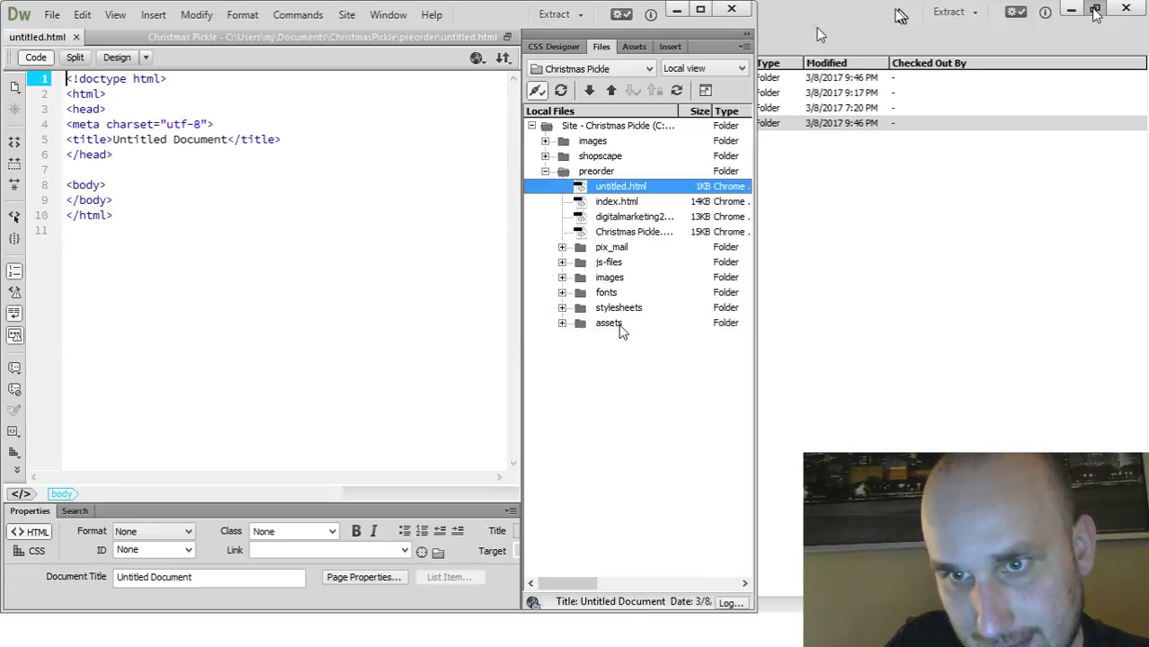
pyautogui.click(624, 191)
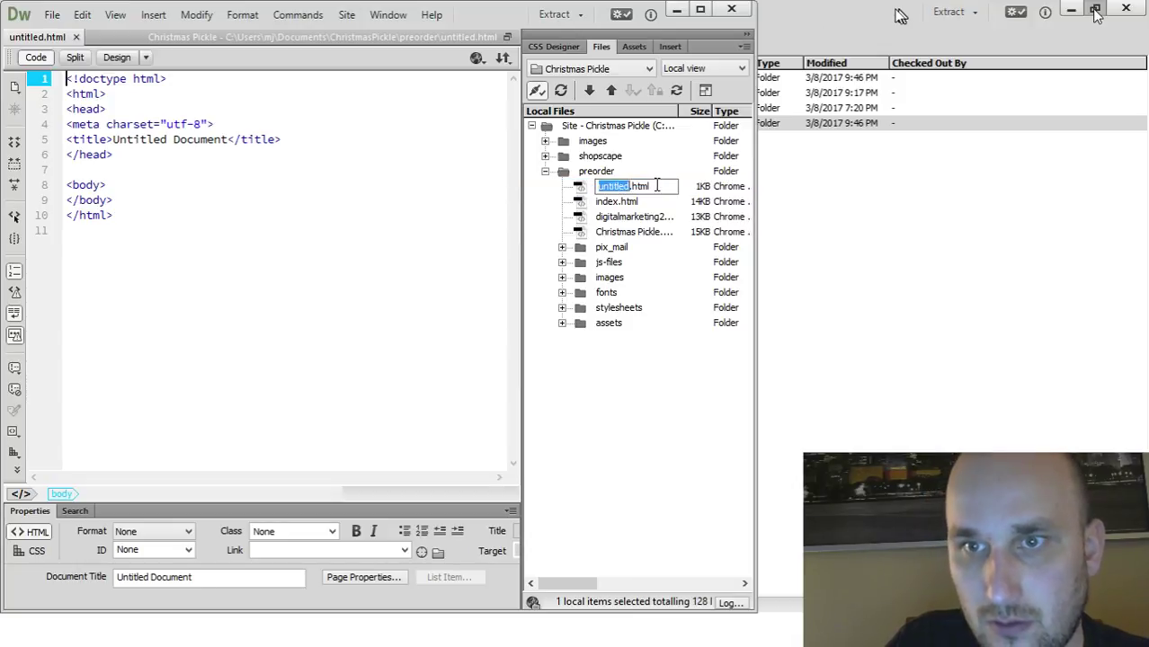
pyautogui.write('.hta')
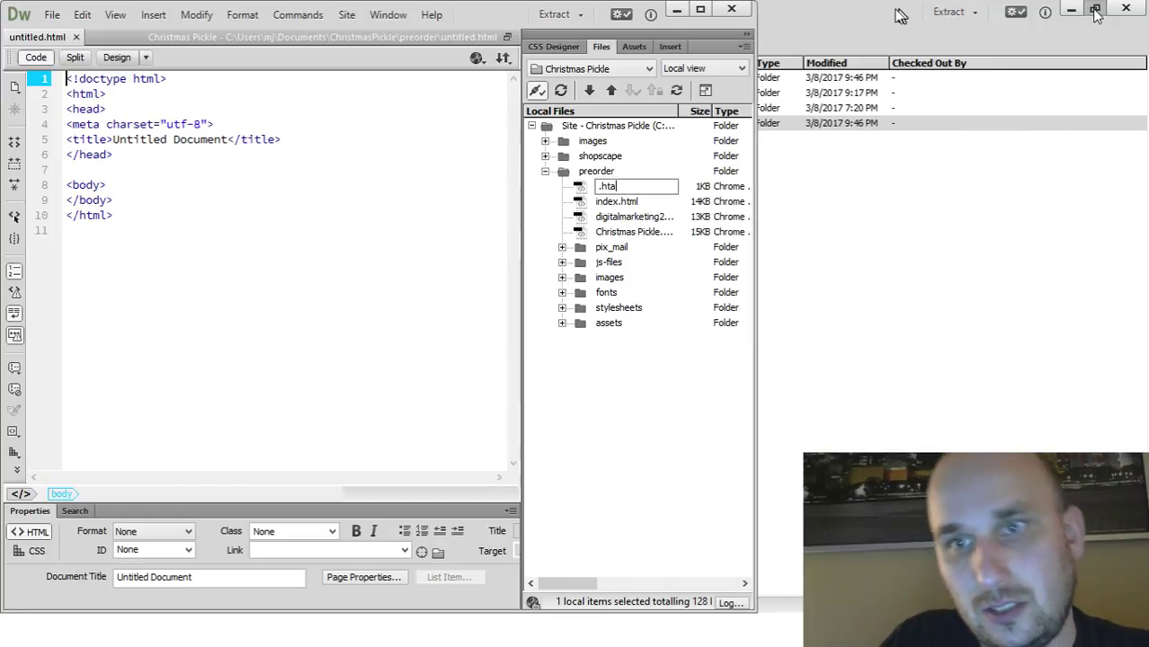
pyautogui.write('ccess')
pyautogui.press('Return')
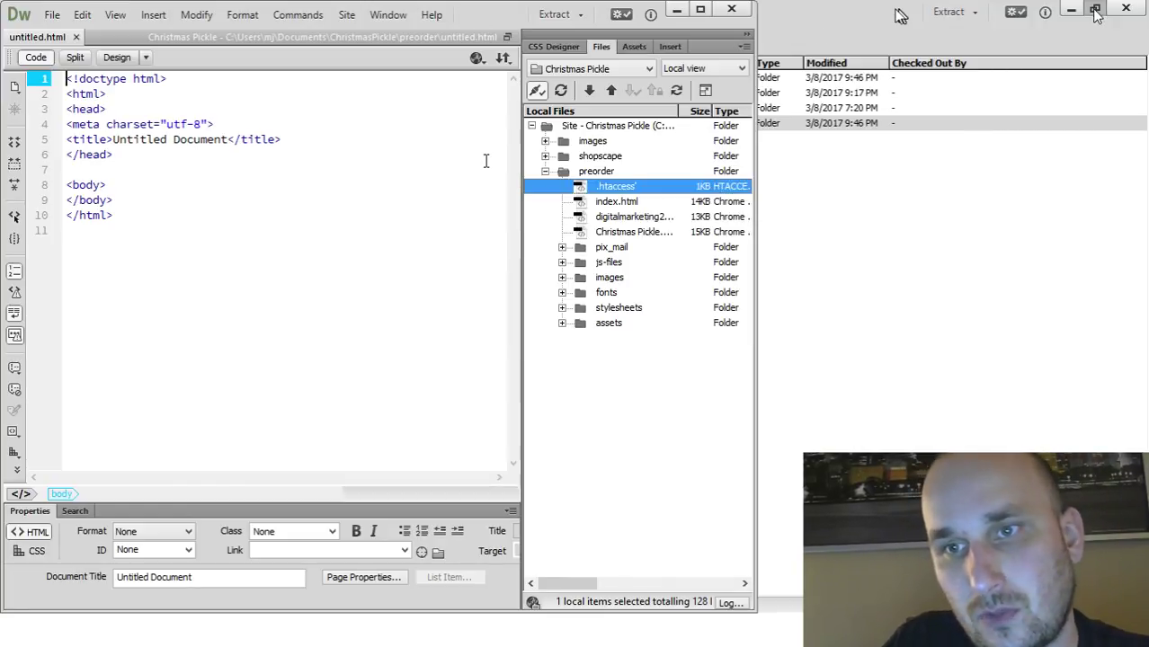
pyautogui.click(668, 187)
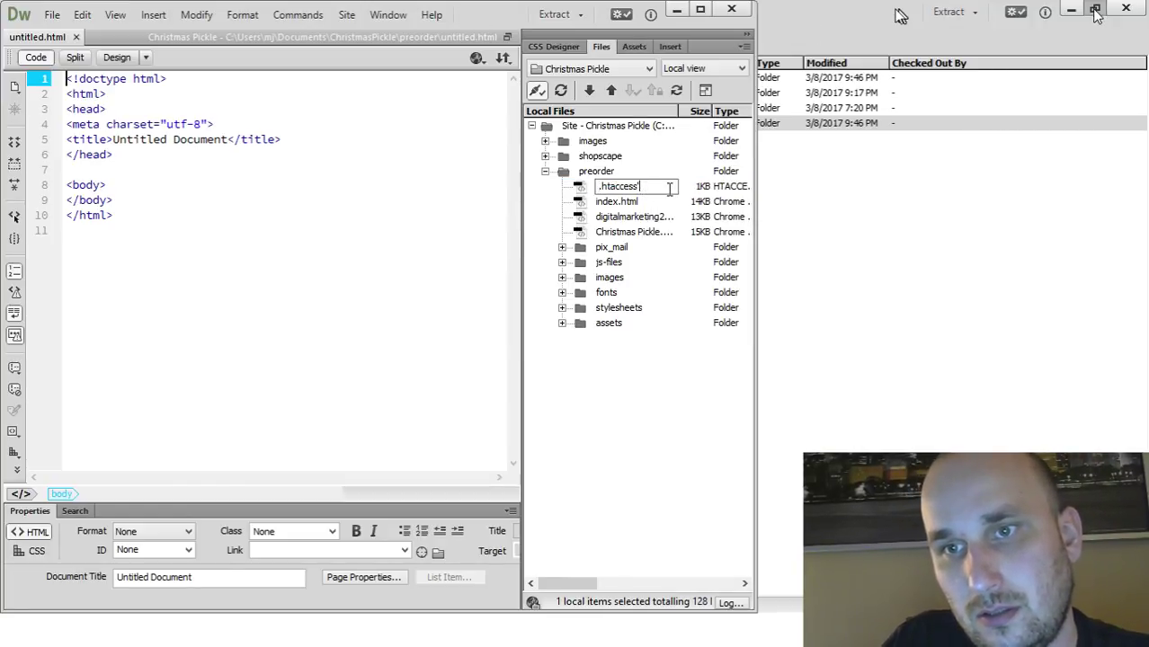
pyautogui.press('Return')
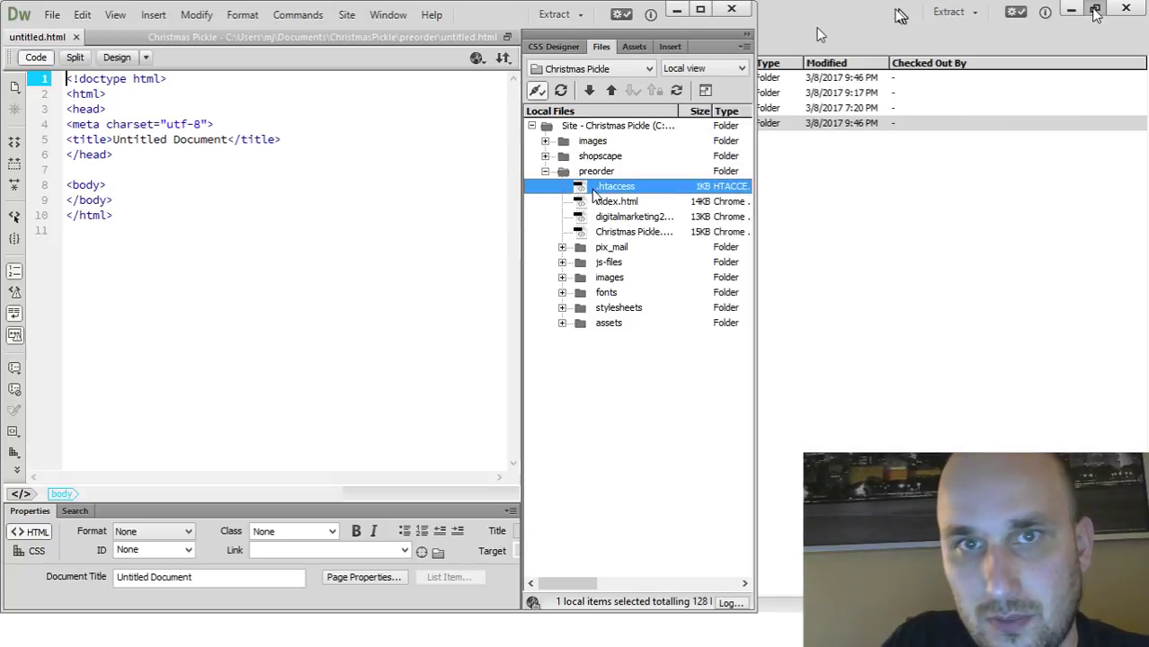
# Make .htaccess read 'DirectoryIndex index.html' and rename the remote preorder page to index
pyautogui.doubleClick(594, 196)
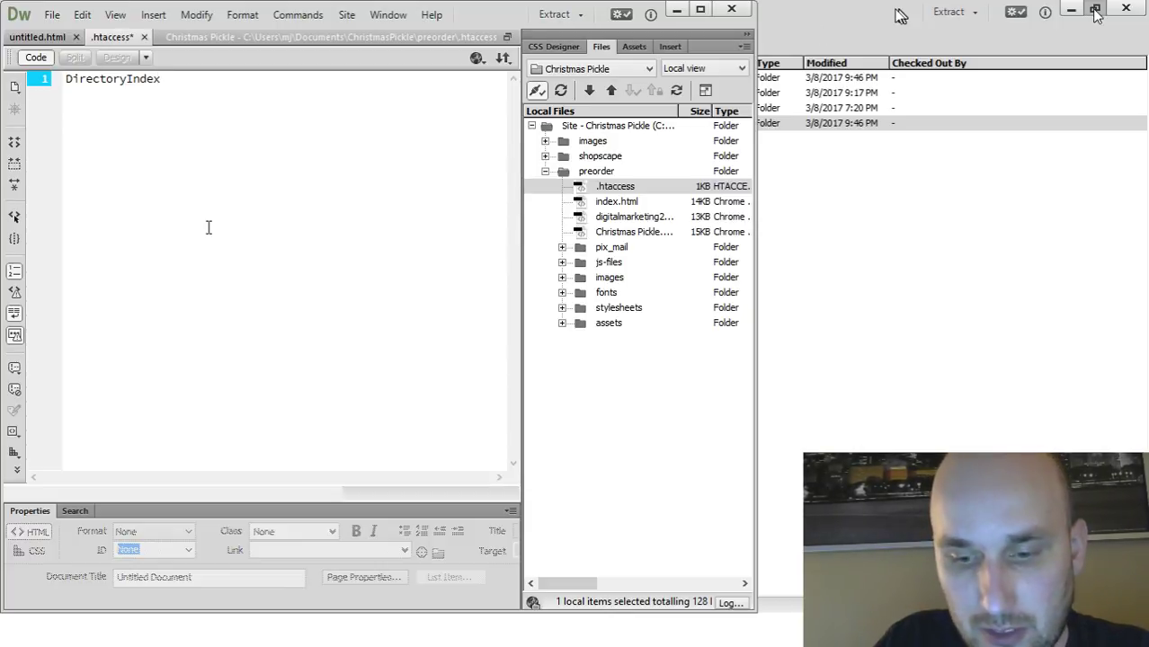
pyautogui.write('/index.html')
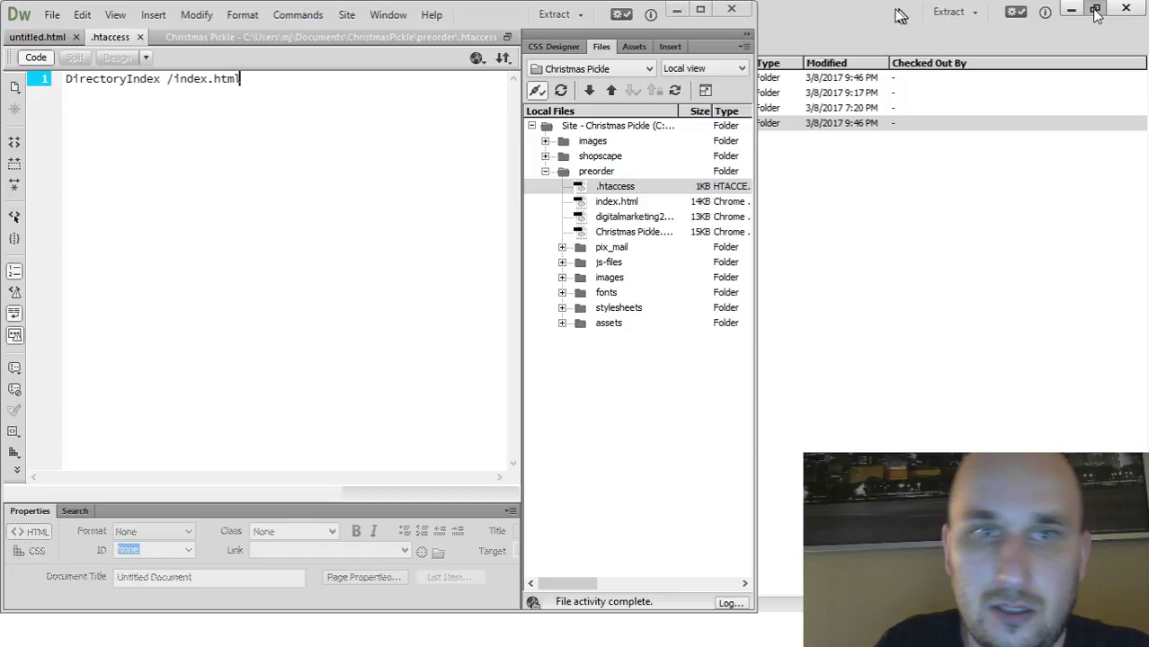
pyautogui.press('Left')
pyautogui.press('Left')
pyautogui.press('Left')
pyautogui.press('Left')
pyautogui.press('Left')
pyautogui.press('Left')
pyautogui.press('Left')
pyautogui.press('Left')
pyautogui.press('Left')
pyautogui.press('Left')
pyautogui.press('BackSpace')
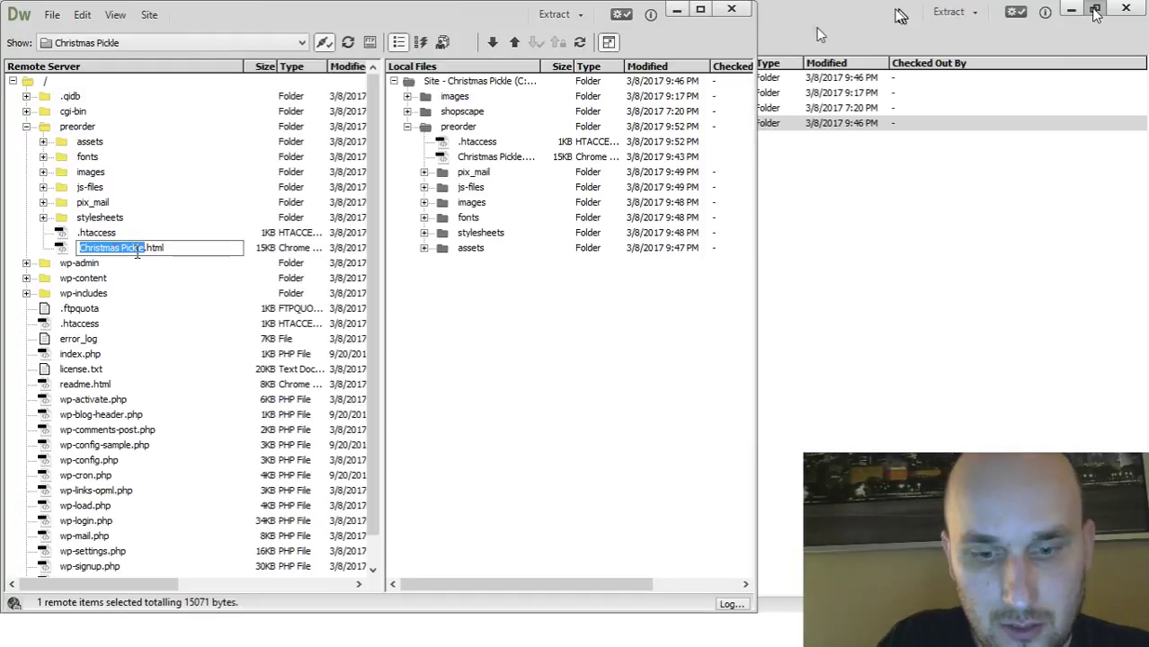
pyautogui.write('index.html')
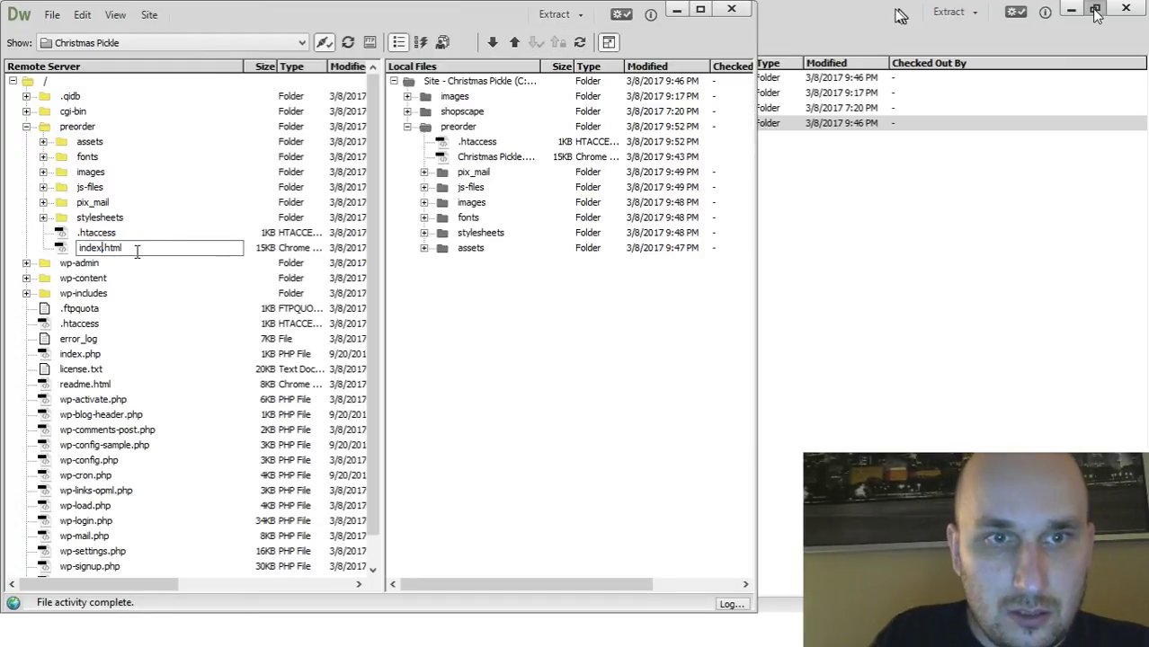
# Rename the local Christmas Pickle.html to index.html and open it in Design view
pyautogui.press('Return')
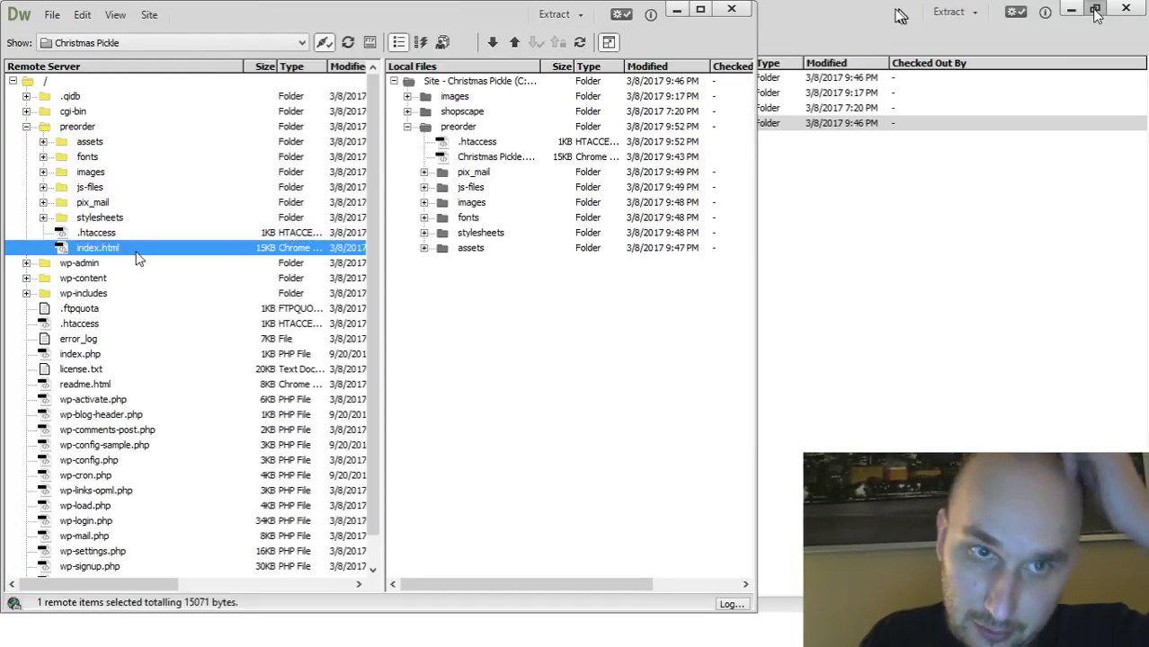
pyautogui.click(476, 157)
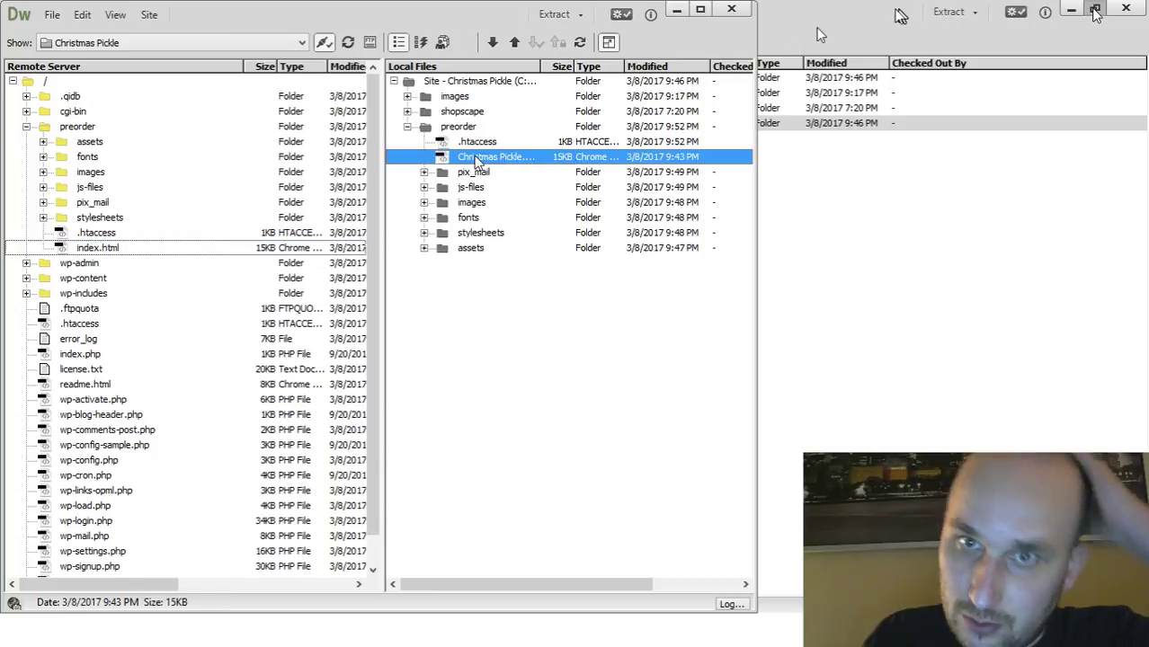
pyautogui.click(476, 157)
pyautogui.press('BackSpace')
pyautogui.write('index.html')
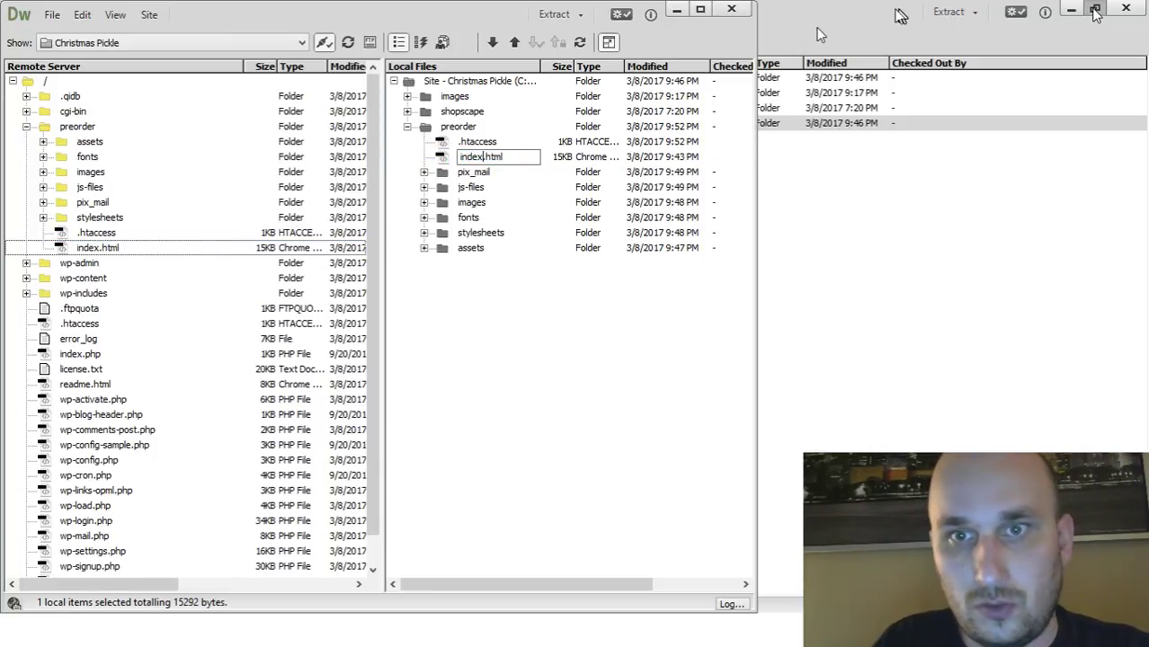
pyautogui.press('Return')
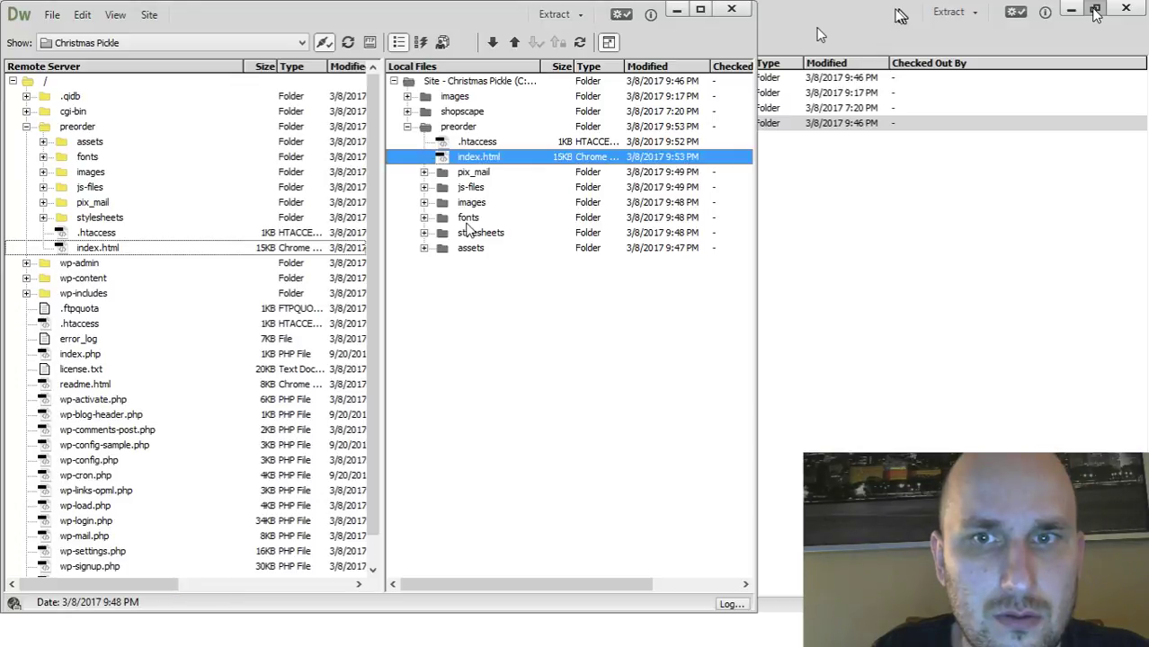
pyautogui.doubleClick(442, 159)
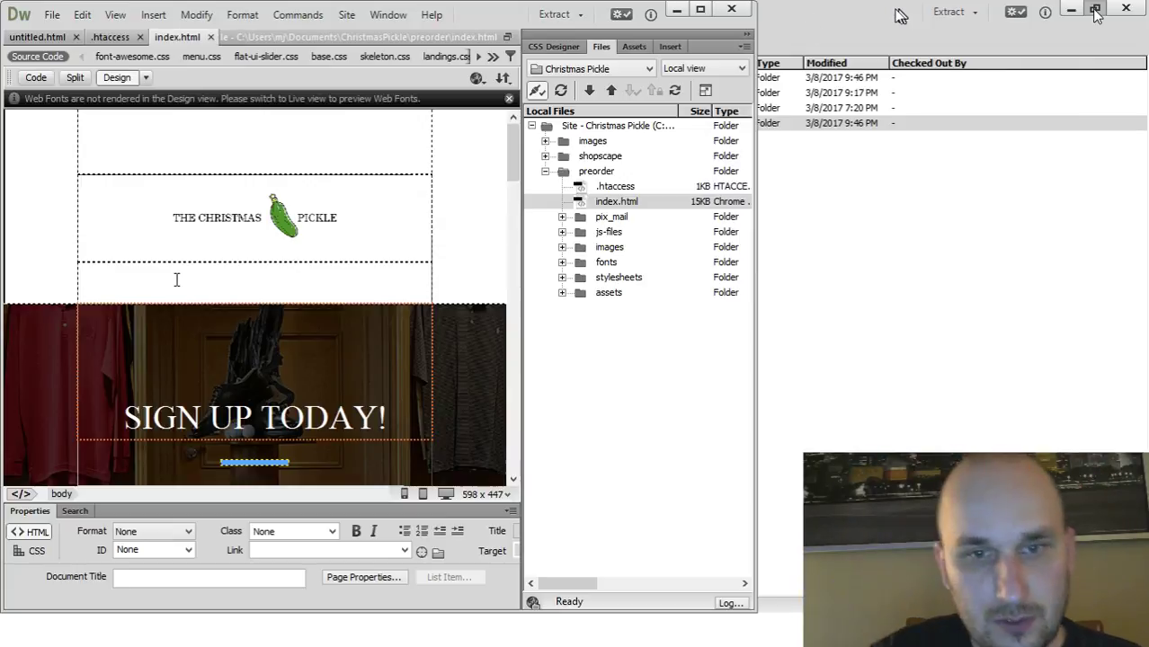
# Scroll through the landing page, close index.html, and expand to the remote and local site view
pyautogui.click(177, 280)
pyautogui.scroll(-5, 247, 289)
pyautogui.scroll(-10, 247, 289)
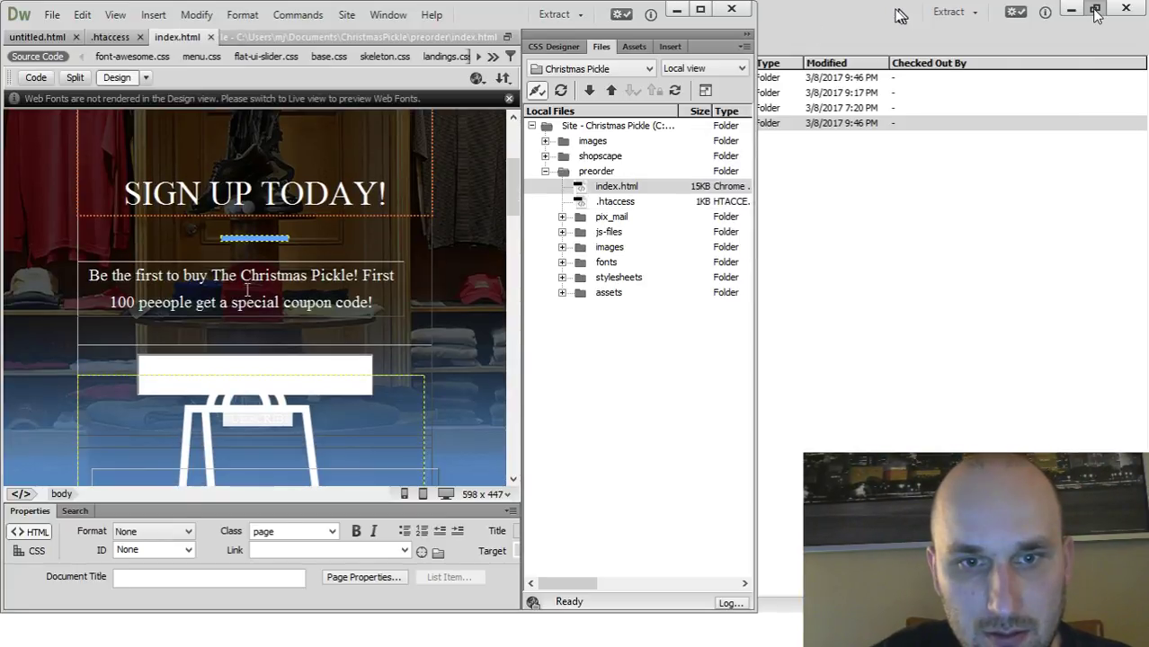
pyautogui.scroll(3, 247, 290)
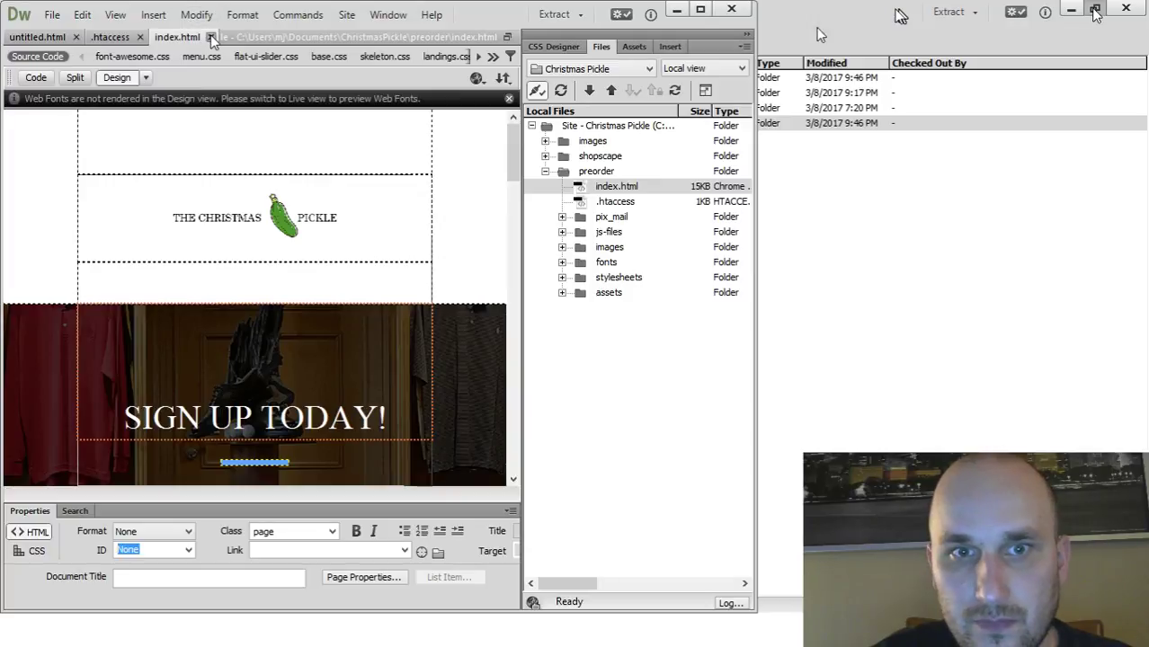
pyautogui.click(210, 37)
pyautogui.click(704, 90)
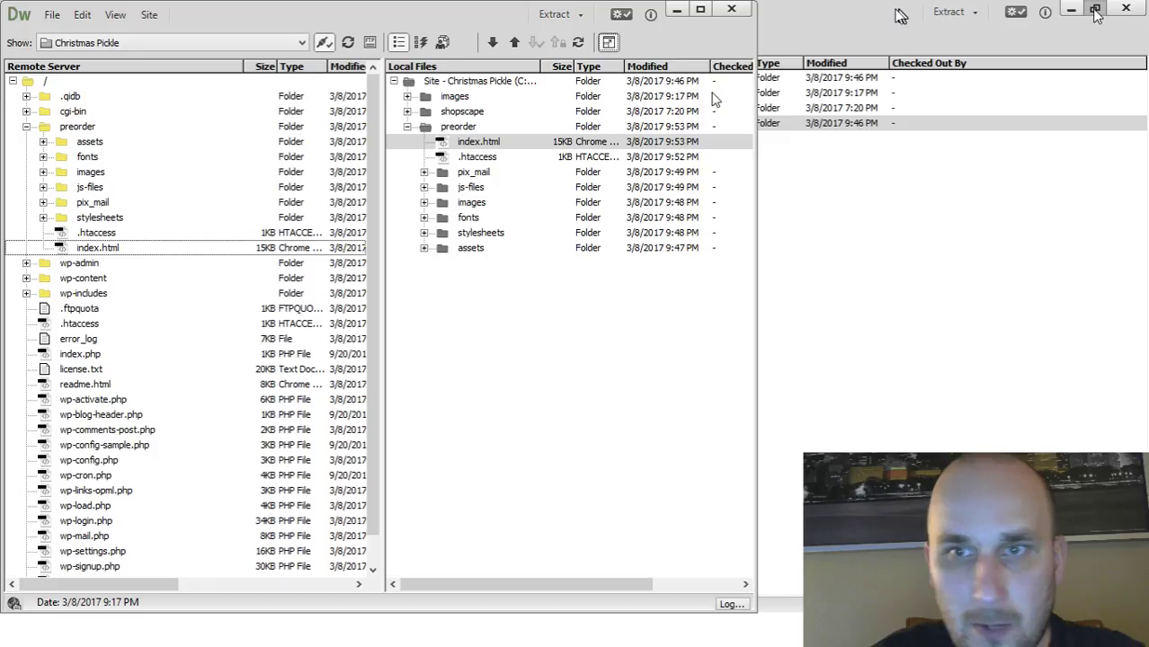
# Put index.html on the remote server, then collapse the site view and select index.html
pyautogui.click(514, 43)
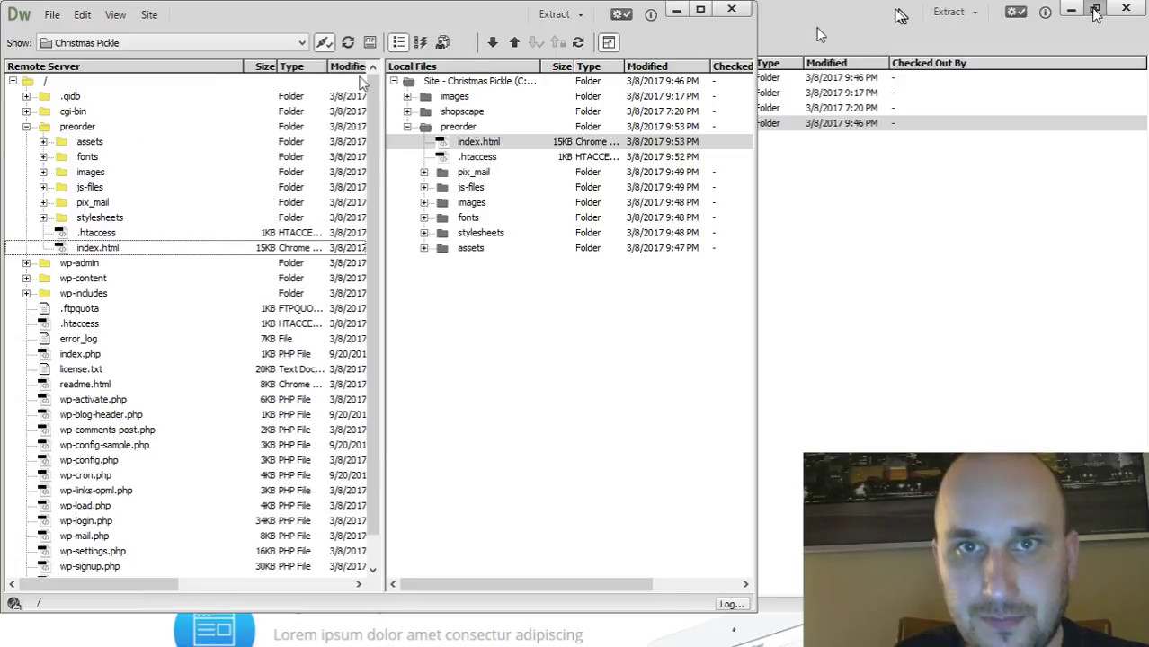
pyautogui.click(700, 10)
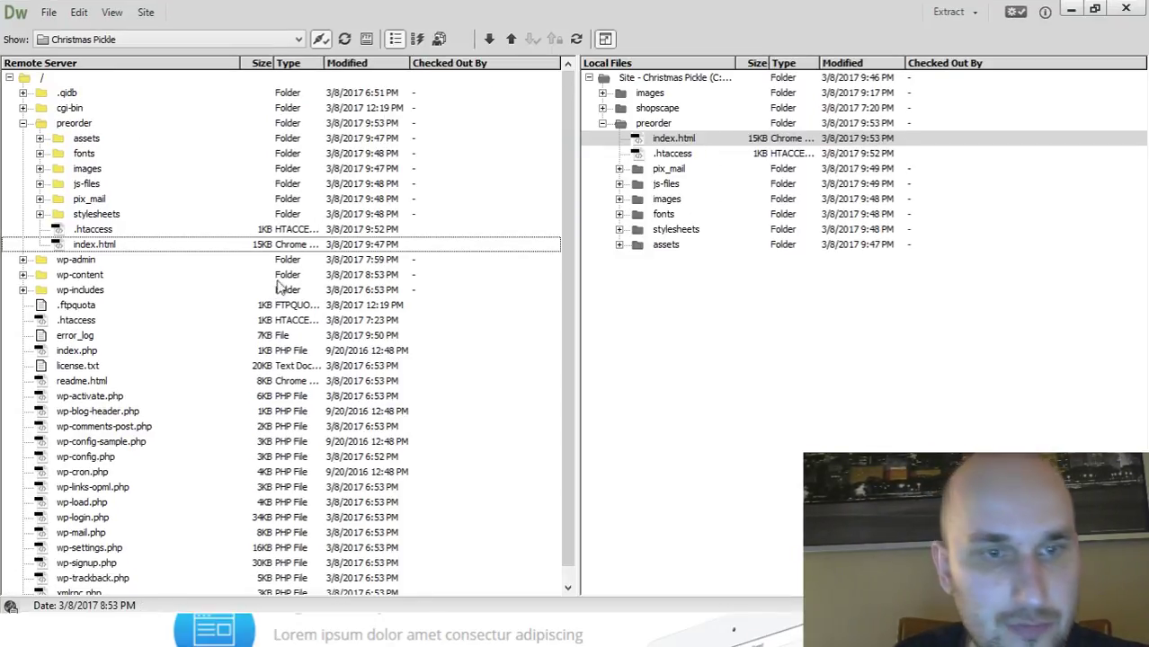
pyautogui.click(605, 39)
pyautogui.click(986, 186)
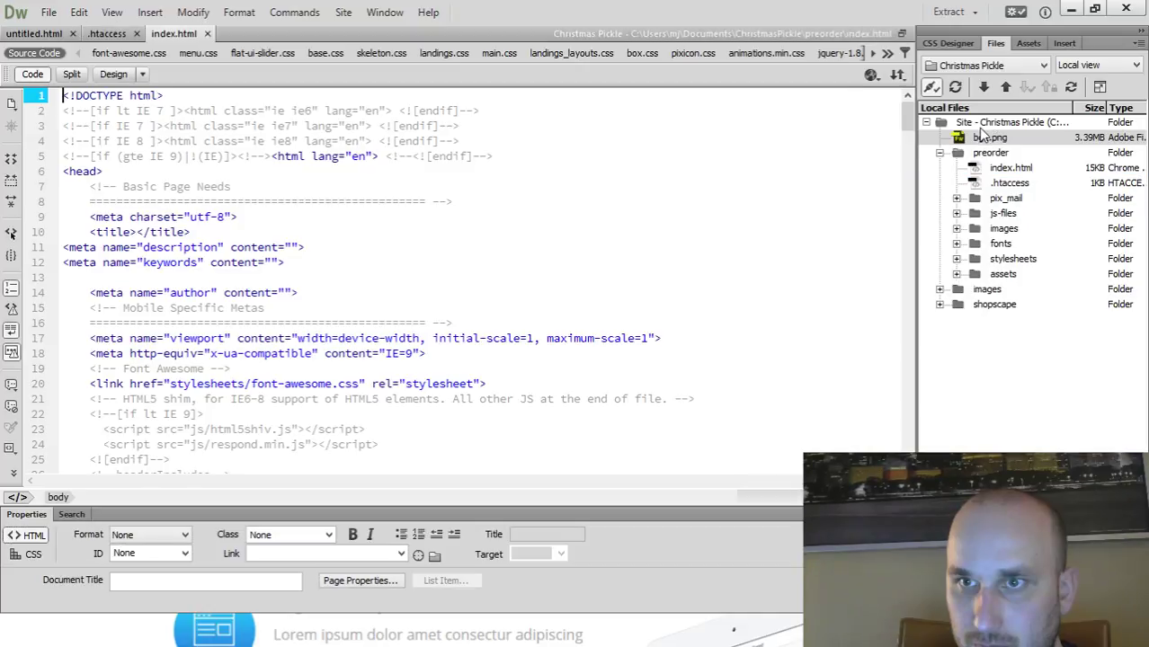
# Move bg1.png into the 7_shop_products folder
pyautogui.moveTo(989, 137); pyautogui.dragTo(996, 231)
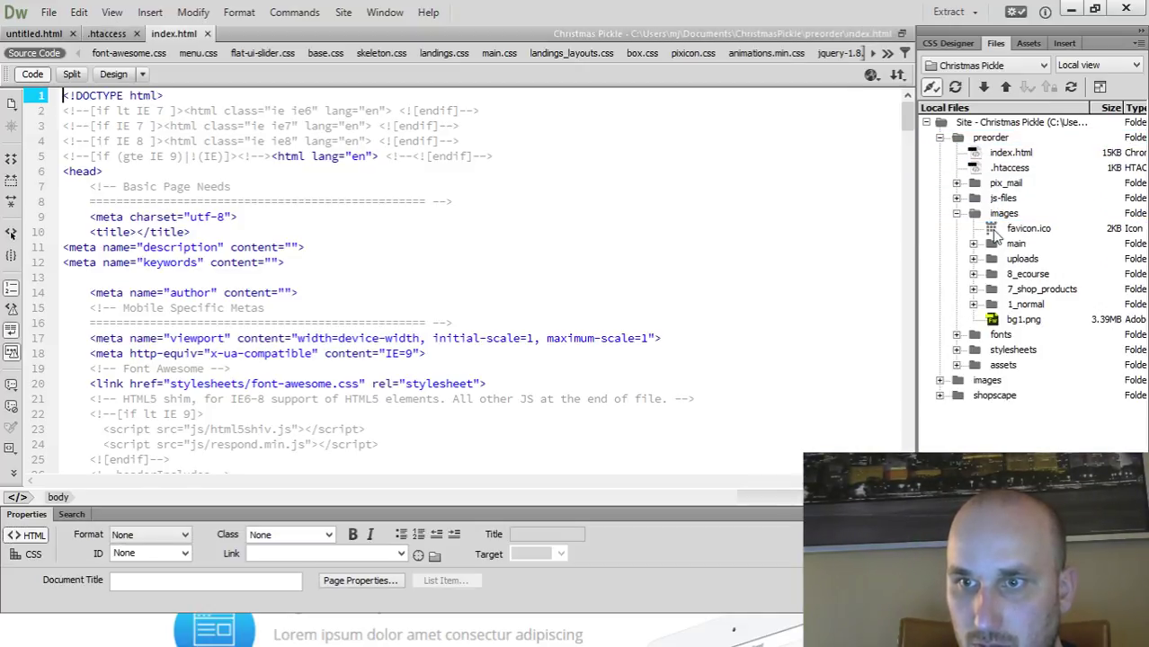
pyautogui.moveTo(1008, 319); pyautogui.dragTo(1023, 295)
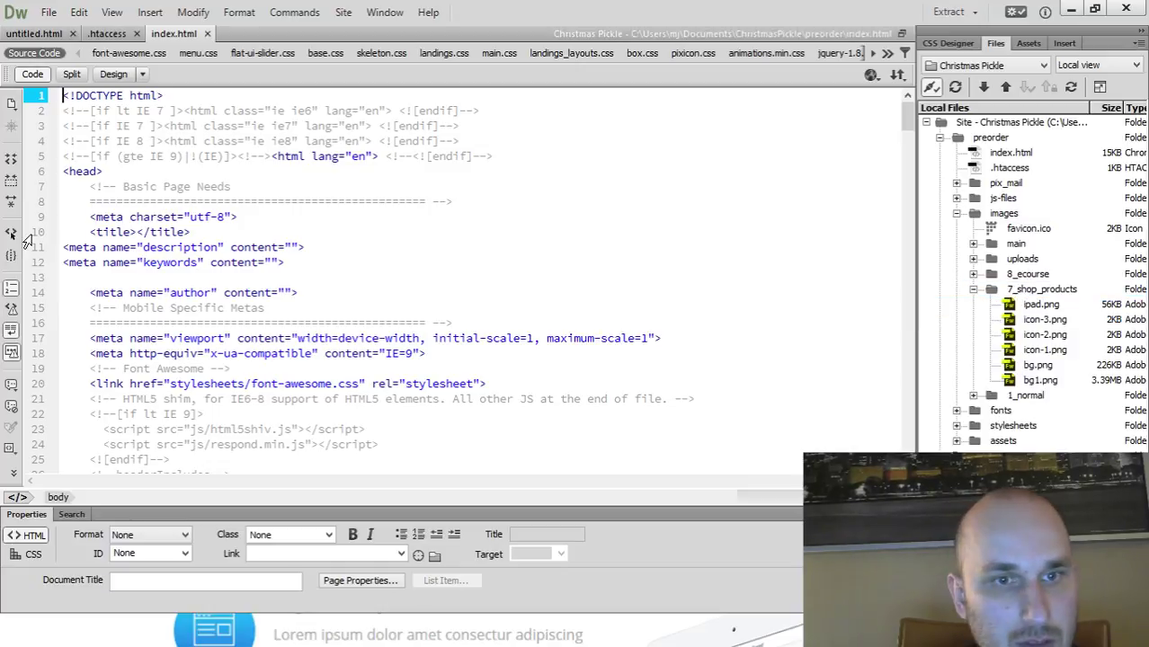
pyautogui.scroll(-7, 331, 319)
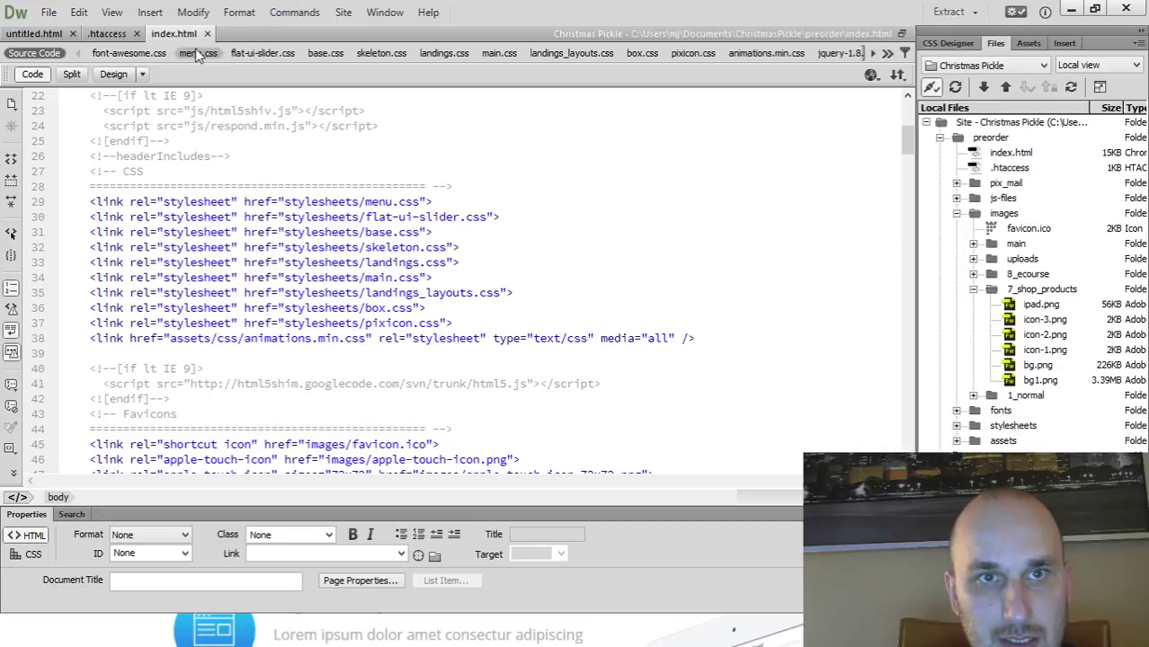
# Look through the base.css and flat-ui-slider.css stylesheets, then show the rendered landing page in Design view
pyautogui.click(324, 53)
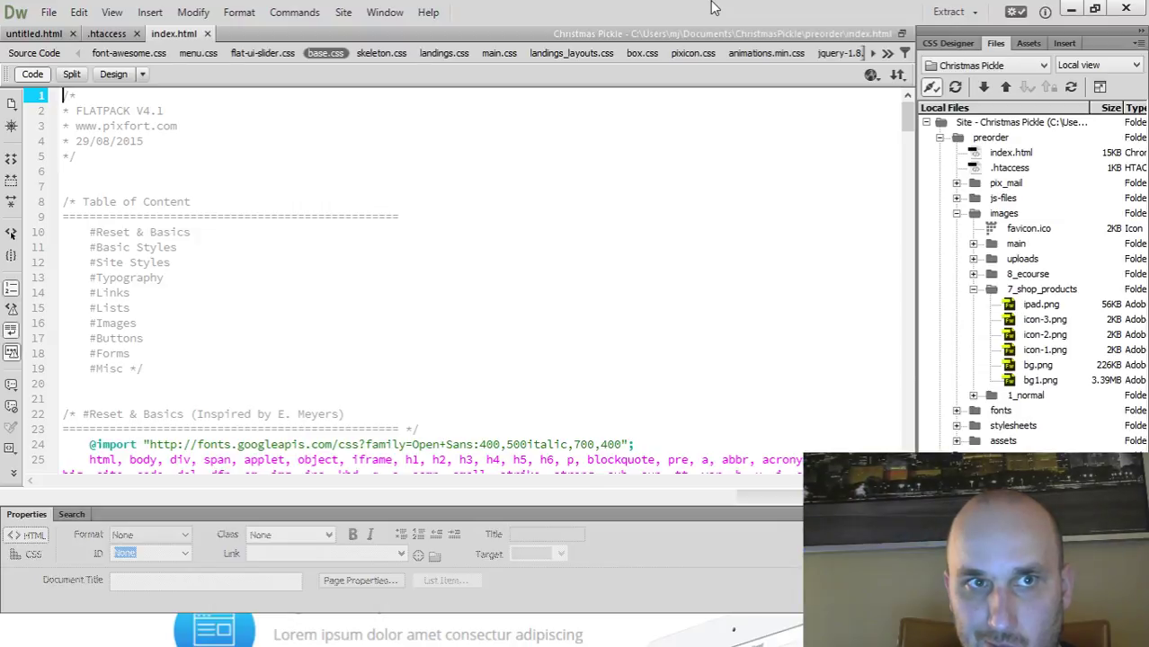
pyautogui.click(262, 53)
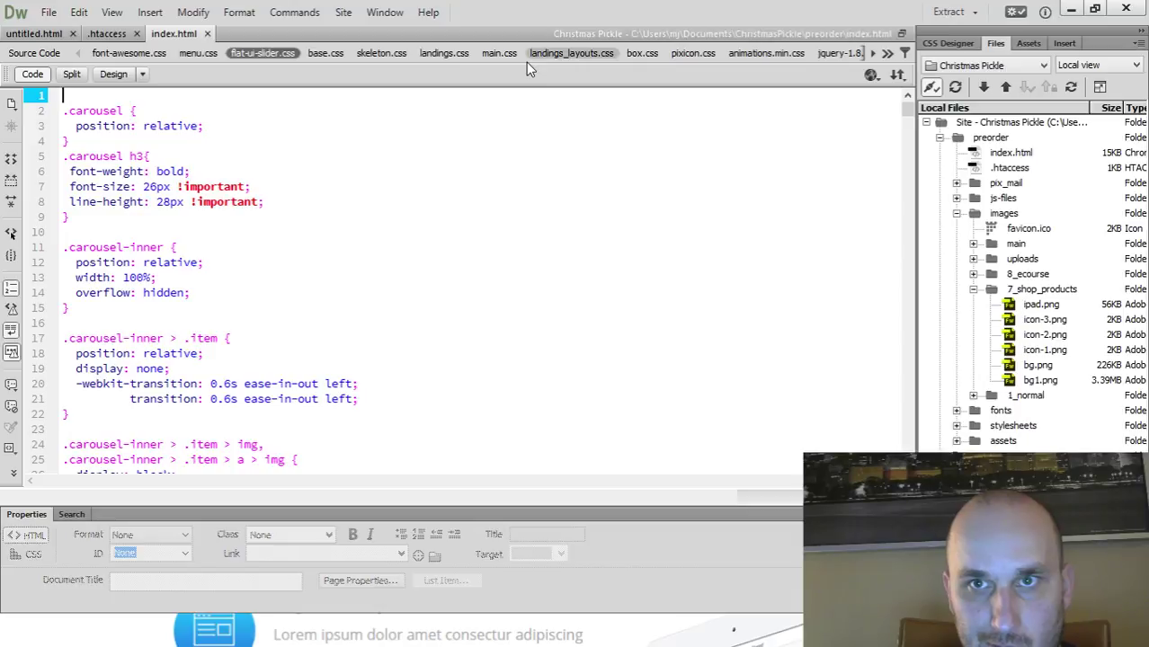
pyautogui.click(872, 54)
pyautogui.click(874, 55)
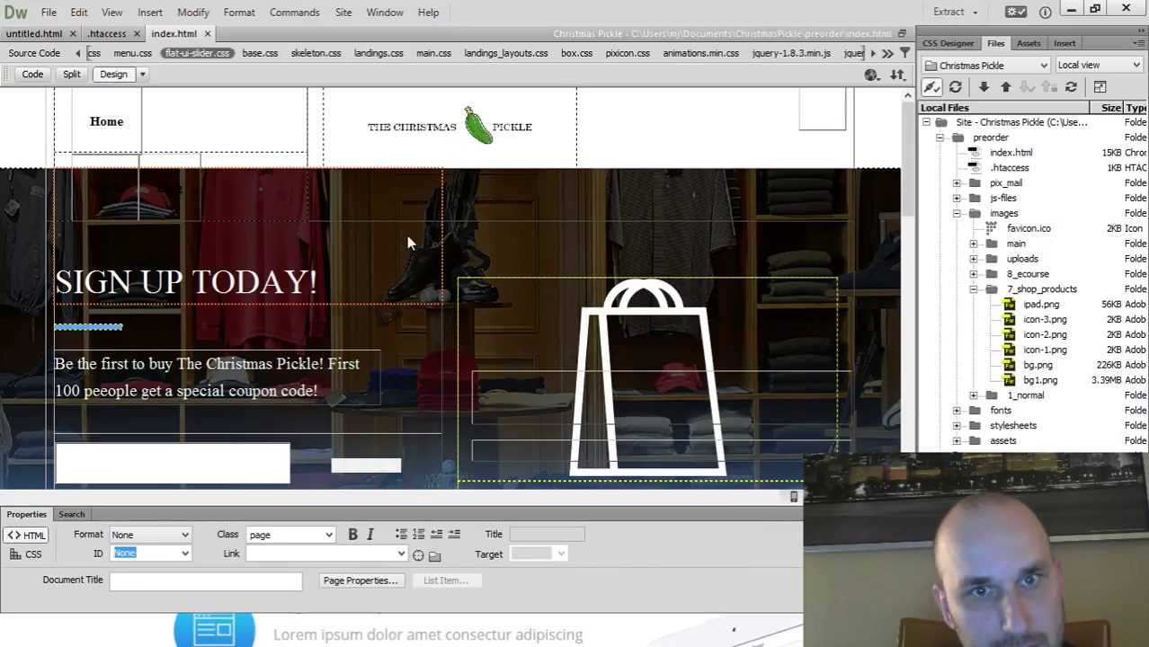
# Inspect the banner container and column rules in CSS Designer, ending on flat-ui-slider.css code
pyautogui.click(479, 175)
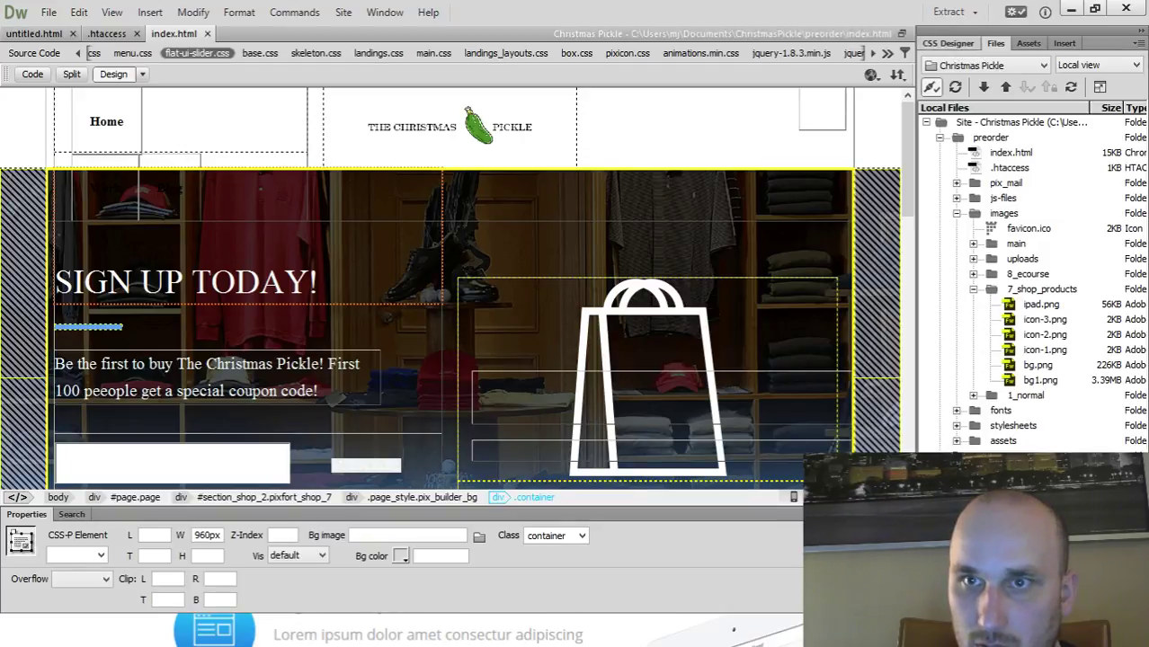
pyautogui.click(950, 43)
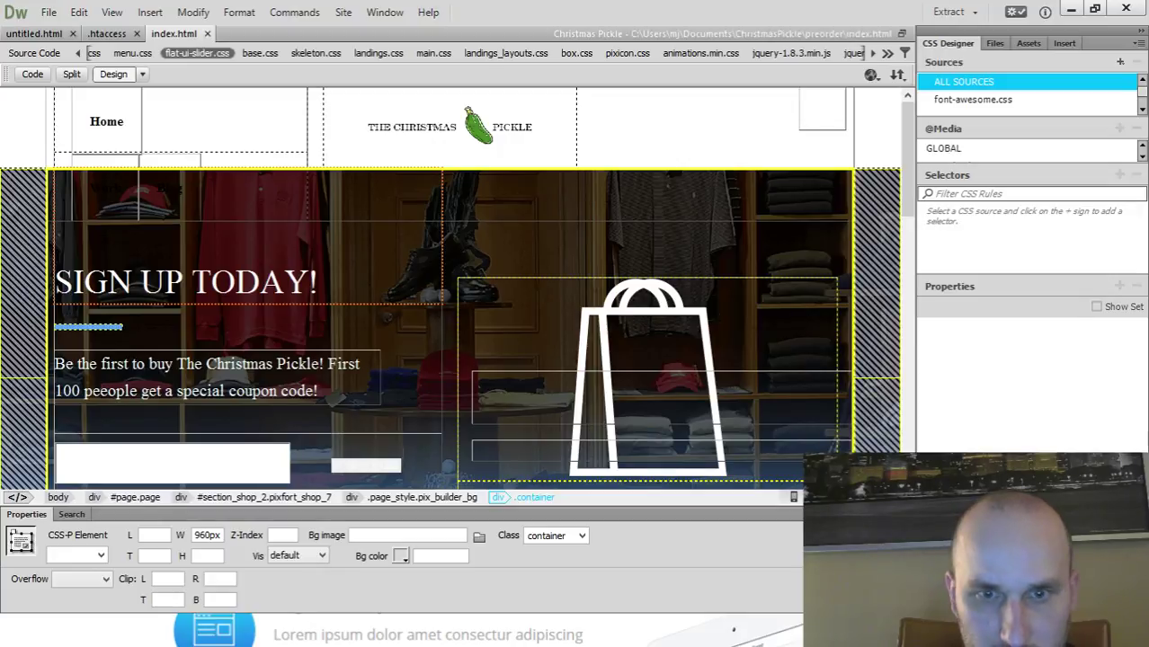
pyautogui.click(836, 250)
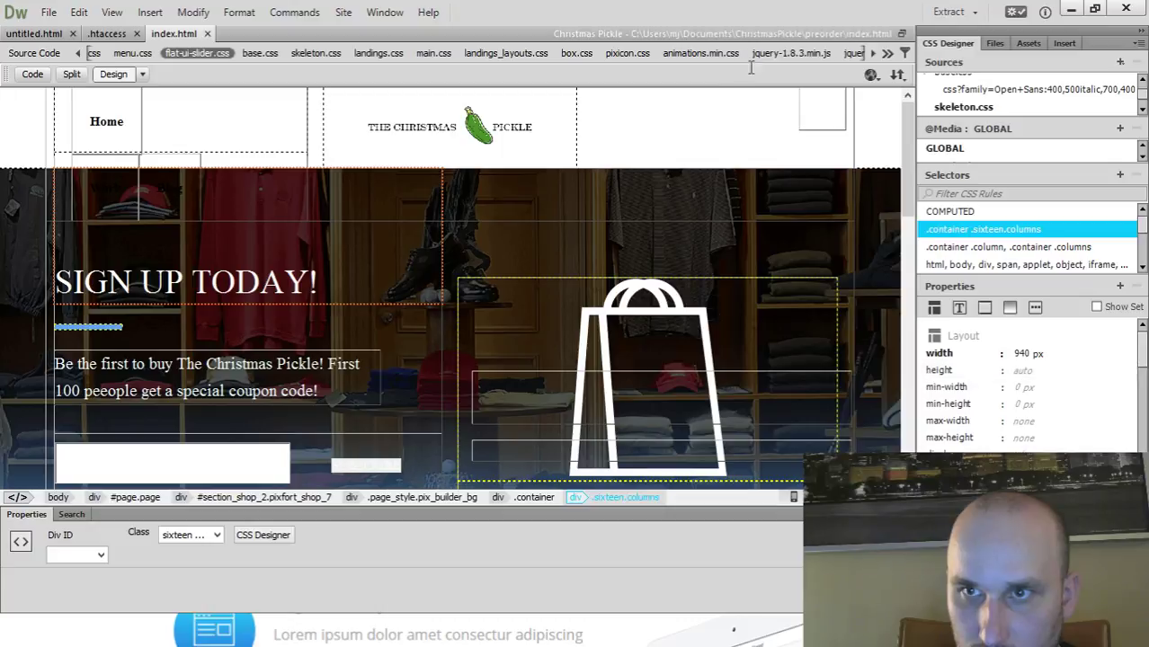
pyautogui.click(792, 174)
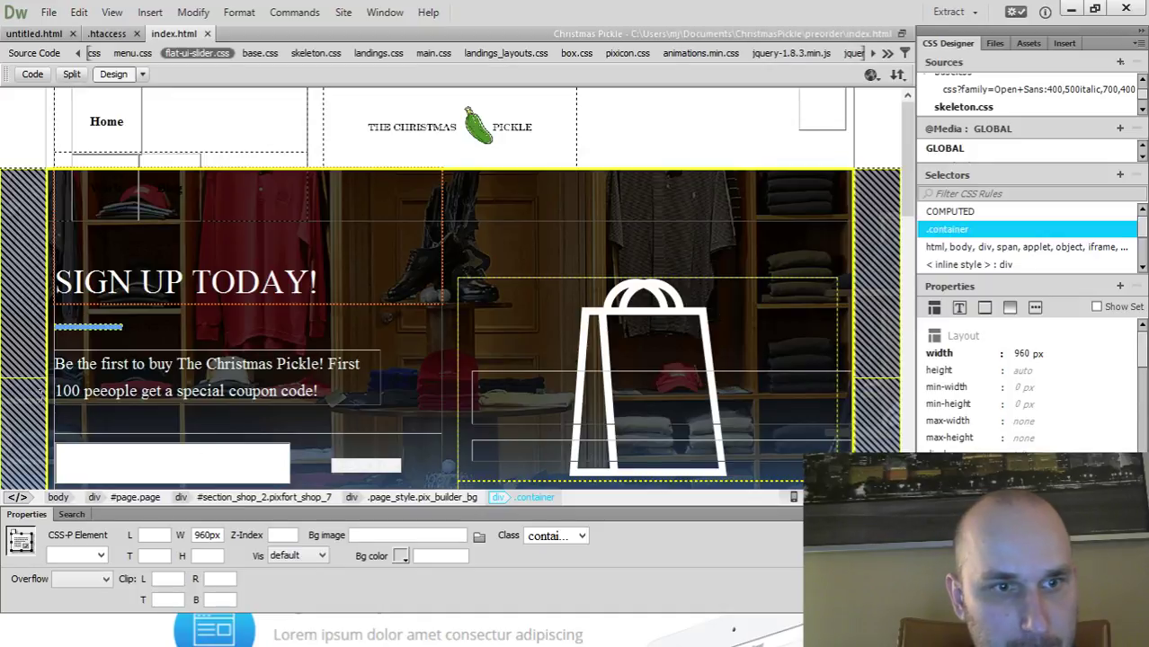
pyautogui.click(47, 403)
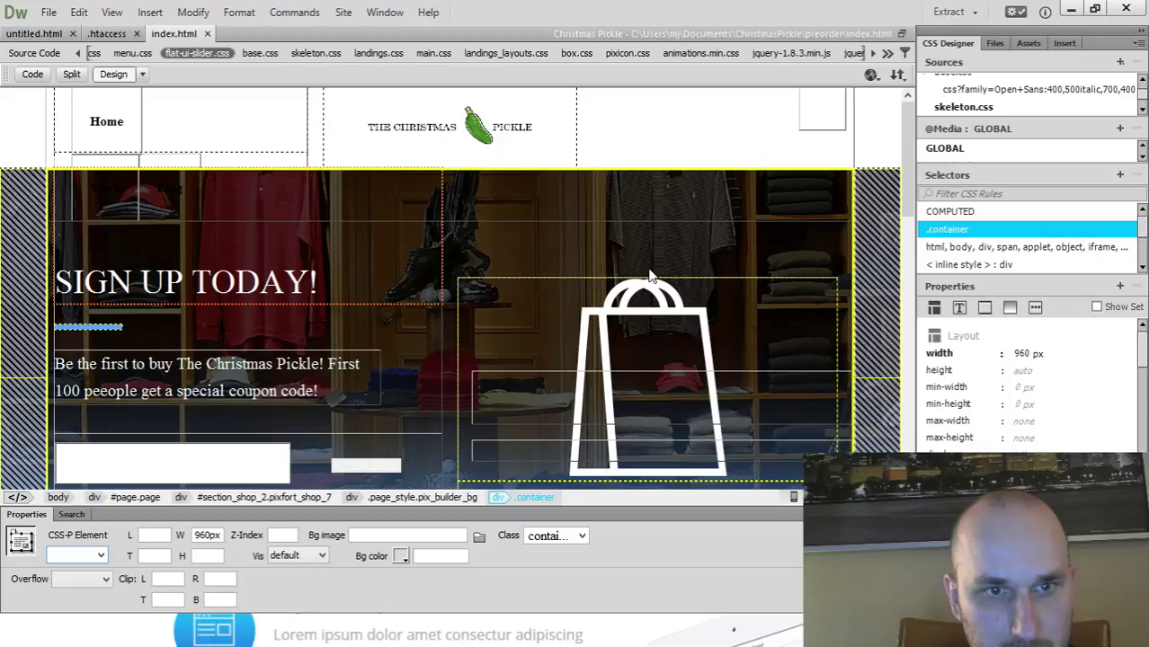
pyautogui.click(509, 176)
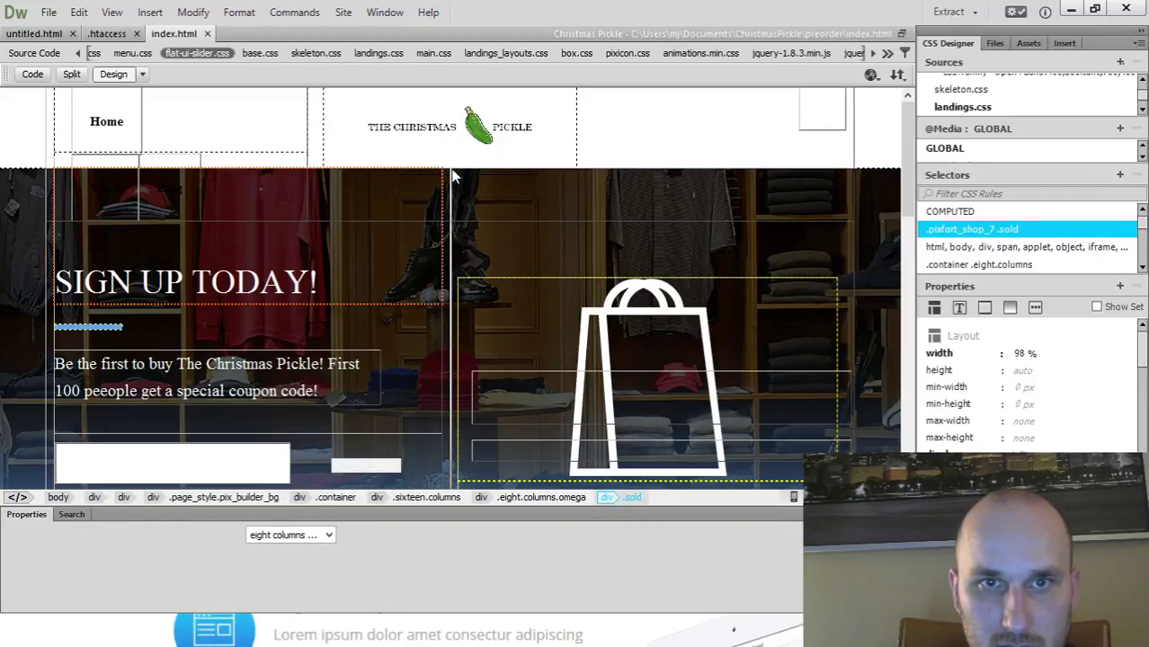
pyautogui.click(486, 170)
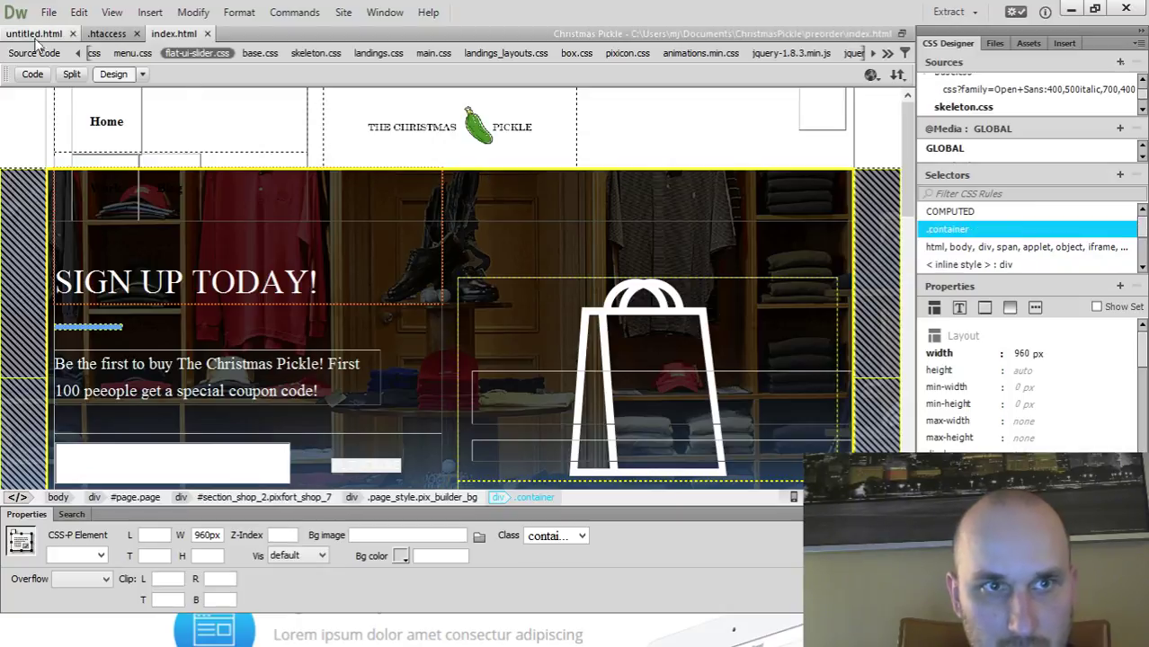
pyautogui.click(32, 73)
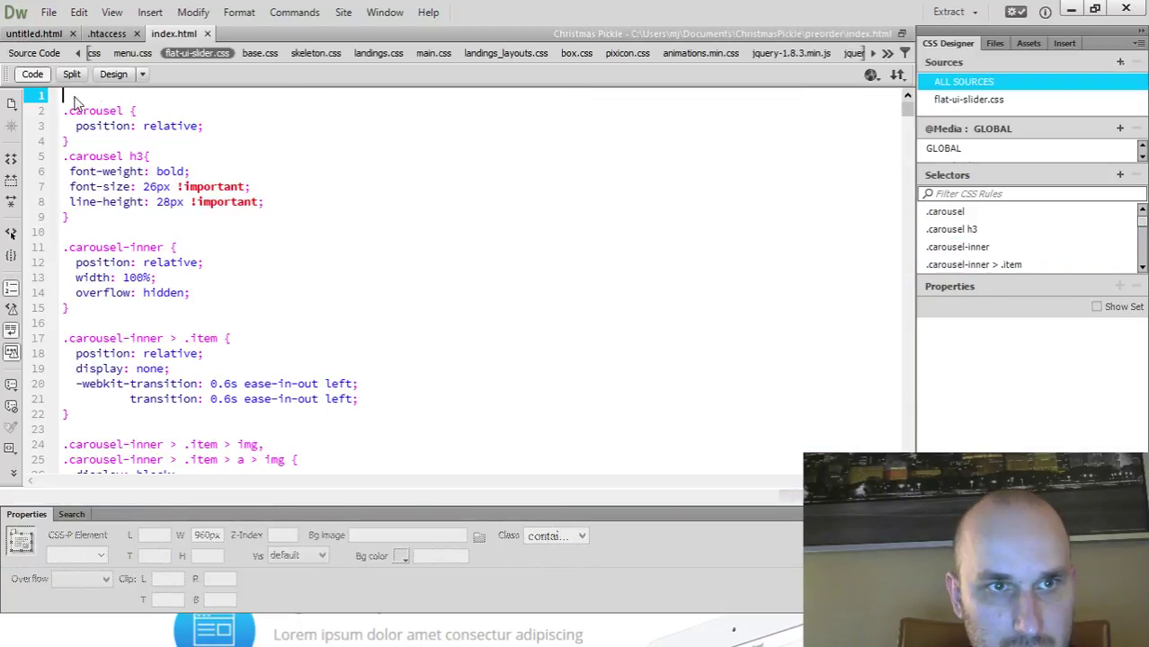
# Select the banner's .container div and show its 'SIGN UP TODAY!' markup in Code view
pyautogui.click(78, 54)
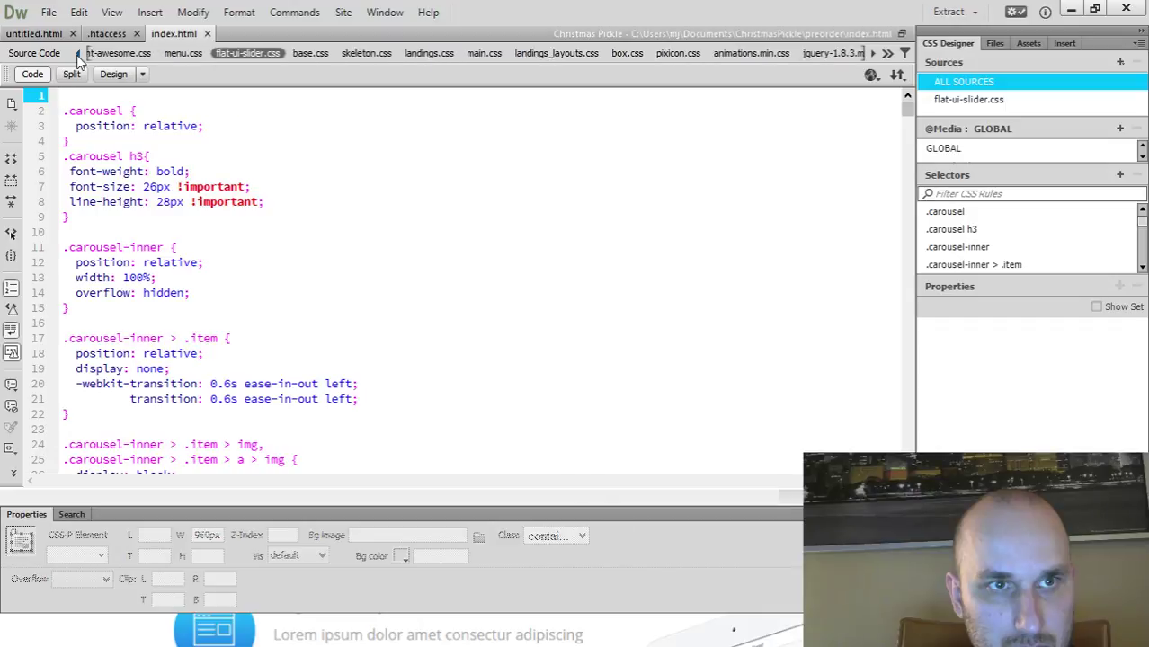
pyautogui.click(35, 53)
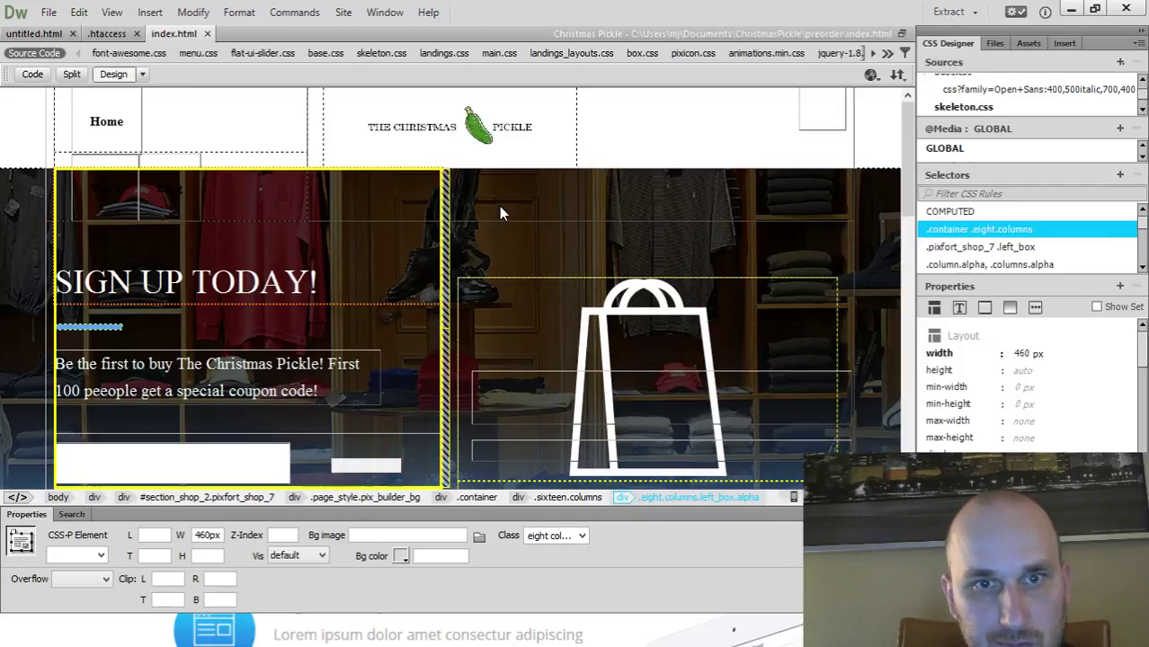
pyautogui.click(500, 184)
pyautogui.click(508, 165)
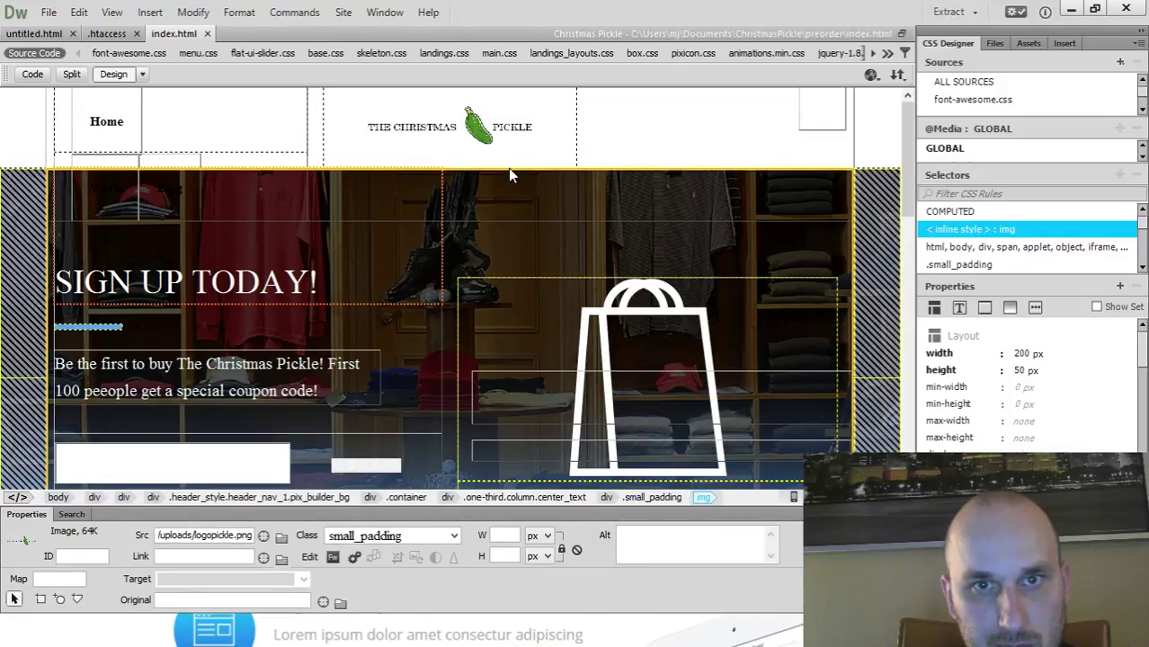
pyautogui.click(507, 168)
pyautogui.hotkey('ctrl', '`')
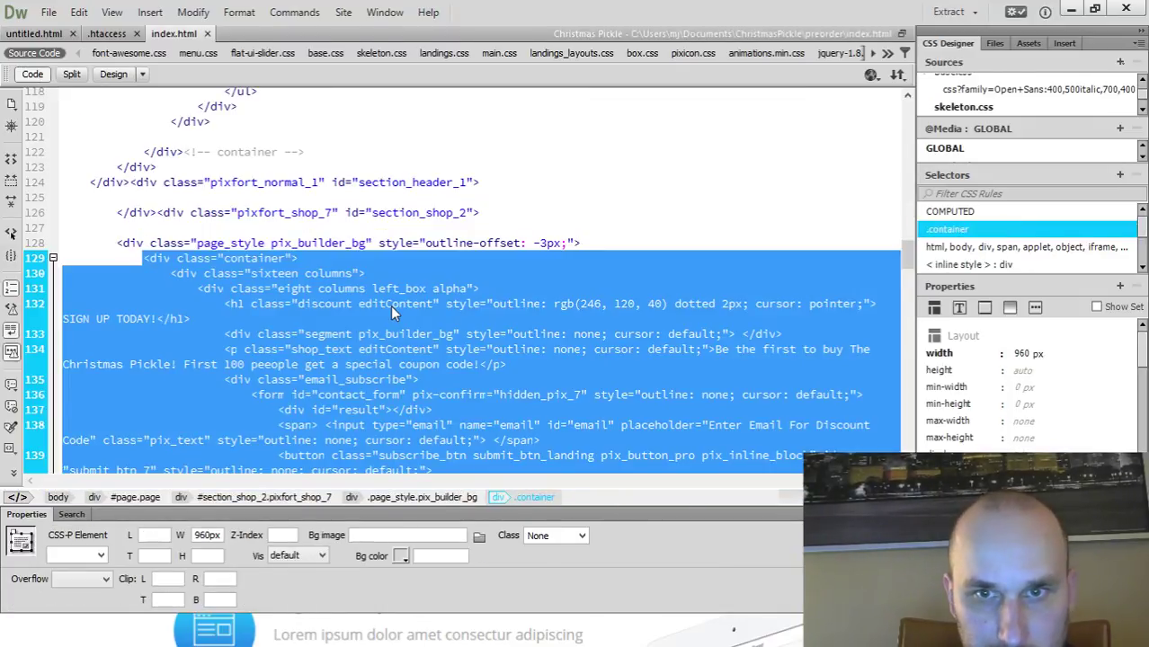
# Select the 'segment pix_builder_bg' class on line 133, then switch to base.css
pyautogui.scroll(-3, 390, 304)
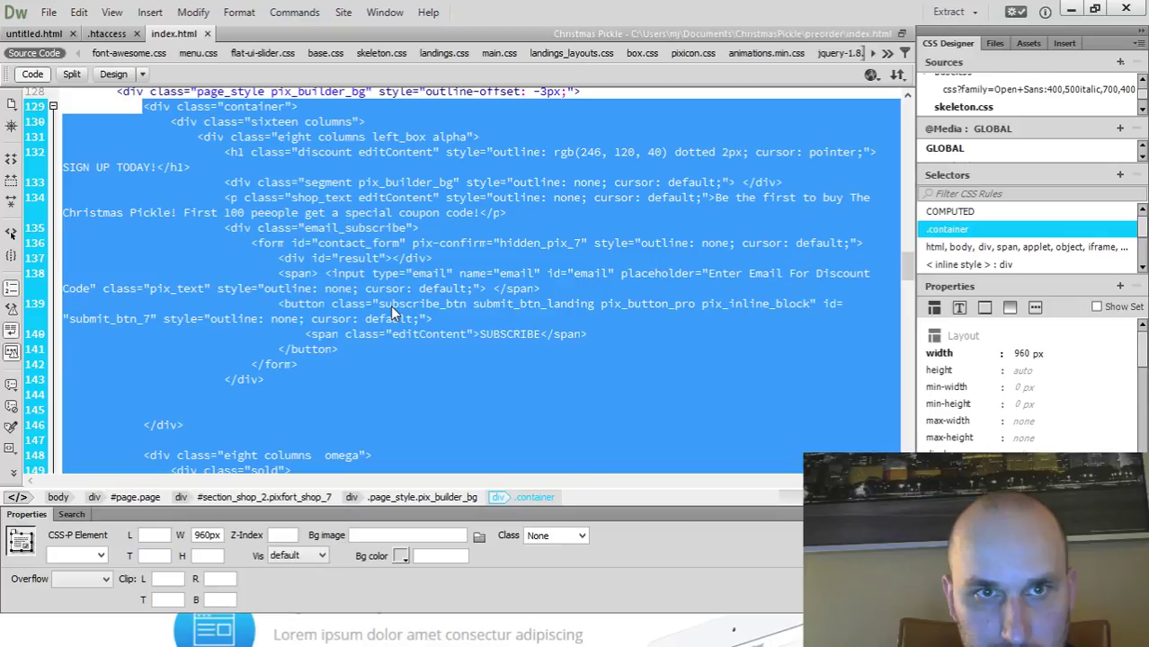
pyautogui.click(555, 181)
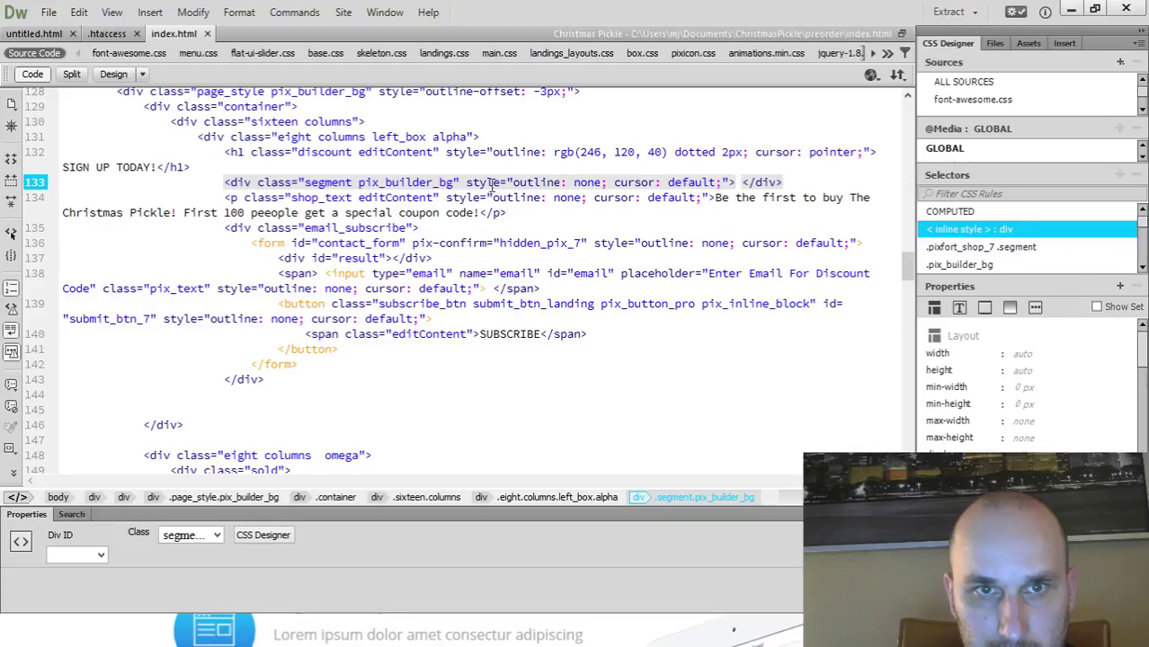
pyautogui.moveTo(454, 183); pyautogui.dragTo(303, 182)
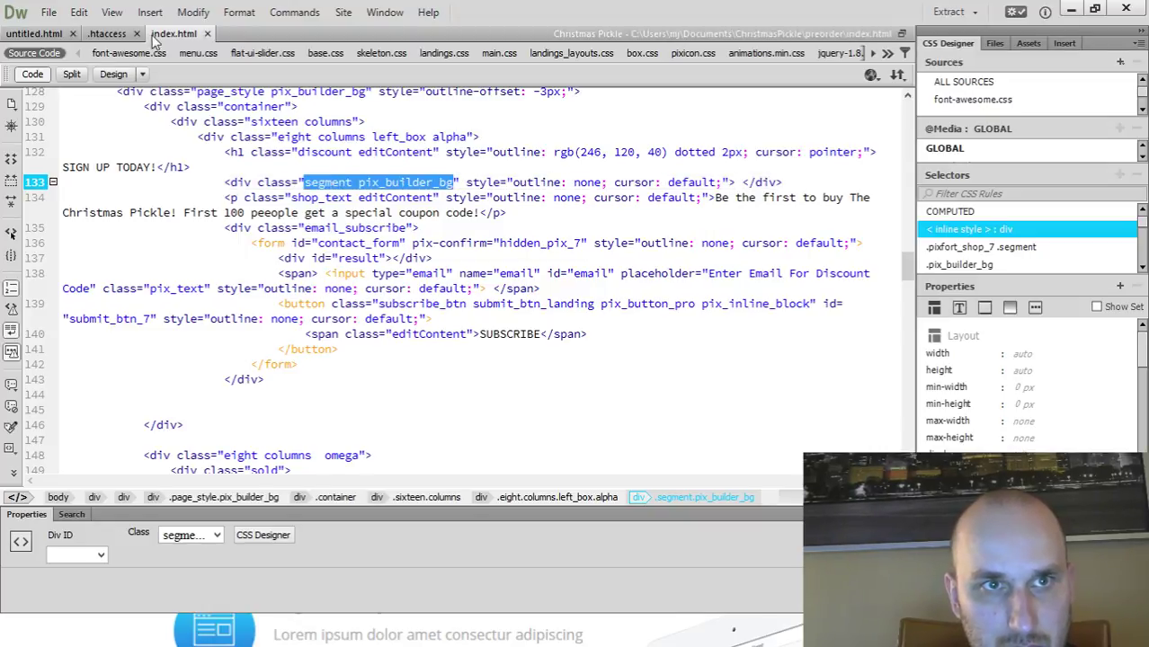
pyautogui.click(319, 54)
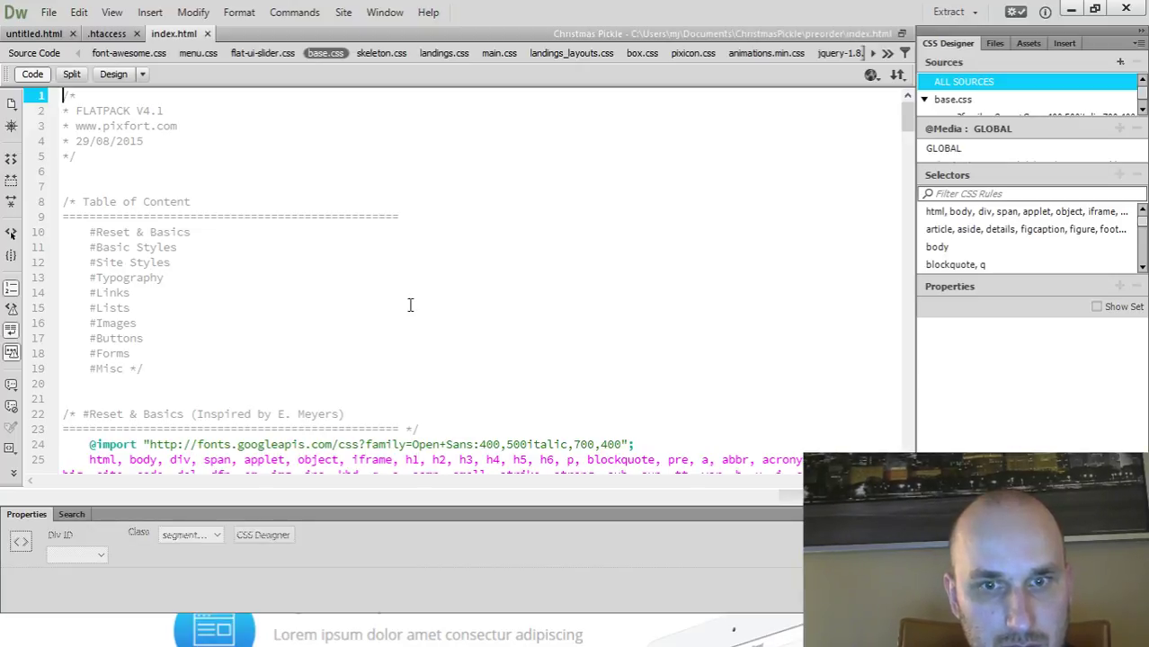
# Browse box.css and landings_layouts.css, then view the .htaccess file reading 'DirectoryIndex index.html'
pyautogui.click(640, 53)
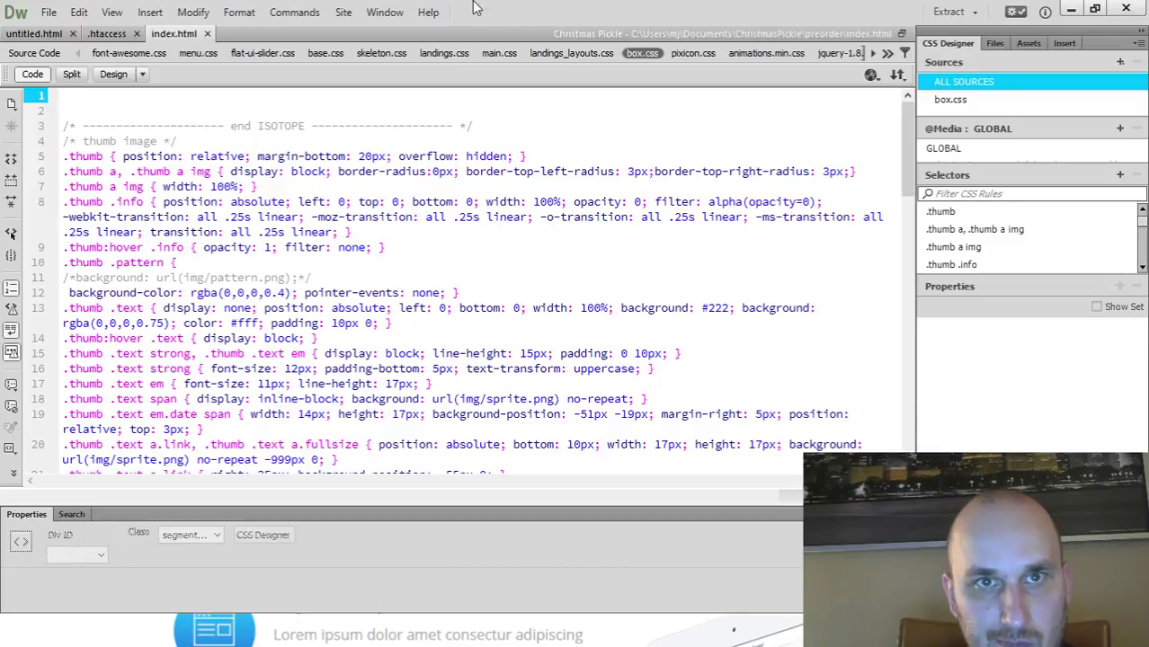
pyautogui.click(595, 53)
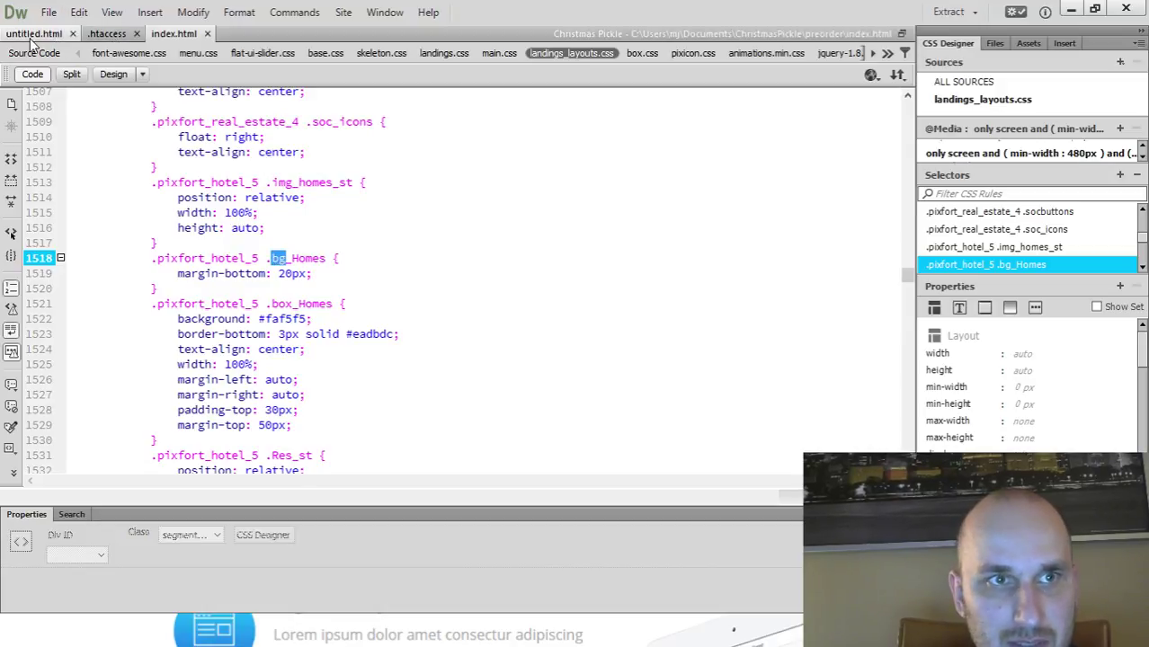
pyautogui.click(107, 34)
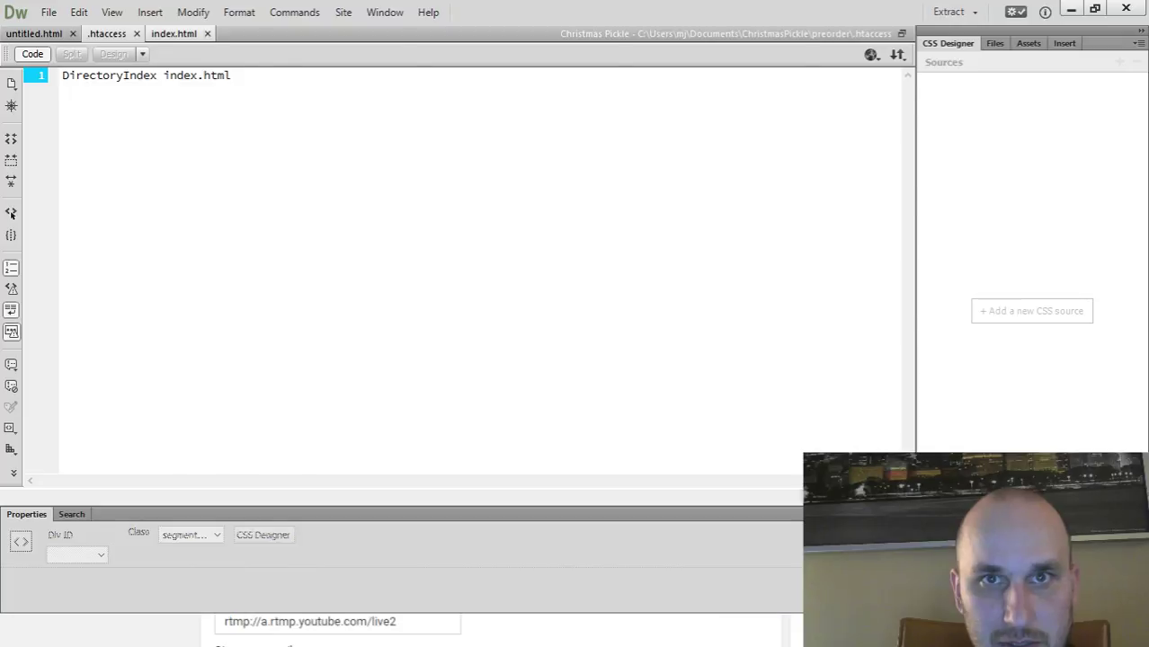
# Return from .htaccess to index.html's landings_layouts.css code
pyautogui.hotkey('ctrl', 'Tab')
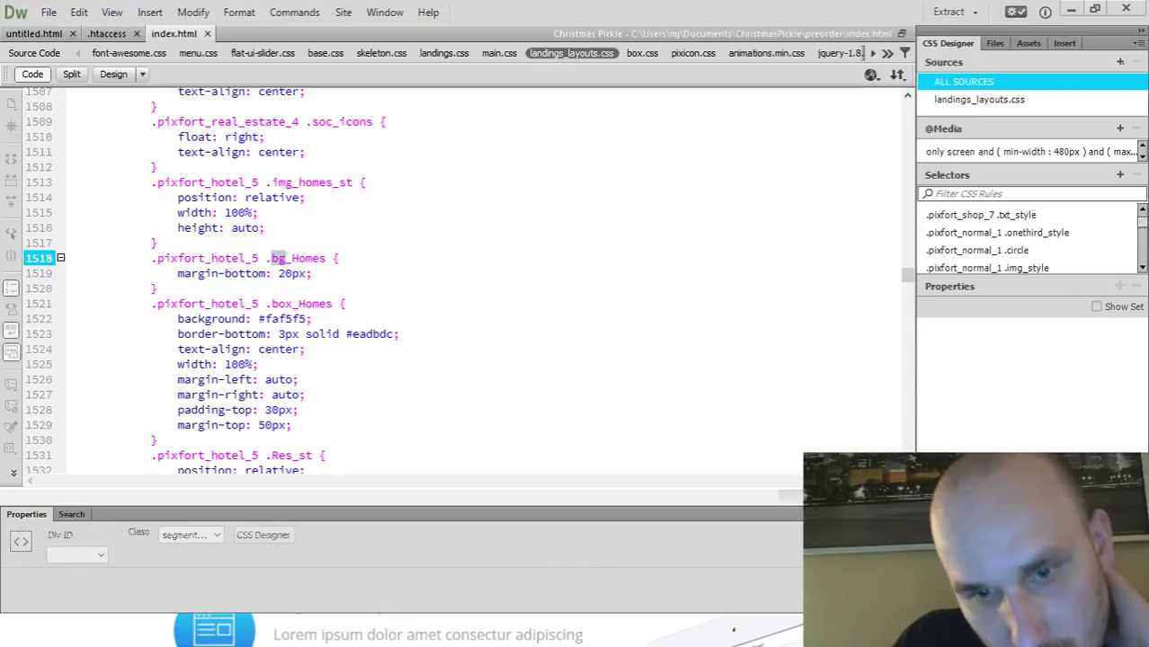
# Step through the bg.png background references in landings.css and show the site's local file tree
pyautogui.scroll(-12, 508, 283)
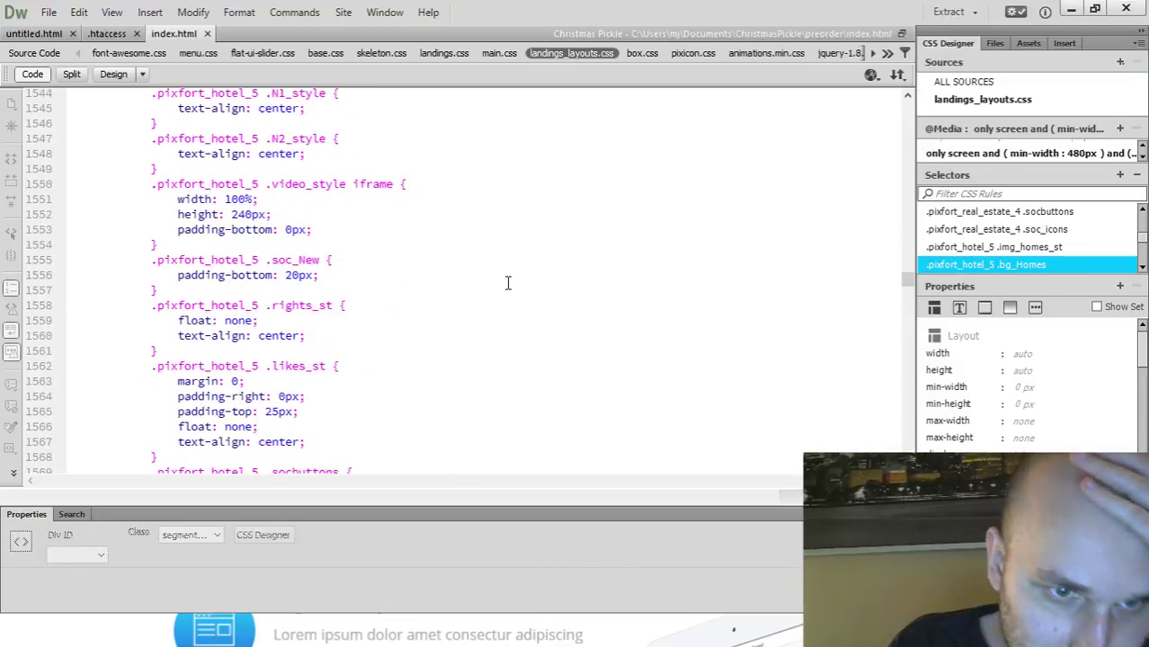
pyautogui.scroll(20, 508, 282)
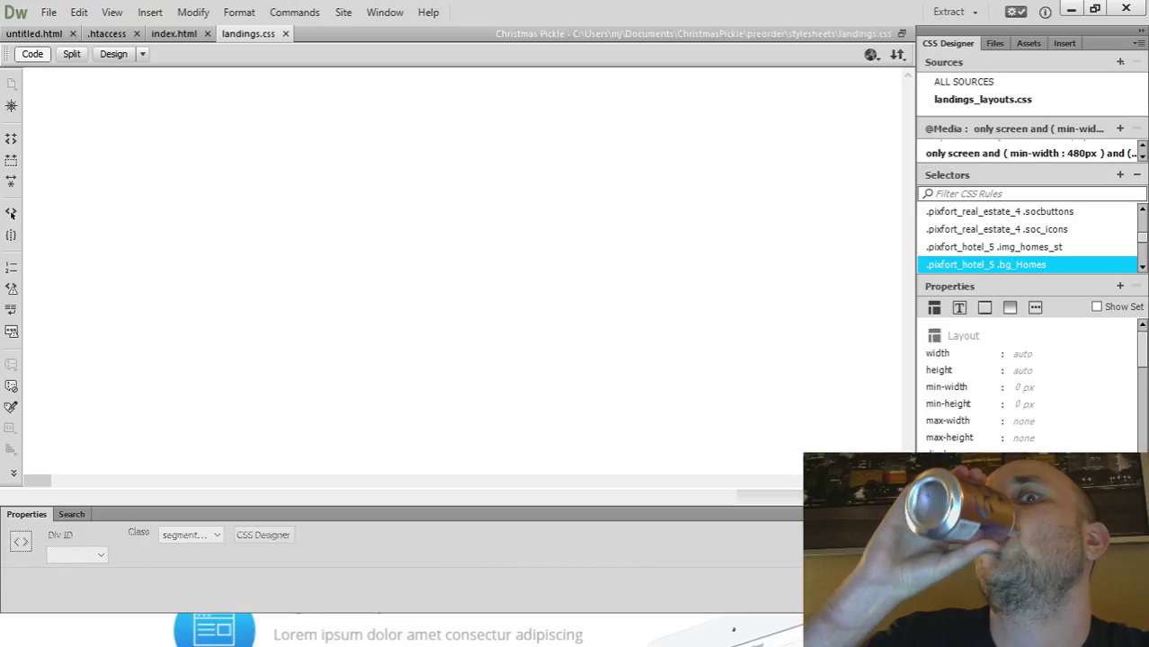
pyautogui.press('F3')
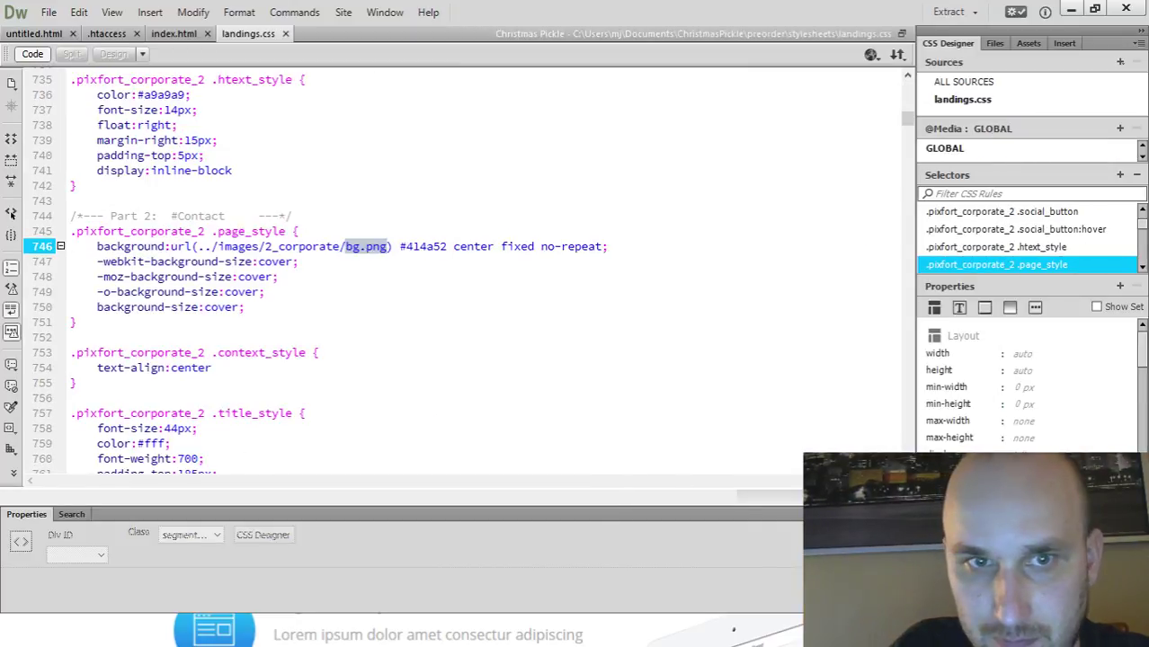
pyautogui.press('F3')
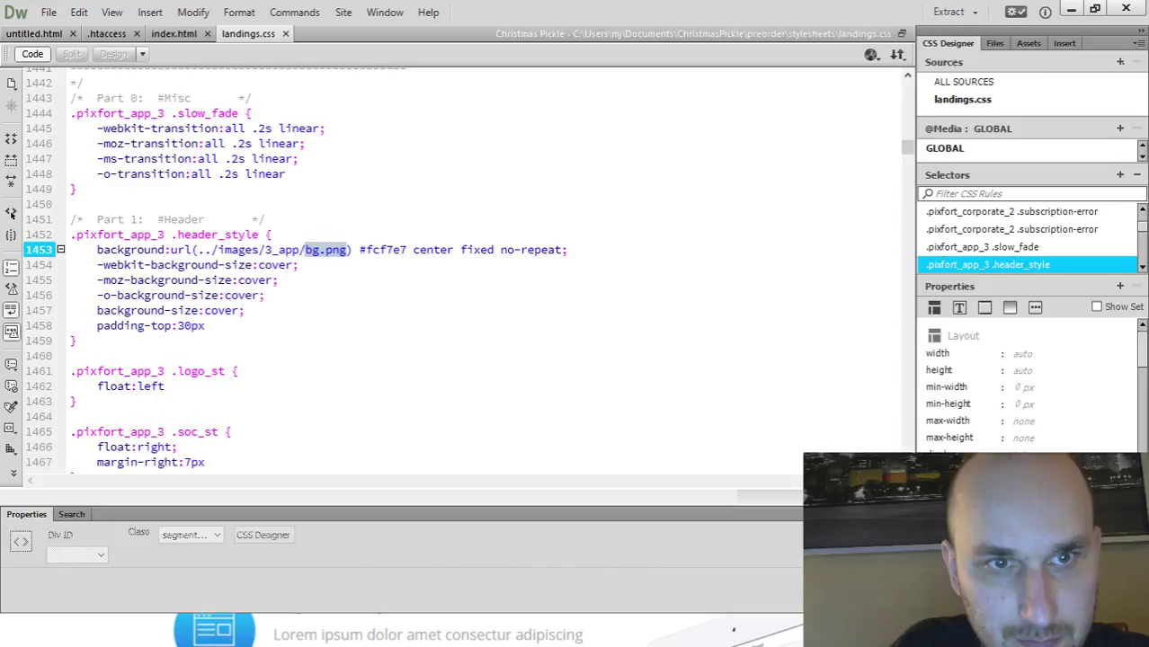
pyautogui.press('F3')
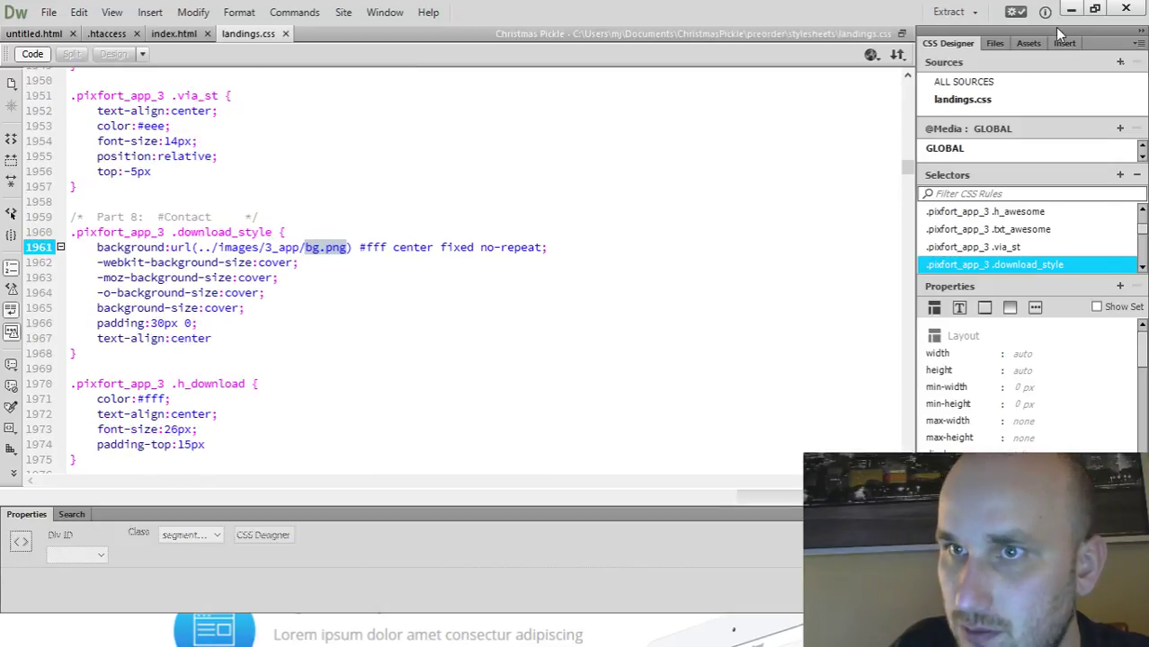
pyautogui.click(996, 44)
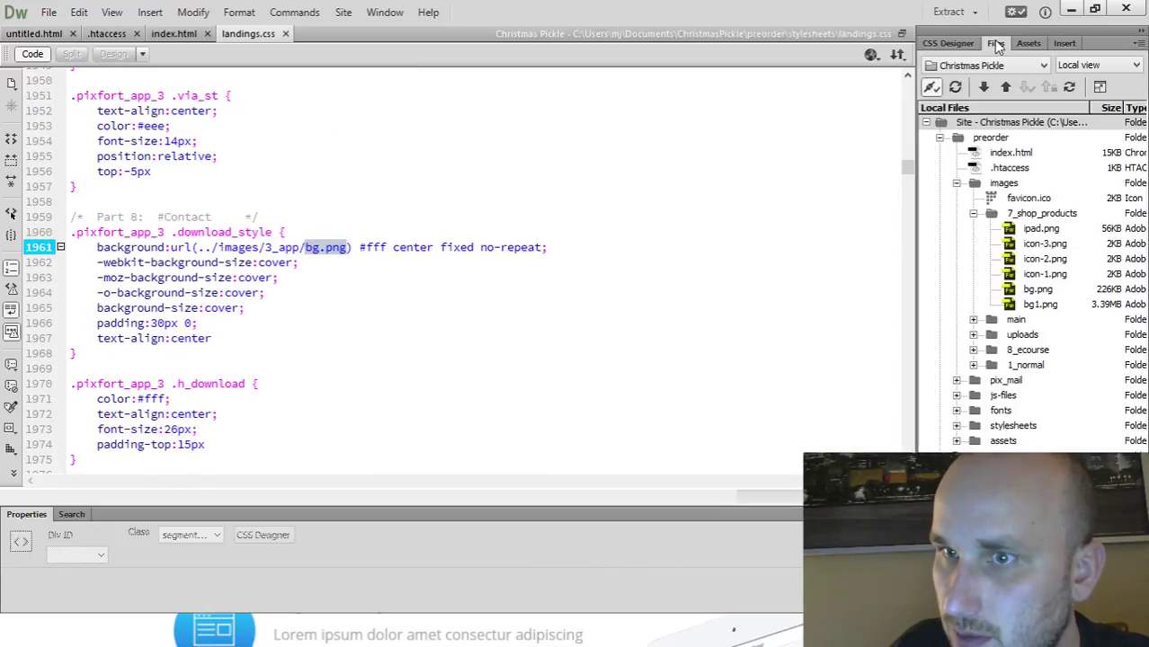
# Close the landings.css document, returning to index.html's landings_layouts.css code
pyautogui.scroll(-6, 436, 317)
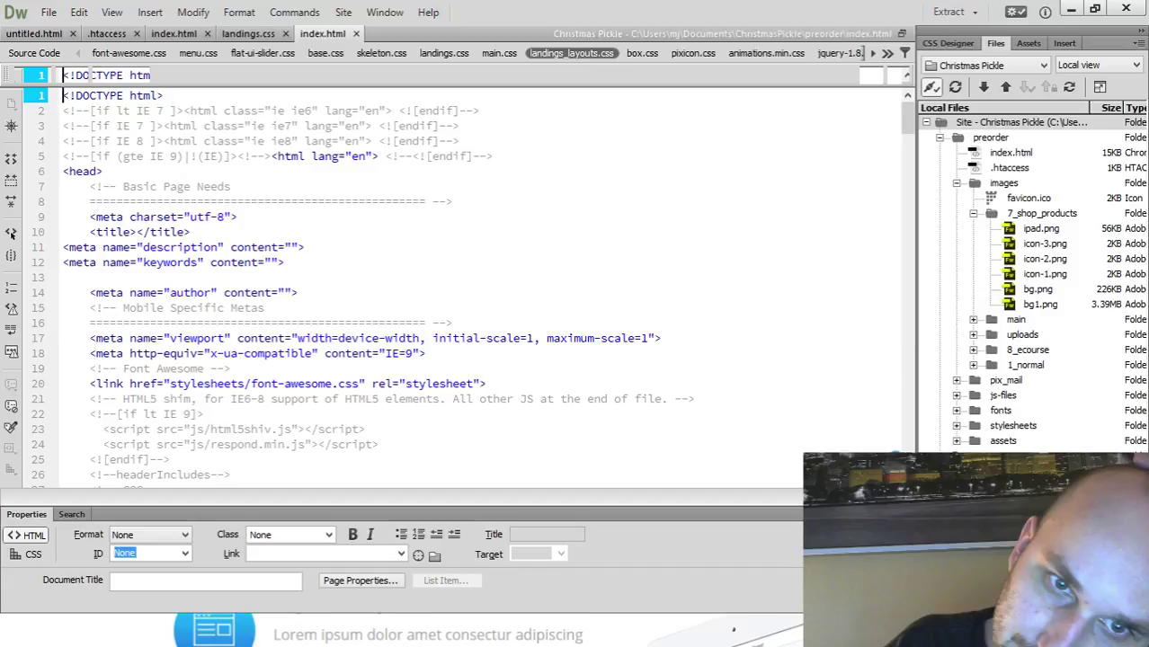
pyautogui.click(253, 33)
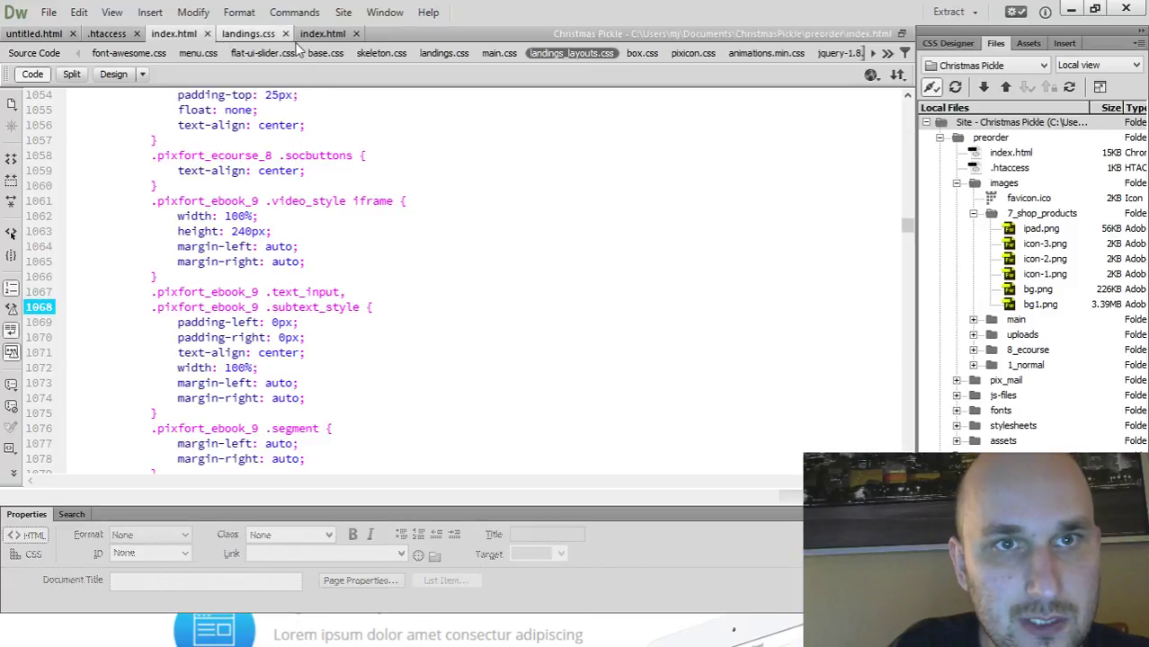
pyautogui.click(258, 33)
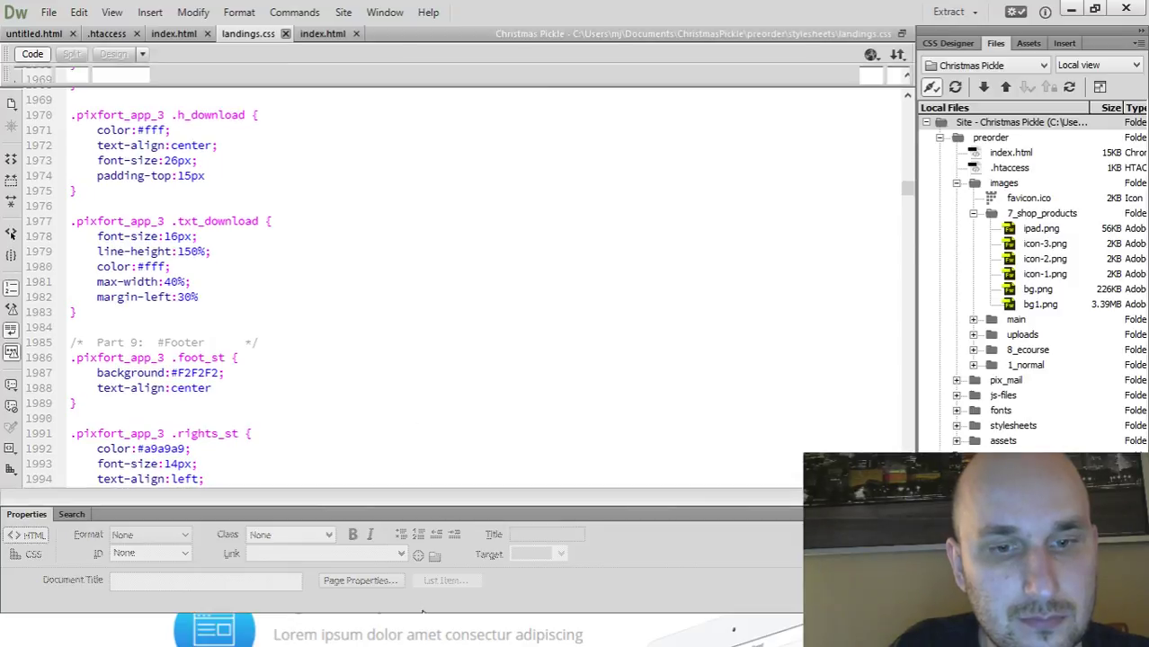
pyautogui.hotkey('ctrl', 'w')
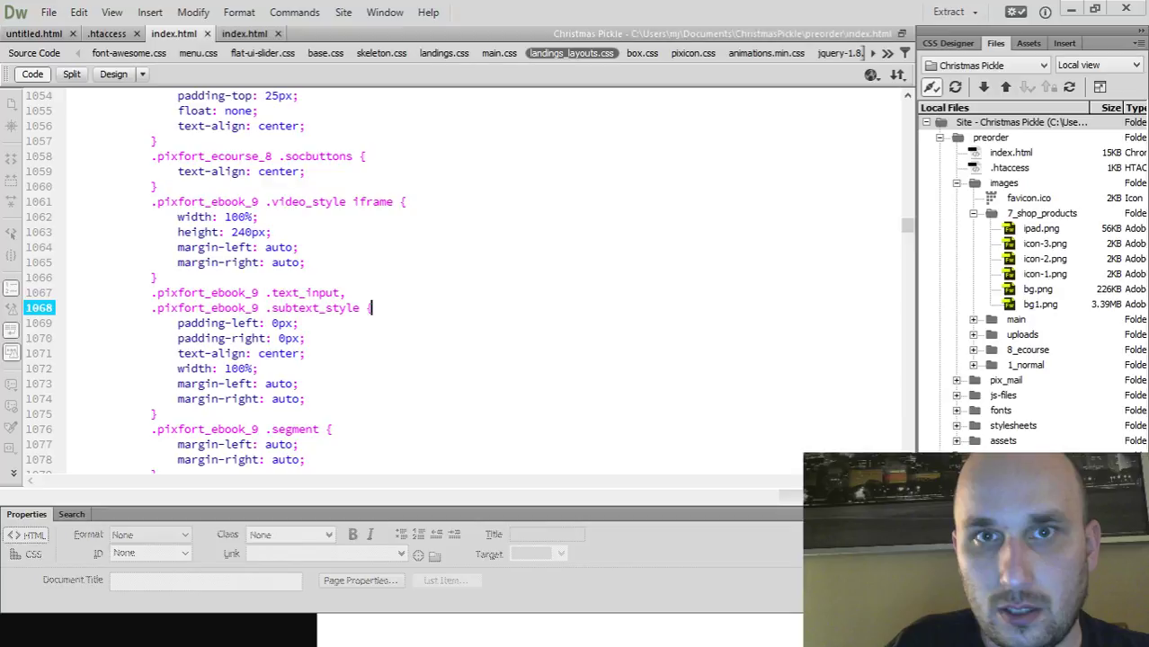
# Place the cursor at the end of line 1060 and expand the site's assets folder
pyautogui.hotkey('shift', 'Right')
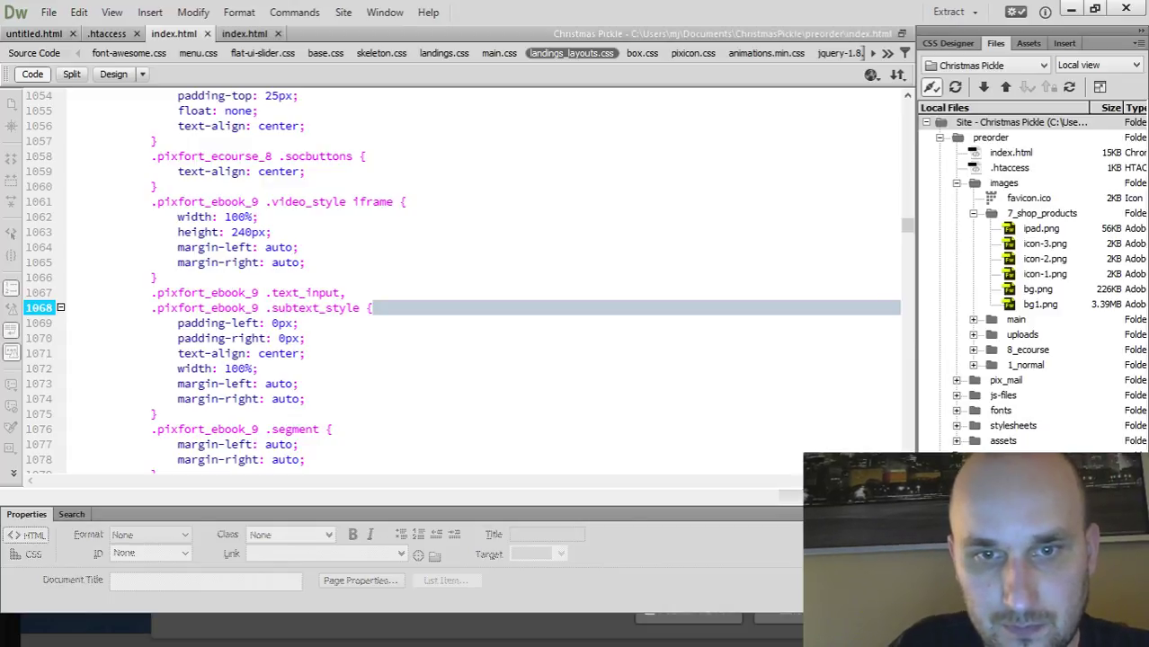
pyautogui.click(455, 188)
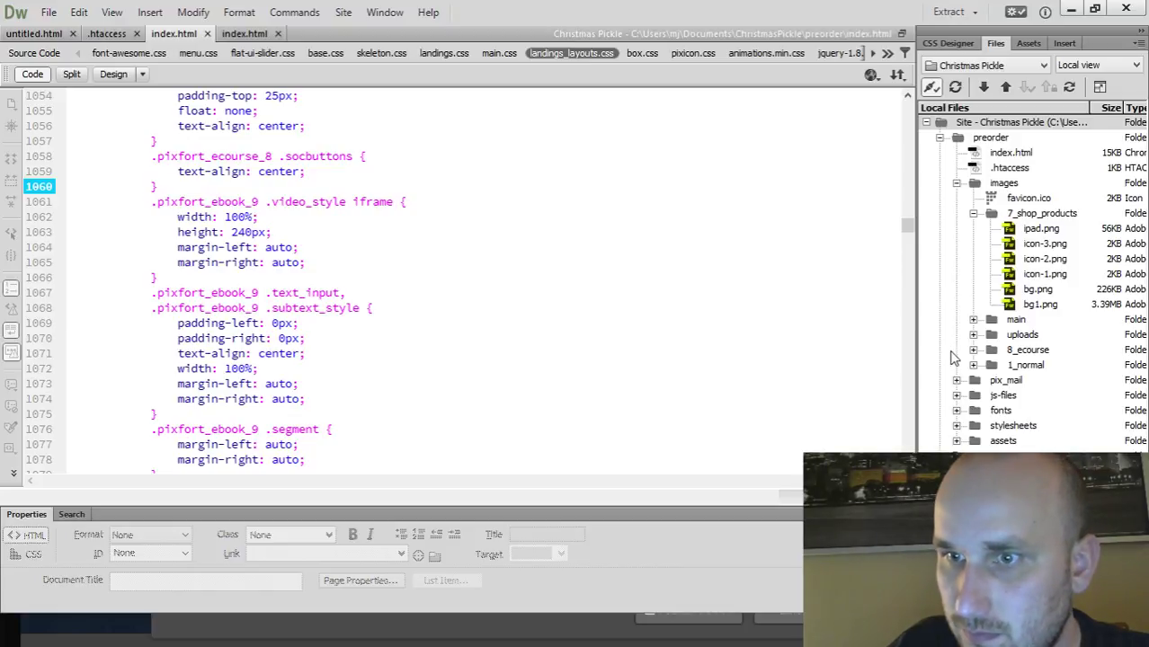
pyautogui.click(956, 441)
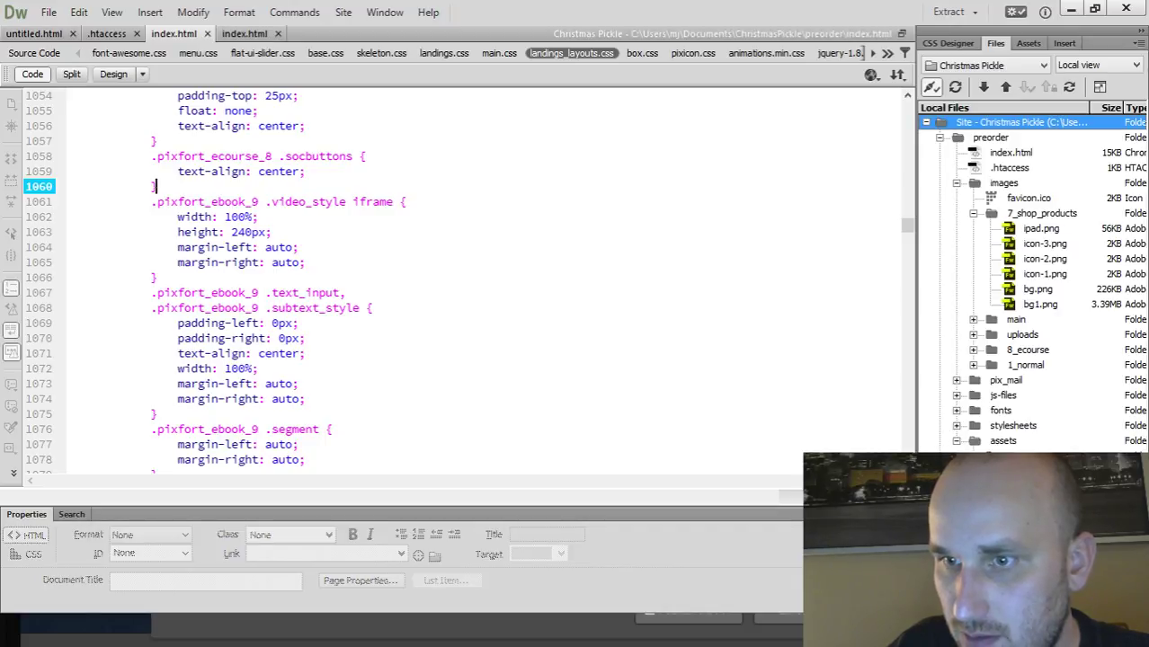
# Expand the stylesheets folder and reopen landings.css, showing the .pixfort_corporate_2 .page_style rule
pyautogui.click(956, 426)
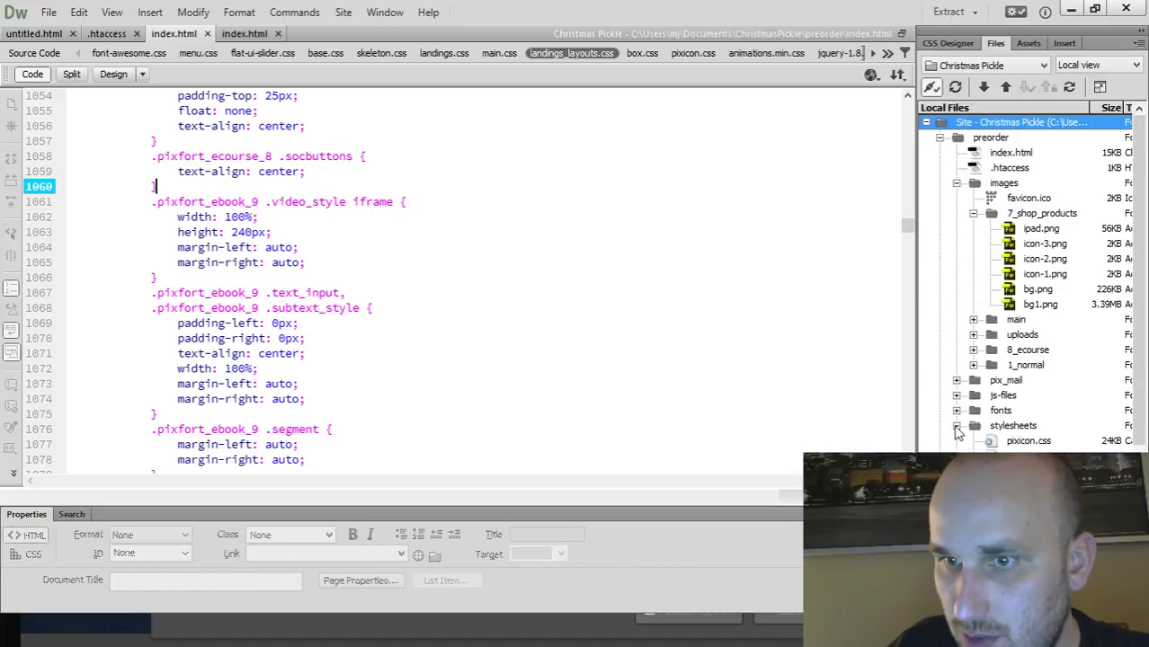
pyautogui.scroll(-1, 1024, 359)
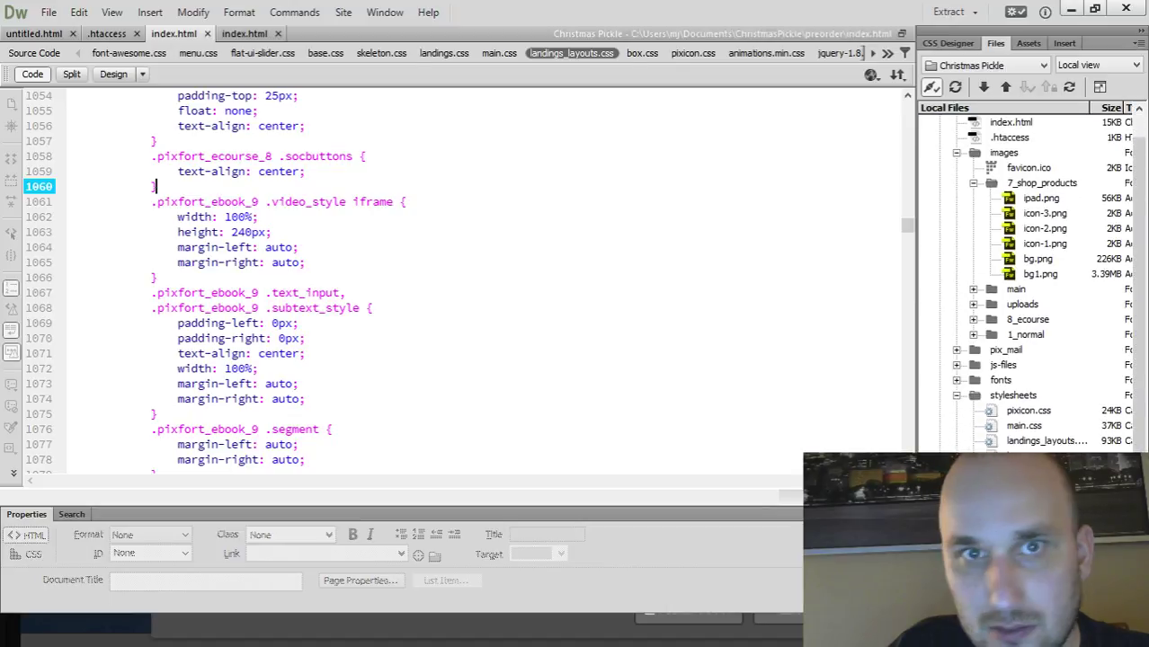
pyautogui.click(1047, 440)
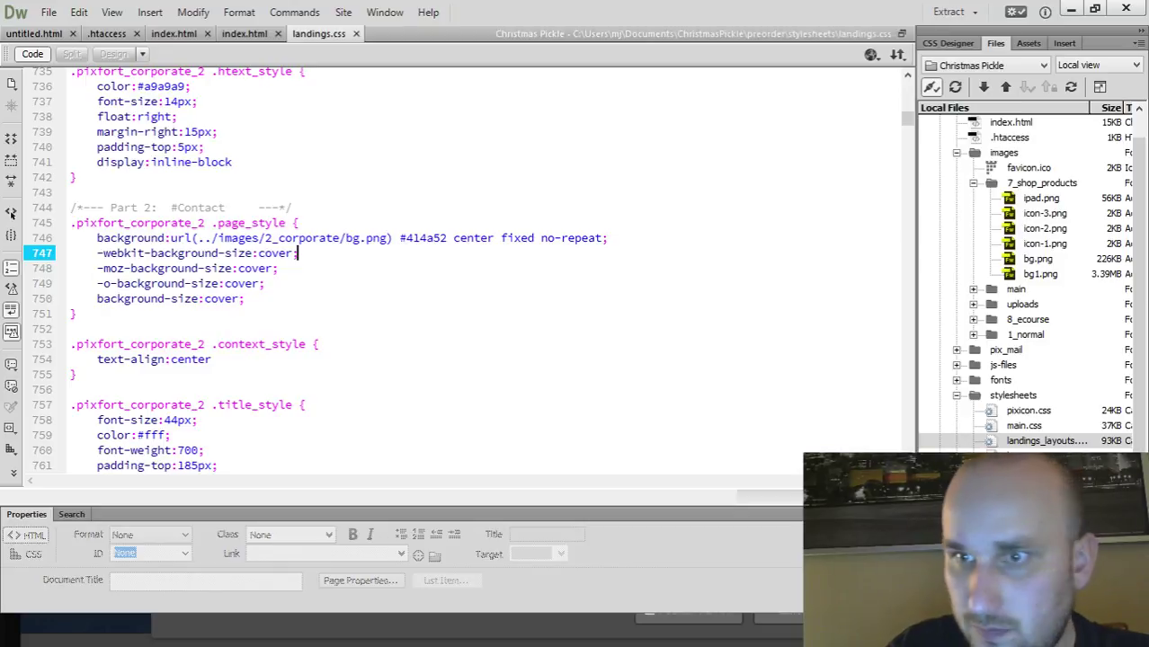
# Change the .pixfort_shop_7 .page_style background in landings.css to 7_shop_products/bg1.png
pyautogui.press('F3')
pyautogui.press('F3')
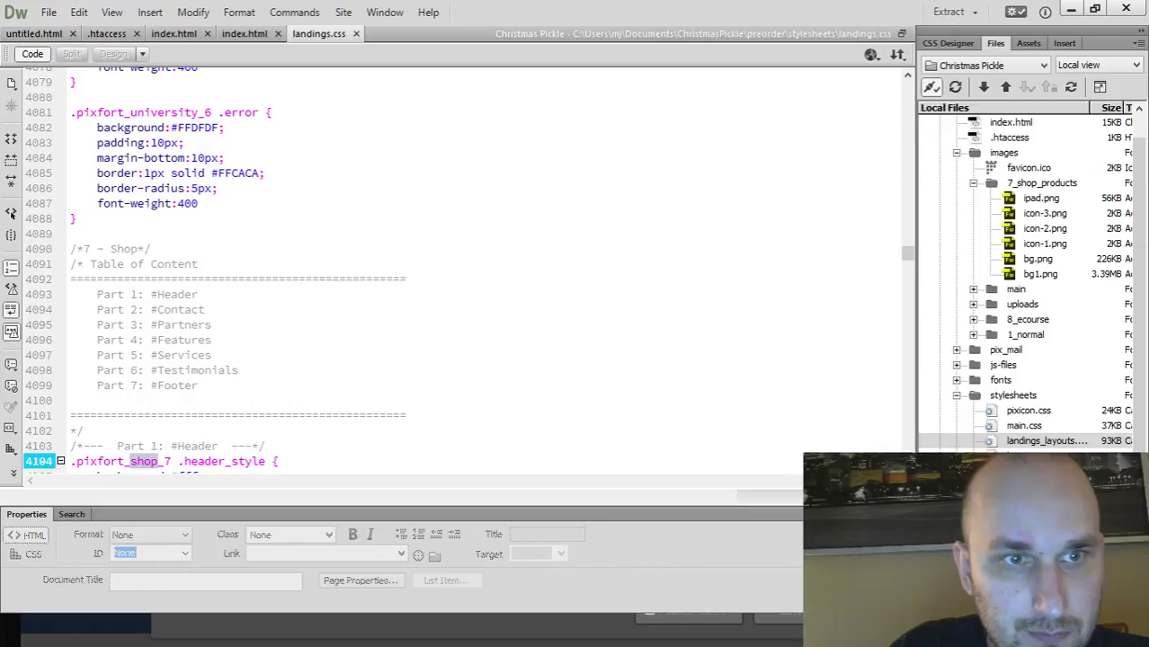
pyautogui.scroll(-2, 332, 364)
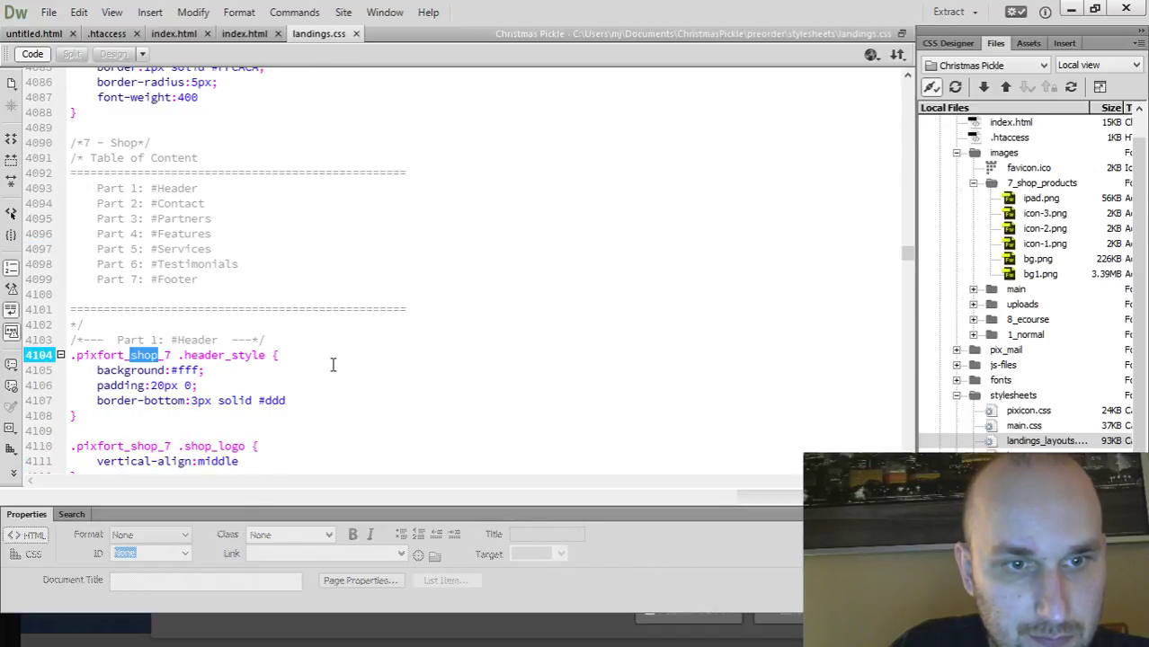
pyautogui.scroll(-19, 332, 364)
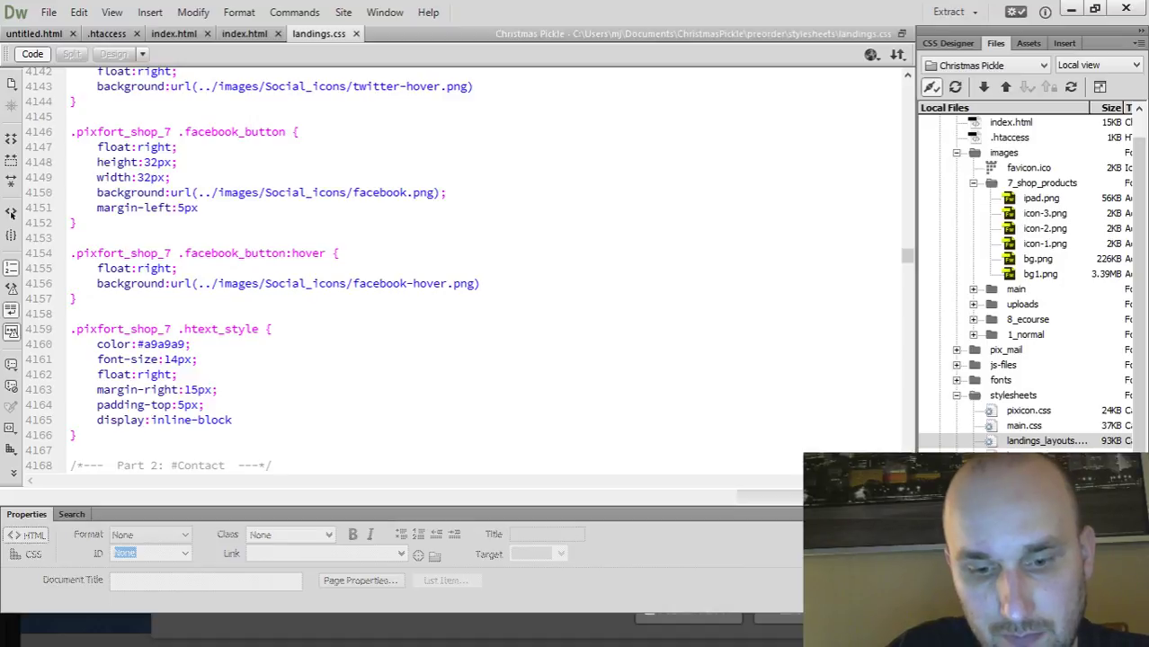
pyautogui.press('F3')
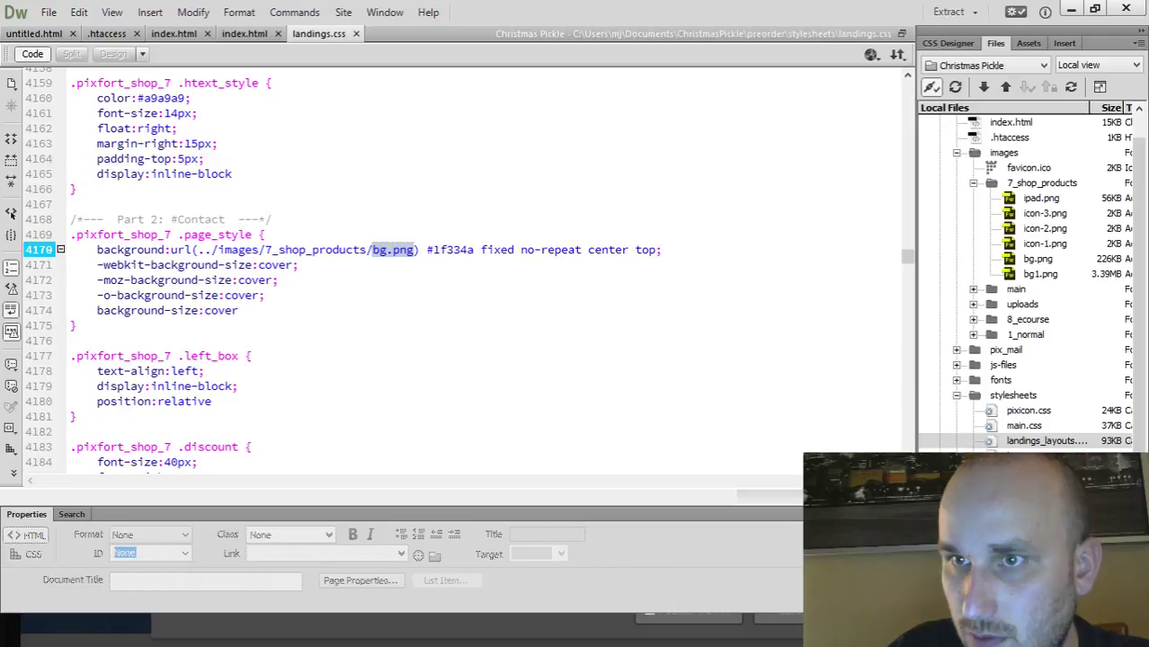
pyautogui.click(389, 249)
pyautogui.write('1')
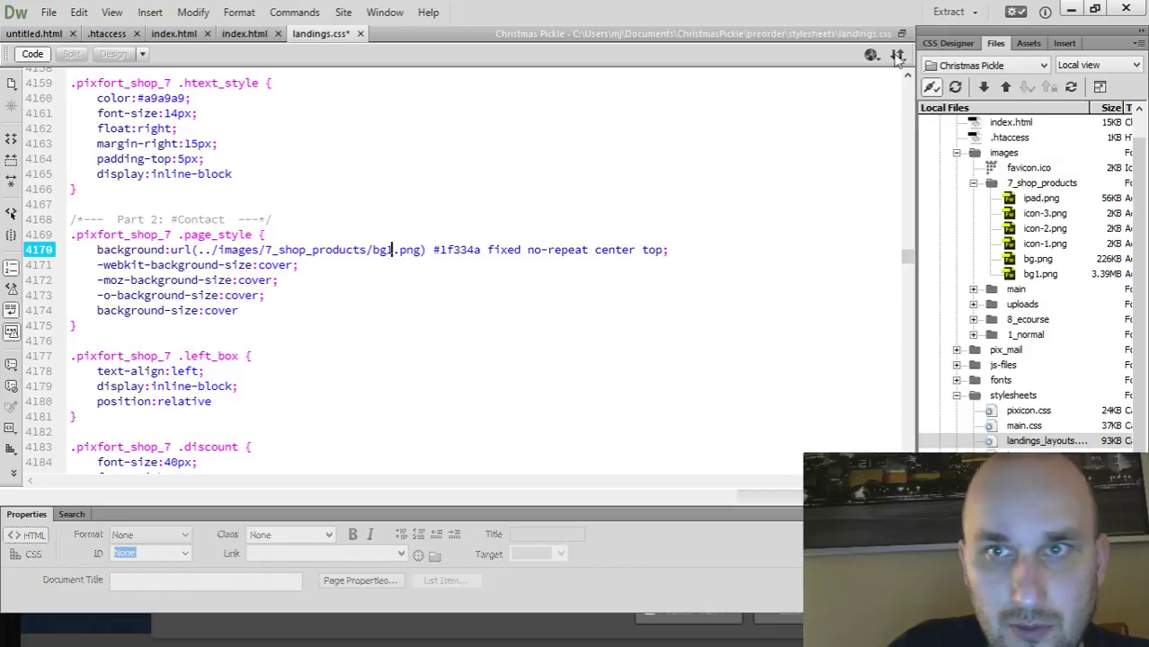
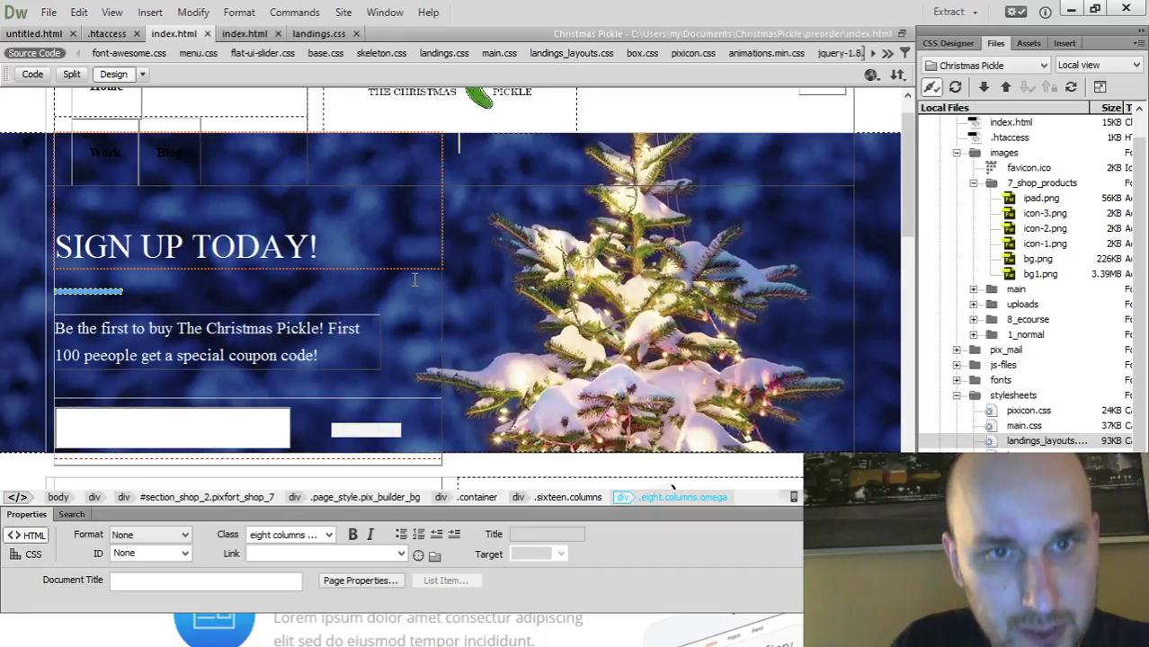
# Select the SIGN UP TODAY! heading and its column container in Design view
pyautogui.click(55, 192)
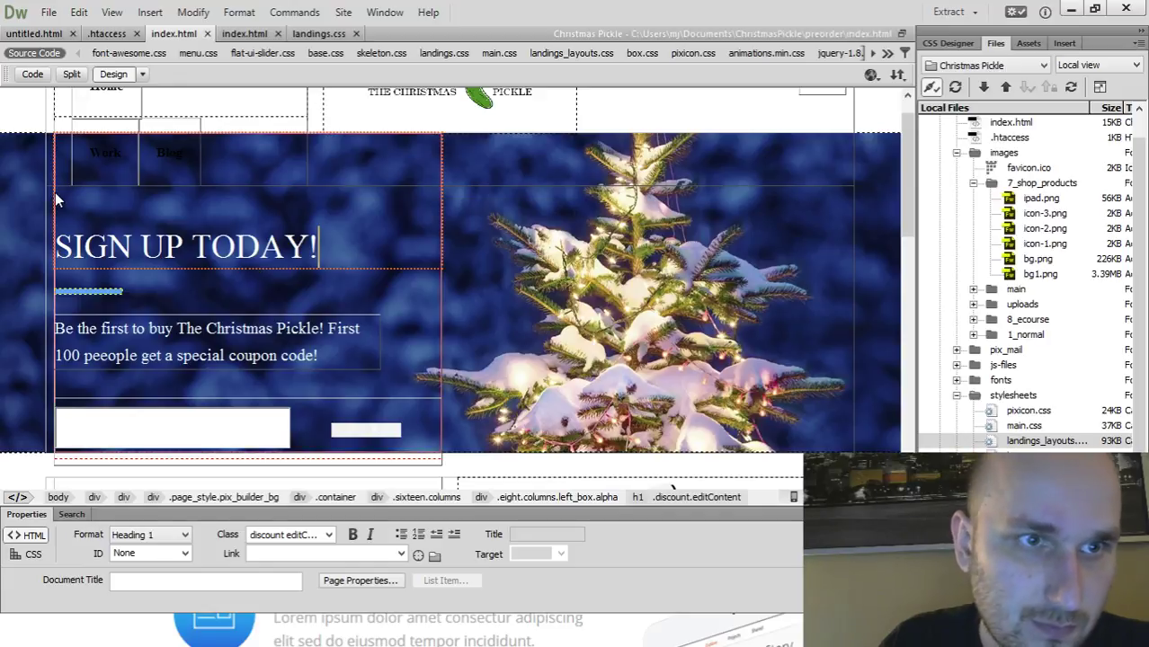
pyautogui.click(54, 192)
pyautogui.click(190, 259)
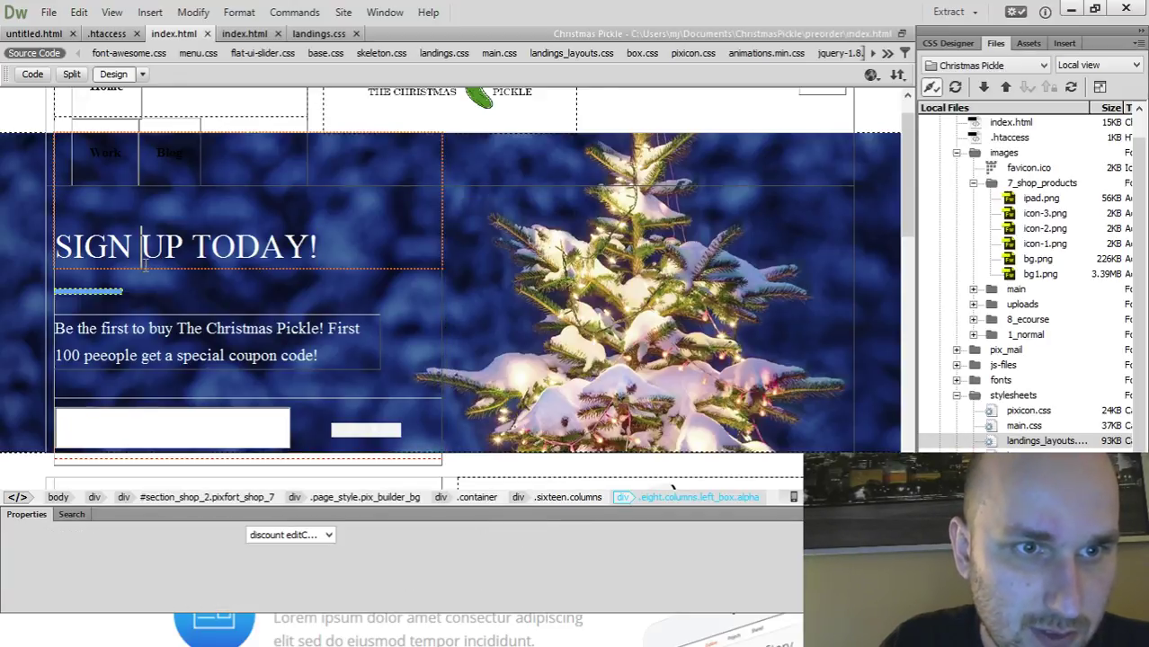
pyautogui.click(417, 135)
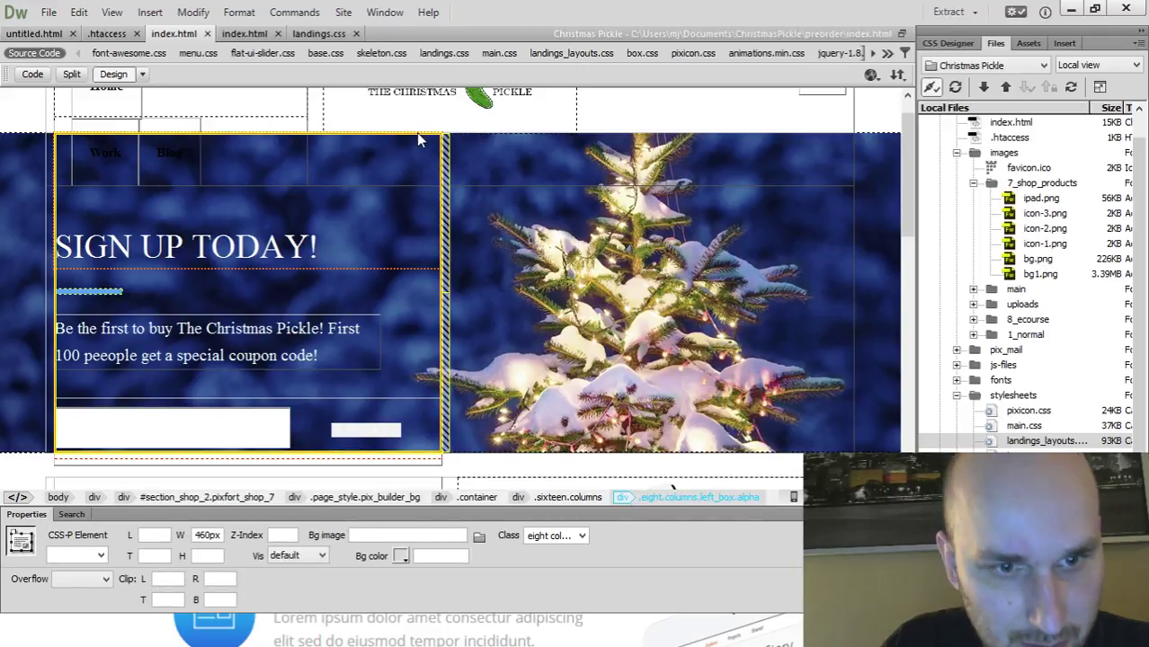
pyautogui.click(364, 246)
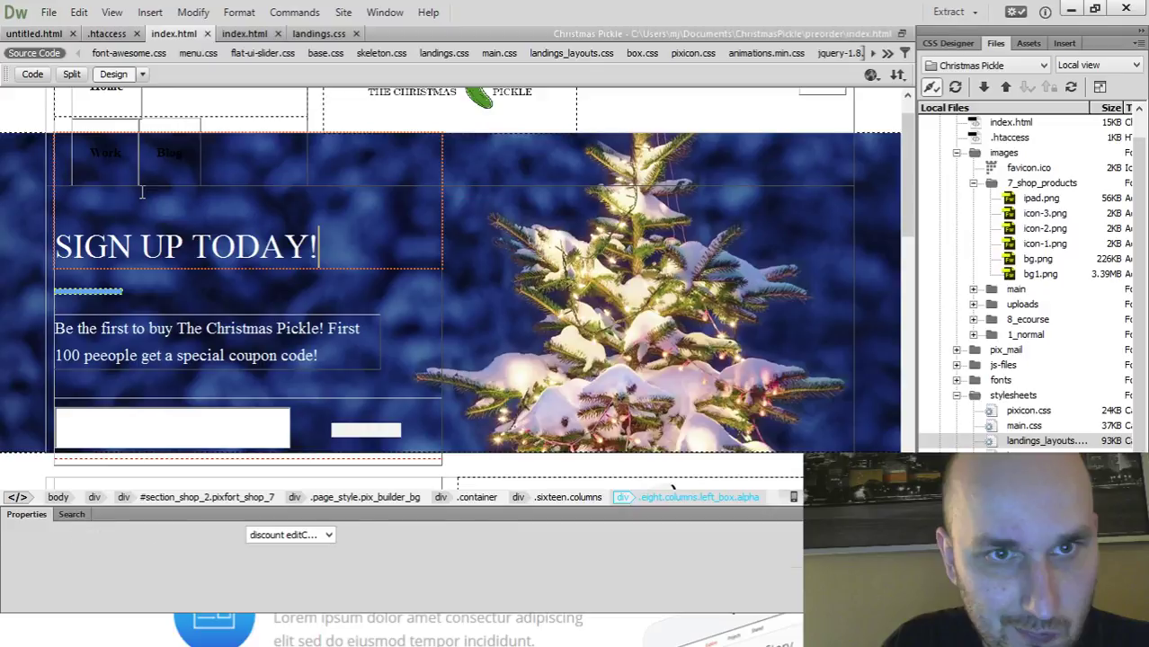
pyautogui.keyDown('shift'); pyautogui.click(106, 180); pyautogui.keyUp('shift')
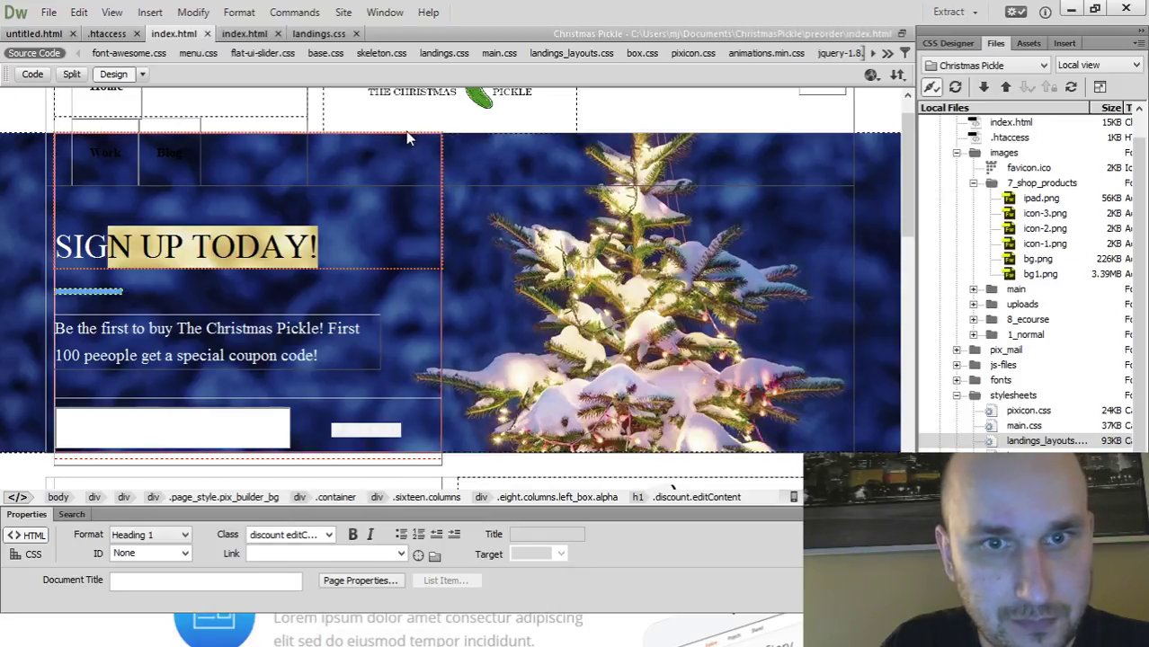
pyautogui.click(432, 275)
pyautogui.scroll(-5, 431, 270)
pyautogui.scroll(3, 432, 270)
# Delete the iPad mockup image beside the feature list
pyautogui.click(661, 285)
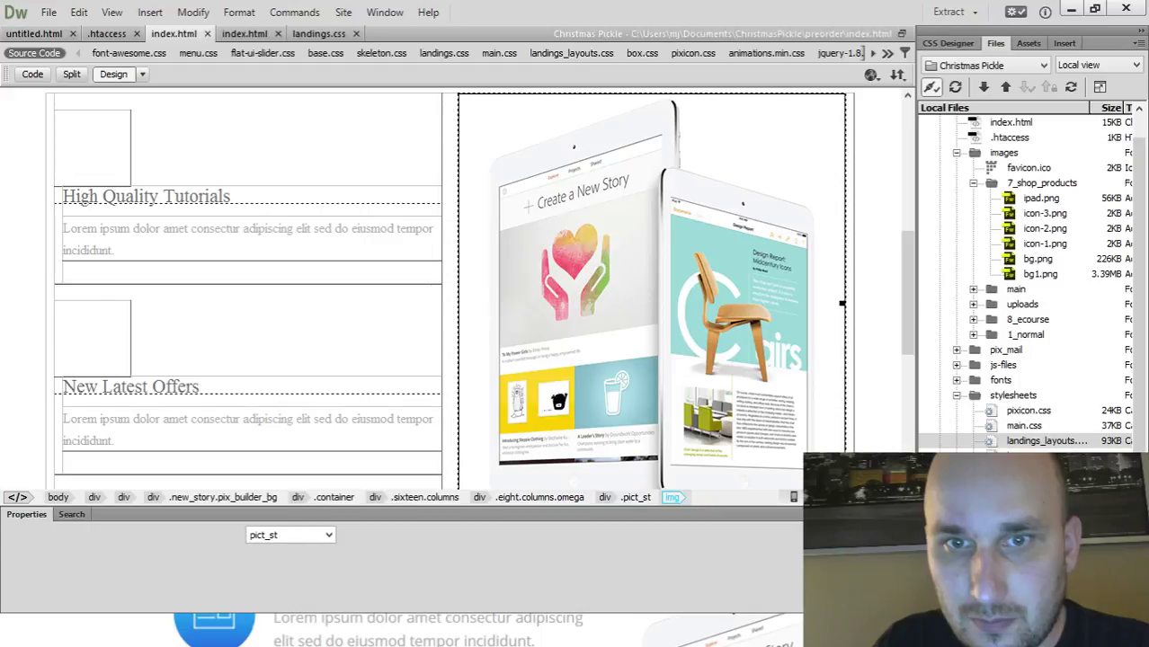
pyautogui.press('Delete')
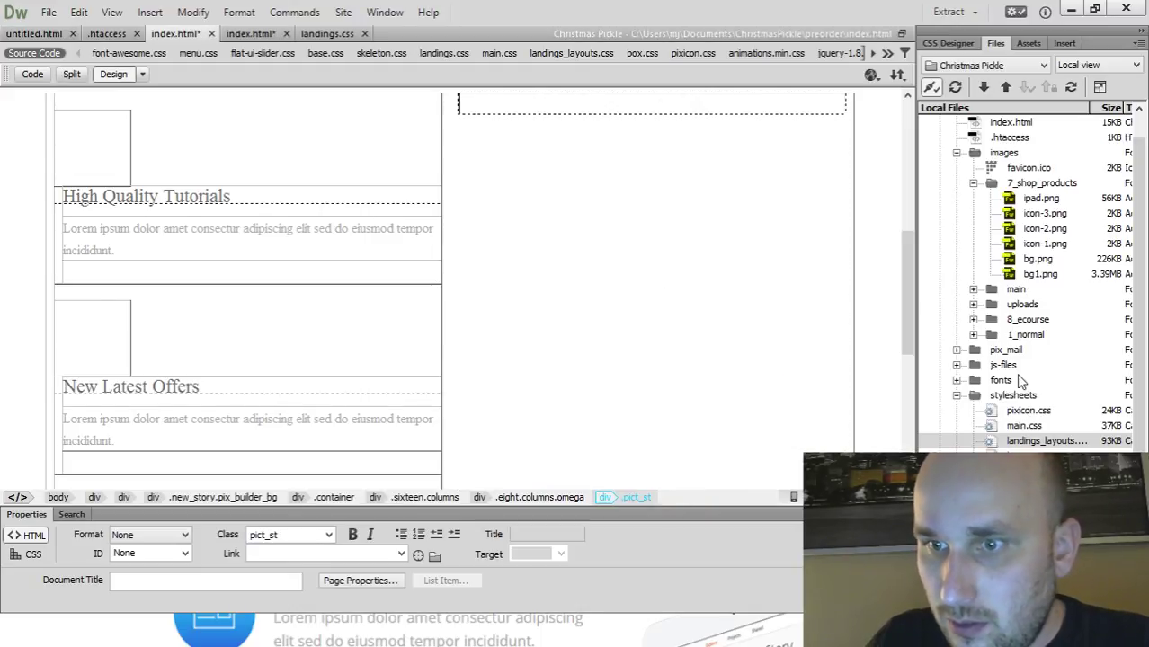
pyautogui.scroll(-3, 1021, 382)
pyautogui.scroll(4, 1029, 382)
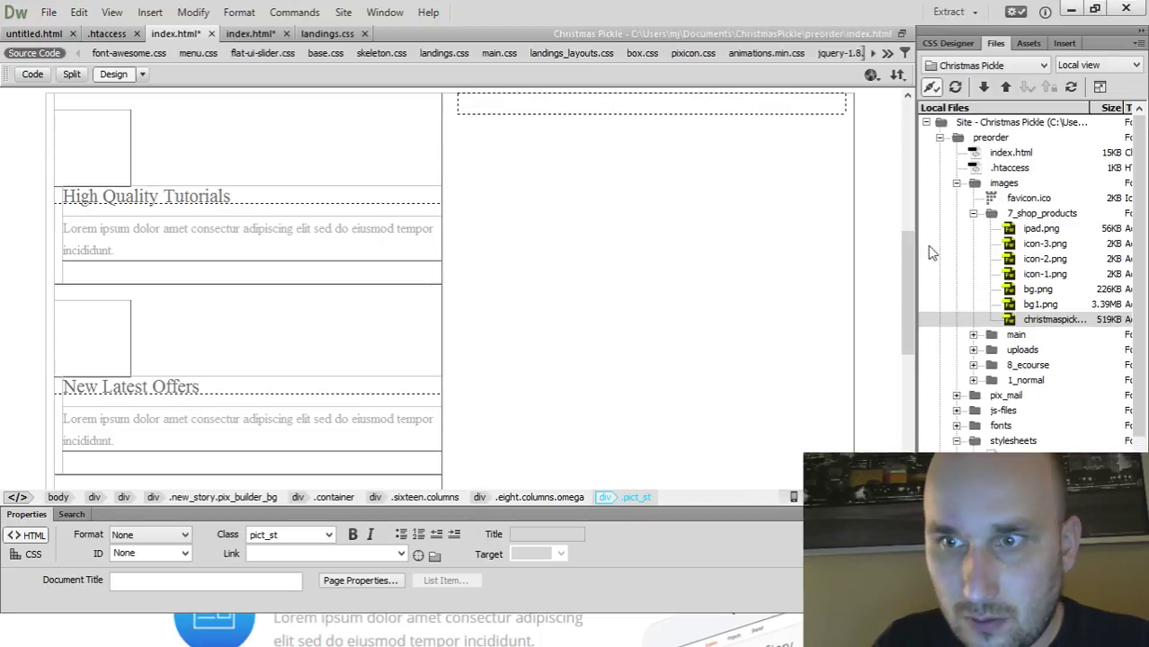
# Try dragging christmaspickle.png from the Files panel into the empty picture area
pyautogui.moveTo(1040, 321); pyautogui.dragTo(642, 105)
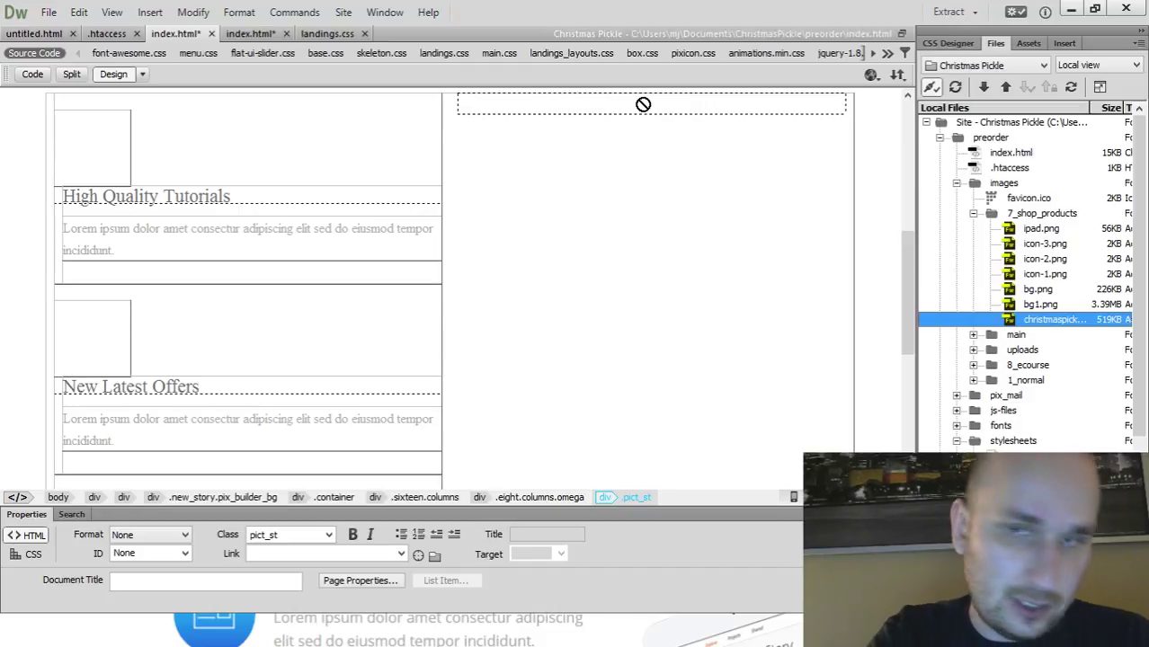
pyautogui.moveTo(642, 104); pyautogui.dragTo(666, 92)
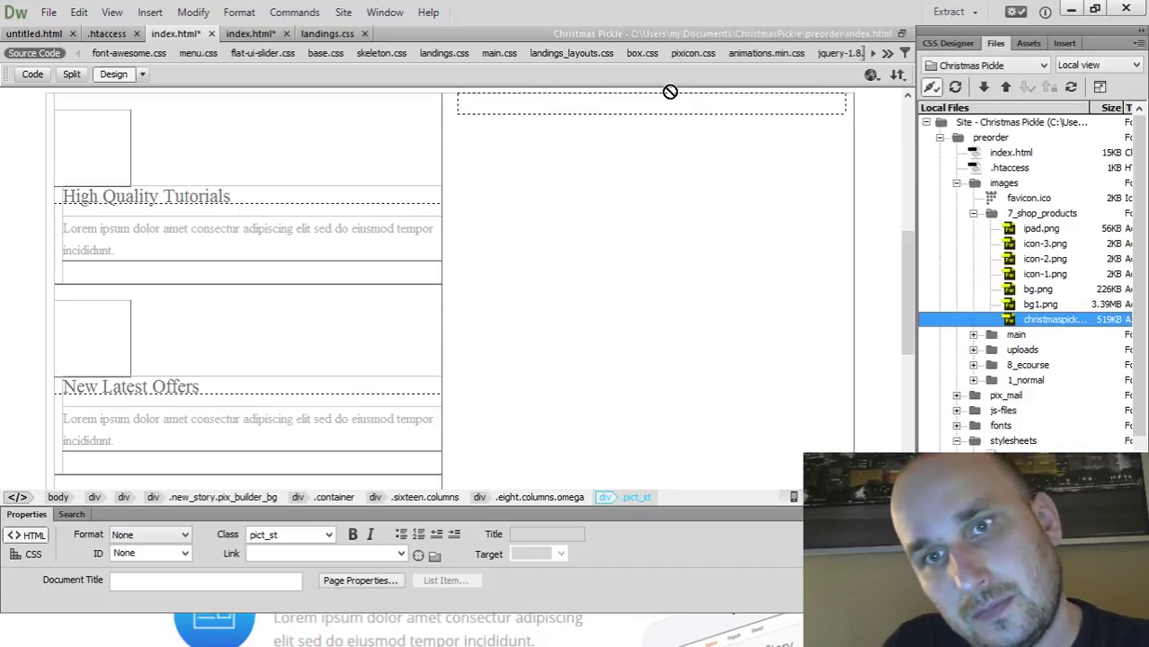
pyautogui.scroll(3, 671, 249)
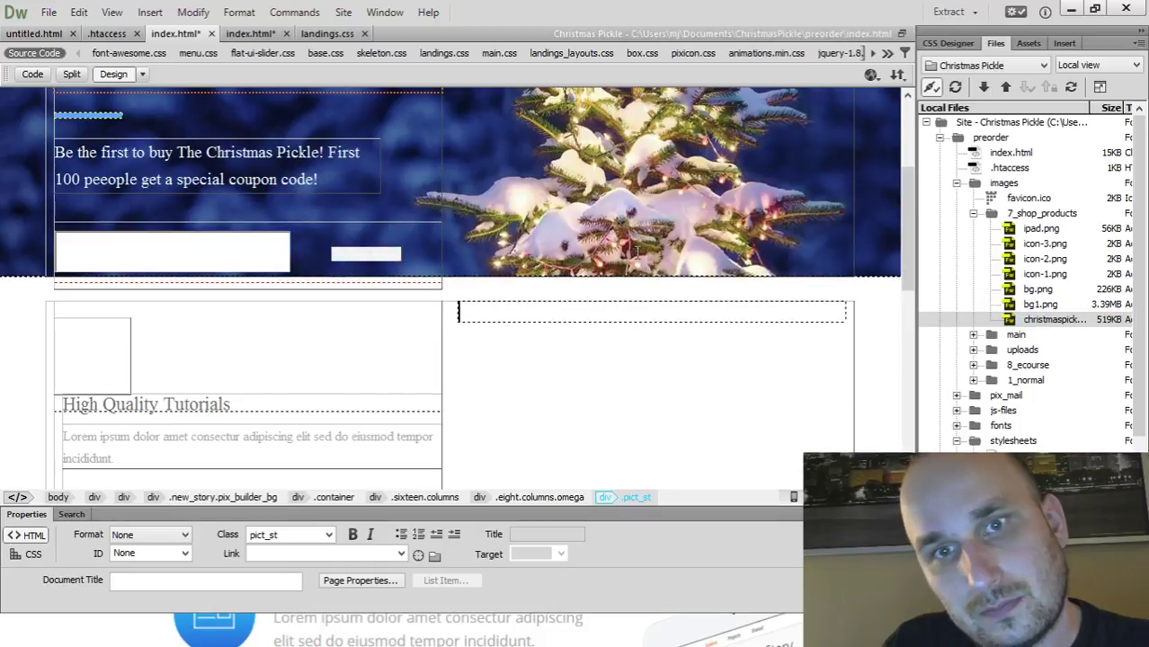
pyautogui.moveTo(1022, 319); pyautogui.dragTo(619, 308)
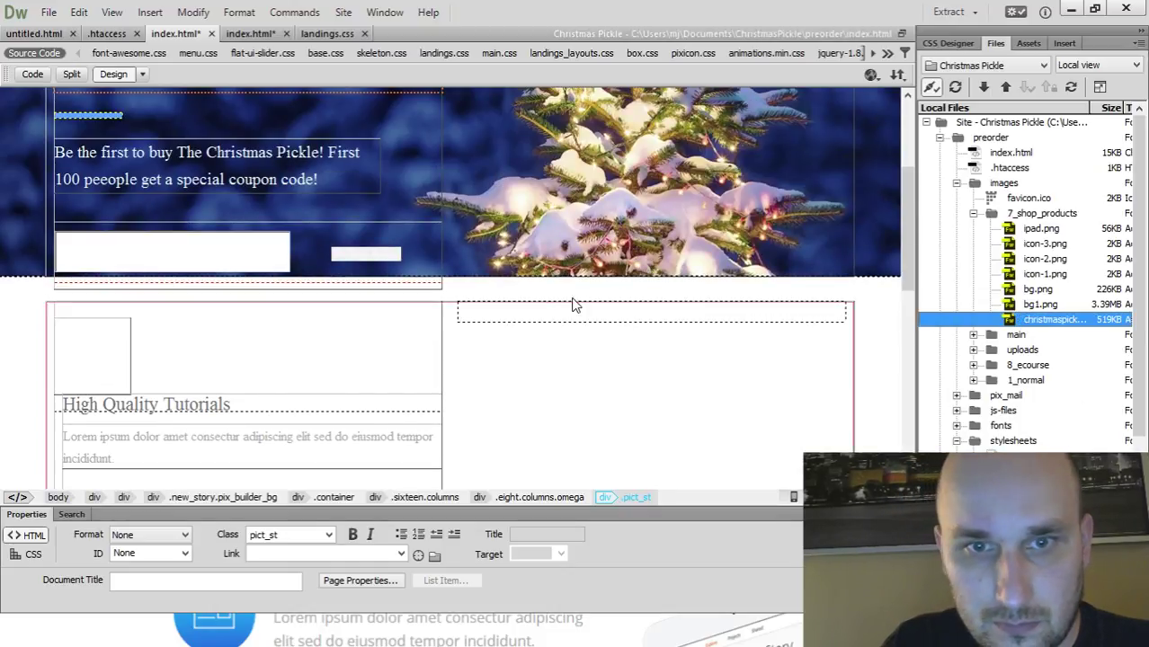
# In Code view, add <img src="../images/christmaspickle.png"/> inside the pict_st div
pyautogui.click(33, 74)
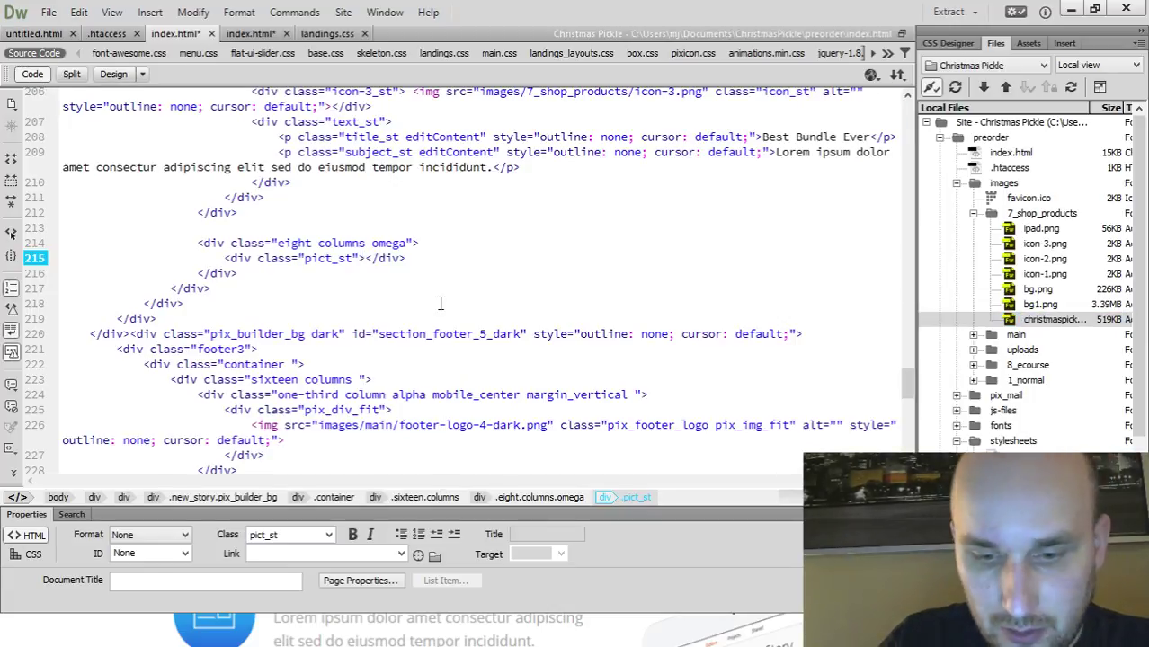
pyautogui.write('<im')
pyautogui.write('g src=')
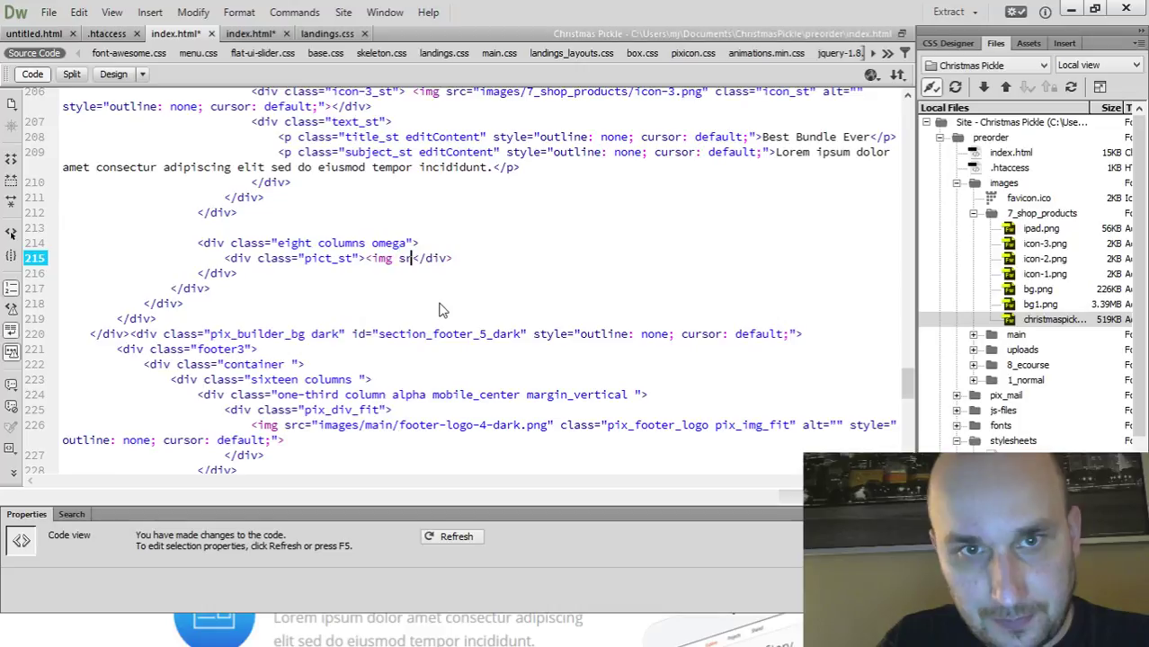
pyautogui.write('"')
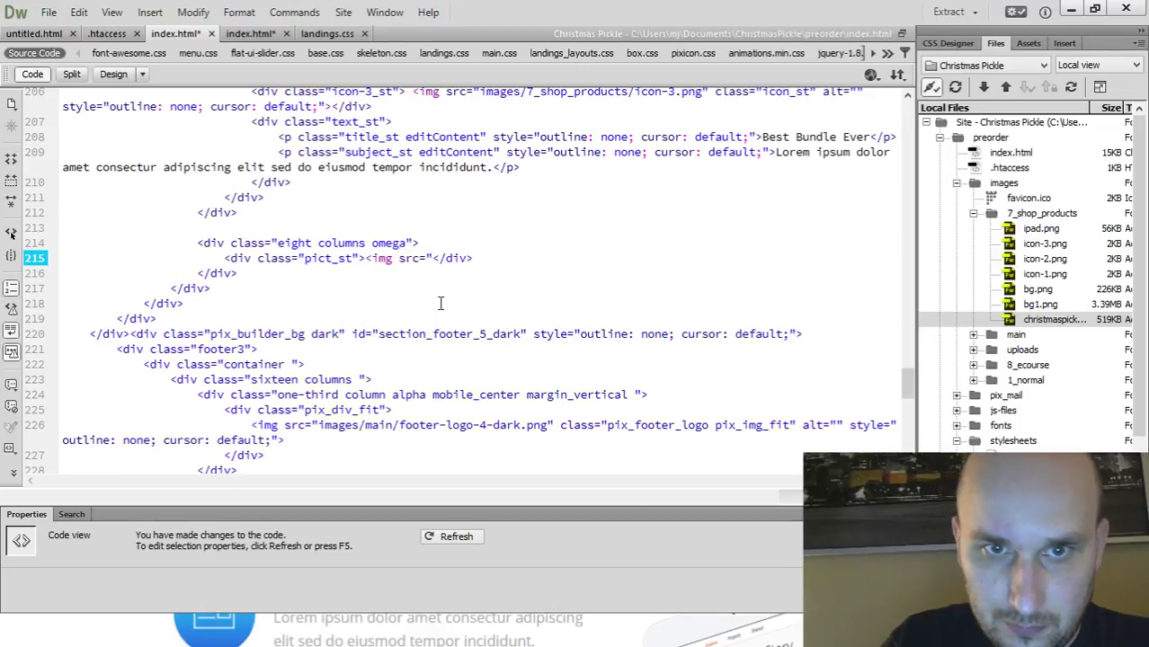
pyautogui.press('Delete')
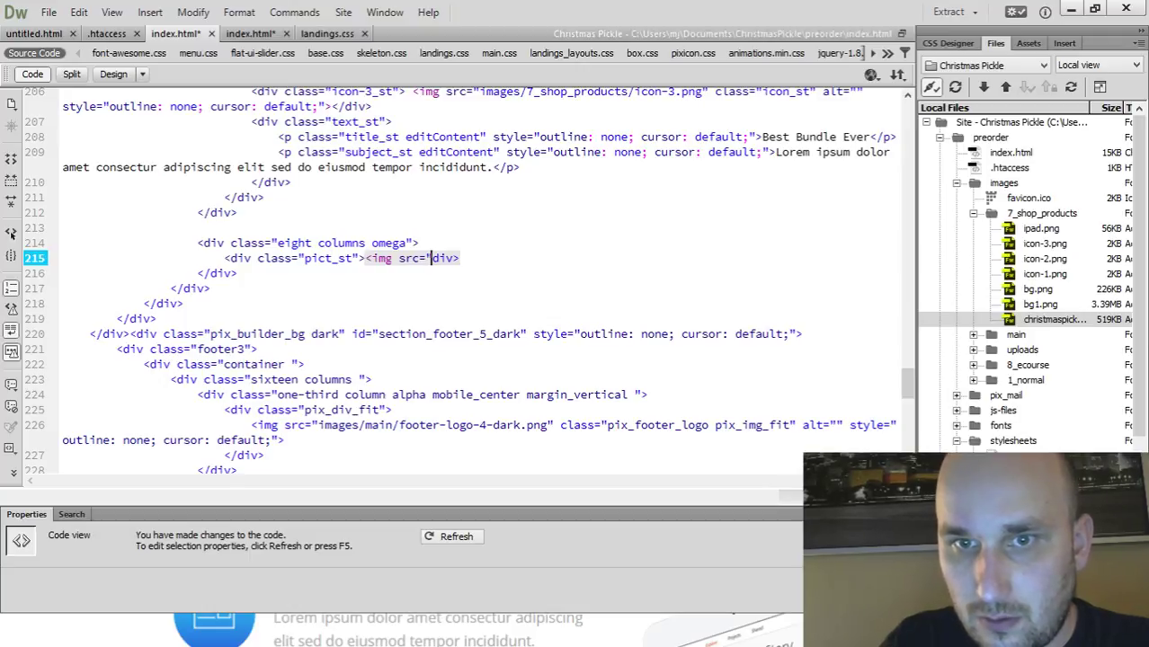
pyautogui.write('../images/christmaspickle.png')
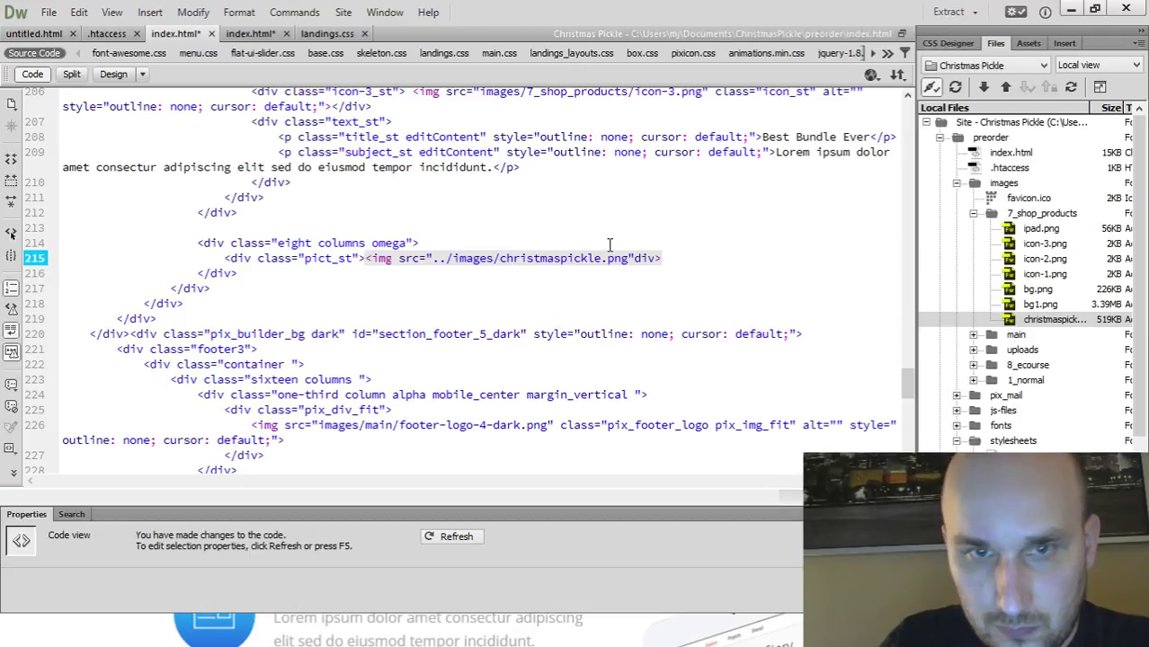
pyautogui.write('/>')
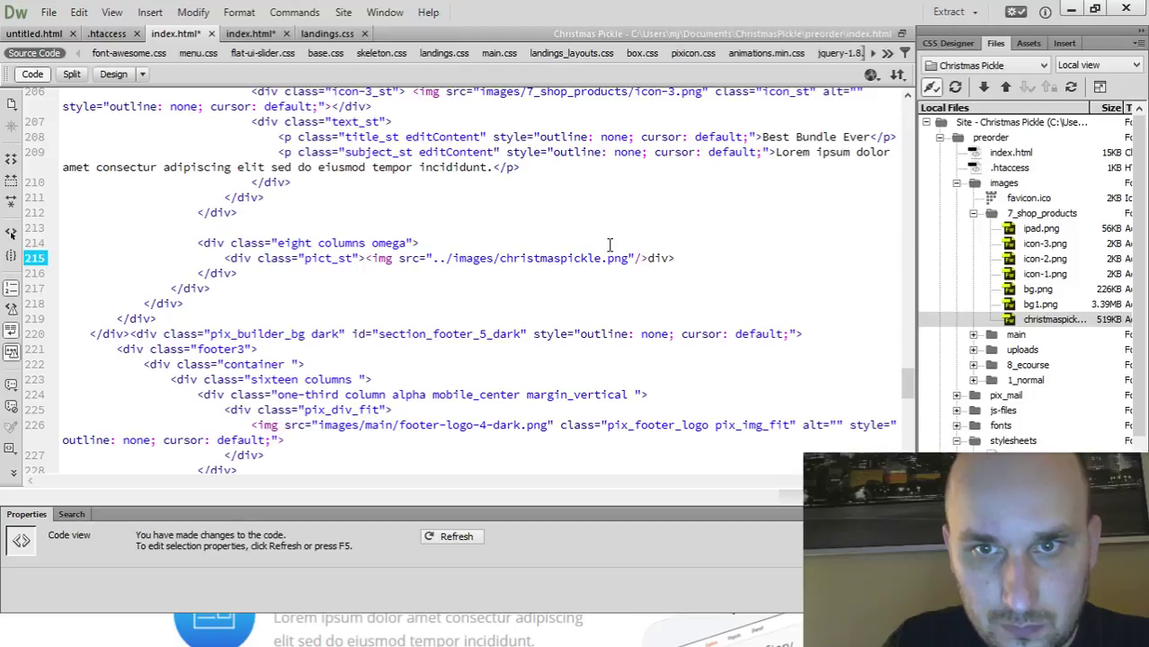
pyautogui.write('<')
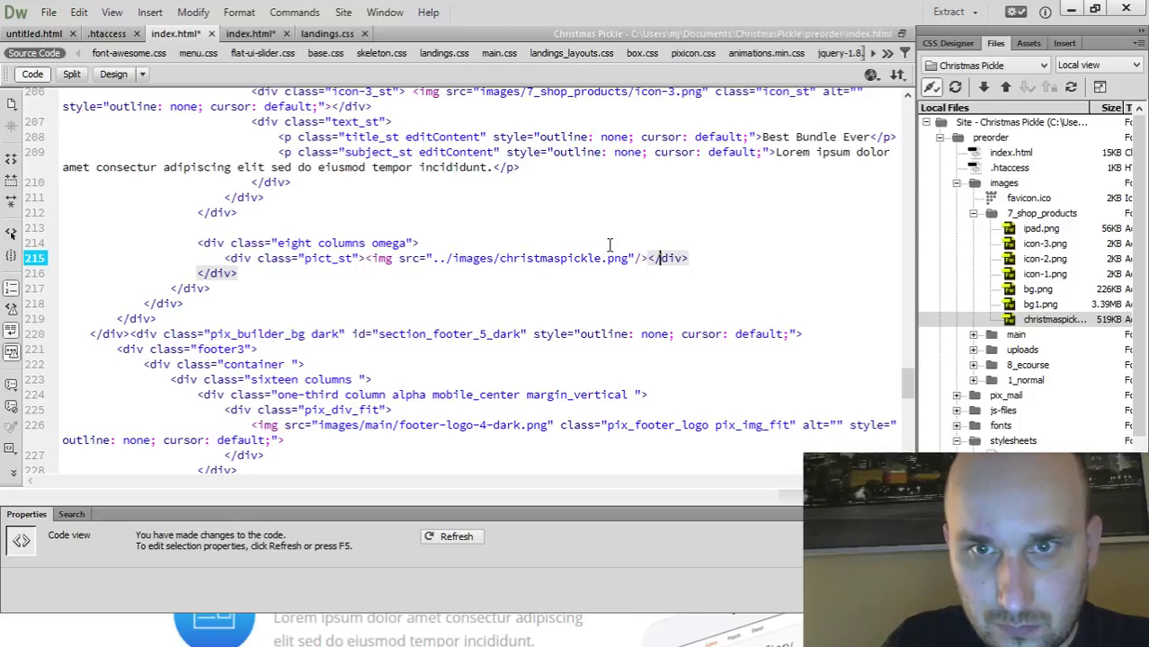
pyautogui.write('/')
pyautogui.click(488, 324)
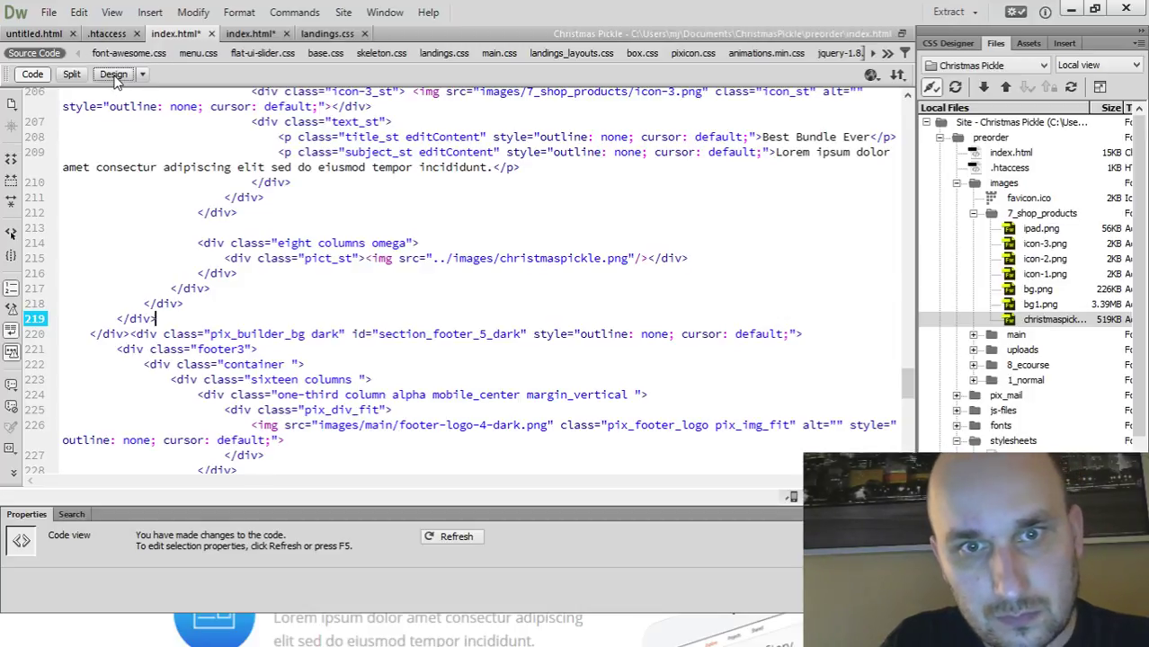
# Select the Christmas pickle image in Design view and check its tag in the code
pyautogui.click(113, 75)
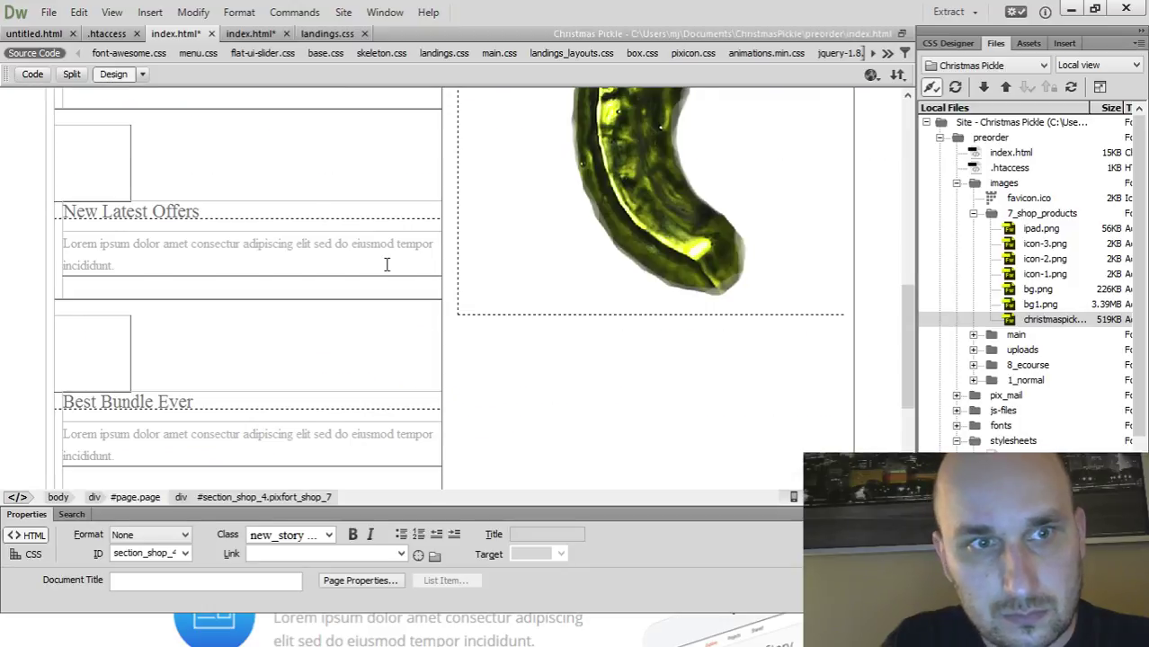
pyautogui.scroll(3, 386, 263)
pyautogui.scroll(-5, 385, 263)
pyautogui.scroll(4, 387, 270)
pyautogui.scroll(1, 387, 271)
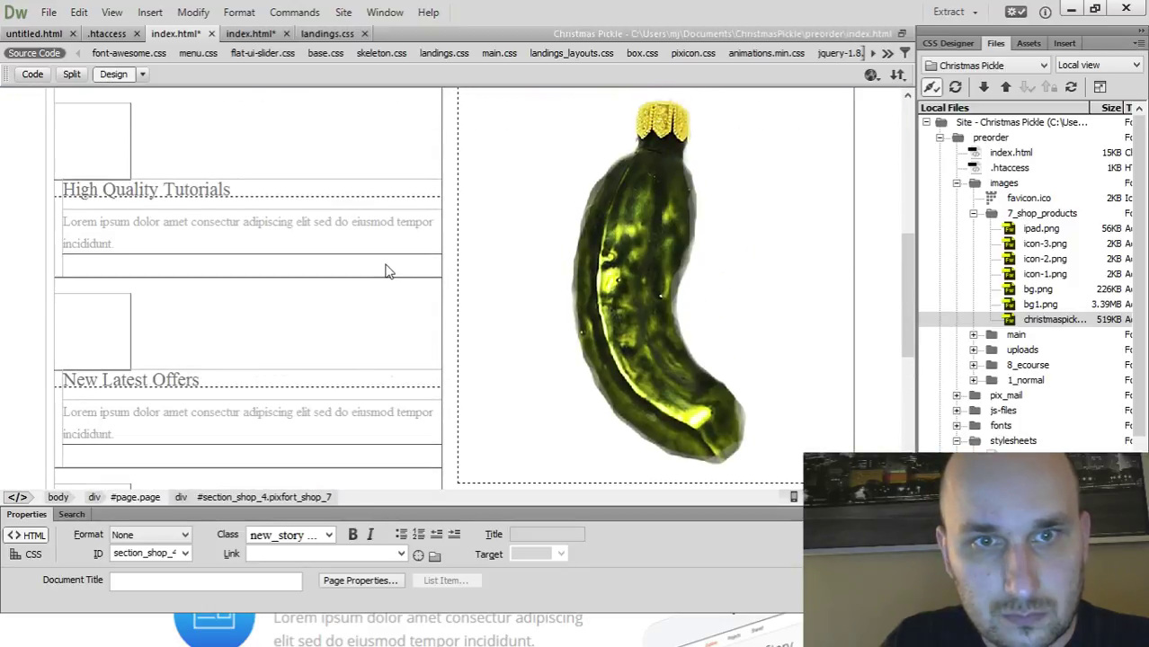
pyautogui.scroll(2, 387, 270)
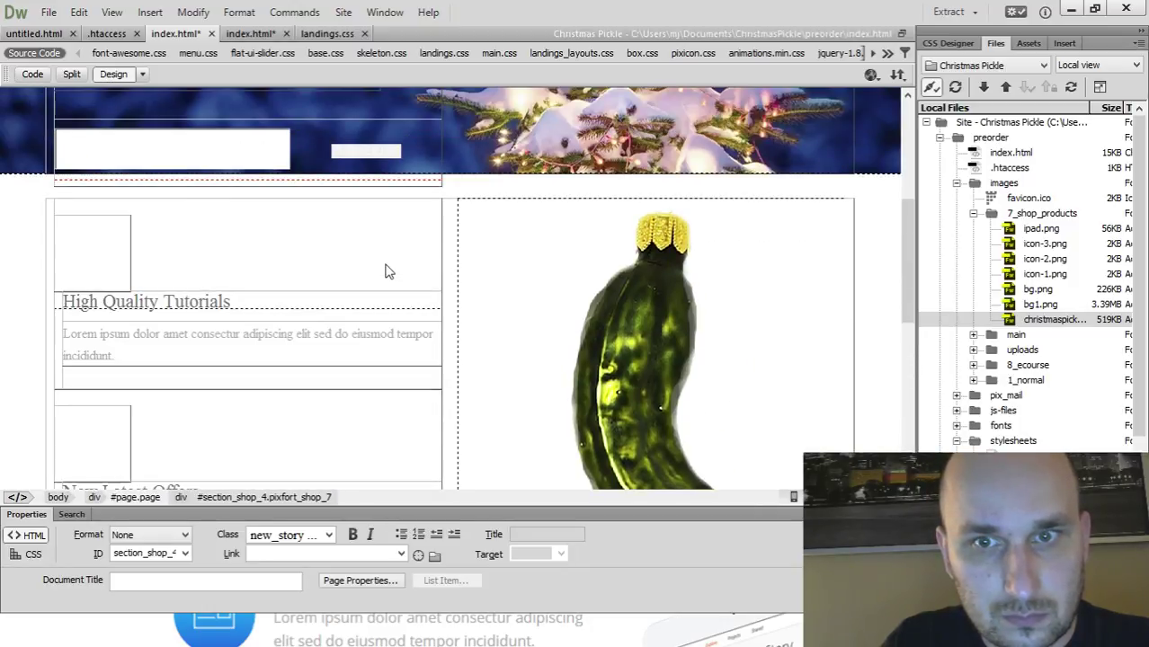
pyautogui.click(637, 331)
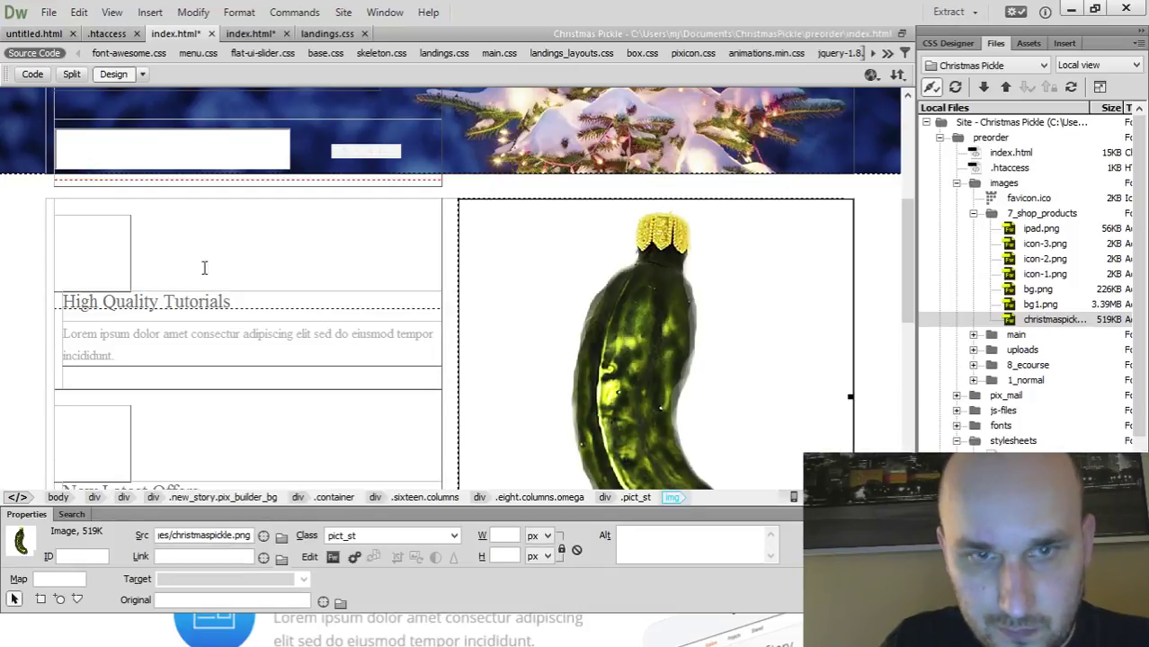
pyautogui.click(33, 75)
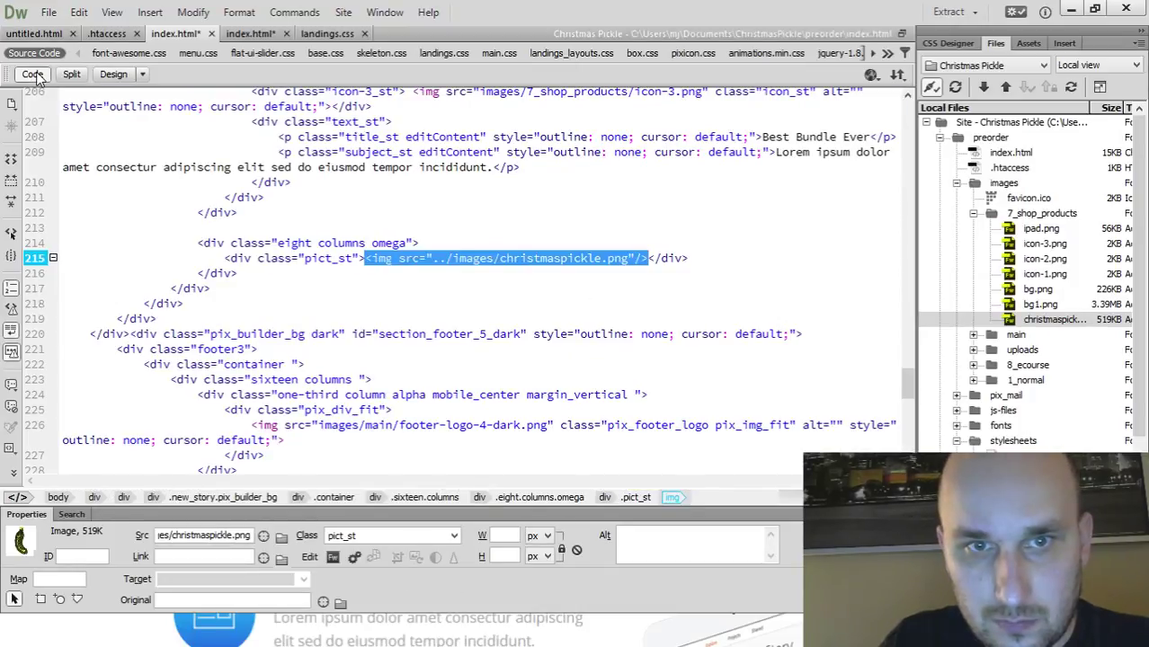
pyautogui.click(110, 75)
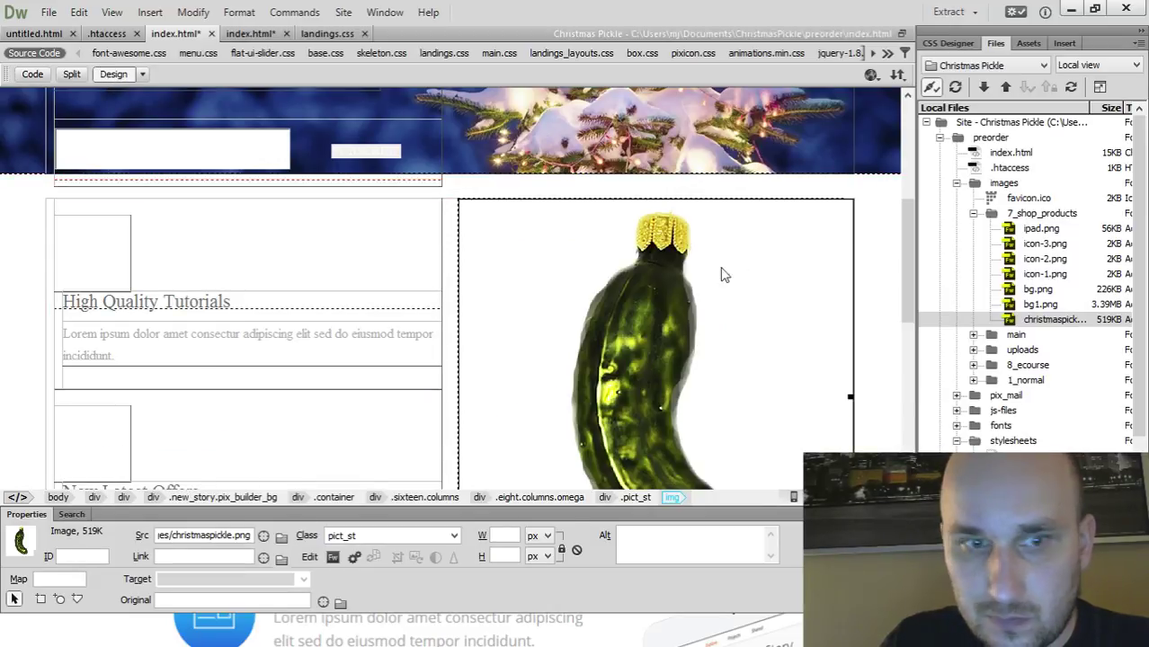
# Set the pickle image width to 50% and check the result in Code view
pyautogui.scroll(-1, 533, 557)
pyautogui.click(509, 536)
pyautogui.write('50')
pyautogui.press('Return')
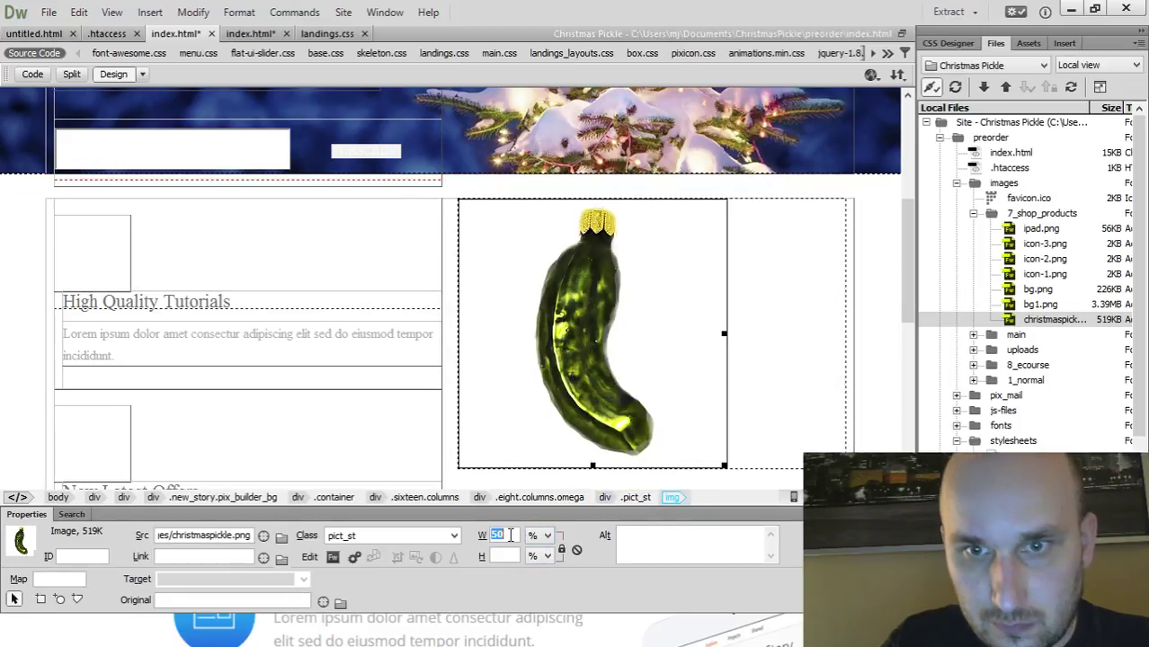
pyautogui.click(397, 270)
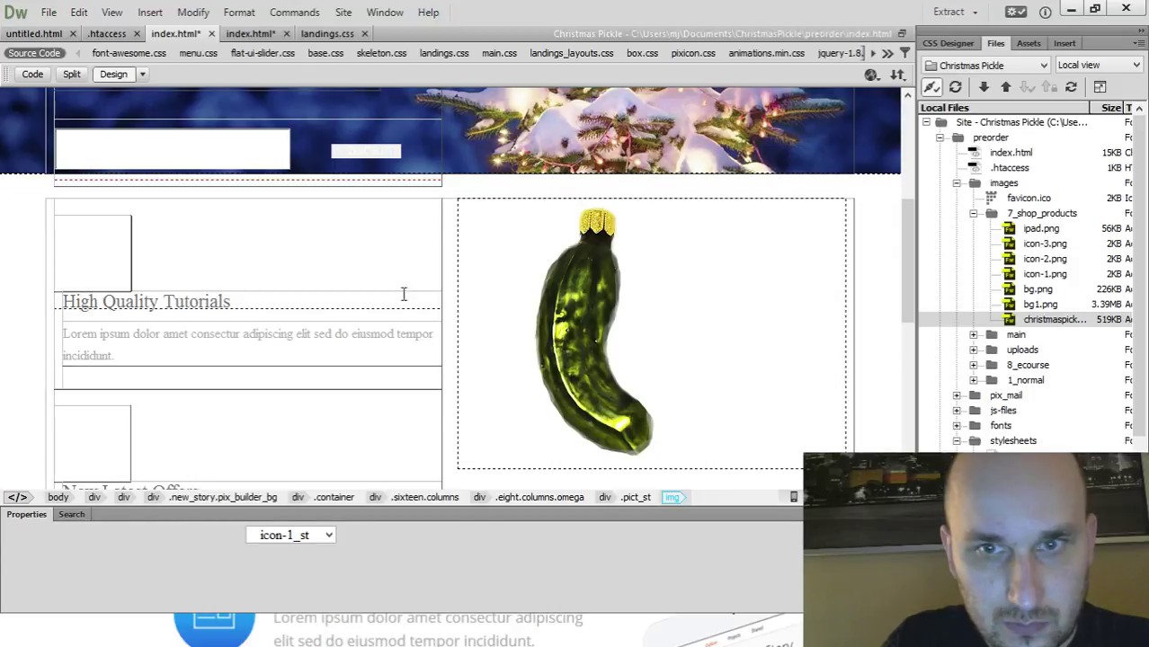
pyautogui.scroll(-1, 406, 355)
pyautogui.click(614, 304)
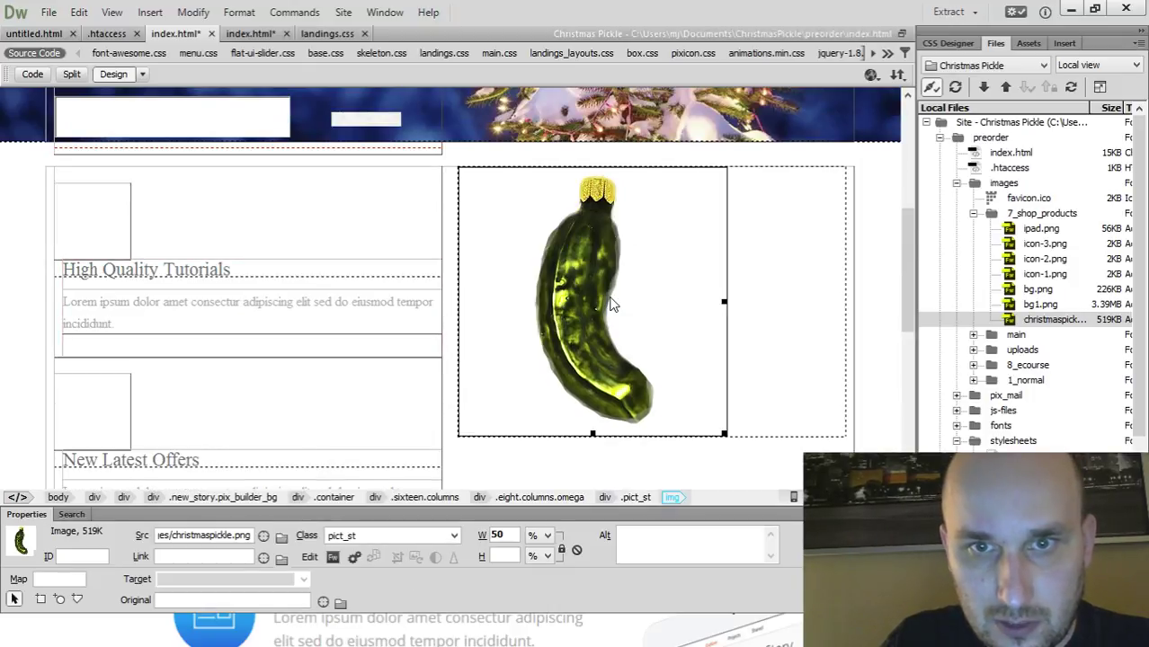
pyautogui.click(32, 74)
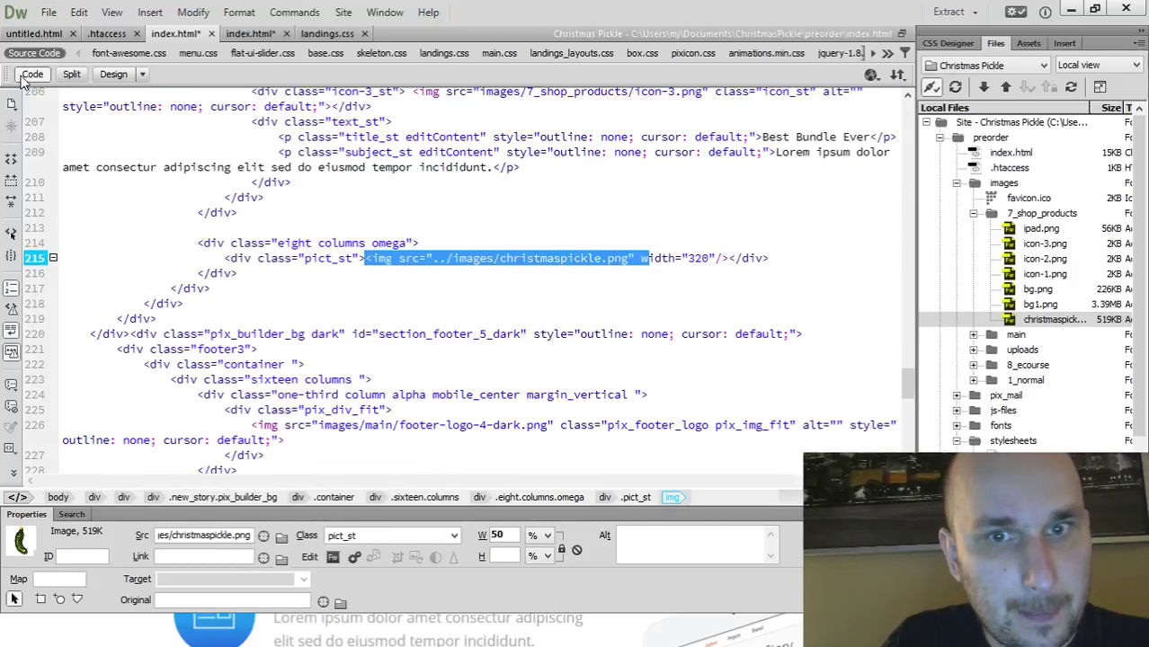
# Put <center> before the pickle <img> tag and </center> right after it
pyautogui.press('Left')
pyautogui.write('<ce')
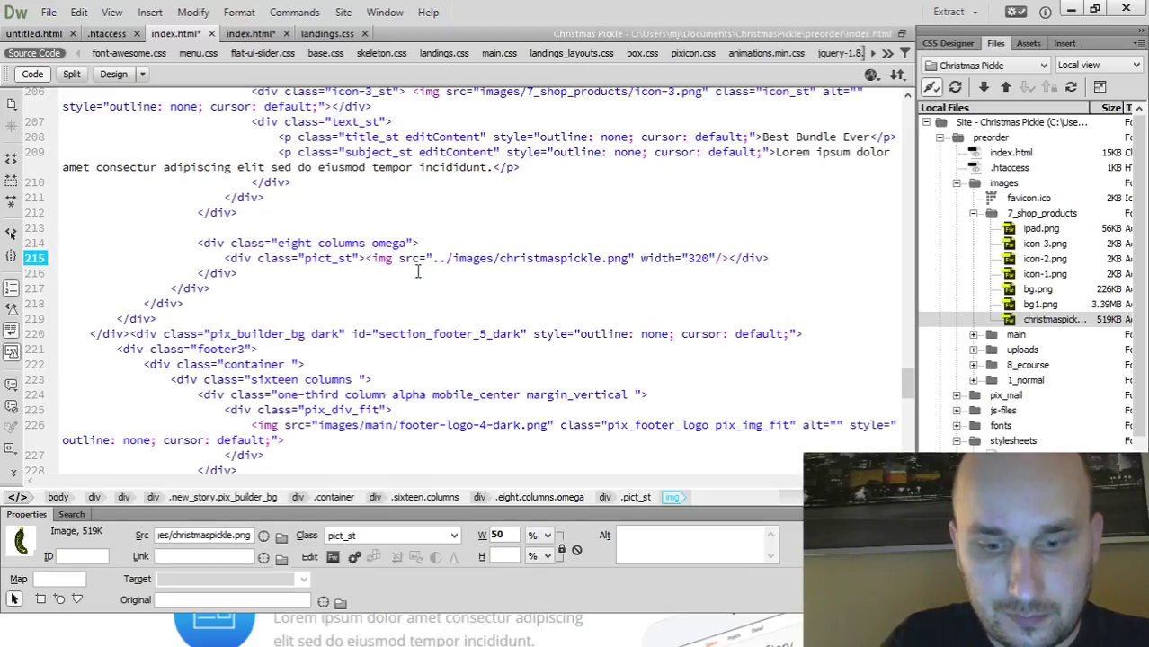
pyautogui.write('nter>')
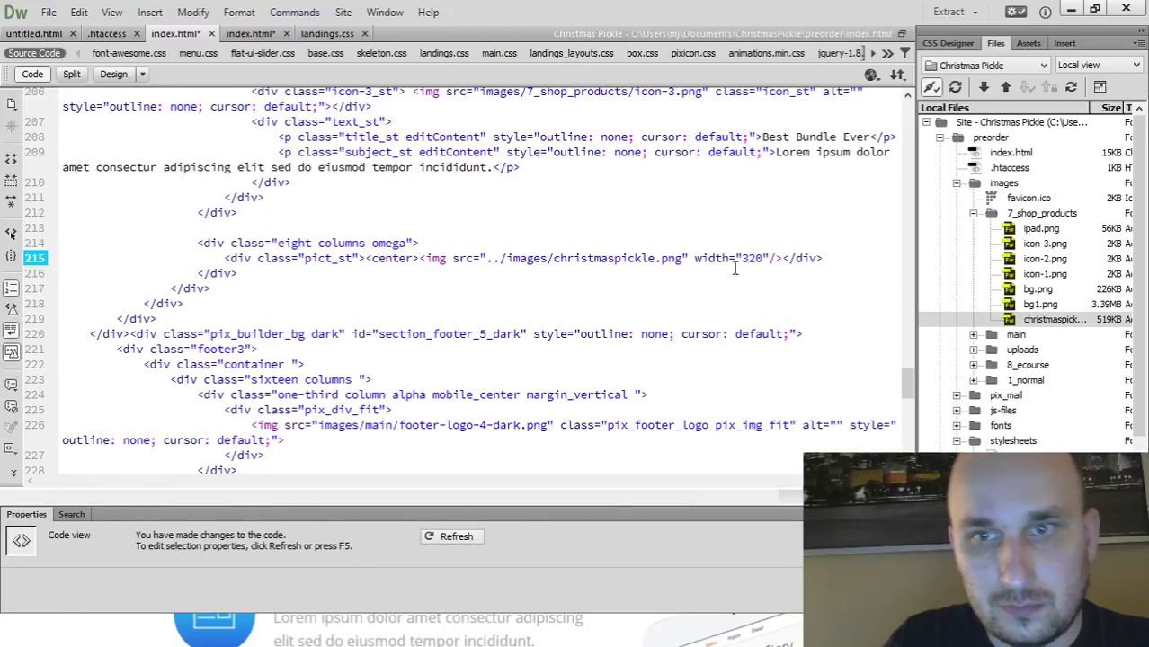
pyautogui.click(786, 259)
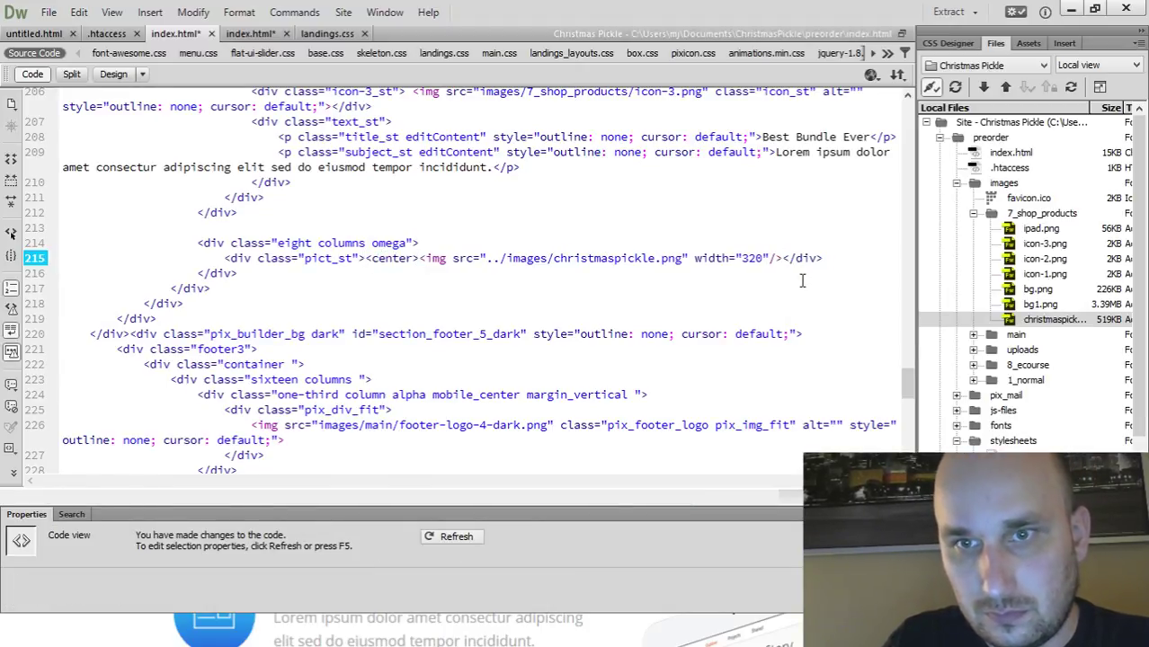
pyautogui.write('</center>')
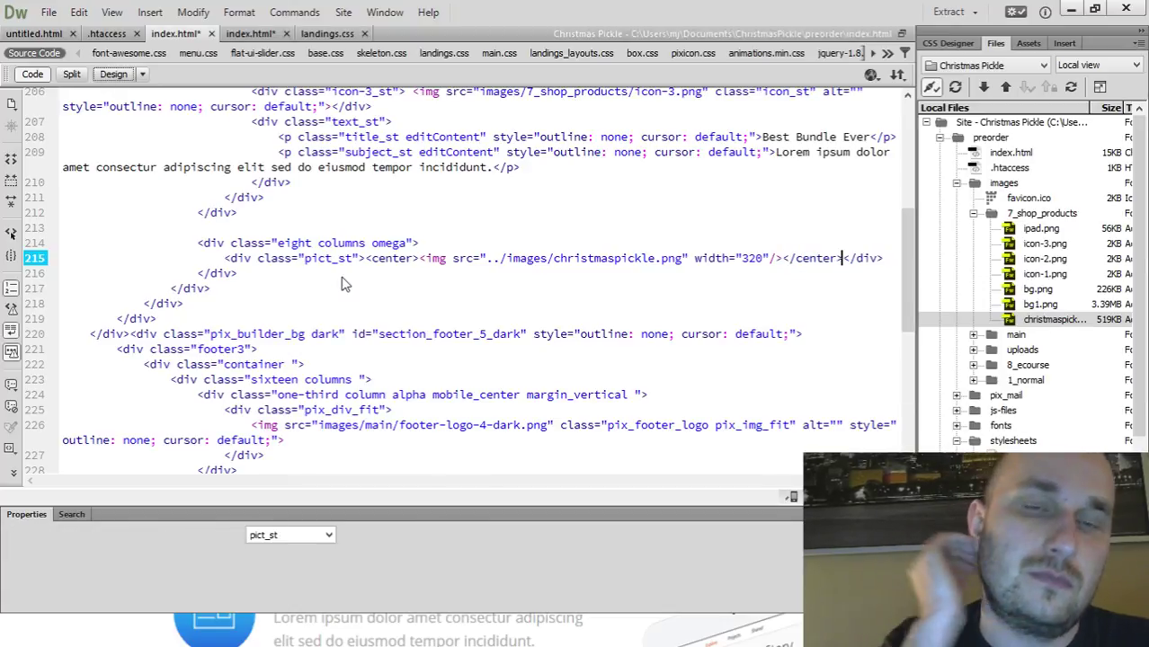
# Preview the page in Design view to check how the pickle image is centred
pyautogui.hotkey('ctrl', '`')
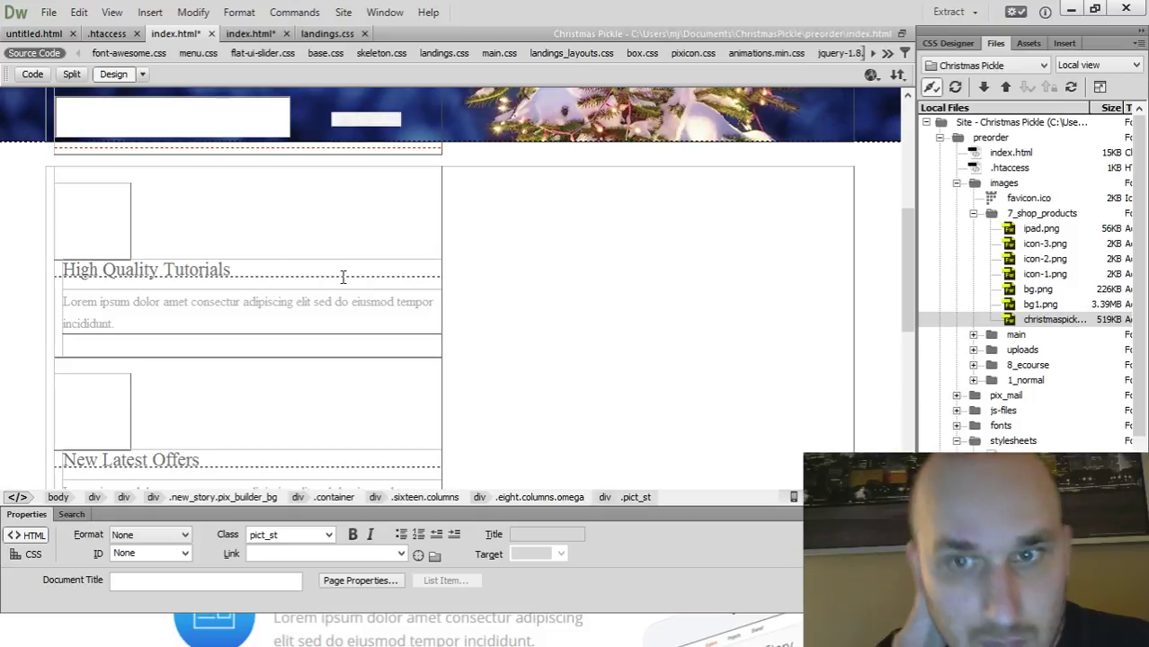
pyautogui.click(584, 326)
pyautogui.scroll(5, 584, 326)
pyautogui.scroll(-10, 654, 323)
pyautogui.scroll(5, 655, 325)
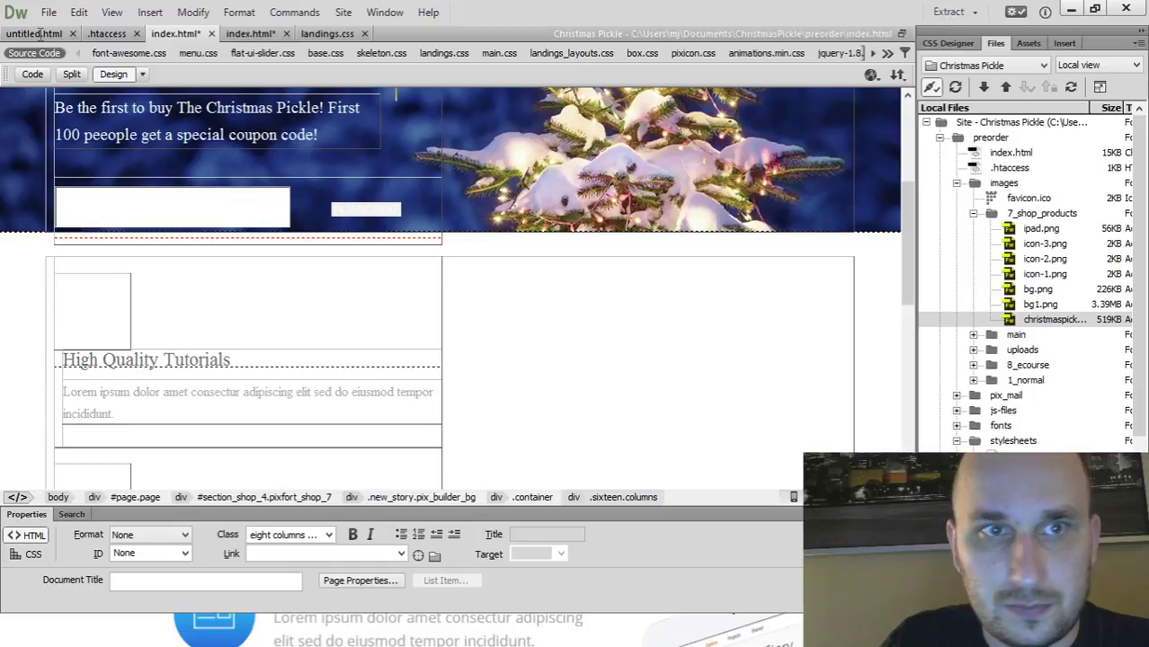
pyautogui.click(45, 75)
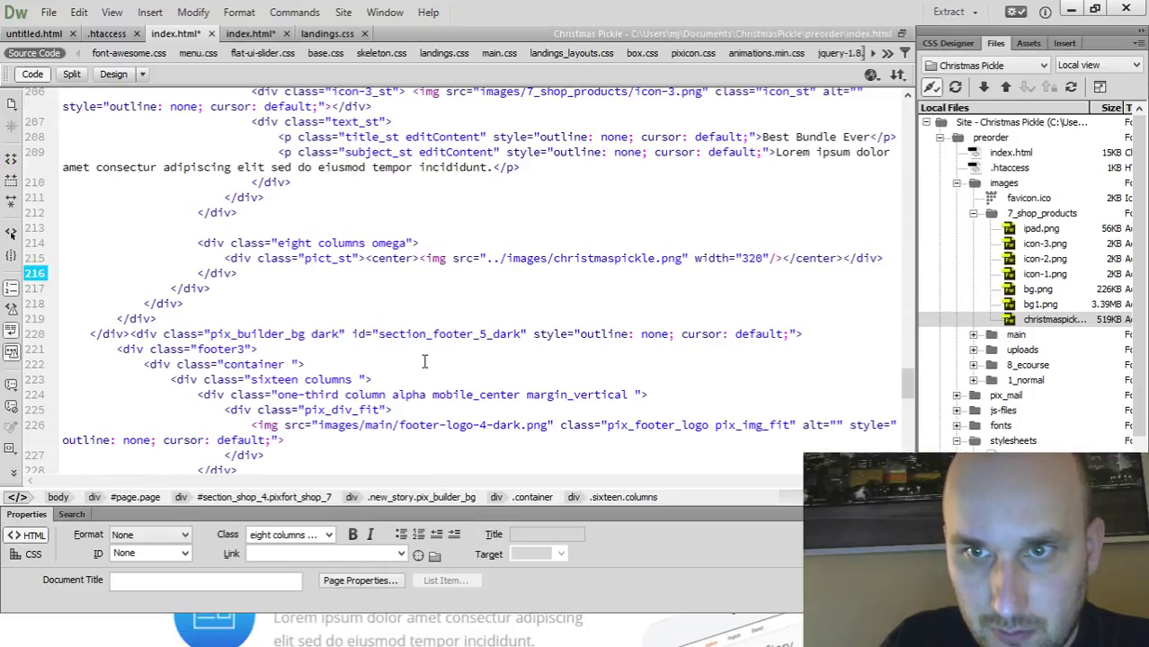
pyautogui.click(107, 81)
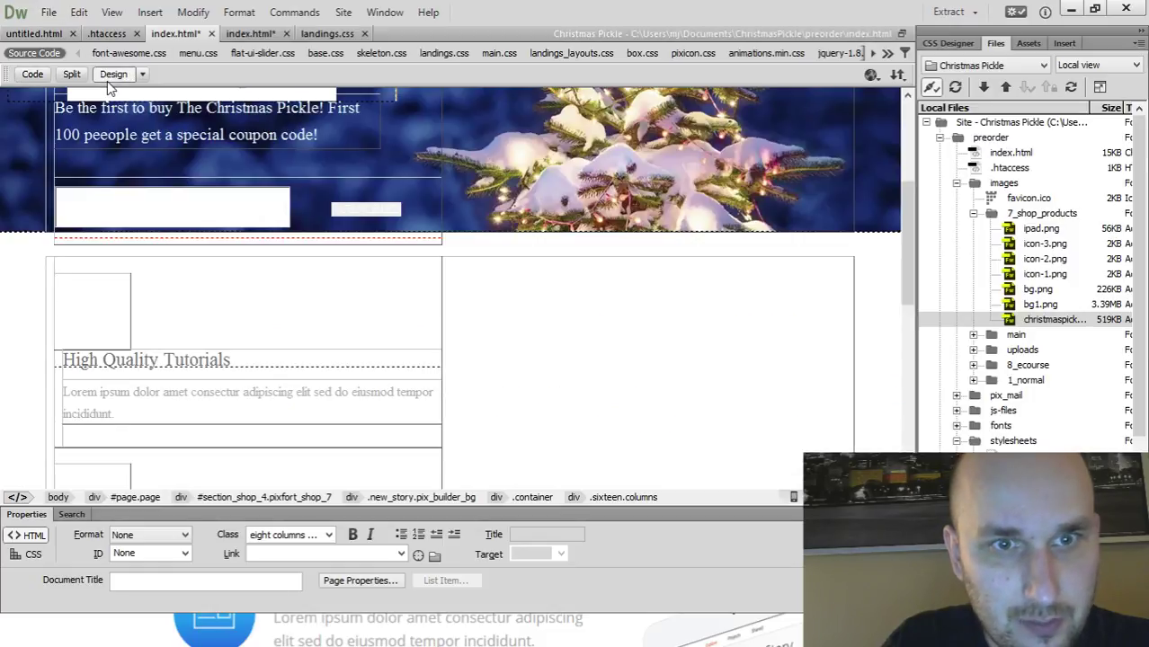
pyautogui.click(32, 74)
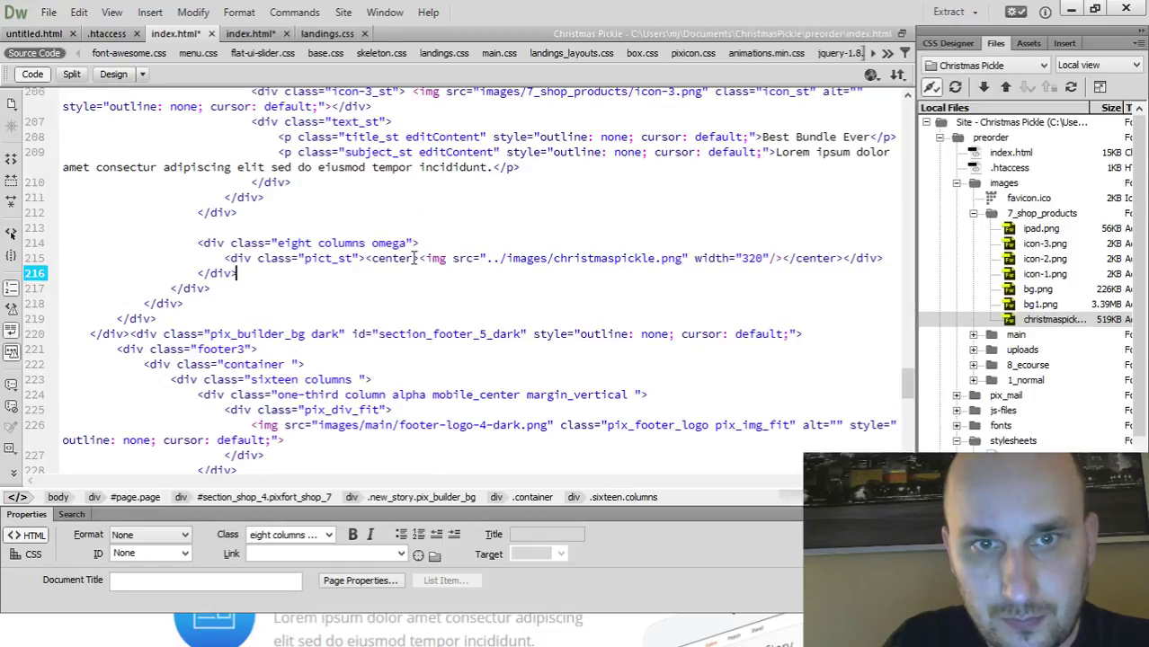
# Delete the <center> and </center> tags around the image on line 215 and refresh
pyautogui.doubleClick(382, 258)
pyautogui.press('BackSpace')
pyautogui.press('BackSpace')
pyautogui.press('Delete')
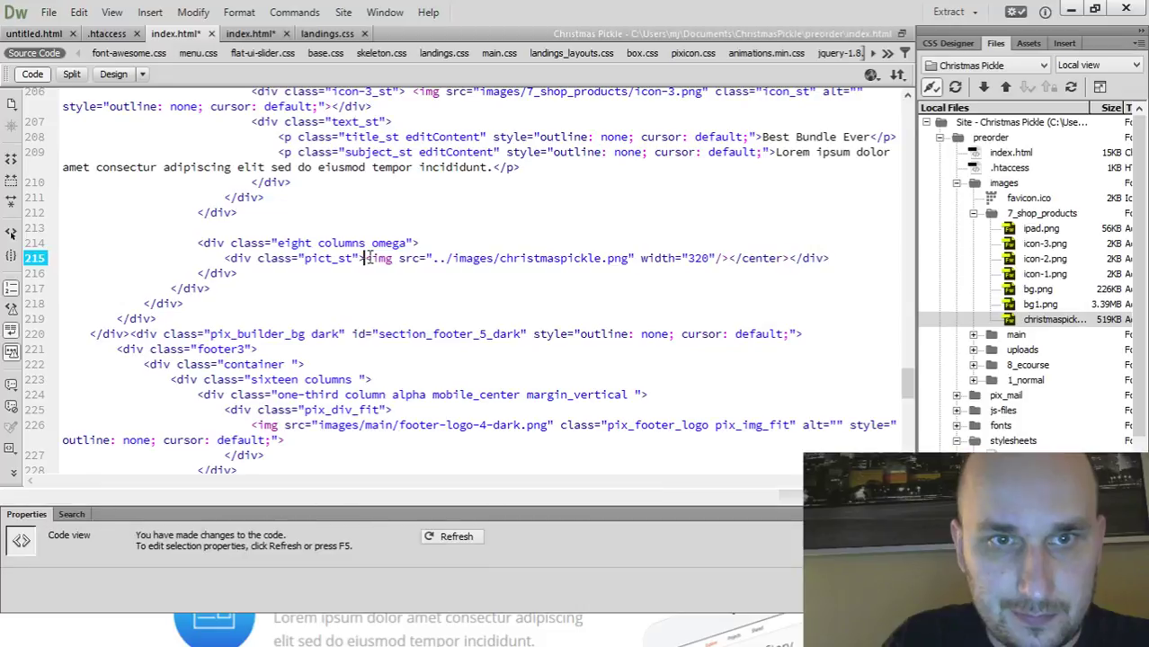
pyautogui.moveTo(790, 258); pyautogui.dragTo(730, 259)
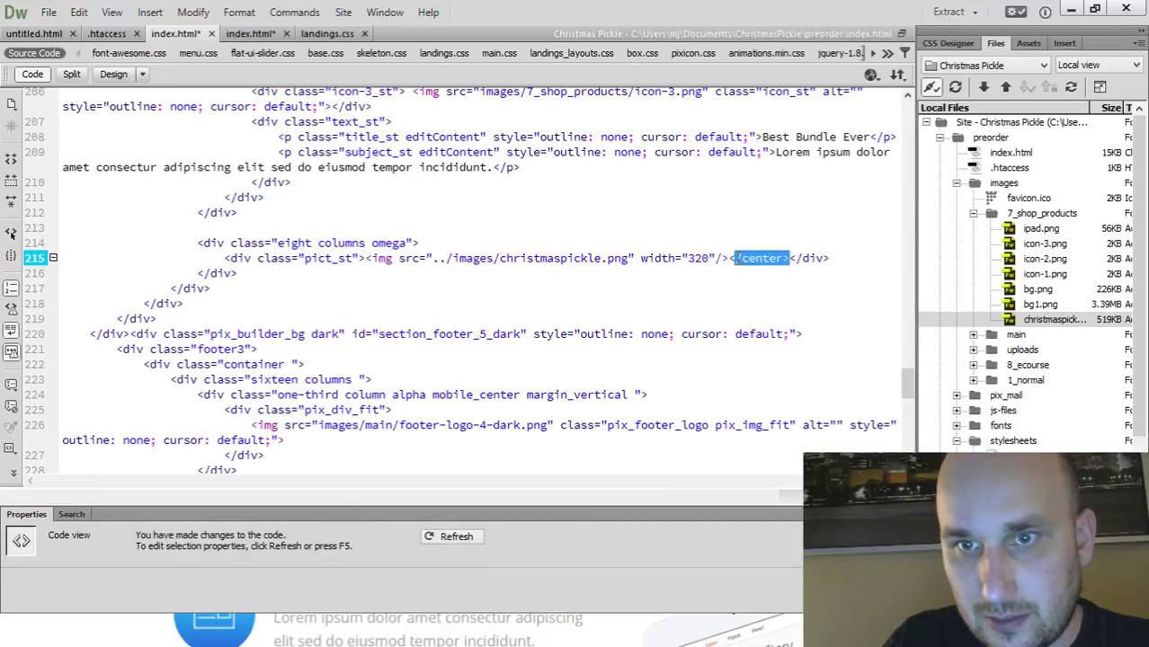
pyautogui.press('BackSpace')
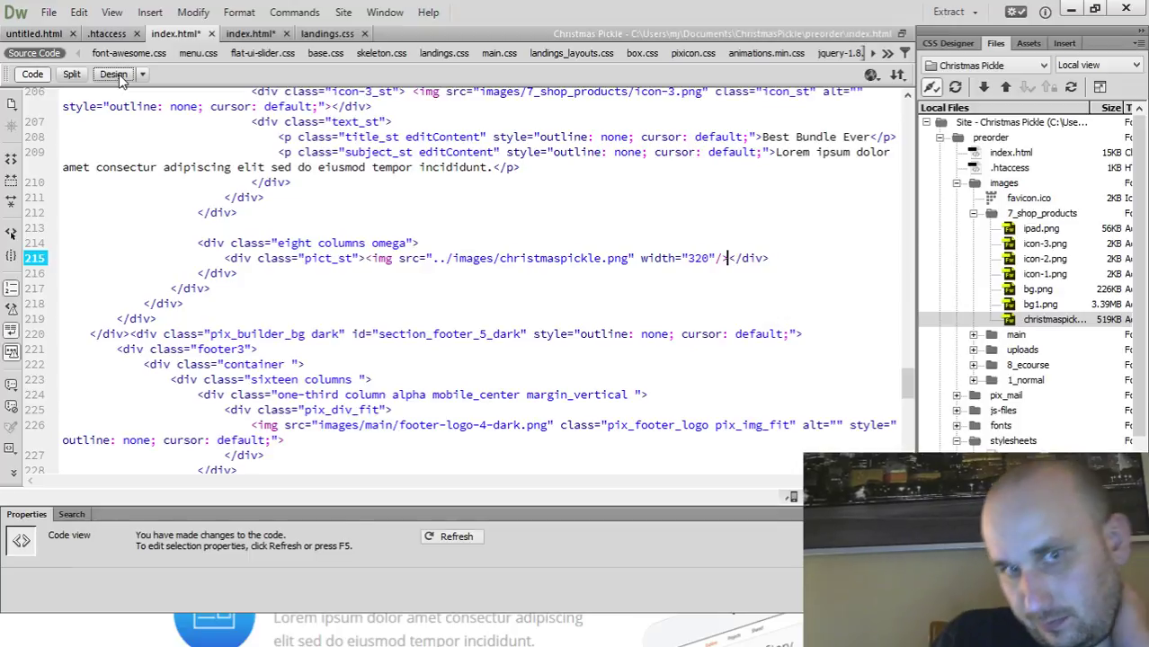
pyautogui.press('F5')
# Select the sixteen-columns block in Design view and show its source code
pyautogui.click(114, 74)
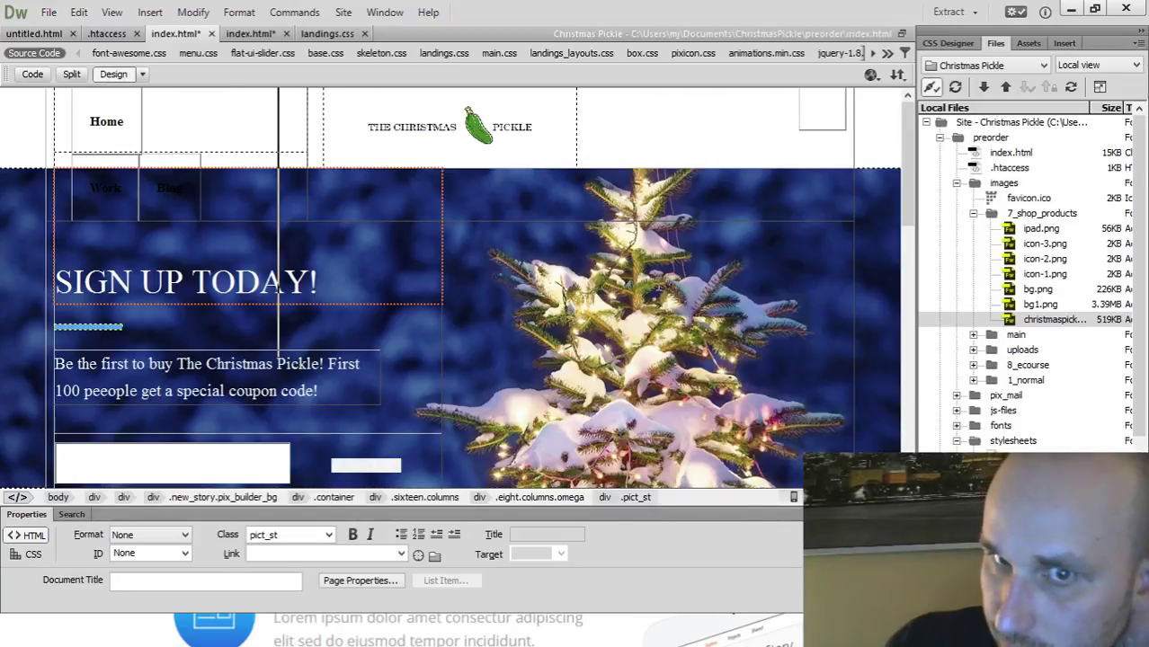
pyautogui.scroll(-5, 659, 282)
pyautogui.scroll(-5, 659, 282)
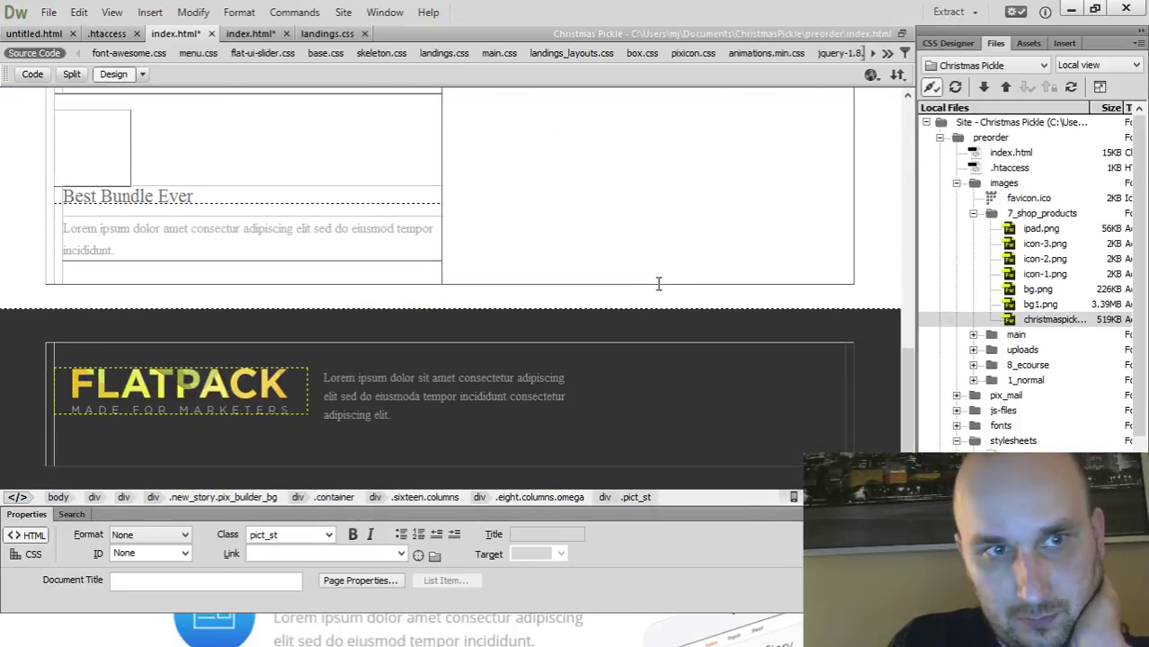
pyautogui.click(658, 287)
pyautogui.scroll(5, 694, 207)
pyautogui.click(695, 207)
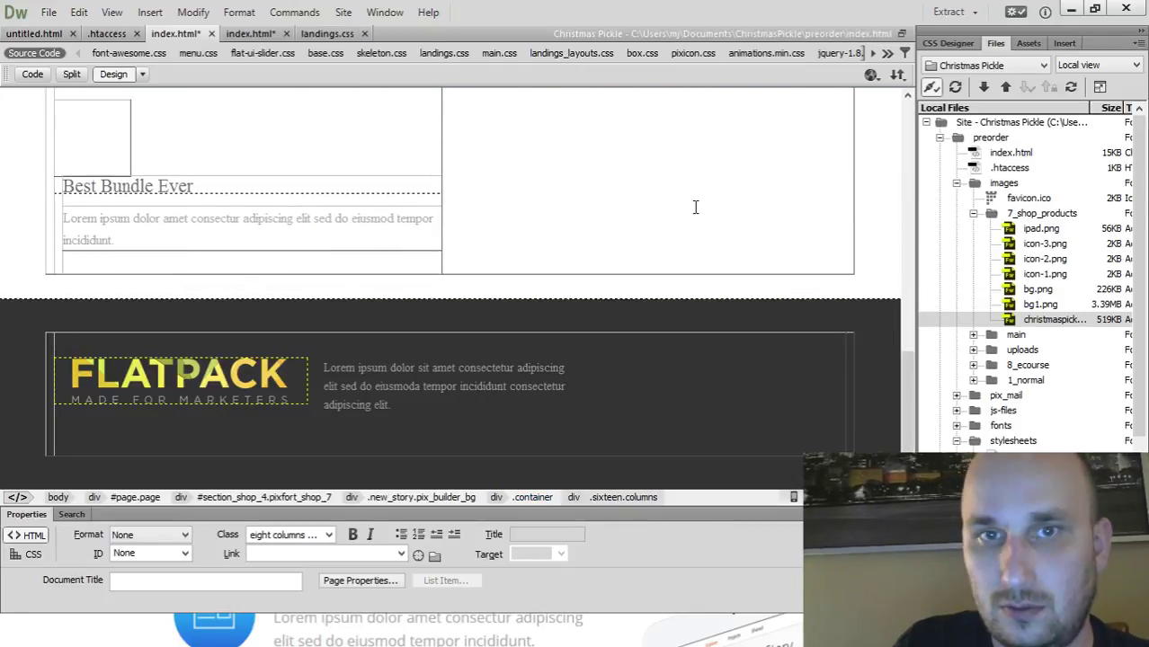
pyautogui.scroll(5, 694, 207)
pyautogui.scroll(3, 695, 207)
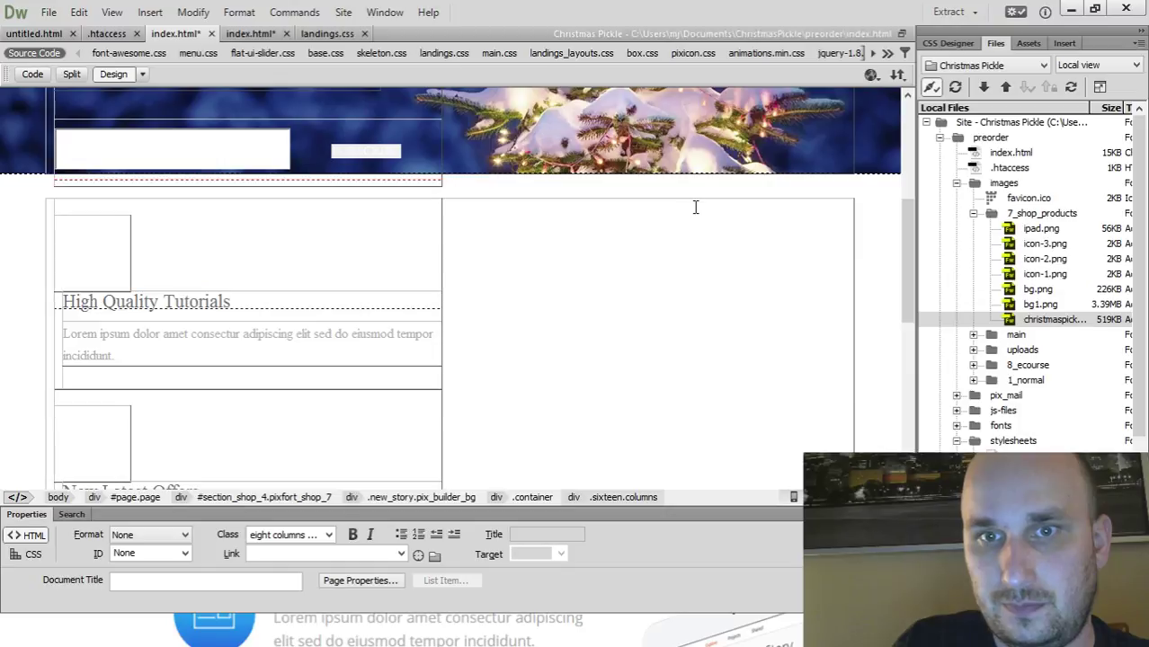
pyautogui.scroll(5, 790, 381)
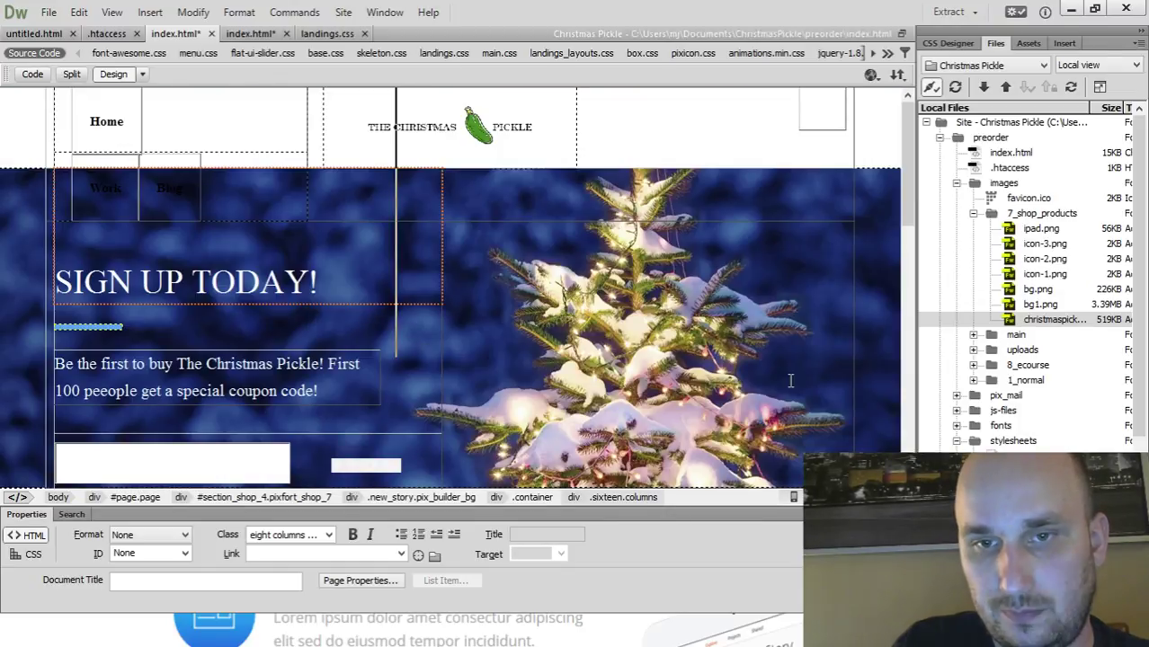
pyautogui.scroll(-10, 790, 381)
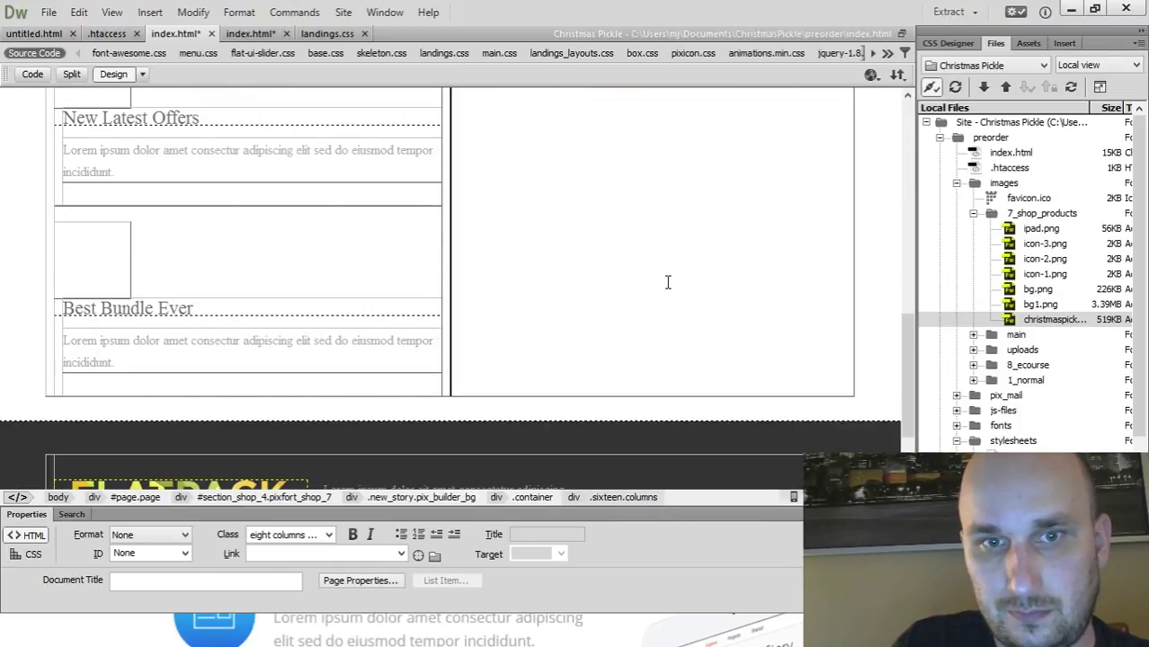
pyautogui.scroll(6, 667, 282)
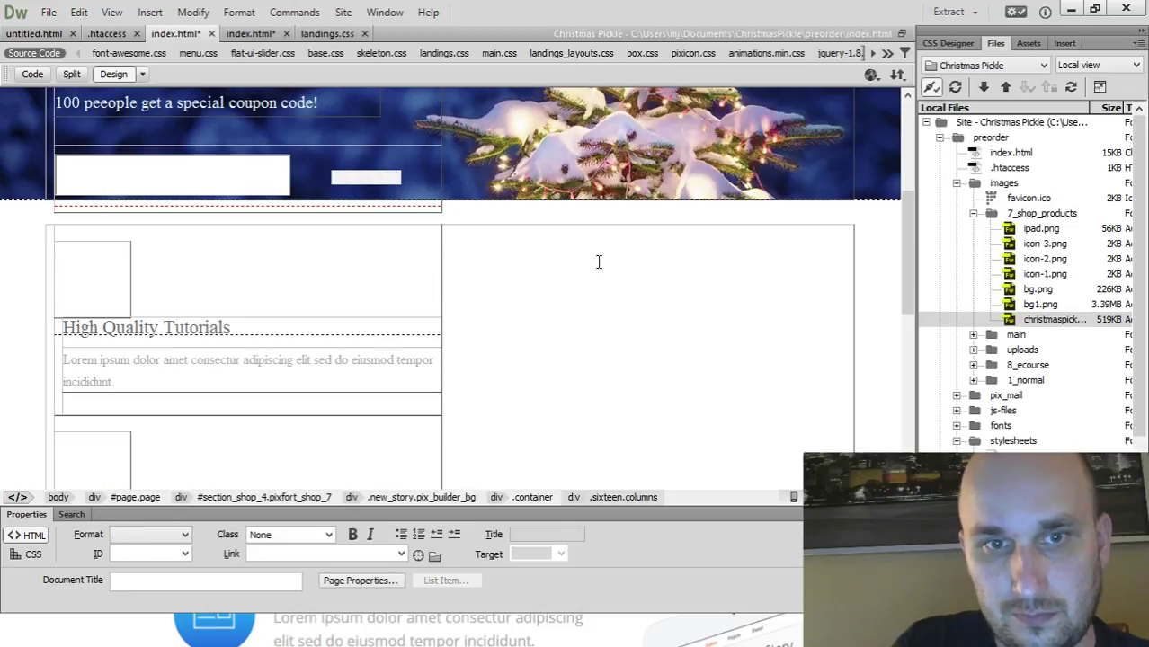
pyautogui.click(620, 497)
pyautogui.click(33, 74)
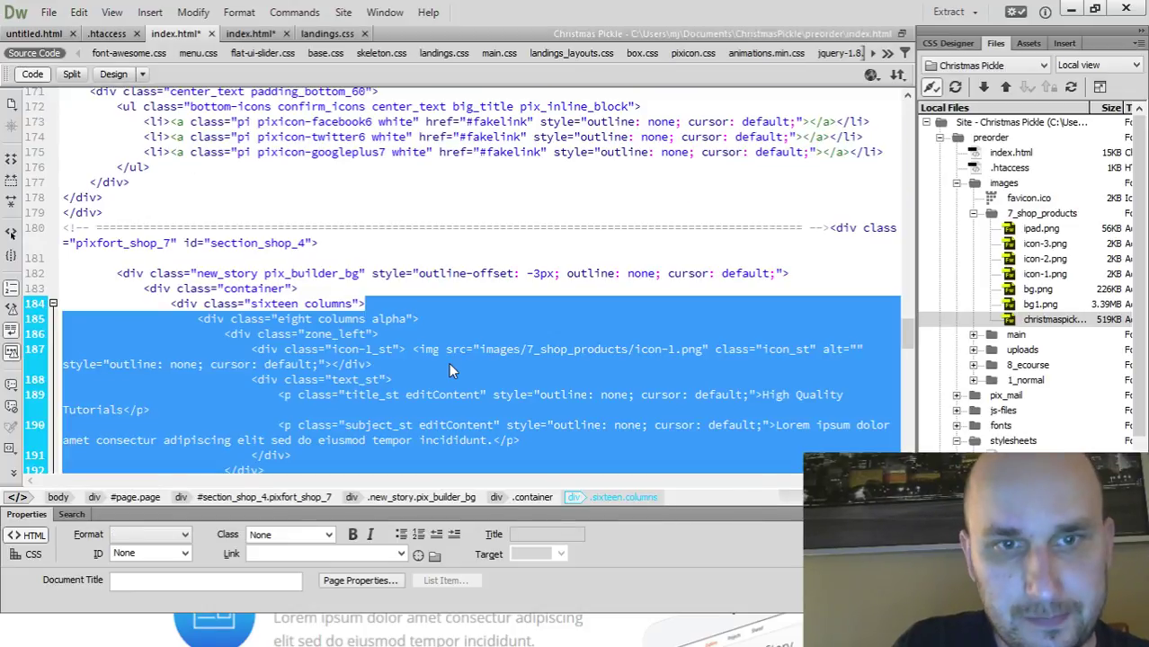
# Type <center> before the <img> tag on line 215 and </center> after its closing />
pyautogui.click(448, 364)
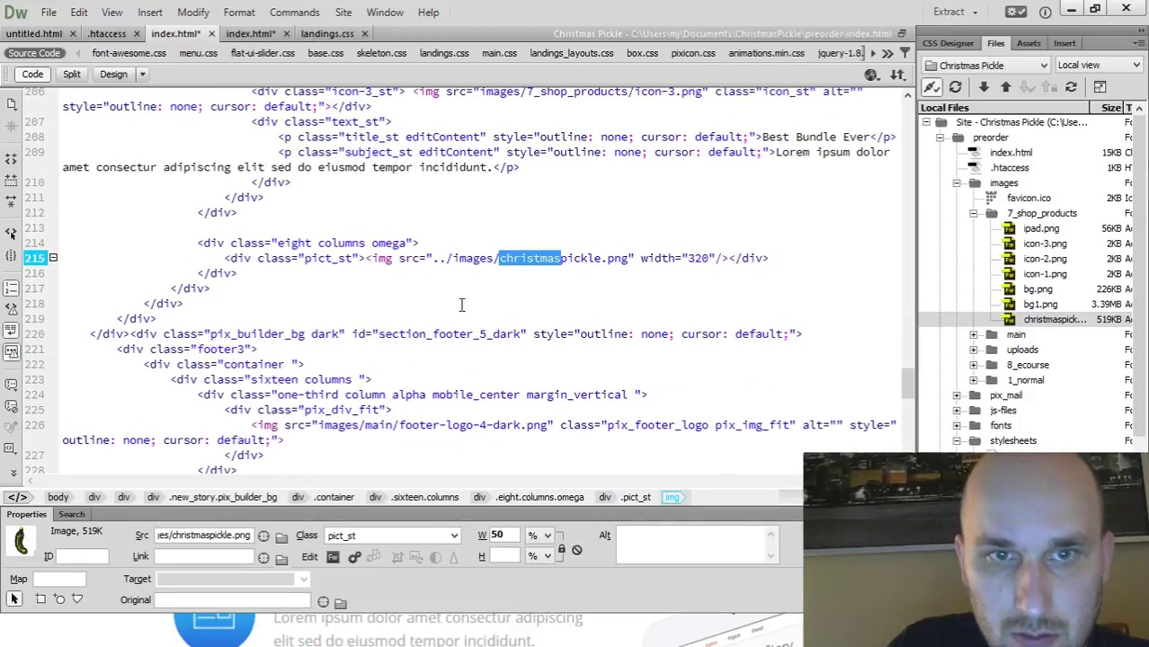
pyautogui.click(403, 259)
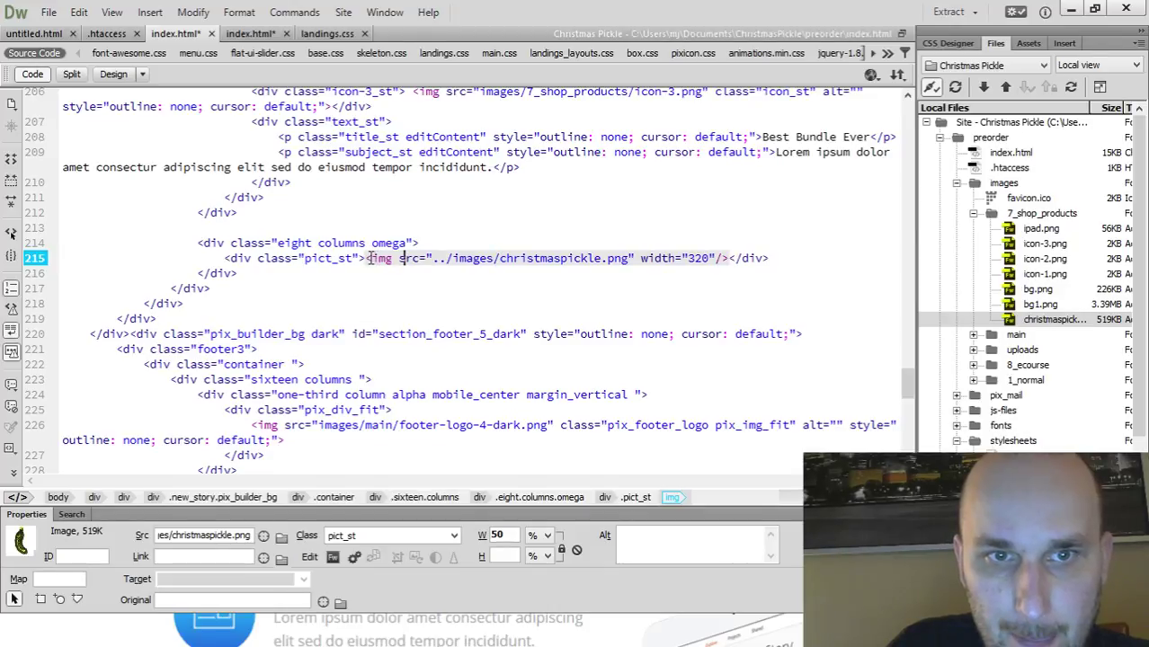
pyautogui.click(364, 258)
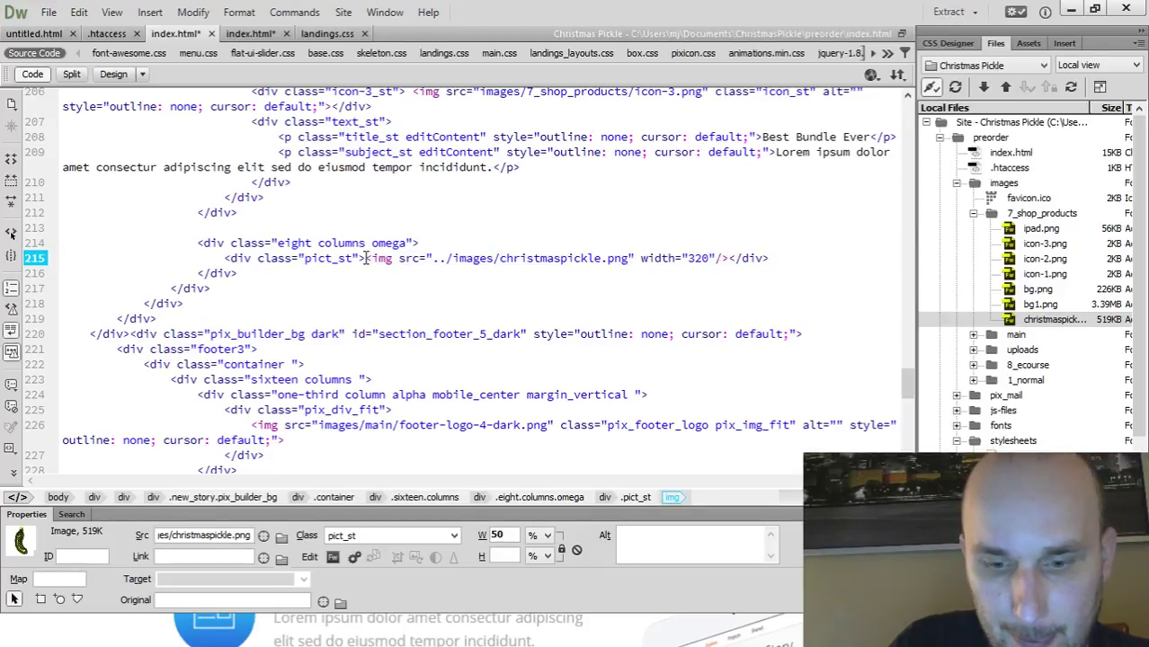
pyautogui.write('<center>')
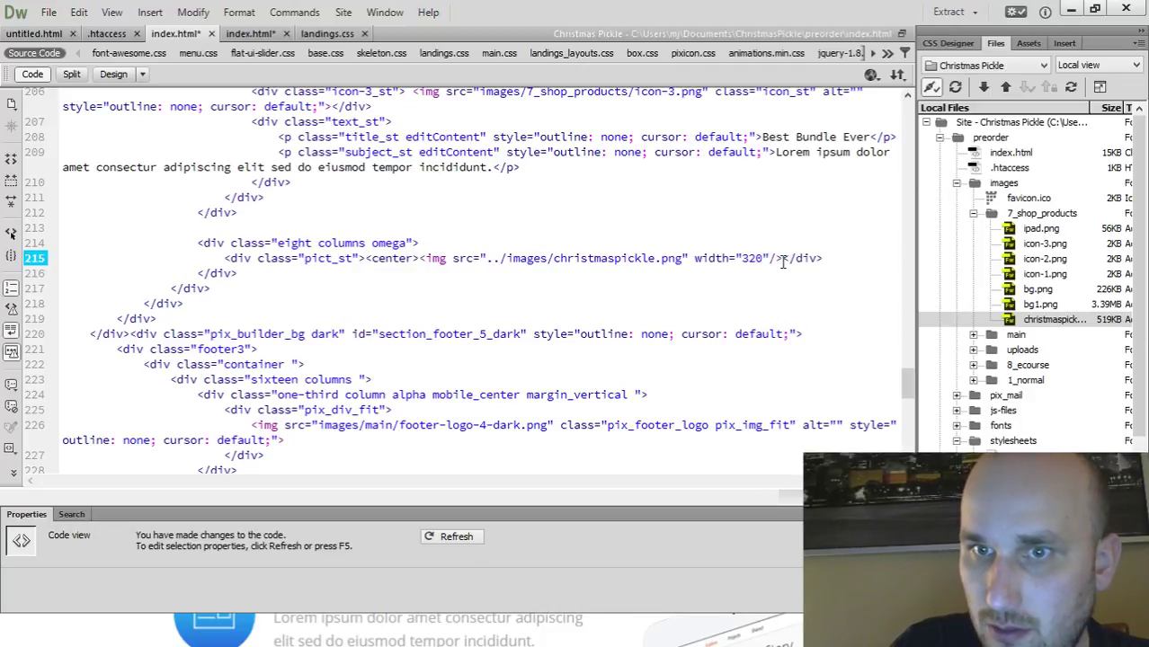
pyautogui.click(779, 259)
pyautogui.write('</center>')
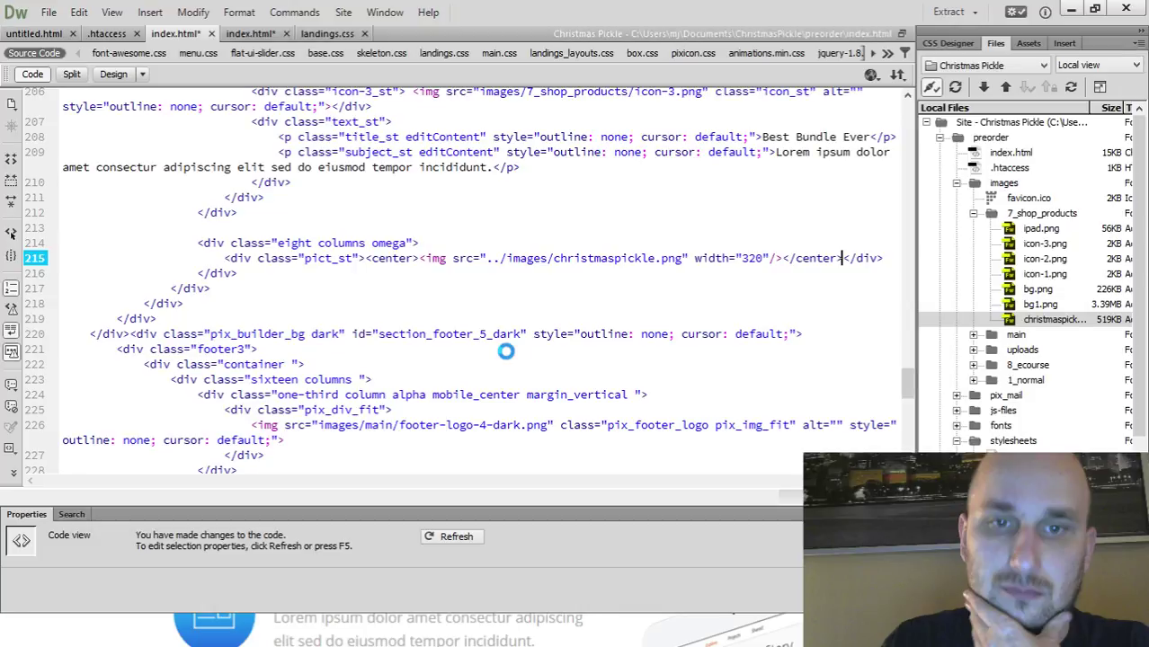
pyautogui.moveTo(486, 259); pyautogui.dragTo(505, 259)
pyautogui.write('http://krynski.com/')
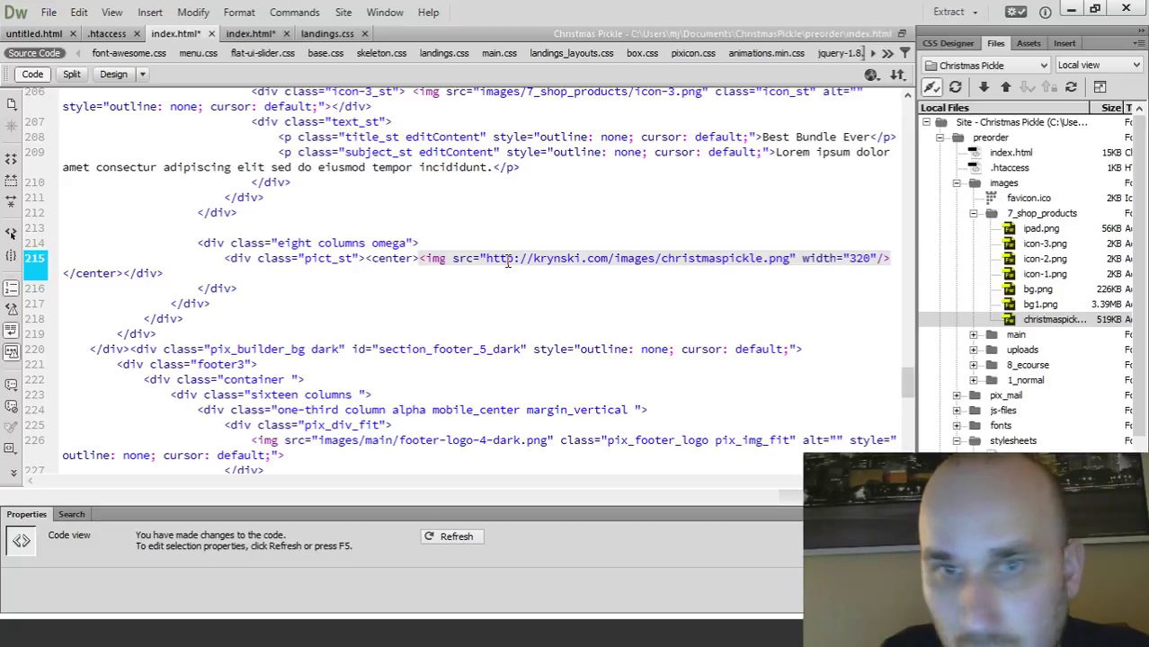
pyautogui.click(614, 259)
pyautogui.write('preorder/')
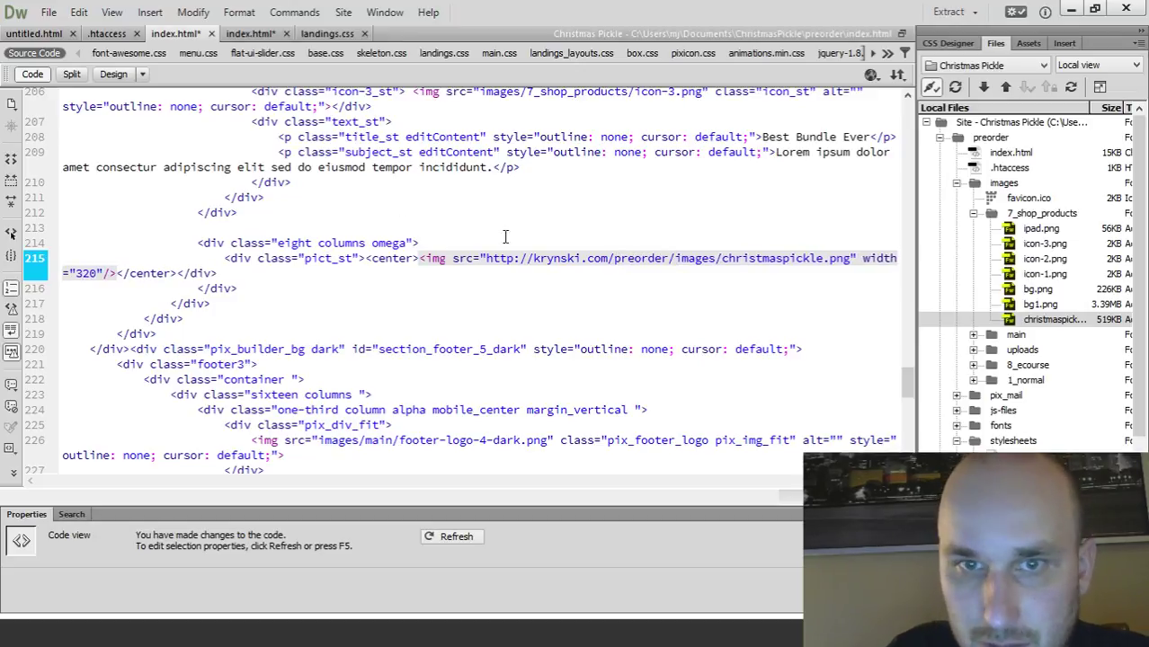
pyautogui.click(121, 77)
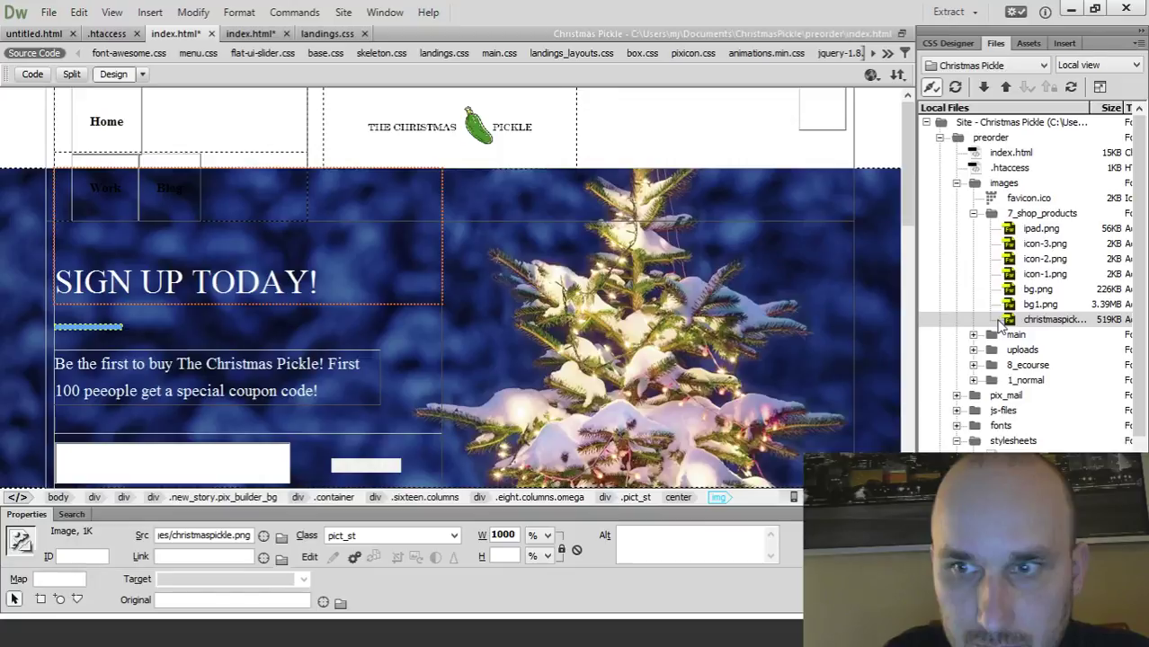
pyautogui.click(1003, 324)
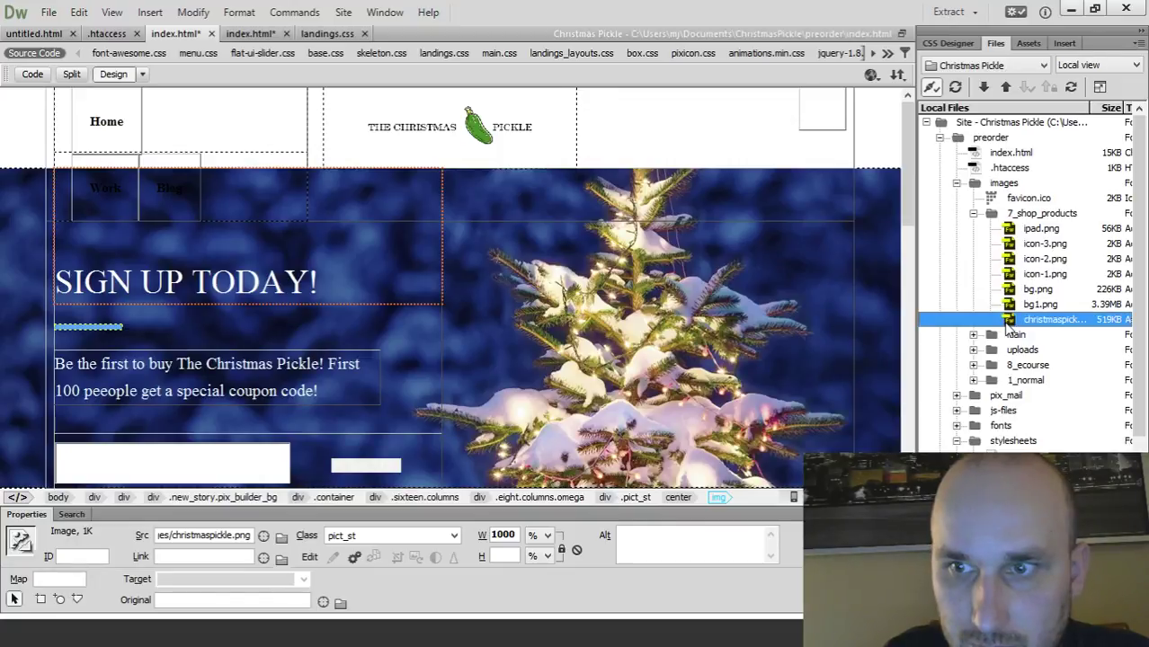
pyautogui.click(1005, 87)
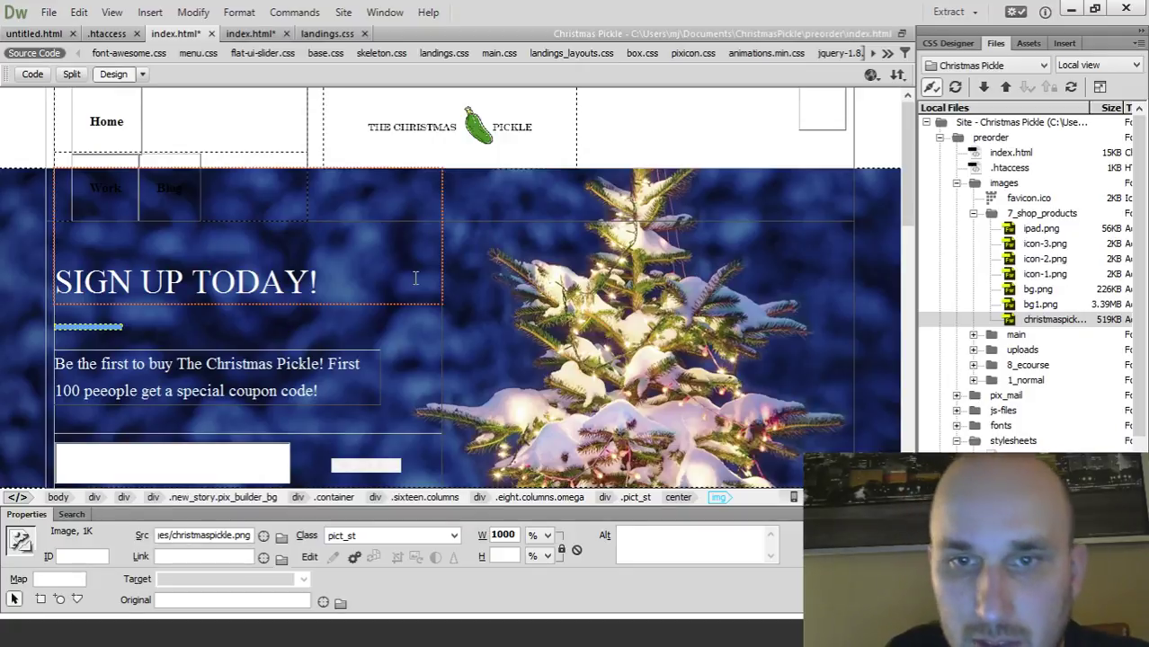
pyautogui.scroll(-5, 415, 277)
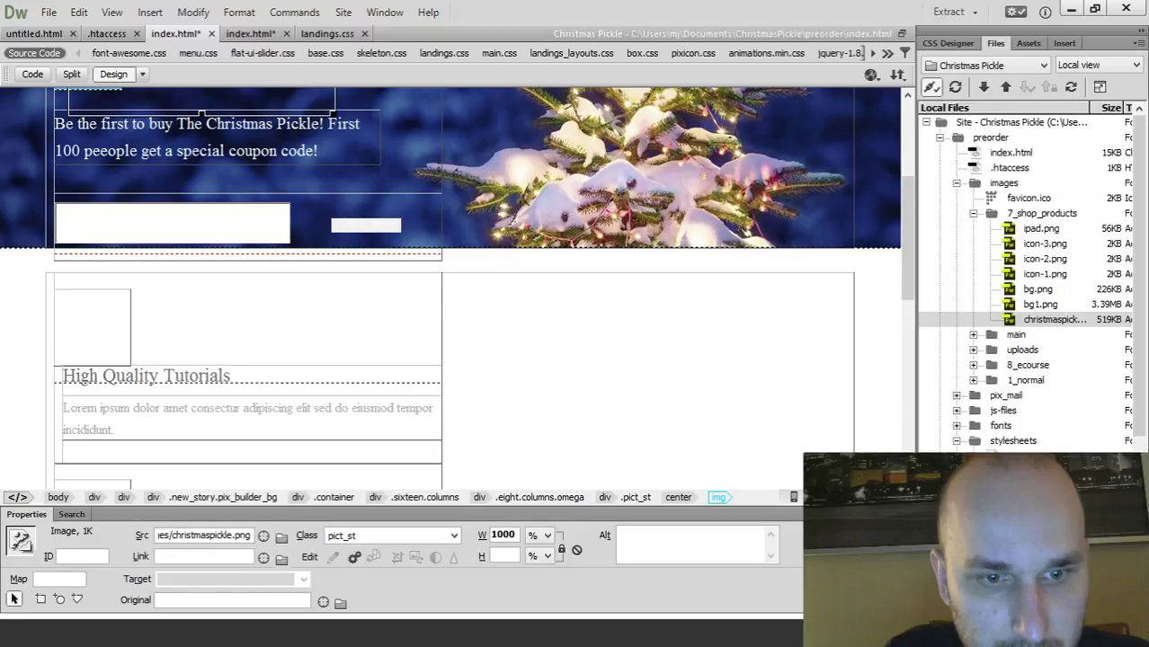
# Save, then insert the copied 7_shop_products folder name after images/ in the pickle image path
pyautogui.hotkey('ctrl', 's')
pyautogui.click(1034, 215)
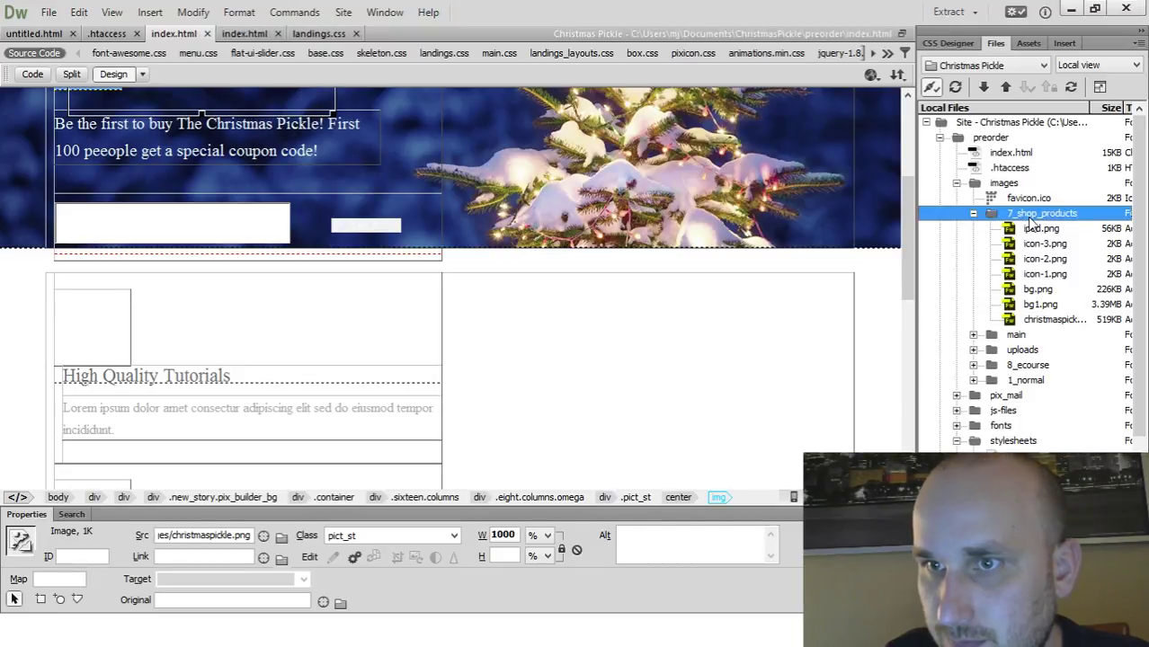
pyautogui.click(1033, 214)
pyautogui.hotkey('ctrl', 'c')
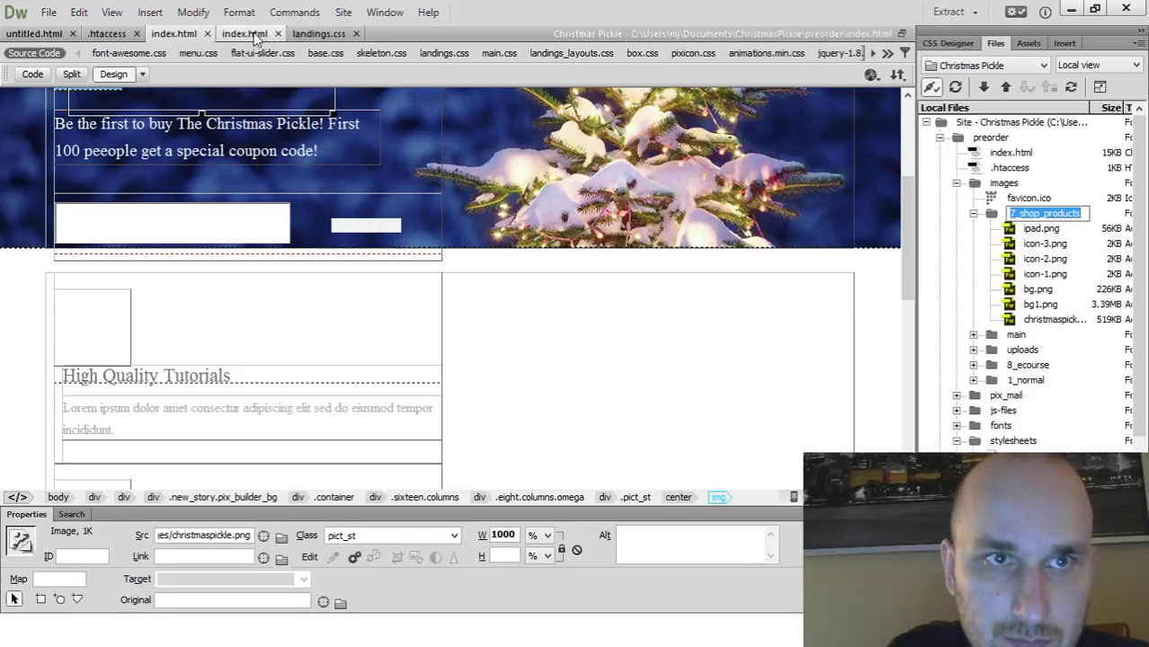
pyautogui.click(34, 74)
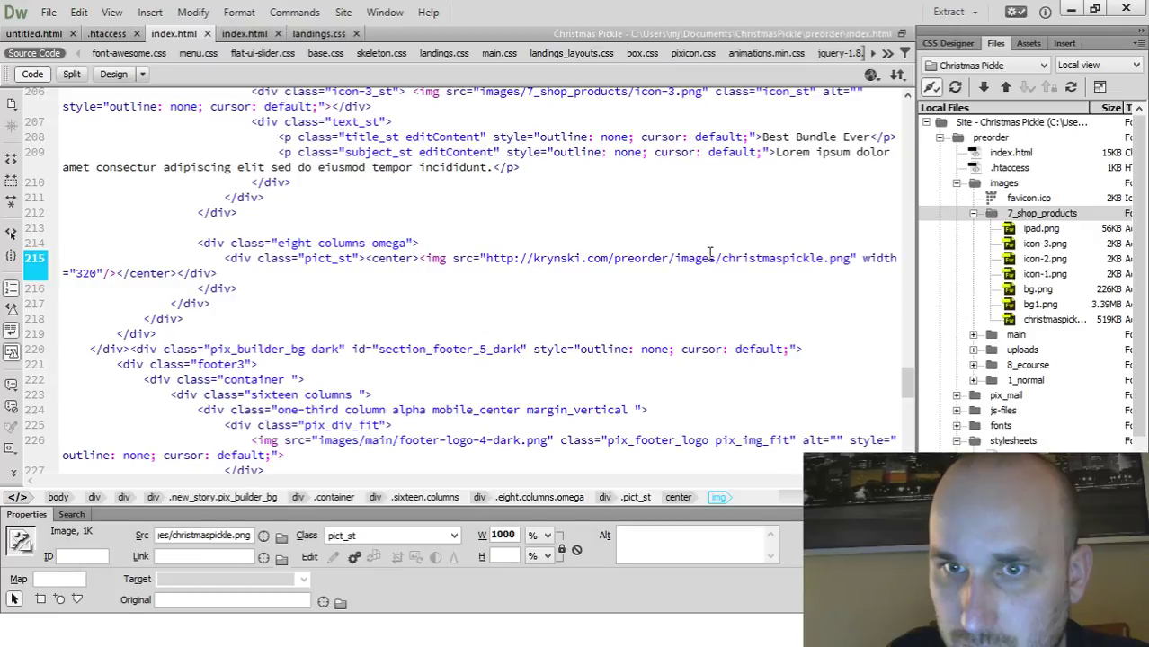
pyautogui.click(710, 254)
pyautogui.click(720, 259)
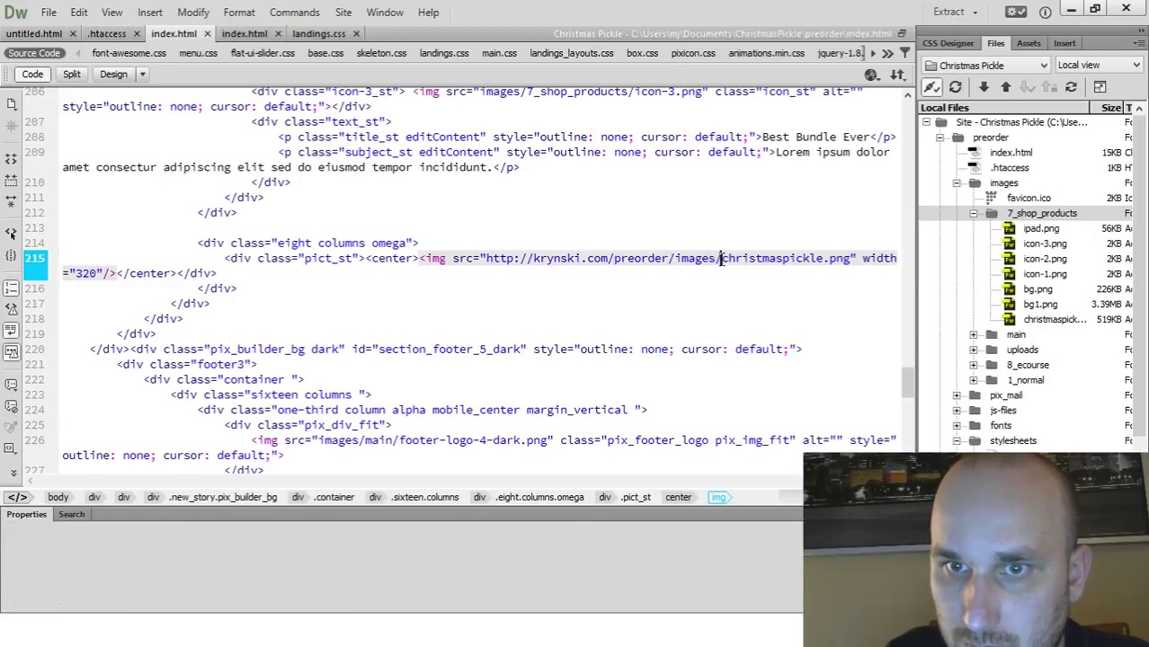
pyautogui.hotkey('ctrl', 'v')
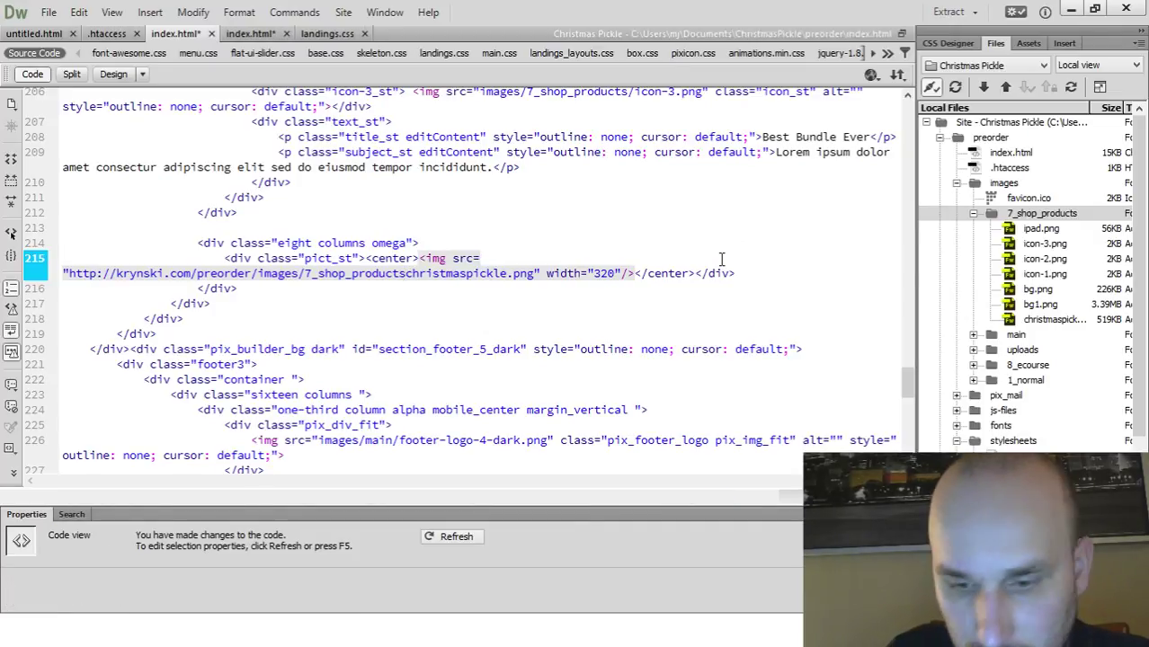
pyautogui.write('/')
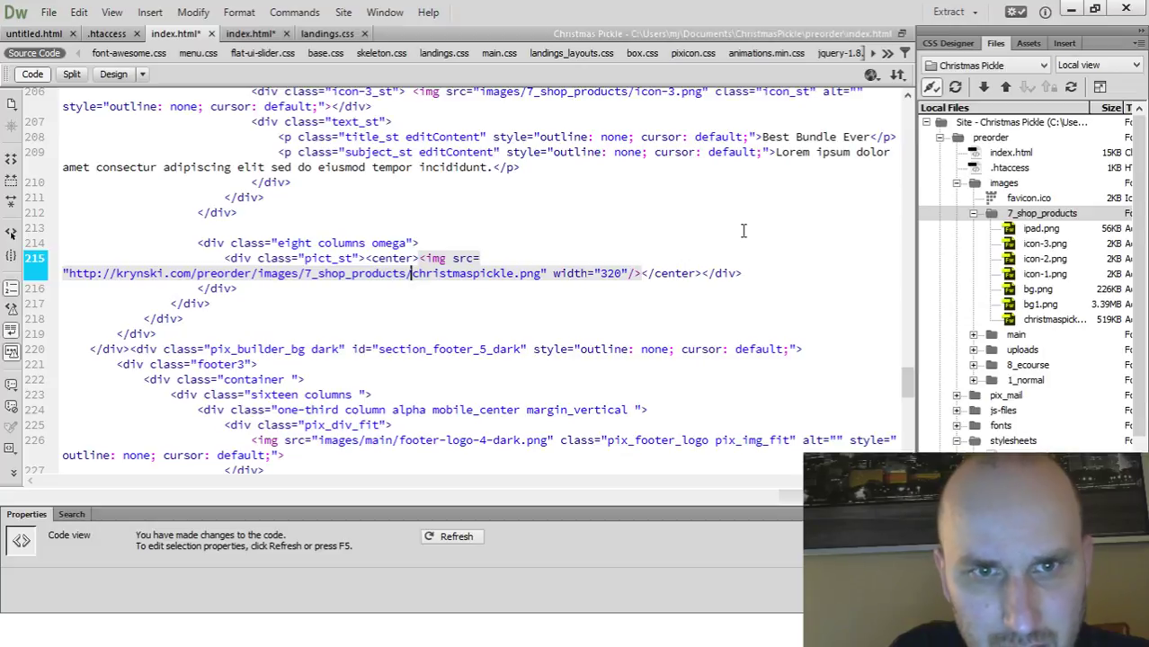
# Check the layout, save, and replace the image URL with the thechristmaspickle.com address
pyautogui.click(108, 79)
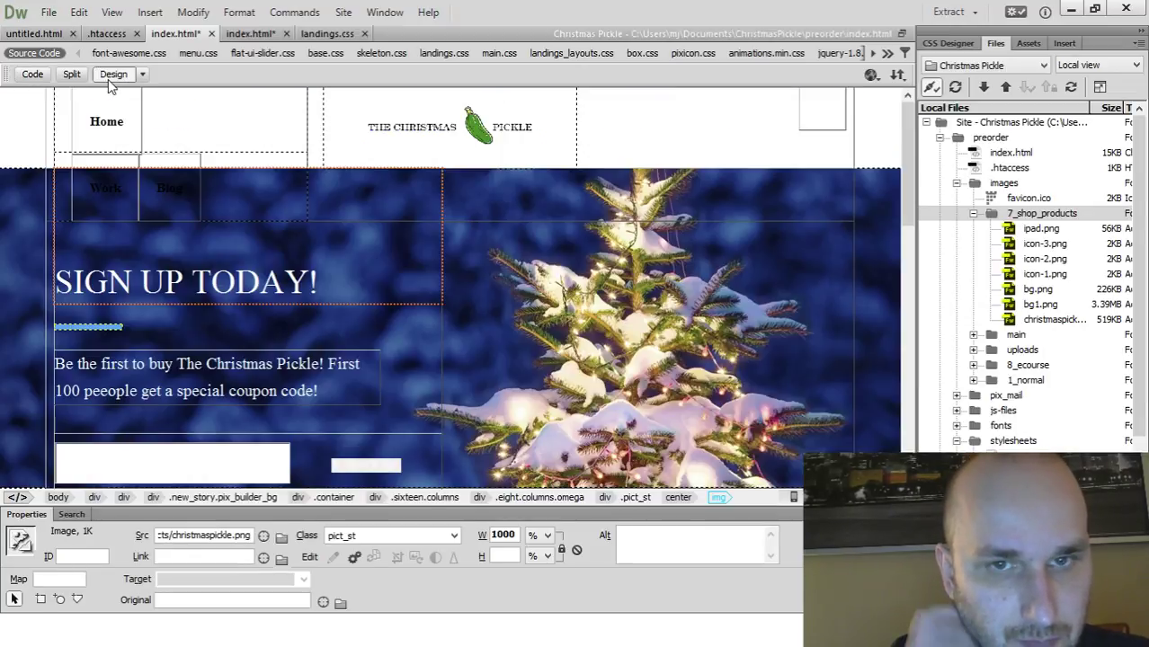
pyautogui.scroll(-5, 592, 367)
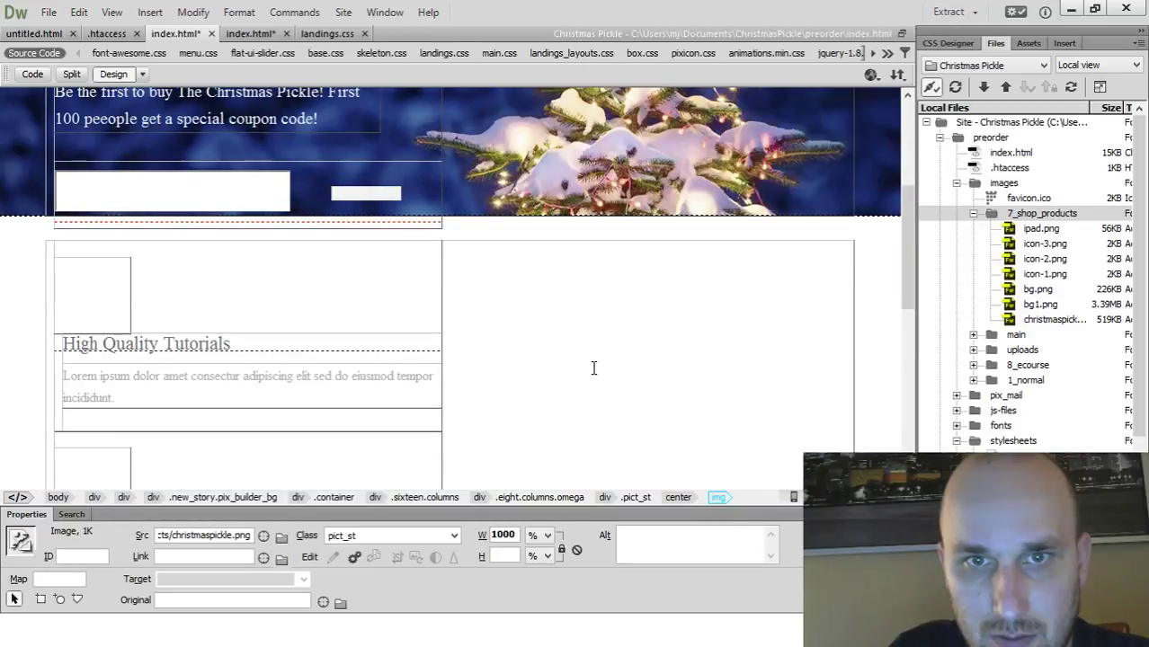
pyautogui.scroll(-2, 593, 368)
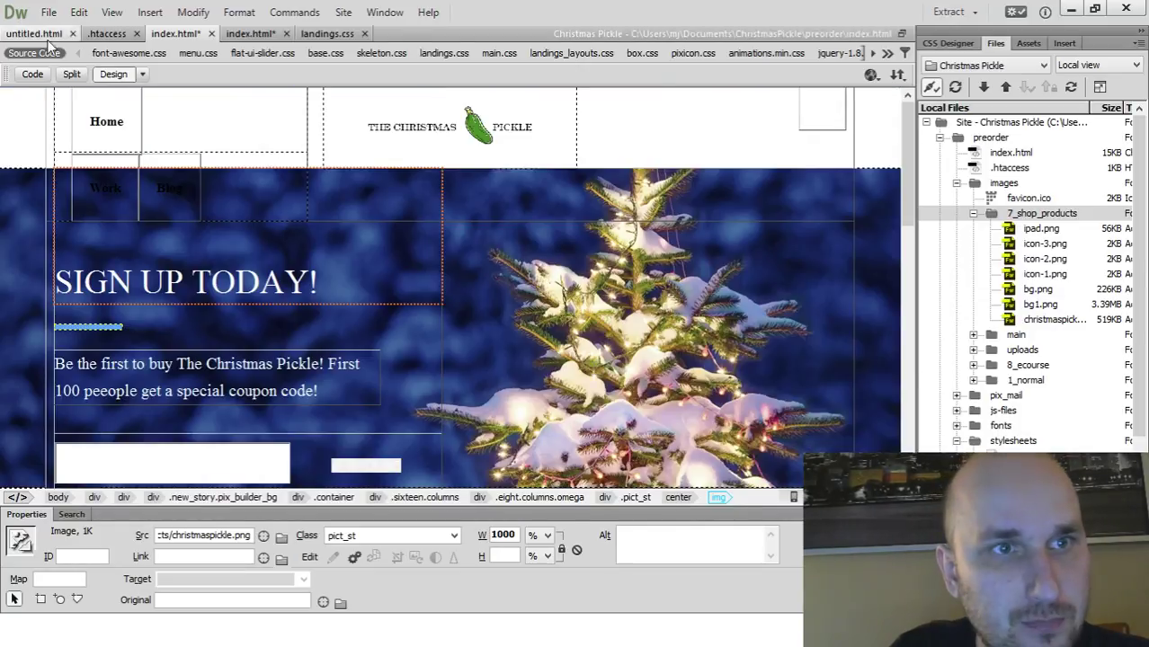
pyautogui.click(34, 75)
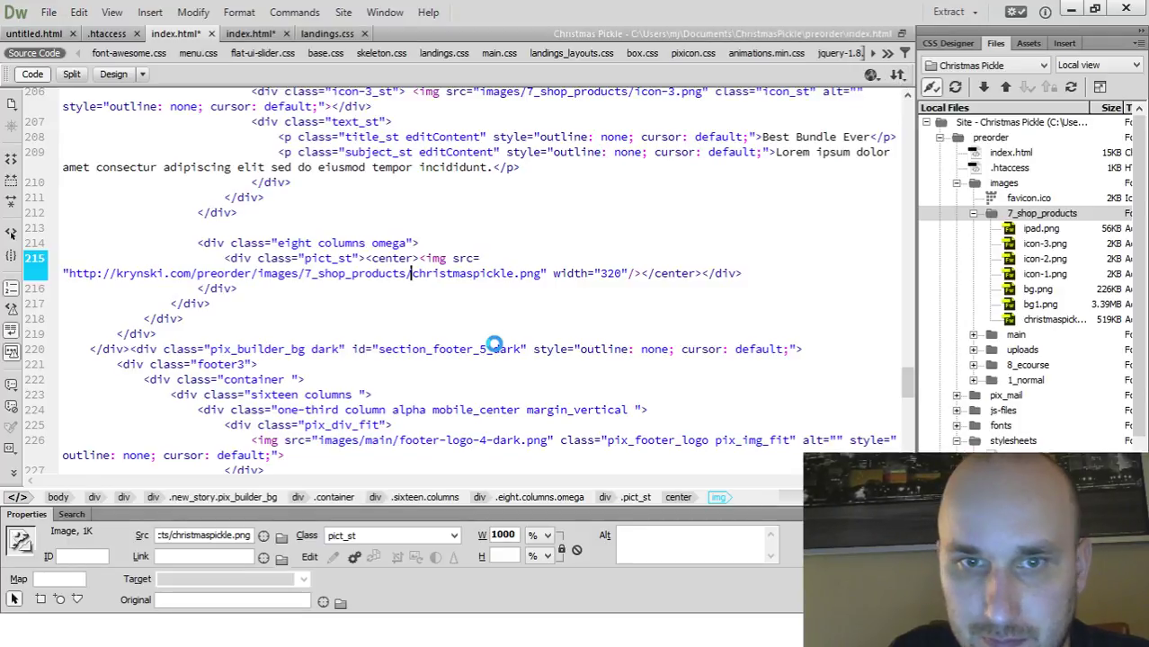
pyautogui.hotkey('ctrl', 's')
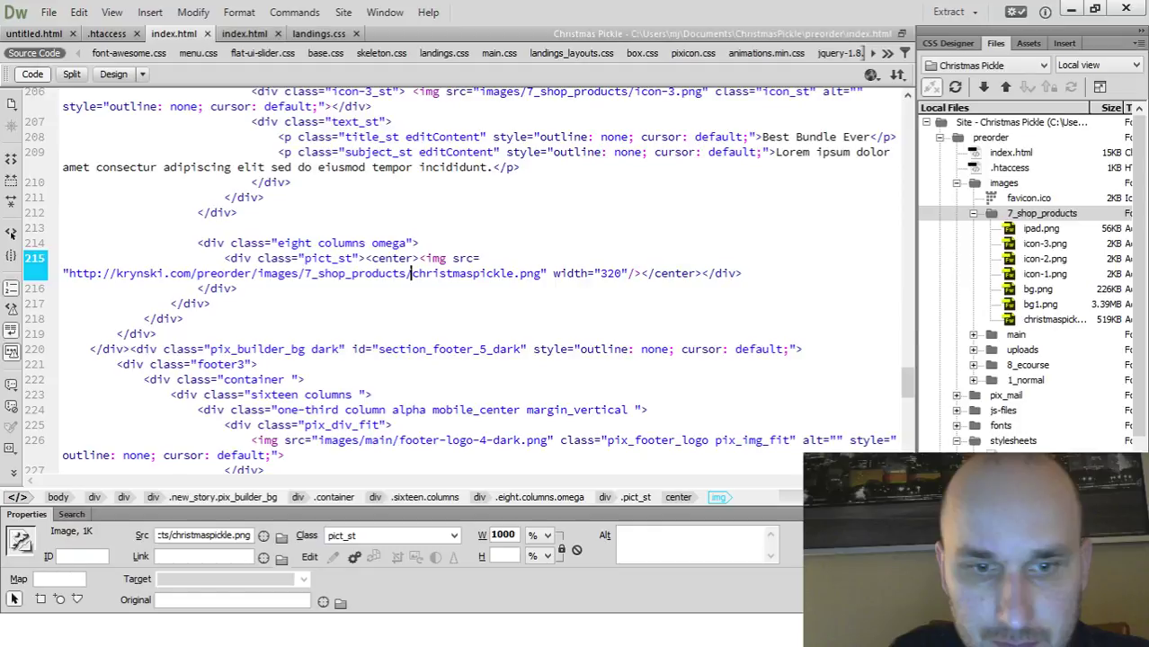
pyautogui.doubleClick(410, 273)
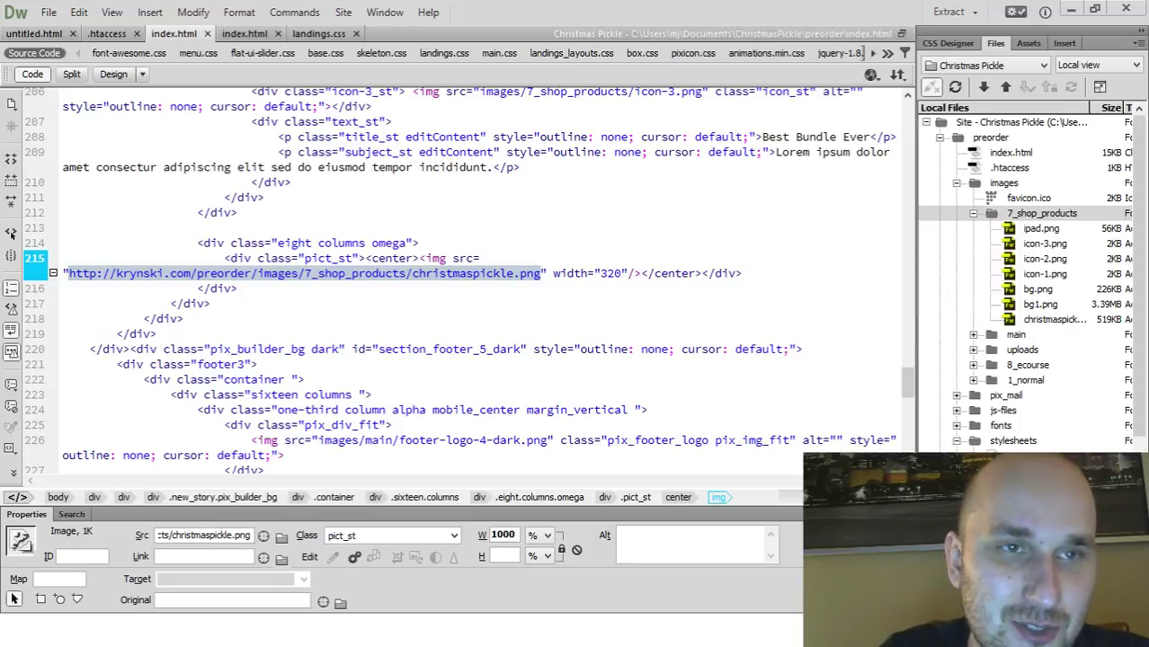
pyautogui.hotkey('alt', 'Tab')
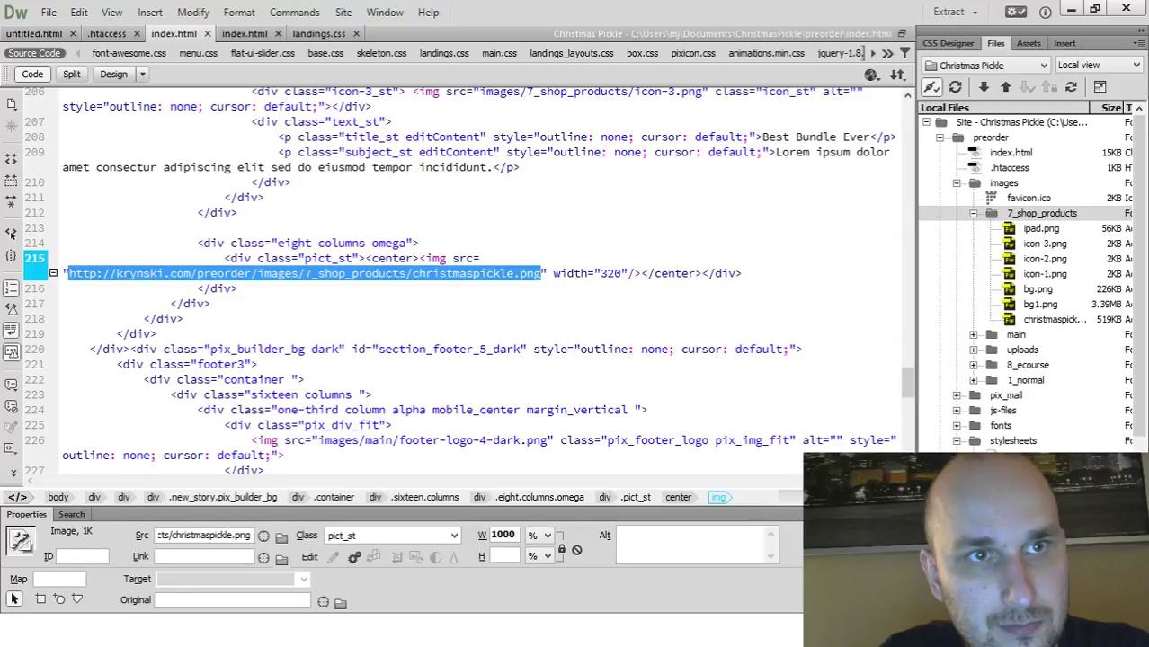
pyautogui.write('http://thechristmaspickle.com/preorder/images/7_shop_products/christmaspickle.png')
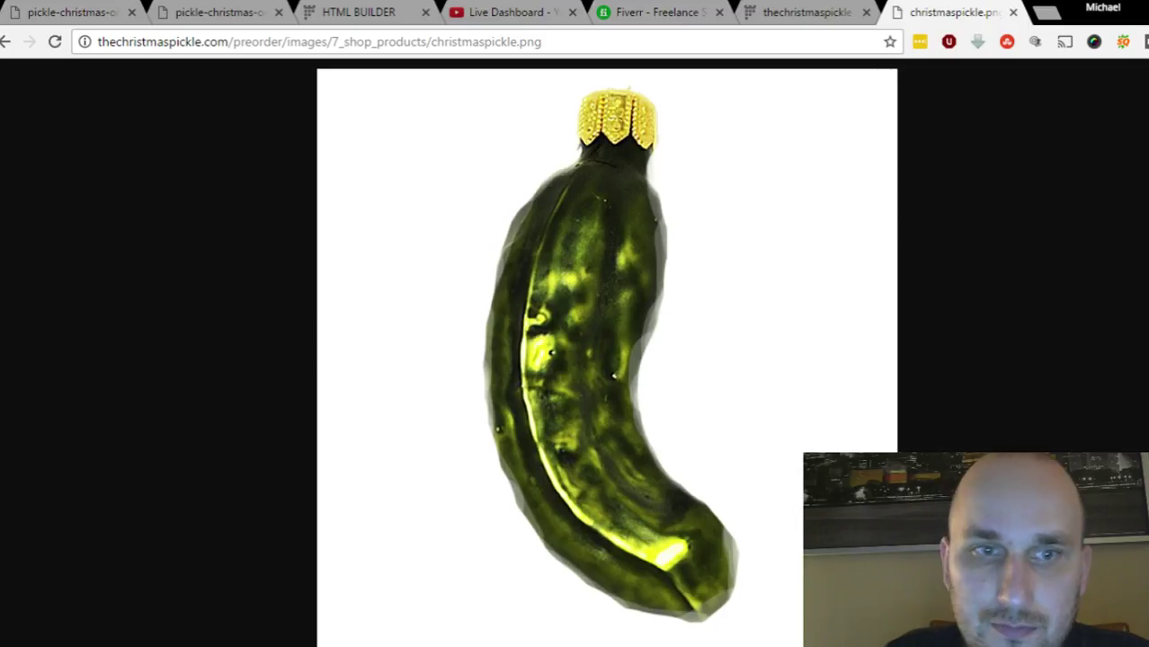
# Confirm the pickle picture loads on the live preorder page, then go to the YouTube Live Dashboard
pyautogui.hotkey('ctrl', 'l')
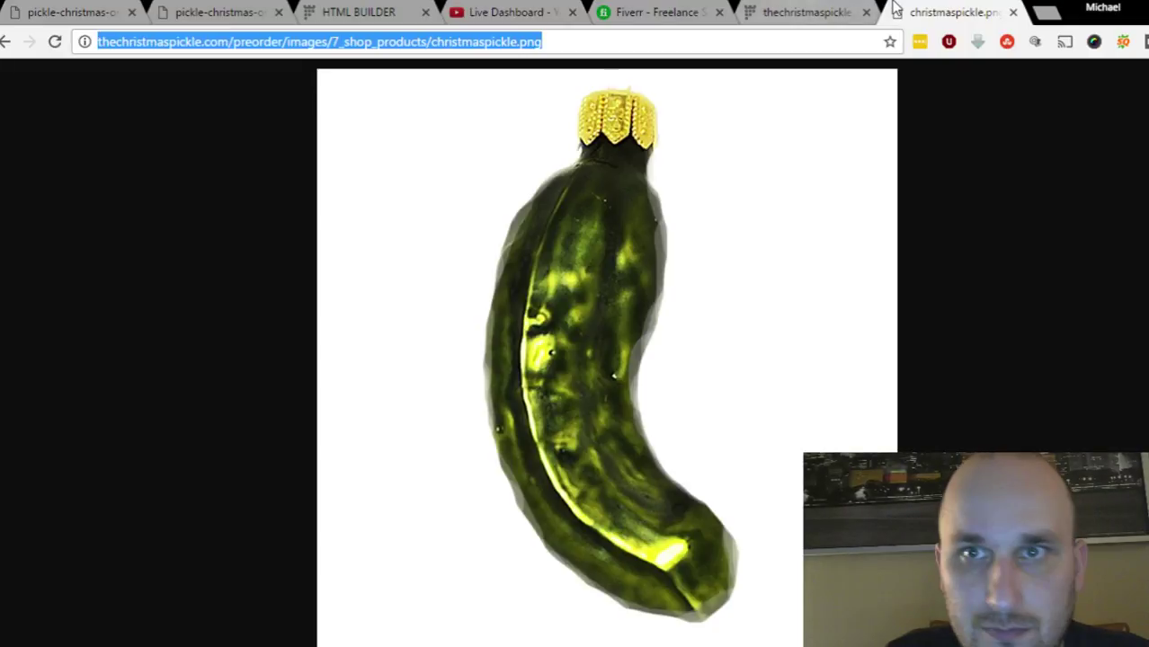
pyautogui.click(5, 41)
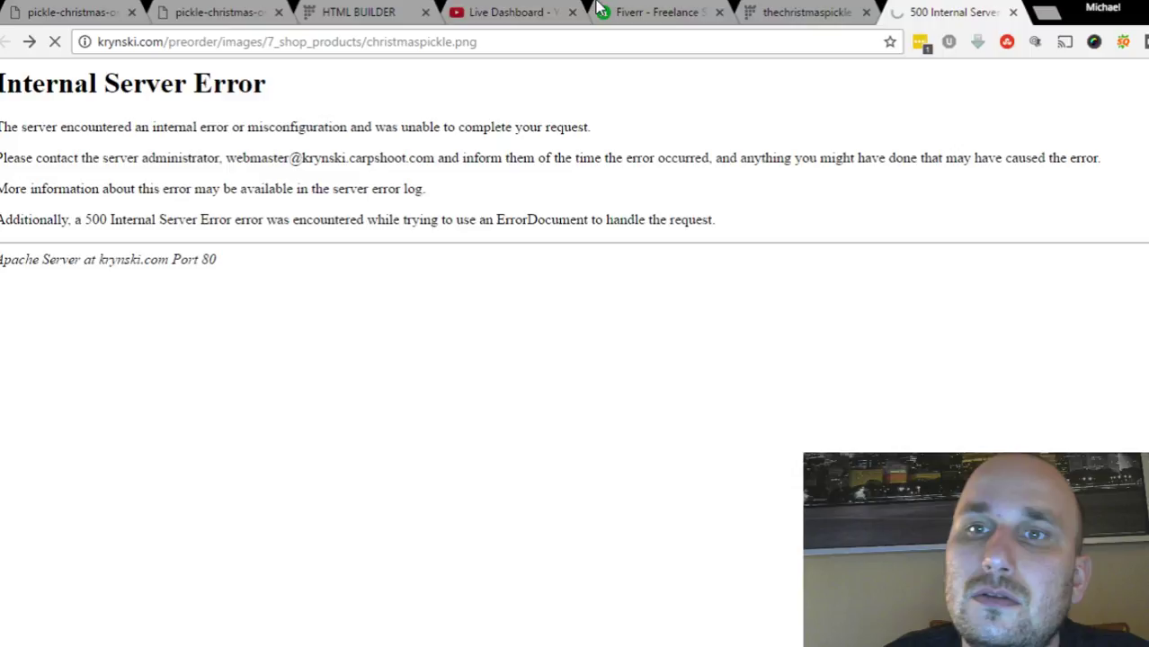
pyautogui.hotkey('ctrl', 'shift', 'Tab')
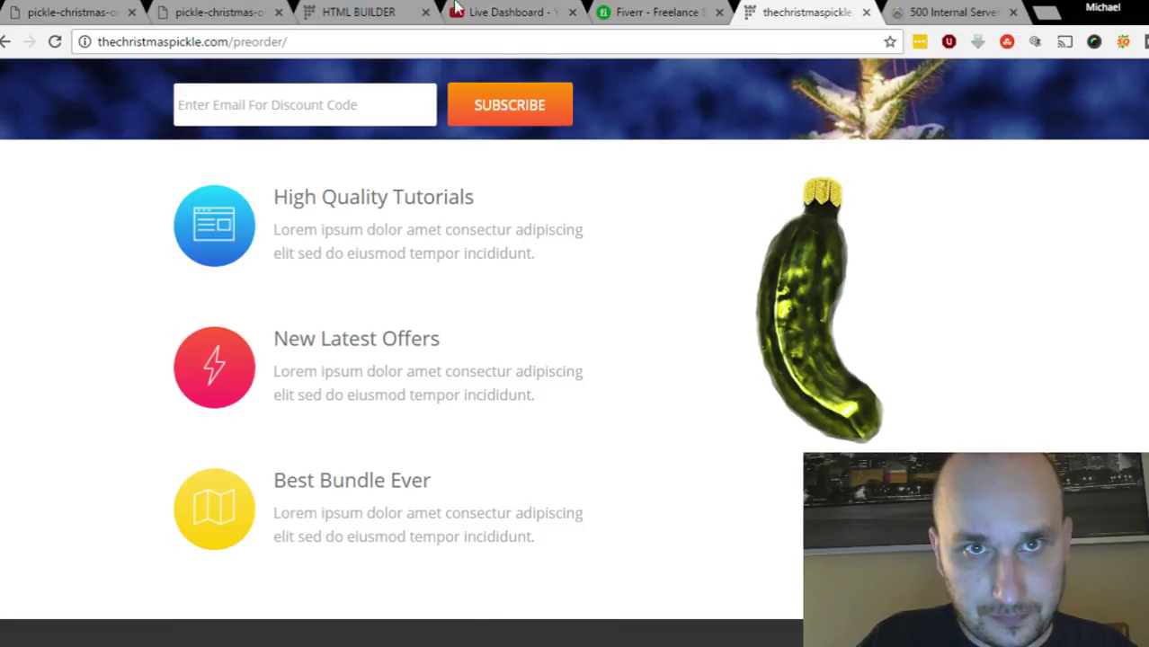
pyautogui.click(503, 11)
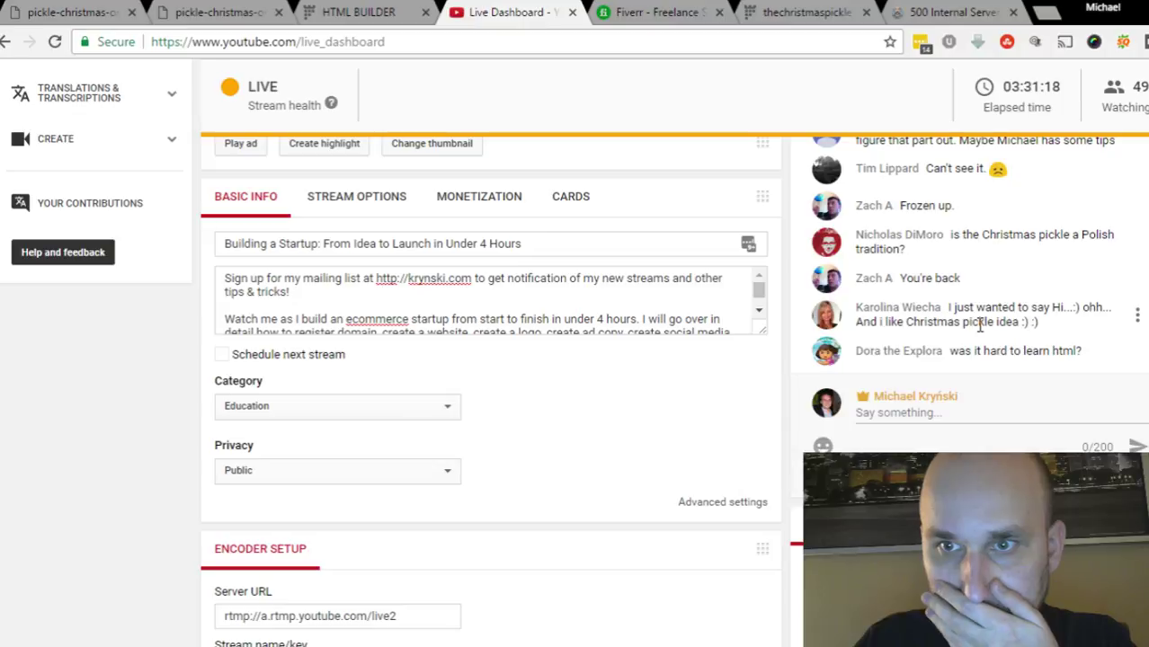
pyautogui.scroll(1, 984, 326)
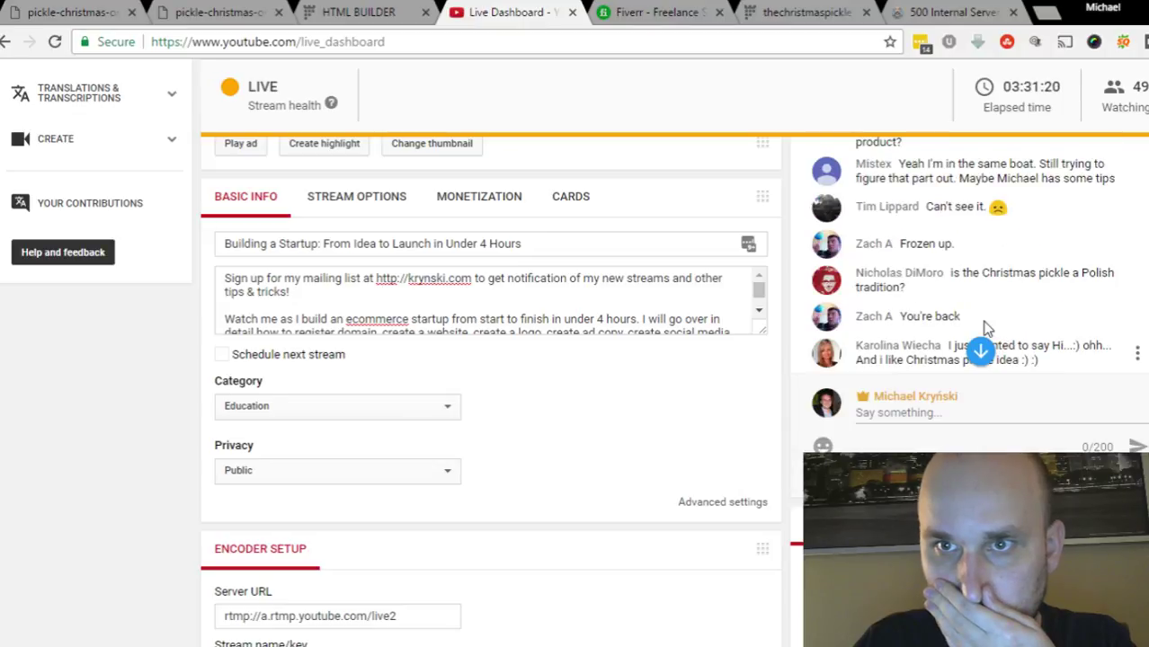
pyautogui.scroll(2, 984, 326)
pyautogui.scroll(-2, 984, 326)
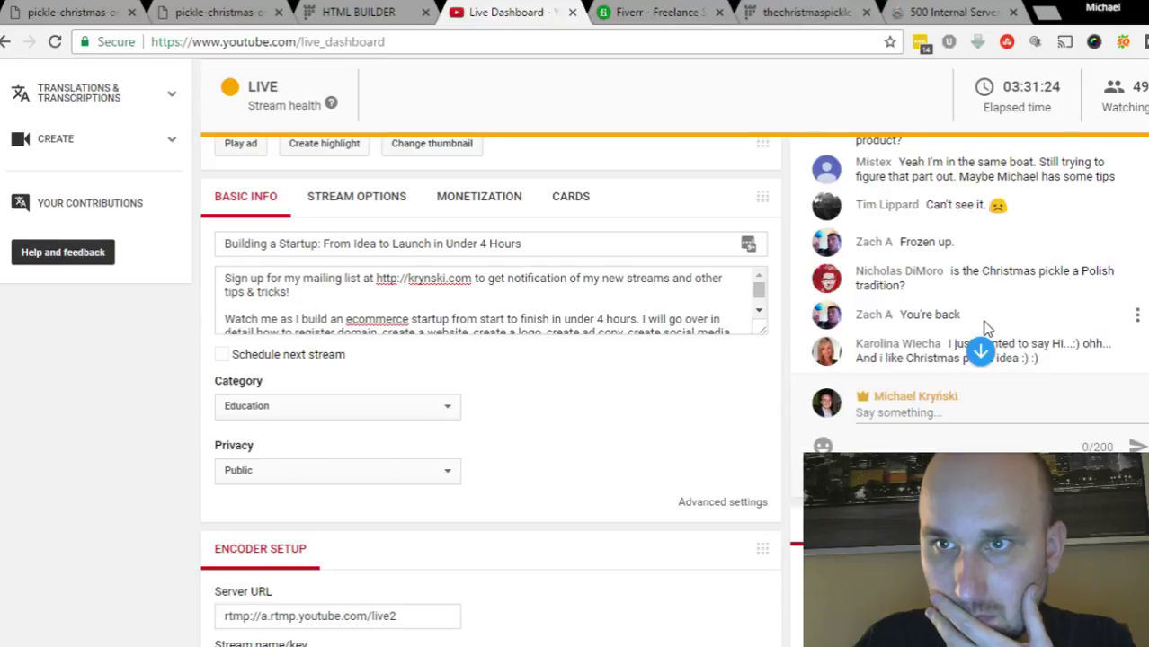
pyautogui.scroll(-1, 986, 328)
pyautogui.scroll(1, 986, 328)
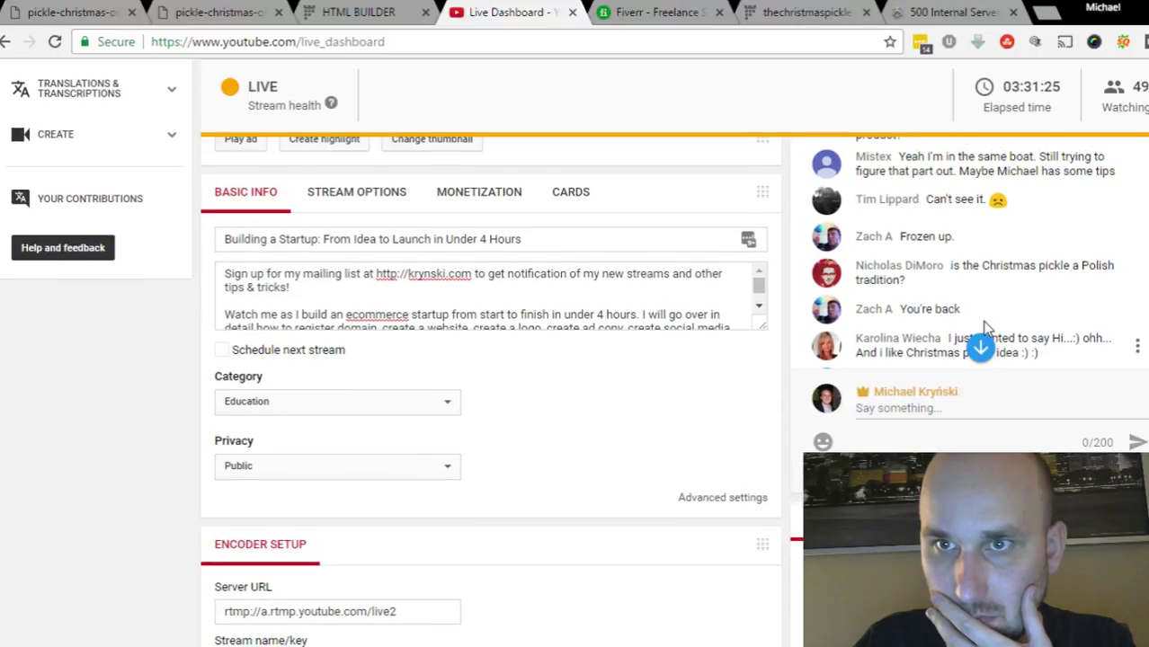
pyautogui.scroll(-2, 984, 326)
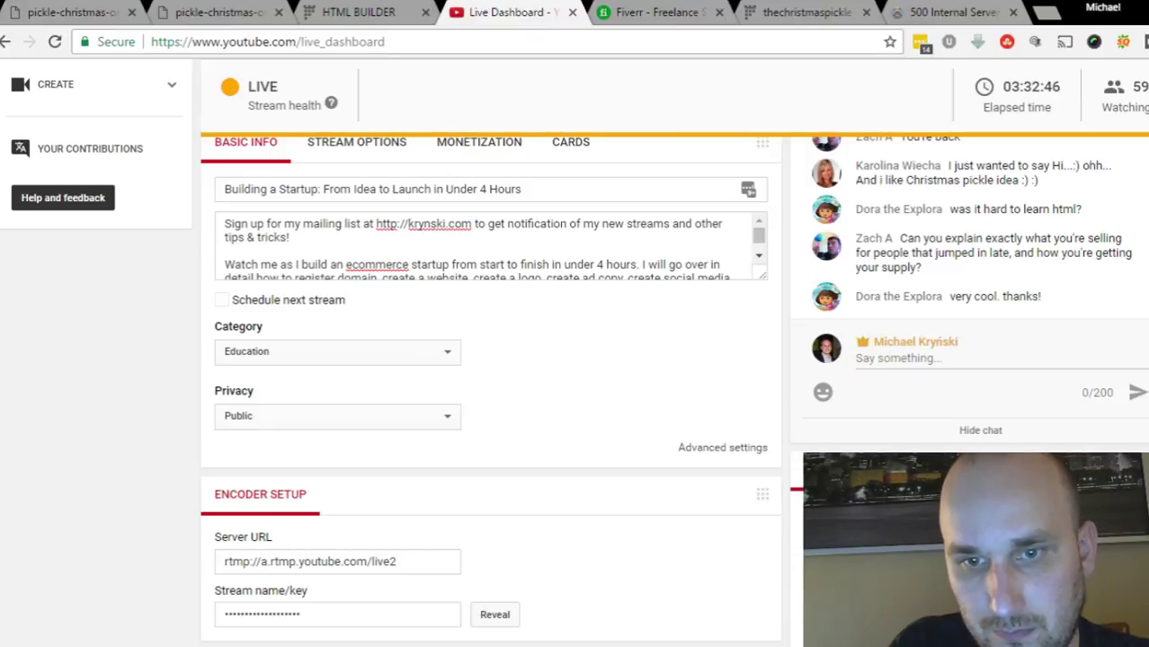
# Replace the first Lorem ipsum with 'Each Christmas Pickle is handpainted, handmade, and handblown by artisans in Europe for a timeless feel'
pyautogui.hotkey('alt', 'Tab')
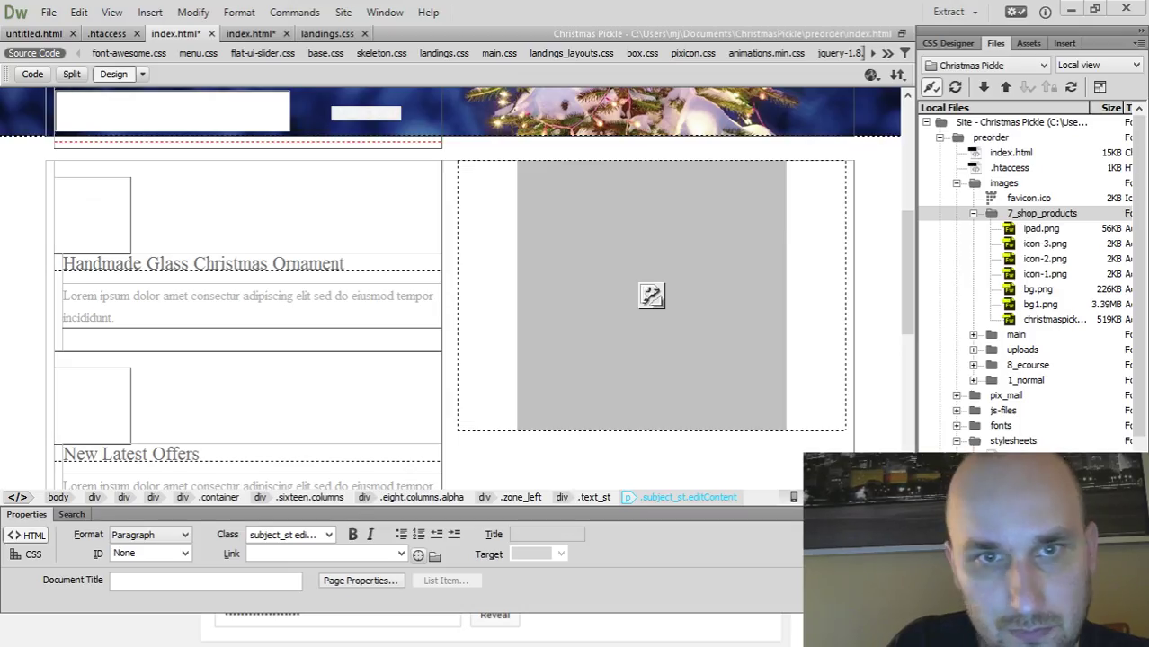
pyautogui.click(197, 298)
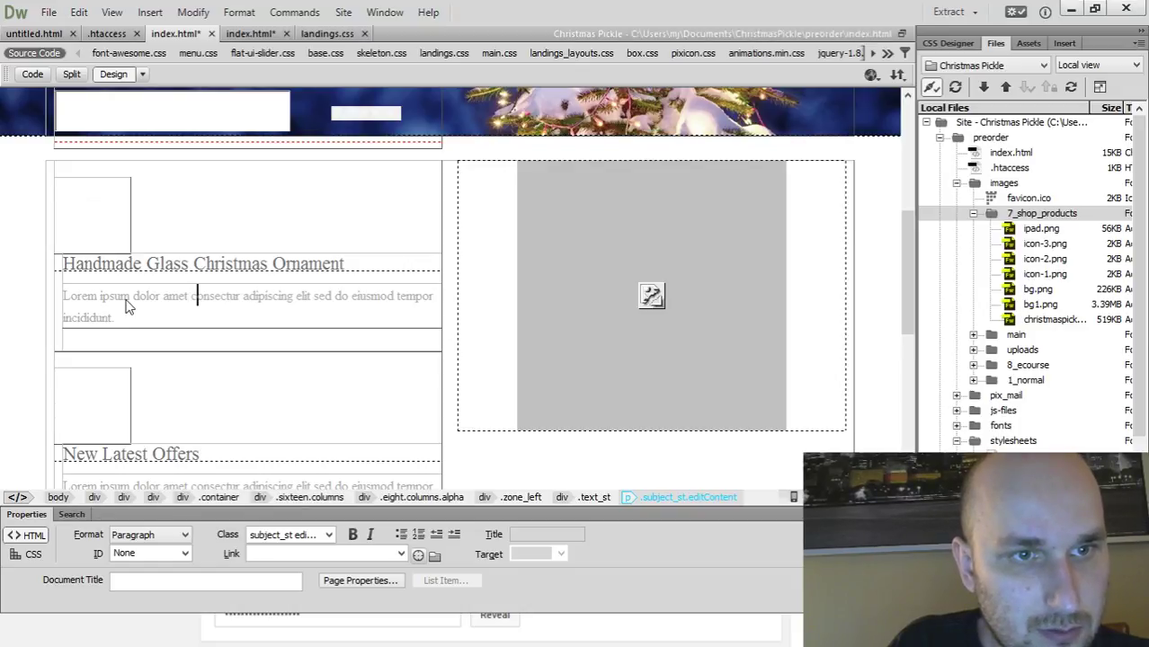
pyautogui.click(33, 75)
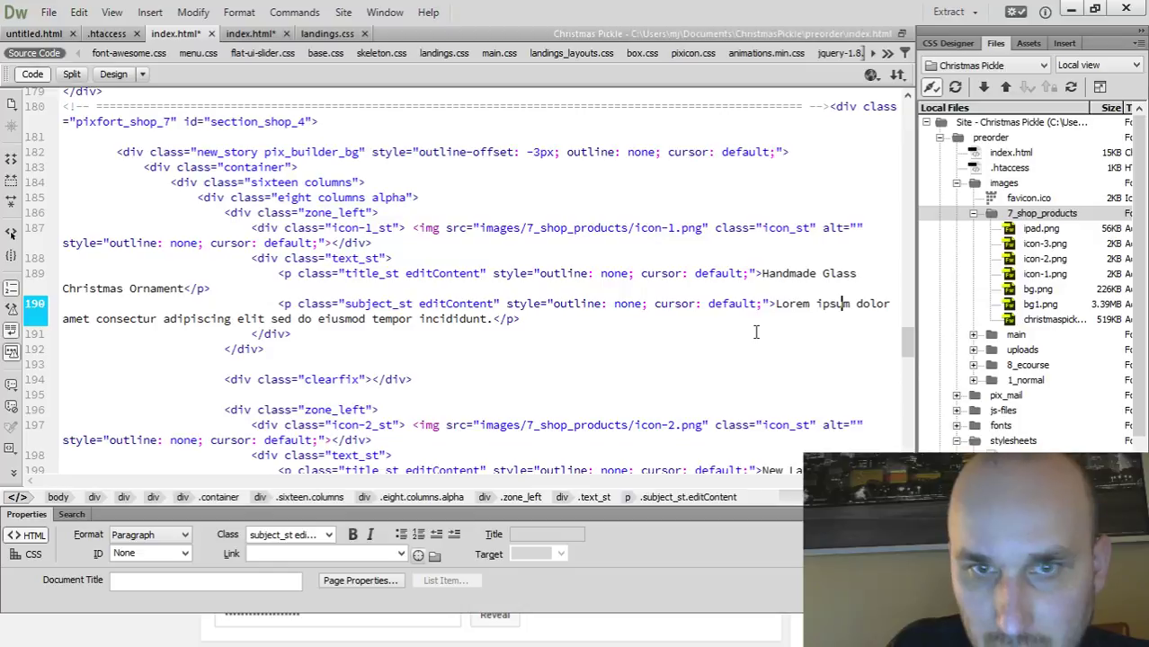
pyautogui.moveTo(774, 304); pyautogui.dragTo(494, 321)
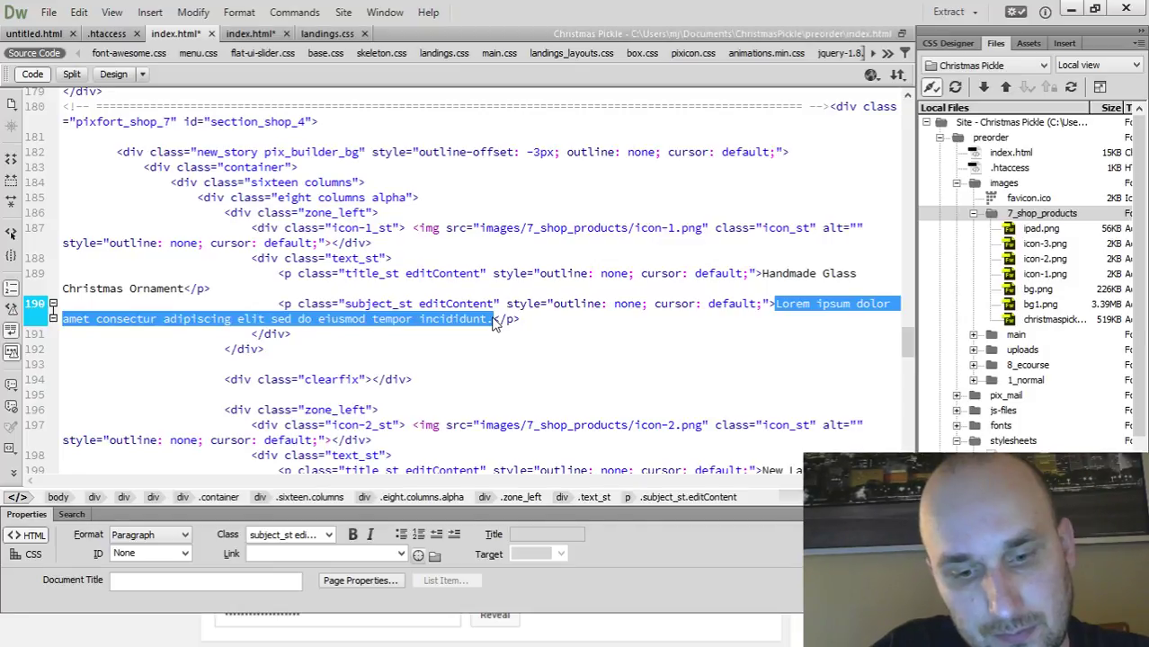
pyautogui.write('Each Christmas F')
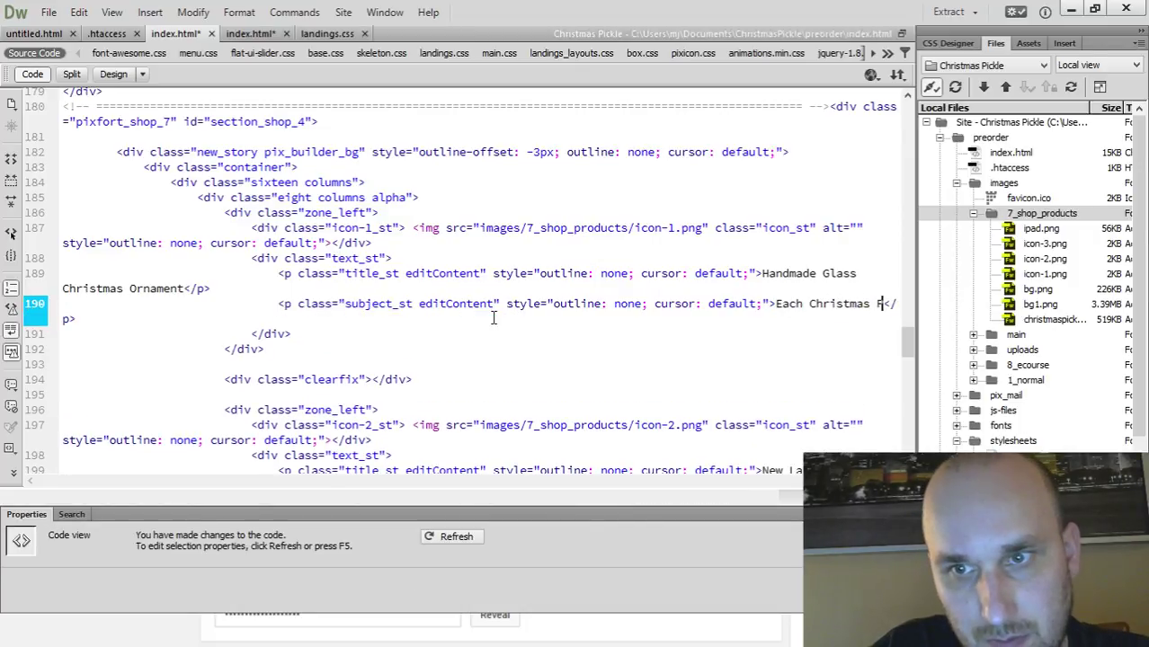
pyautogui.write('ickle is handpainted.')
pyautogui.press('BackSpace')
pyautogui.write(', handmade, and handblown by')
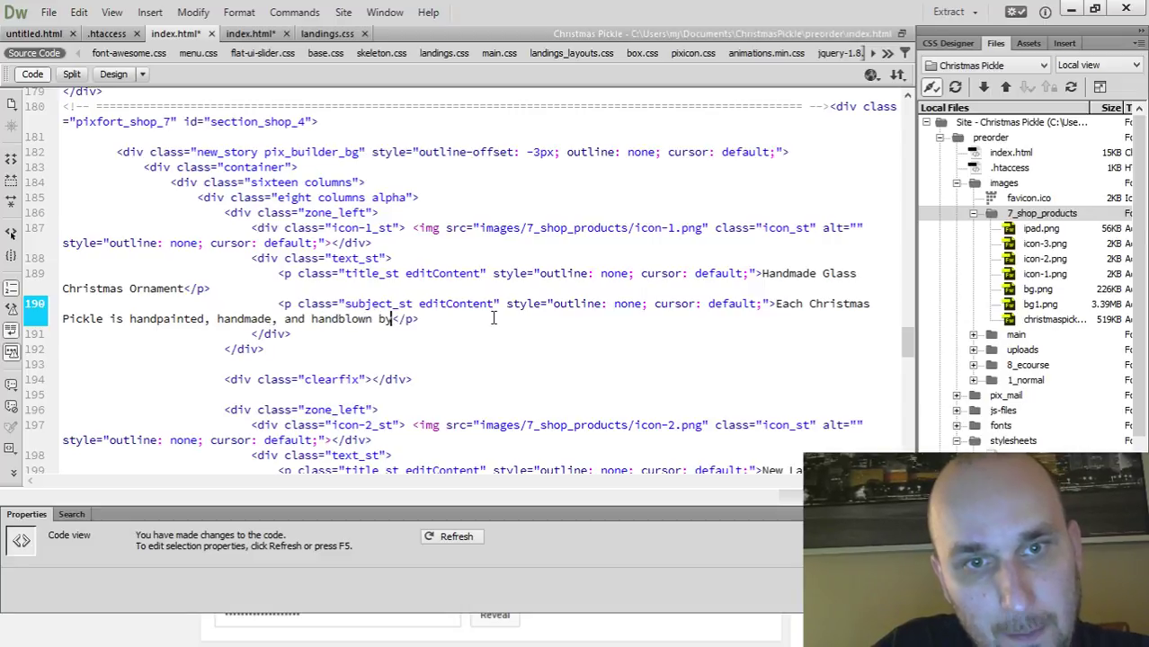
pyautogui.write(' art')
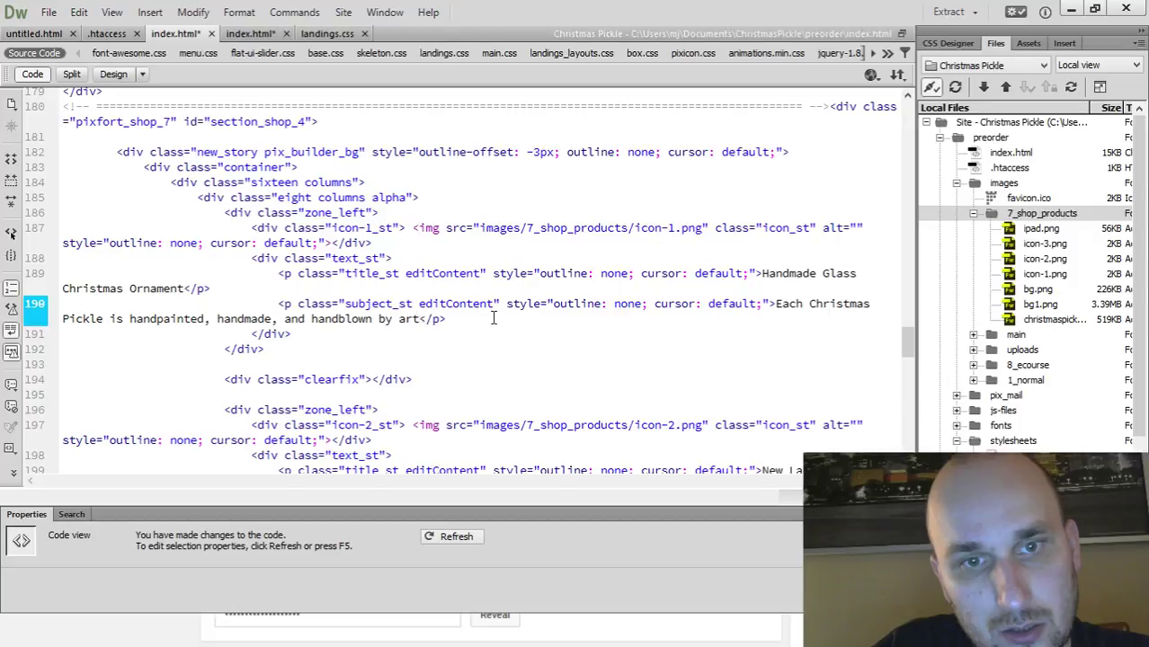
pyautogui.write('isans in Eu')
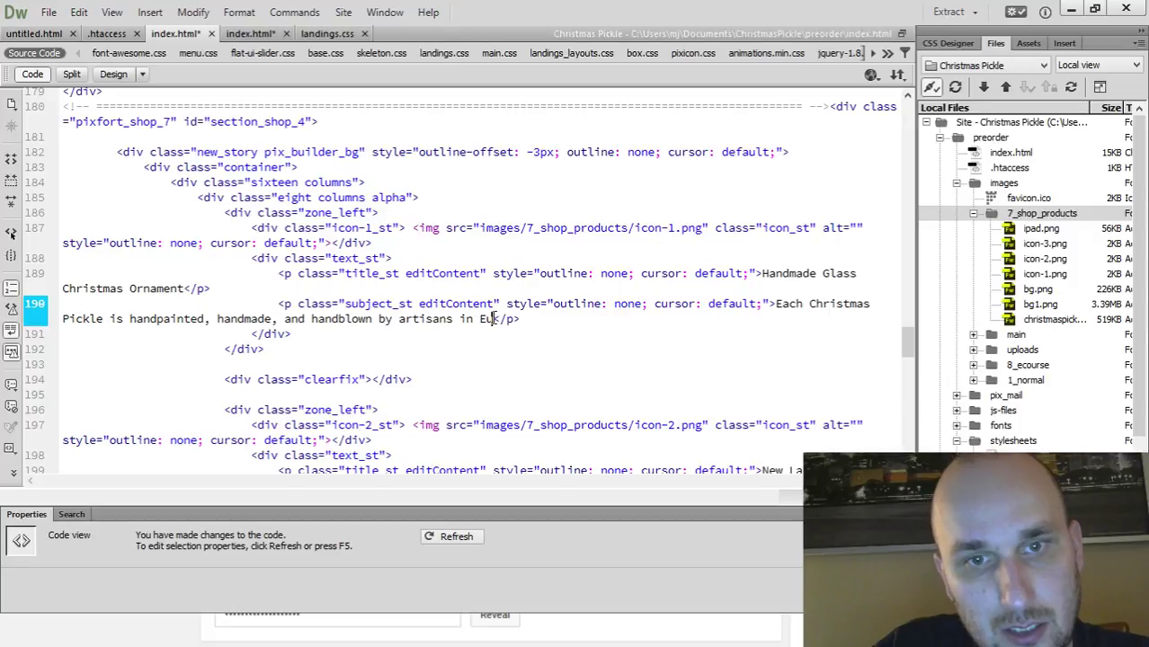
pyautogui.write('rope for a timeless fit')
pyautogui.press('BackSpace')
pyautogui.press('BackSpace')
pyautogui.write('eel')
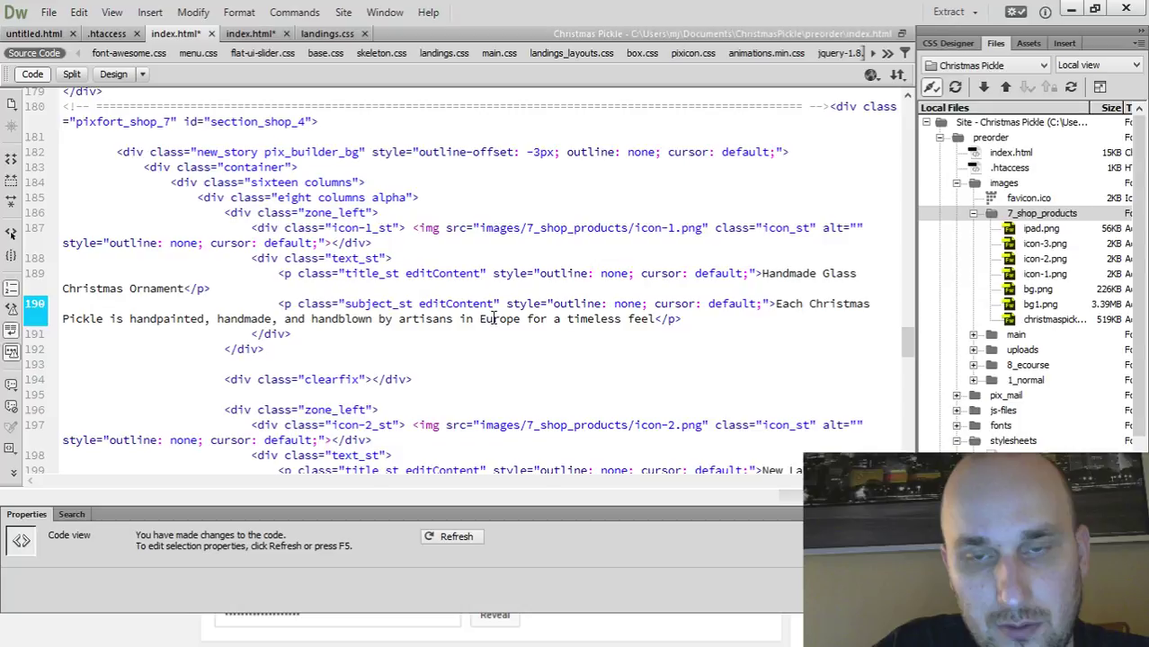
# Replace the Lorem ipsum under Fun new tradition with 'Introduce your family to a fun and'
pyautogui.scroll(-5, 493, 318)
pyautogui.moveTo(775, 289); pyautogui.dragTo(467, 288)
pyautogui.moveTo(776, 289); pyautogui.dragTo(518, 304)
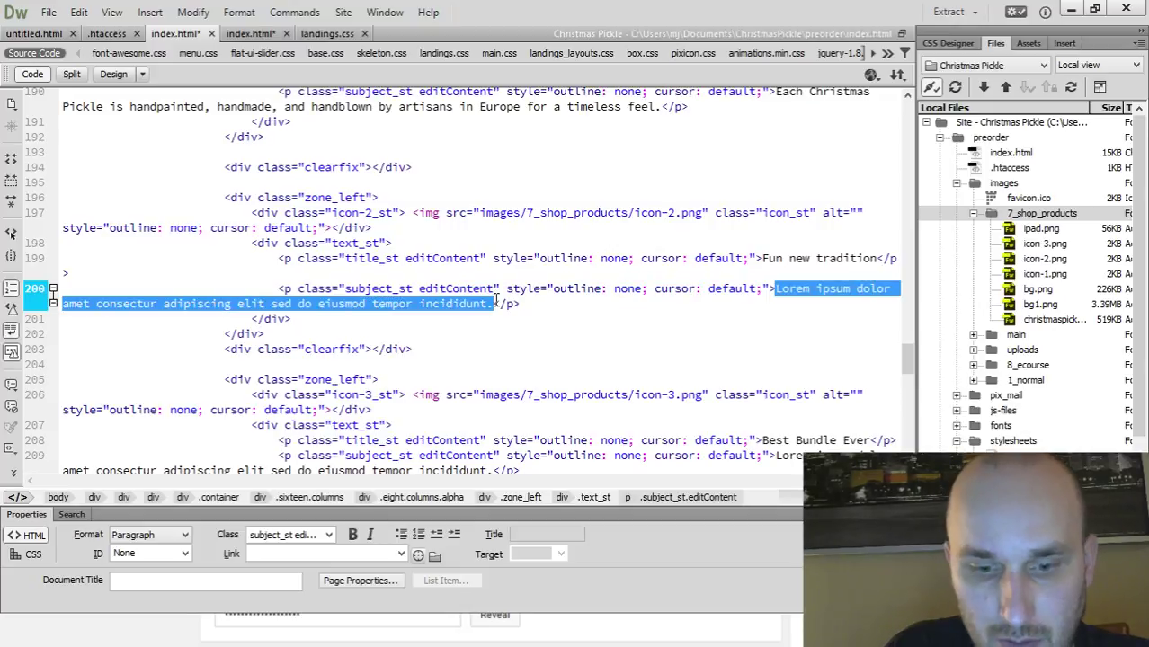
pyautogui.write('Introduce your family to')
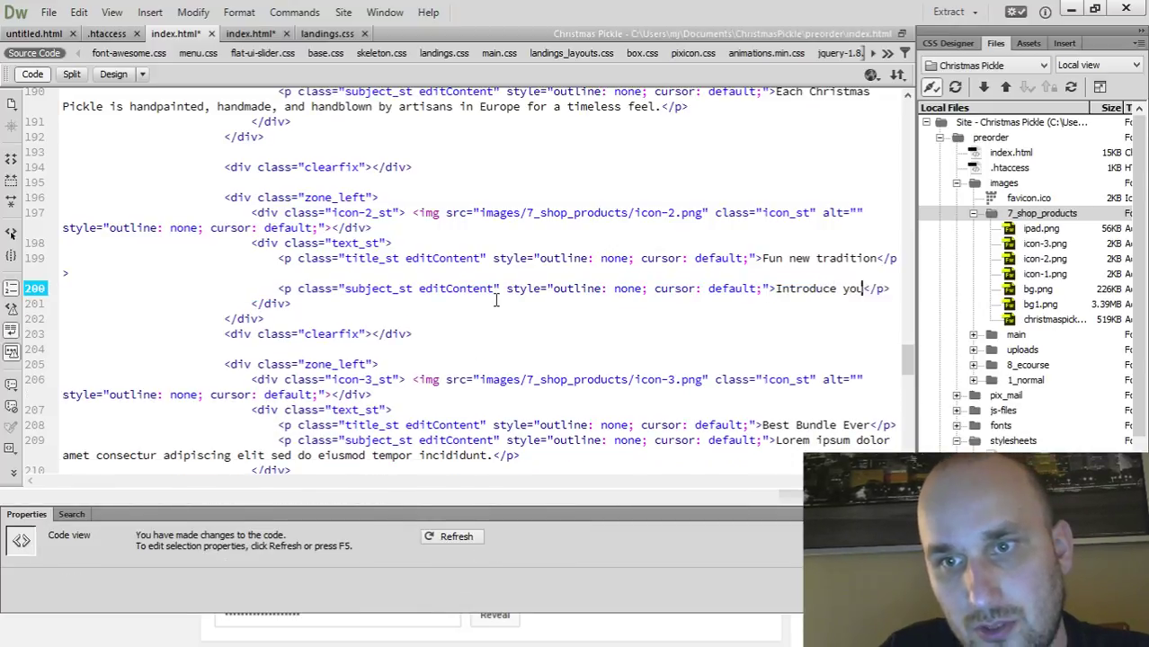
pyautogui.write(' a fun and')
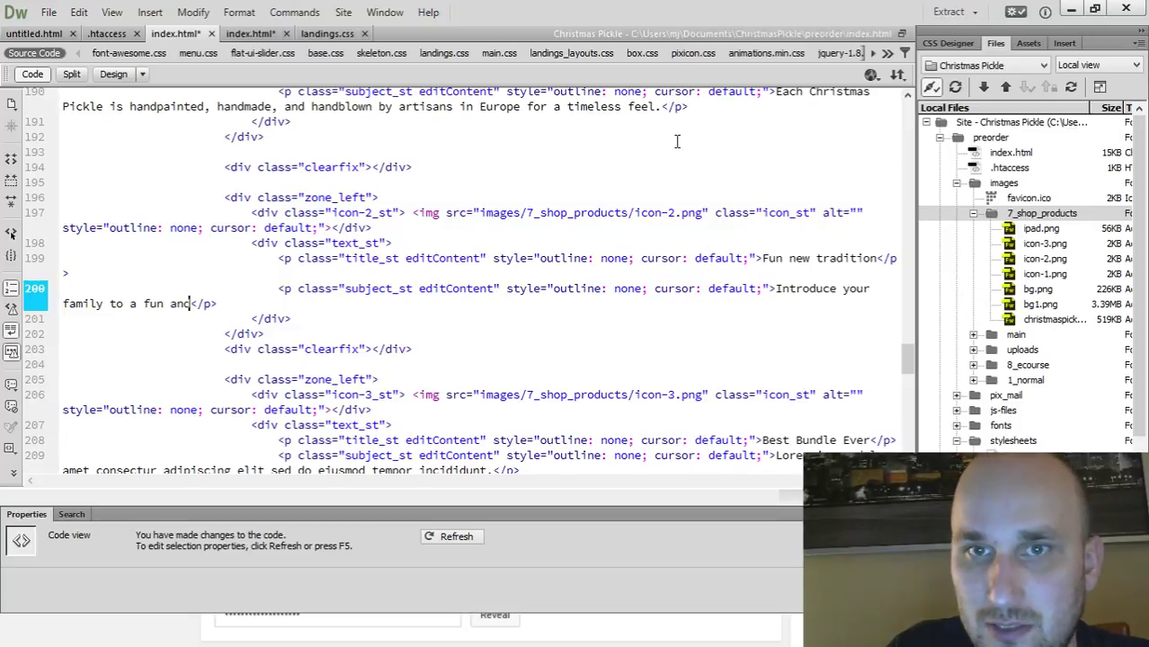
# Trim the first description so it ends right after 'Europe'
pyautogui.moveTo(622, 106); pyautogui.dragTo(569, 106)
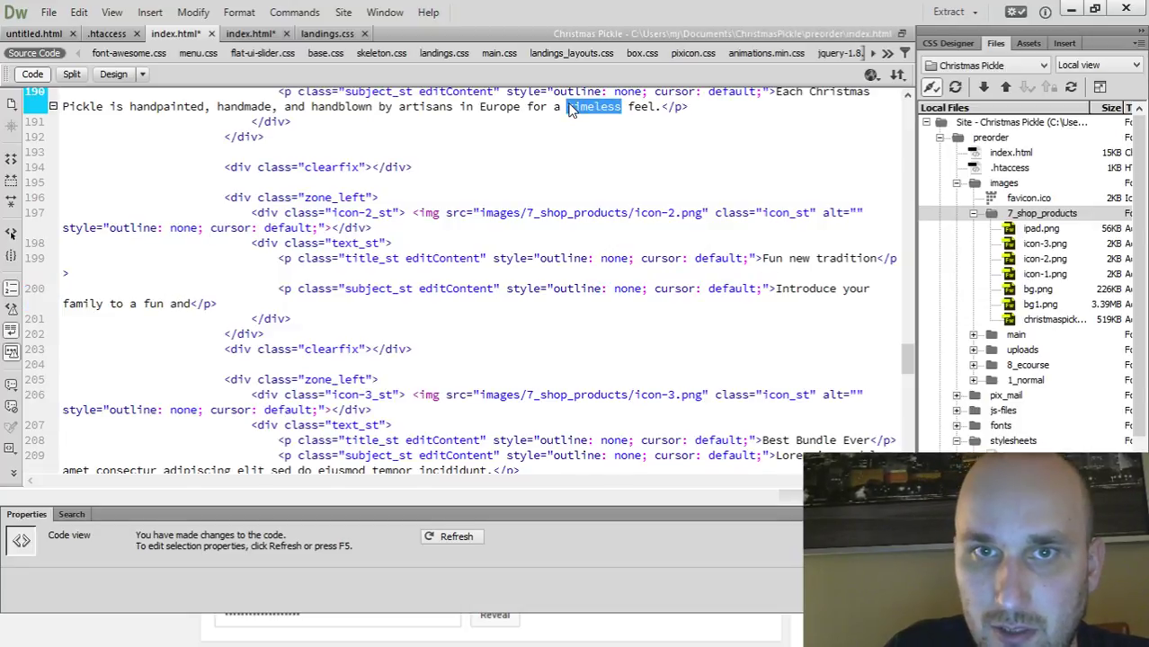
pyautogui.press('Delete')
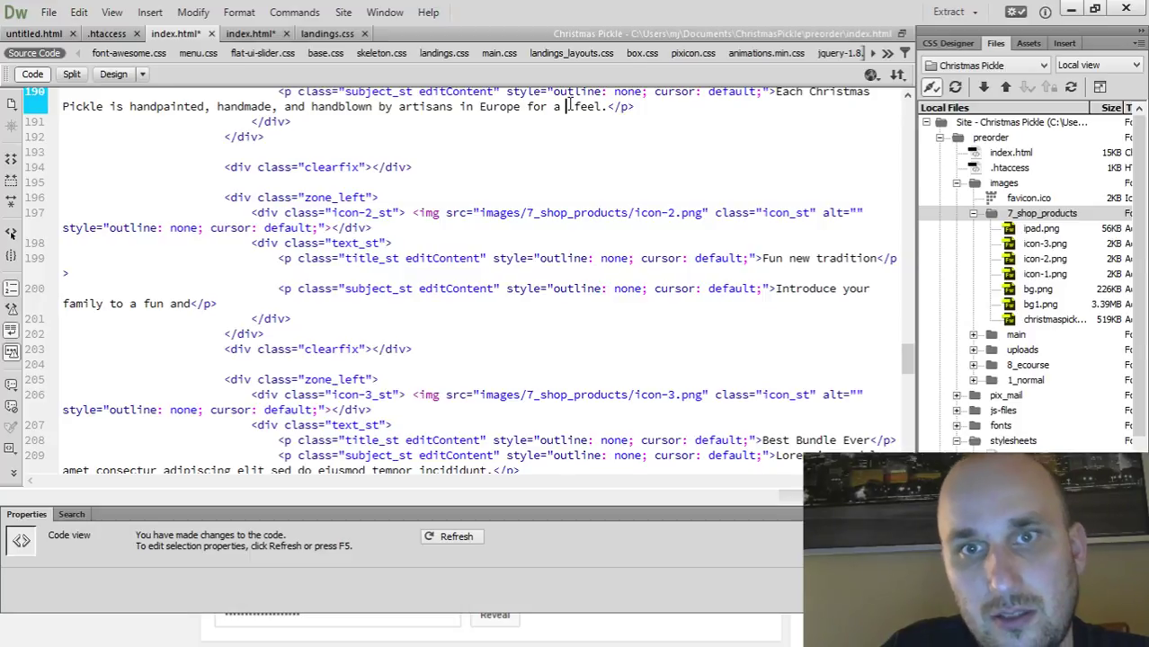
pyautogui.write('old')
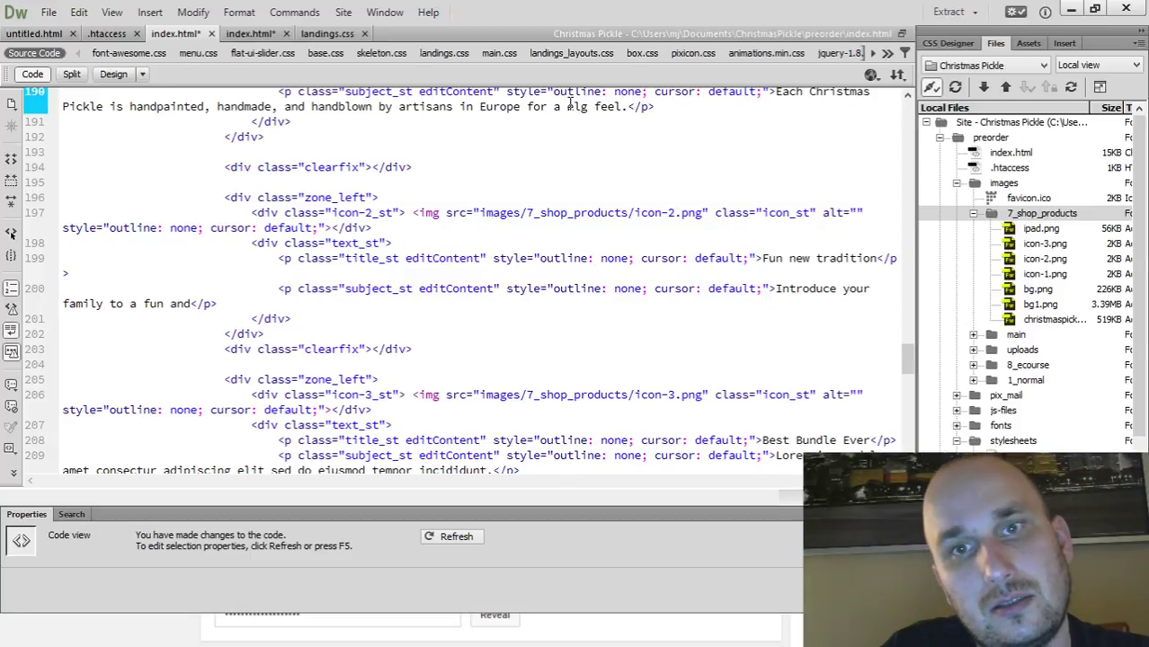
pyautogui.press('BackSpace')
pyautogui.press('BackSpace')
pyautogui.press('BackSpace')
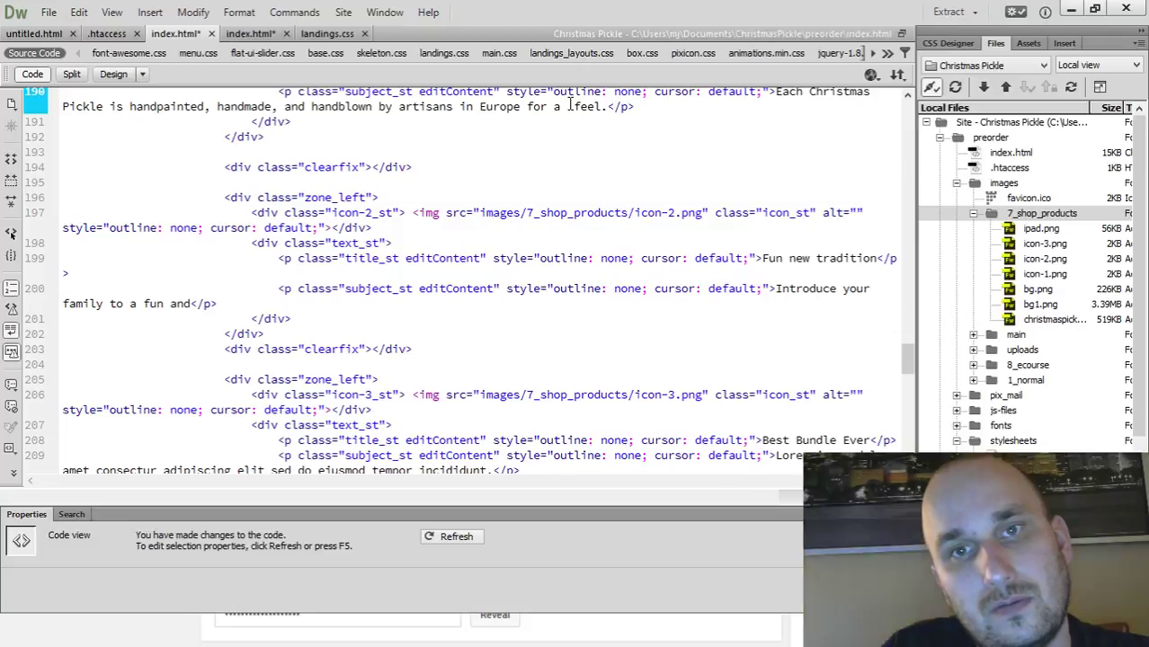
pyautogui.press('BackSpace')
pyautogui.press('BackSpace')
pyautogui.press('Delete')
pyautogui.press('Delete')
pyautogui.press('Delete')
pyautogui.press('Delete')
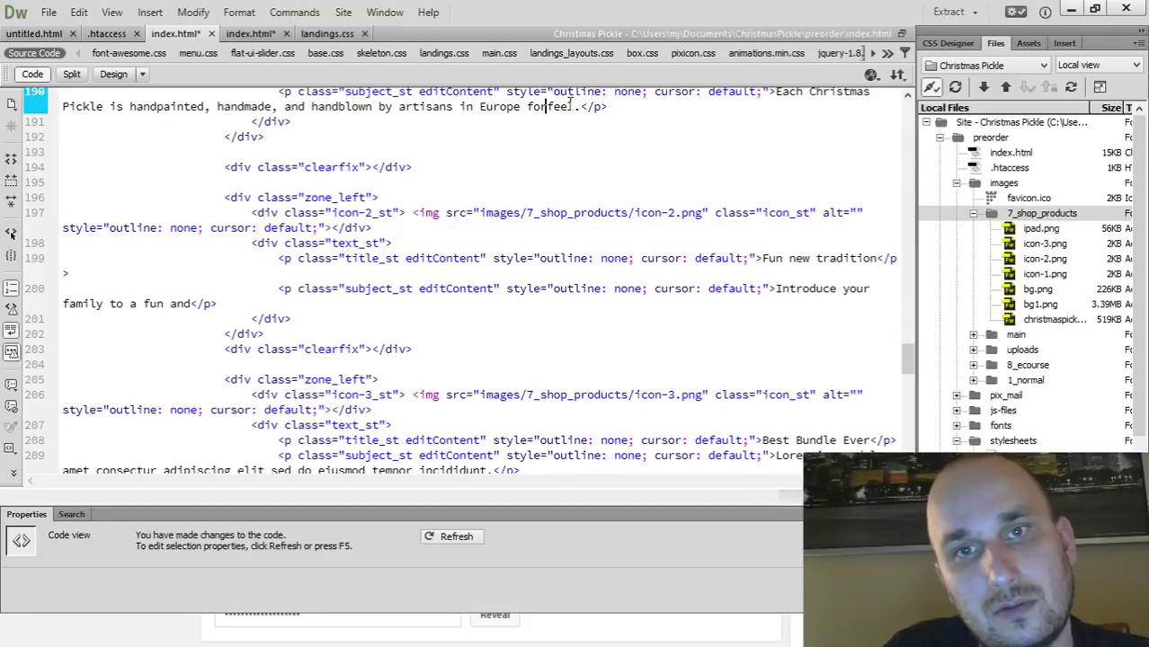
pyautogui.press('Delete')
pyautogui.press('BackSpace')
pyautogui.press('BackSpace')
pyautogui.press('BackSpace')
pyautogui.press('BackSpace')
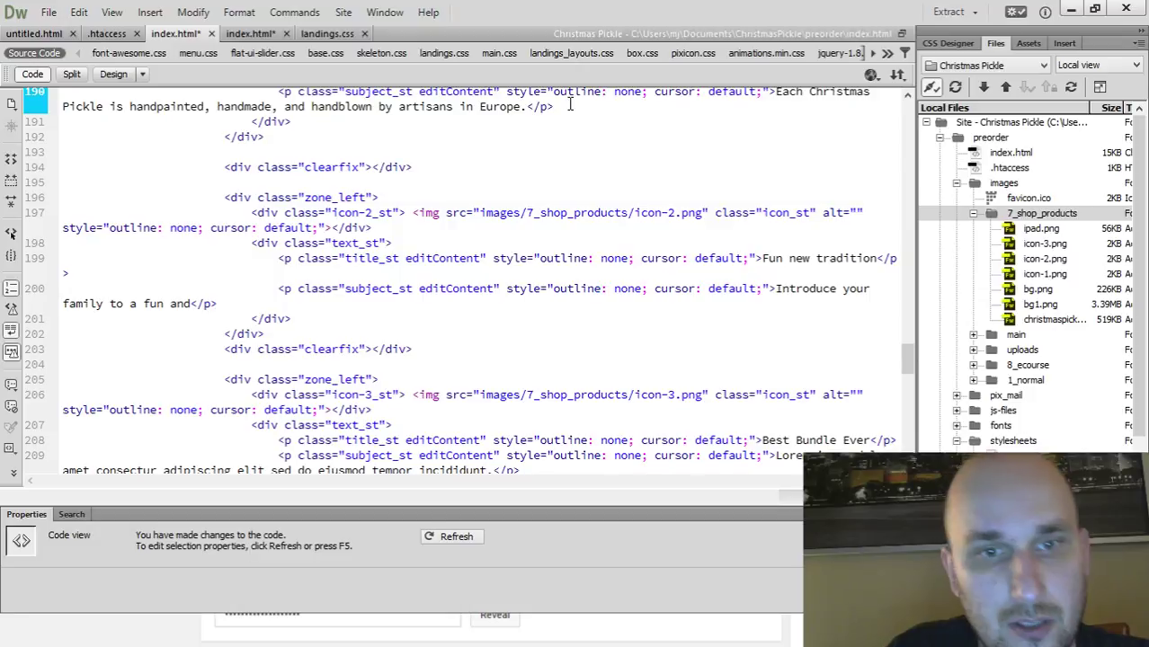
# Finish the second description about hiding a pickle ornament, ending 'gets a extra president.'
pyautogui.click(193, 306)
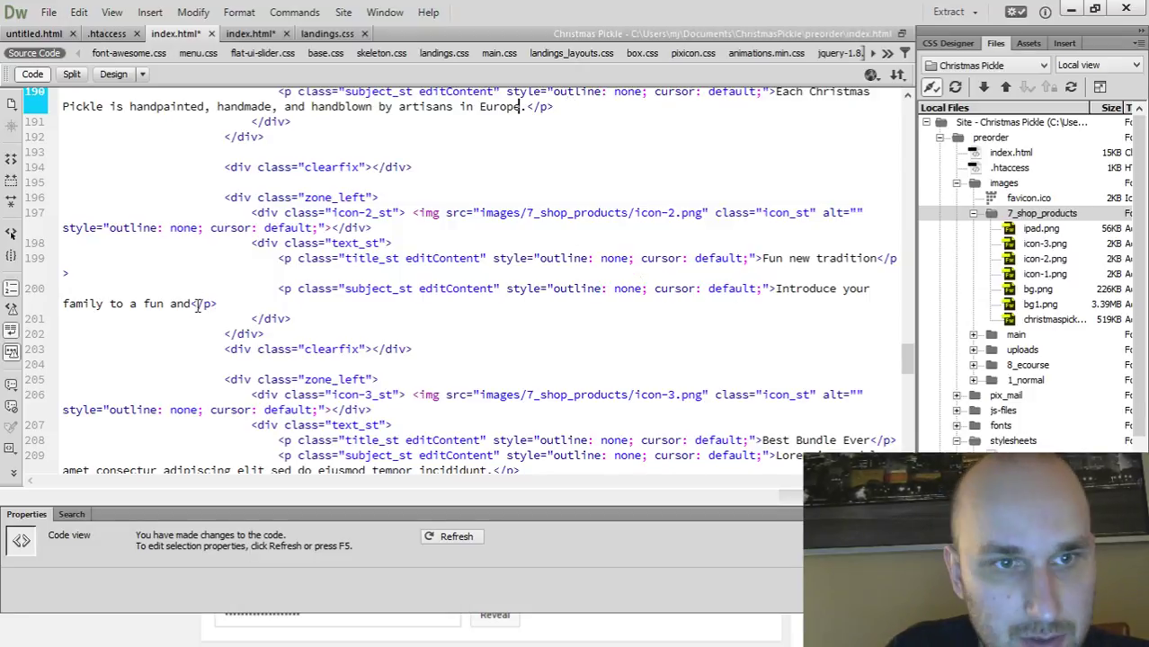
pyautogui.click(193, 306)
pyautogui.write('time')
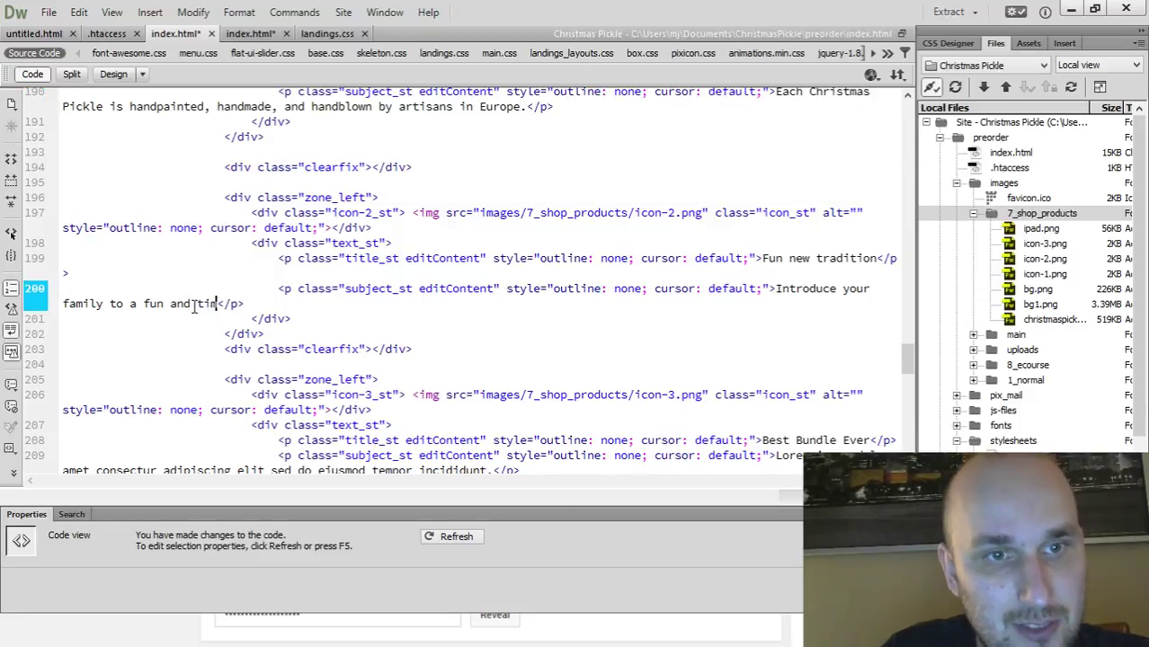
pyautogui.write('less tradition of')
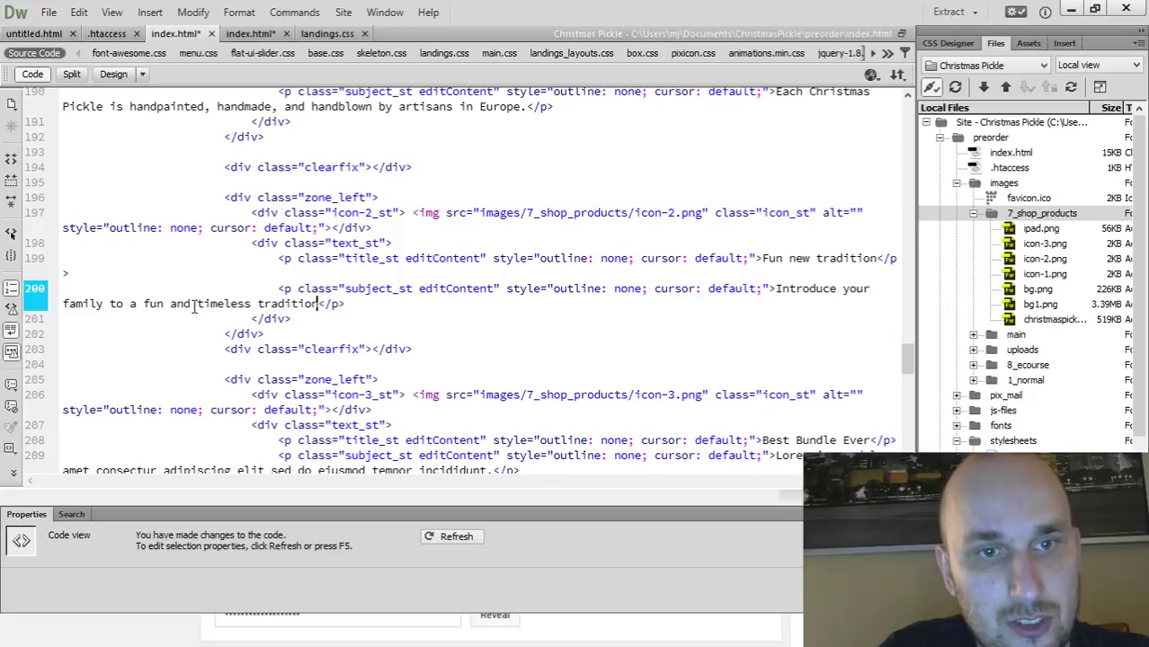
pyautogui.write(' hiding a pickle ')
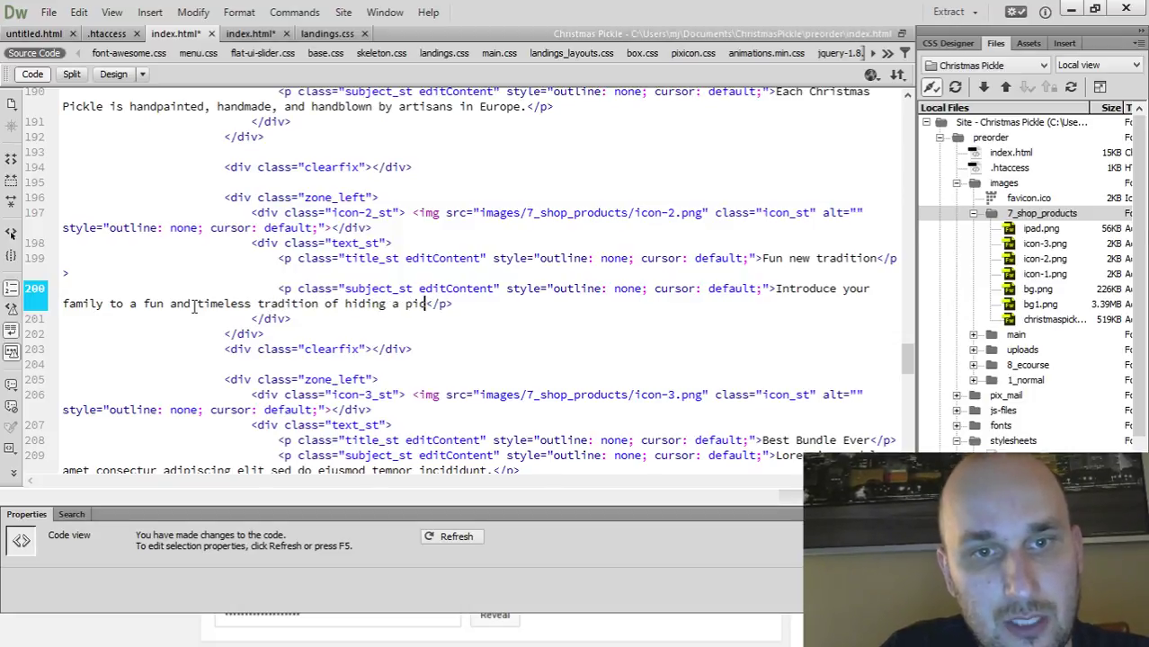
pyautogui.write('ornament in your ')
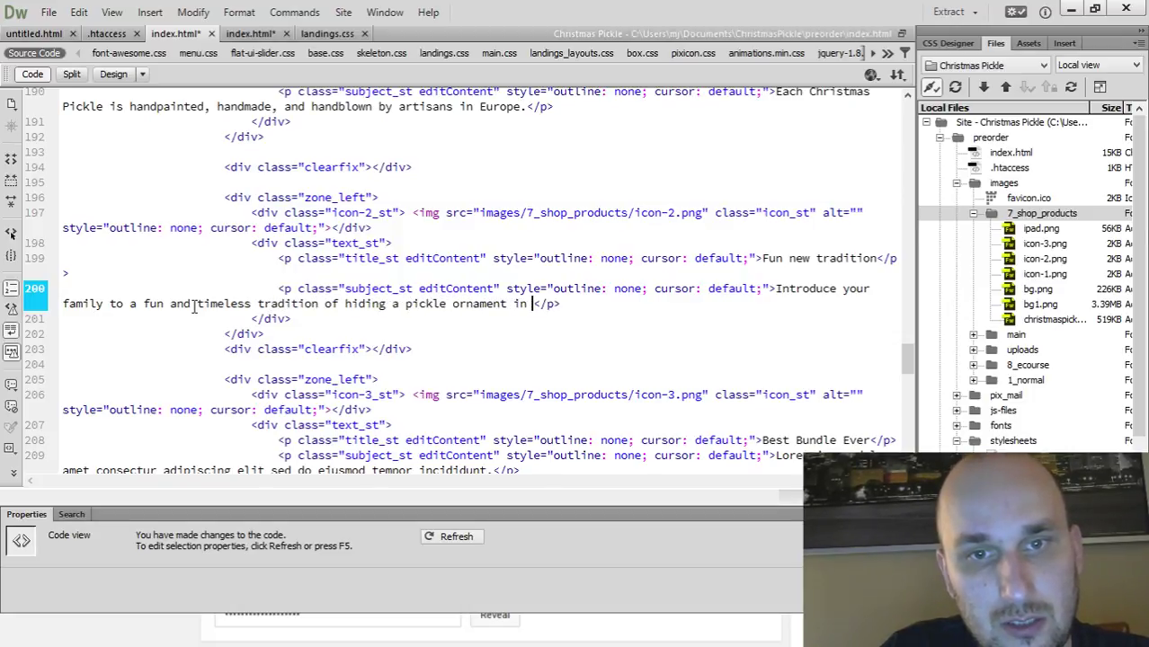
pyautogui.write('tree. Fir')
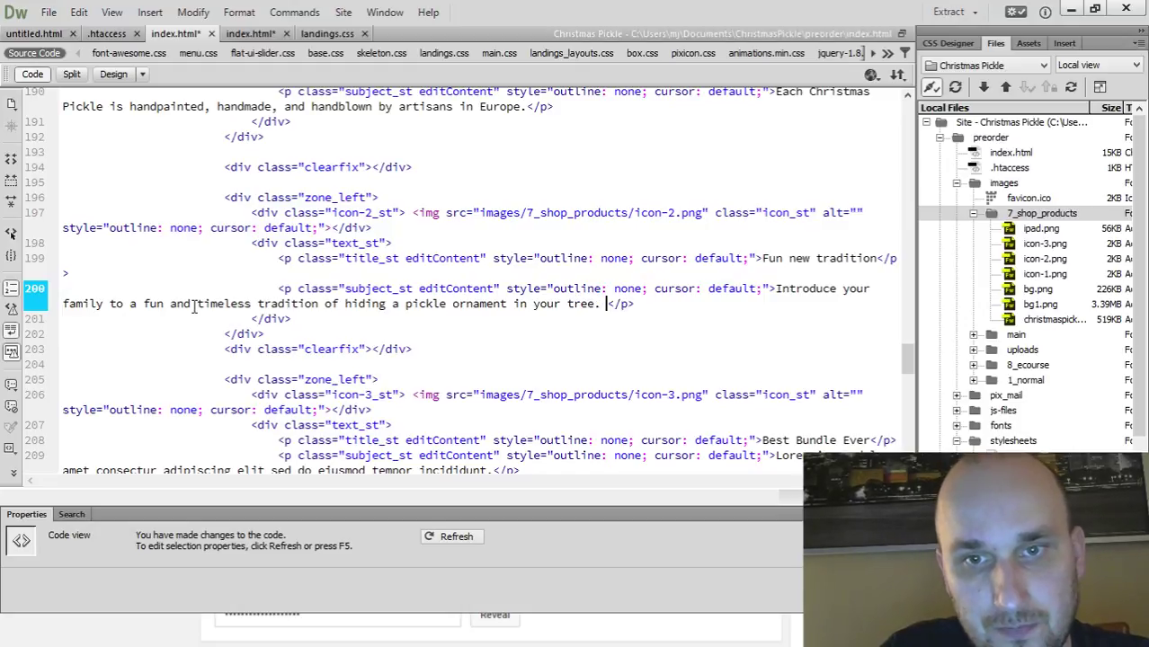
pyautogui.write('st ch')
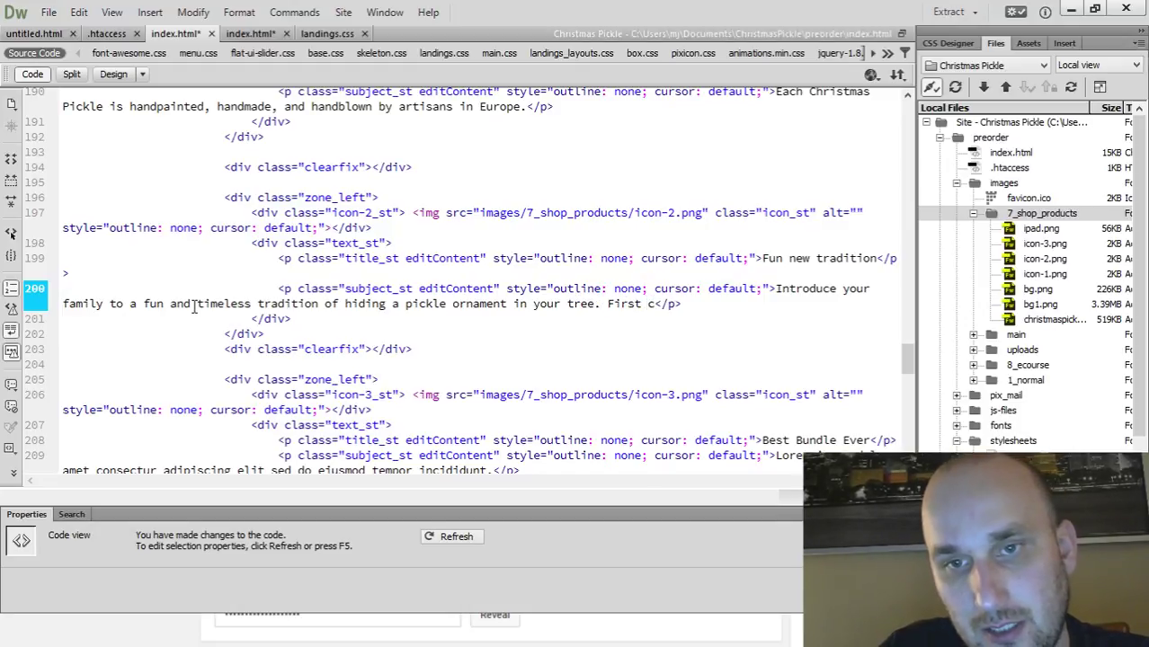
pyautogui.write('ild to find ')
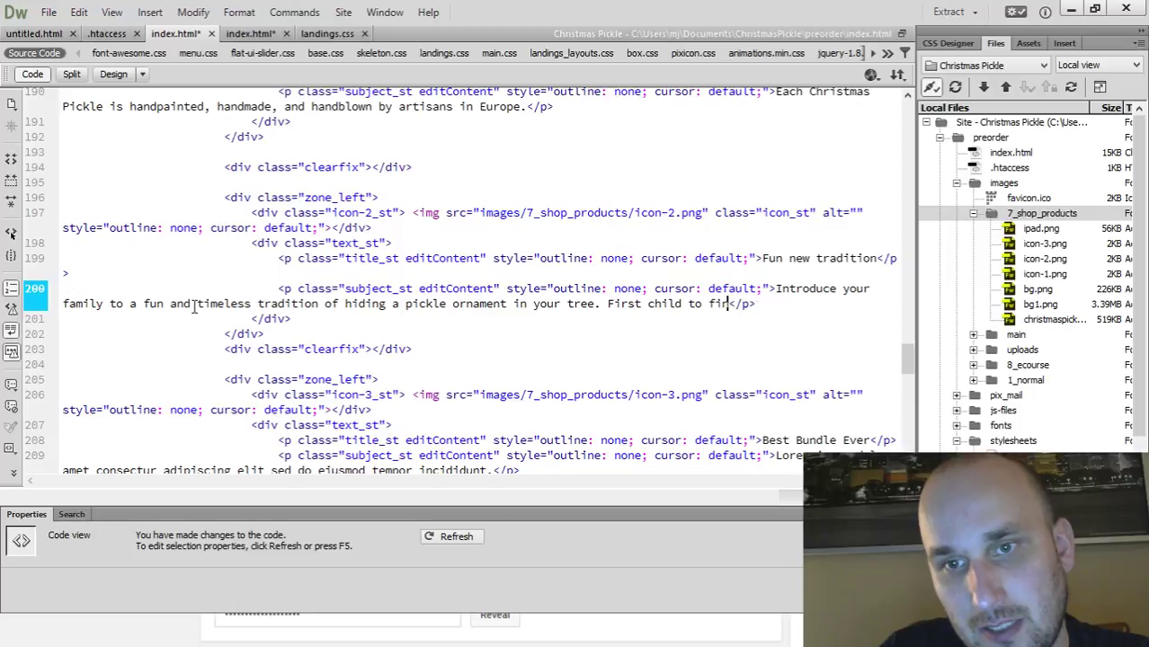
pyautogui.write('the or')
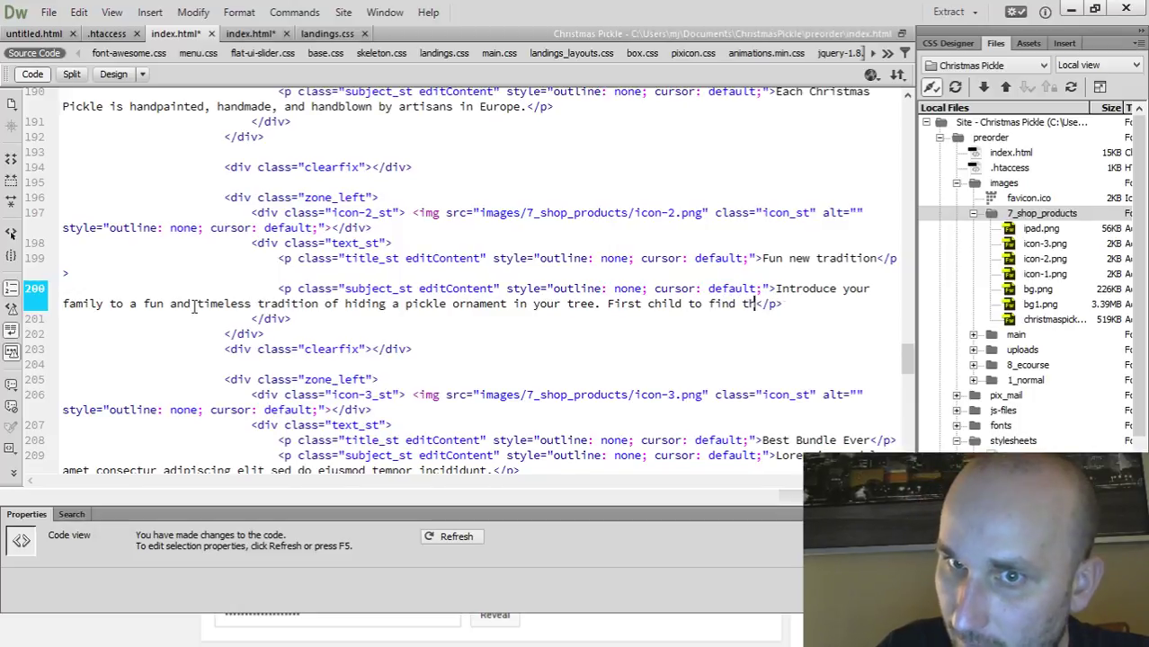
pyautogui.write('nament')
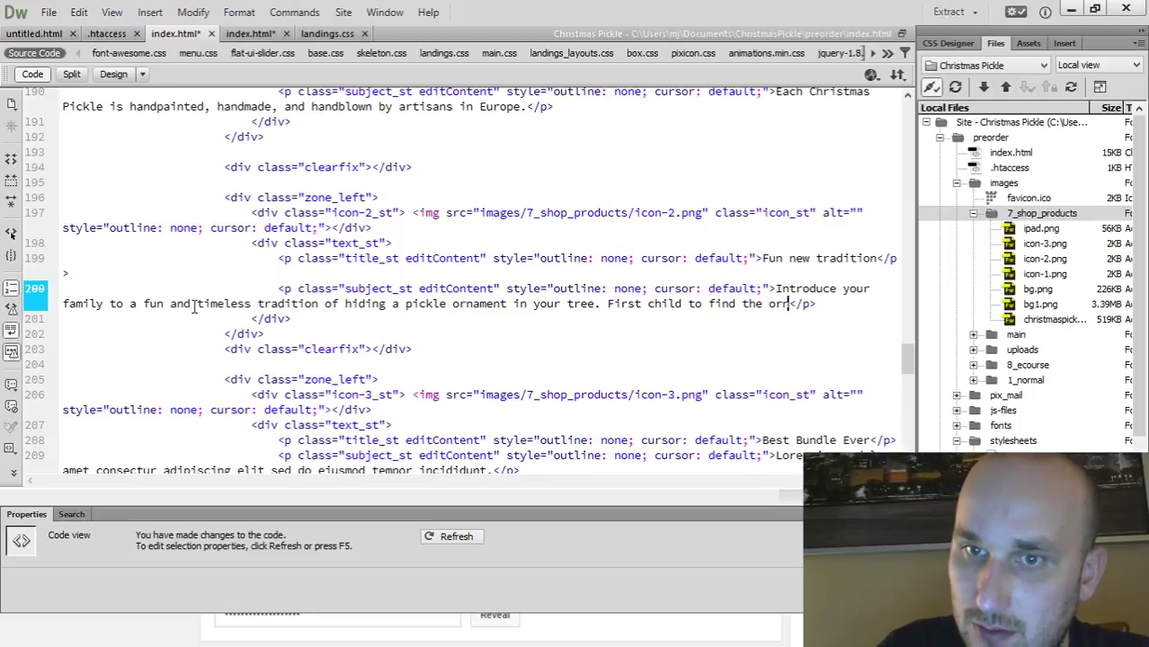
pyautogui.write(' get')
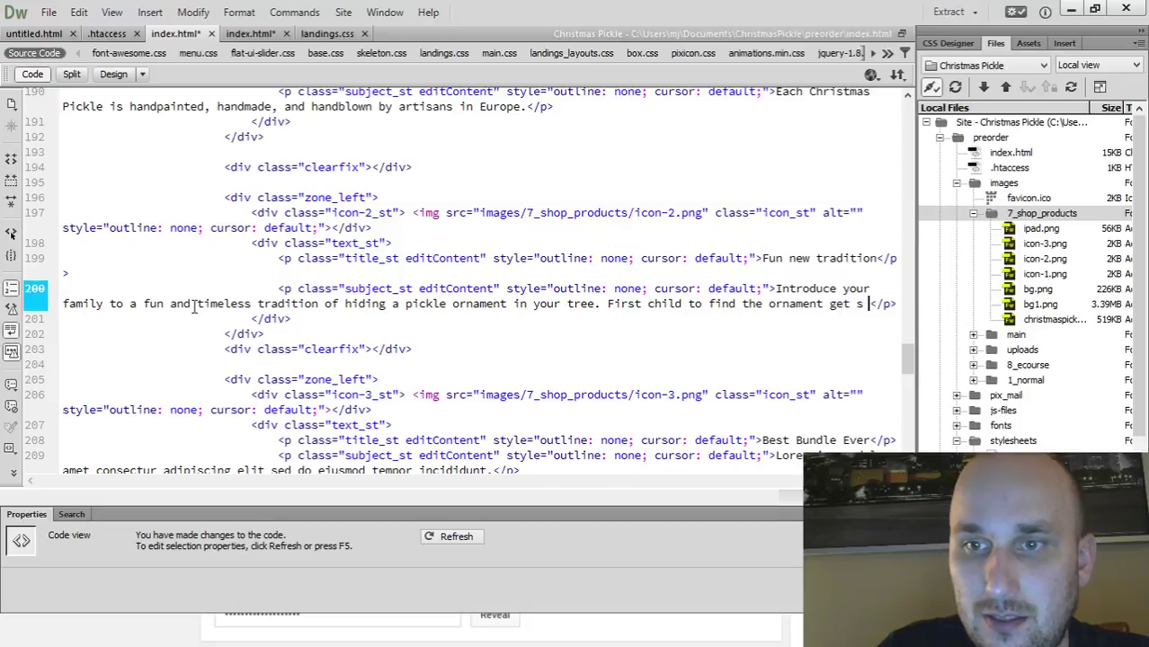
pyautogui.press('BackSpace')
pyautogui.write("'s a extra ")
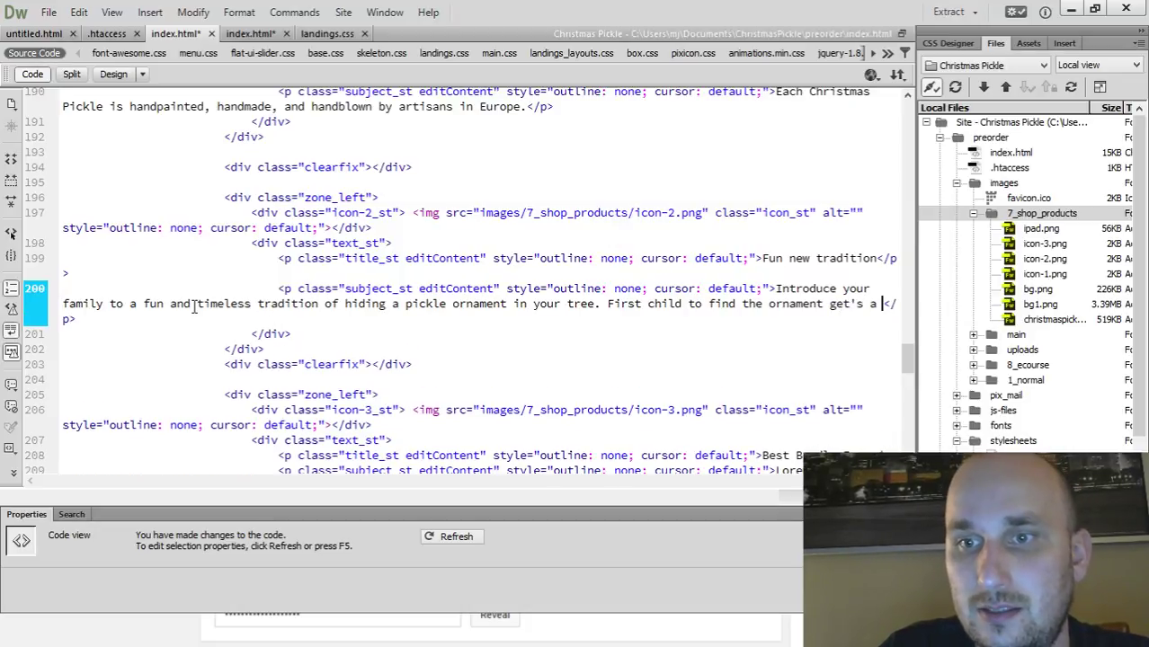
pyautogui.write('president')
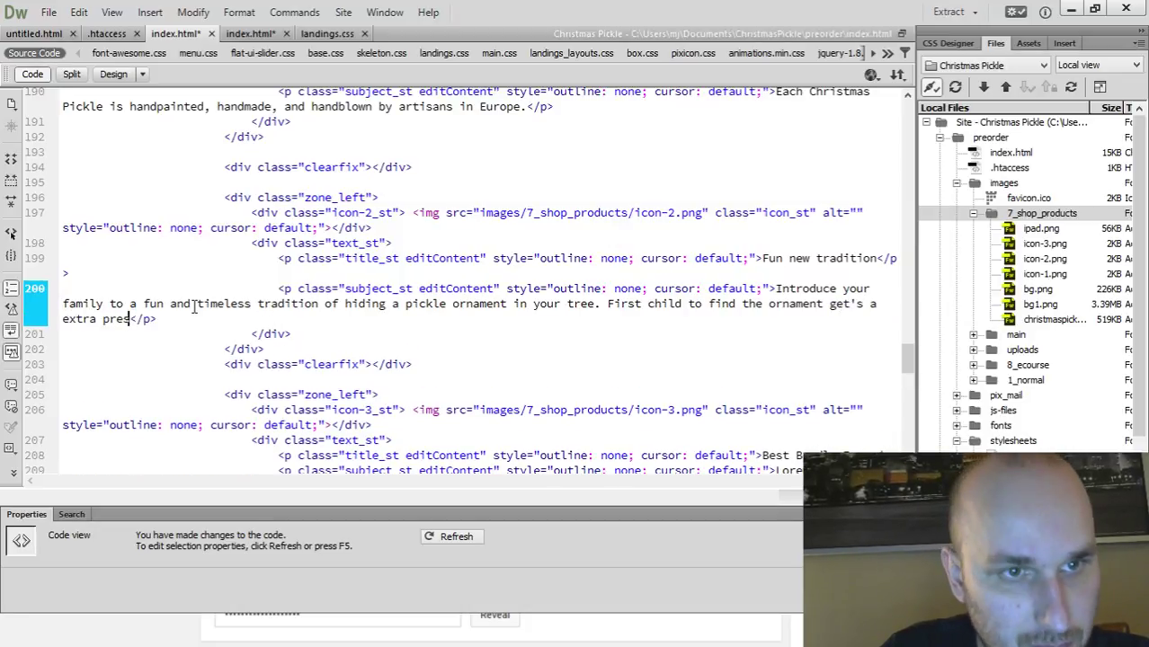
pyautogui.write('.')
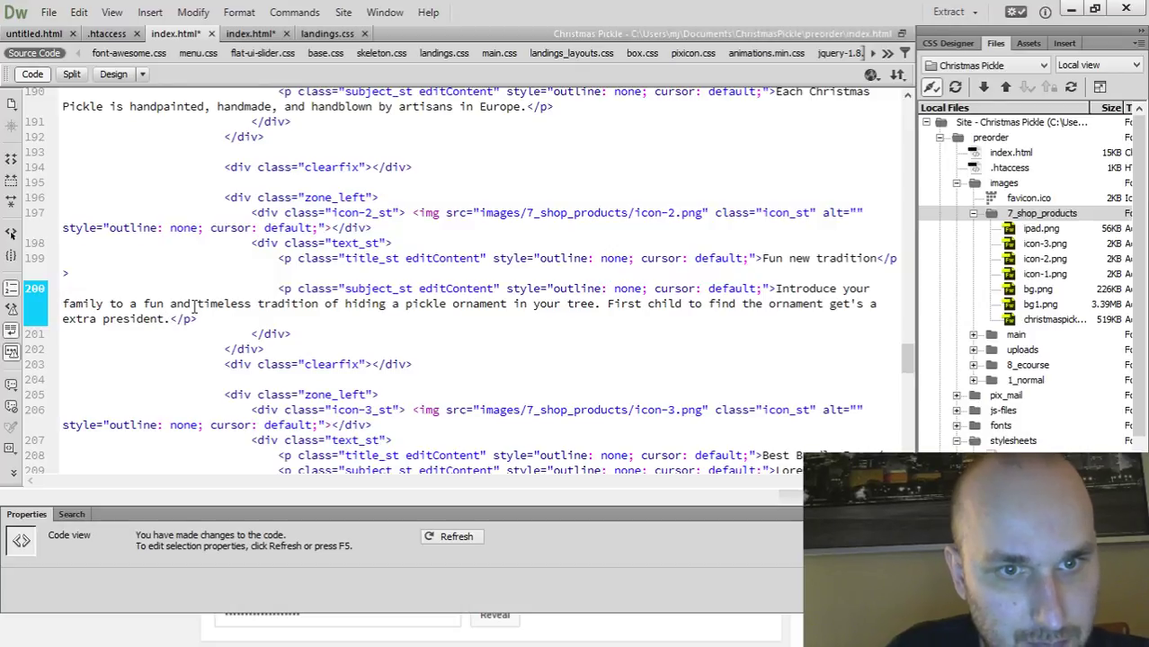
pyautogui.scroll(-1, 193, 306)
pyautogui.scroll(-2, 429, 436)
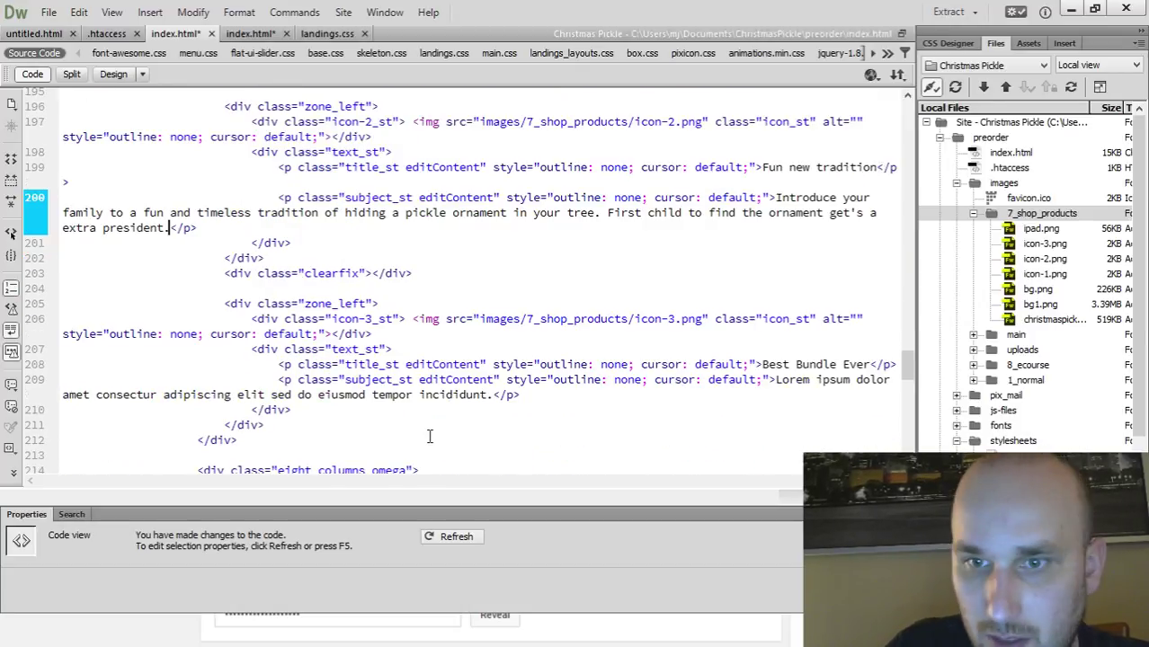
pyautogui.moveTo(870, 364); pyautogui.dragTo(762, 361)
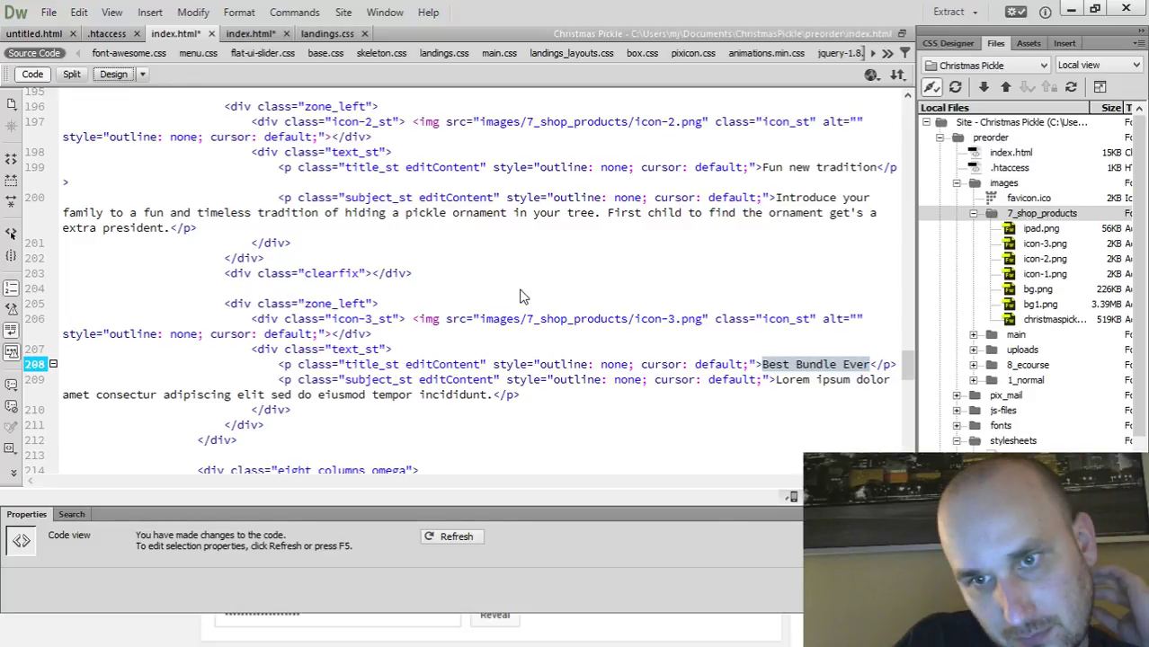
pyautogui.hotkey('ctrl', '`')
pyautogui.scroll(3, 441, 372)
pyautogui.scroll(-3, 441, 372)
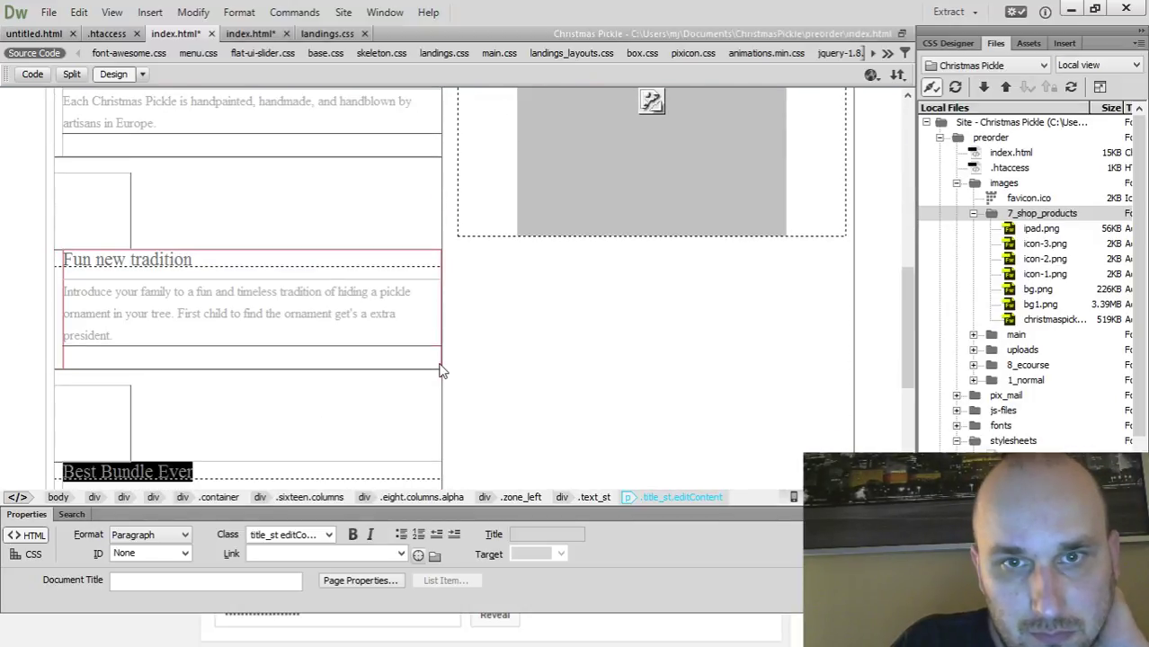
pyautogui.scroll(-2, 441, 372)
pyautogui.scroll(1, 440, 372)
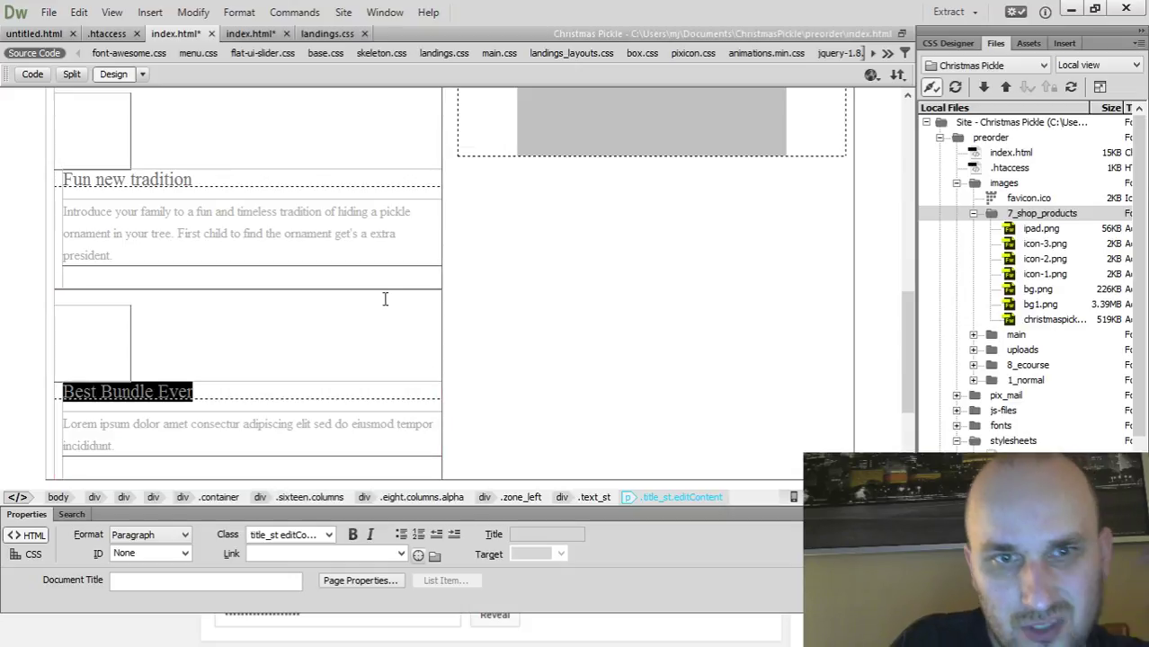
pyautogui.click(287, 463)
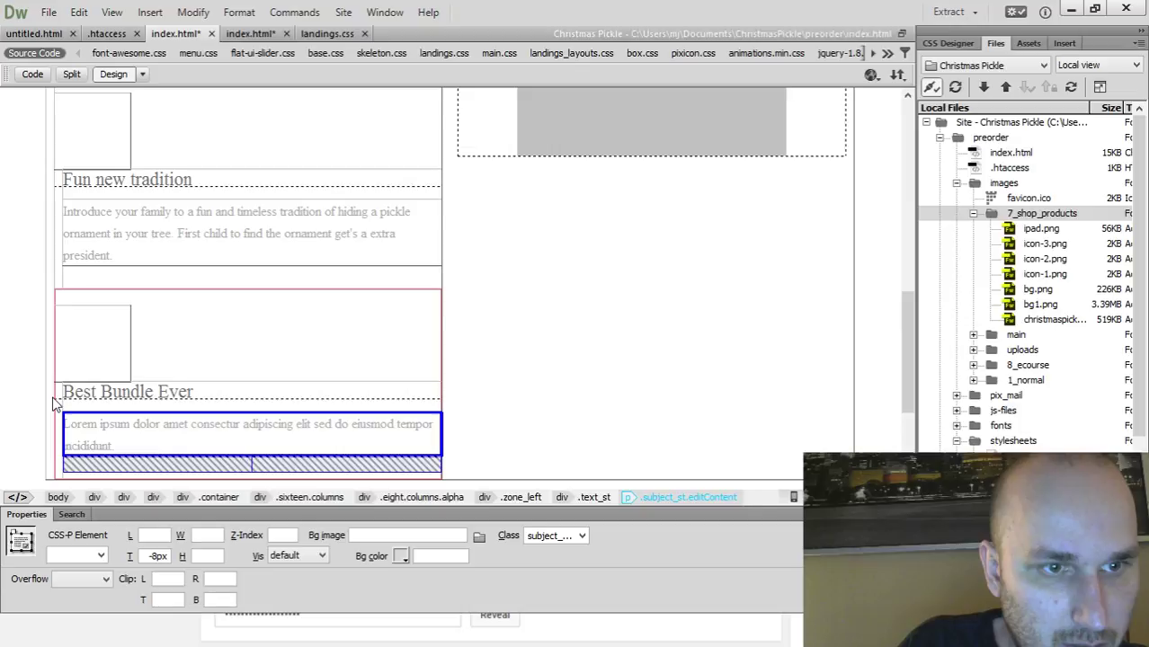
pyautogui.click(55, 404)
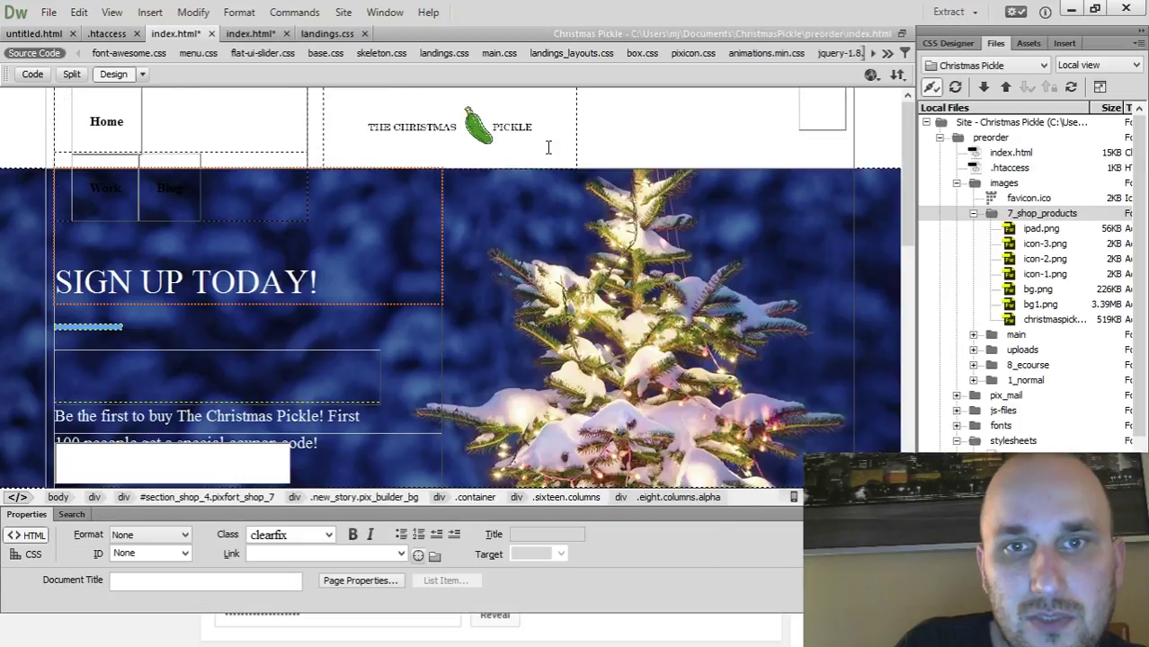
pyautogui.scroll(-3, 550, 197)
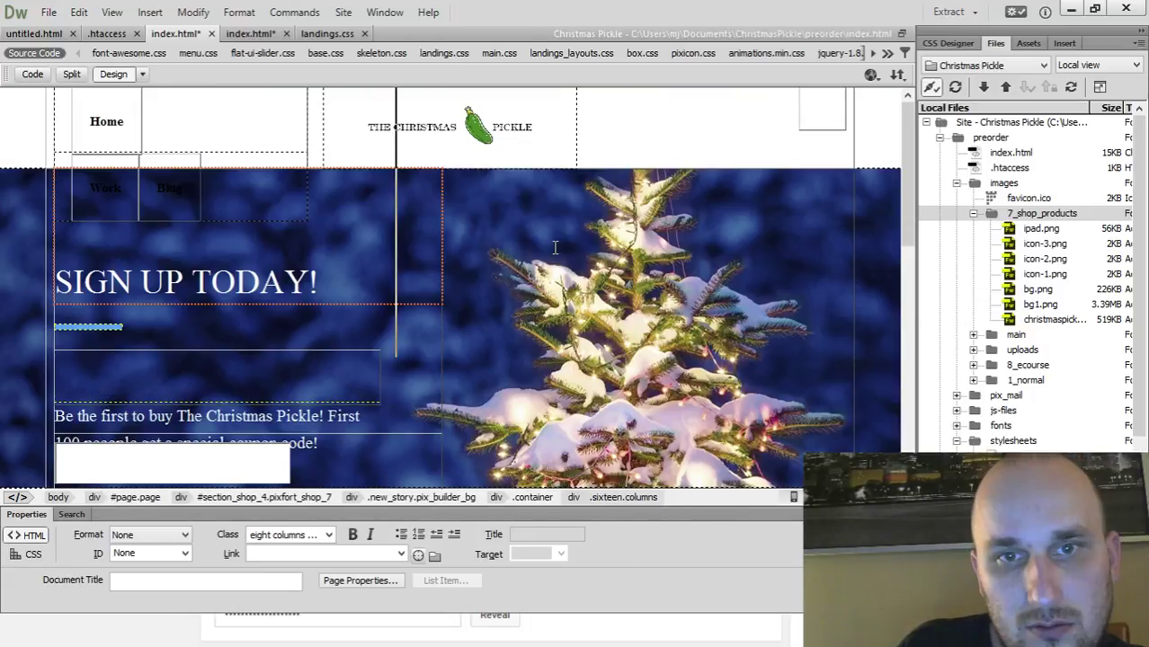
pyautogui.scroll(-4, 554, 247)
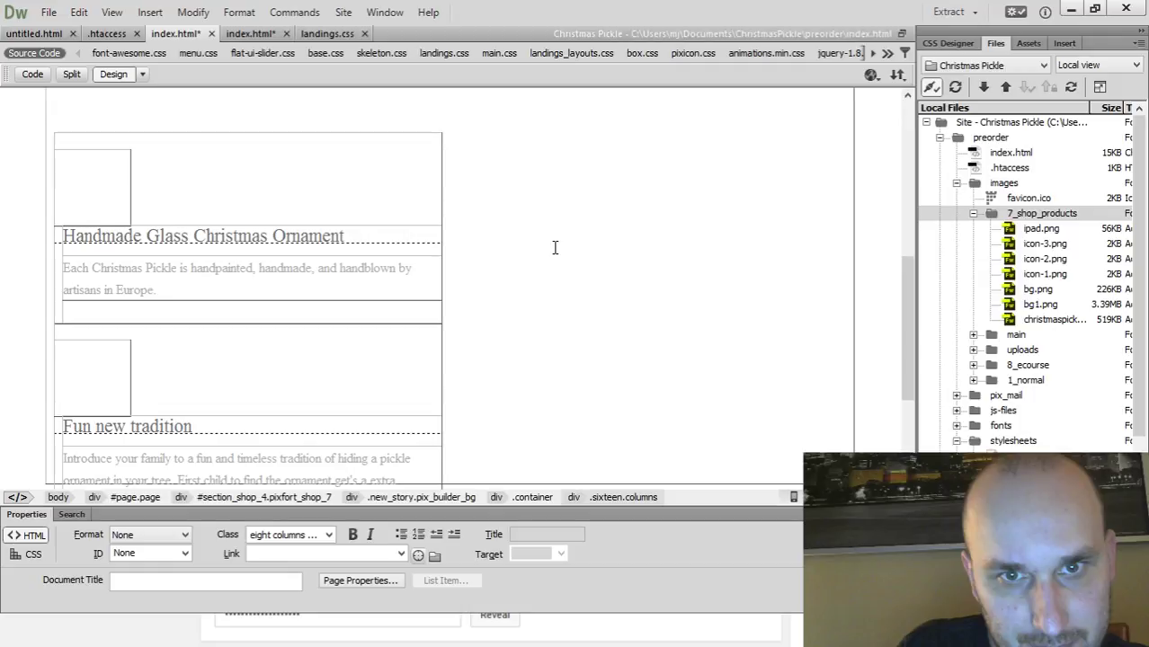
# Delete the Best Bundle Ever block's code in Code view and check the result in Design view
pyautogui.click(216, 363)
pyautogui.click(40, 77)
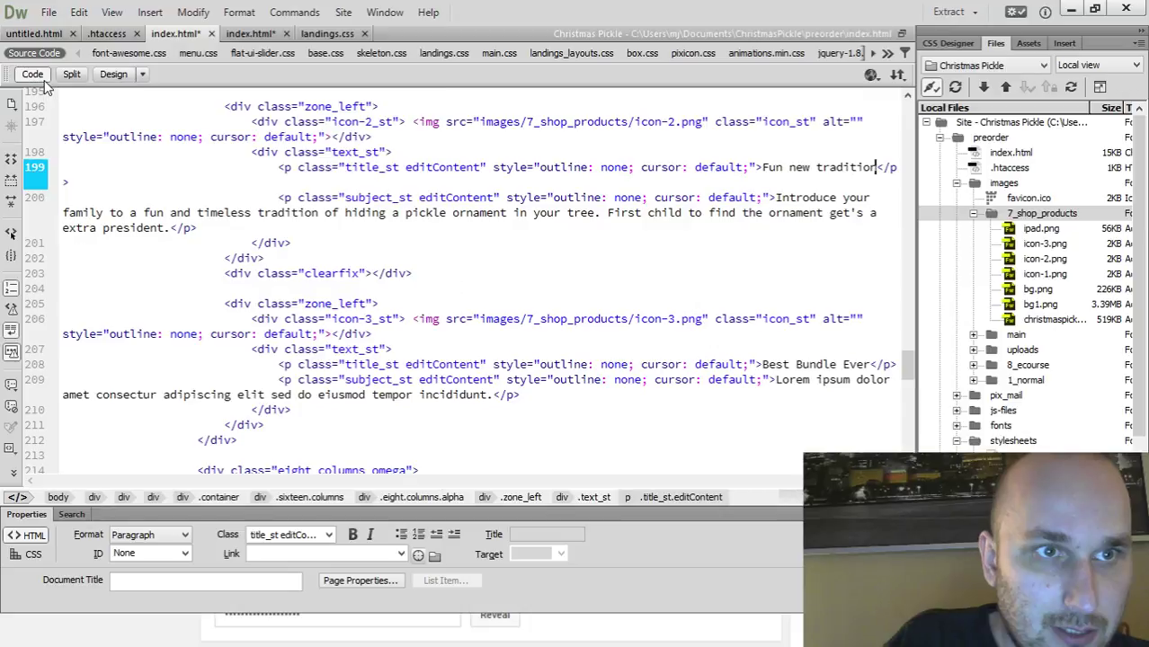
pyautogui.scroll(-2, 412, 331)
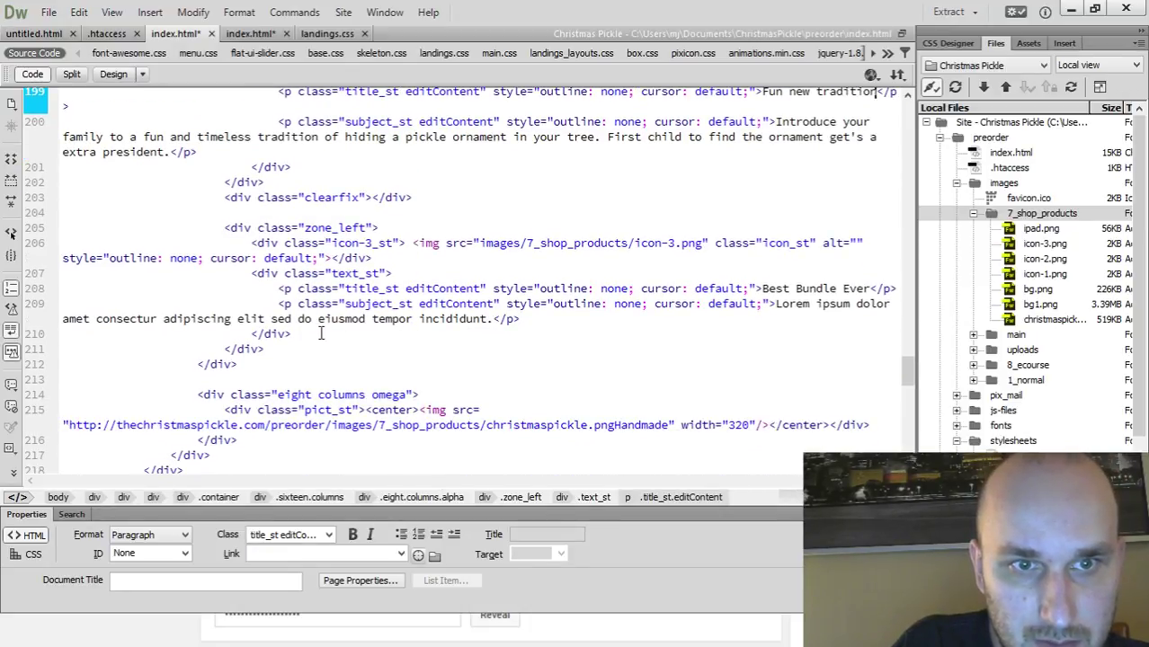
pyautogui.moveTo(290, 351); pyautogui.dragTo(226, 227)
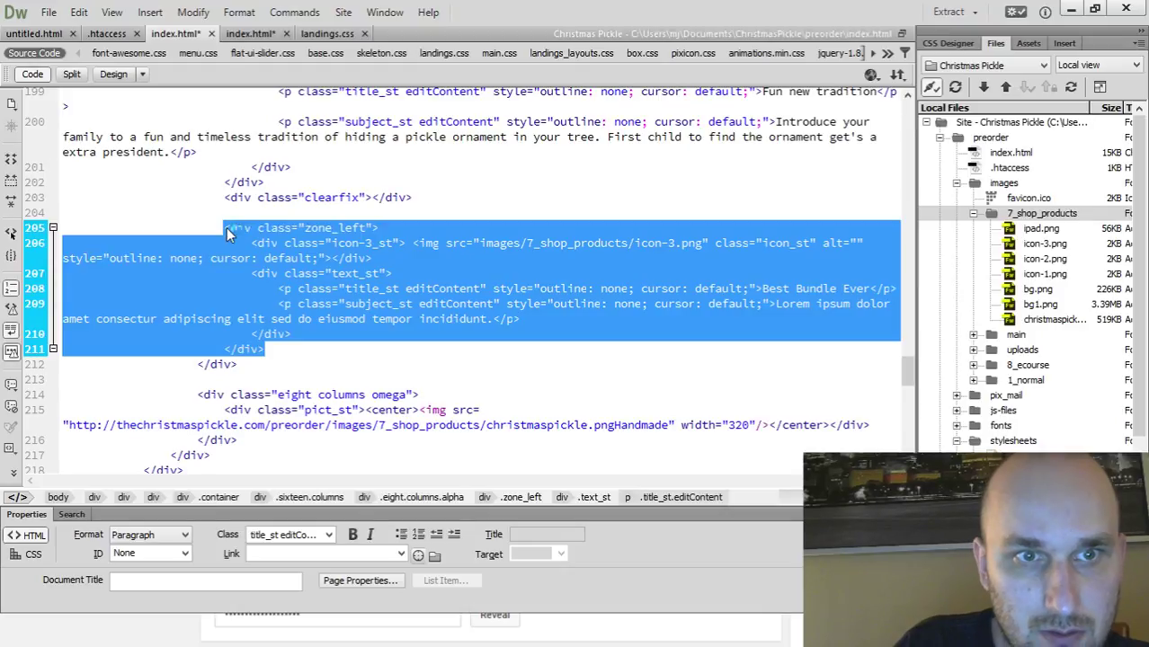
pyautogui.press('Delete')
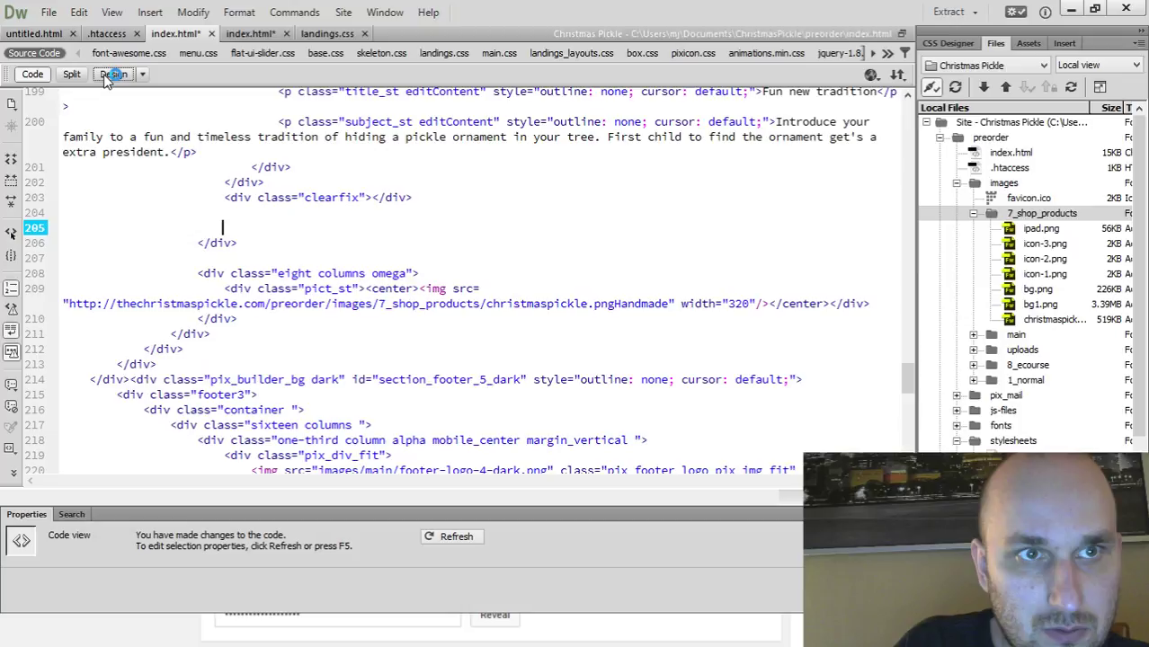
pyautogui.click(106, 77)
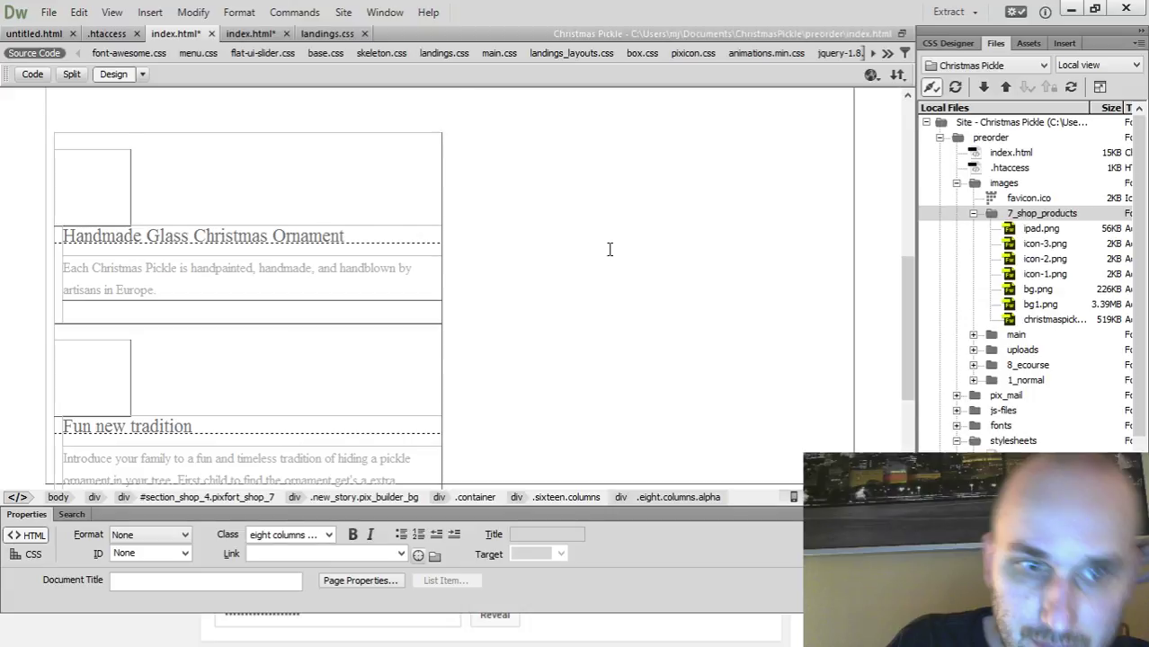
# Select the Fun new tradition description paragraph and show its source code
pyautogui.scroll(-5, 222, 434)
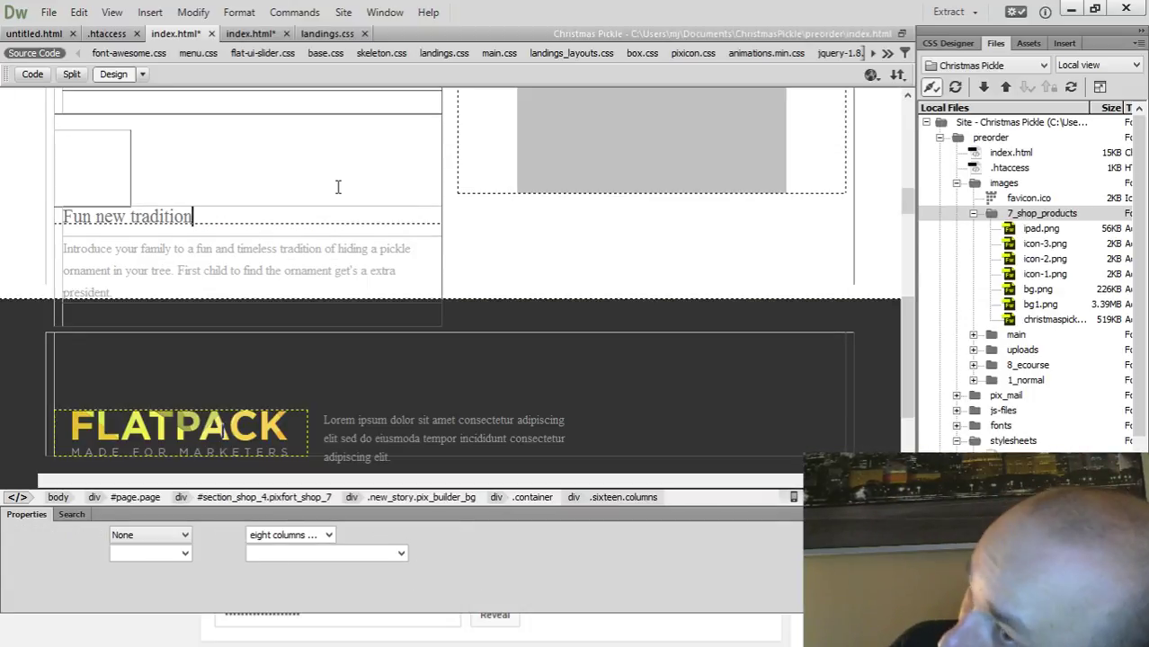
pyautogui.scroll(-1, 338, 186)
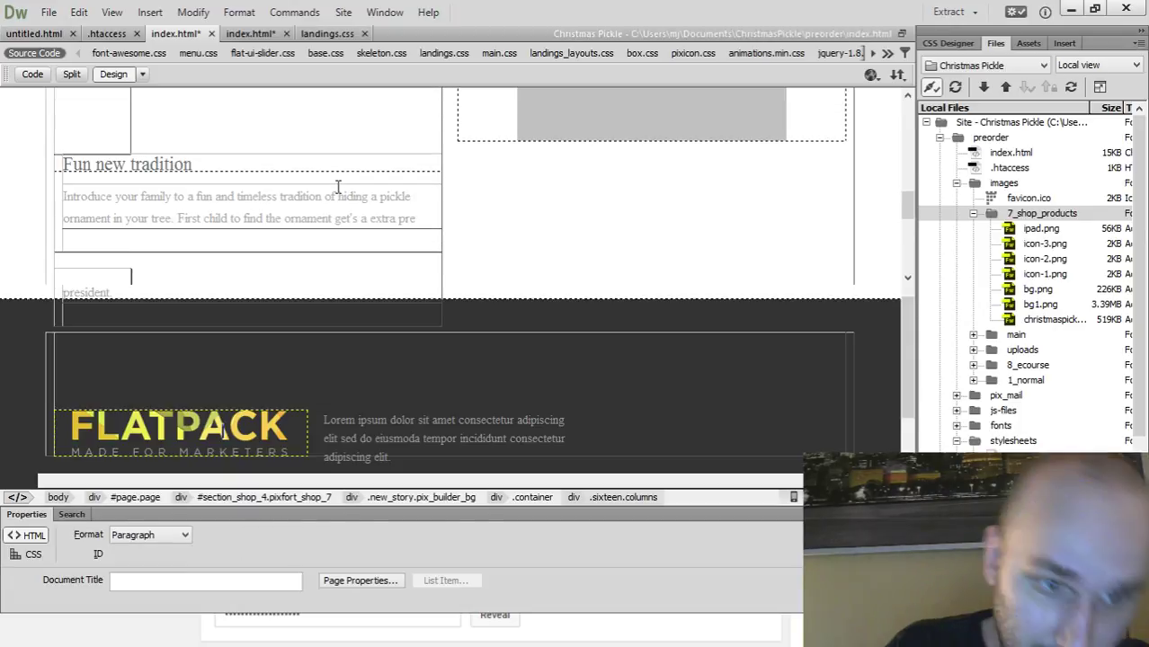
pyautogui.click(338, 193)
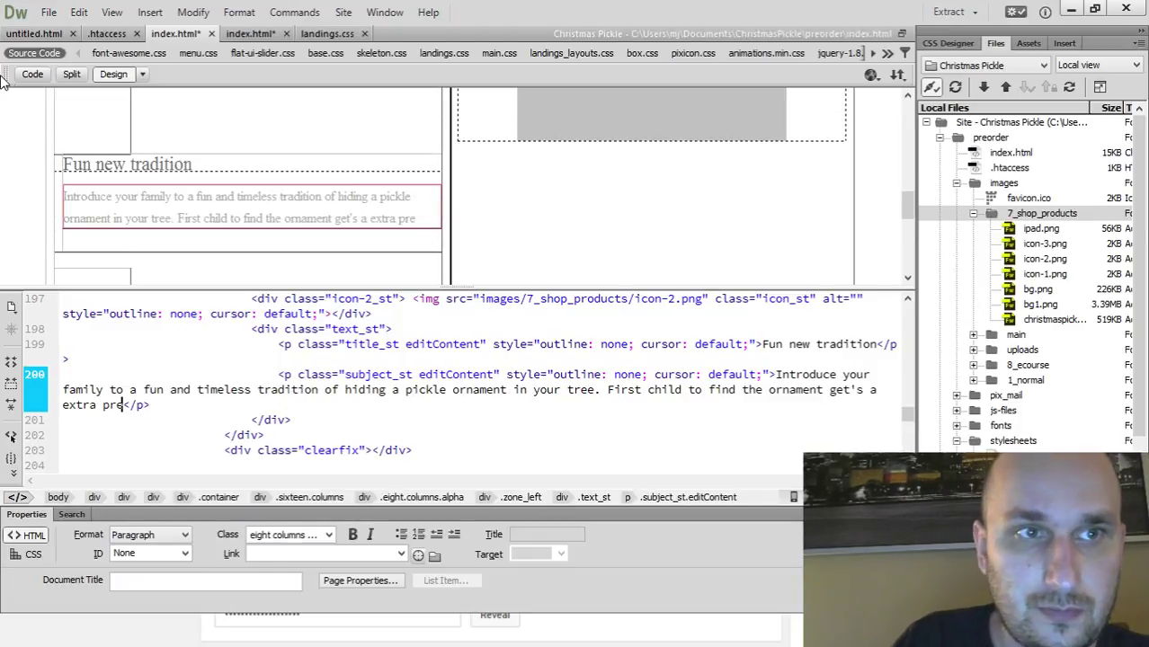
pyautogui.click(32, 75)
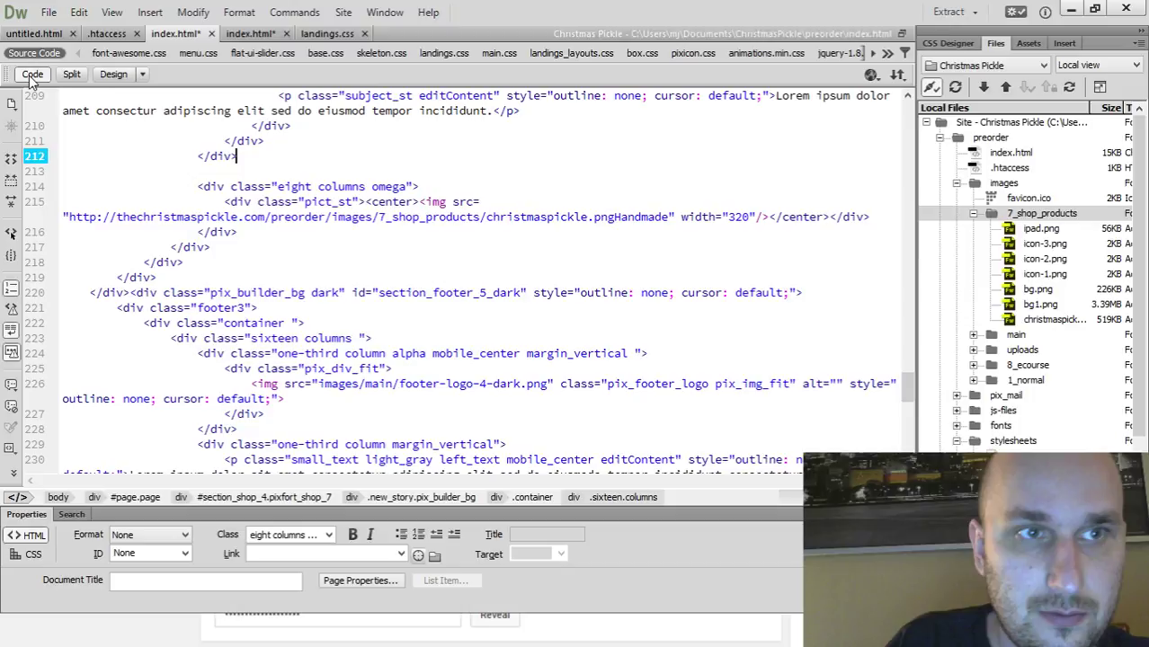
# In Design view, replace the Best Bundle Ever heading with '100% Gurantee'
pyautogui.click(110, 76)
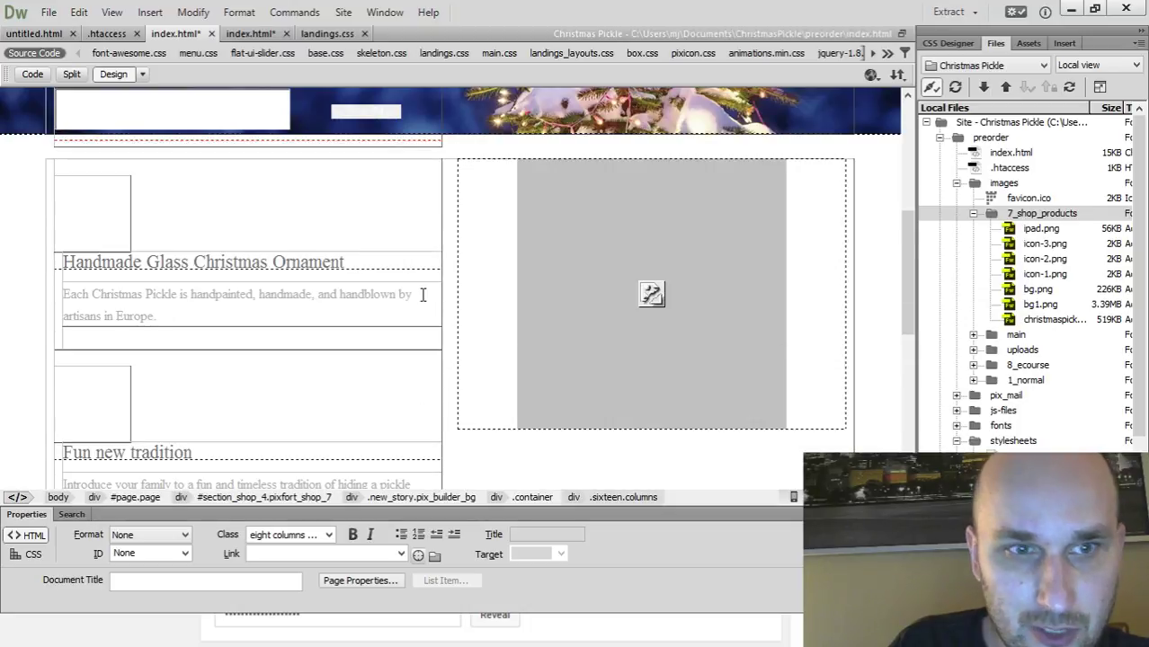
pyautogui.scroll(-4, 422, 295)
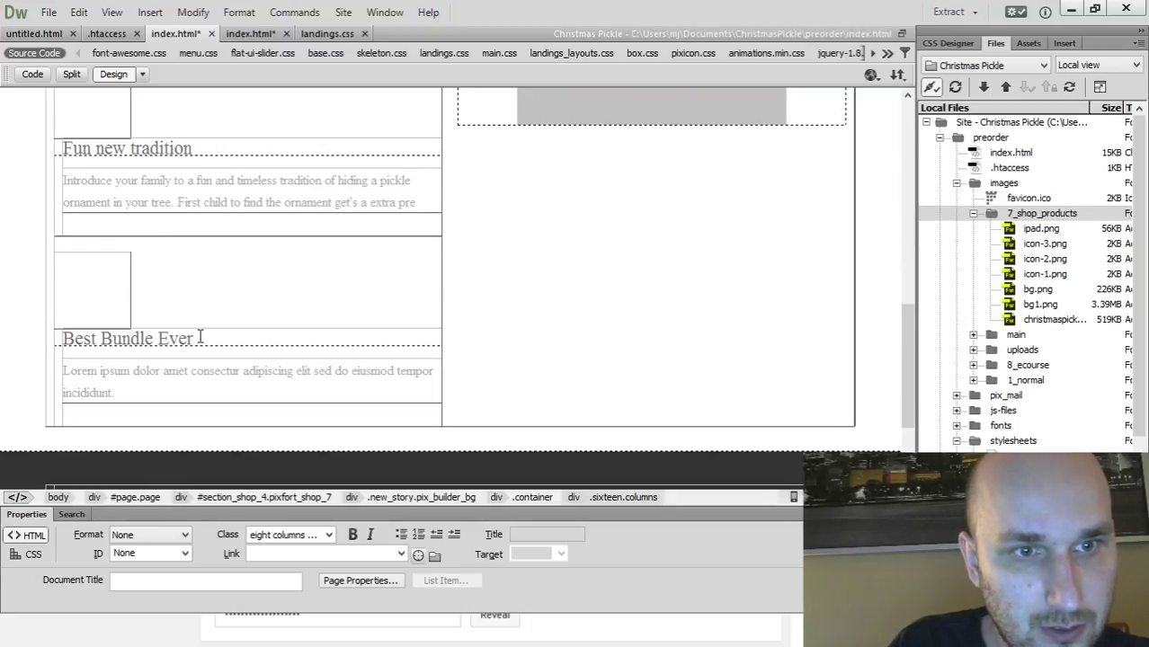
pyautogui.moveTo(200, 337); pyautogui.dragTo(69, 346)
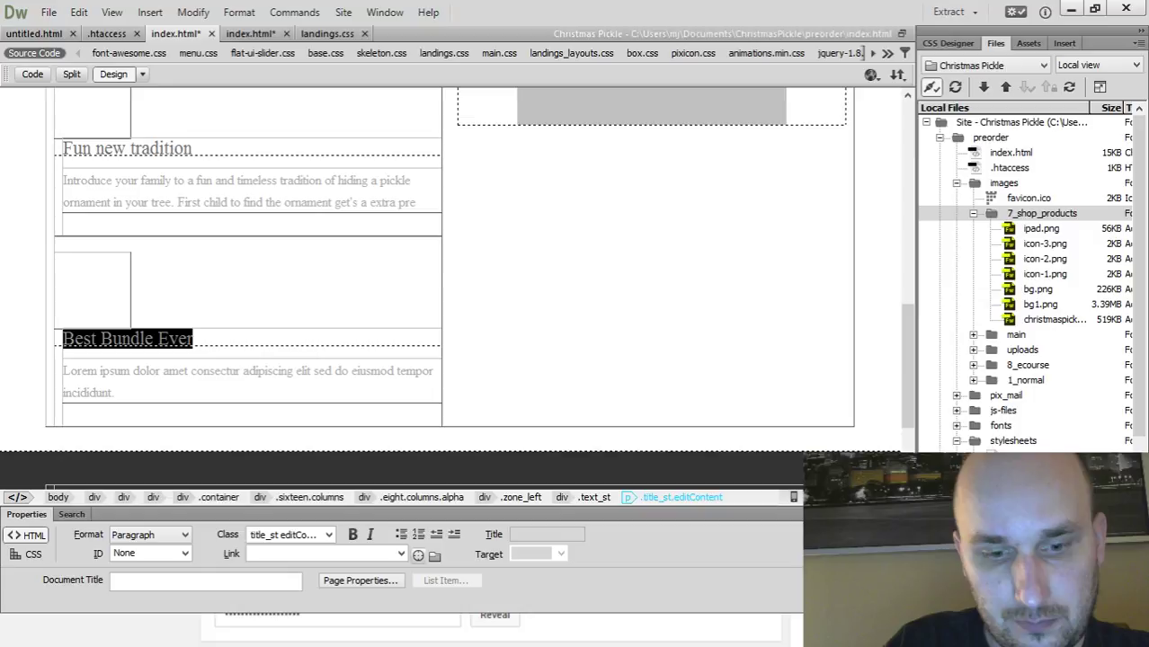
pyautogui.write('100% Guran')
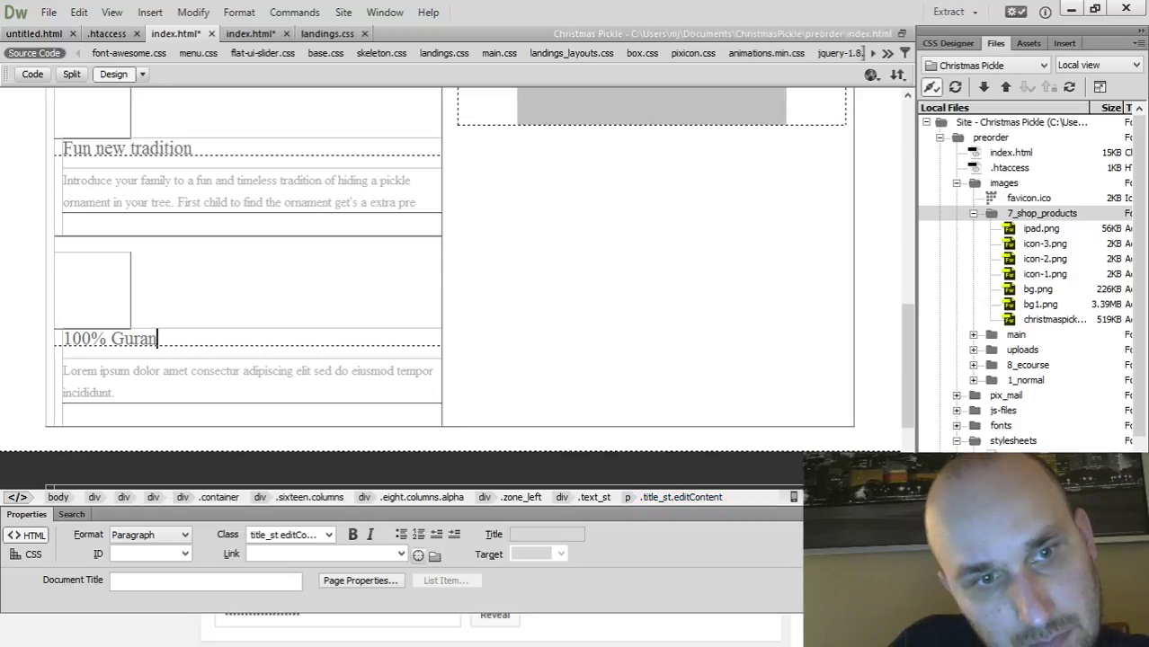
pyautogui.write('tee')
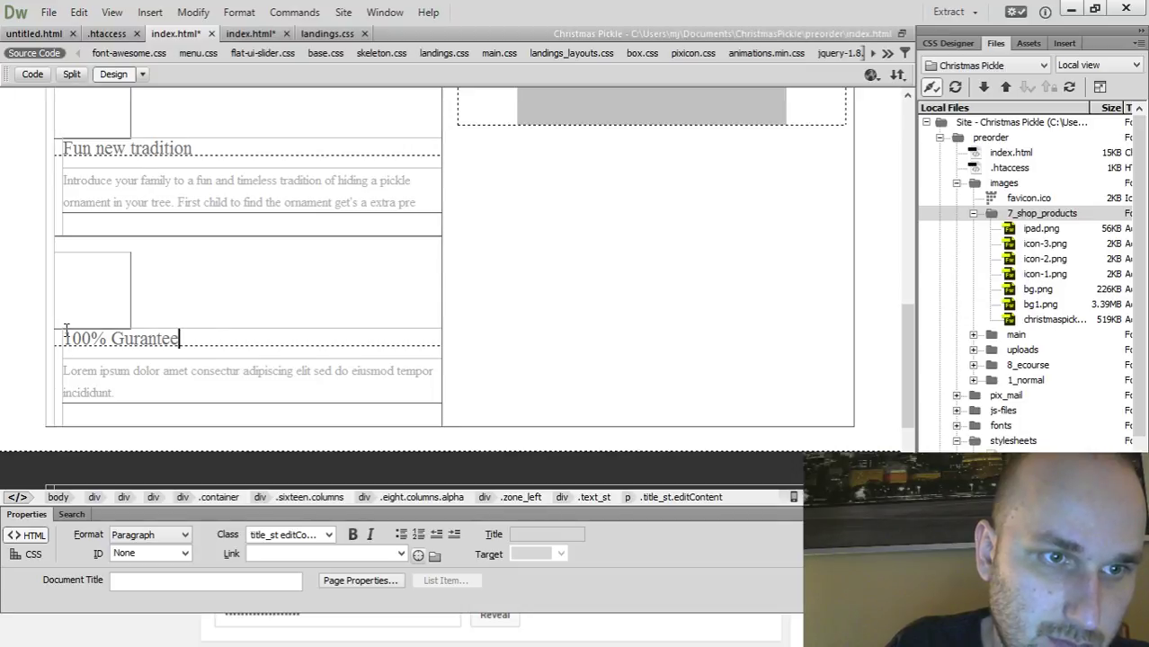
# Remove the empty image box above the 100% Gurantee heading
pyautogui.moveTo(66, 333); pyautogui.dragTo(180, 339)
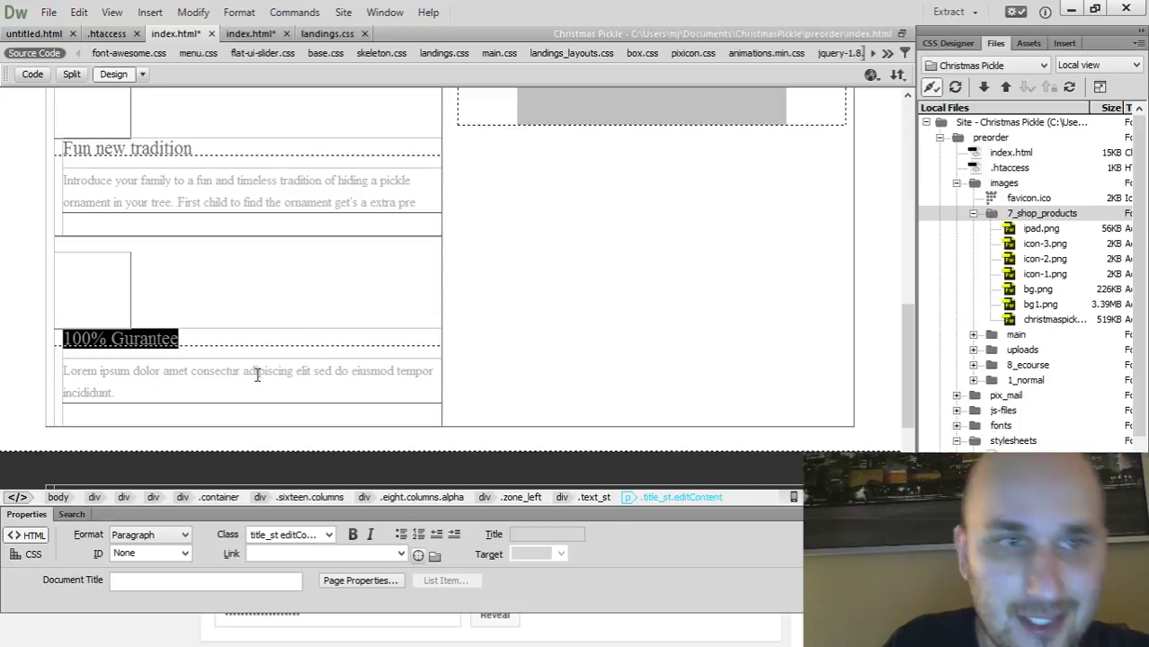
pyautogui.click(133, 278)
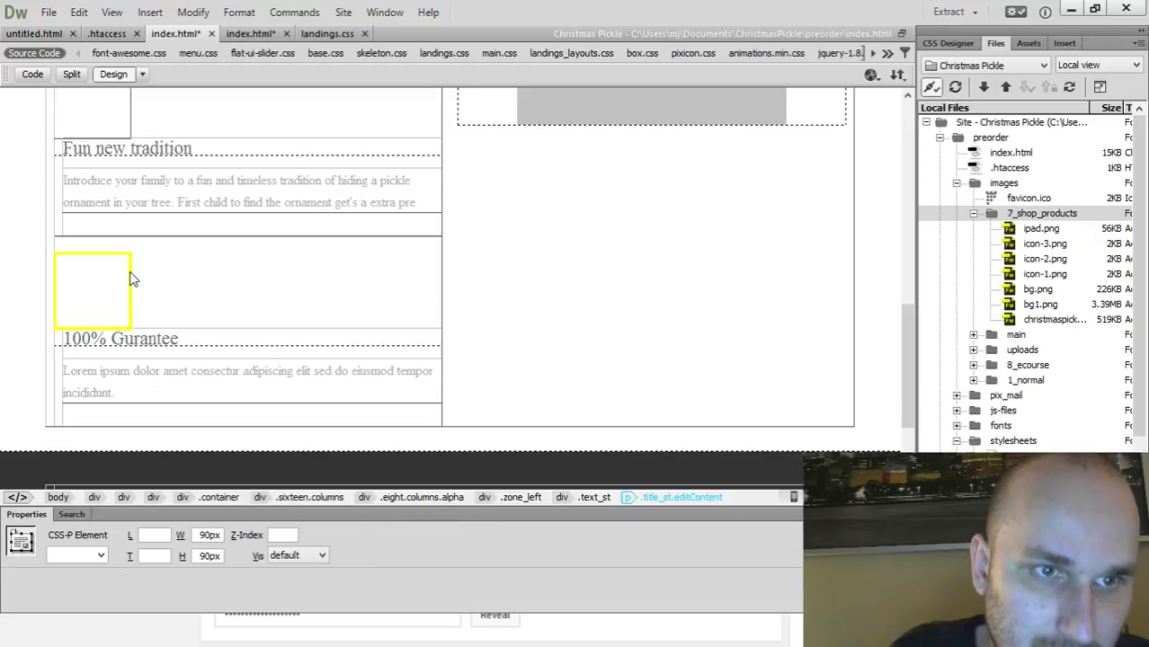
pyautogui.click(132, 277)
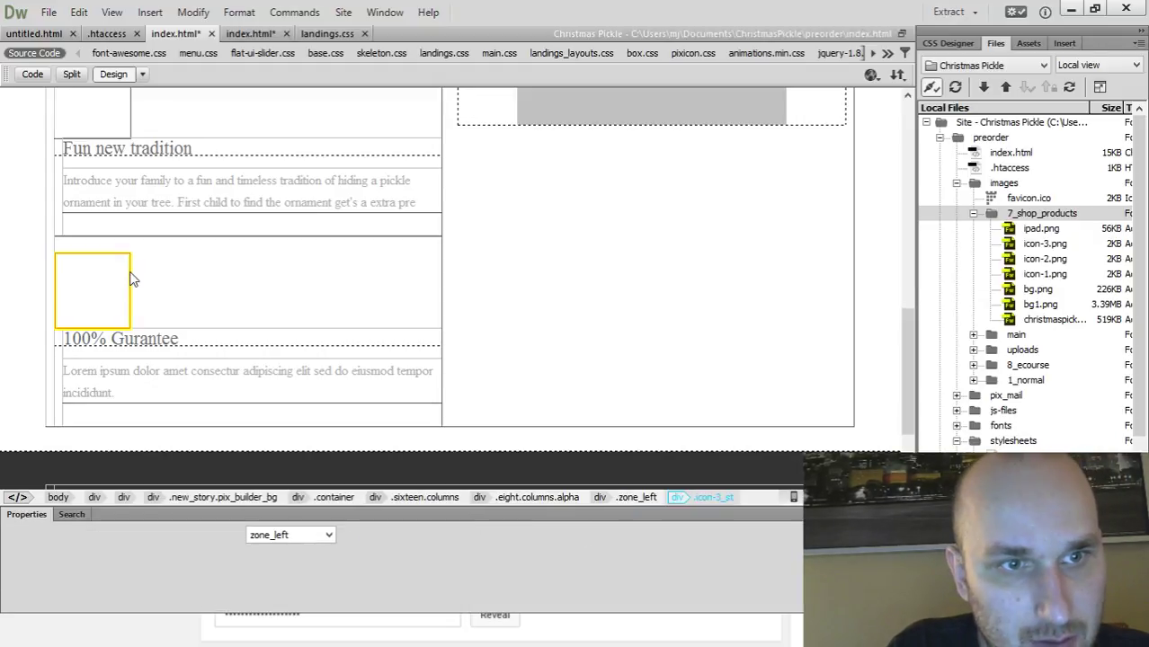
pyautogui.press('Delete')
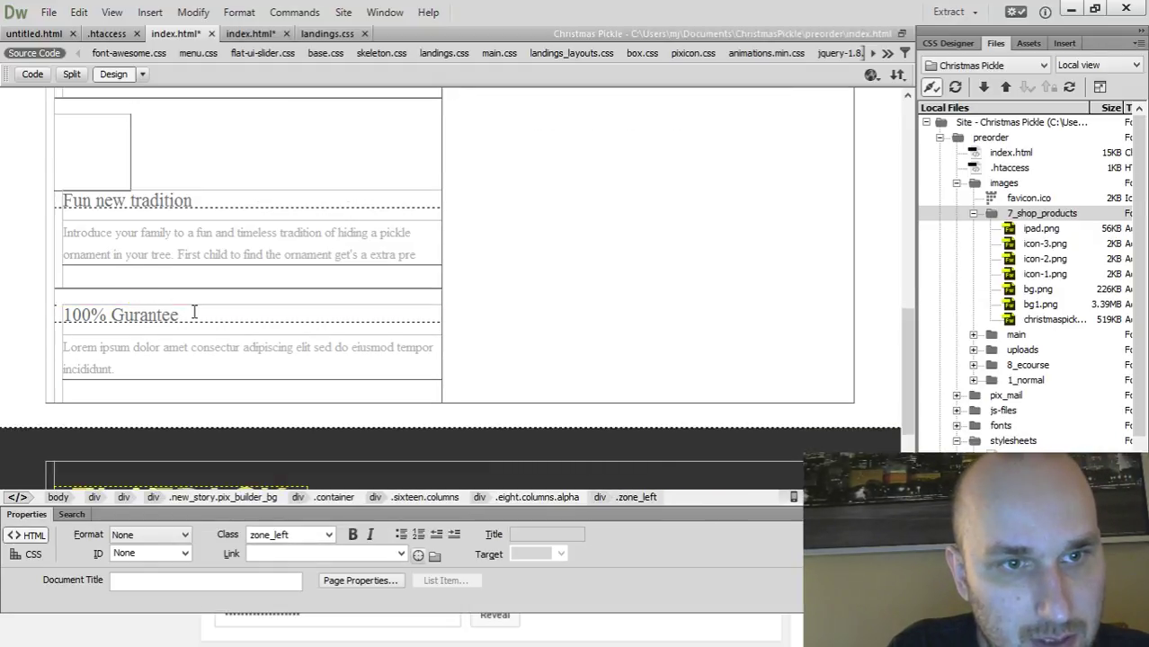
# Delete the 100% Gurantee heading text, then undo that deletion
pyautogui.moveTo(193, 312); pyautogui.dragTo(61, 313)
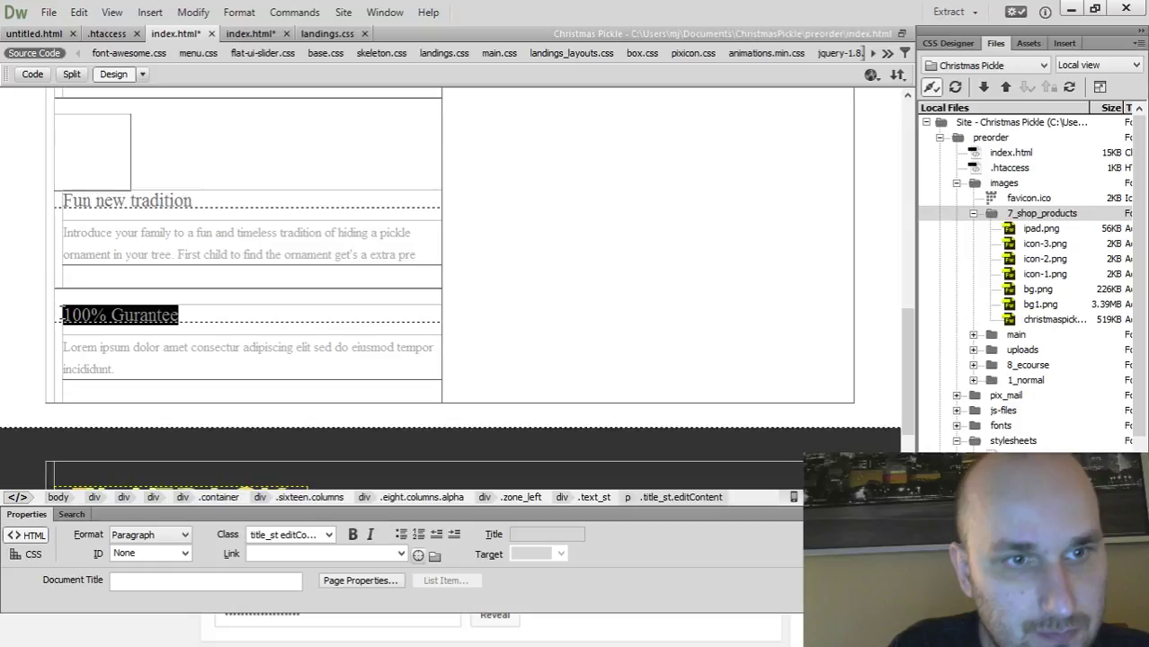
pyautogui.press('Delete')
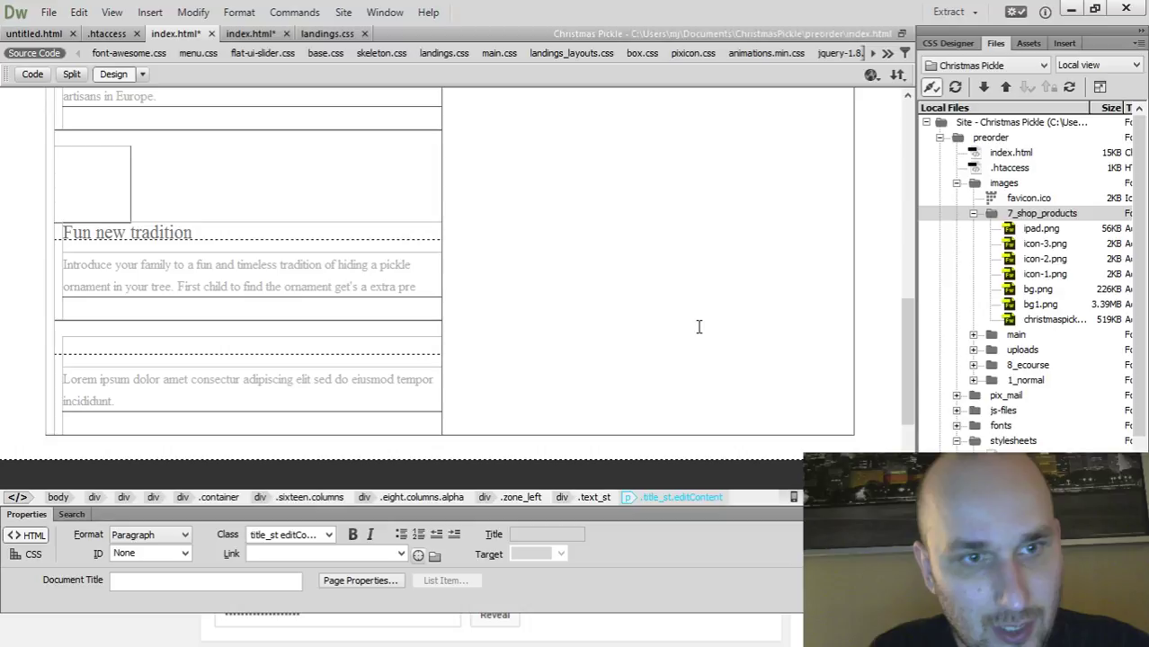
pyautogui.hotkey('ctrl', 'z')
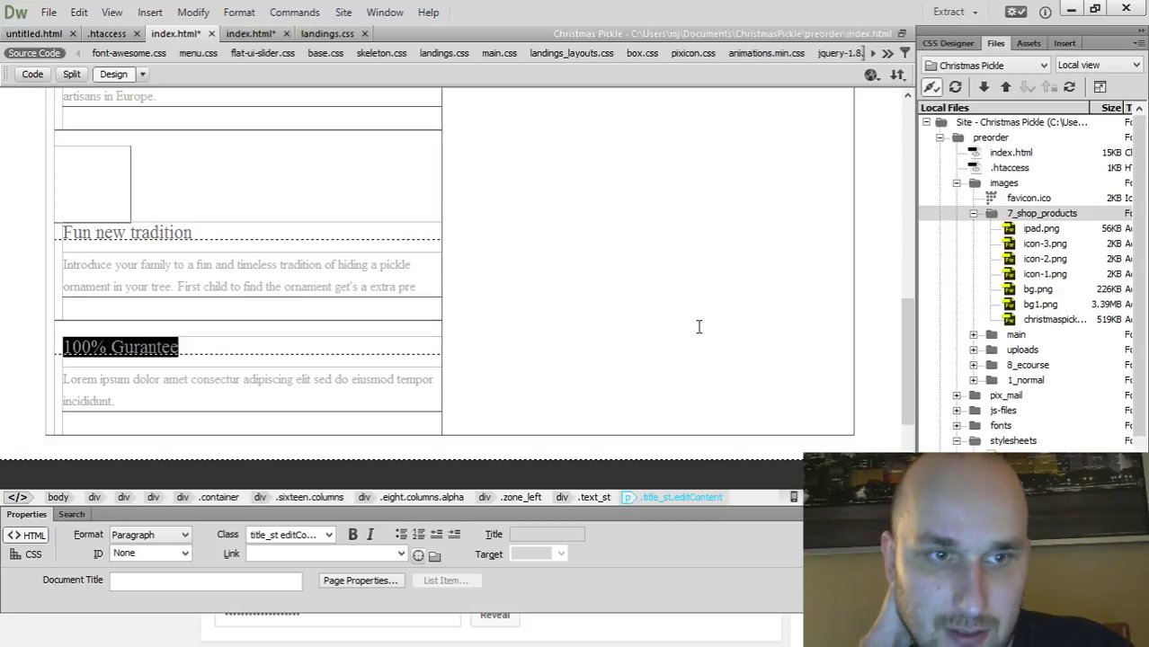
pyautogui.click(699, 327)
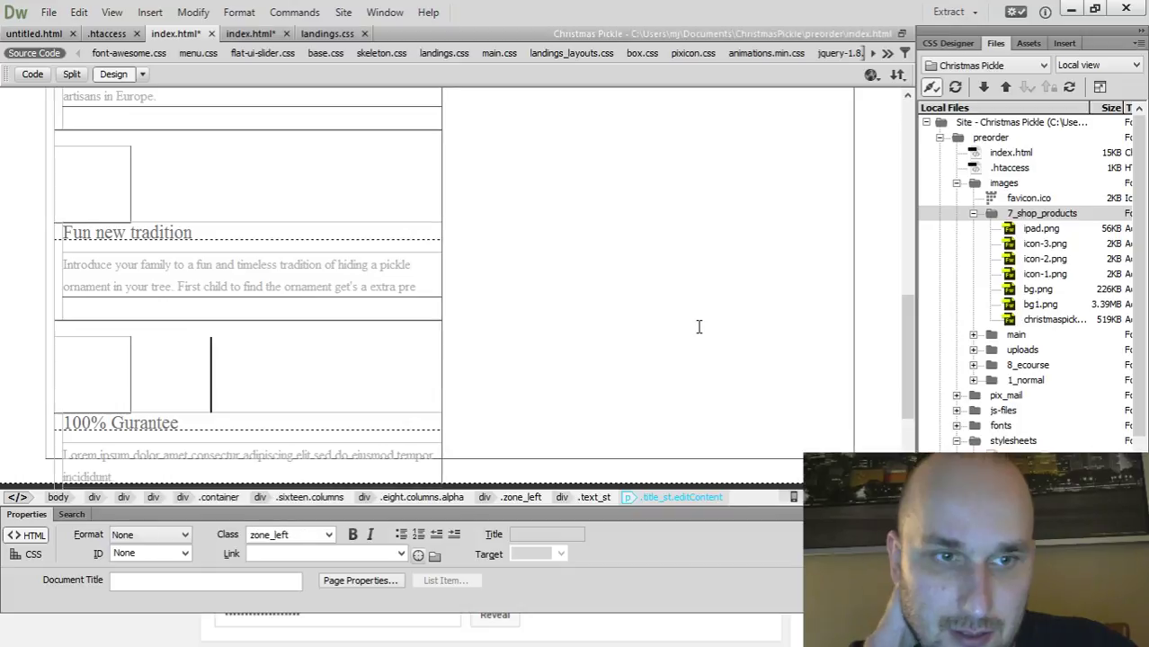
# Place the insertion point after Fun new tradition and look over the restored blocks
pyautogui.scroll(3, 698, 326)
pyautogui.scroll(1, 699, 326)
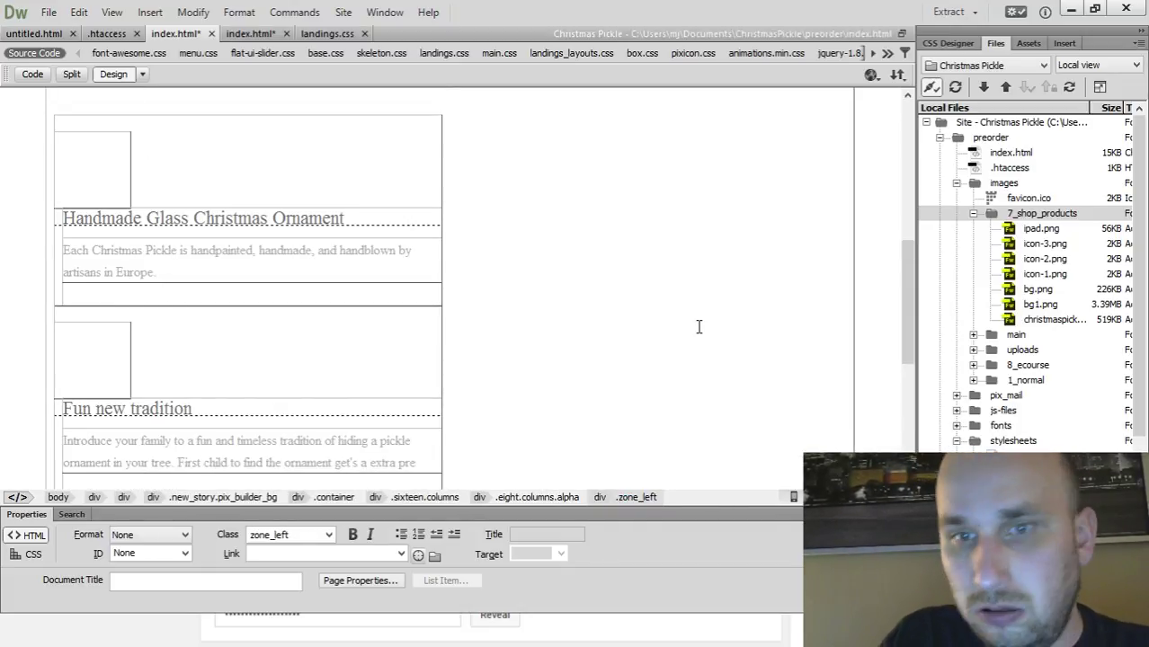
pyautogui.click(698, 327)
pyautogui.scroll(-2, 236, 324)
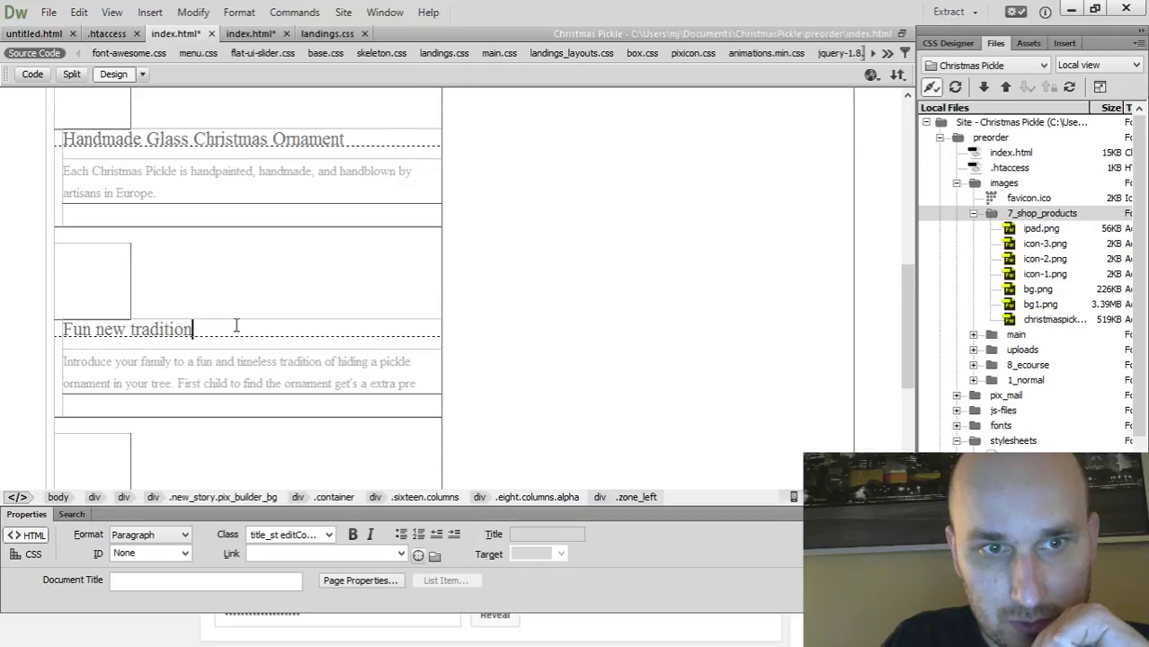
pyautogui.scroll(-3, 235, 324)
pyautogui.scroll(7, 235, 325)
pyautogui.click(528, 272)
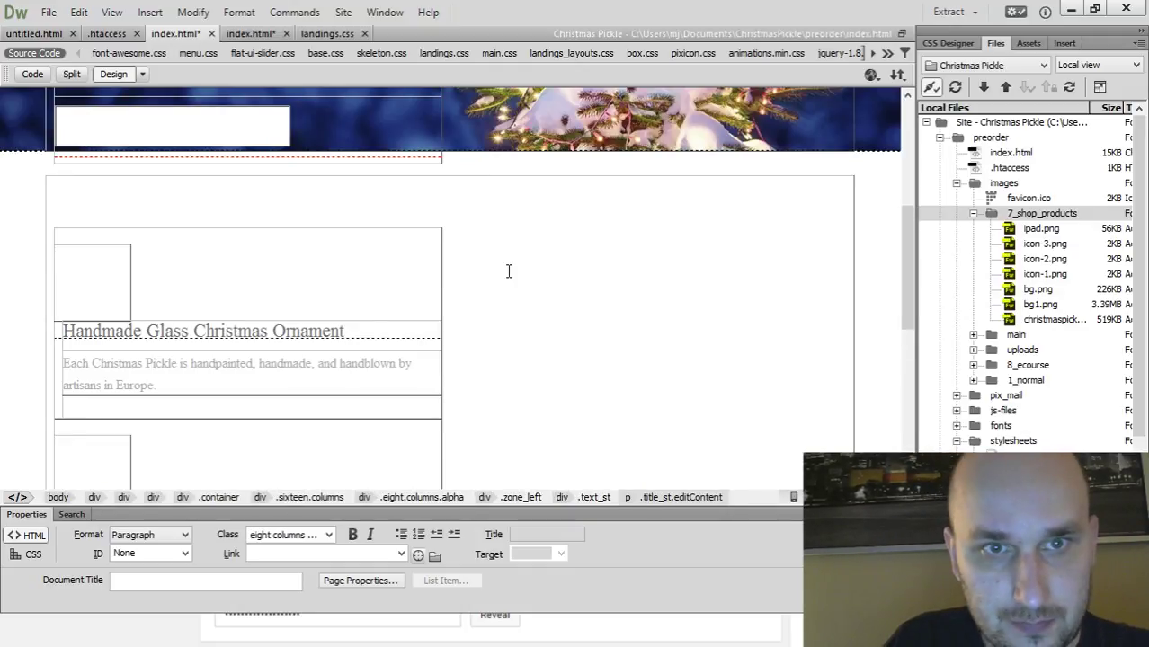
pyautogui.scroll(-5, 661, 321)
pyautogui.click(660, 322)
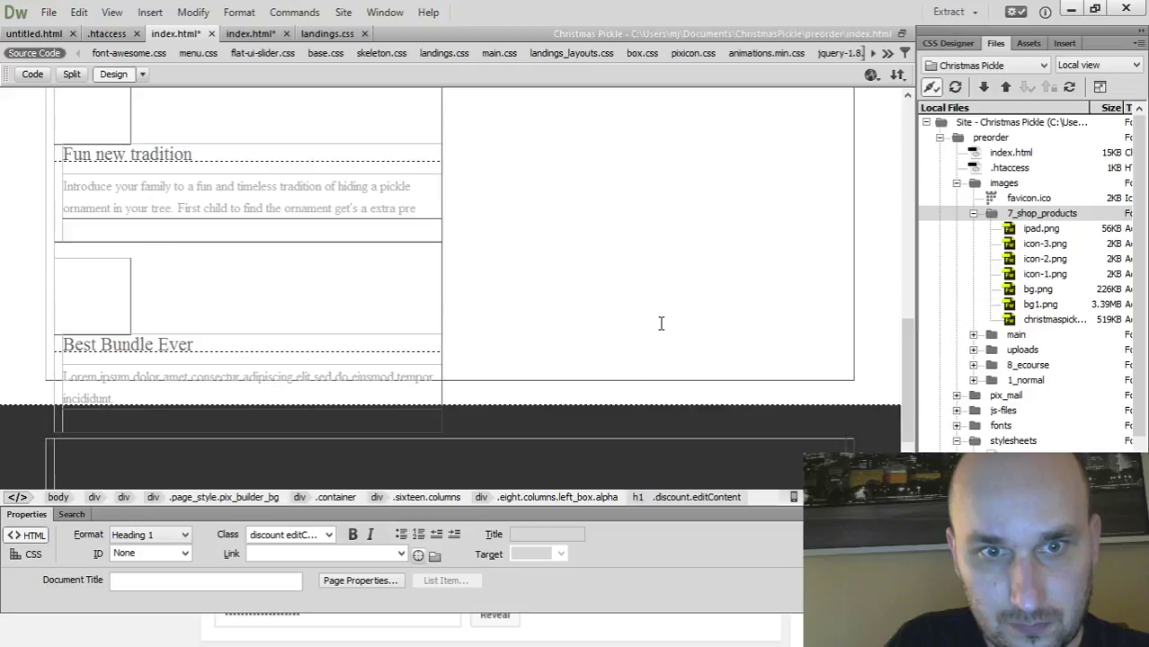
# In Split view, end the Fun new tradition paragraph with 'd' instead of the mistyped 'c'
pyautogui.hotkey('ctrl', '`')
pyautogui.write('c')
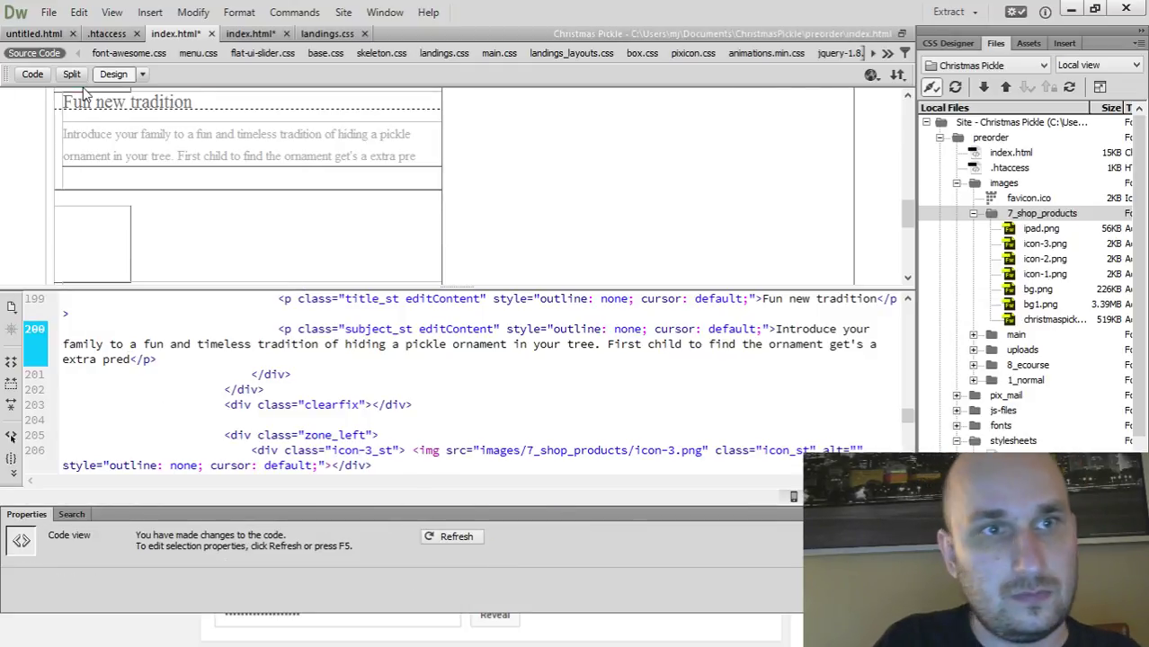
pyautogui.press('BackSpace')
pyautogui.write('d')
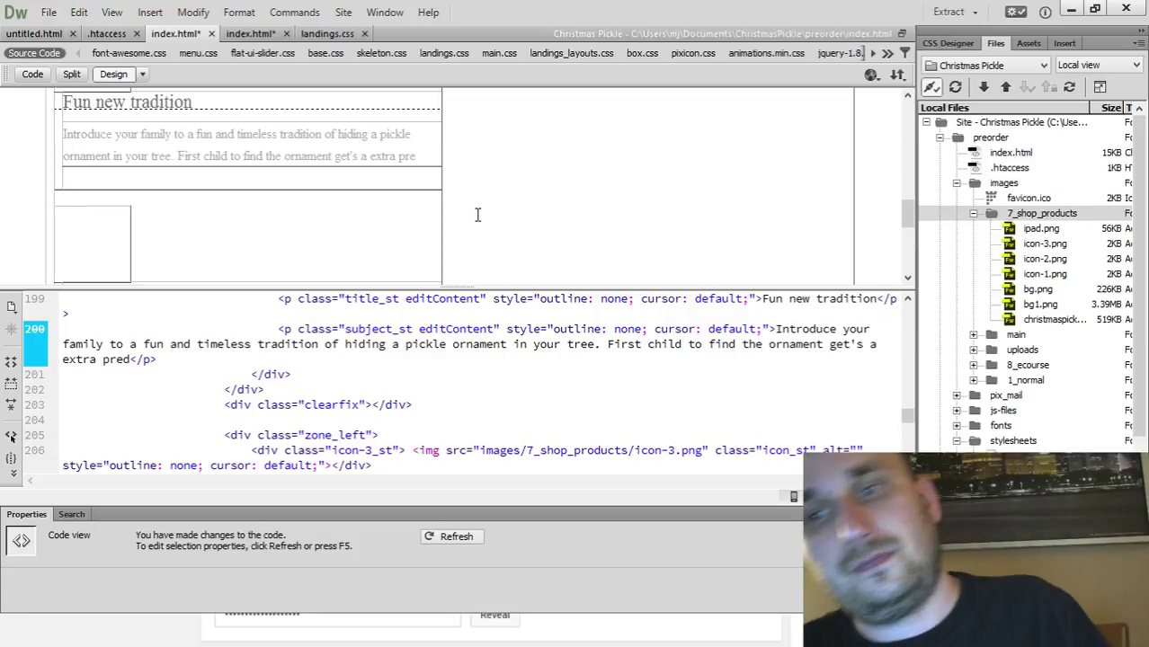
# Refresh Design view with F5 and switch back to Design view only
pyautogui.press('F5')
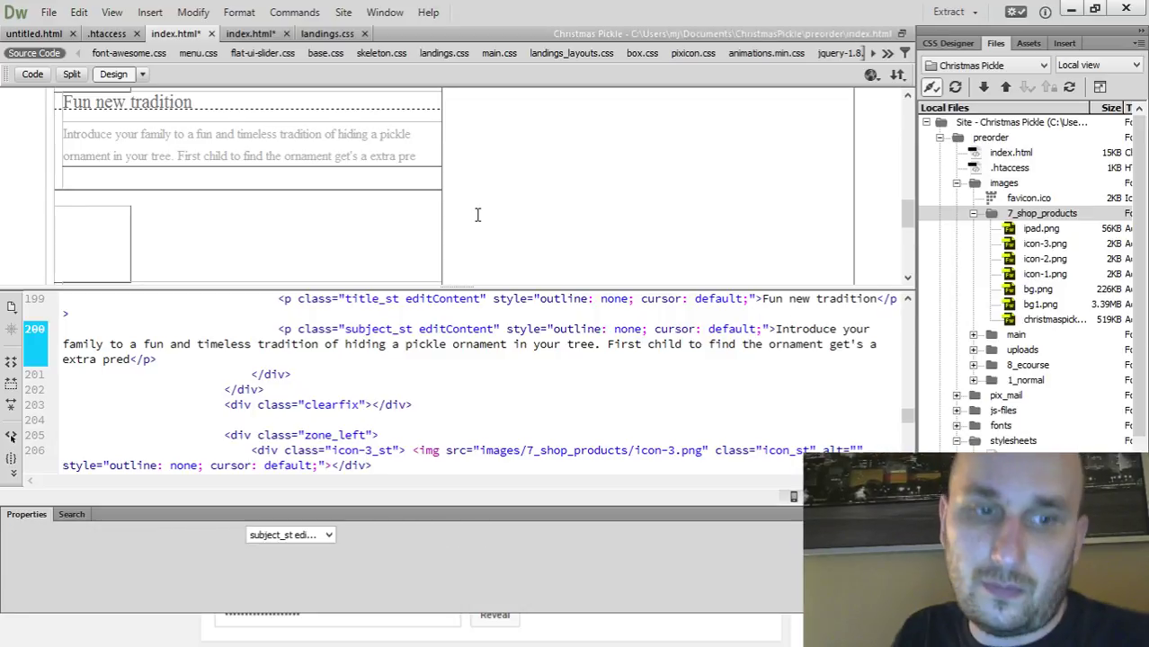
pyautogui.click(477, 213)
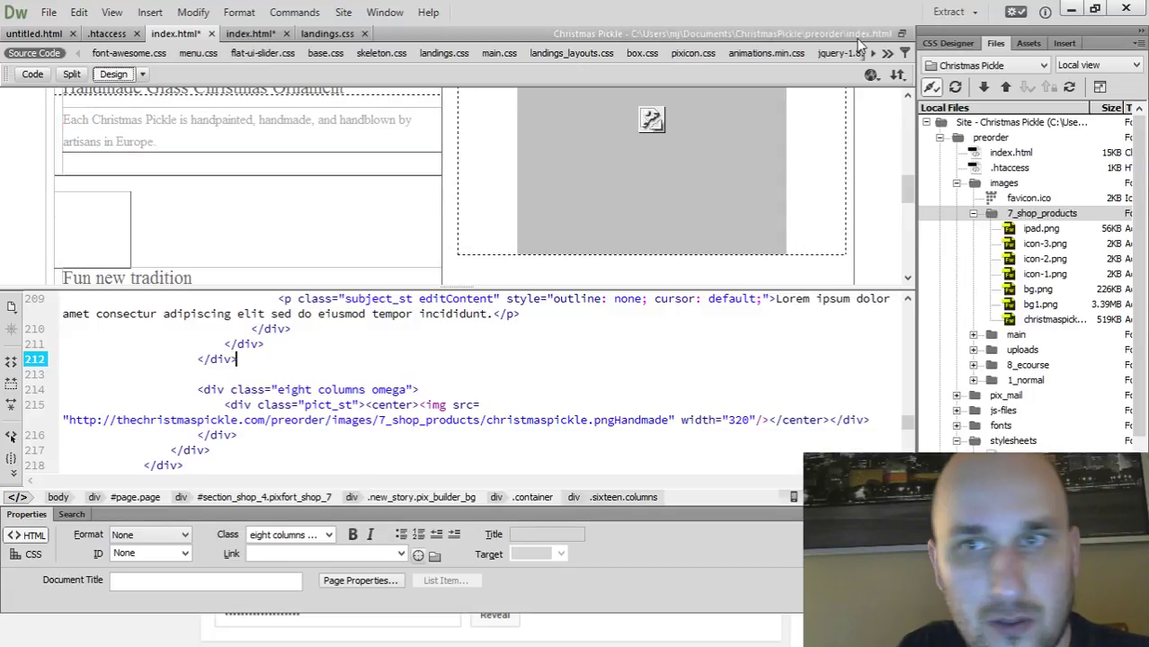
pyautogui.click(898, 75)
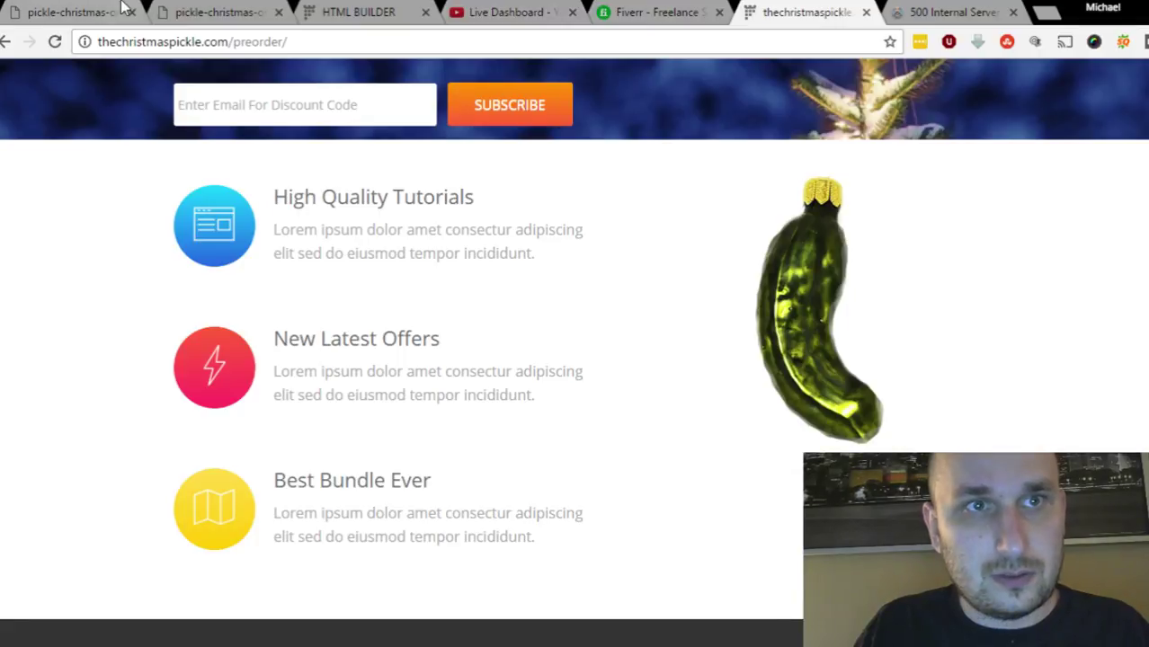
# Reload the thechristmaspickle.com/preorder page in Chrome
pyautogui.click(56, 42)
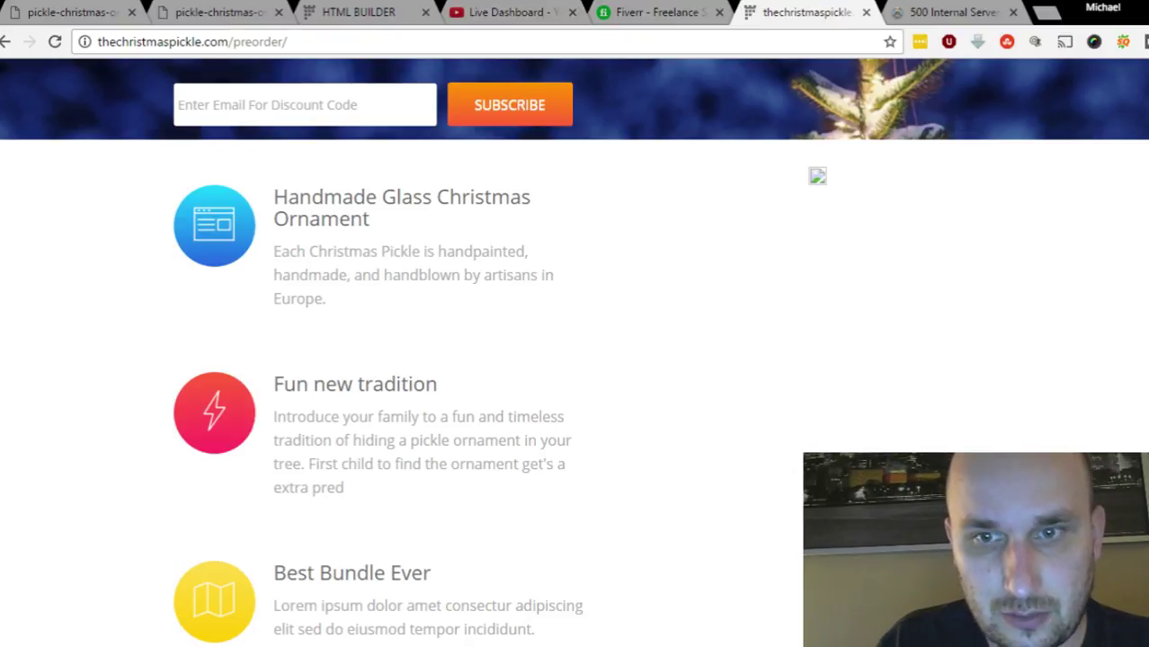
# Reload the preorder page again and scroll through it to check the pickle image
pyautogui.click(54, 41)
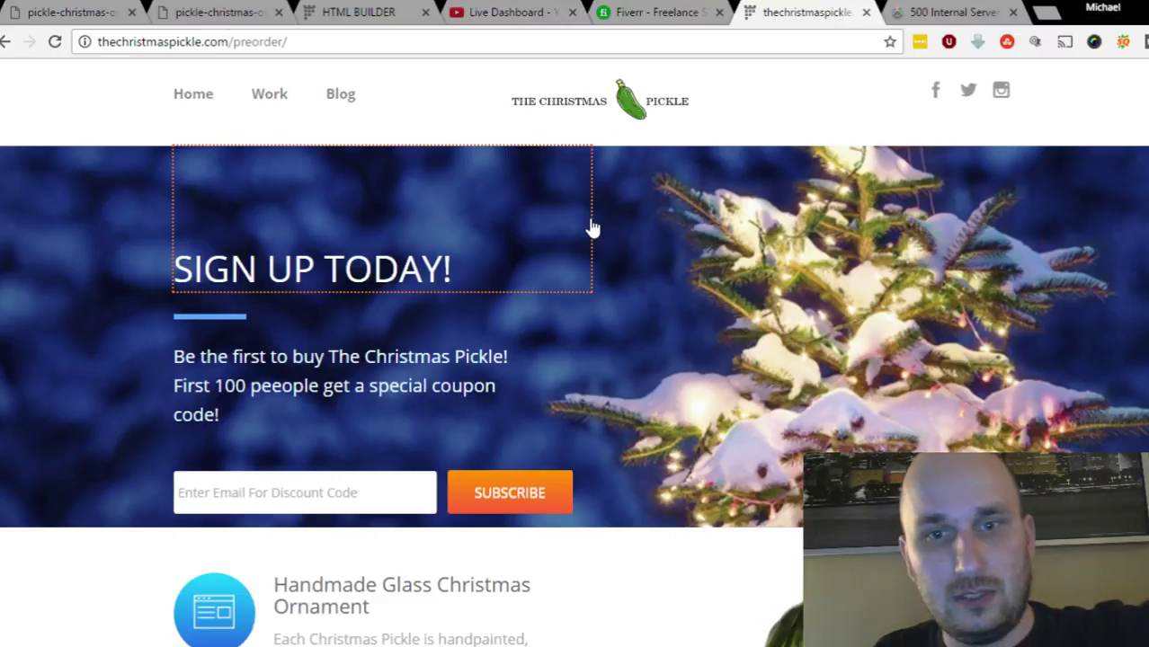
pyautogui.scroll(-1, 592, 229)
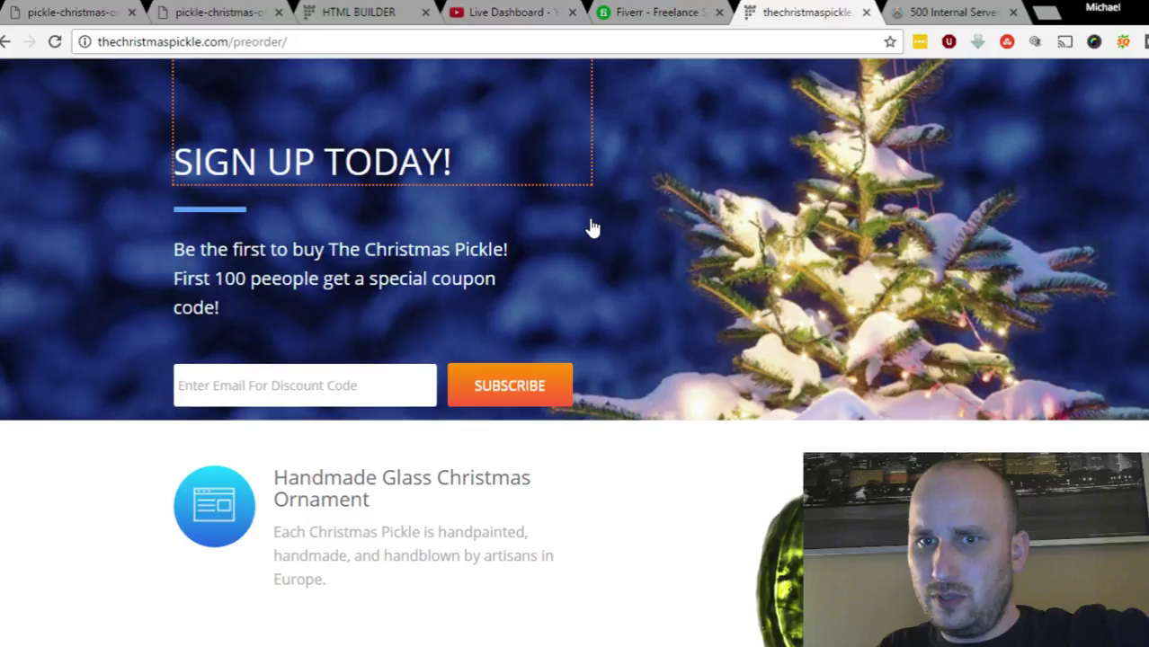
pyautogui.scroll(-1, 589, 226)
pyautogui.scroll(3, 590, 226)
# Select the page address, then switch to the YouTube Live Dashboard tab
pyautogui.click(253, 45)
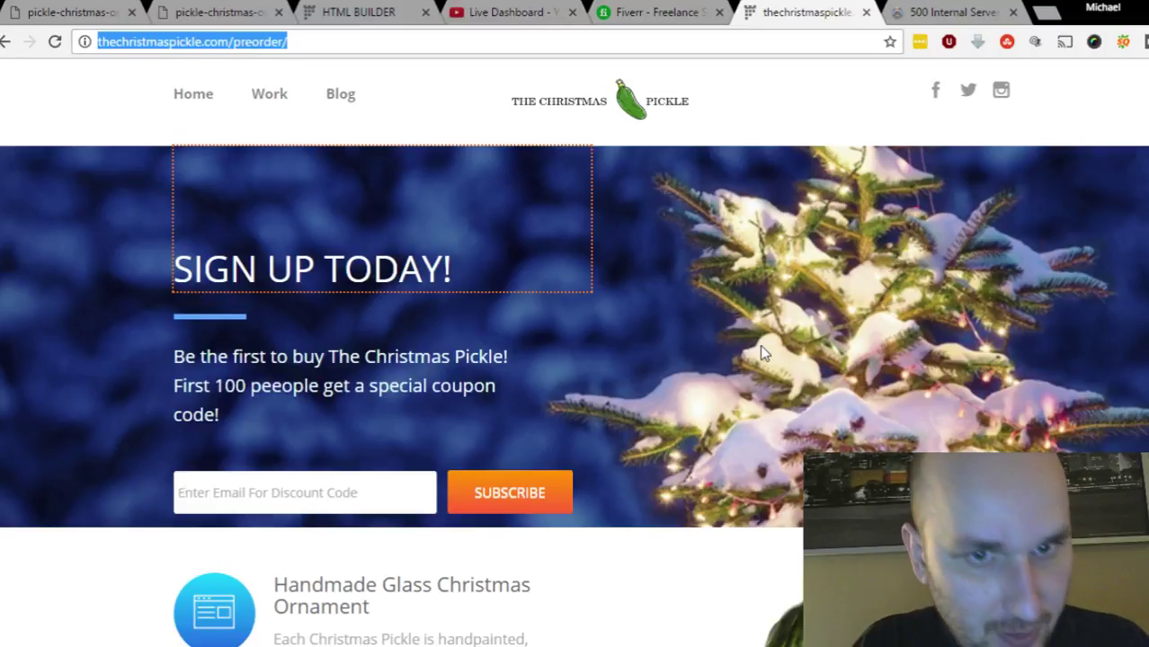
pyautogui.scroll(-1, 760, 351)
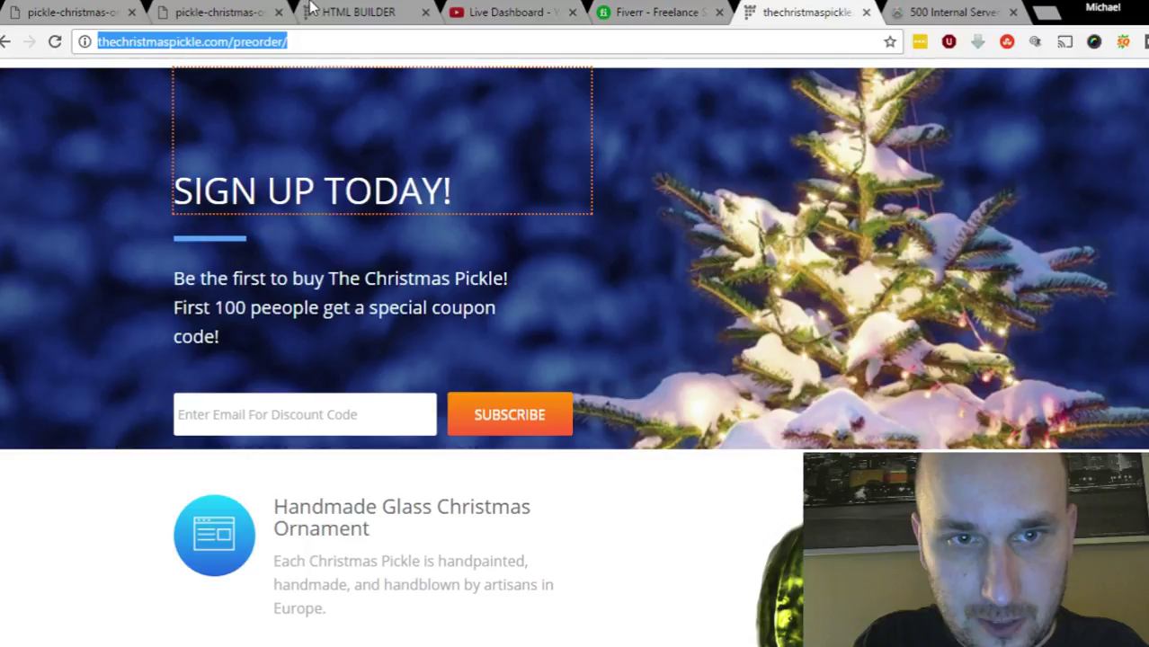
pyautogui.click(503, 12)
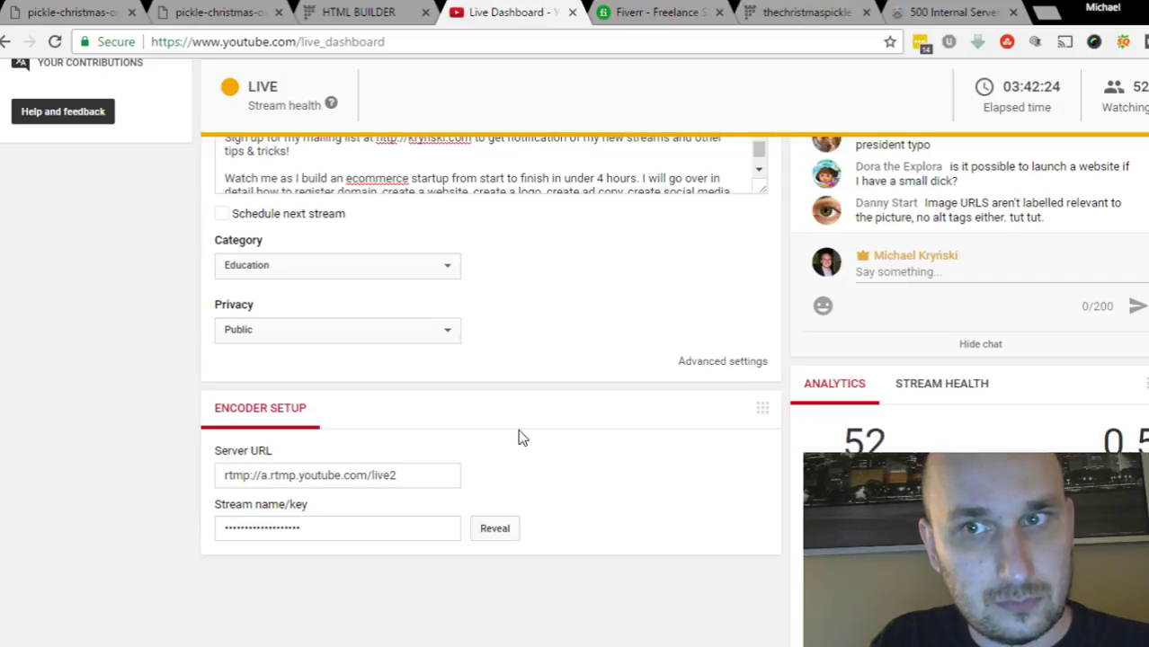
# Scroll through the viewer chat about the typo, then Alt+Tab back to Dreamweaver's index.html code
pyautogui.scroll(1, 519, 437)
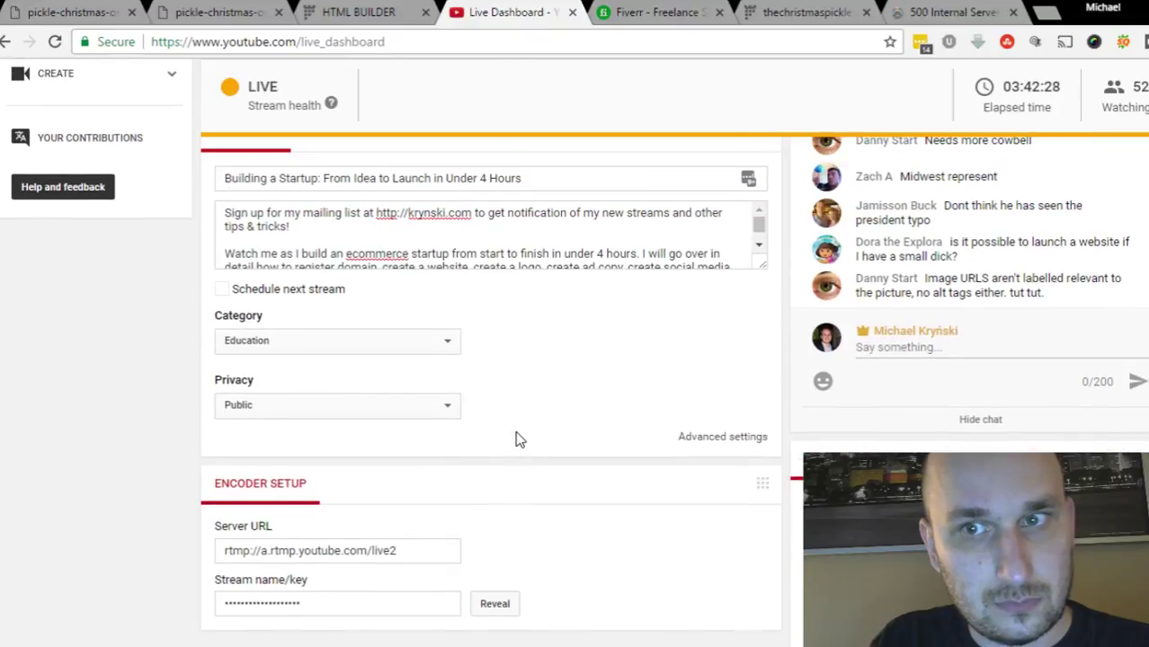
pyautogui.scroll(1, 519, 438)
pyautogui.scroll(1, 519, 439)
pyautogui.scroll(1, 518, 440)
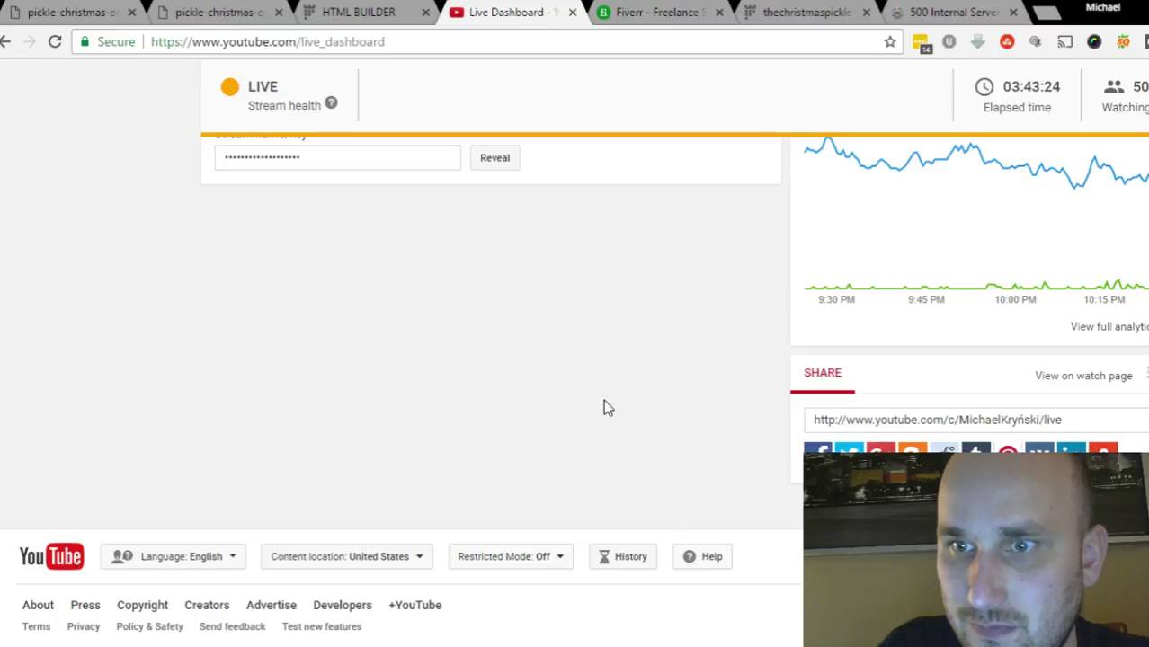
pyautogui.scroll(5, 604, 401)
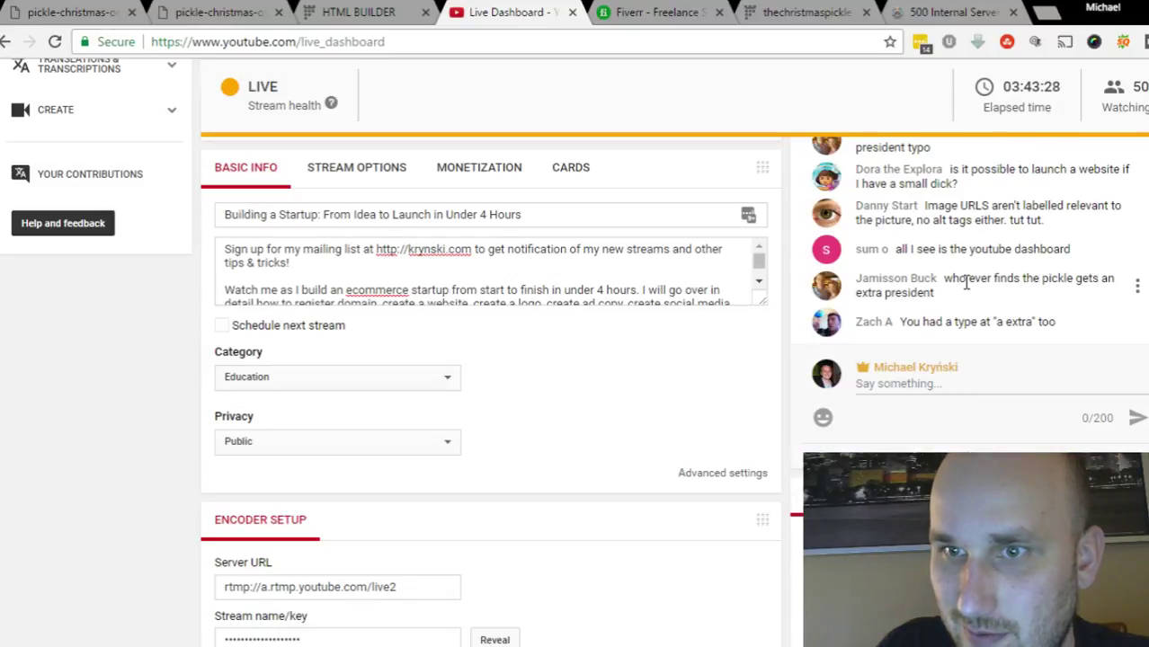
pyautogui.scroll(-1, 608, 367)
pyautogui.scroll(1, 607, 367)
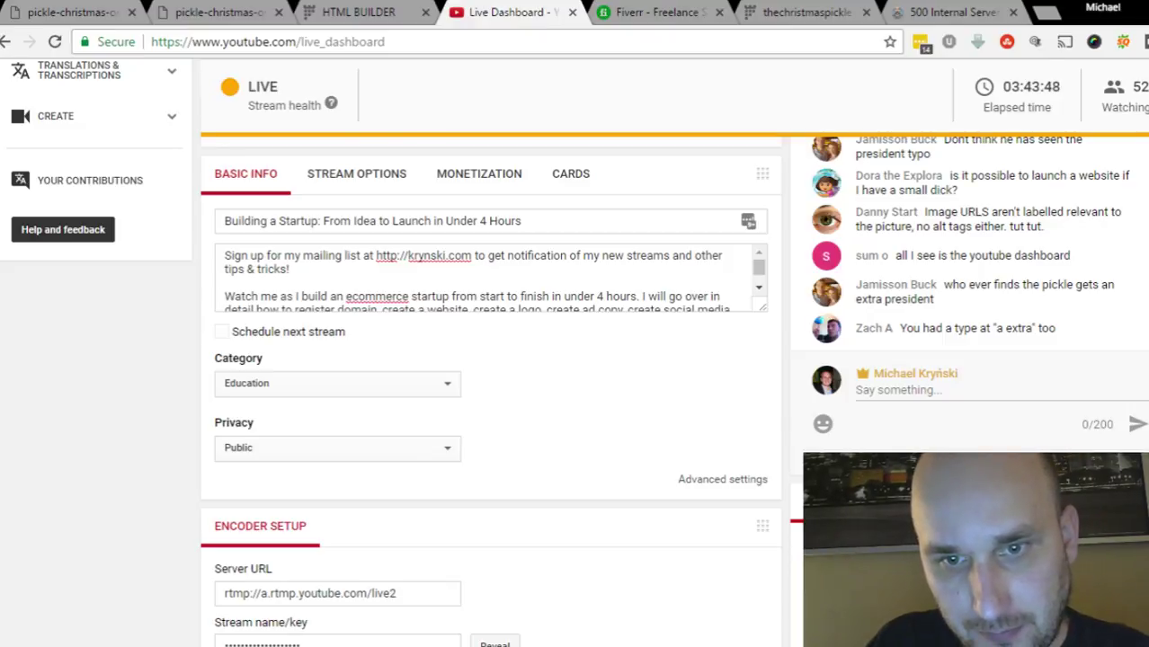
pyautogui.hotkey('alt', 'Tab')
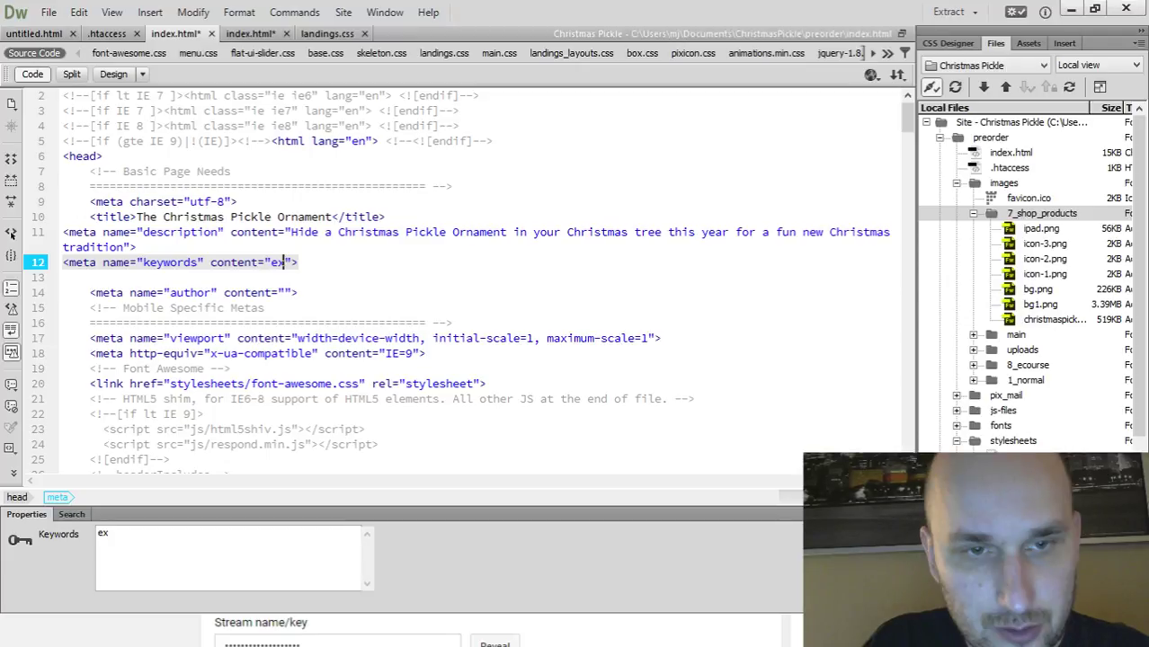
# Change the Fun new tradition paragraph's final word from 'pred' to 'present' in Code view
pyautogui.scroll(-5, 284, 261)
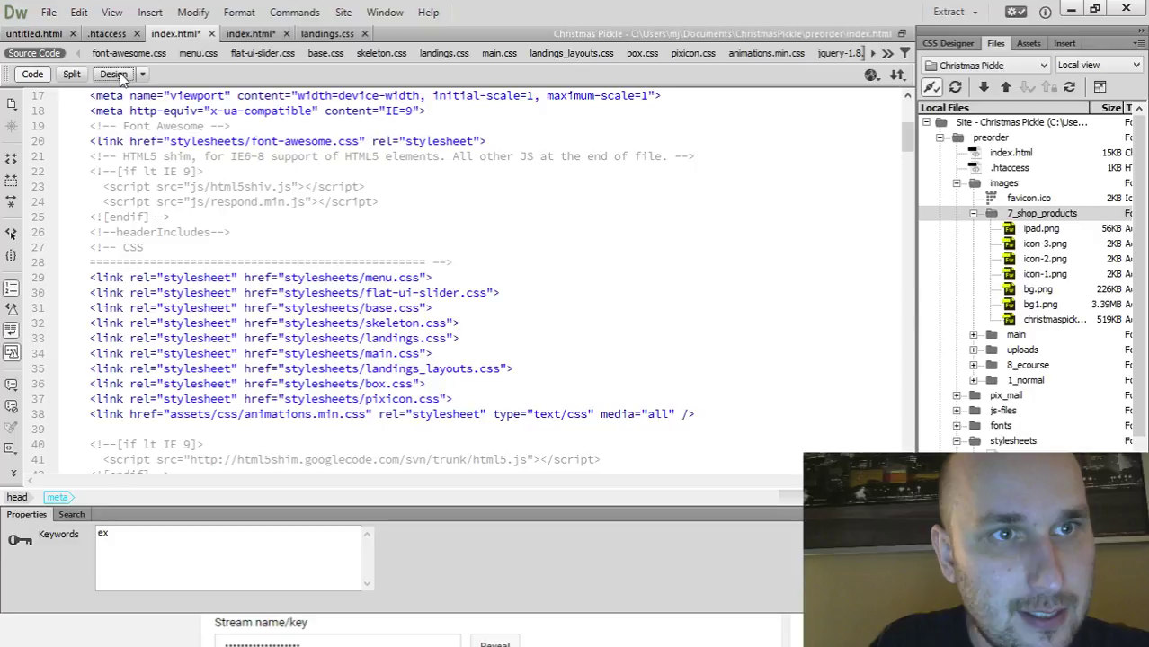
pyautogui.click(114, 75)
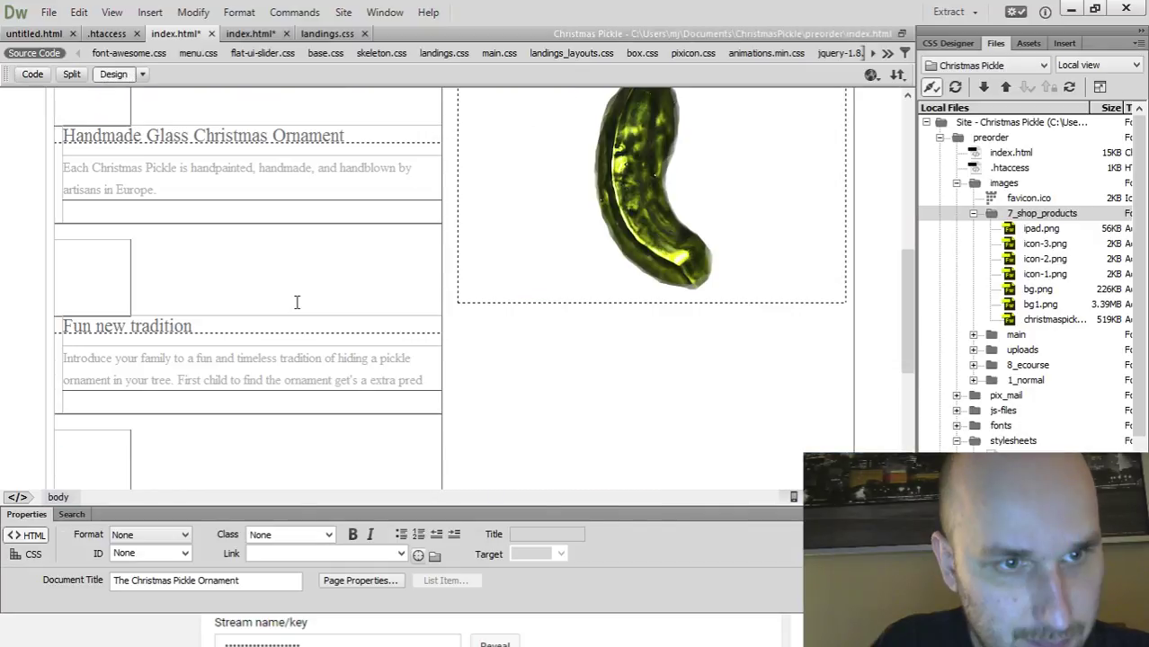
pyautogui.click(392, 382)
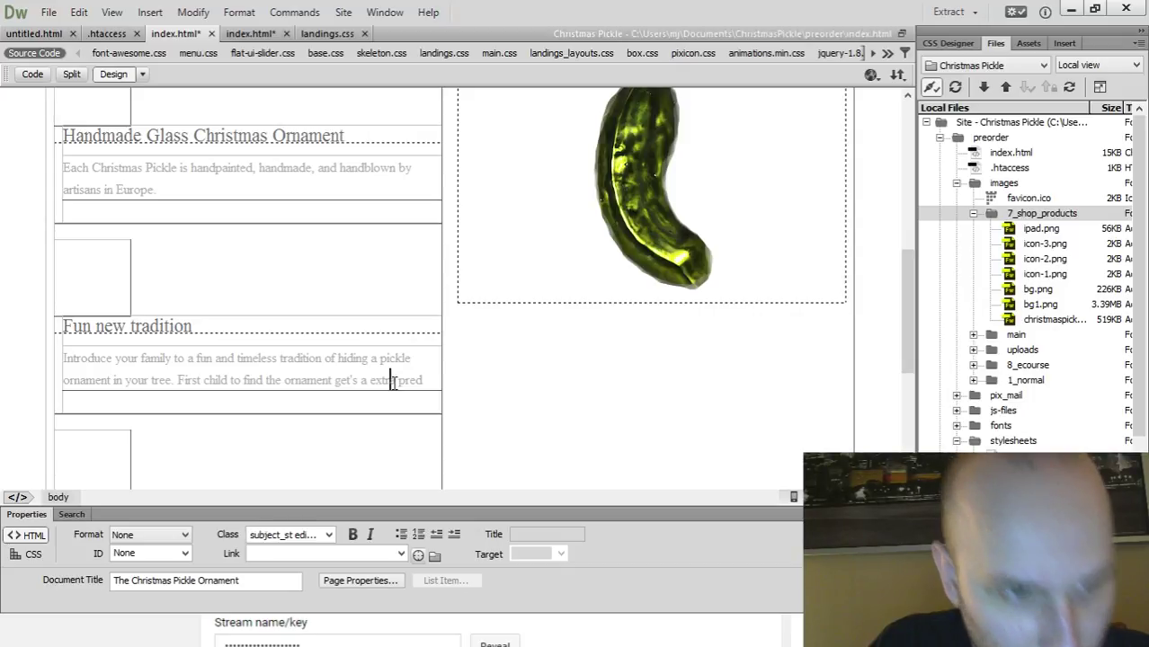
pyautogui.hotkey('ctrl', '`')
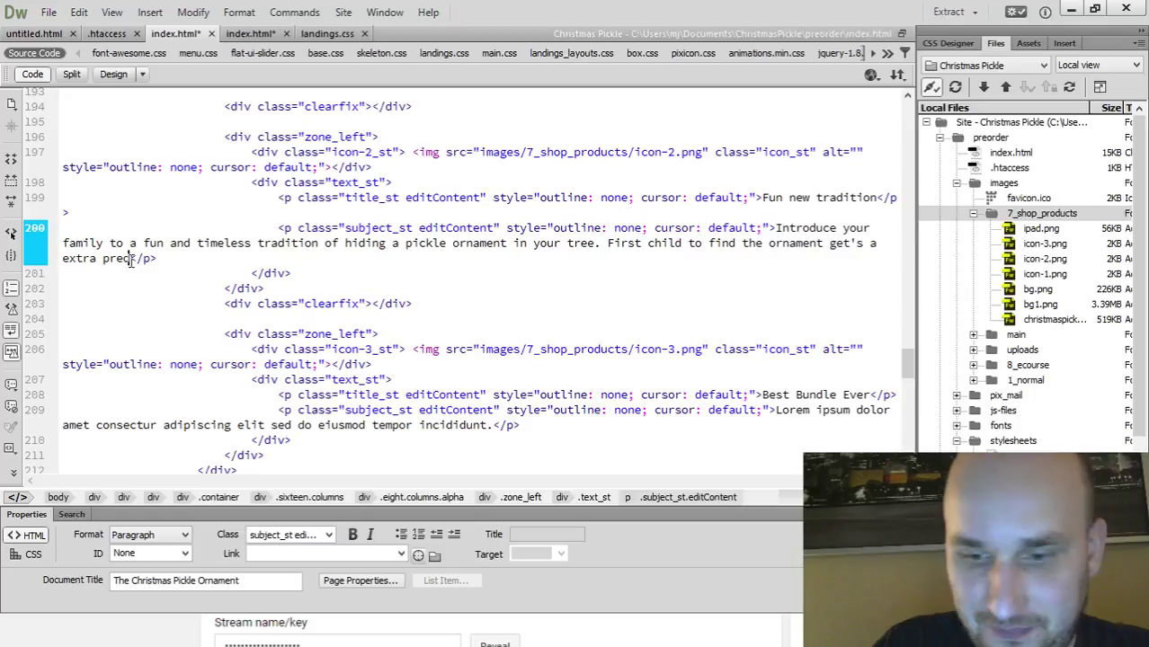
pyautogui.write('ent')
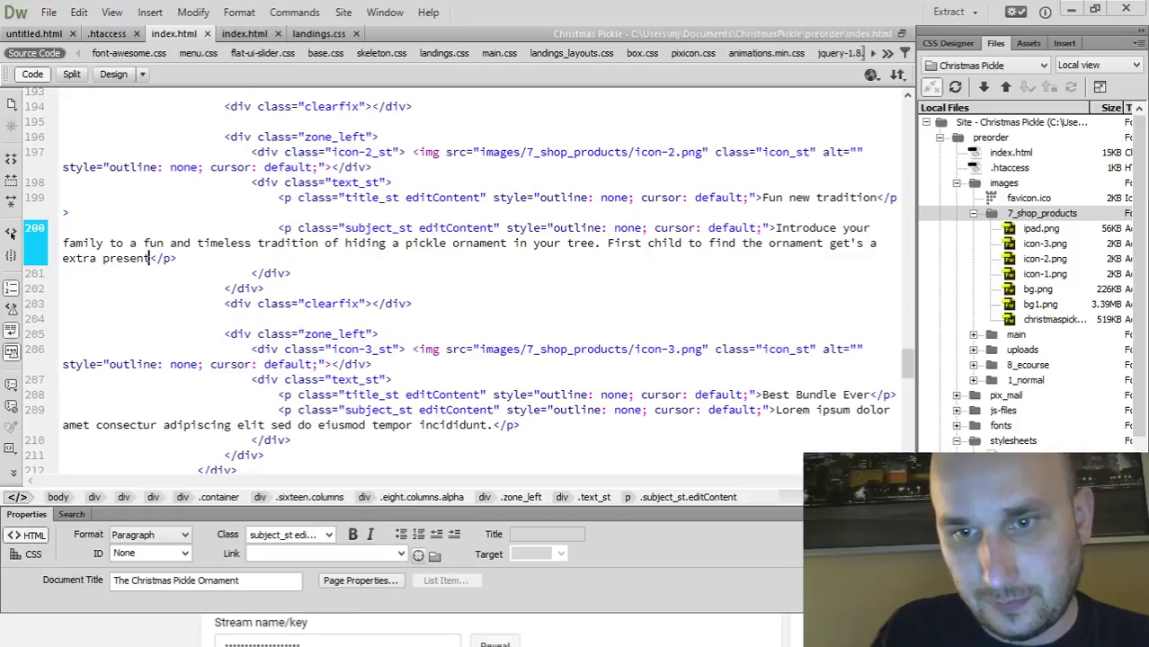
pyautogui.hotkey('alt', 'Tab')
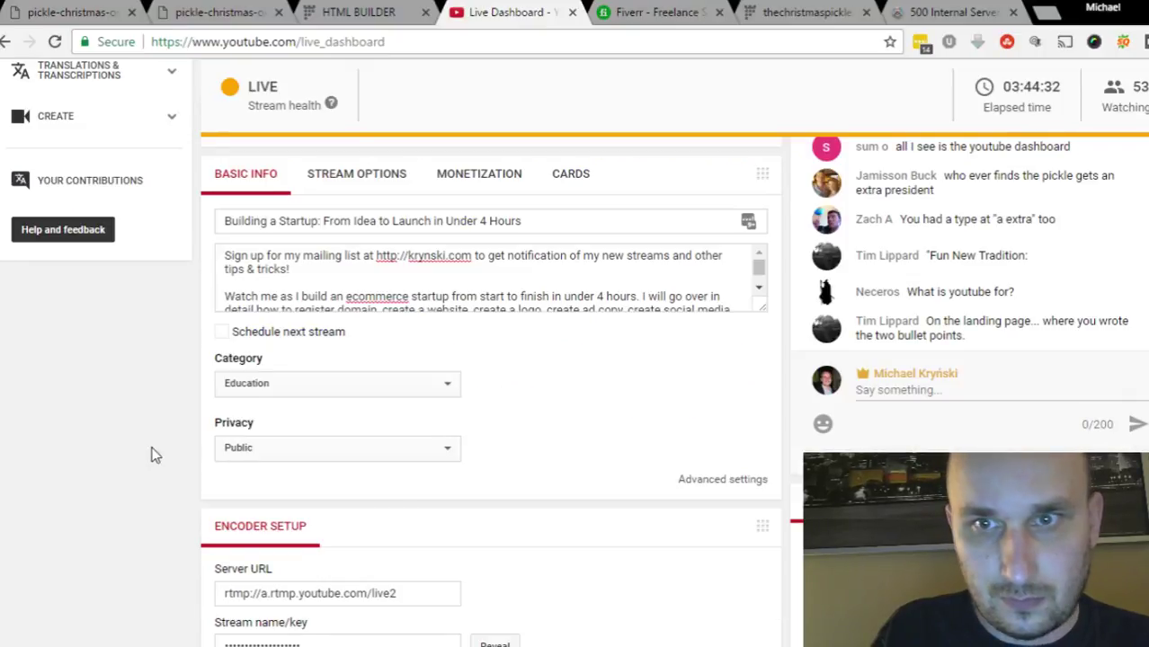
# Move to the next Chrome tab, select its address, then pick the Christmas Pickle preorder tab
pyautogui.hotkey('ctrl', 'Tab')
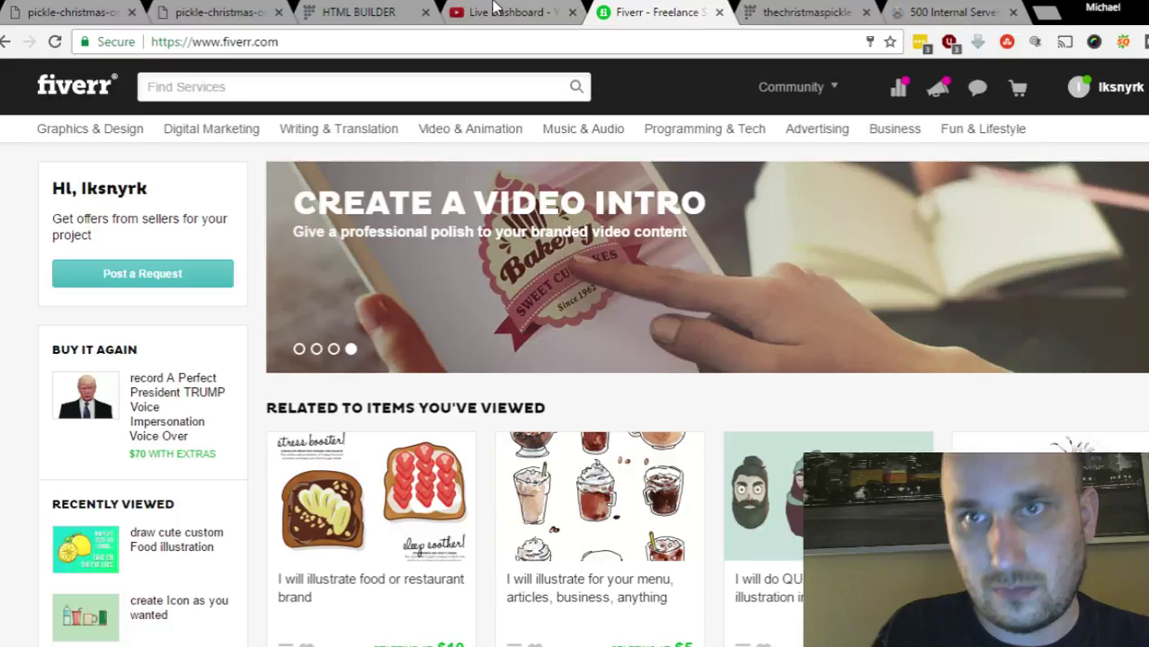
pyautogui.hotkey('ctrl', 'l')
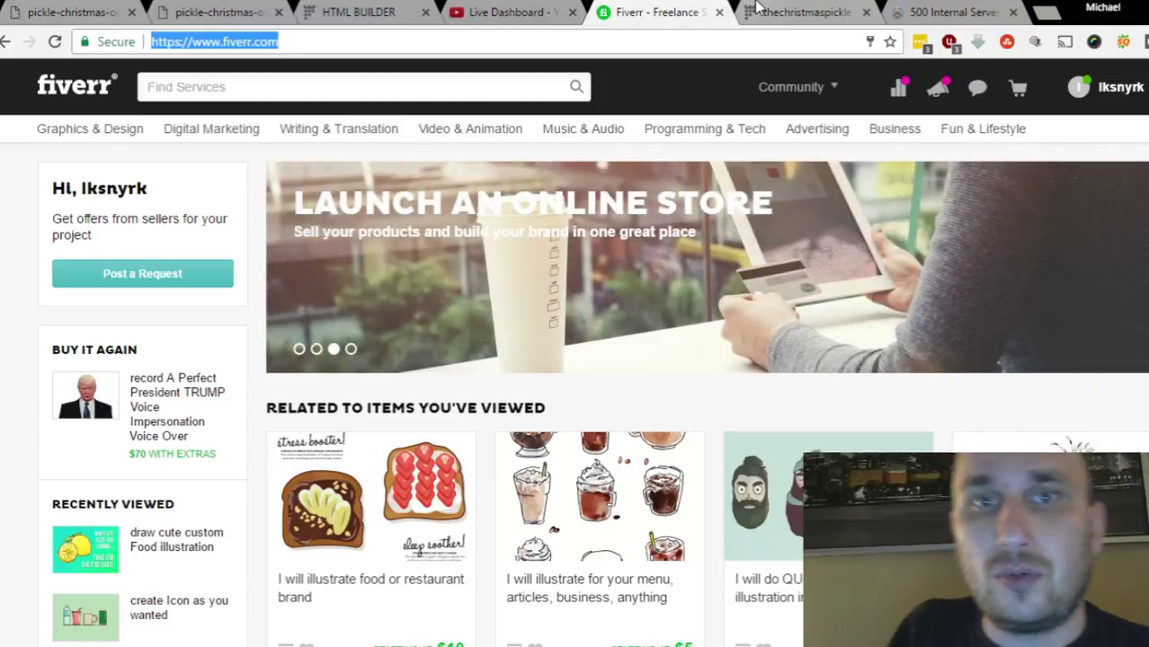
pyautogui.click(811, 9)
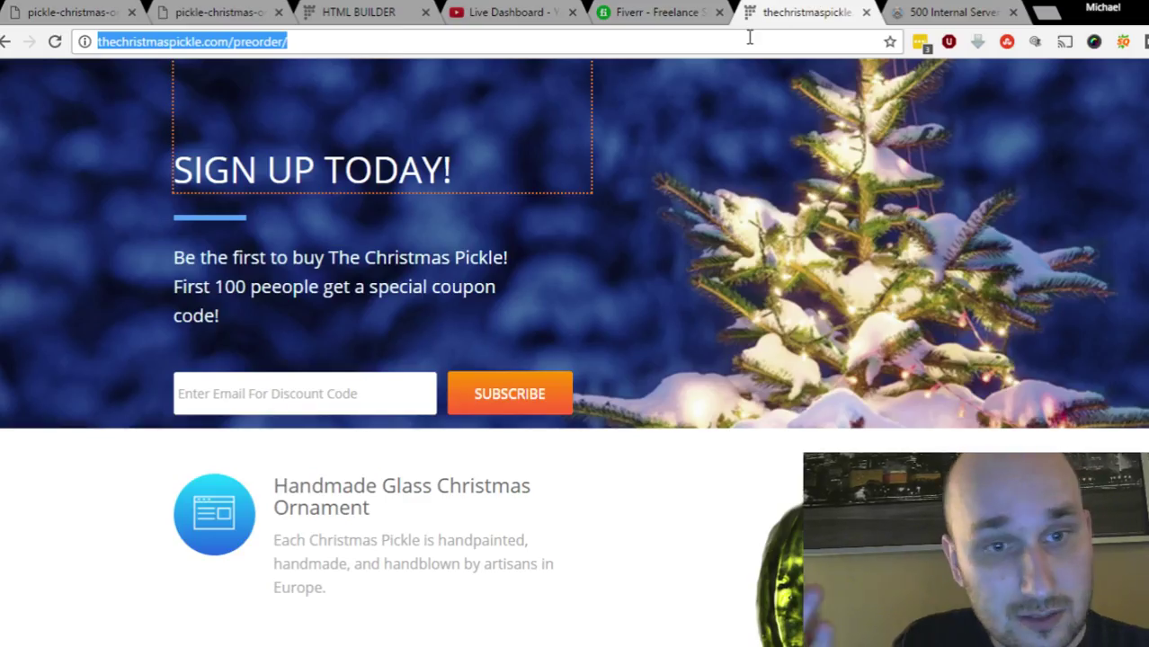
# Search 'webmaster tools' from the 500 error tab's address bar, then return to the YouTube Live Dashboard
pyautogui.click(896, 8)
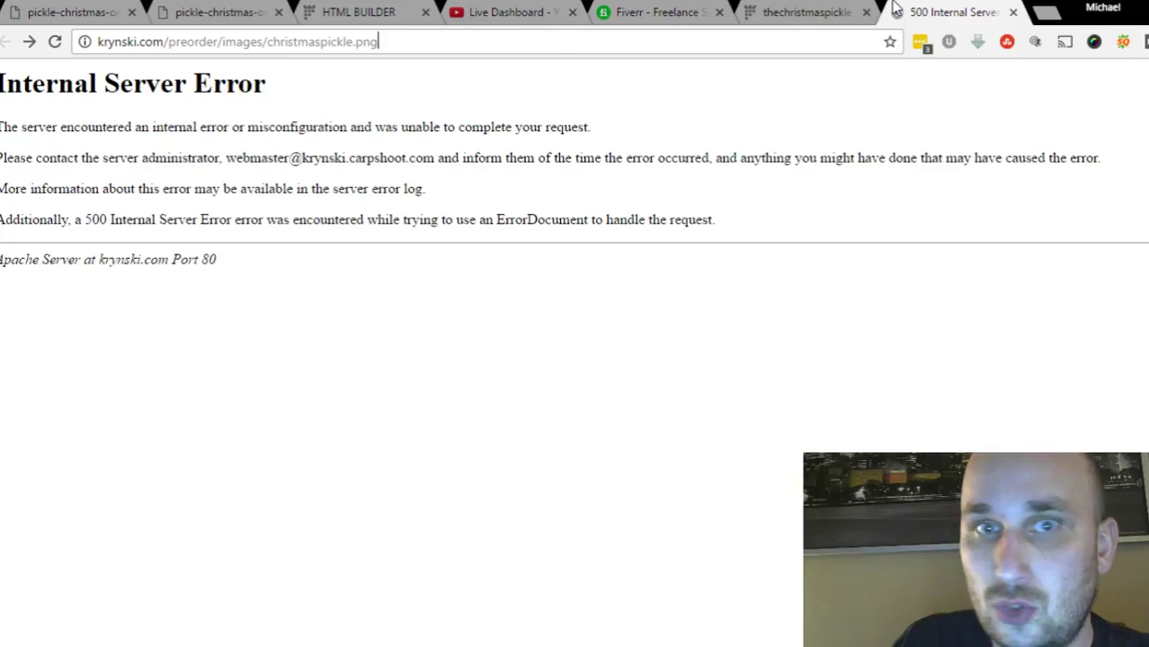
pyautogui.click(552, 41)
pyautogui.write('webmaster tools')
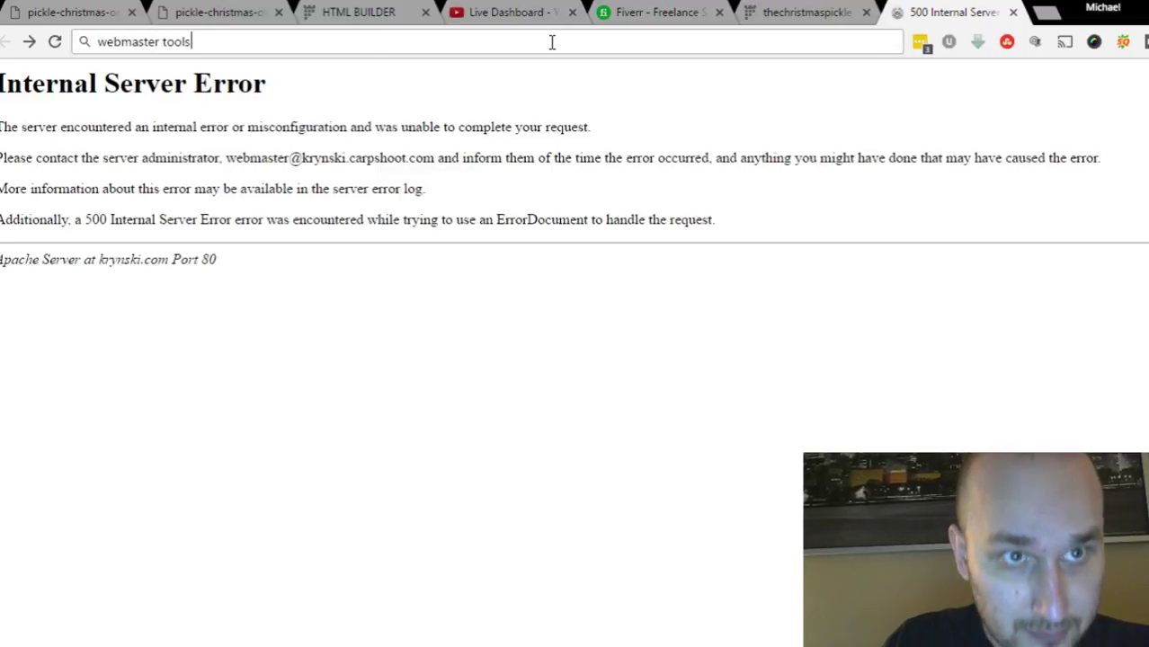
pyautogui.press('Return')
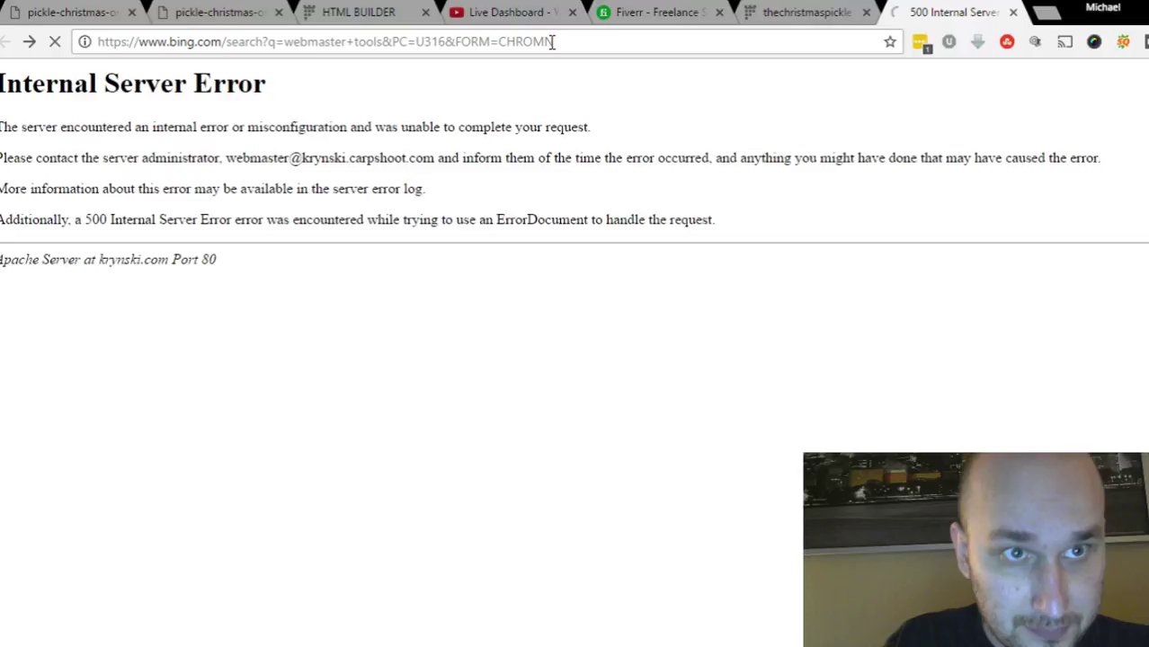
pyautogui.click(503, 12)
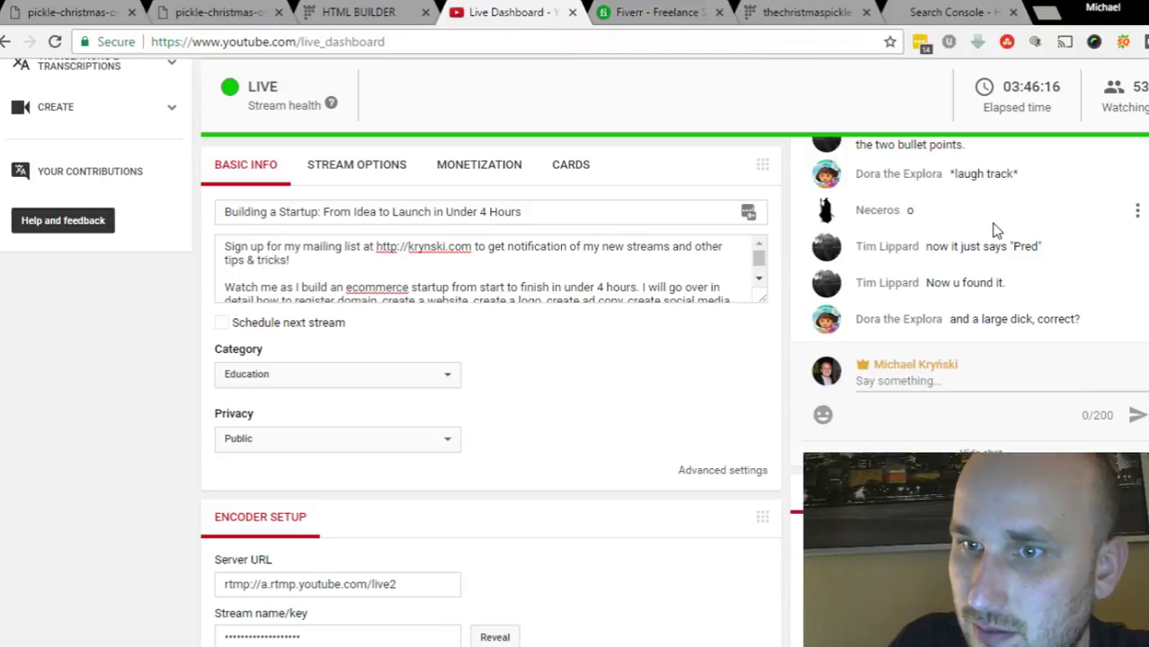
# Scroll the stream dashboard, then switch to the Fiverr tab
pyautogui.scroll(1, 998, 229)
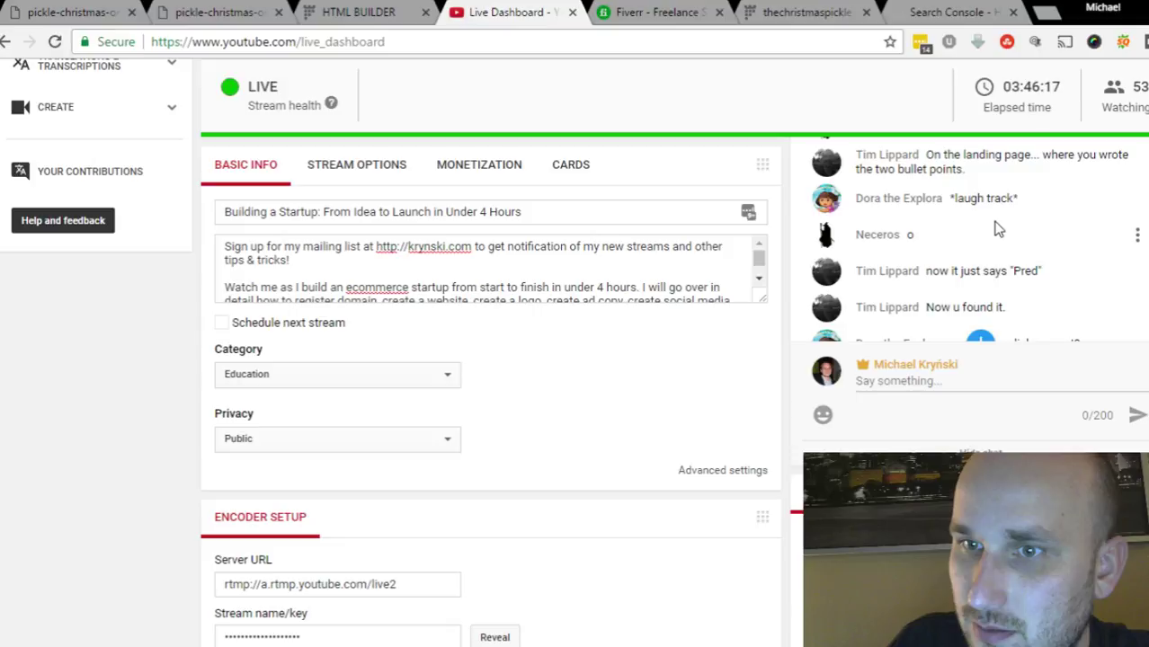
pyautogui.scroll(3, 998, 229)
pyautogui.scroll(-1, 998, 229)
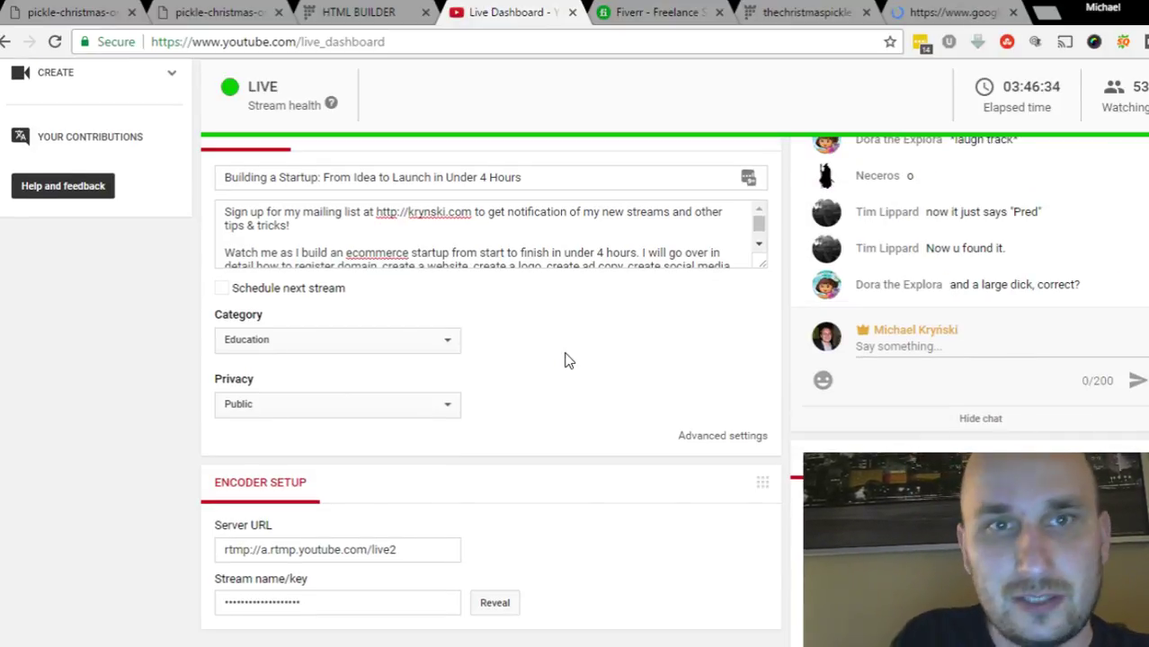
pyautogui.click(649, 9)
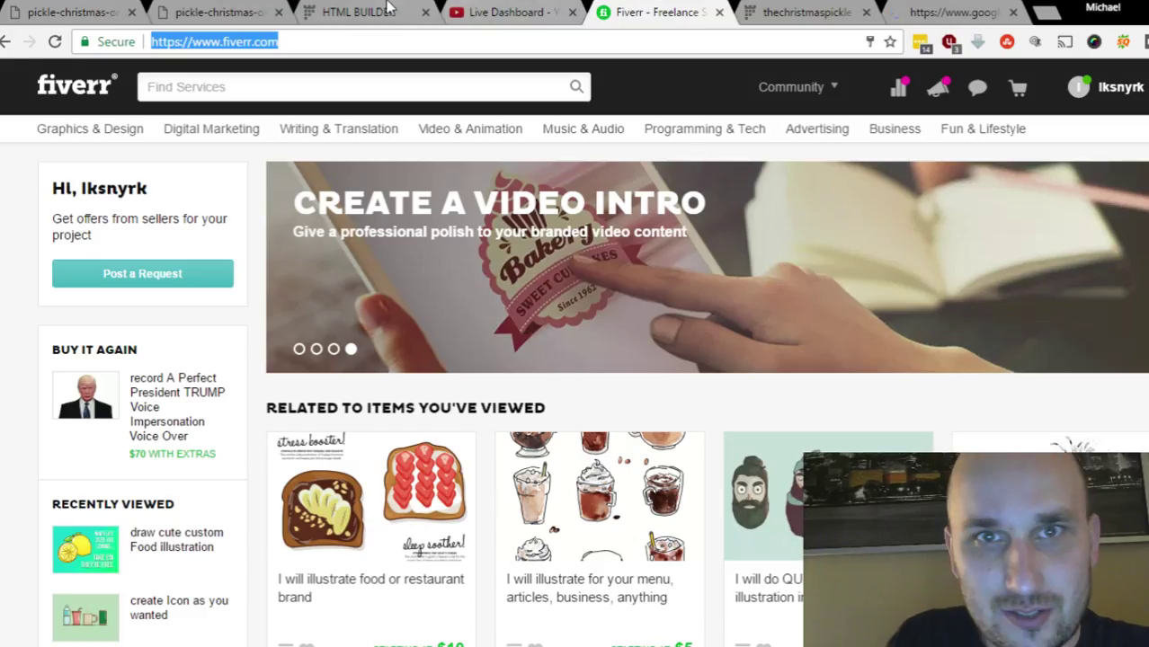
# Bring up the live Christmas Pickle preorder page and scroll down it
pyautogui.click(787, 9)
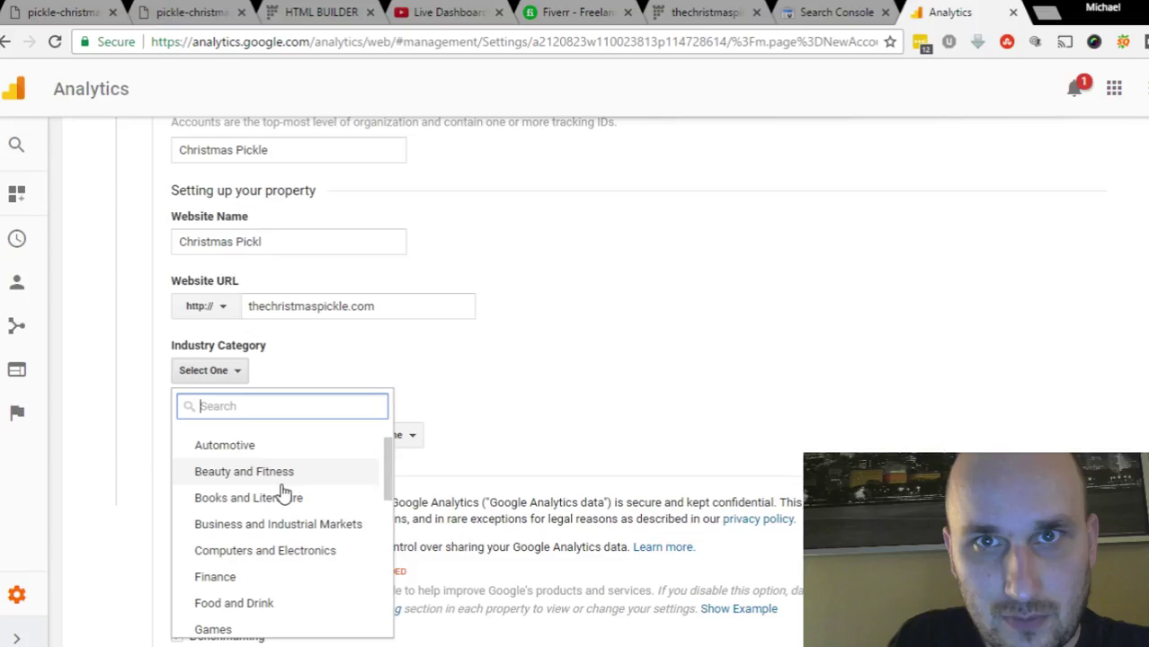
pyautogui.scroll(-3, 282, 492)
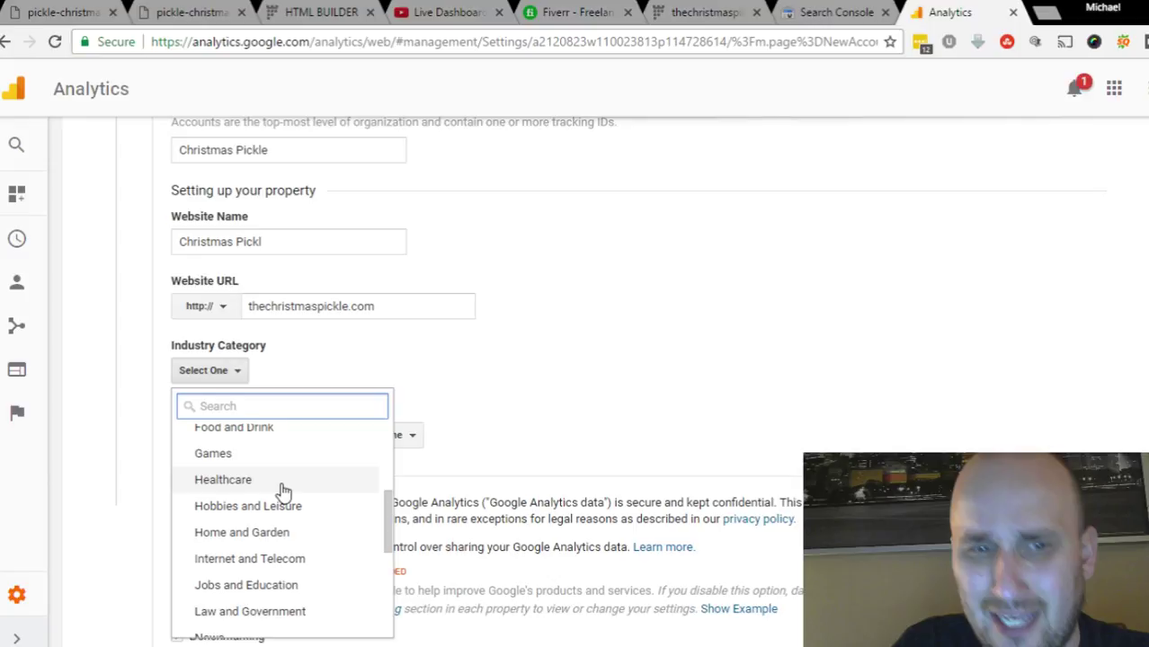
# Set the industry category to Shopping and the reporting time zone to (GMT-06:00) Central Time
pyautogui.scroll(-2, 283, 492)
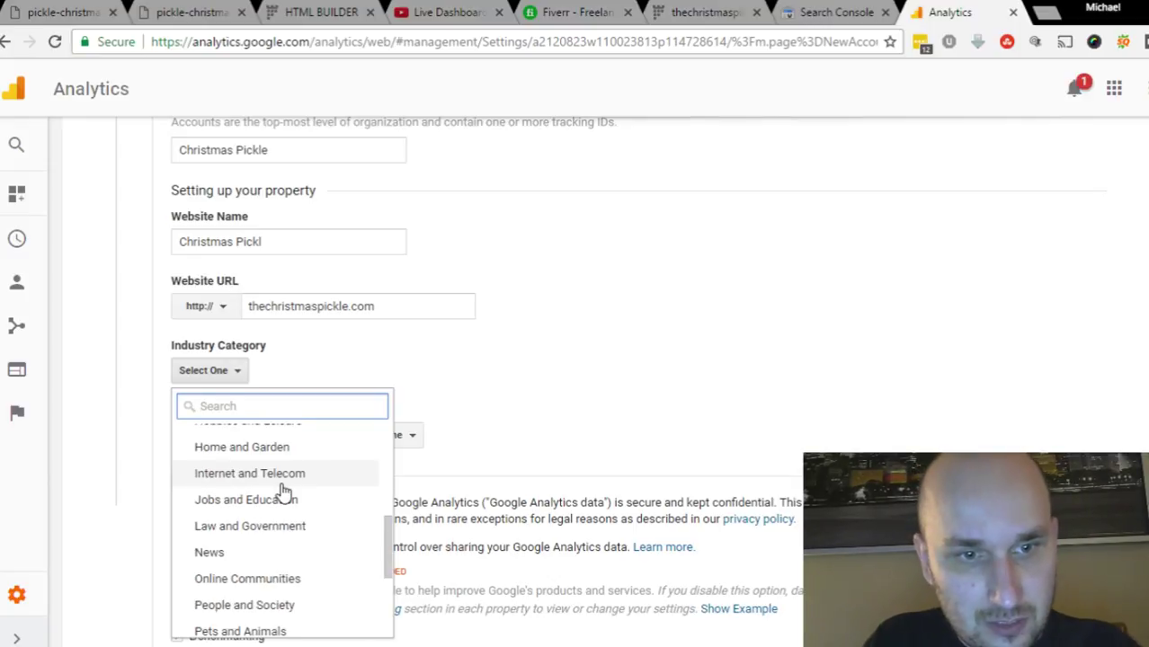
pyautogui.scroll(-2, 283, 491)
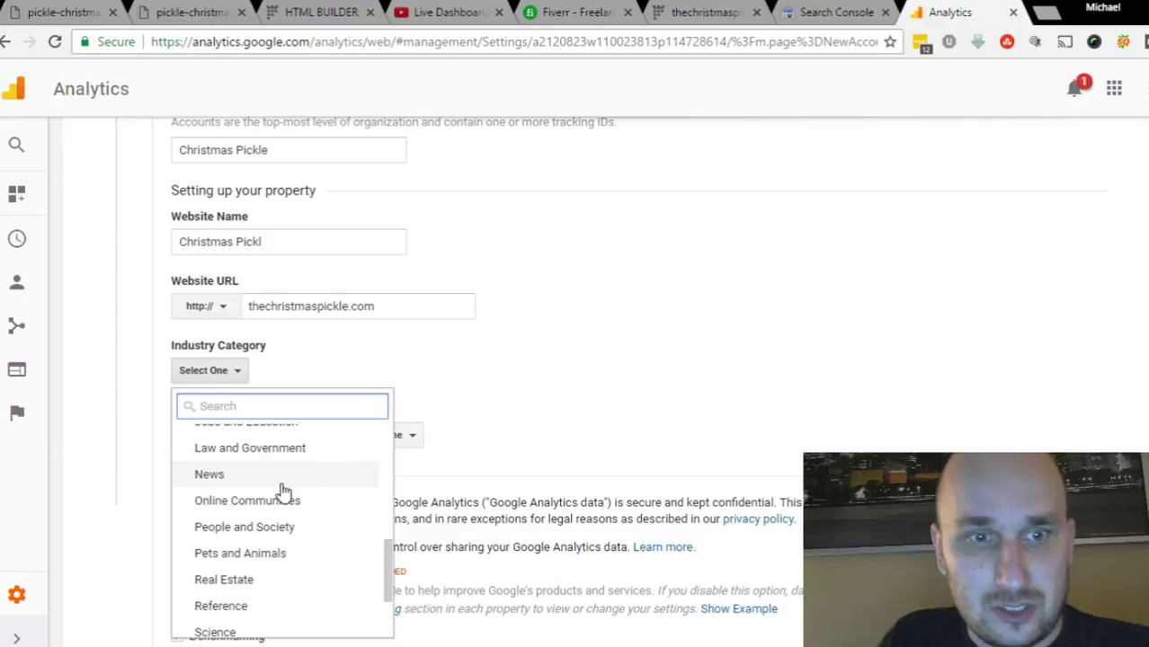
pyautogui.scroll(-1, 283, 491)
pyautogui.scroll(-1, 282, 491)
pyautogui.scroll(2, 283, 492)
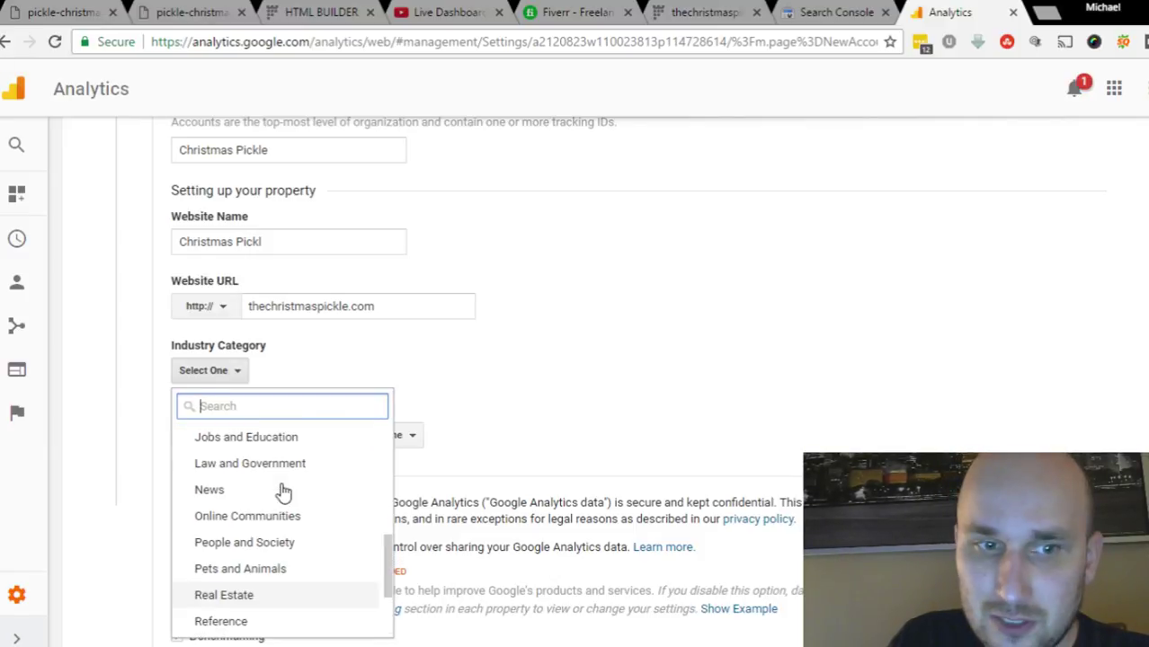
pyautogui.scroll(3, 283, 492)
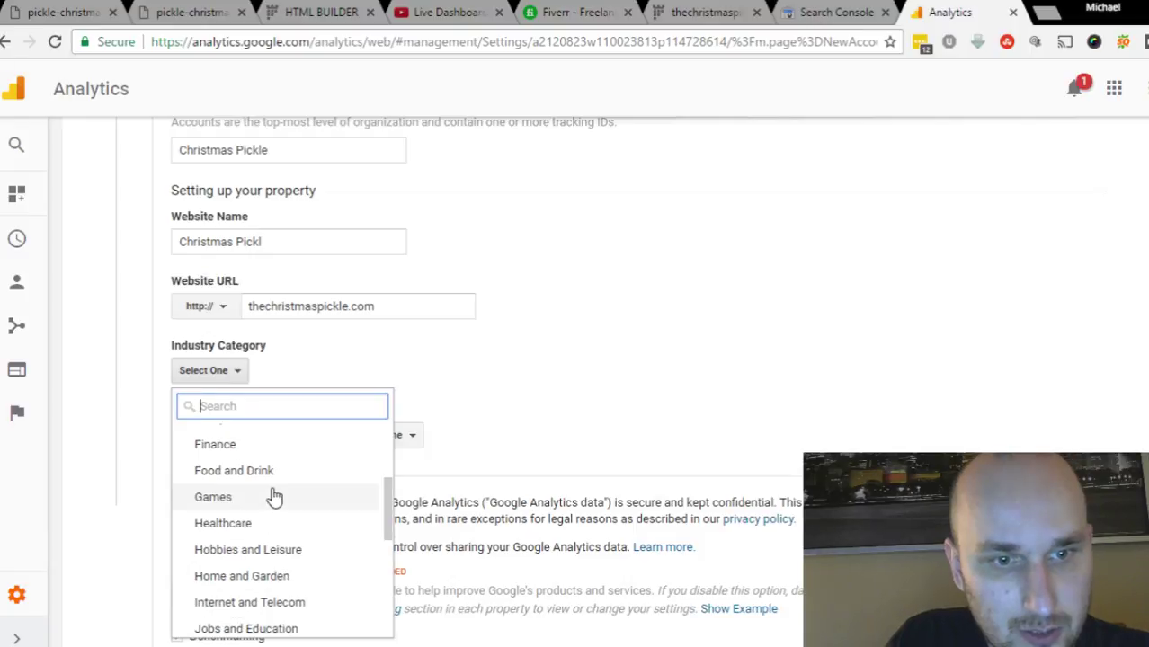
pyautogui.scroll(-1, 275, 496)
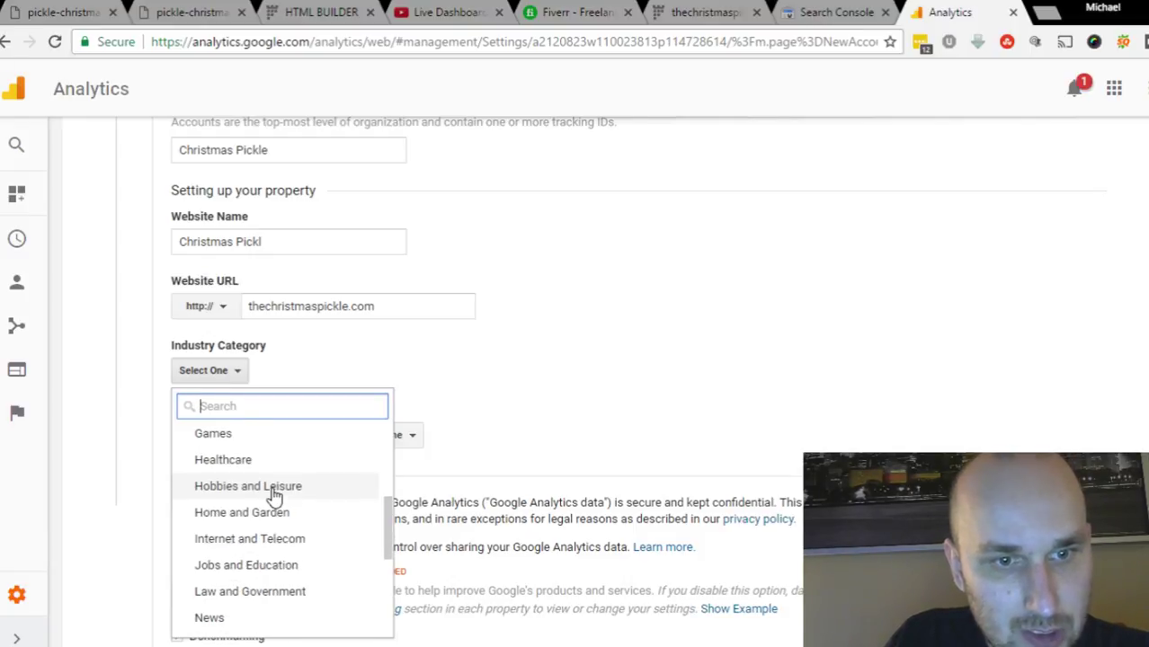
pyautogui.scroll(-3, 274, 496)
pyautogui.scroll(-2, 274, 496)
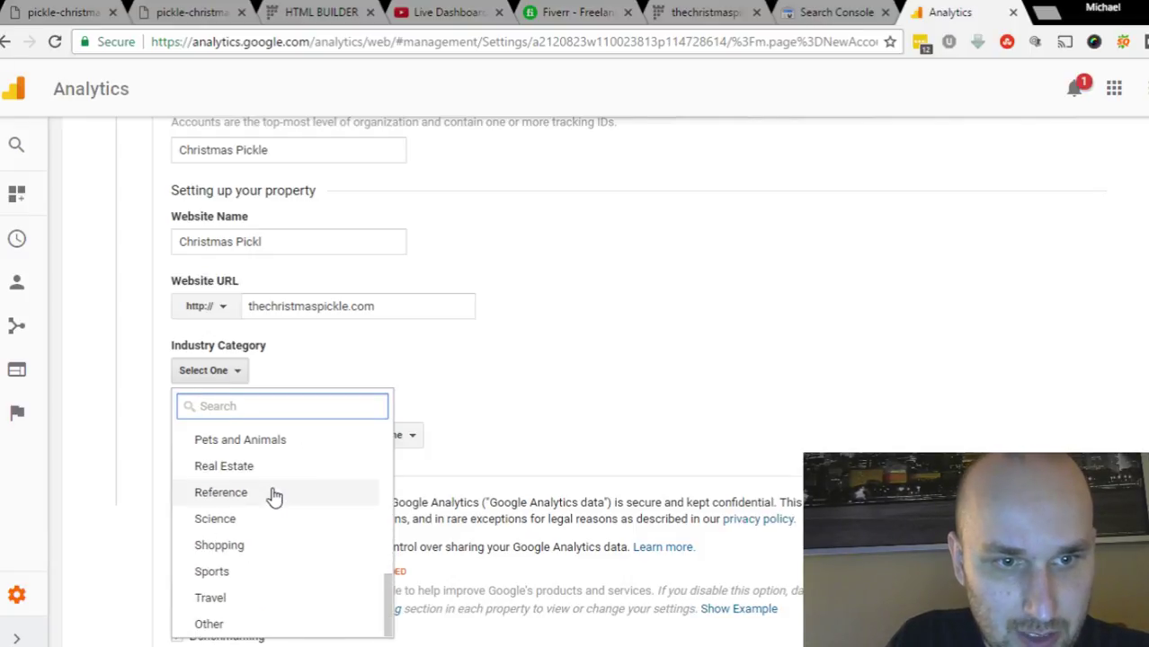
pyautogui.scroll(-1, 274, 496)
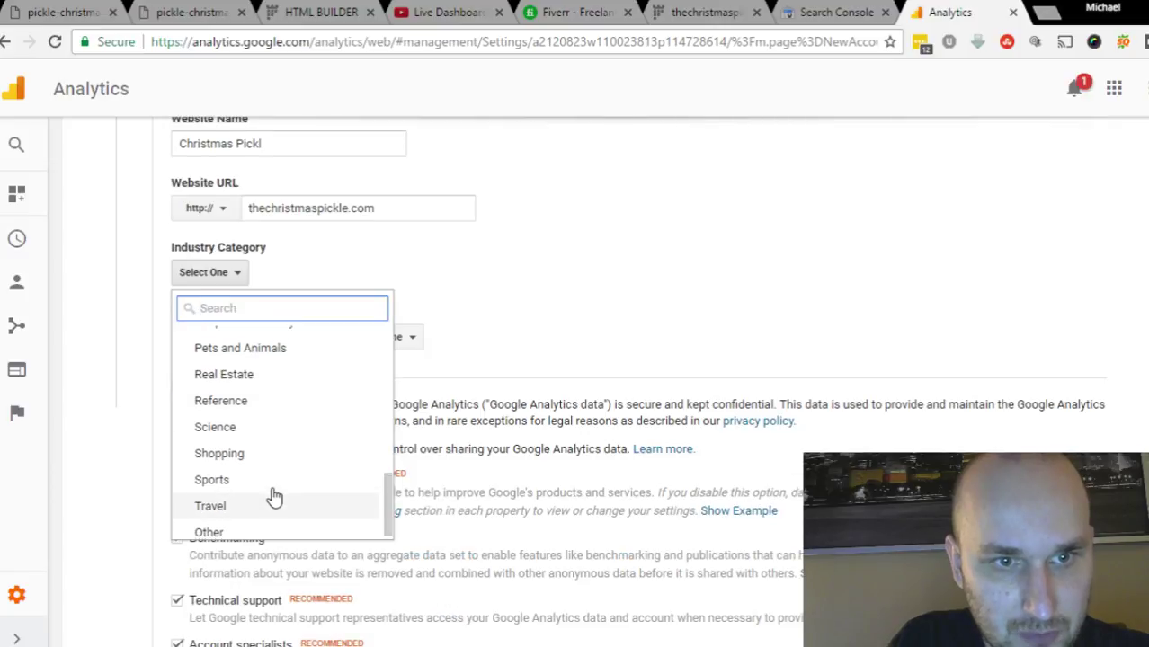
pyautogui.click(253, 442)
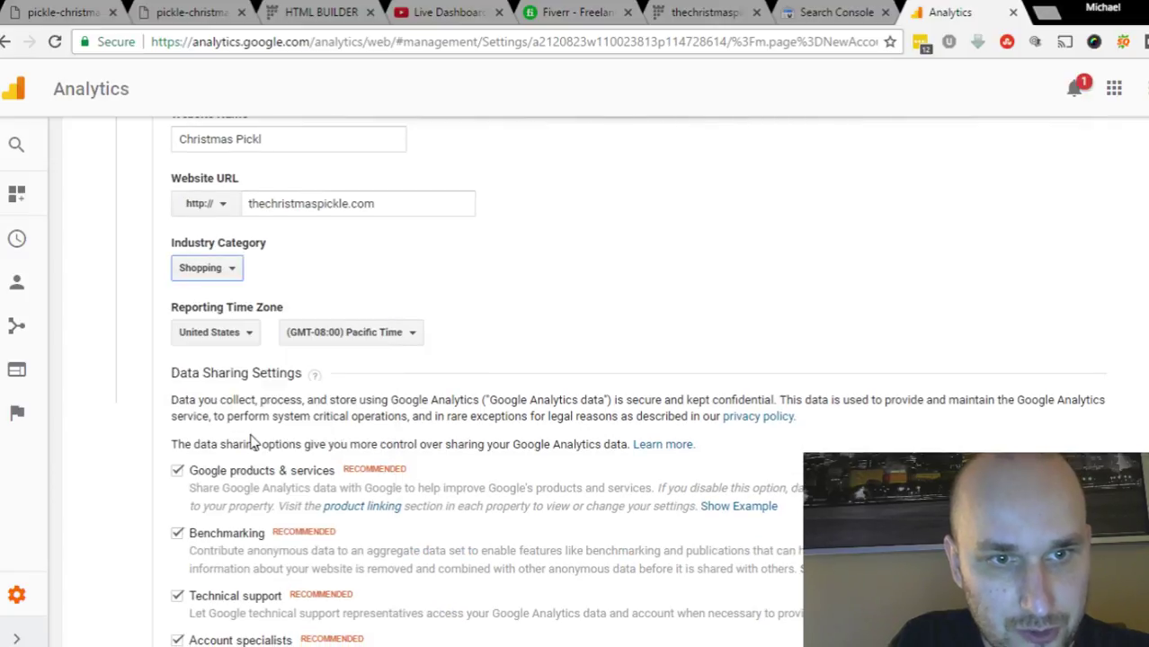
pyautogui.click(373, 334)
pyautogui.click(386, 530)
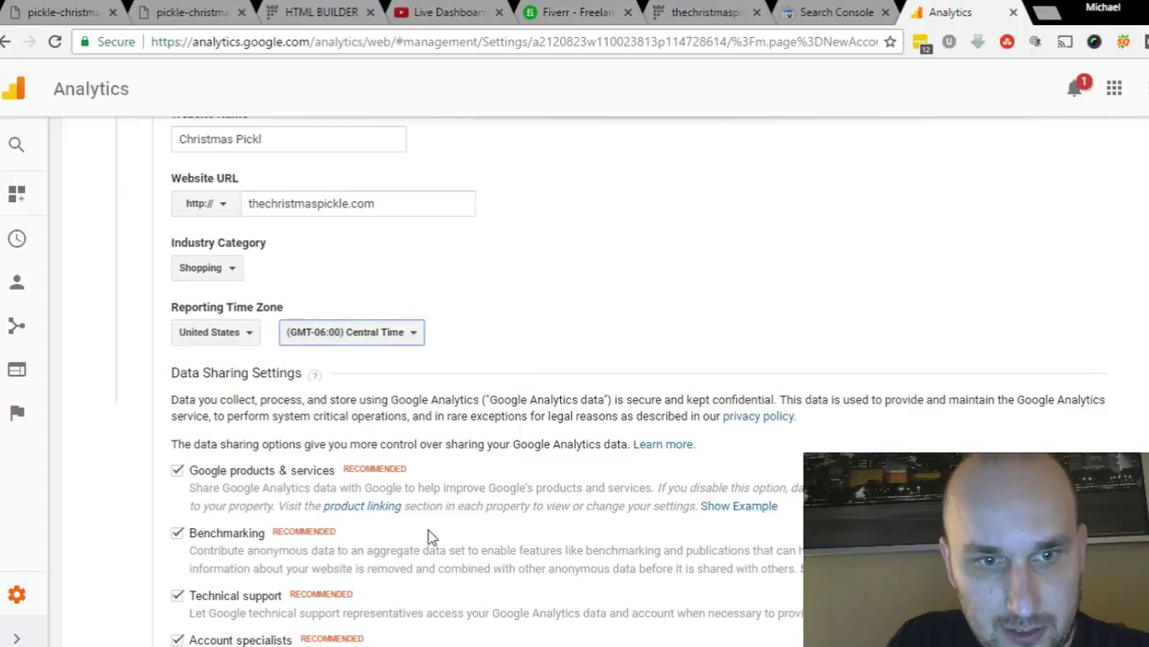
# Get the new property's tracking code and return to index.html in Dreamweaver
pyautogui.scroll(-3, 123, 484)
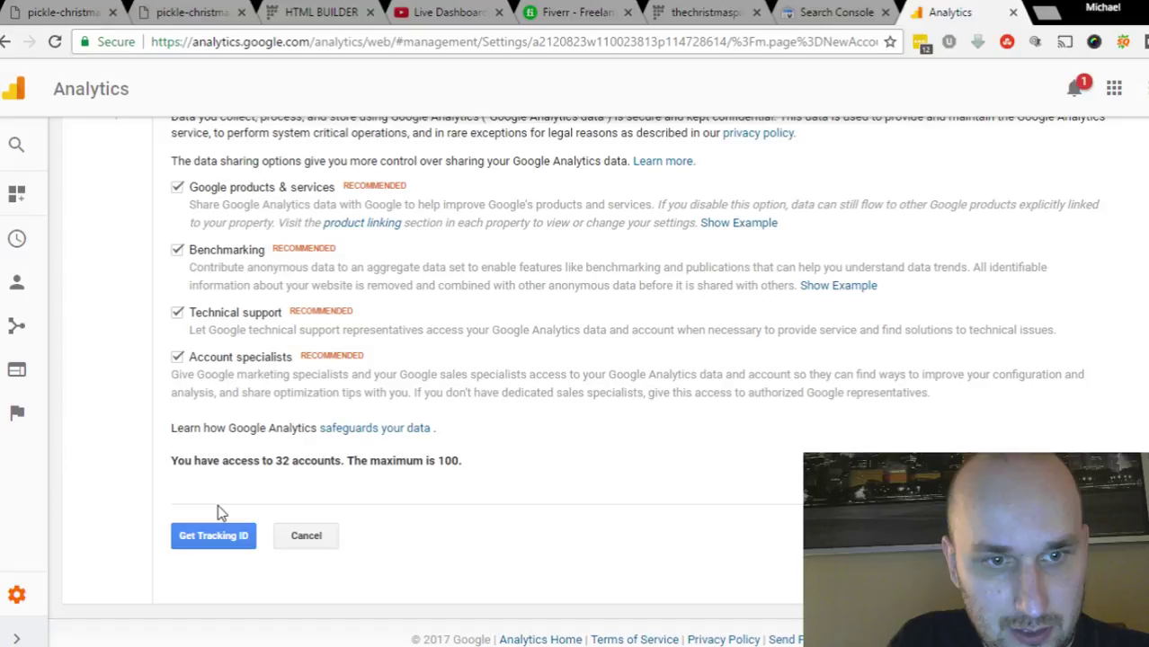
pyautogui.click(214, 535)
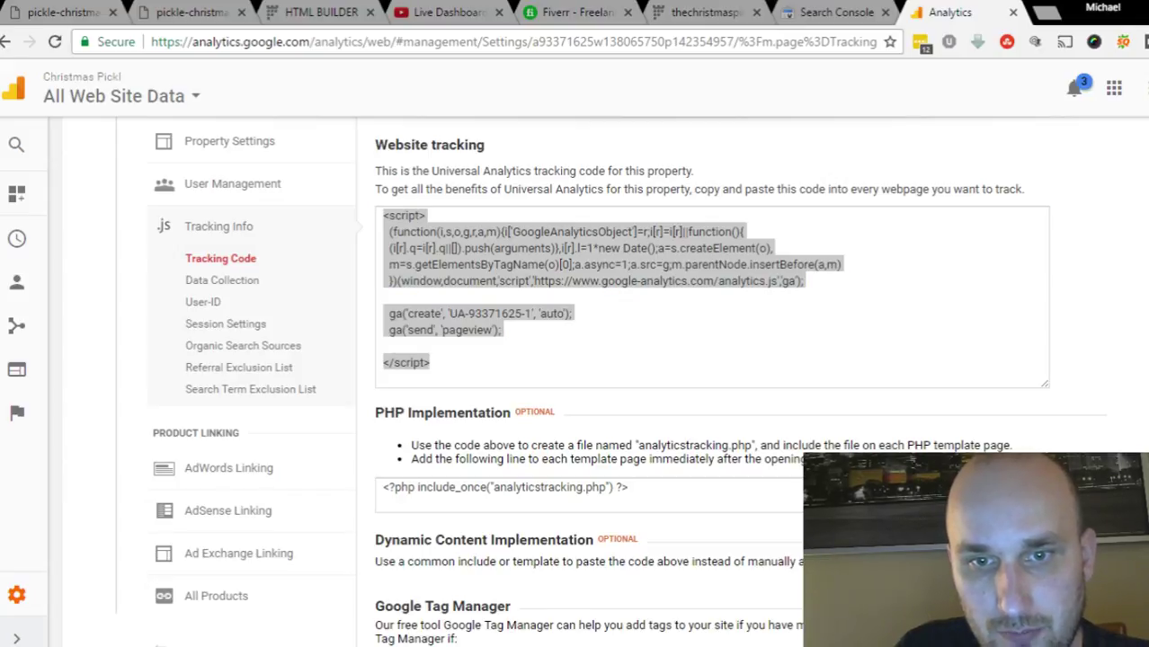
pyautogui.hotkey('alt', 'Tab')
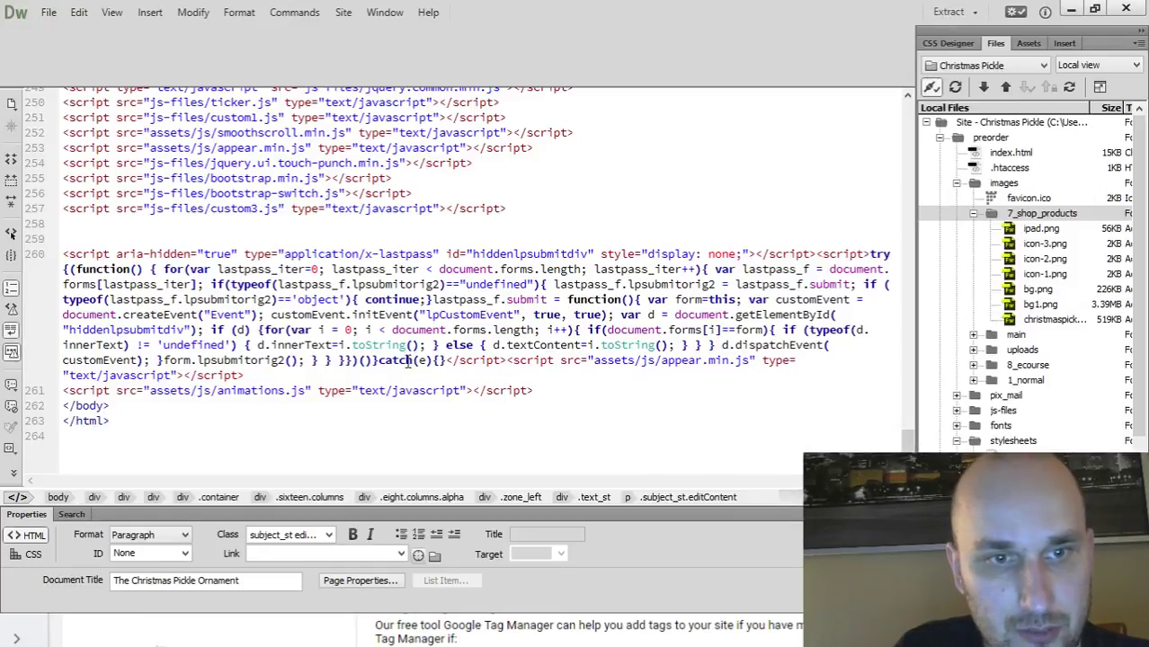
# Paste the Analytics tracking script on a new line after line 261, before the closing body tag
pyautogui.click(461, 378)
pyautogui.hotkey('ctrl', 'Home')
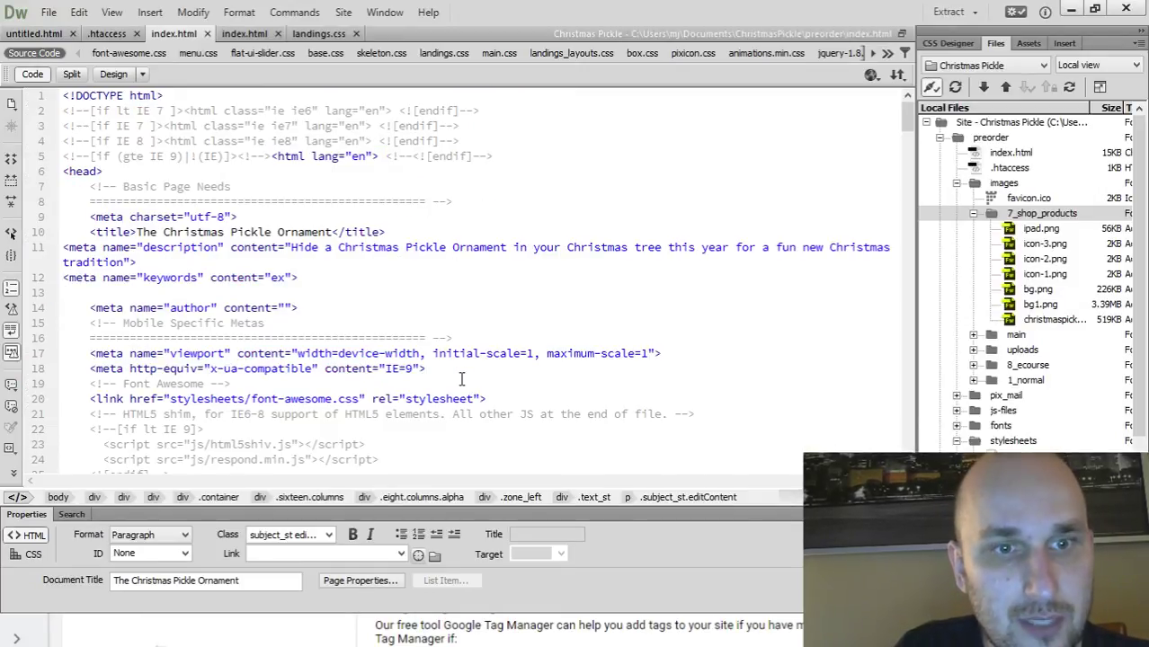
pyautogui.scroll(-20, 461, 379)
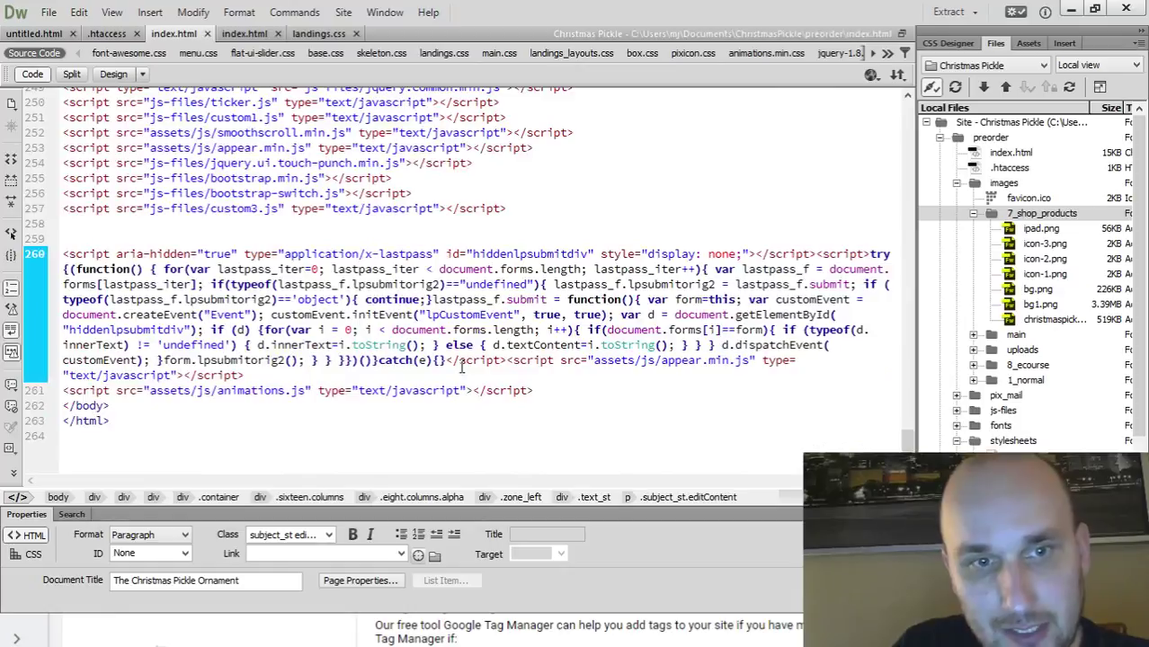
pyautogui.click(554, 395)
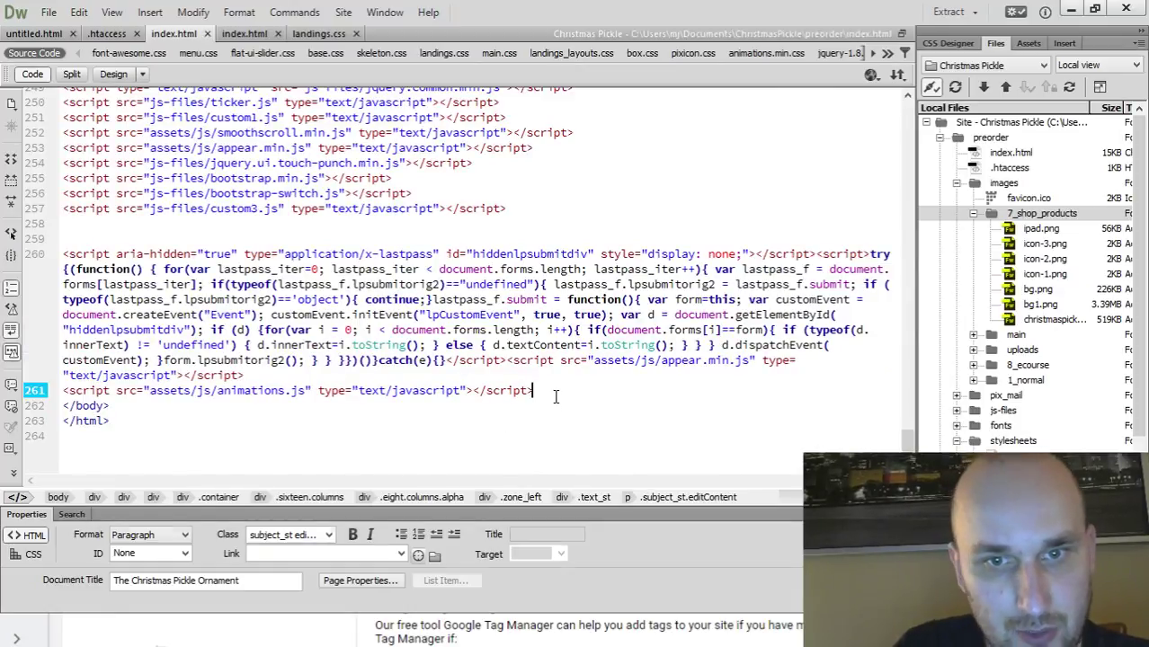
pyautogui.press('Return')
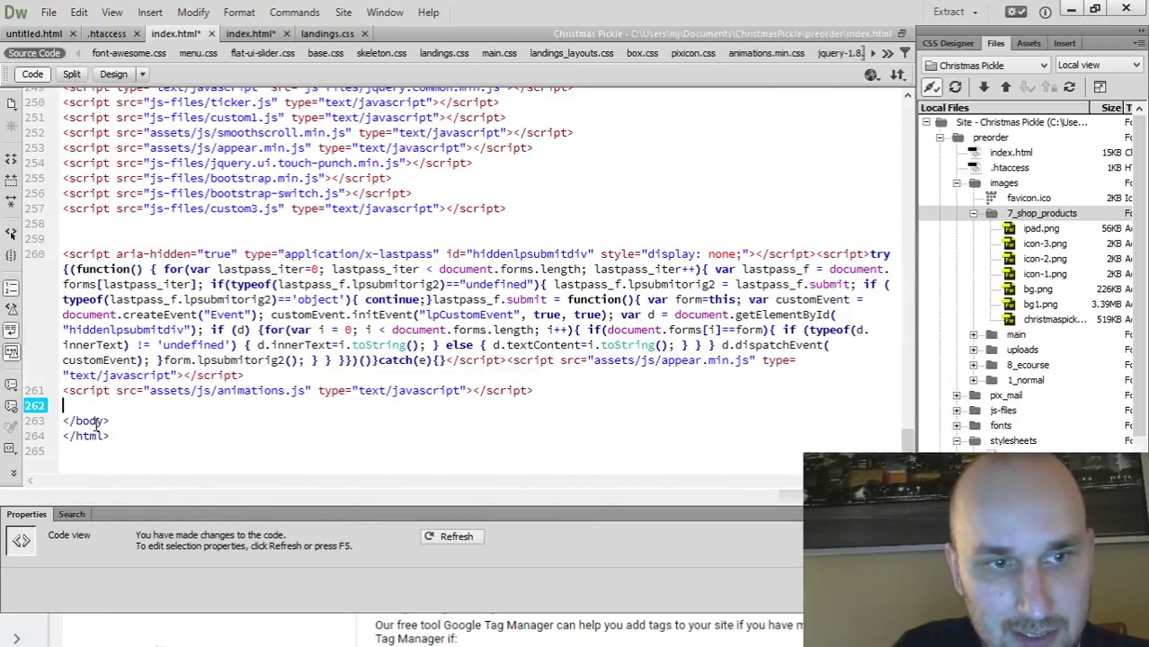
pyautogui.write("<script>   (function(i,s,o,g,r,a,m){i['GoogleAnalyticsObject']=r;i[r]=i[r]||function(){   (i[r].q=i[r].q||[]).push(arguments)},i[r].l=1*new Date();a=s.createElement(o),   m=s.getElementsByTagName(o)[0];a.async=1;a.src=g;m.parentNode.insertBefore(a,m)   })(window,document,'script','https://www.google-analytics.com/analytics.js','ga');    ga('create', 'UA-93371625-1', 'auto');   ga('send', 'pageview');  </script>")
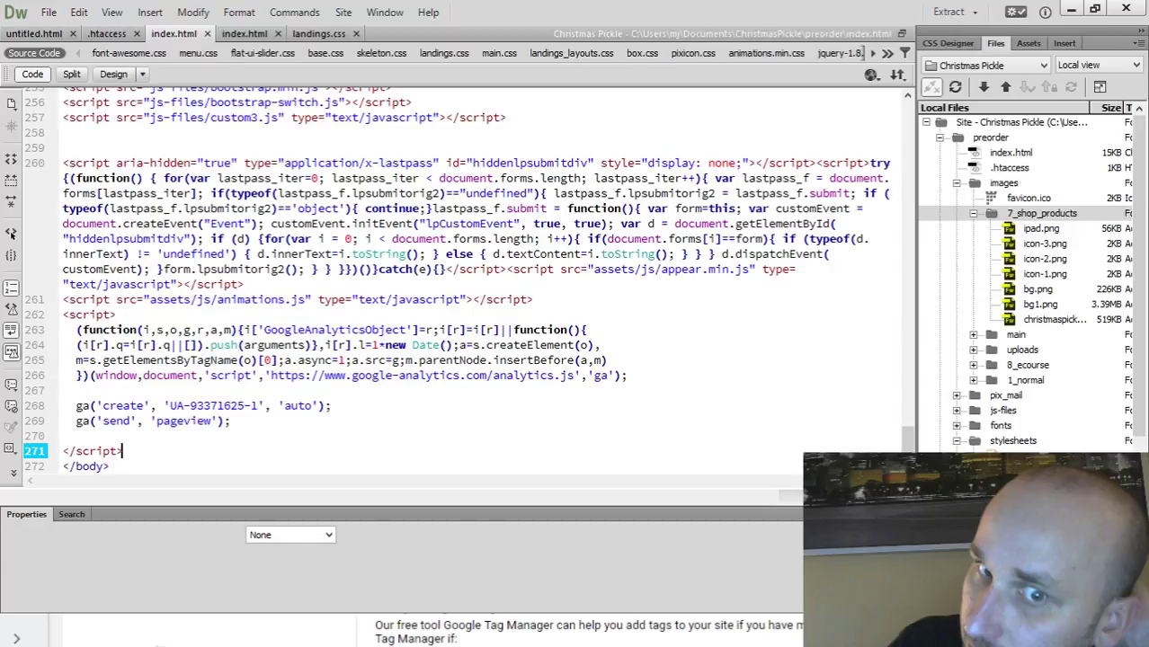
pyautogui.hotkey('alt', 'Tab')
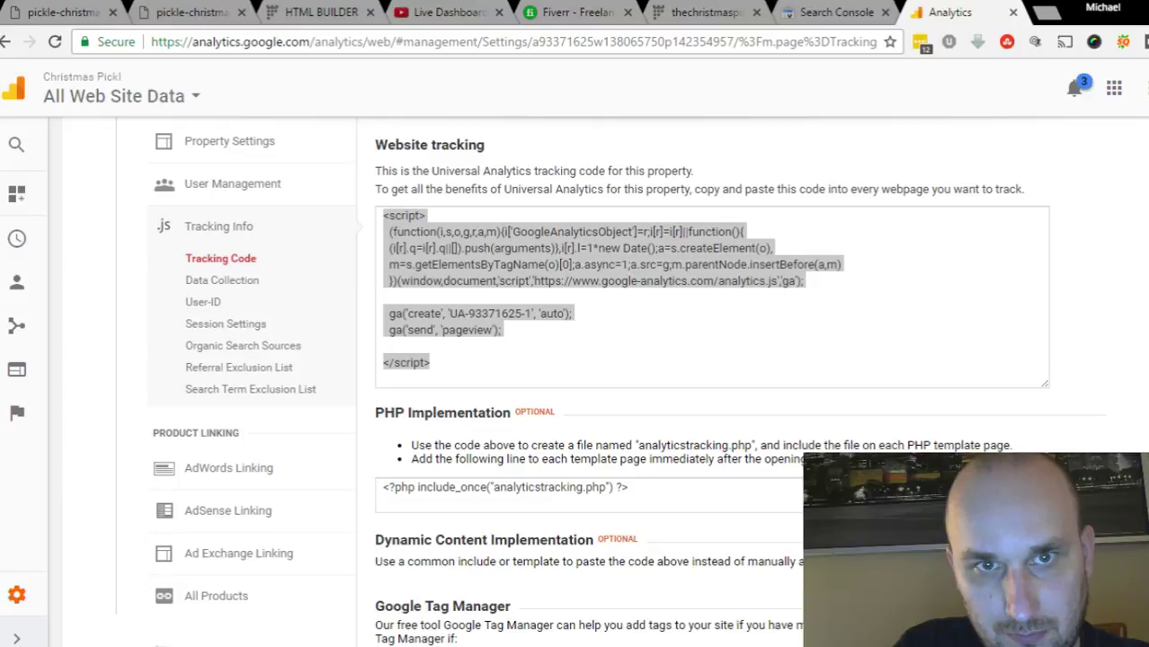
# Check the failed Search Console verification, then revisit the Analytics tracking code and live preorder page
pyautogui.hotkey('alt', 'Tab')
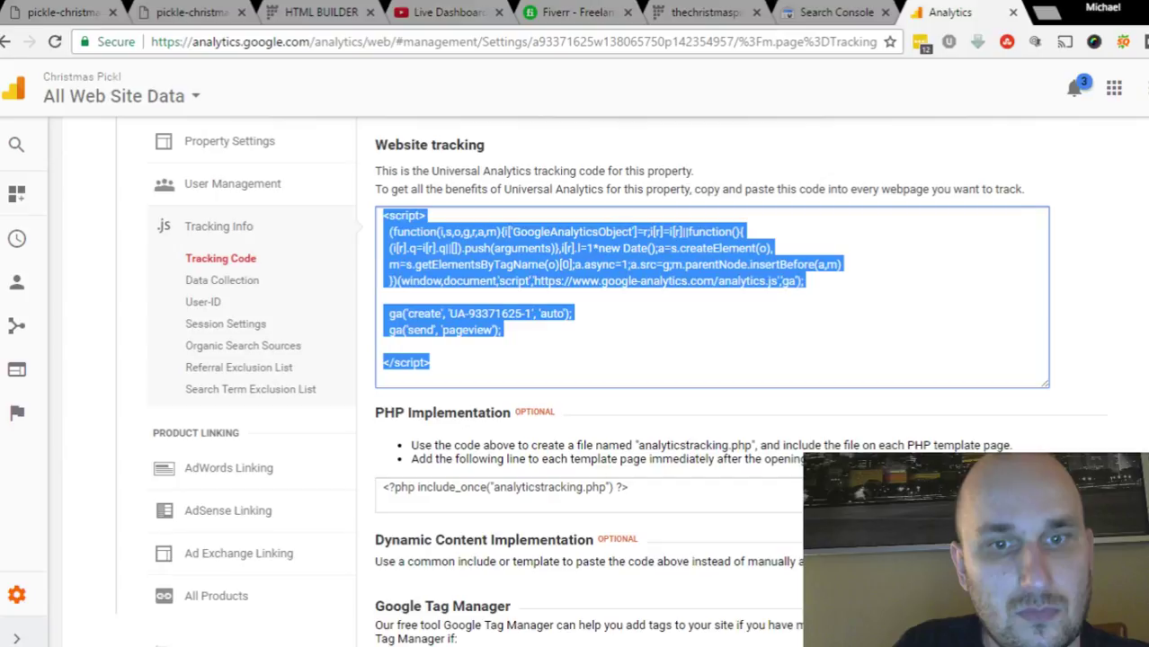
pyautogui.hotkey('ctrl', 'shift', 'Tab')
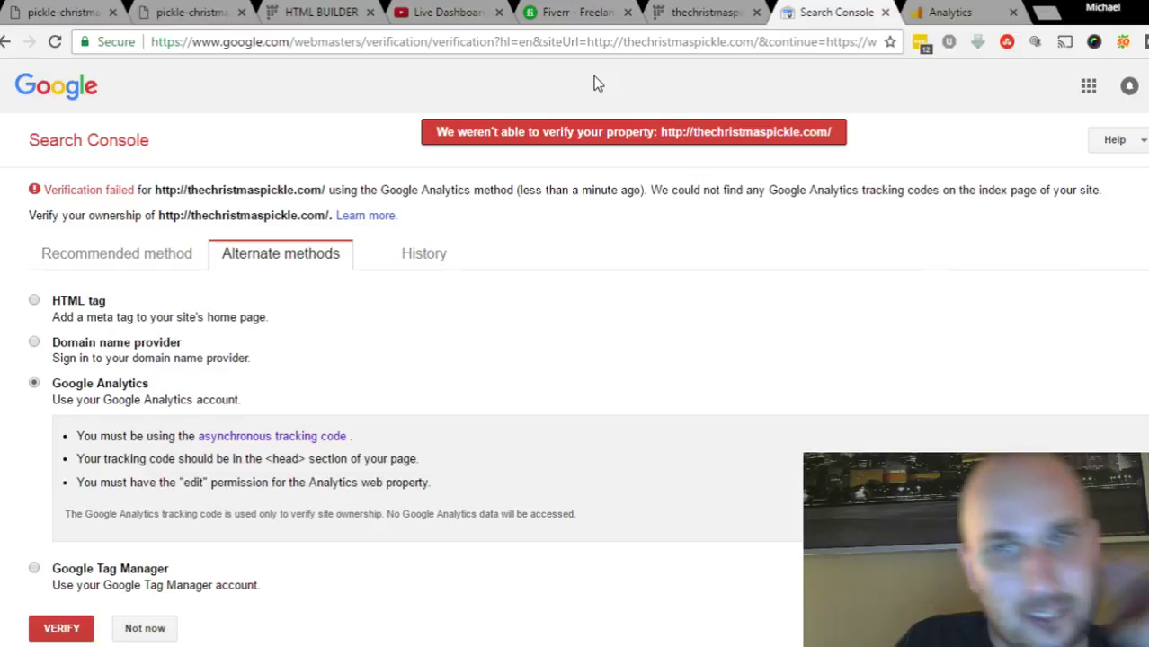
pyautogui.click(960, 9)
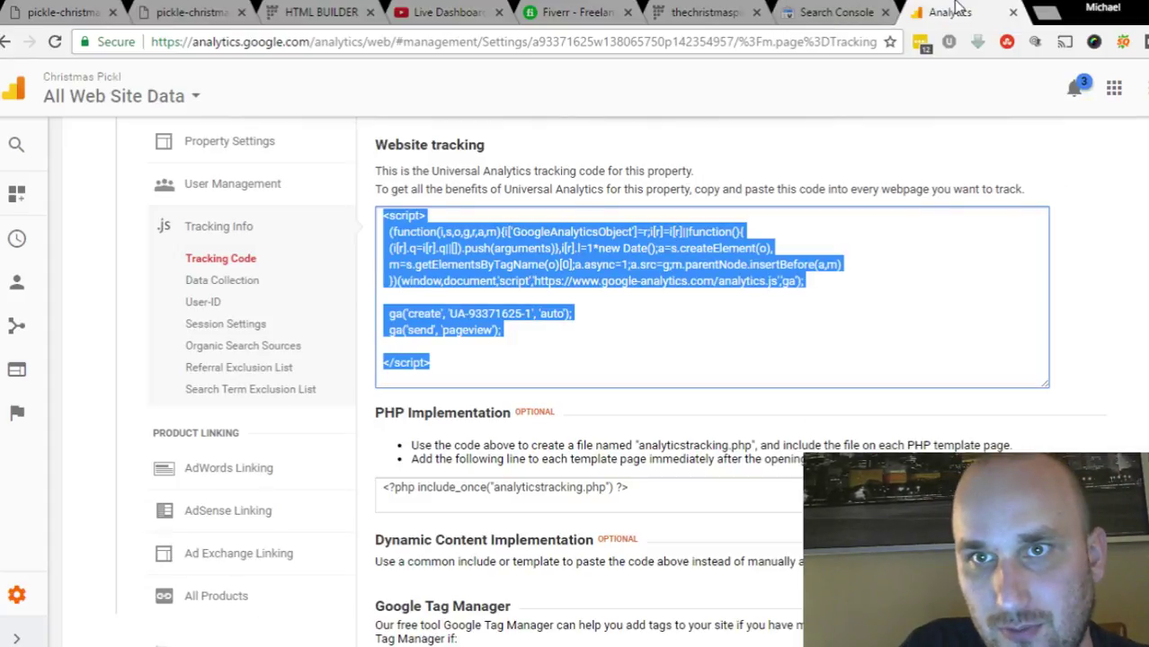
pyautogui.click(735, 10)
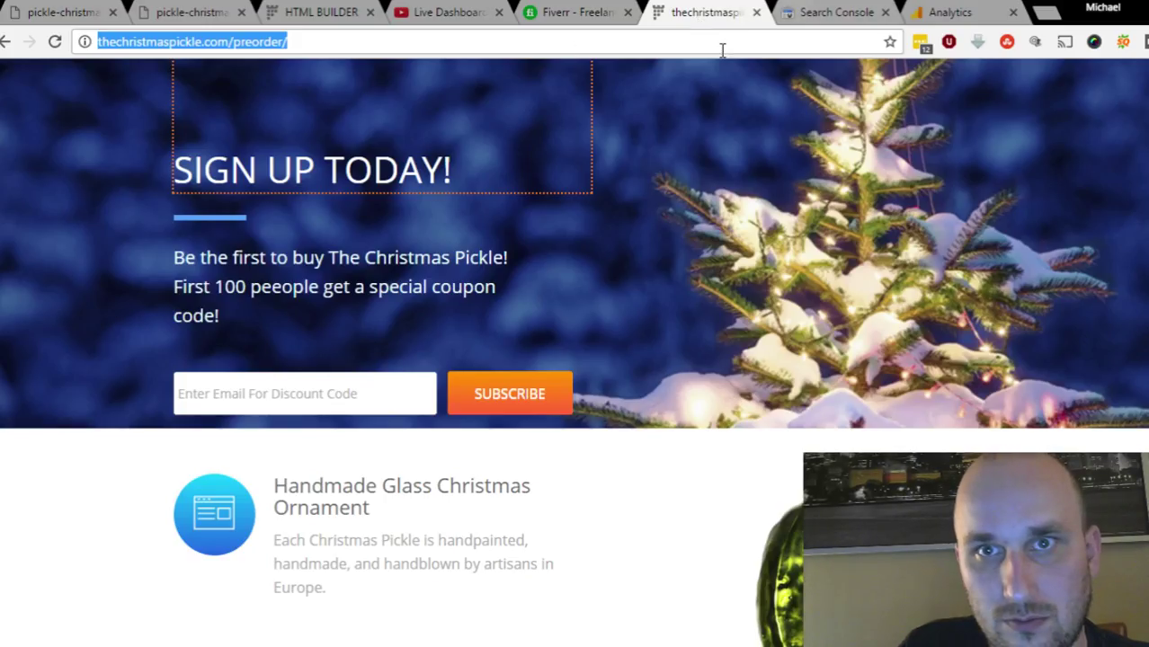
# Load thechristmaspickle.com/wp-admin in the Search Console tab to reach the WordPress dashboard
pyautogui.hotkey('ctrl', 'Tab')
pyautogui.write('thec')
pyautogui.press('End')
pyautogui.write('/')
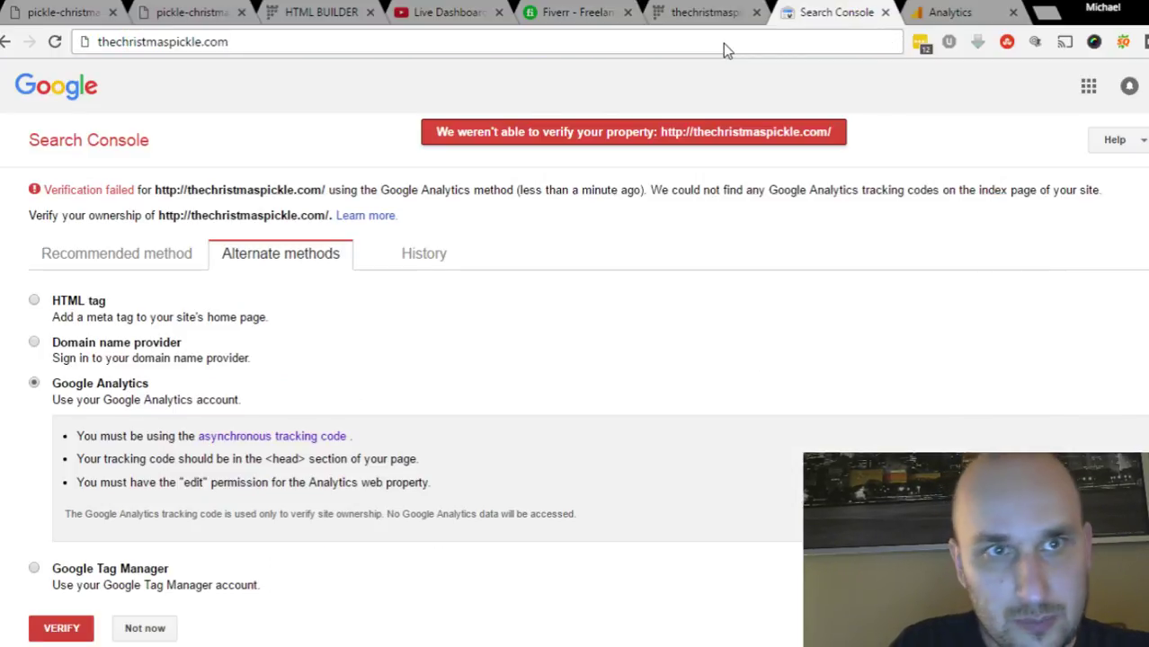
pyautogui.write('wp-admin')
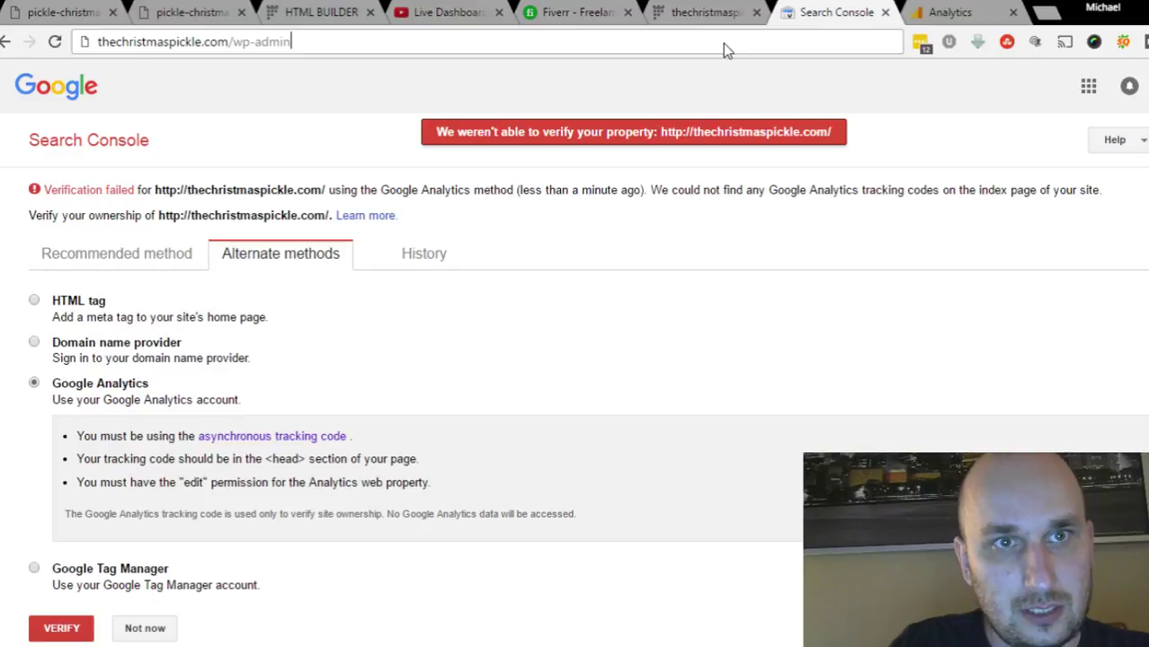
pyautogui.press('Return')
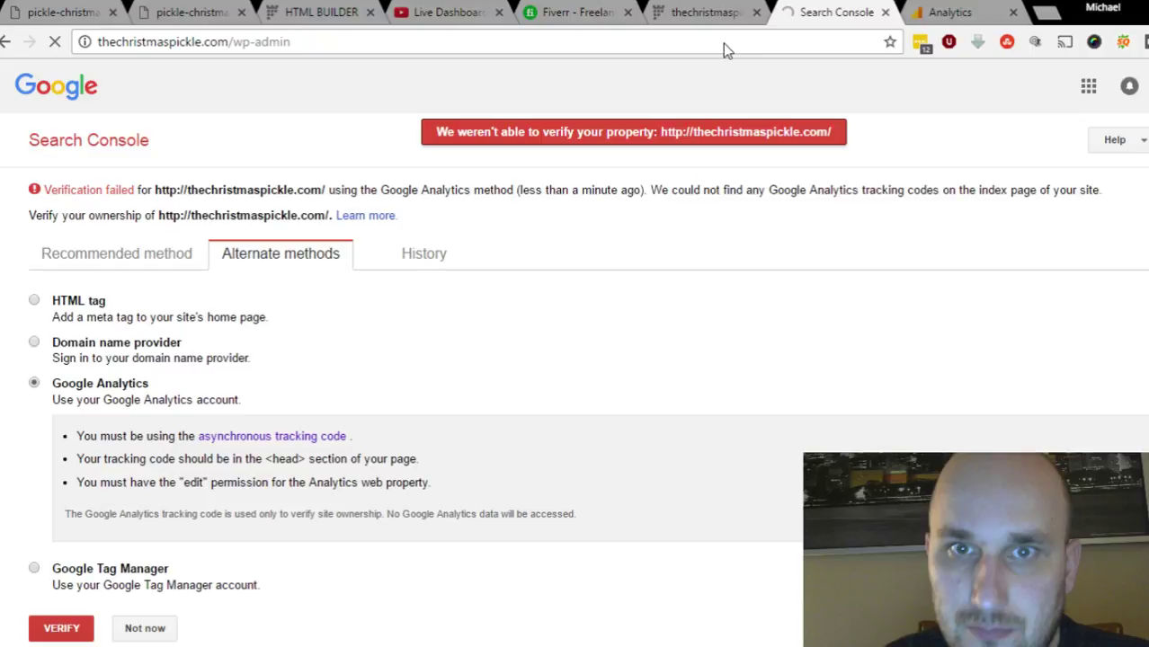
pyautogui.moveTo(65, 564)
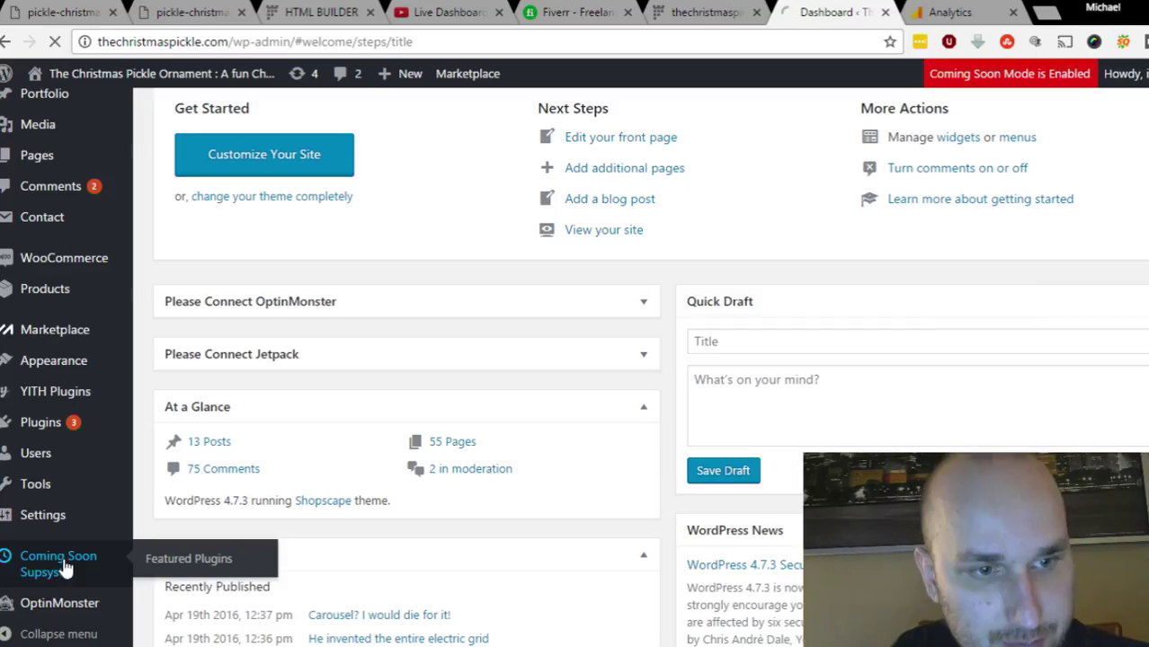
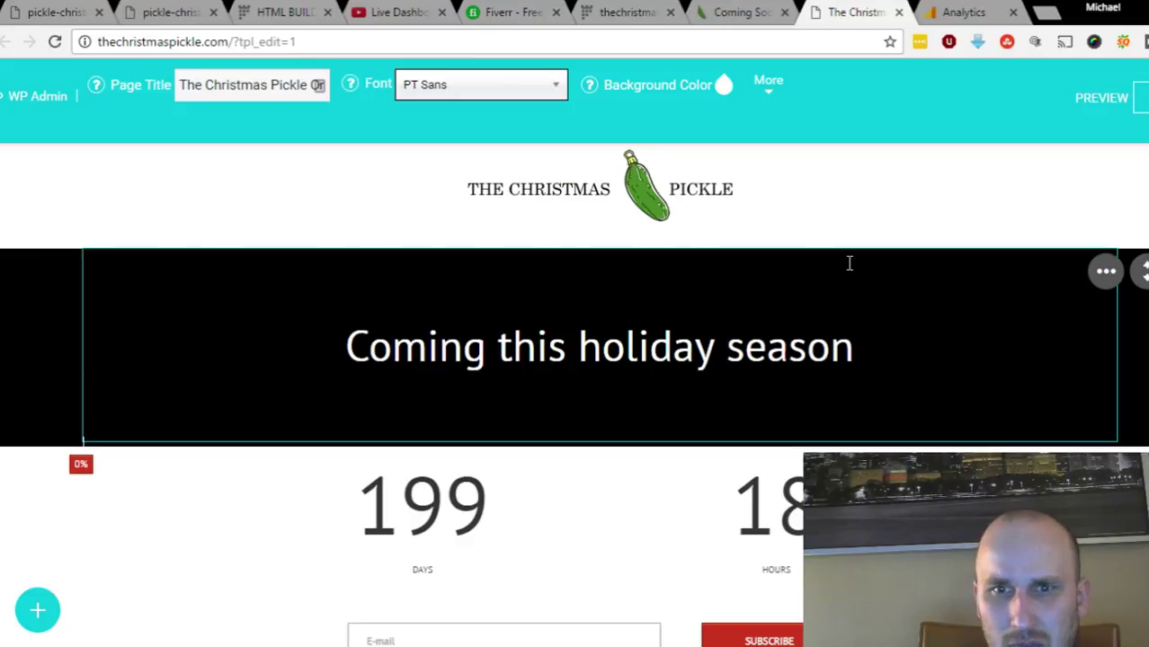
# Browse the Coming Soon editor's content block templates
pyautogui.scroll(-1, 915, 436)
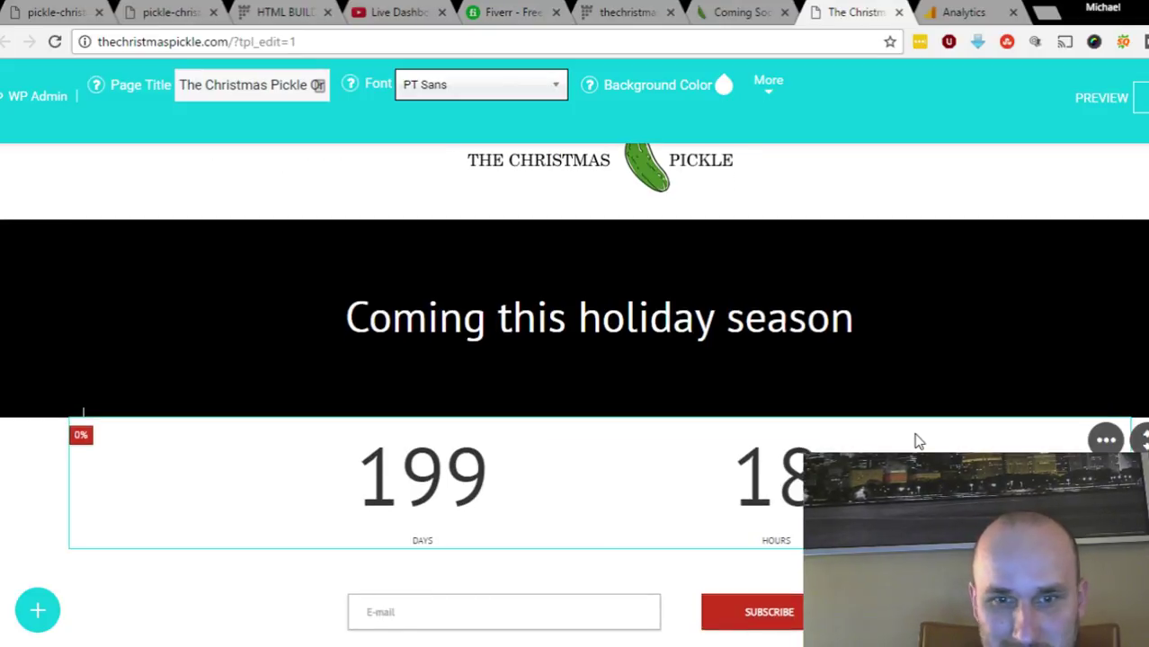
pyautogui.scroll(1, 915, 439)
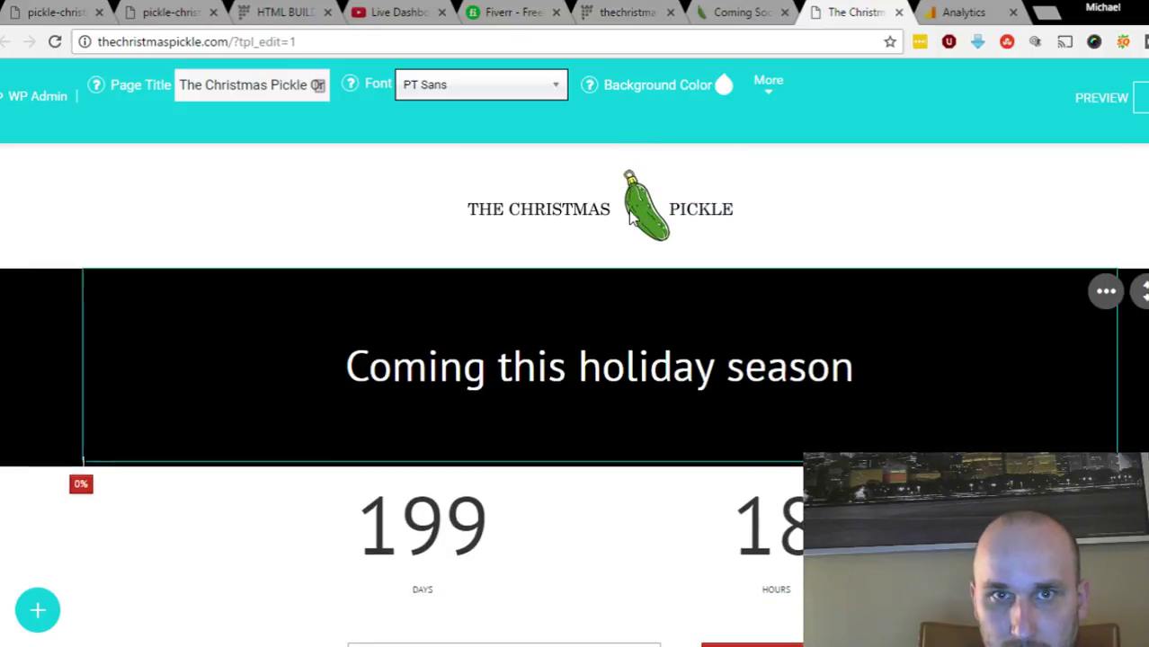
pyautogui.scroll(-2, 629, 219)
pyautogui.scroll(-2, 629, 218)
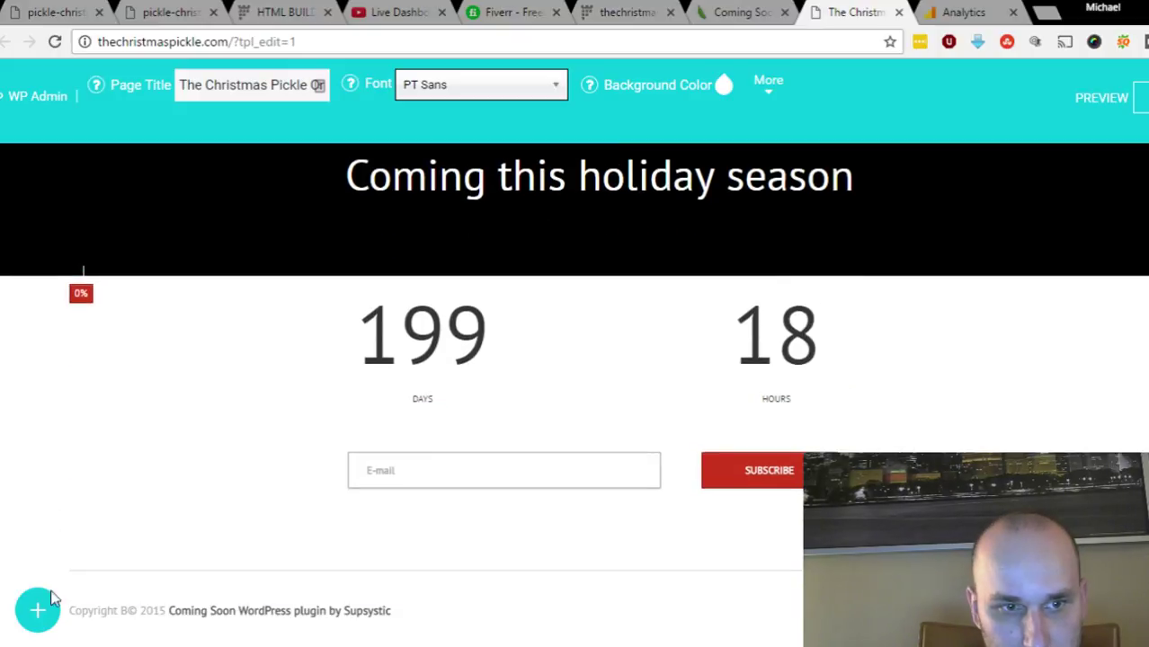
pyautogui.click(36, 615)
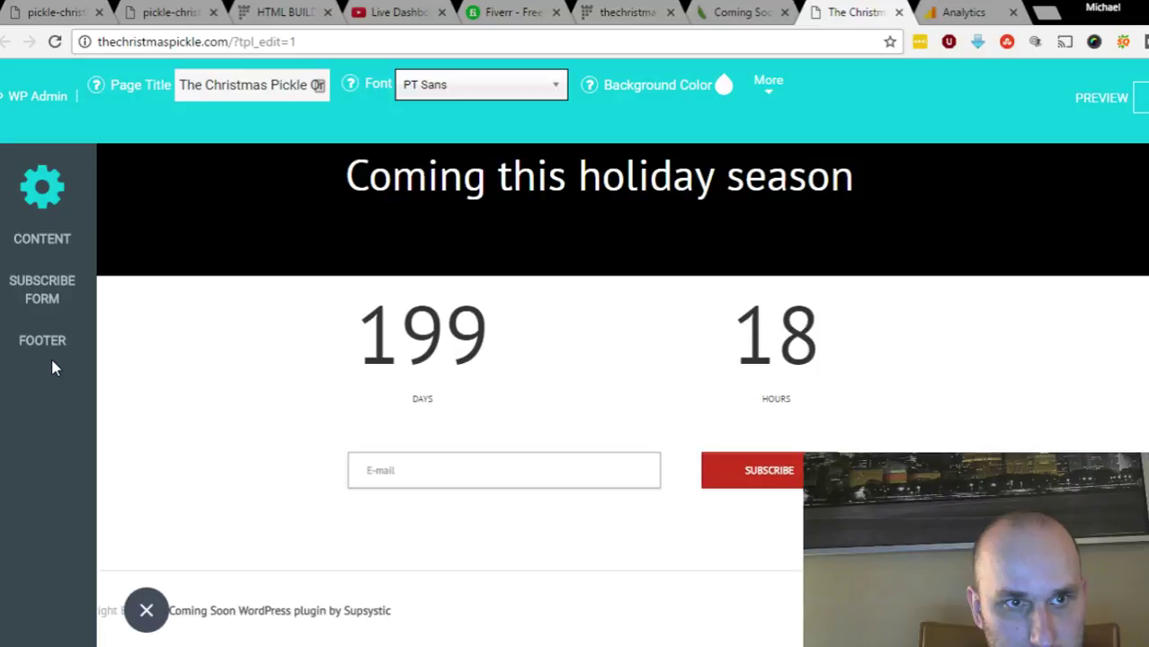
pyautogui.click(45, 255)
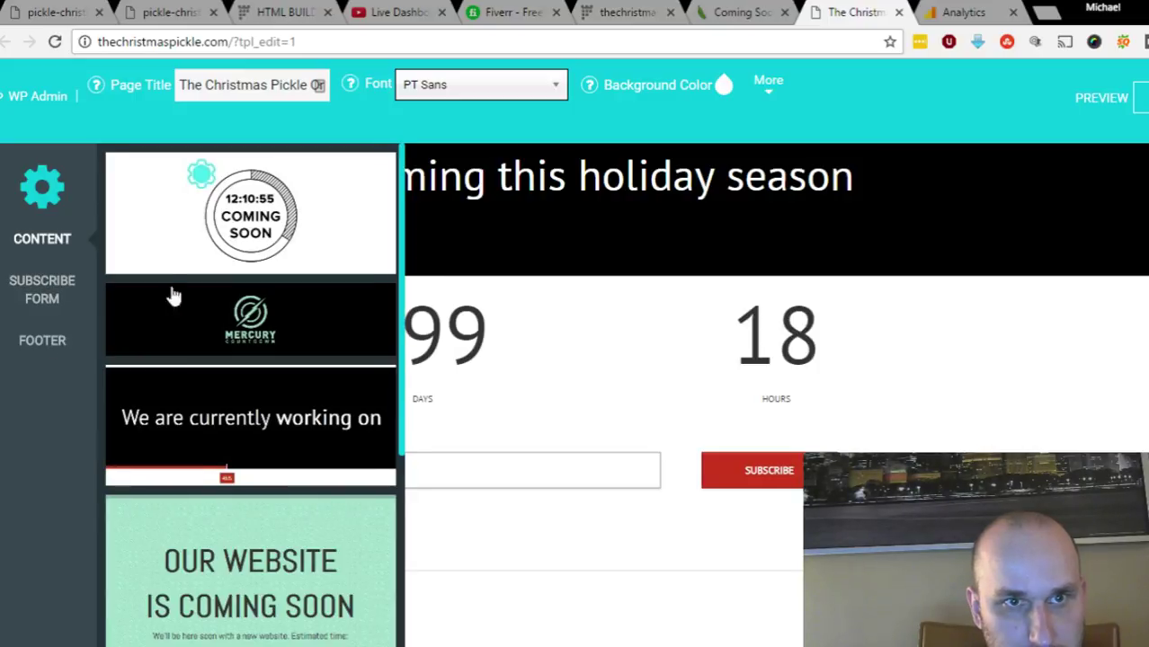
pyautogui.scroll(-4, 249, 340)
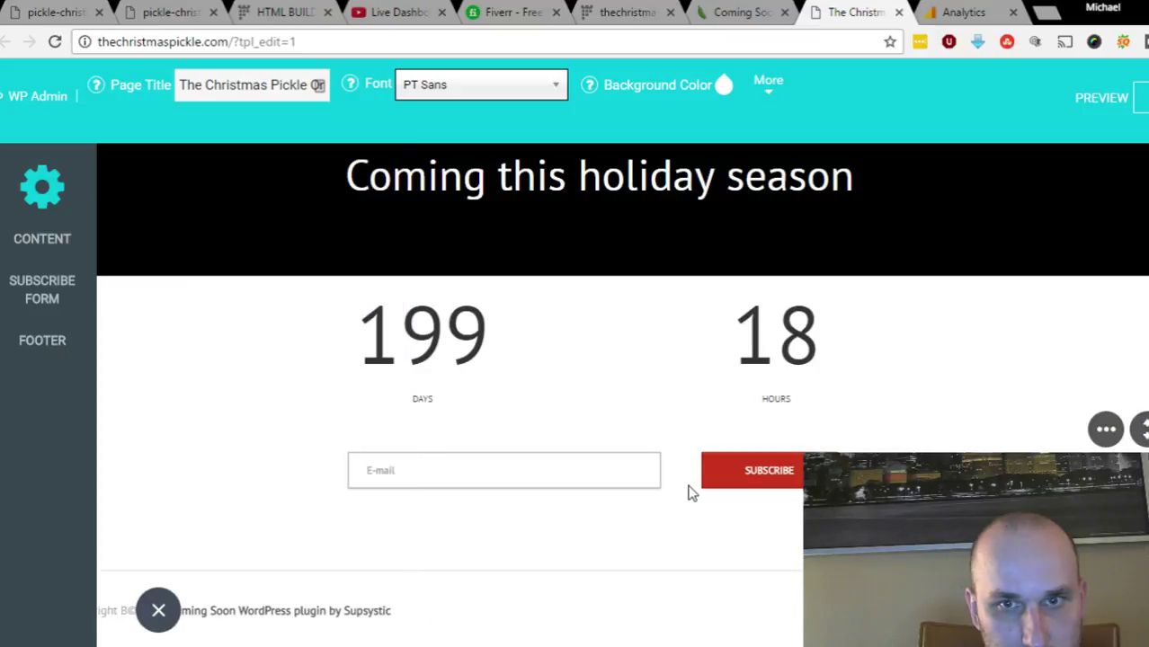
pyautogui.scroll(2, 691, 492)
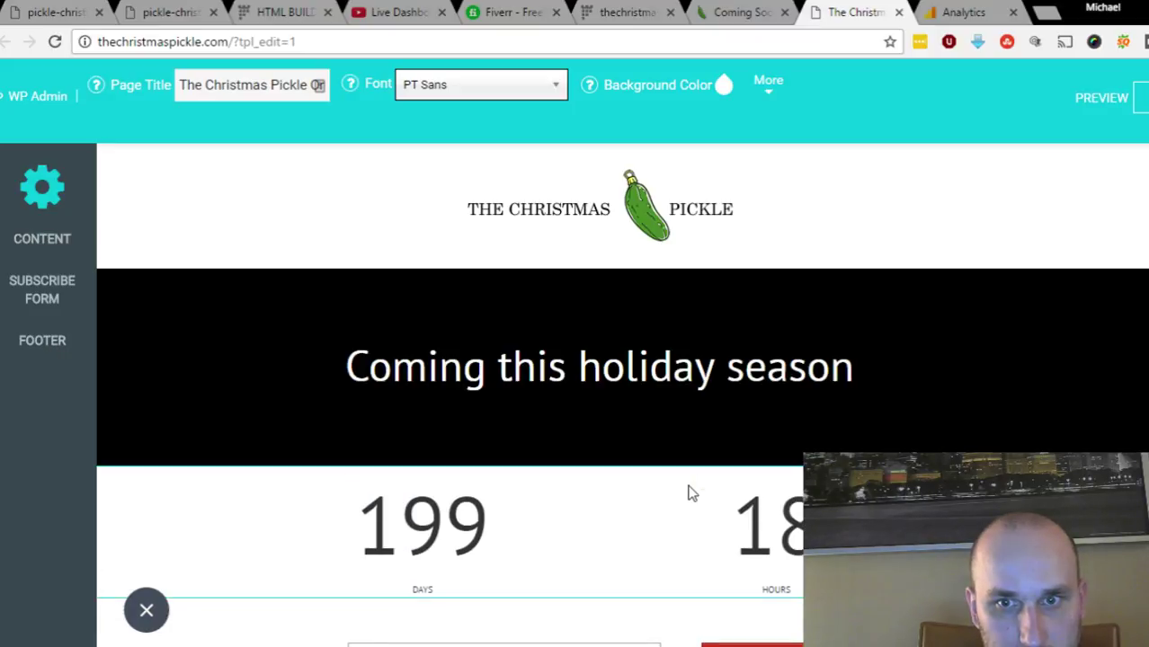
# Review the 'Coming this holiday season' heading and return to the top of the page
pyautogui.click(753, 396)
pyautogui.click(926, 344)
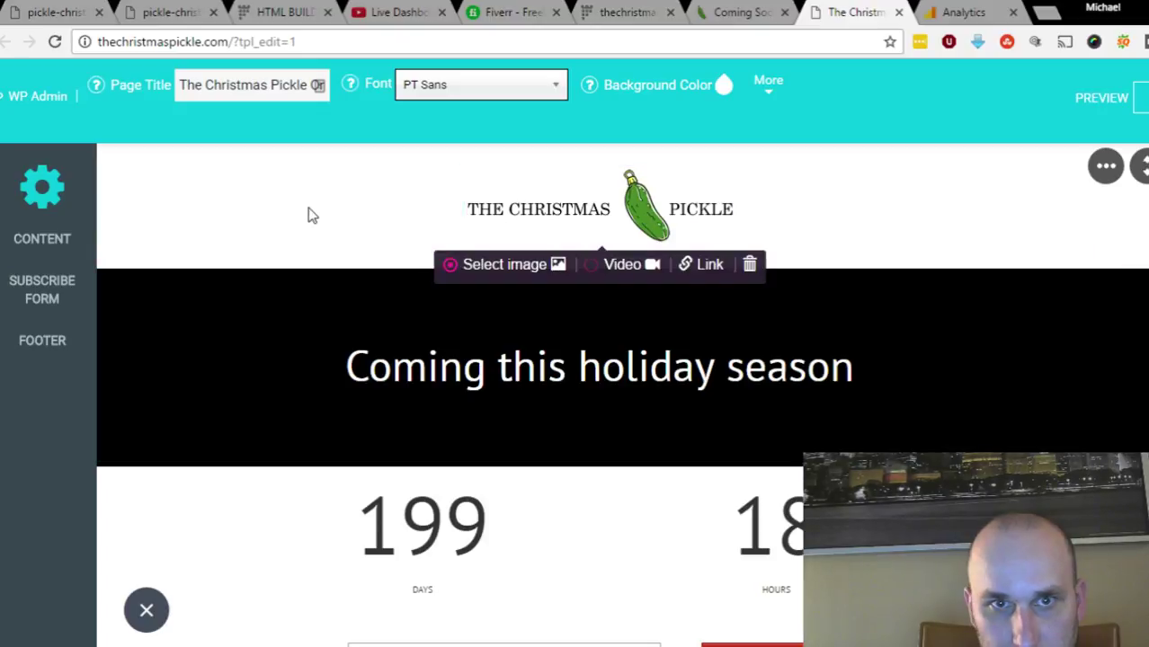
pyautogui.scroll(-1, 532, 479)
pyautogui.scroll(-1, 532, 482)
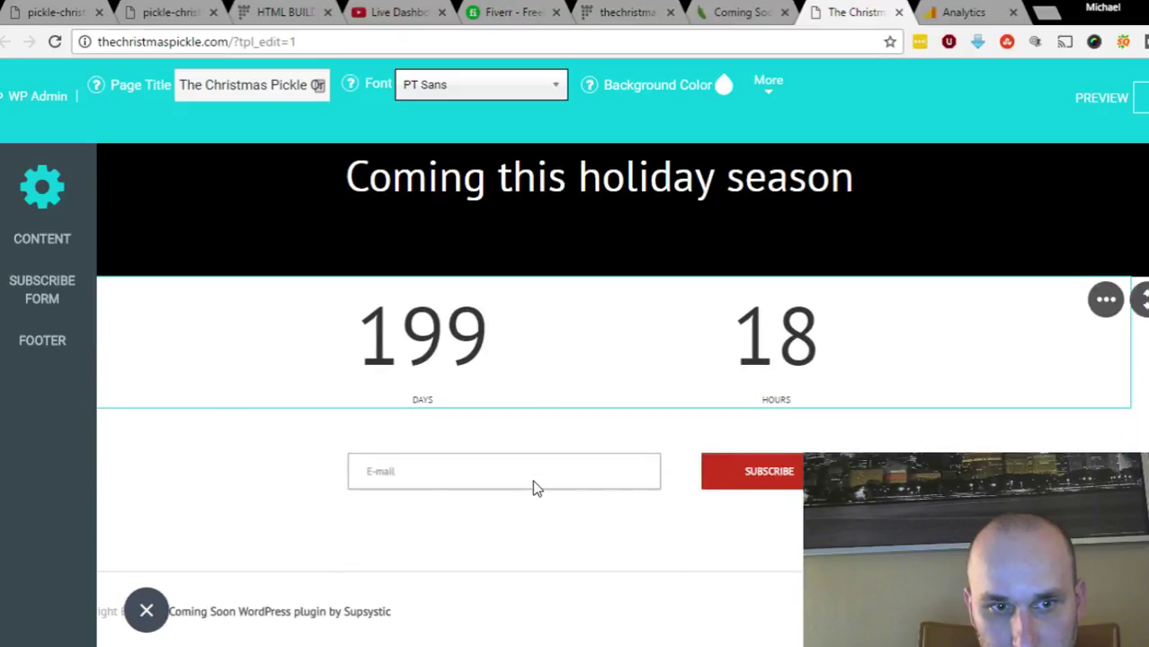
pyautogui.moveTo(487, 513)
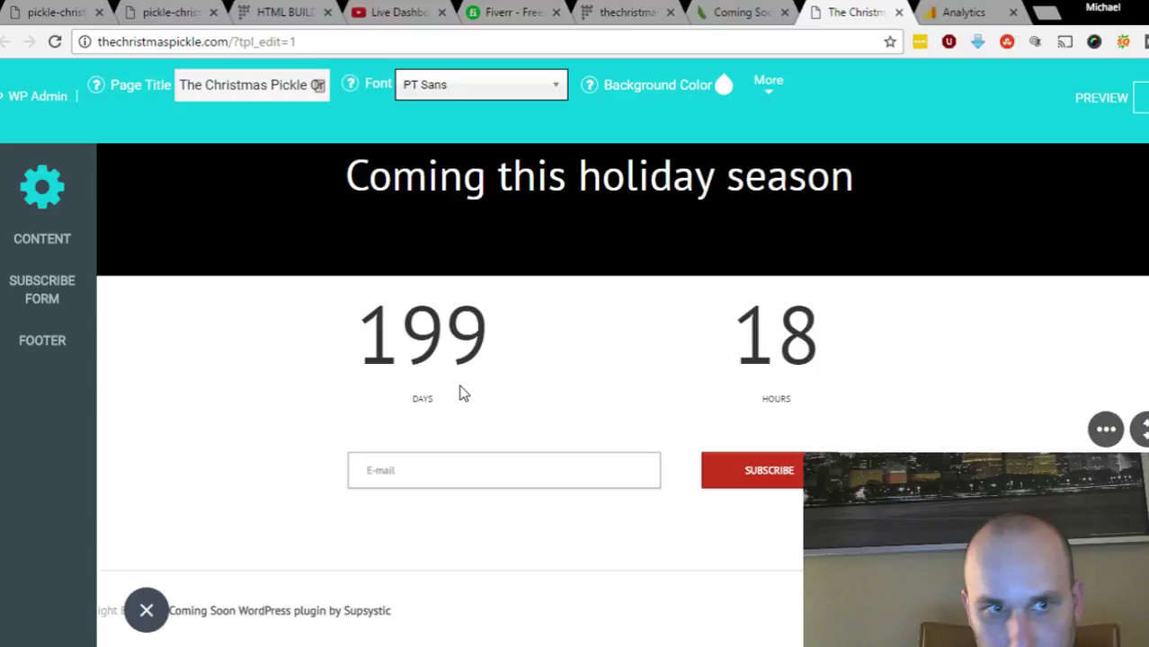
pyautogui.click(463, 394)
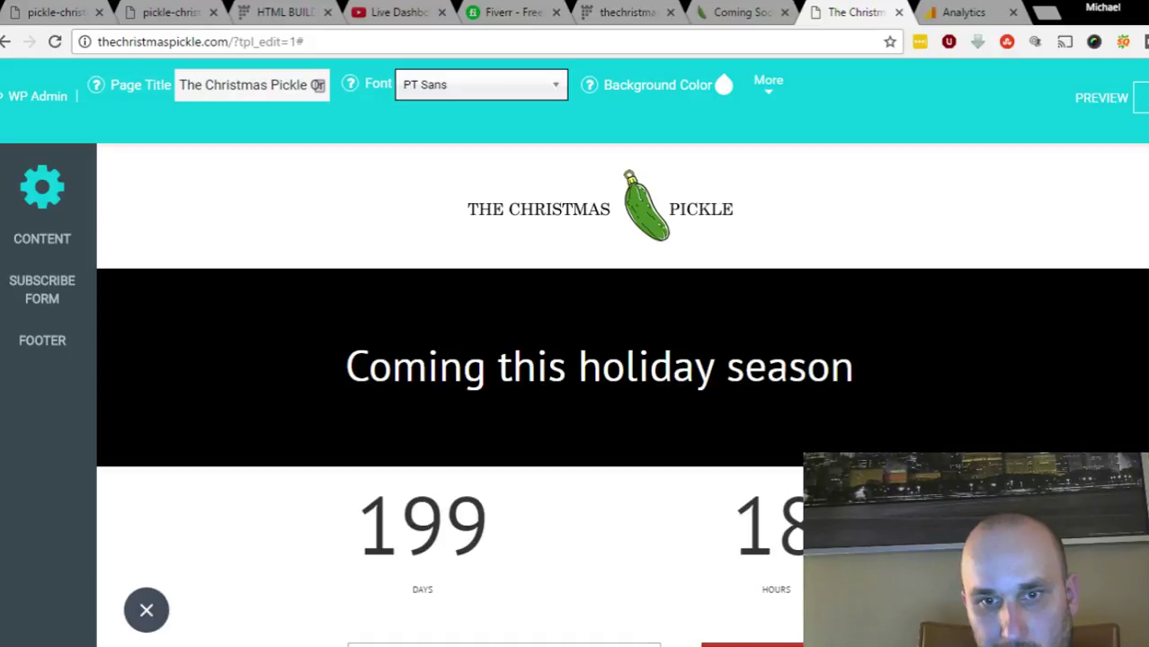
# In Dreamweaver, expand the Files panel to list remote files beside local ones
pyautogui.hotkey('alt', 'Tab')
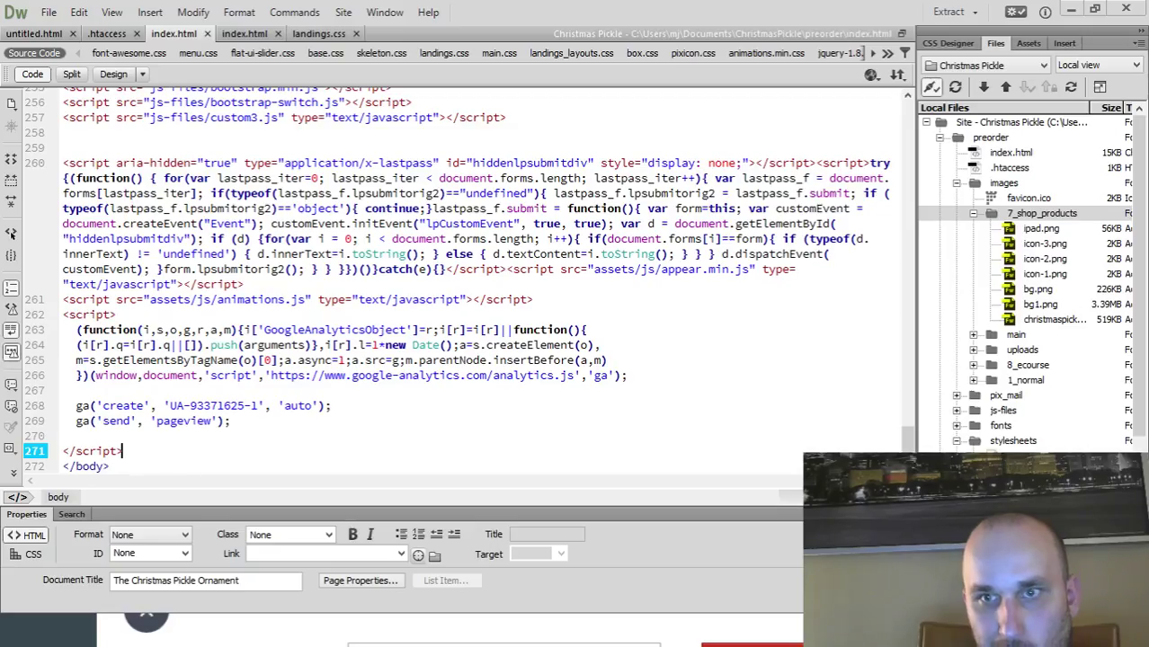
pyautogui.click(1042, 260)
pyautogui.scroll(-3, 1020, 266)
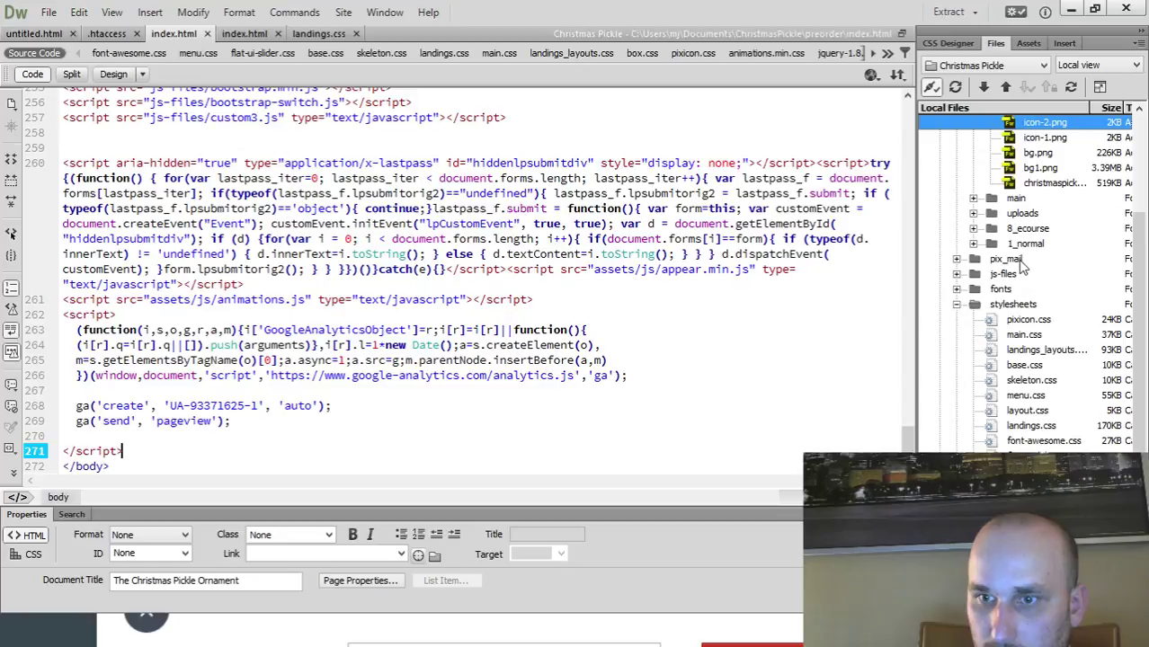
pyautogui.click(1099, 87)
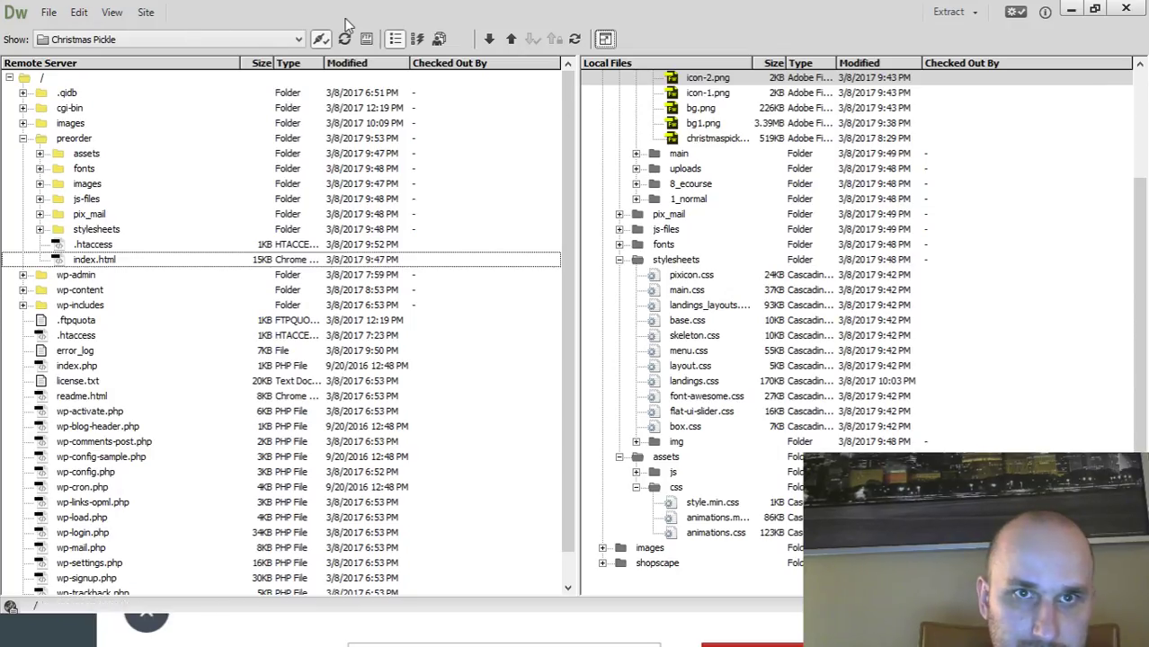
# Expand the remote wp-content > plugins > coming-soon-by-supsystic folder down to classes
pyautogui.click(23, 304)
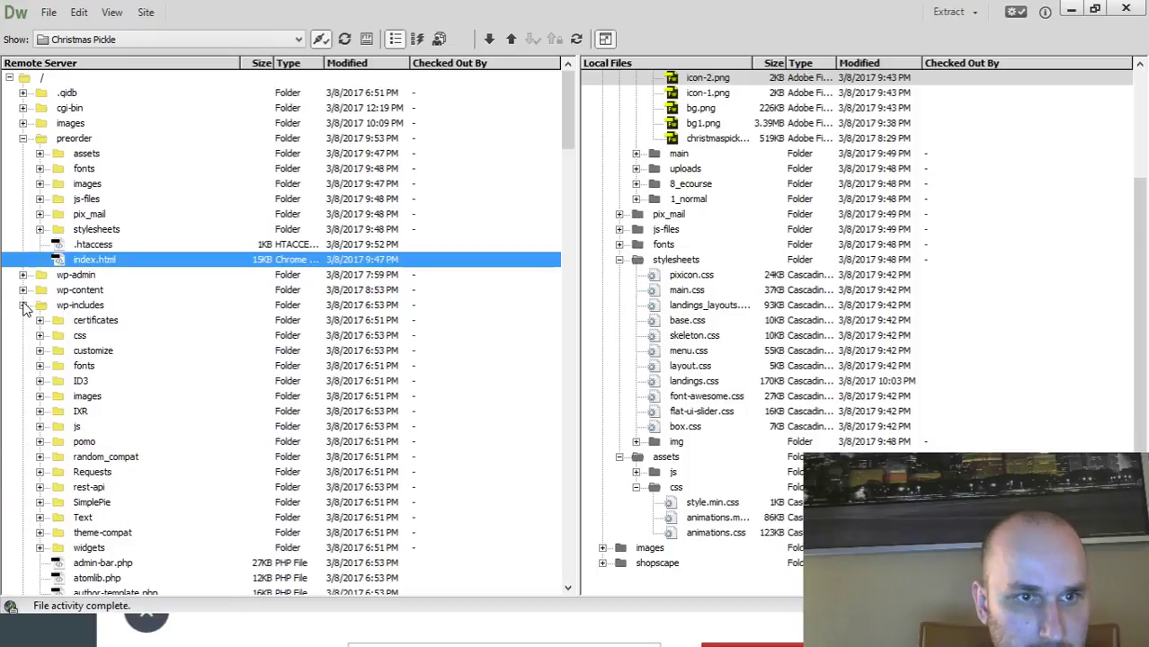
pyautogui.scroll(-1, 93, 329)
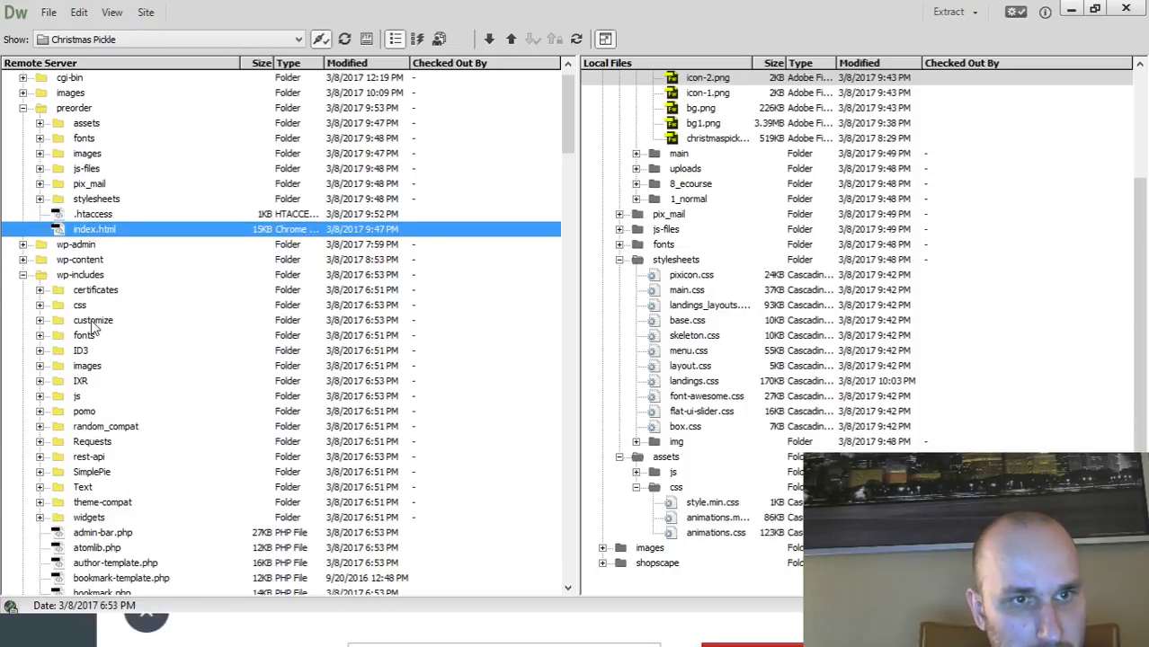
pyautogui.scroll(1, 93, 329)
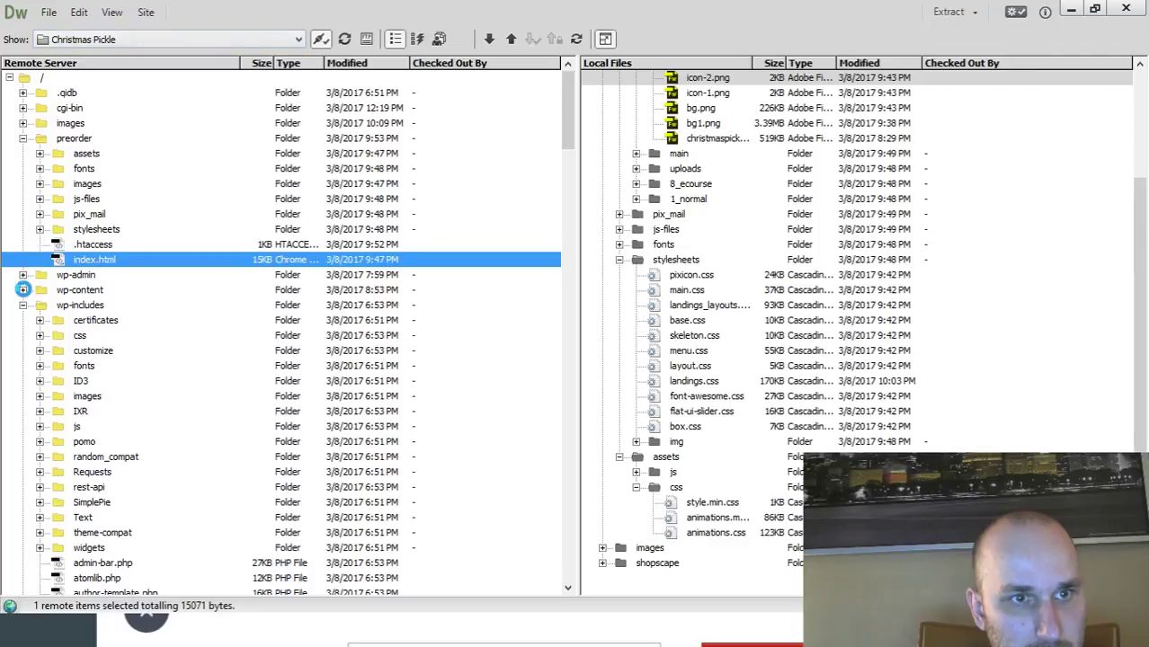
pyautogui.click(22, 289)
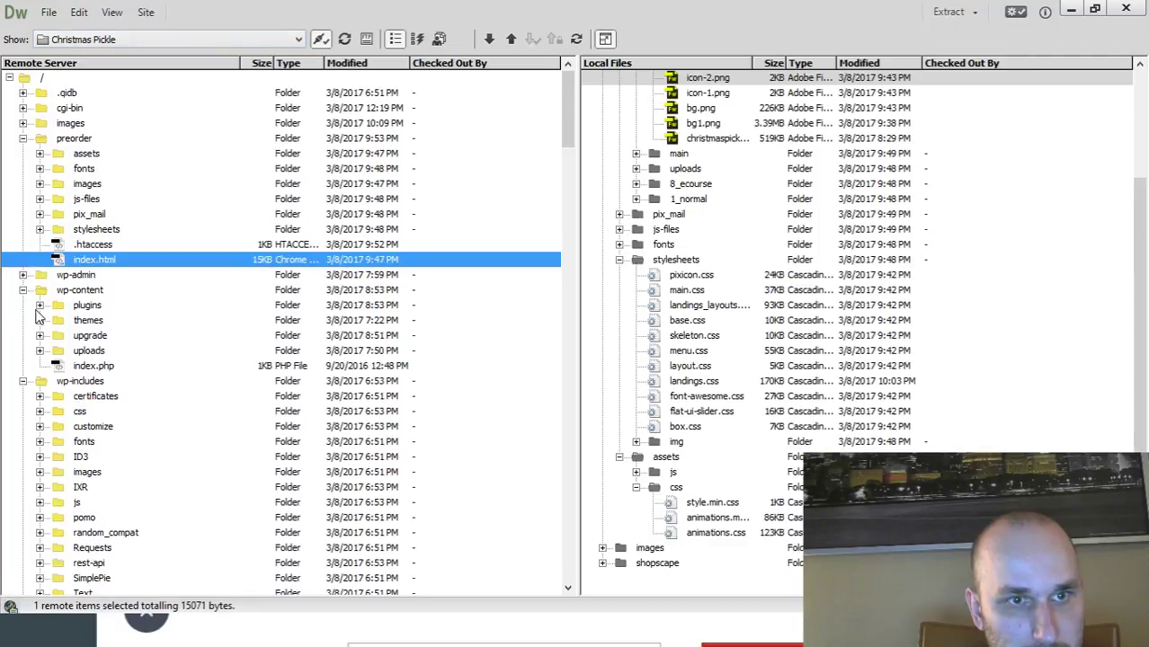
pyautogui.click(39, 305)
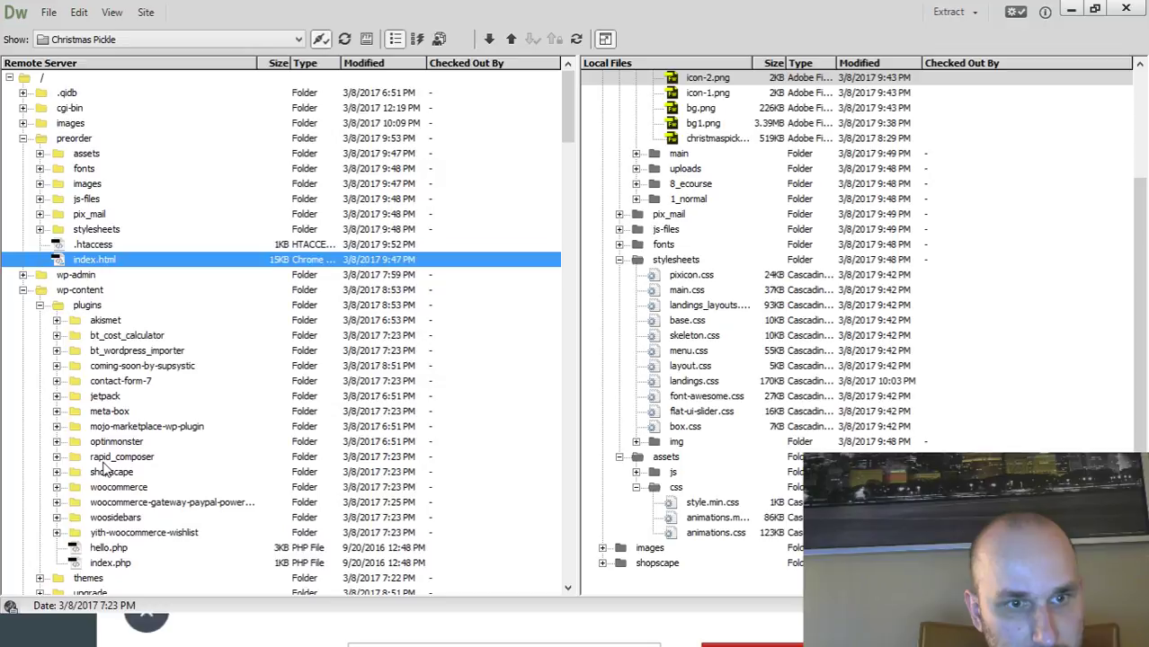
pyautogui.click(55, 366)
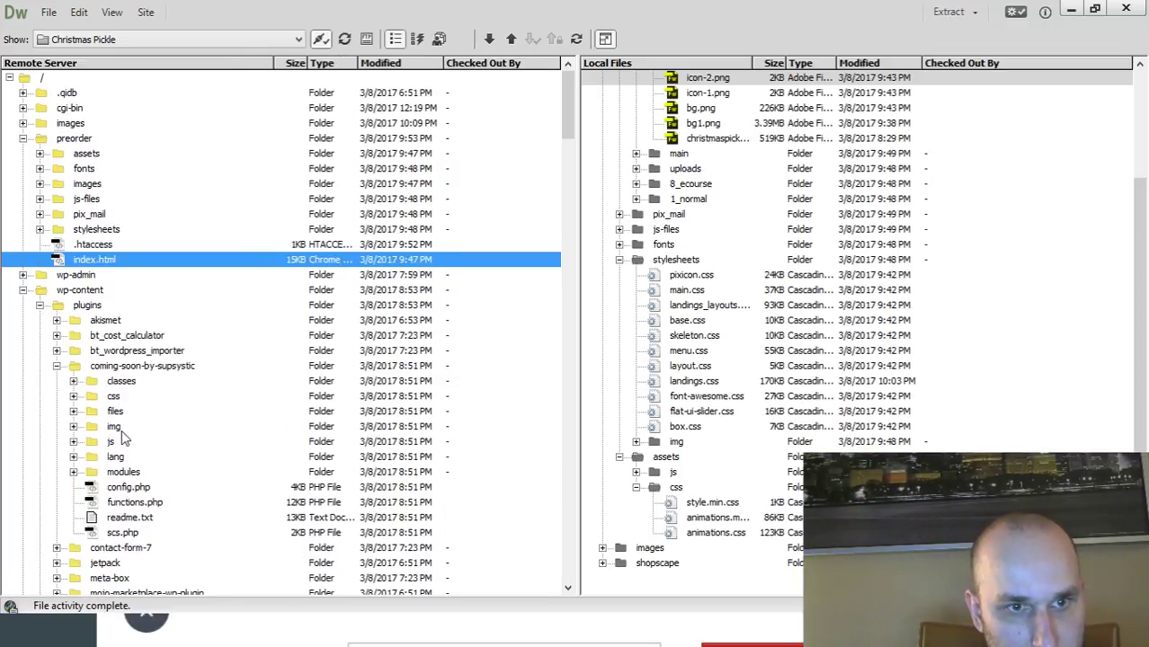
pyautogui.scroll(-1, 123, 437)
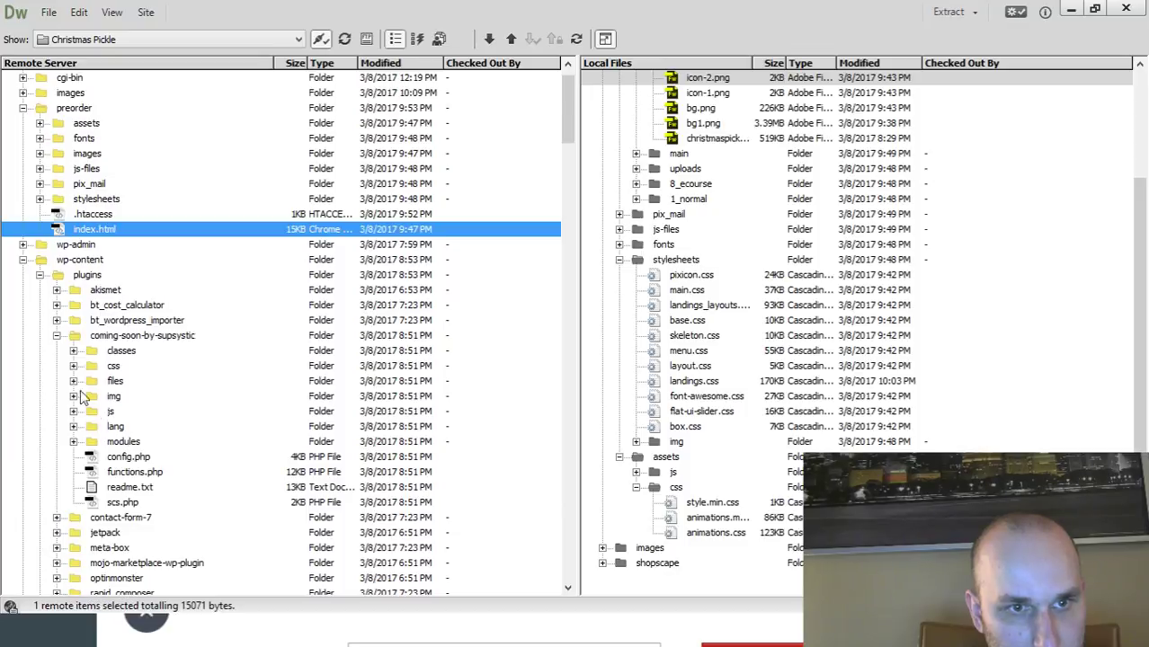
pyautogui.click(74, 350)
# Peek into the plugin's tables, classes and files folders, collapsing each again
pyautogui.scroll(-5, 144, 458)
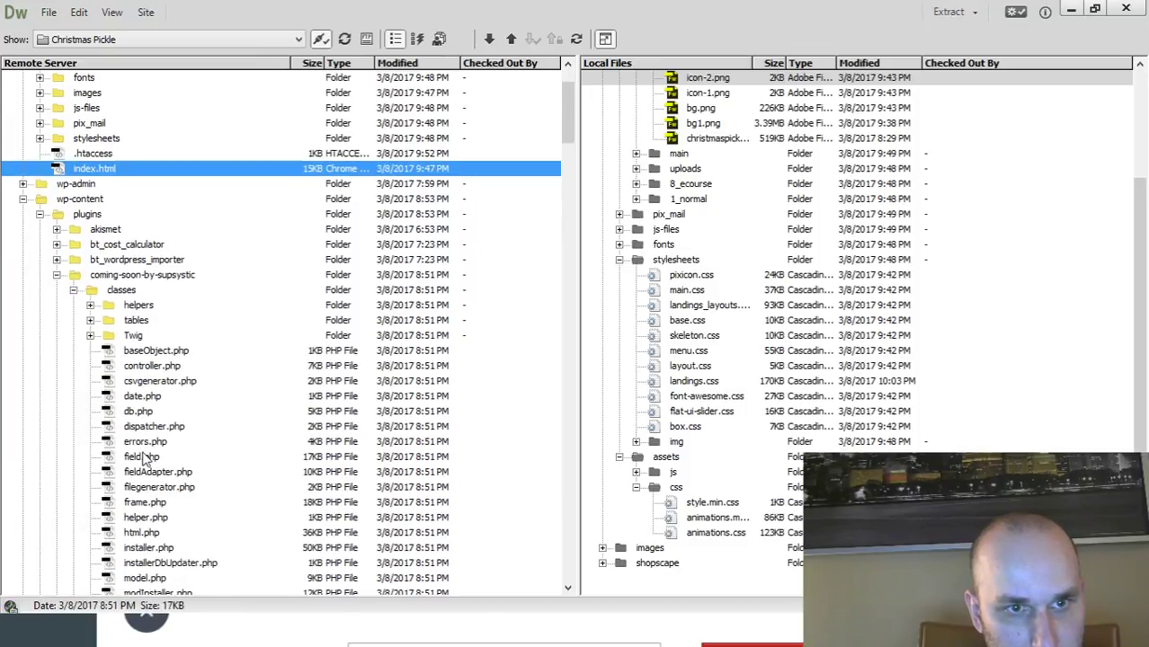
pyautogui.scroll(-4, 144, 458)
pyautogui.scroll(4, 90, 359)
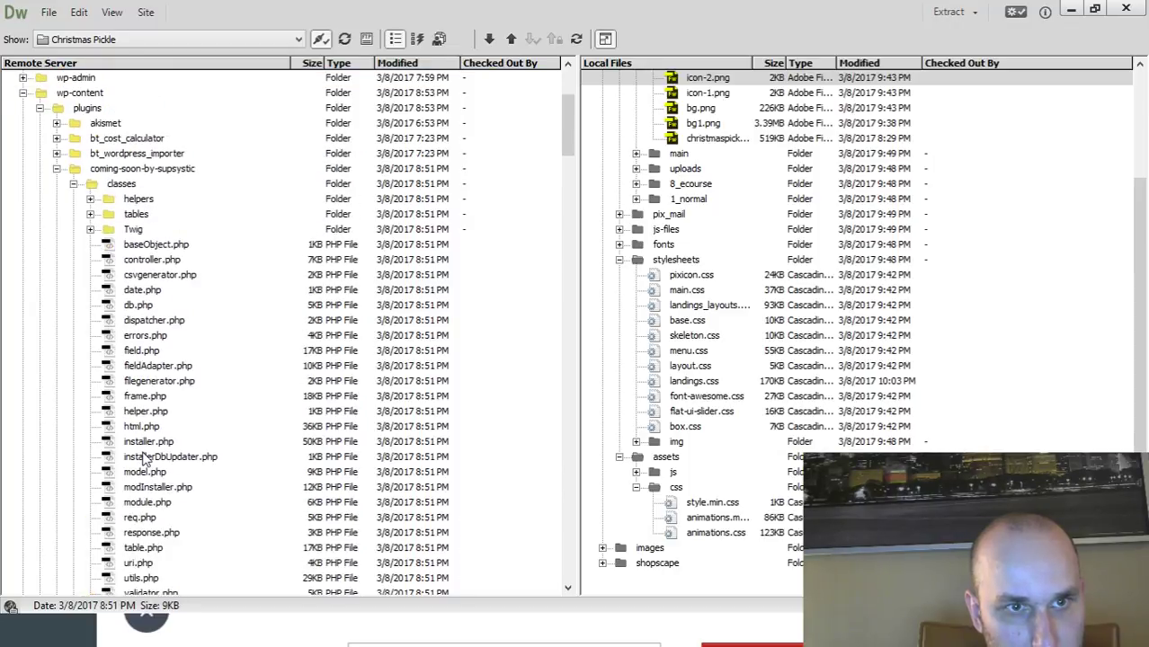
pyautogui.click(90, 214)
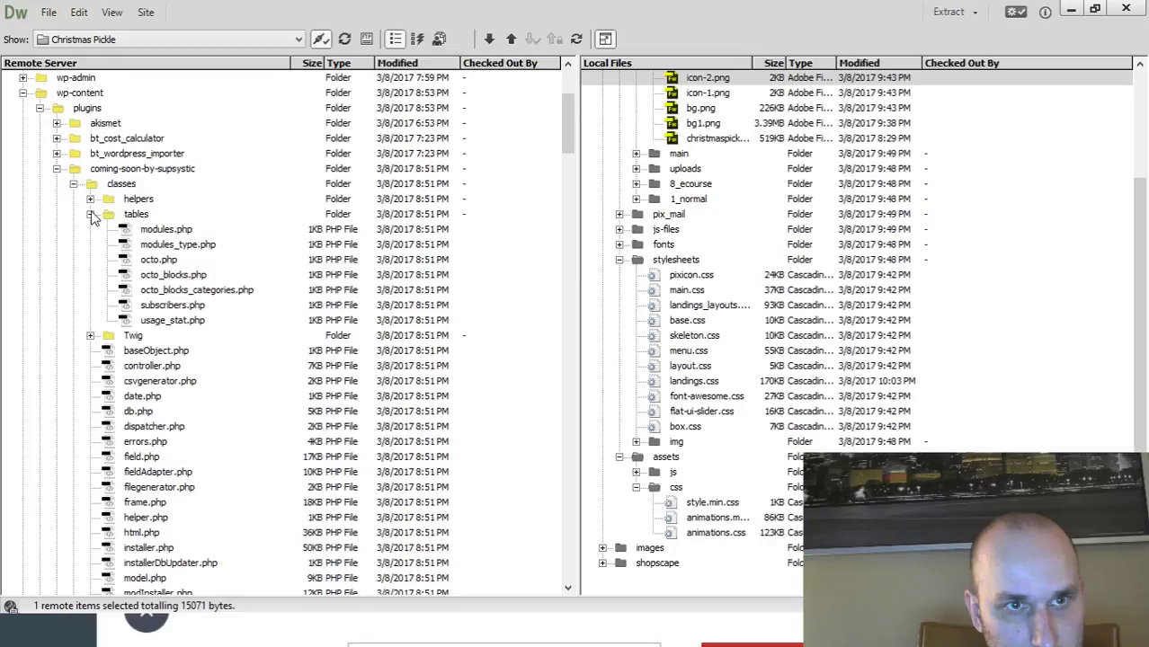
pyautogui.click(90, 214)
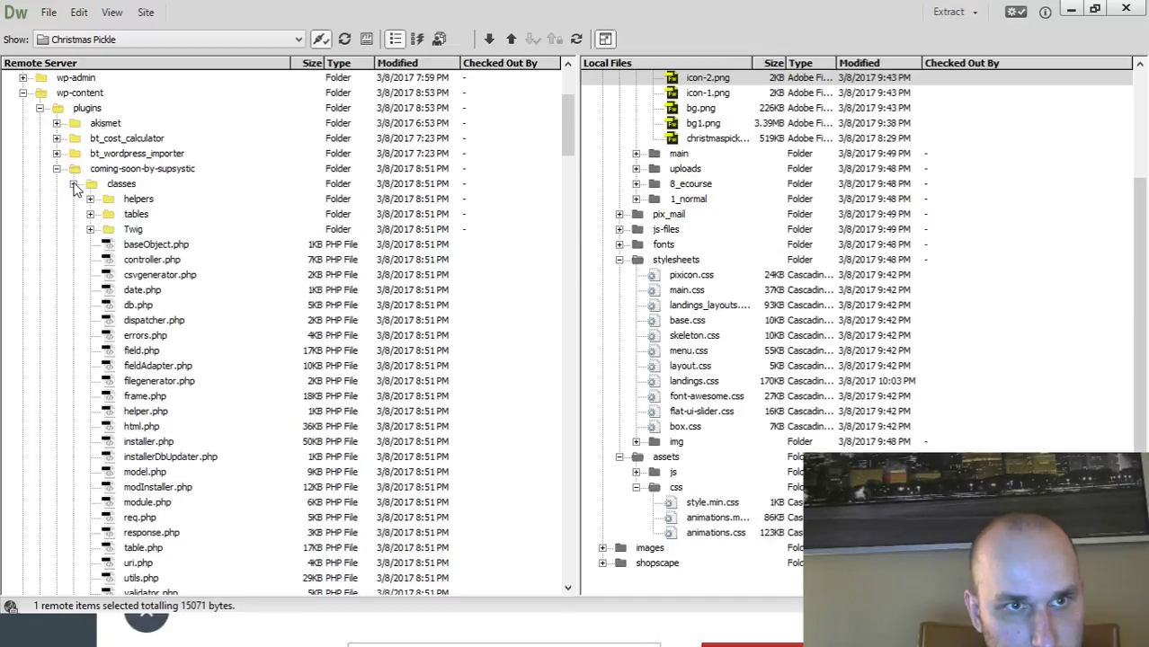
pyautogui.click(74, 184)
pyautogui.click(74, 214)
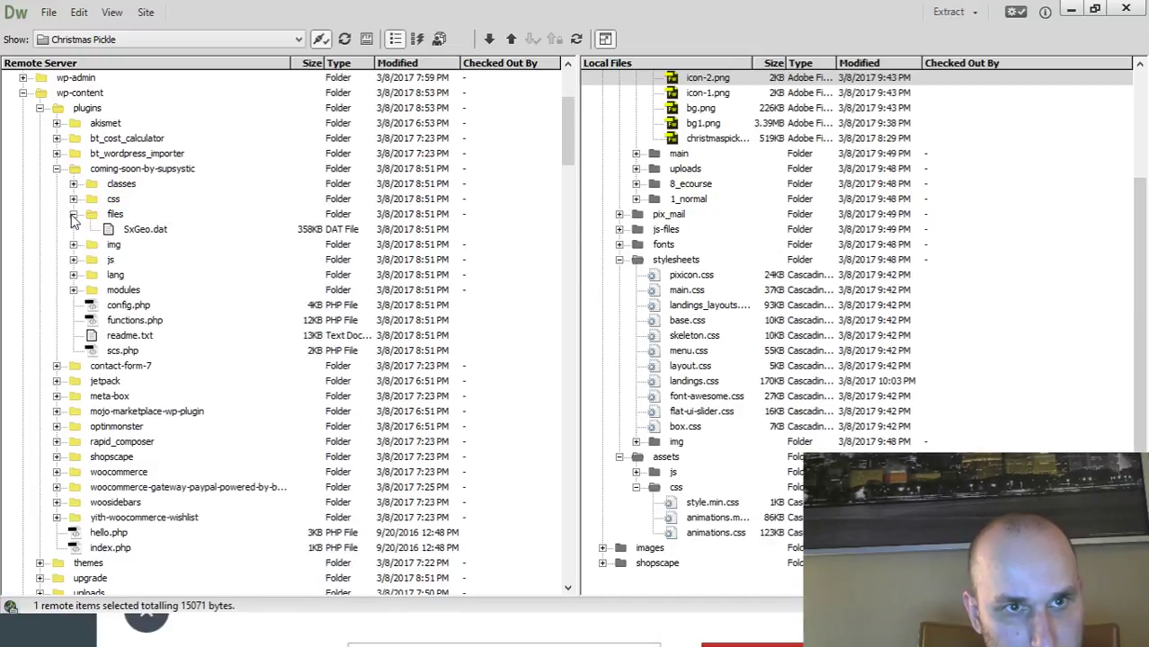
pyautogui.click(74, 214)
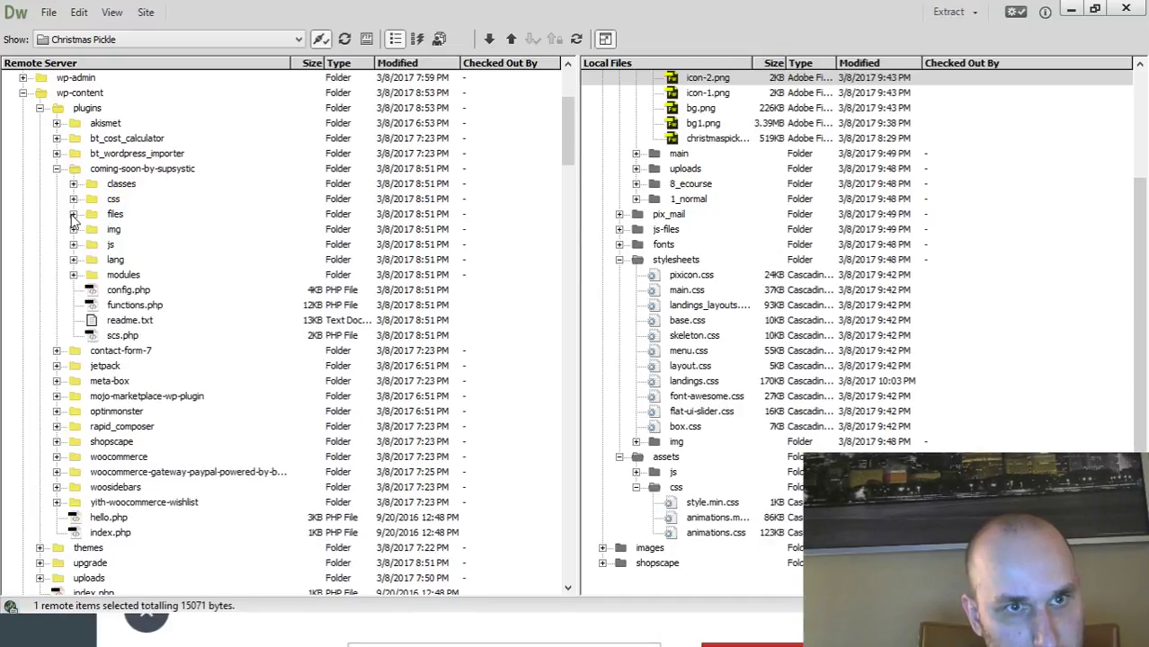
# Inspect the pages and coming_soon modules, then collapse the modules folder
pyautogui.click(73, 275)
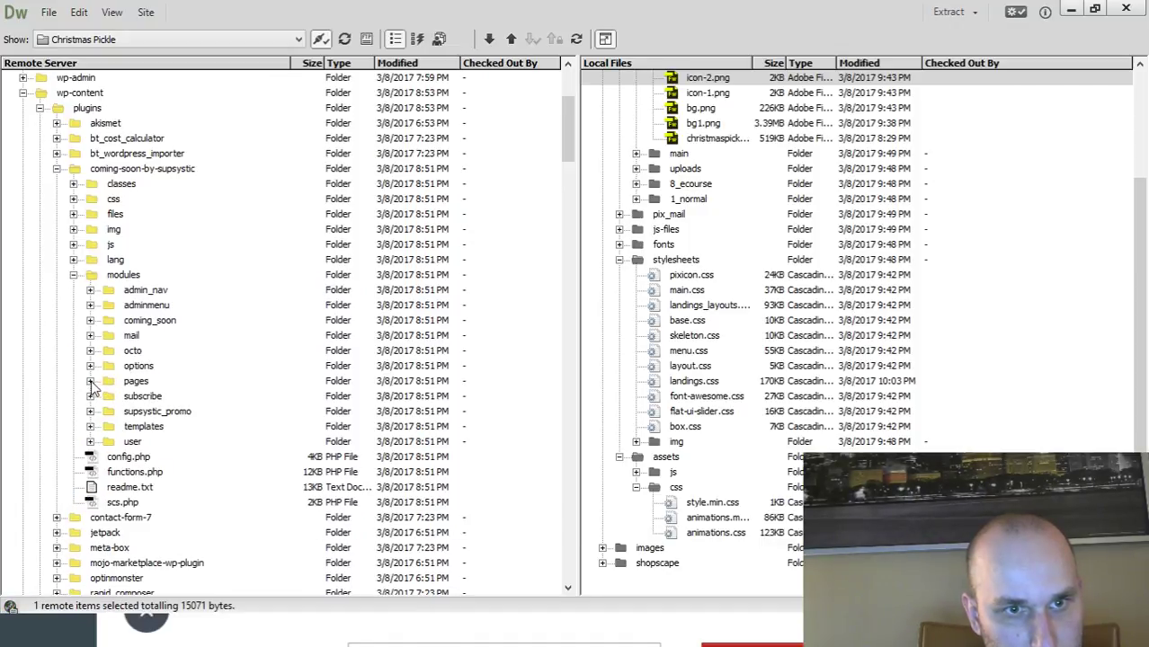
pyautogui.click(90, 381)
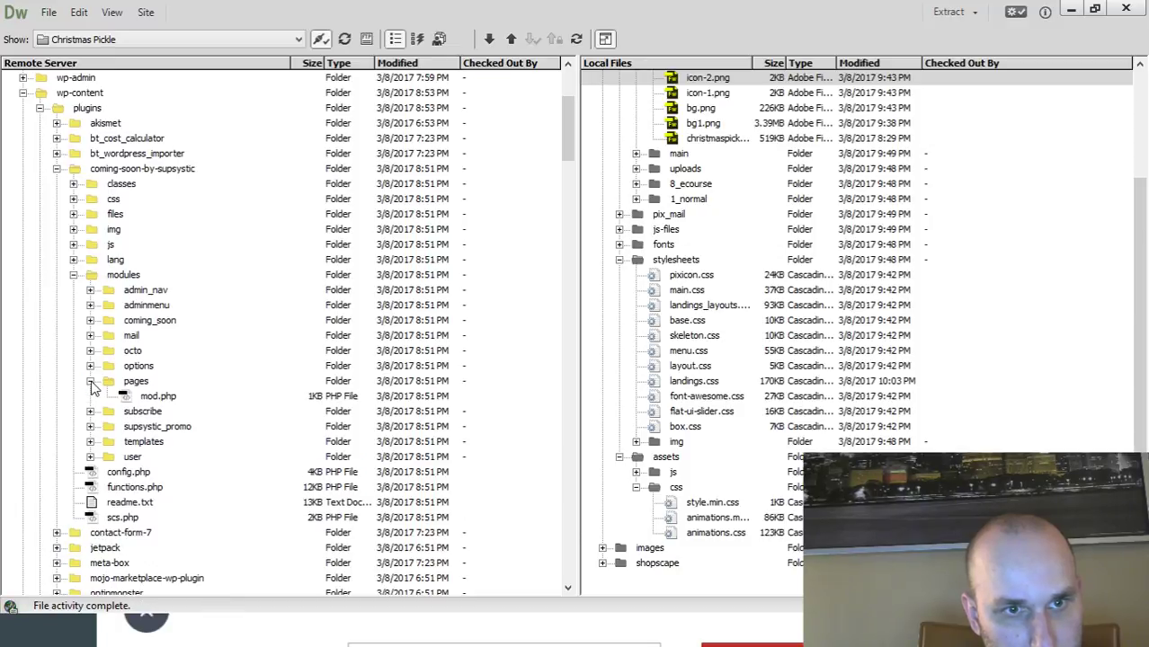
pyautogui.click(90, 381)
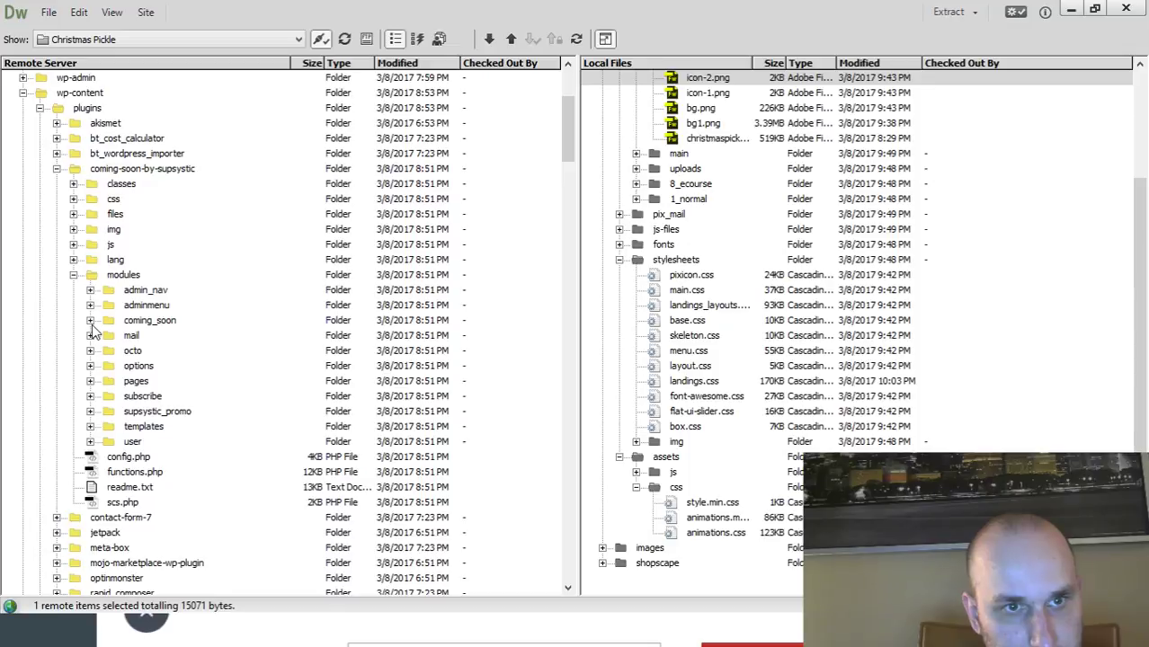
pyautogui.click(90, 321)
pyautogui.click(90, 321)
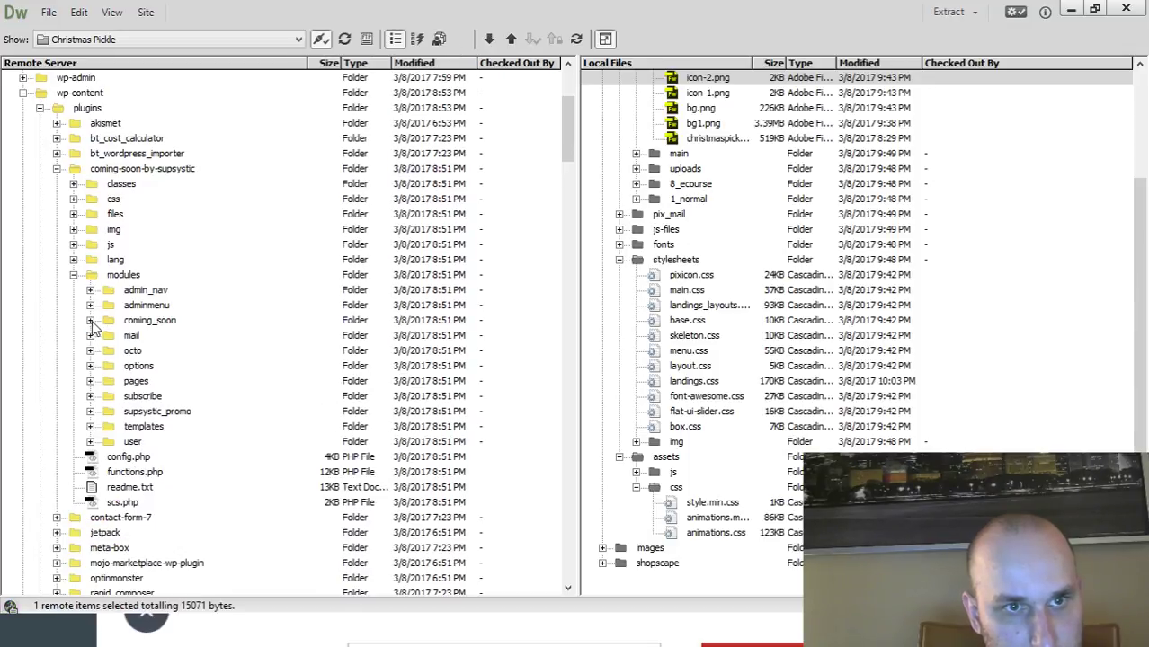
pyautogui.click(73, 274)
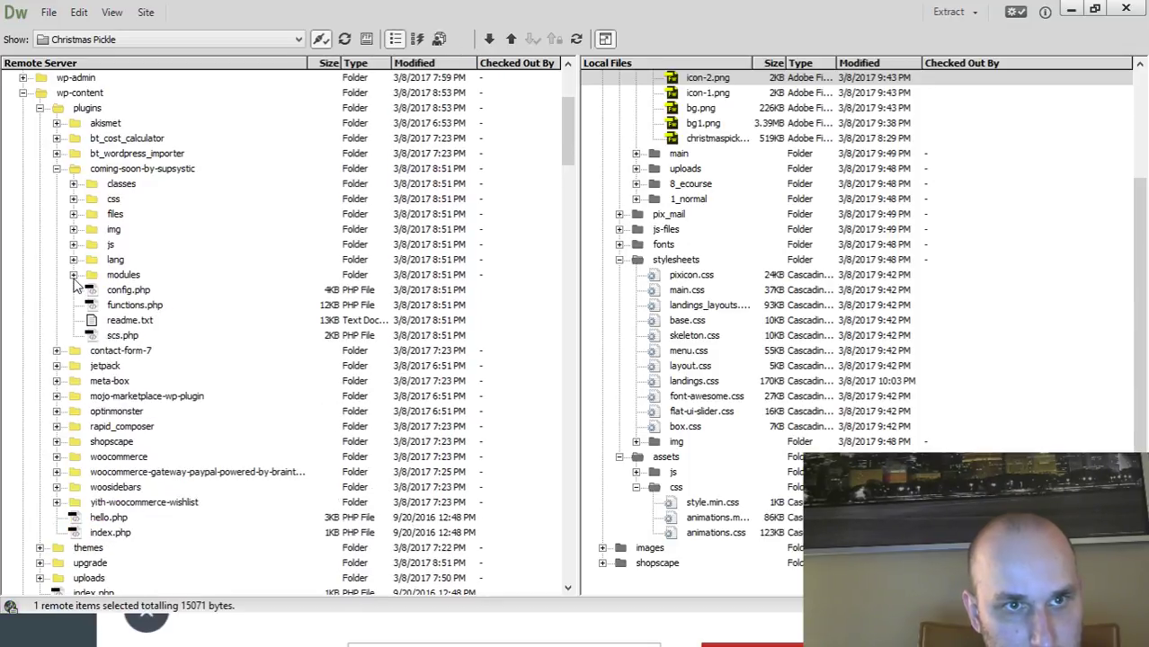
# Open the plugin's functions.php from the remote server in Code view
pyautogui.click(73, 183)
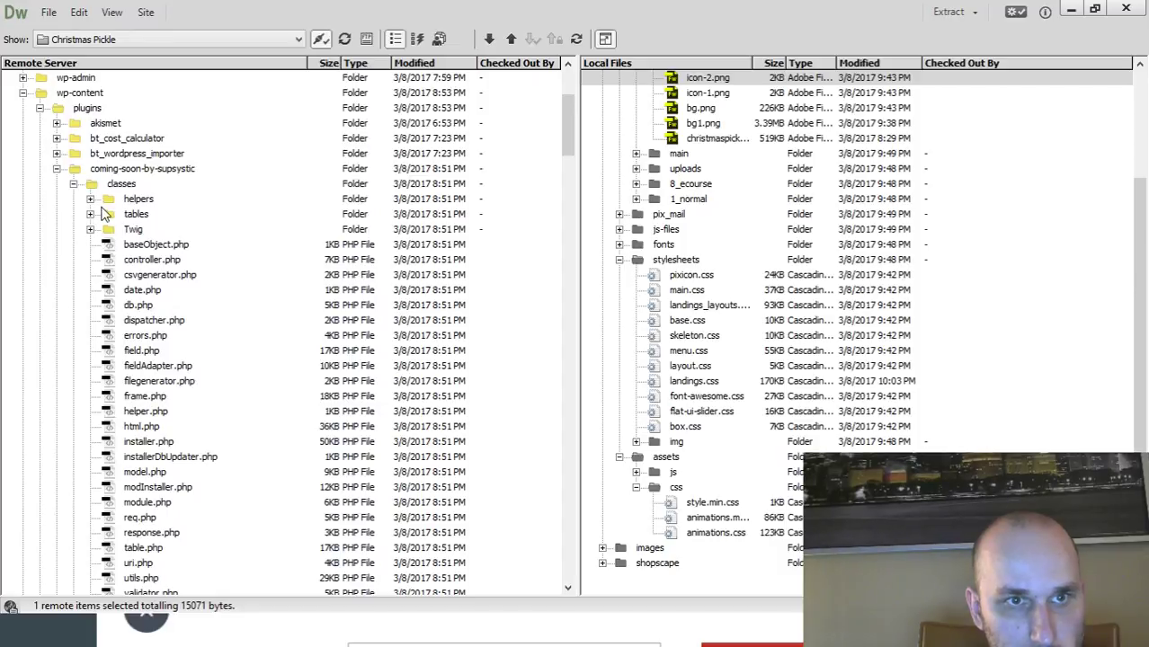
pyautogui.scroll(-2, 198, 445)
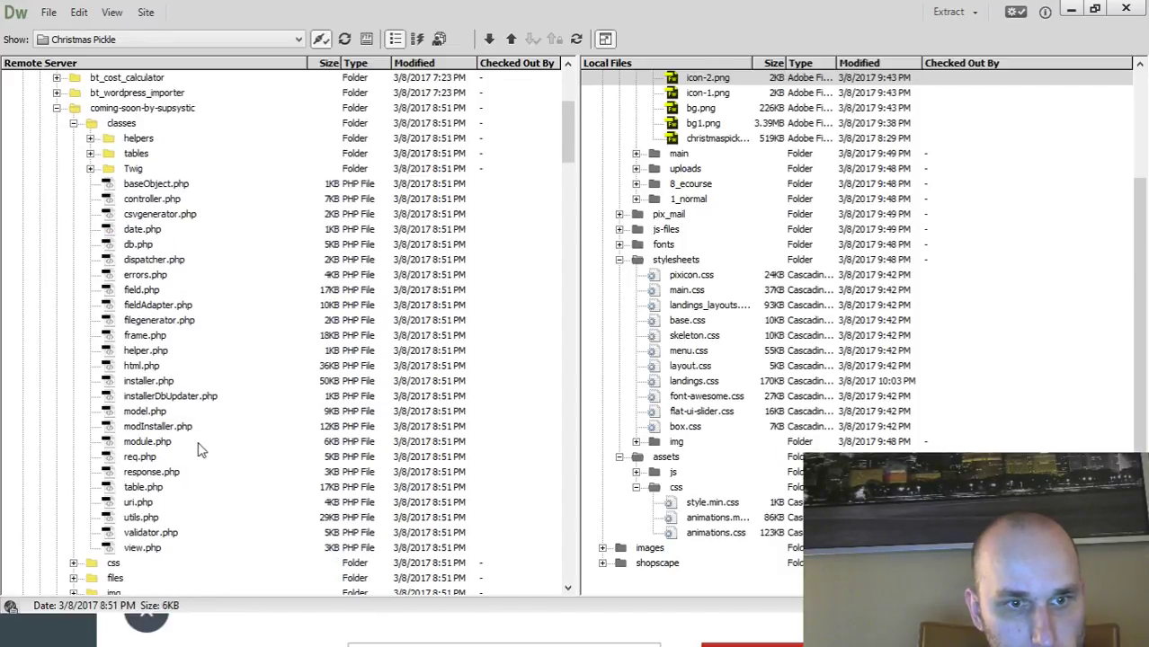
pyautogui.scroll(2, 213, 441)
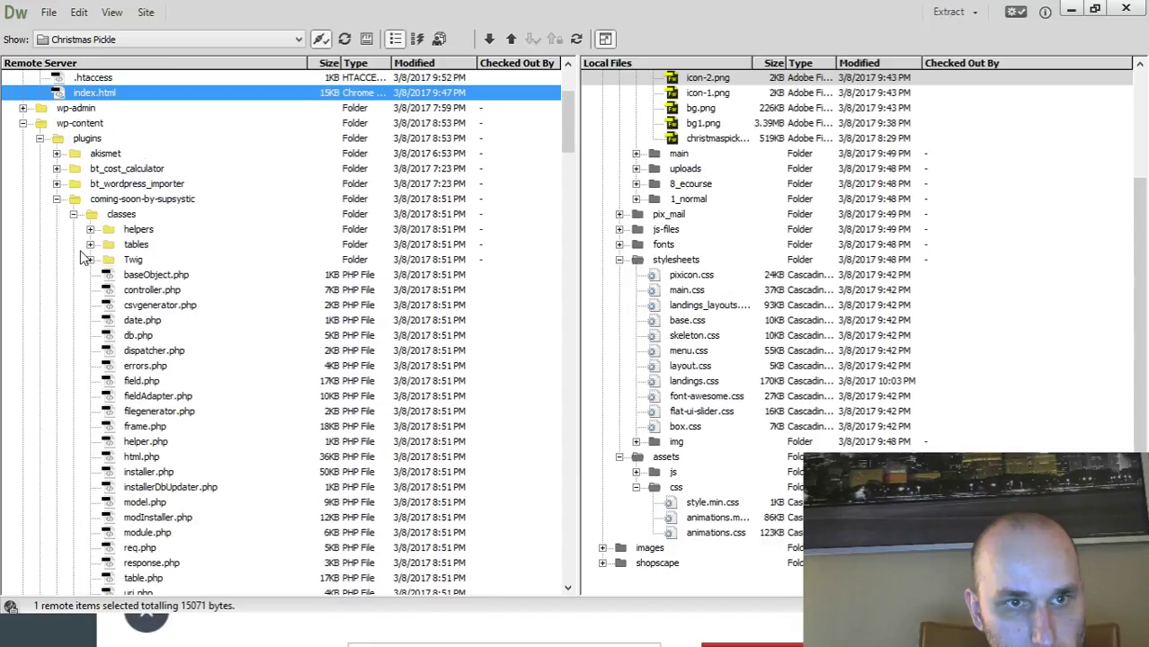
pyautogui.click(73, 215)
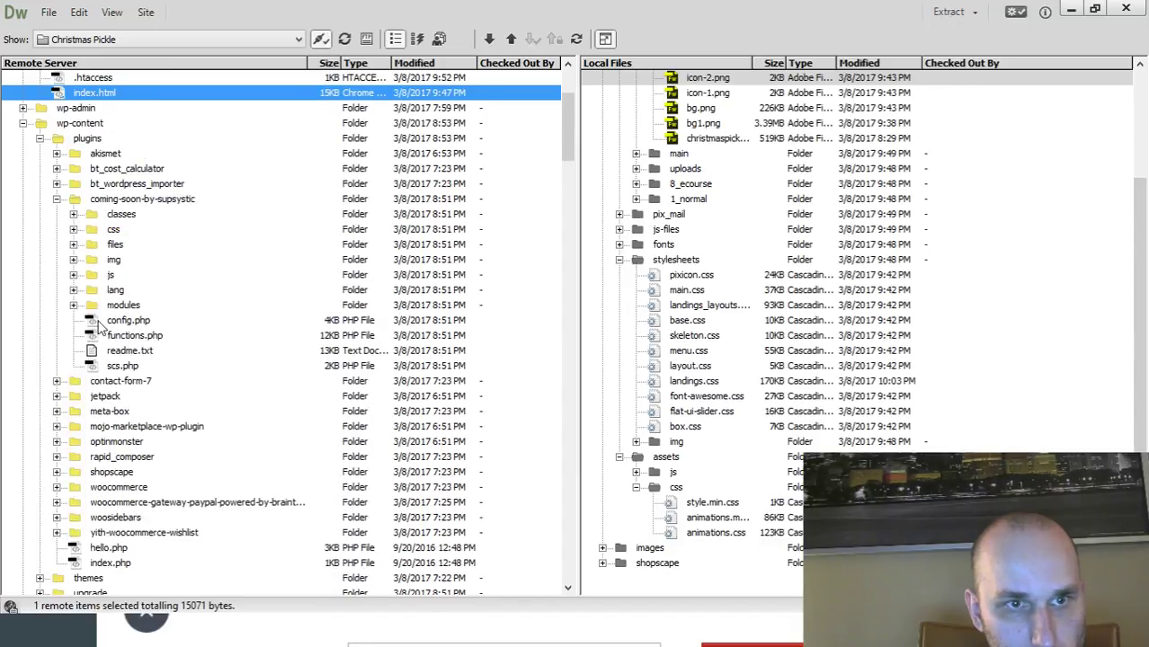
pyautogui.click(135, 335)
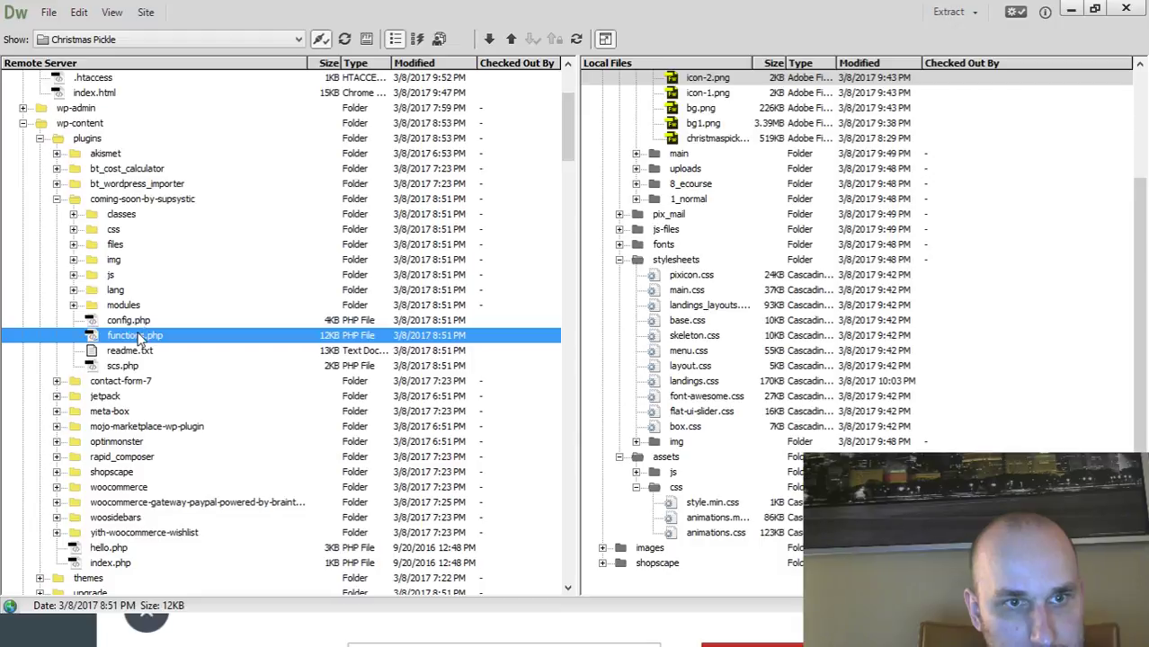
pyautogui.doubleClick(135, 335)
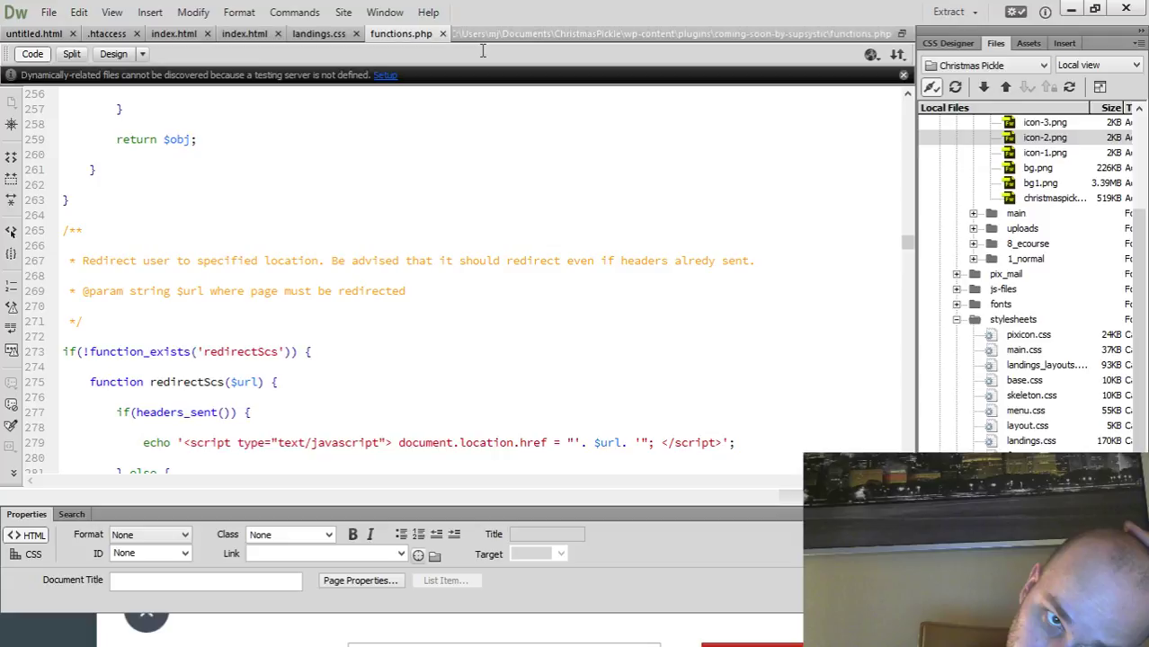
pyautogui.scroll(-20, 526, 376)
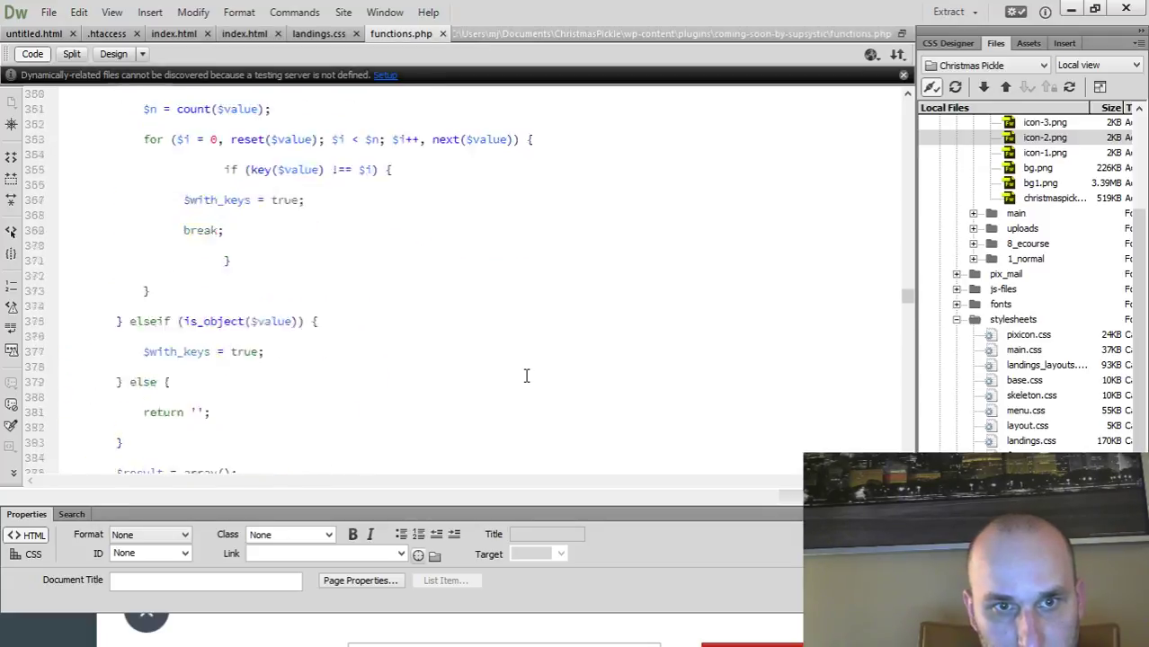
pyautogui.scroll(-14, 526, 375)
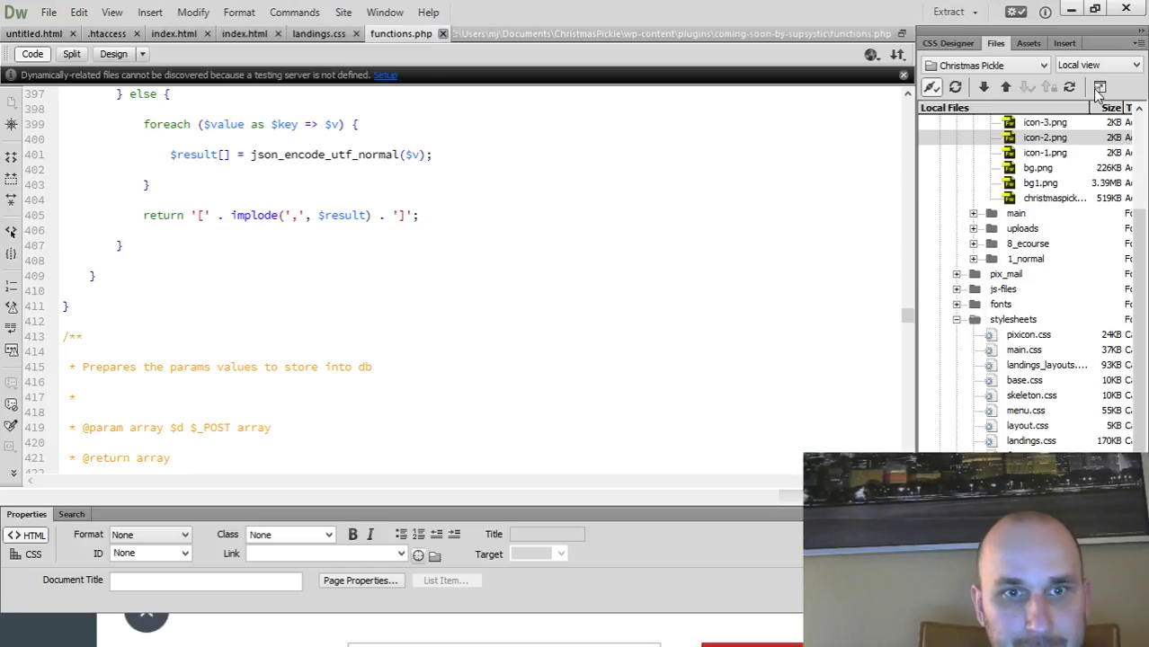
pyautogui.click(1096, 88)
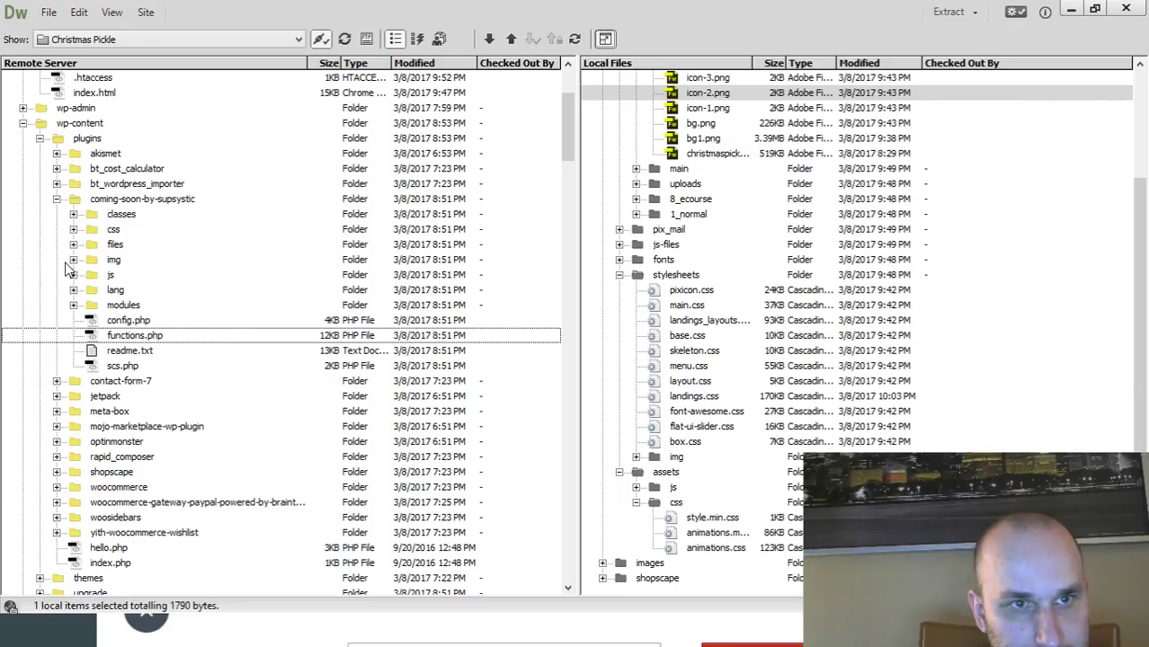
# Peek into the files and lang folders, revealing SxGeo.dat, and expand classes
pyautogui.click(74, 246)
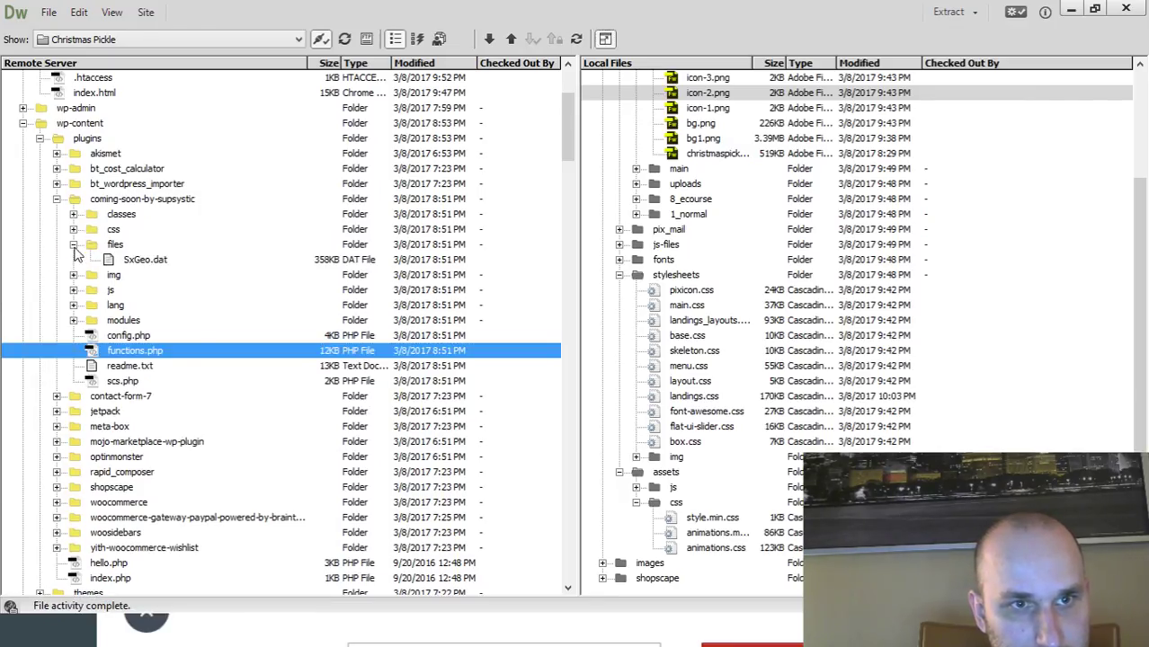
pyautogui.click(74, 245)
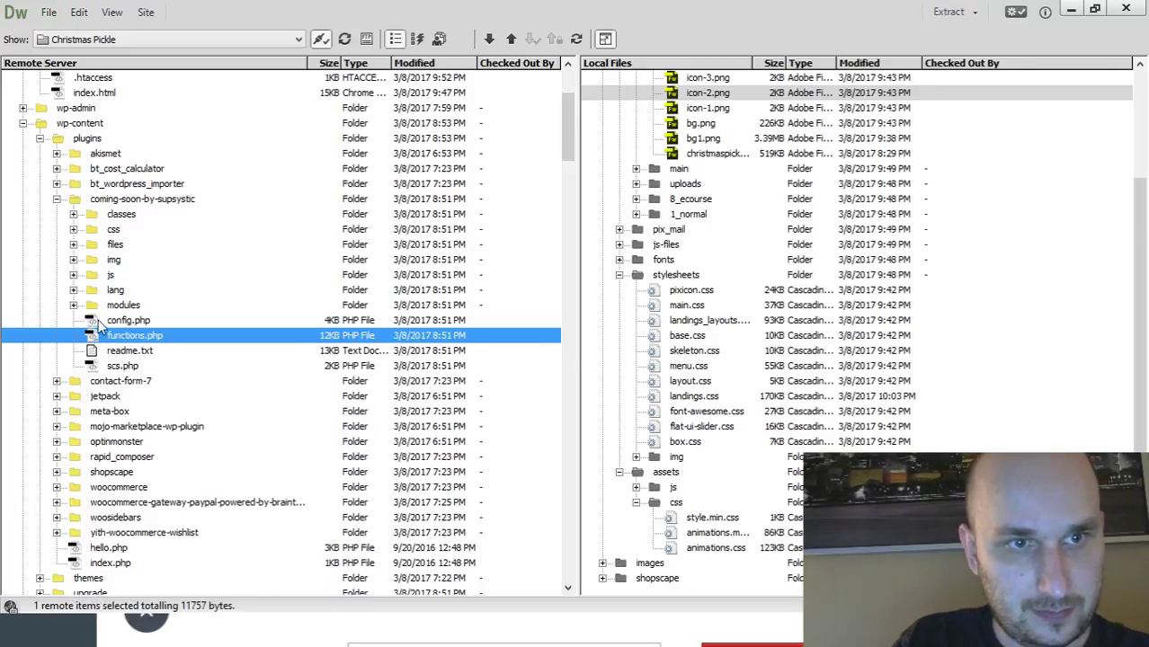
pyautogui.click(74, 290)
pyautogui.click(74, 290)
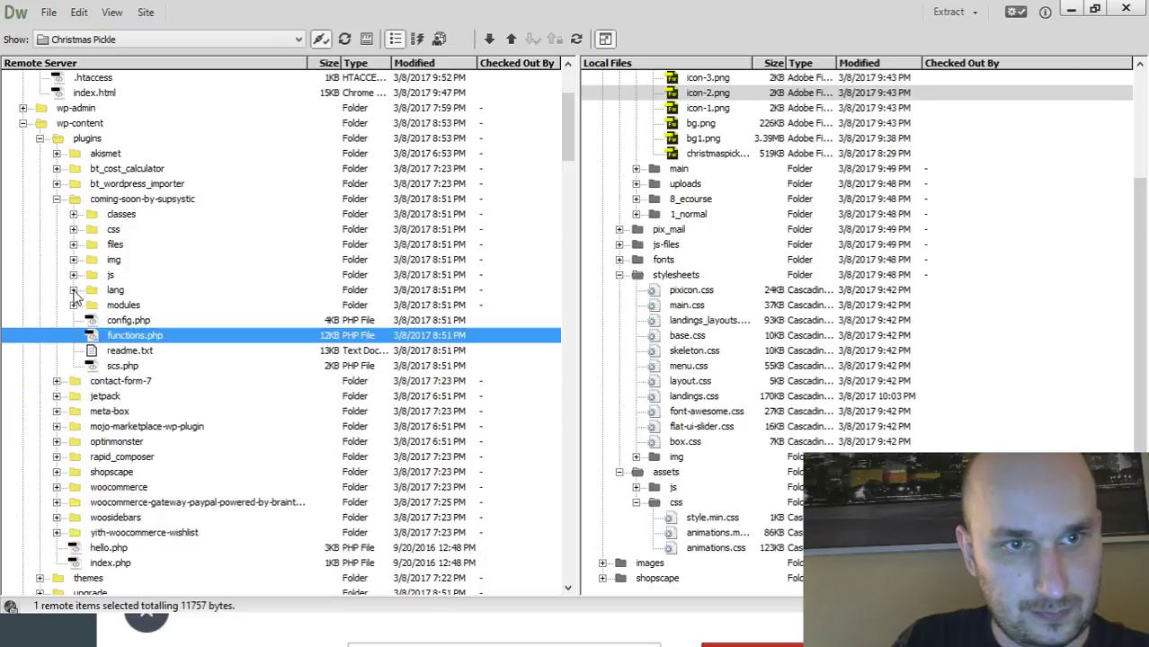
pyautogui.click(73, 245)
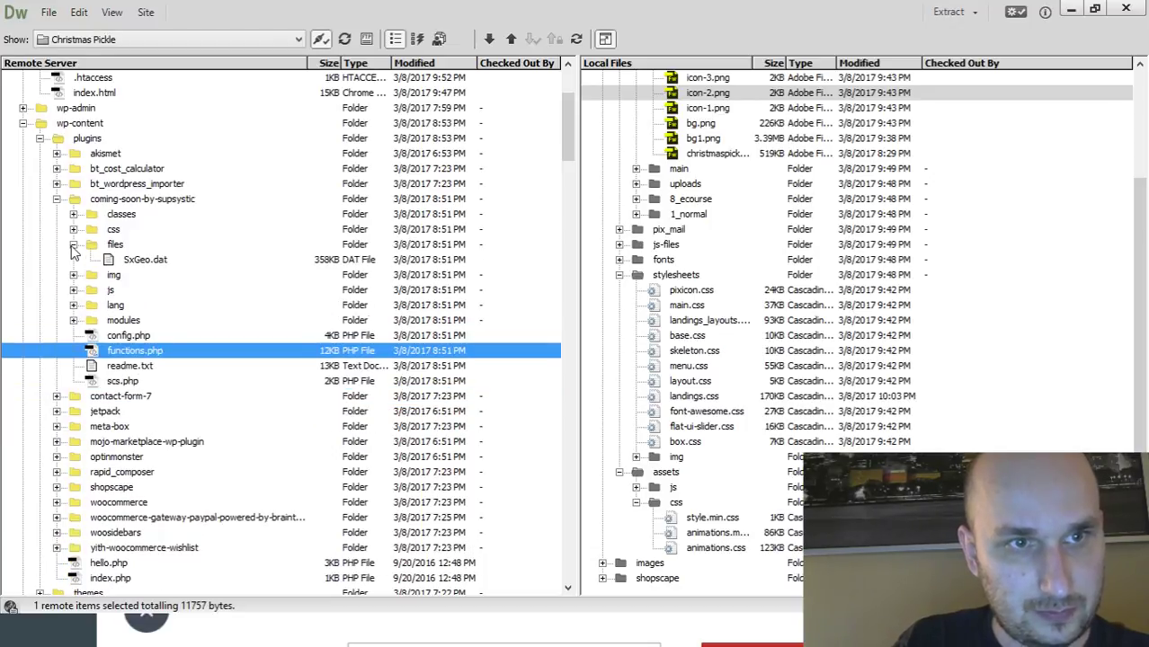
pyautogui.click(74, 215)
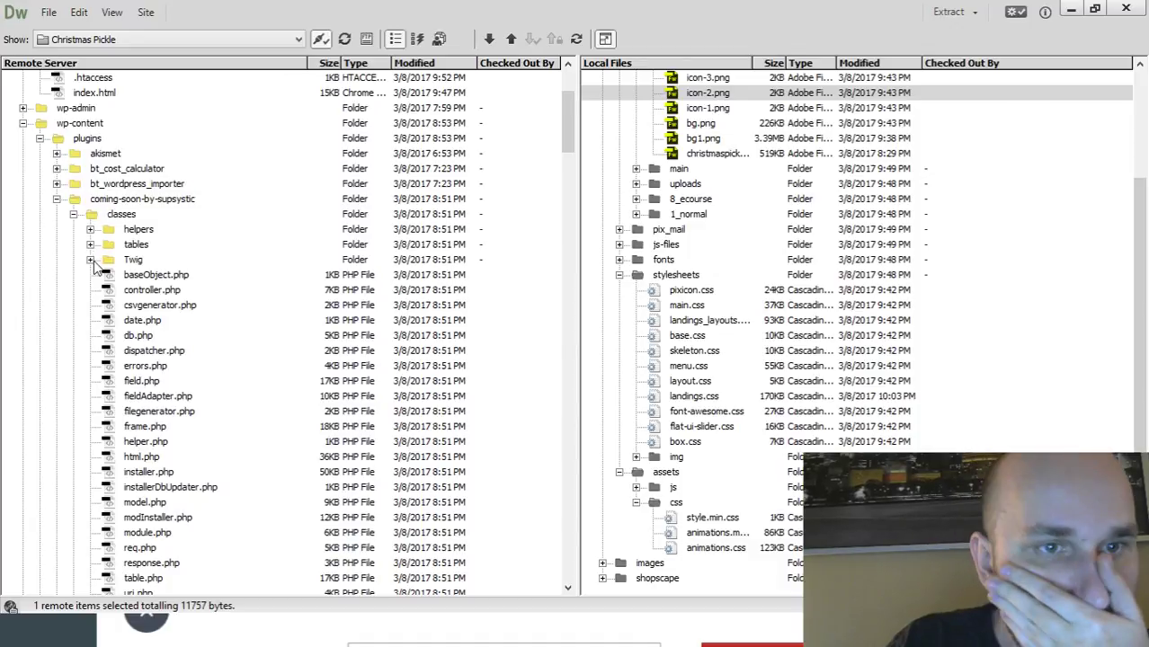
# List the PHP files in the classes' tables and helpers folders
pyautogui.scroll(-2, 110, 373)
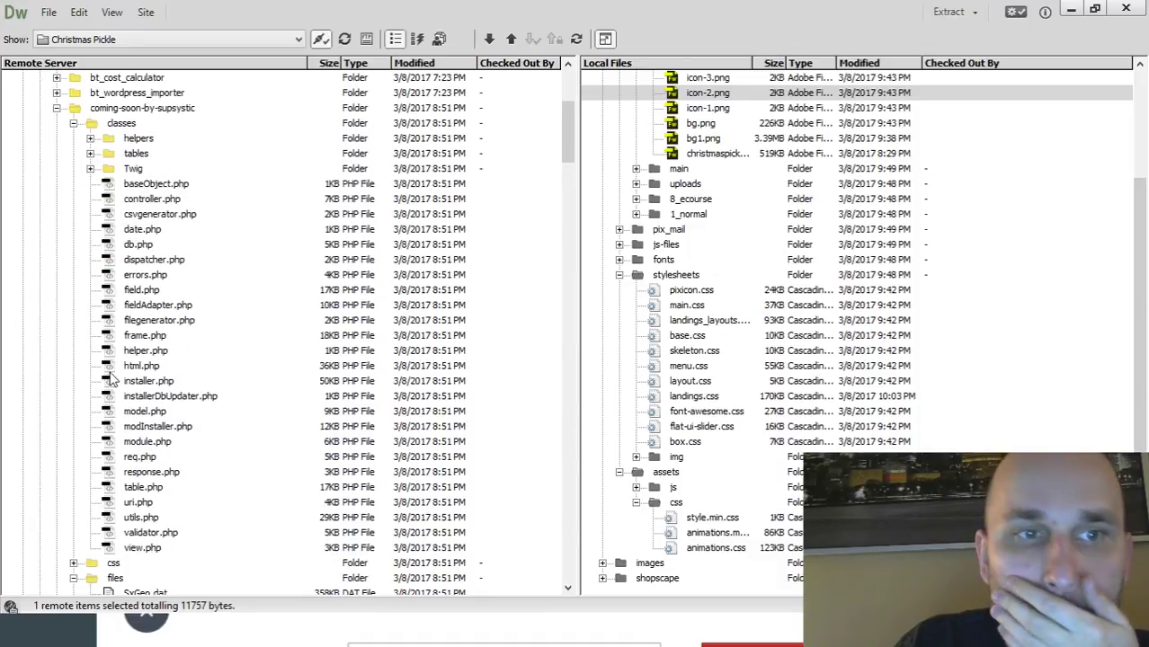
pyautogui.scroll(-1, 110, 378)
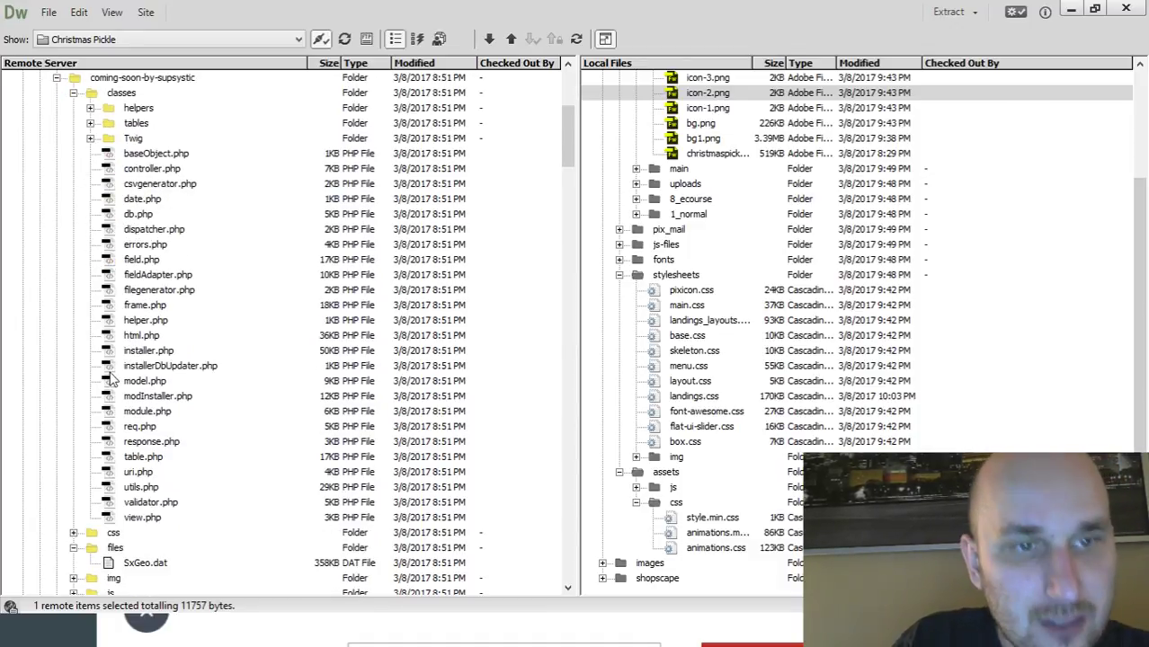
pyautogui.scroll(-1, 110, 378)
pyautogui.scroll(-1, 110, 379)
pyautogui.scroll(7, 110, 378)
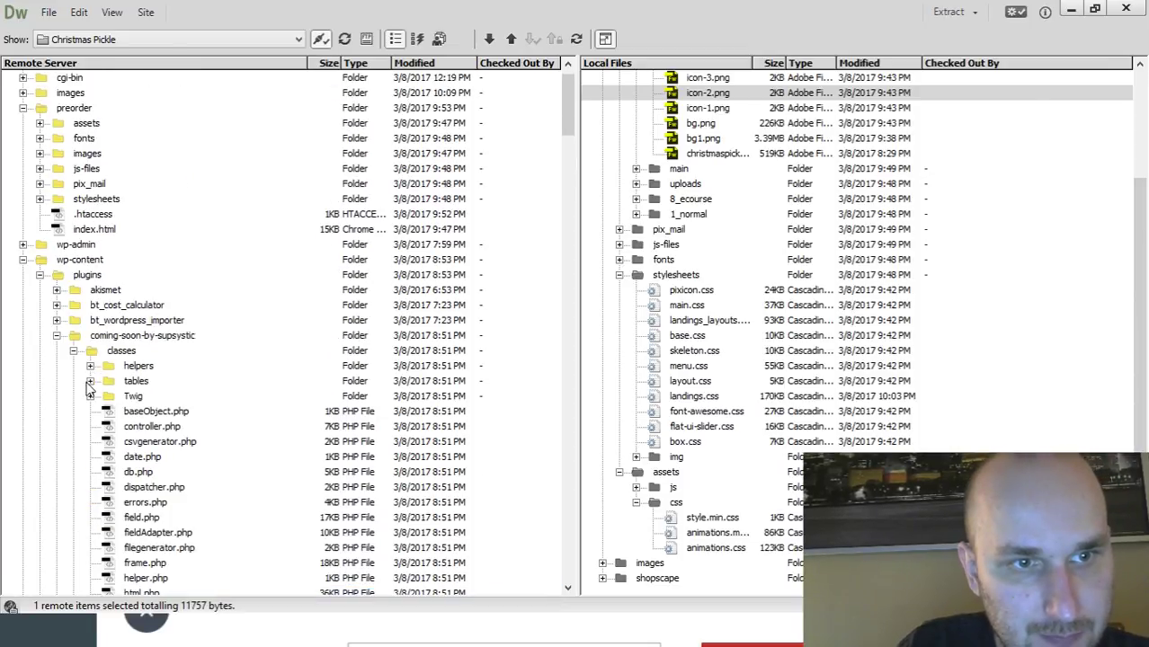
pyautogui.click(90, 381)
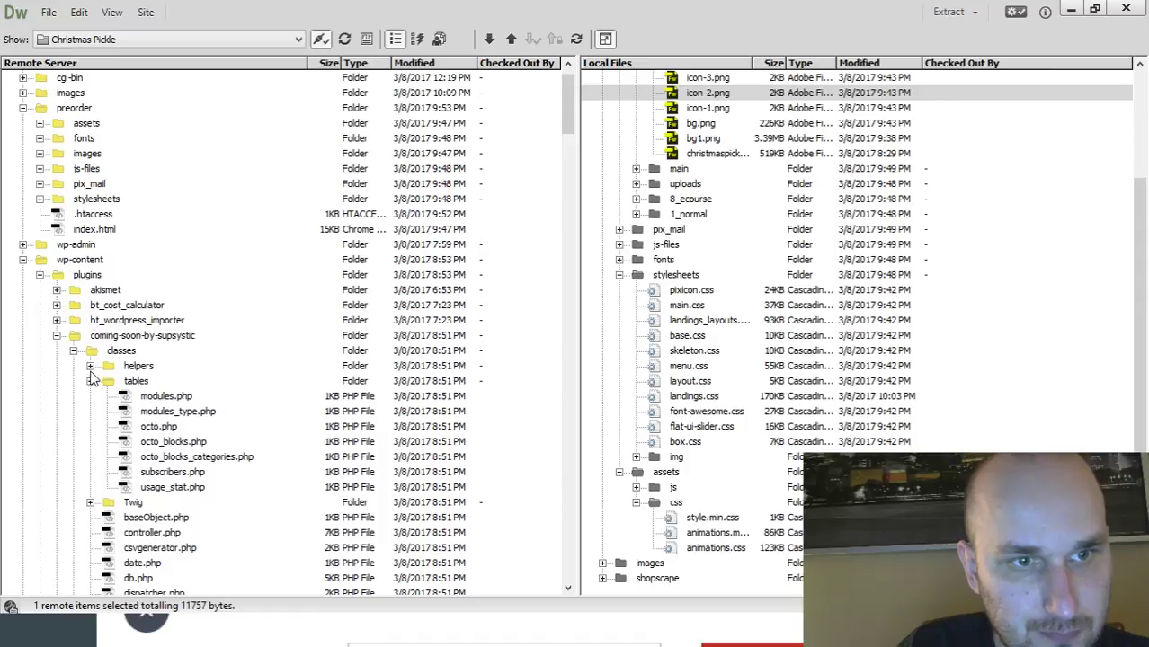
pyautogui.click(90, 368)
pyautogui.scroll(-15, 90, 375)
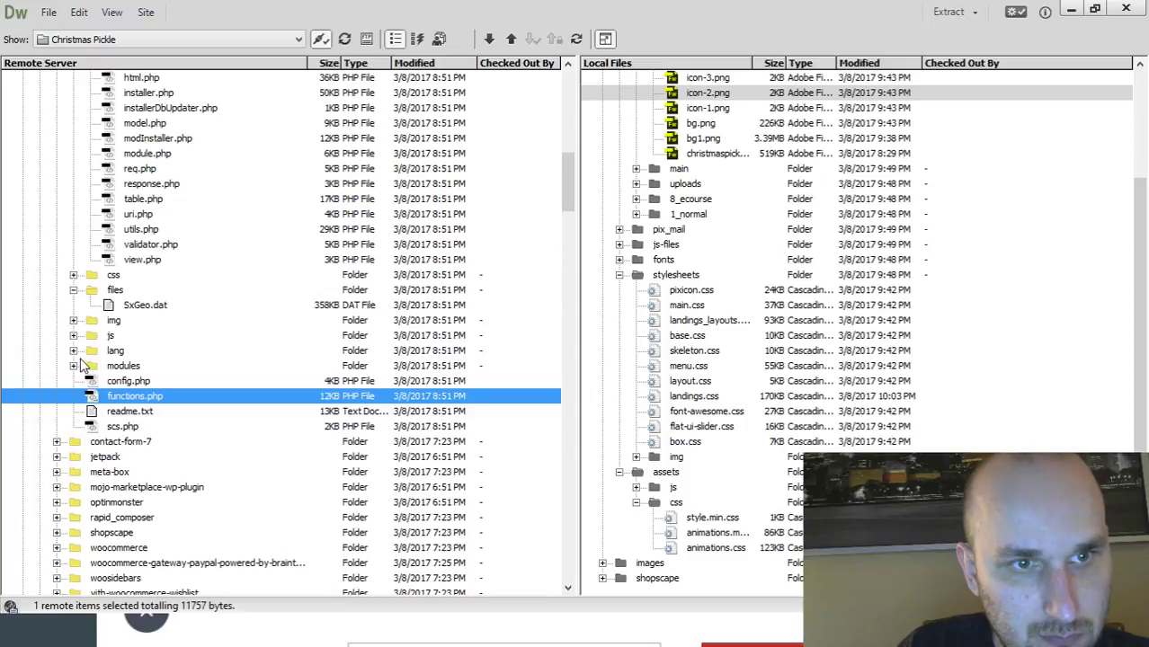
# Expand modules, check the pages module, and select mod.php in templates
pyautogui.click(77, 365)
pyautogui.scroll(-3, 82, 357)
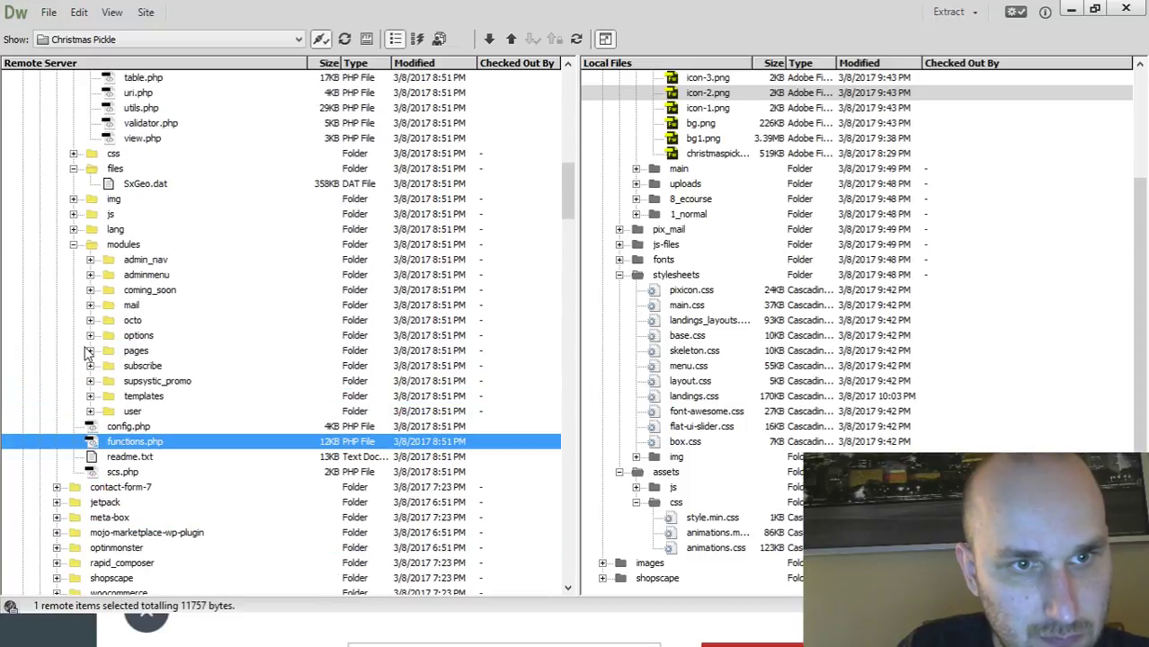
pyautogui.click(89, 350)
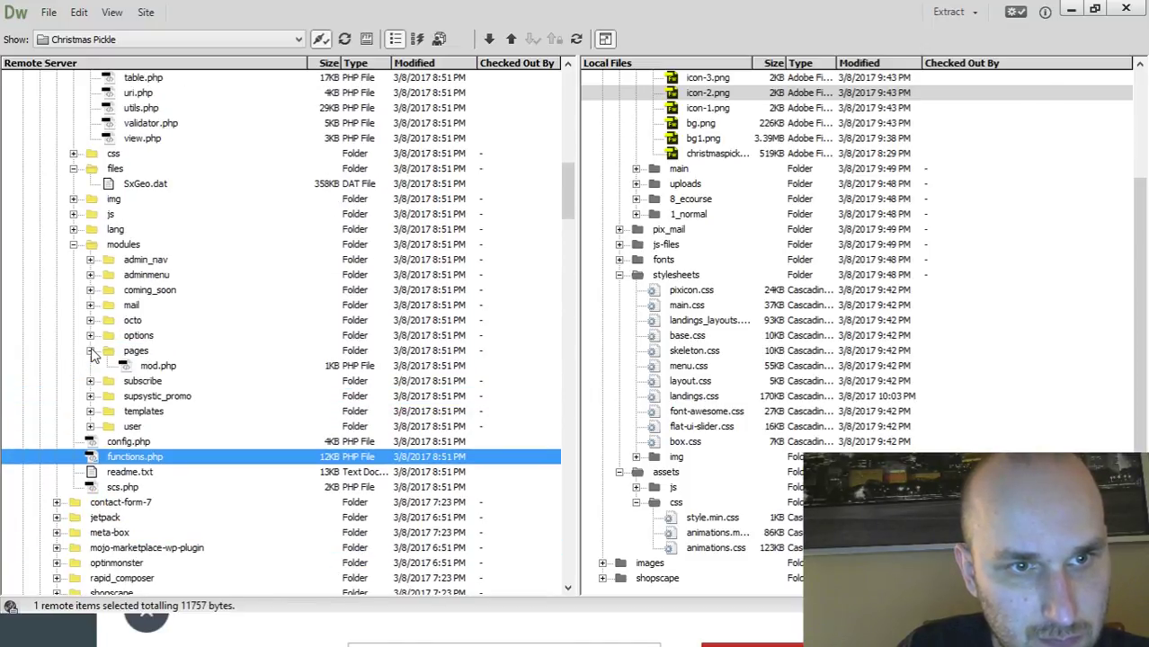
pyautogui.click(91, 350)
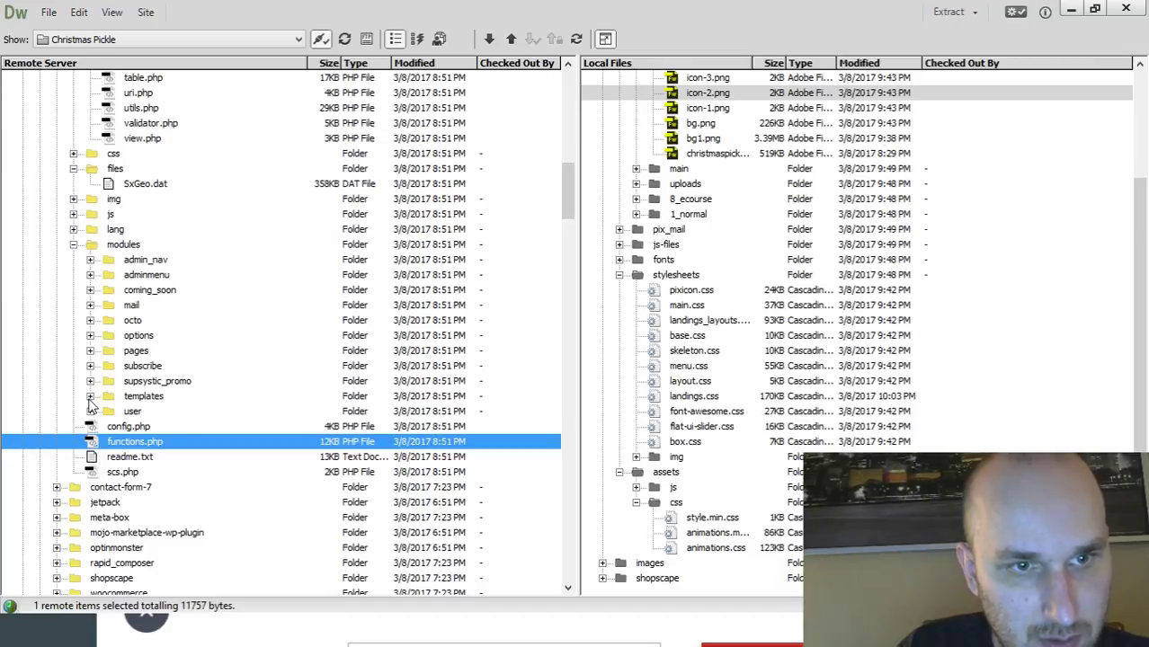
pyautogui.click(90, 396)
pyautogui.click(133, 414)
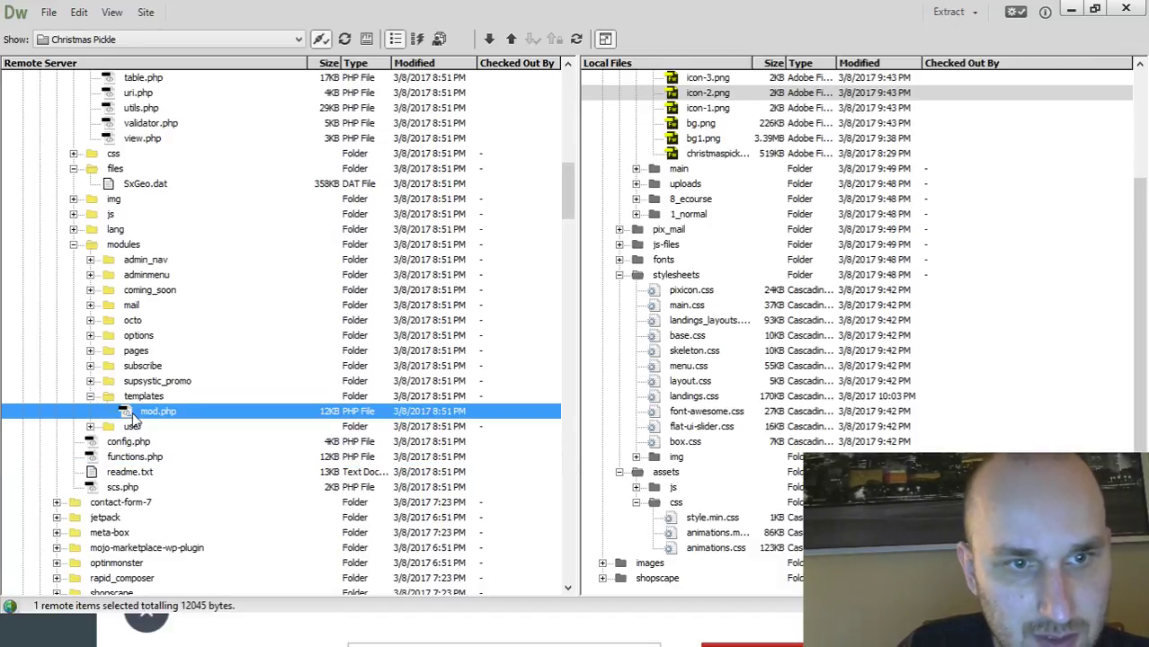
# Fetch mod.php, then expand the remote themes > shopscape folder and select footer.php
pyautogui.doubleClick(134, 413)
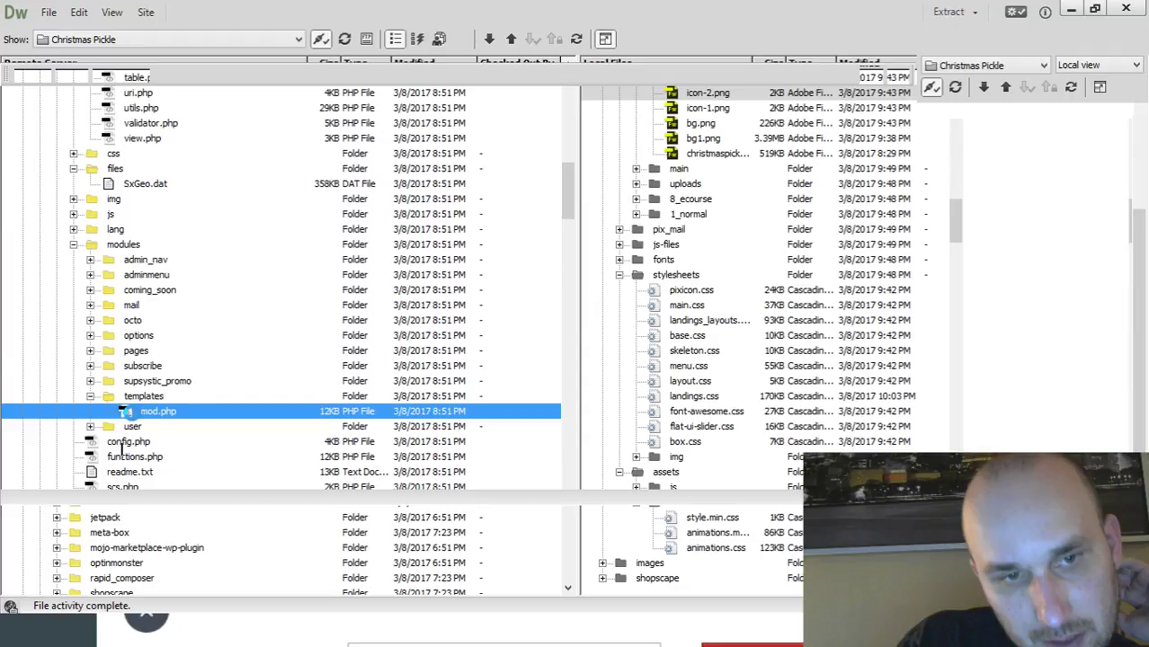
pyautogui.scroll(-8, 57, 230)
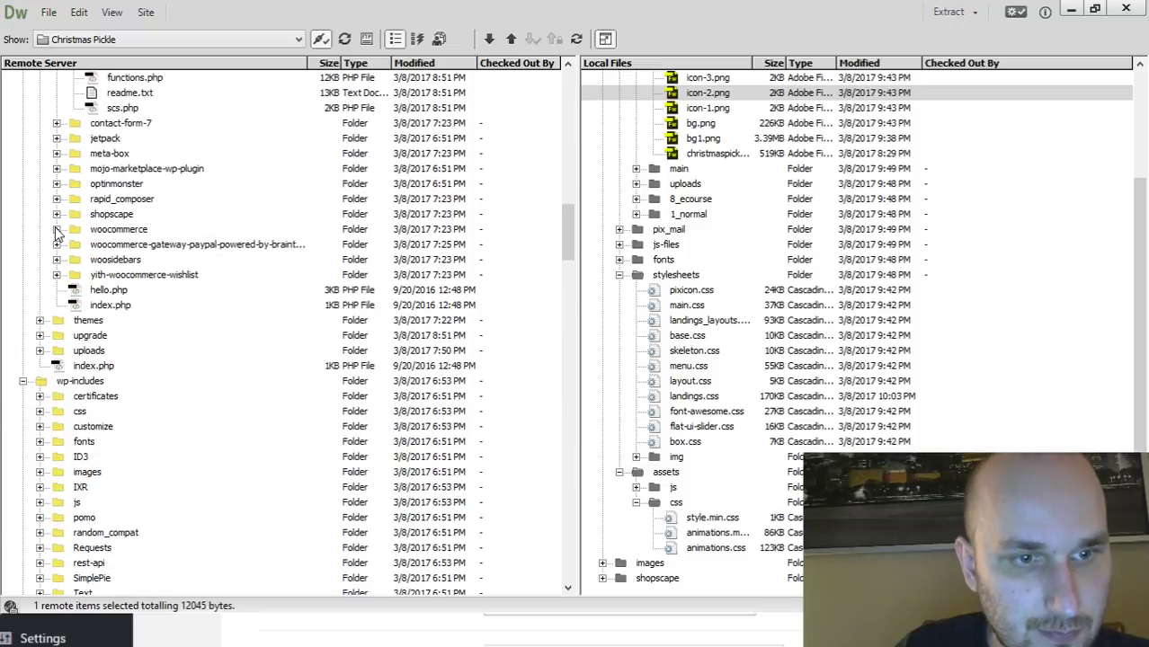
pyautogui.scroll(-5, 59, 247)
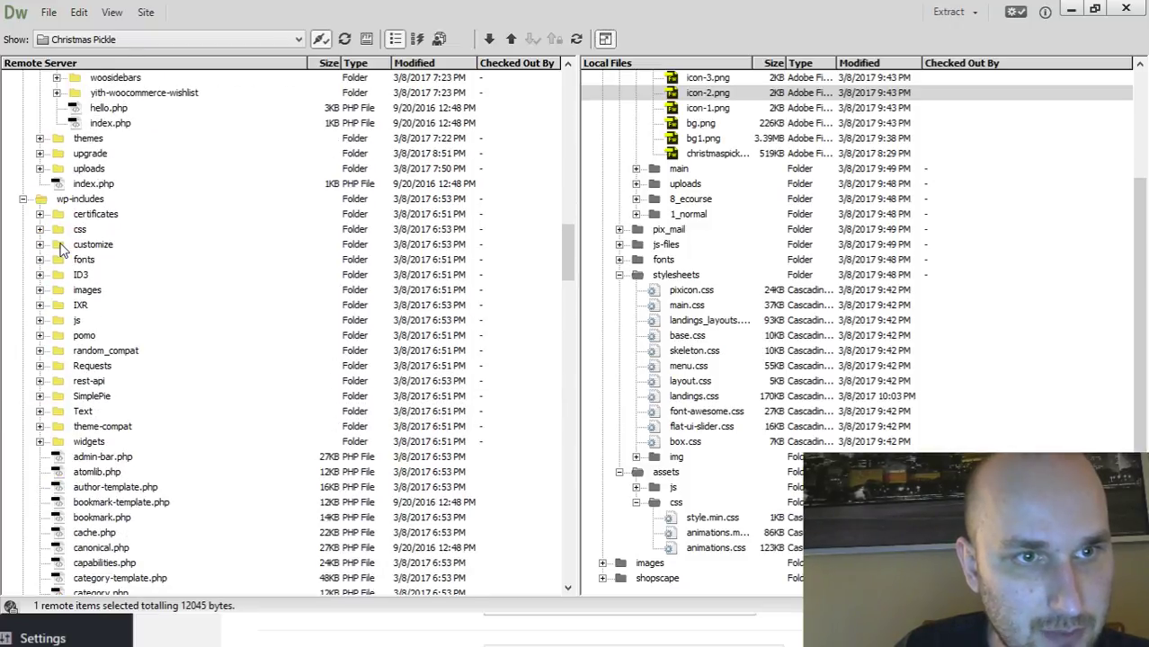
pyautogui.scroll(-3, 61, 251)
pyautogui.scroll(6, 45, 238)
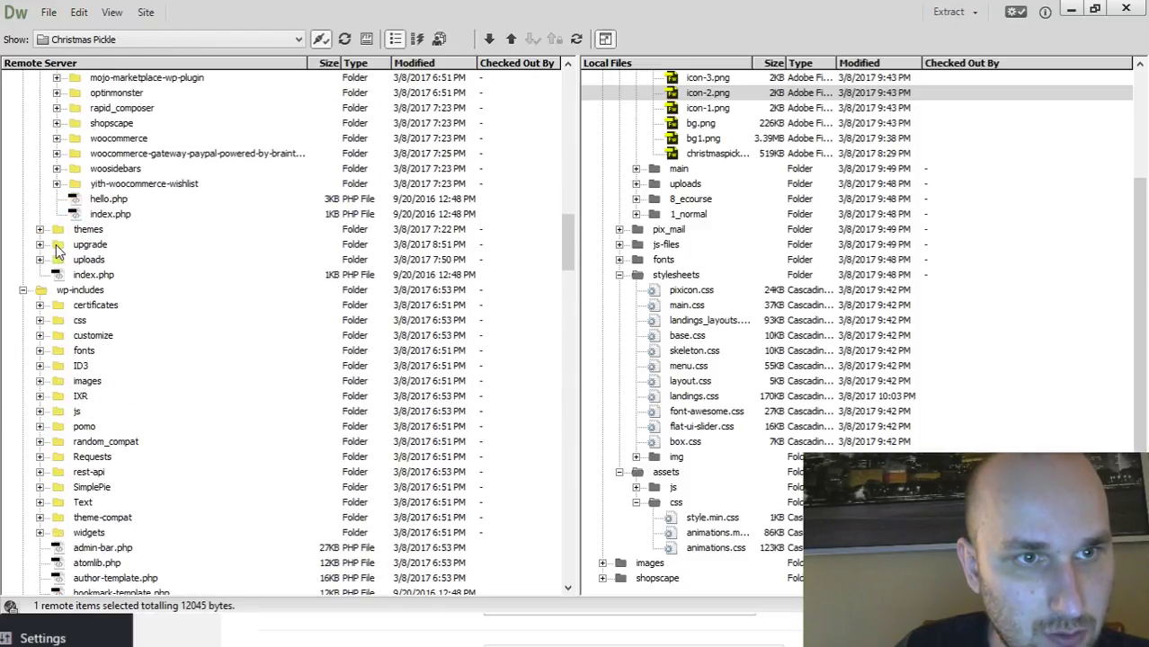
pyautogui.click(39, 230)
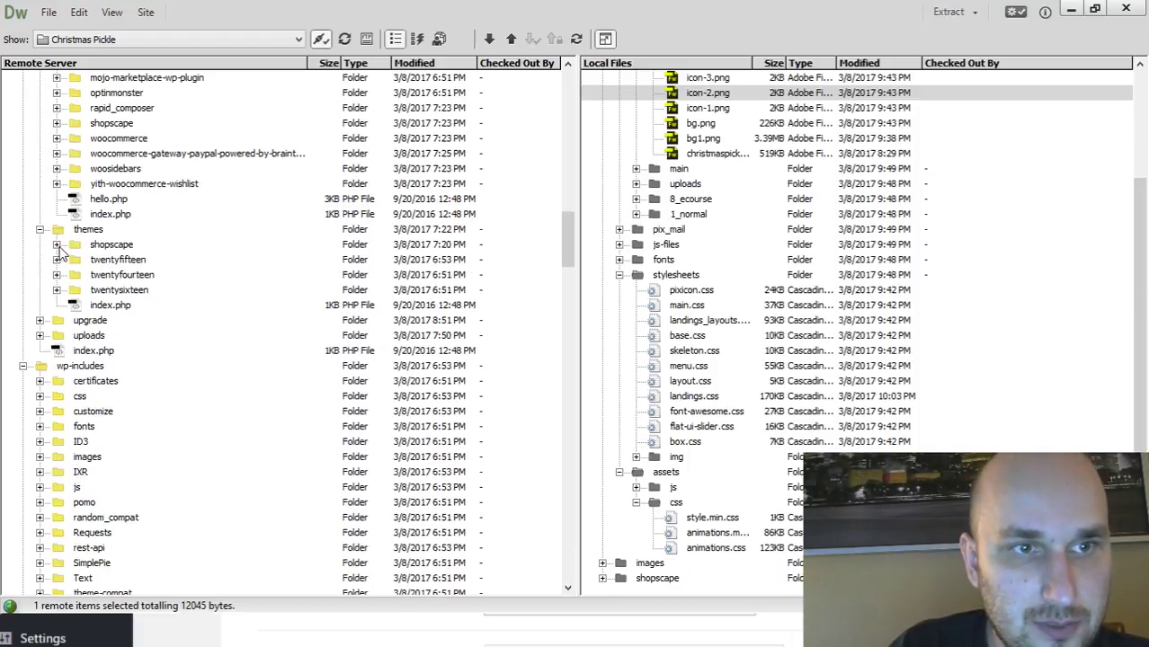
pyautogui.click(56, 244)
pyautogui.scroll(-5, 90, 297)
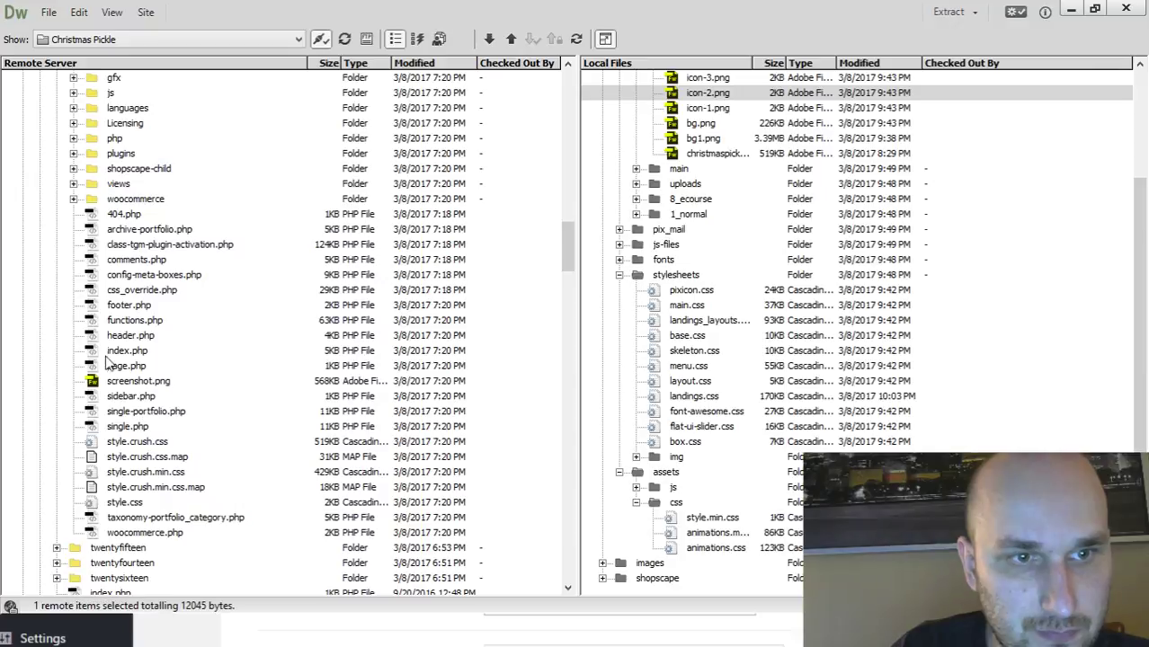
pyautogui.click(105, 307)
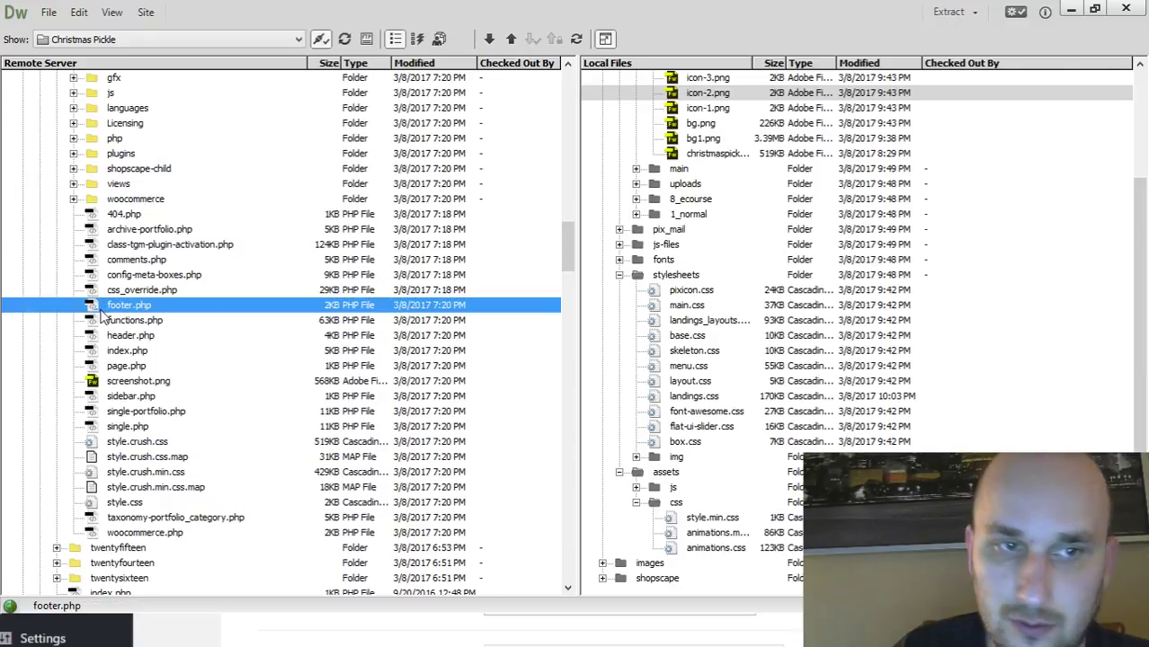
# Open shopscape's footer.php to review its wp_footer() call, then go to the Live Dashboard
pyautogui.doubleClick(103, 307)
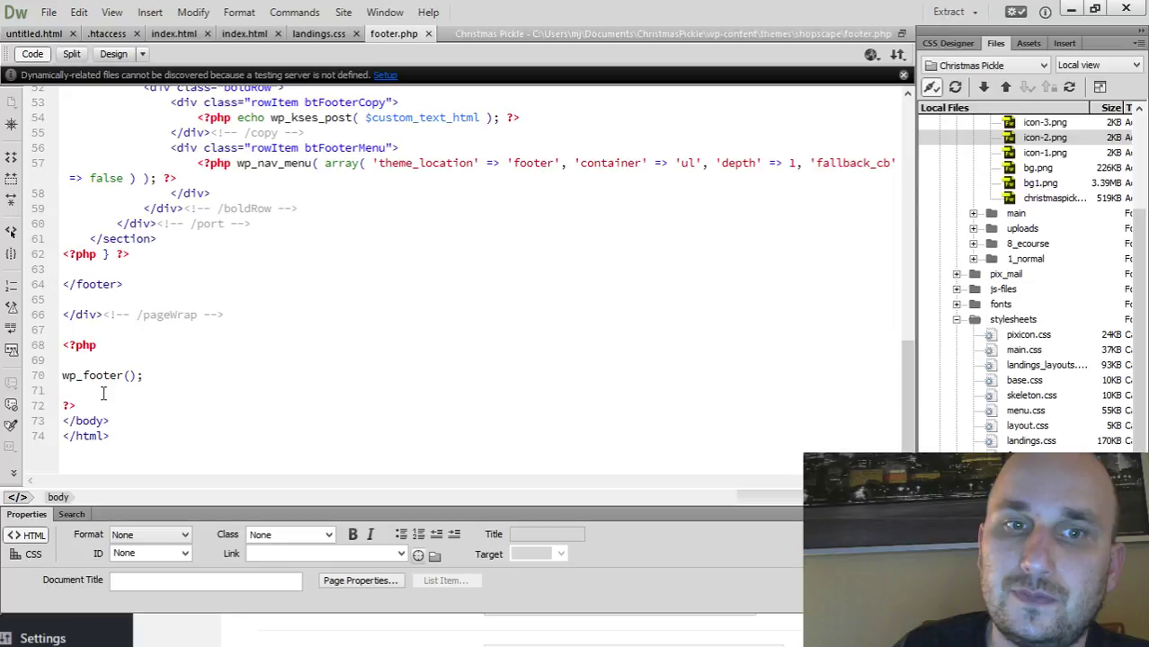
pyautogui.hotkey('alt', 'Tab')
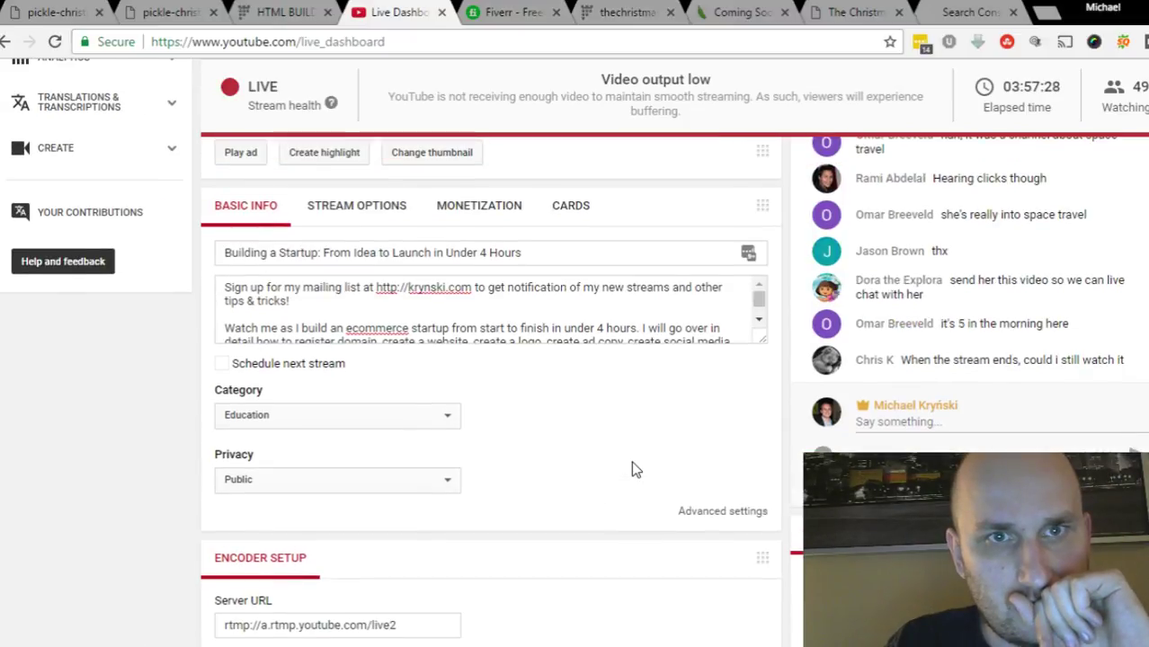
# Review the live stream's Basic Info, then start a new tab on the Bing start page
pyautogui.scroll(2, 503, 440)
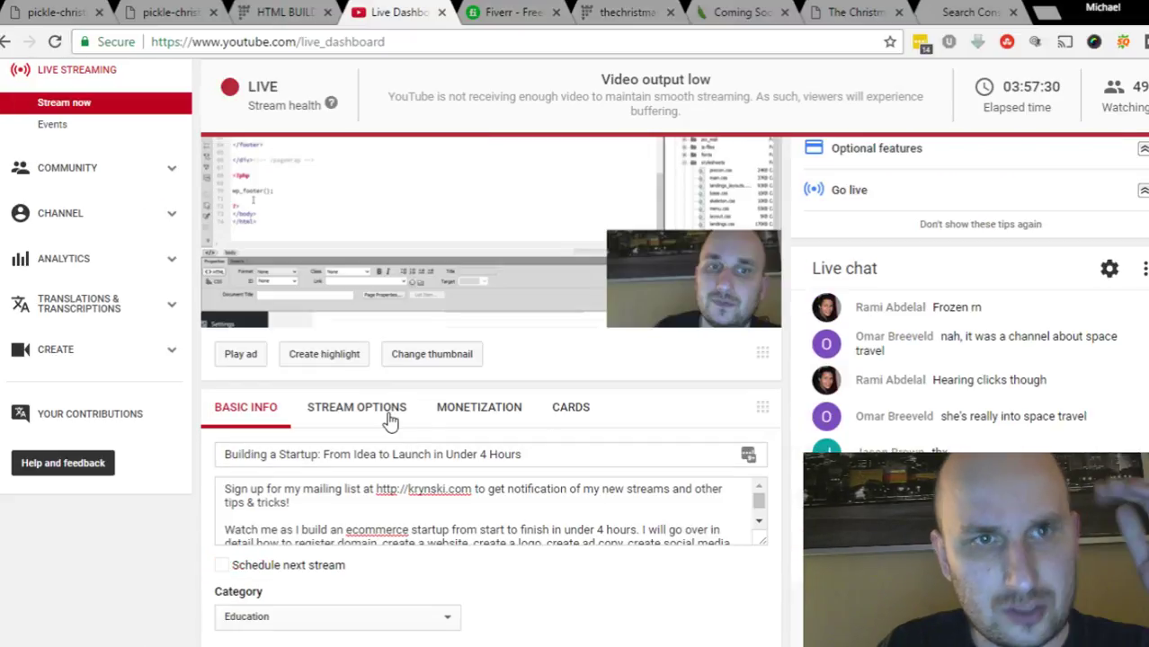
pyautogui.scroll(-1, 104, 520)
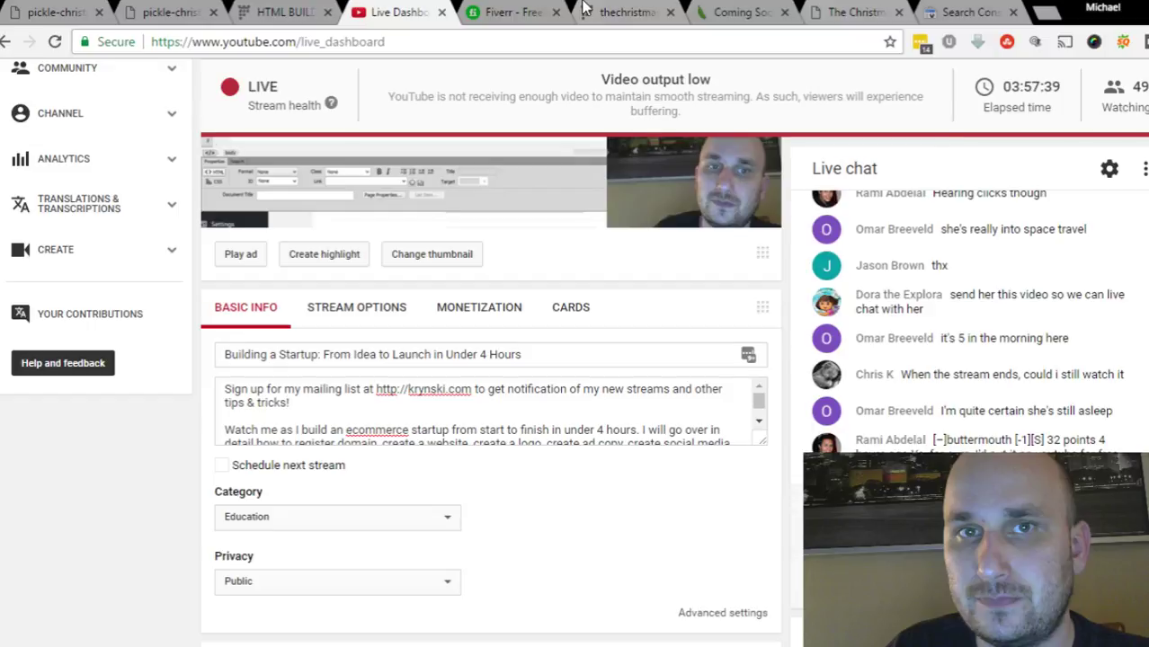
pyautogui.click(1045, 11)
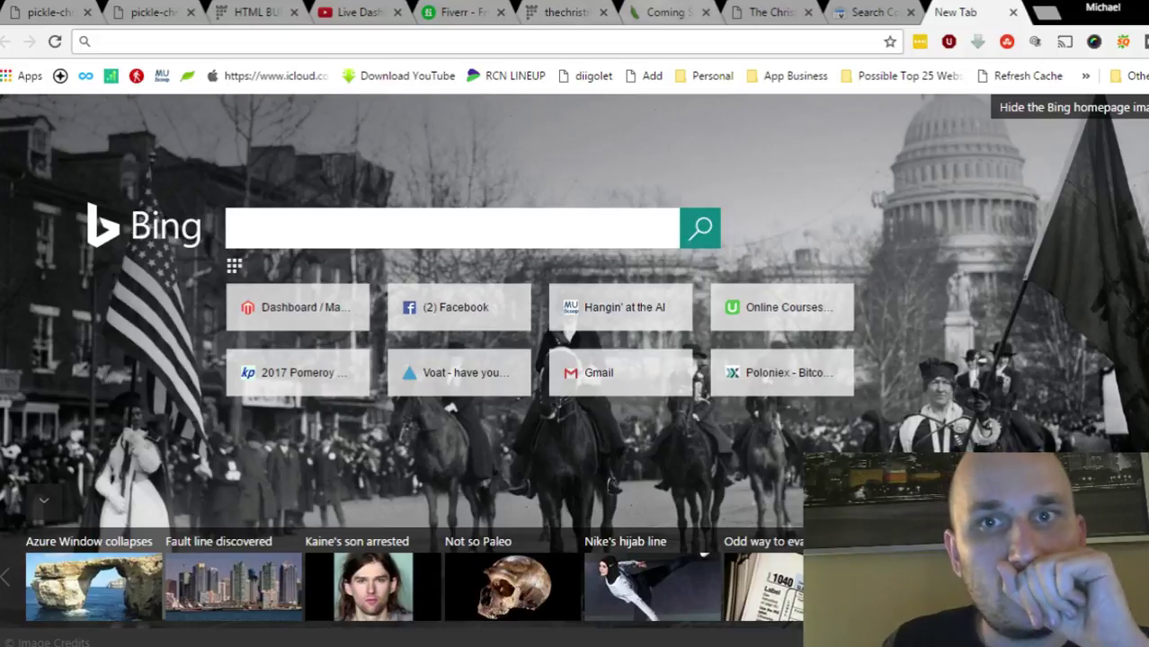
# Switch the Coming Soon Supsystic Plugin Mode from Disabled to Coming Soon Page
pyautogui.hotkey('ctrl', '7')
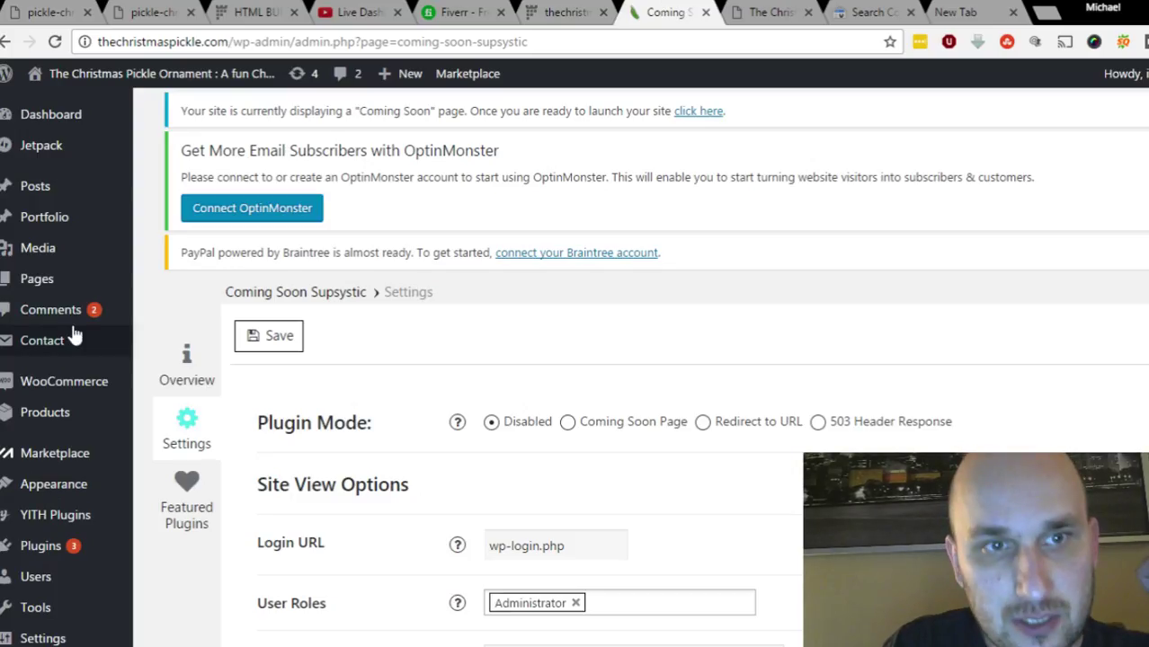
pyautogui.click(282, 338)
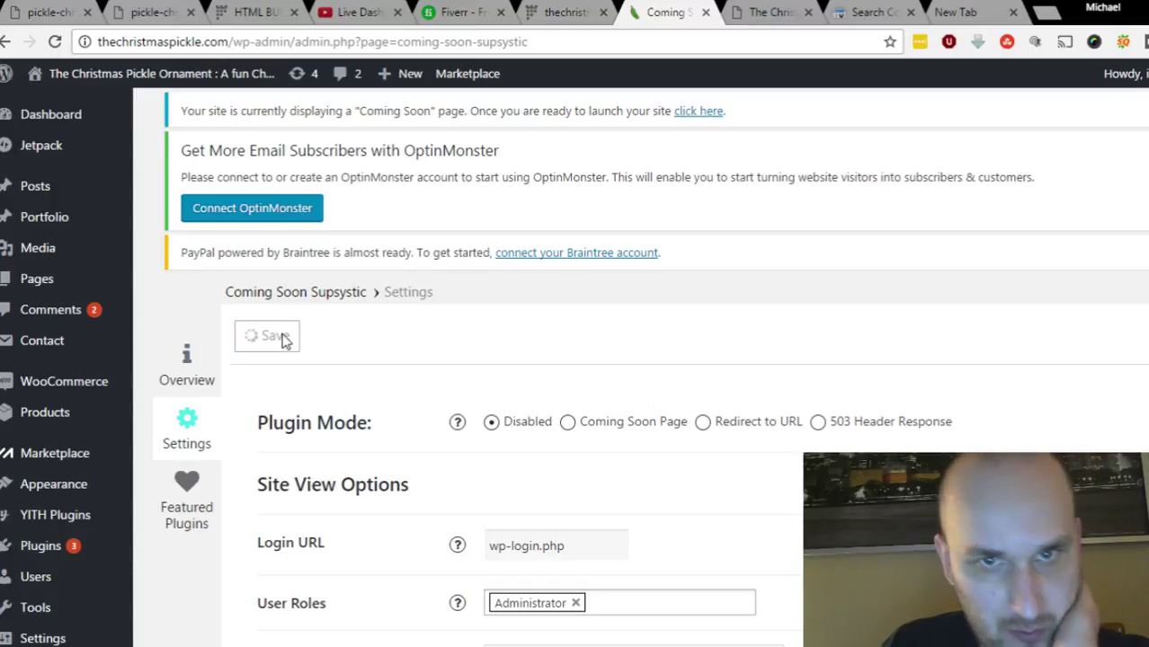
pyautogui.moveTo(120, 498)
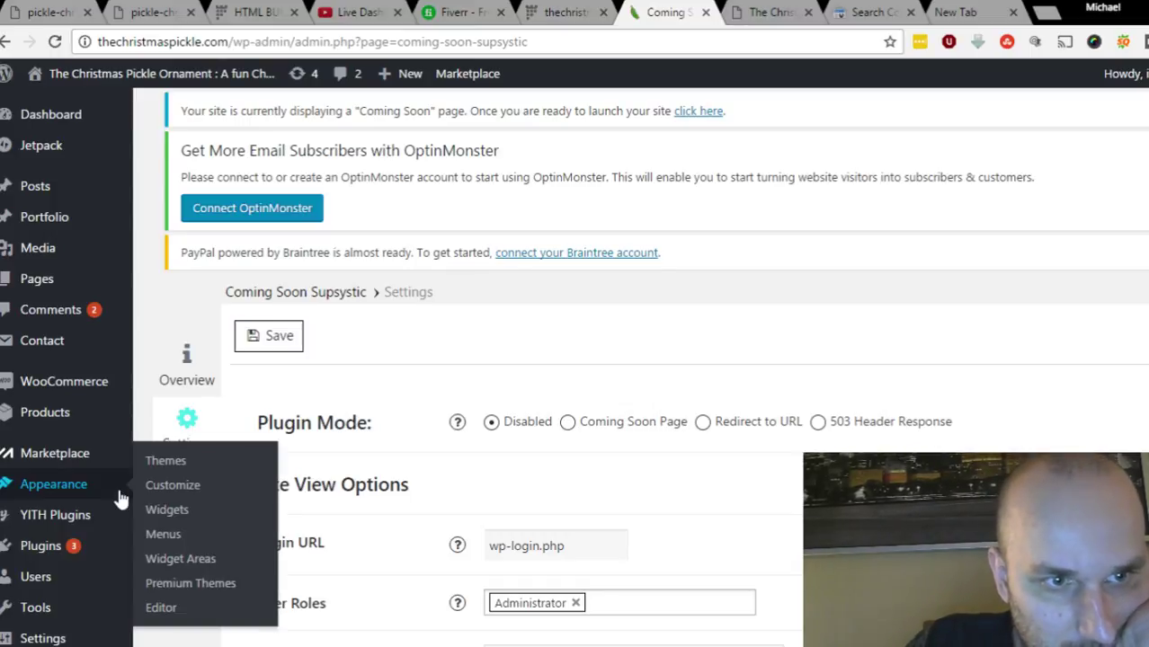
pyautogui.scroll(-3, 116, 496)
pyautogui.moveTo(85, 483)
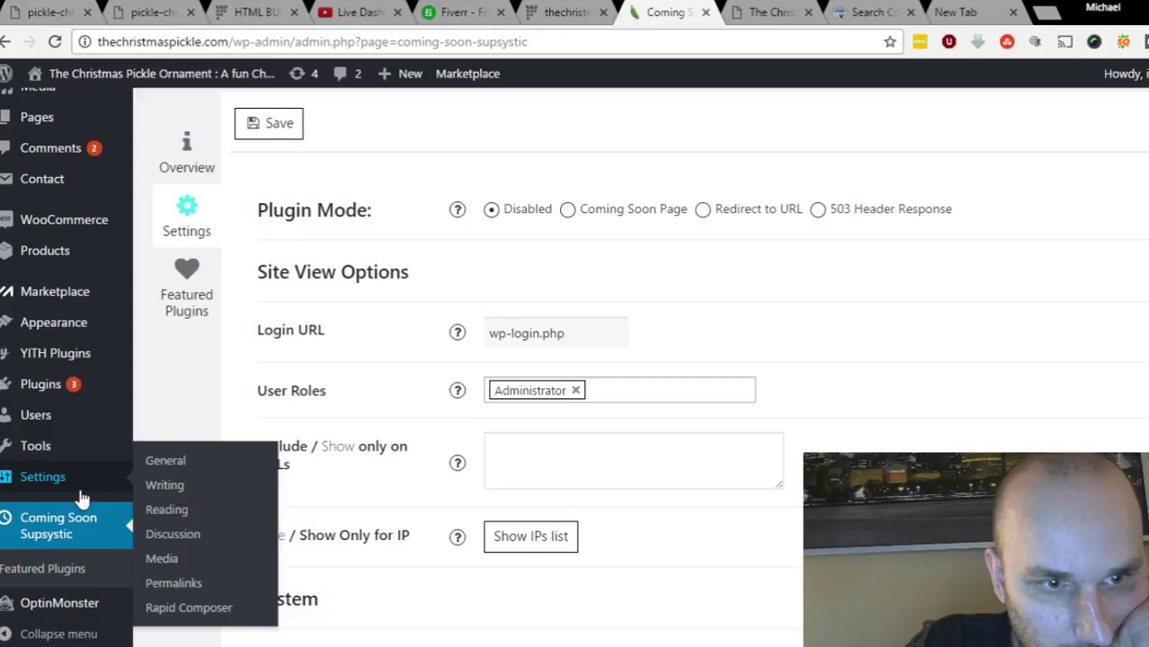
pyautogui.scroll(-2, 81, 497)
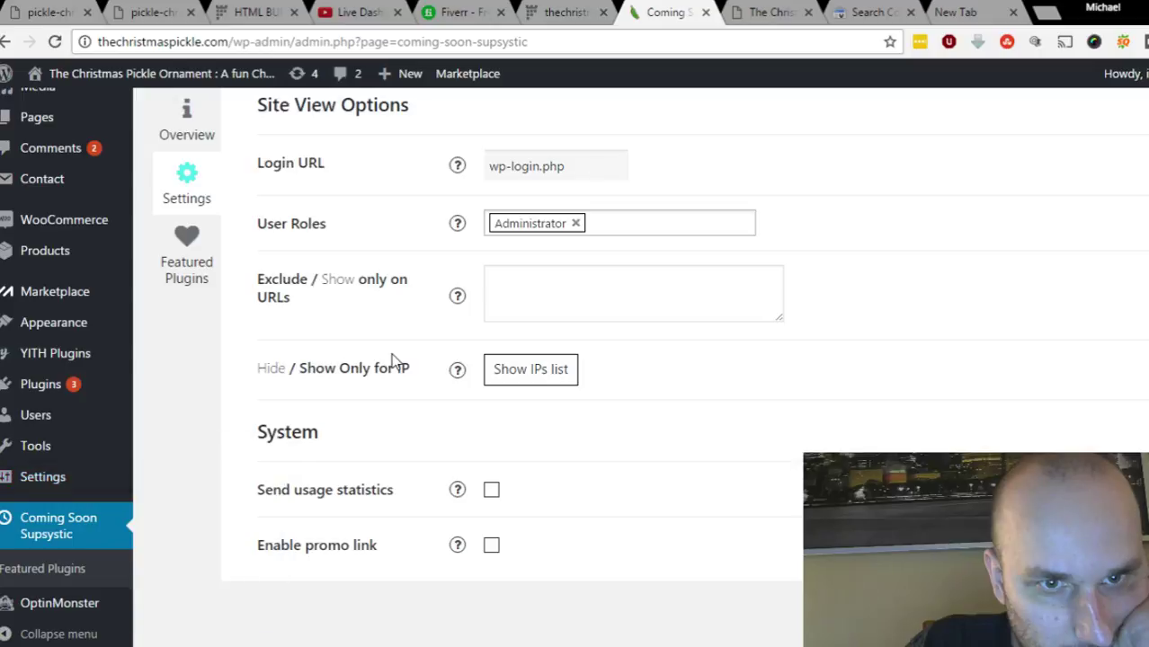
pyautogui.scroll(3, 393, 357)
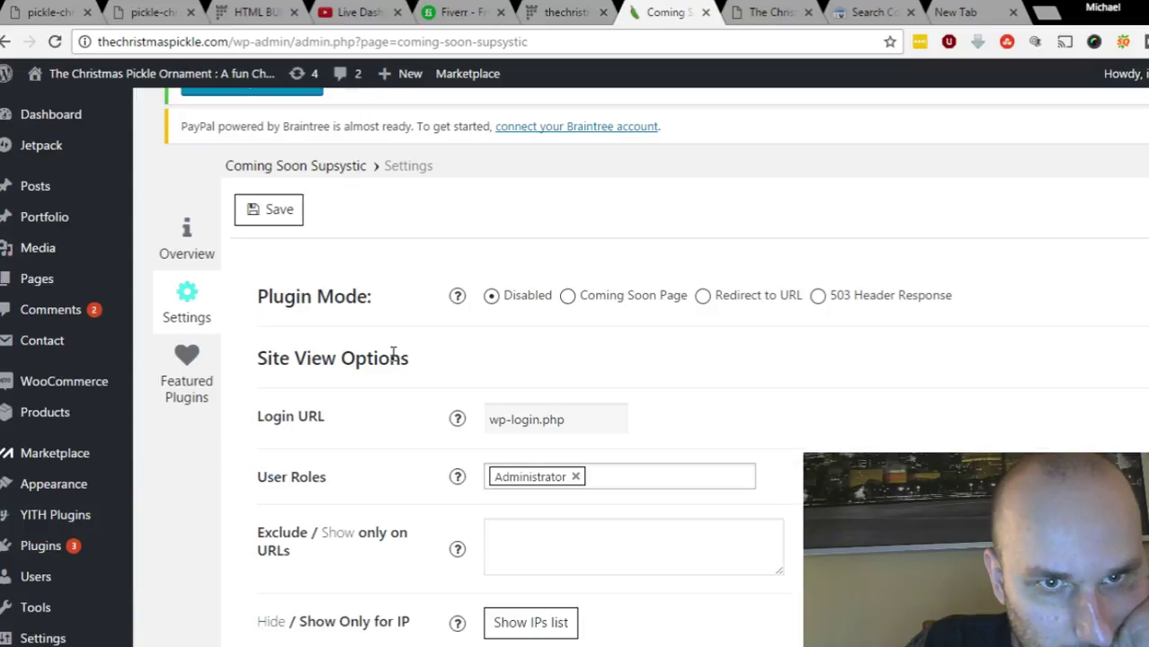
pyautogui.click(568, 298)
pyautogui.scroll(-2, 569, 298)
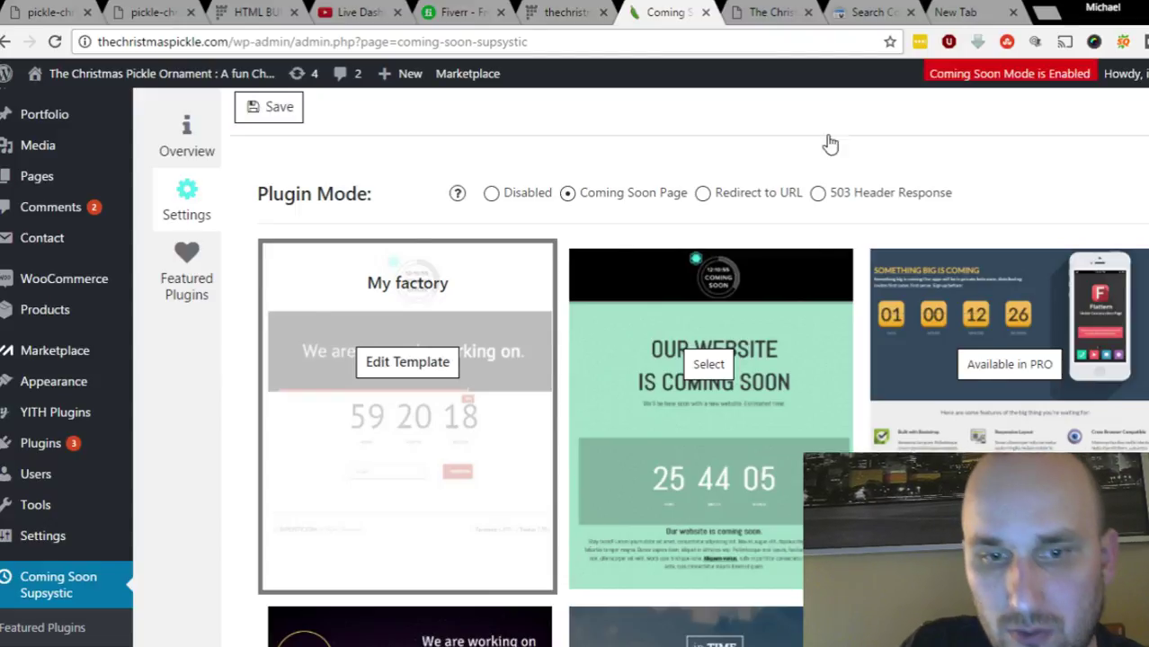
pyautogui.click(955, 12)
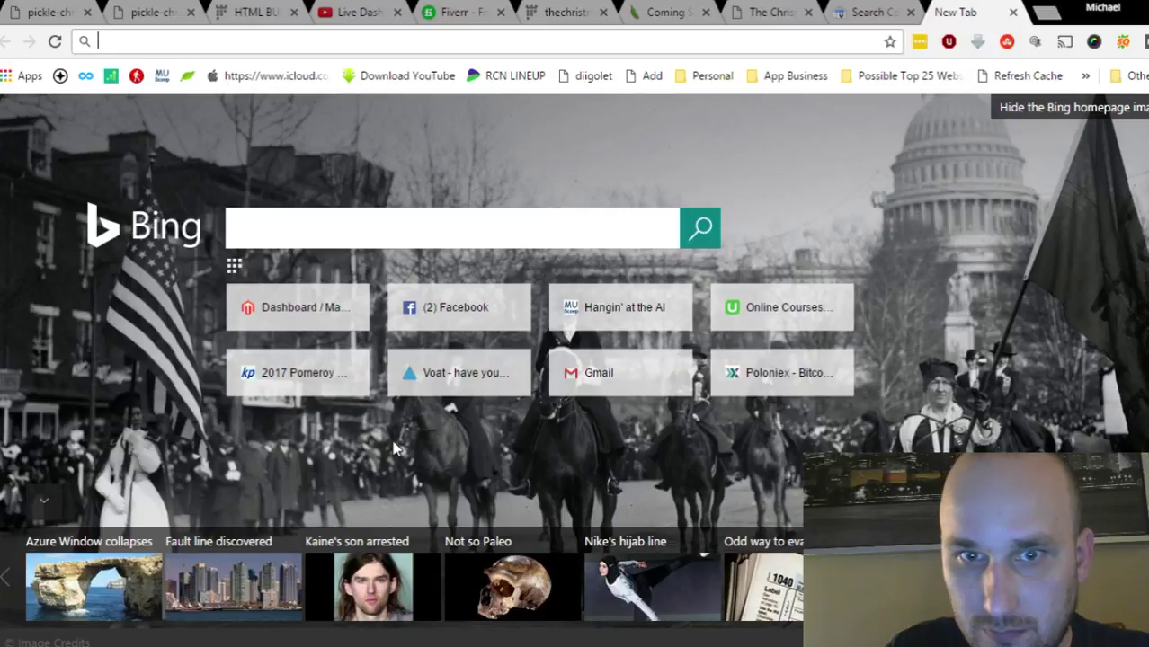
# Set the Coming Soon Supsystic Plugin Mode back to Disabled and save it
pyautogui.click(883, 11)
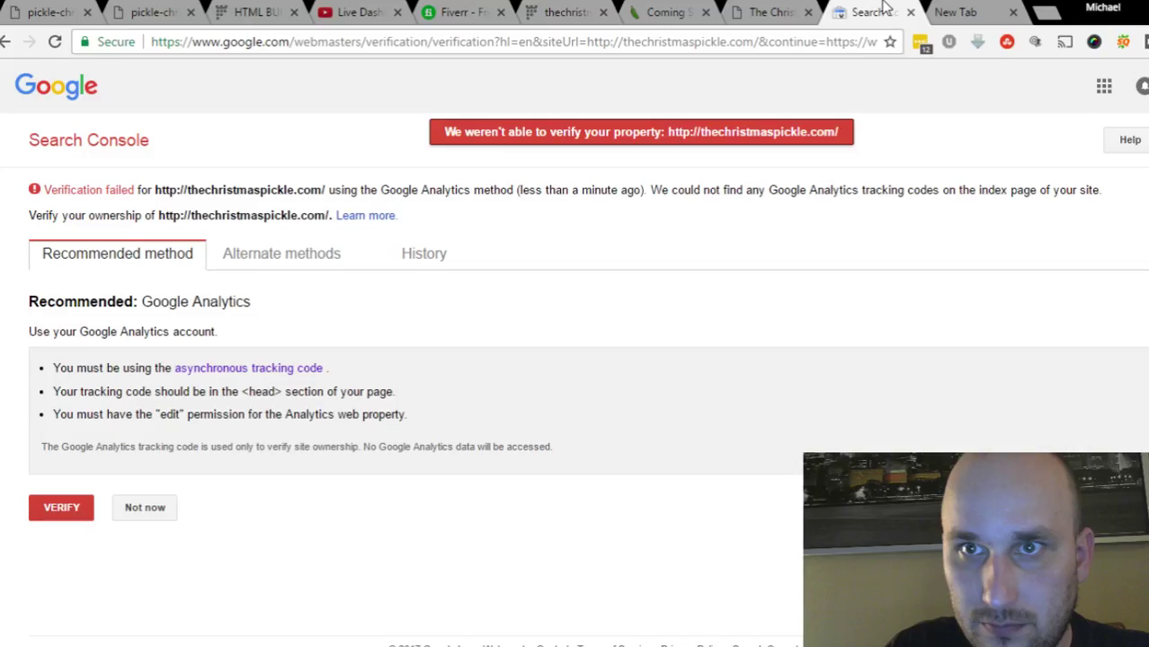
pyautogui.click(773, 11)
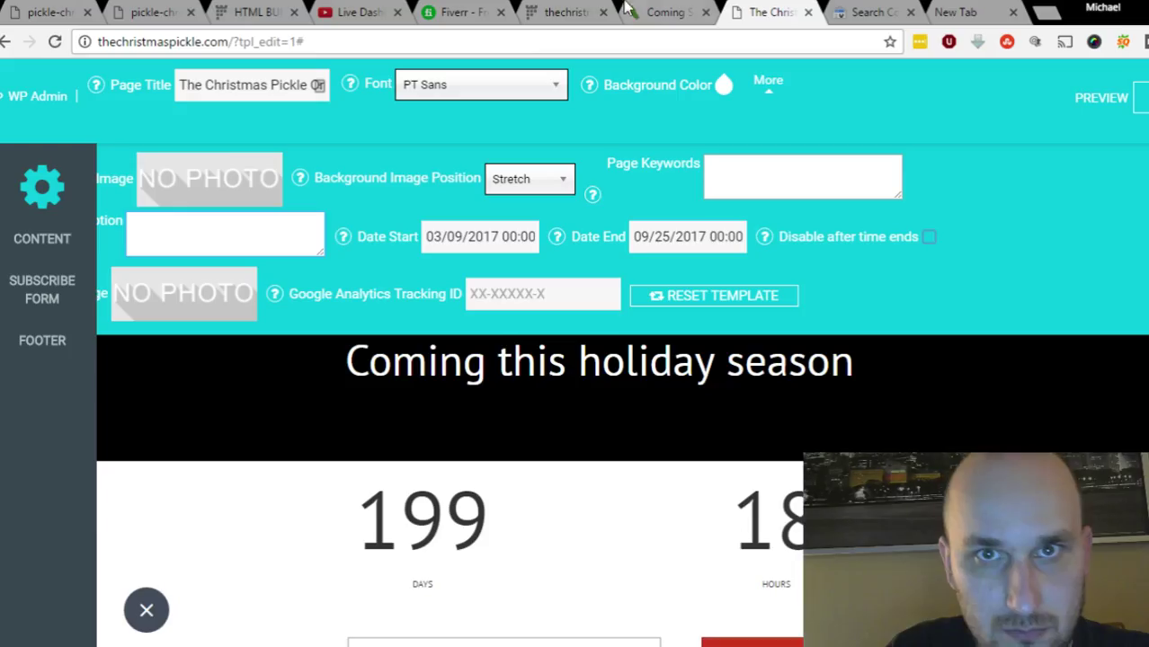
pyautogui.click(679, 11)
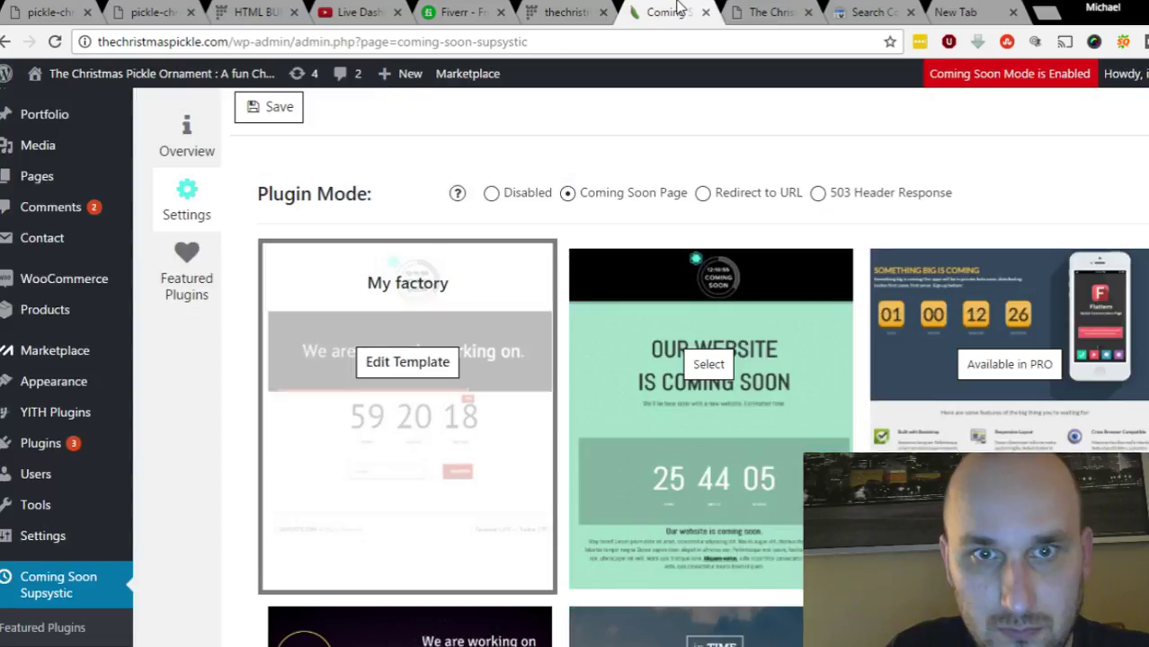
pyautogui.click(492, 195)
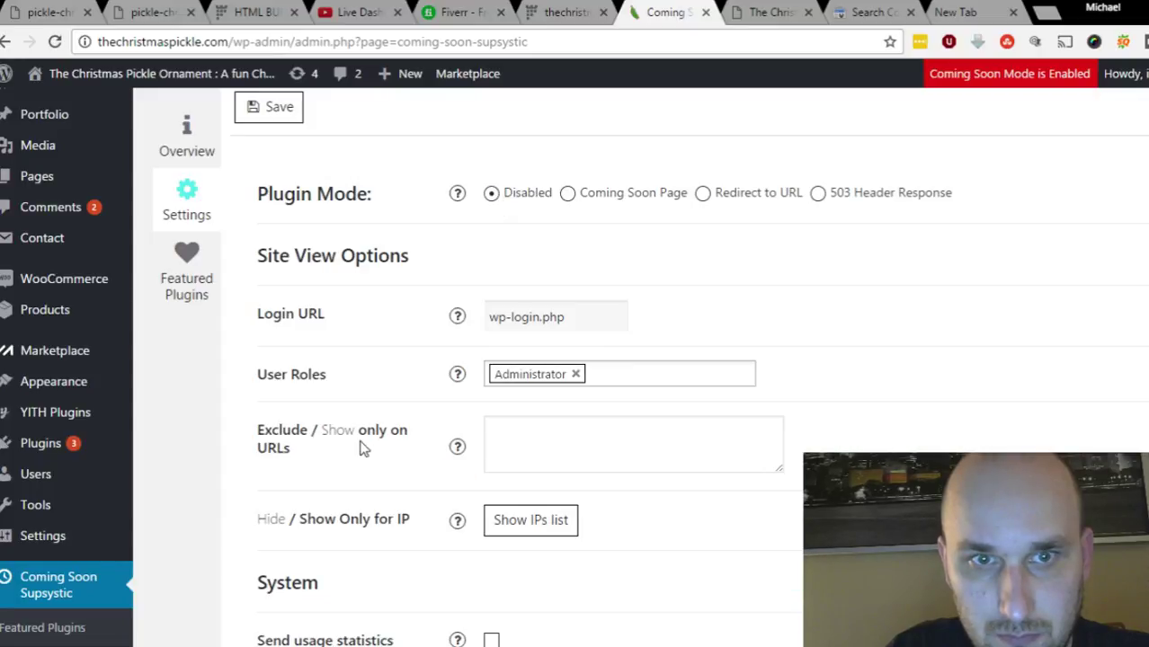
pyautogui.scroll(-2, 359, 446)
pyautogui.scroll(2, 360, 447)
pyautogui.scroll(-1, 360, 447)
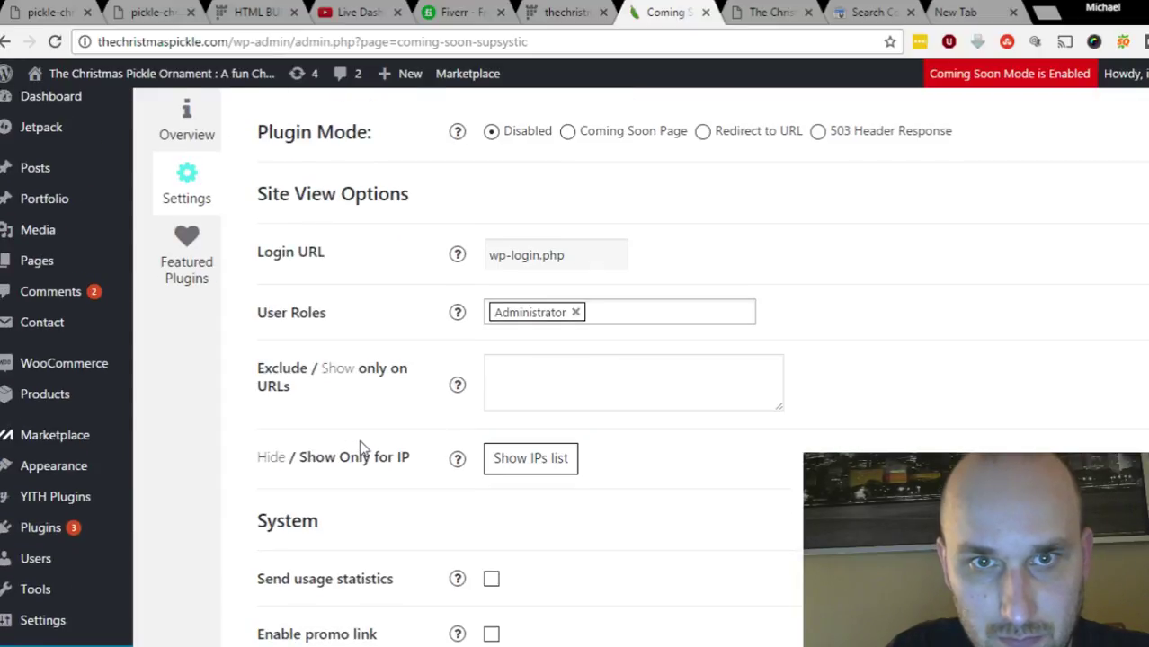
pyautogui.scroll(3, 360, 447)
pyautogui.click(268, 232)
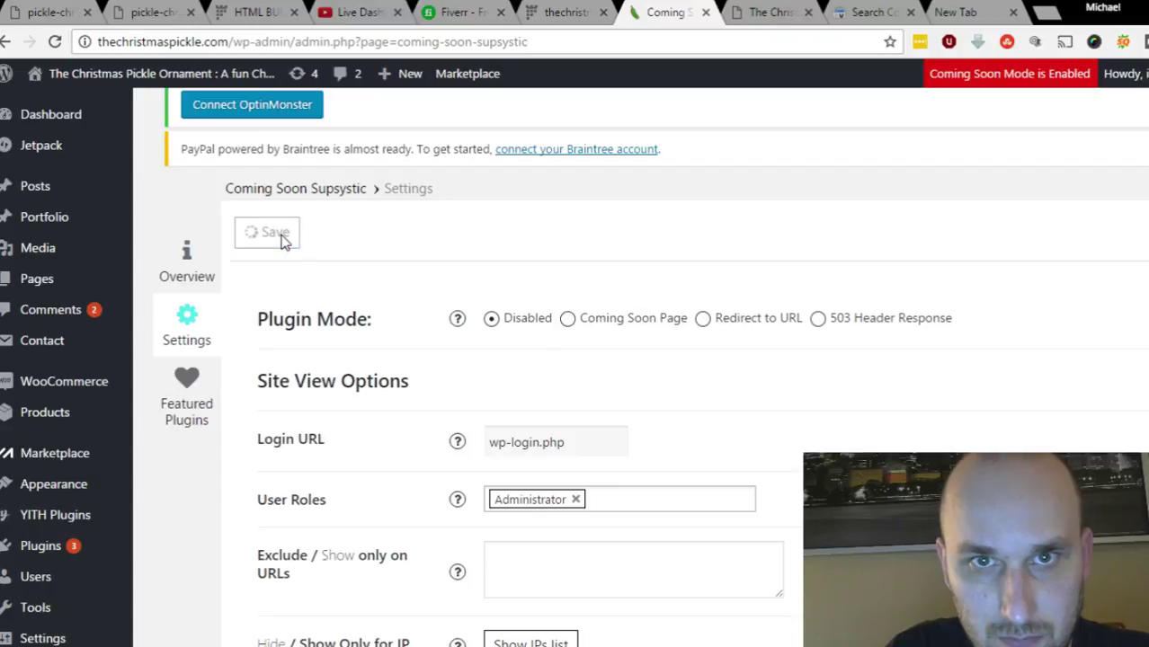
pyautogui.scroll(-3, 364, 546)
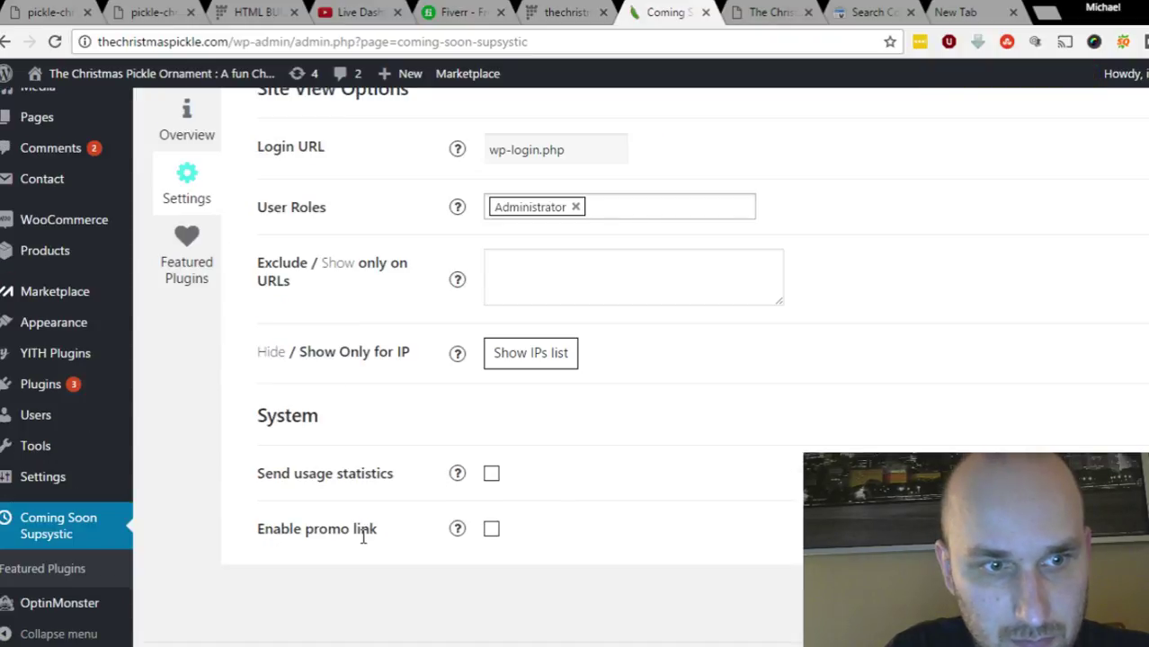
pyautogui.scroll(-1, 363, 540)
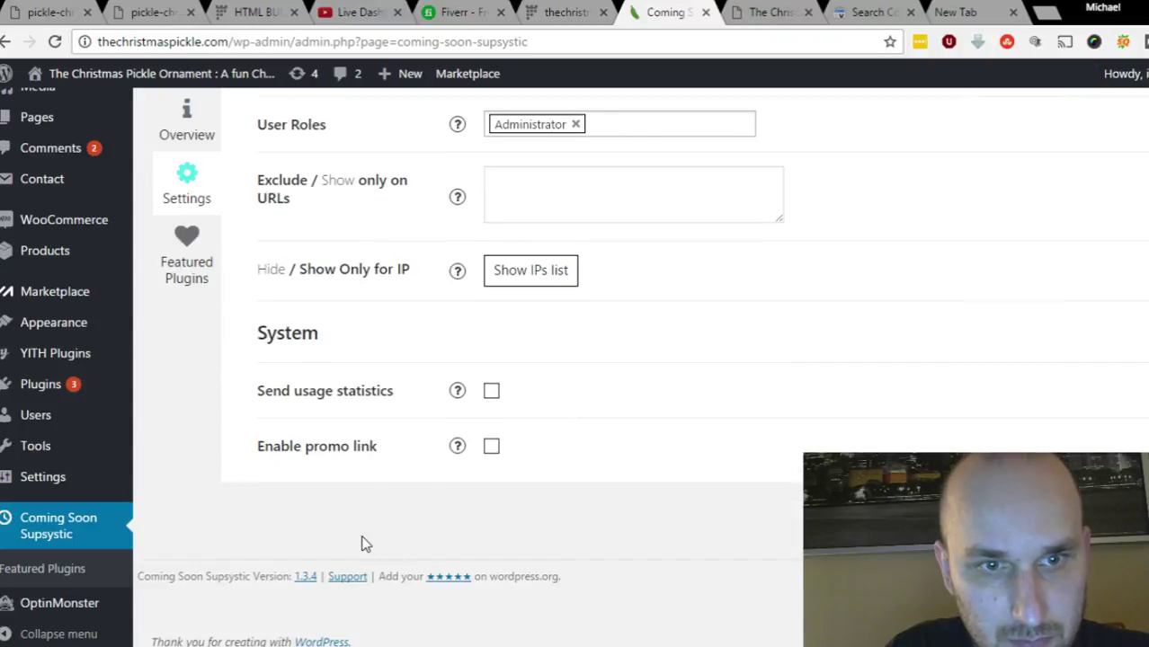
pyautogui.scroll(5, 364, 543)
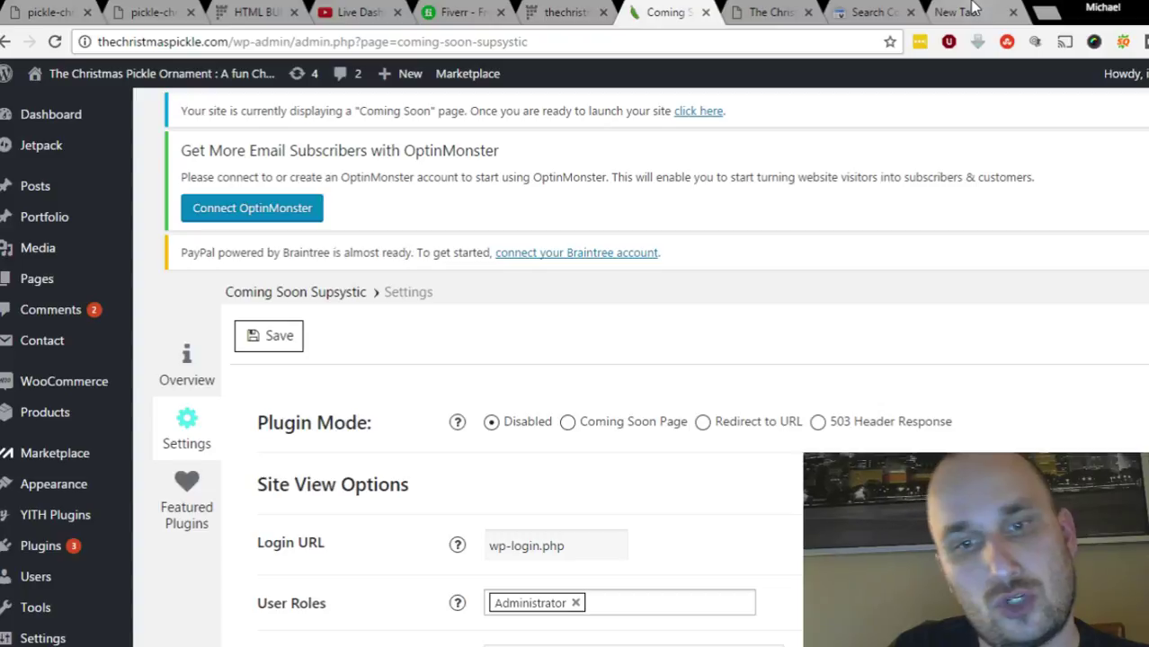
pyautogui.click(975, 9)
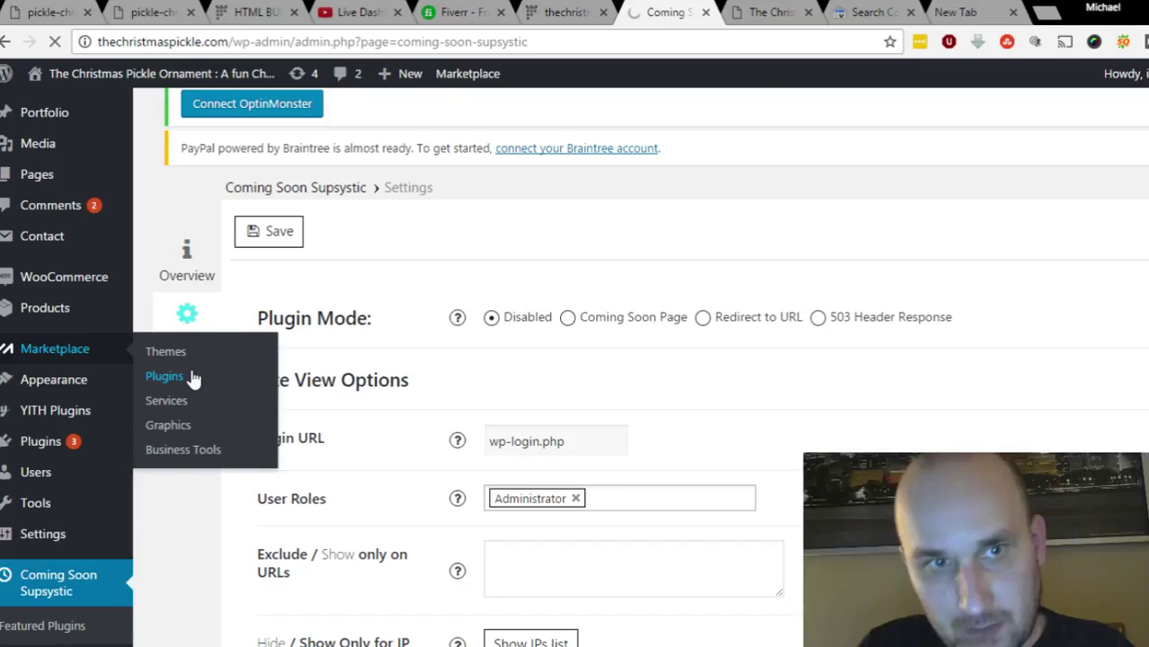
pyautogui.click(154, 388)
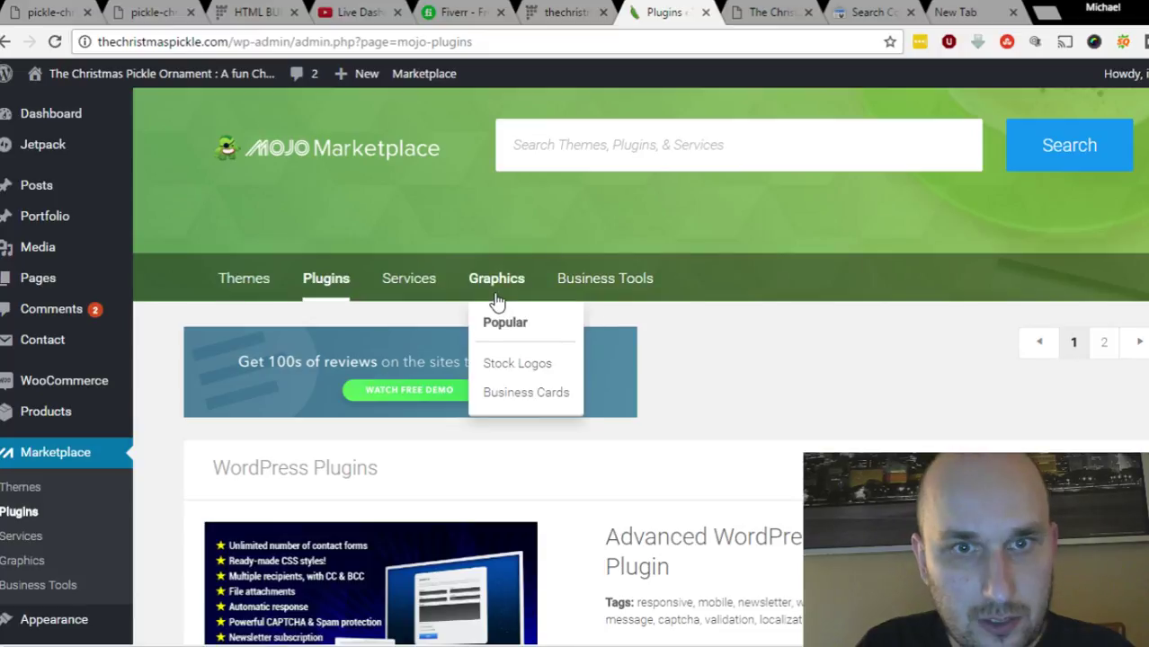
pyautogui.moveTo(242, 274)
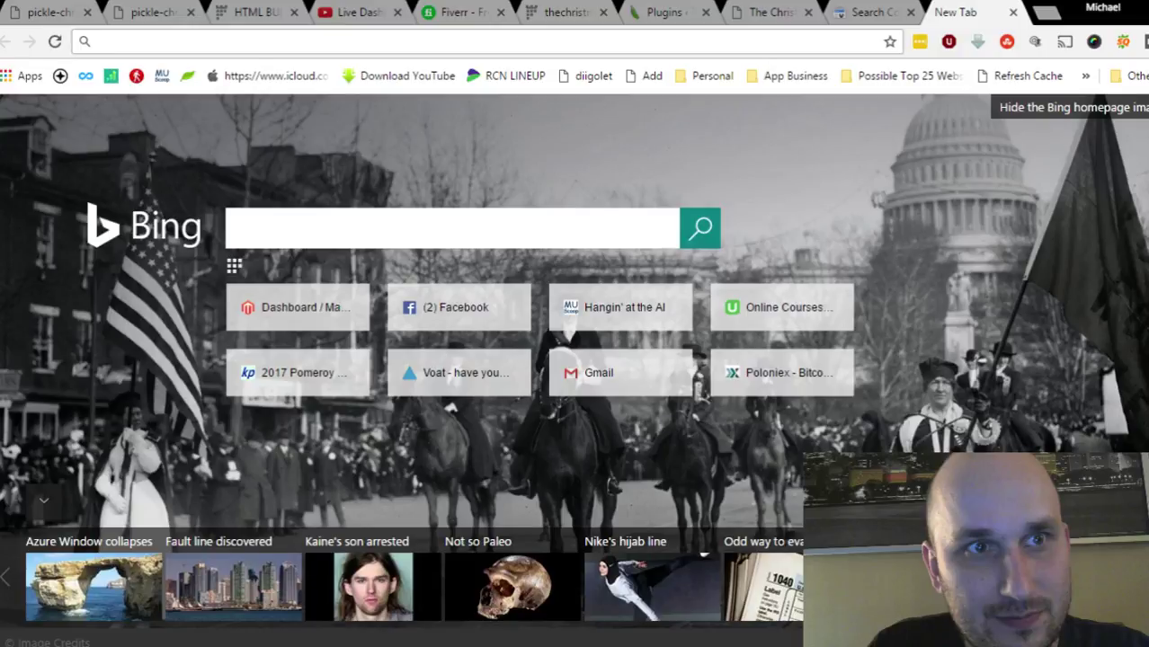
# Switch back to the Search Console tab confirming thechristmaspickle.com ownership is verified
pyautogui.hotkey('ctrl', 'shift', 'Tab')
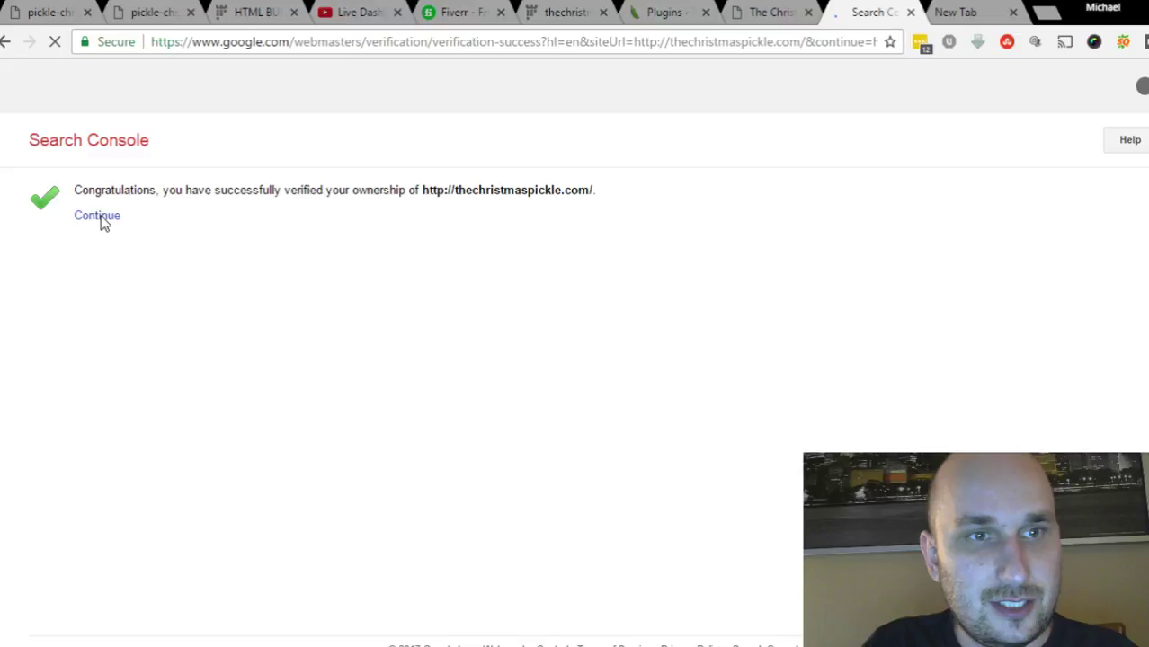
pyautogui.click(459, 275)
# Fetch the preorder/ page with Fetch as Google
pyautogui.write('preorder/')
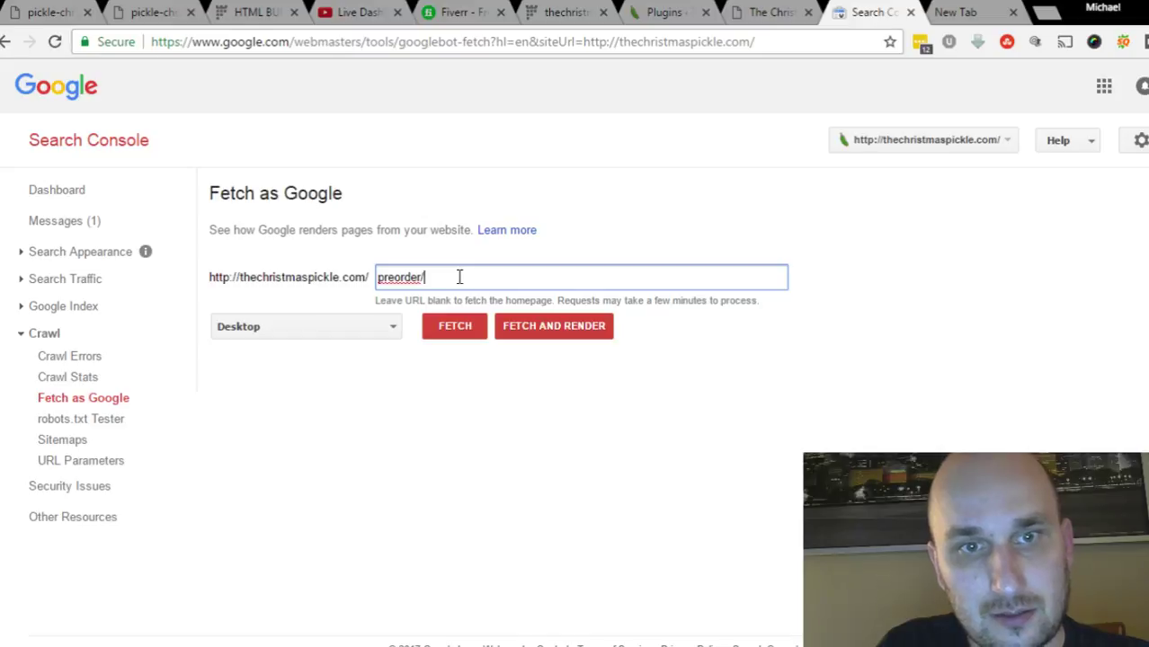
pyautogui.click(462, 329)
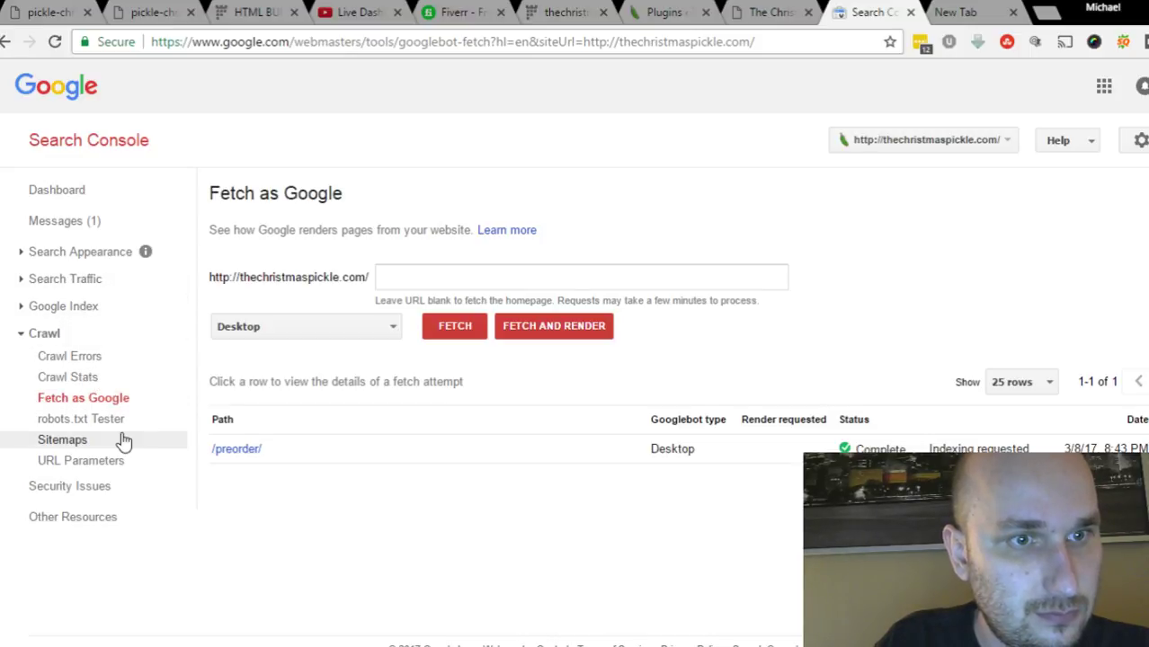
# Reload Fetch as Google in Search Console, then switch to the thechristmaspickle.com preorder page tab
pyautogui.click(118, 404)
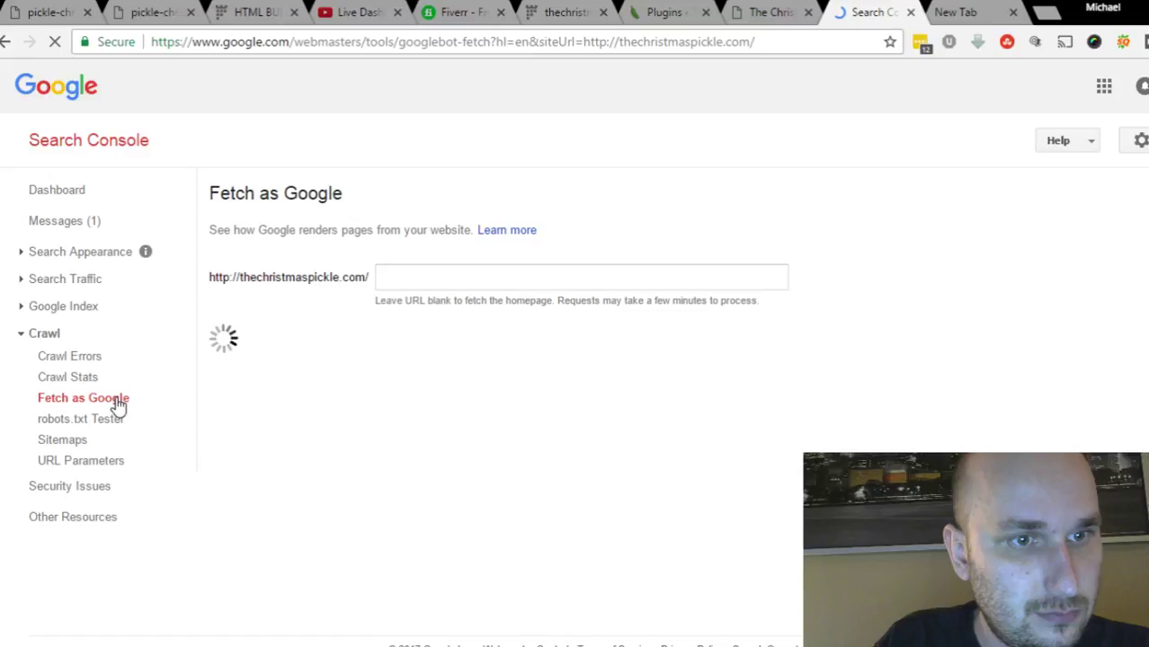
pyautogui.click(557, 11)
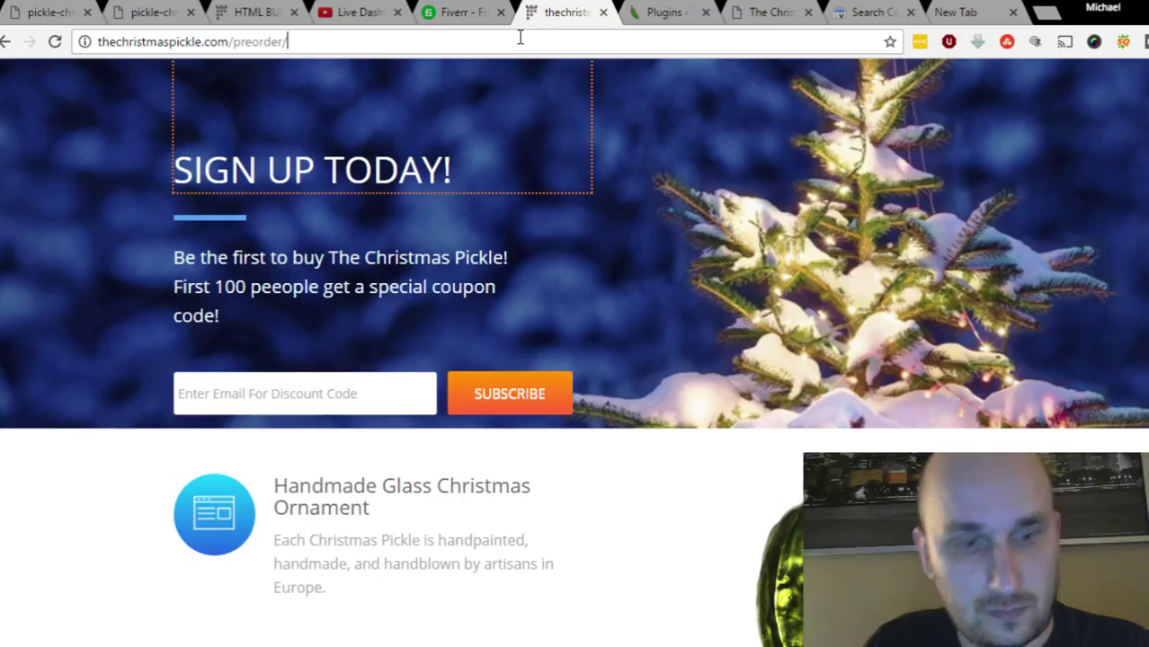
# Select the page address, pass through the New Tab, and return to the YouTube Live Dashboard
pyautogui.click(520, 39)
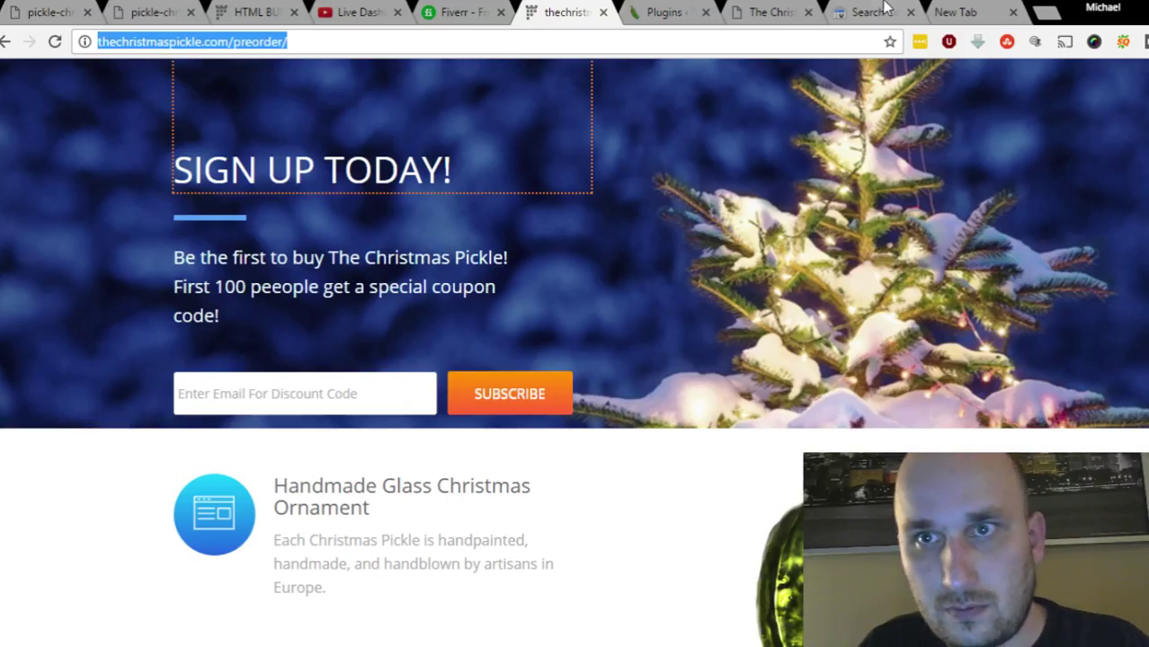
pyautogui.click(966, 12)
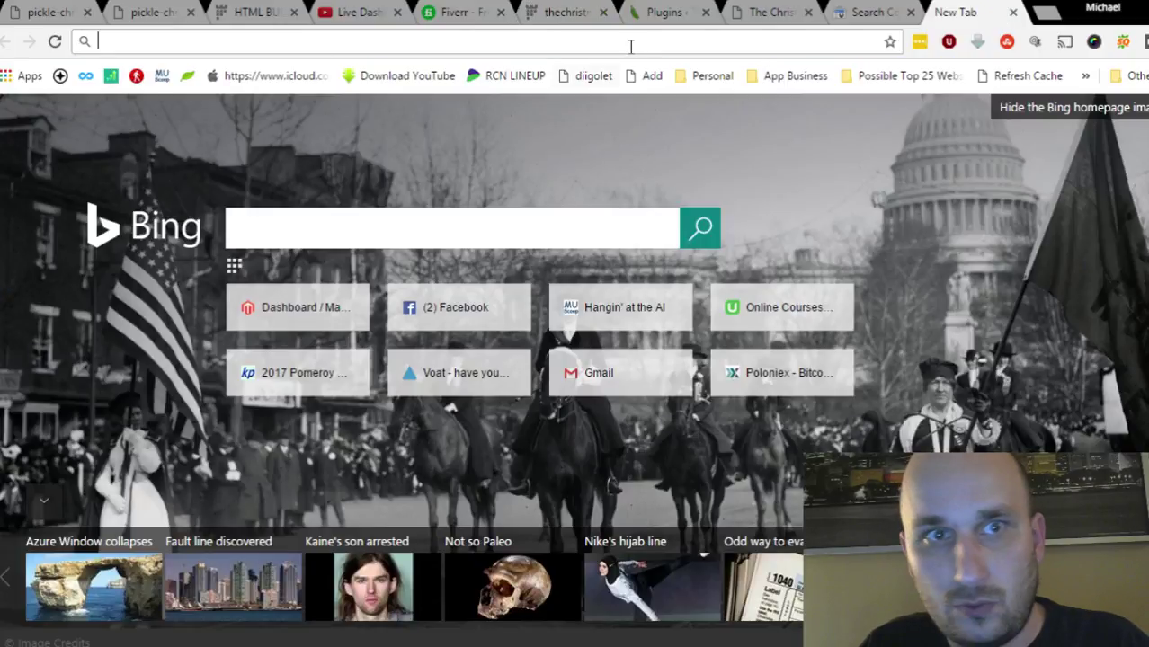
pyautogui.click(361, 11)
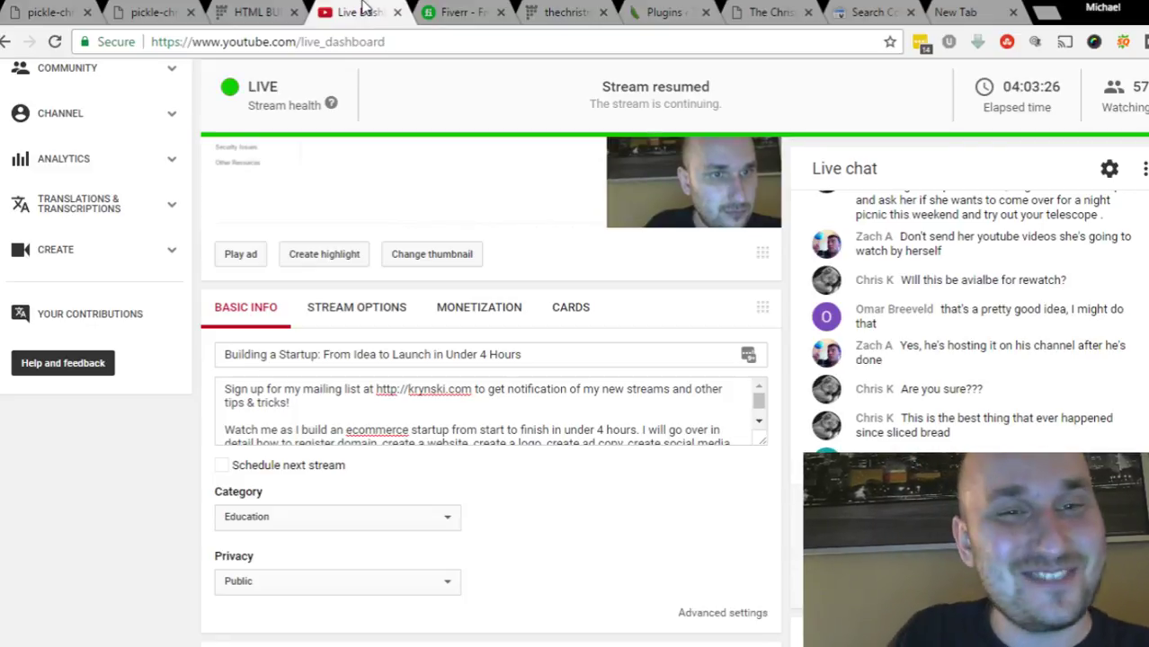
# Check the Search Console fetch results, return to the Live Dashboard, then switch to the Bing new tab
pyautogui.moveTo(586, 200)
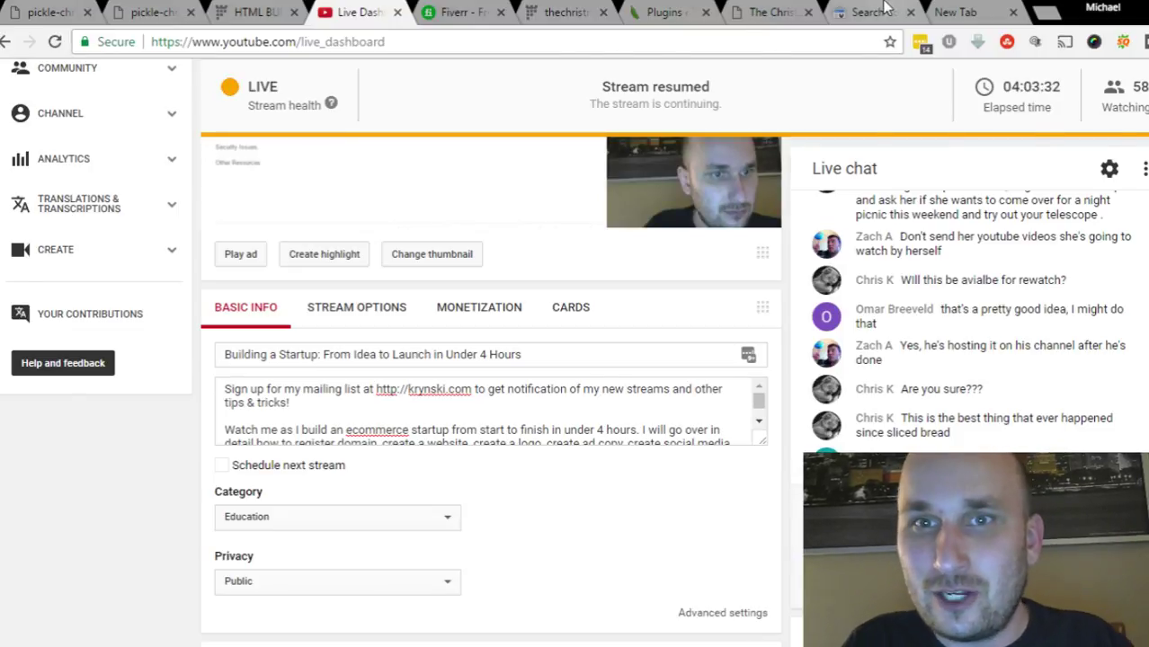
pyautogui.click(888, 11)
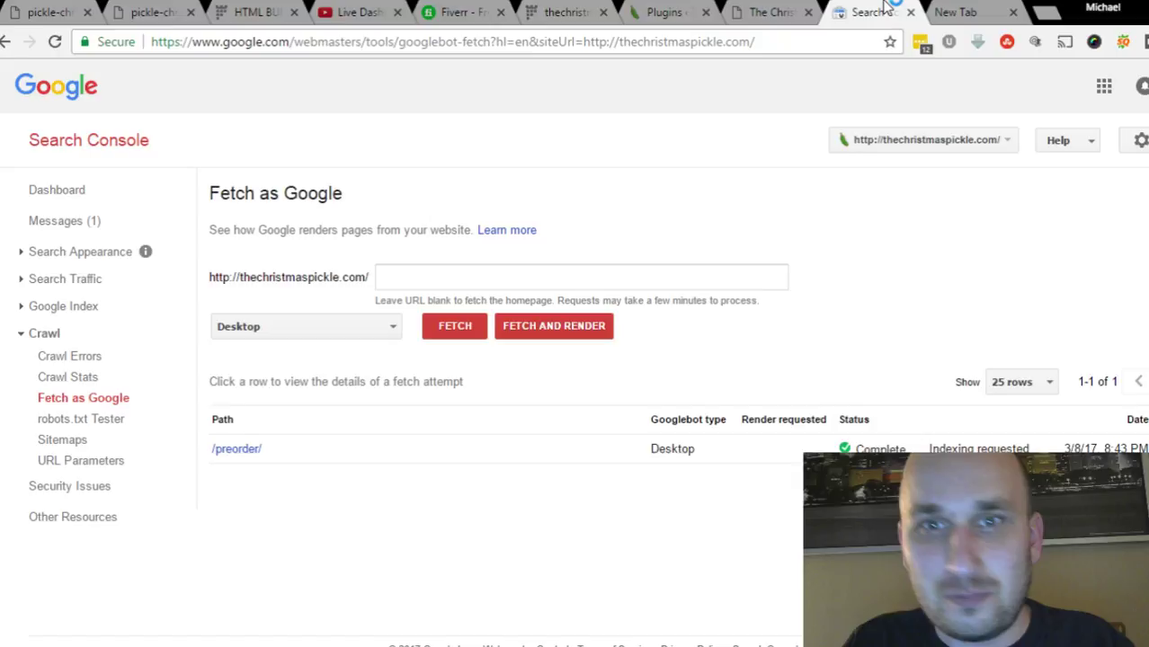
pyautogui.click(360, 12)
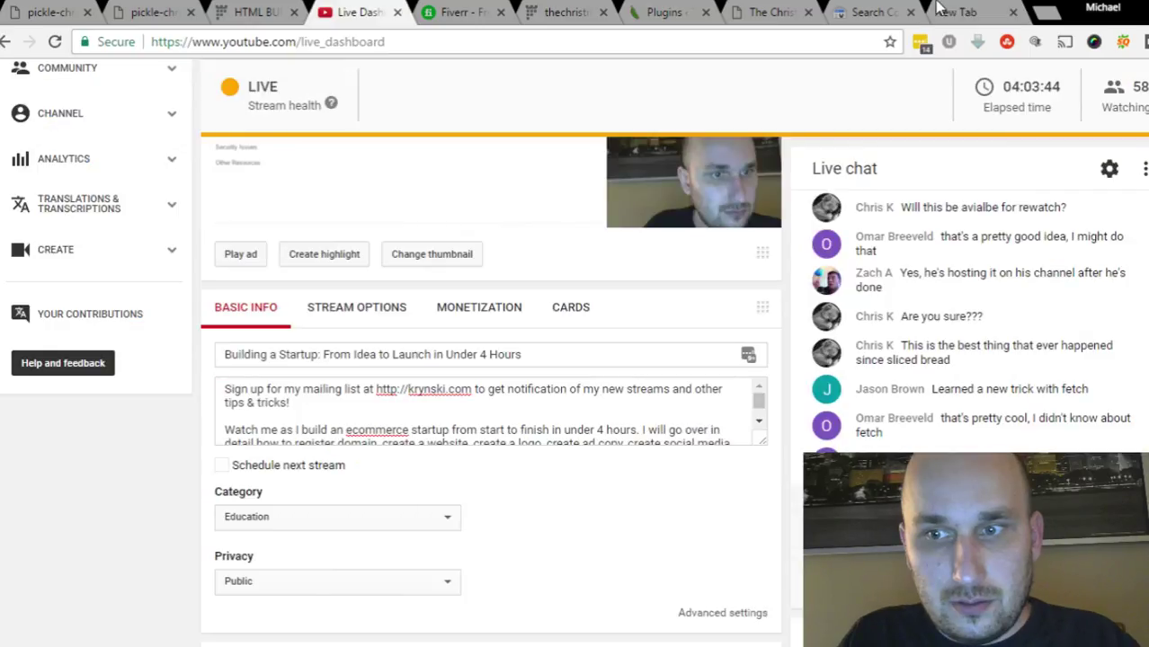
pyautogui.click(939, 10)
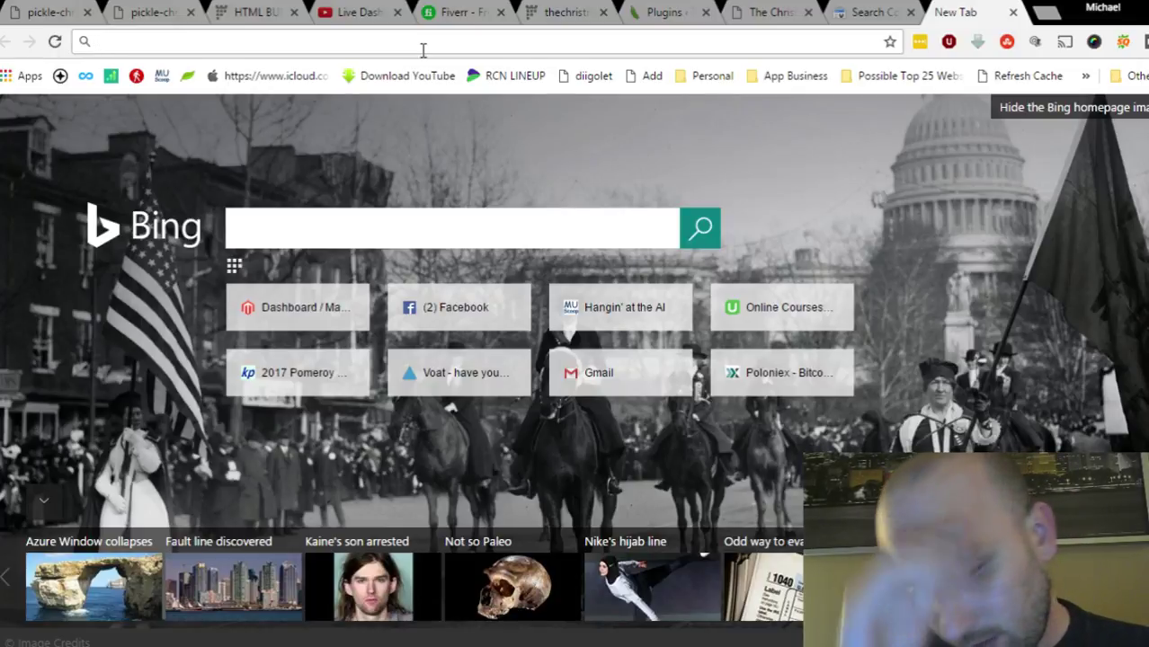
# Type 't' in the new tab's address bar to load twitter.com
pyautogui.write('tw')
pyautogui.press('Return')
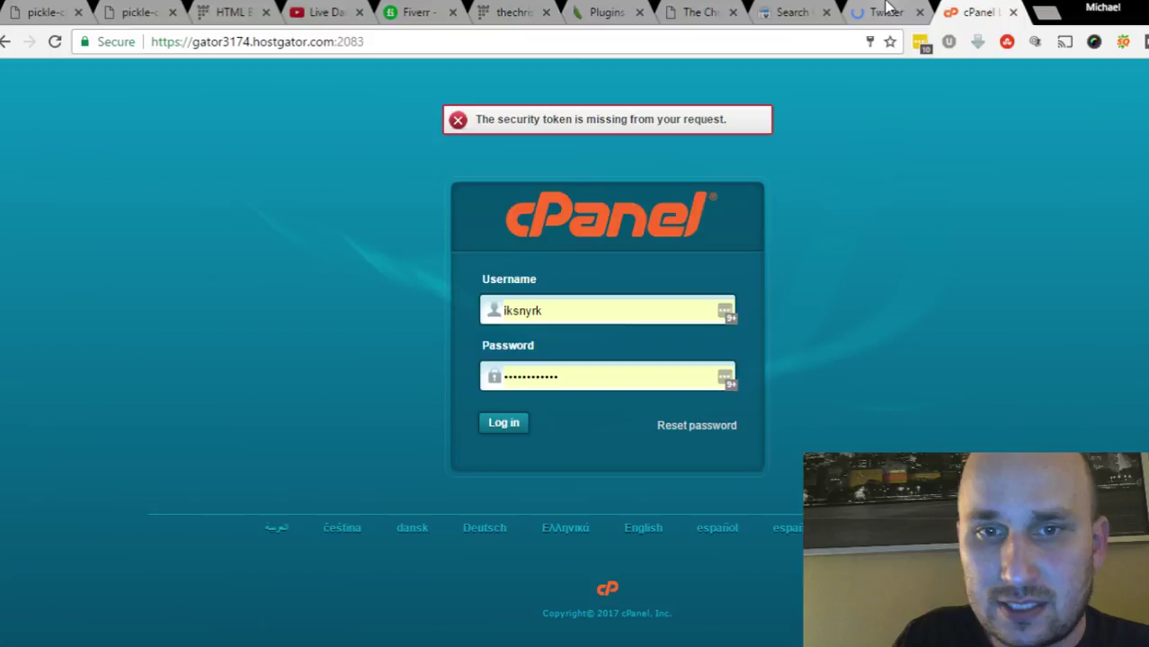
# Switch to the Twitter tab, then back to the YouTube Live Dashboard and its chat
pyautogui.click(885, 9)
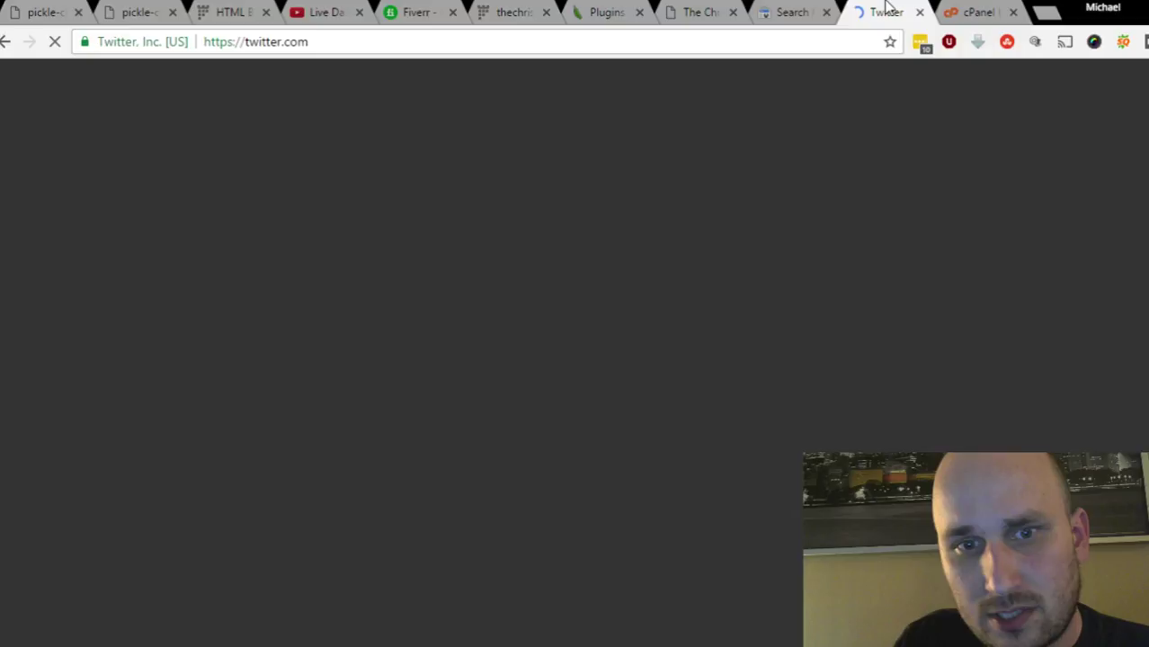
pyautogui.click(319, 10)
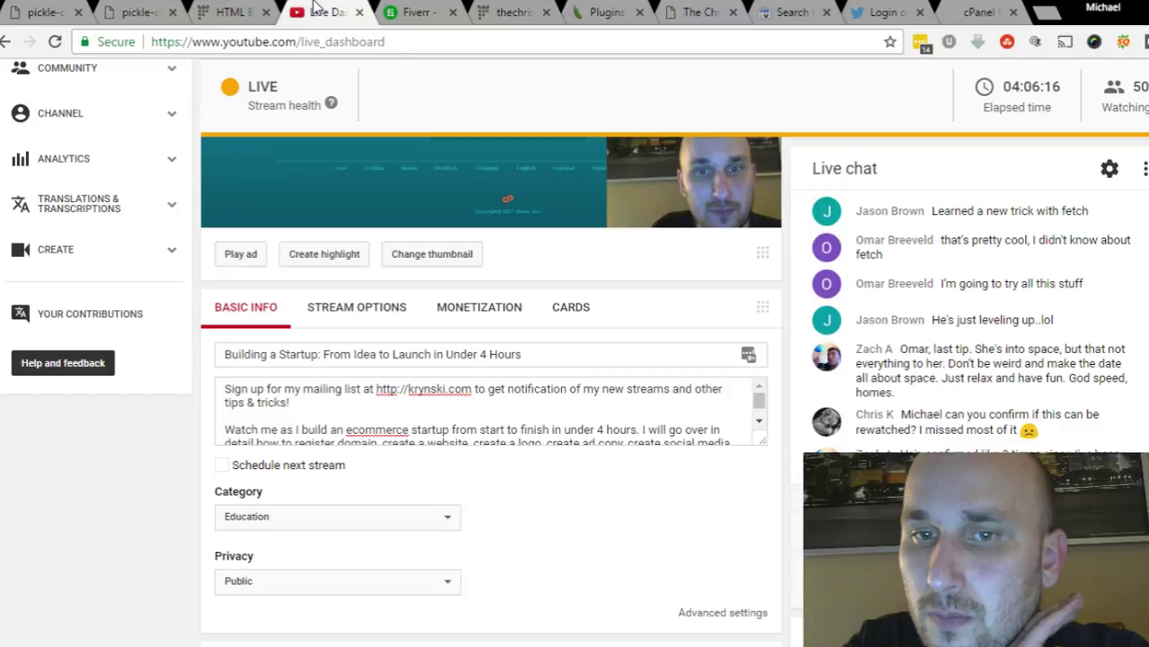
# Switch to the Search Console tab showing /preorder/ fetched as Complete with indexing requested
pyautogui.click(787, 11)
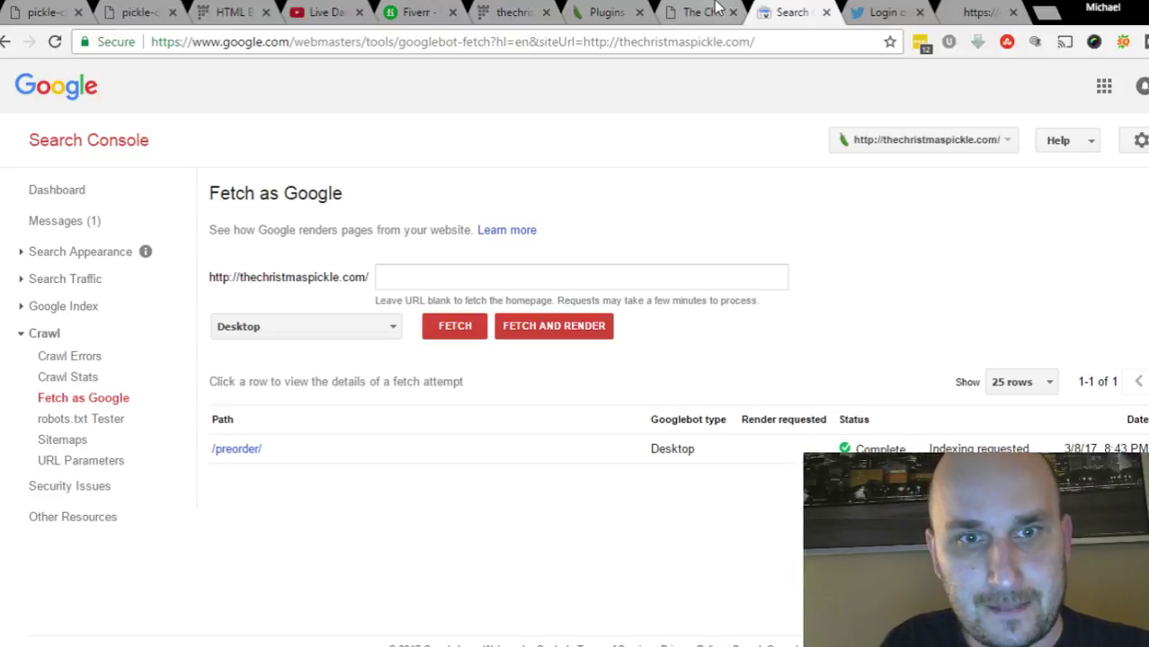
# Glance at the Christmas Pickle page editor tab, then jump back to the Live Dashboard with Ctrl+4
pyautogui.click(716, 12)
pyautogui.hotkey('ctrl', '4')
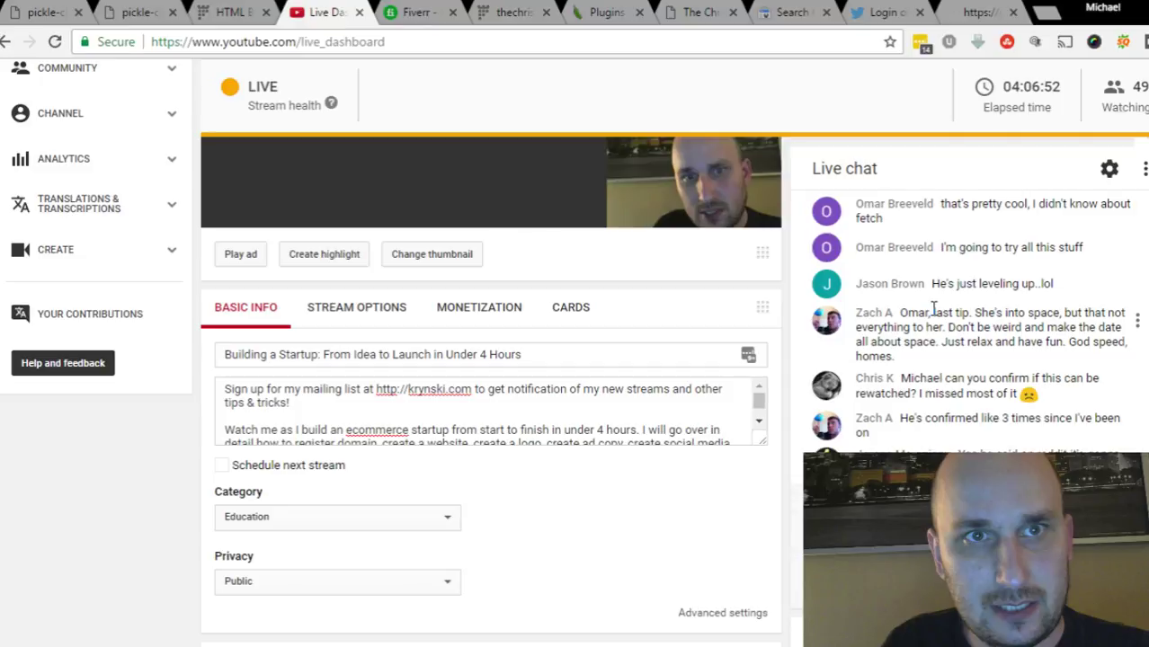
pyautogui.hotkey('ctrl', '9')
pyautogui.click(569, 235)
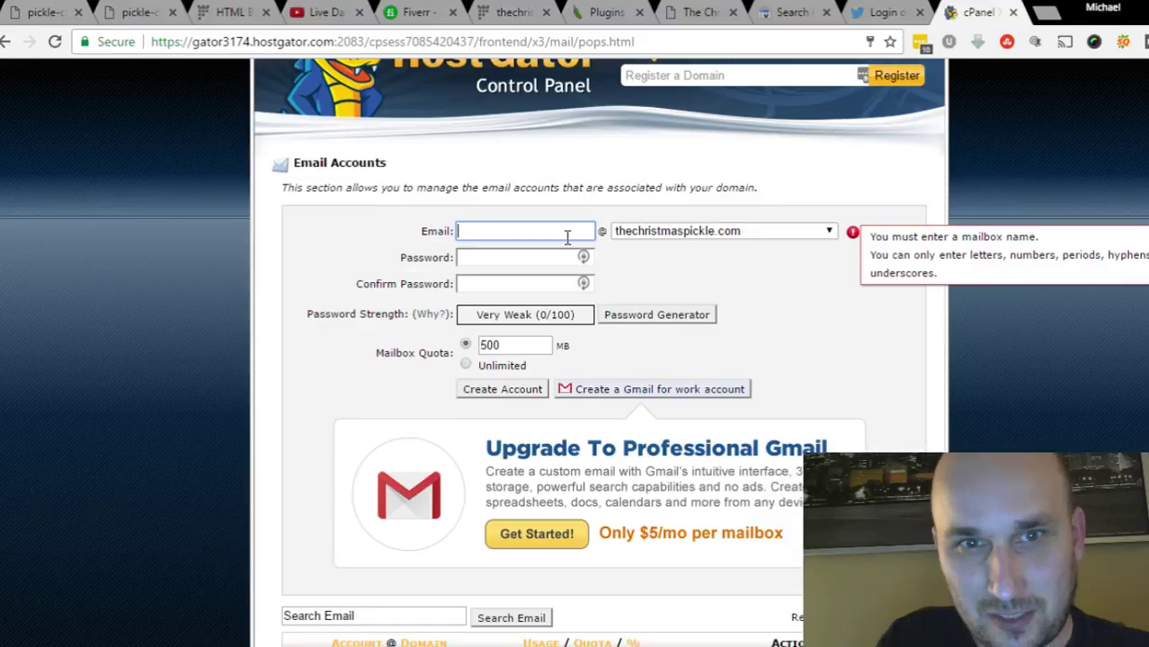
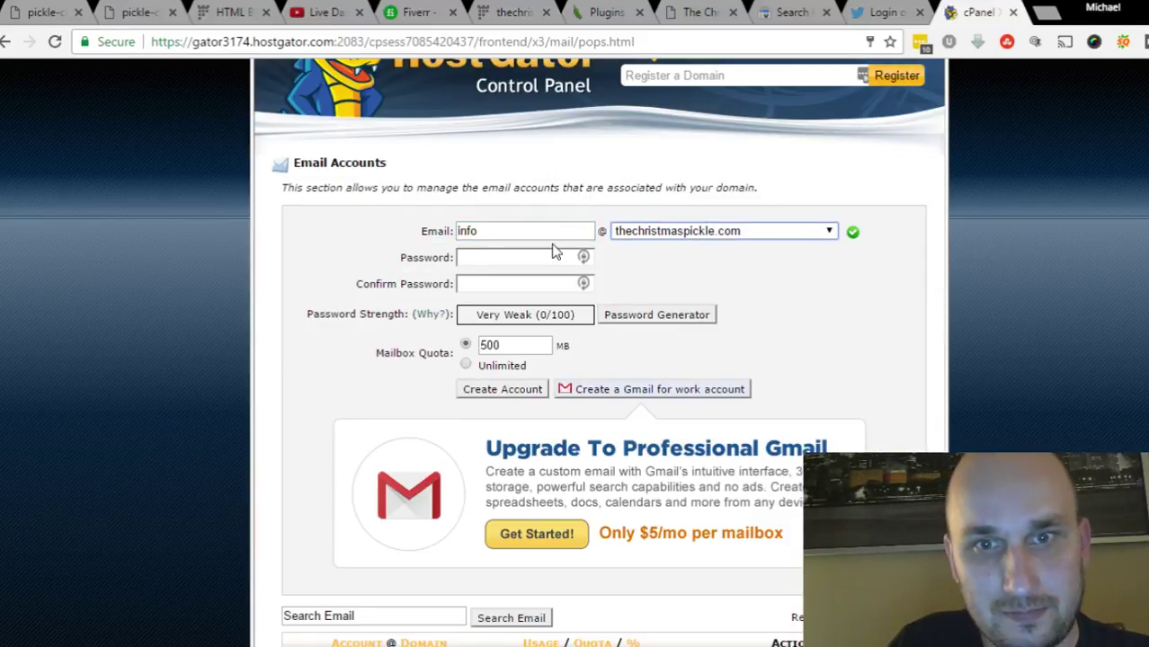
pyautogui.click(548, 257)
pyautogui.write('••••••')
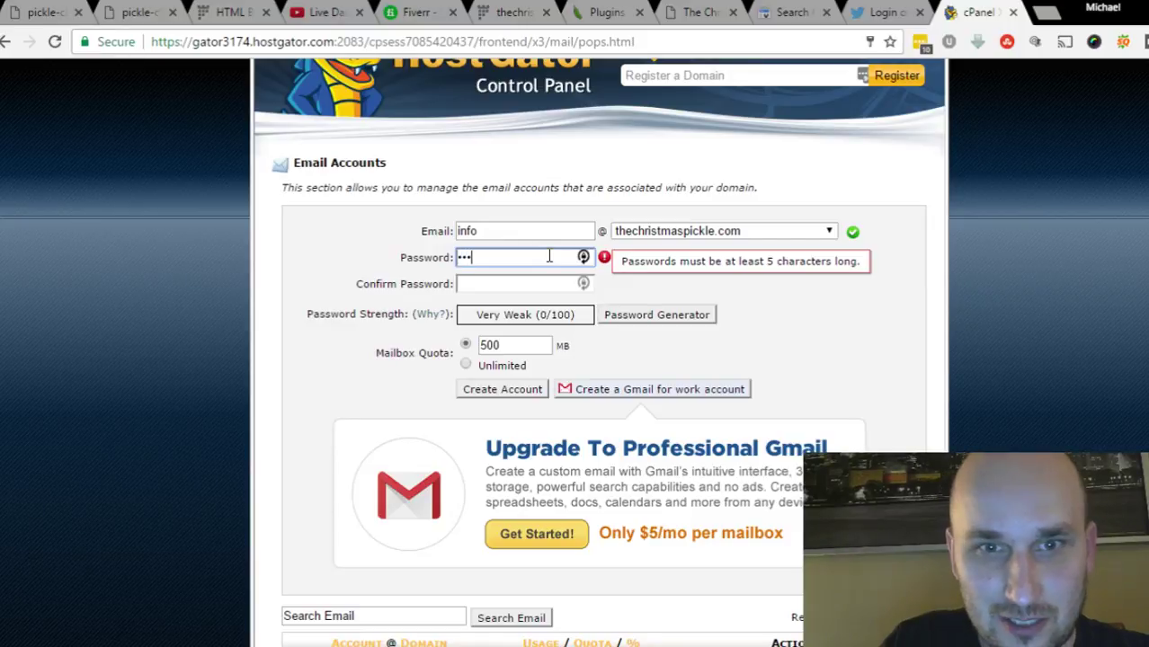
pyautogui.write('••')
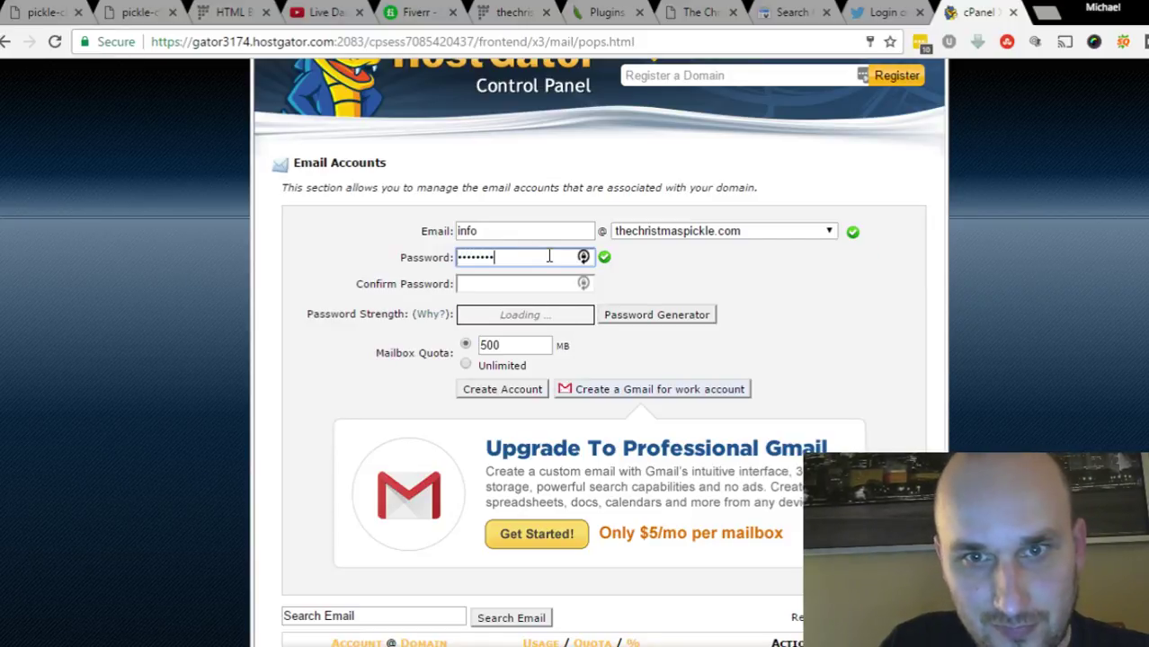
pyautogui.press('Tab')
pyautogui.write('••••••••')
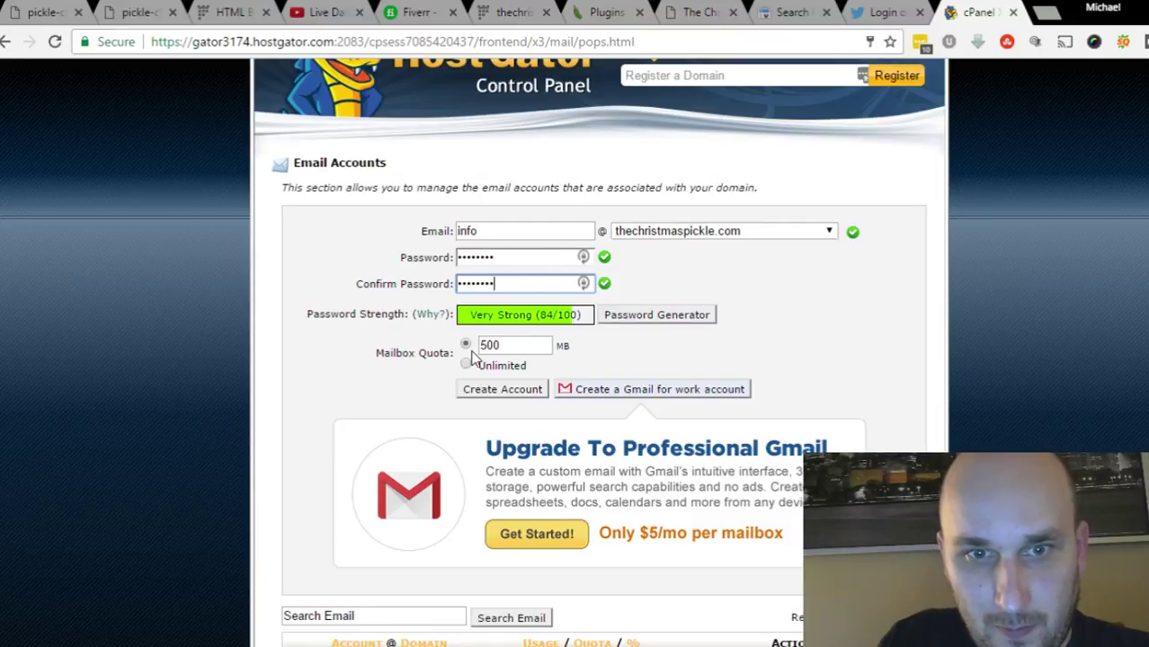
pyautogui.click(465, 364)
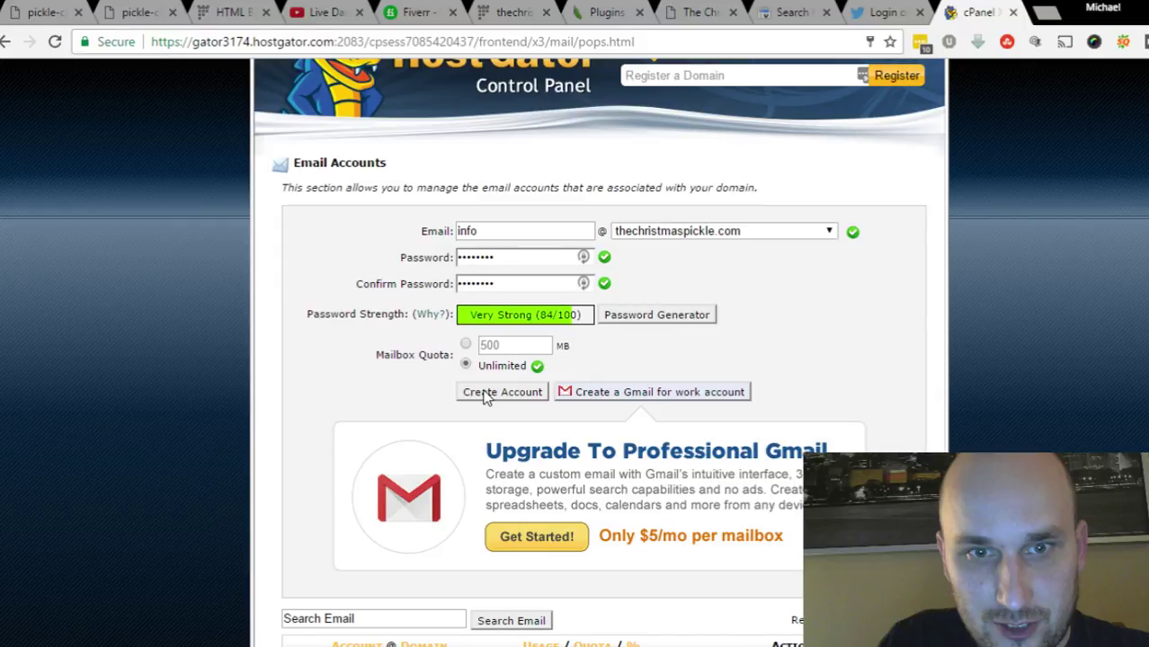
pyautogui.click(486, 396)
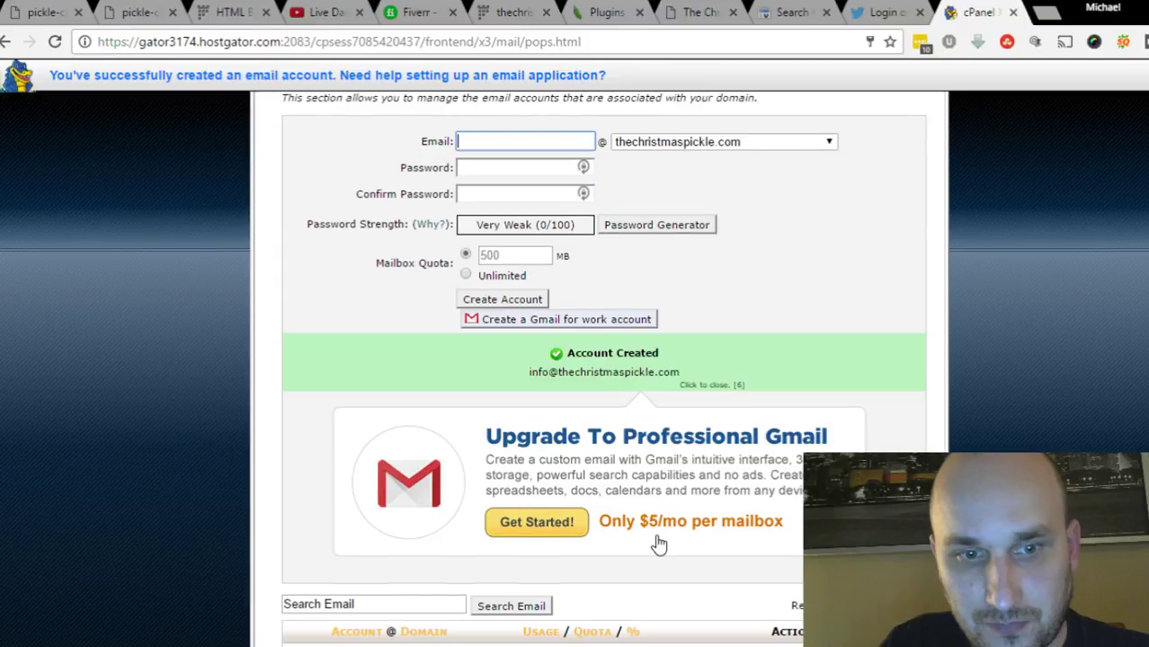
# Search the email accounts for 'christmas' and open Add a New Forwarder for the info mailbox
pyautogui.scroll(-2, 658, 543)
pyautogui.click(417, 433)
pyautogui.write('christmas')
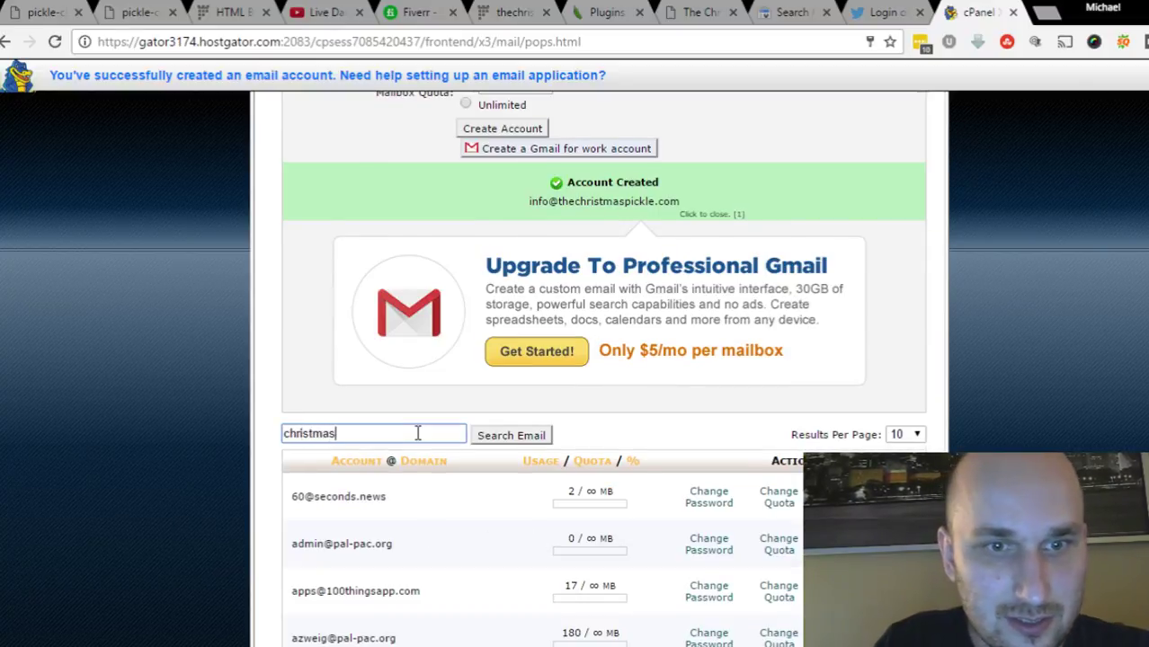
pyautogui.press('Return')
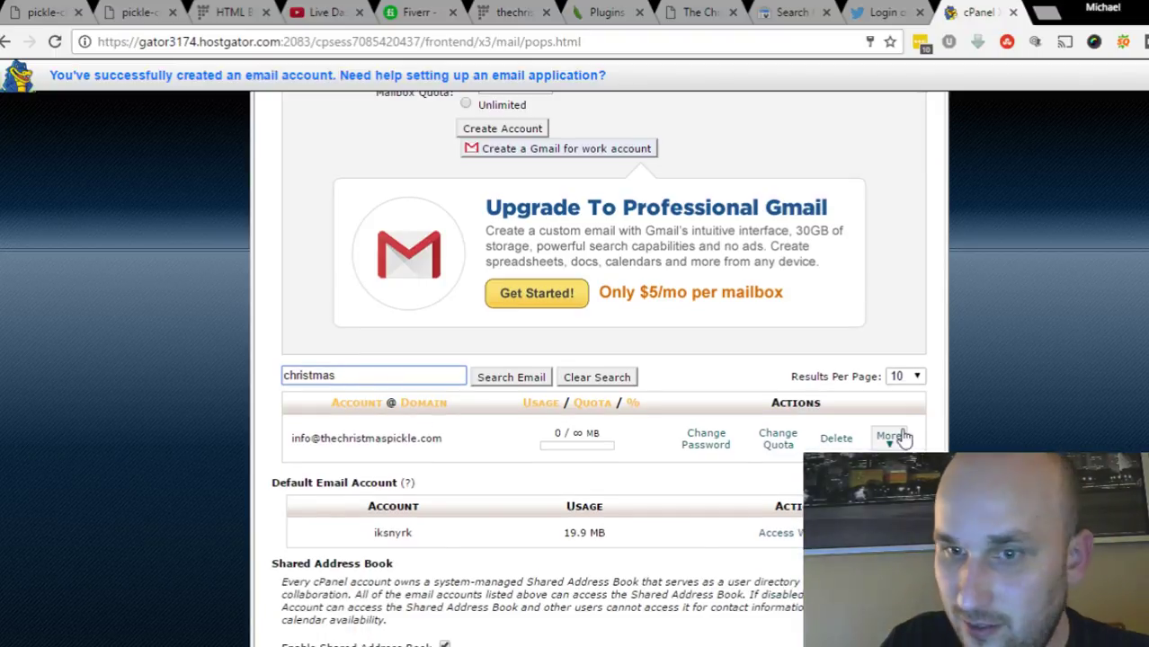
pyautogui.click(888, 438)
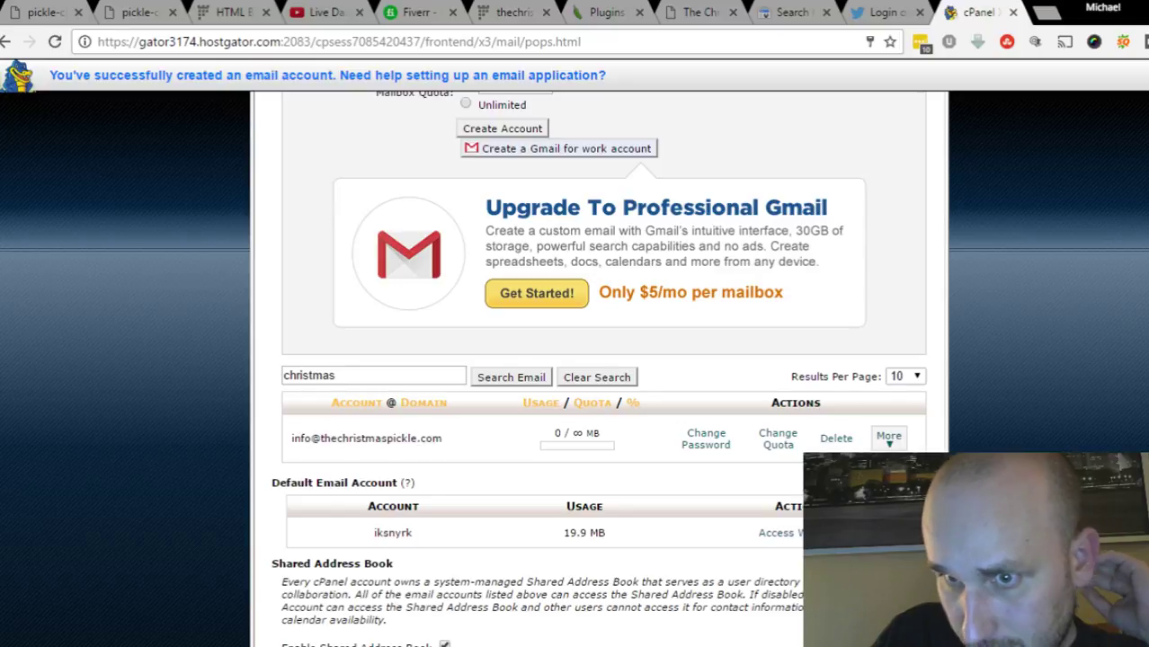
pyautogui.click(876, 476)
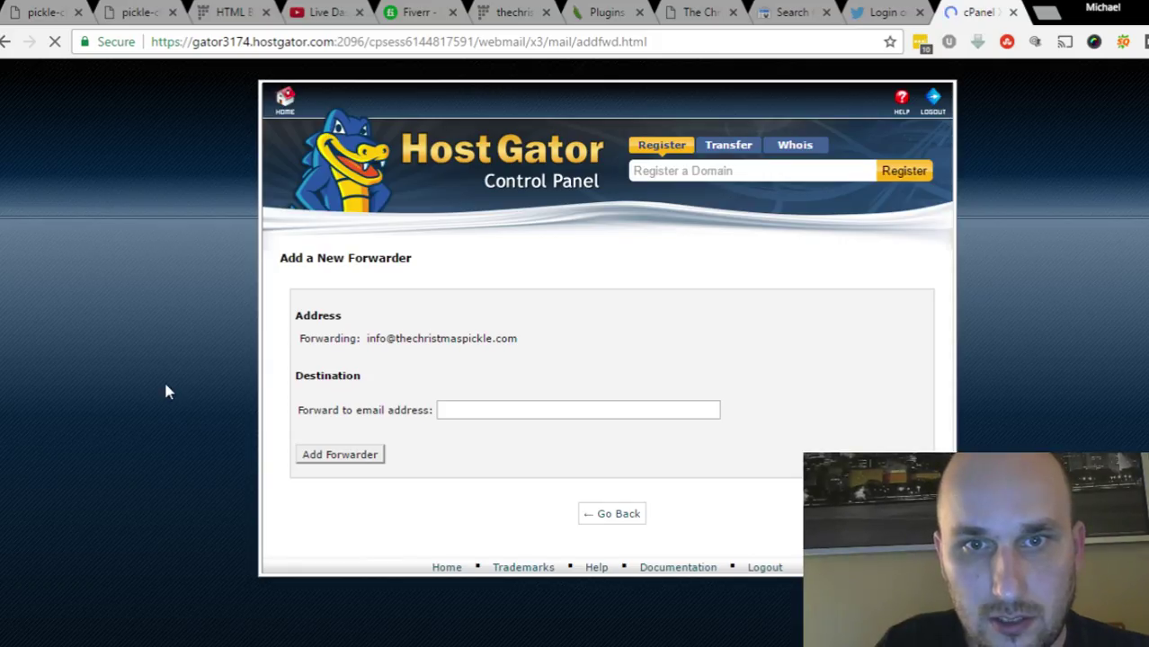
pyautogui.click(547, 409)
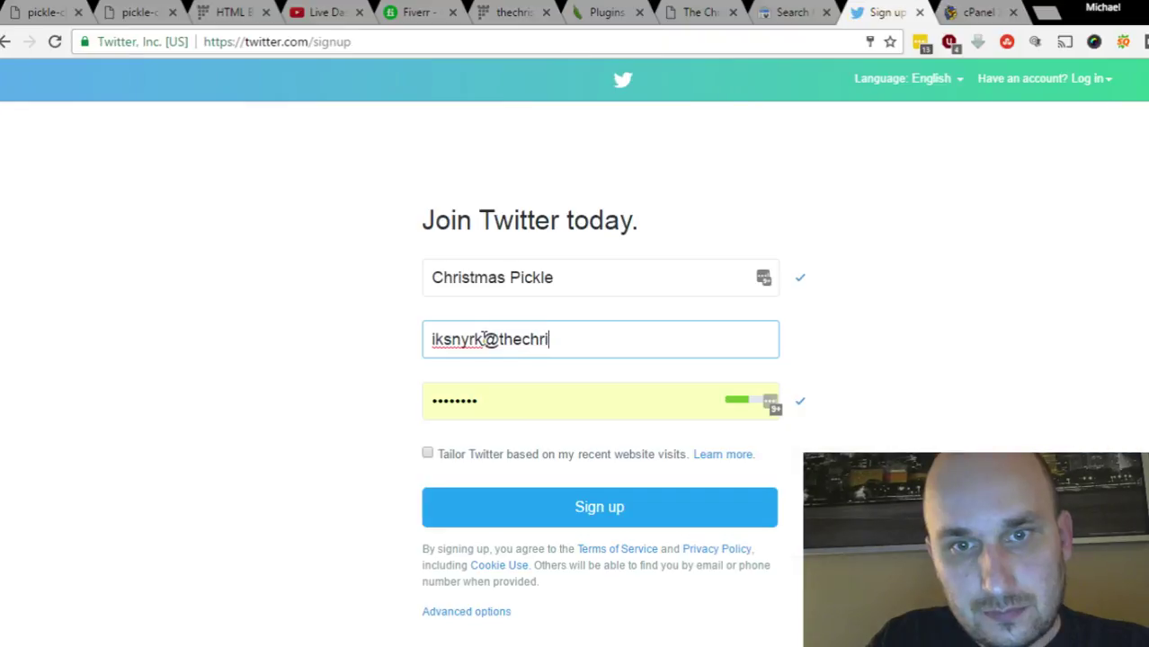
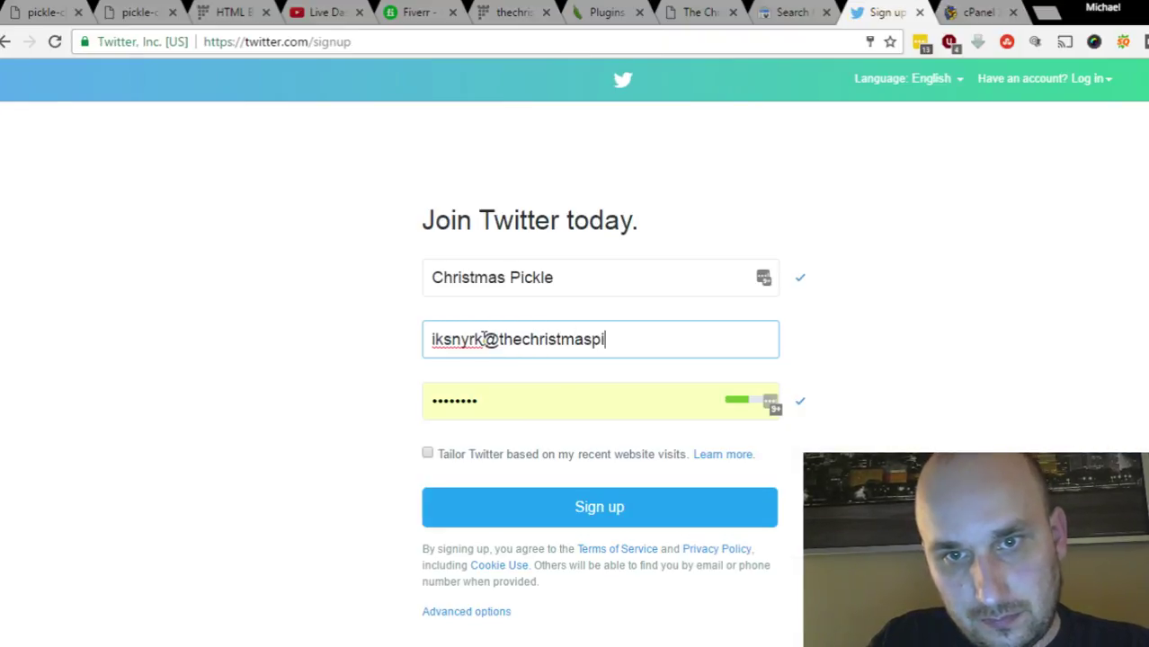
# Finish the domain email address, replace the password with an accepted one, and submit the Twitter sign-up
pyautogui.click(539, 403)
pyautogui.hotkey('ctrl', 'a')
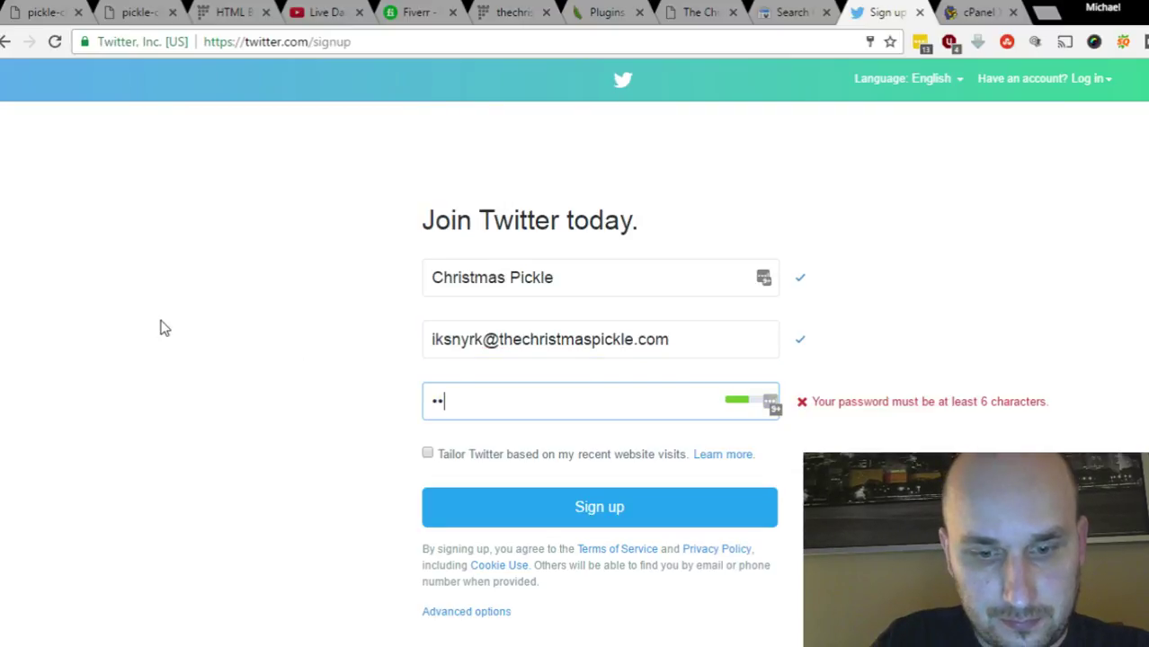
pyautogui.click(682, 515)
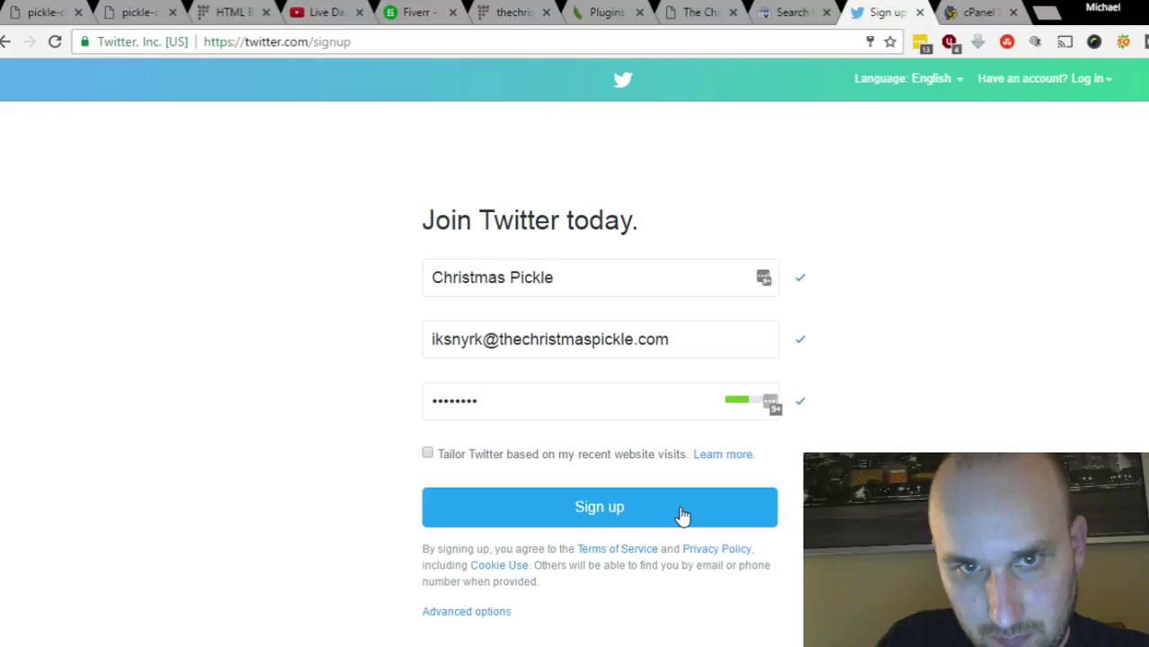
pyautogui.click(681, 509)
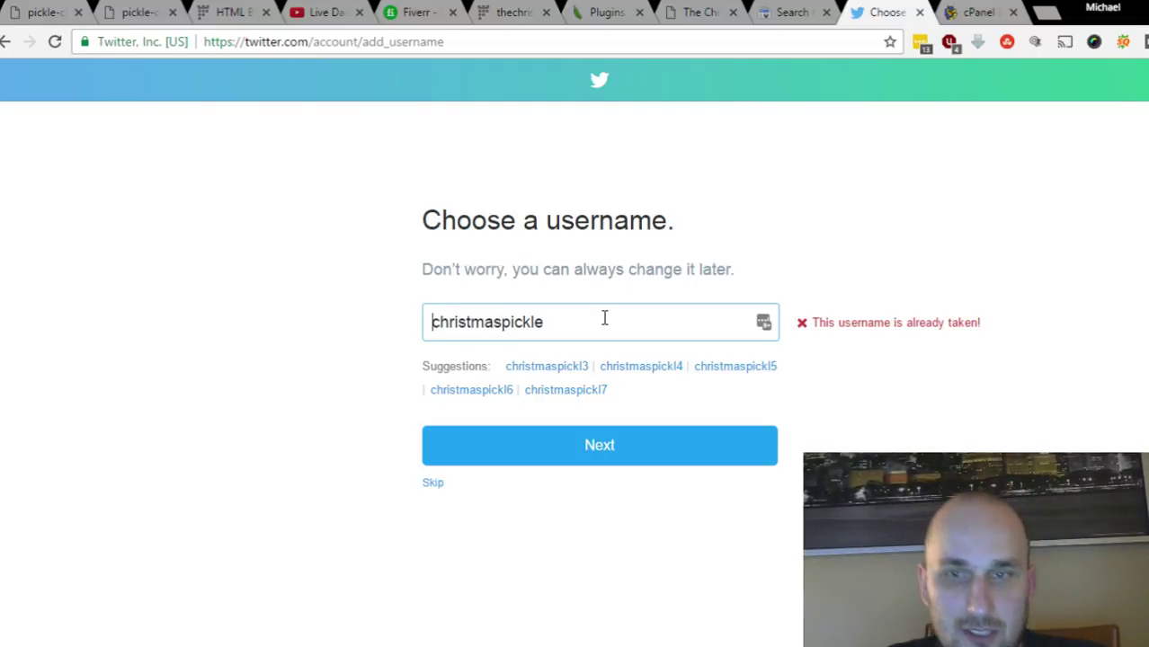
# Edit the suggested Twitter username, then try 'xmaspickle' instead
pyautogui.click(543, 329)
pyautogui.press('BackSpace')
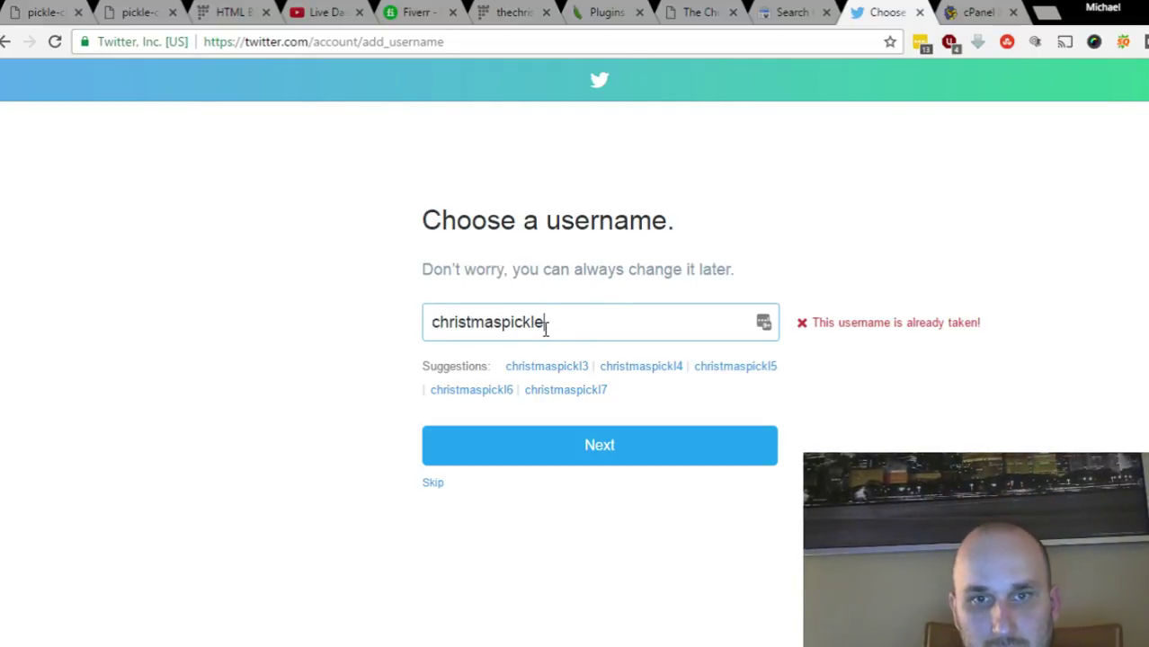
pyautogui.write('e')
pyautogui.press('BackSpace')
pyautogui.write('e')
pyautogui.press('BackSpace')
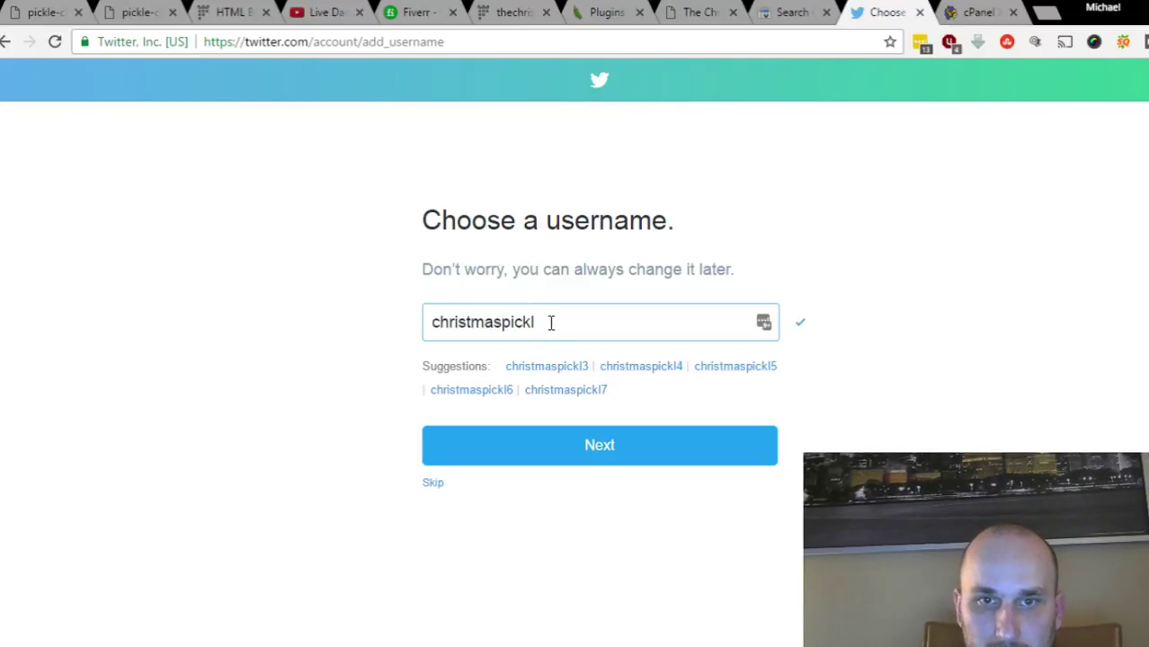
pyautogui.moveTo(546, 327); pyautogui.dragTo(273, 282)
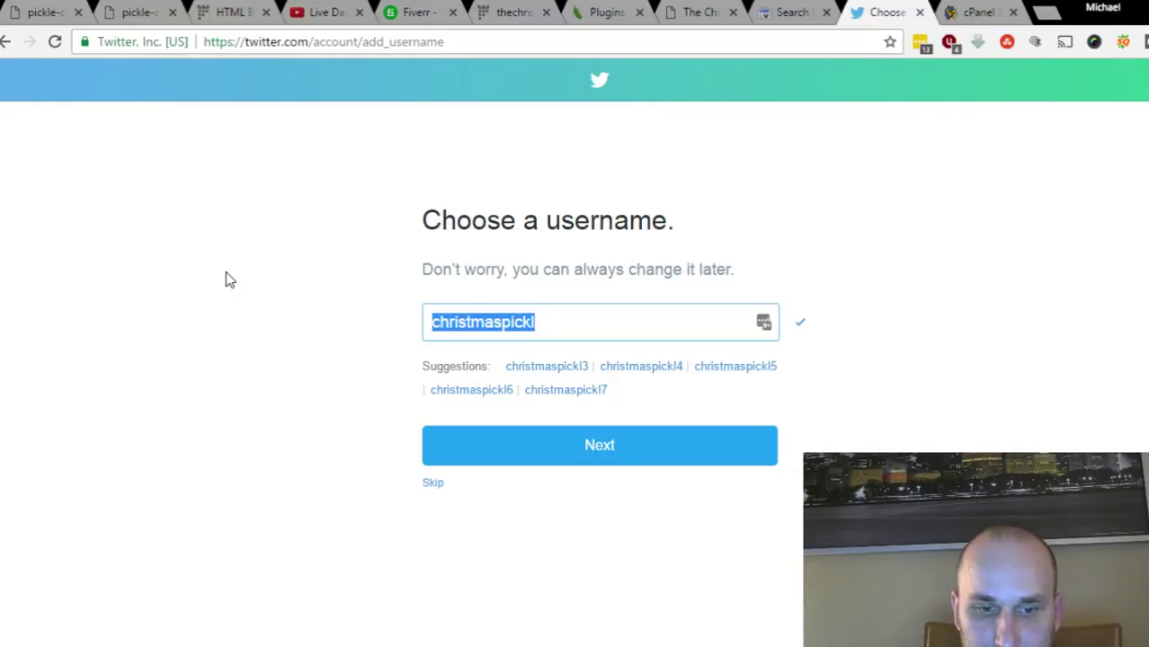
pyautogui.write('christ')
pyautogui.press('BackSpace')
pyautogui.press('BackSpace')
pyautogui.press('BackSpace')
pyautogui.press('BackSpace')
pyautogui.press('BackSpace')
pyautogui.press('BackSpace')
pyautogui.write('cma')
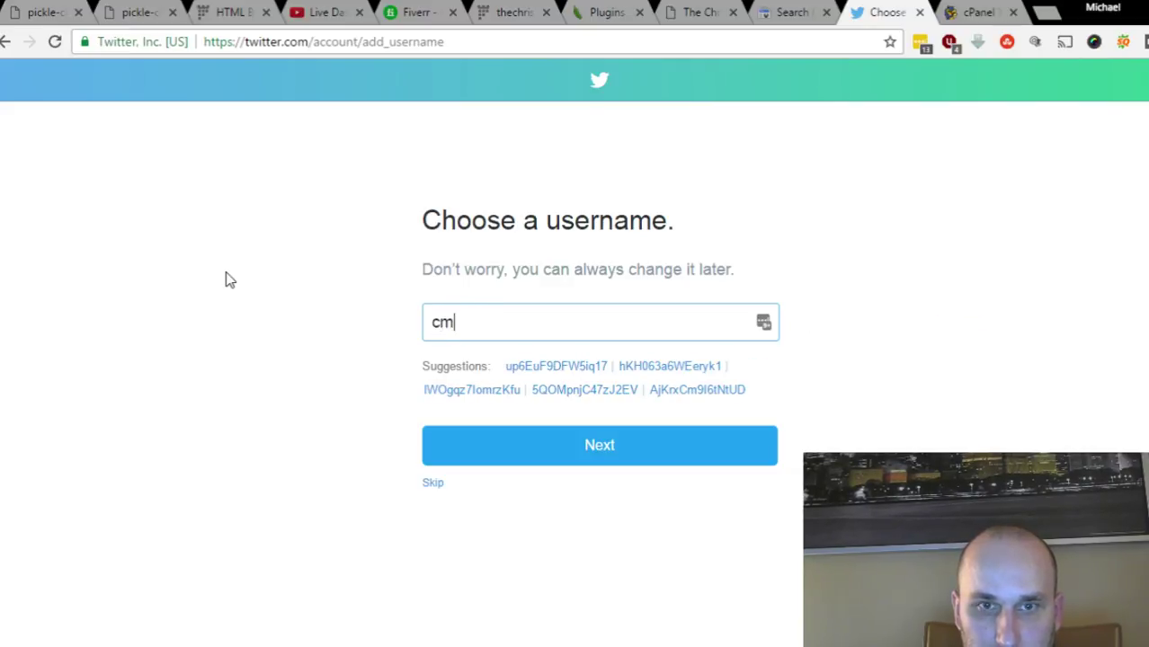
pyautogui.press('BackSpace')
pyautogui.press('BackSpace')
pyautogui.press('BackSpace')
pyautogui.write('xmaspickle')
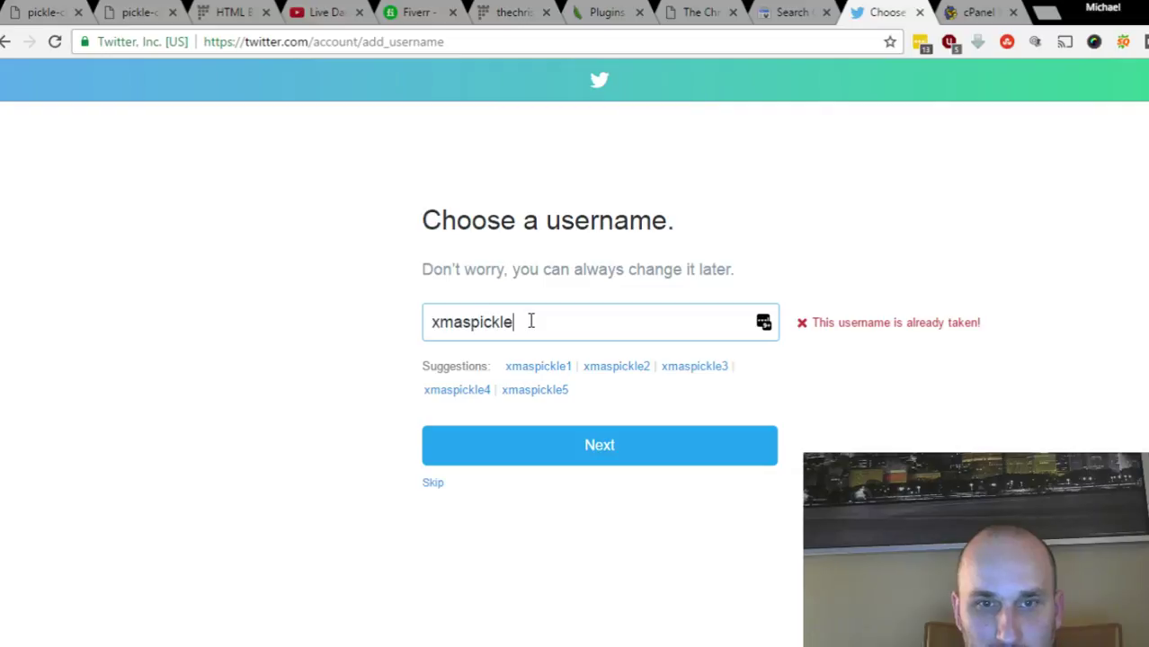
# Replace it with the available username 'pickleornament' and continue
pyautogui.moveTo(529, 320); pyautogui.dragTo(229, 320)
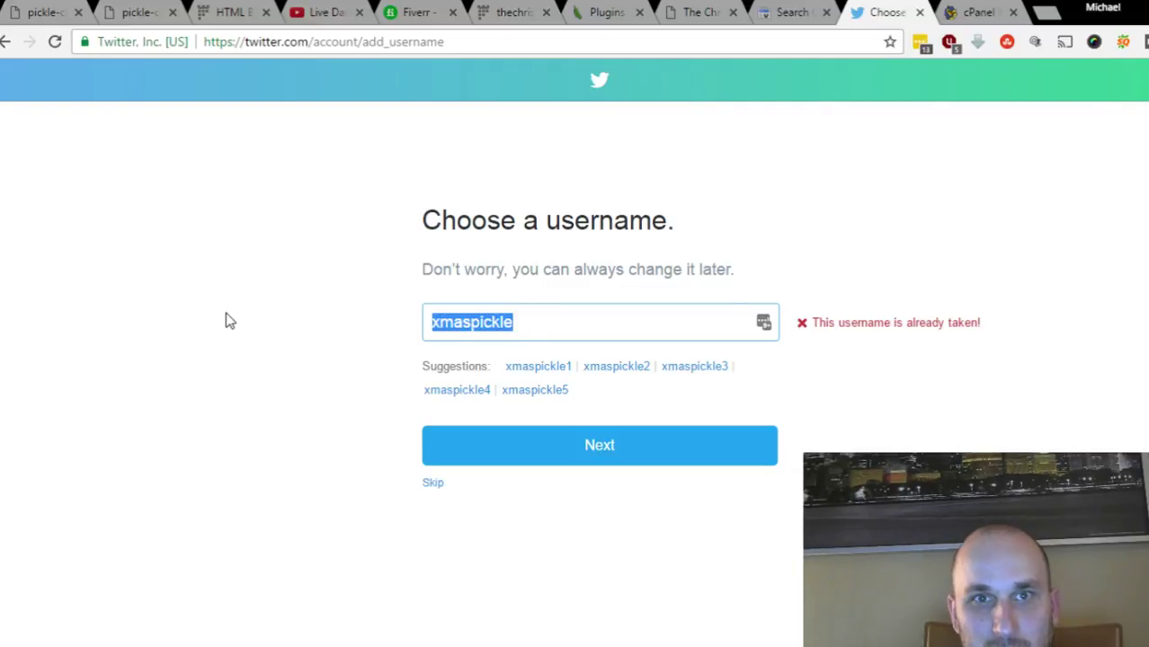
pyautogui.click(327, 12)
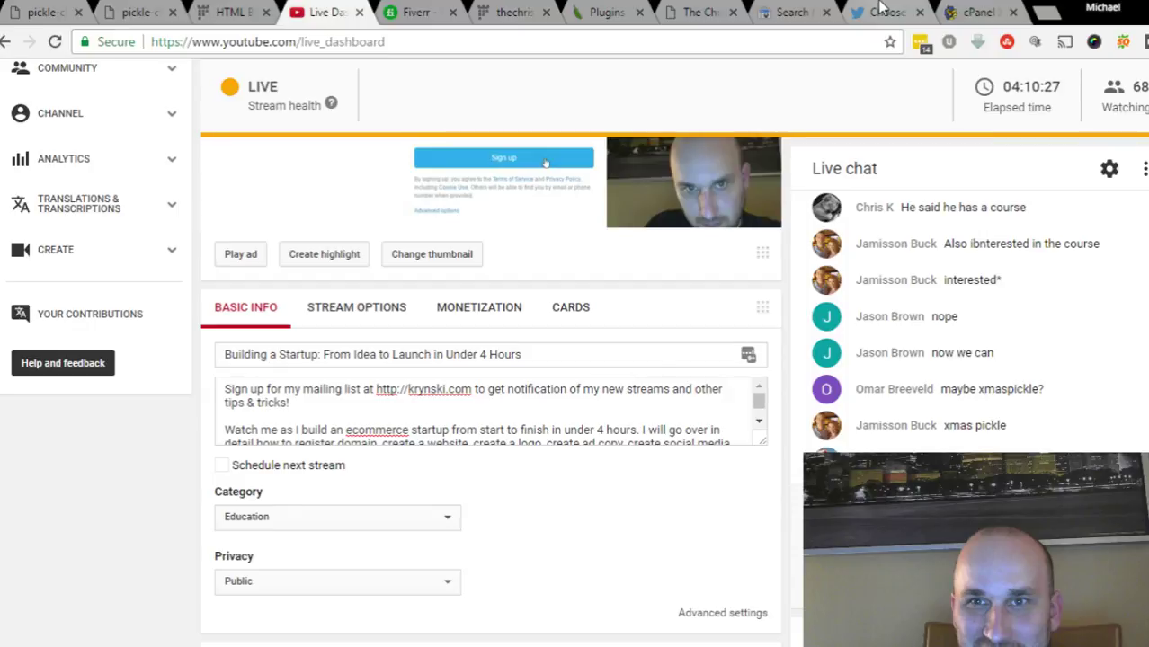
pyautogui.click(881, 10)
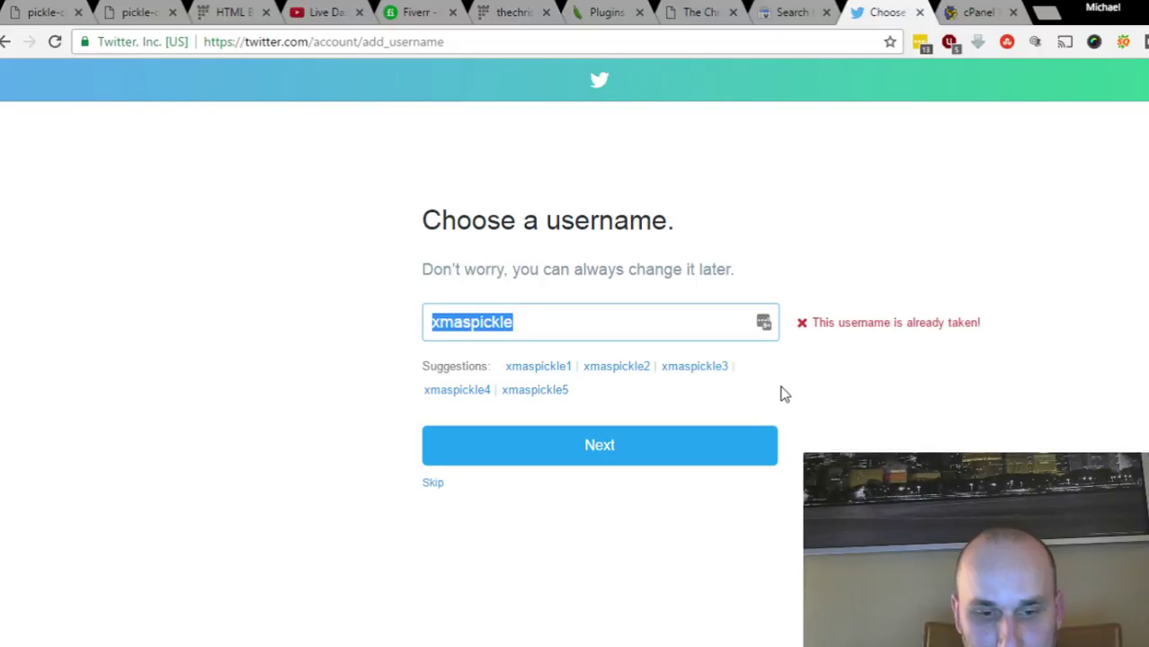
pyautogui.write('pickleornament')
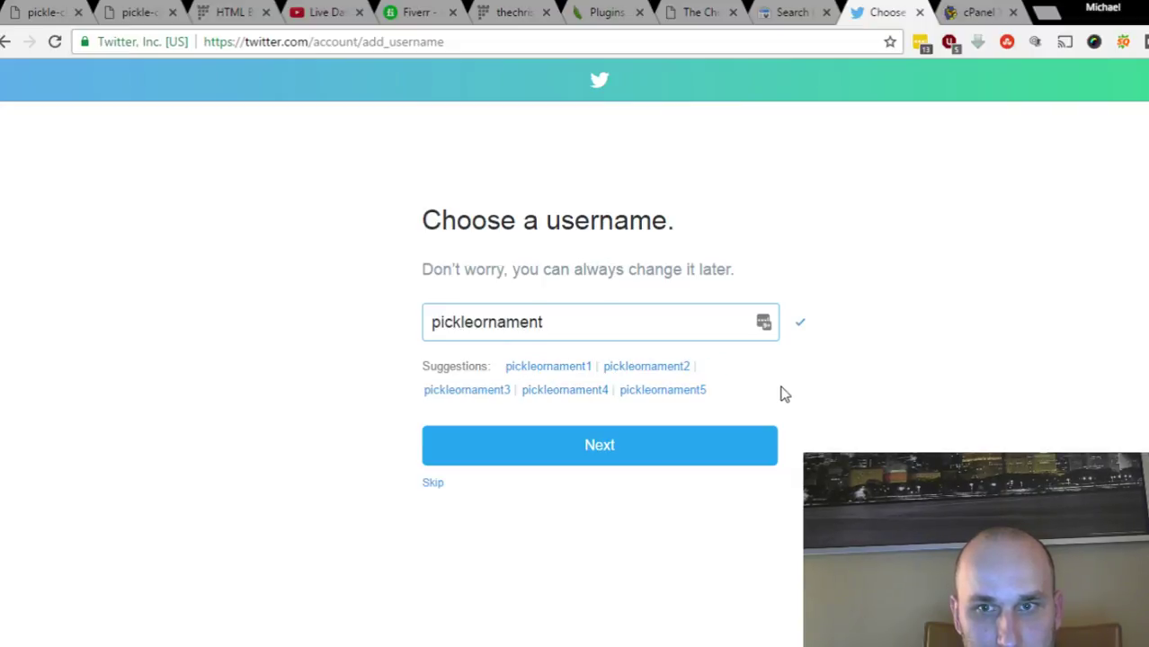
pyautogui.click(630, 452)
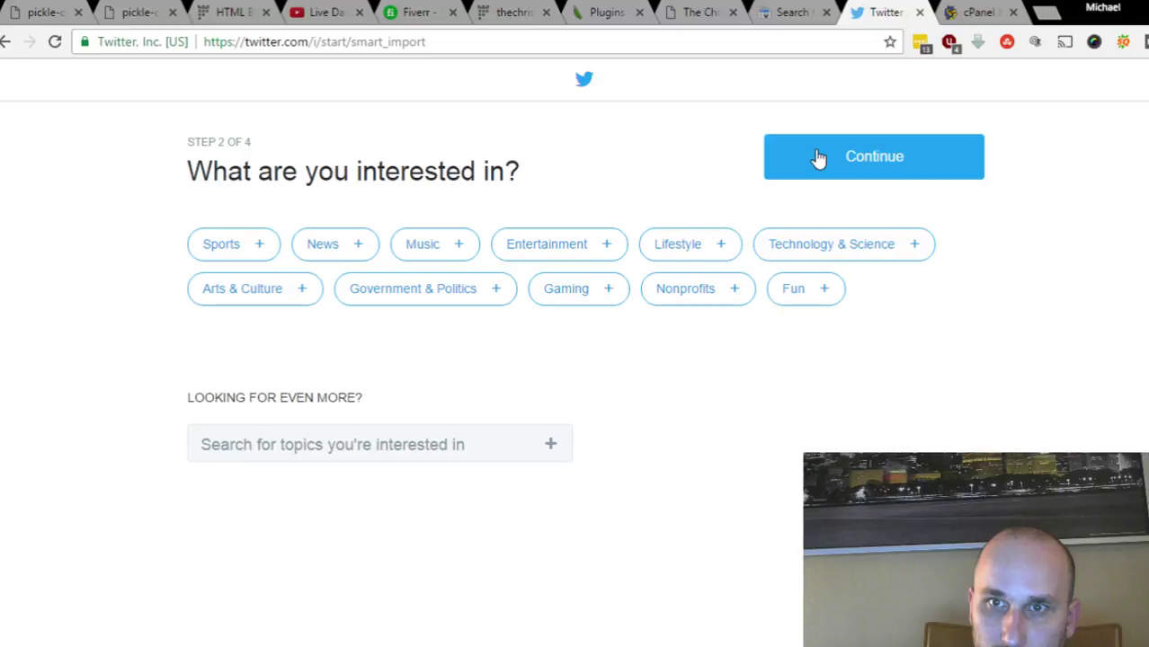
# Skip the interests and contact-import steps, briefly searching for an account to follow
pyautogui.click(818, 157)
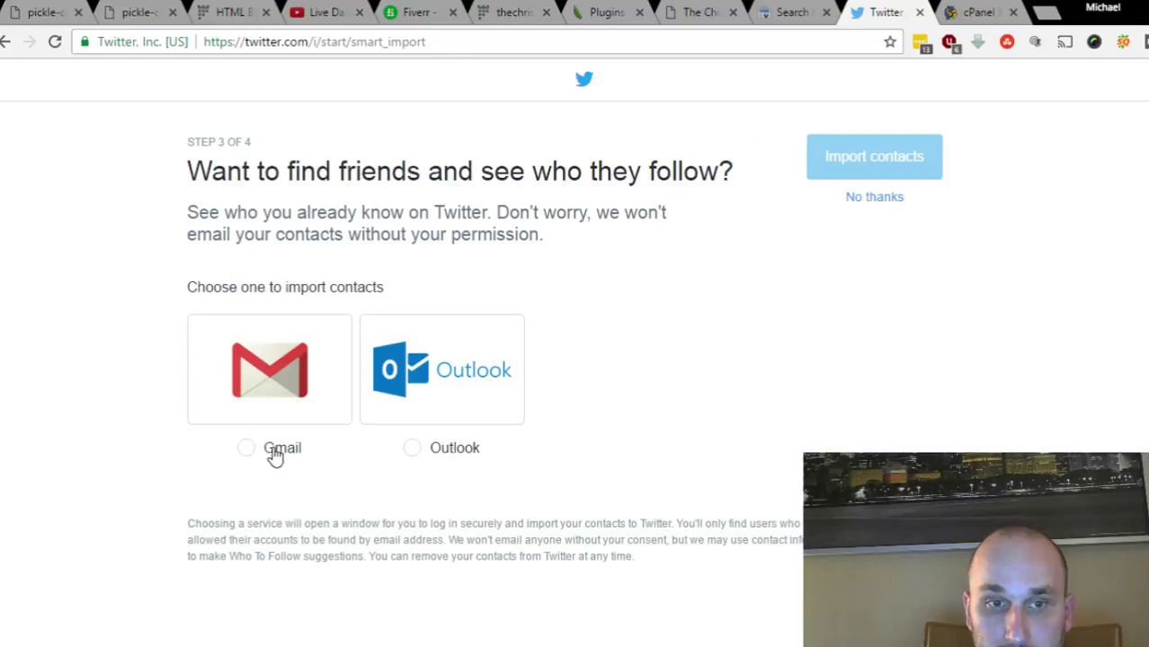
pyautogui.click(866, 206)
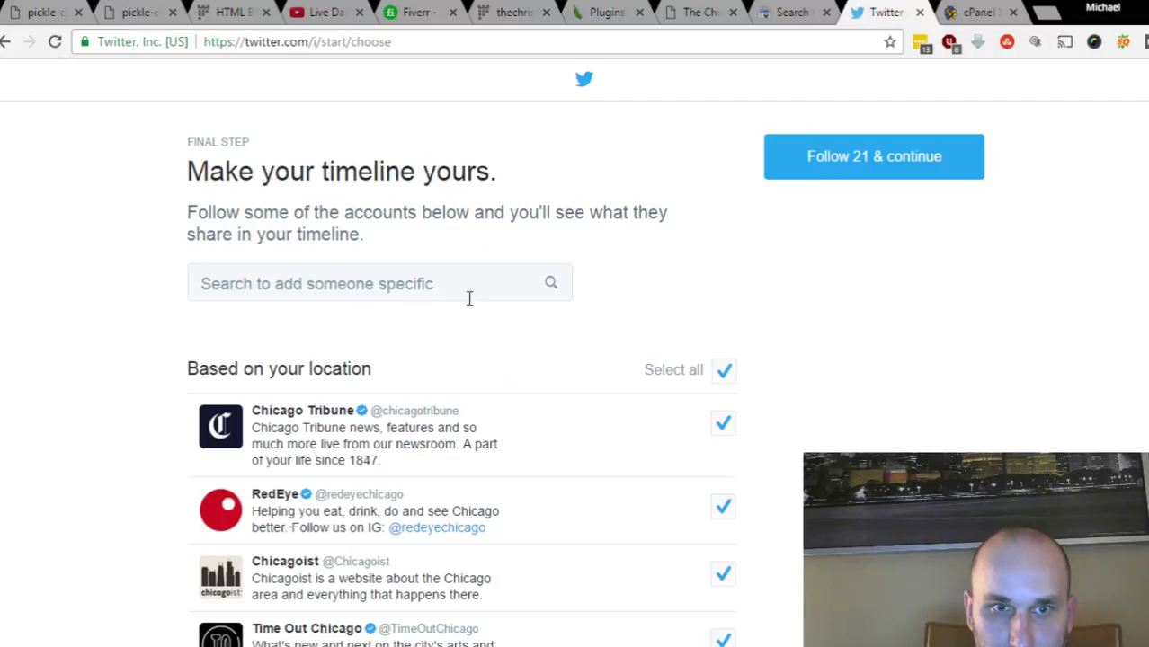
pyautogui.click(464, 293)
pyautogui.write('chri')
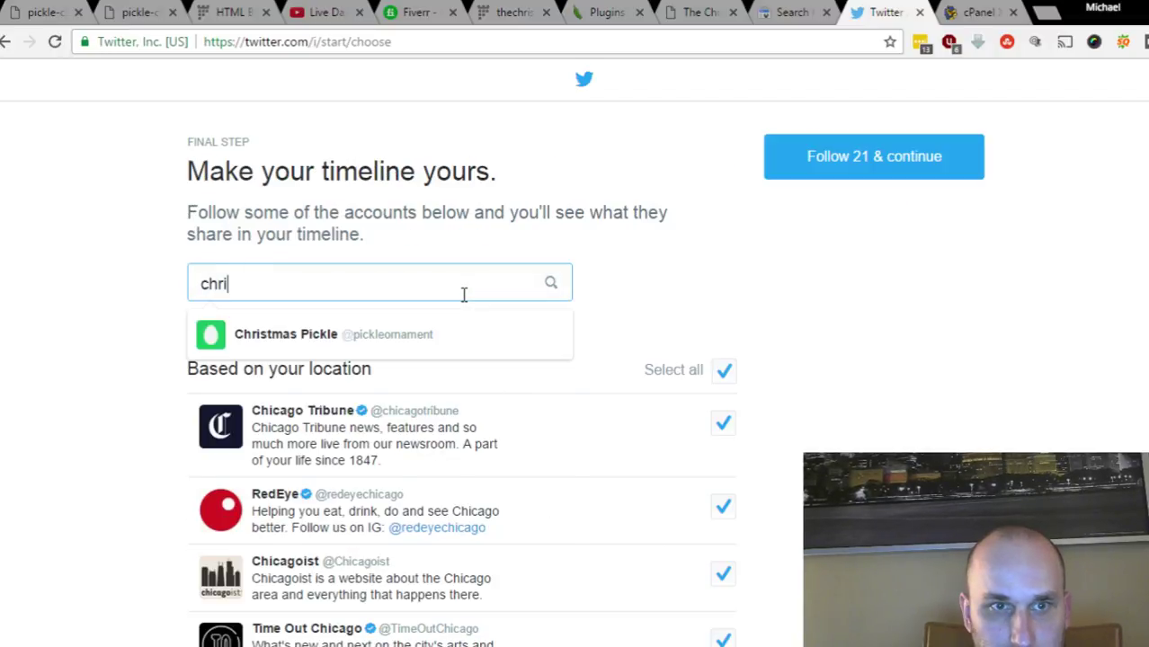
pyautogui.press('BackSpace')
pyautogui.press('BackSpace')
pyautogui.press('BackSpace')
pyautogui.press('BackSpace')
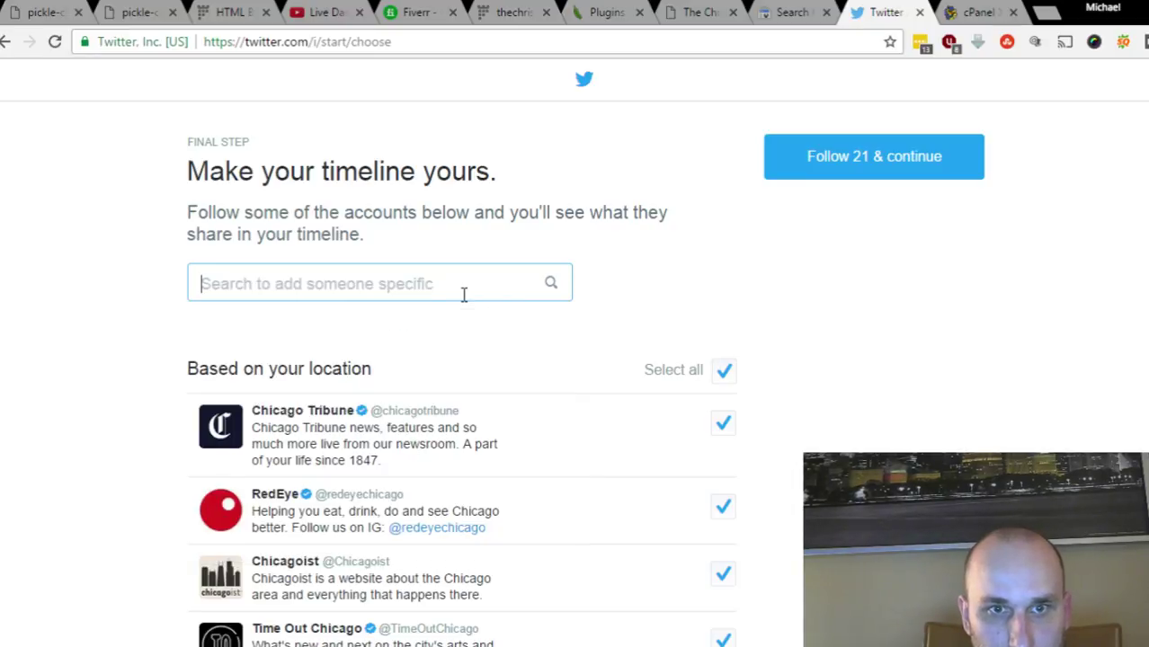
# Follow the 21 suggested accounts and decline browser notifications
pyautogui.scroll(-1, 464, 294)
pyautogui.click(927, 174)
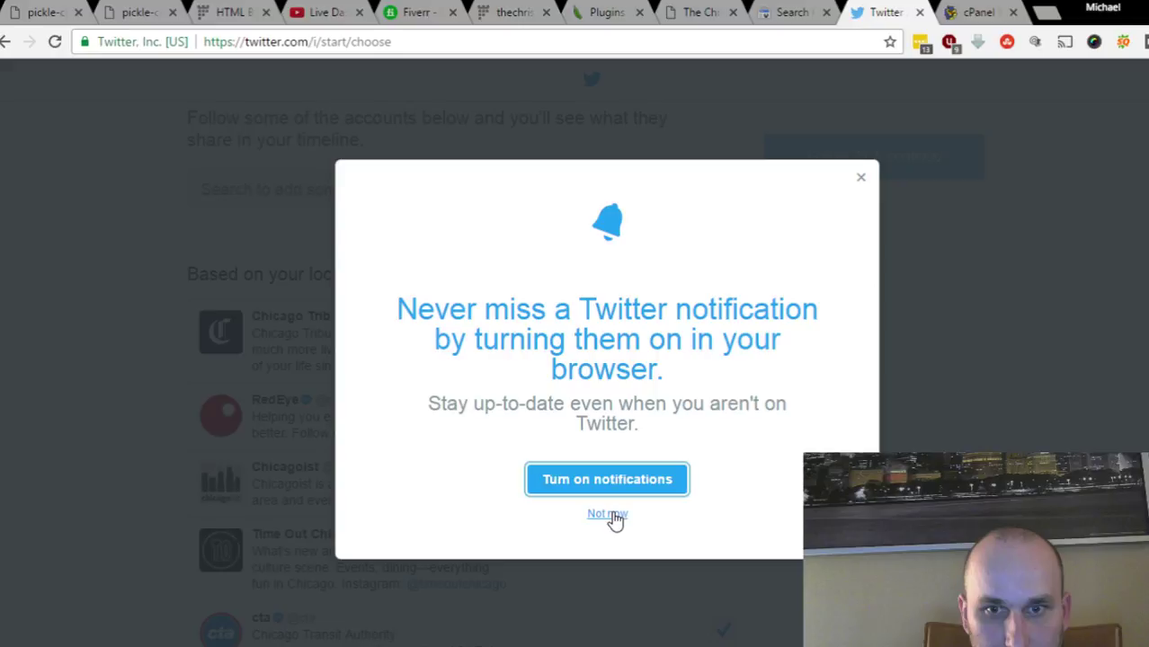
pyautogui.click(608, 514)
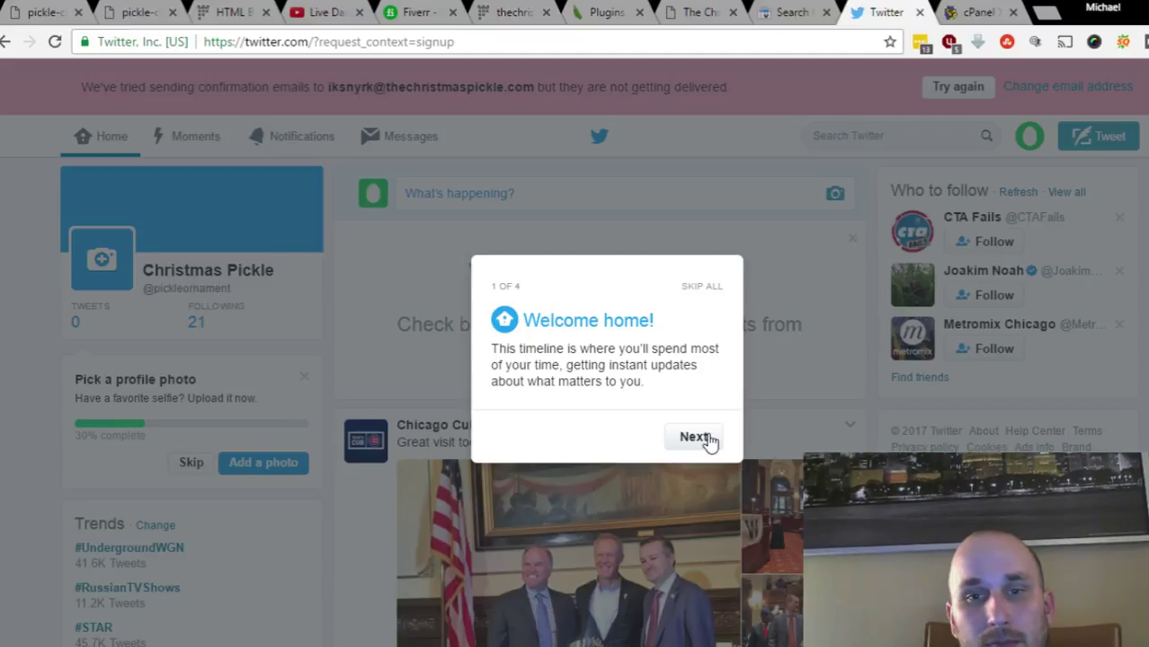
# Save the bio 'The original Christmas Pickle Christmas Ornament. Get yours today!'
pyautogui.click(696, 438)
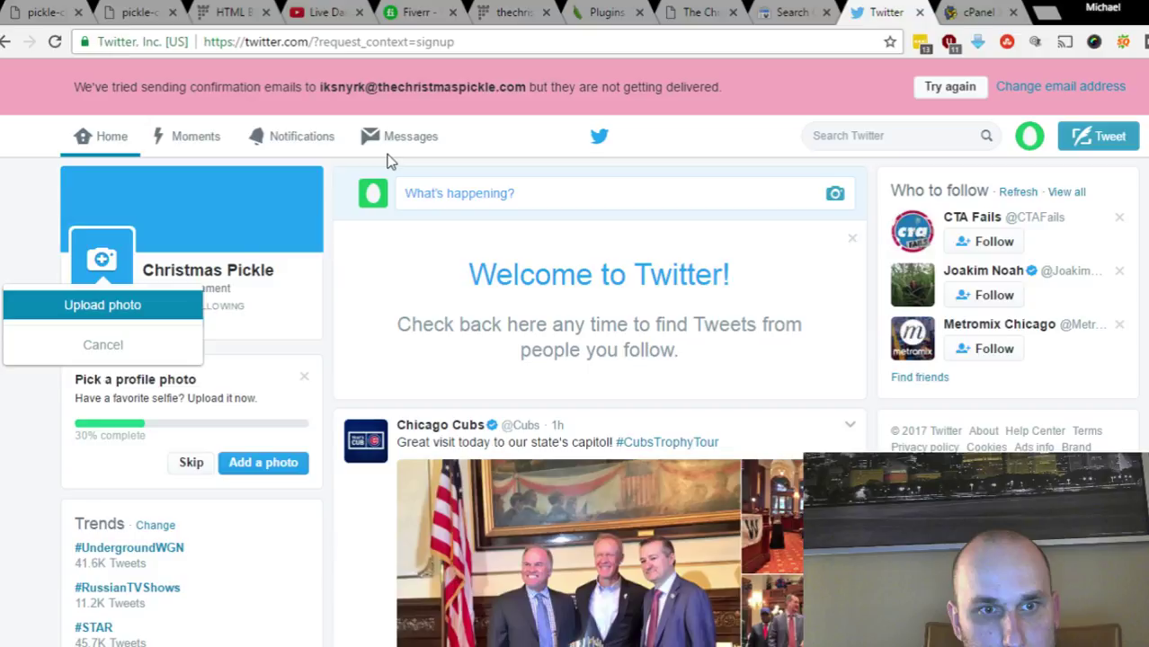
pyautogui.scroll(-1, 143, 396)
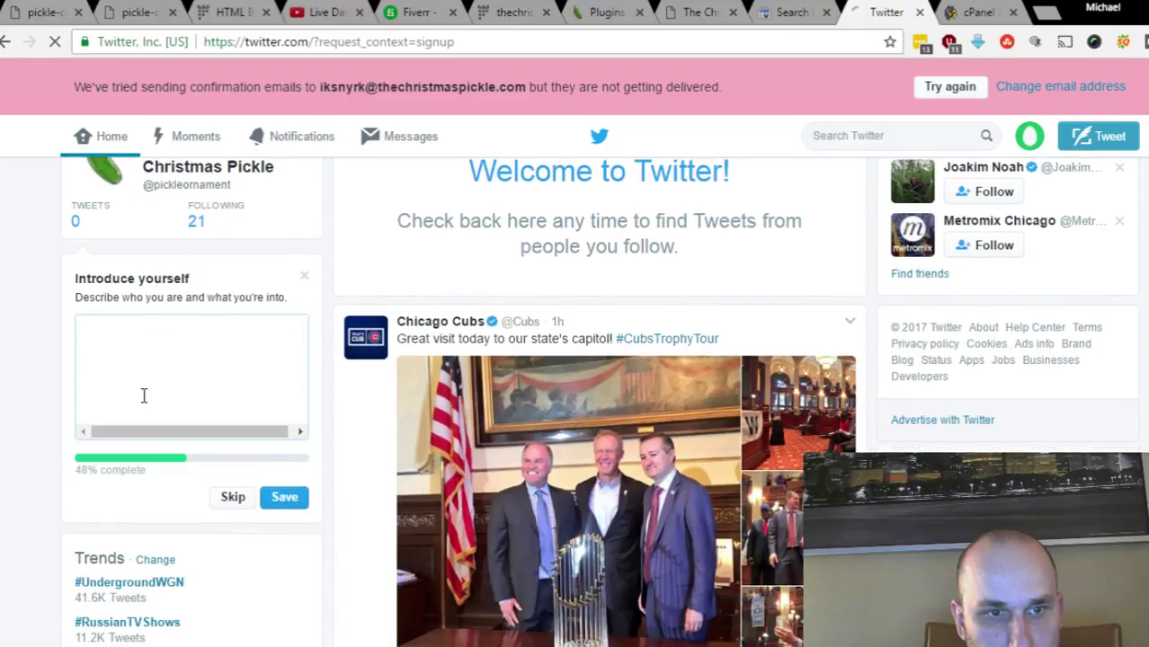
pyautogui.click(159, 390)
pyautogui.write('The original Christmas Pickle')
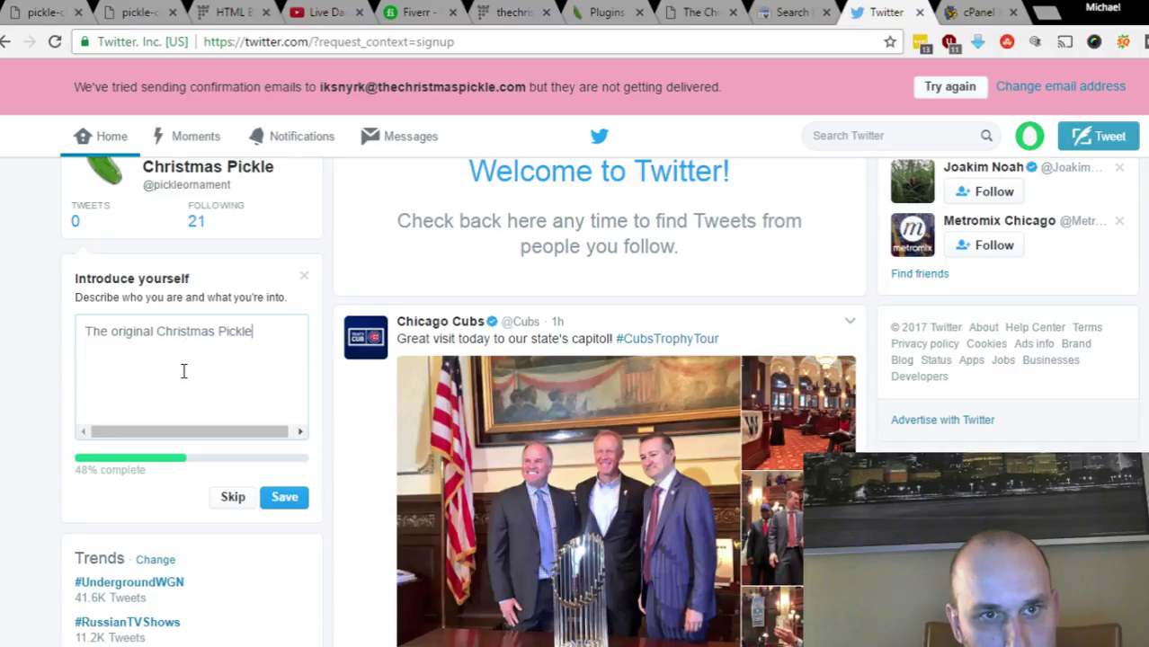
pyautogui.write(' Christmas Ornament. Get yours today!')
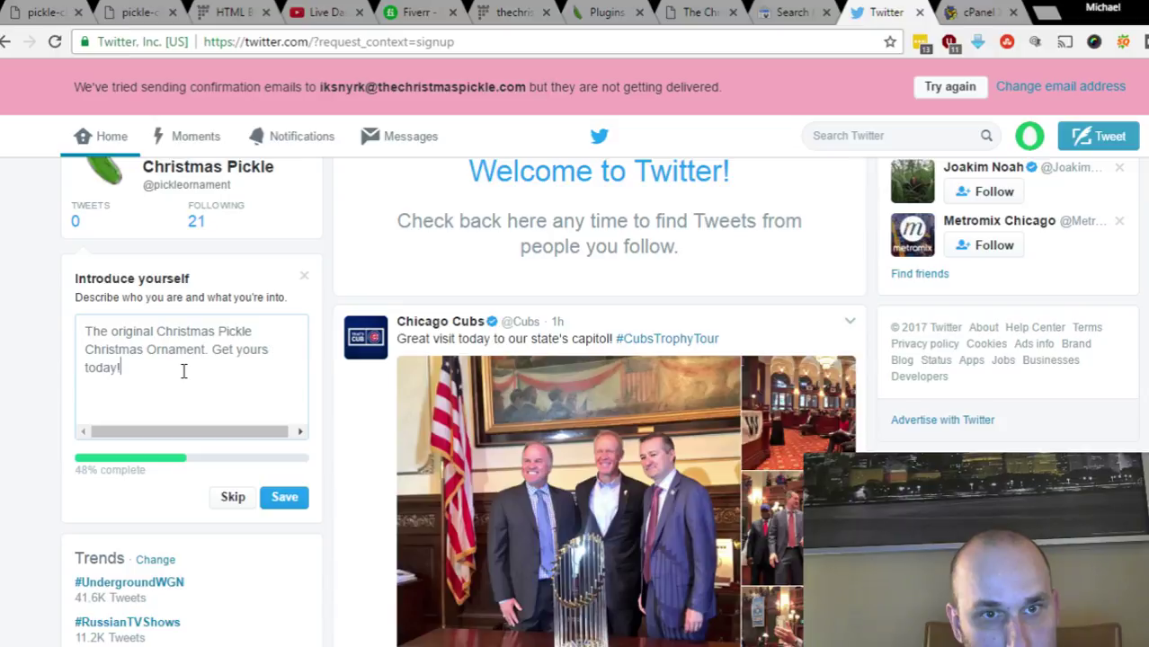
pyautogui.click(295, 502)
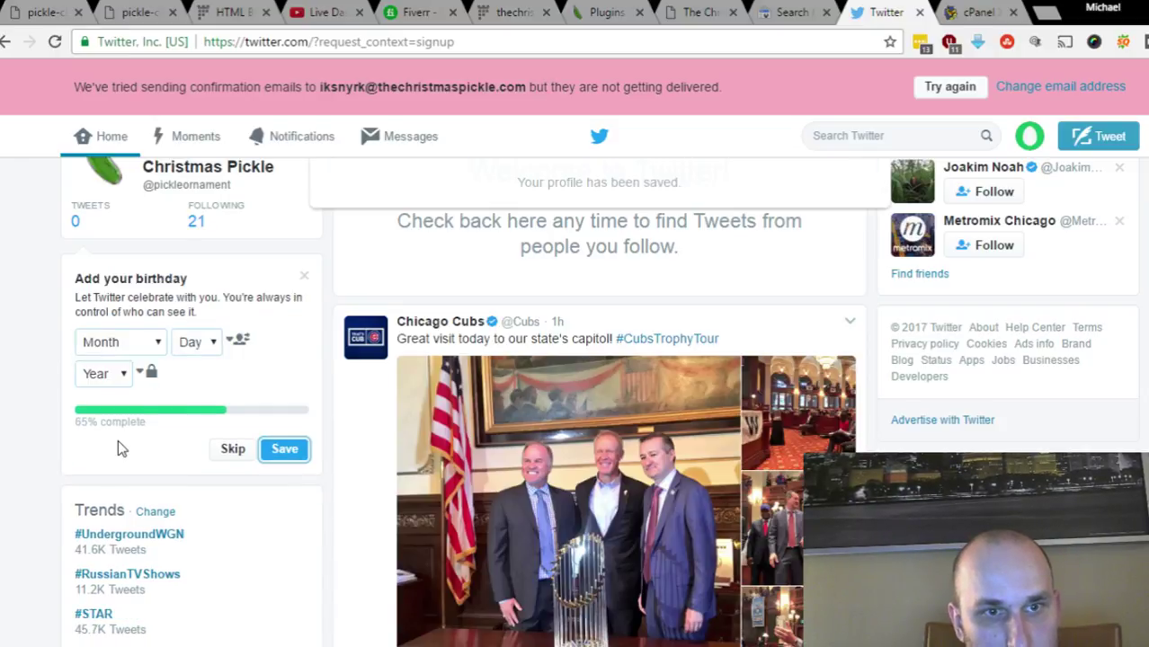
# Skip adding a birthday and a location to the profile
pyautogui.click(235, 449)
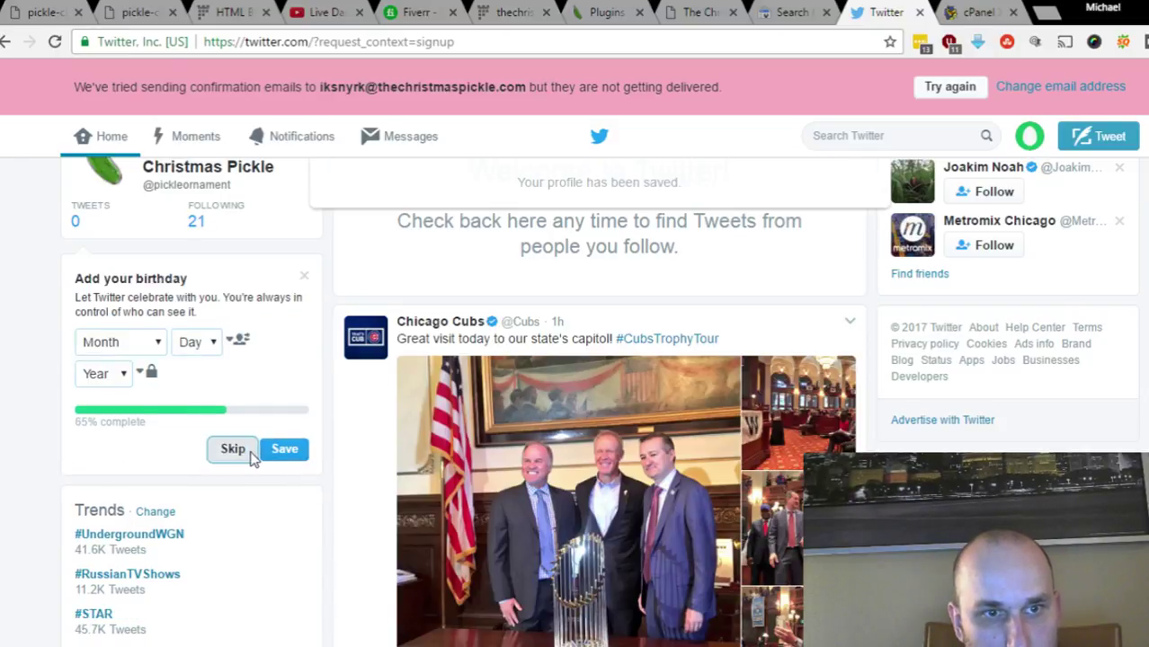
pyautogui.click(233, 401)
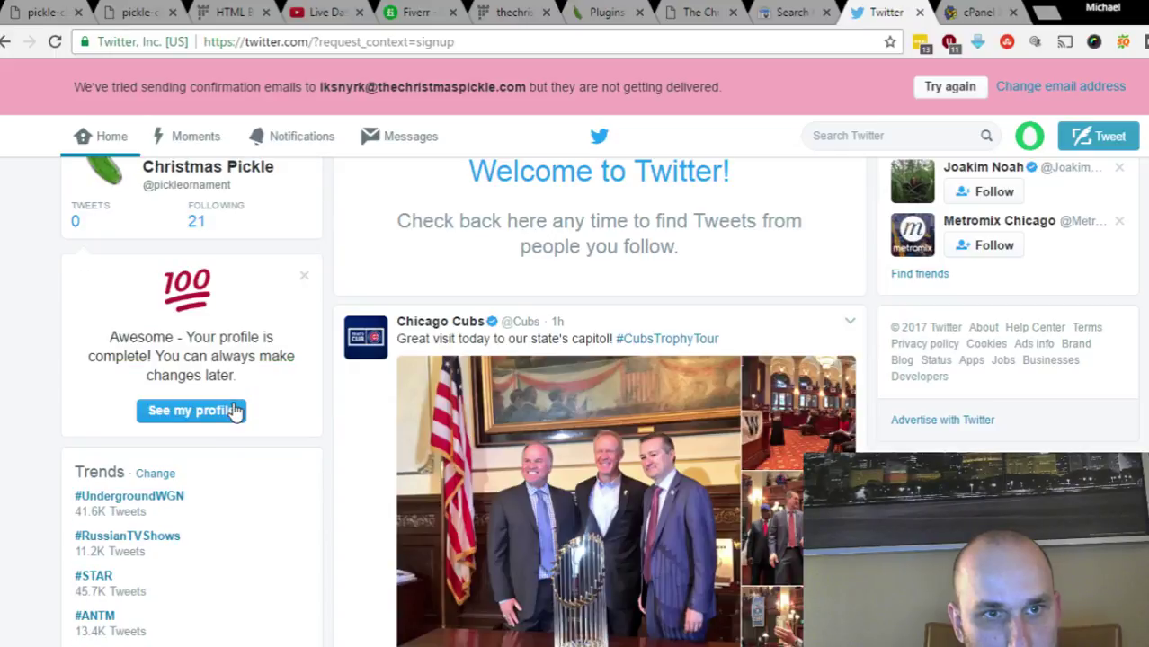
pyautogui.scroll(2, 262, 350)
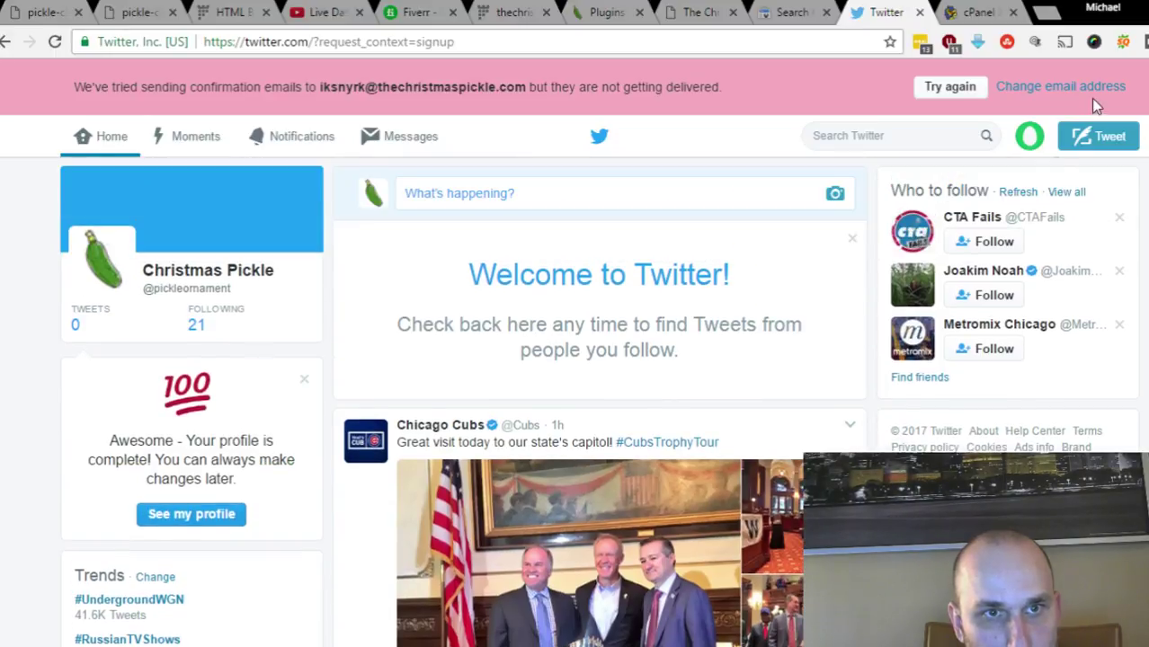
pyautogui.click(1028, 138)
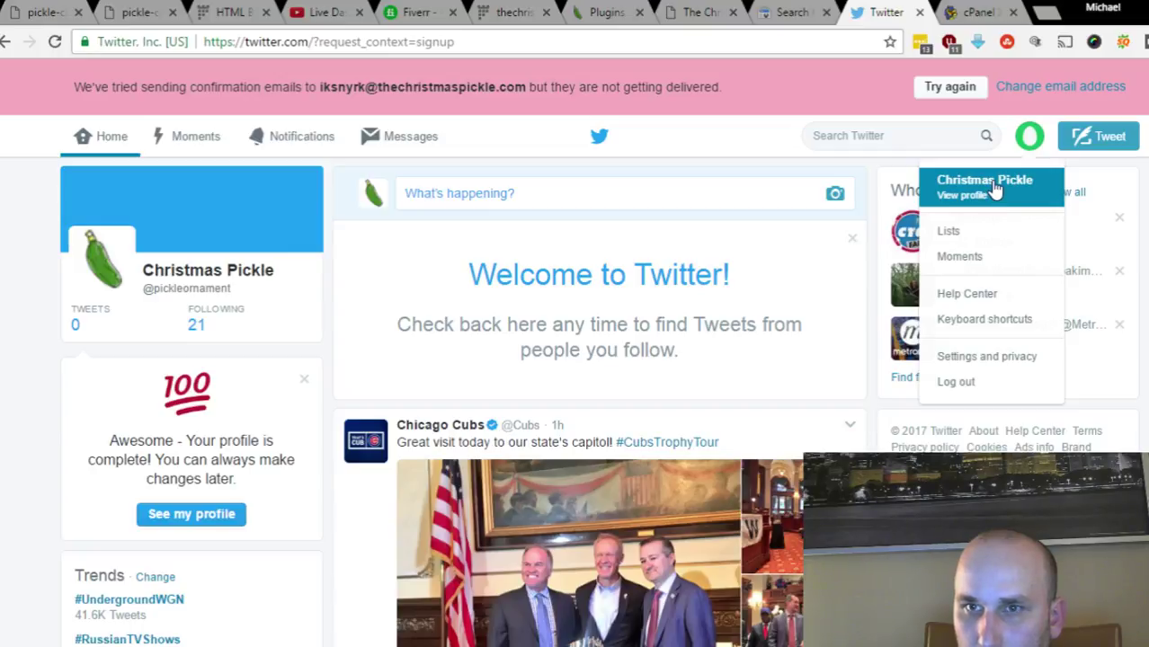
# Add thechristmaspickle.com/preorder as the profile website and post 'Just setting up my Twitter. #myfirstTweet'
pyautogui.click(991, 189)
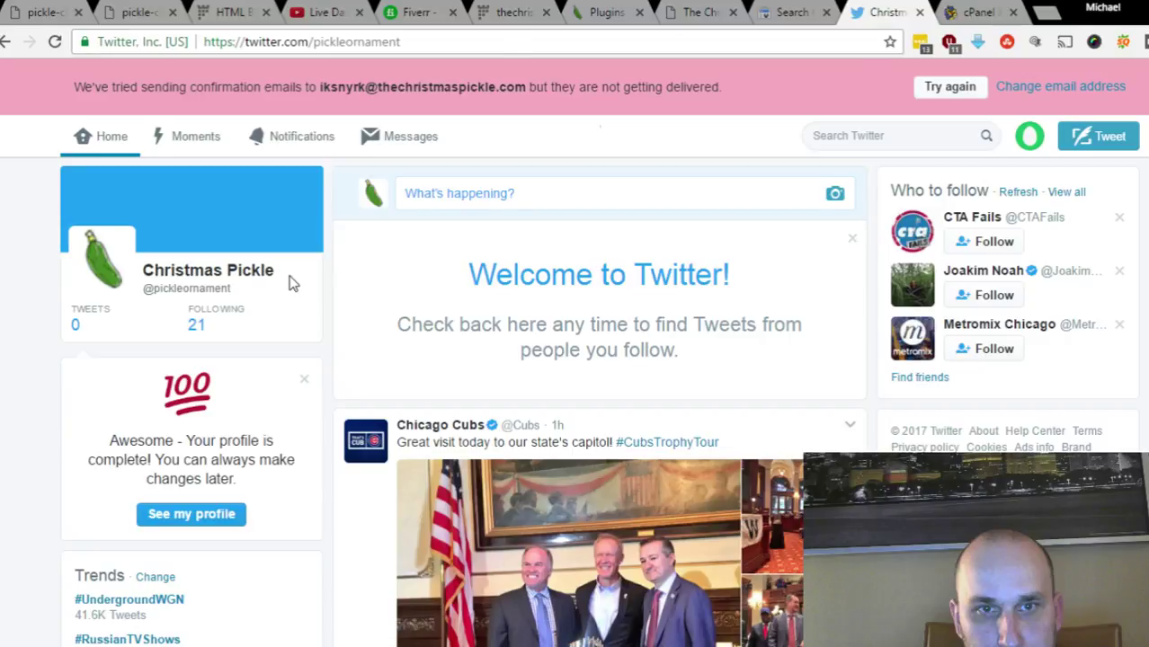
pyautogui.click(513, 12)
pyautogui.scroll(1, 542, 462)
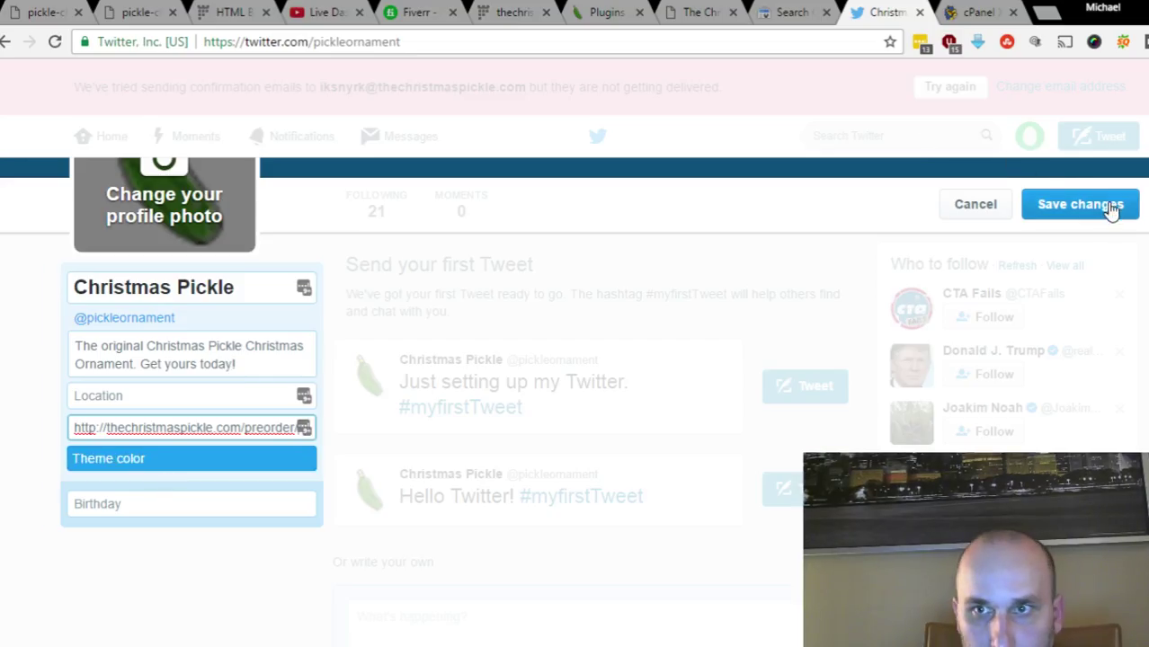
pyautogui.click(1122, 206)
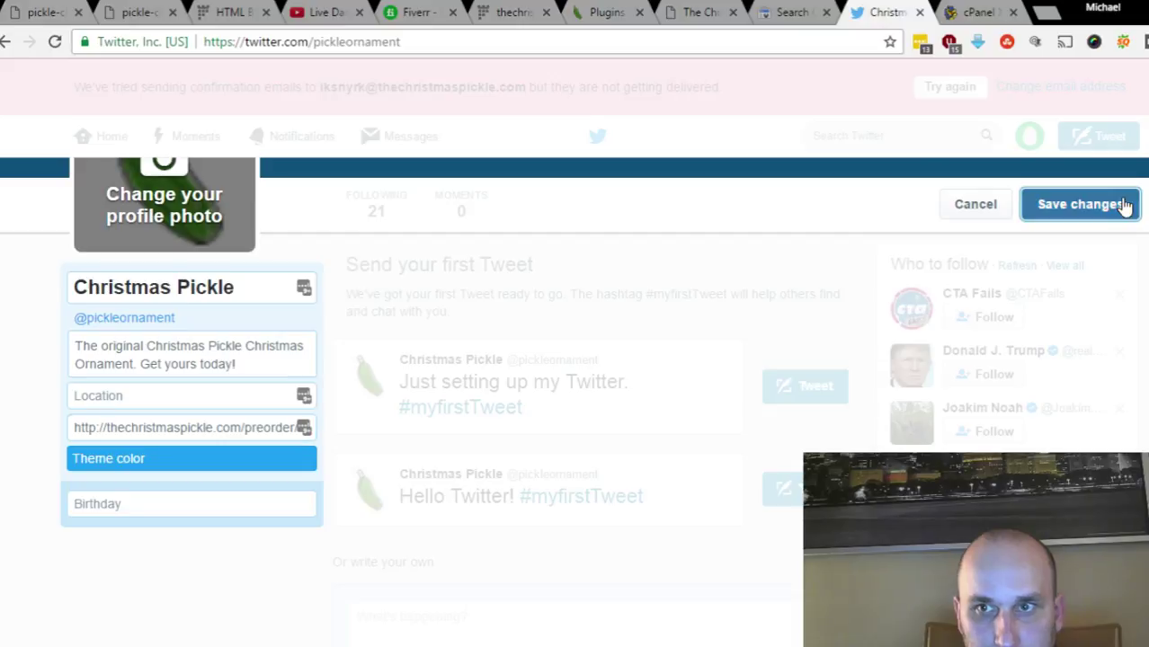
pyautogui.scroll(3, 144, 481)
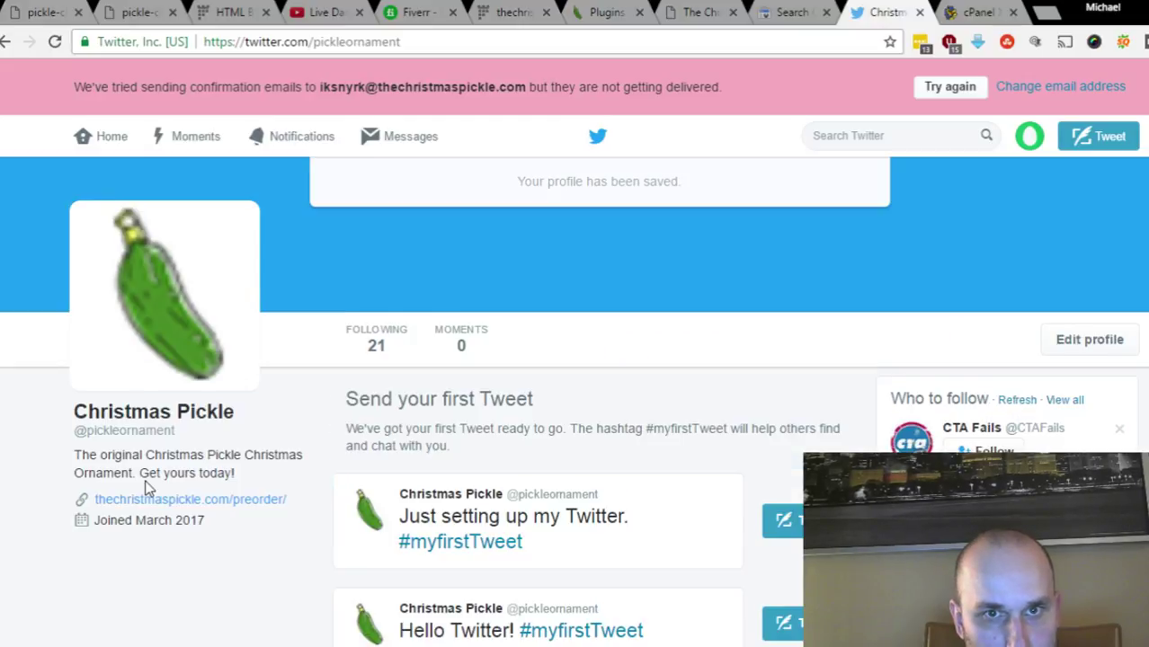
pyautogui.click(788, 526)
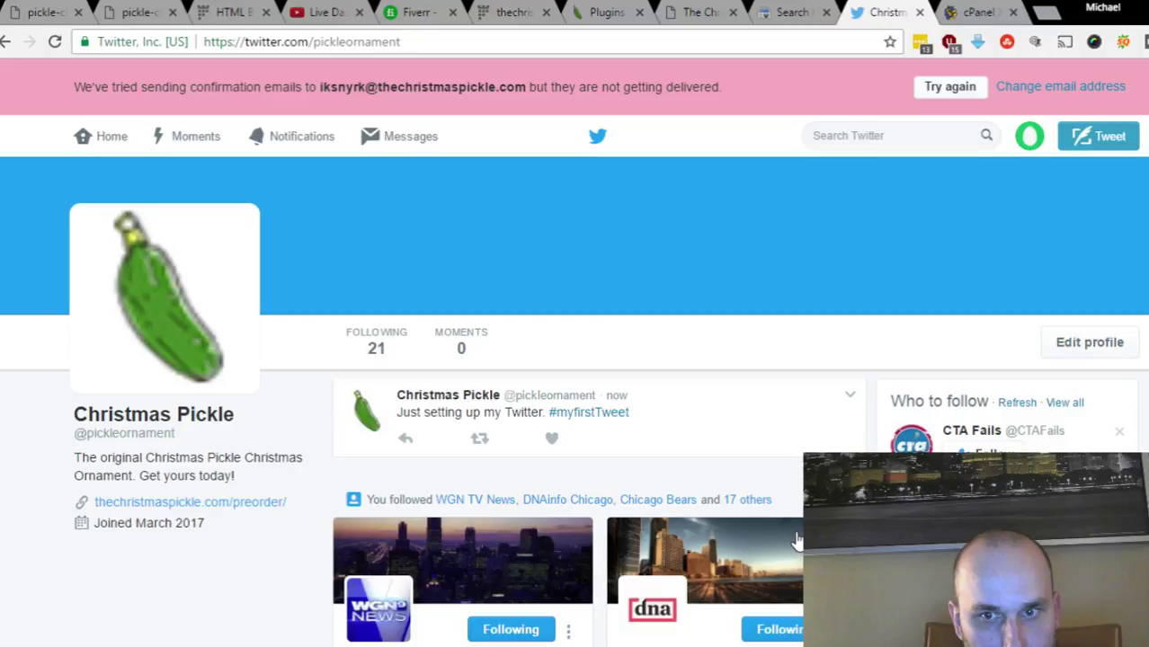
# Search Twitter for 'christmas'
pyautogui.click(883, 128)
pyautogui.write('chris')
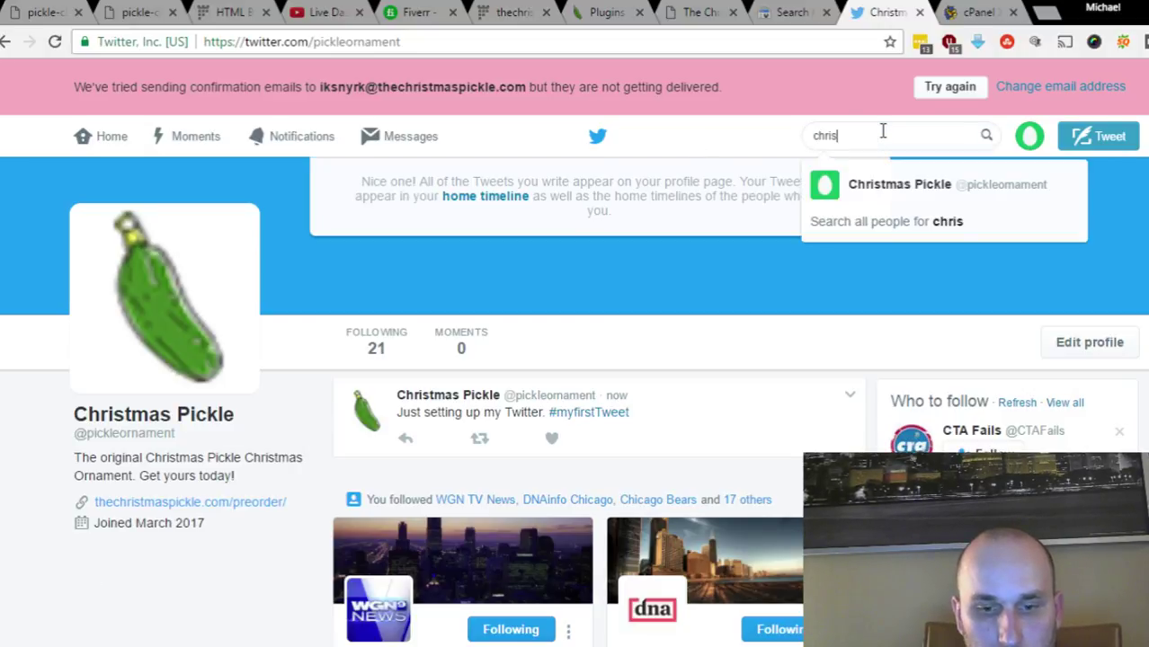
pyautogui.write('tmas')
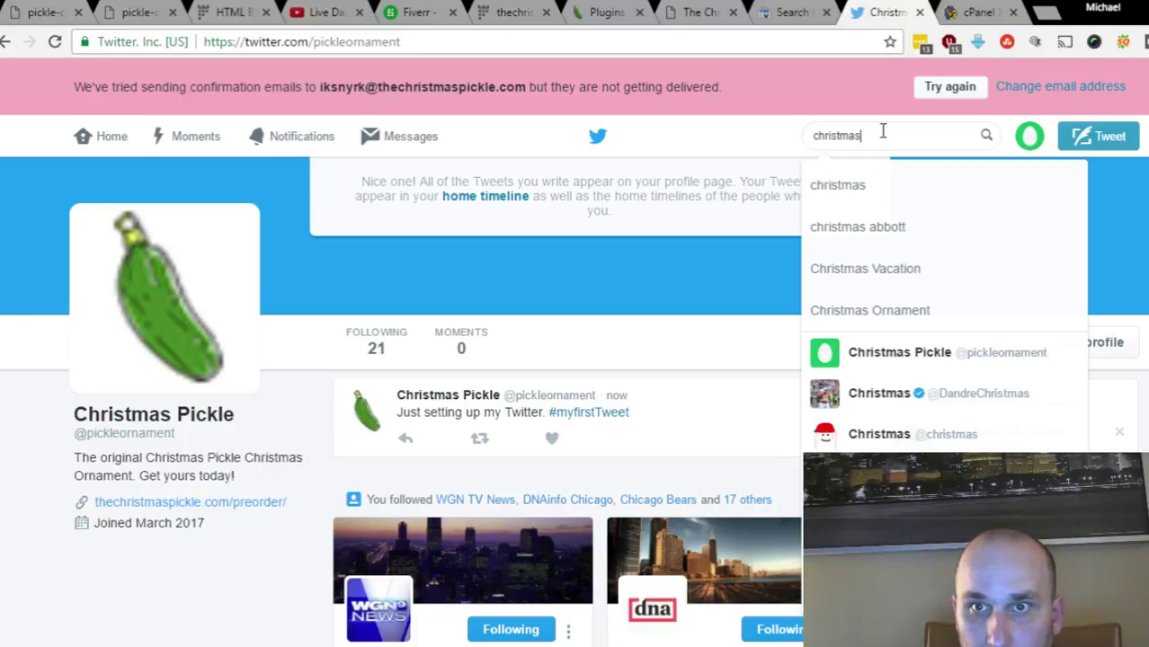
pyautogui.press('Return')
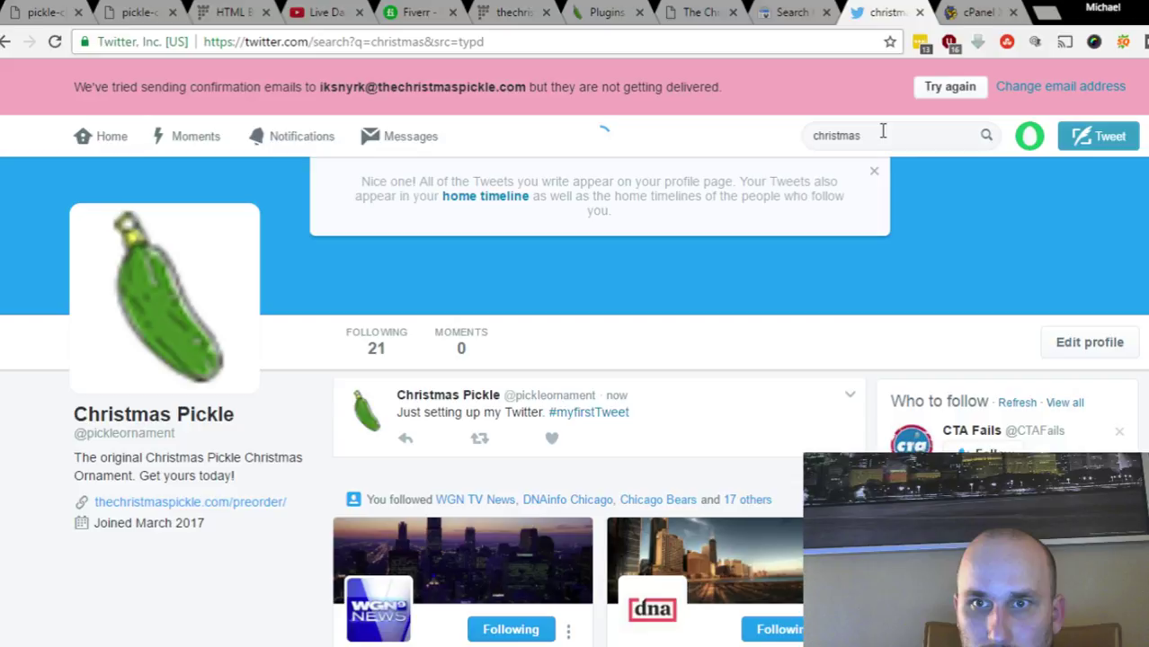
# Like one of the tweets in the christmas search results
pyautogui.scroll(-3, 552, 355)
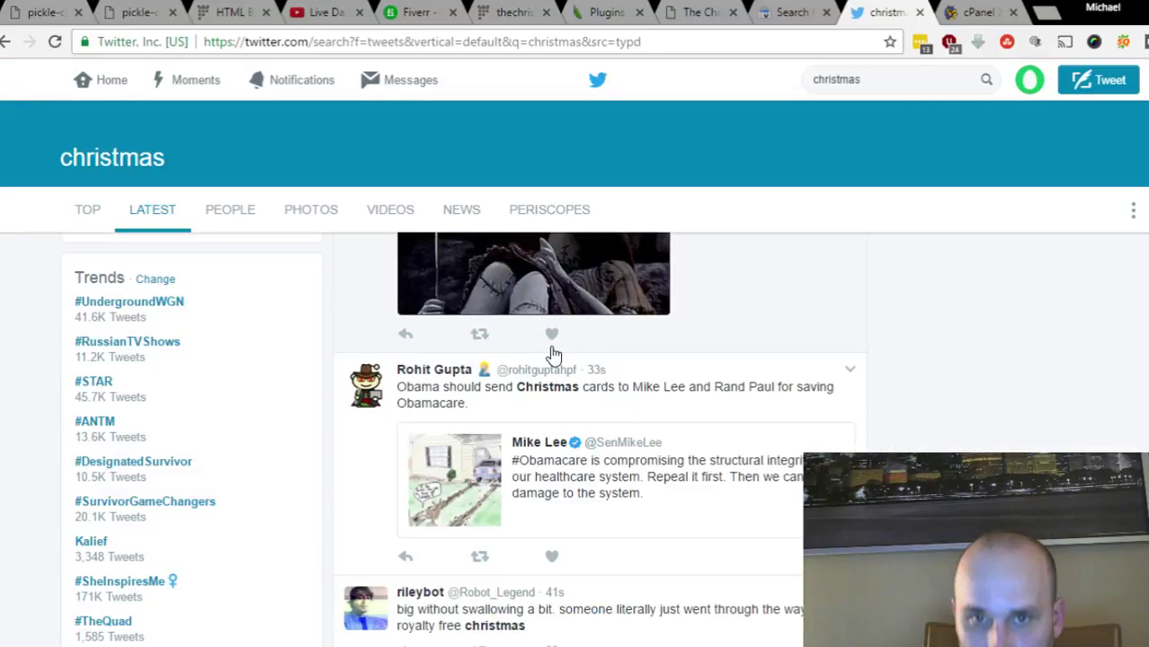
pyautogui.scroll(-1, 553, 355)
pyautogui.scroll(-2, 553, 355)
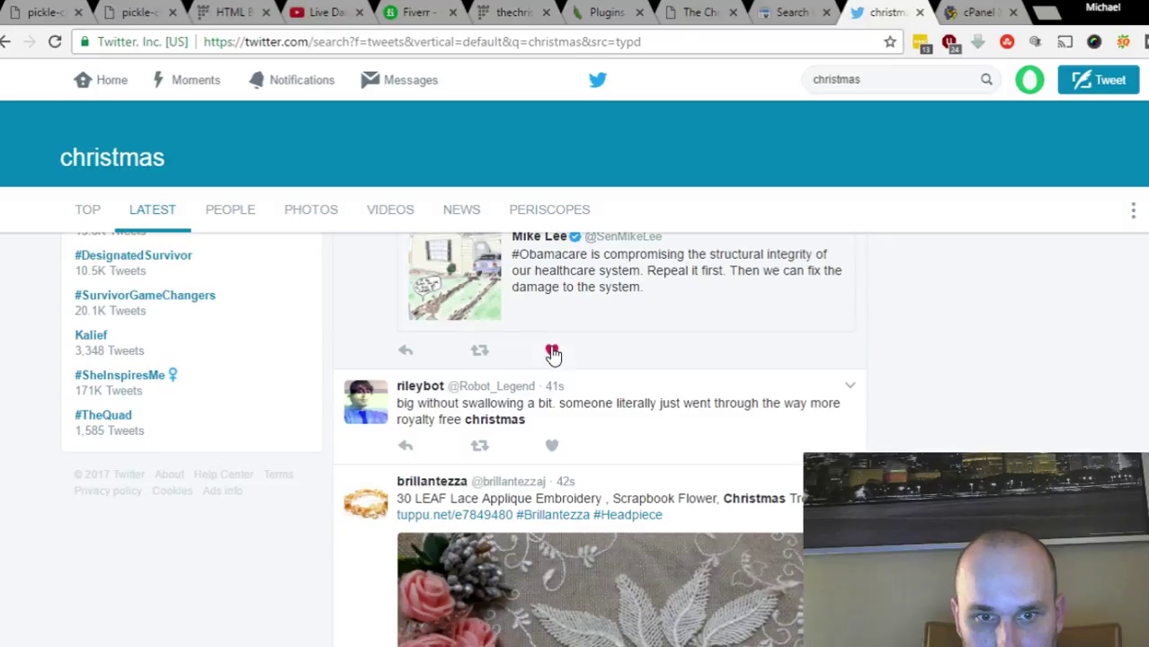
pyautogui.click(551, 351)
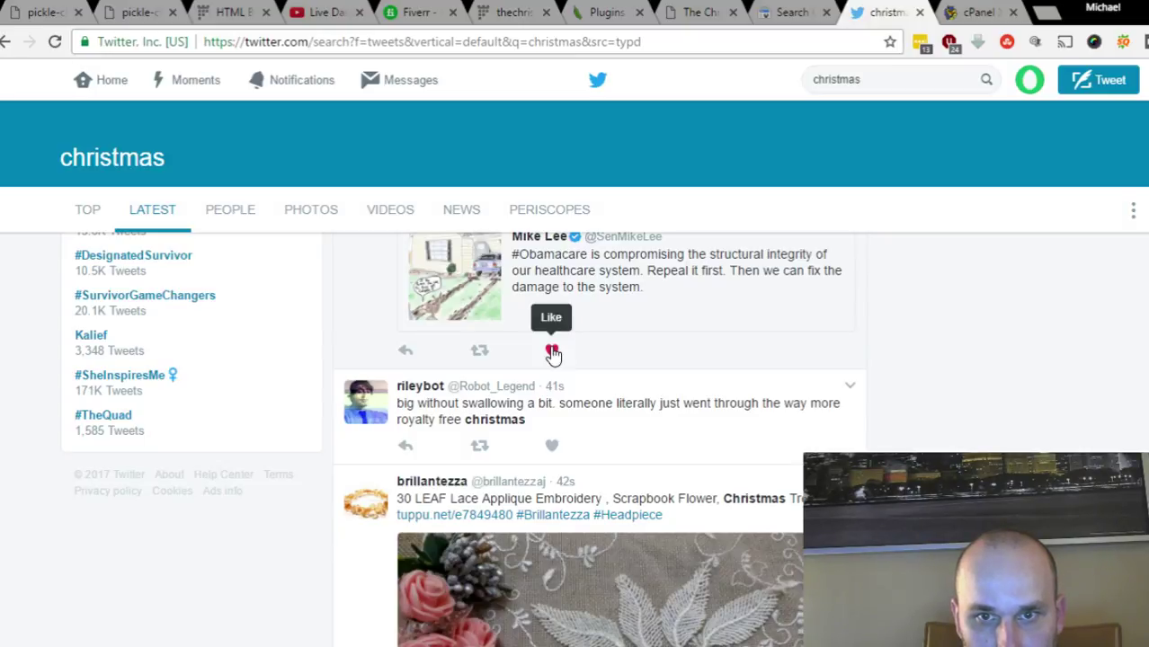
pyautogui.scroll(-1, 553, 355)
pyautogui.scroll(-2, 553, 355)
pyautogui.click(922, 80)
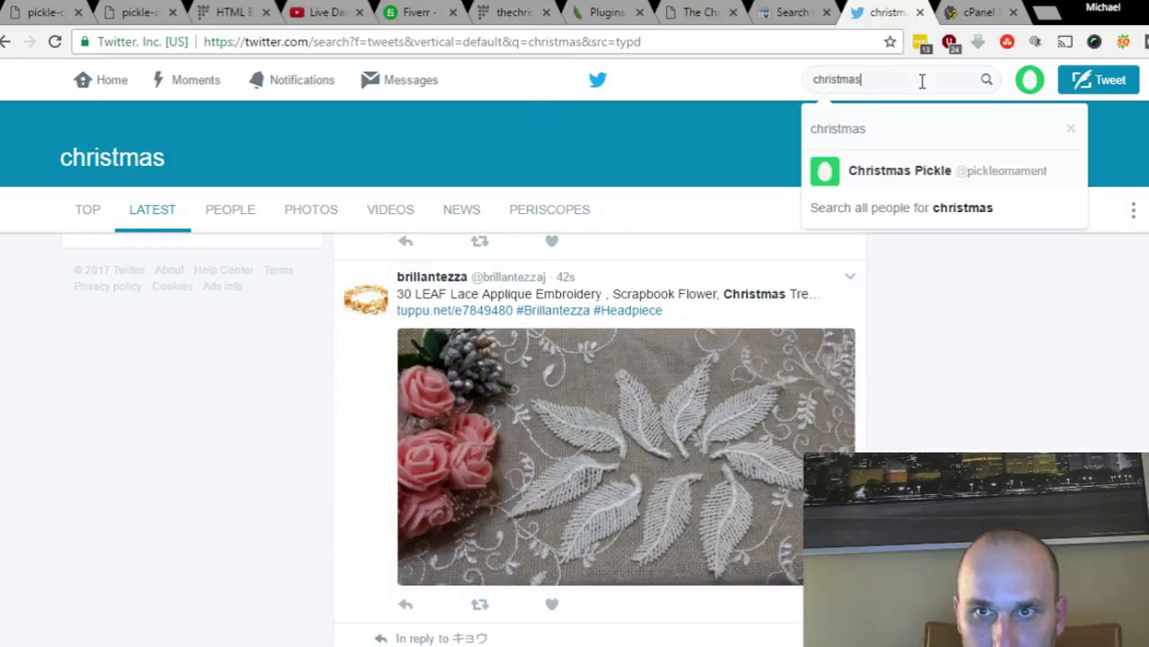
# Search for 'christmas ornament' and like the New Orleans Saints Christmas ornament tweet
pyautogui.write('ornament')
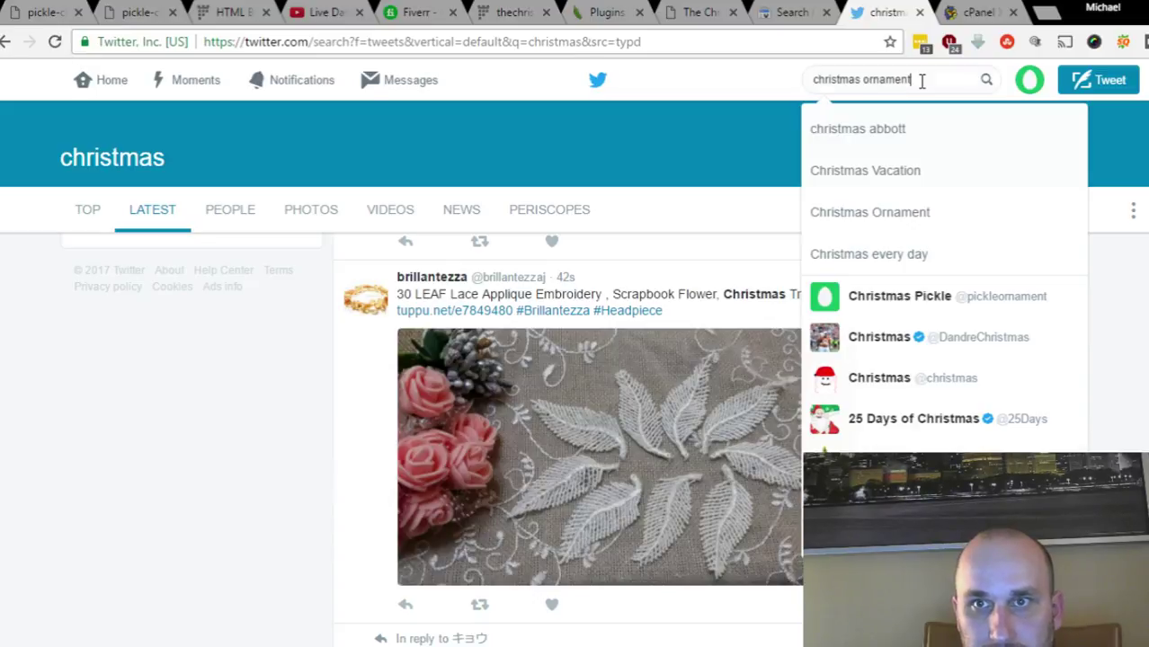
pyautogui.press('Return')
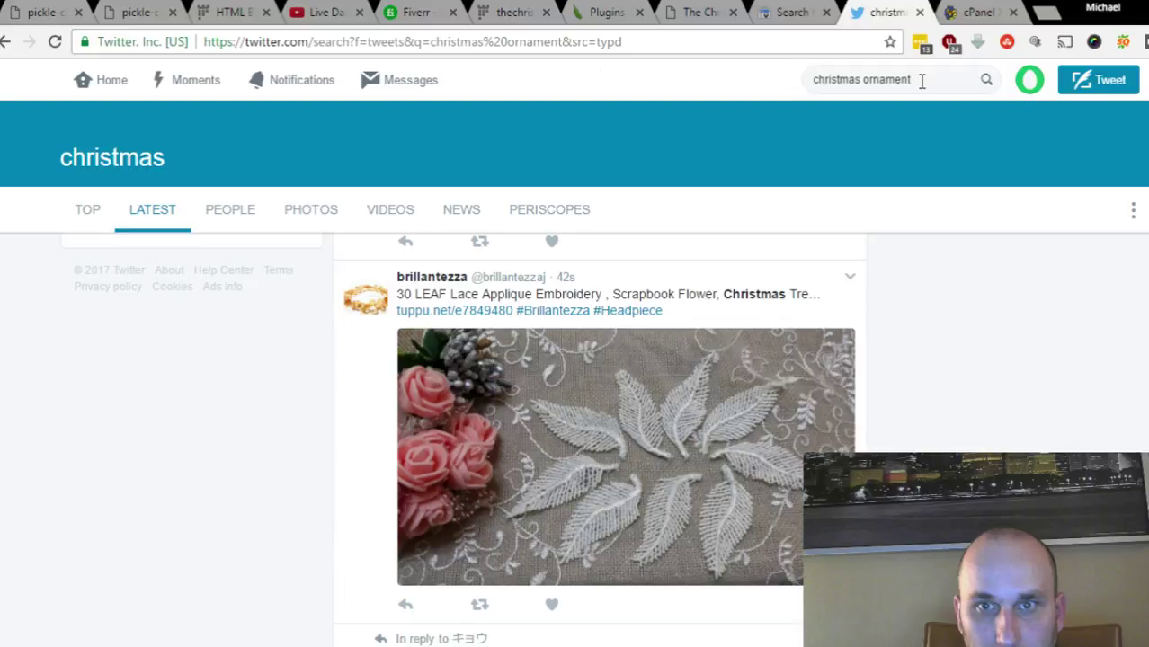
pyautogui.scroll(-3, 700, 508)
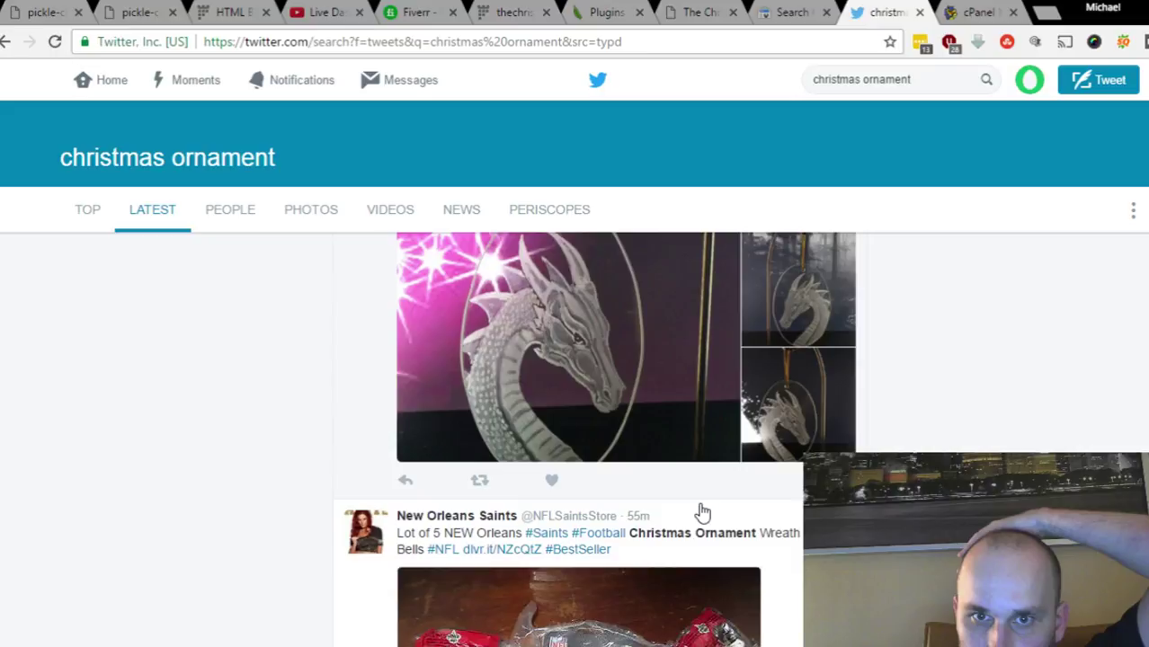
pyautogui.scroll(-3, 702, 512)
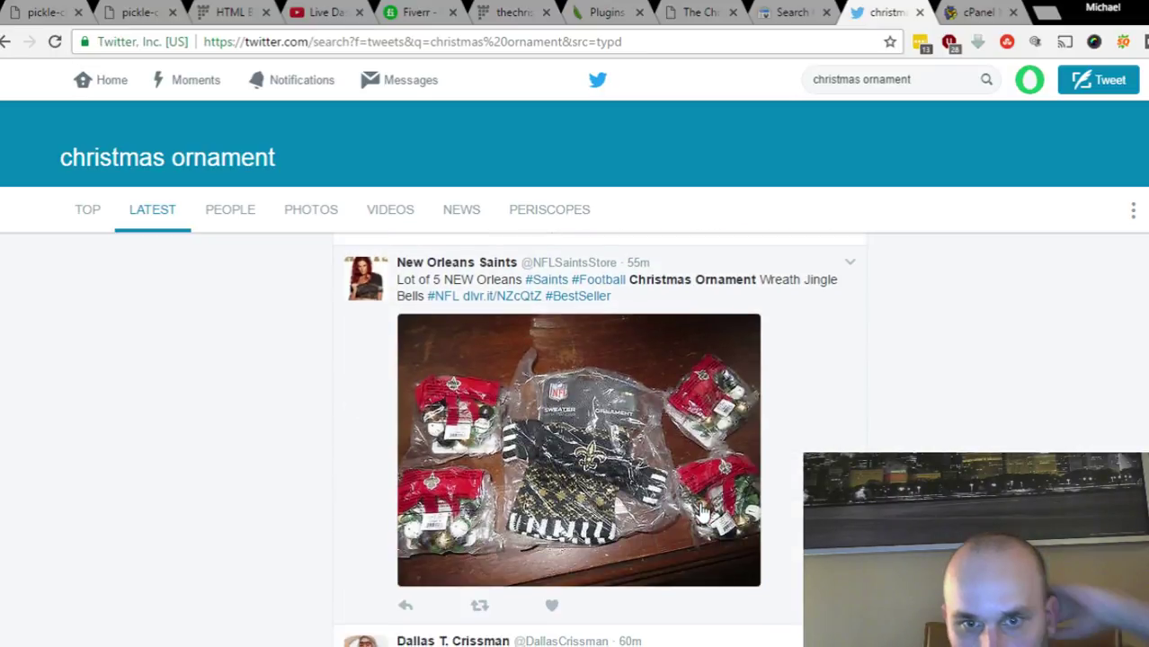
pyautogui.click(554, 606)
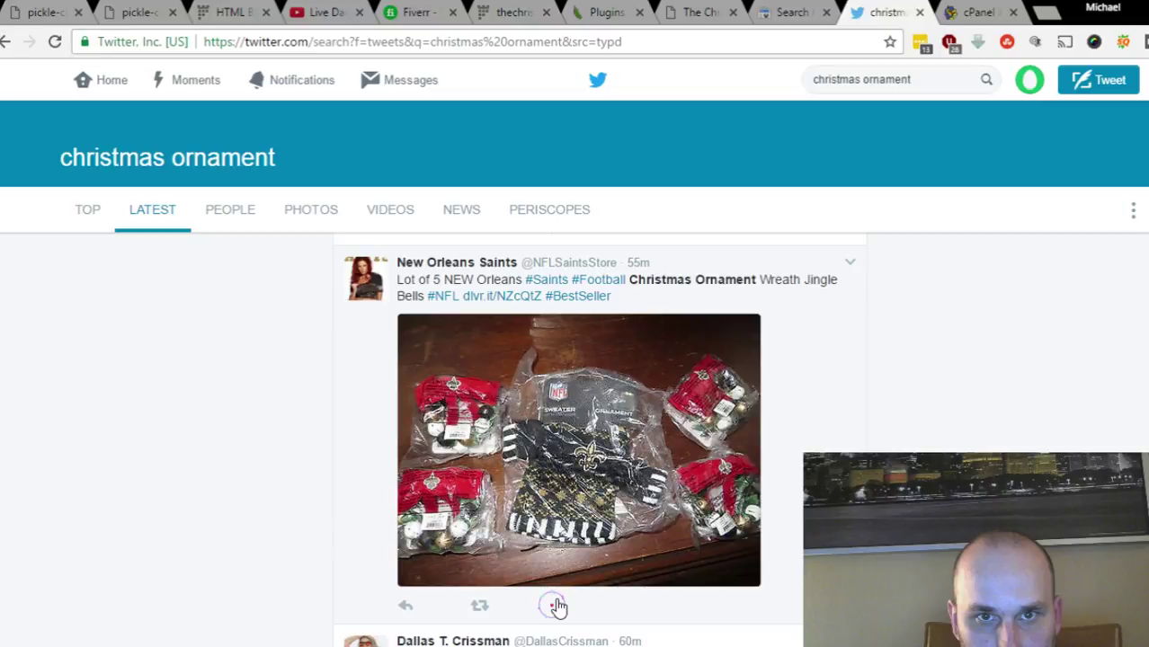
pyautogui.scroll(-5, 343, 474)
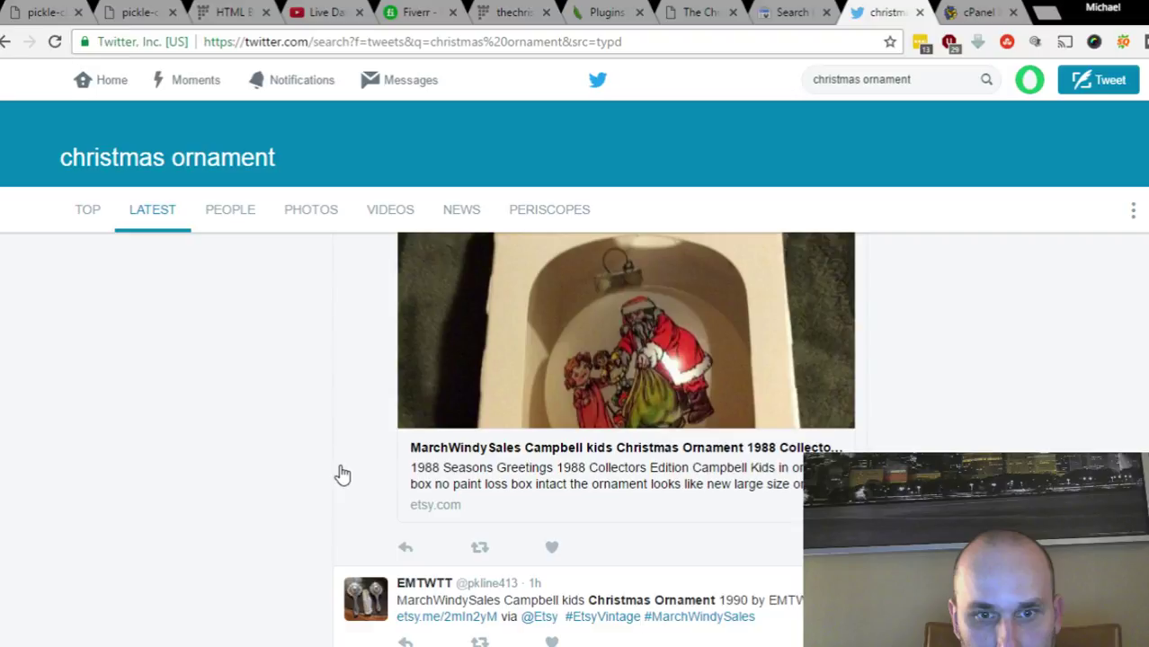
# Fill the address bar with the Udemy digital marketing course URL via udemy.com autocomplete
pyautogui.scroll(-2, 342, 474)
pyautogui.hotkey('ctrl', 'Tab')
pyautogui.click(754, 43)
pyautogui.write('ud')
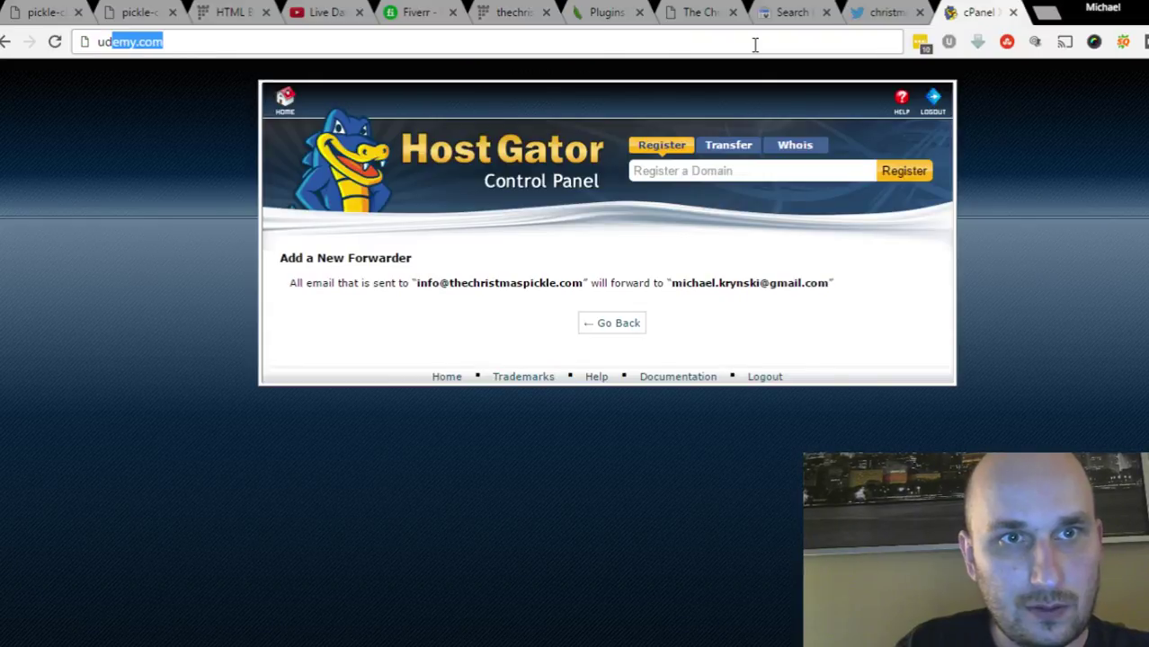
pyautogui.press('Right')
pyautogui.press('Down')
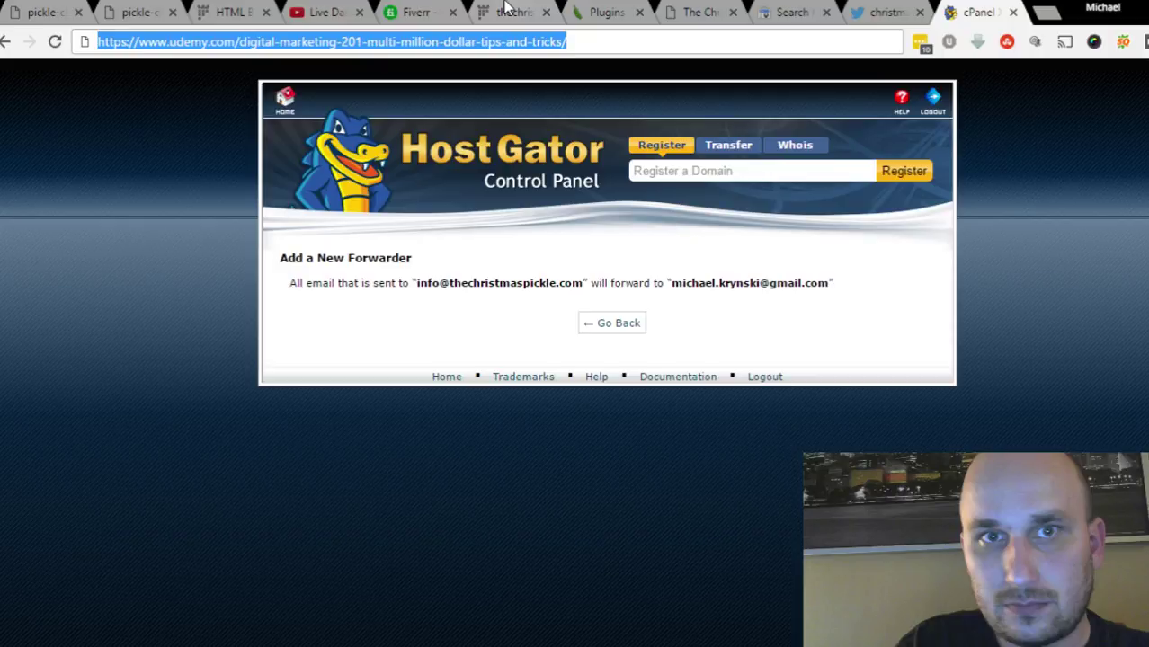
pyautogui.click(326, 12)
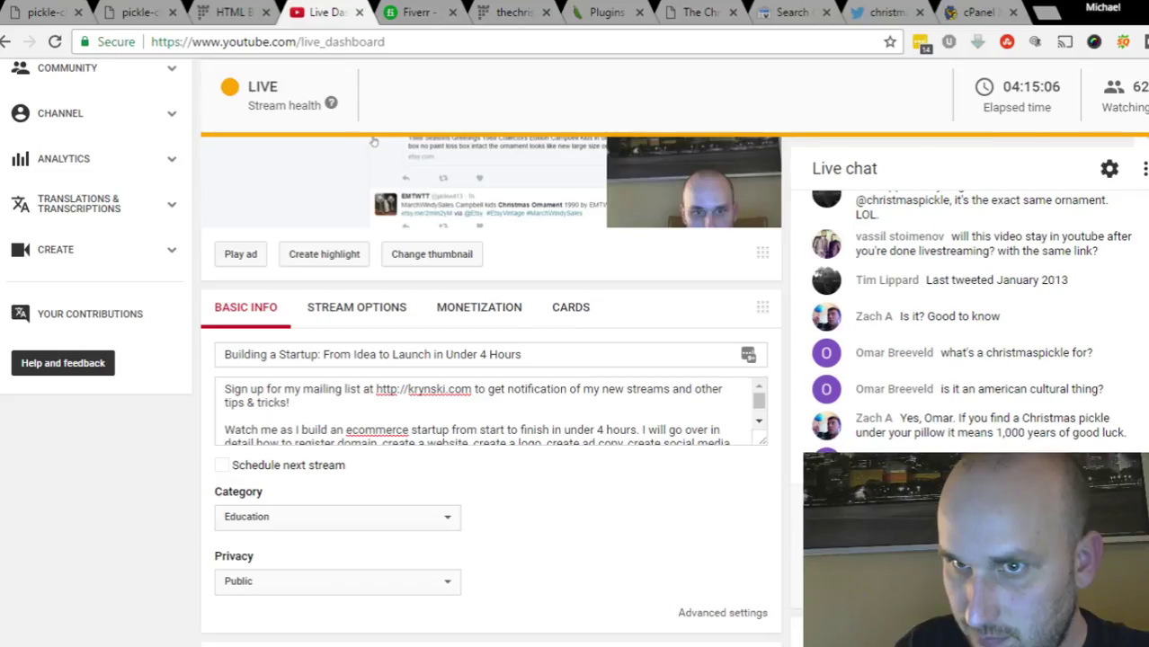
# Post the Udemy course link in the live chat, then return to the cPanel tab
pyautogui.scroll(1, 987, 386)
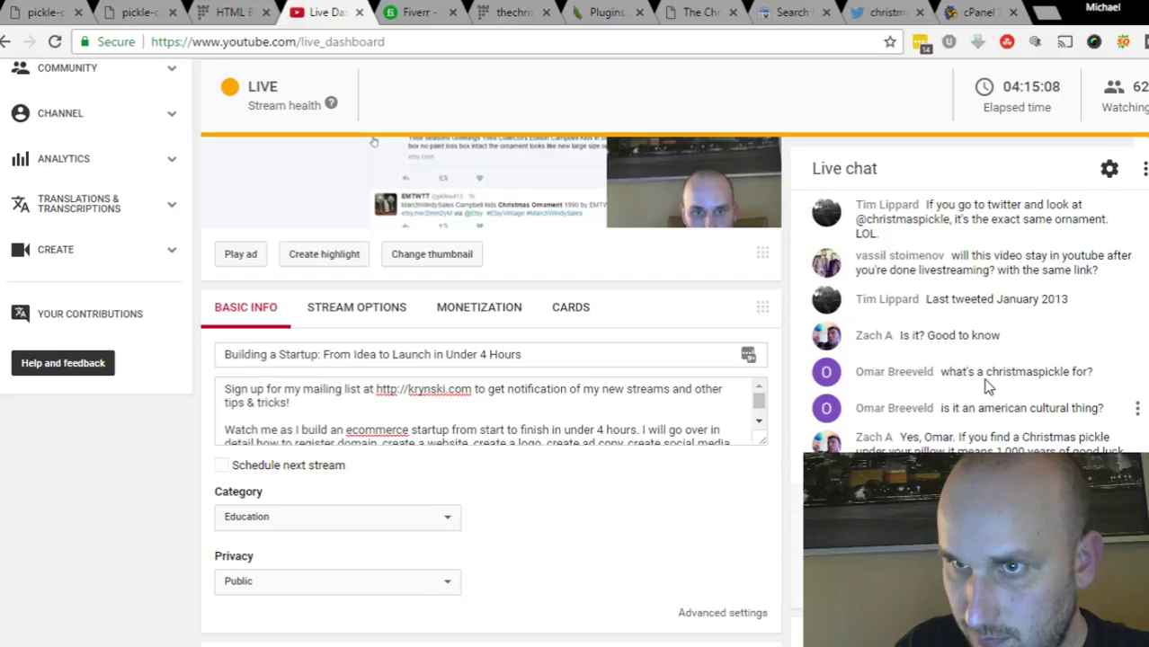
pyautogui.scroll(1, 987, 386)
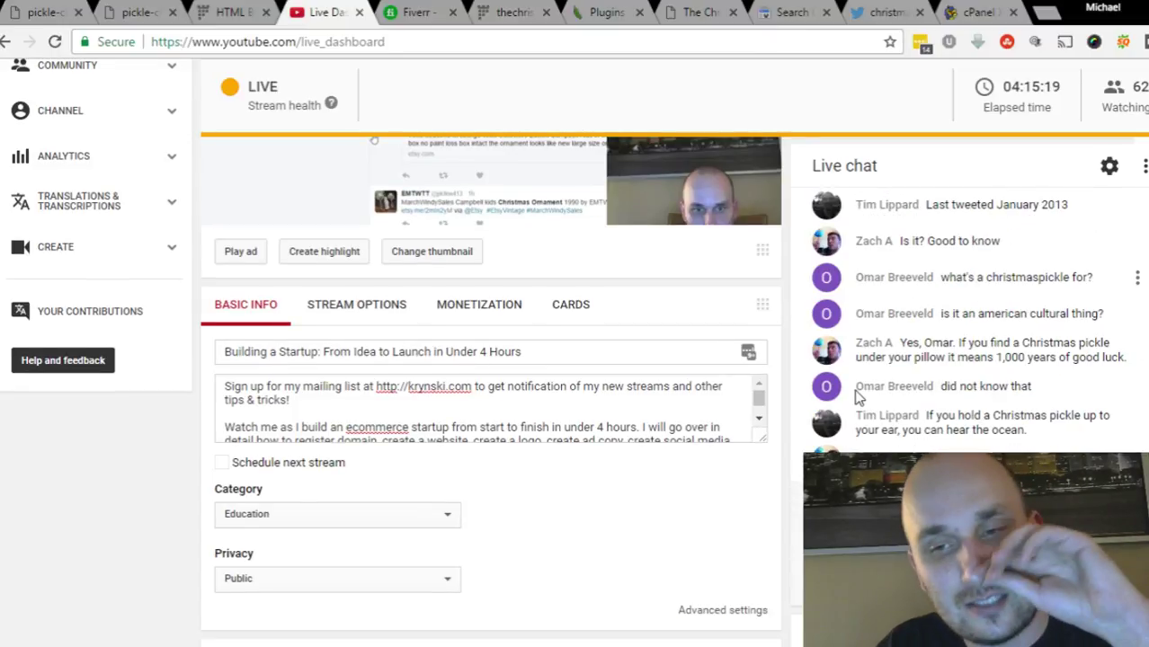
pyautogui.scroll(-1, 858, 395)
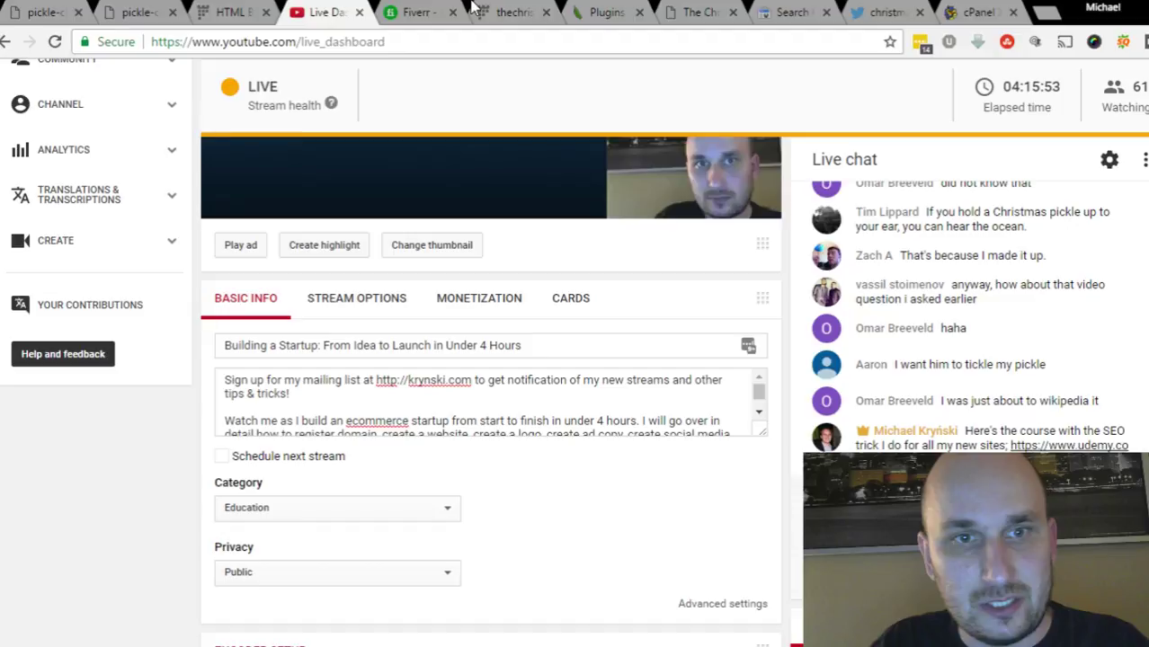
pyautogui.hotkey('ctrl', '9')
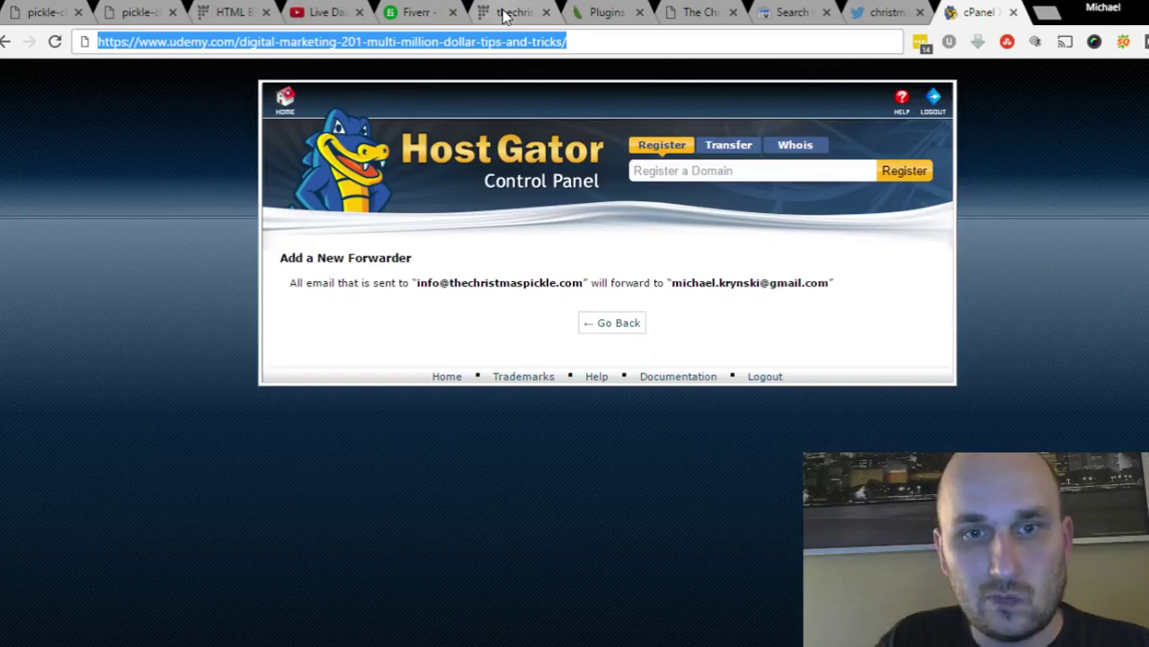
# Browse the Fiverr home page, then return to the 'glass christmas ornament' Twitter results
pyautogui.click(401, 10)
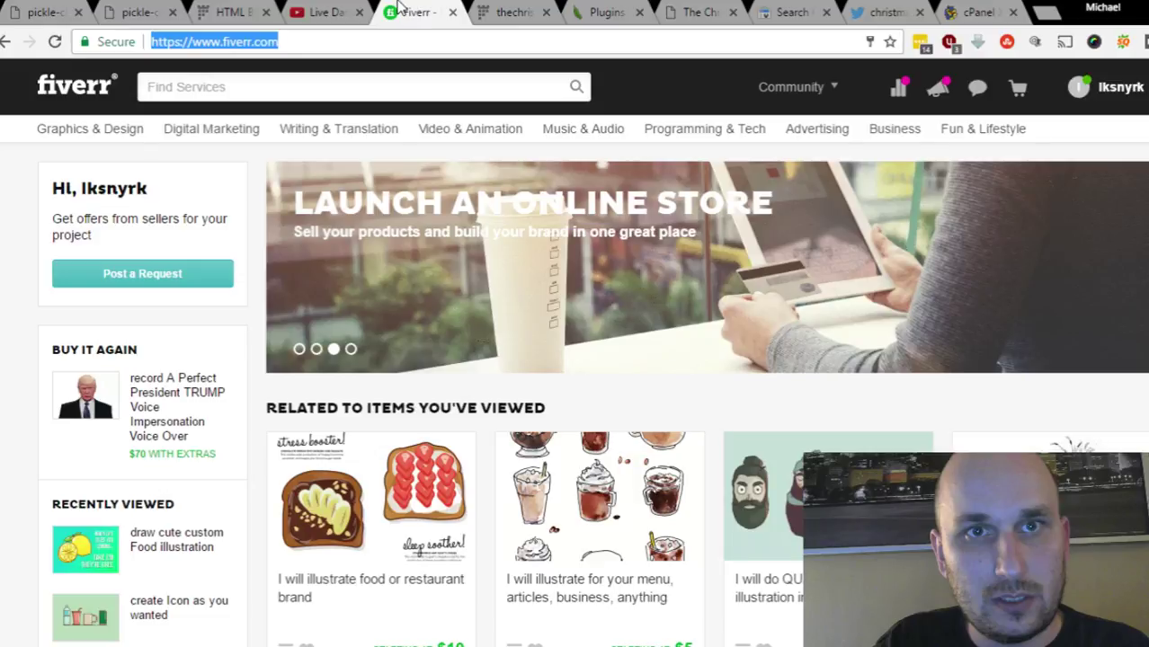
pyautogui.click(885, 12)
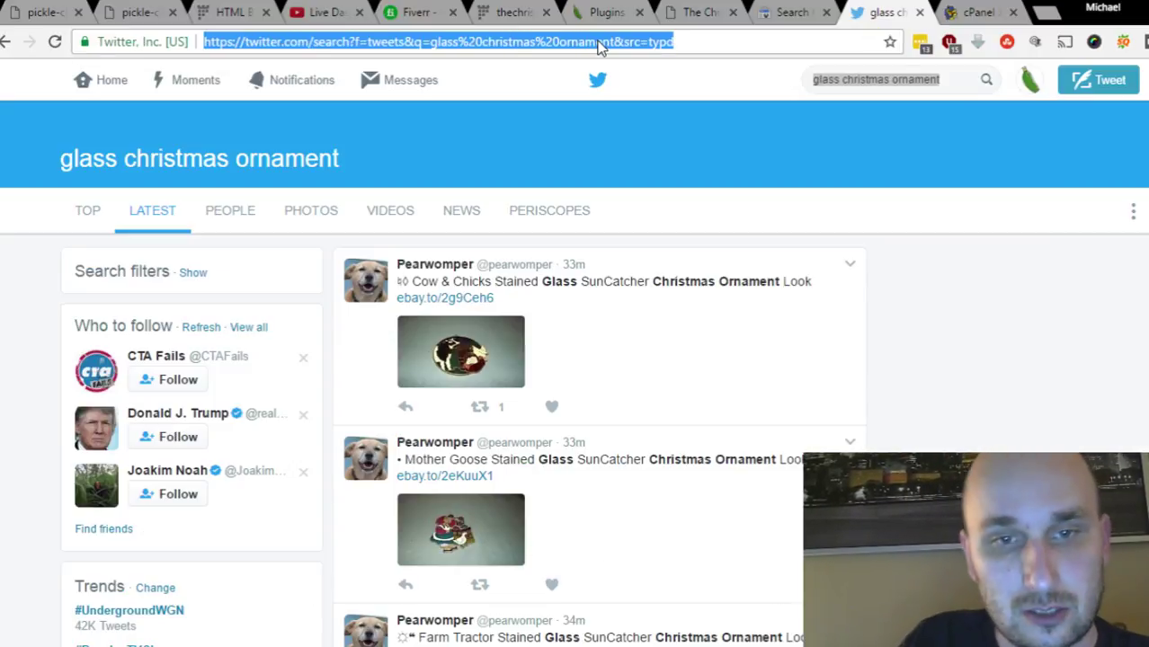
# Show the Top tweets for 'glass christmas ornament', then open a new Bing start-page tab
pyautogui.click(89, 214)
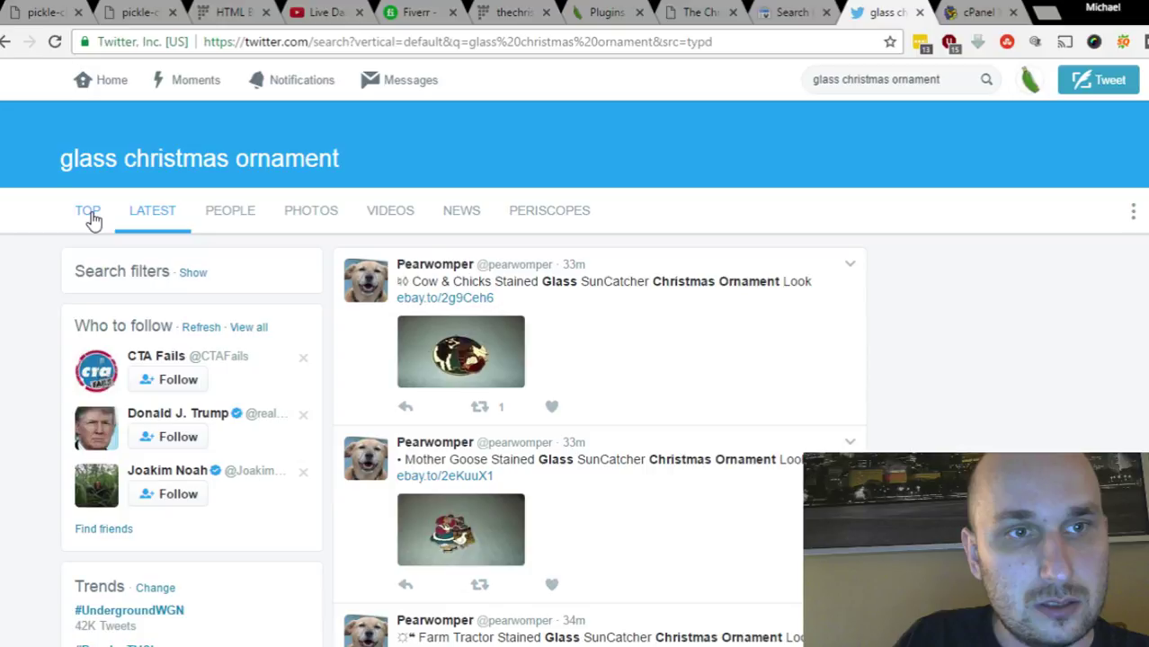
pyautogui.hotkey('ctrl', 't')
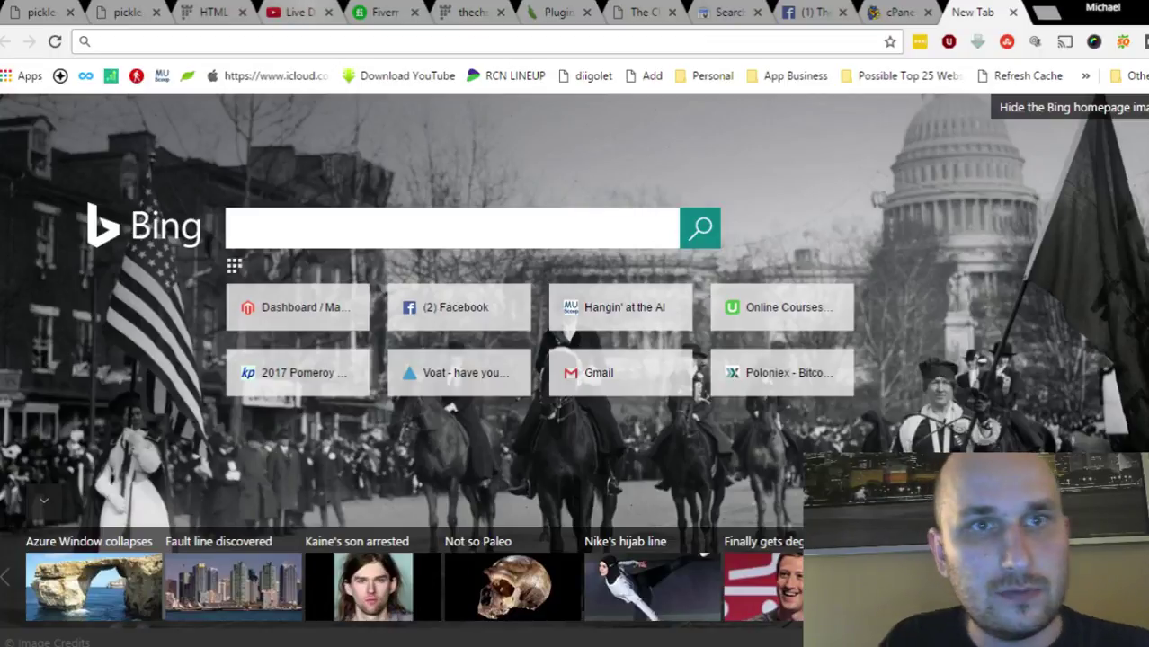
# Switch to the Facebook tab showing the new The Christmas Pickle page
pyautogui.click(813, 12)
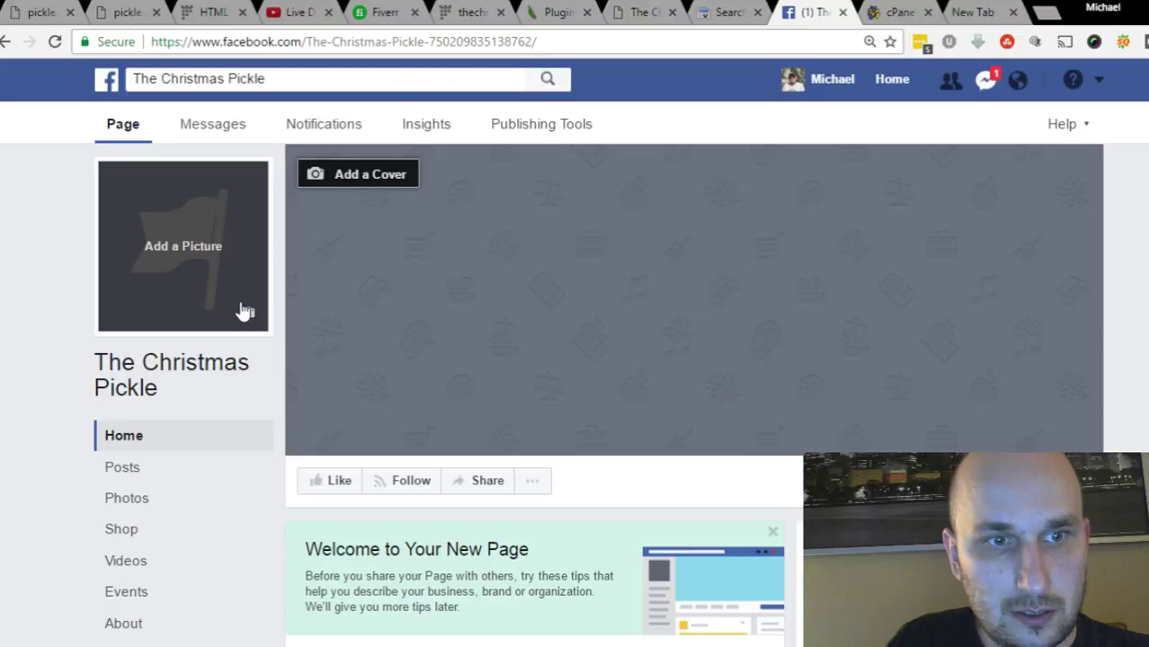
# Open the Christmas Pickle page's '...' options list, look it over, and close it
pyautogui.scroll(-3, 503, 377)
pyautogui.click(533, 243)
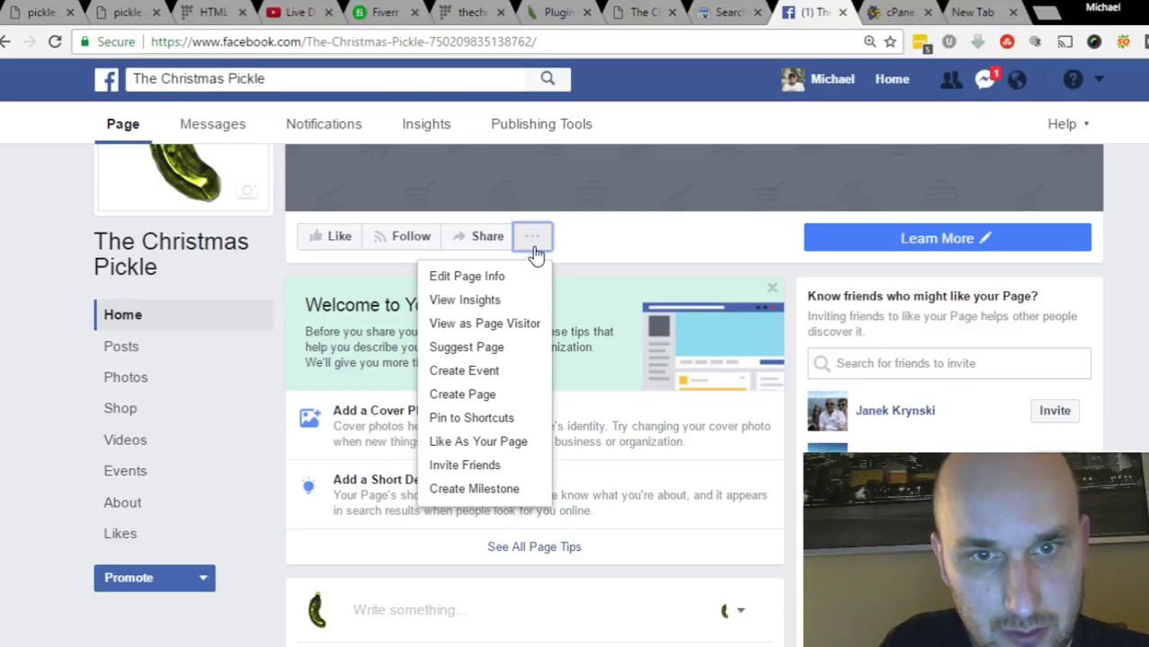
pyautogui.click(533, 239)
# View the page's Publishing Tools, then move via the YouTube Live dashboard to the empty new tab
pyautogui.scroll(3, 445, 205)
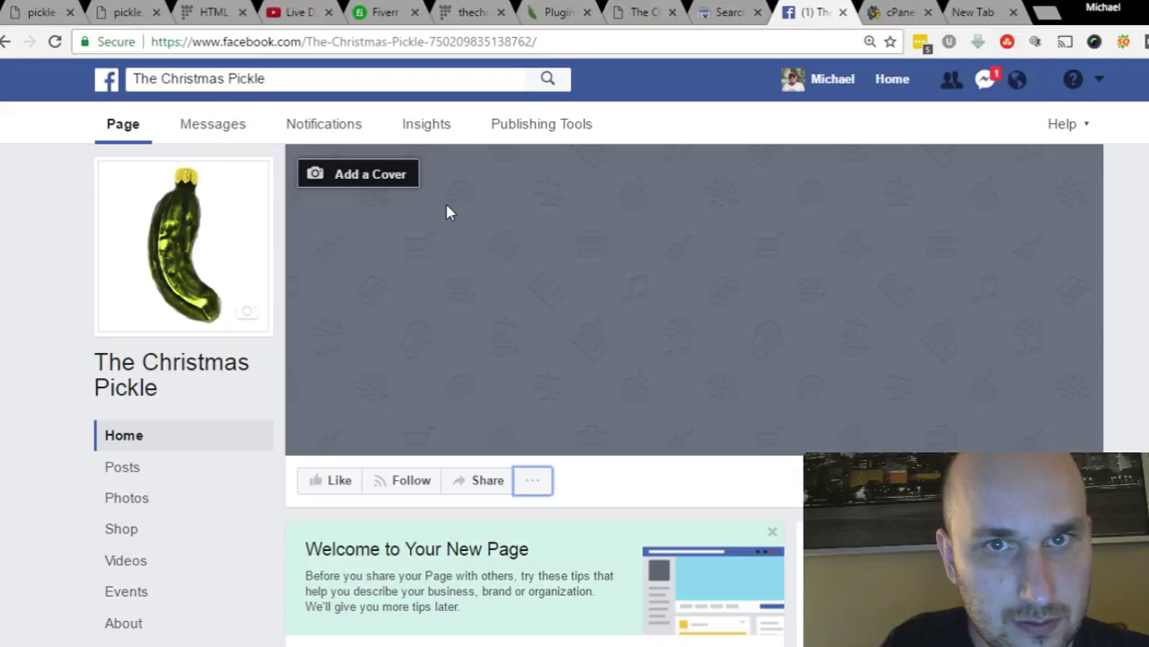
pyautogui.click(543, 126)
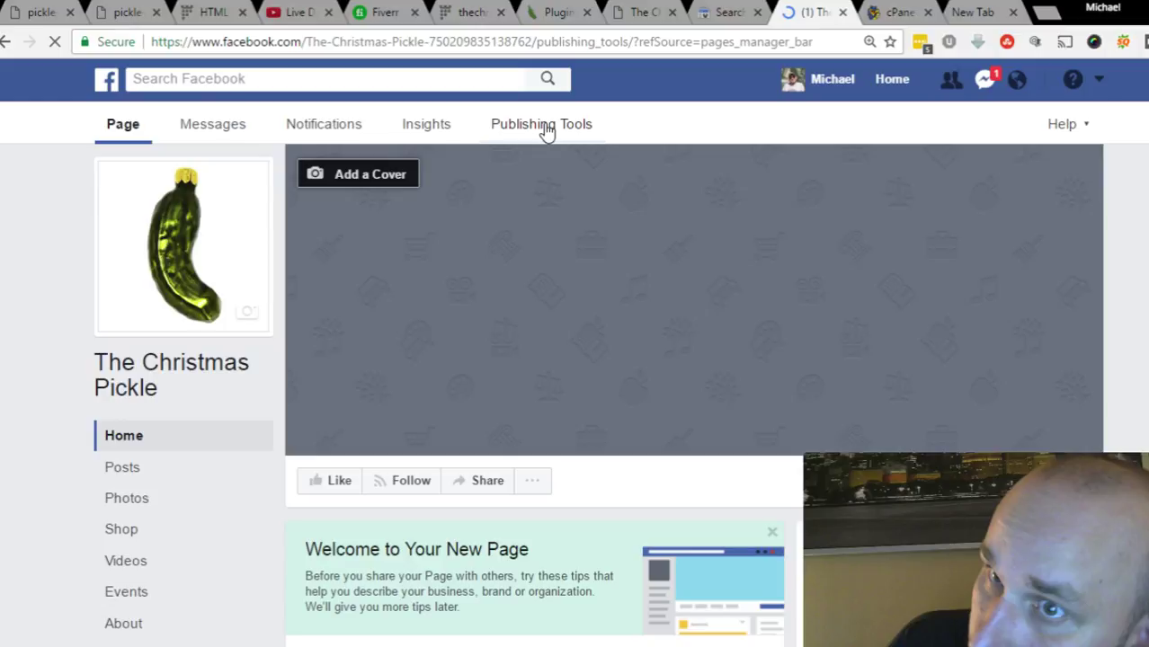
pyautogui.click(276, 8)
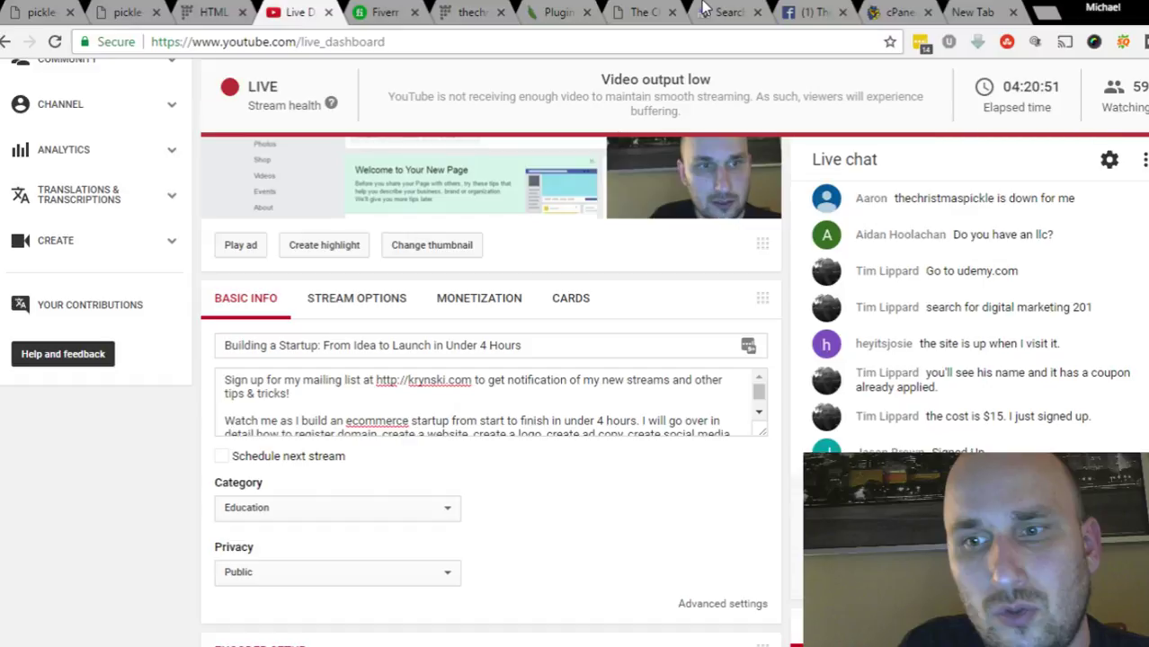
pyautogui.click(972, 12)
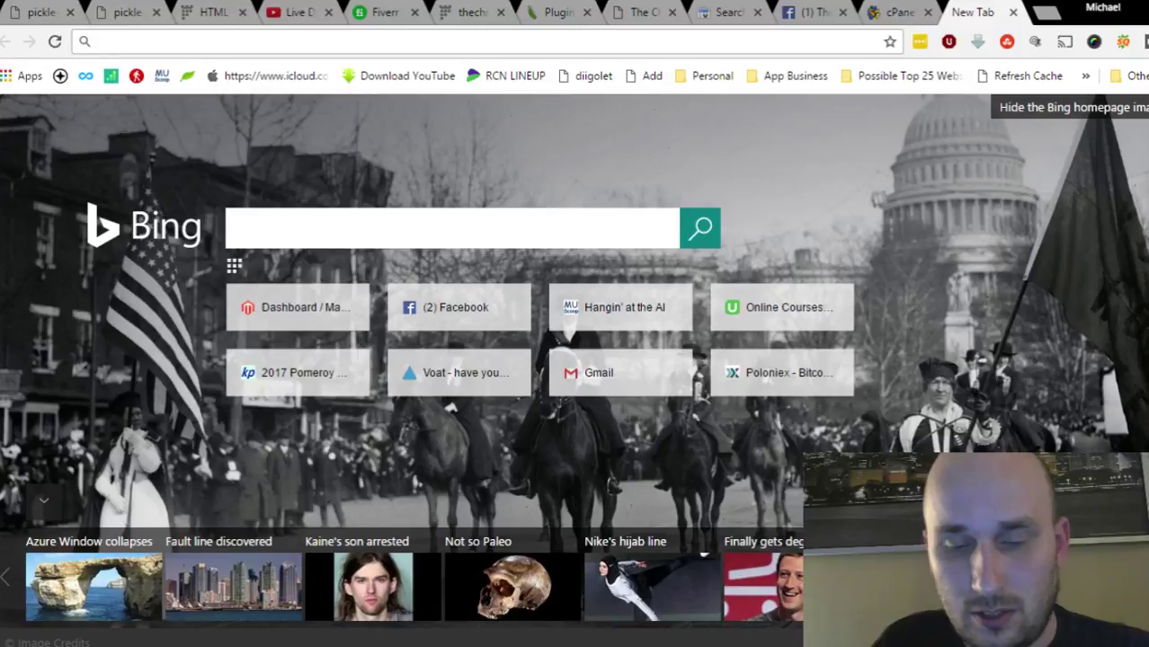
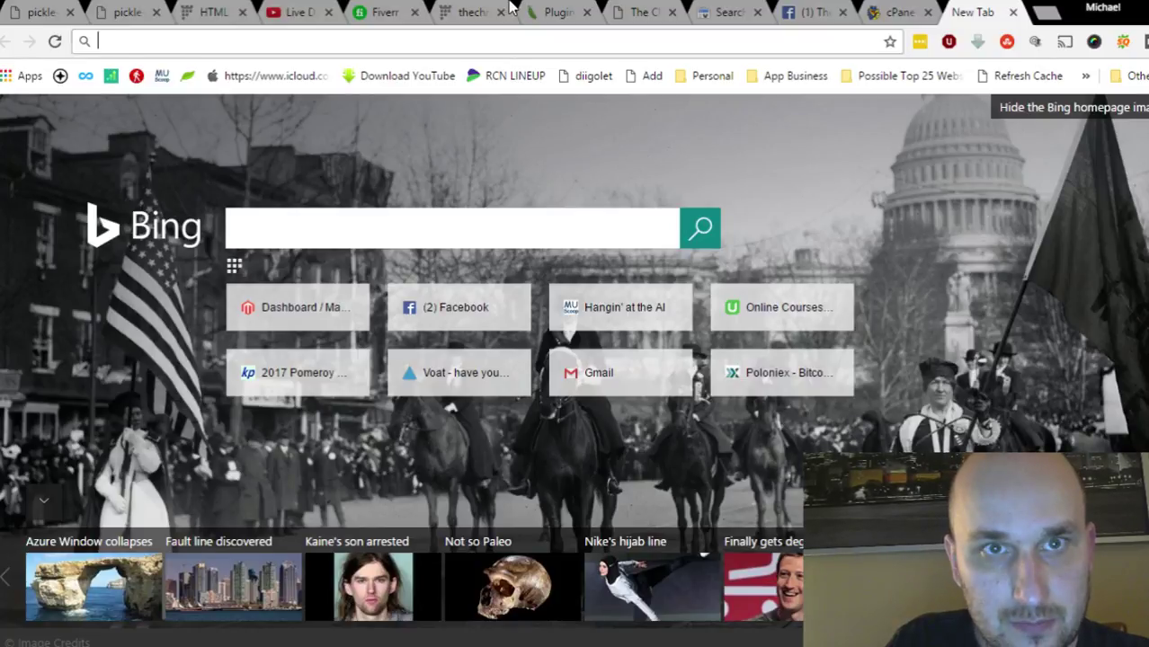
# Bring up the YouTube Live Dashboard and read the live chat, including the 3TRICKS coupon message
pyautogui.hotkey('ctrl', '4')
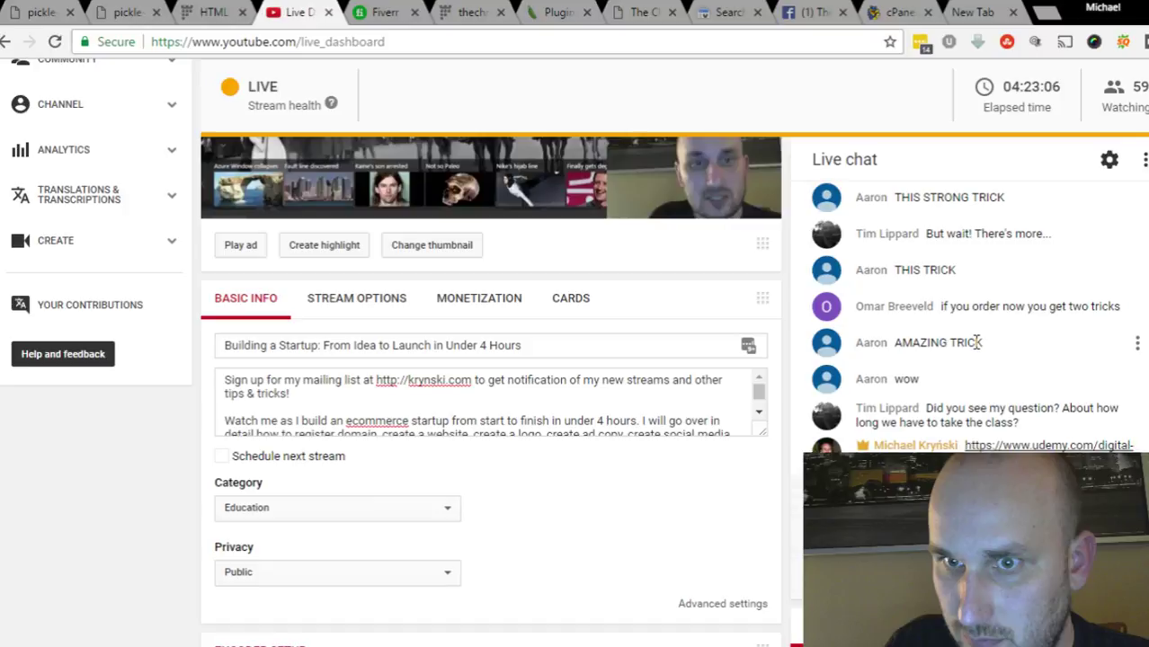
pyautogui.scroll(3, 977, 343)
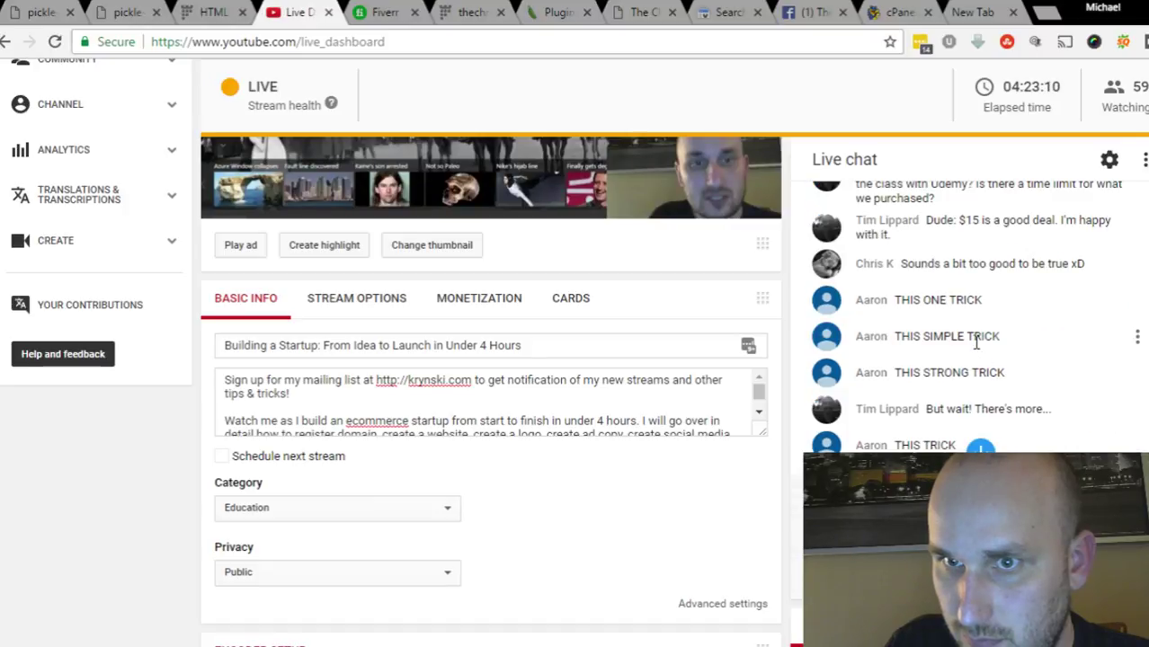
pyautogui.scroll(1, 977, 343)
pyautogui.scroll(1, 977, 343)
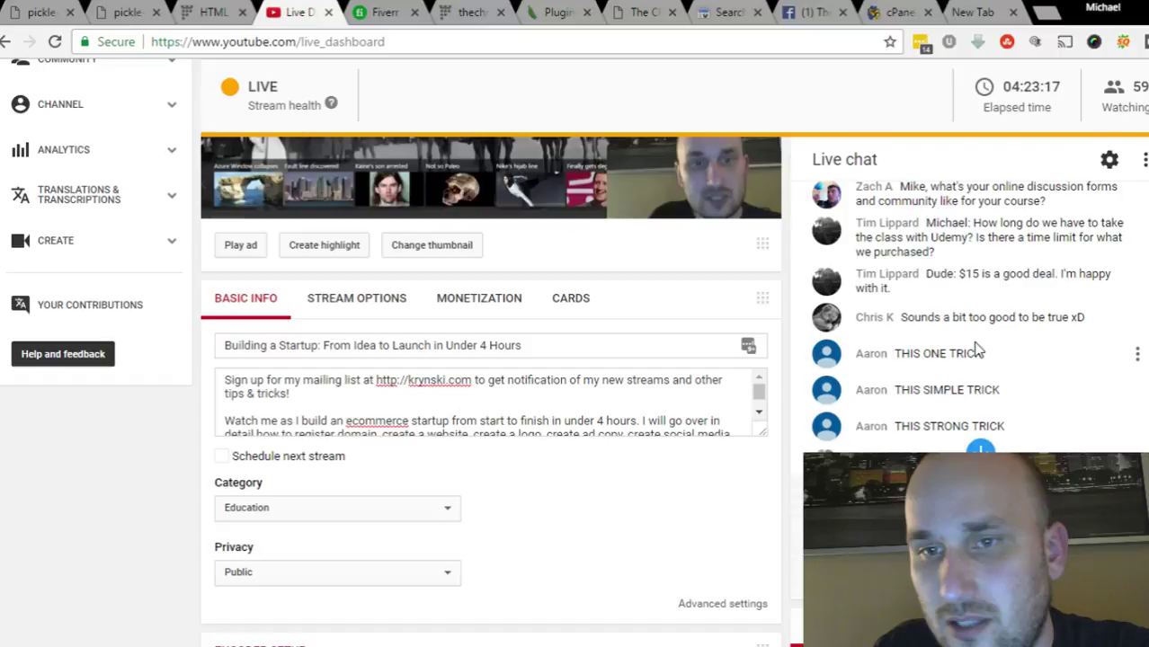
pyautogui.scroll(-3, 978, 351)
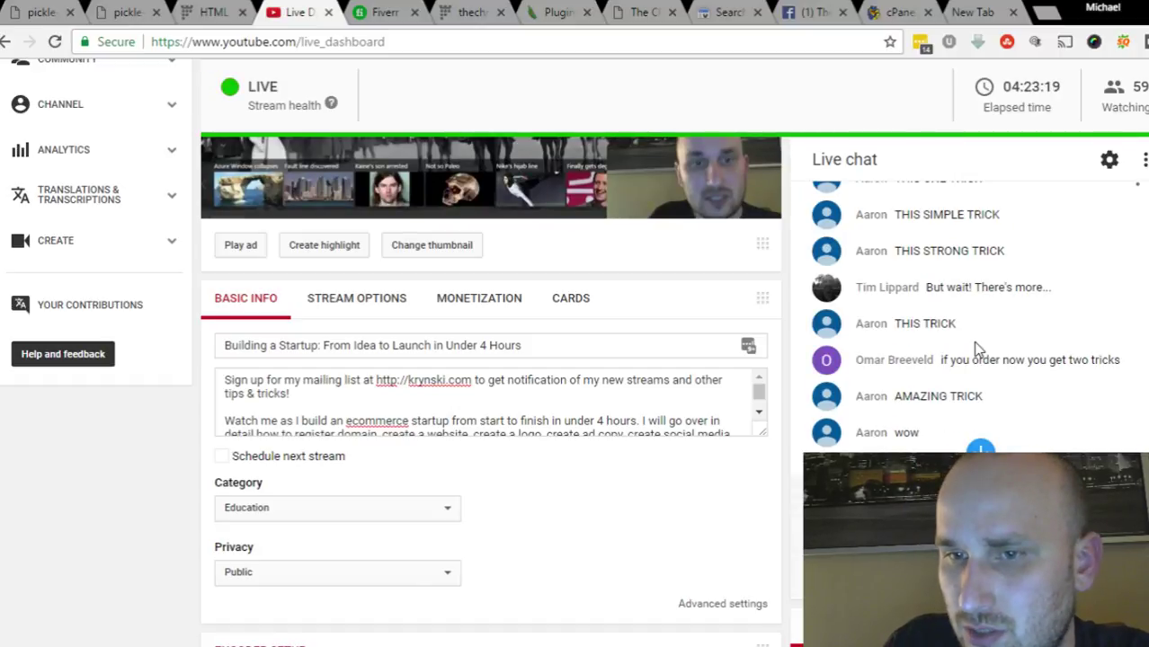
pyautogui.scroll(-1, 978, 349)
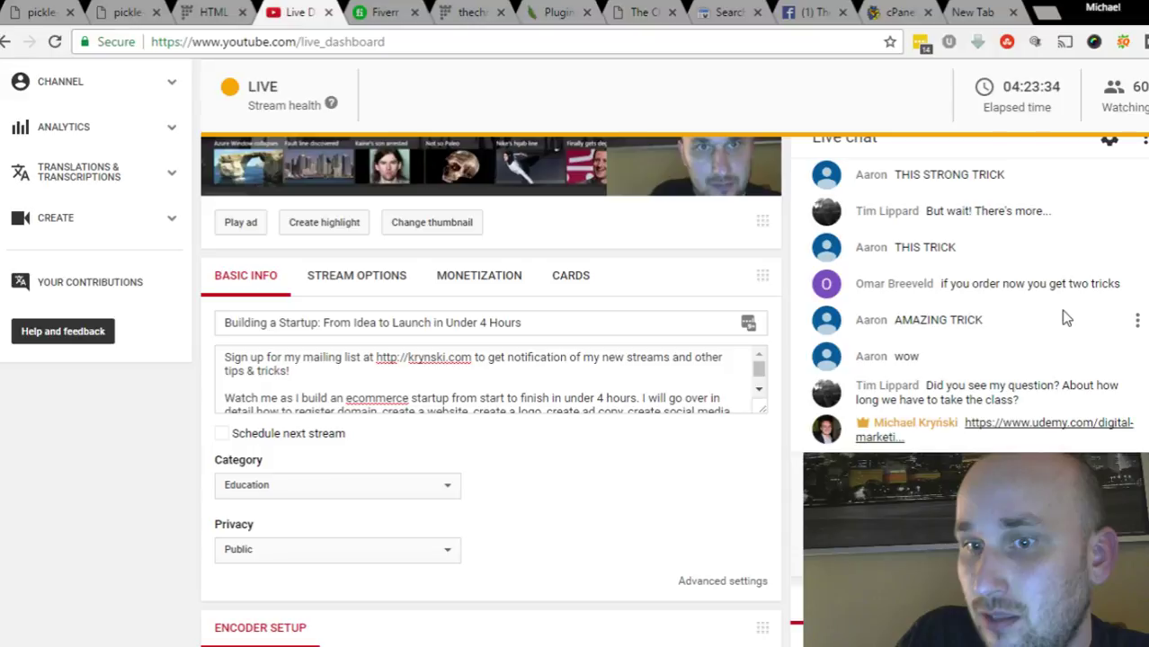
pyautogui.scroll(1, 1060, 310)
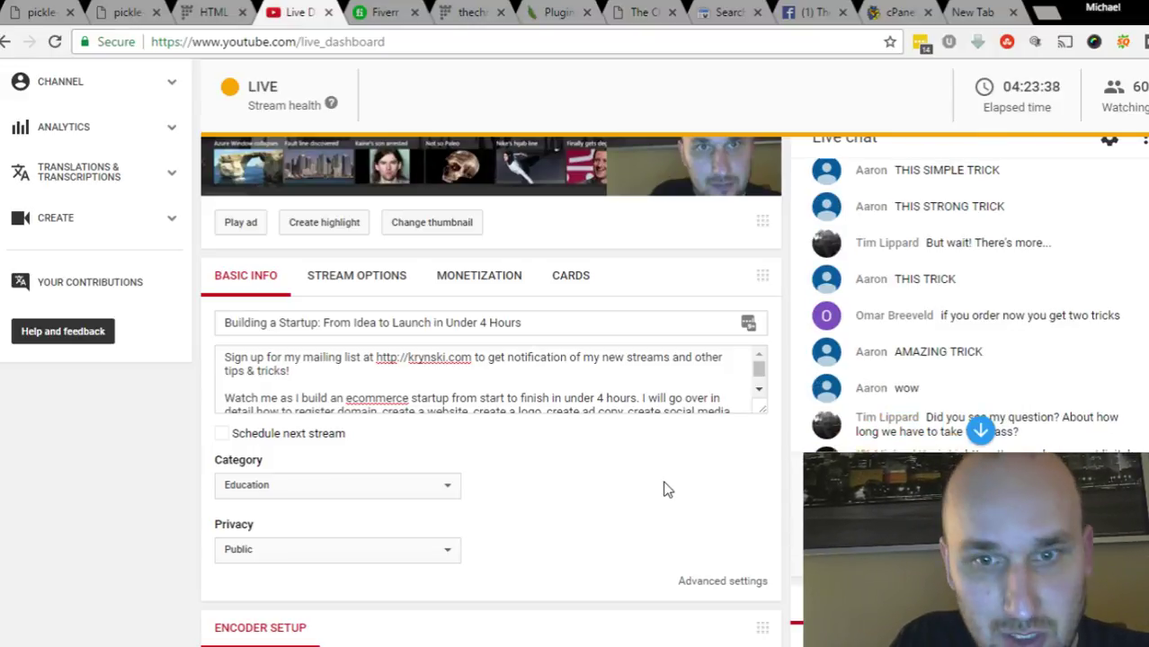
pyautogui.scroll(-1, 665, 489)
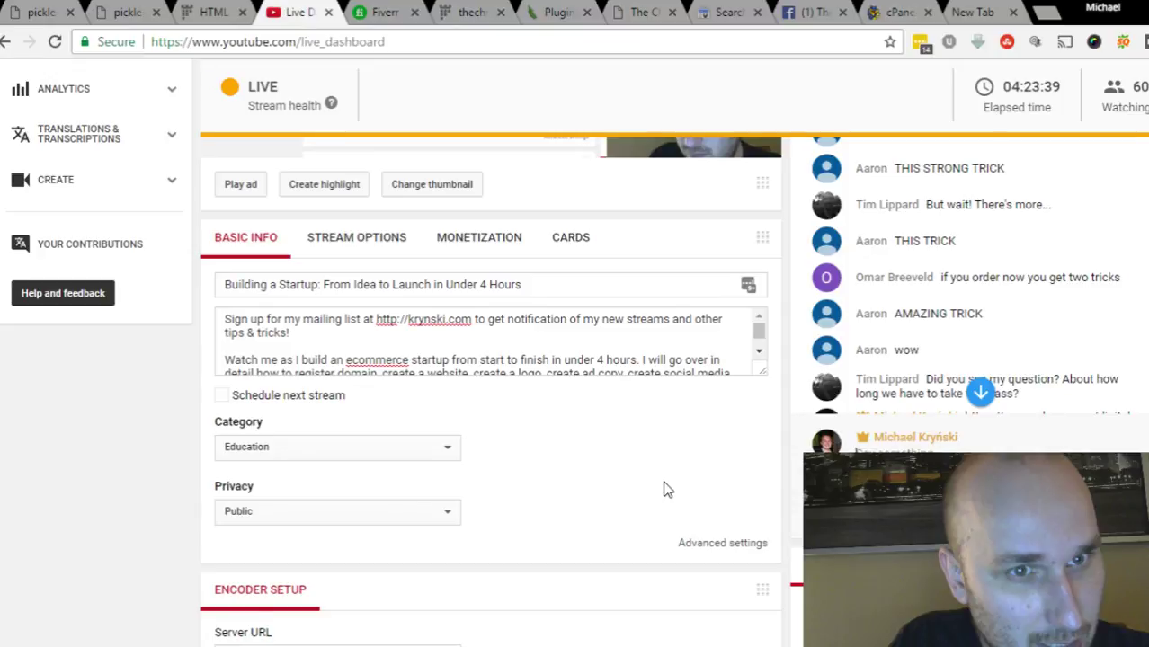
pyautogui.scroll(1, 665, 489)
pyautogui.scroll(-1, 635, 579)
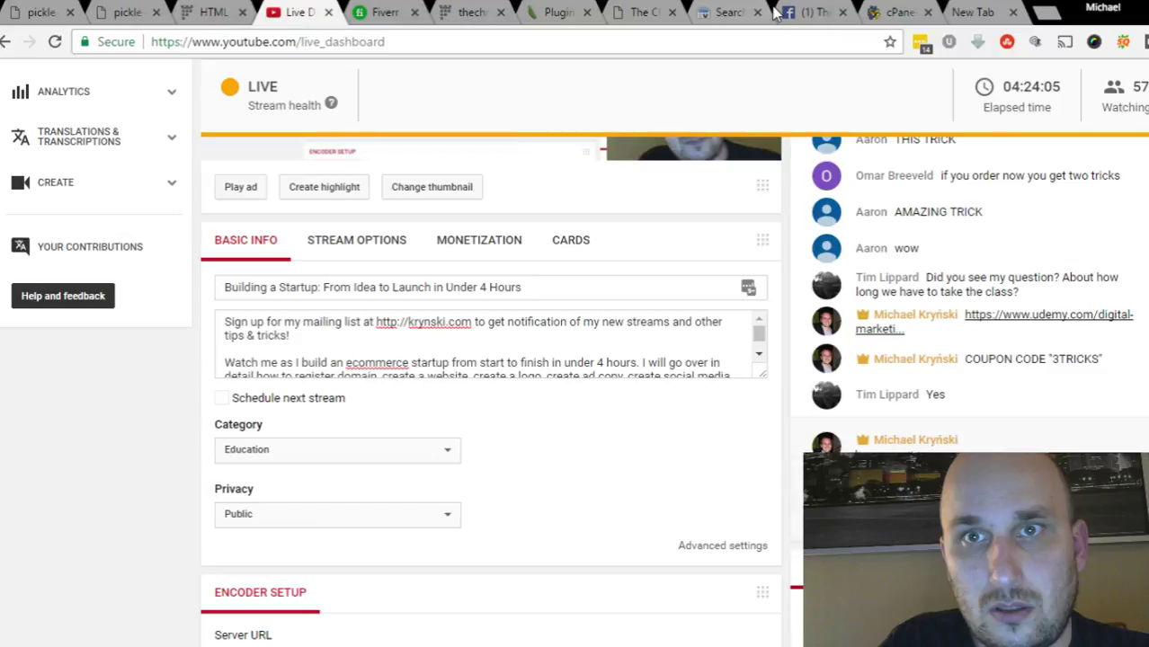
# Open The Christmas Pickle page and go to its About section
pyautogui.click(780, 11)
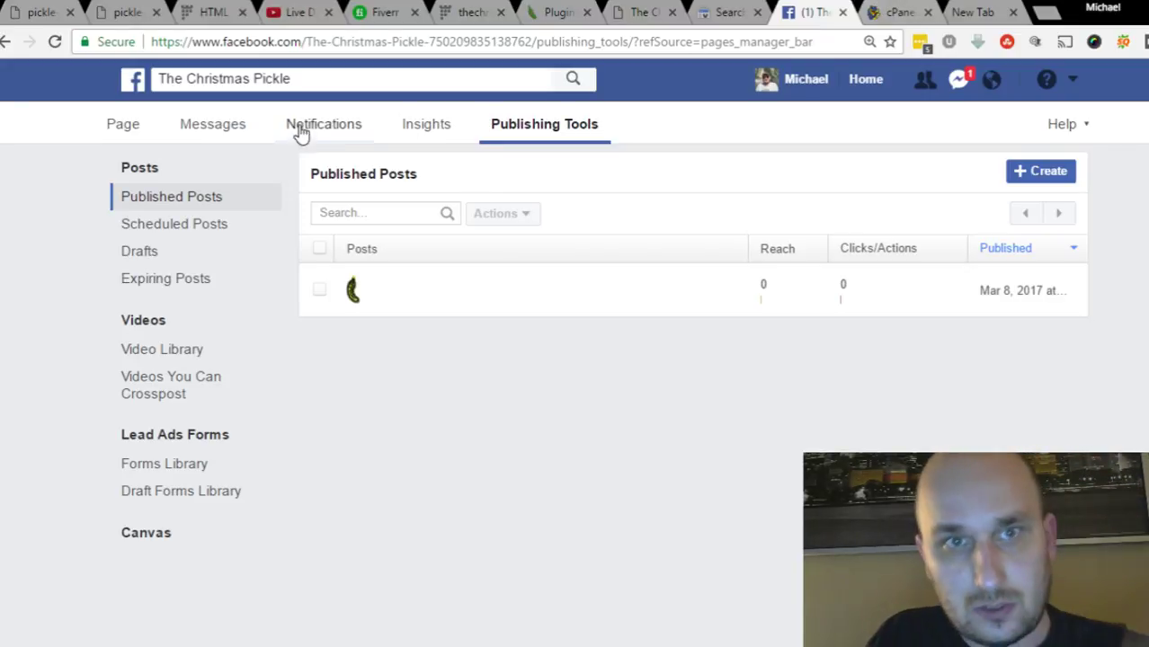
pyautogui.click(138, 131)
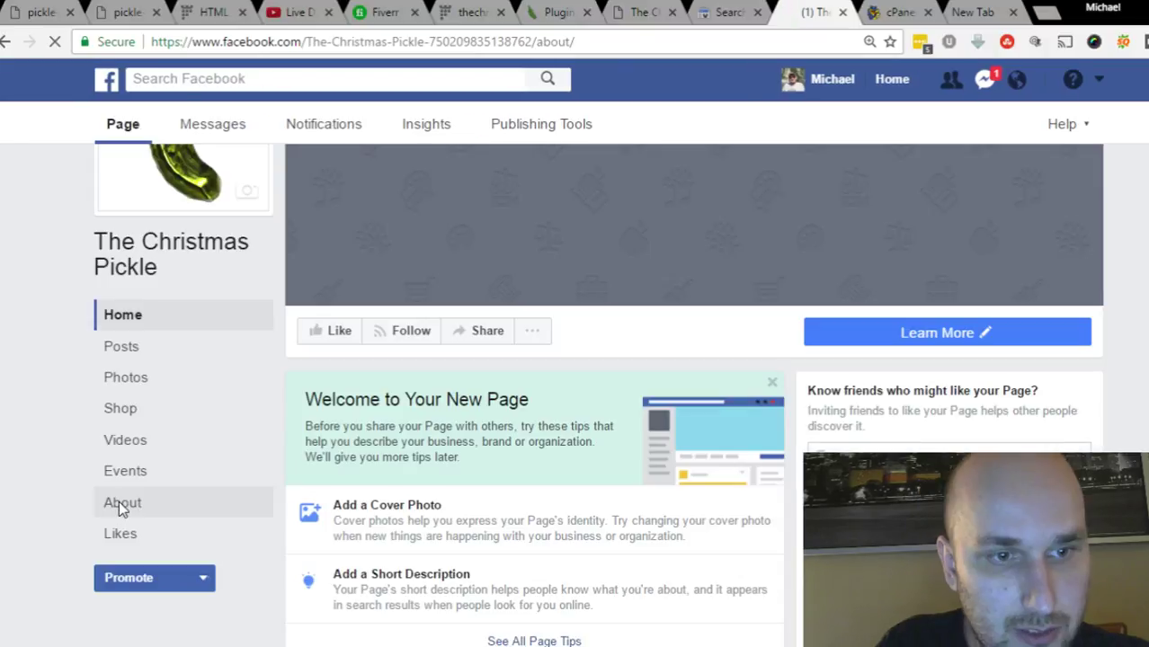
pyautogui.click(119, 500)
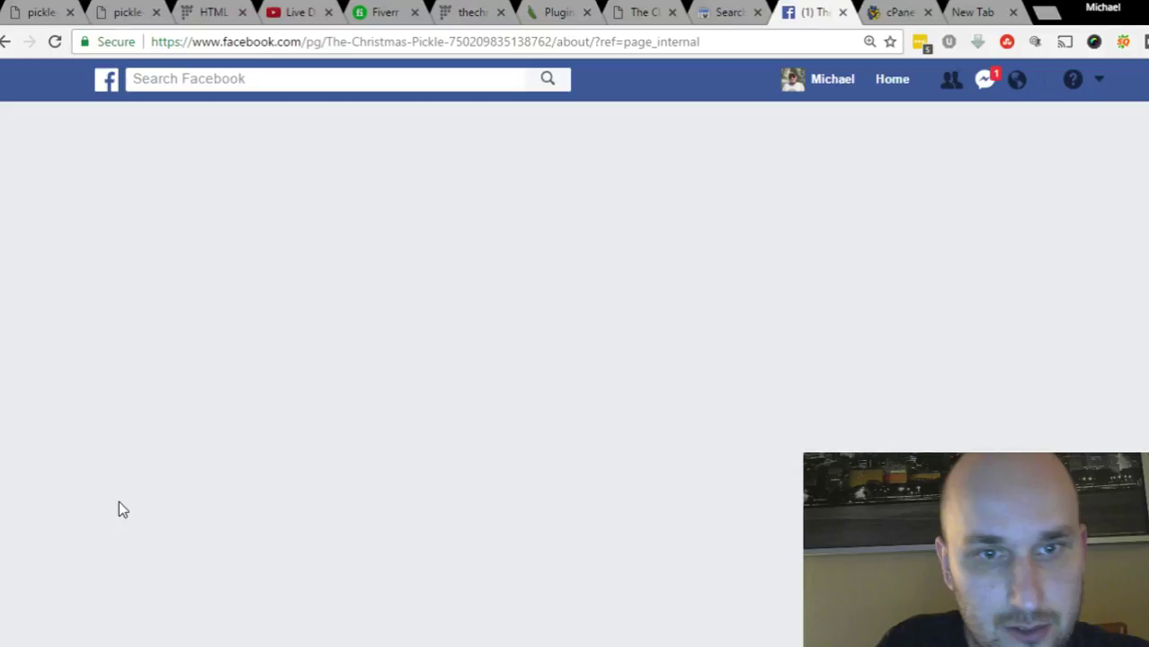
pyautogui.scroll(-2, 510, 528)
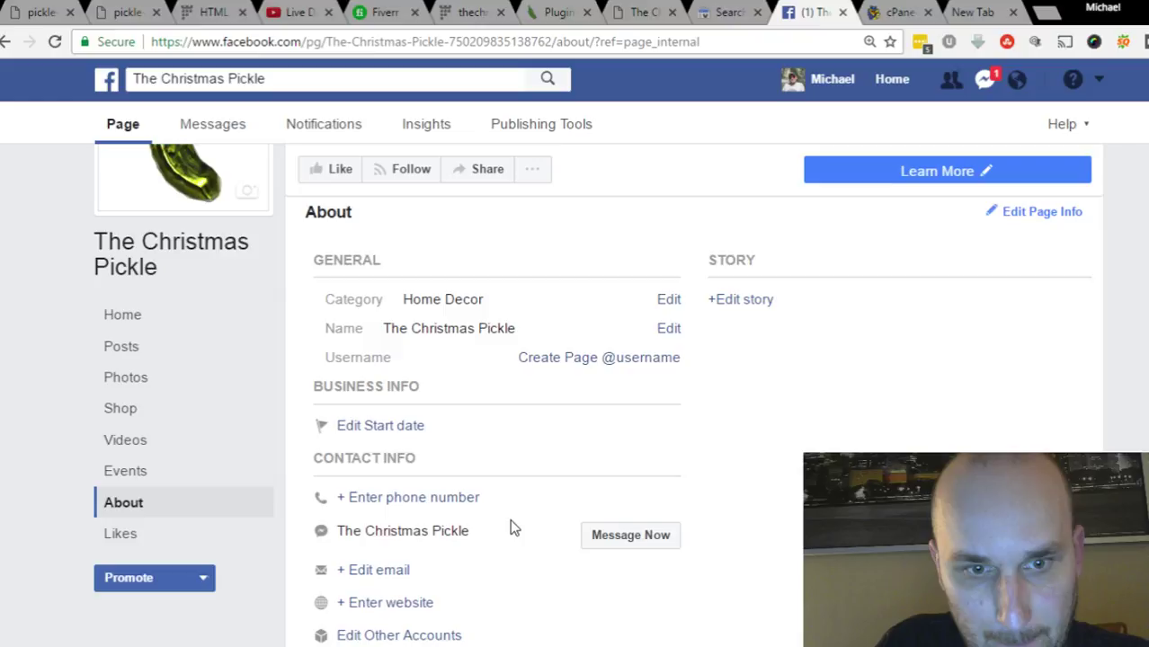
pyautogui.click(385, 602)
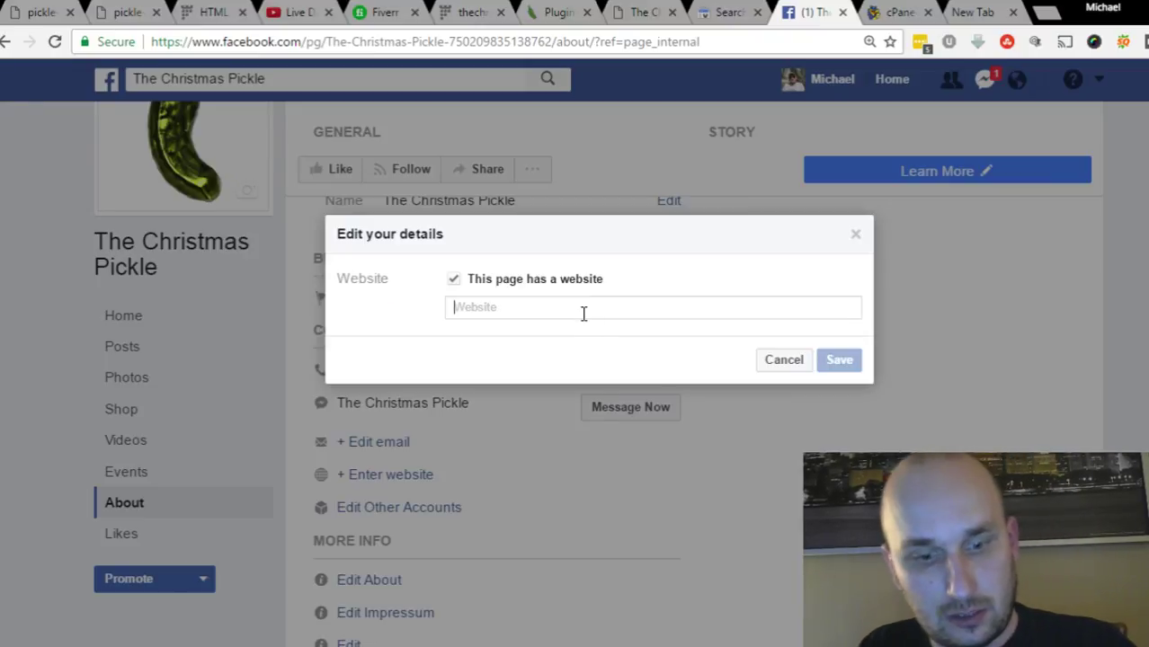
pyautogui.hotkey('ctrl', 'v')
pyautogui.hotkey('ctrl', 'a')
pyautogui.press('BackSpace')
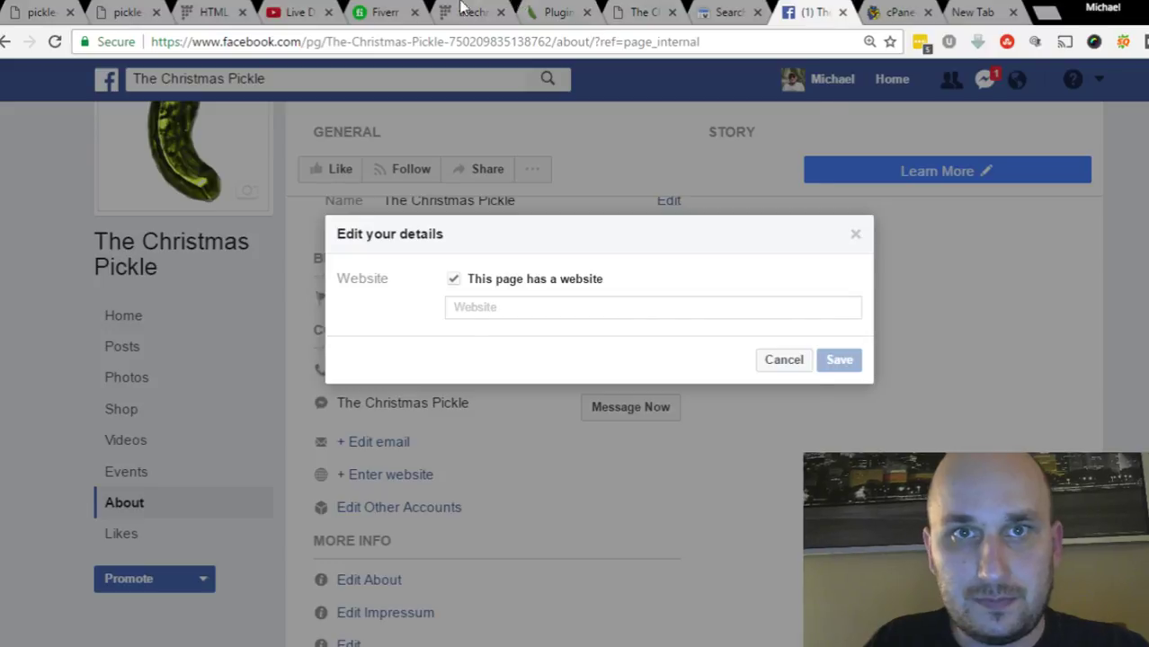
pyautogui.click(517, 9)
pyautogui.click(723, 10)
pyautogui.click(806, 12)
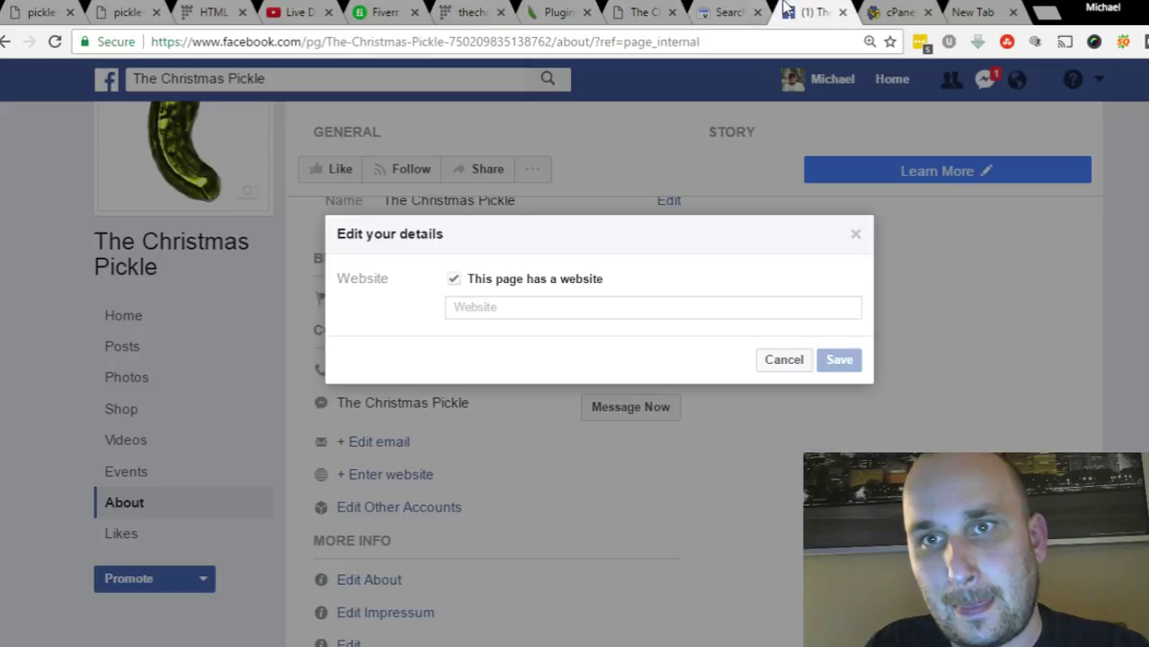
pyautogui.click(569, 307)
pyautogui.write('http://thechristmaspickle.com/preorder/')
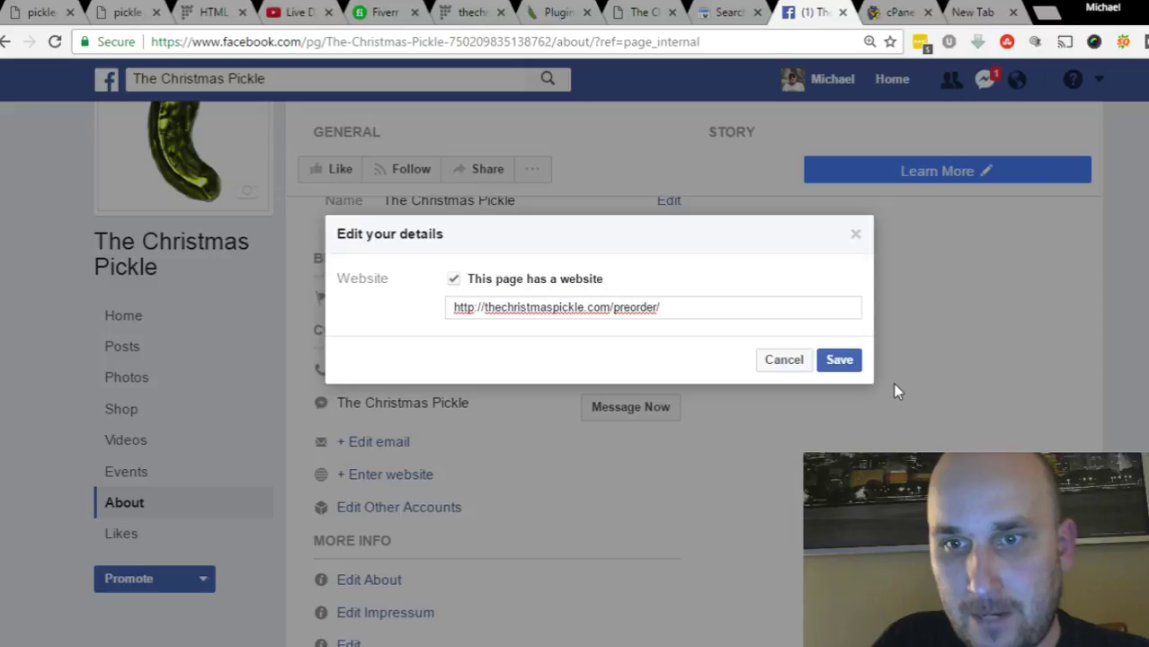
pyautogui.click(838, 361)
pyautogui.scroll(5, 495, 403)
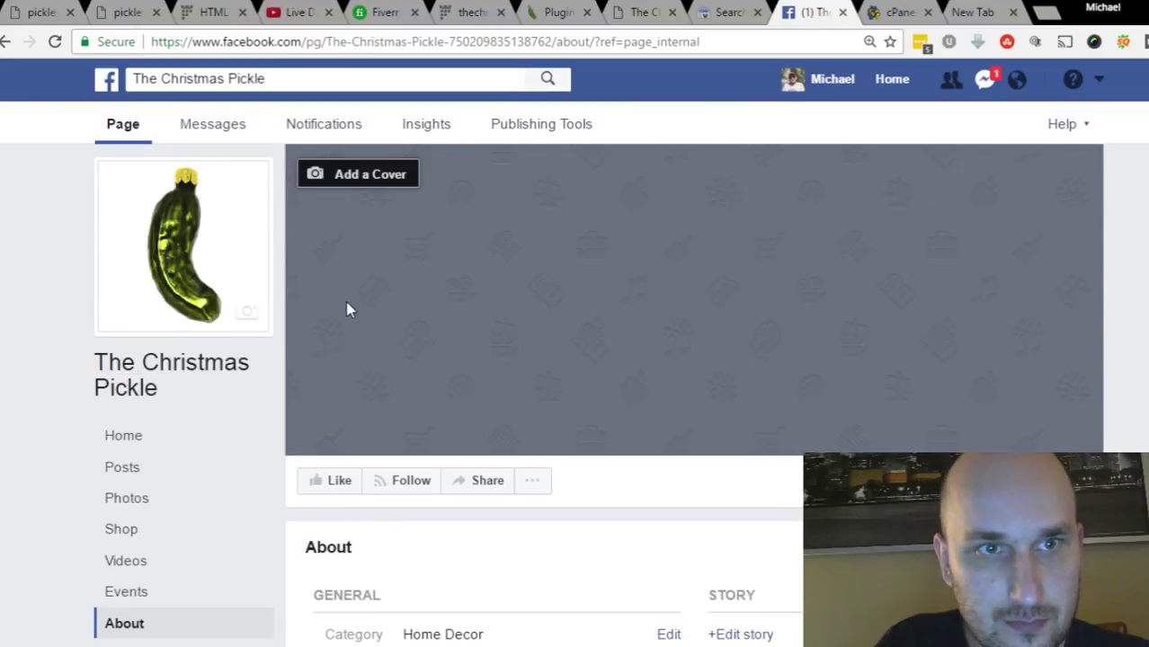
# Start uploading a cover photo from the computer, then switch to the YouTube live dashboard
pyautogui.click(386, 175)
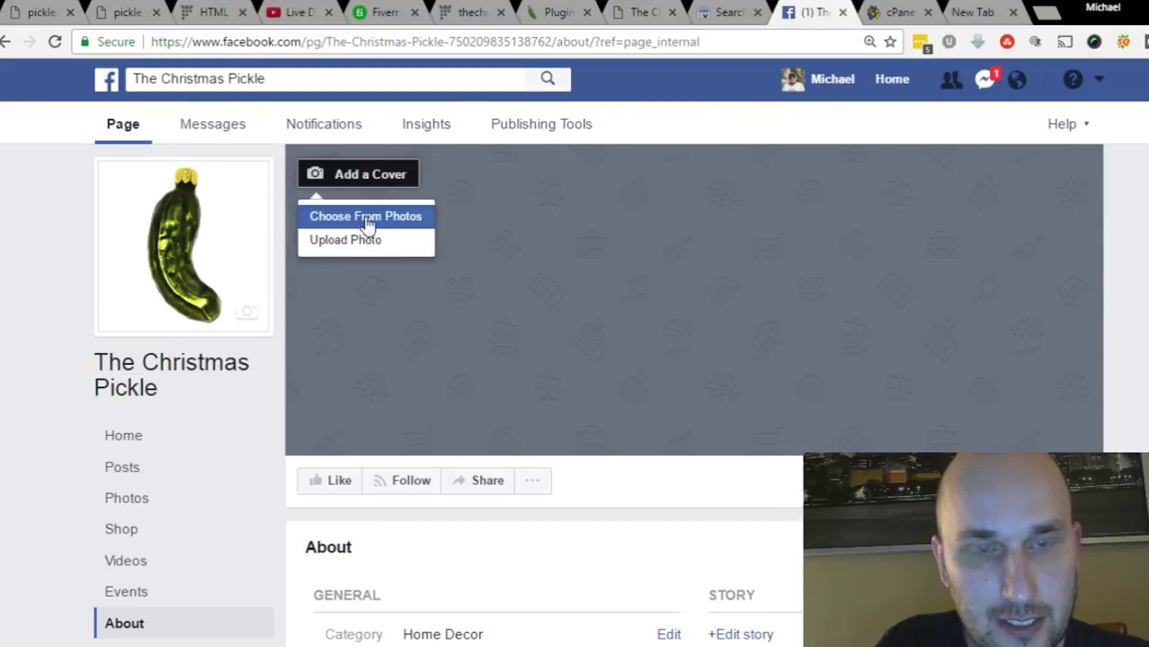
pyautogui.click(374, 217)
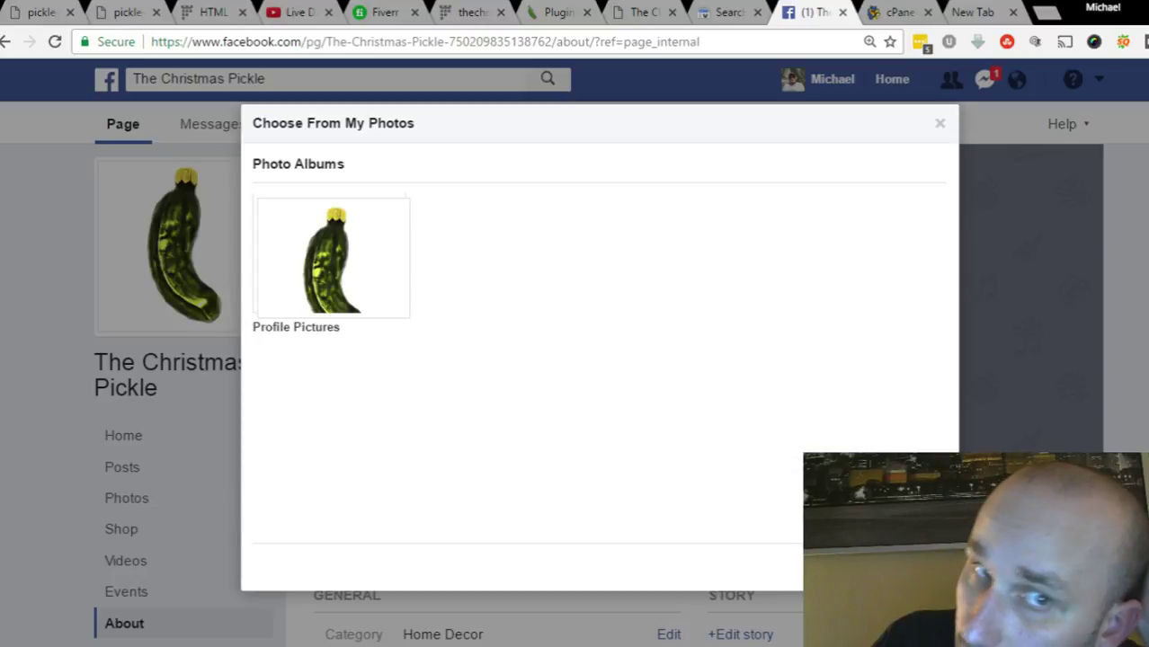
pyautogui.press('Escape')
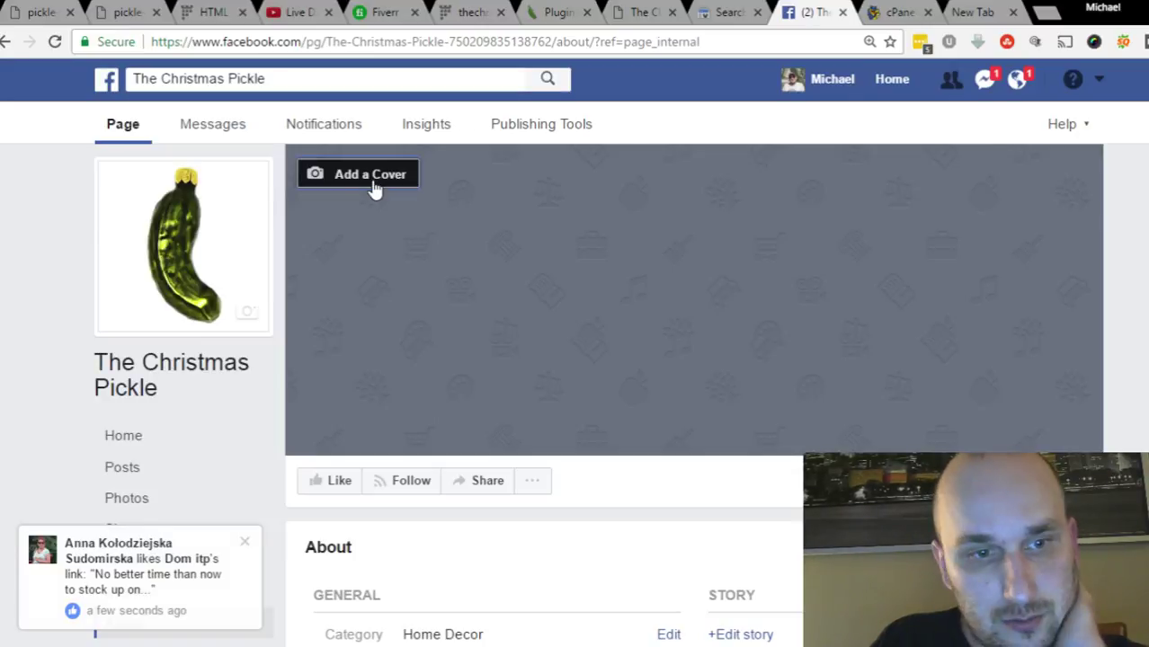
pyautogui.click(374, 184)
pyautogui.click(361, 240)
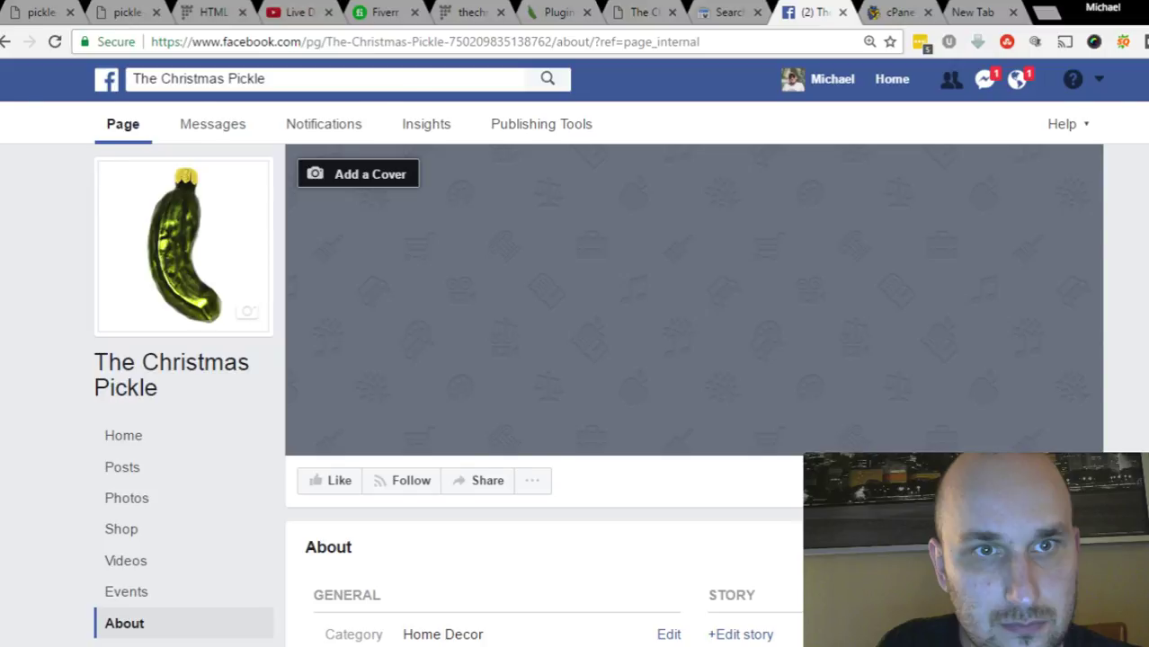
pyautogui.hotkey('ctrl', '4')
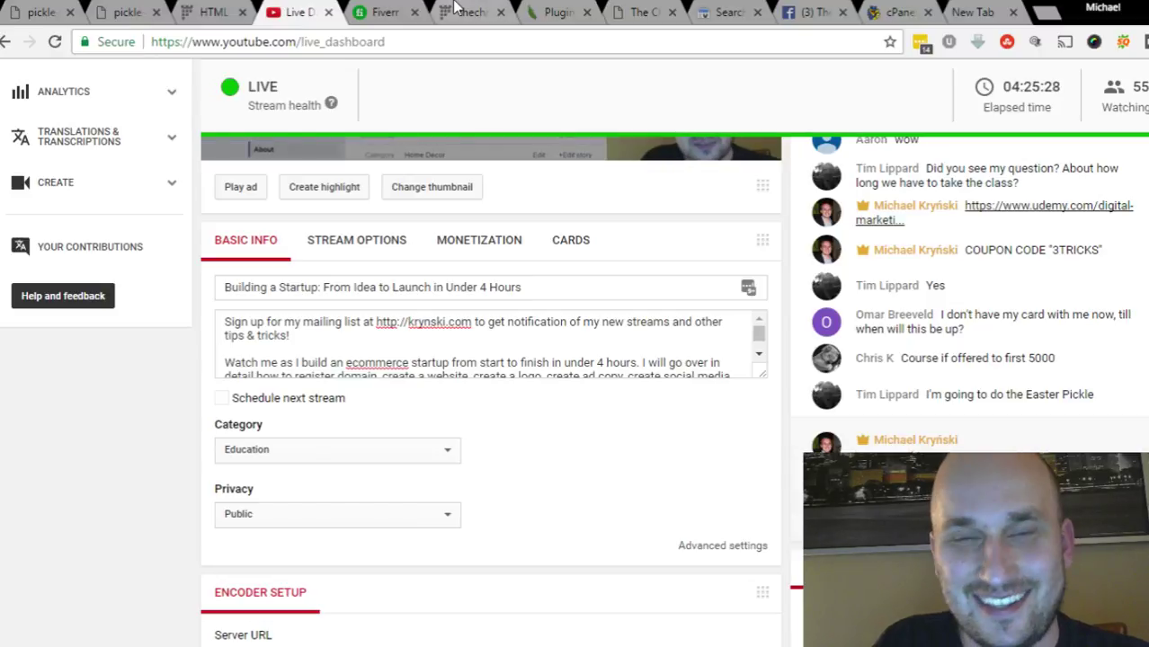
# Preview the snowy Christmas-tree cover on the About page, then go to the page's Home view
pyautogui.click(812, 11)
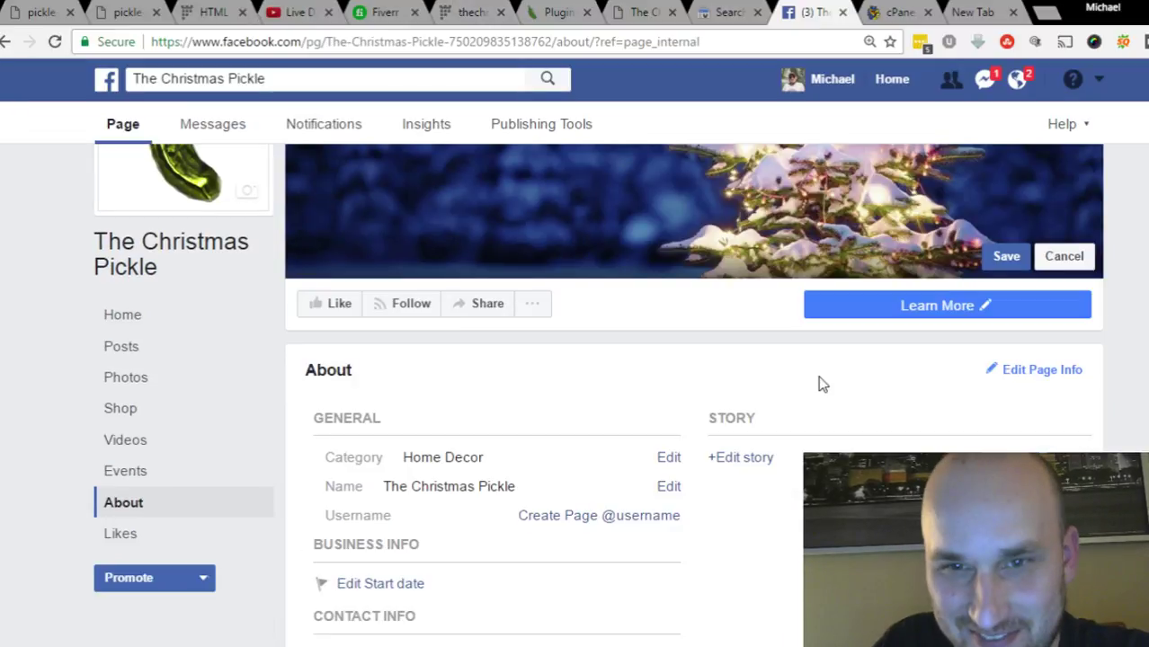
pyautogui.scroll(2, 819, 384)
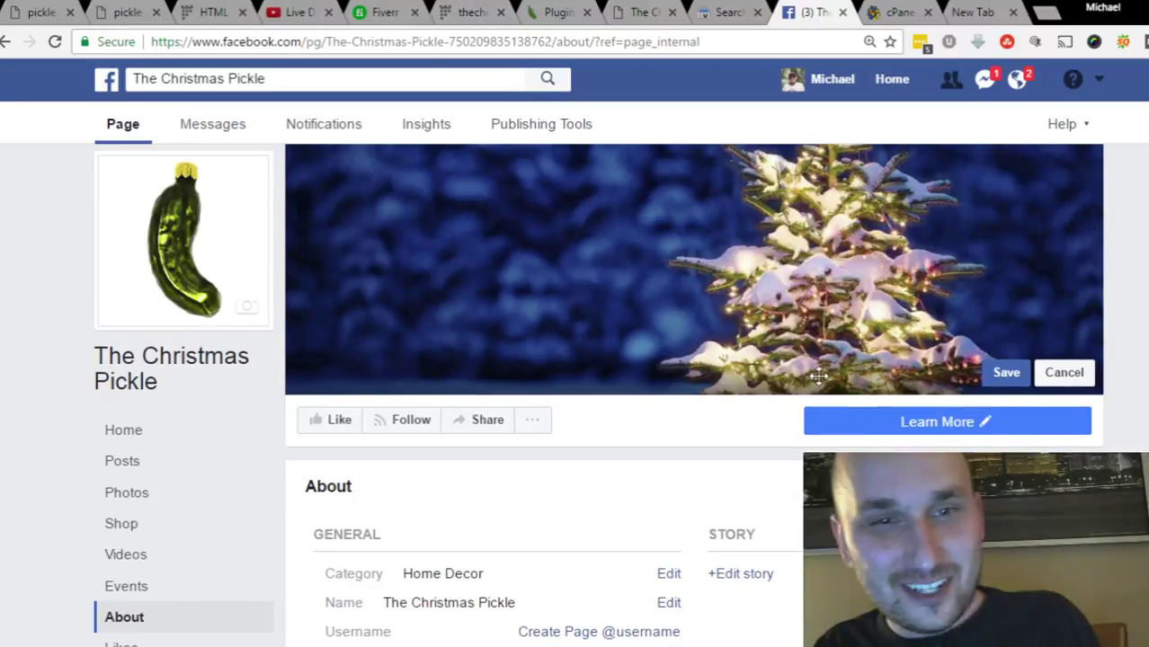
pyautogui.scroll(-1, 818, 377)
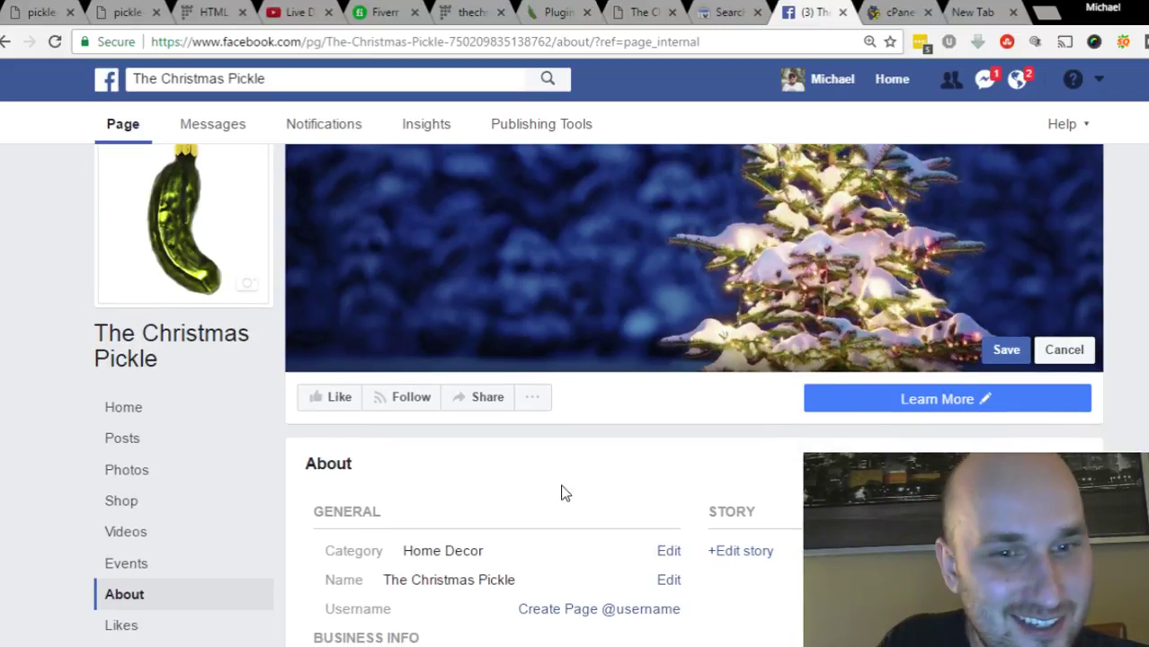
pyautogui.scroll(-1, 561, 493)
pyautogui.scroll(-2, 561, 492)
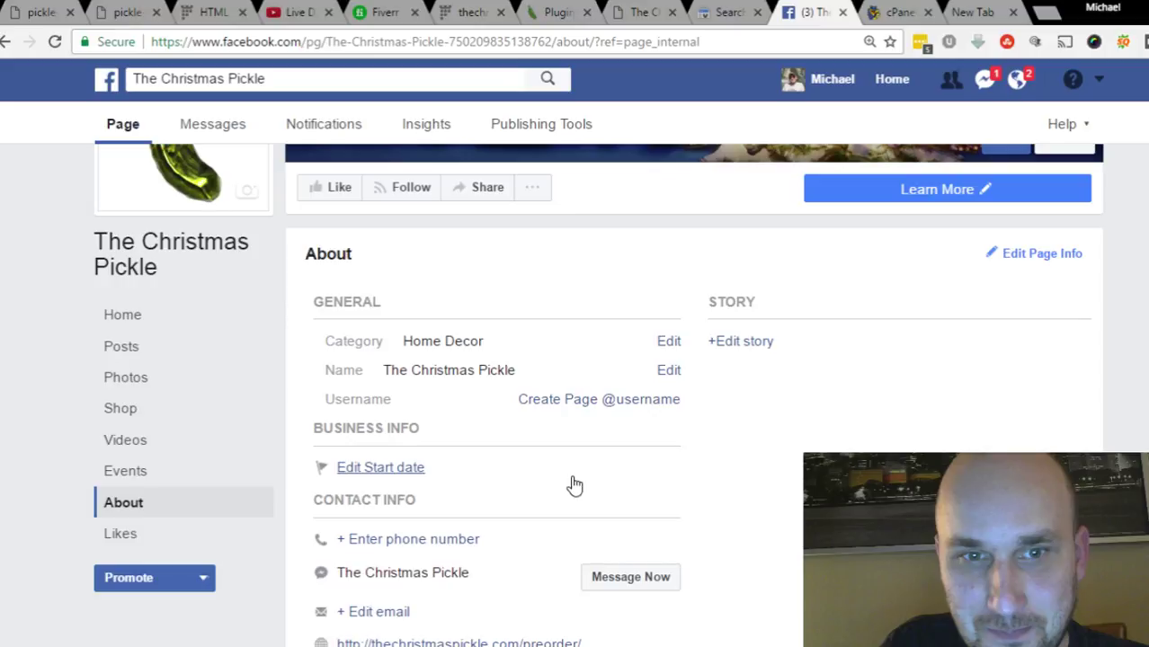
pyautogui.scroll(2, 574, 486)
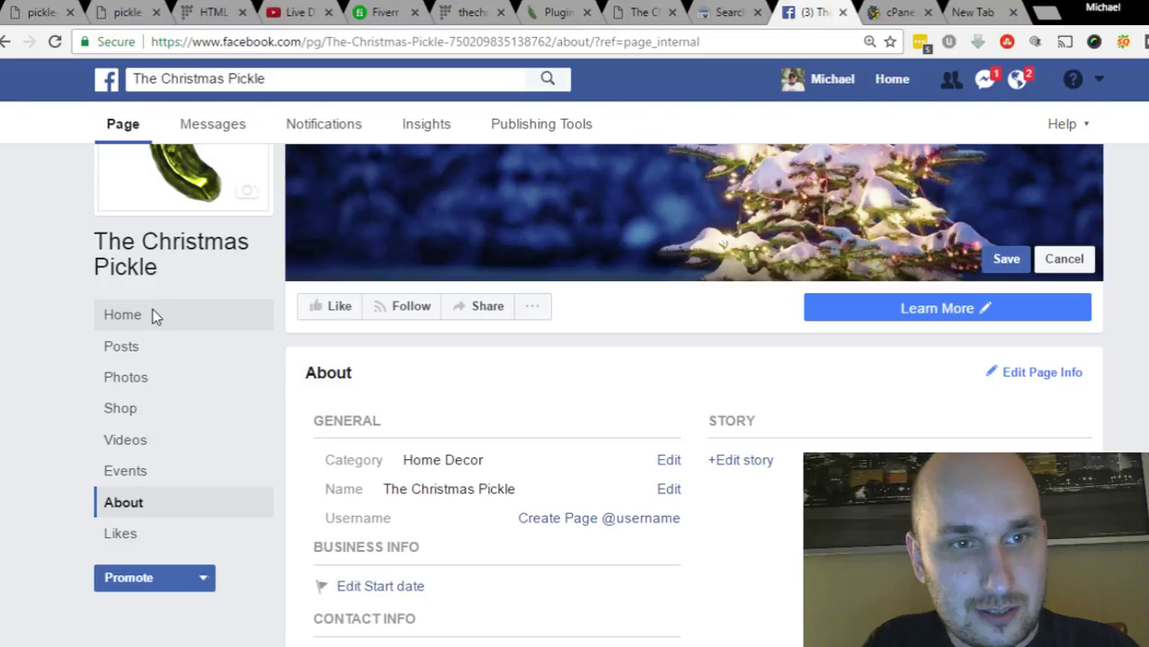
pyautogui.click(122, 315)
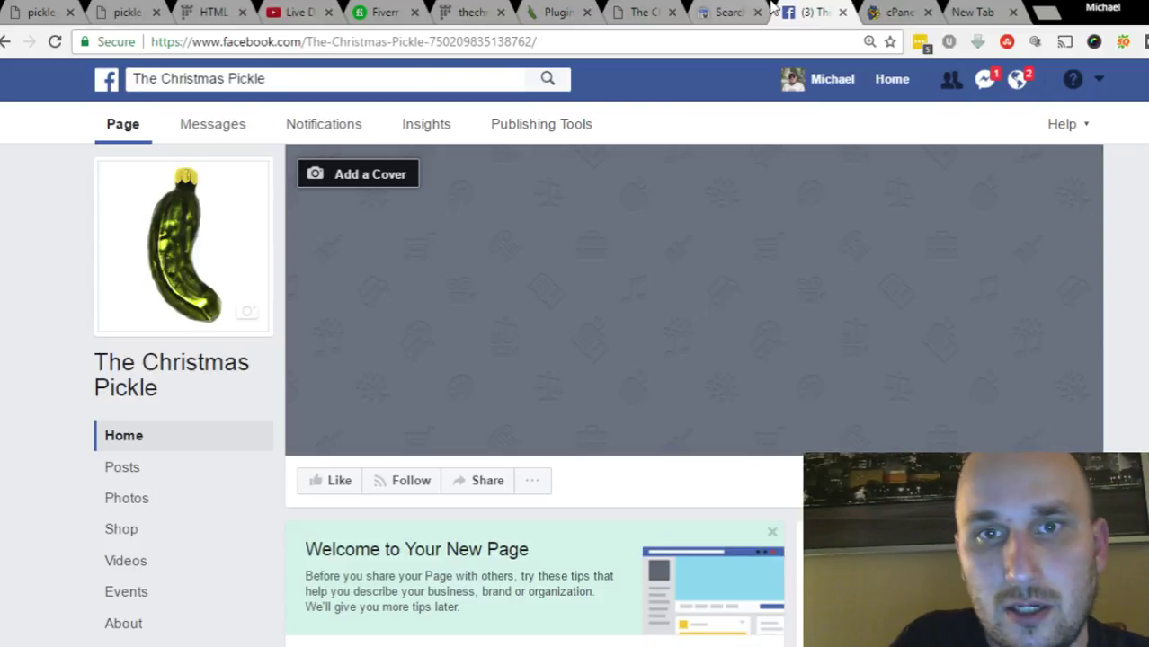
# Load twitter.com, find the Christmas Pickle account locked, and close the Twitter and cPanel tabs
pyautogui.click(810, 40)
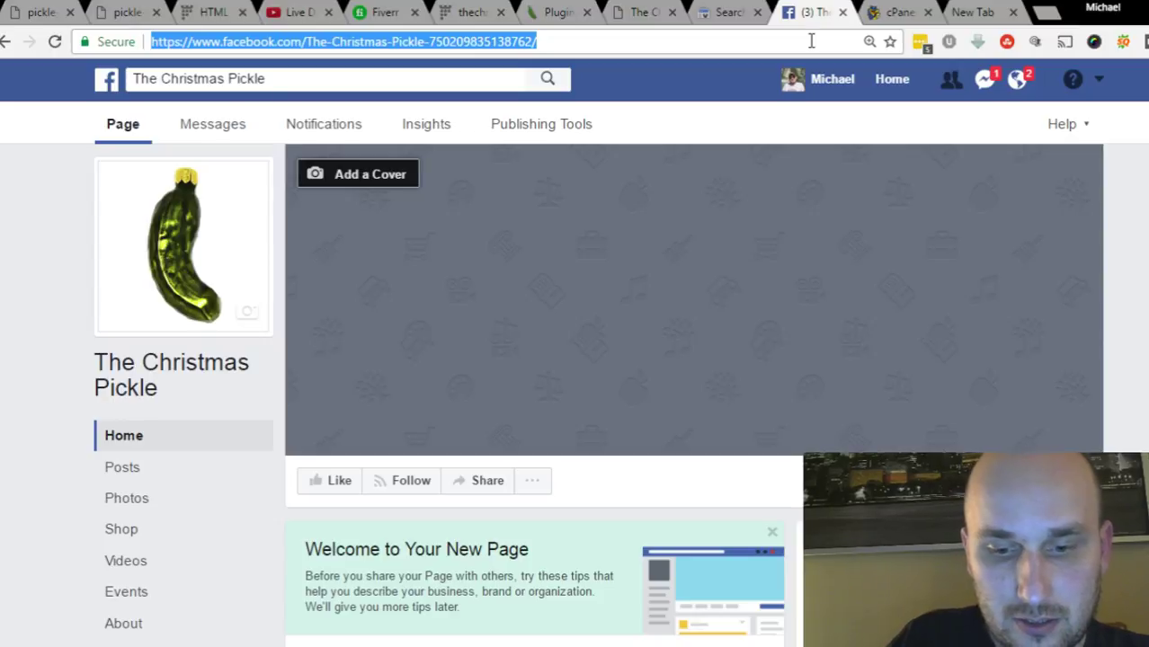
pyautogui.write('twitter.com')
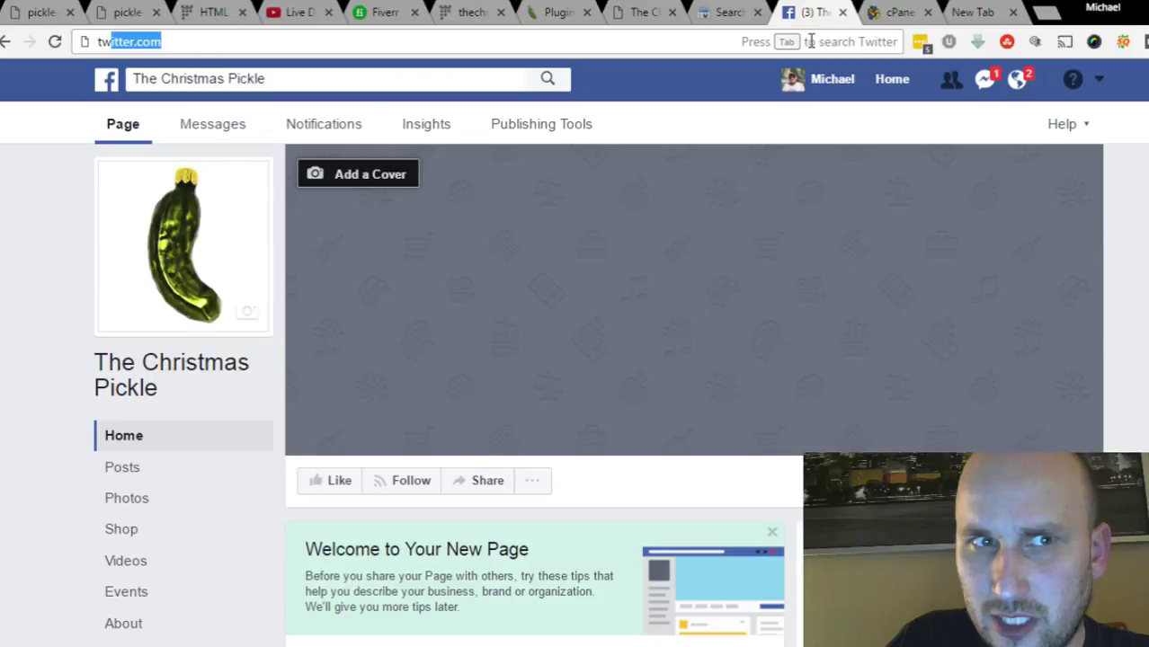
pyautogui.press('Return')
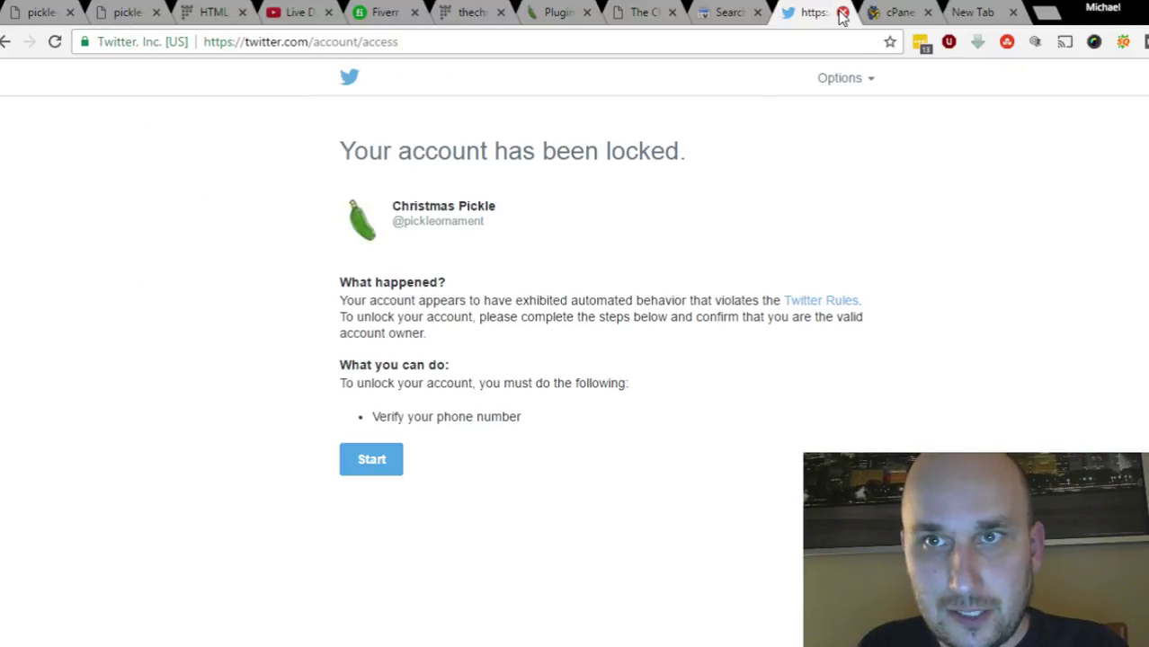
pyautogui.click(842, 13)
pyautogui.click(842, 13)
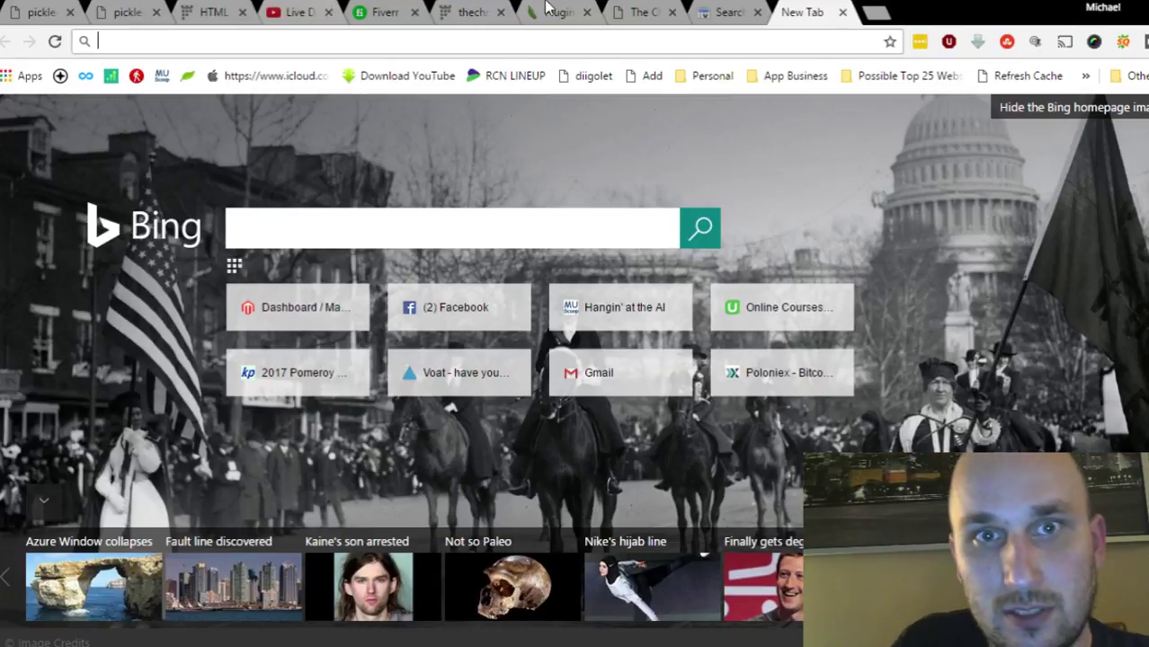
# Look through the Search Console, page editor and WordPress Plugins tabs, ending on the preorder page
pyautogui.hotkey('ctrl', 'shift', 'Tab')
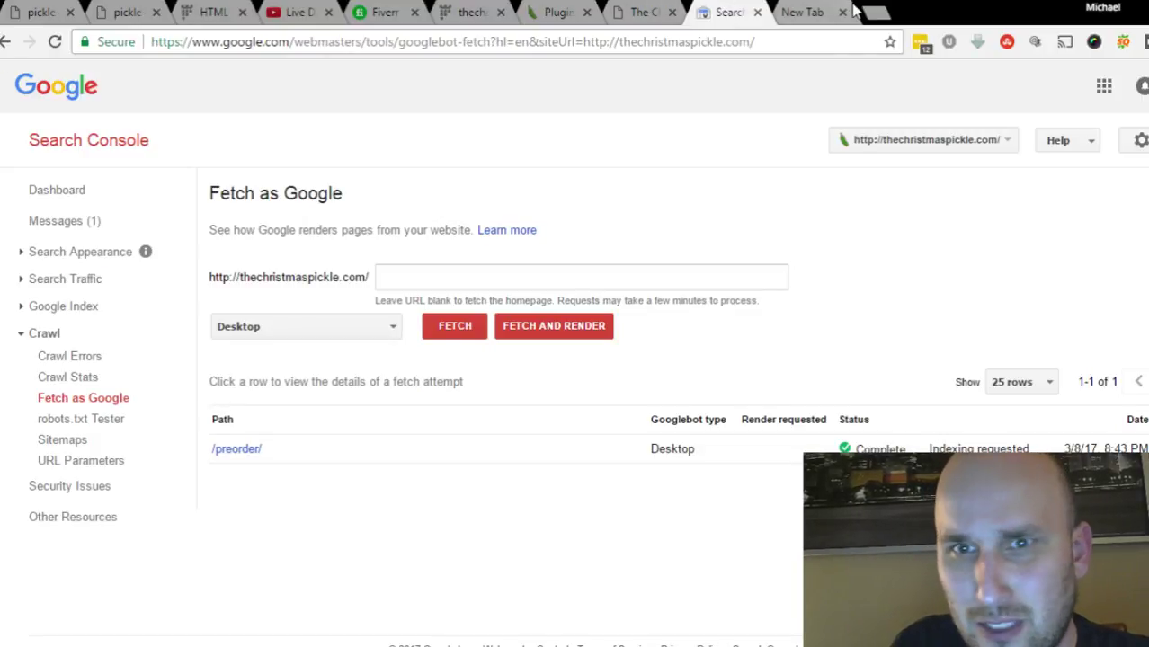
pyautogui.click(645, 9)
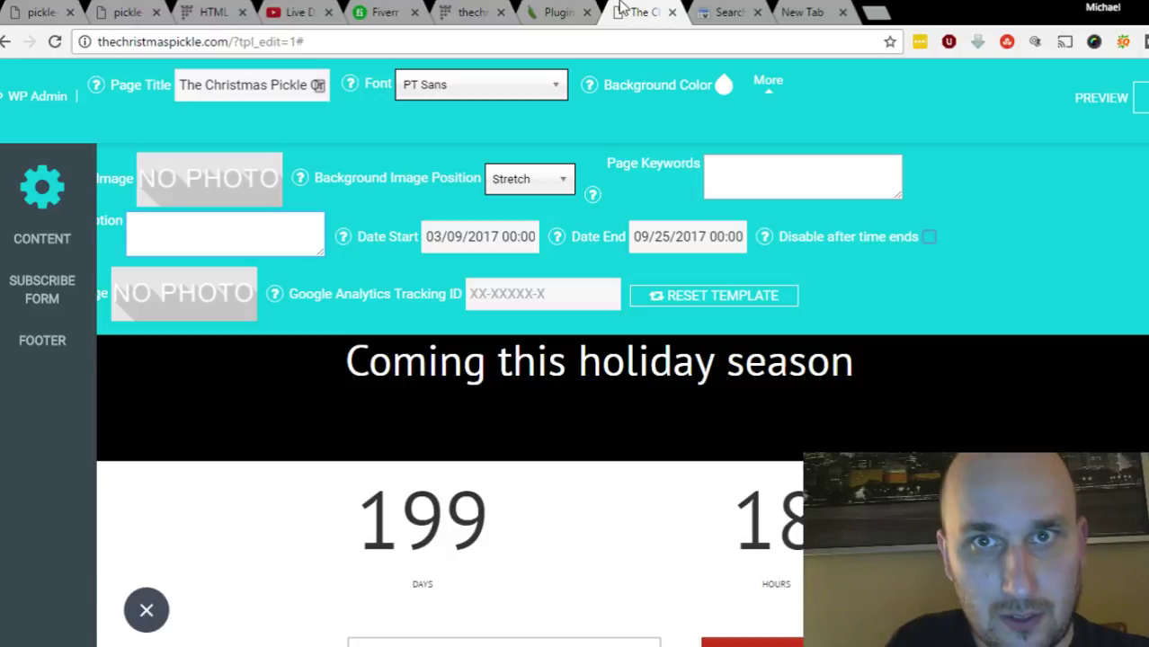
pyautogui.click(557, 12)
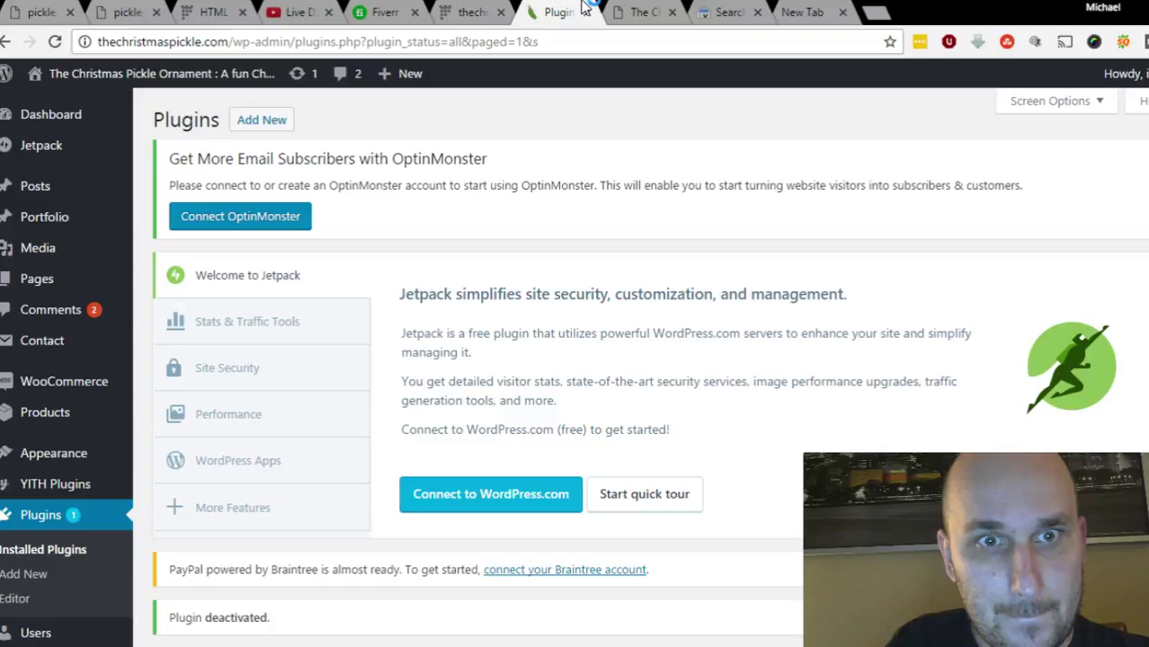
pyautogui.click(472, 12)
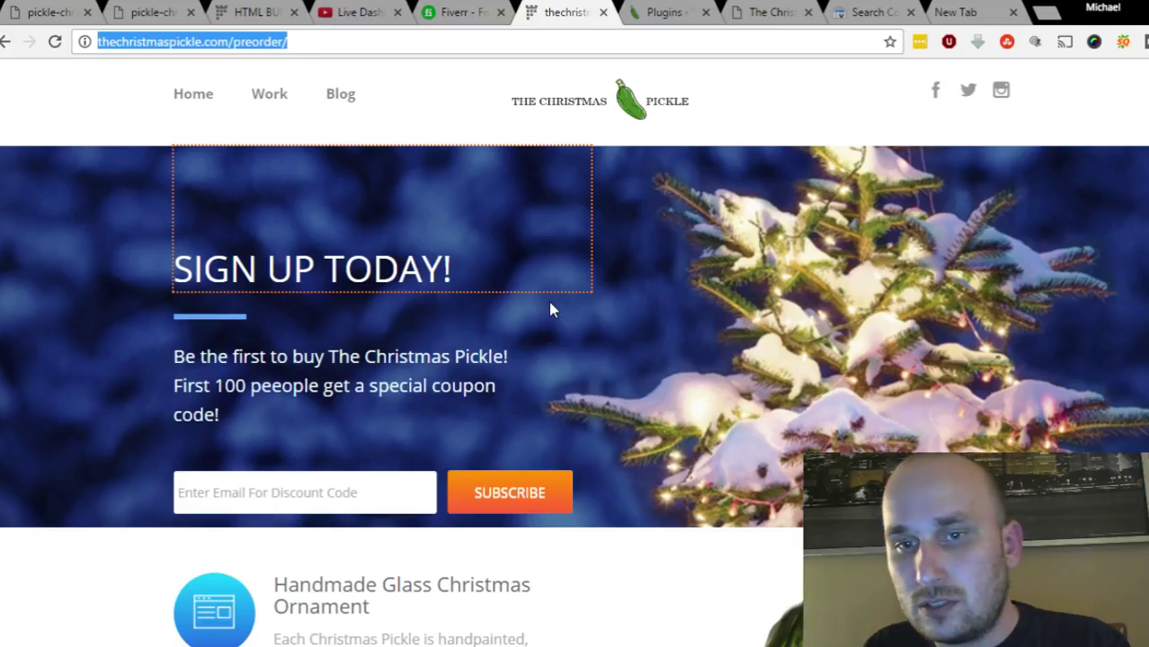
# Return to the YouTube Live Dashboard and scroll down to the stream chat
pyautogui.click(366, 9)
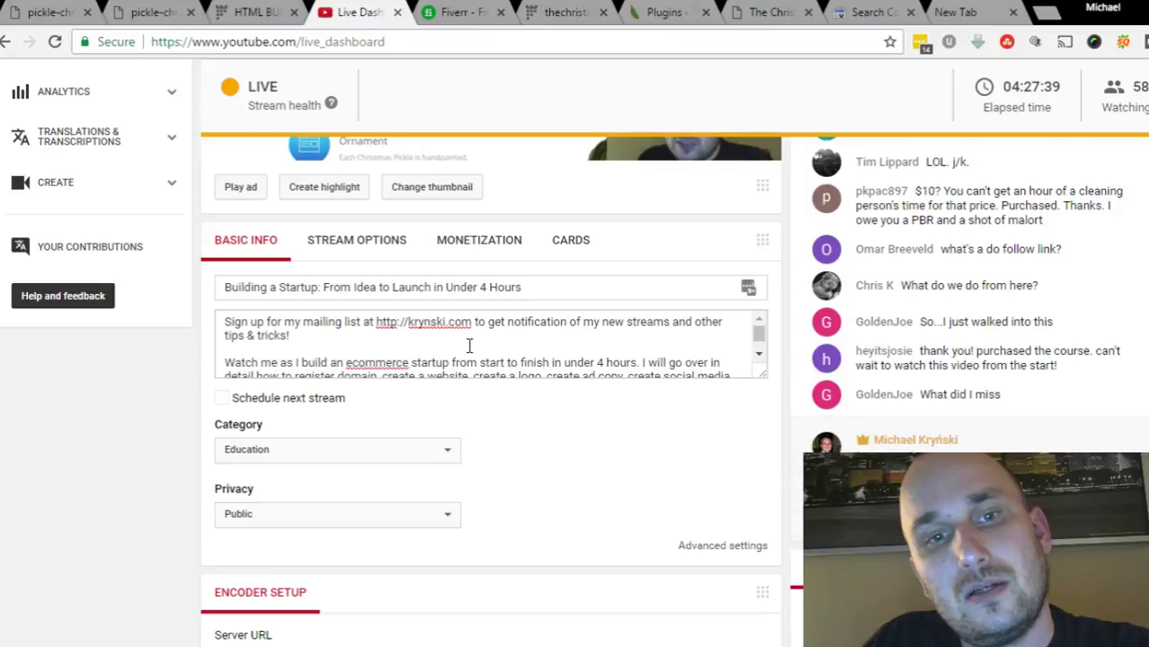
pyautogui.scroll(-1, 536, 530)
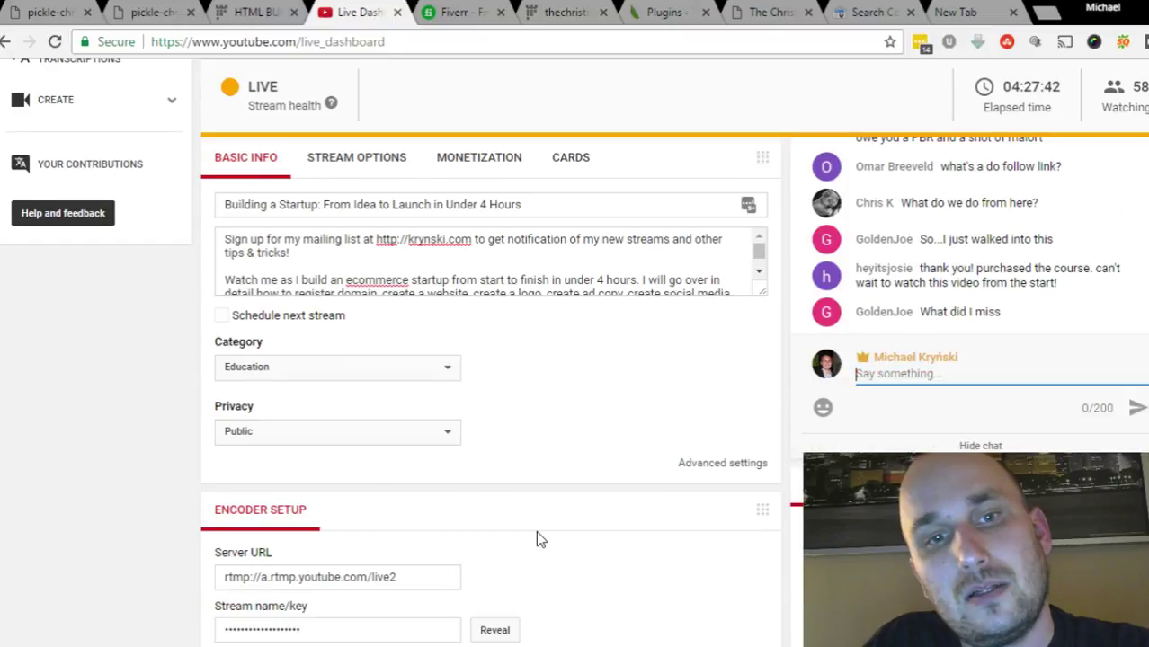